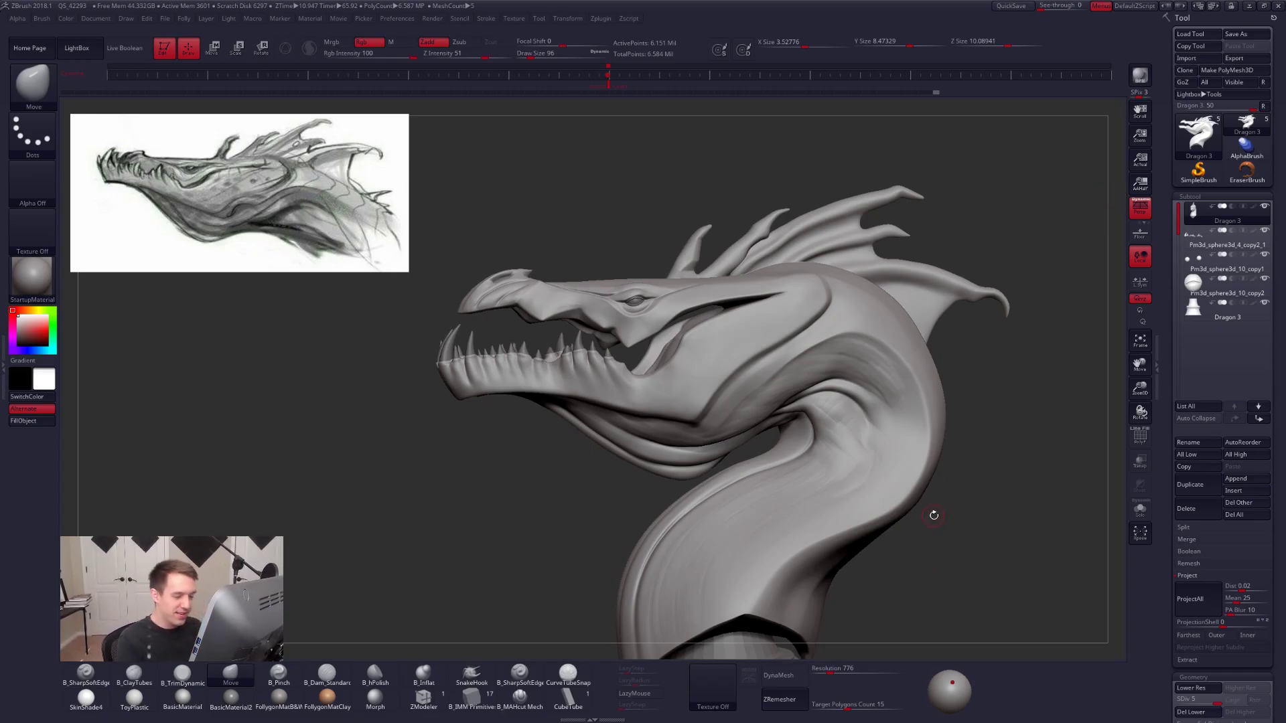
Examine the dragon bust from the side, selecting the pedestal and returning to the dragon head.
left_click_drag(965, 504, 896, 574, "alt")
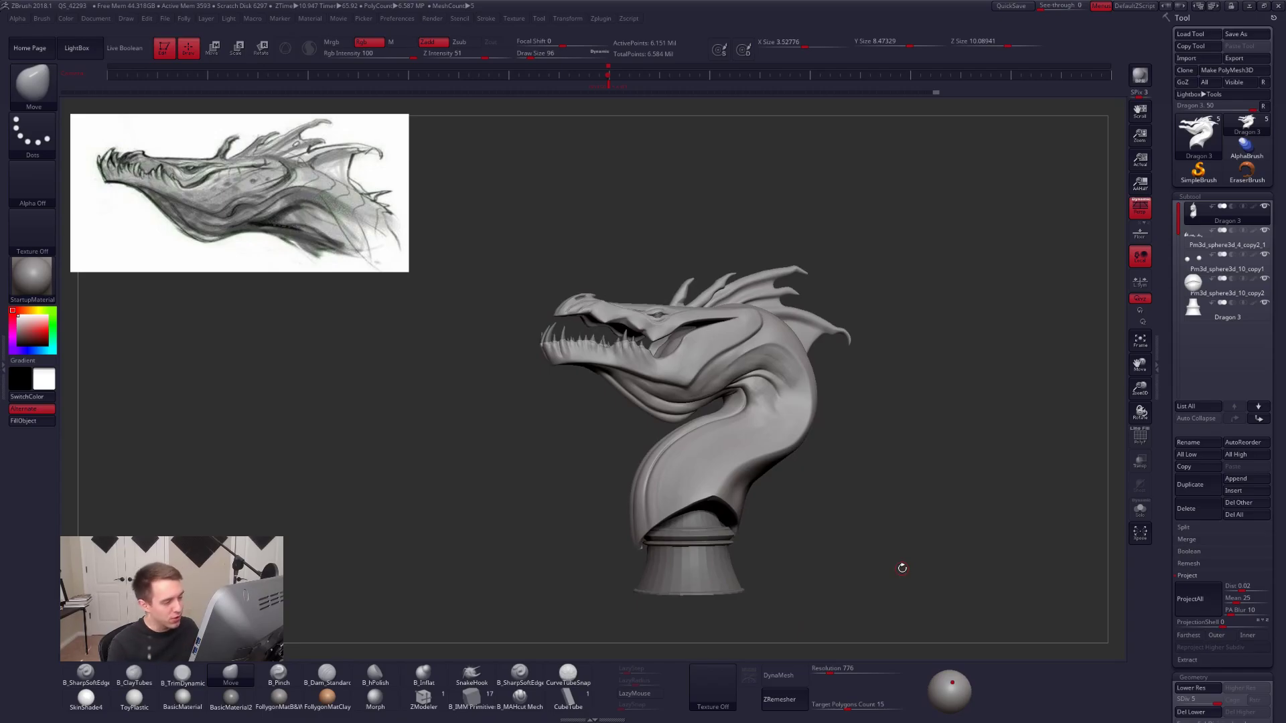
right_click_drag(807, 441, 787, 354)
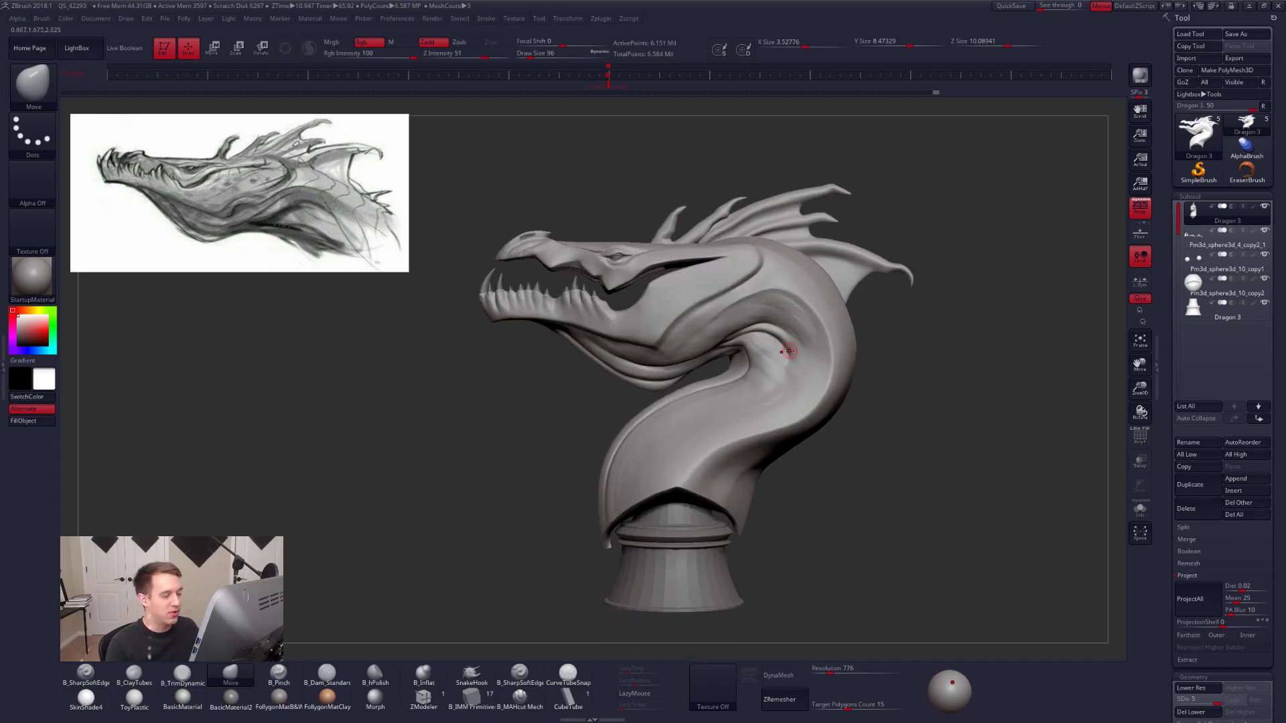
left_click_drag(790, 350, 736, 376)
left_click_drag(795, 444, 716, 372)
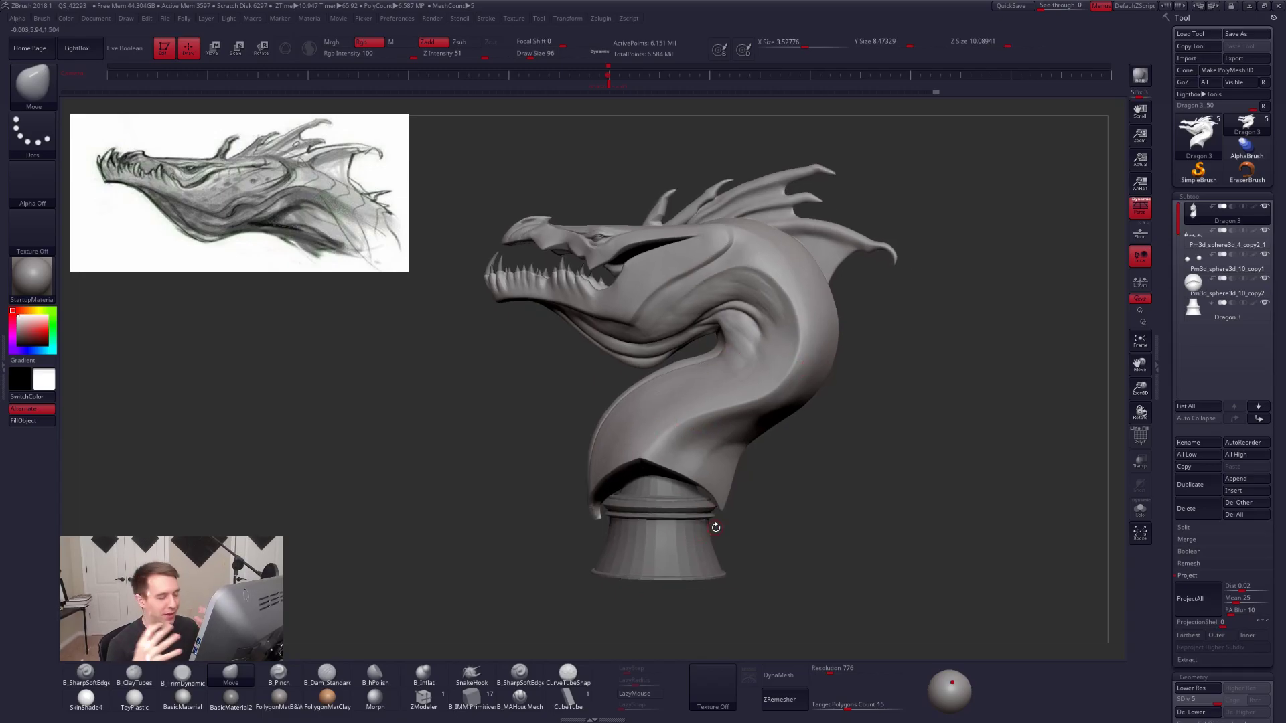
left_click_drag(691, 506, 672, 514)
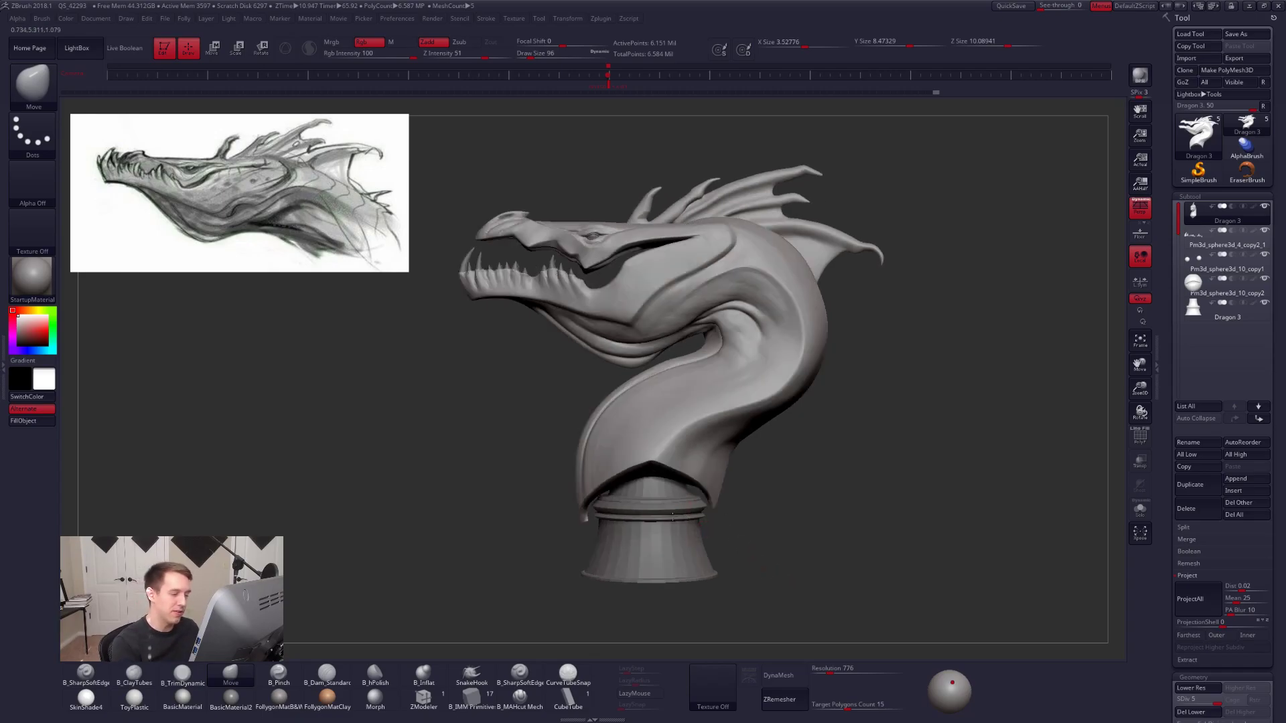
left_click(669, 517, "alt")
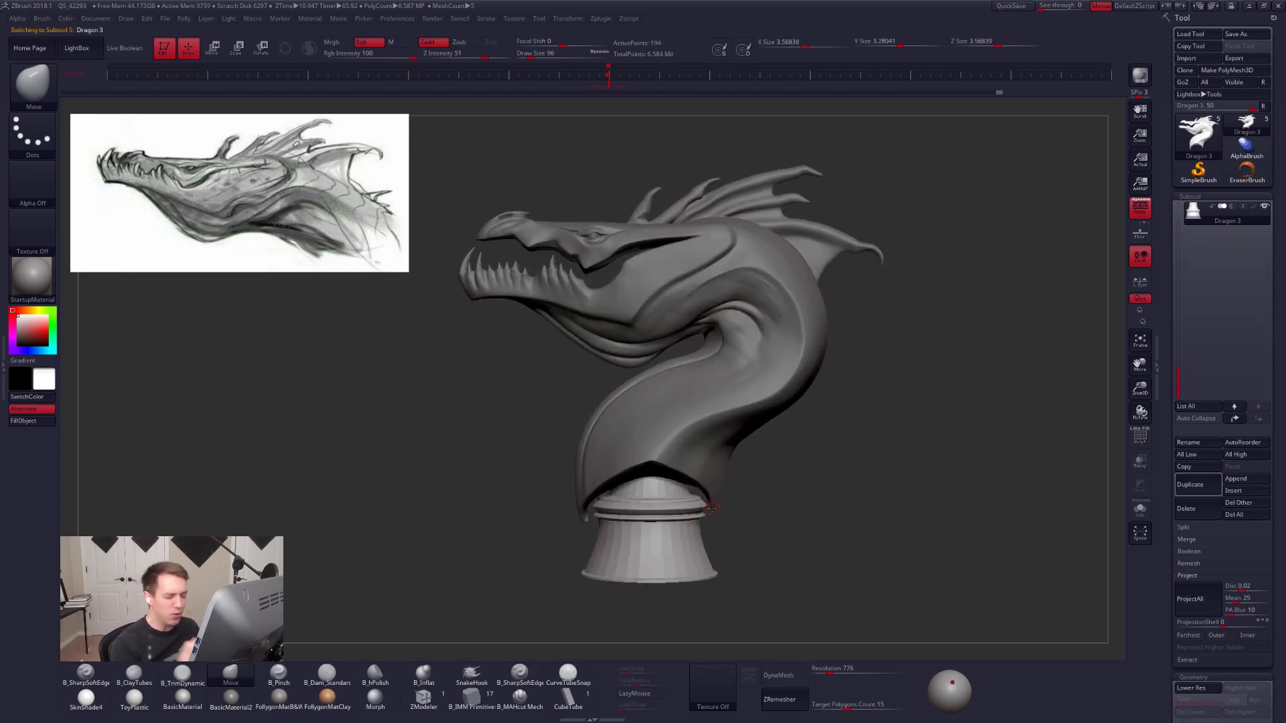
left_click_drag(752, 452, 750, 476, "alt")
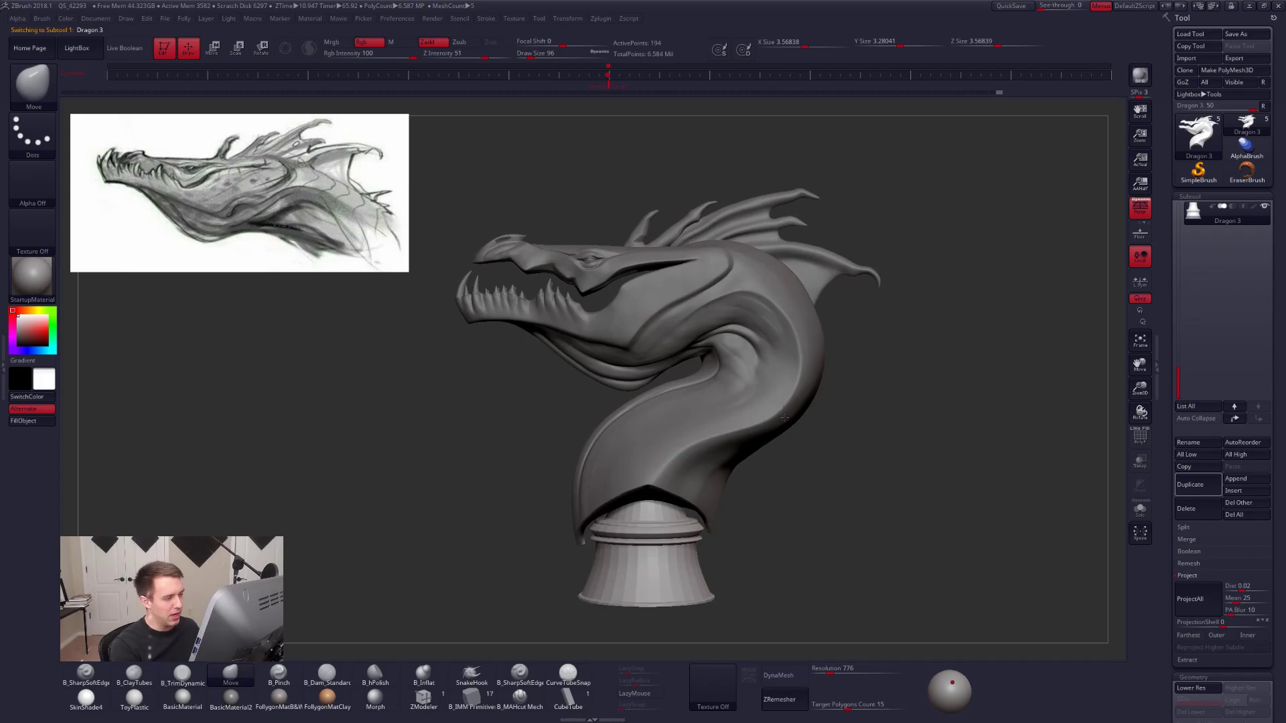
left_click(736, 428, "alt")
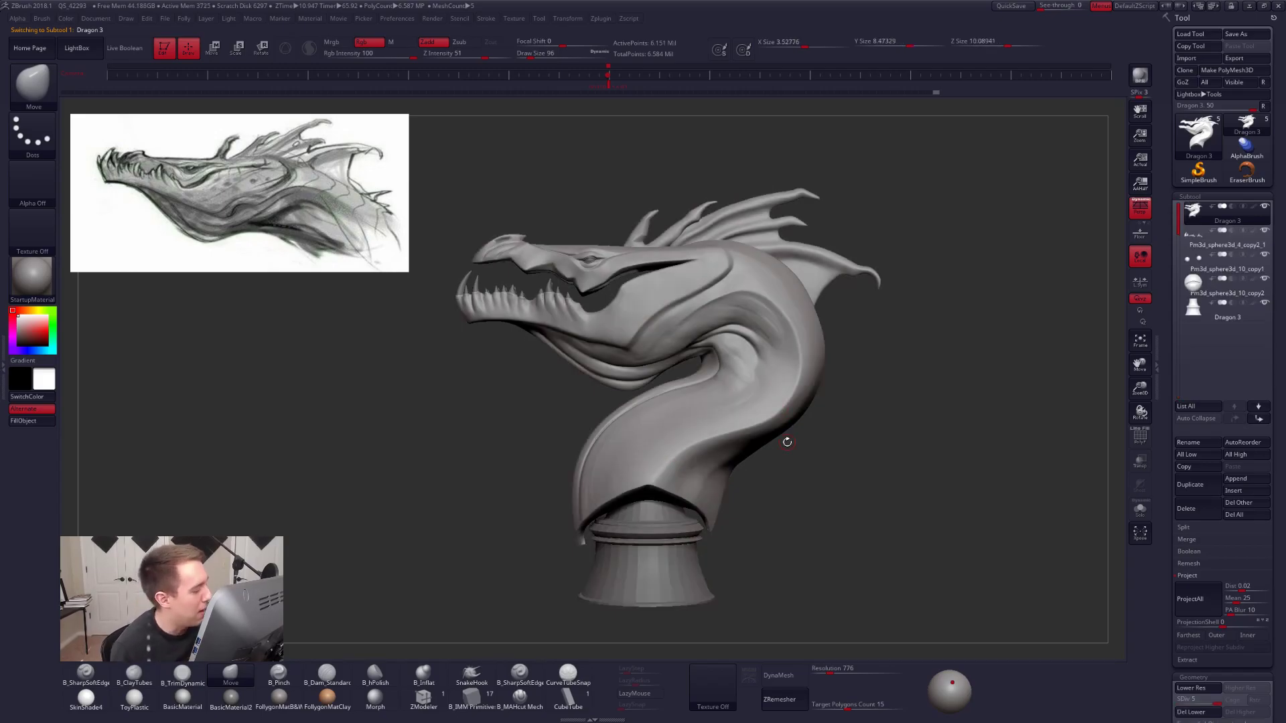
Set the brush draw size to 140 and inspect the dragon's head and neck up close.
right_click_drag(774, 388, 754, 395)
mouse_move(697, 365)
right_mouse_down()
mouse_move(723, 349)
mouse_move(697, 367)
right_mouse_up()
key("space")
left_click_drag(697, 367, 703, 370)
mouse_move(703, 370)
right_mouse_down()
mouse_move(729, 366)
mouse_move(659, 470)
mouse_move(700, 405)
mouse_move(723, 440)
right_mouse_up()
mouse_move(758, 387)
right_mouse_down("alt")
mouse_move(738, 496)
mouse_move(683, 469)
right_mouse_up("alt")
right_click_drag(643, 375, 637, 448, "ctrl")
key("space")
left_click_drag(684, 382, 679, 381)
mouse_move(674, 468)
right_mouse_down()
mouse_move(713, 463)
mouse_move(676, 477)
mouse_move(866, 562)
right_mouse_up()
right_click_drag(732, 456, 709, 433, "ctrl")
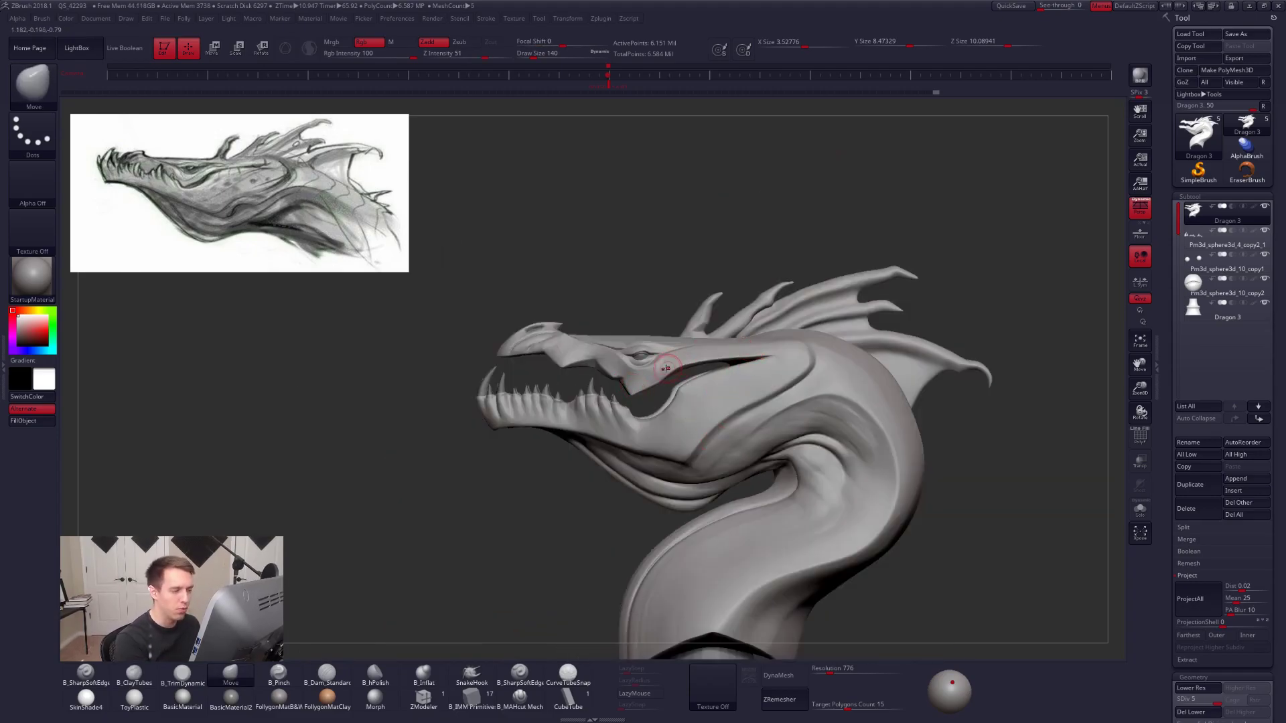
left_click_drag(682, 362, 685, 369)
right_click_drag(686, 370, 692, 325, "alt")
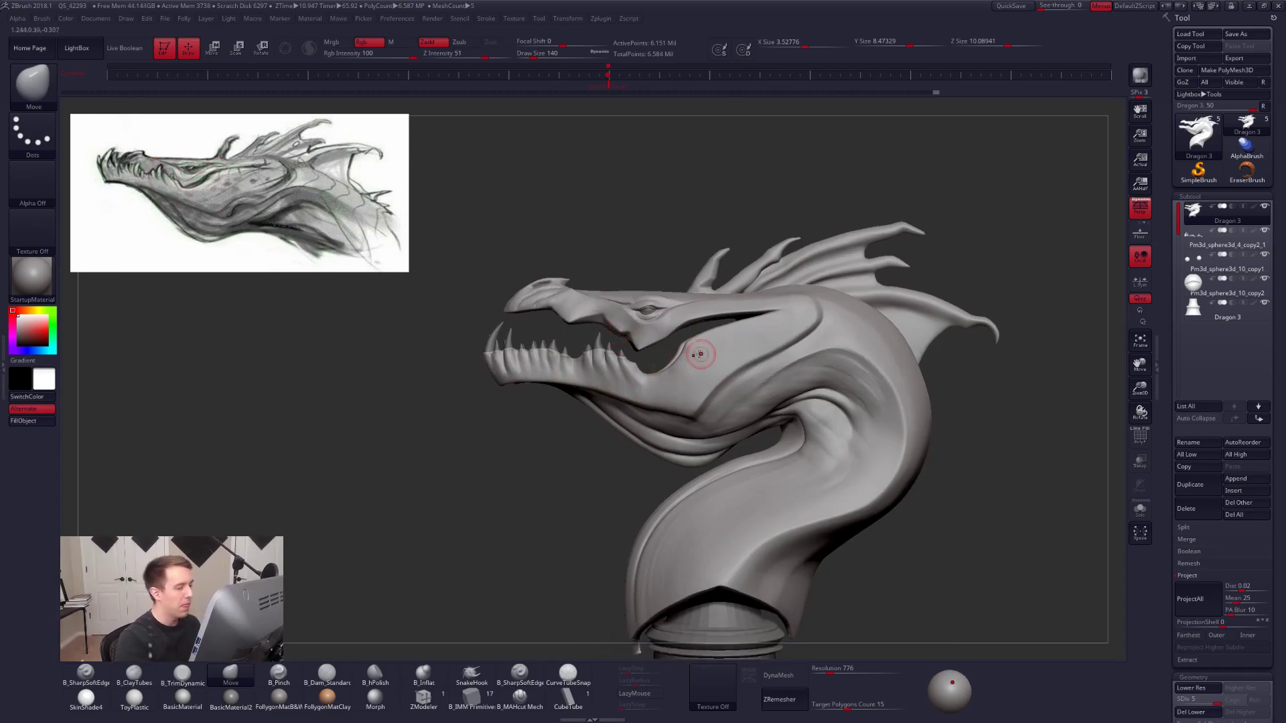
Drop the dragon head to subdivision level 1 and view it alone without perspective.
key("shift+d")
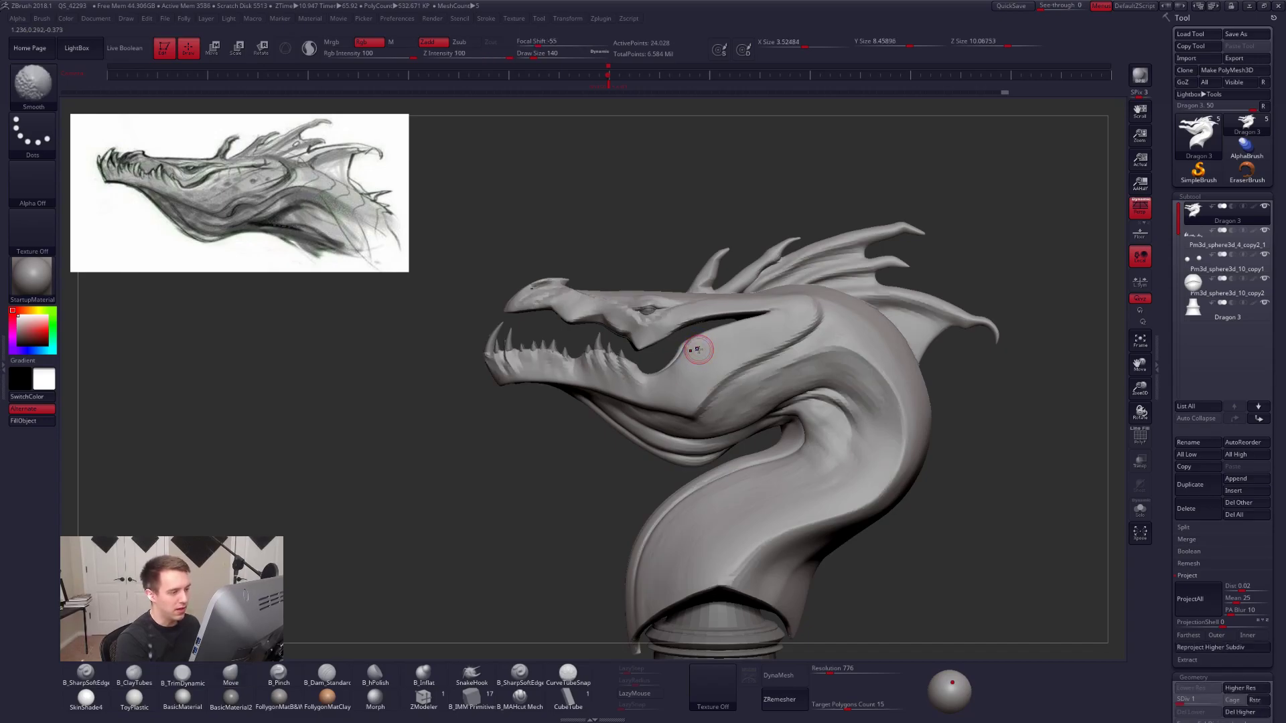
key("shift+s")
right_click_drag(682, 345, 685, 359, "ctrl")
left_click(1140, 210)
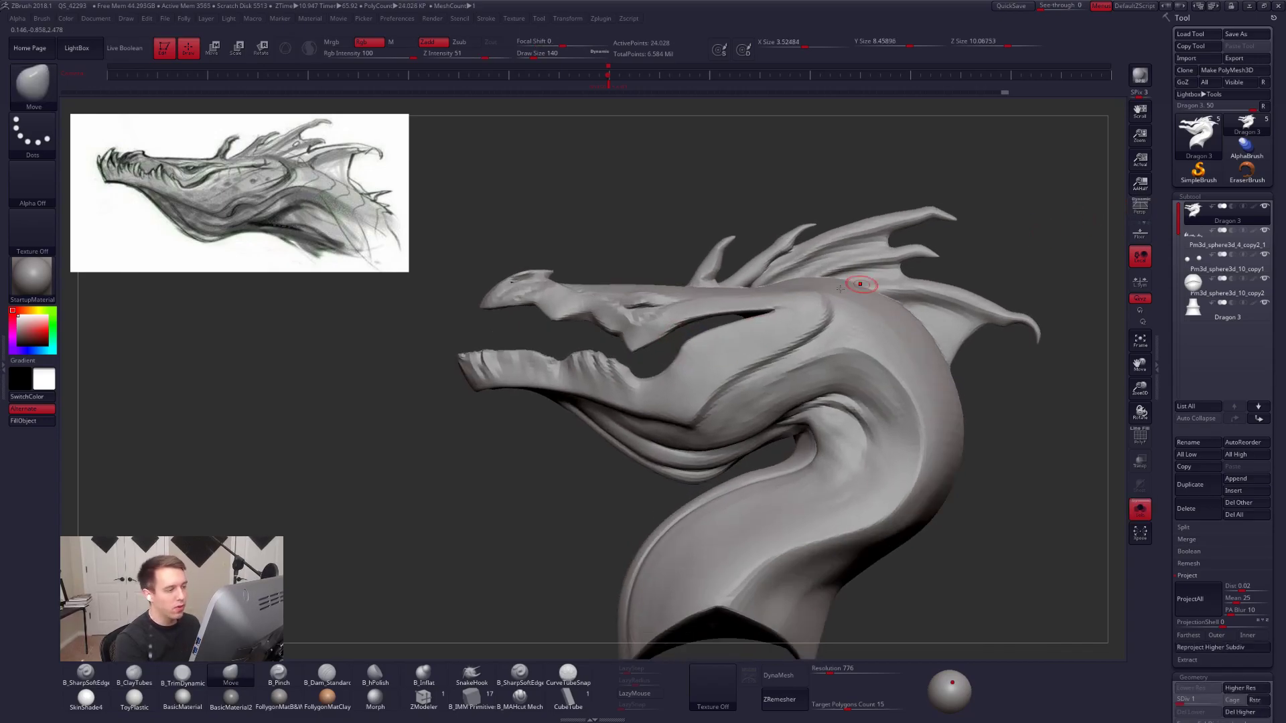
Try closing the mouth by masking everything except the upper jaw and rotating that jaw down around its hinge.
key("ctrl+shift")
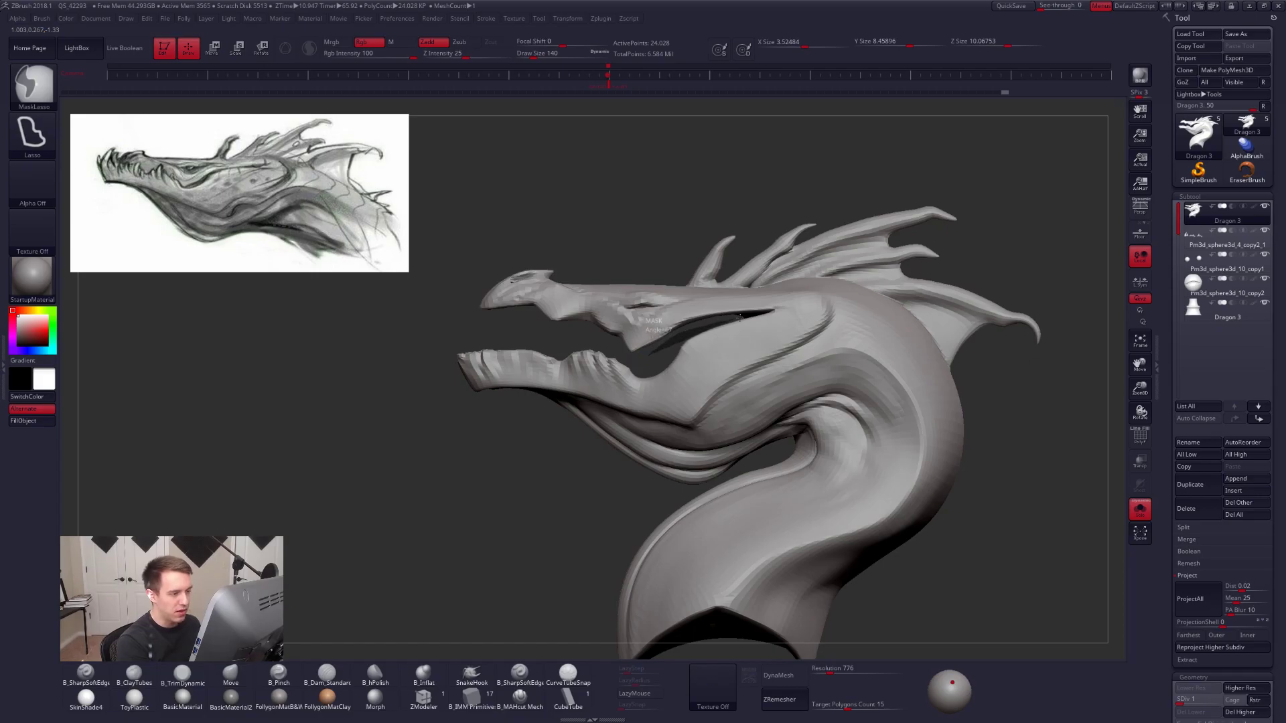
mouse_move(762, 313)
left_mouse_down("ctrl+shift")
mouse_move(782, 255)
mouse_move(532, 174)
mouse_move(437, 323)
mouse_move(636, 344)
left_mouse_up("ctrl+shift")
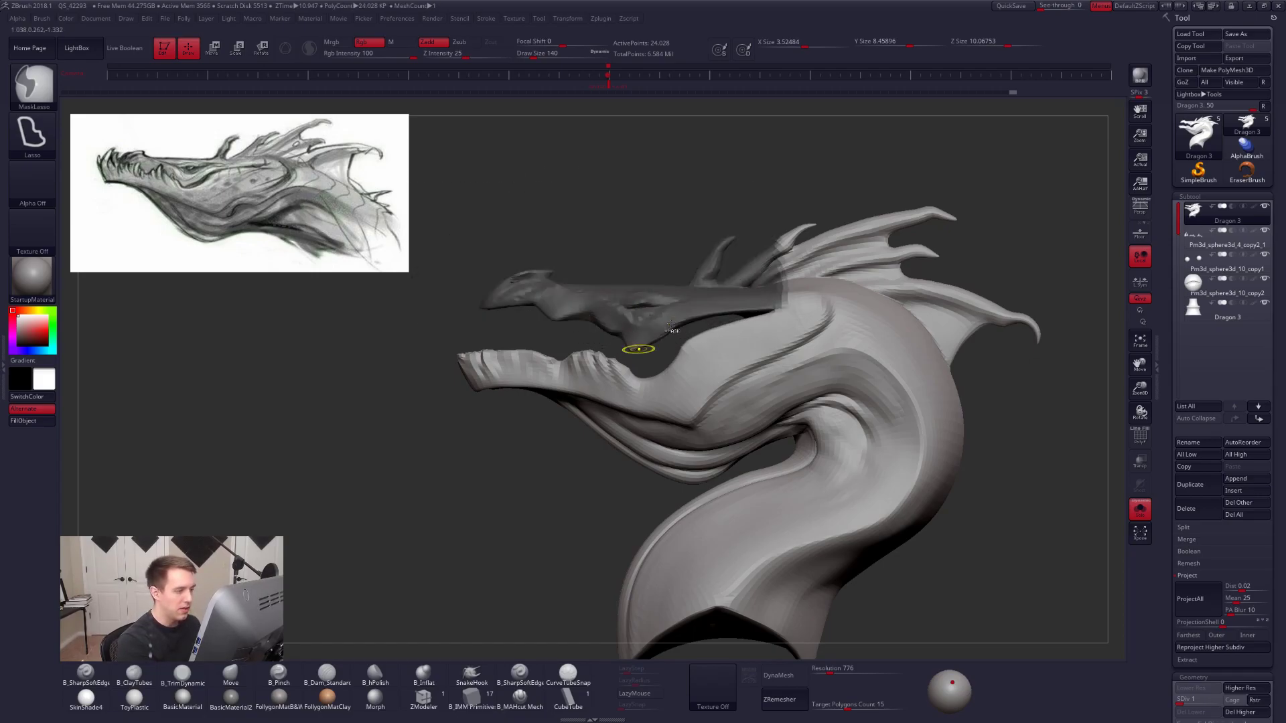
left_click(666, 265, "ctrl")
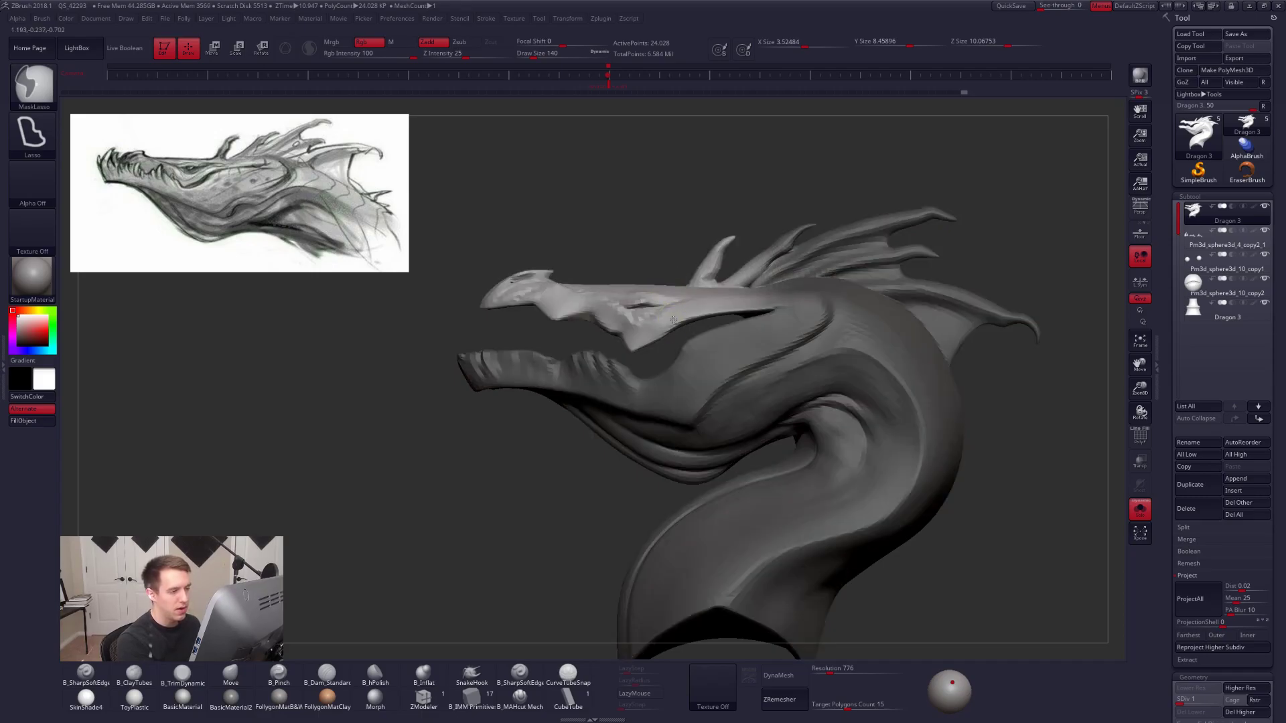
key("r")
left_click_drag(774, 309, 563, 484)
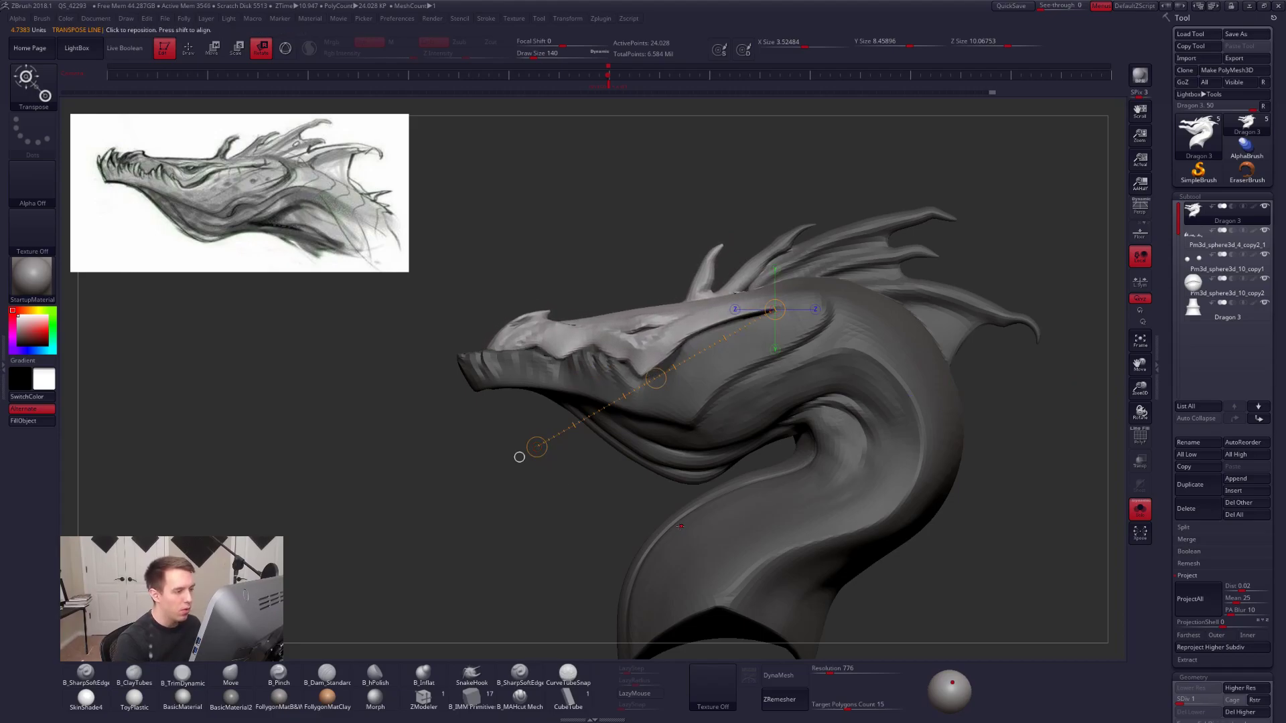
key("alt+s")
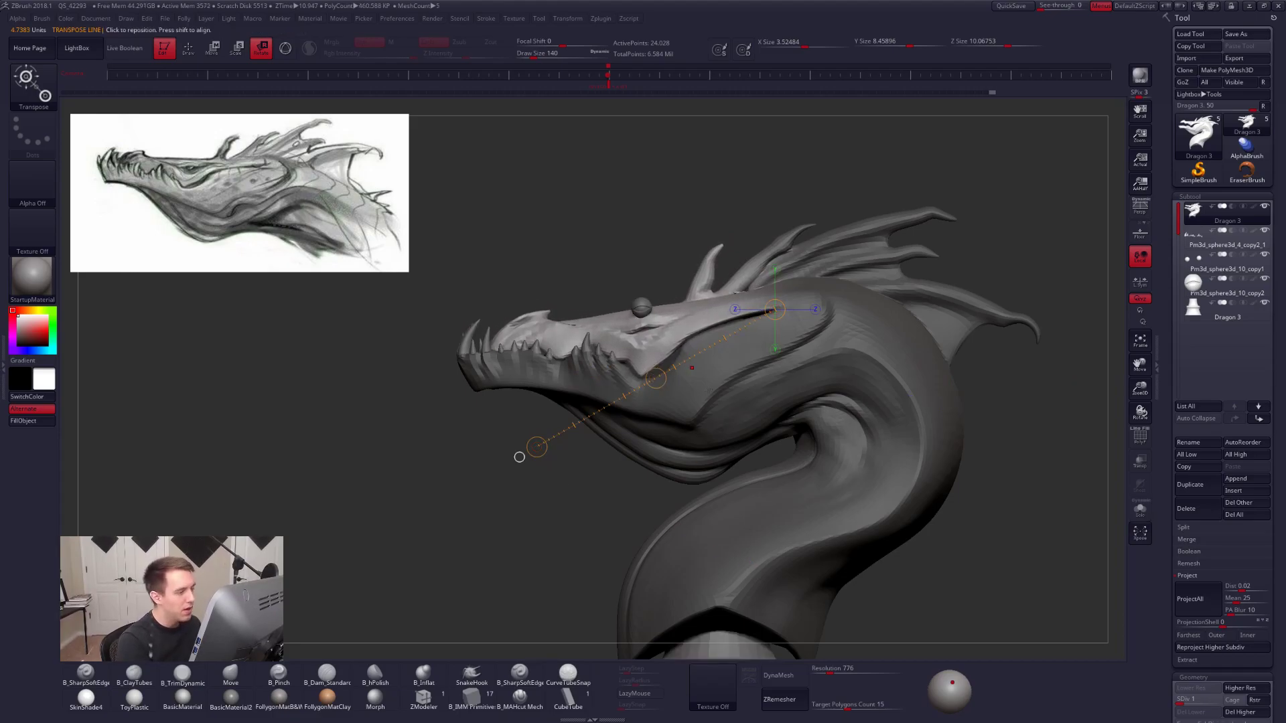
key("ctrl+z")
key("q")
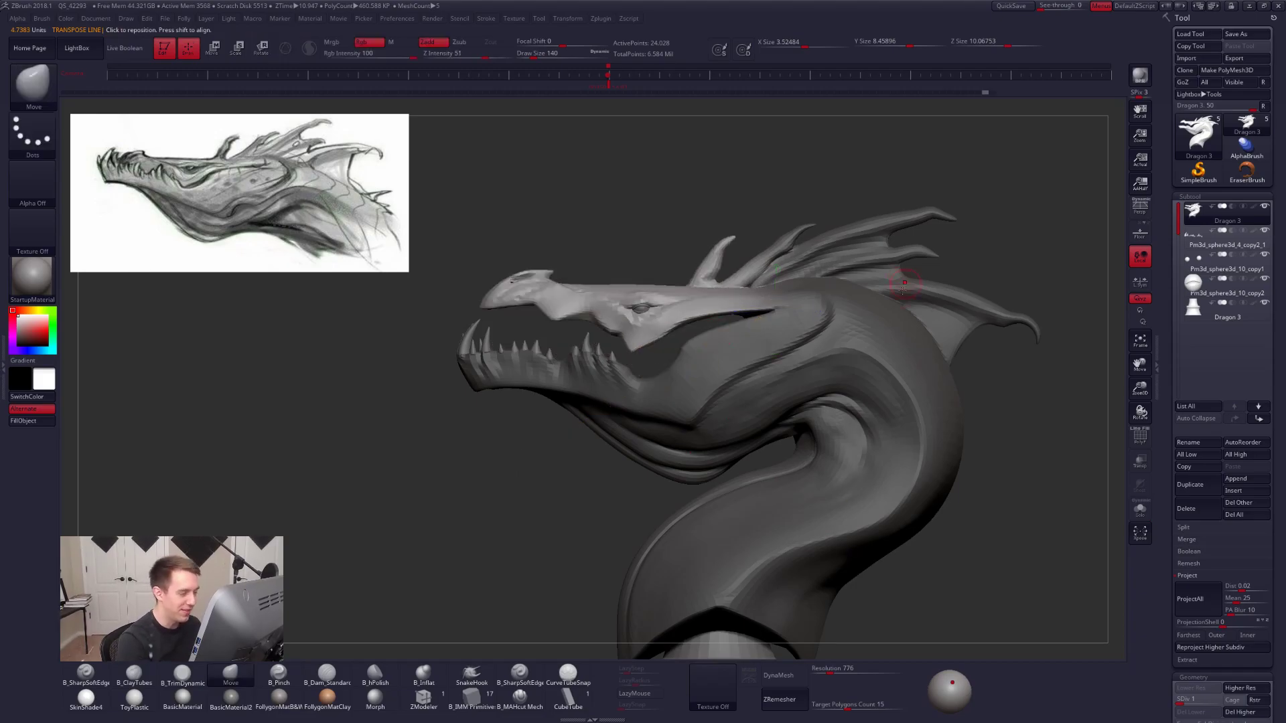
left_click_drag(816, 211, 842, 203, "ctrl")
Raise the dragon mesh to its highest subdivision level and set the draw size to 130.
mouse_move(569, 375)
right_mouse_down()
mouse_move(663, 389)
mouse_move(669, 348)
mouse_move(673, 408)
mouse_move(697, 449)
right_mouse_up()
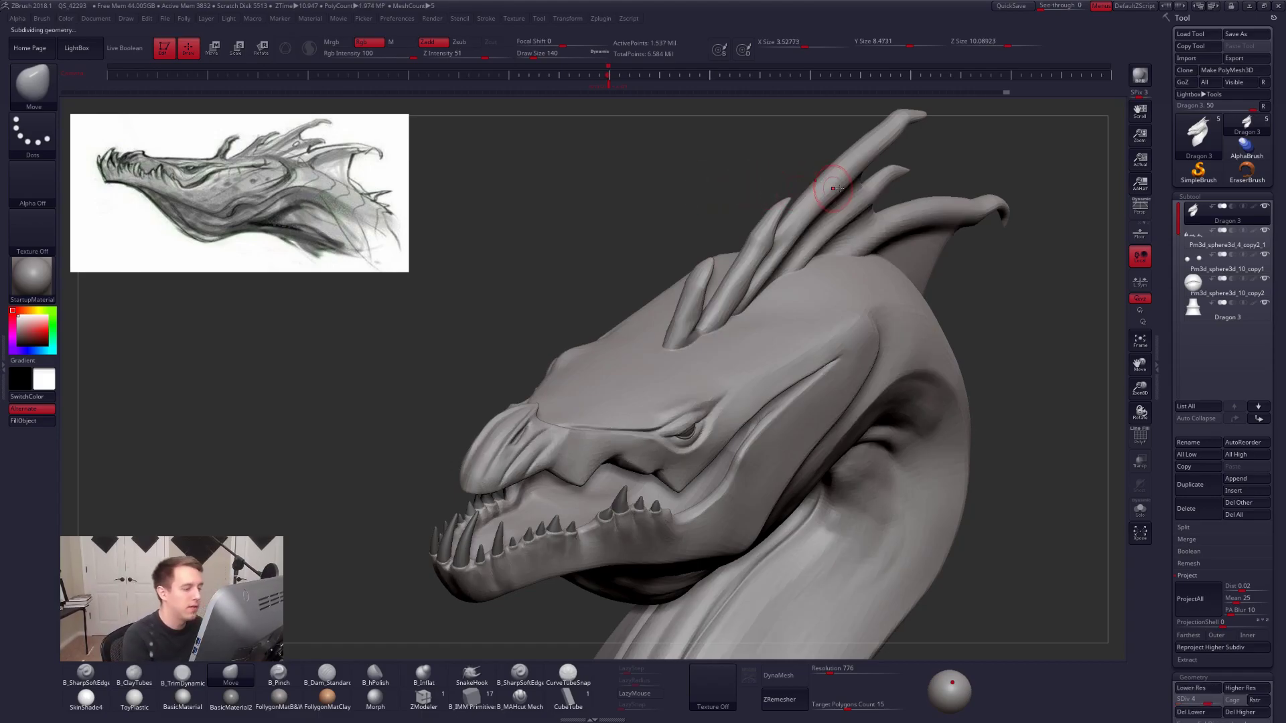
key("d")
mouse_move(681, 340)
right_mouse_down("ctrl")
mouse_move(679, 373)
mouse_move(674, 362)
mouse_move(740, 321)
right_mouse_up("ctrl")
key("b")
key("c")
key("t")
key("space")
left_click_drag(688, 348, 685, 349)
mouse_move(735, 348)
right_mouse_down("ctrl")
mouse_move(837, 379)
mouse_move(779, 379)
right_mouse_up("ctrl")
Isolate the crest of fins for a look and restore the full dragon mesh.
key("ctrl+shift")
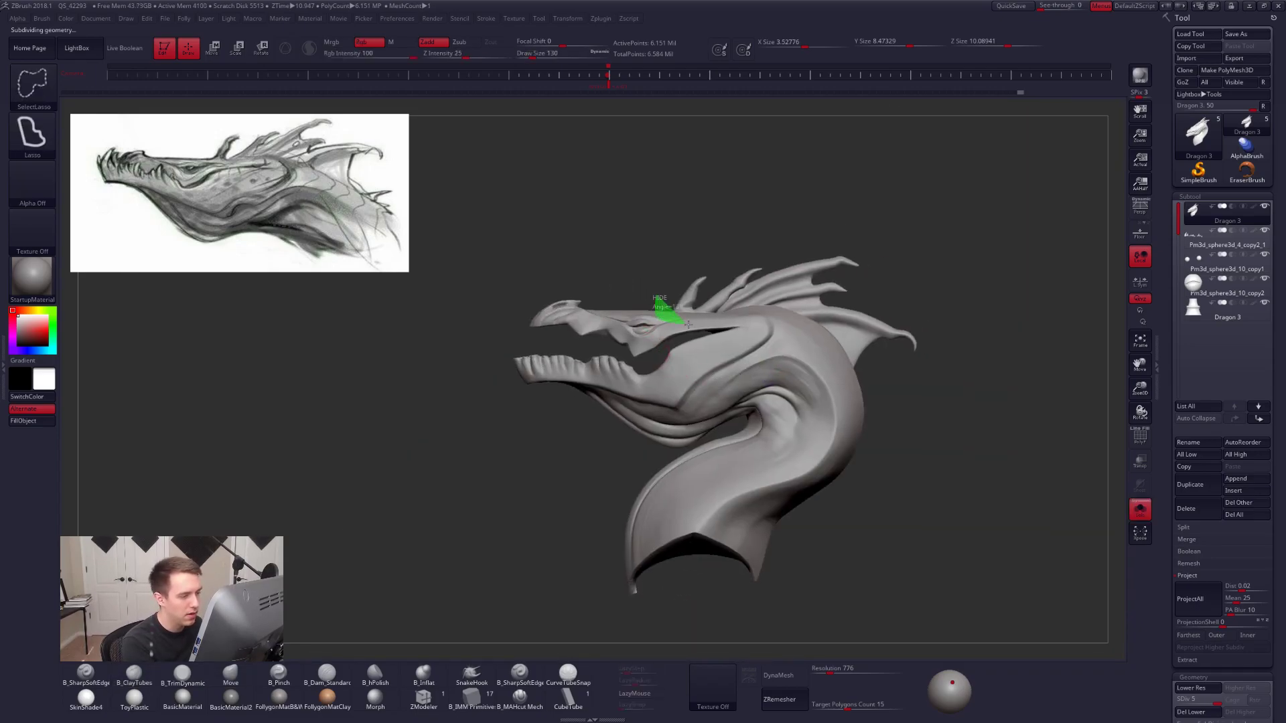
mouse_move(770, 328)
left_mouse_down("ctrl+shift")
mouse_move(827, 383)
mouse_move(975, 318)
mouse_move(723, 182)
mouse_move(897, 319)
mouse_move(781, 330)
left_mouse_up("ctrl+shift")
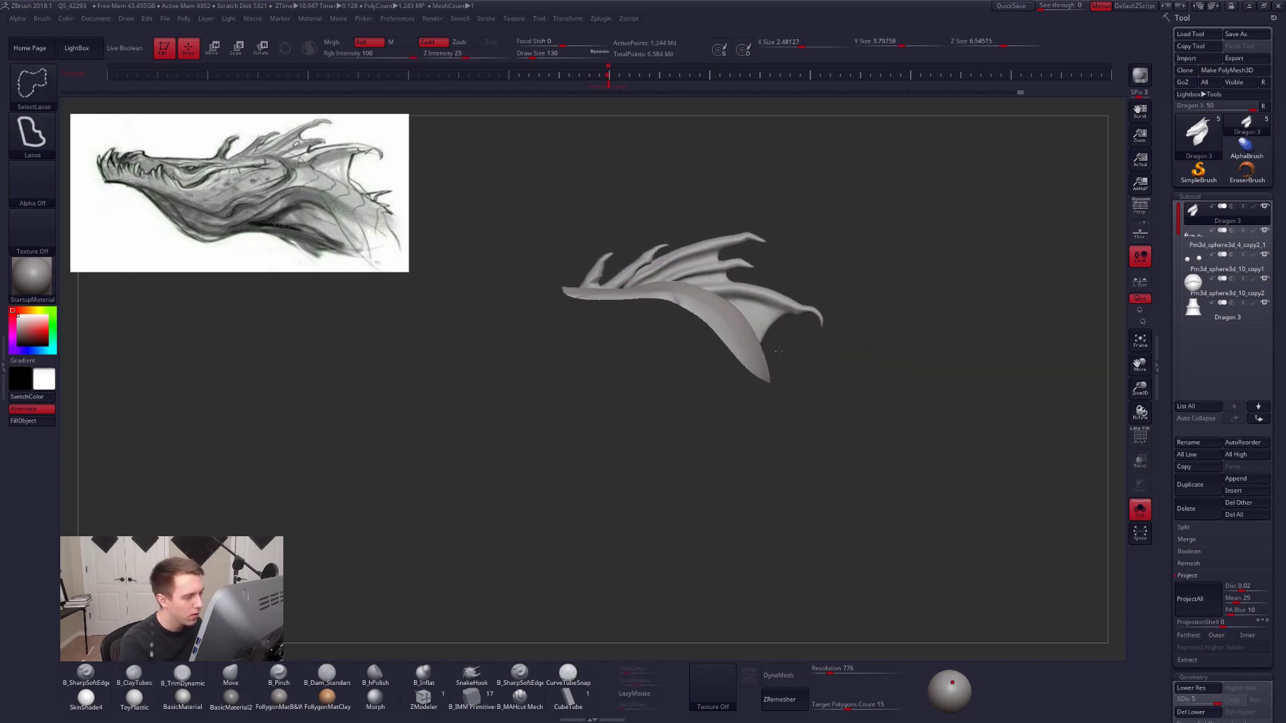
left_click(777, 350, "ctrl+shift")
Drop the dragon mesh to subdivision level 1 and enlarge the Move brush to draw size 636.
key("shift+d")
key("shift+d")
key("shift+d")
key("shift+d")
key("space")
left_click_drag(631, 287, 624, 287)
mouse_move(632, 304)
right_mouse_down()
mouse_move(642, 332)
mouse_move(703, 311)
mouse_move(566, 288)
right_mouse_up()
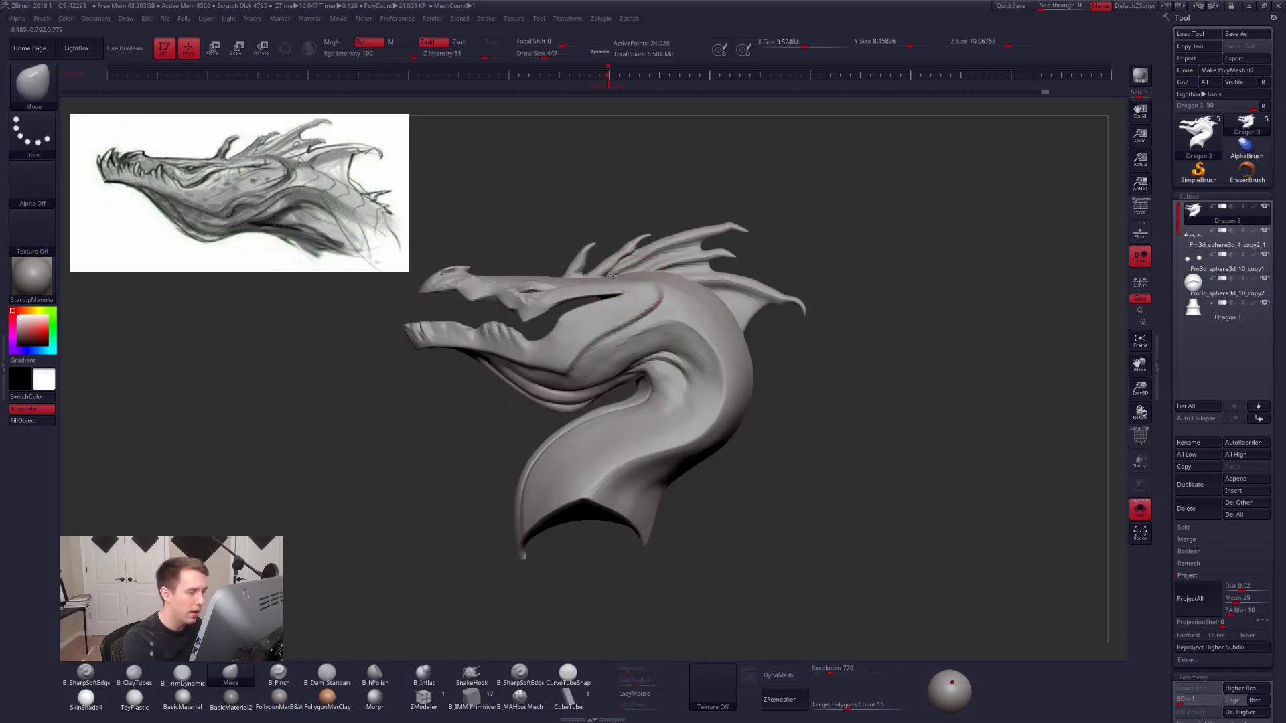
key("space")
left_click_drag(641, 286, 673, 297)
key("space")
key("ctrl")
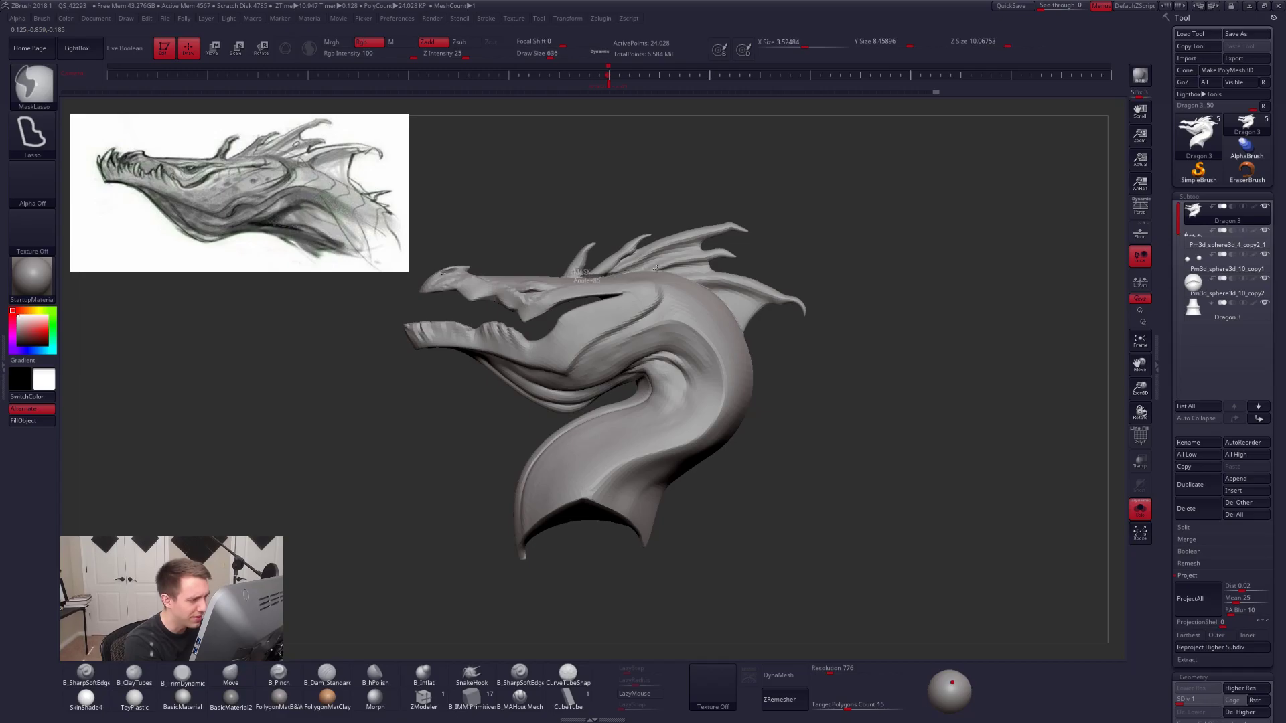
key("ctrl")
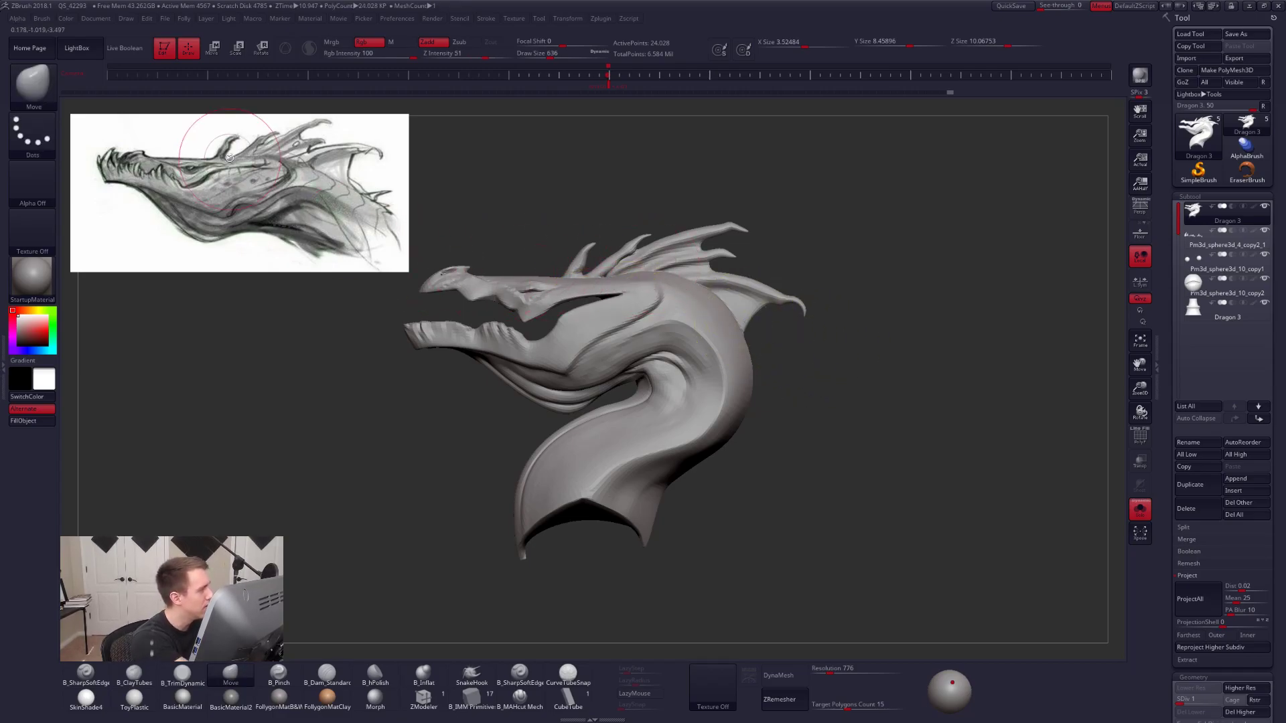
Hide the dragon reference sketch from the canvas.
key("shift+z")
right_click_drag(672, 308, 724, 349, "ctrl")
key("shift+z")
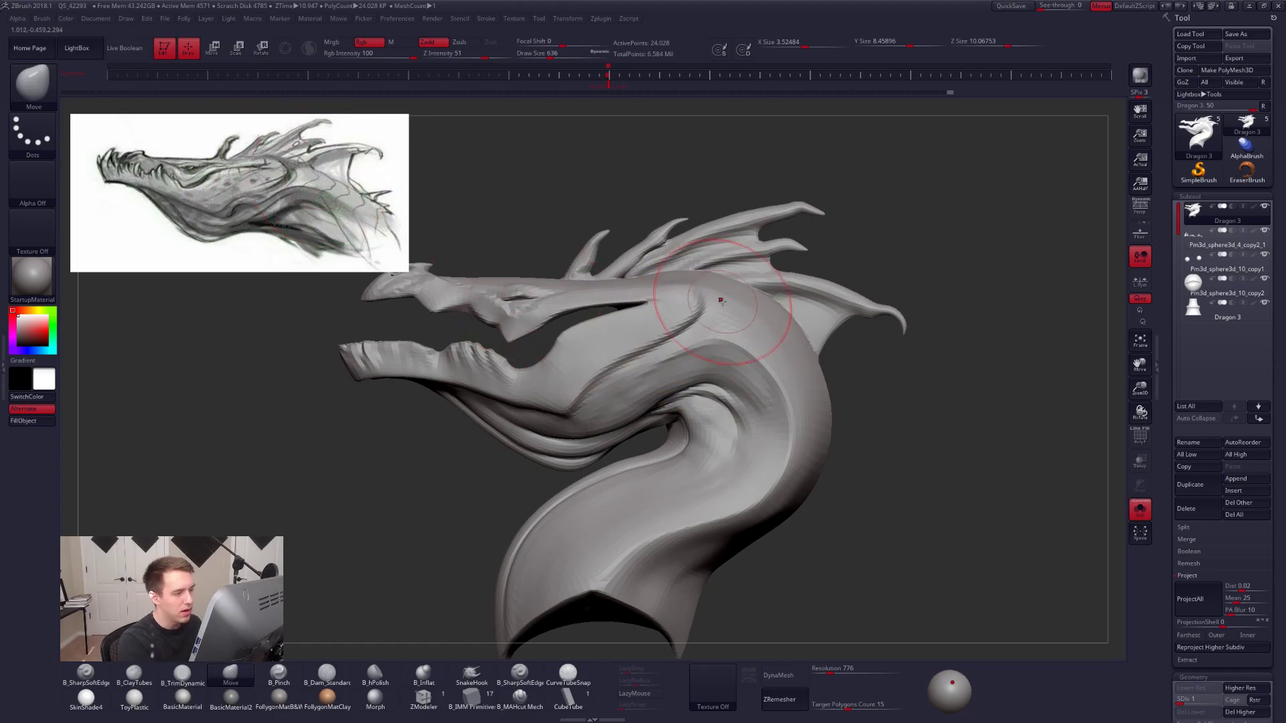
key("shift+z")
key("ctrl")
mouse_move(734, 281)
left_mouse_down("ctrl")
mouse_move(763, 394)
mouse_move(749, 399)
left_mouse_up("ctrl")
left_click_drag(885, 380, 899, 395, "ctrl")
Reduce the Move brush to draw size 556.
key("space")
left_click_drag(672, 272, 669, 272)
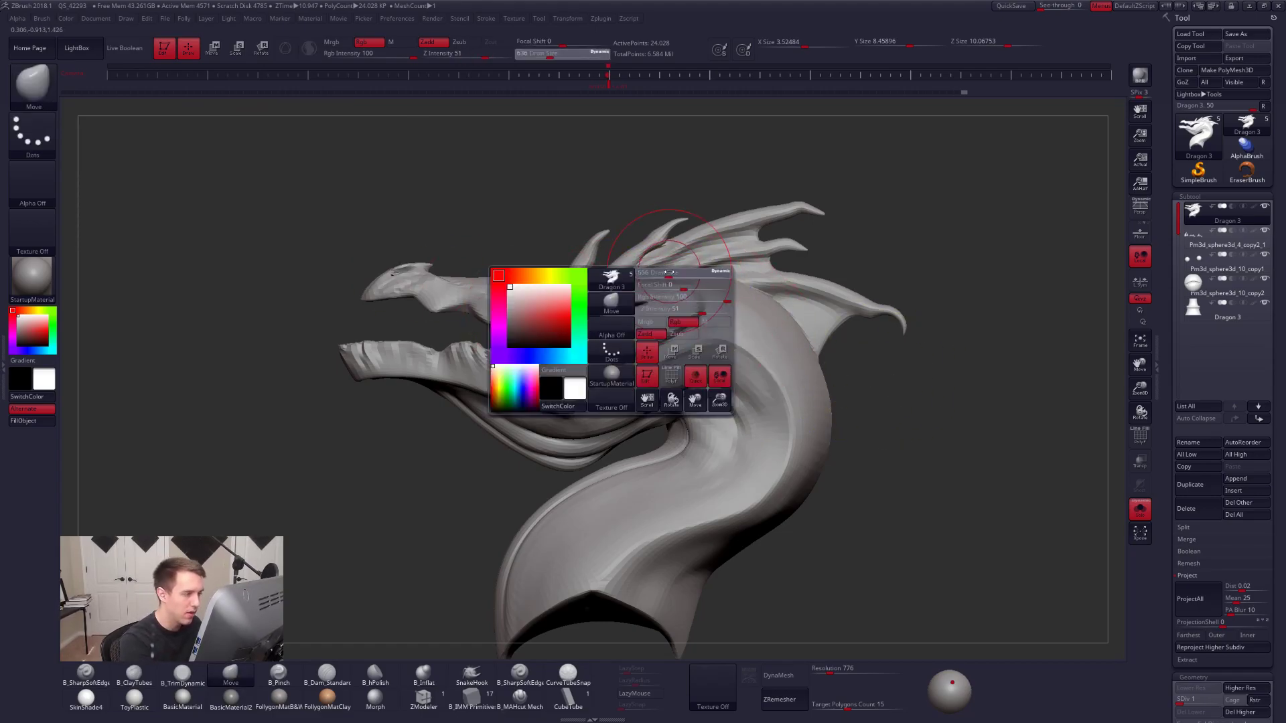
key("ctrl")
mouse_move(687, 281)
right_mouse_down()
mouse_move(729, 311)
mouse_move(632, 287)
right_mouse_up()
key("ctrl")
Lasso-mask the large fins behind the front horn, then invert the mask and soften its edges.
mouse_move(634, 277)
left_mouse_down("ctrl")
mouse_move(689, 185)
mouse_move(944, 265)
mouse_move(984, 300)
left_mouse_up("ctrl")
mouse_move(697, 278)
left_mouse_down("ctrl")
mouse_move(944, 315)
mouse_move(951, 386)
left_mouse_up("ctrl")
mouse_move(759, 311)
left_mouse_down("ctrl")
mouse_move(925, 389)
mouse_move(904, 426)
left_mouse_up("ctrl")
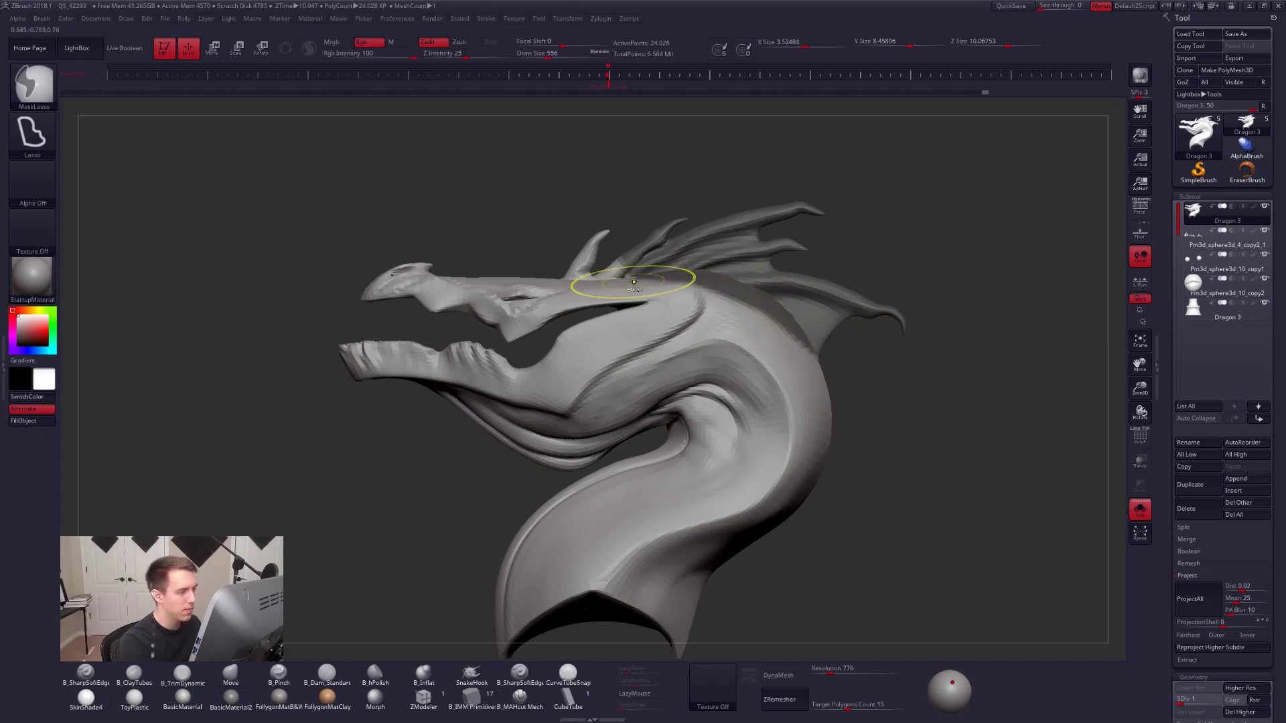
left_click(706, 287, "ctrl")
left_click(714, 286, "ctrl")
left_click(721, 288, "ctrl")
left_click(842, 268, "ctrl")
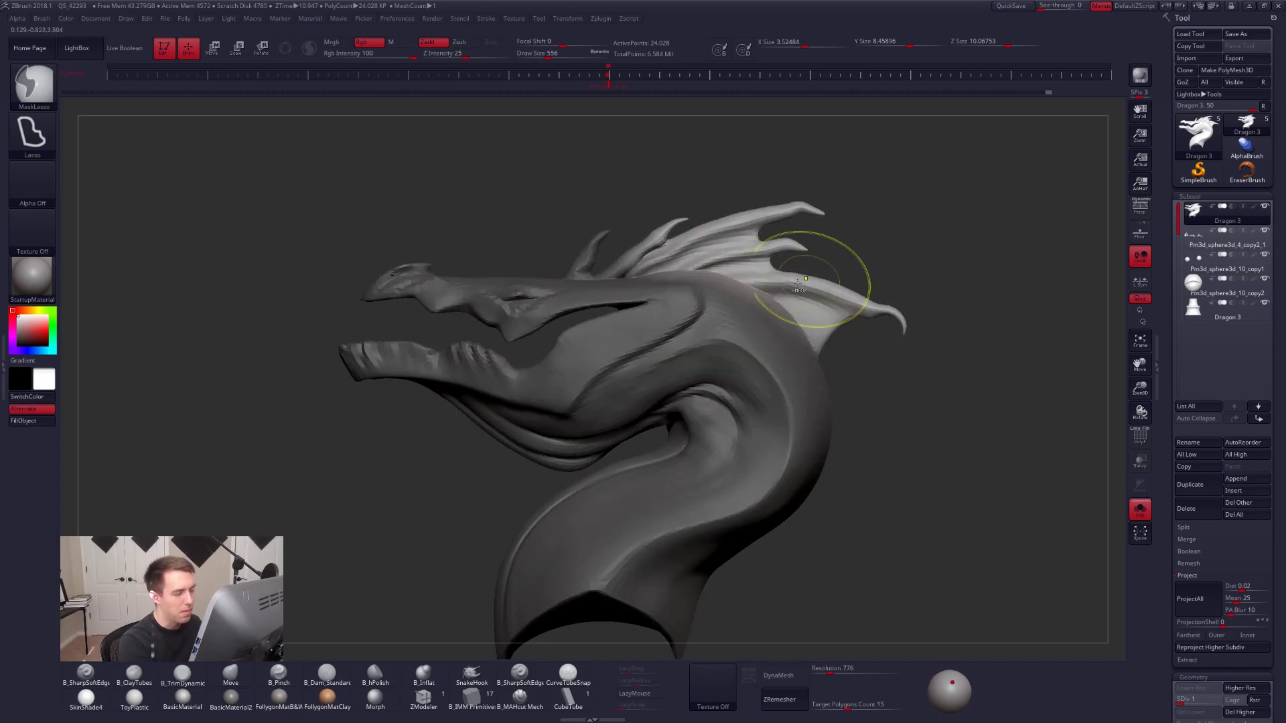
left_click(782, 294, "ctrl")
Move the unmasked fins down closer to the neck with a transpose line and clear the mask.
key("w")
left_click_drag(716, 284, 770, 169)
left_click_drag(745, 227, 740, 242)
mouse_move(845, 462)
left_mouse_down("alt")
mouse_move(818, 396)
mouse_move(849, 401)
mouse_move(699, 390)
mouse_move(727, 387)
left_mouse_up("alt")
key("q")
left_click_drag(793, 365, 812, 390, "ctrl")
Enlarge the Move brush to draw size 1338 and nudge the back of the neck.
left_click_drag(800, 391, 763, 400, "shift")
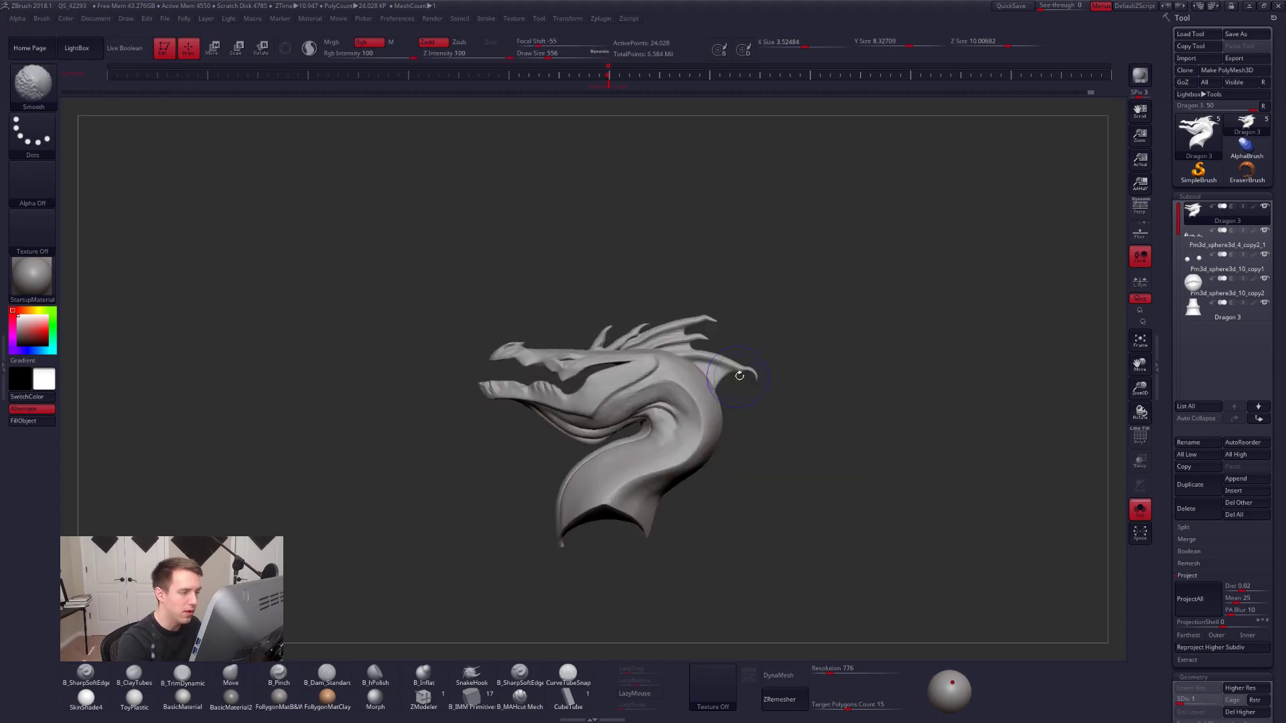
mouse_move(576, 462)
left_mouse_down("alt")
mouse_move(566, 412)
mouse_move(863, 379)
mouse_move(863, 408)
left_mouse_up("alt")
key("space")
left_click_drag(739, 378, 755, 380)
left_click_drag(688, 356, 691, 354)
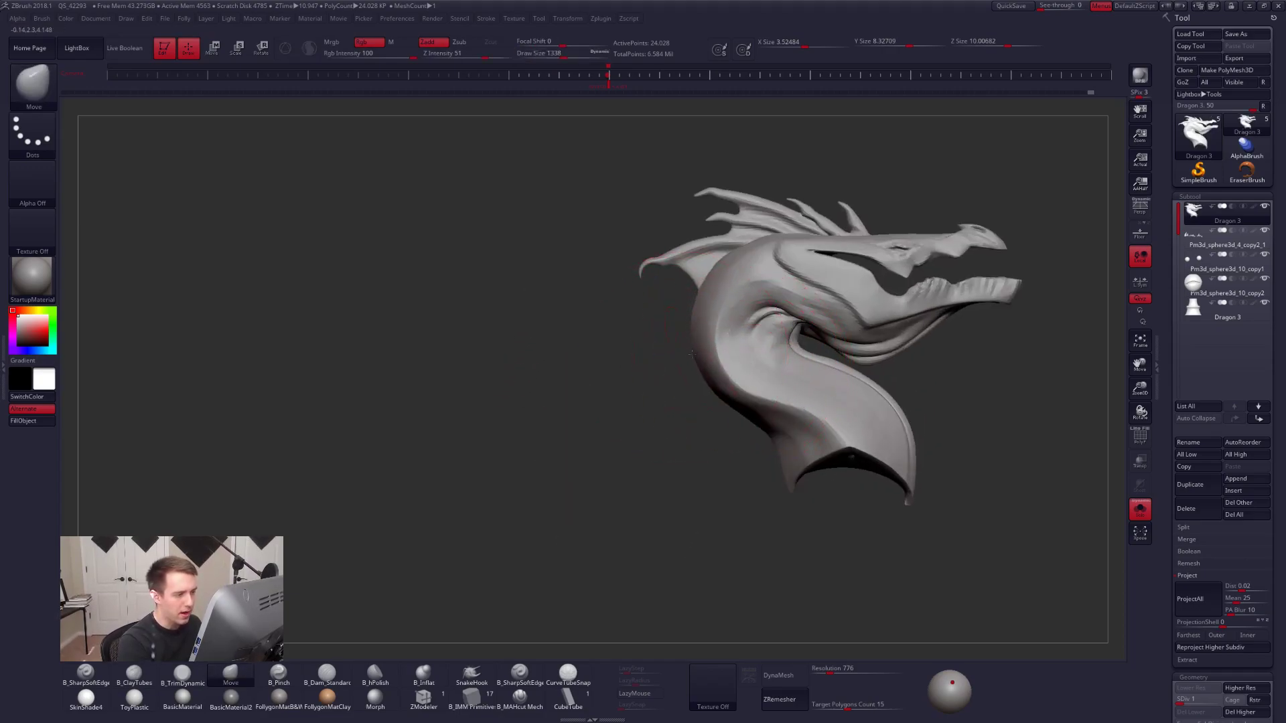
left_click_drag(689, 413, 847, 402, "shift")
Show all parts of the dragon bust and set the draw size to 500.
key("alt+s")
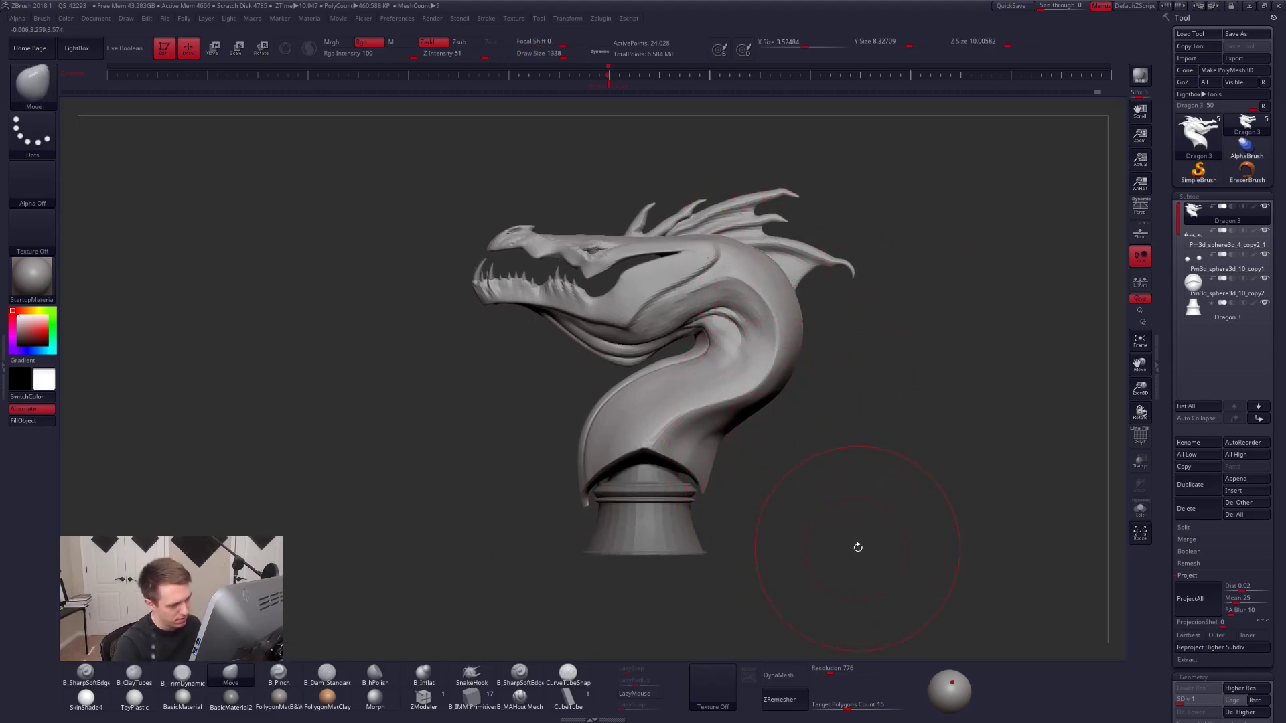
key("space")
mouse_move(764, 246)
left_mouse_down()
mouse_move(744, 245)
mouse_move(760, 261)
left_mouse_up()
key("space")
Isolate the crest of fins with a strip of surrounding skin and raise the mesh to subdivision level 5.
mouse_move(807, 324)
left_mouse_down()
mouse_move(825, 326)
mouse_move(663, 356)
mouse_move(659, 383)
mouse_move(815, 458)
mouse_move(622, 254)
mouse_move(554, 339)
left_mouse_up()
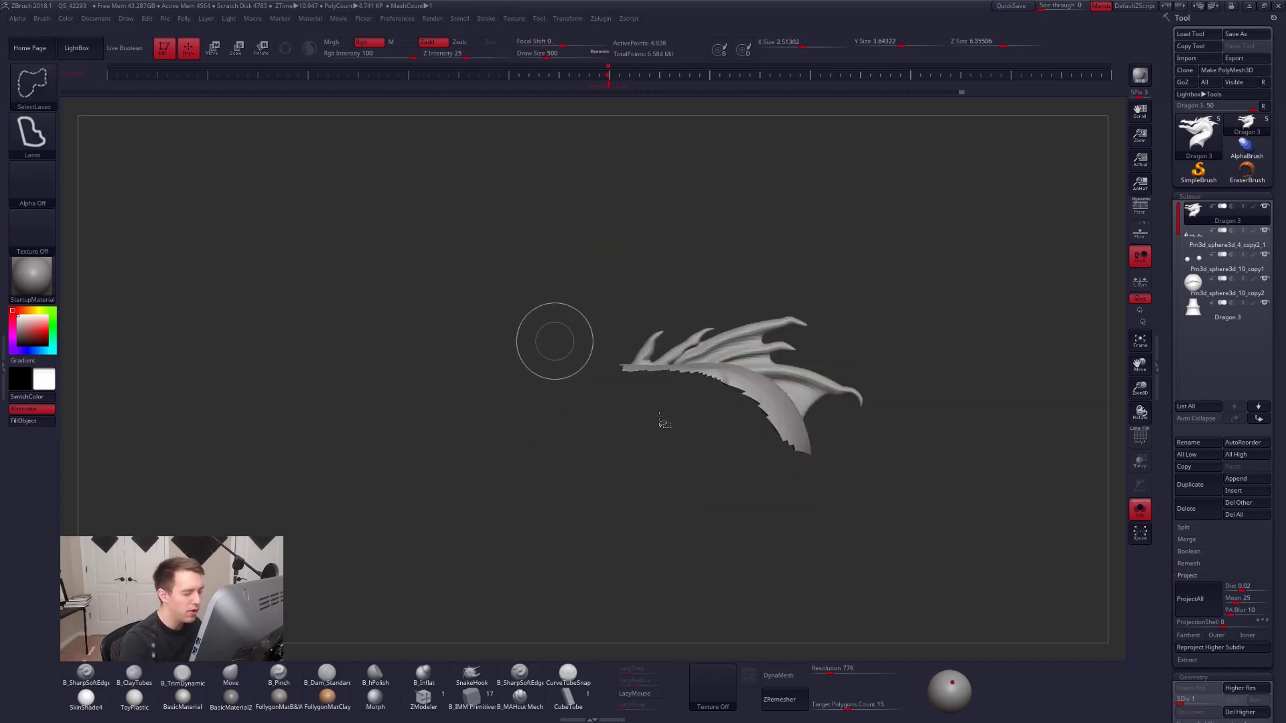
left_click_drag(664, 416, 563, 453, "alt")
left_click_drag(819, 449, 703, 454, "alt")
mouse_move(780, 383)
left_mouse_down("ctrl+alt+shift")
mouse_move(770, 533)
mouse_move(754, 378)
left_mouse_up("ctrl+alt+shift")
key("d")
key("d")
key("d")
key("d")
left_click_drag(628, 448, 743, 436)
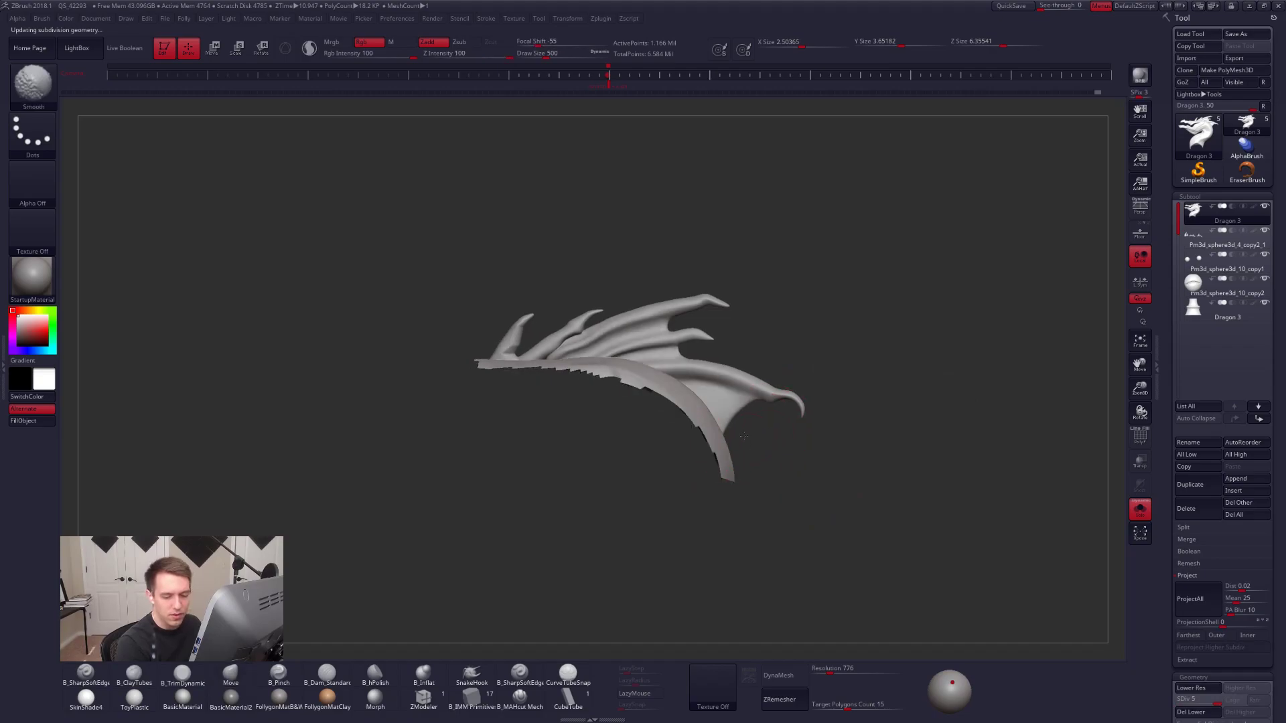
Invert the visibility, hide leftover skin on top of the head with a lasso selection, and bring back only the fin crest.
left_click(1196, 575)
mouse_move(743, 435)
left_mouse_down()
mouse_move(878, 491)
mouse_move(688, 452)
mouse_move(773, 354)
left_mouse_up()
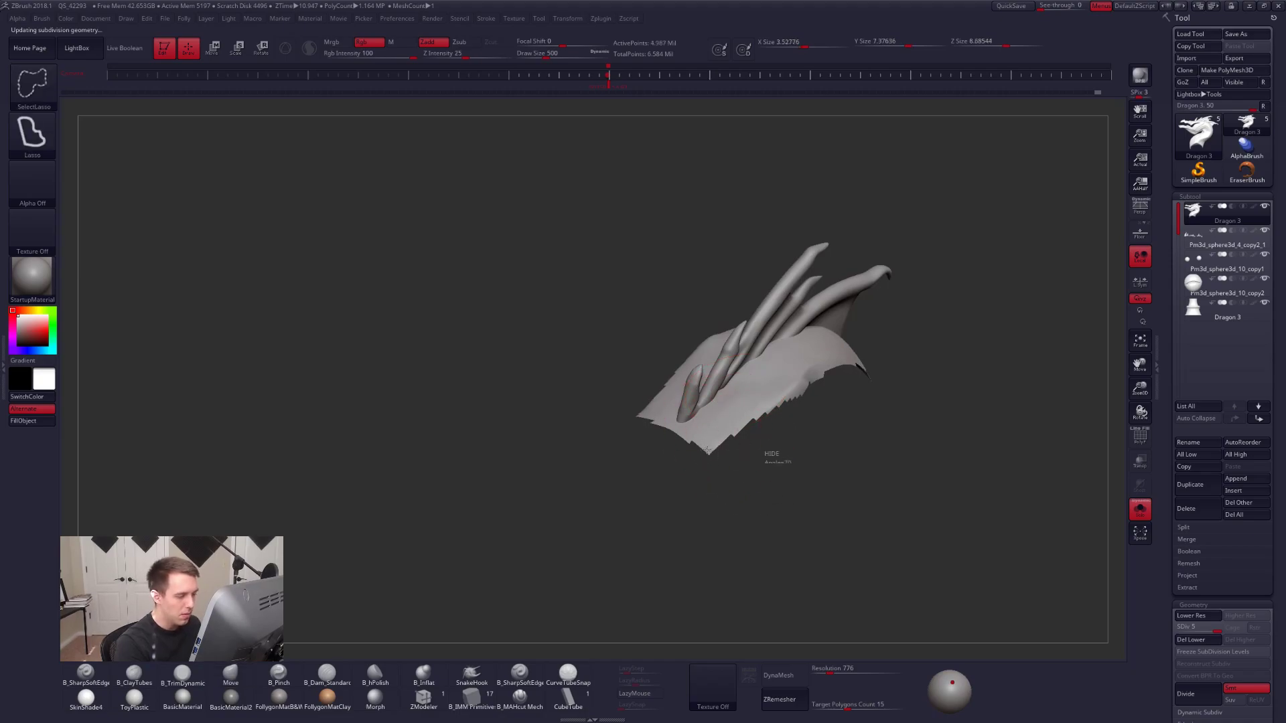
right_click_drag(700, 458, 680, 436)
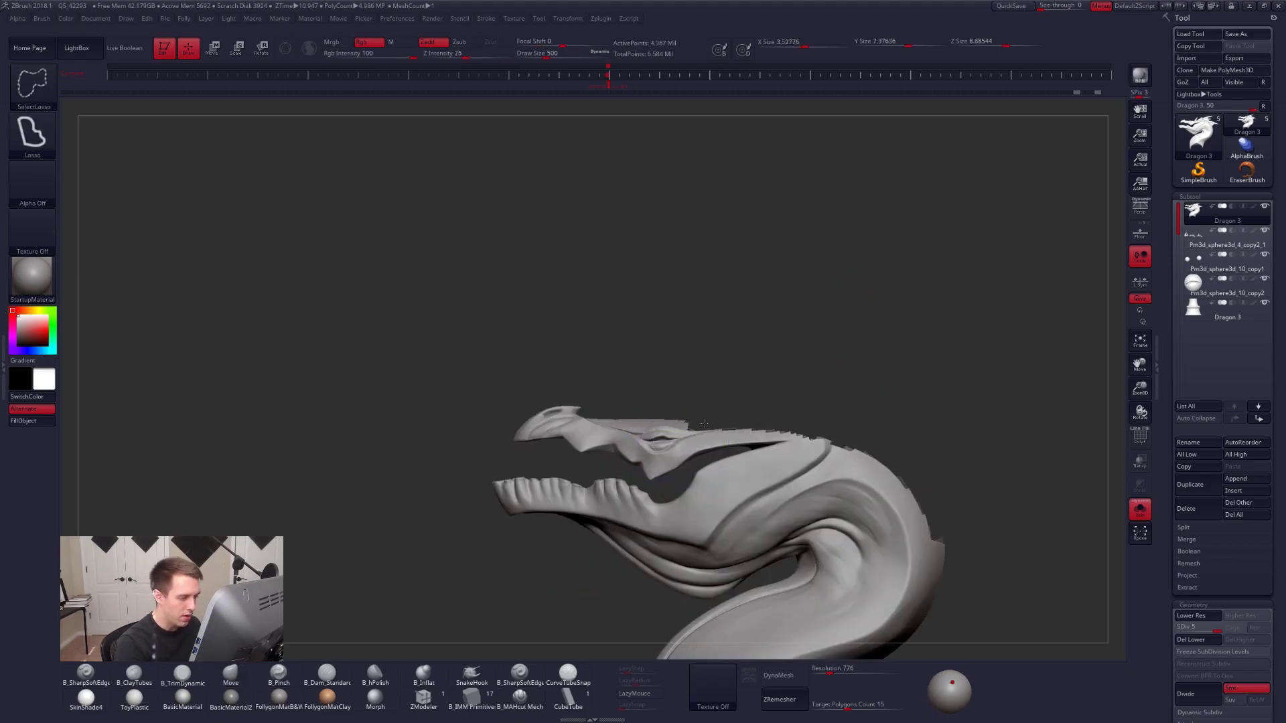
left_click_drag(673, 427, 657, 385, "ctrl+alt+shift")
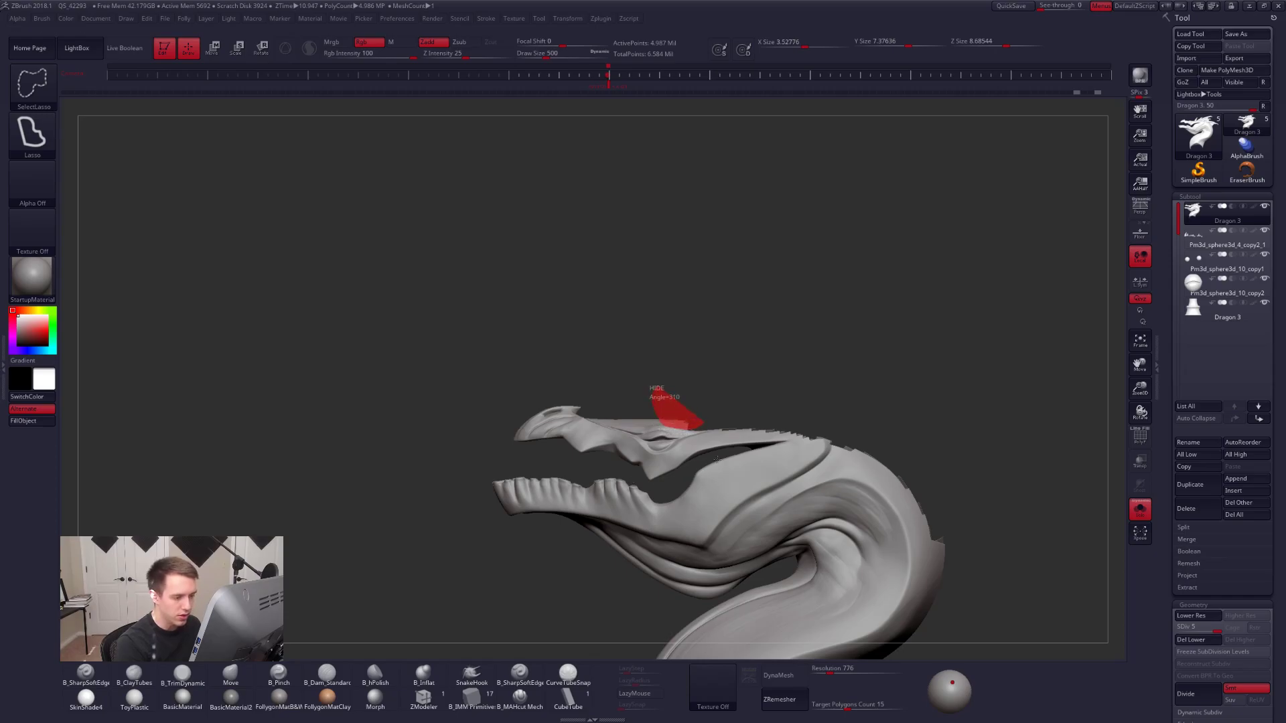
left_click_drag(759, 403, 764, 390, "ctrl+shift")
Show the dragon sketch reference and build up the base of the front spike using the ClayTubes brush at draw size 121.
mouse_move(758, 460)
right_mouse_down()
mouse_move(742, 465)
mouse_move(780, 479)
mouse_move(733, 442)
right_mouse_up()
key("space")
left_click_drag(692, 407, 678, 408)
mouse_move(726, 429)
right_mouse_down()
mouse_move(683, 435)
mouse_move(683, 410)
right_mouse_up()
key("2")
key("space")
left_click_drag(679, 410, 682, 410)
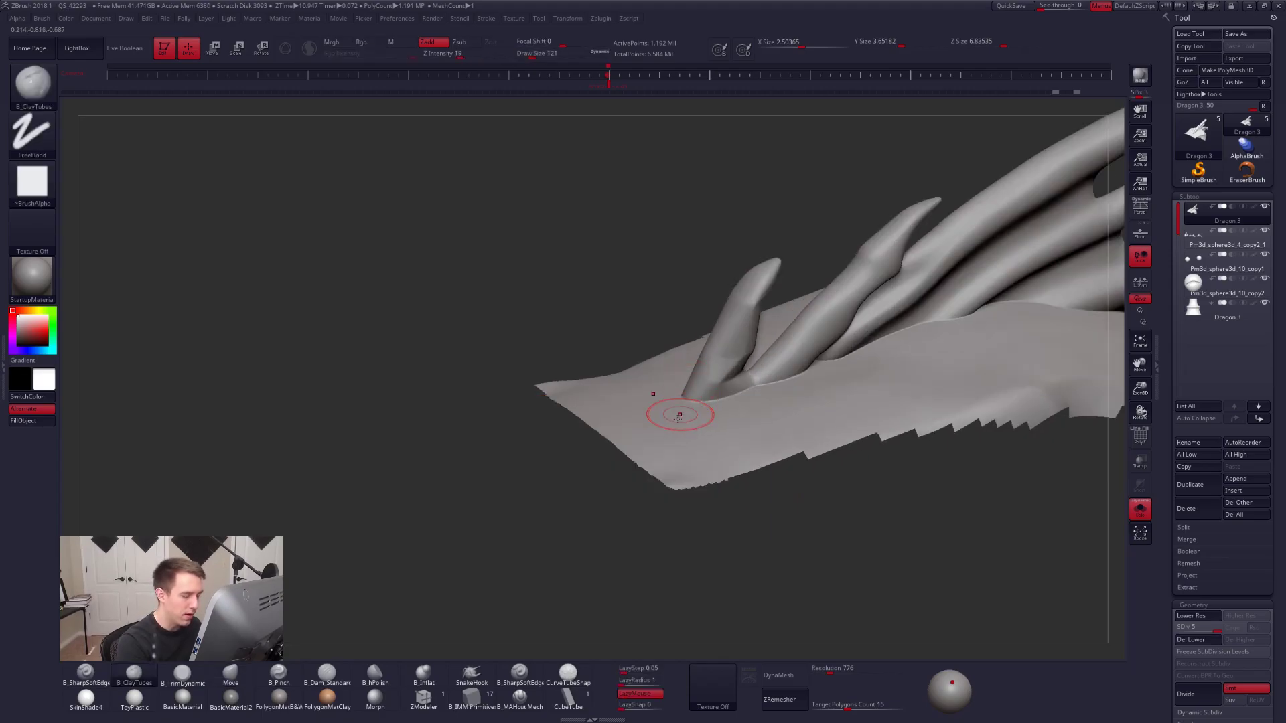
right_click_drag(720, 428, 656, 448, "alt")
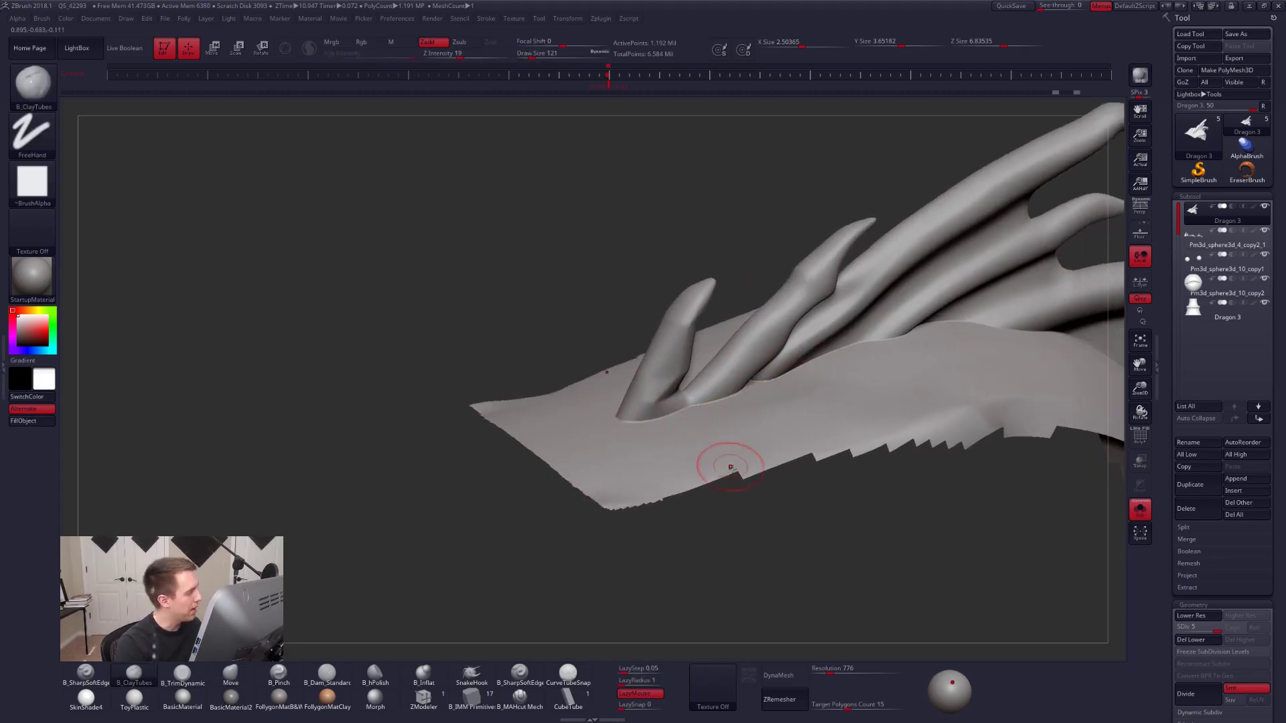
key("shift+z")
key("z")
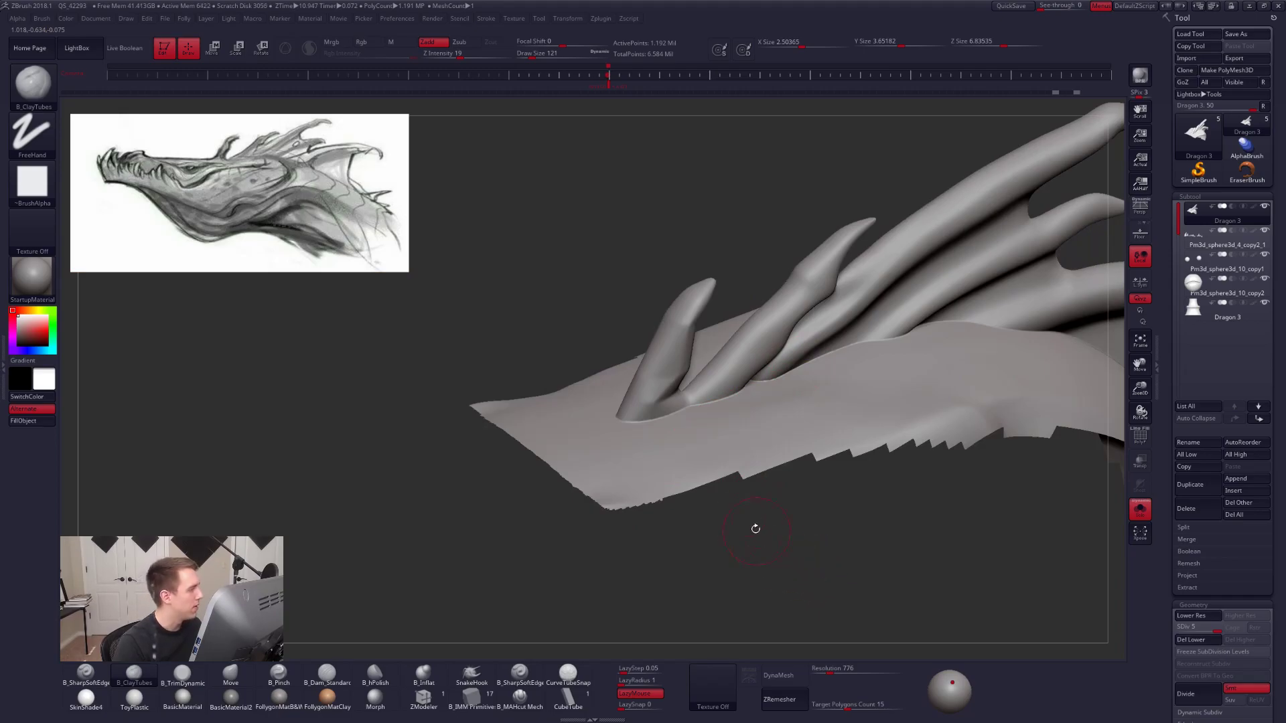
left_click_drag(618, 422, 641, 429)
Flatten the clay between the first two spikes with the TrimDynamic brush at draw size 67.
key("3")
key("space")
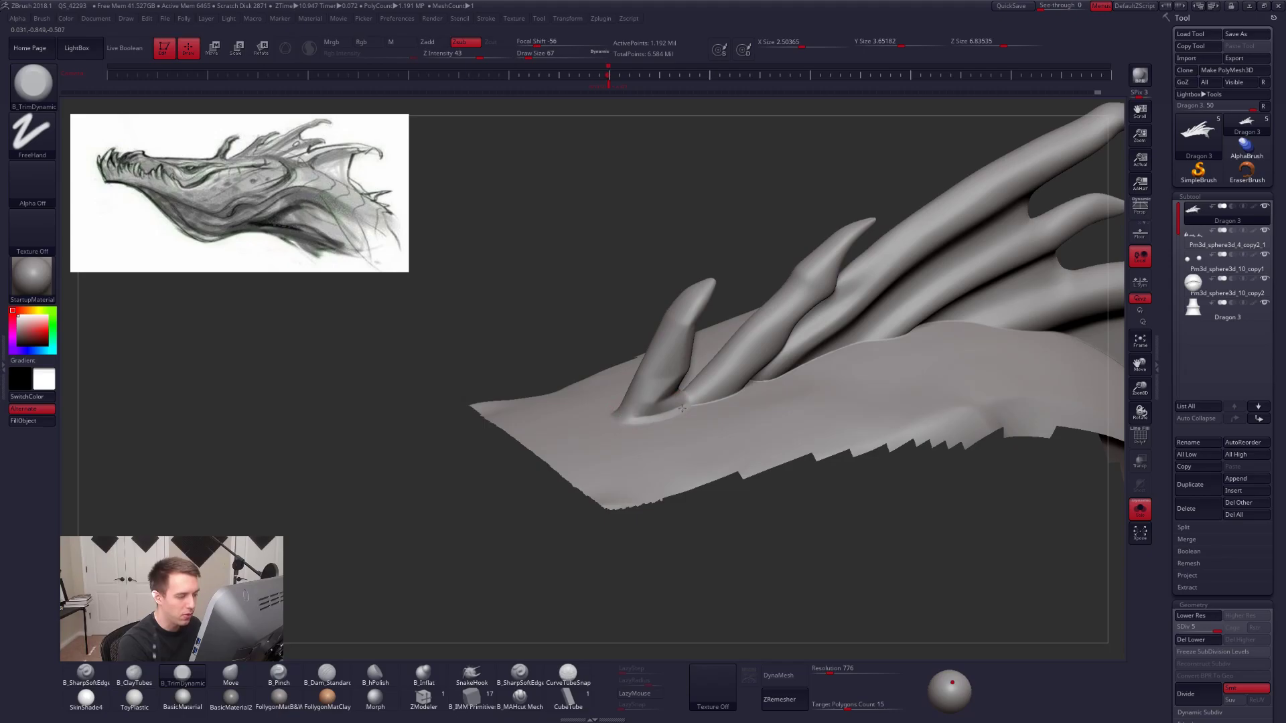
left_click_drag(723, 401, 741, 398)
key("space")
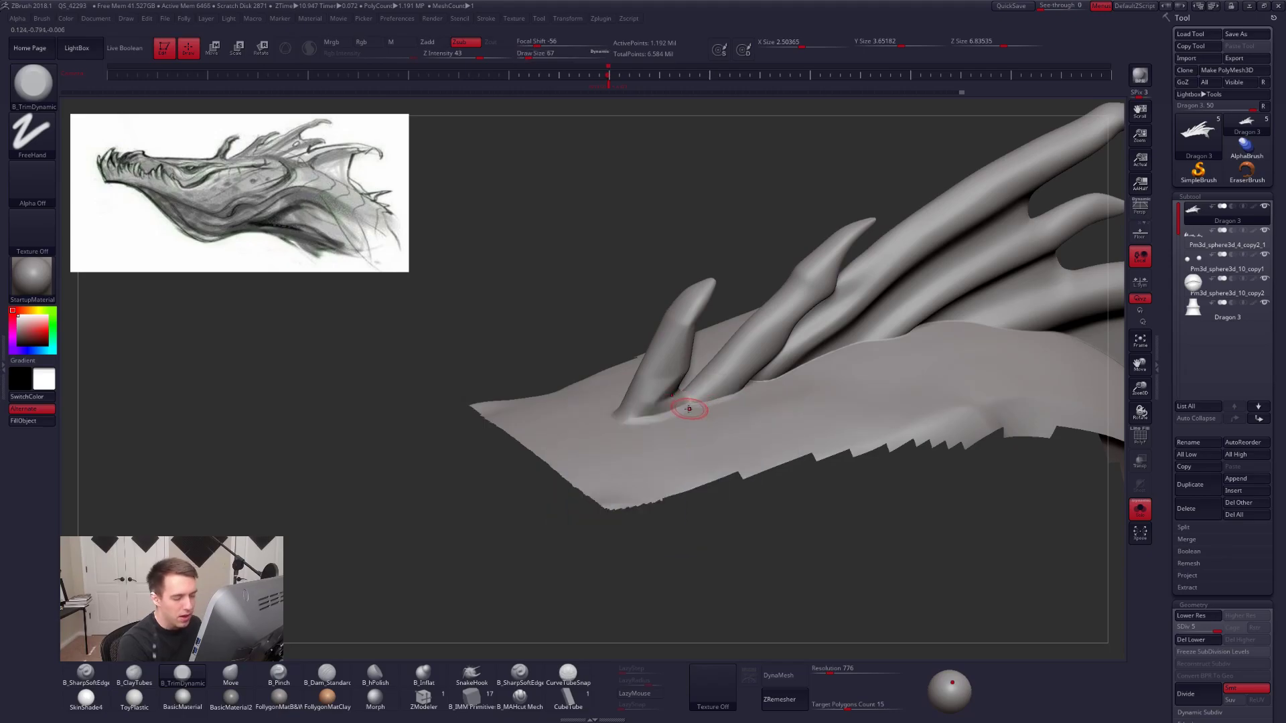
right_click_drag(712, 408, 632, 445, "ctrl")
right_click_drag(797, 394, 761, 389)
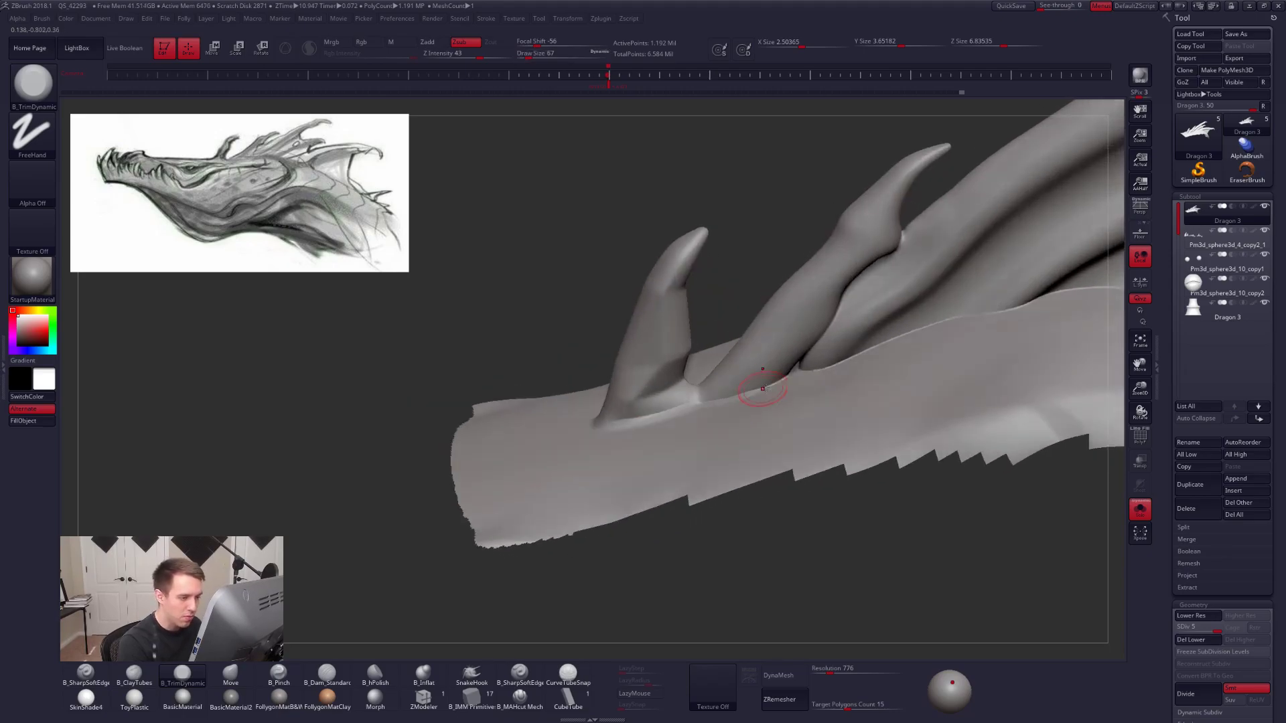
Smooth the skin at the base behind the second spike and lower the mesh to subdivision level 3.
left_click_drag(801, 376, 815, 374, "shift")
key("shift+d")
key("shift+d")
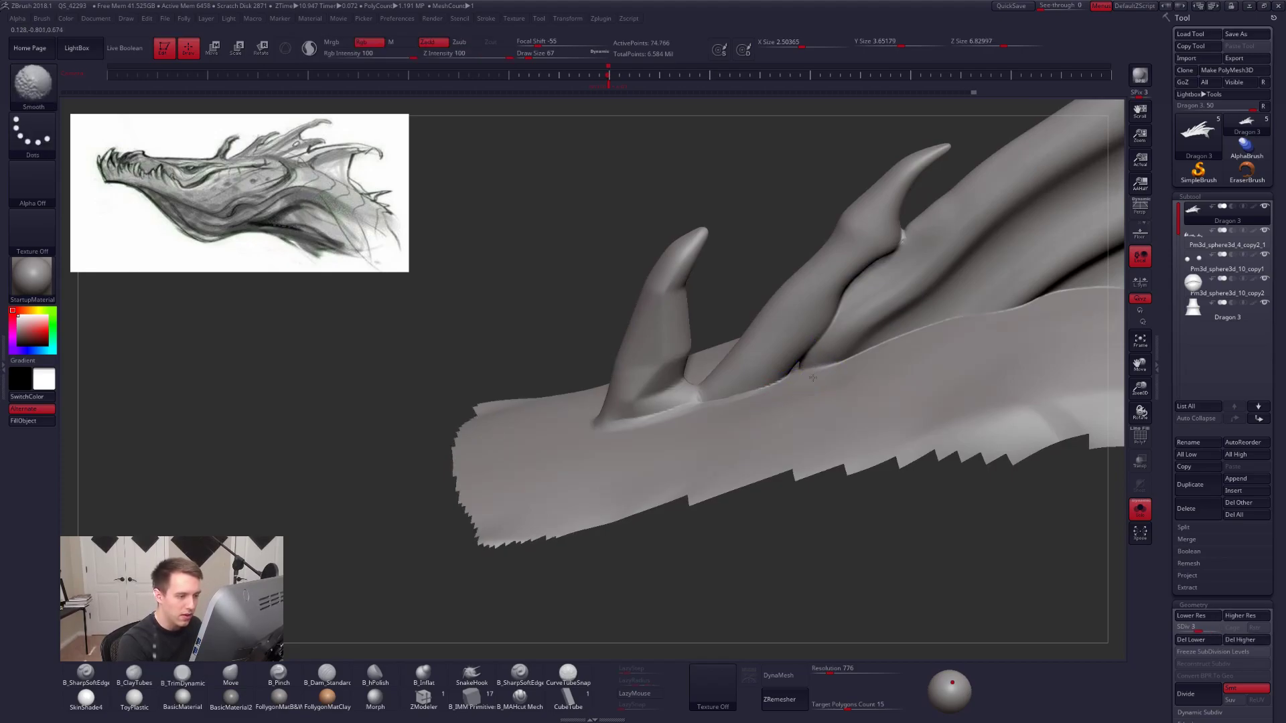
mouse_move(824, 382)
right_mouse_down()
mouse_move(812, 382)
mouse_move(842, 389)
mouse_move(751, 415)
mouse_move(734, 436)
mouse_move(727, 413)
right_mouse_up()
key("alt")
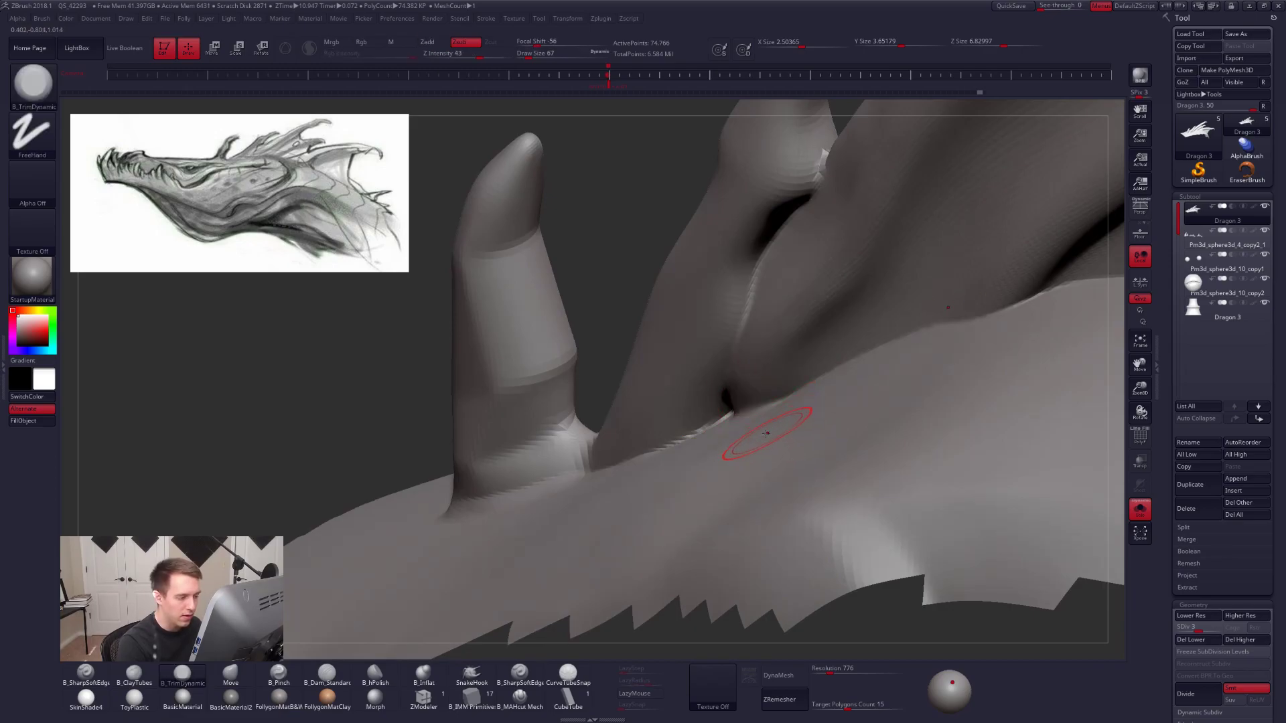
right_click_drag(715, 446, 686, 433, "ctrl")
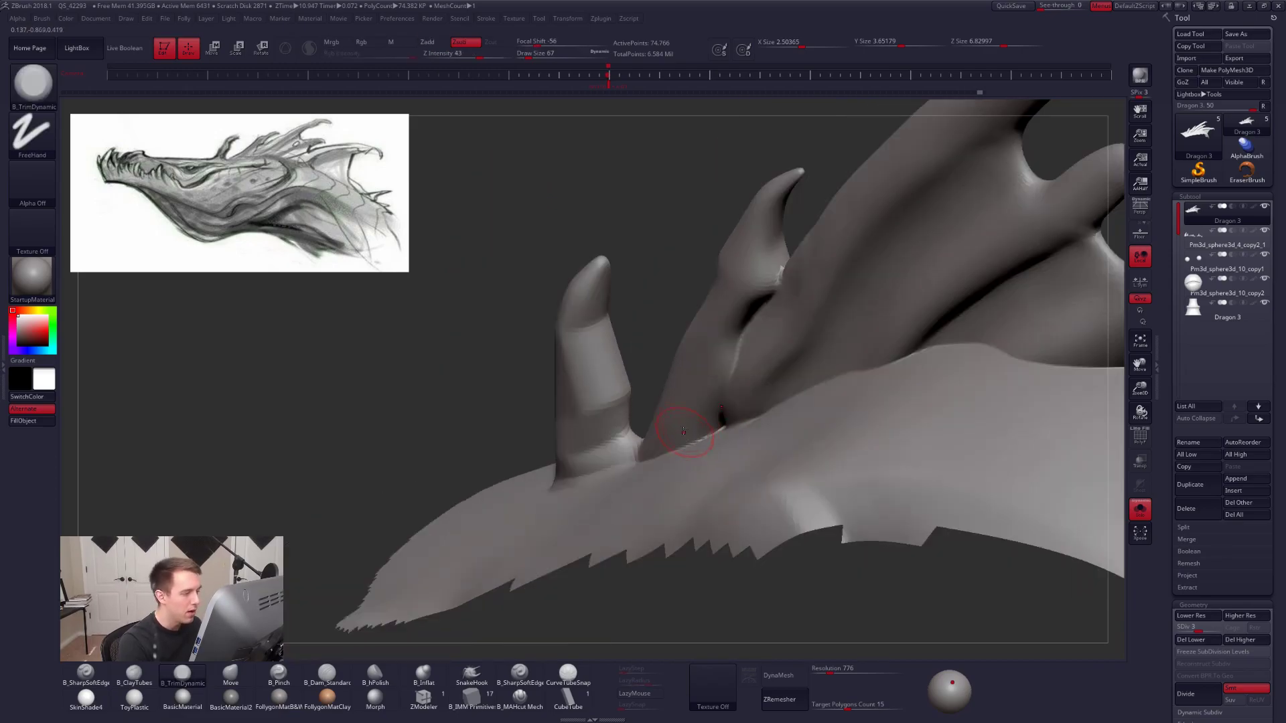
mouse_move(564, 304)
left_mouse_down("ctrl")
mouse_move(580, 317)
mouse_move(567, 387)
mouse_move(542, 370)
mouse_move(490, 396)
mouse_move(566, 411)
mouse_move(455, 327)
left_mouse_up("ctrl")
mouse_move(439, 271)
left_mouse_down("ctrl")
mouse_move(512, 298)
mouse_move(425, 384)
mouse_move(445, 402)
mouse_move(452, 378)
mouse_move(449, 413)
left_mouse_up("ctrl")
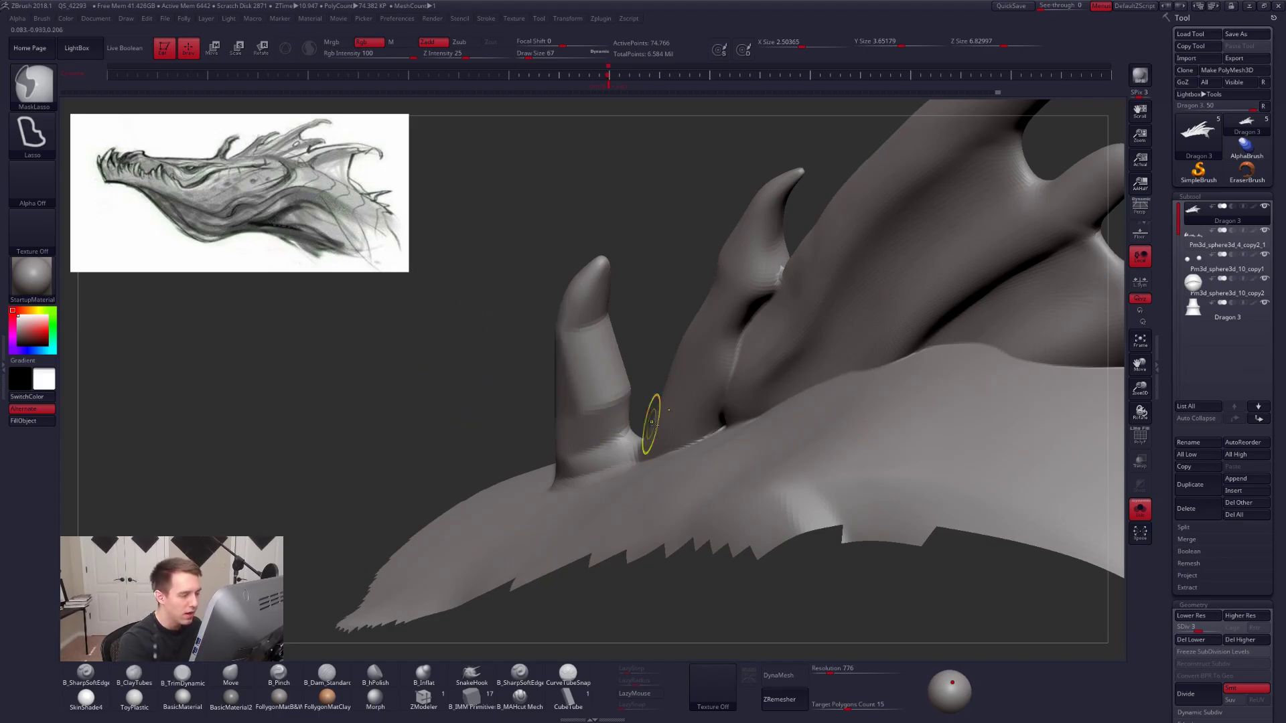
right_click_drag(620, 420, 750, 428)
key("ctrl+z")
key("ctrl+z")
key("ctrl+z")
key("ctrl+z")
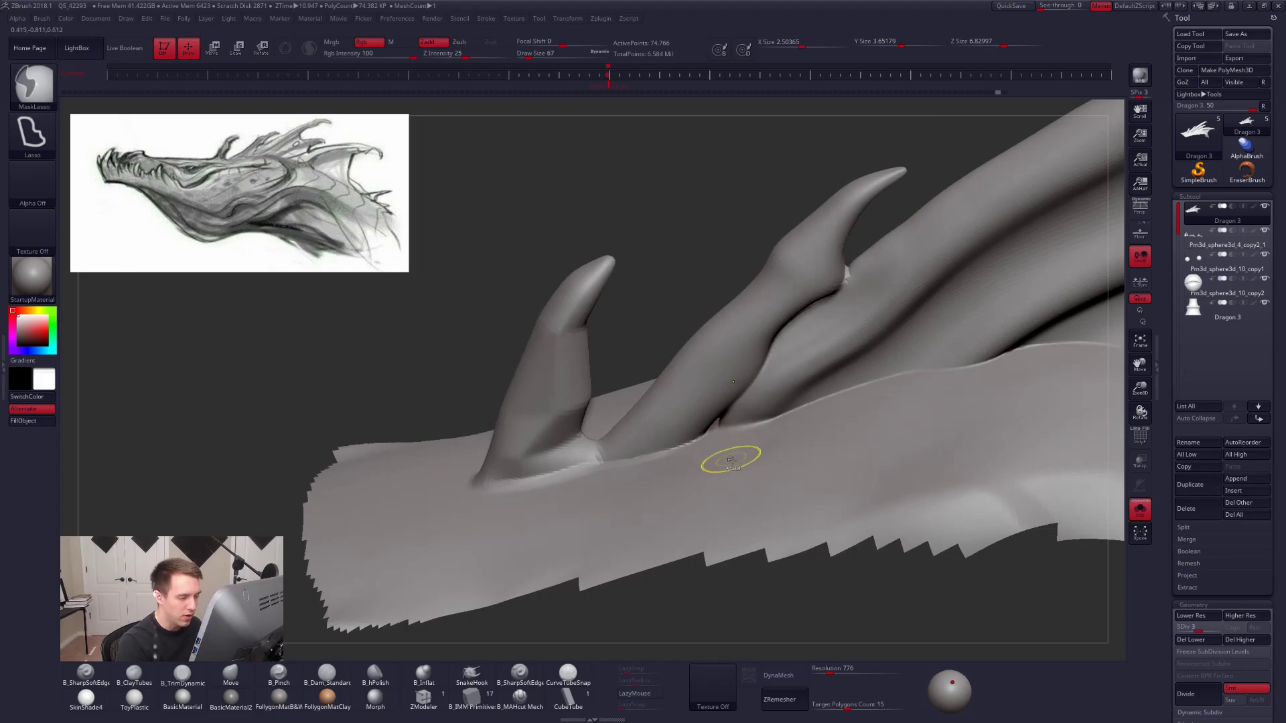
Trim the junction between the first two spikes and add ClayTubes strokes along the front spike's base.
left_click_drag(602, 459, 597, 460)
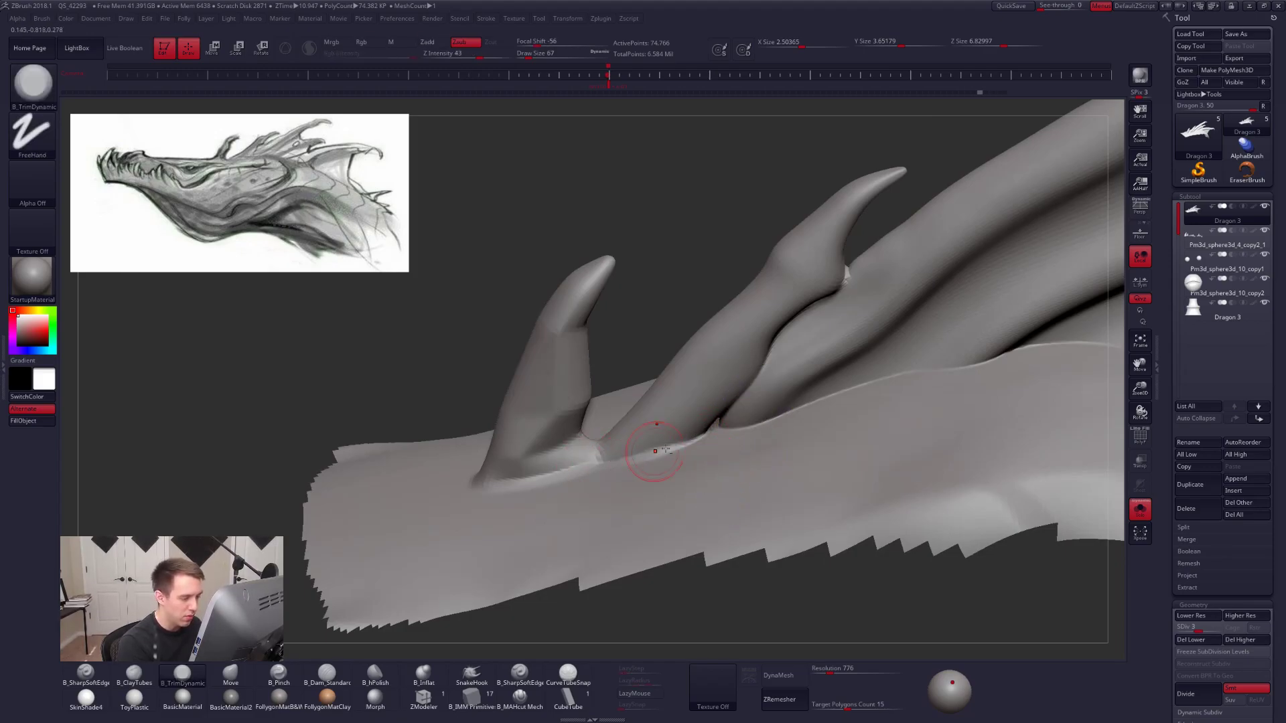
right_click_drag(536, 476, 617, 474, "alt")
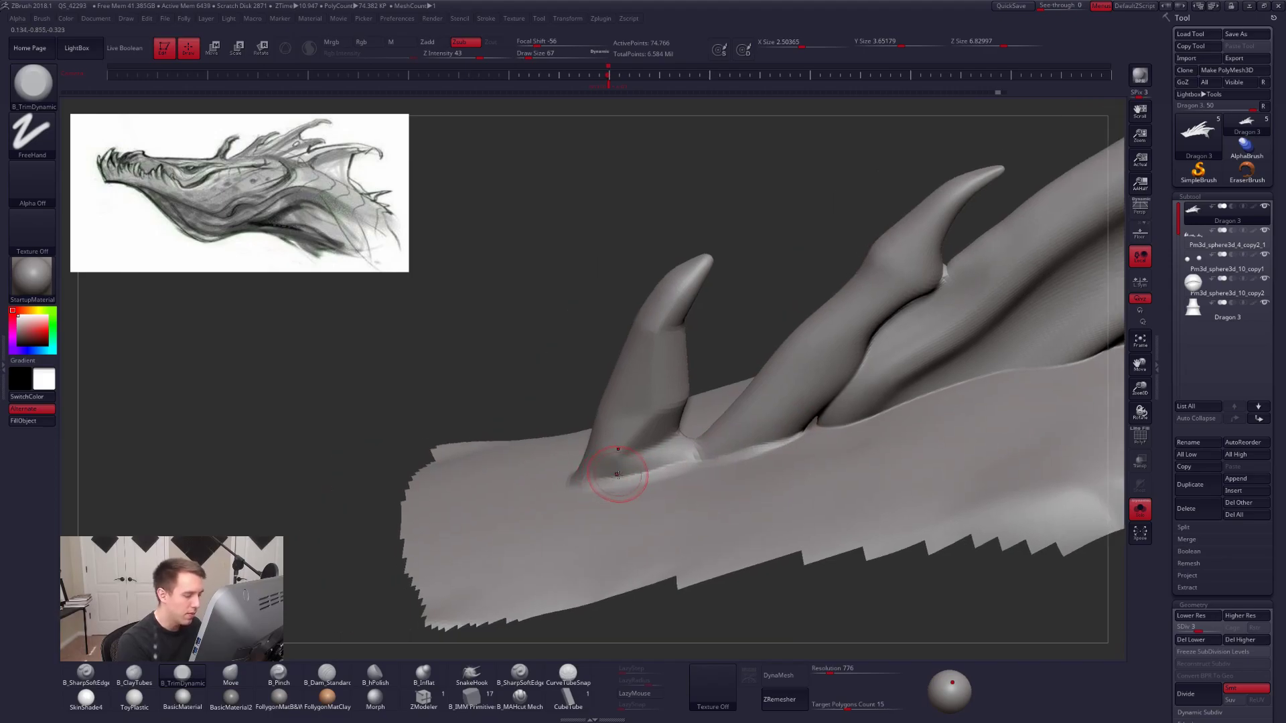
key("2")
mouse_move(598, 483)
left_mouse_down()
mouse_move(583, 488)
mouse_move(630, 487)
left_mouse_up()
right_click_drag(675, 482, 573, 485, "alt")
mouse_move(715, 434)
right_mouse_down("alt")
mouse_move(649, 464)
mouse_move(773, 436)
mouse_move(697, 438)
mouse_move(702, 463)
right_mouse_up("alt")
Blend the base of the second spike into the surrounding skin with the TrimDynamic and ClayTubes brushes.
key("3")
key("s")
left_click_drag(712, 409, 715, 408)
right_click_drag(715, 408, 699, 414)
key("shift")
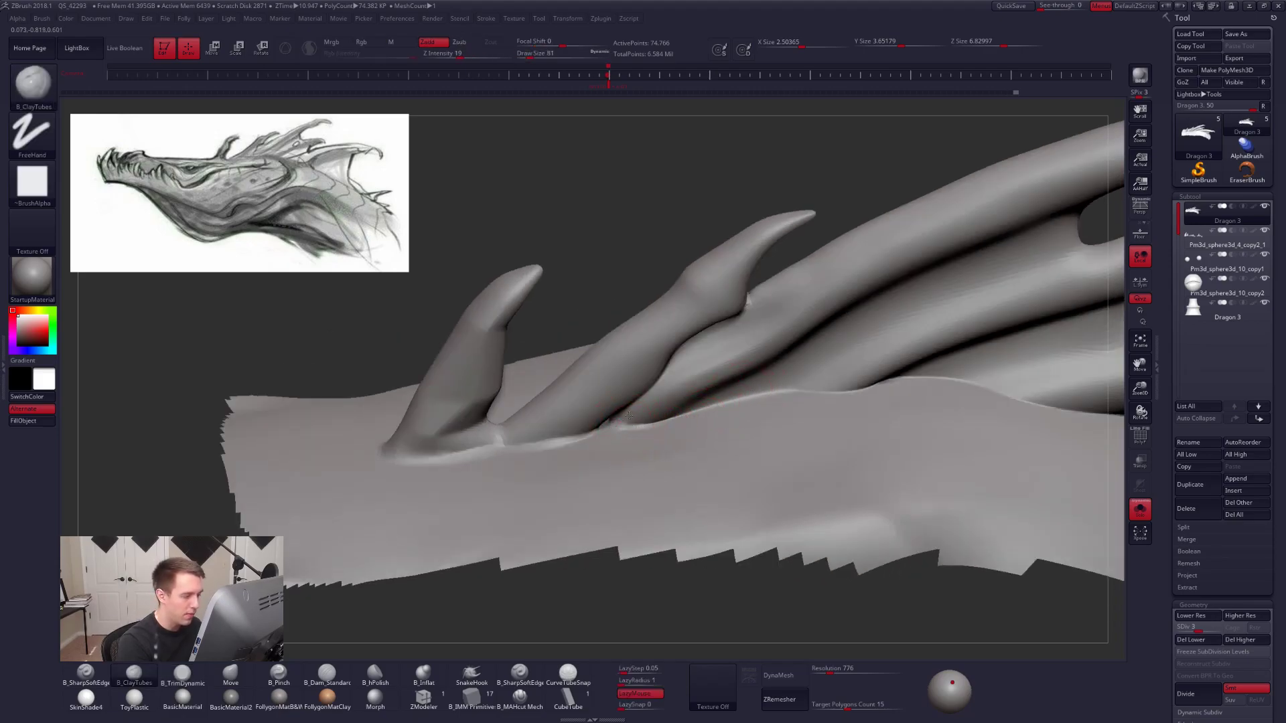
right_click_drag(648, 427, 668, 456)
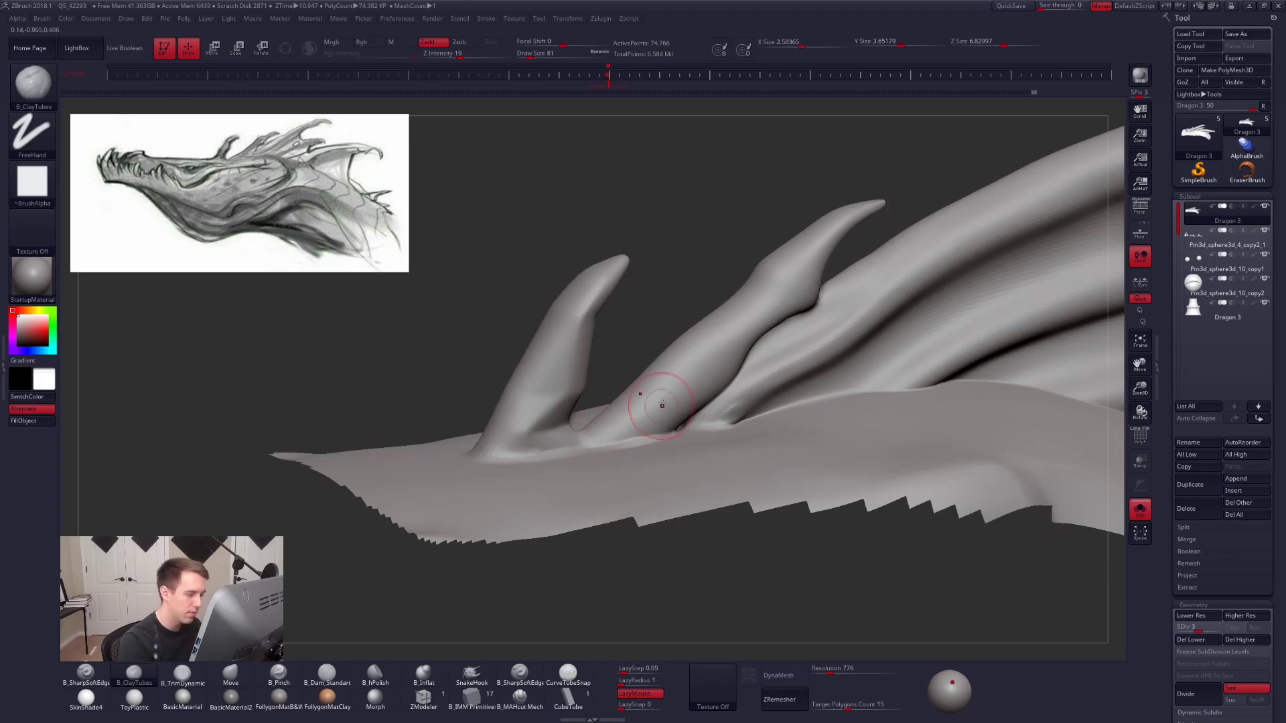
left_click_drag(665, 427, 669, 428)
mouse_move(669, 427)
right_mouse_down()
mouse_move(683, 434)
mouse_move(633, 444)
right_mouse_up()
Enlarge the ClayTubes brush to draw size 121 and build up clay around the bases of the first two spikes.
key("space")
left_click_drag(642, 459, 651, 460)
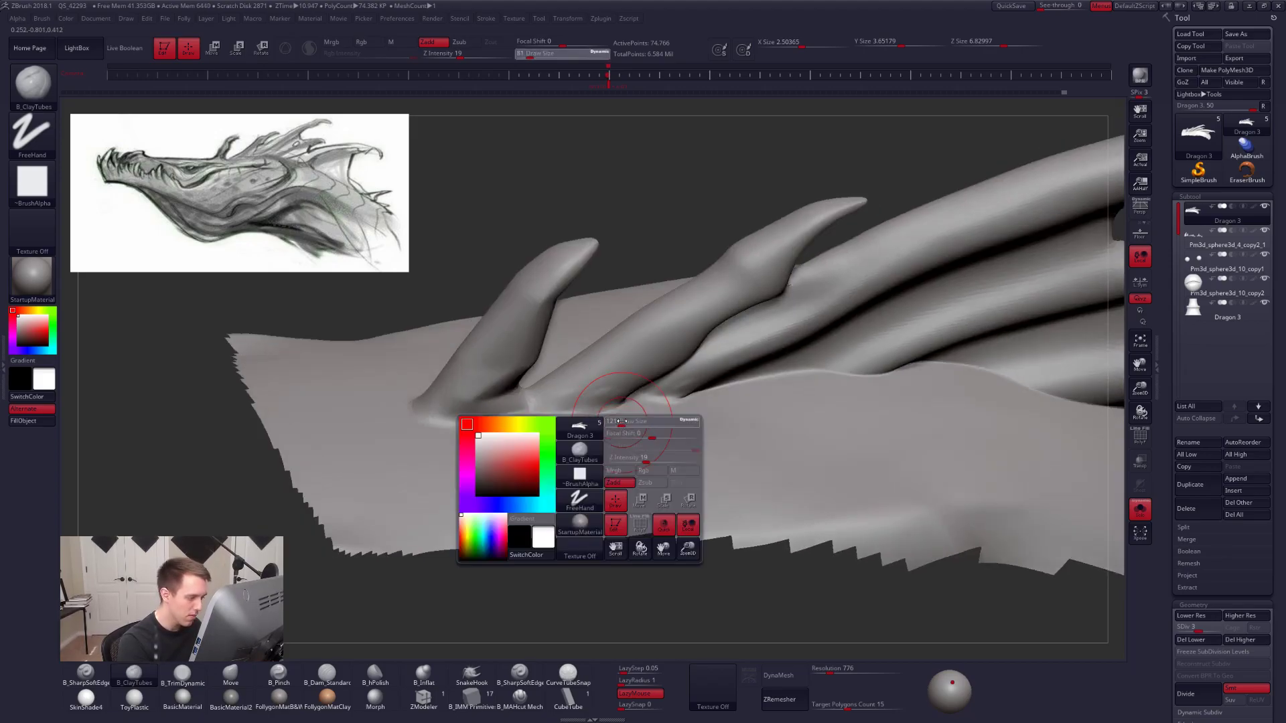
left_click_drag(557, 402, 535, 433)
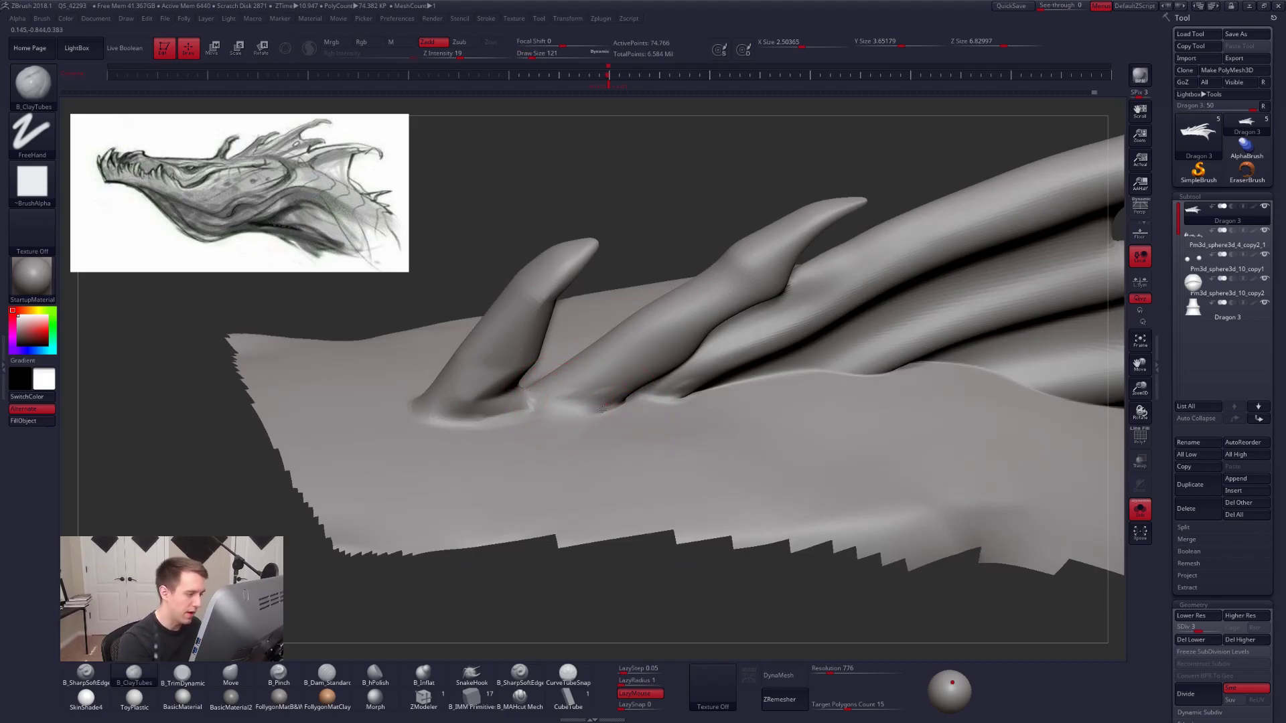
mouse_move(571, 452)
right_mouse_down()
mouse_move(674, 450)
mouse_move(654, 425)
right_mouse_up()
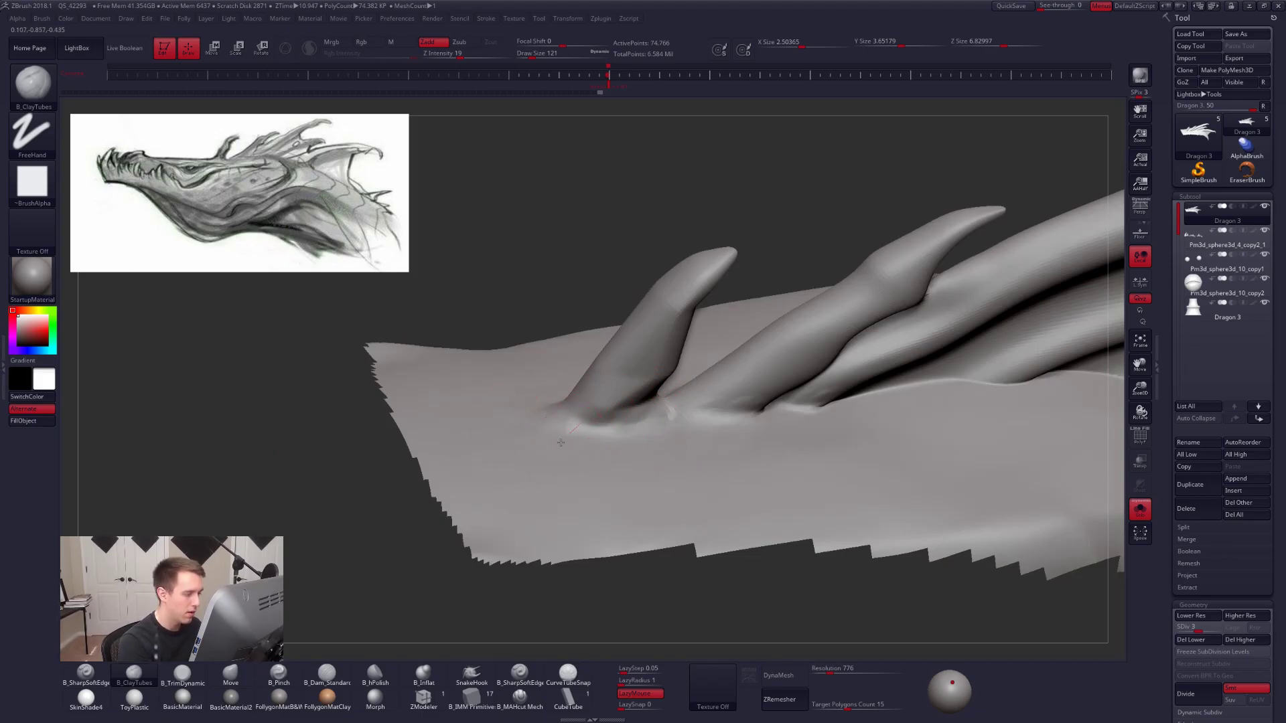
mouse_move(649, 460)
right_mouse_down()
mouse_move(637, 459)
mouse_move(632, 492)
mouse_move(687, 534)
right_mouse_up()
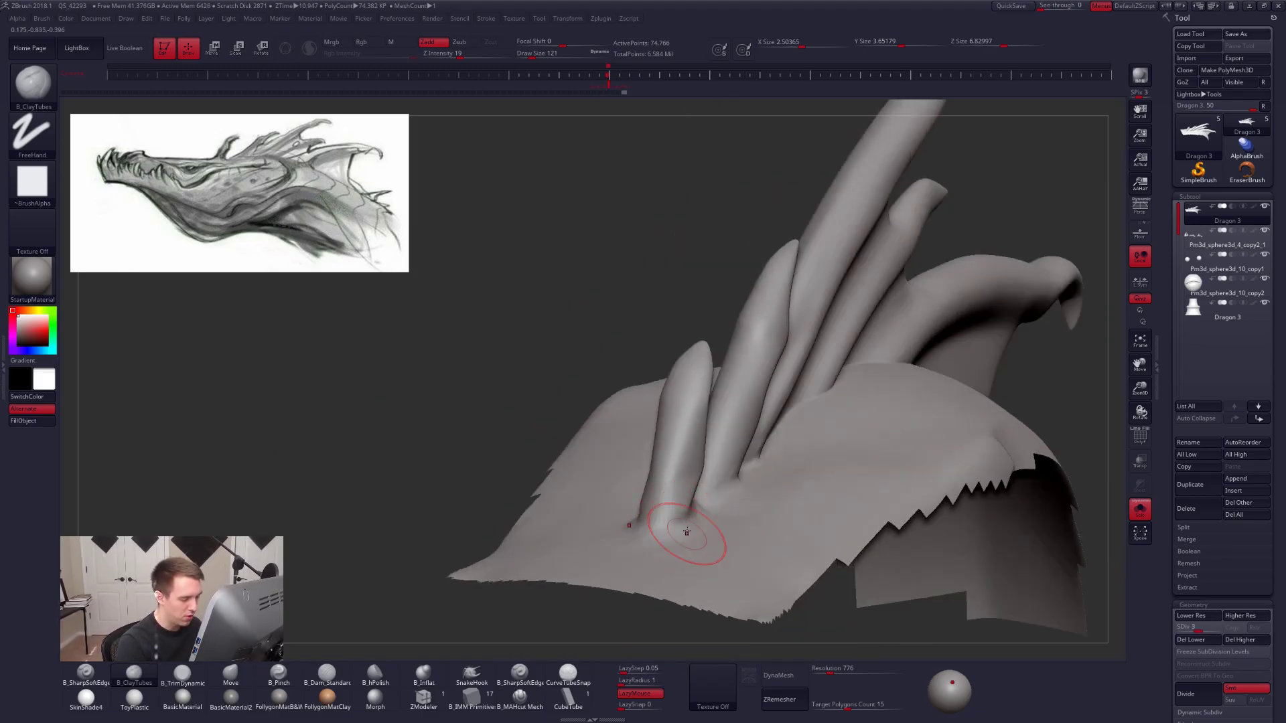
mouse_move(685, 516)
left_mouse_down()
mouse_move(711, 552)
mouse_move(687, 563)
mouse_move(705, 558)
left_mouse_up()
Add ClayTubes strokes around the spike bases on the opposite side of the crest.
right_click_drag(704, 557, 682, 462)
left_click_drag(682, 462, 676, 492)
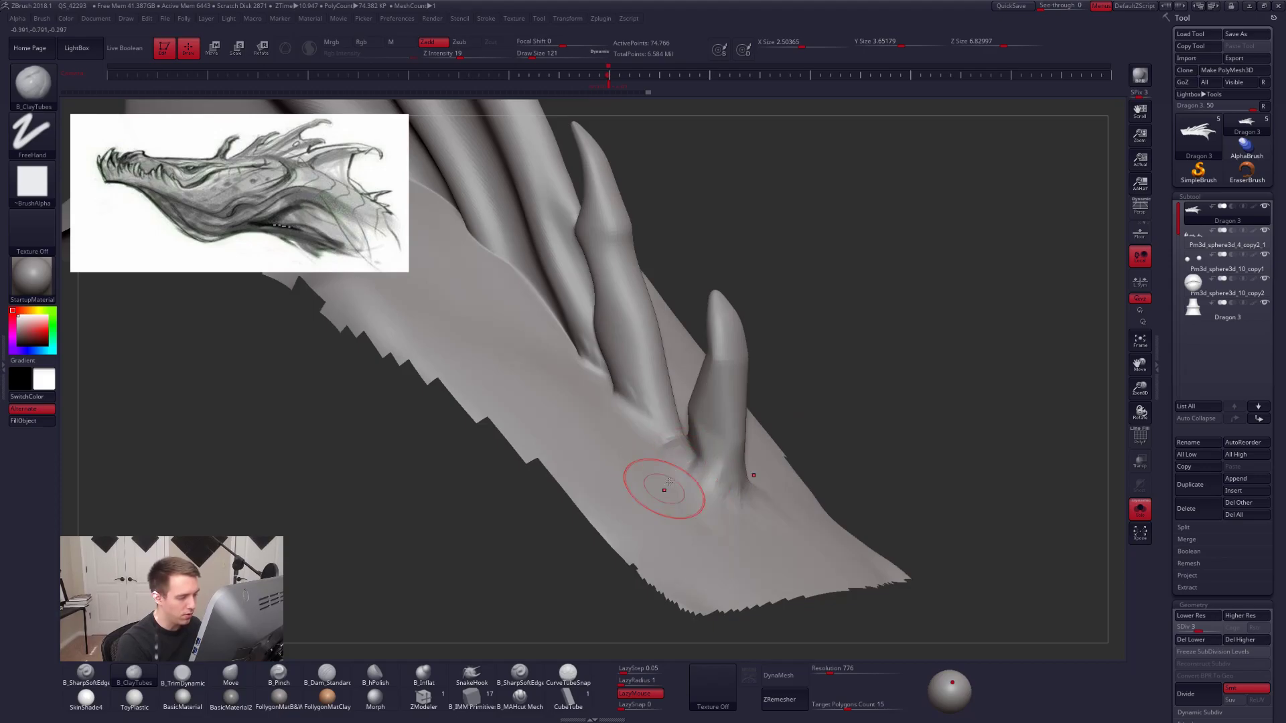
right_click_drag(680, 514, 712, 457)
left_click_drag(714, 454, 730, 483)
mouse_move(729, 483)
right_mouse_down()
mouse_move(753, 464)
mouse_move(714, 438)
mouse_move(811, 537)
mouse_move(577, 436)
right_mouse_up()
Show the whole dragon bust with all its subtools and turn on perspective.
left_click(769, 286, "ctrl+shift")
right_click_drag(1043, 464, 953, 476, "ctrl")
right_click_drag(953, 476, 876, 519, "alt")
left_click(1139, 210)
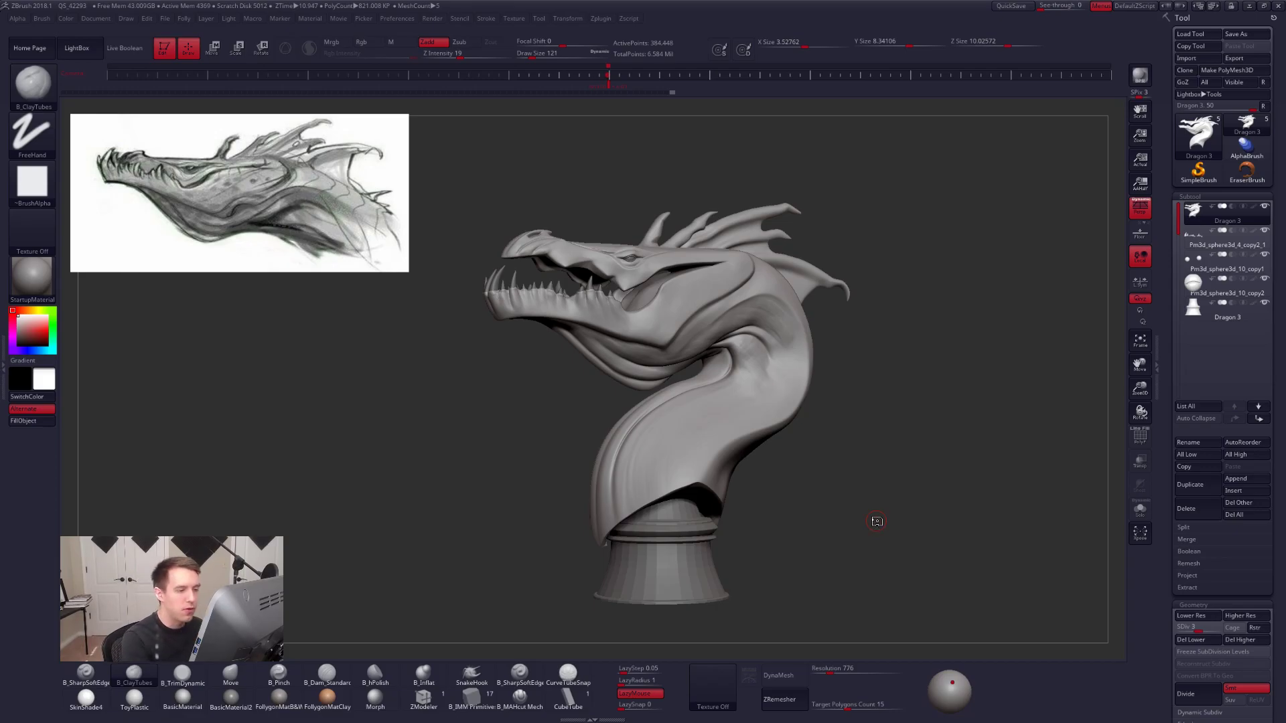
Isolate the fin crest again and solo the dragon subtool.
left_click(807, 284, "ctrl+shift")
left_click_drag(841, 436, 835, 496, "alt")
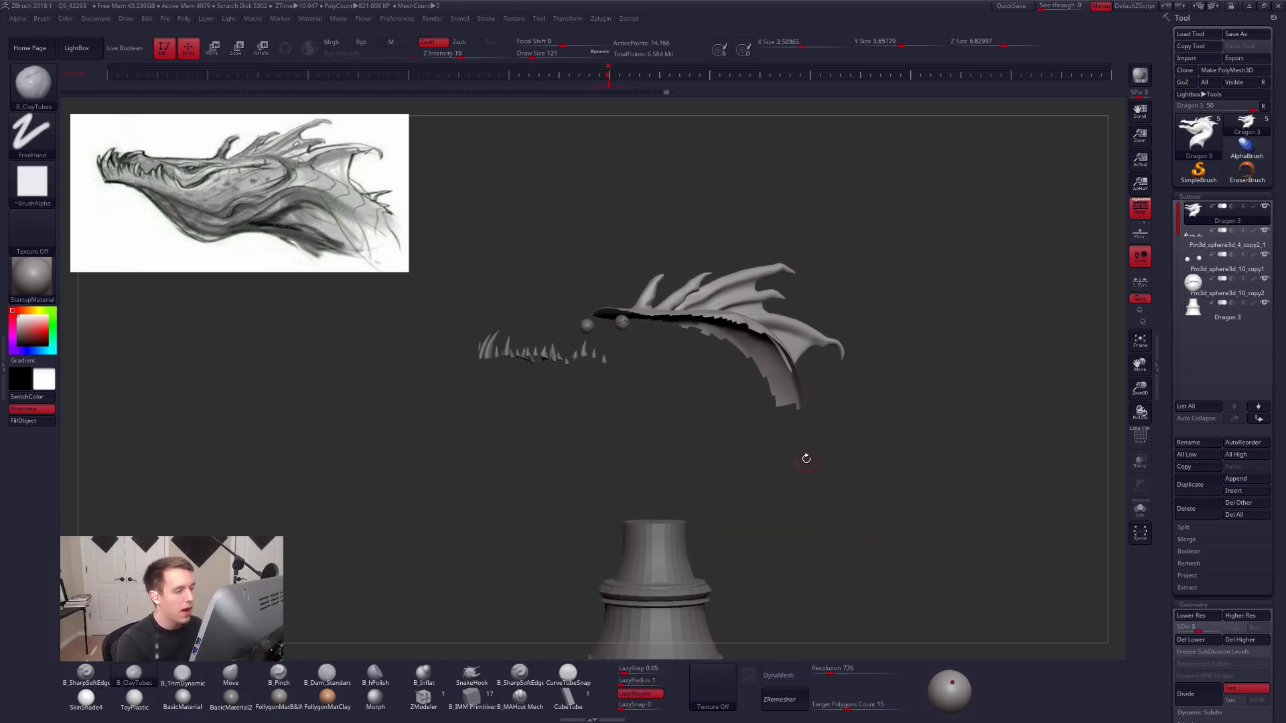
key("alt+s")
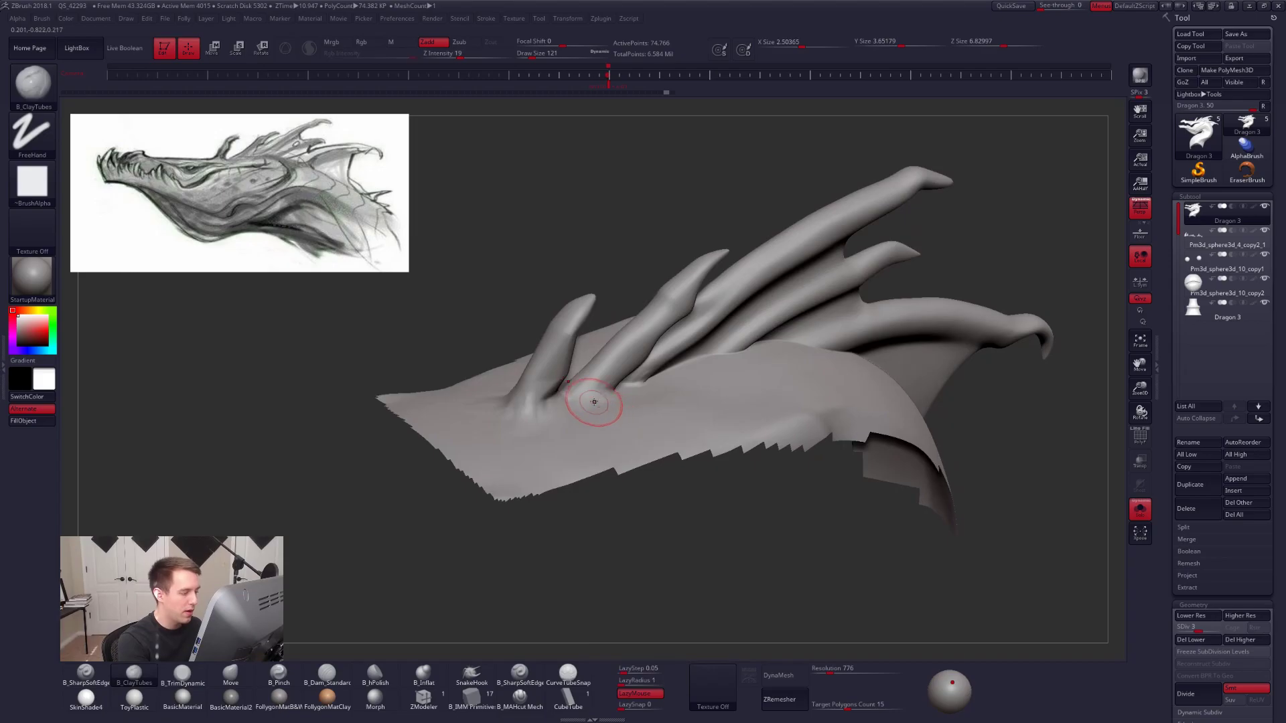
Extend clay ridges from the first two spikes' bases into the skin and raise the mesh to subdivision level 5.
right_click_drag(564, 418, 562, 428, "ctrl")
mouse_move(491, 416)
left_mouse_down()
mouse_move(475, 426)
mouse_move(501, 434)
left_mouse_up()
mouse_move(643, 576)
left_mouse_down()
mouse_move(563, 577)
mouse_move(566, 593)
left_mouse_up()
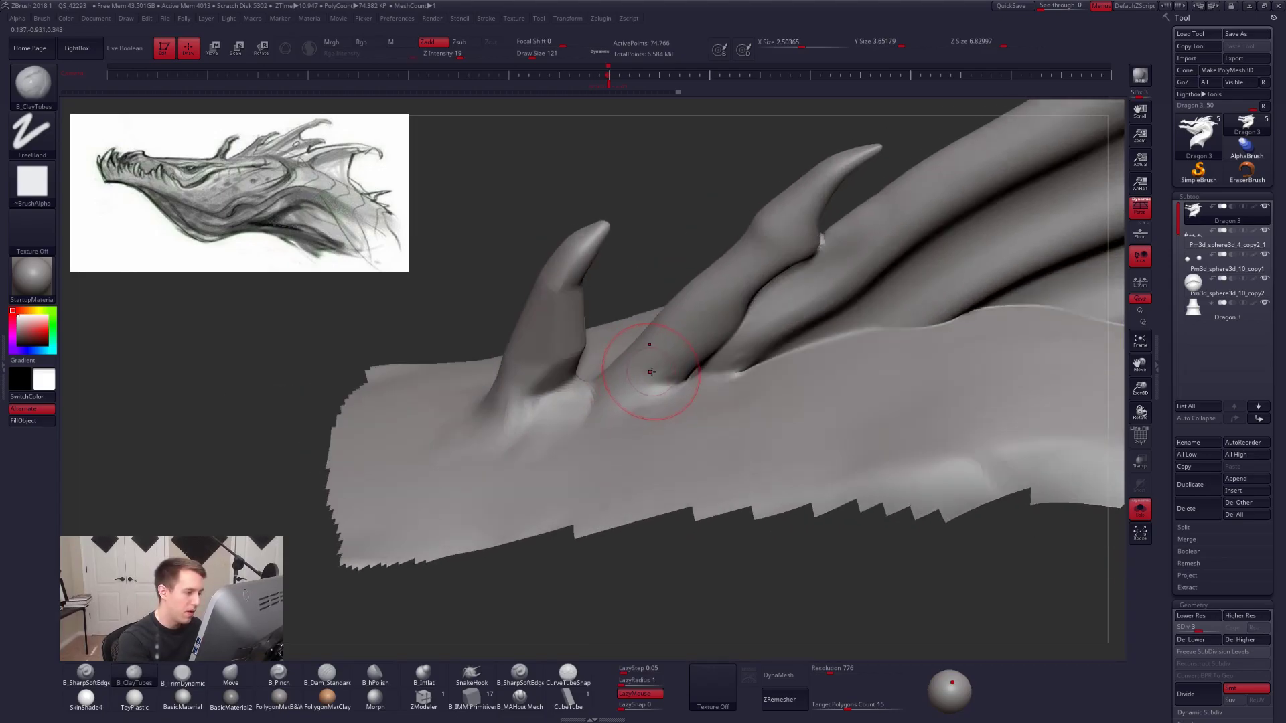
key("ctrl+d")
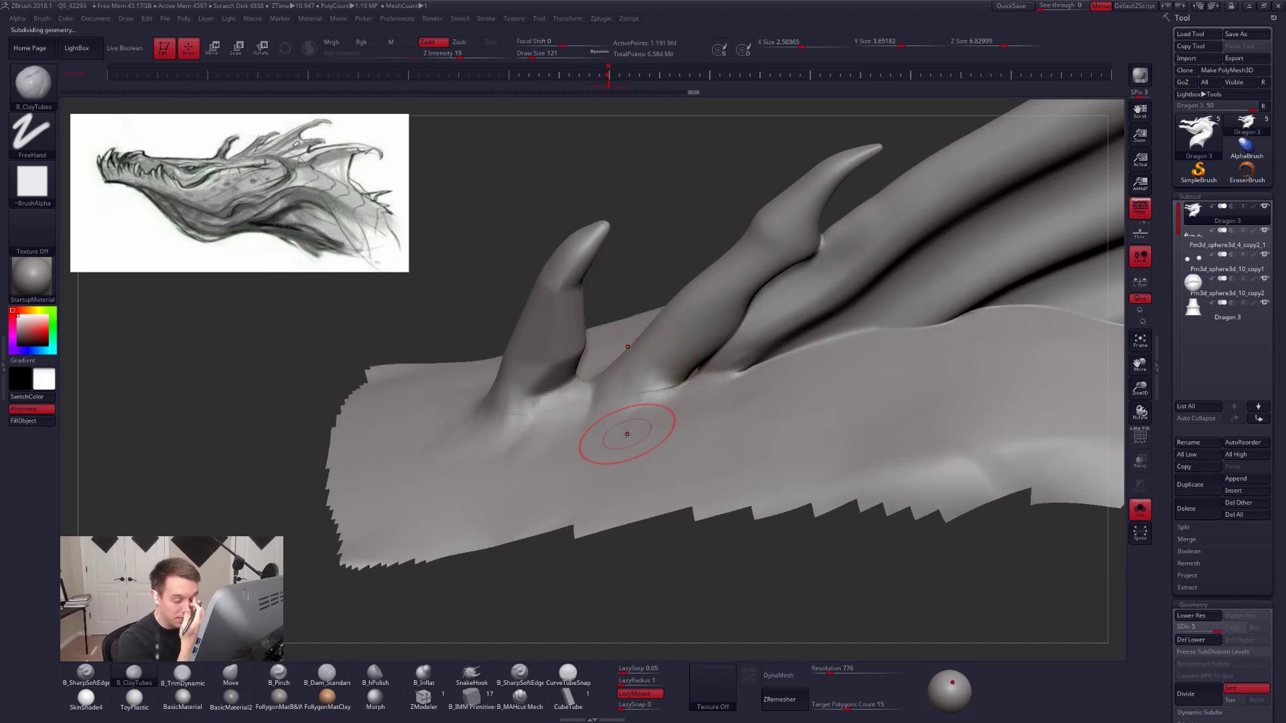
Examine the polygon wireframe around the gap at the base of the second spike.
key("space")
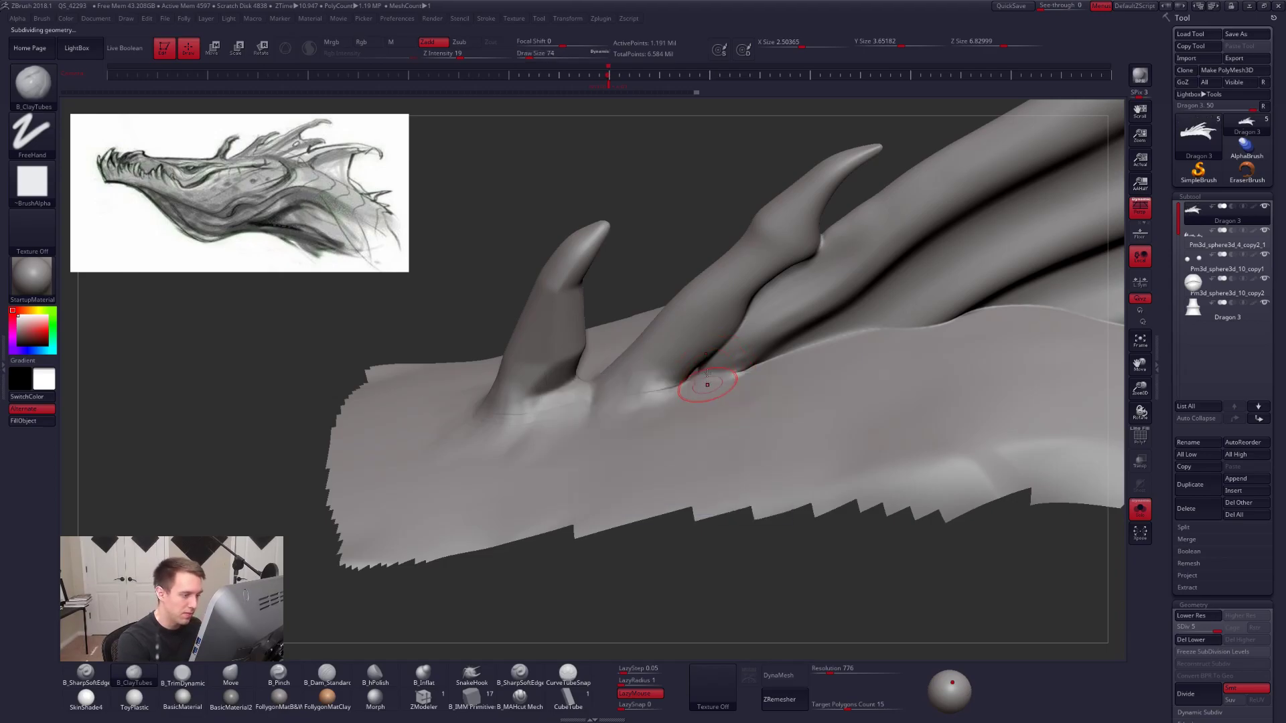
right_click_drag(709, 381, 703, 377)
key("space")
left_click_drag(702, 379, 705, 380)
right_click_drag(703, 381, 689, 418)
key("shift+f")
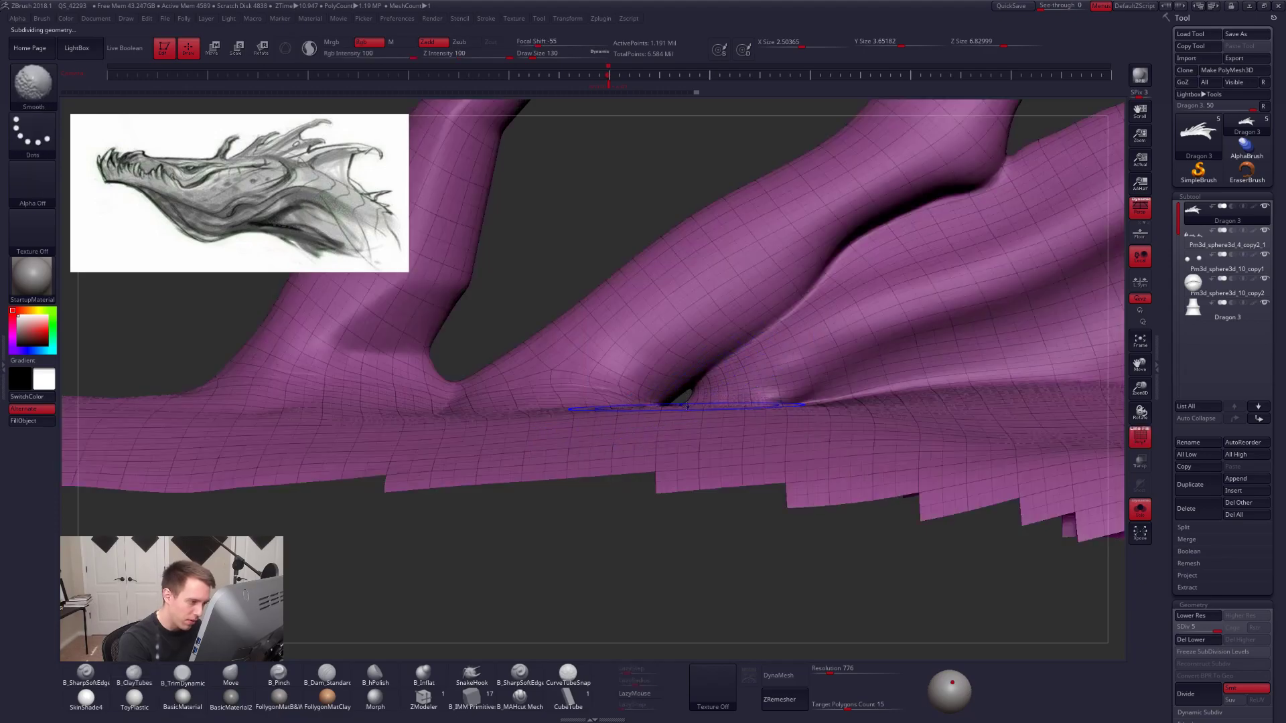
key("shift+f")
Close the gap at the base of the second spike with a small Move brush and smooth the seam.
mouse_move(703, 410)
right_mouse_down()
mouse_move(680, 435)
mouse_move(744, 467)
mouse_move(689, 401)
right_mouse_up()
key("b")
key("m")
key("v")
key("space")
left_click_drag(699, 428, 689, 428)
key("f")
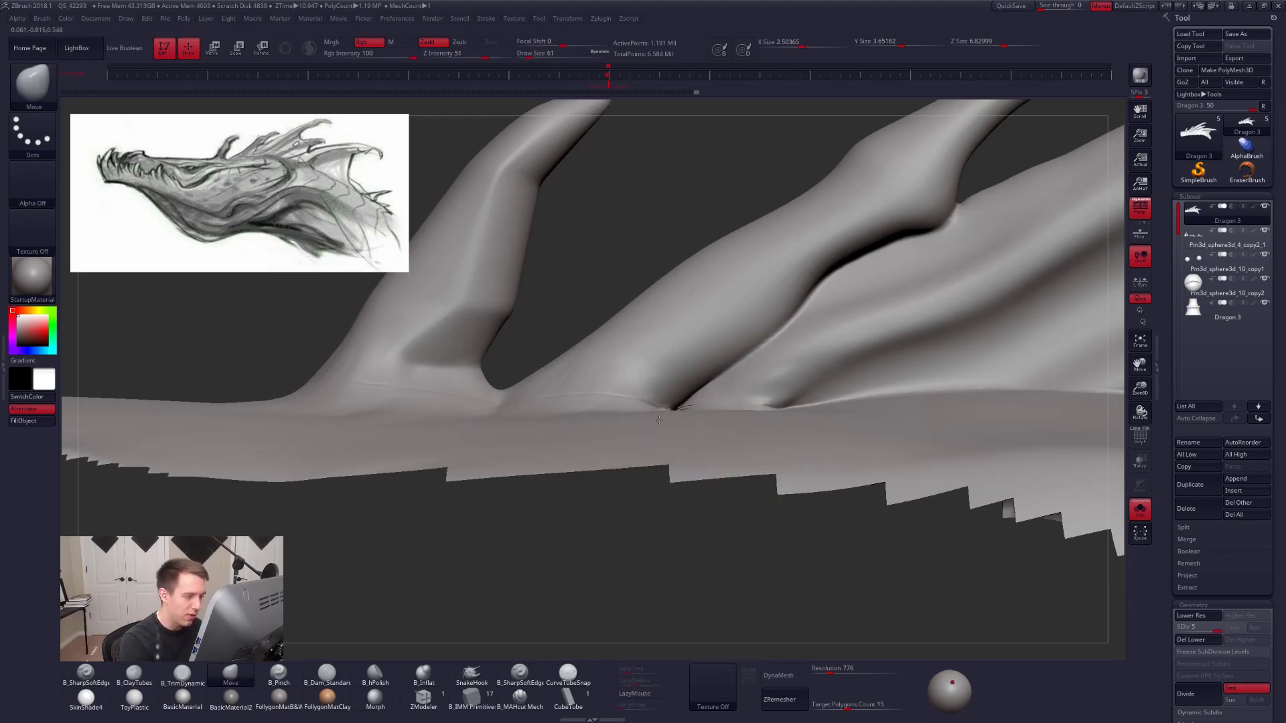
mouse_move(685, 416)
right_mouse_down()
mouse_move(766, 379)
mouse_move(774, 388)
mouse_move(707, 402)
right_mouse_up()
left_click_drag(717, 403, 711, 409, "shift")
Adjust the Move brush's draw size for reshaping the area around the second spike.
mouse_move(718, 424)
right_mouse_down("ctrl")
mouse_move(699, 456)
mouse_move(761, 453)
mouse_move(749, 287)
right_mouse_up("ctrl")
key("space")
left_click(737, 312)
key("ctrl+space")
left_click(736, 323)
key("space")
left_click(767, 417)
mouse_move(780, 426)
right_mouse_down("alt")
mouse_move(683, 452)
mouse_move(701, 502)
right_mouse_up("alt")
mouse_move(572, 381)
right_mouse_down("alt")
mouse_move(638, 418)
mouse_move(598, 486)
right_mouse_up("alt")
Fill the junction between the second spike and the fin behind it using small ClayTubes strokes.
key("space")
left_click(637, 417)
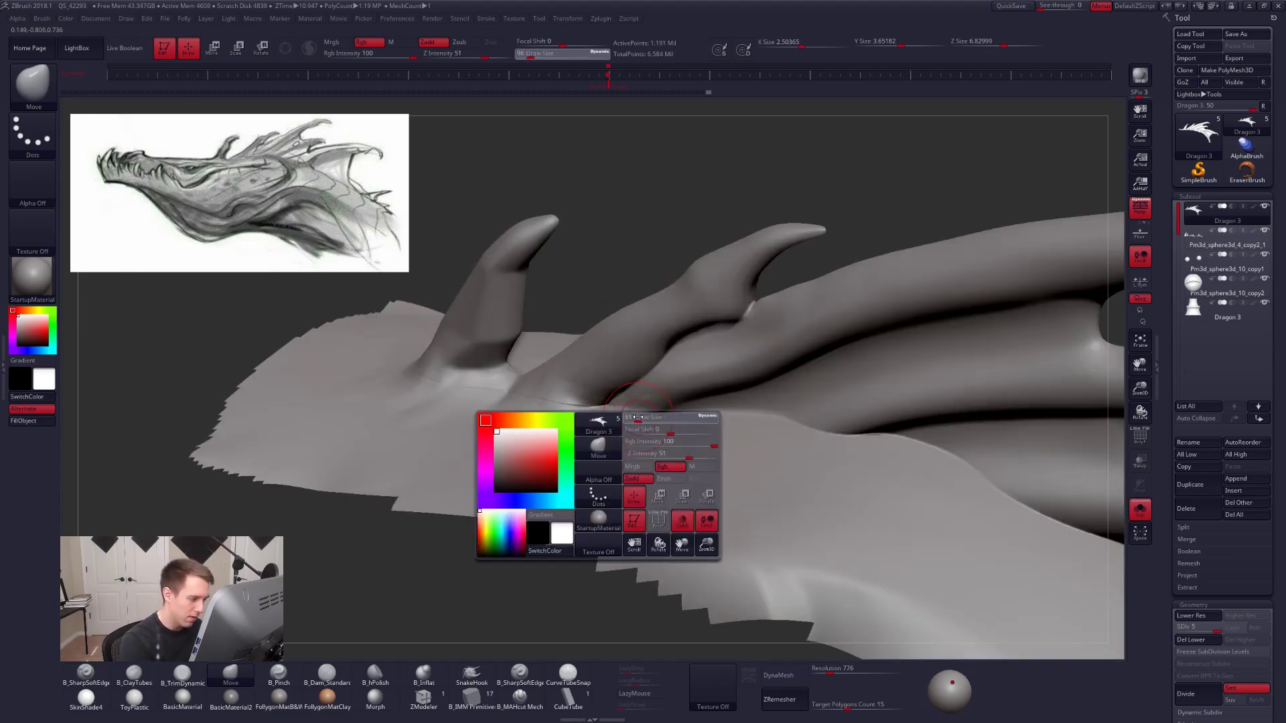
left_click(637, 417)
key("2")
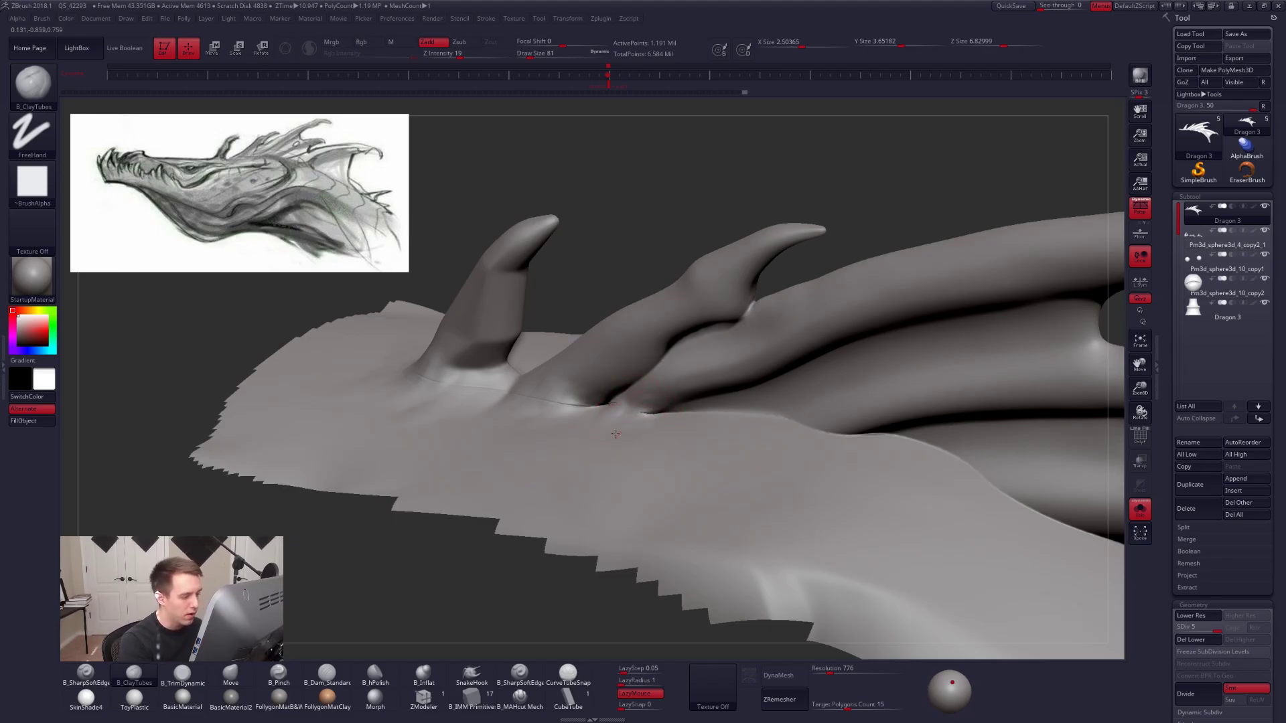
mouse_move(626, 448)
right_mouse_down()
mouse_move(660, 425)
mouse_move(622, 412)
mouse_move(629, 442)
mouse_move(685, 448)
right_mouse_up()
left_click_drag(673, 478, 677, 484)
Flatten and smooth the seam where the middle fin ridge meets the head with the TrimDynamic brush.
right_click_drag(680, 491, 618, 457, "ctrl")
mouse_move(782, 502)
right_mouse_down()
mouse_move(772, 419)
mouse_move(817, 444)
mouse_move(765, 446)
mouse_move(767, 462)
mouse_move(766, 436)
mouse_move(700, 461)
right_mouse_up()
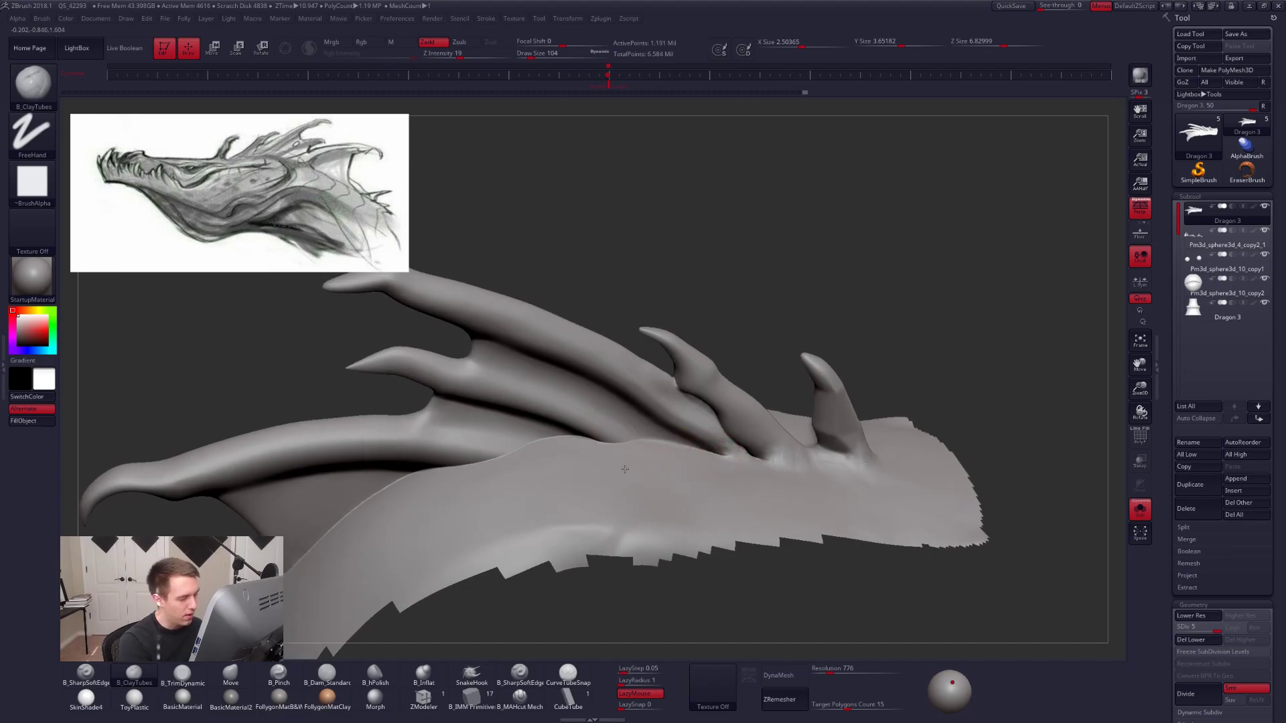
right_click_drag(617, 441, 627, 450, "ctrl")
key("3")
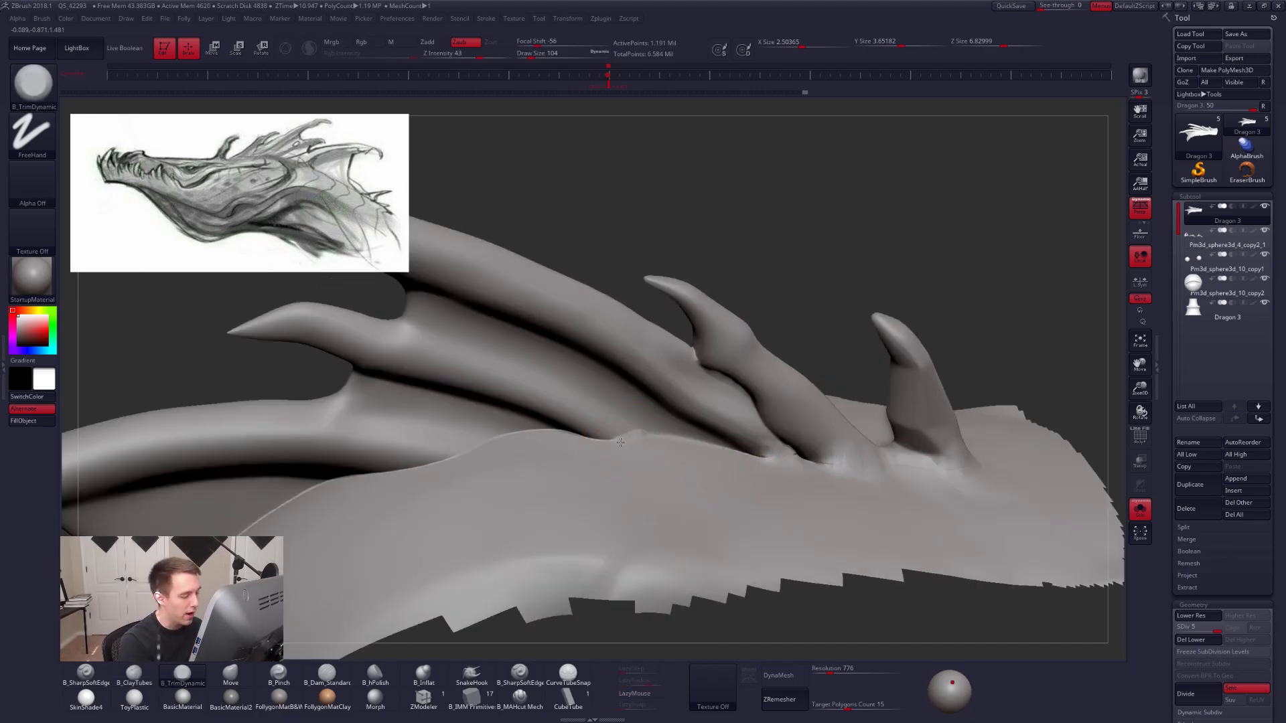
right_click_drag(697, 472, 776, 483, "alt")
left_click_drag(674, 473, 701, 480, "shift")
right_click_drag(701, 480, 685, 459)
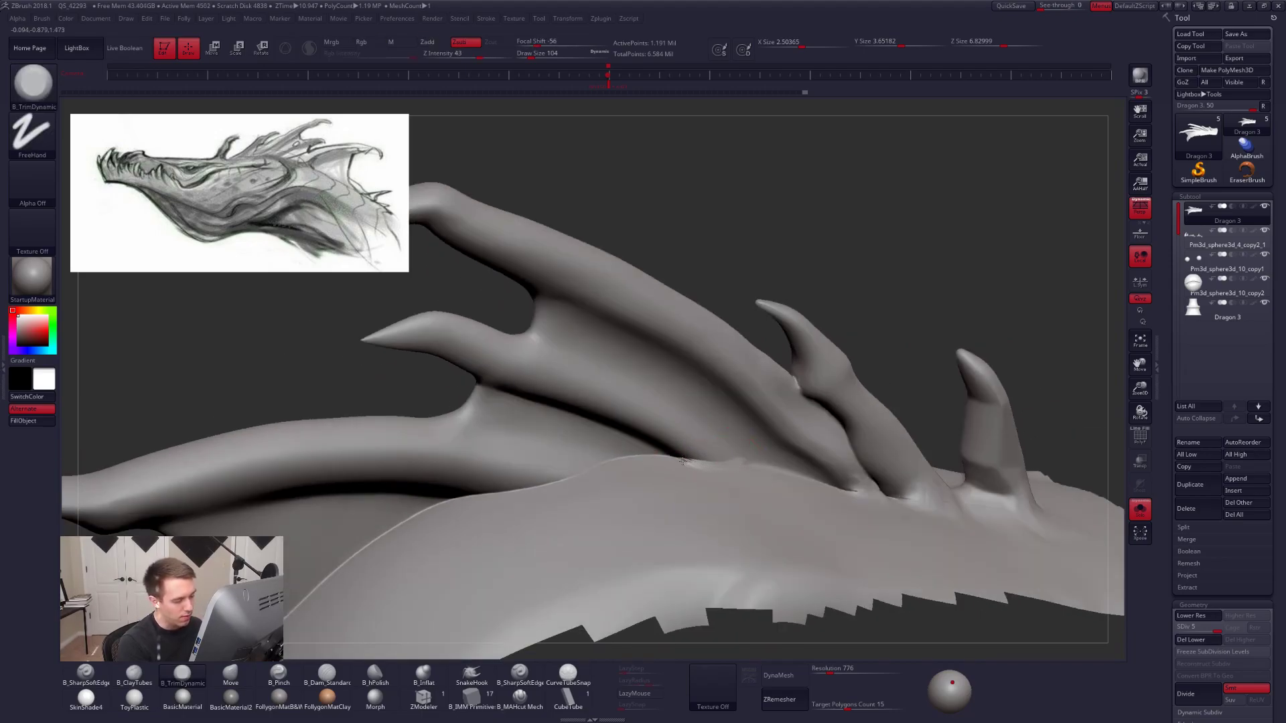
key("shift")
left_click_drag(737, 469, 710, 465, "shift")
Lower the mesh to subdivision level 3, raise it to level 4 and smooth the base of the middle fin ridge.
key("2")
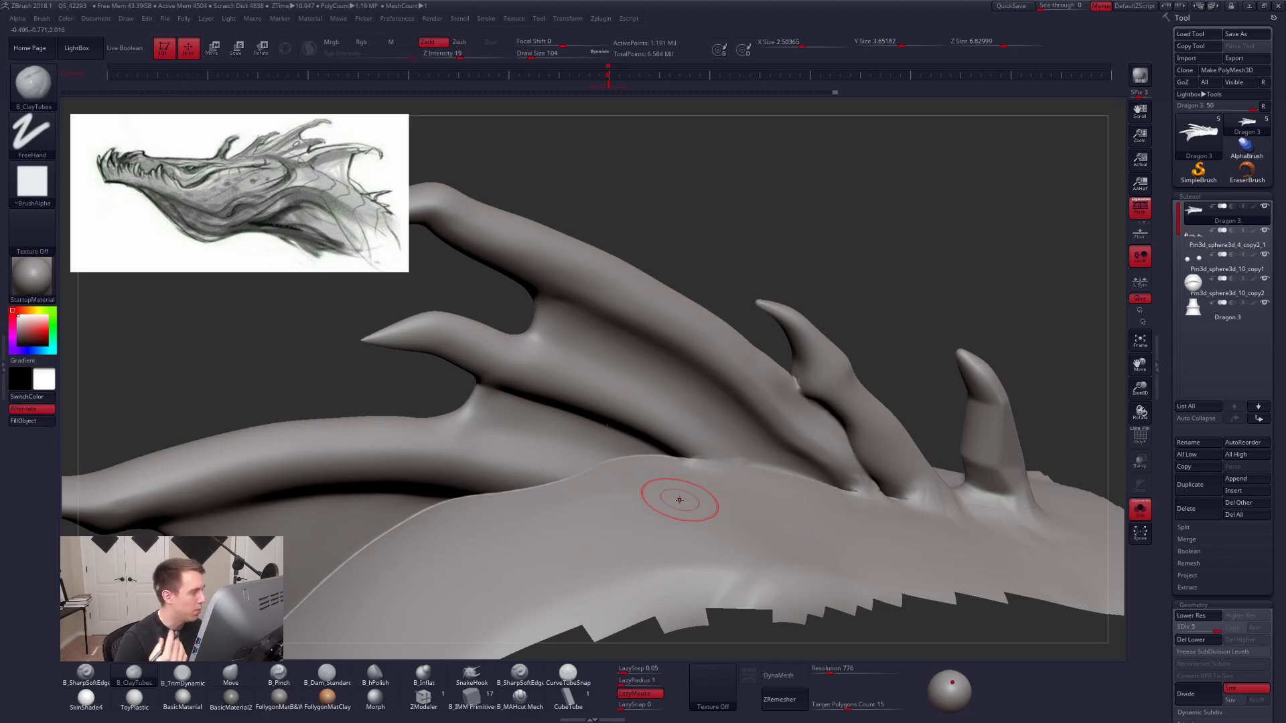
key("shift+d")
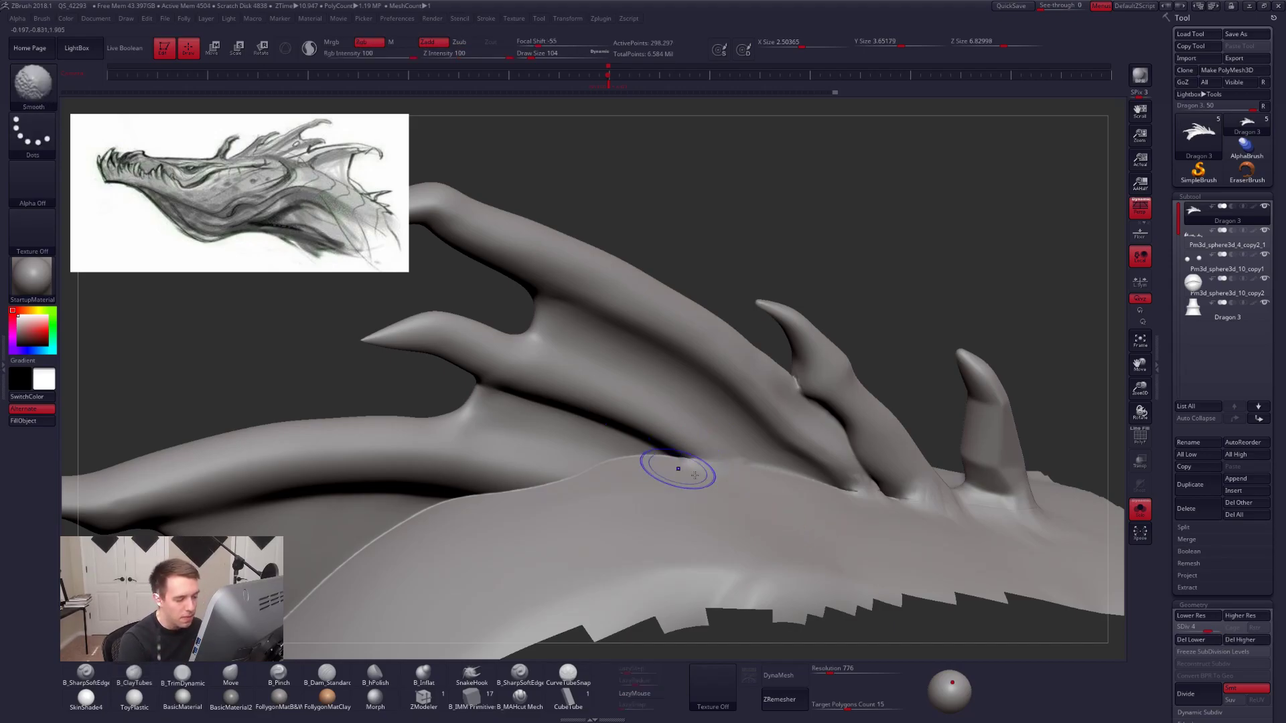
key("shift+d")
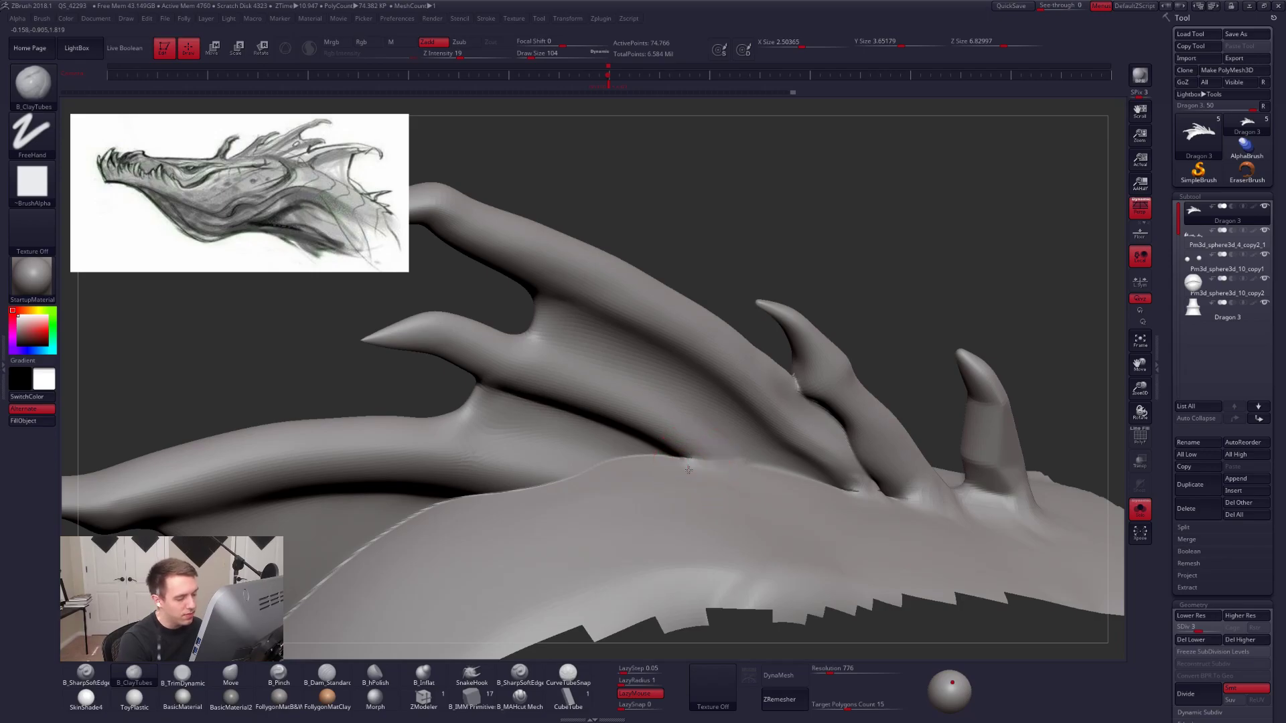
key("d")
left_click_drag(739, 475, 690, 484, "shift")
mouse_move(709, 487)
right_mouse_down()
mouse_move(704, 473)
mouse_move(723, 455)
right_mouse_up()
Resize the TrimDynamic brush and refine the transition from the middle fin ridge into the head.
key("b")
key("t")
key("d")
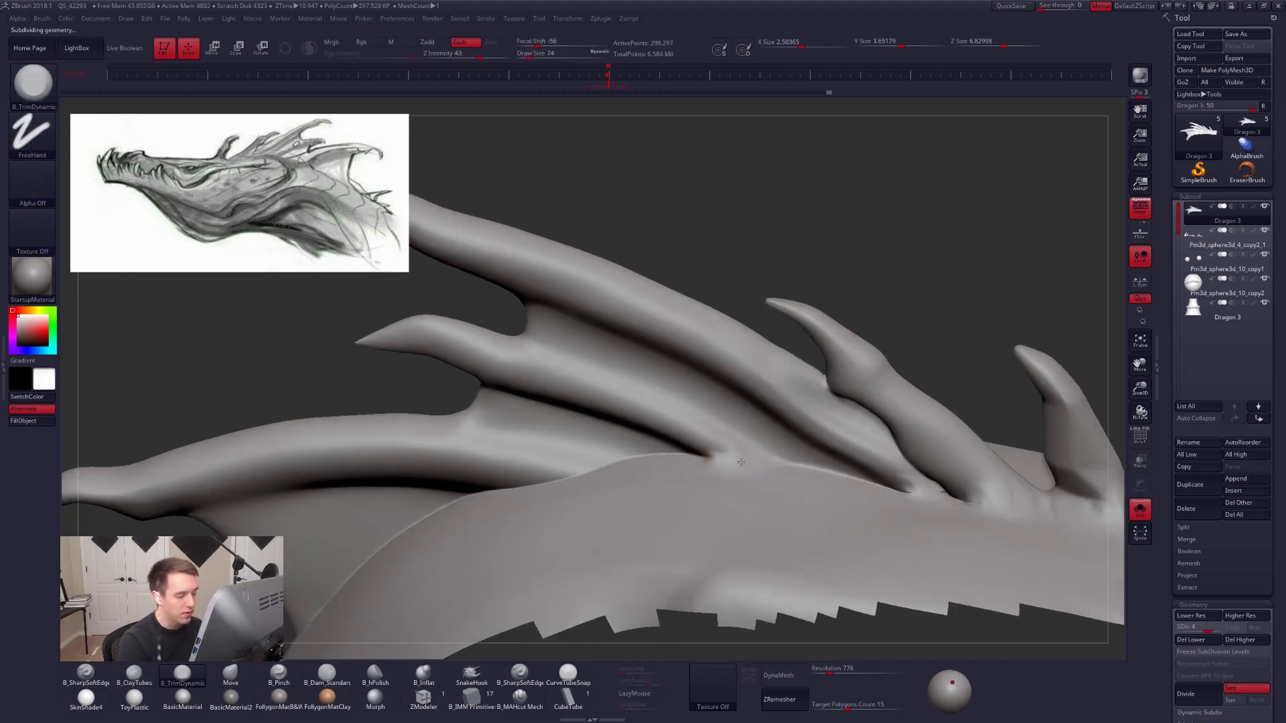
key("shift")
right_click_drag(735, 480, 745, 483)
key("space")
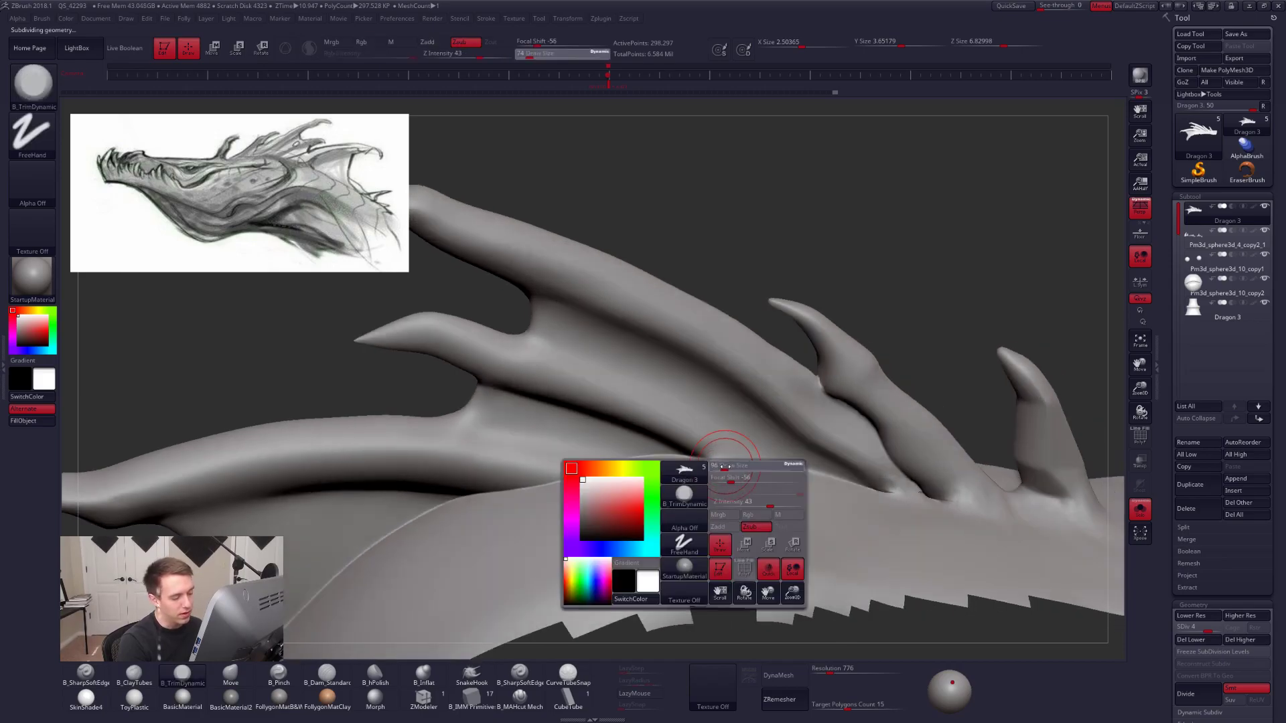
left_click_drag(737, 483, 745, 484)
Blend the seam between the rear fin ridge and the head using ClayTubes, then TrimDynamic at draw size 74.
key("b")
key("c")
key("t")
right_click_drag(732, 494, 589, 502)
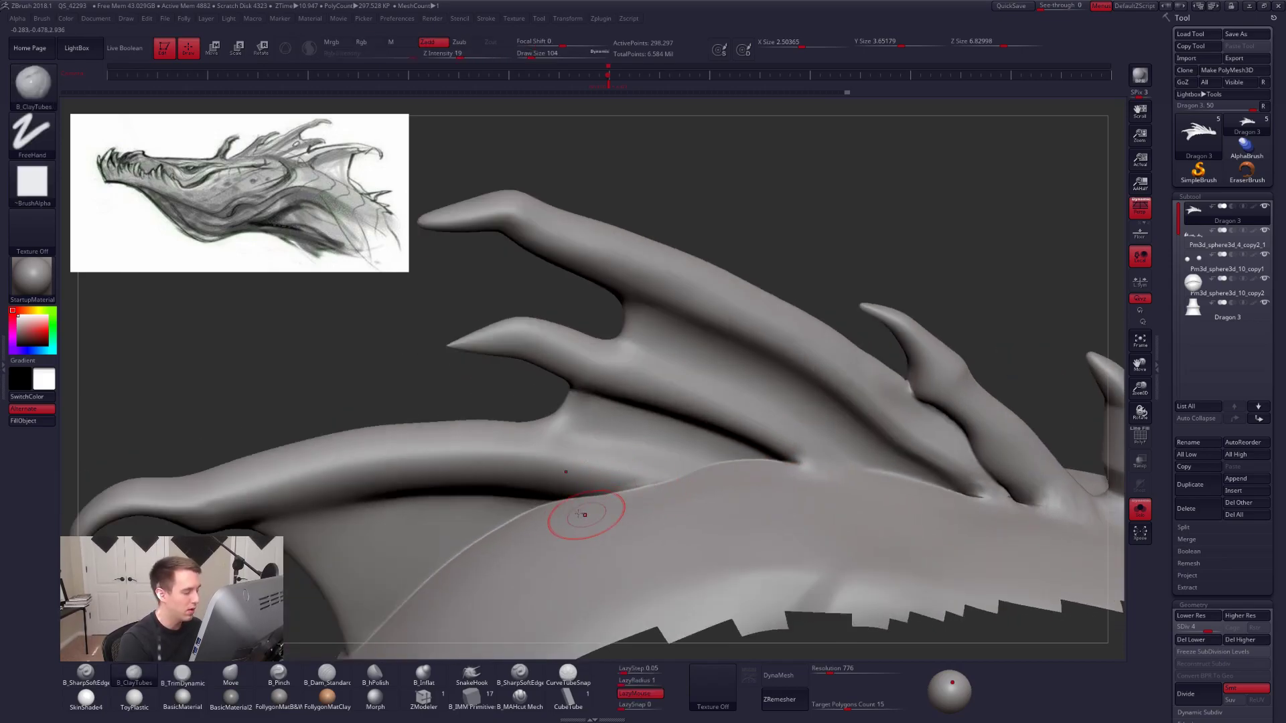
mouse_move(623, 517)
right_mouse_down()
mouse_move(784, 532)
mouse_move(567, 544)
mouse_move(757, 464)
right_mouse_up()
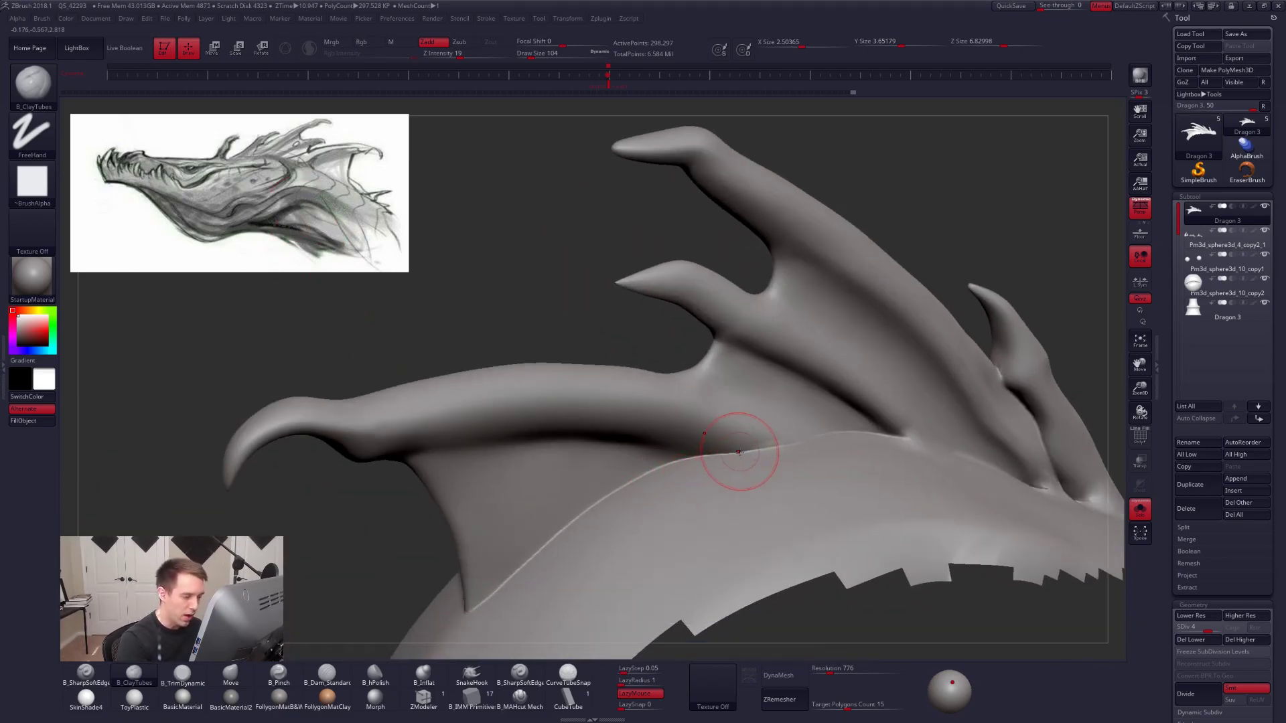
key("3")
key("space")
mouse_move(778, 436)
left_mouse_down()
mouse_move(770, 446)
mouse_move(805, 442)
left_mouse_up()
left_click_drag(715, 455, 795, 441)
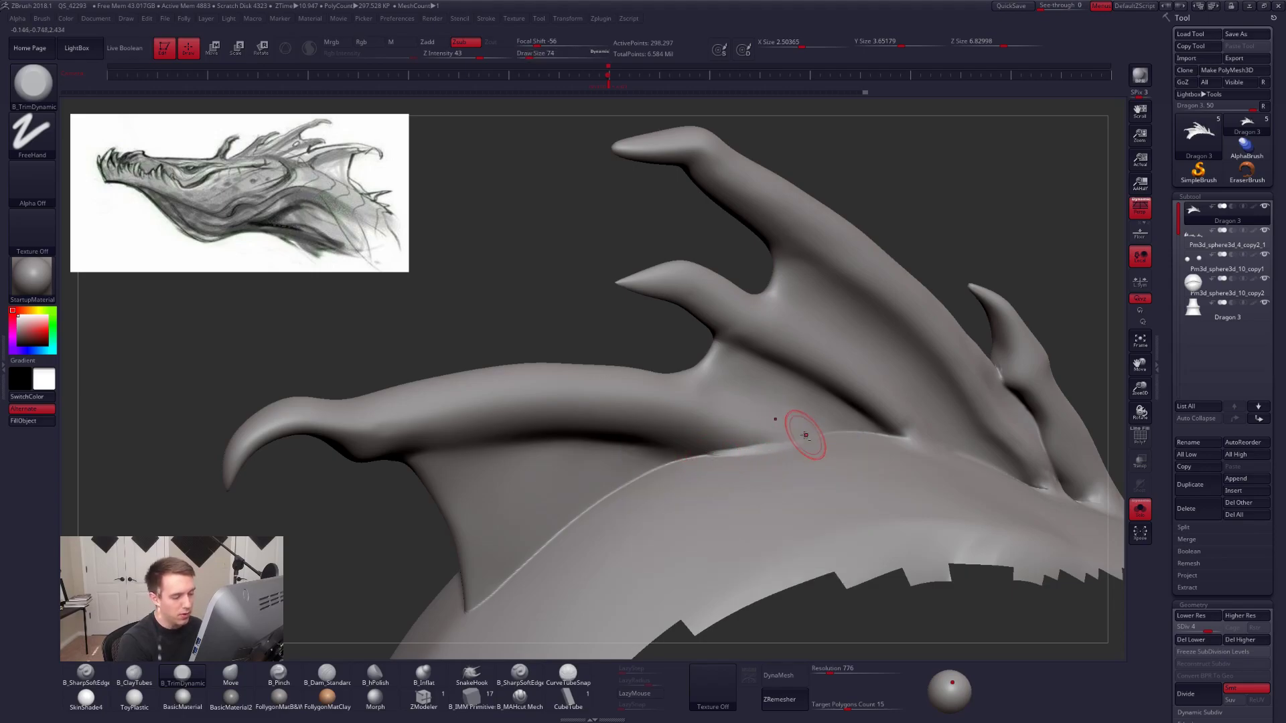
right_click_drag(892, 499, 770, 483, "alt")
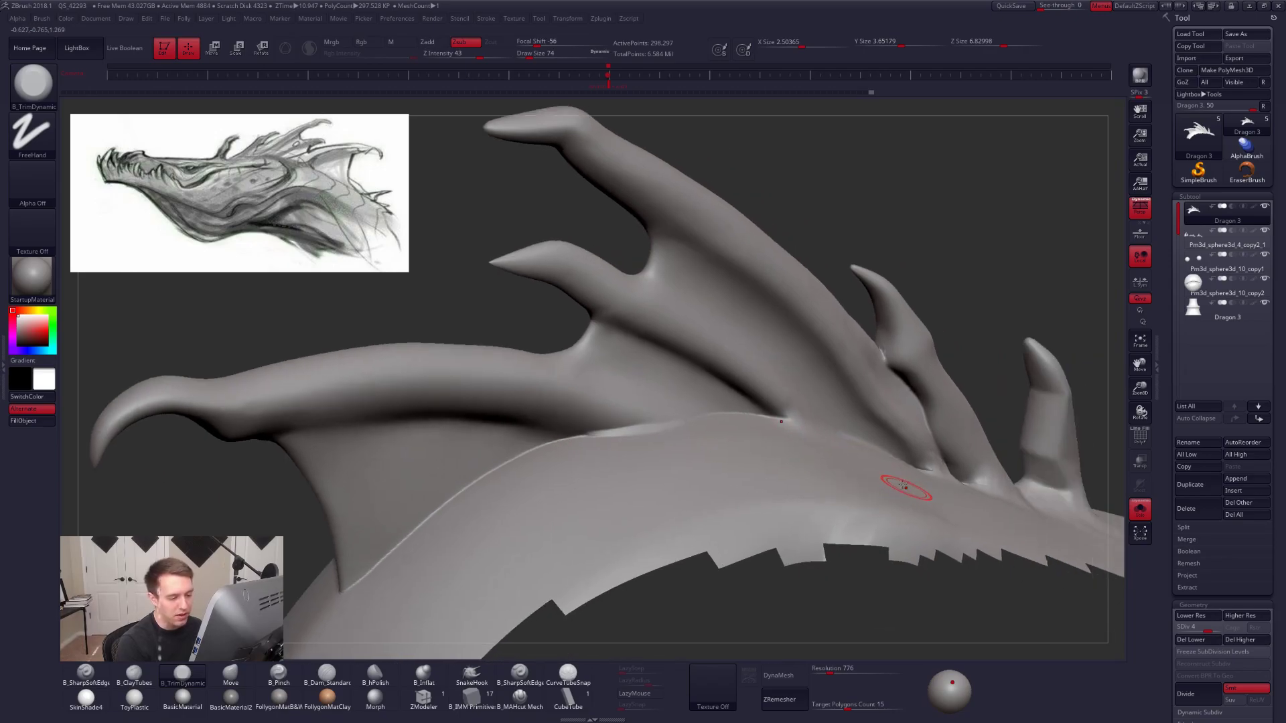
Build up the corner where the rear fin ridge joins the head with small ClayTubes strokes.
mouse_move(661, 448)
right_mouse_down()
mouse_move(642, 457)
mouse_move(666, 421)
right_mouse_up()
key("b")
key("c")
key("t")
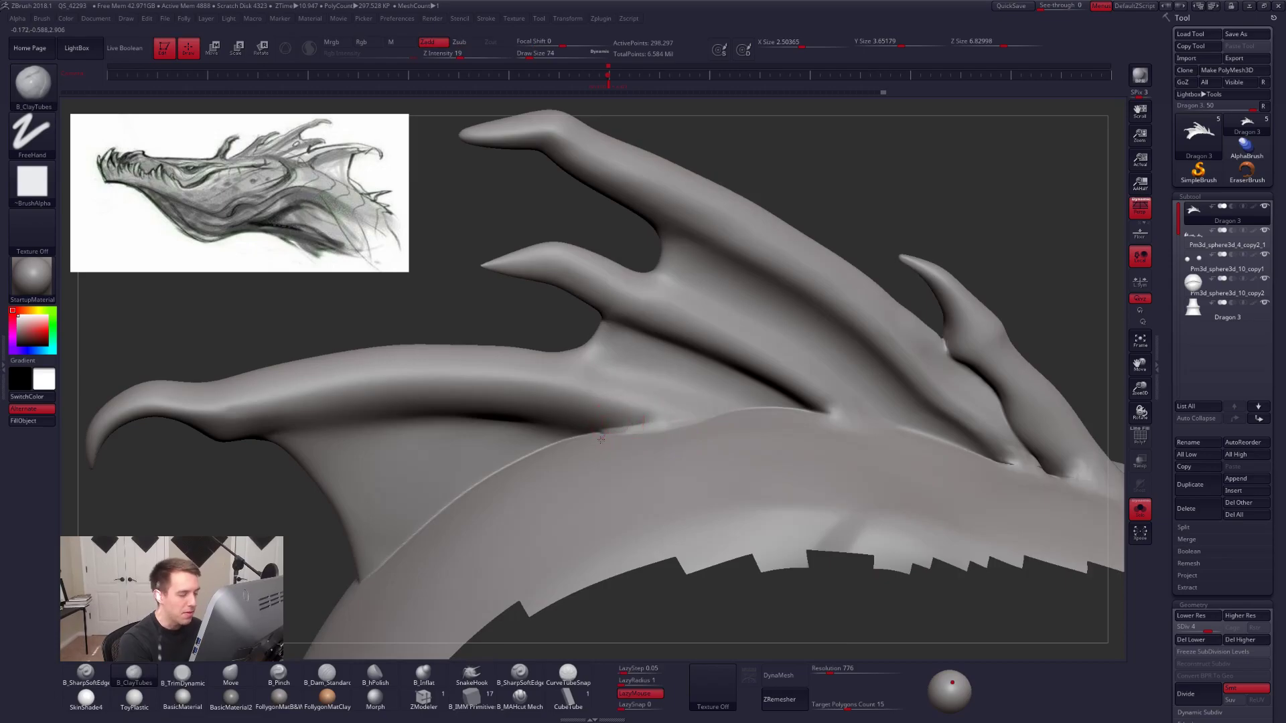
left_click_drag(617, 416, 623, 427)
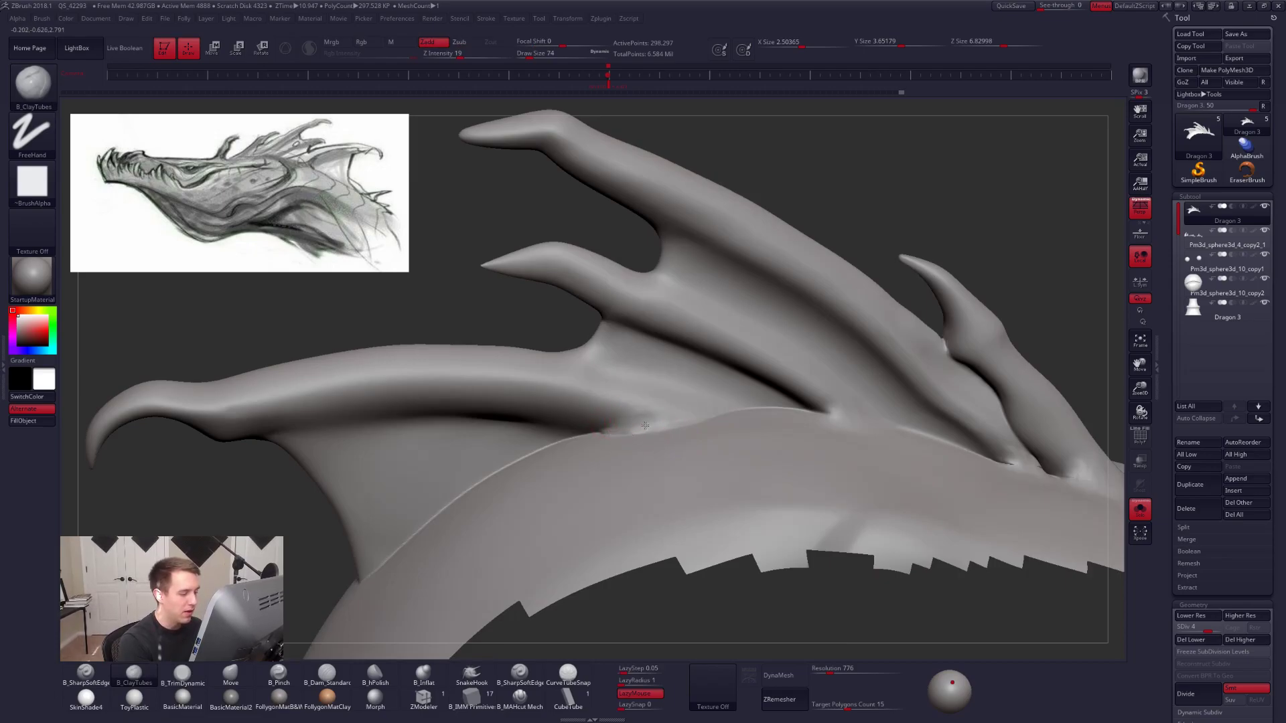
right_click_drag(709, 468, 584, 429)
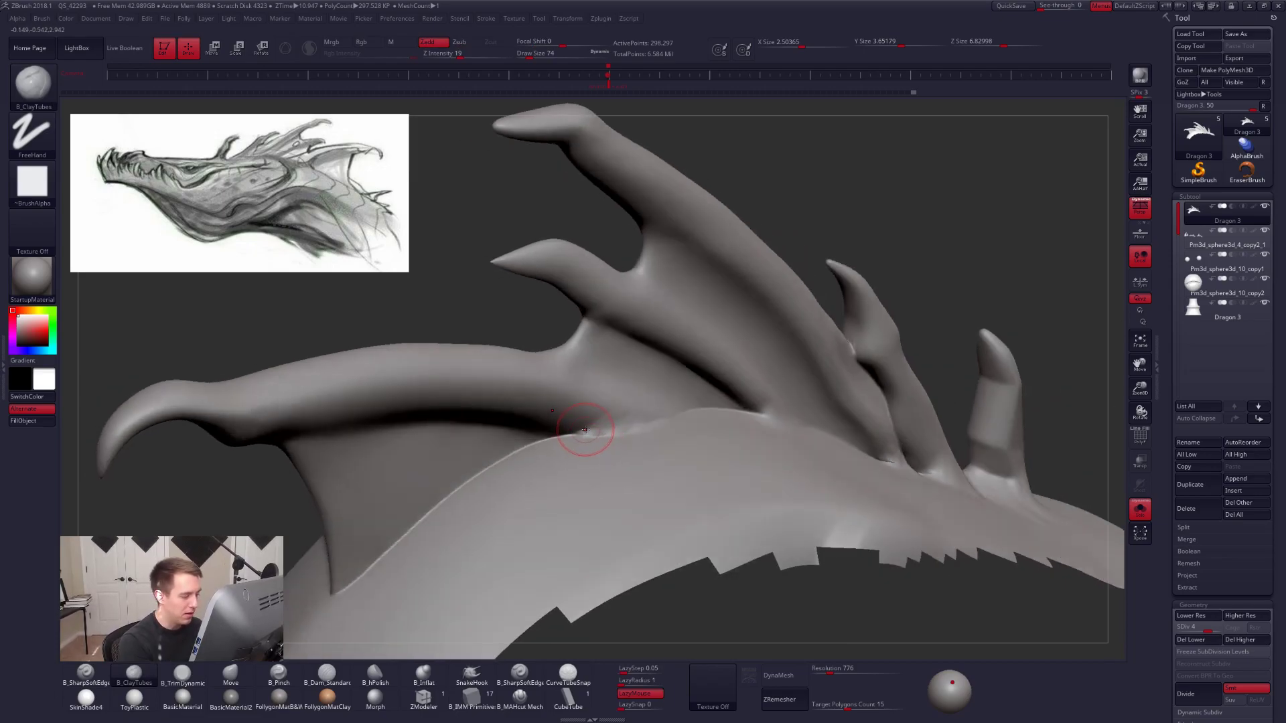
left_click_drag(592, 424, 594, 432)
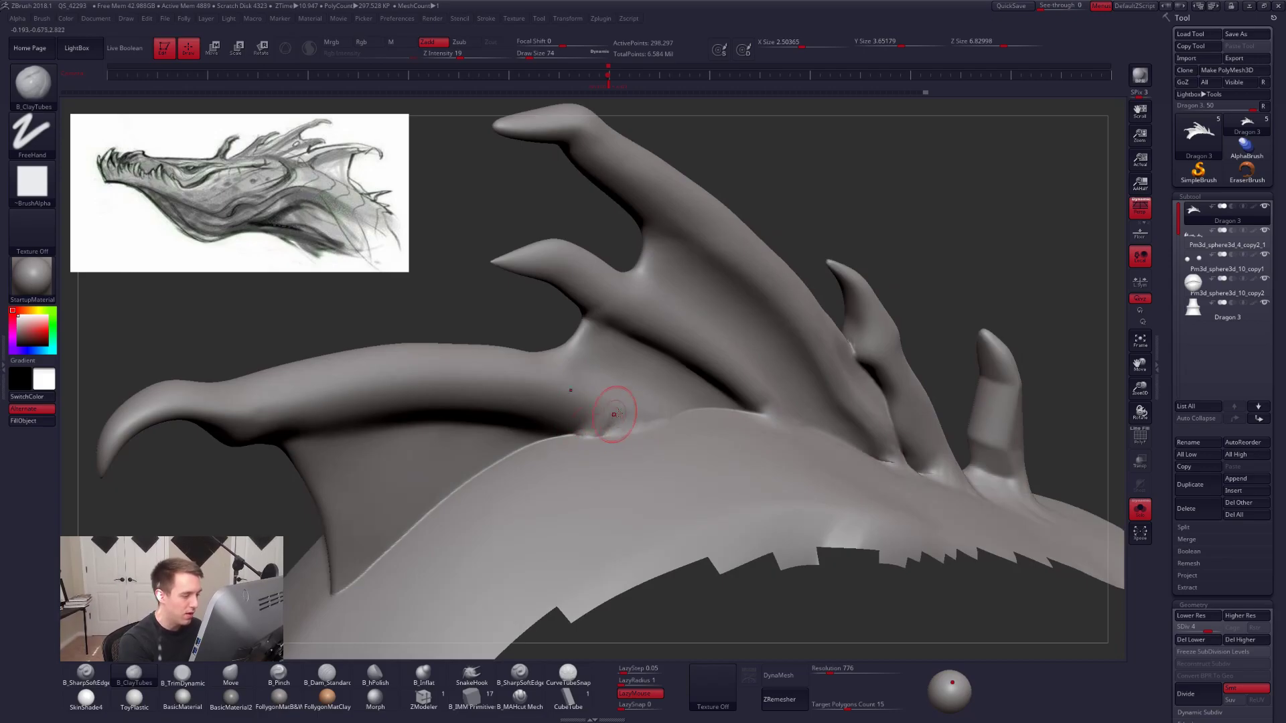
Enlarge the ClayTubes brush to draw size 140 and blend the rear fin ridge's root into the head.
mouse_move(643, 451)
right_mouse_down()
mouse_move(652, 503)
mouse_move(613, 474)
right_mouse_up()
key("space")
left_click_drag(652, 406, 656, 405)
right_click_drag(606, 402, 621, 454, "alt")
key("space")
left_click_drag(659, 387, 659, 349)
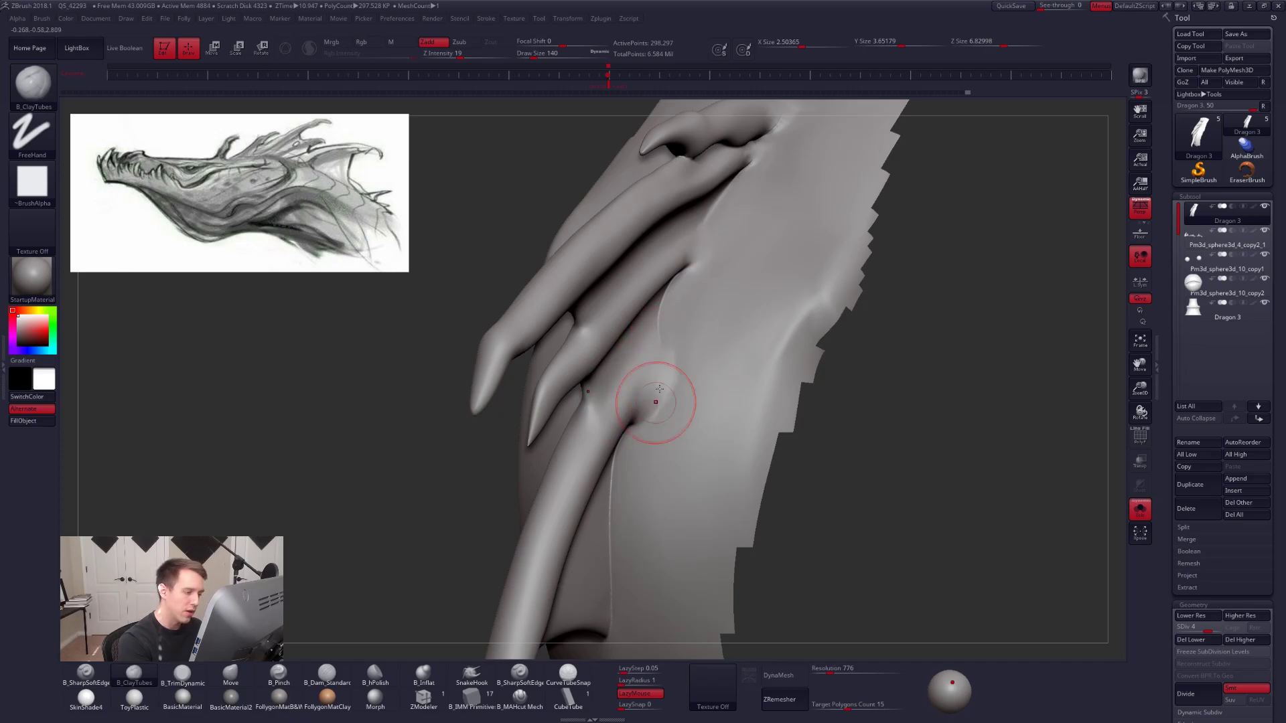
mouse_move(658, 407)
right_mouse_down()
mouse_move(660, 388)
mouse_move(623, 406)
mouse_move(619, 368)
mouse_move(736, 408)
right_mouse_up()
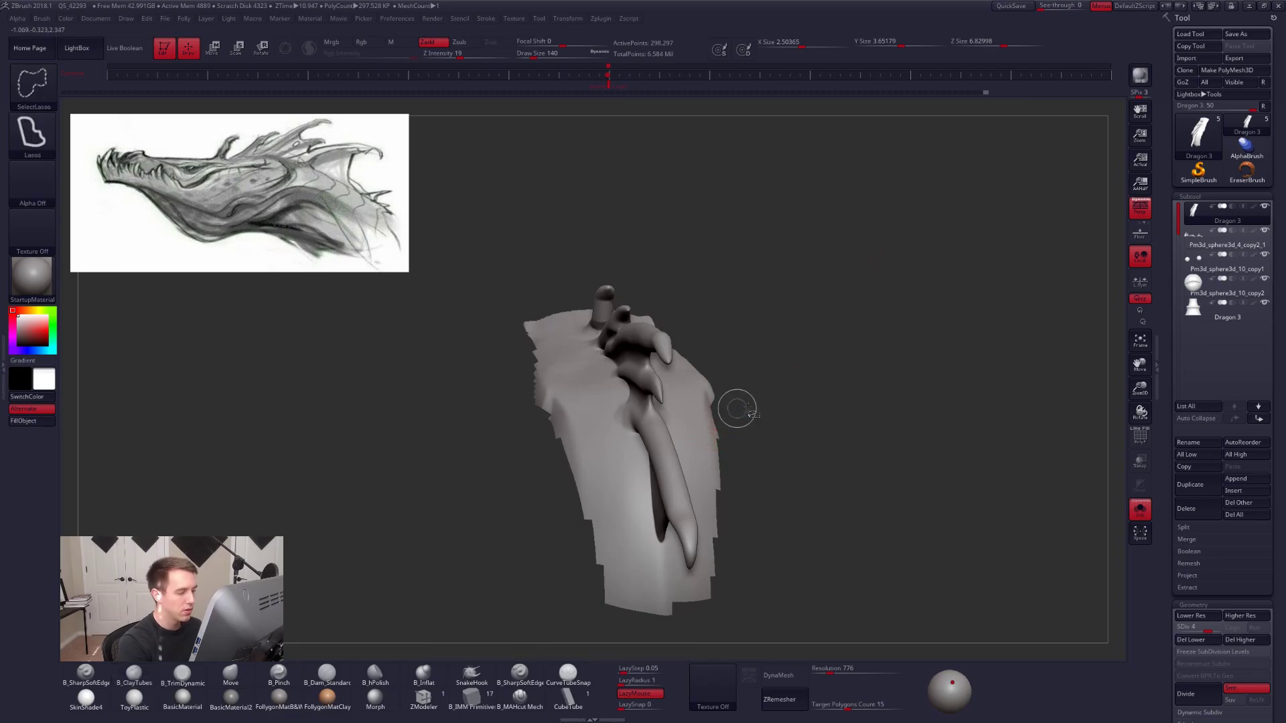
Unhide the full dragon mesh and shape the fin ridge roots with ClayTubes, reducing the draw size to 121.
left_click(749, 405, "ctrl+shift")
mouse_move(629, 408)
right_mouse_down()
mouse_move(699, 416)
mouse_move(723, 440)
mouse_move(693, 459)
right_mouse_up()
key("space")
left_click_drag(713, 462, 718, 462)
mouse_move(683, 415)
right_mouse_down()
mouse_move(662, 454)
mouse_move(698, 475)
mouse_move(711, 421)
right_mouse_up()
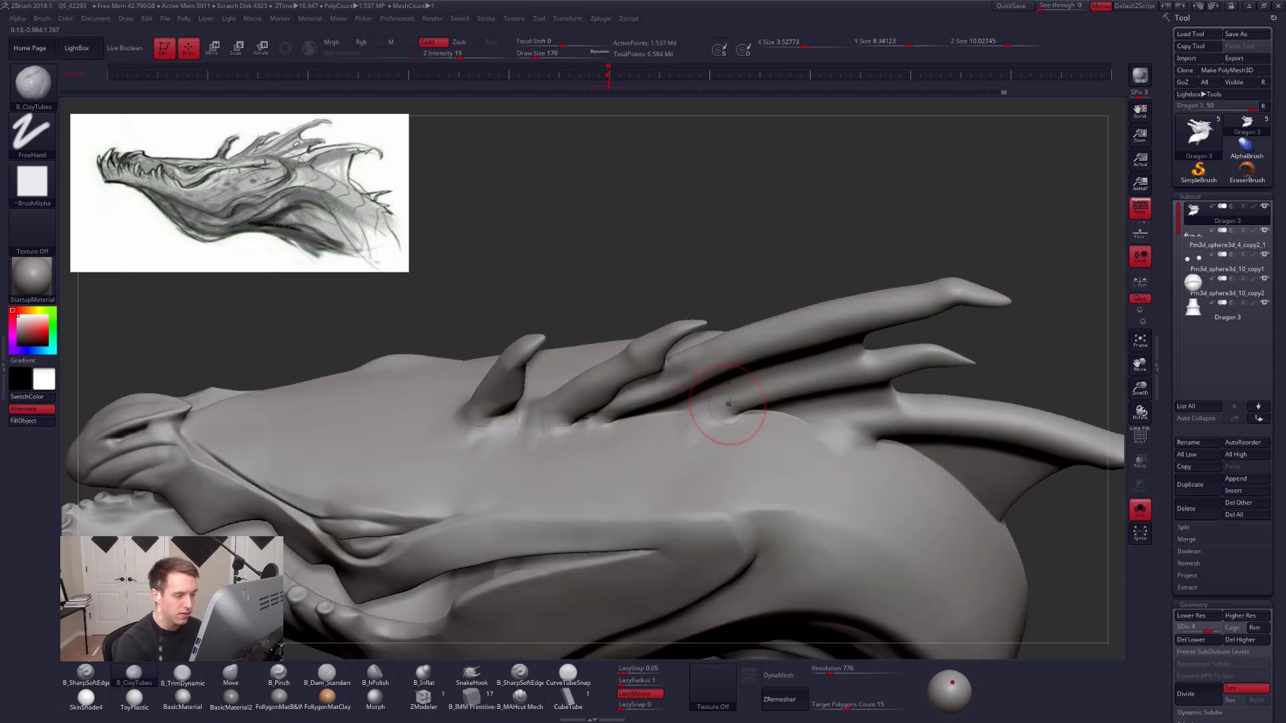
right_click_drag(702, 440, 706, 416)
key("space")
left_click_drag(723, 434, 719, 433)
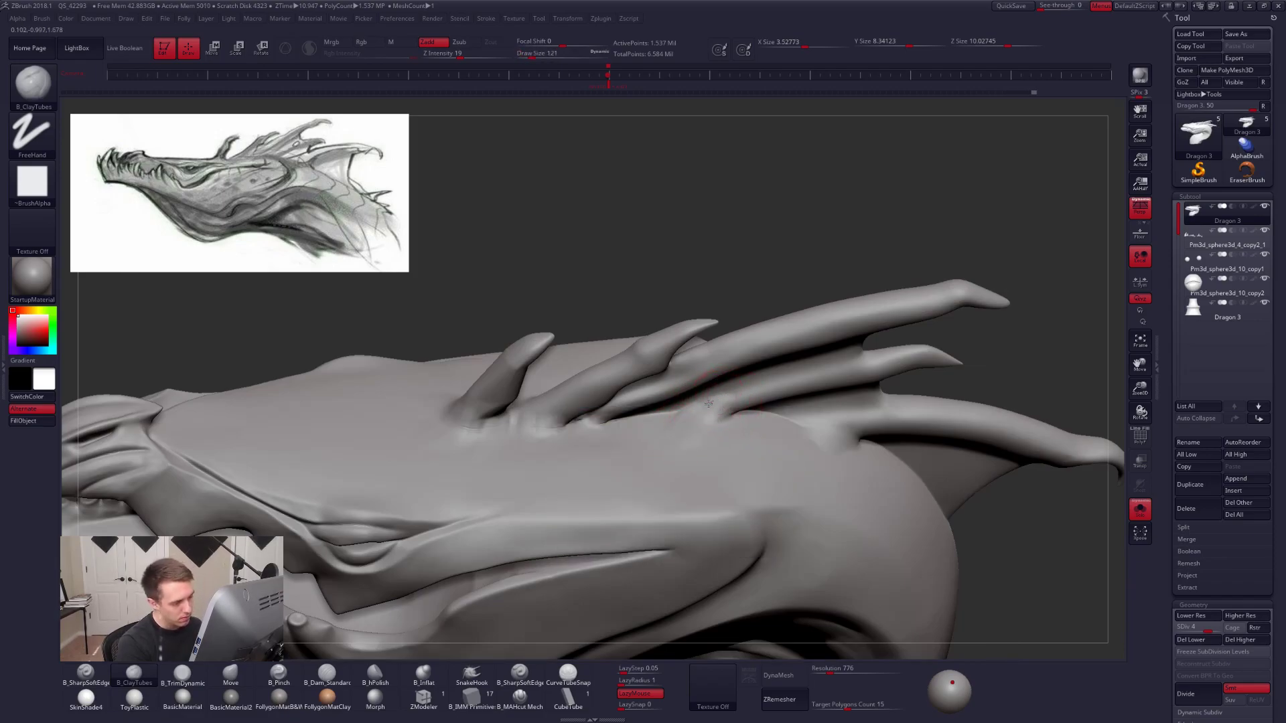
Adjust the form around the base of the second spike with the Move brush.
mouse_move(691, 429)
right_mouse_down()
mouse_move(639, 434)
mouse_move(702, 456)
mouse_move(743, 495)
right_mouse_up()
key("b")
key("m")
key("v")
key("ctrl+shift+f")
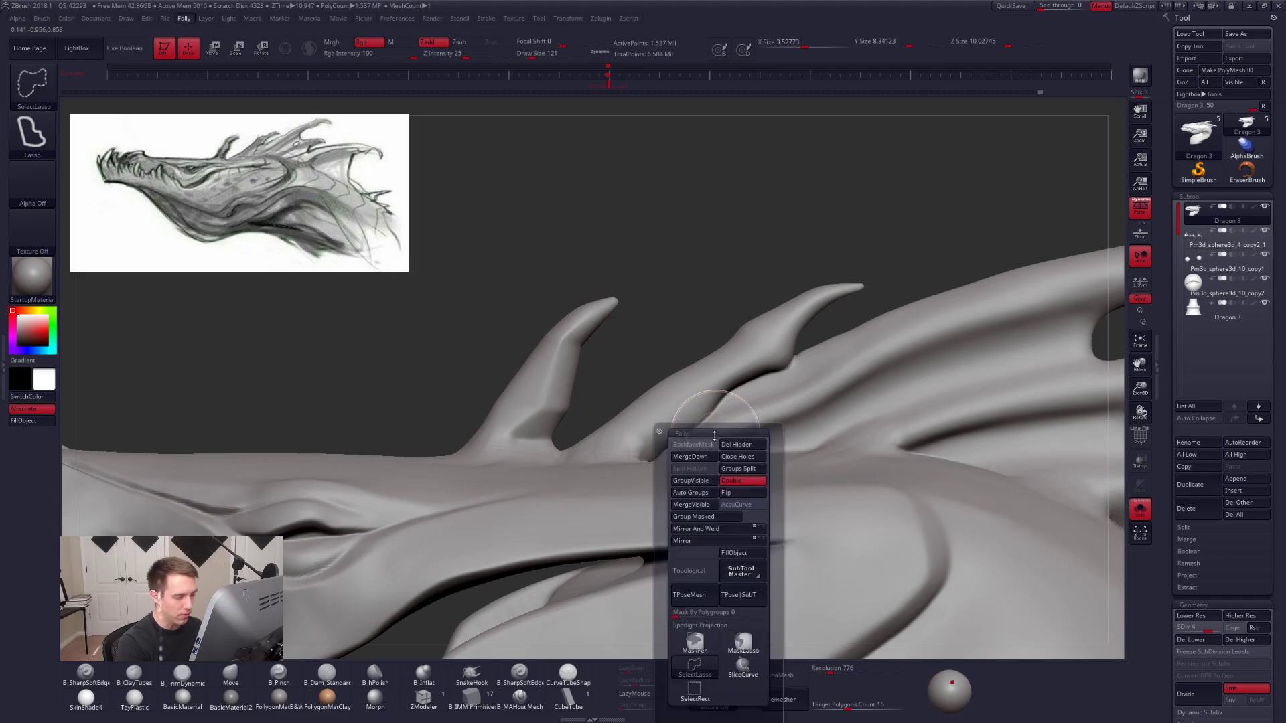
mouse_move(715, 454)
right_mouse_down()
mouse_move(683, 445)
mouse_move(649, 457)
right_mouse_up()
key("ctrl+shift+f")
Refine the junction between the second spike and the fin behind it with ClayTubes at draw size 68.
key("b")
key("c")
key("t")
key("space")
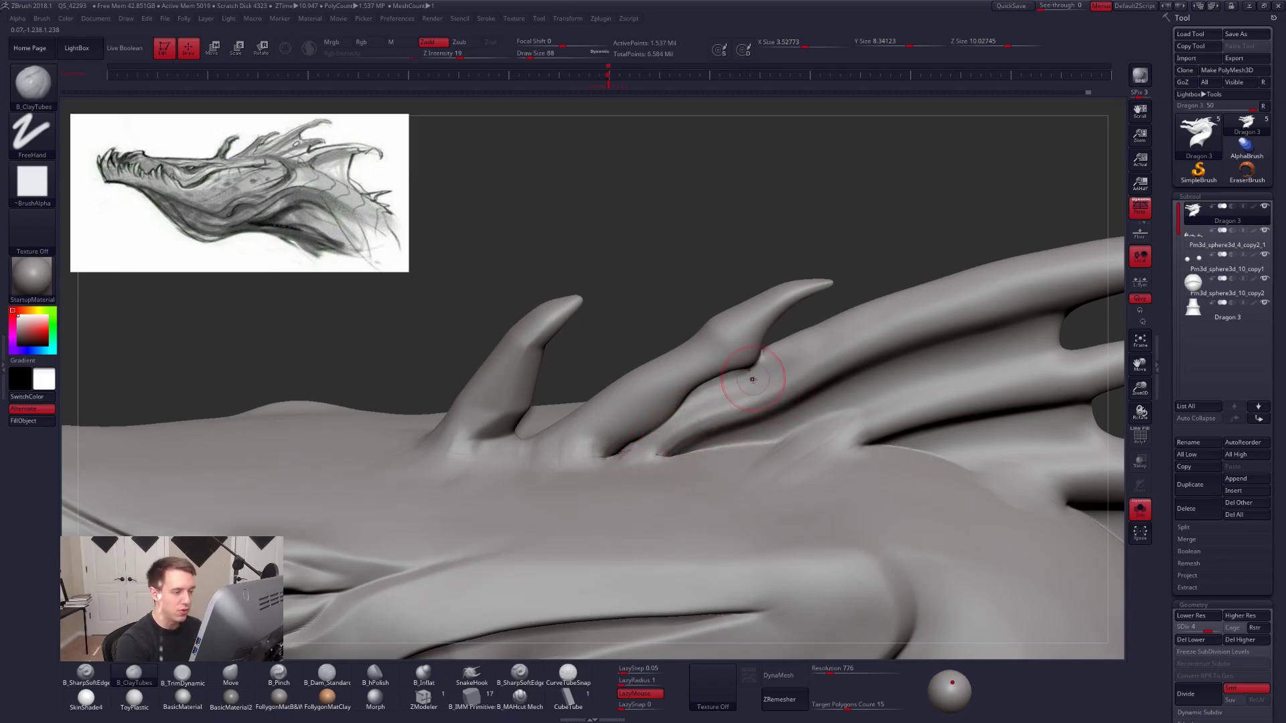
right_click_drag(752, 368, 763, 362)
Build up the bases of the first two spikes with larger ClayTubes strokes, ending at draw size 113.
right_click_drag(660, 435, 696, 443)
key("bracketright")
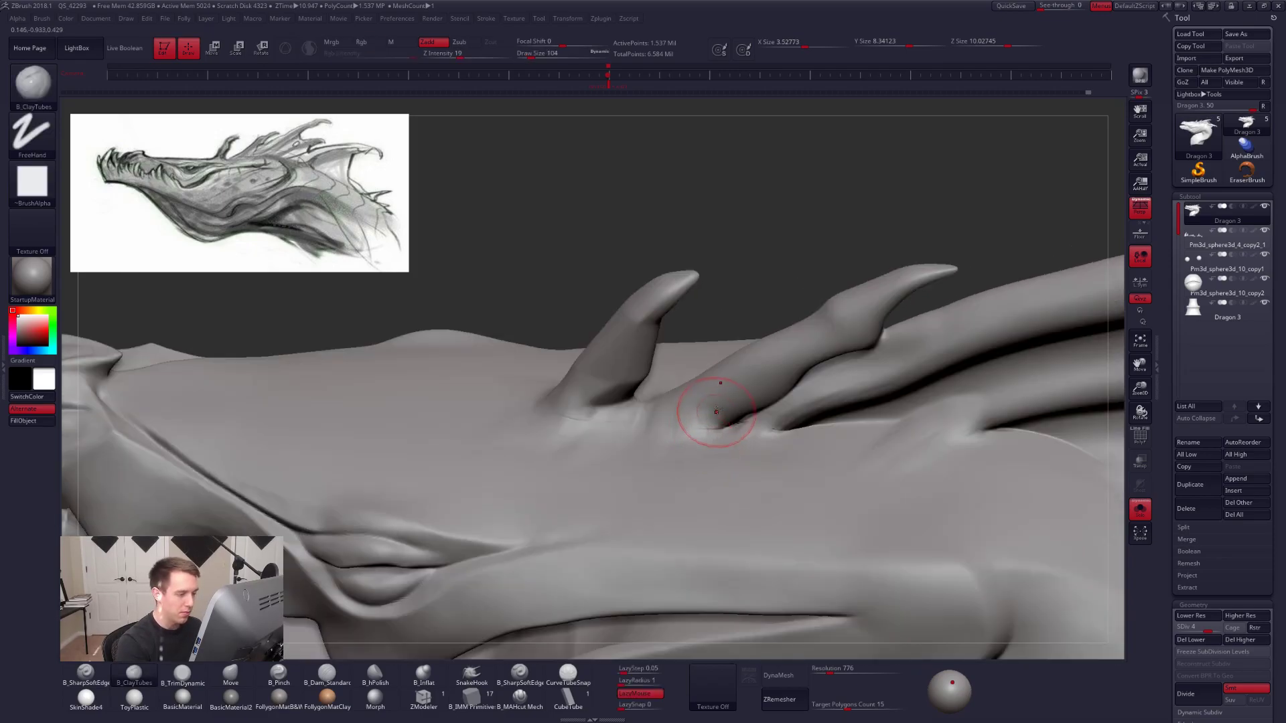
mouse_move(667, 459)
left_mouse_down()
mouse_move(657, 408)
mouse_move(569, 439)
left_mouse_up()
mouse_move(580, 448)
right_mouse_down()
mouse_move(660, 459)
mouse_move(661, 445)
right_mouse_up()
key("space")
left_click_drag(660, 444, 663, 444)
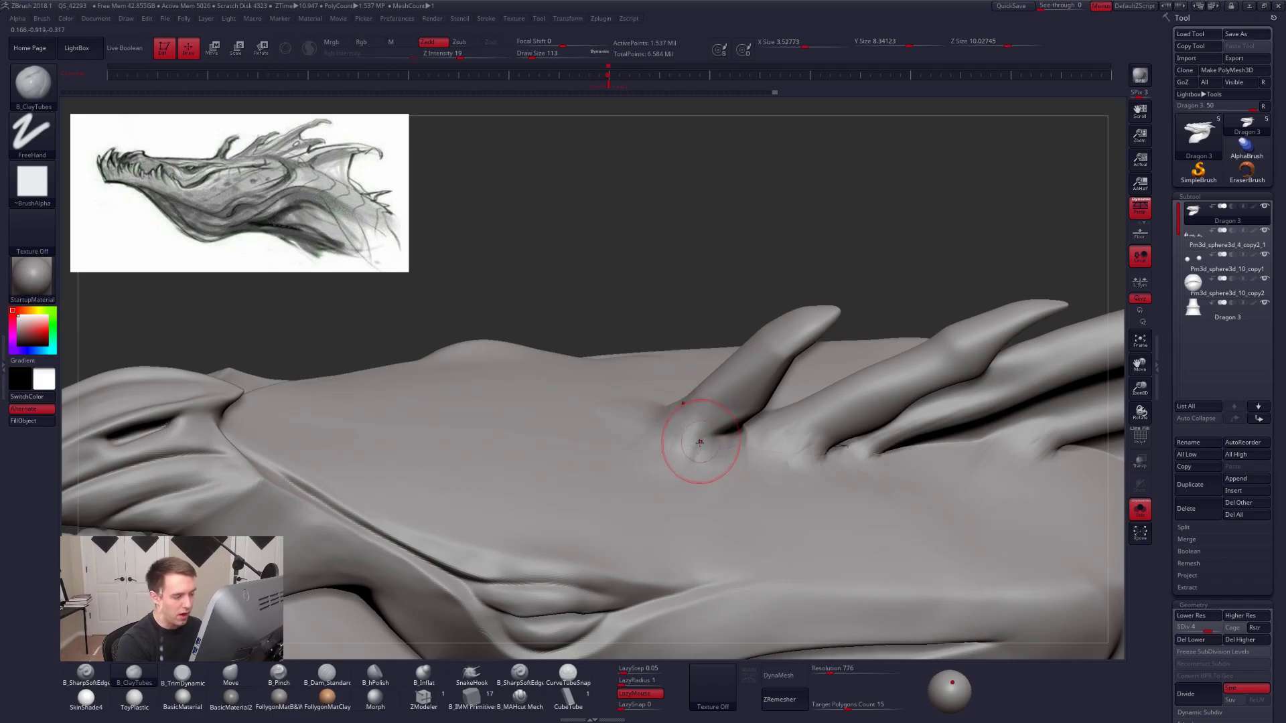
Examine the whole dragon bust with all its parts shown, checking the crest silhouette from several angles.
right_click_drag(727, 471, 603, 375, "ctrl")
right_click_drag(894, 578, 787, 538, "alt")
key("alt+s")
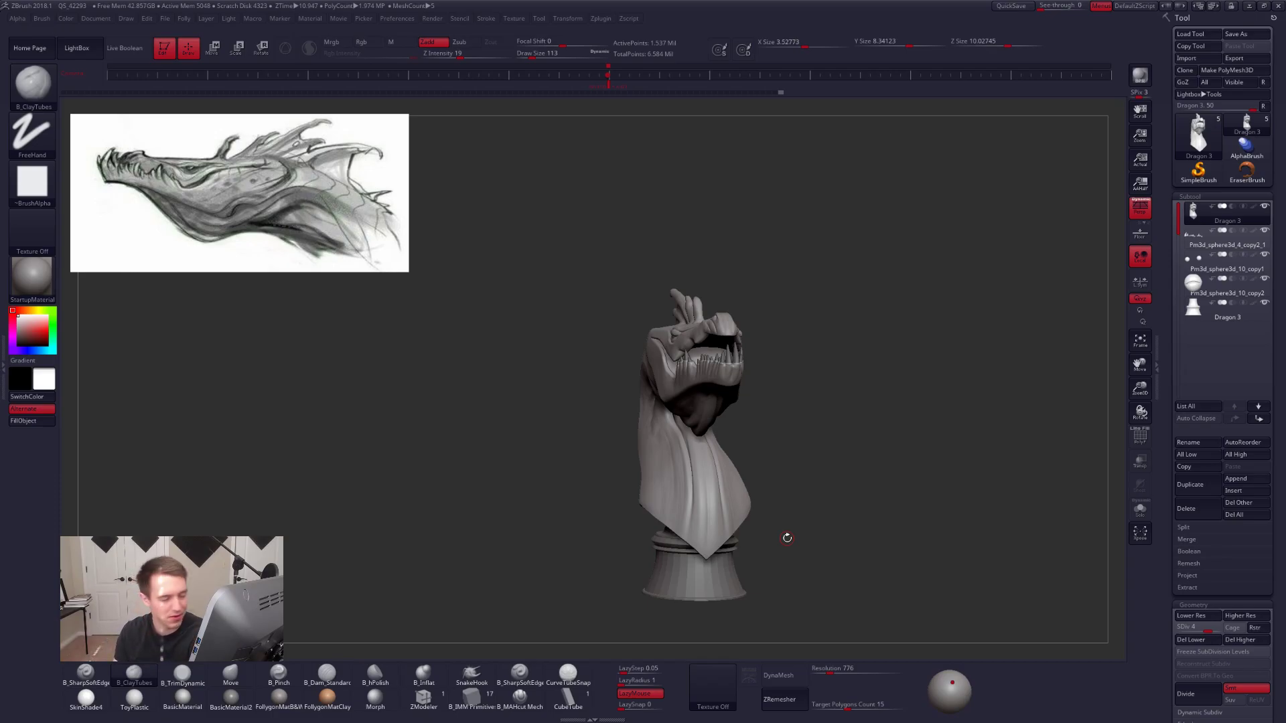
left_click_drag(787, 538, 697, 630)
left_click_drag(468, 569, 435, 549)
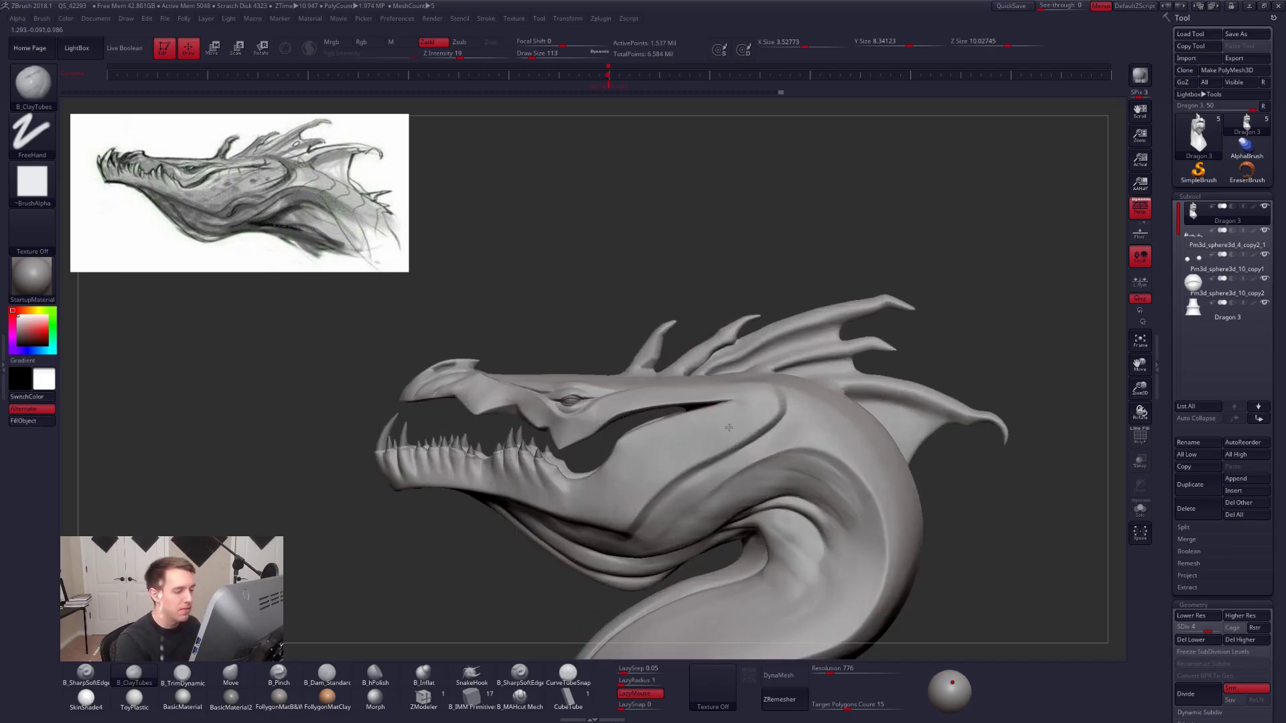
left_click_drag(729, 427, 717, 425)
left_click_drag(619, 355, 680, 437, "alt")
key("alt+s")
mouse_move(602, 375)
left_mouse_down()
mouse_move(646, 395)
mouse_move(703, 482)
mouse_move(726, 452)
mouse_move(797, 418)
left_mouse_up()
Blend the base of the first spike into the head with ClayTubes, enlarging the brush to draw size 140.
key("space")
left_click_drag(772, 479, 790, 467)
right_click_drag(790, 468, 757, 432)
mouse_move(802, 469)
right_mouse_down()
mouse_move(696, 459)
mouse_move(687, 475)
right_mouse_up()
key("space")
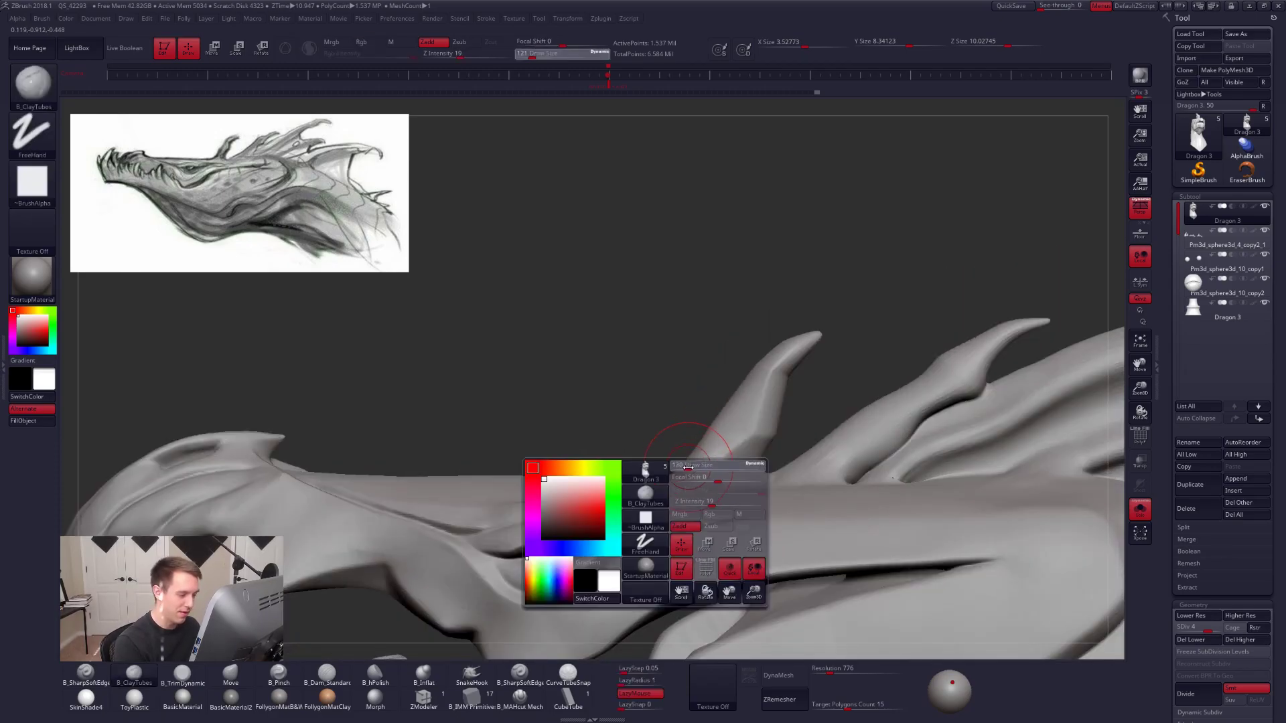
left_click_drag(709, 485, 717, 487)
right_click_drag(717, 491, 710, 474, "ctrl")
Fill and smooth the roots of the fin ridges, lowering the mesh to subdivision level 2 and returning to level 3.
mouse_move(861, 519)
right_mouse_down("alt")
mouse_move(789, 485)
mouse_move(714, 472)
mouse_move(717, 456)
mouse_move(714, 472)
mouse_move(670, 454)
right_mouse_up("alt")
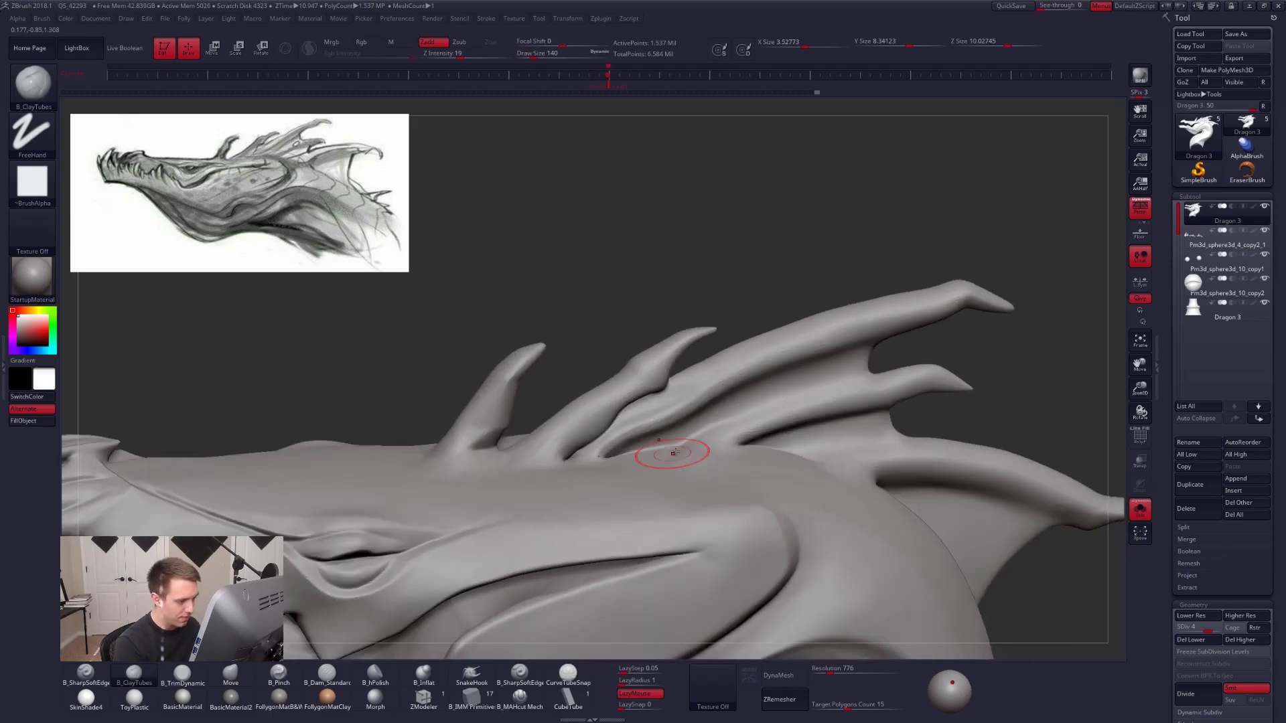
mouse_move(698, 451)
left_mouse_down()
mouse_move(812, 399)
mouse_move(784, 410)
left_mouse_up()
right_click_drag(752, 445, 770, 429)
left_click_drag(775, 413, 757, 419, "shift")
key("shift+d")
key("shift+d")
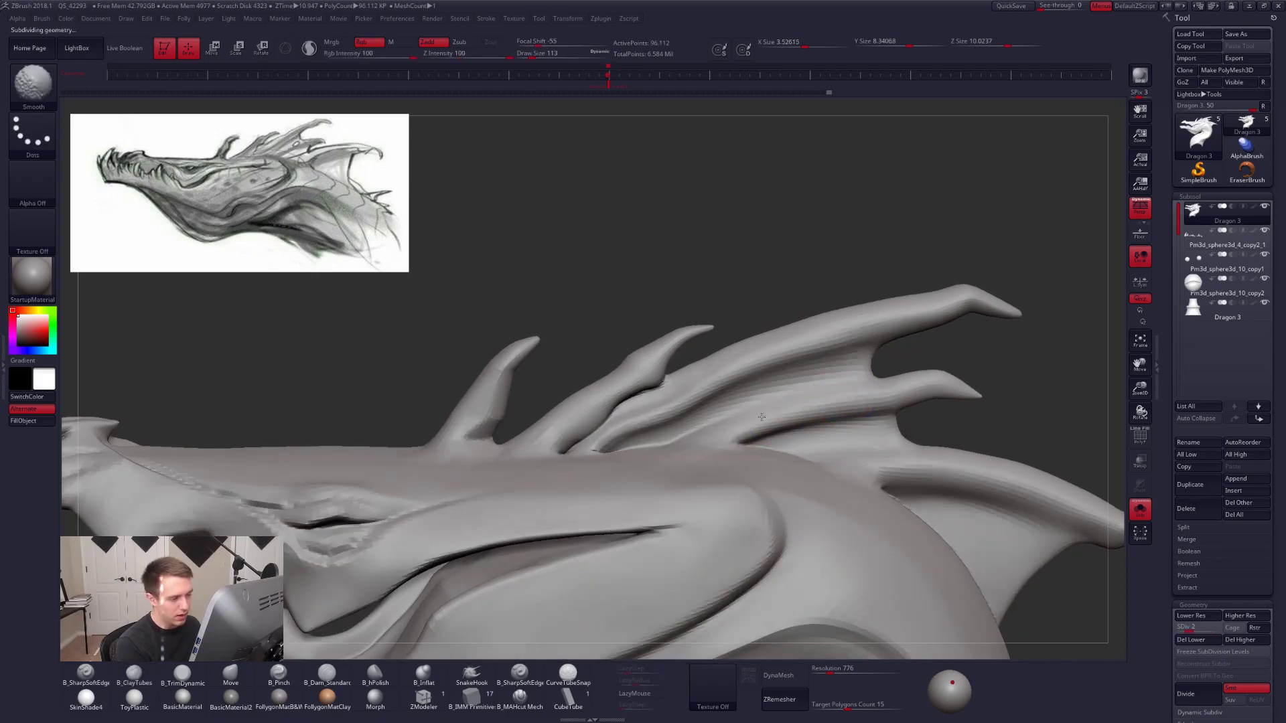
key("d")
right_click_drag(687, 450, 683, 449, "shift")
Adjust the crevice behind the second spike with the Move brush at draw size 130, then raise the subdivision level.
key("space")
key("b")
key("m")
key("v")
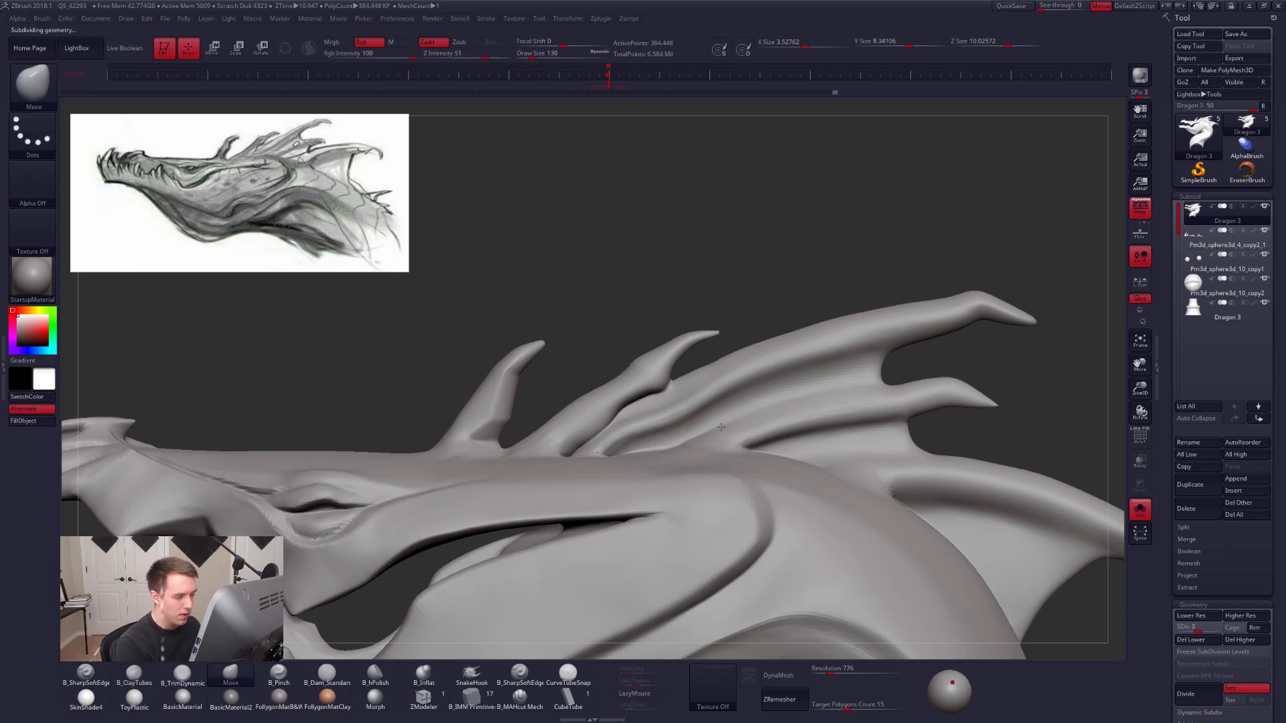
right_click_drag(614, 537, 611, 444)
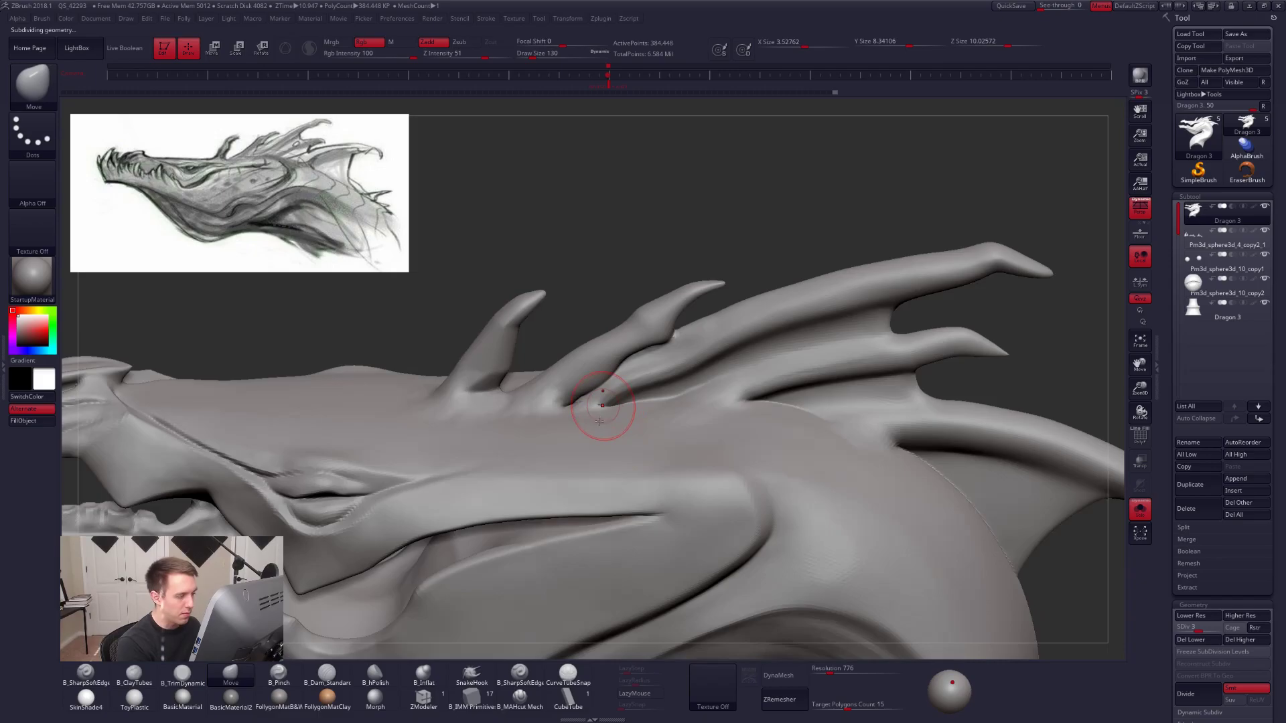
key("d")
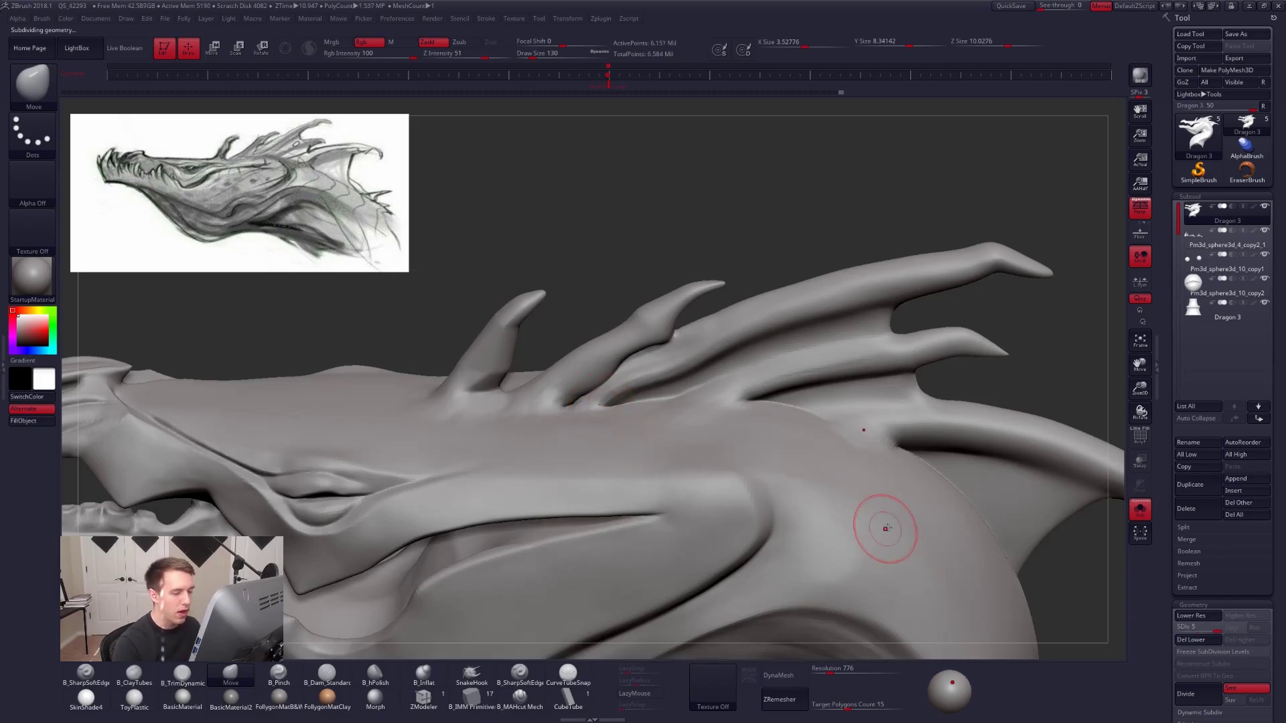
Build up the root of the rear fin ridge with ClayTubes strokes, adjusting the brush's draw size.
mouse_move(910, 543)
right_mouse_down("ctrl")
mouse_move(999, 574)
mouse_move(914, 561)
right_mouse_up("ctrl")
right_click_drag(822, 477, 596, 475)
mouse_move(862, 456)
right_mouse_down("alt")
mouse_move(788, 458)
mouse_move(830, 478)
mouse_move(809, 568)
mouse_move(830, 445)
right_mouse_up("alt")
key("2")
mouse_move(832, 440)
left_mouse_down()
mouse_move(796, 462)
mouse_move(826, 447)
left_mouse_up()
key("space")
right_click_drag(828, 447, 835, 489)
key("space")
left_click_drag(813, 460, 819, 461)
mouse_move(800, 486)
right_mouse_down()
mouse_move(847, 488)
mouse_move(775, 473)
right_mouse_up()
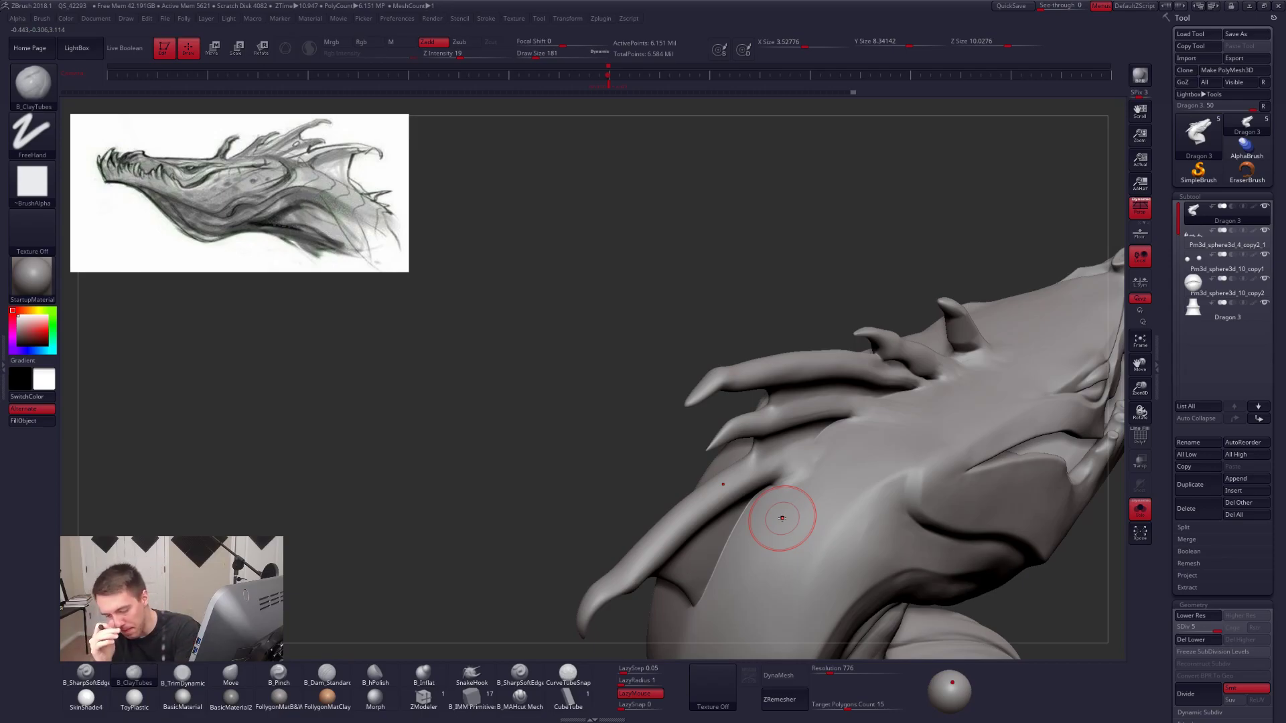
Smooth the hollow between the fin ridge roots at subdivision level 4, then return the dragon to level 5.
mouse_move(845, 426)
right_mouse_down()
mouse_move(838, 368)
mouse_move(834, 413)
right_mouse_up()
key("shift")
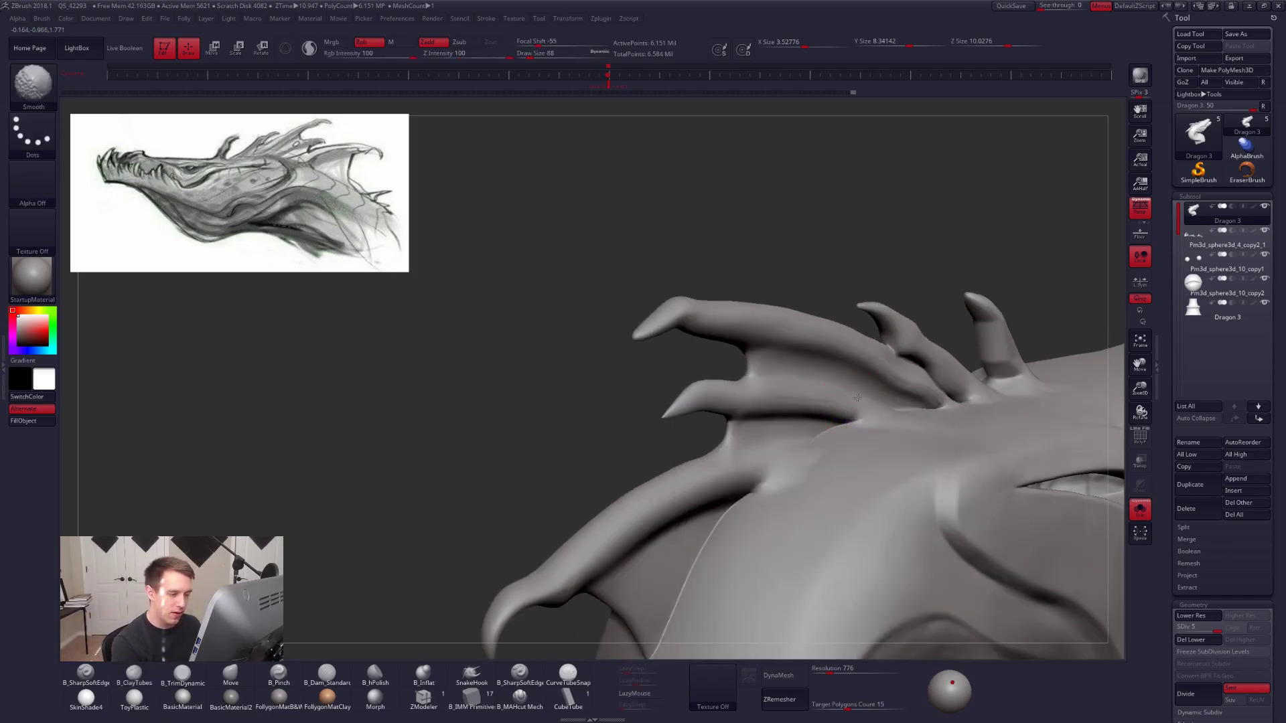
key("shift+d")
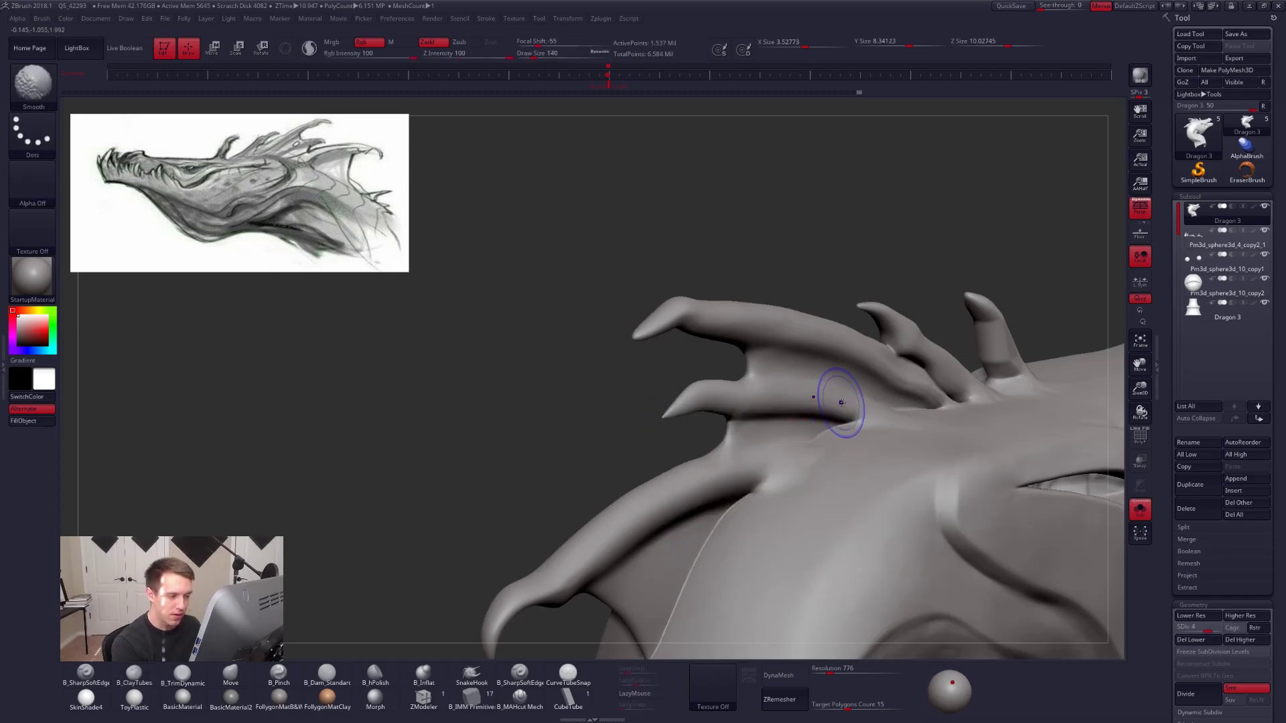
right_click_drag(784, 398, 857, 411)
right_click_drag(820, 465, 813, 395, "ctrl")
right_click_drag(835, 535, 660, 516)
right_click_drag(818, 471, 984, 545, "ctrl")
key("d")
right_click_drag(806, 643, 785, 469, "ctrl")
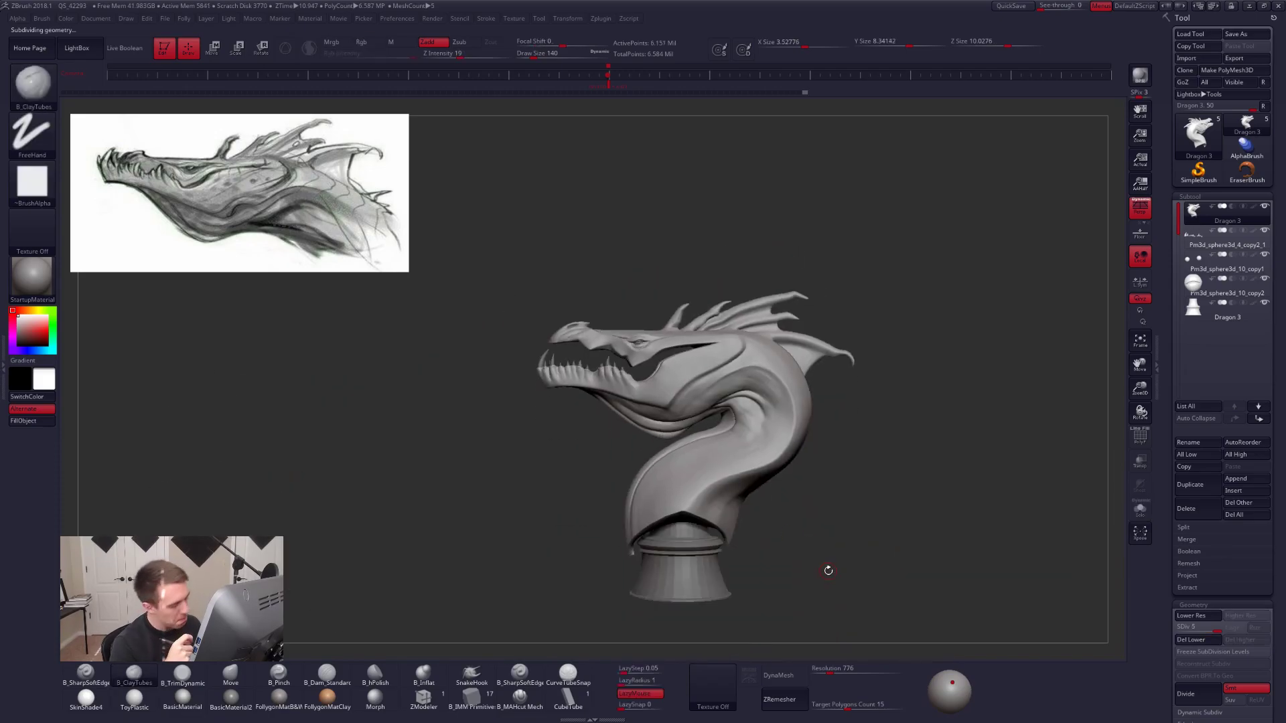
mouse_move(902, 563)
right_mouse_down()
mouse_move(853, 589)
mouse_move(728, 425)
mouse_move(689, 479)
right_mouse_up()
mouse_move(686, 308)
left_mouse_down("ctrl")
mouse_move(805, 305)
mouse_move(788, 439)
mouse_move(702, 599)
mouse_move(816, 614)
left_mouse_up("ctrl")
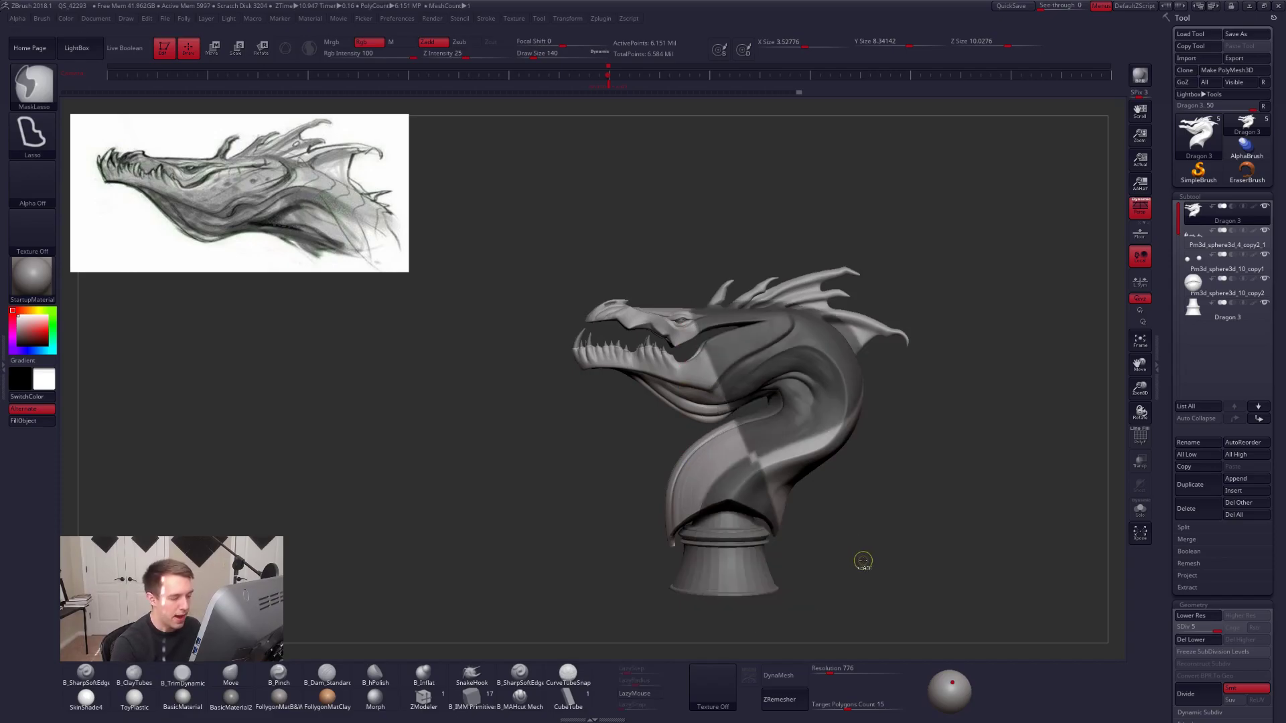
left_click_drag(862, 561, 952, 506, "ctrl")
mouse_move(819, 556)
left_mouse_down()
mouse_move(884, 569)
mouse_move(819, 577)
left_mouse_up()
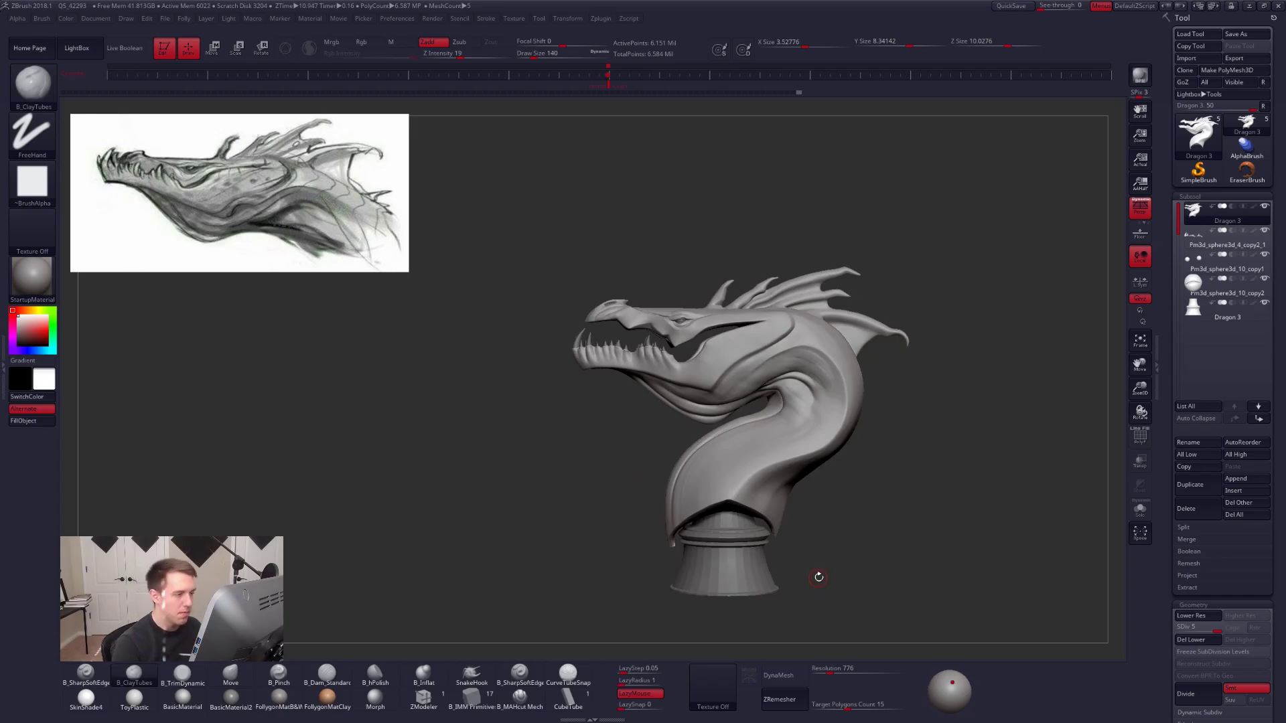
Lower the dragon to subdivision level 2 and work on the throat fold where the jaw meets the neck.
mouse_move(753, 379)
right_mouse_down("ctrl")
mouse_move(761, 440)
mouse_move(812, 410)
mouse_move(761, 418)
right_mouse_up("ctrl")
key("shift+d")
key("shift+d")
key("shift+d")
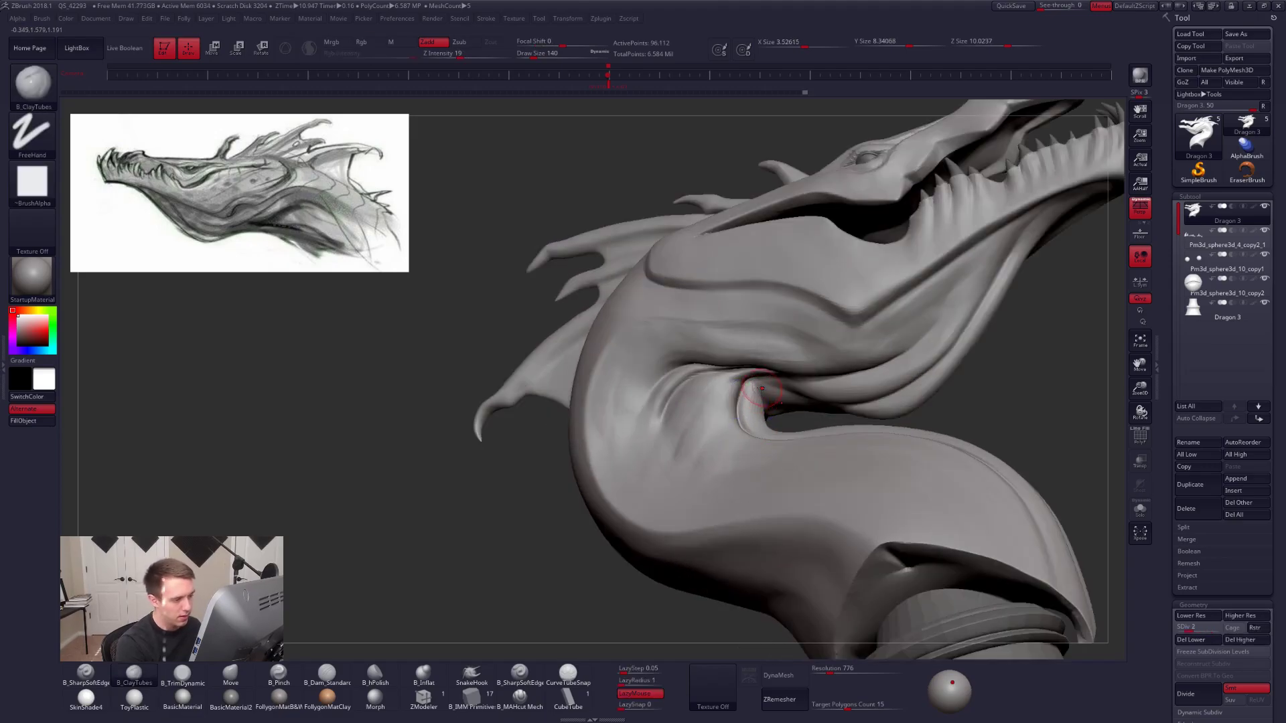
right_click_drag(758, 416, 774, 394)
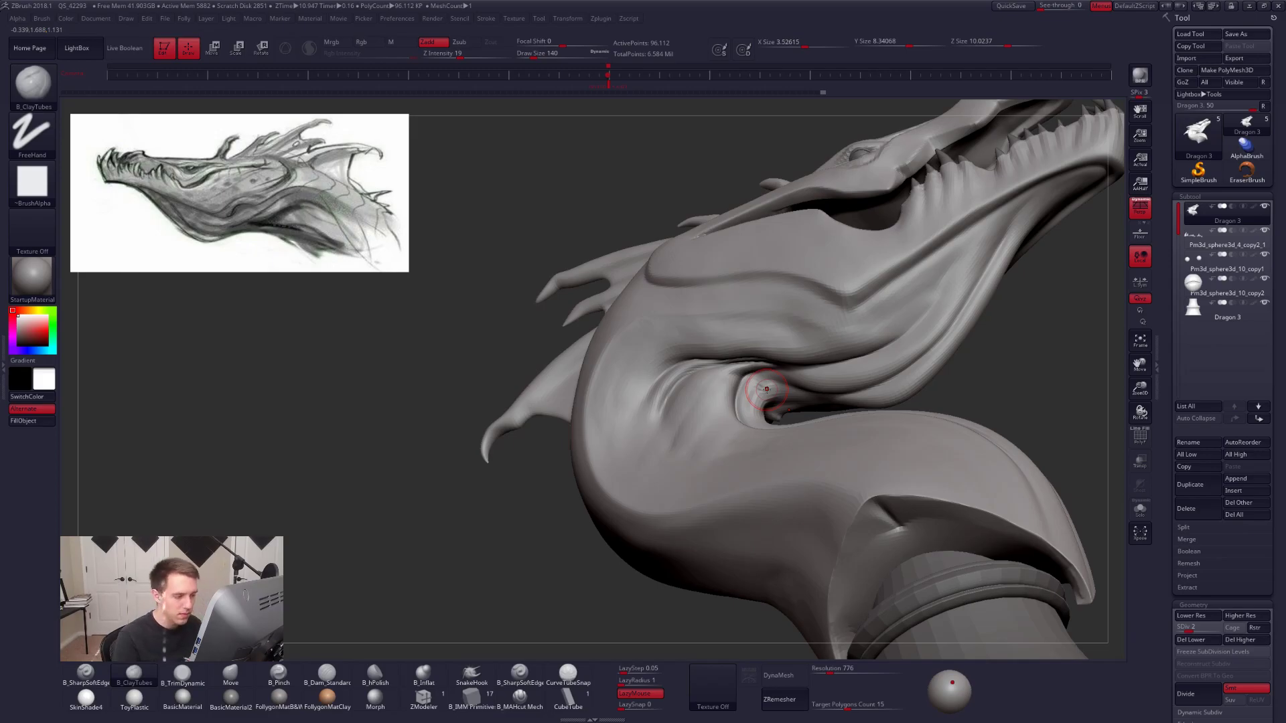
mouse_move(765, 410)
right_mouse_down("shift")
mouse_move(801, 464)
mouse_move(780, 429)
right_mouse_up("shift")
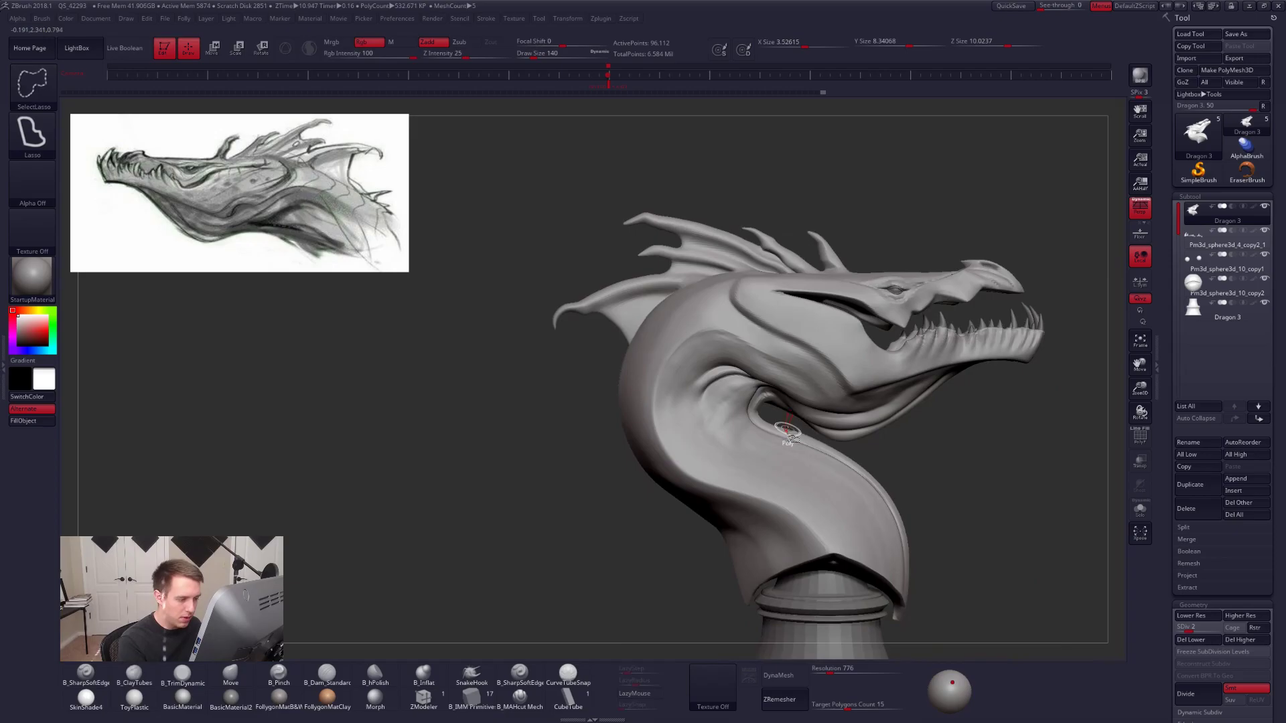
mouse_move(785, 426)
left_mouse_down("ctrl+alt+shift")
mouse_move(749, 651)
mouse_move(985, 549)
mouse_move(867, 468)
left_mouse_up("ctrl+alt+shift")
mouse_move(790, 438)
left_mouse_down()
mouse_move(754, 448)
mouse_move(700, 429)
mouse_move(717, 529)
mouse_move(931, 469)
mouse_move(794, 430)
mouse_move(770, 365)
mouse_move(755, 445)
mouse_move(770, 482)
mouse_move(737, 477)
left_mouse_up()
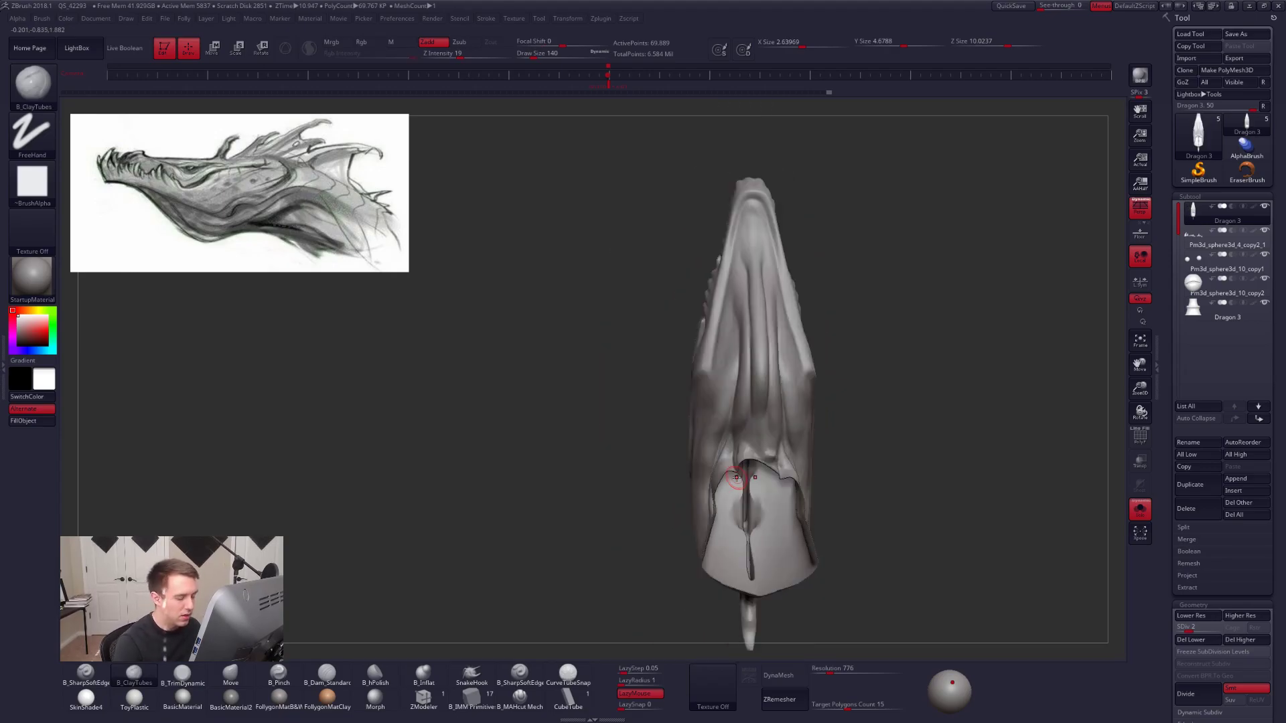
mouse_move(937, 455)
left_mouse_down()
mouse_move(918, 500)
mouse_move(868, 502)
mouse_move(877, 565)
mouse_move(882, 553)
left_mouse_up()
key("ctrl")
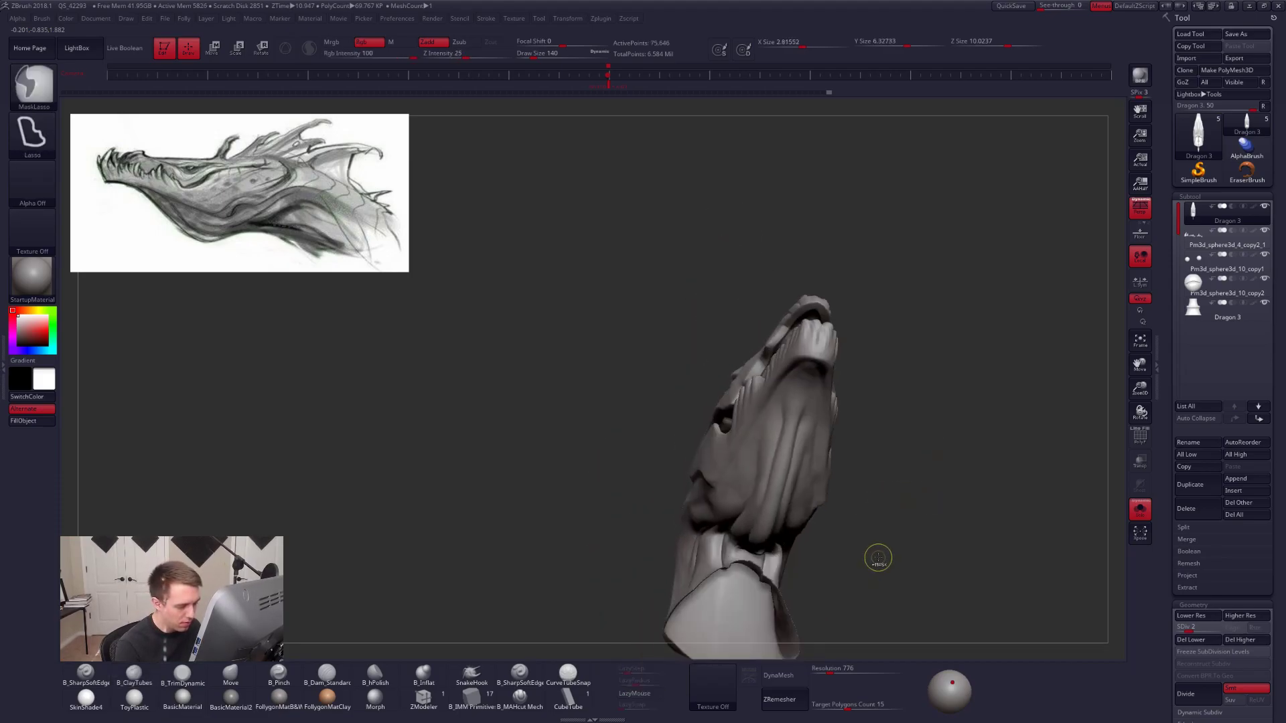
left_click_drag(847, 512, 764, 524)
key("ctrl")
mouse_move(843, 552)
left_mouse_down()
mouse_move(863, 559)
mouse_move(838, 545)
mouse_move(800, 569)
mouse_move(838, 569)
mouse_move(870, 519)
mouse_move(964, 546)
mouse_move(974, 532)
mouse_move(927, 569)
mouse_move(924, 592)
left_mouse_up()
key("ctrl")
key("ctrl+shift+z")
key("ctrl+z")
key("d")
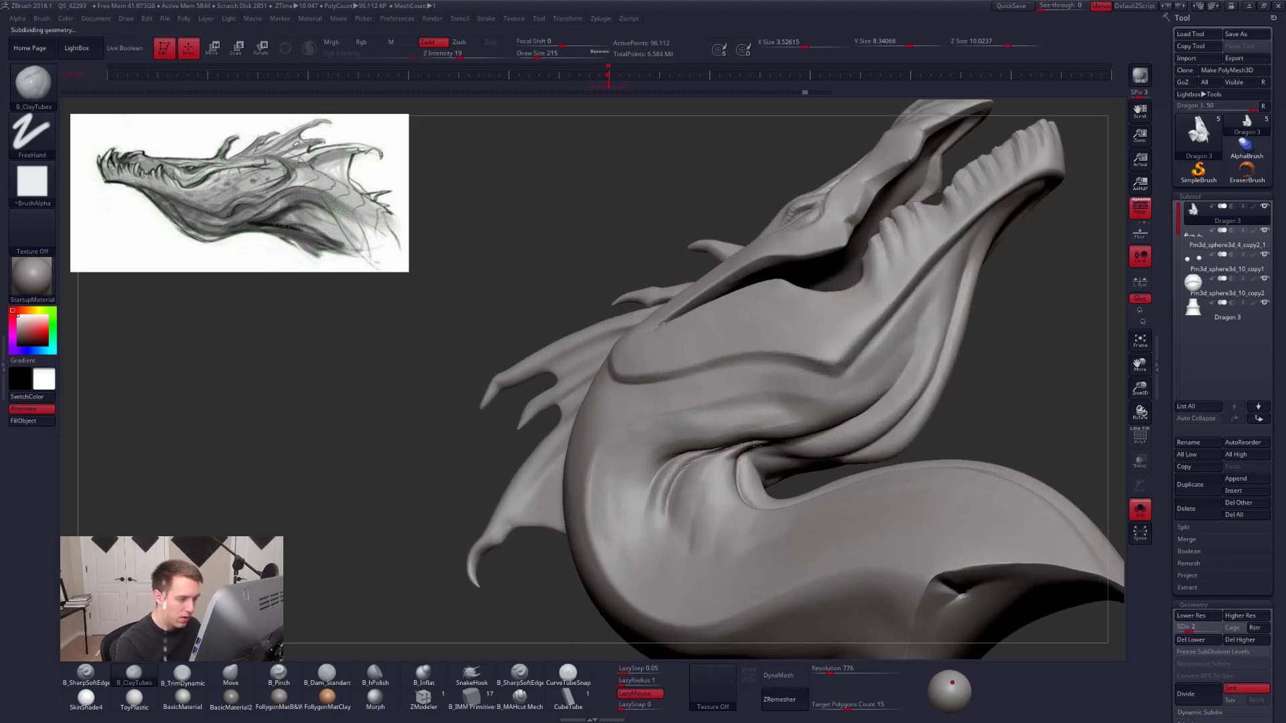
Reshape the neck fold behind the jaw with the Move brush at subdivision level 1, adjusting the draw size.
left_click_drag(755, 445, 703, 447)
key("shift+d")
key("b")
key("m")
key("v")
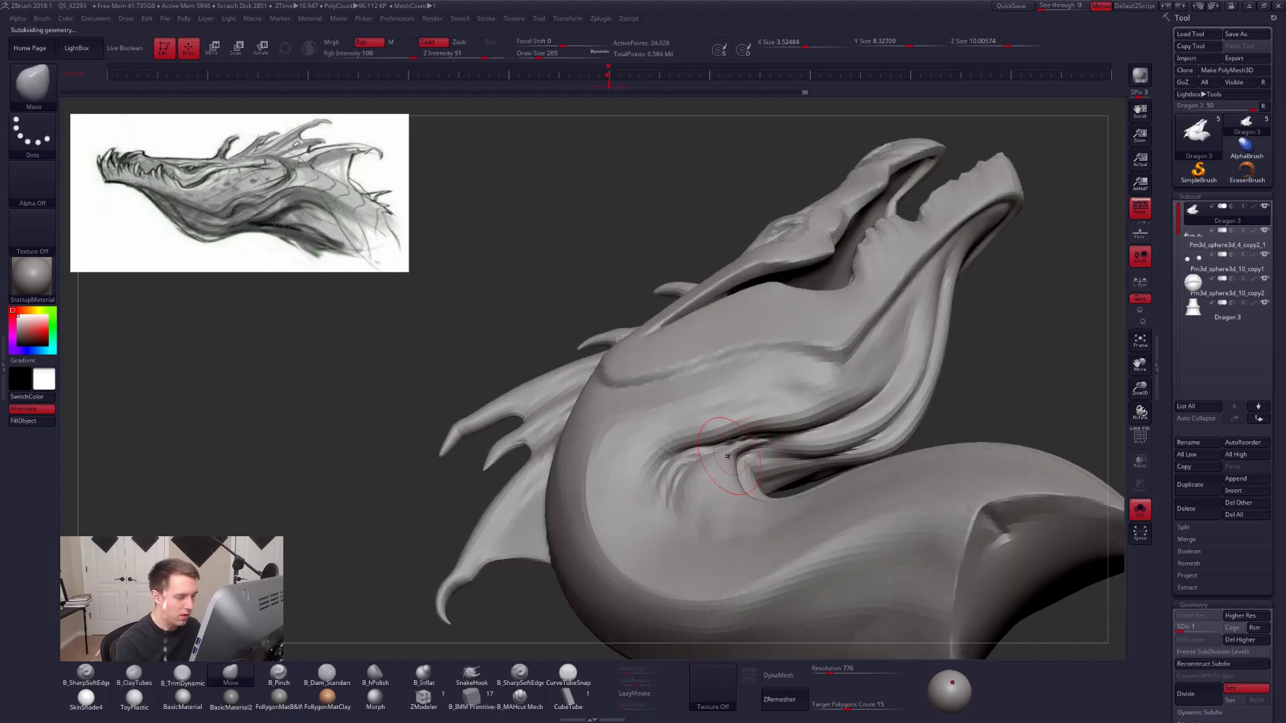
right_click_drag(765, 452, 746, 473)
key("space")
left_click_drag(746, 475, 750, 460)
right_click_drag(763, 462, 737, 477)
key("space")
left_click_drag(746, 486, 750, 485)
Fill out the bulge inside the neck fold with ClayTubes strokes at subdivision level 1.
key("b")
key("c")
key("t")
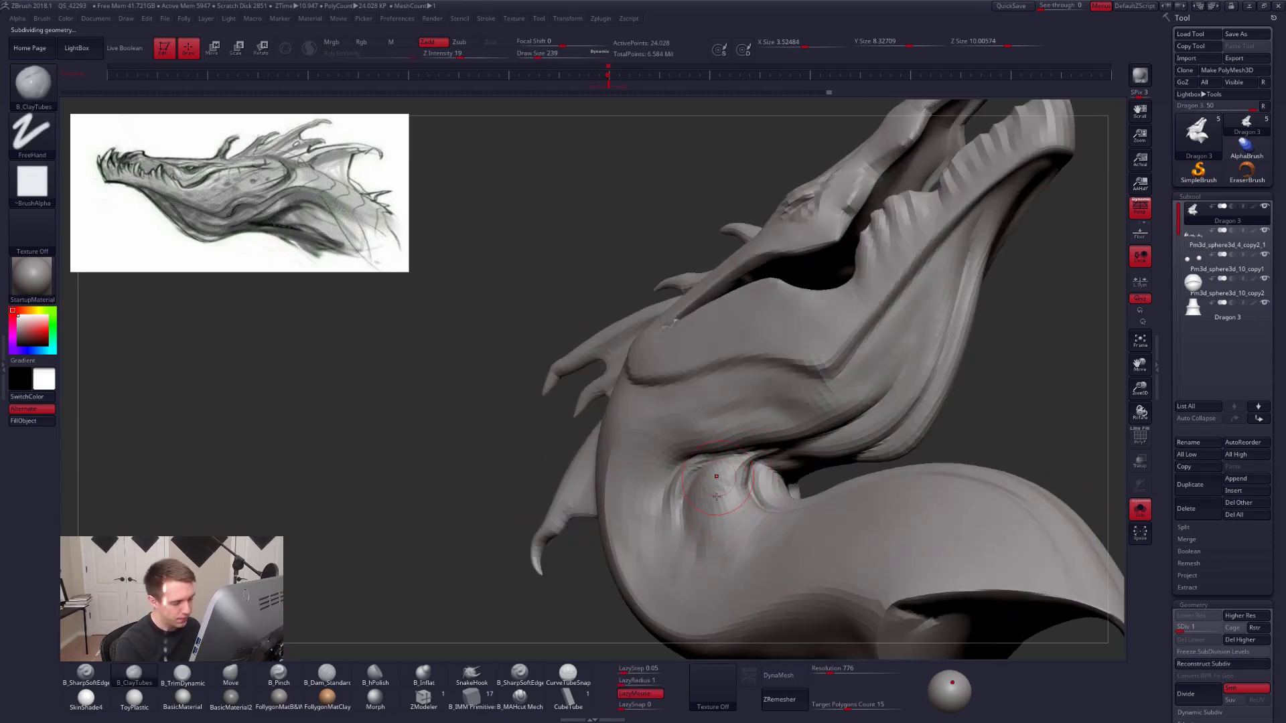
right_click_drag(735, 467, 769, 453)
Adjust the throat area with a large Move brush up to draw size 658, then smooth the neck fold at 447.
key("b")
key("m")
key("v")
key("space")
left_click_drag(742, 446, 751, 445)
left_click_drag(759, 429, 750, 424)
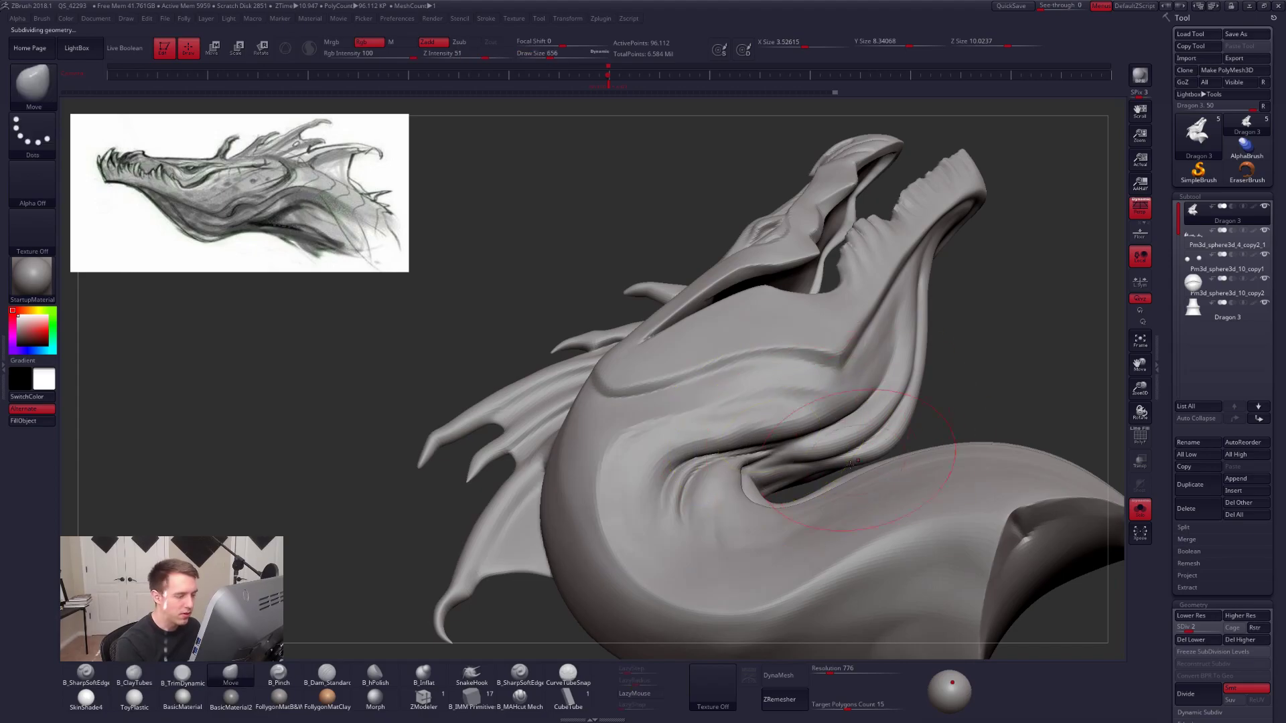
key("space")
key("shift")
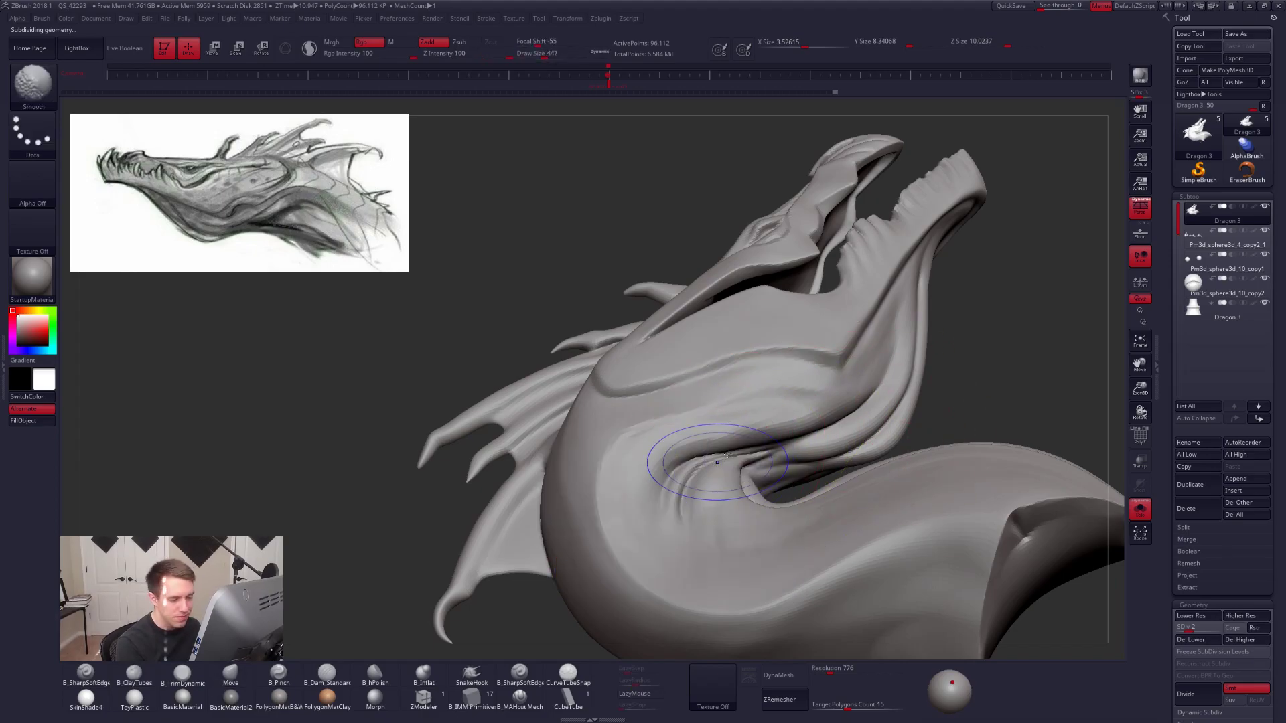
Shift the edge of the neck fold beneath the jaw with the Move brush at subdivision level 1, draw size 535.
key("shift+d")
key("space")
key("space")
left_click_drag(729, 448, 721, 447)
right_click_drag(724, 447, 706, 451)
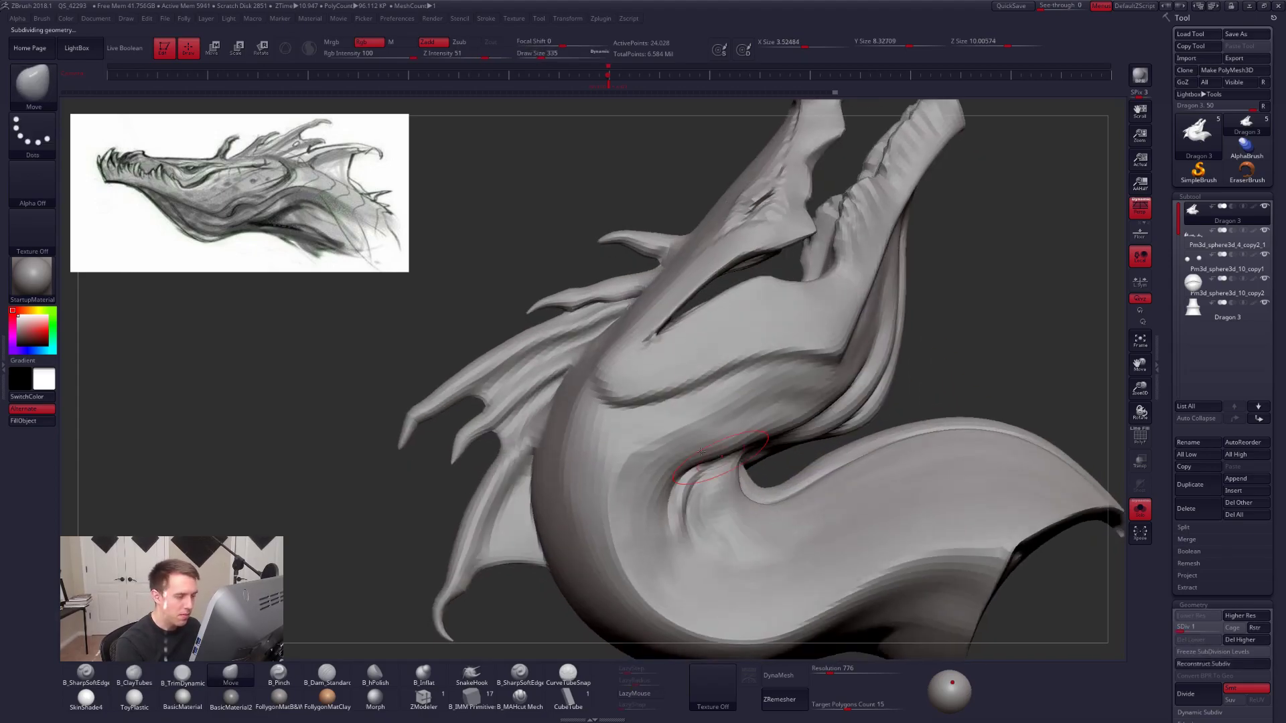
Raise the mesh to subdivision level 2, then build up and smooth the neck fold with ClayTubes at draw size 381.
key("d")
key("2")
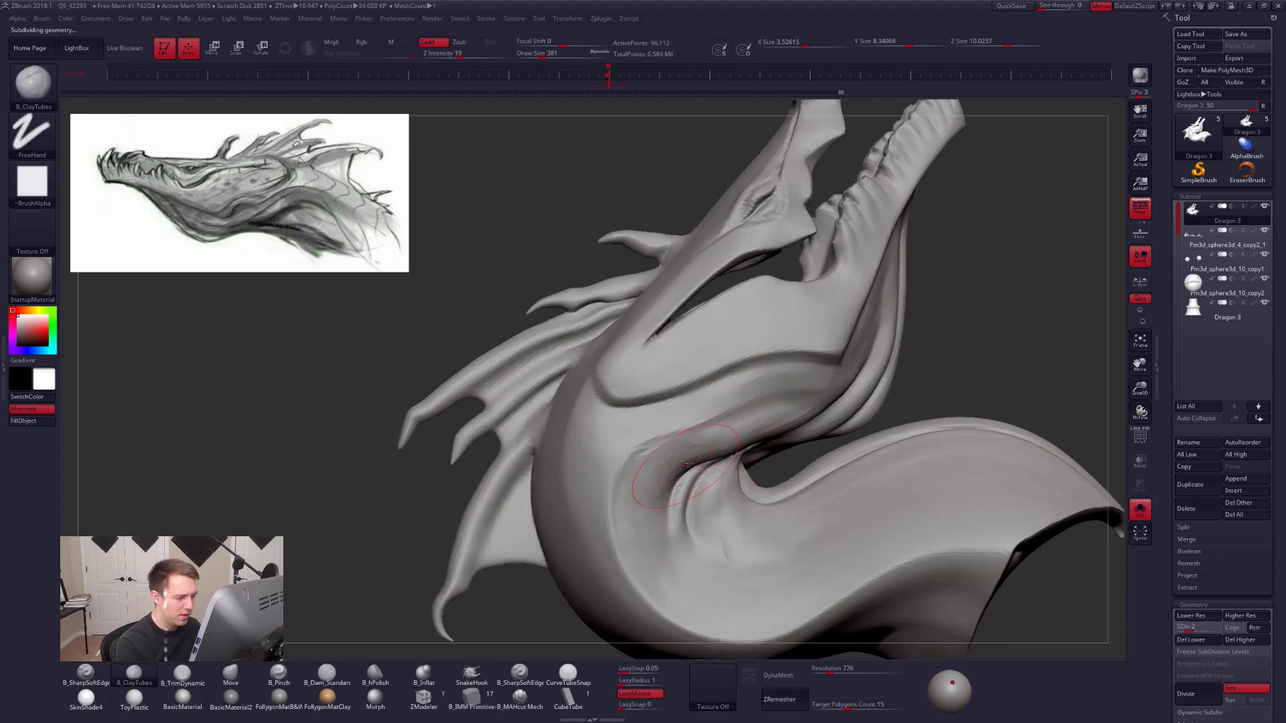
left_click_drag(675, 469, 689, 468)
key("shift")
mouse_move(688, 468)
right_mouse_down()
mouse_move(718, 472)
mouse_move(701, 558)
mouse_move(788, 480)
right_mouse_up()
Sculpt long folds running down the front and side of the neck with ClayTubes at draw size 381.
key("1")
right_click_drag(791, 345, 745, 411)
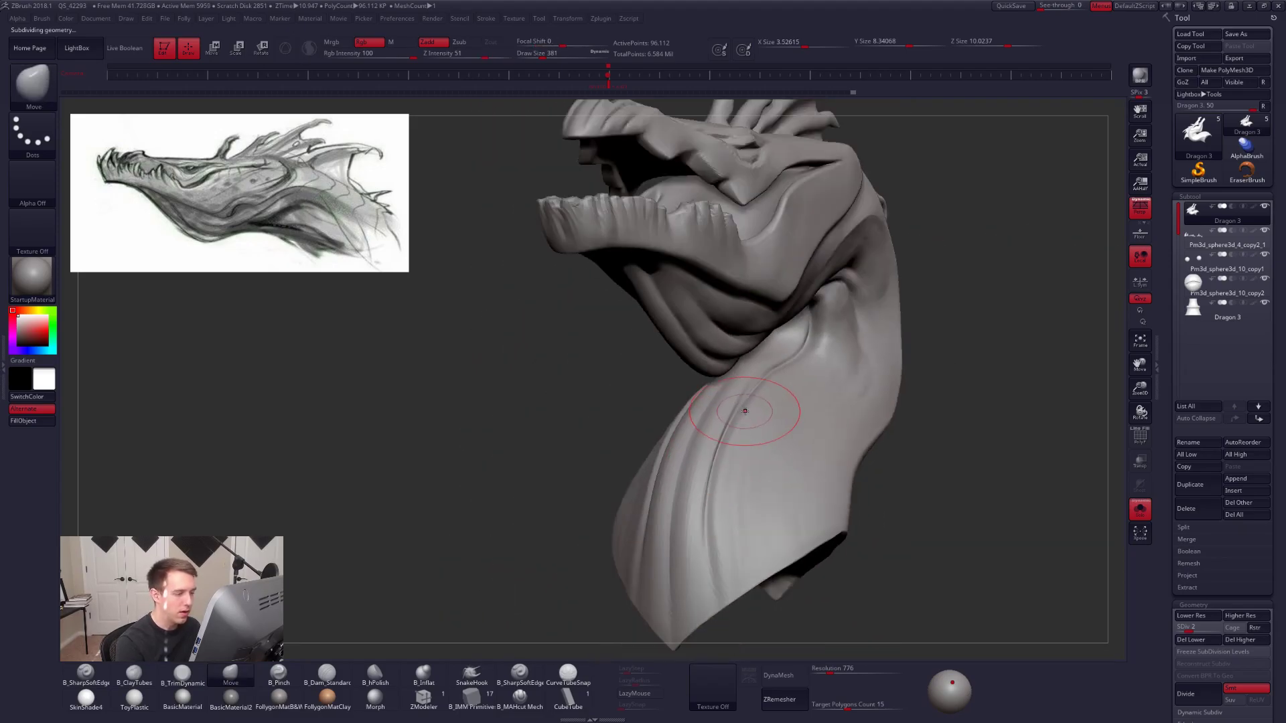
key("b")
key("c")
key("t")
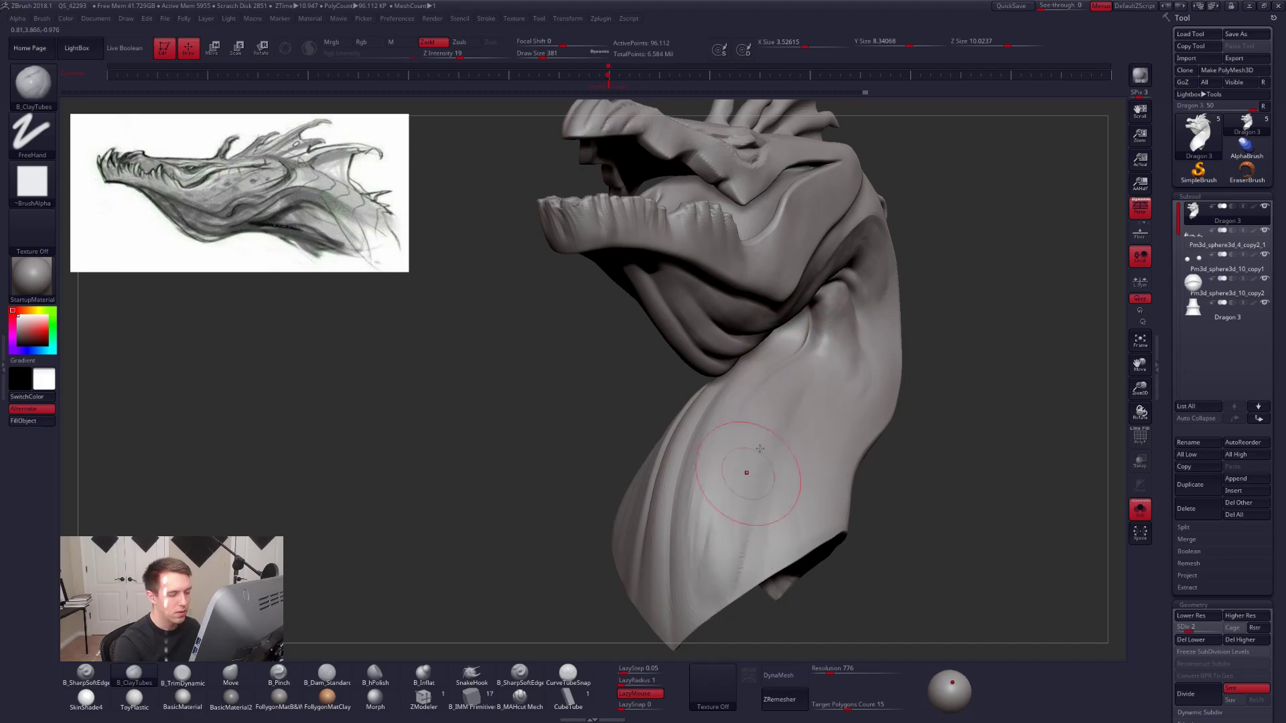
left_click_drag(728, 568, 742, 584)
left_click_drag(483, 429, 692, 418)
right_click_drag(665, 431, 580, 408)
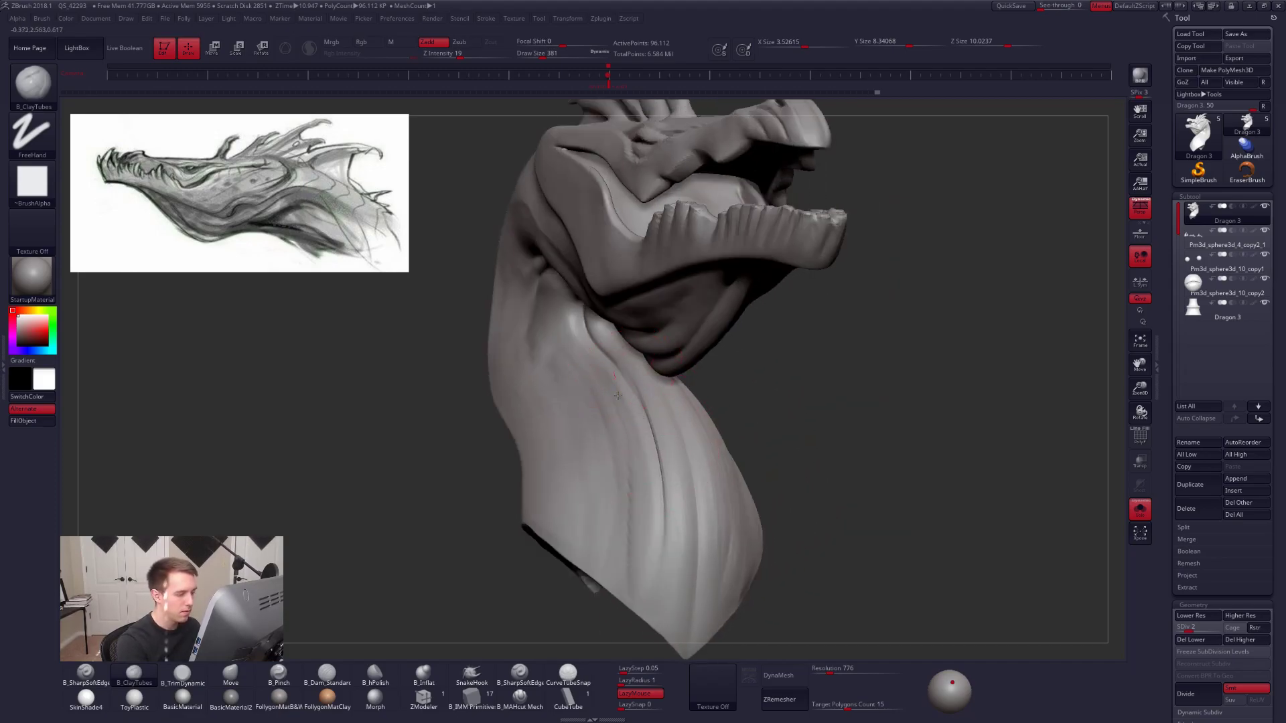
mouse_move(569, 561)
right_mouse_down()
mouse_move(606, 469)
mouse_move(590, 459)
right_mouse_up()
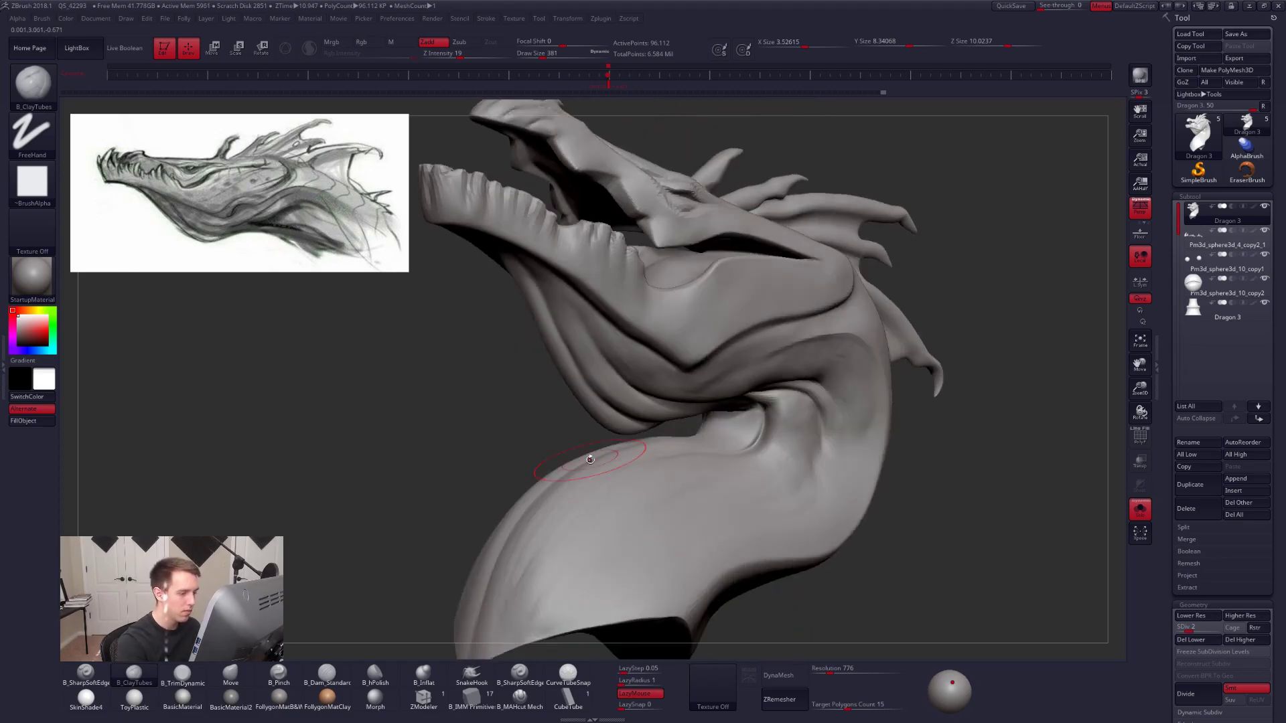
Refine the inner corner between jaw and neck with ClayTubes, starting at draw size 279, and clear any mask.
mouse_move(760, 414)
right_mouse_down()
mouse_move(755, 434)
mouse_move(762, 407)
right_mouse_up()
key("space")
left_click_drag(762, 420, 756, 419)
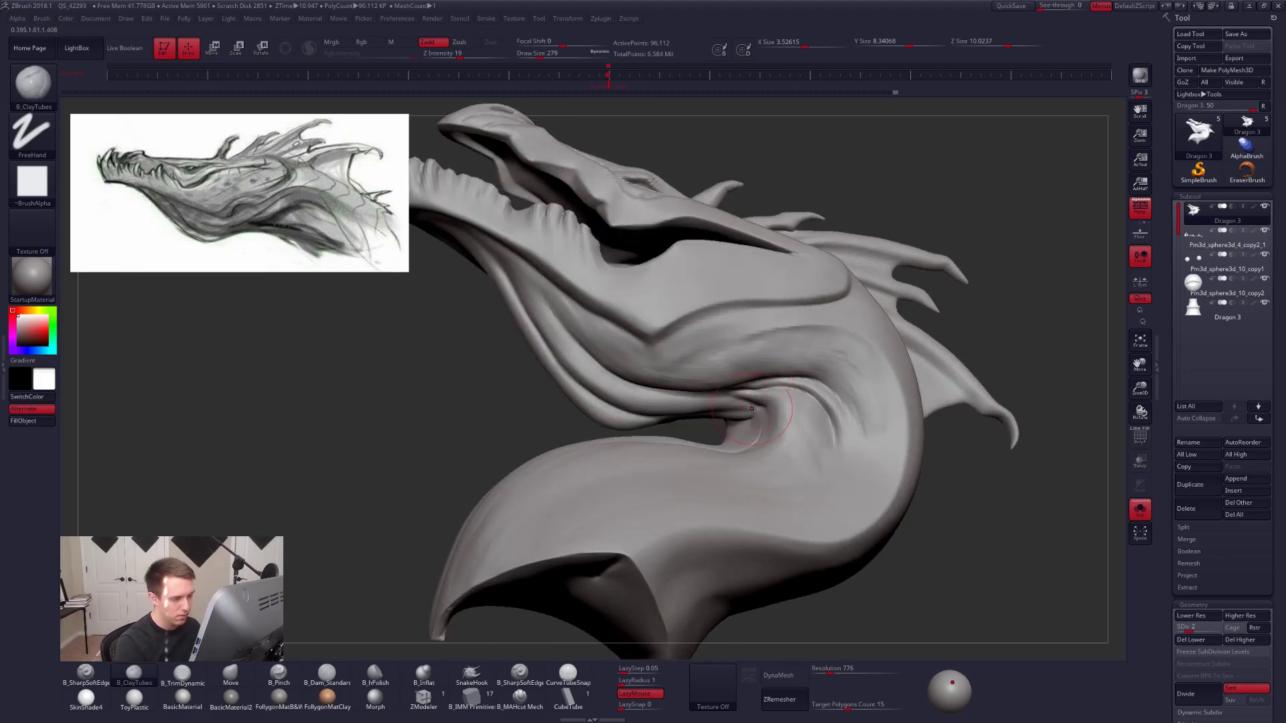
right_click_drag(760, 461, 750, 425)
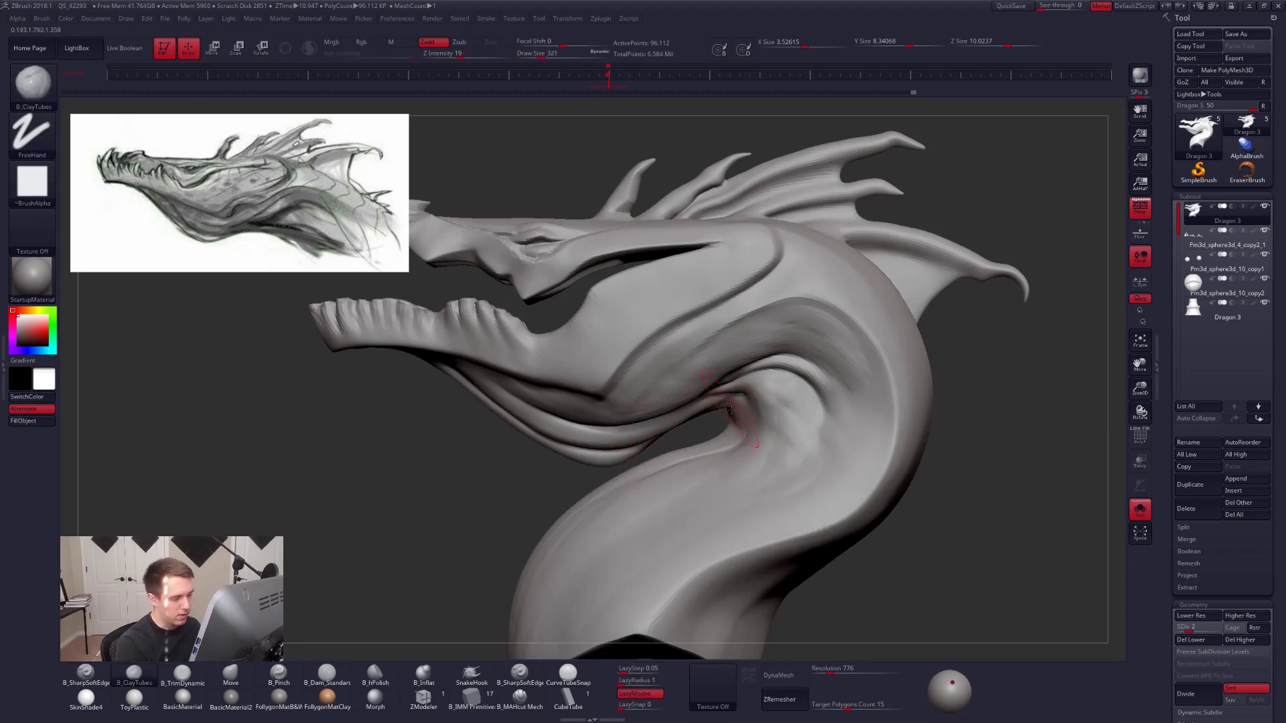
mouse_move(718, 431)
right_mouse_down()
mouse_move(726, 418)
mouse_move(790, 432)
right_mouse_up()
key("ctrl")
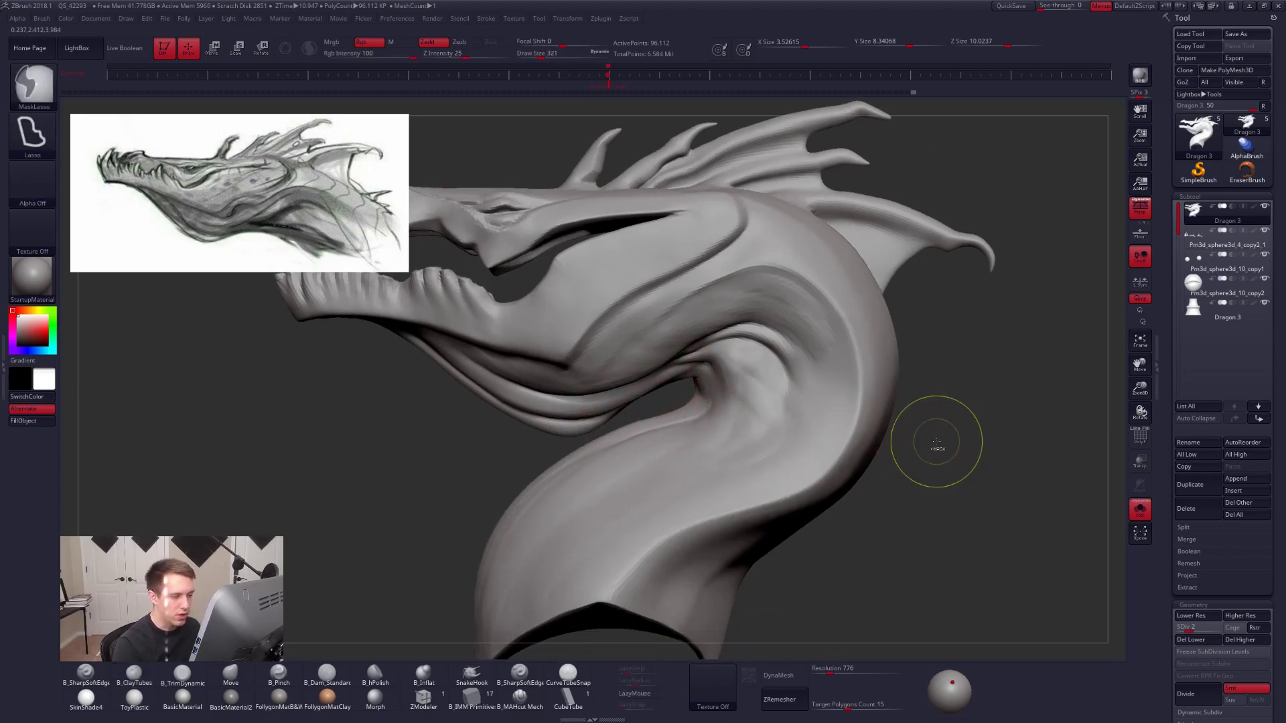
mouse_move(920, 466)
left_mouse_down("ctrl")
mouse_move(981, 425)
mouse_move(1030, 415)
mouse_move(985, 476)
mouse_move(934, 499)
mouse_move(774, 479)
mouse_move(927, 511)
left_mouse_up("ctrl")
Raise the mesh to subdivision level 3 and smooth the inner corner of the throat fold at draw size 160.
right_click_drag(669, 428, 897, 375)
mouse_move(710, 396)
right_mouse_down()
mouse_move(742, 400)
mouse_move(698, 413)
mouse_move(687, 370)
mouse_move(671, 376)
right_mouse_up()
key("bracketleft")
key("3")
mouse_move(679, 360)
left_mouse_down()
mouse_move(686, 389)
mouse_move(673, 403)
left_mouse_up()
key("ctrl+d")
key("shift")
mouse_move(830, 397)
right_mouse_down()
mouse_move(659, 397)
mouse_move(664, 411)
mouse_move(700, 414)
mouse_move(694, 430)
right_mouse_up()
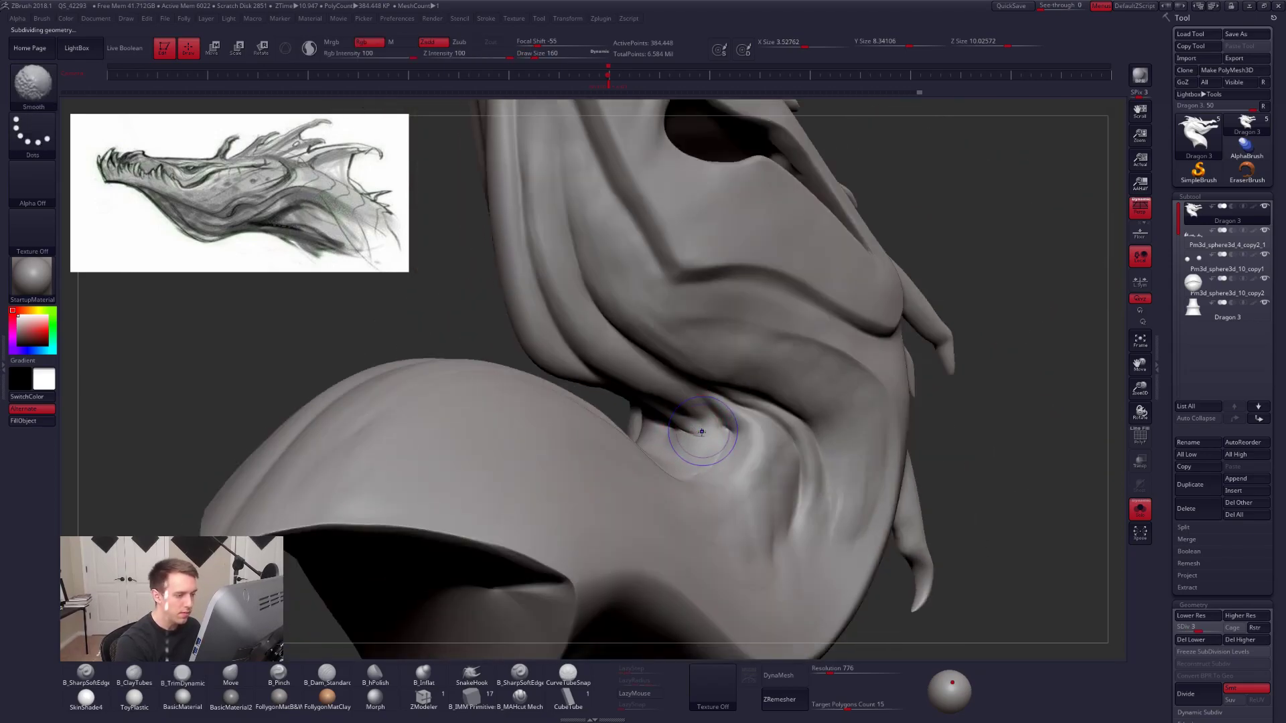
Lower the mesh to subdivision level 1 and reposition the throat corner with the Move brush at draw size 308.
key("shift+d")
key("shift+d")
right_click_drag(669, 459, 698, 436)
key("space")
left_click_drag(703, 442, 705, 442)
key("b")
key("m")
key("v")
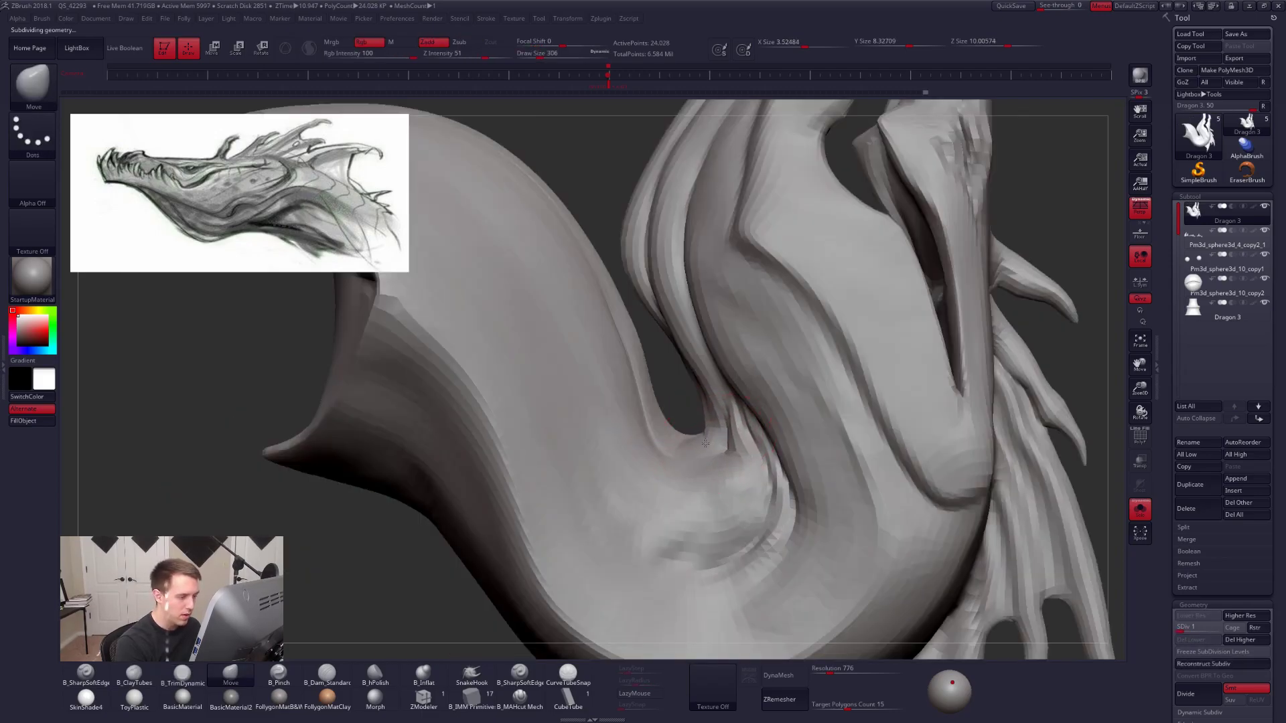
mouse_move(732, 460)
right_mouse_down()
mouse_move(673, 467)
mouse_move(811, 481)
right_mouse_up()
right_click_drag(630, 416, 631, 442, "ctrl")
Build up the form around the neck crease with ClayTubes, adjusting the draw size and raising to subdivision level 2.
key("b")
key("c")
key("t")
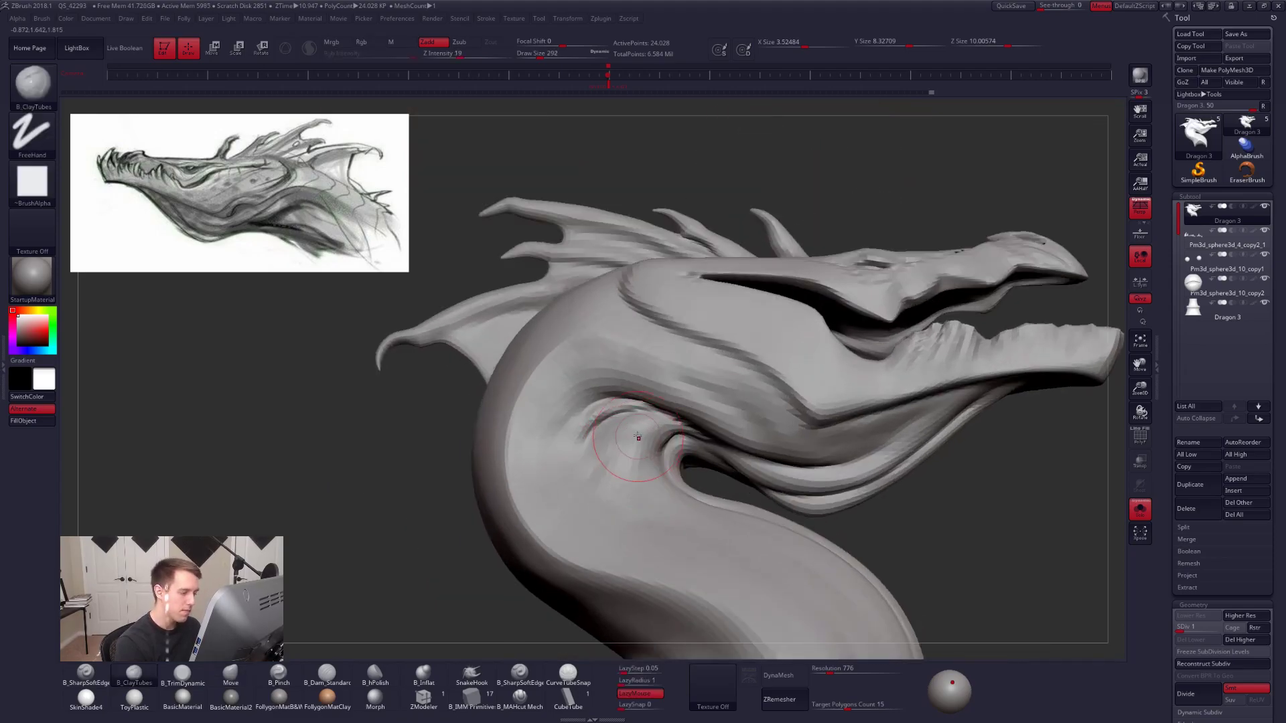
key("space")
left_click_drag(623, 470, 608, 471)
key("space")
mouse_move(606, 427)
left_mouse_down()
mouse_move(583, 416)
mouse_move(557, 499)
left_mouse_up()
key("d")
key("space")
left_click_drag(566, 423, 565, 549)
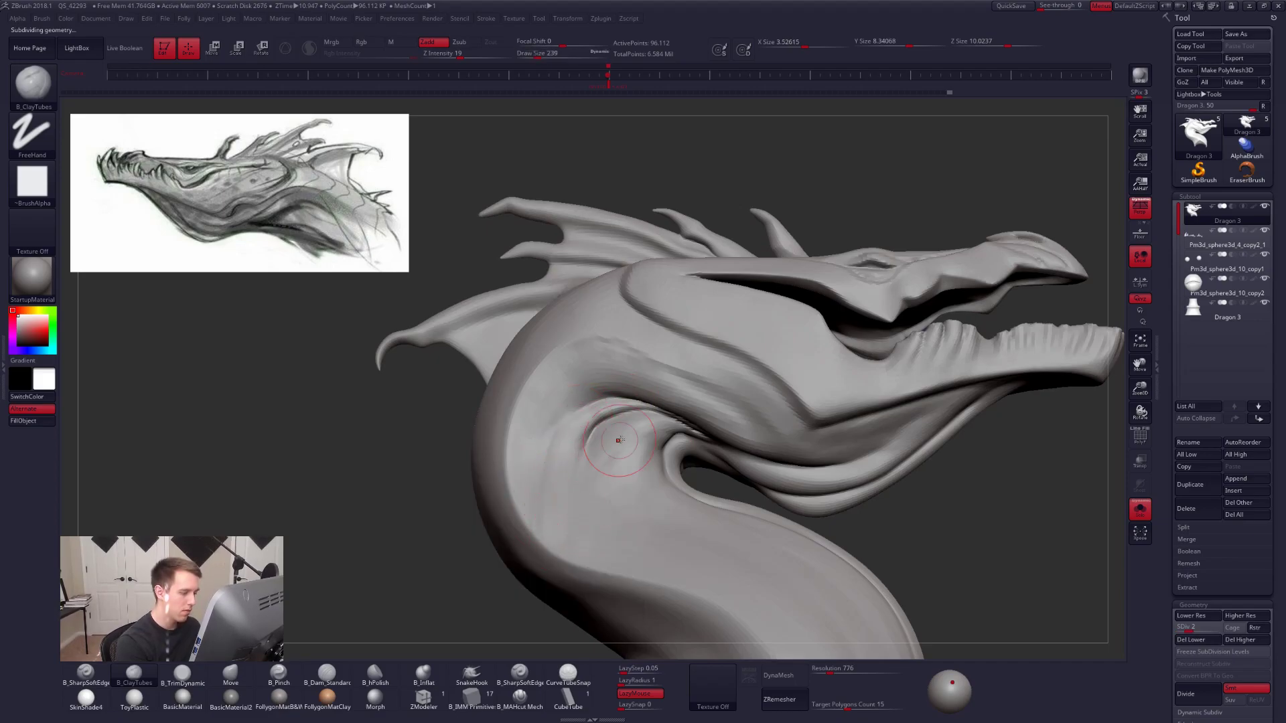
Add ClayTubes strokes to the side of the neck behind the jaw, enlarging the brush to draw size 335.
mouse_move(631, 536)
right_mouse_down()
mouse_move(660, 524)
mouse_move(643, 496)
mouse_move(657, 499)
mouse_move(585, 434)
right_mouse_up()
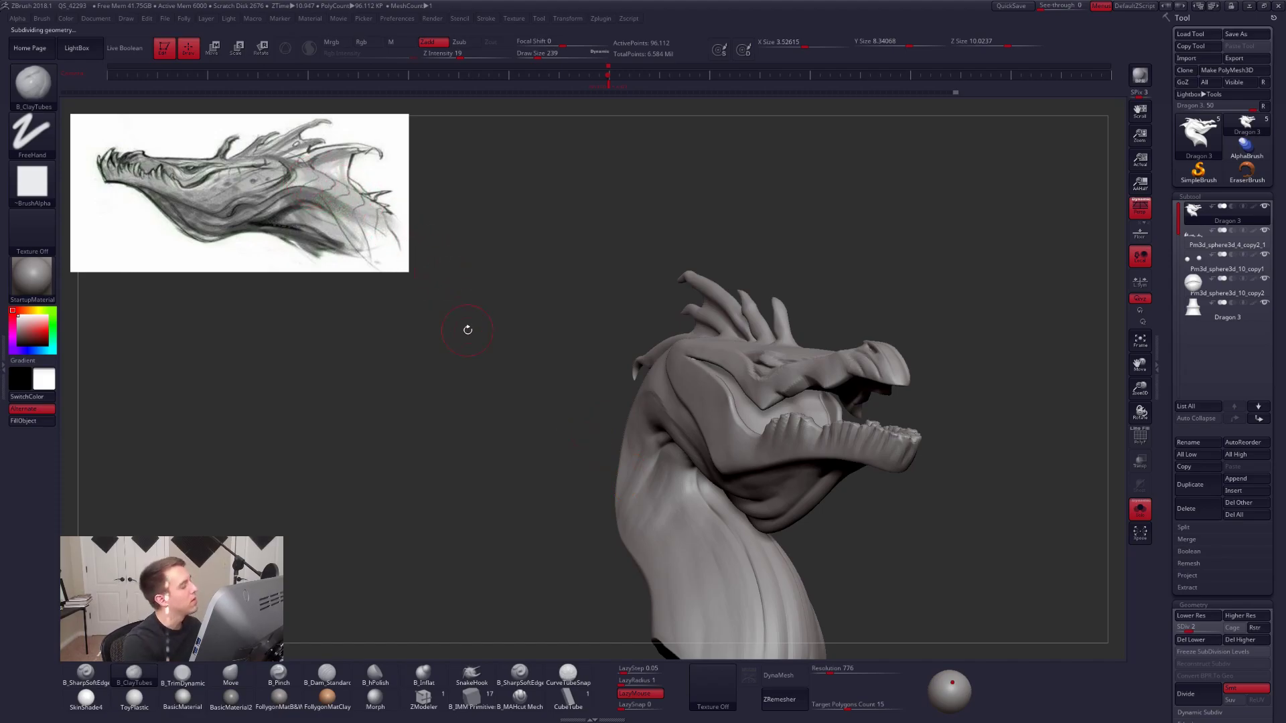
mouse_move(468, 329)
right_mouse_down()
mouse_move(697, 460)
mouse_move(674, 473)
mouse_move(732, 527)
right_mouse_up()
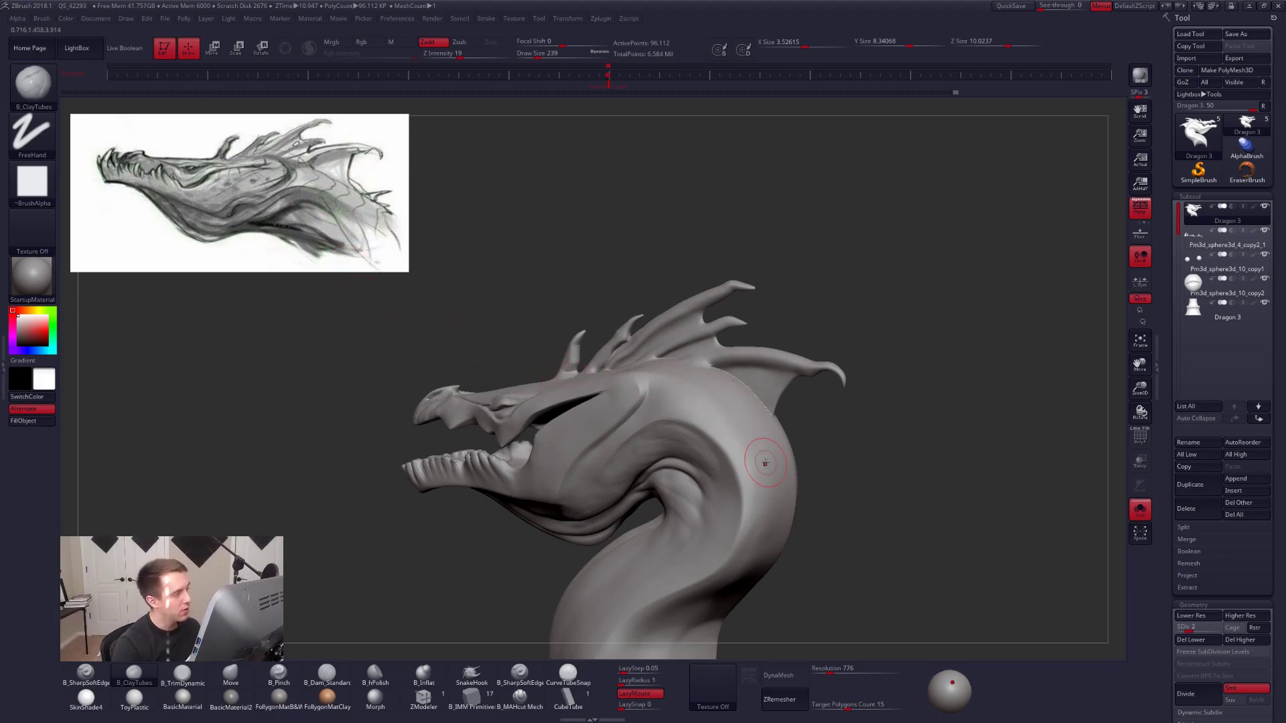
left_click_drag(850, 557, 740, 503)
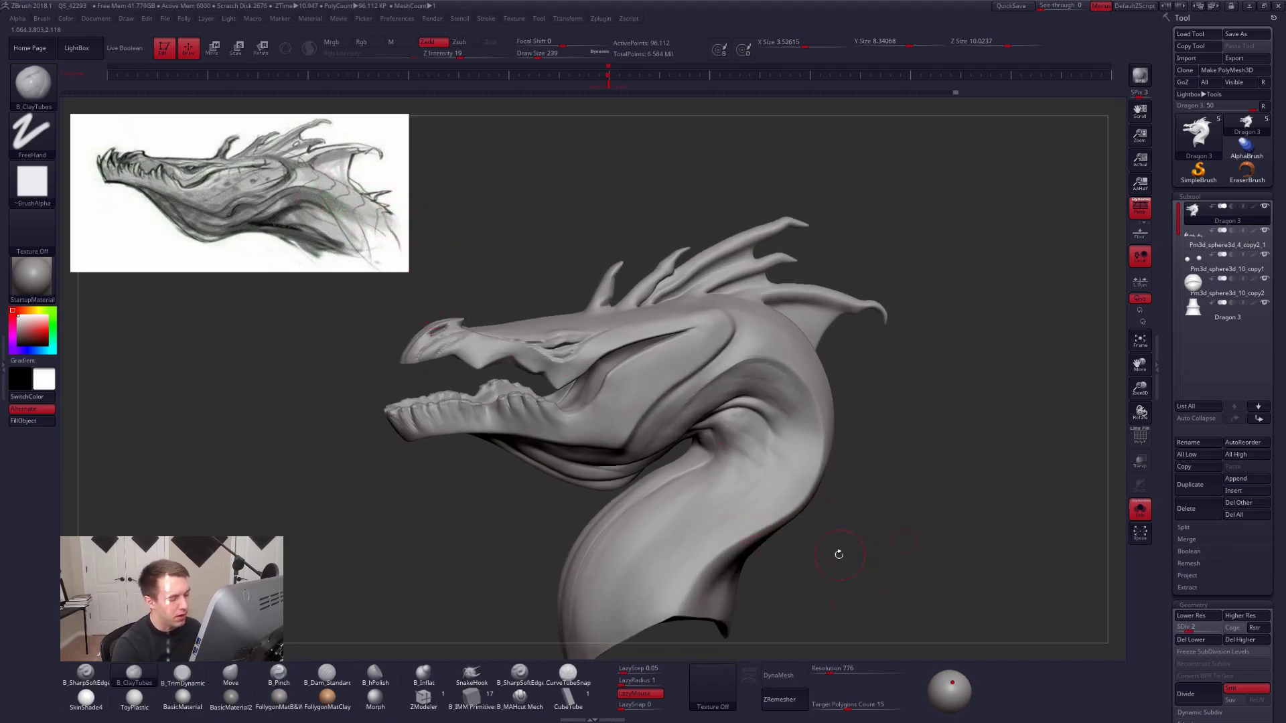
left_click_drag(770, 472, 778, 462)
left_click_drag(837, 523, 709, 457)
key("space")
left_click_drag(758, 390, 755, 390)
key("space")
left_click_drag(709, 354, 714, 355)
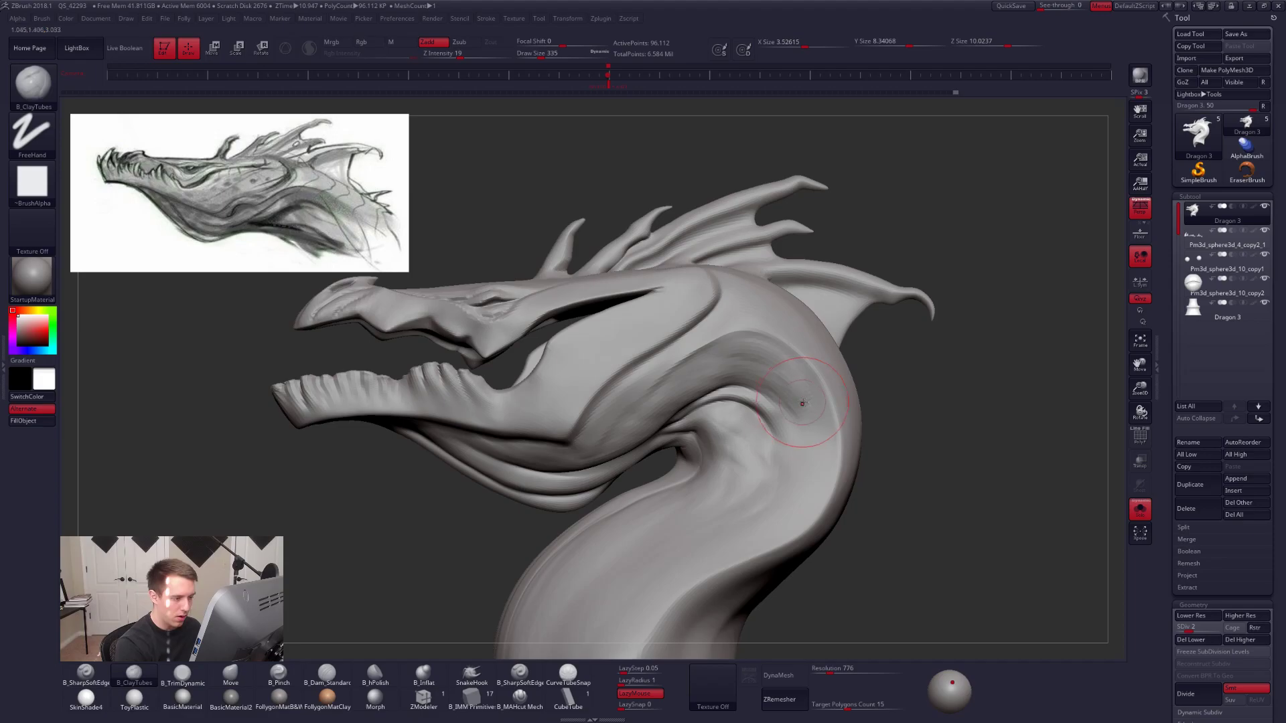
mouse_move(810, 421)
left_mouse_down()
mouse_move(791, 462)
mouse_move(817, 473)
left_mouse_up()
Build up the broad surface of the lower neck with ClayTubes at draw size 519.
mouse_move(709, 500)
right_mouse_down()
mouse_move(841, 510)
mouse_move(726, 569)
right_mouse_up()
key("space")
left_click_drag(751, 540, 761, 540)
mouse_move(796, 529)
right_mouse_down("ctrl")
mouse_move(790, 494)
mouse_move(761, 525)
mouse_move(742, 484)
right_mouse_up("ctrl")
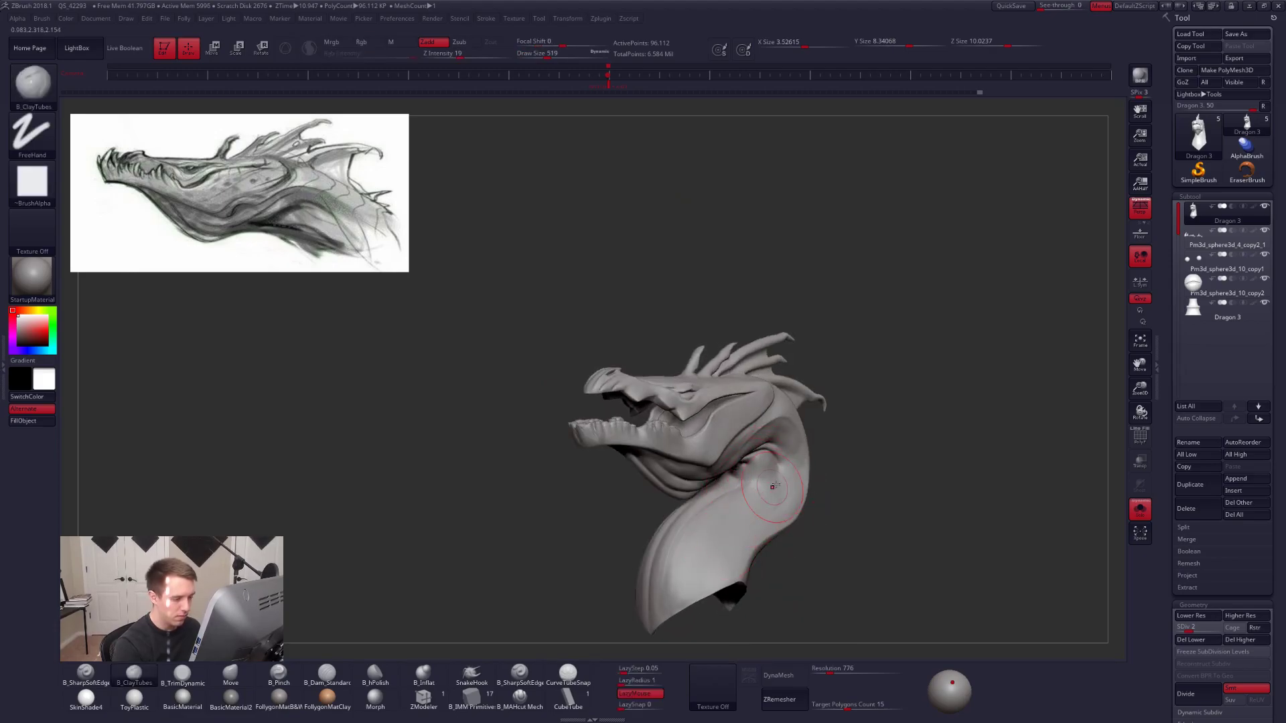
left_click_drag(677, 574, 737, 560)
Raise the mesh to subdivision level 3 and refine the side neck folds with ClayTubes at draw size 203.
key("d")
mouse_move(695, 552)
right_mouse_down()
mouse_move(753, 554)
mouse_move(618, 484)
right_mouse_up()
key("s")
left_click_drag(618, 484, 601, 483)
right_click_drag(601, 484, 589, 457)
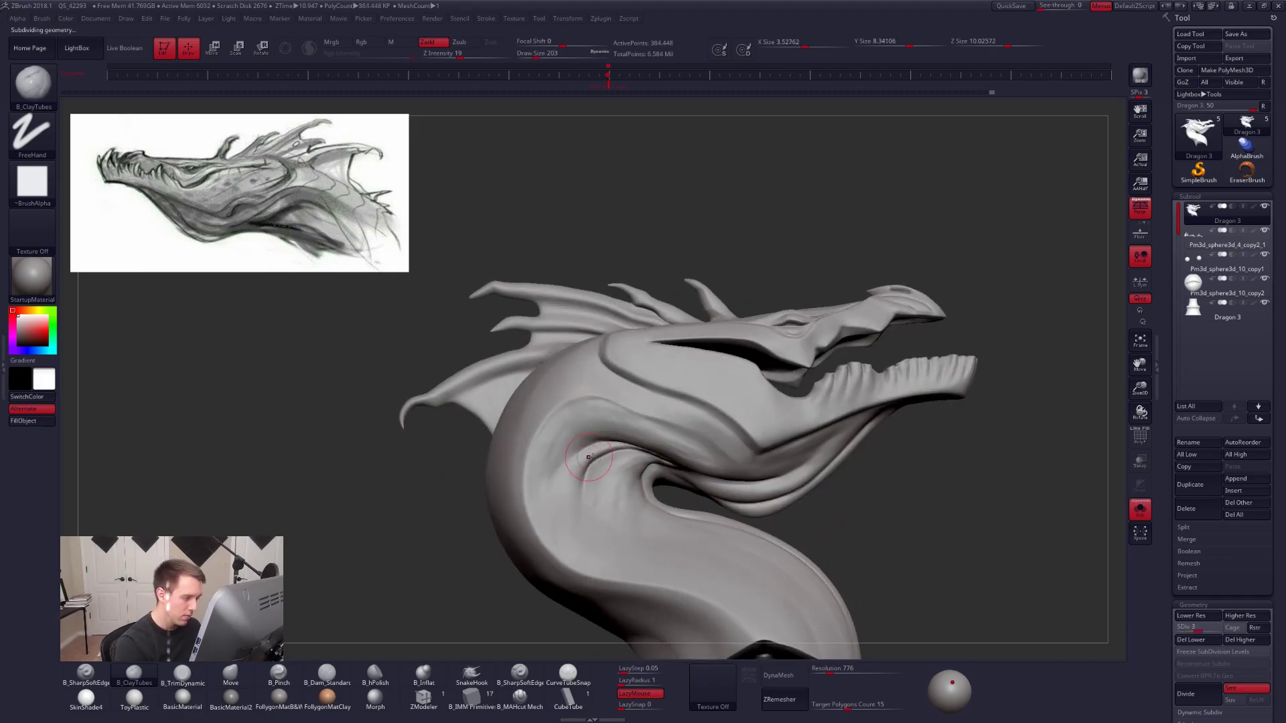
right_click(584, 525)
left_click_drag(593, 551, 597, 551)
mouse_move(647, 504)
right_mouse_down()
mouse_move(602, 490)
mouse_move(588, 531)
right_mouse_up()
Sharpen the crease behind the jaw with the B_SharpSoftEdge brush at draw size 160, raising the mesh to subdivision level 5.
left_click(519, 675)
key("space")
left_click_drag(638, 462, 633, 462)
right_click_drag(657, 456, 609, 472)
key("d")
key("d")
right_click(673, 471)
left_click_drag(687, 474, 684, 475)
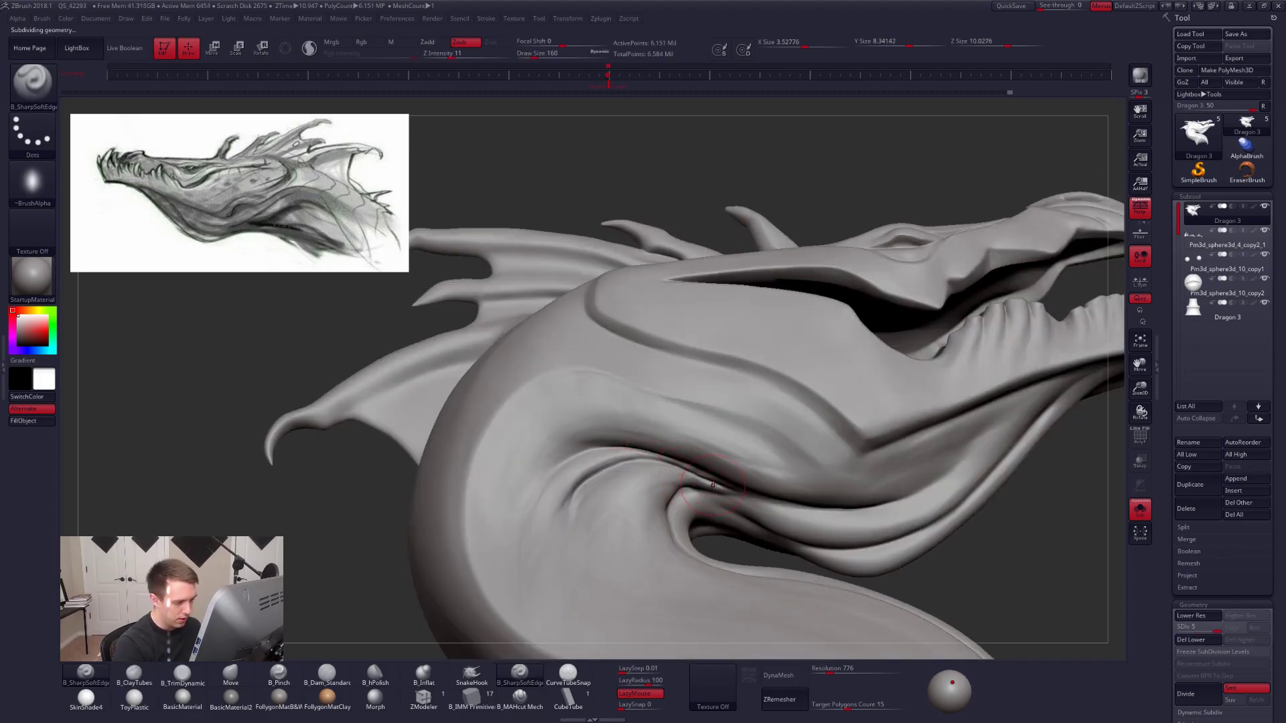
Carve curved fold lines into the side of the neck below the jaw with B_SharpSoftEdge at draw size 239.
right_click_drag(708, 483, 706, 478)
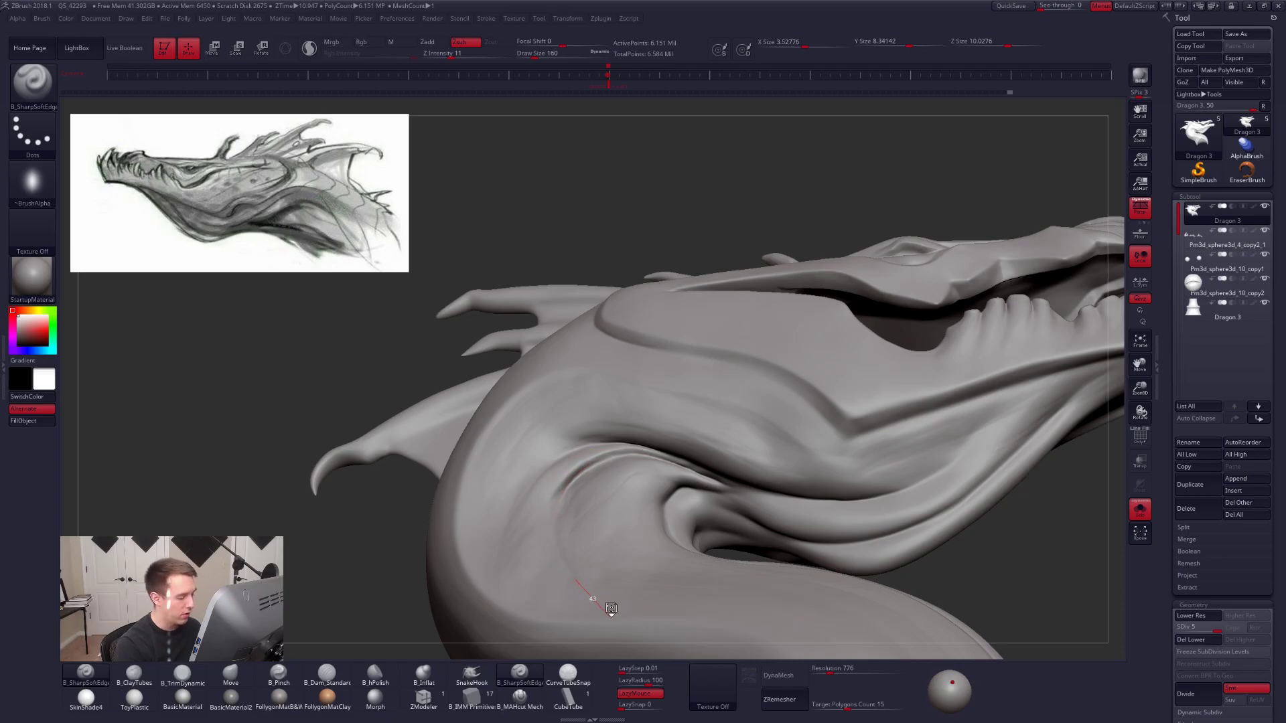
mouse_move(613, 554)
right_mouse_down()
mouse_move(611, 489)
mouse_move(649, 473)
right_mouse_up()
key("space")
mouse_move(649, 473)
left_mouse_down()
mouse_move(686, 411)
mouse_move(646, 456)
mouse_move(636, 509)
mouse_move(663, 499)
left_mouse_up()
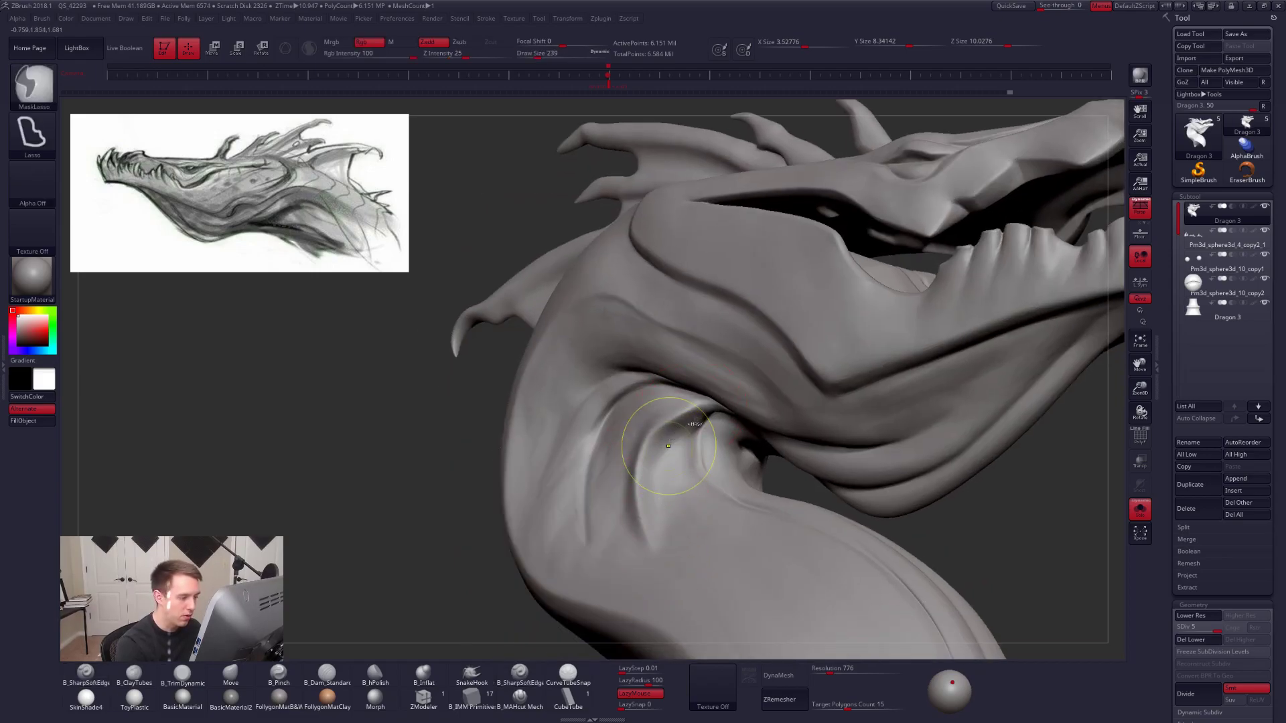
key("ctrl+z")
mouse_move(708, 405)
left_mouse_down()
mouse_move(653, 421)
mouse_move(634, 544)
mouse_move(658, 573)
left_mouse_up()
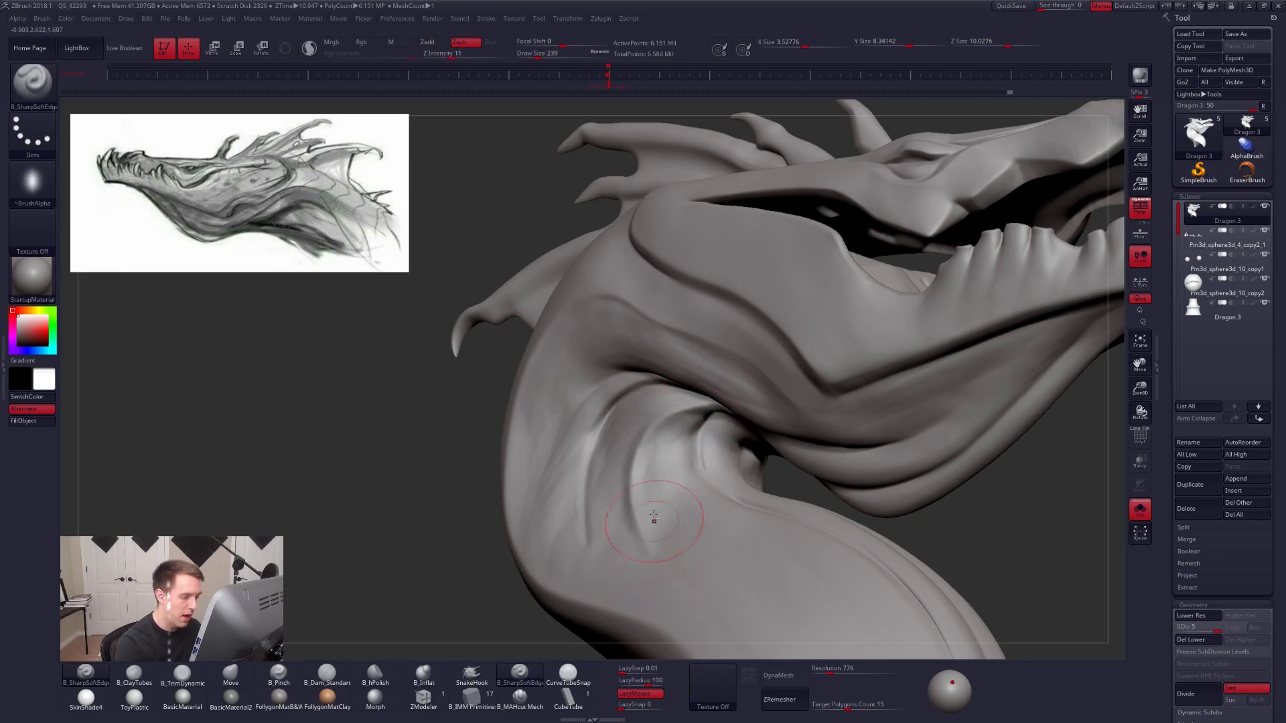
Tighten the vertical neck folds with the B_Pinch brush at draw size 130.
key("5")
key("space")
mouse_move(650, 473)
left_mouse_down()
mouse_move(633, 499)
mouse_move(637, 539)
left_mouse_up()
mouse_move(678, 535)
right_mouse_down()
mouse_move(616, 519)
mouse_move(760, 529)
right_mouse_up()
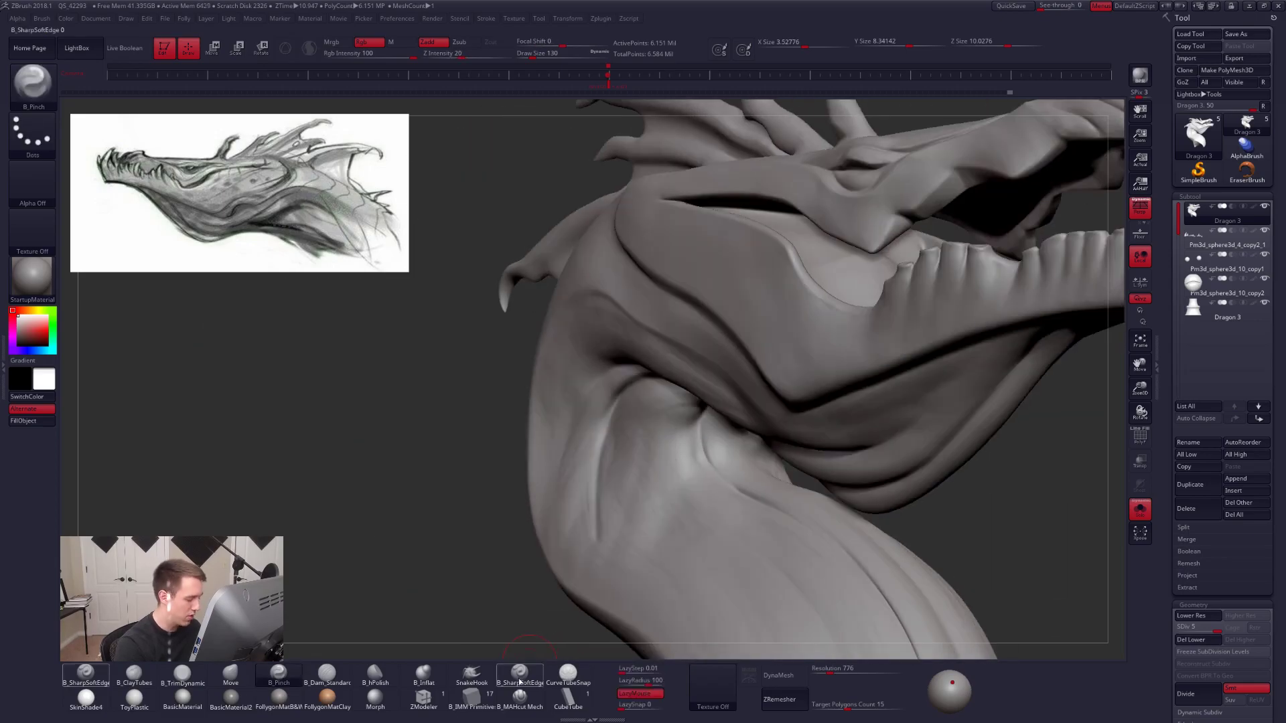
Try long fold lines down the side of the neck with B_SharpSoftEdge at draw sizes 130 and 252.
left_click(521, 677)
mouse_move(649, 509)
left_mouse_down()
mouse_move(717, 566)
mouse_move(760, 629)
mouse_move(624, 462)
mouse_move(621, 423)
left_mouse_up()
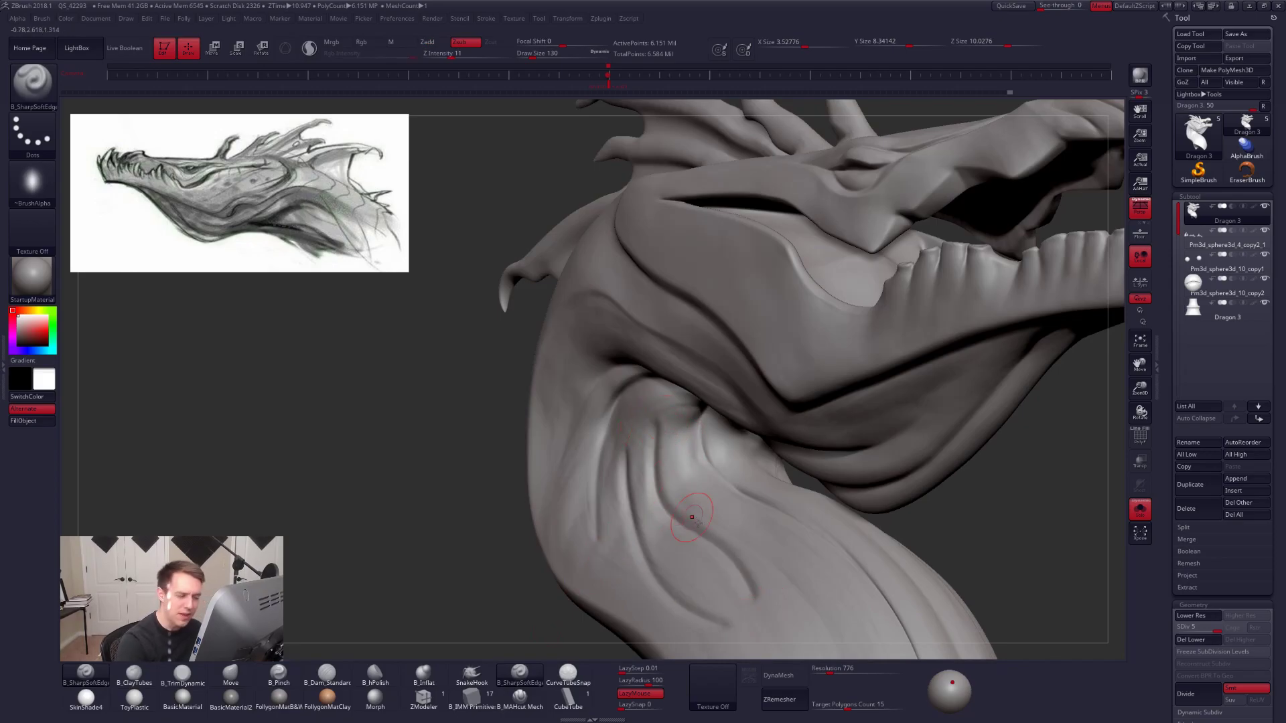
mouse_move(754, 552)
right_mouse_down("ctrl")
mouse_move(775, 582)
mouse_move(725, 551)
mouse_move(722, 532)
right_mouse_up("ctrl")
key("ctrl+z")
key("ctrl+z")
key("space")
key("bracketright")
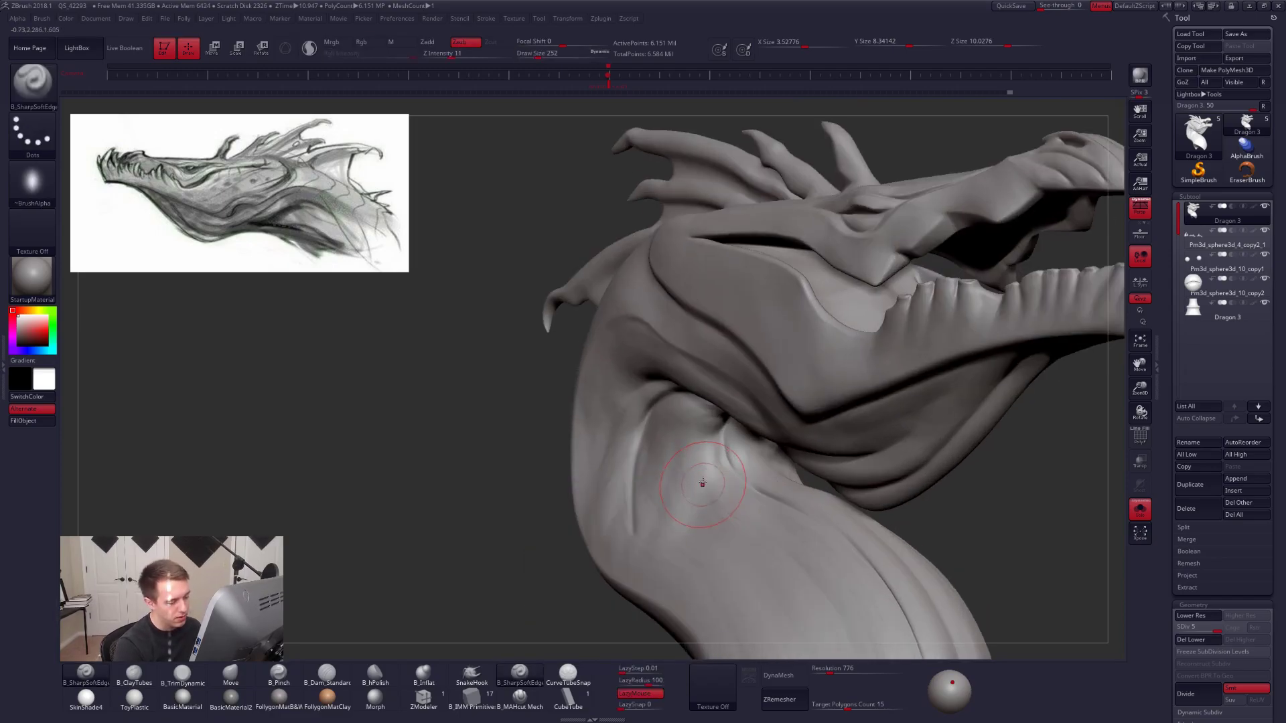
mouse_move(661, 506)
left_mouse_down()
mouse_move(703, 511)
mouse_move(781, 574)
mouse_move(666, 545)
mouse_move(626, 419)
left_mouse_up()
key("ctrl+z")
Refine the neck creases beneath the corner of the jaw with B_SharpSoftEdge at draw sizes 150 and 192.
key("space")
left_click(673, 454)
mouse_move(674, 454)
right_mouse_down()
mouse_move(694, 447)
mouse_move(668, 457)
mouse_move(692, 473)
right_mouse_up()
key("space")
left_click_drag(761, 435, 758, 435)
right_click_drag(704, 462, 700, 450)
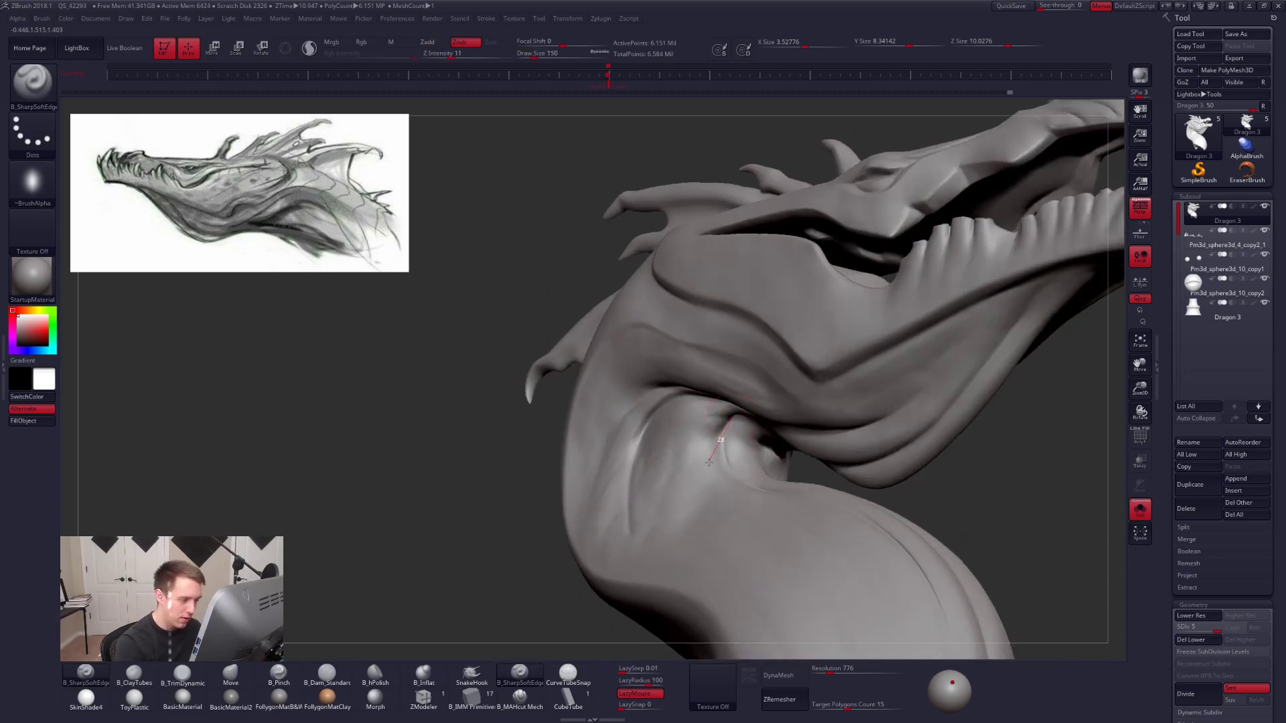
right_click_drag(728, 512, 734, 444)
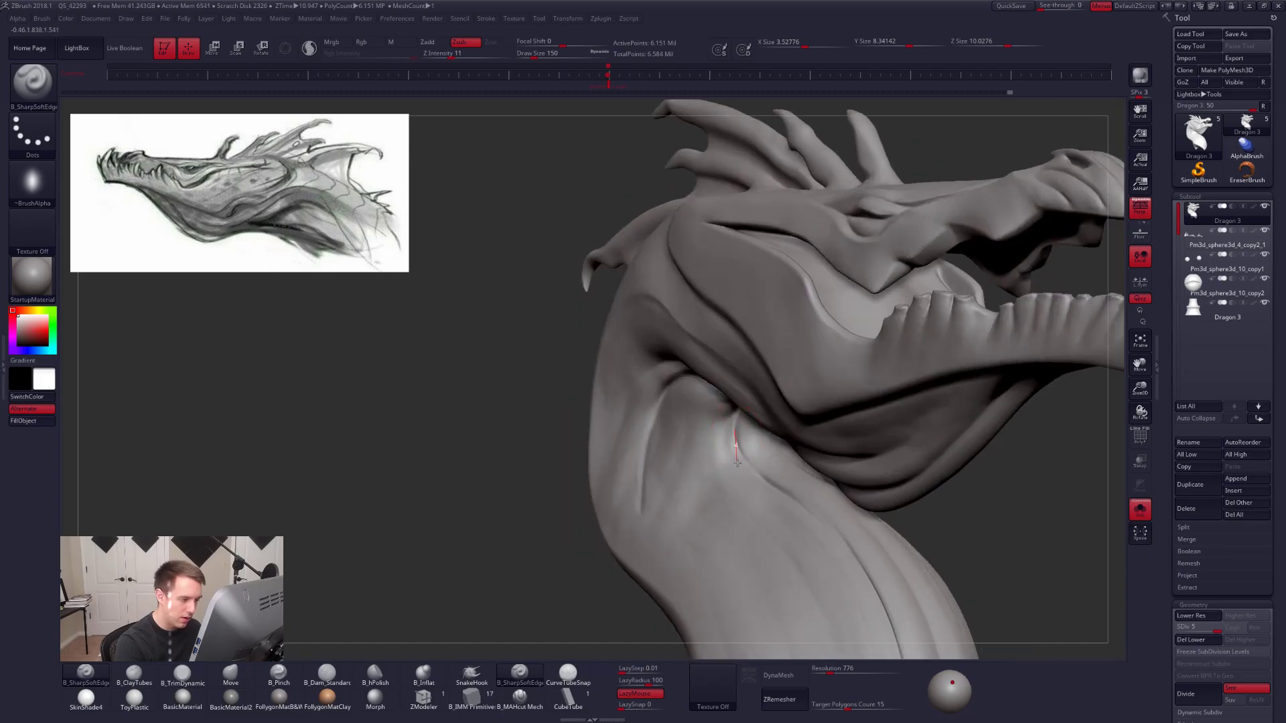
left_click_drag(856, 563, 847, 602)
mouse_move(847, 603)
right_mouse_down()
mouse_move(804, 589)
mouse_move(802, 496)
mouse_move(778, 534)
right_mouse_up()
key("space")
left_click_drag(836, 496, 780, 532)
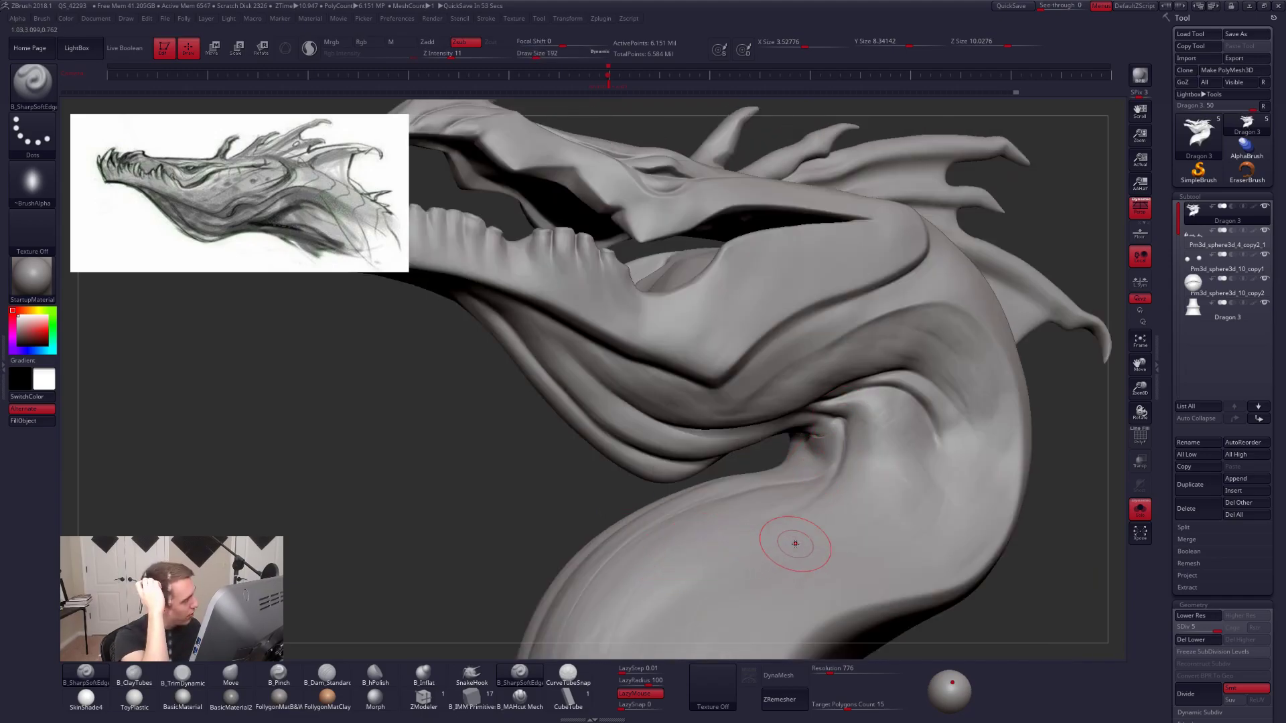
Try carving a long fold line down the side of the neck with B_Dam_Standard at draw size 121.
left_click(340, 680)
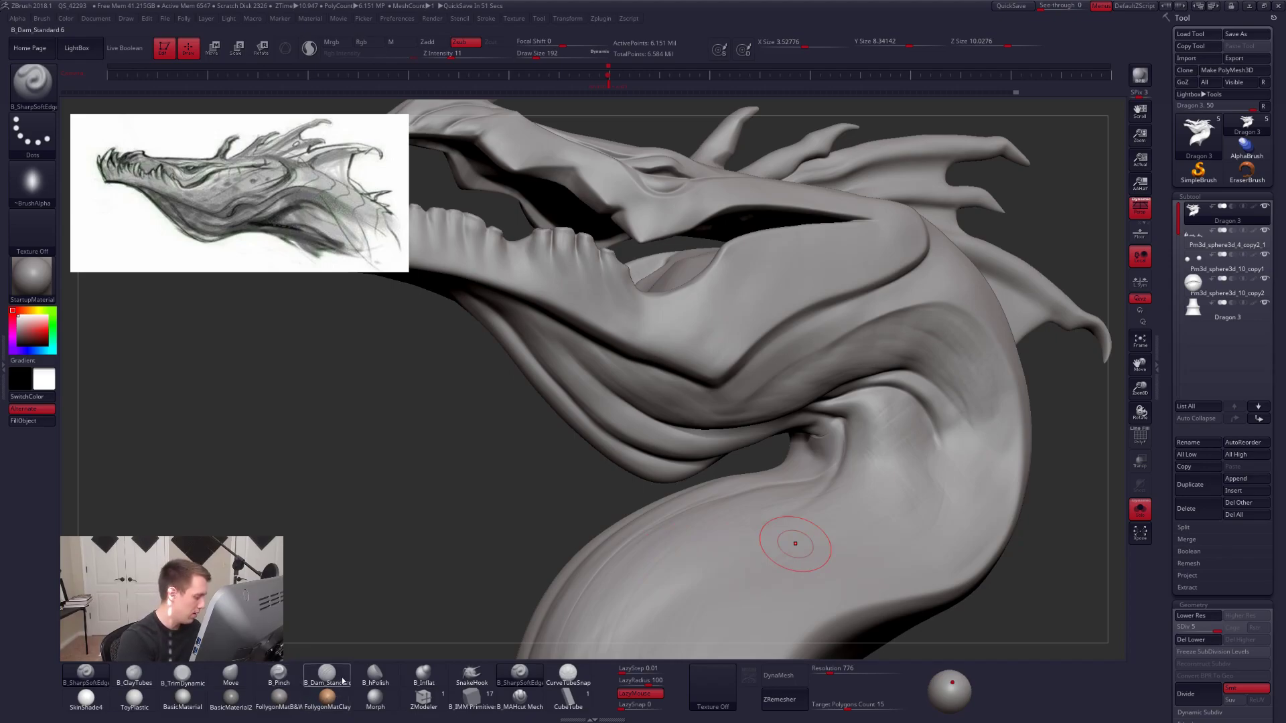
left_click(326, 679)
key("space")
left_click_drag(873, 471, 864, 471)
mouse_move(898, 426)
left_mouse_down()
mouse_move(854, 512)
mouse_move(737, 612)
left_mouse_up()
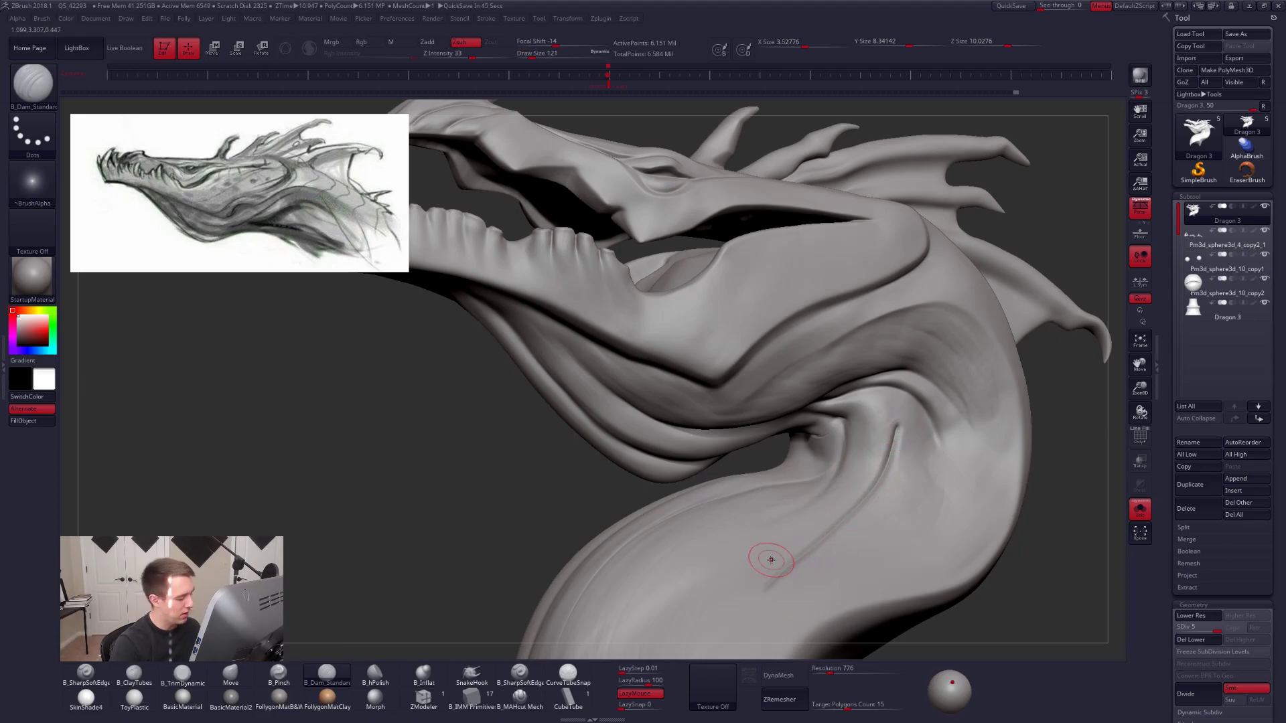
left_click(519, 671)
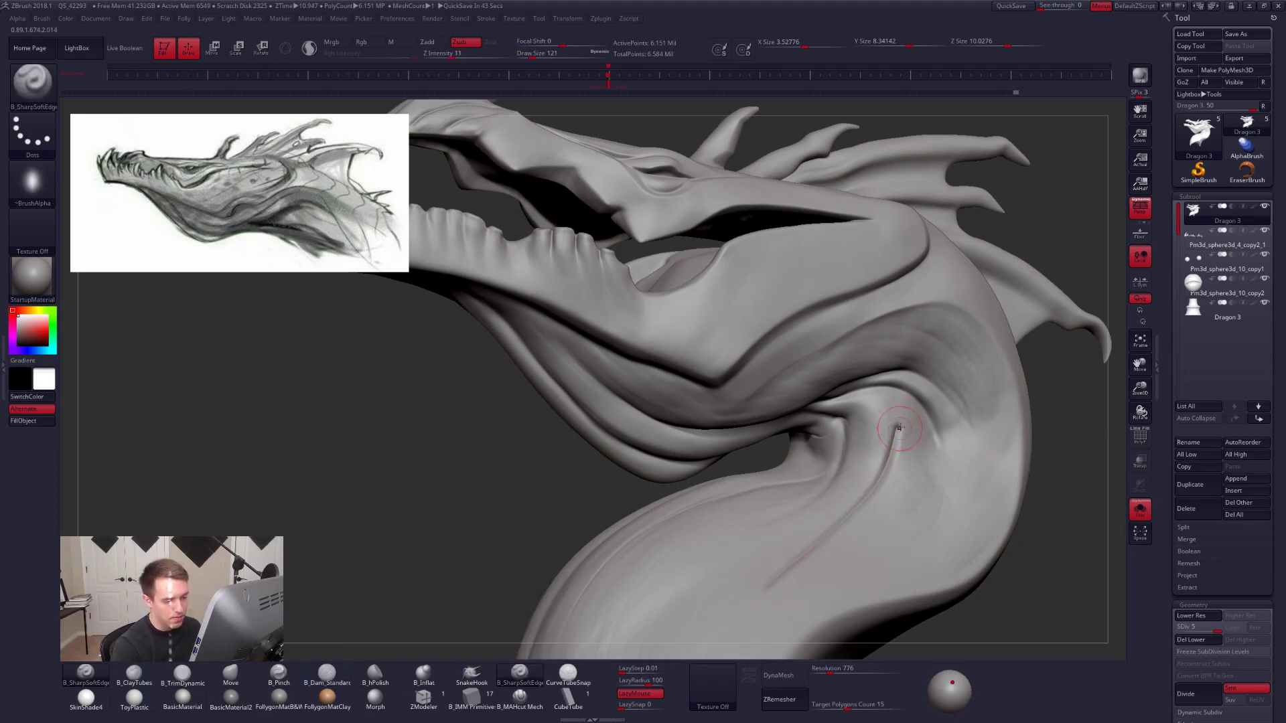
key("ctrl+z")
Try the long diagonal neck folds with B_SharpSoftEdge, enlarging the brush to draw size 161.
mouse_move(898, 415)
left_mouse_down()
mouse_move(848, 516)
mouse_move(681, 583)
left_mouse_up()
key("space")
left_click_drag(848, 524, 854, 524)
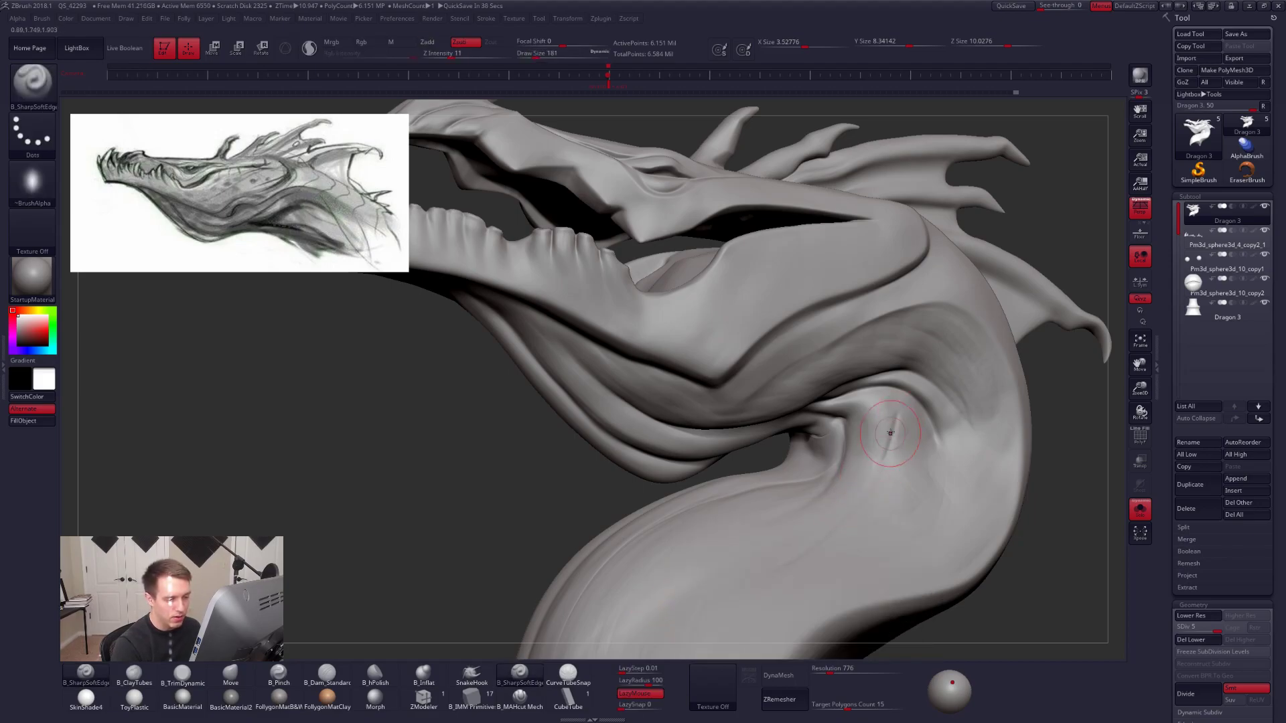
left_click_drag(883, 461, 689, 618)
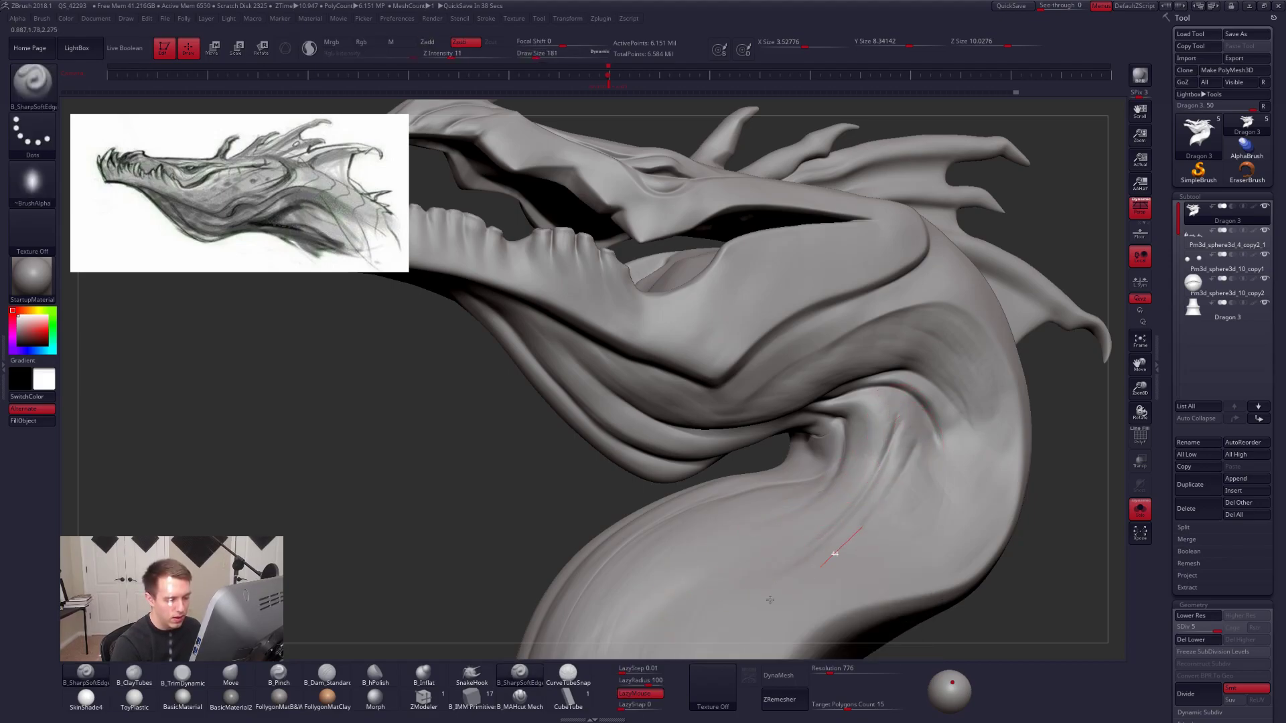
key("ctrl")
key("ctrl+z")
key("ctrl+z")
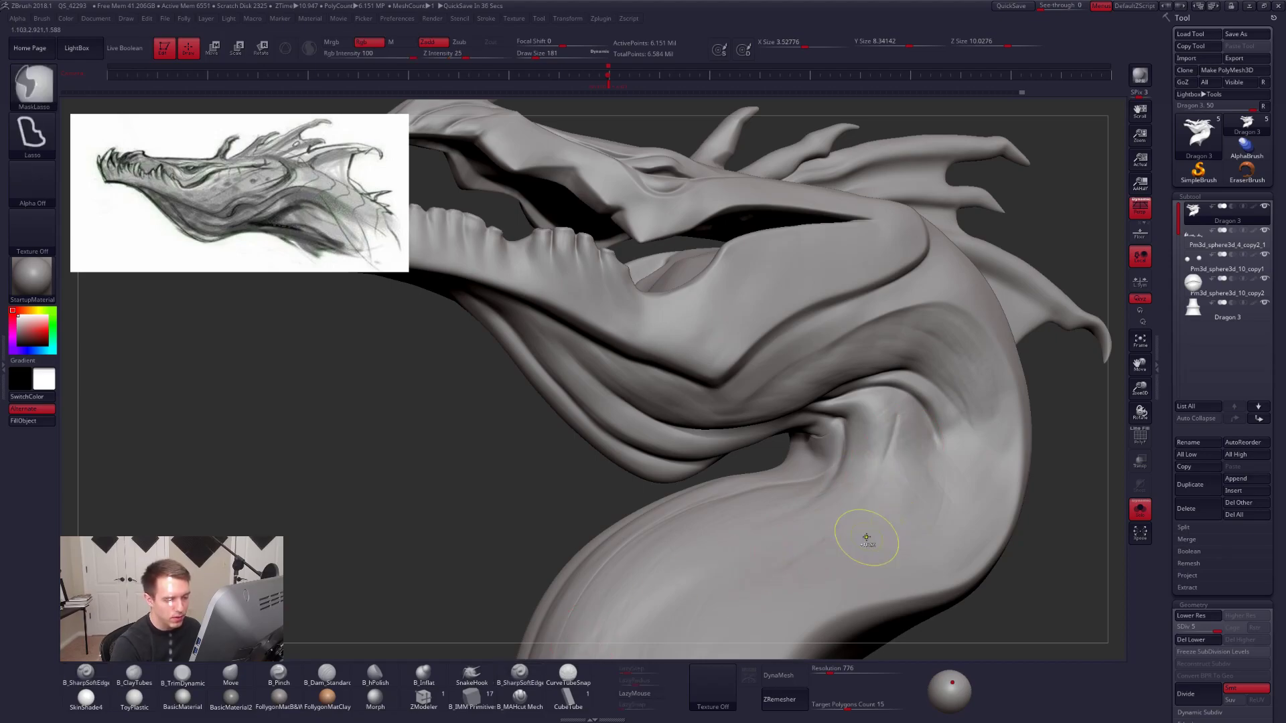
key("ctrl+z")
Carve a curved fold around the inner bend of the neck with B_SharpSoftEdge at draw size 161.
right_click_drag(855, 500, 776, 415)
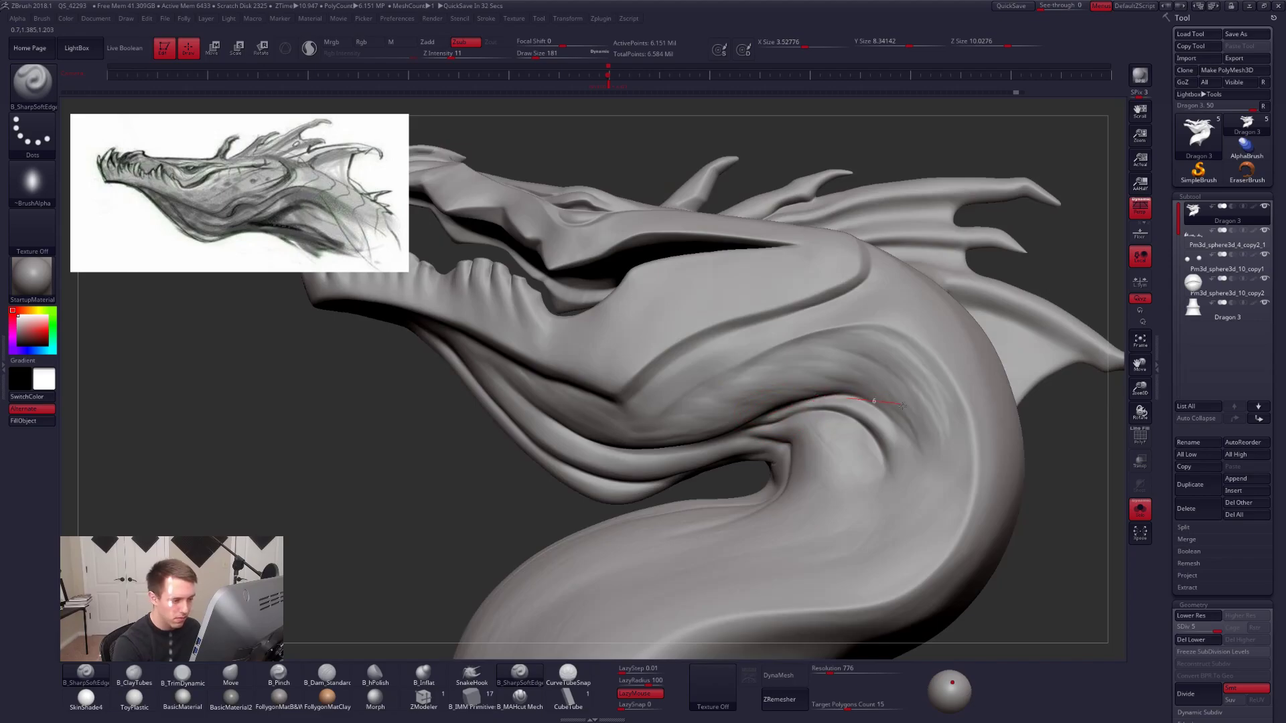
mouse_move(920, 444)
left_mouse_down()
mouse_move(918, 506)
mouse_move(768, 582)
left_mouse_up()
mouse_move(816, 549)
right_mouse_down()
mouse_move(851, 559)
mouse_move(878, 545)
right_mouse_up()
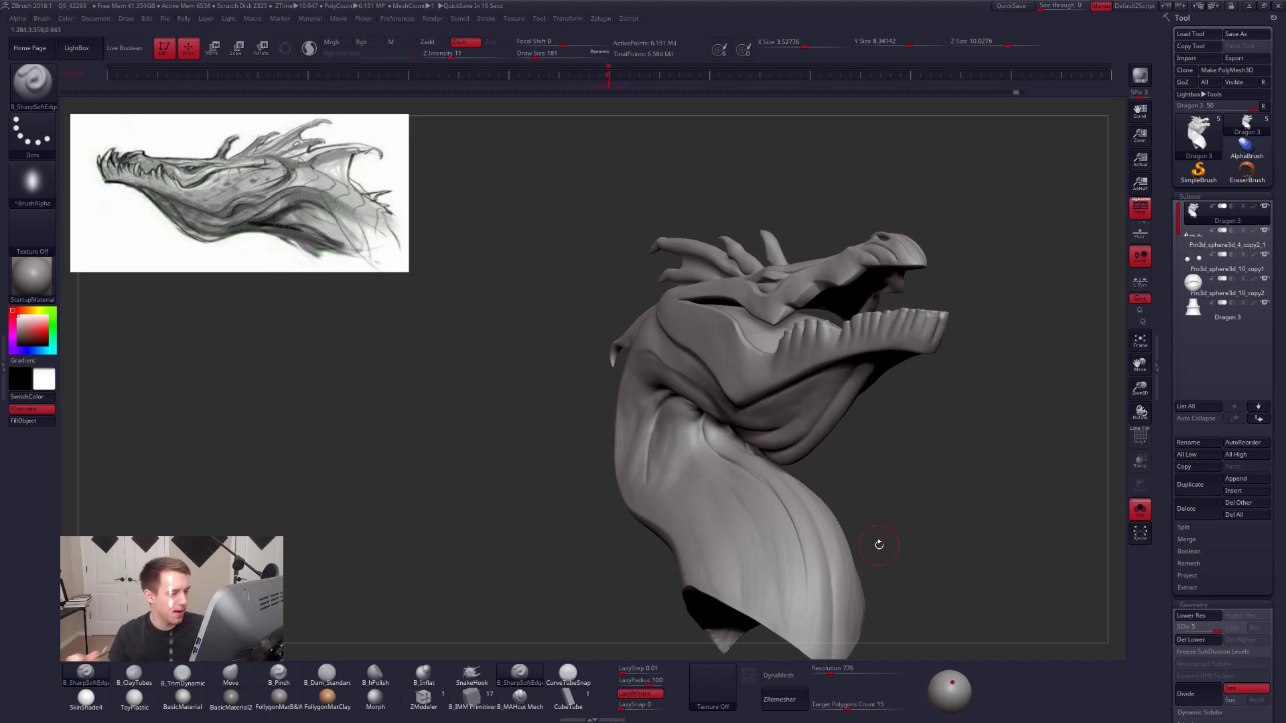
Sharpen the throat folds beneath the jaw with B_SharpSoftEdge at draw size 265.
right_click_drag(879, 545, 751, 436)
key("space")
left_click_drag(752, 436, 757, 437)
right_click_drag(707, 477, 730, 455)
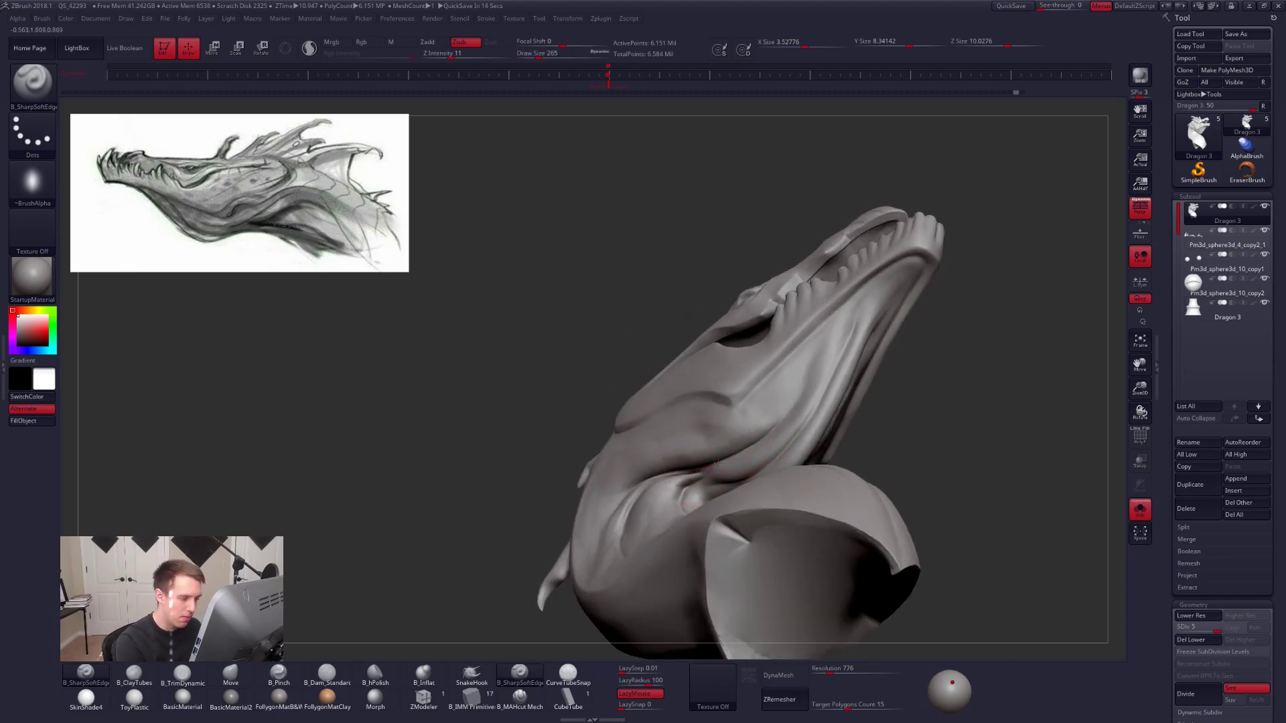
left_click_drag(832, 334, 835, 337)
right_click_drag(833, 335, 642, 399)
Build up the throat folds under the lower jaw and around the neck crease with ClayTubes at draw size 292.
mouse_move(861, 409)
right_mouse_down()
mouse_move(951, 402)
mouse_move(807, 355)
right_mouse_up()
key("bracketright")
key("2")
left_click_drag(876, 328, 860, 378)
right_click_drag(869, 545, 844, 548)
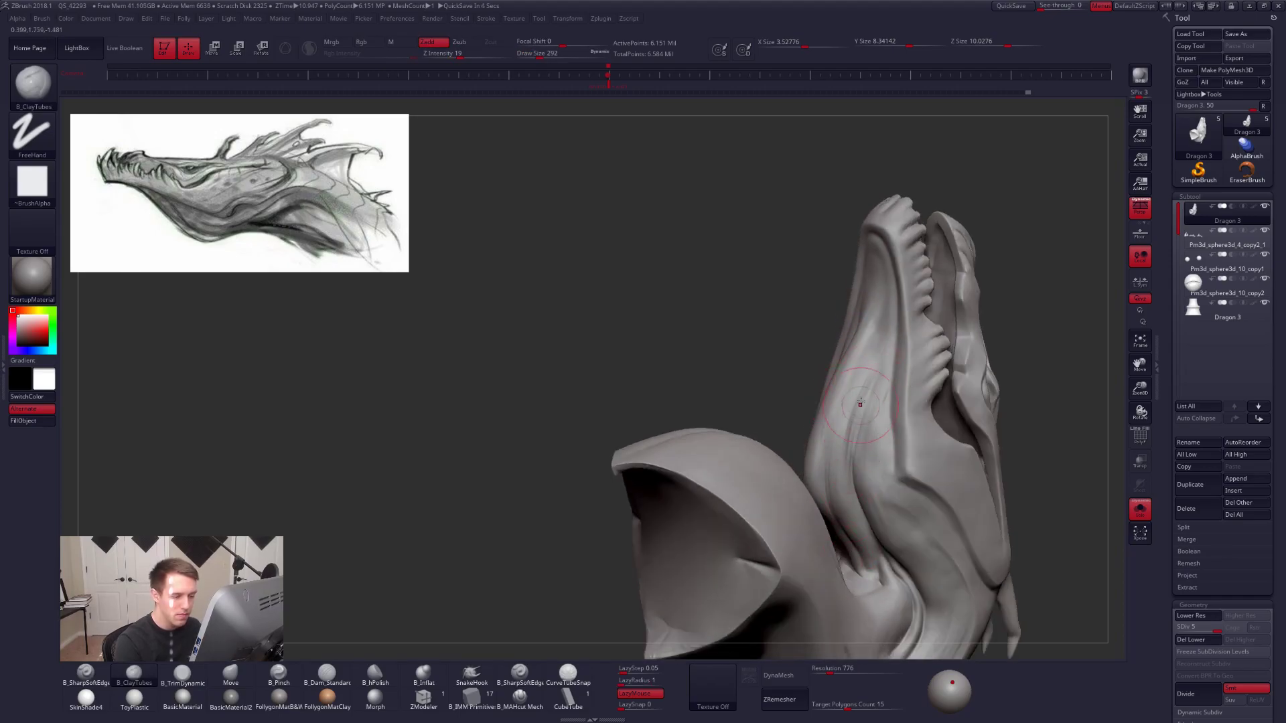
right_click_drag(853, 566, 861, 393)
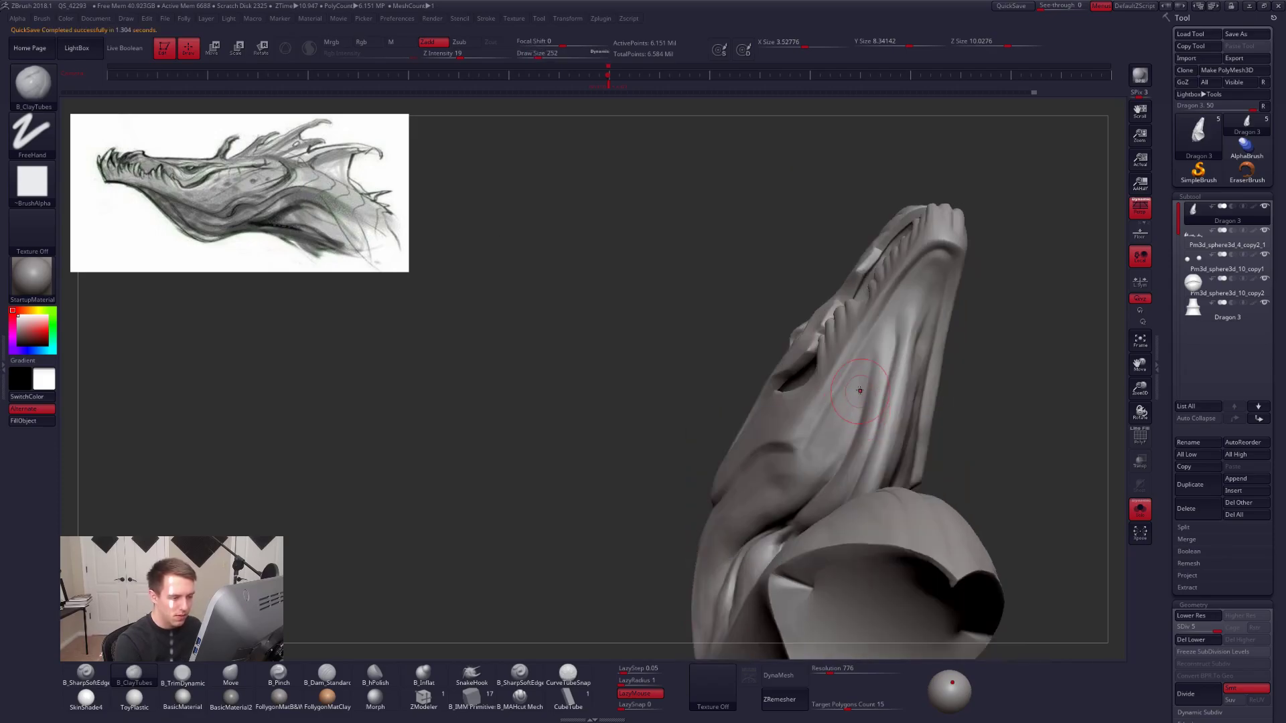
mouse_move(809, 464)
right_mouse_down()
mouse_move(830, 421)
mouse_move(821, 452)
mouse_move(720, 536)
mouse_move(762, 504)
right_mouse_up()
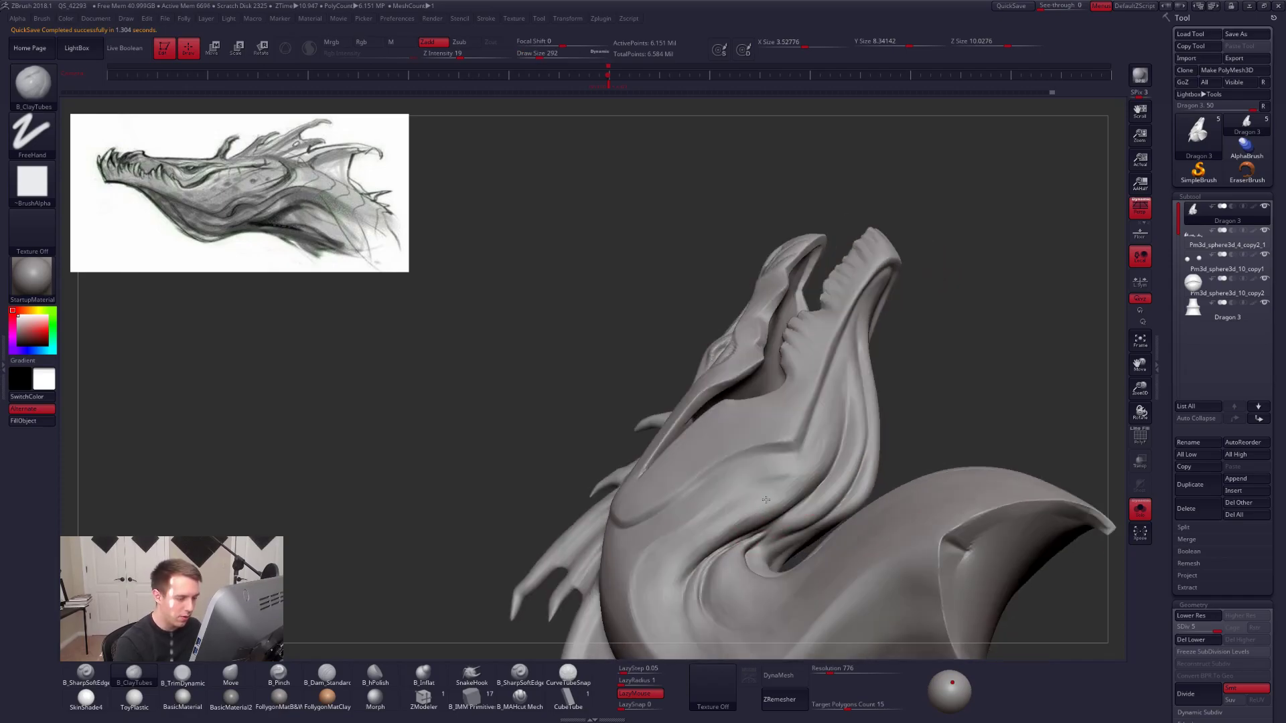
right_click_drag(678, 587, 755, 472)
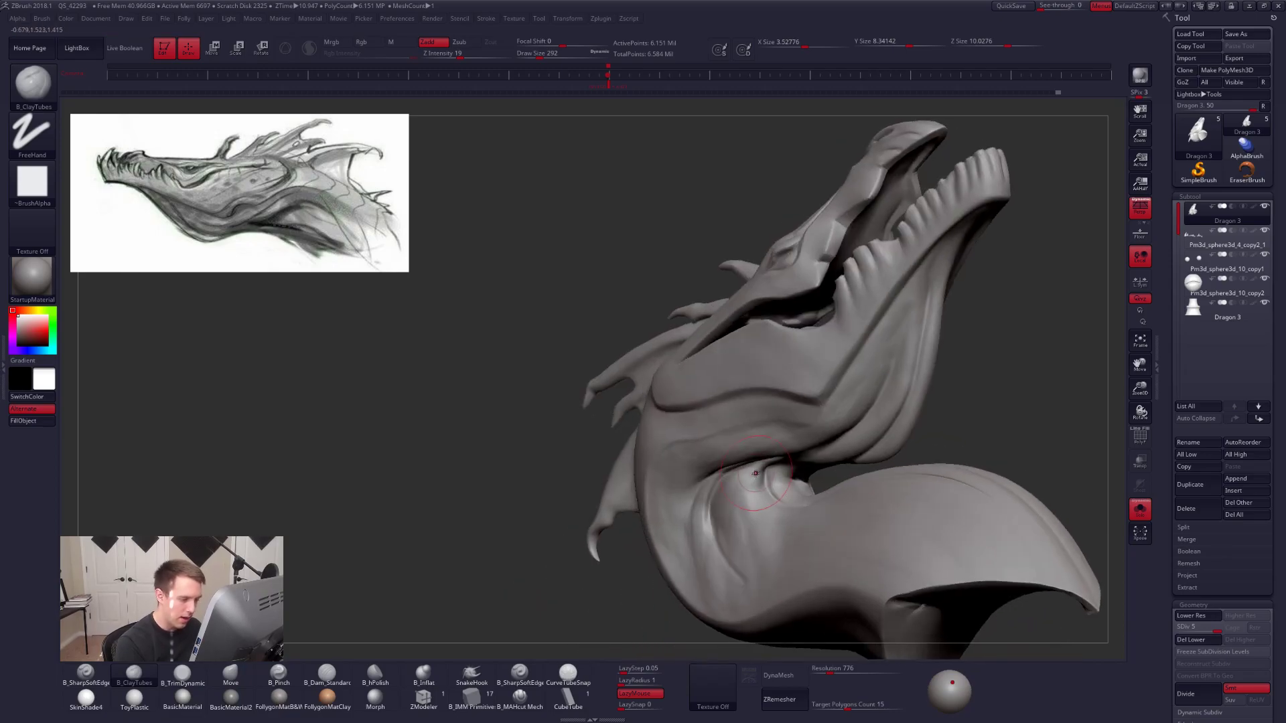
mouse_move(778, 519)
right_mouse_down()
mouse_move(734, 576)
mouse_move(741, 588)
mouse_move(815, 527)
mouse_move(888, 425)
right_mouse_up()
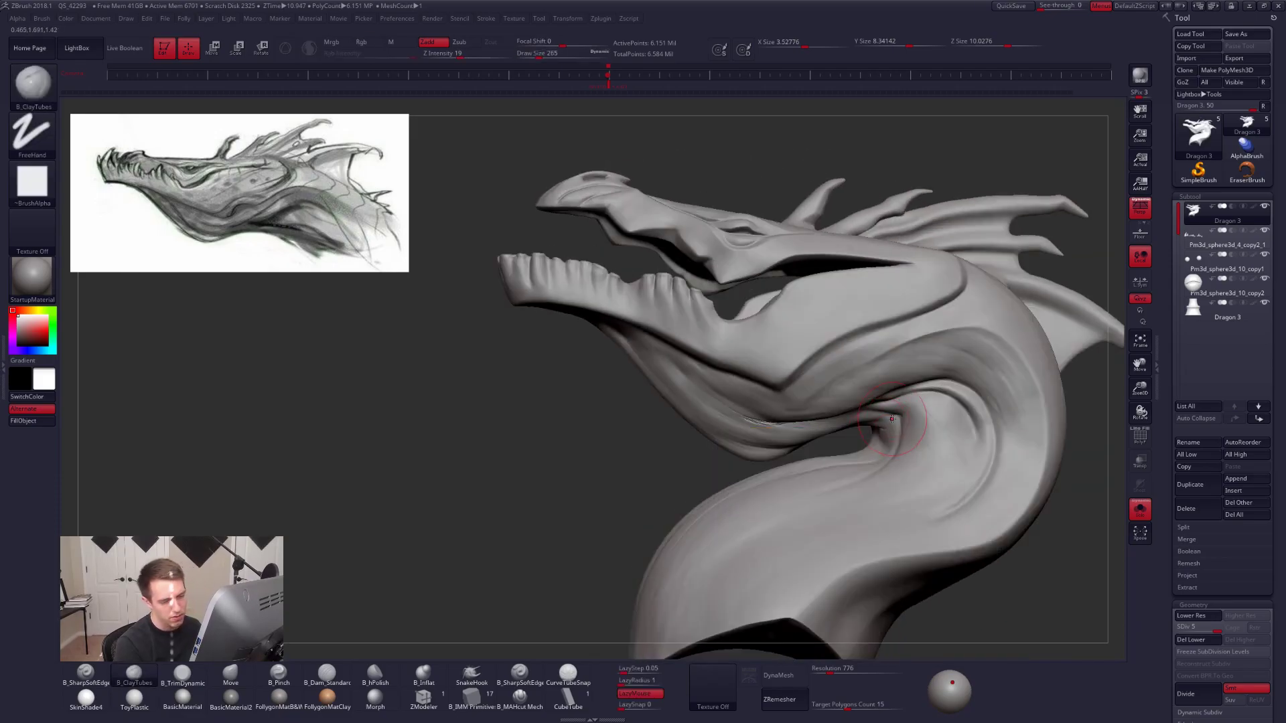
Adjust the shape of the crease where the throat meets the neck with the Move brush at draw size 121.
mouse_move(897, 415)
right_mouse_down()
mouse_move(875, 436)
mouse_move(888, 422)
right_mouse_up()
key("b")
key("m")
key("v")
key("space")
left_click_drag(901, 428, 889, 428)
key("space")
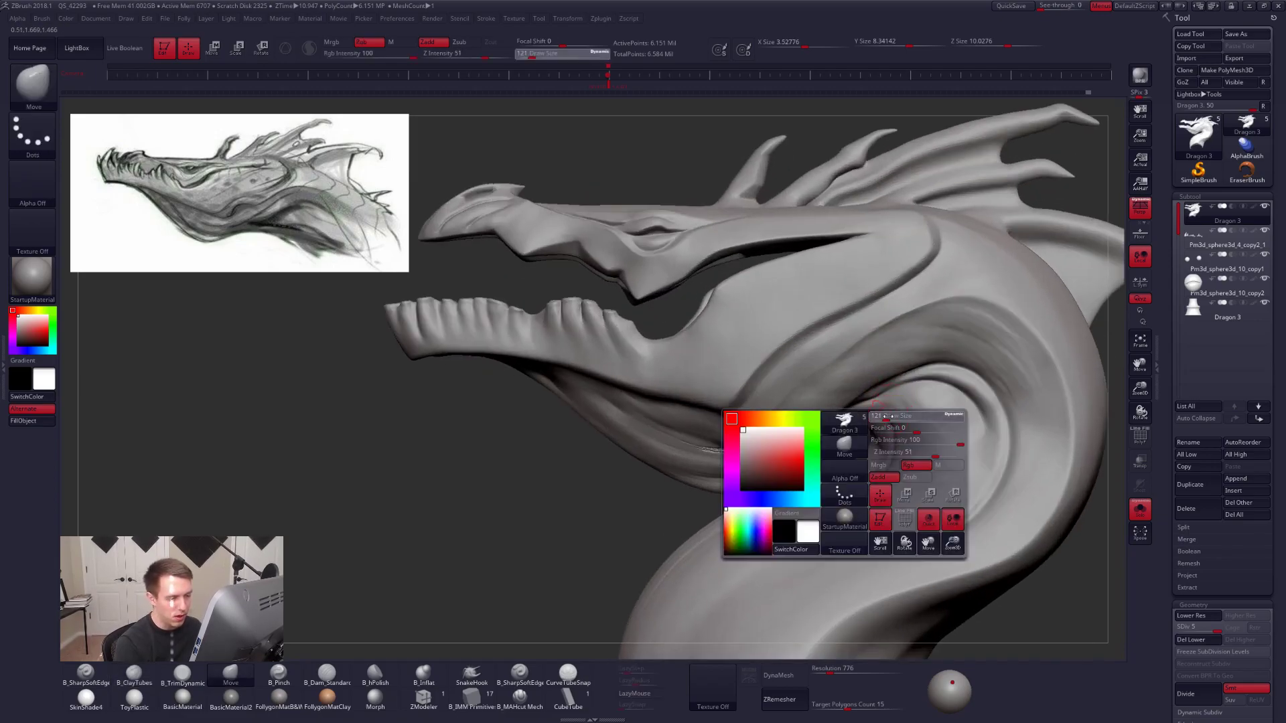
mouse_move(886, 419)
right_mouse_down()
mouse_move(939, 535)
mouse_move(858, 558)
mouse_move(814, 456)
mouse_move(767, 434)
right_mouse_up()
Fill and soften the folds behind the jaw with ClayTubes at draw size 150, enlarging the brush to 215.
key("]")
key("2")
key("space")
left_click_drag(790, 433, 776, 428)
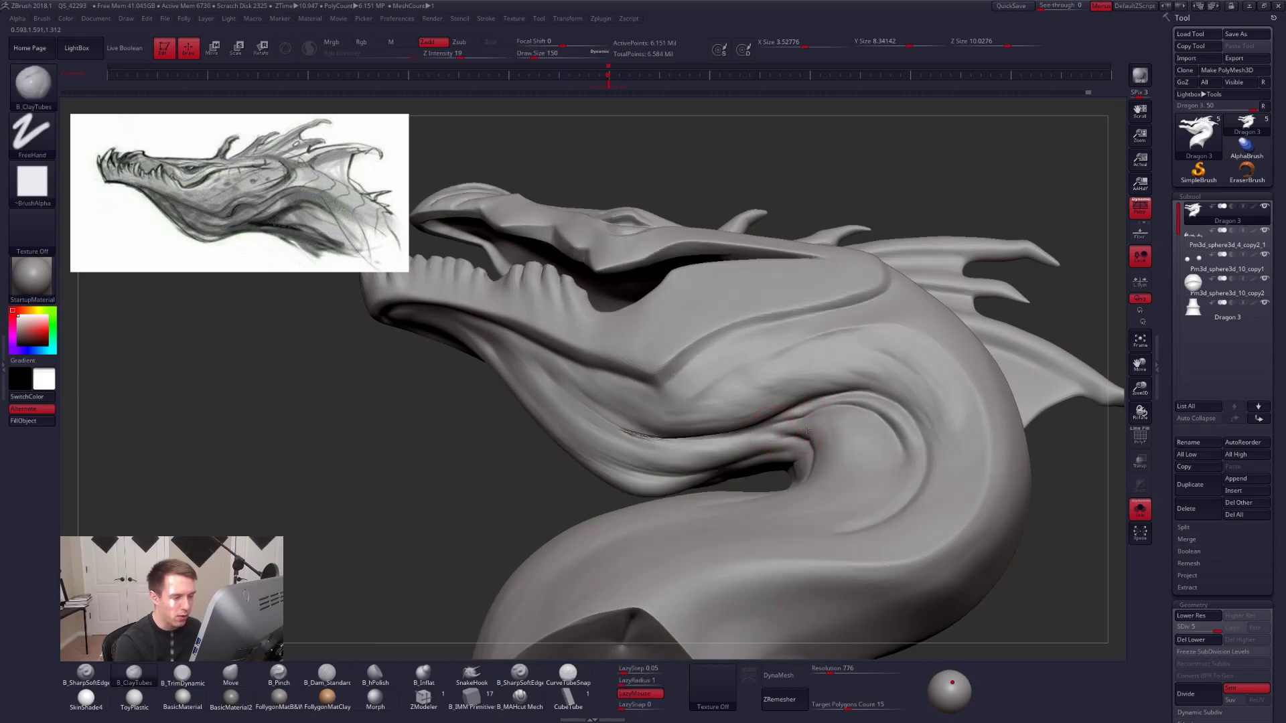
key("]")
key("]")
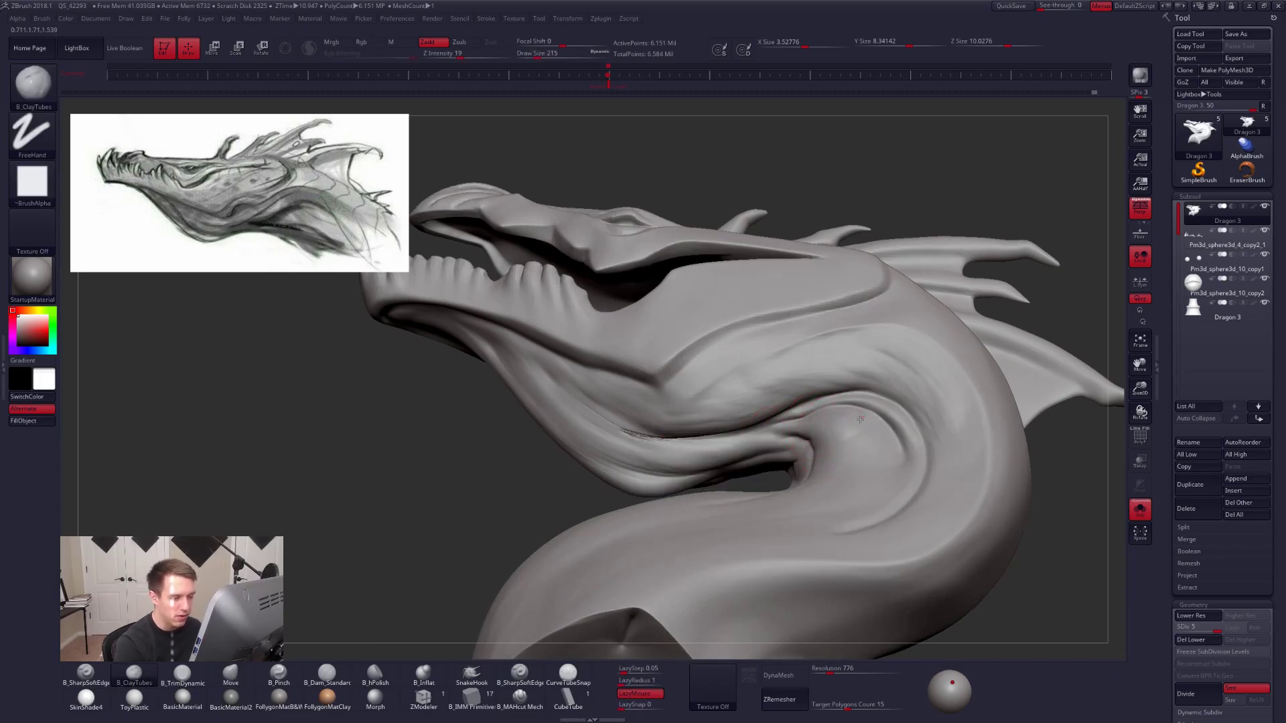
right_click_drag(837, 497, 742, 491, "ctrl")
Turn off perspective and isolate the open base of the neck with a lasso selection.
right_click_drag(742, 492, 786, 579, "shift")
key("ctrl+shift+s")
right_click_drag(731, 489, 734, 556)
right_click_drag(885, 384, 744, 465)
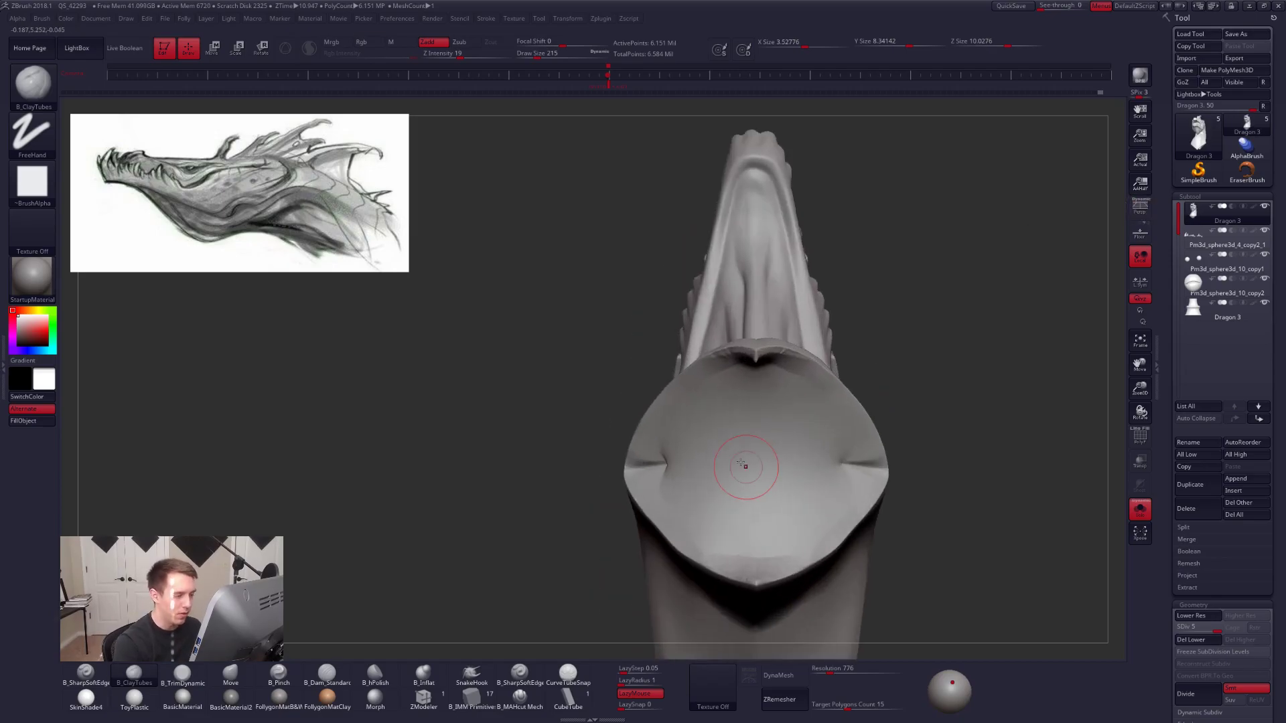
right_click_drag(731, 422, 810, 344)
mouse_move(818, 333)
left_mouse_down("ctrl+shift")
mouse_move(759, 334)
mouse_move(683, 556)
mouse_move(902, 568)
mouse_move(741, 479)
left_mouse_up("ctrl+shift")
mouse_move(740, 479)
right_mouse_down()
mouse_move(697, 489)
mouse_move(721, 374)
right_mouse_up()
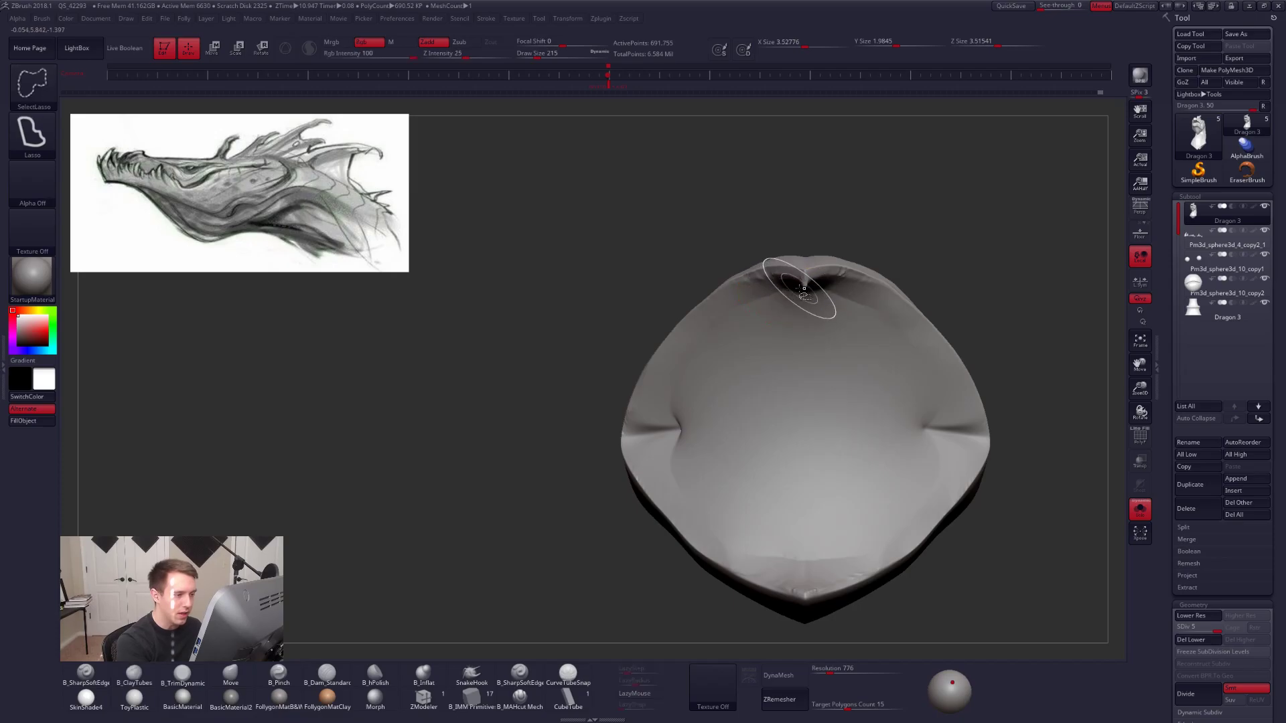
Hide the rim and outer surface of the neck base, leaving only the hollow's inner surface.
mouse_move(795, 287)
left_mouse_down("ctrl+alt+shift")
mouse_move(754, 294)
mouse_move(680, 355)
mouse_move(646, 414)
mouse_move(954, 216)
mouse_move(978, 225)
left_mouse_up("ctrl+alt+shift")
mouse_move(830, 285)
left_mouse_down("ctrl+alt+shift")
mouse_move(839, 328)
mouse_move(970, 250)
left_mouse_up("ctrl+alt+shift")
left_click_drag(936, 540, 770, 536)
left_click_drag(944, 540, 940, 481, "alt")
mouse_move(817, 485)
left_mouse_down("alt")
mouse_move(790, 497)
mouse_move(912, 395)
mouse_move(1021, 455)
mouse_move(658, 594)
mouse_move(626, 589)
left_mouse_up("alt")
left_click_drag(803, 522, 712, 543, "alt")
mouse_move(563, 529)
left_mouse_down()
mouse_move(739, 519)
mouse_move(748, 530)
mouse_move(709, 494)
left_mouse_up()
left_click_drag(655, 460, 570, 425, "ctrl+alt+shift")
Mask the isolated inner surface and restore the visibility of the whole mesh.
left_click(860, 478, "ctrl")
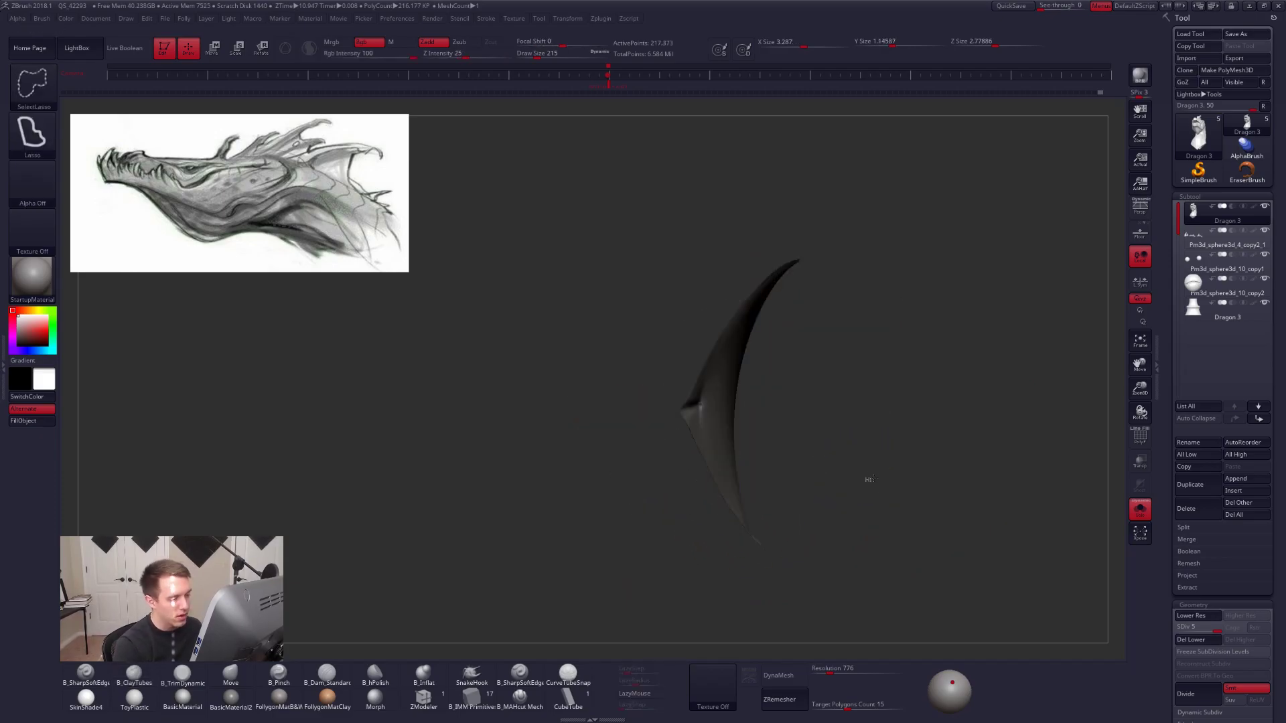
left_click(883, 526, "ctrl+shift")
left_click_drag(868, 534, 909, 520)
left_click_drag(883, 507, 884, 507)
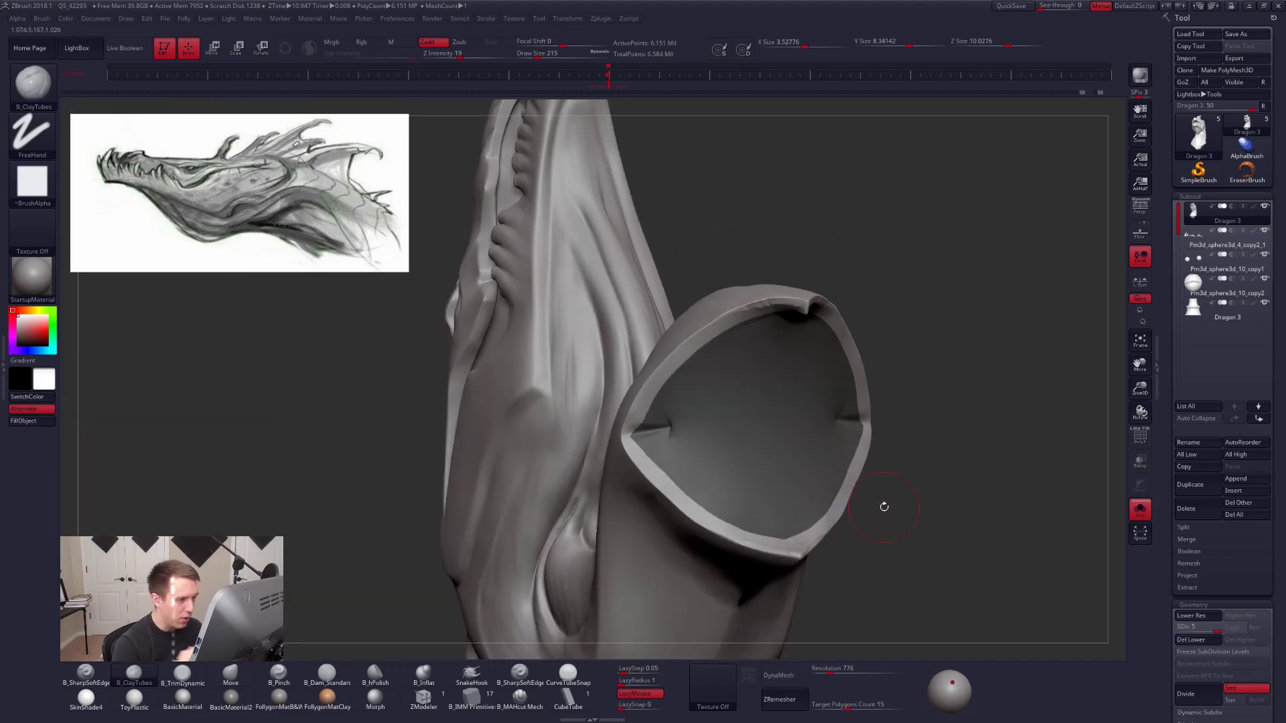
Lower the mesh to subdivision level 3, invert the mask to free the inner surface, and blur the mask edge.
key("ctrl")
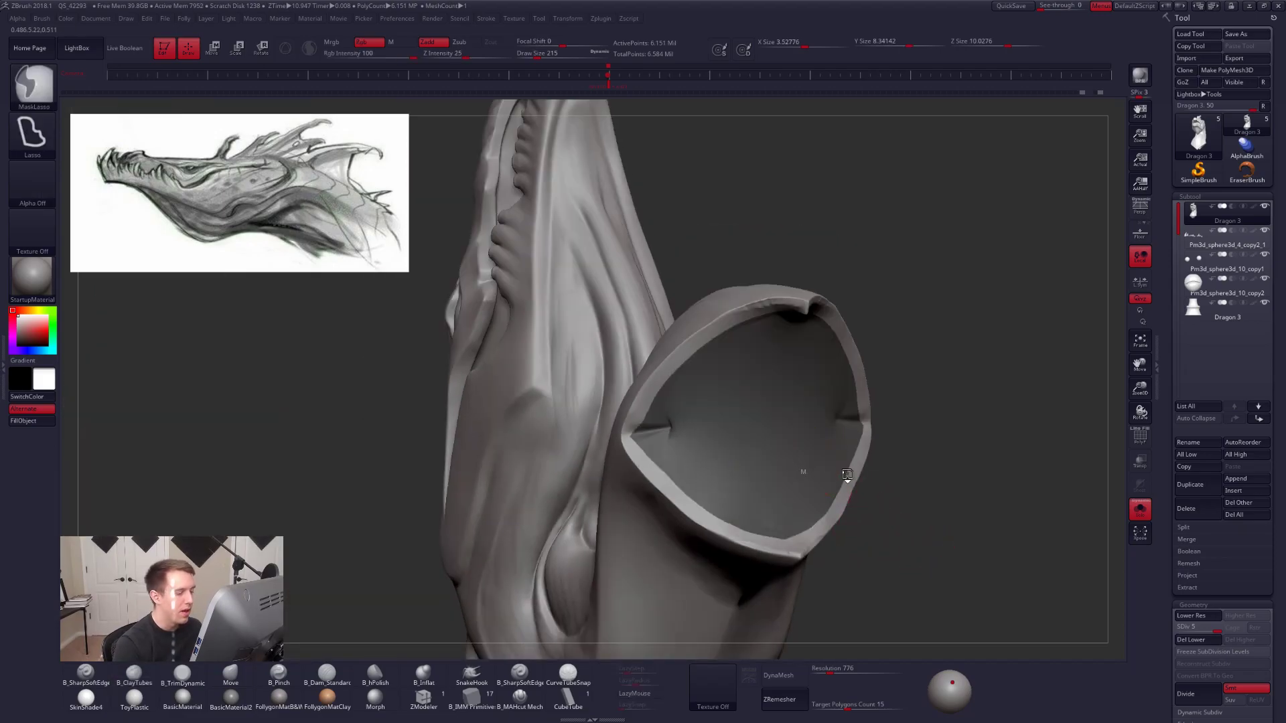
key("shift+d")
key("shift+d")
right_click_drag(768, 460, 770, 468)
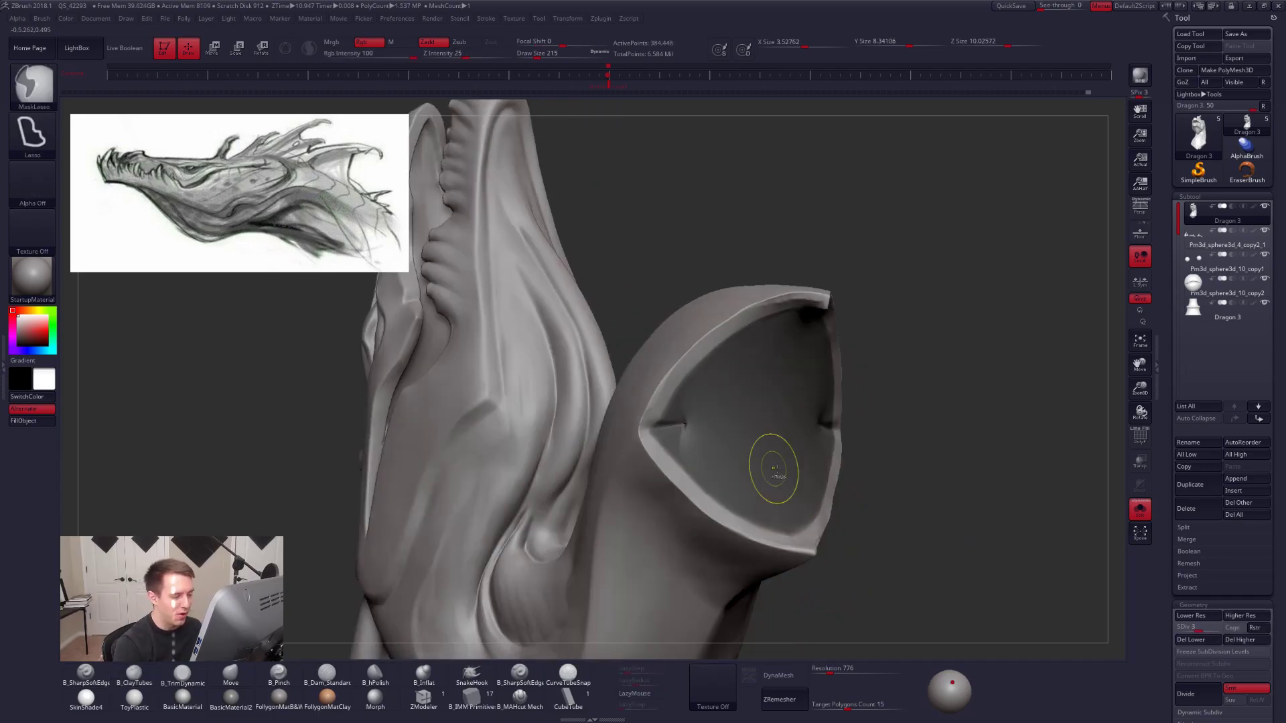
left_click(956, 446, "ctrl")
left_click(773, 475, "ctrl")
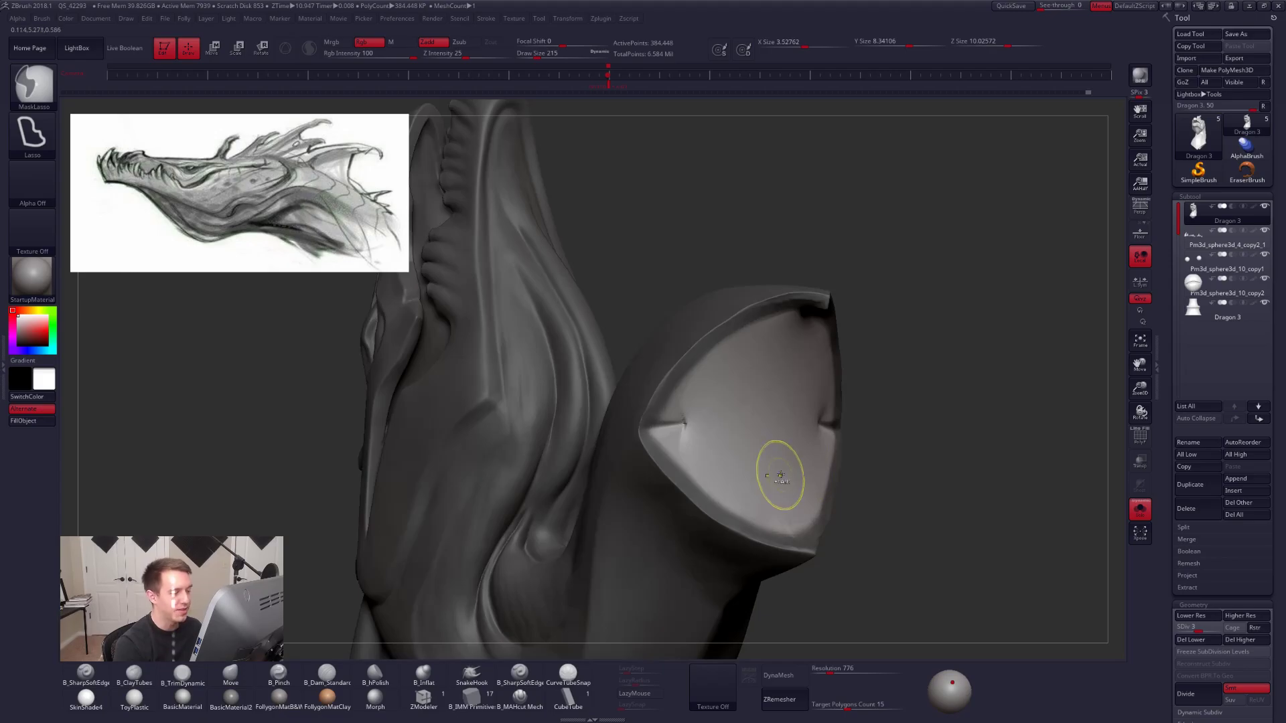
mouse_move(780, 477)
right_mouse_down()
mouse_move(799, 483)
mouse_move(734, 434)
right_mouse_up()
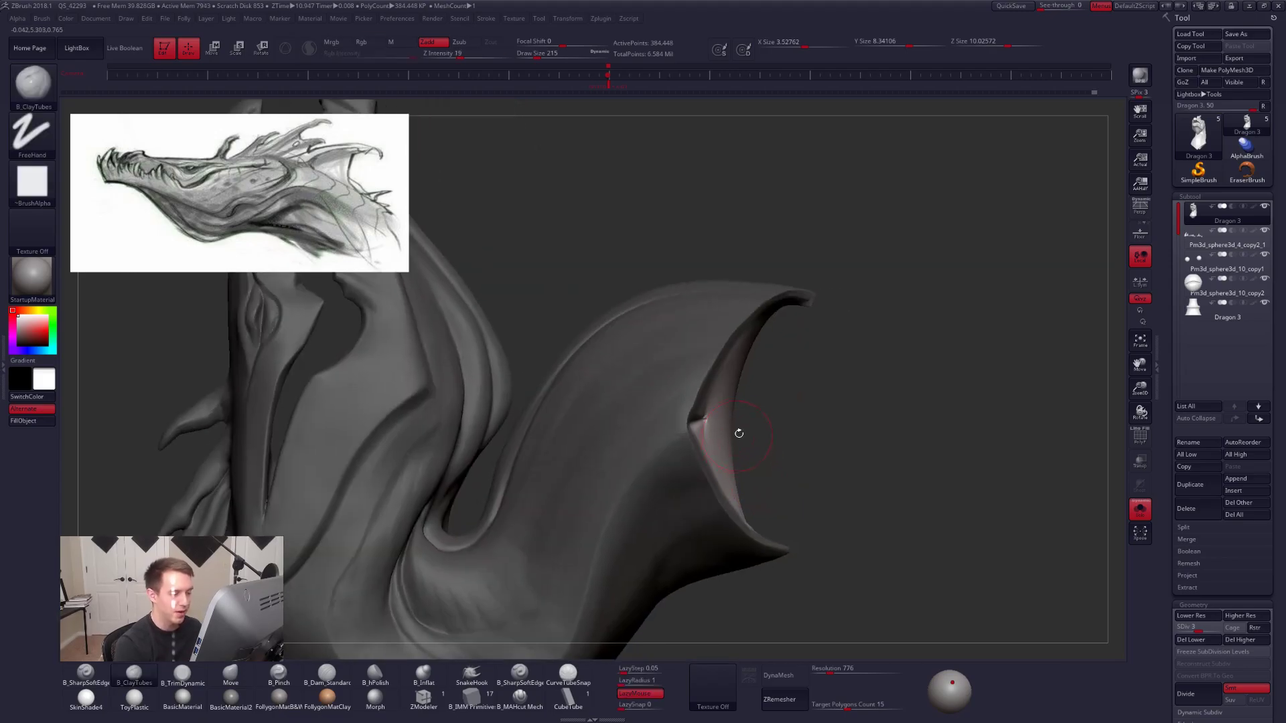
Try to shift the unmasked inner surface of the neck opening with the Move transform.
key("w")
mouse_move(691, 426)
left_mouse_down()
mouse_move(826, 426)
mouse_move(769, 426)
mouse_move(787, 418)
mouse_move(733, 434)
mouse_move(778, 454)
mouse_move(740, 442)
mouse_move(800, 421)
mouse_move(715, 418)
mouse_move(928, 407)
mouse_move(608, 448)
left_mouse_up()
key("ctrl+z")
Clear the mask and refine the rim of the neck opening with the Pinch brush and smoothing.
key("q")
key("space")
key("ctrl+z")
key("space")
key("space")
key("space")
key("5")
key("space")
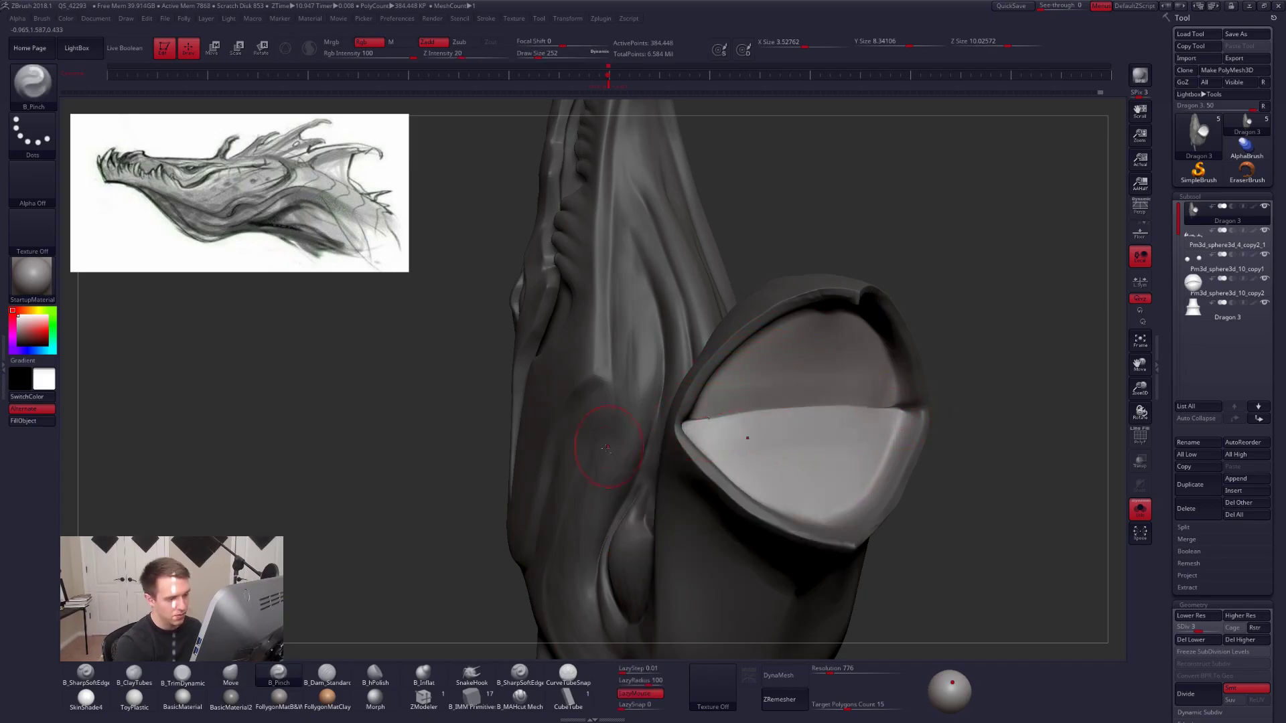
right_click_drag(789, 438, 814, 522)
left_click_drag(814, 570, 815, 564, "shift")
right_click_drag(864, 527, 930, 436)
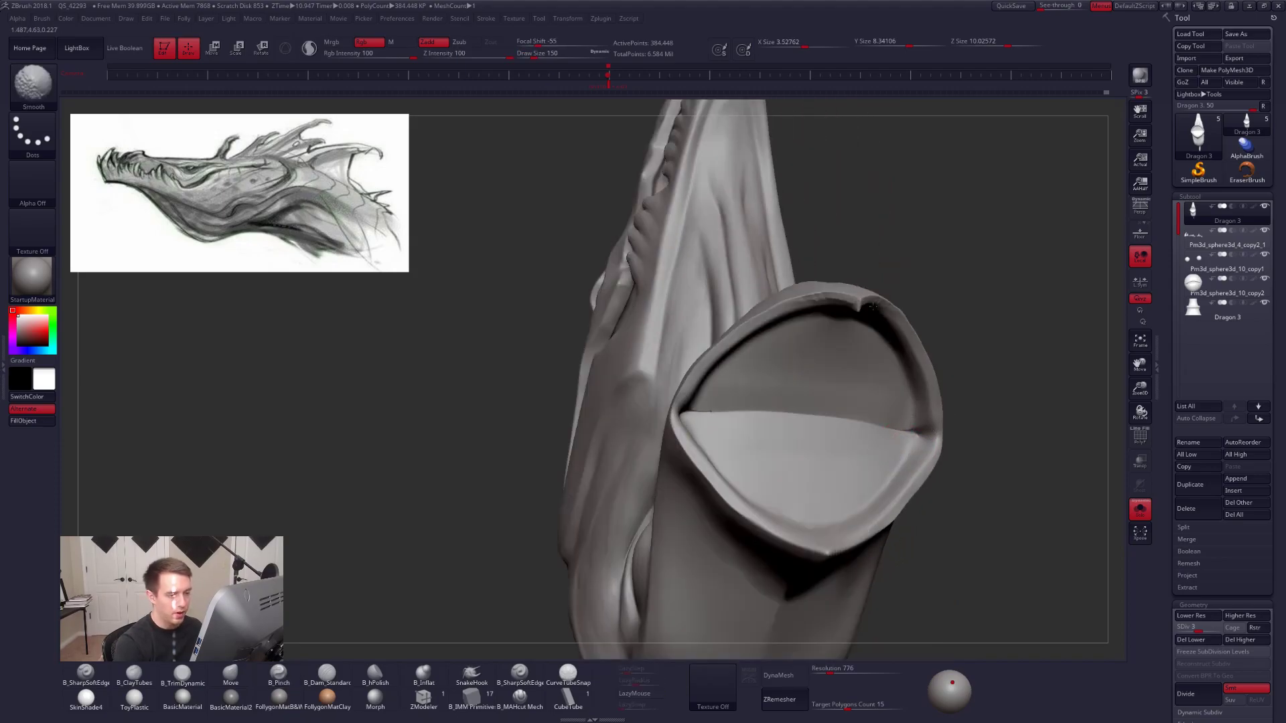
right_click_drag(821, 418, 890, 474)
right_click(864, 440)
Lower the dragon mesh to subdivision level 1 and reshape the neck's lower edge around the pedestal with the Move brush.
key("shift+d")
key("shift+d")
key("shift+d")
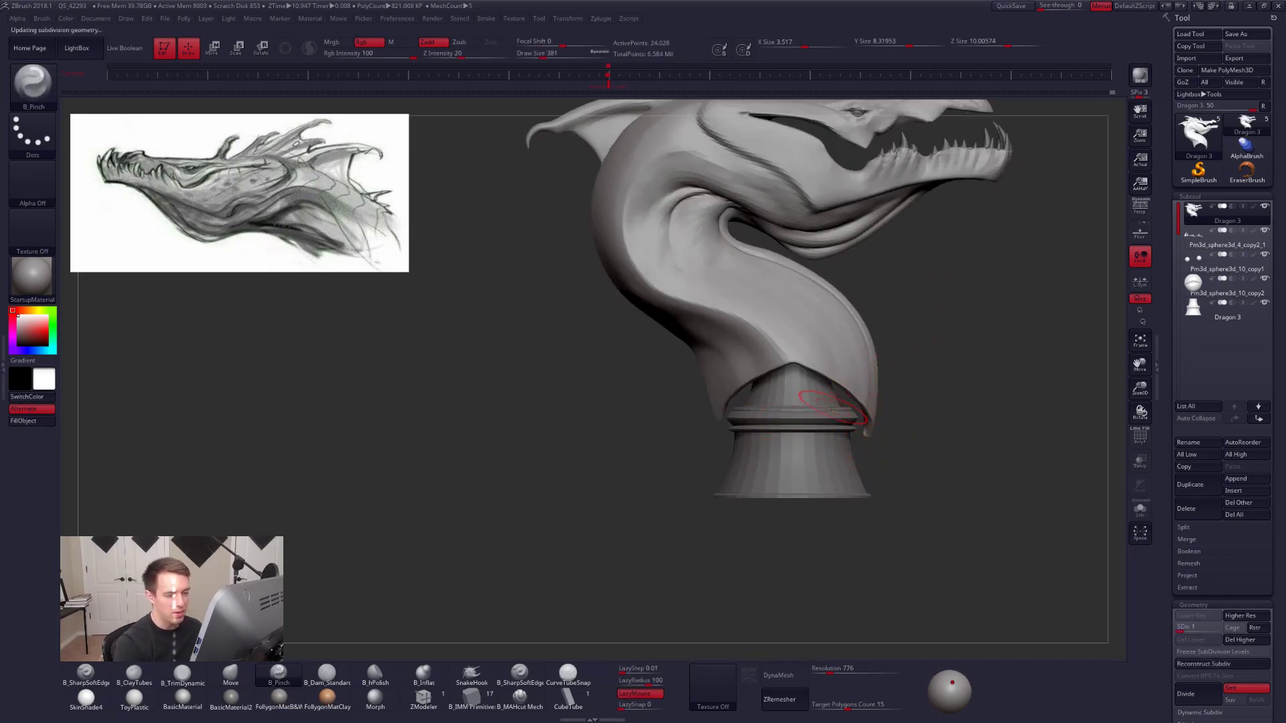
right_click_drag(832, 405, 833, 436, "ctrl")
mouse_move(714, 390)
right_mouse_down()
mouse_move(750, 388)
mouse_move(690, 413)
mouse_move(698, 354)
mouse_move(674, 349)
right_mouse_up()
key("b")
key("m")
key("v")
mouse_move(755, 302)
right_mouse_down()
mouse_move(689, 373)
mouse_move(700, 381)
right_mouse_up()
key("space")
left_click_drag(701, 379, 721, 415)
key("space")
Adjust the neck's contour further with a resized Move brush and return the mesh to subdivision level 5.
right_click_drag(722, 409, 813, 396)
key("space")
left_click_drag(743, 383, 750, 383)
mouse_move(814, 349)
right_mouse_down("alt")
mouse_move(788, 438)
mouse_move(768, 378)
mouse_move(768, 414)
right_mouse_up("alt")
right_click_drag(777, 333, 817, 335)
key("ctrl+d")
key("d")
Examine the jaw, teeth and lower edge of the neck from several sides at full resolution.
right_click_drag(797, 422, 901, 569, "alt")
mouse_move(695, 355)
right_mouse_down("ctrl")
mouse_move(730, 421)
mouse_move(771, 399)
mouse_move(760, 395)
right_mouse_up("ctrl")
key("space")
left_click(705, 399)
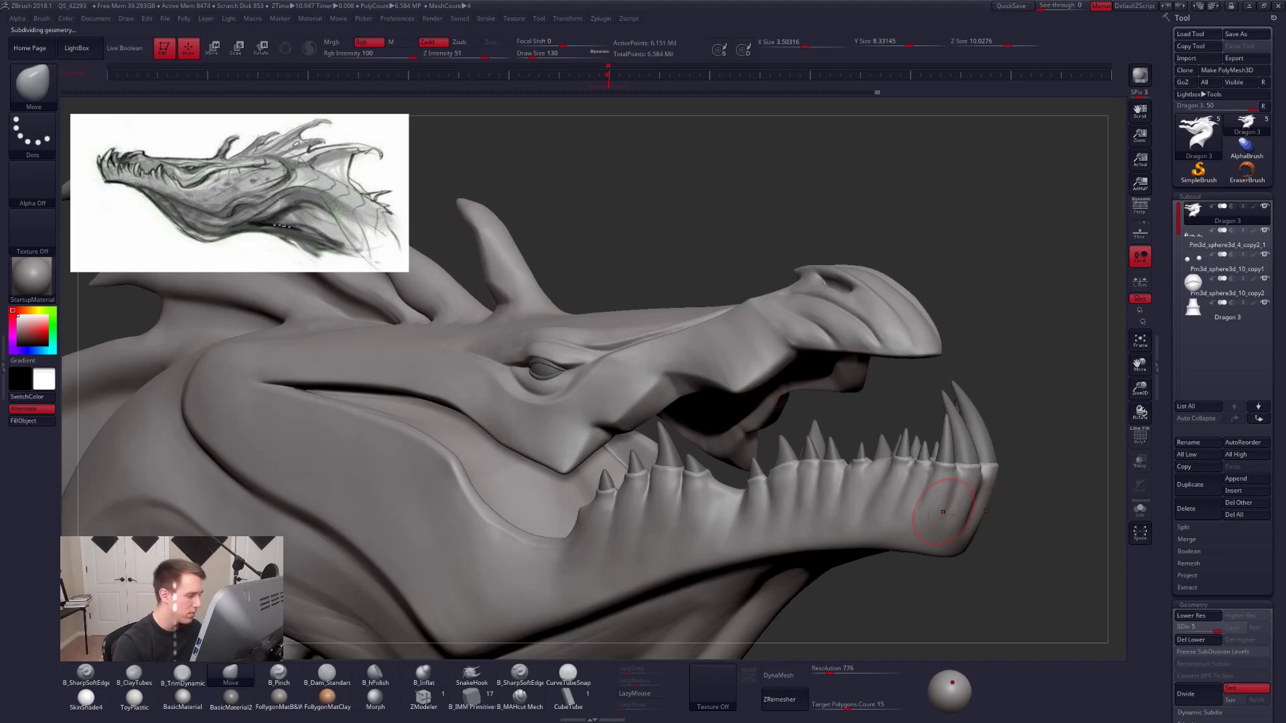
right_click_drag(1003, 535, 900, 597, "ctrl")
right_click_drag(987, 518, 900, 553, "alt")
mouse_move(729, 356)
right_mouse_down("ctrl")
mouse_move(703, 348)
mouse_move(618, 248)
mouse_move(643, 264)
mouse_move(606, 184)
mouse_move(549, 114)
right_mouse_up("ctrl")
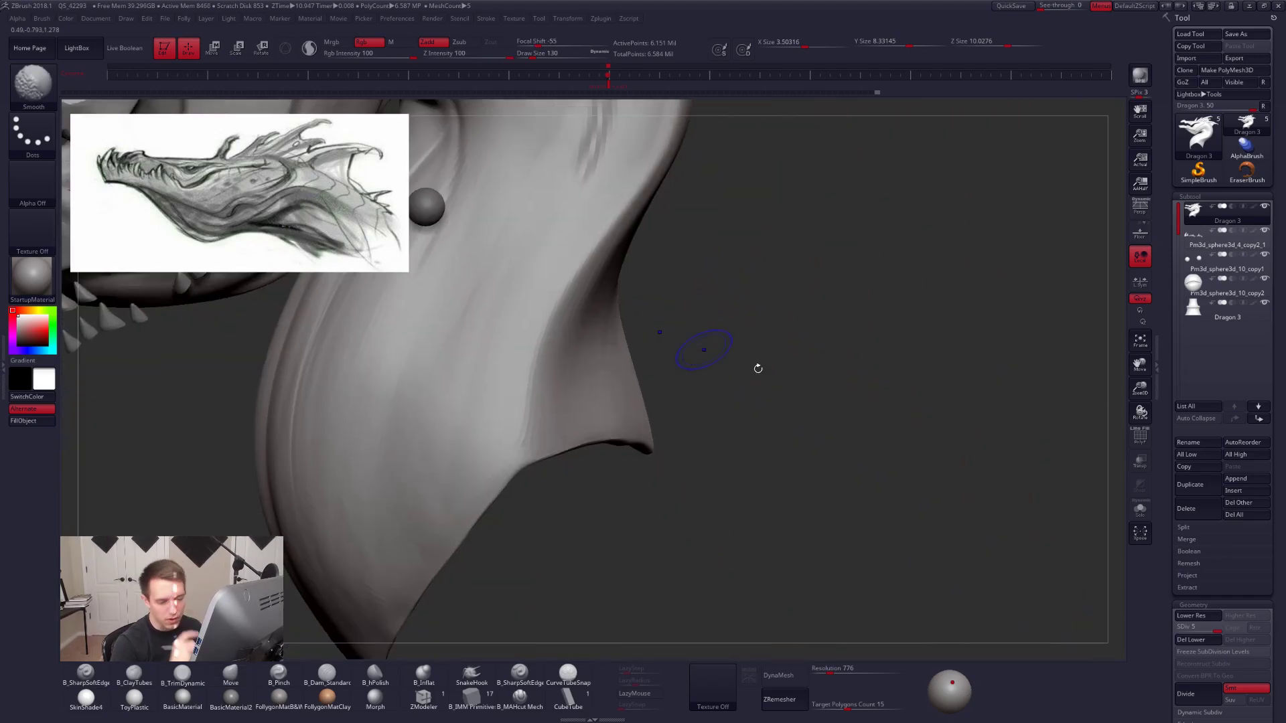
left_click(1139, 534)
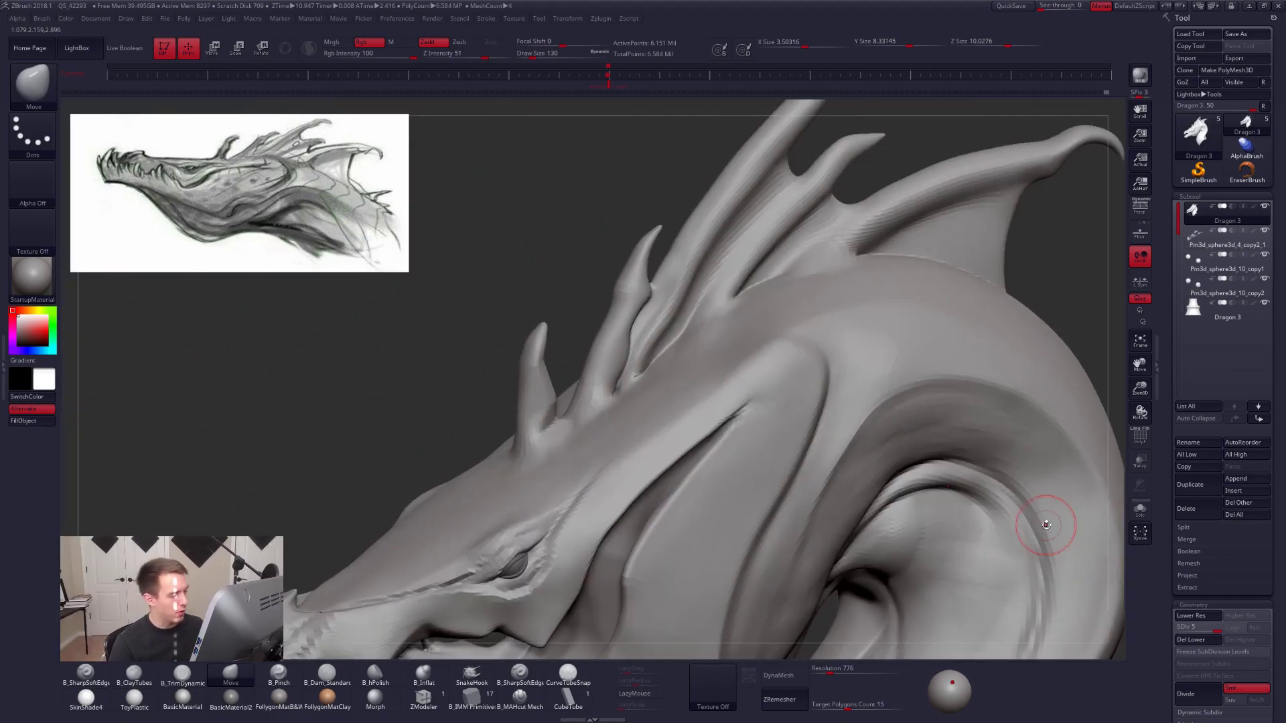
Build up the skin around the bases of the crest horns with the Clay Tubes brush.
right_click_drag(690, 325, 708, 376, "alt")
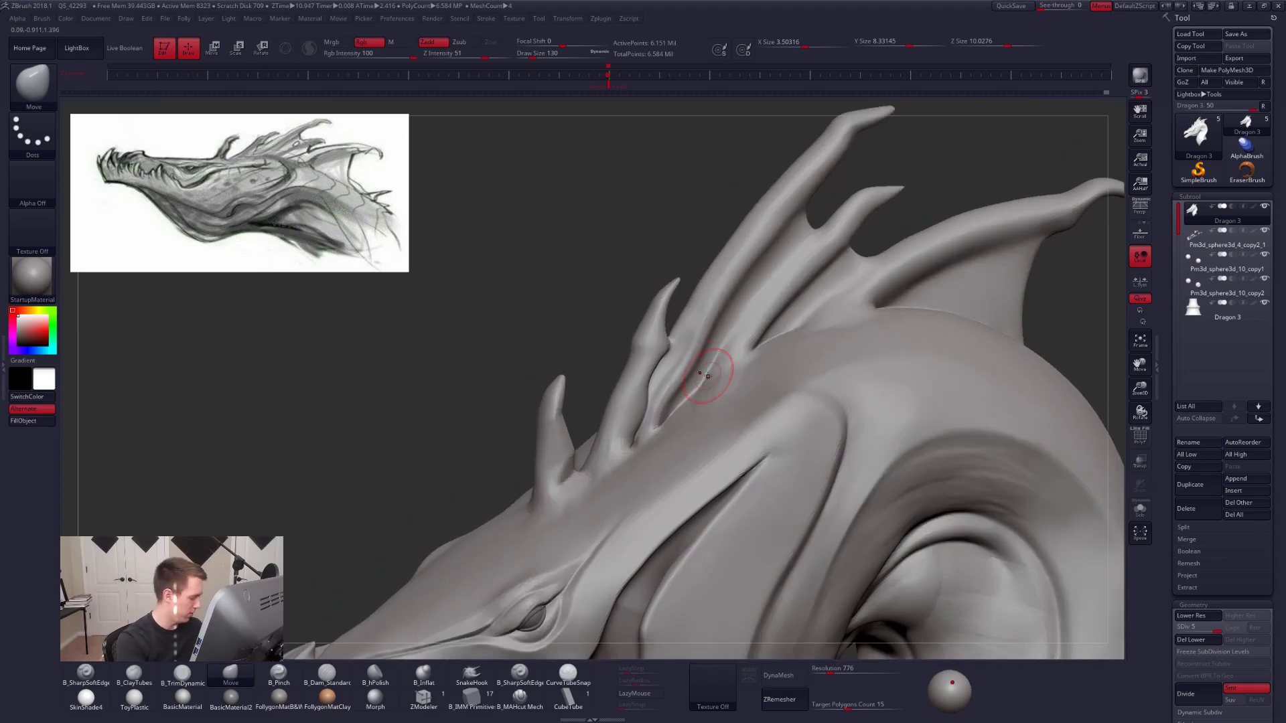
key("2")
key("s")
left_click_drag(724, 362, 727, 363)
right_click_drag(726, 365, 718, 386)
key("bracketright")
key("space")
left_click_drag(727, 400, 690, 430)
mouse_move(727, 420)
right_mouse_down()
mouse_move(703, 430)
mouse_move(683, 408)
right_mouse_up()
Flatten the built-up areas beside the crest horns with the Trim Dynamic brush at size 150.
key("3")
key("space")
left_click_drag(707, 386, 698, 385)
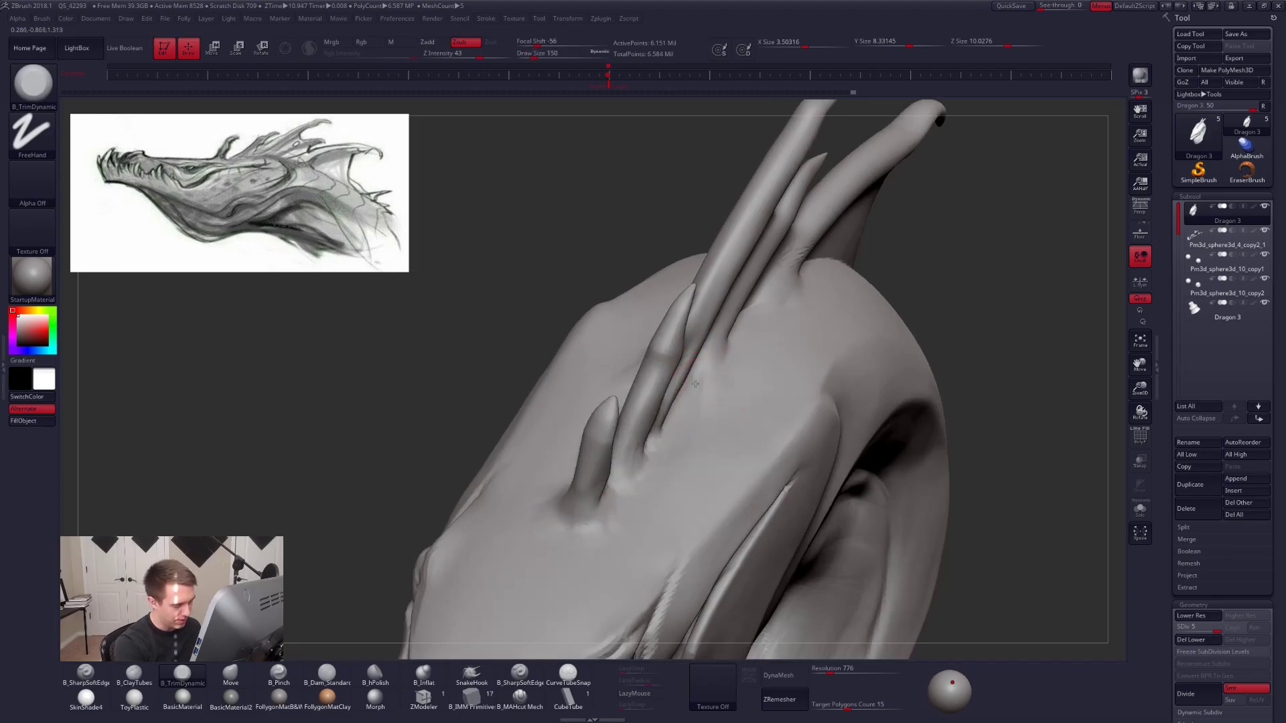
right_click_drag(698, 385, 704, 371)
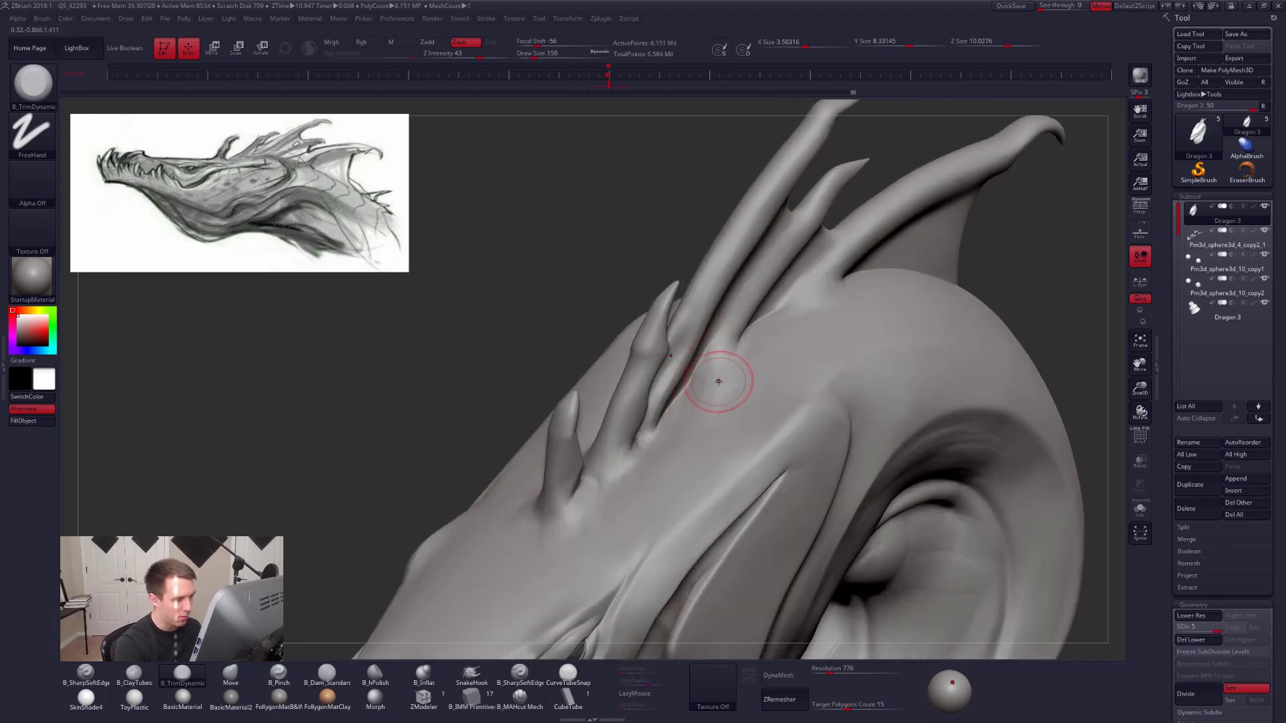
mouse_move(783, 350)
right_mouse_down()
mouse_move(754, 414)
mouse_move(796, 458)
right_mouse_up()
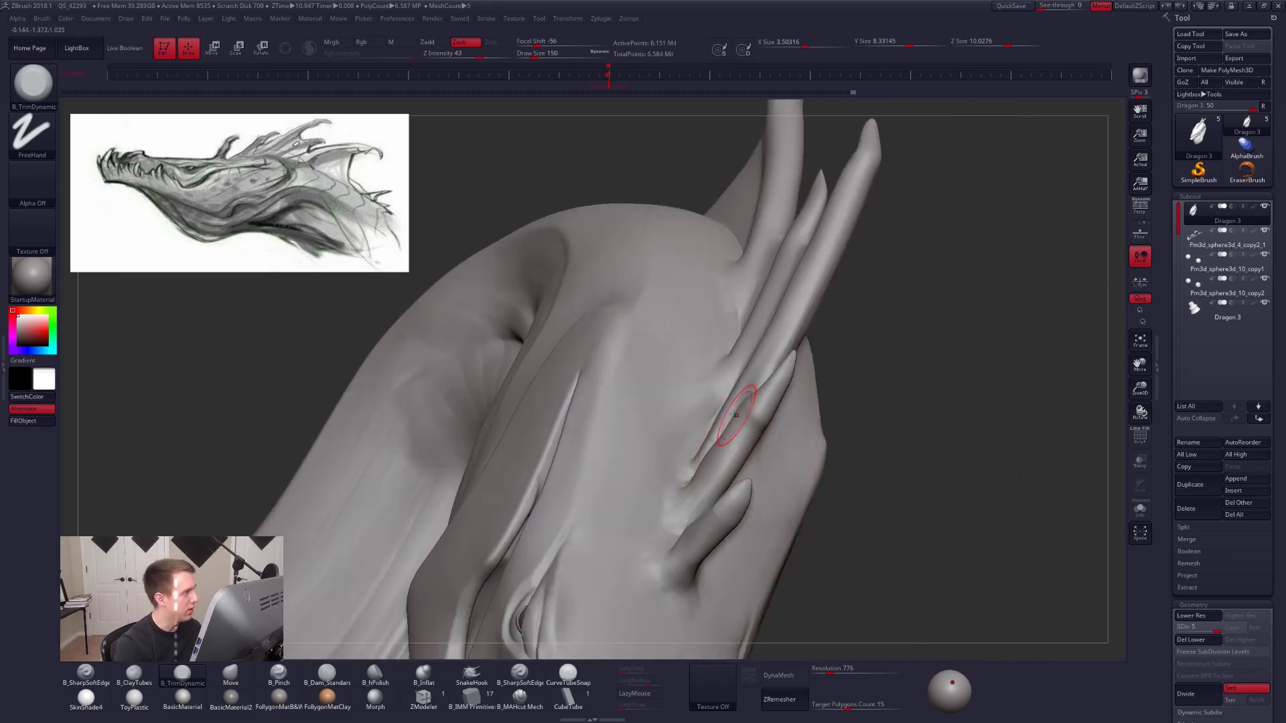
Add more volume where the crest horns meet the head, using the Clay Tubes brush with a larger draw size.
key("r")
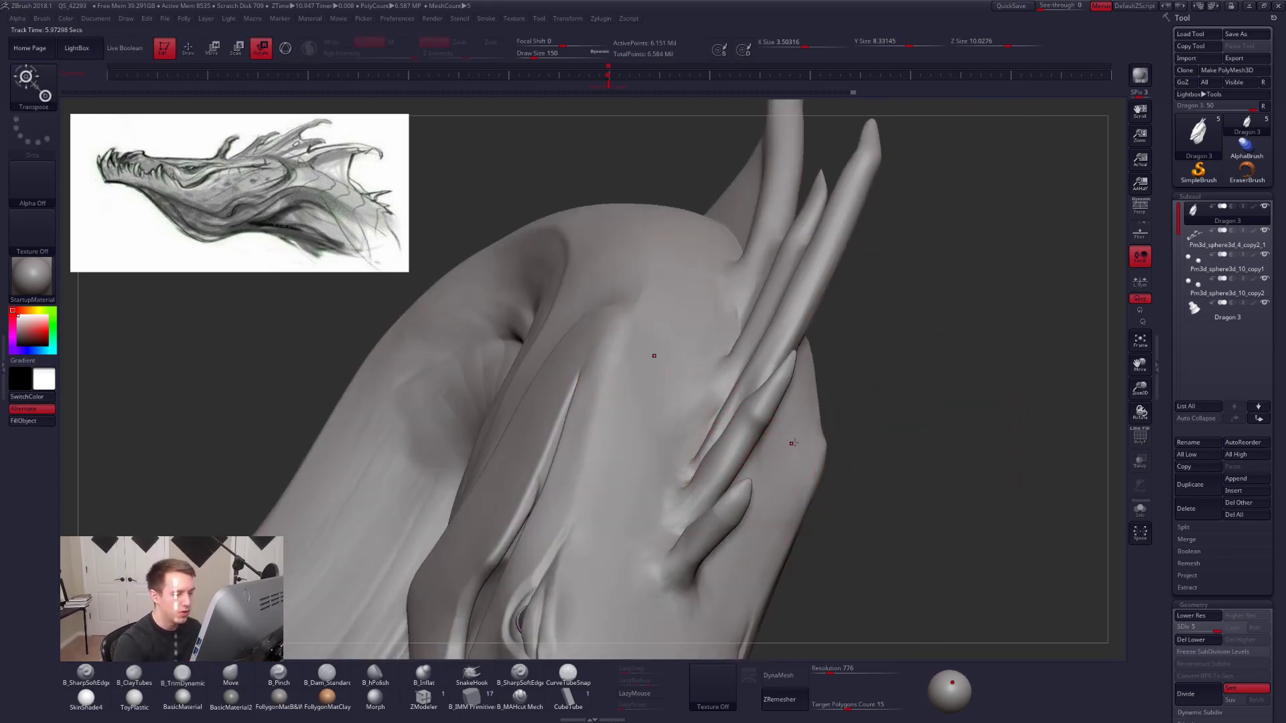
key("q")
key("5")
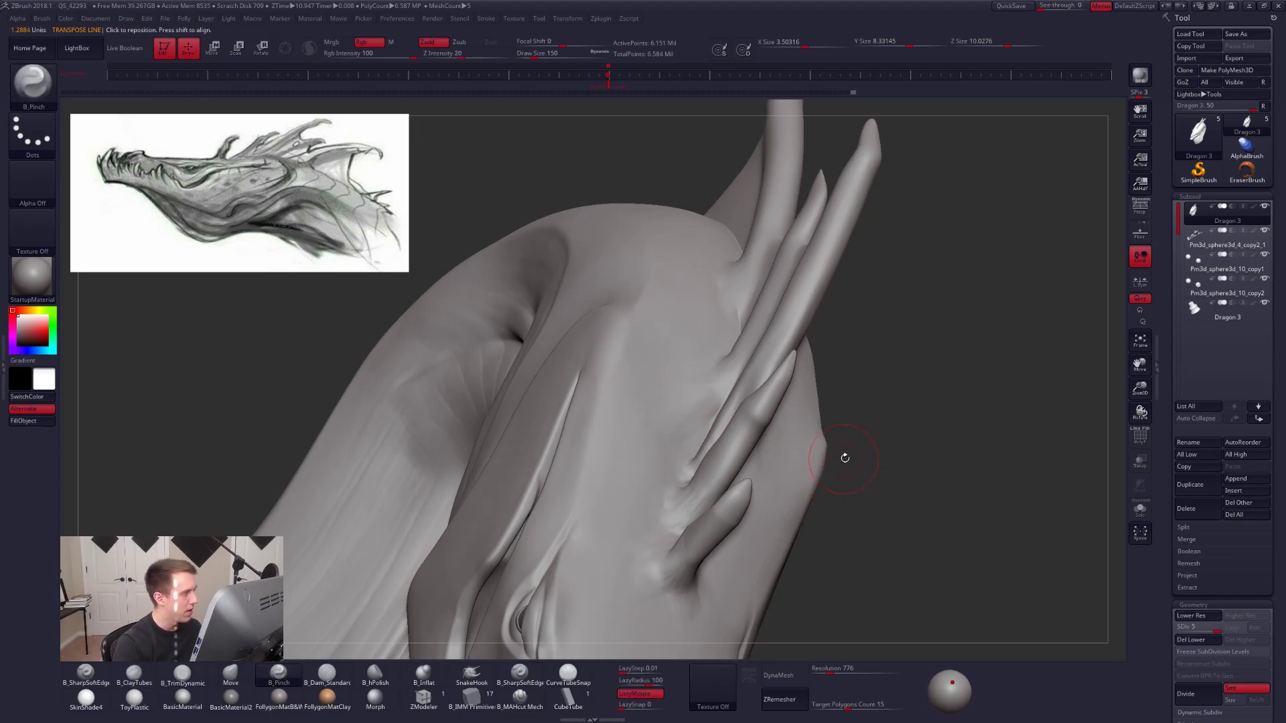
key("2")
mouse_move(825, 483)
right_mouse_down()
mouse_move(780, 452)
mouse_move(719, 506)
right_mouse_up()
key("space")
left_click_drag(768, 437, 772, 437)
right_click_drag(790, 428, 736, 395)
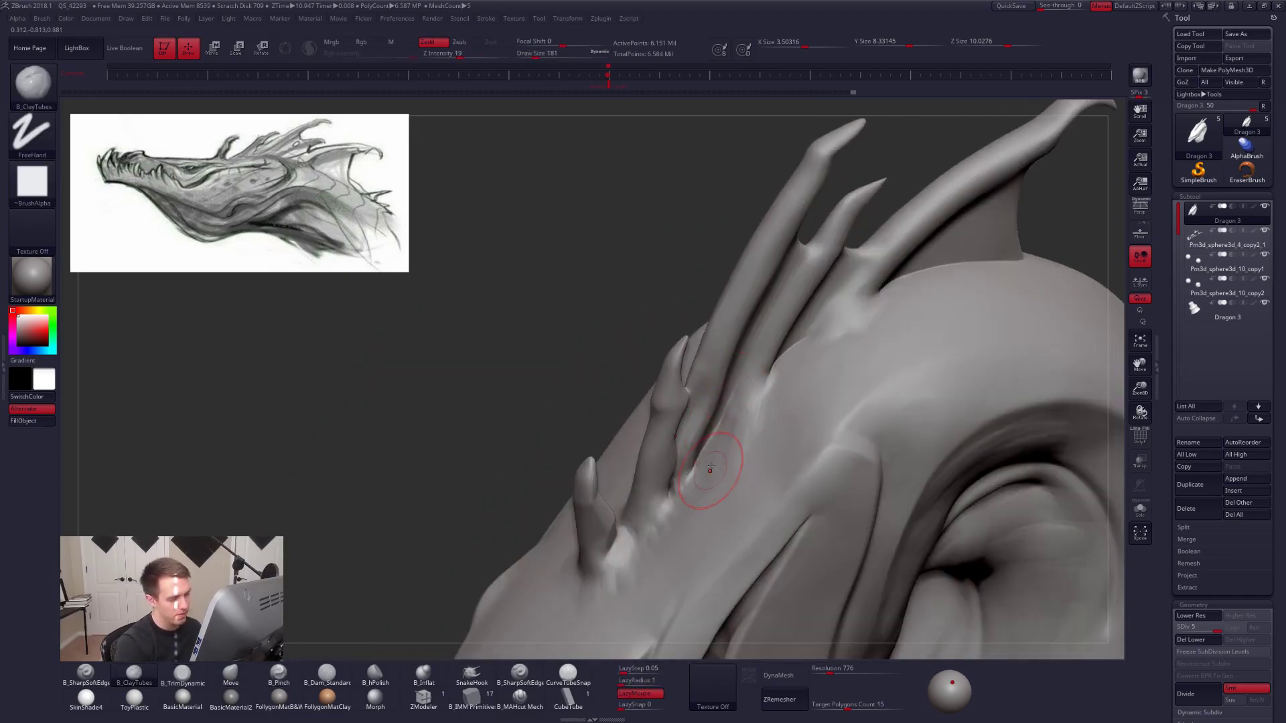
mouse_move(723, 479)
right_mouse_down()
mouse_move(767, 434)
mouse_move(760, 417)
mouse_move(711, 476)
right_mouse_up()
key("space")
left_click_drag(756, 469, 766, 468)
right_click_drag(768, 474, 737, 469)
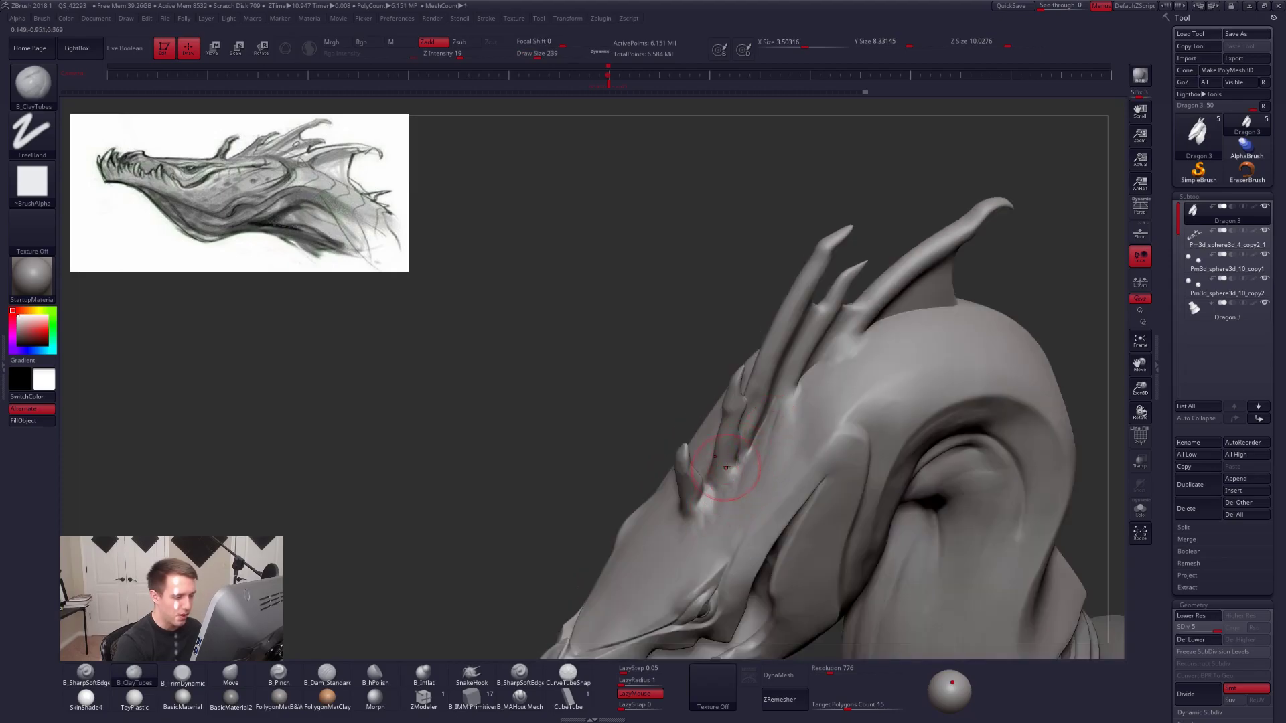
mouse_move(723, 533)
right_mouse_down()
mouse_move(752, 494)
mouse_move(727, 505)
right_mouse_up()
Lower the mesh to subdivision level 3 and fill the head surface beside the horns with Clay Tubes at size 279.
key("shift+d")
key("space")
left_click_drag(726, 505, 730, 504)
right_click_drag(736, 499, 750, 469)
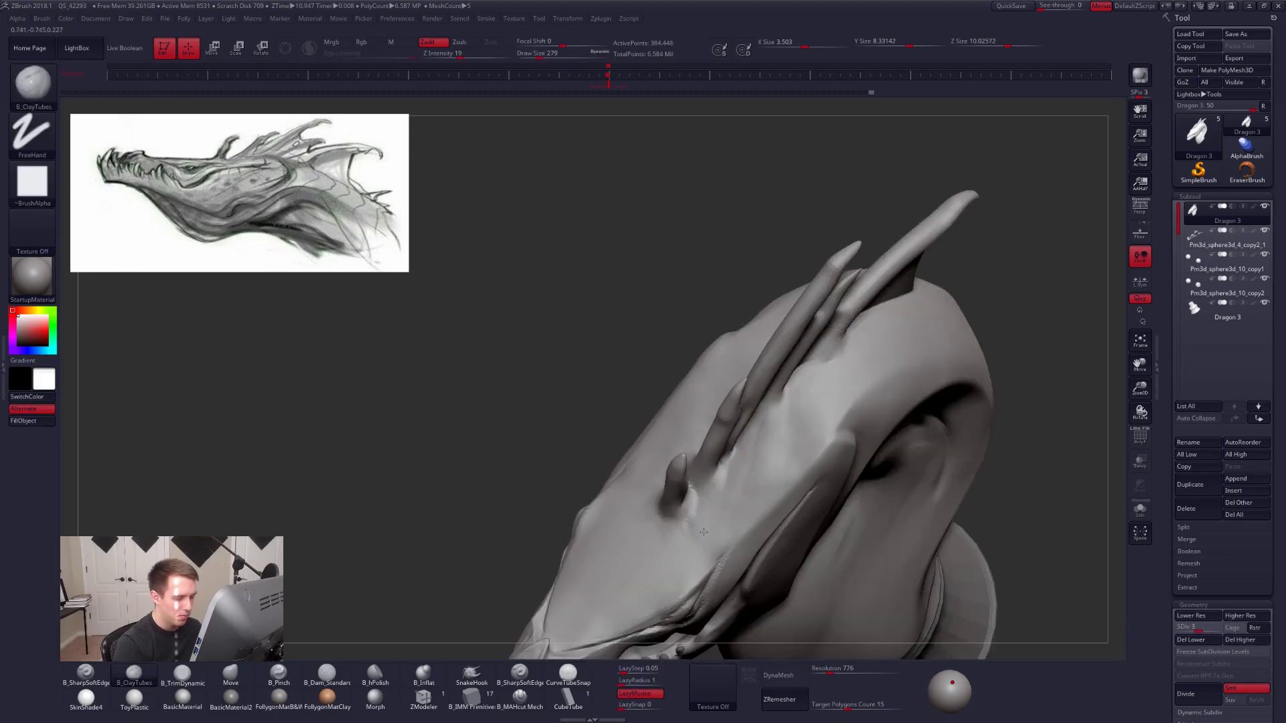
Plane the top of the head on both sides of the crest horns with the Trim Dynamic brush at size 252.
key("3")
key("space")
left_click_drag(701, 527, 703, 527)
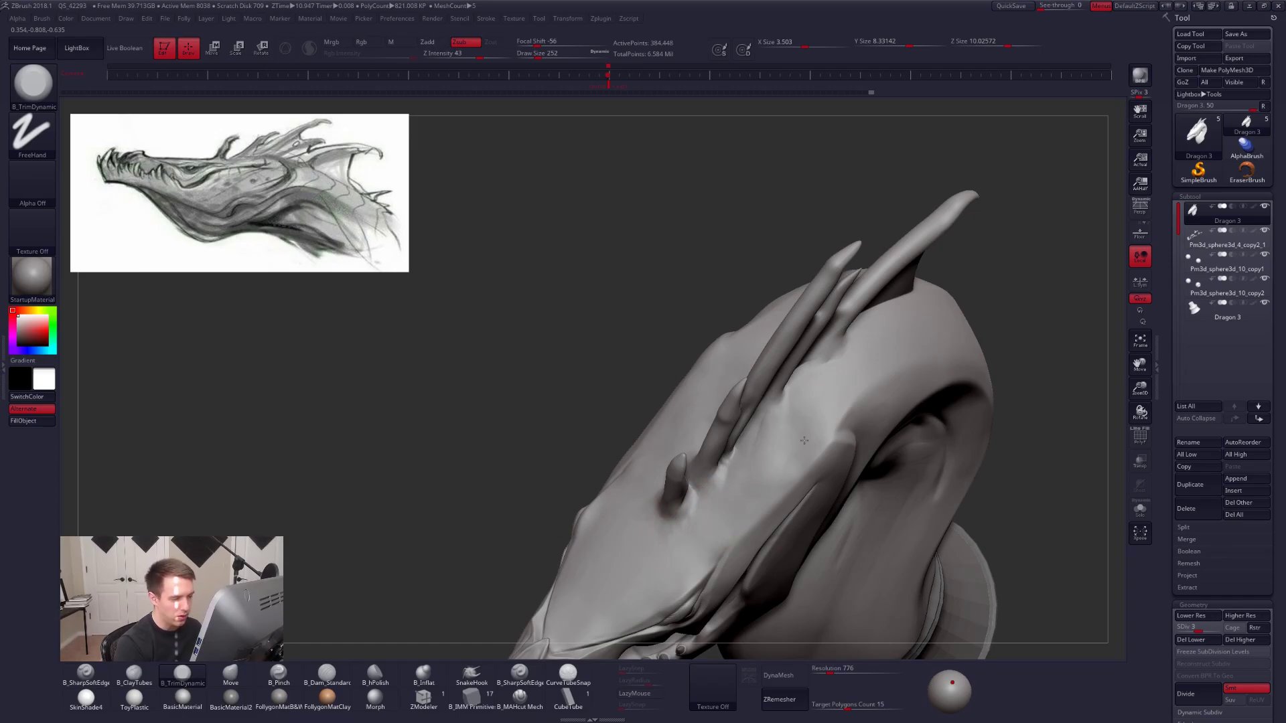
right_click_drag(773, 473, 764, 465)
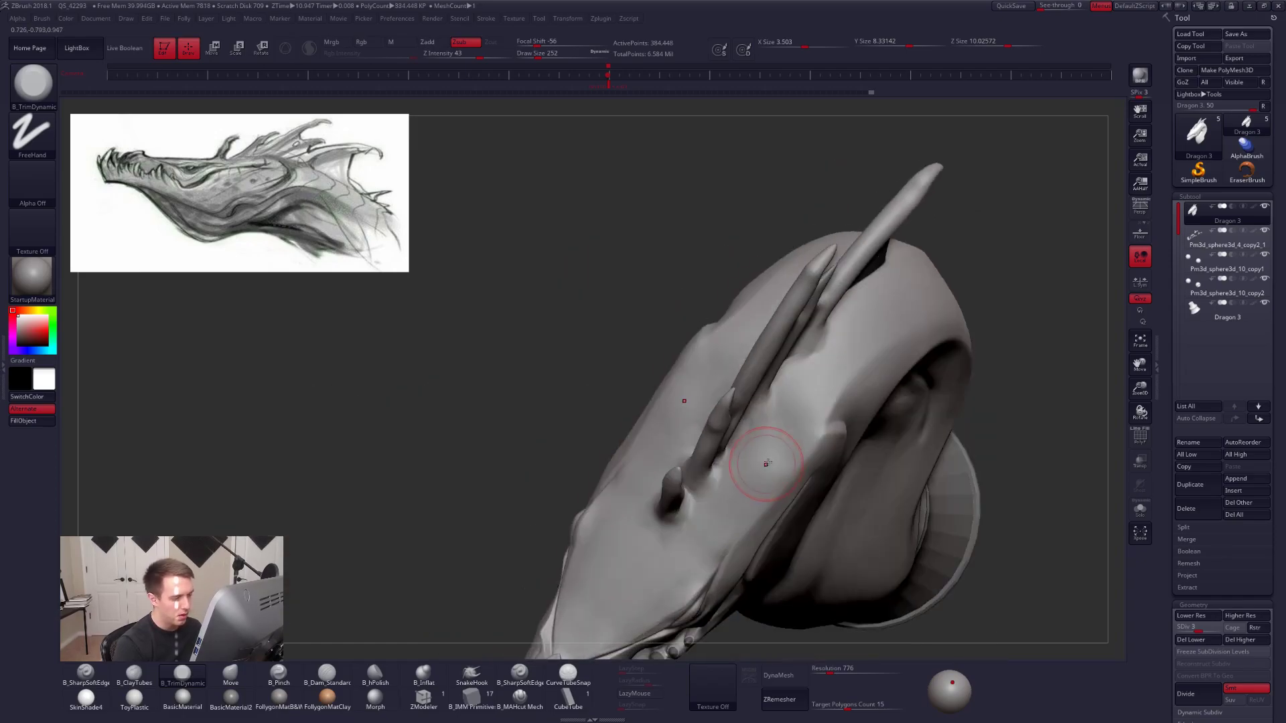
right_click_drag(808, 397, 717, 382)
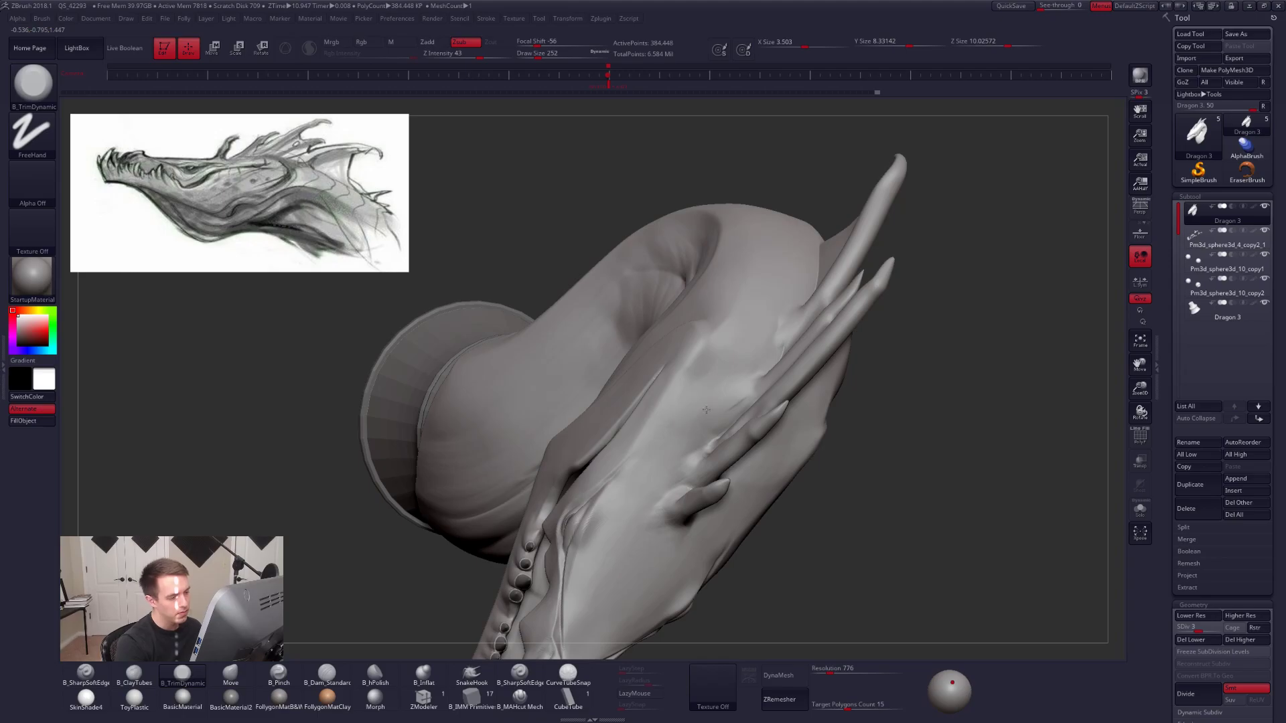
mouse_move(677, 458)
right_mouse_down()
mouse_move(979, 492)
mouse_move(1002, 520)
right_mouse_up()
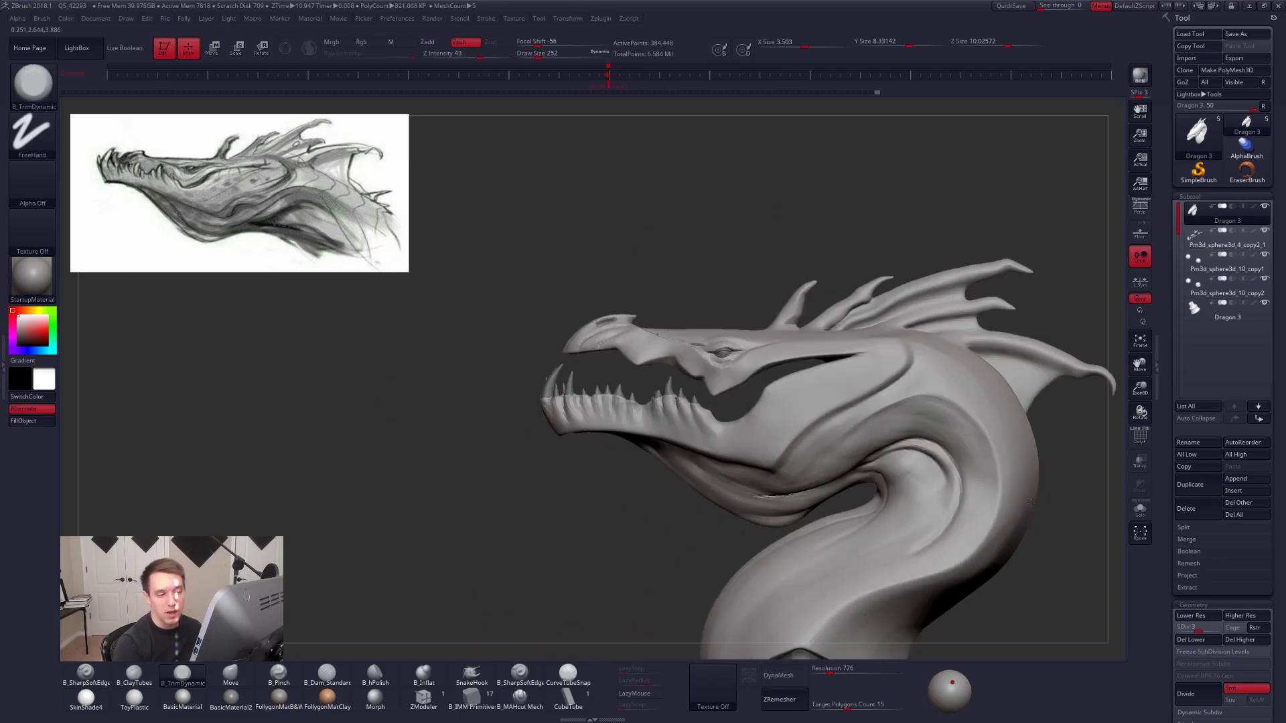
Flatten the transitions at the horn bases with Trim Dynamic at size 181 and return the mesh to subdivision level 5.
mouse_move(1035, 544)
right_mouse_down()
mouse_move(847, 562)
mouse_move(837, 574)
mouse_move(894, 562)
mouse_move(802, 609)
mouse_move(697, 444)
mouse_move(705, 456)
mouse_move(706, 415)
right_mouse_up()
key("space")
left_click_drag(711, 410, 675, 391)
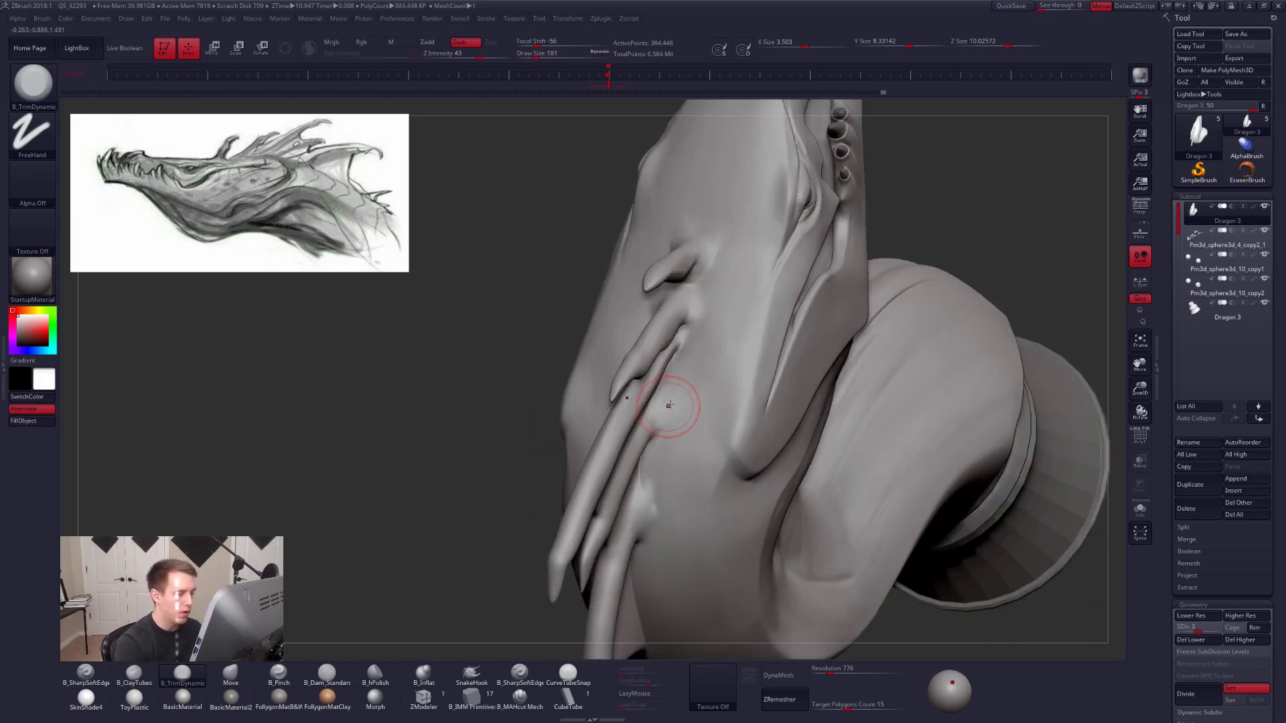
right_click_drag(692, 410, 697, 324)
key("shift")
mouse_move(714, 253)
right_mouse_down()
mouse_move(697, 329)
mouse_move(798, 424)
mouse_move(789, 493)
mouse_move(833, 460)
right_mouse_up()
key("d")
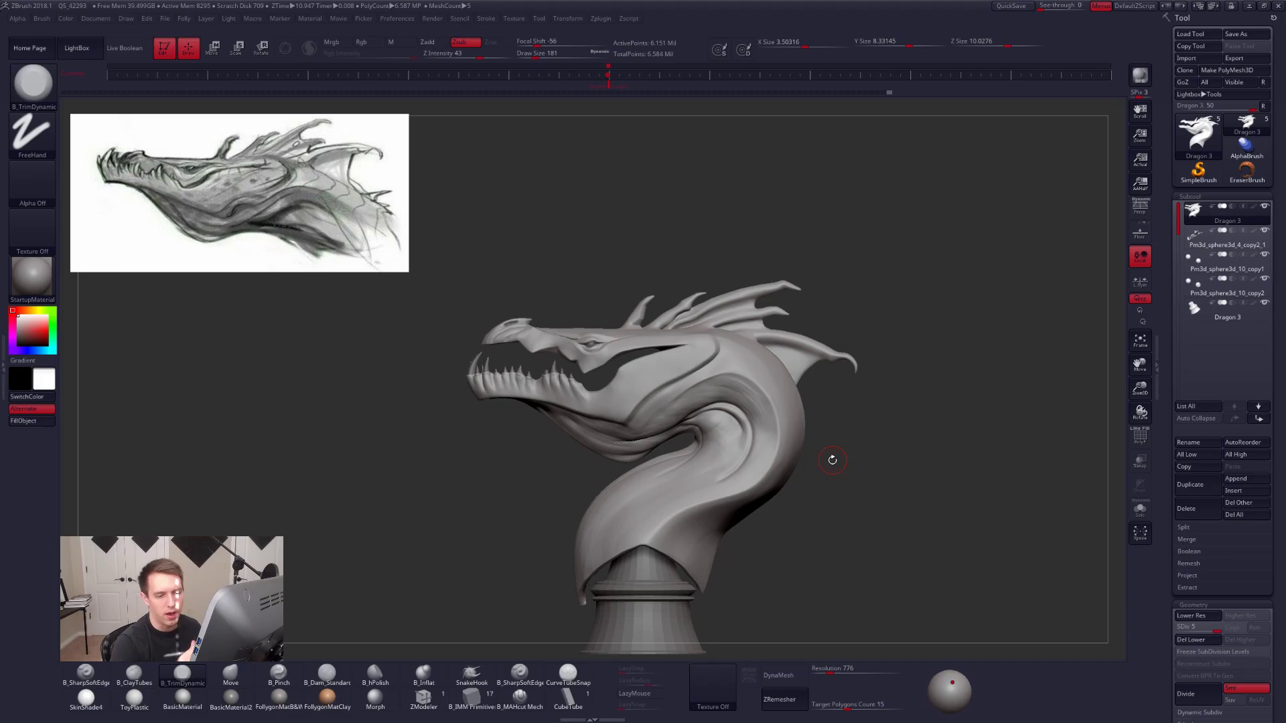
Duplicate the dragon subtool and isolate the copy with its lower subdivision levels deleted.
left_click(1209, 498)
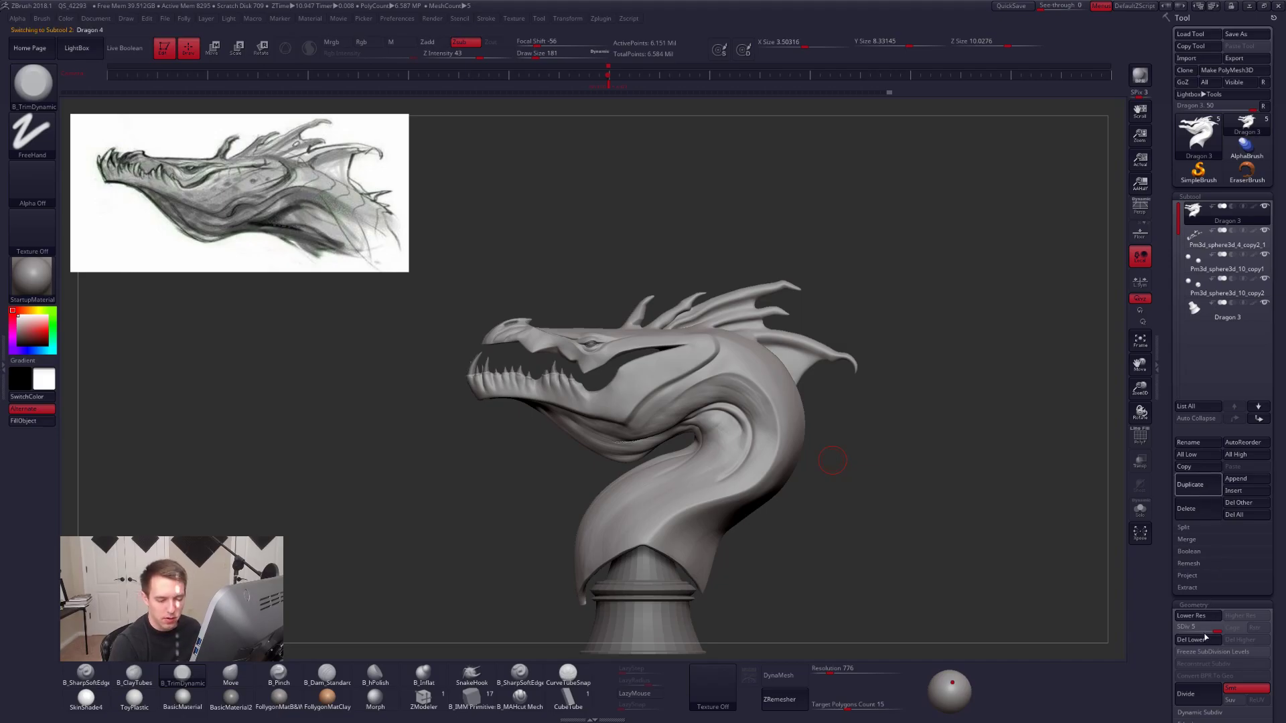
left_click(1139, 510)
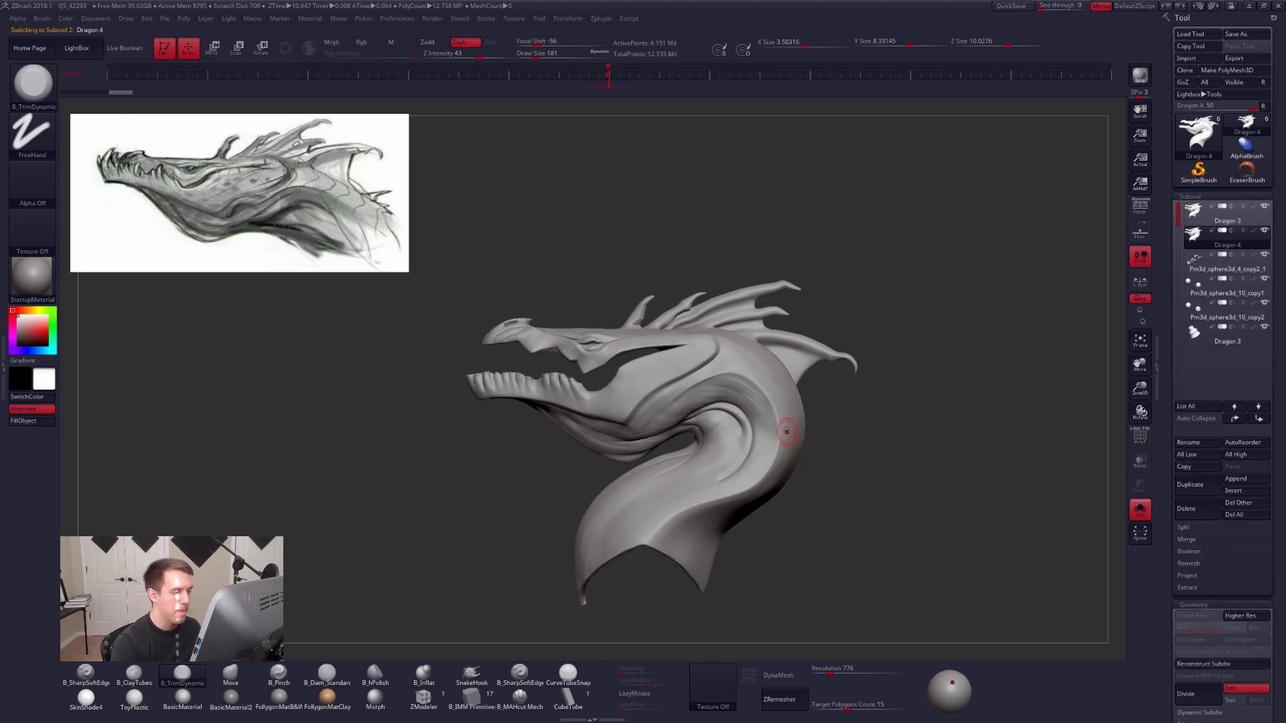
key("ctrl+shift")
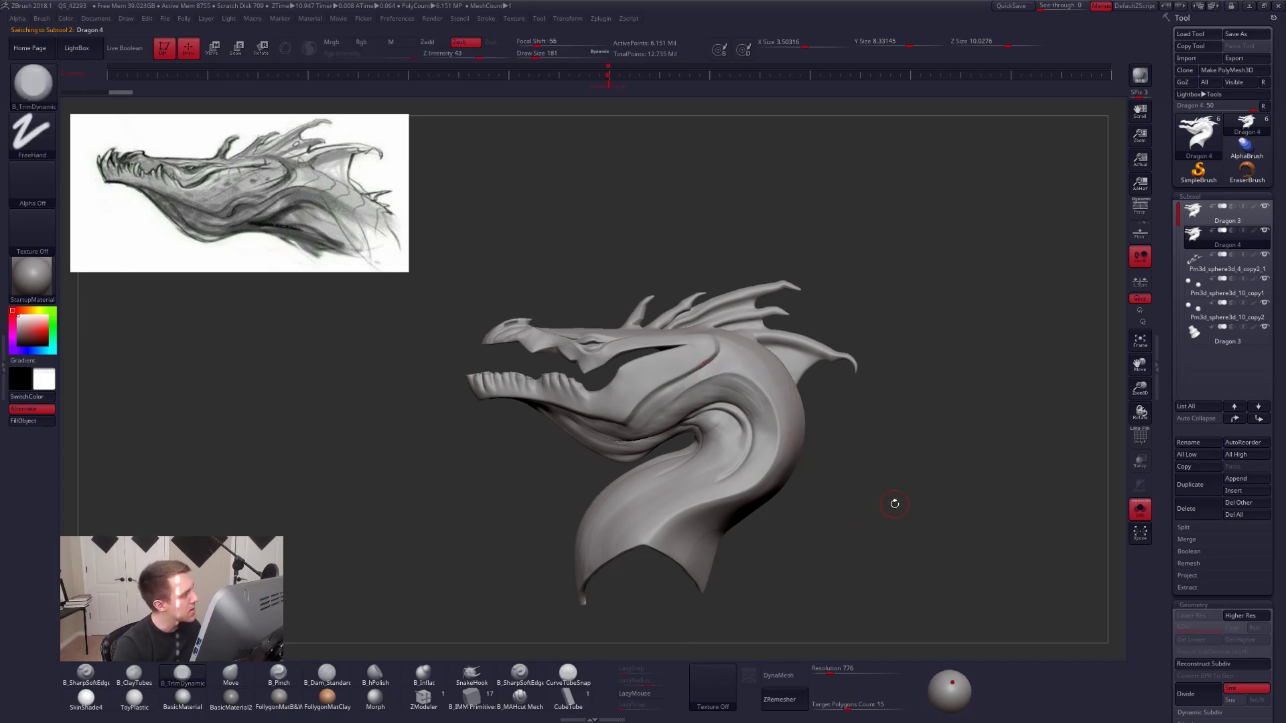
Slice the copy diagonally from the crest down through the neck with SliceCurve and delete the front part.
left_click_drag(879, 515, 898, 529, "alt")
key("ctrl+shift+f")
left_click(898, 663, "ctrl+shift")
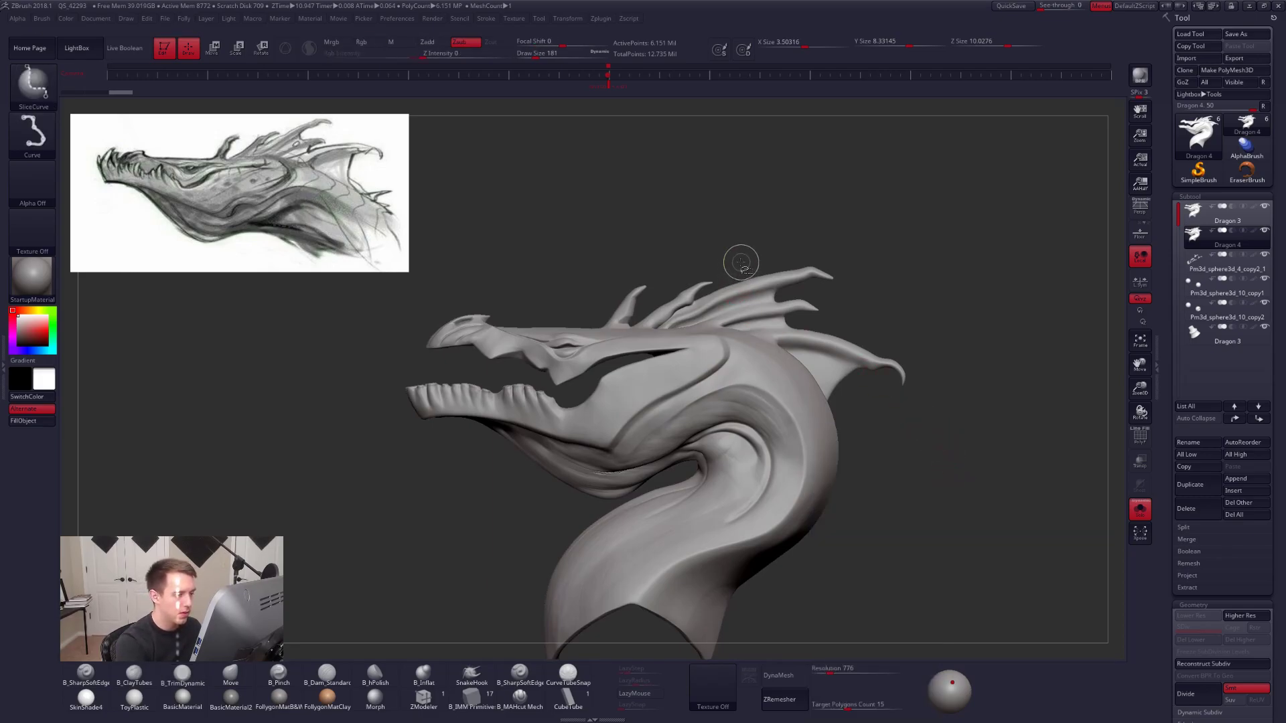
left_click_drag(756, 262, 653, 656, "ctrl+shift")
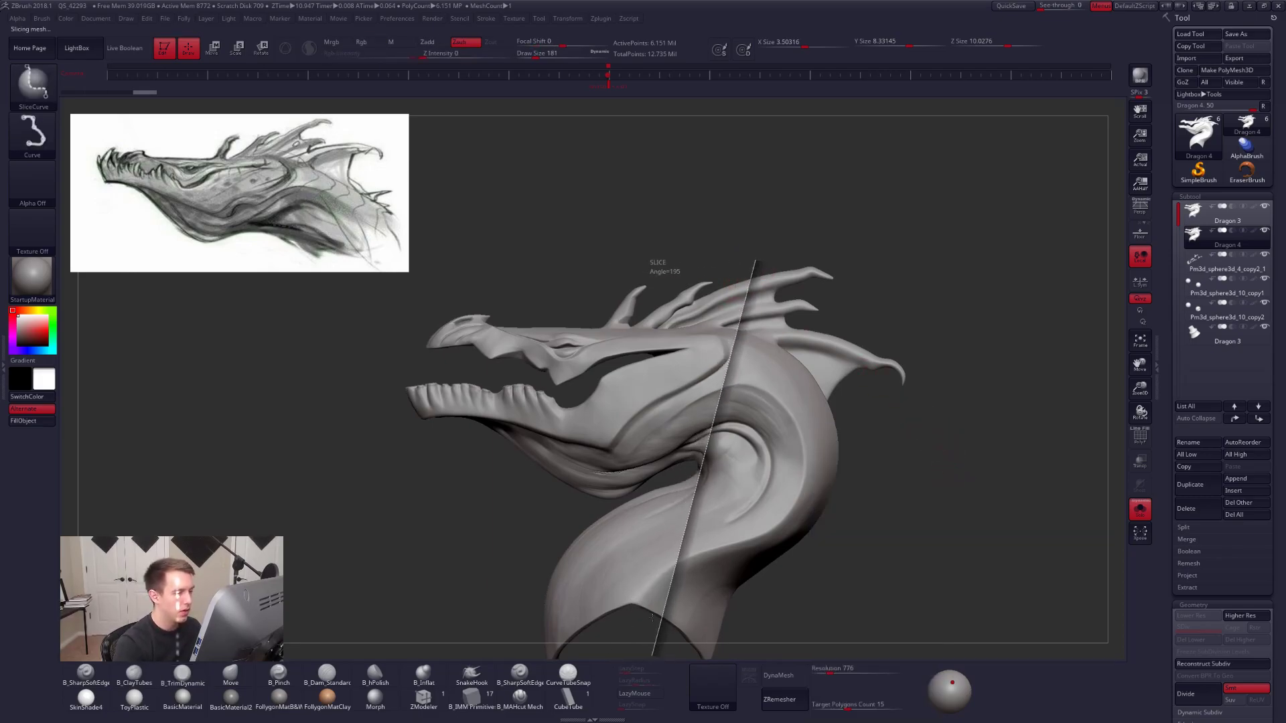
left_click(765, 369, "ctrl+shift")
key("f")
left_click(800, 376)
Try a lengthwise slice beside the centre line of the neck piece from behind, and undo it.
right_click_drag(904, 322, 766, 347, "shift")
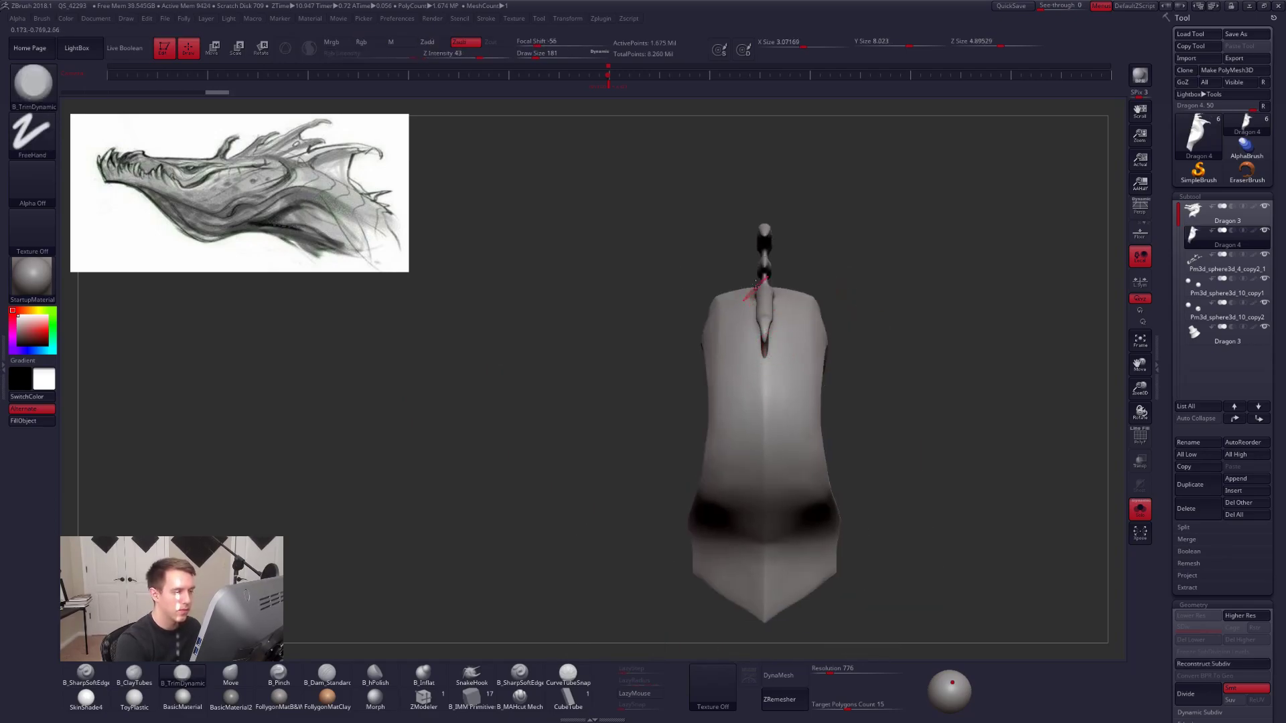
left_click_drag(753, 263, 743, 488, "ctrl+shift")
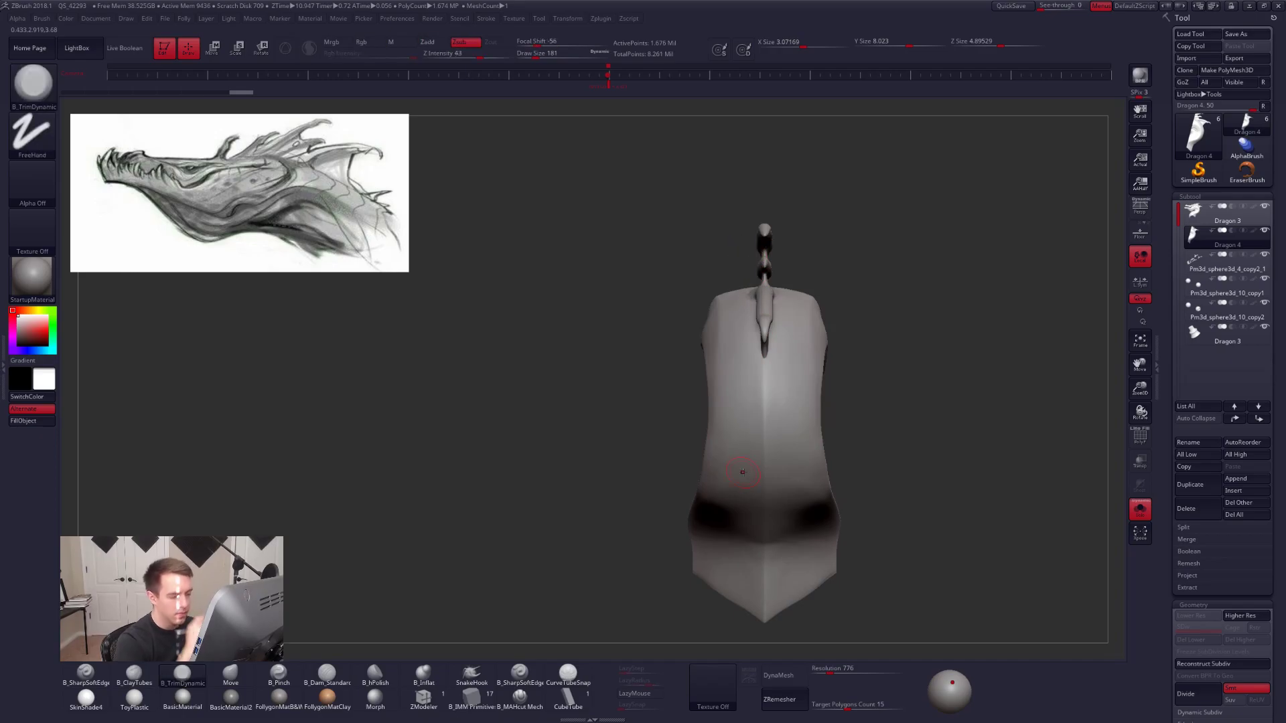
key("ctrl+z")
mouse_move(864, 514)
right_mouse_down()
mouse_move(905, 540)
mouse_move(910, 571)
right_mouse_up()
key("shift+f")
key("shift+f")
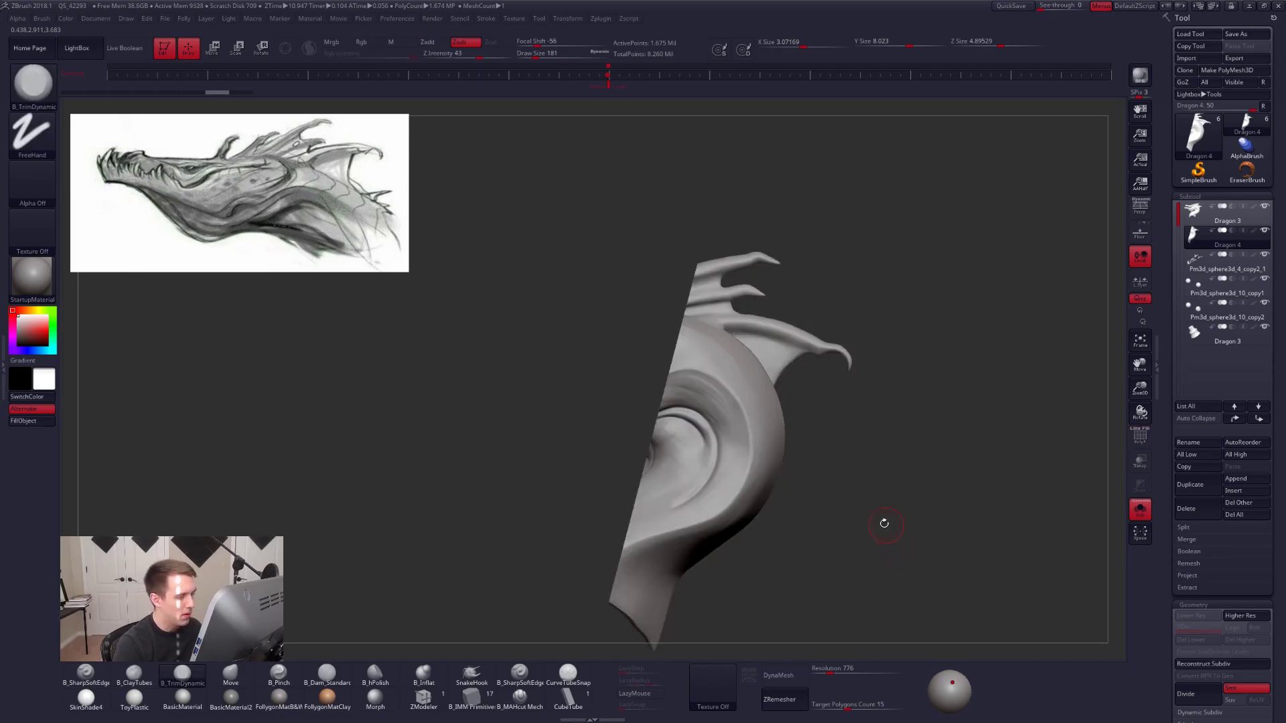
Compare the rear piece with the whole bust, slice it along a curve behind the jaw, and keep only the front sliver.
key("alt+s")
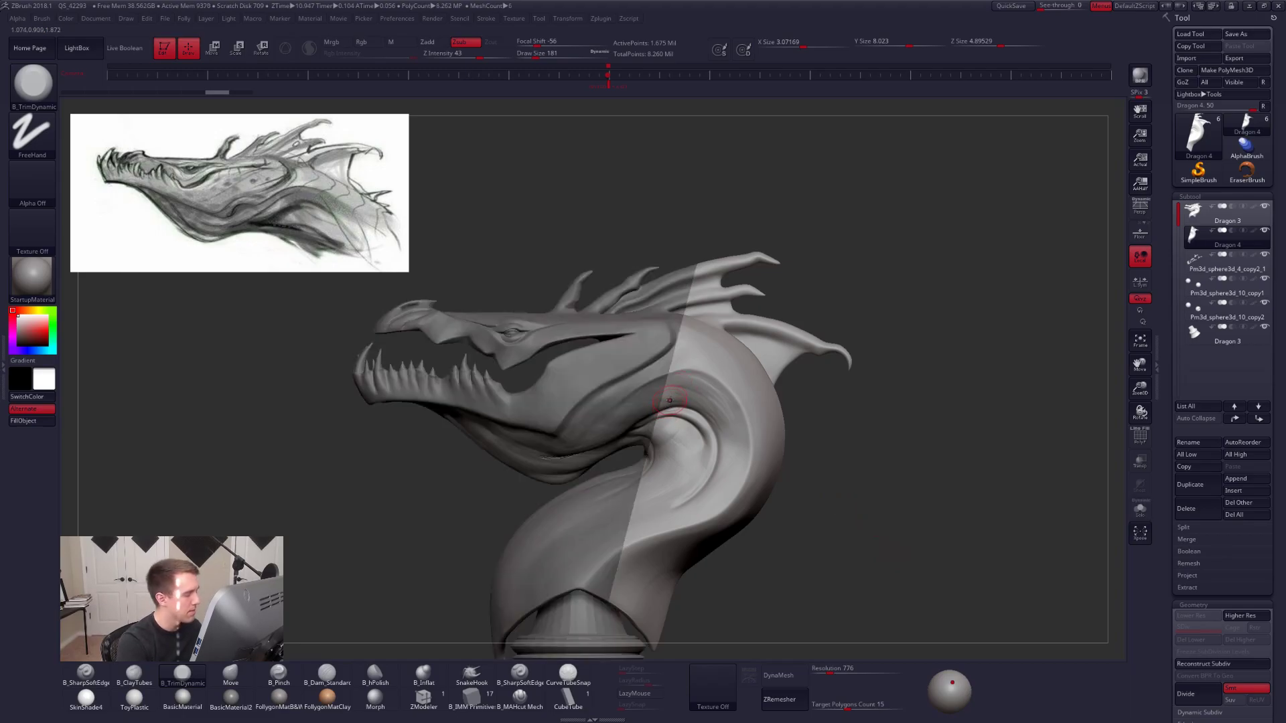
key("ctrl")
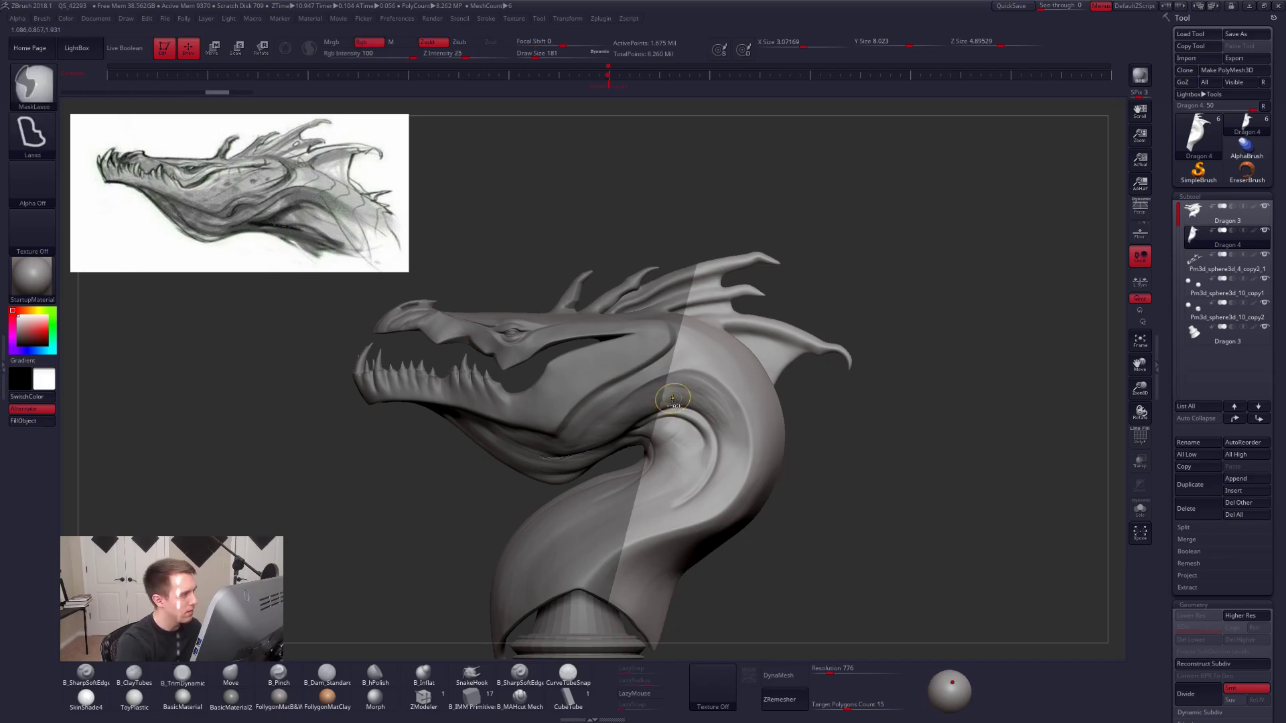
key("alt")
mouse_move(675, 389)
left_mouse_down("ctrl+shift")
mouse_move(691, 365)
mouse_move(676, 375)
left_mouse_up("ctrl+shift")
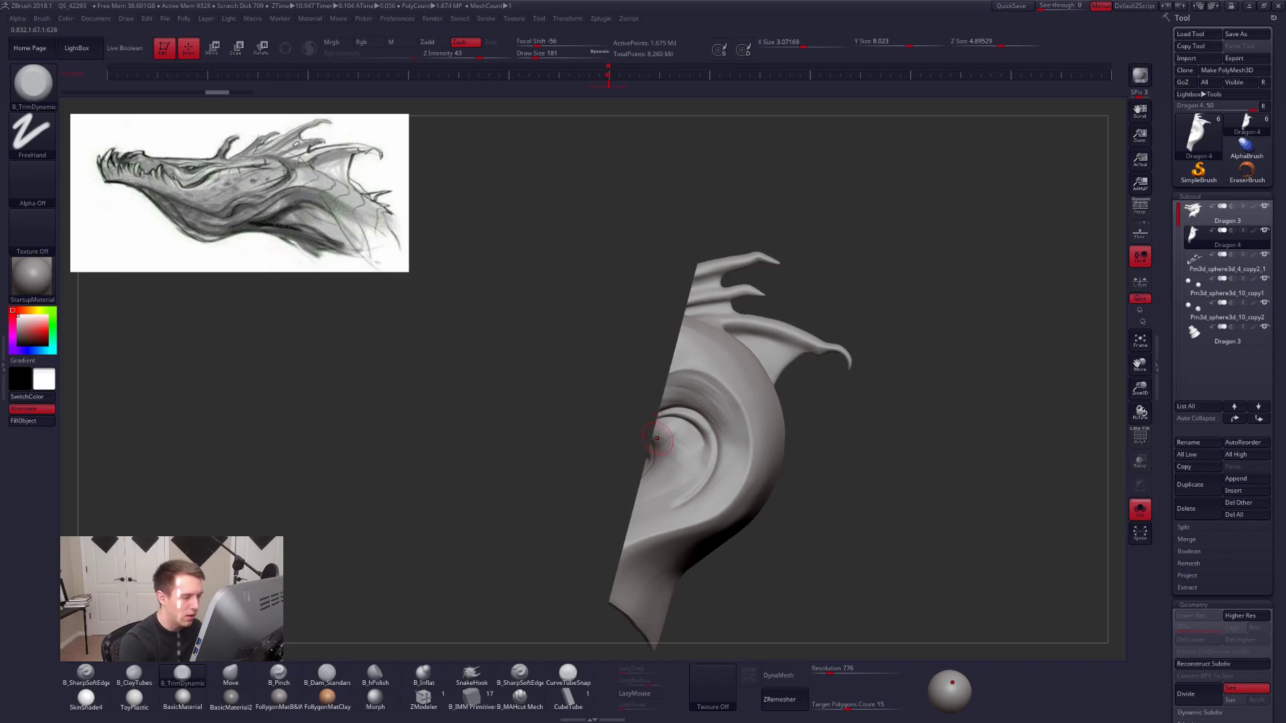
mouse_move(629, 459)
left_mouse_down("ctrl+shift")
mouse_move(714, 345)
mouse_move(712, 229)
left_mouse_up("ctrl+shift")
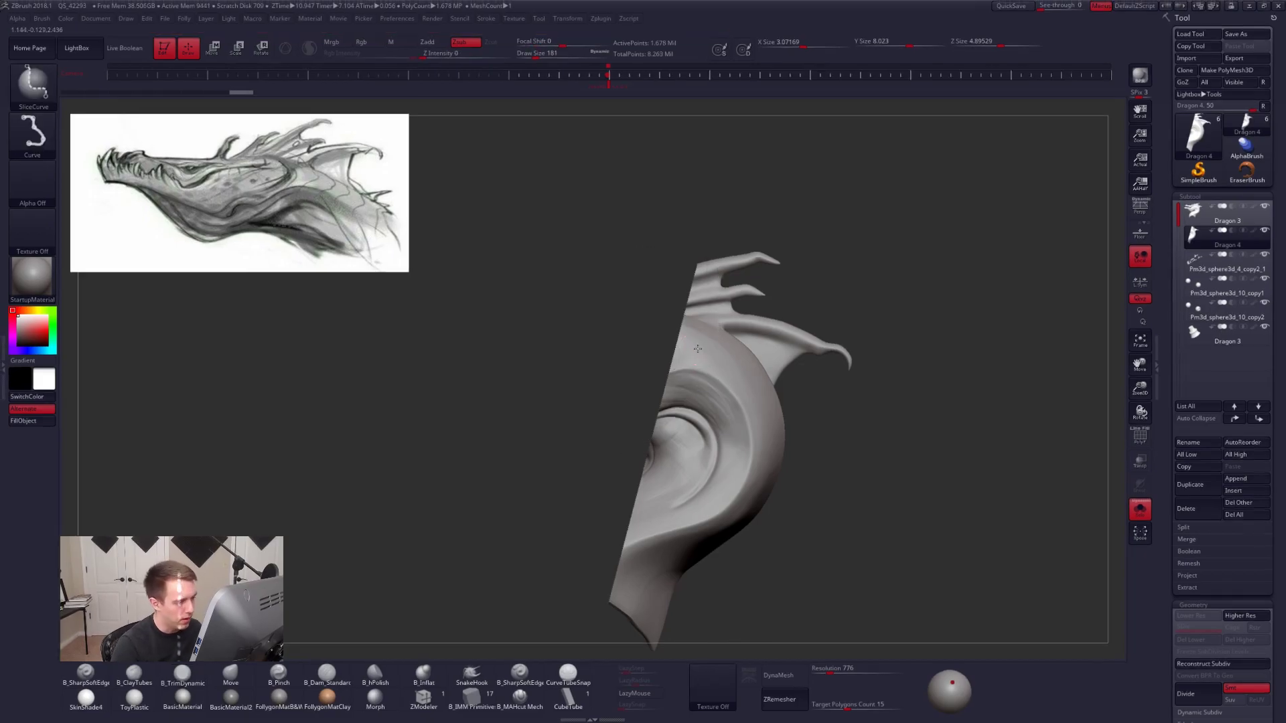
left_click(697, 349, "ctrl+shift")
key("space")
left_click(794, 314)
Slice the sliver crosswise along an arched curve in its lower part and delete the lower piece.
right_click_drag(694, 325, 779, 363)
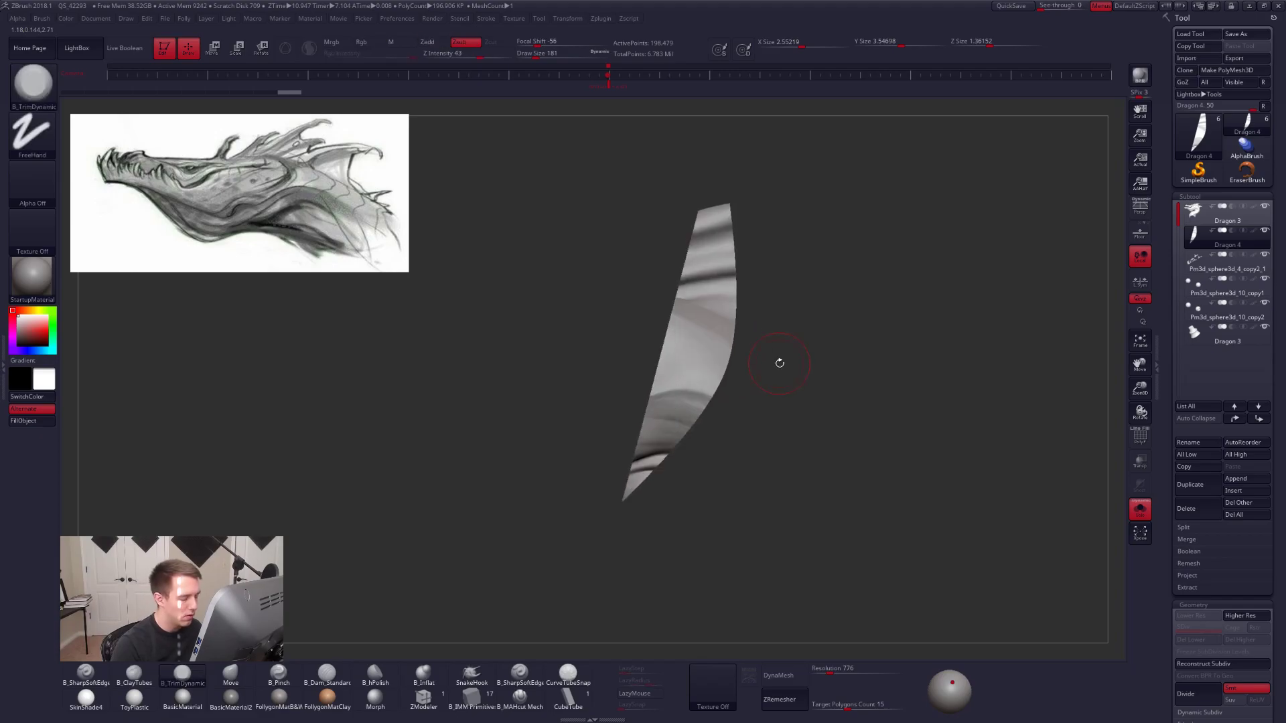
mouse_move(603, 414)
left_mouse_down("ctrl+shift")
mouse_move(687, 389)
mouse_move(775, 412)
mouse_move(781, 434)
left_mouse_up("ctrl+shift")
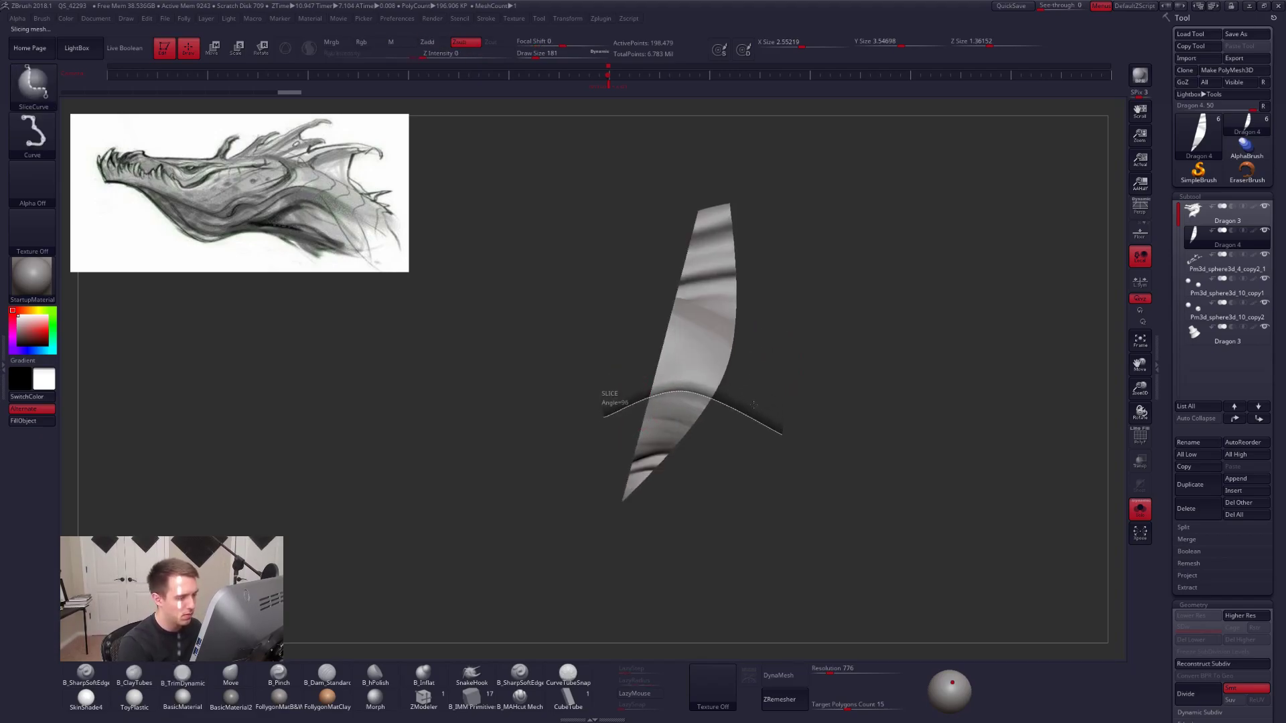
left_click(723, 351, "ctrl+shift")
key("space")
left_click(754, 347)
Slice the strip lengthwise beside the crest, keep only the outer side patch, and compare it with the whole bust.
left_click_drag(805, 278, 692, 364)
key("ctrl+shift")
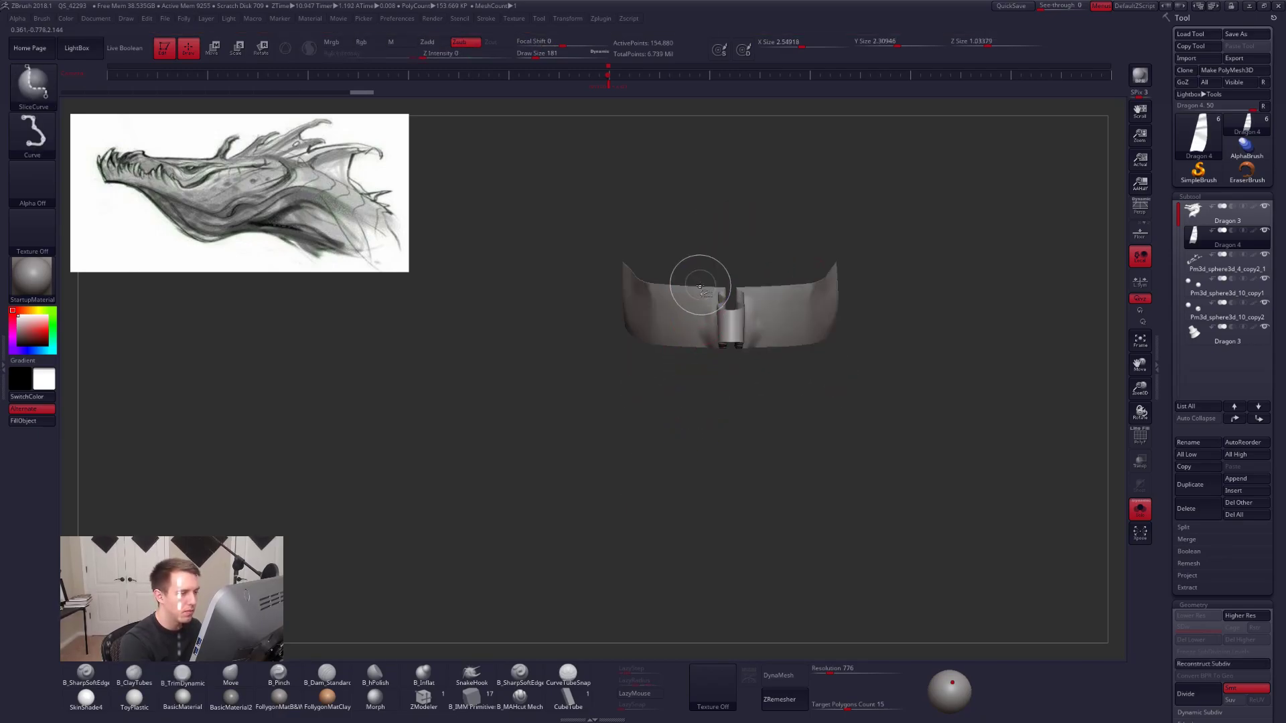
left_click_drag(714, 281, 711, 443, "ctrl+shift")
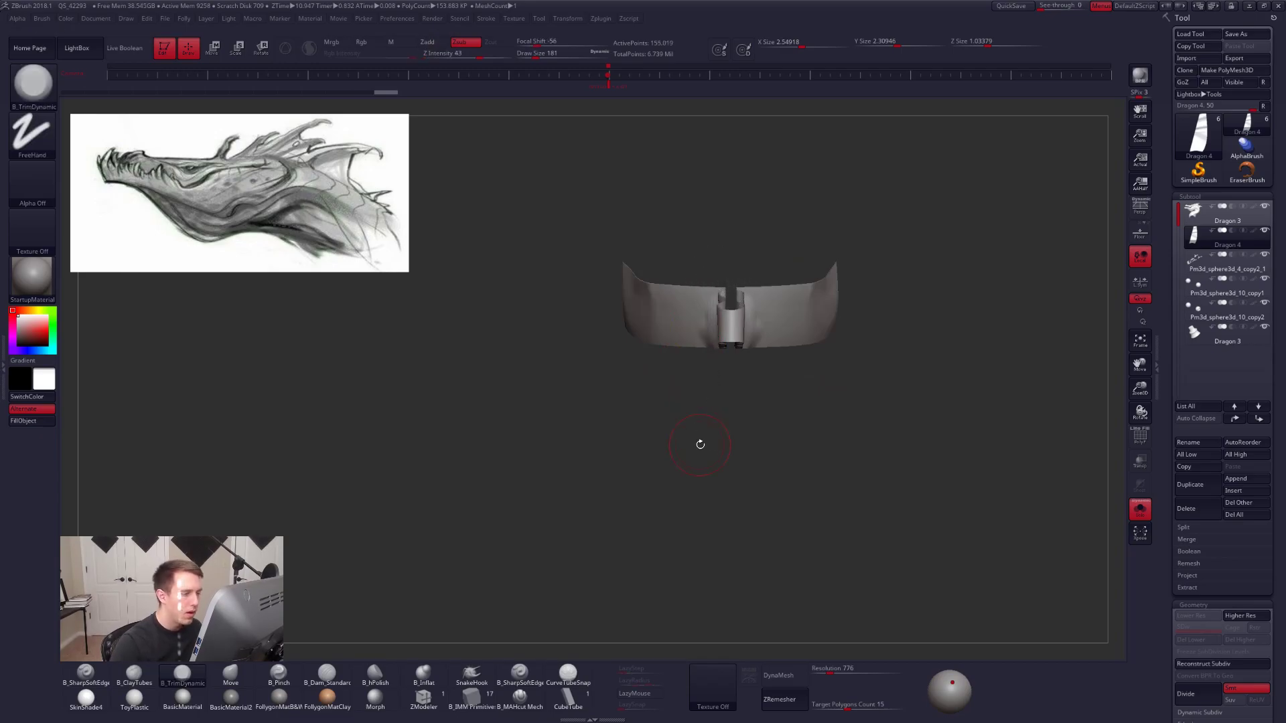
left_click(659, 321, "ctrl+shift")
key("f")
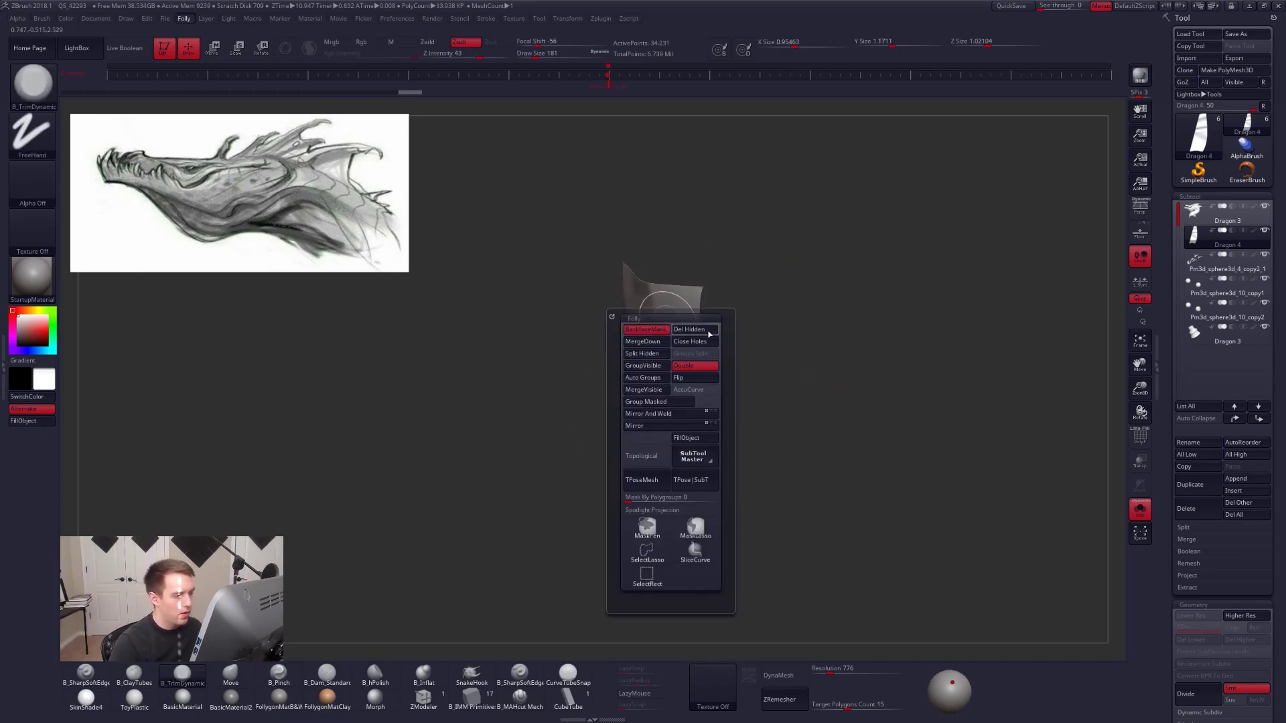
left_click(709, 330)
left_click_drag(711, 335, 732, 312)
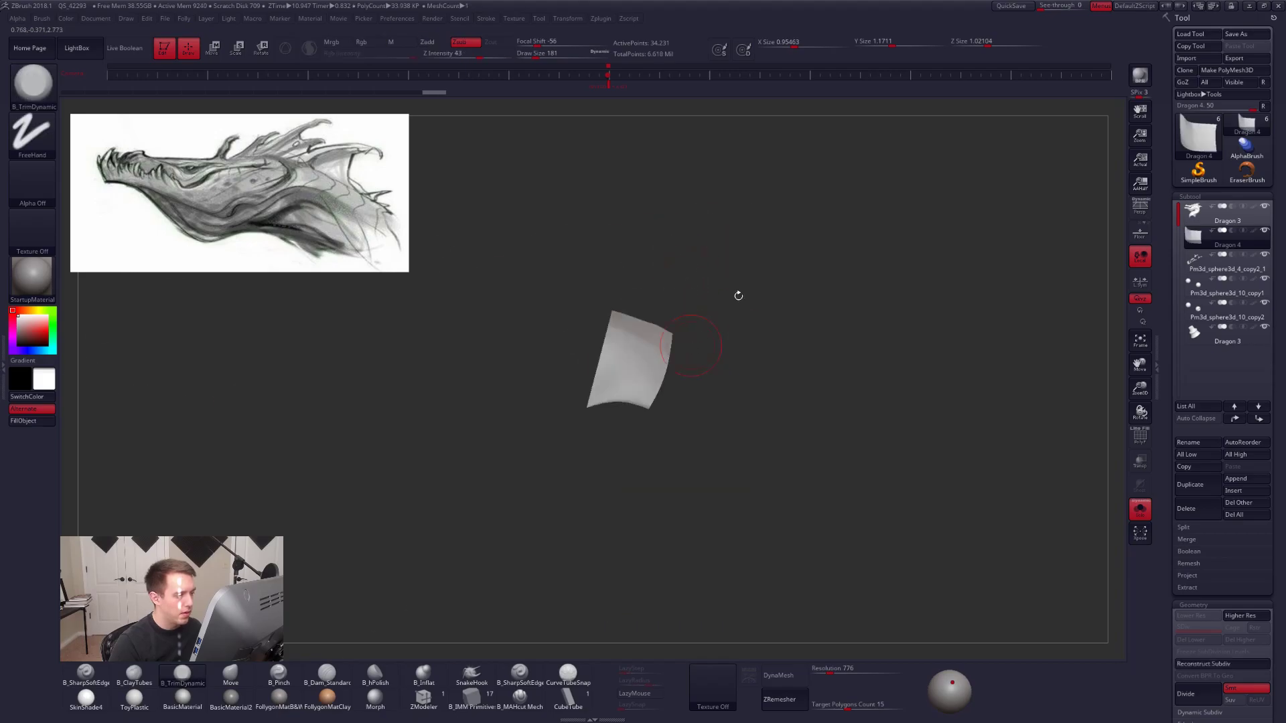
key("alt+s")
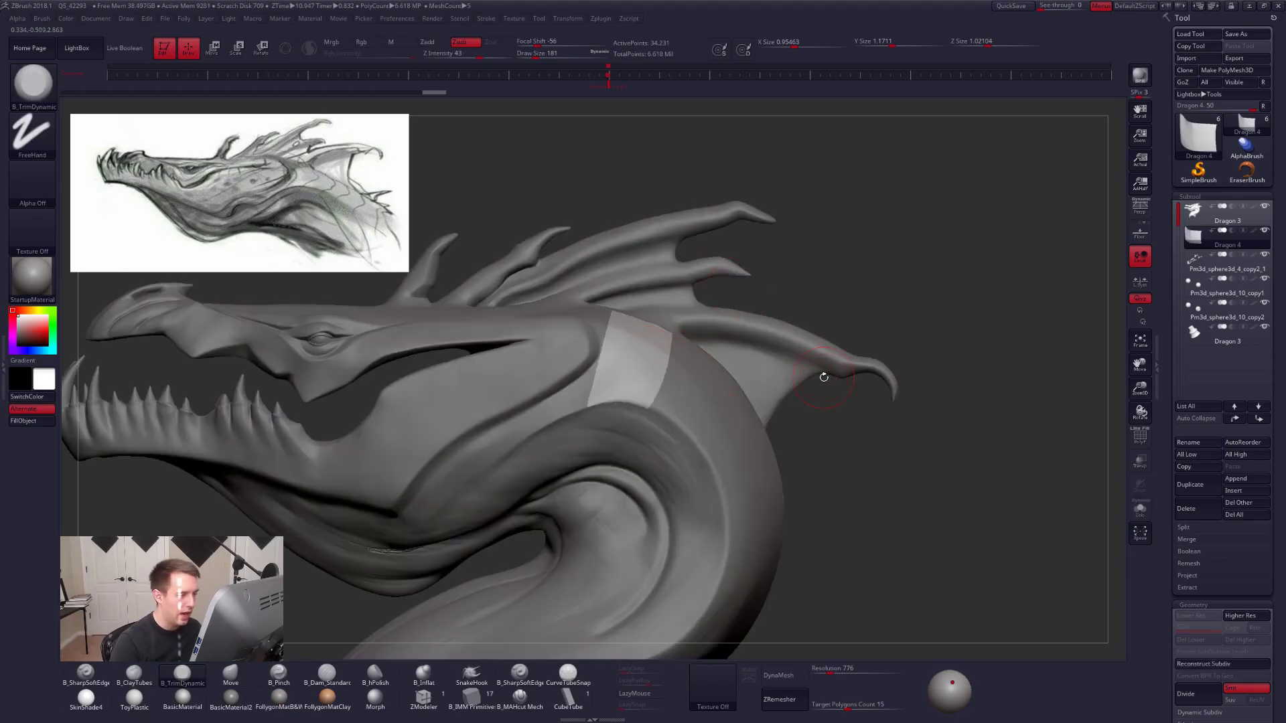
key("alt+s")
Set the ZRemesher target polygons count to 0.1 for the isolated patch.
scroll(1184, 356, "down", 5)
scroll(1183, 356, "down", 2)
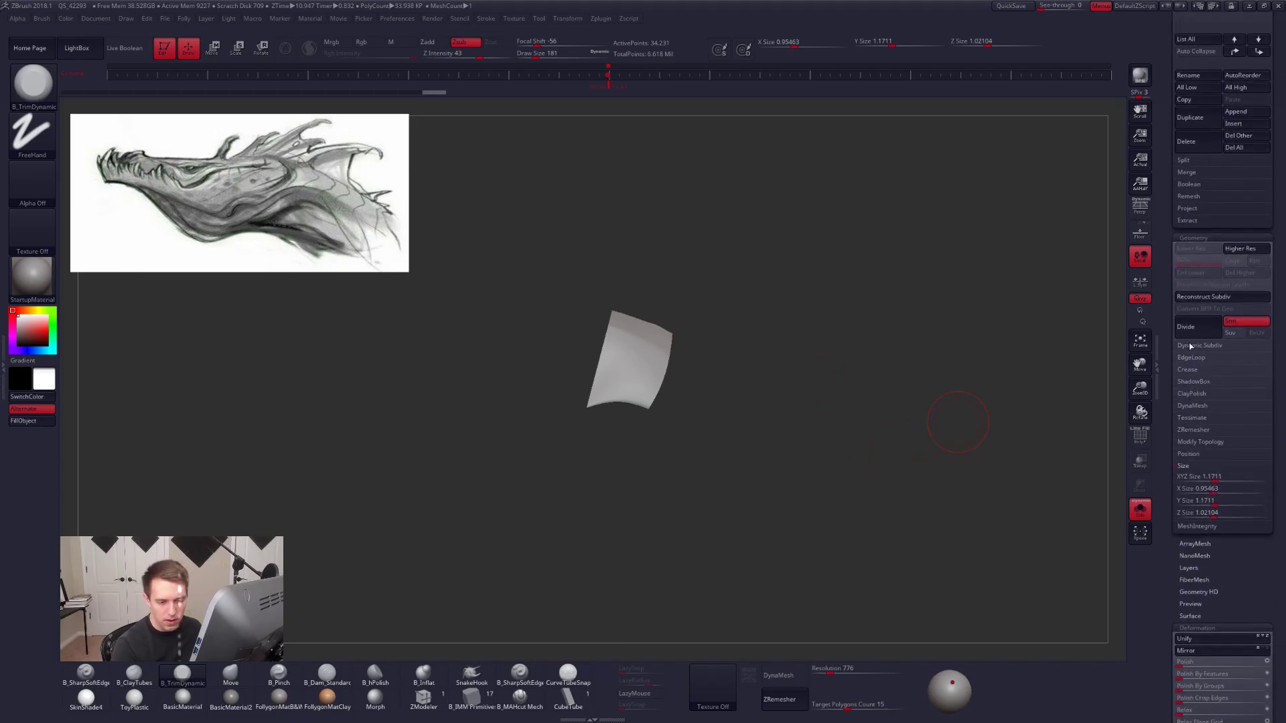
left_click(1193, 430)
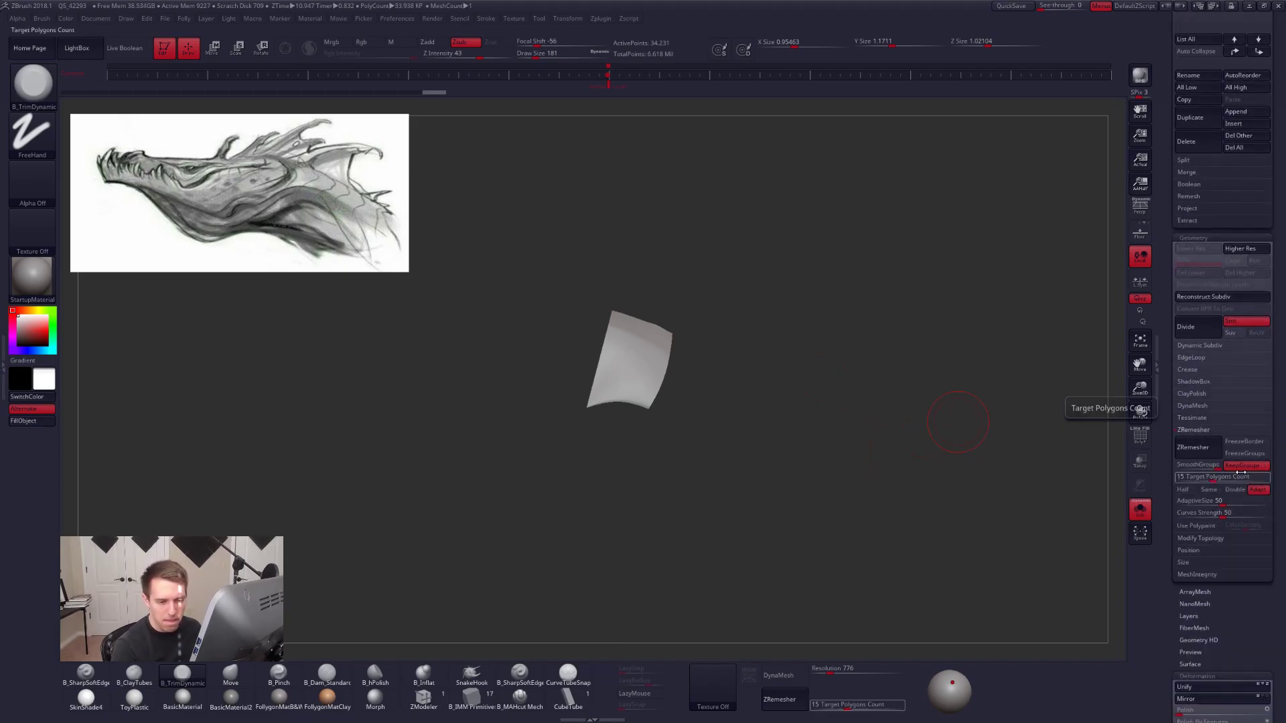
left_click_drag(1217, 477, 1179, 477)
Try to ZRemesh the thin patch, inspect its wireframe, and undo the remesh.
left_click(1180, 447)
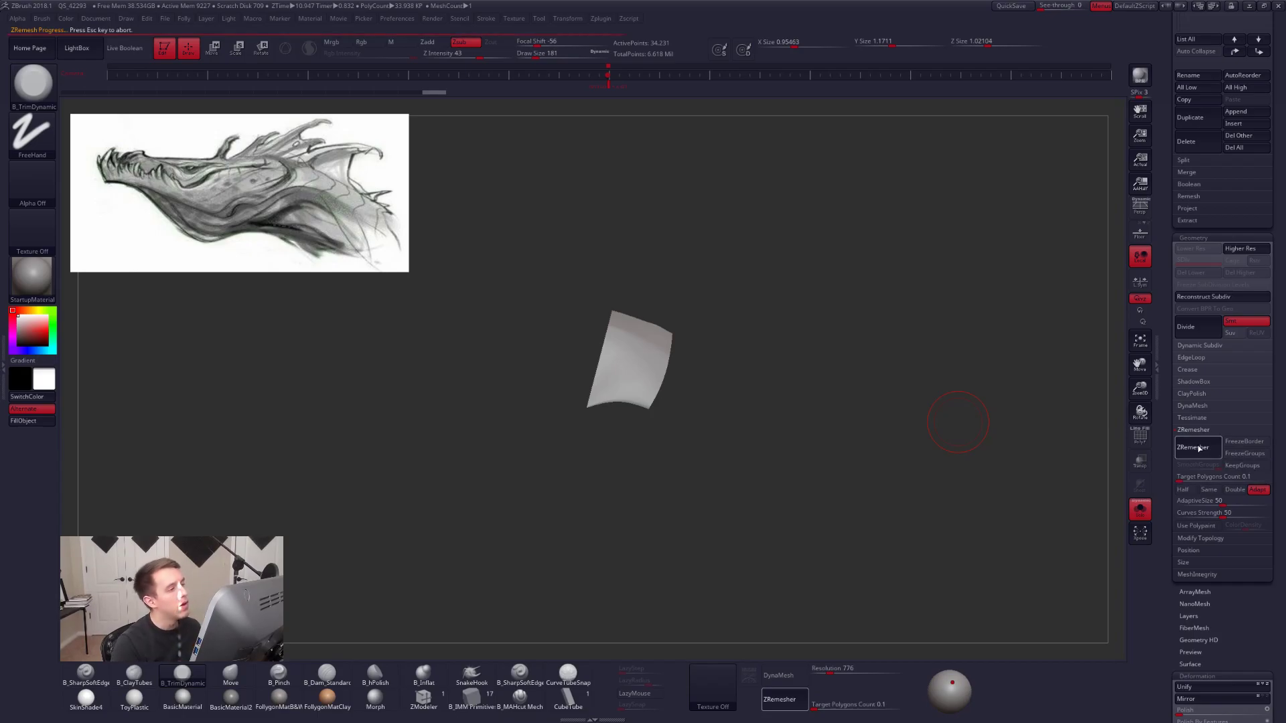
left_click_drag(1164, 341, 1165, 708)
key("shift+f")
left_click_drag(670, 428, 710, 503, "alt")
left_click(423, 698)
mouse_move(473, 627)
left_mouse_down()
mouse_move(674, 476)
mouse_move(830, 475)
left_mouse_up()
key("ctrl+z")
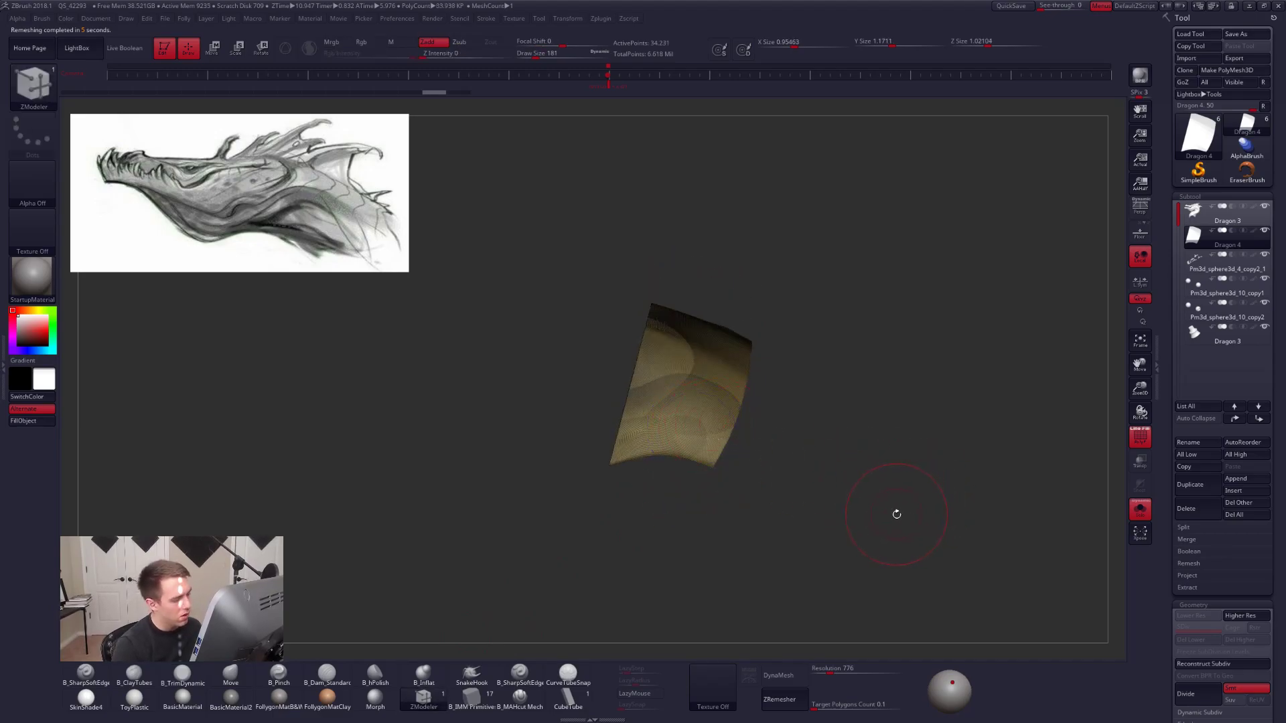
Extrude an edge loop on the isolated patch.
left_click_drag(1165, 454, 1166, 187)
left_click(1207, 460)
left_click(1213, 482)
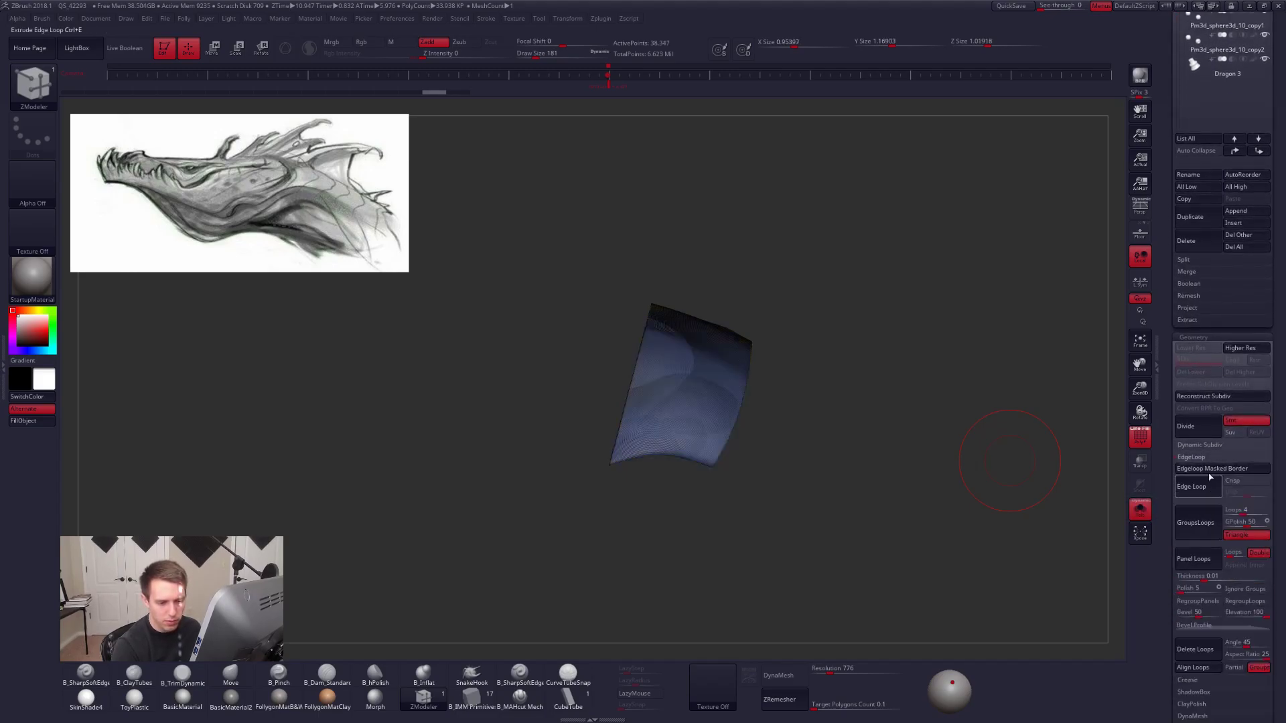
left_click(1186, 459)
left_click_drag(1170, 465, 1170, 465)
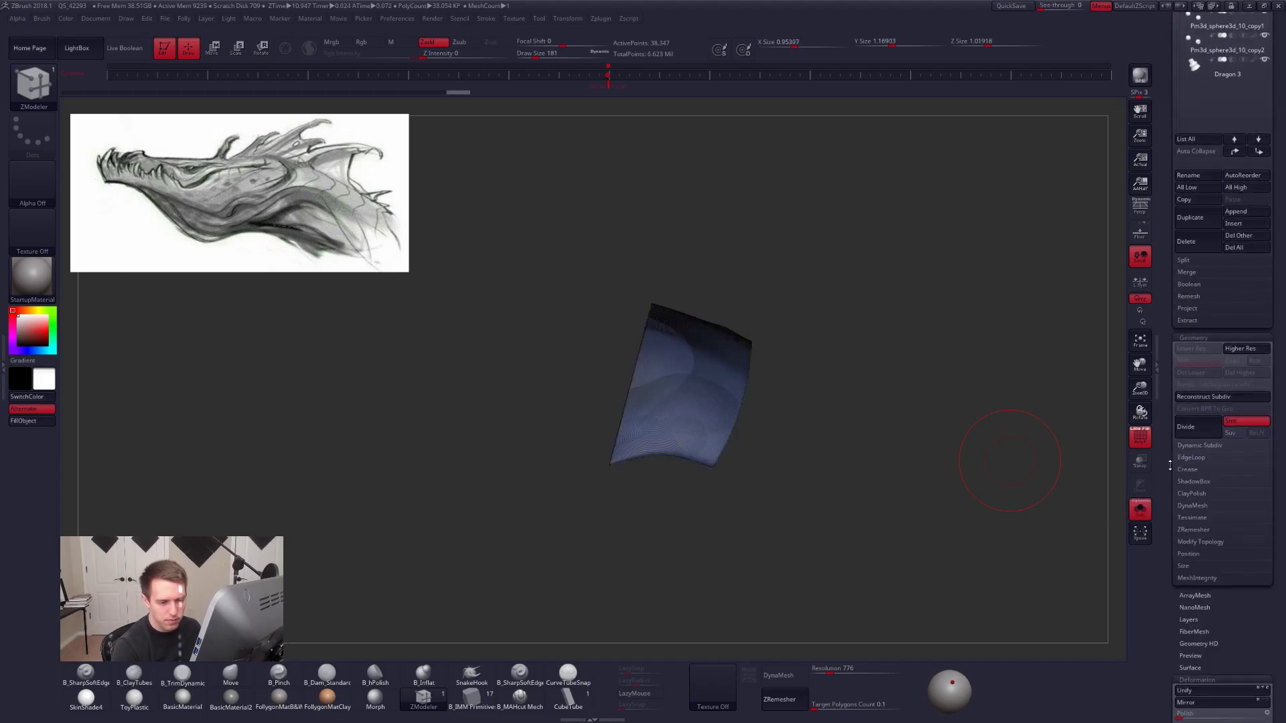
Push the patch surface outward with the Move transpose line to give it thickness, and clear the mask.
left_click(1139, 435)
key("w")
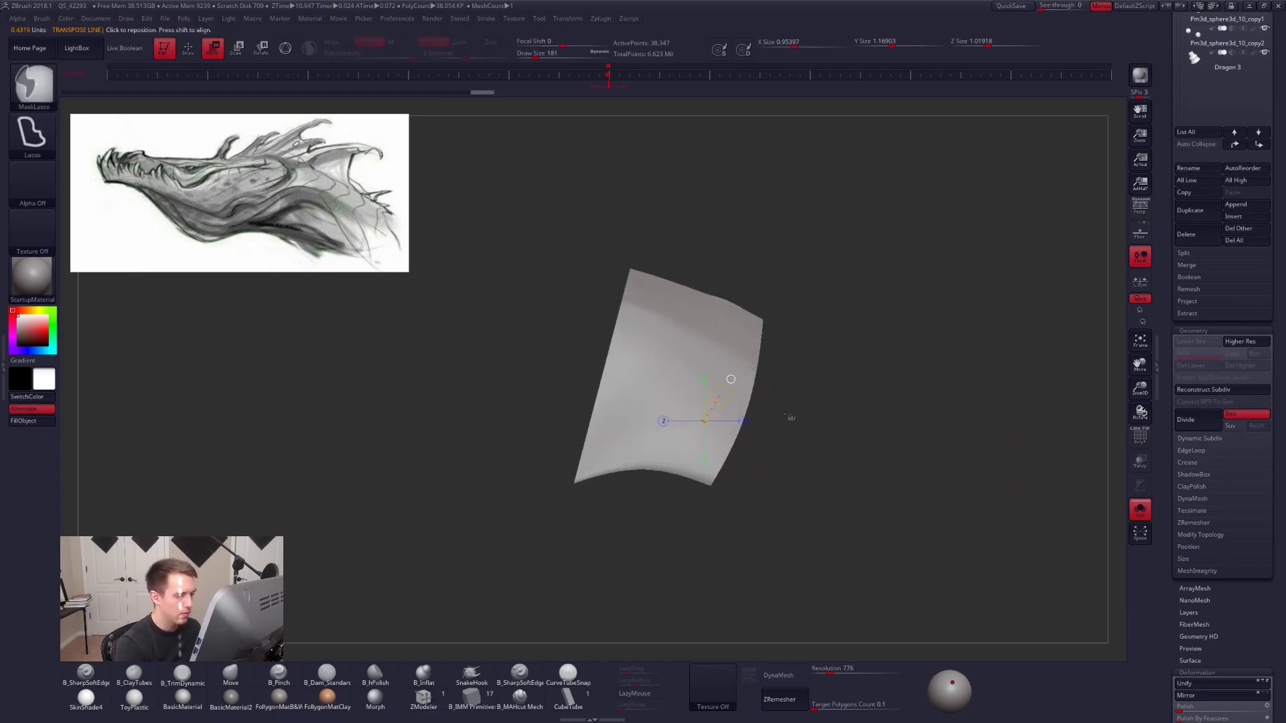
left_click_drag(723, 294, 775, 302)
left_click_drag(709, 344, 704, 347)
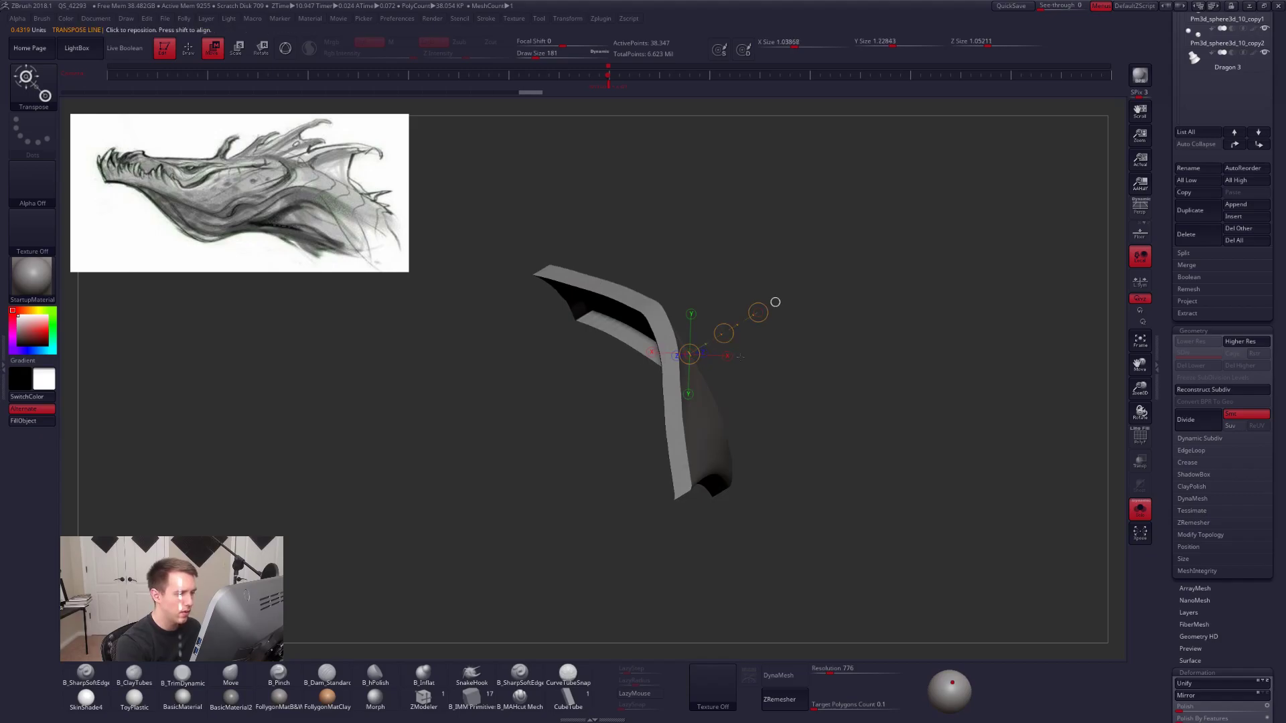
key("q")
left_click_drag(794, 367, 814, 394, "ctrl")
Show the patch on the bust and inflate it slightly so it sits above the neck surface.
left_click_drag(822, 385, 763, 379)
key("alt+s")
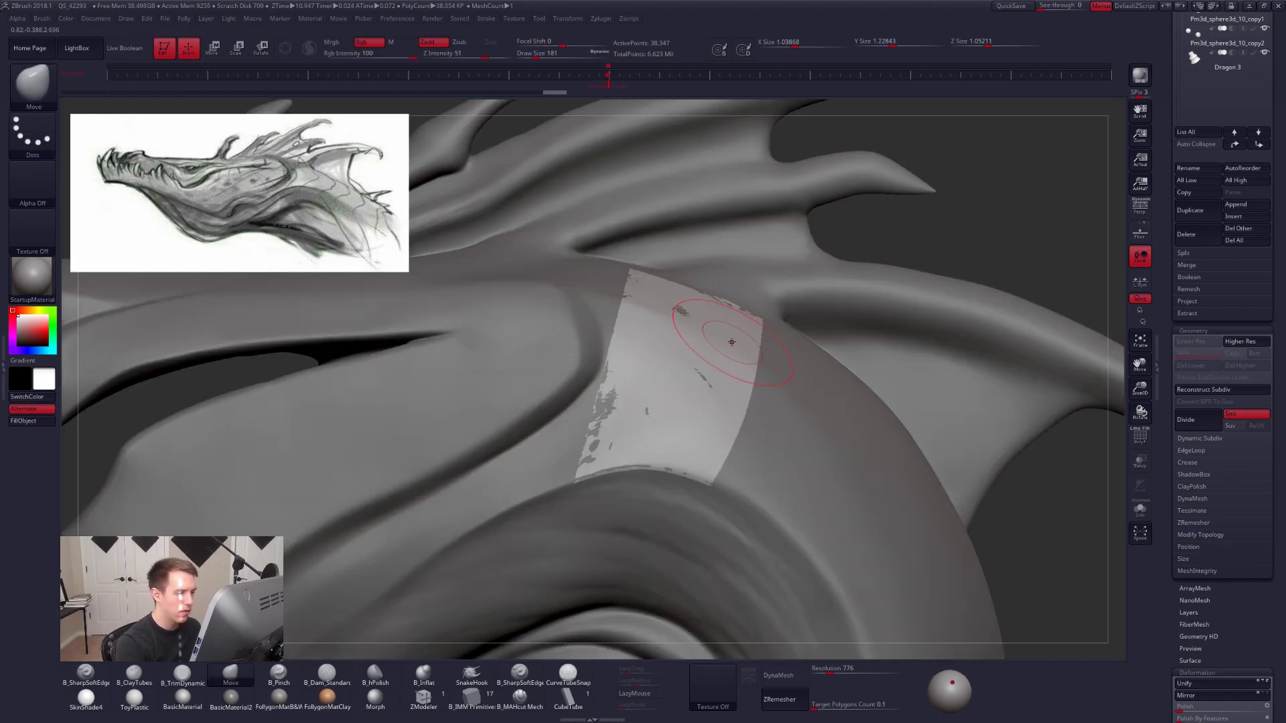
key("w")
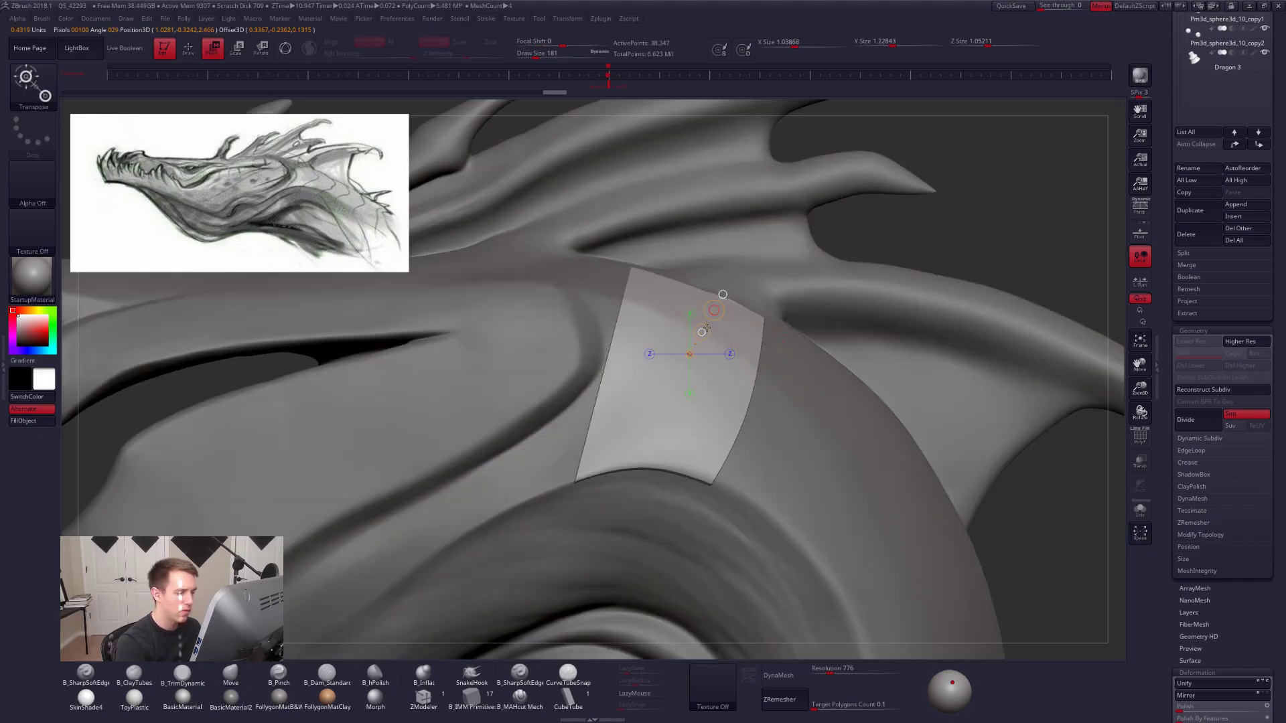
key("q")
ZRemesh the thickened patch at a target polygons count of 0.1.
key("f")
mouse_move(811, 470)
right_mouse_down()
mouse_move(676, 468)
mouse_move(710, 536)
mouse_move(723, 522)
right_mouse_up()
key("space")
left_click(774, 388)
left_click_drag(773, 388, 775, 388)
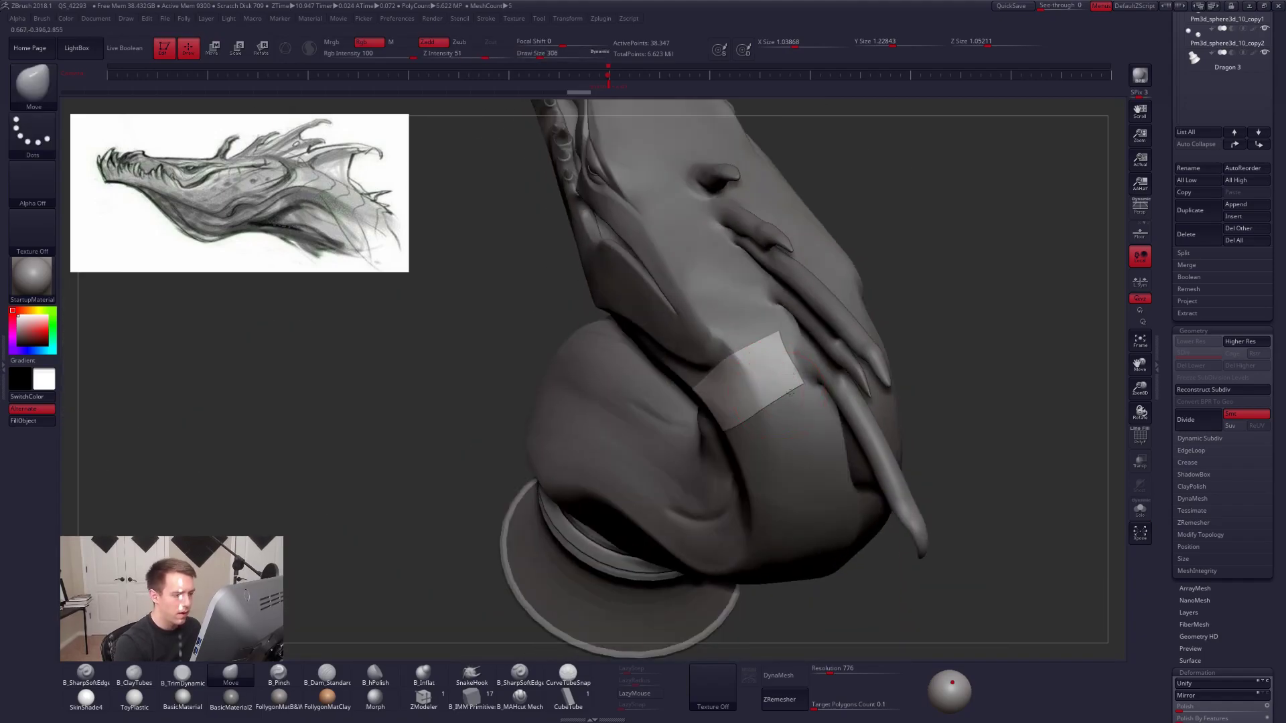
right_click_drag(775, 388, 864, 395)
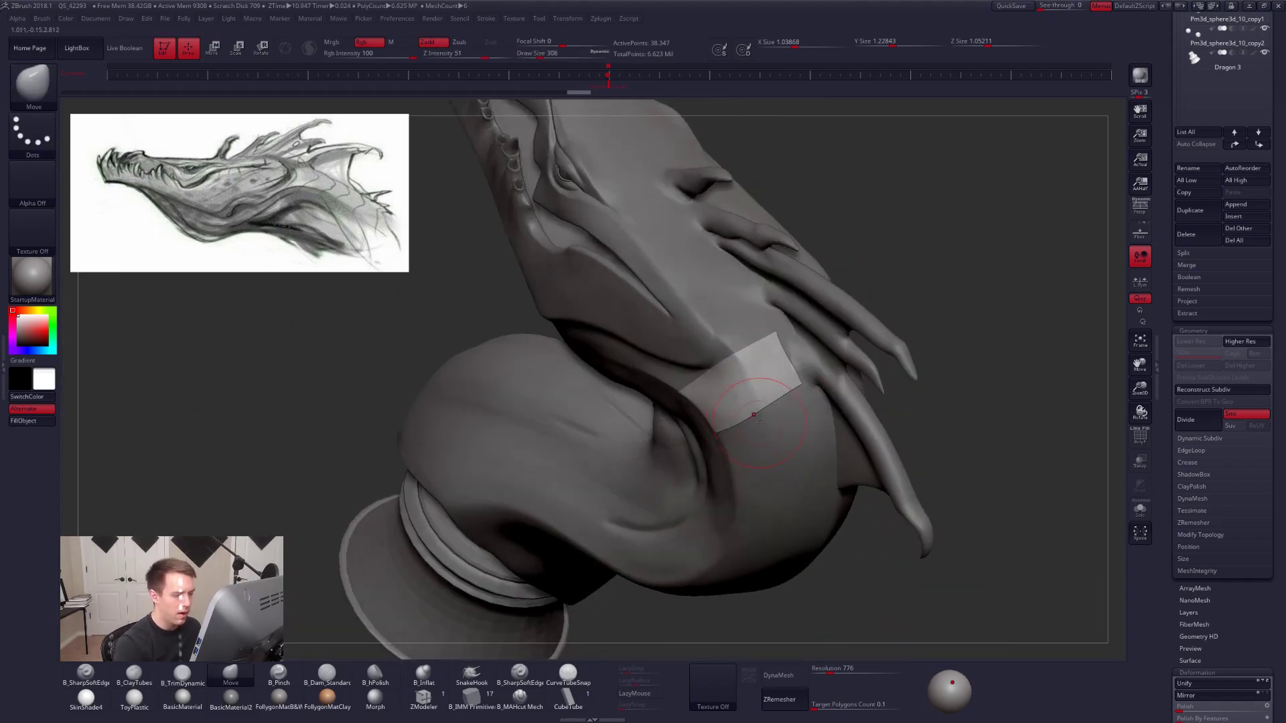
left_click(1199, 522)
left_click(1185, 541)
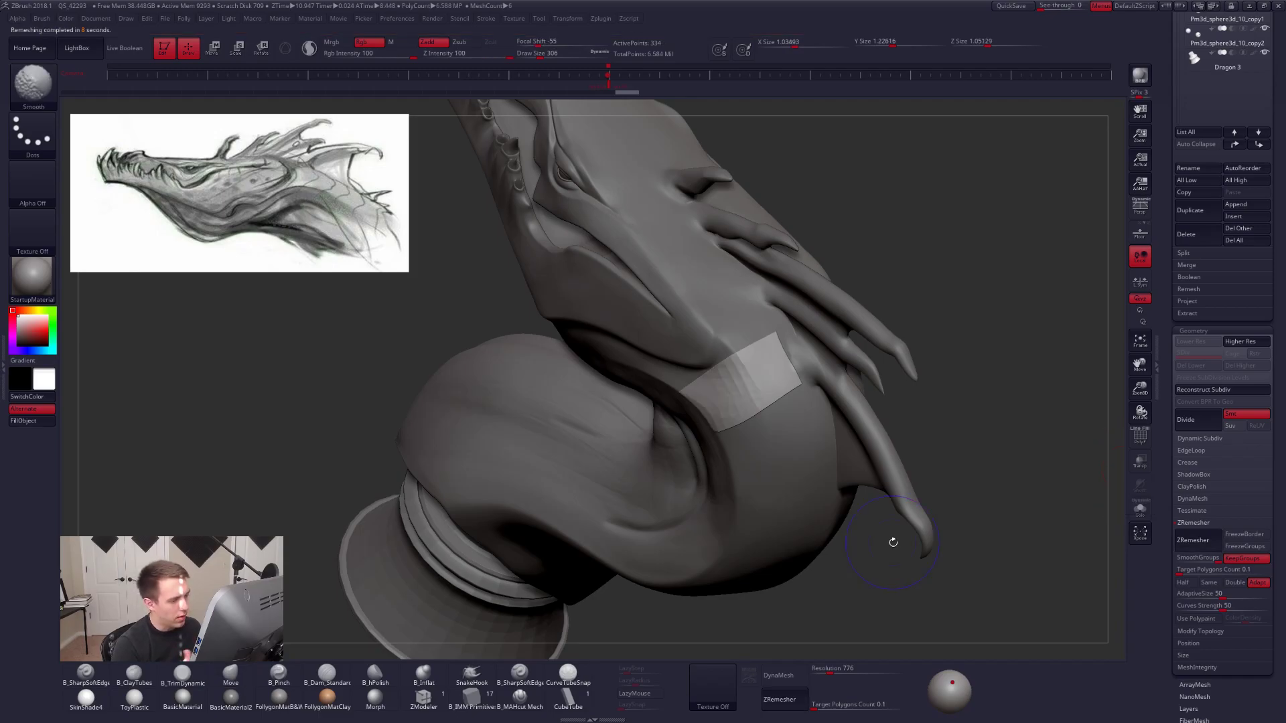
Check the remeshed patch's wireframe on its own, and pull its edges into shape on the bust with the Move brush.
key("shift+f")
key("alt+s")
mouse_move(801, 456)
left_mouse_down()
mouse_move(775, 382)
mouse_move(794, 405)
mouse_move(734, 466)
left_mouse_up()
key("shift+f")
key("alt+s")
left_click_drag(780, 378, 796, 378)
right_click_drag(797, 378, 713, 422)
left_click_drag(782, 372, 770, 320)
mouse_move(785, 385)
right_mouse_down()
mouse_move(805, 384)
mouse_move(746, 334)
right_mouse_up()
Enlarge the Move brush to about 519 and adjust the patch's overall shape behind the jaw.
key("space")
left_click_drag(751, 427, 758, 415)
mouse_move(764, 429)
right_mouse_down()
mouse_move(846, 462)
mouse_move(812, 468)
right_mouse_up()
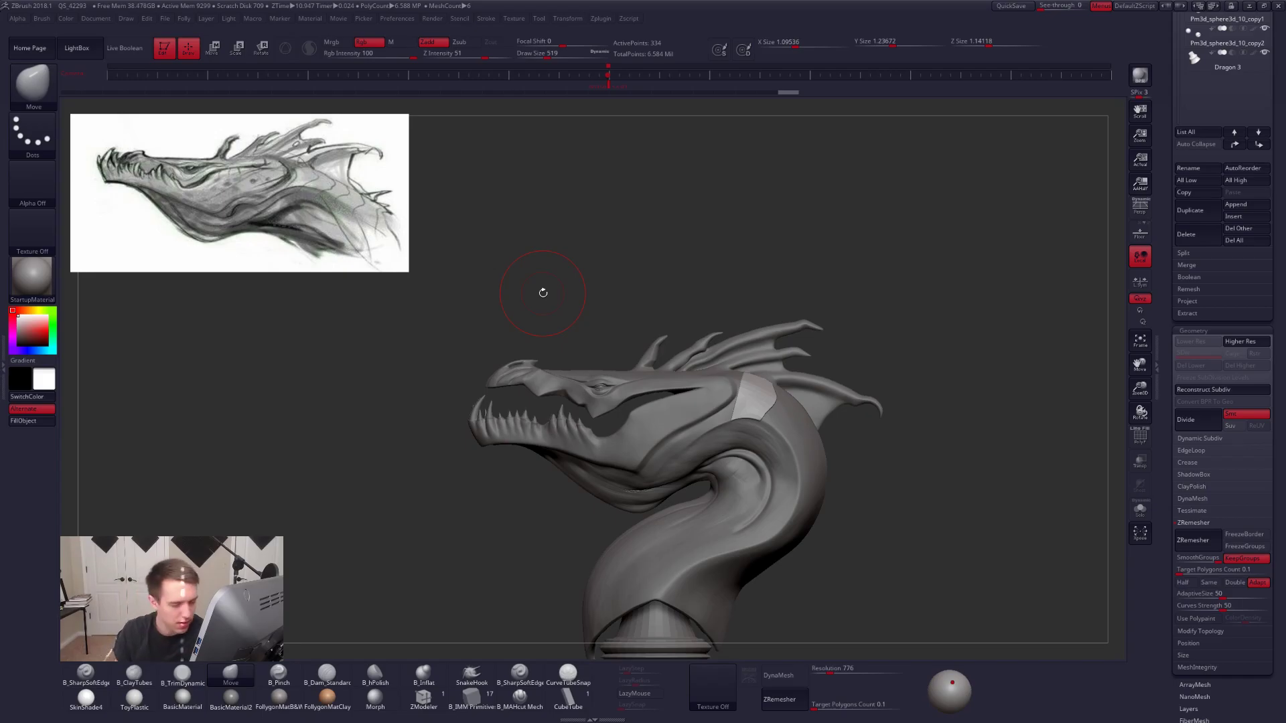
left_click_drag(543, 293, 819, 518)
left_click_drag(800, 405, 804, 416)
left_click_drag(583, 335, 703, 362)
mouse_move(817, 454)
right_mouse_down()
mouse_move(582, 435)
mouse_move(660, 468)
mouse_move(791, 437)
mouse_move(785, 416)
right_mouse_up()
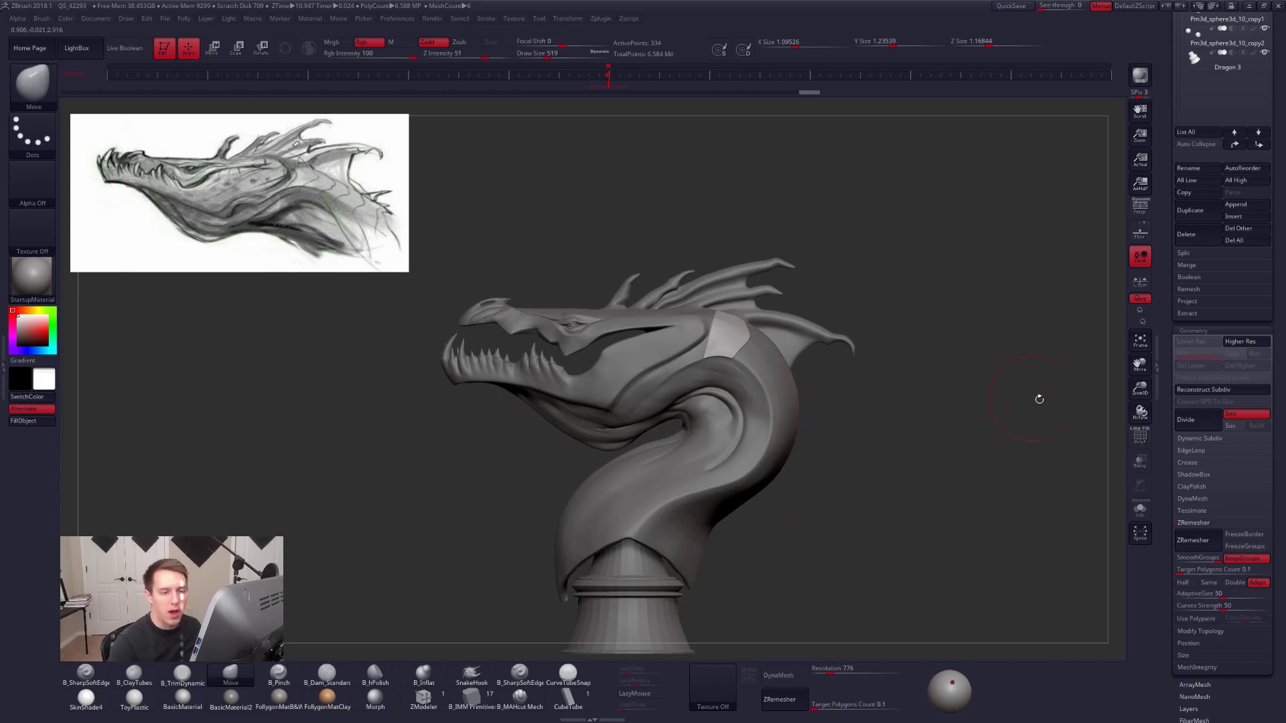
Duplicate the patch subtool, isolate the copy, and replace it with a QCube.
scroll(1173, 319, "up", 5)
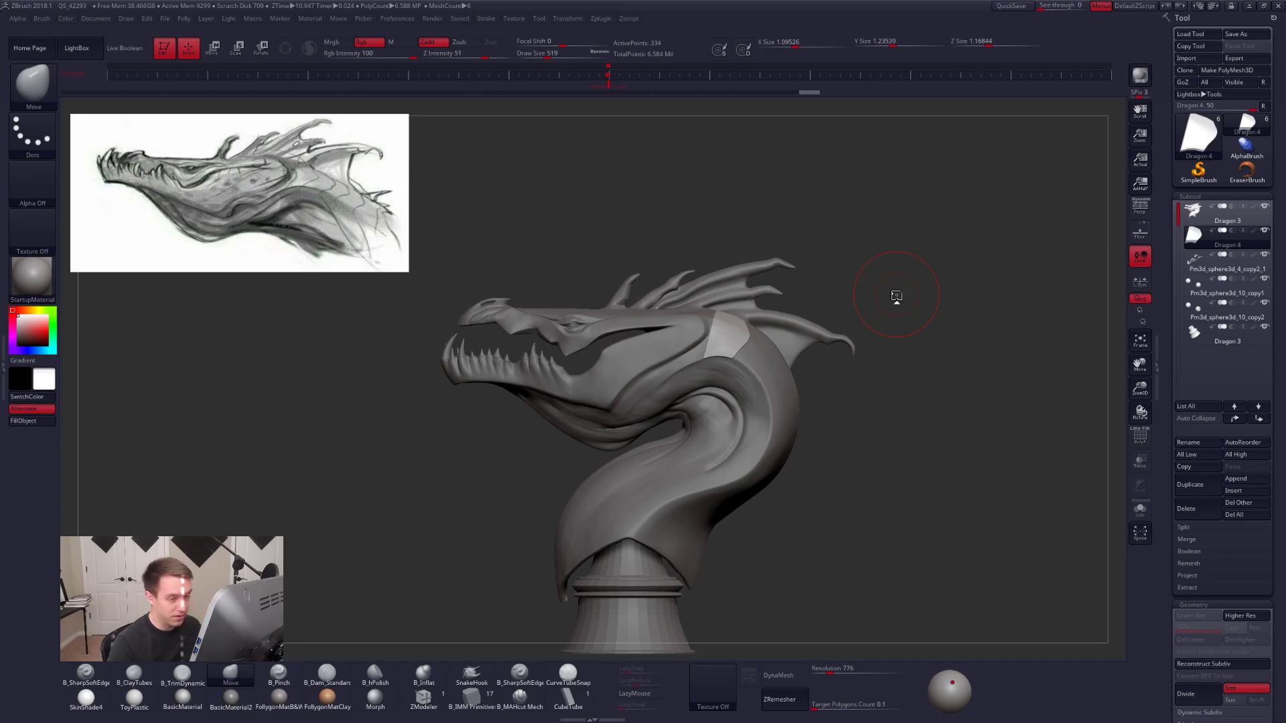
left_click(1199, 483)
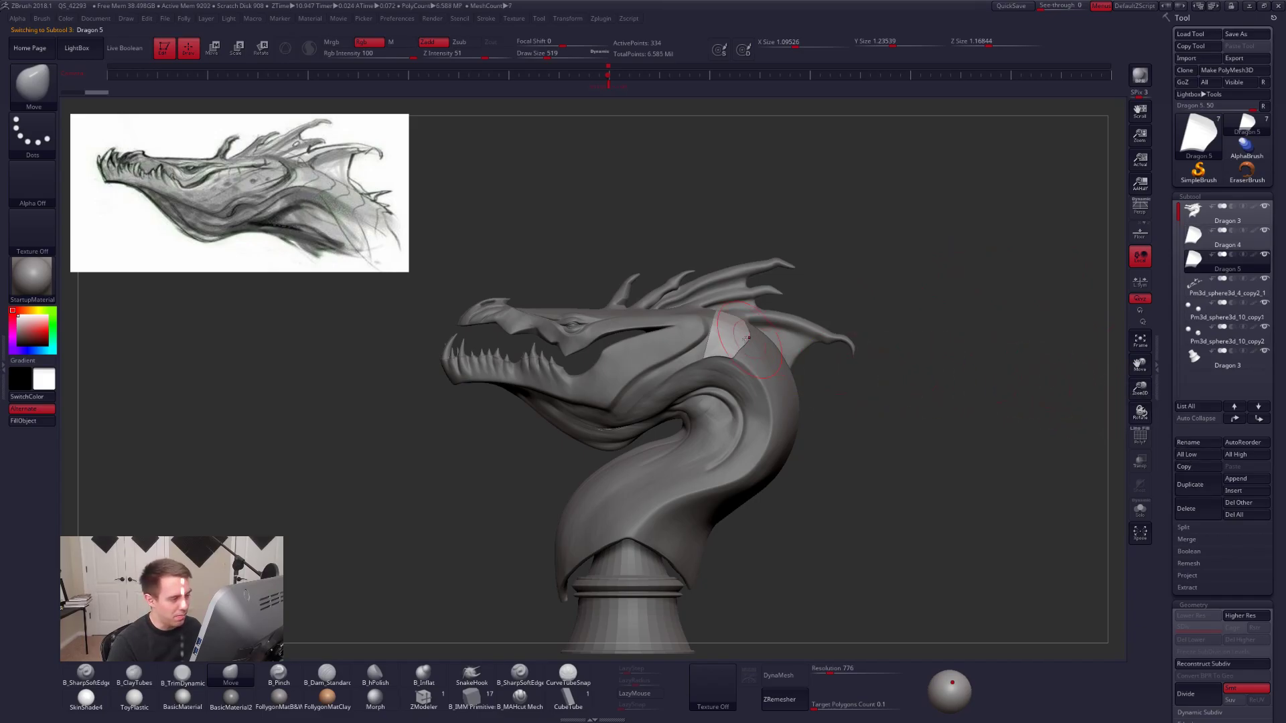
key("alt+s")
left_click_drag(705, 346, 729, 342)
left_click_drag(1013, 351, 1065, 339, "alt")
scroll(1198, 496, "down", 15)
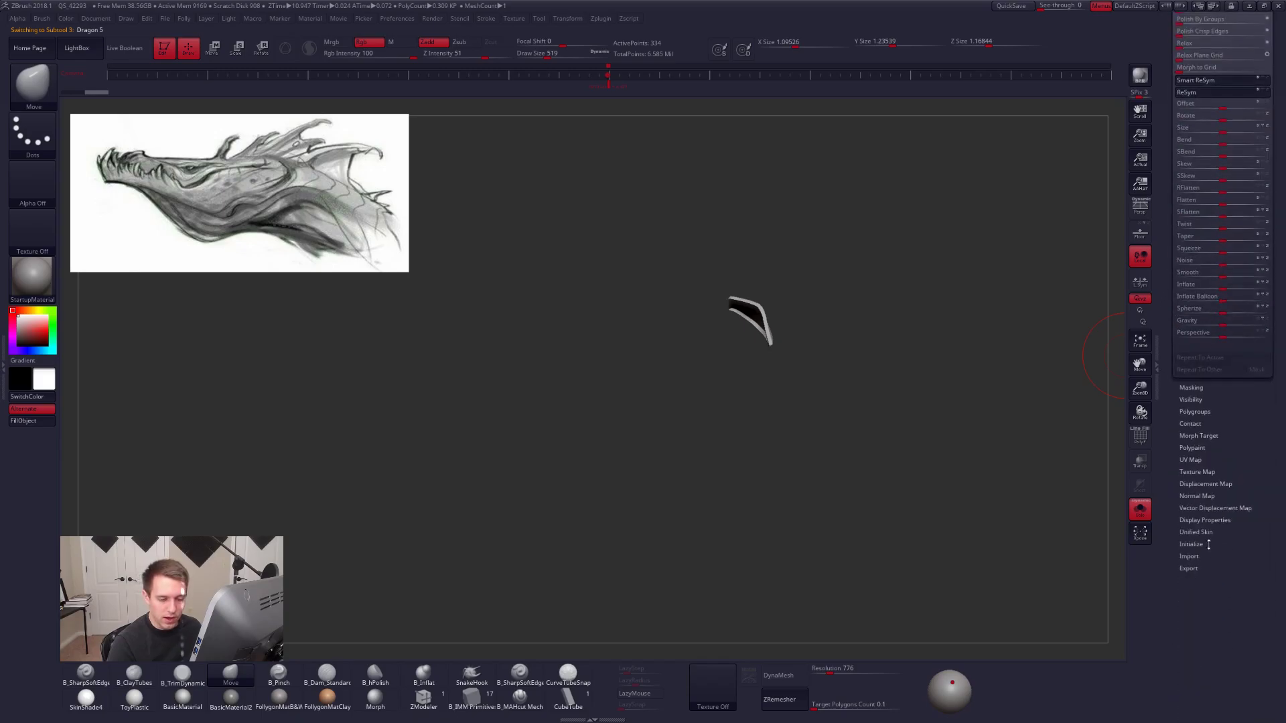
left_click(1209, 543)
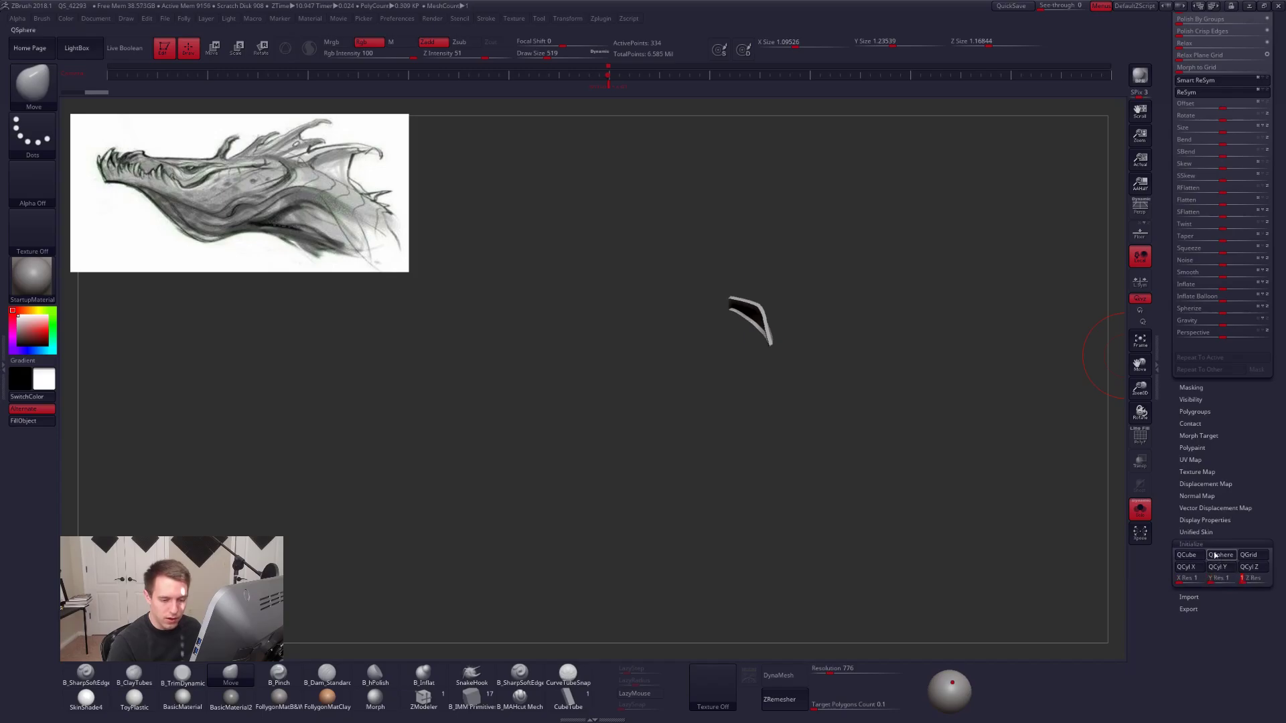
left_click(1186, 554)
left_click(1191, 543)
left_click_drag(1203, 448, 1185, 656)
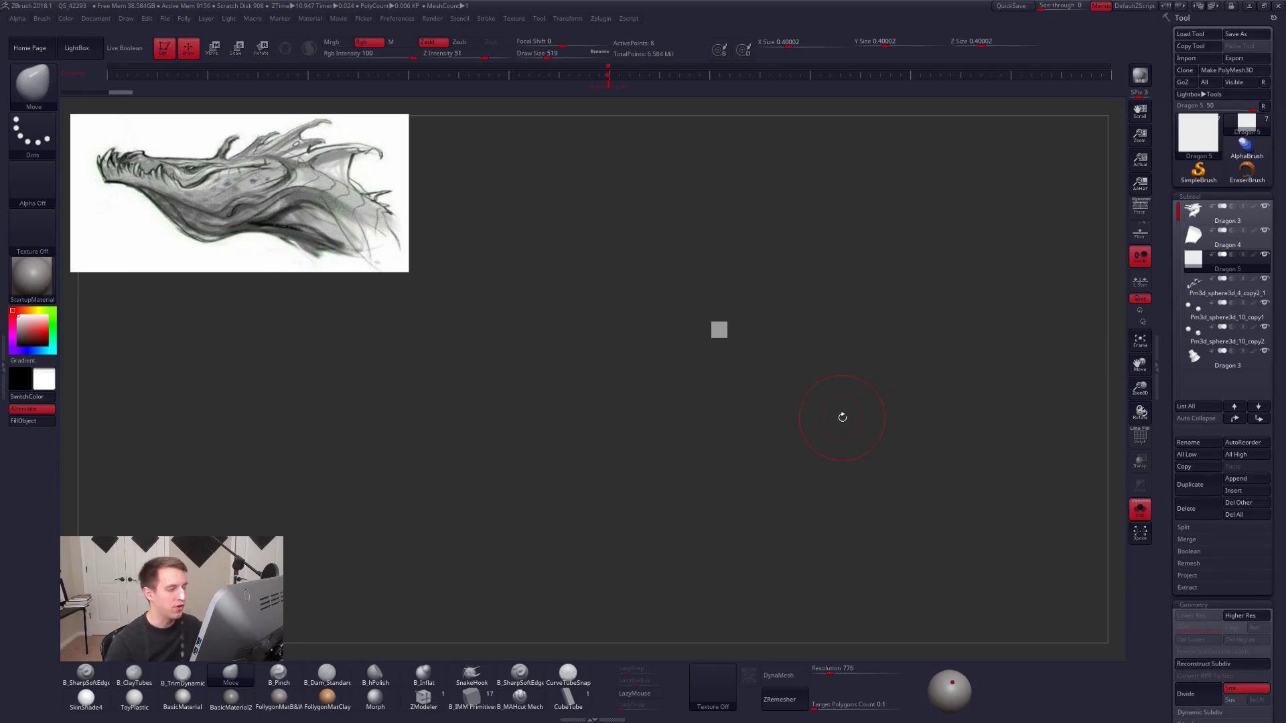
Flatten the cube along Z into a thin plate about 0.065 deep, with its wireframe shown.
mouse_move(734, 344)
left_mouse_down("alt")
mouse_move(765, 384)
mouse_move(745, 383)
left_mouse_up("alt")
key("shift+f")
key("space")
left_click_drag(724, 343, 723, 448, "alt")
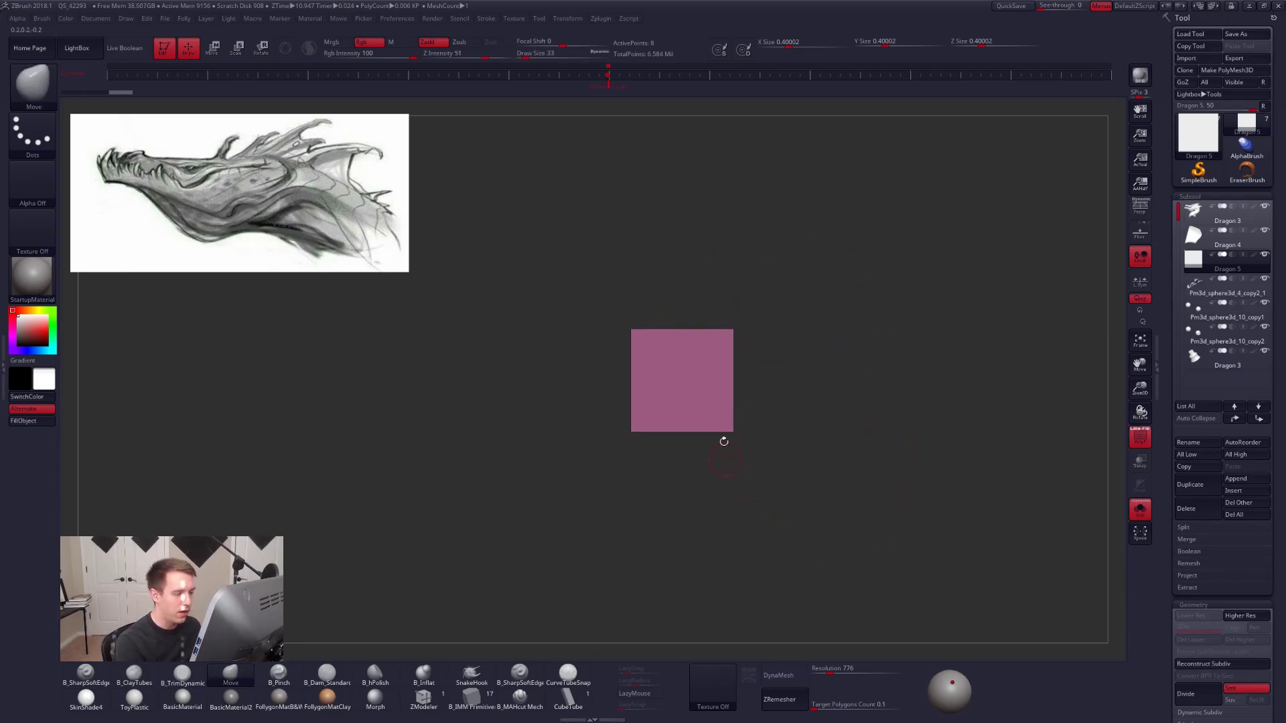
key("w")
left_click(690, 384)
right_click_drag(690, 383, 741, 393)
left_click_drag(741, 396, 683, 365)
right_click_drag(684, 367, 822, 550, "shift")
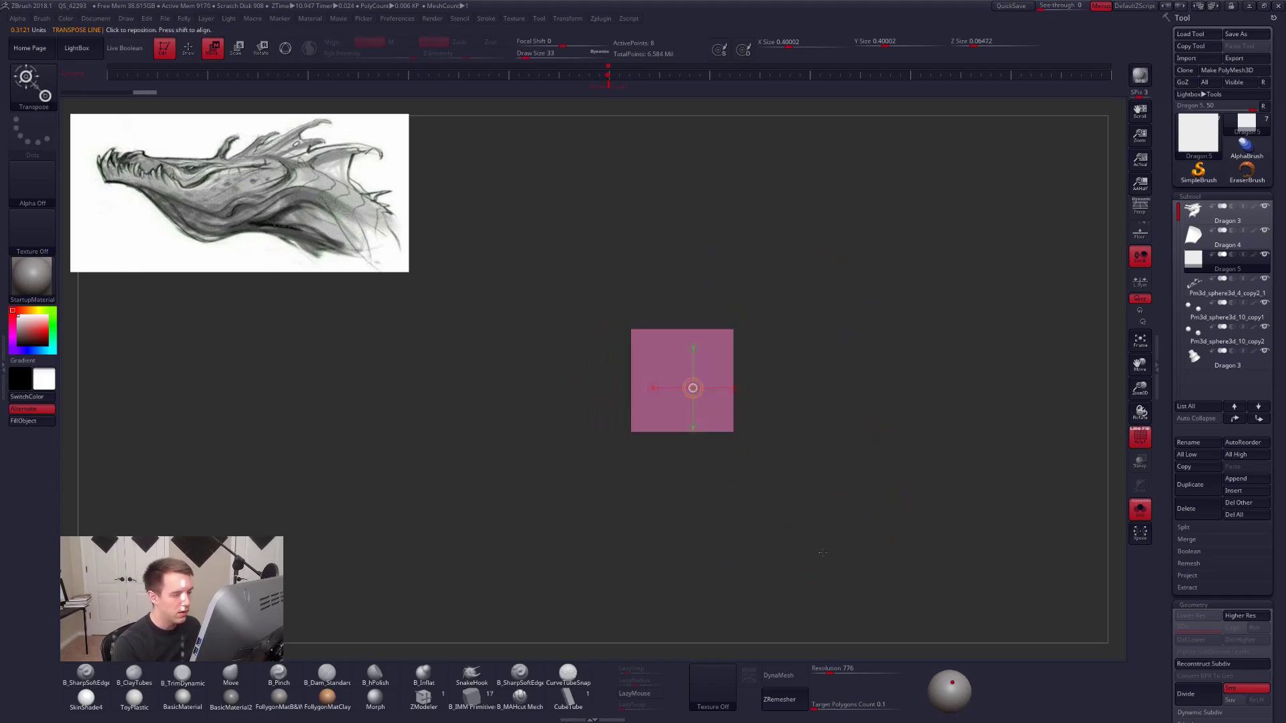
key("q")
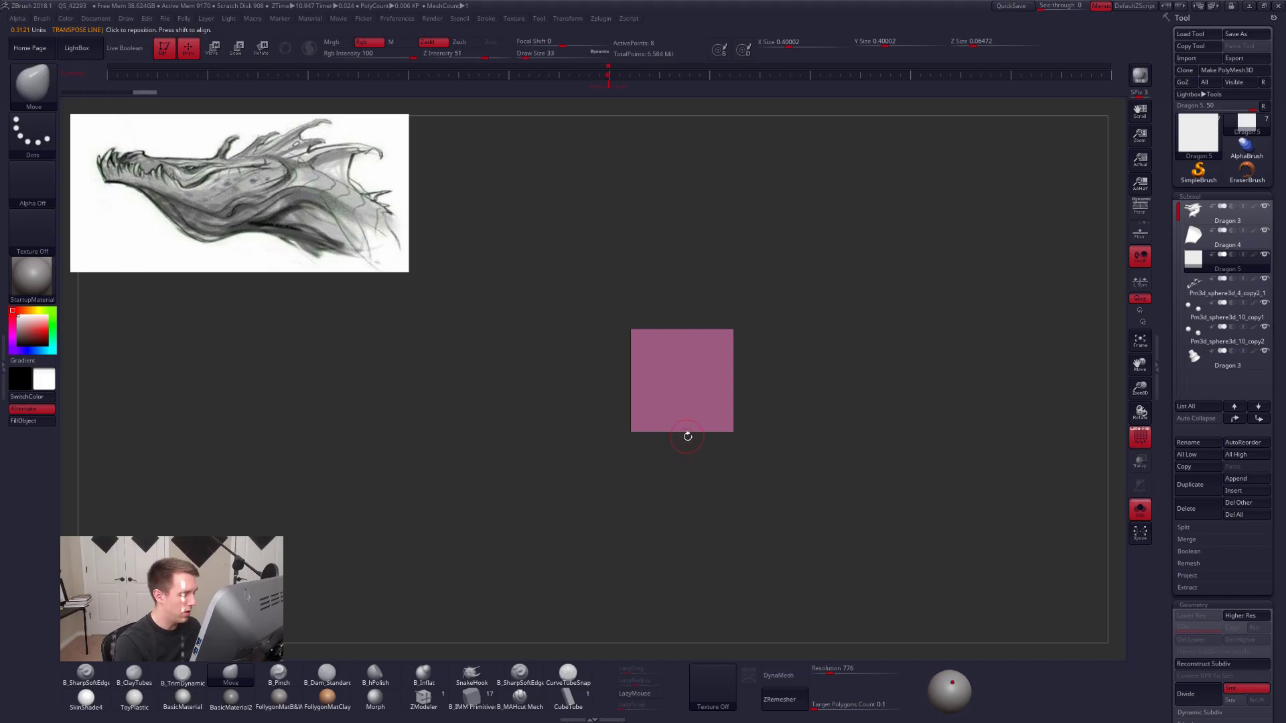
Add a vertical edge loop down the plate's centre and pull its lower middle edge down into a point.
key("ctrl+f")
left_click(742, 486)
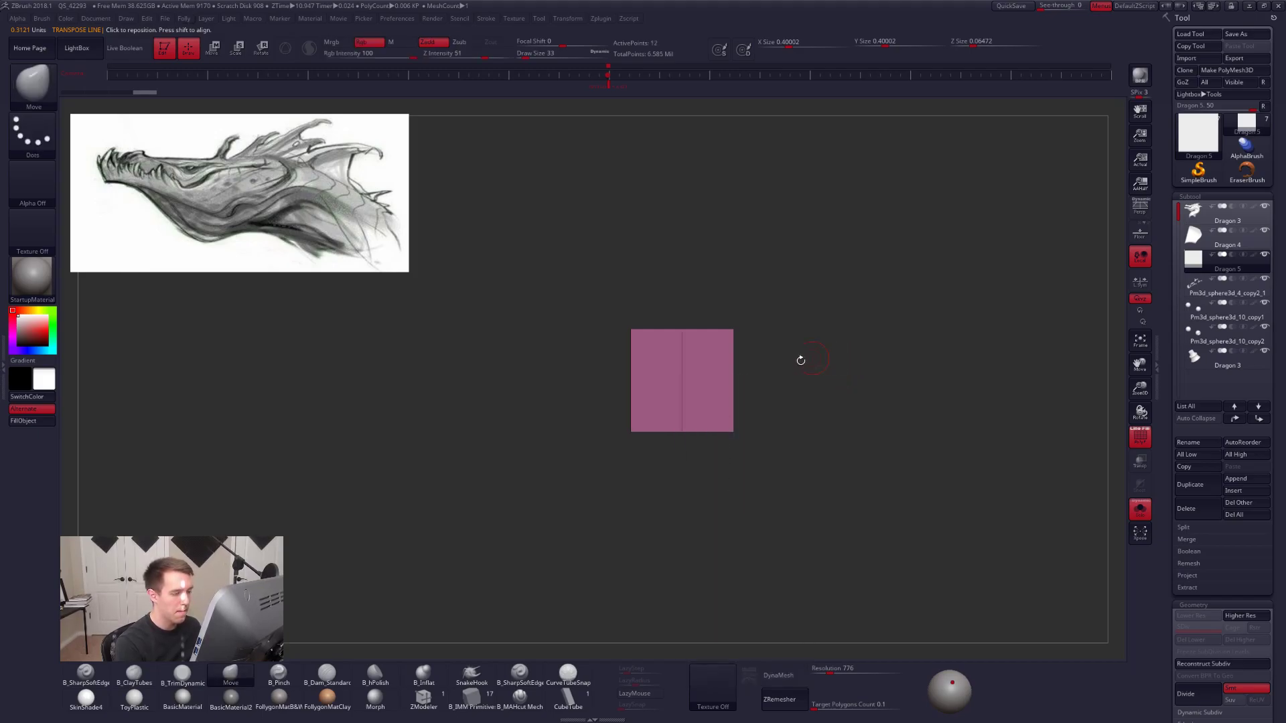
key("w")
left_click_drag(681, 432, 682, 524)
left_click_drag(752, 467, 769, 481, "ctrl")
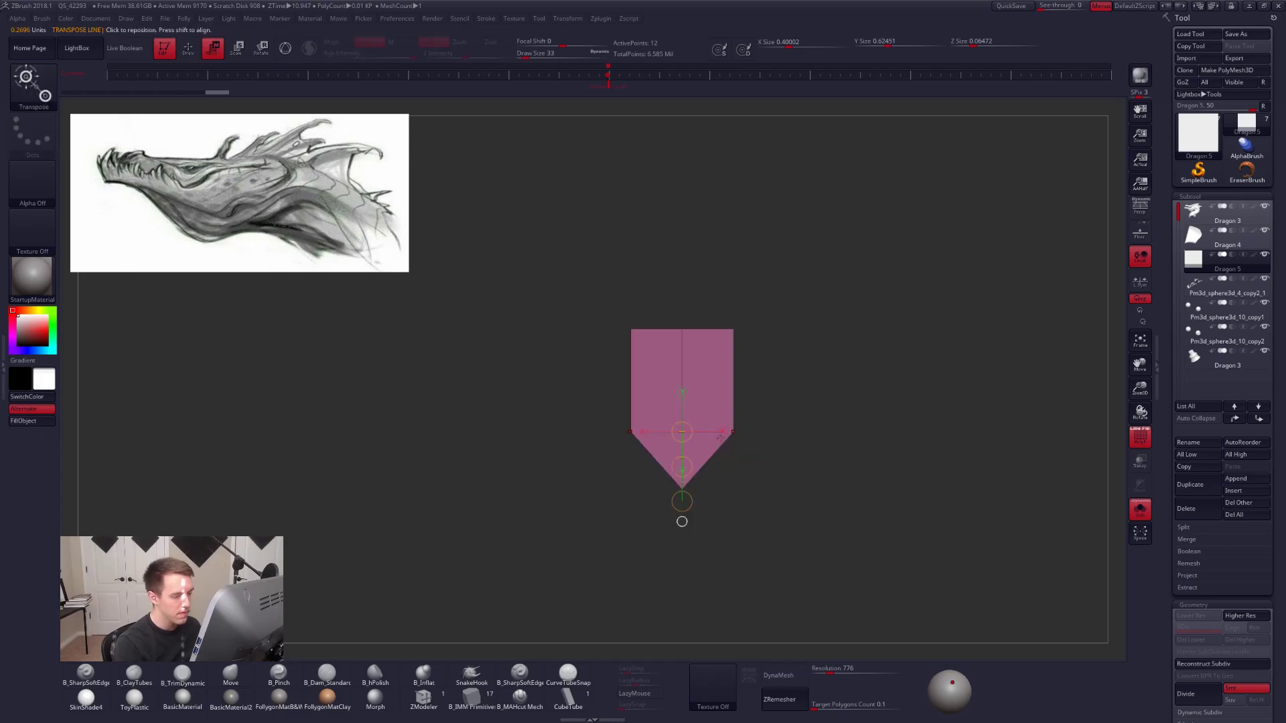
key("q")
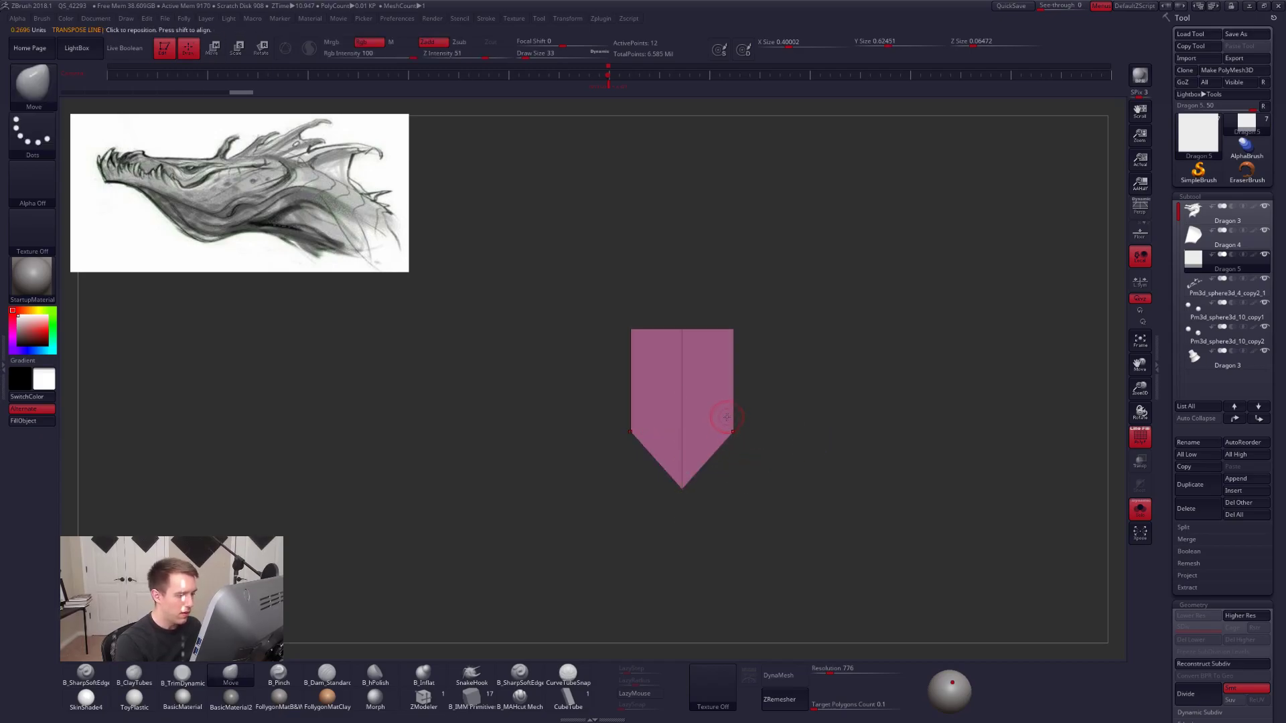
Move the plate's side edges outward symmetrically, widening it to about 0.66 in X.
key("w")
left_click(723, 432)
left_click_drag(751, 432, 797, 441)
key("q")
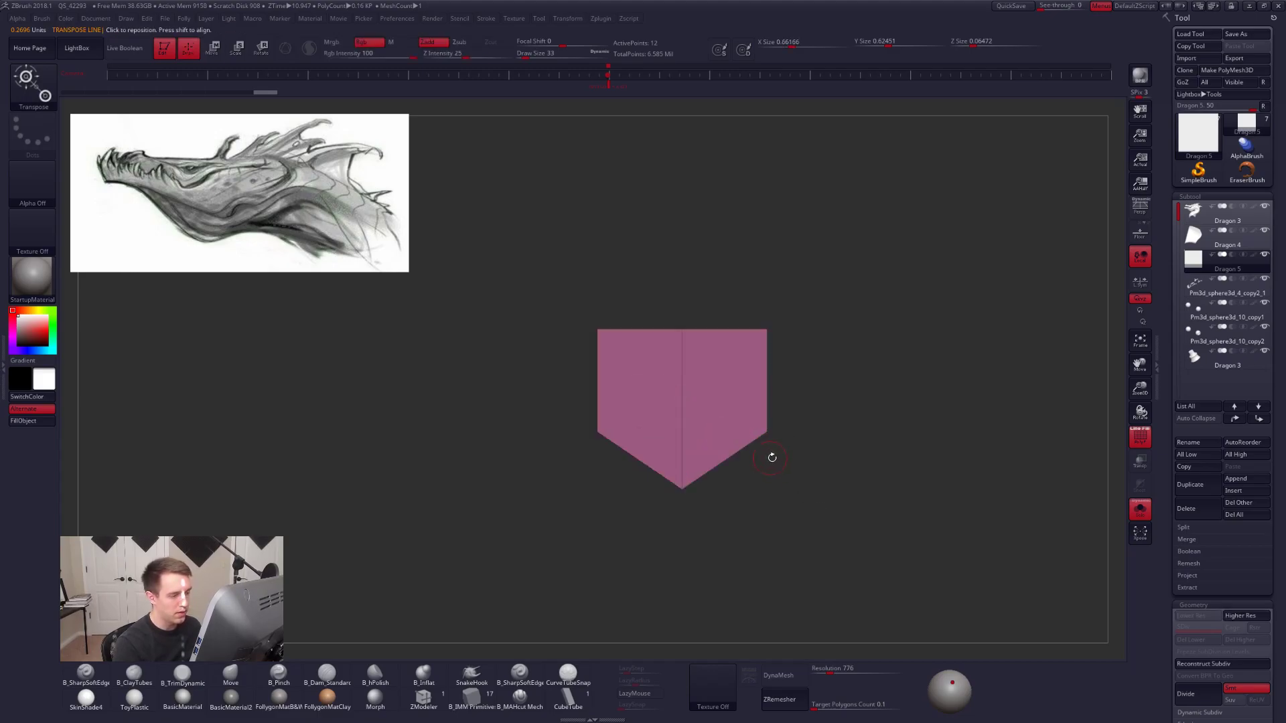
Crease the complete edge loops around the plate's front and back outlines with ZModeler and preview the smoothed shape.
left_click(438, 701)
right_click_drag(753, 478, 727, 459)
key("space")
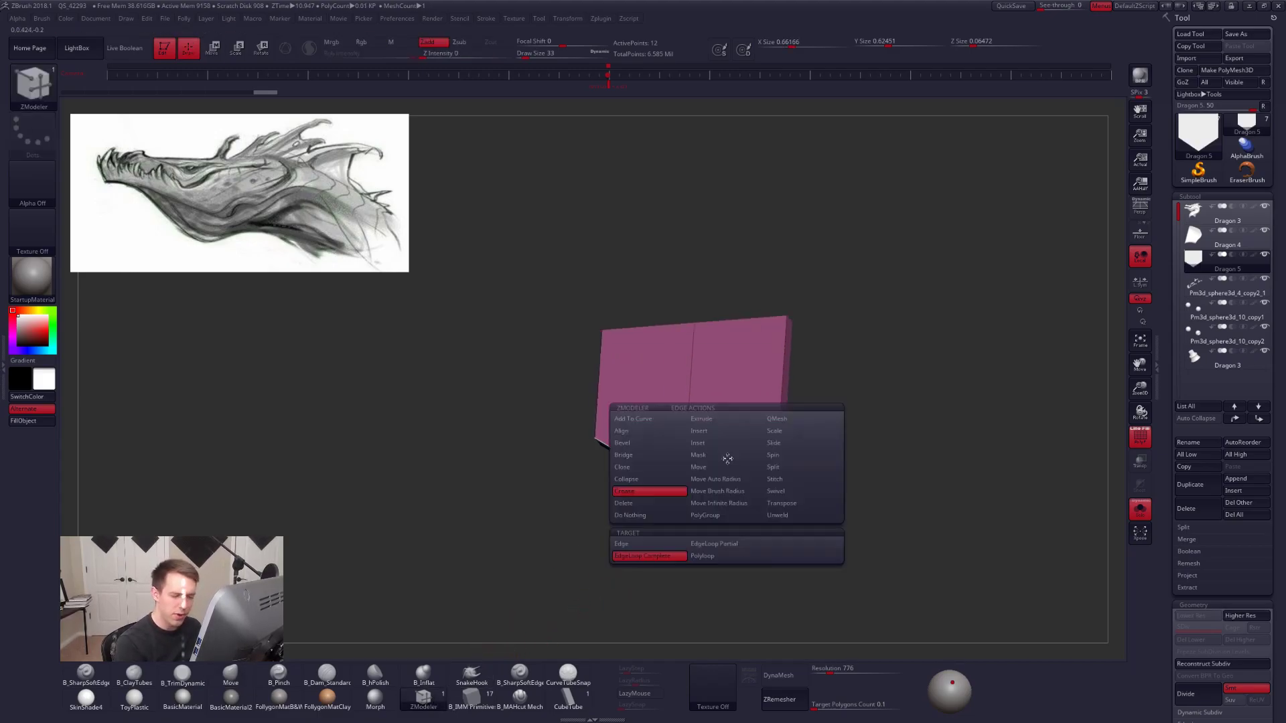
left_click(660, 495)
left_click(724, 461)
right_click_drag(724, 462, 646, 426)
left_click(722, 440)
key("d")
key("shift+d")
Crease the short thickness edges at the plate's pointed tip and upper corners as single edges, and preview the smoothed shape.
right_click_drag(640, 474, 621, 395)
key("space")
left_click(558, 545)
left_click(625, 480)
key("d")
right_click_drag(632, 505, 715, 568)
key("shift+d")
left_click(682, 440)
left_click(529, 345)
key("d")
mouse_move(722, 387)
right_mouse_down()
mouse_move(854, 535)
mouse_move(741, 462)
right_mouse_up()
key("shift+f")
mouse_move(816, 558)
left_mouse_down("alt")
mouse_move(795, 540)
mouse_move(845, 529)
left_mouse_up("alt")
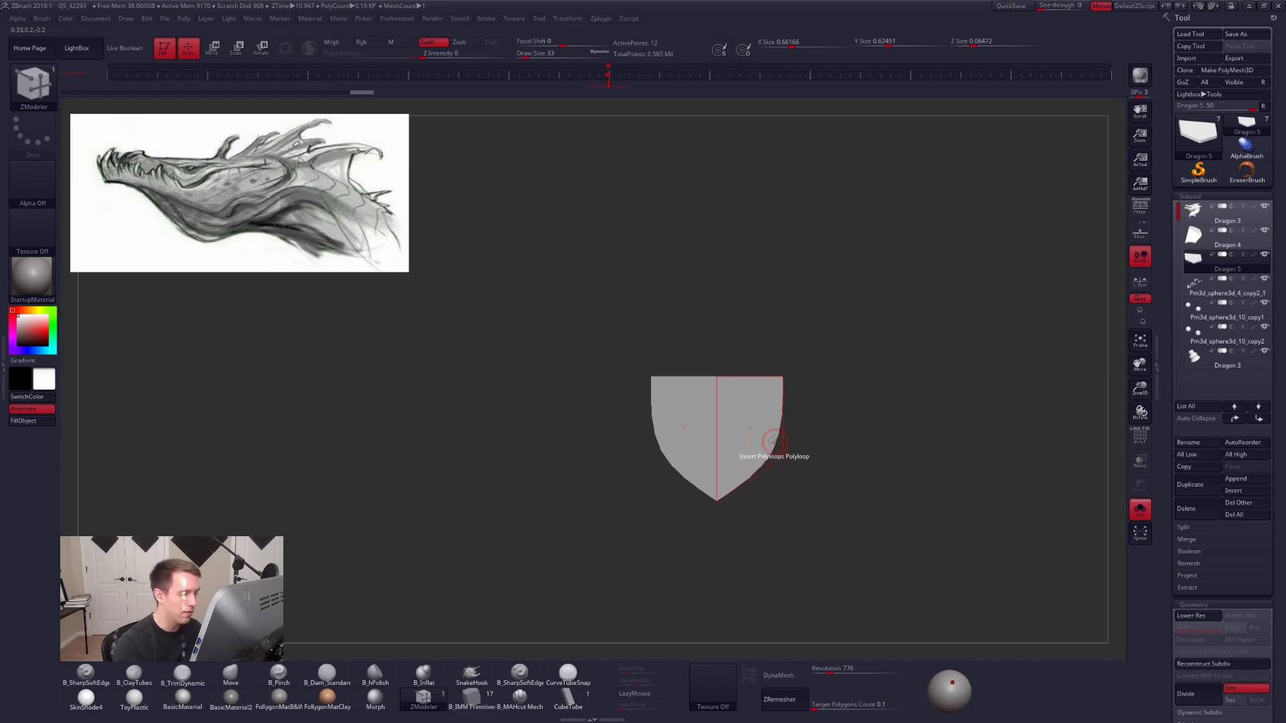
Insert an edge loop across the middle of the plate, between its upper edge and pointed tip.
key("shift+d")
right_click_drag(775, 456, 745, 453, "alt")
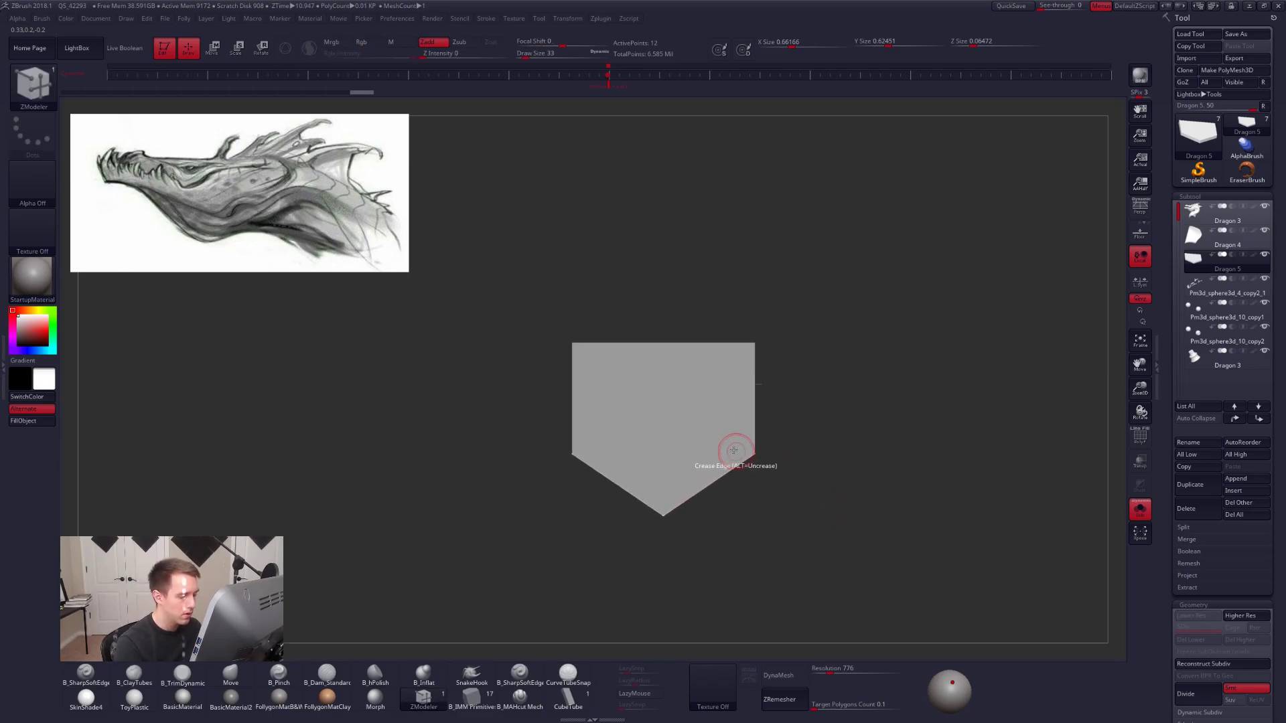
key("shift+f")
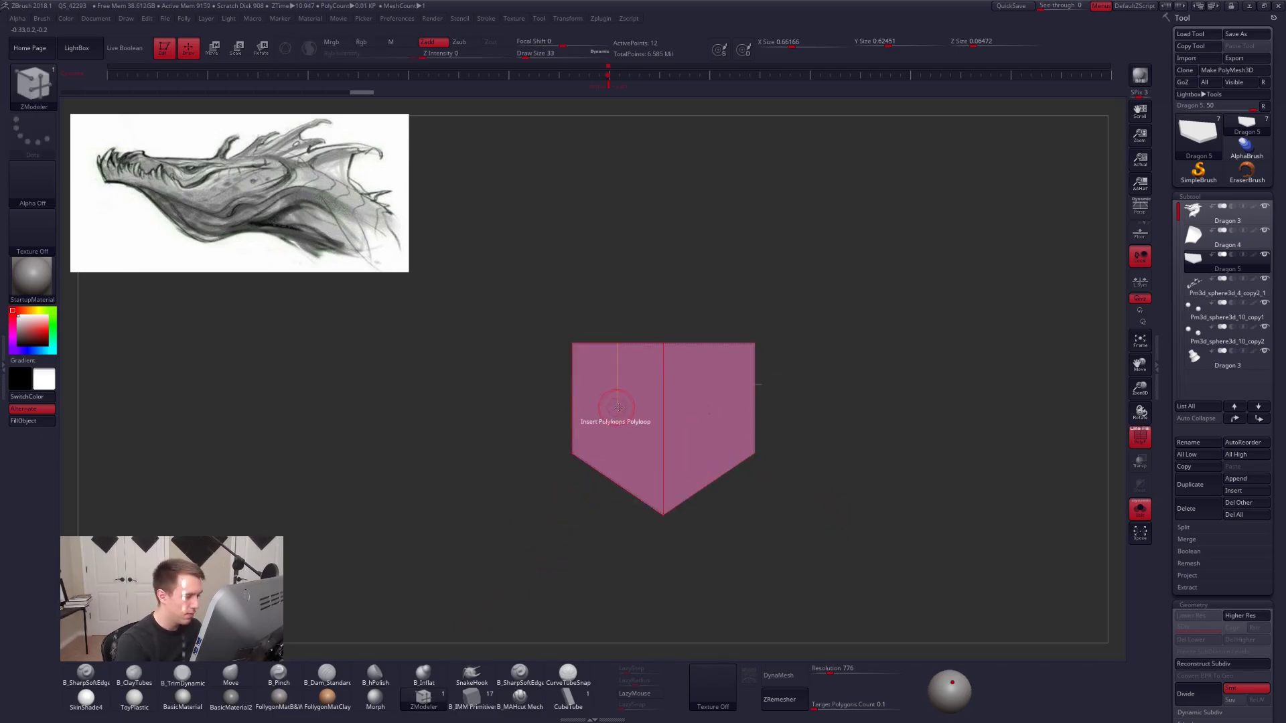
right_click(638, 411)
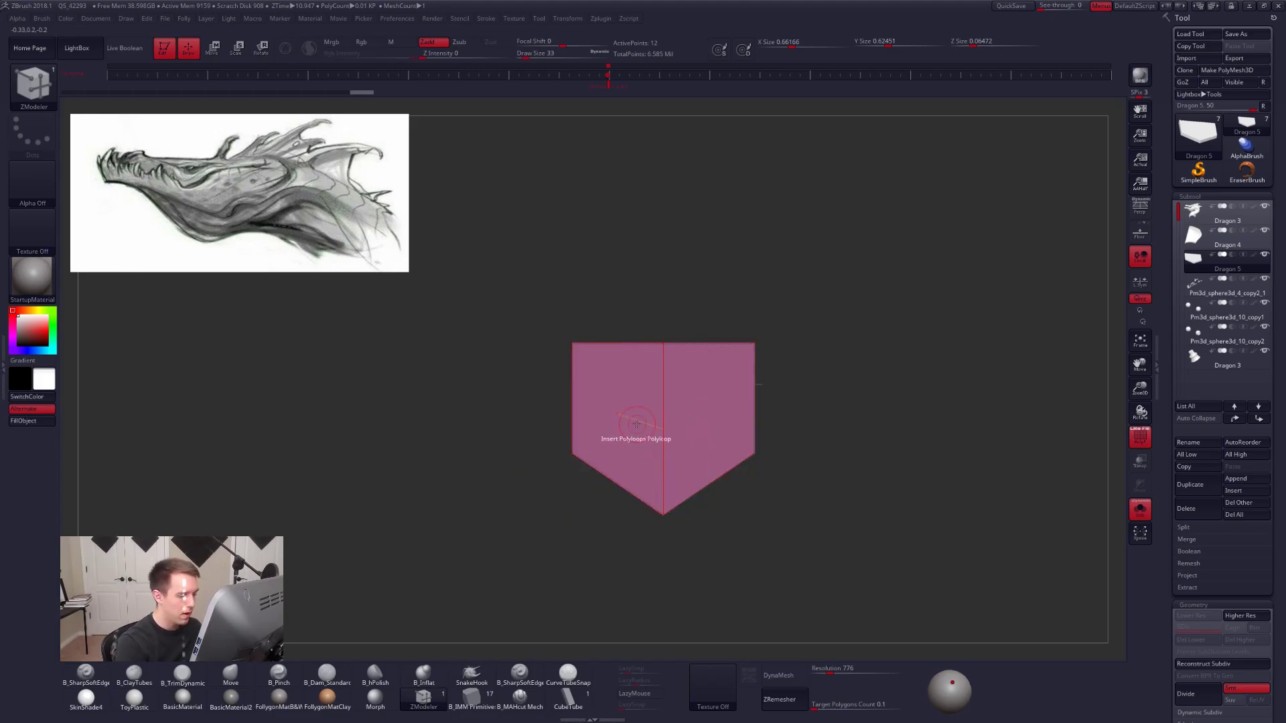
left_click(651, 467, "alt")
right_click_drag(643, 430, 658, 433)
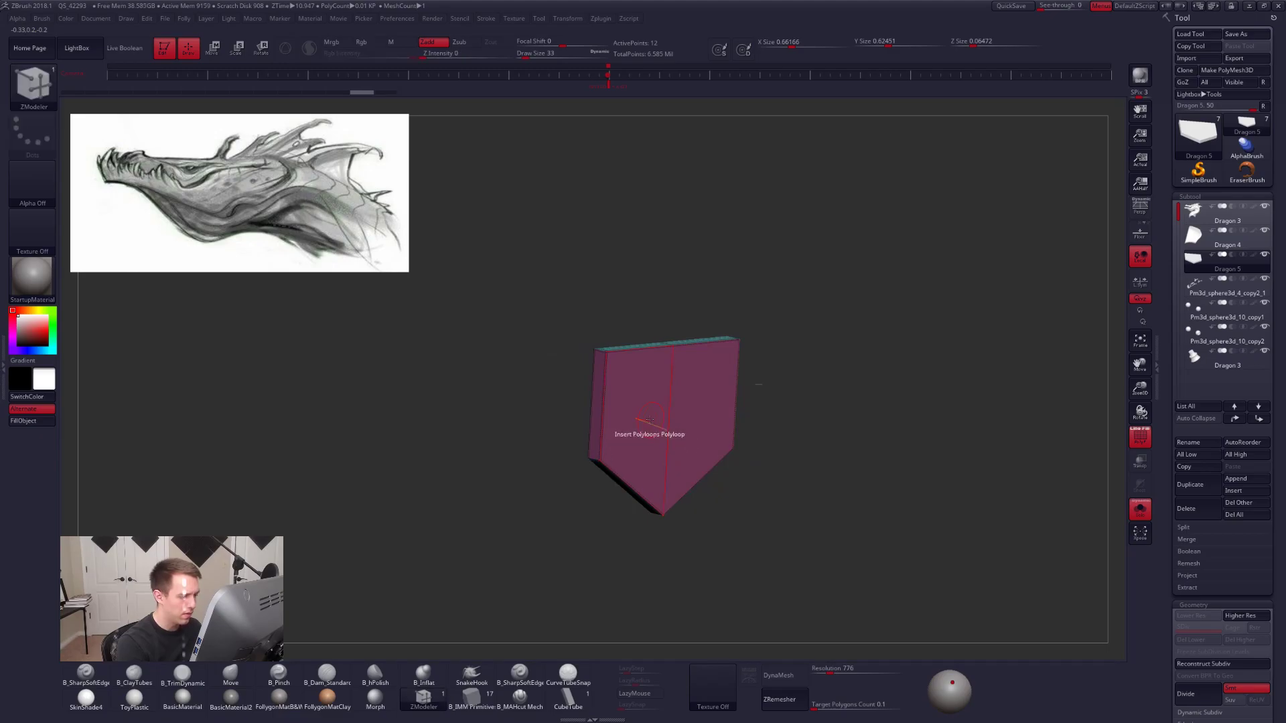
left_click(648, 421)
right_click_drag(660, 489, 848, 429)
key("d")
key("shift+d")
right_click_drag(847, 422, 729, 426, "alt")
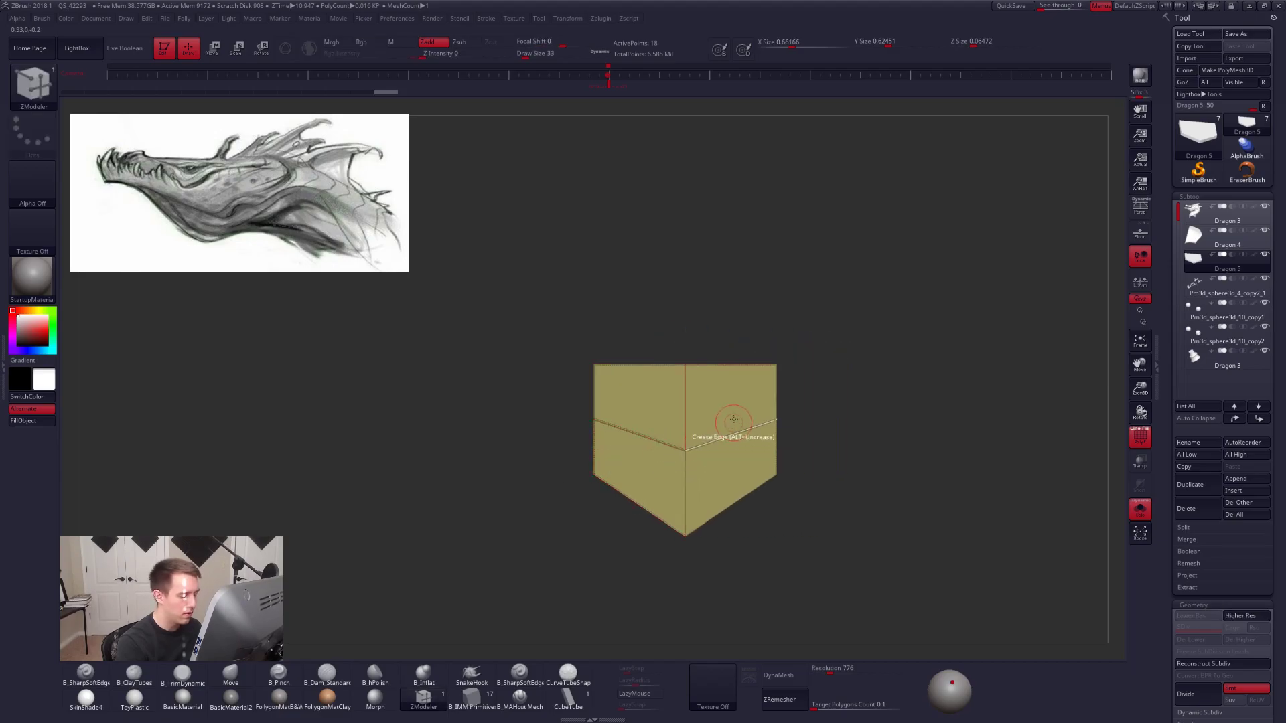
Move the side points at the middle edge loop outward symmetrically, widening the plate to about 0.73 in X.
key("b")
key("m")
key("v")
key("space")
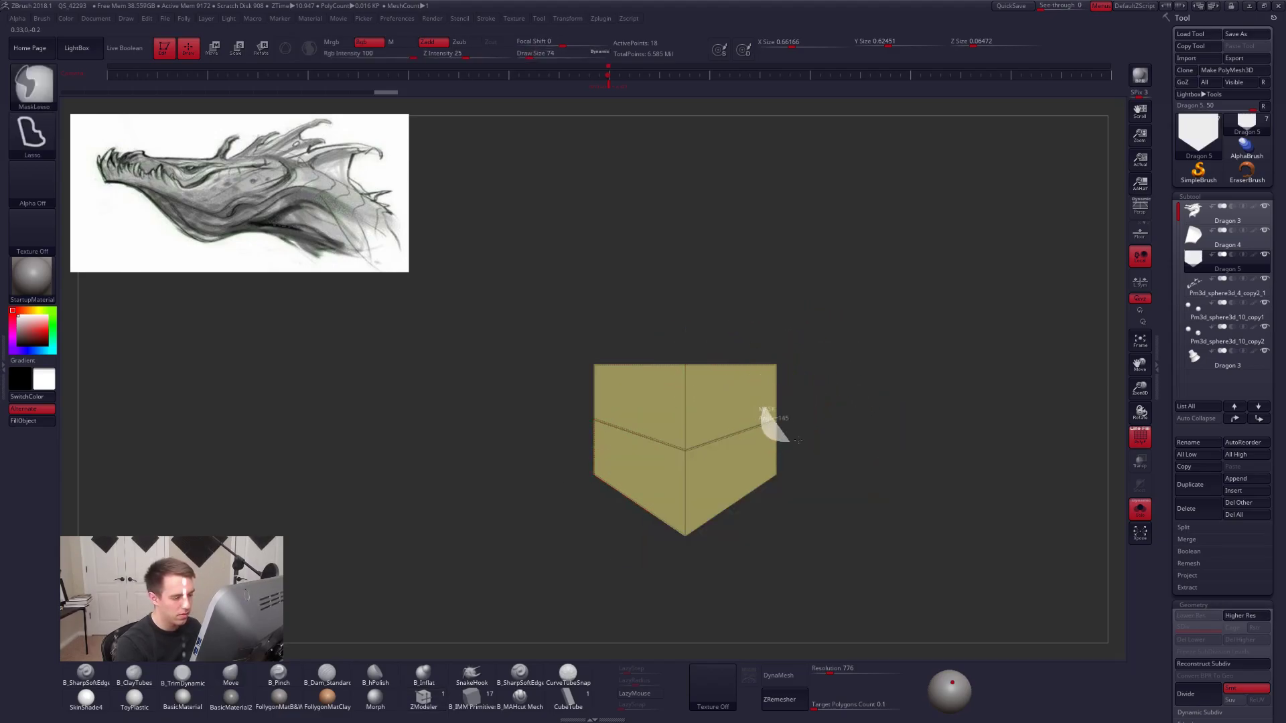
key("w")
mouse_move(776, 420)
left_mouse_down("shift")
mouse_move(832, 420)
mouse_move(754, 413)
mouse_move(795, 435)
mouse_move(821, 422)
left_mouse_up("shift")
left_click(798, 438, "ctrl")
key("ctrl+d")
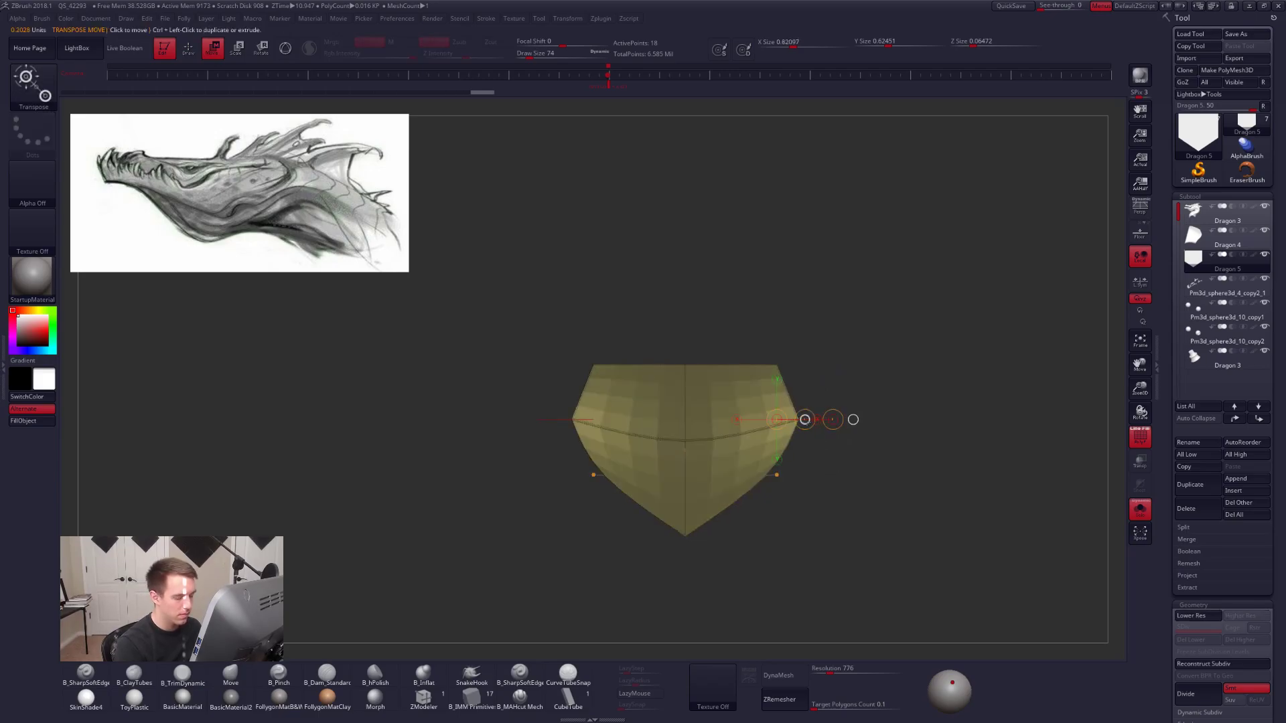
key("q")
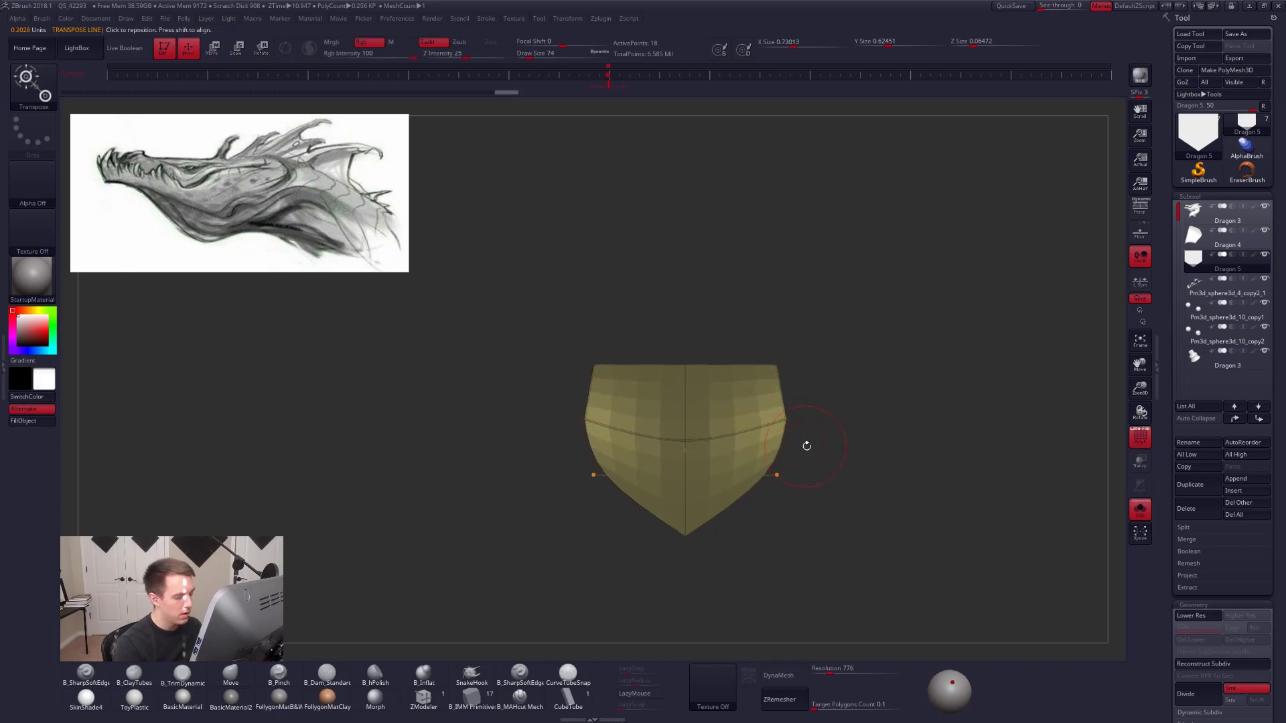
left_click_drag(803, 445, 791, 429, "ctrl")
Uncrease the plate's middle edge loop and inspect the smoothed outline without the wireframe.
left_click(426, 697)
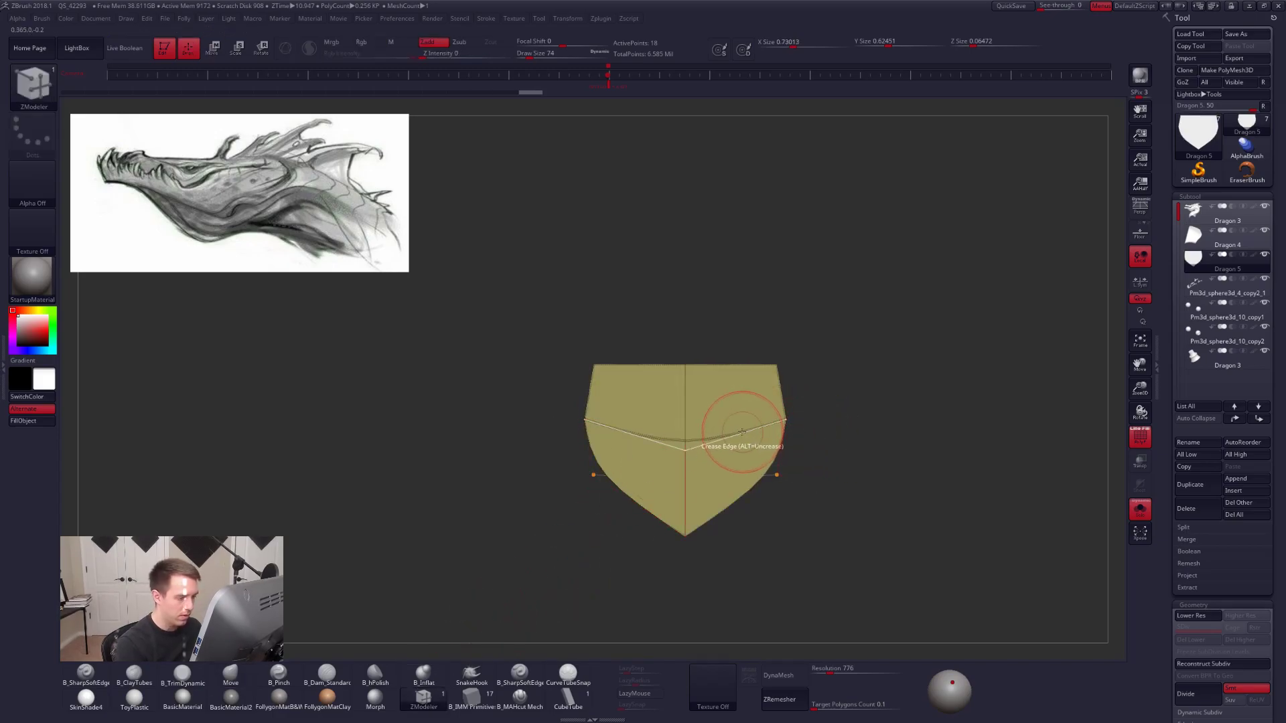
key("space")
left_click(739, 433, "alt")
right_click_drag(738, 433, 845, 455)
left_click(782, 448)
key("shift+f")
right_click_drag(882, 538, 866, 563)
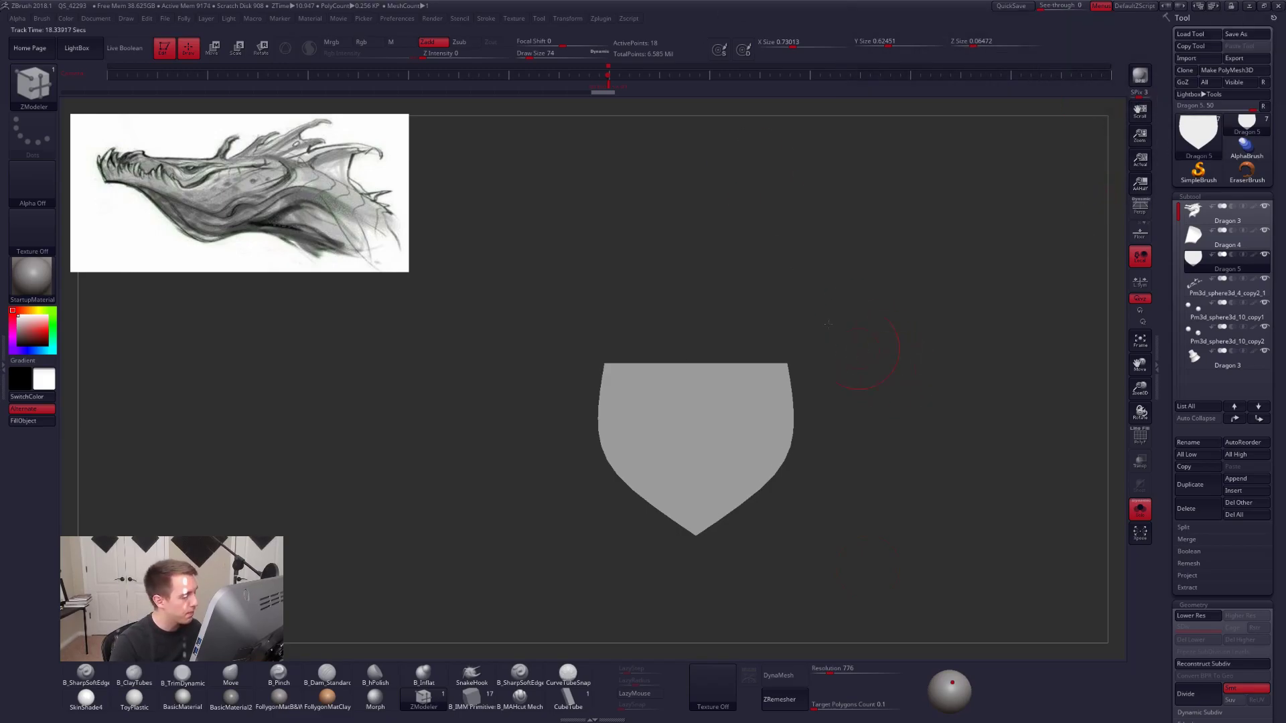
right_click_drag(862, 351, 755, 306, "alt")
right_click_drag(711, 444, 735, 438, "alt")
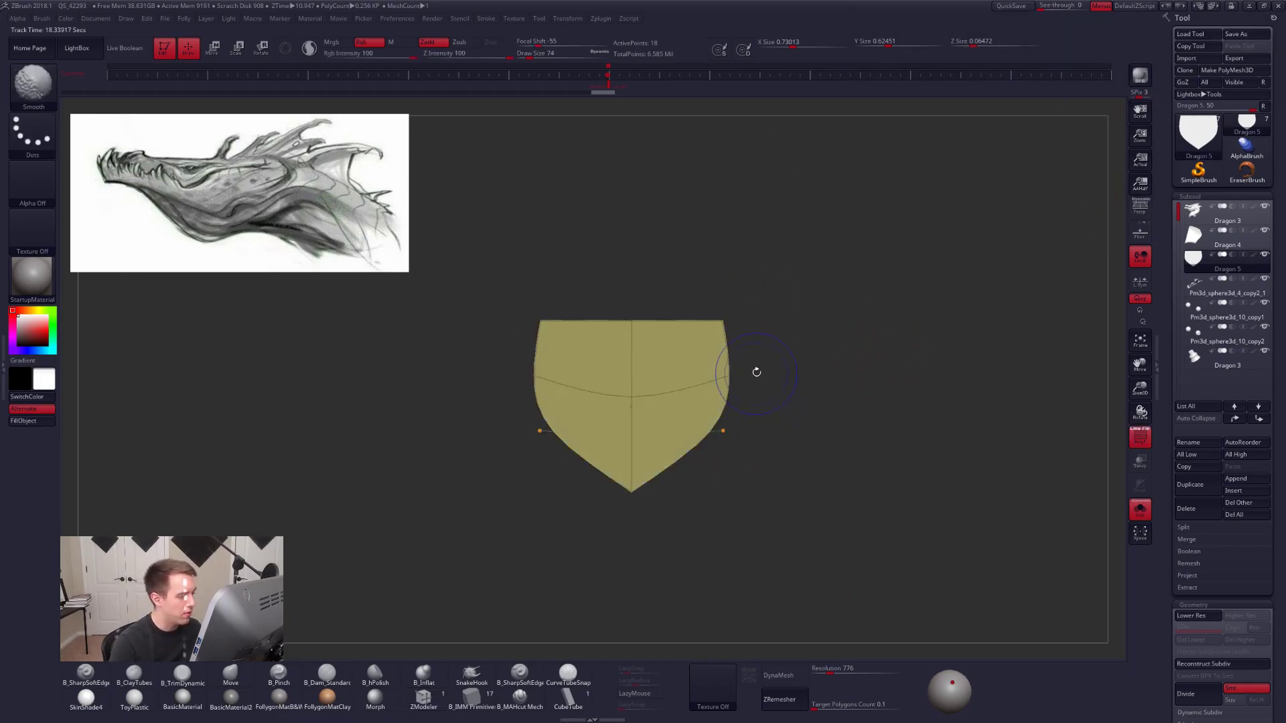
right_click_drag(622, 349, 638, 341, "alt")
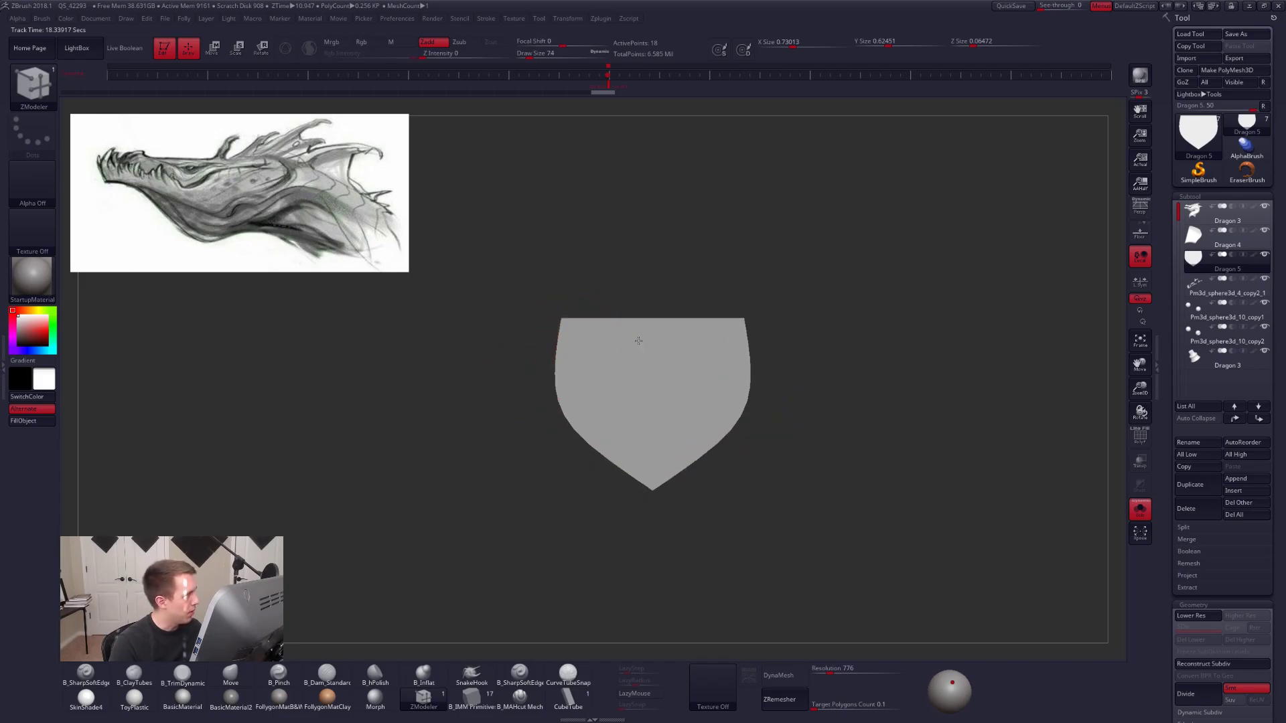
Create a new InsertMesh brush from the scale plate.
left_click(34, 93)
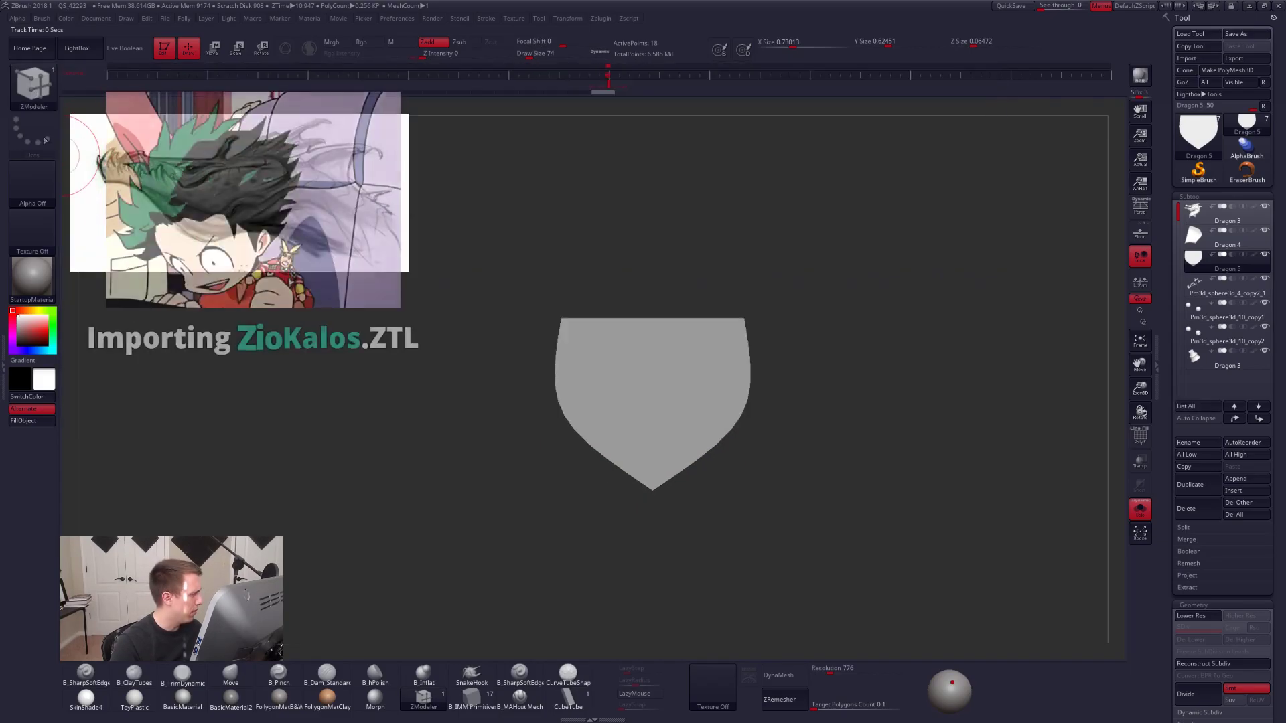
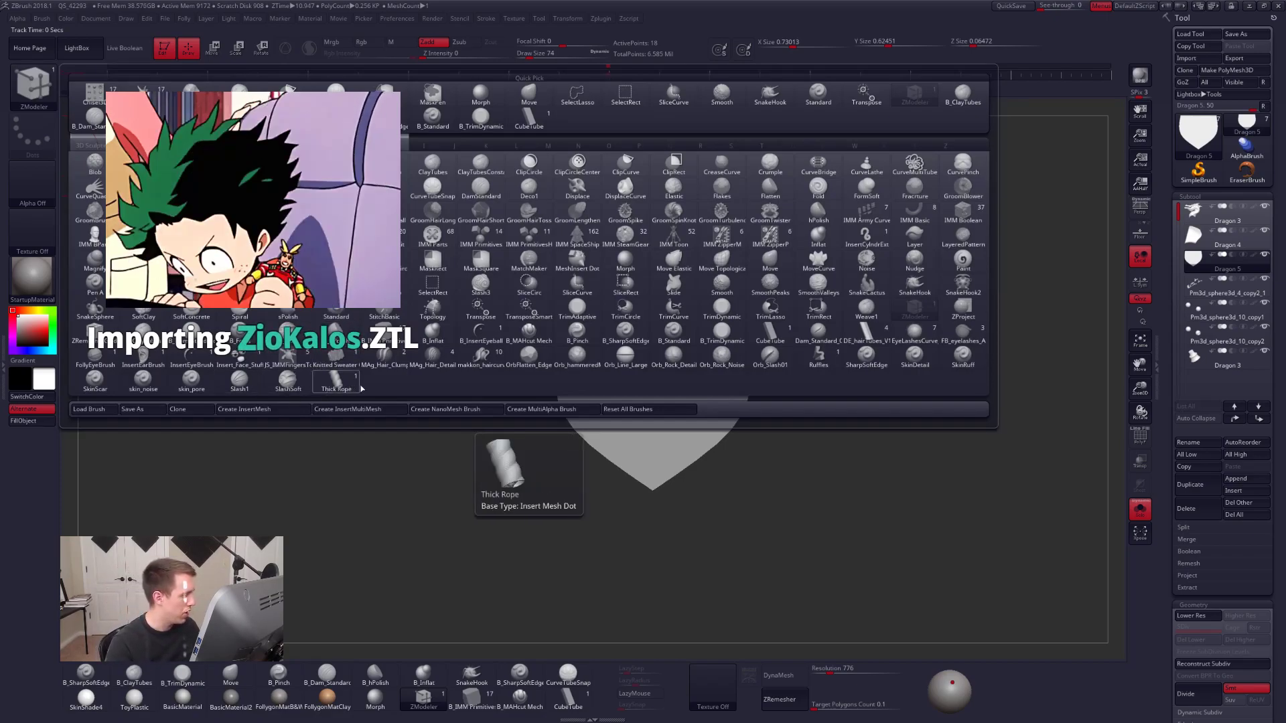
left_click(251, 409)
left_click(589, 231)
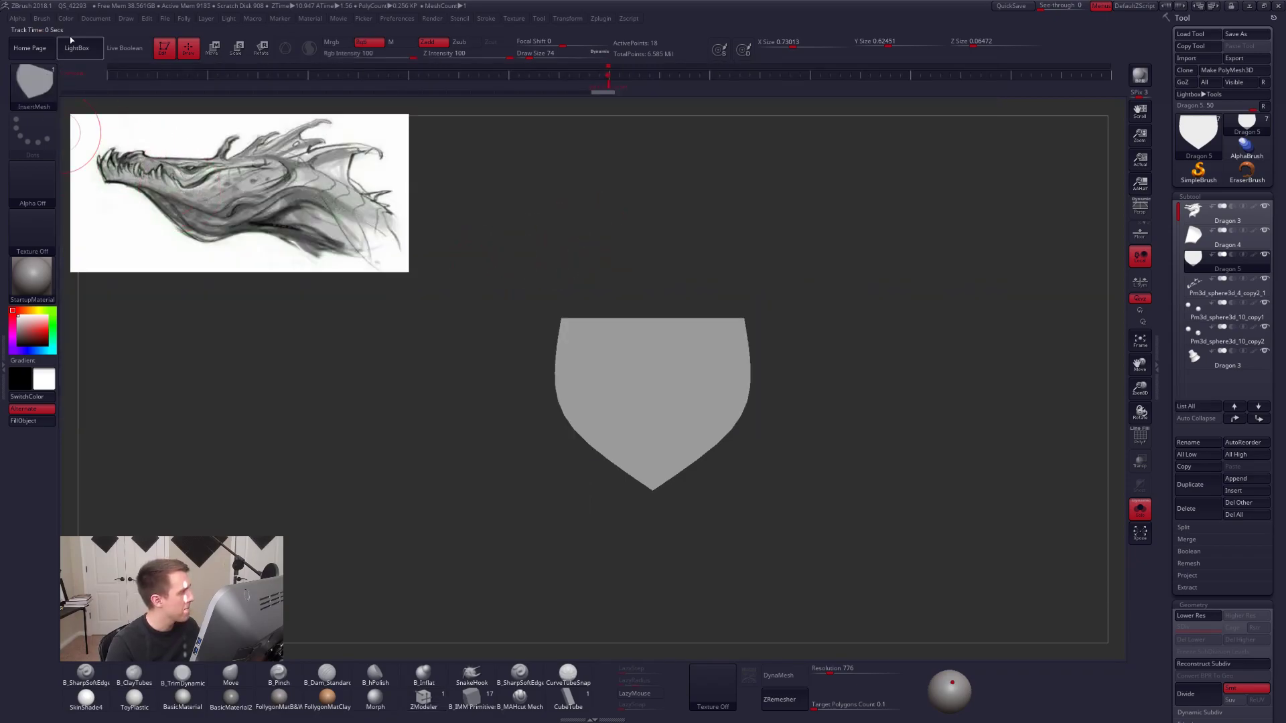
Look through the new insert brush's curve and modifier settings.
left_click(41, 18)
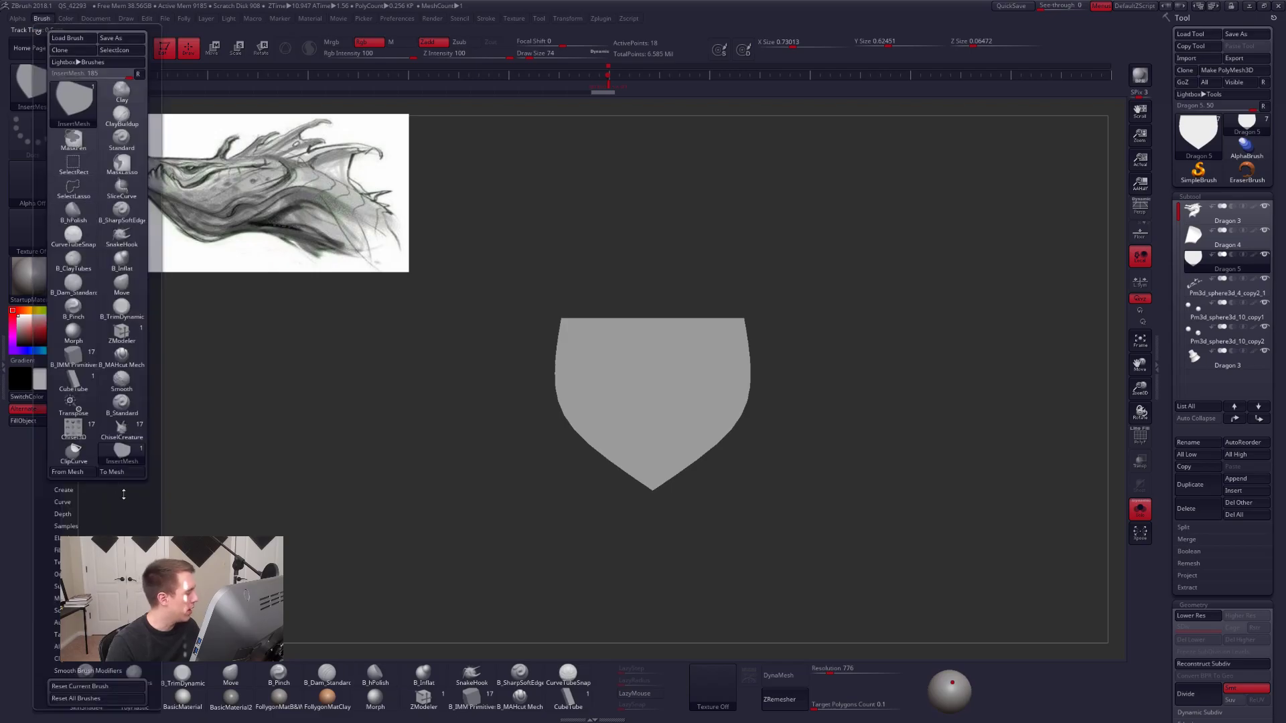
scroll(101, 418, "up", 3)
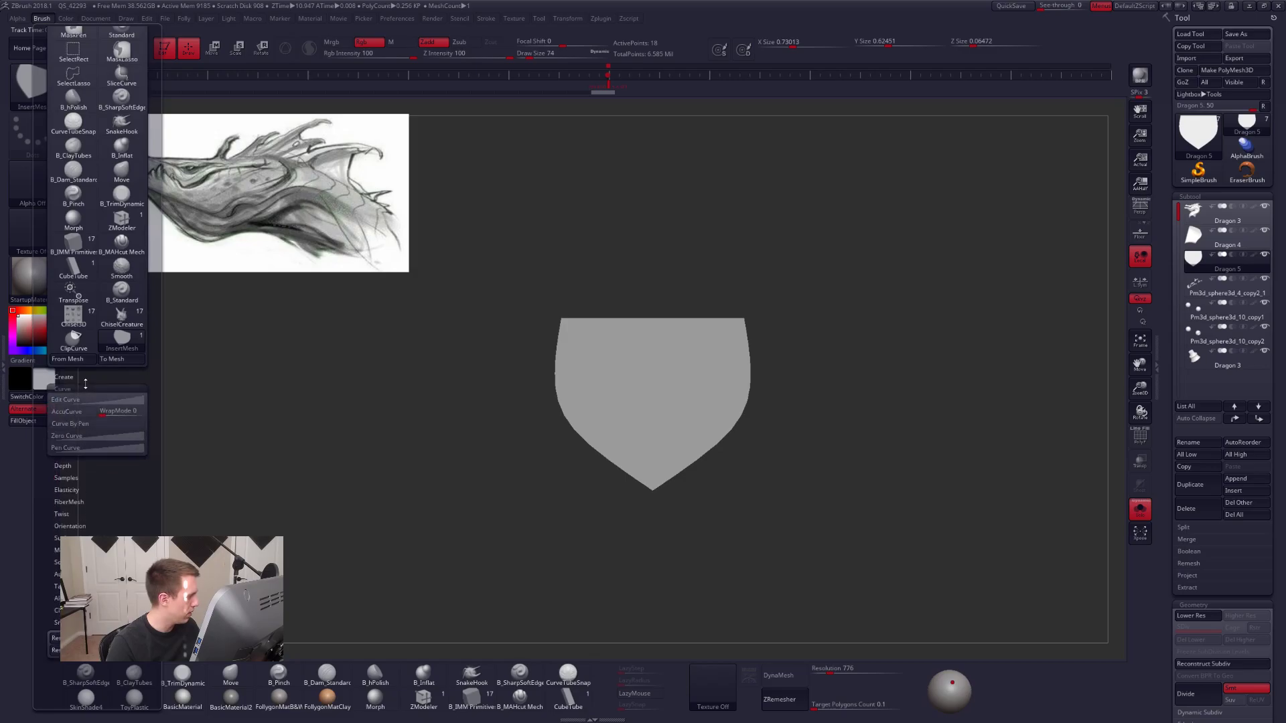
left_click(67, 485)
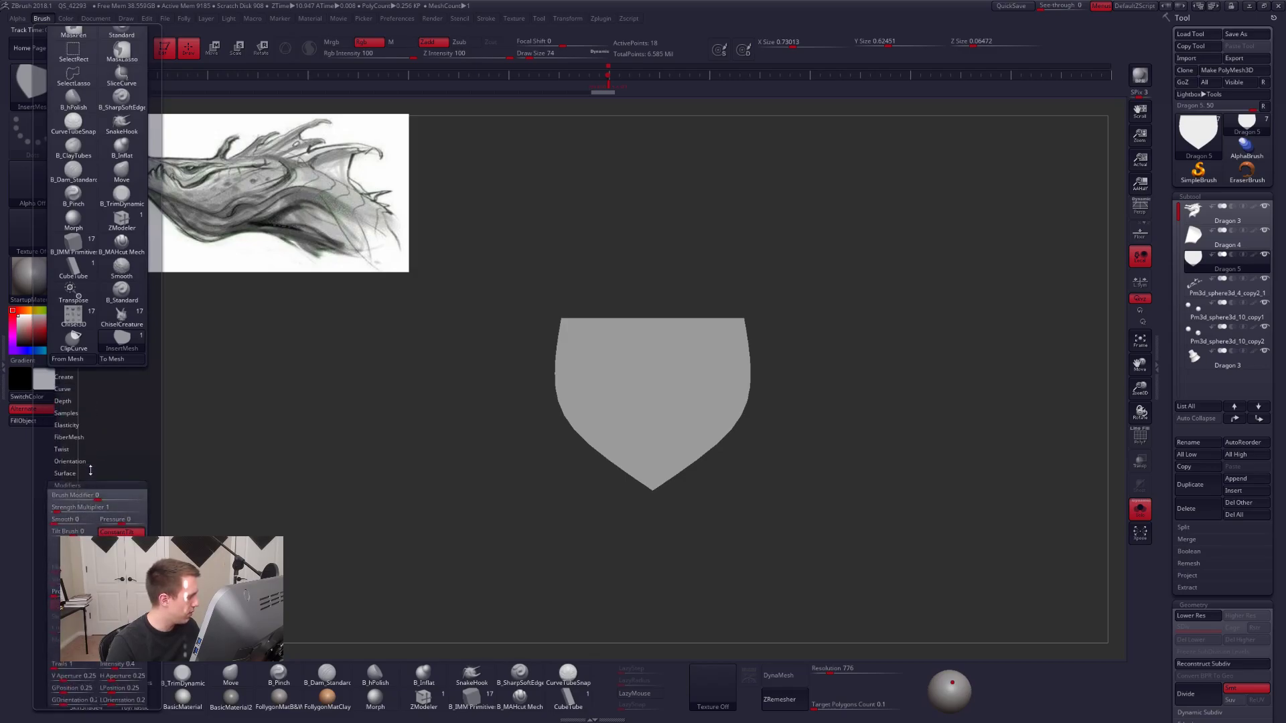
left_click_drag(89, 485, 93, 423)
left_click_drag(65, 533, 107, 533)
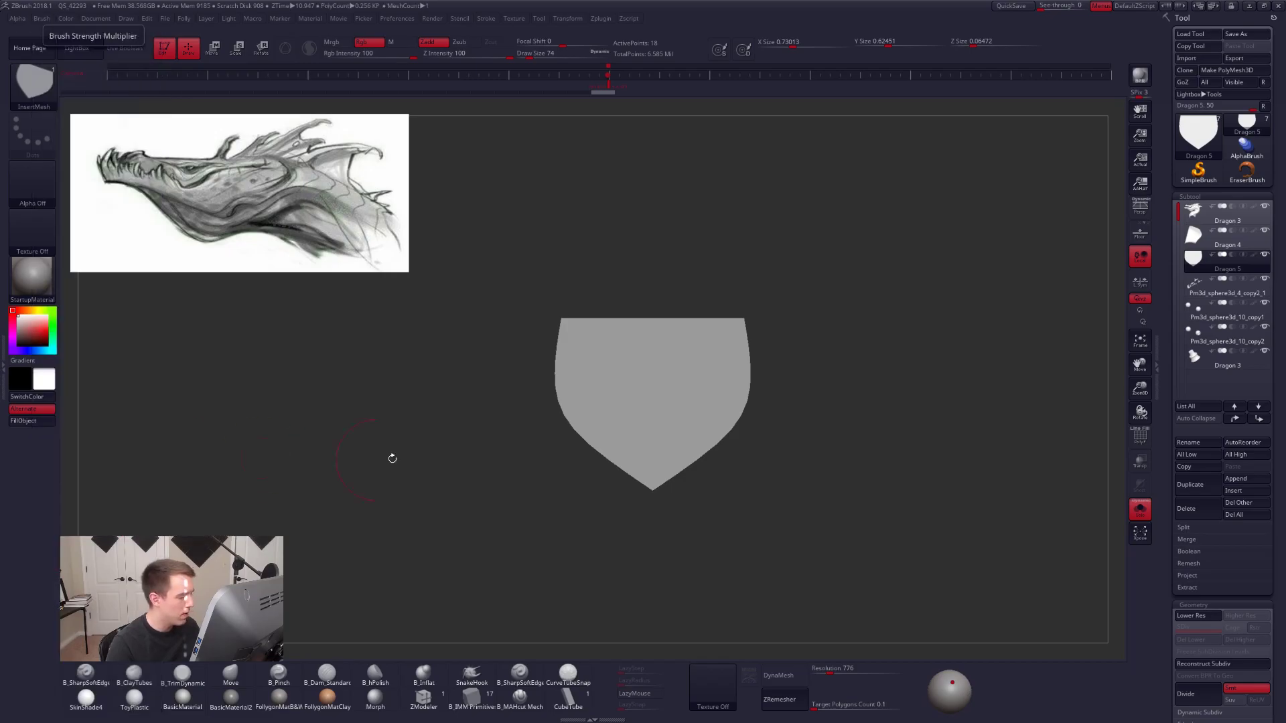
left_click_drag(347, 459, 424, 436, "alt")
left_click_drag(537, 423, 508, 434, "alt")
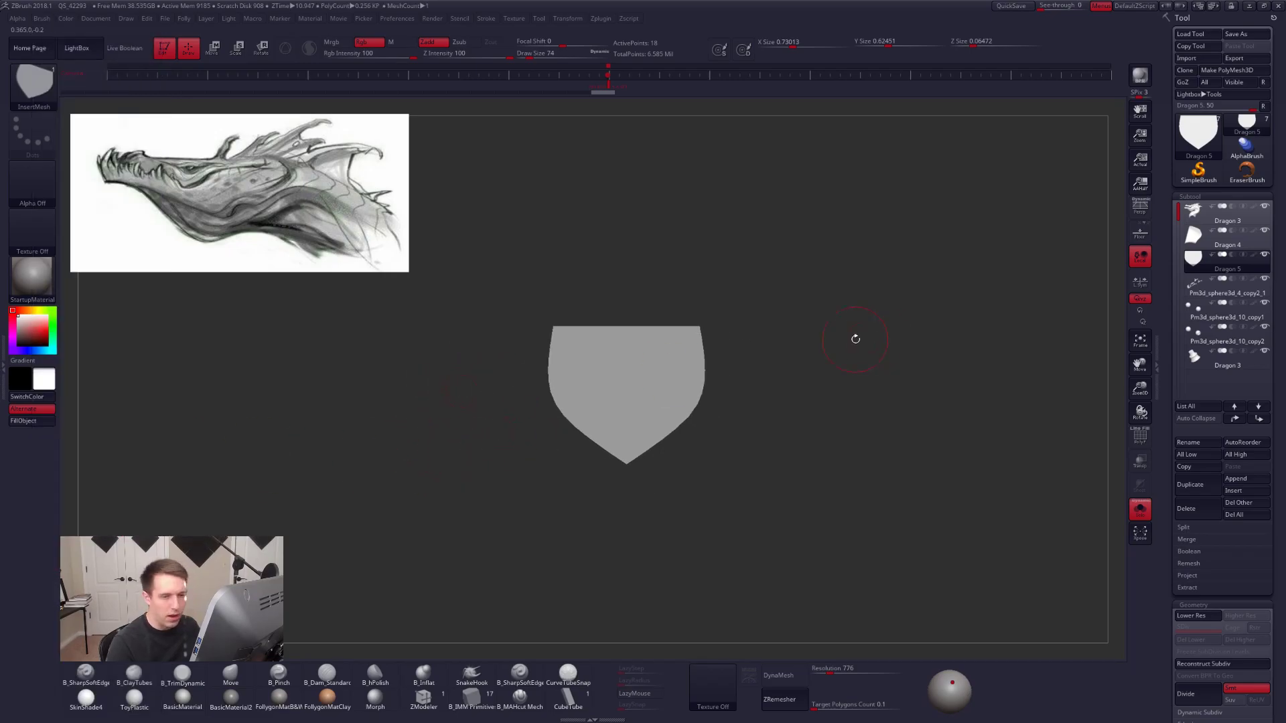
Try inserting a scale on the patch behind the jaw with its subdivision previewed, and undo it.
left_click(1205, 238)
mouse_move(785, 273)
right_mouse_down("ctrl")
mouse_move(907, 287)
mouse_move(947, 346)
mouse_move(912, 381)
mouse_move(924, 404)
right_mouse_up("ctrl")
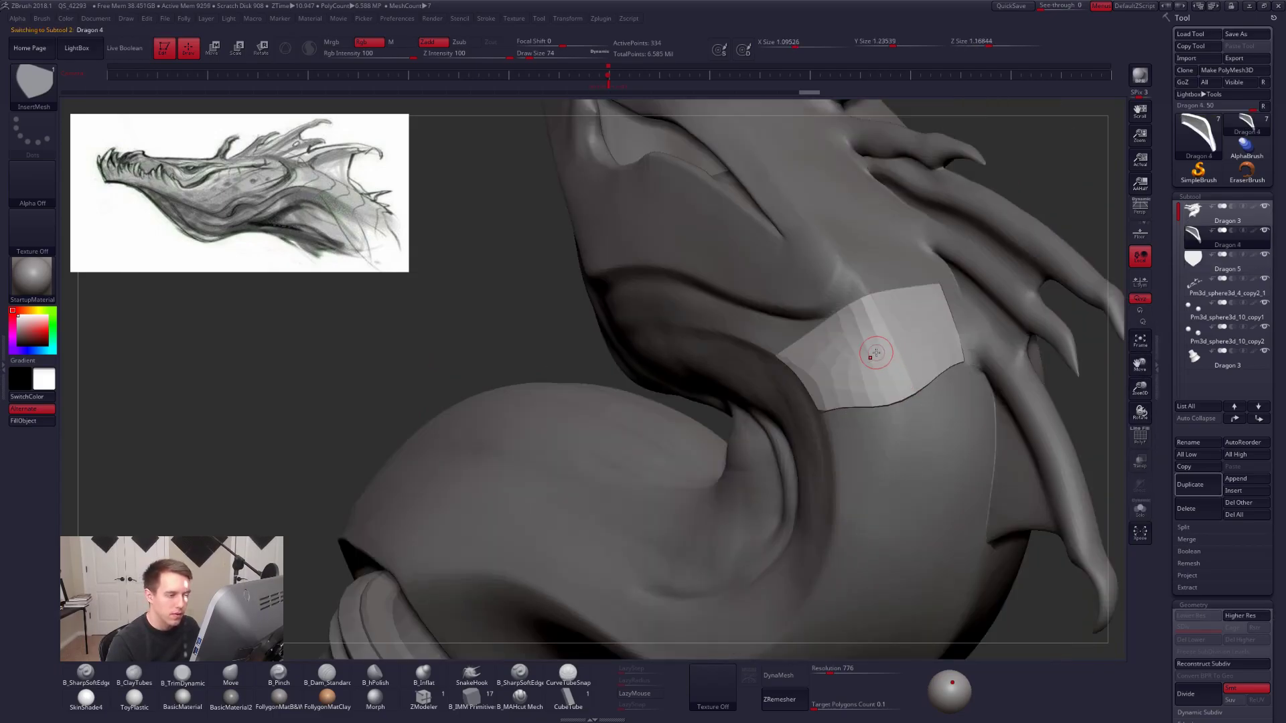
left_click_drag(874, 348, 905, 401)
right_click_drag(906, 402, 923, 375)
key("d")
key("ctrl+z")
Duplicate the dragon's head-and-neck subtool, delete the copy's lower subdivision levels, and isolate it.
left_click(1207, 213)
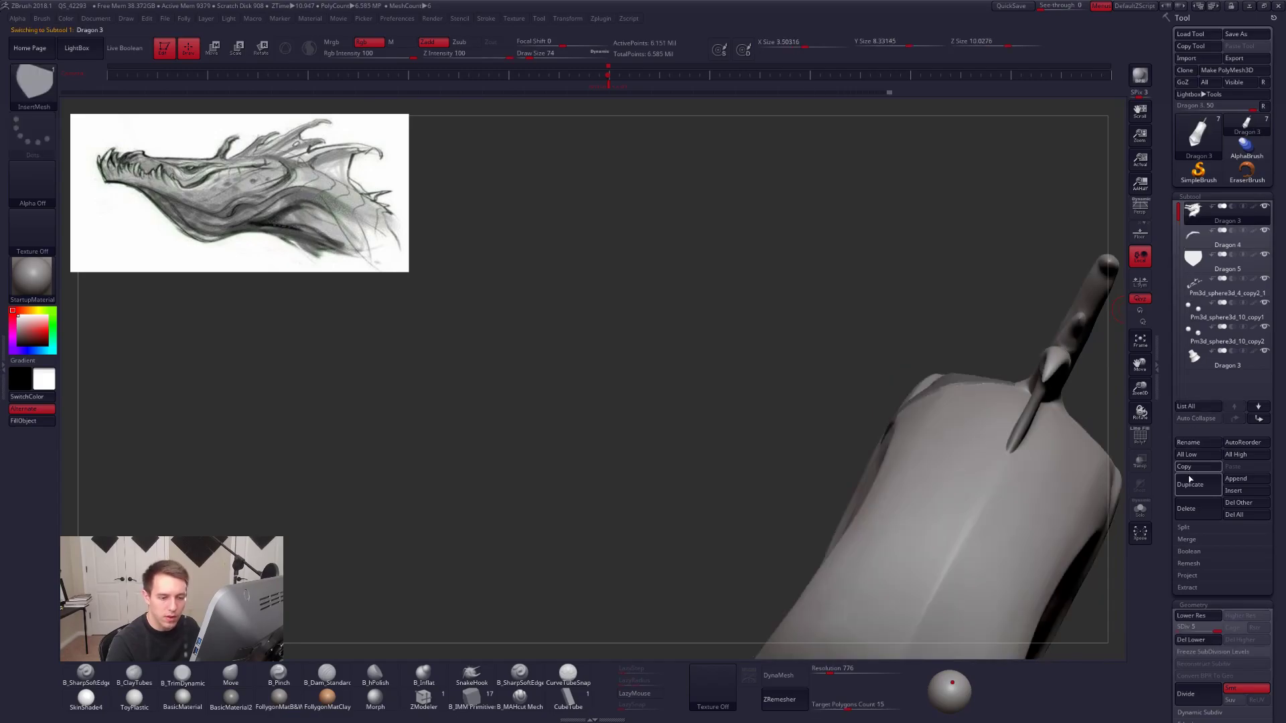
left_click(1191, 639)
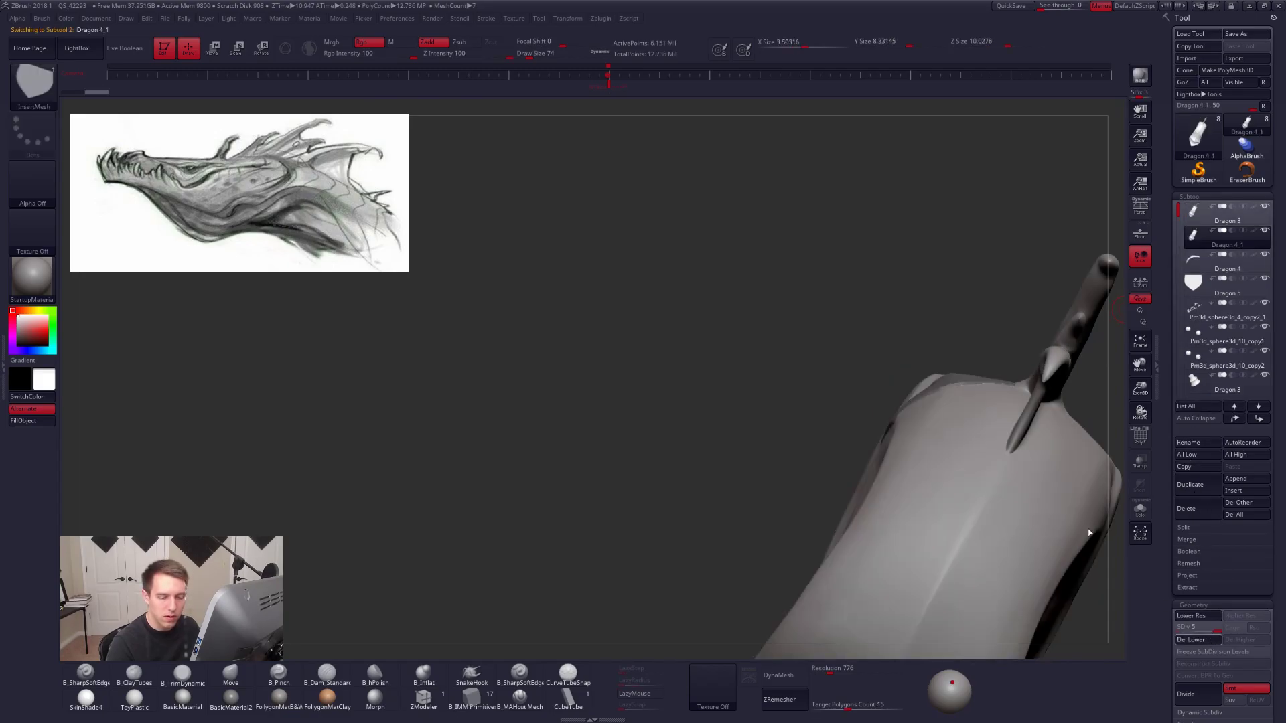
left_click(1139, 509)
right_click_drag(1009, 509, 987, 464)
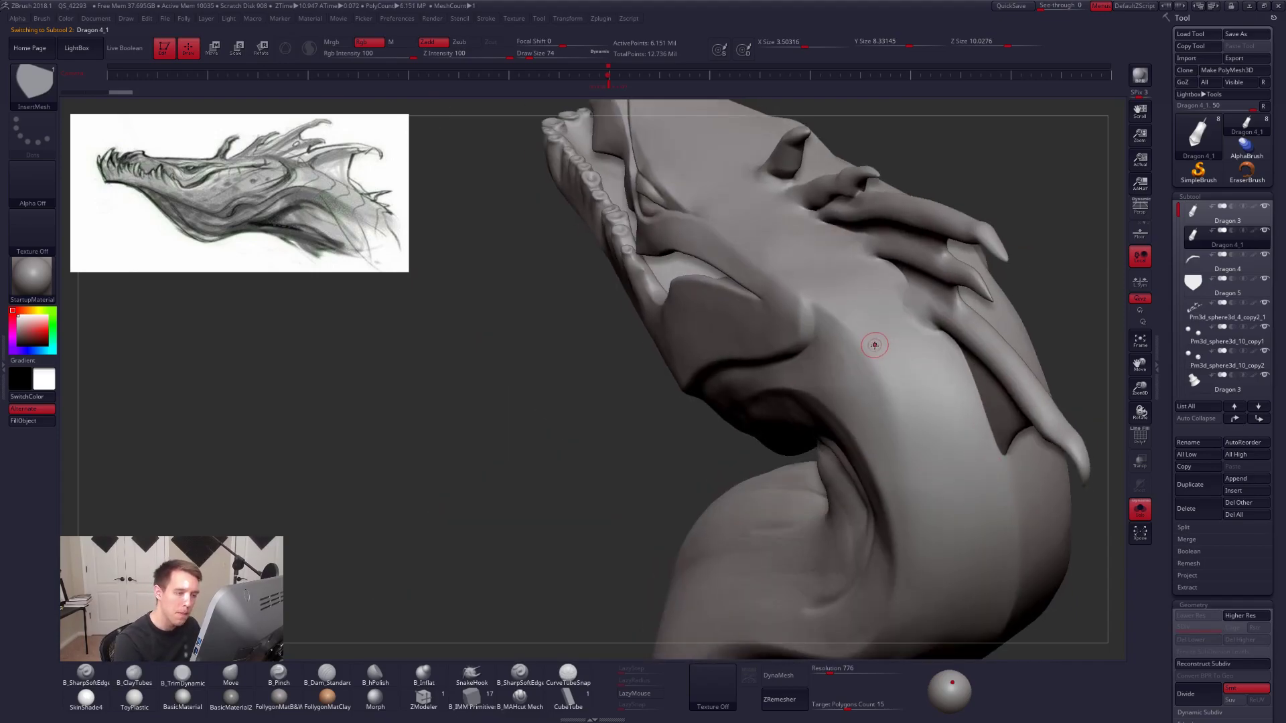
Try inserting a scale on the isolated copy behind the jaw, preview it smoothed, and undo it.
left_click_drag(877, 357, 884, 369)
right_click_drag(884, 371, 861, 498)
left_click(874, 426, "ctrl+shift")
key("d")
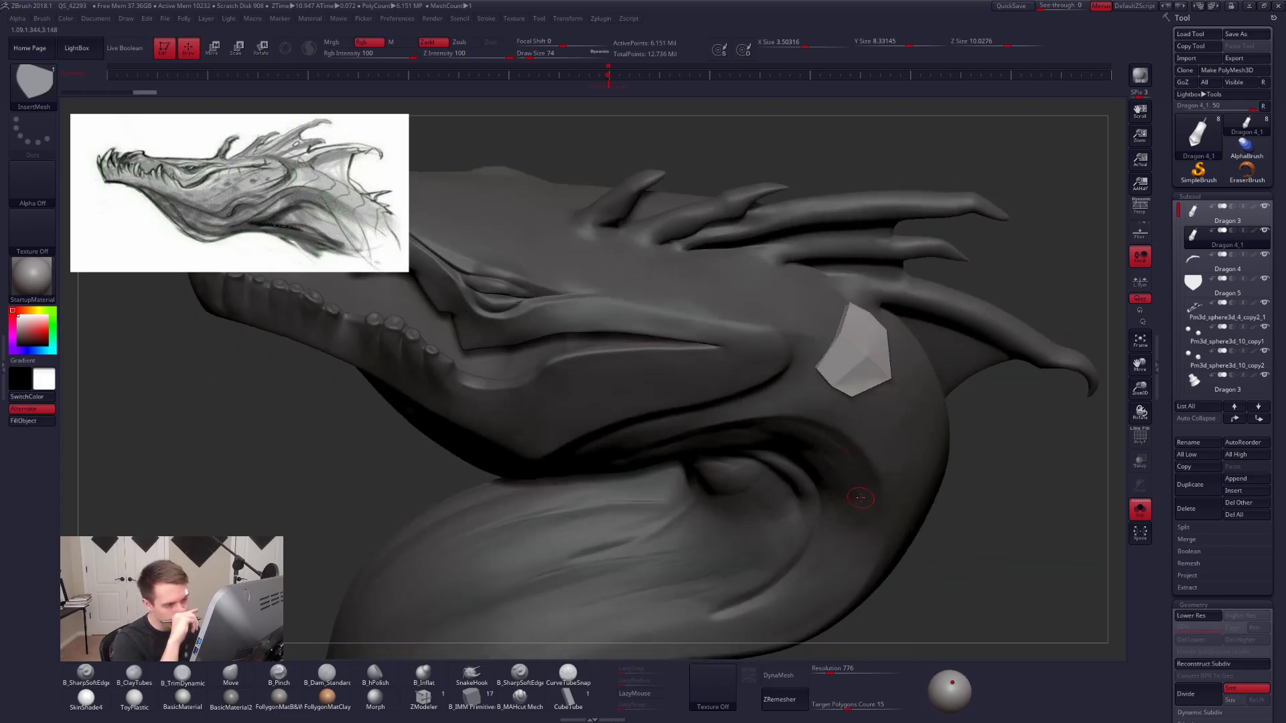
key("shift+d")
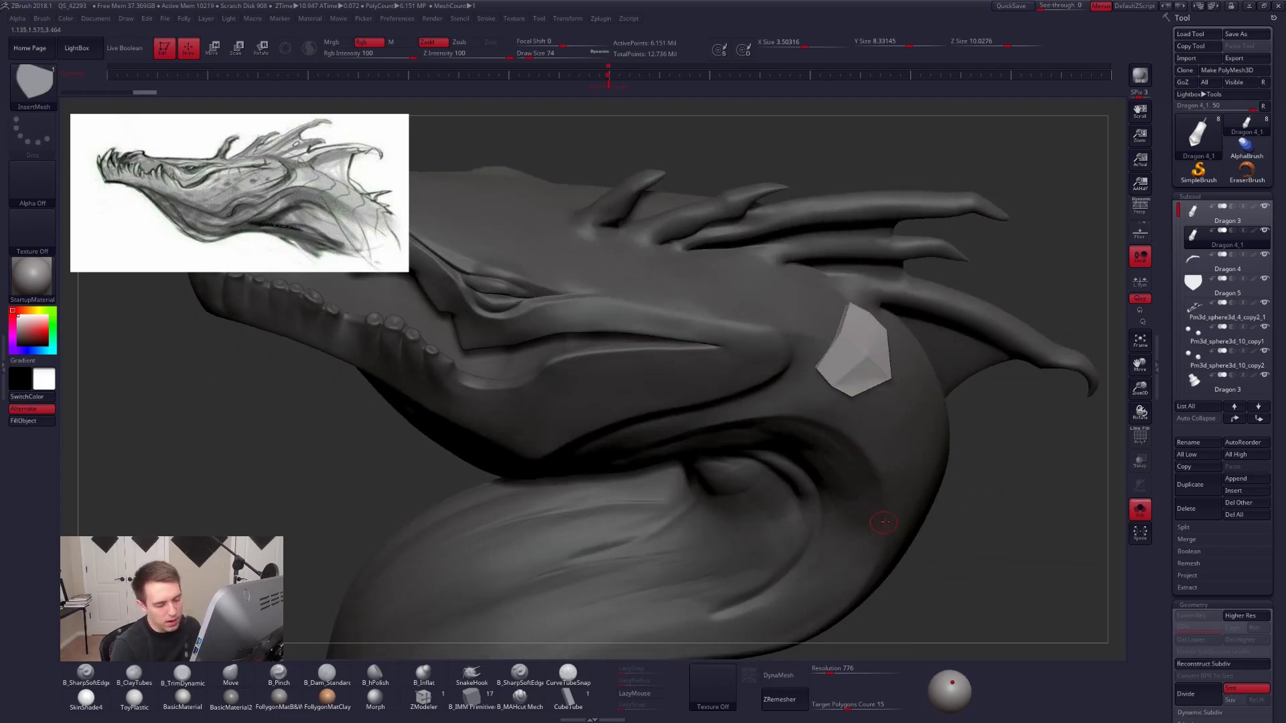
key("ctrl+z")
Show all subtools except the raised patch and insert a scale behind the jaw on the duplicated dragon.
key("alt+s")
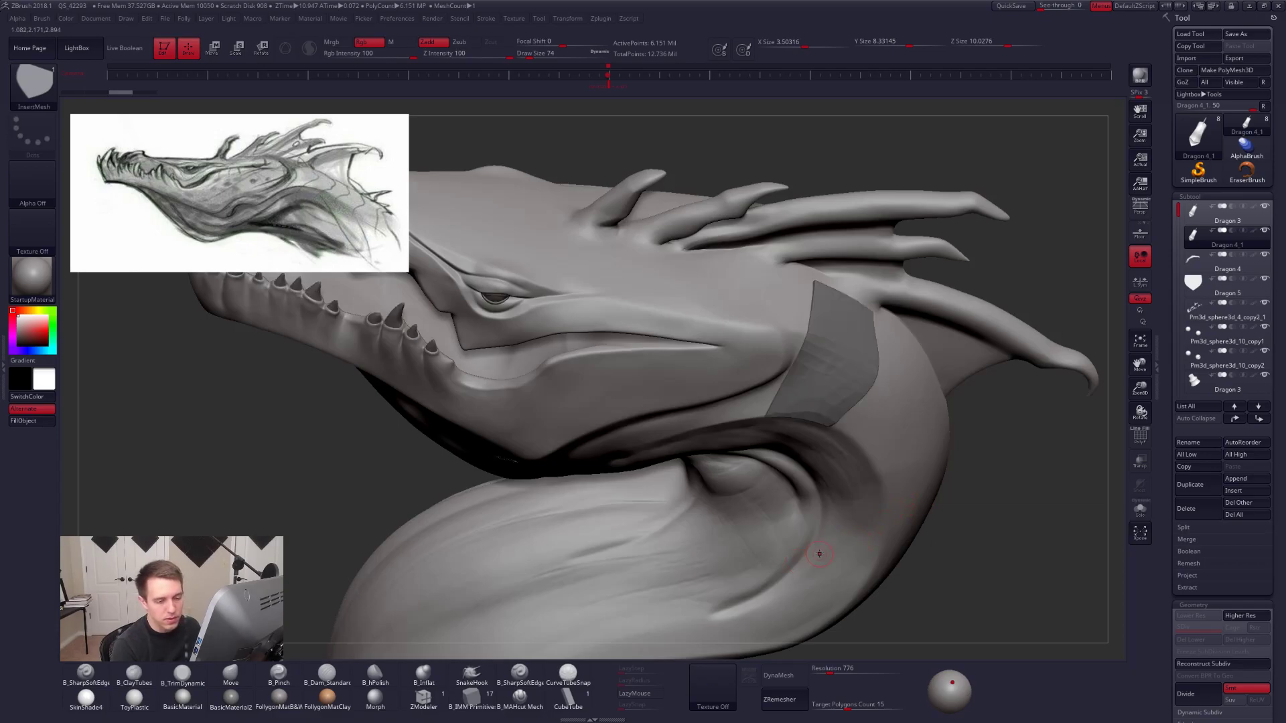
mouse_move(1245, 265)
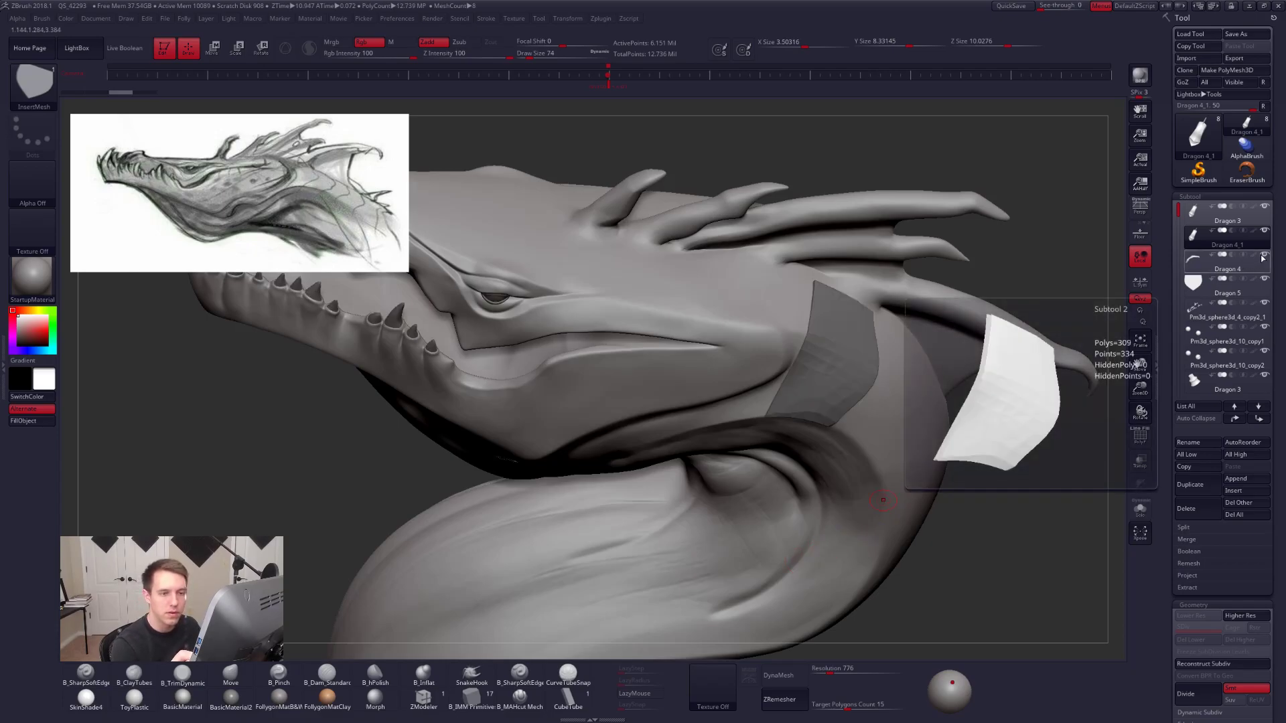
right_click_drag(843, 349, 837, 355)
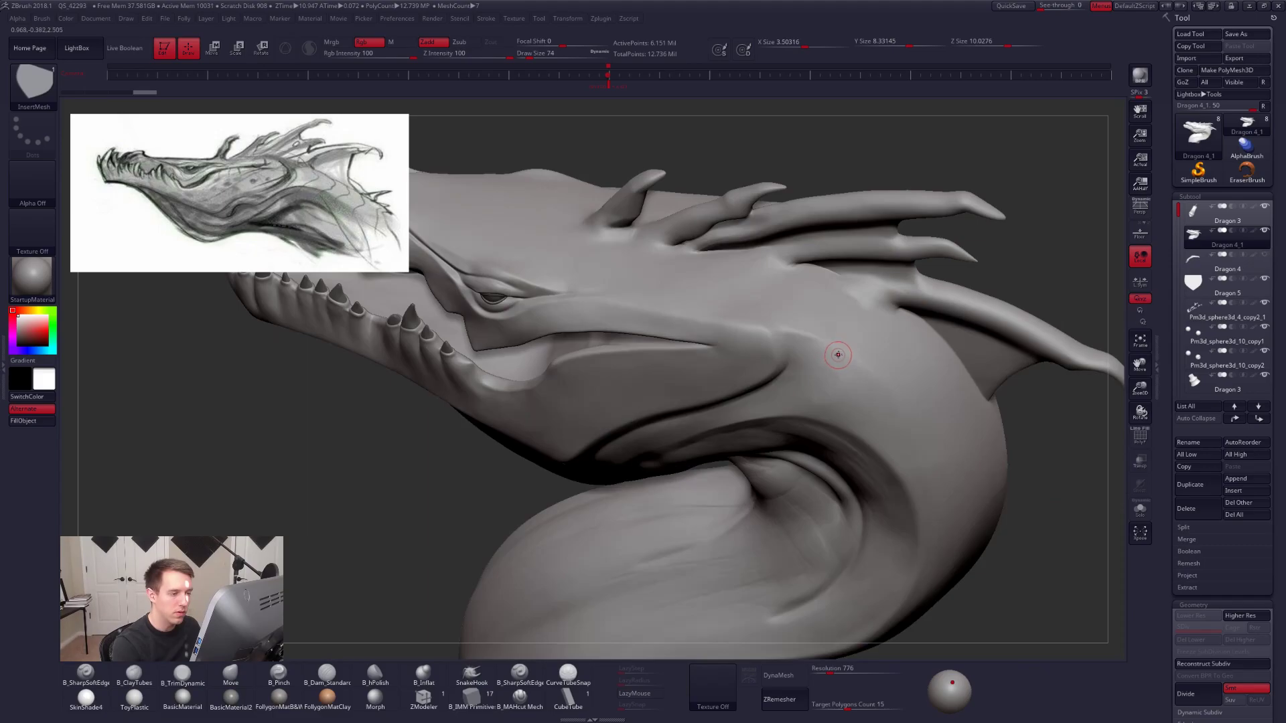
left_click_drag(837, 346, 878, 356)
left_click_drag(834, 393, 832, 384)
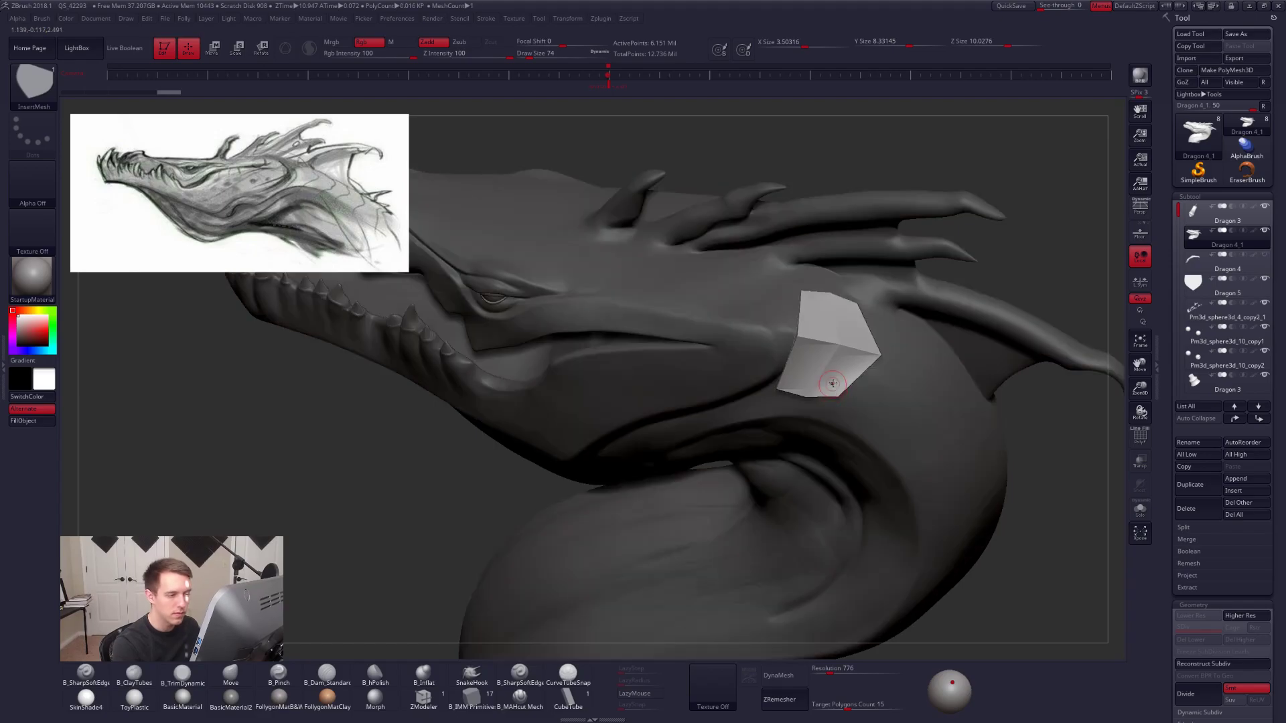
right_click_drag(831, 320, 837, 445)
right_click_drag(926, 507, 946, 538)
Isolate the inserted scale by hiding the rest of the duplicated dragon mesh.
key("ctrl+shift")
left_click(785, 430, "ctrl+shift")
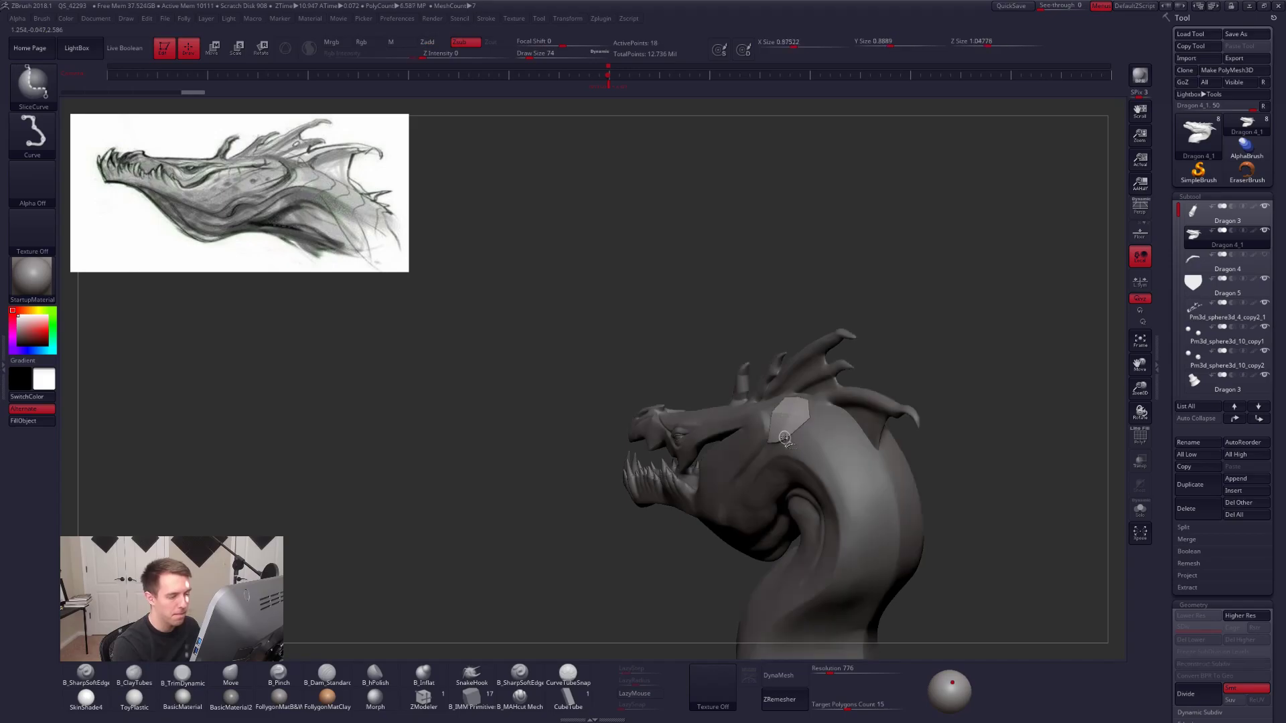
key("ctrl+z")
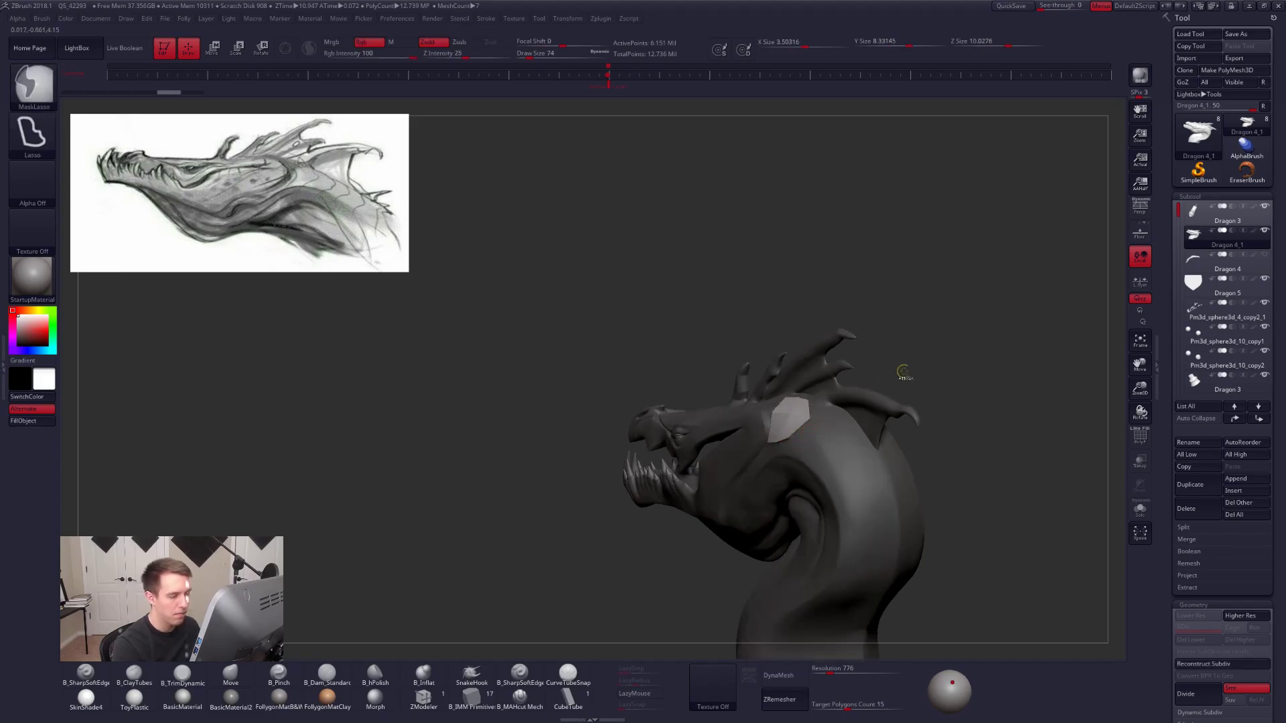
left_click(790, 415, "ctrl+shift")
left_click(797, 409, "ctrl+shift")
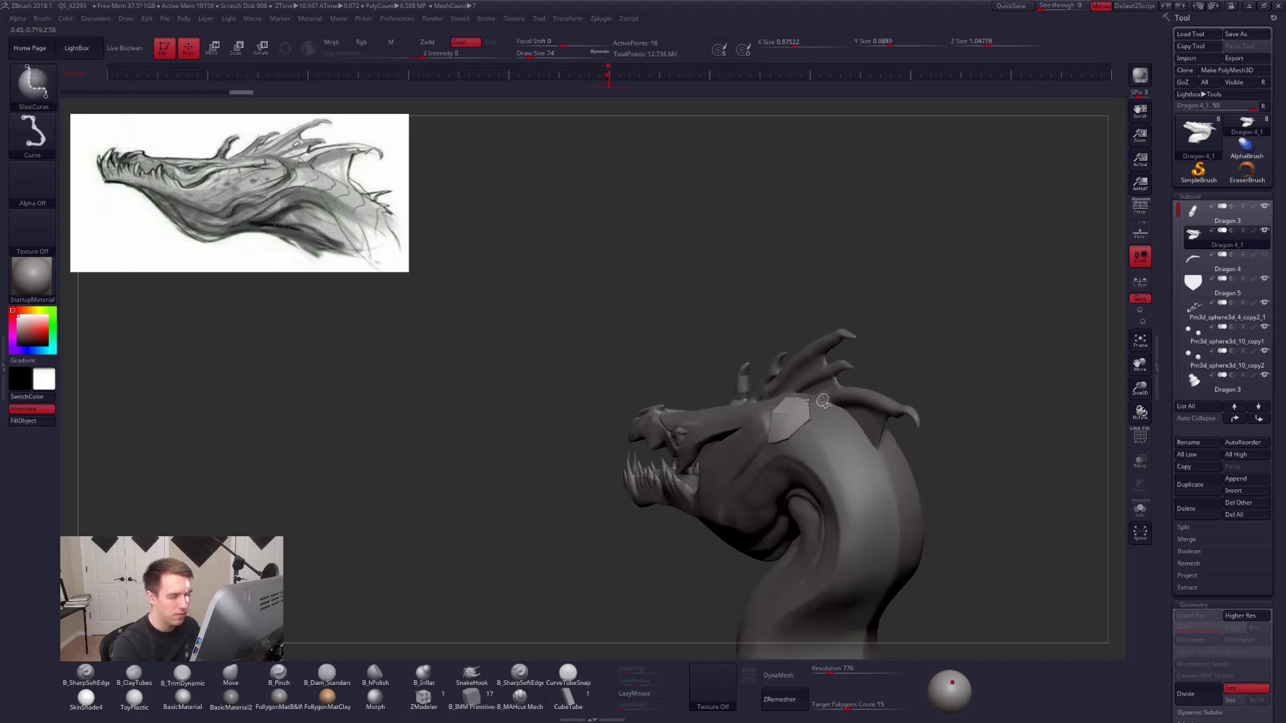
Delete the hidden dragon geometry around the inserted scale and smooth the remaining scale.
key("space")
left_click(841, 409)
key("d")
mouse_move(794, 439)
right_mouse_down()
mouse_move(841, 442)
mouse_move(804, 432)
mouse_move(780, 469)
right_mouse_up()
Try to reshape the scale's outline with the Move brush so it follows the curve behind the jaw.
key("b")
key("m")
key("v")
key("space")
left_click_drag(772, 416, 784, 416)
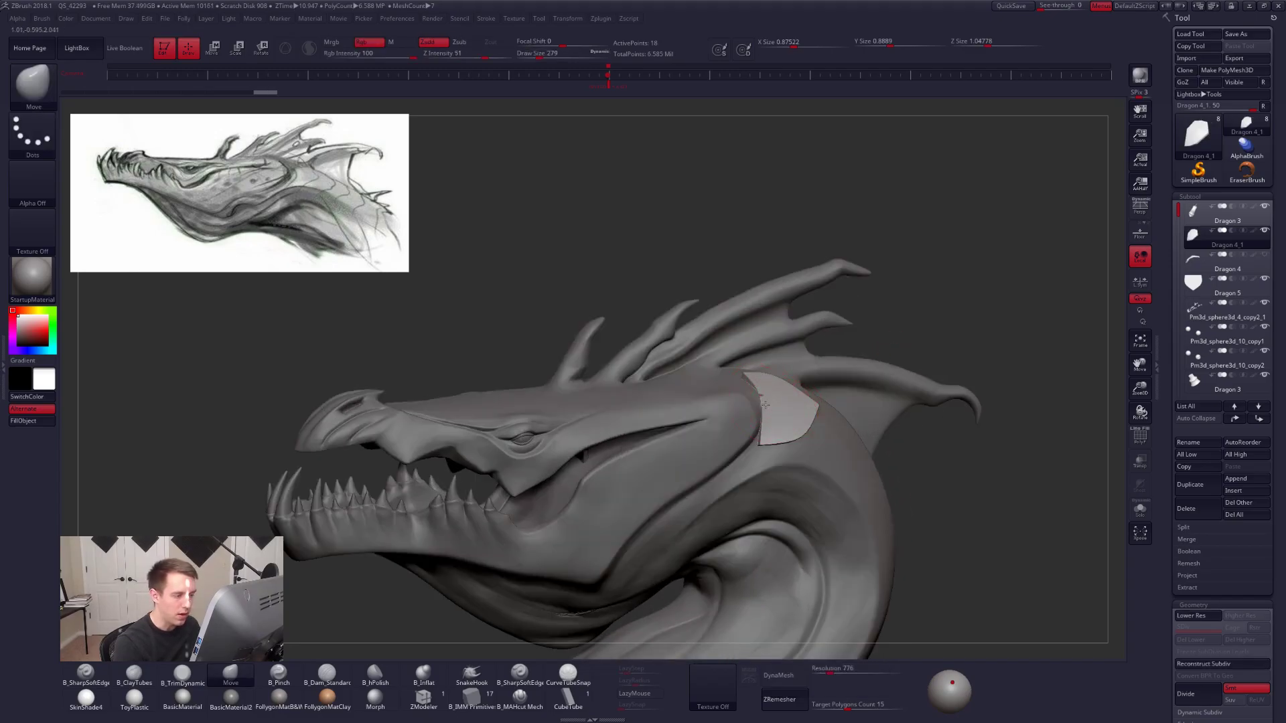
mouse_move(774, 400)
right_mouse_down()
mouse_move(797, 402)
mouse_move(787, 396)
right_mouse_up()
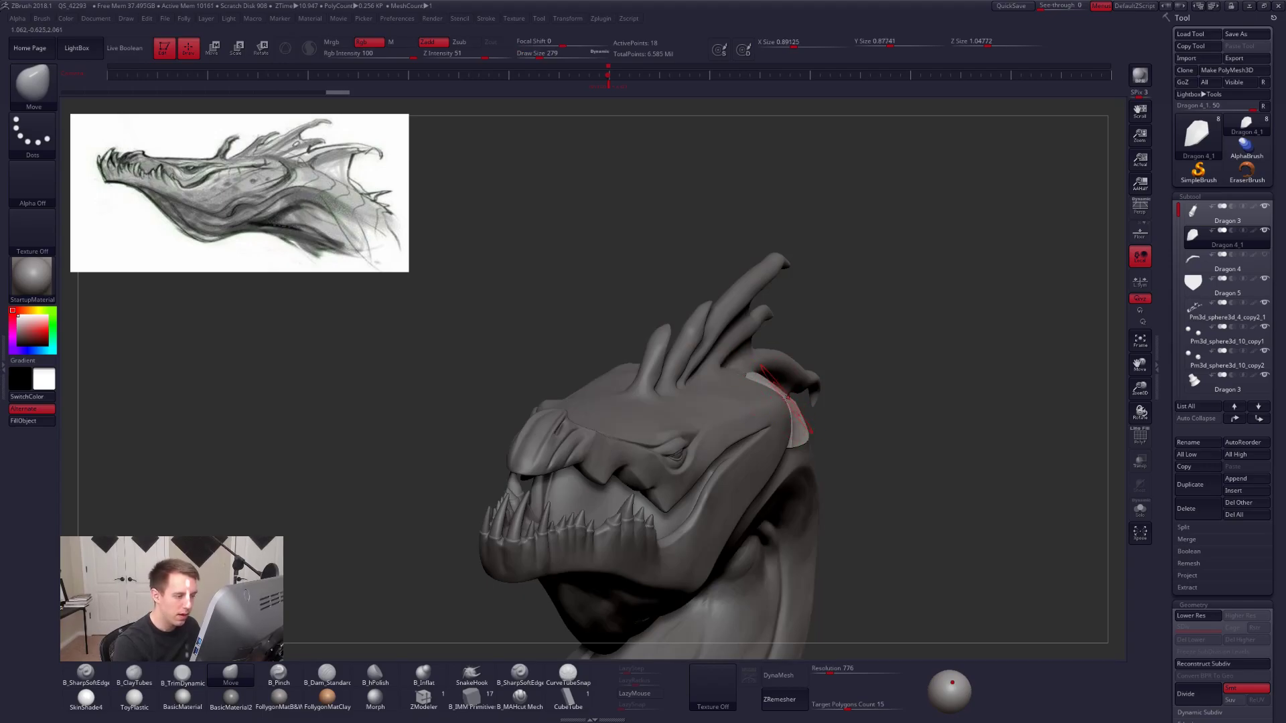
mouse_move(801, 436)
right_mouse_down()
mouse_move(987, 507)
mouse_move(950, 491)
mouse_move(924, 555)
mouse_move(955, 539)
right_mouse_up()
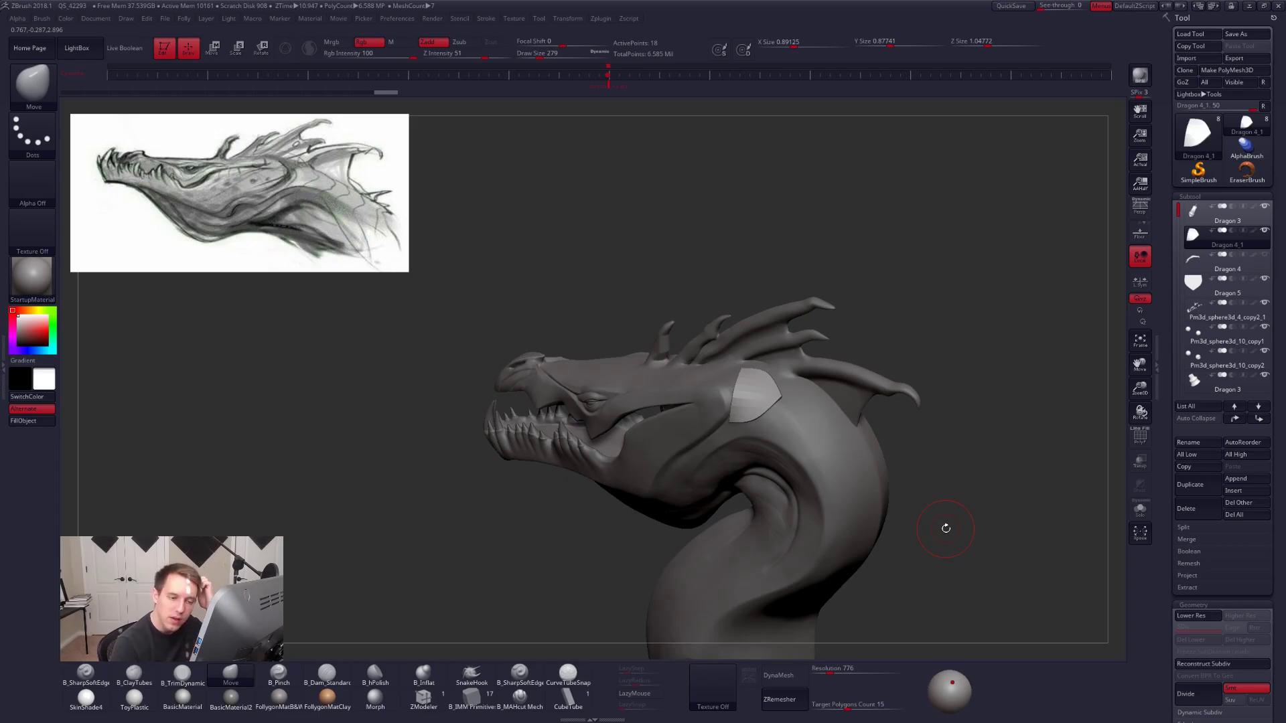
Delete the inserted scale, raised patch and pointed plate subtools (Dragon 4_1, Dragon 4 and Dragon 5).
left_click(1193, 510)
left_click(1107, 531)
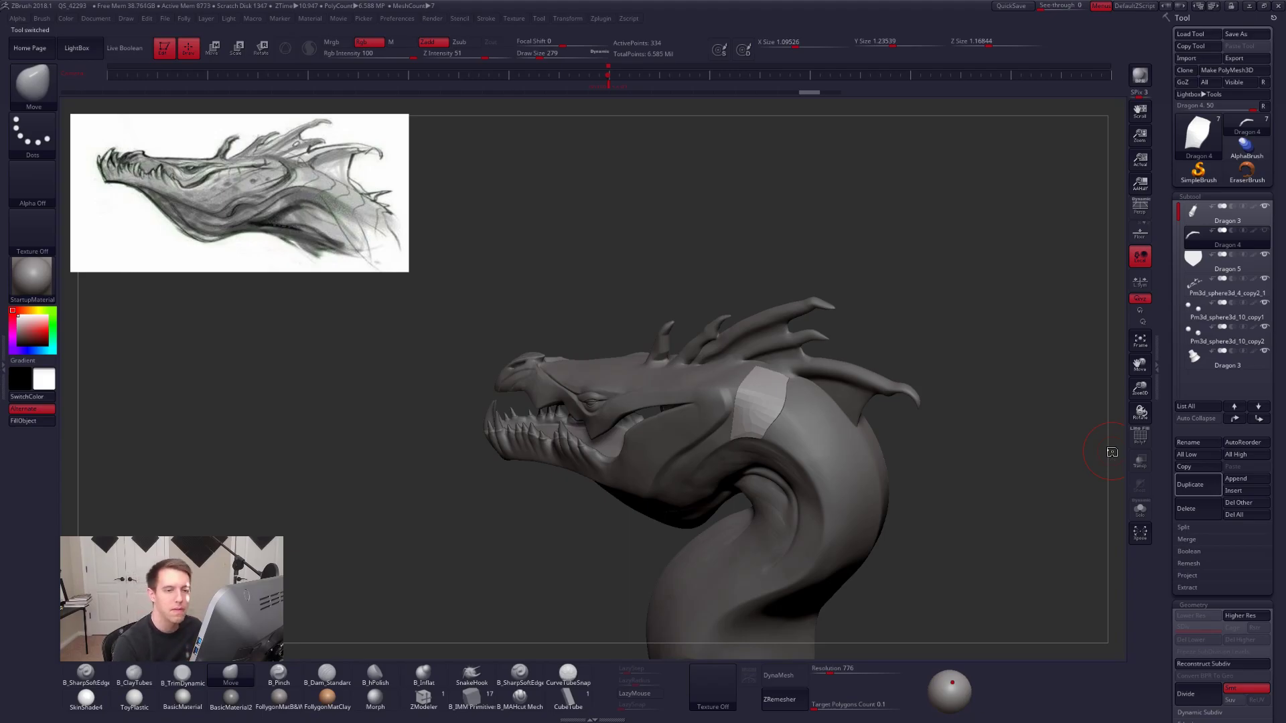
left_click(1199, 509)
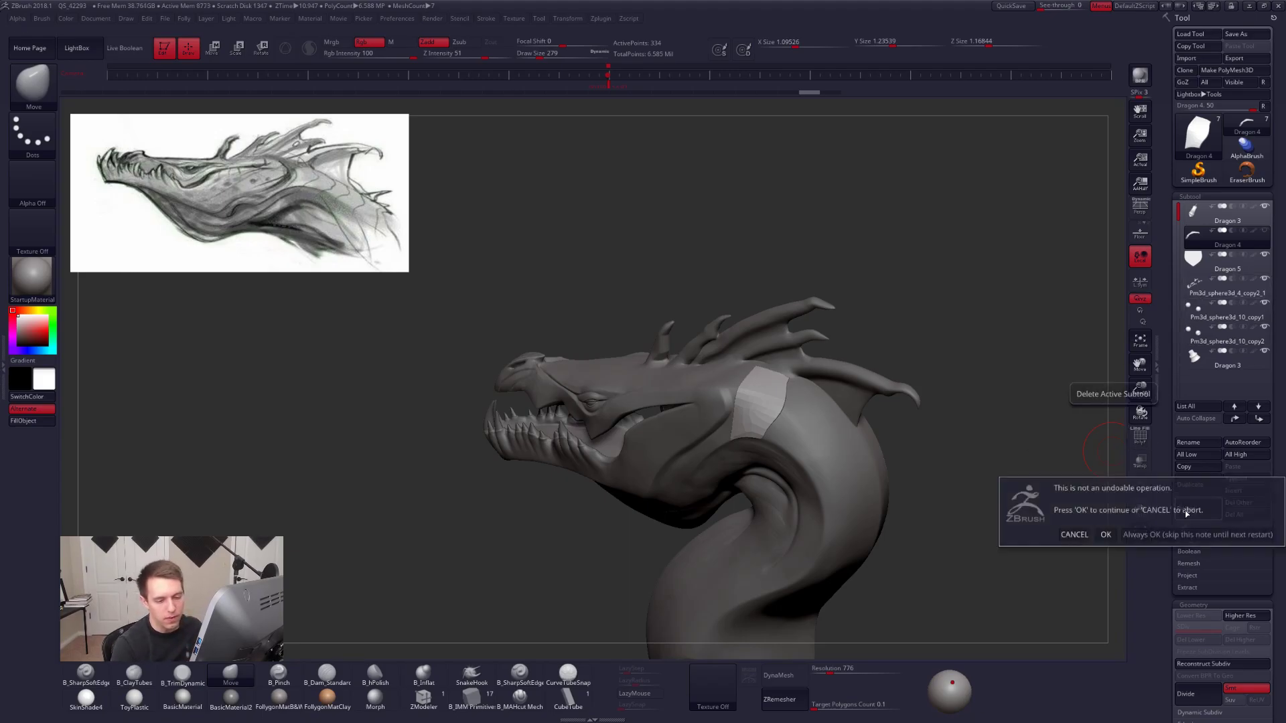
left_click(1108, 534)
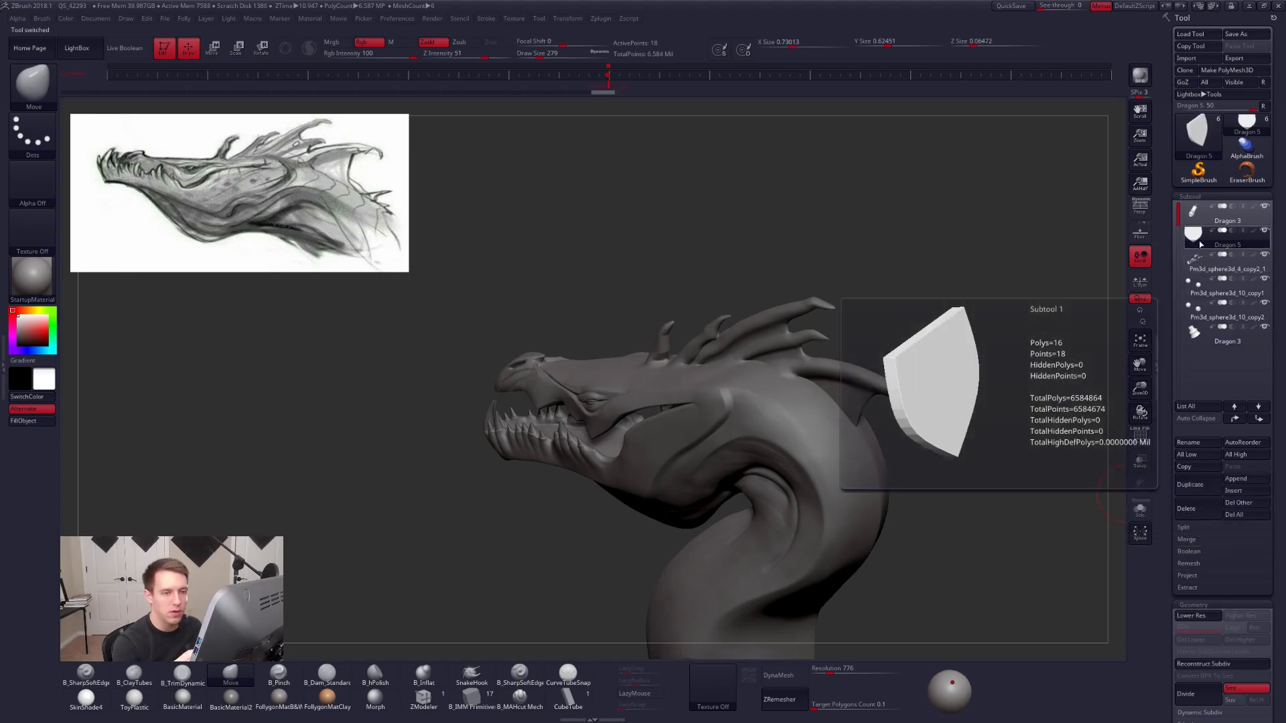
left_click(1186, 508)
left_click(1105, 531)
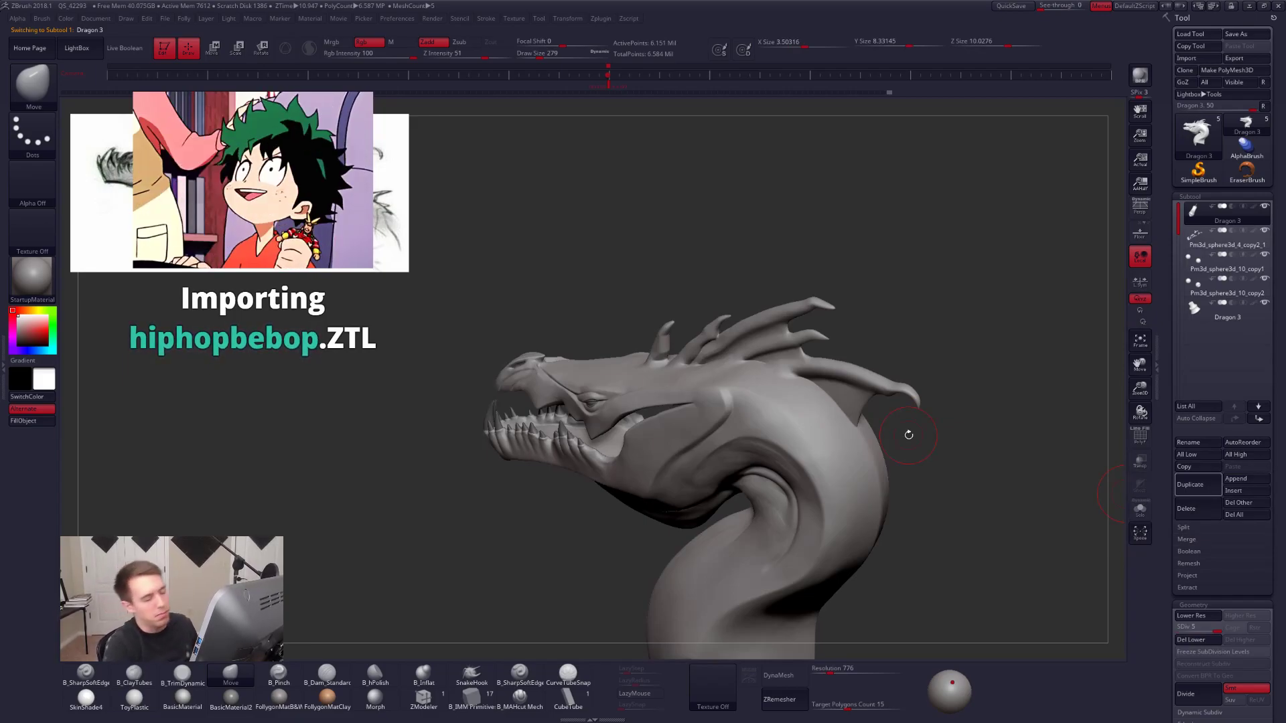
Duplicate the Dragon 3 head-and-neck subtool again and isolate the copy without its lower subdivision levels.
left_click_drag(906, 311, 992, 269)
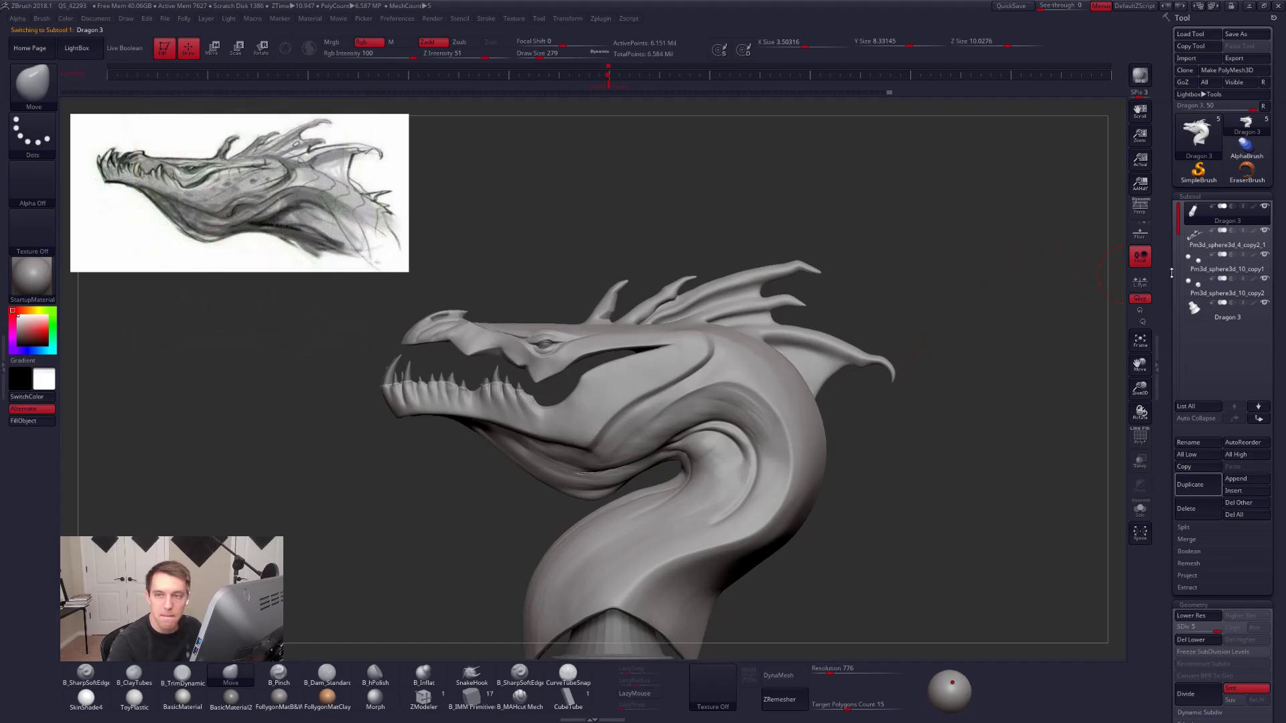
left_click(1190, 489)
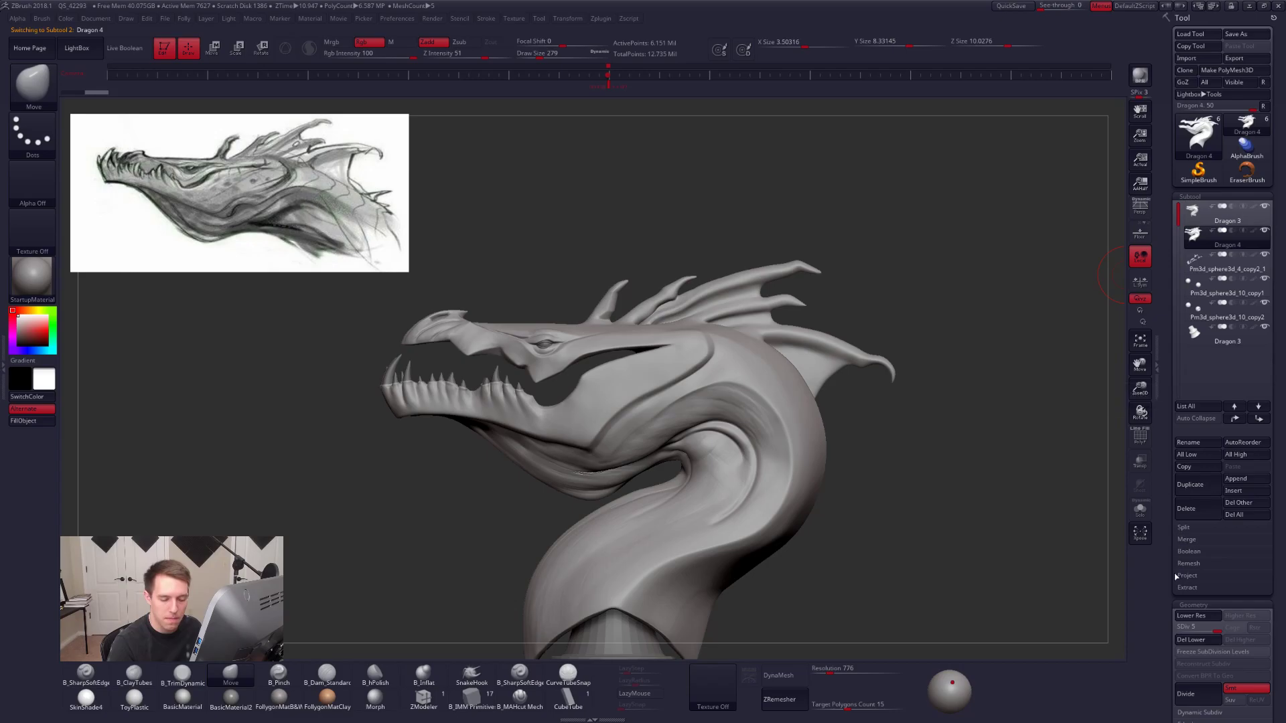
mouse_move(962, 428)
left_mouse_down("alt")
mouse_move(971, 398)
mouse_move(959, 367)
left_mouse_up("alt")
key("alt+s")
key("ctrl+shift+f")
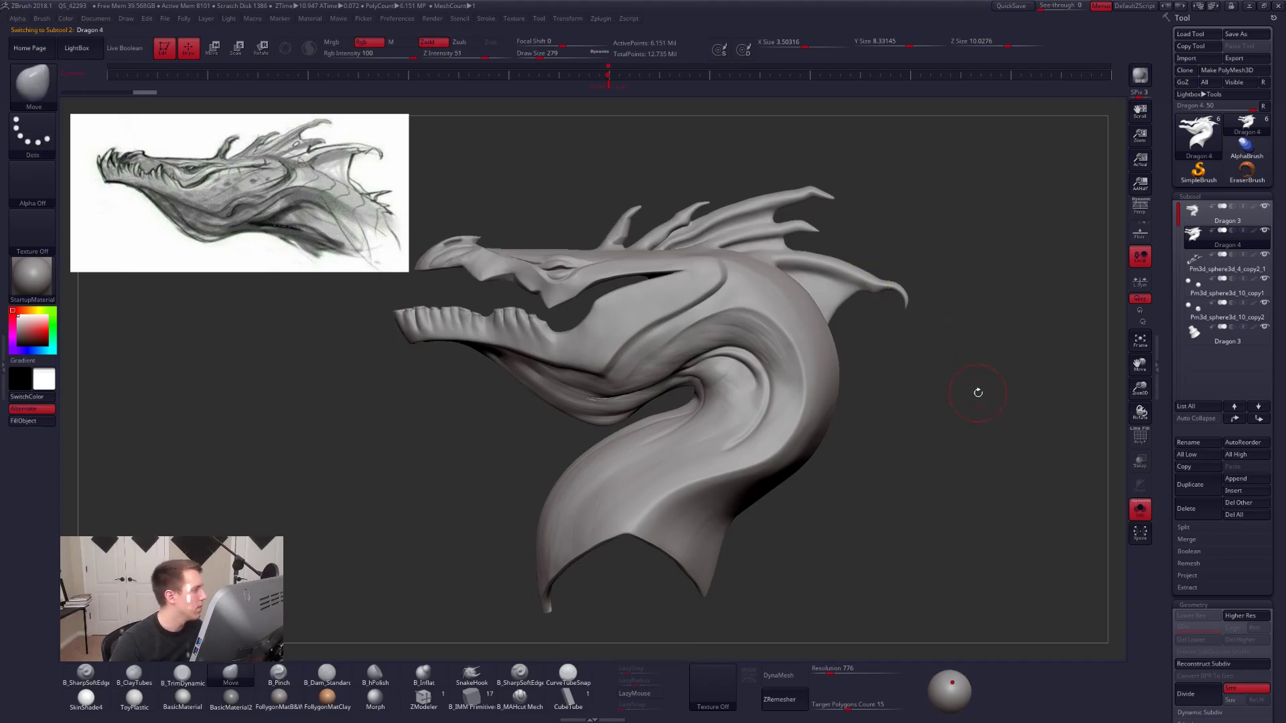
Set the selection brush to SelectLasso and hide the copy's throat, inner neck and front of the lower jaw.
key("ctrl+f")
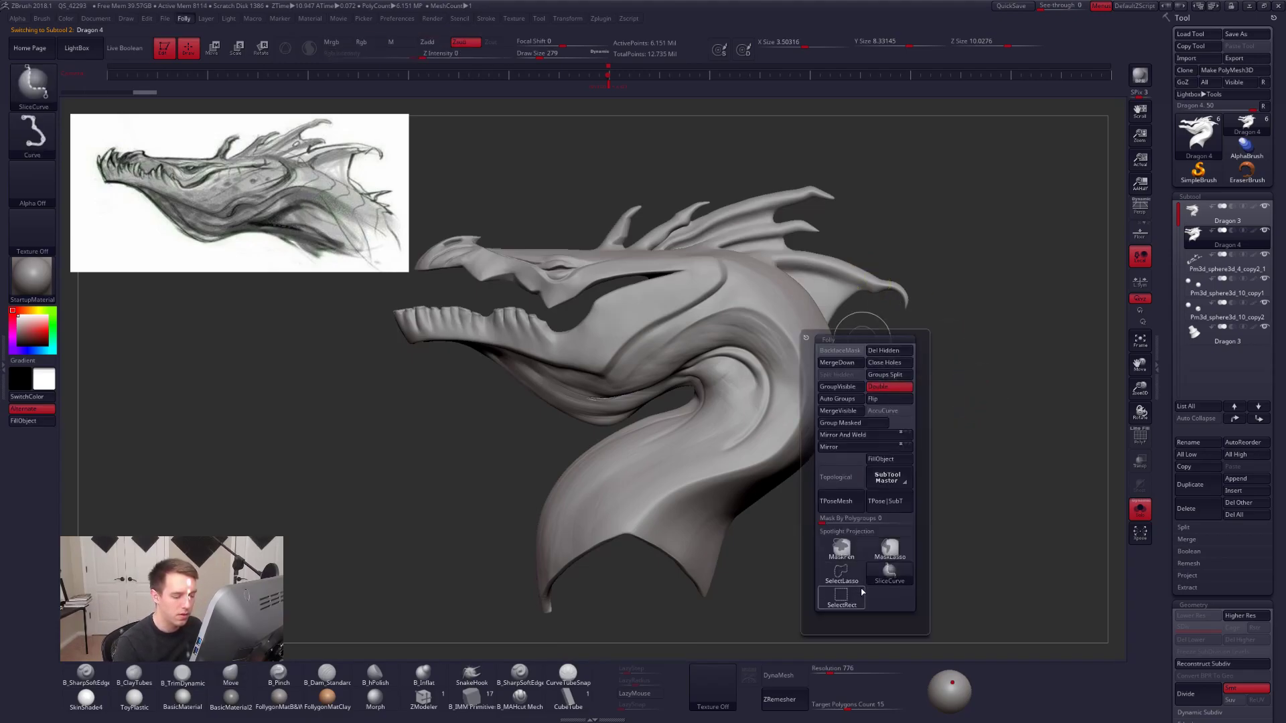
key("ctrl+shift")
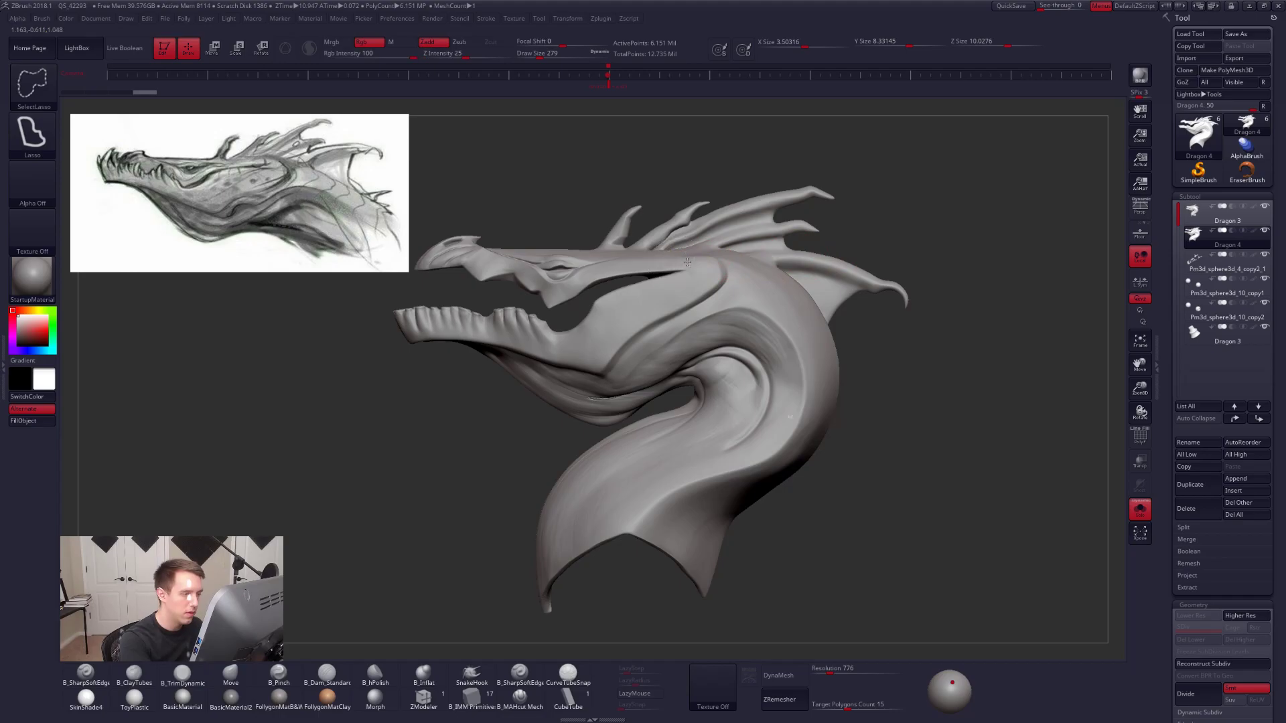
left_click_drag(797, 219, 750, 269, "ctrl+shift")
left_click(964, 468, "ctrl+shift")
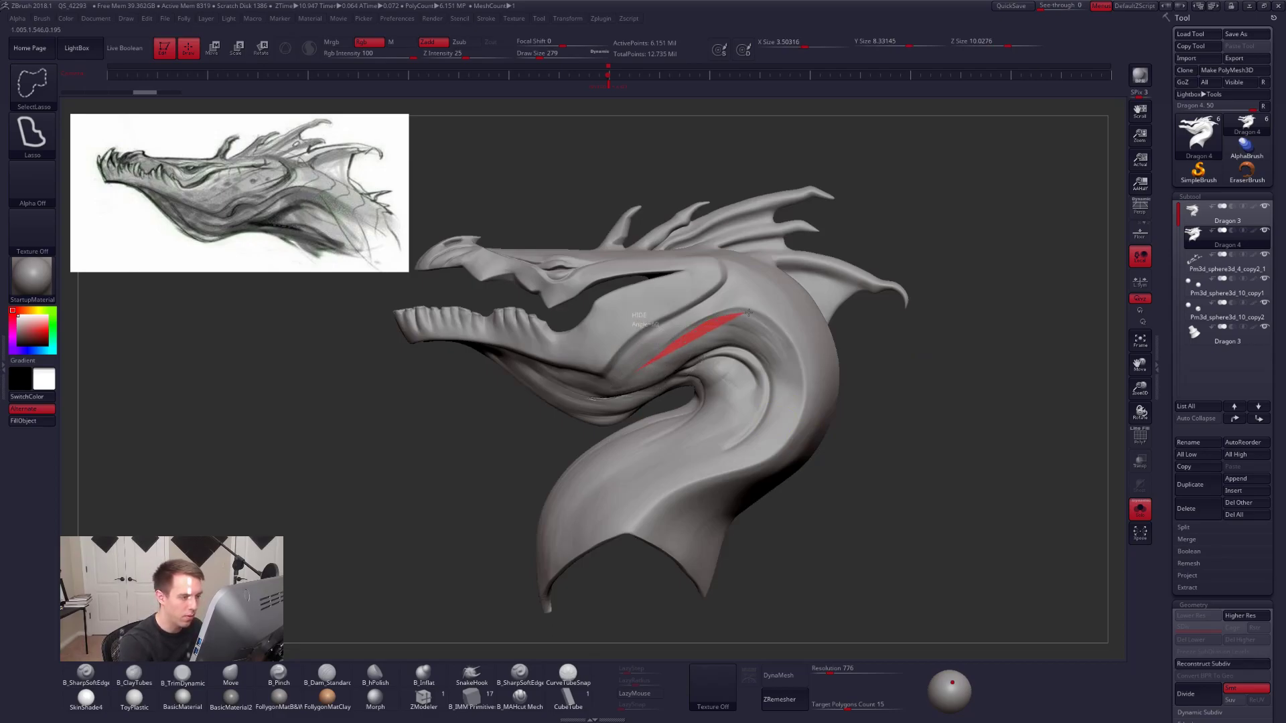
mouse_move(787, 343)
left_mouse_down("ctrl+alt+shift")
mouse_move(666, 399)
mouse_move(630, 535)
mouse_move(464, 627)
mouse_move(514, 395)
left_mouse_up("ctrl+alt+shift")
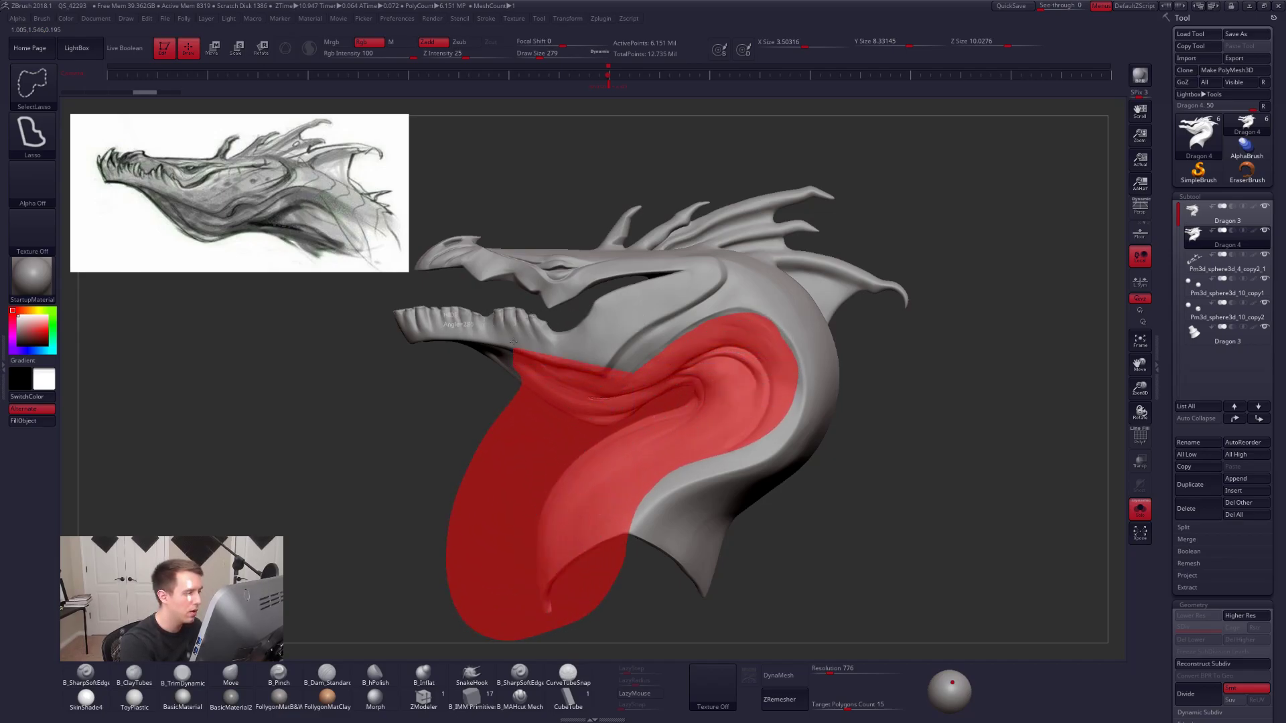
left_click_drag(513, 345, 301, 350, "ctrl+alt+shift")
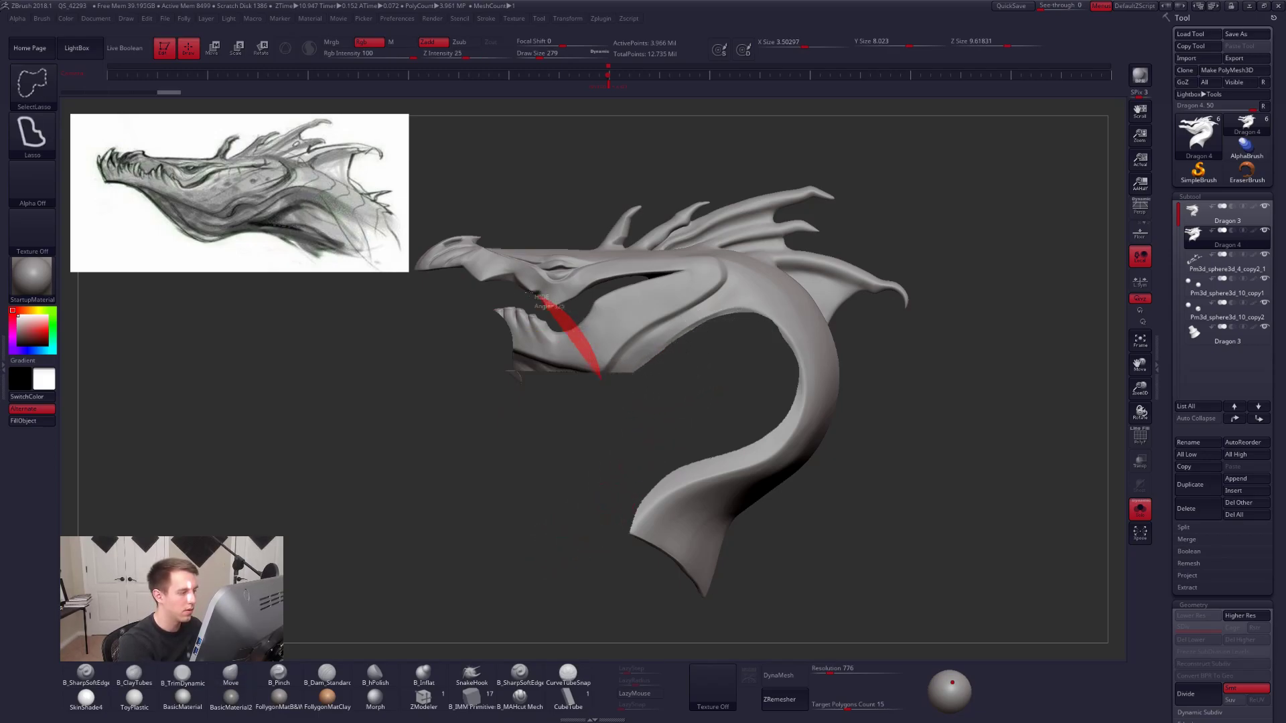
left_click_drag(538, 295, 449, 535, "ctrl+alt+shift")
Hide the horns along the crest of the head and delete all hidden geometry.
mouse_move(585, 298)
right_mouse_down("alt")
mouse_move(628, 410)
mouse_move(621, 449)
right_mouse_up("alt")
mouse_move(621, 448)
left_mouse_down()
mouse_move(621, 459)
mouse_move(575, 405)
mouse_move(624, 319)
left_mouse_up()
key("ctrl+shift")
mouse_move(789, 324)
left_mouse_down("ctrl+shift")
mouse_move(911, 401)
mouse_move(938, 261)
mouse_move(566, 260)
mouse_move(600, 247)
left_mouse_up("ctrl+shift")
key("ctrl+shift+d")
left_click(736, 305)
Hide the nose, the lip edge of the muzzle and the remaining front part of the jaw.
left_click_drag(558, 402, 582, 469, "alt")
mouse_move(657, 347)
left_mouse_down()
mouse_move(701, 266)
mouse_move(688, 272)
left_mouse_up()
key("ctrl+shift")
left_click_drag(631, 239, 749, 242, "ctrl+alt+shift")
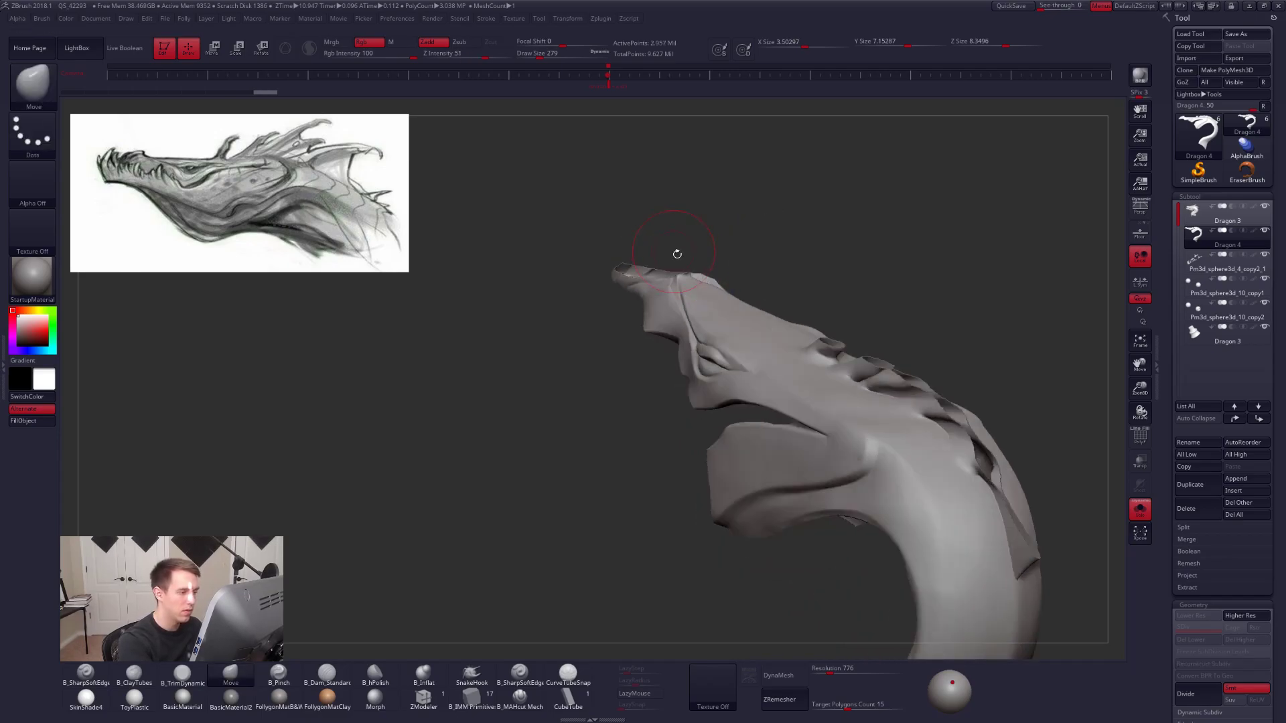
right_click_drag(705, 289, 678, 279)
mouse_move(678, 301)
left_mouse_down("ctrl+alt+shift")
mouse_move(646, 254)
mouse_move(637, 191)
mouse_move(683, 346)
left_mouse_up("ctrl+alt+shift")
key("ctrl+shift")
mouse_move(661, 436)
left_mouse_down("ctrl+alt+shift")
mouse_move(555, 321)
mouse_move(629, 320)
left_mouse_up("ctrl+alt+shift")
left_click_drag(670, 361, 725, 405)
key("ctrl+shift")
mouse_move(799, 352)
left_mouse_down("ctrl+alt+shift")
mouse_move(504, 328)
mouse_move(485, 443)
mouse_move(726, 413)
left_mouse_up("ctrl+alt+shift")
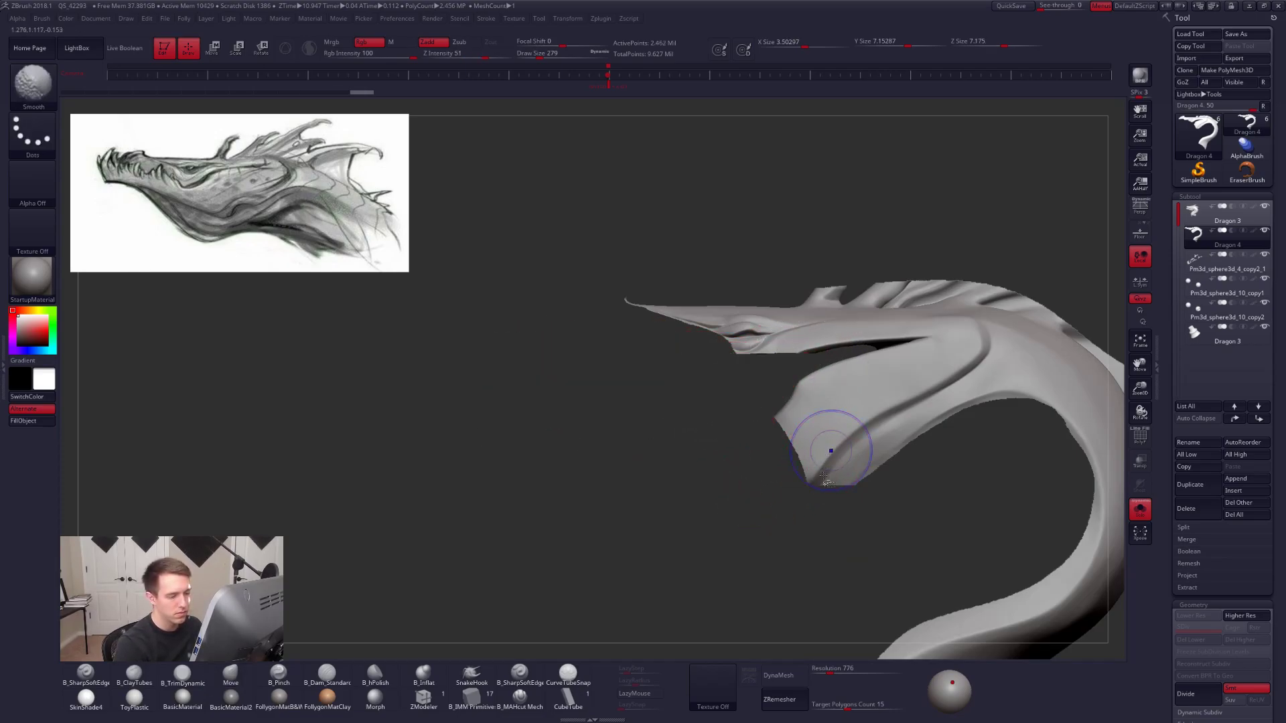
Hide the underside of the jaw and the cheek area below the eye.
key("ctrl+shift")
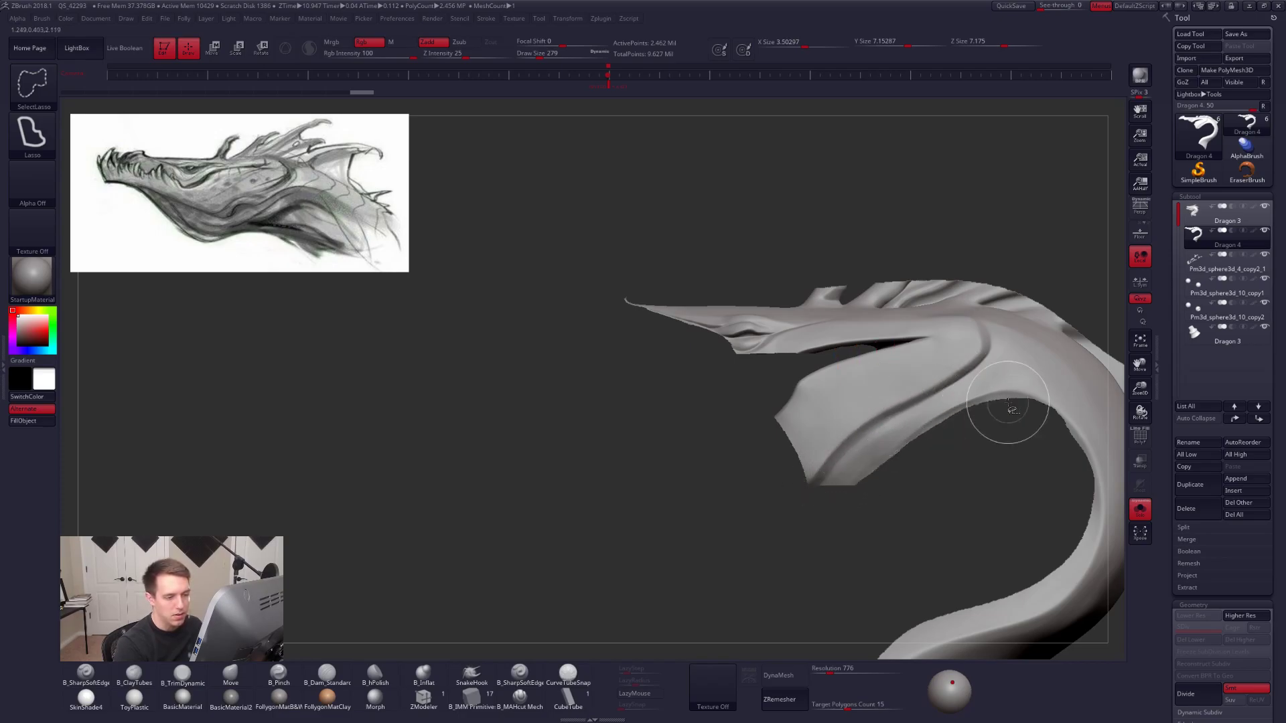
mouse_move(885, 408)
left_mouse_down("ctrl+alt+shift")
mouse_move(690, 578)
mouse_move(999, 407)
left_mouse_up("ctrl+alt+shift")
mouse_move(856, 431)
left_mouse_down("alt")
mouse_move(807, 463)
mouse_move(852, 425)
left_mouse_up("alt")
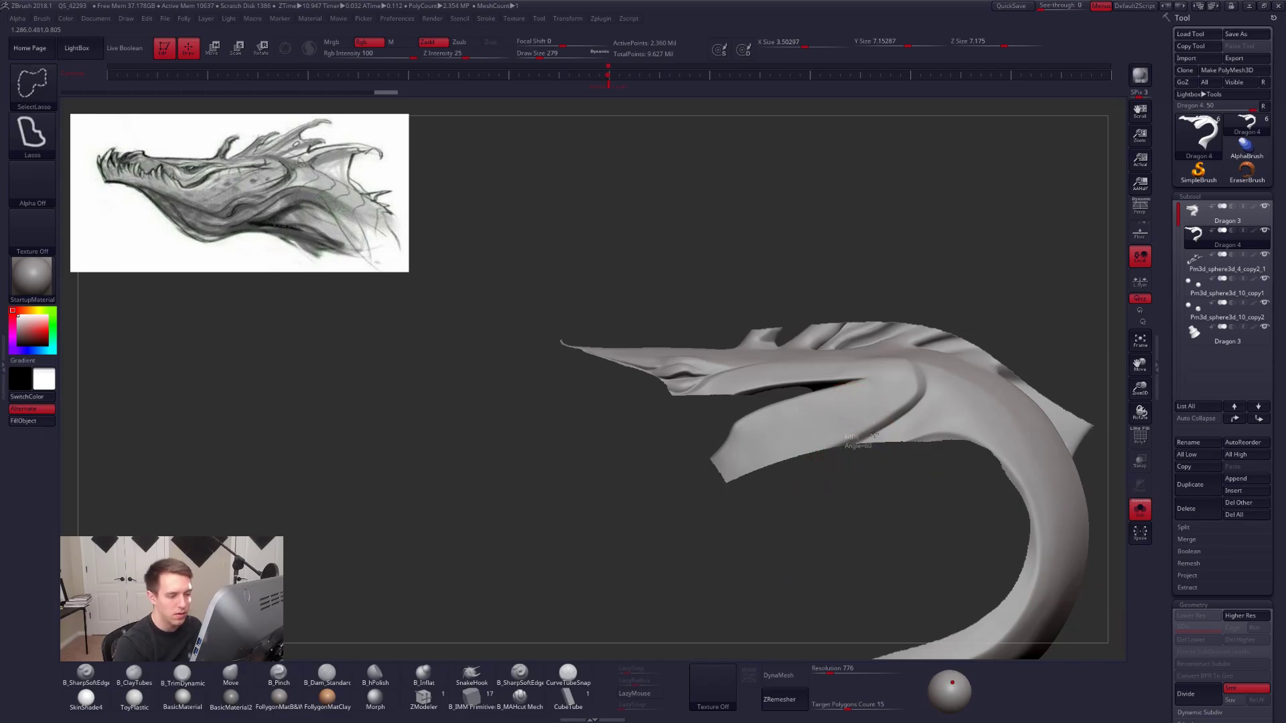
mouse_move(914, 382)
left_mouse_down("ctrl+alt+shift")
mouse_move(566, 513)
mouse_move(697, 468)
left_mouse_up("ctrl+alt+shift")
mouse_move(770, 439)
left_mouse_down()
mouse_move(820, 424)
mouse_move(817, 467)
left_mouse_up()
Hide the leftover cheek, eye and snout edges, and delete the hidden geometry.
key("ctrl+shift")
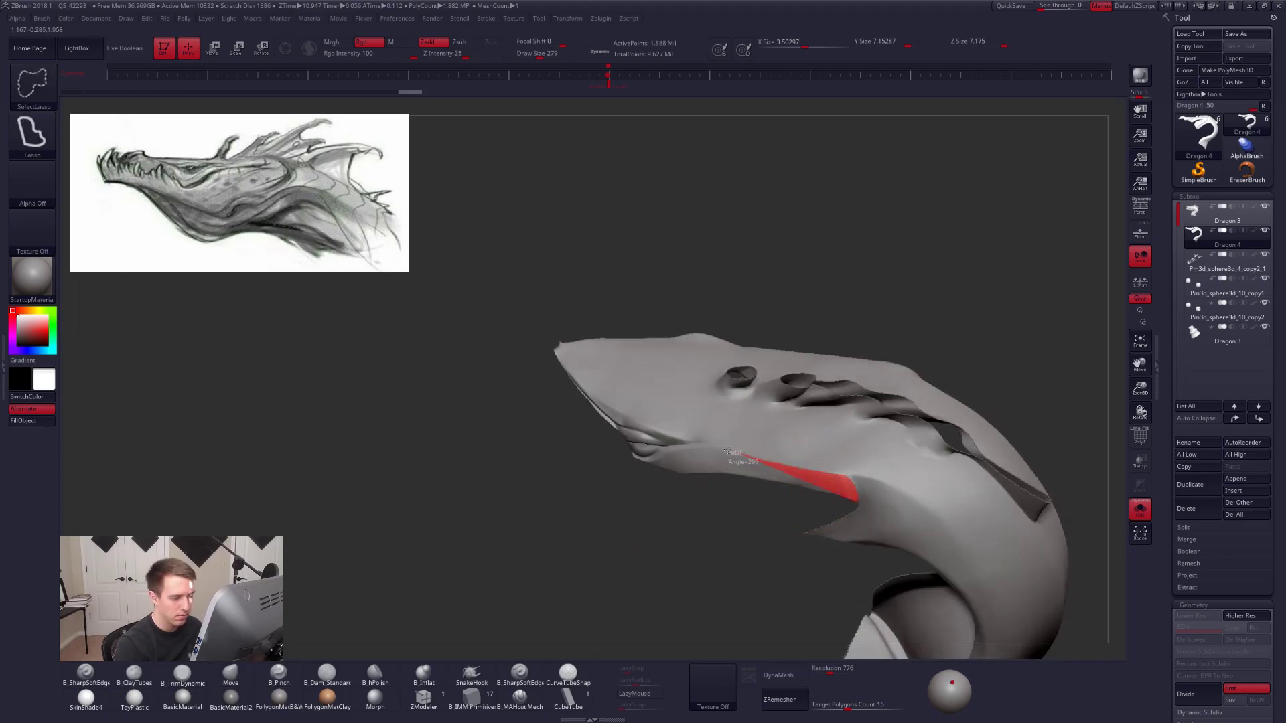
mouse_move(660, 448)
left_mouse_down("ctrl+alt+shift")
mouse_move(703, 542)
mouse_move(713, 537)
left_mouse_up("ctrl+alt+shift")
mouse_move(741, 474)
left_mouse_down()
mouse_move(734, 449)
mouse_move(771, 462)
mouse_move(797, 506)
left_mouse_up()
mouse_move(863, 471)
left_mouse_down("ctrl+alt+shift")
mouse_move(641, 536)
mouse_move(807, 516)
mouse_move(862, 471)
left_mouse_up("ctrl+alt+shift")
left_click_drag(660, 459, 689, 460)
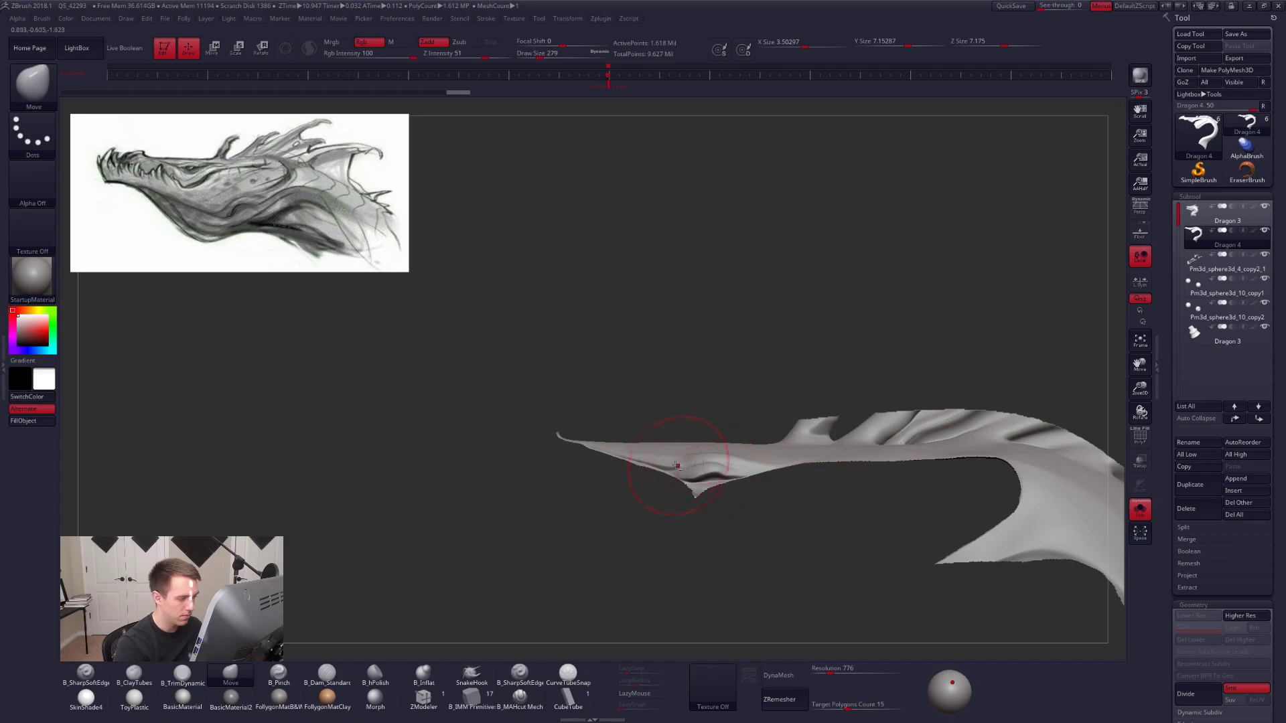
left_click_drag(519, 430, 525, 418, "ctrl+alt+shift")
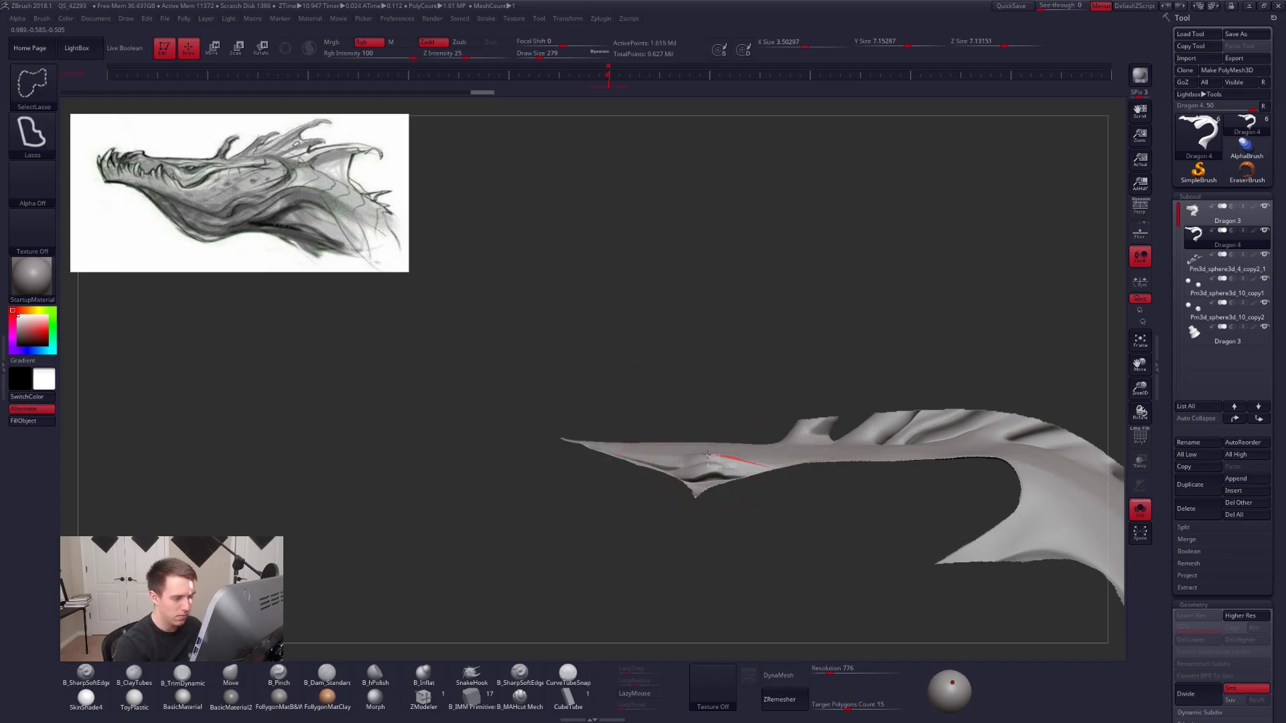
mouse_move(622, 456)
left_mouse_down("ctrl+alt+shift")
mouse_move(676, 552)
mouse_move(733, 513)
left_mouse_up("ctrl+alt+shift")
mouse_move(807, 496)
left_mouse_down("alt")
mouse_move(797, 462)
mouse_move(794, 571)
mouse_move(750, 500)
left_mouse_up("alt")
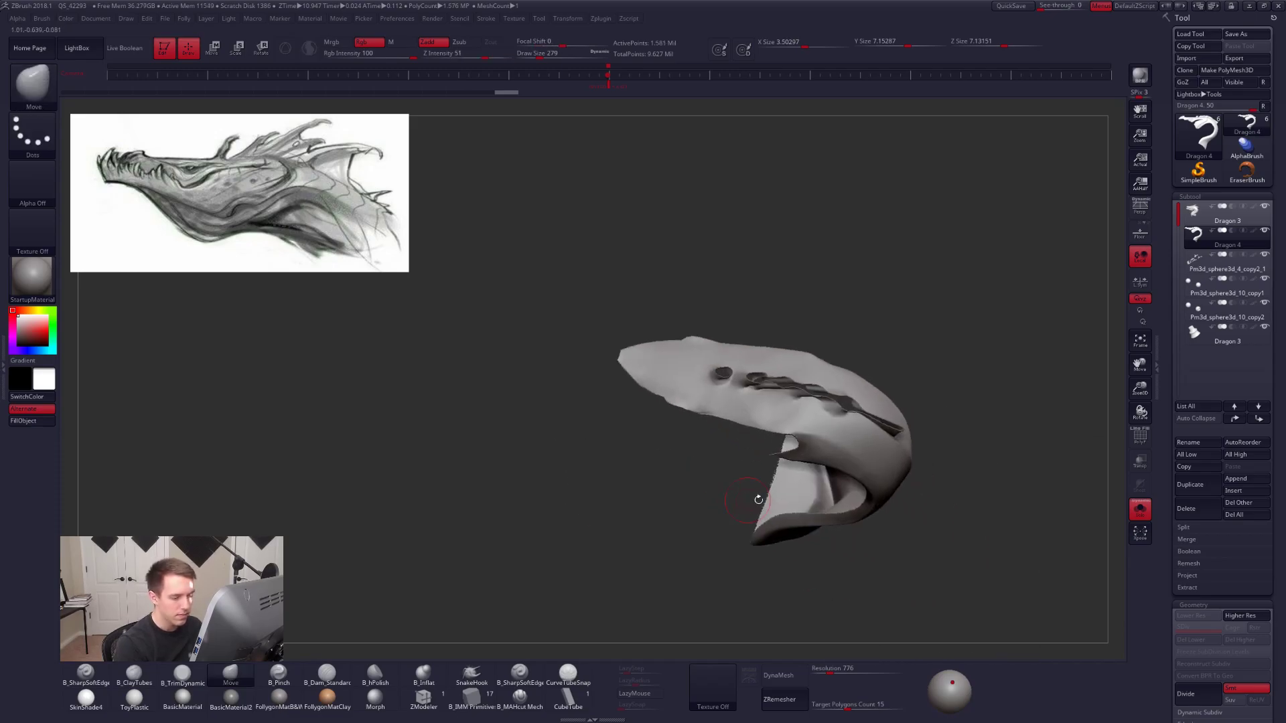
key("space")
left_click(901, 446)
Trim the front edge of the lower neck by hiding it and deleting the hidden geometry.
left_click_drag(699, 463, 752, 535)
left_click_drag(750, 383, 790, 308)
key("ctrl+shift")
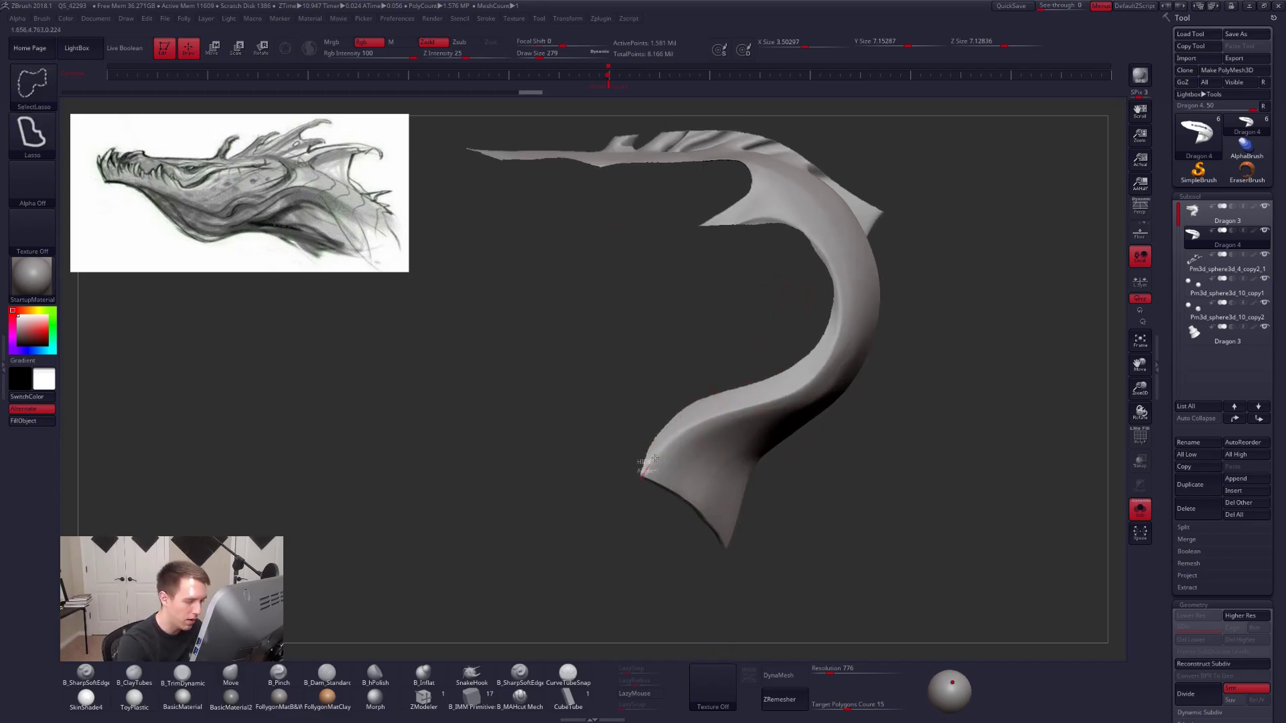
left_click_drag(799, 387, 557, 404, "ctrl+alt+shift")
left_click_drag(778, 521, 845, 521)
key("ctrl+shift+d")
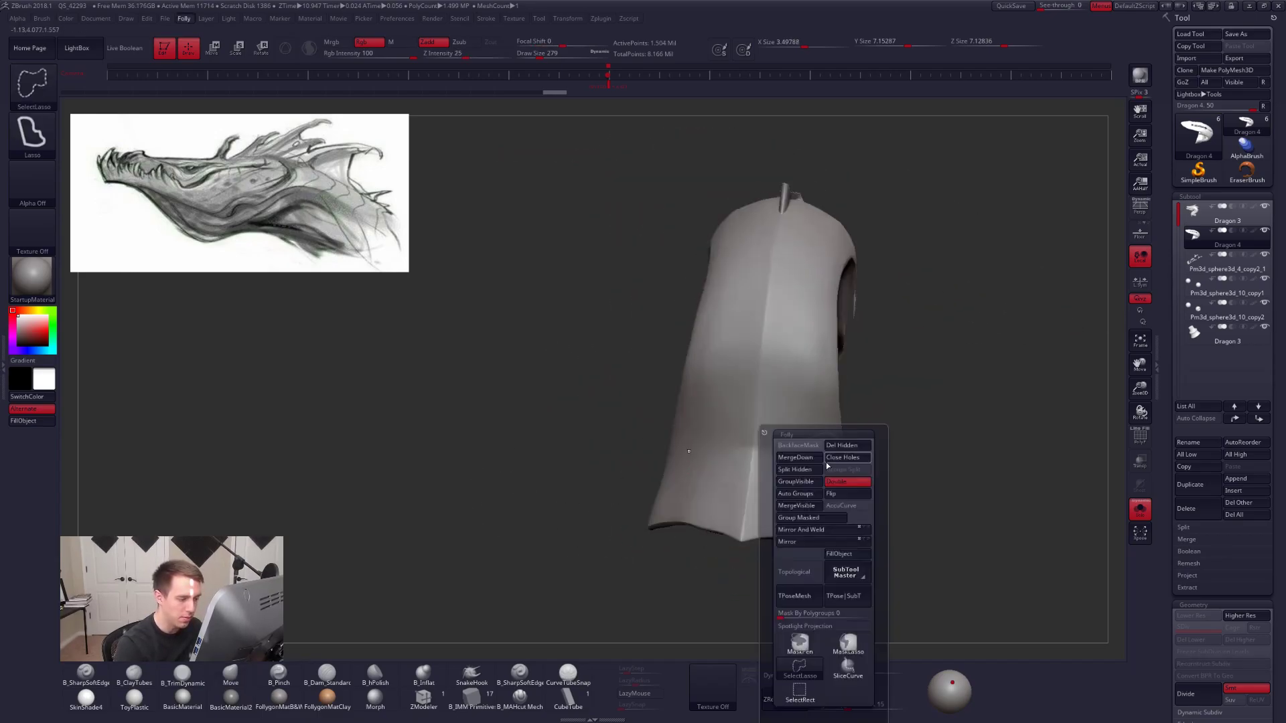
left_click(846, 448)
Hide the ragged strip along the inner curve of the neck and delete the hidden geometry.
left_click_drag(736, 512, 776, 491)
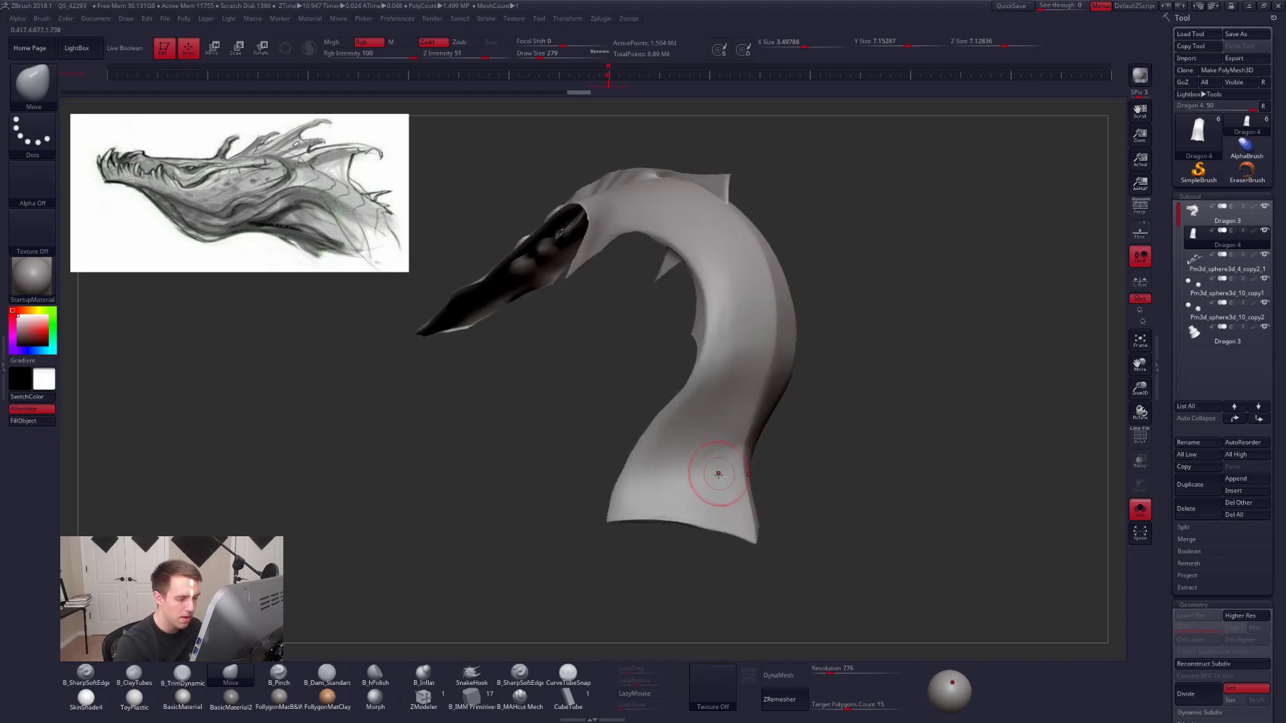
left_click_drag(722, 546, 792, 325)
key("ctrl+shift")
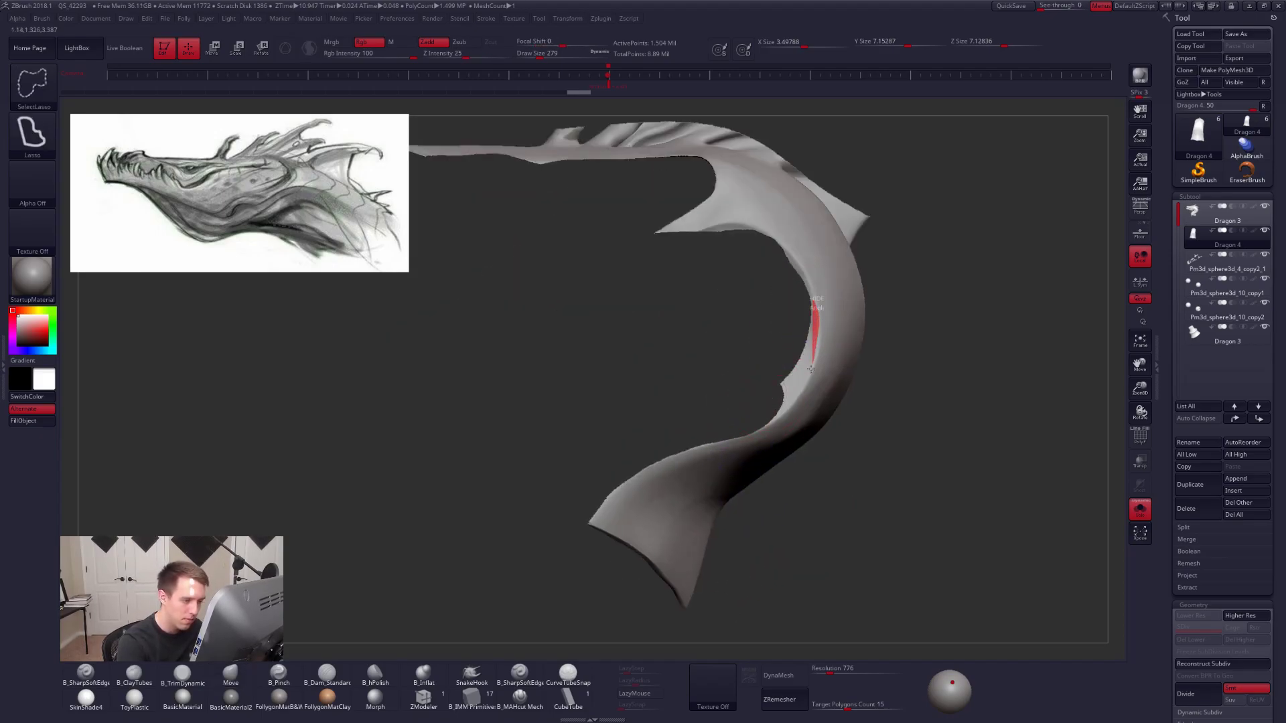
mouse_move(774, 420)
left_mouse_down("ctrl+alt+shift")
mouse_move(718, 402)
mouse_move(729, 375)
mouse_move(746, 417)
left_mouse_up("ctrl+alt+shift")
left_click_drag(805, 354, 807, 356, "ctrl+alt+shift")
mouse_move(784, 310)
left_mouse_down("ctrl+alt+shift")
mouse_move(702, 294)
mouse_move(639, 442)
left_mouse_up("ctrl+alt+shift")
key("space")
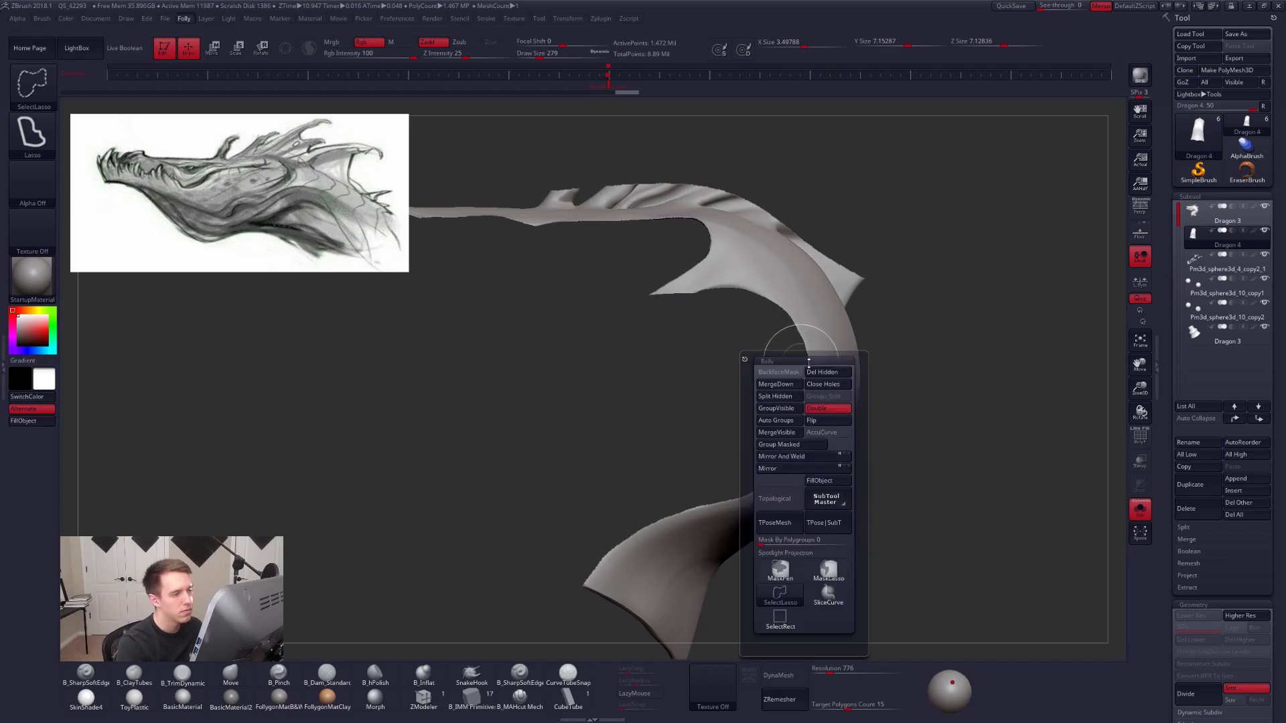
left_click(828, 372)
Hide the horn stubs along the crest and the spike behind the head, and delete the hidden geometry.
left_click_drag(703, 321, 774, 447)
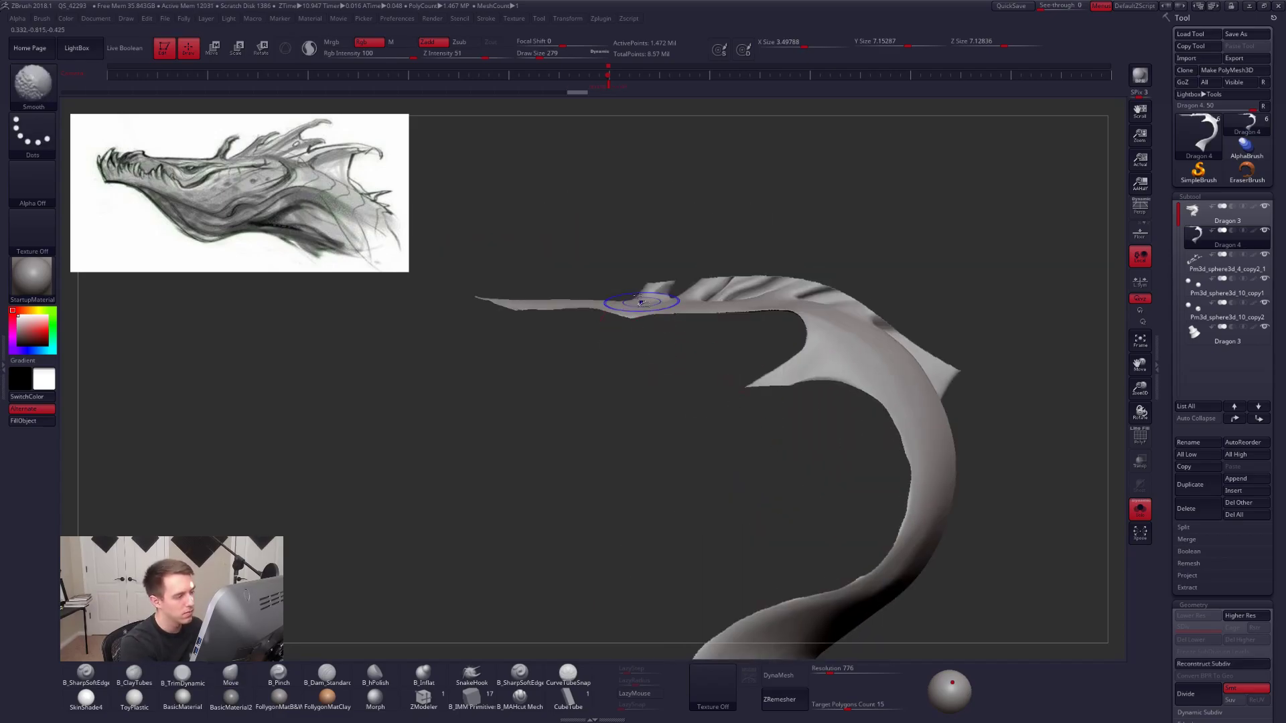
key("ctrl+shift")
mouse_move(771, 295)
left_mouse_down("ctrl+alt+shift")
mouse_move(853, 297)
mouse_move(649, 231)
mouse_move(593, 288)
left_mouse_up("ctrl+alt+shift")
left_click_drag(755, 339, 673, 341, "alt")
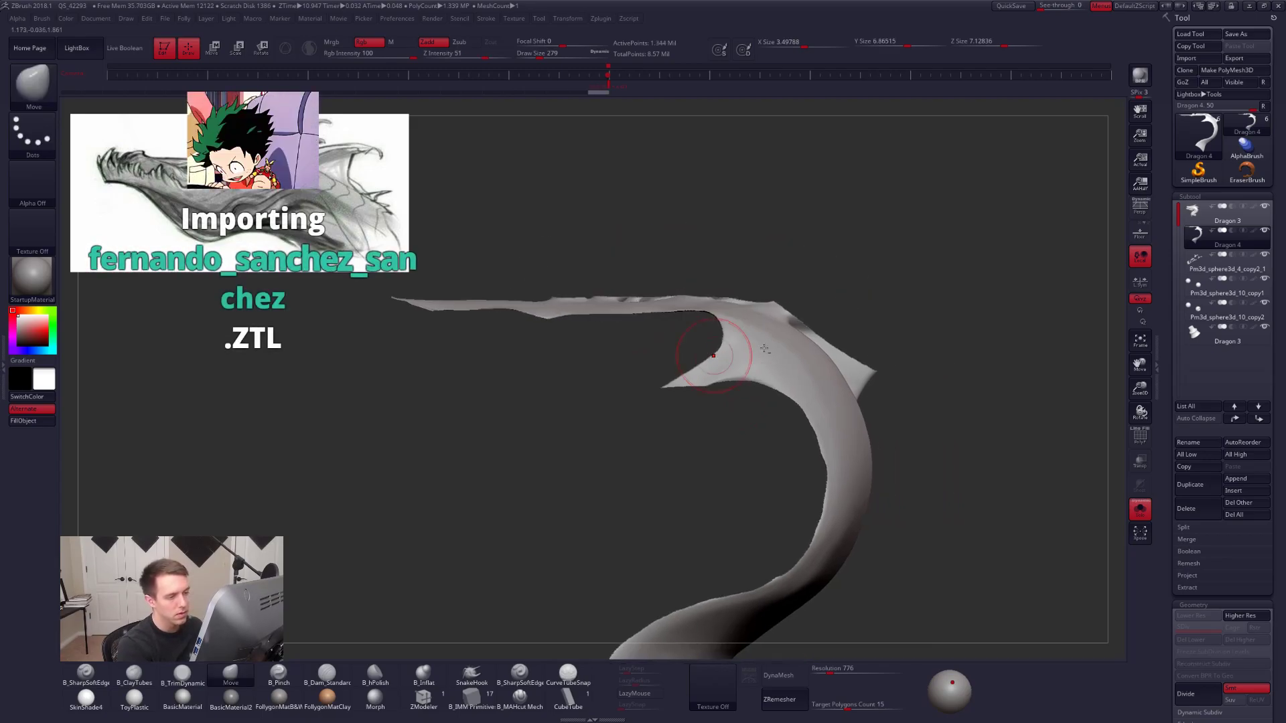
left_click_drag(904, 538, 832, 520, "alt")
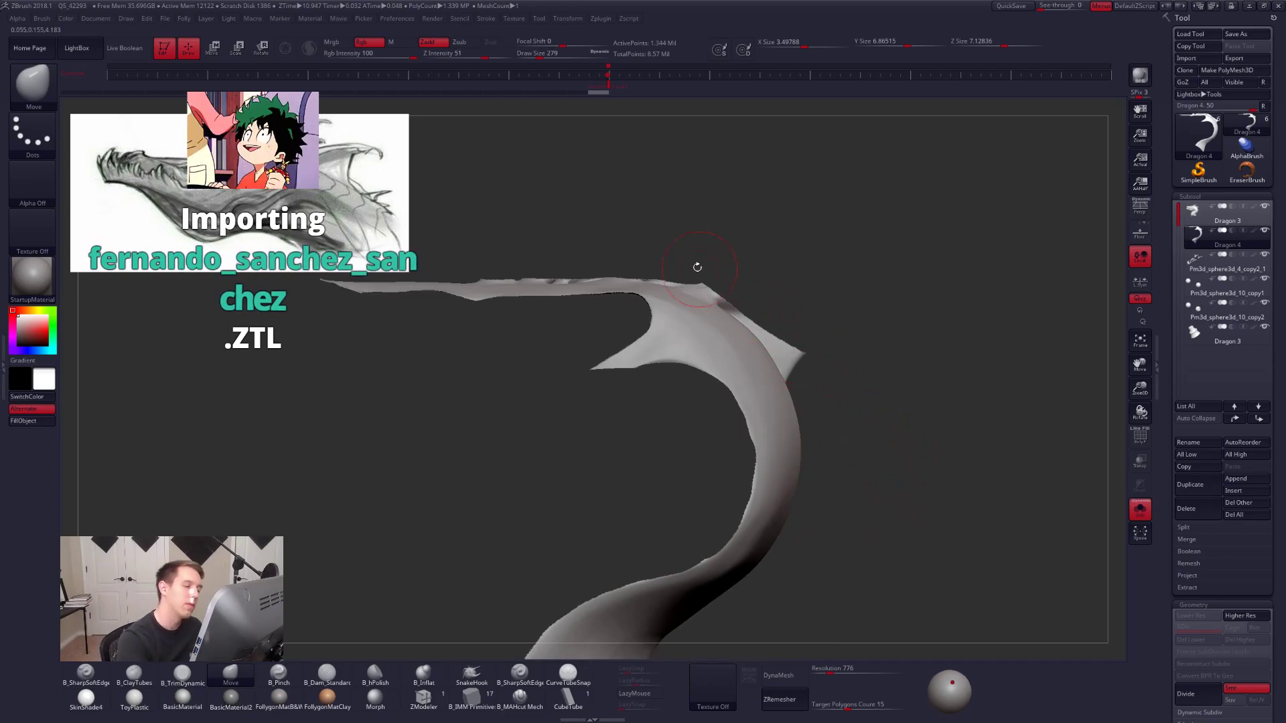
mouse_move(689, 273)
left_mouse_down("ctrl+alt+shift")
mouse_move(789, 316)
mouse_move(835, 384)
left_mouse_up("ctrl+alt+shift")
mouse_move(813, 326)
left_mouse_down("ctrl+alt+shift")
mouse_move(730, 276)
mouse_move(735, 266)
left_mouse_up("ctrl+alt+shift")
mouse_move(864, 522)
left_mouse_down("alt")
mouse_move(835, 424)
mouse_move(855, 376)
left_mouse_up("alt")
key("ctrl+space")
left_click(887, 387)
Mask the flared base of the neck piece.
key("shift+s")
left_click_drag(905, 530, 850, 520)
key("shift+s")
left_click_drag(731, 490, 794, 435, "alt")
key("ctrl+f")
left_click(786, 635)
left_click_drag(795, 355, 817, 375)
left_click_drag(703, 513, 849, 387, "ctrl")
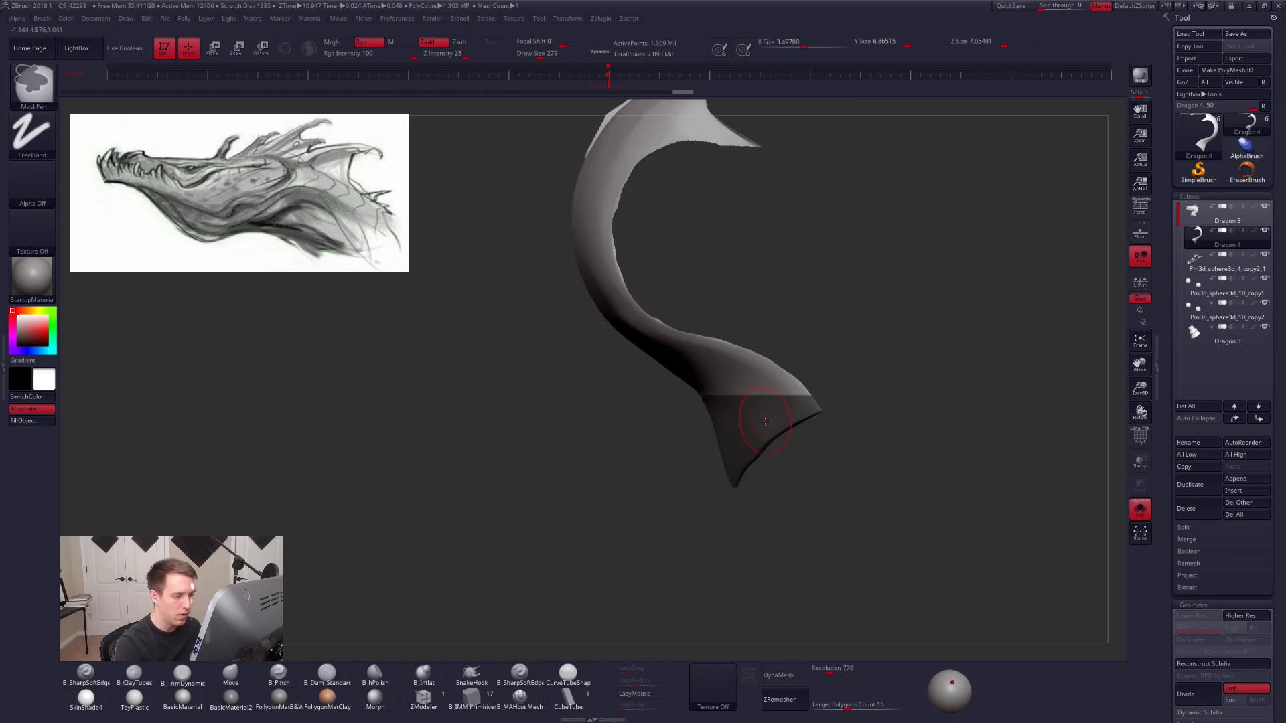
Rework the mask along the bottom edge of the neck, erasing it where it is not needed.
right_click_drag(776, 408, 782, 437, "ctrl")
key("ctrl+p")
left_click(852, 620)
key("ctrl+p")
left_click(782, 409)
left_click_drag(515, 462, 600, 466)
left_click_drag(658, 414, 635, 423, "ctrl+alt")
mouse_move(686, 380)
left_mouse_down("ctrl+alt")
mouse_move(812, 388)
mouse_move(637, 486)
mouse_move(690, 443)
mouse_move(687, 461)
left_mouse_up("ctrl+alt")
left_click_drag(661, 499, 660, 497, "ctrl+alt")
mouse_move(602, 560)
left_mouse_down()
mouse_move(723, 552)
mouse_move(660, 546)
left_mouse_up()
Reduce the brush's draw size to 54 for working on the neck's lower rim.
key("space")
left_click(697, 477)
left_click_drag(698, 466, 674, 510)
key("space")
right_click_drag(676, 516, 683, 497)
key("space")
left_click_drag(679, 498, 677, 499)
Touch up the mask at the front and back corners of the neck's bottom edge.
left_click(689, 522, "ctrl")
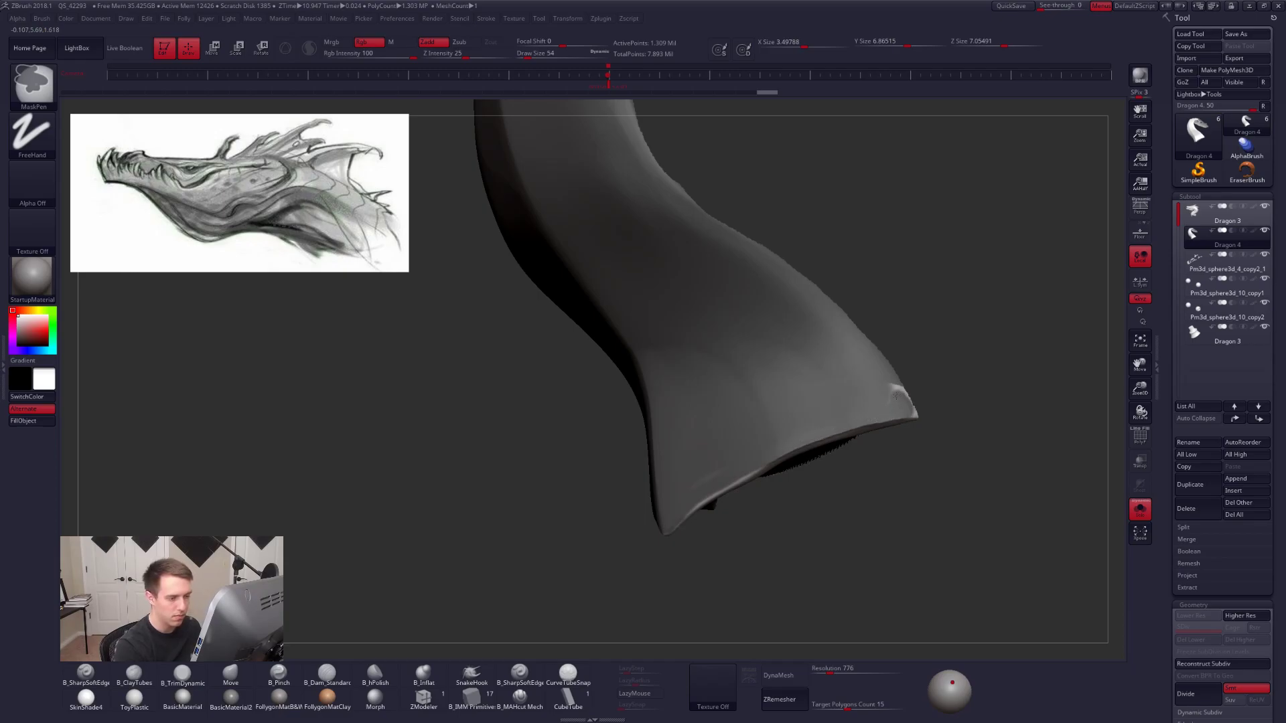
left_click(664, 514, "ctrl")
mouse_move(664, 514)
right_mouse_down()
mouse_move(676, 462)
mouse_move(695, 488)
mouse_move(770, 468)
mouse_move(803, 479)
right_mouse_up()
key("ctrl")
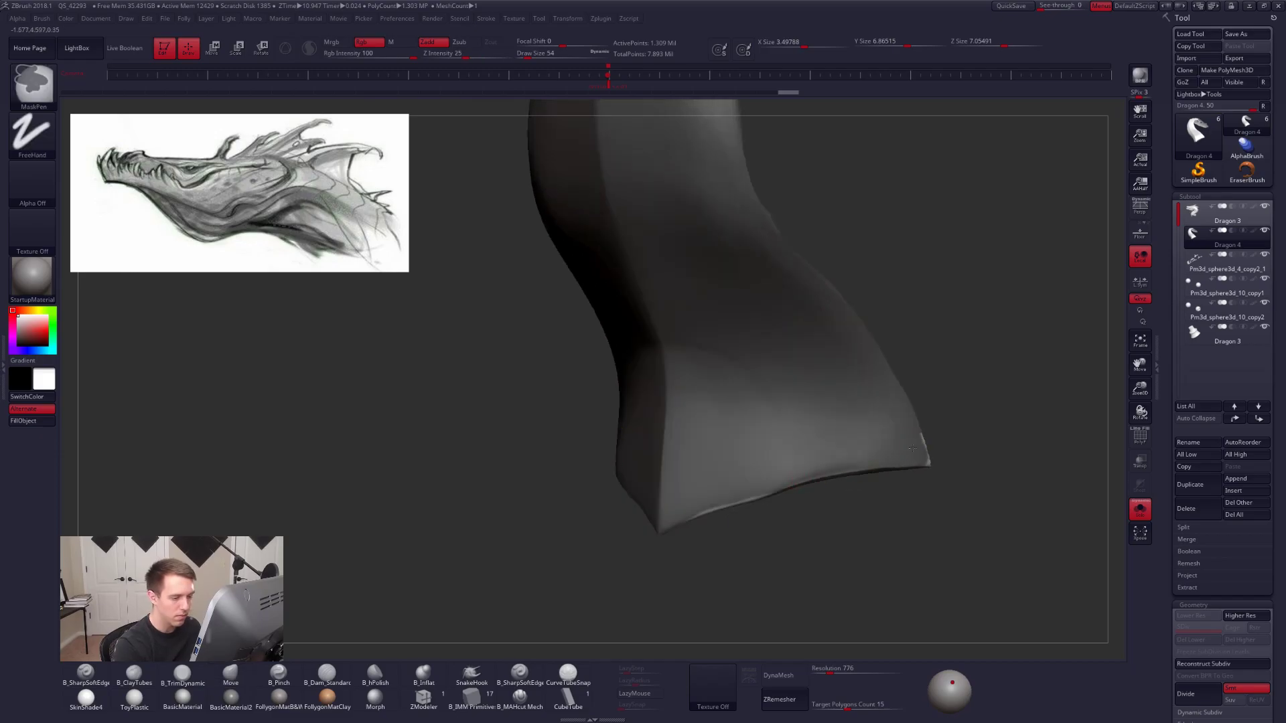
left_click(931, 459, "ctrl")
mouse_move(931, 460)
right_mouse_down()
mouse_move(918, 427)
mouse_move(849, 477)
mouse_move(871, 468)
mouse_move(865, 448)
right_mouse_up()
key("ctrl+shift+z")
key("ctrl+shift+z")
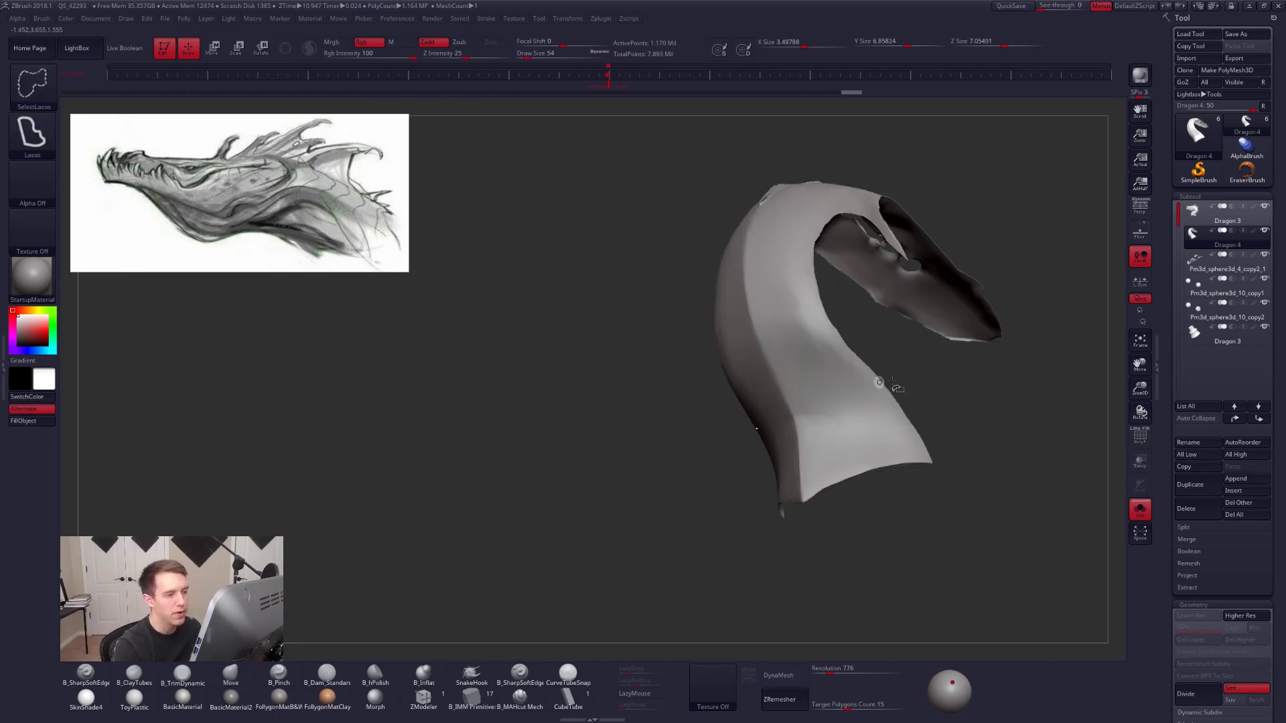
Delete the hidden geometry of the neck shell and view the remaining piece from above.
key("space")
left_click(943, 410)
mouse_move(689, 436)
left_mouse_down()
mouse_move(806, 499)
mouse_move(763, 469)
mouse_move(750, 429)
left_mouse_up()
left_click_drag(663, 462, 726, 508, "alt")
mouse_move(739, 435)
left_mouse_down("alt")
mouse_move(753, 453)
mouse_move(717, 464)
mouse_move(786, 488)
mouse_move(836, 577)
mouse_move(856, 497)
mouse_move(827, 589)
mouse_move(776, 533)
left_mouse_up("alt")
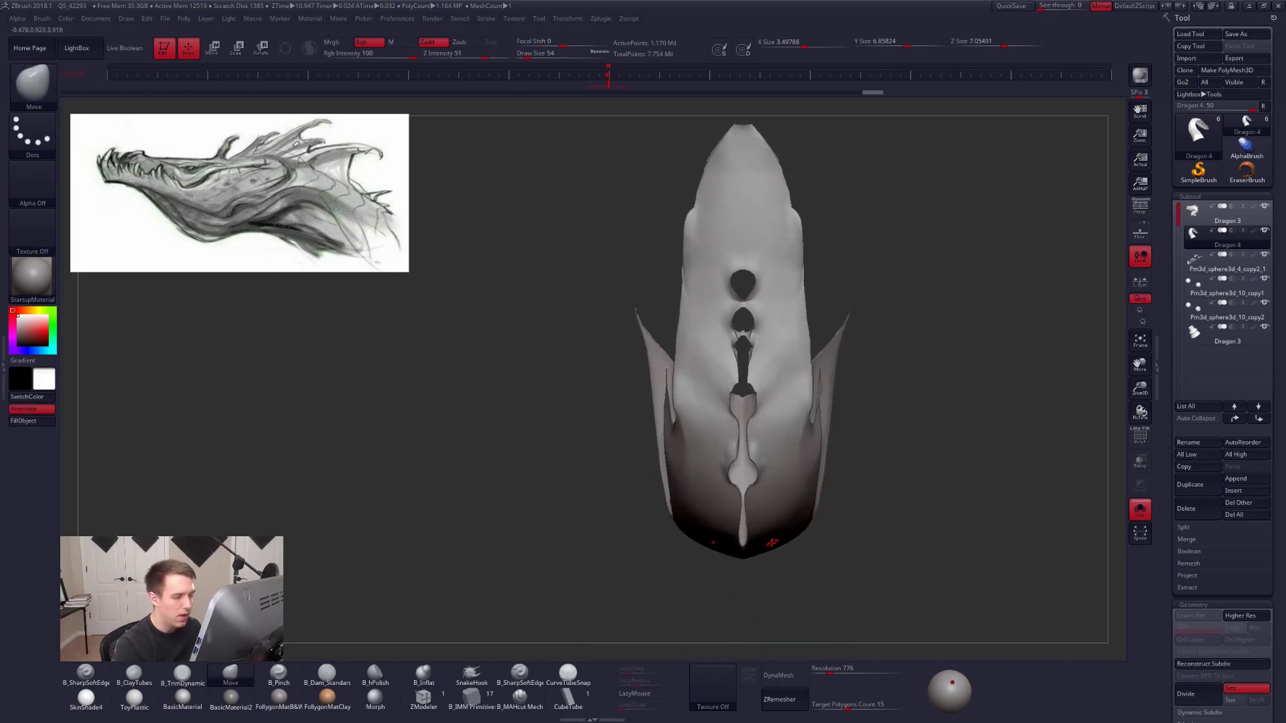
Compare the shell with the full dragon bust from above, and examine the edges of its tapered snout end.
key("ctrl+shift+space")
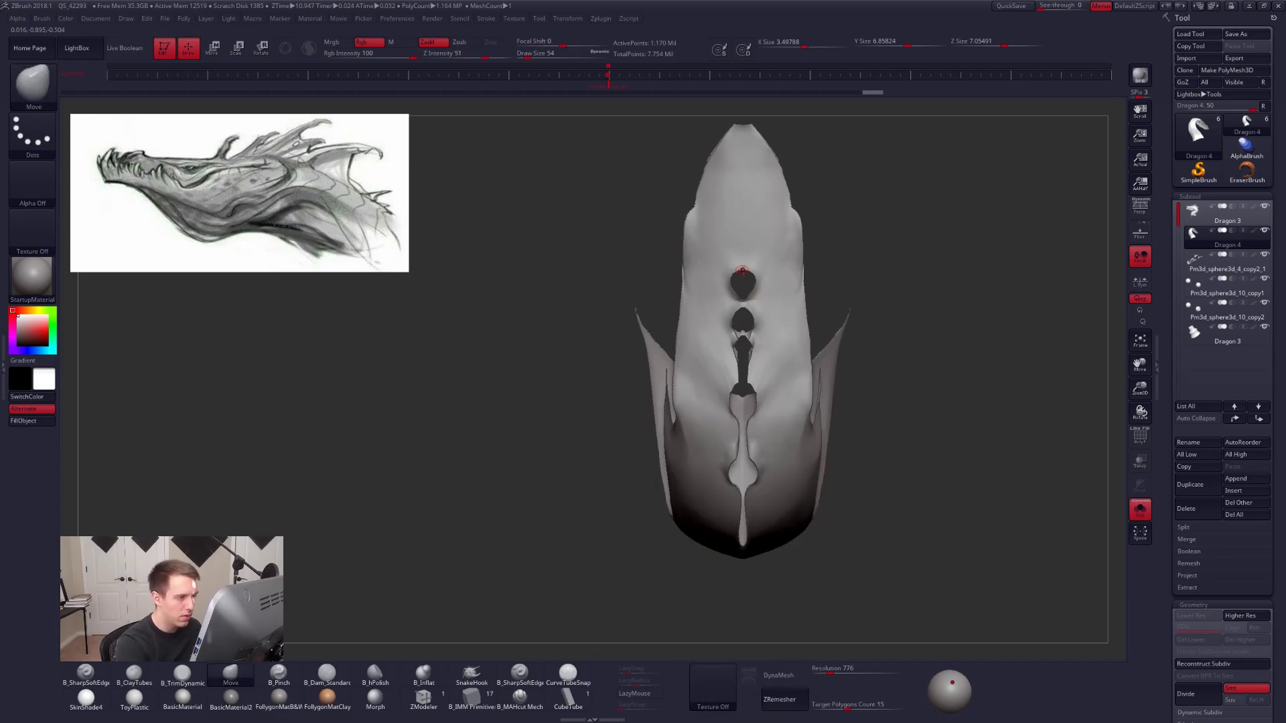
key("alt+s")
left_click_drag(849, 472, 742, 427)
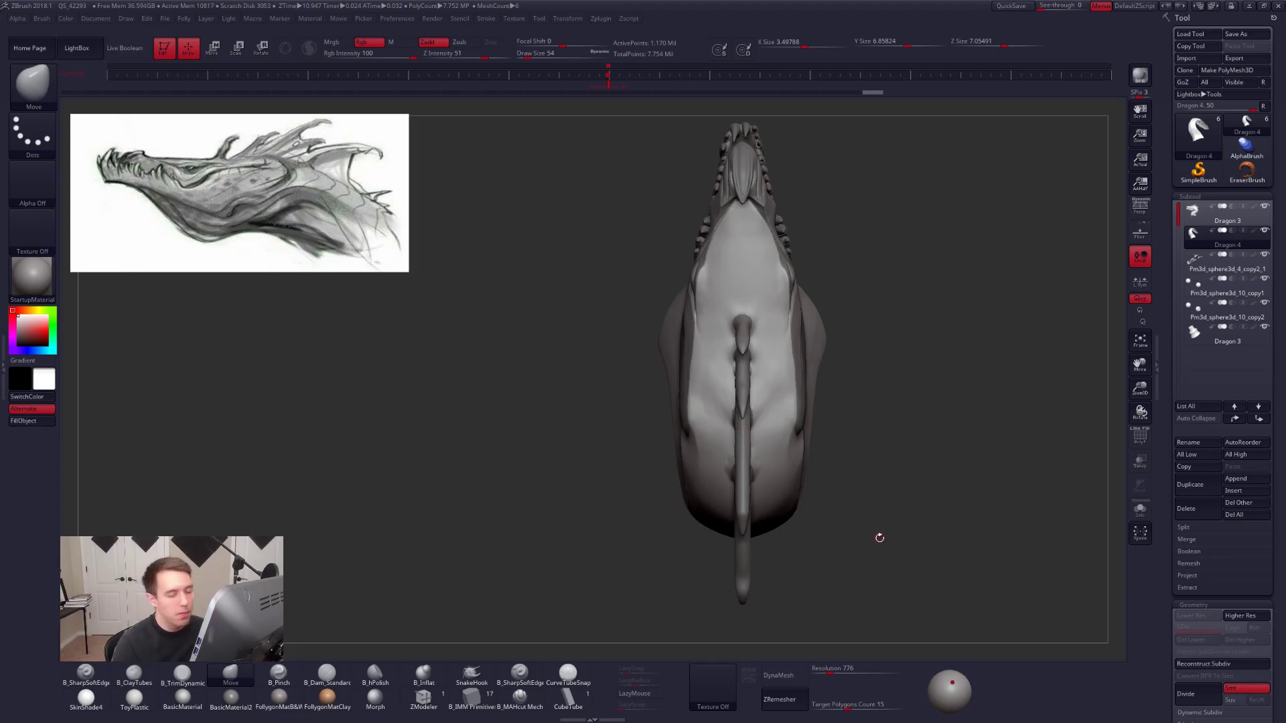
mouse_move(833, 397)
left_mouse_down()
mouse_move(818, 250)
mouse_move(809, 362)
mouse_move(782, 362)
mouse_move(807, 348)
mouse_move(790, 395)
mouse_move(720, 402)
mouse_move(678, 333)
mouse_move(736, 433)
mouse_move(753, 428)
mouse_move(740, 462)
left_mouse_up()
key("ctrl+shift+f")
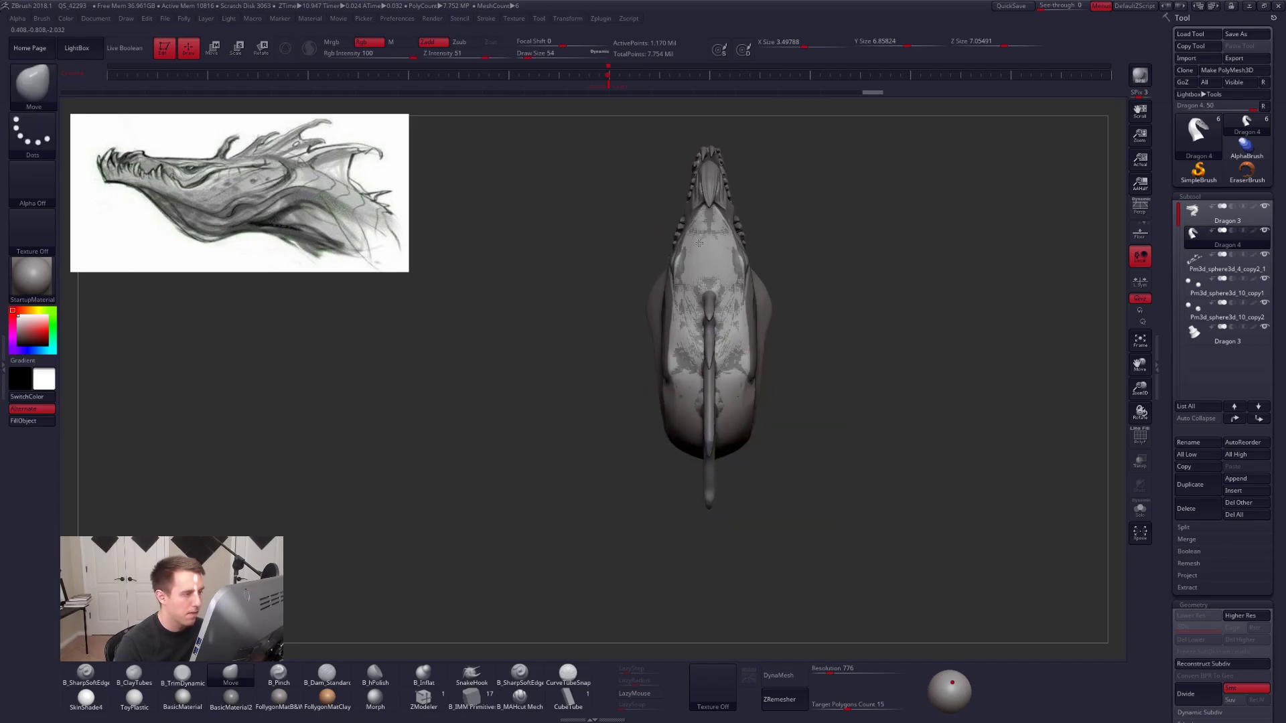
right_click_drag(730, 264, 751, 304, "alt")
key("alt+s")
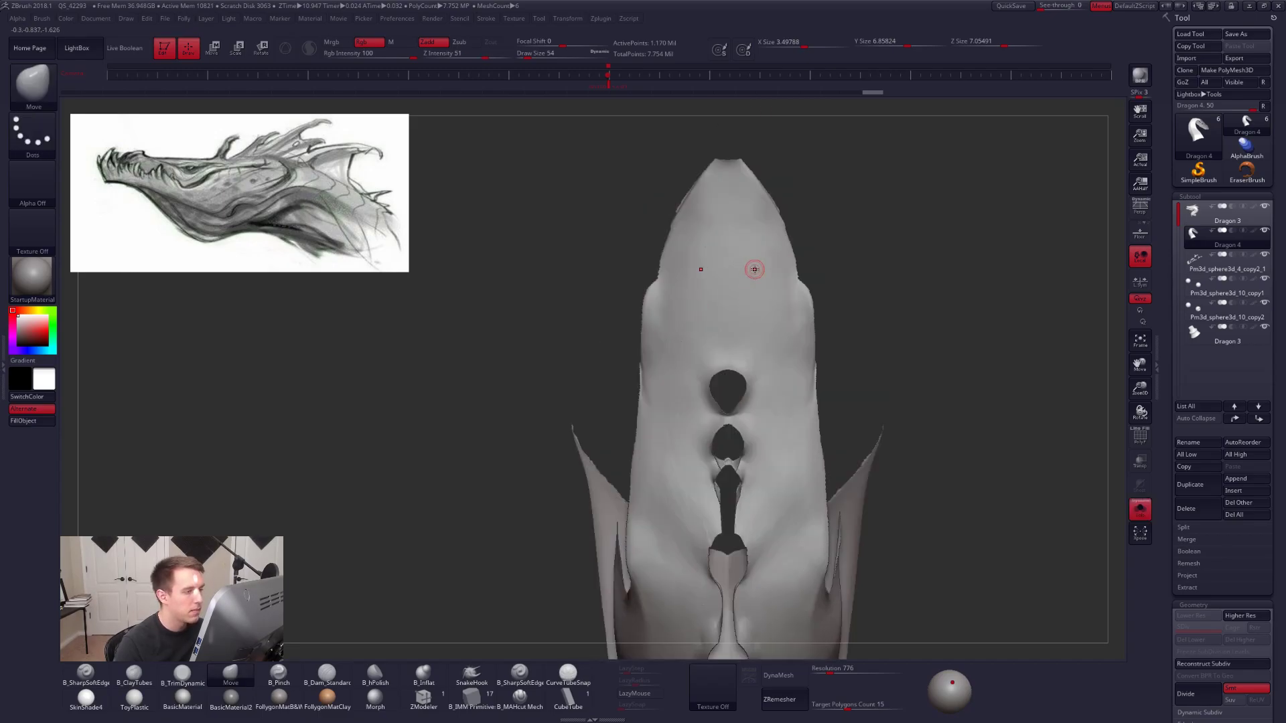
right_click_drag(683, 301, 683, 366, "alt")
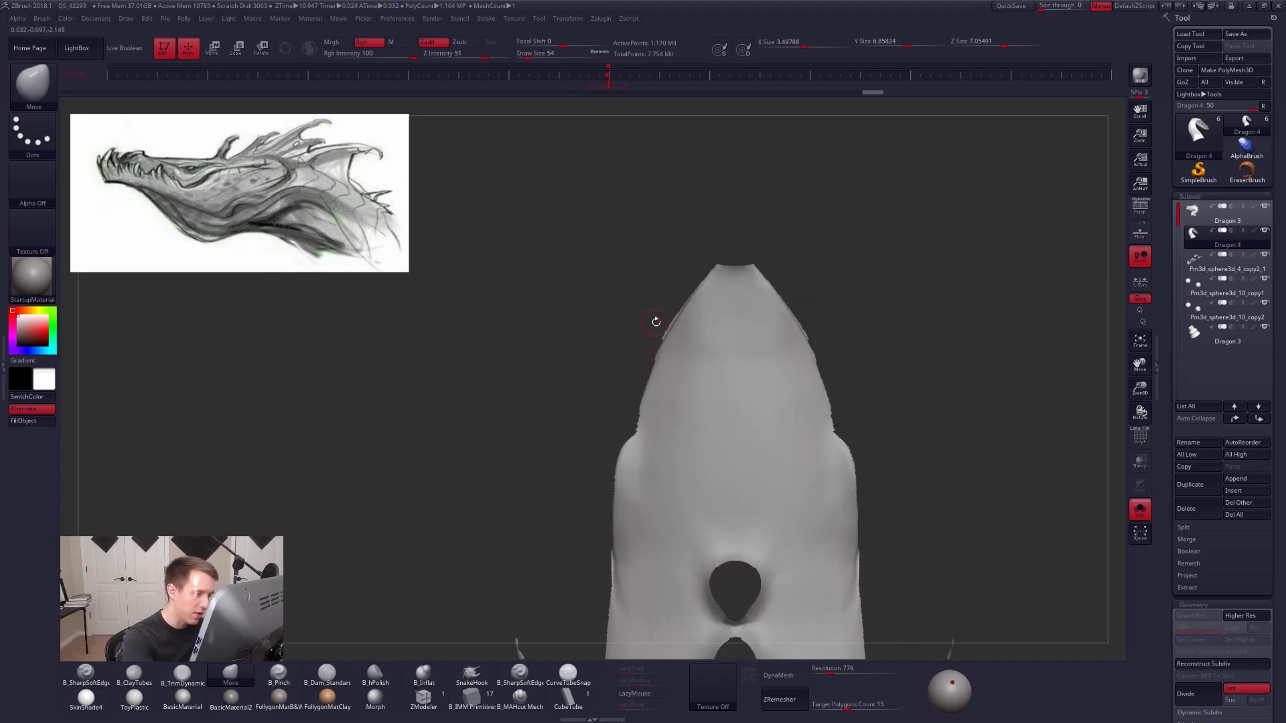
Trim the uneven strip along the shell's snout edge with a lasso selection and delete the hidden polygons.
key("ctrl+shift")
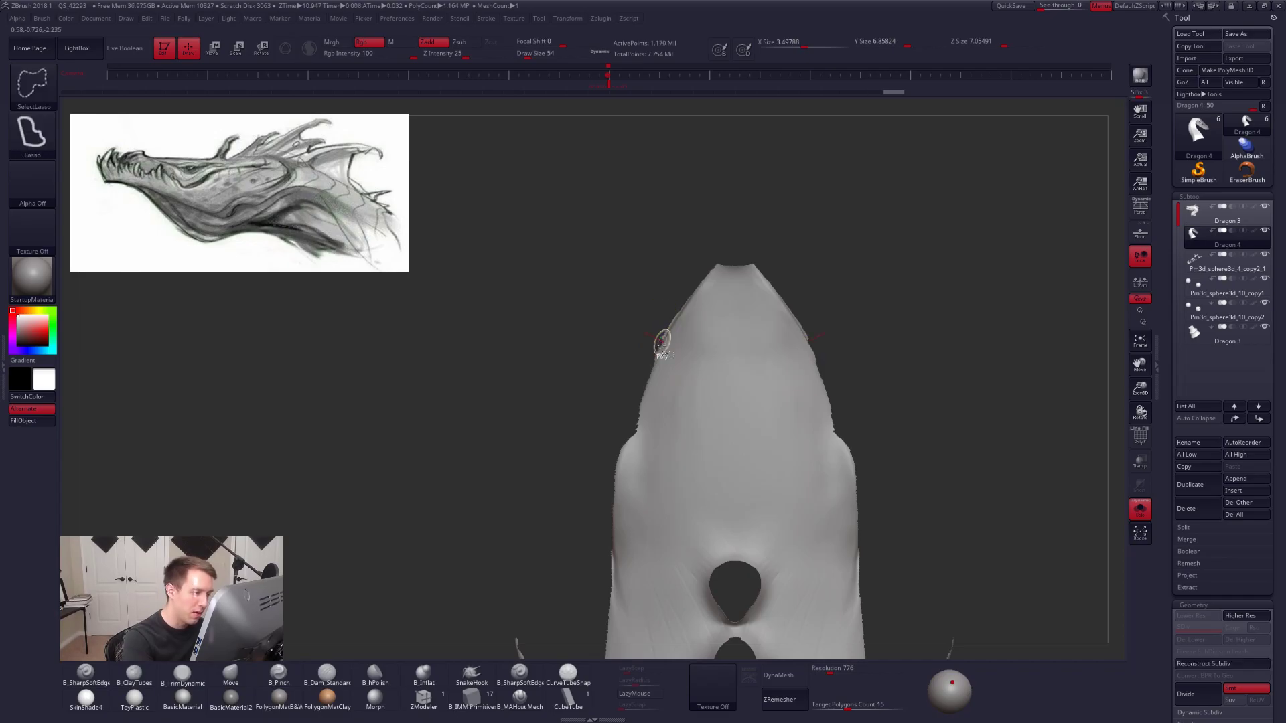
mouse_move(651, 365)
left_mouse_down("ctrl+shift")
mouse_move(654, 288)
mouse_move(725, 254)
mouse_move(728, 238)
left_mouse_up("ctrl+shift")
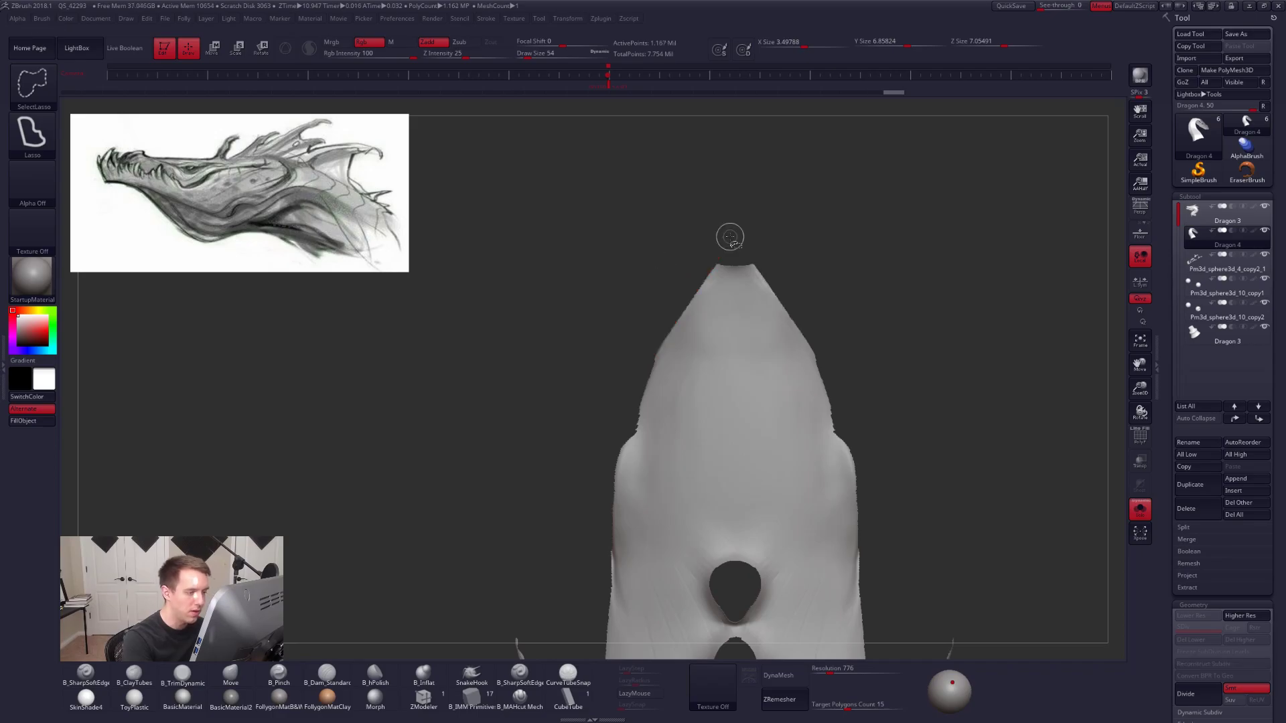
key("space")
key("alt+s")
mouse_move(898, 339)
left_mouse_down("alt")
mouse_move(874, 417)
mouse_move(882, 326)
left_mouse_up("alt")
Slice the shell behind the cheek with a Slice Curve running from the jaw corner over the back of the head.
key("space")
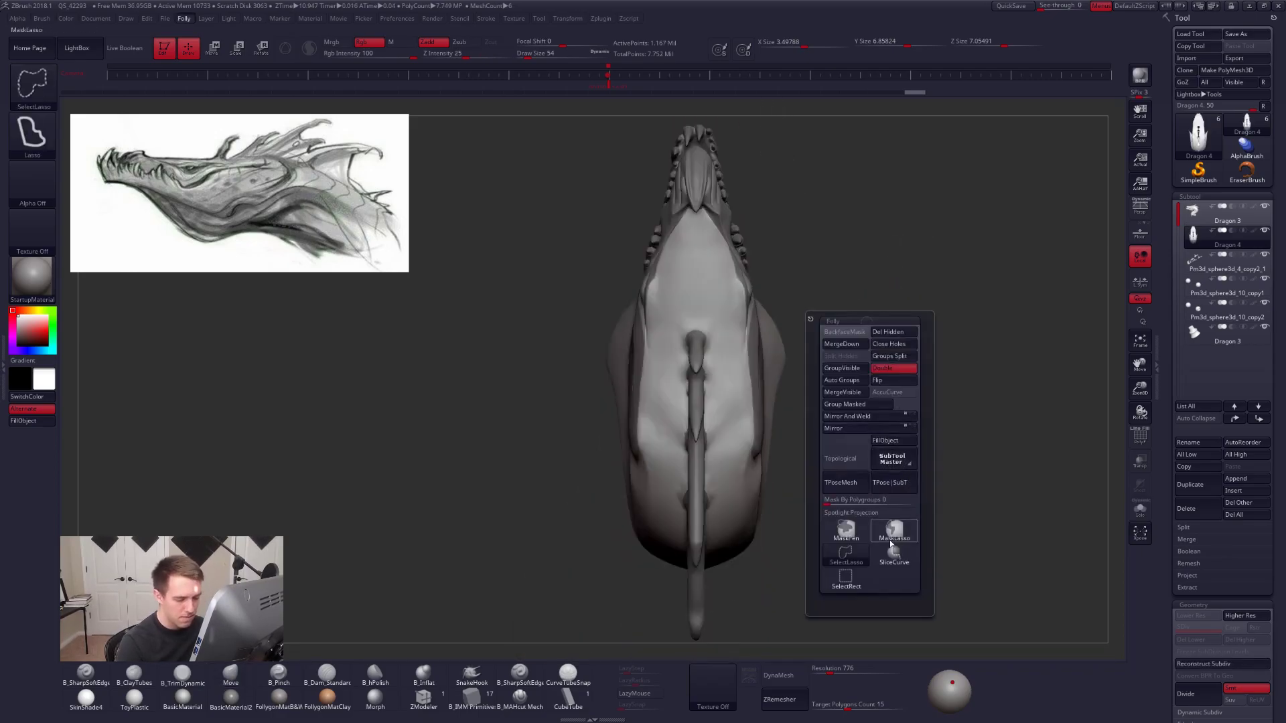
mouse_move(934, 570)
left_mouse_down("alt")
mouse_move(887, 526)
mouse_move(925, 524)
left_mouse_up("alt")
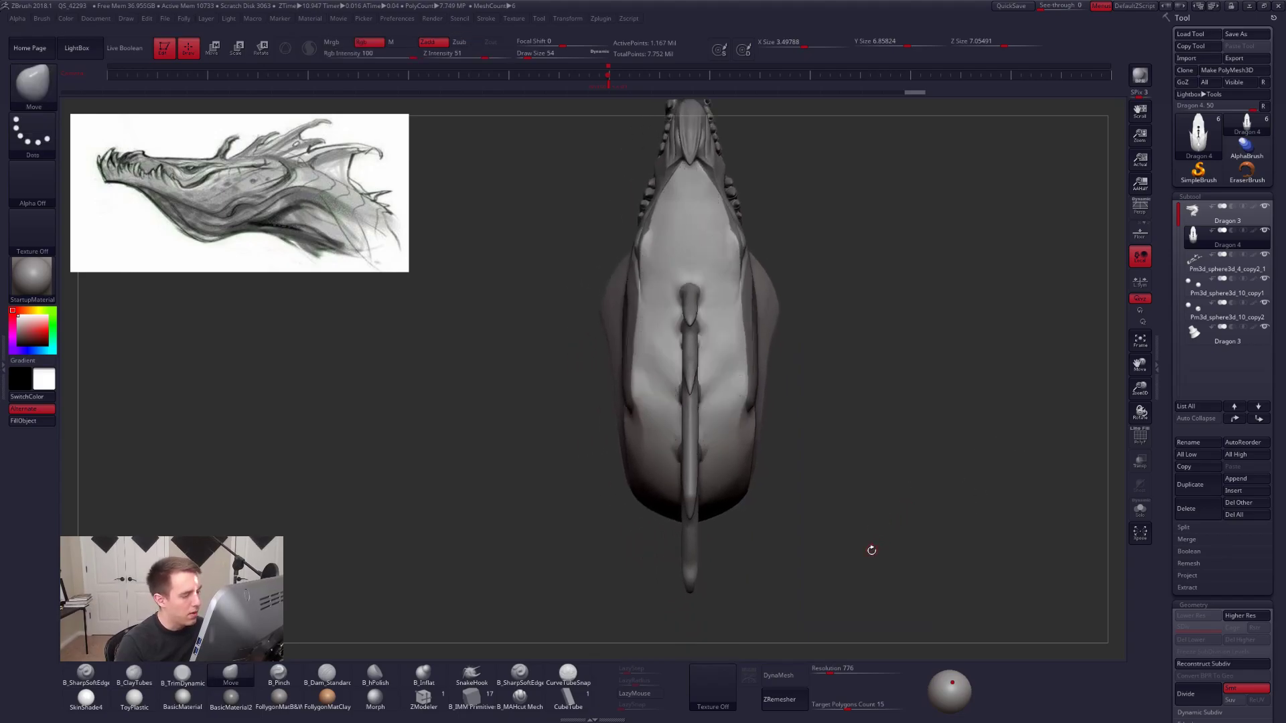
left_click_drag(867, 576, 812, 569)
key("alt+s")
key("ctrl+shift+s")
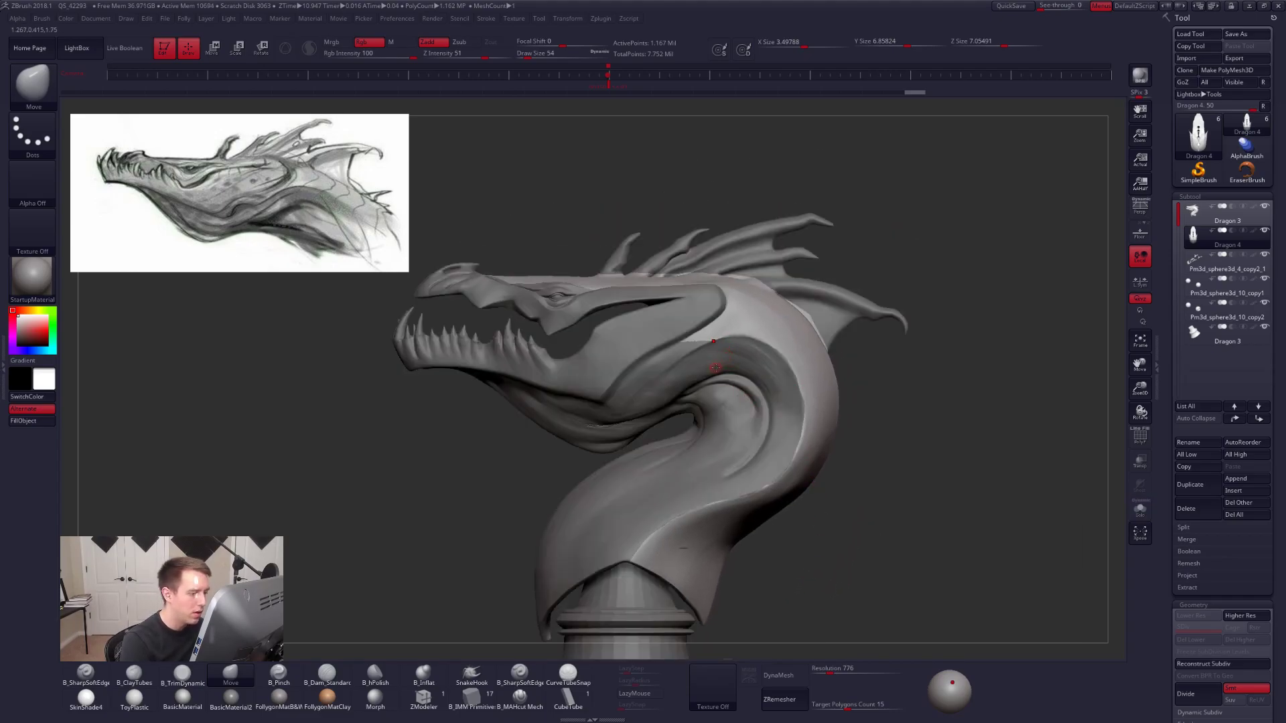
mouse_move(700, 373)
left_mouse_down("ctrl+shift")
mouse_move(742, 318)
mouse_move(742, 201)
mouse_move(725, 271)
mouse_move(708, 212)
left_mouse_up("ctrl+shift")
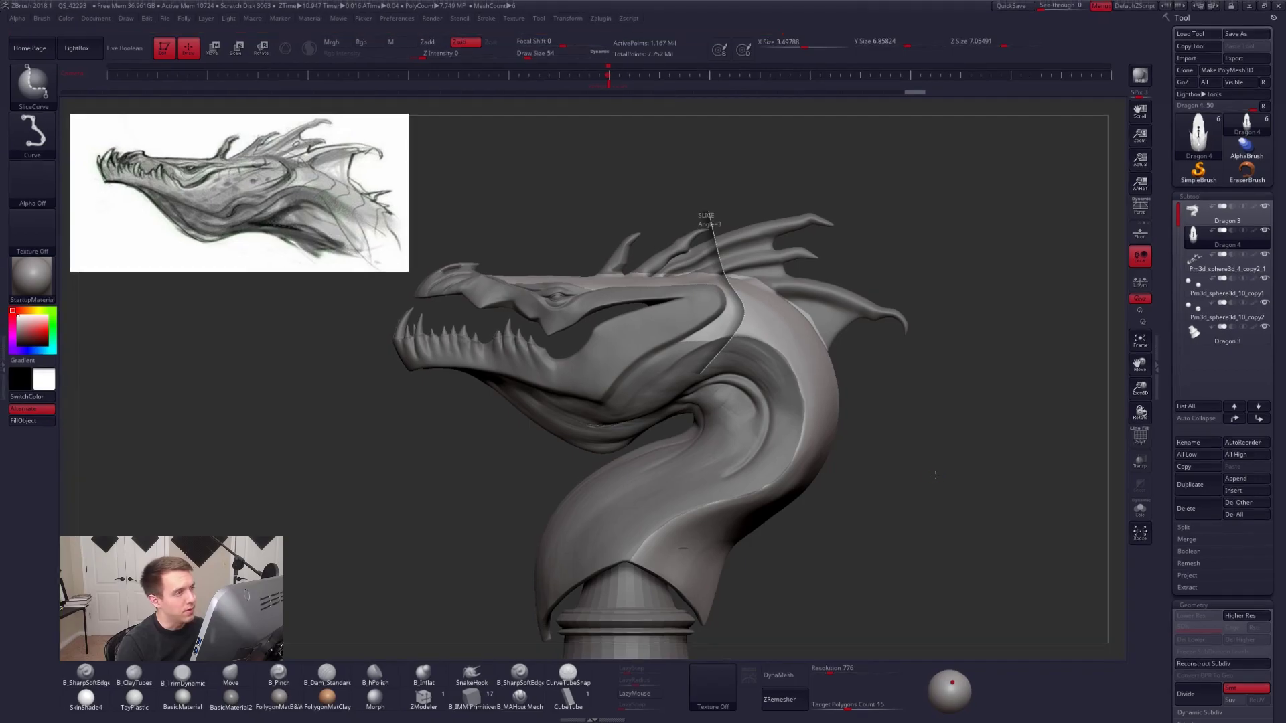
left_click(935, 474, "ctrl+shift")
Isolate the sliced shell and display its polygroup colours in a side view.
left_click_drag(935, 475, 928, 514)
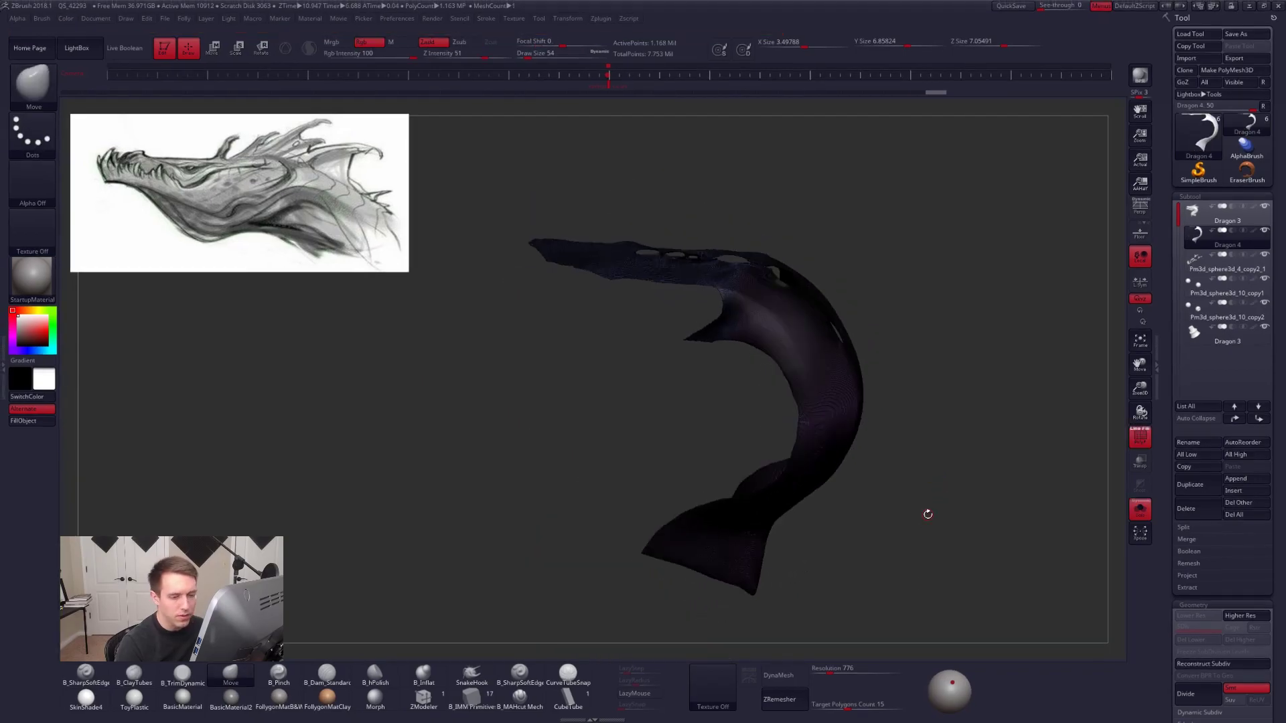
left_click(1140, 433)
mouse_move(1006, 501)
left_mouse_down()
mouse_move(966, 589)
mouse_move(1000, 514)
left_mouse_up()
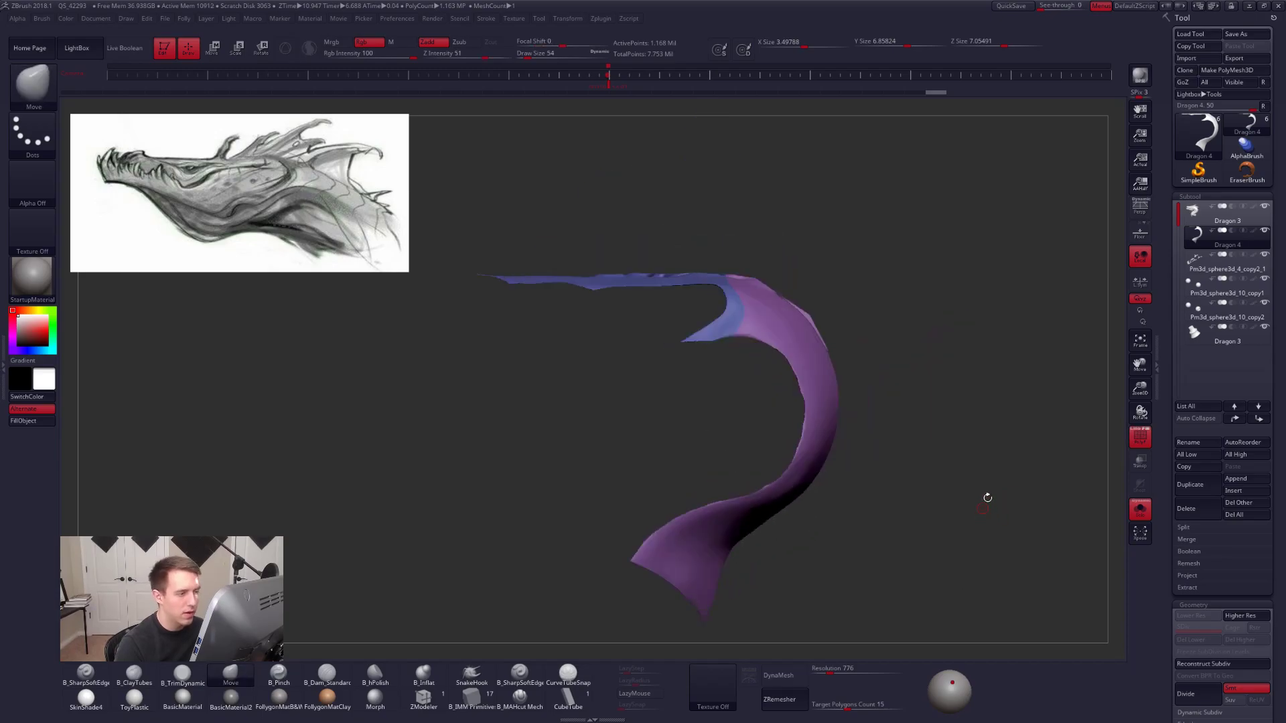
Compare the side view of the shell with perspective distortion on and off.
left_click(1141, 211)
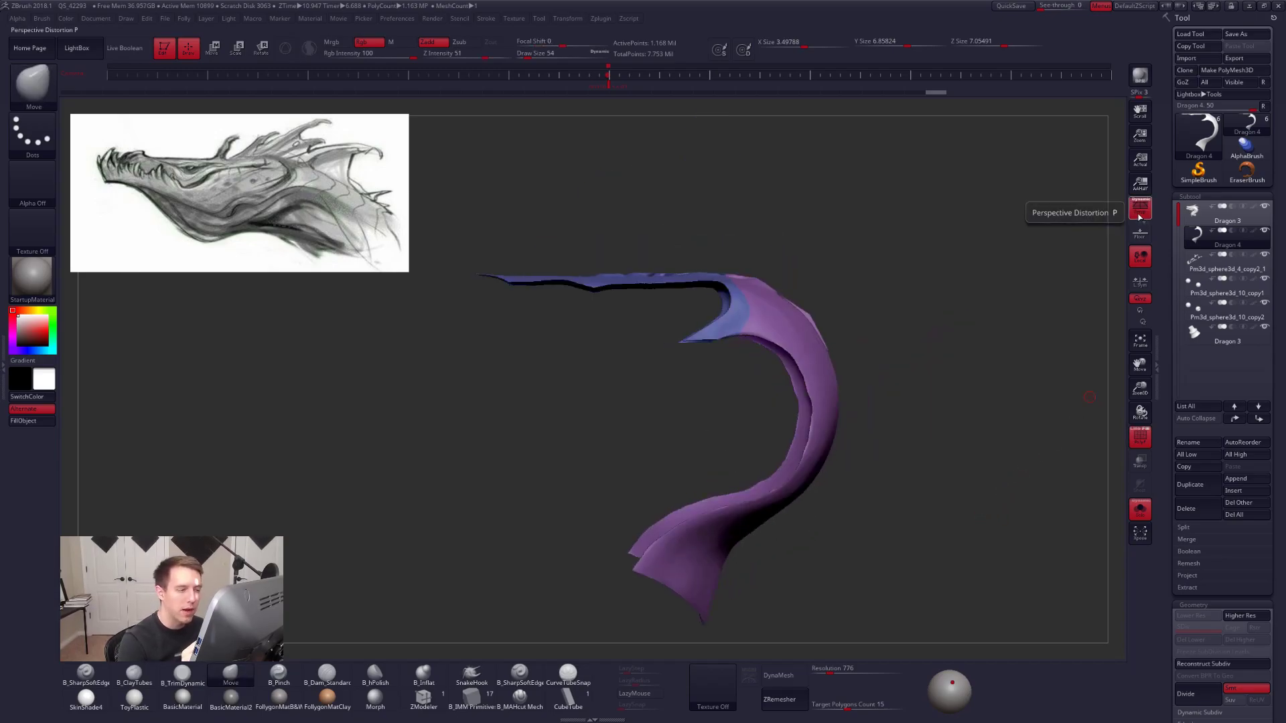
left_click(1141, 214)
left_click(1142, 215)
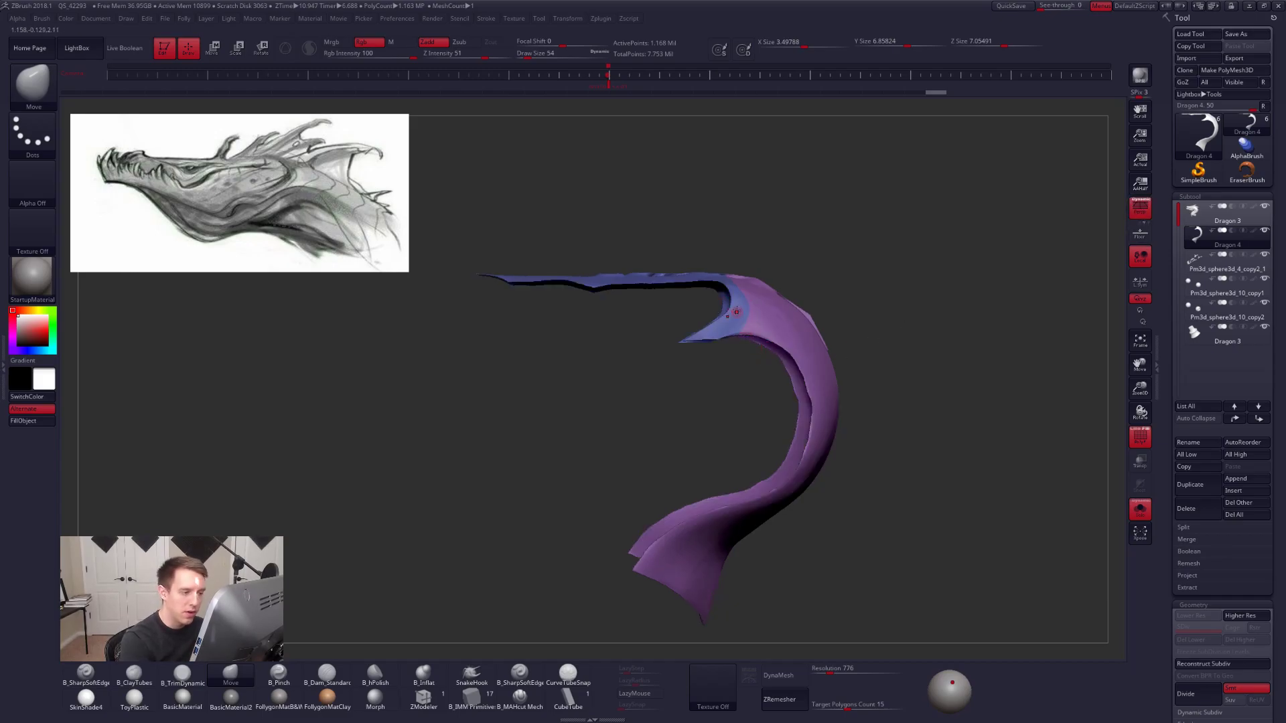
key("p")
key("p")
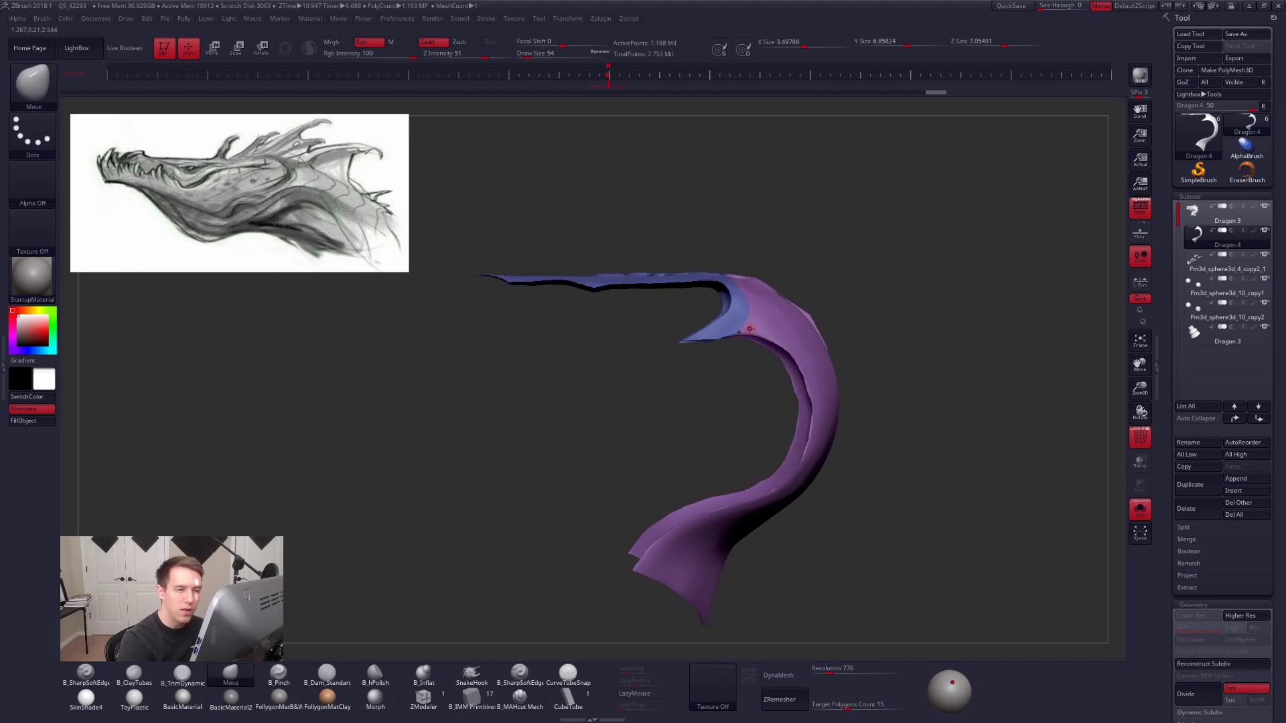
left_click(1133, 215)
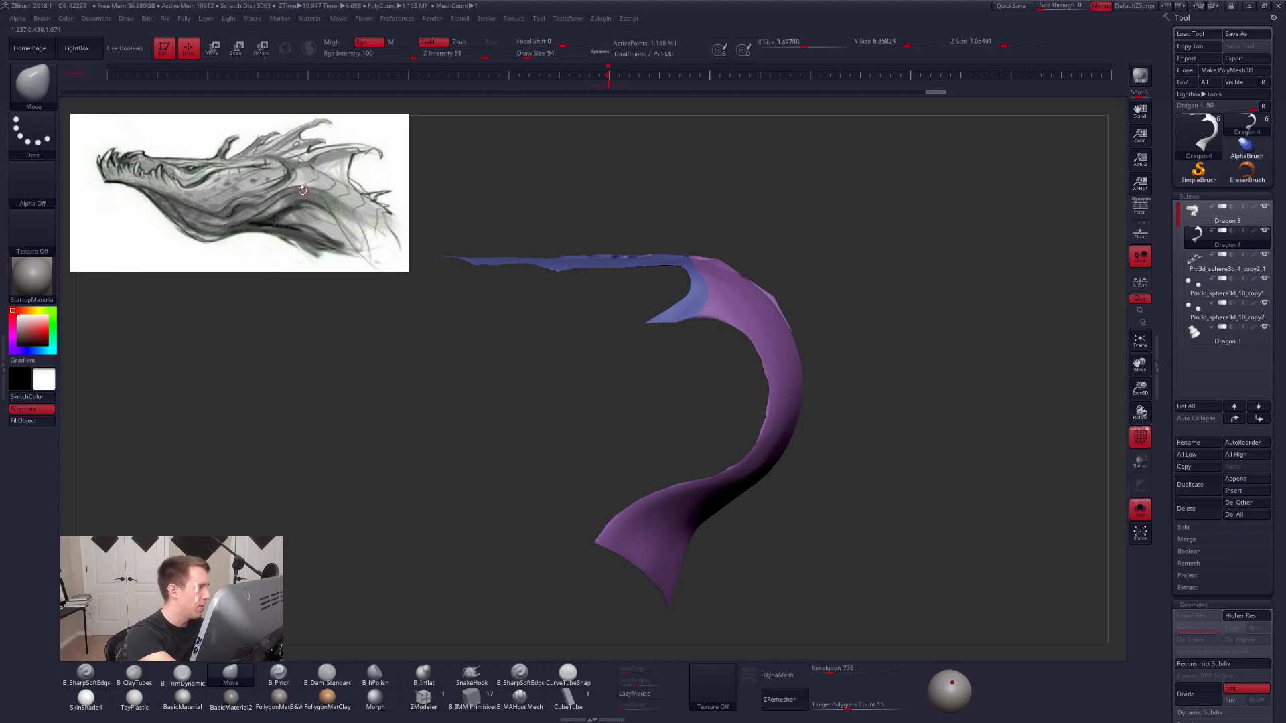
Isolate the neck polygroup behind the head and slice a curved scale band off its upper end.
key("alt+s")
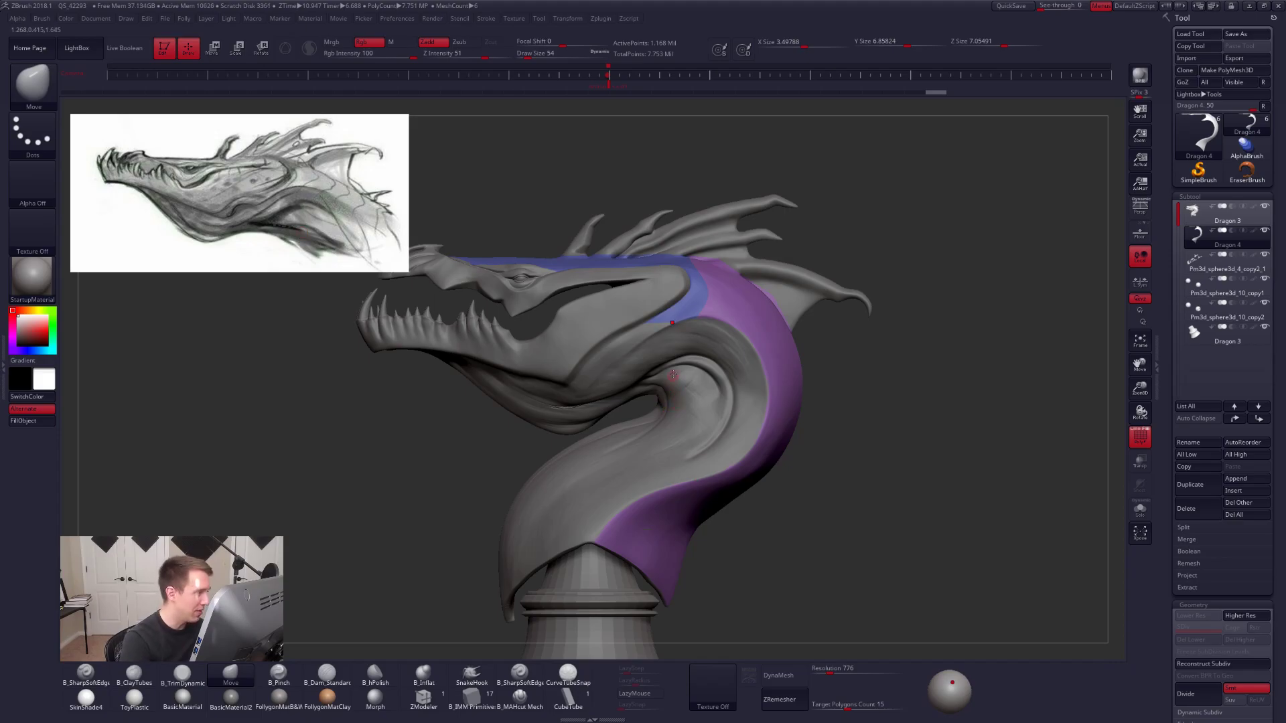
key("alt+s")
left_click(717, 323, "ctrl+shift")
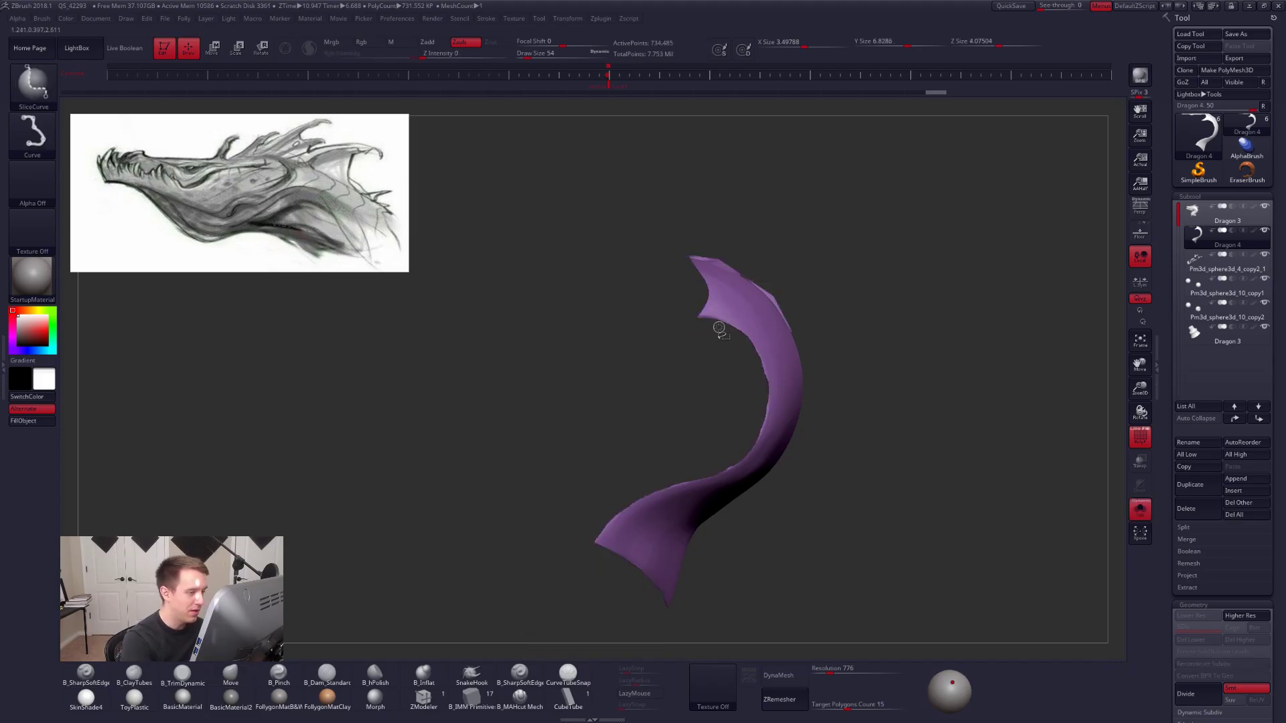
mouse_move(707, 339)
left_mouse_down("ctrl+shift")
mouse_move(746, 305)
mouse_move(733, 253)
left_mouse_up("ctrl+shift")
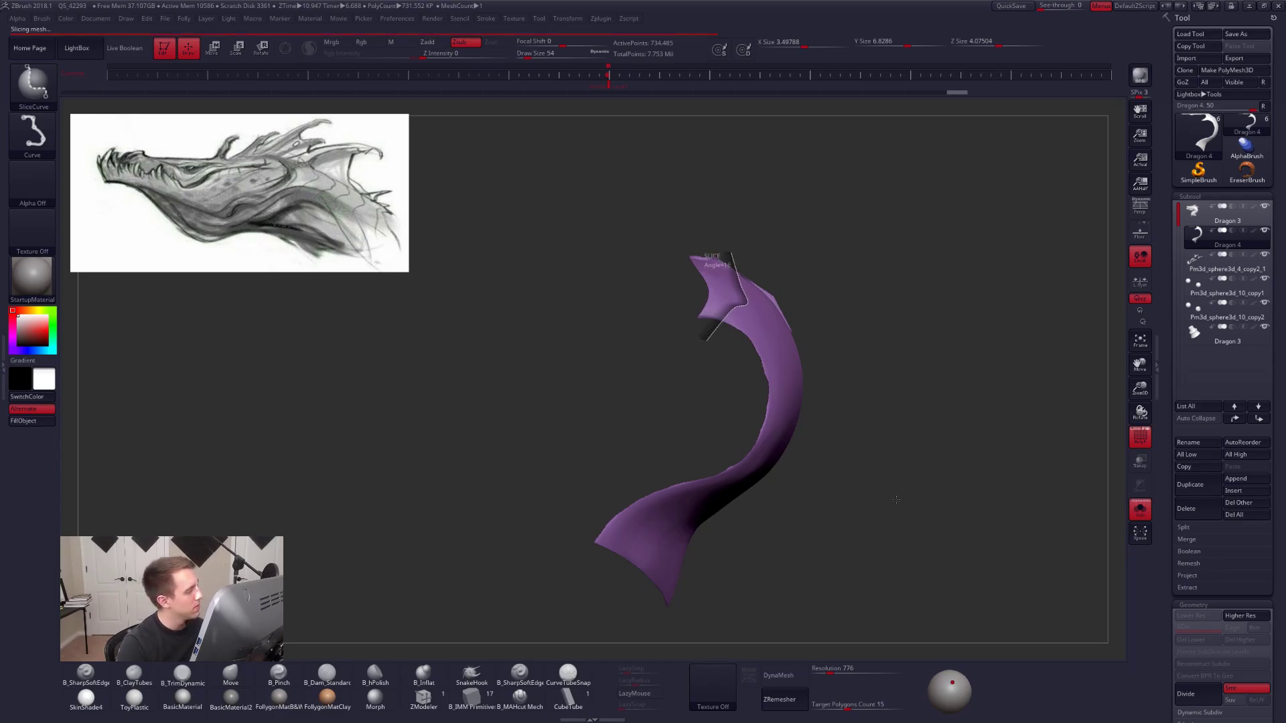
mouse_move(938, 505)
left_mouse_down()
mouse_move(895, 511)
mouse_move(861, 451)
left_mouse_up()
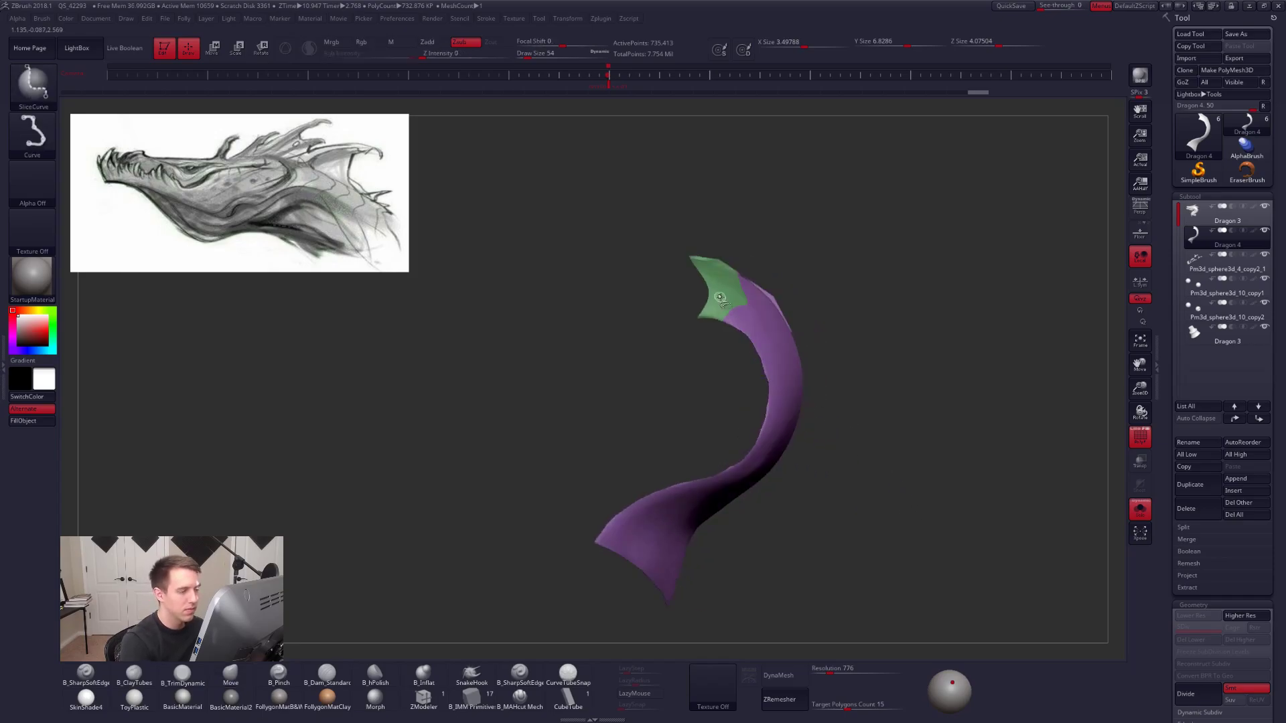
Hide the green band and slice a second scale band from the neck with an S-shaped curve.
left_click(747, 336, "ctrl+shift")
right_click_drag(747, 335, 752, 346, "ctrl")
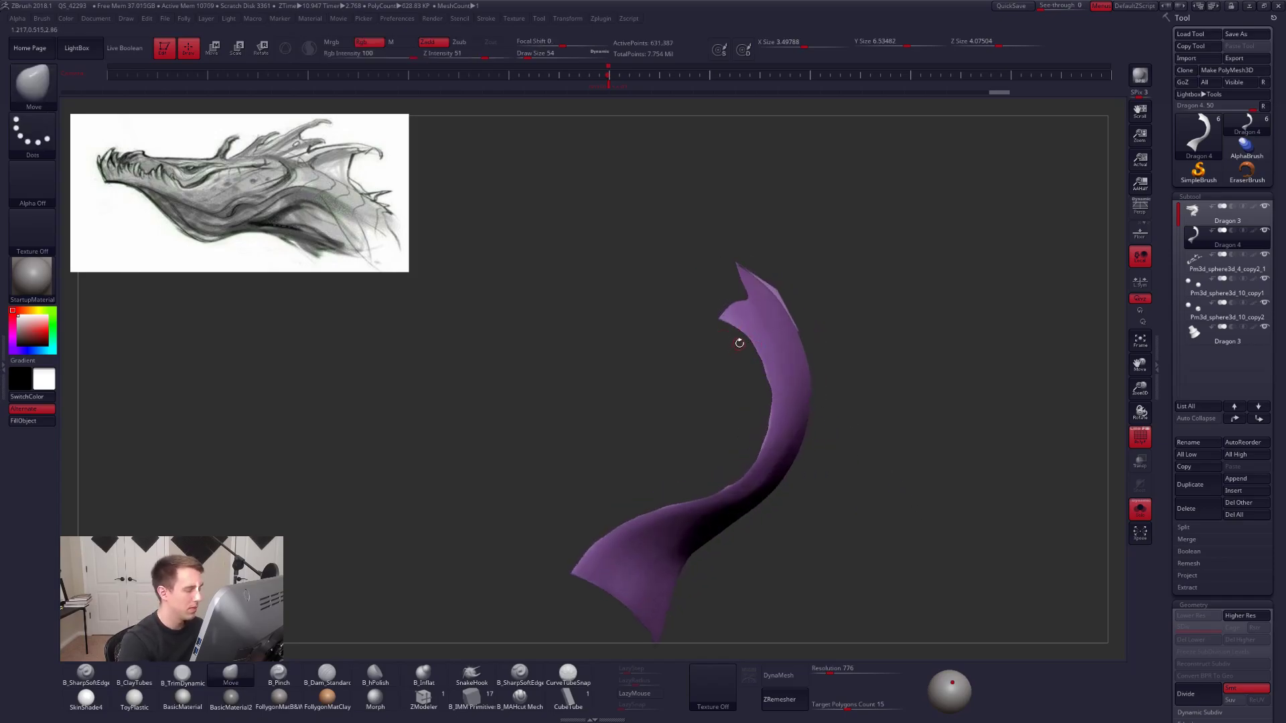
mouse_move(733, 350)
left_mouse_down("ctrl+shift")
mouse_move(780, 318)
mouse_move(771, 208)
mouse_move(766, 270)
left_mouse_up("ctrl+shift")
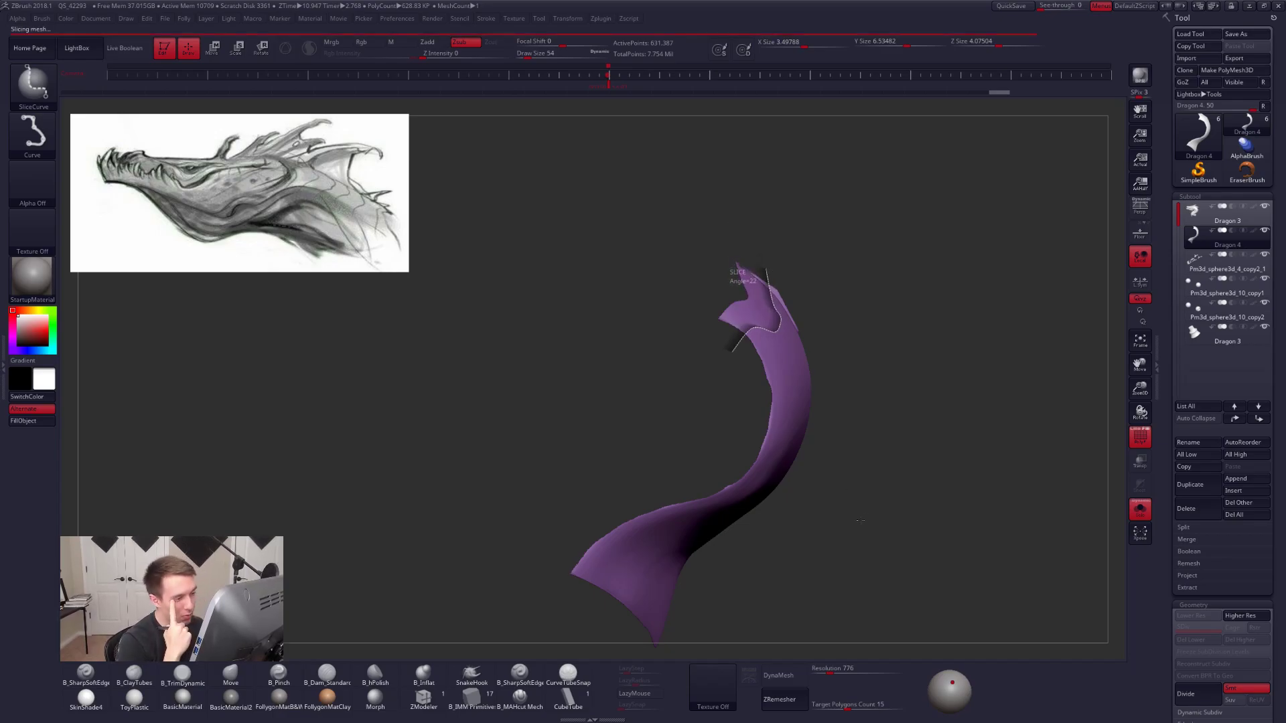
mouse_move(858, 519)
left_mouse_down()
mouse_move(835, 525)
mouse_move(822, 451)
left_mouse_up()
Hide the second band and slice a third, notched scale band across the upper end of the remaining neck.
left_click(852, 317, "ctrl+shift")
left_click_drag(907, 410, 838, 519, "alt")
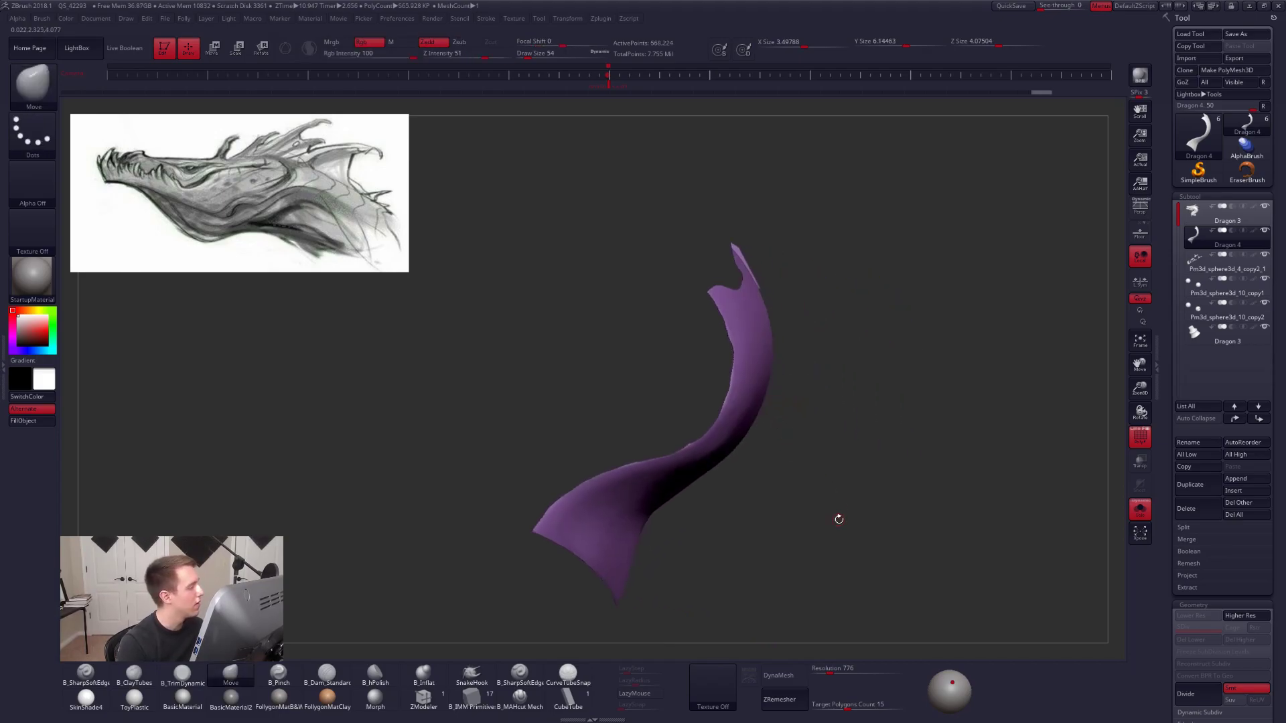
mouse_move(718, 341)
left_mouse_down("alt")
mouse_move(717, 356)
mouse_move(735, 315)
mouse_move(765, 320)
mouse_move(775, 288)
left_mouse_up("alt")
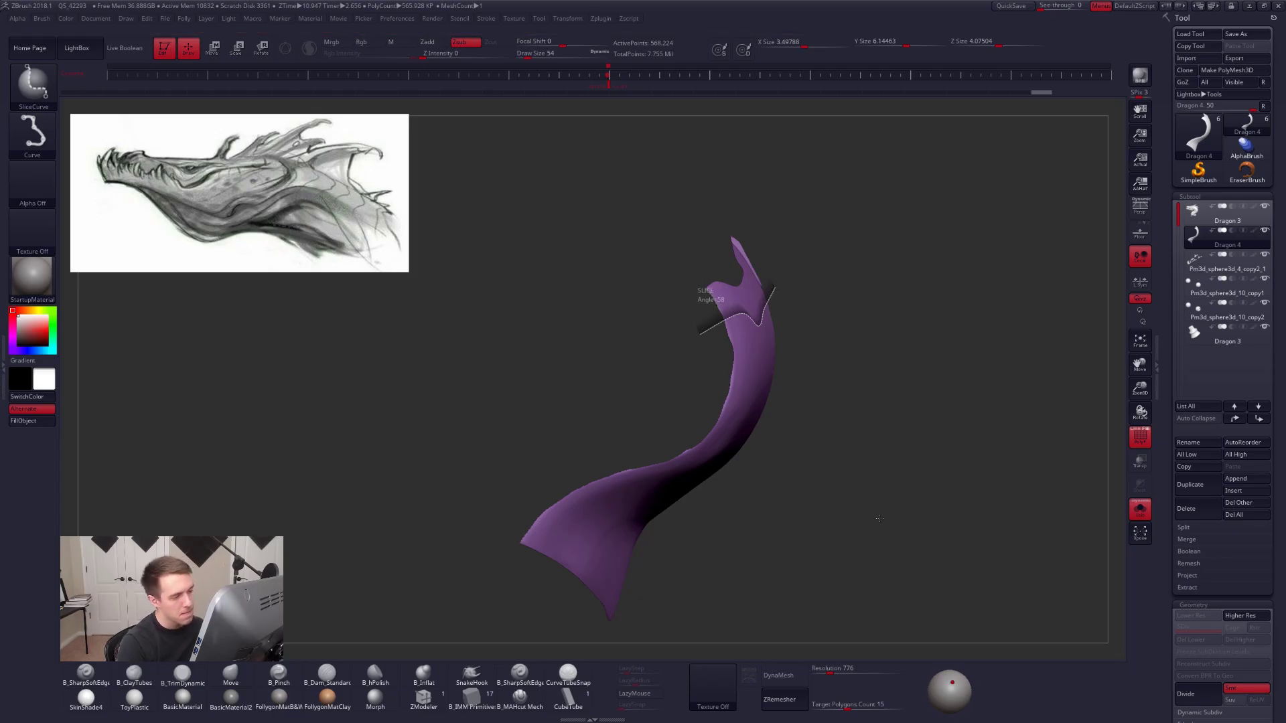
left_click_drag(875, 534, 796, 526)
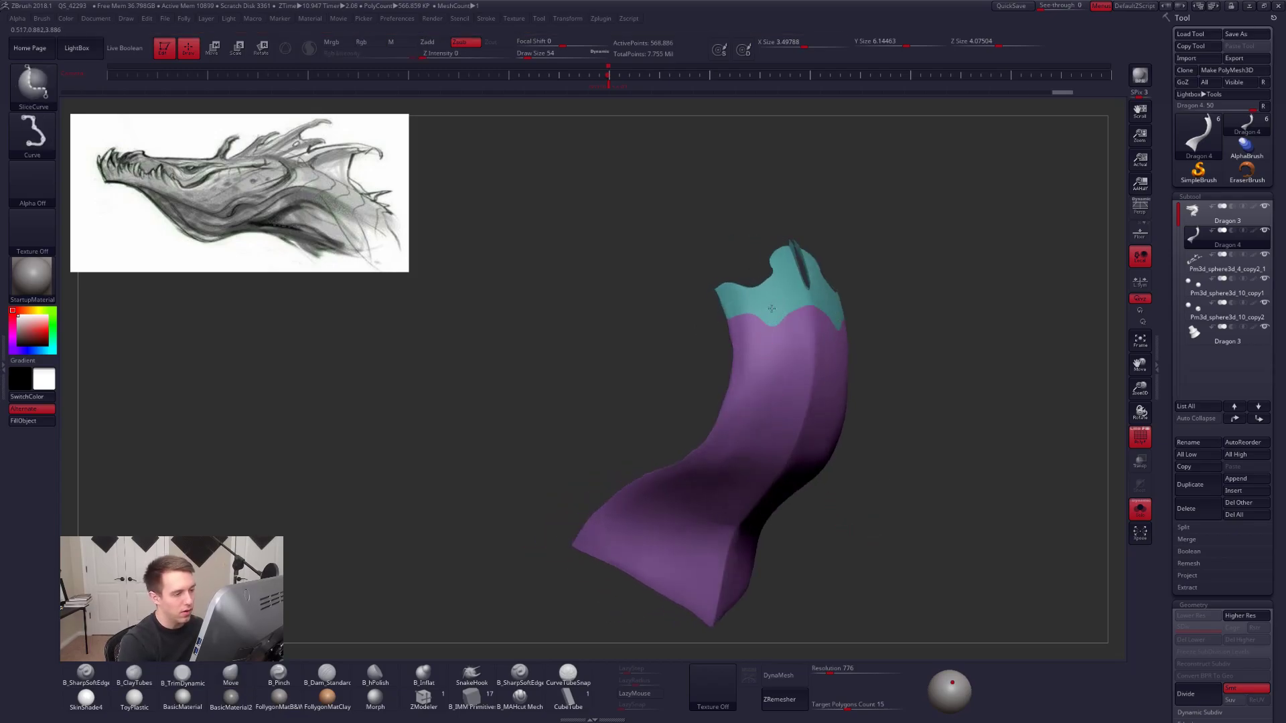
Hide the teal band, slice a V-notched scale band across the top of the remaining neck and hide it too.
left_click(745, 349, "ctrl+shift")
left_click_drag(870, 394, 762, 389)
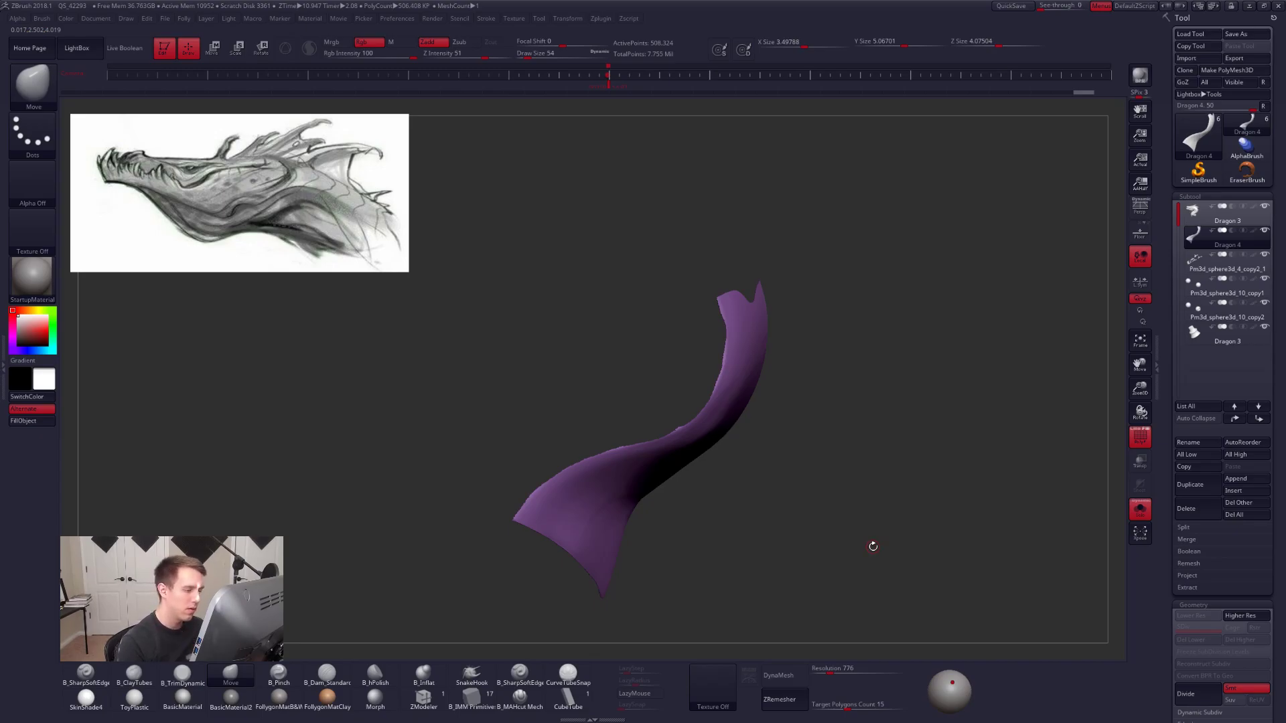
left_click_drag(812, 513, 749, 467, "shift")
left_click_drag(755, 458, 794, 570)
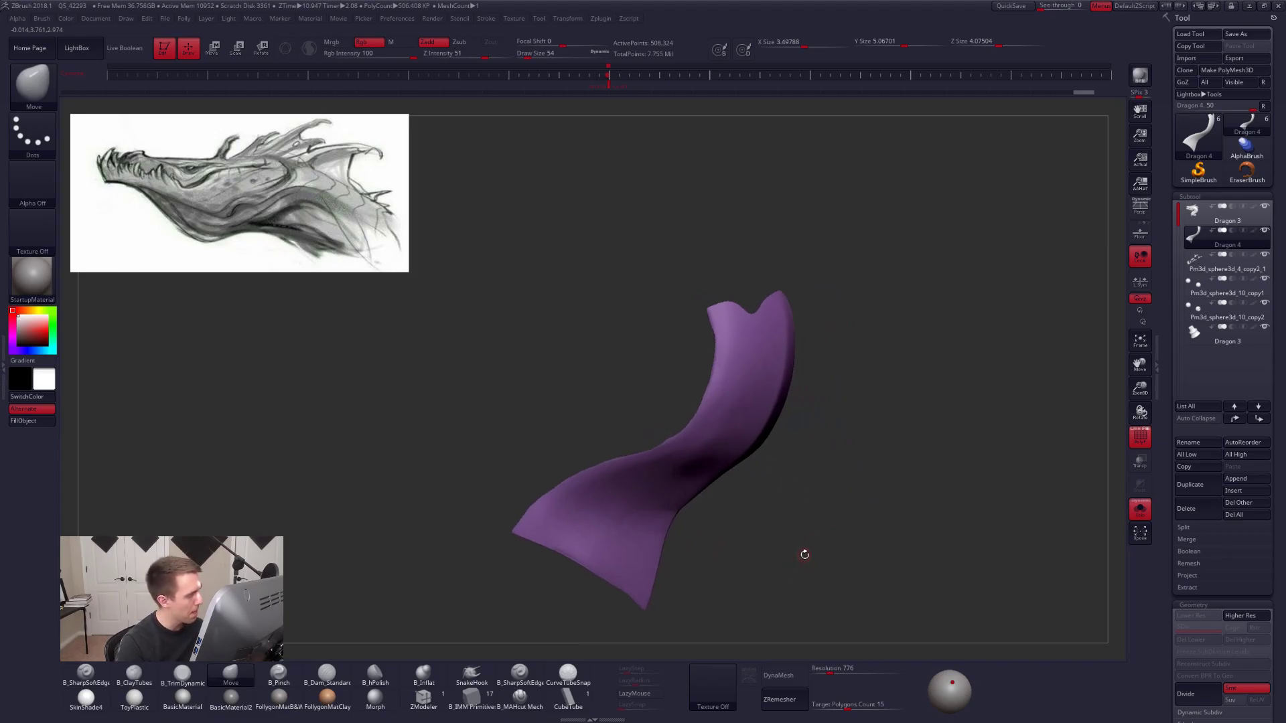
left_click_drag(752, 415, 720, 372)
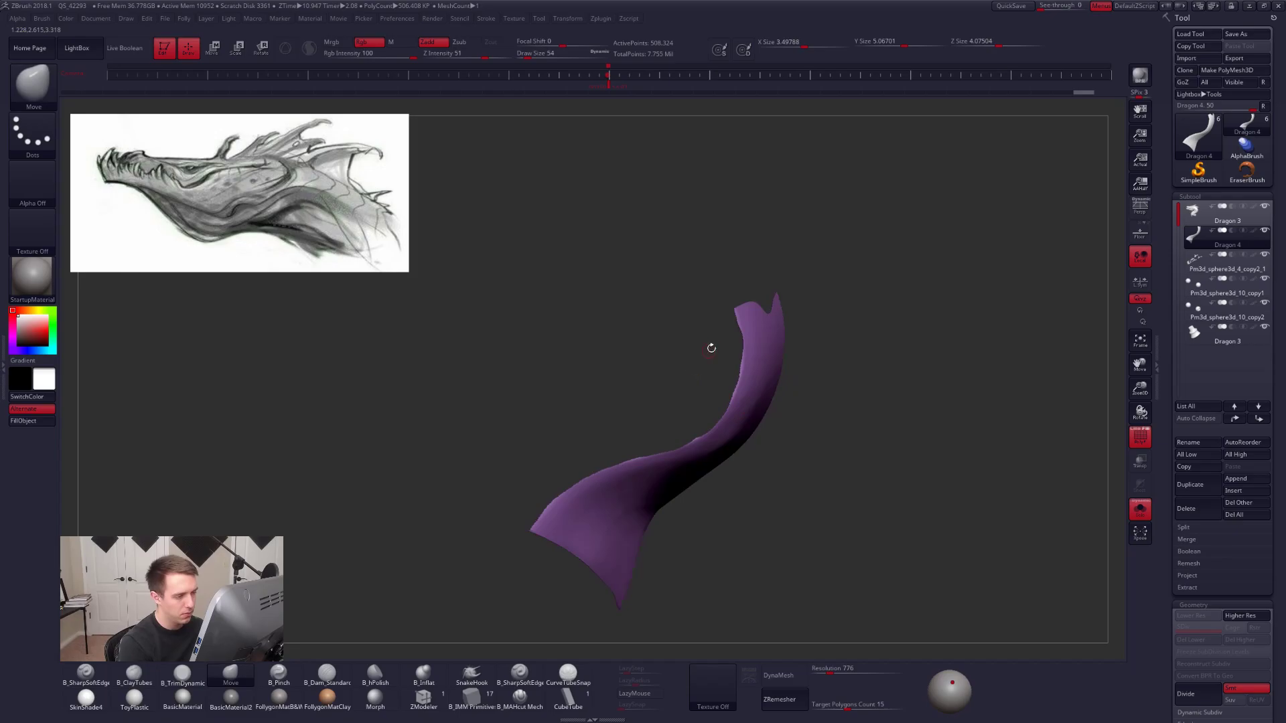
key("ctrl+shift")
left_click_drag(760, 343, 813, 337, "ctrl+shift")
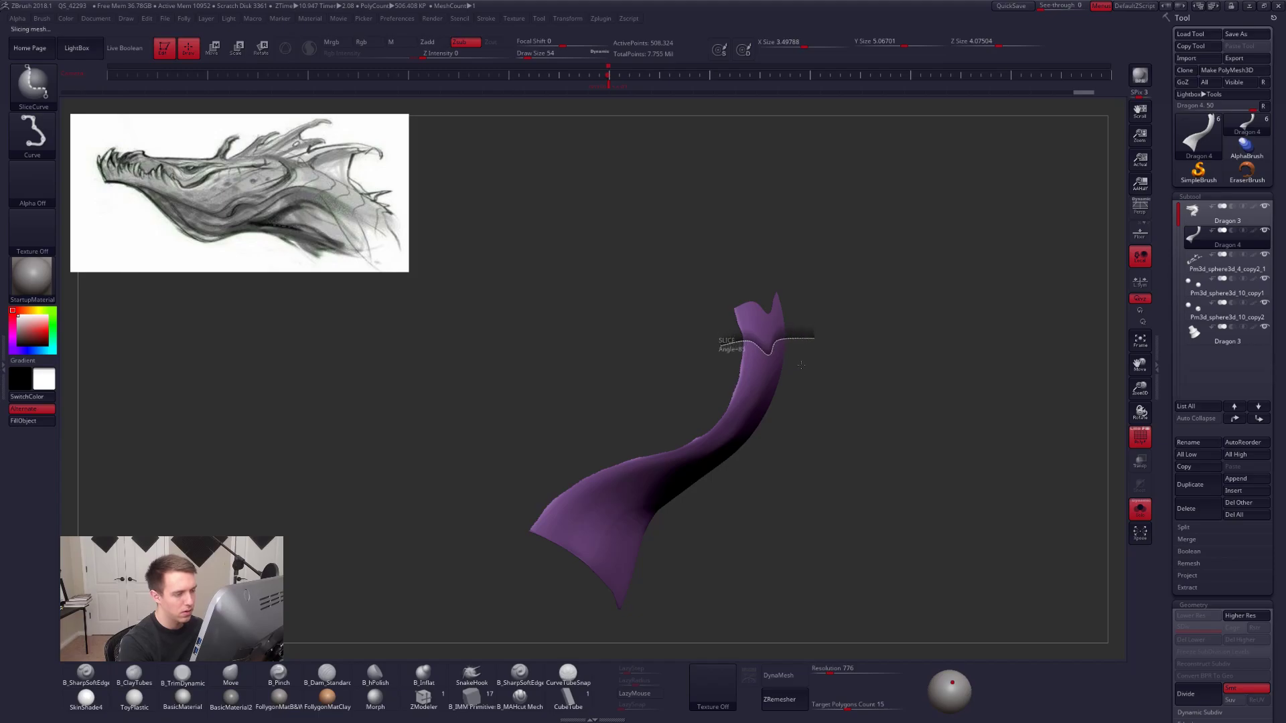
mouse_move(782, 405)
left_mouse_down()
mouse_move(703, 399)
mouse_move(692, 366)
mouse_move(721, 337)
mouse_move(710, 337)
mouse_move(743, 349)
mouse_move(750, 377)
mouse_move(770, 358)
mouse_move(830, 355)
left_mouse_up()
left_click(724, 383, "ctrl+shift")
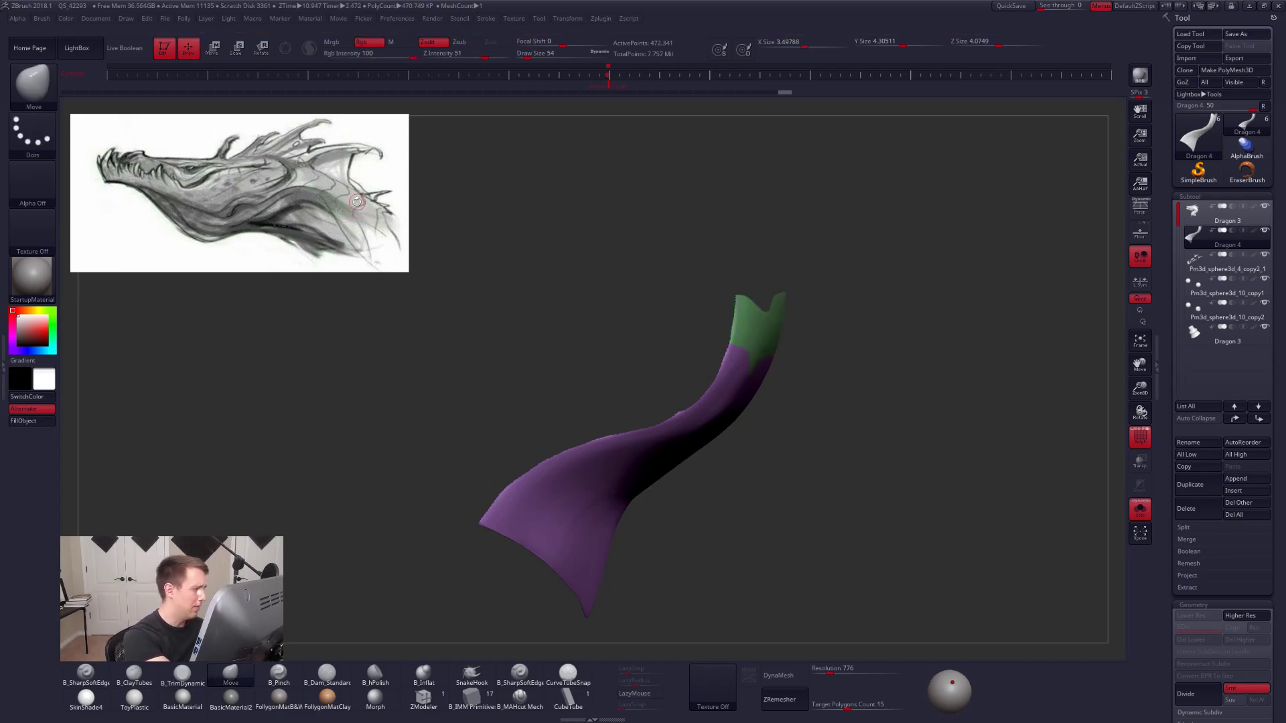
Redo the slice across the upper end of the isolated strip and show only the purple section below it.
mouse_move(766, 448)
left_mouse_down()
mouse_move(728, 464)
mouse_move(747, 462)
left_mouse_up()
right_click_drag(747, 463, 757, 411)
key("ctrl+z")
mouse_move(728, 338)
left_mouse_down("ctrl+shift")
mouse_move(747, 354)
mouse_move(767, 346)
mouse_move(763, 373)
mouse_move(814, 360)
left_mouse_up("ctrl+shift")
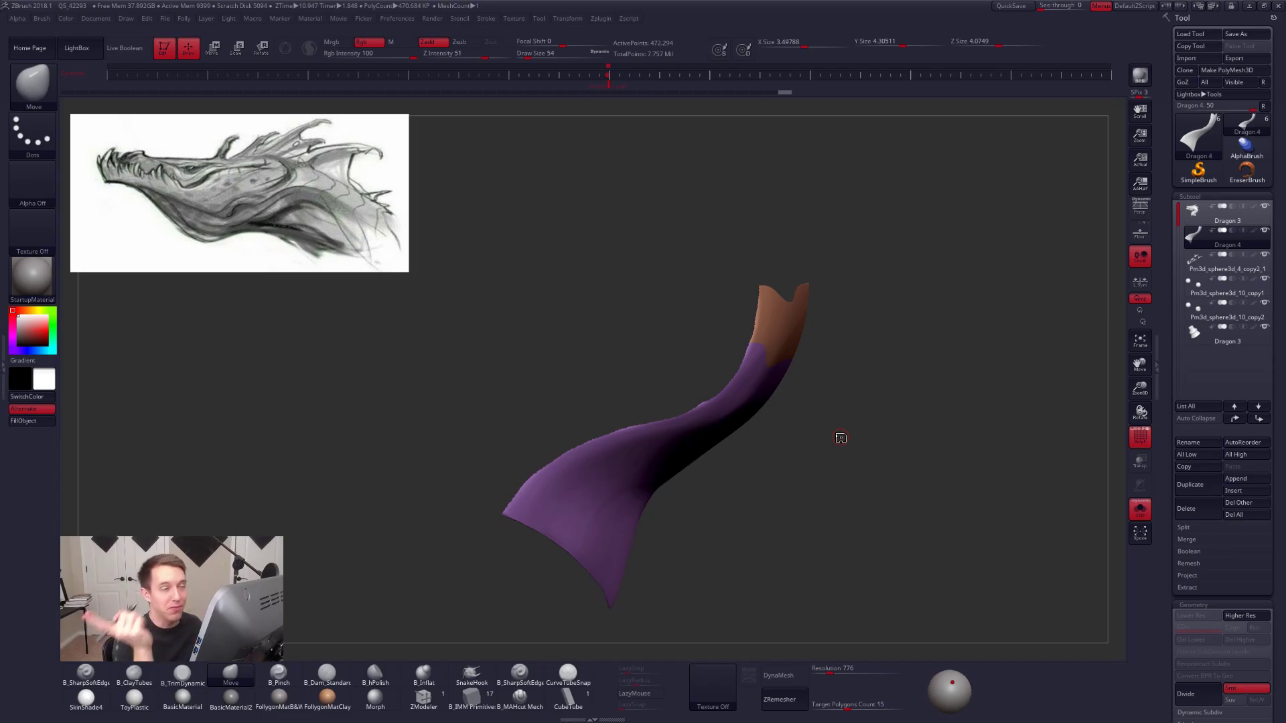
right_click_drag(840, 438, 765, 509)
left_click(775, 372, "ctrl+shift")
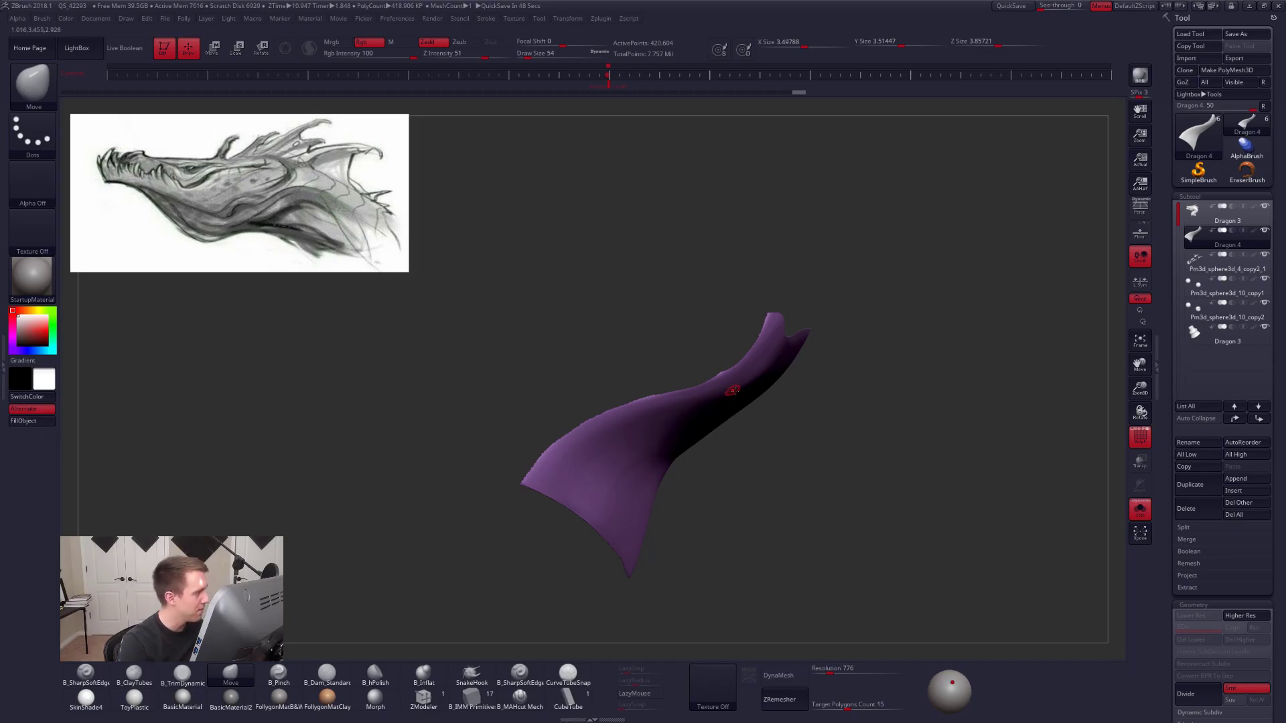
Slice a wavy cut across the narrow upper part of the visible purple section with SliceCurve.
mouse_move(745, 389)
right_mouse_down("ctrl")
mouse_move(750, 415)
mouse_move(744, 401)
right_mouse_up("ctrl")
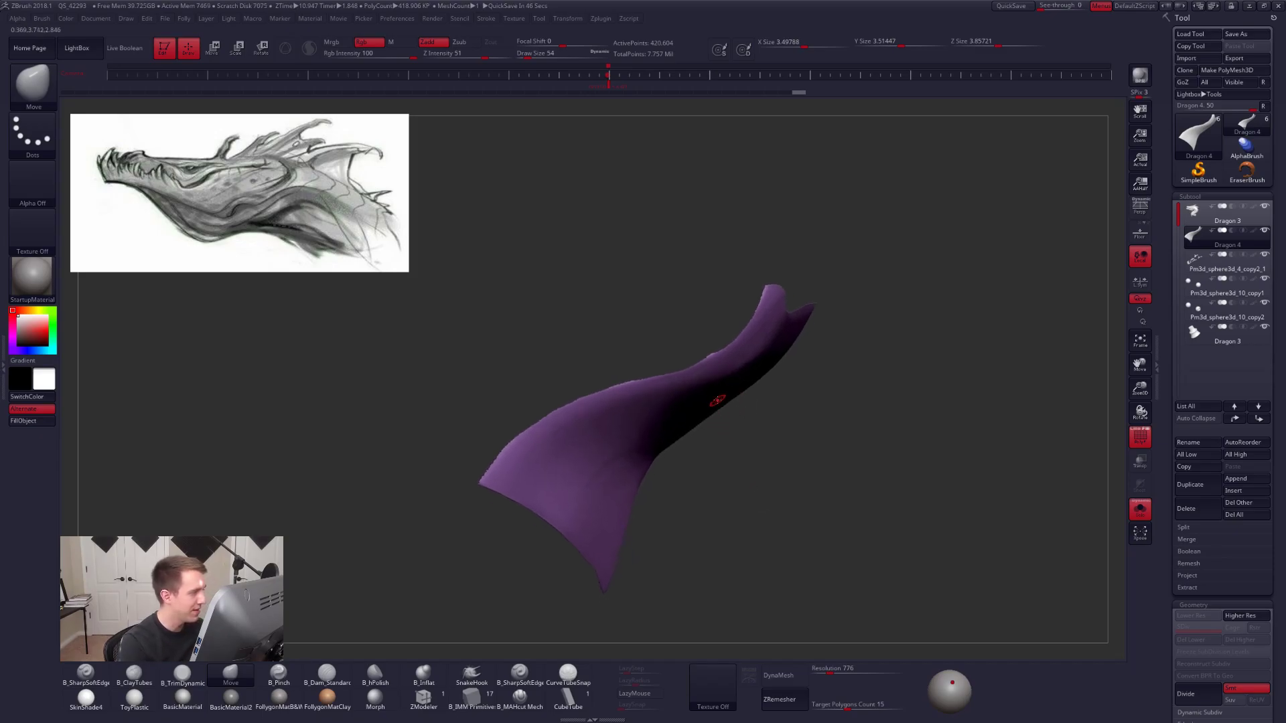
key("ctrl+shift")
mouse_move(707, 336)
left_mouse_down("ctrl+shift")
mouse_move(745, 349)
mouse_move(734, 377)
left_mouse_up("ctrl+shift")
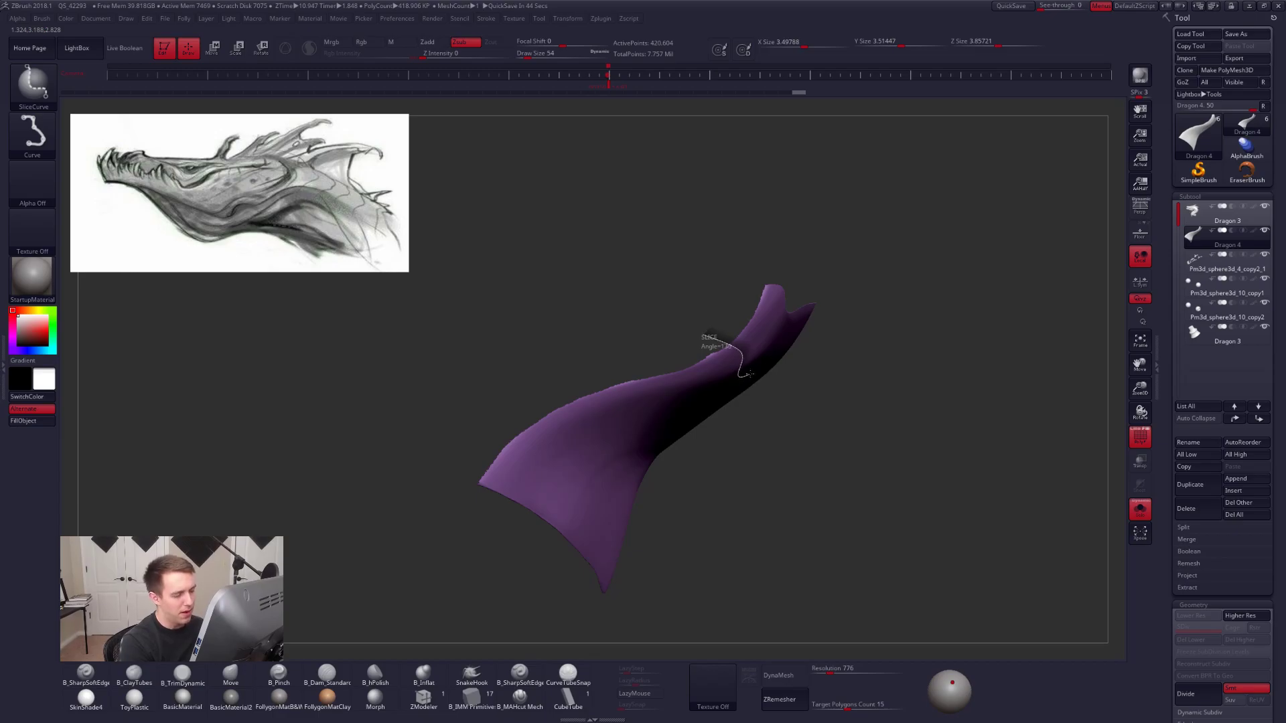
left_click_drag(755, 369, 769, 380, "ctrl+shift")
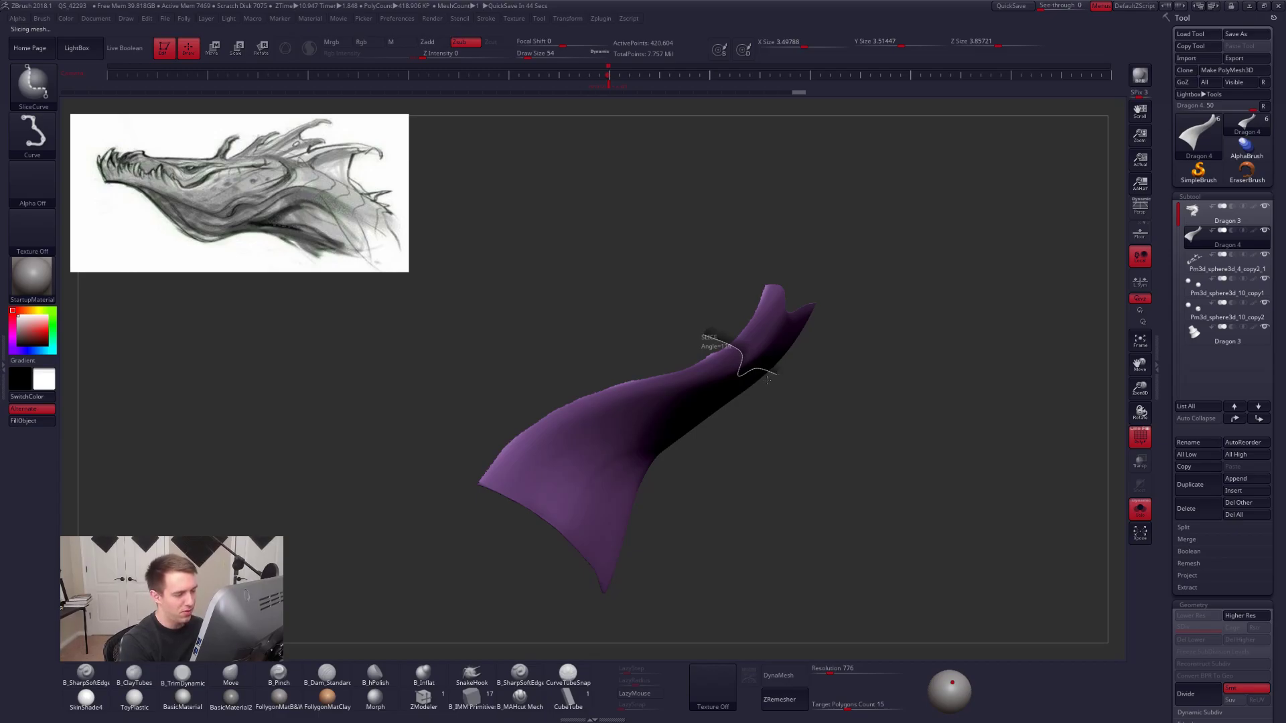
Slice the lower purple section twice more toward its flared end, hiding the upper piece between the cuts.
mouse_move(839, 531)
left_mouse_down()
mouse_move(812, 529)
mouse_move(794, 442)
left_mouse_up()
right_click_drag(798, 444, 702, 383)
mouse_move(723, 349)
left_mouse_down("ctrl+shift")
mouse_move(741, 373)
mouse_move(729, 409)
mouse_move(840, 411)
left_mouse_up("ctrl+shift")
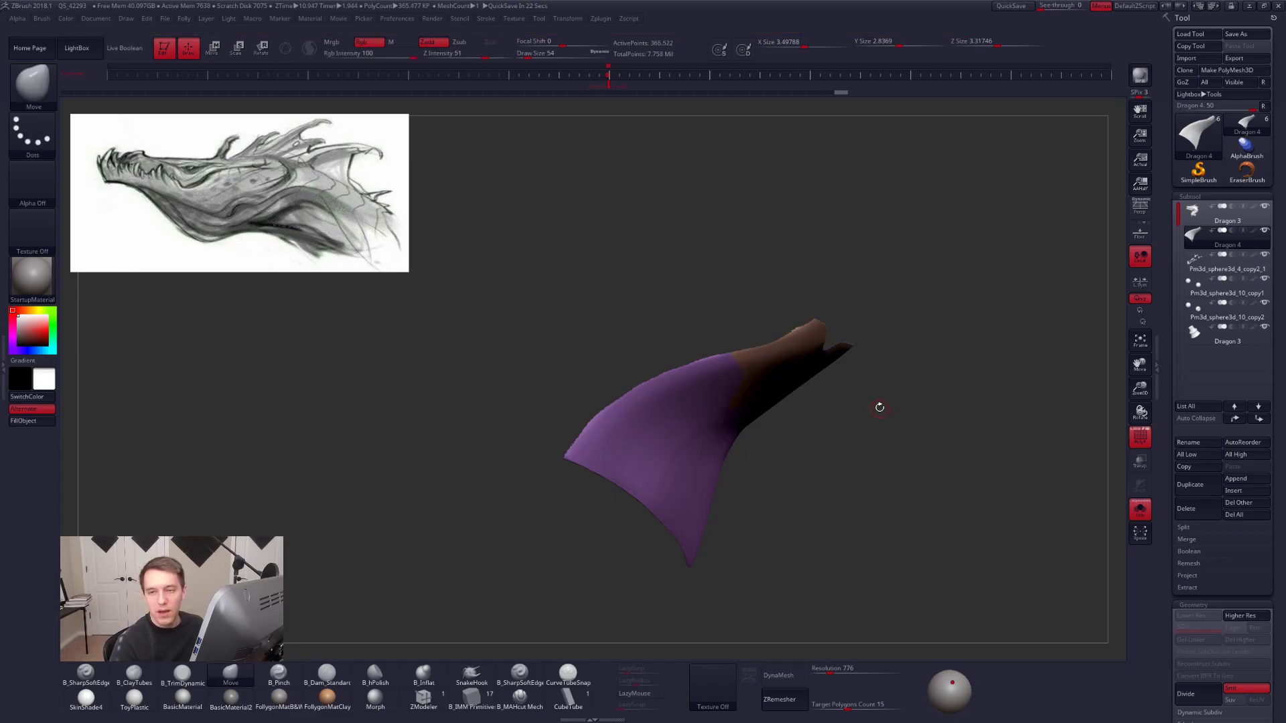
right_click_drag(766, 392, 817, 398)
left_click(766, 370, "ctrl+shift")
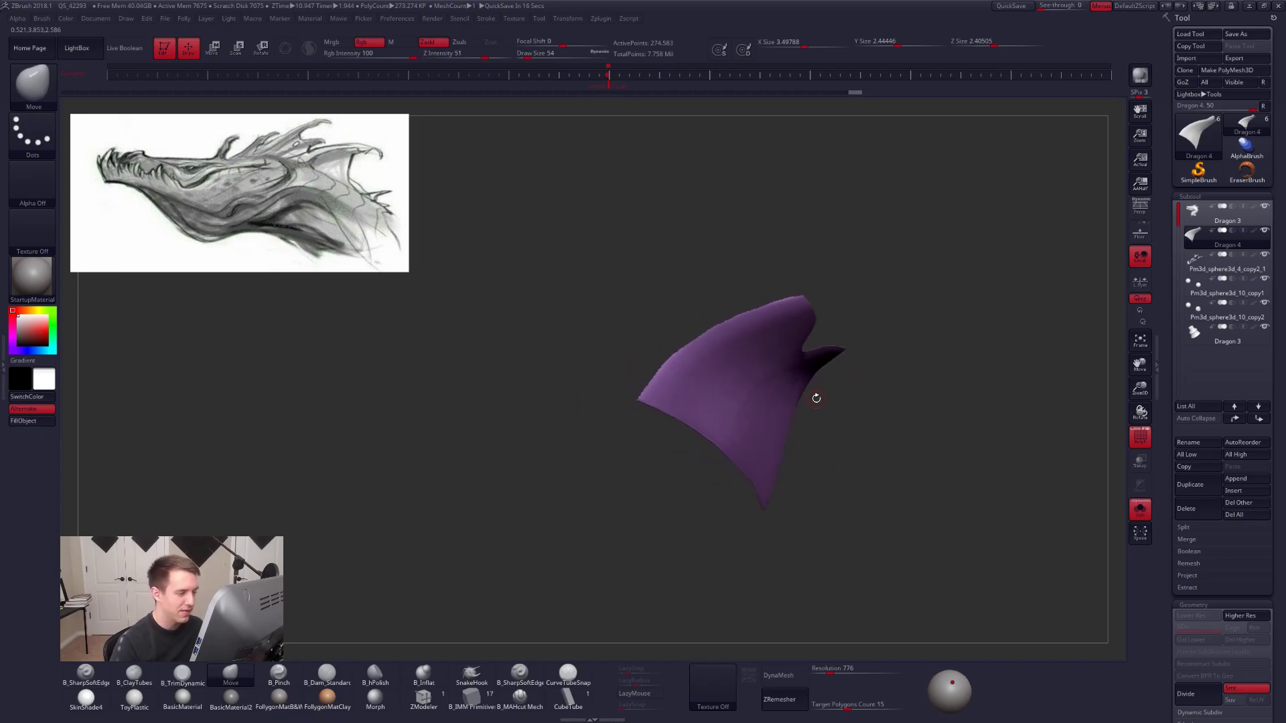
mouse_move(626, 335)
left_mouse_down("ctrl+shift")
mouse_move(701, 345)
mouse_move(721, 372)
mouse_move(714, 395)
mouse_move(736, 388)
mouse_move(748, 411)
mouse_move(819, 423)
left_mouse_up("ctrl+shift")
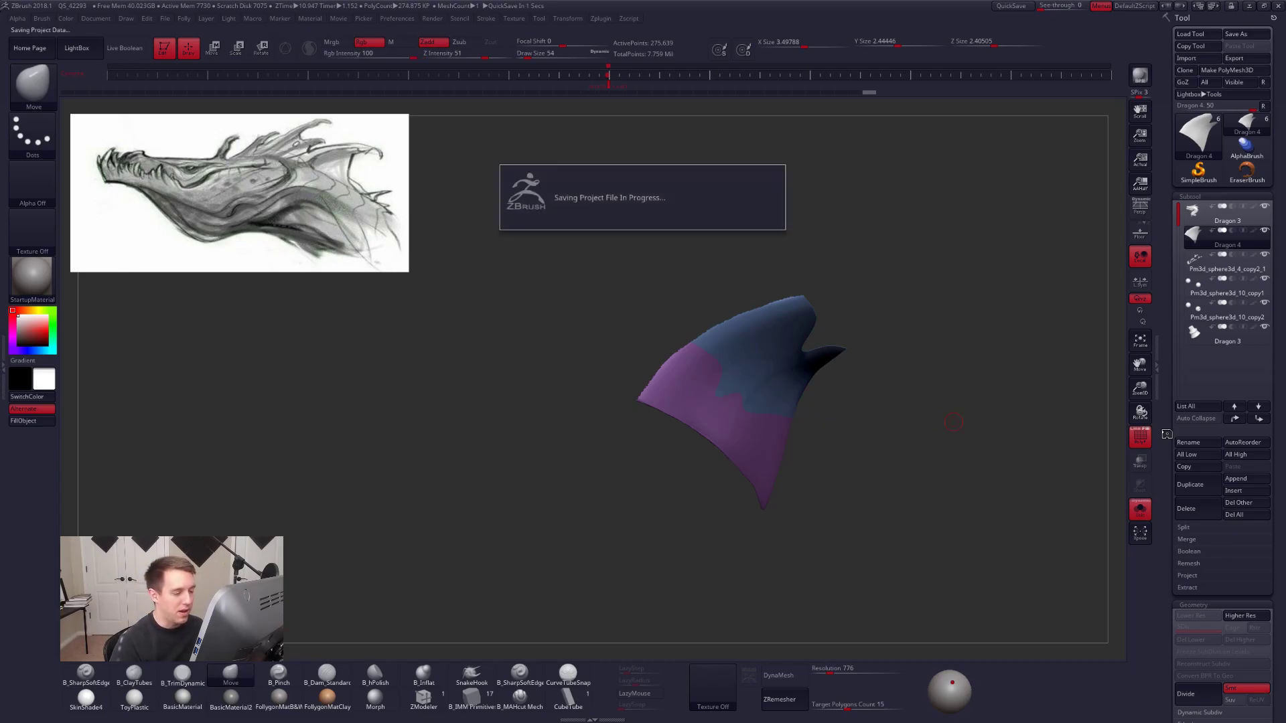
left_click_drag(1196, 598, 1196, 389)
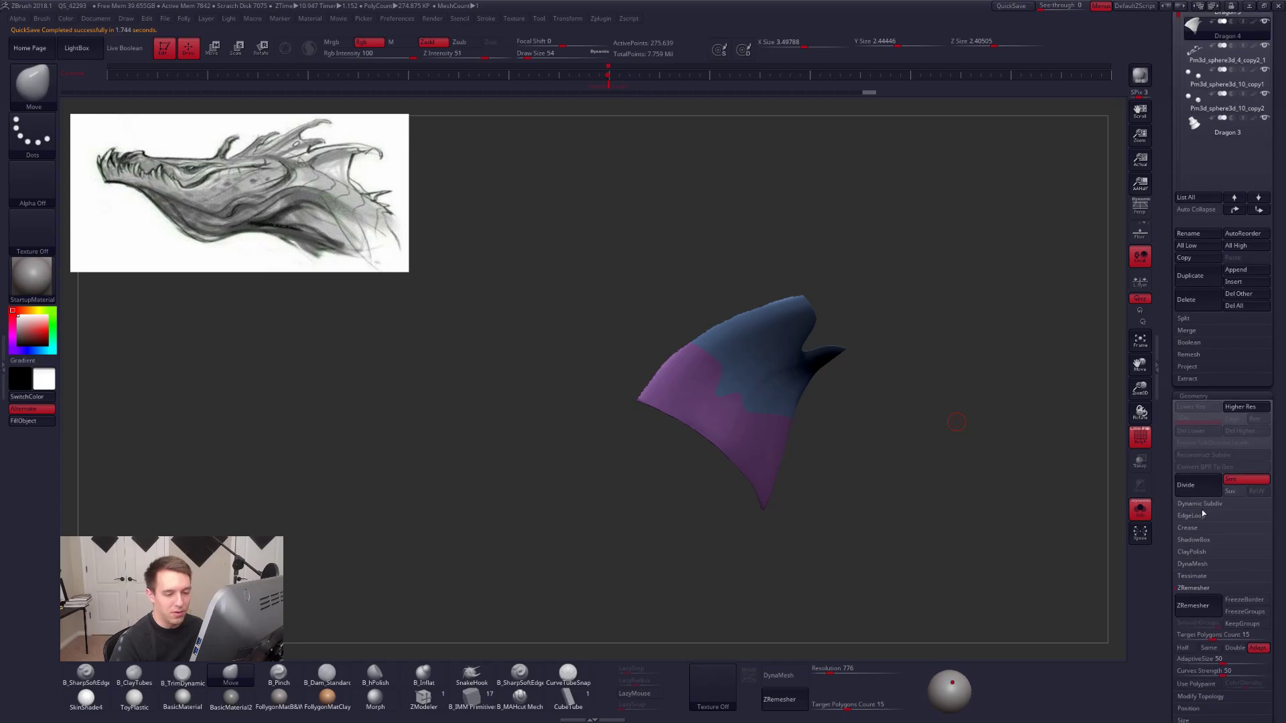
left_click(1193, 587)
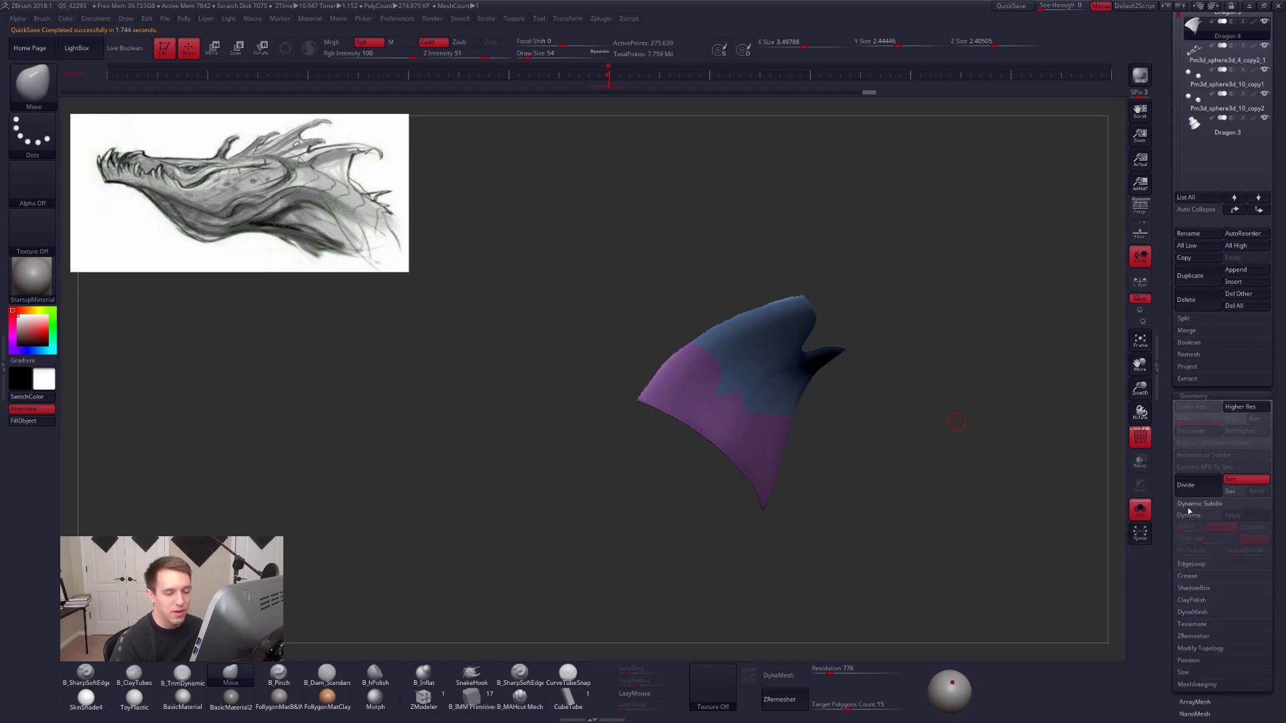
scroll(1186, 498, "up", 5)
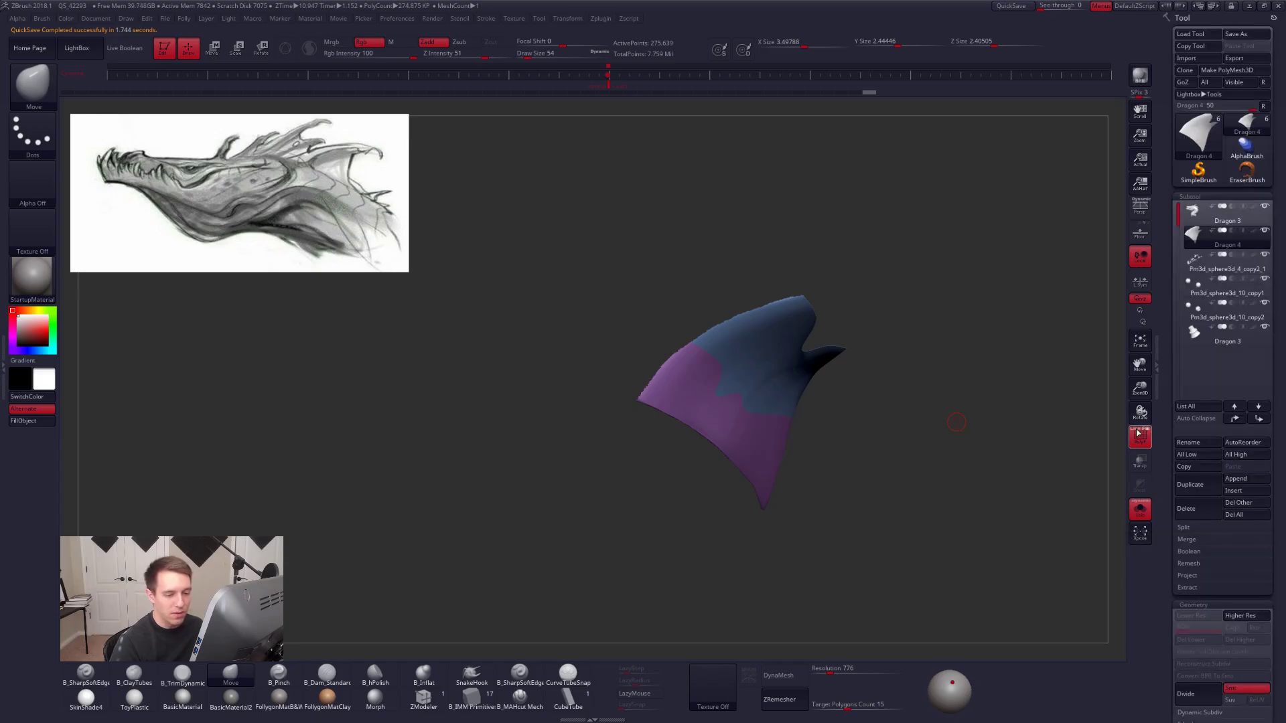
Unhide the whole sliced strip and turn Solo off to show the full dragon head in side view.
left_click_drag(965, 408, 902, 390, "alt")
left_click(870, 394, "ctrl+shift")
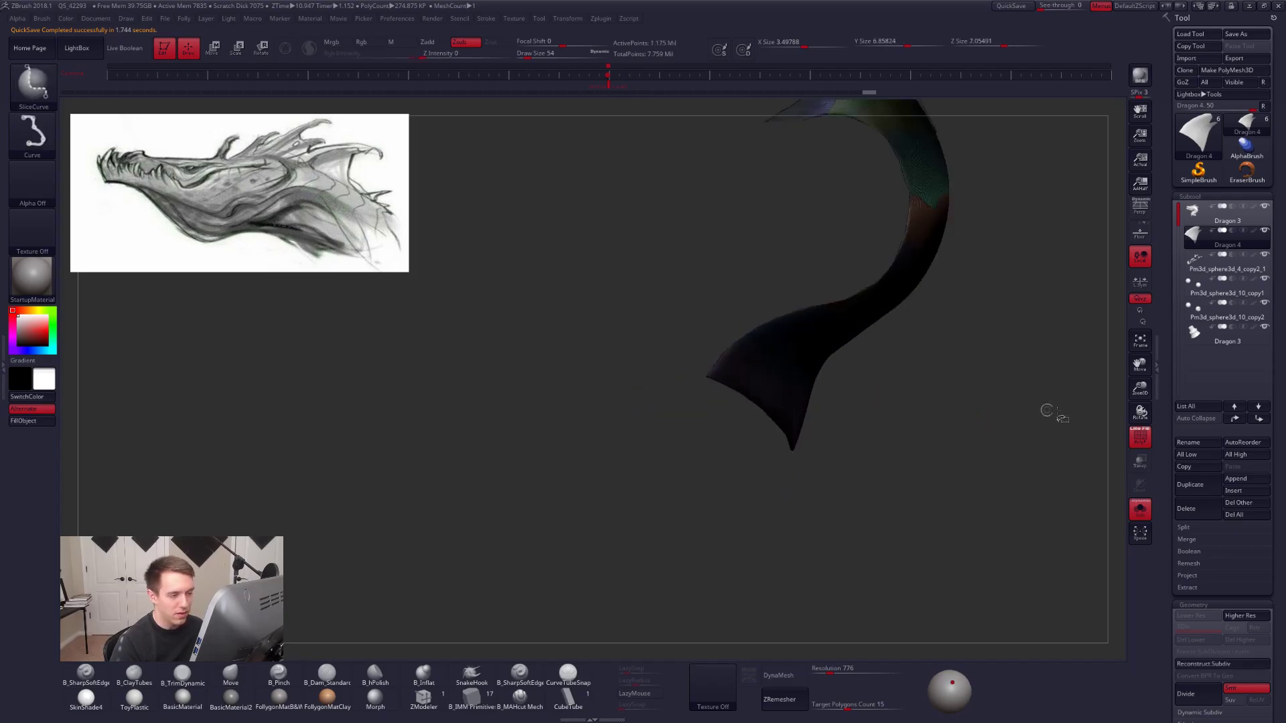
left_click(1134, 430)
left_click_drag(882, 202, 763, 288, "alt")
right_click_drag(763, 288, 794, 423, "alt")
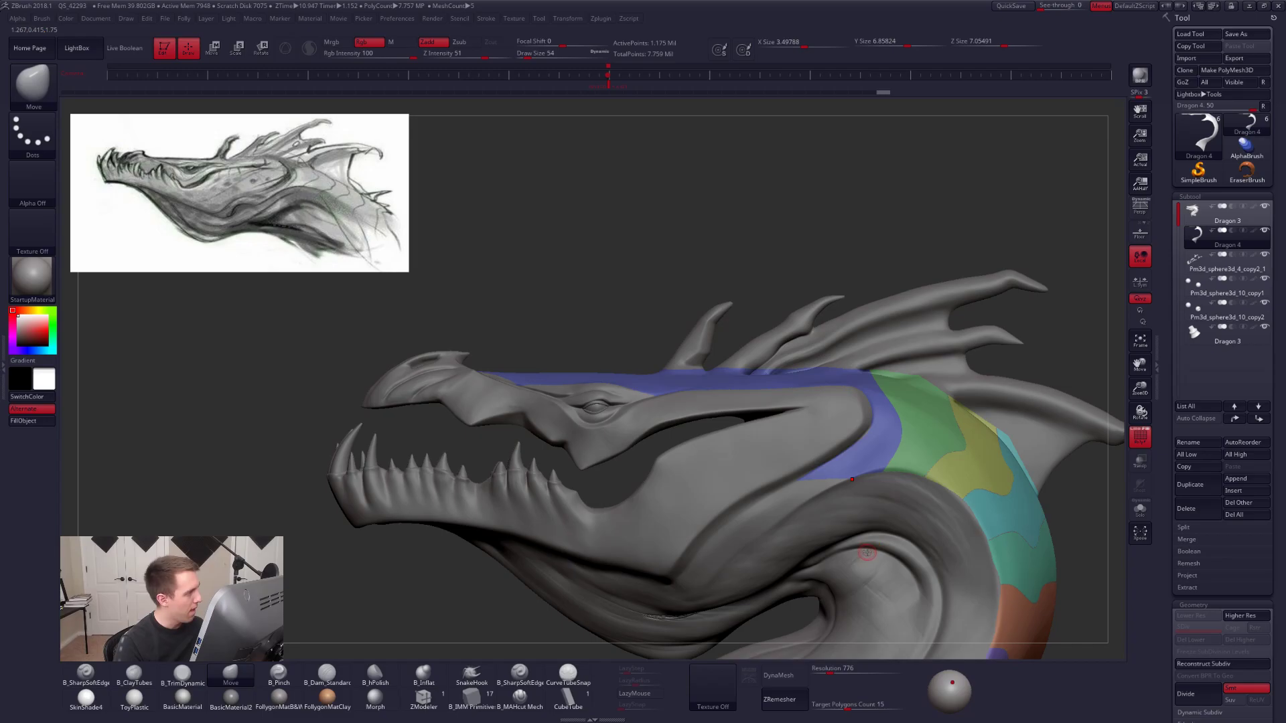
Slice the blue strip along the top of the head into bands with six crosswise SliceCurve cuts from the rear spikes to the snout.
left_click_drag(766, 418, 782, 296, "ctrl+shift")
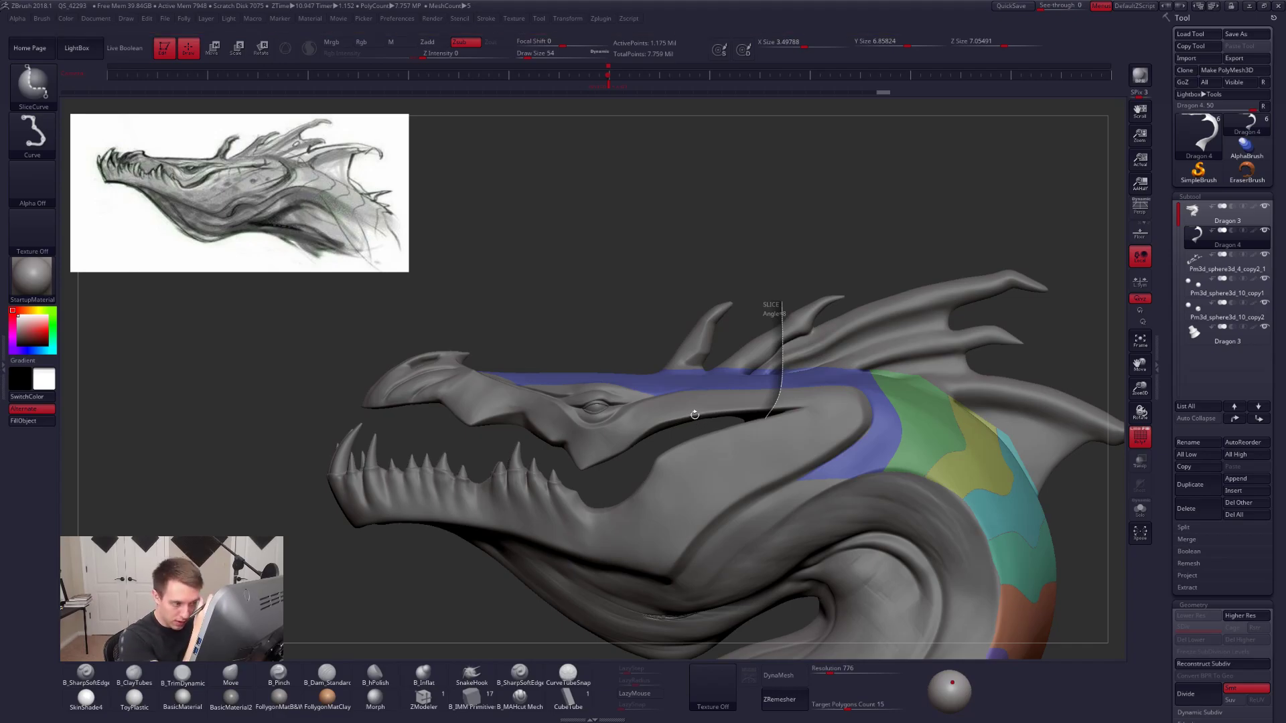
mouse_move(661, 432)
left_mouse_down("ctrl+shift")
mouse_move(679, 391)
mouse_move(660, 337)
left_mouse_up("ctrl+shift")
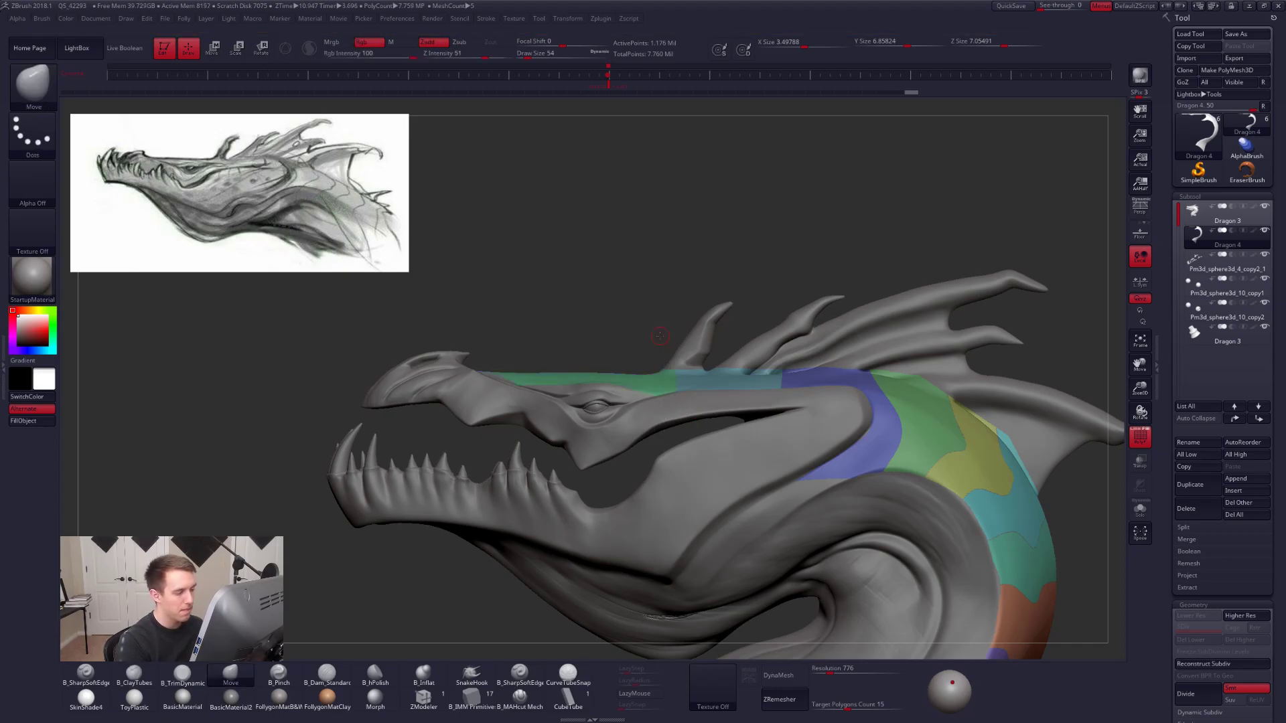
mouse_move(546, 452)
left_mouse_down("ctrl+shift")
mouse_move(574, 378)
mouse_move(570, 335)
left_mouse_up("ctrl+shift")
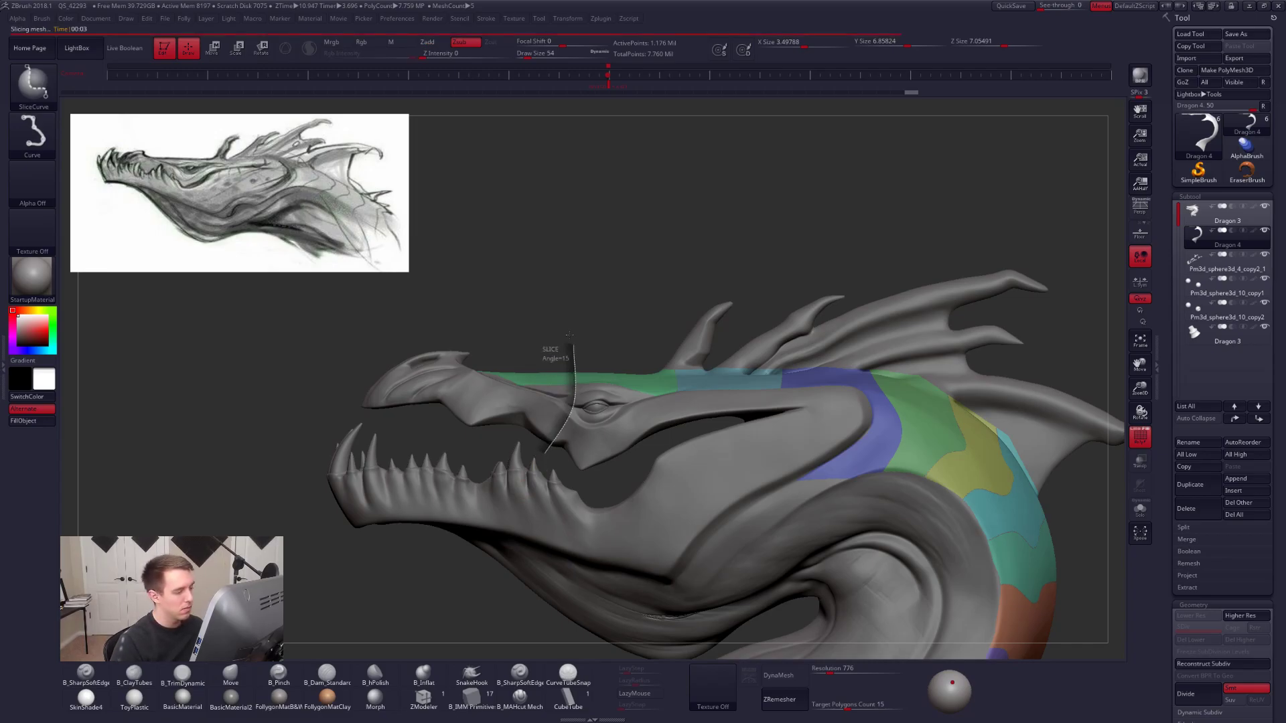
left_click_drag(513, 335, 511, 437, "ctrl+shift")
left_click_drag(626, 344, 619, 441, "ctrl+shift")
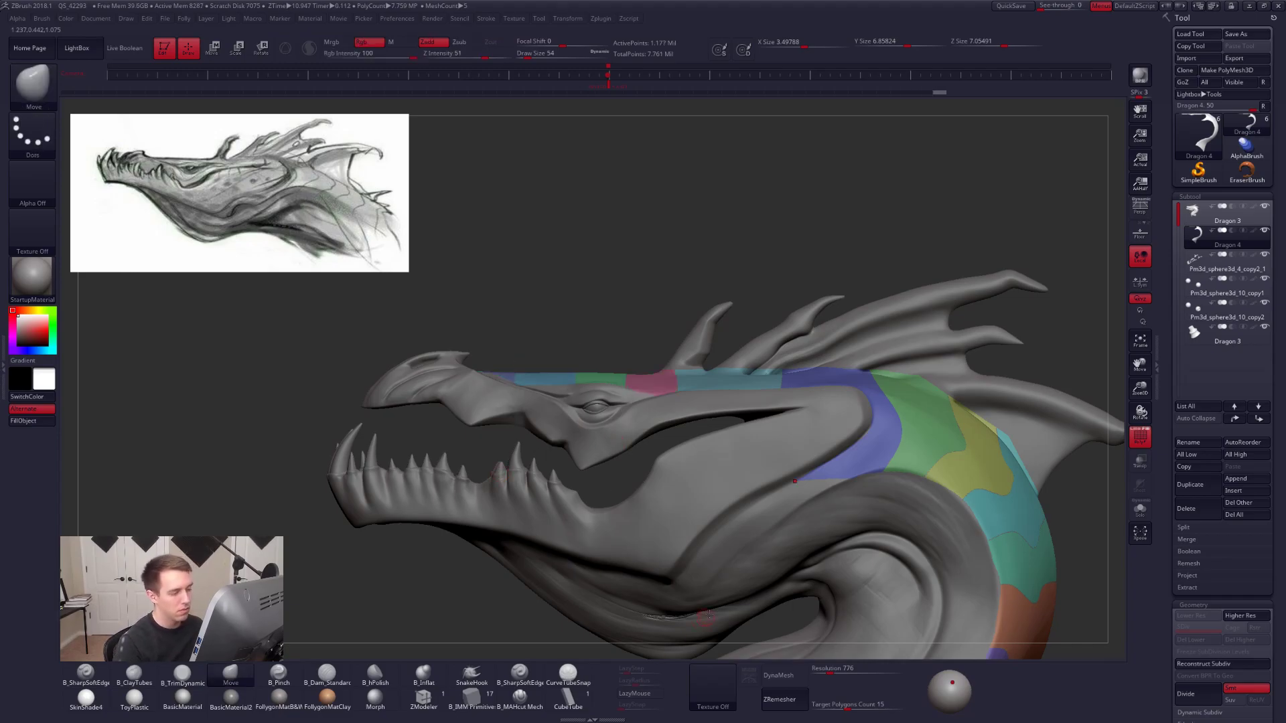
right_click_drag(782, 556, 770, 595)
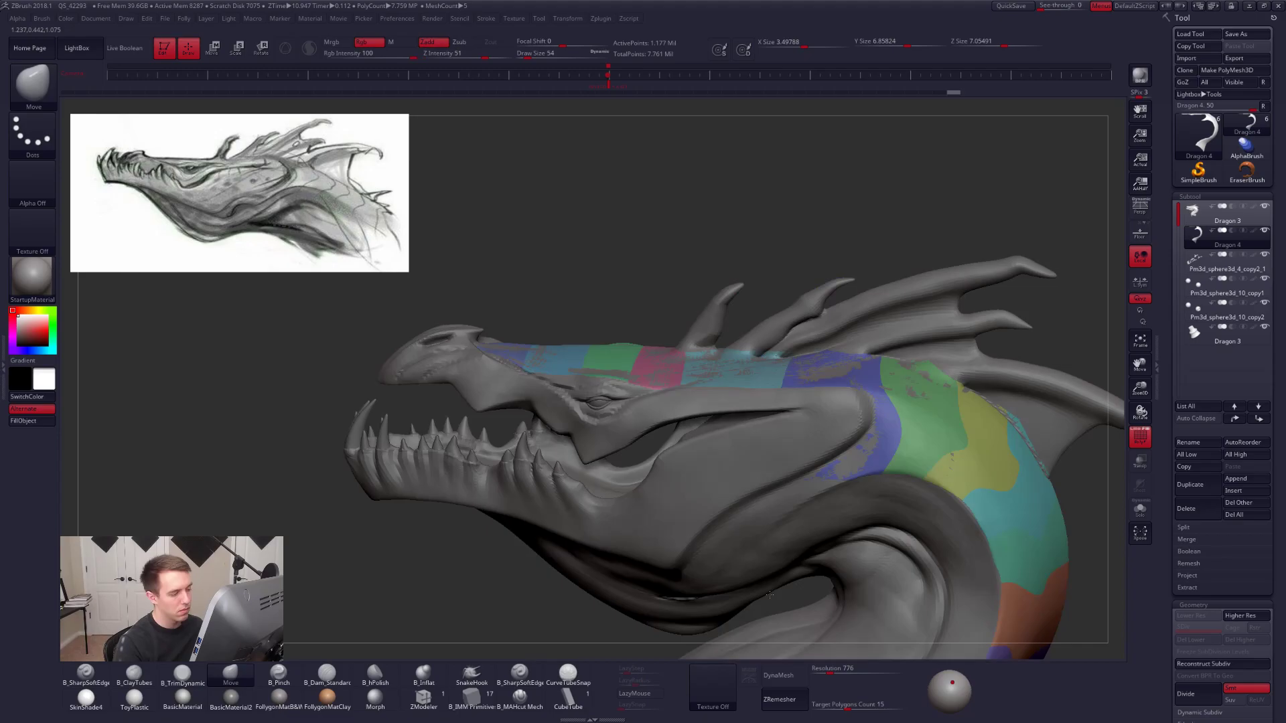
left_click_drag(754, 502, 744, 456)
left_click_drag(730, 336, 716, 475, "ctrl+shift")
Isolate the polygrouped strip from the rest of the dragon and choose MaskLasso as the masking brush.
left_click_drag(653, 315, 660, 228, "alt")
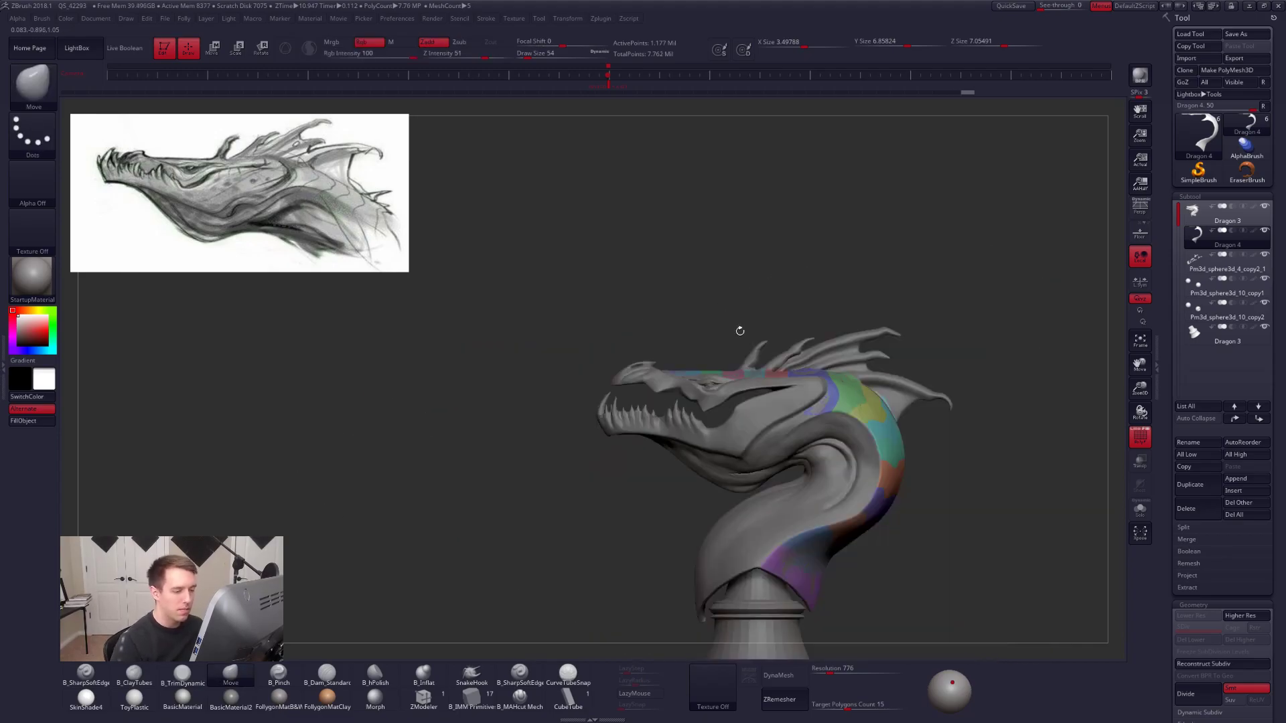
left_click_drag(871, 314, 766, 367, "shift")
left_click_drag(929, 368, 780, 405)
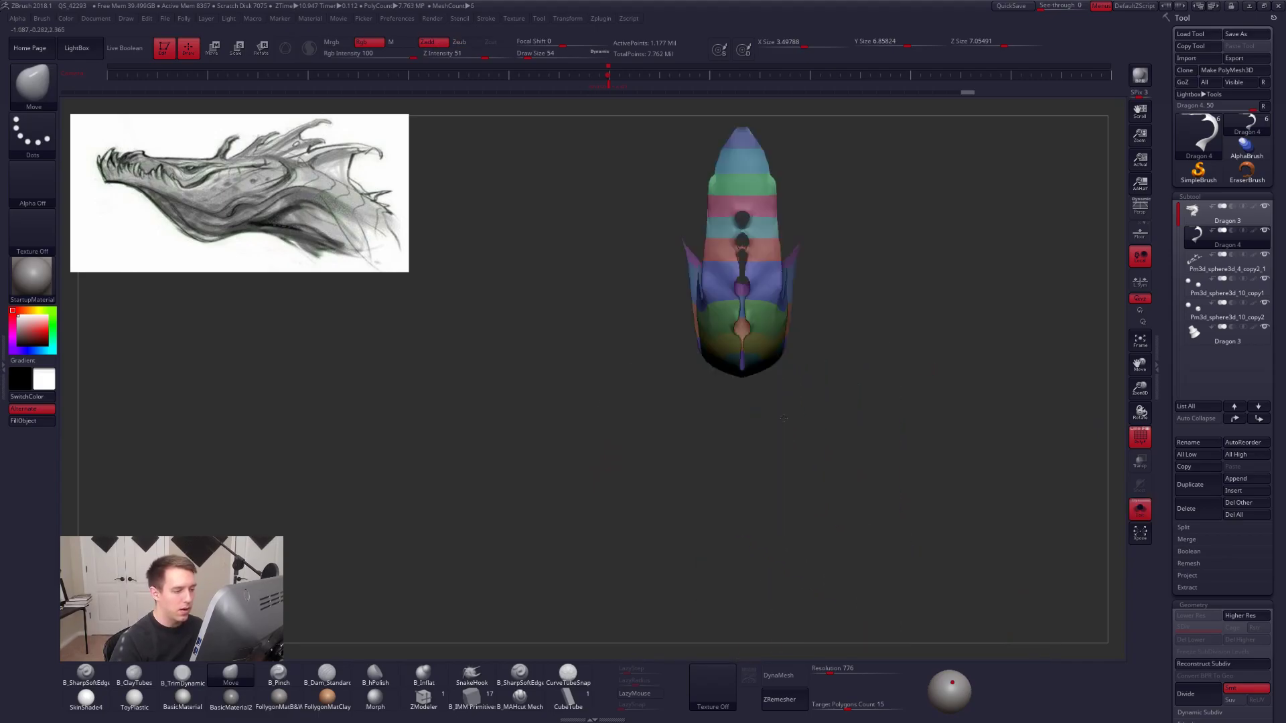
mouse_move(753, 356)
left_mouse_down("alt")
mouse_move(740, 422)
mouse_move(735, 379)
mouse_move(764, 332)
left_mouse_up("alt")
key("ctrl+f")
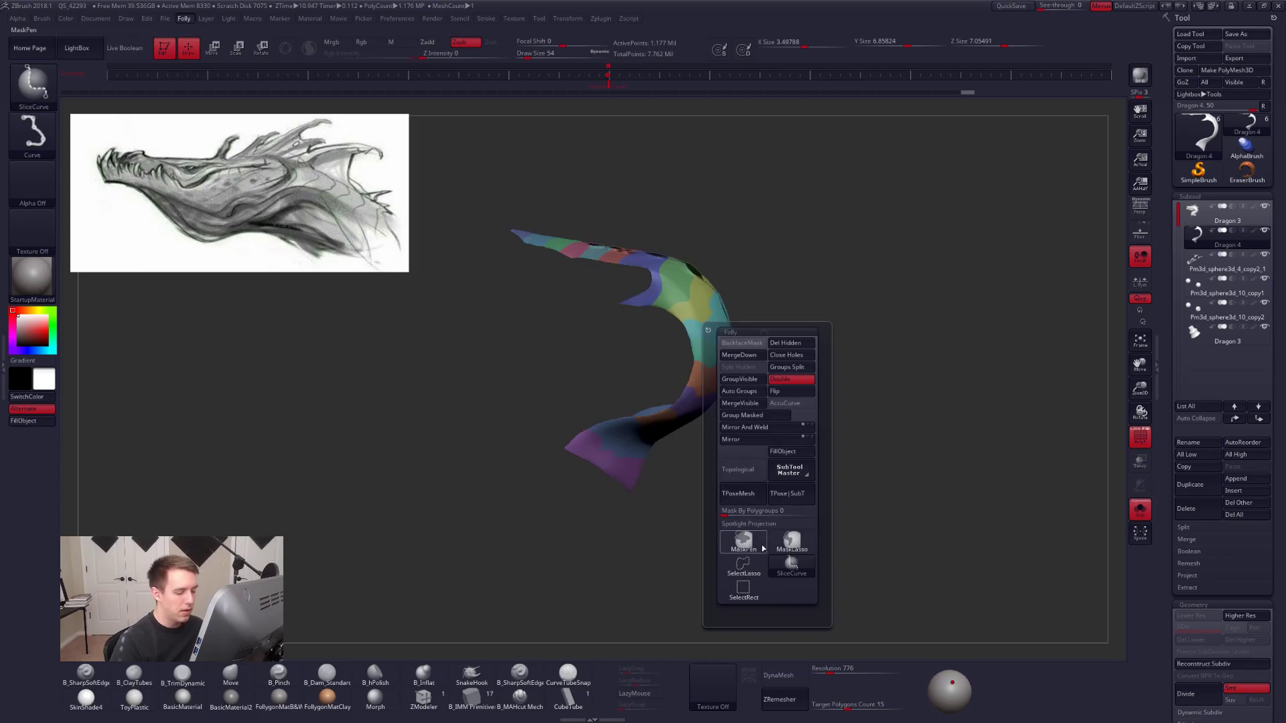
left_click(789, 544, "ctrl")
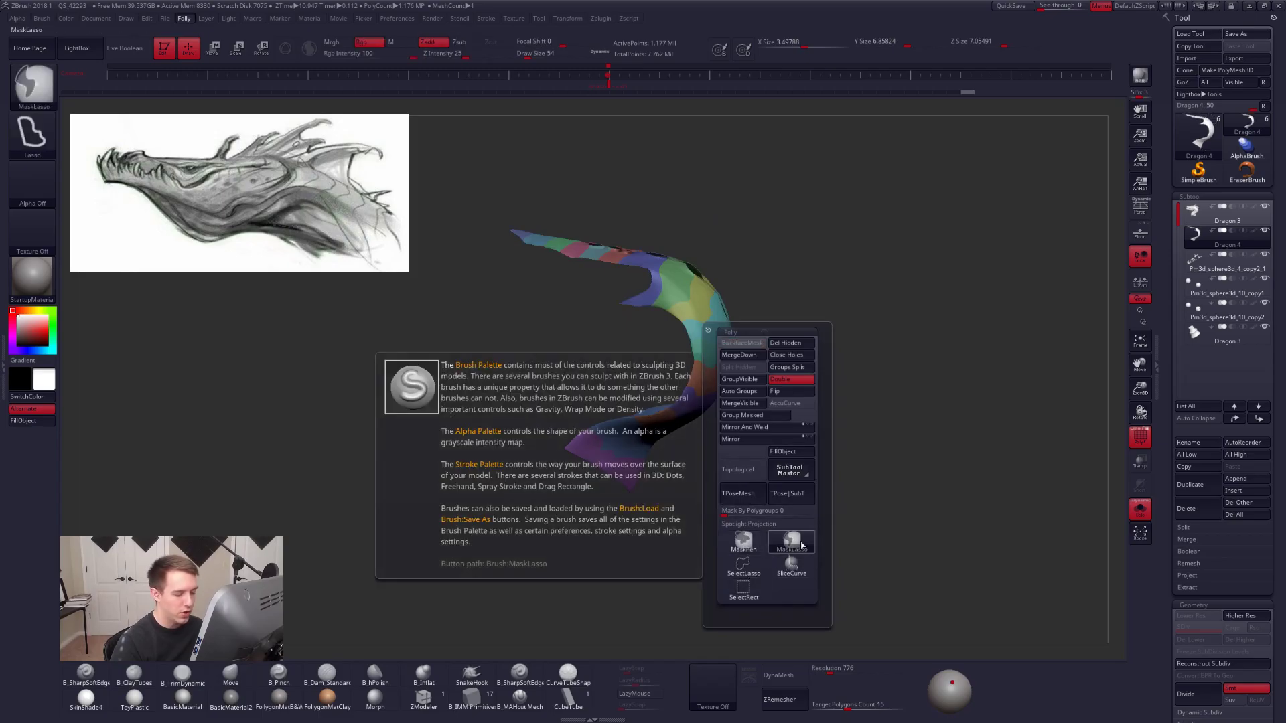
Examine the coloured bands on the isolated strip and against the full dragon head from several angles.
right_click_drag(659, 300, 667, 328)
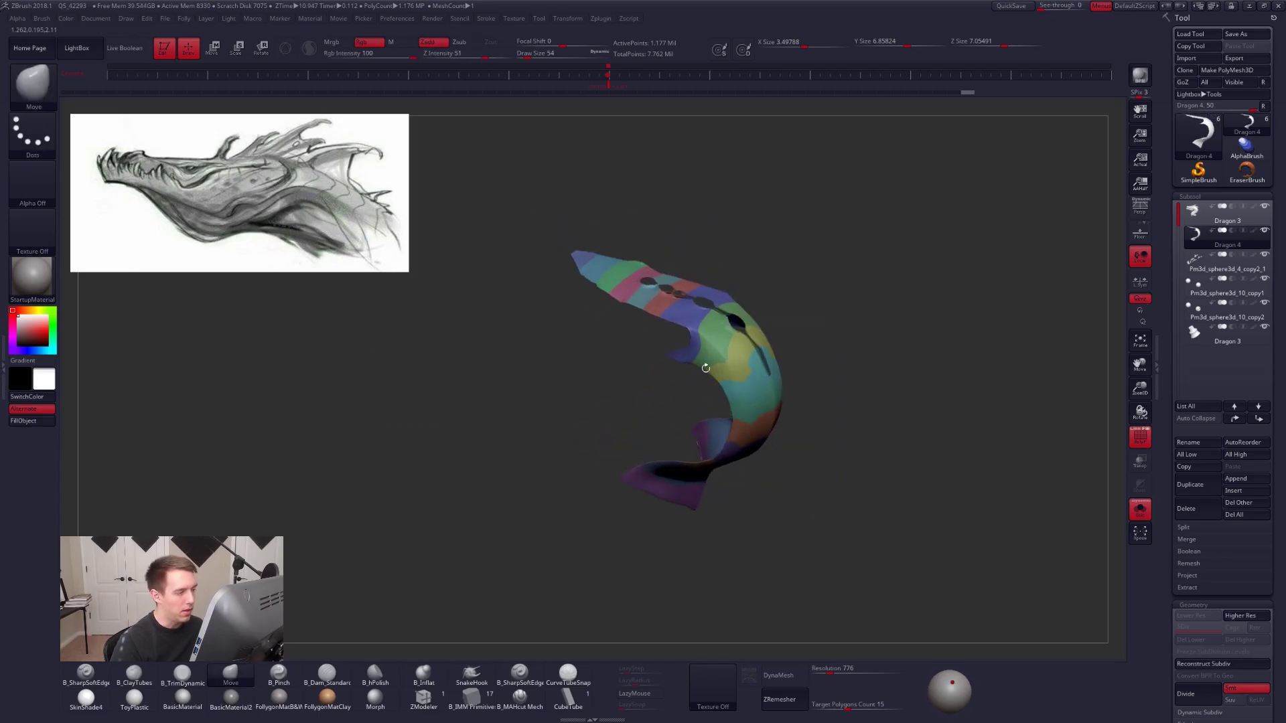
right_click_drag(706, 375, 711, 379, "ctrl")
right_click_drag(667, 328, 706, 375)
right_click_drag(711, 379, 715, 381, "ctrl")
key("alt+s")
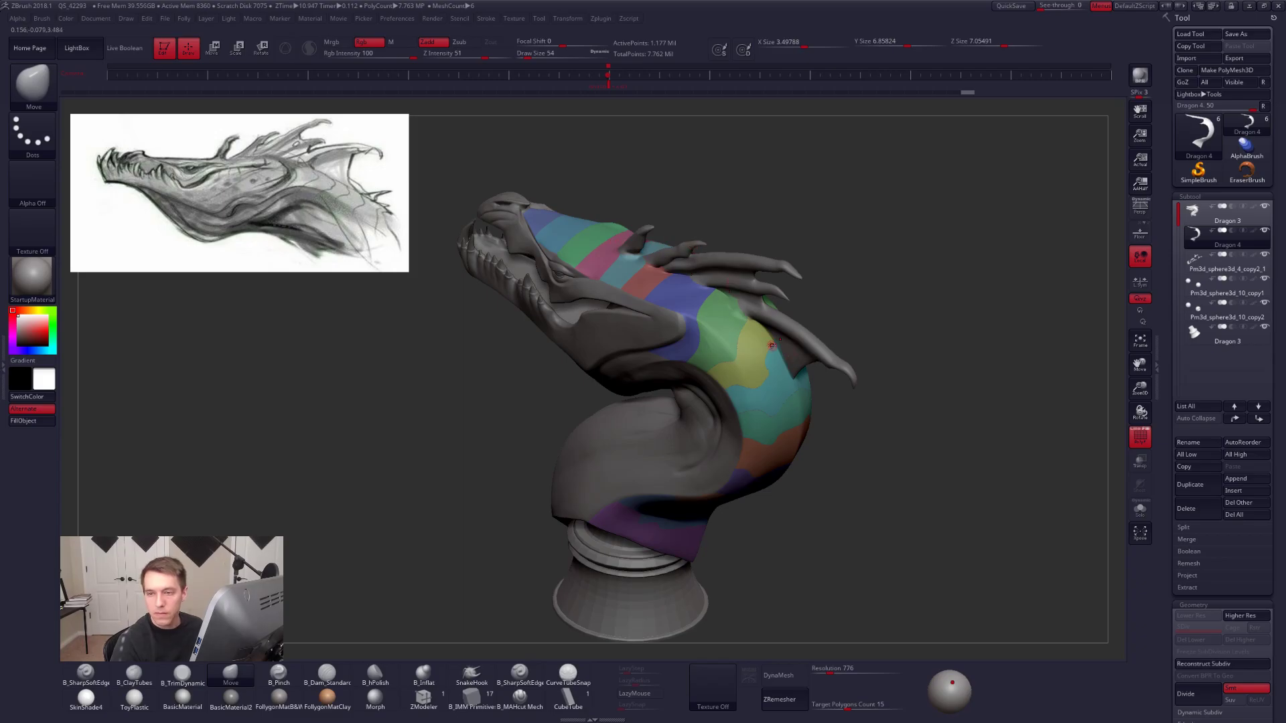
right_click_drag(771, 346, 790, 345, "alt")
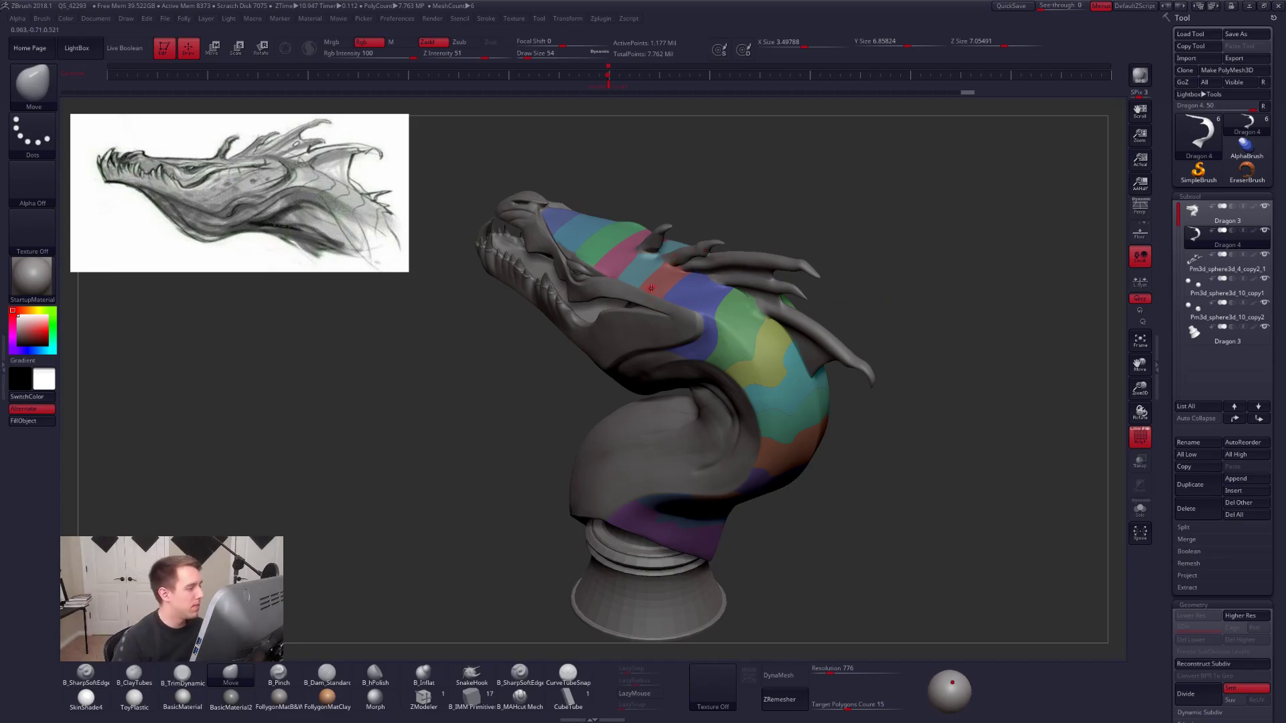
right_click_drag(554, 243, 610, 305, "ctrl")
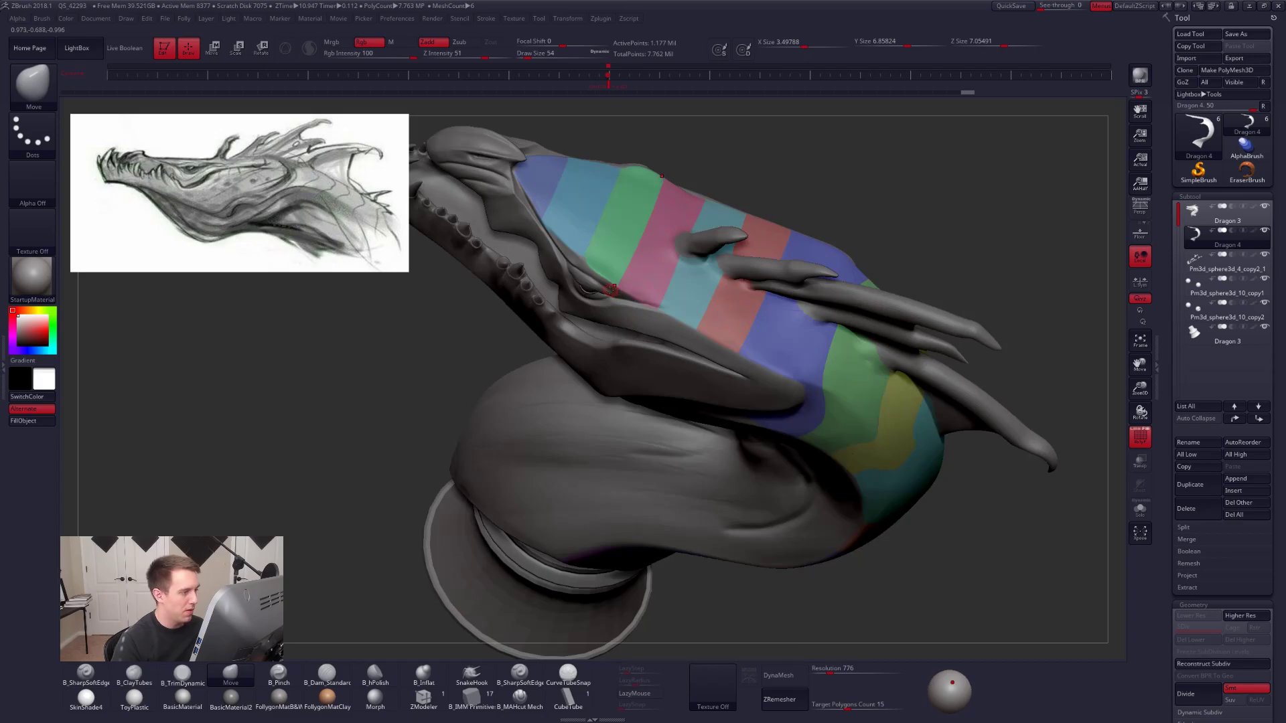
Isolate the strip, show only the blue band at its snout tip and split the hidden part into a separate subtool.
key("alt+s")
mouse_move(538, 233)
right_mouse_down()
mouse_move(560, 191)
mouse_move(569, 295)
right_mouse_up()
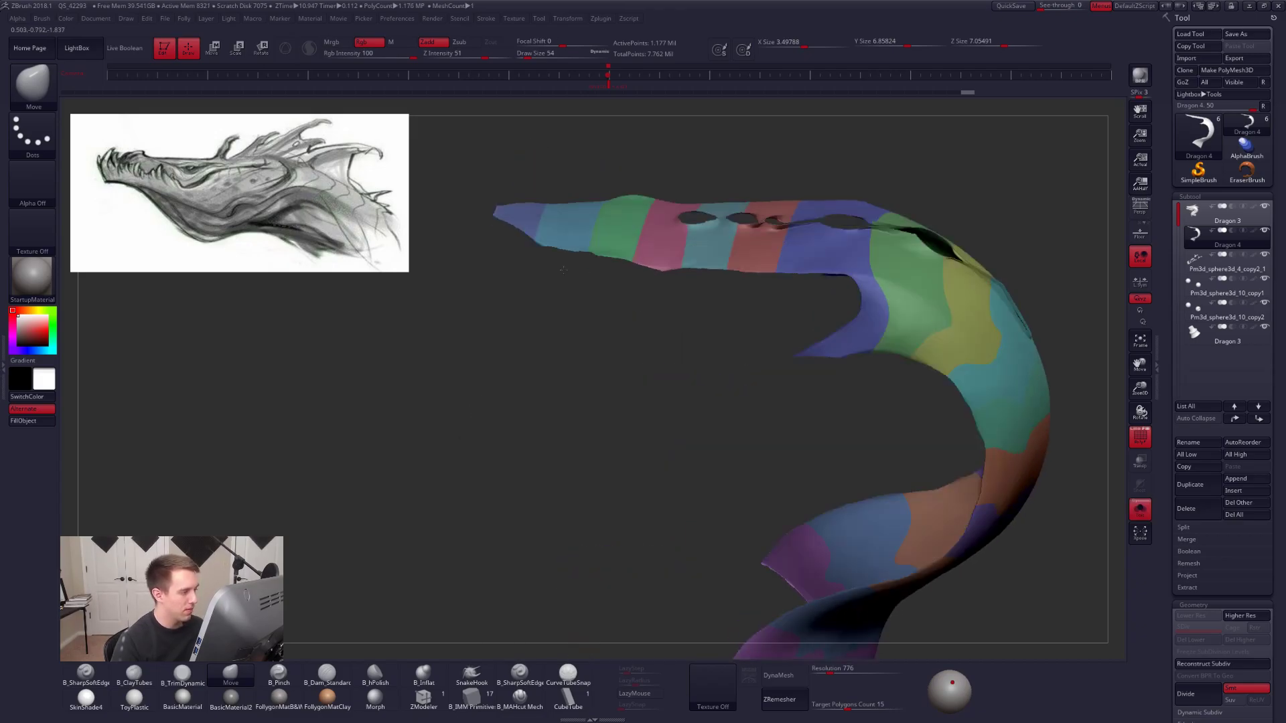
right_click(567, 402, "ctrl+shift")
left_click(532, 225, "ctrl+shift")
key("ctrl+shift+f")
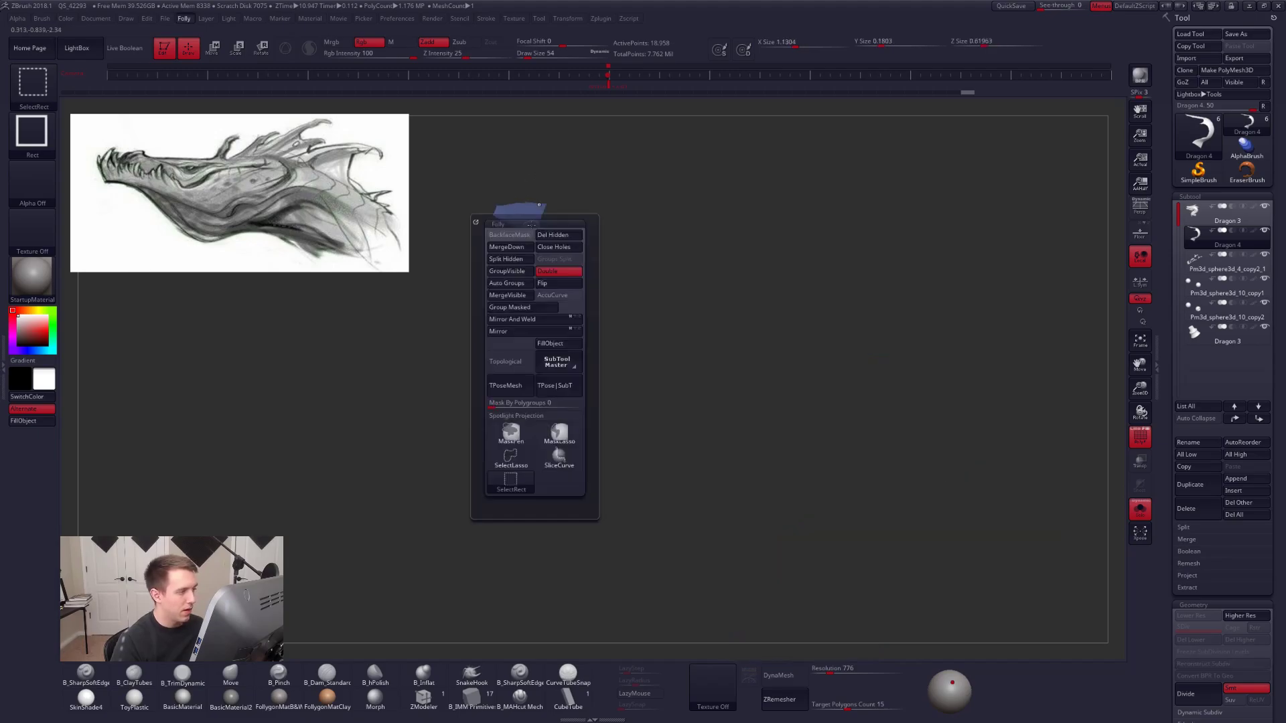
left_click(521, 260)
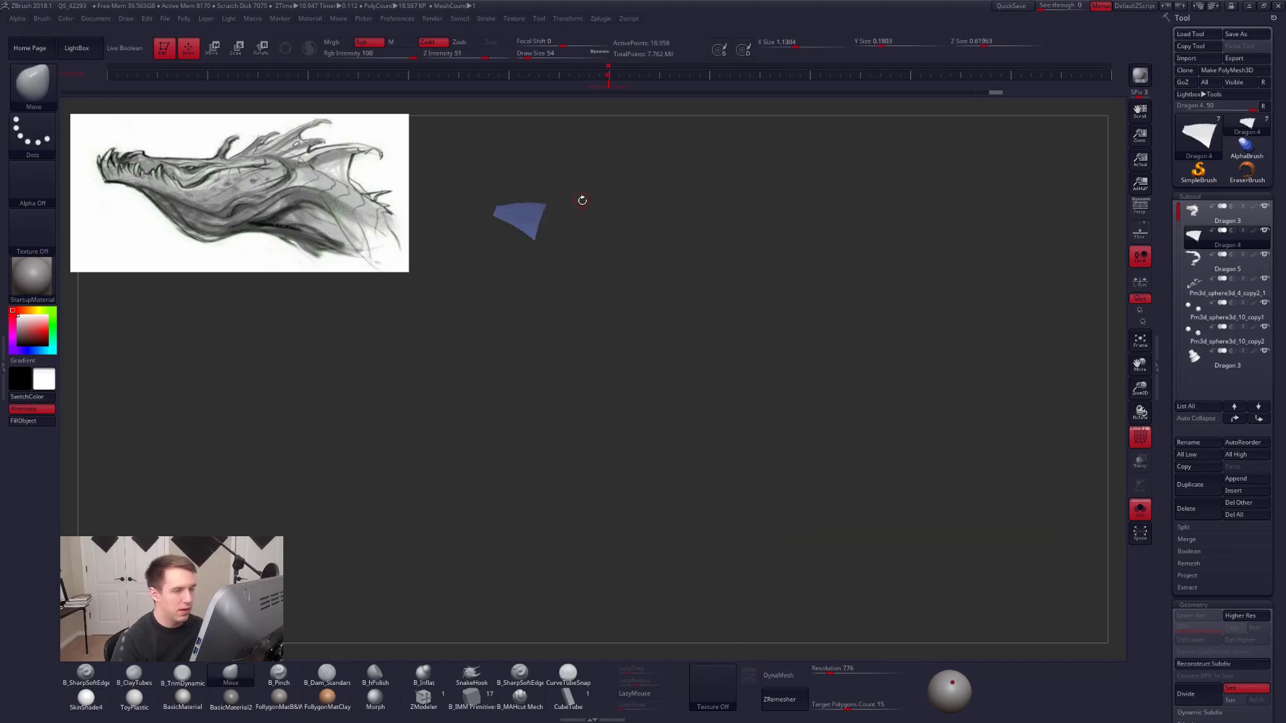
Select the remaining strip subtool, show only its front light-blue band and split off the hidden part.
left_click(1213, 261)
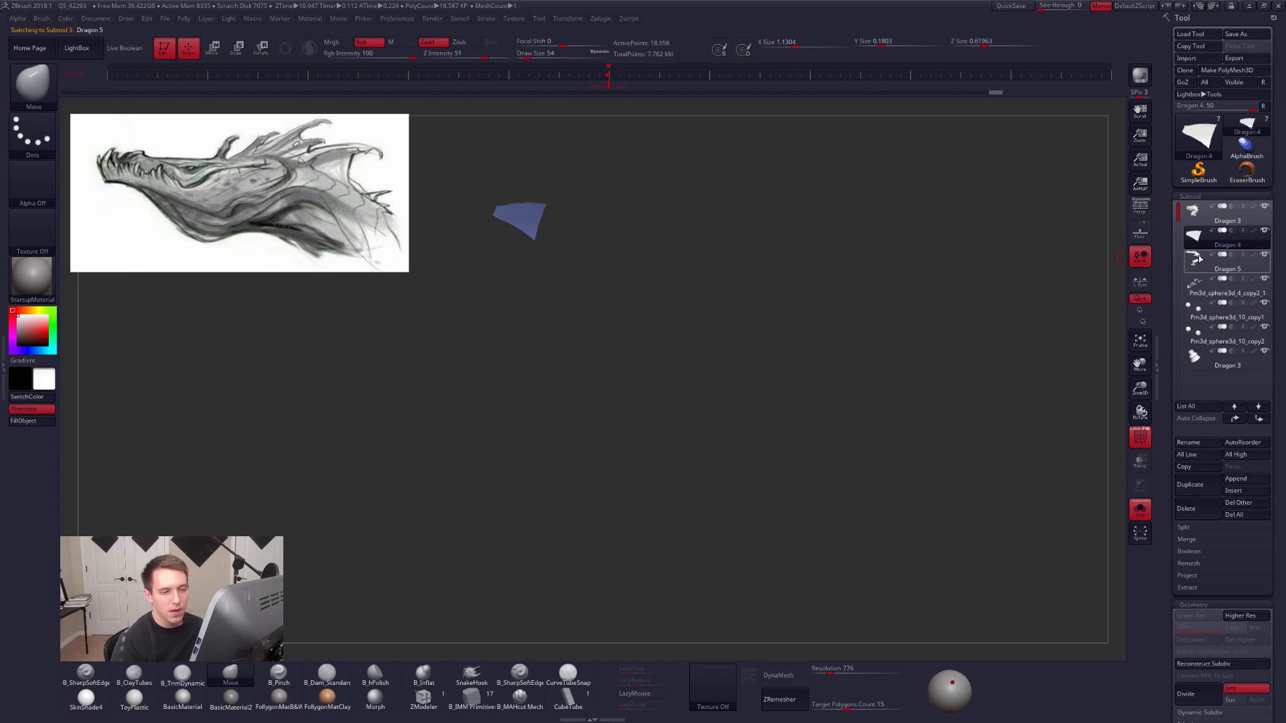
right_click_drag(957, 279, 924, 268, "ctrl")
right_click_drag(924, 268, 842, 259, "alt")
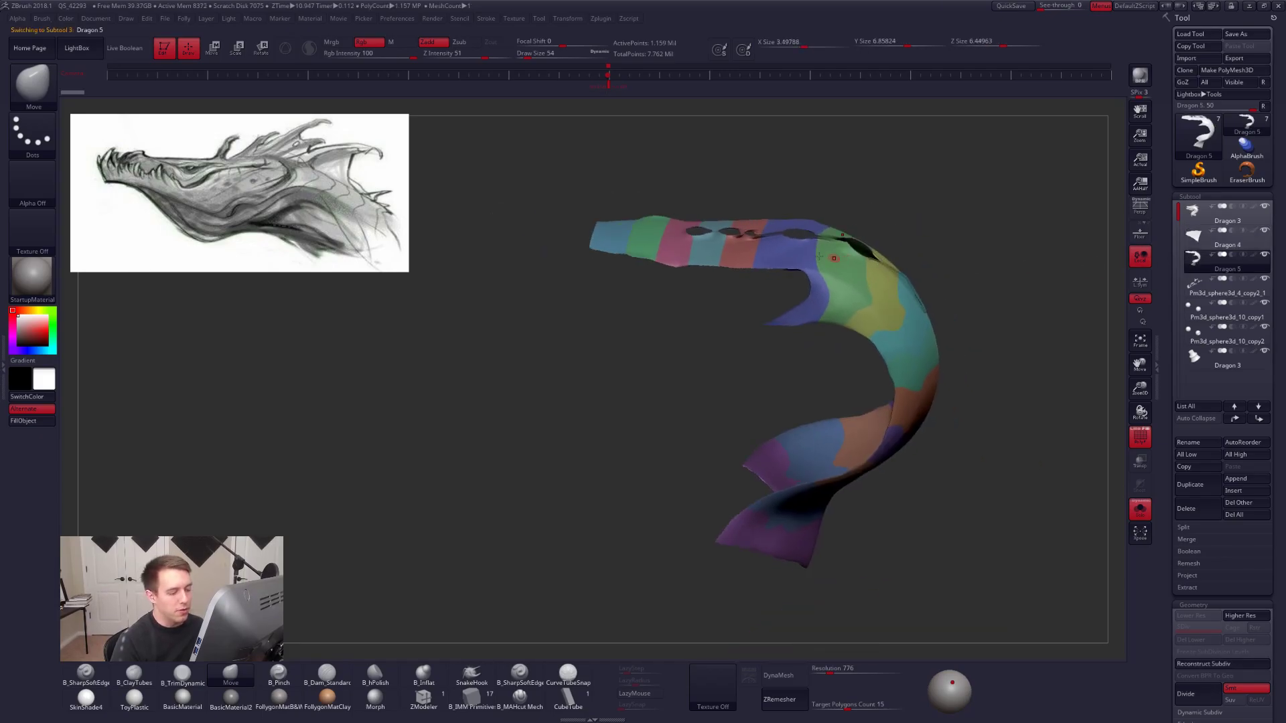
left_click(623, 240, "ctrl+shift")
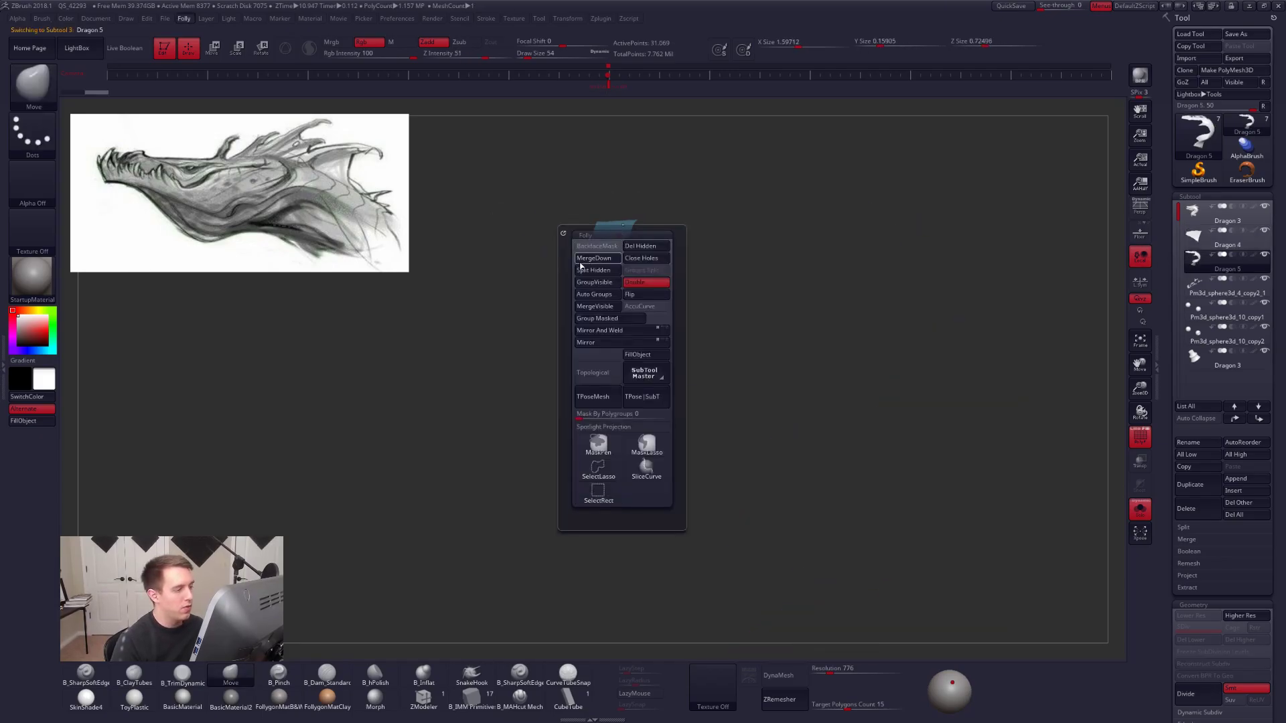
left_click(1185, 528)
left_click(1192, 538)
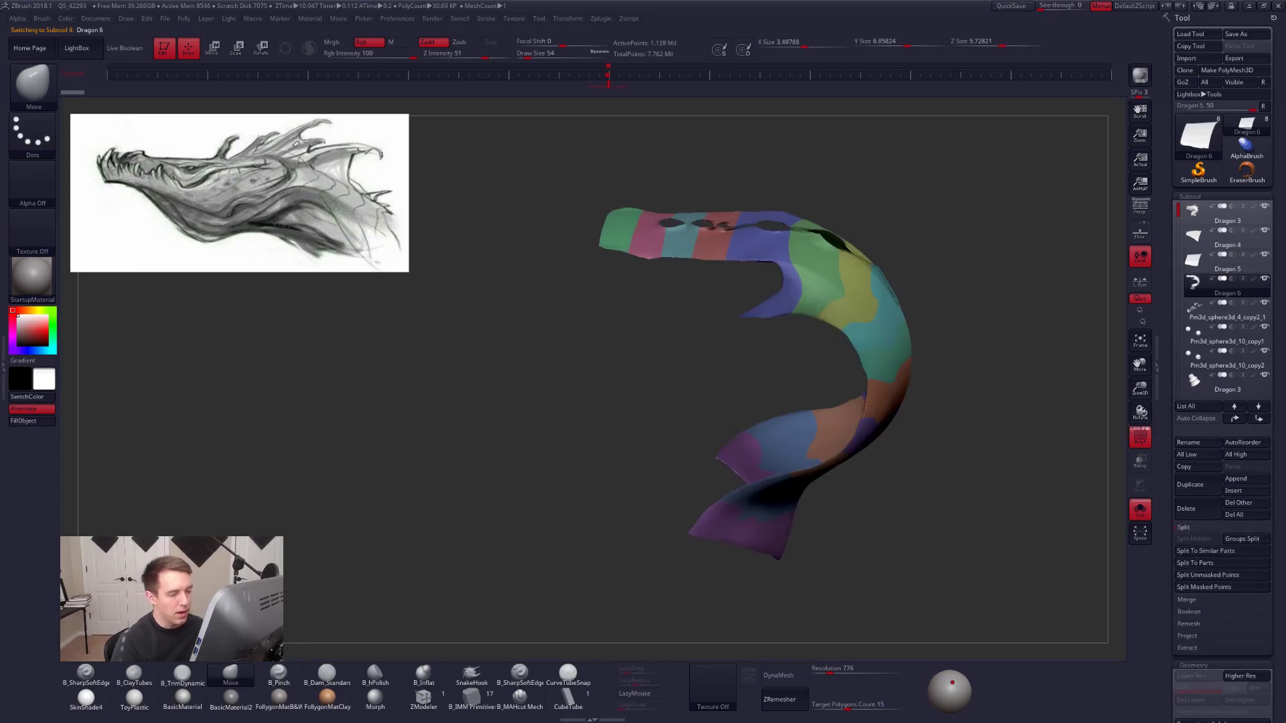
Show only the green front band of the remaining strip and split the hidden part into its own subtool.
left_click(620, 253, "ctrl+shift")
key("ctrl+shift+f")
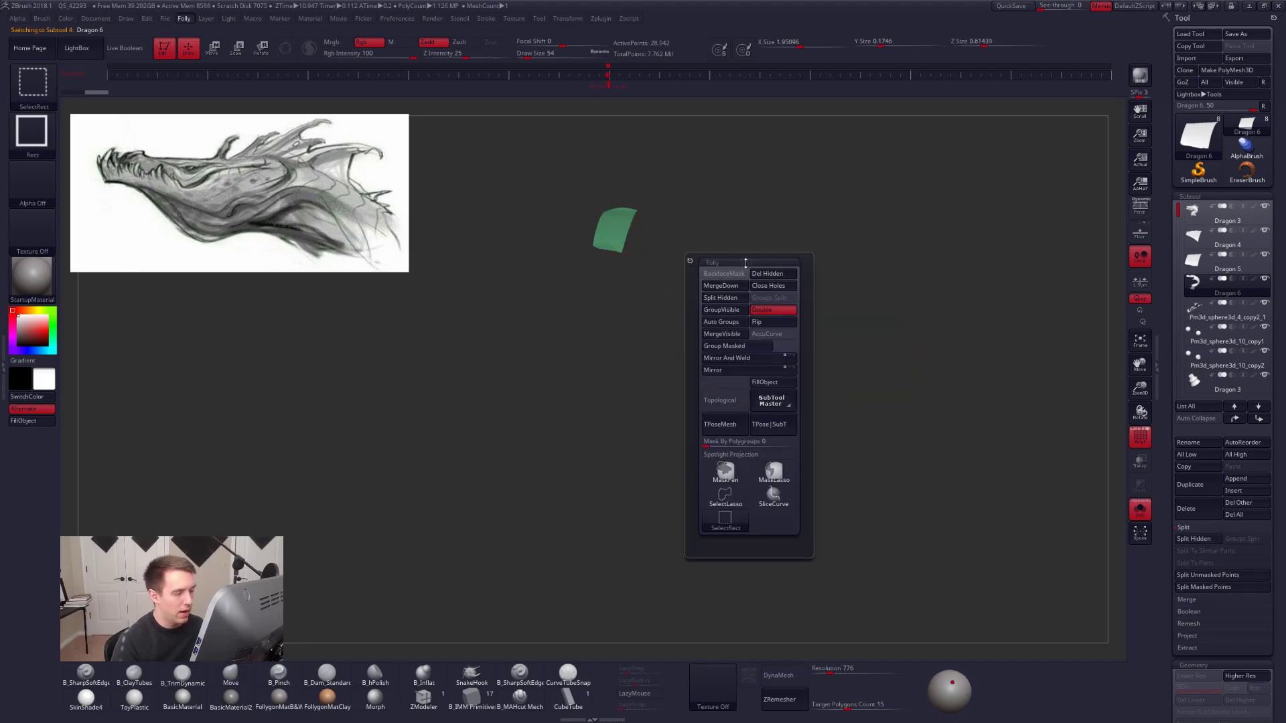
left_click(721, 296)
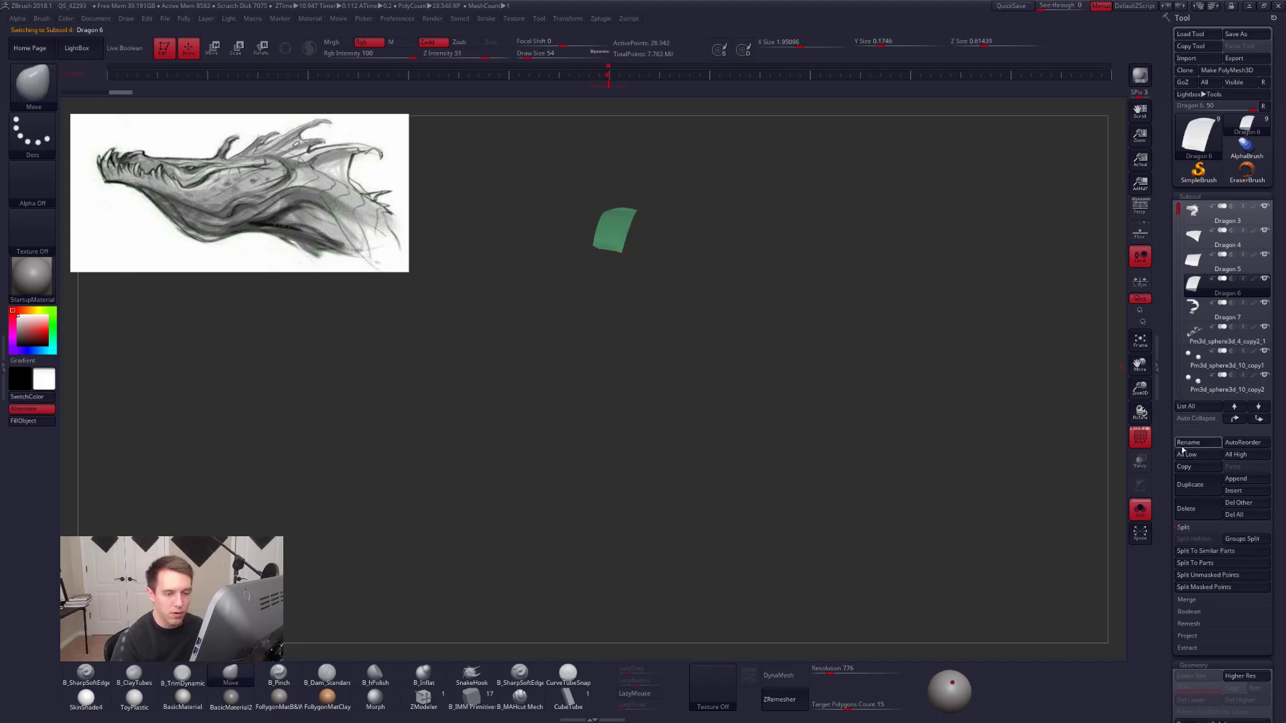
Select the remaining strip subtool, show only its pink front band and split the hidden part into its own subtool.
key("Down")
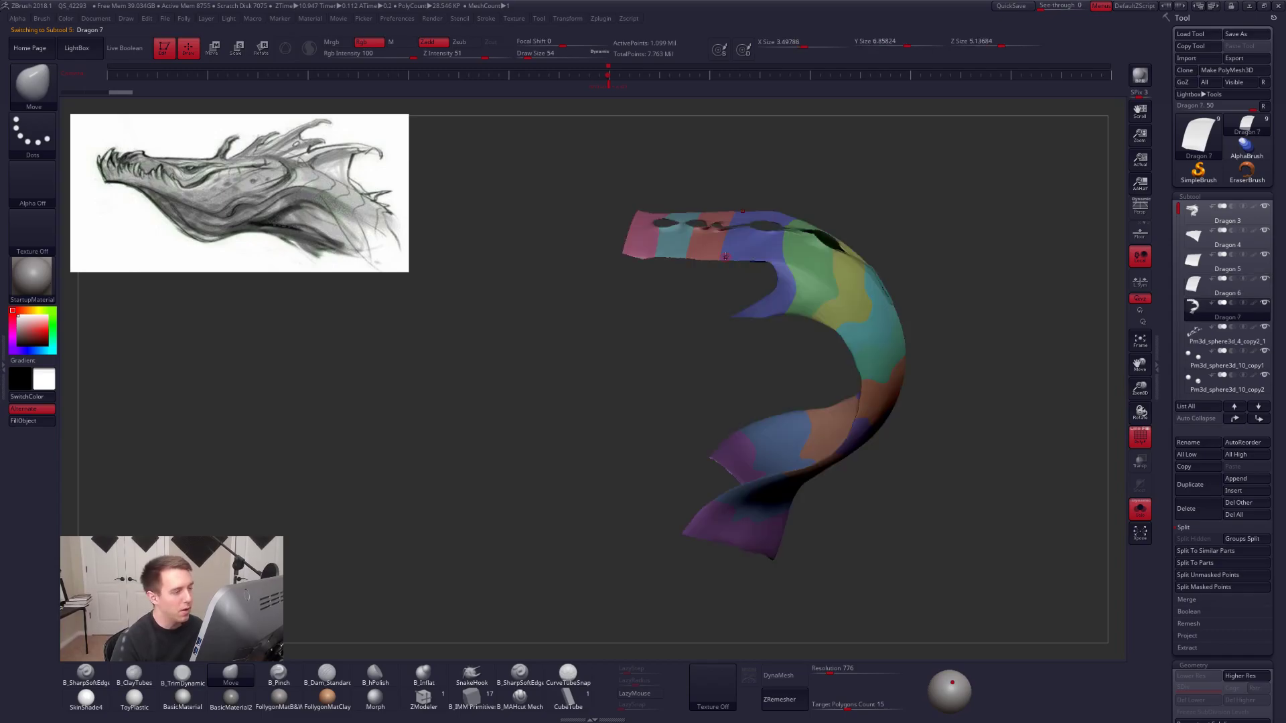
key("ctrl+shift+f")
left_click(647, 239, "ctrl+shift")
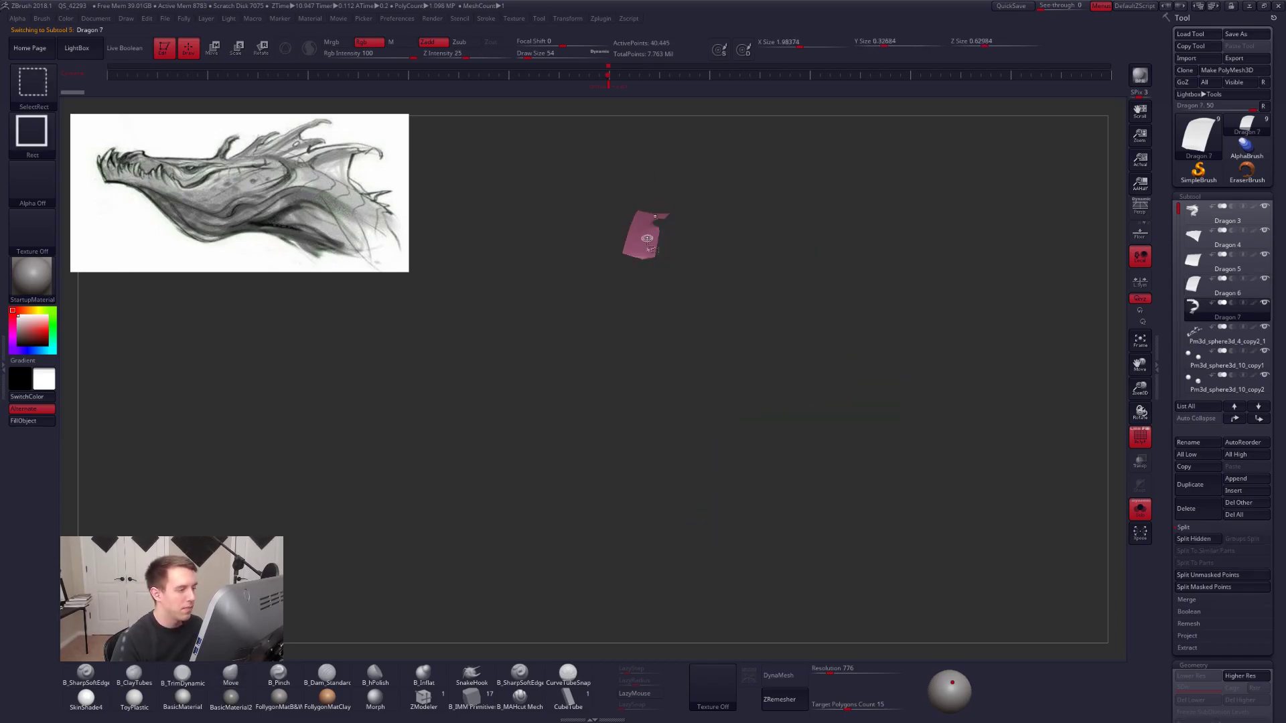
key("ctrl+shift+f")
left_click(643, 288)
left_click(642, 288)
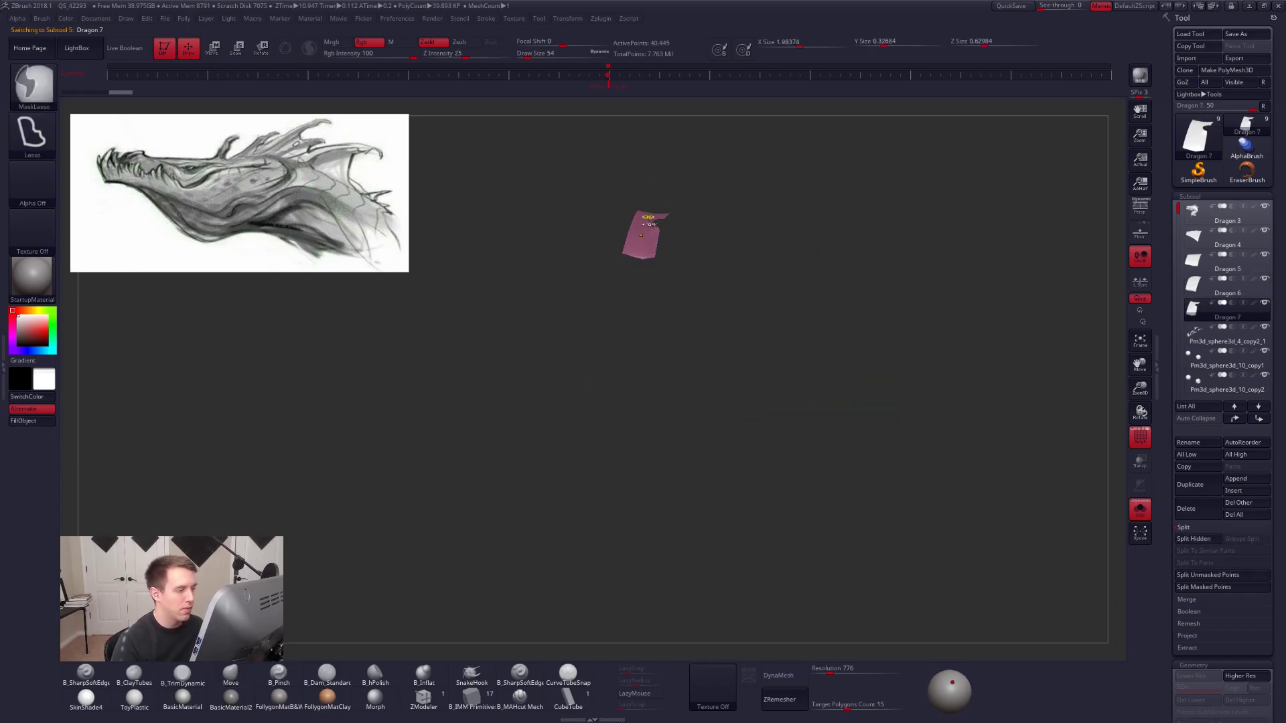
key("space")
left_click(622, 275)
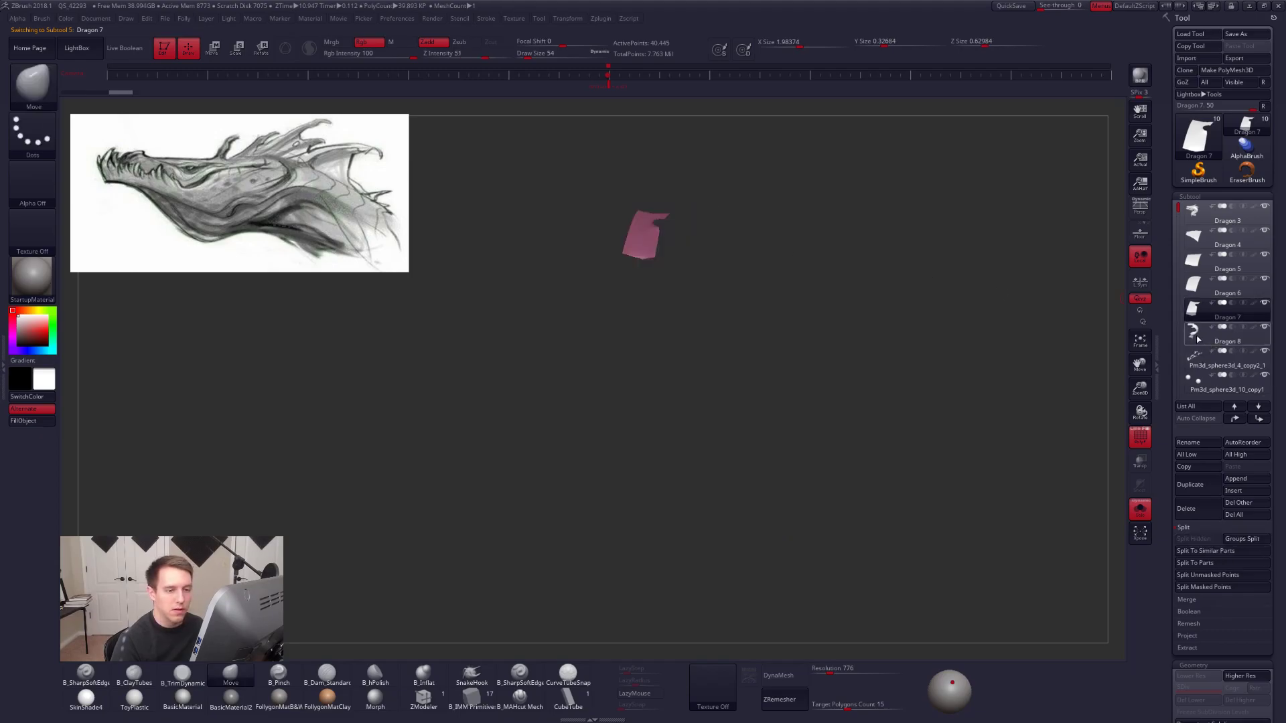
Select the rest of the strip, isolate its light-blue front band on the head and split off the hidden part.
left_click(1197, 339)
left_click(681, 252, "ctrl+shift")
key("space")
left_click(657, 287)
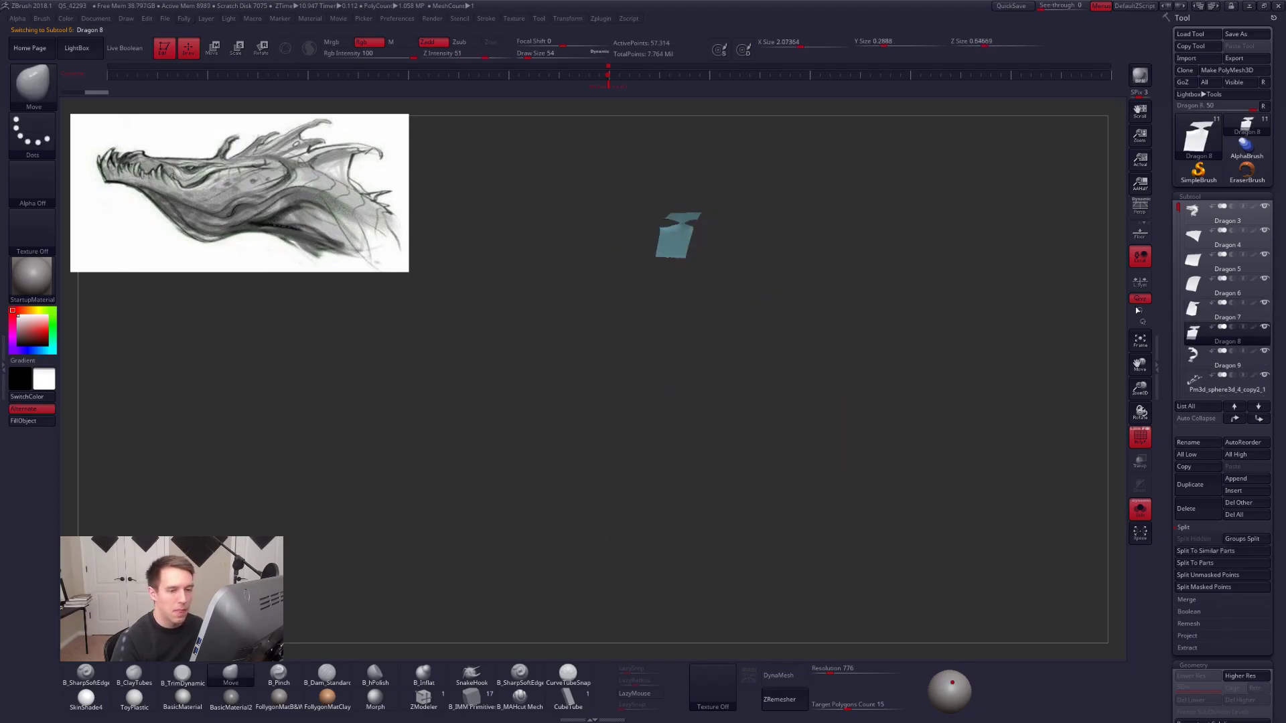
Select the rest of the strip, show only its red front band and split off the hidden part.
left_click(1197, 364)
key("space")
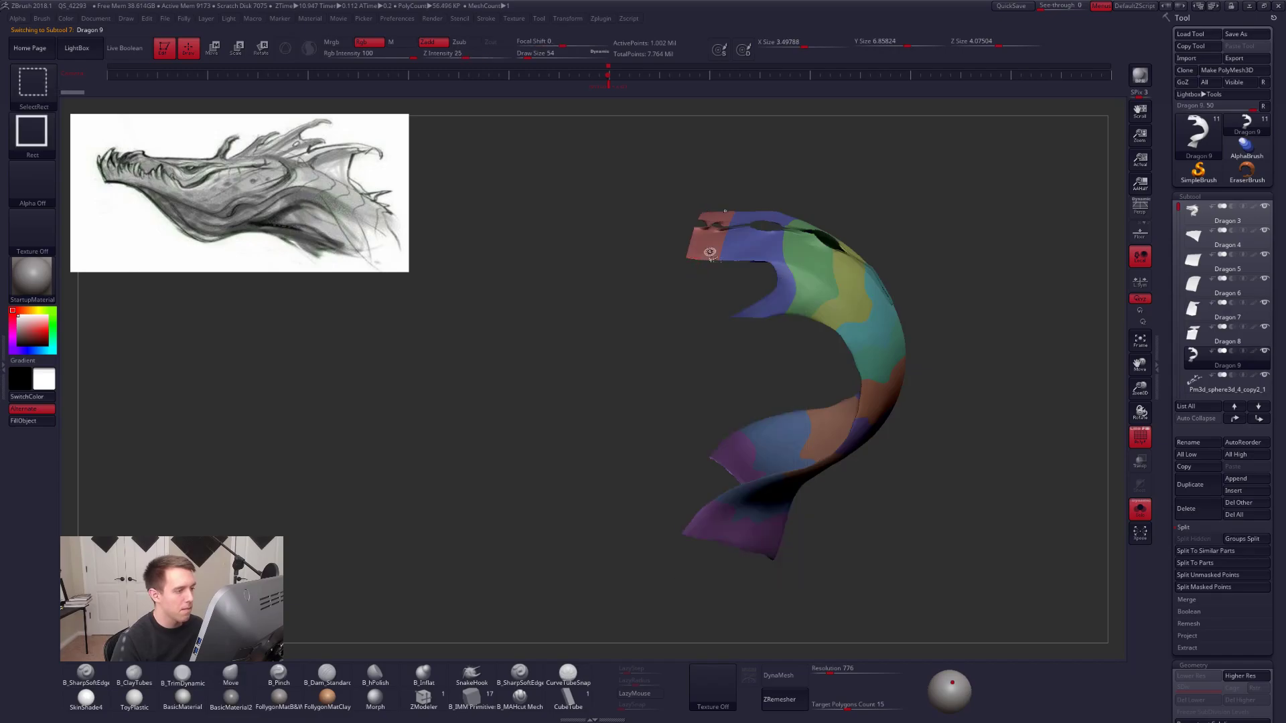
left_click(710, 253, "ctrl+shift")
key("space")
left_click(659, 288)
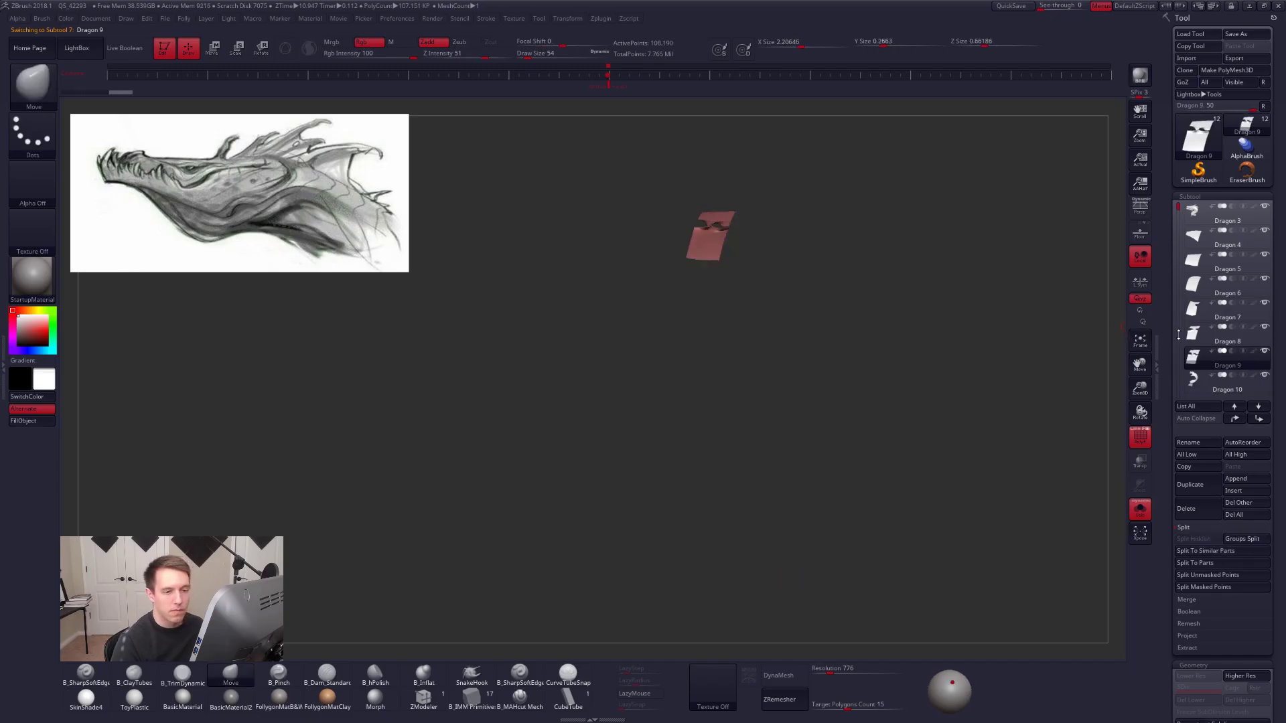
Select the remaining strip, show only the large indigo band at its front and split off the hidden part.
left_click(1199, 381)
left_click_drag(1178, 209, 1189, 312)
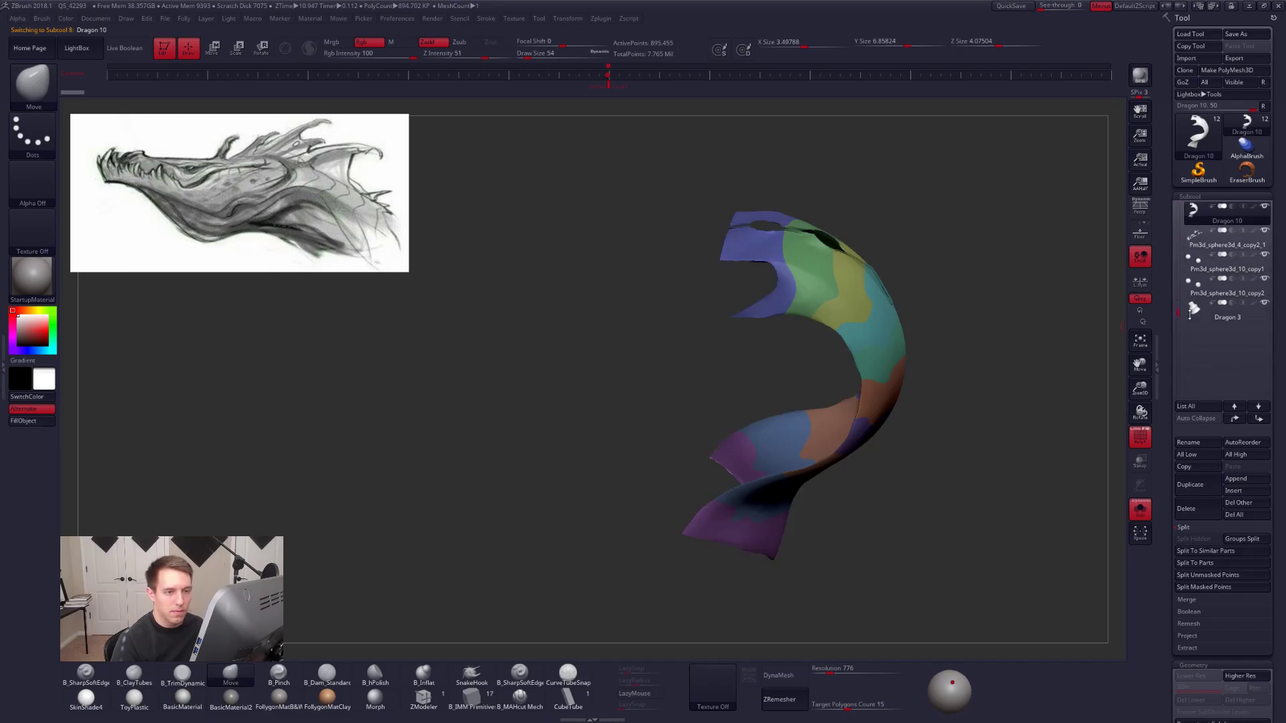
left_click(749, 265, "ctrl+shift")
key("space")
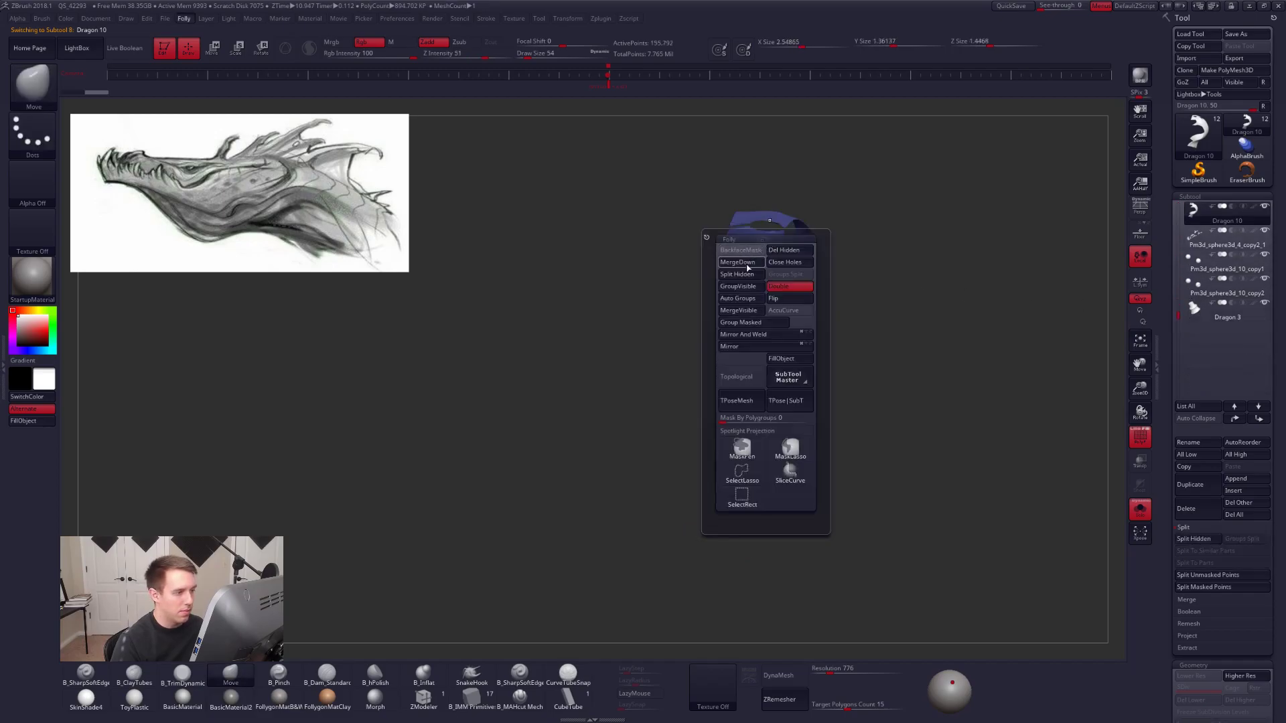
left_click(738, 274)
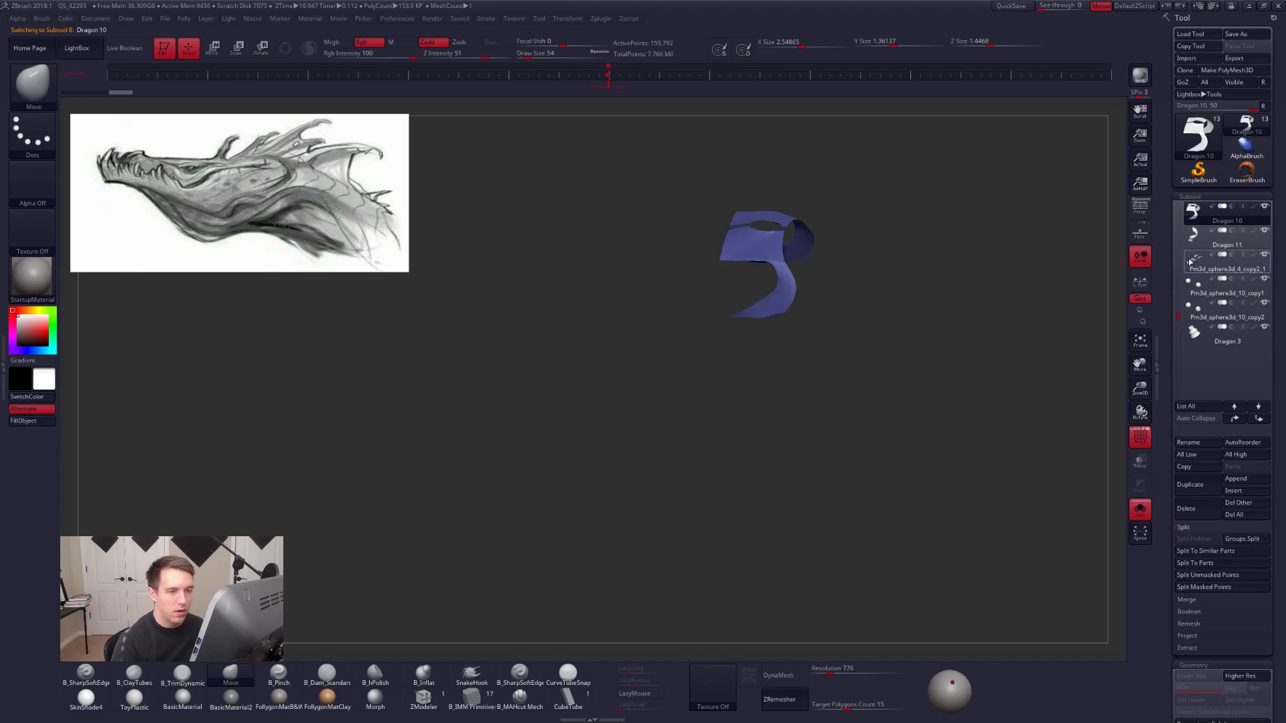
Select the remaining strip, show only the green band where the neck begins and split off the hidden part.
left_click(1205, 237)
left_click(817, 266, "ctrl+shift")
key("space")
left_click(794, 302)
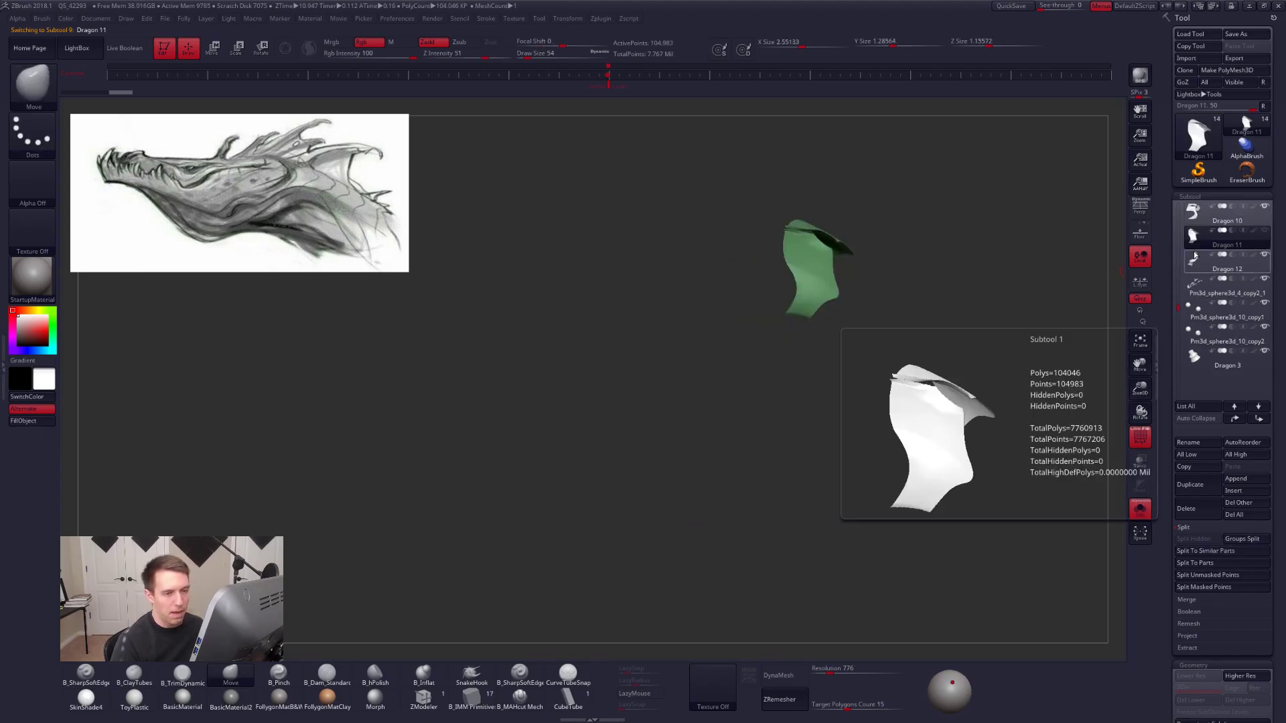
Select the remaining neck strip, show only its yellow-green front band and split off the hidden part.
left_click(1199, 262)
right_click_drag(845, 290, 817, 247)
left_click(817, 248, "ctrl+shift")
key("space")
left_click(803, 275)
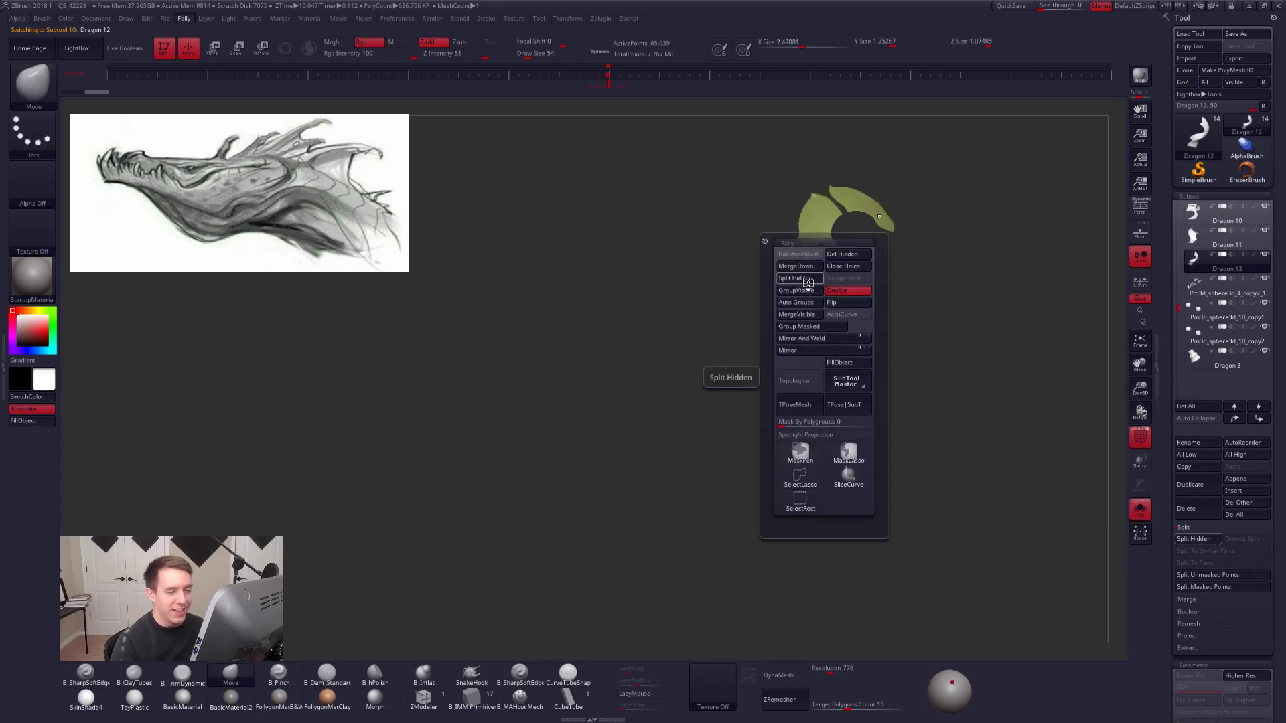
Select the remaining neck strip, show only its uppermost teal band and split off the hidden part.
left_click(1202, 285)
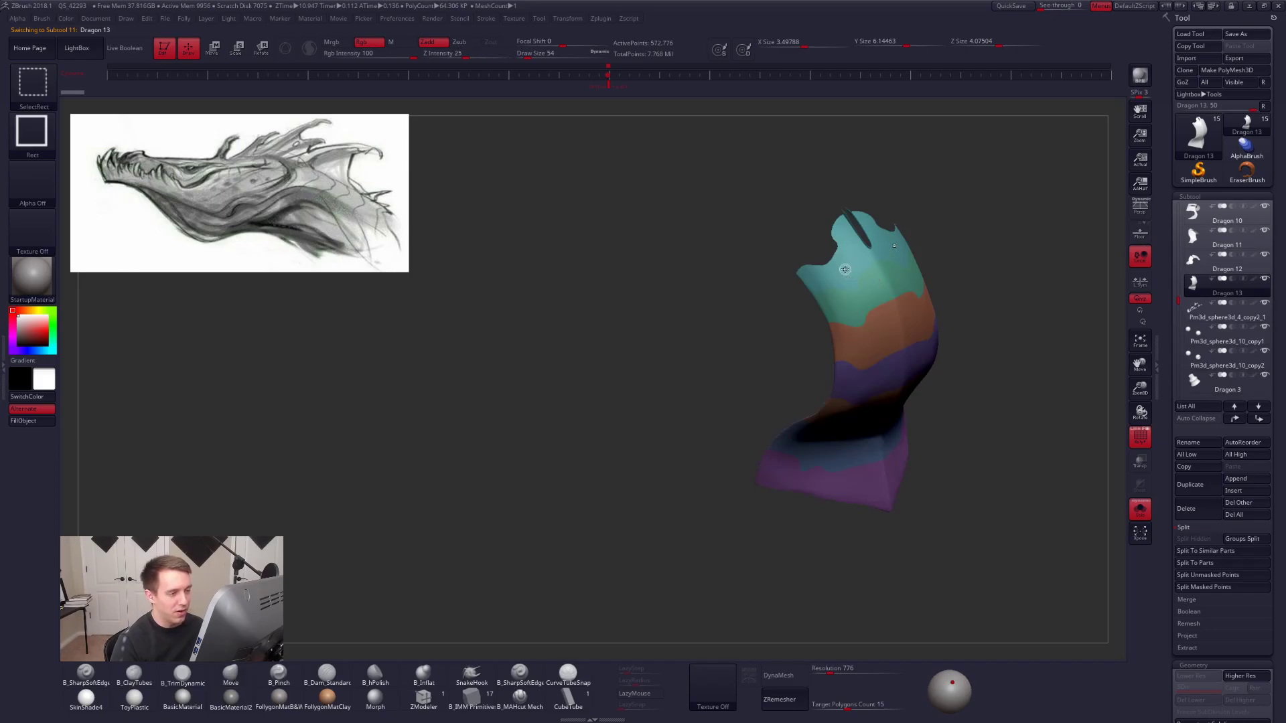
left_click(860, 278, "ctrl+shift")
key("space")
left_click(825, 303)
Select the remaining neck strip, show only its sea-green upper band and split off the hidden part.
left_click(1205, 310)
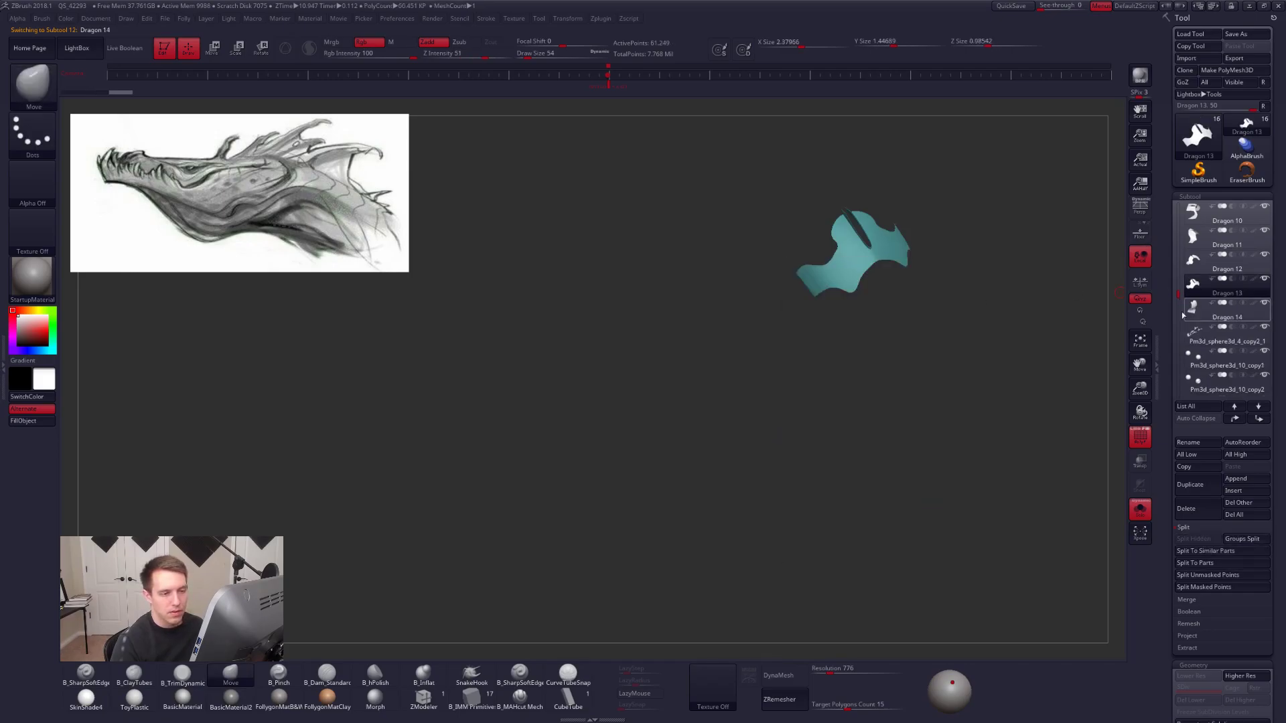
left_click(884, 275, "ctrl+shift")
key("space")
left_click(859, 331)
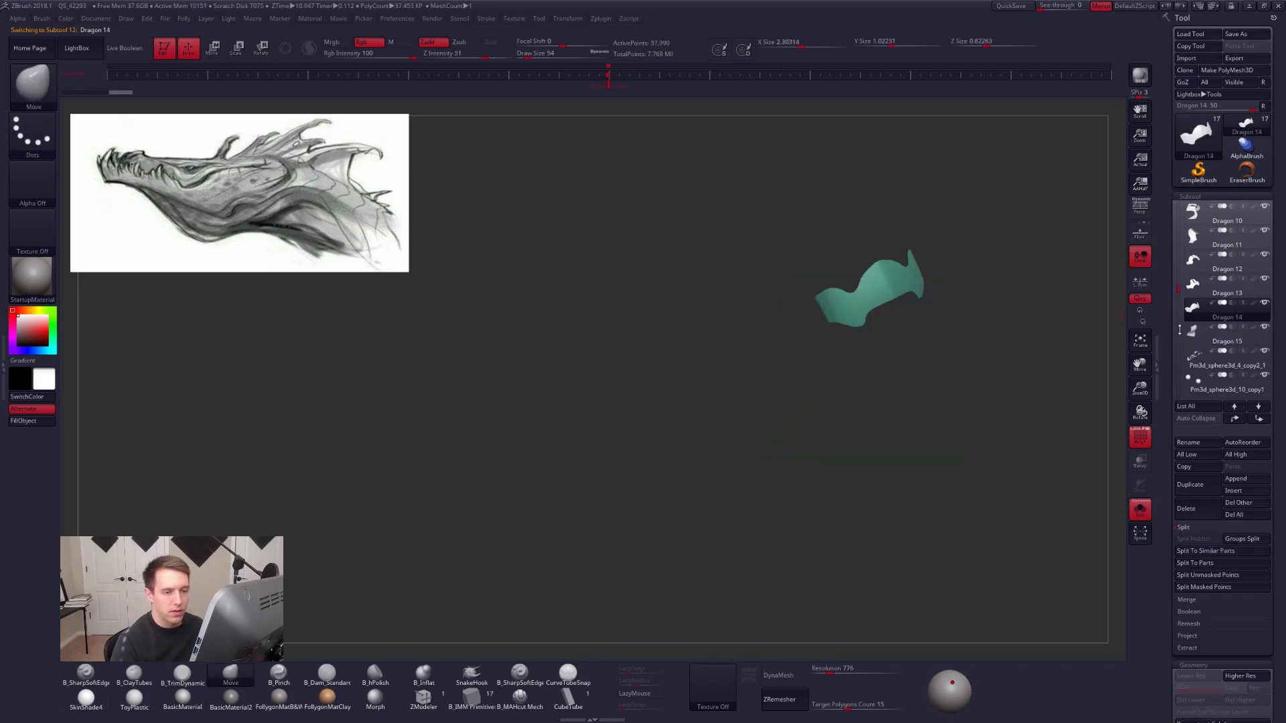
Select the remaining neck strip, show only its orange-brown upper band and split off the hidden part.
left_click(1205, 332)
left_click(763, 245, "ctrl+shift")
key("space")
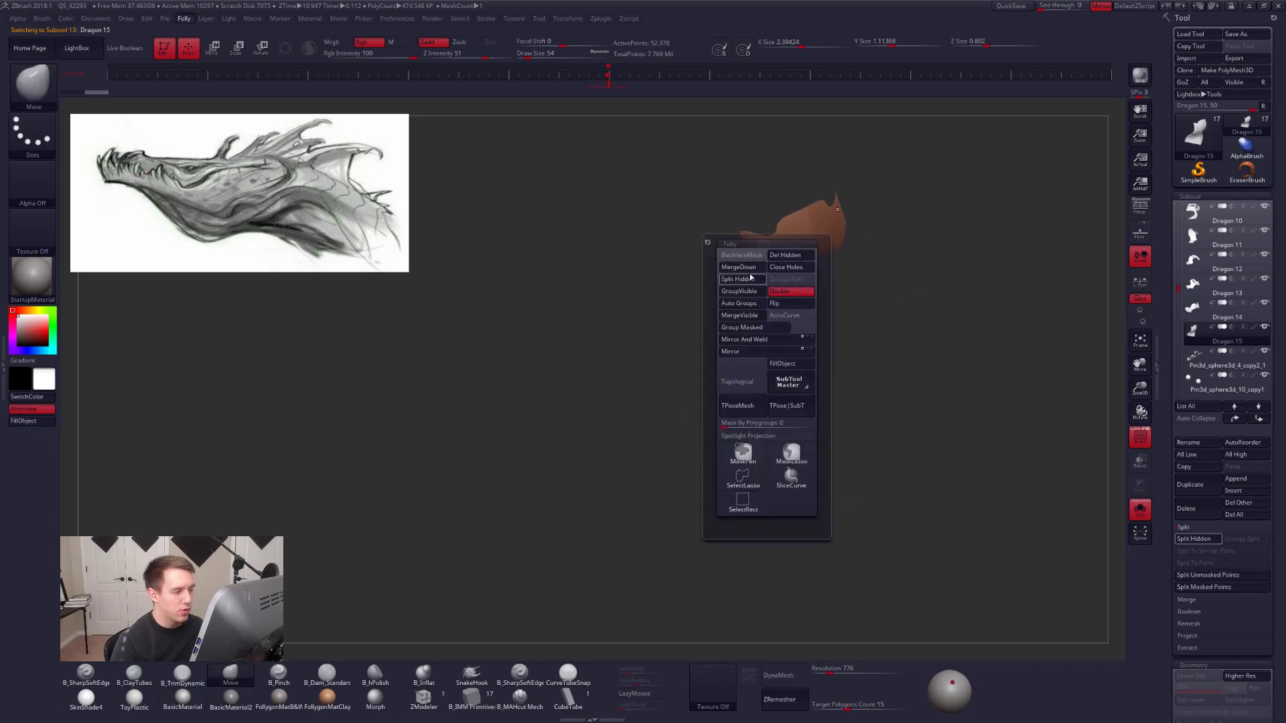
left_click(738, 278)
Select the remaining neck strip, show only its dark purple upper band and split off the hidden part.
left_click(1205, 358)
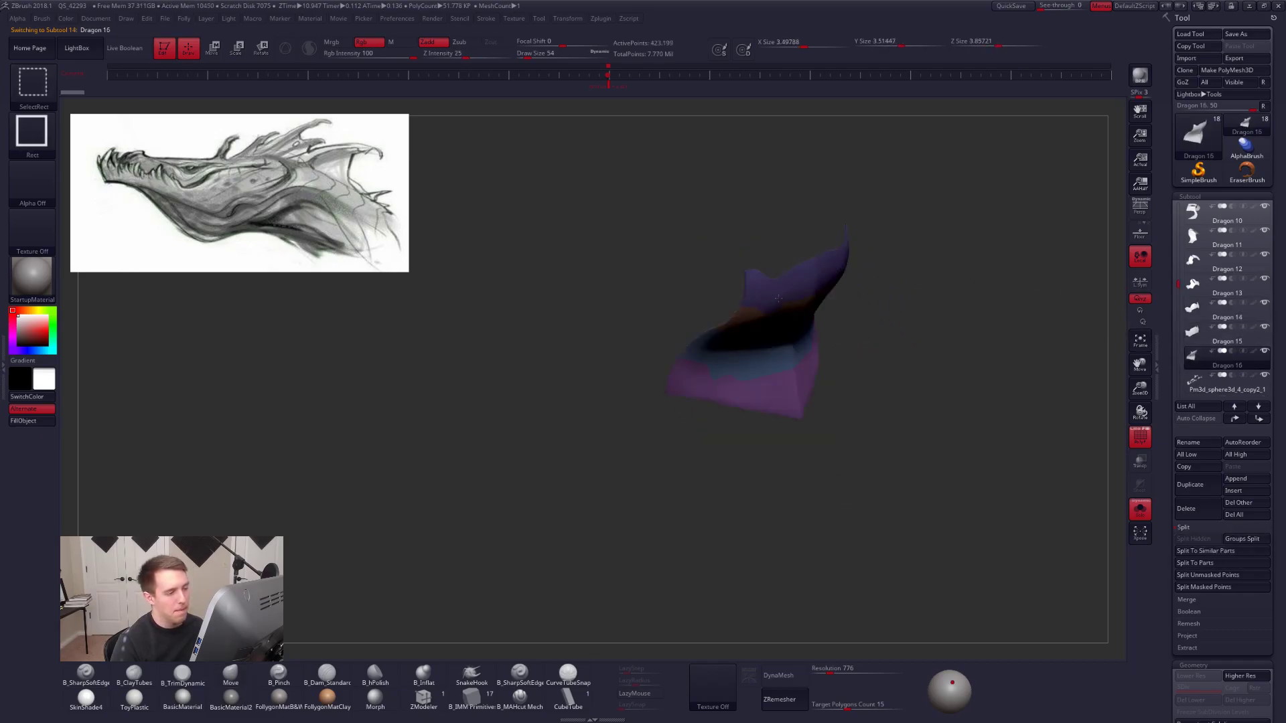
left_click(763, 314, "ctrl+shift")
key("space")
left_click(755, 332)
Select the remaining lower neck strip, show only its brown band and split the hidden part into its own subtool.
left_click(1198, 380)
left_click_drag(1180, 285, 1182, 322)
mouse_move(951, 354)
left_mouse_down()
mouse_move(855, 361)
mouse_move(826, 339)
mouse_move(757, 358)
left_mouse_up()
left_click(757, 359, "ctrl+shift")
key("space")
left_click(737, 393)
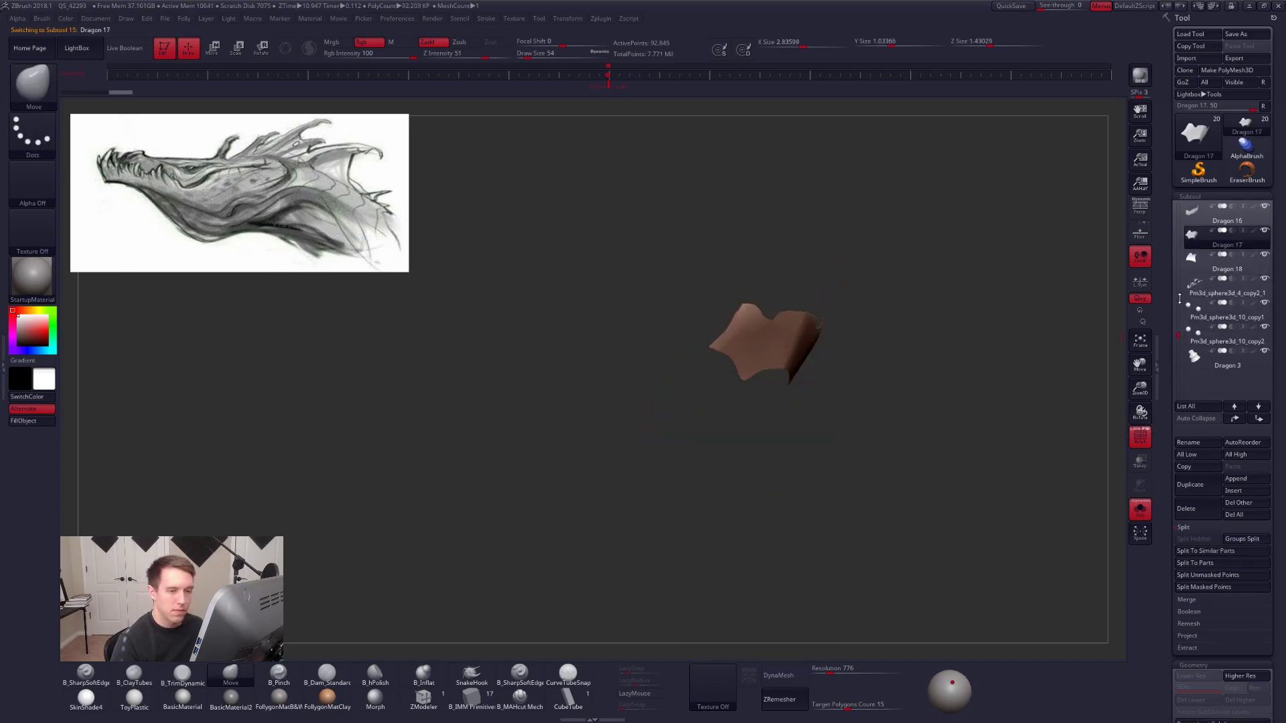
Select the last strip piece at the neck base, show only its blue band and split off the hidden part.
left_click(1190, 263)
left_click(736, 390, "ctrl+shift")
key("space")
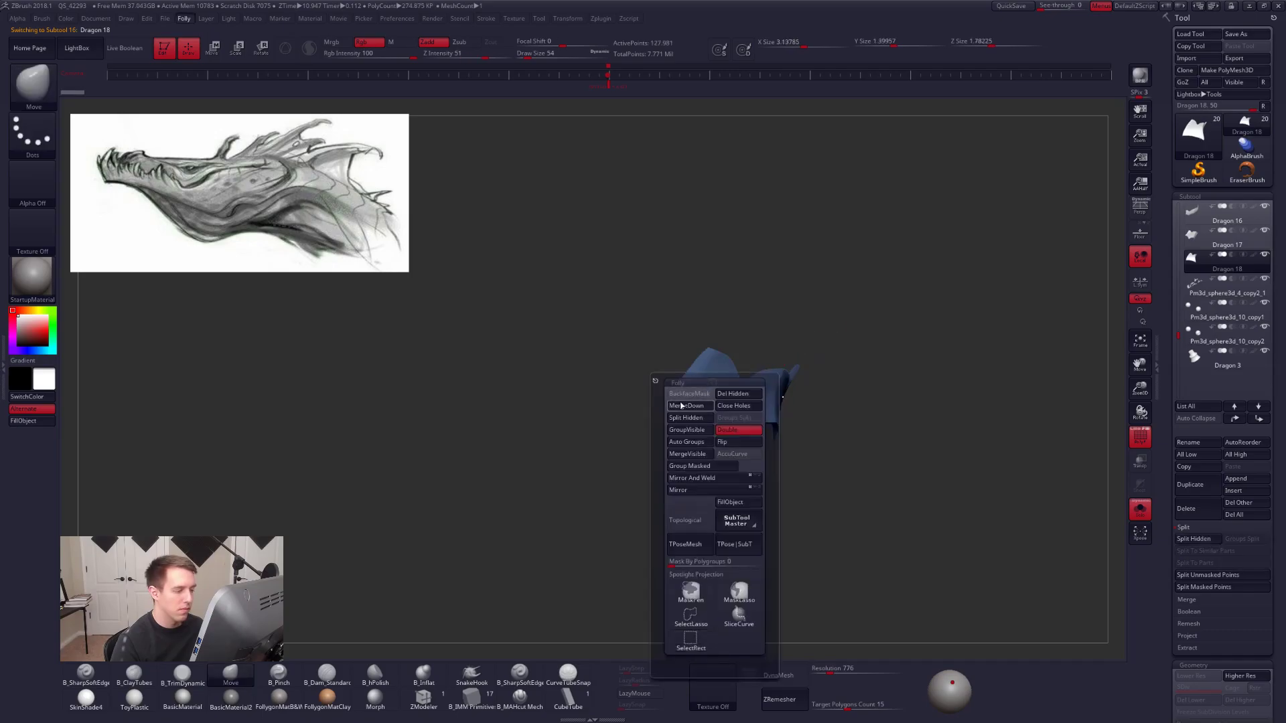
left_click(681, 415)
Show the whole dragon, select the green plate subtool Dragon 11 behind the jaw plate and isolate it viewed from above.
left_click(851, 328, "ctrl+shift")
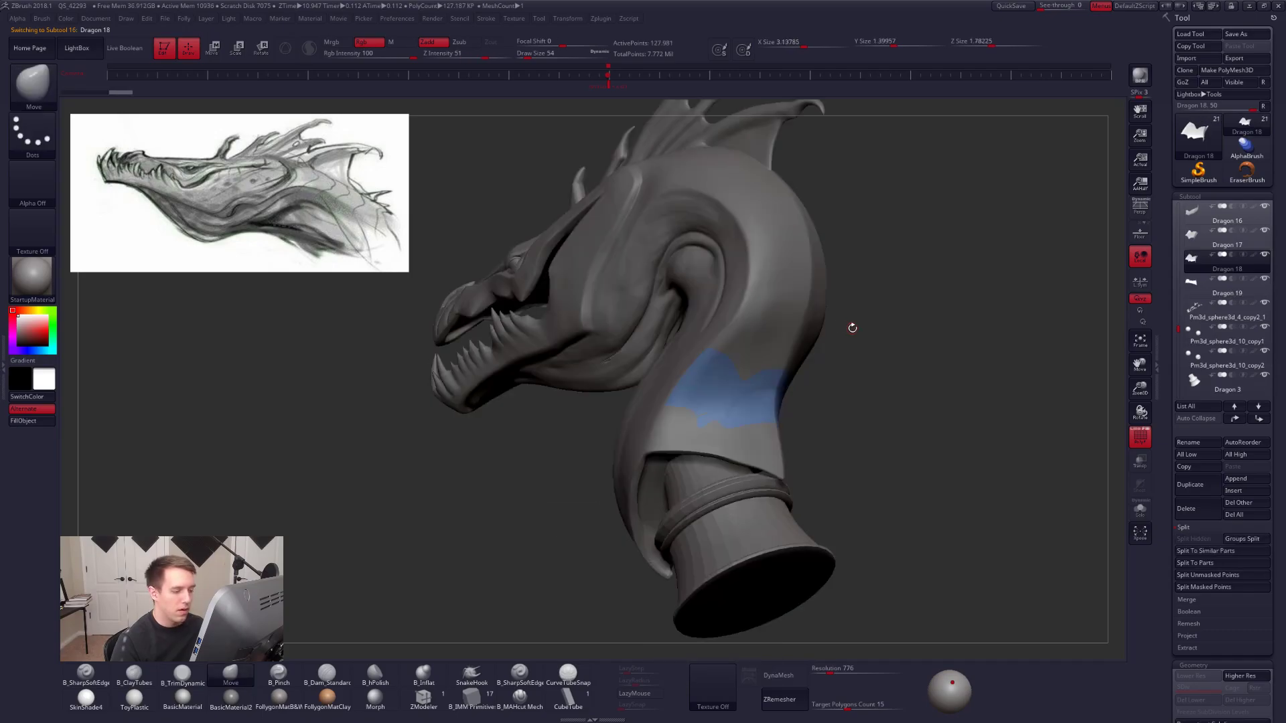
left_click_drag(785, 306, 767, 388)
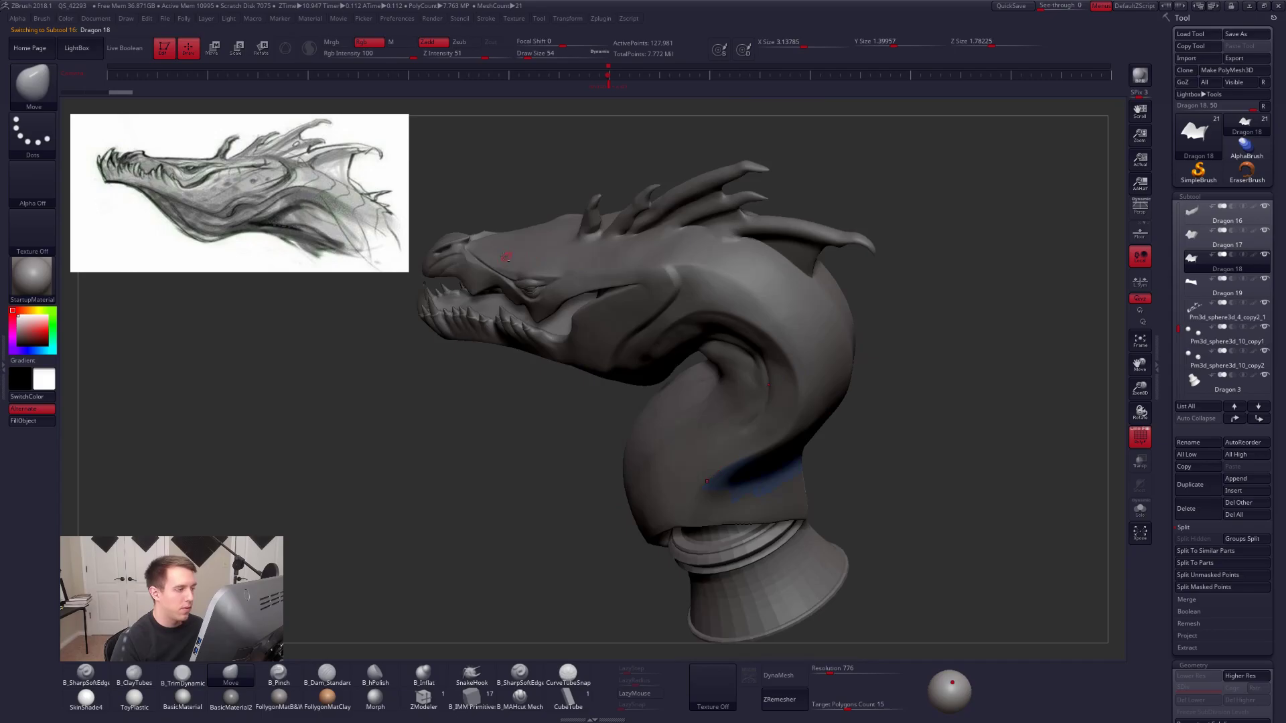
left_click(488, 248, "alt")
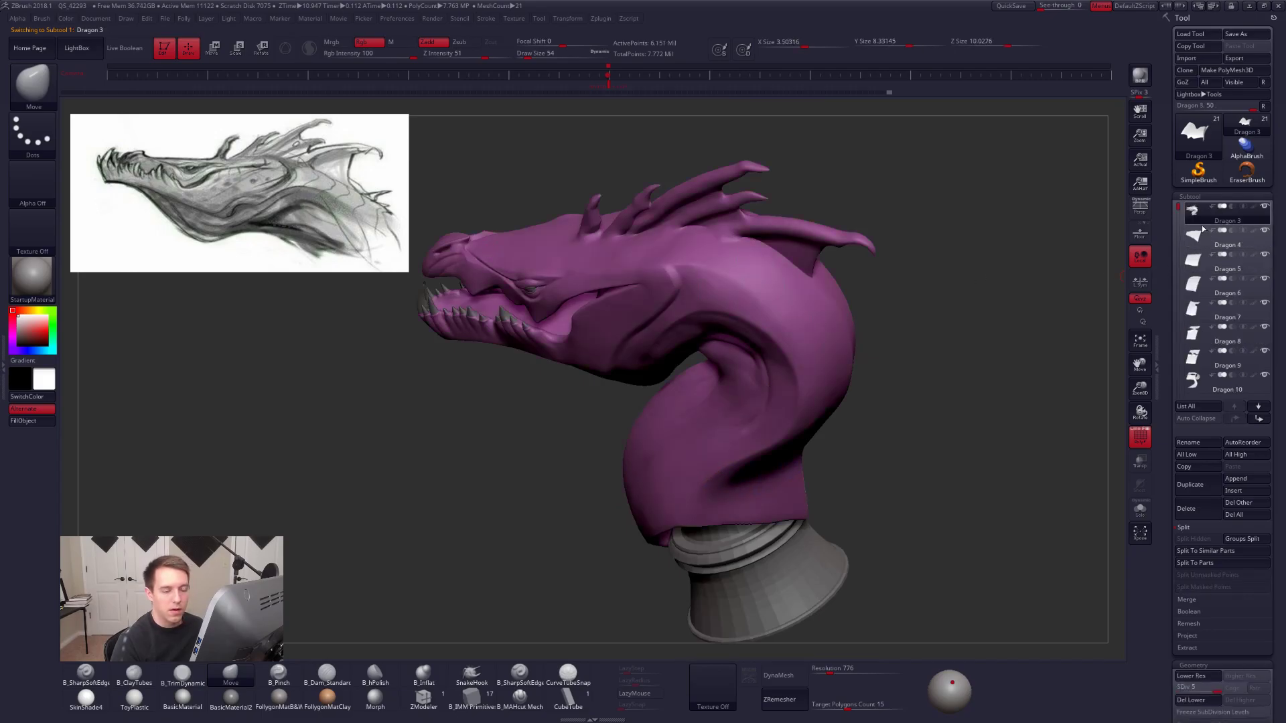
left_click_drag(908, 251, 1053, 296, "alt")
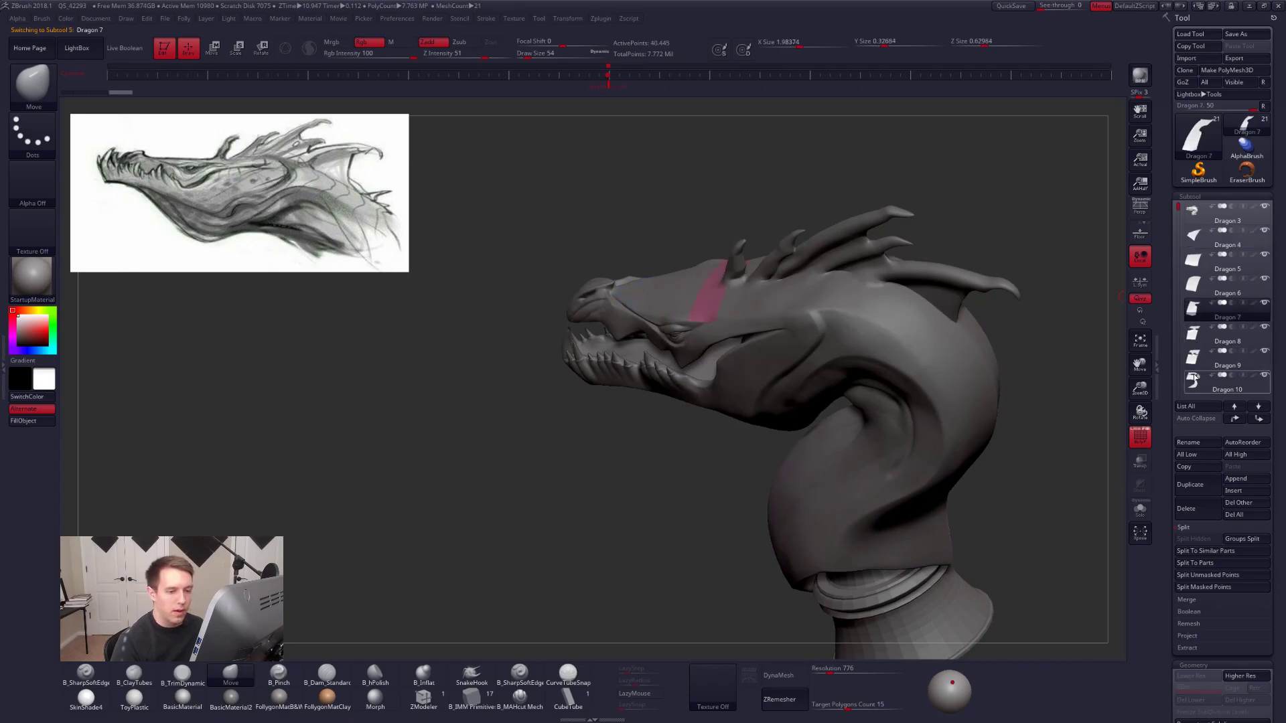
left_click(1195, 378)
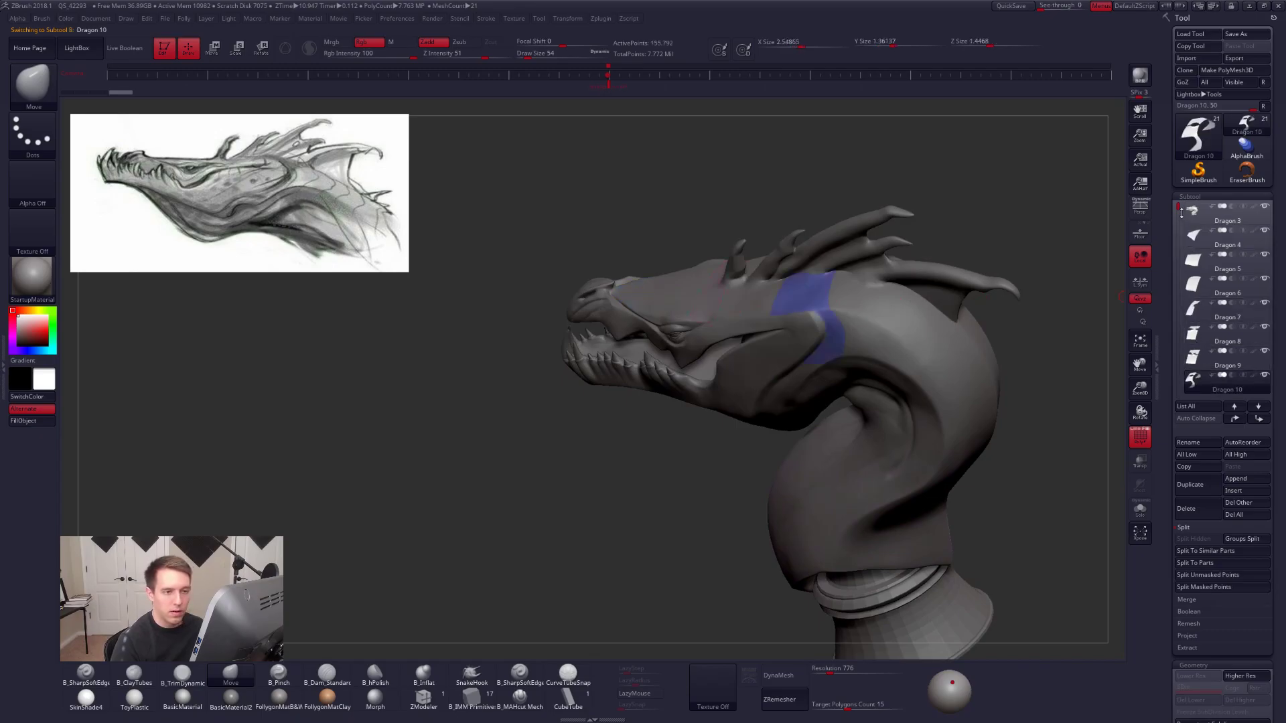
scroll(1195, 375, "down", 5)
left_click(1194, 295)
right_click_drag(854, 311, 824, 312, "alt")
key("alt+s")
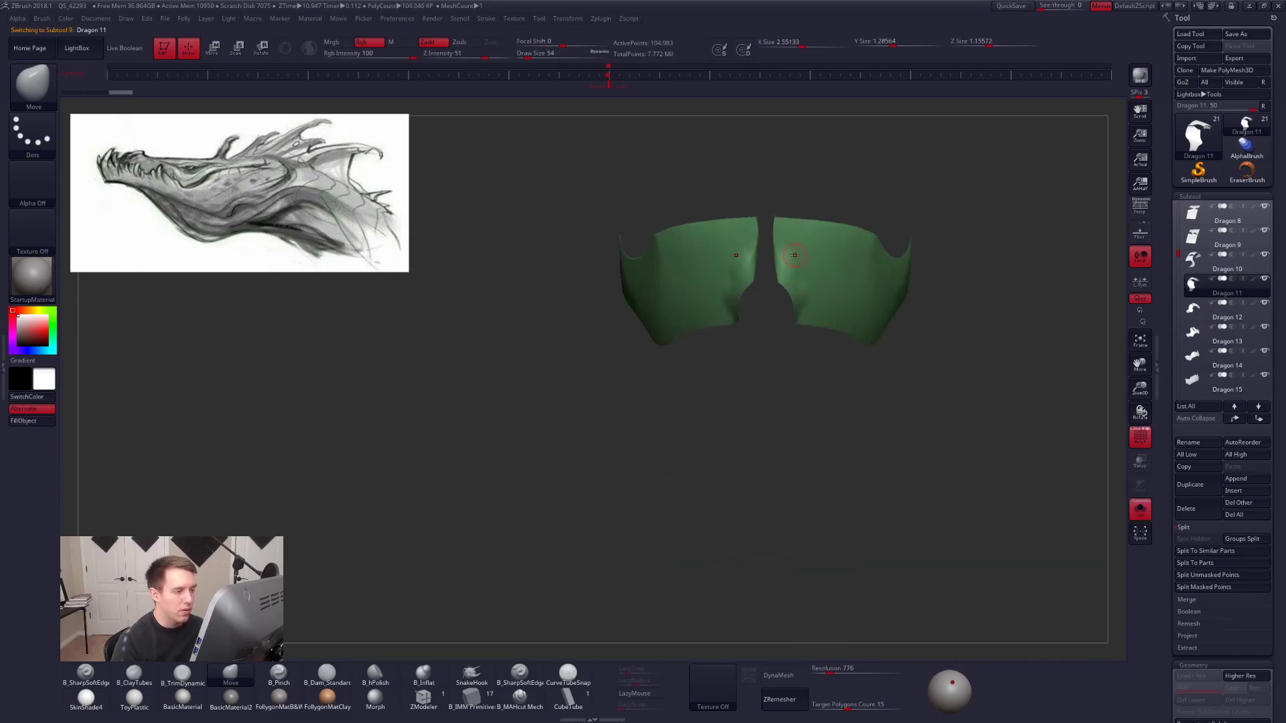
Give the plate's two halves separate polygroups, keep only the blue half and show the full dragon again.
key("ctrl+shift+p")
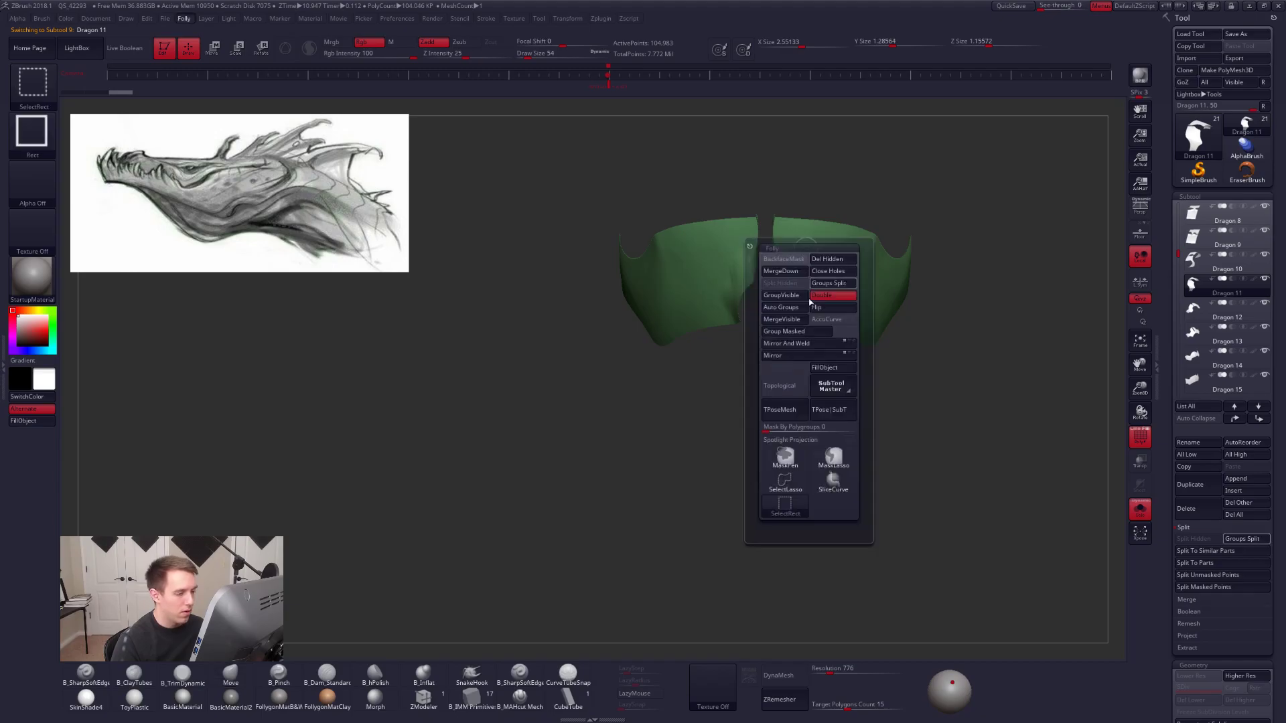
left_click(788, 310)
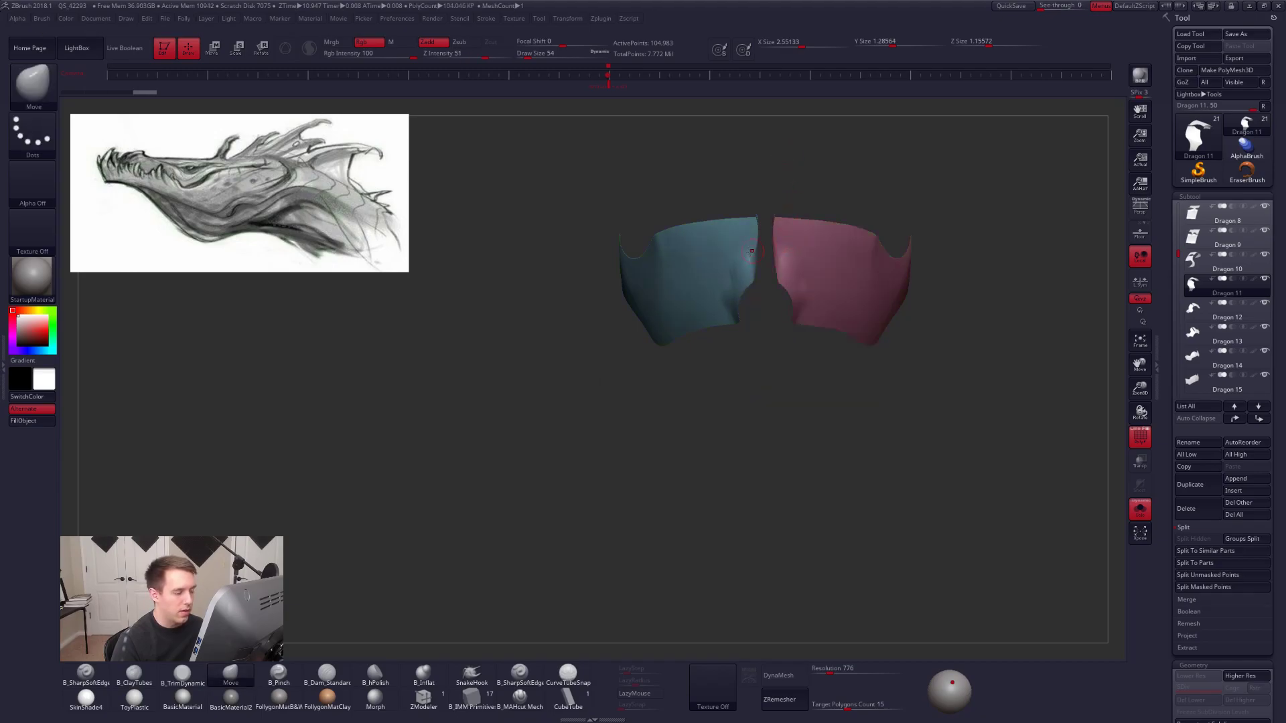
left_click(793, 237, "ctrl+alt+shift")
key("alt+s")
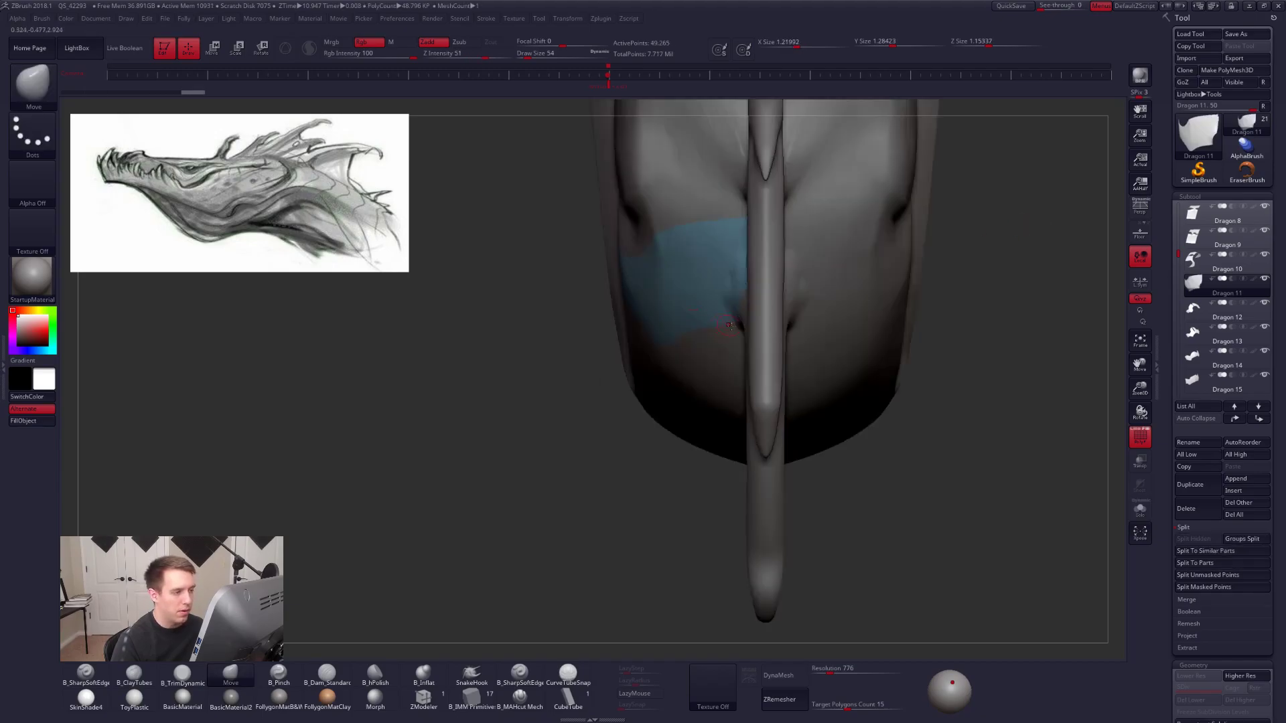
Trim the plate's inner edge along the base of the head spines with a lasso selection and check its fit from the side.
mouse_move(732, 300)
right_mouse_down()
mouse_move(725, 280)
mouse_move(733, 296)
right_mouse_up()
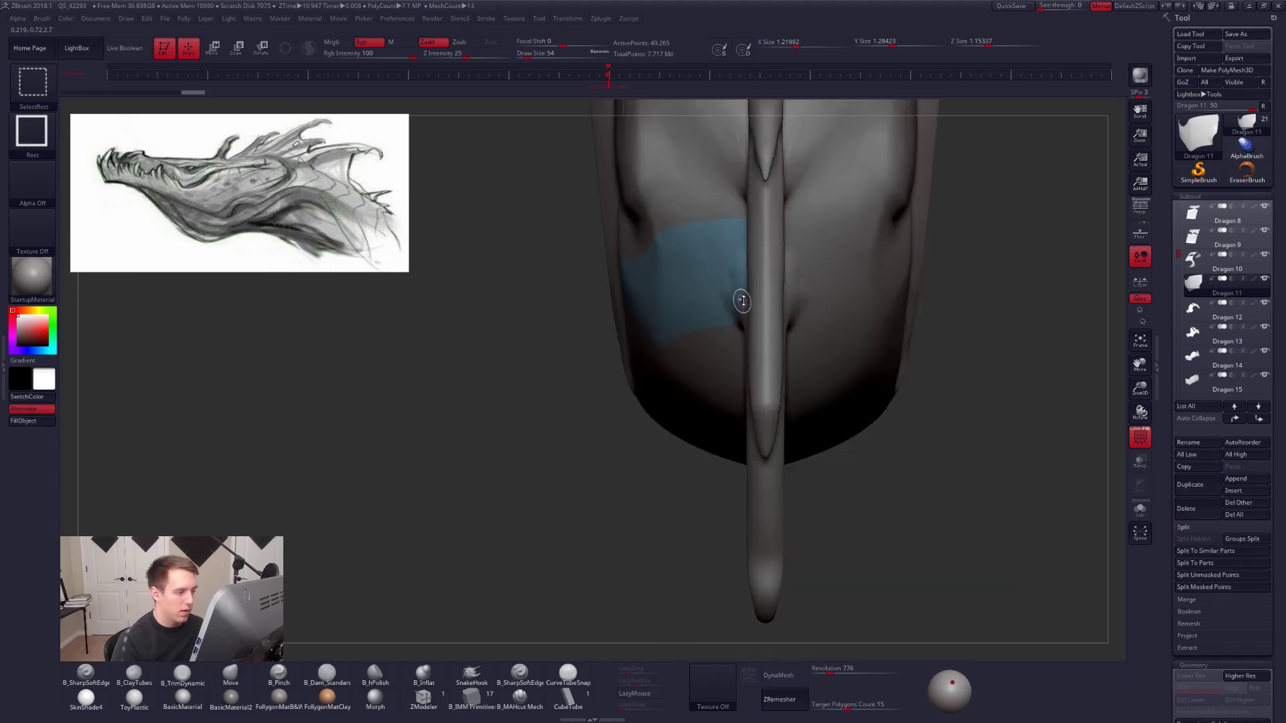
key("ctrl+shift+f")
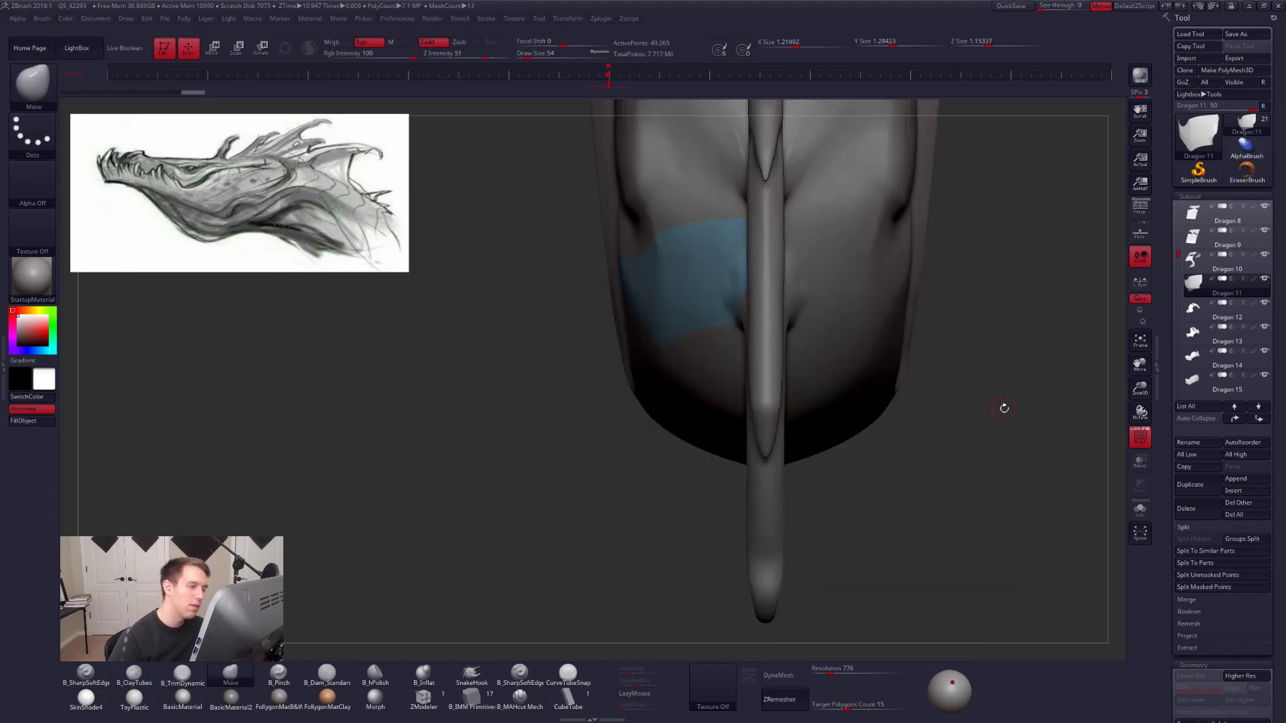
right_click_drag(712, 238, 755, 233)
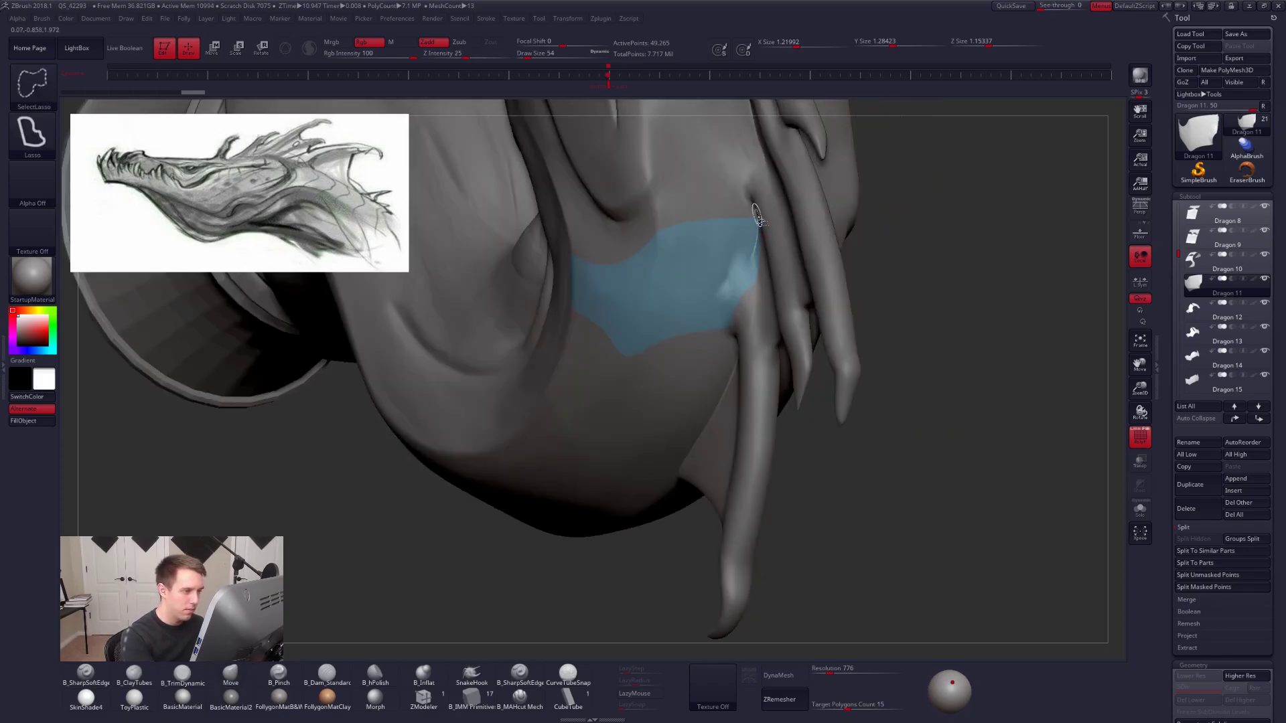
mouse_move(756, 223)
left_mouse_down("ctrl+alt+shift")
mouse_move(735, 376)
mouse_move(924, 278)
mouse_move(920, 258)
left_mouse_up("ctrl+alt+shift")
key("space")
left_click(891, 283)
key("shift+alt+s")
right_click_drag(536, 301, 750, 361)
key("shift+alt+s")
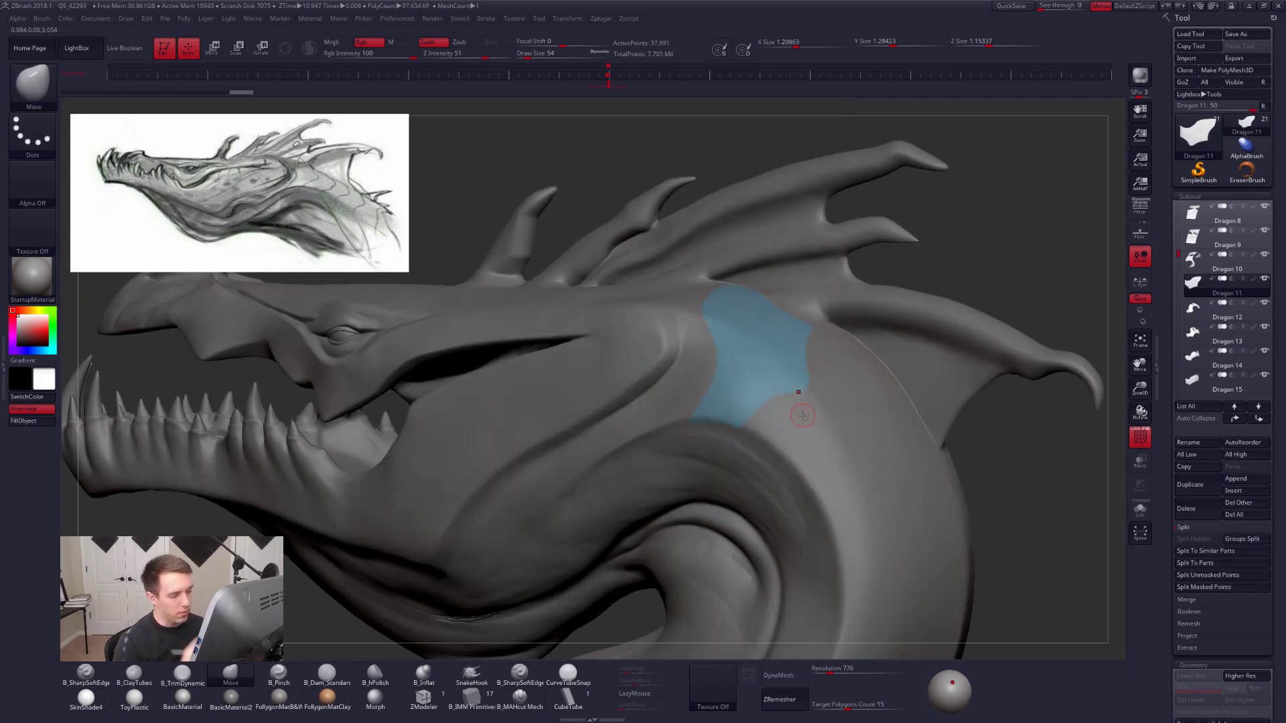
Isolate the plate, trim a little more off its outline and show it on the dragon again.
key("shift+alt+s")
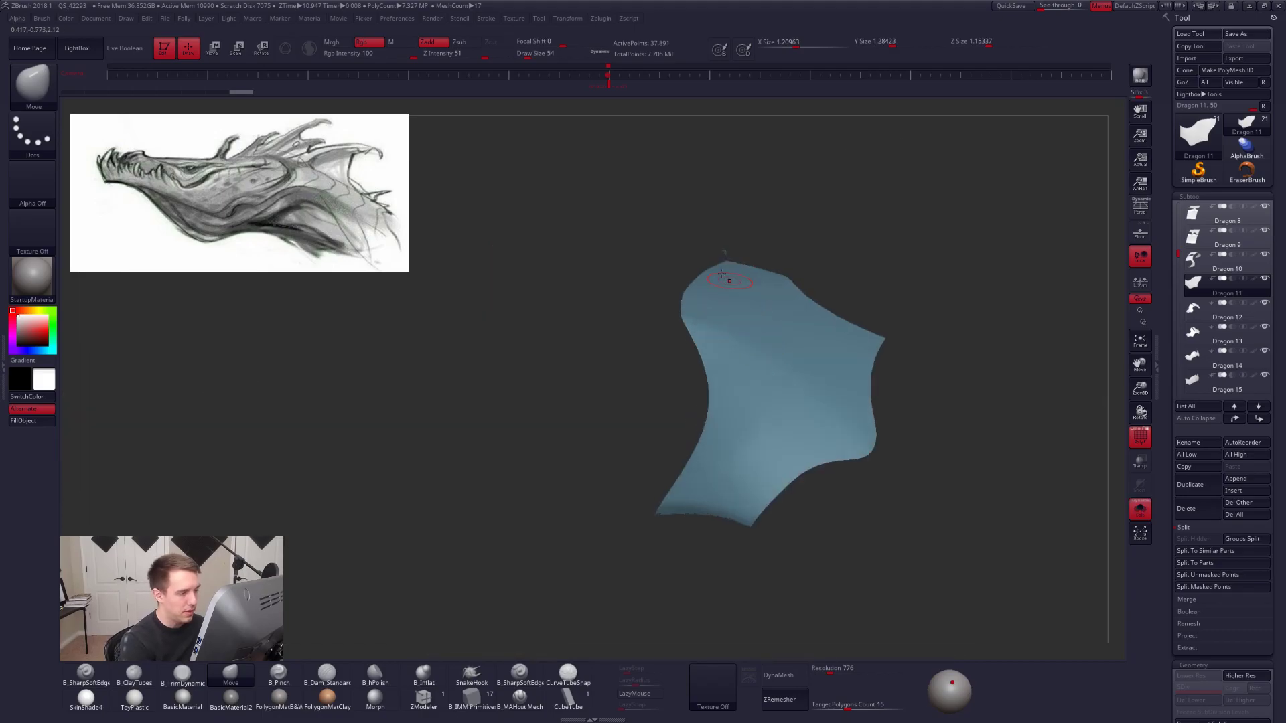
key("ctrl+shift")
key("ctrl+shift+f")
left_click(834, 209)
left_click_drag(834, 221, 823, 299)
key("shift+alt+s")
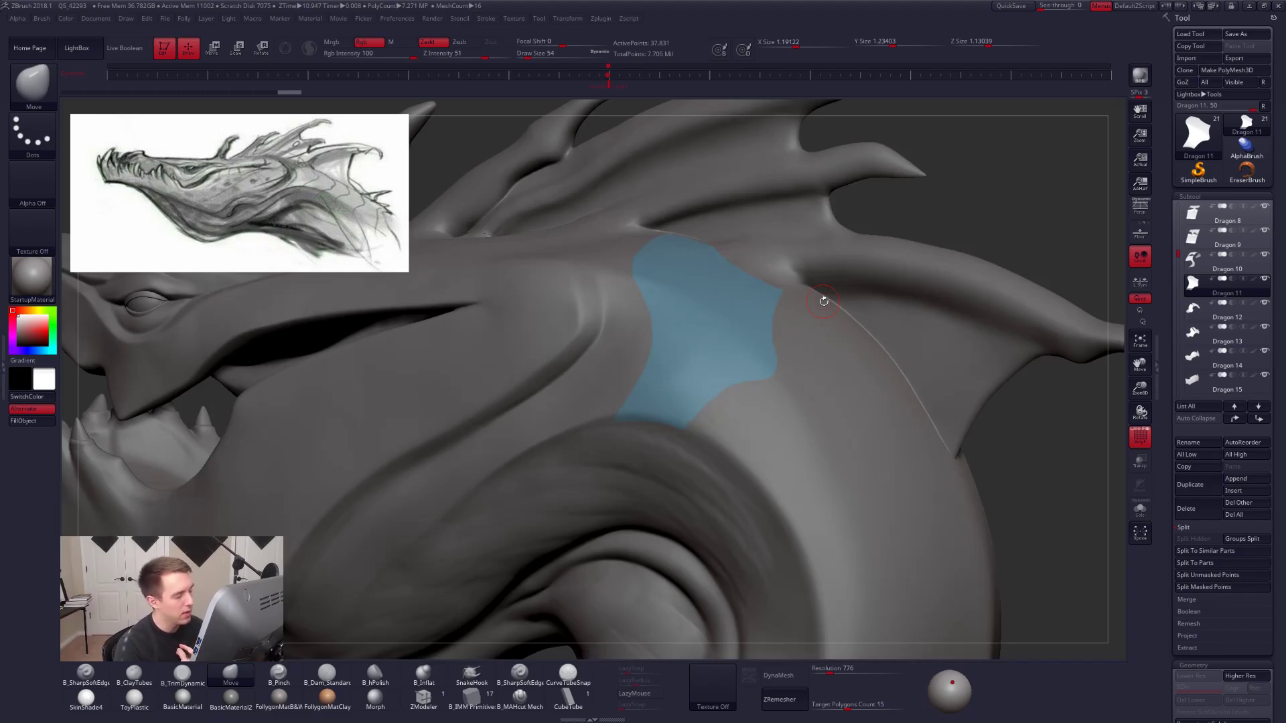
Turn off the polyframe display and bring the plate's geometry and deformation settings into view.
left_click_drag(1169, 483, 1170, 438)
left_click(1179, 480)
left_click_drag(1165, 486, 1168, 279)
left_click_drag(1171, 581, 1190, 340)
left_click(1139, 436)
scroll(1189, 407, "up", 1)
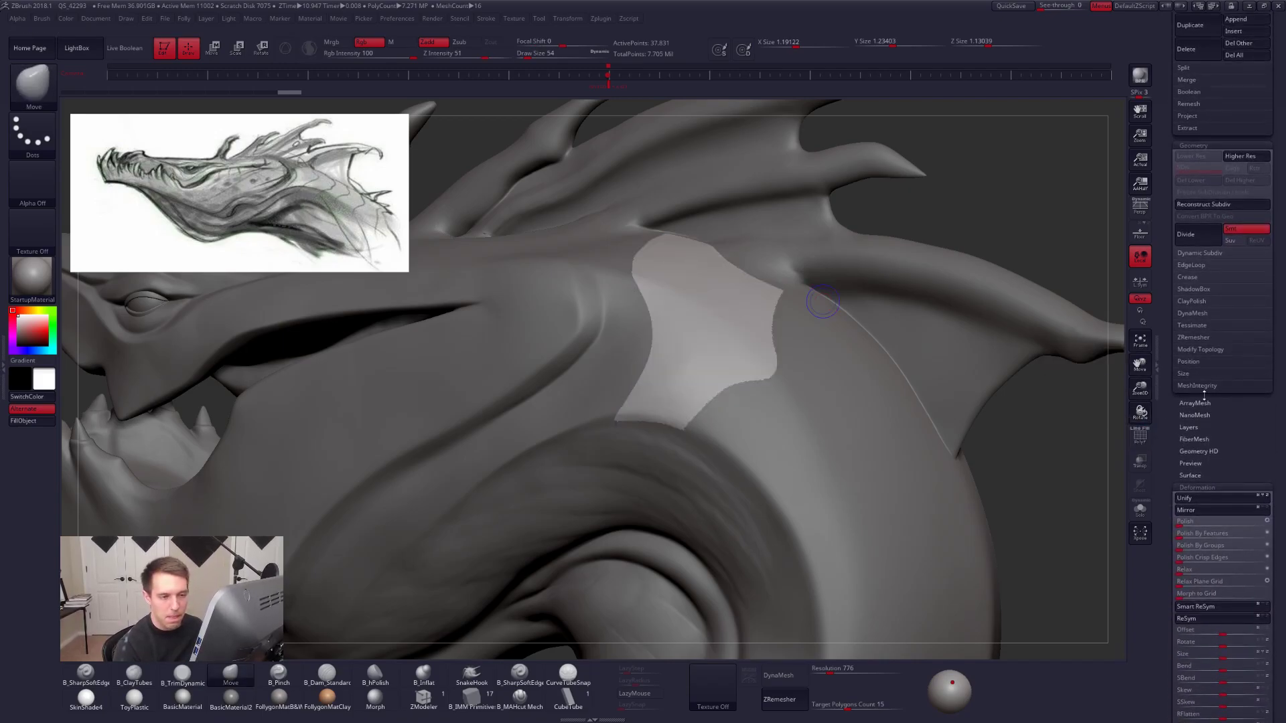
Set the ZRemesher target polygon count to 0.1 for the plate behind the jaw.
left_click(1196, 337)
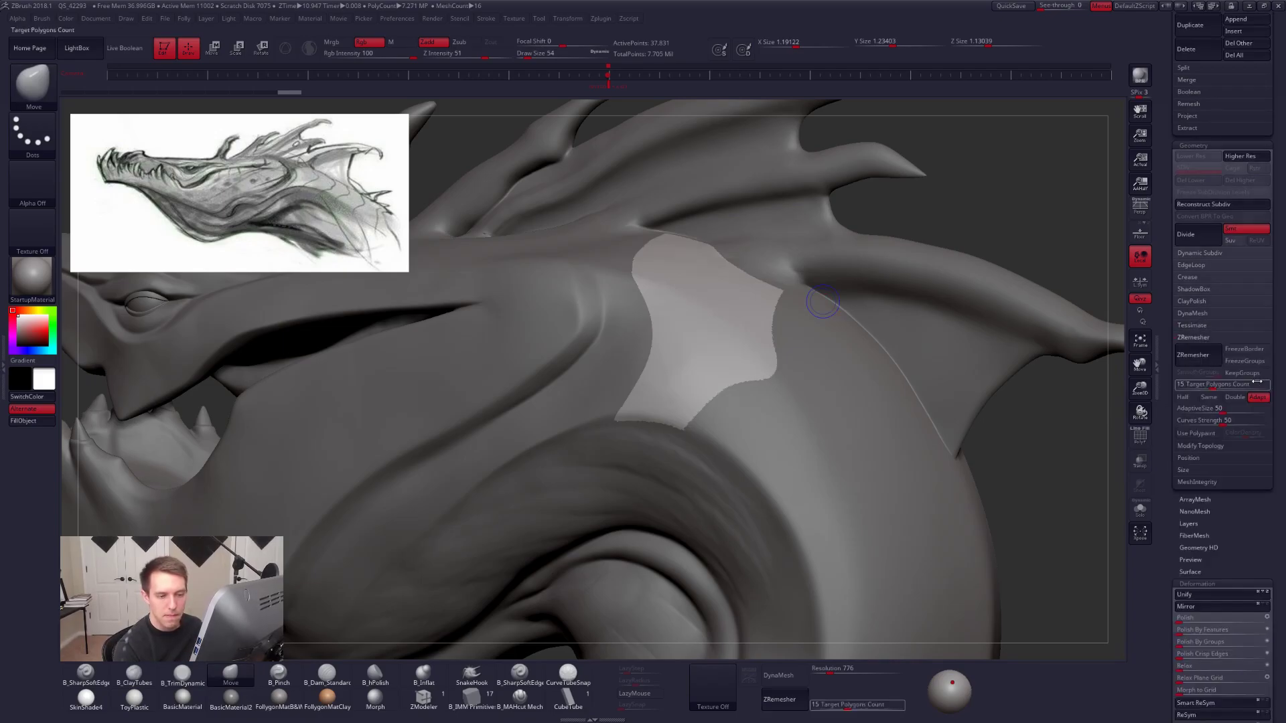
type("0")
key("Return")
Try remeshing the plate with ZRemesher, inspect its topology in polyframe display and undo the remesh.
left_click(1196, 363)
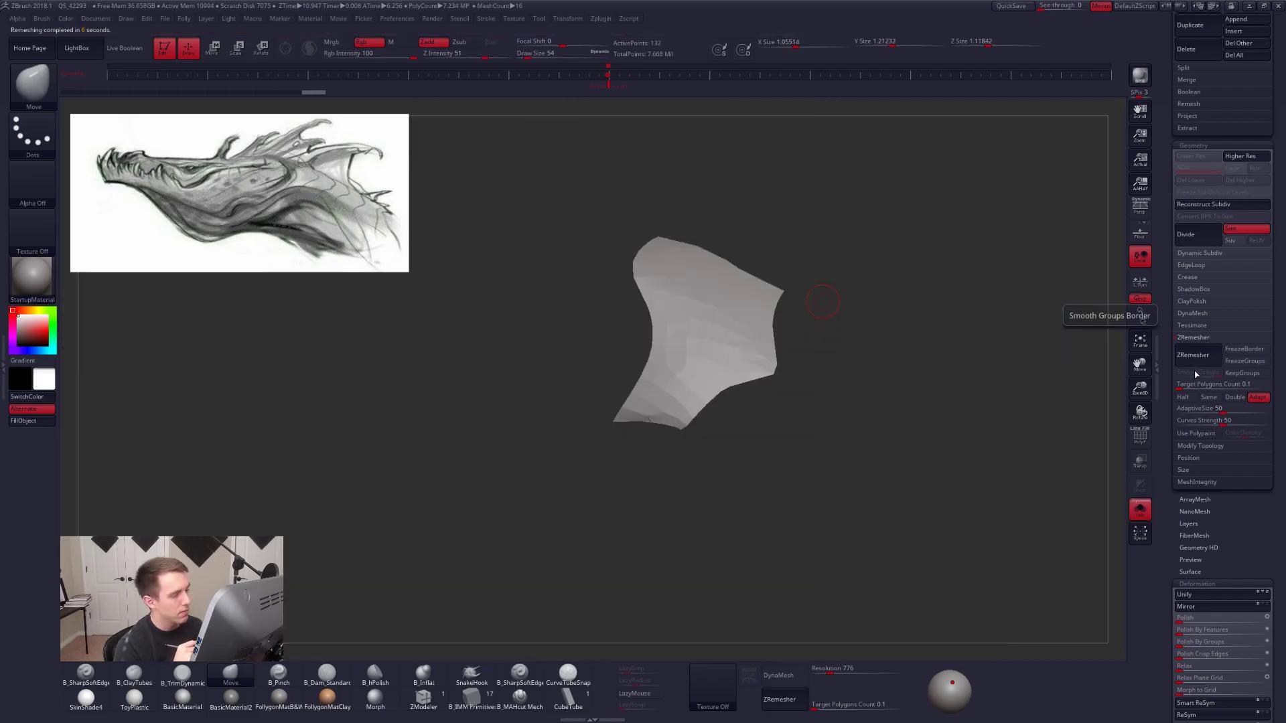
key("shift+f")
left_click_drag(699, 426, 674, 477)
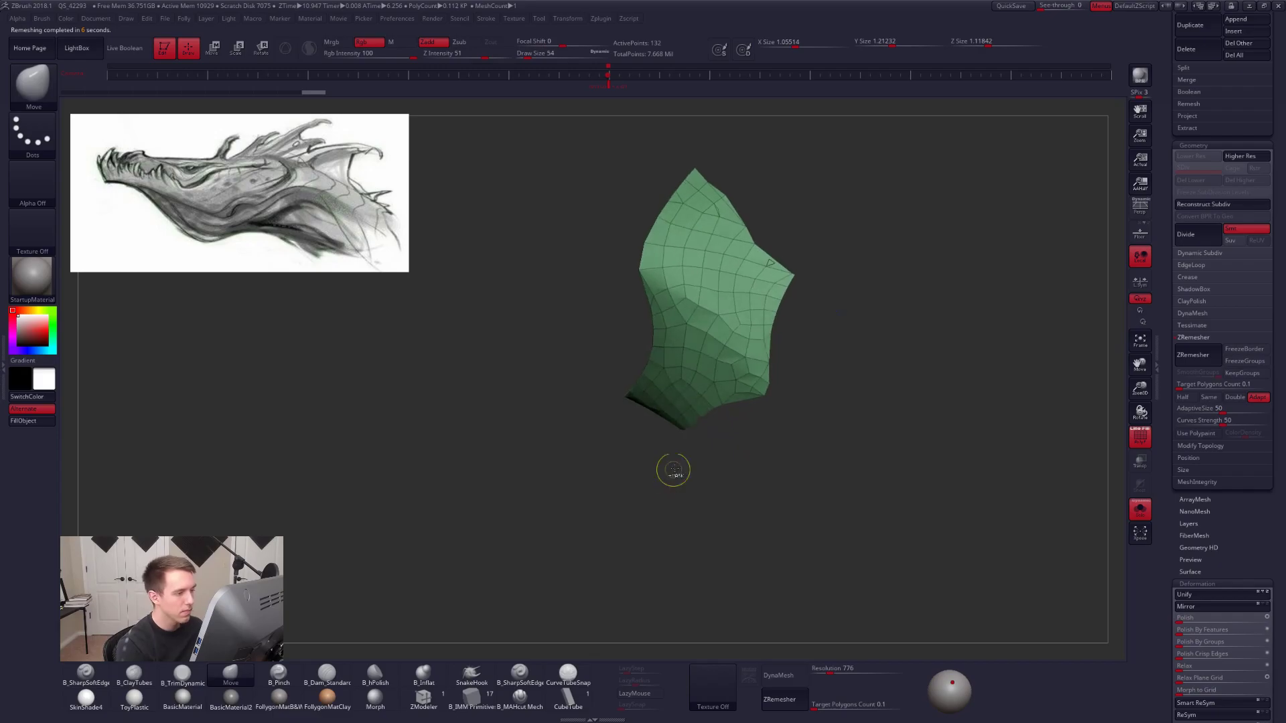
key("ctrl+z")
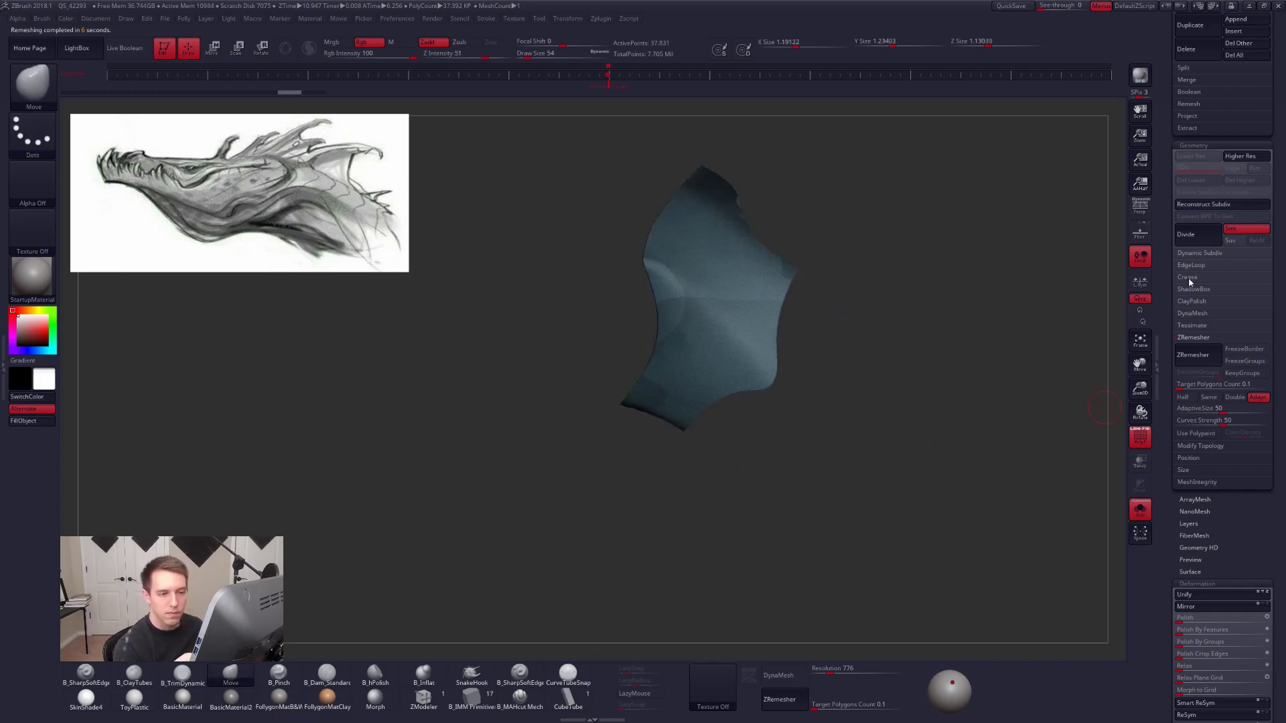
Add four polished group loops around the plate's border and remesh it with ZRemesher at the 0.1 target.
left_click(1190, 265)
left_click(1213, 332)
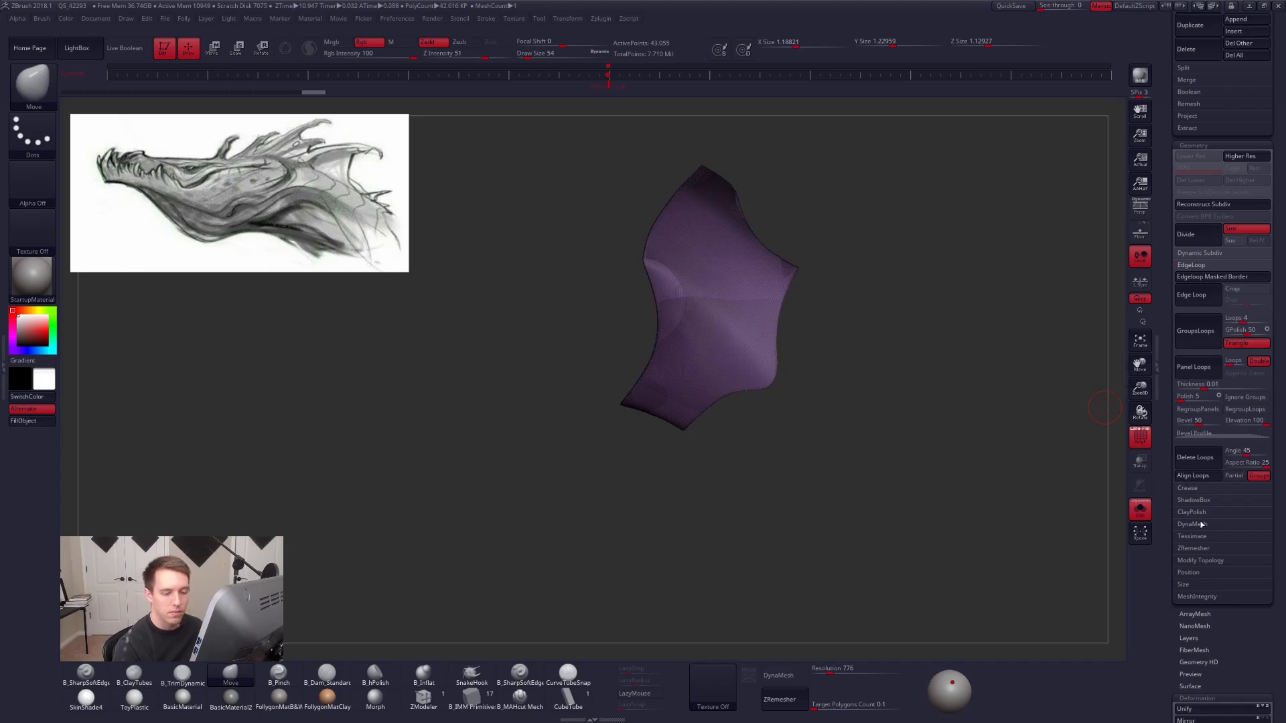
left_click(1193, 548)
left_click(1198, 567)
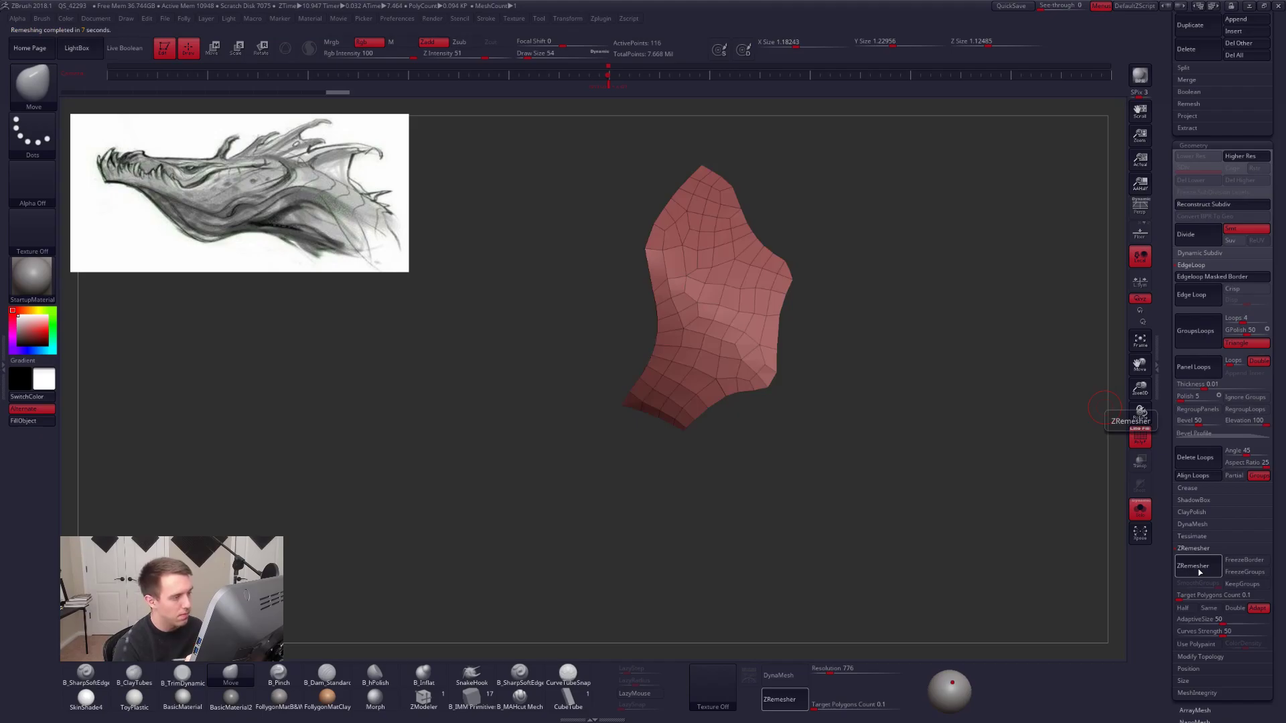
mouse_move(1002, 498)
left_mouse_down()
mouse_move(1003, 449)
mouse_move(1003, 488)
left_mouse_up()
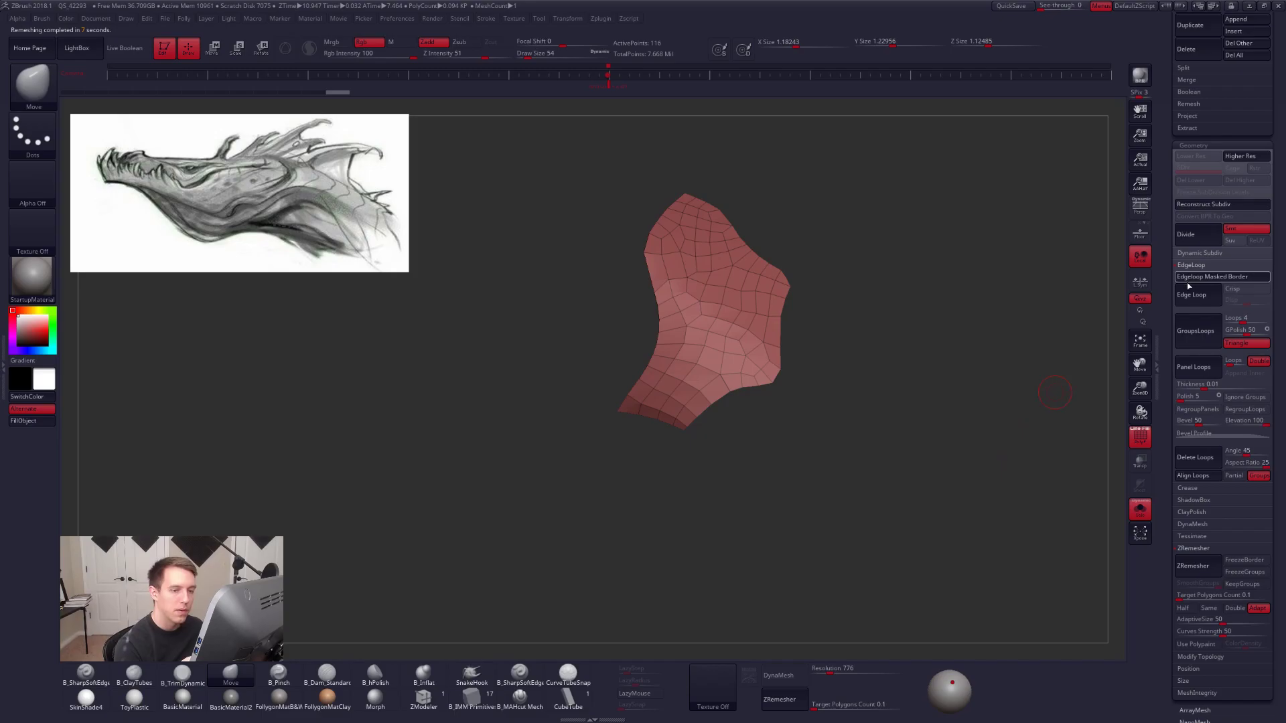
left_click_drag(895, 433, 903, 438, "alt")
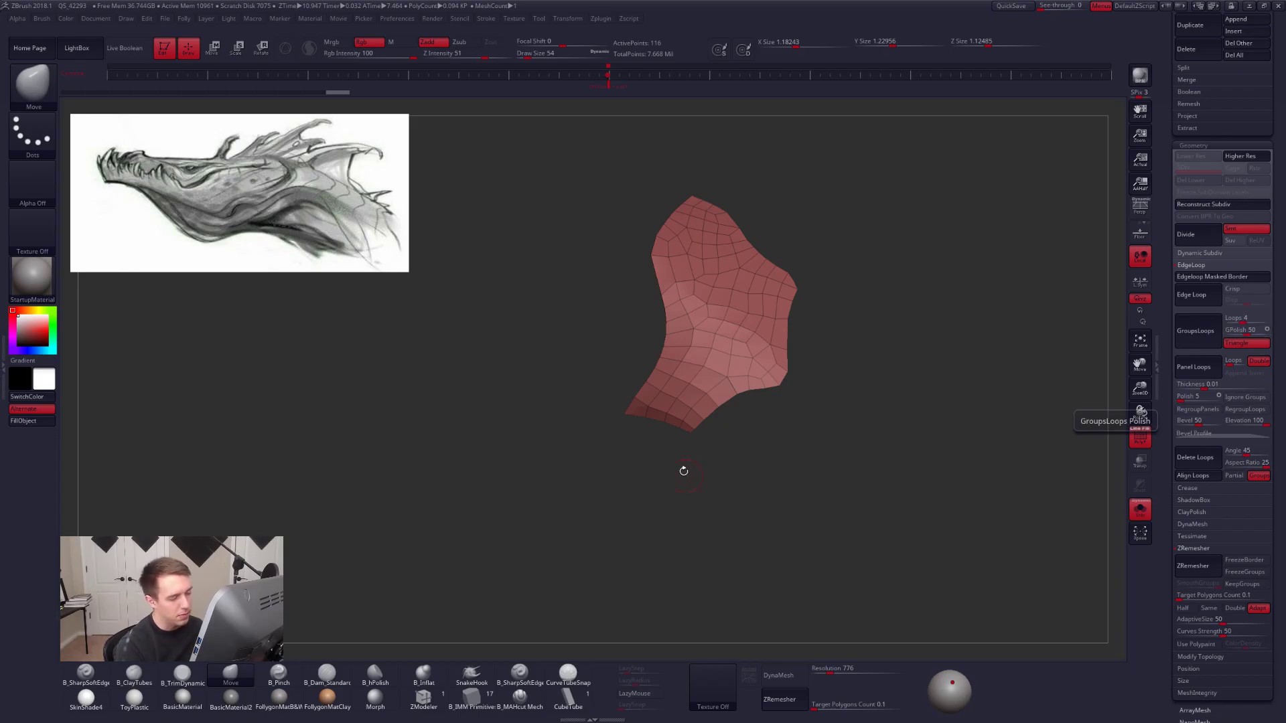
key("ctrl+z")
key("ctrl+shift+z")
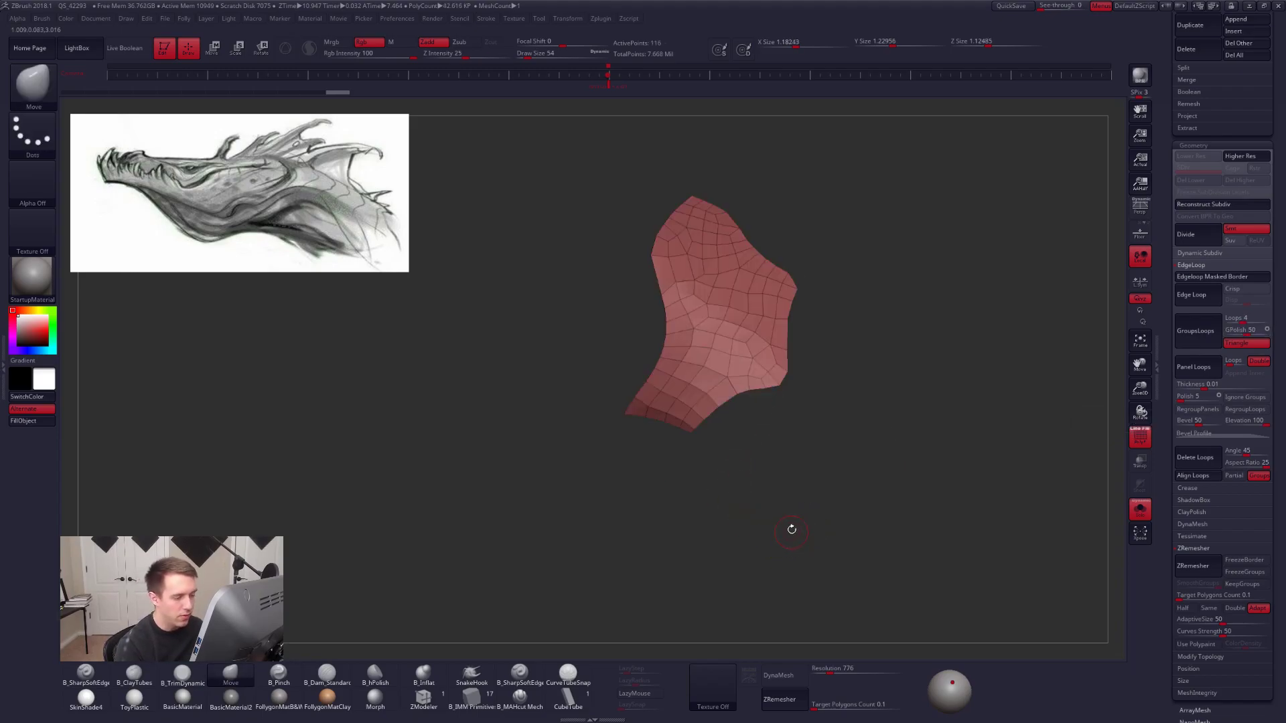
Give the plate thickness by extruding all of its polygons outward with ZModeler.
key("shift+f")
left_click_drag(841, 511, 792, 486)
key("w")
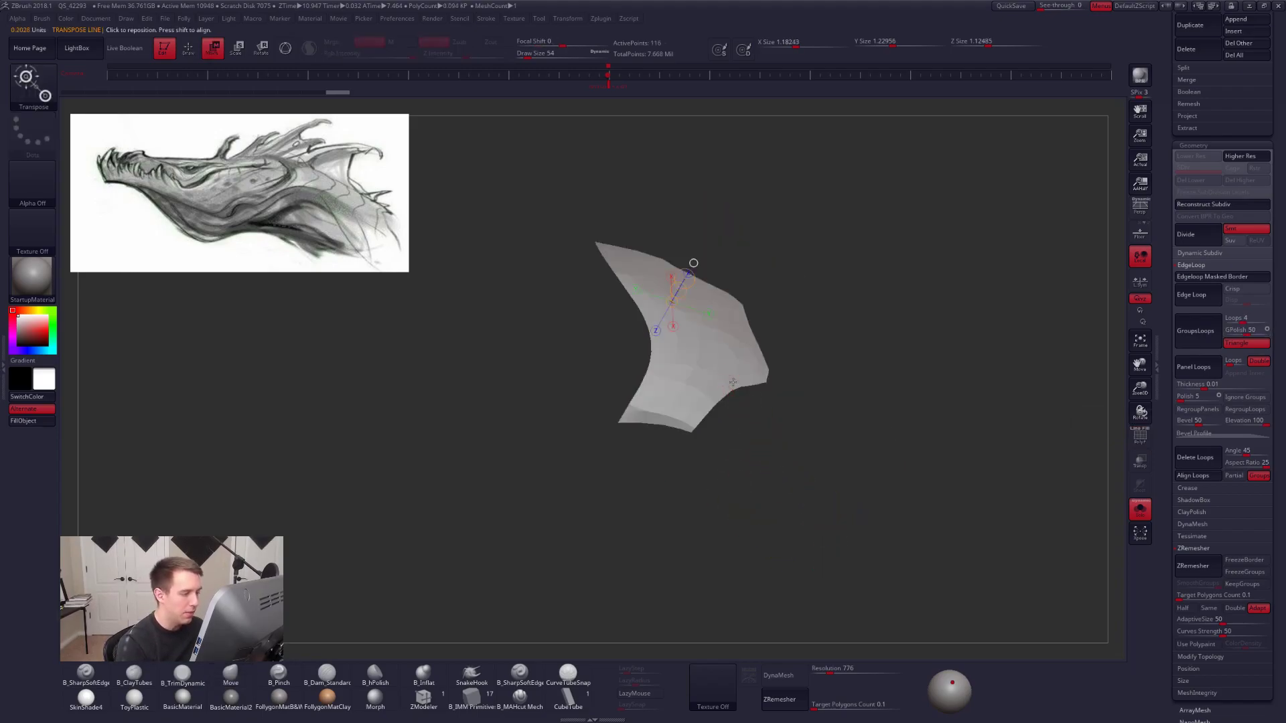
key("z")
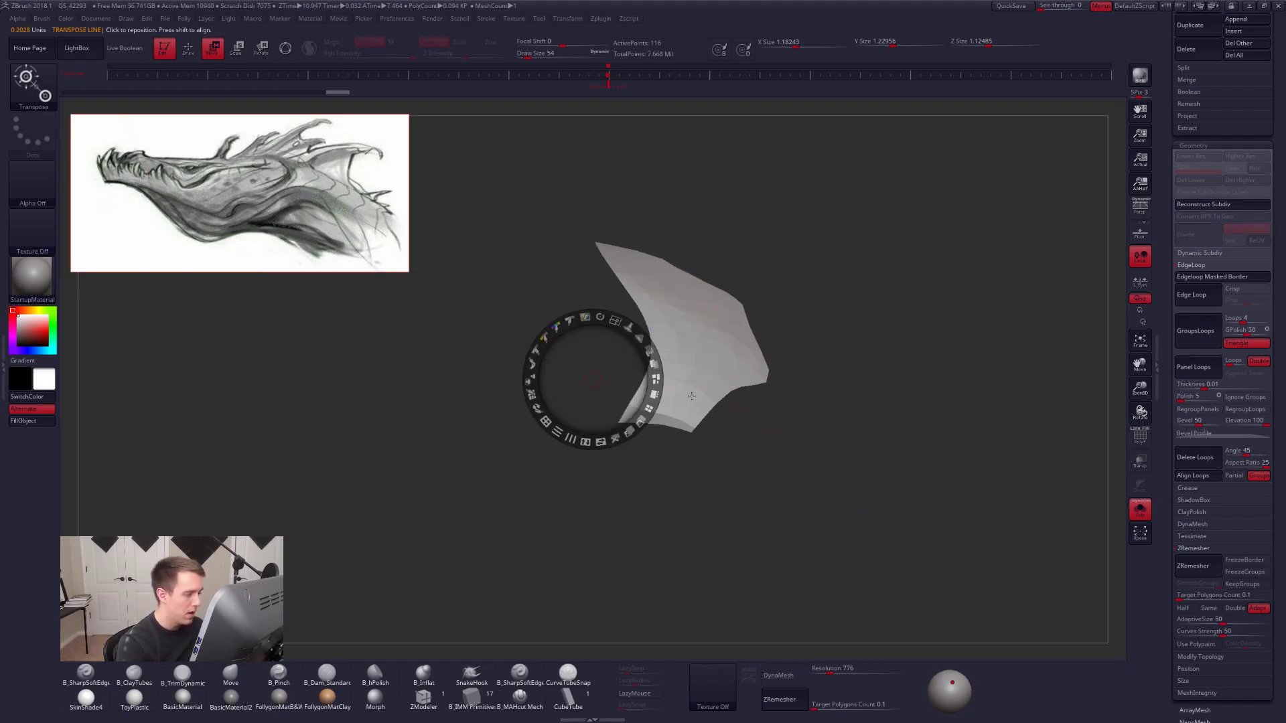
key("z")
left_click_drag(585, 456, 712, 373)
key("shift+f")
key("space")
left_click(615, 395)
left_click(619, 448)
key("ctrl+shift+s")
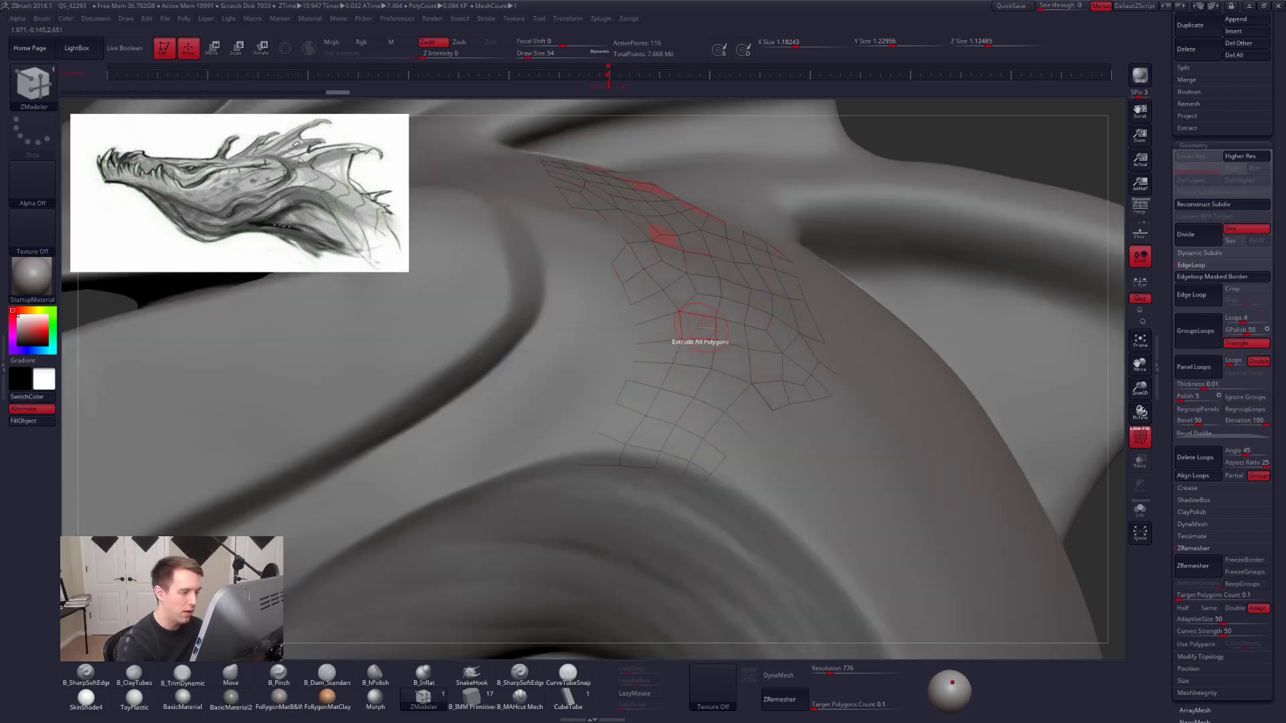
left_click_drag(697, 326, 703, 311)
key("ctrl+shift+s")
Preview the thickened plate with dynamic subdivision, return to the base mesh and set the ZModeler edge action to Crease.
left_click_drag(790, 259, 820, 234)
mouse_move(804, 255)
left_mouse_down("ctrl+alt+shift")
mouse_move(829, 274)
mouse_move(864, 227)
left_mouse_up("ctrl+alt+shift")
key("ctrl+shift+d")
left_click(894, 281)
key("d")
left_click_drag(814, 284, 821, 363)
key("shift+d")
key("space")
left_click(857, 383)
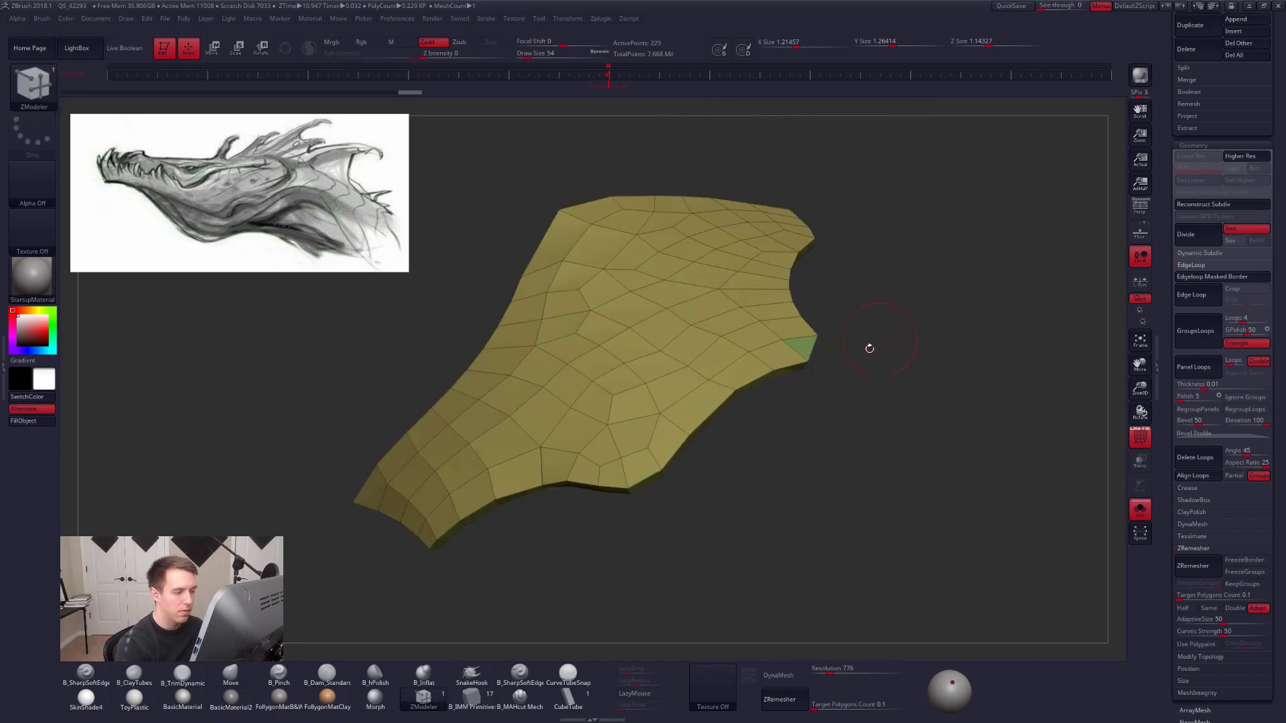
Examine the plate's underside and rim with dynamic subdivision switched on and off.
left_click_drag(841, 411, 851, 523)
key("d")
left_click_drag(786, 485, 804, 512)
left_click_drag(770, 442, 752, 525, "alt")
left_click_drag(737, 459, 684, 444)
key("shift+d")
left_click_drag(710, 523, 810, 378)
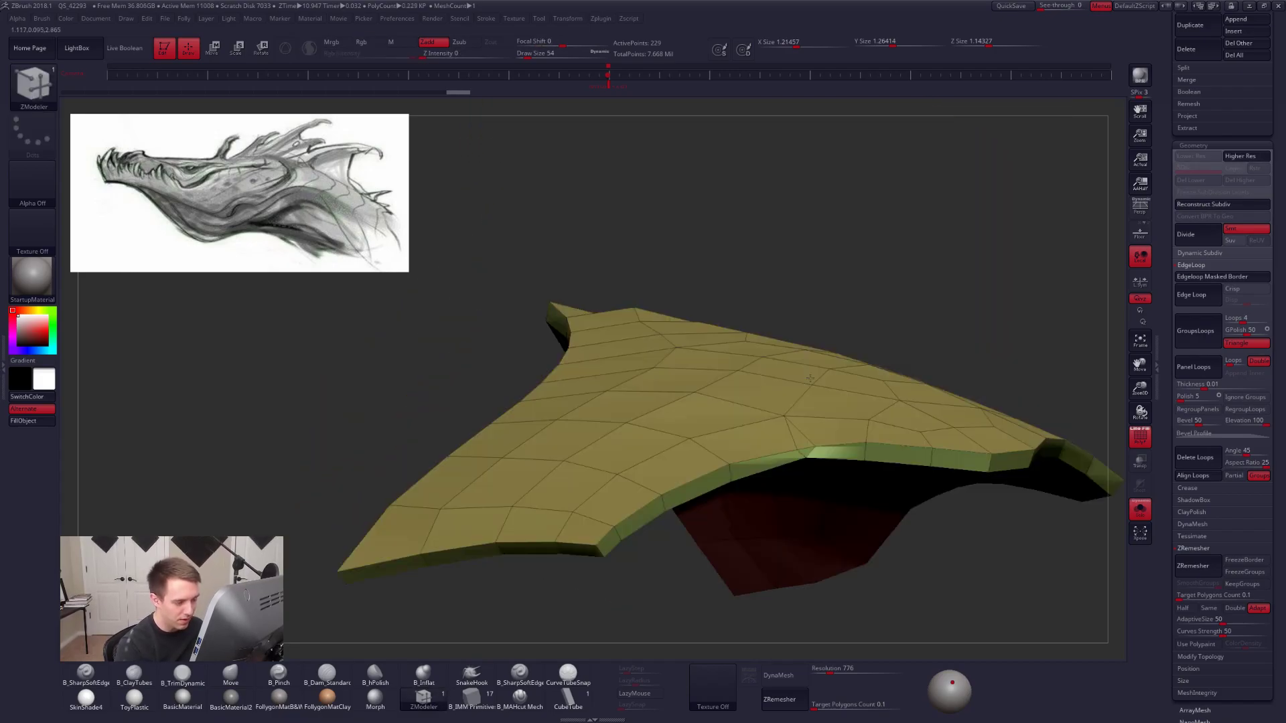
Get close to the sliver polygon on the plate's rim, undo the last edit and set the draw size to 1.
right_click_drag(810, 378, 804, 345)
right_click_drag(835, 469, 786, 417, "alt")
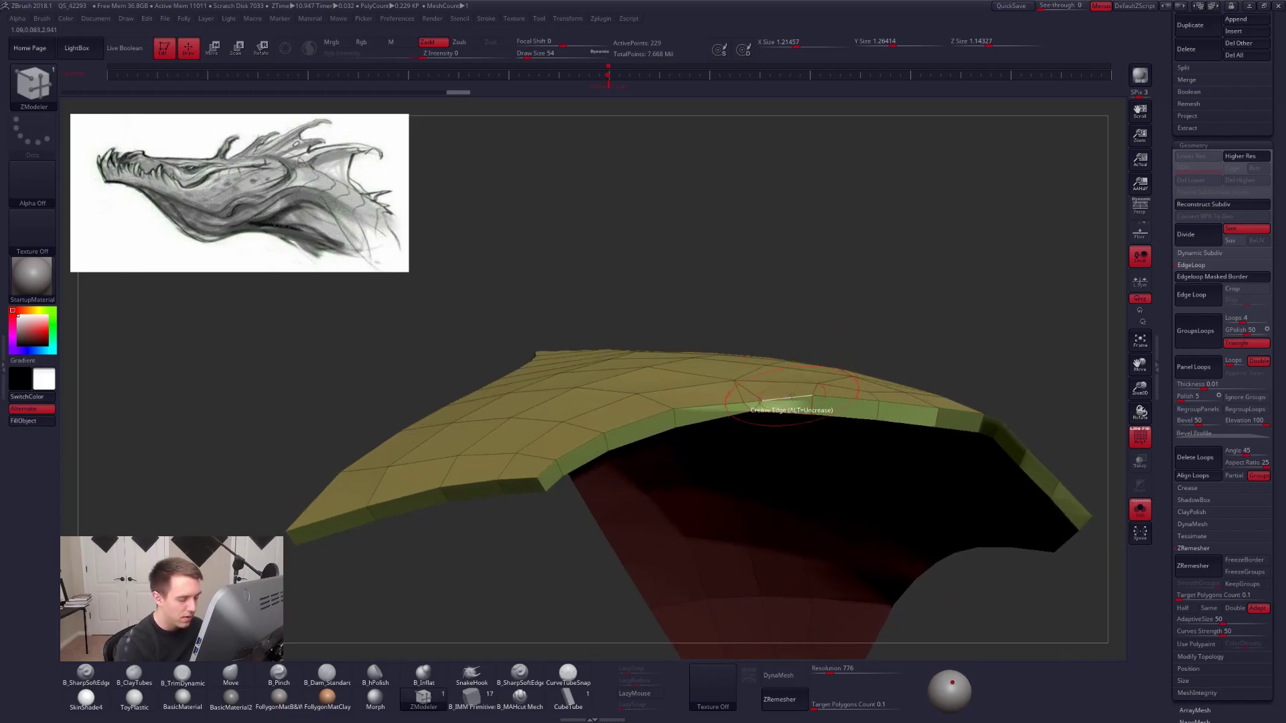
right_click_drag(768, 423, 780, 499, "ctrl")
key("ctrl+z")
mouse_move(767, 400)
right_mouse_down()
mouse_move(749, 367)
mouse_move(754, 436)
right_mouse_up()
key("space")
left_click_drag(794, 262, 784, 262)
key("b")
key("m")
key("v")
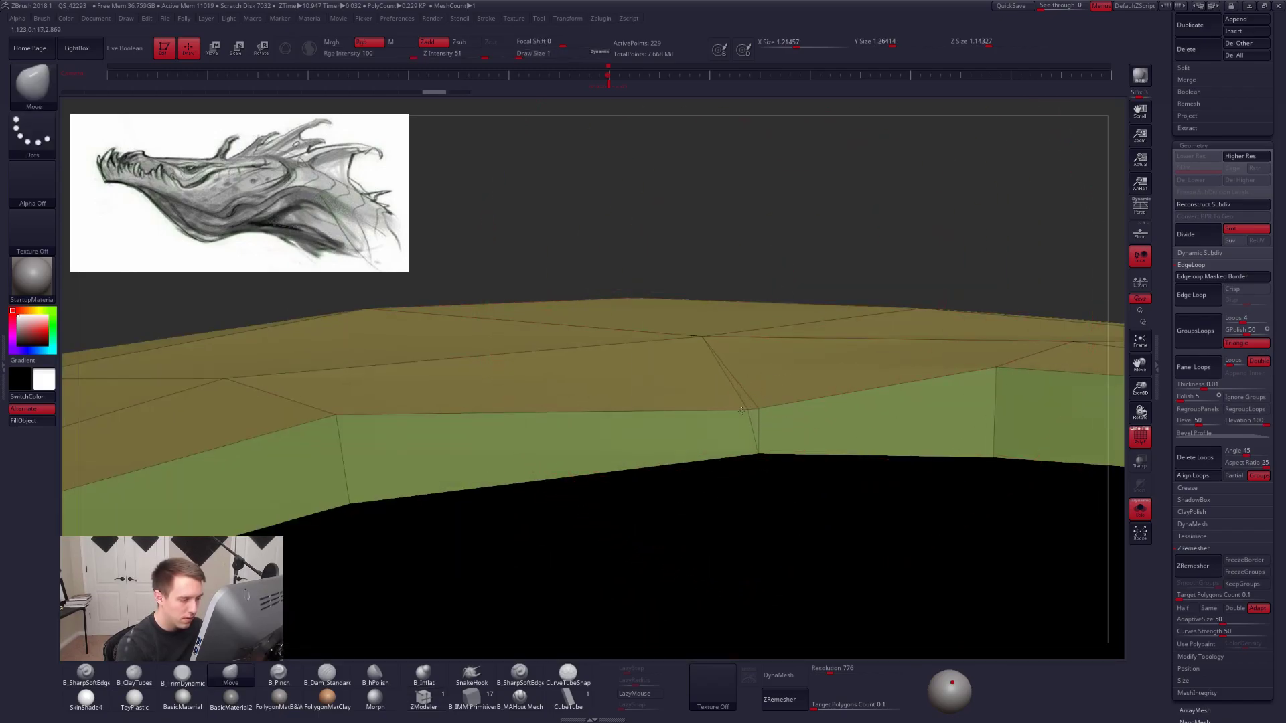
key("b")
key("z")
key("m")
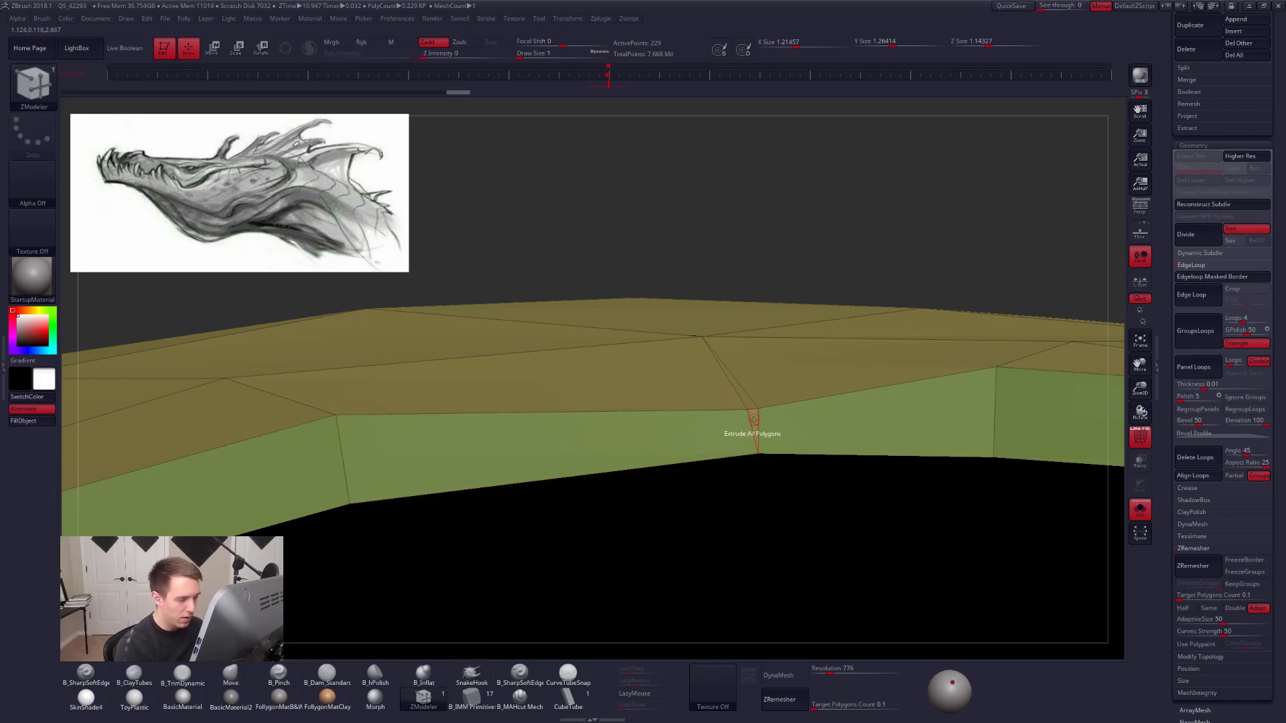
Delete the thin sliver polygon on the plate's rim with ZModeler's single-polygon Delete.
key("space")
left_click(675, 361)
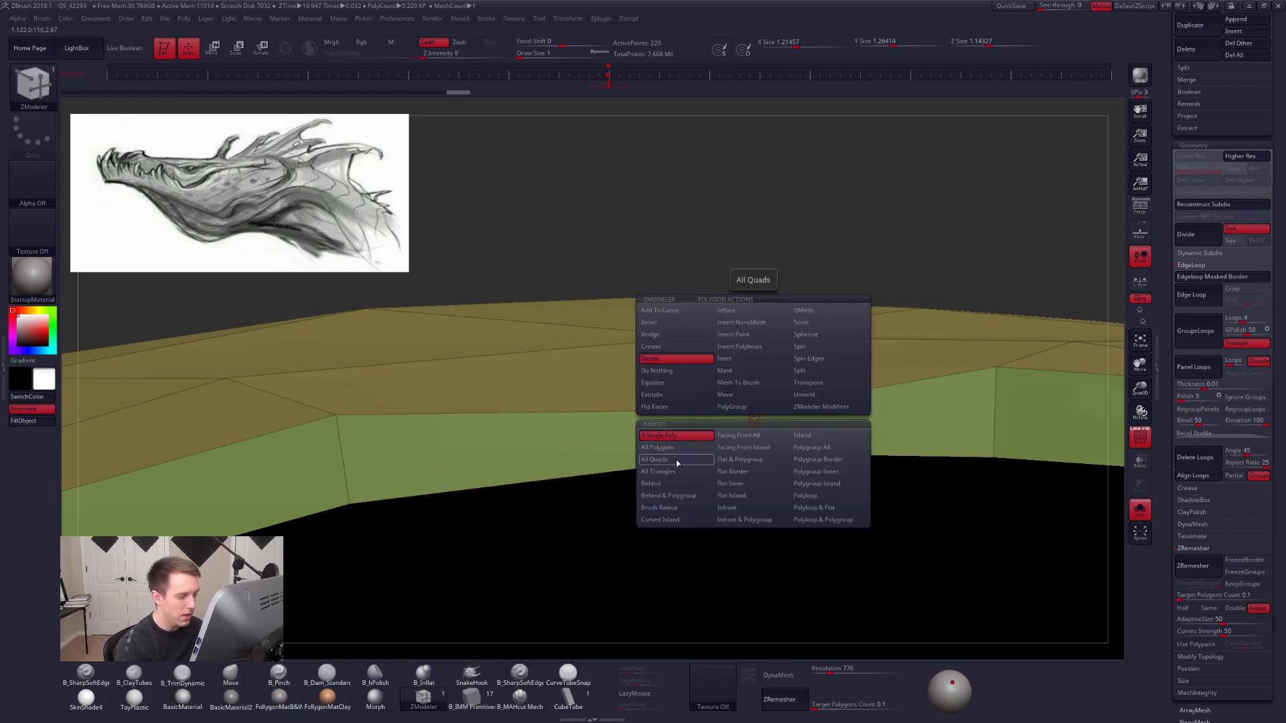
left_click(749, 404)
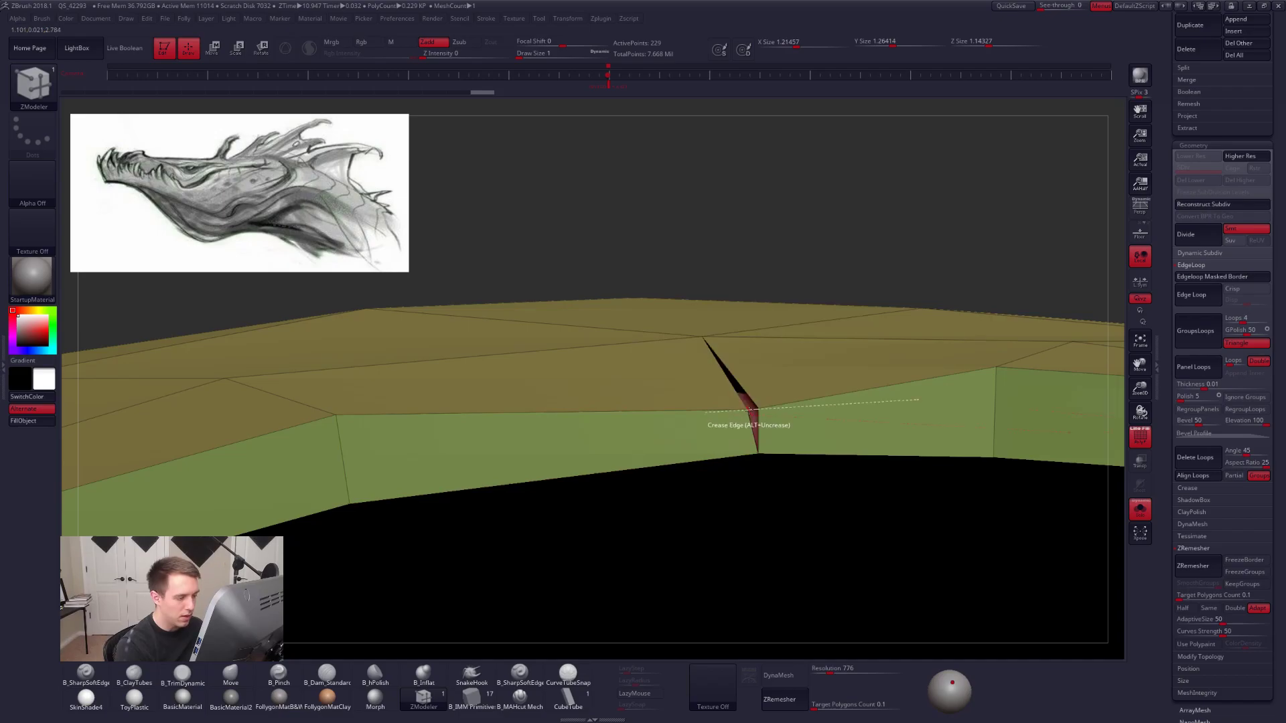
Stitch the open points left by the deleted rim sliver and check the rest of the rim.
key("space")
left_click(804, 418)
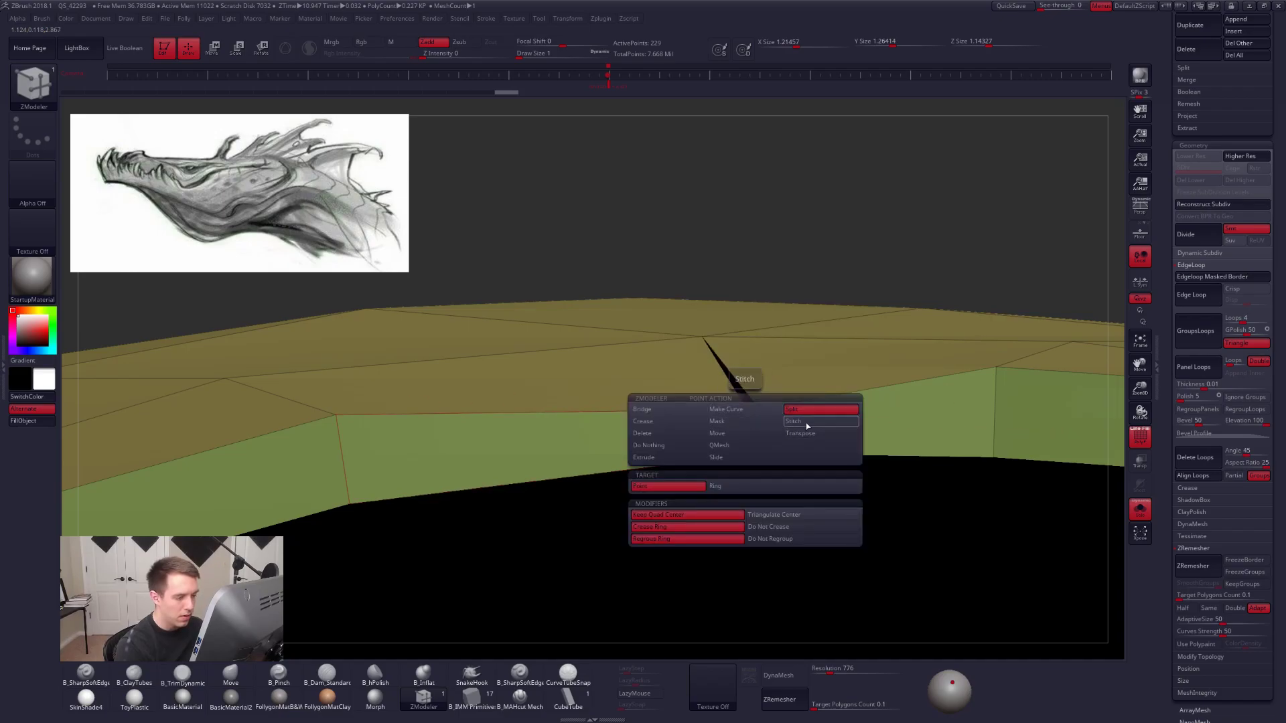
left_click(758, 409)
right_click_drag(837, 462, 899, 440, "ctrl")
right_click_drag(797, 455, 671, 456, "alt")
left_click_drag(671, 457, 898, 444)
left_click(959, 429)
right_click_drag(990, 441, 836, 389, "alt")
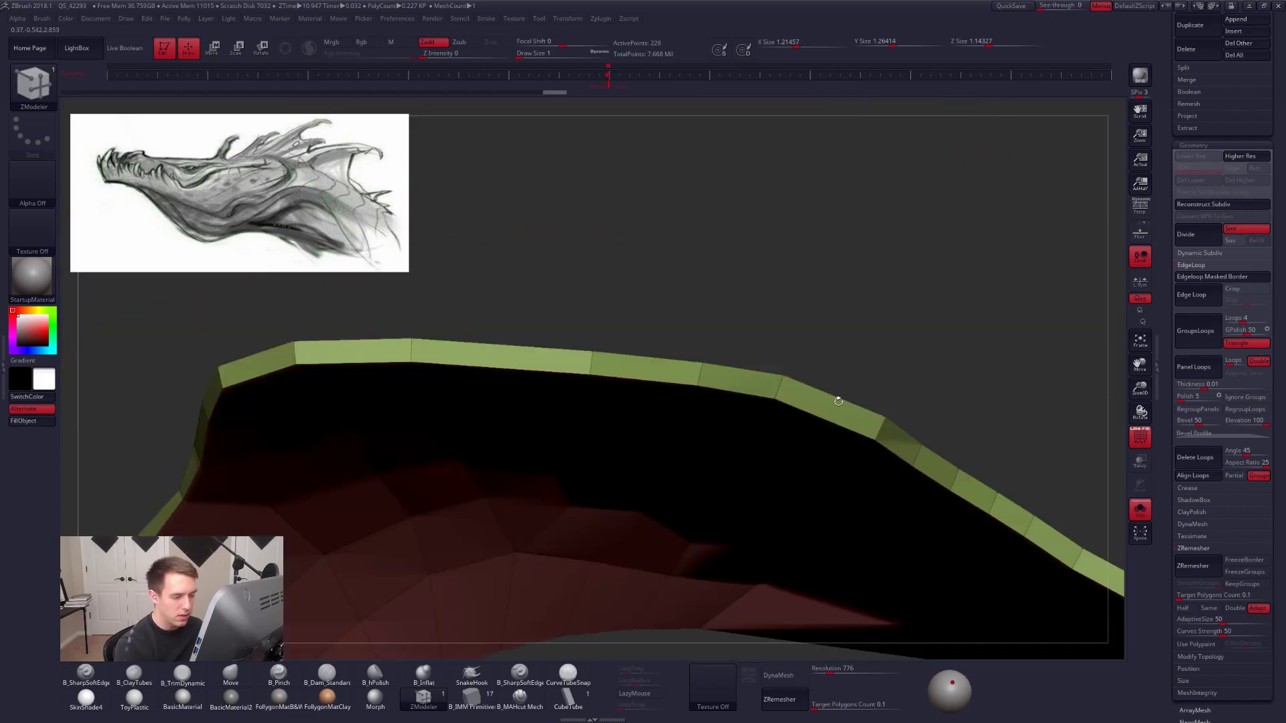
Try to remove the polygons at the rim's corner and stitch the points across the notch.
left_click_drag(838, 400, 841, 359)
left_click(831, 405)
left_click_drag(824, 447, 757, 493)
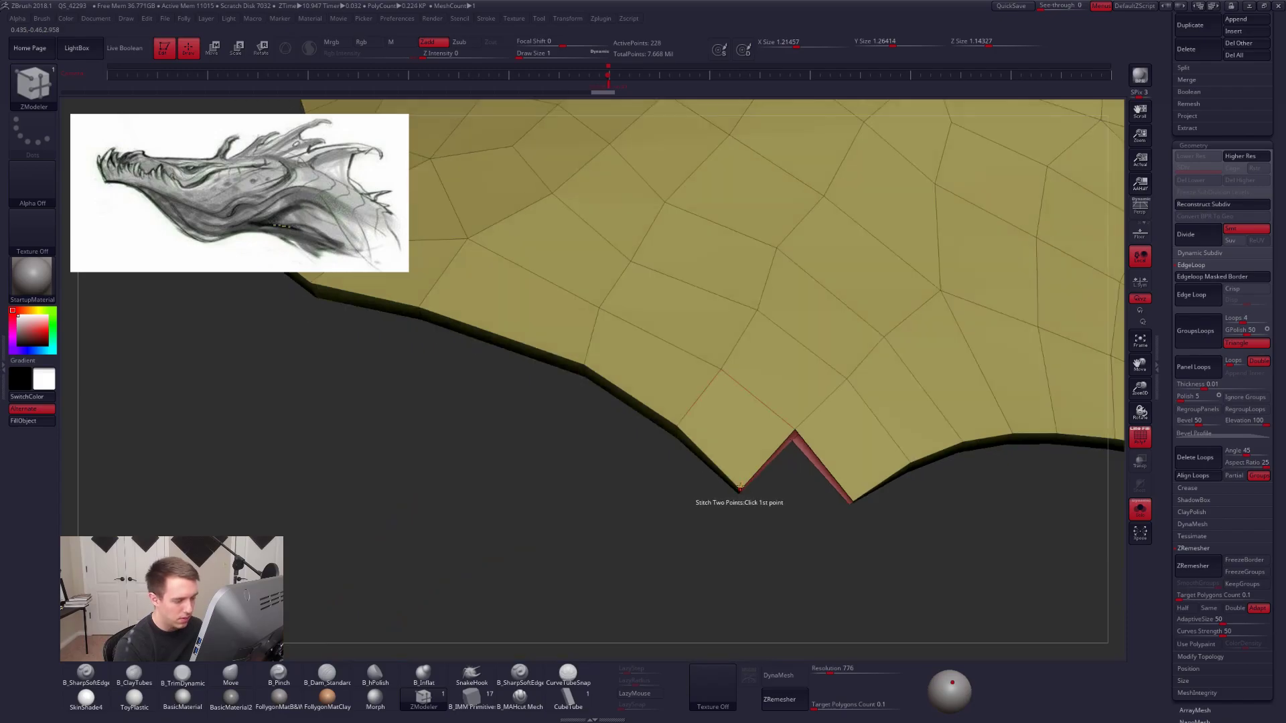
left_click(849, 499)
mouse_move(849, 500)
left_mouse_down()
mouse_move(792, 626)
mouse_move(853, 499)
left_mouse_up()
left_click(849, 517)
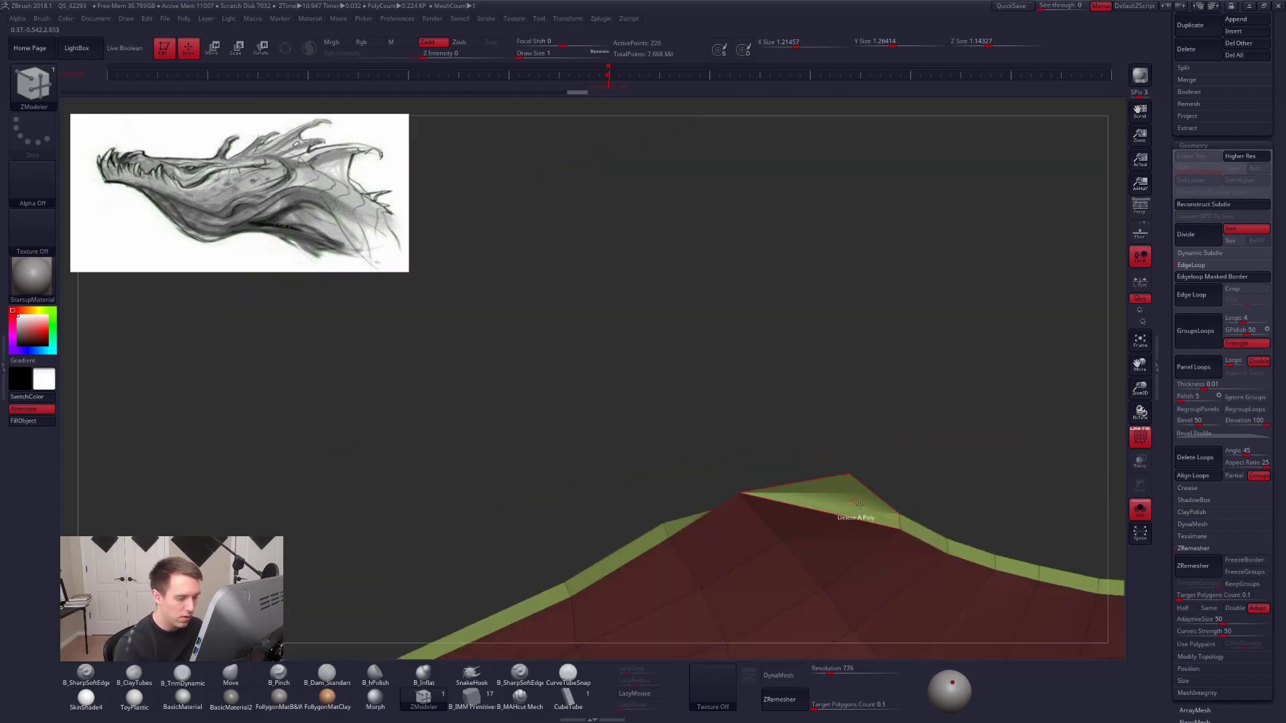
Undo the corner polygon deletion and the point stitching on the rim.
key("ctrl+z")
key("ctrl+z")
key("ctrl+z")
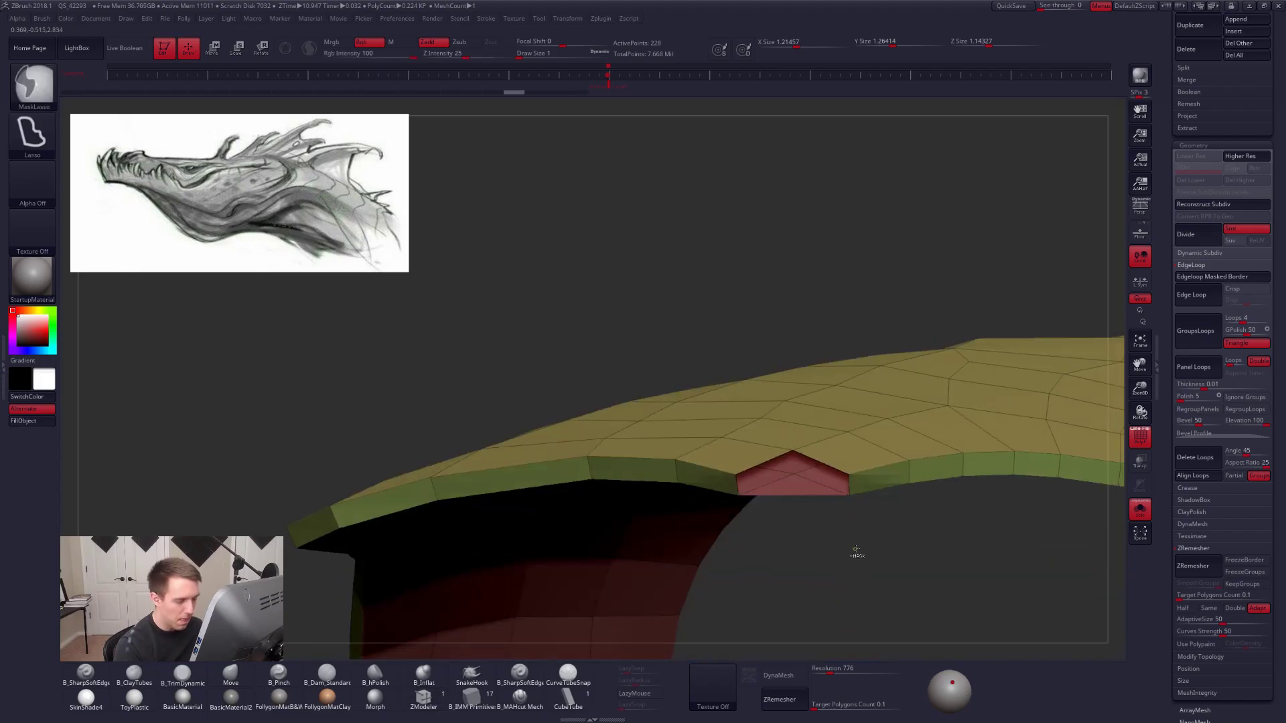
key("ctrl+z")
key("ctrl+z")
Preview the plate with dynamic subdivision and put the whole plate into a single polygroup.
mouse_move(832, 523)
left_mouse_down()
mouse_move(952, 558)
mouse_move(890, 502)
left_mouse_up()
key("d")
left_click_drag(757, 556, 822, 548)
key("shift+d")
mouse_move(834, 499)
left_mouse_down("alt")
mouse_move(852, 515)
mouse_move(867, 503)
mouse_move(833, 508)
left_mouse_up("alt")
key("ctrl+w")
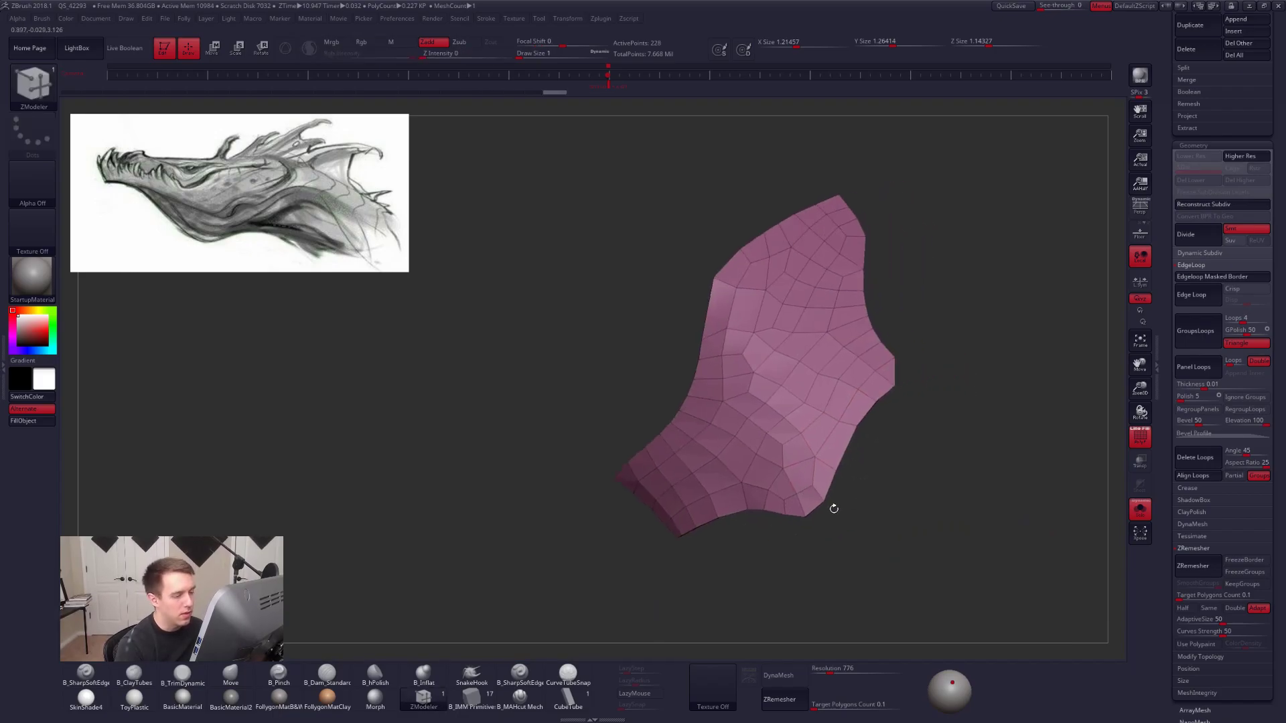
Show the full dragon again and check the smoothed plate's fit from the side.
key("d")
left_click_drag(849, 566, 856, 510)
key("shift+d")
key("d")
key("ctrl+shift+f")
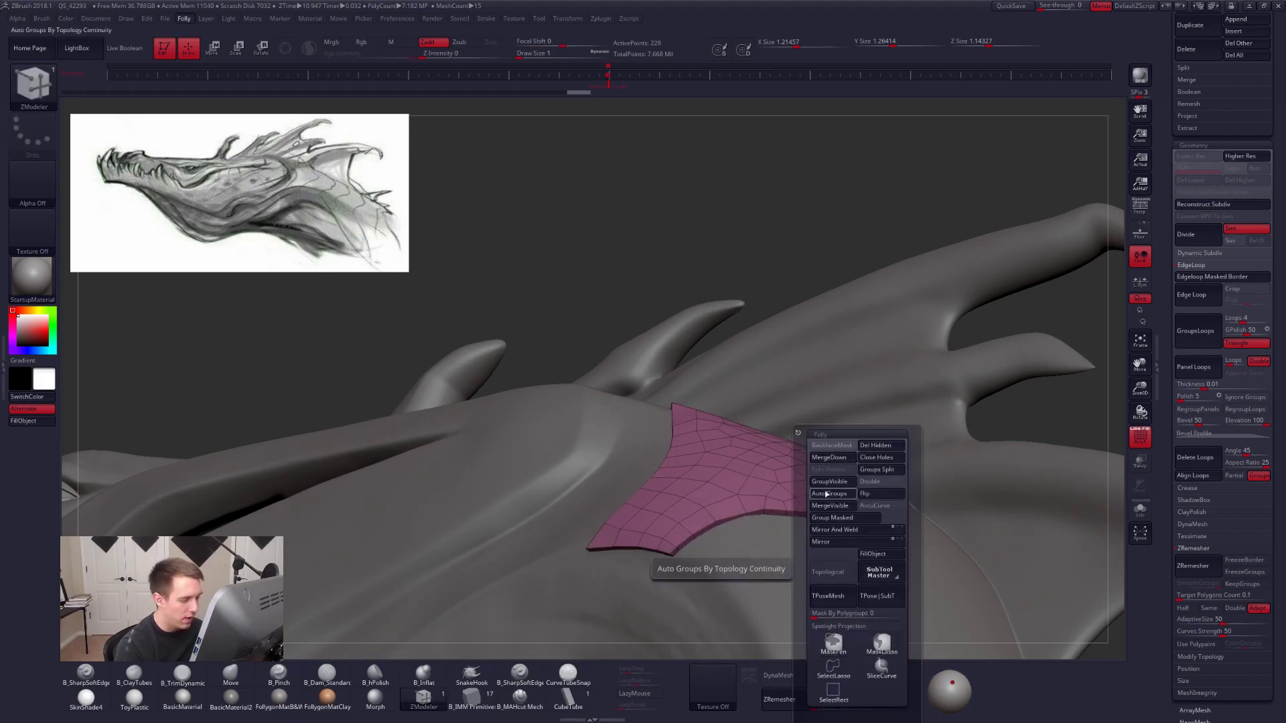
key("alt+s")
left_click_drag(728, 520, 848, 472, "alt")
left_click_drag(877, 516, 794, 488)
key("shift+alt+s")
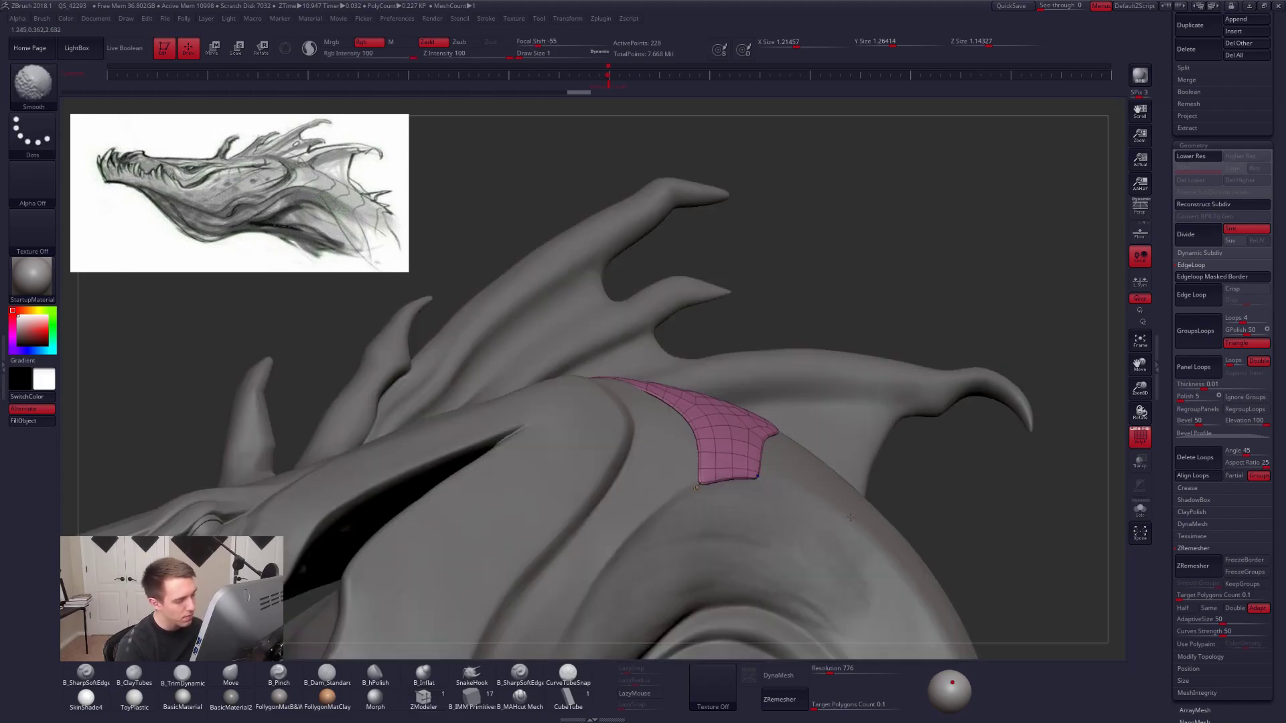
Turn off the plate's subdivision preview and the polyframe display.
key("shift+d")
mouse_move(876, 518)
left_mouse_down()
mouse_move(849, 513)
mouse_move(857, 482)
mouse_move(876, 545)
mouse_move(902, 516)
left_mouse_up()
key("shift+f")
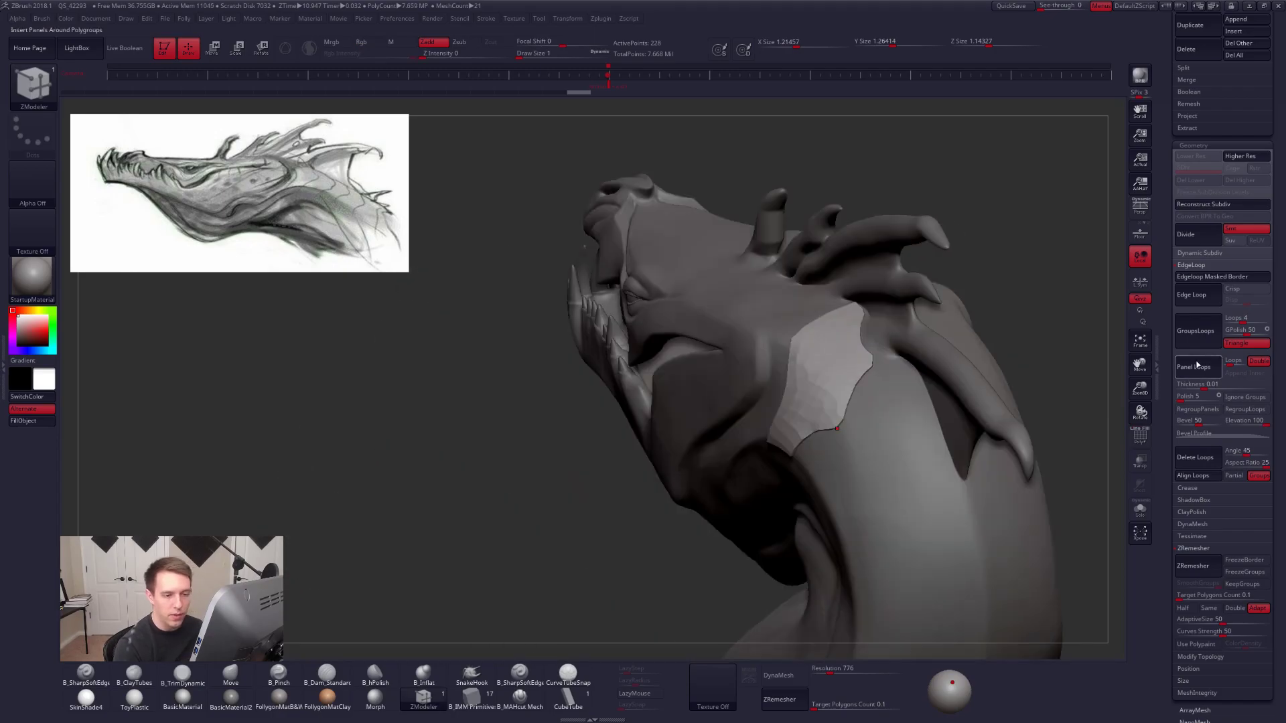
Select the next plate back along the neck and remesh it with ZRemesher at a target polygon count of 0.1.
mouse_move(1165, 310)
left_mouse_down()
mouse_move(1163, 369)
mouse_move(1162, 331)
left_mouse_up()
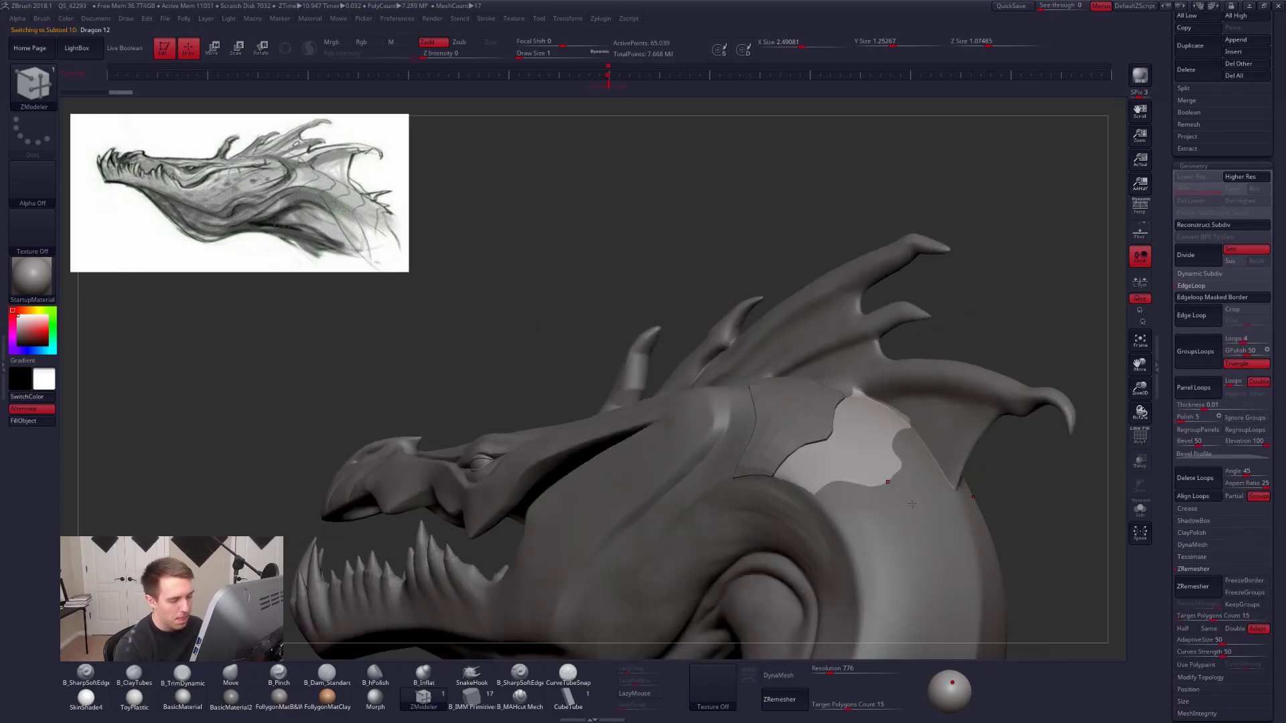
right_click_drag(911, 504, 920, 494)
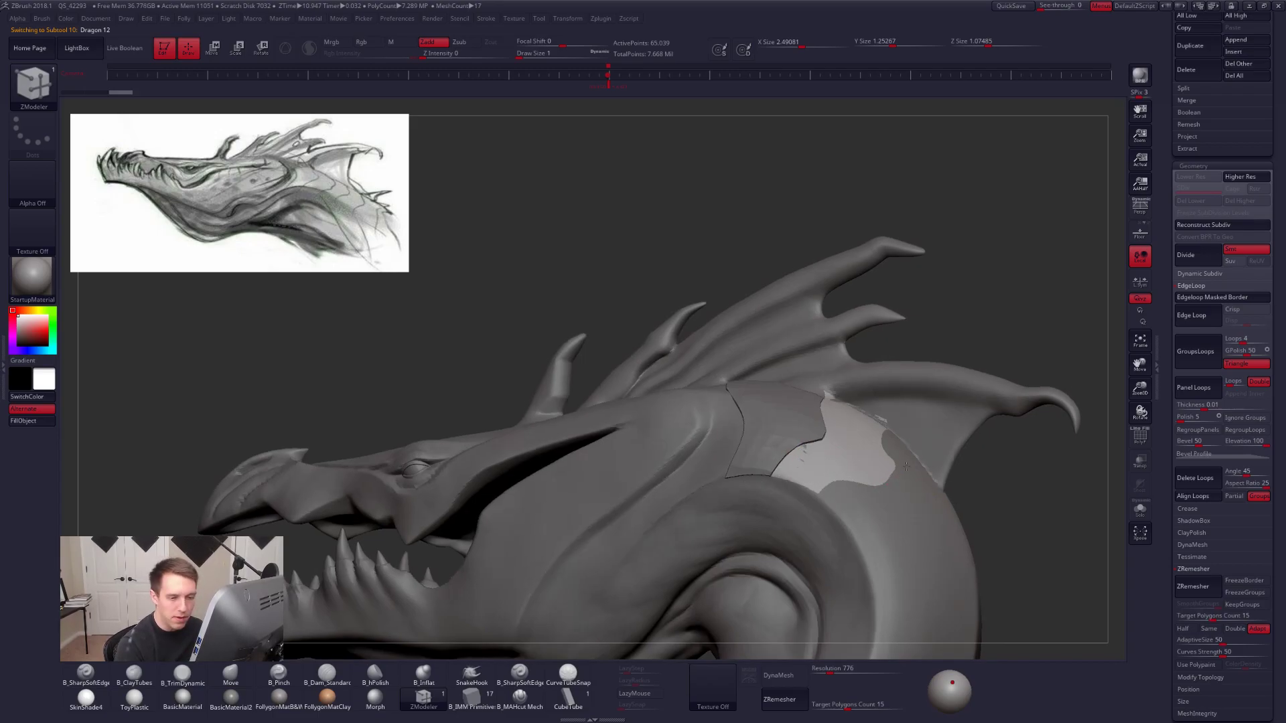
right_click_drag(912, 470, 896, 458)
left_click_drag(1213, 615, 1177, 616)
left_click(1198, 584)
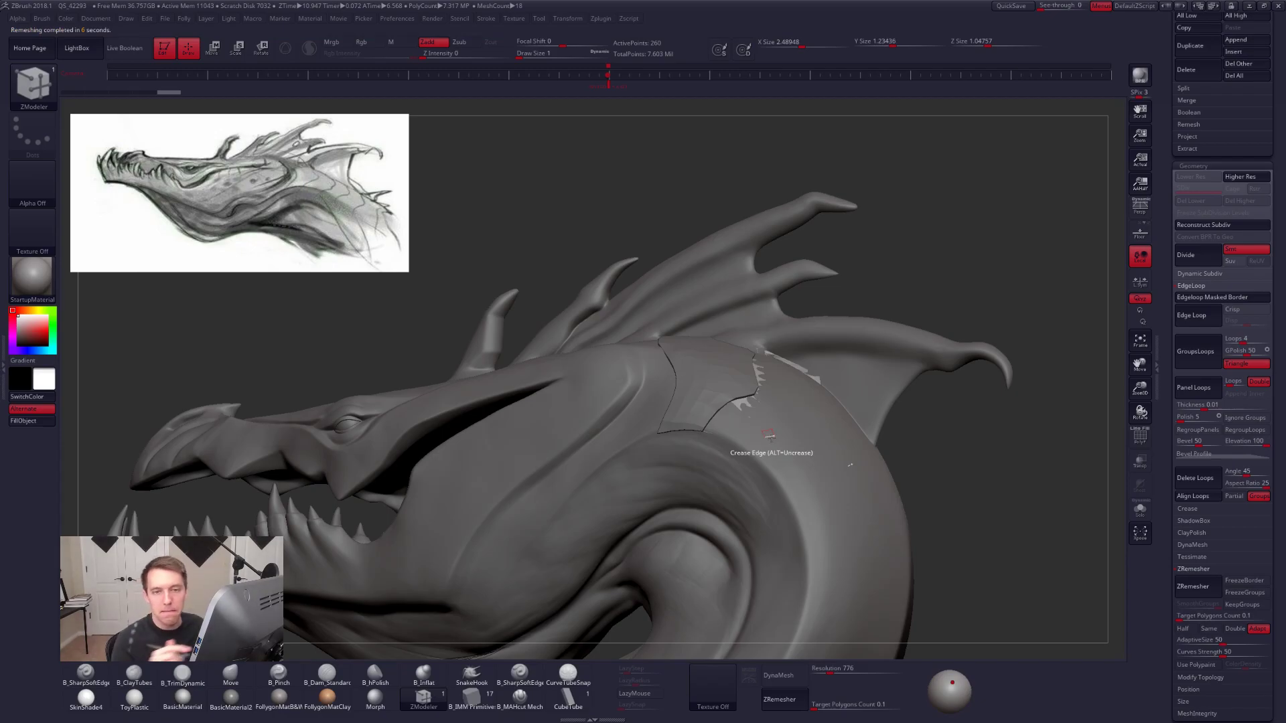
Isolate the remeshed neck plate, turn on its polyframe display and inspect the topology of both halves.
key("shift+s")
right_click_drag(827, 379, 831, 506)
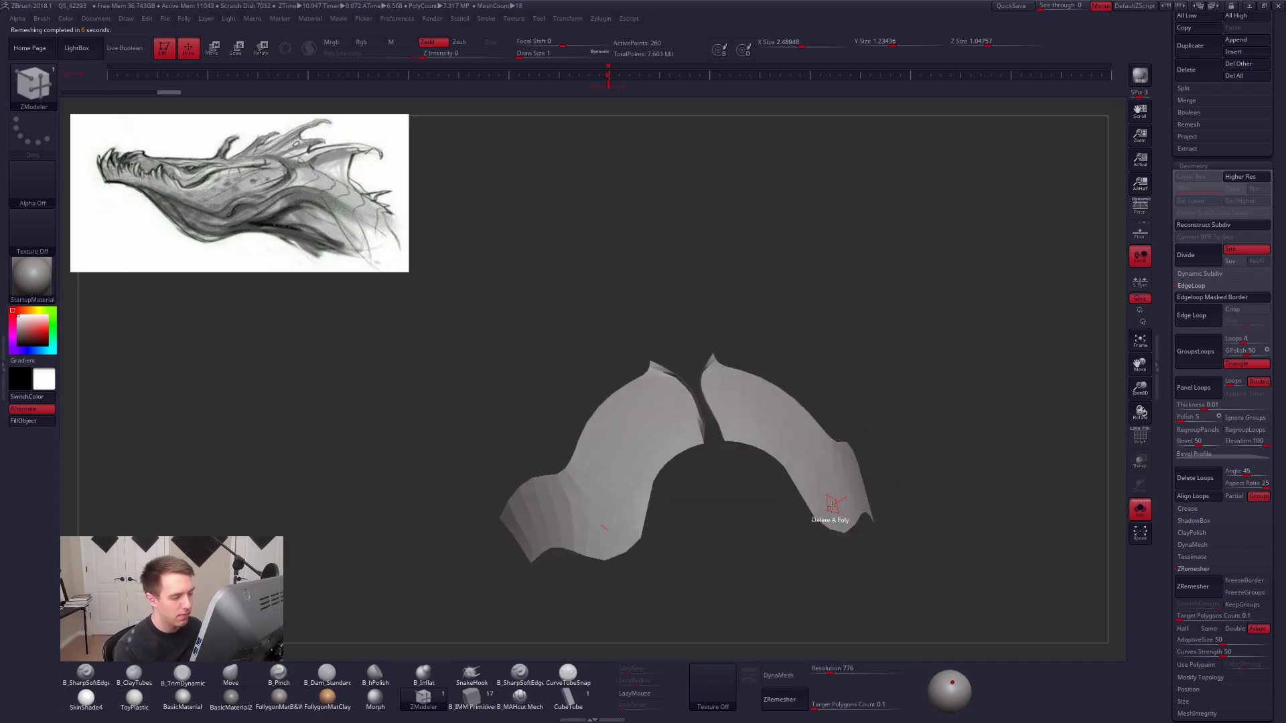
key("shift+f")
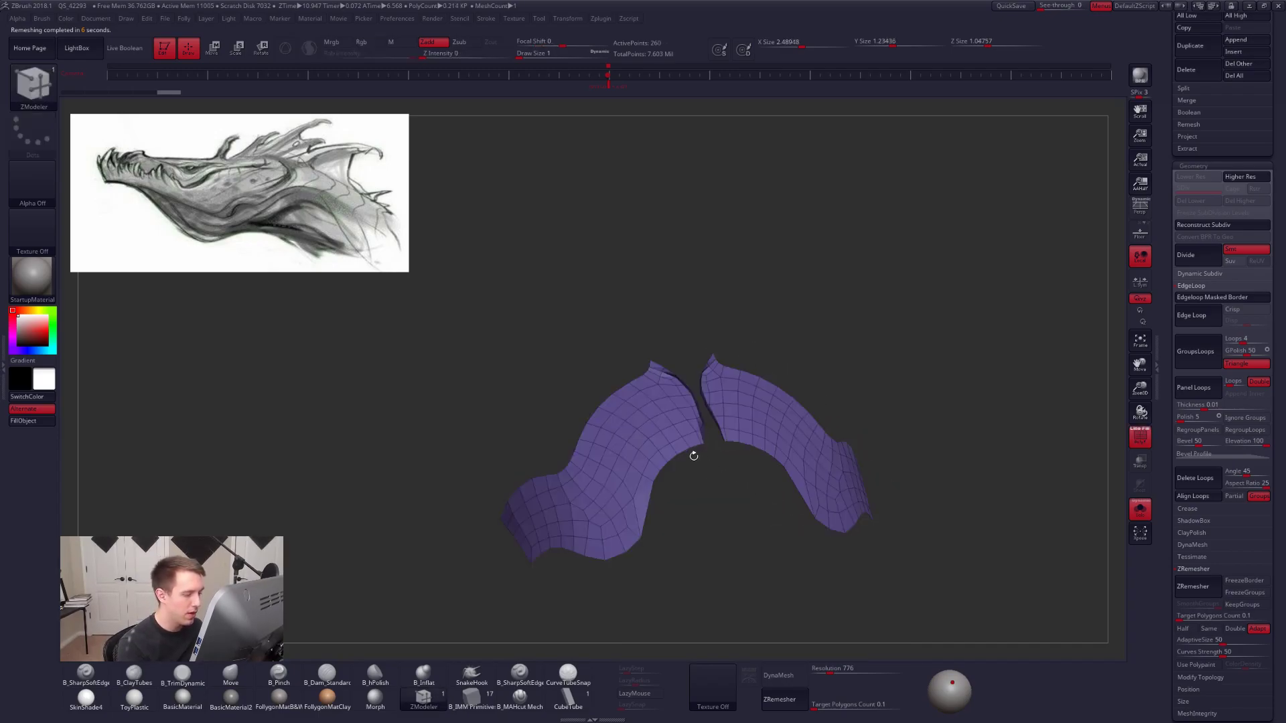
right_click_drag(693, 455, 745, 458)
key("ctrl+shift+f")
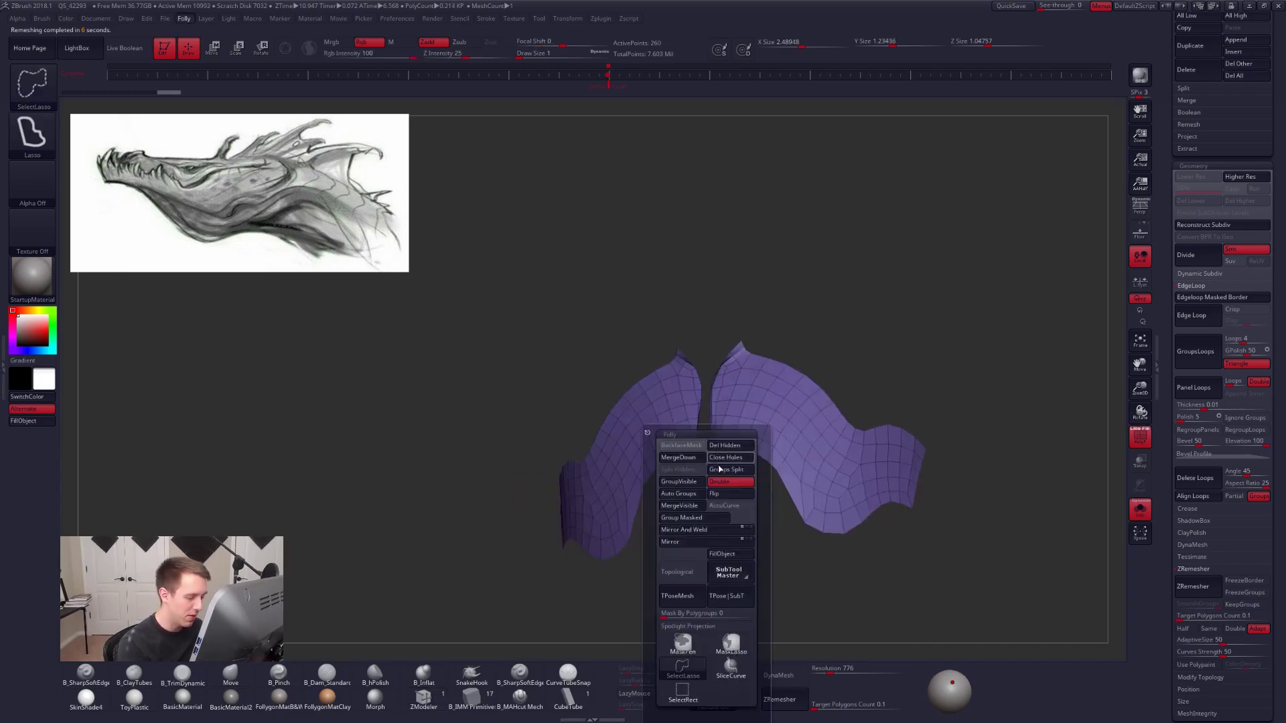
right_click_drag(777, 388, 726, 398)
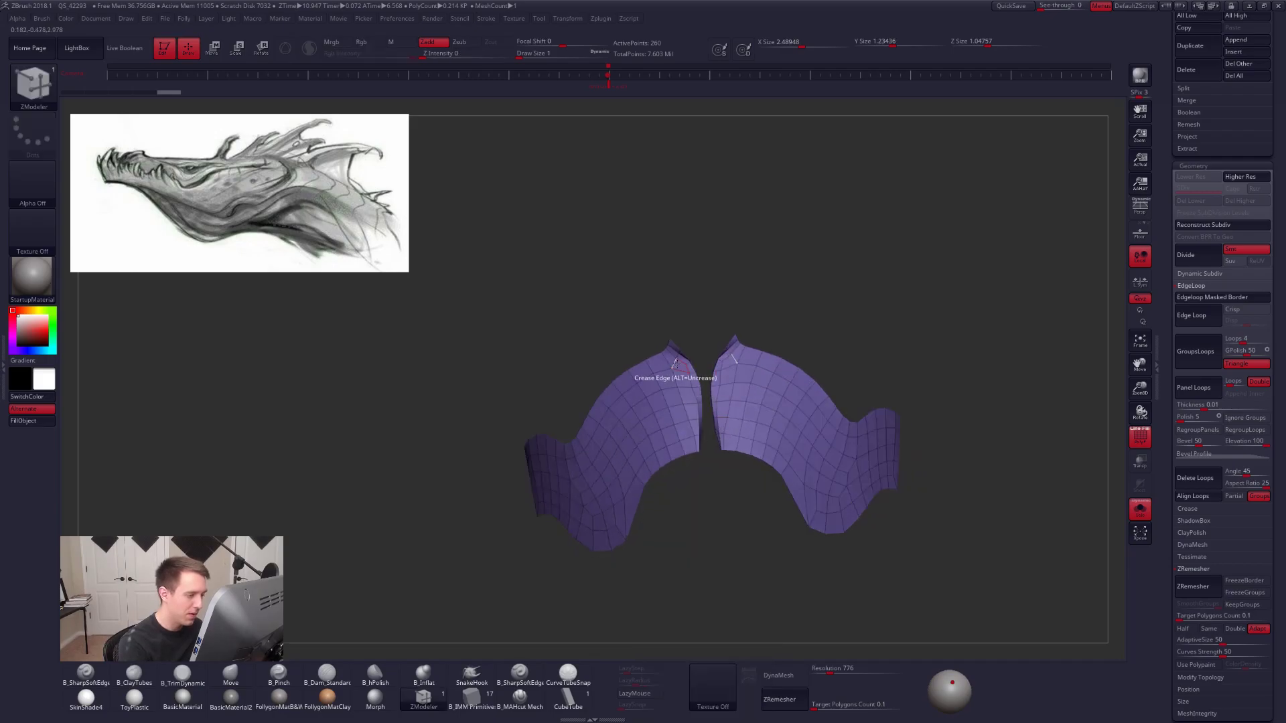
Cut away one half of the remeshed neck plate by lasso-hiding it, keeping only the single opposite half.
right_click_drag(673, 363, 668, 339)
key("ctrl+shift")
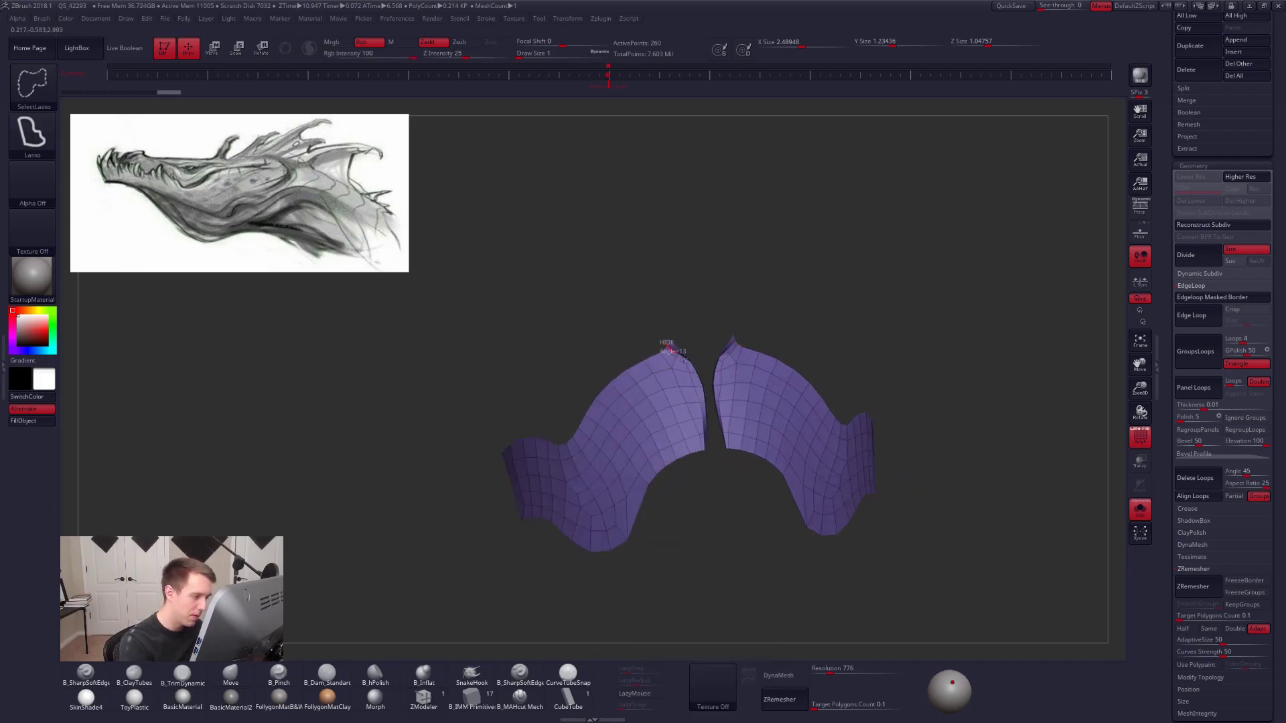
left_click_drag(713, 398, 728, 328, "ctrl+shift")
mouse_move(728, 494)
left_mouse_down("ctrl+alt+shift")
mouse_move(835, 299)
mouse_move(813, 289)
left_mouse_up("ctrl+alt+shift")
key("ctrl+z")
mouse_move(708, 373)
left_mouse_down("ctrl+alt+shift")
mouse_move(942, 418)
mouse_move(940, 406)
left_mouse_up("ctrl+alt+shift")
right_click_drag(656, 455, 773, 459)
mouse_move(774, 458)
left_mouse_down()
mouse_move(830, 459)
mouse_move(771, 449)
mouse_move(757, 467)
left_mouse_up()
key("ctrl+f")
left_click(795, 447)
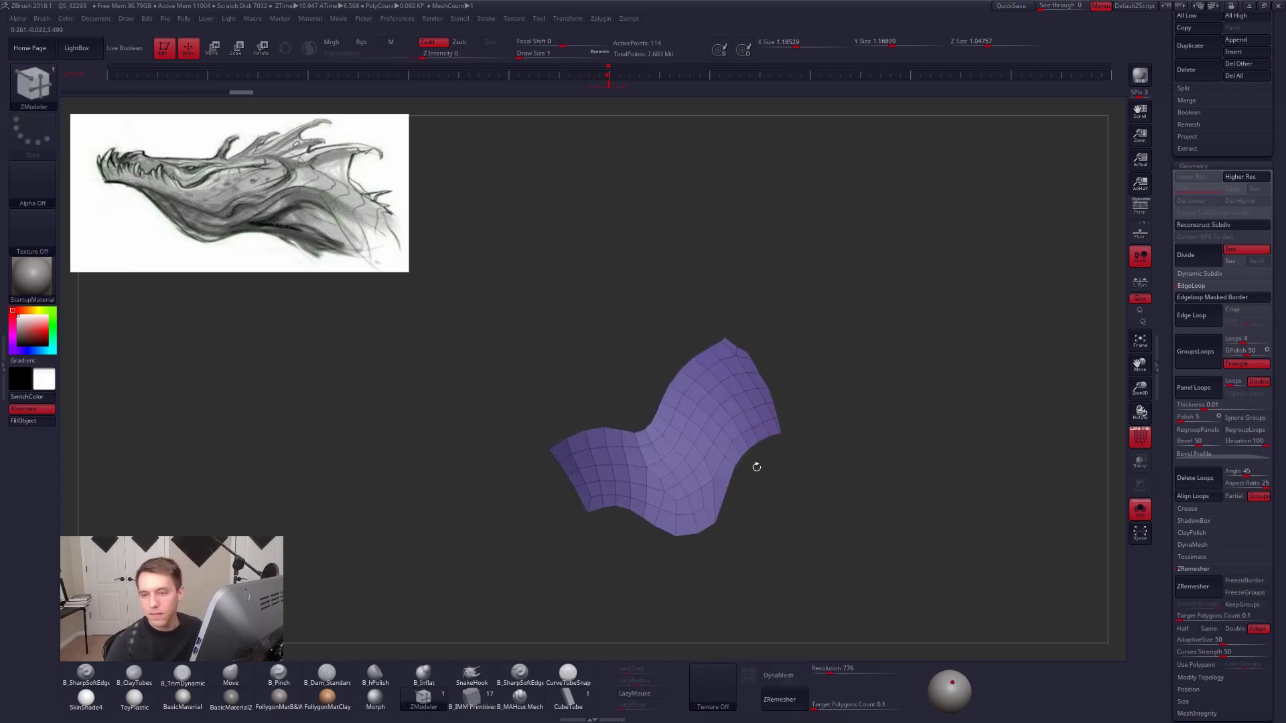
Compare the remaining plate half with the full dragon and inspect its polygon flow and border edges up close.
right_click_drag(681, 466, 693, 402)
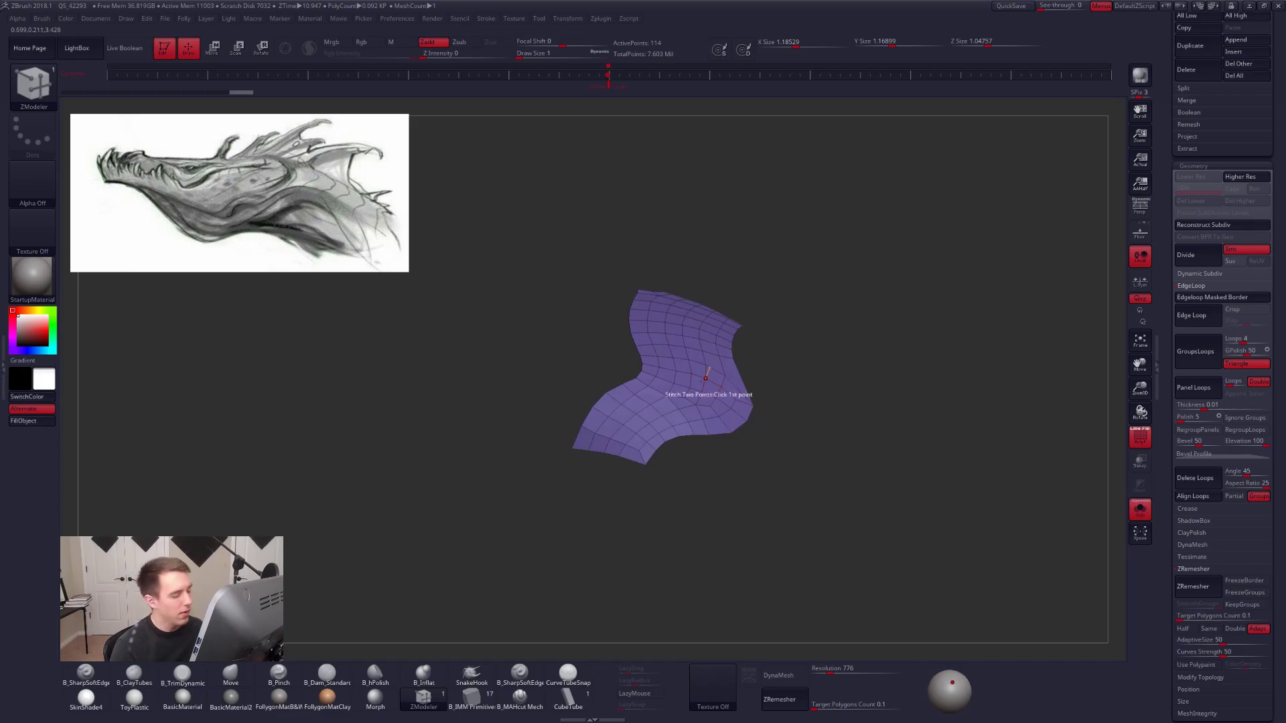
right_click_drag(700, 404, 718, 421, "ctrl")
key("ctrl+shift+f")
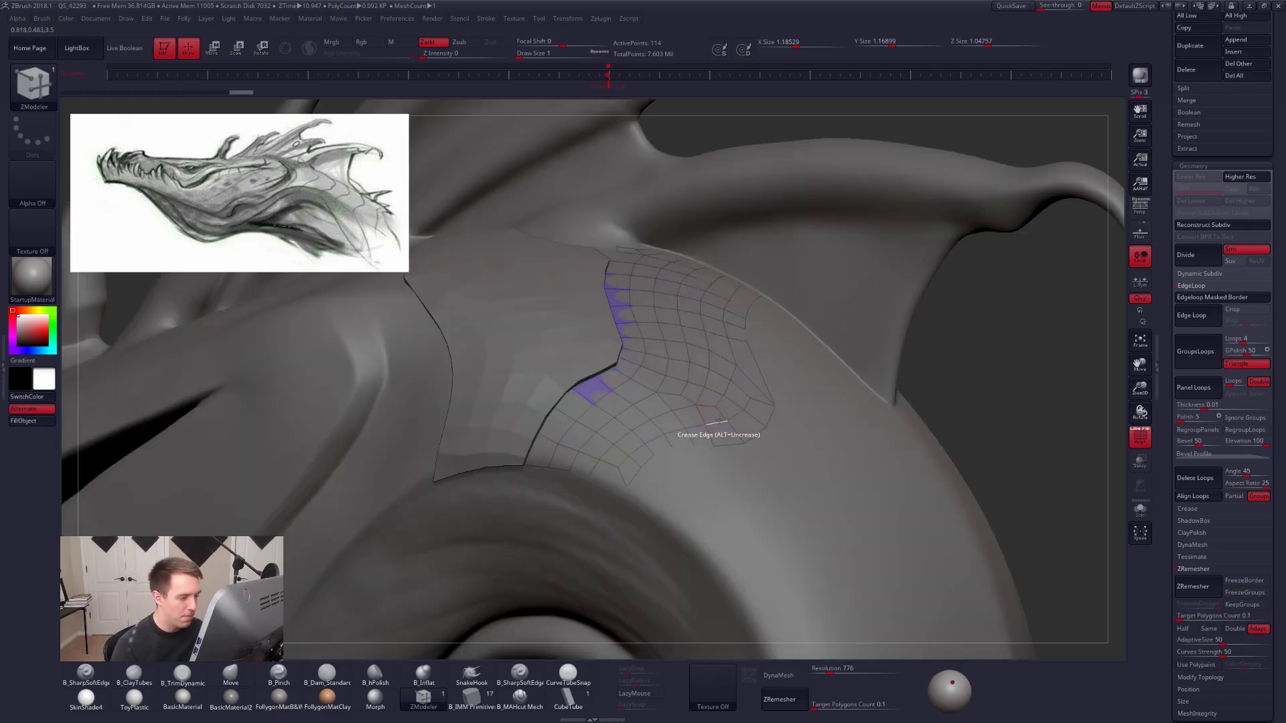
key("ctrl+shift+f")
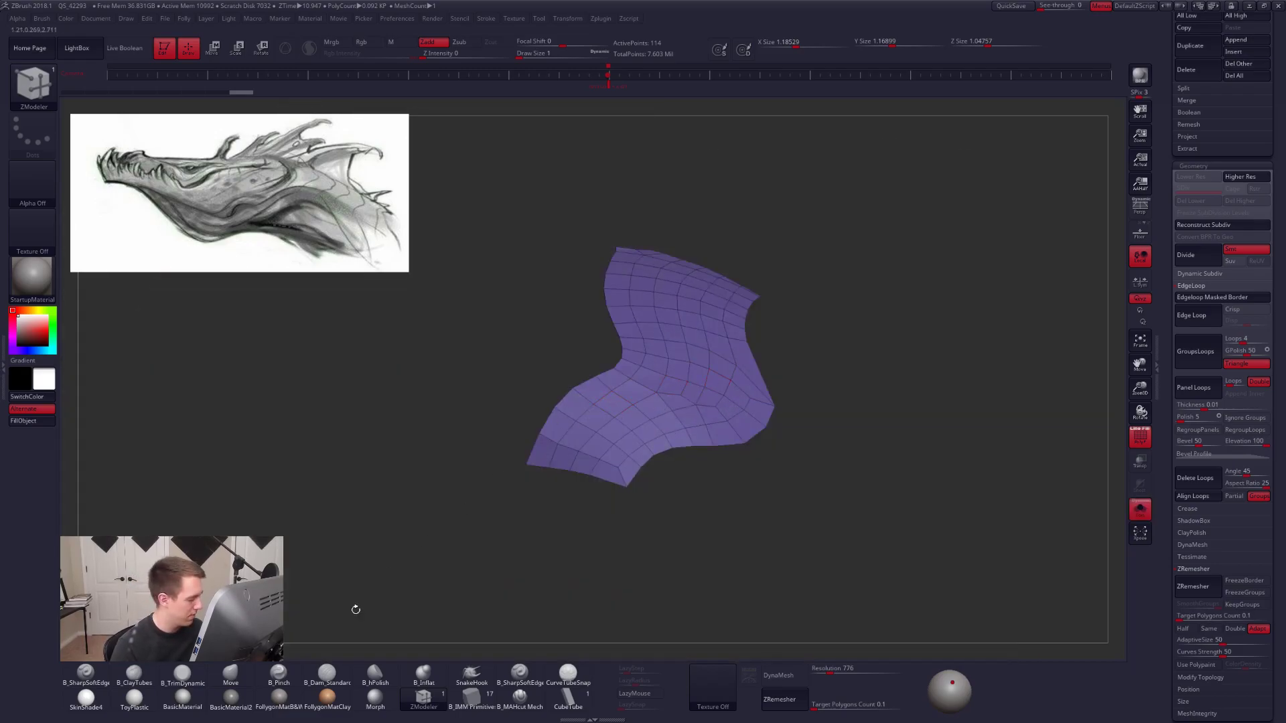
key("space")
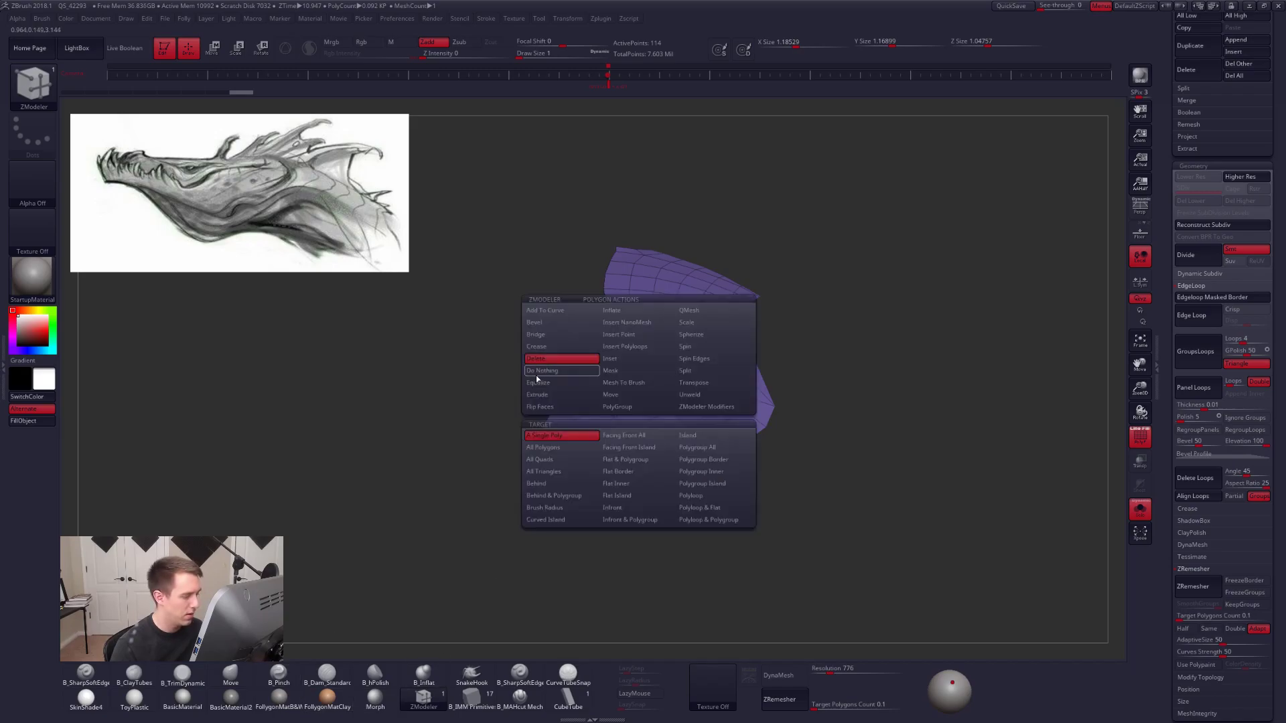
mouse_move(675, 387)
right_mouse_down()
mouse_move(678, 364)
mouse_move(762, 409)
mouse_move(769, 487)
mouse_move(753, 440)
right_mouse_up()
key("b")
key("m")
key("v")
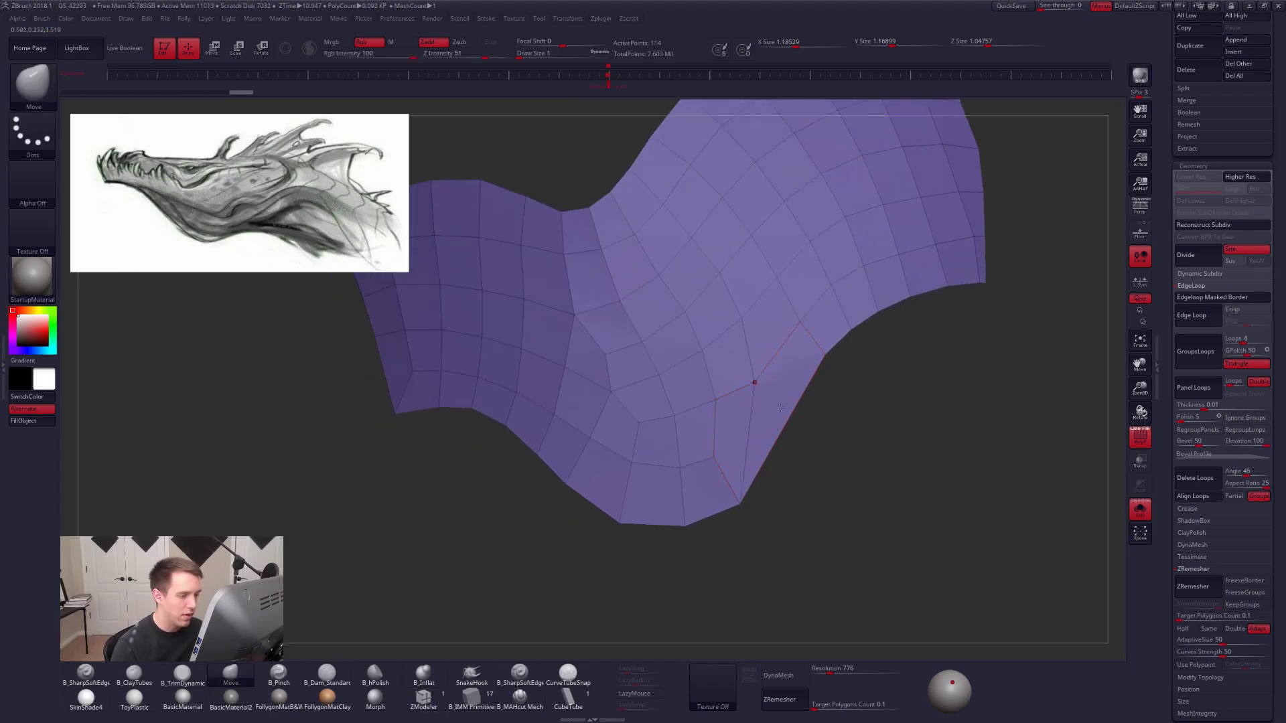
mouse_move(848, 372)
right_mouse_down()
mouse_move(864, 350)
mouse_move(845, 481)
mouse_move(797, 434)
right_mouse_up()
left_click(1140, 510)
left_click(1140, 509)
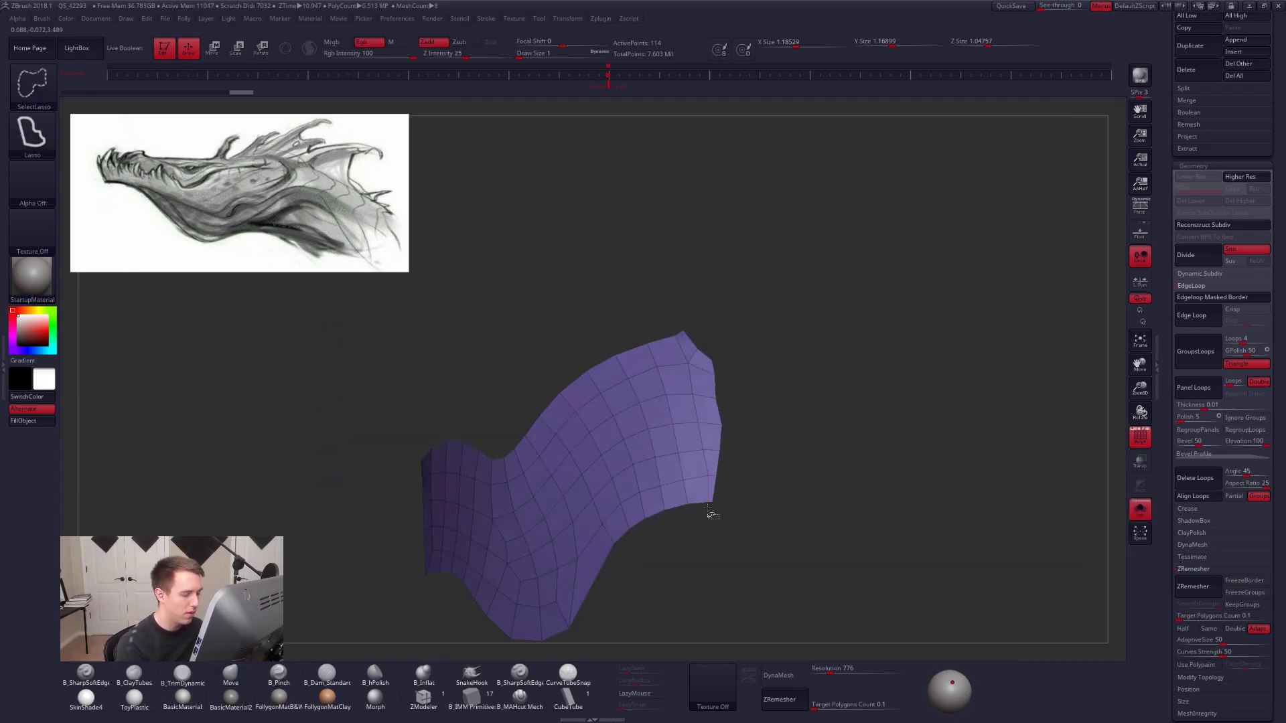
Trim the uneven strip of polygons off the plate half's border nearest the neck's centerline.
left_click_drag(701, 395, 680, 321, "ctrl+alt+shift")
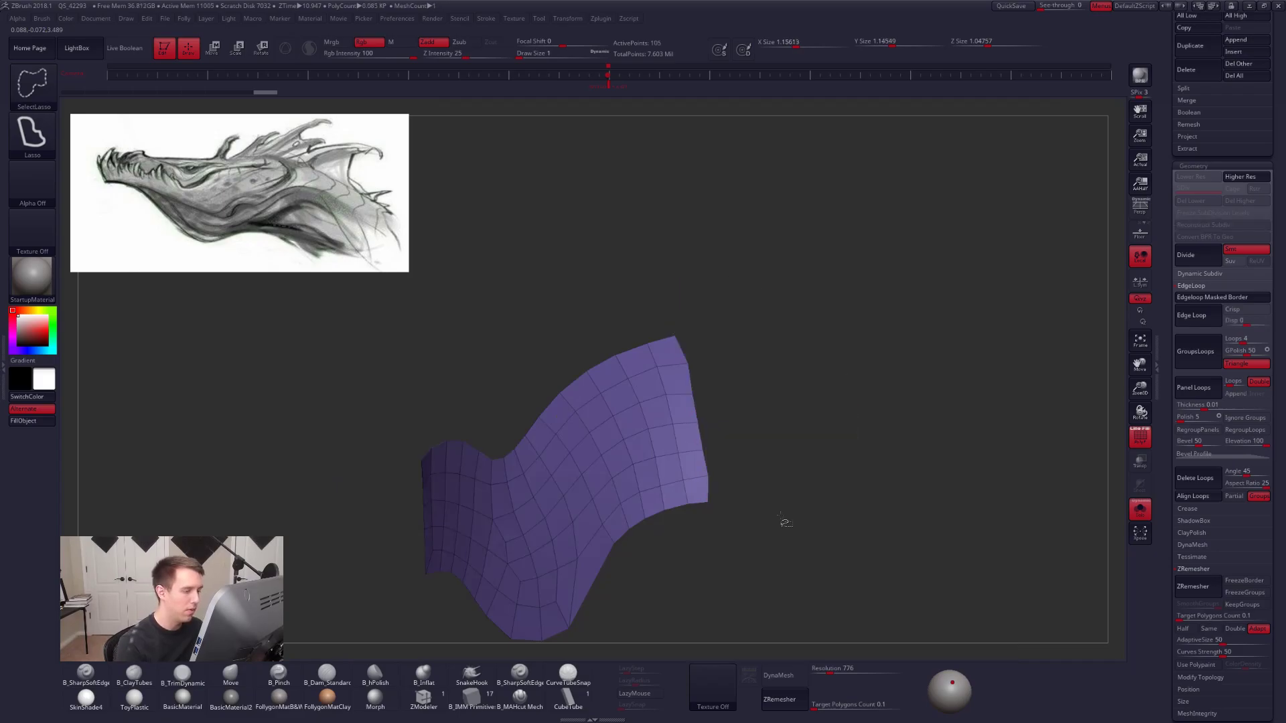
key("space")
left_click(770, 394)
mouse_move(757, 428)
right_mouse_down("alt")
mouse_move(864, 401)
mouse_move(802, 465)
mouse_move(688, 451)
right_mouse_up("alt")
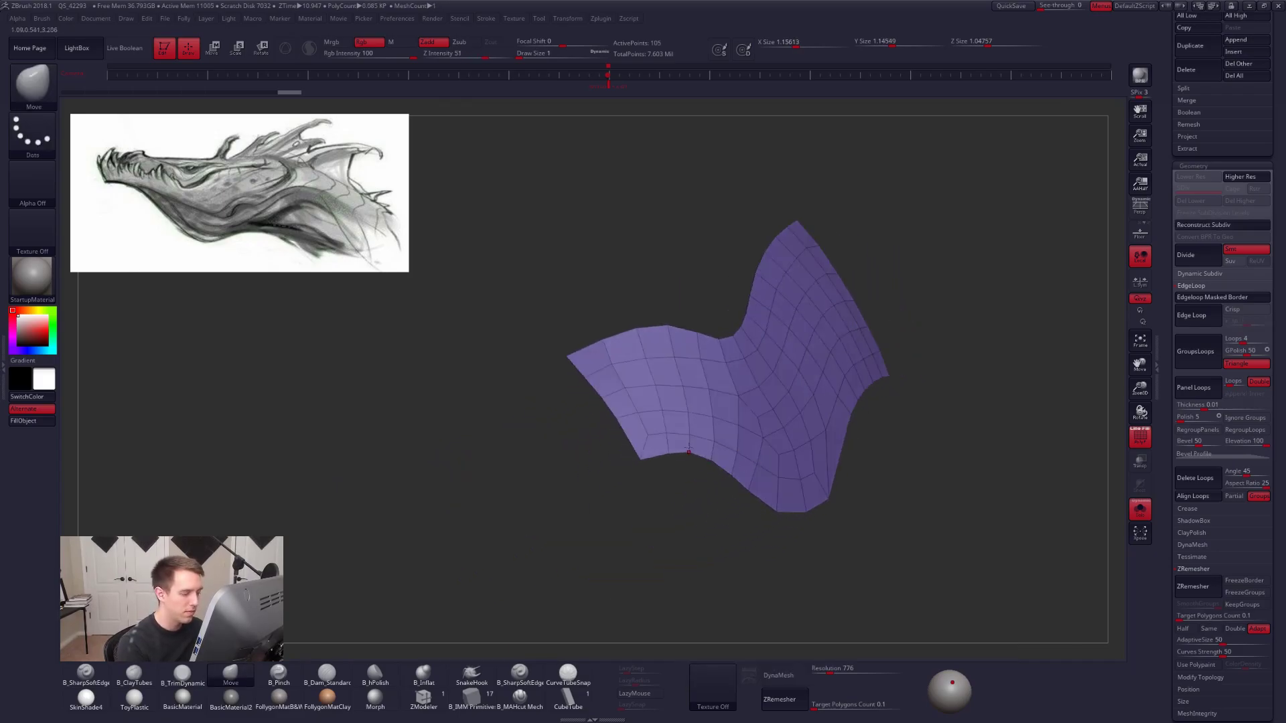
Thicken the plate half with ZModeler's Extrude action on All Polygons, checking the thickness against the dragon.
left_click(442, 701)
mouse_move(617, 483)
right_mouse_down()
mouse_move(689, 444)
mouse_move(735, 441)
right_mouse_up()
key("space")
left_click(638, 395)
left_click(637, 447)
left_click_drag(711, 443, 727, 430)
right_click_drag(727, 430, 684, 430)
key("alt+s")
key("alt+s")
key("ctrl+z")
key("alt+s")
left_click_drag(684, 430, 677, 432)
Switch to the Move brush at draw size 227 and preview the thickened plate smoothed on the dragon.
right_click_drag(830, 481, 867, 475)
key("b")
key("m")
key("v")
key("space")
left_click_drag(868, 475, 885, 477)
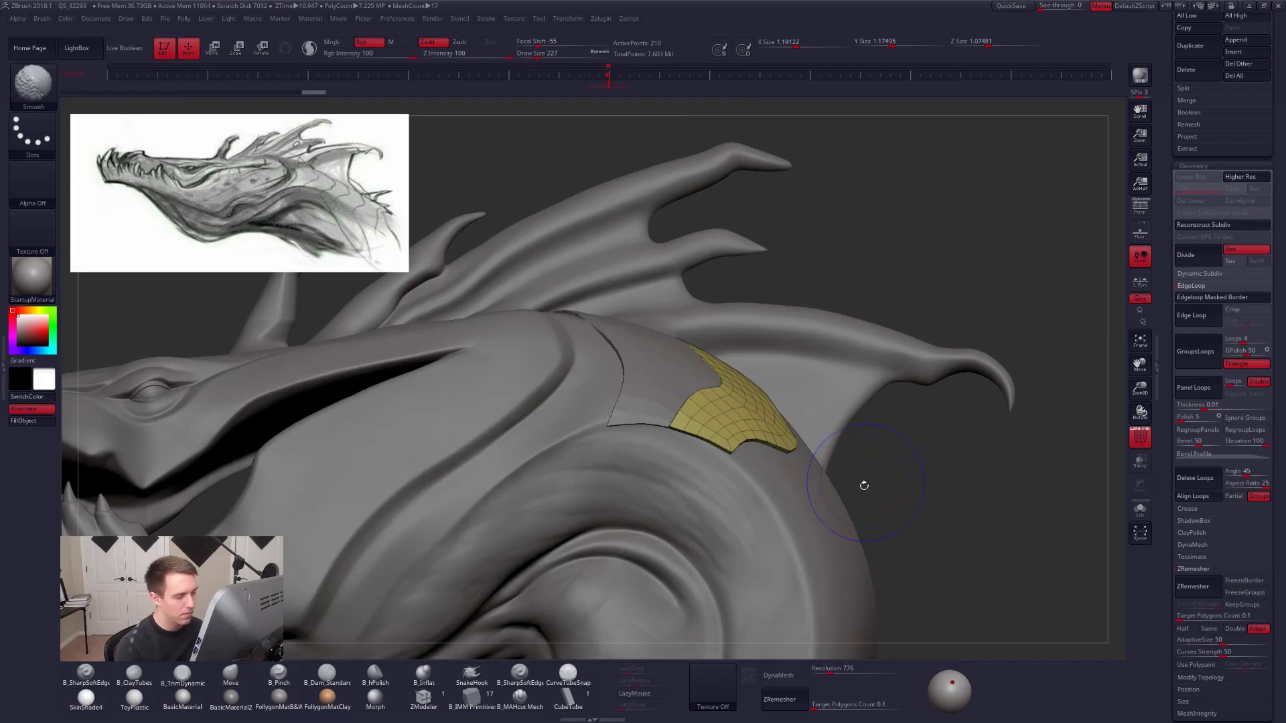
key("shift+f")
mouse_move(864, 484)
right_mouse_down()
mouse_move(831, 527)
mouse_move(785, 388)
mouse_move(791, 469)
right_mouse_up()
key("d")
key("shift+d")
Isolate the thickened plate with its polyframe on and show only the outer-surface polygroup.
key("alt+s")
key("shift+f")
left_click(745, 430, "ctrl+shift")
left_click(955, 440, "ctrl+shift")
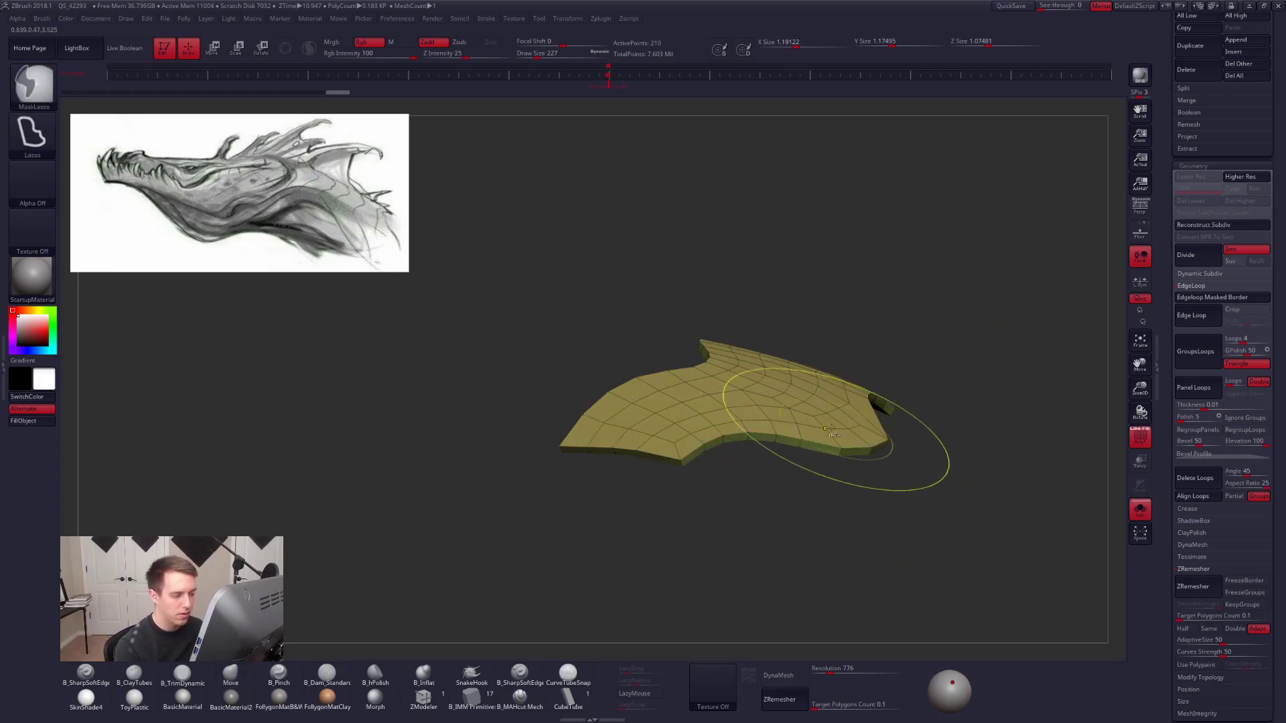
left_click(791, 418, "ctrl+shift")
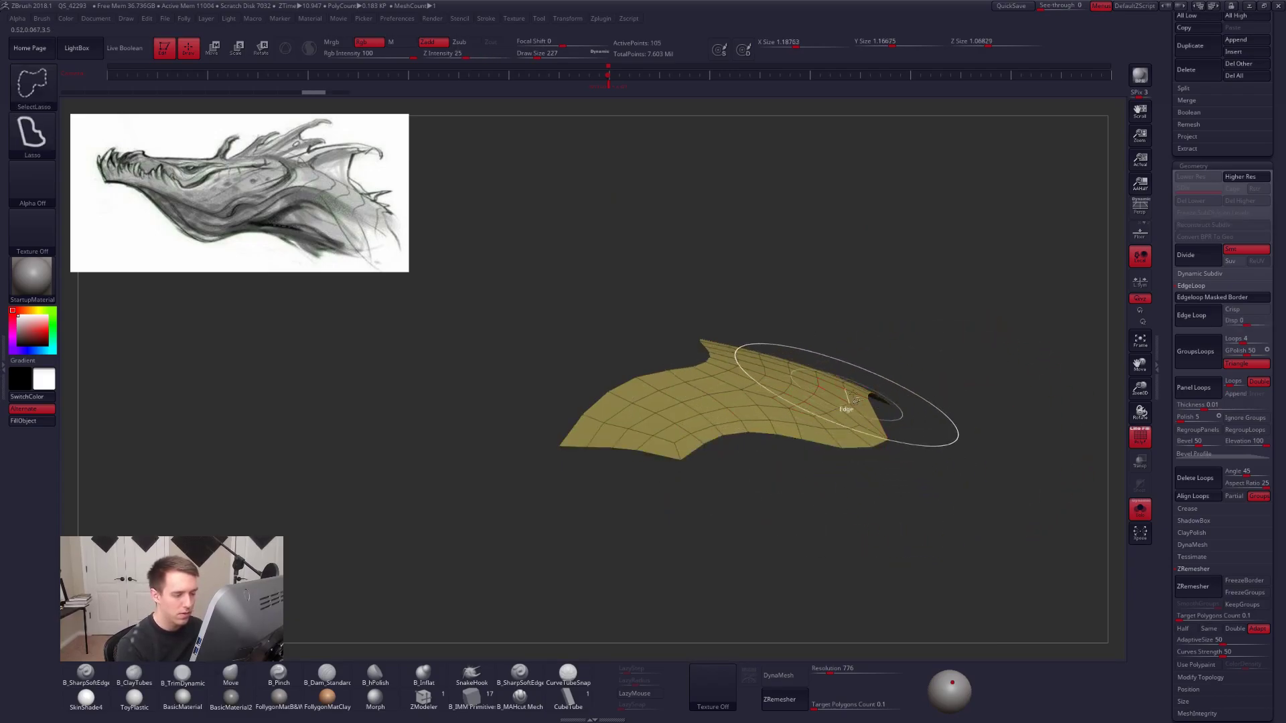
Set the crease tolerance to 180 and crease the visible outer surface of the plate.
left_click(1193, 286)
left_click(1194, 358)
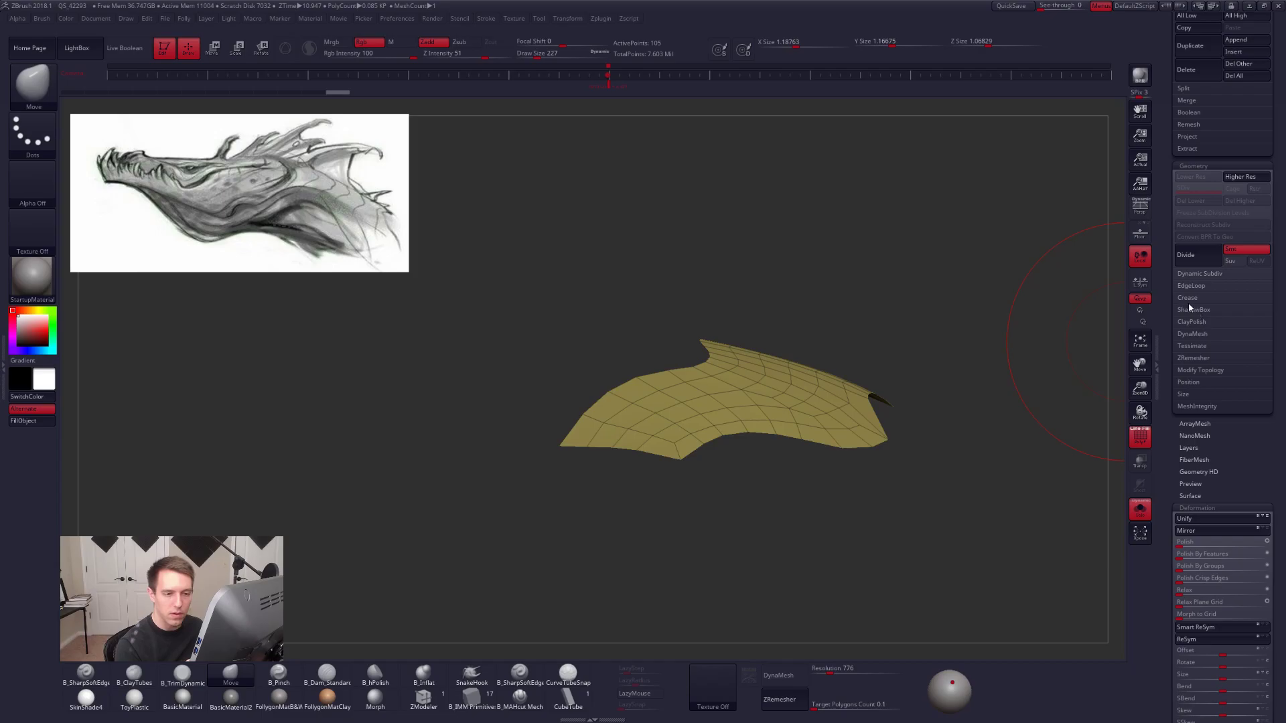
left_click(1188, 300)
left_click_drag(1180, 324, 1226, 321)
left_click(1186, 308)
Show the creased plate on the full dragon and compare it with and without the subdivision preview.
key("ctrl+d")
right_click_drag(953, 478, 928, 466, "ctrl")
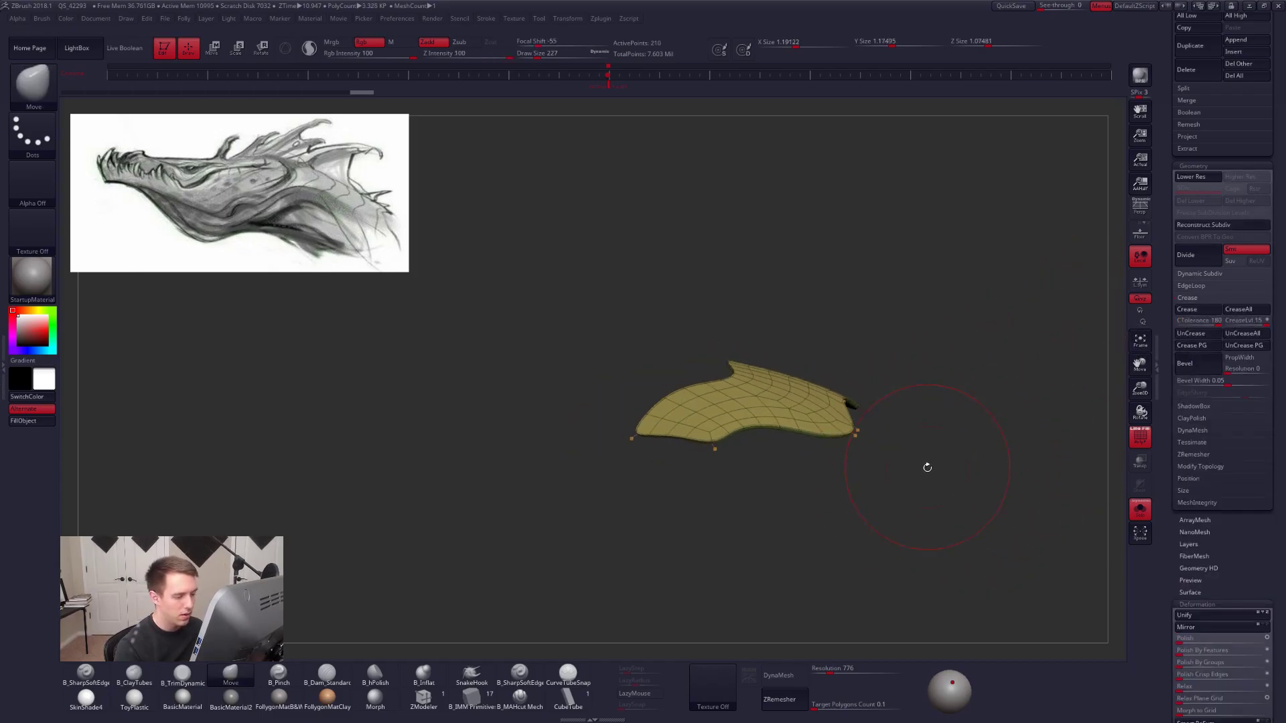
key("shift+s")
key("shift")
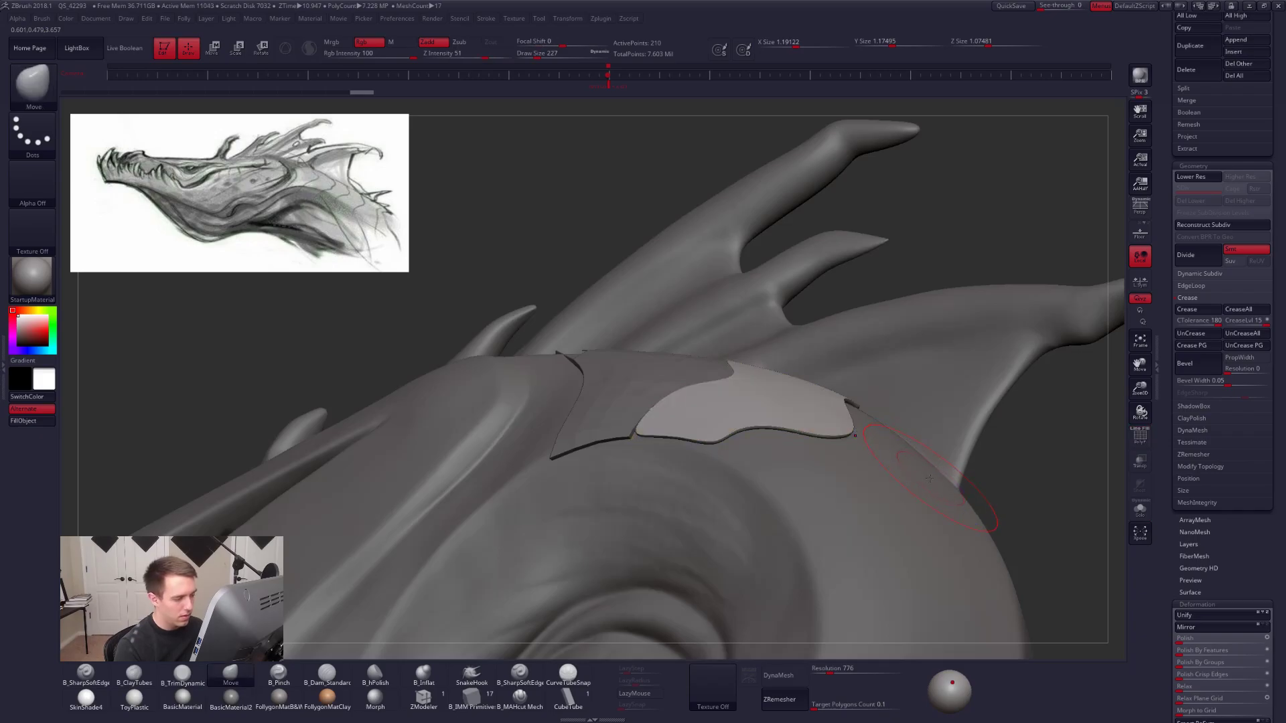
key("shift+d")
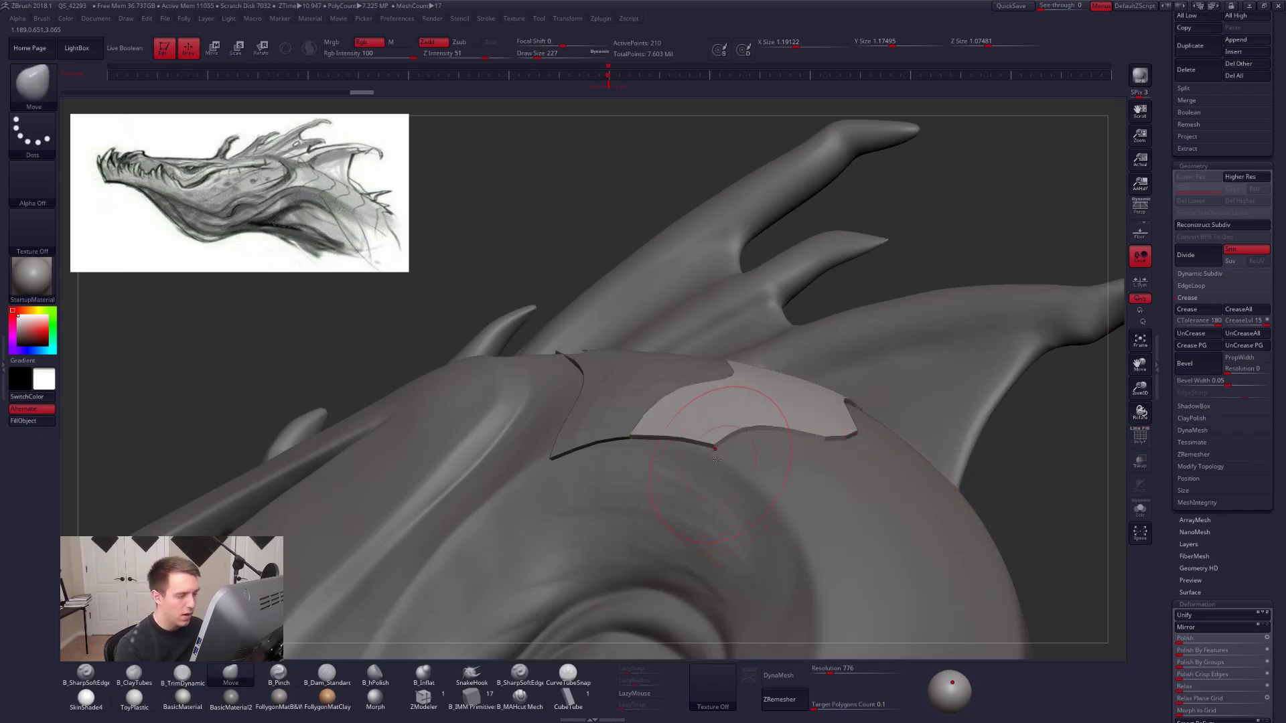
right_click_drag(714, 487, 733, 477)
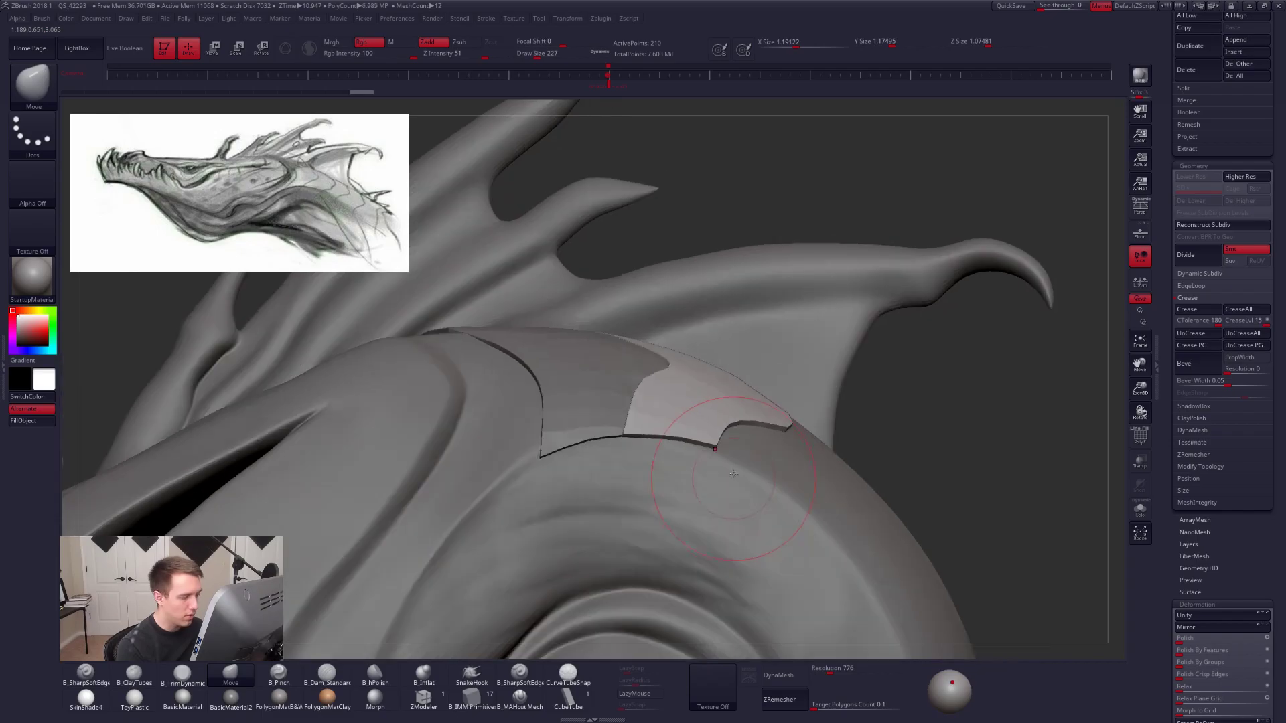
mouse_move(655, 454)
right_mouse_down()
mouse_move(663, 465)
mouse_move(670, 421)
mouse_move(795, 502)
mouse_move(794, 435)
right_mouse_up()
Crease the isolated plate's corner edges with ZModeler's Crease action on Edge, and preview it smoothed on the full dragon.
key("alt+s")
key("shift+f")
left_click(423, 699)
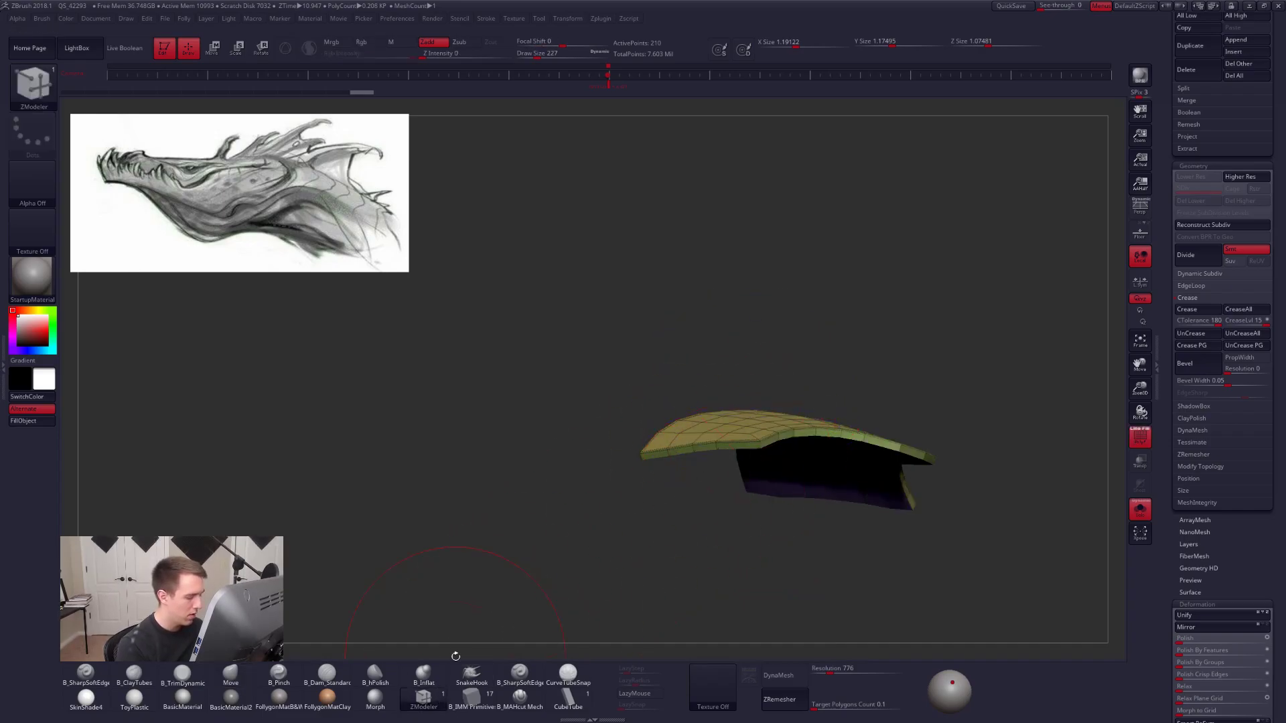
scroll(754, 452, "up", 3)
key("space")
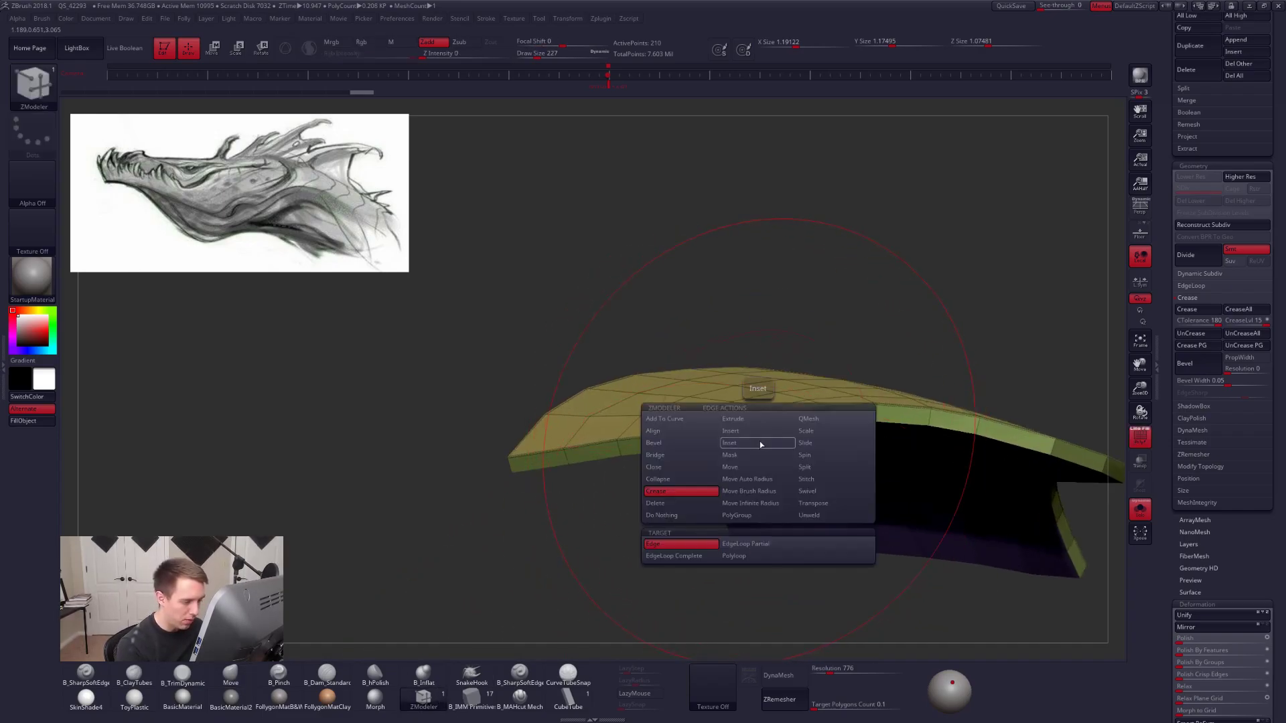
left_click(688, 492)
right_click_drag(744, 442, 569, 413)
key("d")
mouse_move(844, 421)
right_mouse_down("ctrl")
mouse_move(801, 433)
mouse_move(815, 476)
mouse_move(791, 473)
right_mouse_up("ctrl")
key("shift+f")
key("alt+s")
Adjust the rear plate's shape with the Move brush to fit the neck, and turn off its subdivision preview.
key("b")
key("m")
key("v")
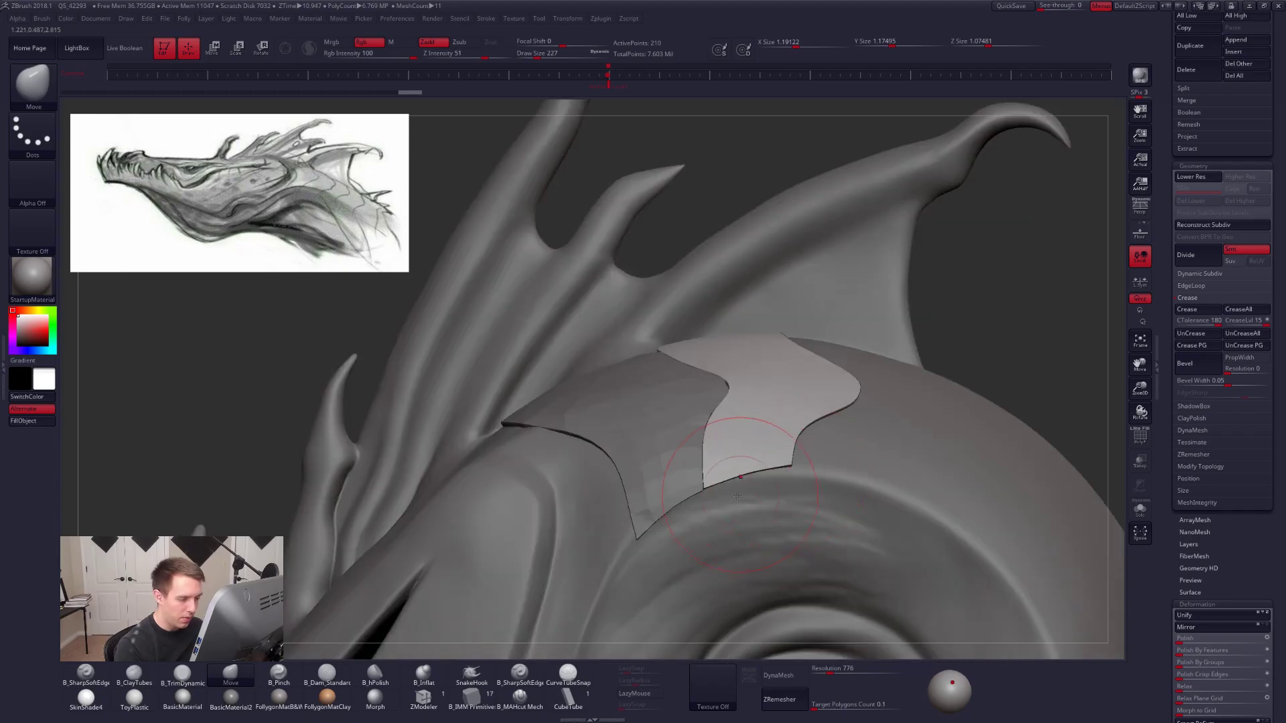
mouse_move(753, 424)
right_mouse_down()
mouse_move(693, 392)
mouse_move(724, 441)
right_mouse_up()
key("shift+d")
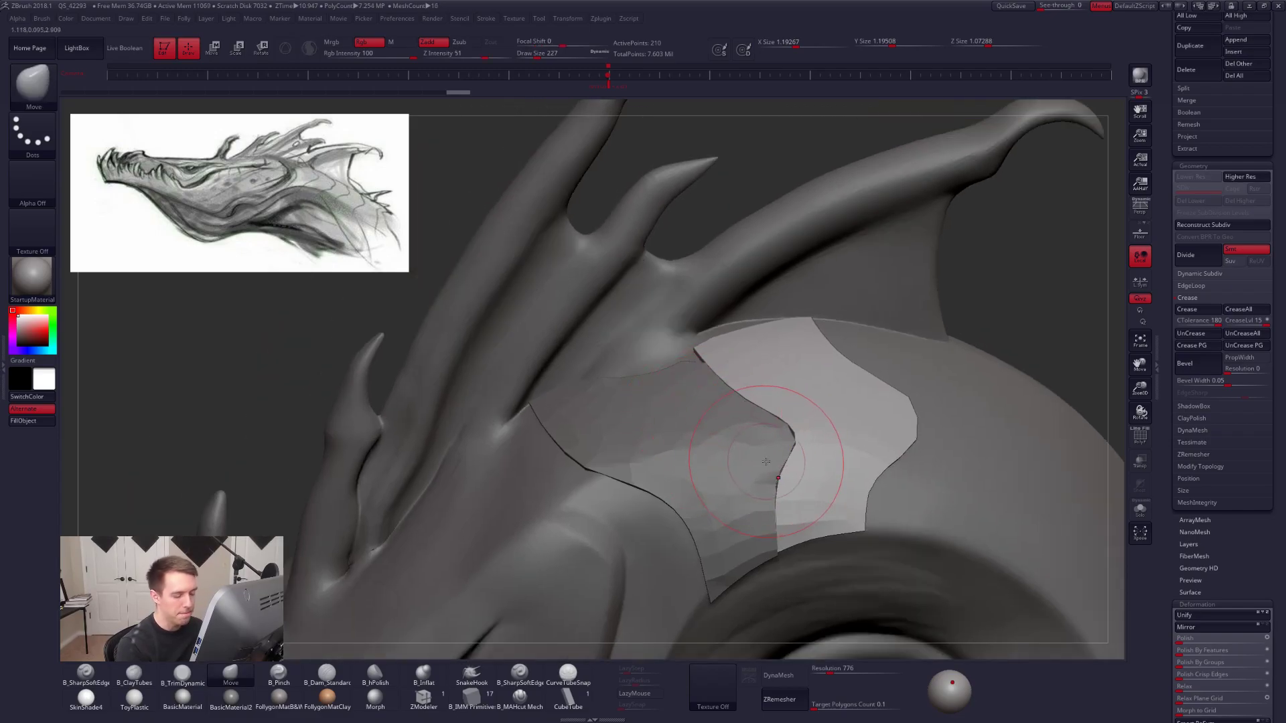
Select the adjoining plate closer to the head and compare it with and without the subdivision preview.
left_click(770, 456, "alt")
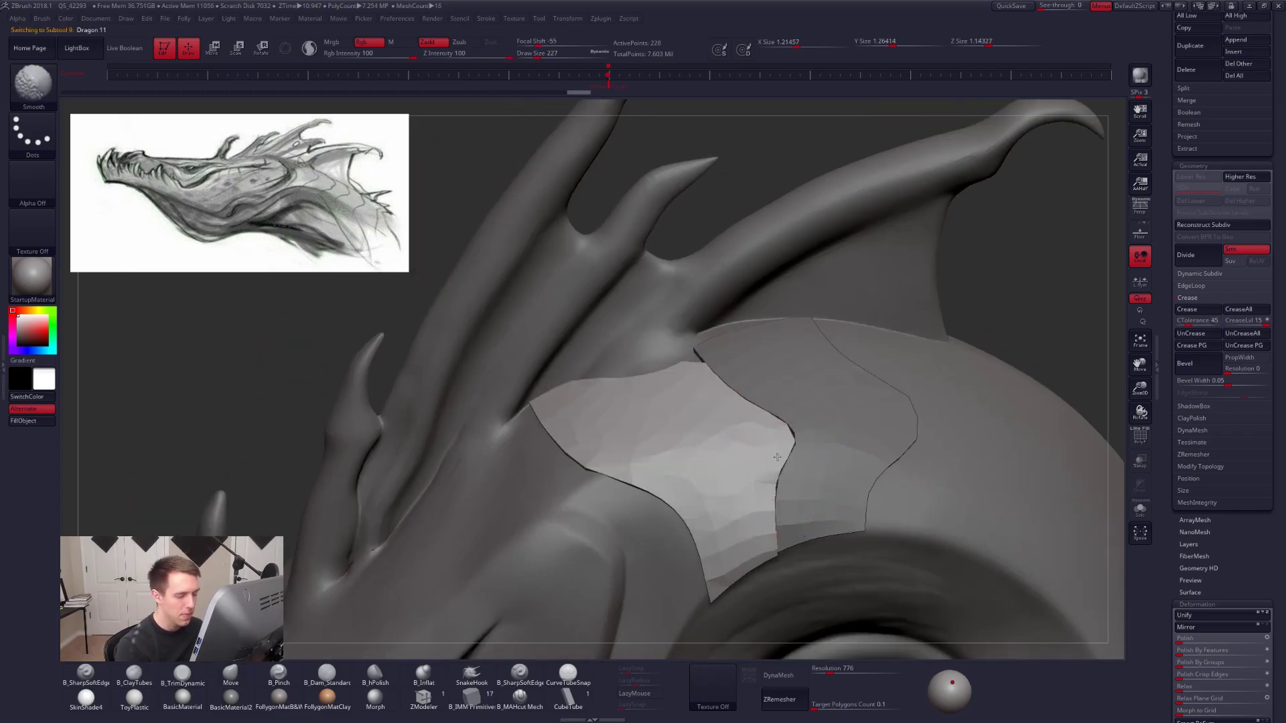
right_click_drag(768, 460, 815, 494, "shift")
key("d")
key("shift+d")
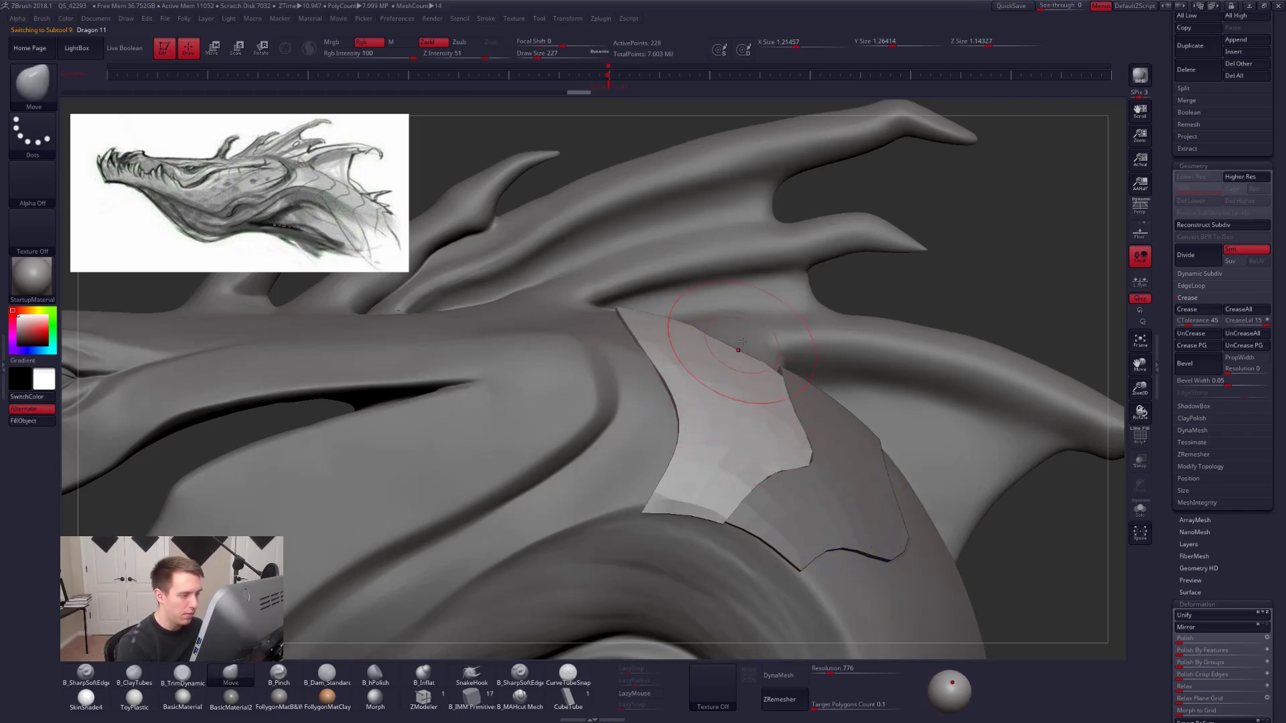
Lay a Transpose line along the isolated front plate and reposition the plate against the neck.
key("alt+s")
right_click_drag(773, 405, 741, 450)
key("r")
left_click_drag(640, 418, 859, 462)
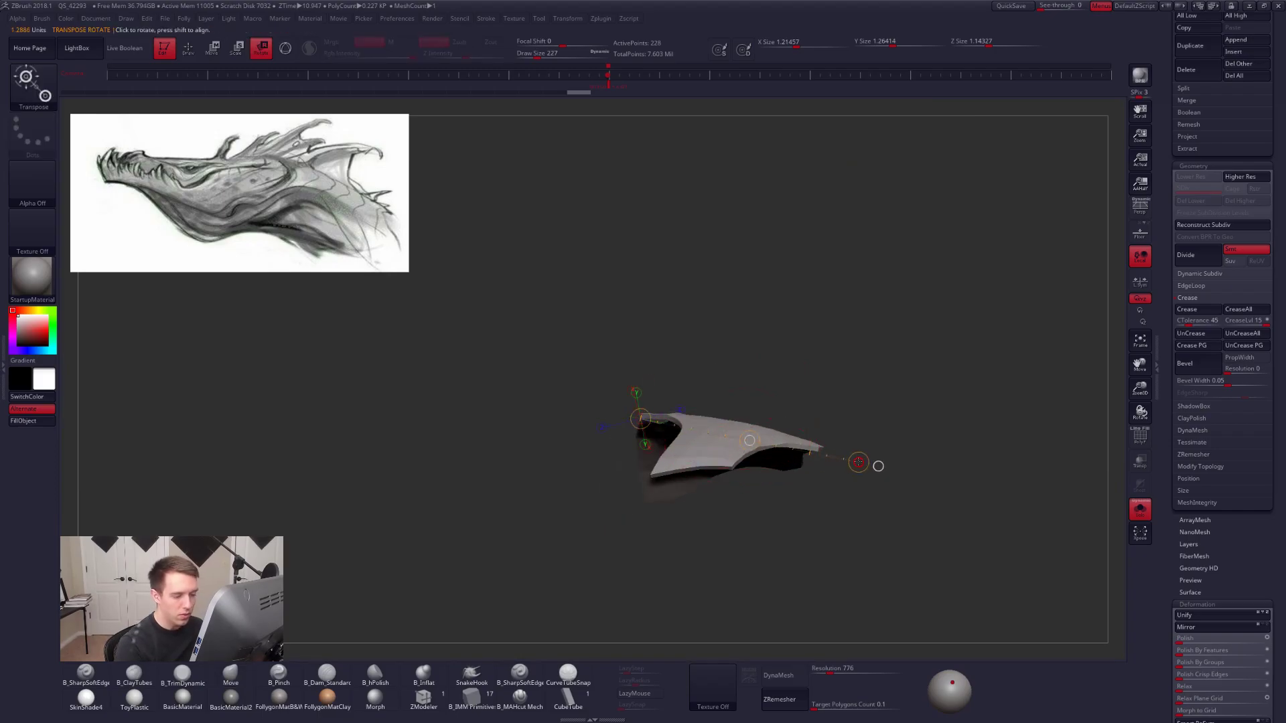
key("alt+s")
key("w")
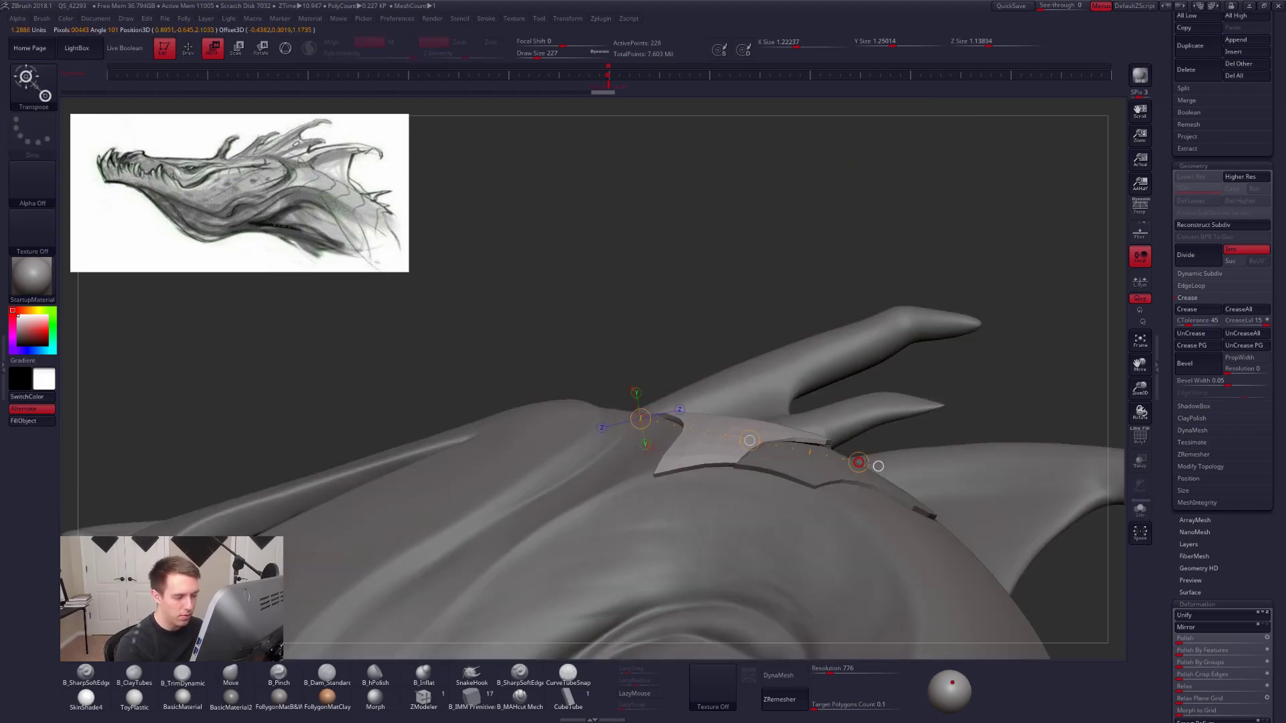
key("q")
Reshape the front plate's outline with the Move brush at draw size 335 and check it smoothed from the side.
right_click_drag(757, 452, 795, 450)
right_click_drag(864, 417, 961, 389)
key("d")
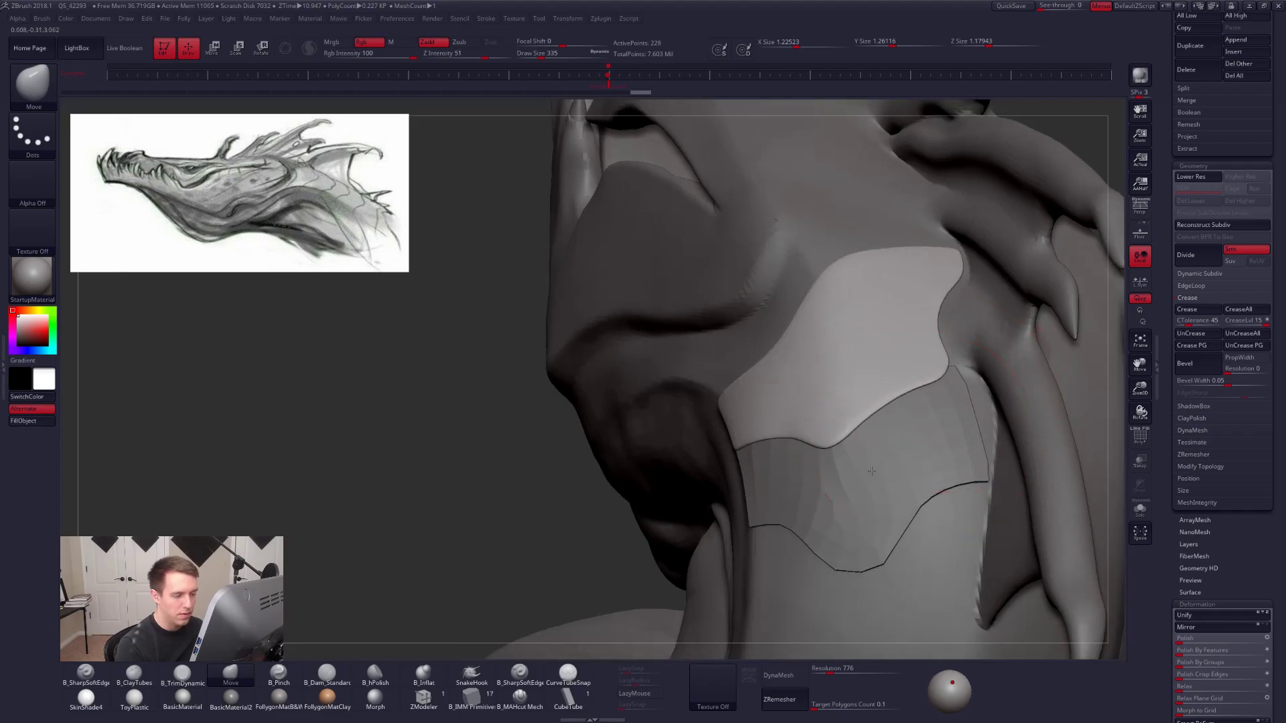
key("f")
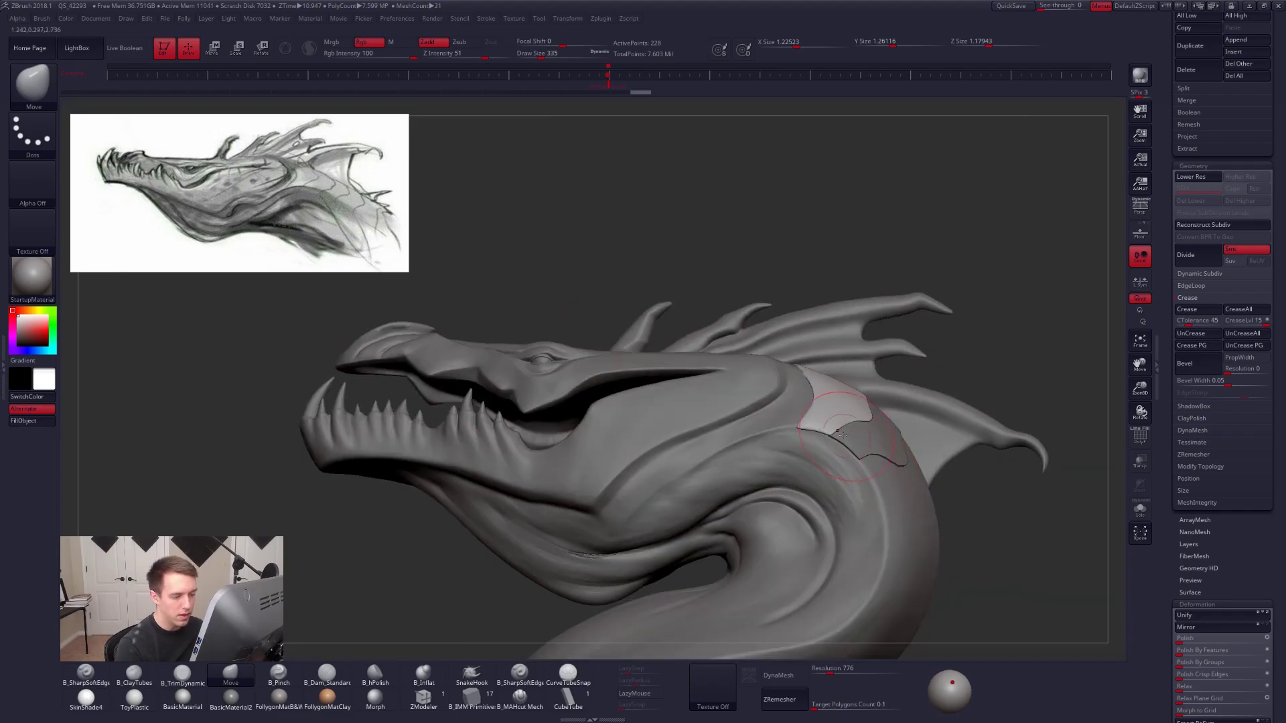
right_click_drag(847, 458, 818, 424)
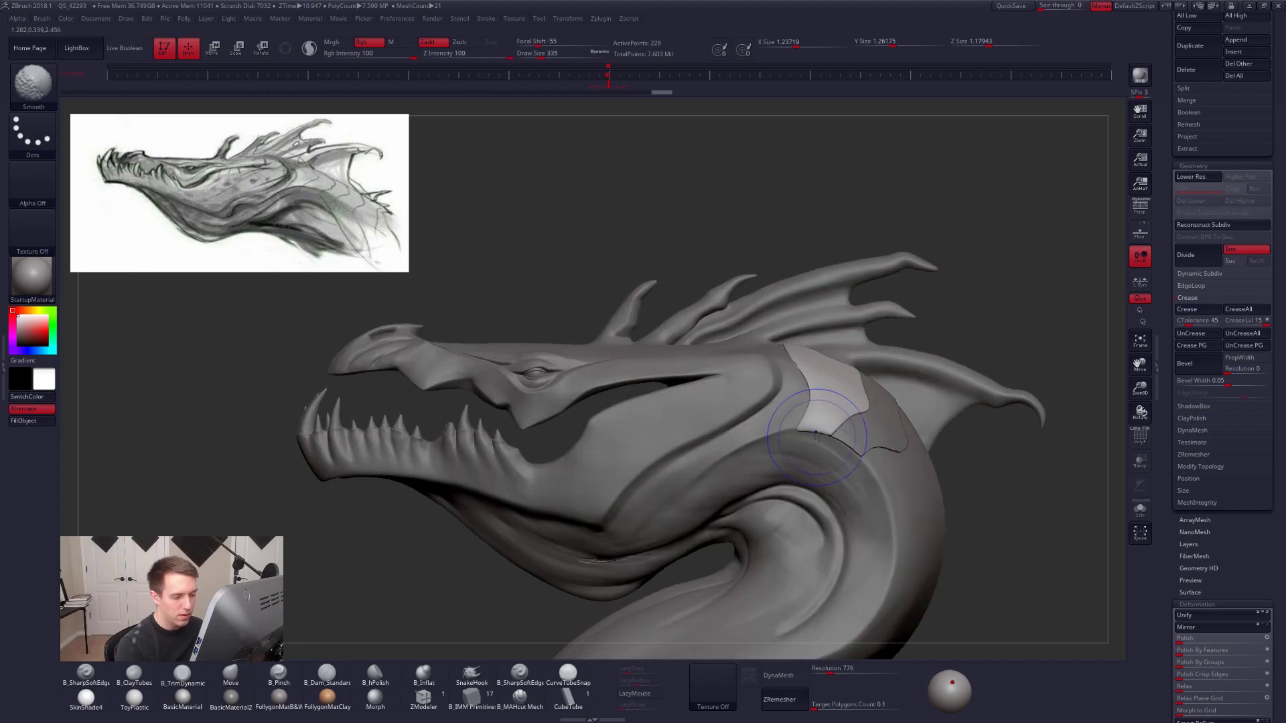
Isolate the front plate without its subdivision preview and ready ZModeler with a draw size of 21.
key("alt+s")
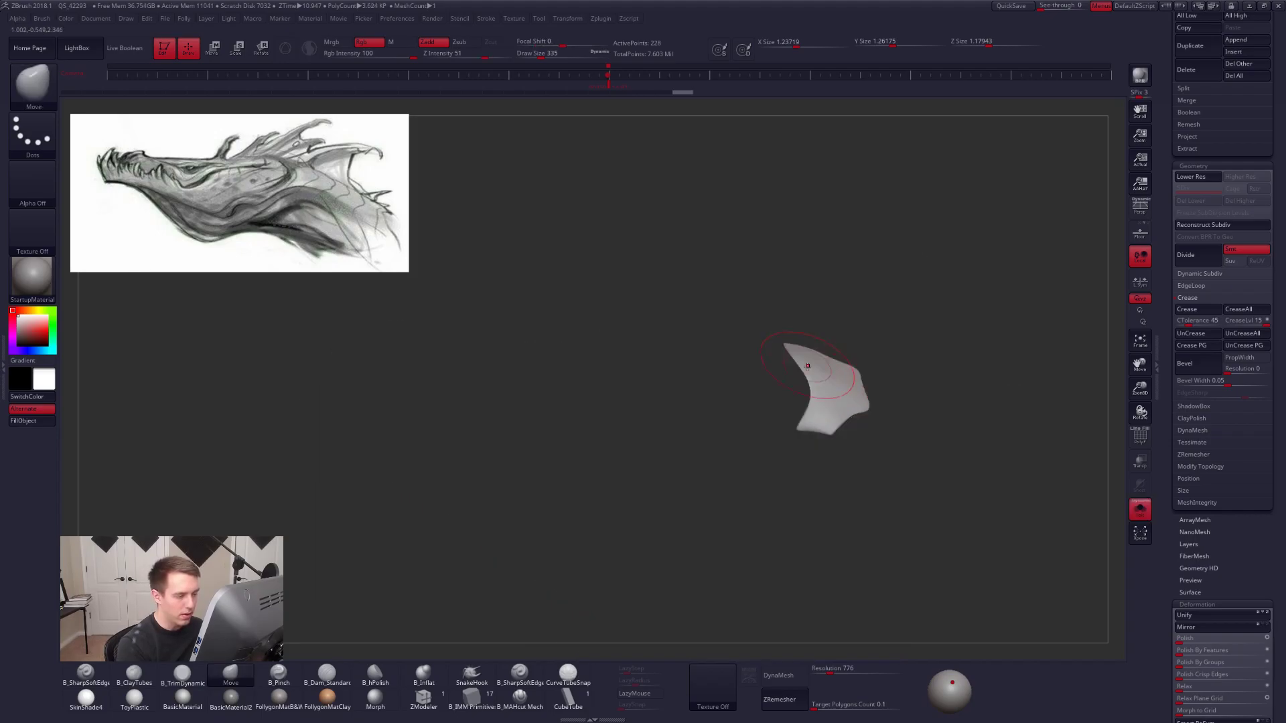
right_click_drag(815, 364, 847, 428, "ctrl")
key("shift+d")
left_click(423, 698)
mouse_move(766, 482)
right_mouse_down()
mouse_move(803, 428)
mouse_move(758, 418)
mouse_move(711, 442)
right_mouse_up()
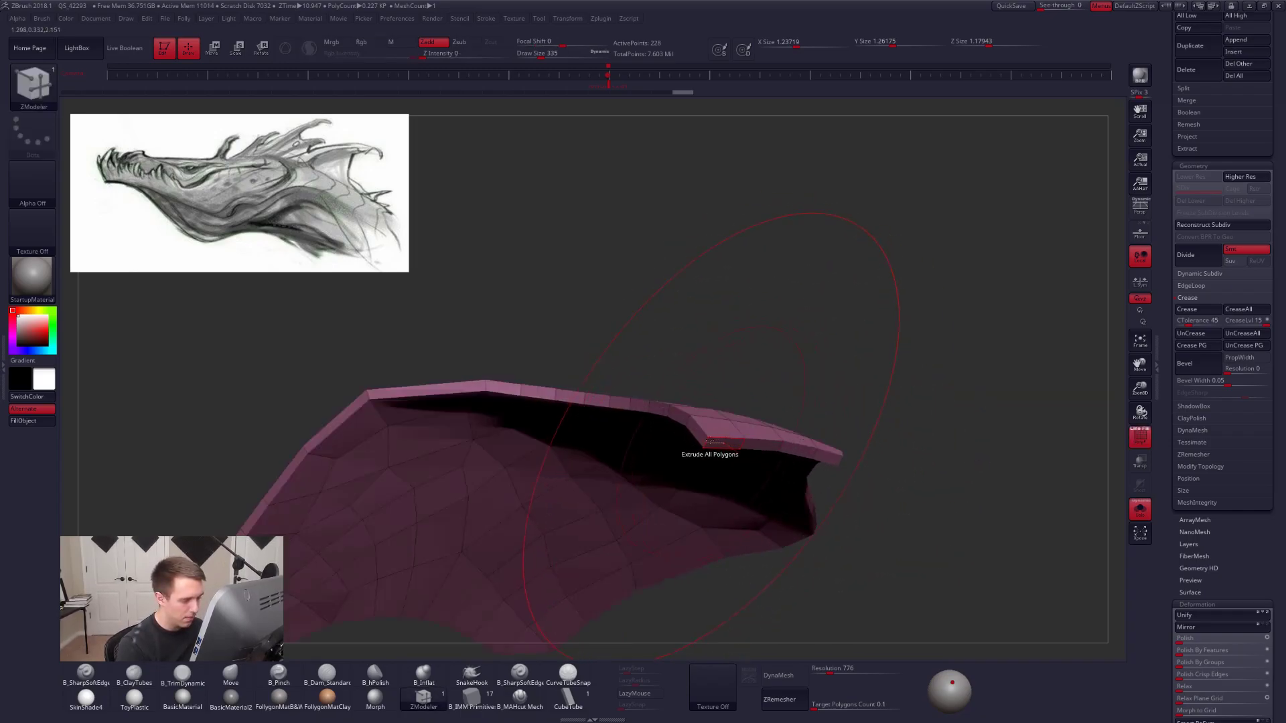
right_click_drag(804, 453, 781, 461)
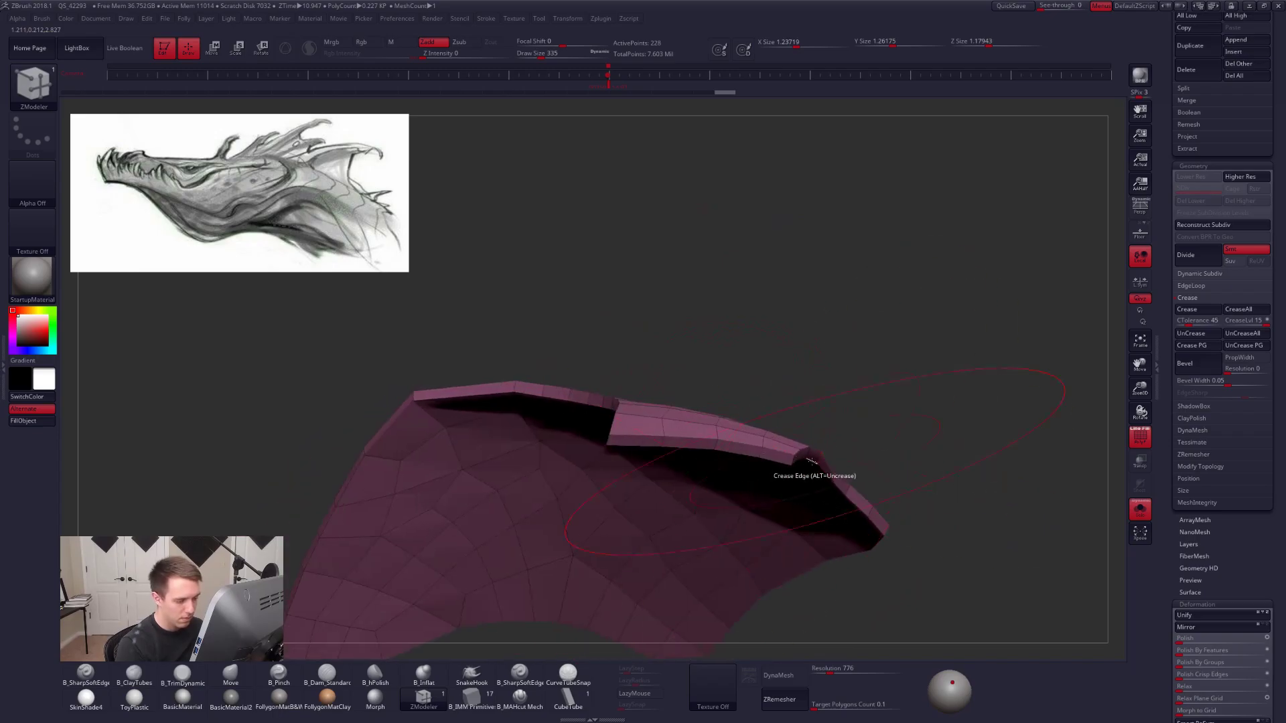
key("space")
left_click_drag(850, 396, 839, 393)
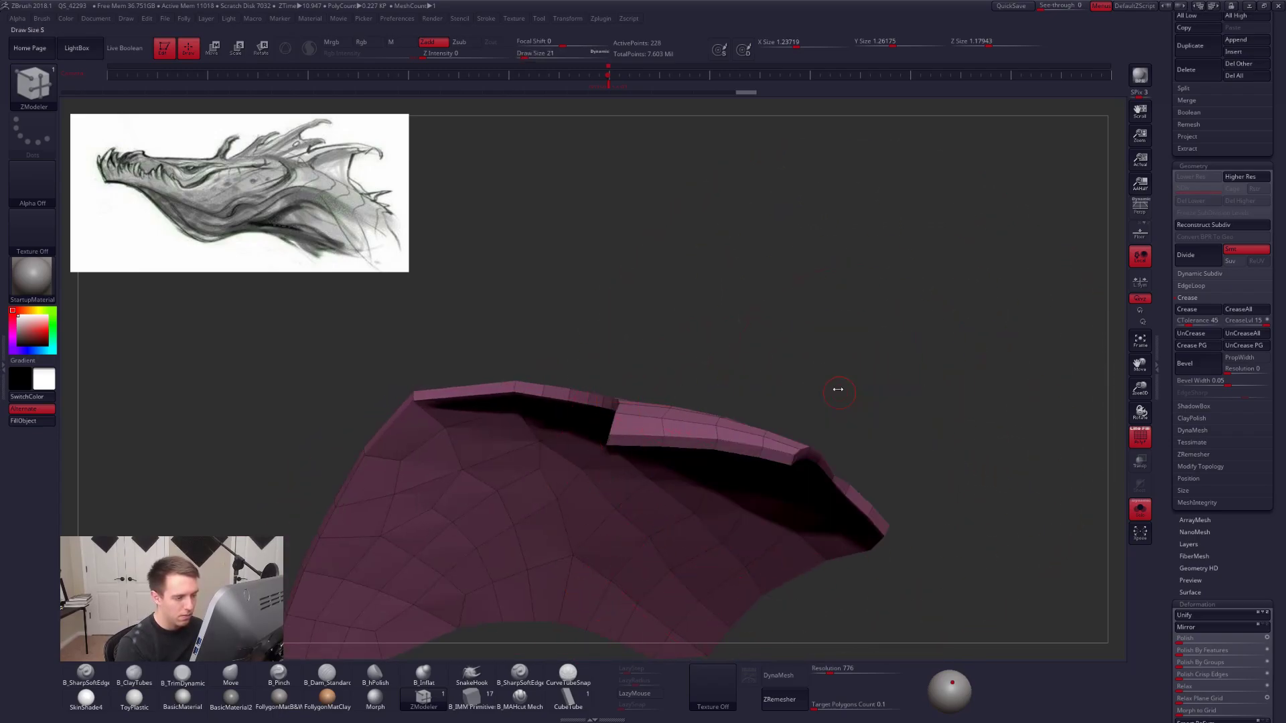
Crease the front plate's corner edges with ZModeler's Crease action, and view the smoothed plate without its polyframe.
key("space")
key("space")
left_click(662, 479)
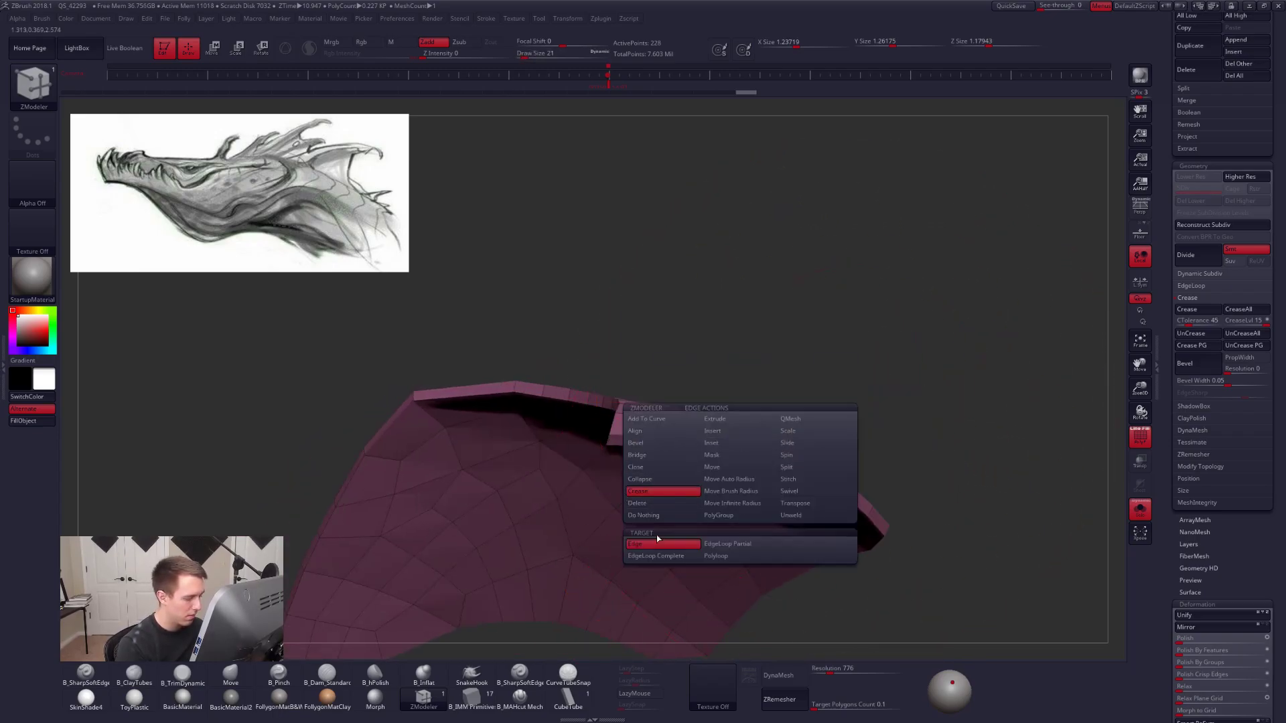
left_click(663, 549)
left_click(731, 442)
key("d")
right_click_drag(734, 451, 770, 550, "ctrl")
key("shift+f")
Pull the smoothed front plate's border into place along the neck with the Move brush at draw size 265.
mouse_move(846, 540)
right_mouse_down()
mouse_move(937, 512)
mouse_move(892, 538)
mouse_move(902, 408)
right_mouse_up()
key("b")
key("m")
key("v")
key("s")
mouse_move(907, 350)
left_mouse_down()
mouse_move(922, 350)
mouse_move(927, 376)
left_mouse_up()
left_click_drag(926, 422, 933, 426)
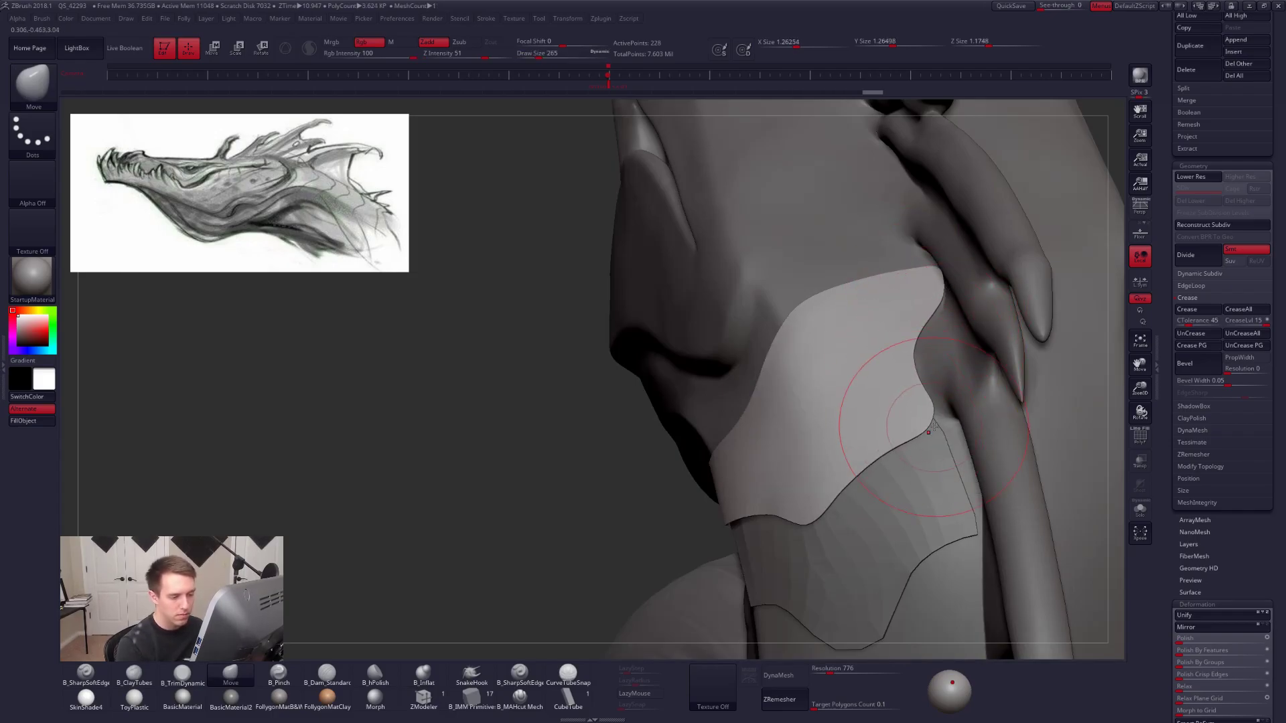
Reshape the second plate's outline along the neck with the Move brush at draw size 265.
left_click(924, 428, "alt")
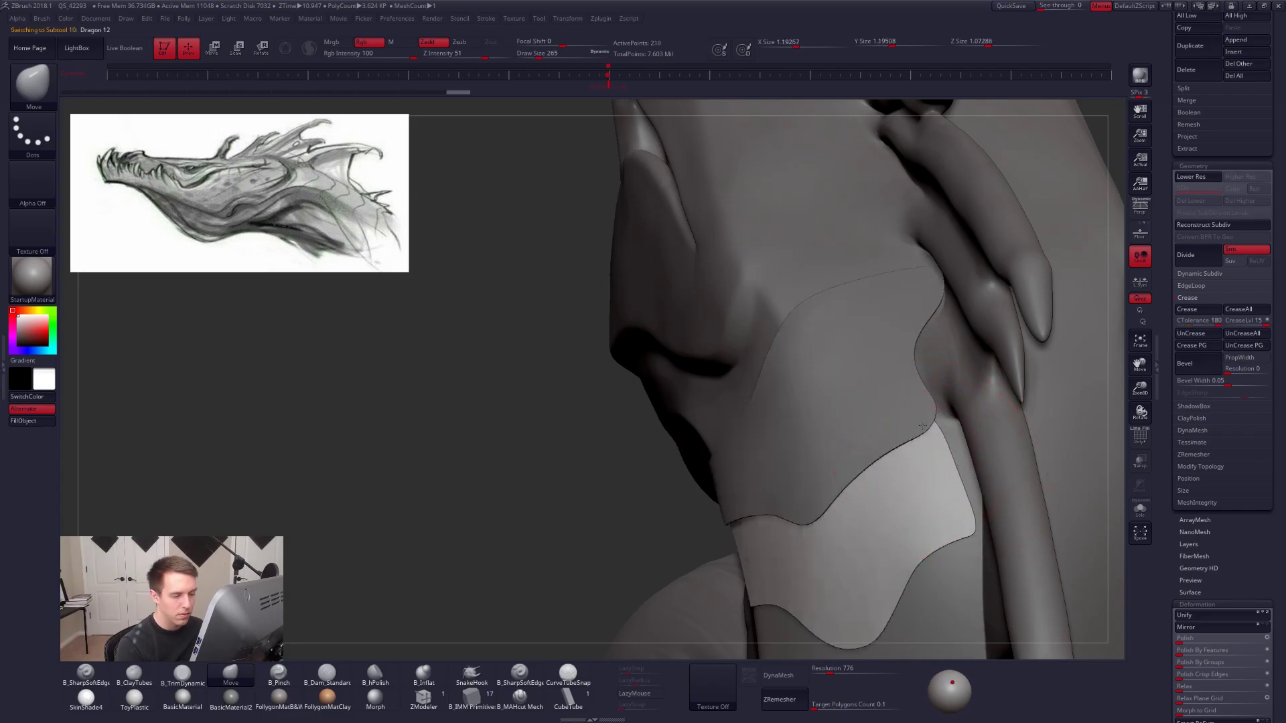
right_click_drag(930, 492, 935, 445, "ctrl")
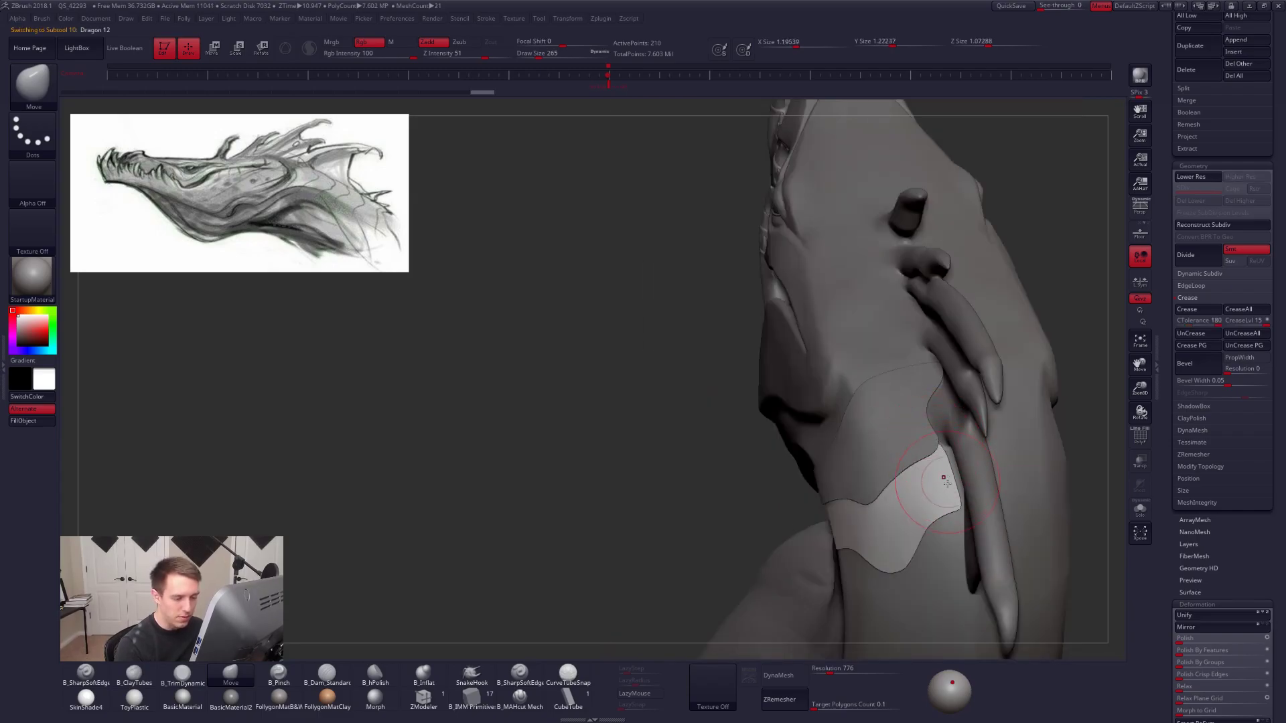
mouse_move(948, 487)
right_mouse_down()
mouse_move(889, 532)
mouse_move(901, 370)
right_mouse_up()
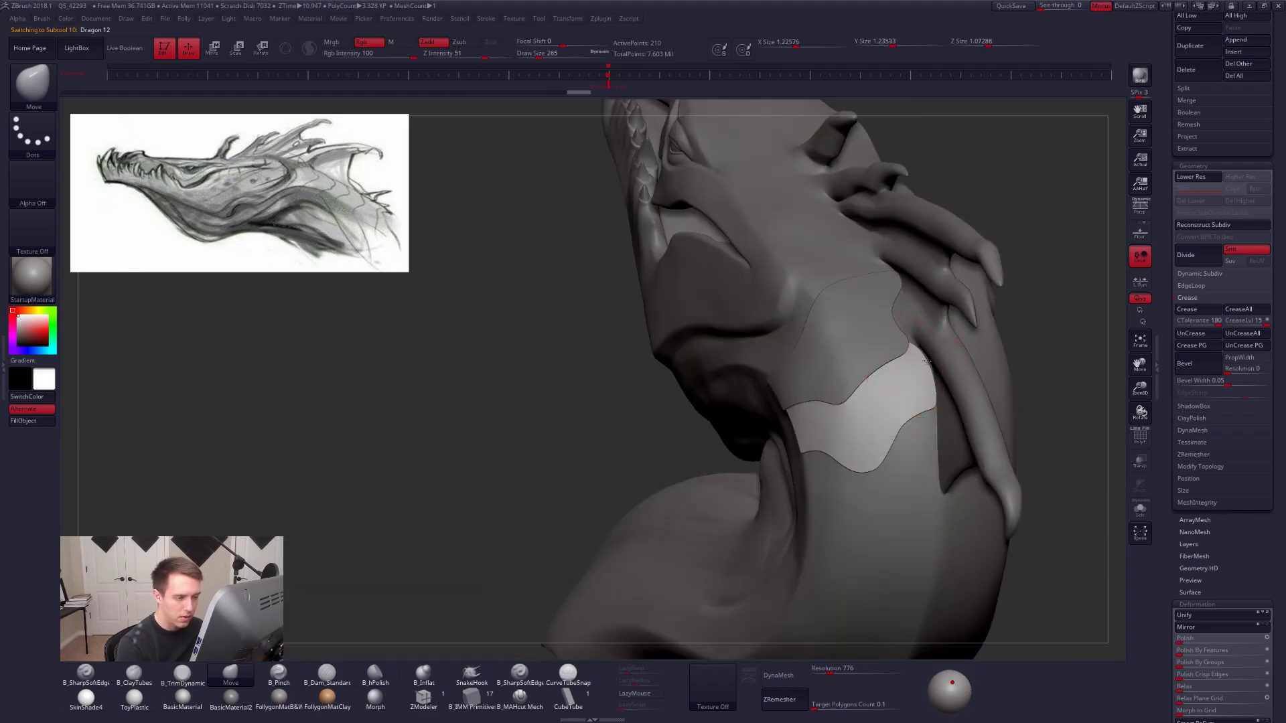
Refine the front plate's outline with the Move brush at draw size 215, checking its fit from several sides.
left_click(903, 335, "alt")
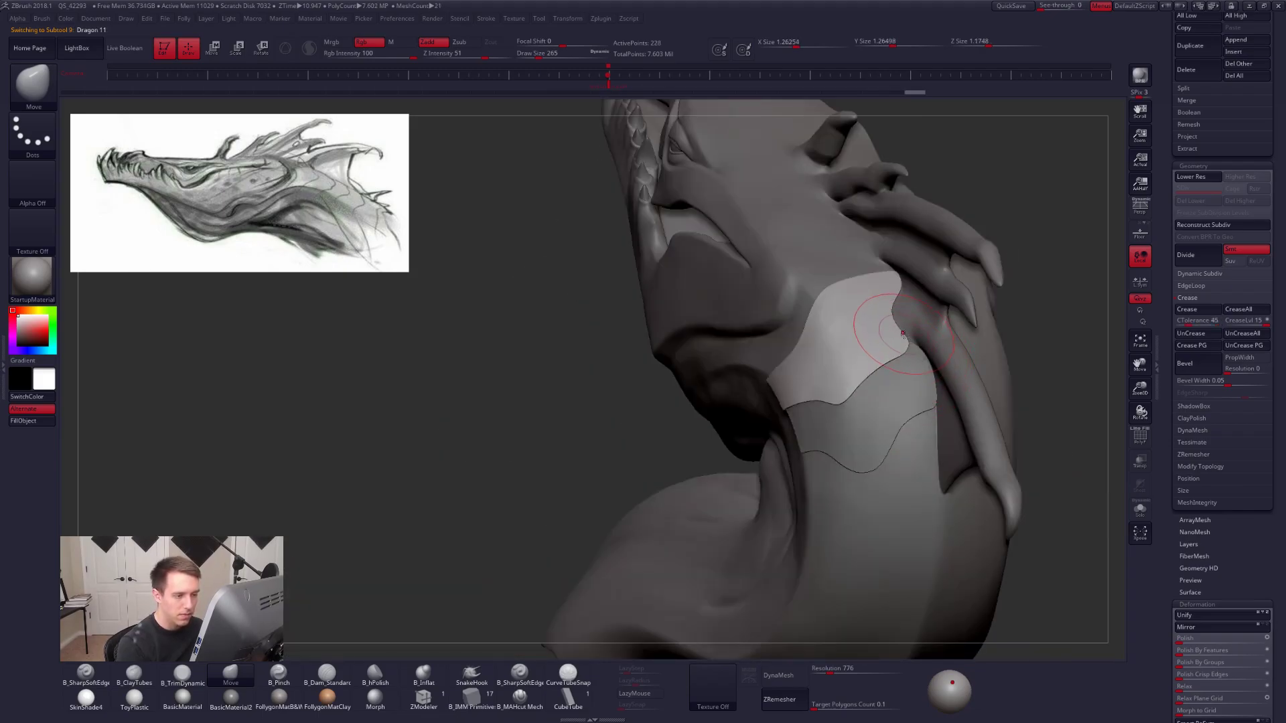
mouse_move(906, 287)
right_mouse_down()
mouse_move(877, 400)
mouse_move(809, 377)
mouse_move(870, 365)
right_mouse_up()
key("space")
left_click_drag(798, 368, 807, 368)
mouse_move(827, 375)
right_mouse_down()
mouse_move(811, 405)
mouse_move(779, 307)
mouse_move(919, 439)
mouse_move(829, 400)
mouse_move(837, 412)
mouse_move(861, 403)
right_mouse_up()
key("space")
left_click_drag(868, 401, 861, 399)
right_click_drag(863, 393, 926, 325)
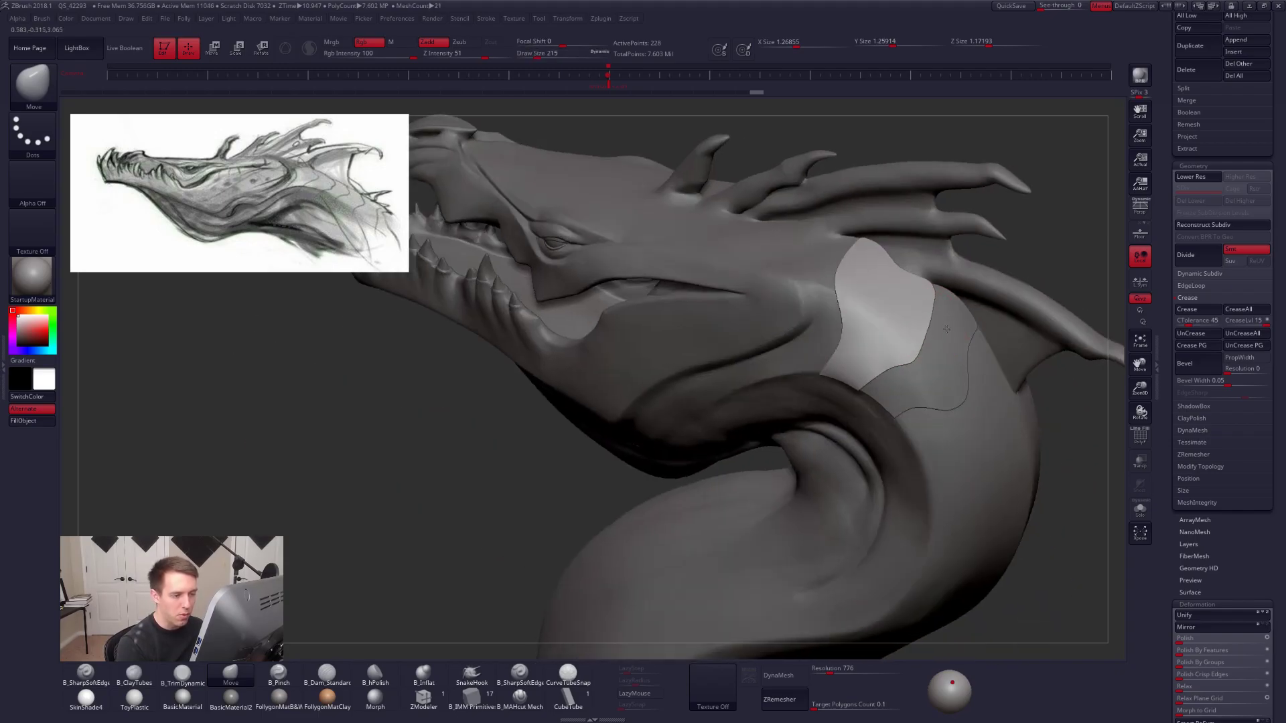
right_click_drag(946, 323, 871, 537)
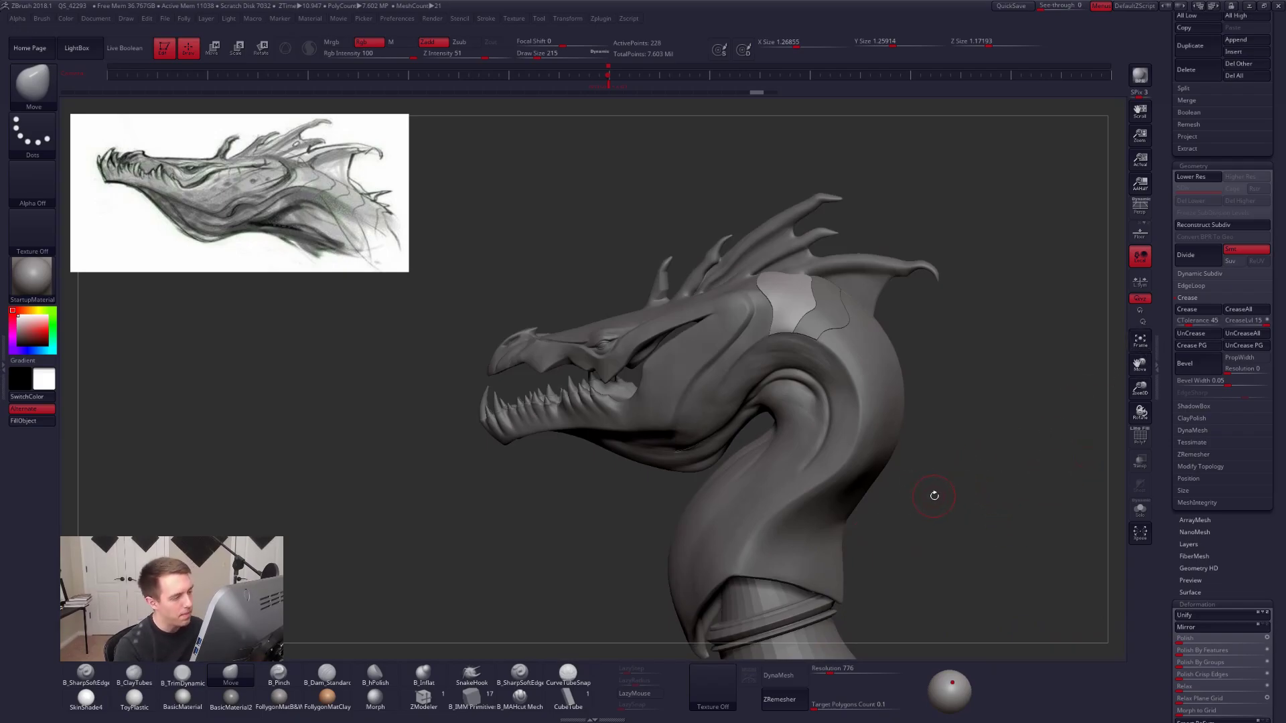
Step through the subtools to examine which pieces of the head and neck they cover.
key("Down")
key("Down")
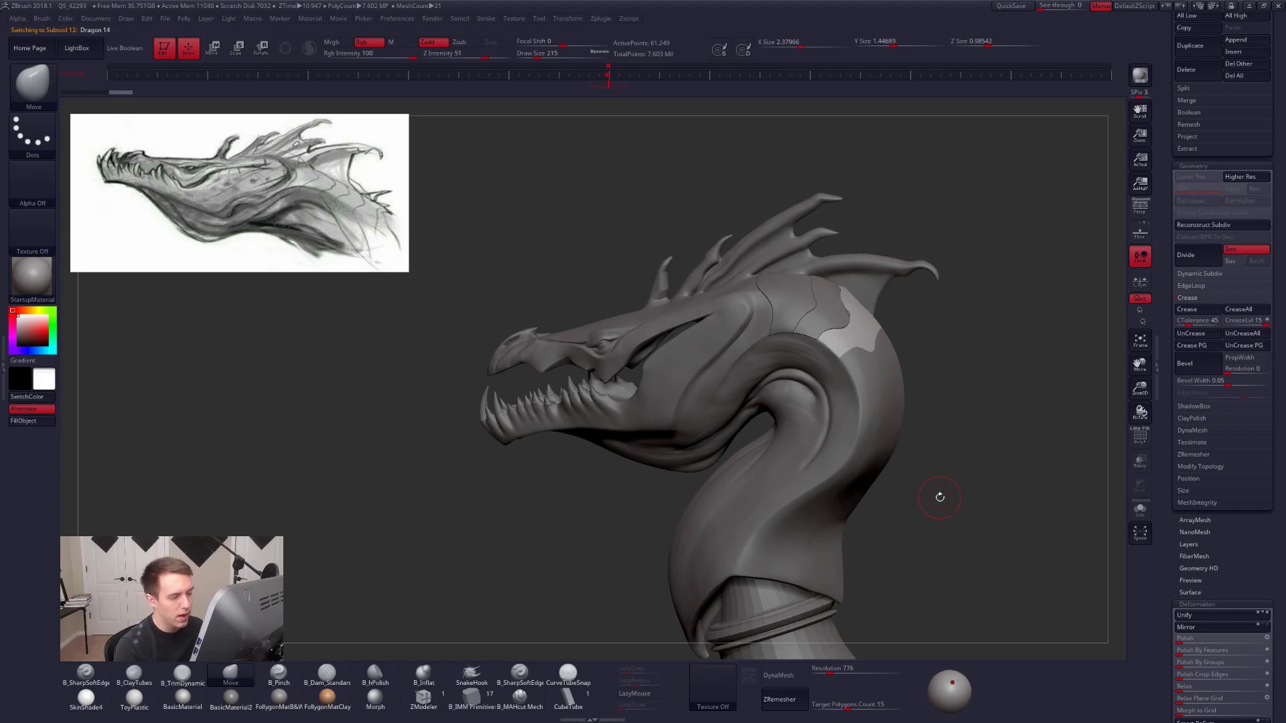
key("Down")
key("Down")
key("Down")
key("Down")
key("Down")
key("Up")
key("Up")
key("Up")
key("Up")
key("Up")
key("Up")
key("Up")
key("Up")
key("Up")
key("Up")
key("Up")
key("Up")
key("Up")
key("Up")
key("Up")
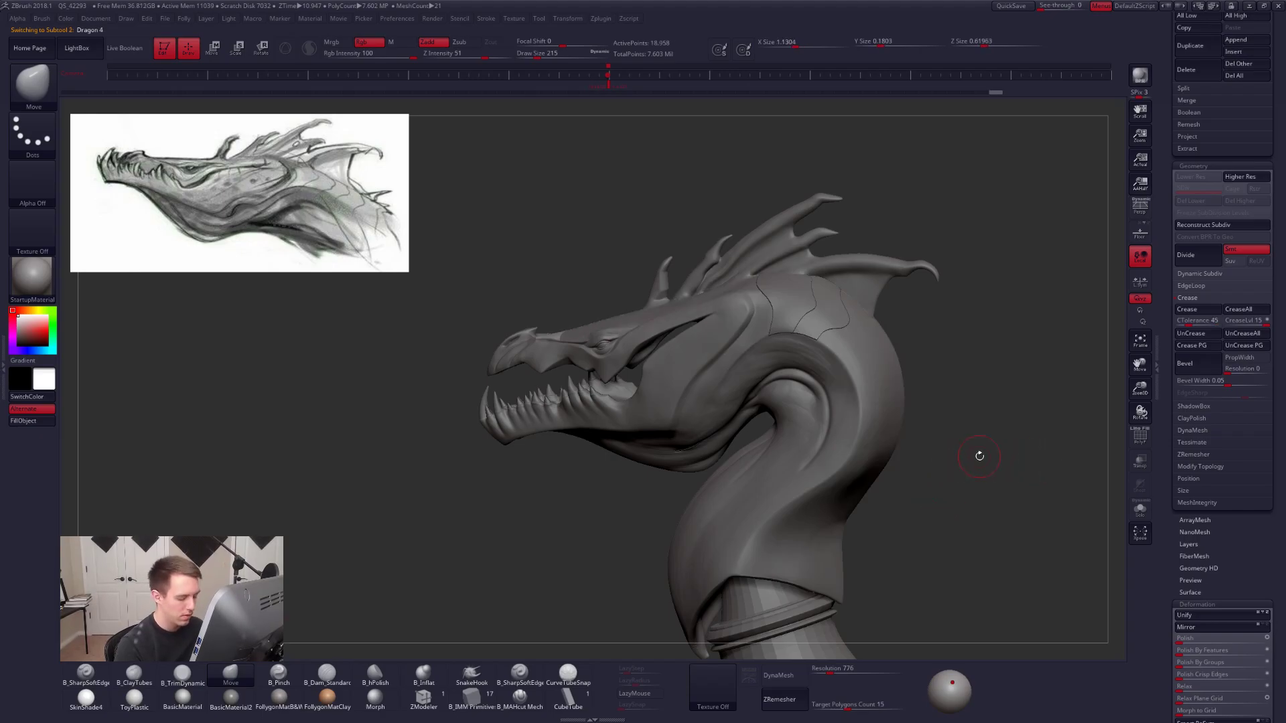
key("Down")
key("Down")
key("Down")
key("Down")
key("Down")
key("Down")
key("Down")
key("Down")
key("Down")
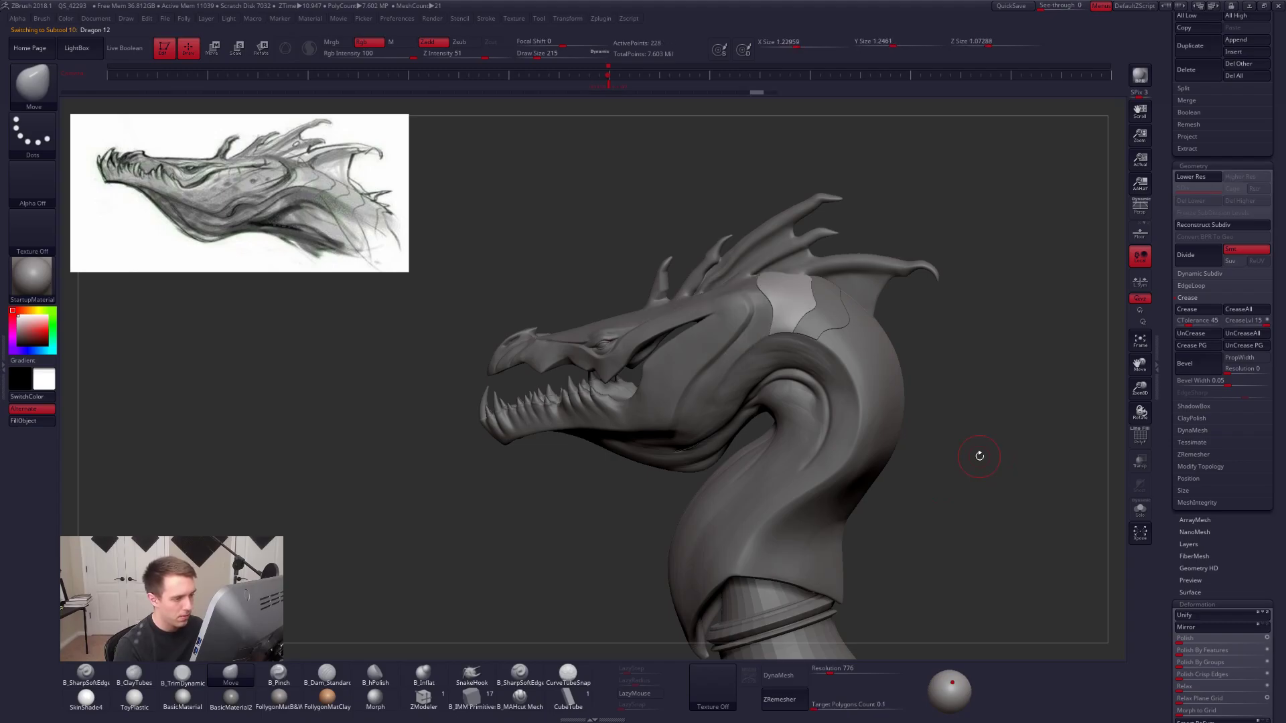
Isolate the third plate and trim away the leftover side-wall faces inside its fin slot with SelectLasso.
left_click_drag(979, 456, 809, 460, "alt")
key("alt+s")
right_click_drag(763, 365, 763, 385, "ctrl")
right_click_drag(764, 385, 755, 339, "ctrl")
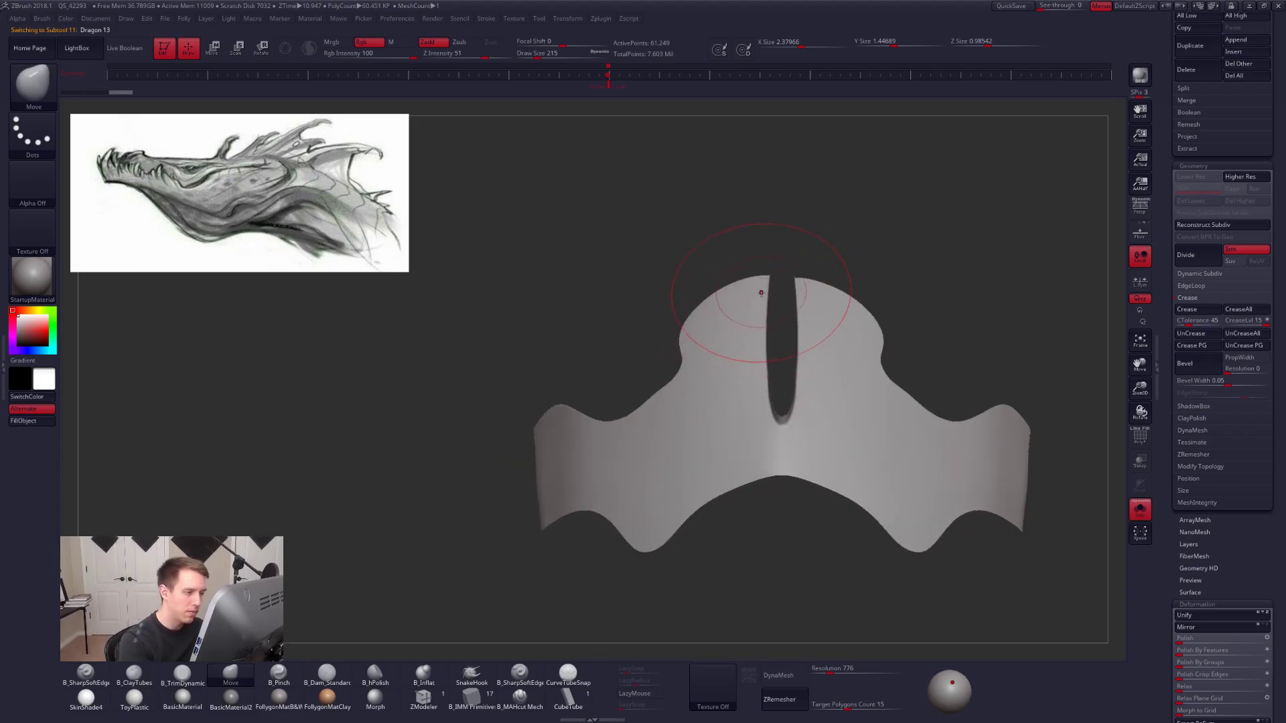
right_click_drag(761, 293, 774, 294)
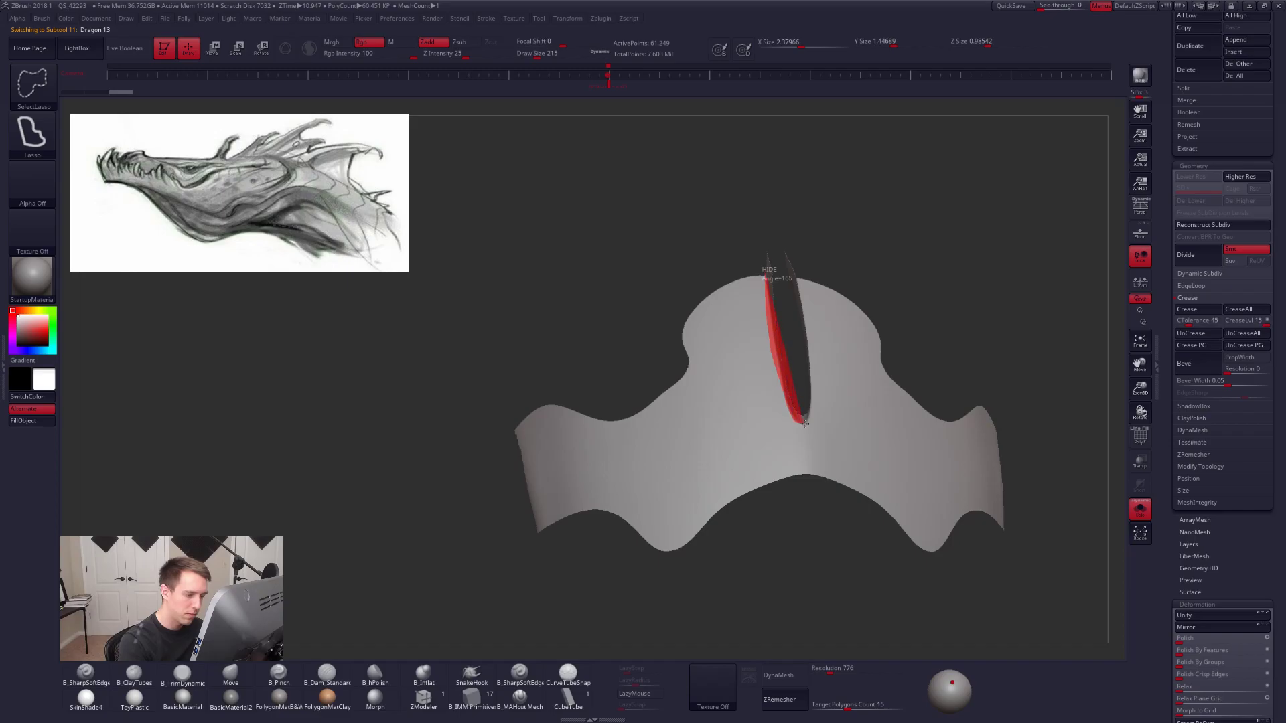
left_click_drag(805, 404, 804, 378, "ctrl+alt+shift")
right_click_drag(813, 352, 876, 327)
left_click_drag(770, 274, 789, 280, "ctrl+alt+shift")
mouse_move(790, 288)
right_mouse_down("ctrl")
mouse_move(801, 267)
mouse_move(841, 270)
right_mouse_up("ctrl")
key("space")
left_click(849, 299)
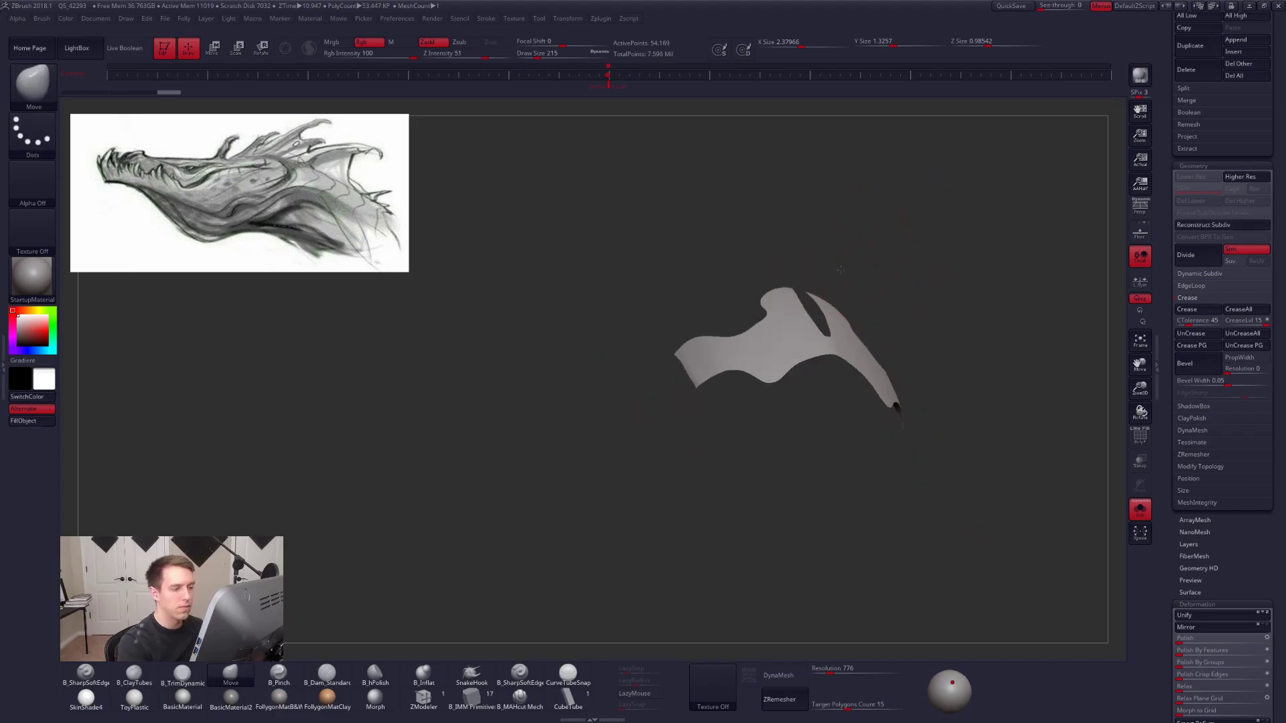
left_click(811, 417, "ctrl+shift")
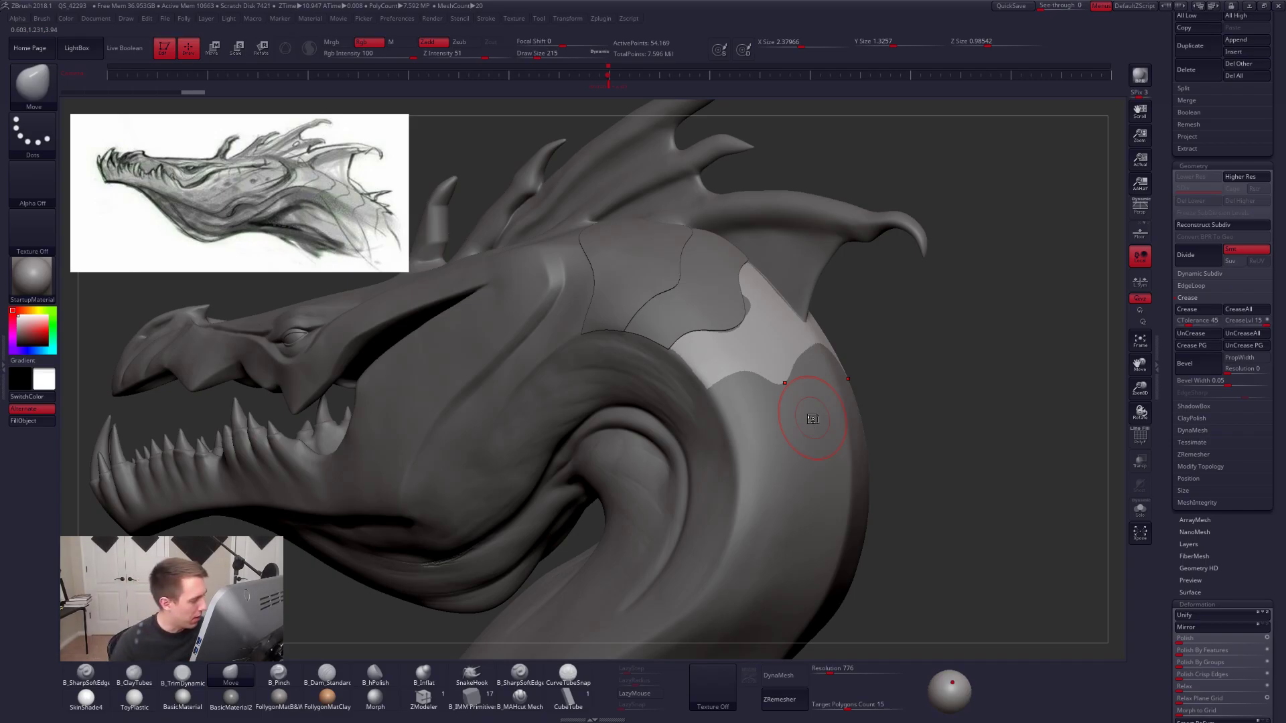
Isolate the third plate and adjust its curved outline with the Move brush at draw size 140.
left_click_drag(924, 487, 790, 469)
key("shift+s")
key("shift+f")
key("shift+f")
left_click_drag(749, 374, 753, 436)
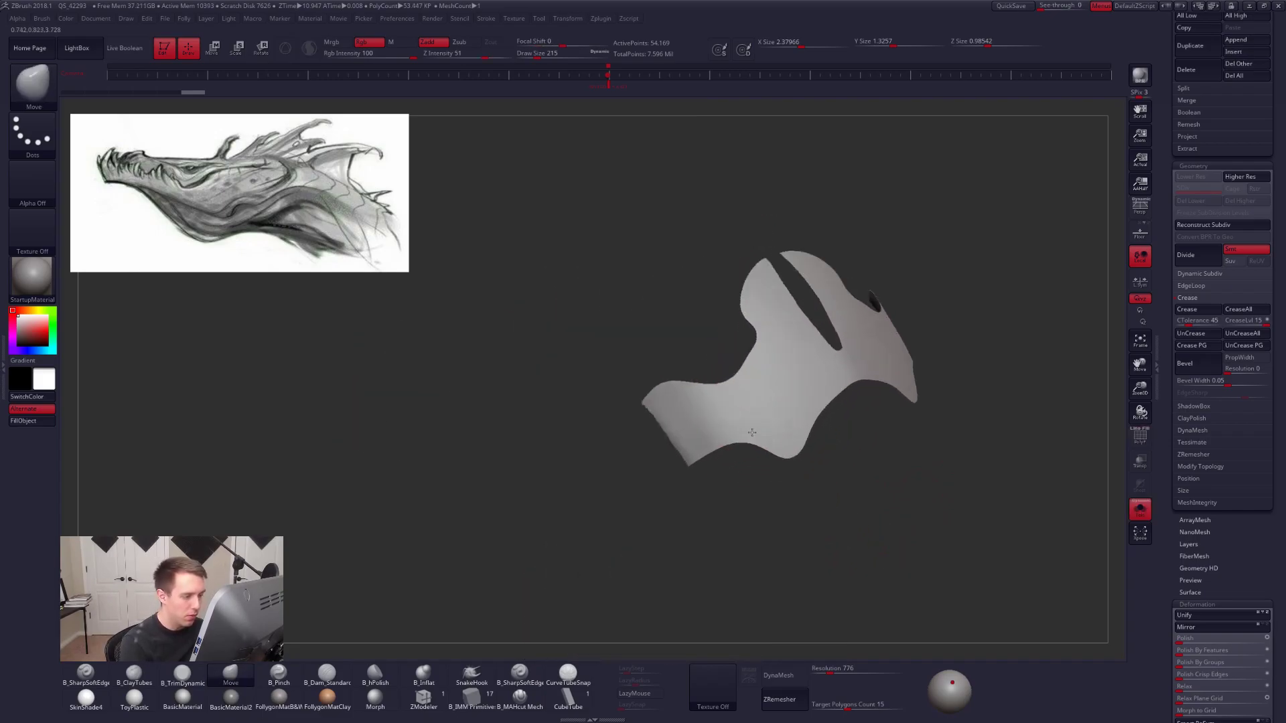
key("space")
left_click_drag(755, 363, 754, 336)
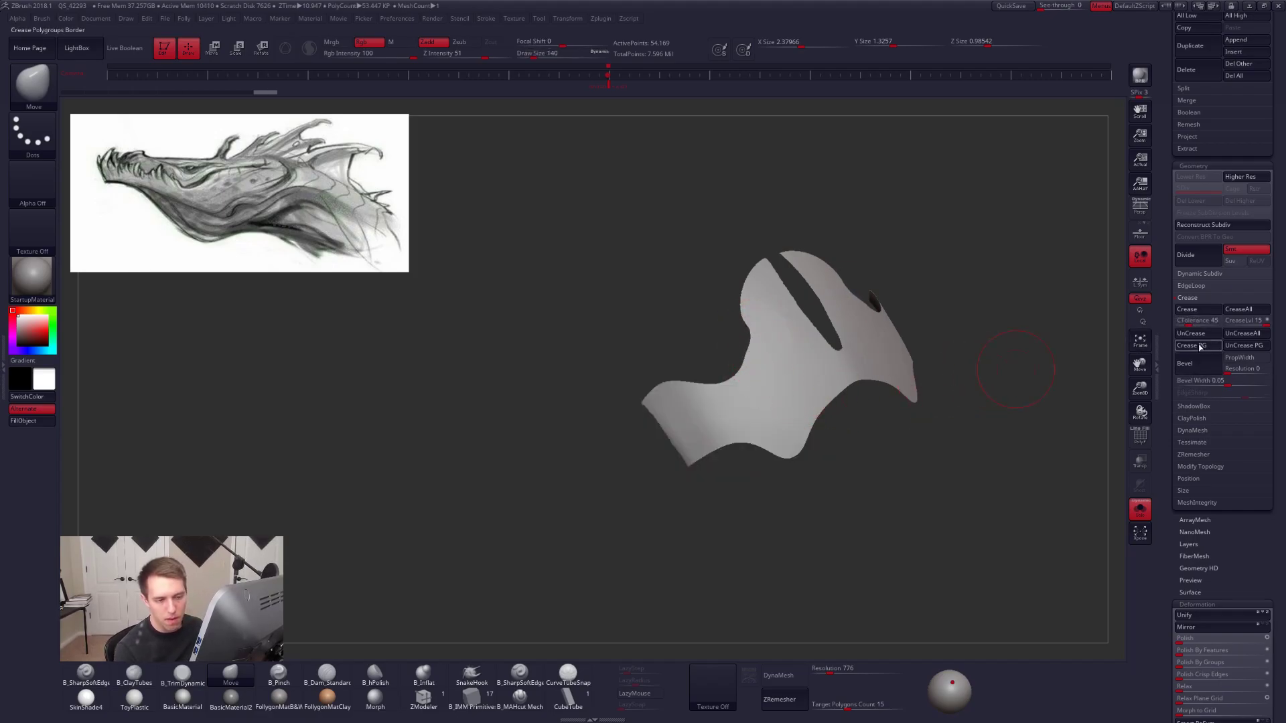
Apply GroupsLoops with 4 loops and GPolish 50 to the third plate, and ZRemesh it with a target polygon count of 0.1.
left_click(1192, 286)
left_click(1197, 353)
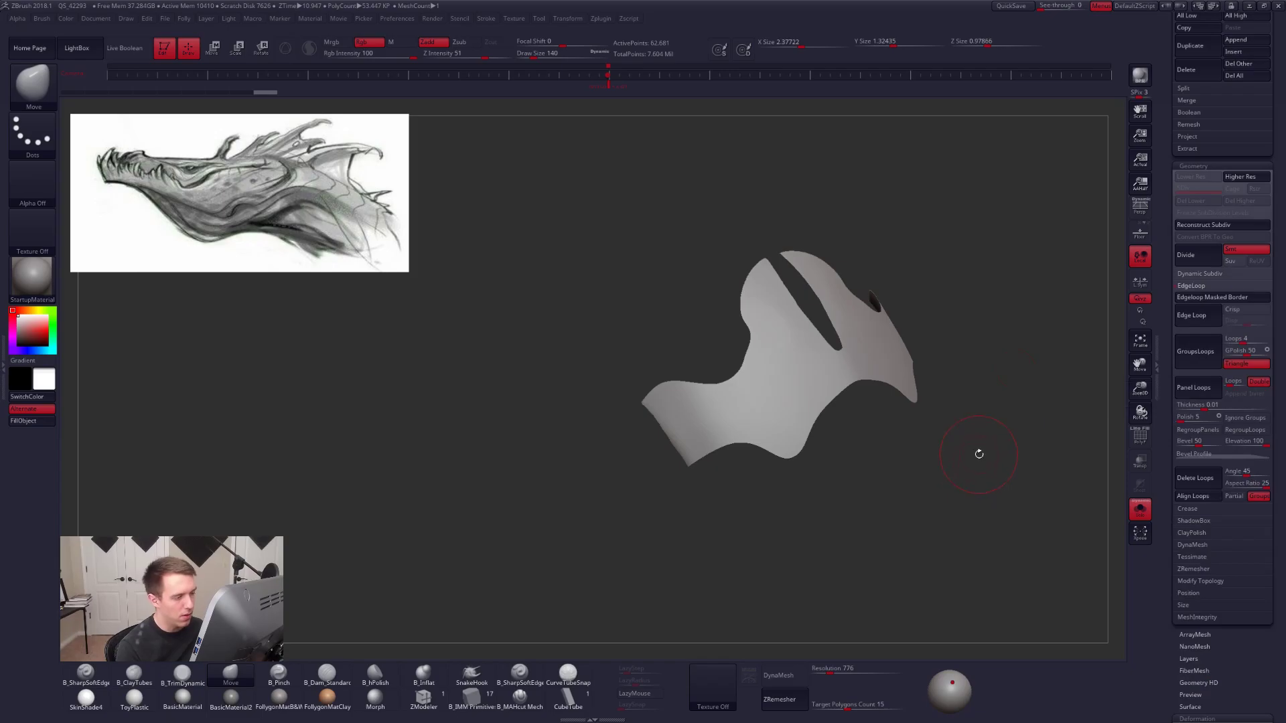
mouse_move(987, 450)
left_mouse_down()
mouse_move(1085, 455)
mouse_move(992, 467)
left_mouse_up()
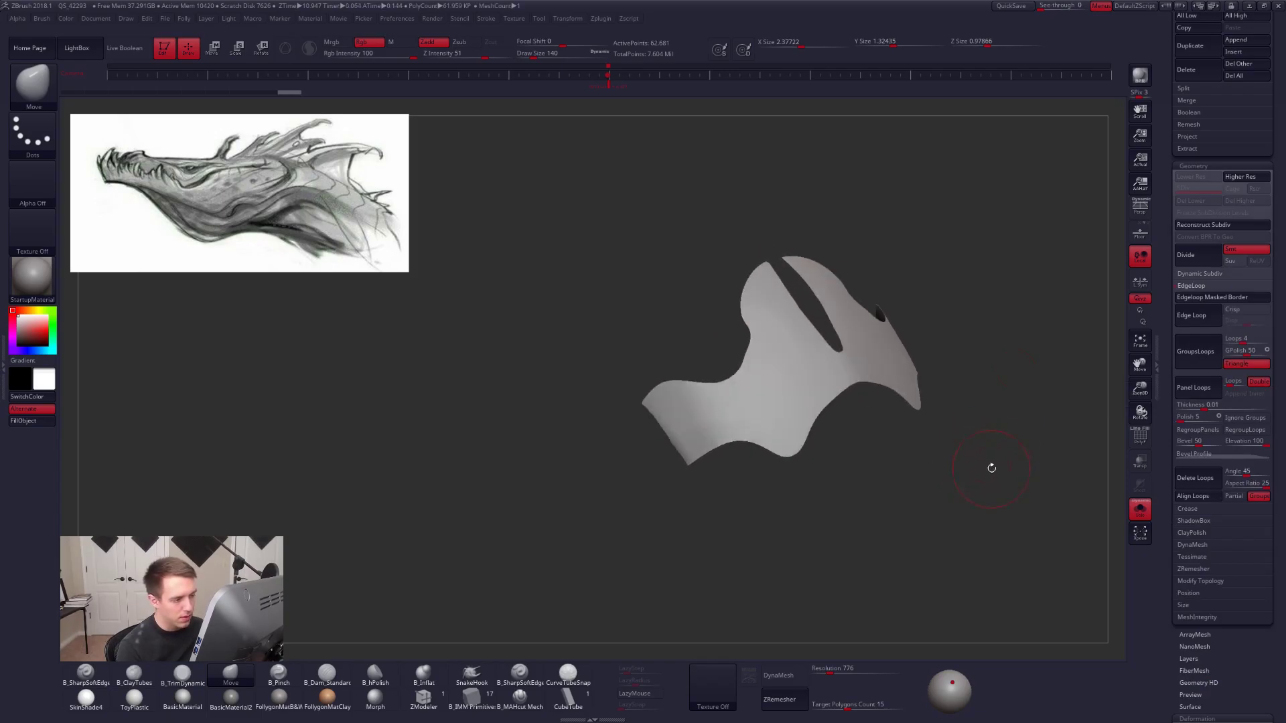
left_click(800, 691)
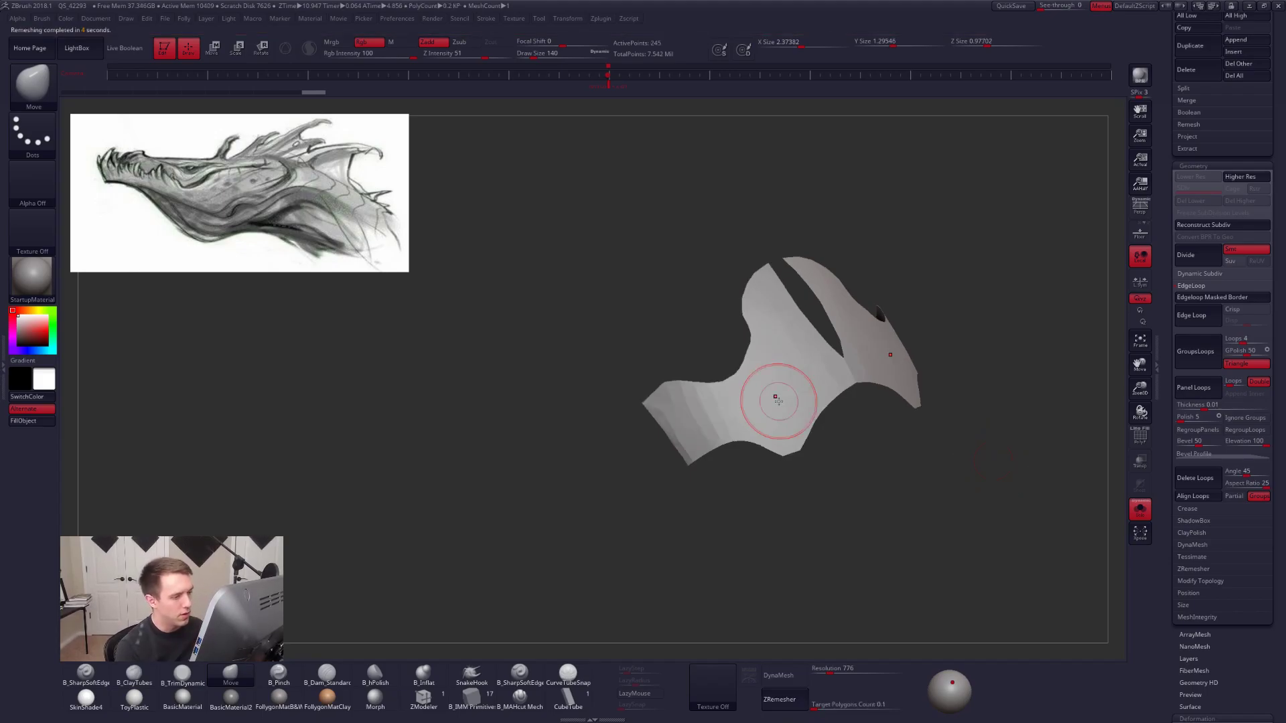
Extrude the remeshed third plate with ZModeler to give it thickness, and check it against the neighbouring plates.
key("shift+f")
mouse_move(804, 534)
left_mouse_down()
mouse_move(833, 511)
mouse_move(793, 545)
mouse_move(809, 534)
left_mouse_up()
key("shift+f")
key("alt+s")
mouse_move(415, 546)
left_mouse_down()
mouse_move(527, 579)
mouse_move(537, 619)
left_mouse_up()
key("alt+s")
key("shift+f")
left_click_drag(778, 436, 784, 423)
key("alt+s")
left_click_drag(954, 432, 984, 445)
key("shift+f")
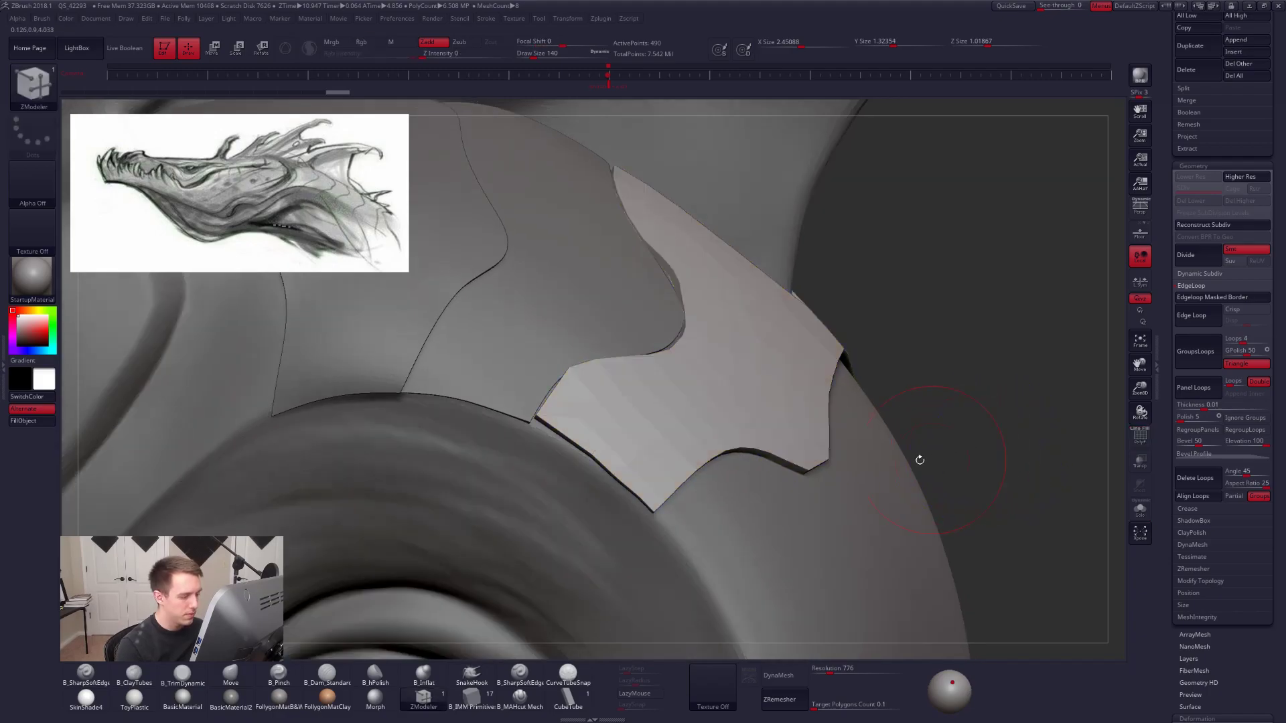
Isolate the third plate's outer face, crease it with CTolerance 180, and preview the whole plate smoothed.
key("ctrl+shift")
left_click(784, 417, "ctrl+shift")
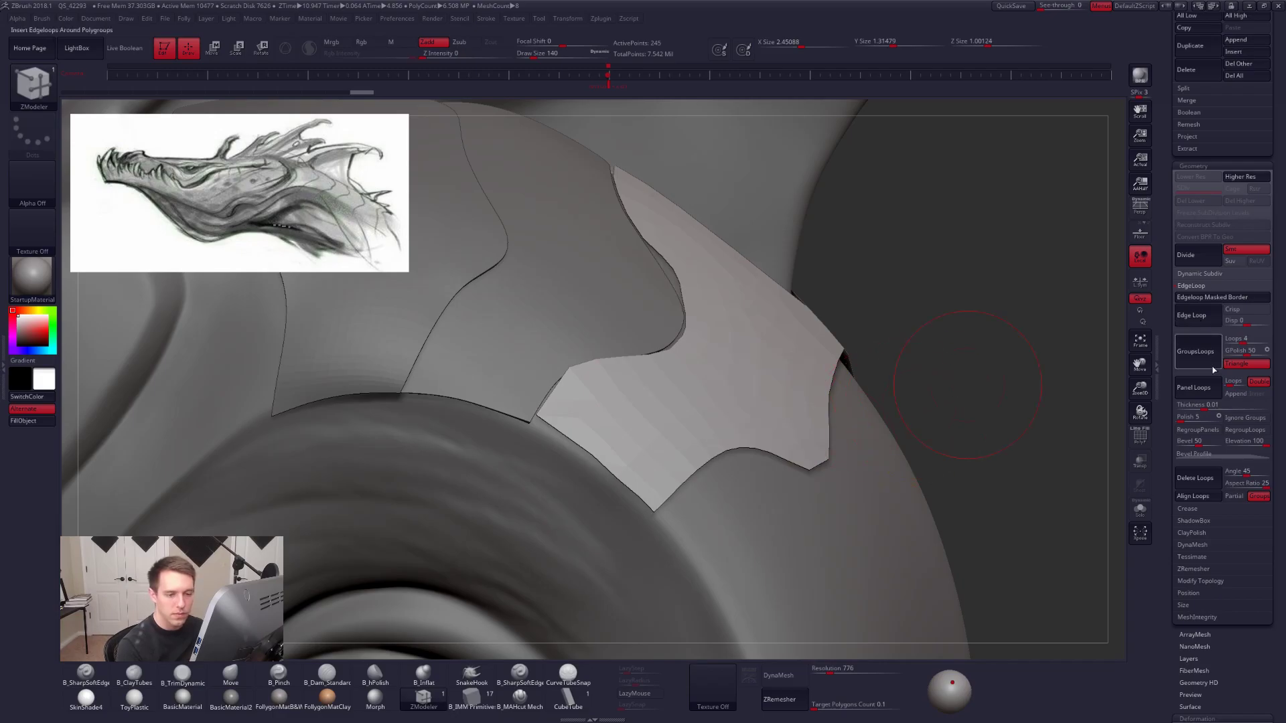
left_click(1198, 508)
left_click_drag(1217, 531, 1223, 531)
left_click(1199, 521)
left_click(1092, 478, "ctrl+shift")
key("d")
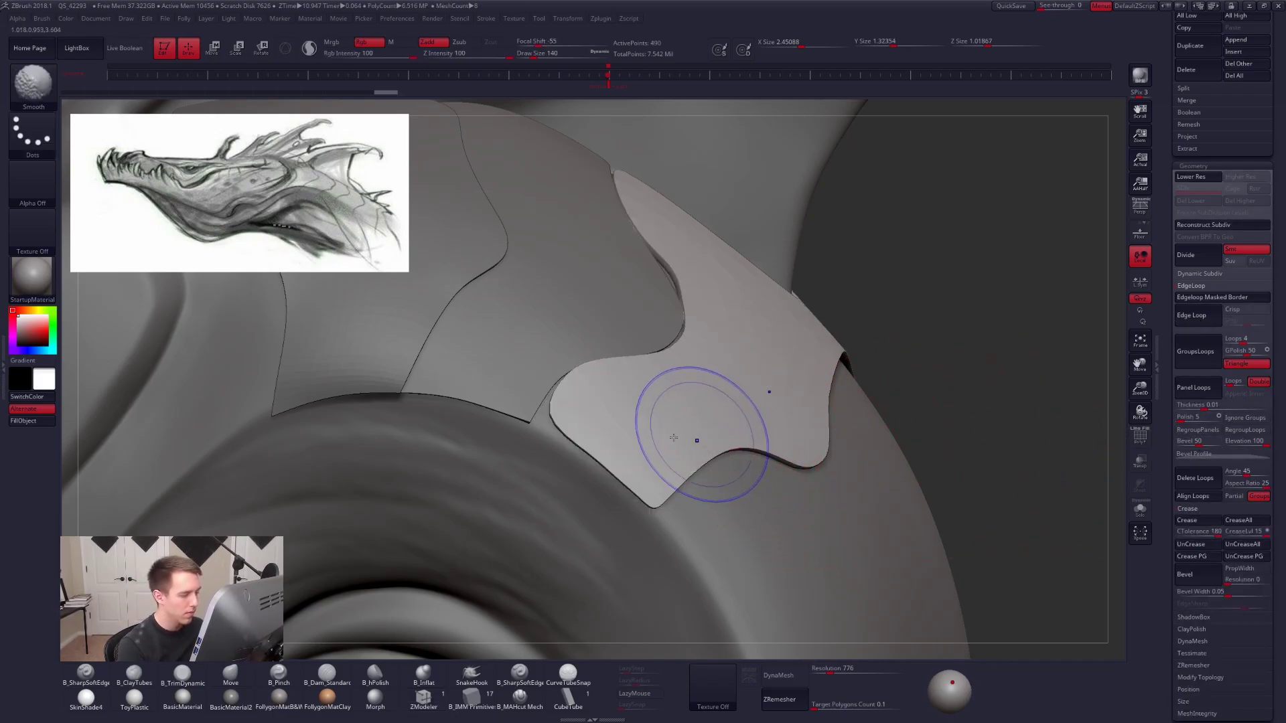
Crease the third plate's corner edges using ZModeler's Crease action with the Edge target, and check the smoothed plate in place.
key("shift+d")
key("alt+shift+s")
left_click_drag(512, 629, 519, 536)
key("shift+f")
right_click_drag(658, 472, 677, 454, "alt")
key("space")
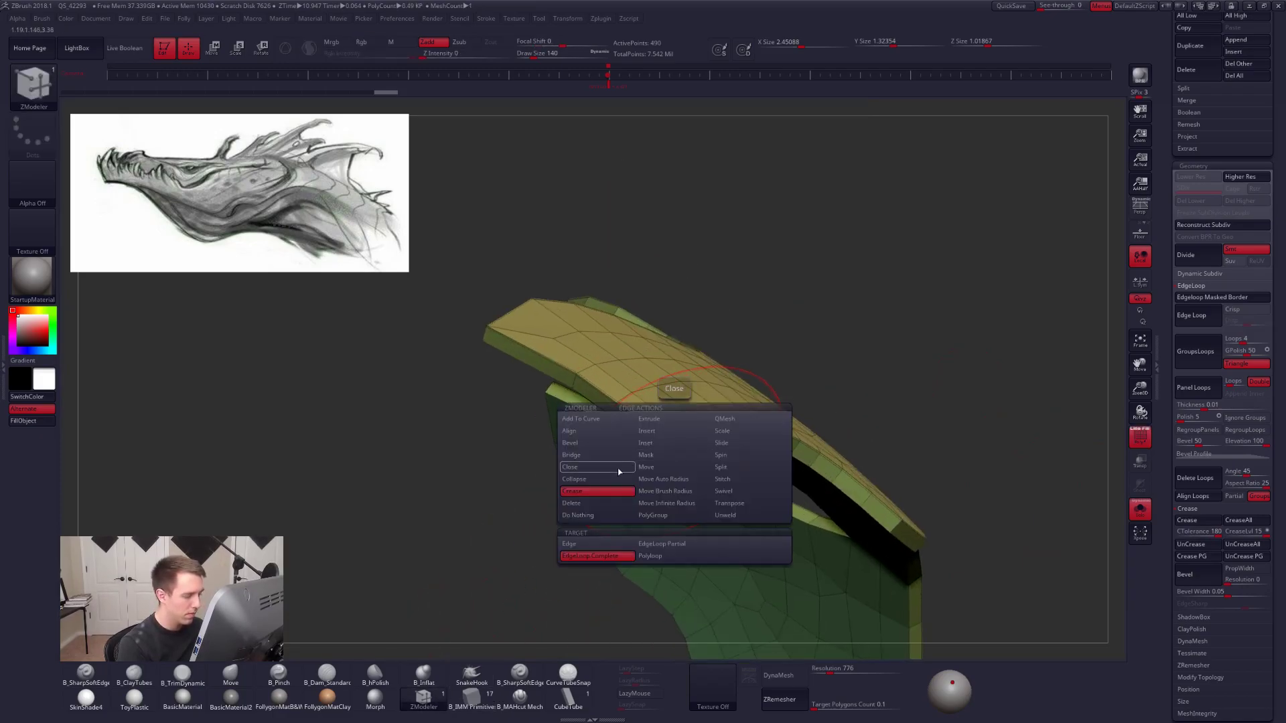
left_click(597, 543)
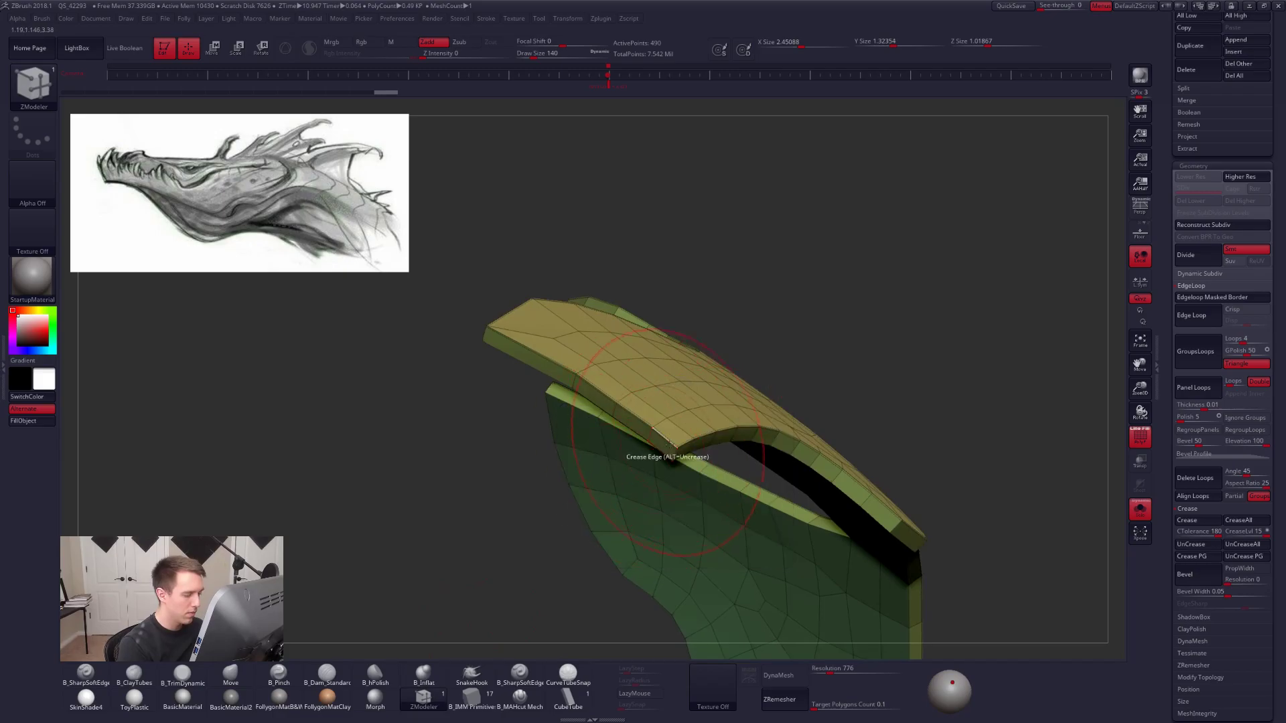
right_click_drag(674, 453, 633, 385, "alt")
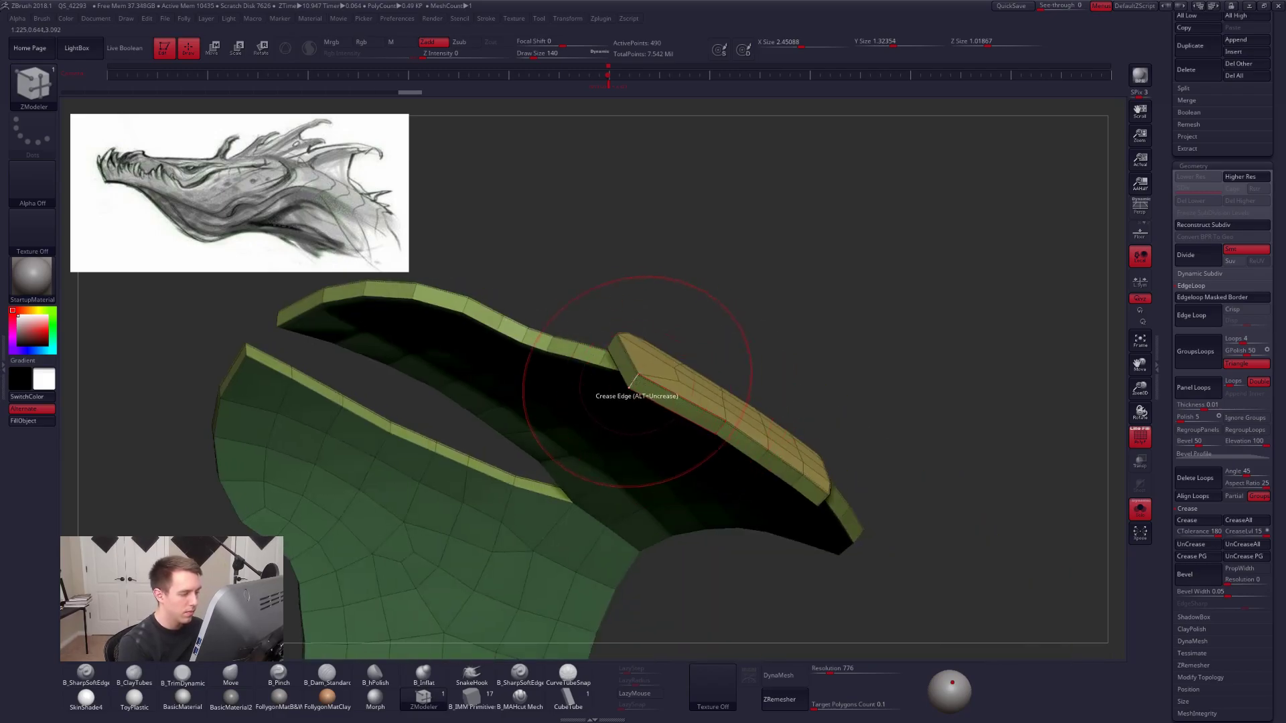
key("shift+f")
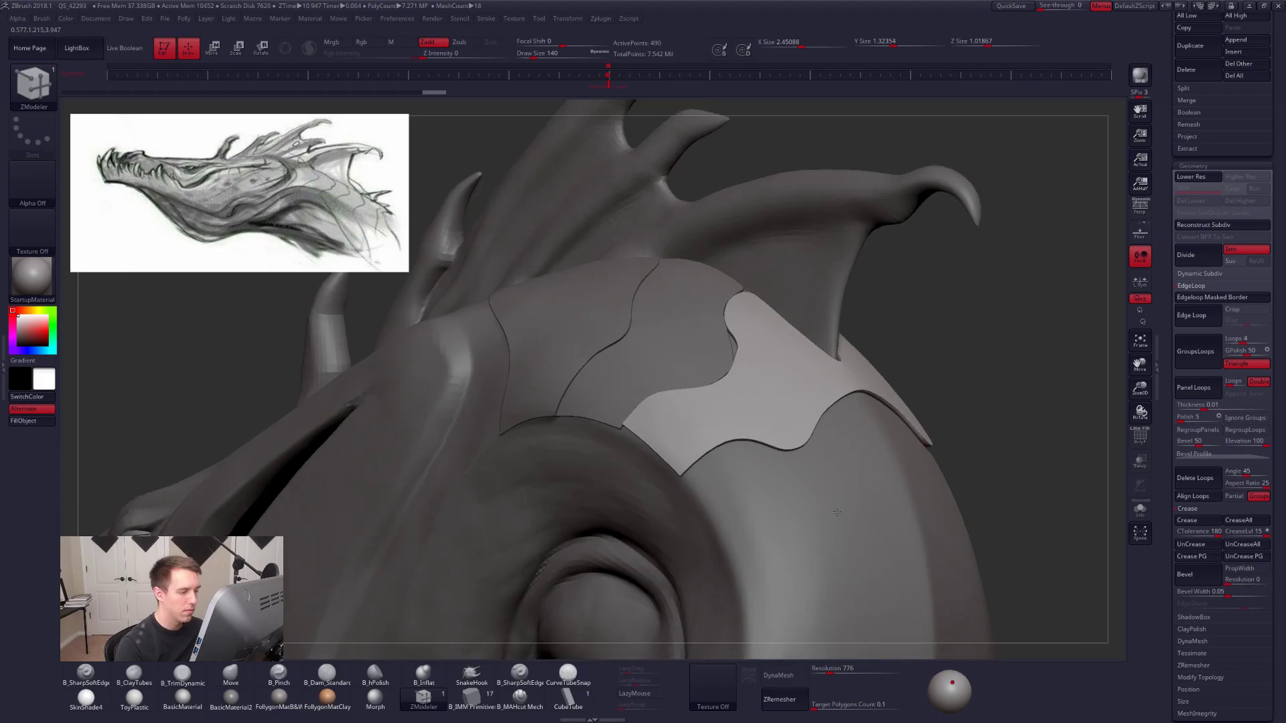
Shape the third plate's outline beside the fin with the Move brush at draw size 203.
right_click_drag(836, 513, 697, 509)
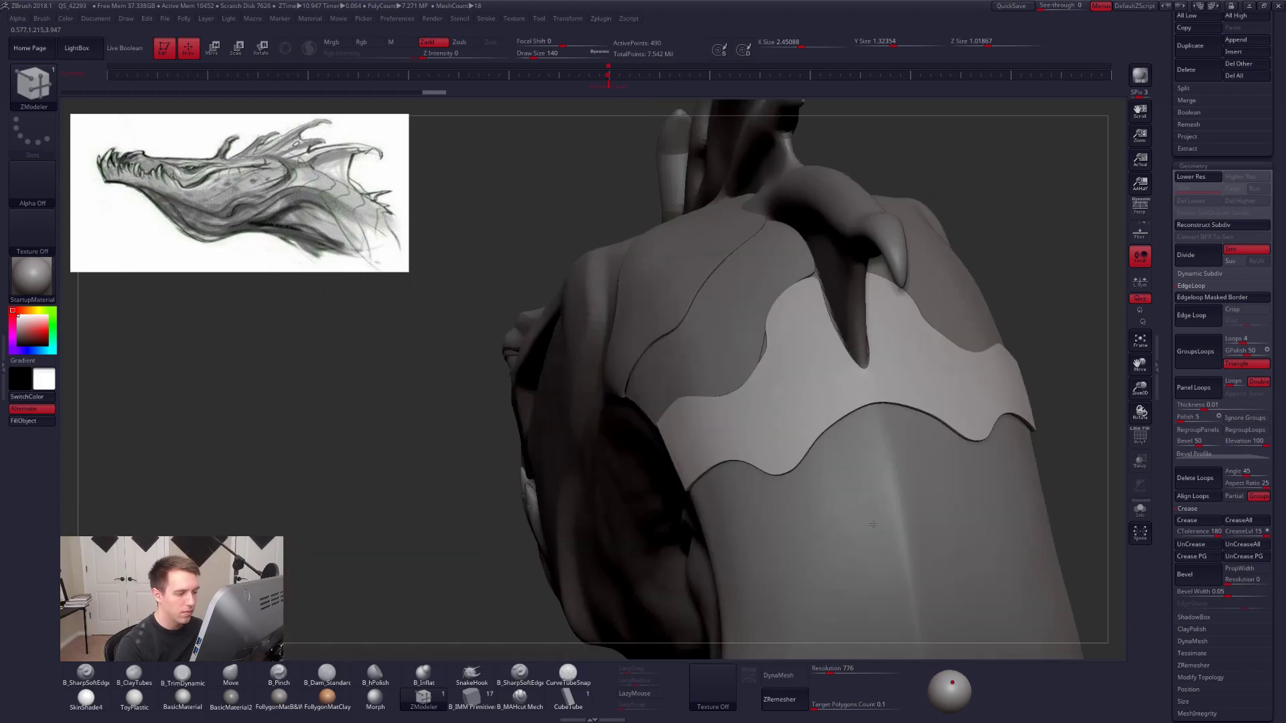
right_click_drag(859, 498, 845, 371)
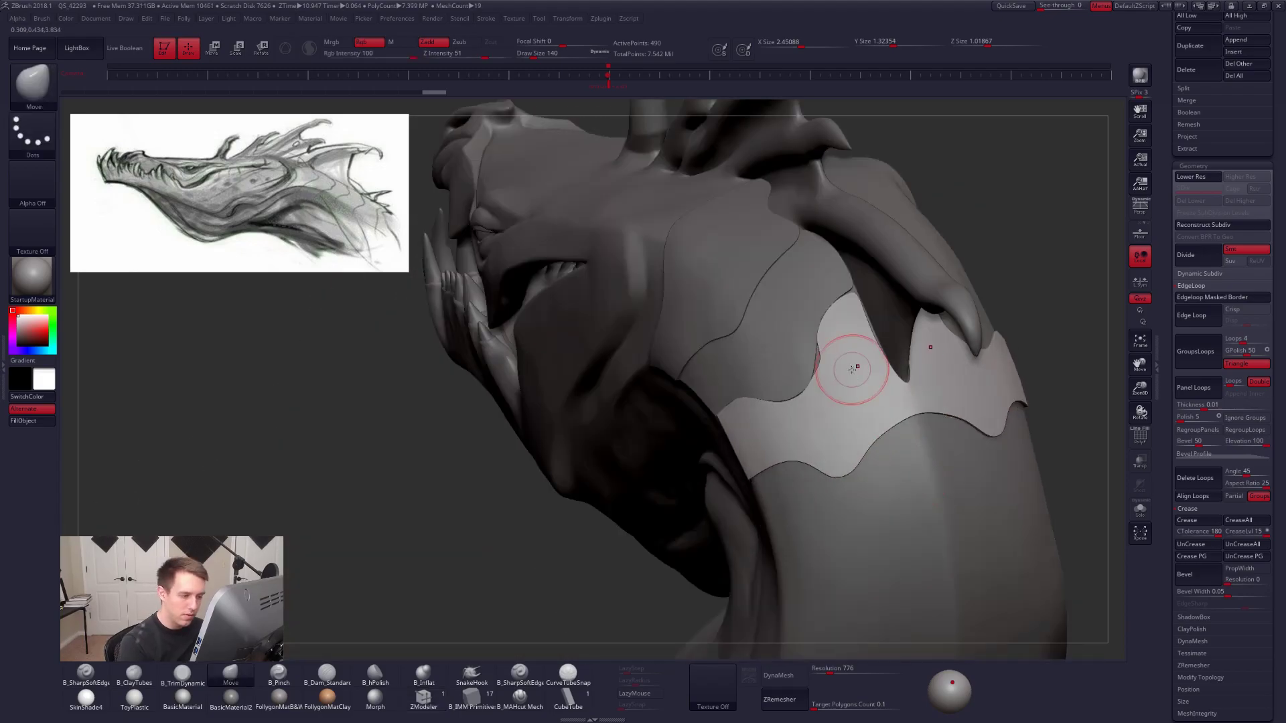
key("space")
left_click_drag(852, 368, 856, 372)
right_click_drag(855, 373, 879, 368)
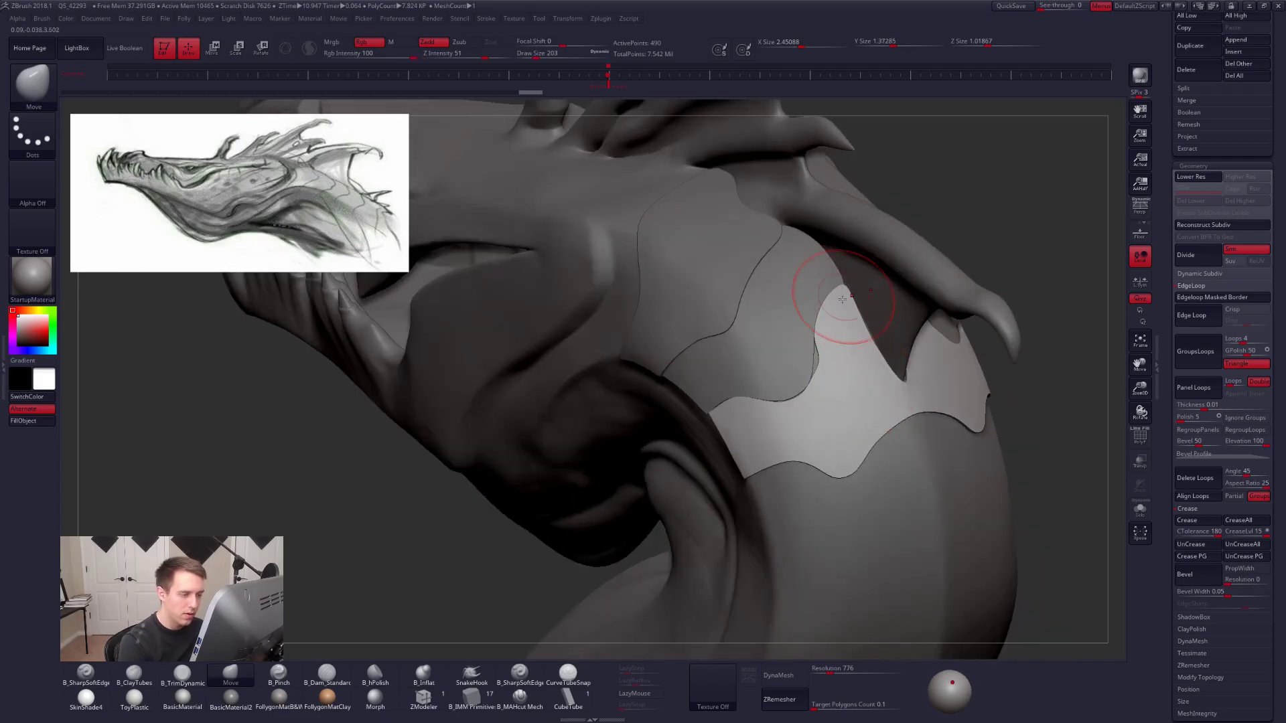
Fit the second plate's rear border against the third plate with the Move brush at draw size 279.
left_click(807, 363, "alt")
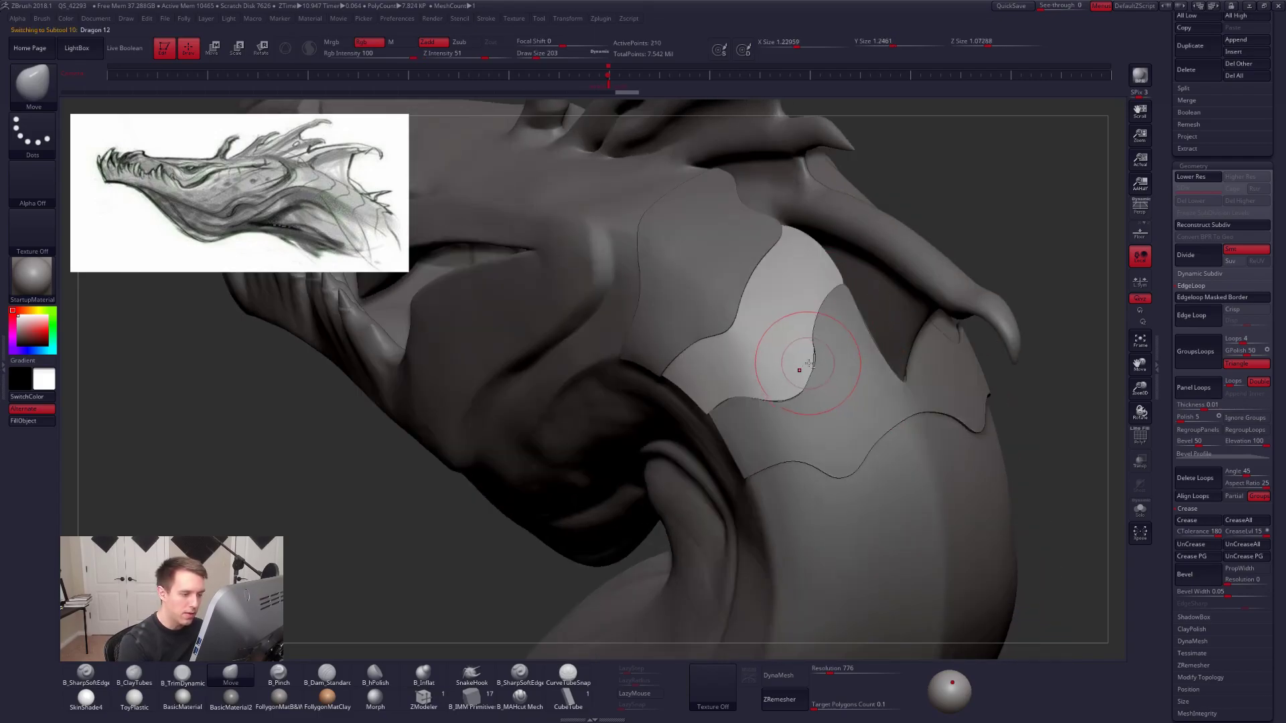
key("space")
left_click_drag(800, 387, 805, 387)
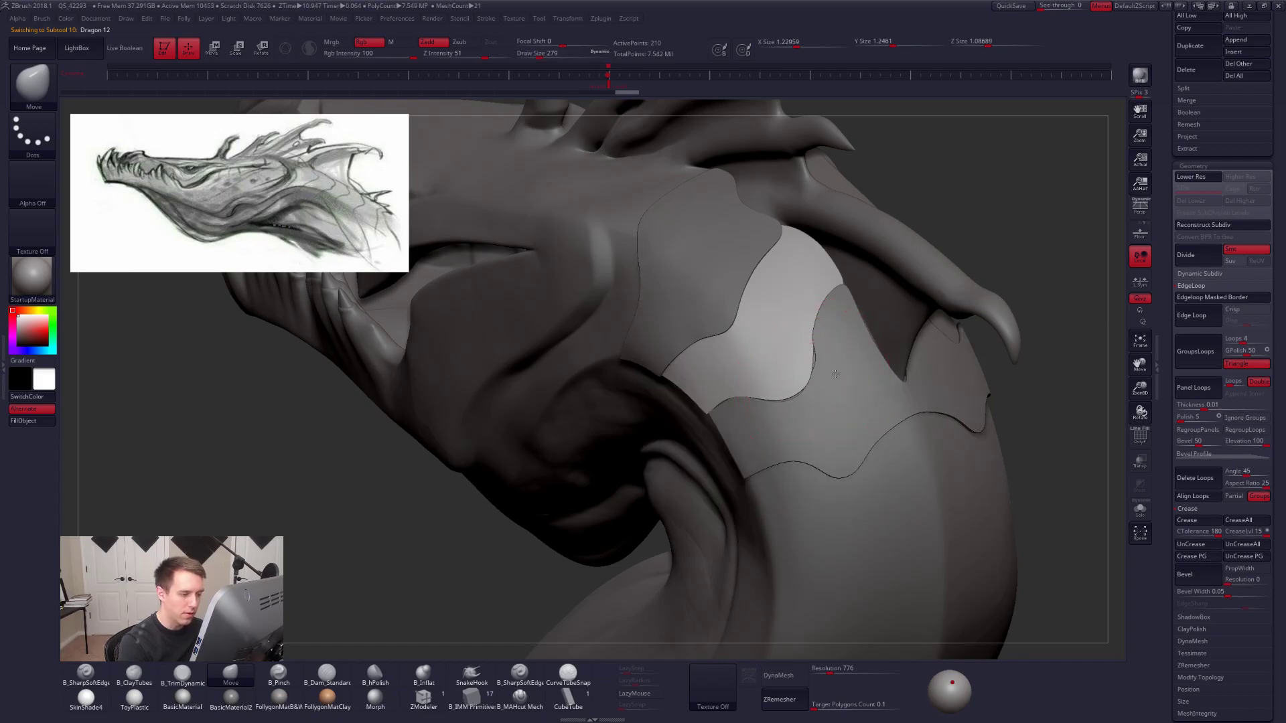
right_click_drag(835, 373, 818, 327)
mouse_move(823, 320)
left_mouse_down()
mouse_move(835, 299)
mouse_move(817, 343)
left_mouse_up()
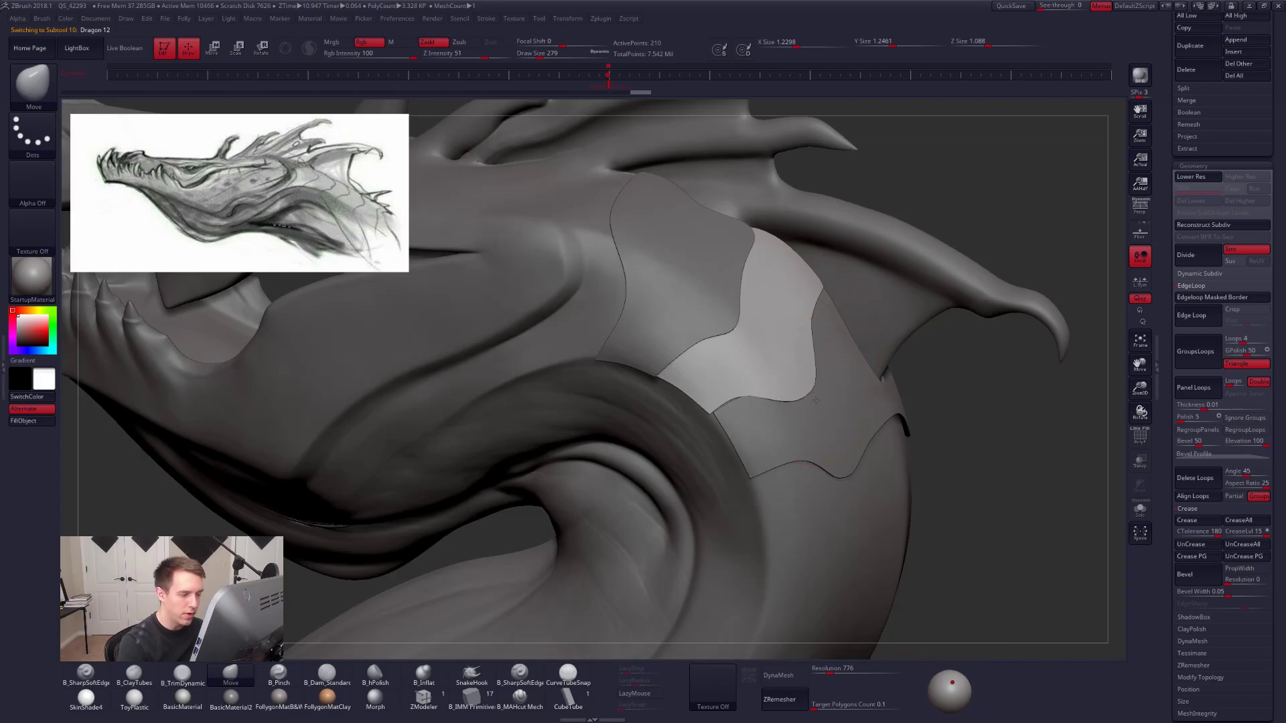
left_click_drag(775, 418, 727, 423)
Move the third plate's lower front corner into place along the neck with the Move brush at draw size 160.
mouse_move(1005, 428)
left_mouse_down()
mouse_move(827, 401)
mouse_move(807, 386)
left_mouse_up()
left_click(809, 402, "alt")
left_click_drag(576, 385, 798, 365)
key("space")
mouse_move(729, 428)
right_mouse_down()
mouse_move(687, 432)
mouse_move(696, 415)
right_mouse_up()
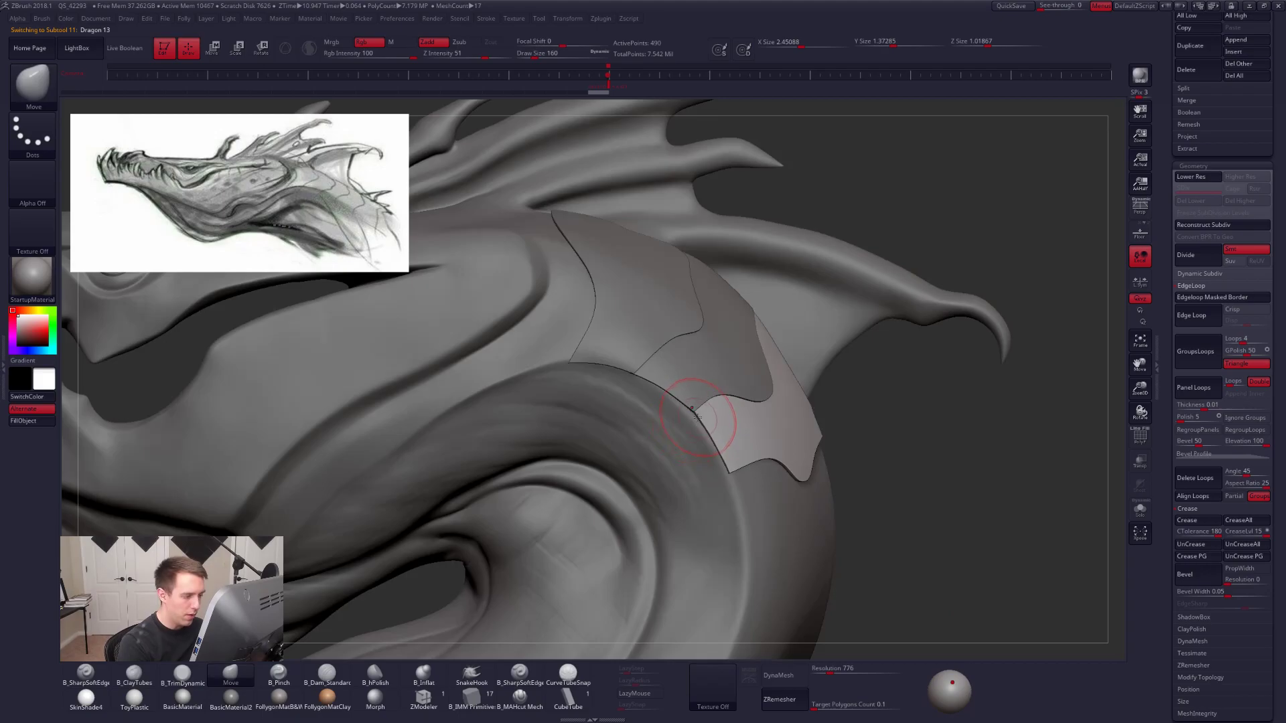
left_click_drag(694, 421, 692, 421)
right_click_drag(741, 464, 735, 416, "ctrl")
right_click_drag(735, 417, 758, 418)
mouse_move(758, 417)
left_mouse_down()
mouse_move(773, 454)
mouse_move(764, 428)
left_mouse_up()
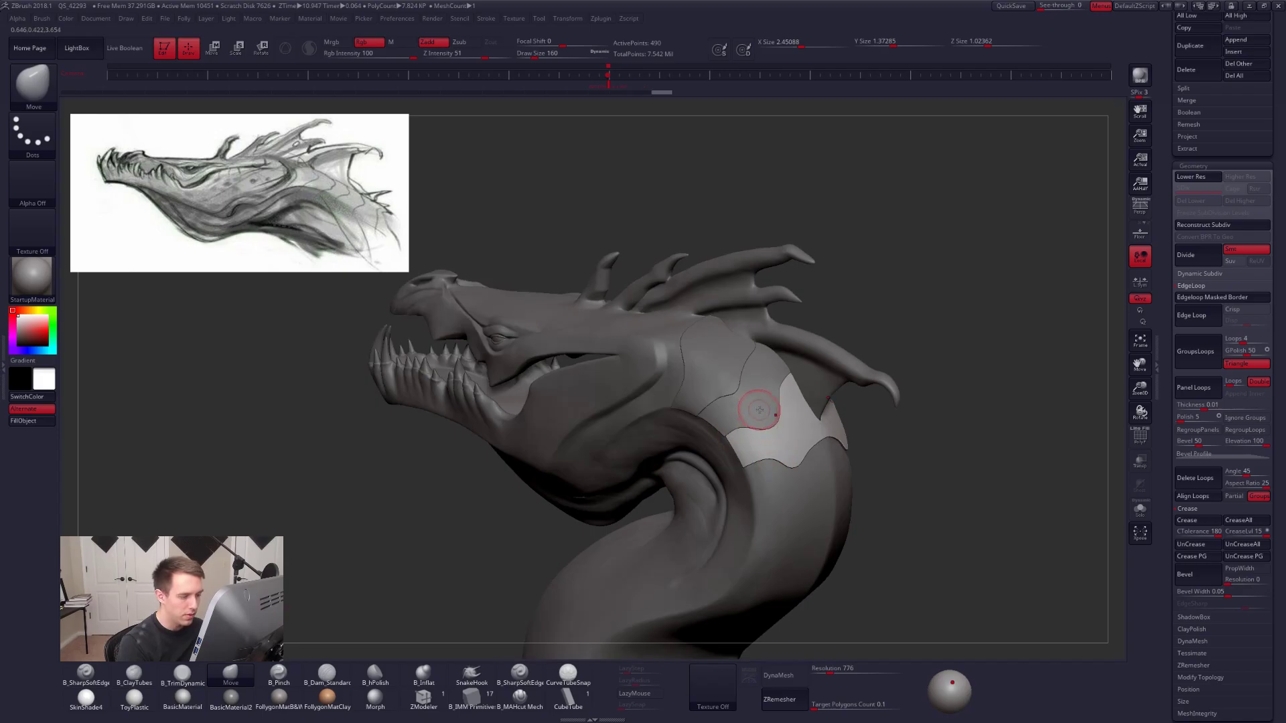
Adjust how the second plate overlaps the third plate with the Move brush at draw size 265.
left_click(761, 408, "alt")
mouse_move(763, 430)
right_mouse_down()
mouse_move(725, 428)
mouse_move(711, 447)
right_mouse_up()
key("space")
left_click_drag(758, 462, 768, 462)
mouse_move(743, 429)
right_mouse_down()
mouse_move(791, 391)
mouse_move(767, 435)
mouse_move(852, 470)
mouse_move(845, 509)
right_mouse_up()
left_click_drag(770, 428, 785, 420)
key("space")
left_click_drag(796, 420, 808, 413)
right_click_drag(809, 413, 844, 382)
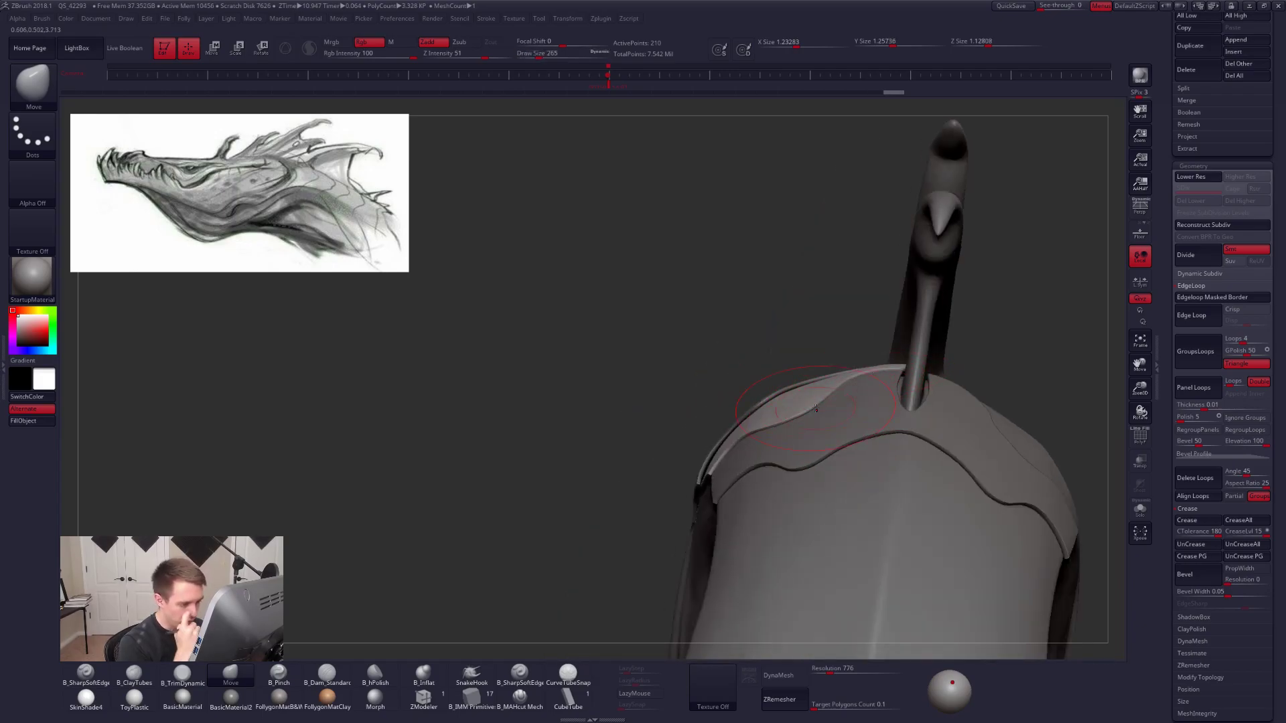
Pull the third plate's front border into place around the base of the fin with the Move brush at draw size 150.
left_click(876, 409, "alt")
right_click_drag(876, 411, 888, 459)
key("space")
left_click_drag(900, 366, 890, 362)
right_click_drag(902, 355, 918, 343)
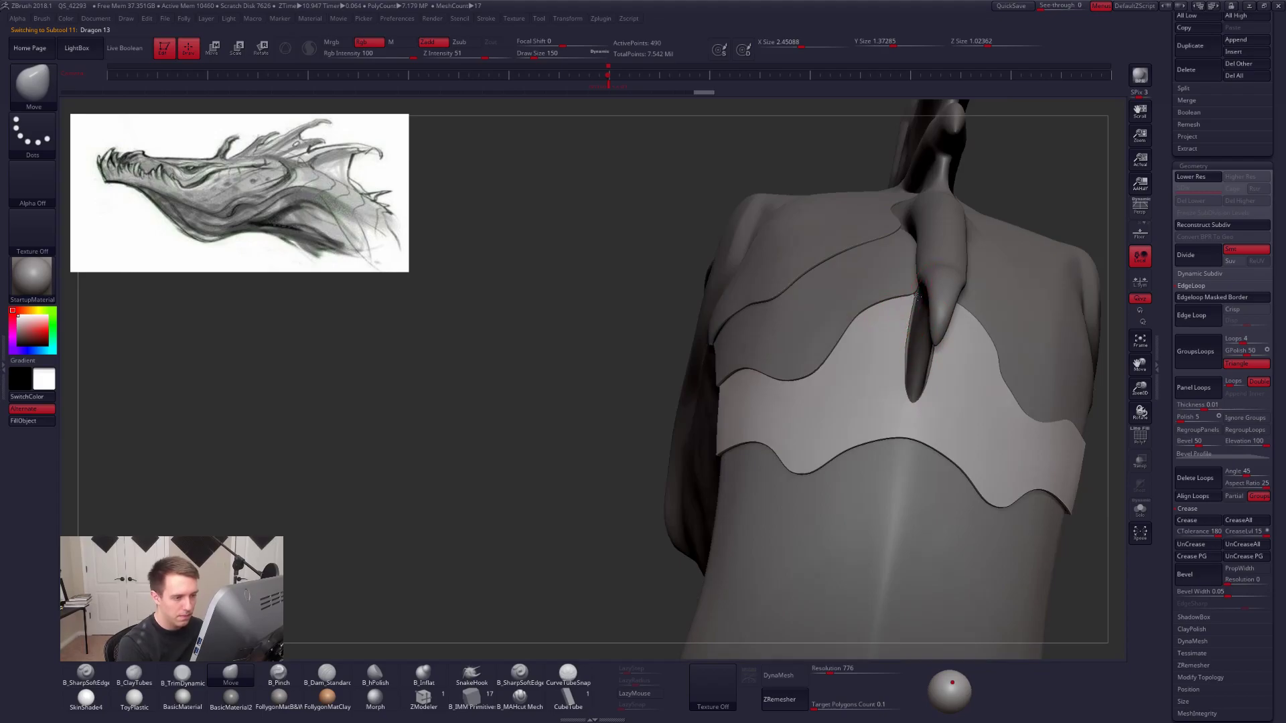
left_click_drag(917, 304, 908, 357)
left_click_drag(902, 367, 907, 374)
right_click_drag(915, 389, 1037, 400)
left_click_drag(915, 410, 914, 419)
right_click_drag(914, 418, 839, 466)
right_click_drag(759, 394, 794, 387, "alt")
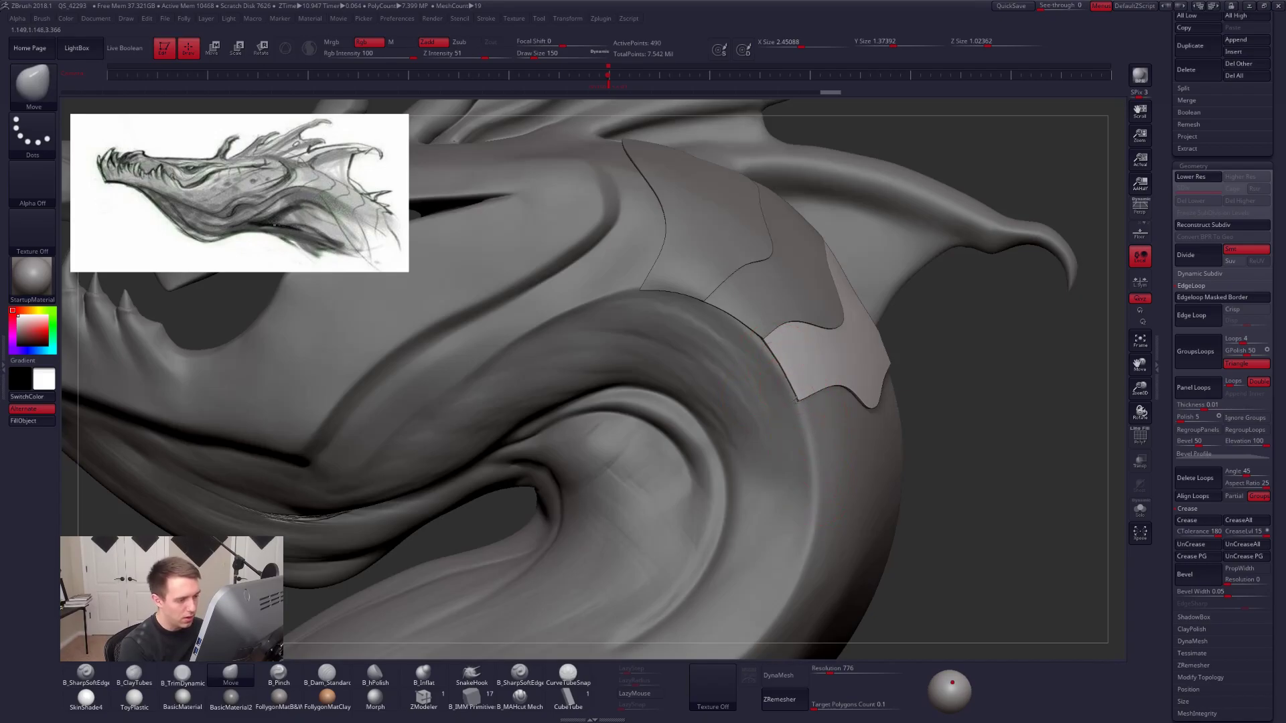
Nudge the meeting lower corners of the second and third plates into line along the neck fold with the Move brush.
left_click(711, 305, "alt")
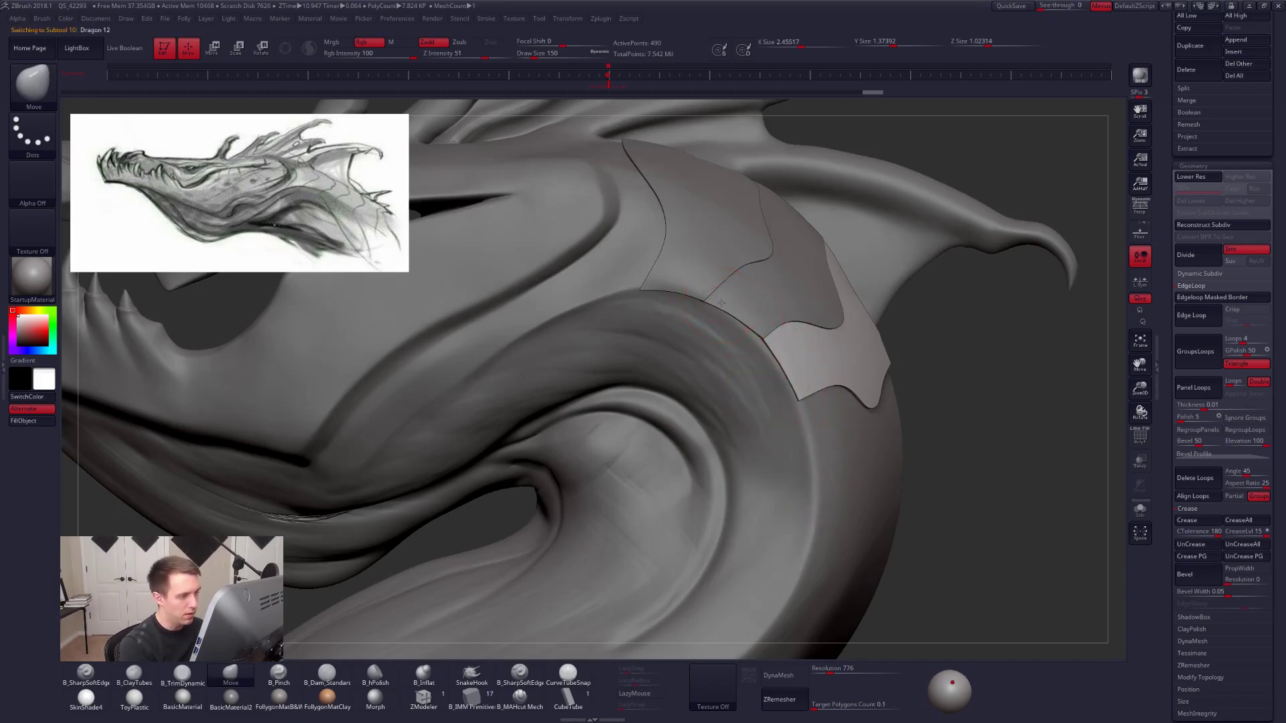
key("space")
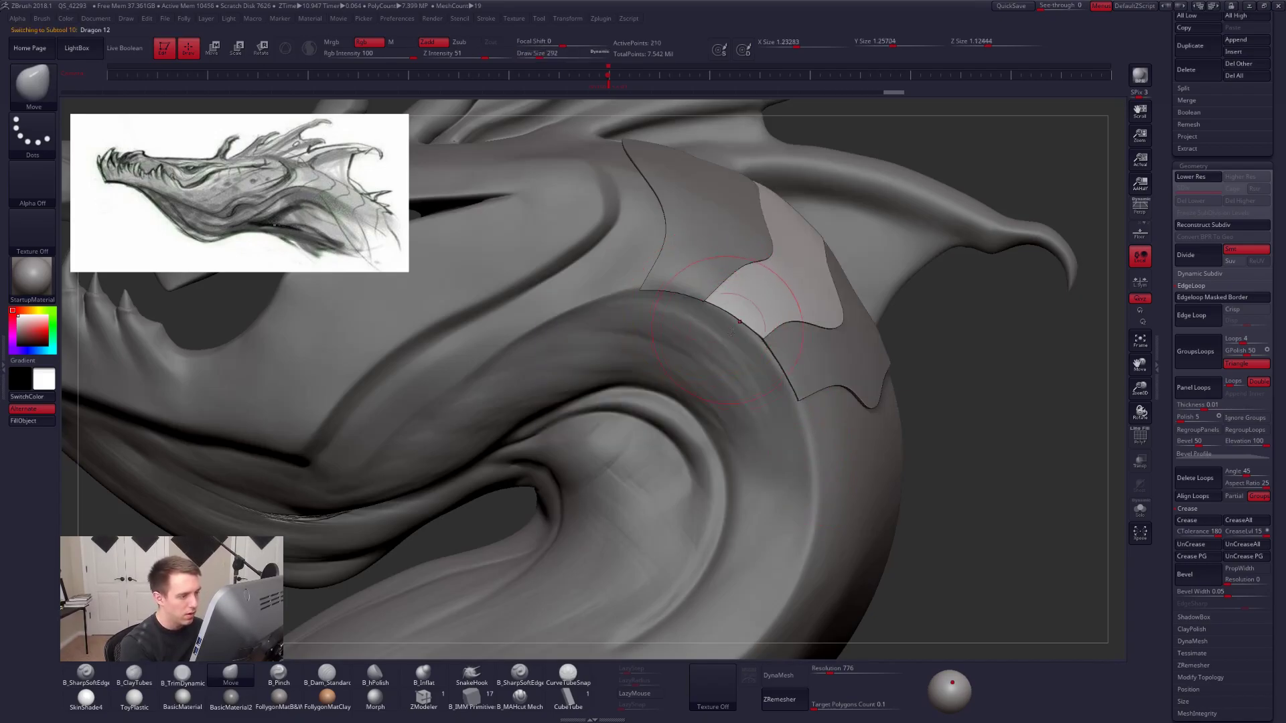
left_click(780, 358, "alt")
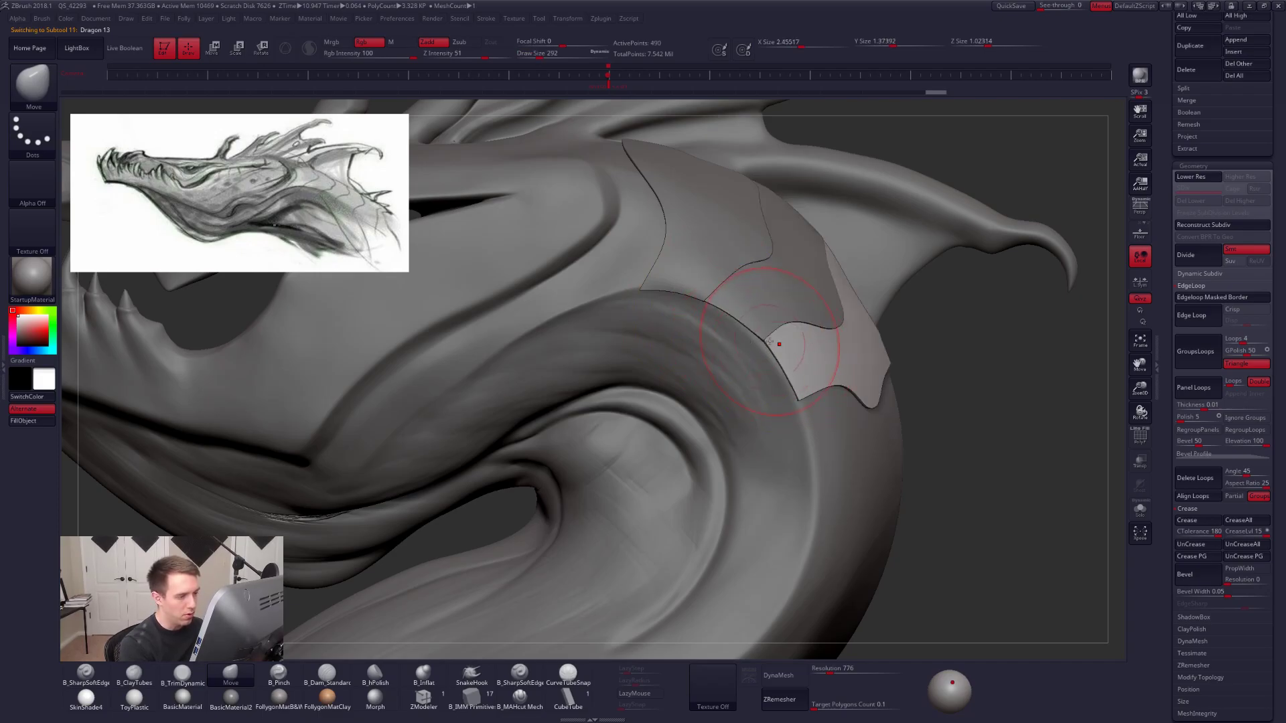
key("space")
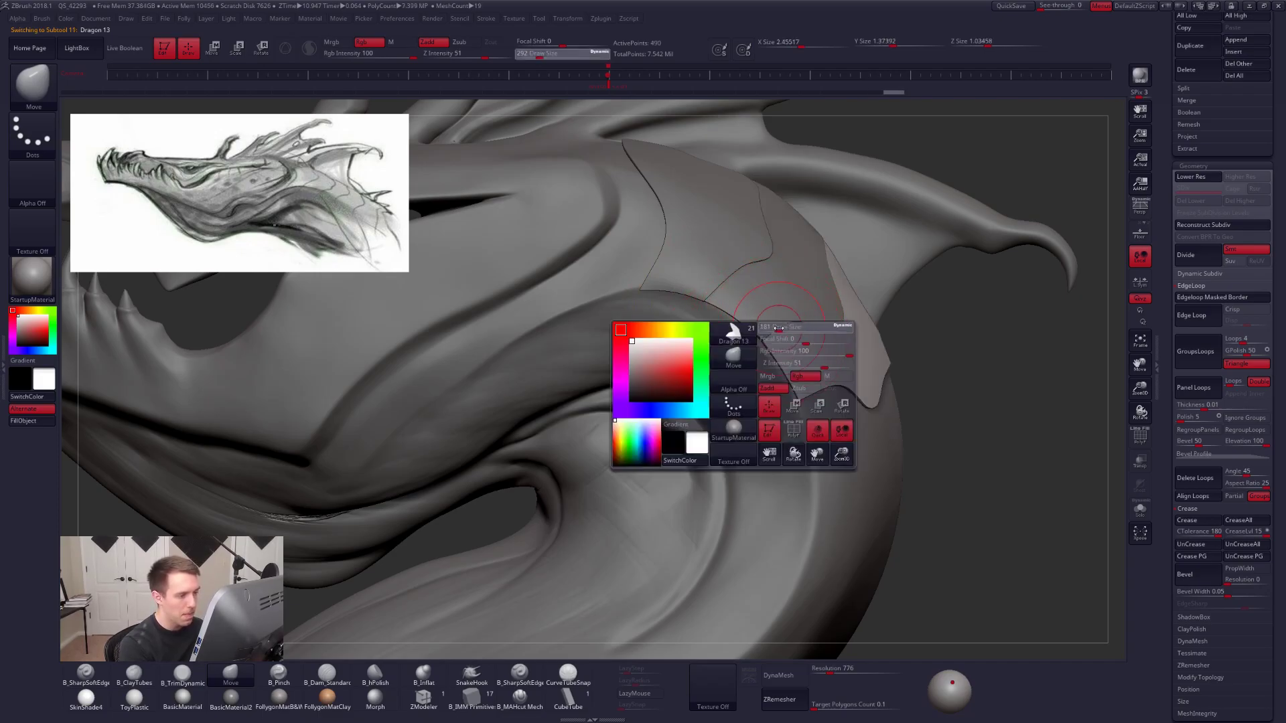
left_click(765, 328, "alt")
key("space")
left_click_drag(758, 341, 762, 342)
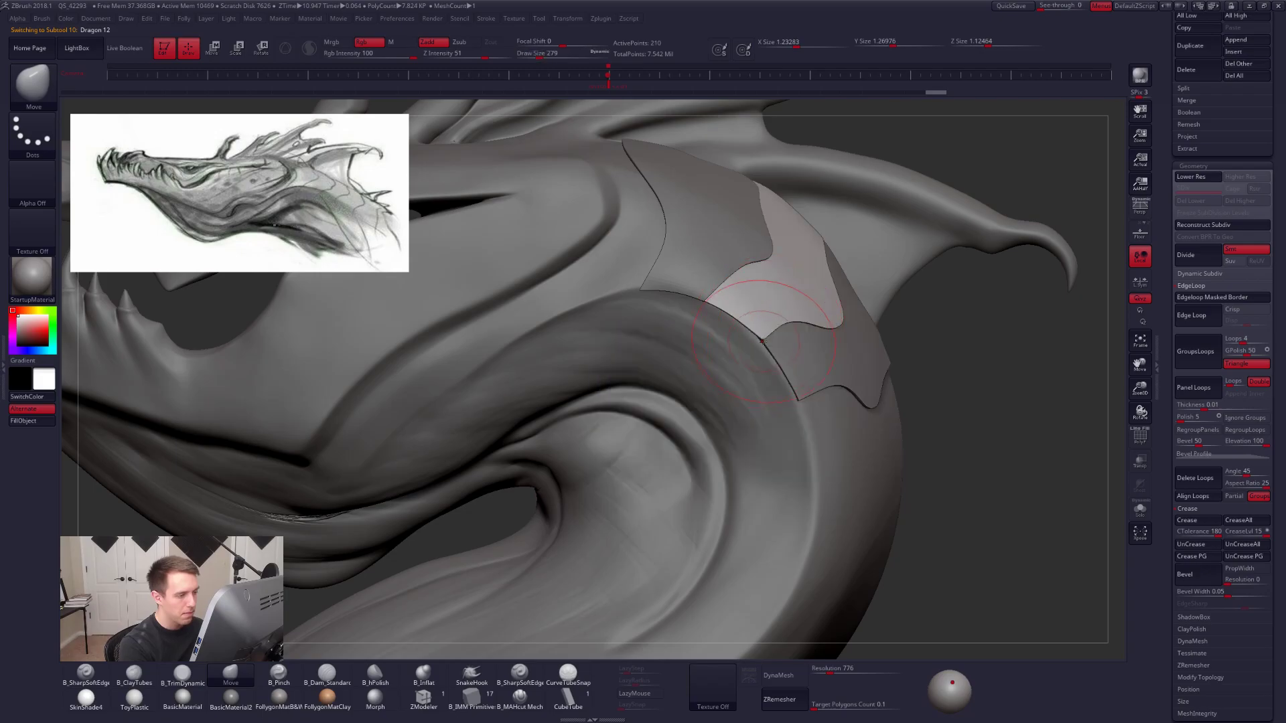
Adjust the first plate's lower border along the neck fold with the Move brush at draw size 192.
left_click(698, 300, "alt")
left_click(700, 295, "alt")
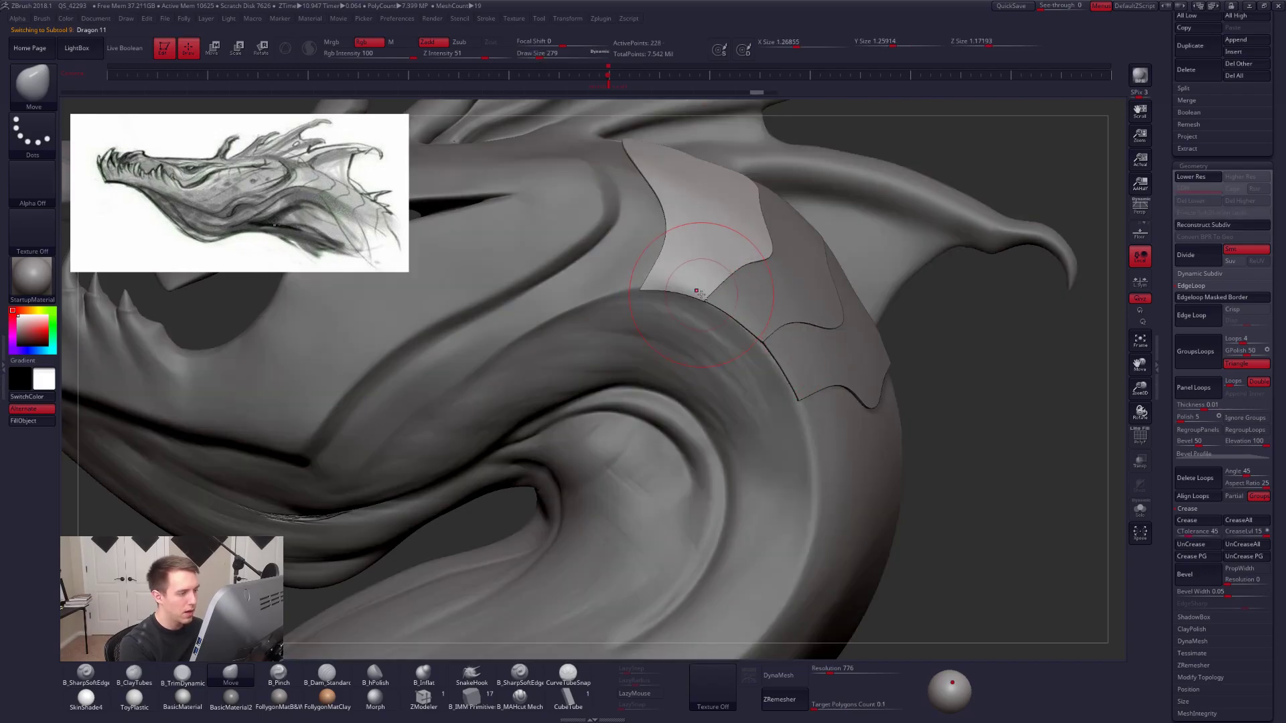
key("space")
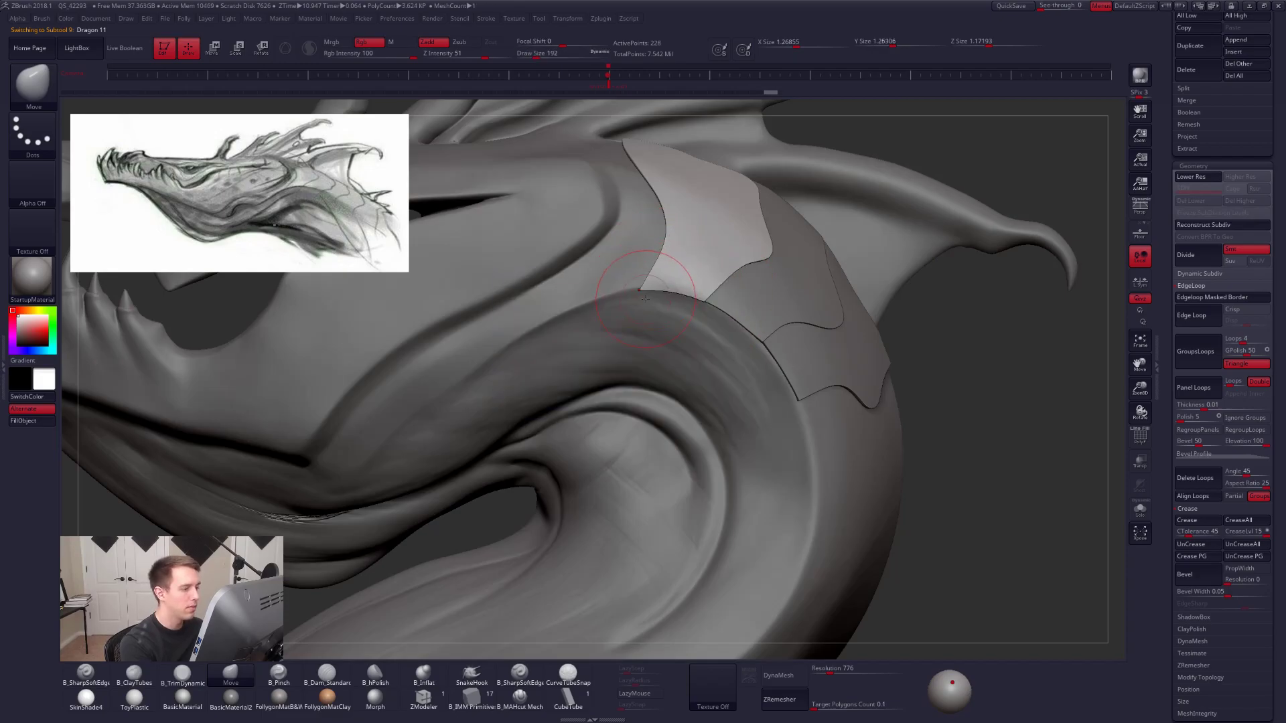
left_click_drag(938, 509, 875, 448, "alt")
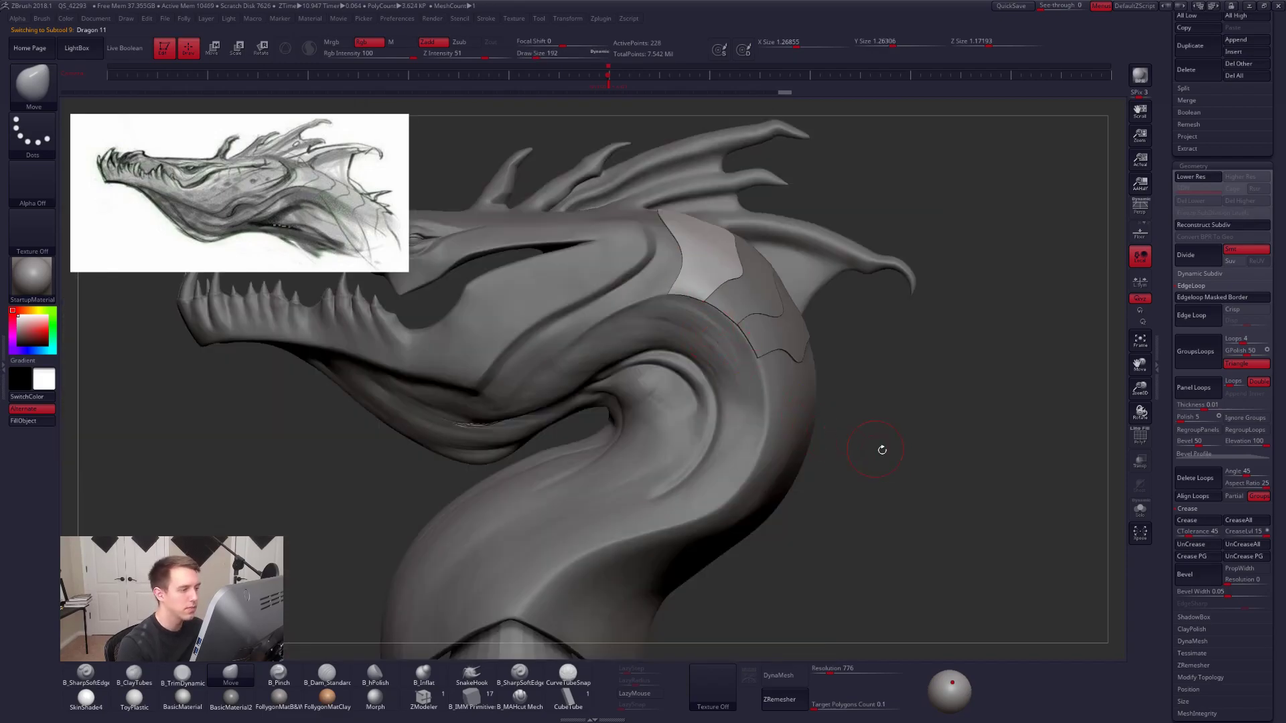
Isolate the next plate piece, hide its excess areas with SelectLasso and delete the hidden polygons.
key("Up")
key("alt+s")
mouse_move(691, 394)
left_mouse_down("alt")
mouse_move(734, 499)
mouse_move(703, 493)
left_mouse_up("alt")
left_click_drag(669, 429, 700, 462, "alt")
key("space")
left_click_drag(744, 394, 739, 394)
mouse_move(748, 431)
right_mouse_down()
mouse_move(733, 454)
mouse_move(752, 452)
right_mouse_up()
mouse_move(758, 446)
left_mouse_down("ctrl+alt+shift")
mouse_move(678, 467)
mouse_move(740, 499)
left_mouse_up("ctrl+alt+shift")
mouse_move(792, 471)
right_mouse_down()
mouse_move(773, 419)
mouse_move(767, 436)
right_mouse_up()
mouse_move(891, 306)
right_mouse_down("alt")
mouse_move(780, 366)
mouse_move(764, 335)
right_mouse_up("alt")
mouse_move(768, 329)
left_mouse_down("ctrl+alt+shift")
mouse_move(778, 512)
mouse_move(950, 325)
left_mouse_up("ctrl+alt+shift")
key("space")
left_click(872, 346)
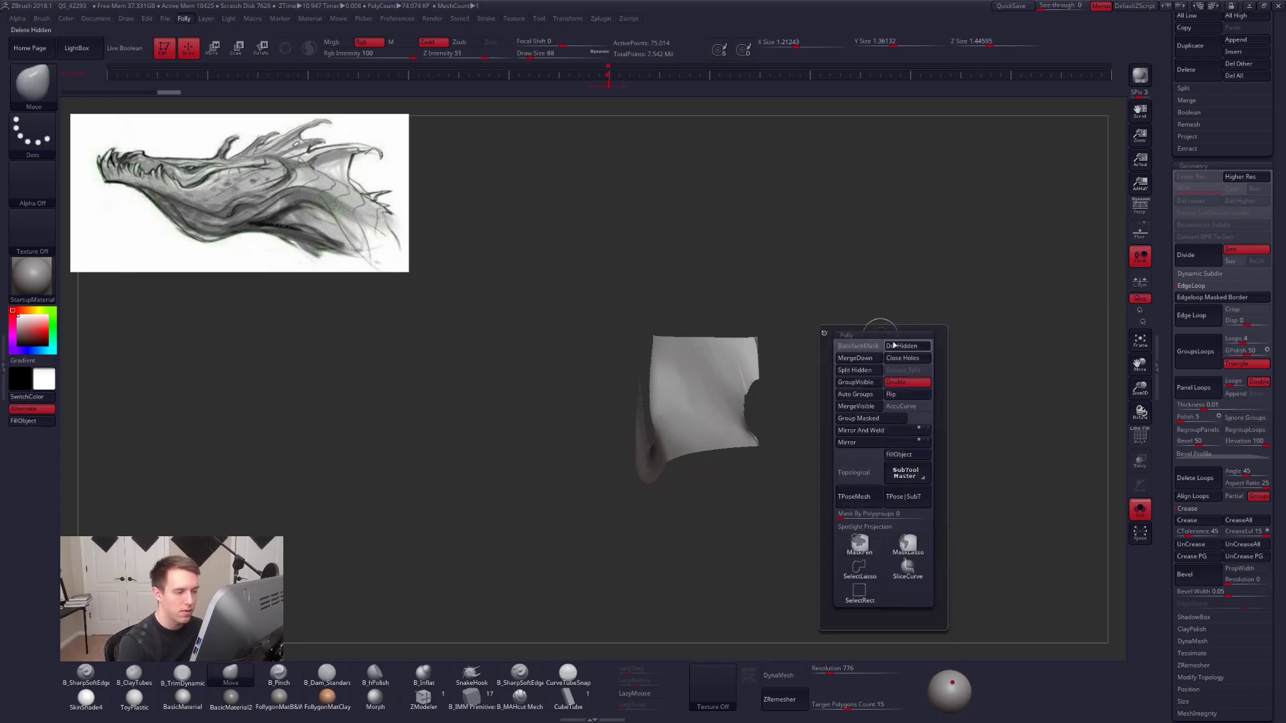
Trim the uneven sliver off the plate's side border above the notch and delete the hidden polygons.
mouse_move(821, 275)
right_mouse_down()
mouse_move(780, 285)
mouse_move(770, 348)
mouse_move(745, 309)
right_mouse_up()
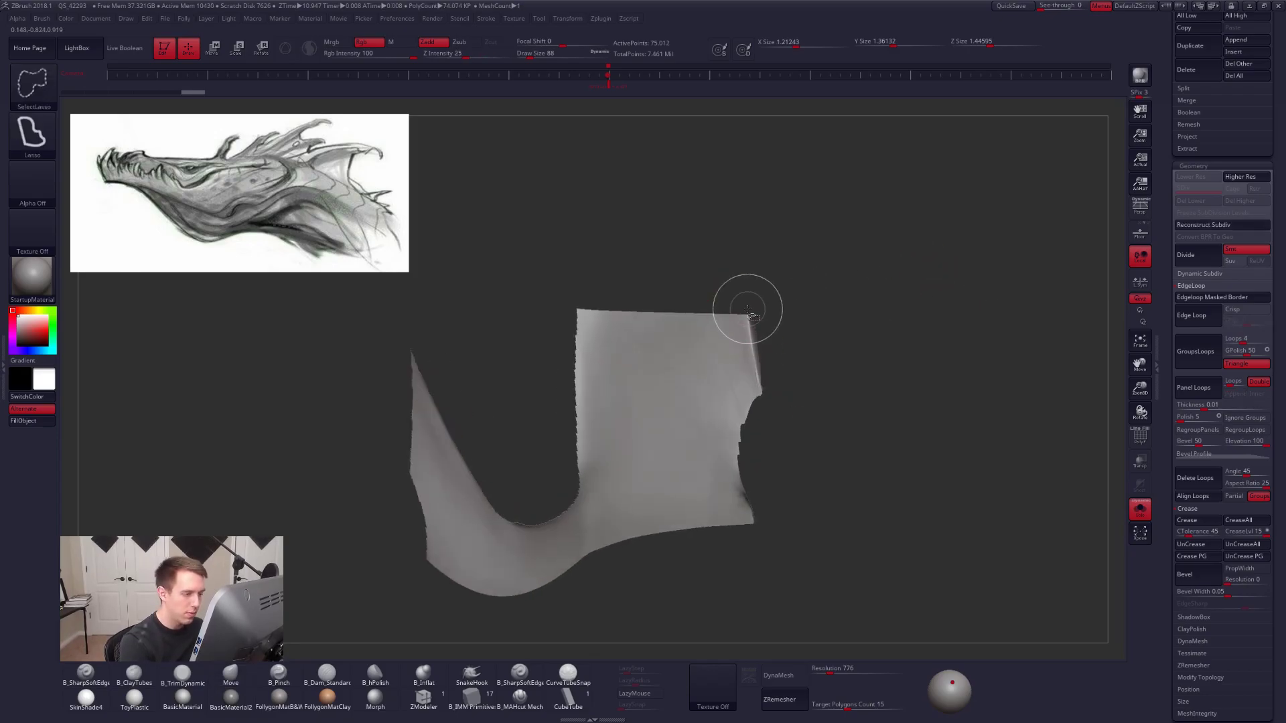
mouse_move(755, 385)
left_mouse_down("ctrl+alt+shift")
mouse_move(847, 254)
mouse_move(750, 311)
left_mouse_up("ctrl+alt+shift")
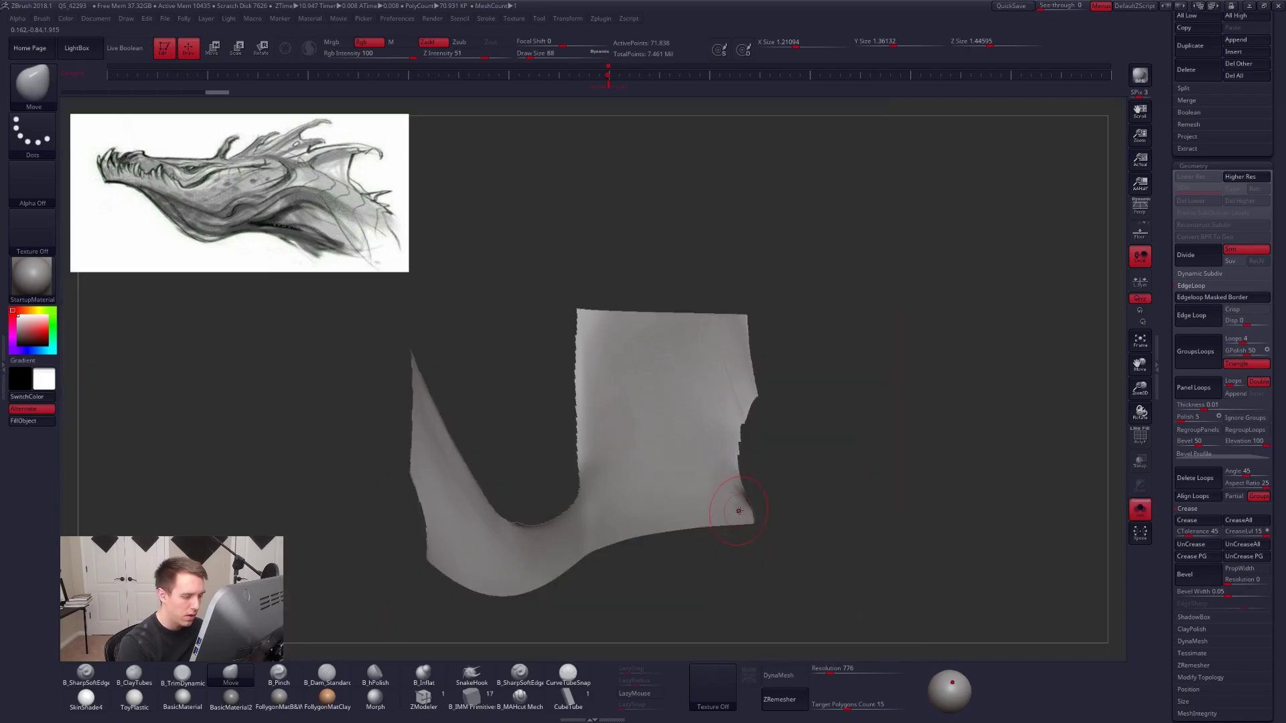
right_click_drag(739, 511, 778, 410)
key("space")
left_click(800, 426)
Trim the side border around the notch with SelectLasso and delete the hidden polygons.
key("ctrl+shift")
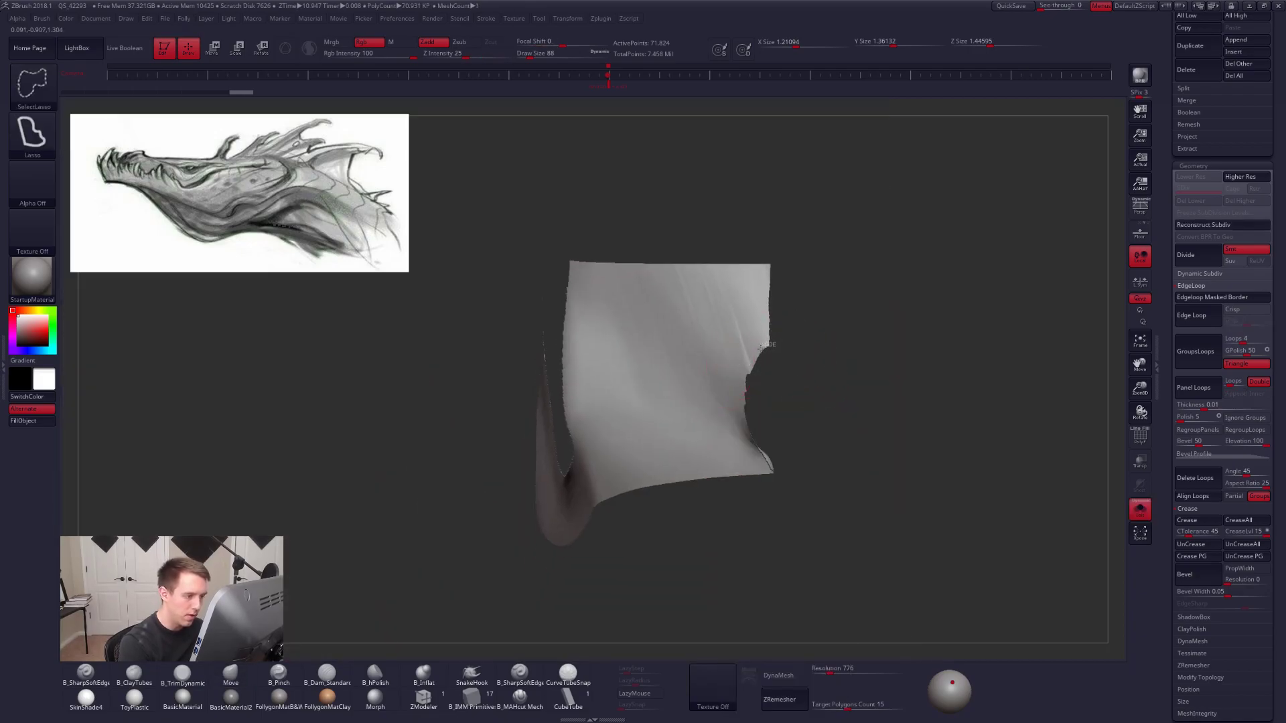
mouse_move(741, 420)
left_mouse_down("ctrl+alt+shift")
mouse_move(763, 445)
mouse_move(874, 442)
mouse_move(764, 422)
left_mouse_up("ctrl+alt+shift")
right_click_drag(763, 422, 804, 413)
key("space")
left_click(824, 408)
Trim the plate's jagged concave border, delete the hidden polygons and insert edge loops with GroupsLoops.
mouse_move(703, 439)
right_mouse_down()
mouse_move(633, 469)
mouse_move(729, 525)
mouse_move(680, 485)
right_mouse_up()
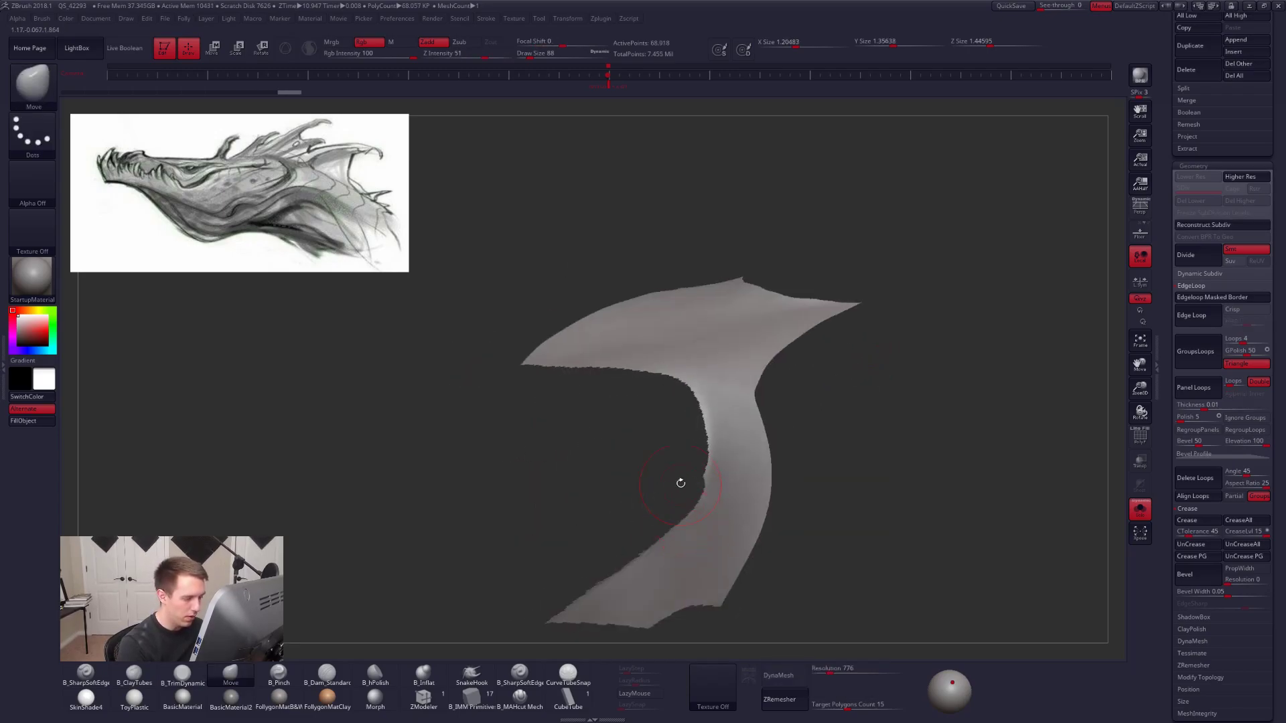
key("ctrl+shift")
mouse_move(694, 490)
left_mouse_down("ctrl+alt+shift")
mouse_move(696, 455)
mouse_move(673, 479)
left_mouse_up("ctrl+alt+shift")
mouse_move(683, 509)
right_mouse_down("alt")
mouse_move(677, 498)
mouse_move(750, 435)
right_mouse_up("alt")
key("space")
left_click(818, 436)
right_click_drag(903, 402, 887, 358, "alt")
left_click(1201, 357)
Try to remesh the plate with ZRemesher at a target polygon count of 0.1, and undo the remesh.
left_click_drag(846, 707, 806, 705)
left_click(797, 700)
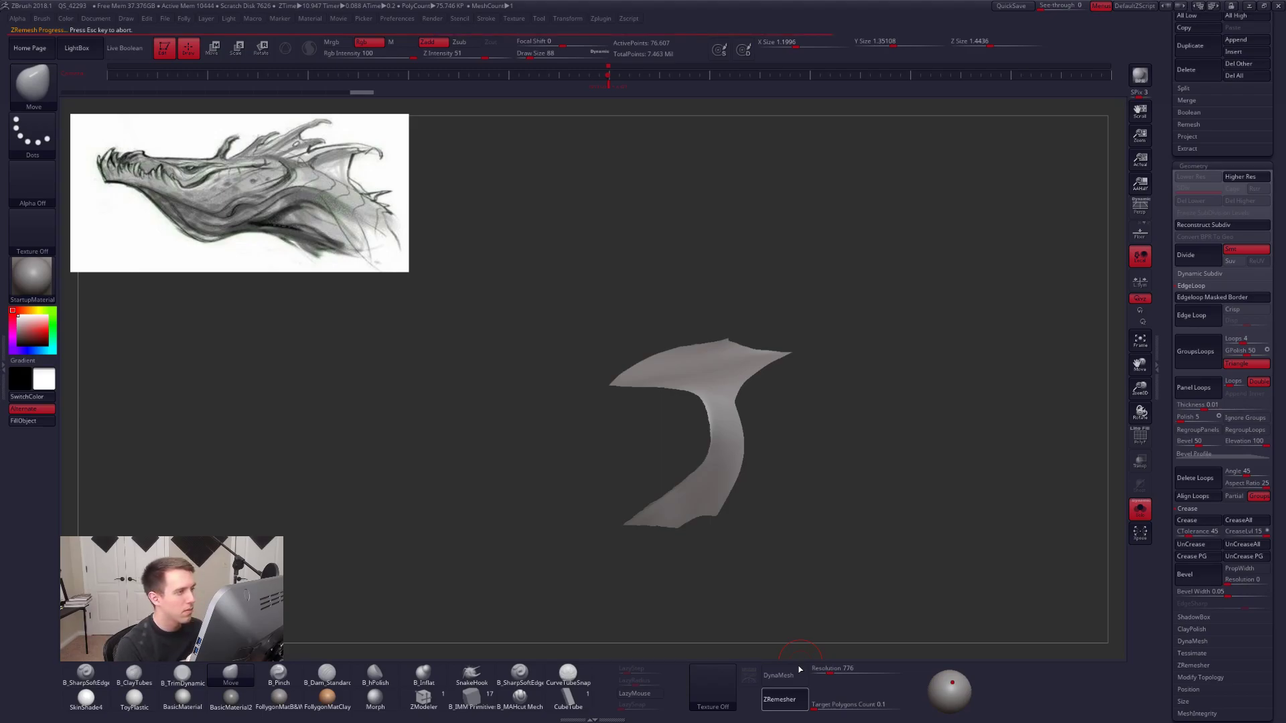
key("shift+f")
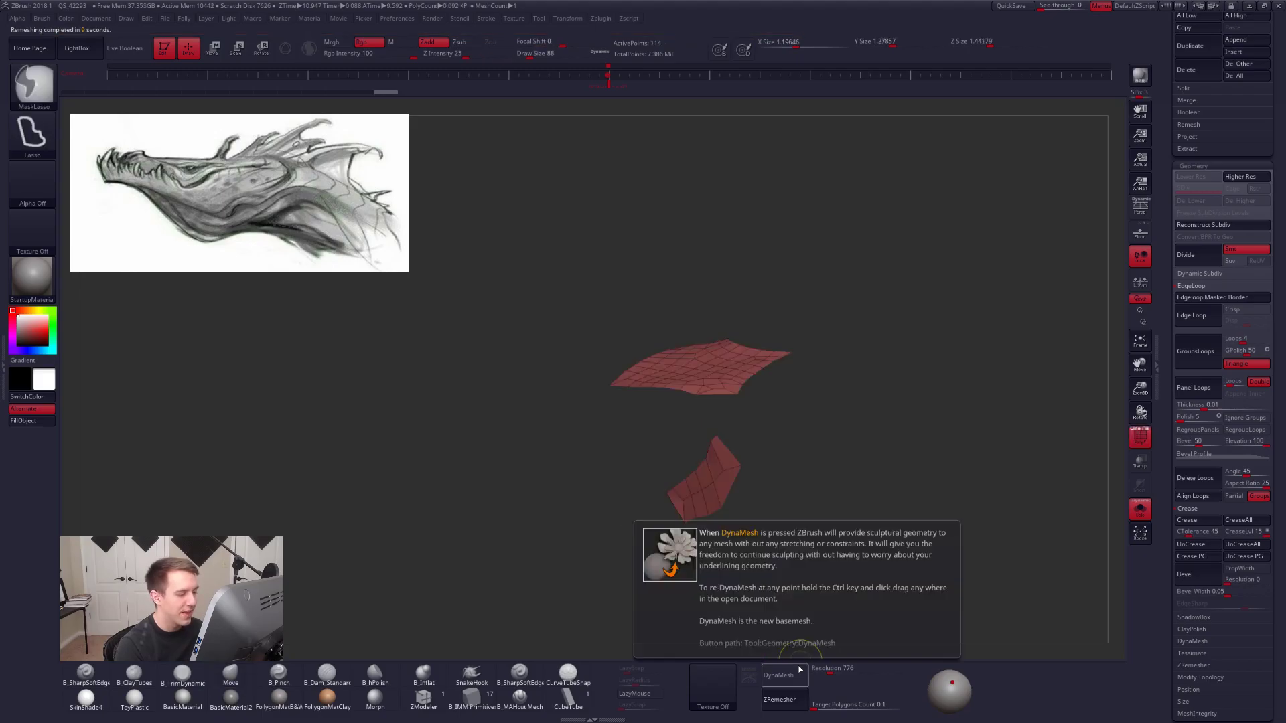
left_click_drag(824, 523, 838, 572)
key("ctrl+z")
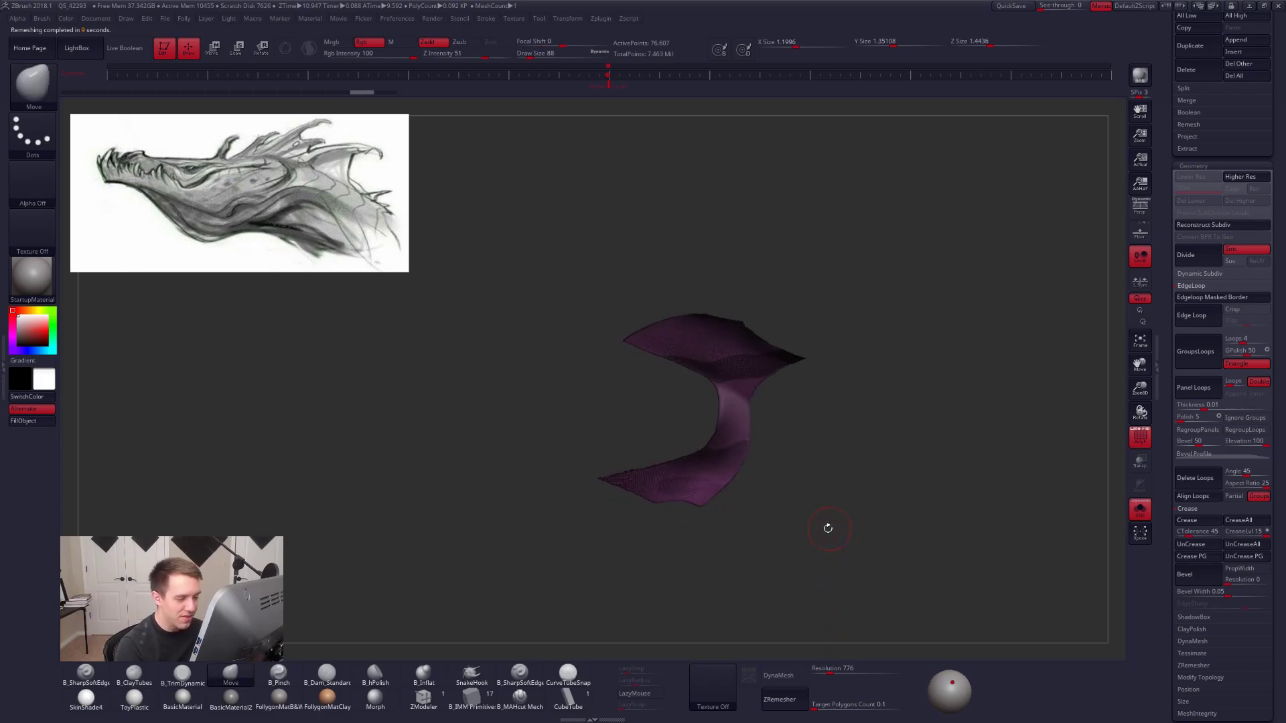
Slice across the plate's curved section in three places with the SliceCurve brush.
key("shift+f")
left_click_drag(861, 514, 886, 488)
key("ctrl+shift+f")
left_click(925, 666)
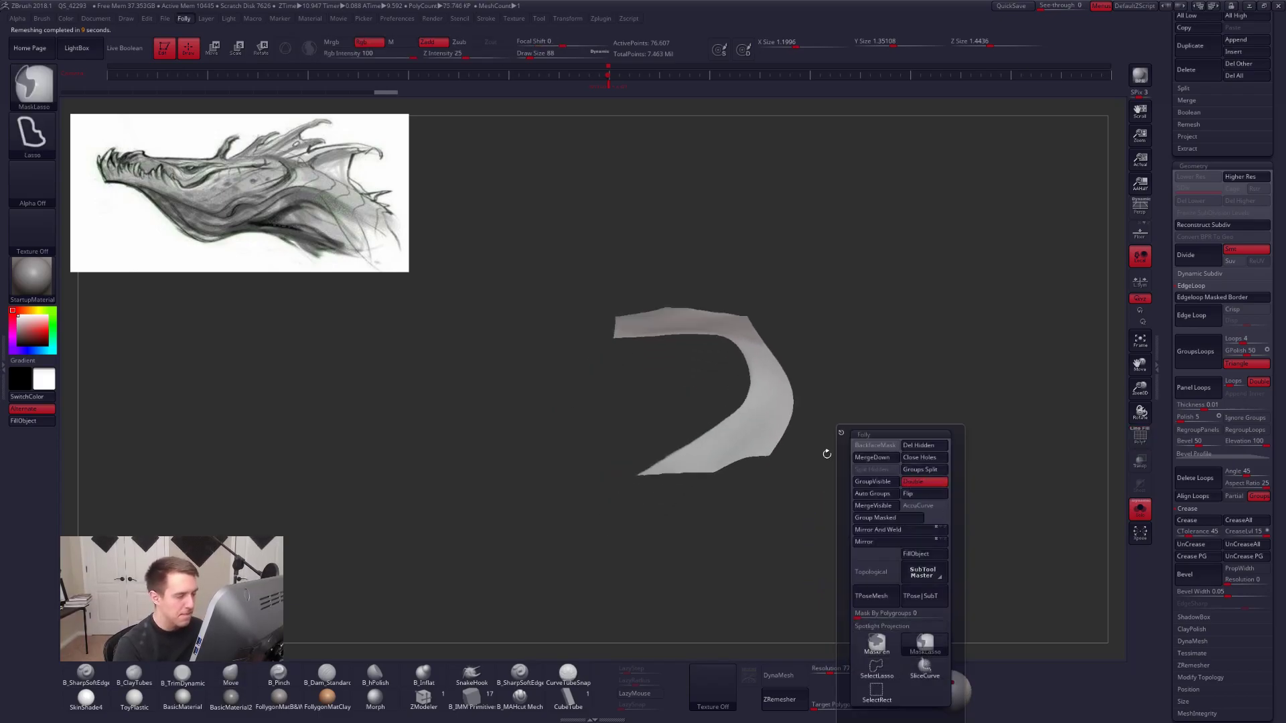
left_click_drag(673, 418, 795, 525)
left_click_drag(733, 375, 854, 414, "ctrl+shift")
left_click_drag(865, 416, 875, 462)
left_click_drag(735, 336, 849, 318, "ctrl+shift")
left_click_drag(864, 328, 845, 435)
left_click_drag(541, 358, 869, 354, "ctrl+shift")
left_click_drag(845, 440, 844, 412)
key("shift+f")
key("shift+f")
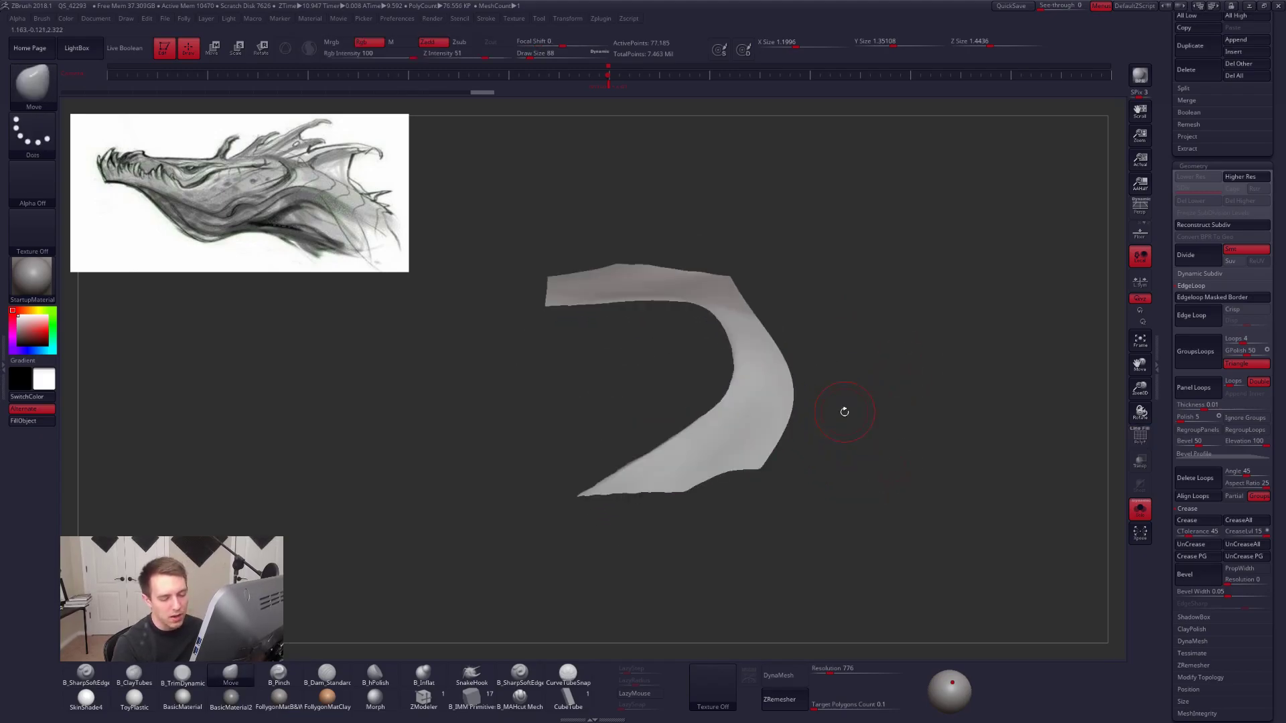
Try ZRemesher on the sliced plate, undo it and switch to the ZRemesherGuides brush.
left_click(804, 691)
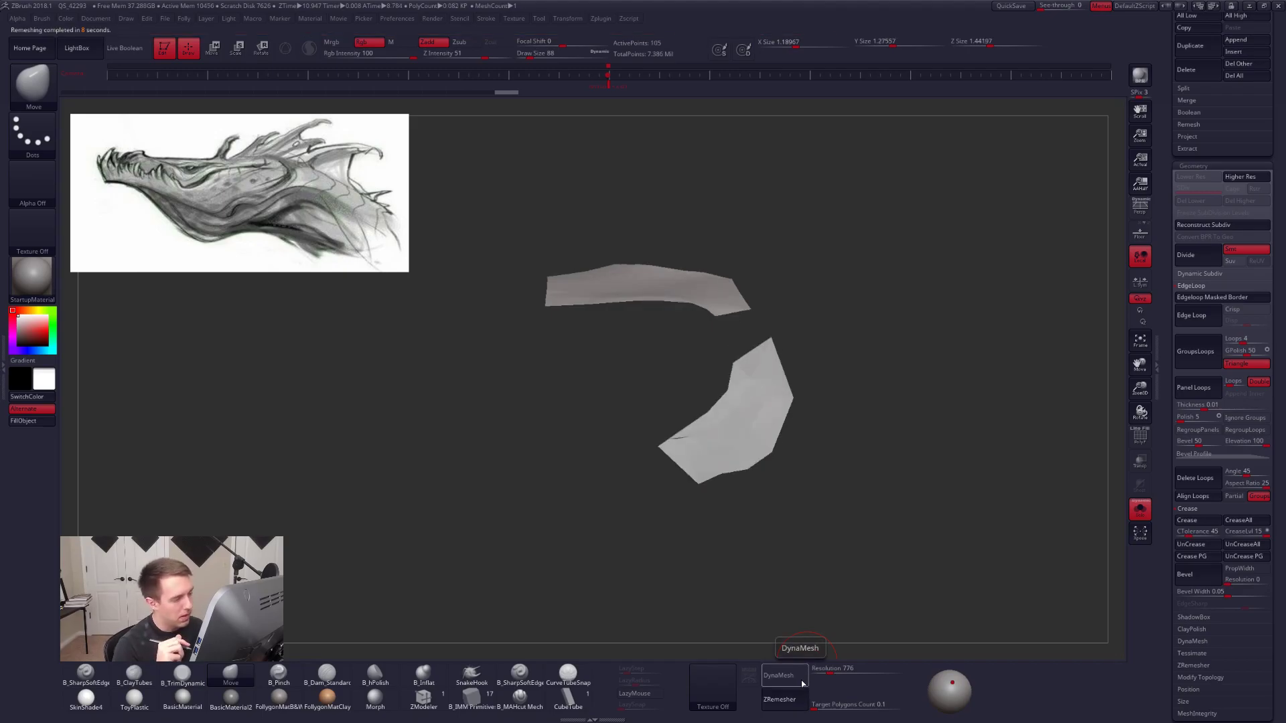
key("b")
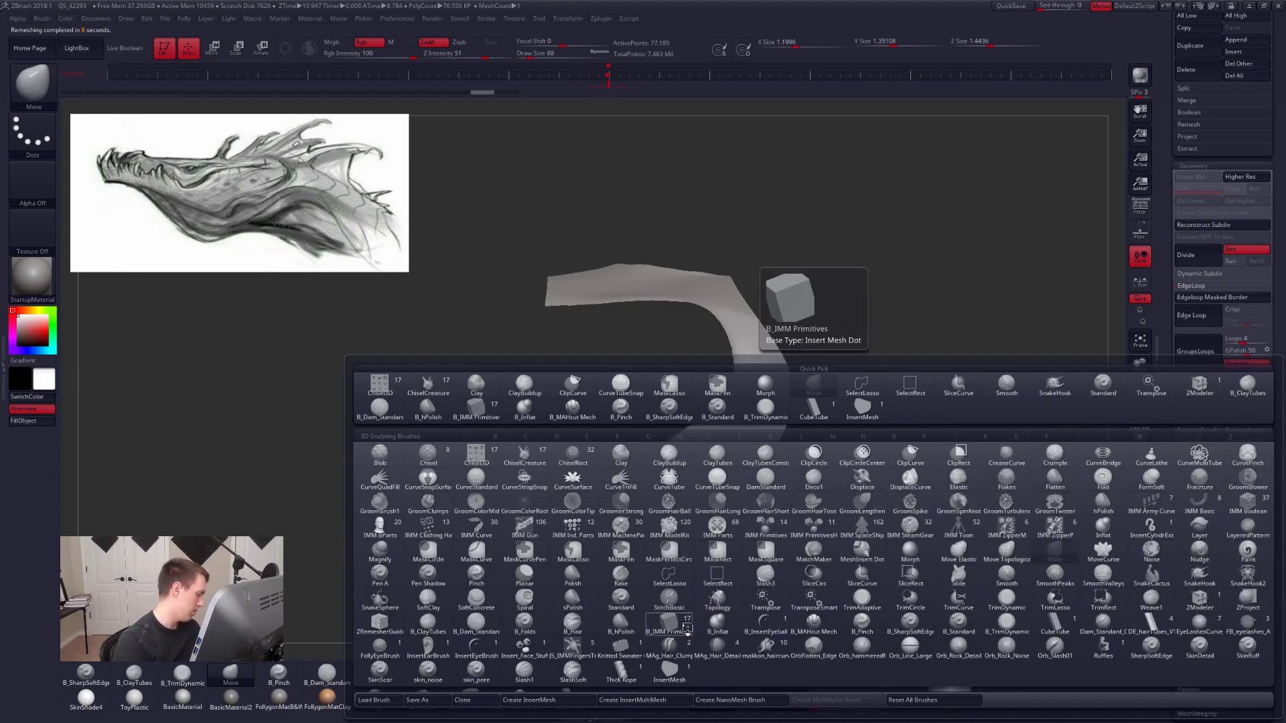
key("z")
key("m")
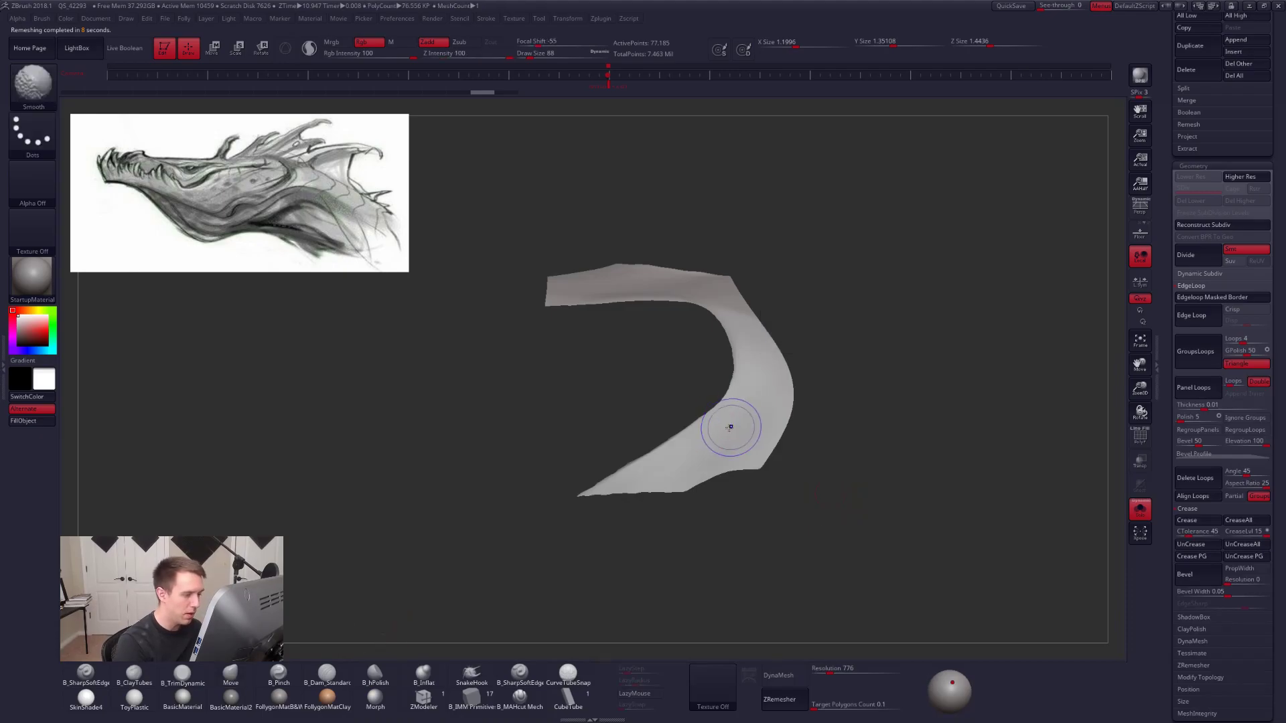
Draw a ZRemesher guide curve along the whole inner concave border of the plate.
key("shift+f")
left_click_drag(813, 497, 858, 492)
key("shift+f")
left_click_drag(663, 522, 639, 555, "alt")
key("shift+f")
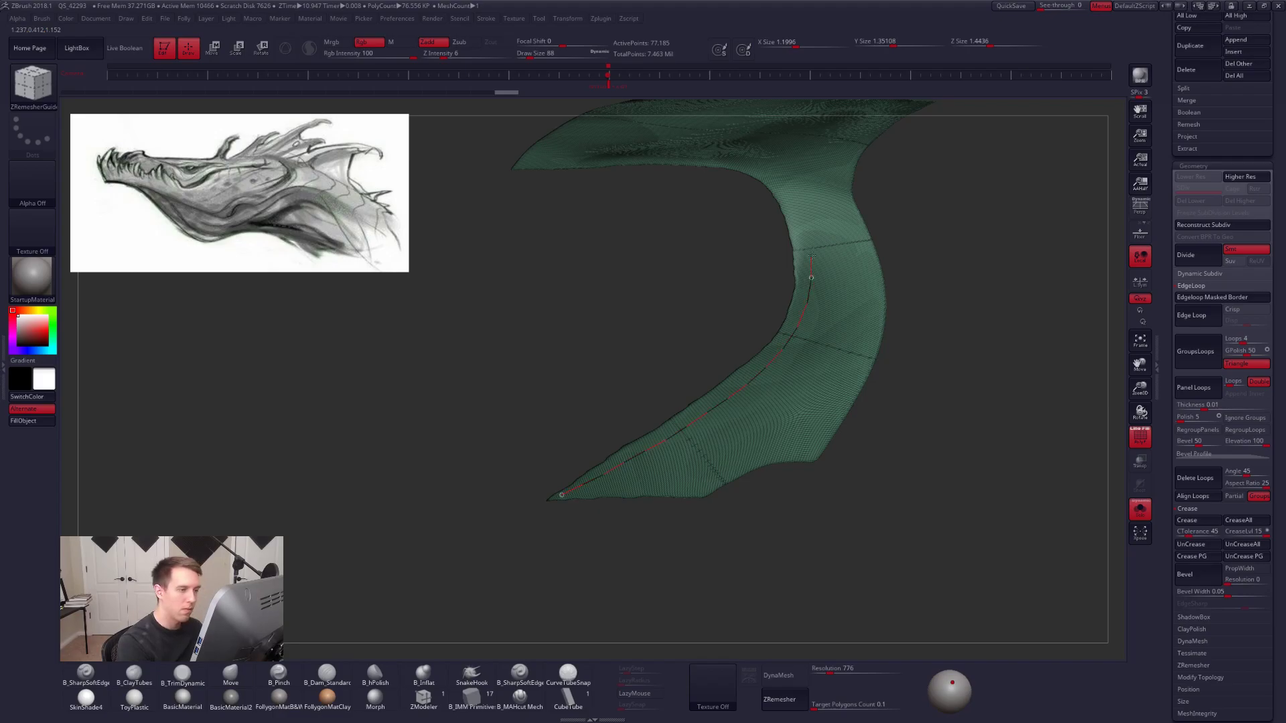
left_click_drag(582, 154, 539, 160)
mouse_move(706, 215)
left_mouse_down("alt")
mouse_move(659, 379)
mouse_move(629, 285)
left_mouse_up("alt")
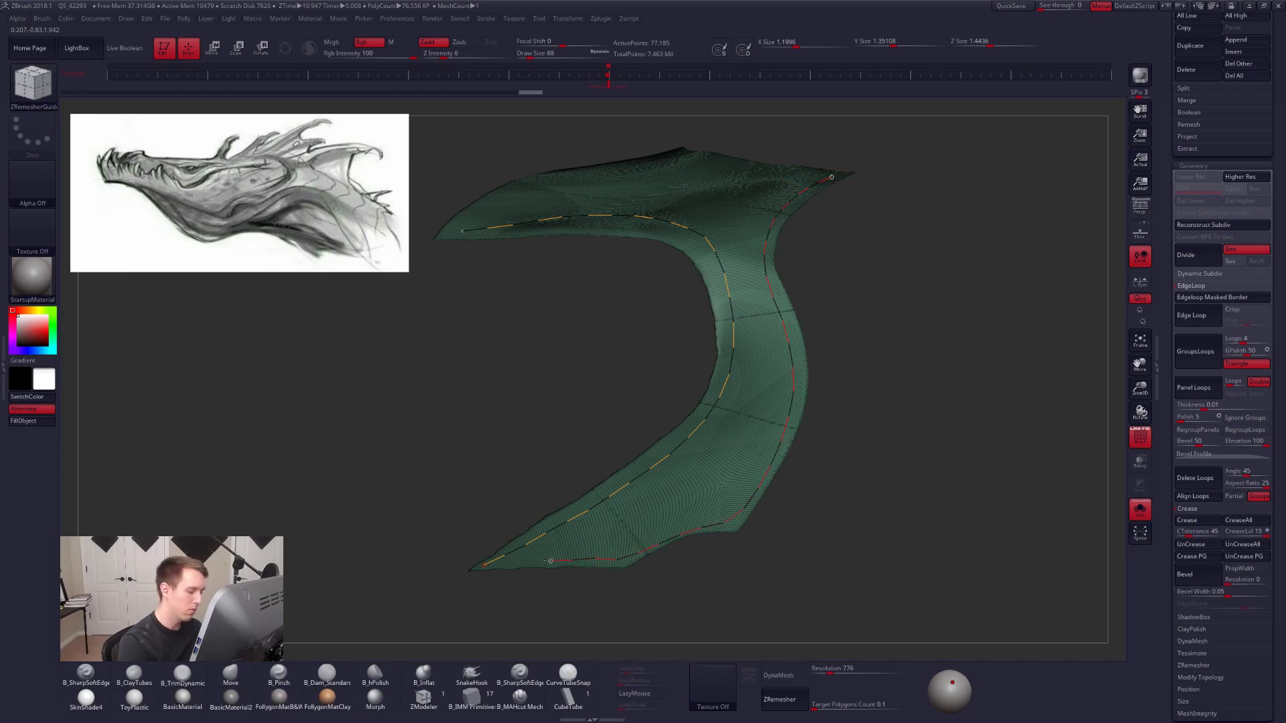
left_click_drag(505, 563, 494, 569)
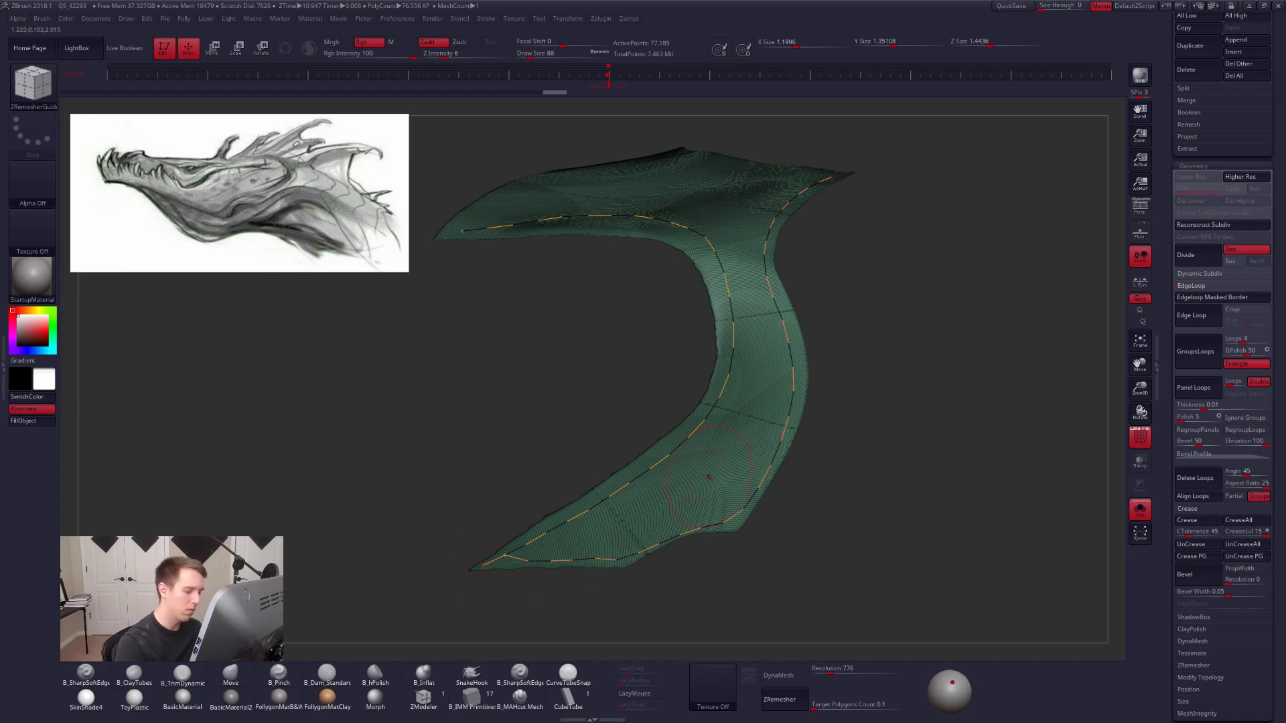
key("ctrl+z")
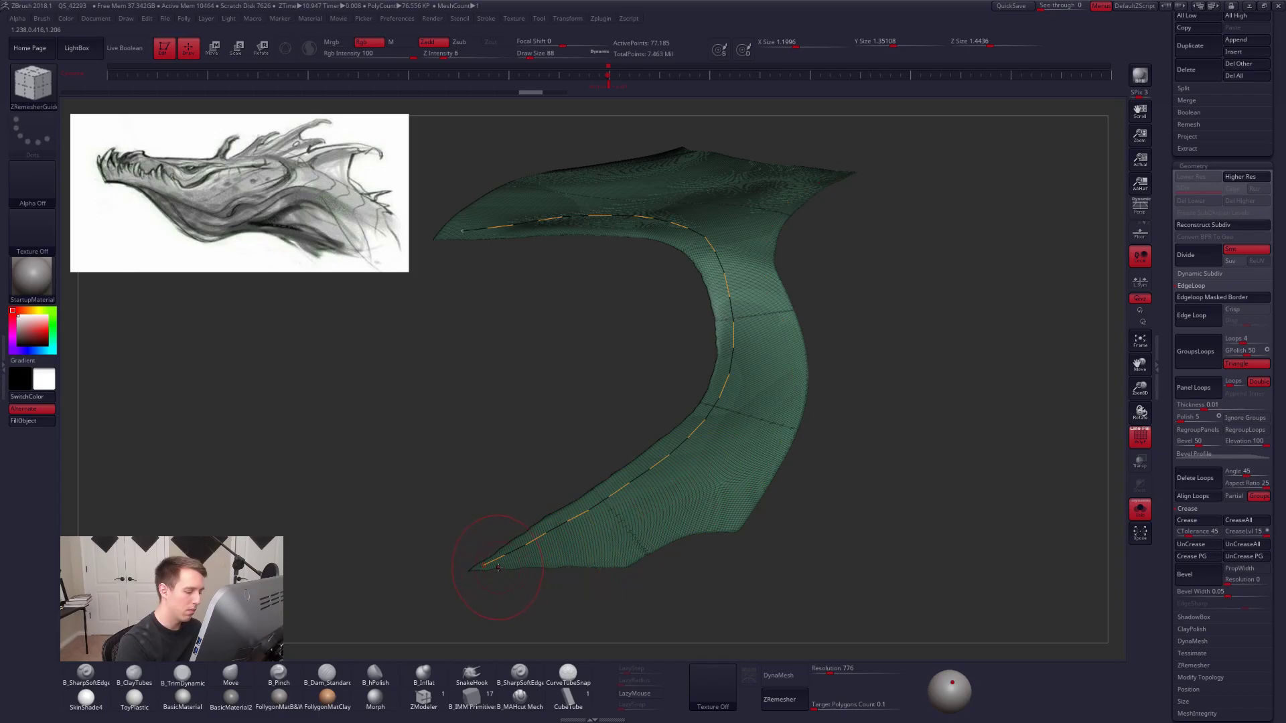
left_click_drag(485, 565, 483, 566)
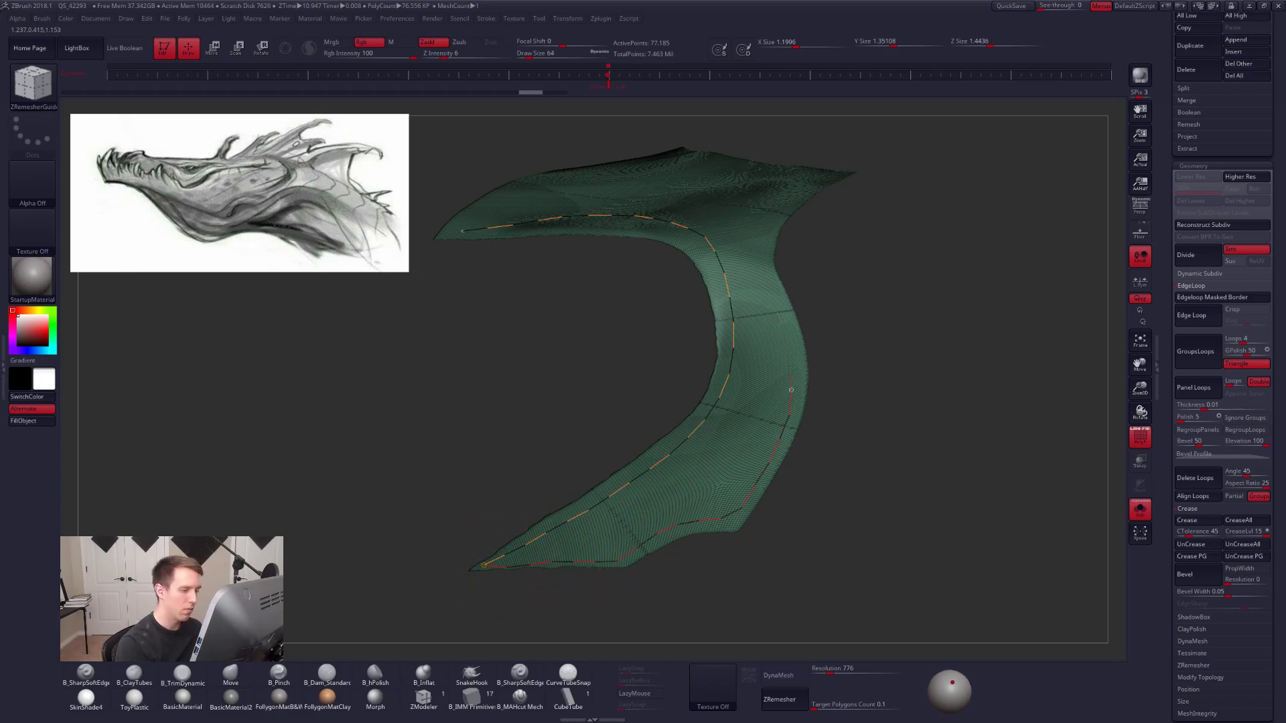
left_click_drag(765, 253, 772, 218)
mouse_move(775, 253)
right_mouse_down("alt")
mouse_move(747, 421)
mouse_move(746, 359)
mouse_move(808, 265)
right_mouse_up("alt")
key("ctrl+z")
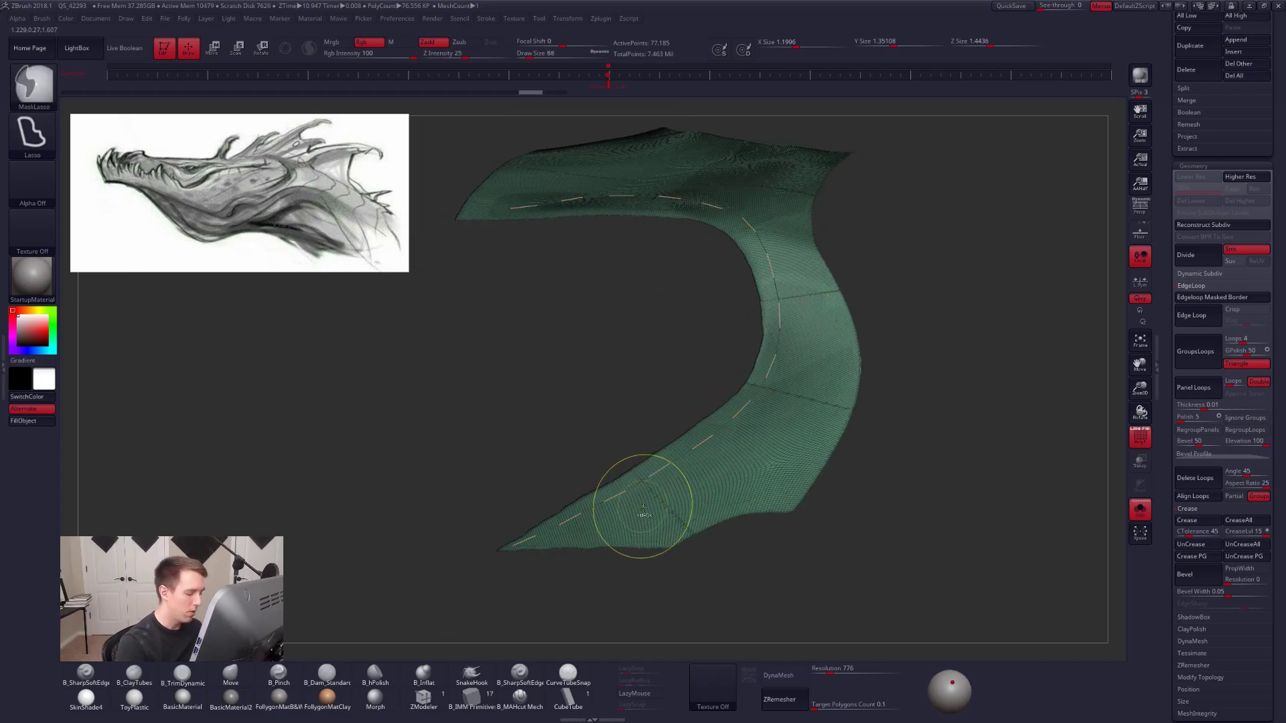
Draw a ZRemesher guide curve along the plate's outer border at draw size 12.
key("space")
left_click_drag(740, 497, 736, 498)
mouse_move(513, 546)
left_mouse_down()
mouse_move(665, 540)
mouse_move(649, 551)
mouse_move(511, 537)
mouse_move(567, 543)
left_mouse_up()
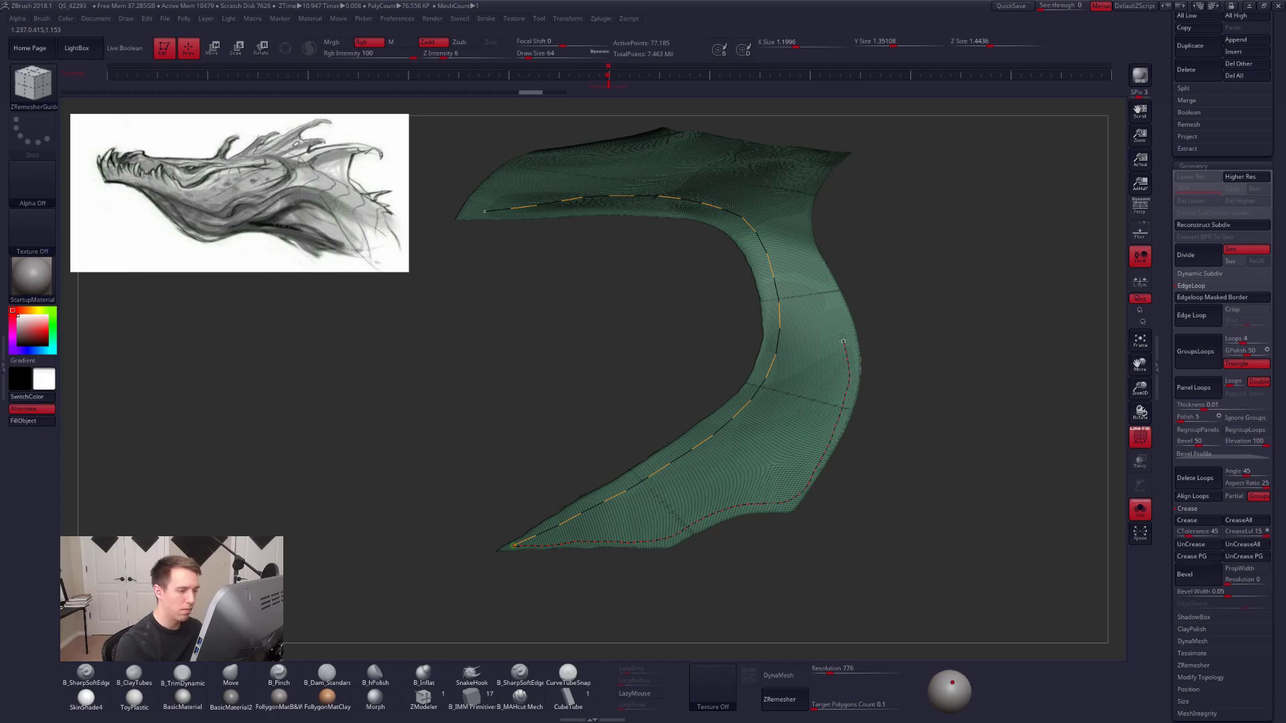
left_click_drag(808, 193, 827, 165)
Try to remesh the guided plate with ZRemesher at the target polygon count of 0.1, and undo the remesh.
left_click_drag(938, 268, 781, 422, "alt")
left_click_drag(784, 579, 773, 449, "alt")
left_click(779, 699)
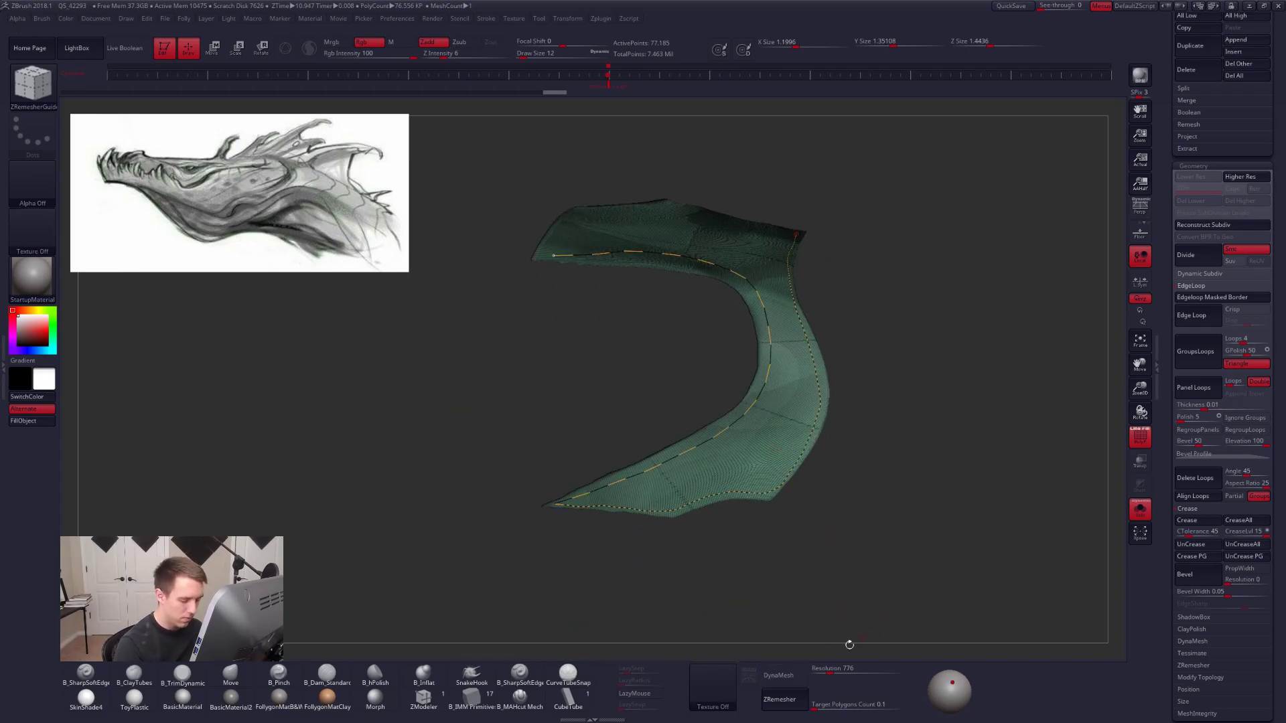
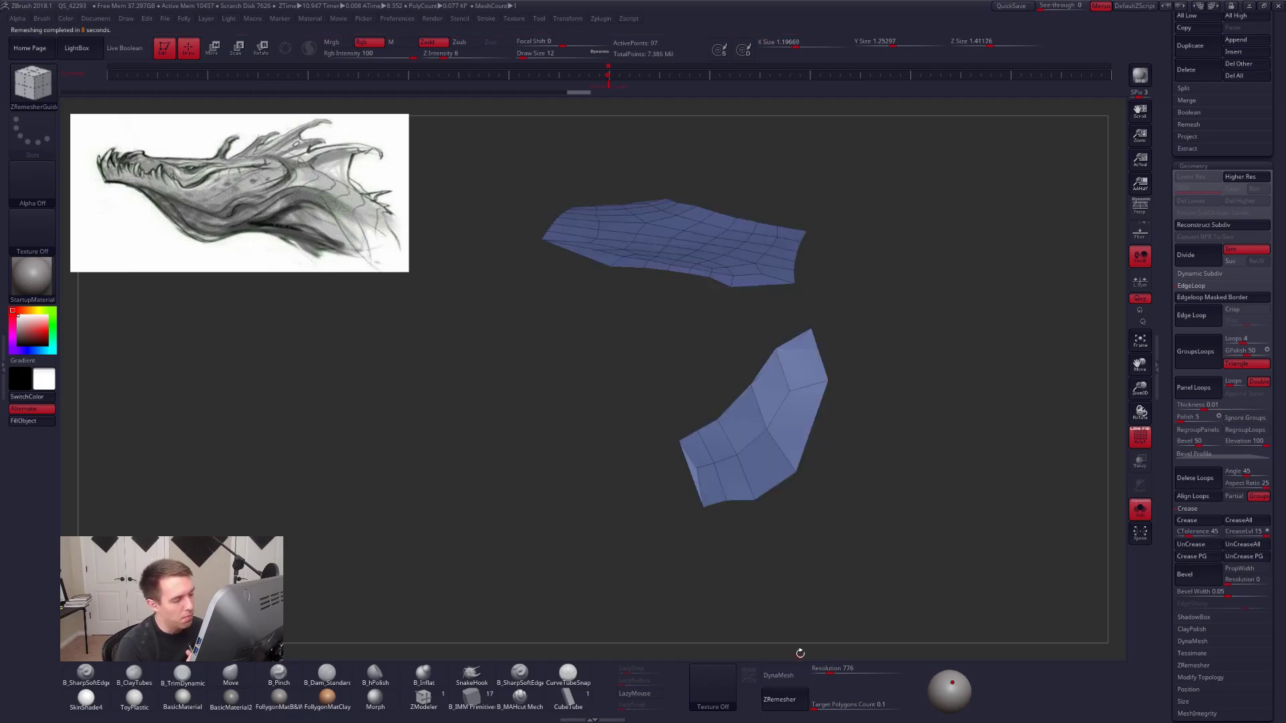
key("ctrl+z")
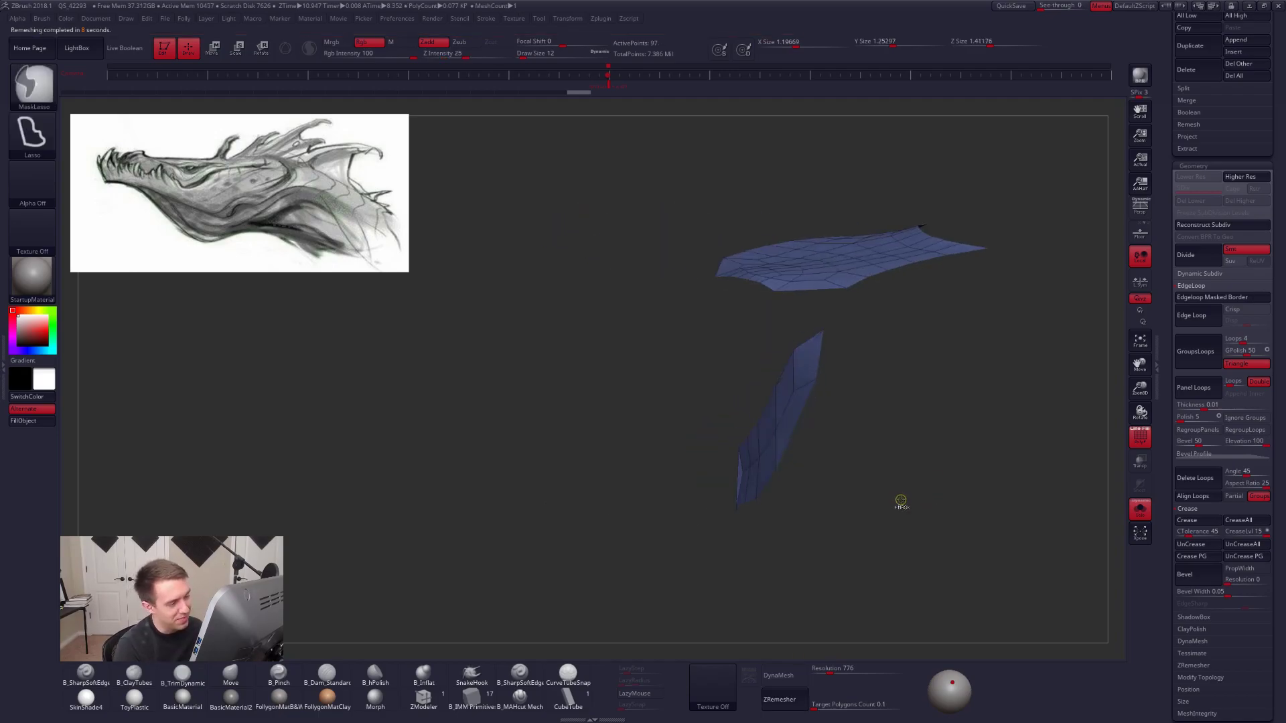
Try ZRemesher at a target polygon count of 1, inspect the mesh, and undo the remesh along with the guides.
left_click_drag(812, 704, 821, 704)
left_click(779, 699)
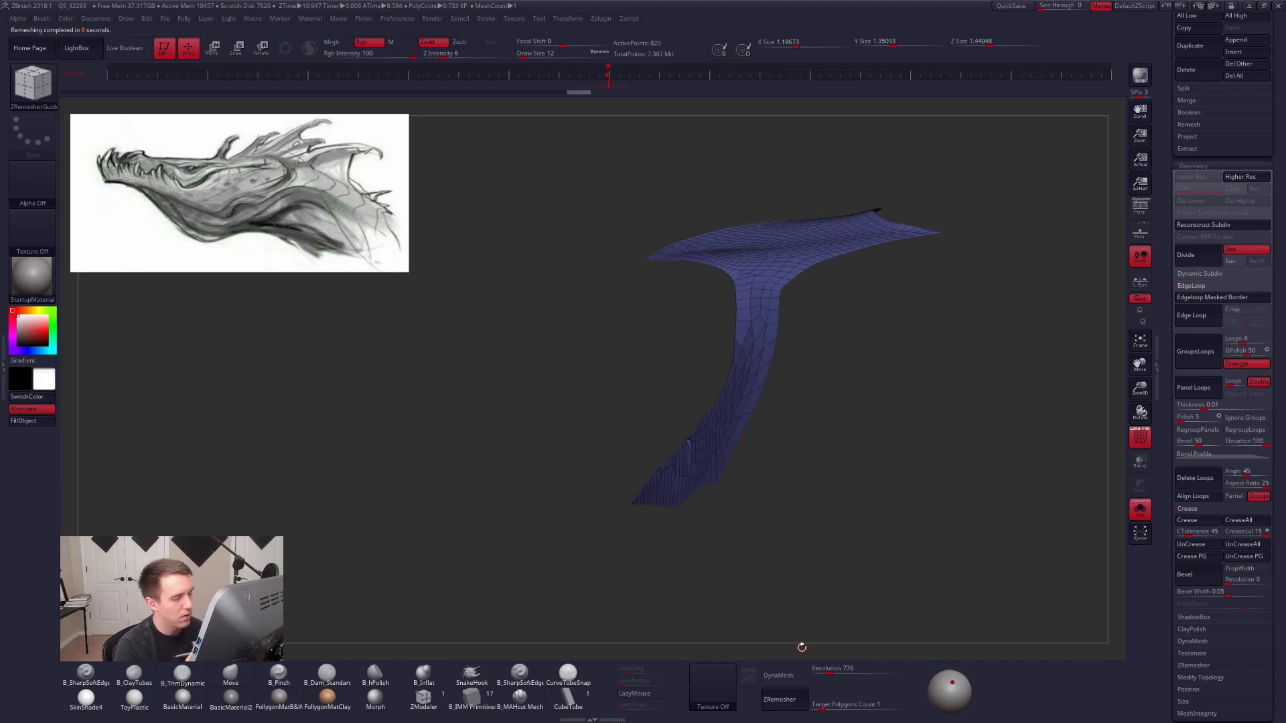
mouse_move(847, 528)
left_mouse_down()
mouse_move(857, 593)
mouse_move(857, 539)
mouse_move(894, 566)
mouse_move(877, 498)
left_mouse_up()
key("ctrl+z")
key("ctrl+z")
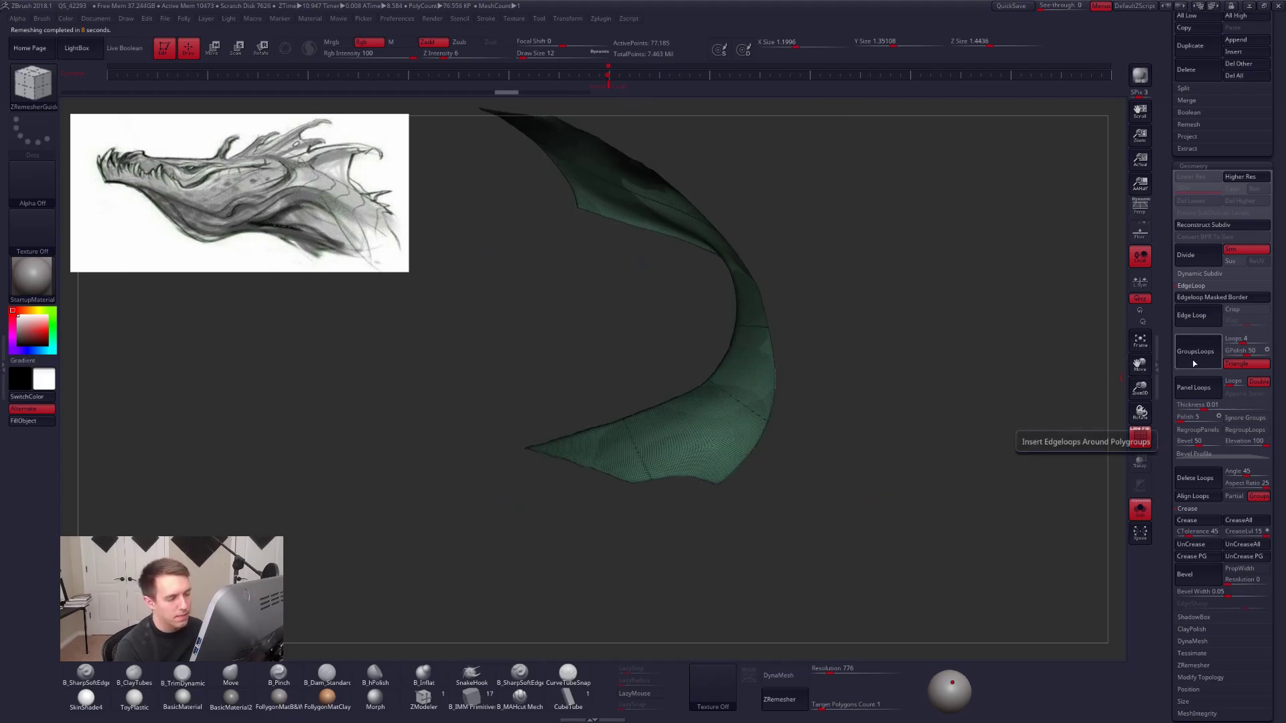
Assign the whole plate to a single polygroup and insert edge loops around its border with GroupsLoops at 4 loops.
key("ctrl+w")
key("ctrl+z")
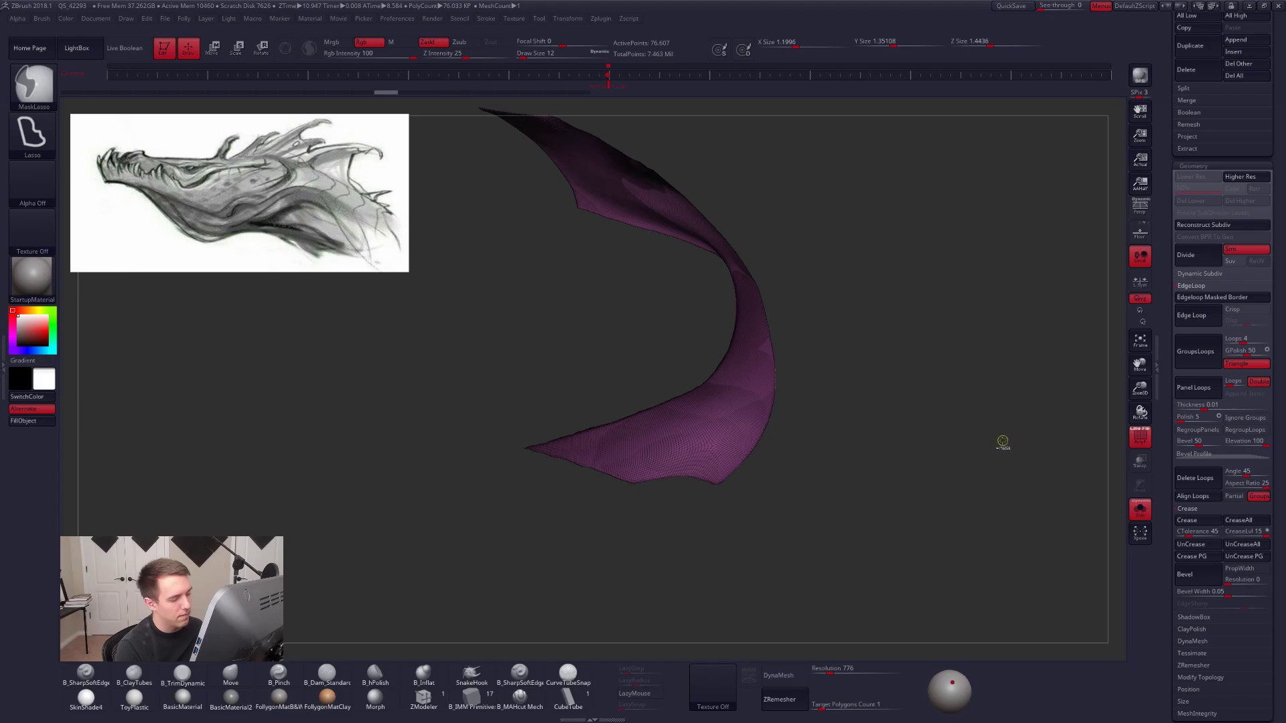
left_click(1208, 360)
left_click_drag(979, 375, 965, 425)
Extrude the plate into a thick shell with the Transpose move line, offsetting it inward from the original surface.
key("w")
left_click(736, 323)
left_click_drag(787, 365, 828, 364)
left_click(810, 373, "ctrl")
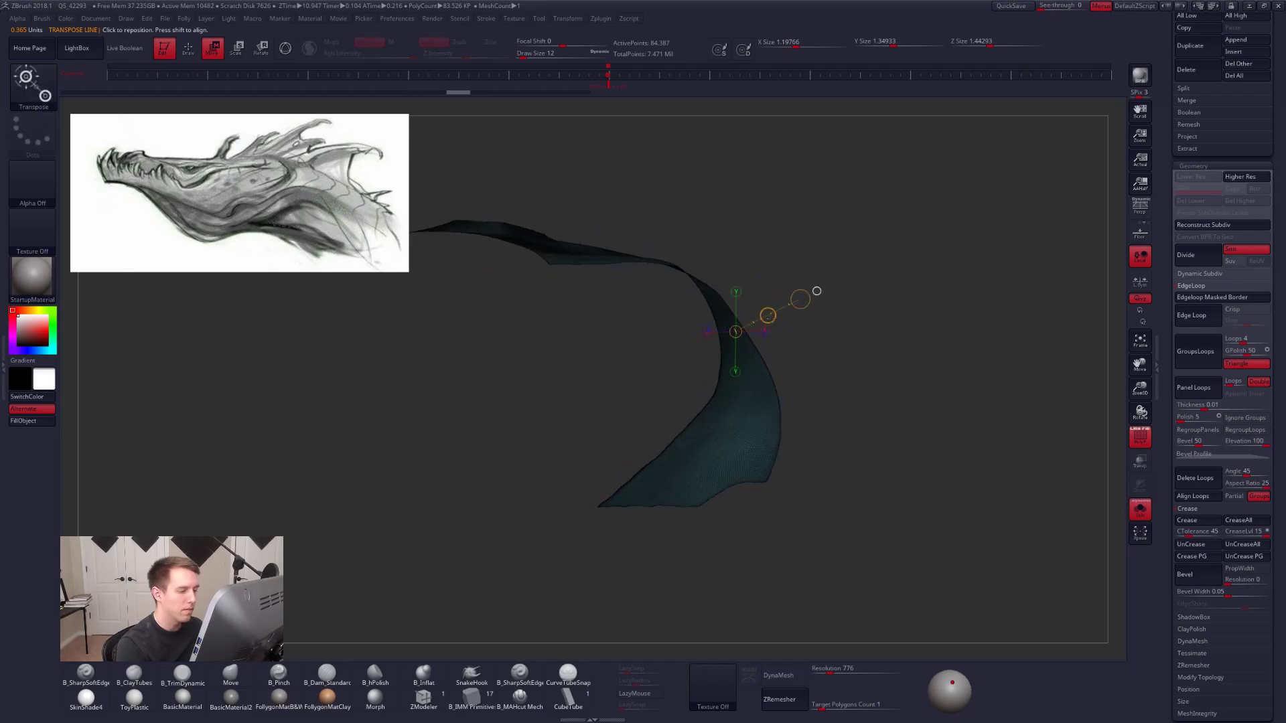
left_click_drag(764, 318, 737, 339, "ctrl")
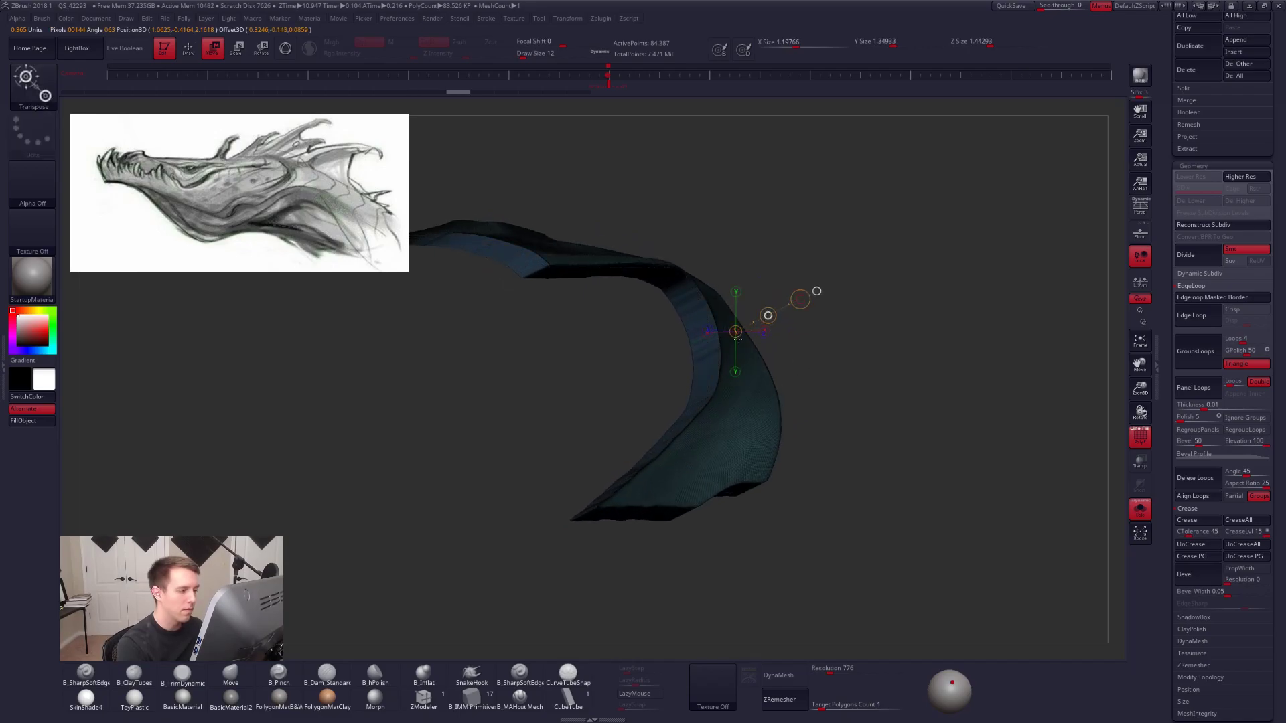
left_click_drag(820, 396, 704, 330, "alt")
key("e")
key("q")
DynaMesh the thickened plate at resolution 776 and check its polygroups with the polyframe display.
mouse_move(826, 422)
left_mouse_down()
mouse_move(824, 388)
mouse_move(850, 428)
left_mouse_up()
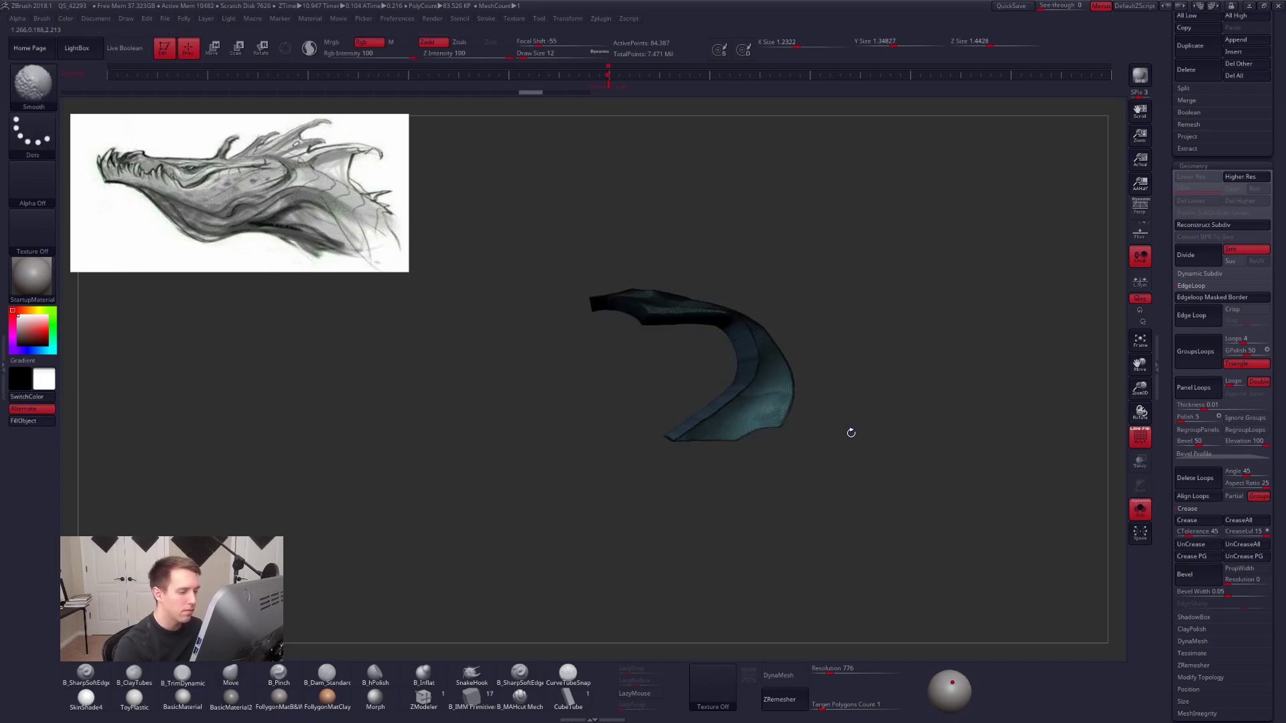
key("shift+f")
left_click_drag(843, 490, 841, 482, "shift")
key("ctrl+f")
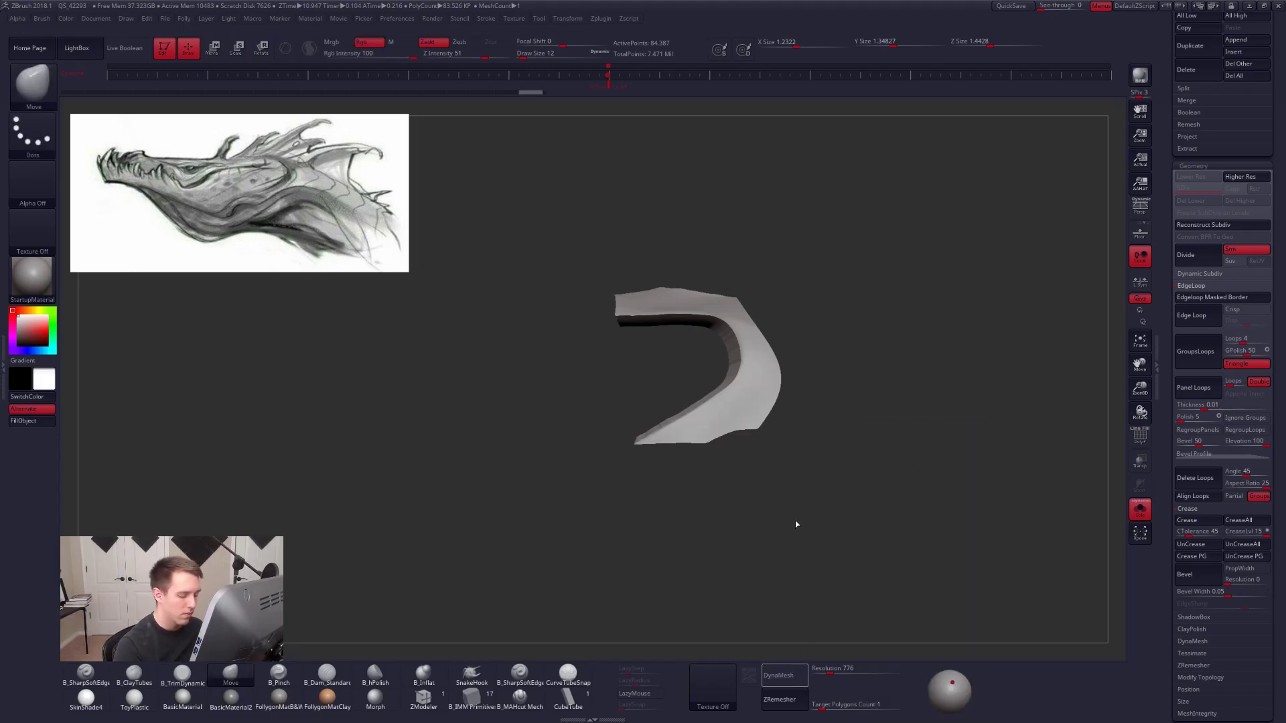
mouse_move(822, 511)
left_mouse_down()
mouse_move(893, 479)
mouse_move(830, 524)
left_mouse_up()
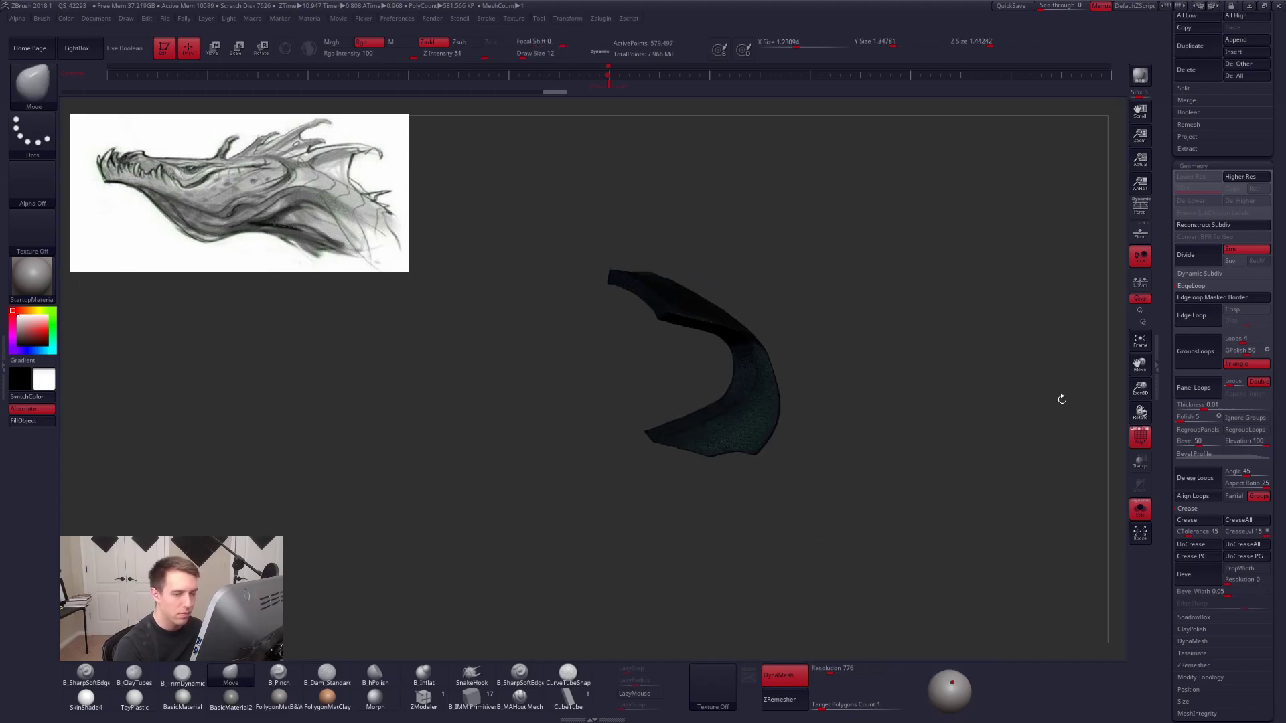
left_click(1139, 435)
key("shift+f")
left_click_drag(1108, 414, 908, 468)
key("shift+f")
key("shift+f")
Turn on KeepGroups, set the target polygon count to 0.1, try ZRemesher on the thick plate, and undo the remesh.
left_click_drag(1172, 448, 1172, 395)
left_click(1203, 456)
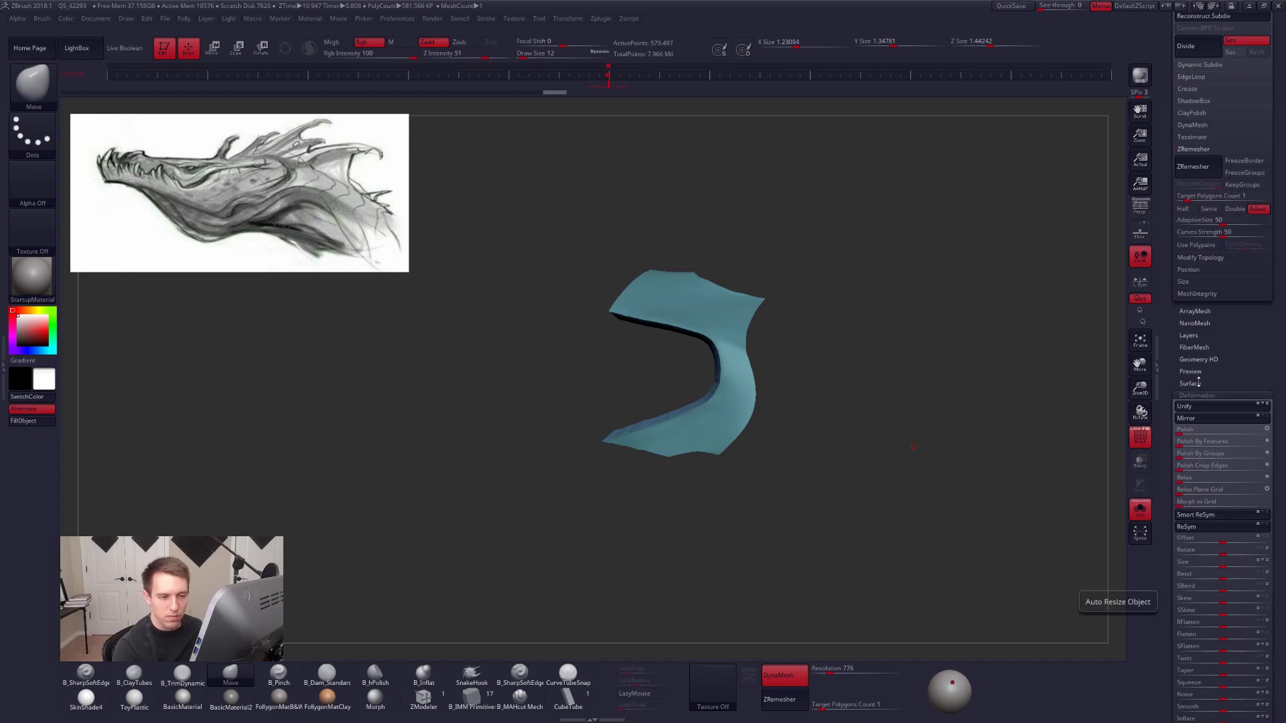
left_click(1250, 432)
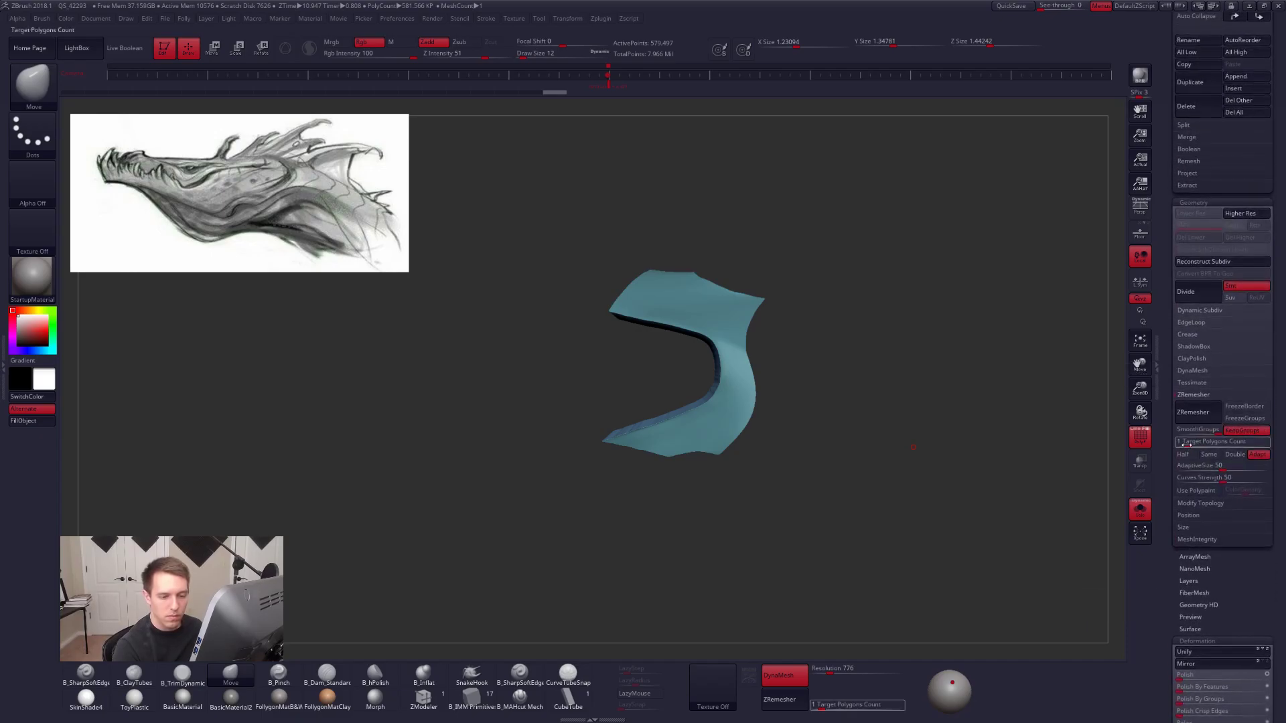
left_click_drag(1187, 442, 1166, 442)
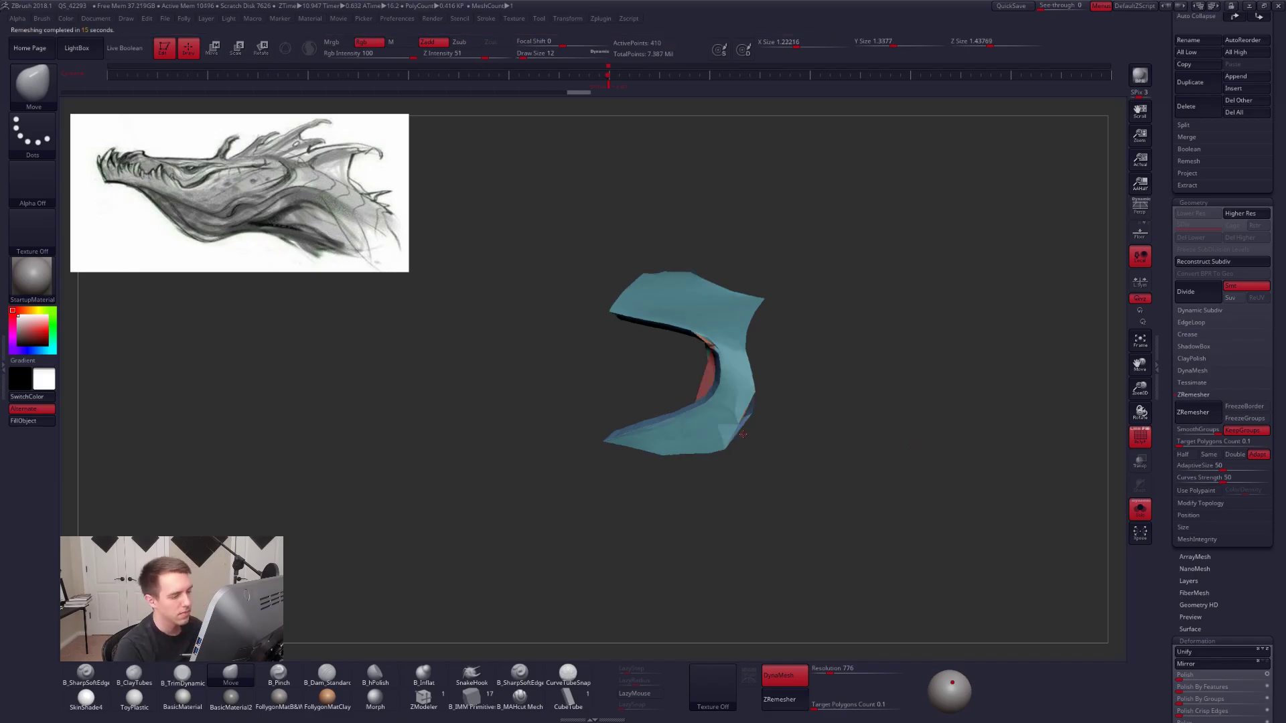
key("shift+f")
right_click_drag(744, 392, 761, 424, "ctrl")
key("shift+f")
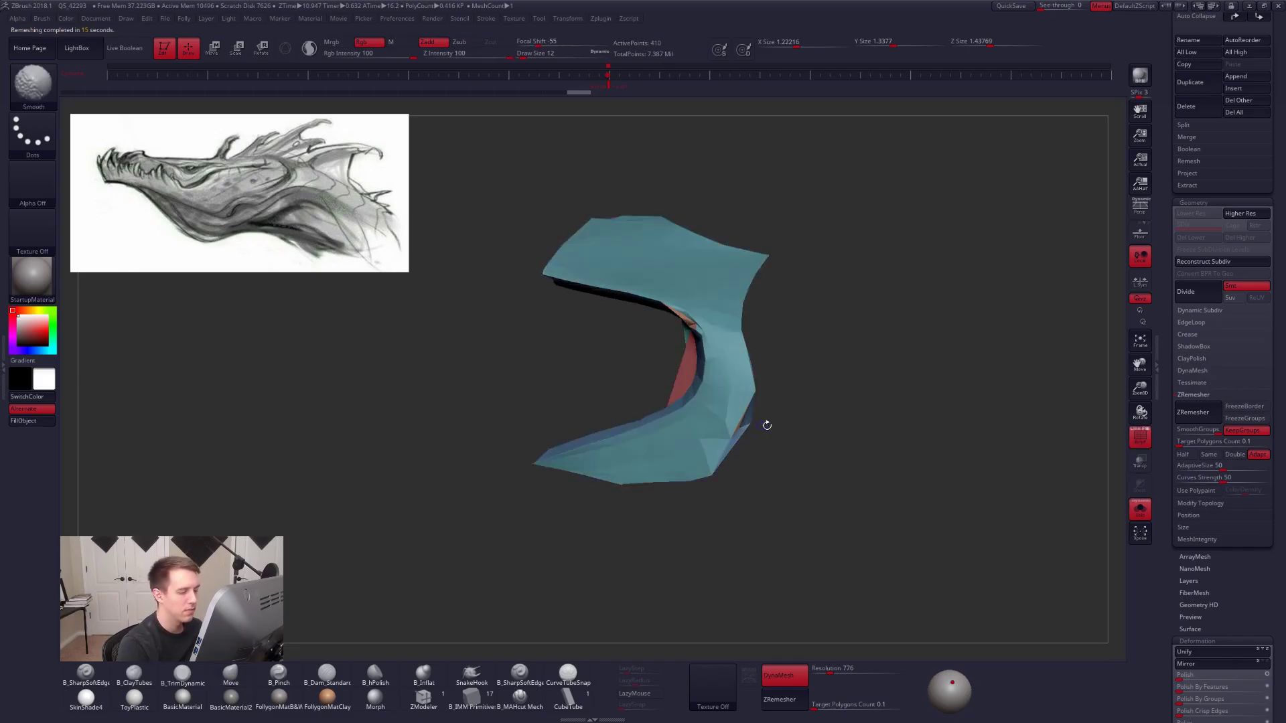
mouse_move(816, 489)
left_mouse_down()
mouse_move(763, 518)
mouse_move(900, 492)
mouse_move(804, 516)
mouse_move(838, 494)
left_mouse_up()
key("ctrl+z")
key("shift+f")
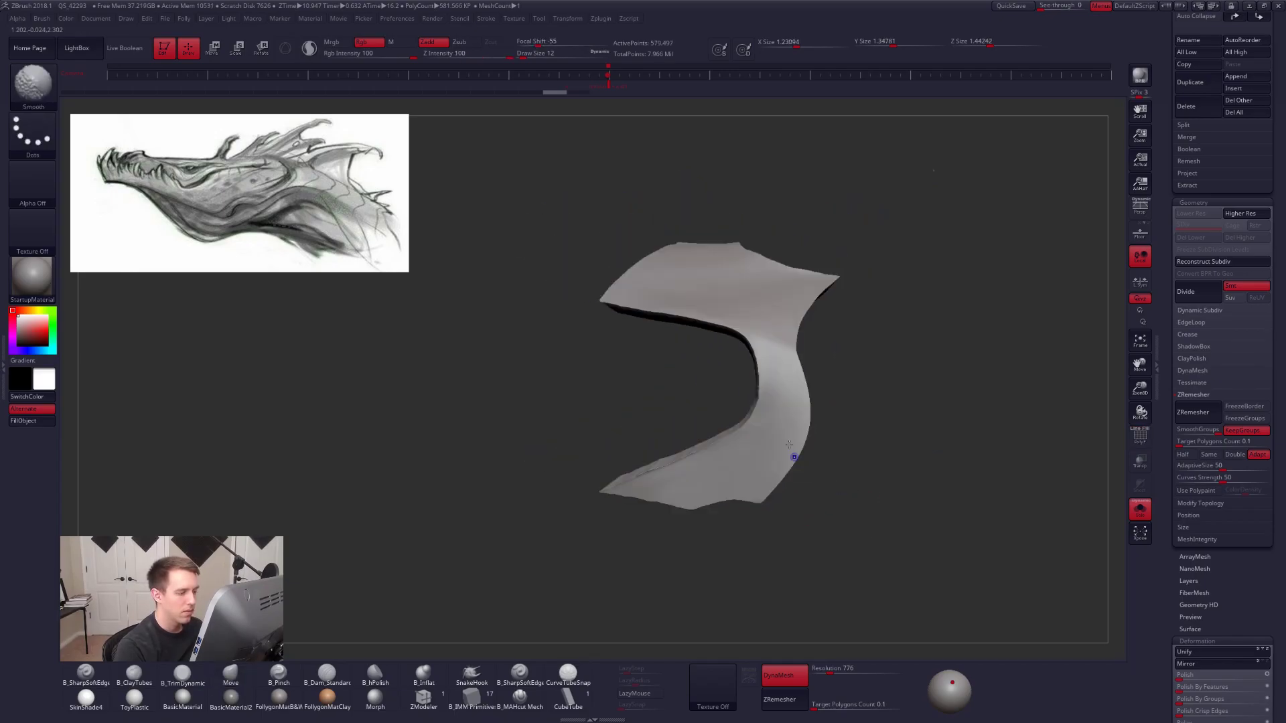
Give the plate's isolated outer face a fresh polygroup and show the whole plate again.
left_click(783, 350, "ctrl+shift")
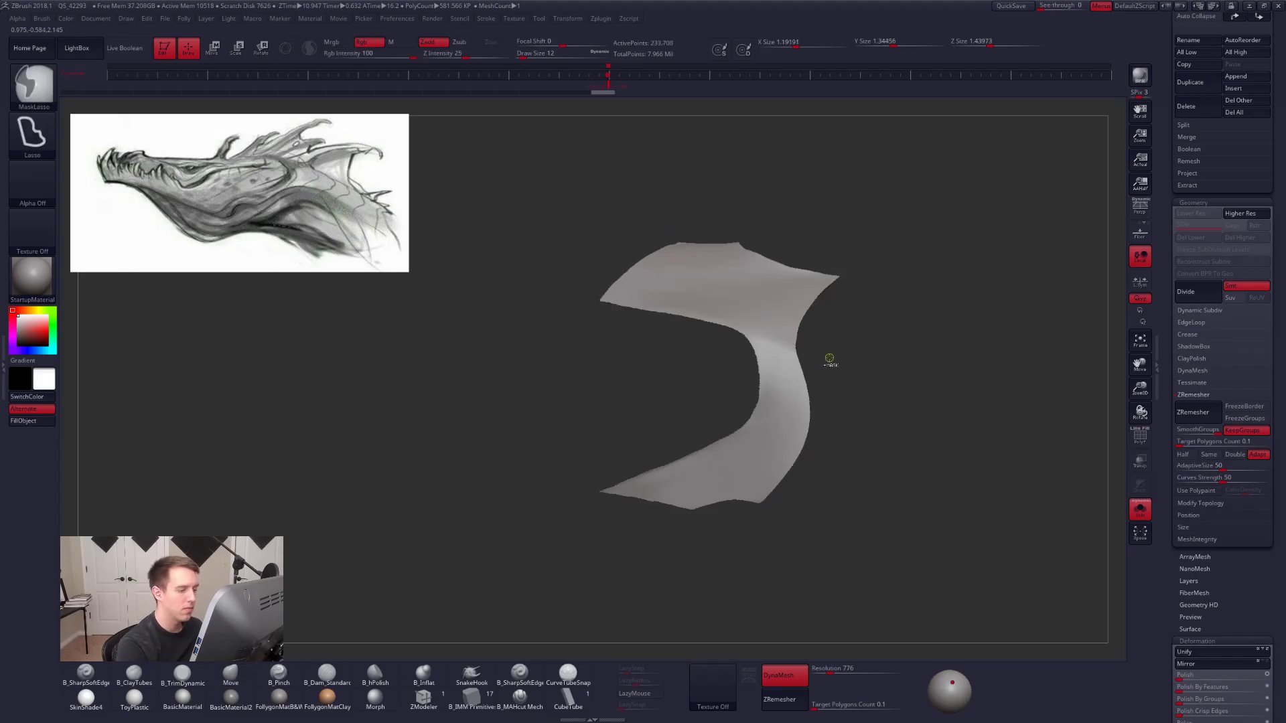
left_click_drag(865, 377, 913, 440, "ctrl+shift")
key("ctrl+shift+f")
left_click(878, 669, "ctrl+shift")
left_click(910, 346, "ctrl+shift")
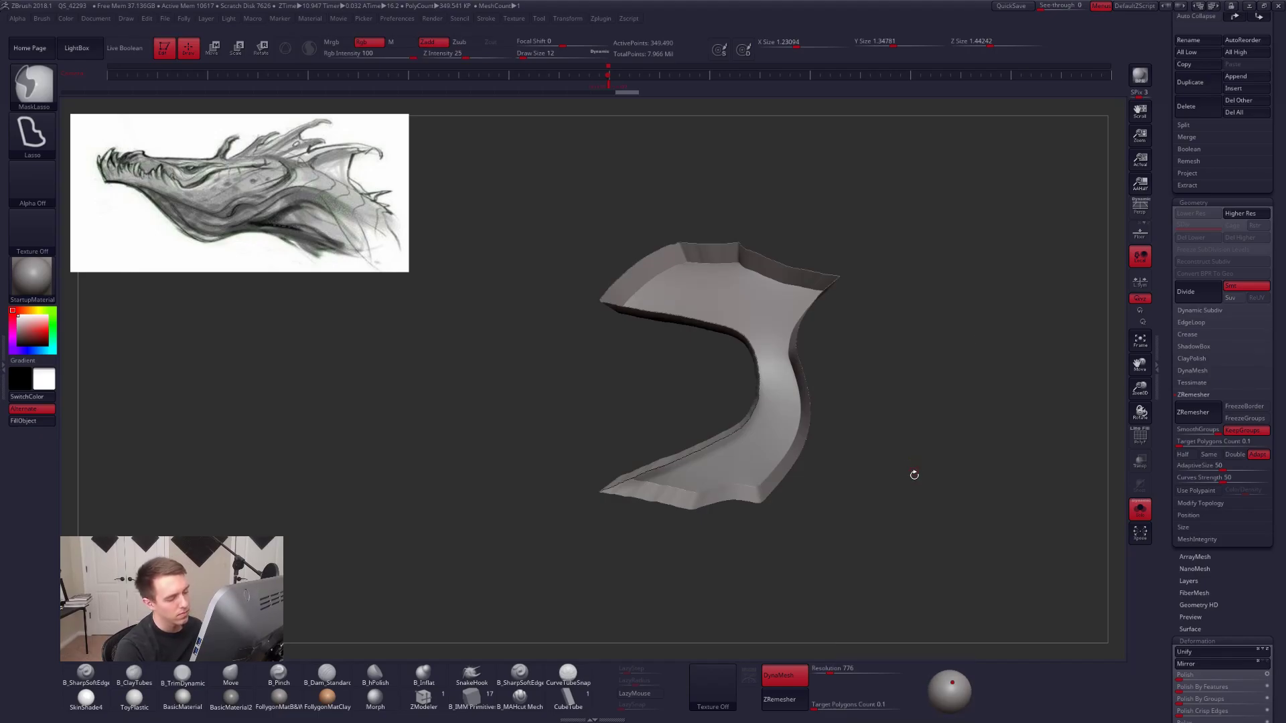
left_click(900, 473, "ctrl+shift")
left_click(898, 467, "ctrl")
left_click(896, 466, "ctrl")
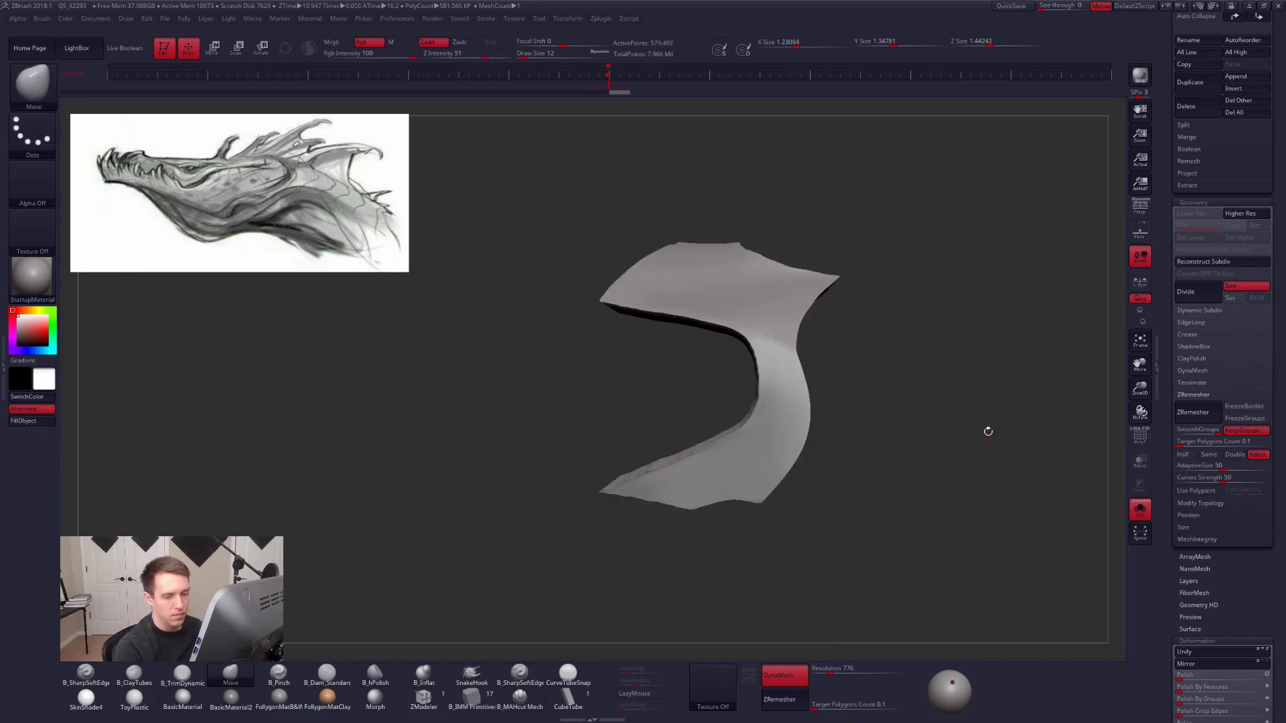
Remesh the thick plate with ZRemesher at target polygon count 0.1 and compare it with the dragon's head.
left_click(1193, 412)
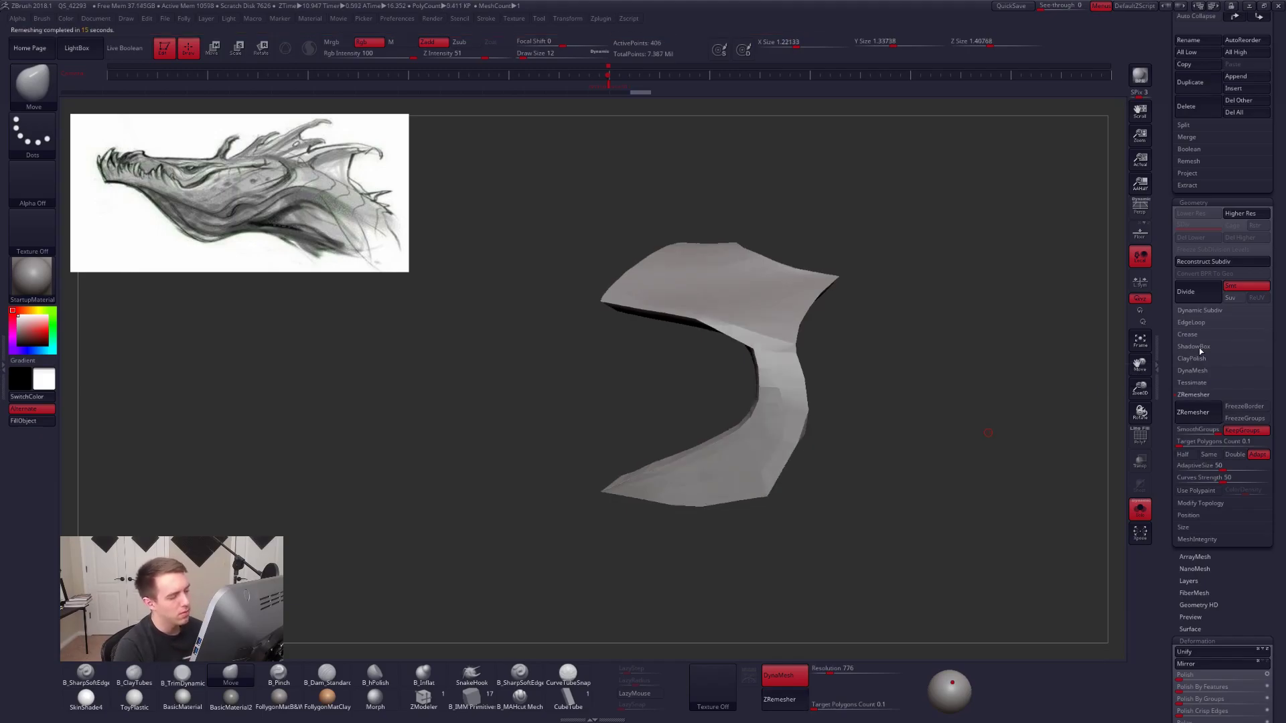
key("shift+f")
left_click_drag(951, 441, 890, 506)
key("alt+s")
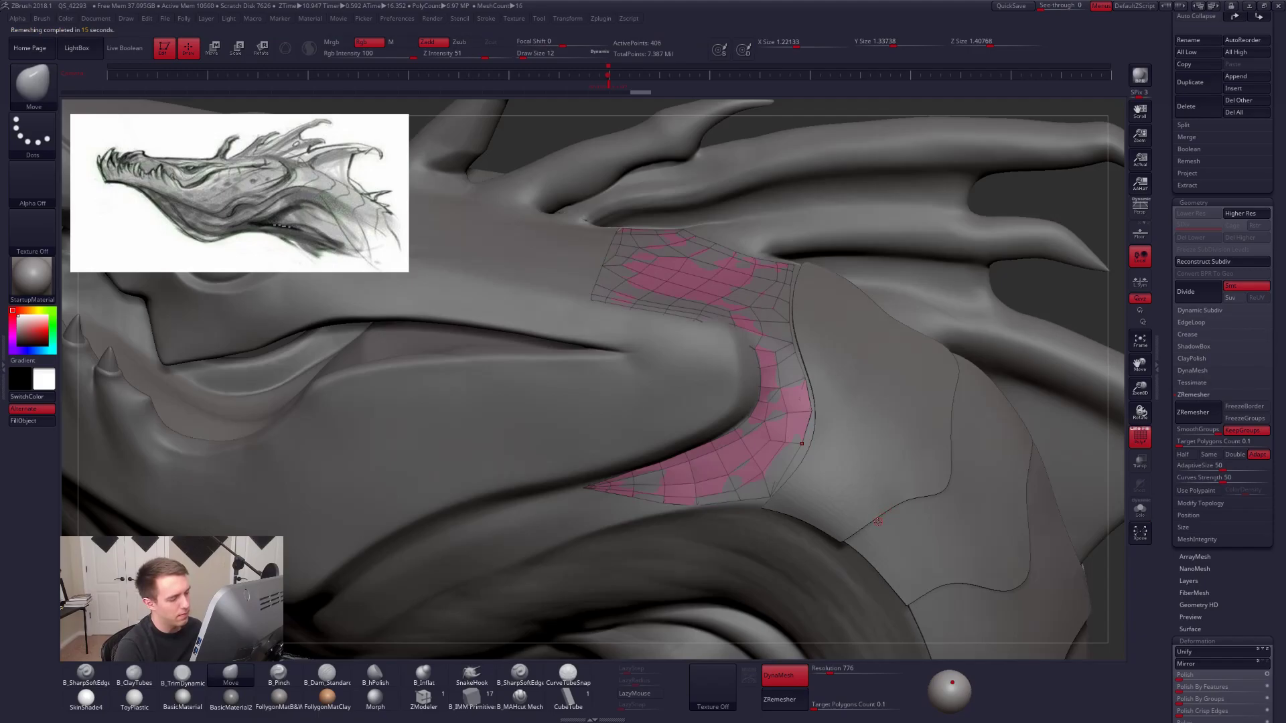
Isolate the plate's outer-face polygroup and delete the hidden sides and back.
key("ctrl+shift+f")
left_click(783, 448, "ctrl+shift")
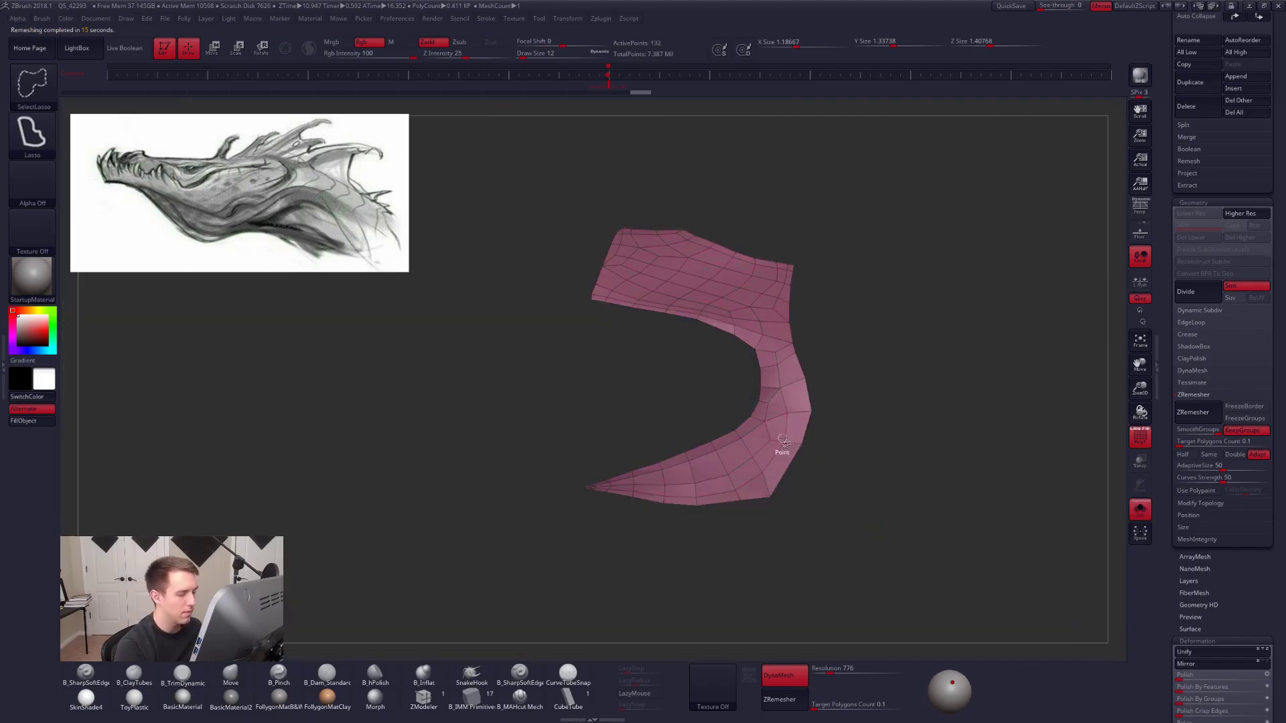
mouse_move(839, 512)
left_mouse_down()
mouse_move(880, 514)
mouse_move(832, 523)
left_mouse_up()
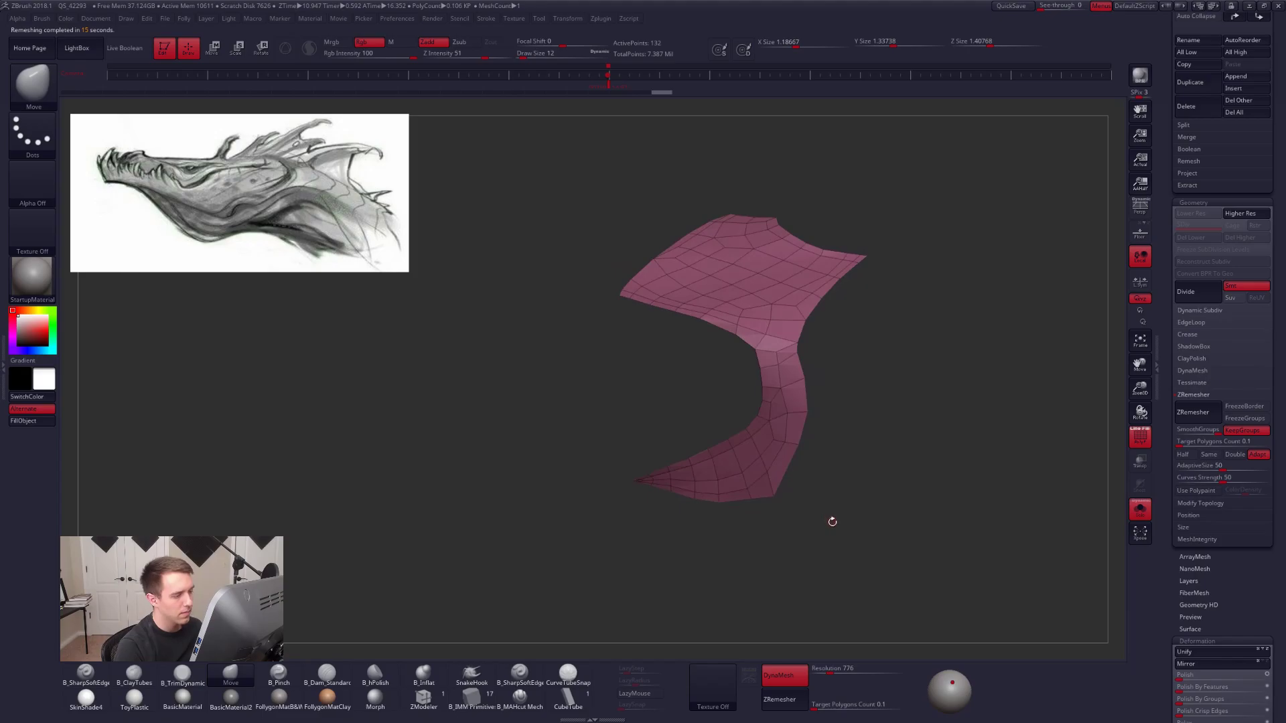
key("ctrl+shift+f")
right_click_drag(847, 516, 842, 494, "ctrl")
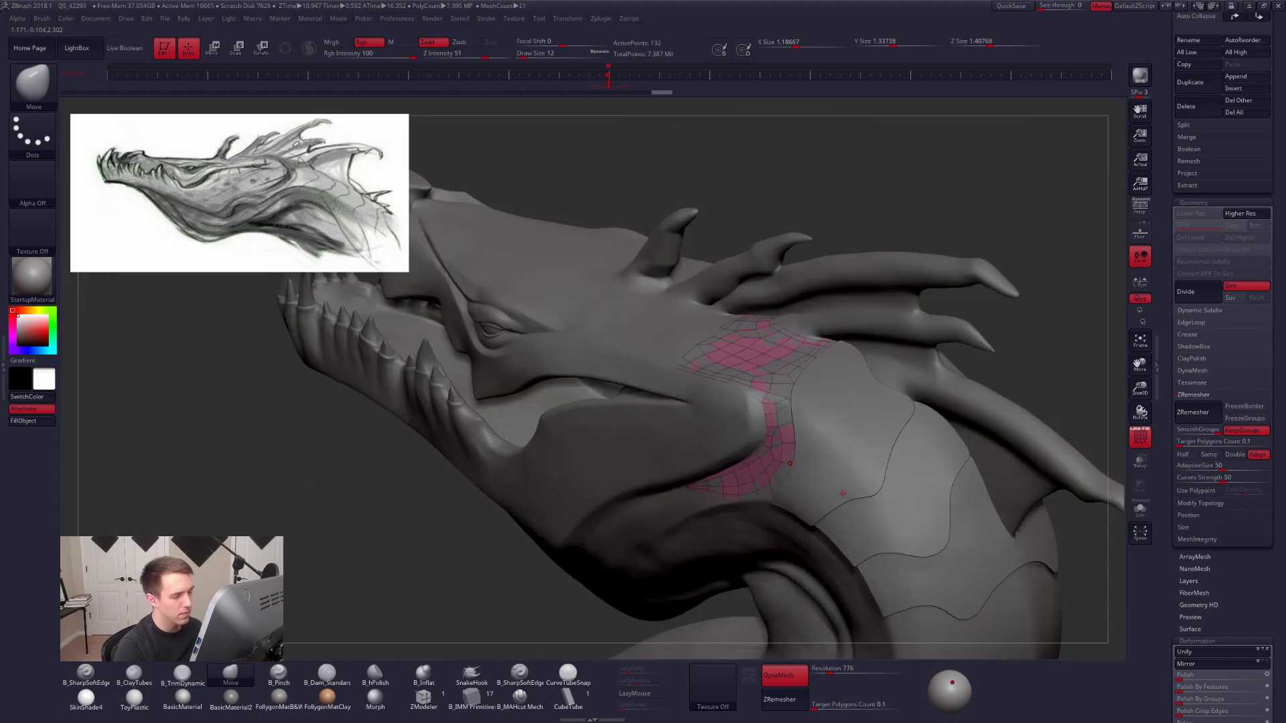
key("alt+s")
key("ctrl+shift+f")
left_click(957, 447)
right_click_drag(830, 462, 765, 526)
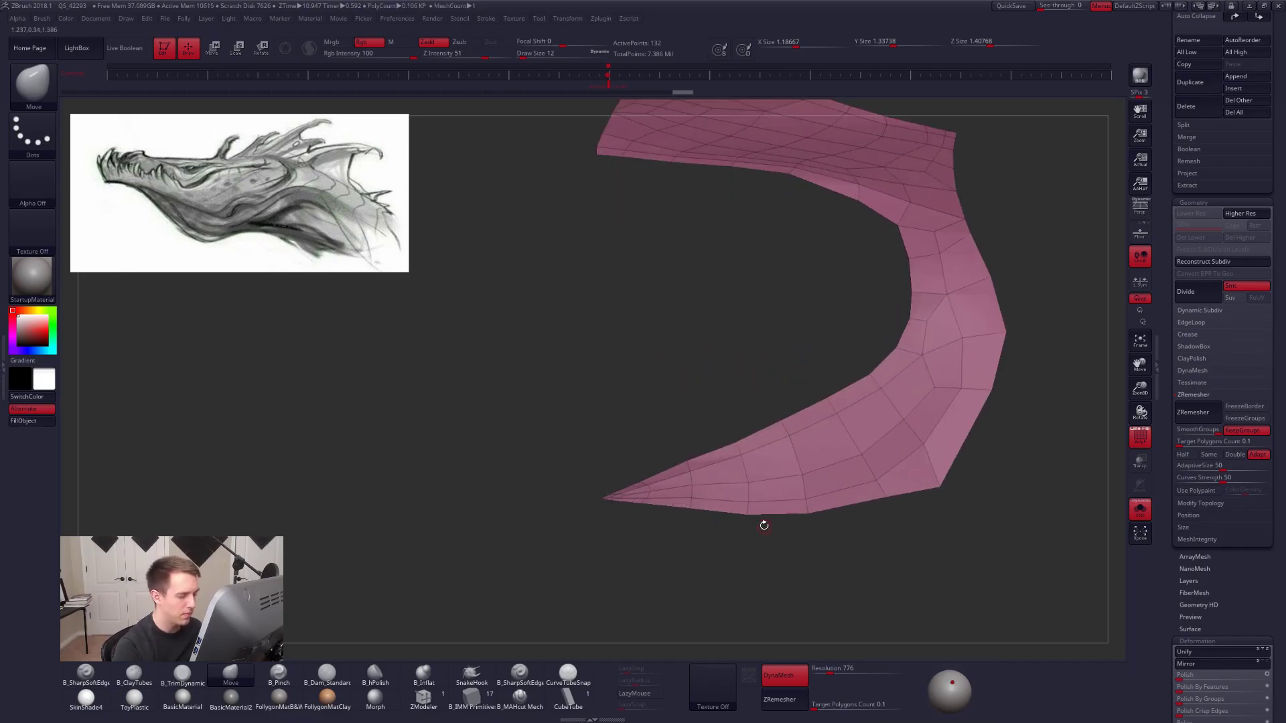
Extrude all polygons of the low-poly outer face with ZModeler to give the plate thickness.
left_click(423, 698)
left_click_drag(816, 590, 833, 535)
left_click_drag(892, 456, 888, 440)
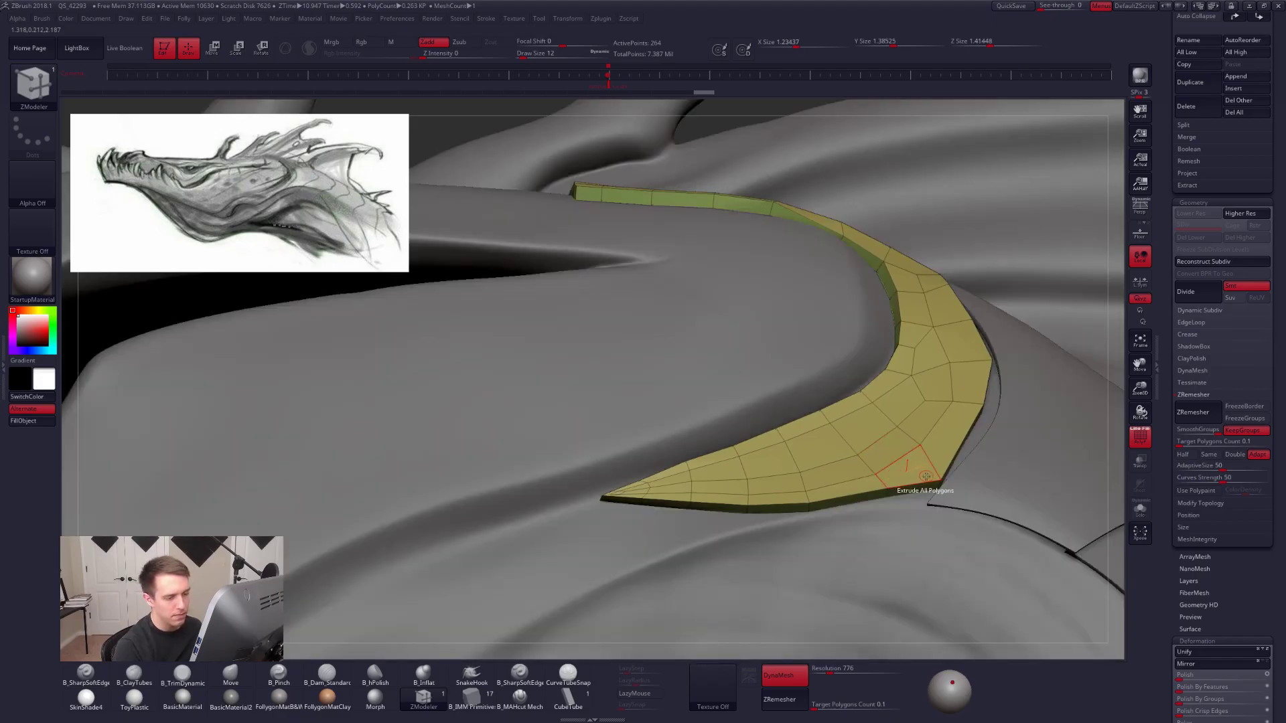
mouse_move(903, 478)
right_mouse_down("ctrl")
mouse_move(879, 483)
mouse_move(849, 527)
right_mouse_up("ctrl")
key("shift+f")
mouse_move(905, 465)
right_mouse_down("alt")
mouse_move(839, 513)
mouse_move(858, 492)
mouse_move(818, 419)
right_mouse_up("alt")
Inspect the extruded plate from several angles, toggling the Dynamic Subdiv smoothing preview on and off.
key("b")
key("m")
key("v")
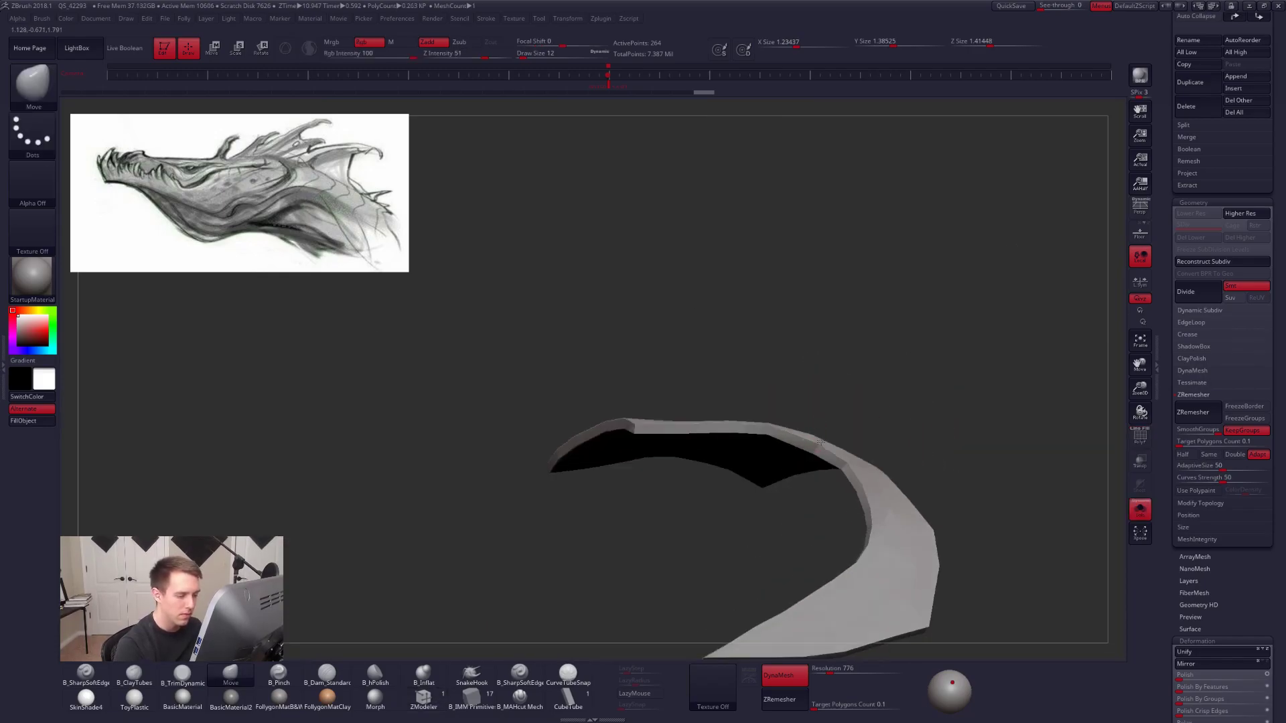
right_click_drag(865, 466, 833, 533, "ctrl")
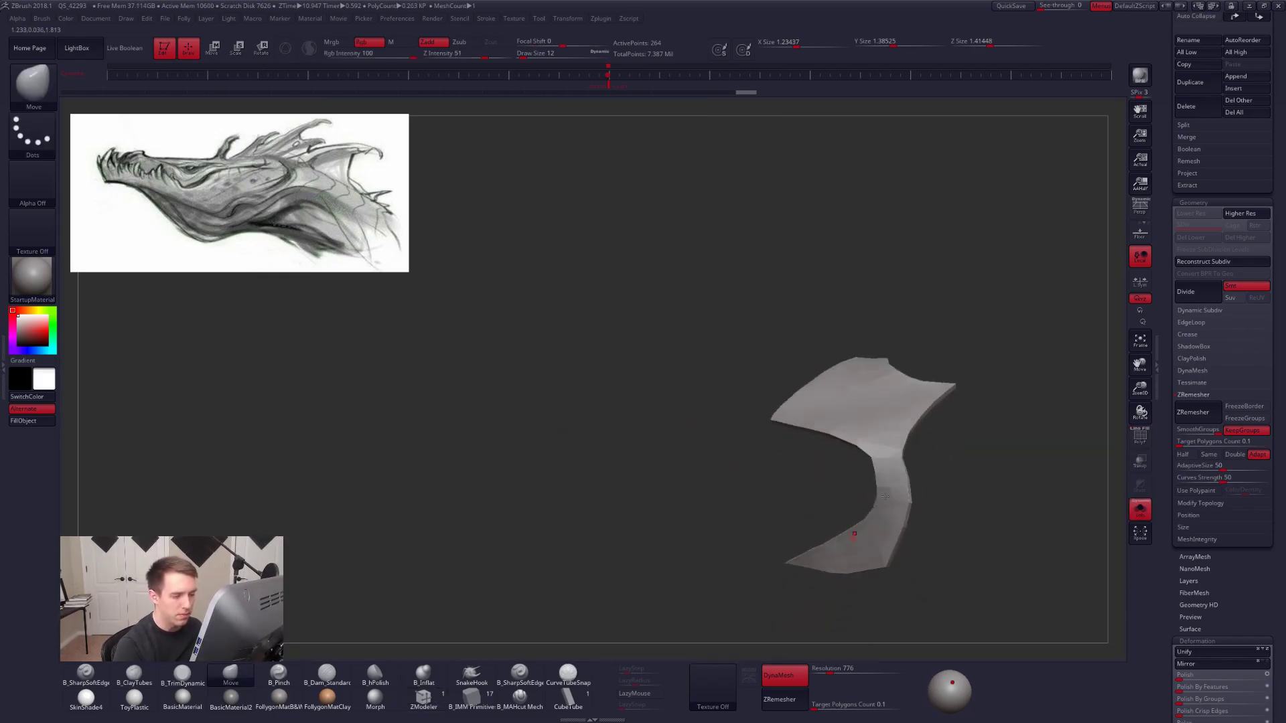
key("shift")
key("shift+f")
key("d")
key("shift+d")
right_click_drag(908, 502, 911, 502)
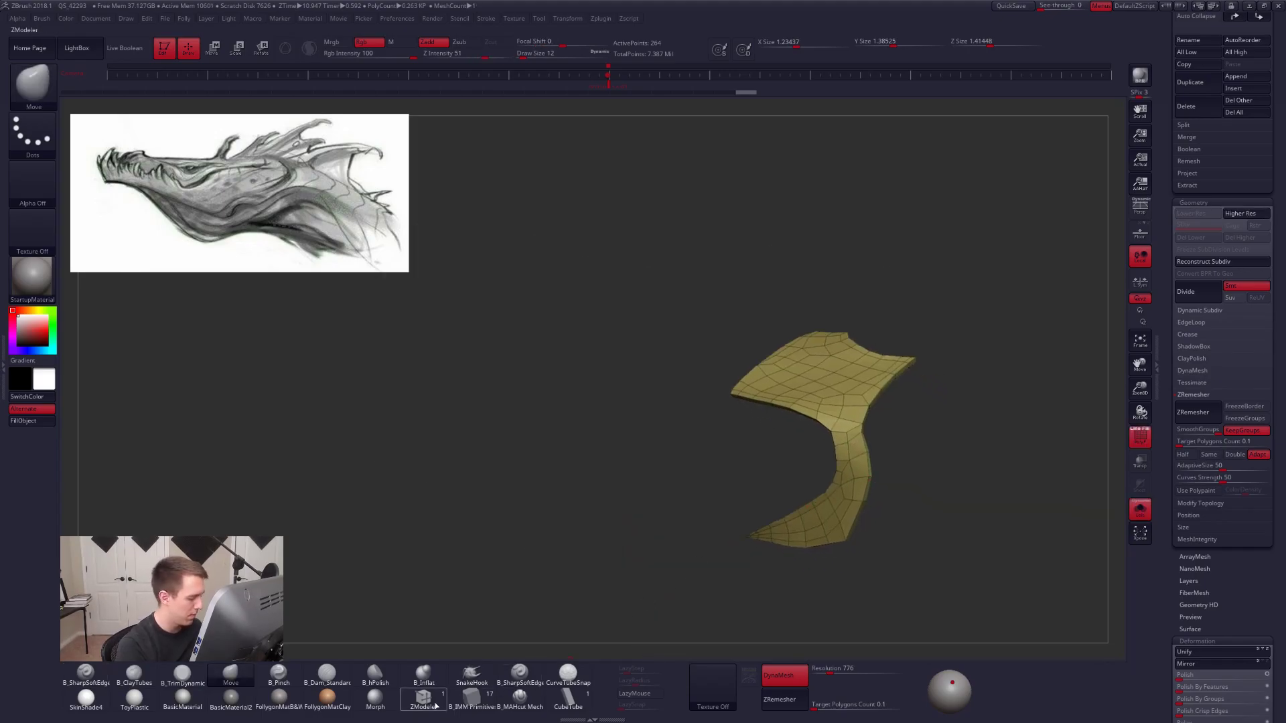
Isolate the plate's outer-face polygroup, crease its border edges, and show the full plate again.
key("b")
key("z")
key("m")
left_click(848, 418, "ctrl+shift")
left_click(1188, 334)
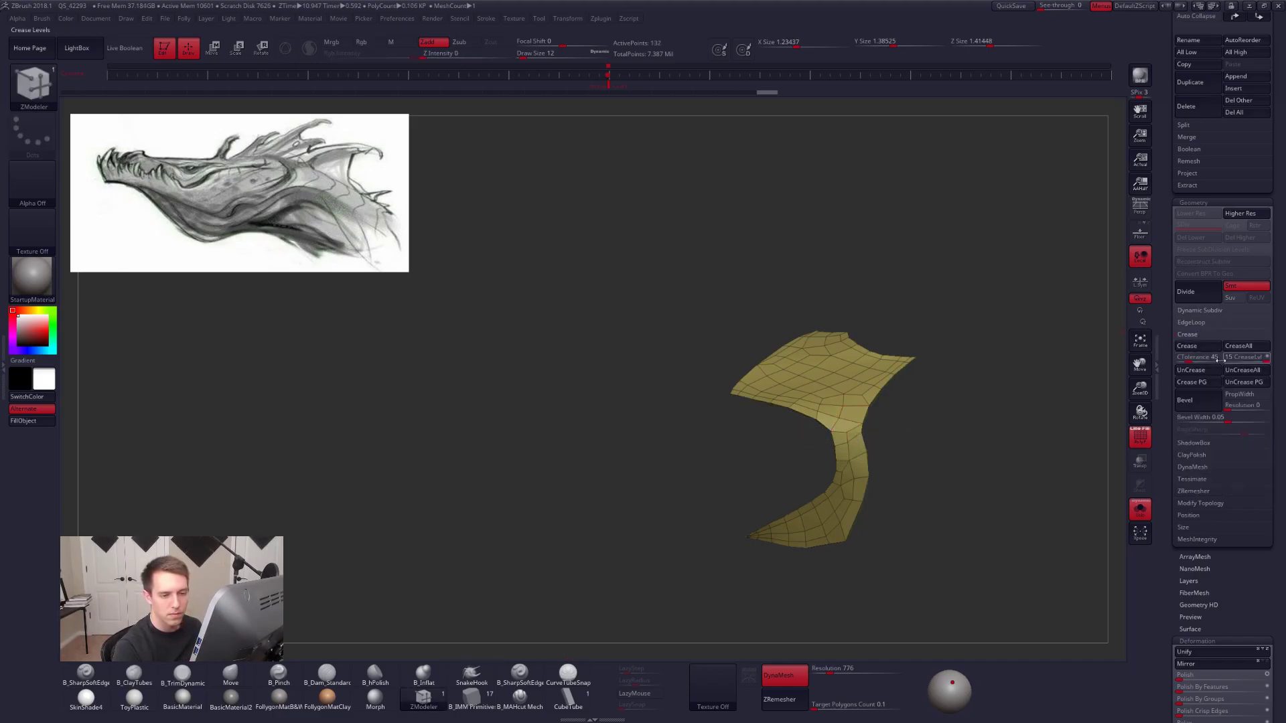
left_click(1081, 372, "ctrl+shift")
left_click(1187, 334)
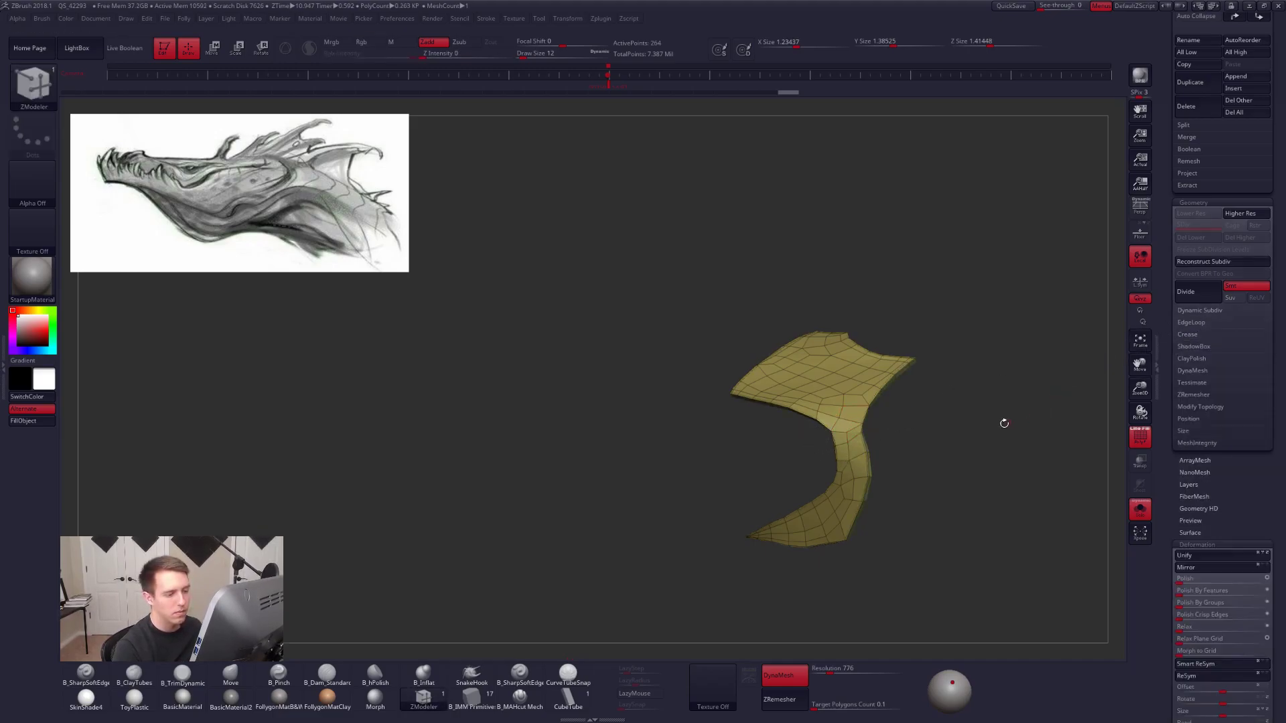
Show the plate together with the dragon's head and turn on its Dynamic Subdiv preview.
left_click(1140, 510)
key("shift+f")
key("d")
right_click_drag(861, 494, 869, 483, "shift")
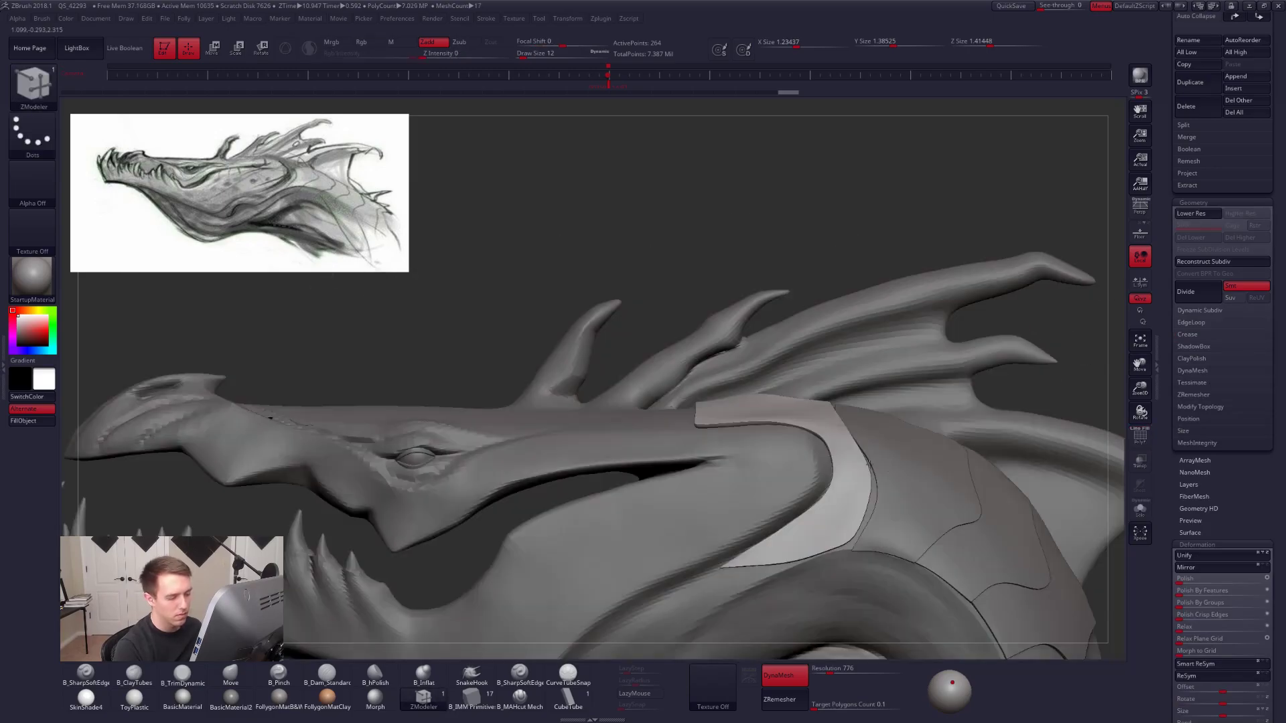
Pull the plate's outer edge and lower corner toward the neighbouring plate with the Move brush at draw size 239.
key("b")
key("m")
key("v")
key("space")
left_click_drag(869, 482, 890, 482)
left_click_drag(844, 523, 850, 529)
left_click_drag(849, 547, 856, 552)
key("shift+d")
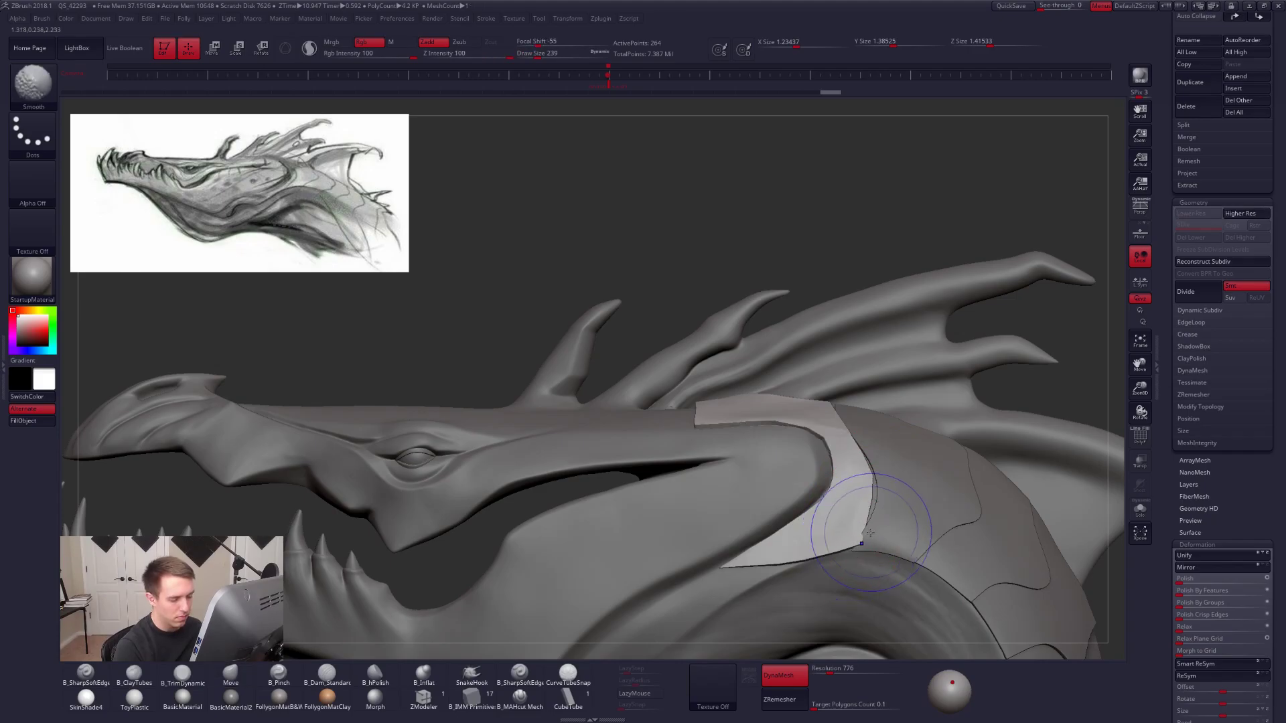
Isolate the plate, apply a ZModeler action at its lower edge, and turn the Dynamic Subdiv preview back on.
key("shift+f")
key("alt+s")
mouse_move(859, 562)
right_mouse_down("alt")
mouse_move(845, 420)
mouse_move(830, 477)
mouse_move(830, 429)
mouse_move(855, 474)
mouse_move(858, 545)
mouse_move(802, 441)
right_mouse_up("alt")
left_click(440, 706)
key("space")
left_click(757, 515)
key("d")
key("shift+f")
Move the plate's lower outer corner and nearby outer edge to meet the adjoining neck plate using the Move brush.
key("b")
key("m")
key("v")
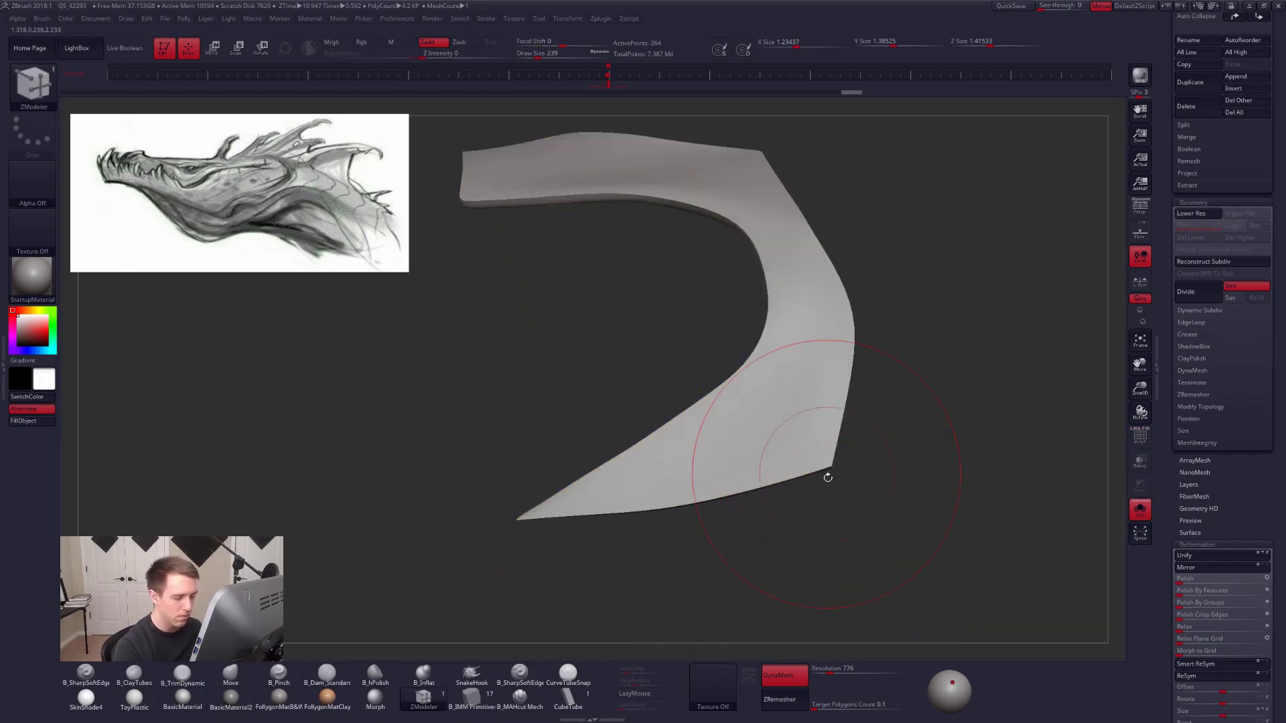
key("ctrl+shift+s")
mouse_move(828, 472)
left_mouse_down()
mouse_move(815, 480)
mouse_move(836, 455)
left_mouse_up()
key("space")
key("space")
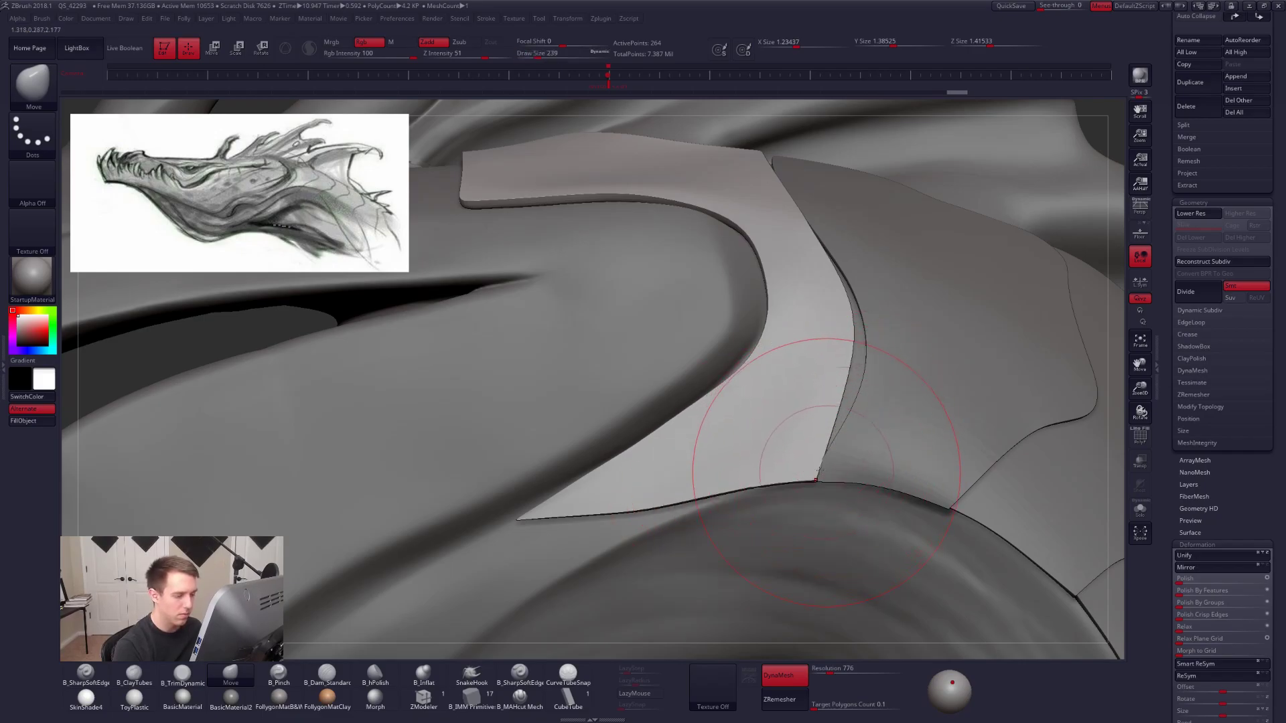
right_click_drag(838, 426, 836, 388, "alt")
left_click_drag(834, 422, 830, 436)
right_click_drag(837, 431, 849, 431)
Close the gap along the plate's outer border against the neighbouring plate with short Move brush strokes.
left_click_drag(834, 431, 849, 435)
right_click_drag(855, 435, 844, 436)
left_click_drag(835, 384, 840, 383)
right_click_drag(846, 381, 825, 385)
left_click_drag(824, 383, 829, 381)
right_click_drag(829, 380, 817, 448)
right_click_drag(814, 507, 823, 354)
left_click_drag(798, 438, 809, 448)
right_click_drag(793, 440, 753, 476)
Resize the Move brush and fit the plate's band and far end onto the surface of the head.
key("space")
left_click_drag(808, 438, 801, 437)
mouse_move(817, 432)
right_mouse_down()
mouse_move(766, 367)
mouse_move(744, 373)
right_mouse_up()
key("space")
left_click_drag(775, 403, 779, 403)
right_click_drag(753, 429, 692, 341)
key("alt+s")
left_click_drag(692, 332, 693, 346)
key("alt+s")
right_click_drag(680, 356, 687, 390)
left_click_drag(662, 379, 660, 381)
left_click_drag(668, 402, 663, 436)
Try shifting the plate's lower part and curved band with the Move brush, and undo both strokes.
right_click_drag(774, 417, 833, 502)
left_click_drag(813, 507, 804, 504)
left_click_drag(821, 448, 814, 450)
key("ctrl+z")
key("ctrl+z")
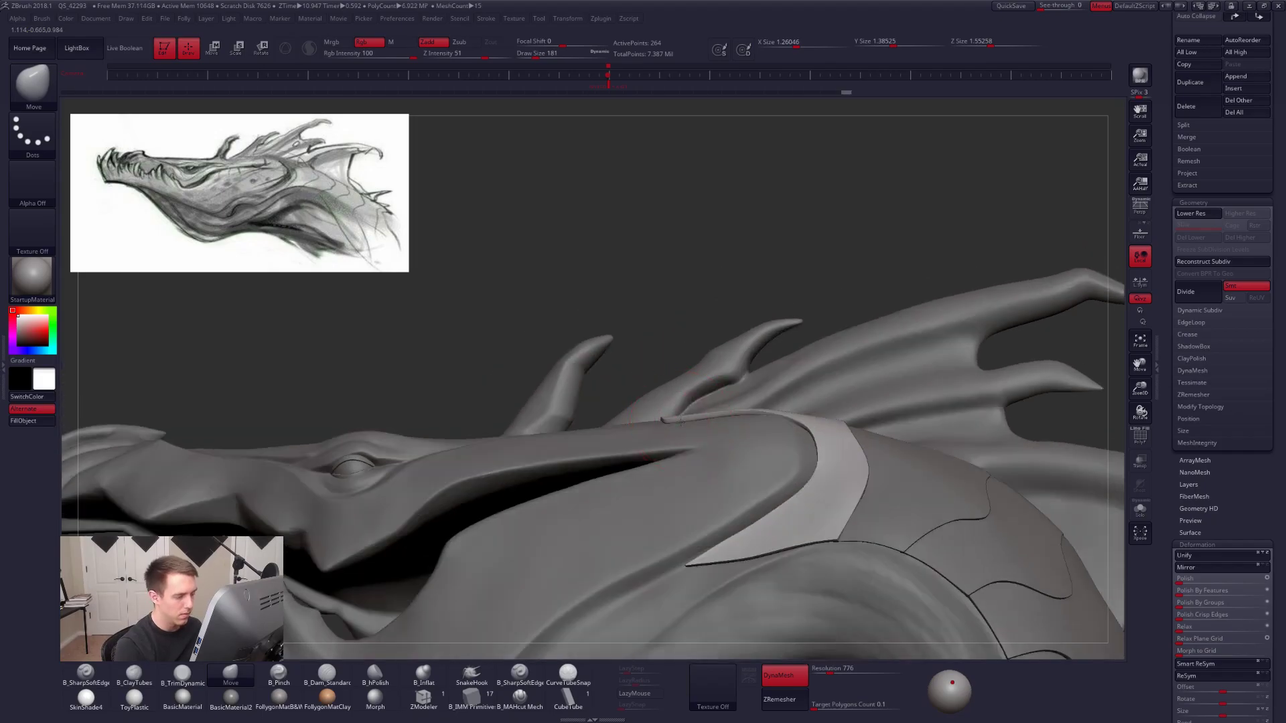
Nudge the plate's curved band with the Move brush, set the draw size to 227, and redo the undone edits.
left_click_drag(818, 445, 831, 444)
mouse_move(831, 469)
right_mouse_down("ctrl")
mouse_move(827, 536)
mouse_move(804, 521)
right_mouse_up("ctrl")
key("]")
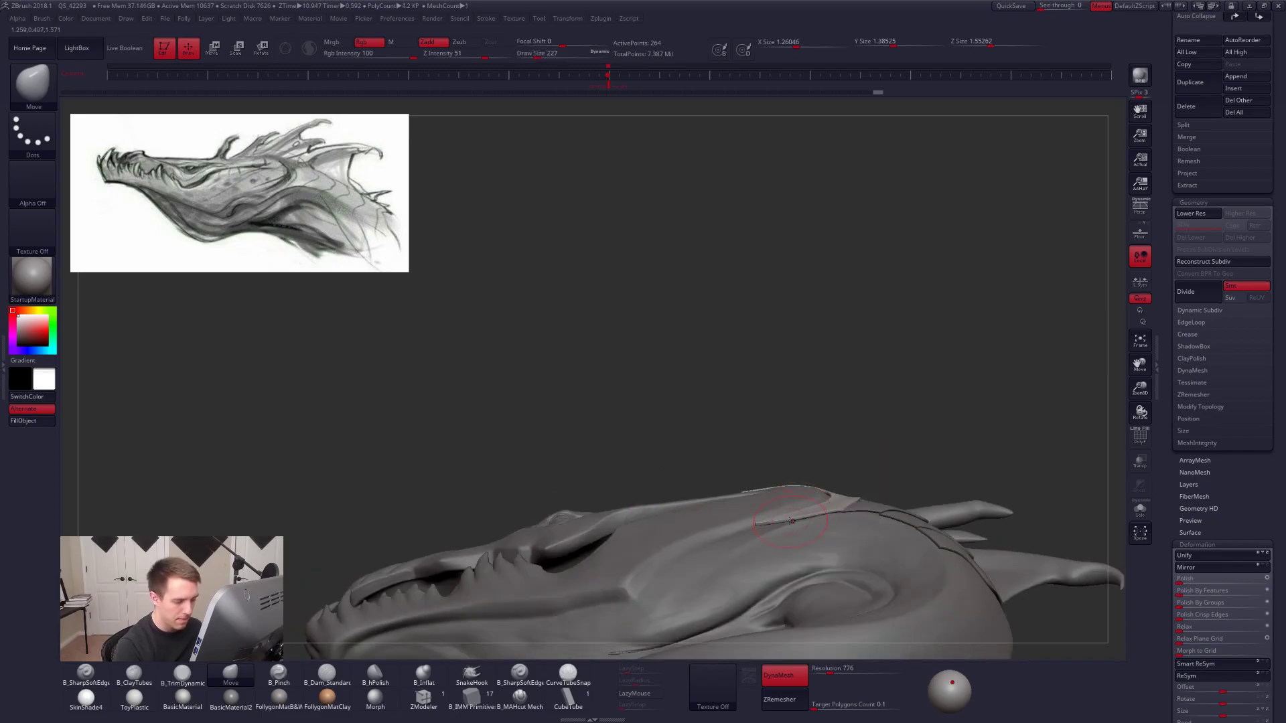
key("ctrl+shift+z")
key("ctrl+shift+z")
key("ctrl+shift+z")
key("ctrl+shift+z")
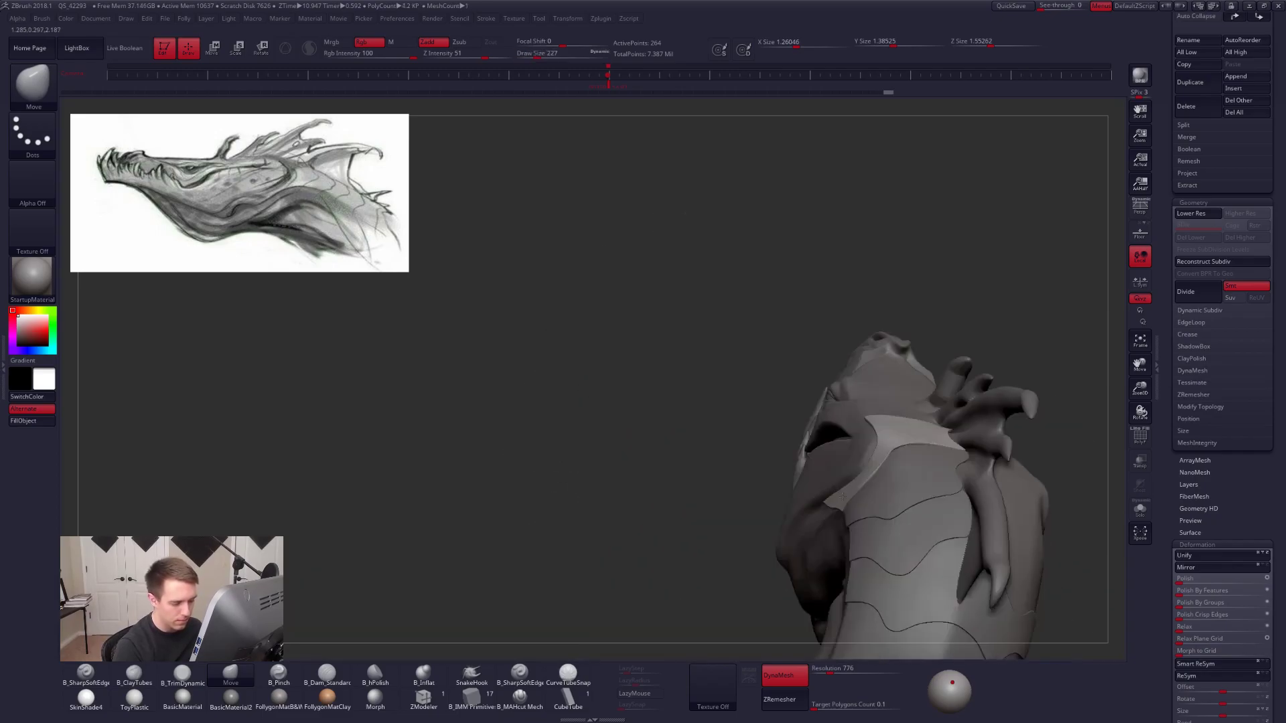
Set the Move brush draw size to 215 and redo the undone edits on the curved plate behind the jaw.
right_click_drag(846, 497, 852, 504, "ctrl")
key("space")
left_click(853, 499)
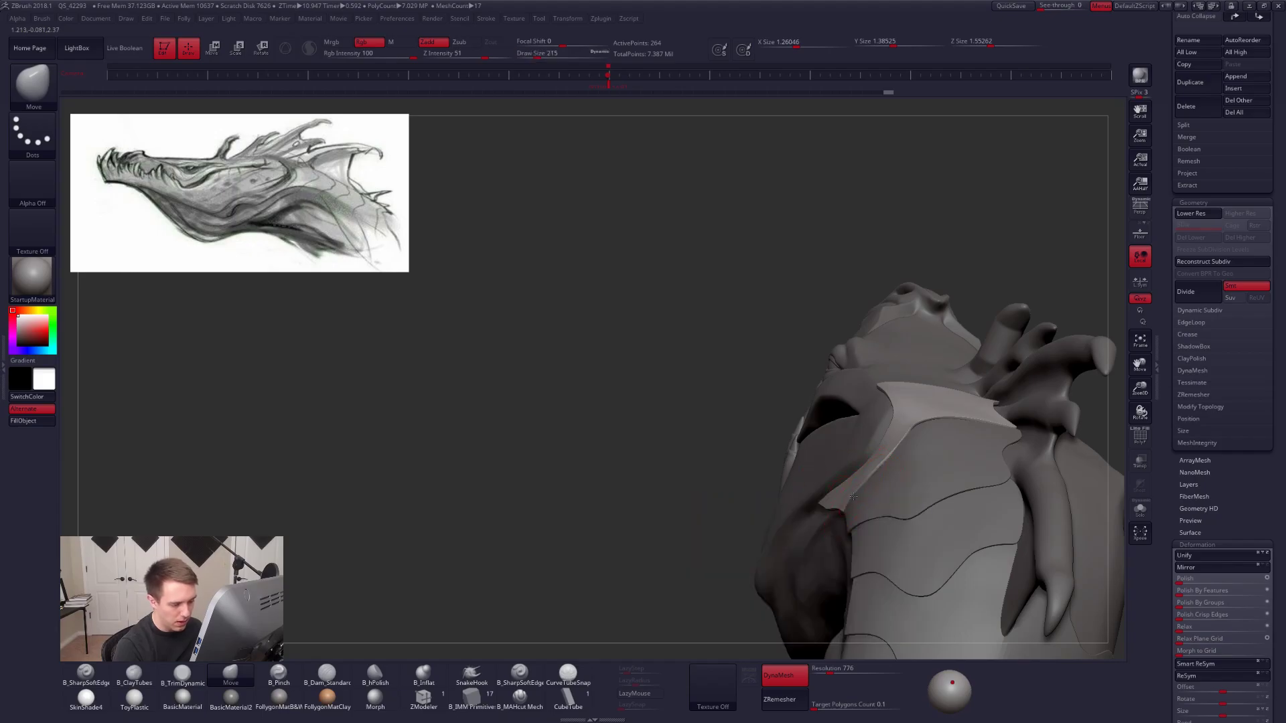
key("ctrl+shift+z")
key("ctrl+shift+z")
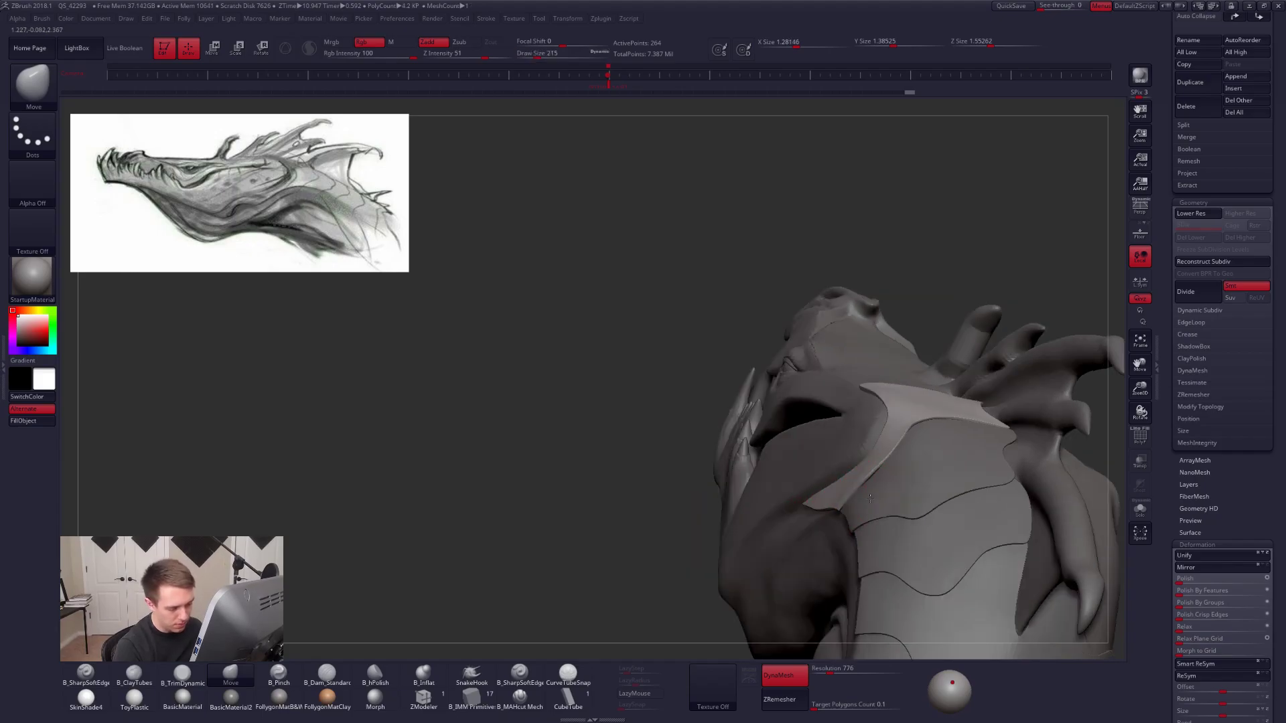
key("ctrl+shift+z")
key("ctrl+shift+z")
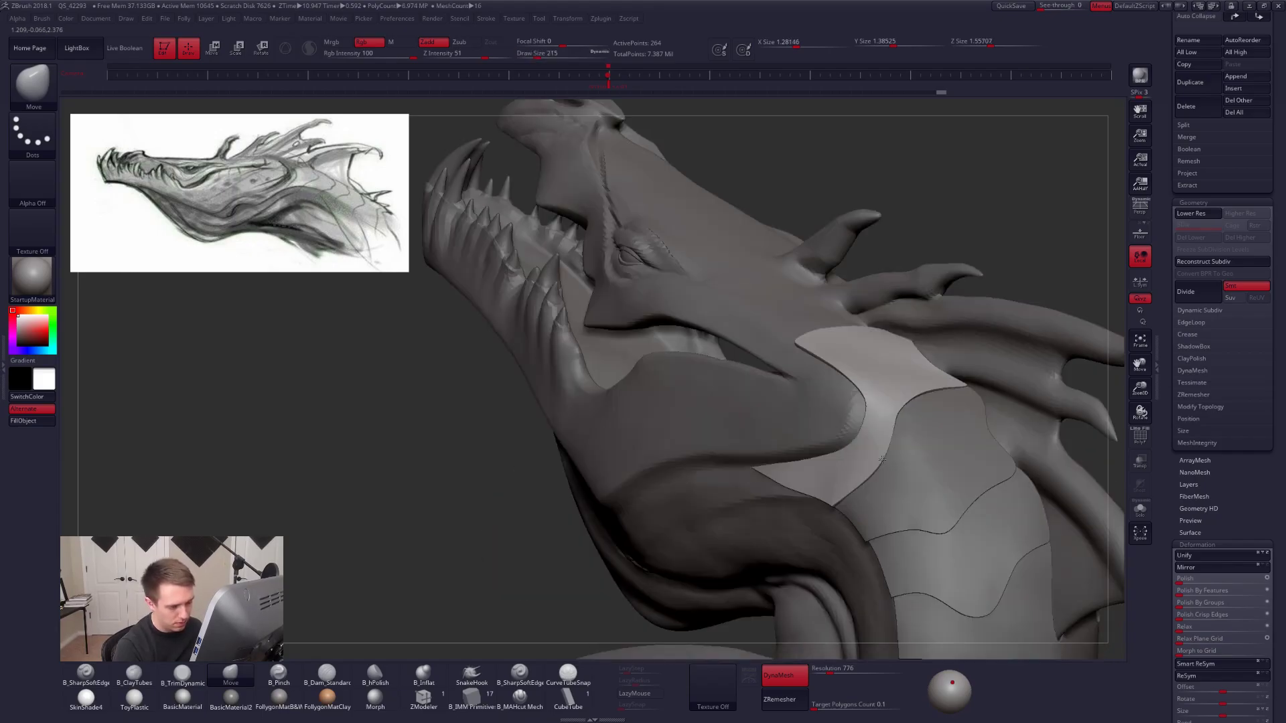
Undo the latest edits to the curved plate and reduce the Move brush draw size to 181.
key("ctrl+z")
key("ctrl+z")
key("ctrl+z")
key("ctrl+z")
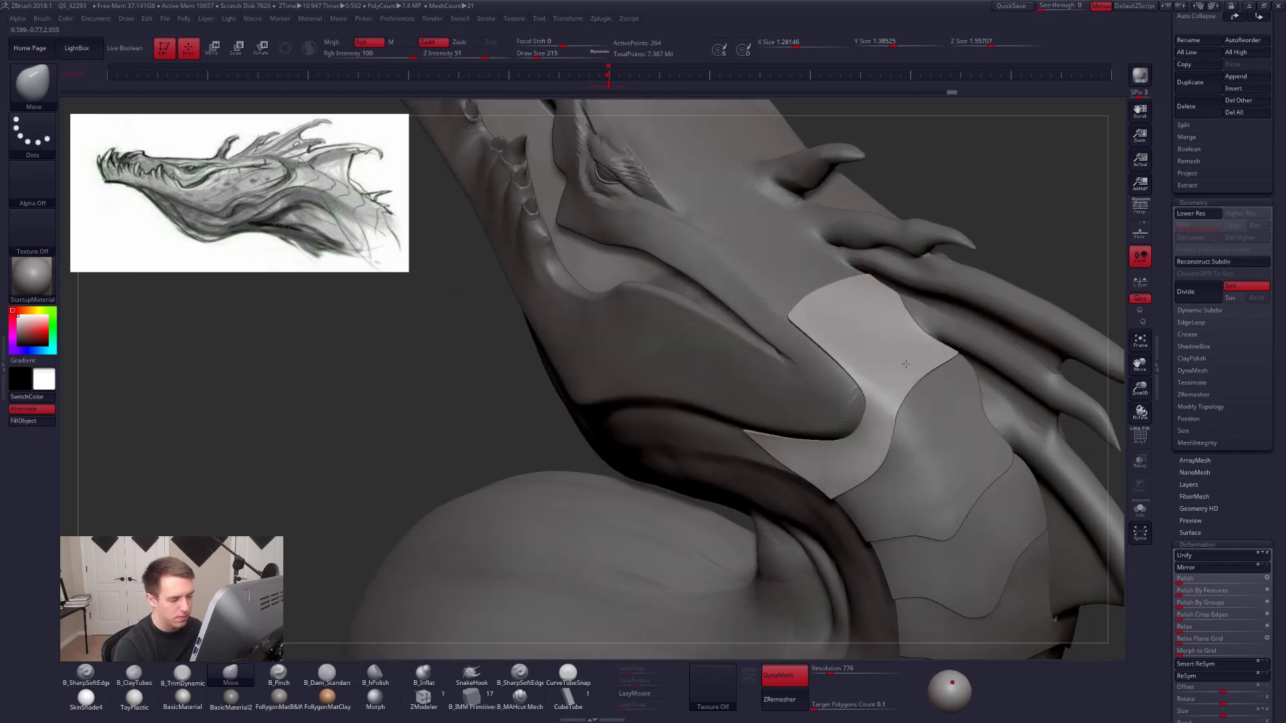
key("space")
left_click_drag(845, 478, 841, 477)
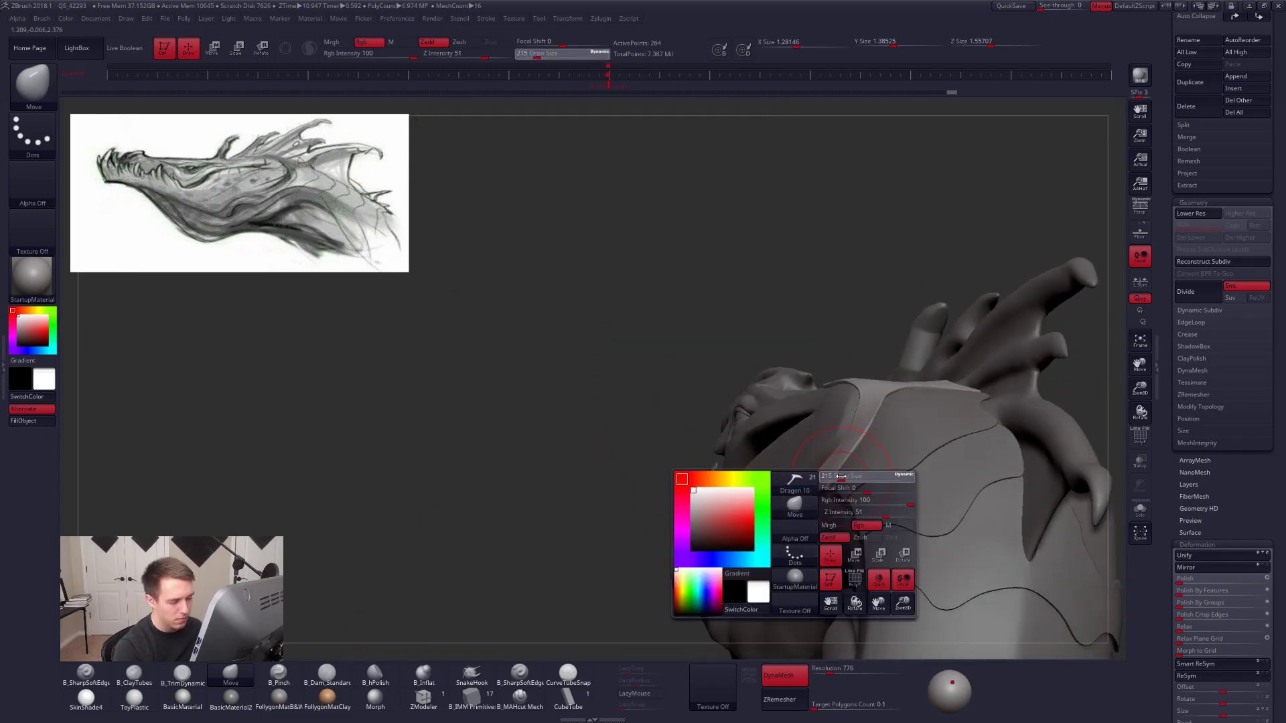
right_click_drag(838, 476, 971, 375)
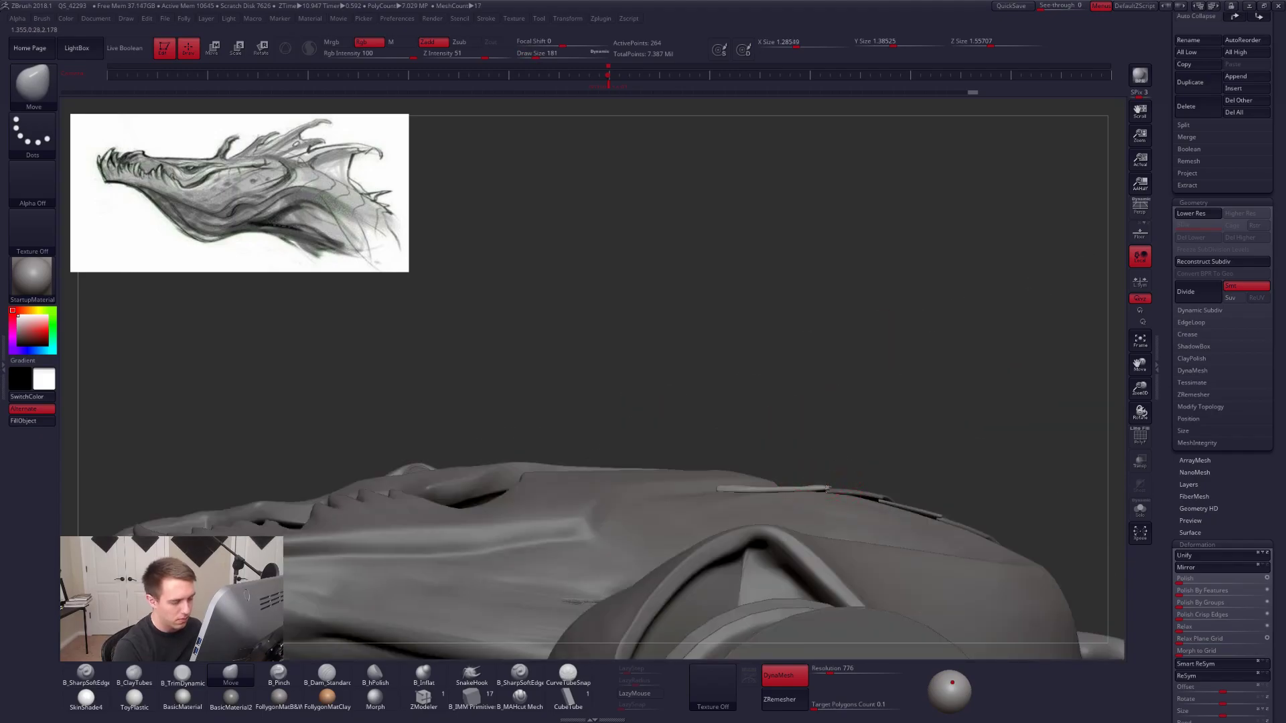
Redo the curved plate's edits and make the main dragon head subtool active.
key("ctrl+shift+z")
key("ctrl+shift+z")
key("ctrl+shift+z")
key("ctrl+shift+z")
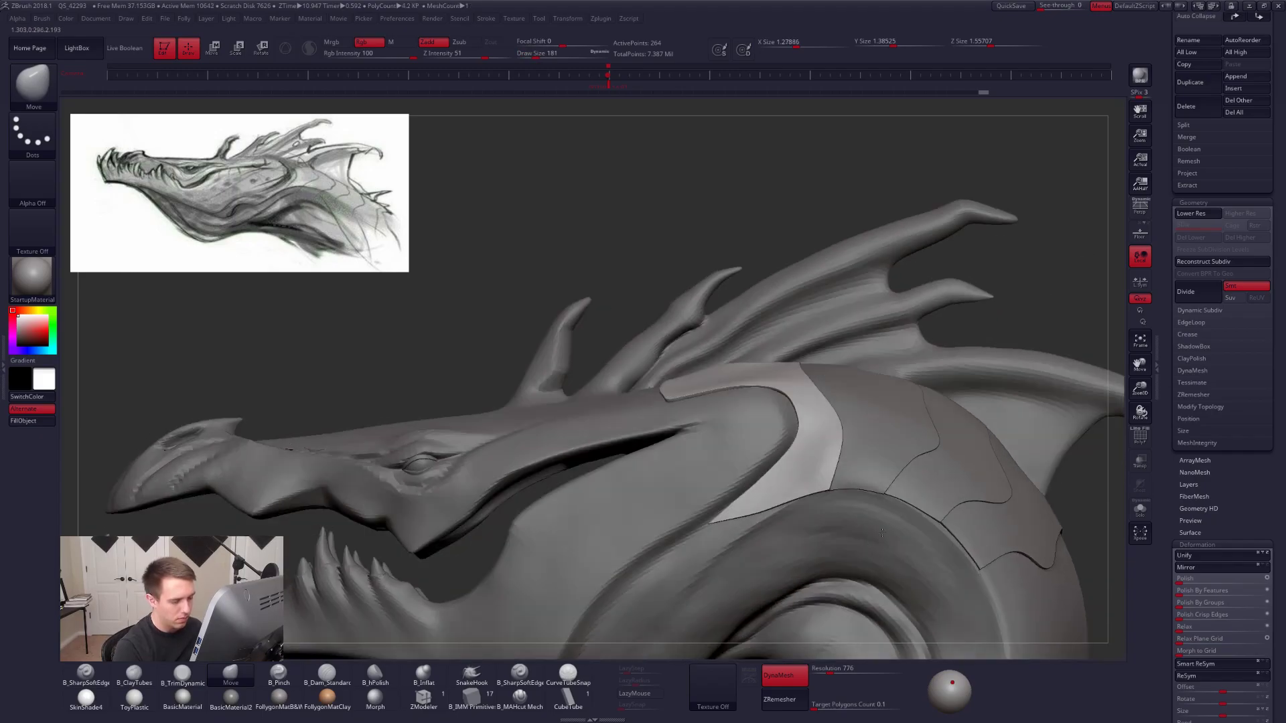
right_click_drag(829, 601, 795, 527, "alt")
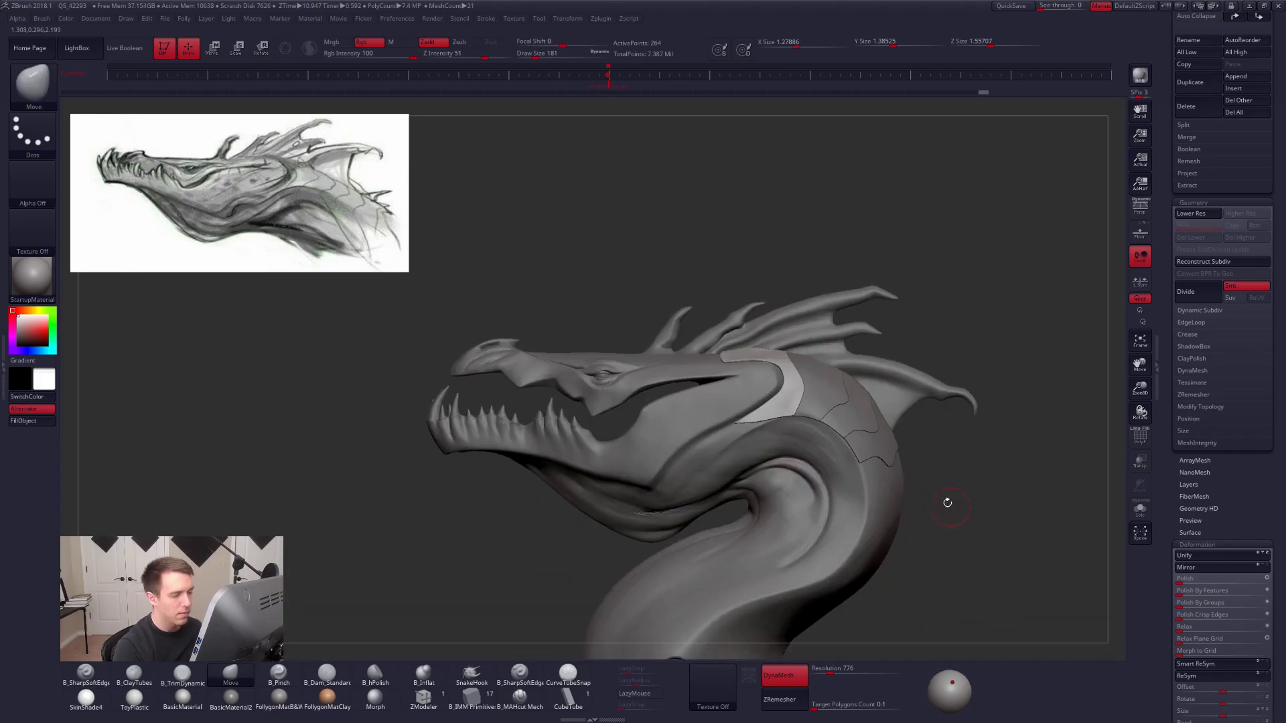
key("ctrl+shift+z")
key("ctrl+shift+z")
key("ctrl+shift+z")
key("ctrl+shift+z")
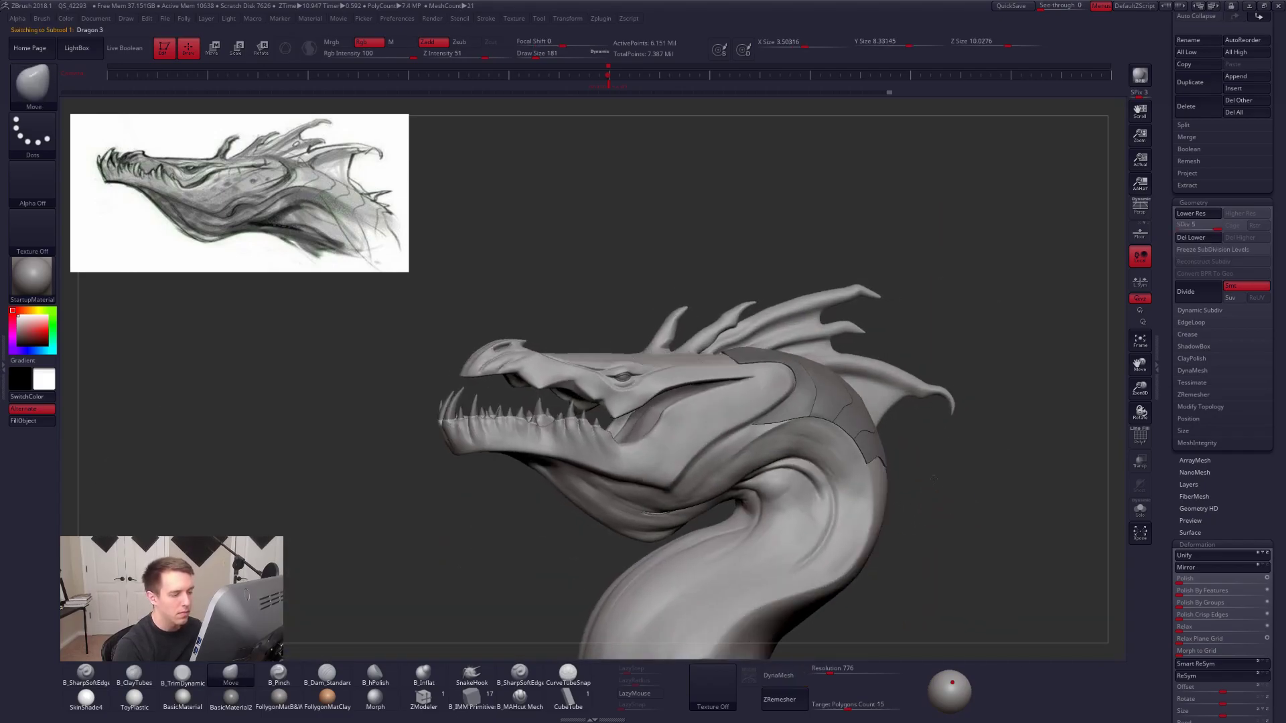
Select the curved plate's subtool Dragon 10 and merge it down with the next neck plate.
mouse_move(930, 501)
right_mouse_down()
mouse_move(941, 595)
mouse_move(985, 593)
mouse_move(993, 531)
mouse_move(924, 483)
right_mouse_up()
left_click_drag(923, 501, 886, 509)
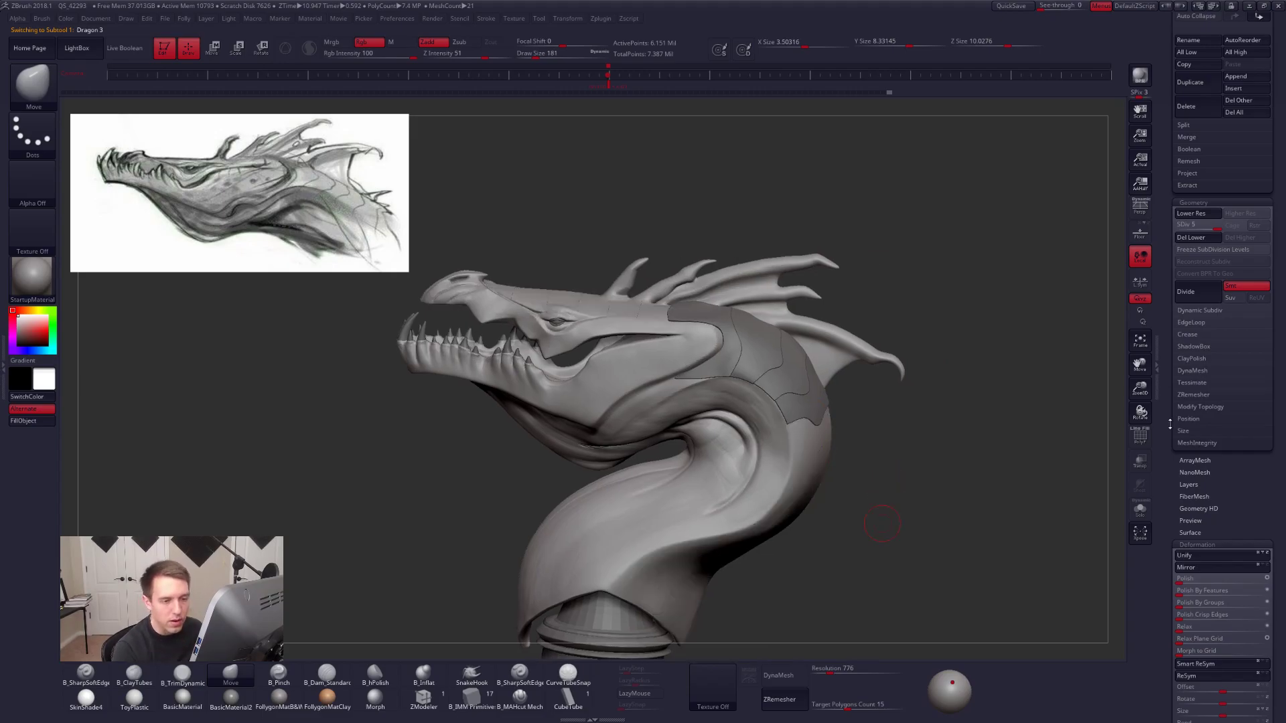
scroll(1169, 421, "up", 5)
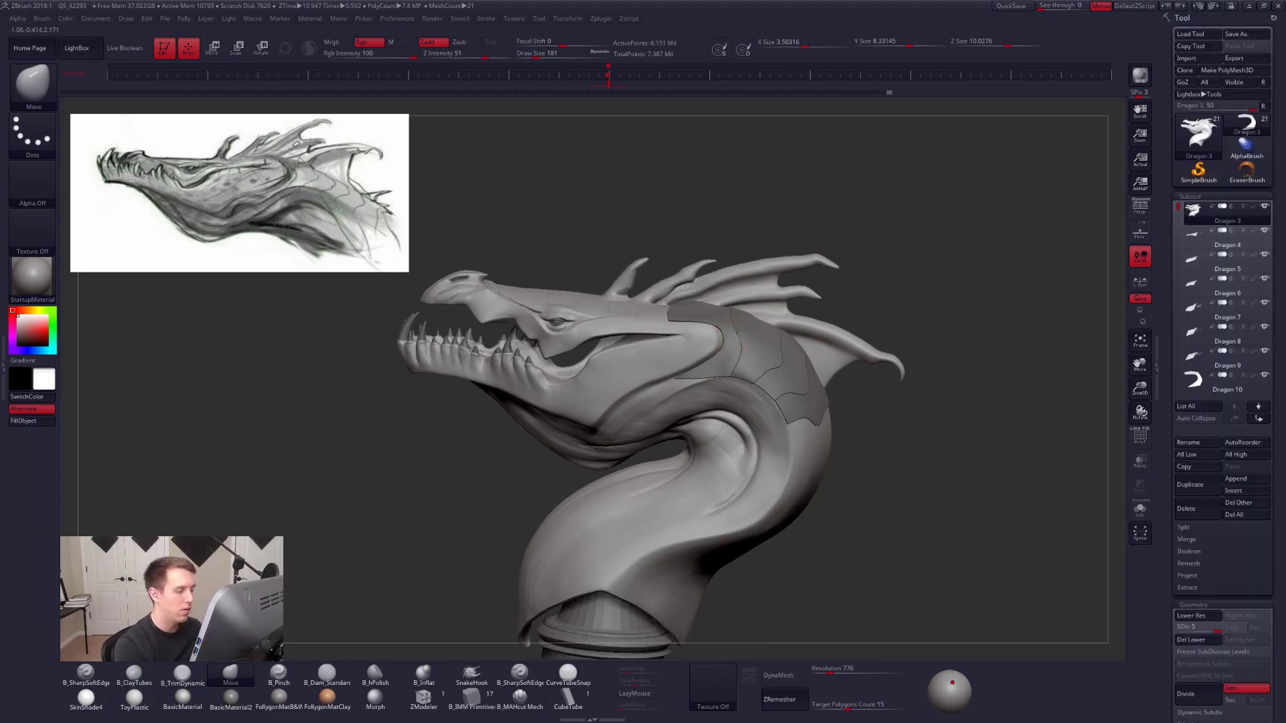
left_click(801, 333, "alt")
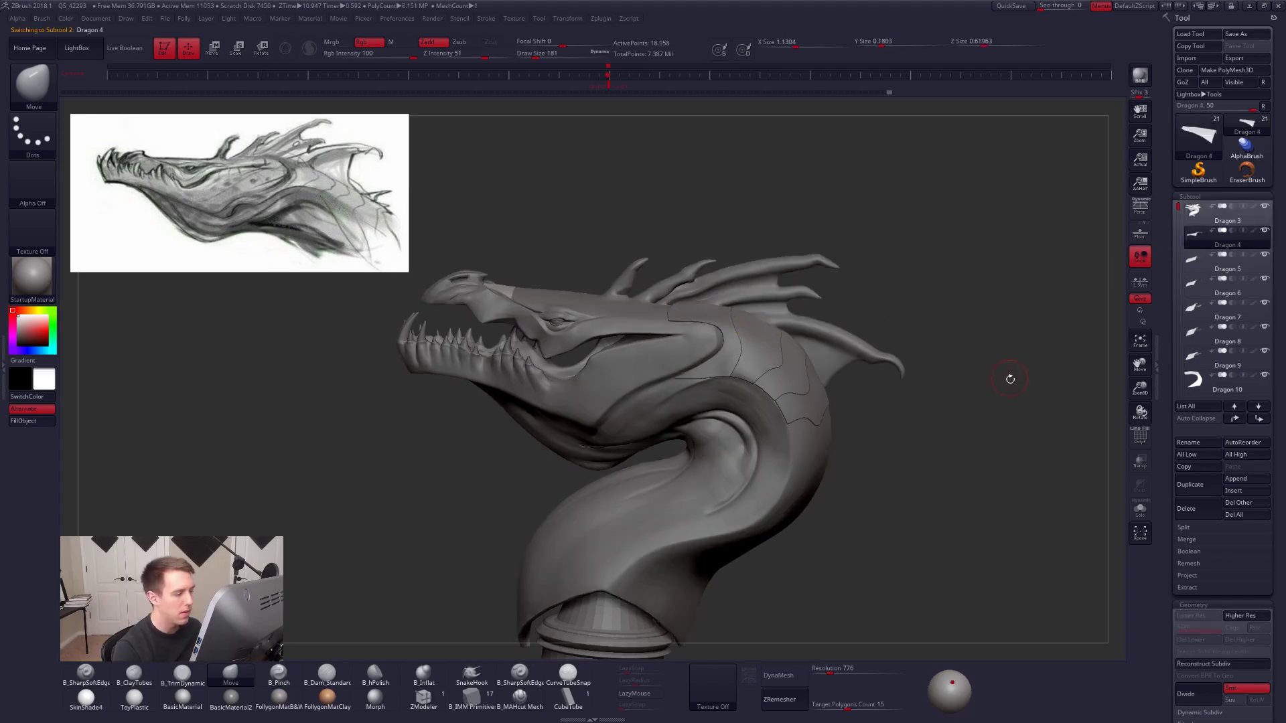
left_click(1190, 384)
key("ctrl+space")
left_click(994, 404)
left_click(958, 440)
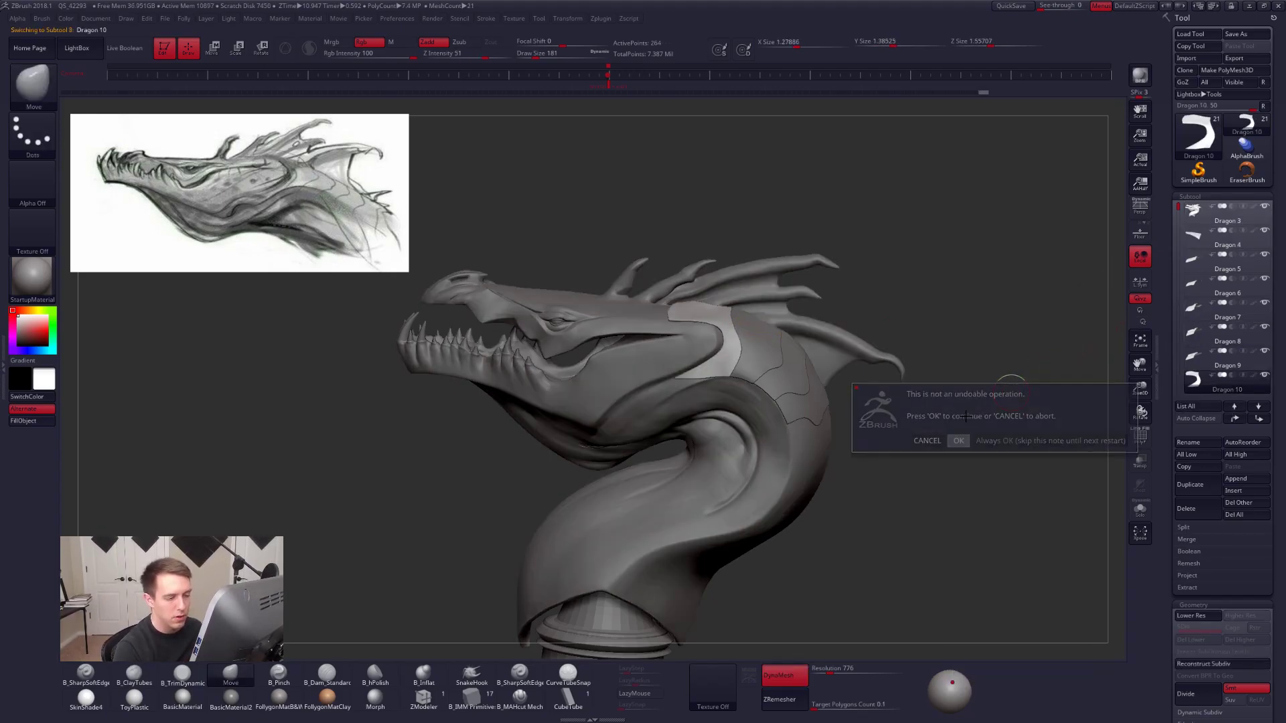
Merge the two remaining neck plates into Dragon 10 with two more Merge Down operations.
key("space")
left_click(953, 438)
left_click(937, 456)
key("space")
left_click(953, 438)
left_click(937, 456)
left_click_drag(874, 460, 828, 423)
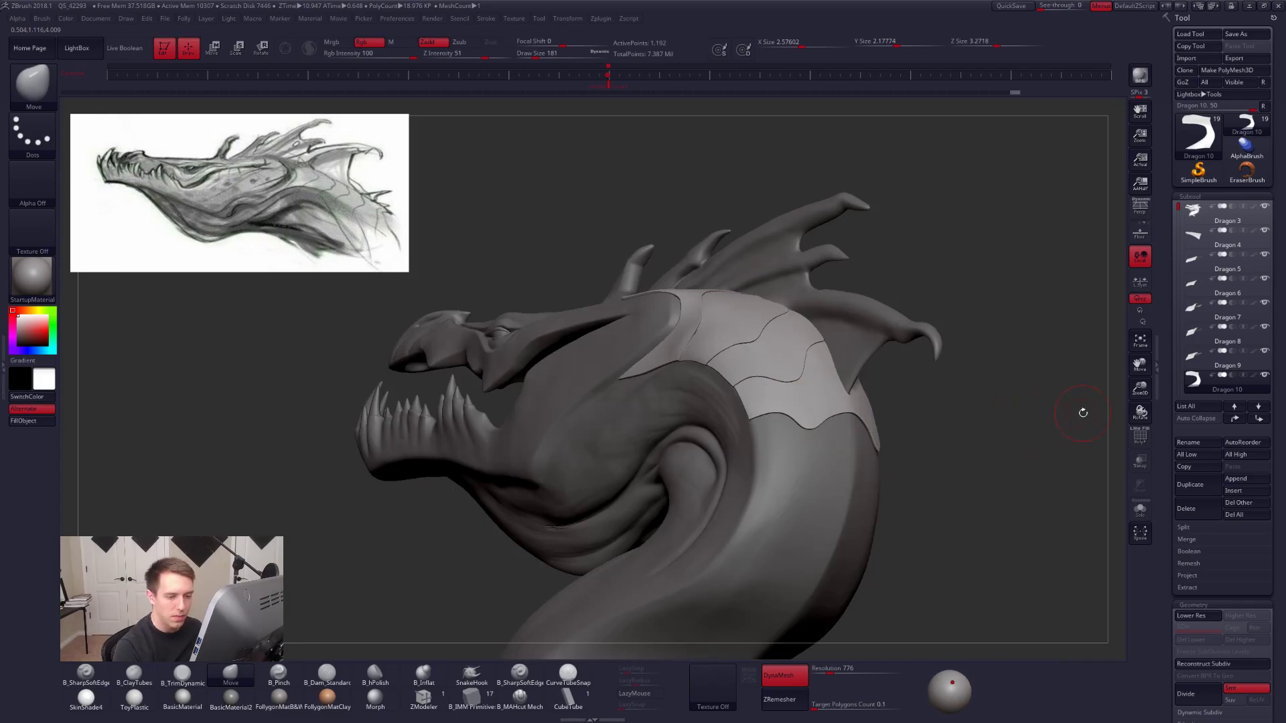
Thicken the merged plates slightly with the Inflate deformation and check their profile against the head.
left_click_drag(1161, 431, 1164, 299)
left_click_drag(1180, 492, 1187, 402)
scroll(1188, 401, "down", 3)
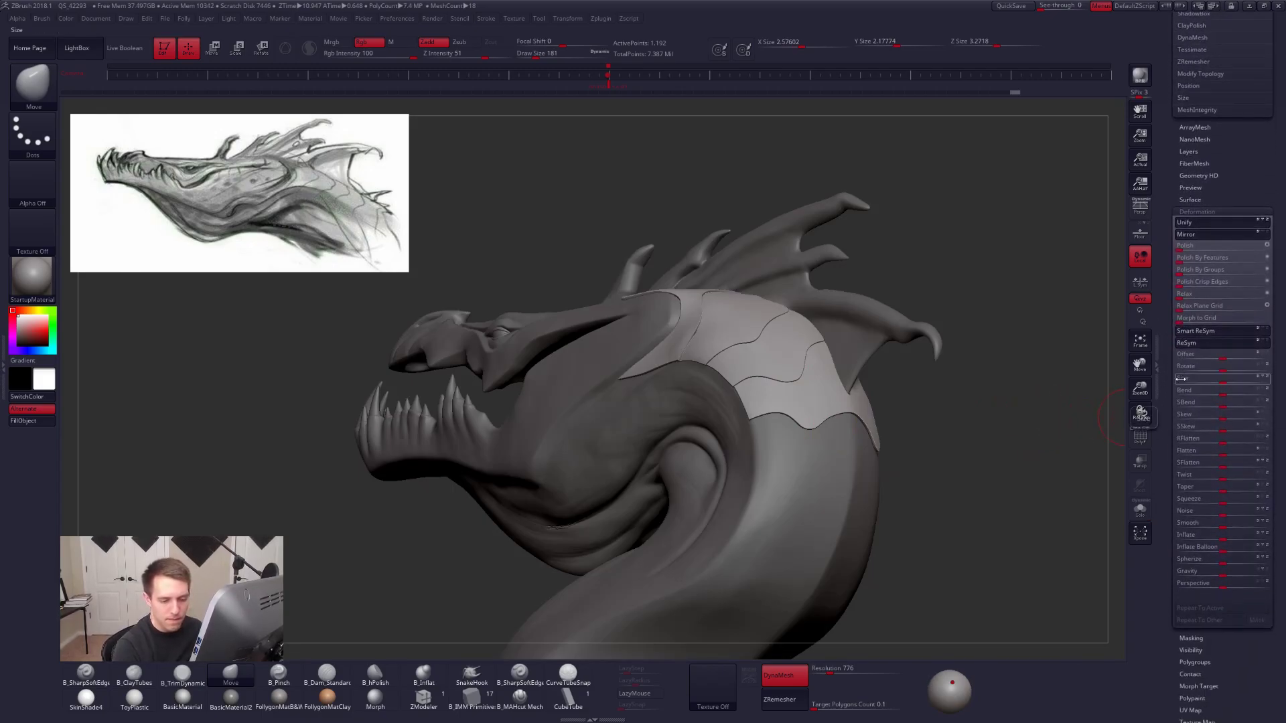
left_click_drag(1222, 536, 1226, 539)
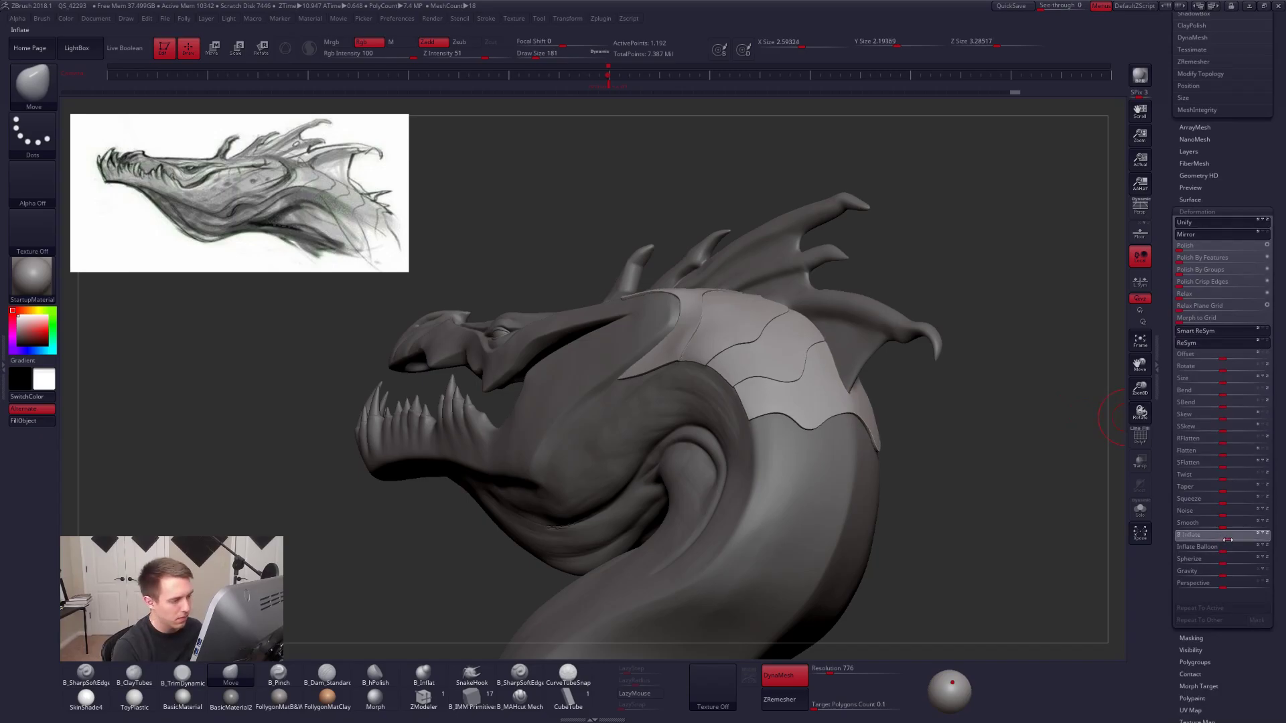
left_click_drag(1086, 476, 1086, 476)
left_click_drag(1078, 479, 955, 460)
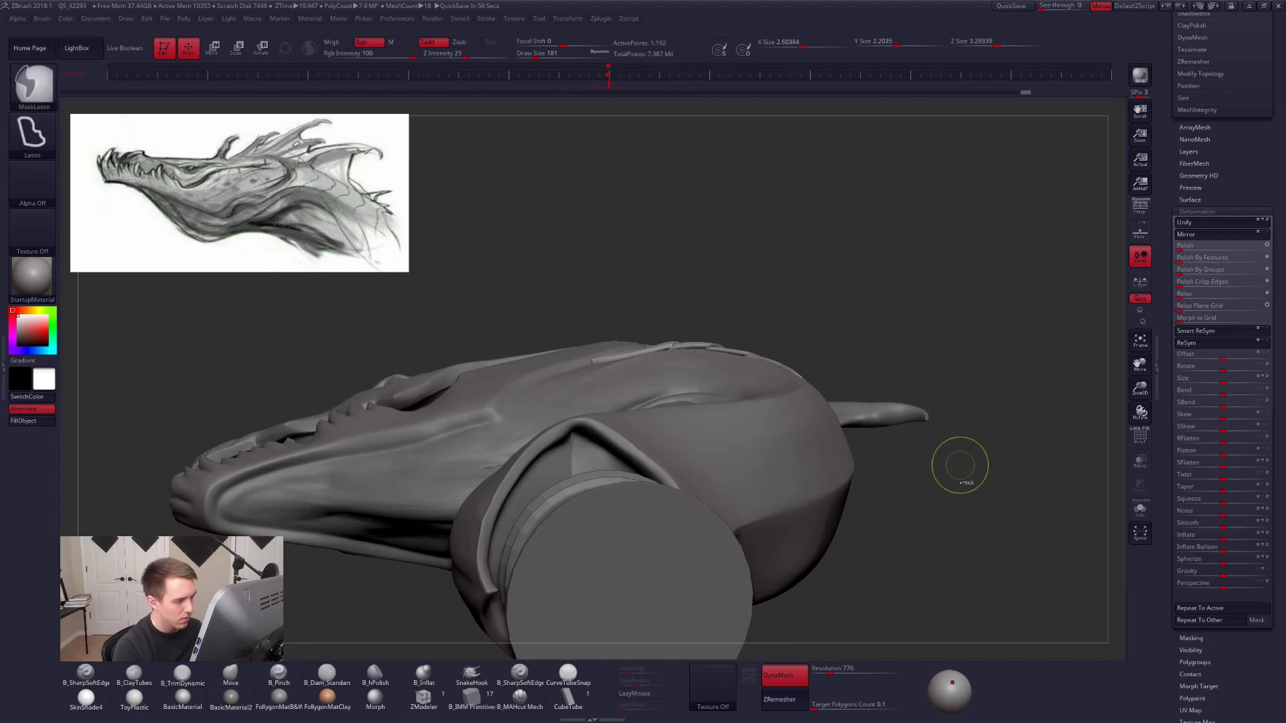
left_click_drag(961, 523, 957, 444)
Choose the Move brush, isolate the merged plates and display their wireframe with polygroups.
left_click_drag(1191, 188, 1180, 439)
left_click_drag(897, 405, 885, 500, "alt")
key("b")
key("m")
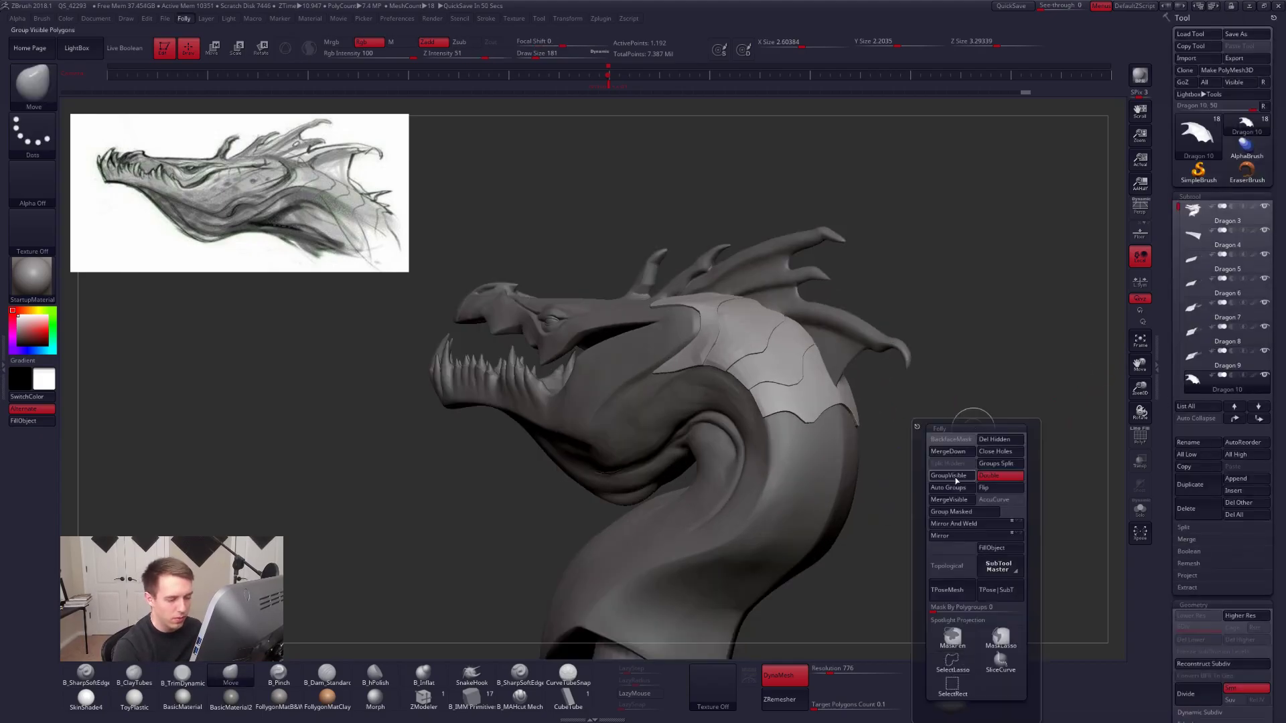
key("v")
key("shift+f")
key("alt+s")
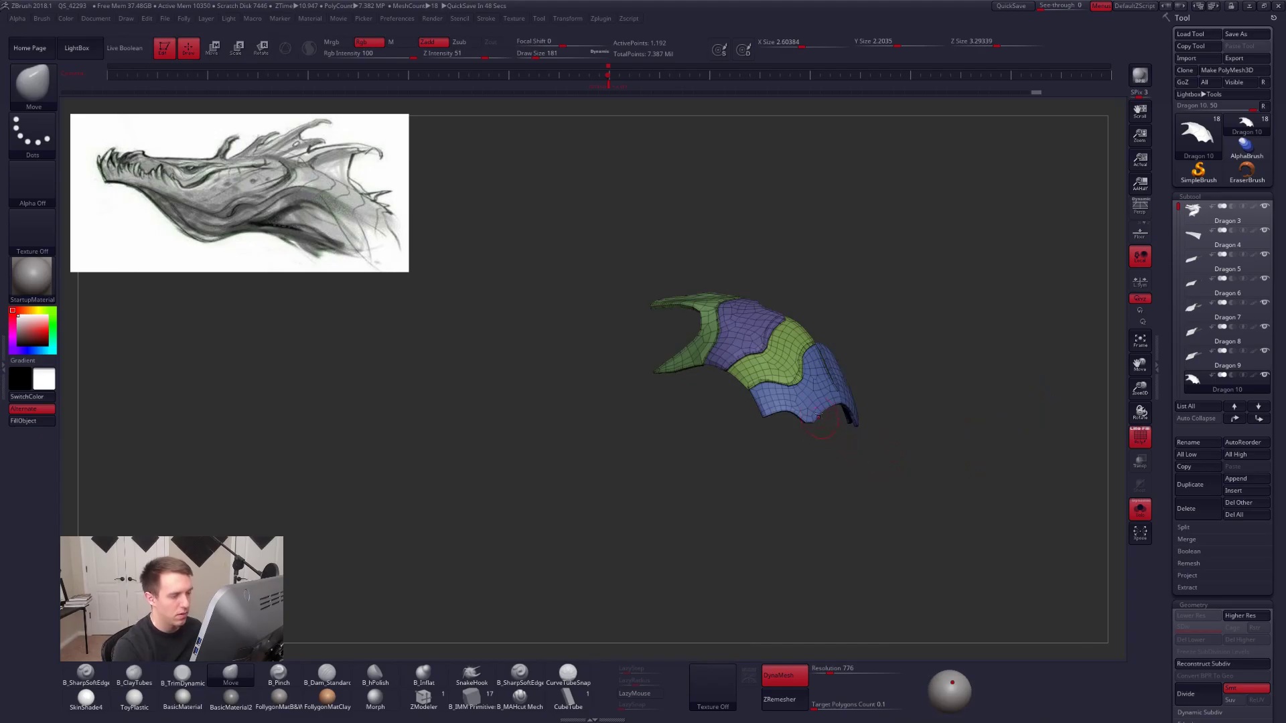
Hide the rearmost plate and split it off into its own subtool with Split Hidden.
left_click(832, 410, "ctrl+shift")
left_click(841, 407, "ctrl+shift")
left_click(840, 407, "ctrl+alt+shift")
key("space")
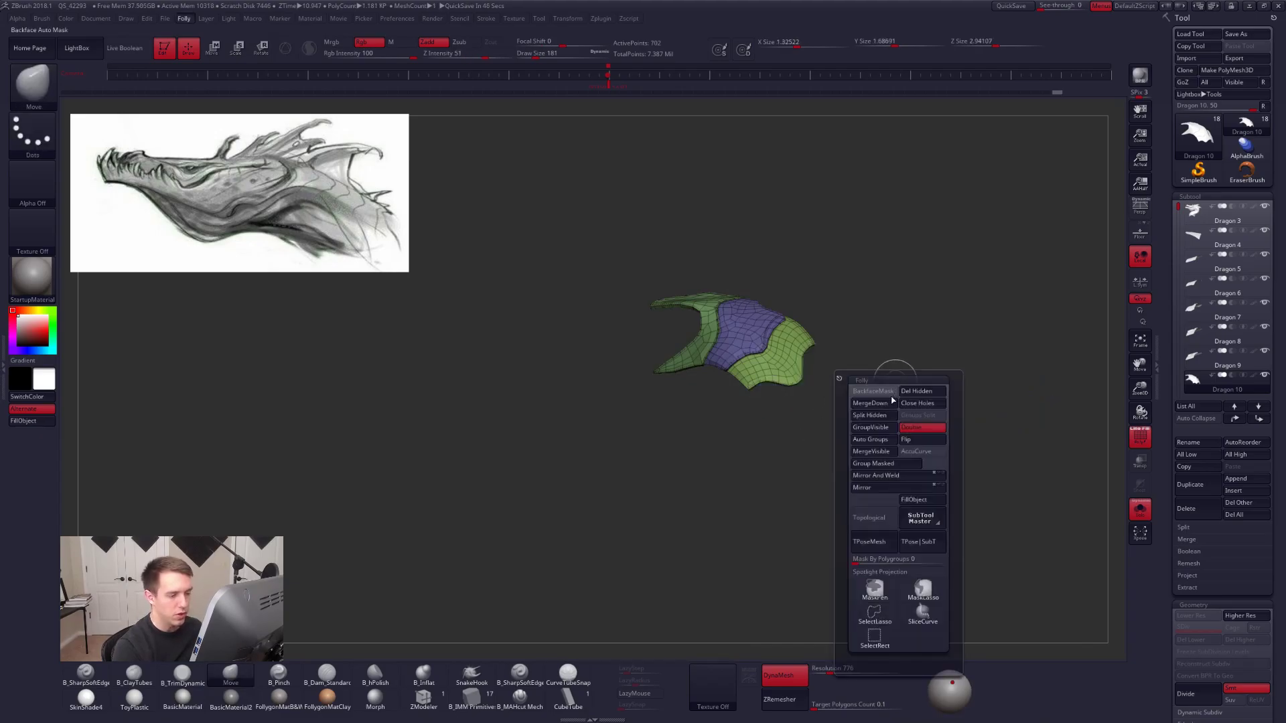
left_click(881, 415)
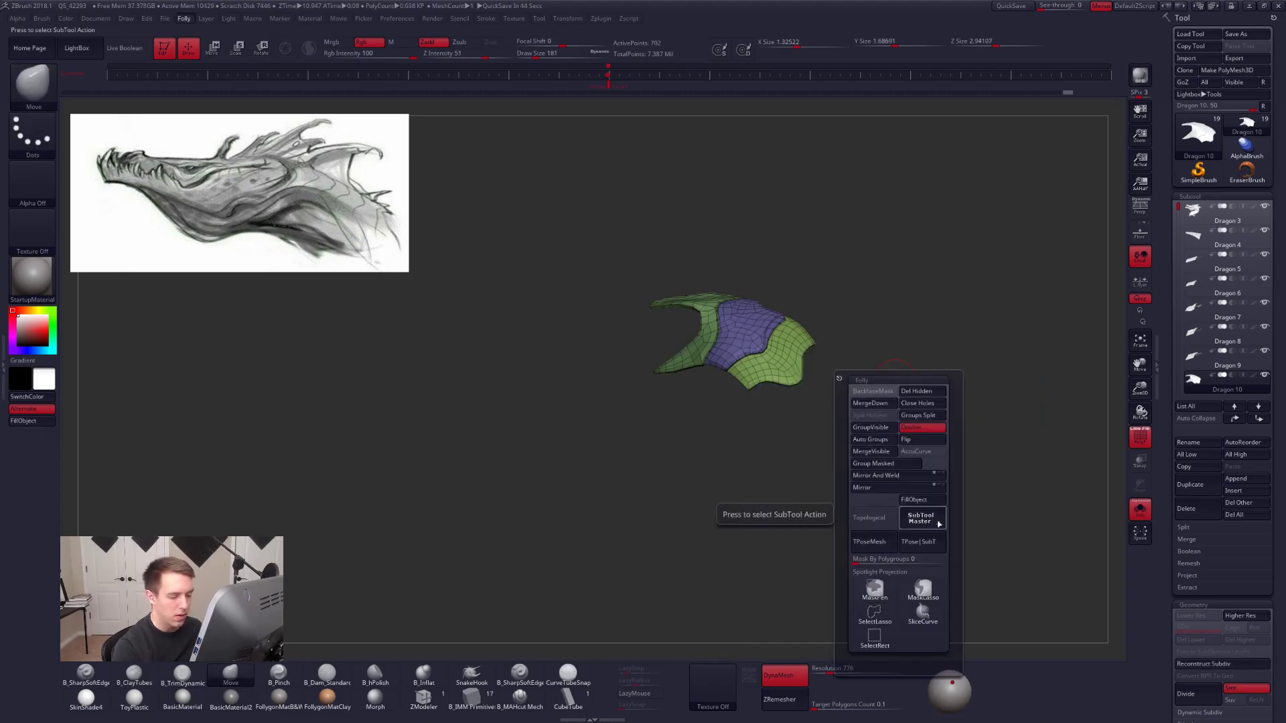
Mirror and weld the three remaining plates to the other side, and merge the split-off rear plate back in.
left_click(890, 477)
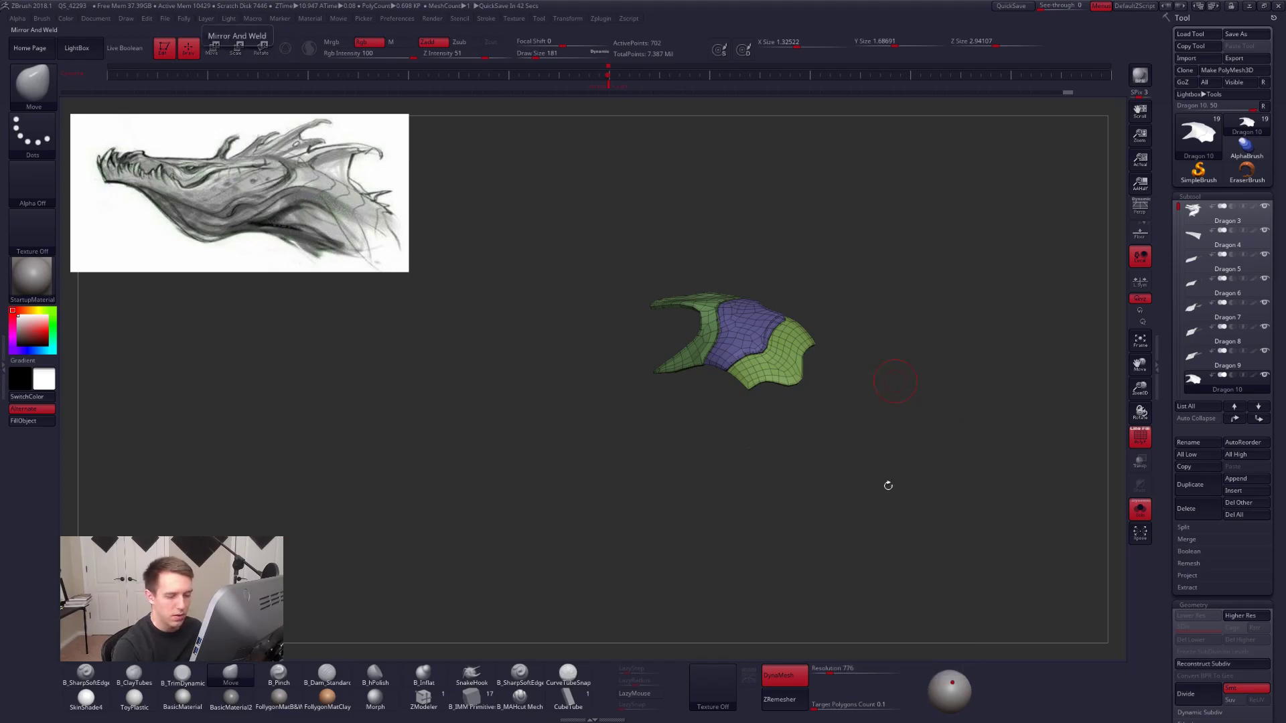
key("space")
left_click(899, 541)
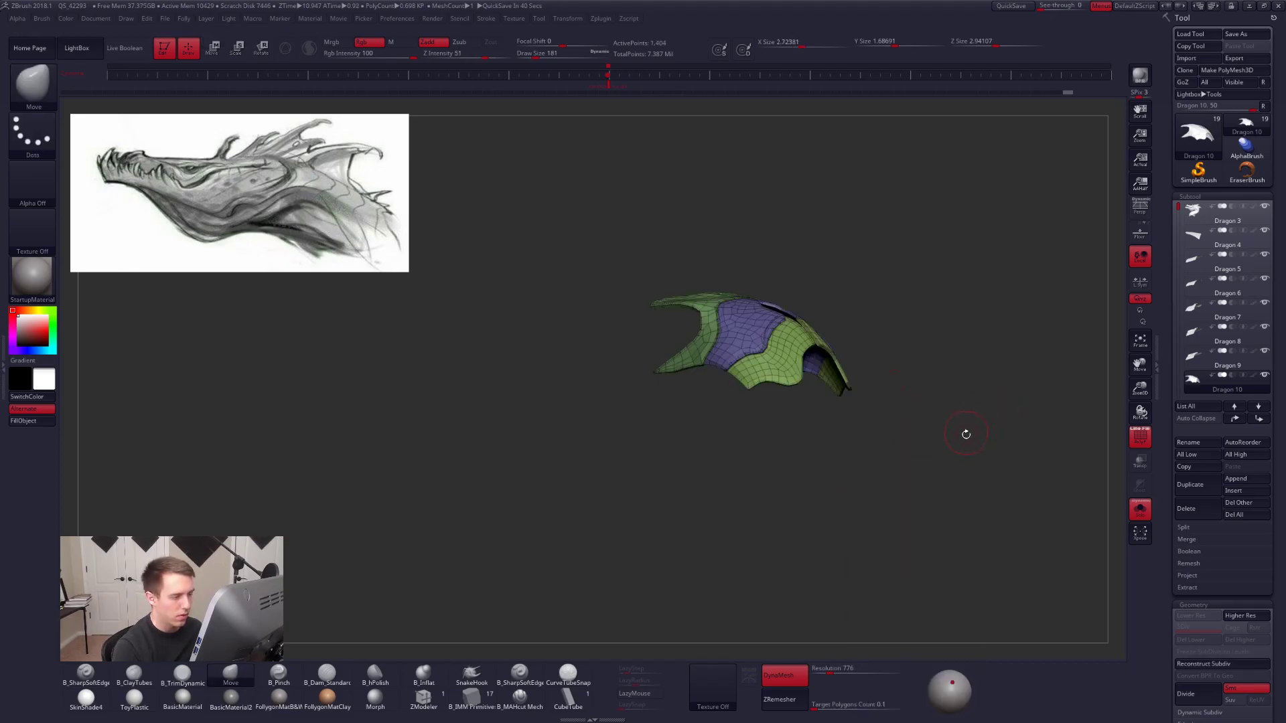
left_click_drag(940, 493, 947, 462)
key("ctrl+shift+f")
left_click(942, 392)
left_click(906, 415)
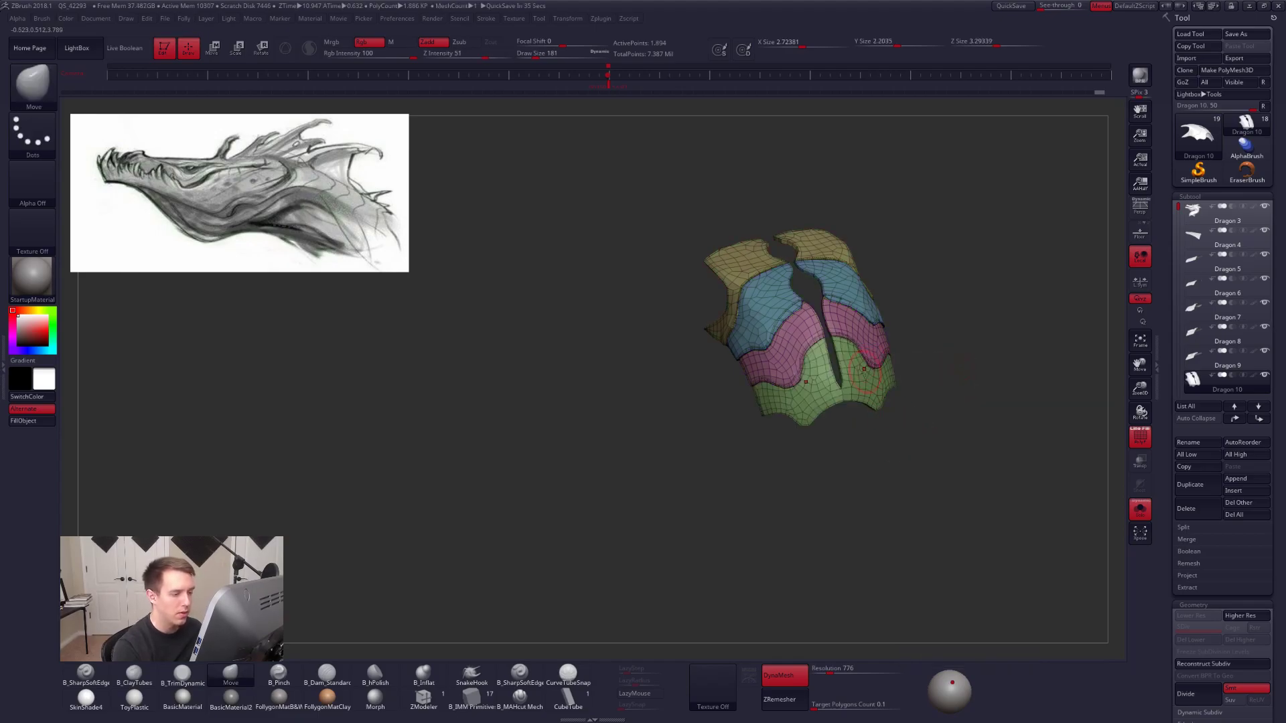
Hide the wireframe, show the whole dragon again and enable dynamic subdivision on the mirrored plates.
key("shift+f")
key("alt+s")
mouse_move(913, 516)
left_mouse_down()
mouse_move(929, 478)
mouse_move(956, 503)
mouse_move(996, 481)
mouse_move(899, 493)
mouse_move(961, 507)
mouse_move(918, 492)
mouse_move(927, 528)
mouse_move(909, 529)
left_mouse_up()
key("d")
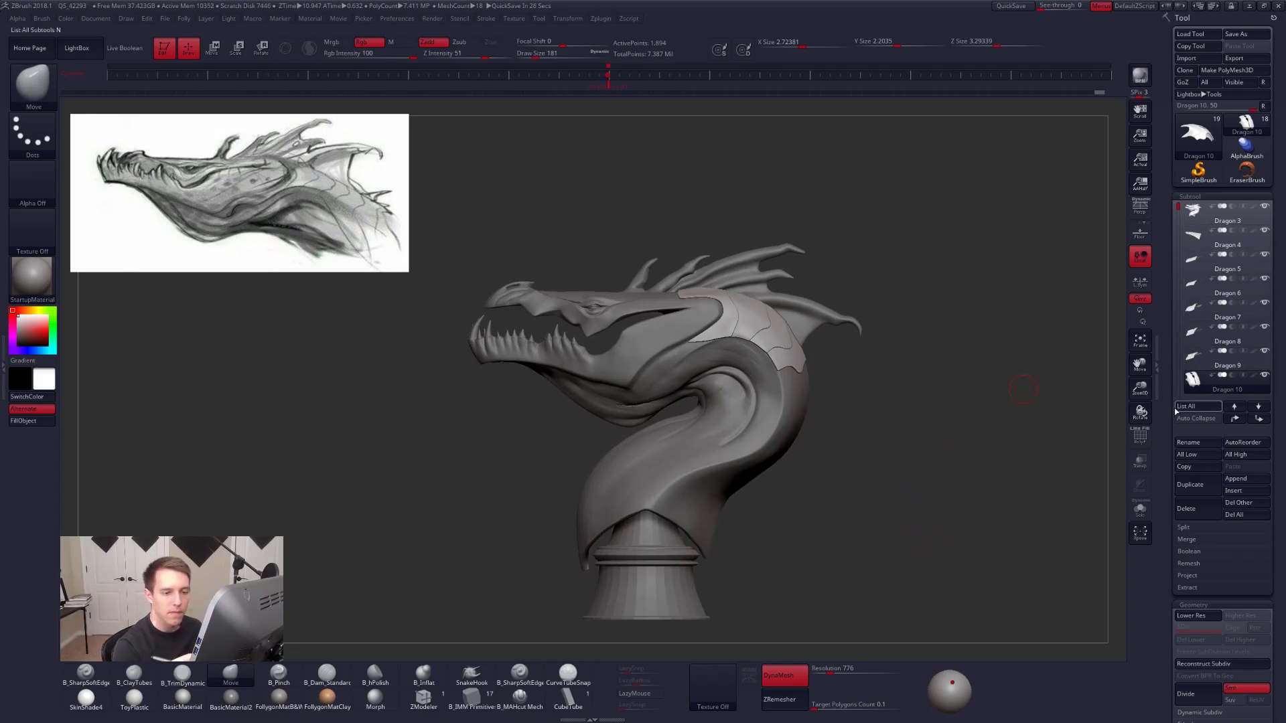
Select the Dragon 9 subtool and examine how this flat strip sits on top of the head.
left_click(1216, 362)
mouse_move(928, 403)
left_mouse_down("alt")
mouse_move(913, 495)
mouse_move(990, 579)
mouse_move(983, 631)
left_mouse_up("alt")
left_click_drag(838, 537, 814, 481, "alt")
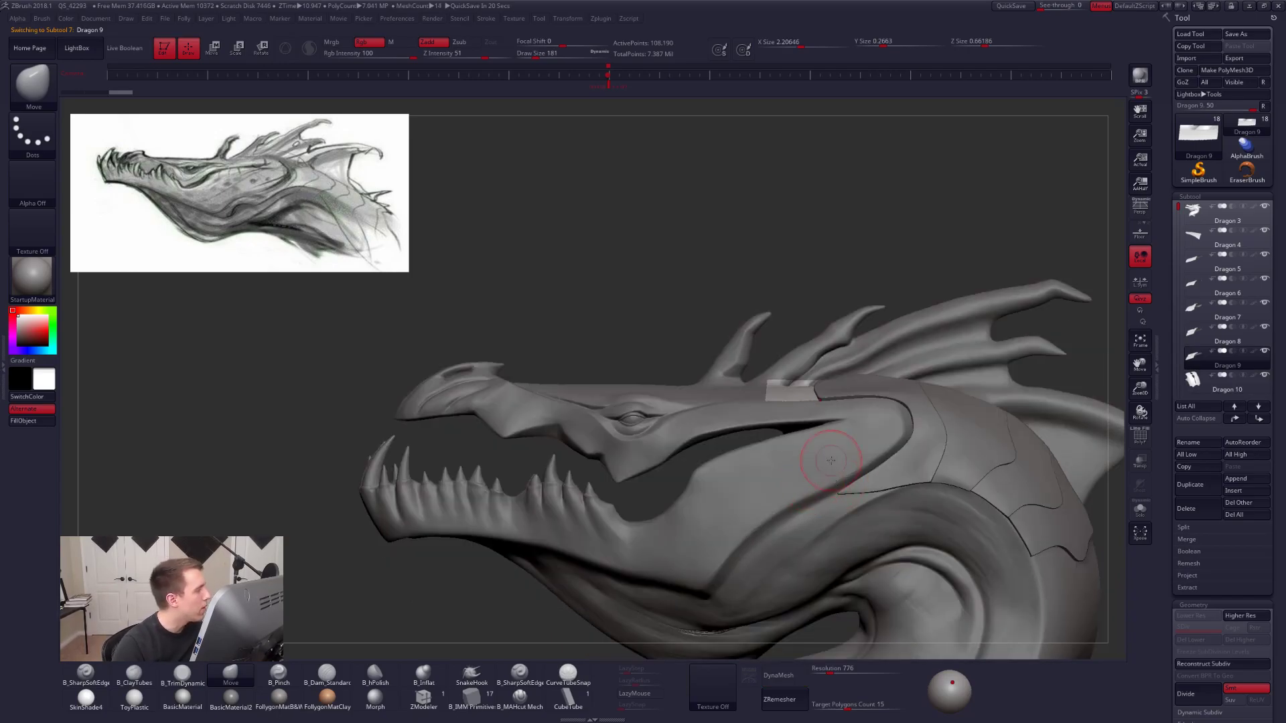
right_click_drag(767, 391, 807, 442, "ctrl")
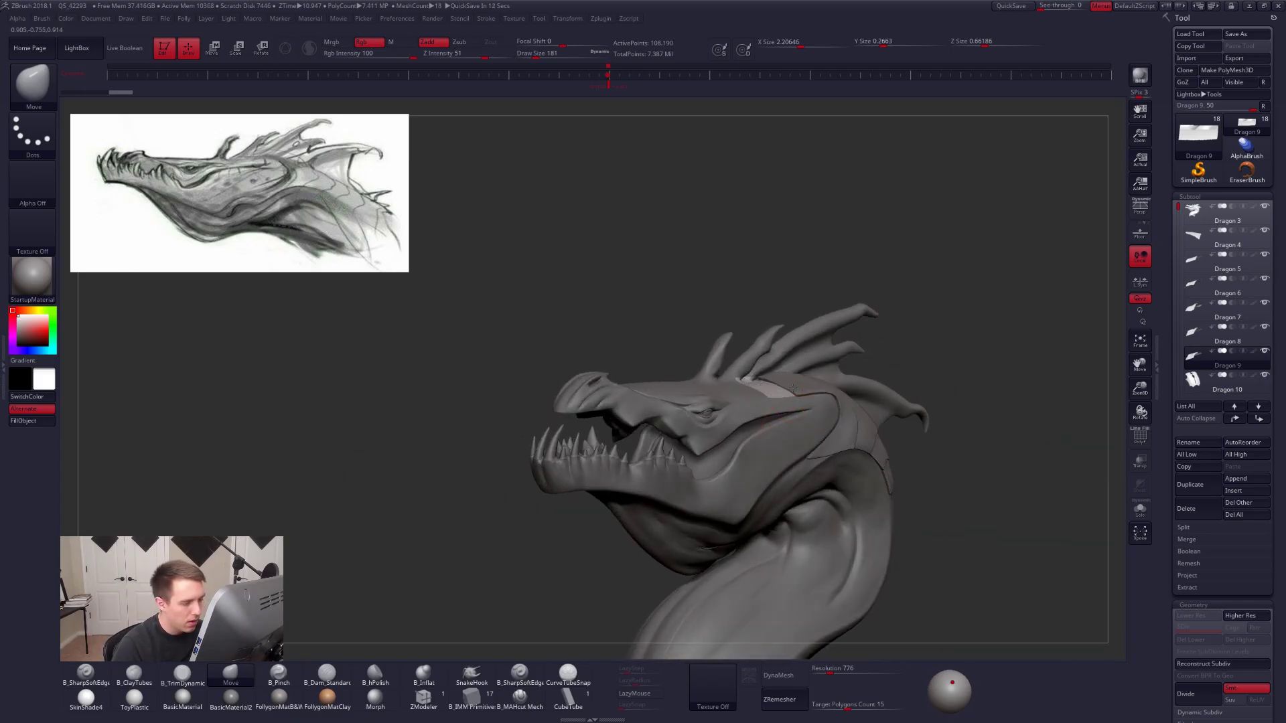
Switch to Dragon 10, set the draw size to 265 and adjust the front plate's upper edge with the Move brush.
left_click(793, 388, "alt")
right_click_drag(797, 387, 814, 418, "ctrl")
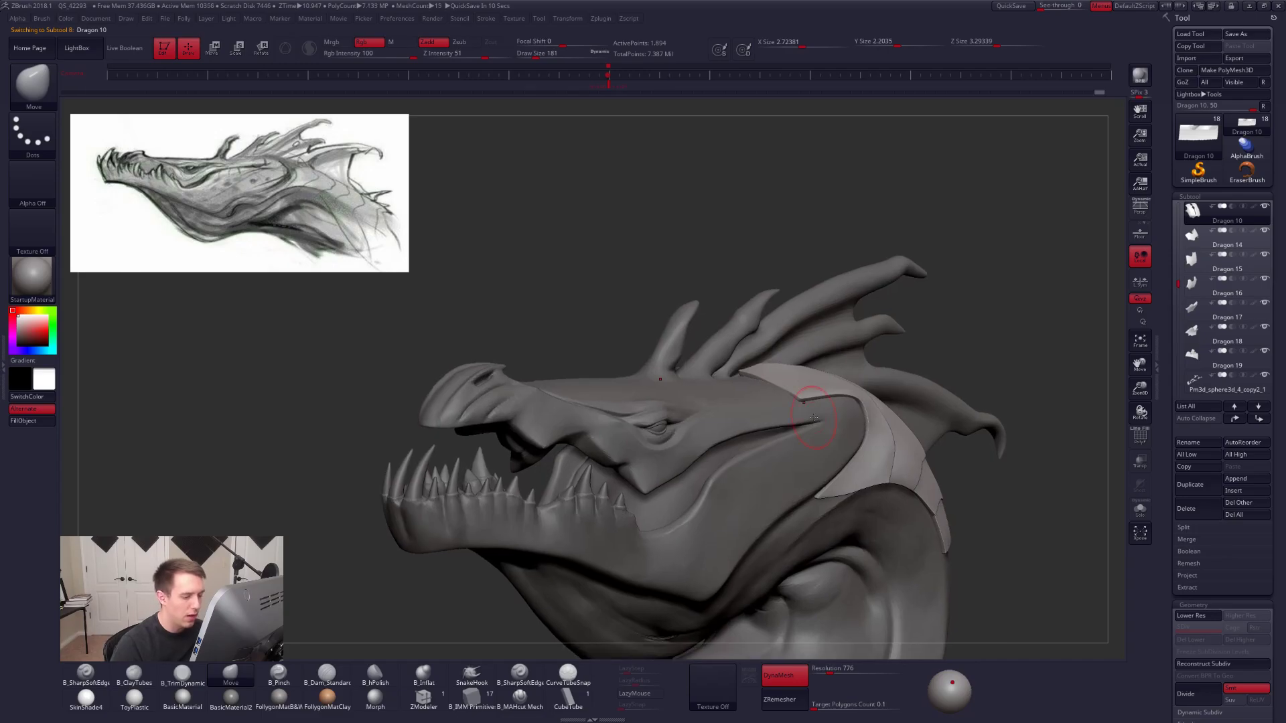
key("space")
left_click_drag(791, 389, 798, 388)
right_click_drag(791, 390, 806, 400)
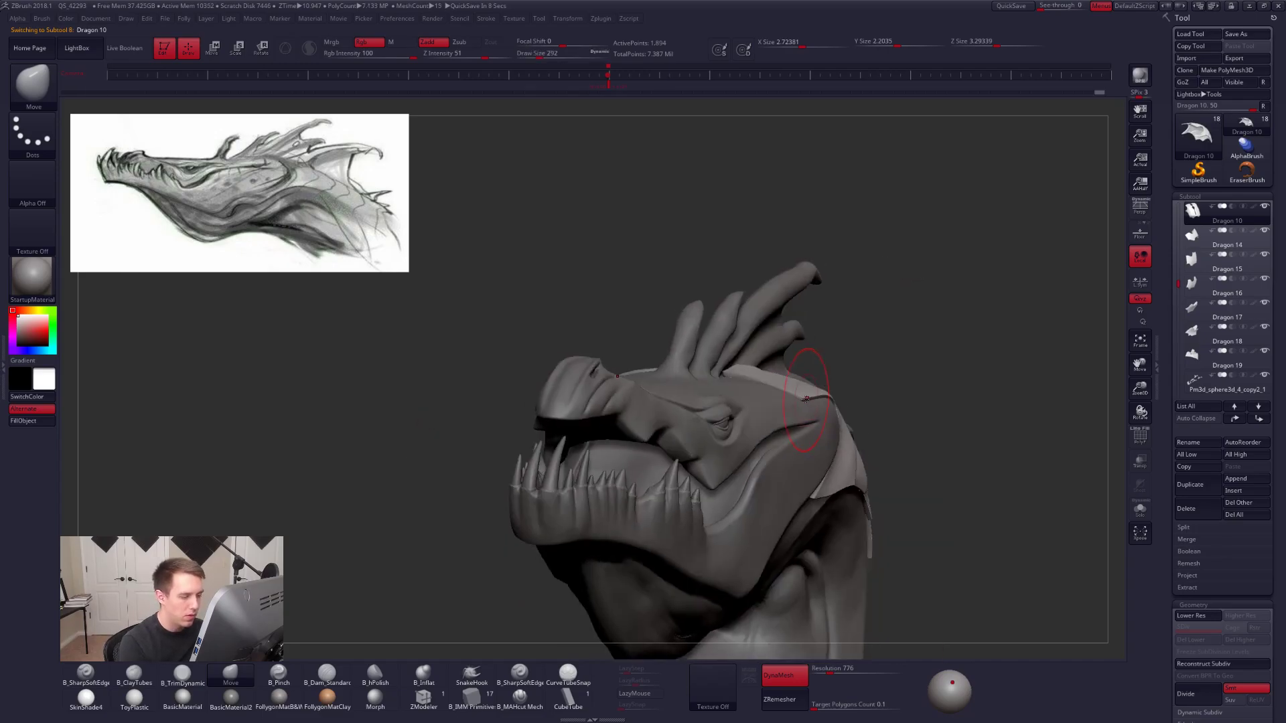
key("space")
left_click_drag(752, 373, 721, 372)
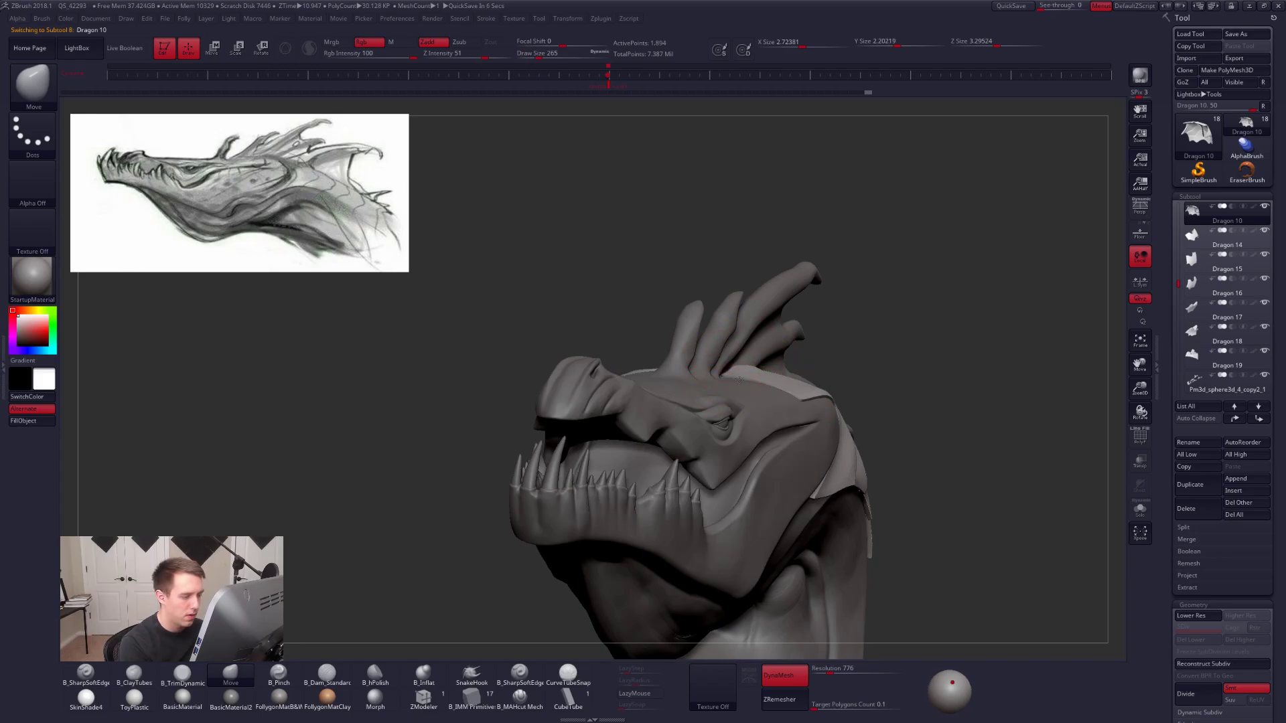
right_click_drag(747, 378, 788, 388)
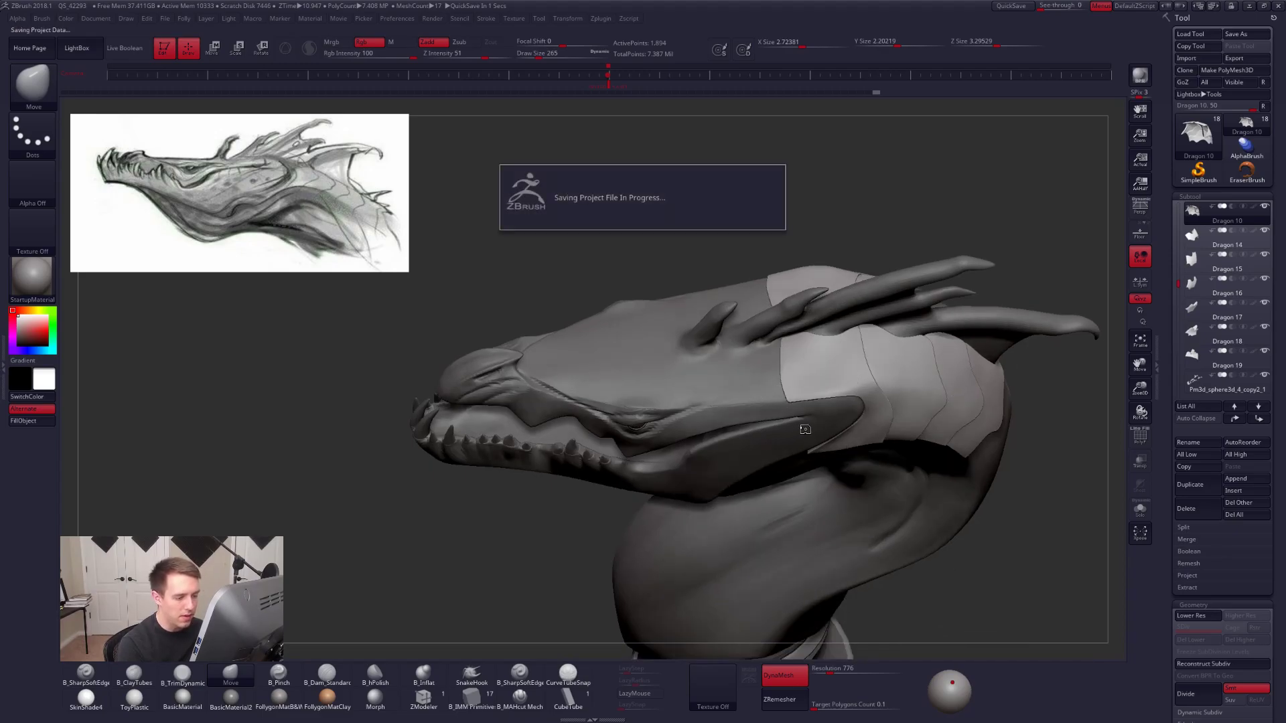
Set the draw size to 279 and refine the front plate's upper corner with the Move brush.
right_click_drag(821, 481, 852, 541)
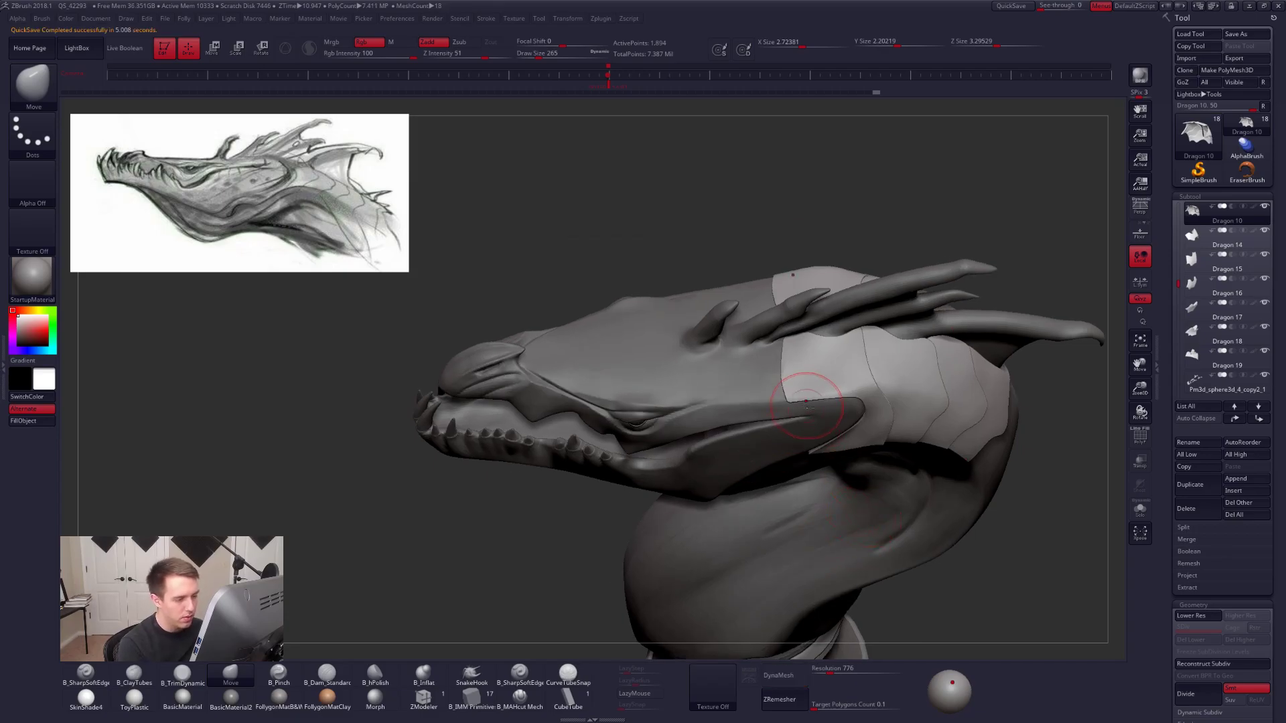
right_click_drag(809, 408, 791, 385)
key("space")
left_click_drag(805, 387, 790, 388)
key("space")
right_click_drag(790, 396, 757, 396)
mouse_move(1178, 226)
left_mouse_down()
mouse_move(1177, 211)
mouse_move(1178, 222)
left_mouse_up()
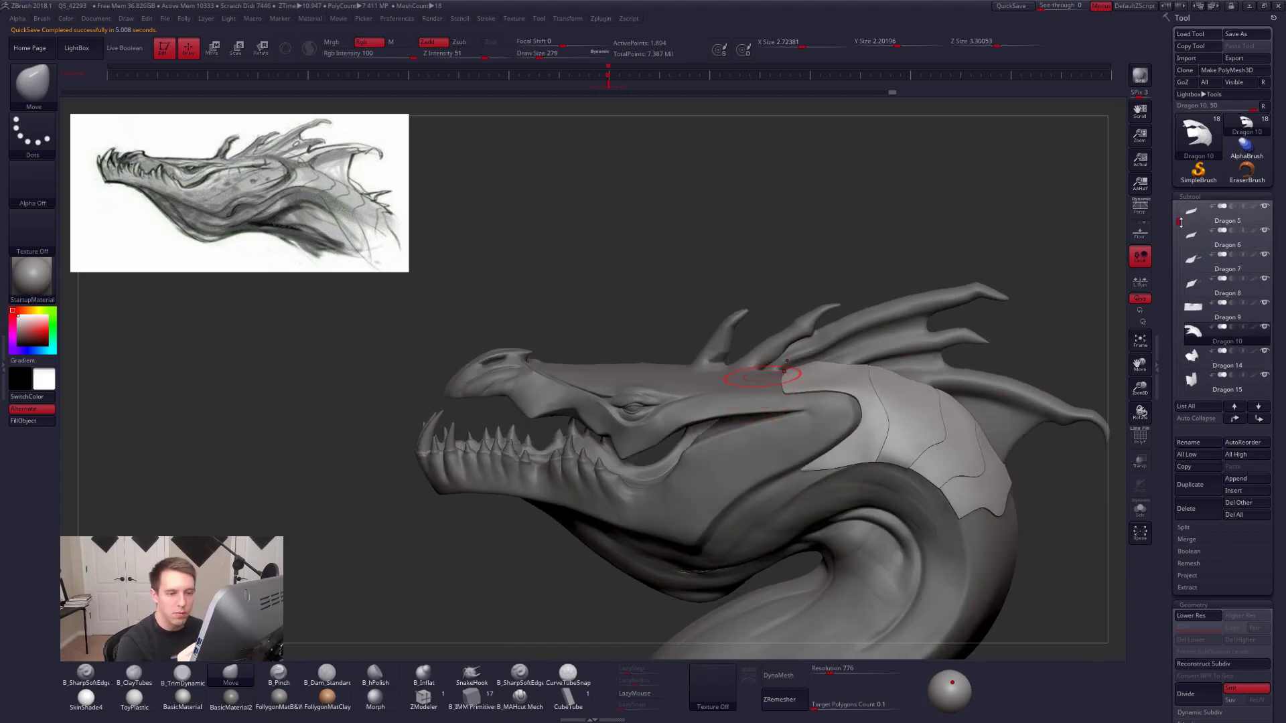
Select the flat strip Dragon 9 on top of the head, isolate it and set the draw size to 160.
left_click(931, 478, "alt")
right_click_drag(931, 478, 947, 485)
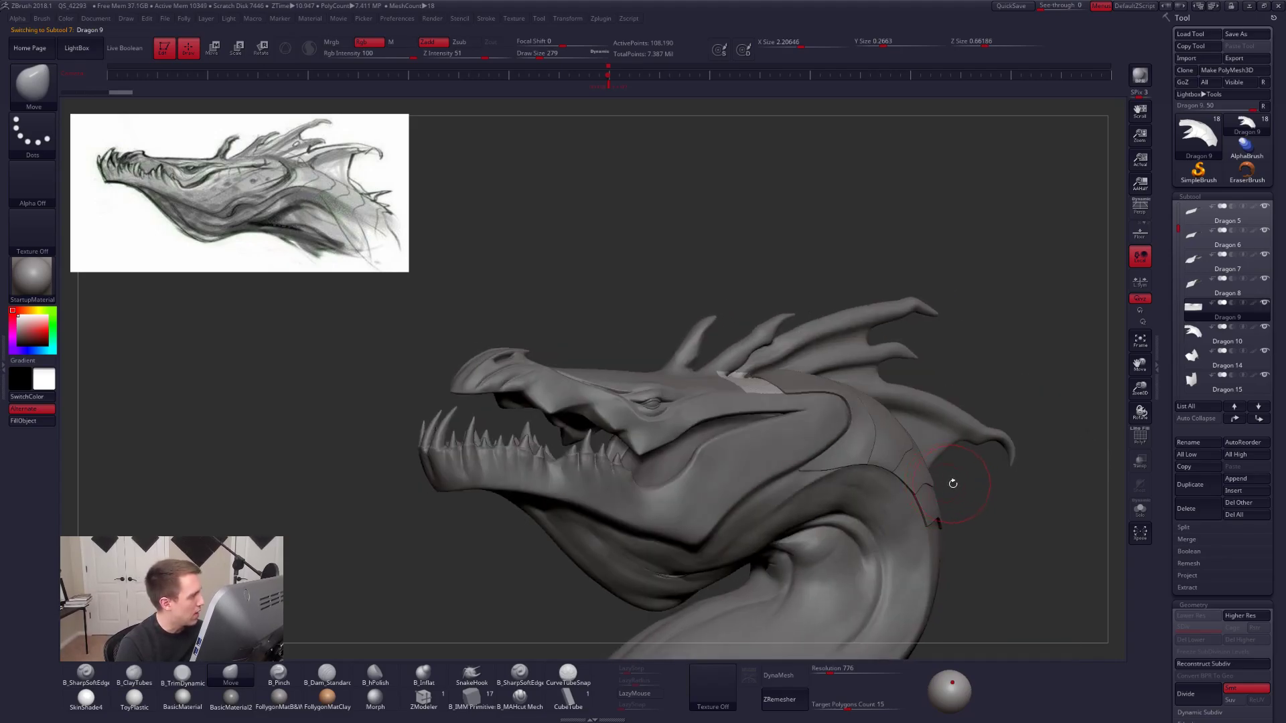
mouse_move(668, 374)
right_mouse_down()
mouse_move(727, 377)
mouse_move(818, 414)
mouse_move(824, 482)
mouse_move(762, 476)
mouse_move(777, 526)
right_mouse_up()
key("alt+s")
key("space")
left_click_drag(797, 355, 819, 354)
Hide the middle section of the Dragon 9 strip and delete it, leaving a separate piece on each side.
mouse_move(830, 417)
left_mouse_down("ctrl+alt+shift")
mouse_move(854, 343)
mouse_move(828, 306)
left_mouse_up("ctrl+alt+shift")
key("ctrl+f")
left_click(874, 340)
mouse_move(787, 361)
right_mouse_down()
mouse_move(754, 467)
mouse_move(761, 428)
mouse_move(782, 438)
mouse_move(721, 478)
right_mouse_up()
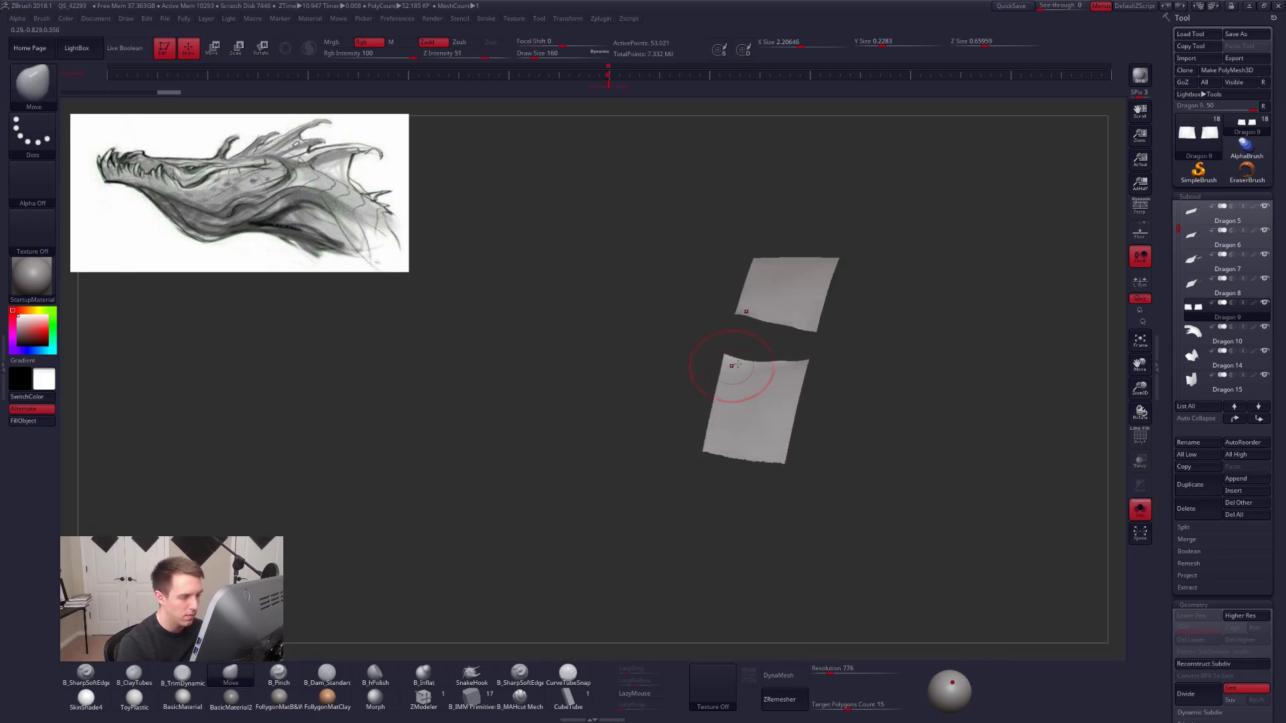
Hide the inner ends of both Dragon 9 pieces with the lasso and delete the hidden geometry.
mouse_move(758, 362)
left_mouse_down("ctrl+alt+shift")
mouse_move(703, 342)
mouse_move(725, 343)
left_mouse_up("ctrl+alt+shift")
key("f")
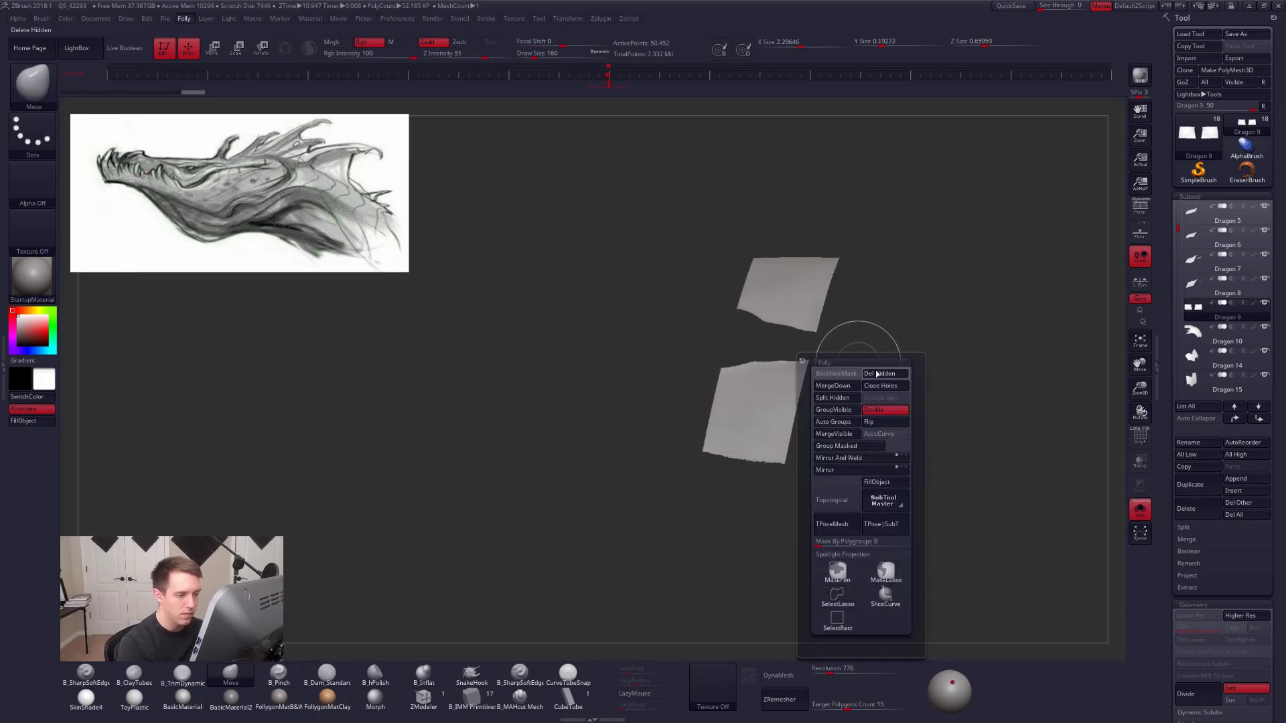
left_click(876, 374)
Set ZRemesher's target polygon count to 0.1, remesh both pieces with their wireframe shown and undo the remesh.
left_click_drag(847, 707, 811, 707)
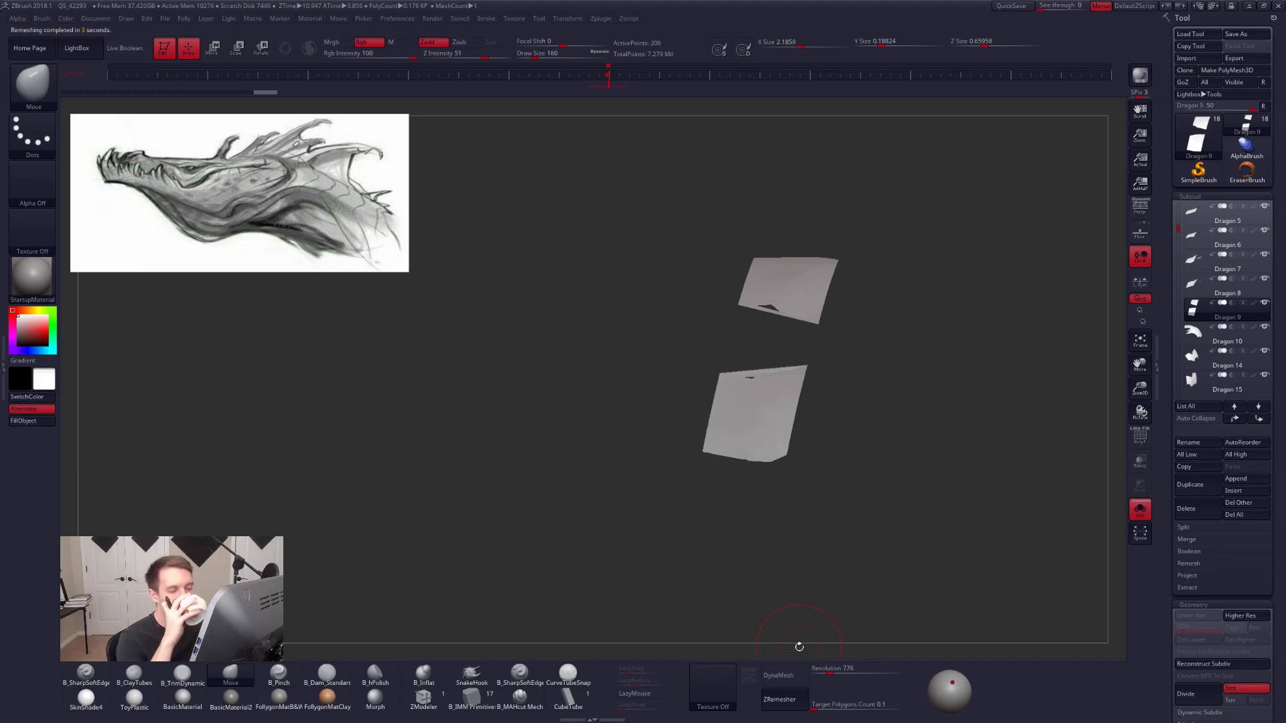
key("shift+f")
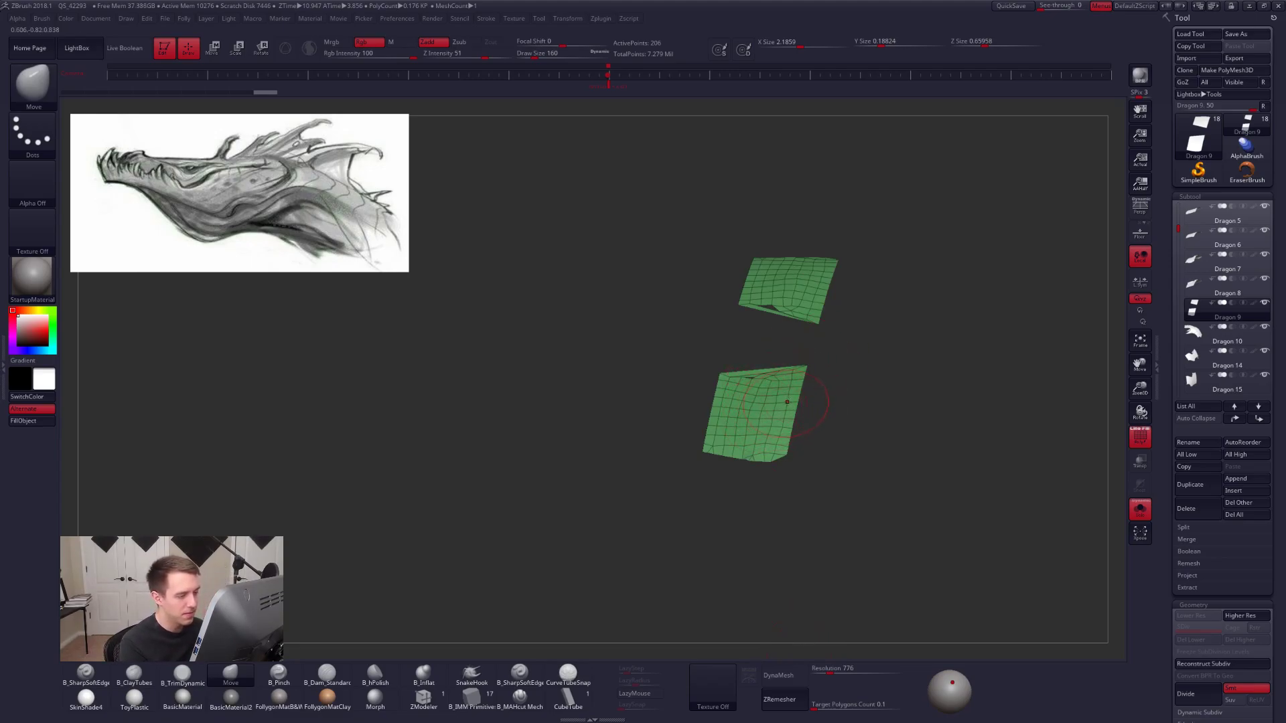
key("ctrl+z")
Hide the smaller Dragon 9 piece and delete it so only the larger piece is kept.
mouse_move(820, 351)
left_mouse_down("ctrl+shift")
mouse_move(793, 350)
mouse_move(672, 519)
mouse_move(890, 421)
left_mouse_up("ctrl+shift")
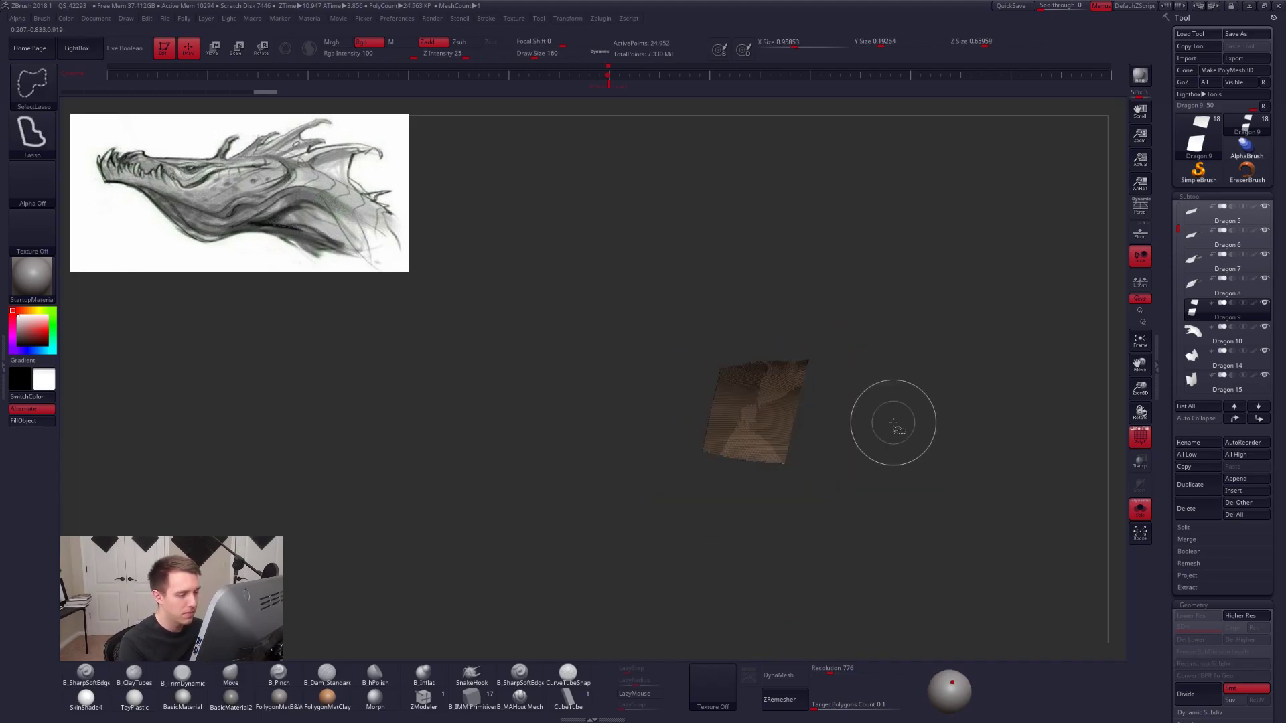
key("ctrl+z")
key("ctrl+shift+f")
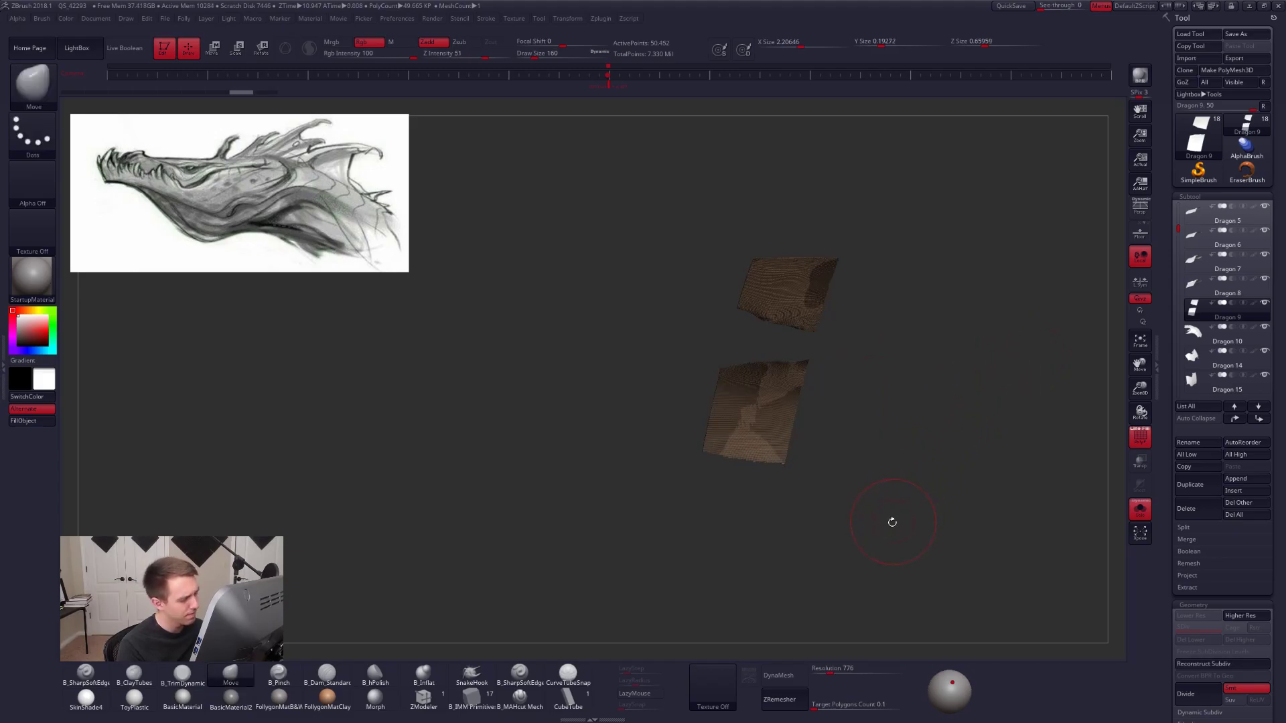
left_click_drag(884, 522, 867, 492)
mouse_move(831, 367)
left_mouse_down("ctrl+shift")
mouse_move(640, 455)
mouse_move(837, 375)
left_mouse_up("ctrl+shift")
key("space")
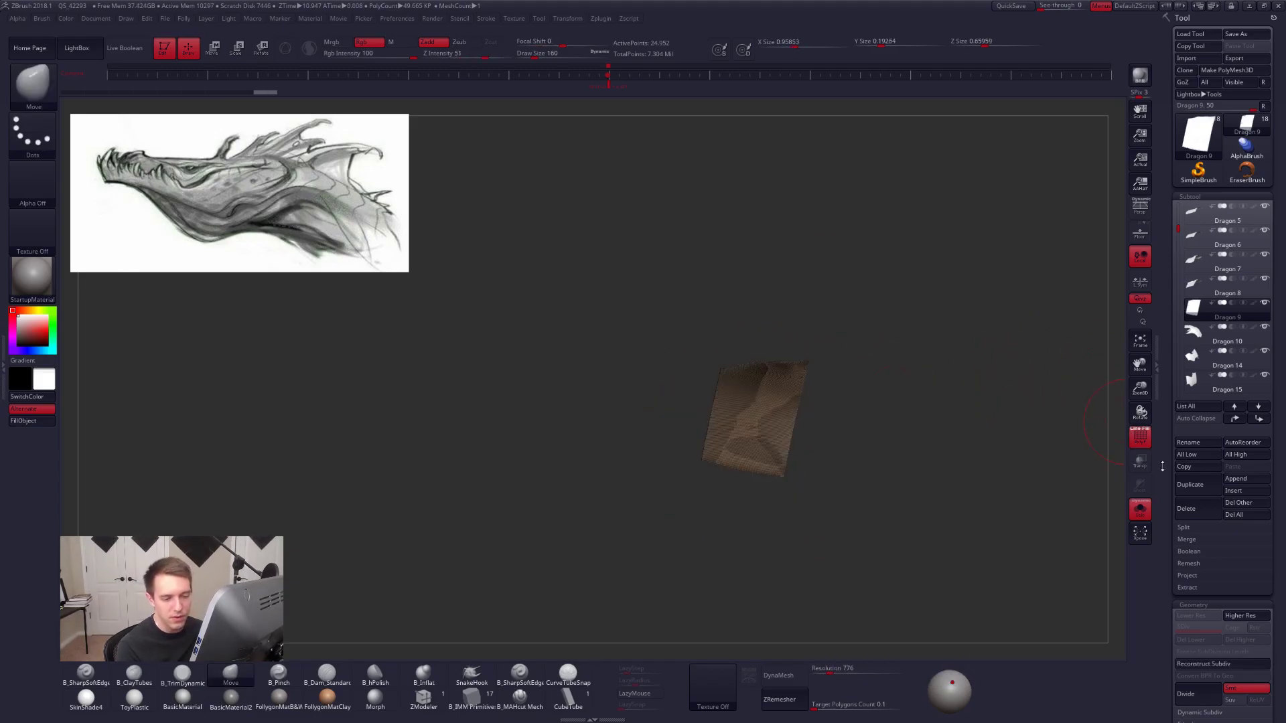
Add group loops with 4 loops and a group polish of 50 to clean up the remaining piece's jagged border.
scroll(1168, 415, "down", 5)
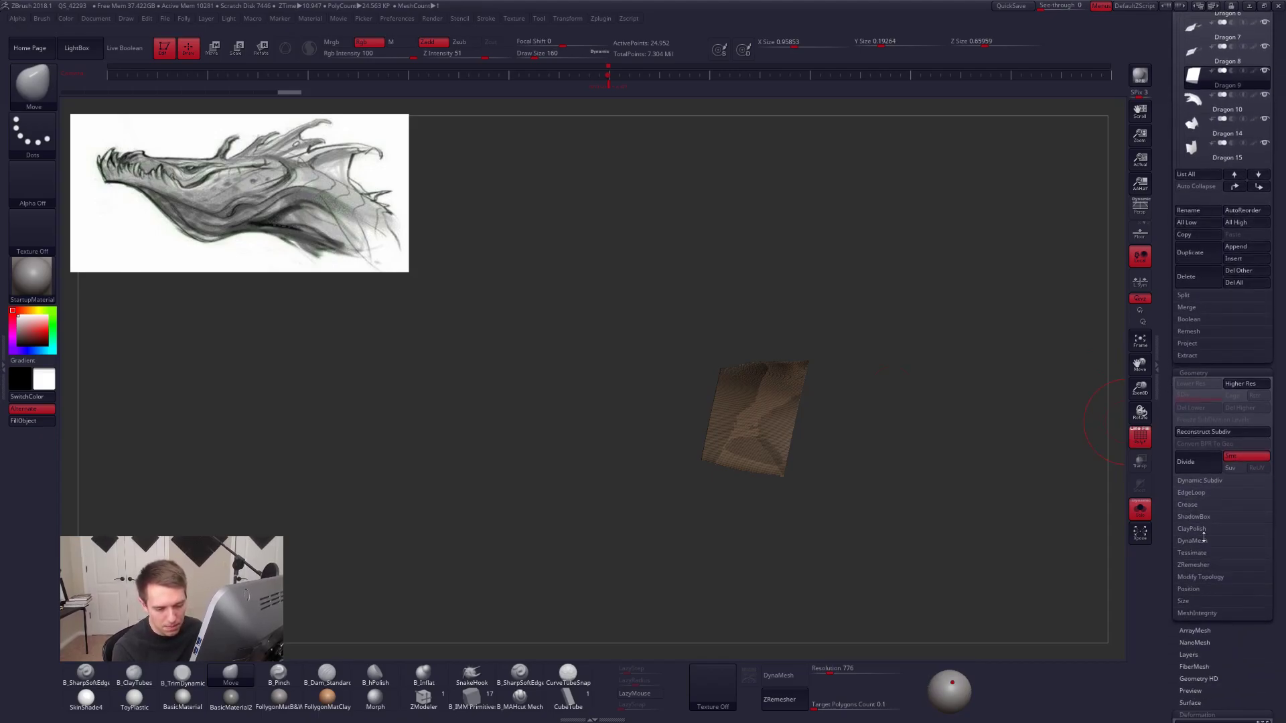
left_click(1206, 492)
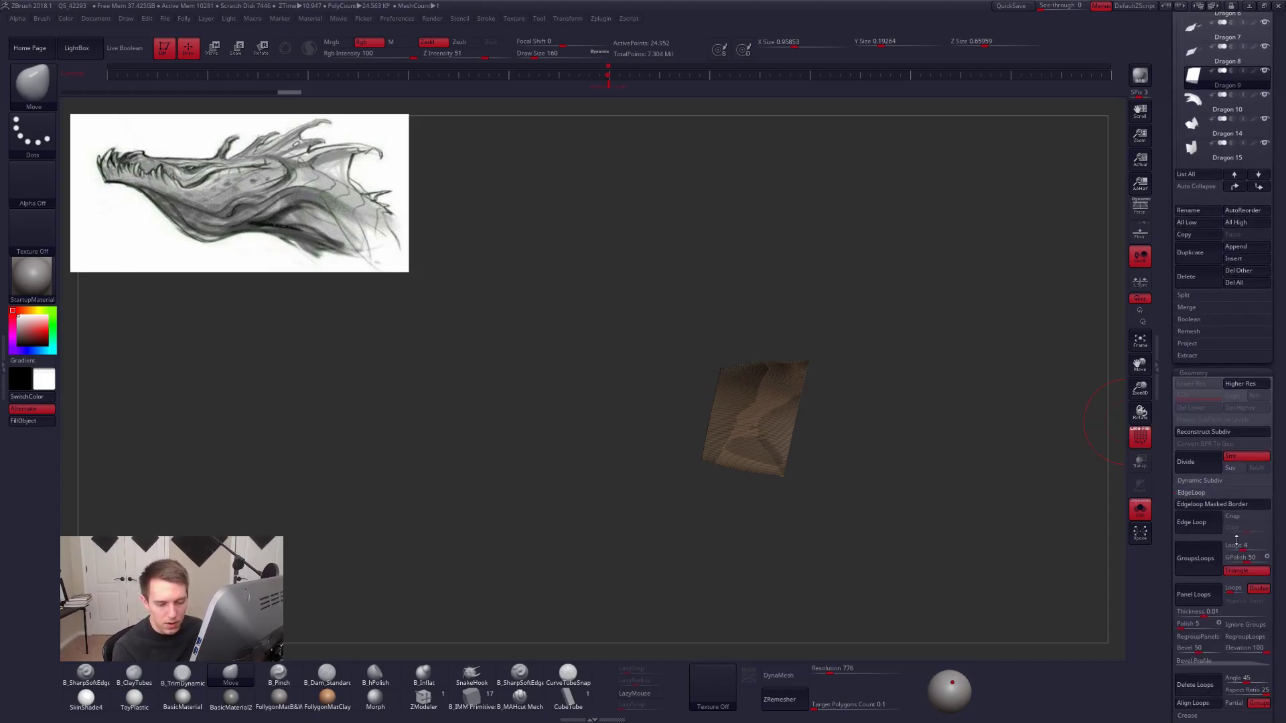
key("shift+f")
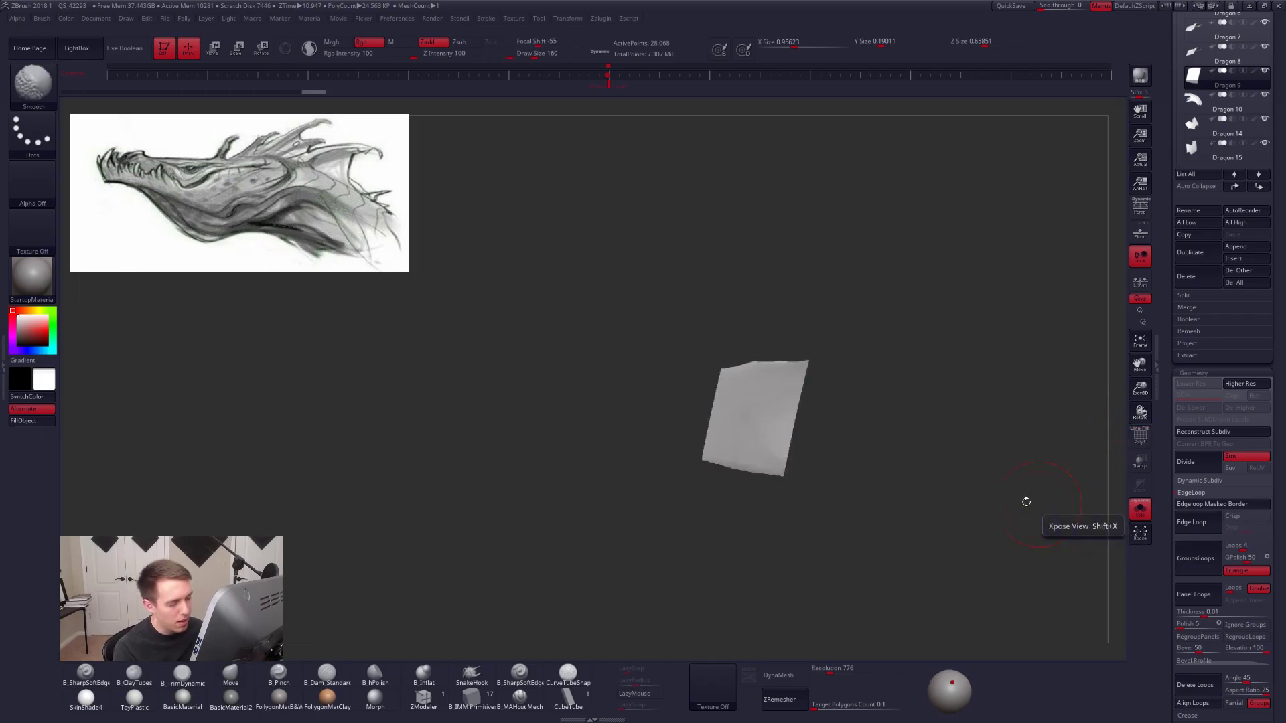
mouse_move(786, 464)
right_mouse_down("ctrl")
mouse_move(838, 576)
mouse_move(827, 444)
mouse_move(861, 493)
right_mouse_up("ctrl")
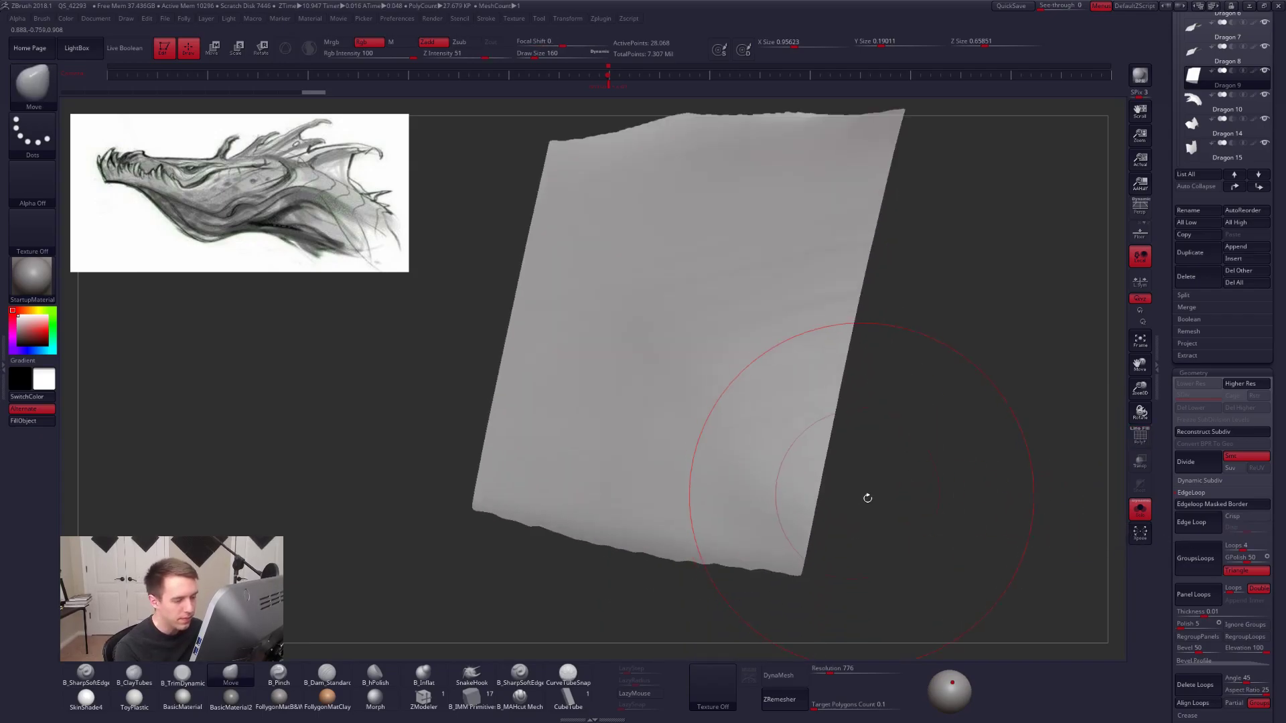
key("shift+f")
key("shift+f")
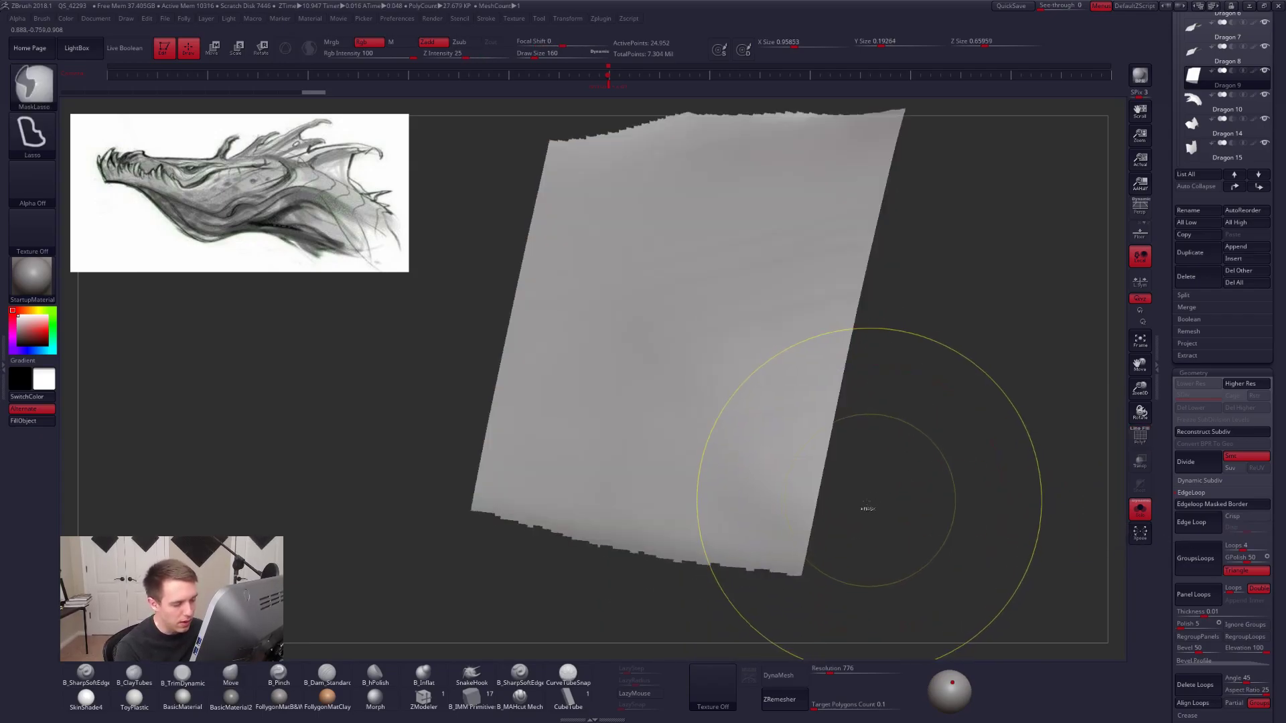
right_click_drag(818, 536, 824, 487, "ctrl")
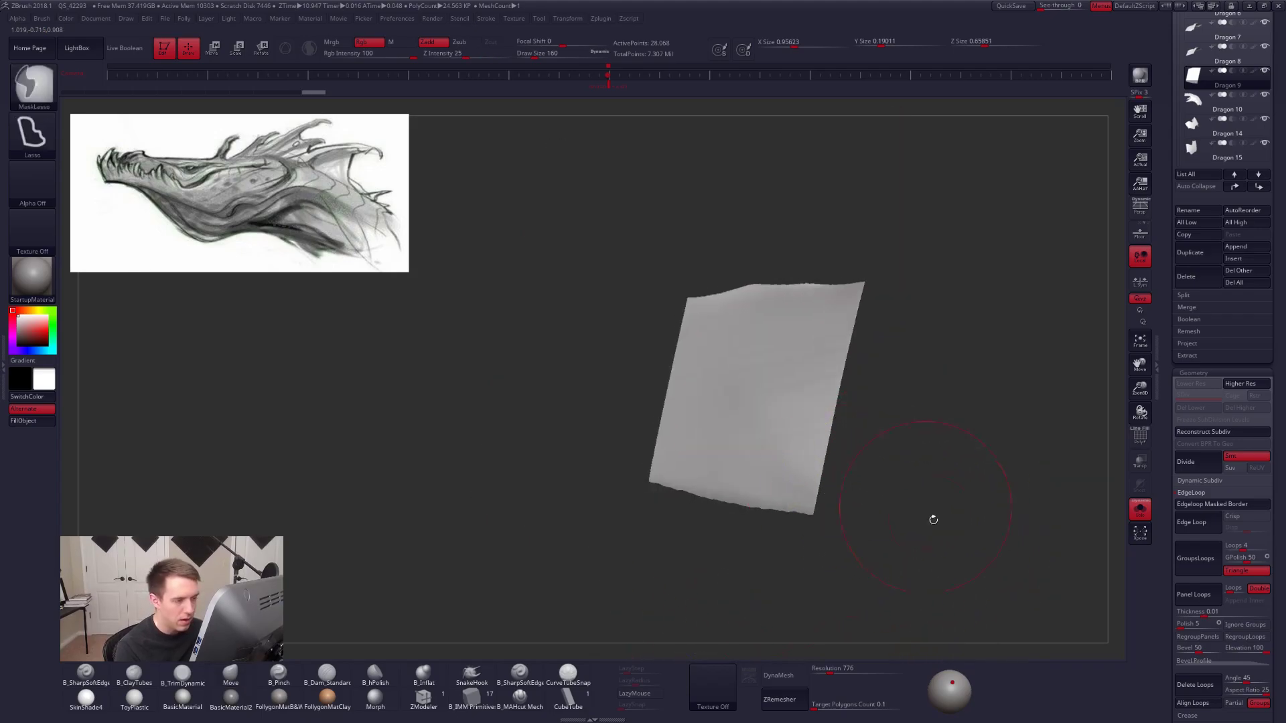
right_click_drag(930, 510, 883, 481, "alt")
left_click(1192, 493)
Assign the piece a single polygroup, set the draw size to 96 and remesh it with ZRemesher.
scroll(1205, 469, "down", 3)
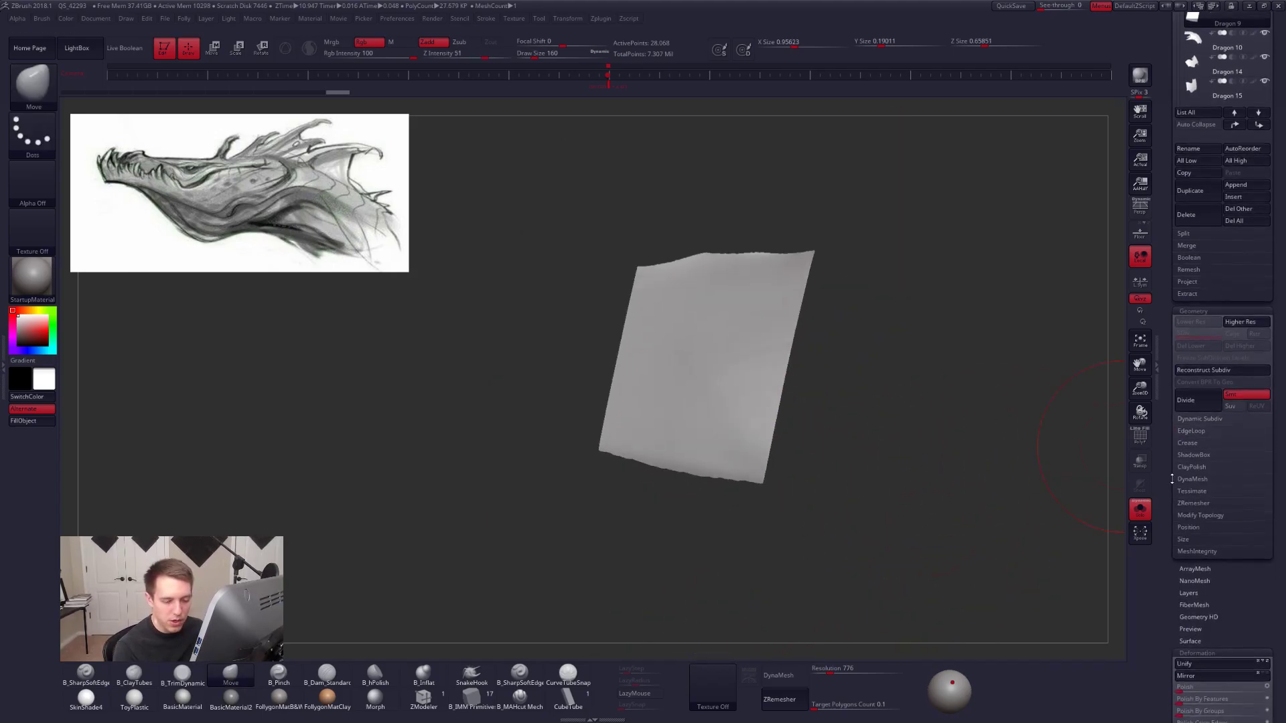
key("shift+f")
key("ctrl+w")
key("ctrl+w")
key("ctrl+w")
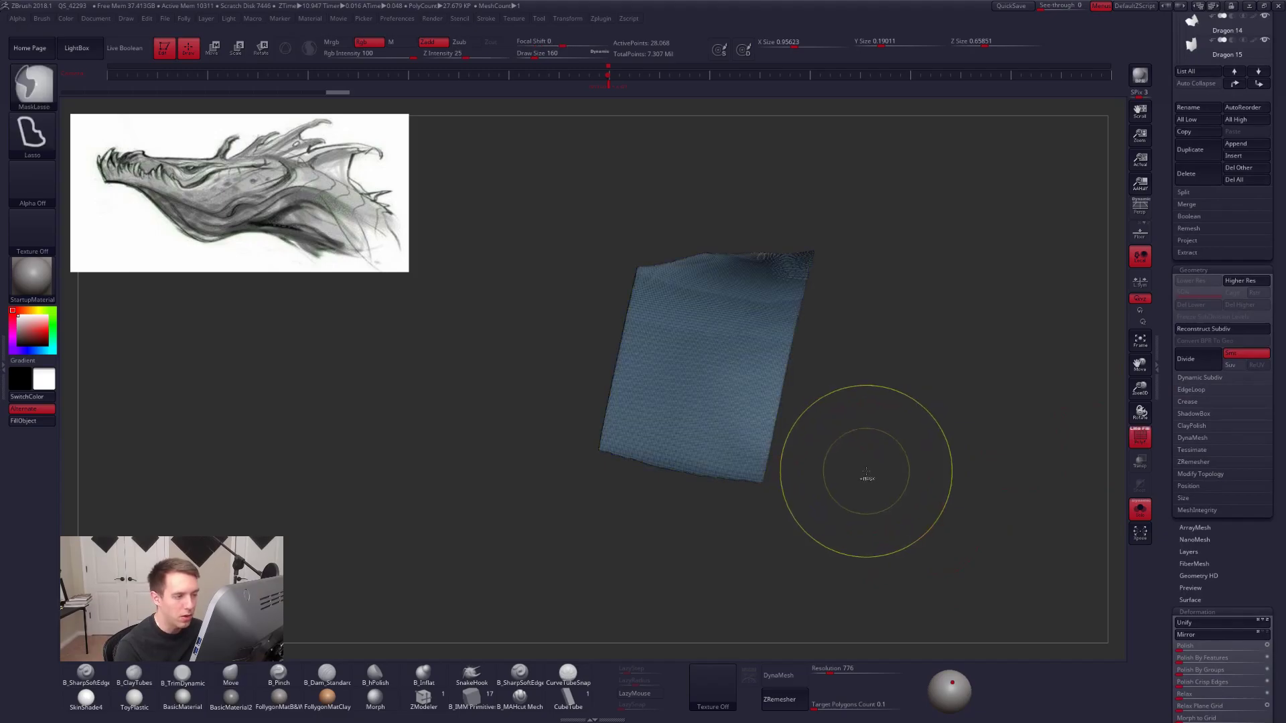
key("space")
left_click_drag(971, 439, 967, 436)
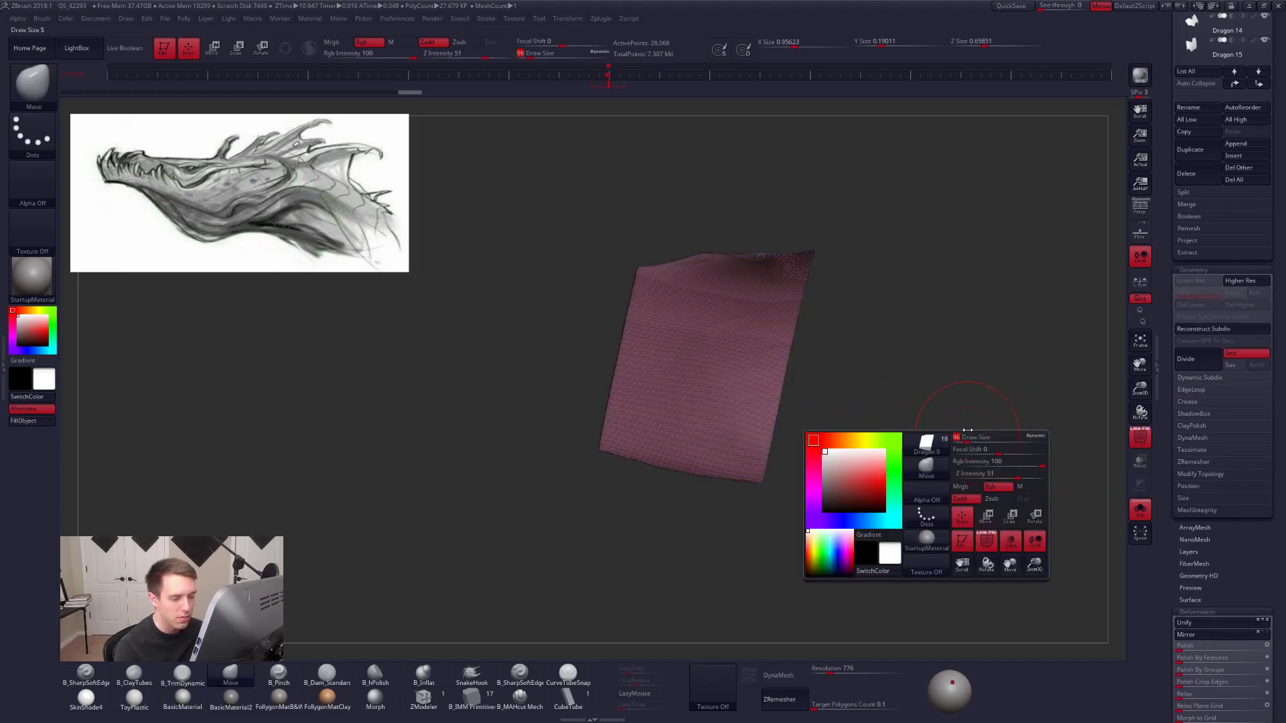
left_click(780, 699)
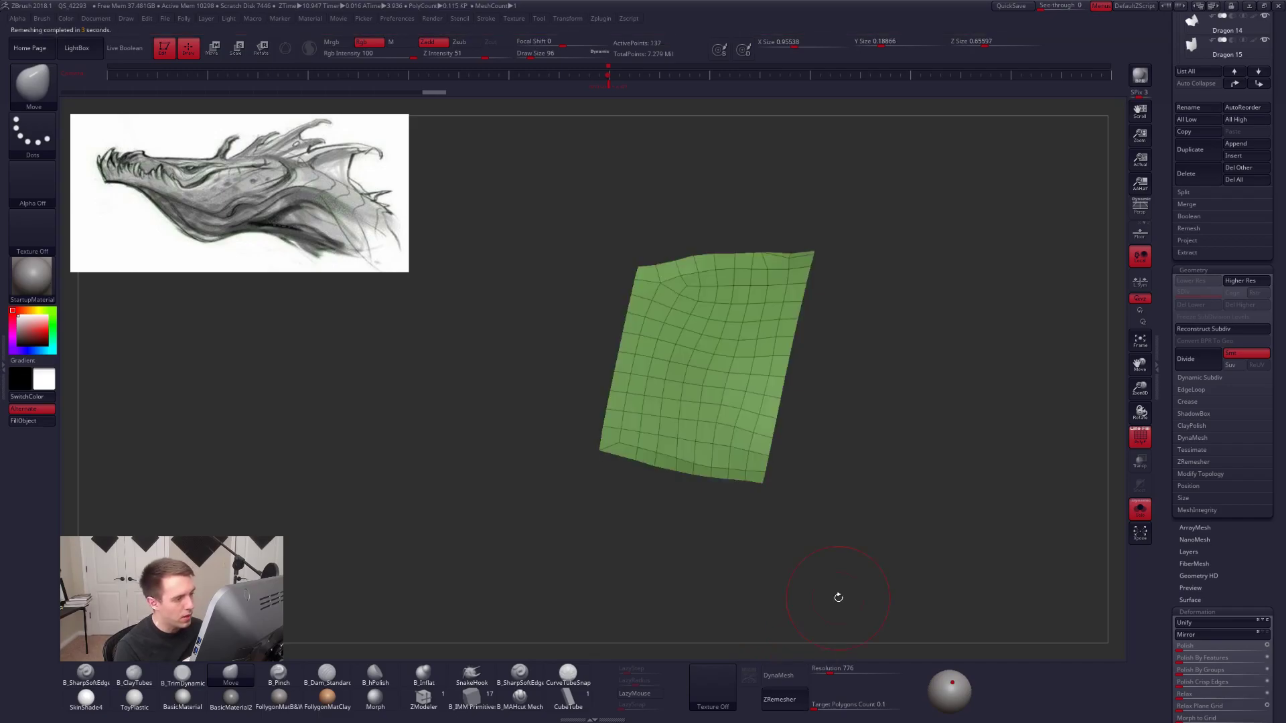
Hide the sliver polygons at the upper corner of the remeshed piece and delete them.
left_click_drag(880, 496, 905, 582, "alt")
right_click_drag(838, 393, 838, 419, "ctrl")
left_click(835, 346, "ctrl+shift")
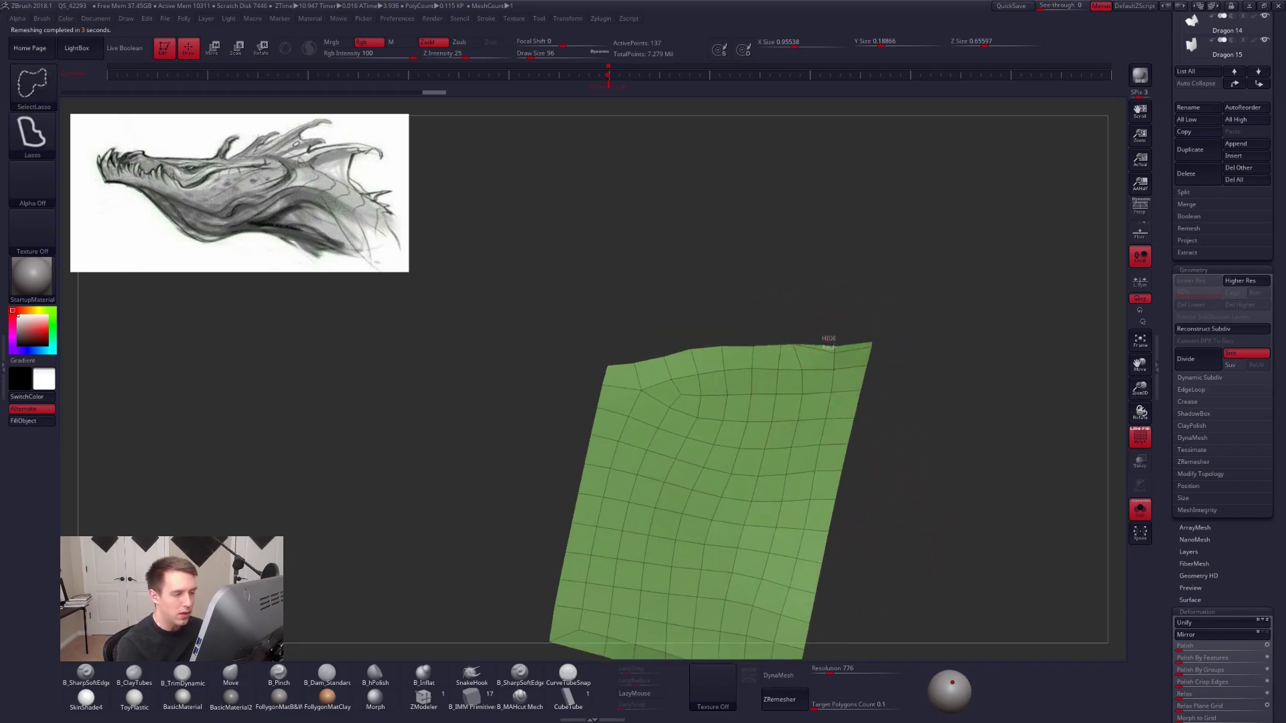
left_click_drag(855, 347, 859, 348, "ctrl+alt+shift")
key("space")
left_click(870, 354)
Set the draw size to 33 and even out the piece's upper edge with the Move brush.
key("bracketleft")
key("bracketleft")
key("bracketleft")
key("bracketleft")
key("bracketleft")
key("bracketleft")
left_click_drag(835, 354, 836, 345)
key("space")
left_click(873, 359)
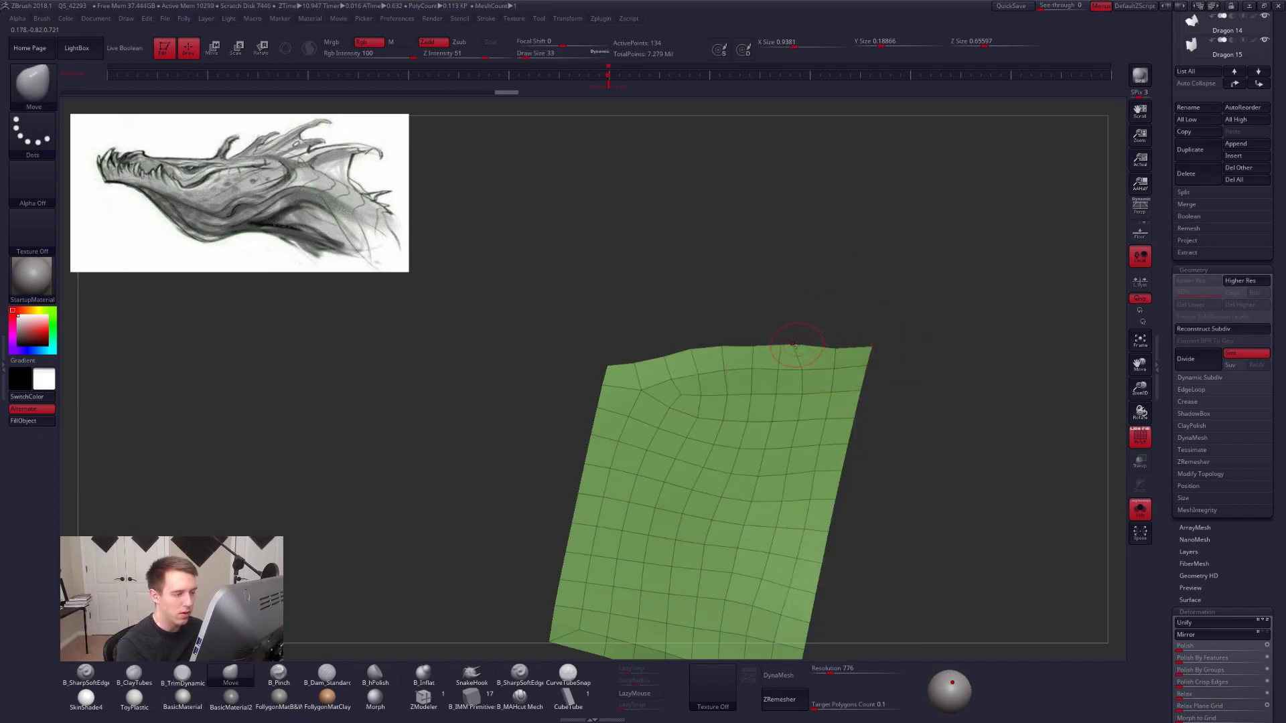
Check the piece against the head and extrude all its polygons with ZModeler to give it thickness.
mouse_move(804, 429)
right_mouse_down()
mouse_move(797, 484)
mouse_move(813, 462)
mouse_move(792, 425)
mouse_move(802, 429)
mouse_move(801, 414)
mouse_move(795, 459)
mouse_move(784, 428)
right_mouse_up()
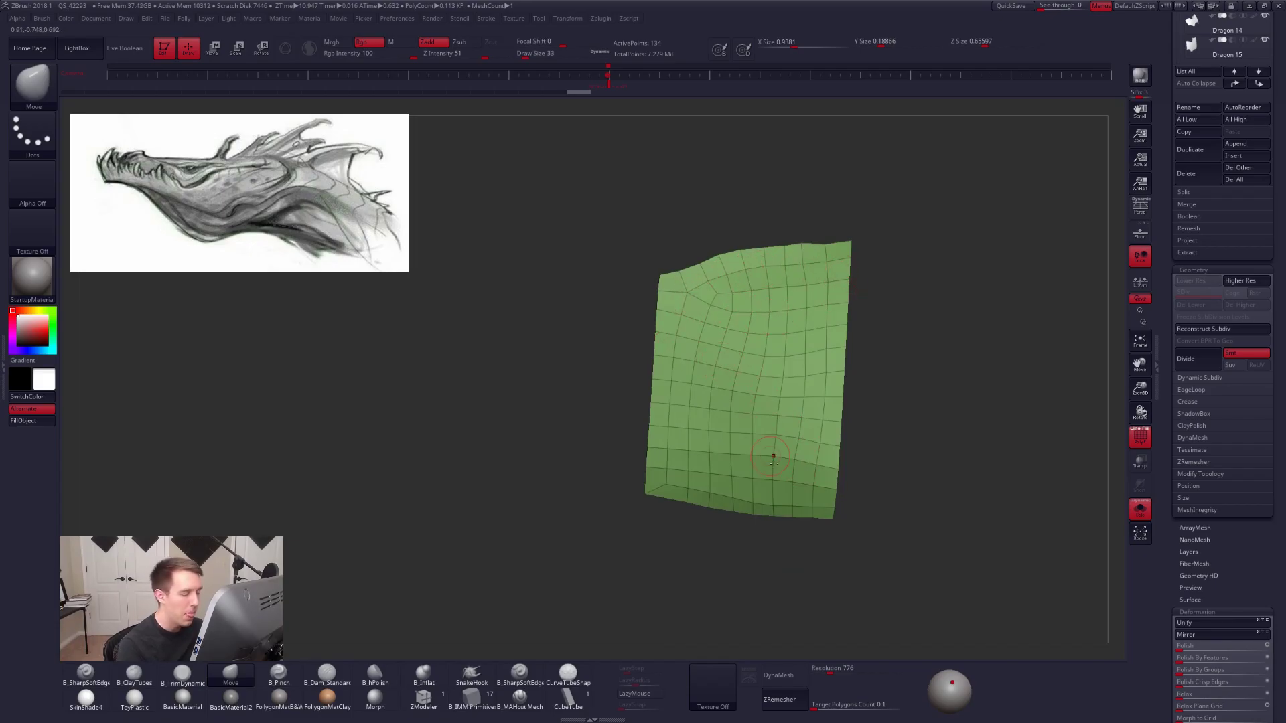
right_click_drag(875, 514, 883, 541, "alt")
key("alt+s")
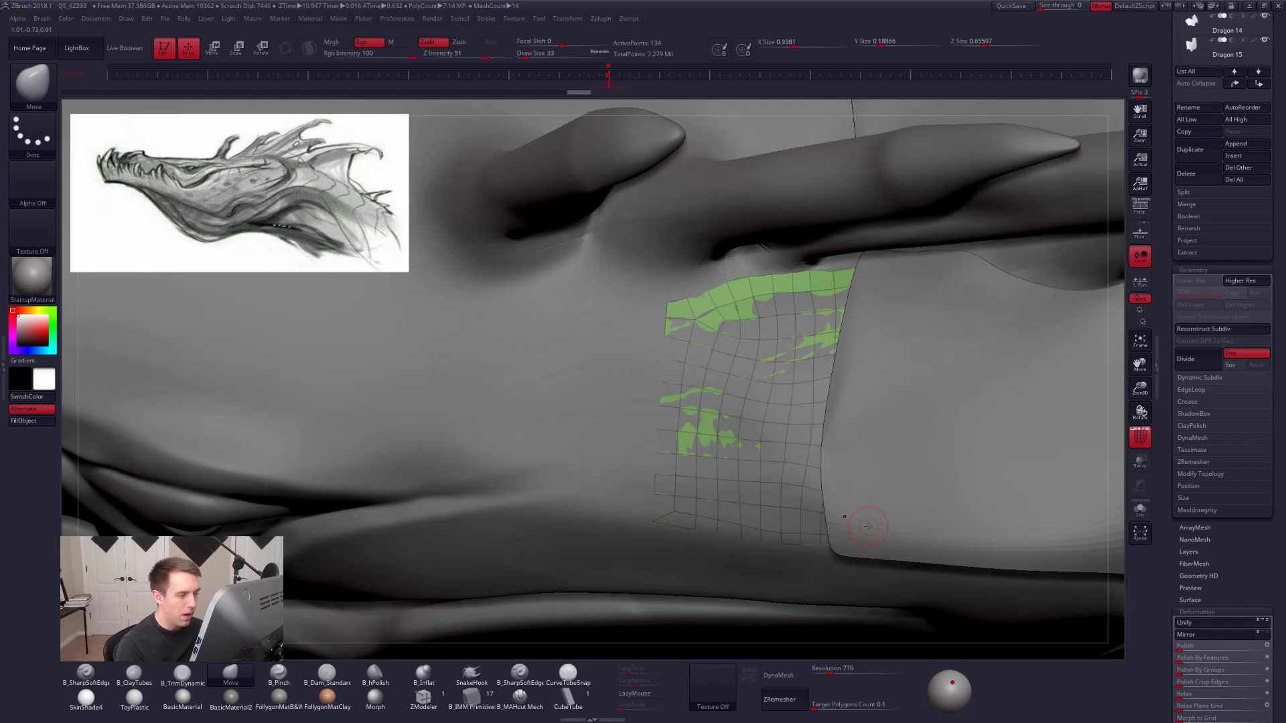
key("alt+s")
right_click_drag(837, 496, 790, 566)
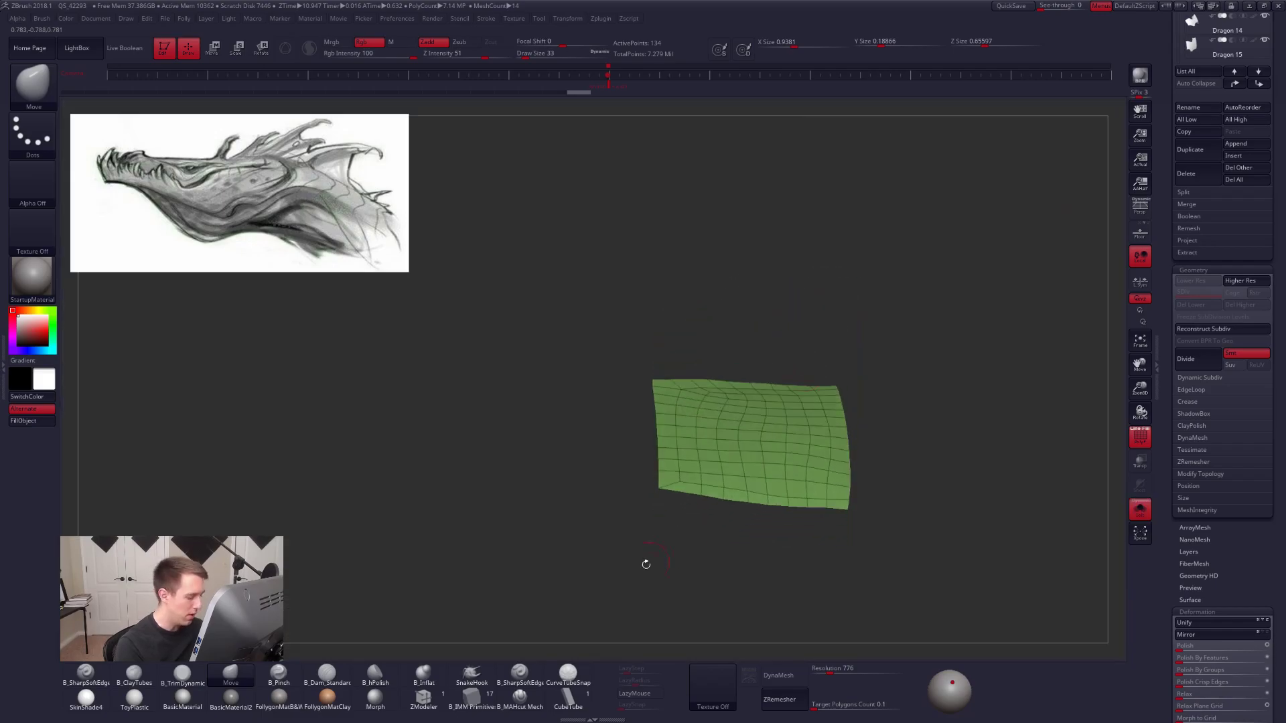
left_click(424, 699)
right_click_drag(742, 462, 778, 434, "ctrl")
key("space")
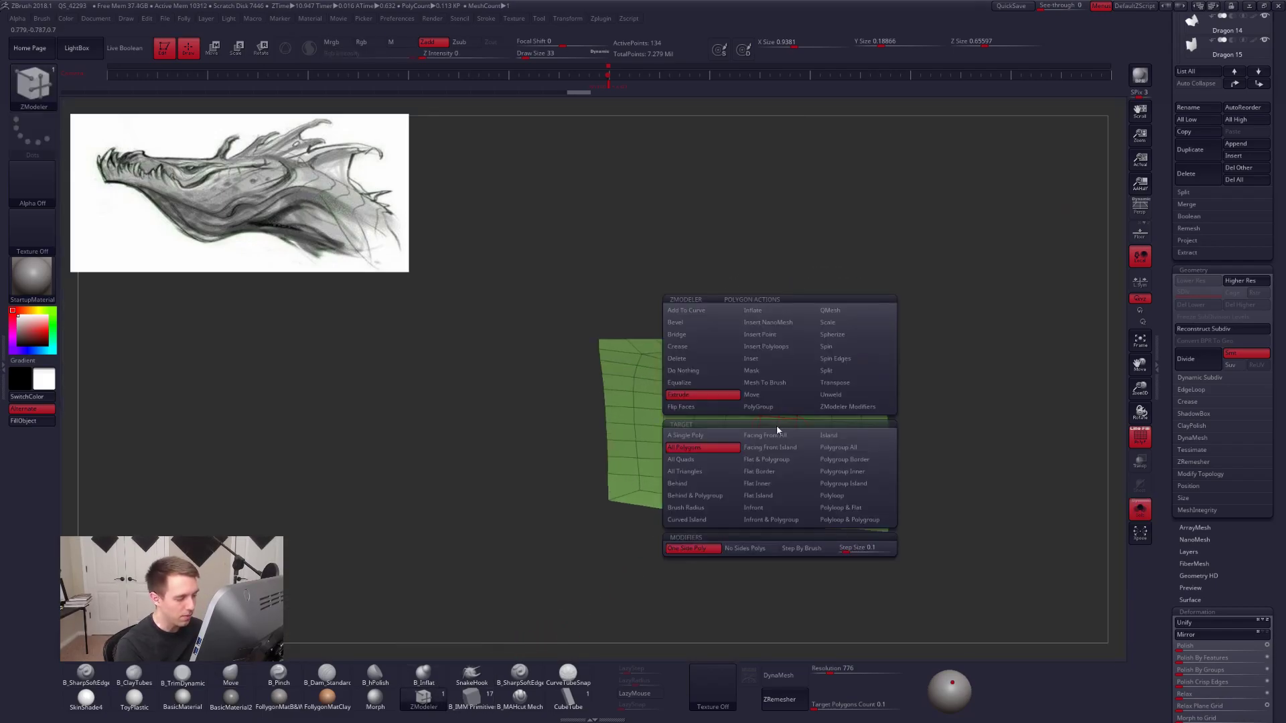
key("alt+s")
left_click_drag(778, 422, 777, 405)
key("alt+s")
mouse_move(777, 385)
right_mouse_down("ctrl")
mouse_move(752, 411)
mouse_move(810, 498)
mouse_move(826, 396)
mouse_move(807, 333)
mouse_move(789, 402)
right_mouse_up("ctrl")
Undo the extrusion, set the crease tolerance to 180 and restore the extruded plate.
key("ctrl+z")
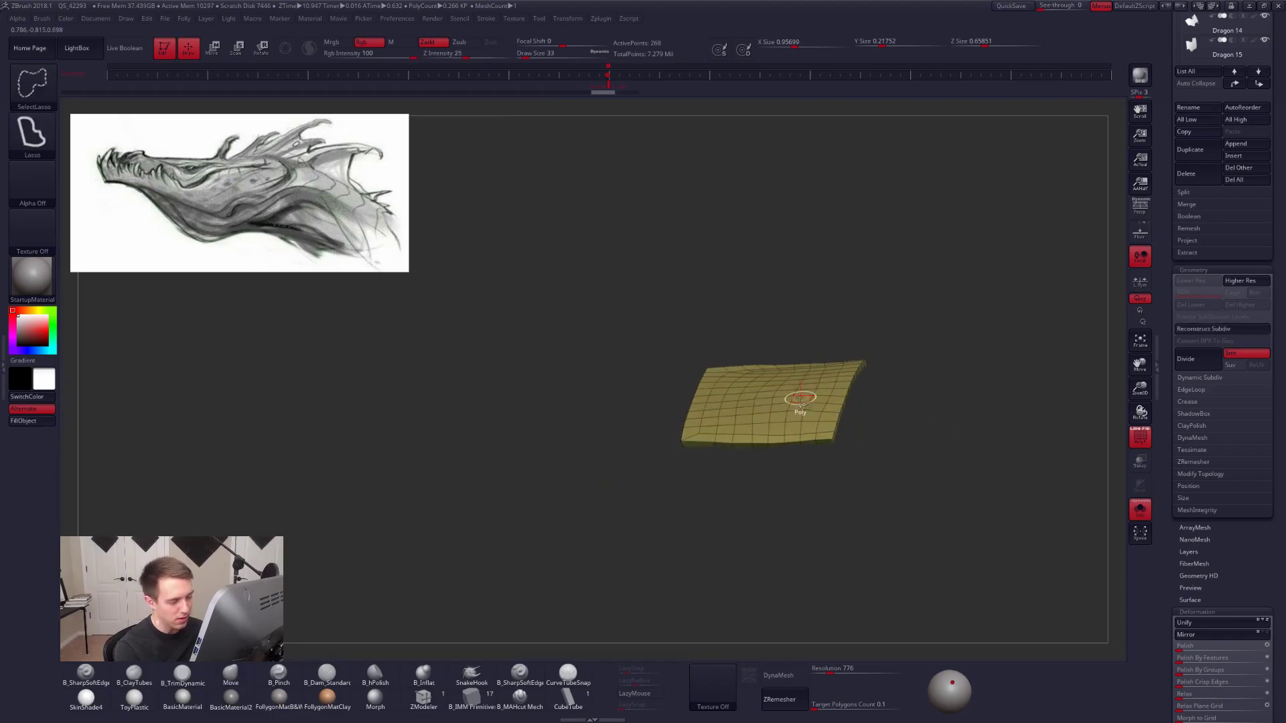
left_click(1202, 402)
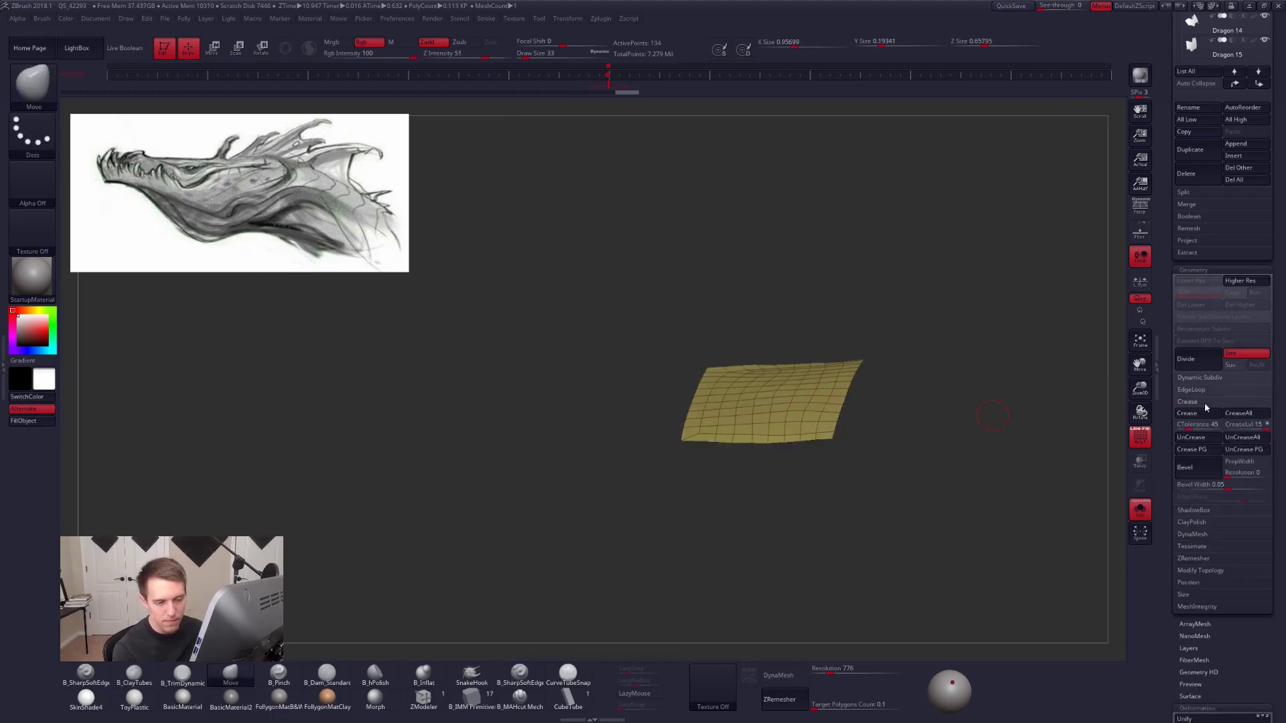
key("ctrl+shift+z")
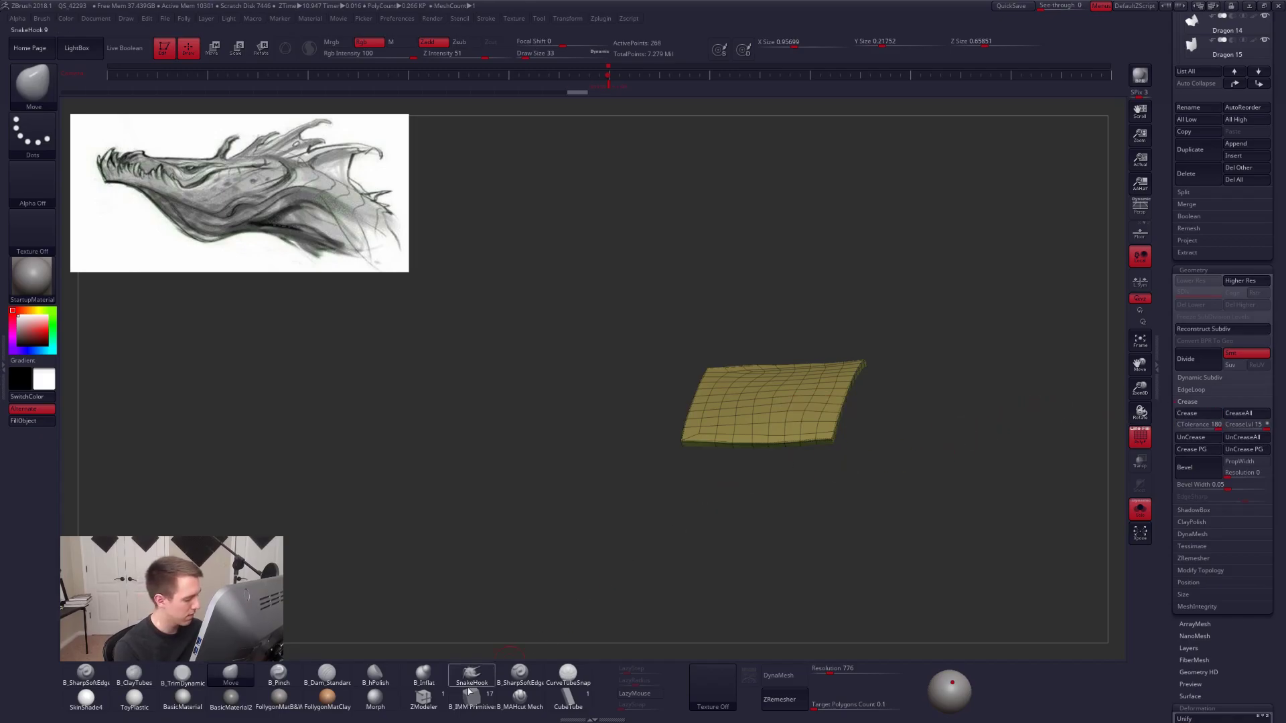
Crease the corner points of the thickened plate with ZModeler and turn on dynamic subdivision.
left_click(424, 698)
right_click_drag(833, 447, 829, 323, "ctrl")
key("alt+s")
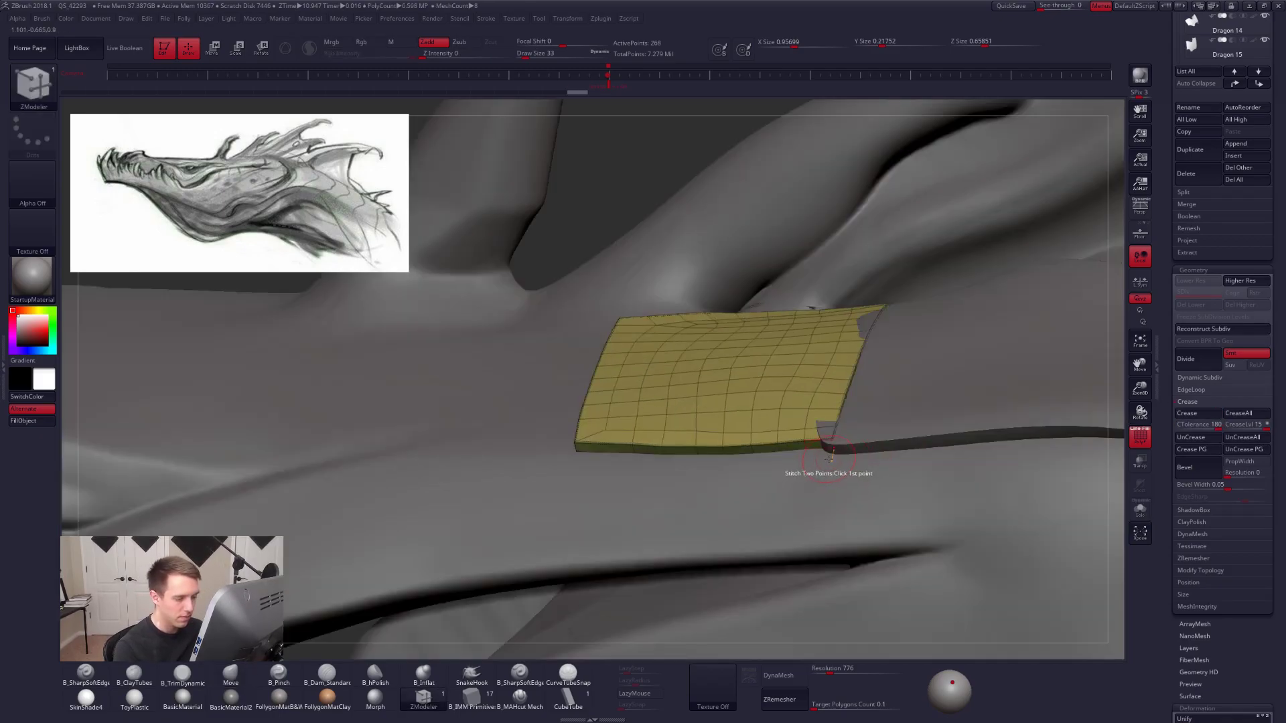
key("alt+s")
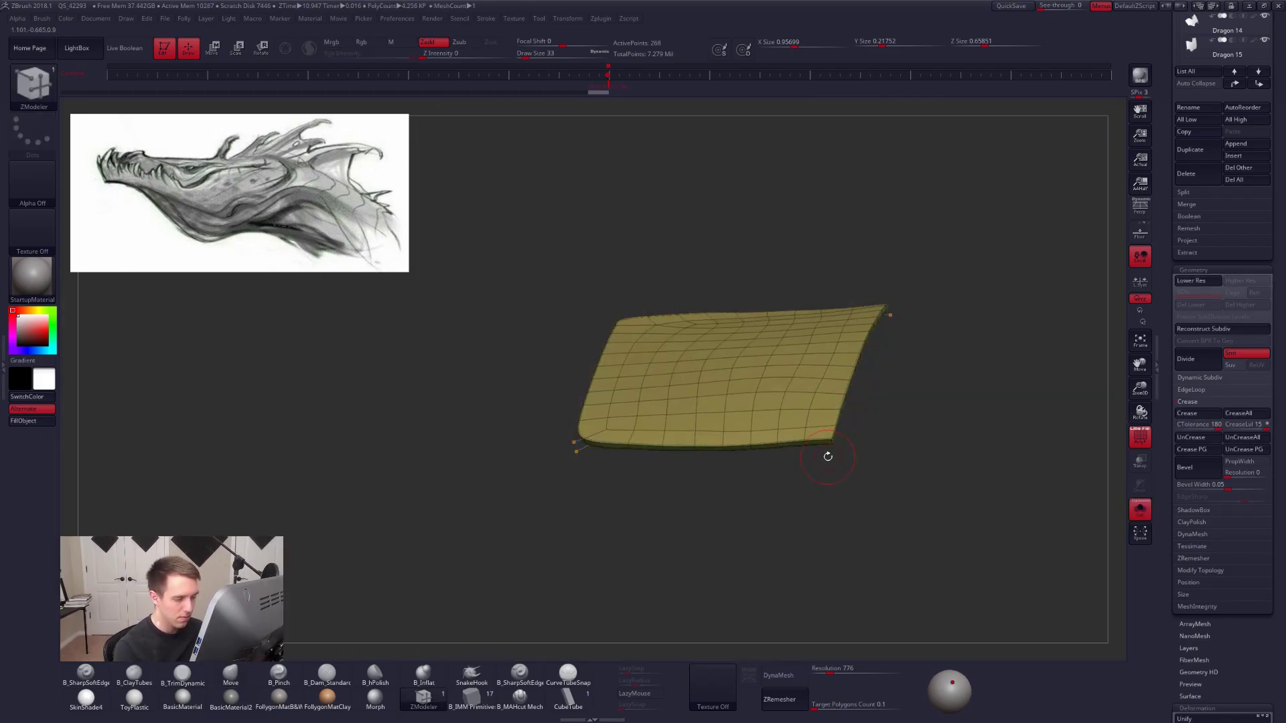
right_click_drag(829, 451, 612, 441)
key("d")
right_click_drag(710, 470, 717, 402, "ctrl")
key("shift+f")
Show the whole dragon and shift the plate against the neighbouring plate with the Move brush at draw size 252.
right_click_drag(777, 450, 749, 523)
key("alt+s")
key("b")
key("m")
key("v")
key("space")
mouse_move(710, 420)
left_mouse_down()
mouse_move(727, 421)
mouse_move(711, 421)
left_mouse_up()
left_click_drag(612, 443, 663, 436)
key("space")
key("space")
left_click_drag(699, 366, 753, 393)
right_click_drag(739, 413, 745, 411)
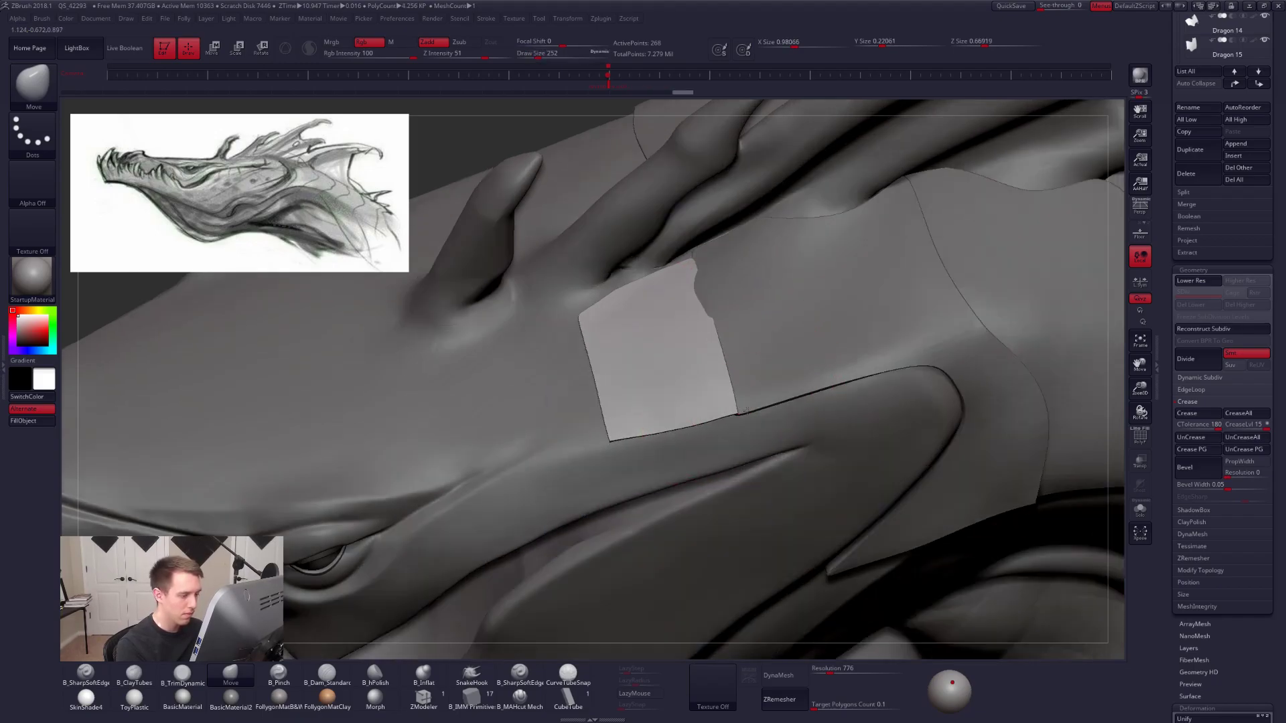
Set the draw size to 140 and pull the plate's rear upper corner out along the neighbouring plate's edge.
mouse_move(708, 277)
left_mouse_down()
mouse_move(703, 245)
mouse_move(700, 276)
left_mouse_up()
key("space")
left_click_drag(704, 255, 703, 250)
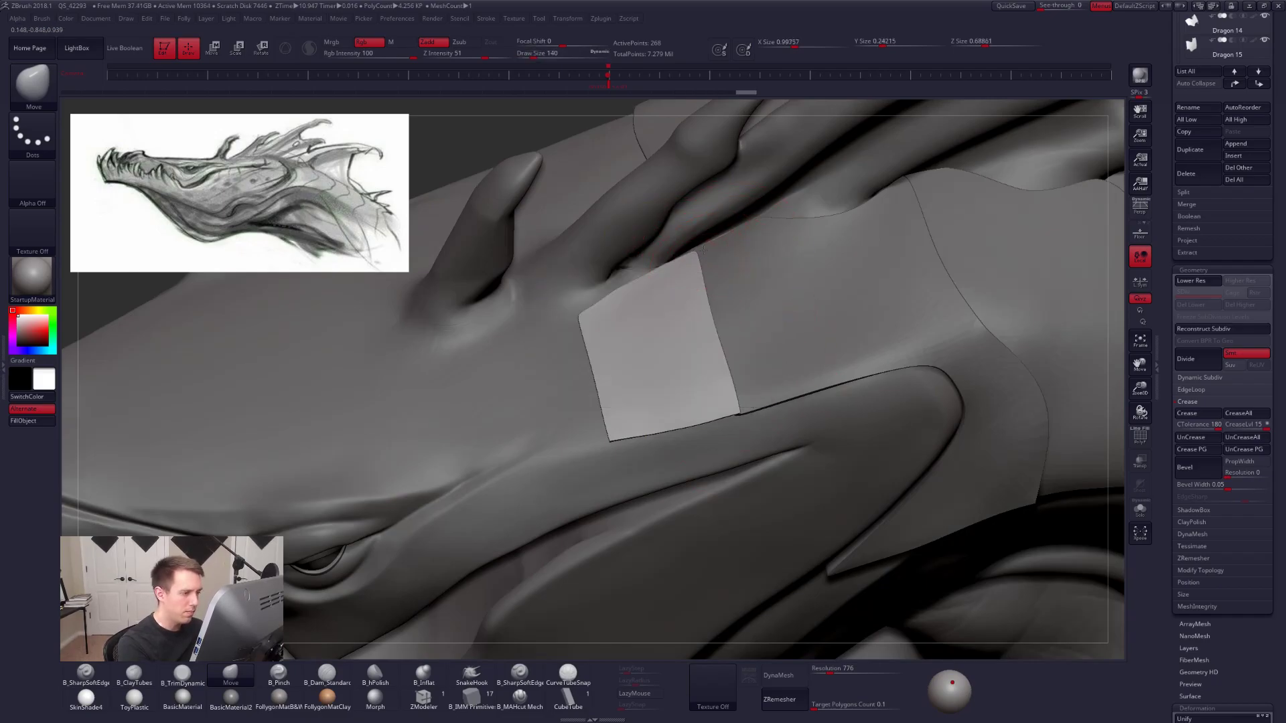
Set the draw size to 203 and fit the plate's rear edge to the head's curvature with the Move brush.
right_click_drag(703, 322, 716, 326)
key("space")
left_click_drag(716, 325, 721, 324)
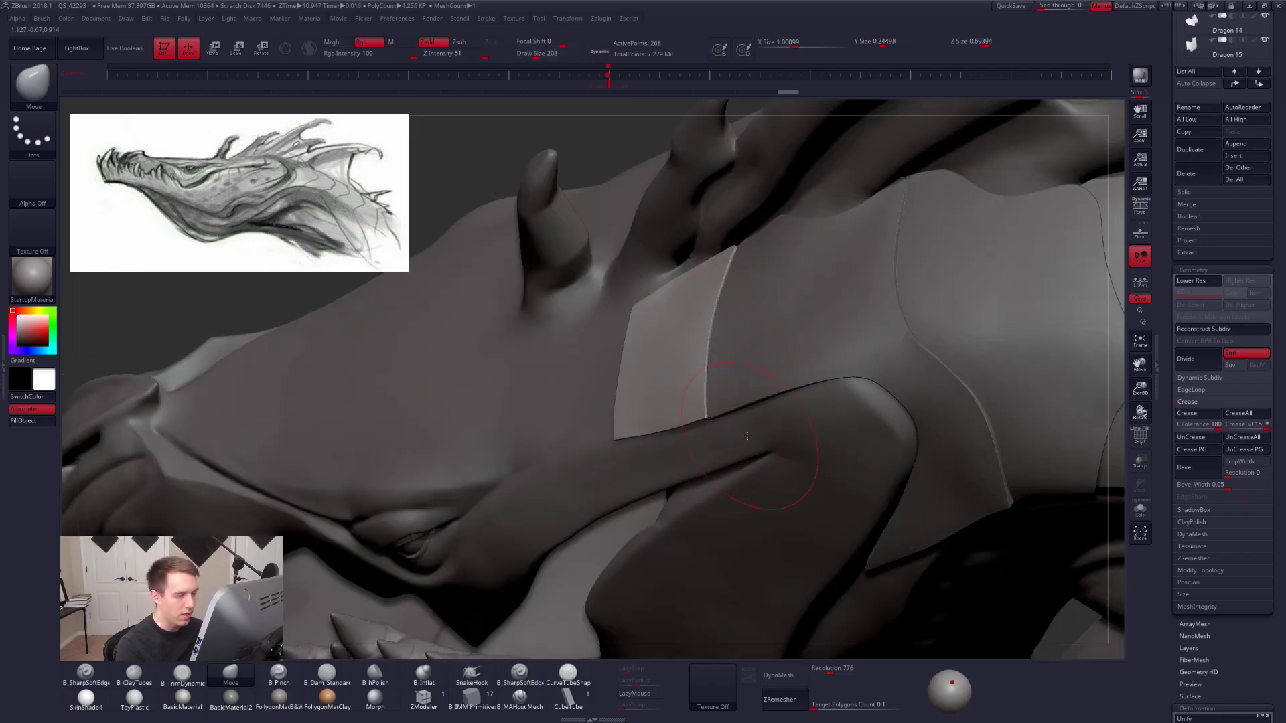
right_click_drag(735, 422, 723, 334)
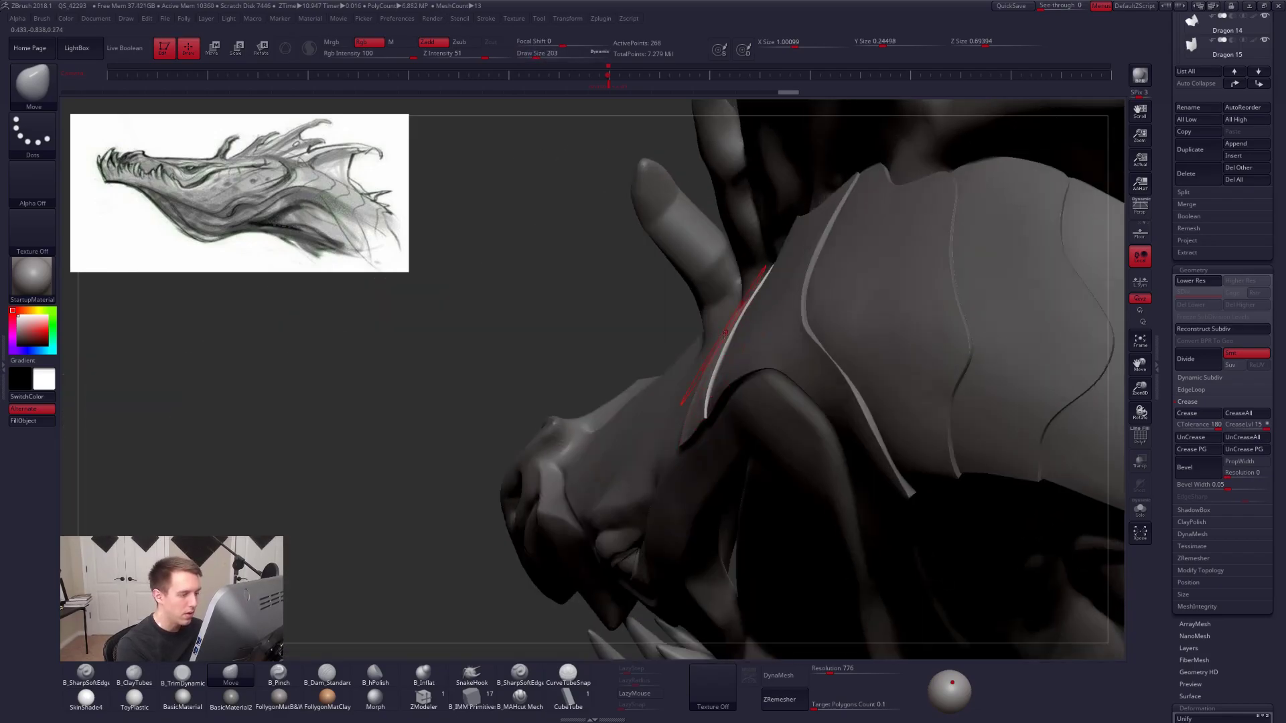
left_click_drag(738, 319, 759, 279)
Set the draw size to 170 and adjust the plate's rear lower corner with the Move brush.
key("space")
left_click_drag(711, 383, 718, 400)
right_click_drag(717, 401, 738, 374)
right_click_drag(719, 426, 708, 403)
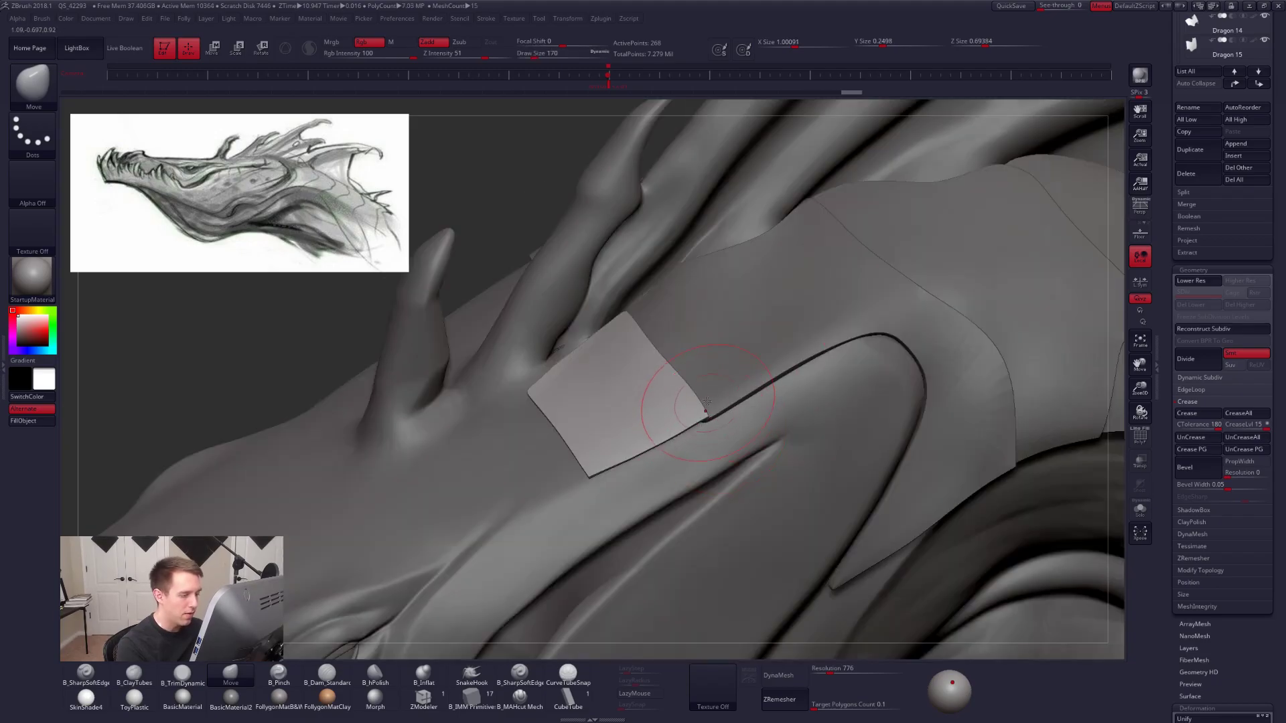
Fit the plate's lower edge closely to the head with the Move brush at draw sizes 227 and 170.
key("space")
left_click_drag(715, 403, 719, 403)
mouse_move(714, 416)
right_mouse_down()
mouse_move(706, 368)
mouse_move(772, 337)
right_mouse_up()
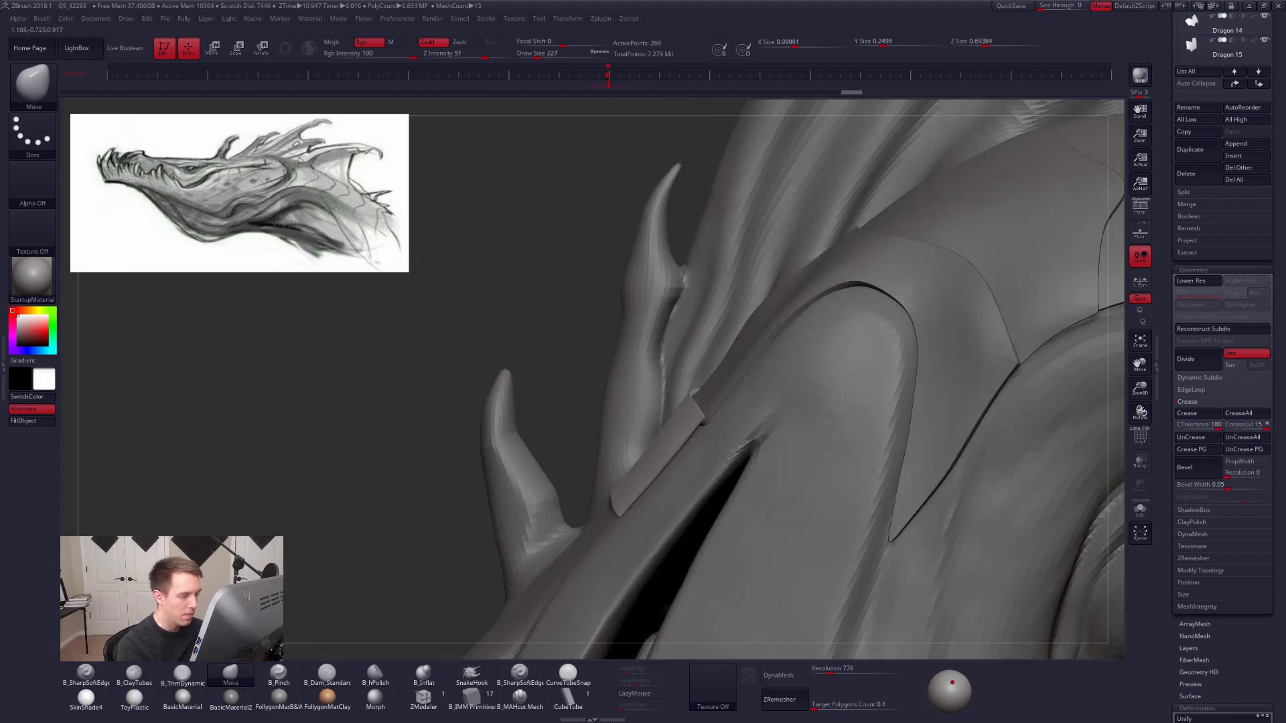
right_click_drag(735, 409, 740, 426)
key("space")
left_click_drag(715, 418, 709, 419)
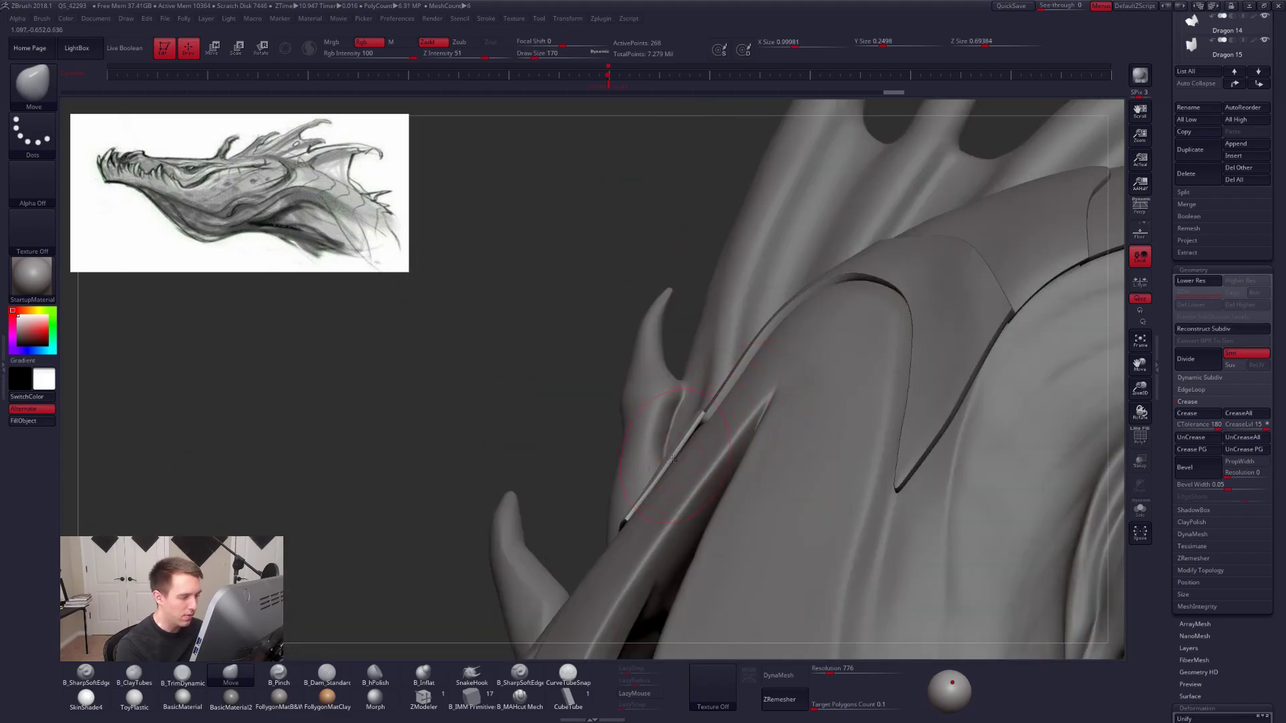
Set the draw size to 192 and reshape the plate's front upper corner beside the horn.
mouse_move(691, 438)
right_mouse_down()
mouse_move(700, 487)
mouse_move(731, 465)
mouse_move(827, 480)
mouse_move(855, 529)
mouse_move(696, 456)
mouse_move(657, 422)
right_mouse_up()
key("space")
left_click_drag(657, 422, 628, 393)
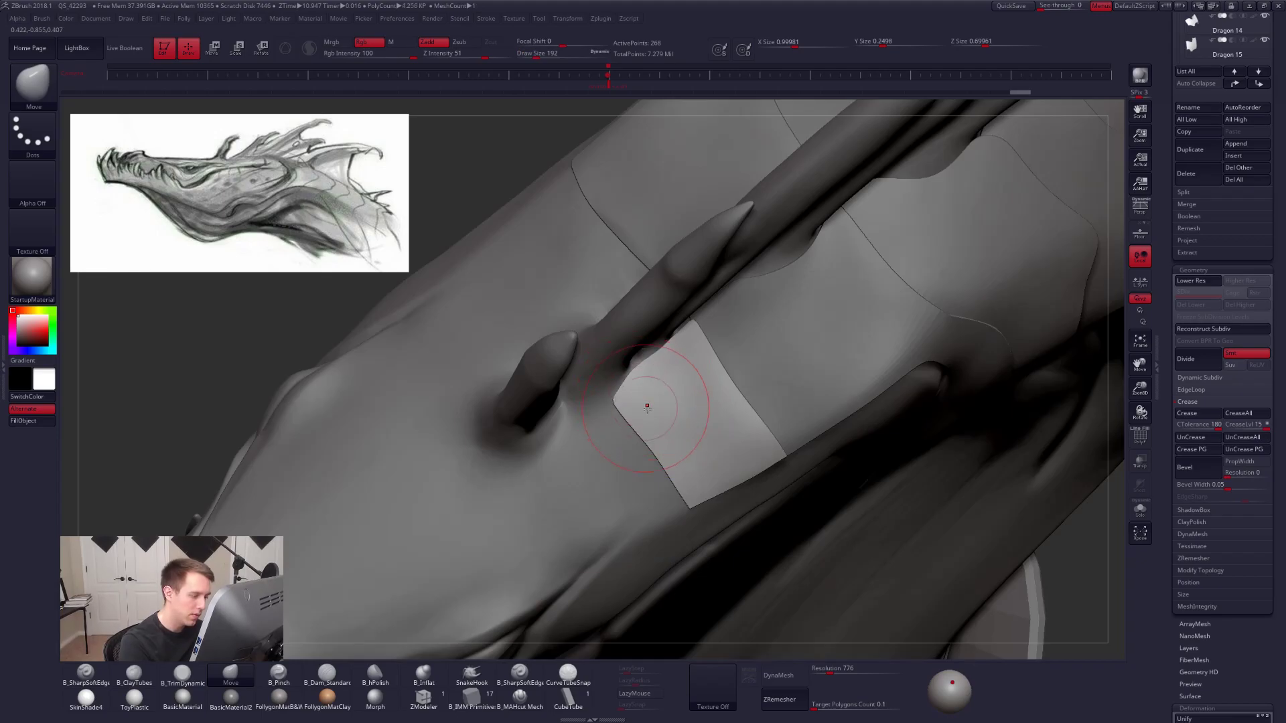
Mirror and weld the Dragon 9 plate onto the opposite side of the head.
right_click_drag(653, 392, 689, 427)
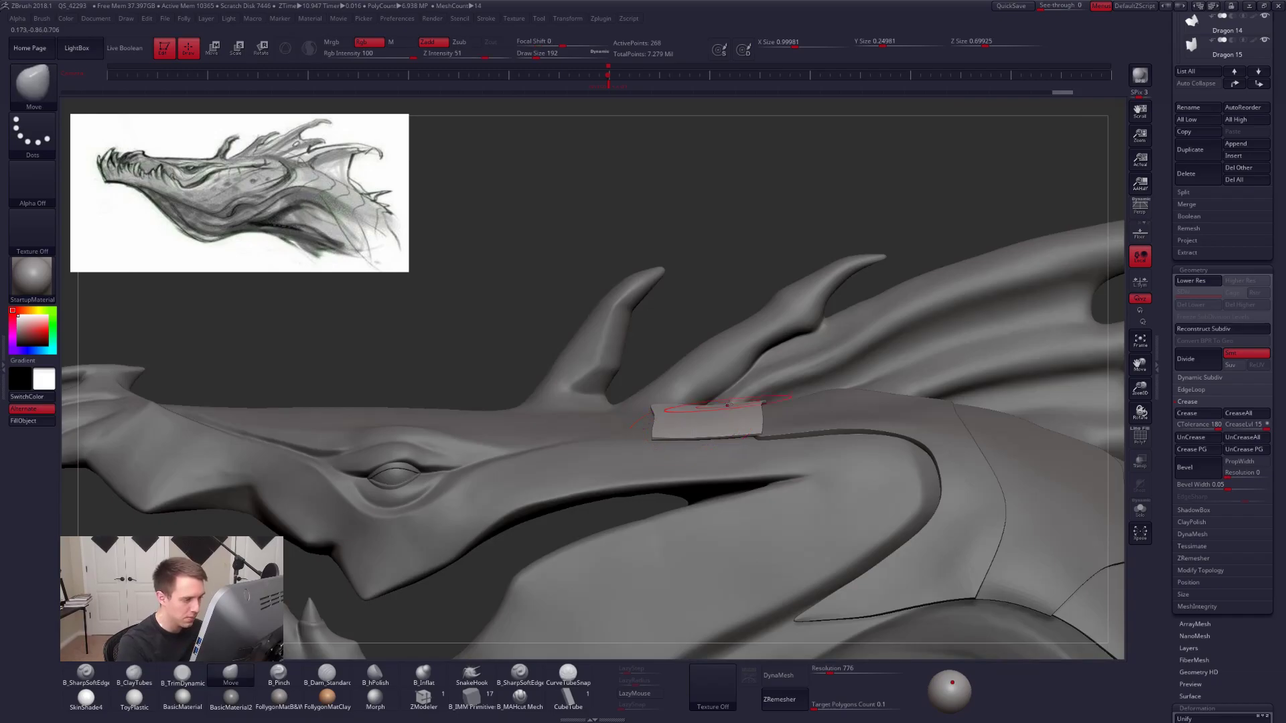
key("f")
left_click(728, 501)
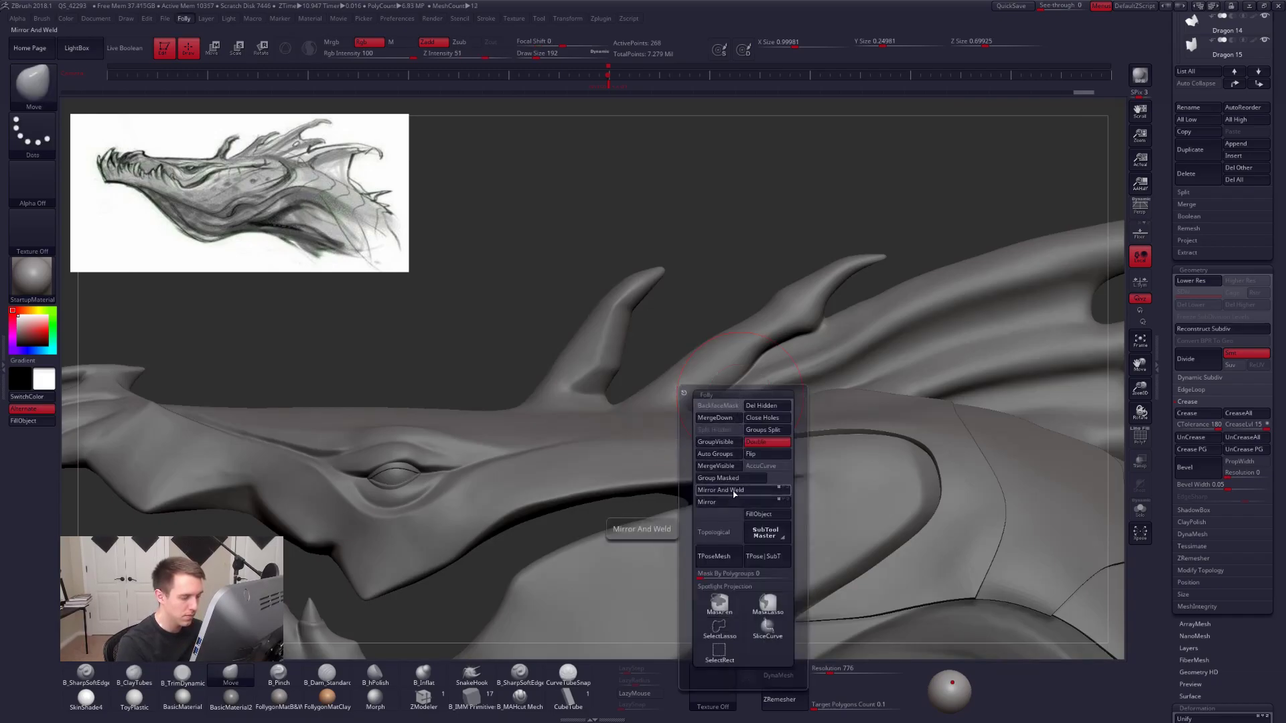
key("alt+s")
right_click_drag(697, 422, 659, 402)
key("alt+s")
mouse_move(849, 576)
right_mouse_down()
mouse_move(832, 544)
mouse_move(866, 542)
mouse_move(898, 512)
right_mouse_up()
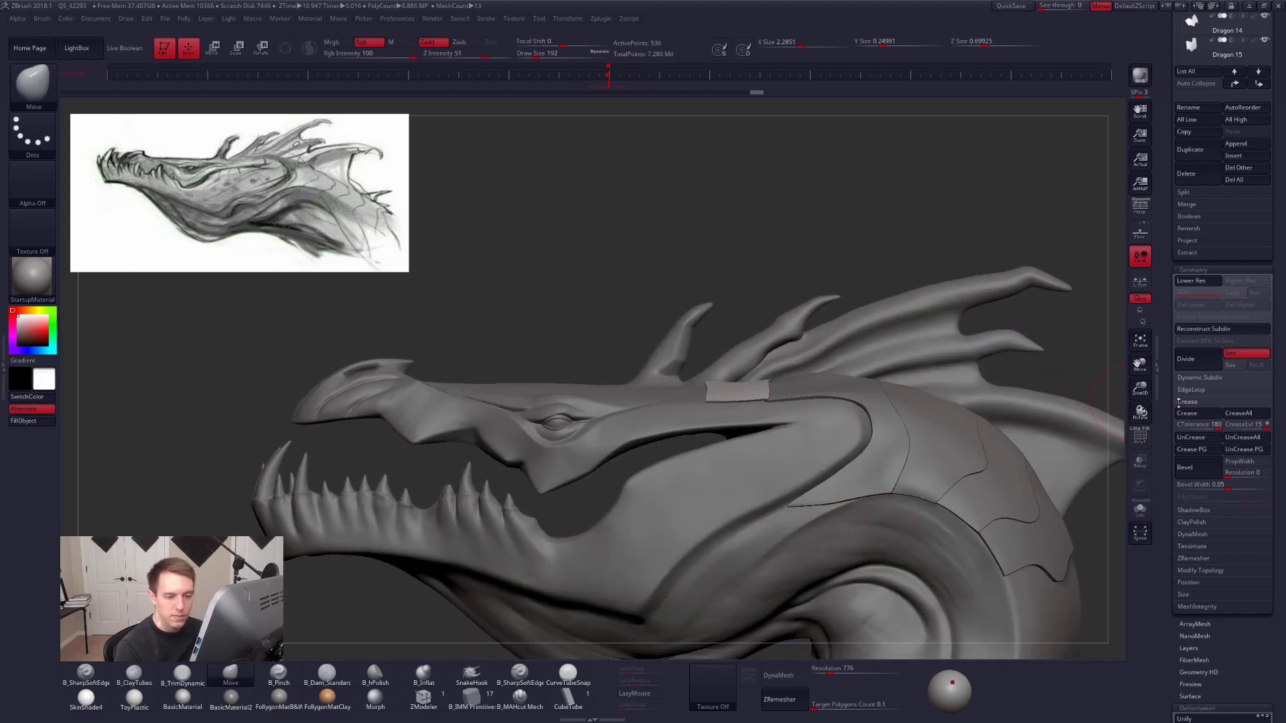
Set the draw size to 239 and reshape the Dragon 9 plate's rear edge with the Move brush.
left_click_drag(1174, 410, 1168, 533)
mouse_move(1066, 535)
right_mouse_down("ctrl")
mouse_move(1049, 480)
mouse_move(910, 488)
mouse_move(866, 514)
mouse_move(857, 578)
mouse_move(841, 520)
mouse_move(832, 545)
mouse_move(832, 512)
mouse_move(775, 428)
mouse_move(795, 454)
right_mouse_up("ctrl")
right_click_drag(795, 454, 797, 503, "ctrl")
key("space")
left_click_drag(762, 435, 768, 421)
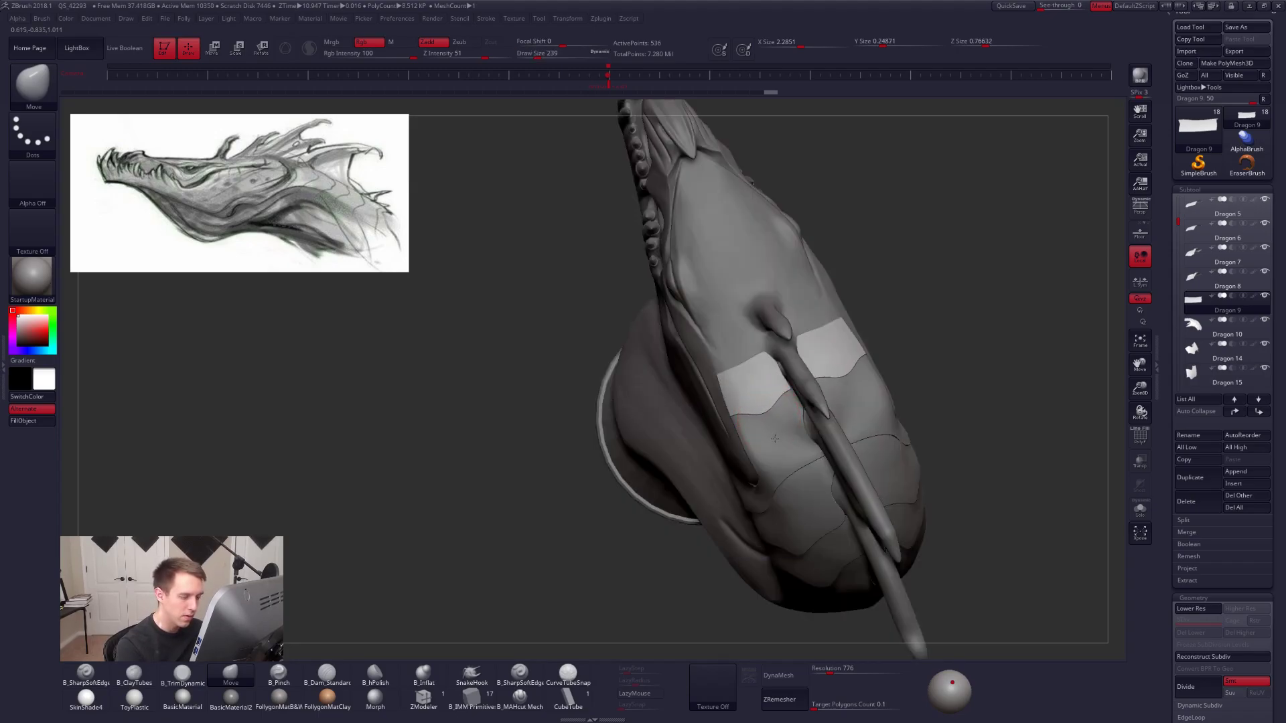
mouse_move(770, 436)
right_mouse_down()
mouse_move(781, 421)
mouse_move(736, 474)
mouse_move(797, 479)
mouse_move(789, 458)
mouse_move(795, 480)
right_mouse_up()
Select and isolate the Dragon 10 plates over the back of the head, and set the draw size to 292.
left_click(796, 466, "alt")
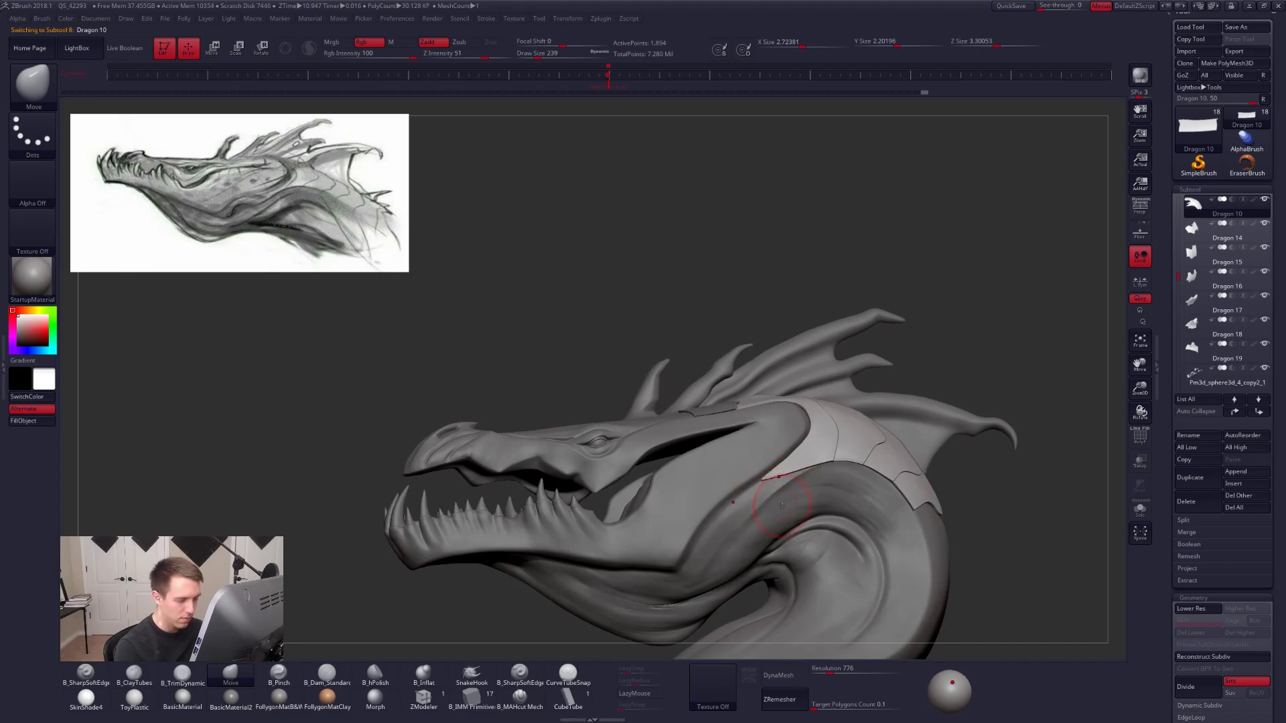
left_click(793, 494, "alt")
right_click_drag(793, 494, 825, 430)
right_click(794, 512)
left_click(792, 403, "alt")
key("alt+s")
right_click(820, 439)
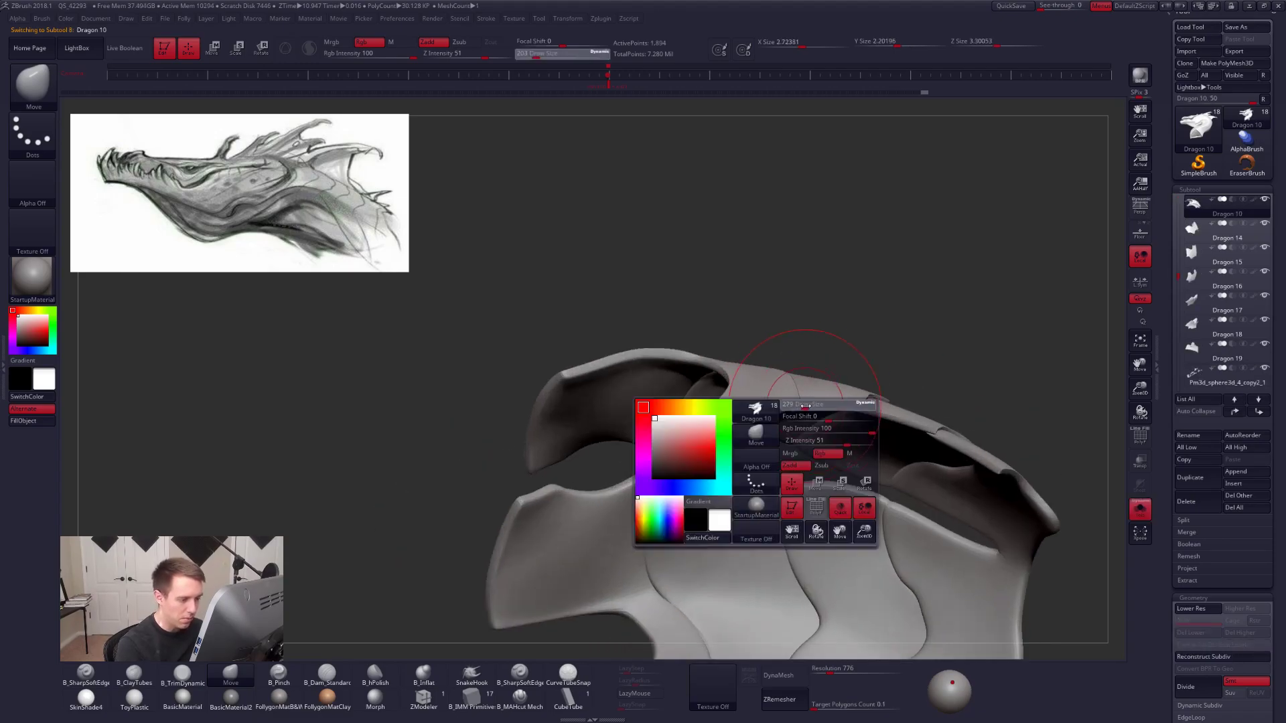
key("ctrl+shift+f")
left_click(801, 407)
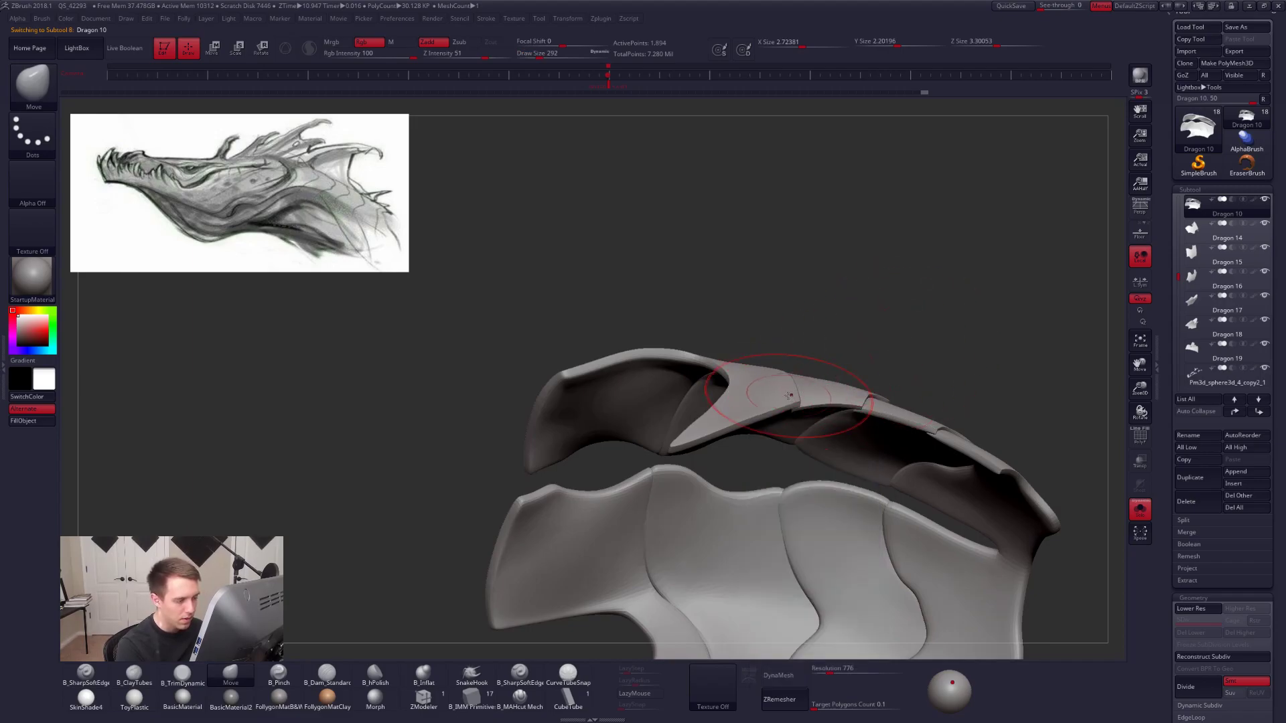
Mask all the Dragon 10 plates except the front pair using the Transpose move tool.
key("w")
left_click(781, 395, "ctrl")
mouse_move(746, 288)
right_mouse_down()
mouse_move(745, 347)
mouse_move(837, 335)
right_mouse_up()
left_click_drag(731, 336, 781, 292)
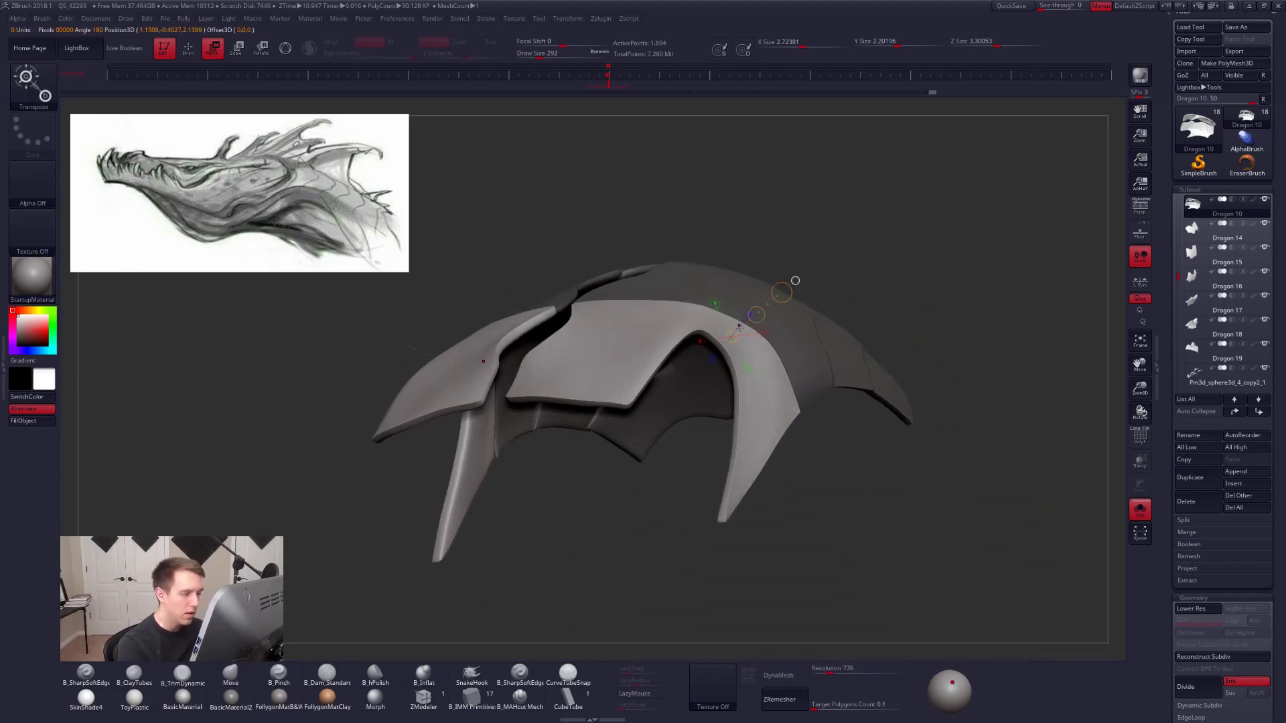
key("space")
left_click(757, 342)
right_click_drag(758, 343, 762, 268)
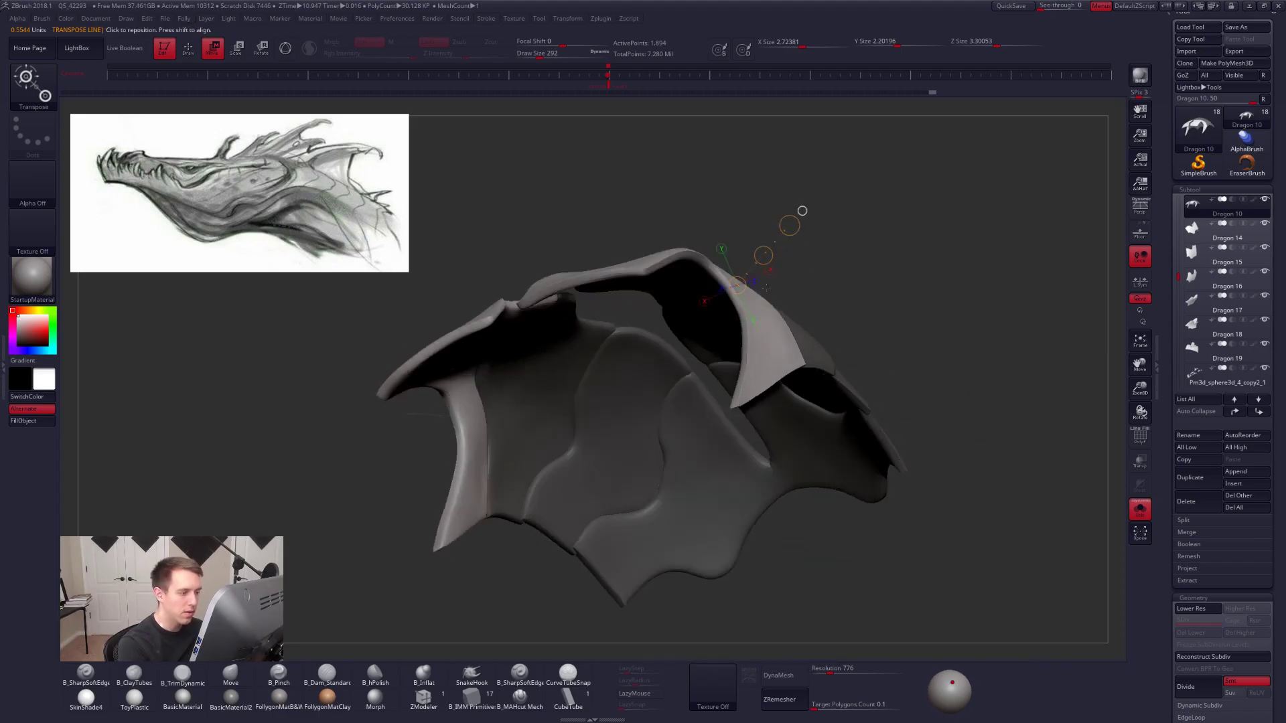
left_click_drag(763, 255, 750, 267)
key("ctrl+z")
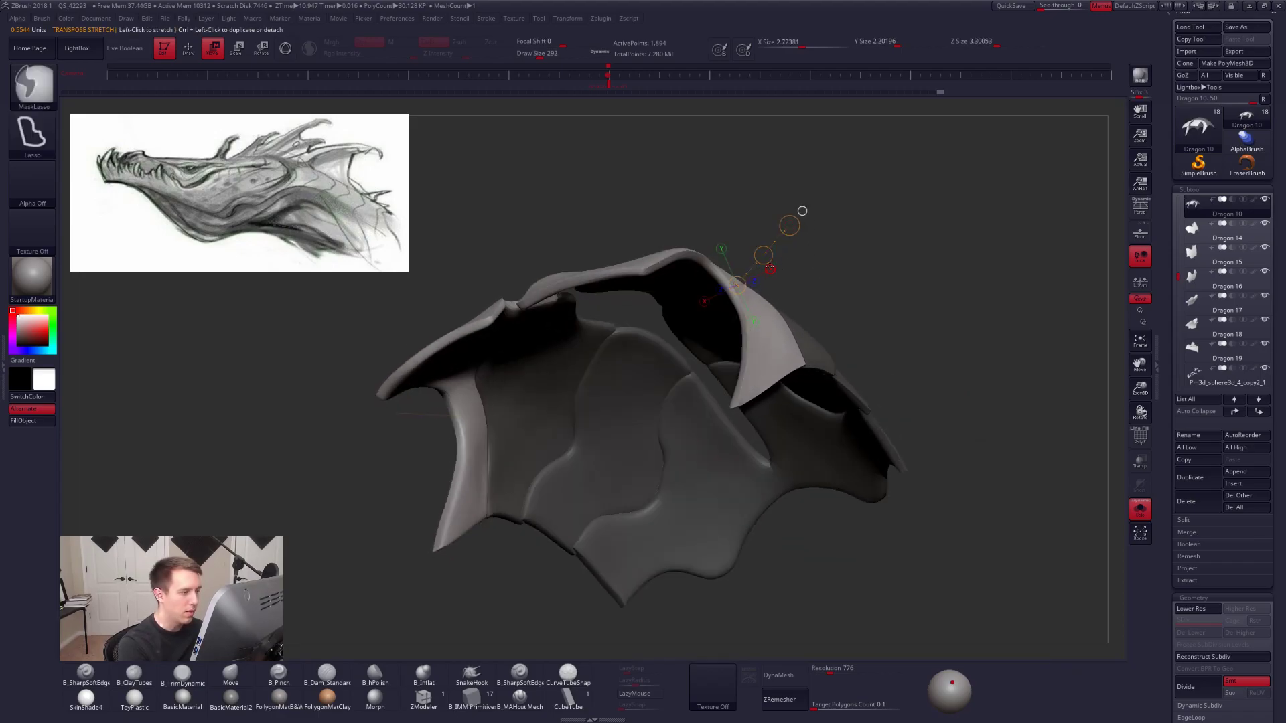
Set the draw size to 381, fit the front Dragon 10 plates to the head with the Move brush, and clear the mask.
mouse_move(771, 337)
right_mouse_down()
mouse_move(807, 365)
mouse_move(798, 375)
mouse_move(818, 367)
right_mouse_up()
key("q")
key("space")
left_click_drag(818, 367, 822, 370)
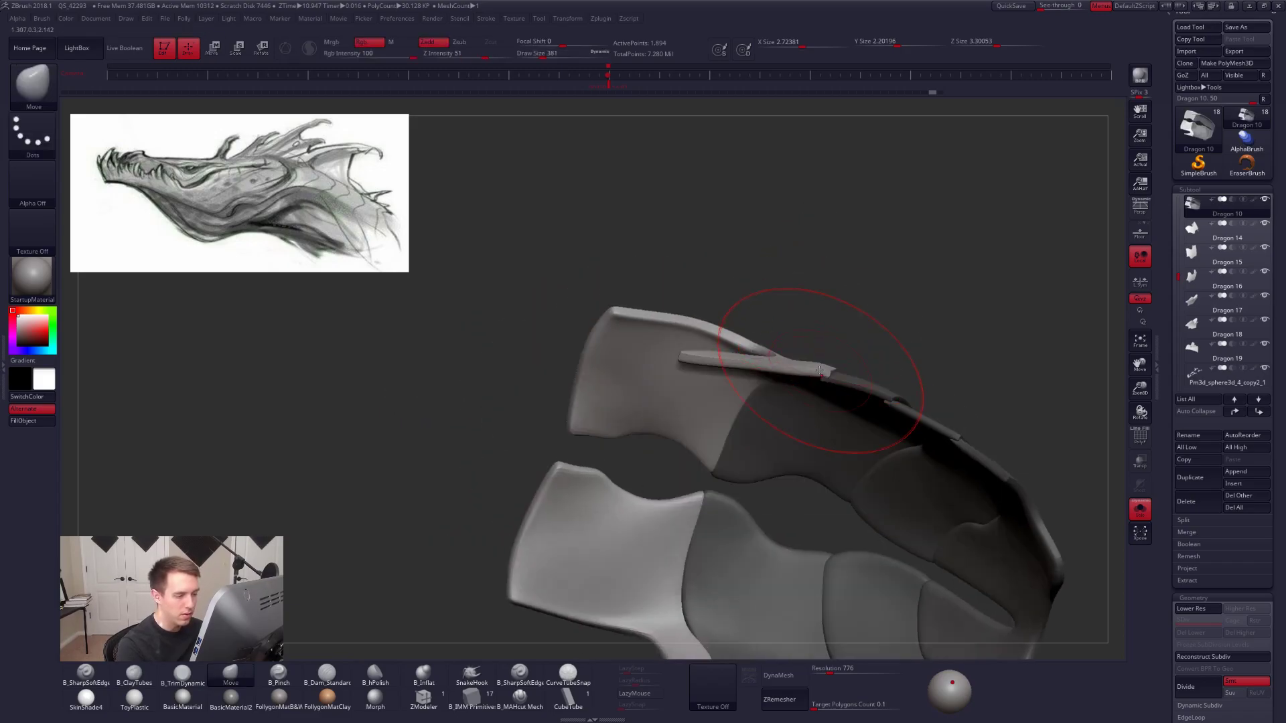
key("alt+s")
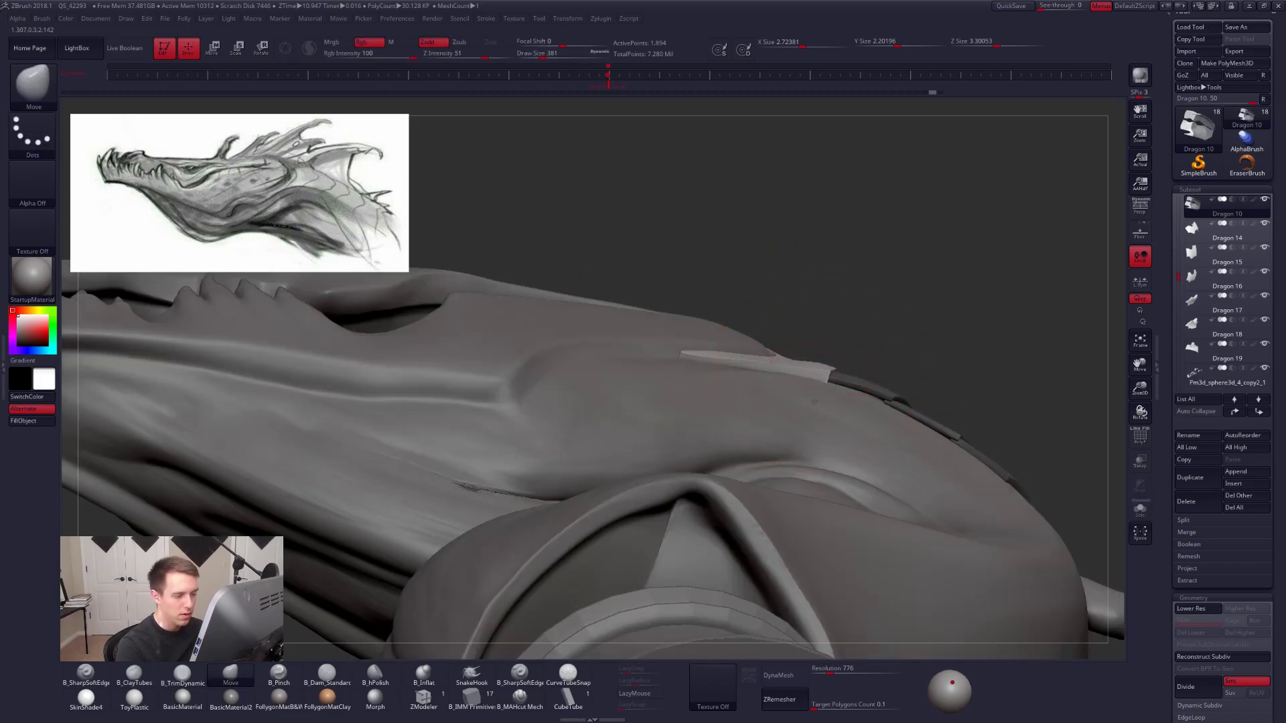
mouse_move(806, 404)
right_mouse_down()
mouse_move(883, 397)
mouse_move(831, 396)
mouse_move(875, 402)
mouse_move(853, 397)
mouse_move(847, 410)
right_mouse_up()
key("ctrl+shift+f")
right_click_drag(915, 298, 863, 475)
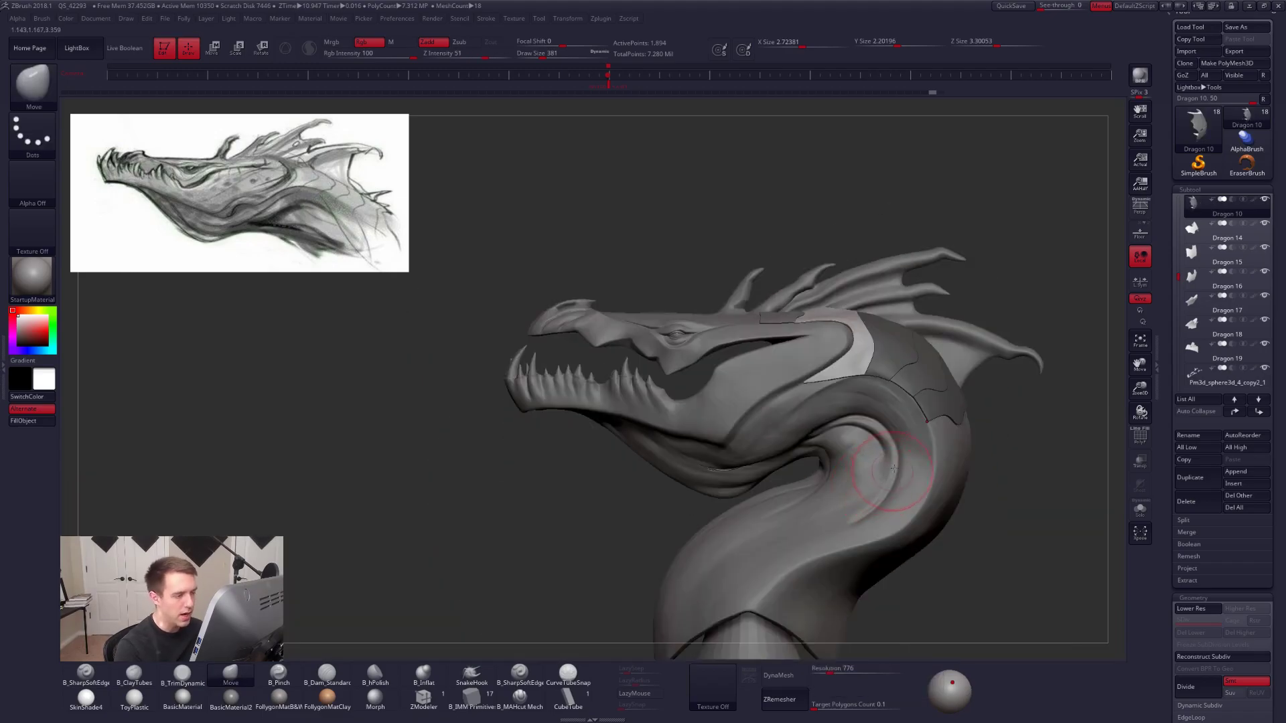
left_click_drag(1009, 452, 1022, 444, "ctrl")
Mask all the Dragon 10 plates except the second pair from the front.
right_click_drag(1022, 444, 841, 422)
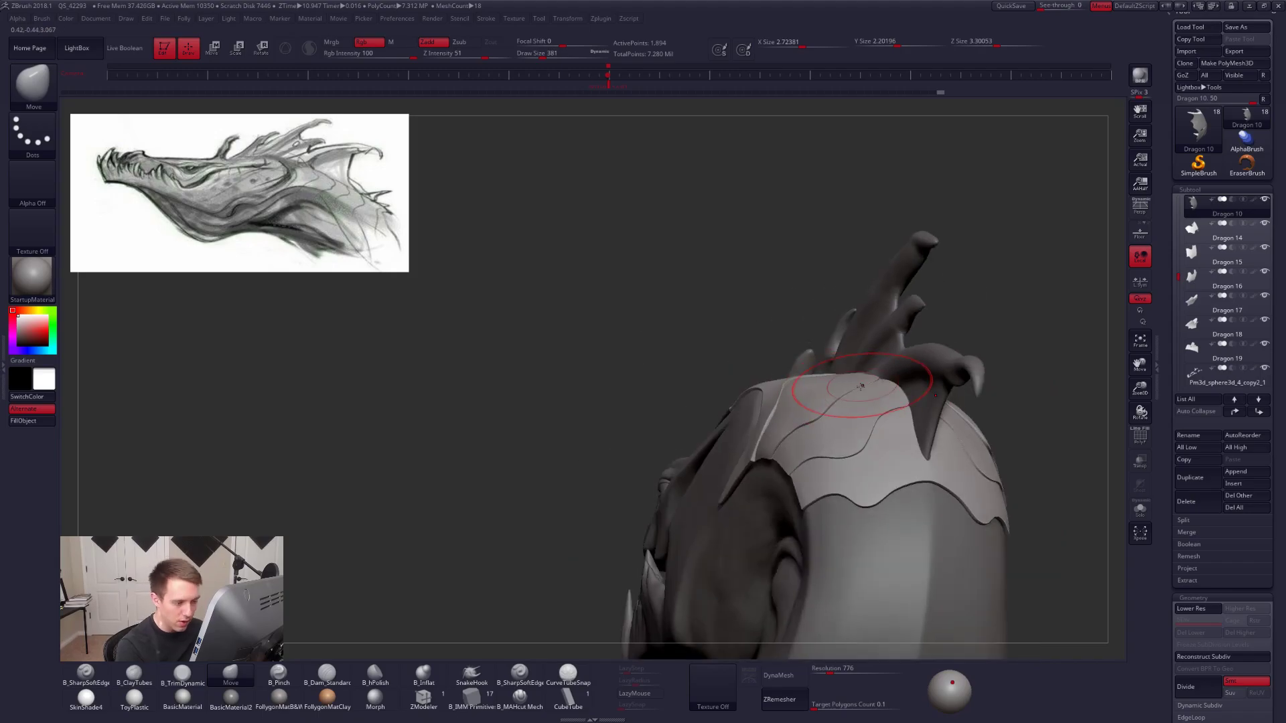
key("w")
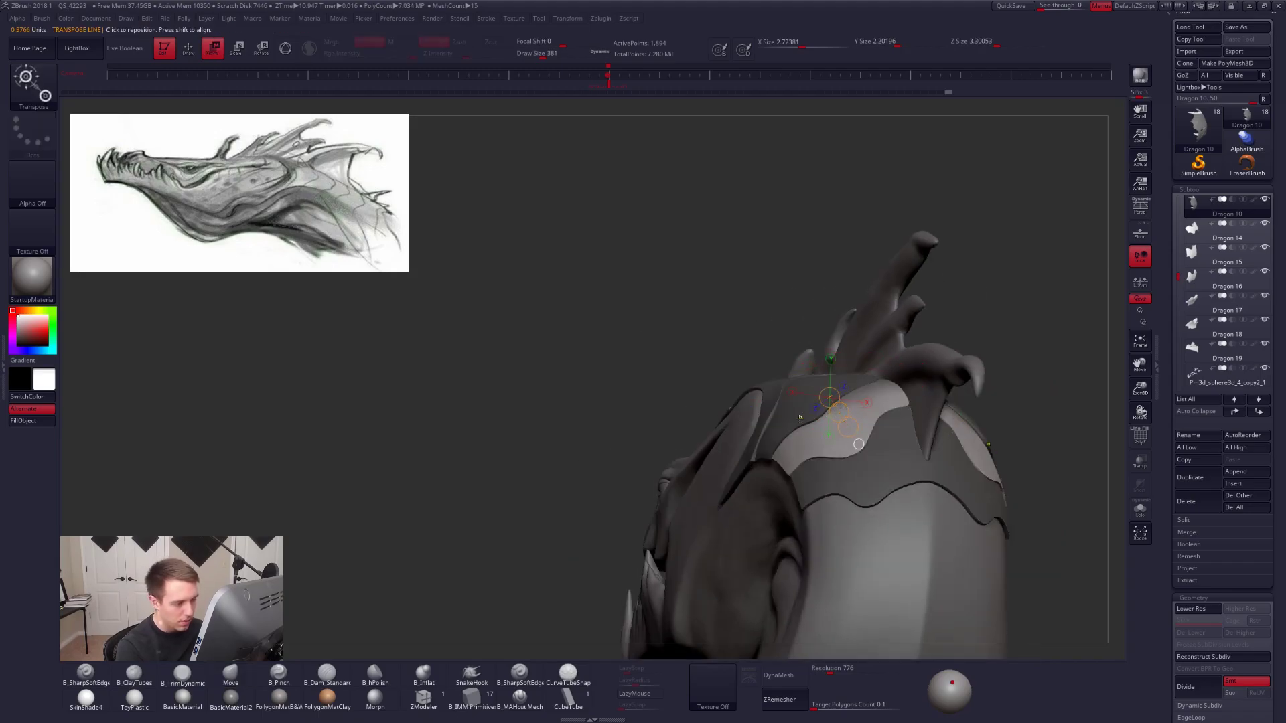
key("y")
key("q")
Fit the second plate pair to the head with the Move brush at draw size 321, and clear the mask.
right_click_drag(841, 400, 872, 391)
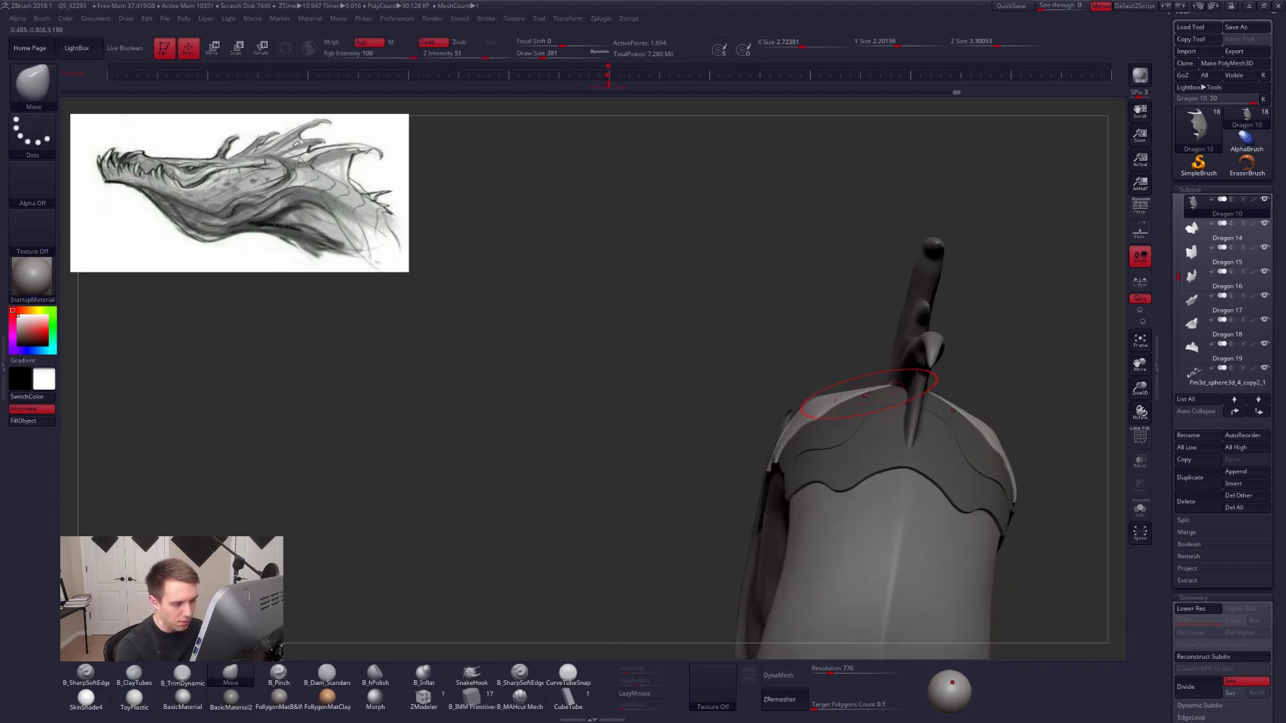
key("s")
left_click_drag(894, 389, 875, 395)
key("s")
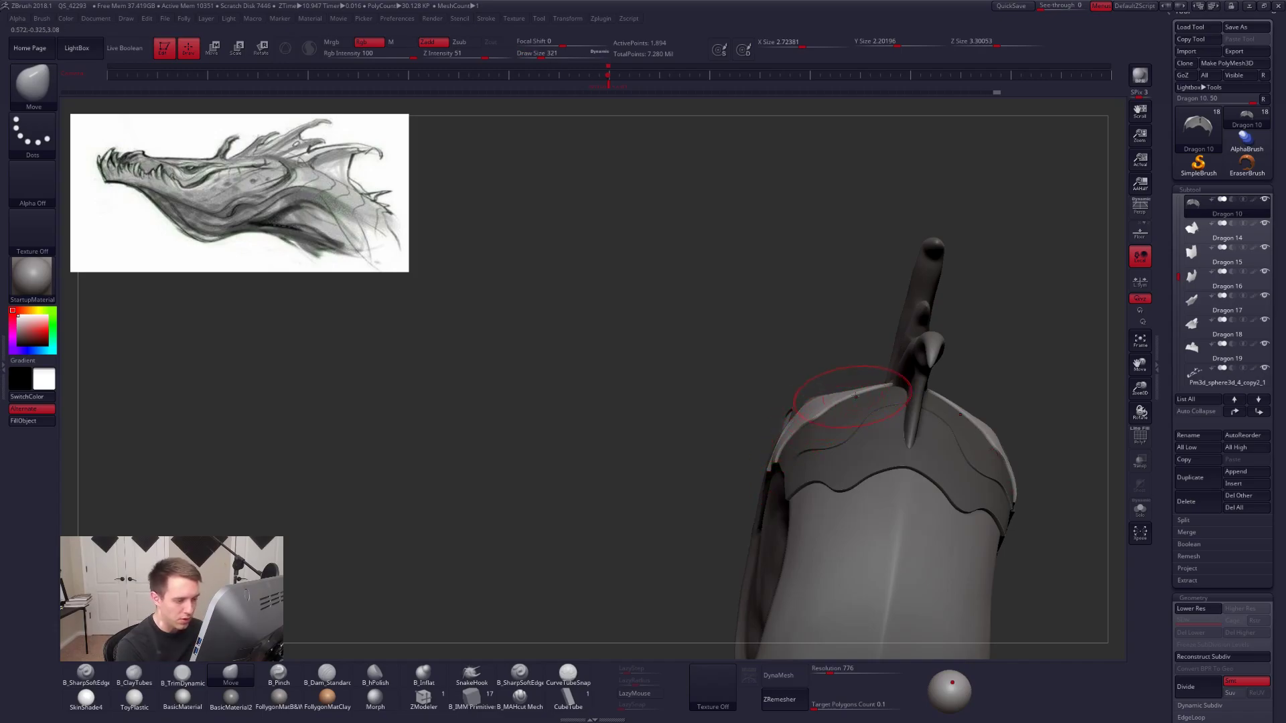
right_click_drag(838, 459, 916, 441, "shift")
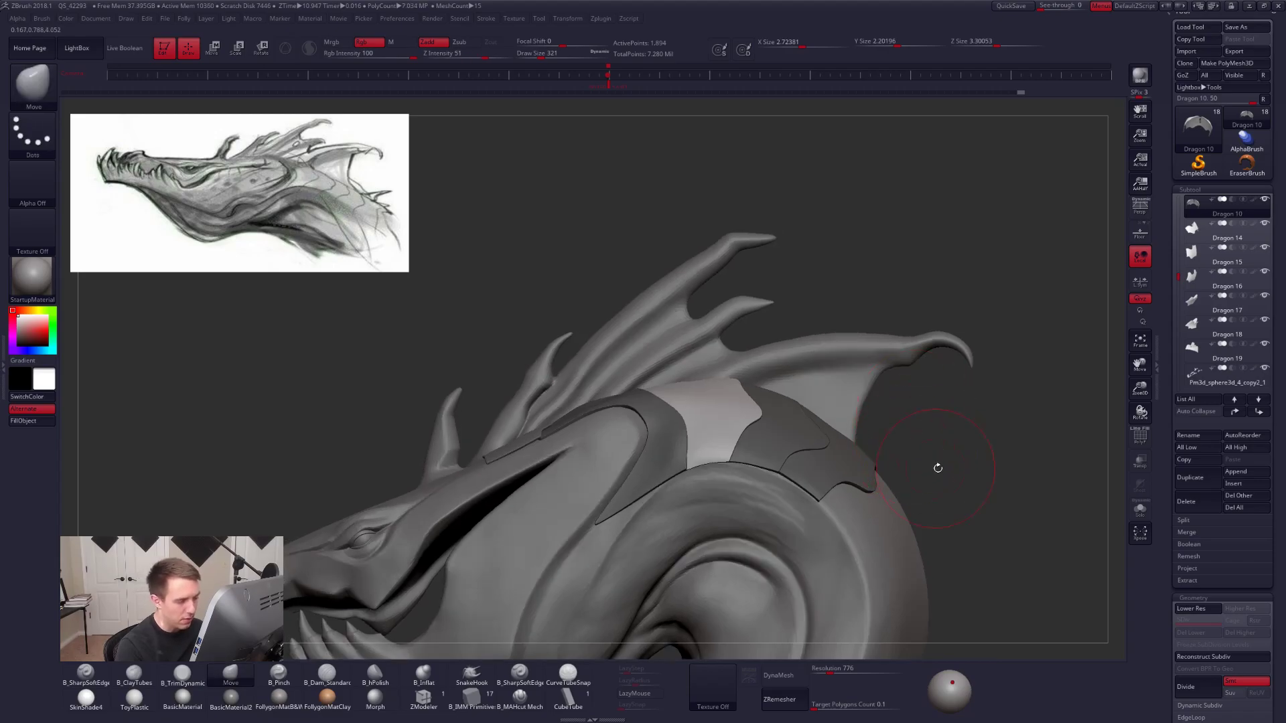
left_click_drag(946, 466, 981, 448, "ctrl")
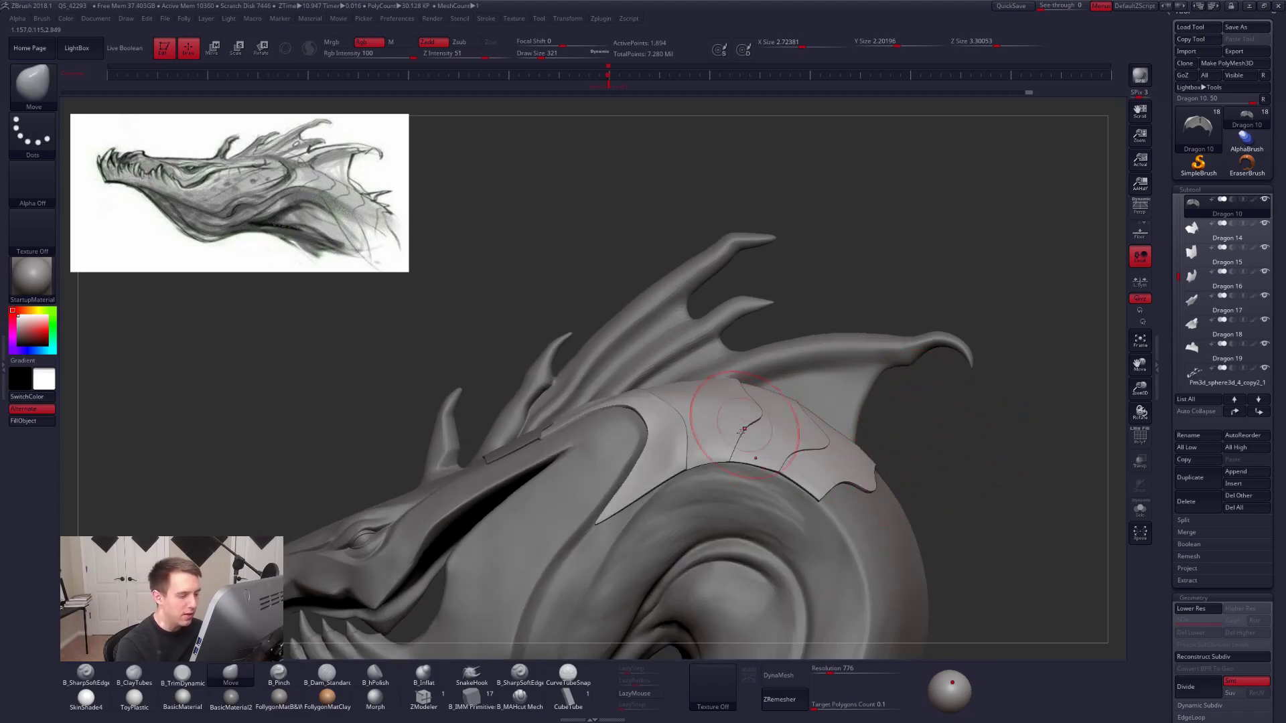
Select the Dragon 8 strip in front of the Dragon 9 plate and isolate it.
mouse_move(750, 454)
right_mouse_down()
mouse_move(858, 531)
mouse_move(830, 462)
mouse_move(790, 495)
mouse_move(863, 497)
right_mouse_up()
left_click(889, 474, "alt")
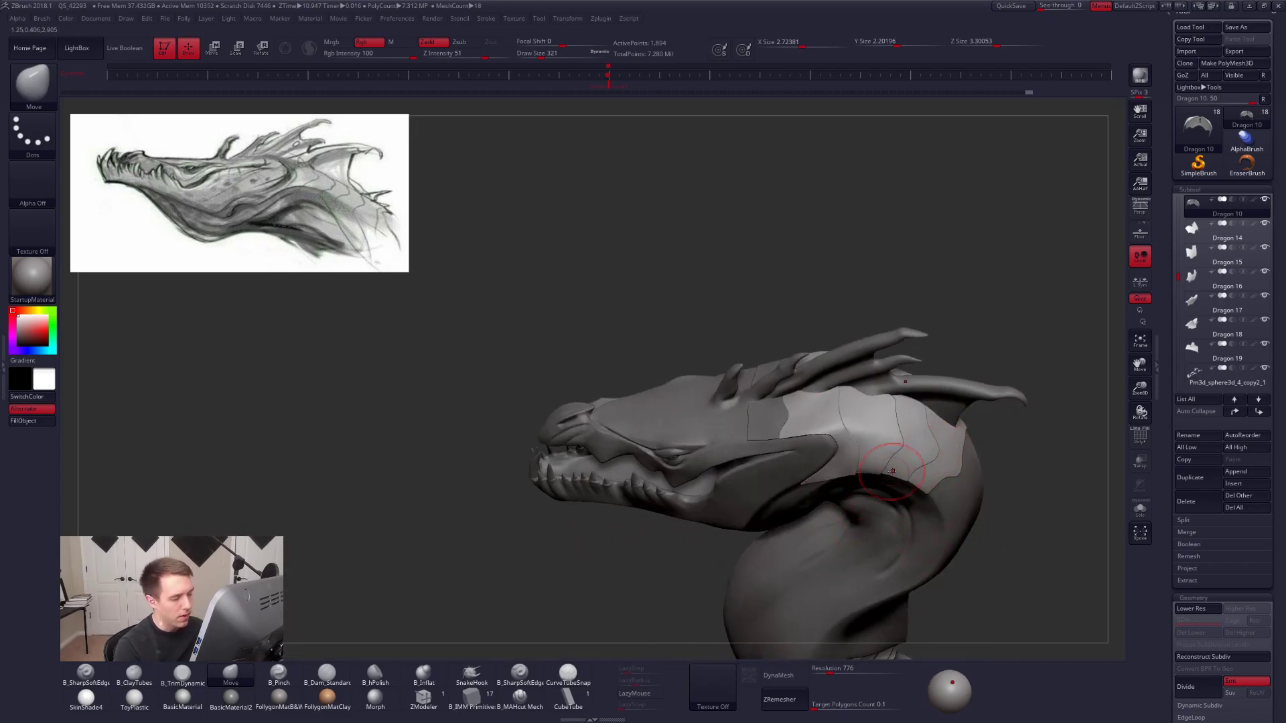
left_click(891, 471, "alt")
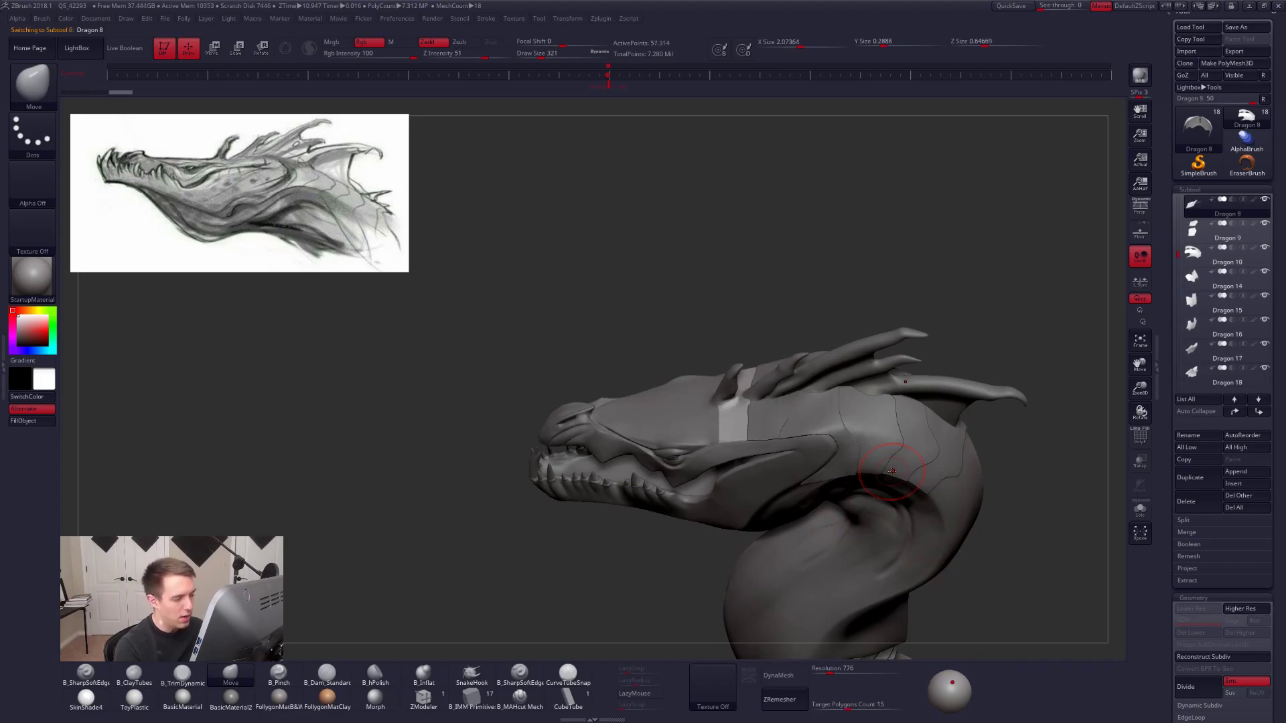
key("alt+s")
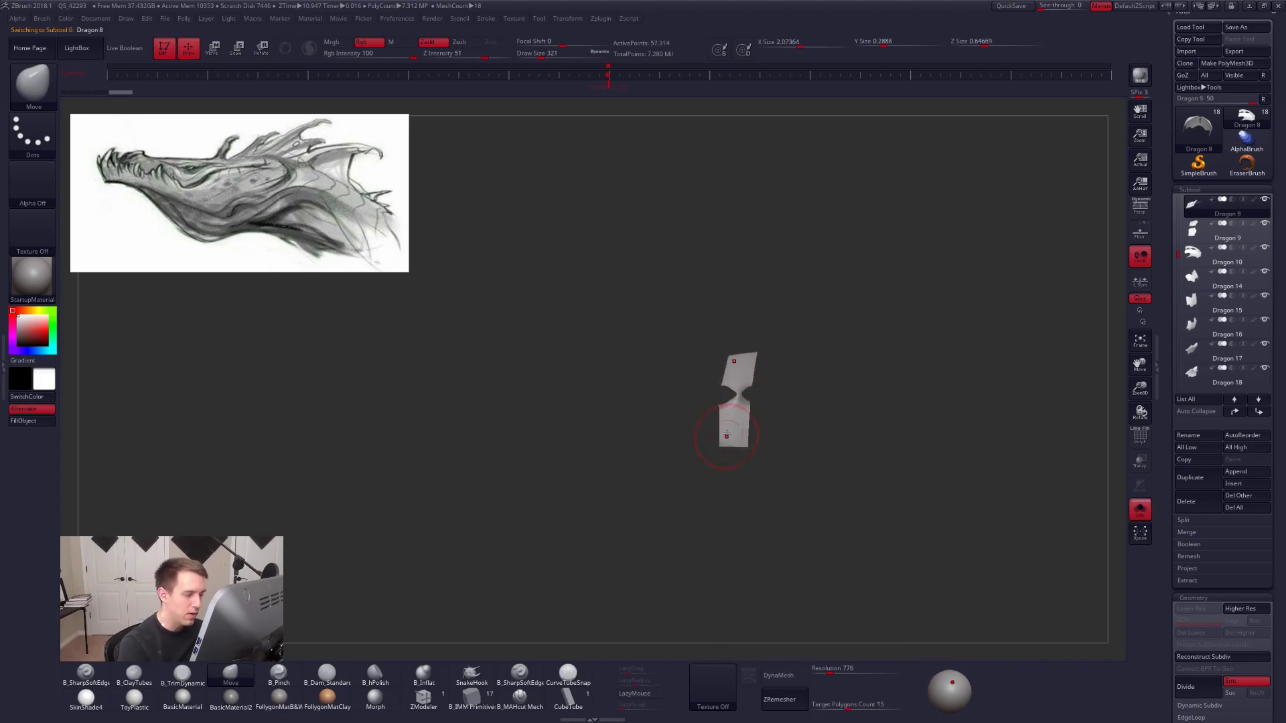
Hide and delete the mirrored half of the Dragon 8 strip, keeping only one side of the head.
right_click_drag(732, 429, 737, 412, "ctrl")
mouse_move(771, 366)
left_mouse_down("ctrl+alt+shift")
mouse_move(740, 343)
mouse_move(652, 365)
left_mouse_up("ctrl+alt+shift")
key("space")
left_click(770, 390)
mouse_move(770, 350)
left_mouse_down("ctrl+shift")
mouse_move(655, 516)
mouse_move(881, 392)
left_mouse_up("ctrl+shift")
key("space")
left_click(875, 371)
right_click_drag(795, 397, 785, 424)
key("alt+s")
key("alt+s")
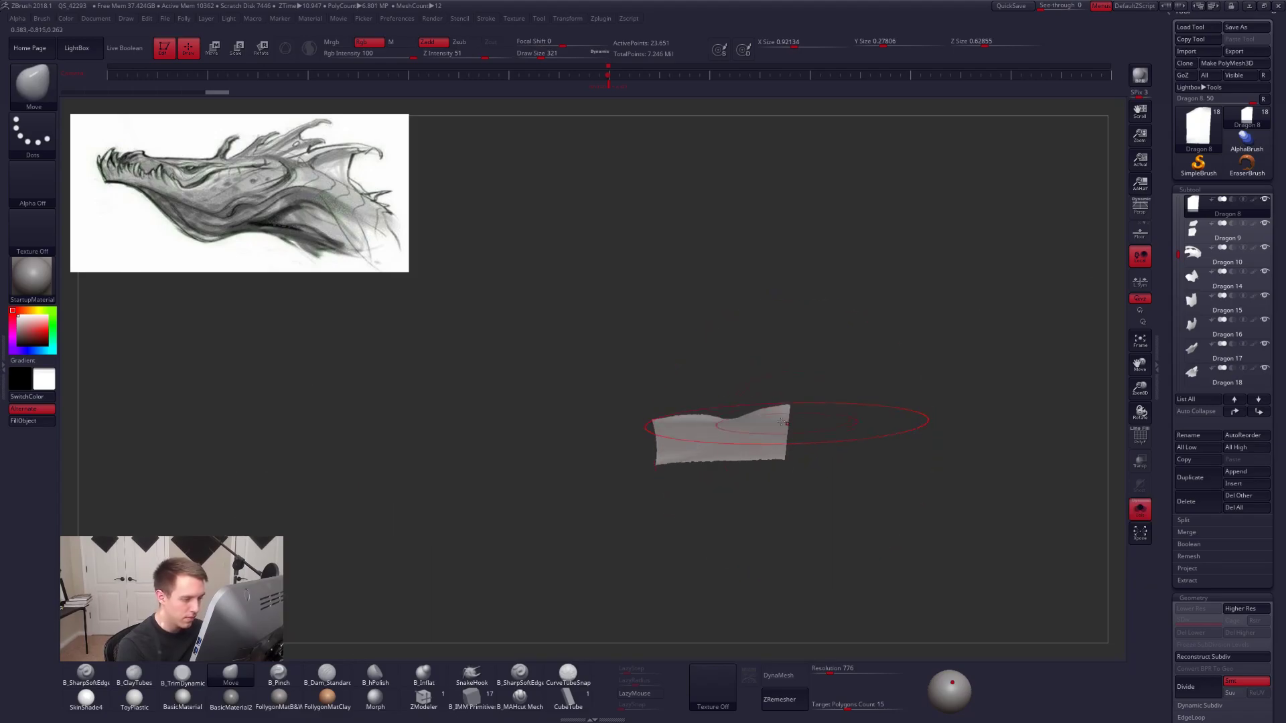
Trim the uneven upper edge off the Dragon 8 strip by hiding and deleting those polygons.
key("ctrl+shift")
mouse_move(709, 421)
left_mouse_down("ctrl+alt+shift")
mouse_move(669, 382)
mouse_move(804, 388)
left_mouse_up("ctrl+alt+shift")
key("space")
left_click(849, 406)
key("alt+s")
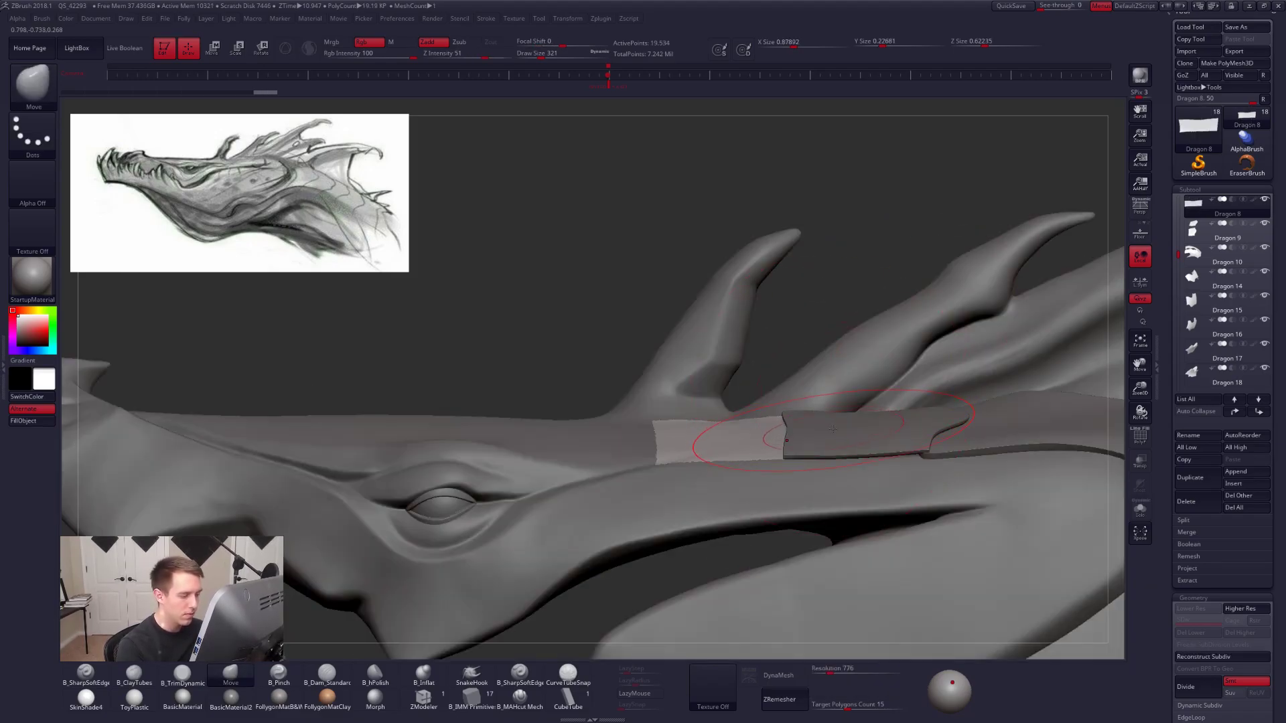
Set the draw size to 140 and isolate the trimmed Dragon 8 plate with its crease settings in view.
right_click_drag(795, 416, 808, 423, "ctrl")
key("space")
left_click_drag(1169, 470, 1172, 359)
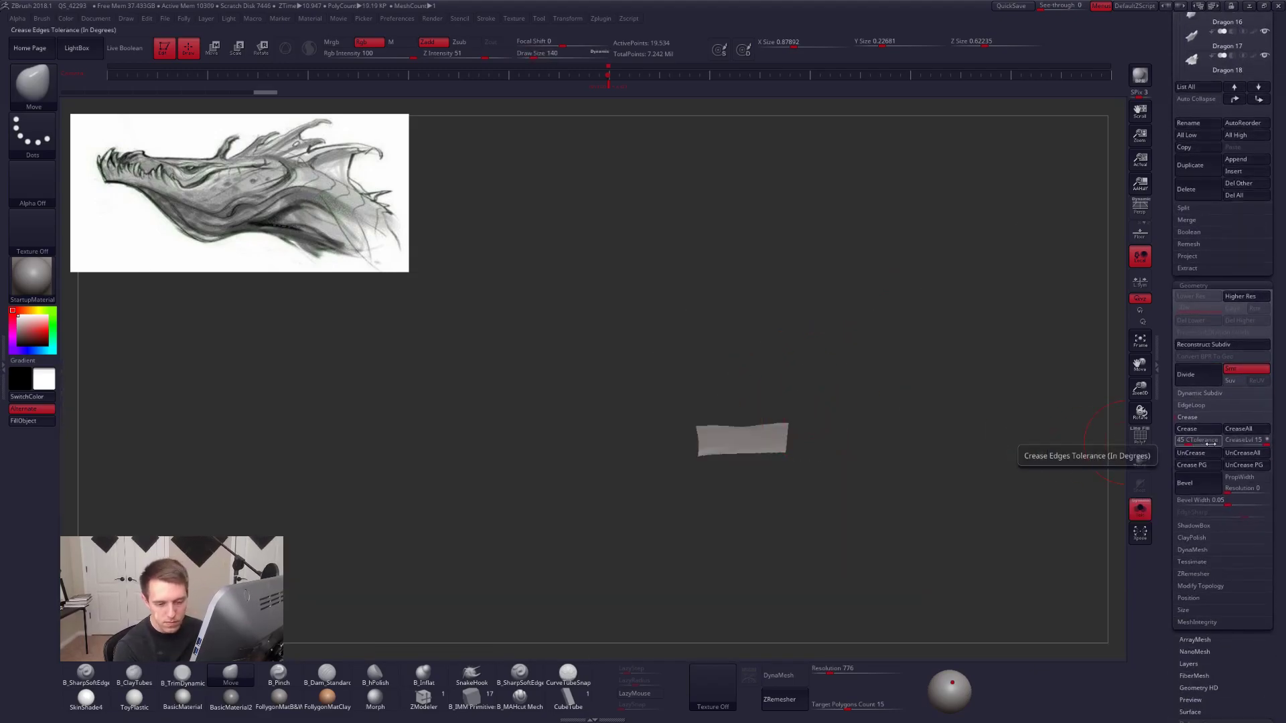
Remesh the isolated plate with ZRemesher at a target polygon count of 0.1 and show its wireframe.
left_click(1191, 405)
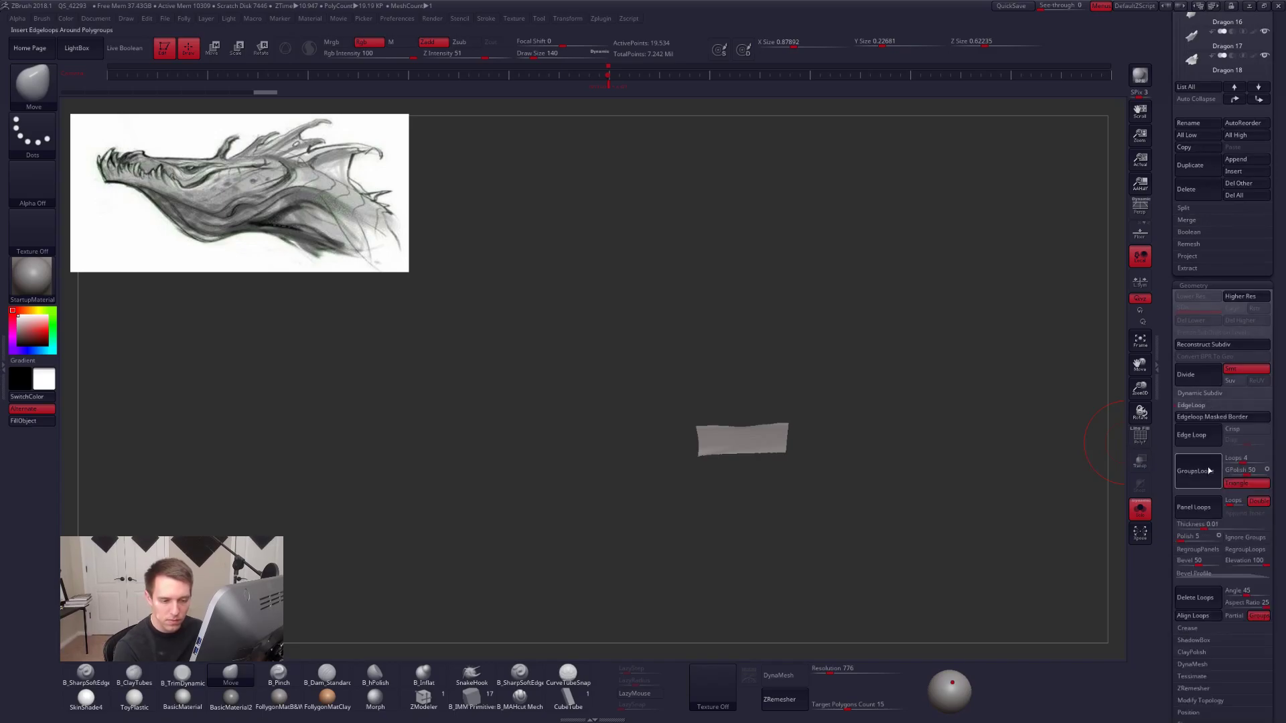
left_click(1191, 405)
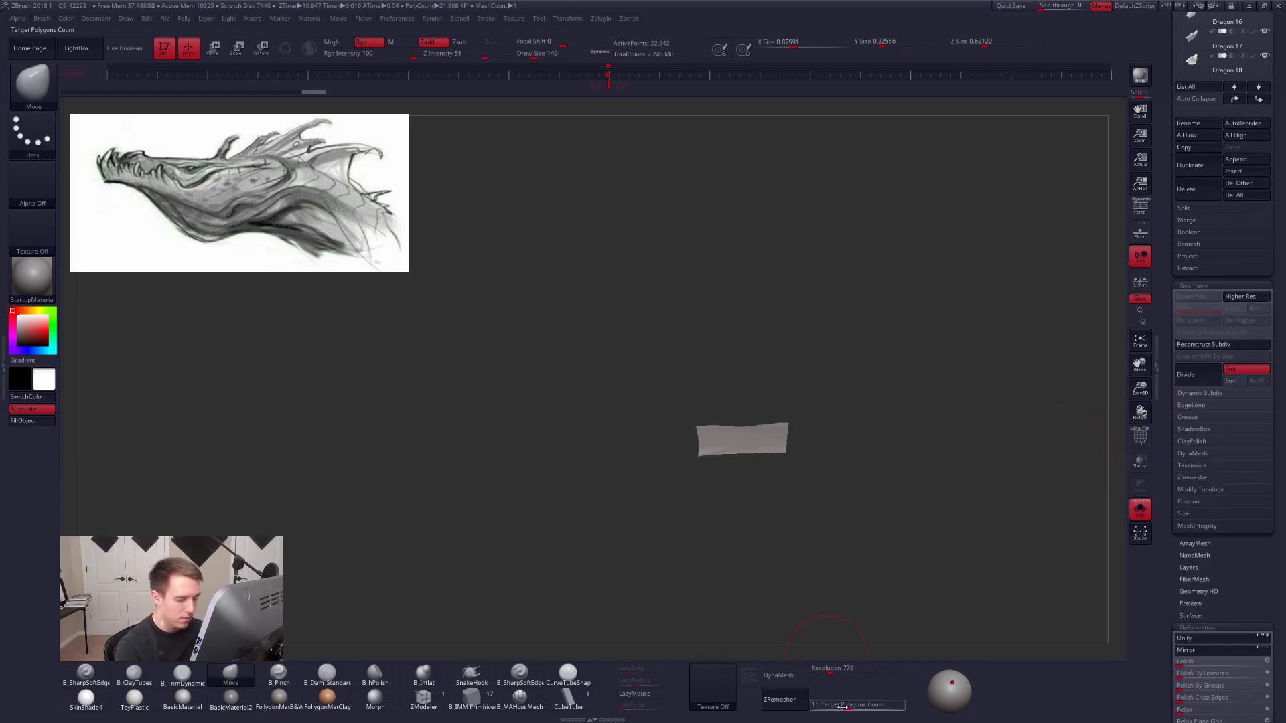
left_click(795, 700)
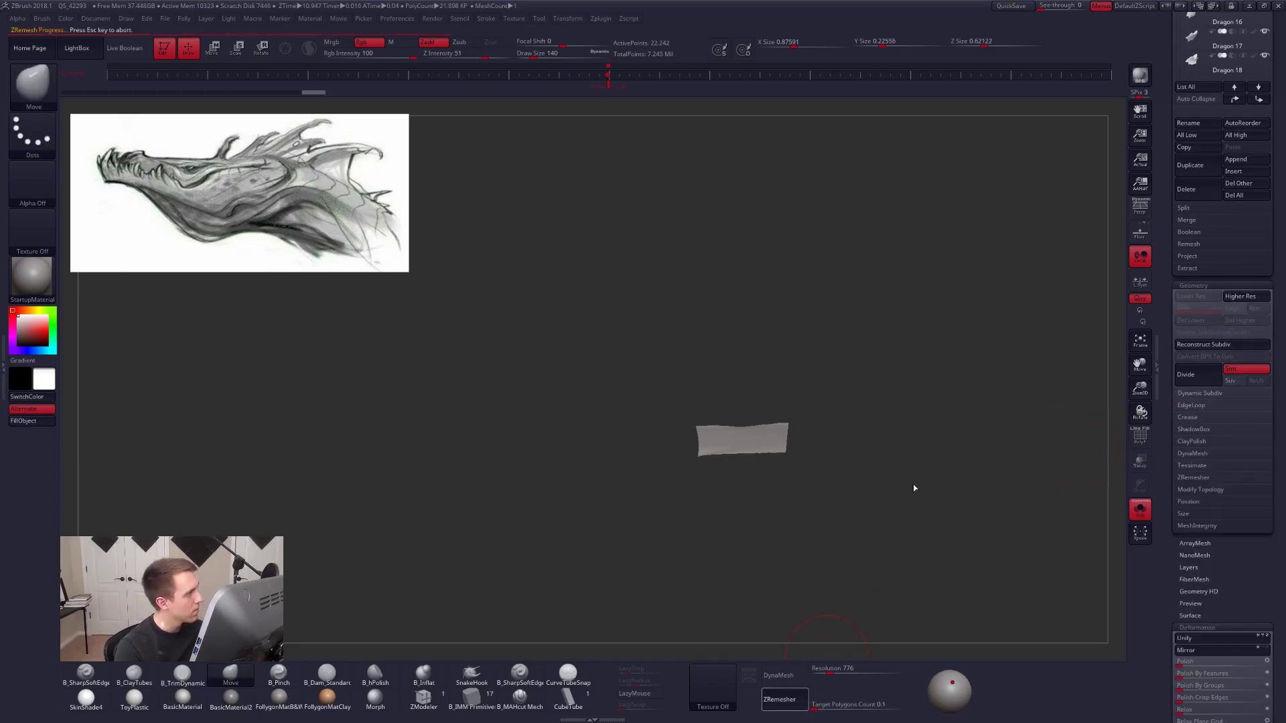
left_click(1198, 419)
key("shift+f")
left_click_drag(815, 465, 764, 516)
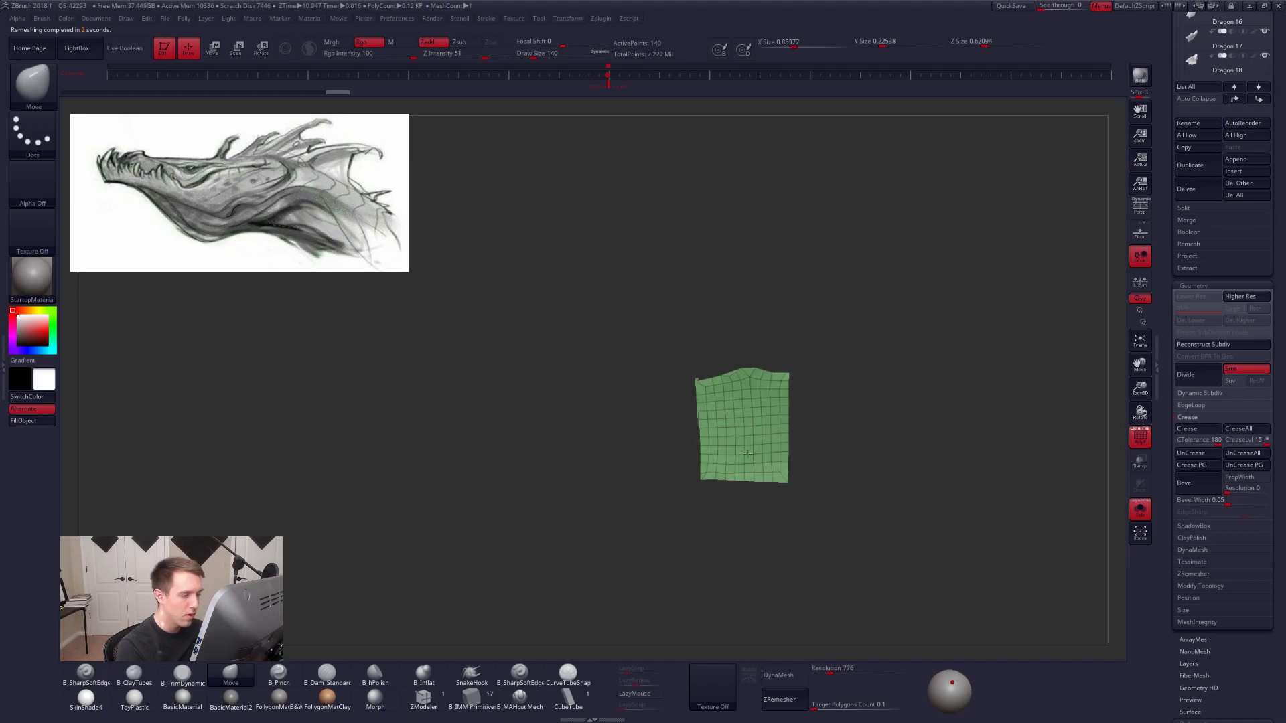
Delete the small stray polygon at the plate's upper edge using ZModeler's Delete action on a single polygon.
right_click_drag(745, 447, 748, 528, "ctrl")
left_click_drag(724, 389, 736, 346, "alt")
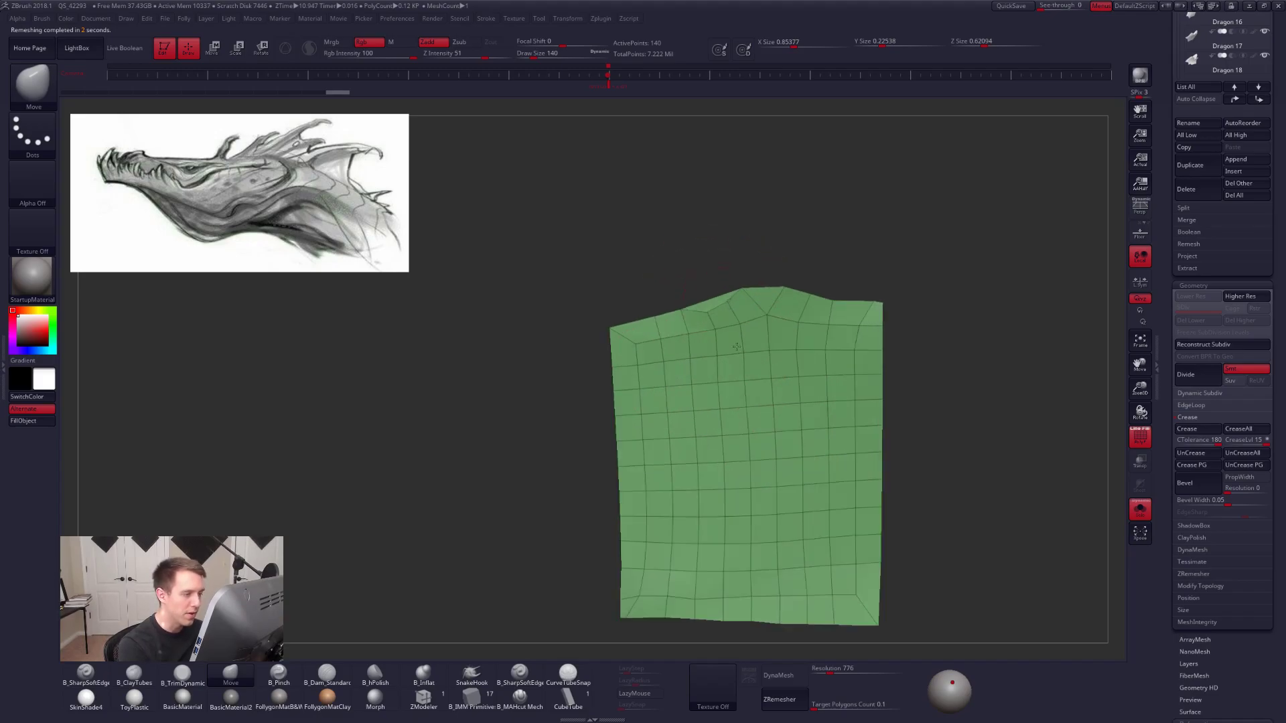
left_click(432, 697)
key("space")
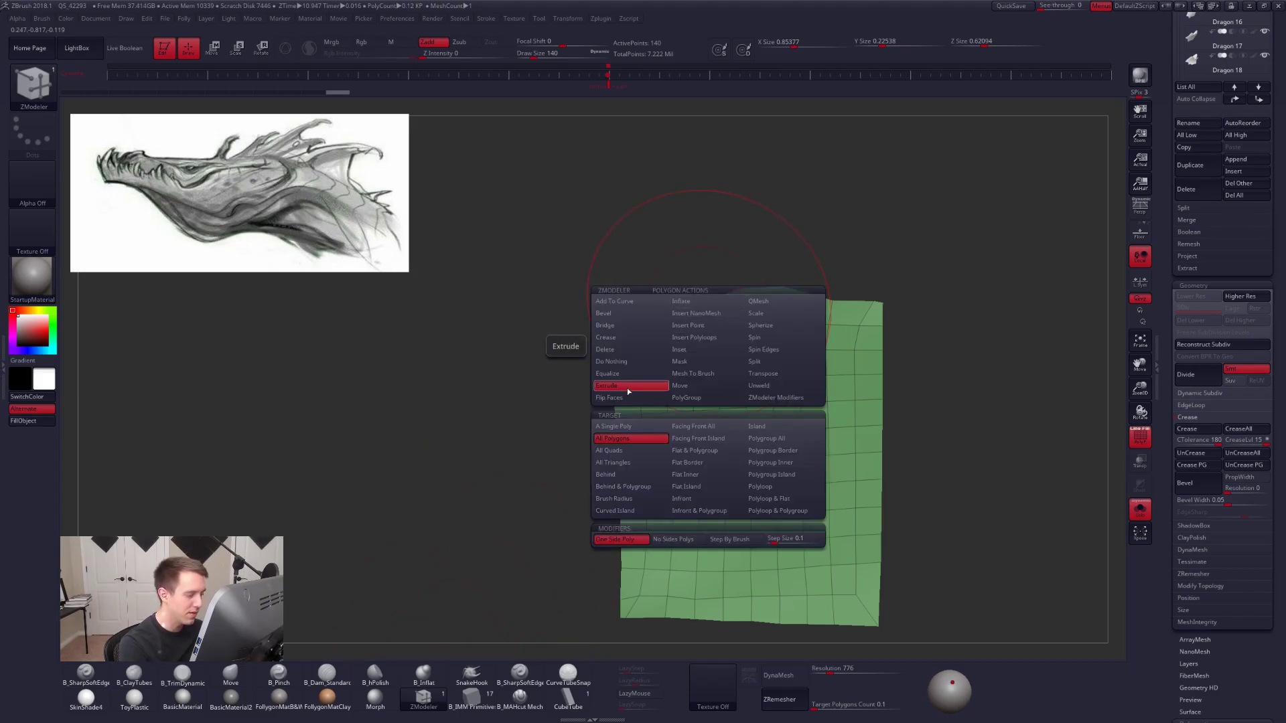
left_click(636, 352)
left_click(712, 308)
Nudge the vertex beside the notch in the plate's upper edge using the Move brush at draw size 25.
key("b")
key("m")
key("v")
key("s")
left_click_drag(714, 311, 706, 312)
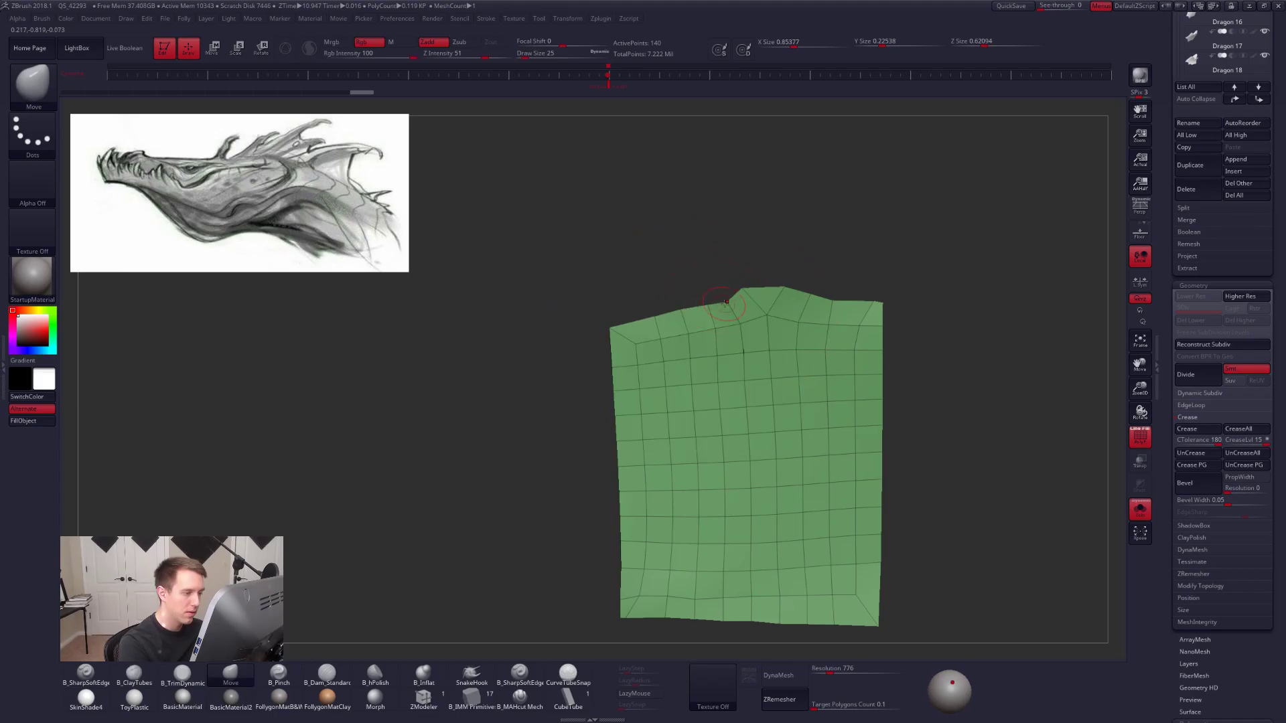
Stitch the two points on either side of the notch in the plate's upper edge with ZModeler.
mouse_move(776, 299)
right_mouse_down("alt")
mouse_move(767, 384)
mouse_move(796, 426)
right_mouse_up("alt")
key("space")
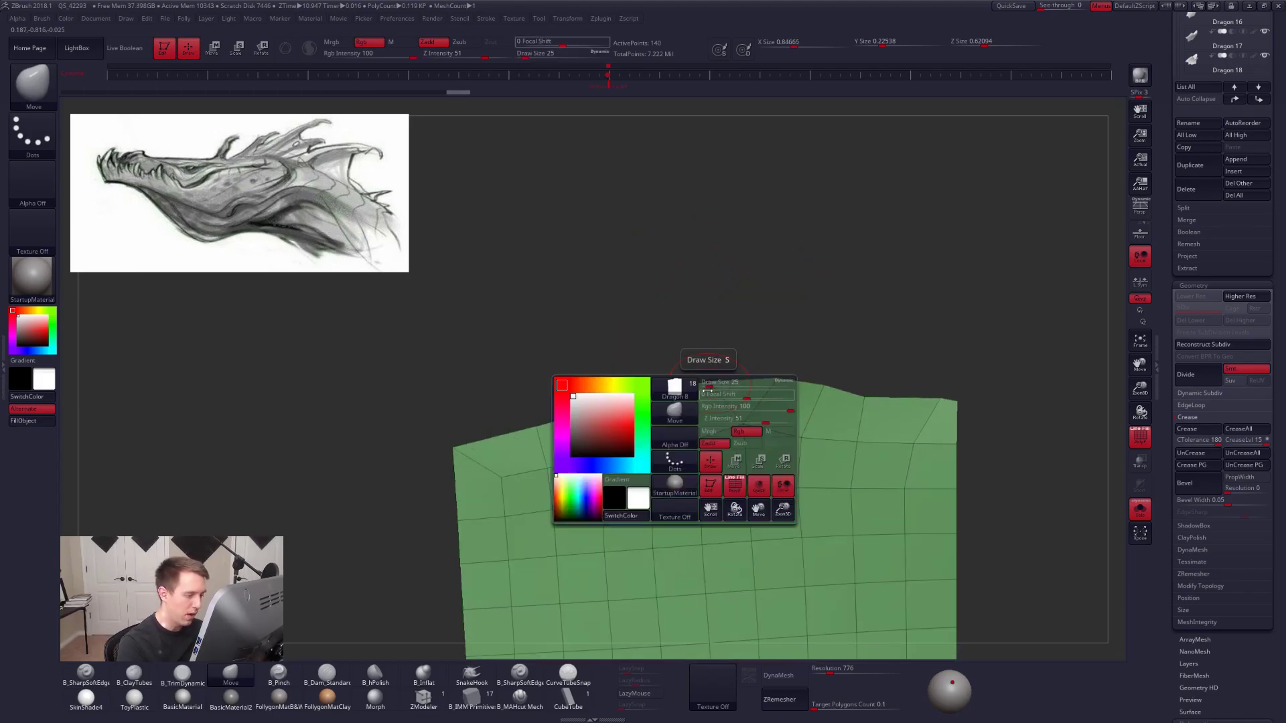
key("b")
key("z")
key("m")
key("space")
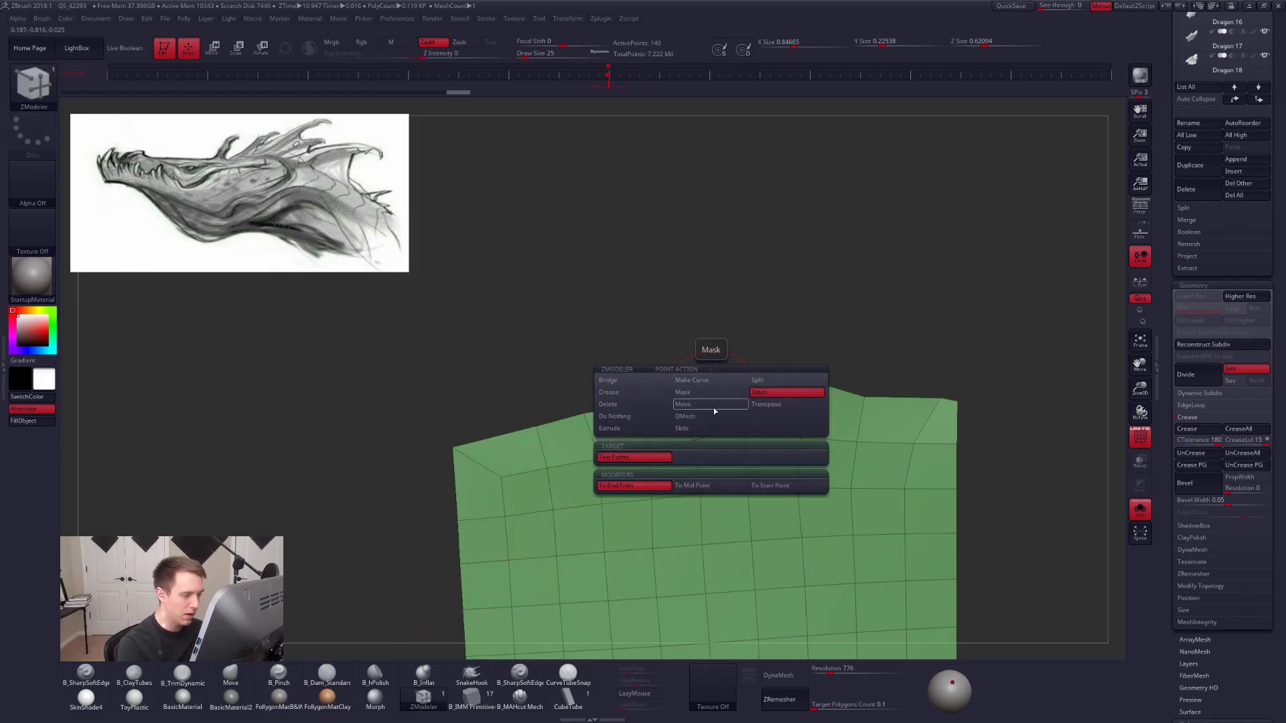
left_click(715, 384)
left_click(775, 379)
Even out the vertices along the plate's upper edge with the Move brush, reducing the draw size to 12.
key("b")
key("m")
key("v")
left_click_drag(776, 381, 687, 400)
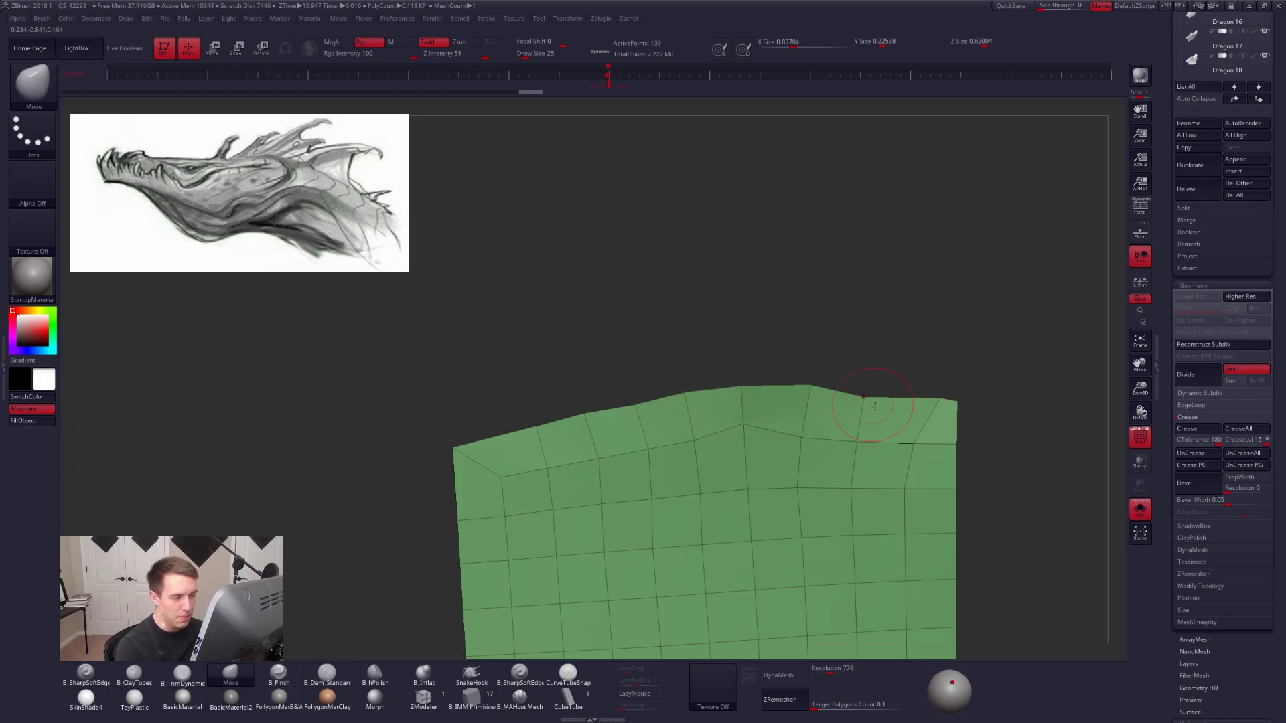
key("space")
left_click_drag(924, 407, 916, 408)
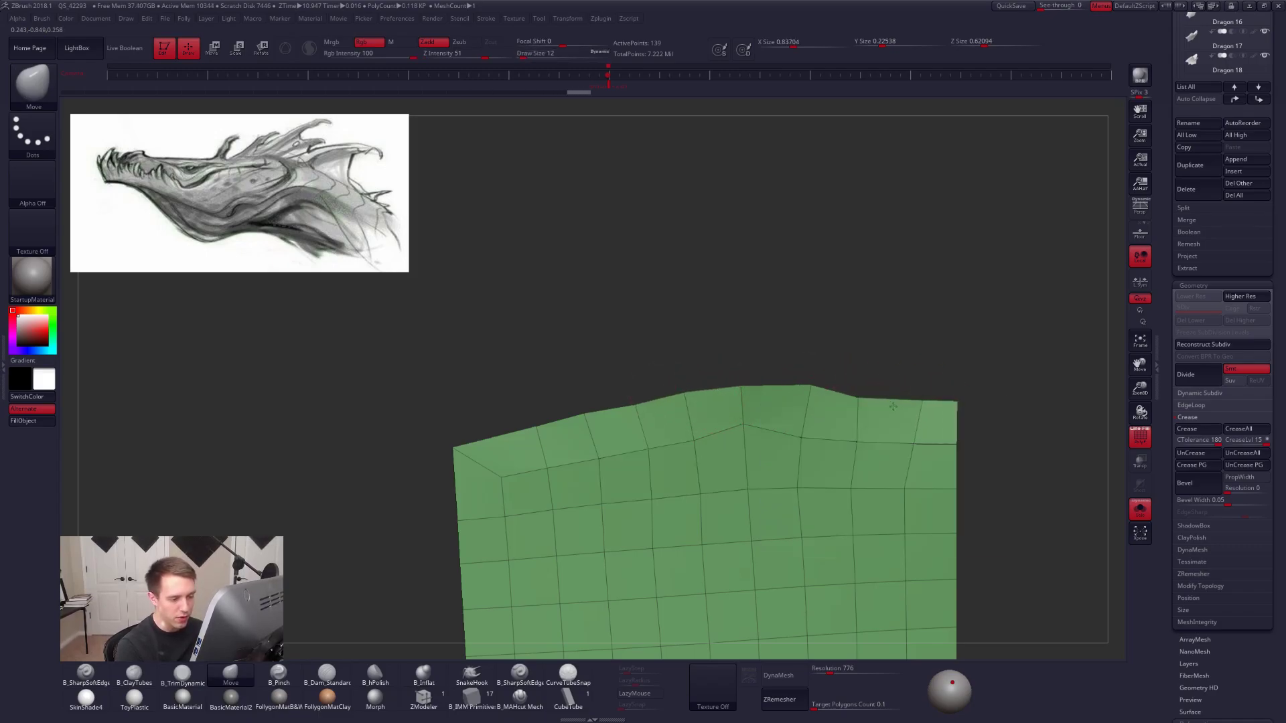
left_click_drag(806, 388, 801, 393)
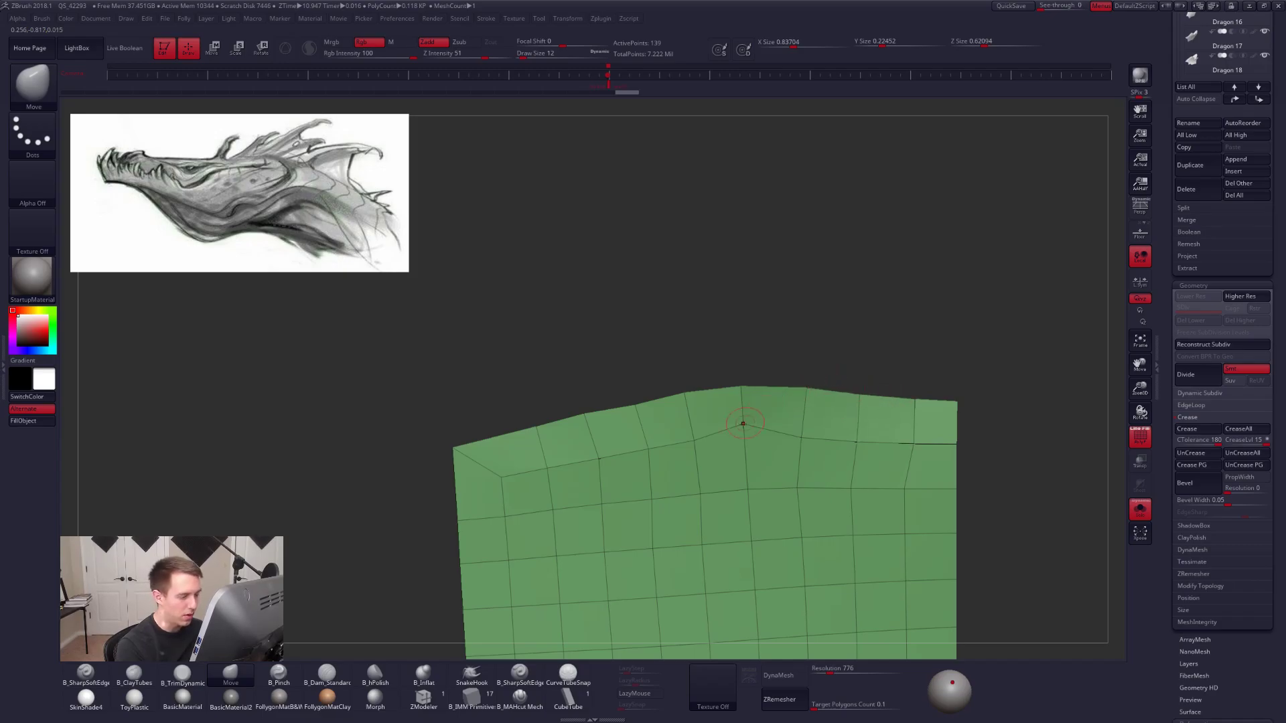
Try to hide the corner polygon at the plate's upper edge and reposition that corner's vertices, undoing both attempts.
mouse_move(733, 460)
right_mouse_down("ctrl")
mouse_move(716, 528)
mouse_move(730, 448)
right_mouse_up("ctrl")
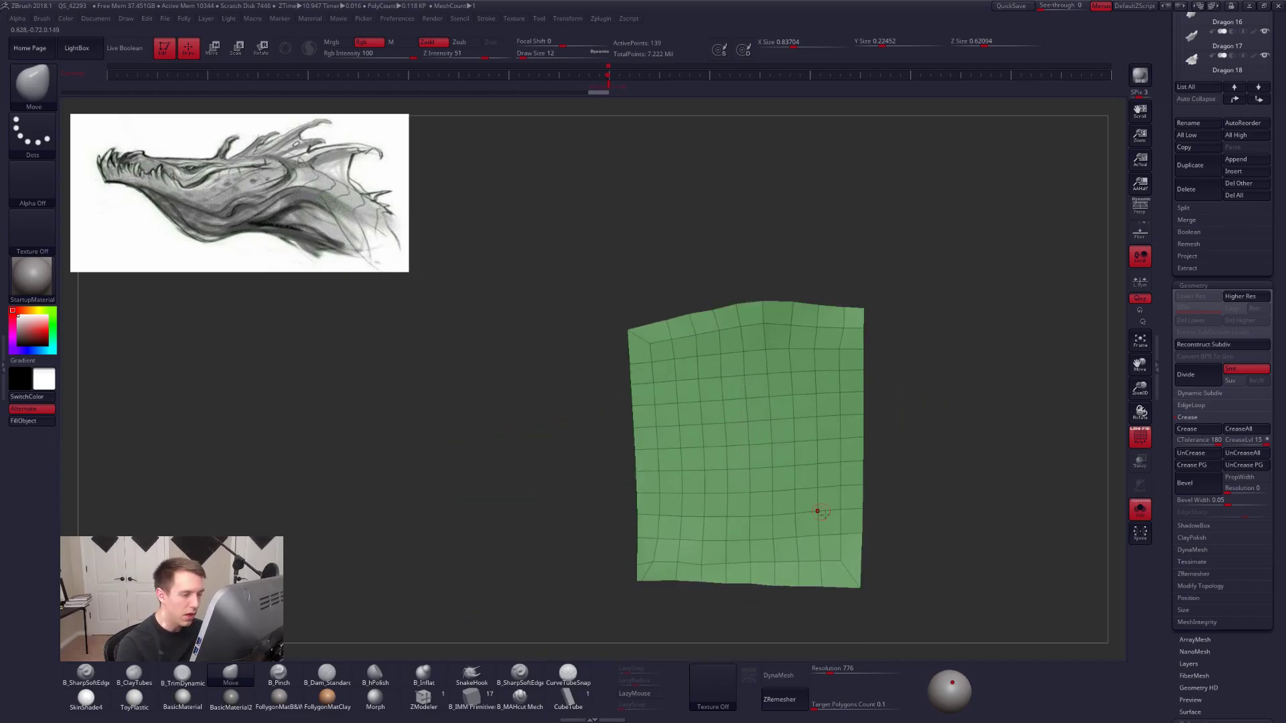
right_click_drag(818, 511, 828, 528, "alt")
mouse_move(653, 354)
right_mouse_down("alt")
mouse_move(660, 361)
mouse_move(610, 346)
right_mouse_up("alt")
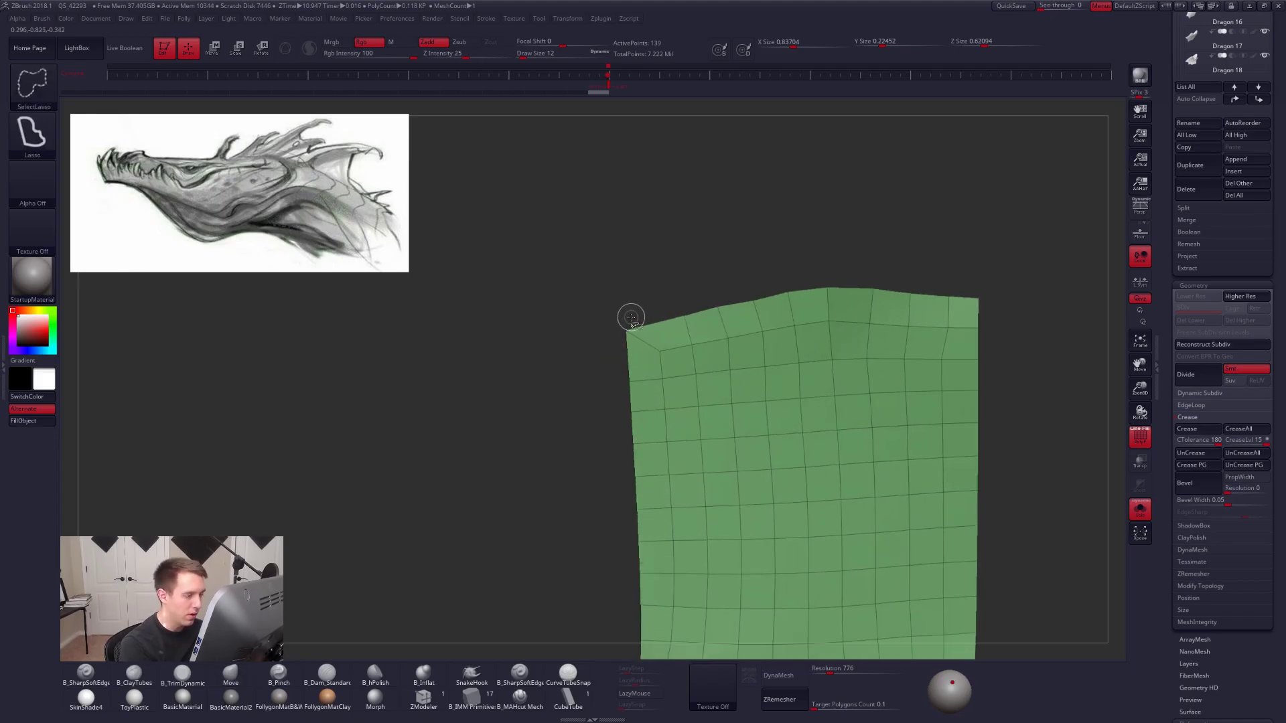
left_click_drag(642, 338, 641, 341, "ctrl+alt+shift")
key("ctrl+z")
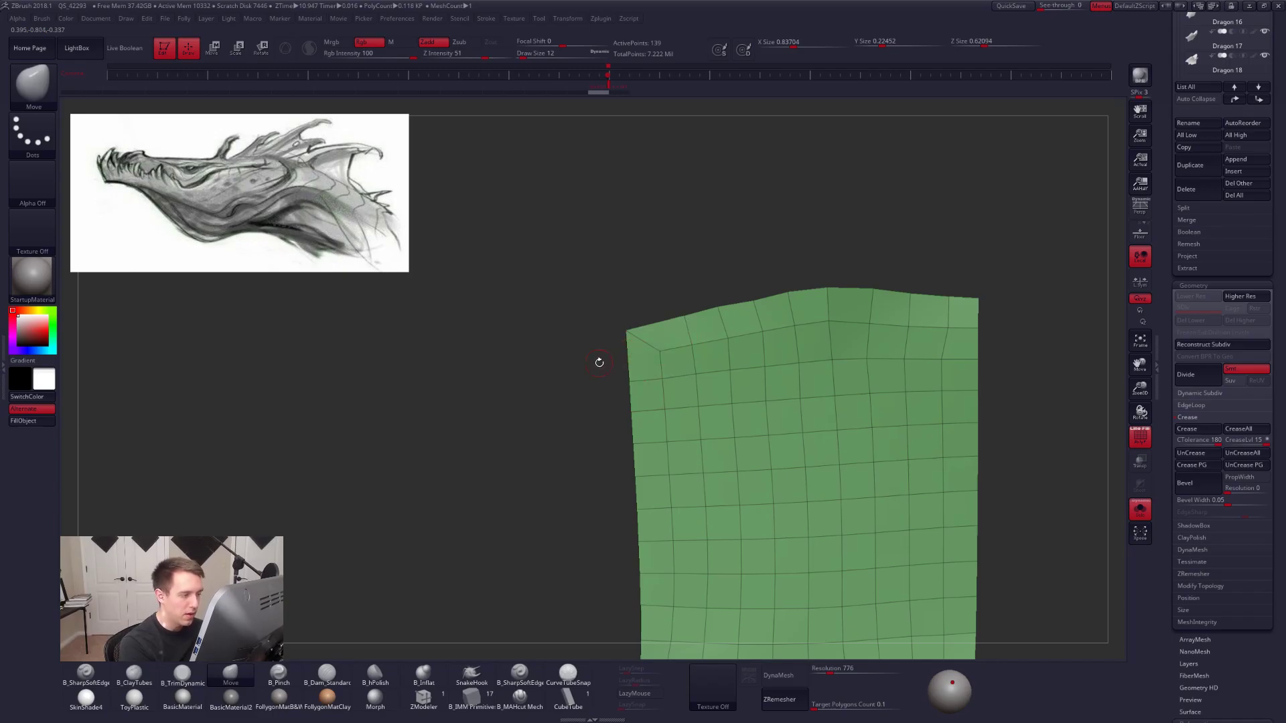
mouse_move(654, 371)
right_mouse_down("alt")
mouse_move(688, 405)
mouse_move(648, 389)
right_mouse_up("alt")
left_click_drag(649, 363, 653, 429)
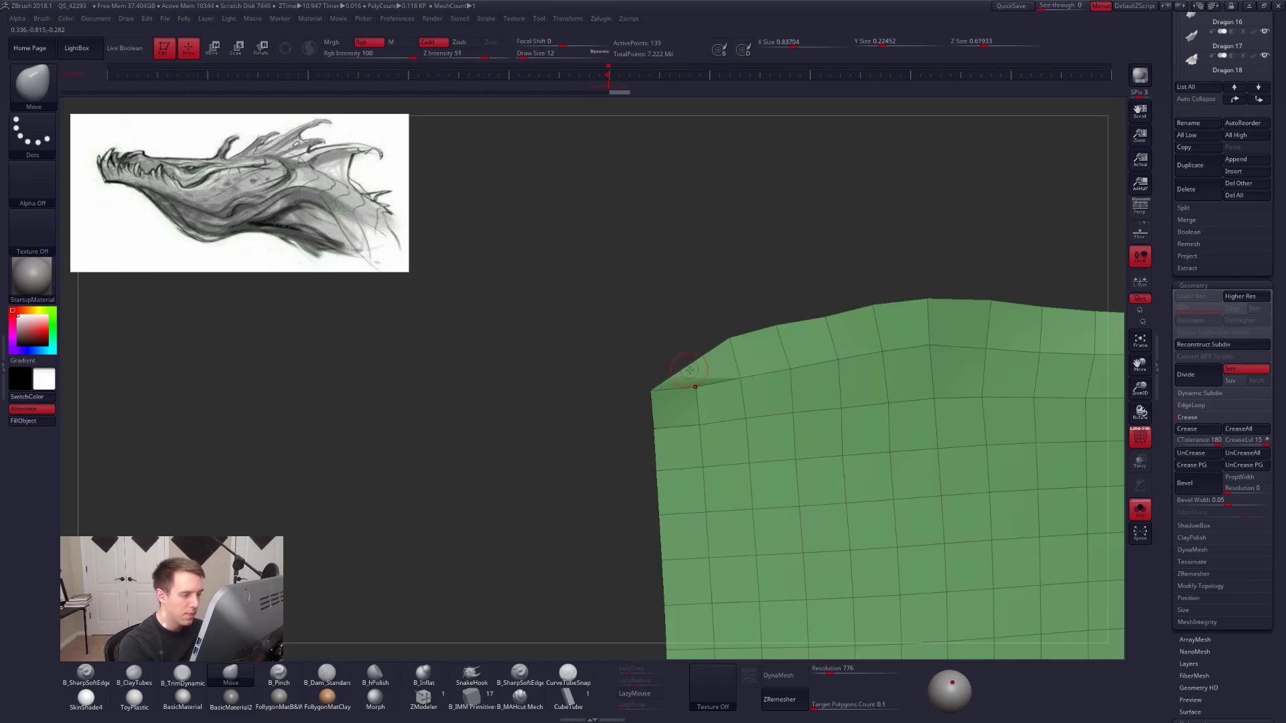
key("ctrl+z")
Extrude all polygons of the plate with ZModeler to give it thickness, and bring back the rest of the head.
right_click_drag(775, 554, 592, 523, "alt")
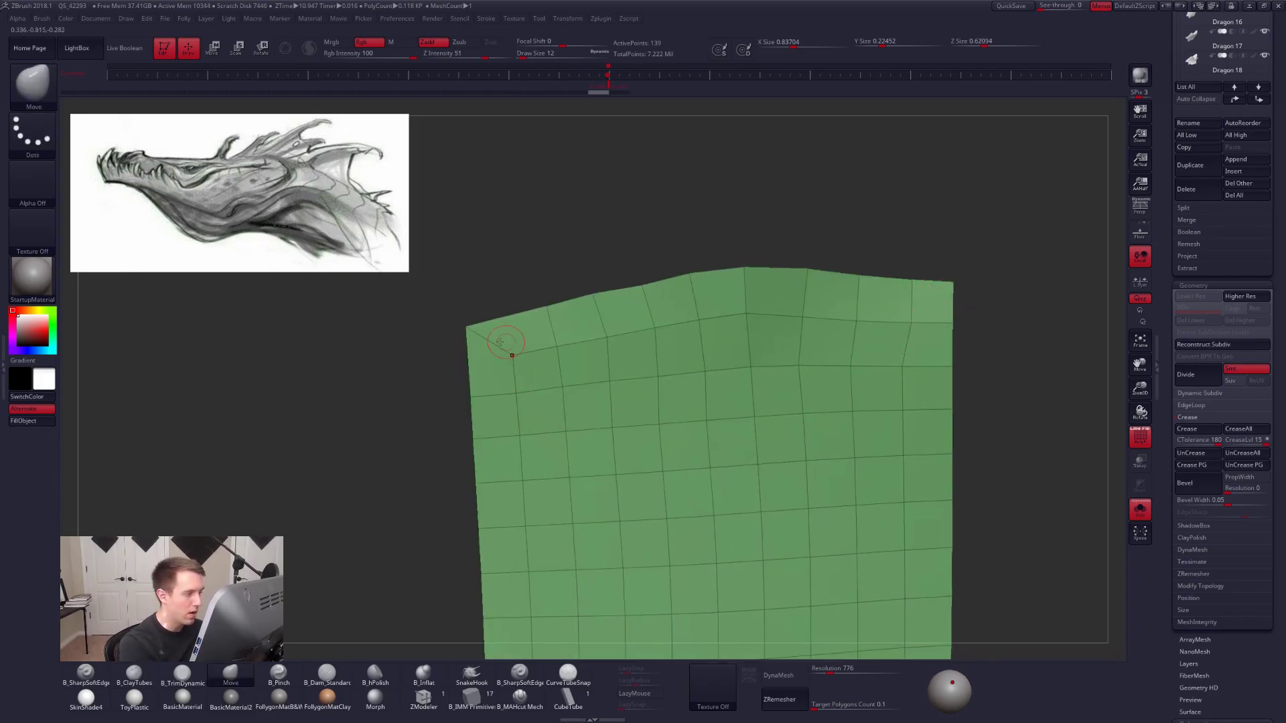
right_click_drag(621, 419, 636, 417, "alt")
mouse_move(636, 416)
right_mouse_down("ctrl")
mouse_move(689, 395)
mouse_move(693, 369)
right_mouse_up("ctrl")
mouse_move(756, 558)
right_mouse_down("alt")
mouse_move(815, 530)
mouse_move(790, 526)
right_mouse_up("alt")
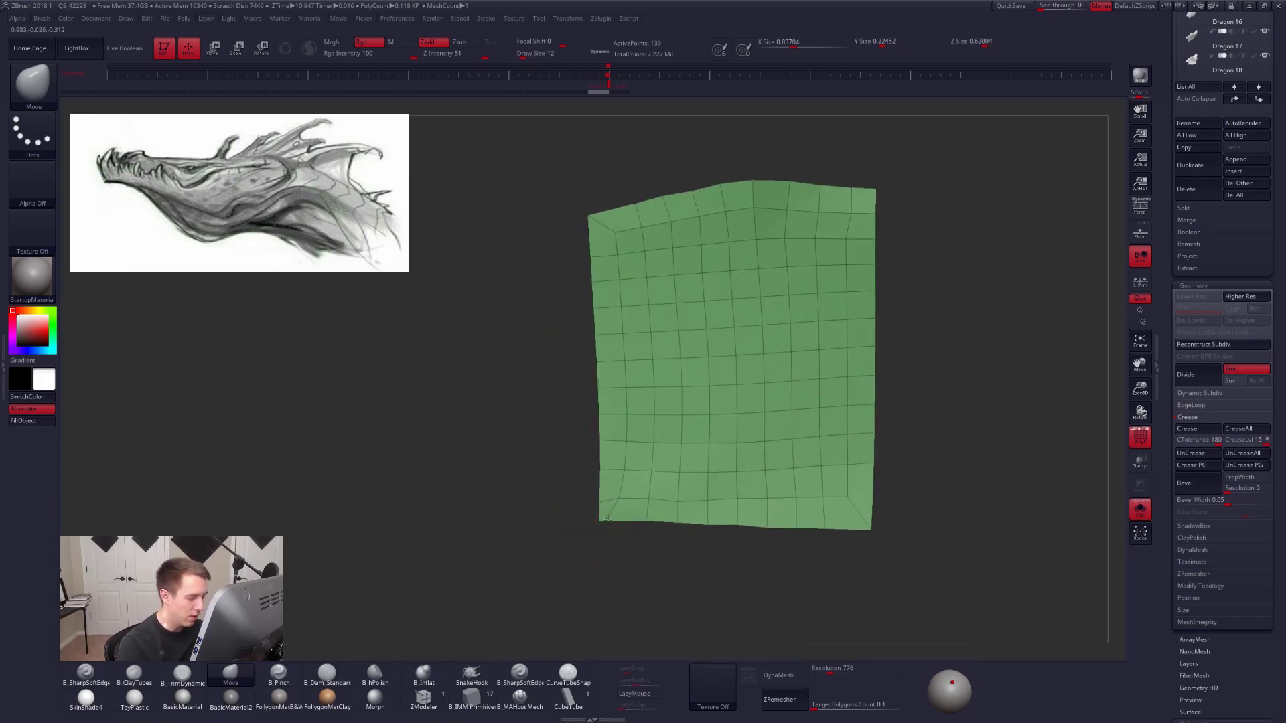
right_click_drag(616, 522, 812, 521)
key("alt+s")
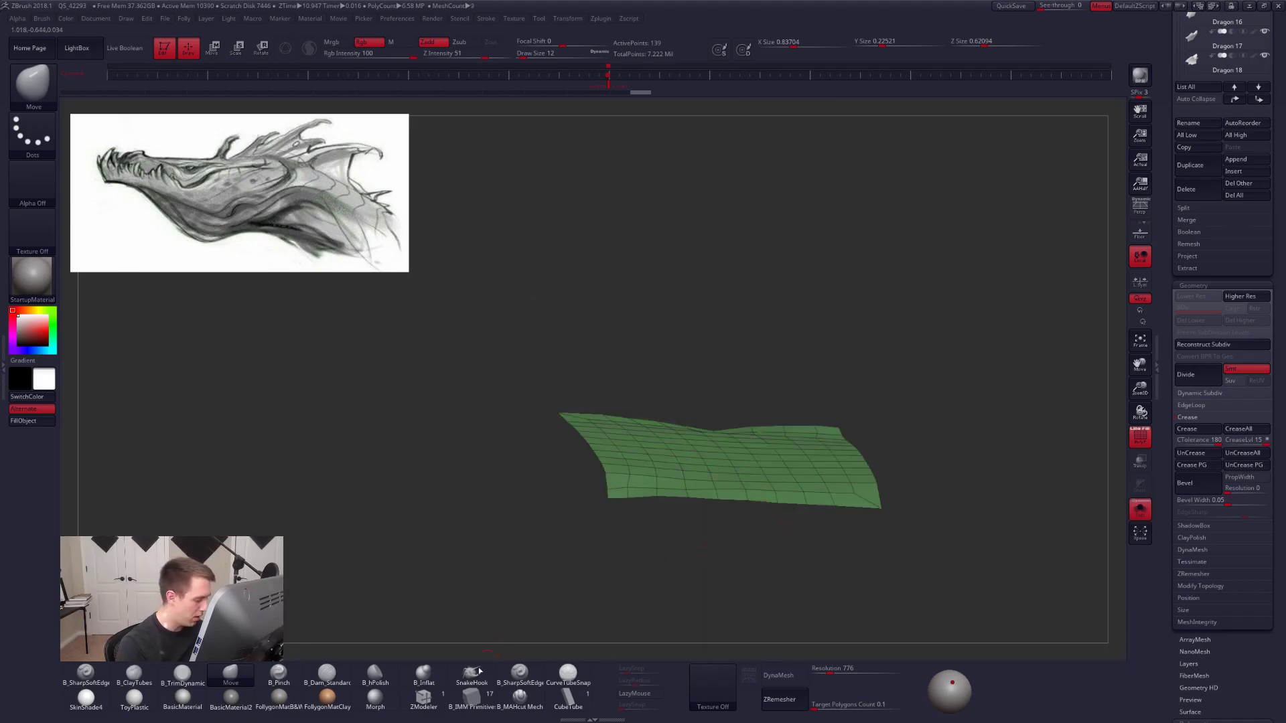
left_click(424, 699)
mouse_move(722, 484)
right_mouse_down()
mouse_move(726, 502)
mouse_move(759, 487)
right_mouse_up()
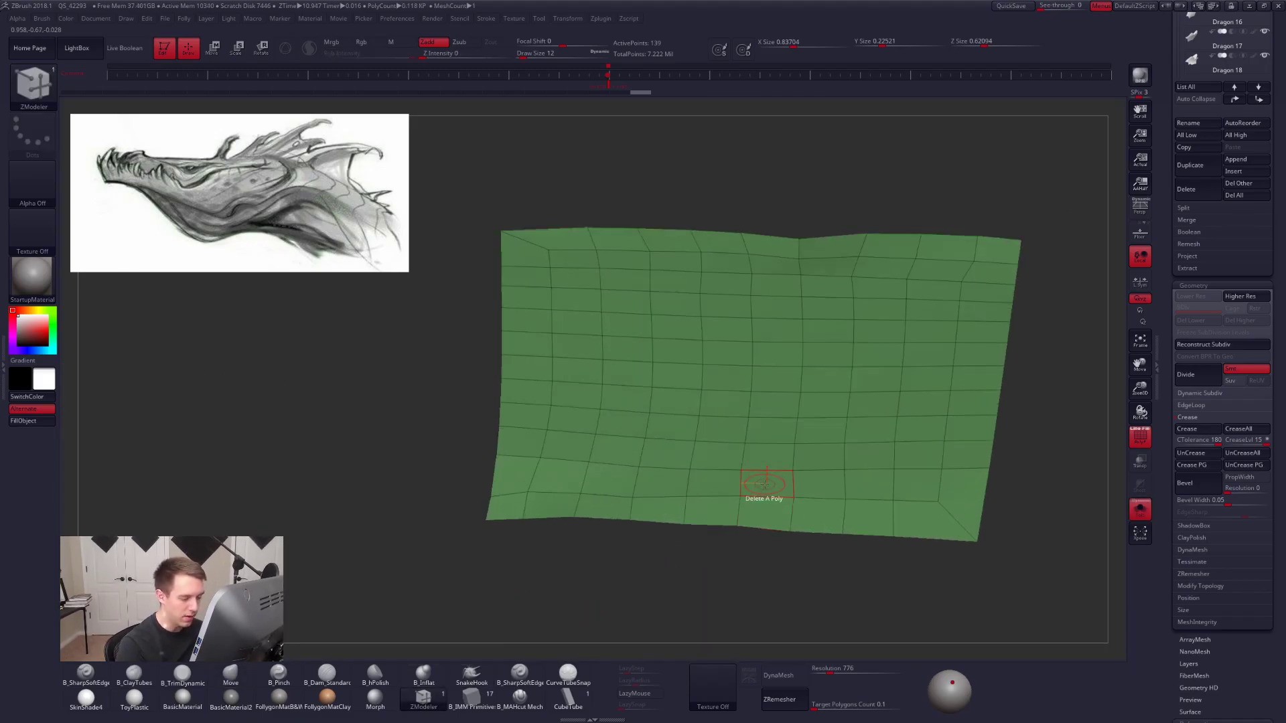
key("space")
left_click(687, 394)
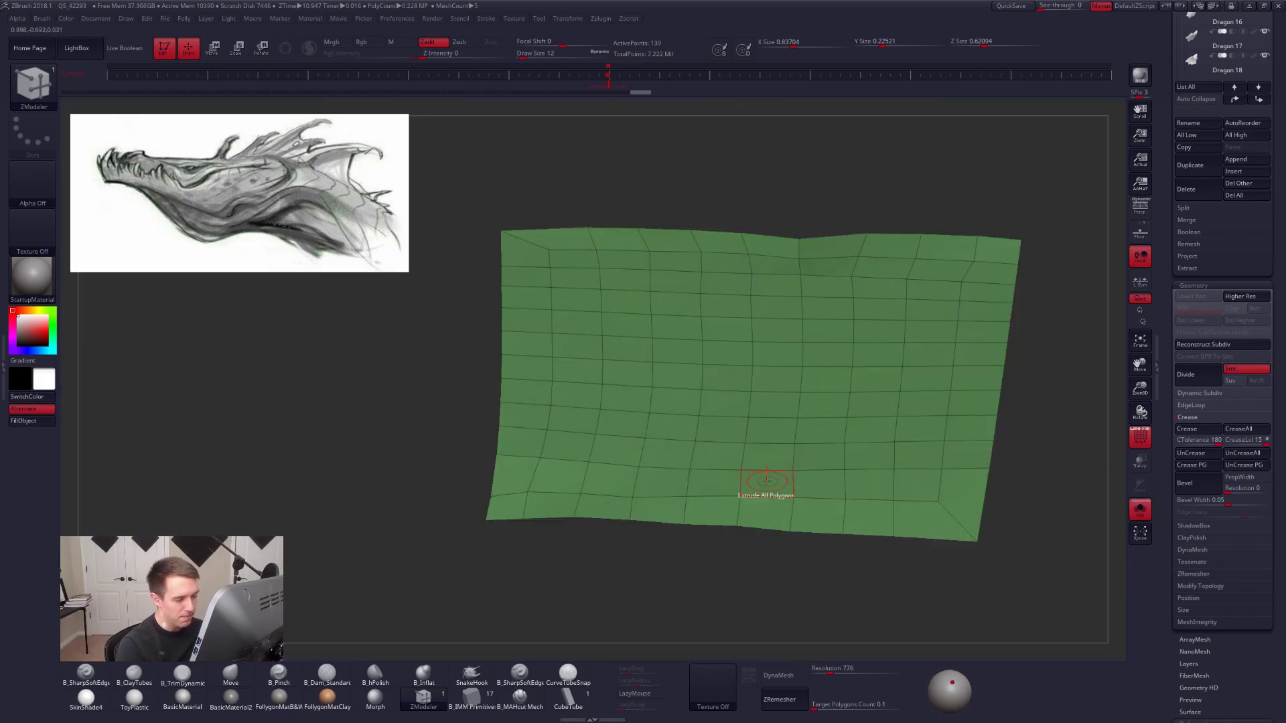
left_click_drag(769, 495, 770, 441)
key("alt+s")
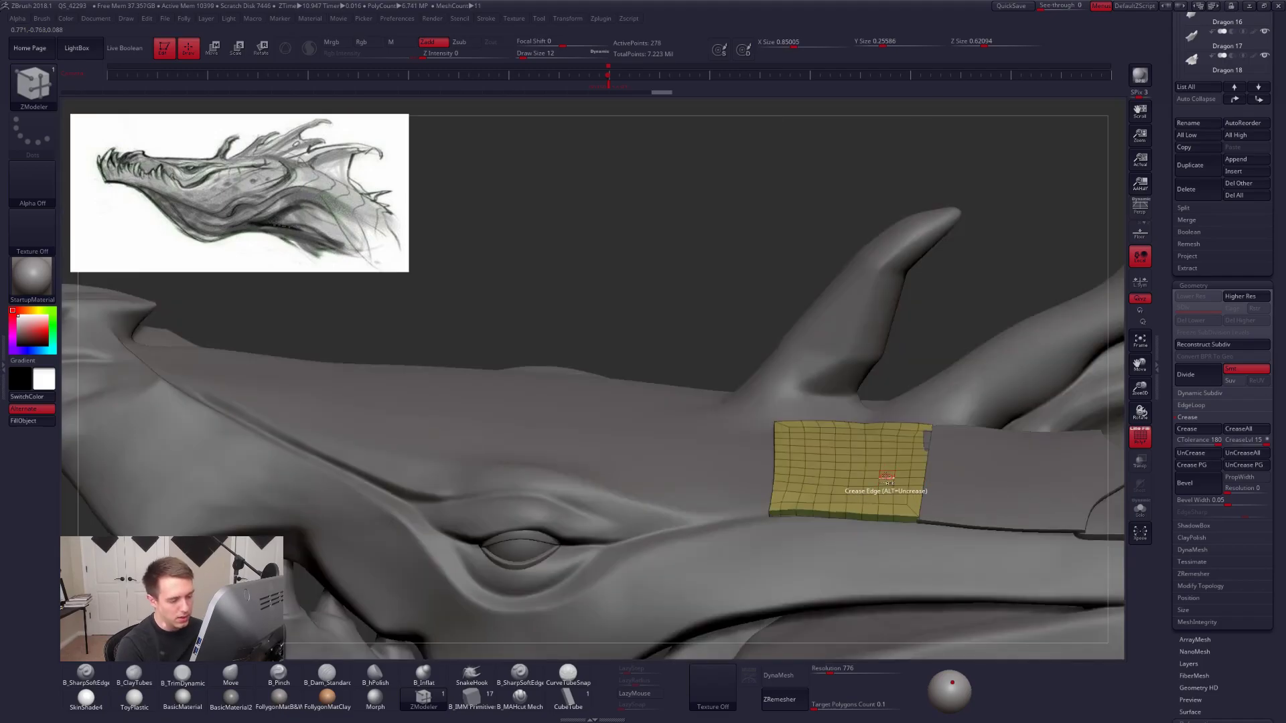
Isolate the plate's outer face polygroup to crease its border, and restore the hidden polygons.
key("ctrl+shift")
left_click(879, 472, "ctrl+shift")
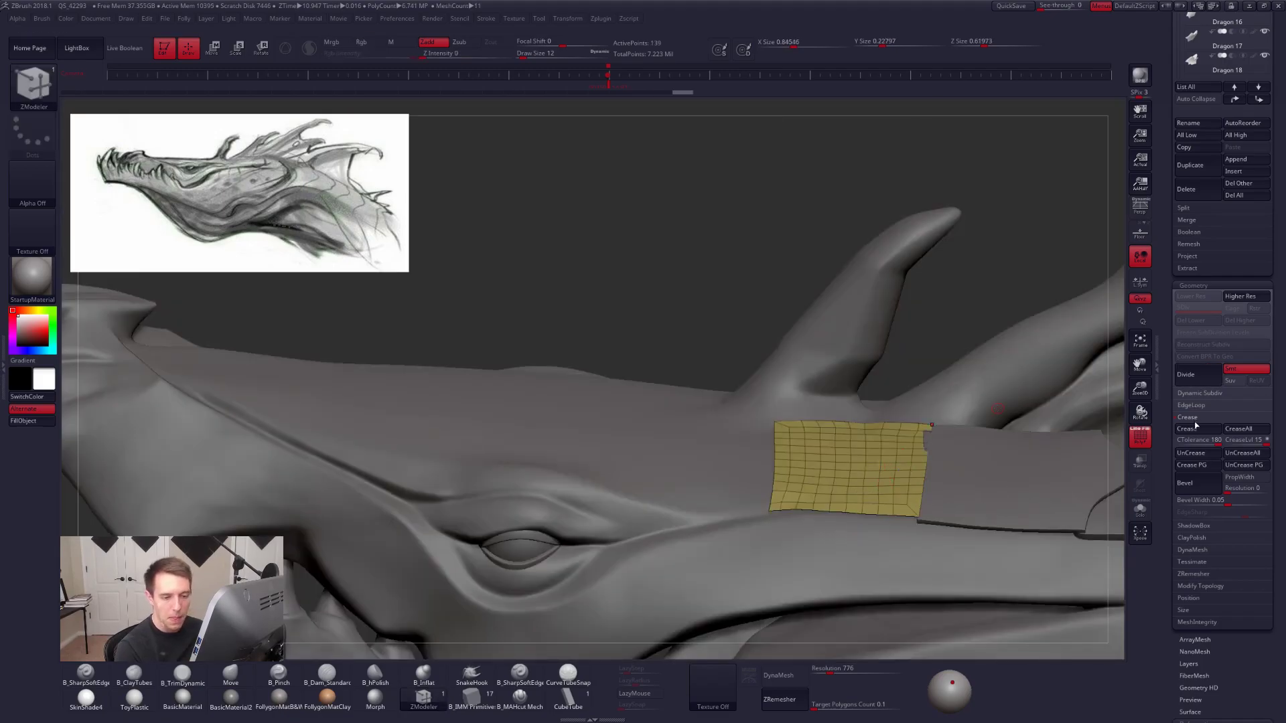
left_click(874, 494, "ctrl+shift")
Isolate the plate and crease the short edge across its thickness at the lower corner with ZModeler.
key("alt+s")
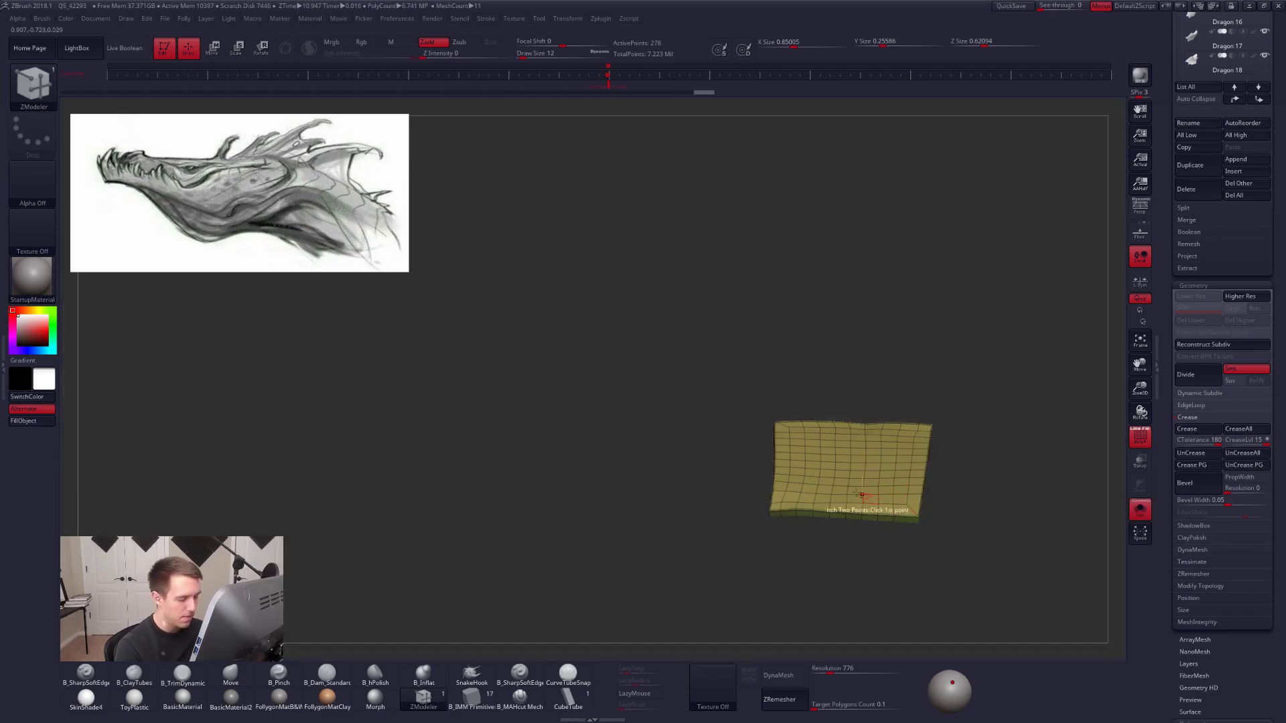
left_click_drag(870, 529, 798, 474, "alt")
left_click_drag(877, 465, 902, 509, "alt")
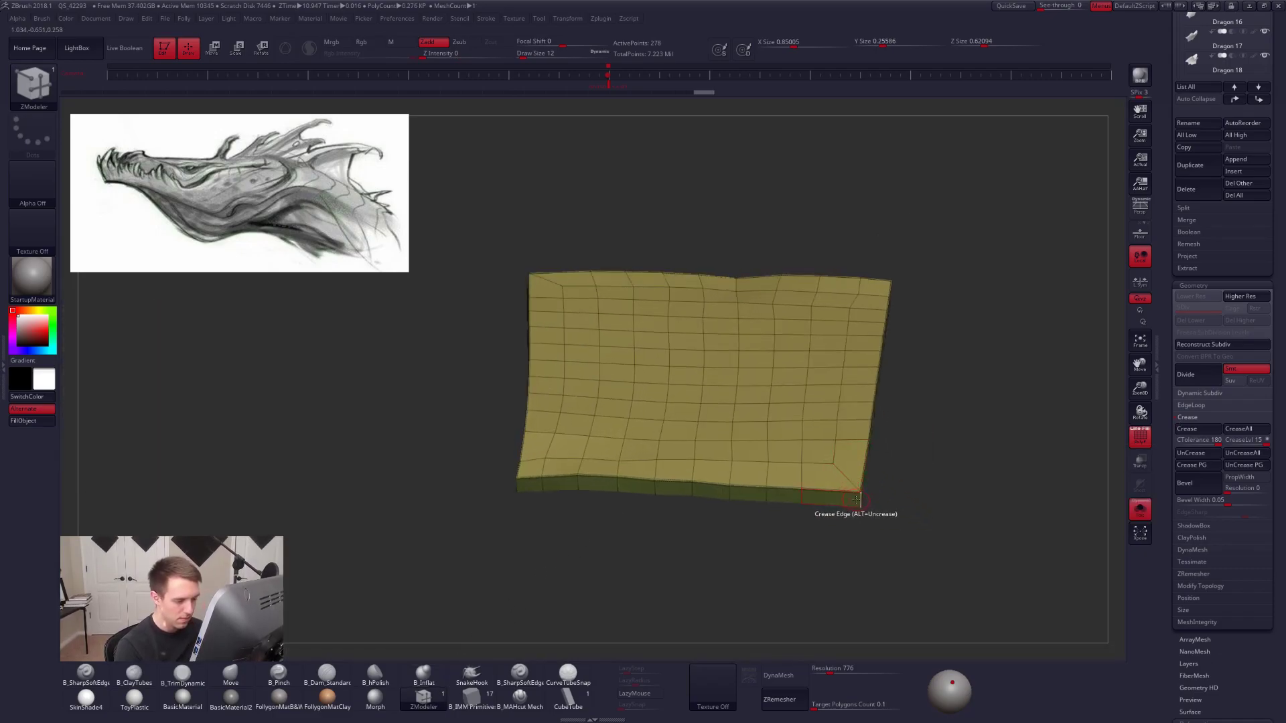
key("space")
left_click(784, 555)
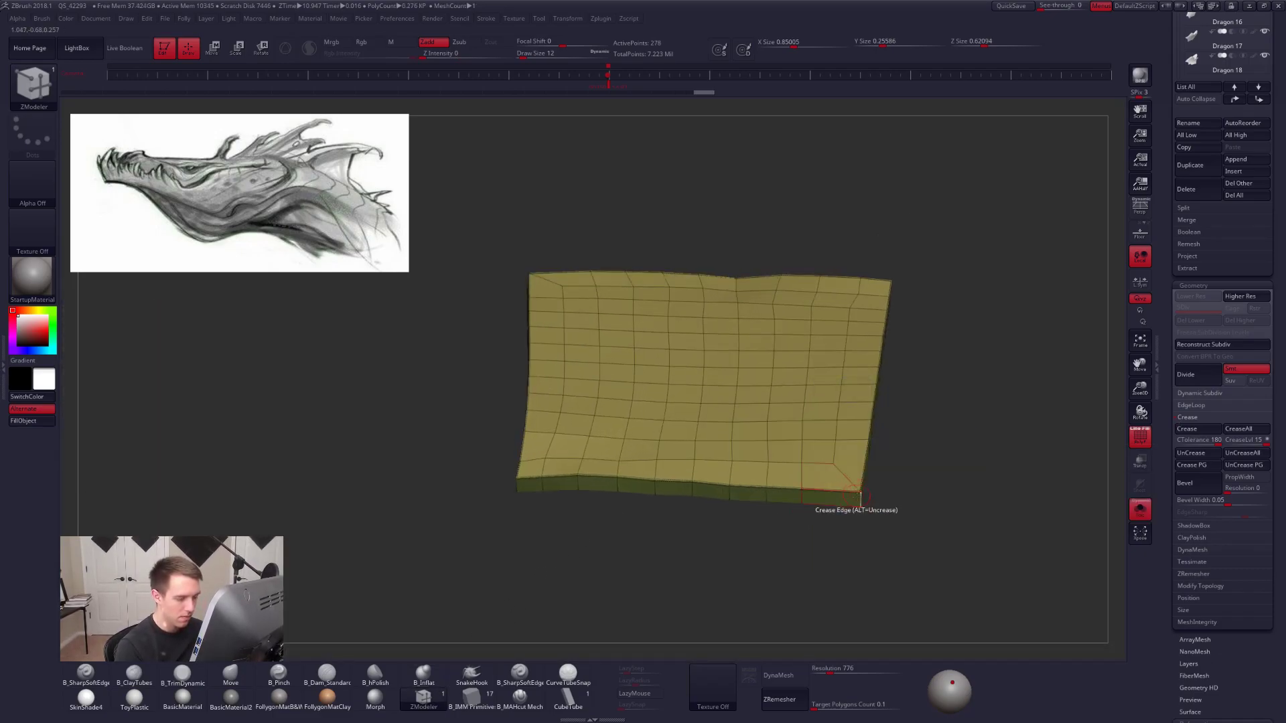
left_click_drag(859, 512, 731, 470)
left_click_drag(606, 491, 625, 439, "alt")
Turn on Dynamic Subdivision for the plate, with its wireframe hidden and the whole head shown.
key("d")
key("shift+f")
key("alt+shift+s")
Pull the plate's notched rear edge into line with the neighbouring plate using a larger Move brush.
mouse_move(778, 534)
right_mouse_down()
mouse_move(768, 544)
mouse_move(780, 513)
right_mouse_up()
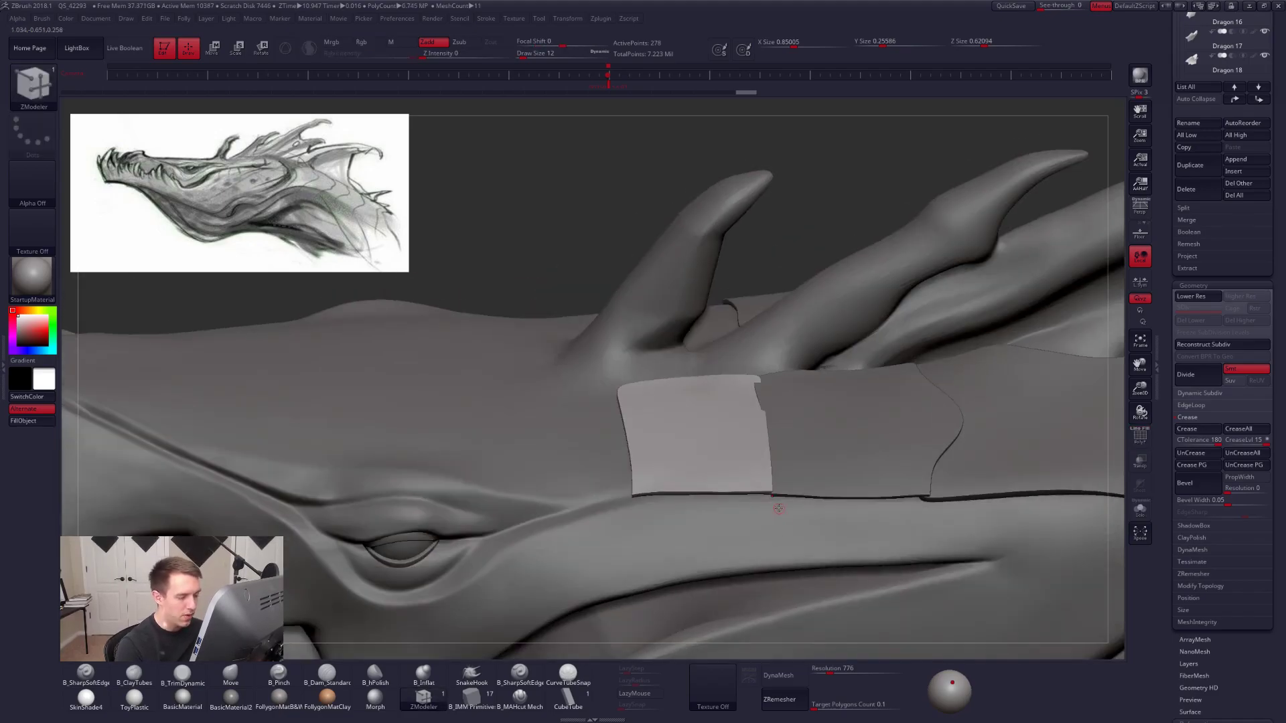
key("b")
key("m")
key("v")
key("space")
mouse_move(764, 411)
left_mouse_down()
mouse_move(777, 411)
mouse_move(765, 393)
left_mouse_up()
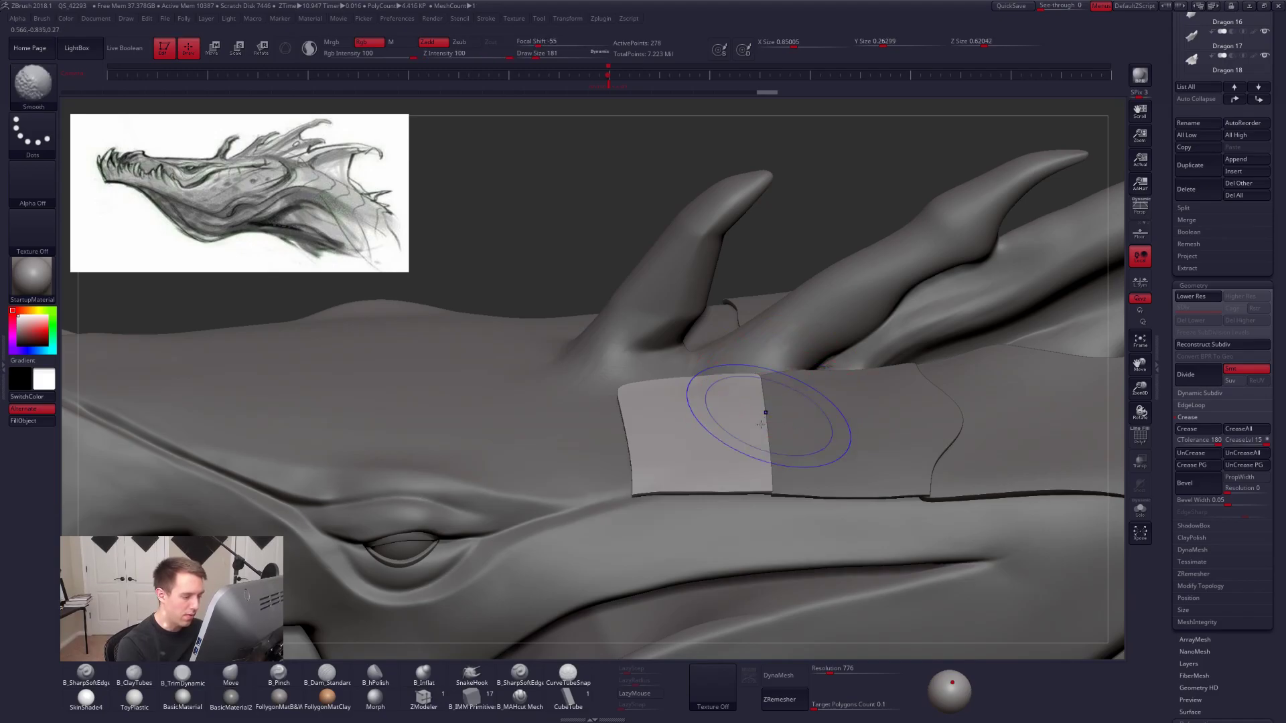
Step up through the subtools to Dragon 9 with the wireframe shown, checking the pieces around the head.
key("shift+f")
key("alt+shift+s")
mouse_move(817, 510)
left_mouse_down()
mouse_move(837, 494)
mouse_move(839, 442)
mouse_move(858, 552)
left_mouse_up()
right_click_drag(858, 551, 849, 492)
key("Up")
key("Up")
key("Up")
key("Up")
key("Up")
key("Up")
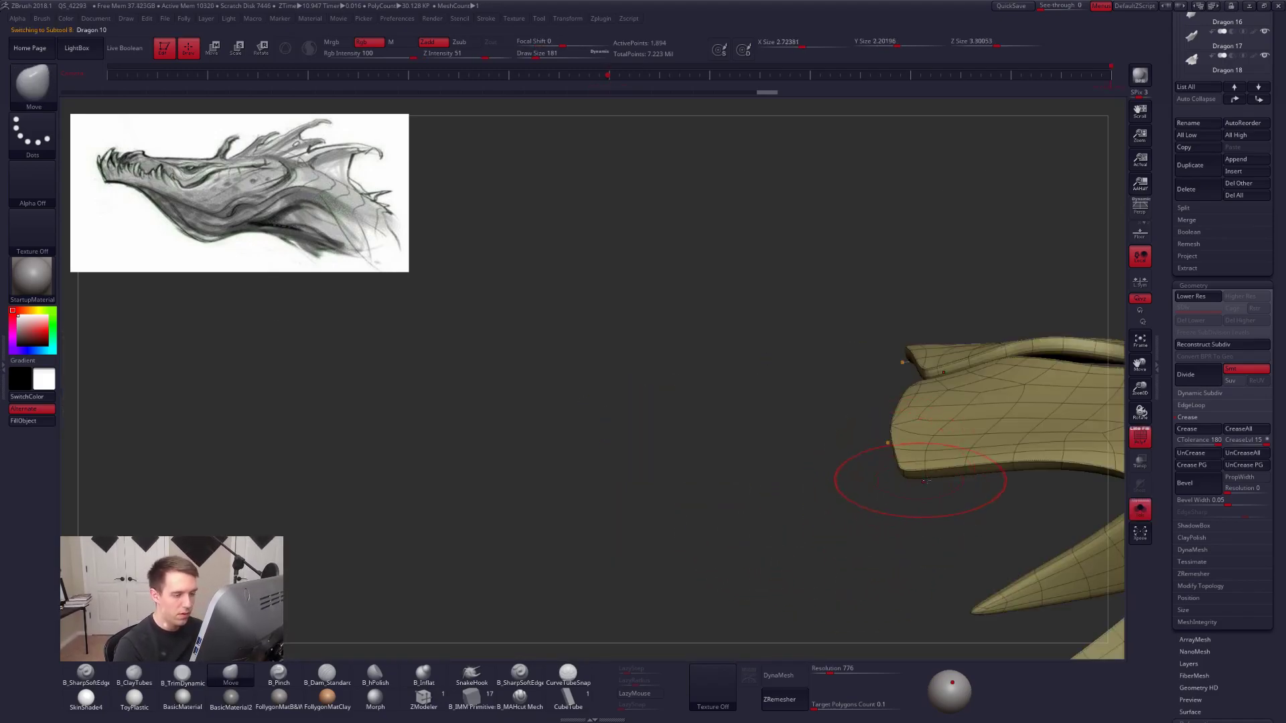
right_click_drag(1042, 492, 890, 541)
key("alt+s")
key("Up")
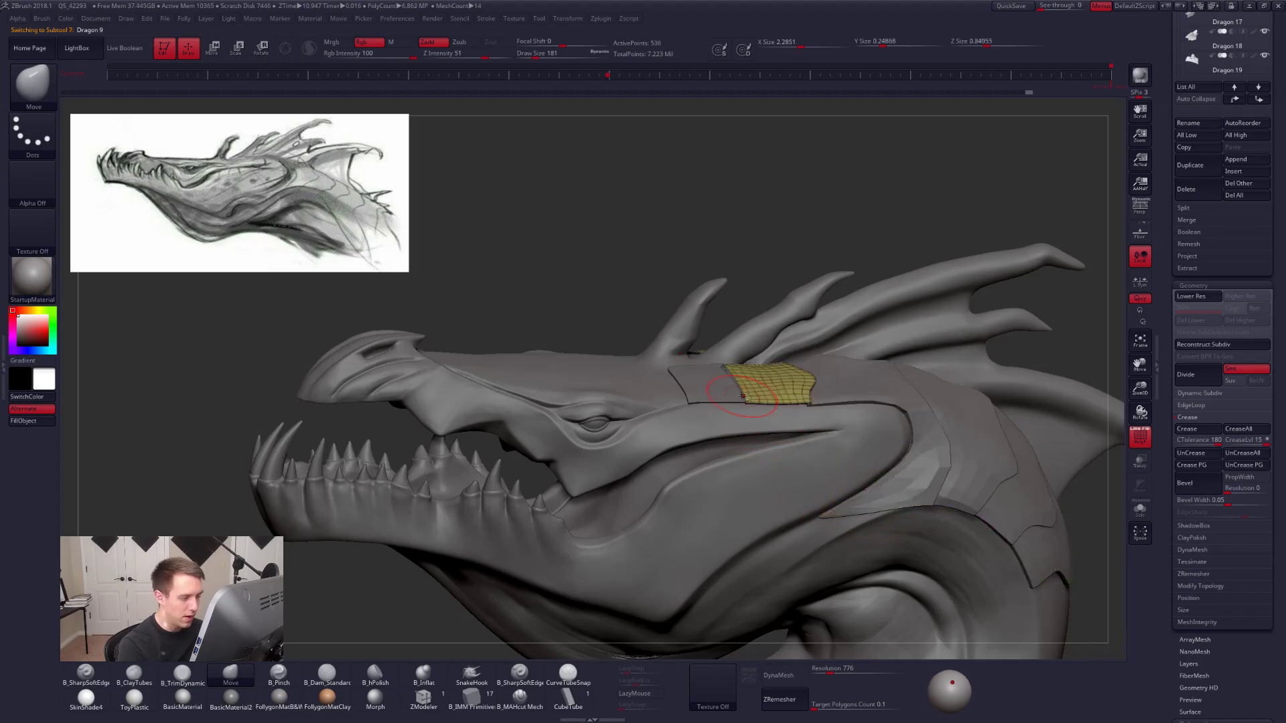
Select the front plate Dragon 8, hide the wireframe and fit its rear edge against the neighbouring plate with the Move brush.
left_click(730, 395, "alt")
key("shift+f")
right_click_drag(764, 395, 740, 414)
key("alt+s")
right_click_drag(740, 414, 784, 446, "ctrl")
right_click_drag(773, 348, 766, 354)
key("alt+s")
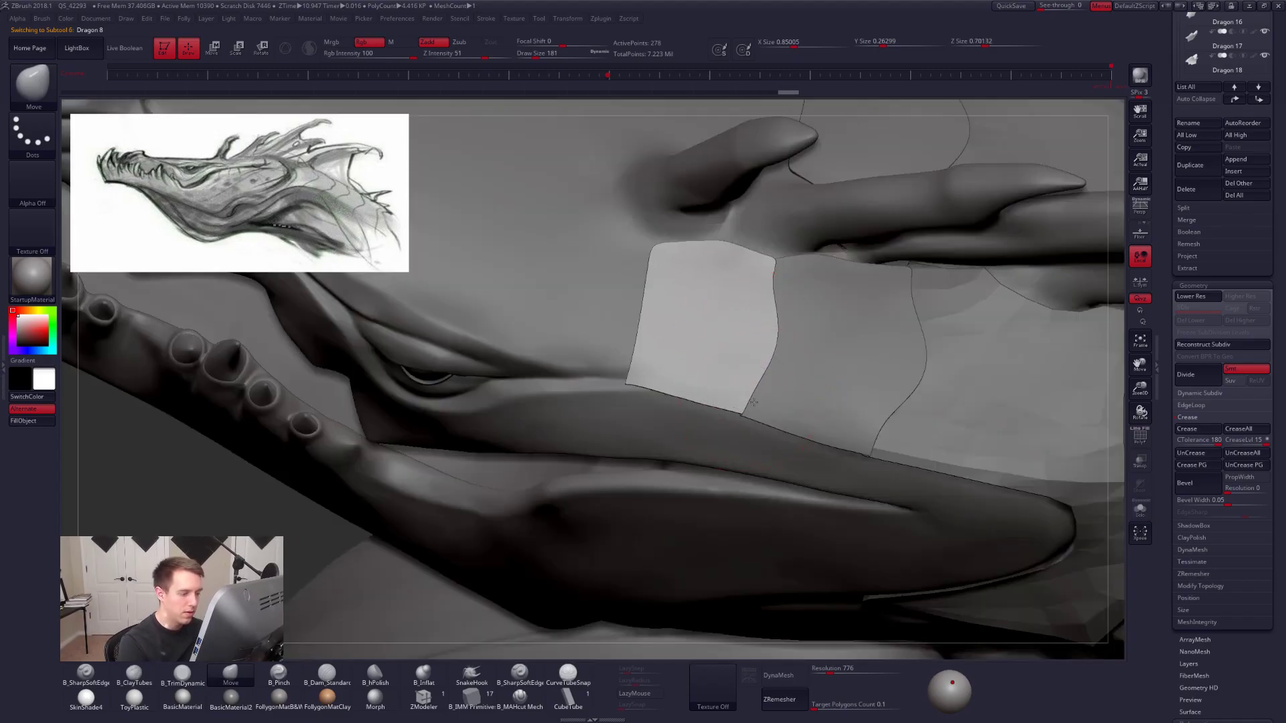
left_click_drag(746, 413, 744, 417)
left_click_drag(770, 305, 775, 301)
left_click_drag(772, 270, 776, 267)
Reshape the plate's front inner corner around the horn base with the Move brush, using draw size 140.
mouse_move(758, 339)
right_mouse_down()
mouse_move(714, 371)
mouse_move(688, 313)
right_mouse_up()
left_click_drag(690, 310, 685, 302)
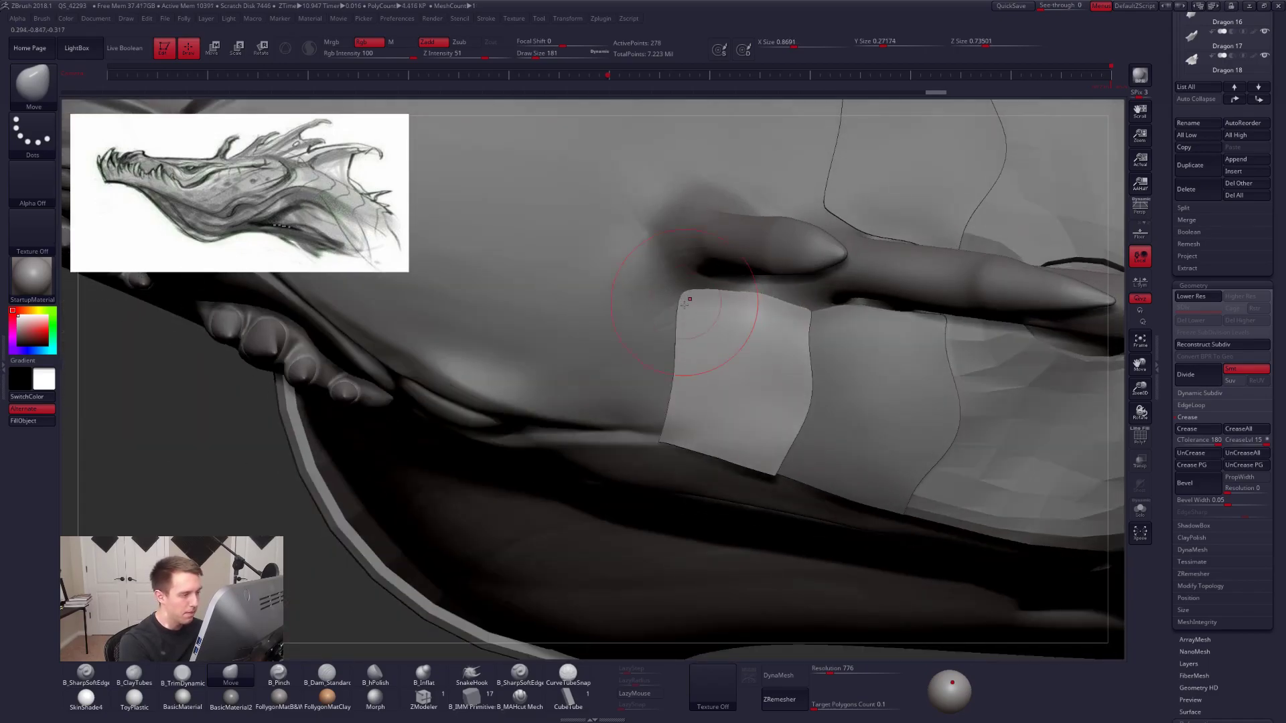
mouse_move(677, 401)
right_mouse_down()
mouse_move(690, 344)
mouse_move(644, 506)
mouse_move(686, 523)
right_mouse_up()
key("space")
left_click_drag(592, 423, 587, 424)
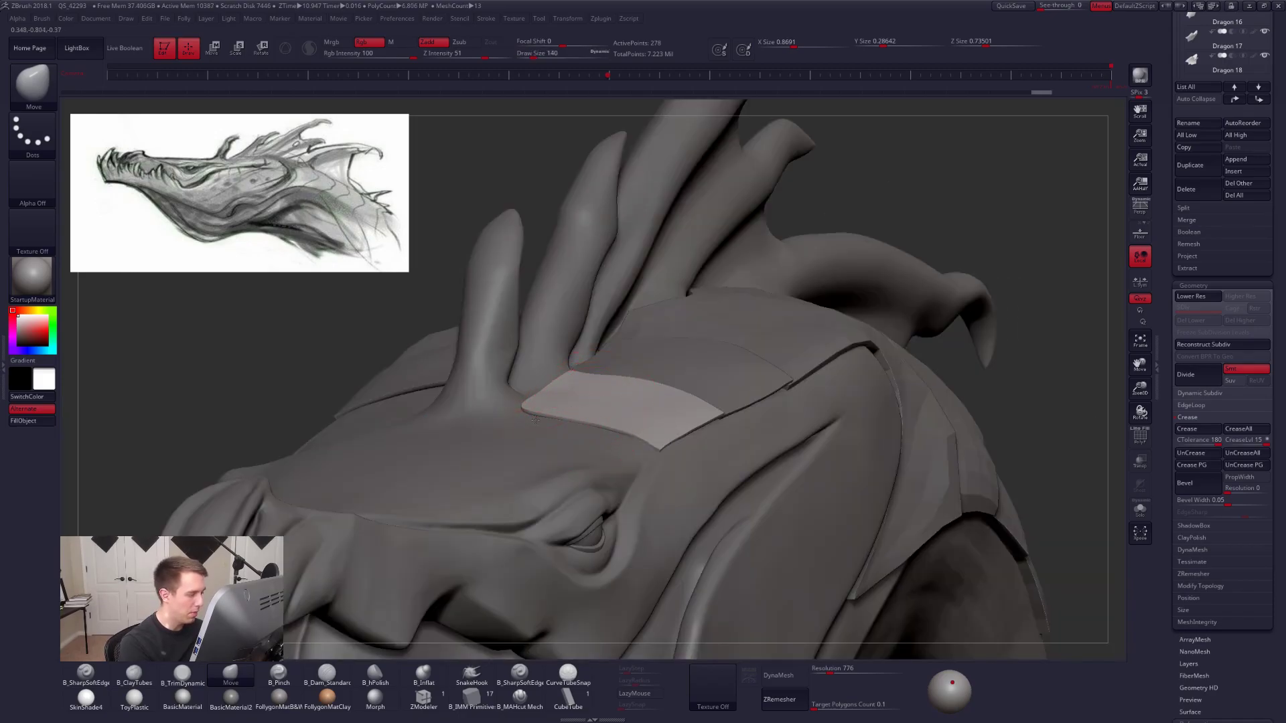
Mirror and weld the Dragon 8 front plate across the head's centre line.
right_click_drag(567, 465, 663, 447)
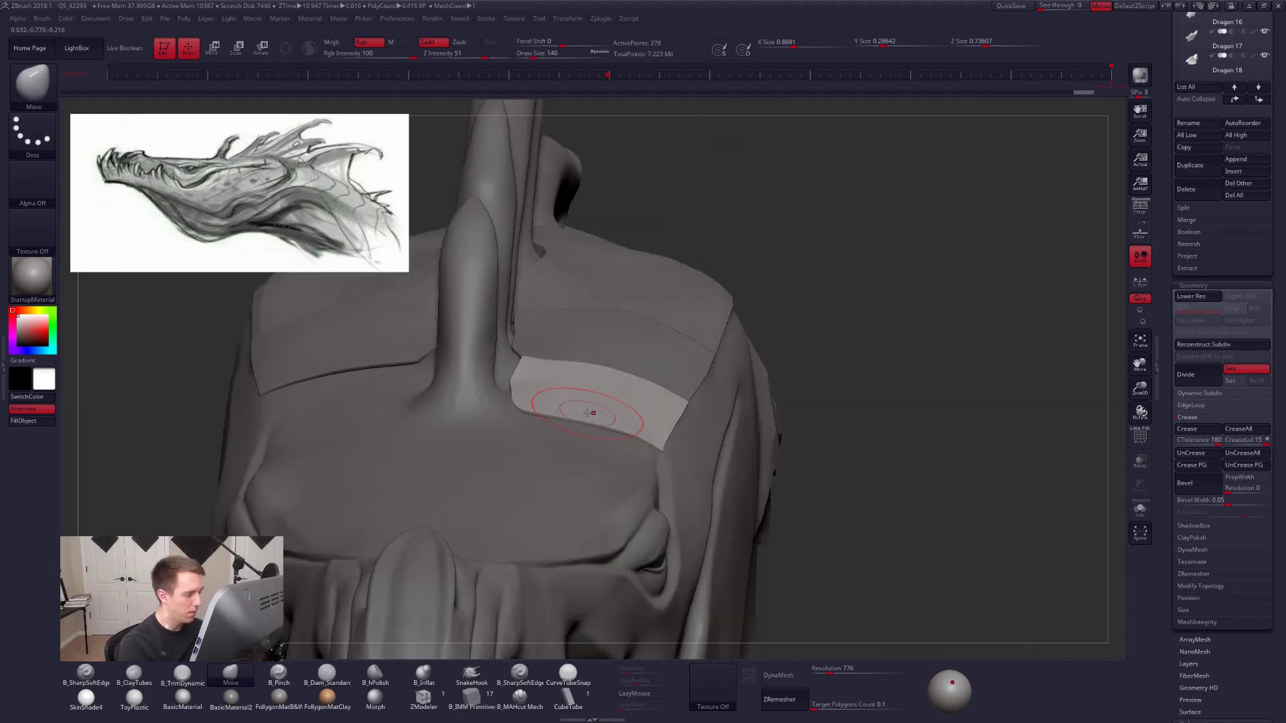
key("ctrl+f")
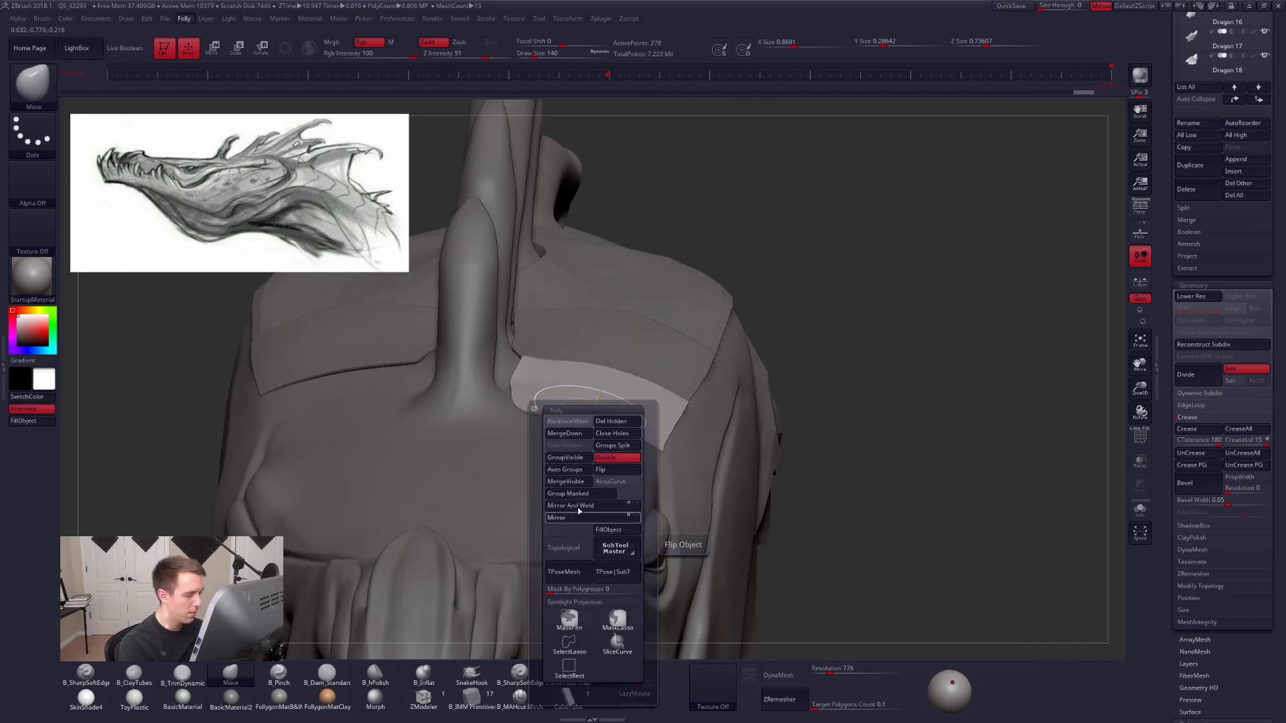
left_click(570, 506)
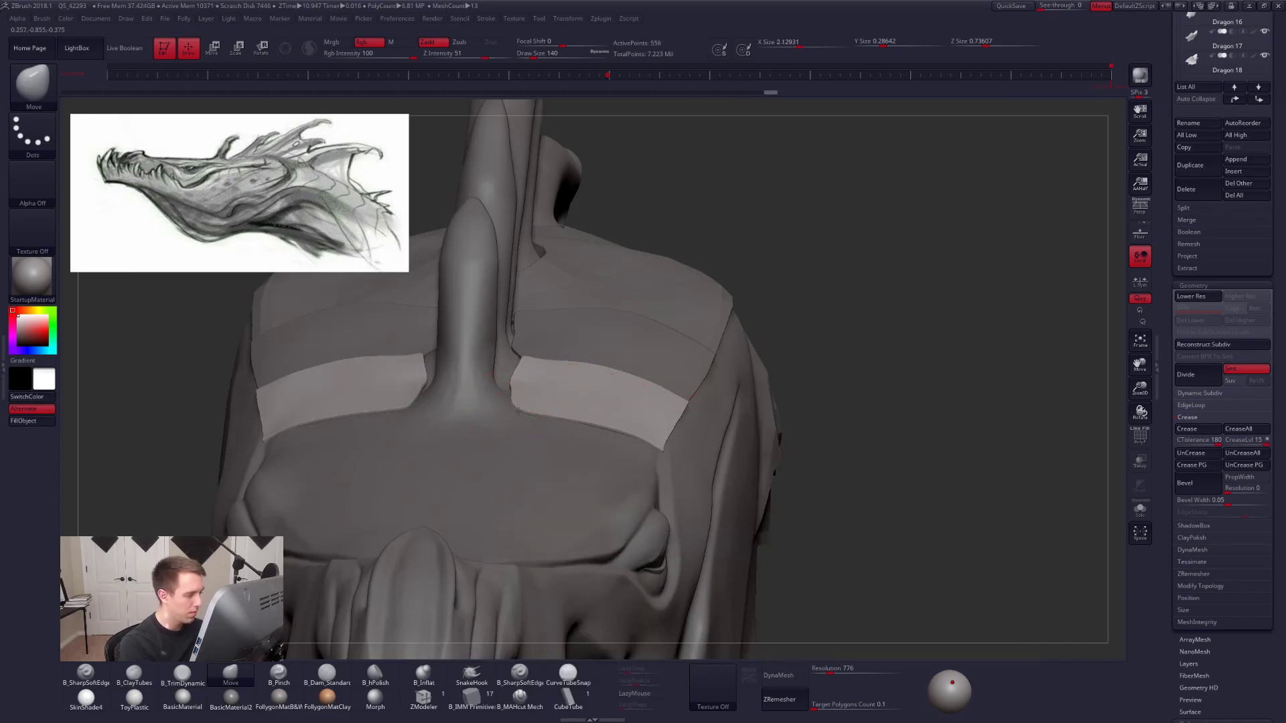
Adjust the mirrored front plates' inner edges and rear inner corners around the horn base with the Move brush.
right_click_drag(553, 434, 545, 359)
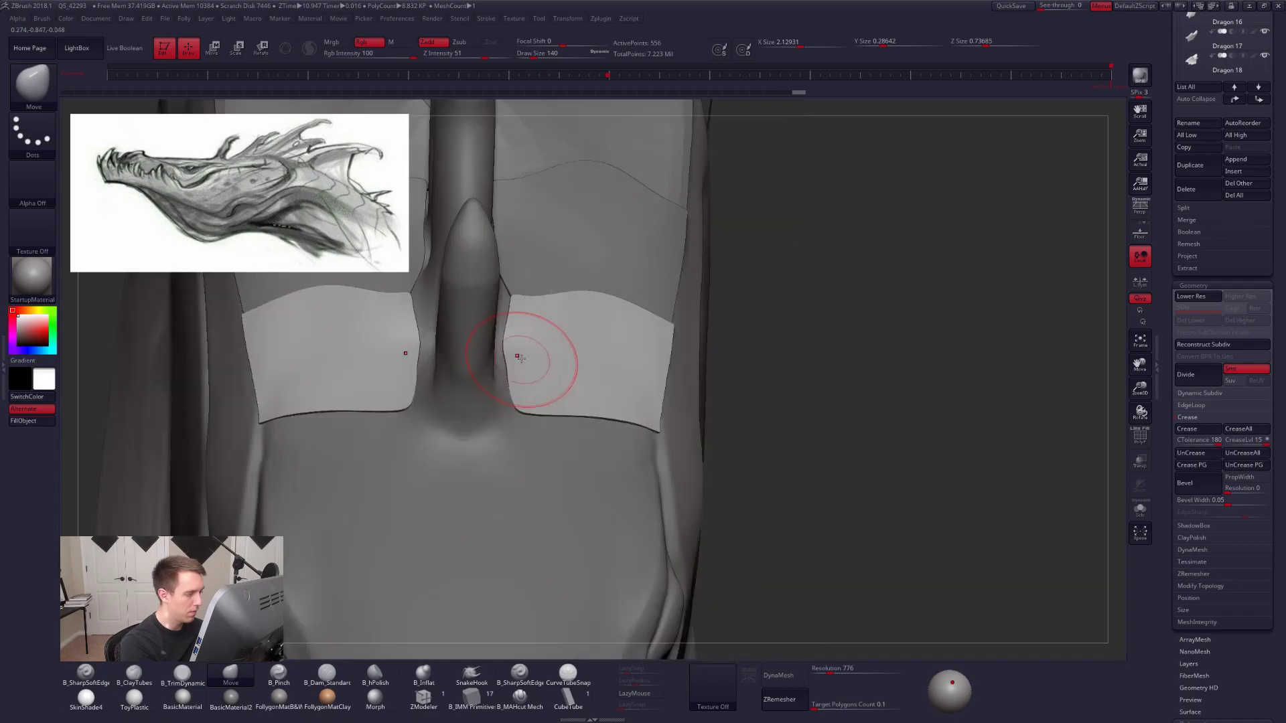
left_click_drag(514, 352, 512, 391)
mouse_move(965, 452)
left_mouse_down()
mouse_move(923, 456)
mouse_move(905, 503)
left_mouse_up()
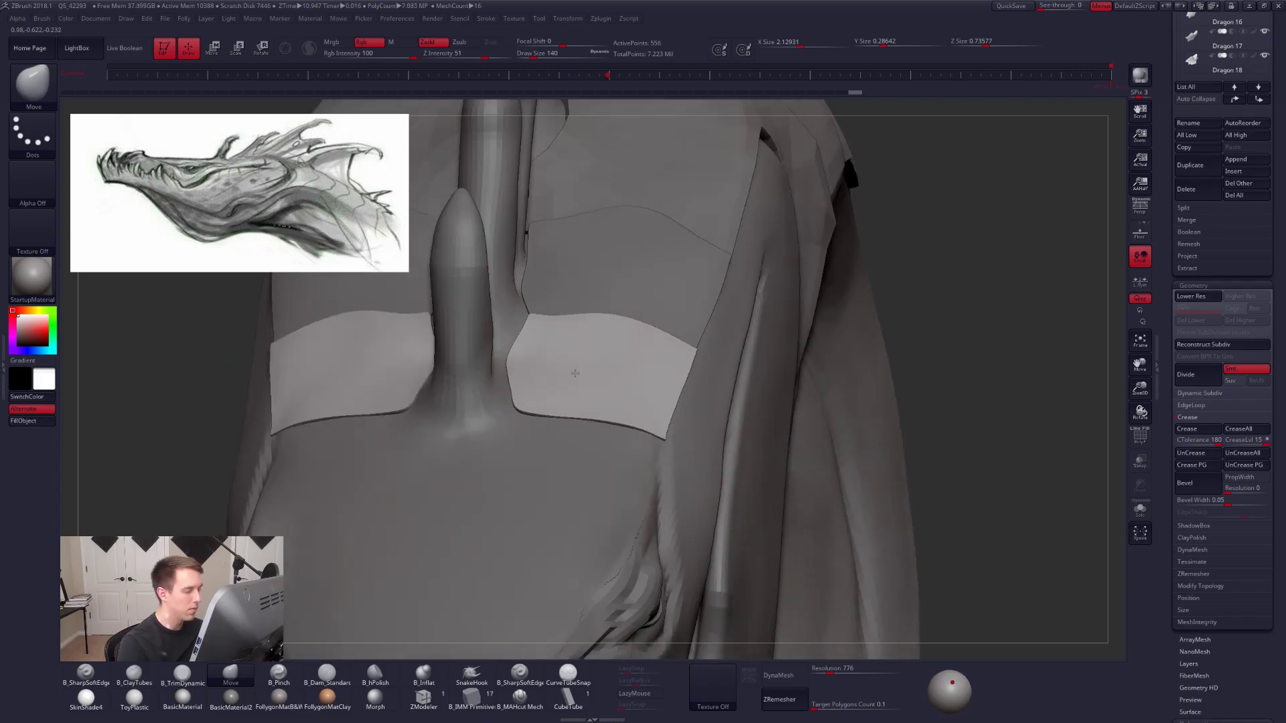
right_click_drag(574, 373, 581, 325)
left_click_drag(532, 313, 528, 307)
Pull the front plates' rear edges against the neighbouring plates at draw size 104, then set the draw size to 252.
key("space")
mouse_move(608, 322)
left_mouse_down()
mouse_move(571, 313)
mouse_move(608, 302)
left_mouse_up()
left_click_drag(663, 342, 677, 333)
left_click_drag(897, 535, 899, 459)
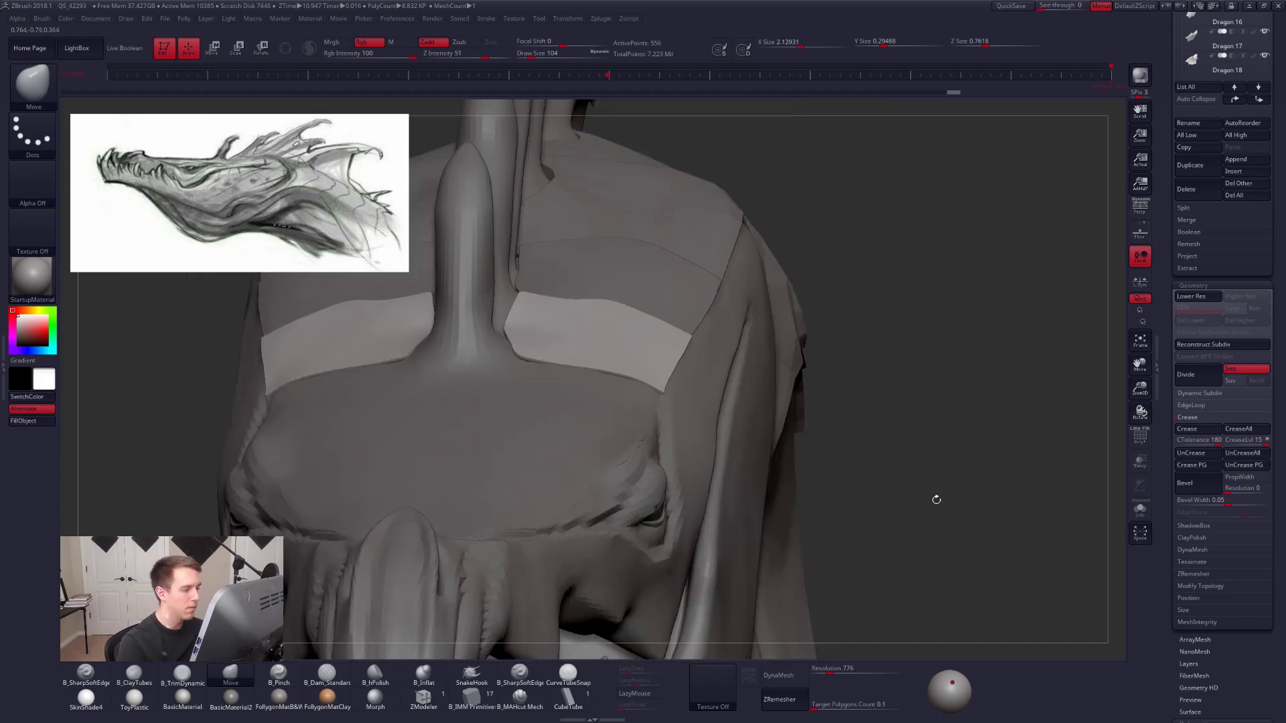
left_click_drag(934, 499, 951, 519)
key("space")
left_click(671, 362)
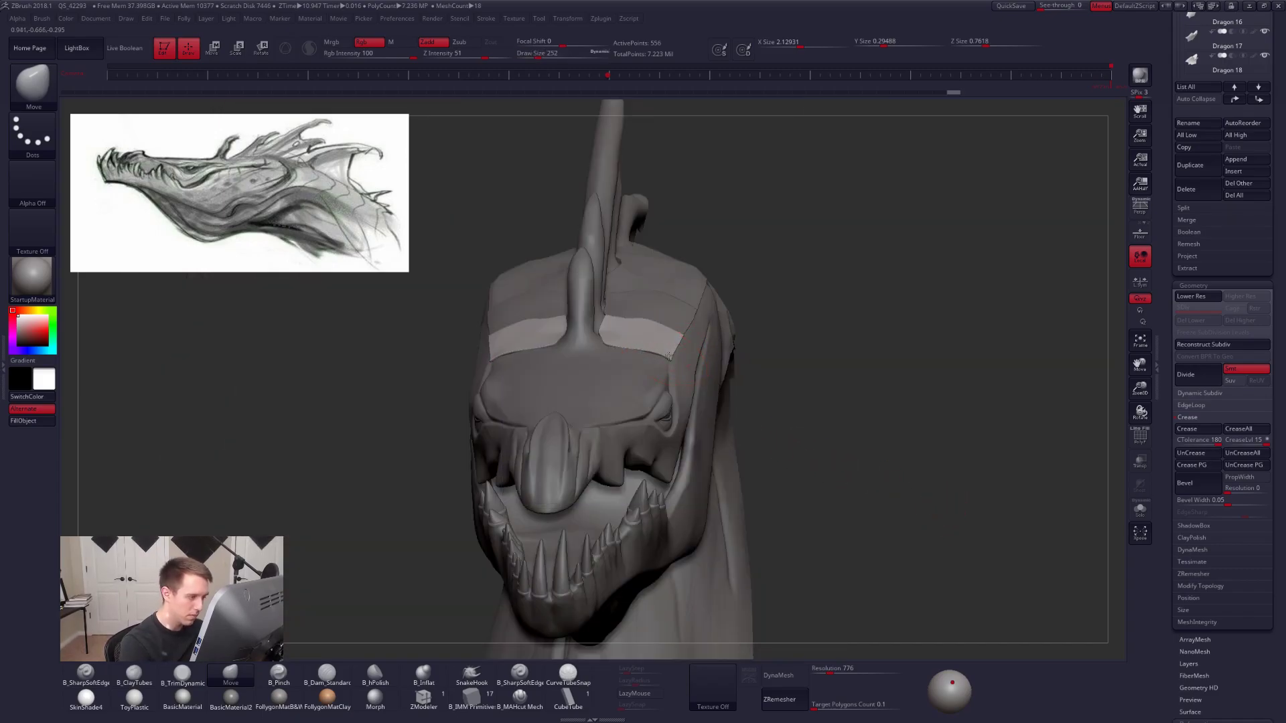
Merge the plate subtools between Dragon 8 and Dragon 14 down into Dragon 8.
left_click_drag(938, 429, 810, 408)
key("space")
left_click(772, 351)
left_click(746, 374)
key("space")
left_click(748, 371)
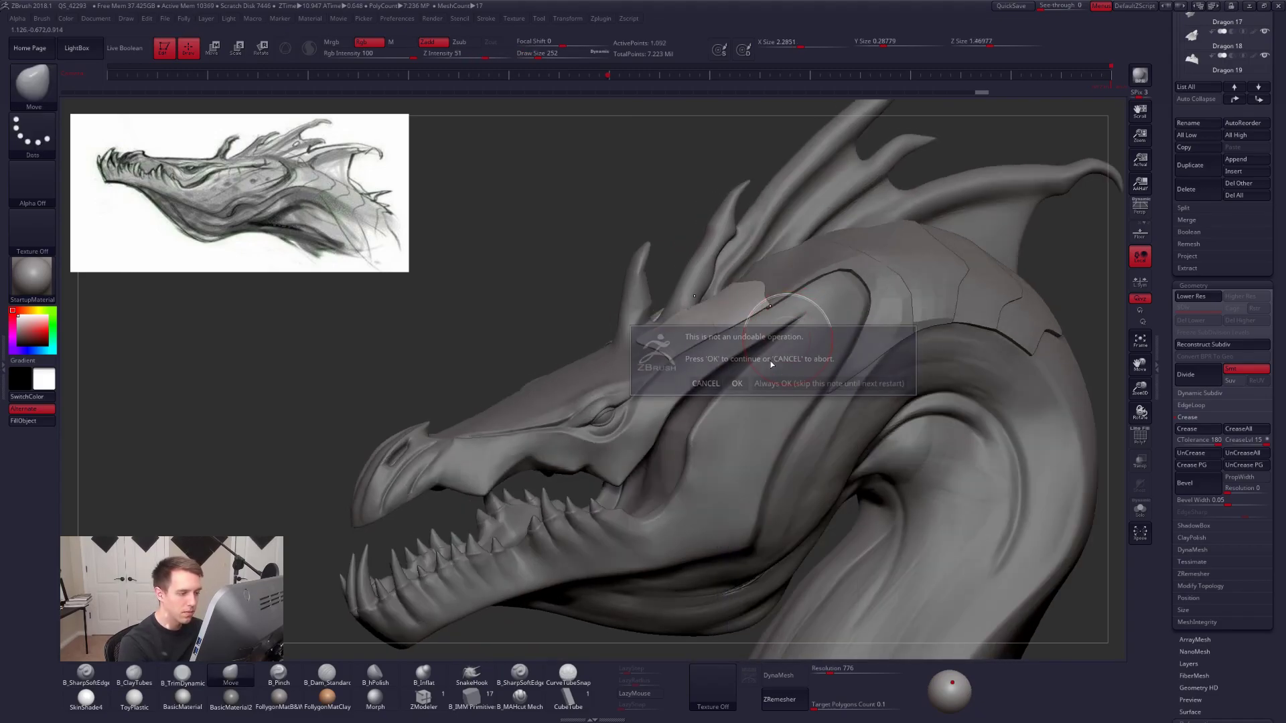
left_click(739, 382)
left_click_drag(1055, 570, 908, 557, "alt")
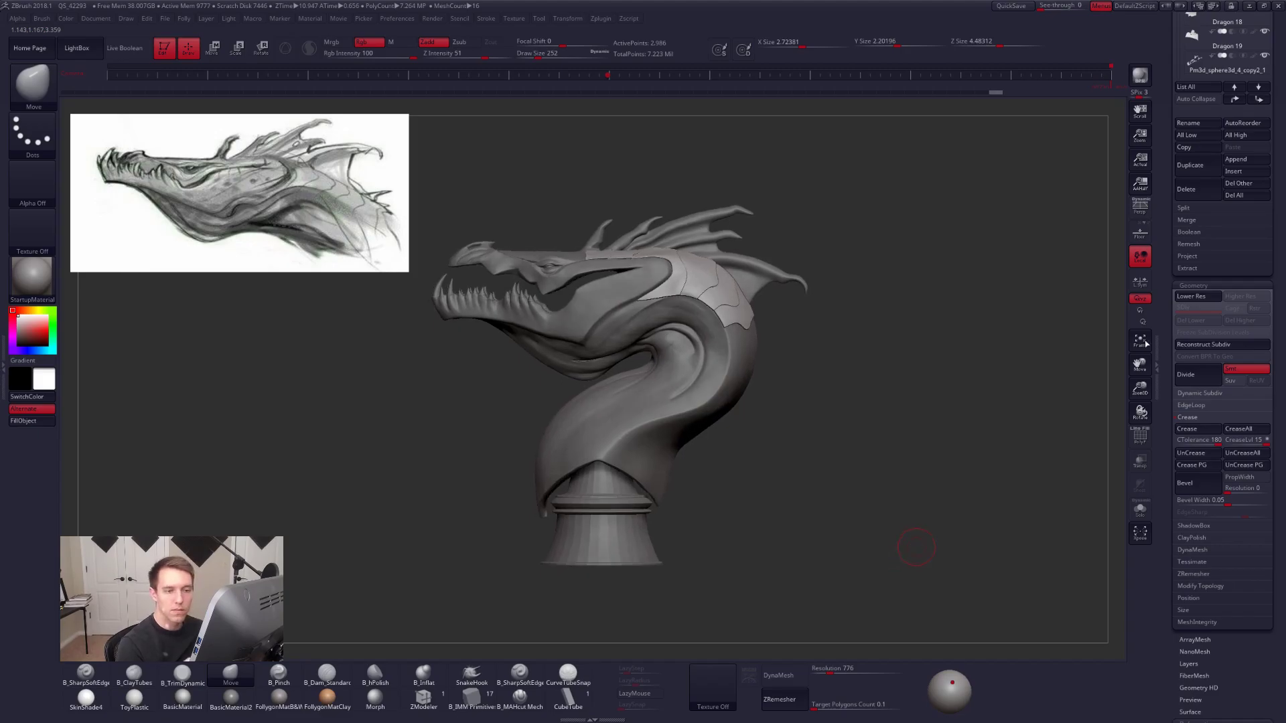
Select the Dragon 3 head and neck mesh with the ClayTubes brush at draw size 292 and inspect the neck.
left_click_drag(1174, 281, 1170, 401)
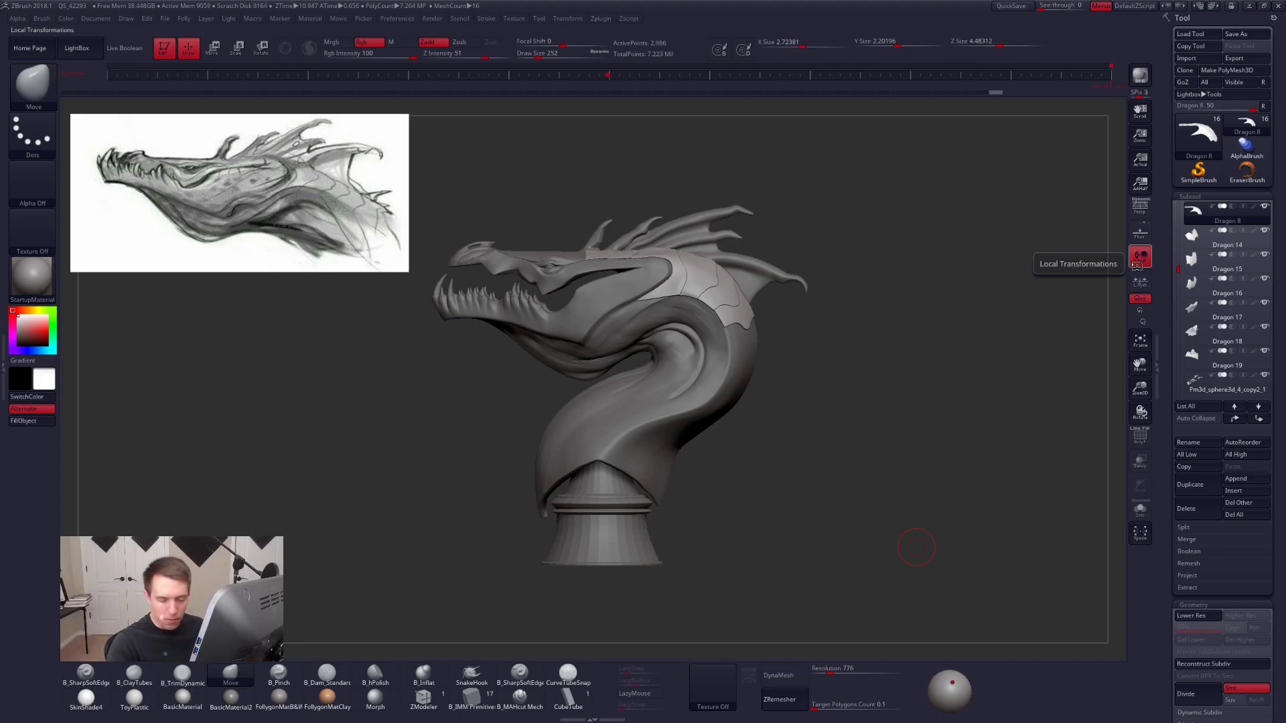
left_click_drag(1181, 223, 1195, 195)
left_click(1184, 211)
mouse_move(867, 368)
left_mouse_down()
mouse_move(778, 359)
mouse_move(716, 385)
mouse_move(726, 404)
left_mouse_up()
right_click_drag(648, 372, 640, 446, "ctrl")
key("b")
key("c")
key("t")
key("space")
left_click_drag(649, 367, 653, 368)
right_click_drag(644, 364, 581, 362)
key("space")
left_click_drag(671, 343, 674, 343)
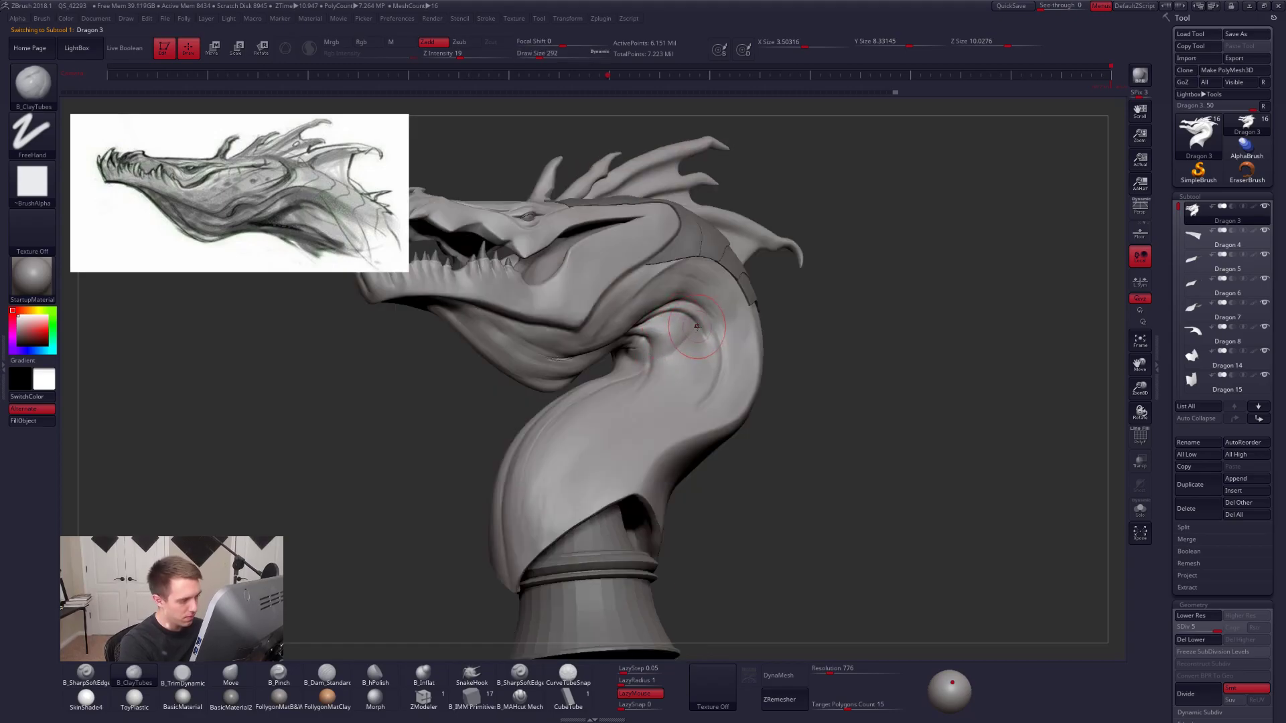
right_click_drag(679, 389, 690, 360)
right_click_drag(838, 502, 710, 515)
right_click_drag(834, 536, 890, 529)
mouse_move(927, 517)
left_mouse_down()
mouse_move(959, 509)
mouse_move(912, 465)
left_mouse_up()
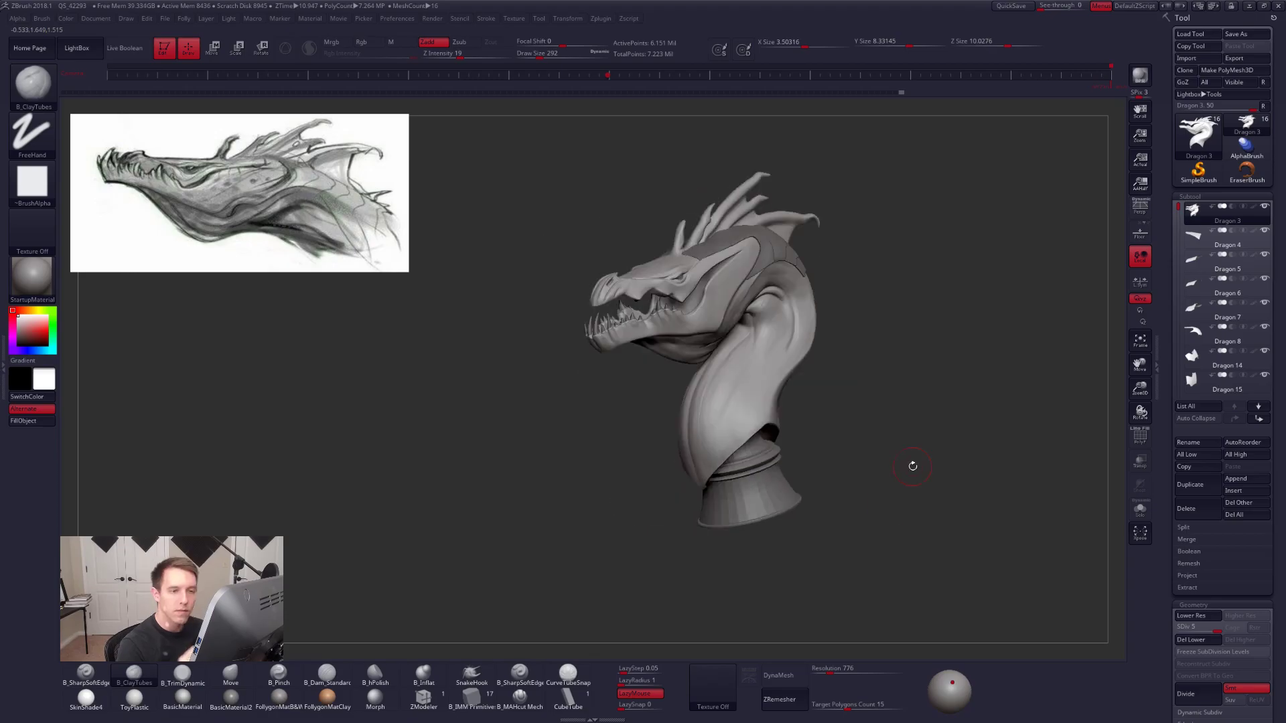
Delete the Dragon 4 plate subtool and duplicate the Dragon 5 plate.
left_click(1219, 237)
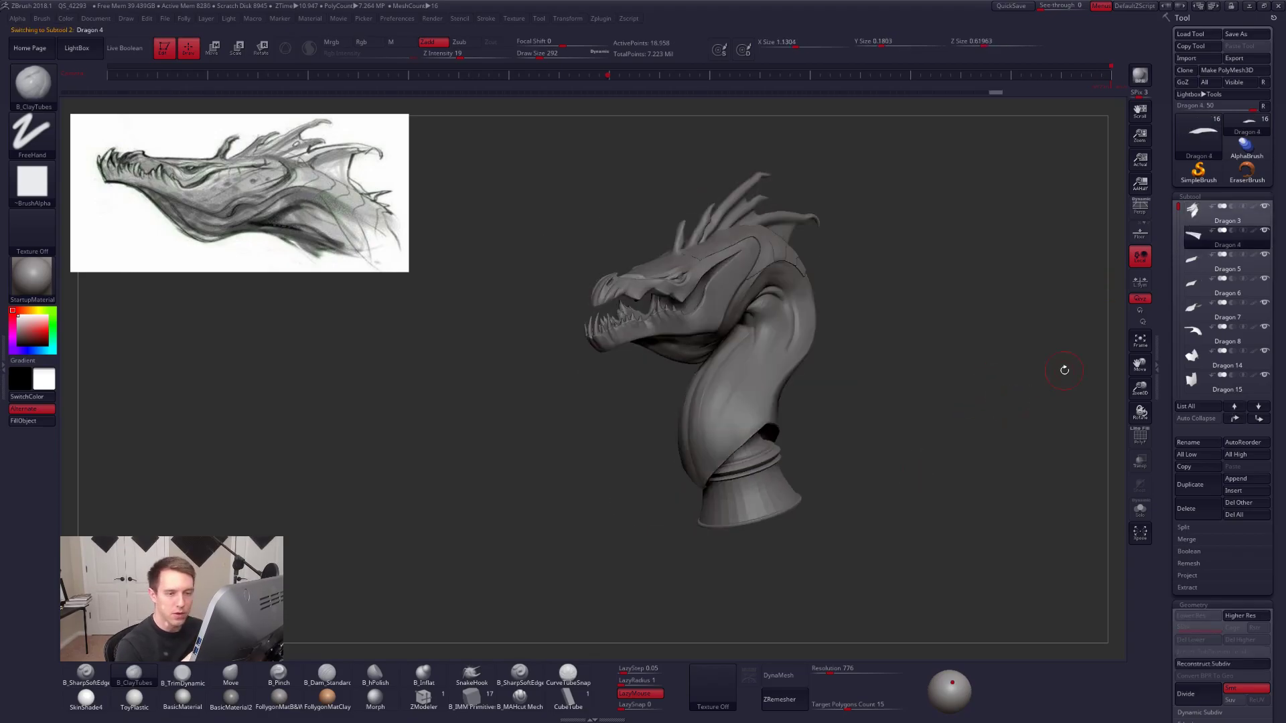
left_click(1187, 508)
left_click(1100, 530)
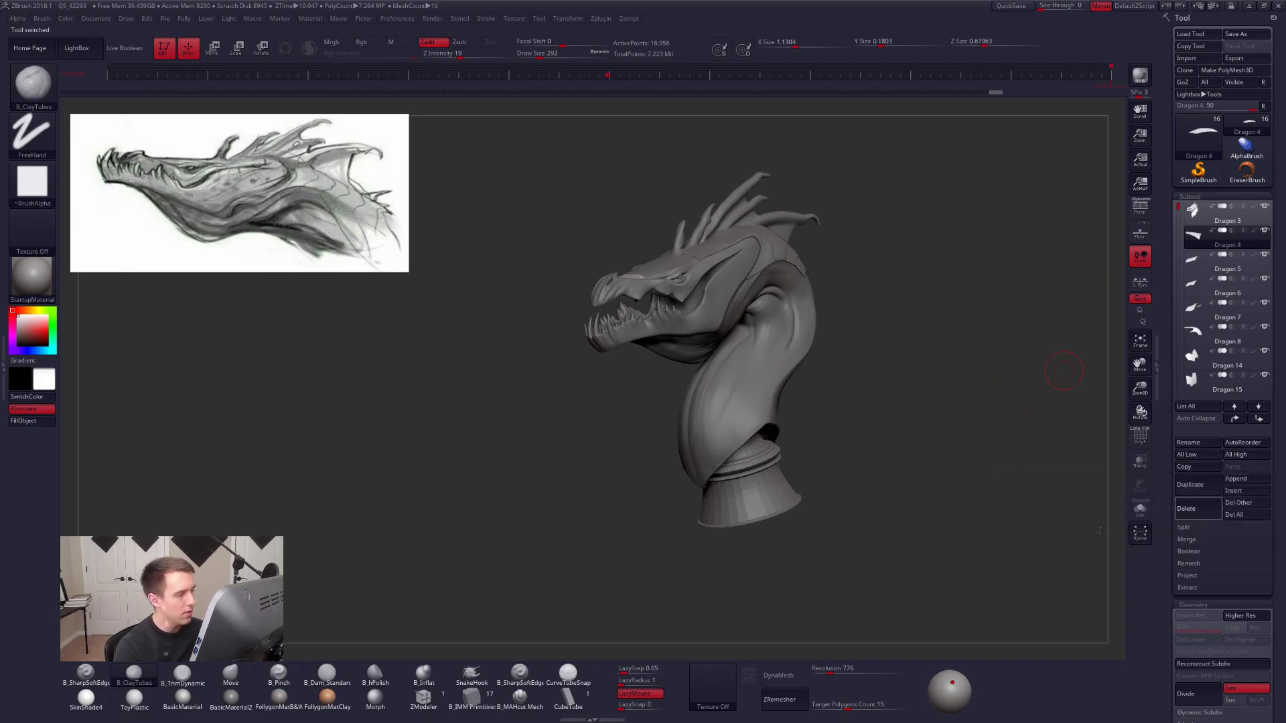
left_click(1189, 485)
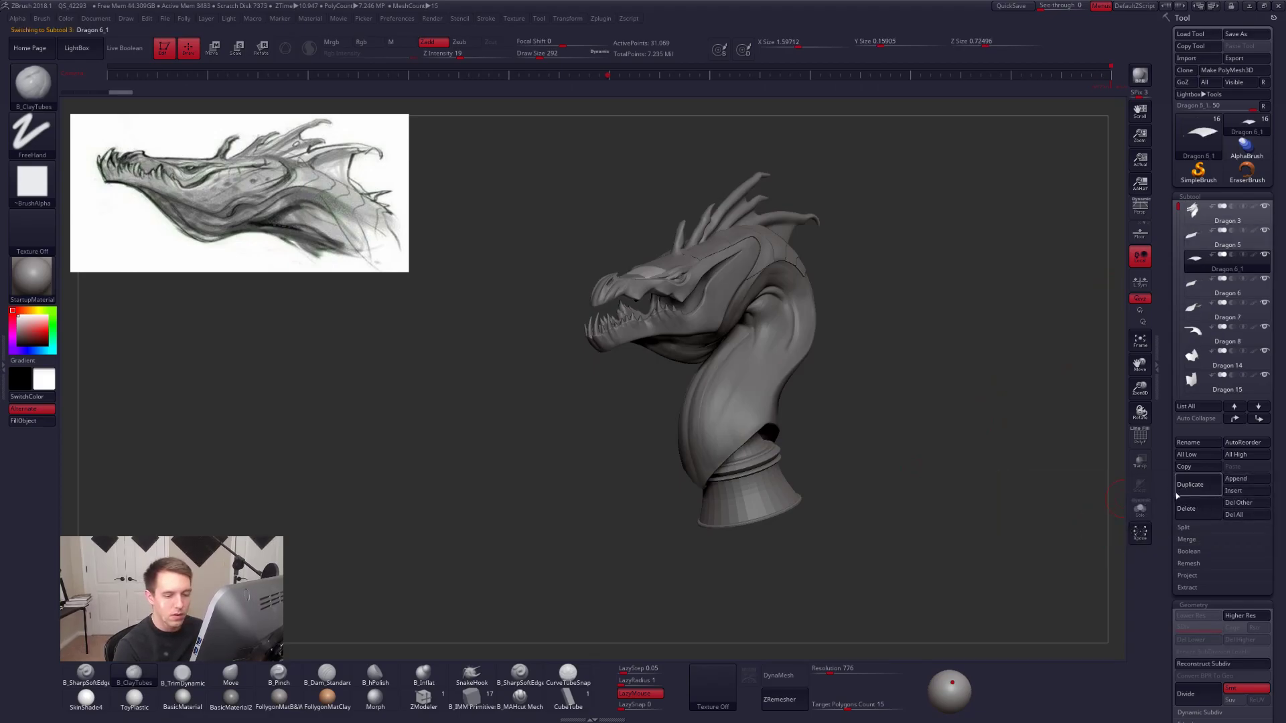
Merge the duplicated plate, Dragon 6 and Dragon 7 down into Dragon 5 and delete the combined subtool.
key("ctrl+shift+f")
left_click(1039, 319)
left_click(1004, 340)
key("ctrl+shift+f")
left_click(1004, 342)
left_click(924, 373)
key("ctrl+shift+f")
left_click(950, 349)
left_click(923, 373)
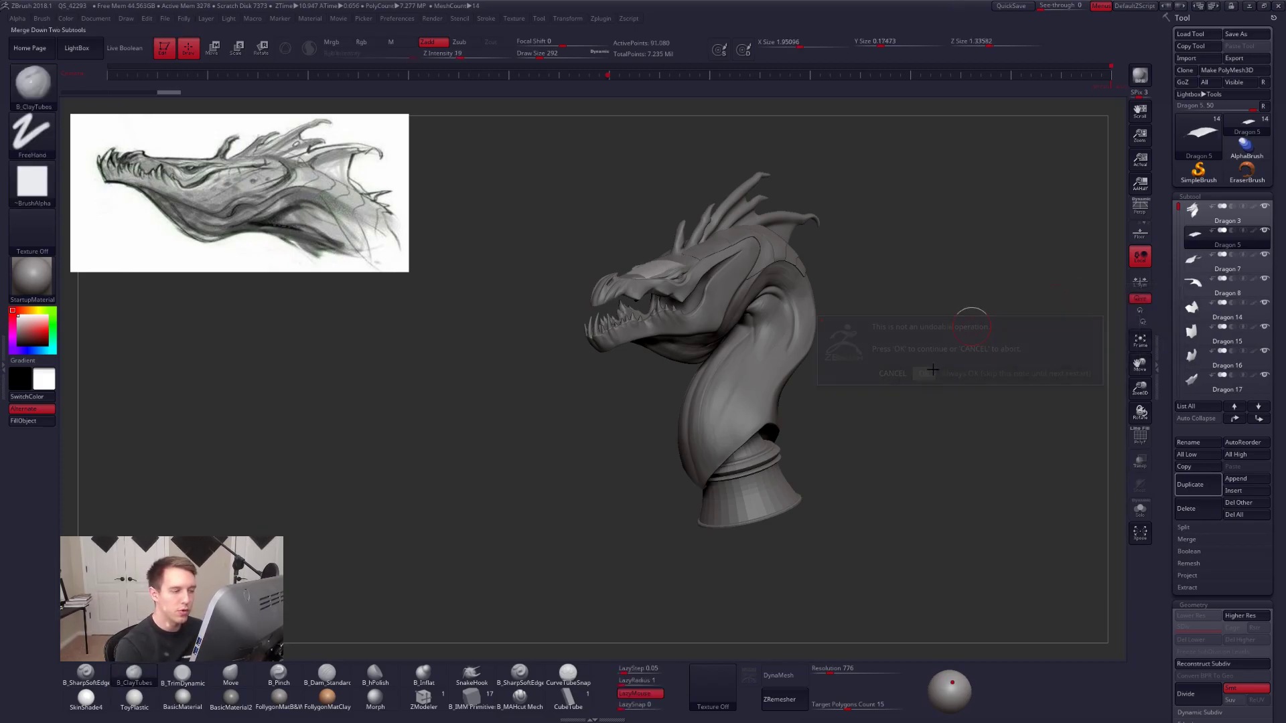
left_click(1191, 513)
left_click(1105, 535)
Pull the front inner corner of the merged Dragon 8 plates closer to the horn base with the Move brush.
left_click_drag(1062, 455, 971, 456)
right_click_drag(710, 370, 672, 368, "alt")
key("b")
key("m")
key("v")
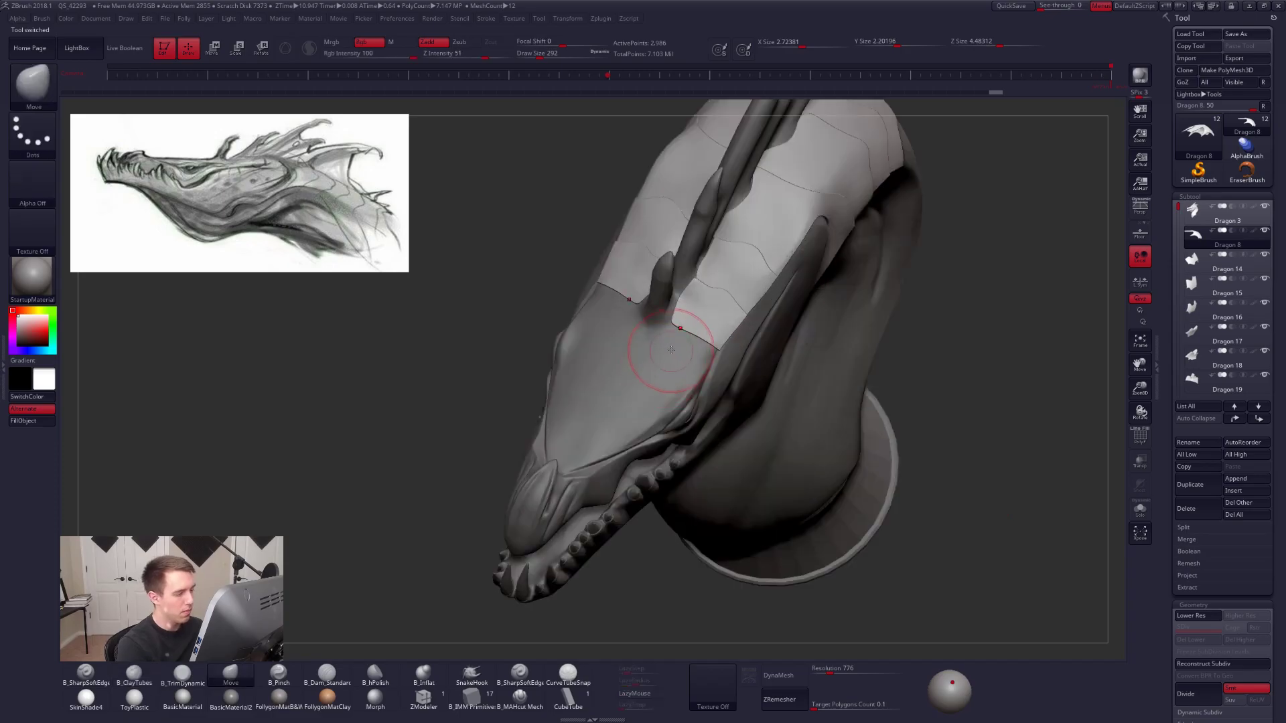
mouse_move(676, 330)
left_mouse_down()
mouse_move(660, 332)
mouse_move(673, 317)
mouse_move(662, 331)
left_mouse_up()
Select the Dragon 3 mesh, set the Move draw size to 181 and examine the plates' fit from several sides.
key("space")
mouse_move(650, 310)
right_mouse_down("alt")
mouse_move(668, 315)
mouse_move(637, 317)
right_mouse_up("alt")
left_click(642, 318, "alt")
key("space")
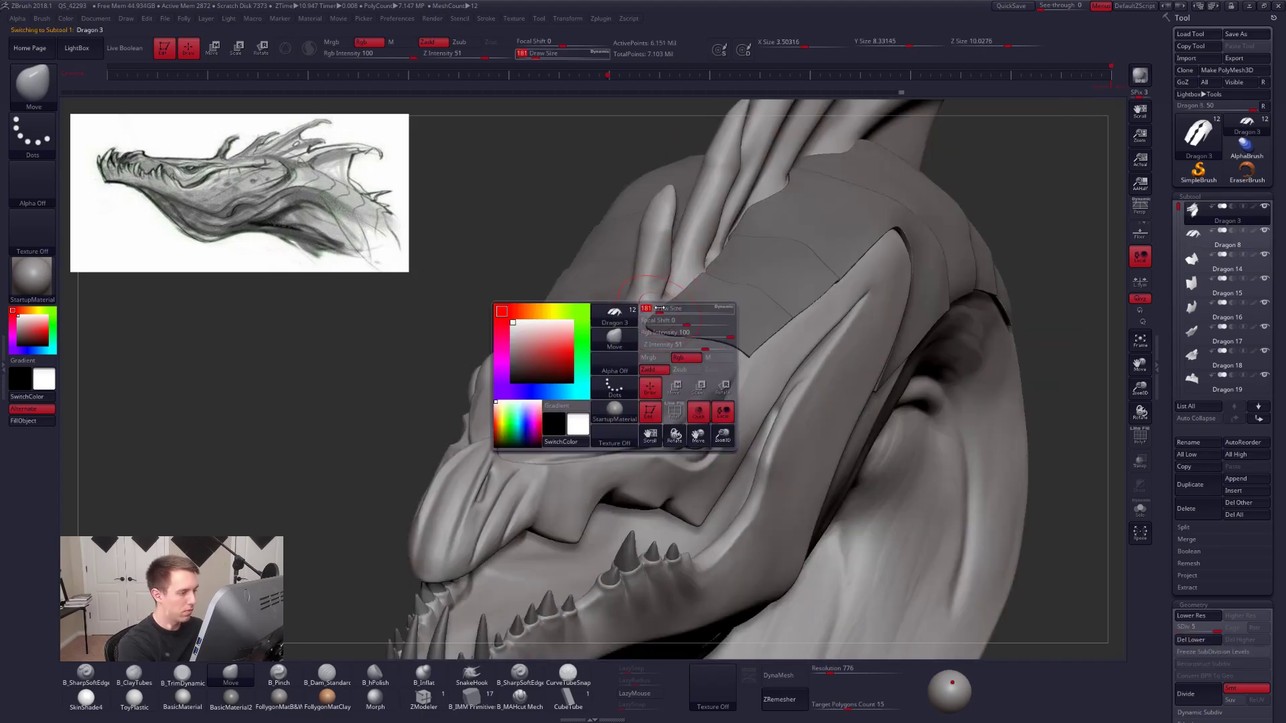
right_click_drag(659, 282, 646, 284, "ctrl")
mouse_move(1011, 484)
right_mouse_down()
mouse_move(999, 484)
mouse_move(1011, 555)
right_mouse_up()
right_click_drag(1011, 556, 1007, 506, "alt")
left_click_drag(1024, 525, 974, 533)
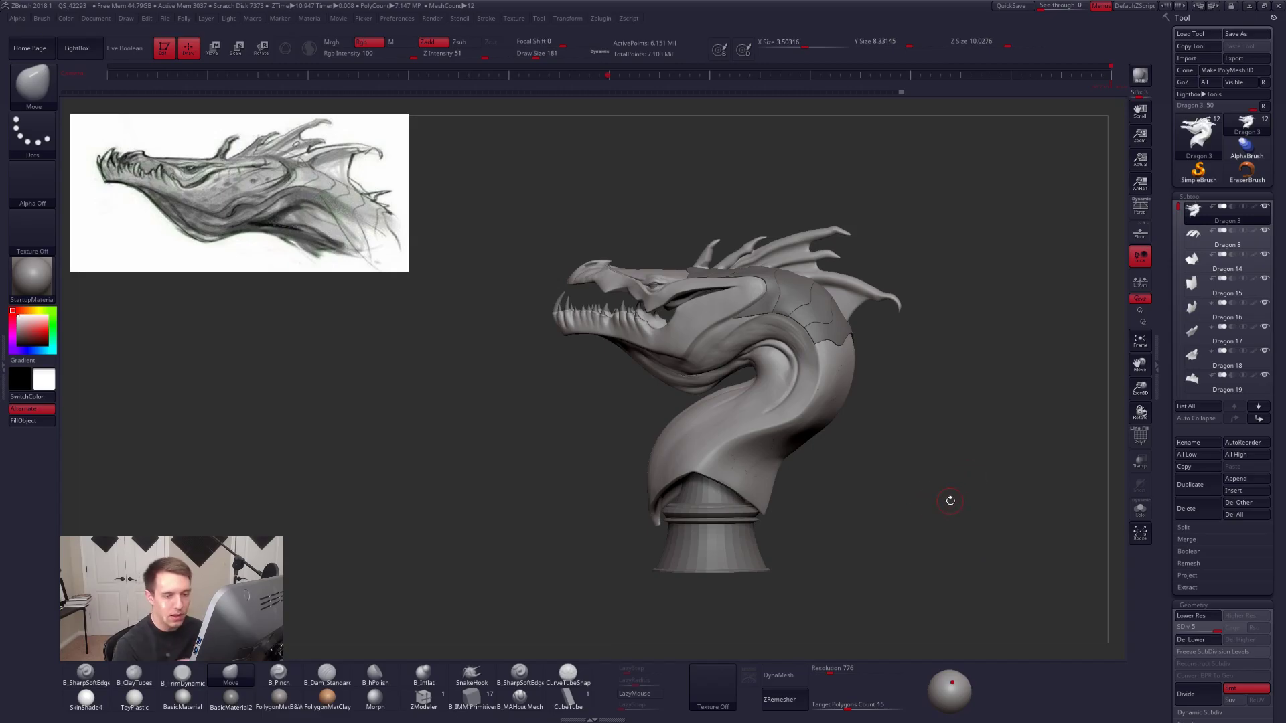
left_click_drag(974, 464, 951, 481)
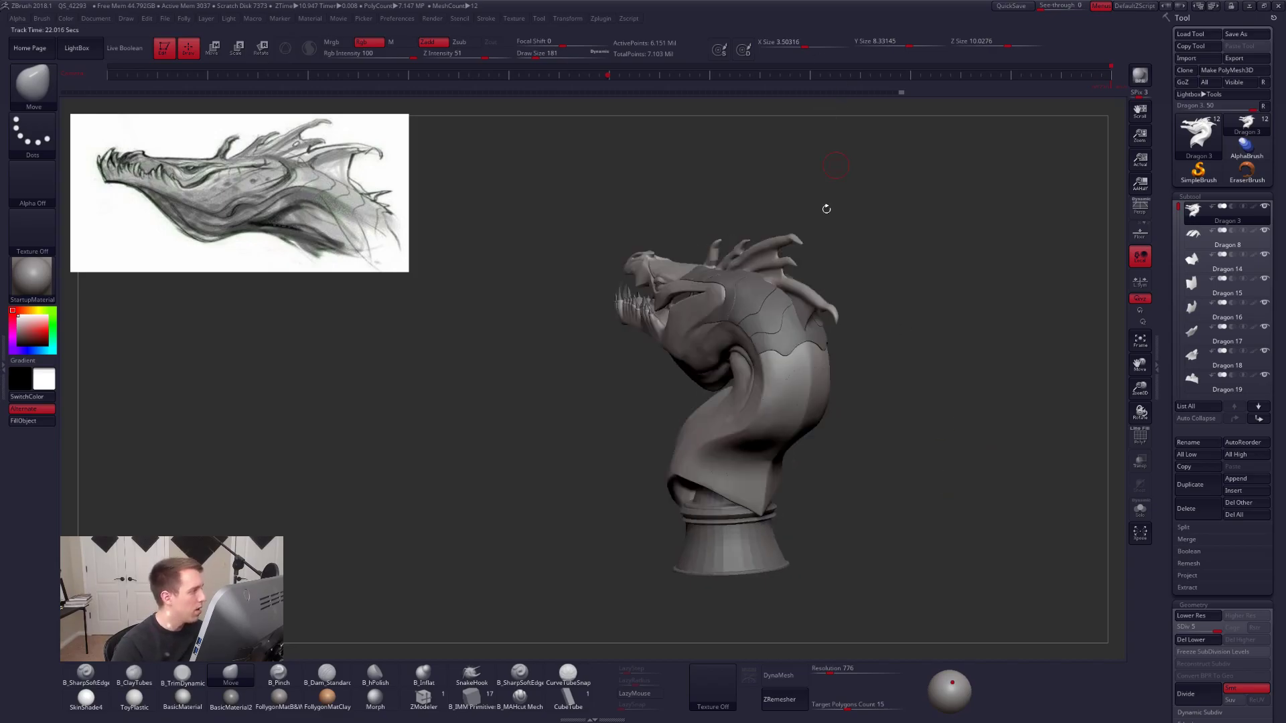
left_click_drag(988, 306, 985, 287)
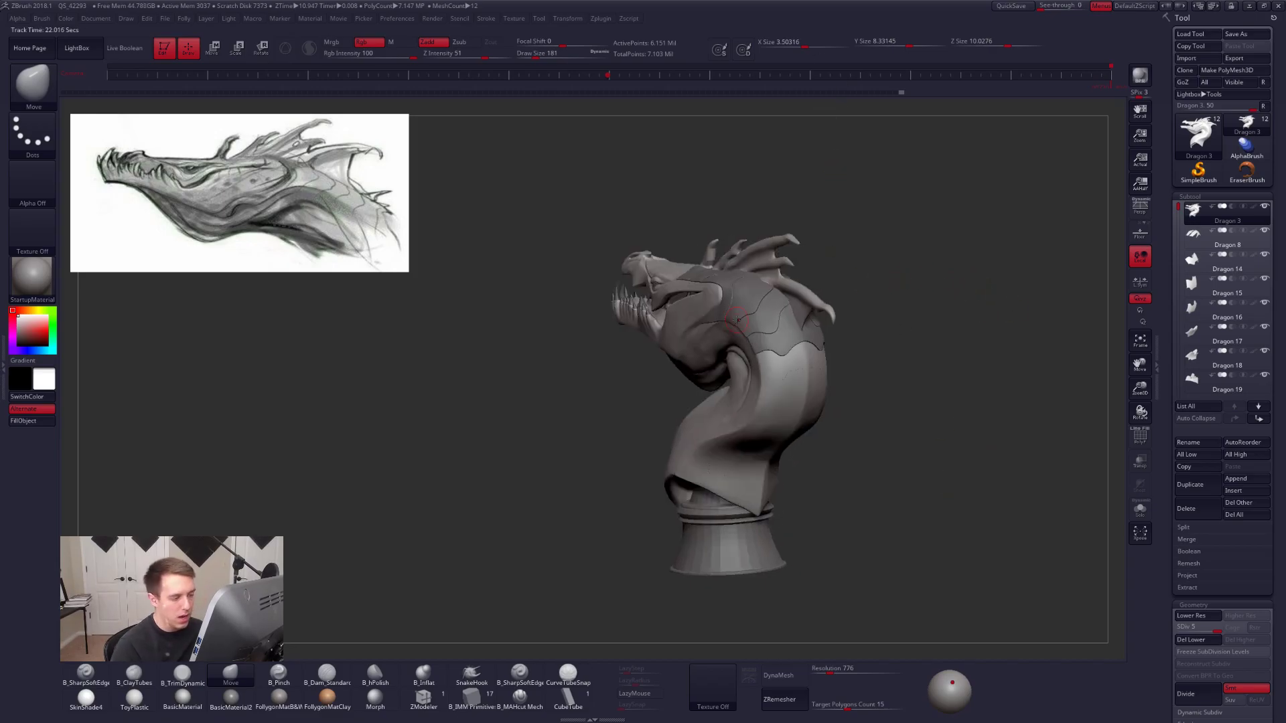
Step through the neck plate subtools and make Dragon 14 the active one.
left_click(790, 321, "alt")
key("Down")
key("Down")
key("Down")
key("Down")
key("Down")
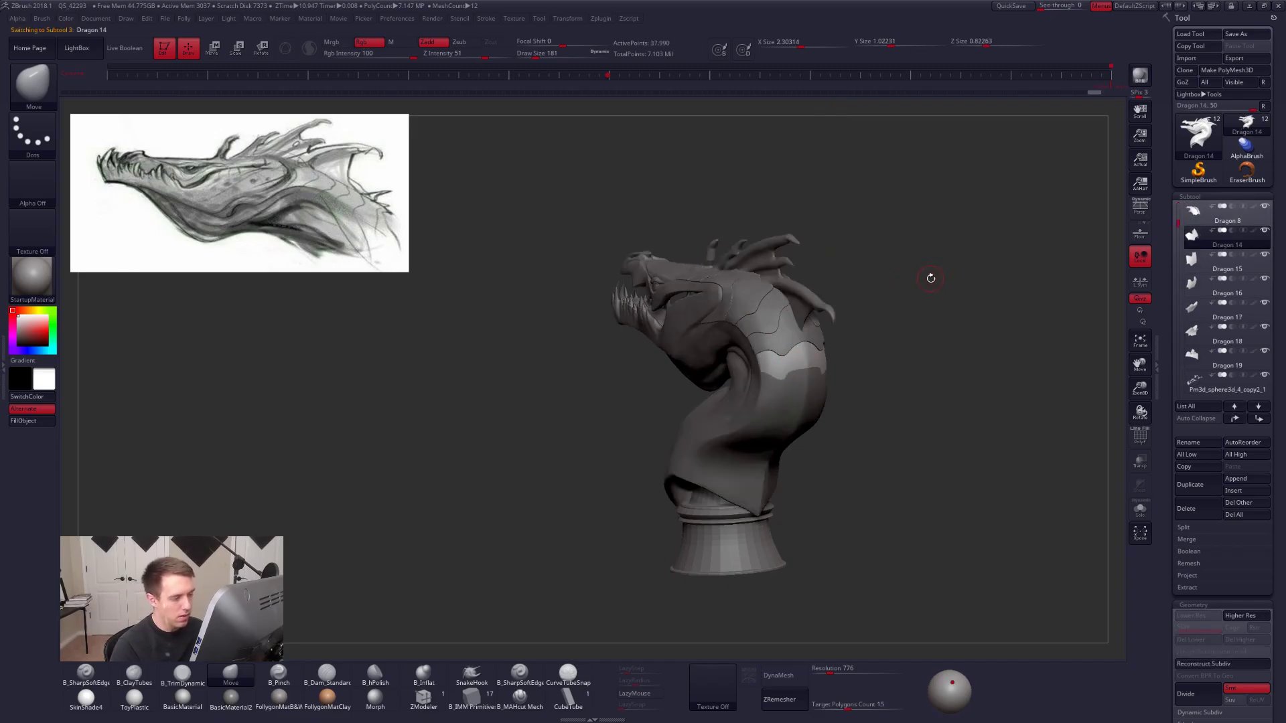
key("Up")
key("Up")
key("Up")
key("Up")
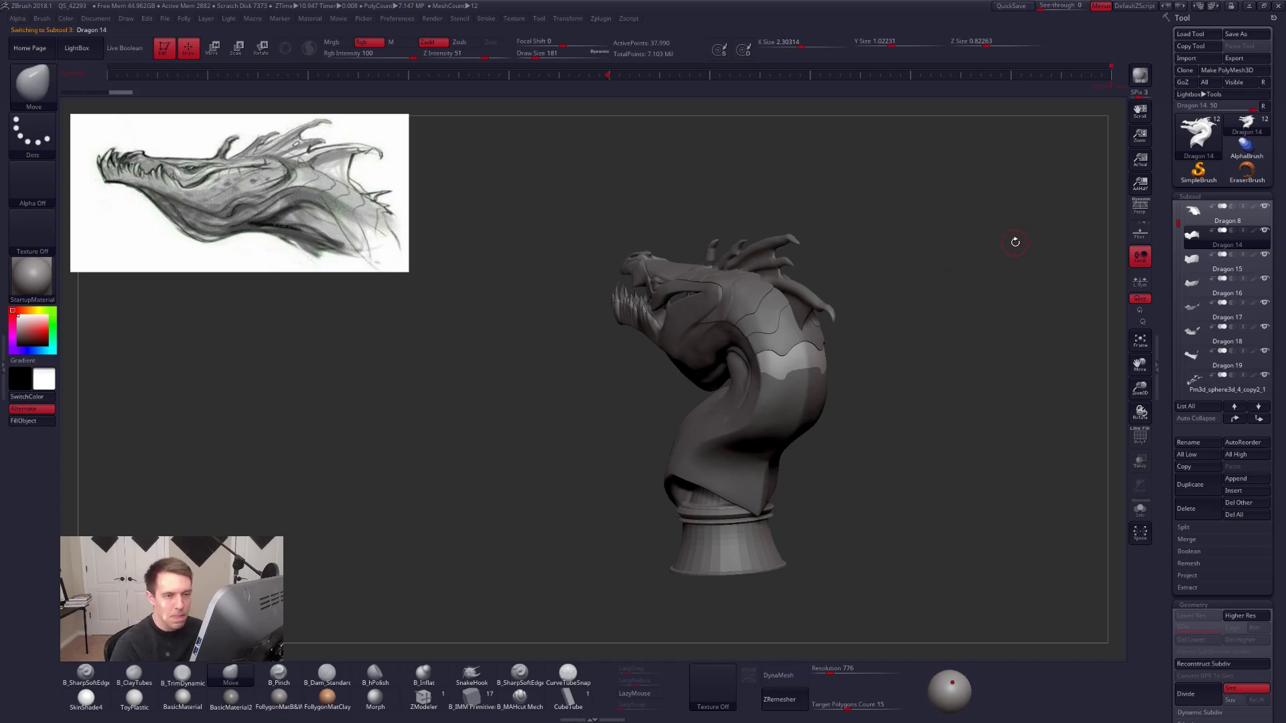
Isolate the Dragon 14 neck plate with Solo and merge Dragon 15 and Dragon 16 down into it.
key("ctrl+shift")
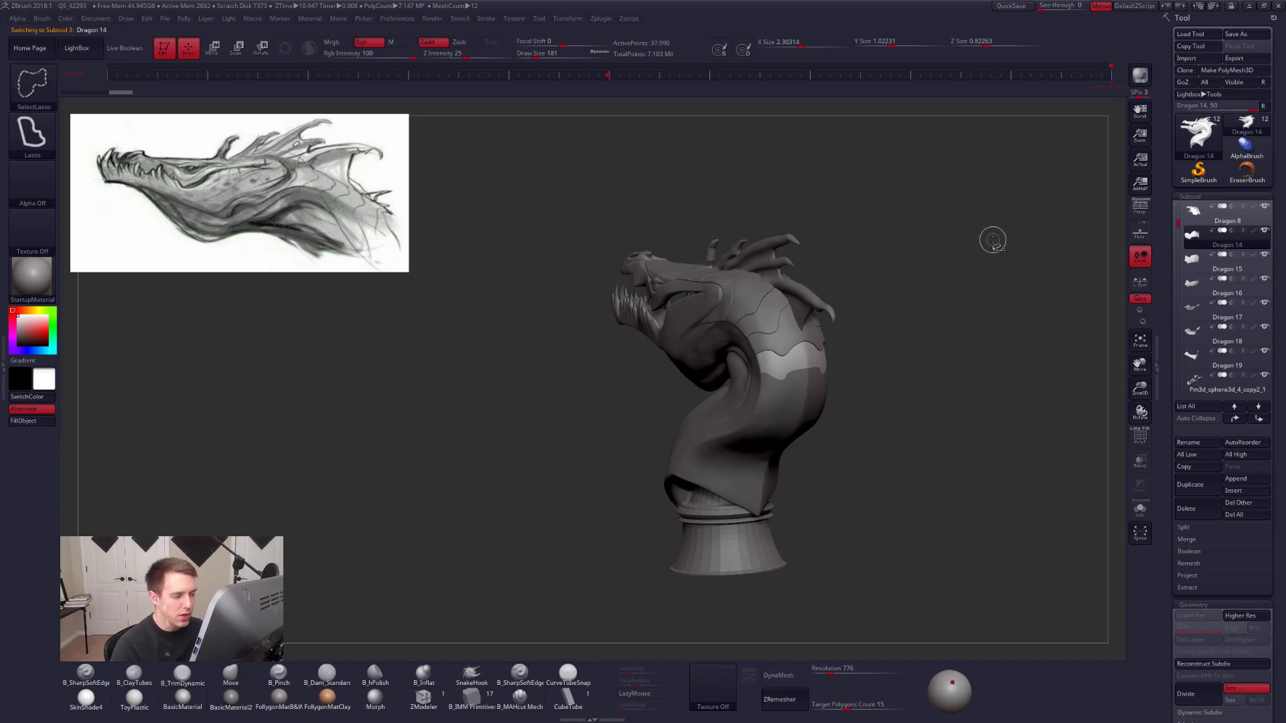
key("alt+s")
mouse_move(939, 286)
left_mouse_down("alt")
mouse_move(959, 269)
mouse_move(930, 310)
left_mouse_up("alt")
key("ctrl+shift+f")
left_click(895, 338)
left_click(858, 359)
key("ctrl+shift+f")
left_click(895, 321)
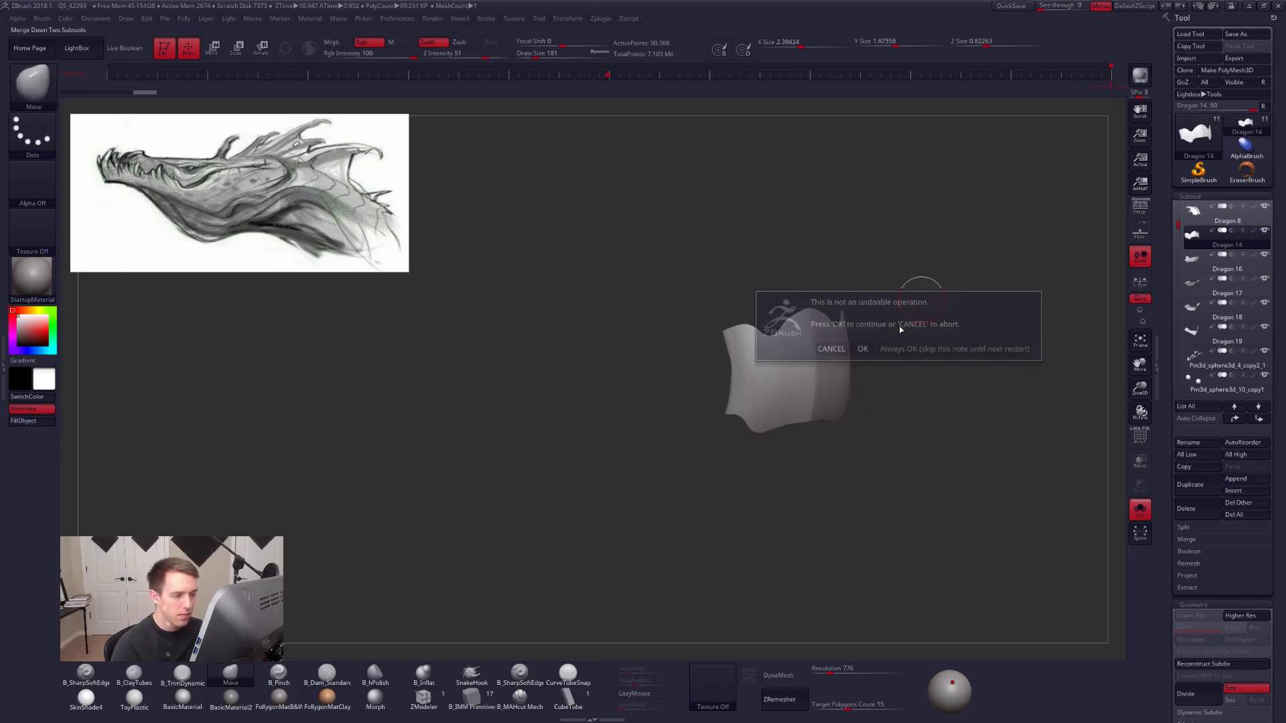
left_click(858, 348)
Merge the Dragon 17, Dragon 18 and Dragon 19 neck plates down into Dragon 14.
key("ctrl+shift+f")
left_click(862, 350)
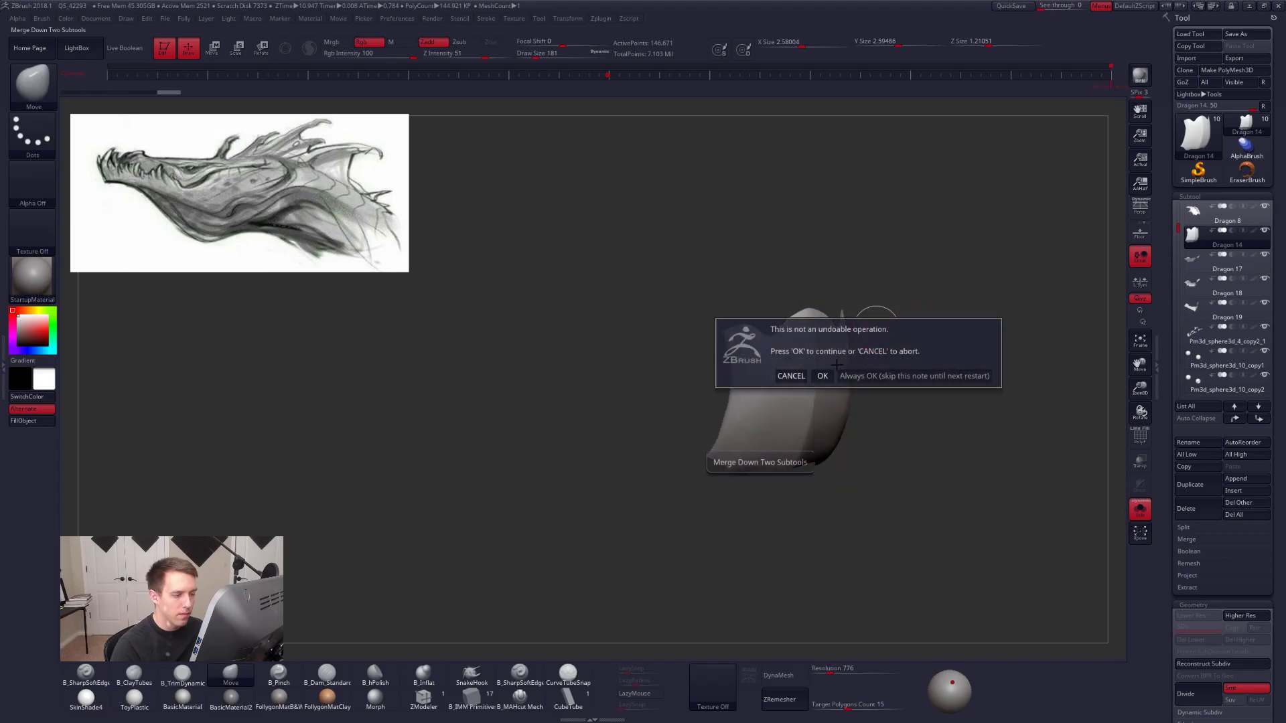
left_click(861, 349)
key("ctrl+shift+f")
left_click(882, 359)
left_click(849, 373)
key("ctrl+shift+f")
left_click(864, 365)
left_click(863, 375)
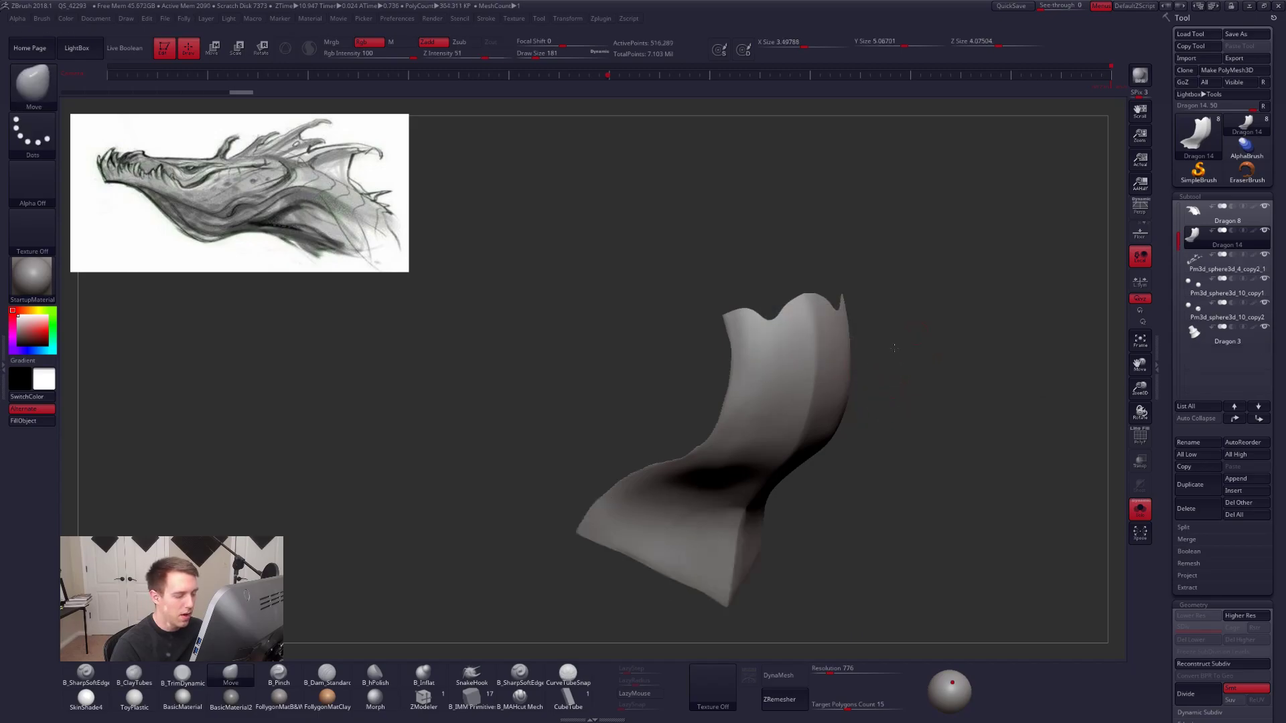
Check the merged neck piece's polygroups in wireframe and set the ZRemesher target polygon count to 5.
key("shift")
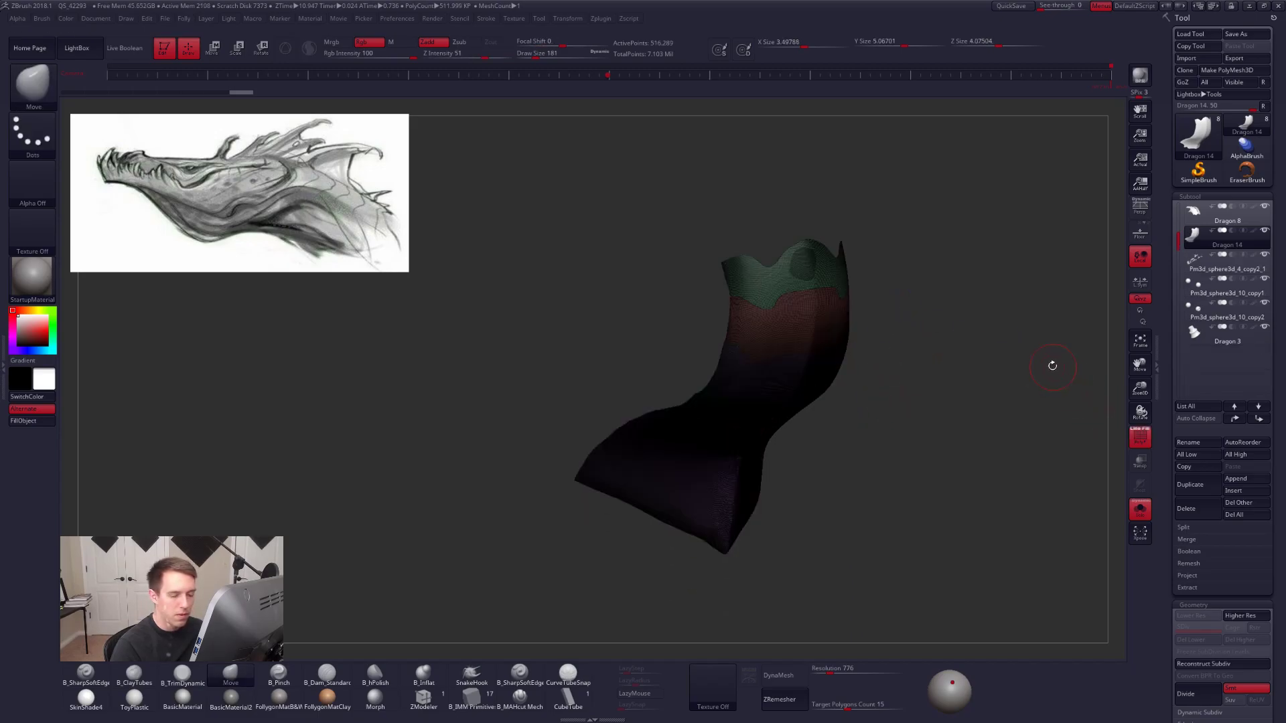
key("shift+f")
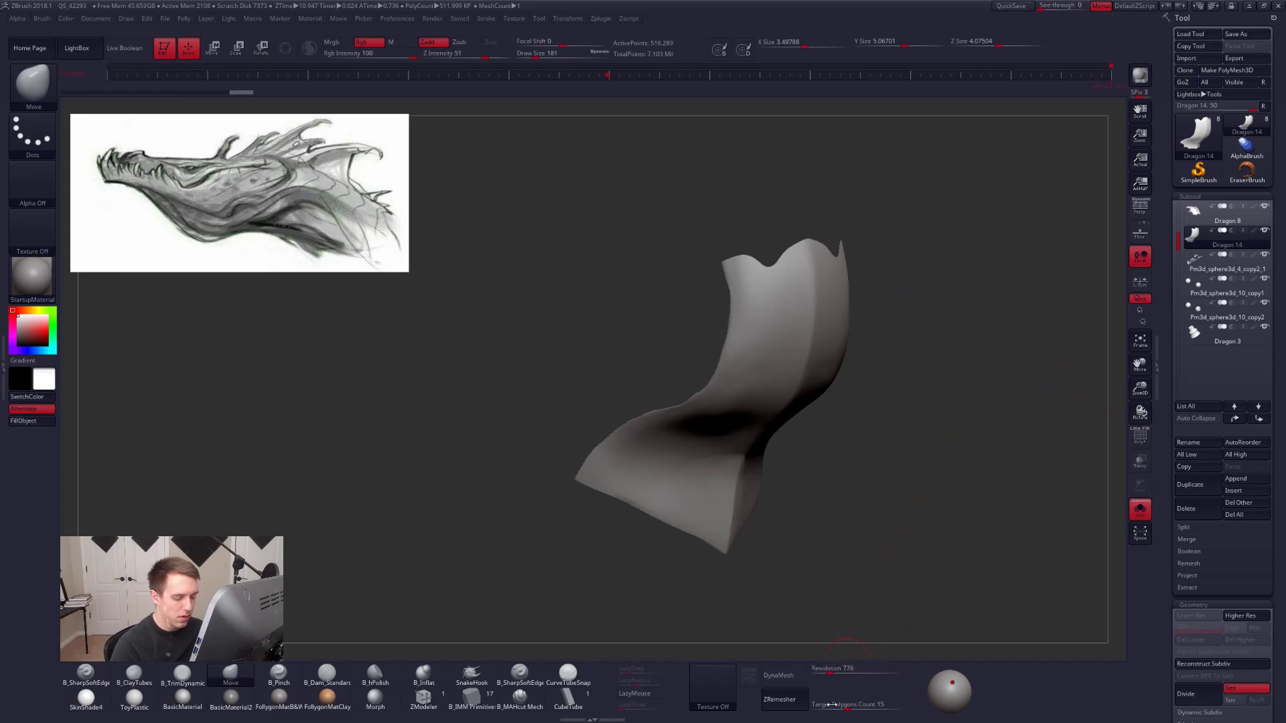
left_click(830, 703)
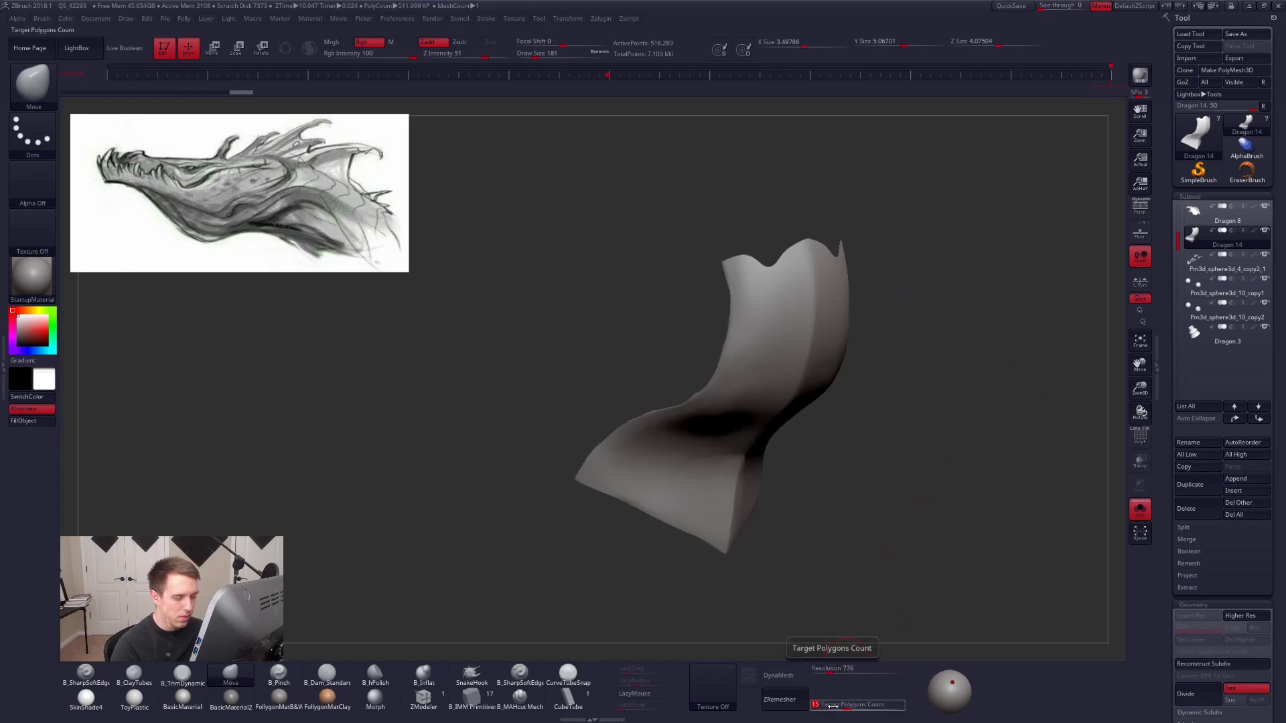
Apply GroupsLoops with 4 loops and GPolish 50 to the neck piece and show its polygroups.
left_click_drag(1161, 495, 1160, 365)
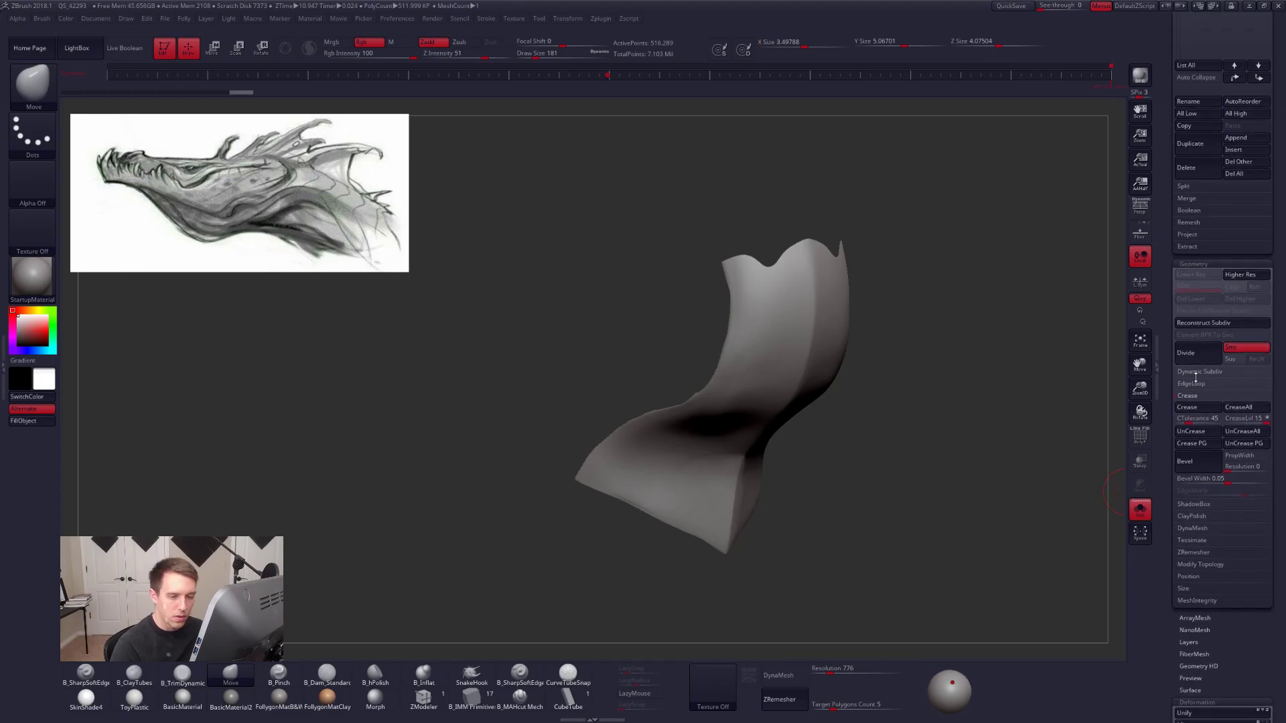
left_click(1192, 383)
left_click(1191, 450)
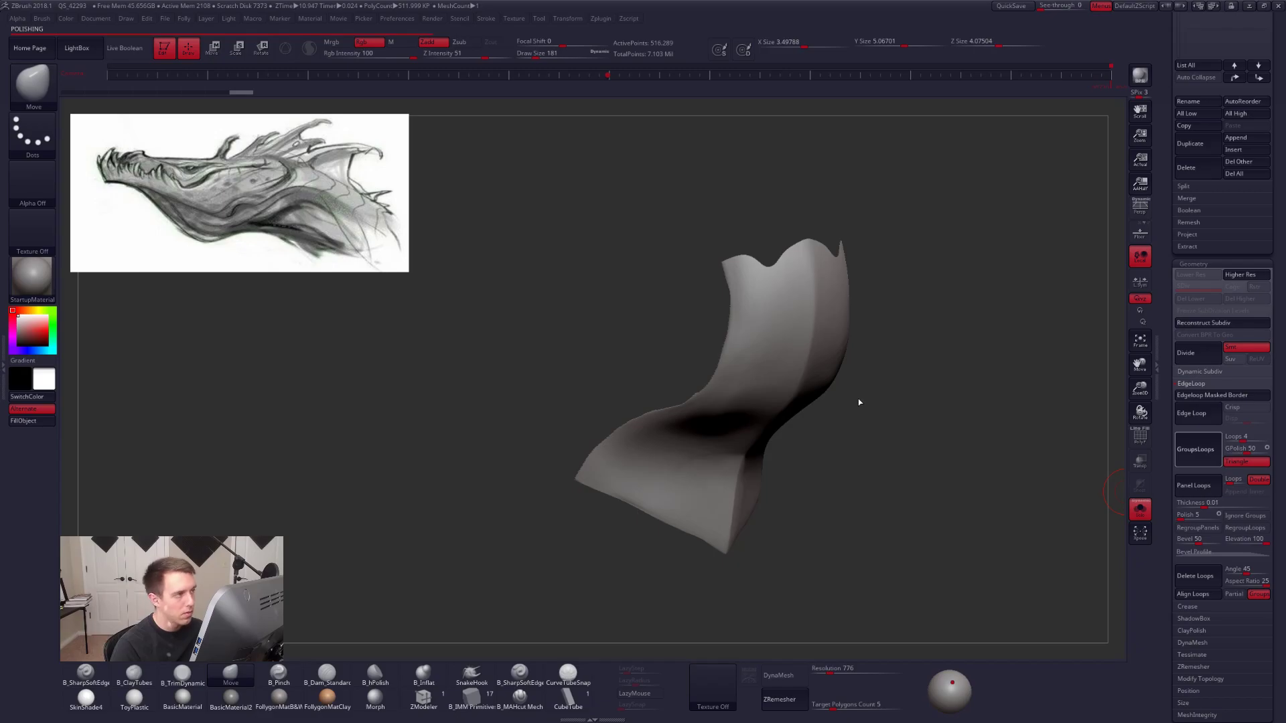
left_click_drag(870, 379, 855, 353)
key("shift+f")
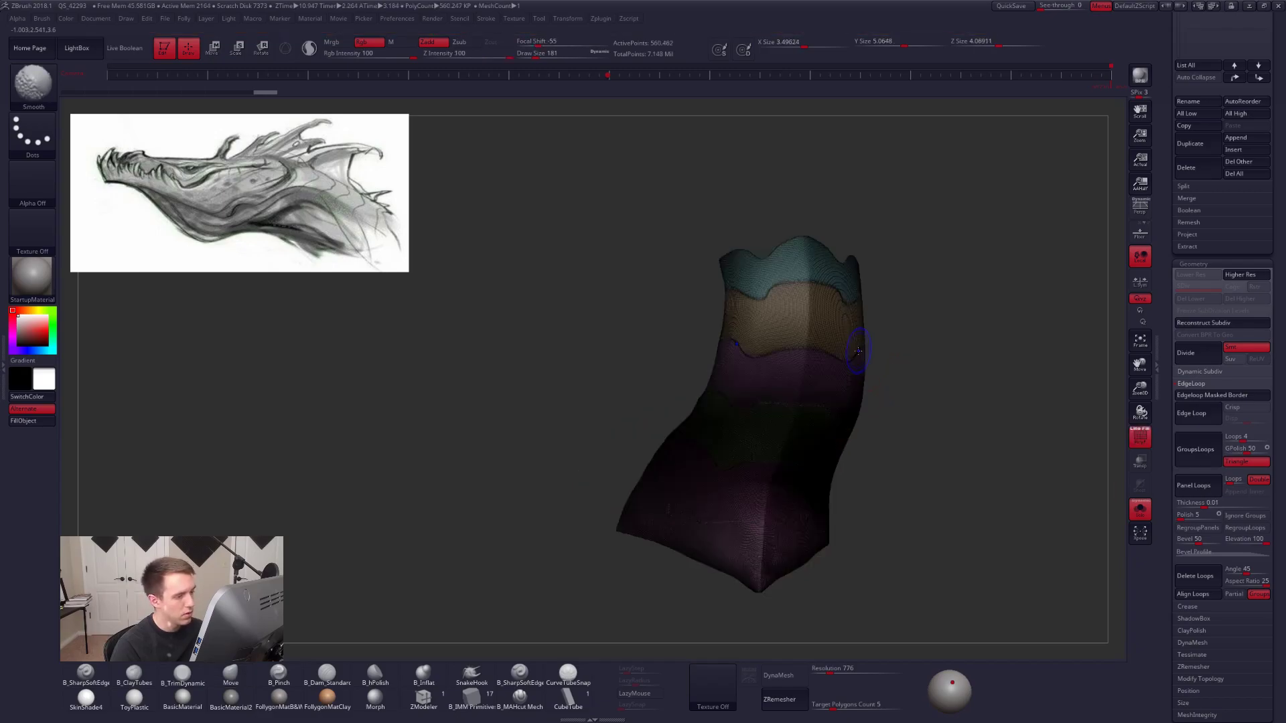
Regroup the neck piece with Auto Groups and view the result from the upper side.
key("ctrl+f")
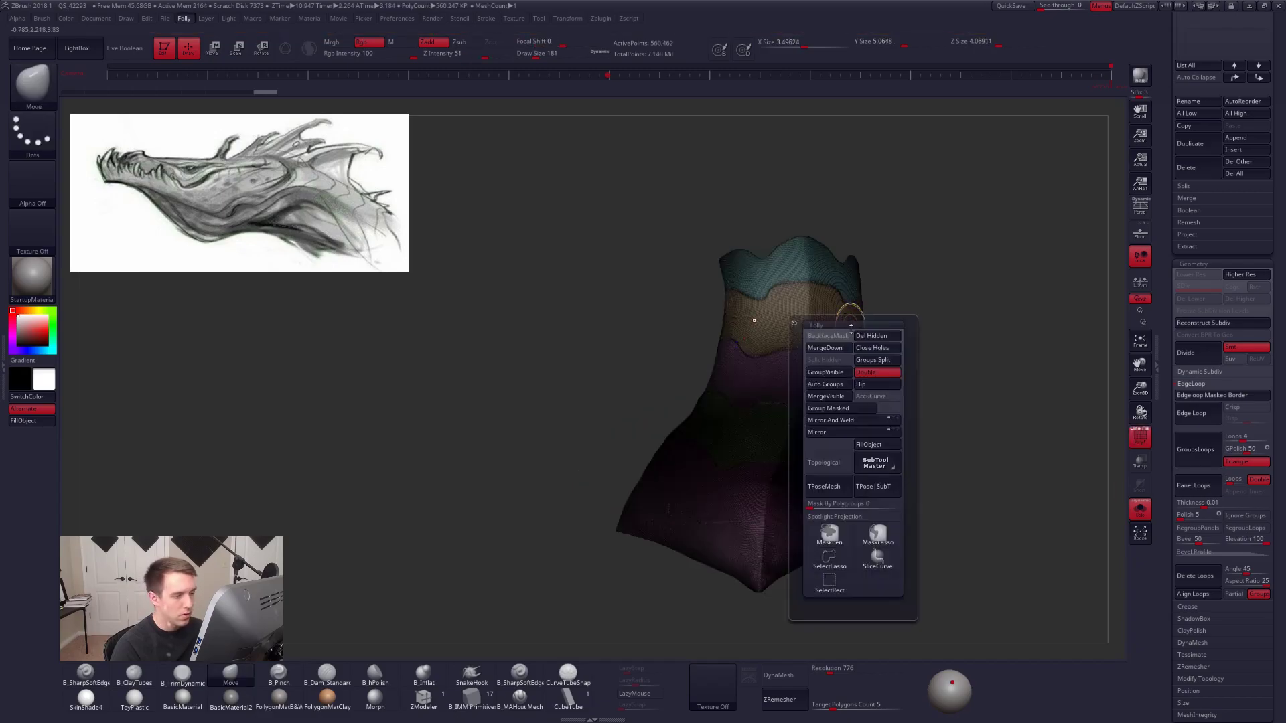
left_click(835, 385)
right_click_drag(835, 387, 808, 266)
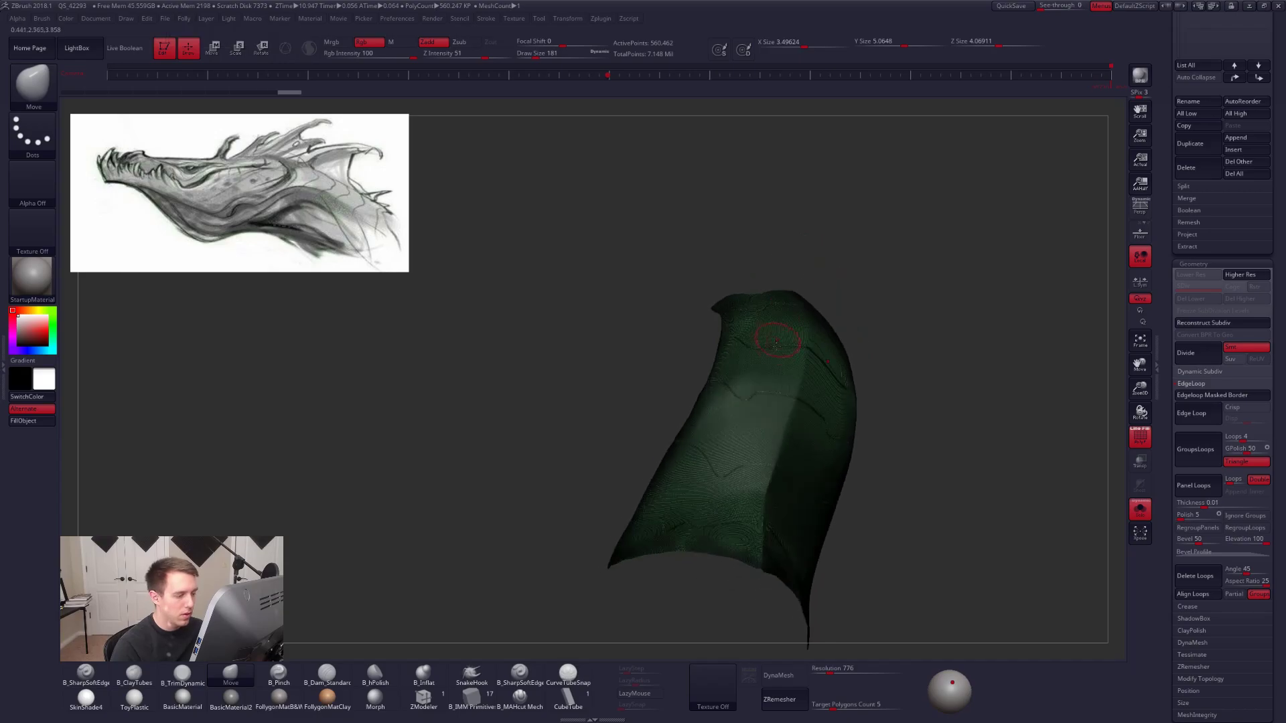
Undo the GroupsLoops on the merged neck piece and give each of its plates its own polygroup.
key("w")
left_click_drag(767, 369, 765, 324, "ctrl")
key("ctrl+z")
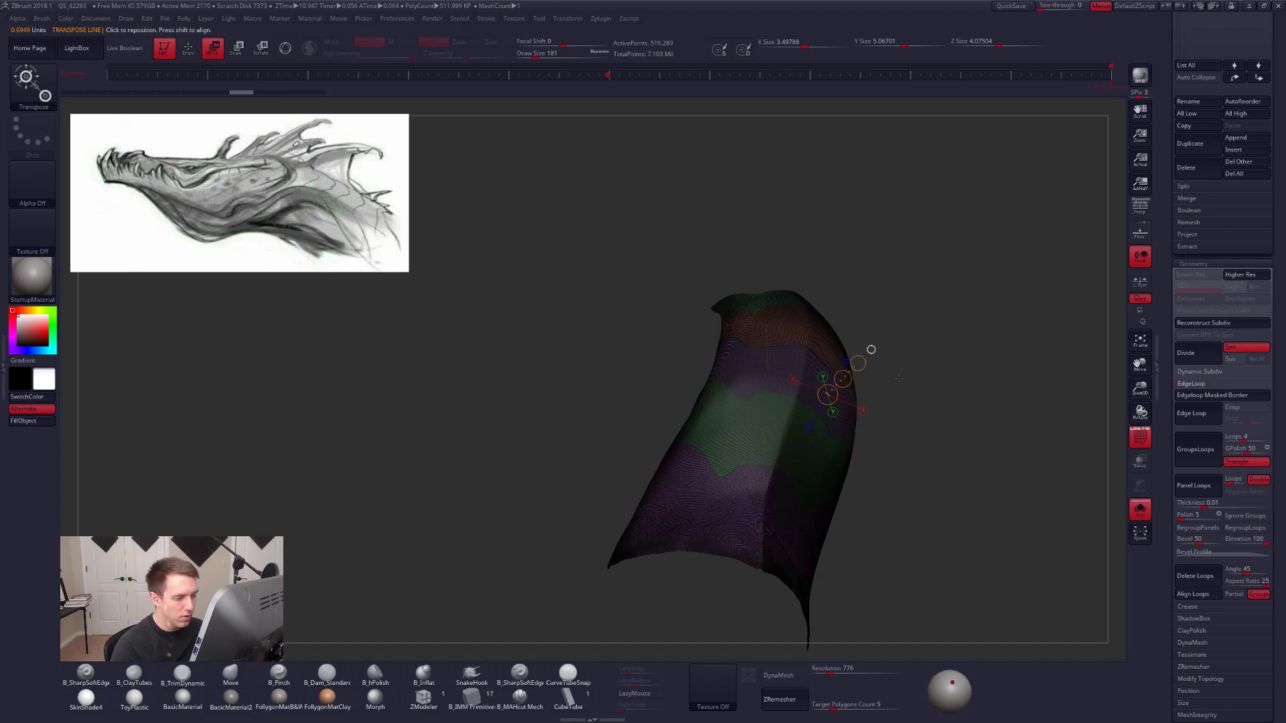
key("ctrl+f")
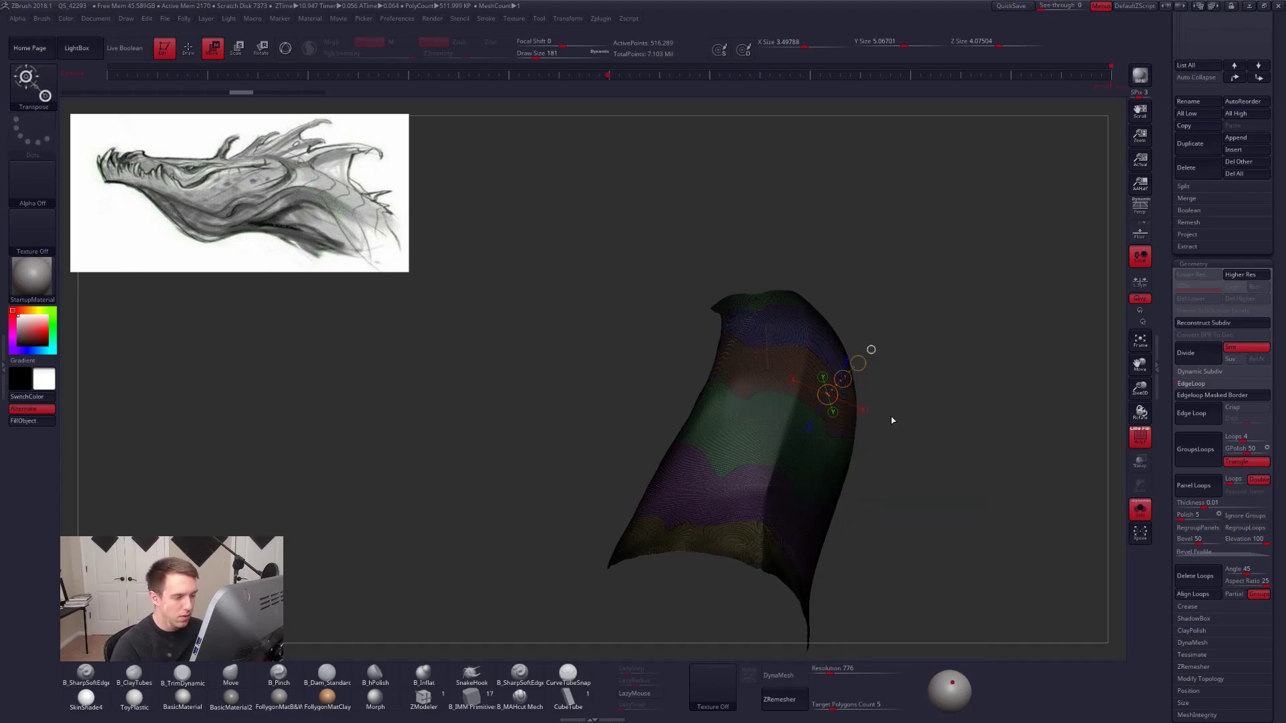
key("q")
Try remeshing the whole neck piece with ZRemesher at a target polygon count of 5, inspect the topology and undo the remesh.
mouse_move(812, 343)
right_mouse_down()
mouse_move(818, 424)
mouse_move(815, 397)
right_mouse_up()
right_click_drag(804, 308, 841, 315)
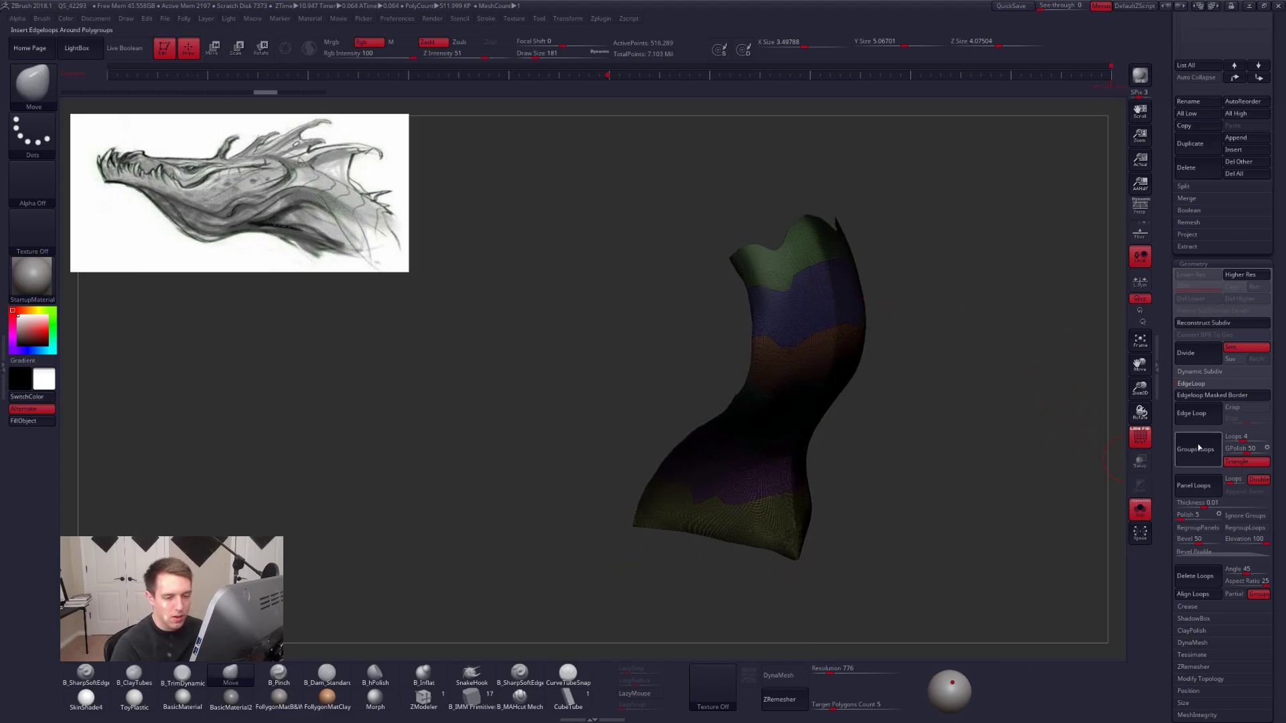
left_click(1190, 384)
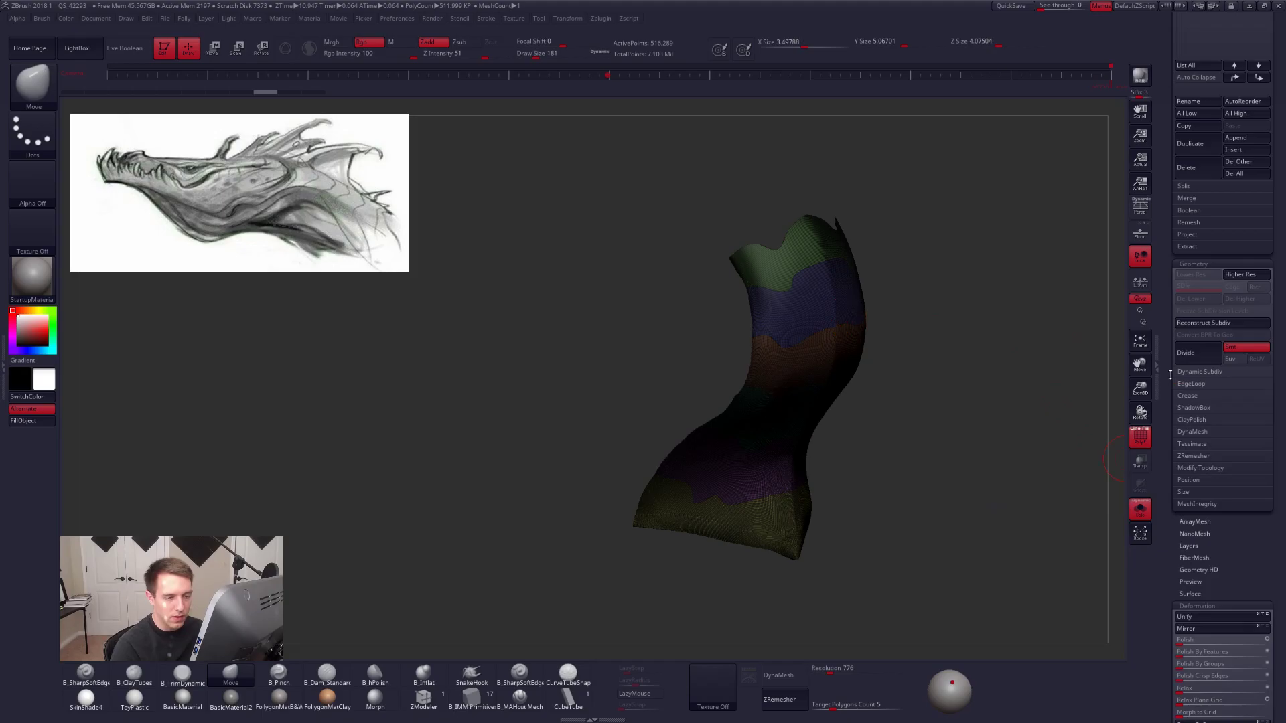
left_click_drag(1171, 370, 1167, 417)
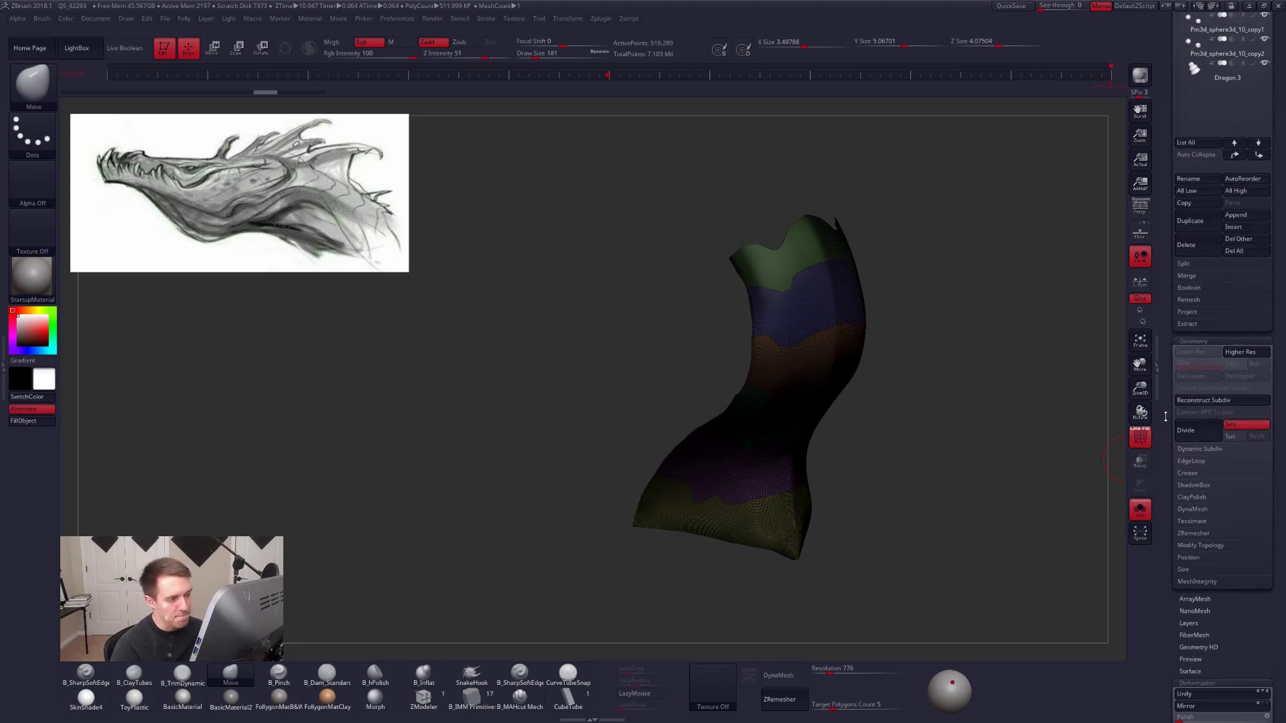
left_click_drag(1161, 417, 1162, 529)
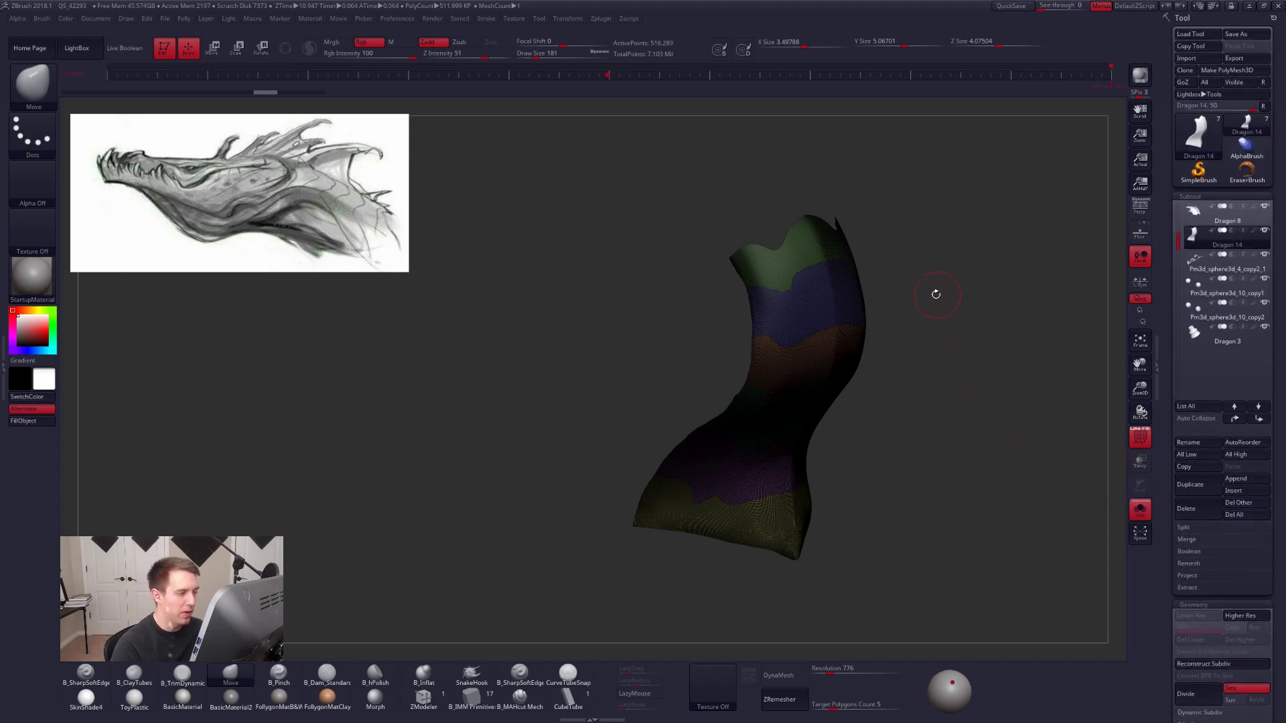
left_click_drag(937, 295, 866, 272, "alt")
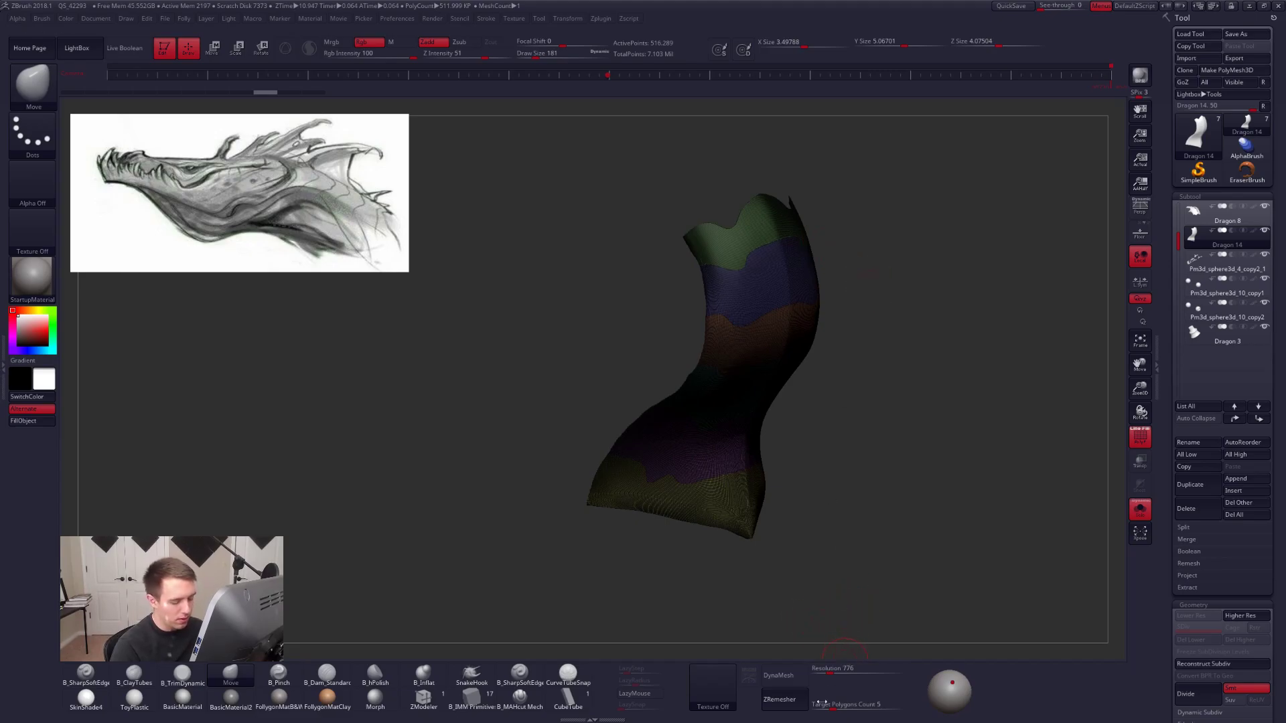
left_click_drag(1174, 522, 1159, 411)
left_click(1196, 500)
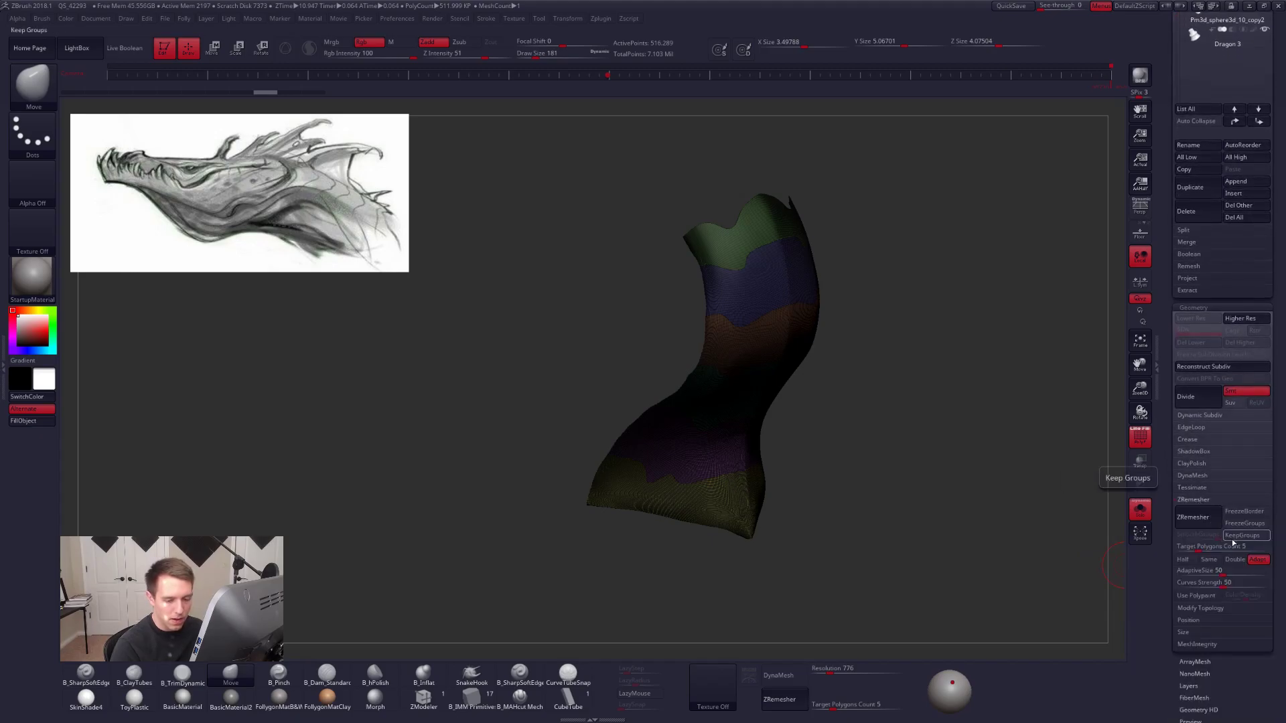
left_click(1193, 521)
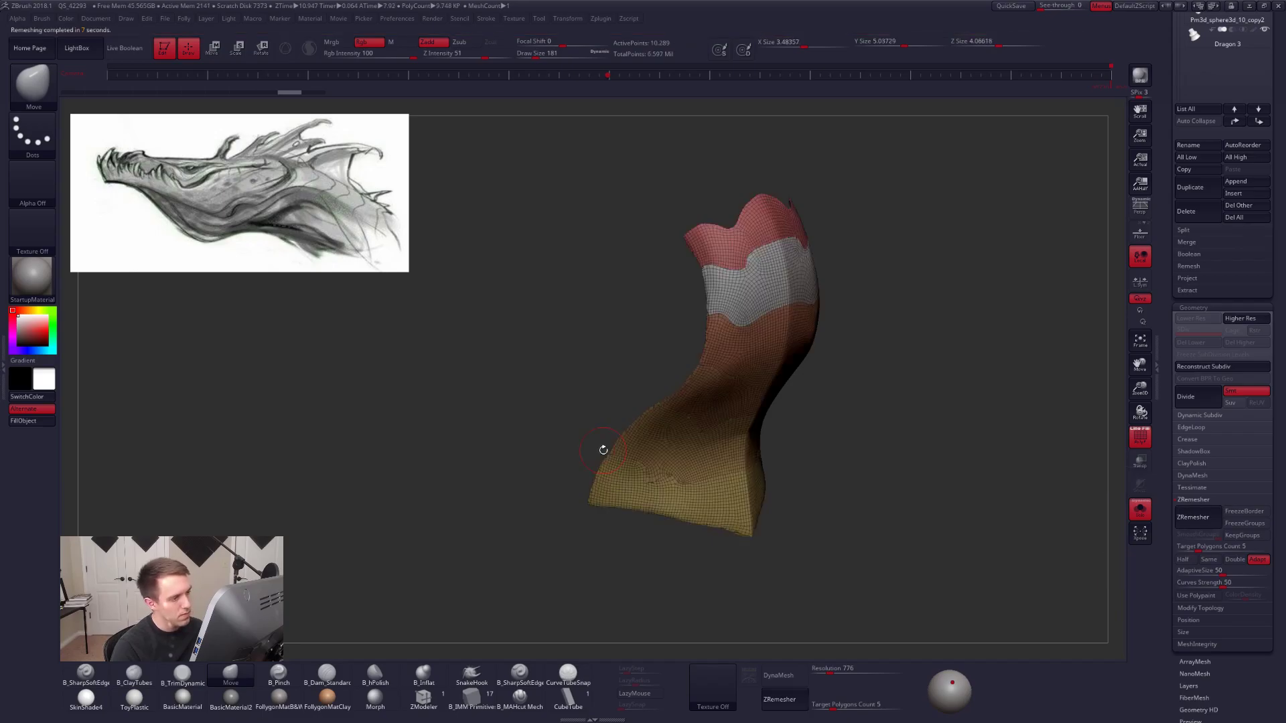
right_click_drag(731, 416, 701, 377)
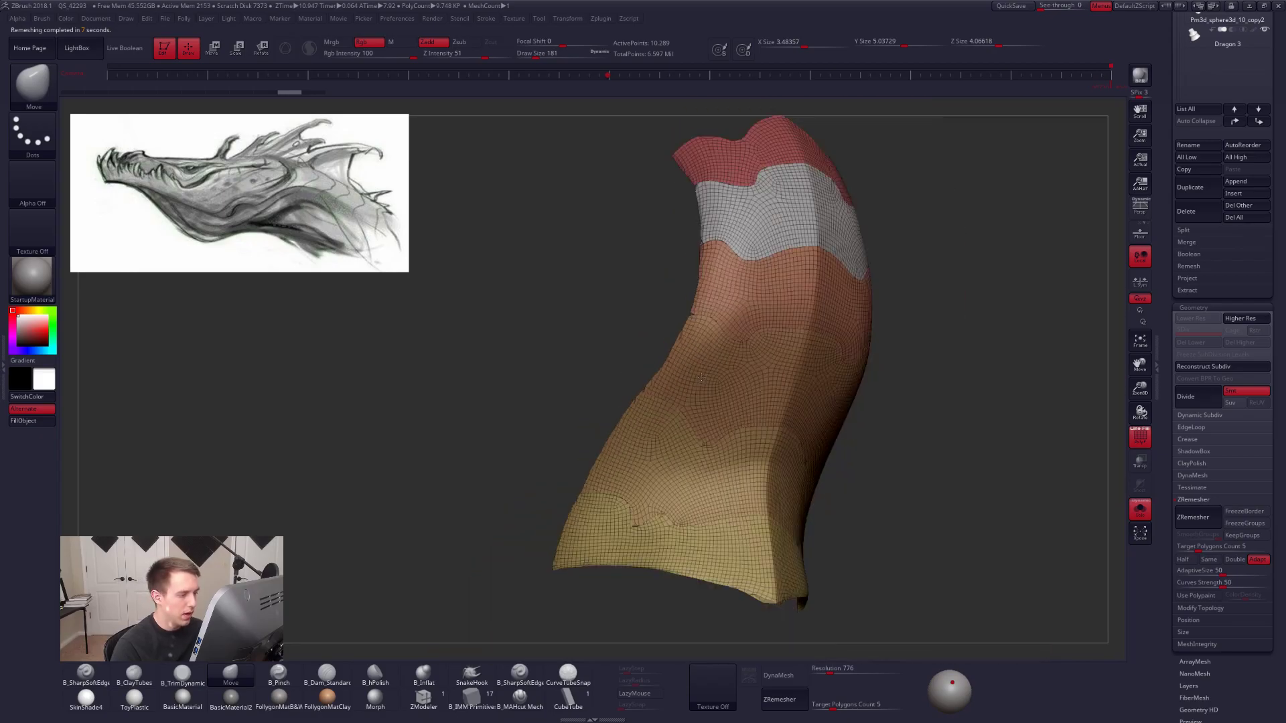
key("ctrl+z")
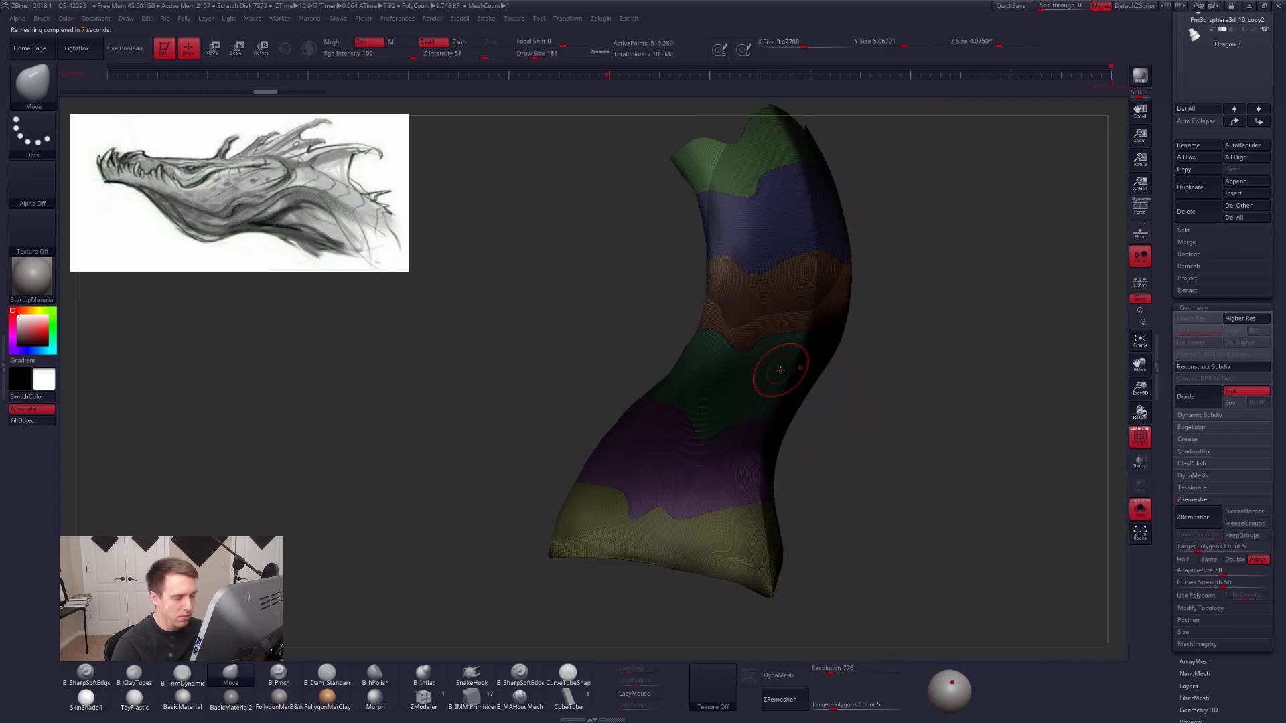
left_click_drag(1162, 175, 1162, 237)
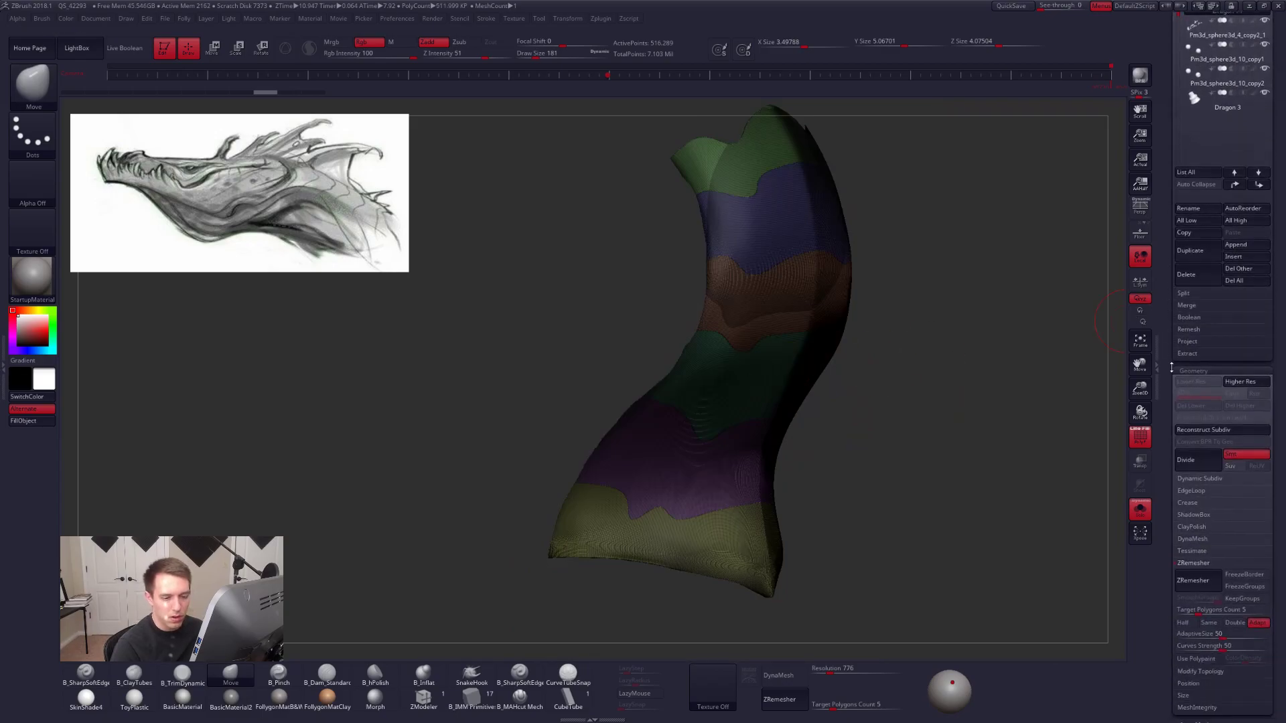
left_click(1192, 491)
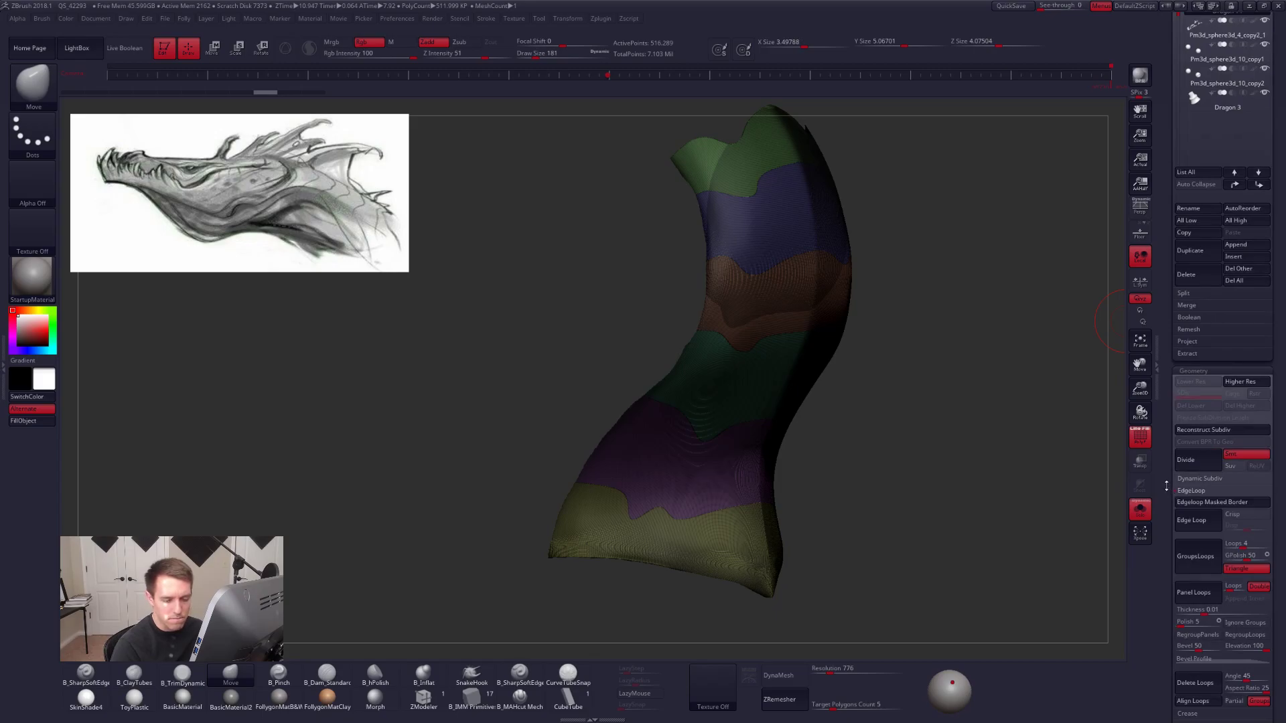
left_click(1179, 491)
left_click_drag(1167, 470, 1168, 703)
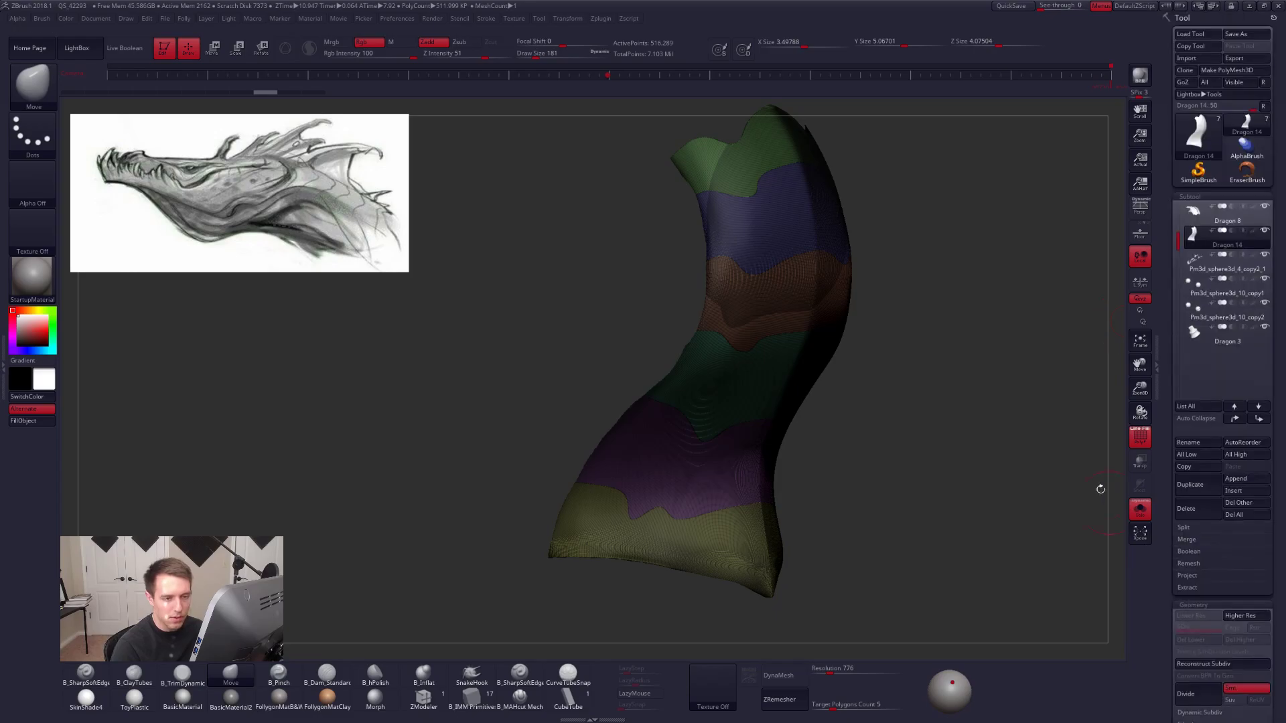
Isolate the uppermost plate of the neck piece and separate it from the remaining plates with Split Hidden.
key("space")
left_click(734, 433)
left_click(742, 162, "ctrl+shift")
key("space")
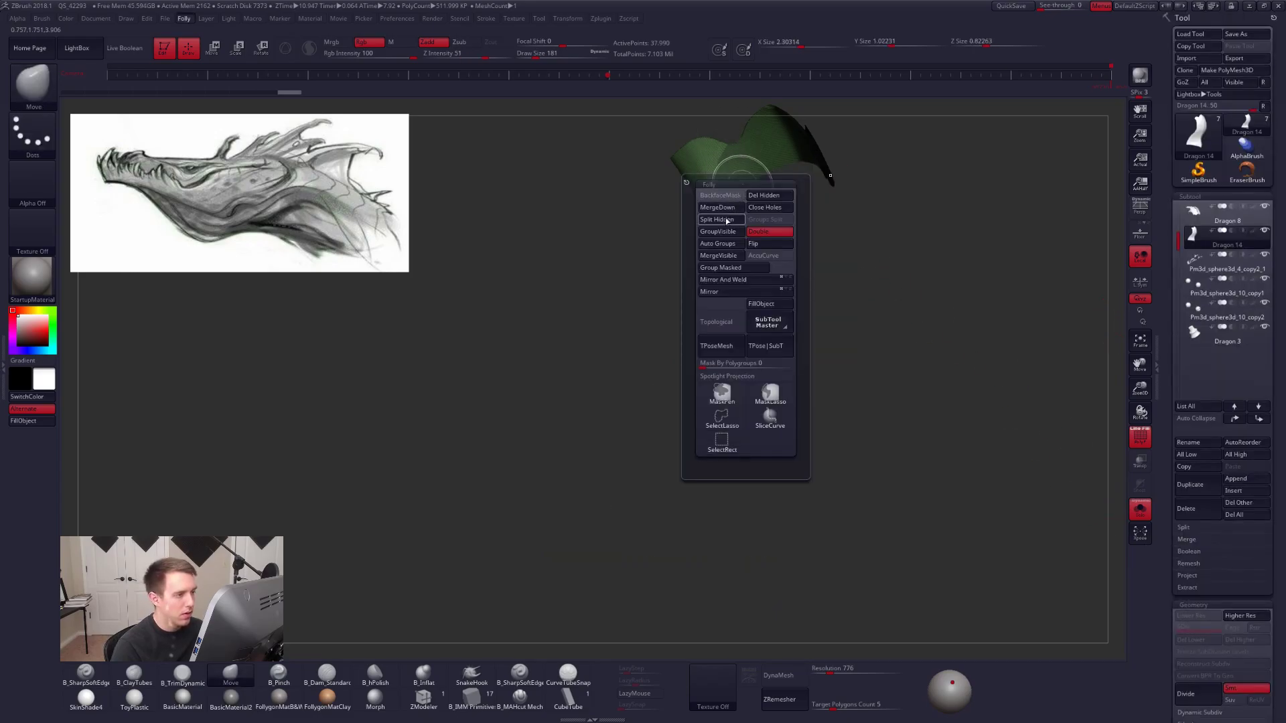
left_click(717, 219)
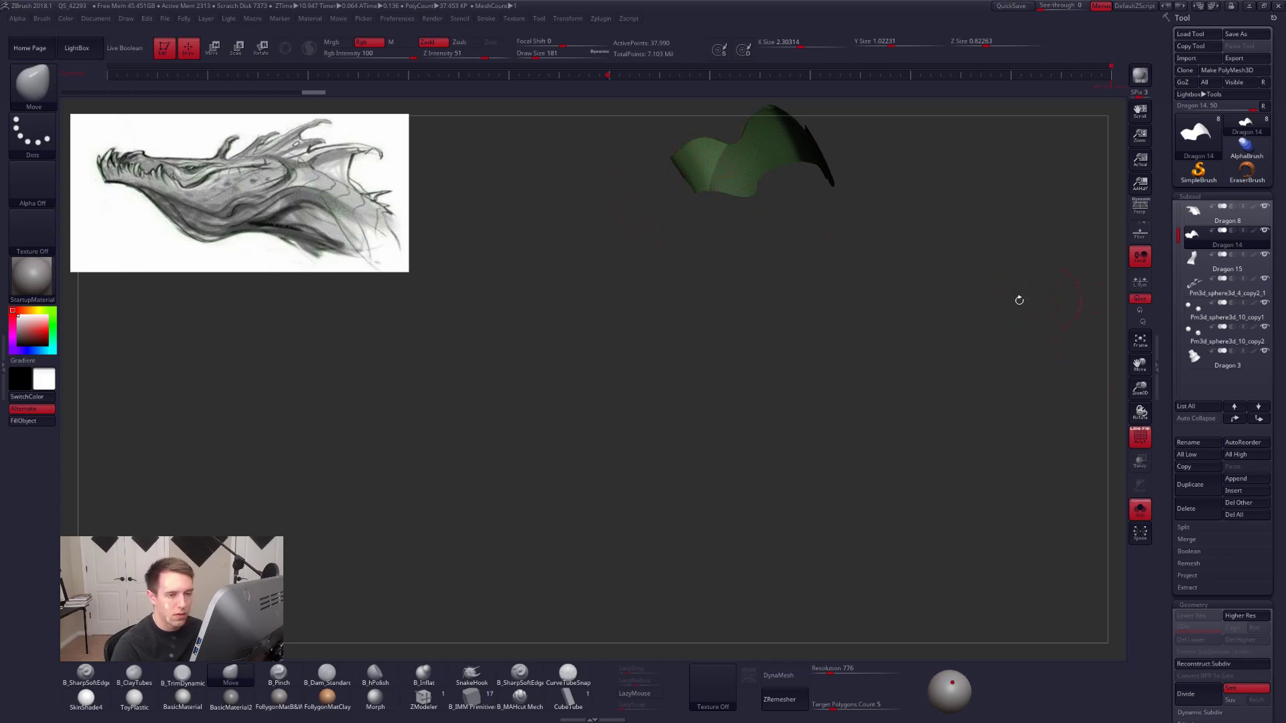
Split the second and third neck plates from the top into separate subtools with Split Hidden.
left_click(1205, 263)
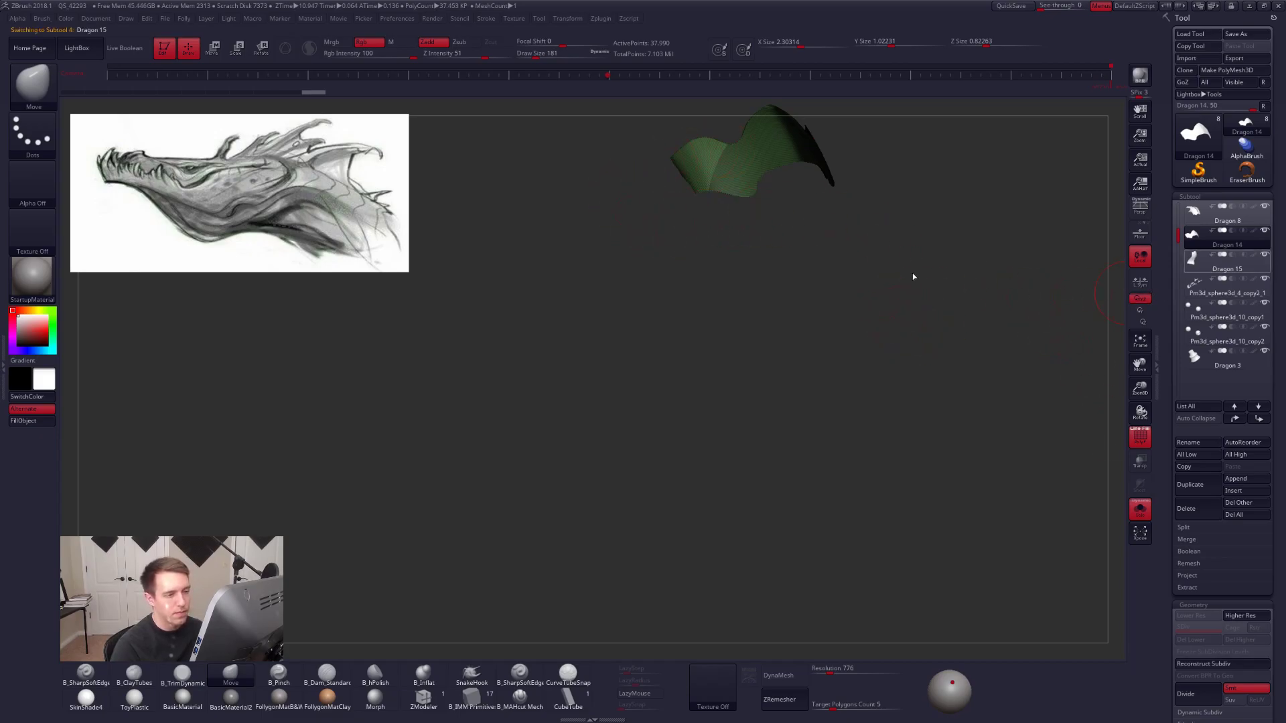
left_click(750, 226, "ctrl+shift")
key("space")
left_click(730, 284)
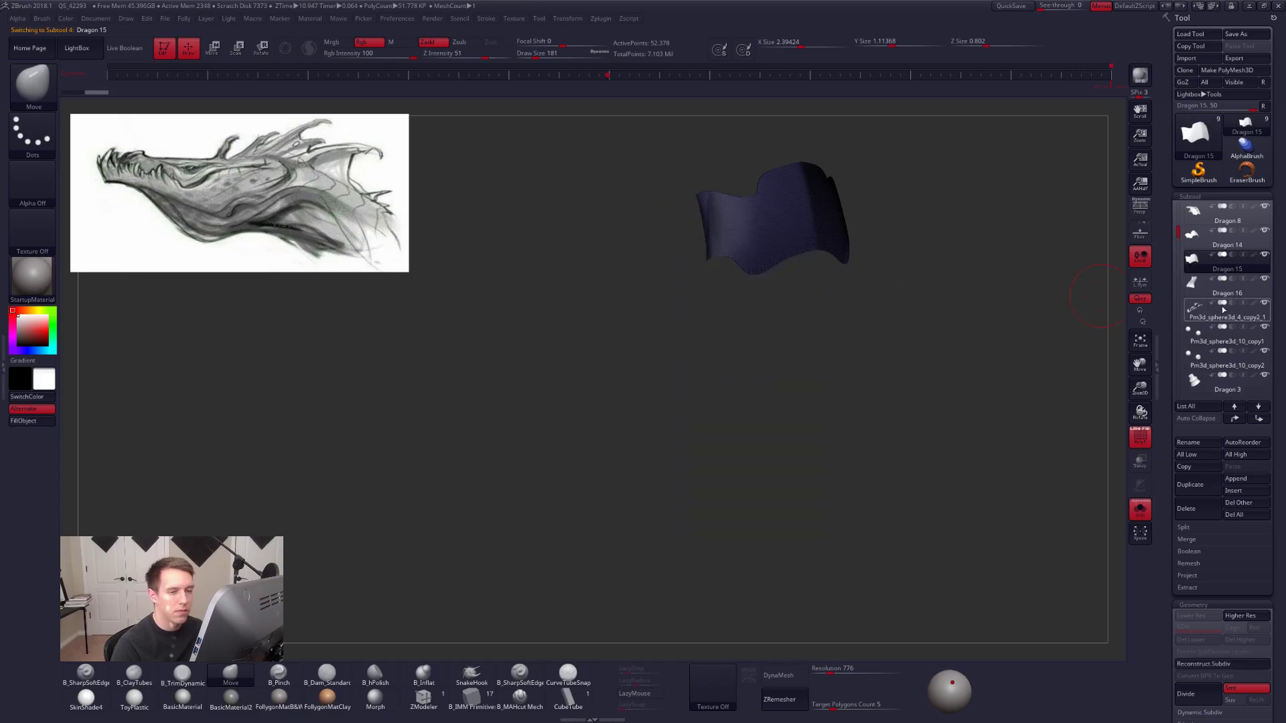
left_click(1197, 288)
left_click(757, 294, "ctrl+shift")
key("space")
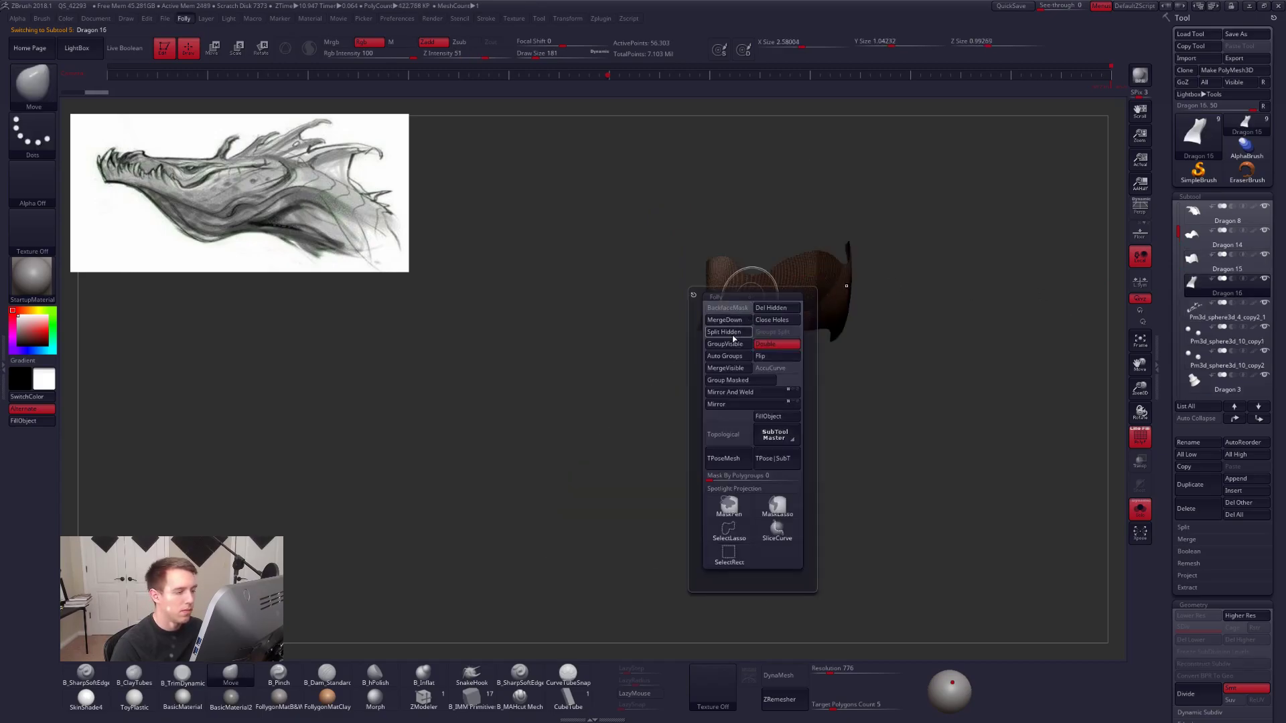
left_click(730, 331)
Split the fourth and fifth neck plates into separate subtools, leaving the lowest plate as its own subtool.
left_click(1205, 311)
key("space")
left_click(702, 409)
left_click(1205, 335)
left_click(684, 447, "ctrl+shift")
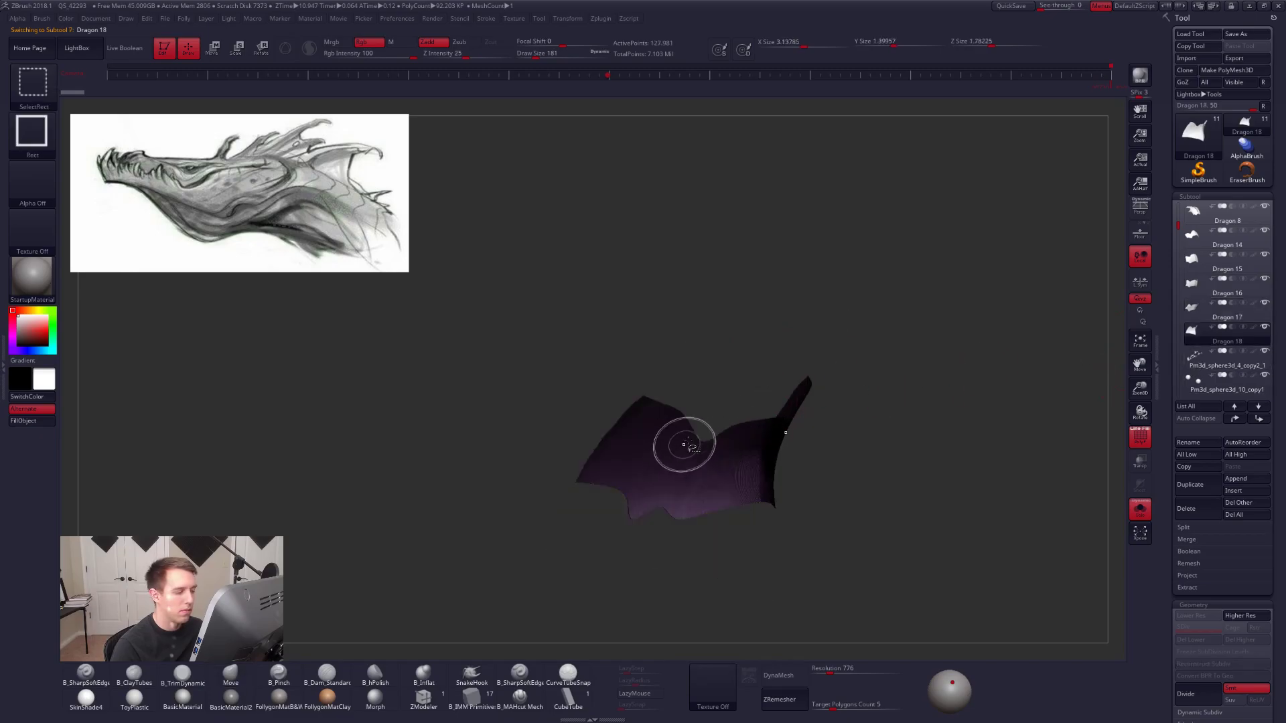
key("space")
left_click(677, 453)
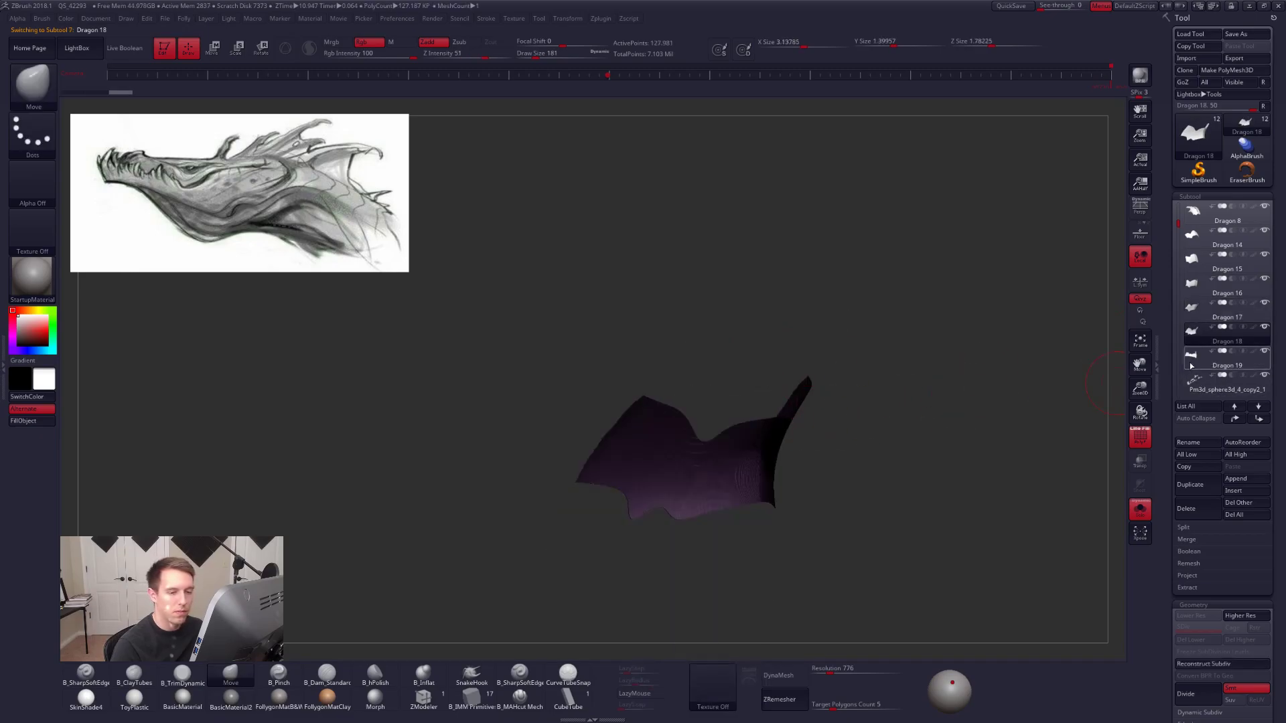
Apply GroupsLoops with 4 loops and GPolish 50 to the separate Dragon 19, Dragon 18 and Dragon 17 plates.
left_click(1205, 360)
left_click_drag(1169, 419, 1167, 353)
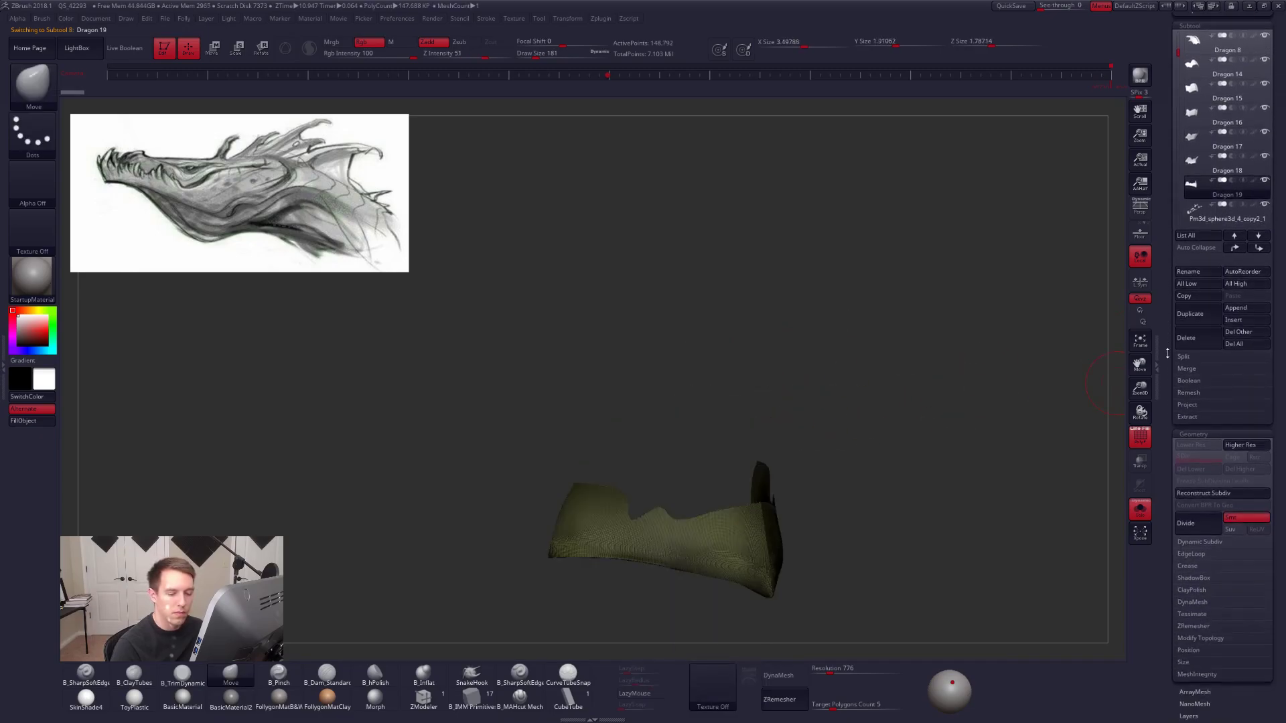
left_click(1191, 553)
left_click(1196, 614)
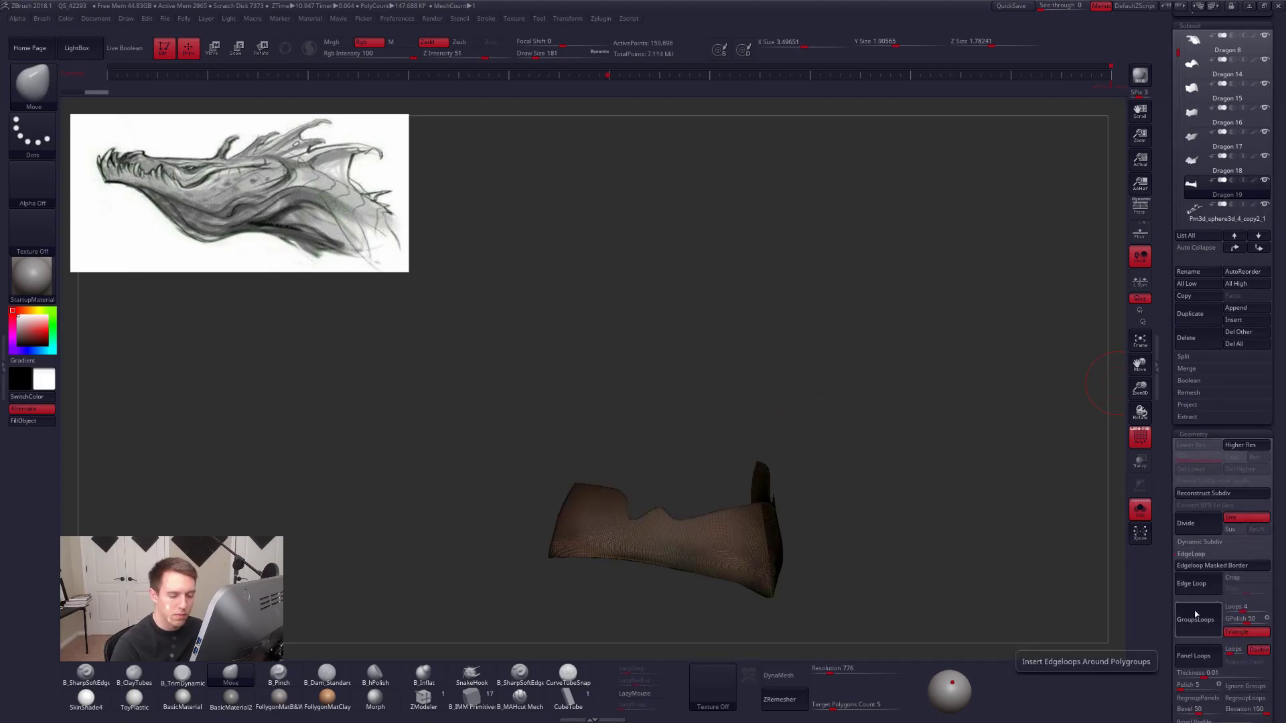
key("Up")
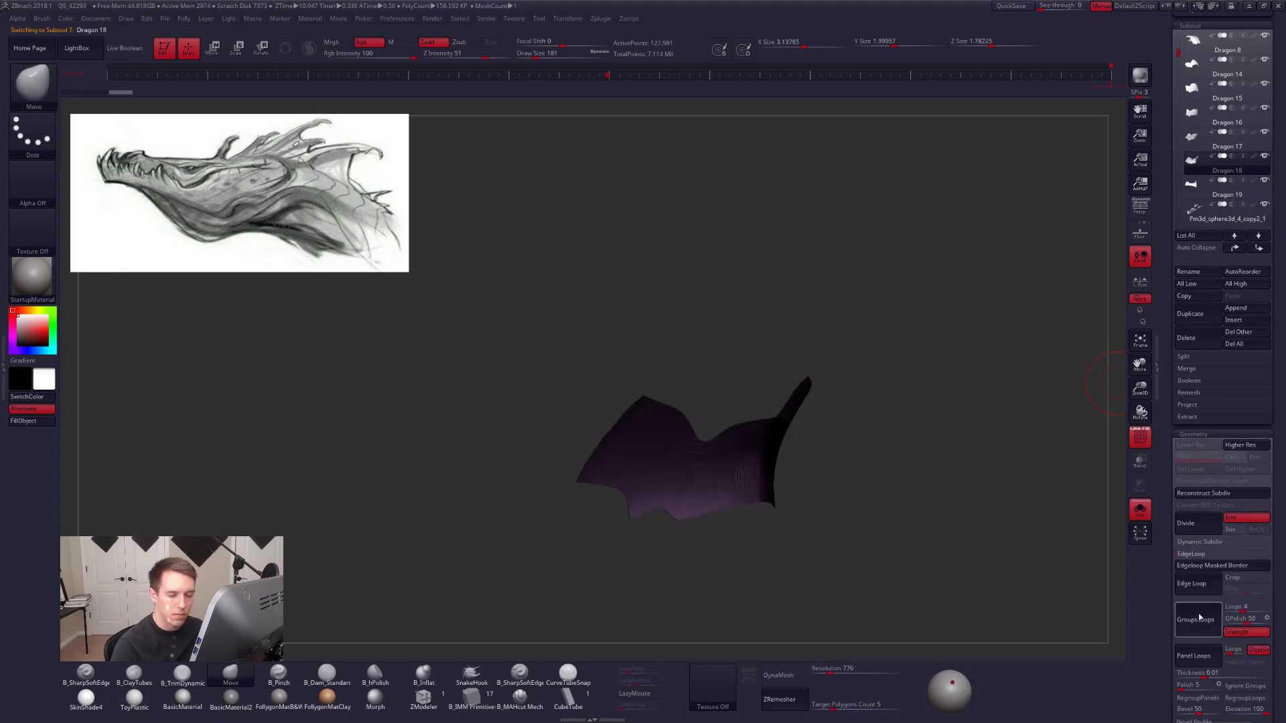
left_click(1216, 140)
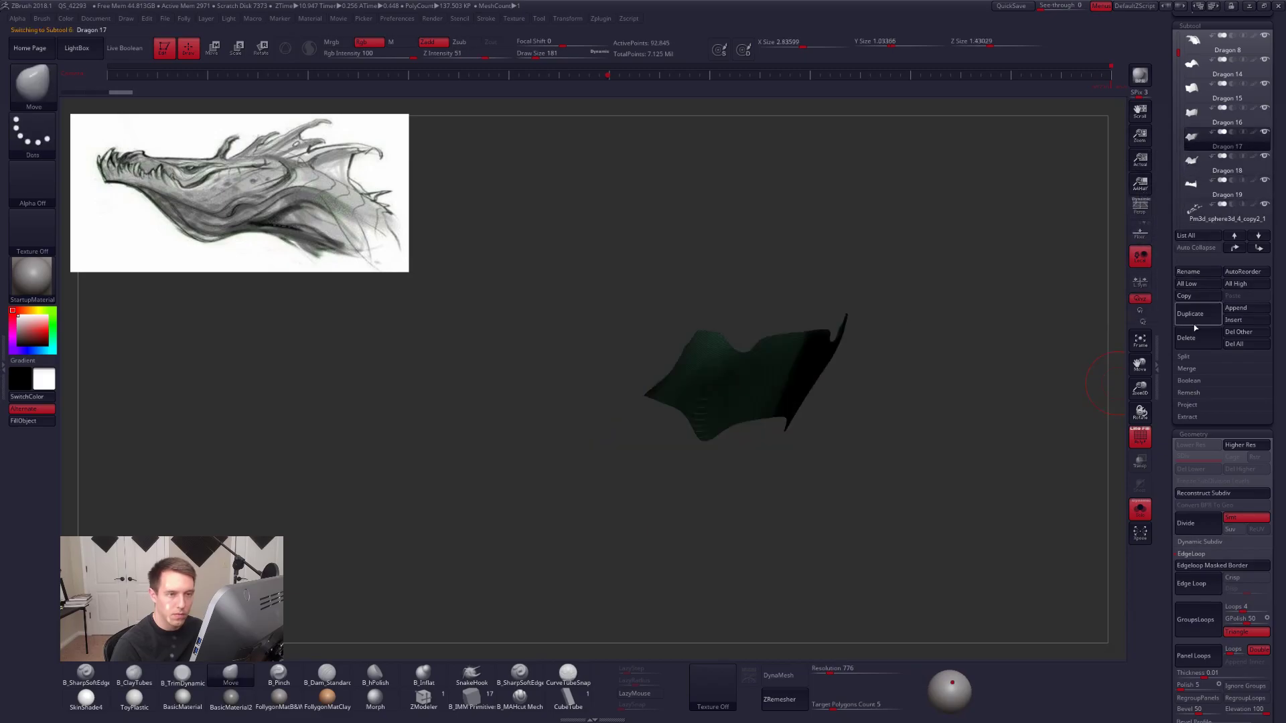
left_click(1196, 619)
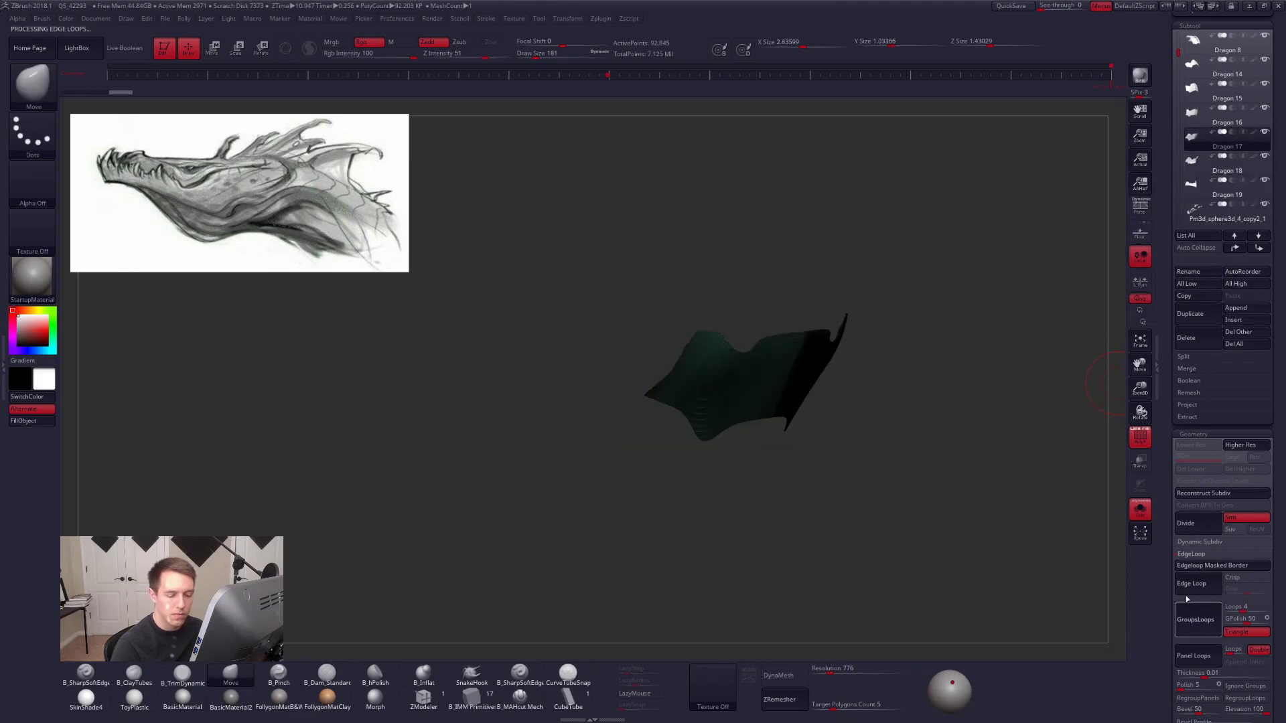
Apply GroupsLoops with 4 loops and GPolish 50 to the separate Dragon 16, Dragon 15 and Dragon 14 plates.
left_click(1192, 121)
key("ctrl")
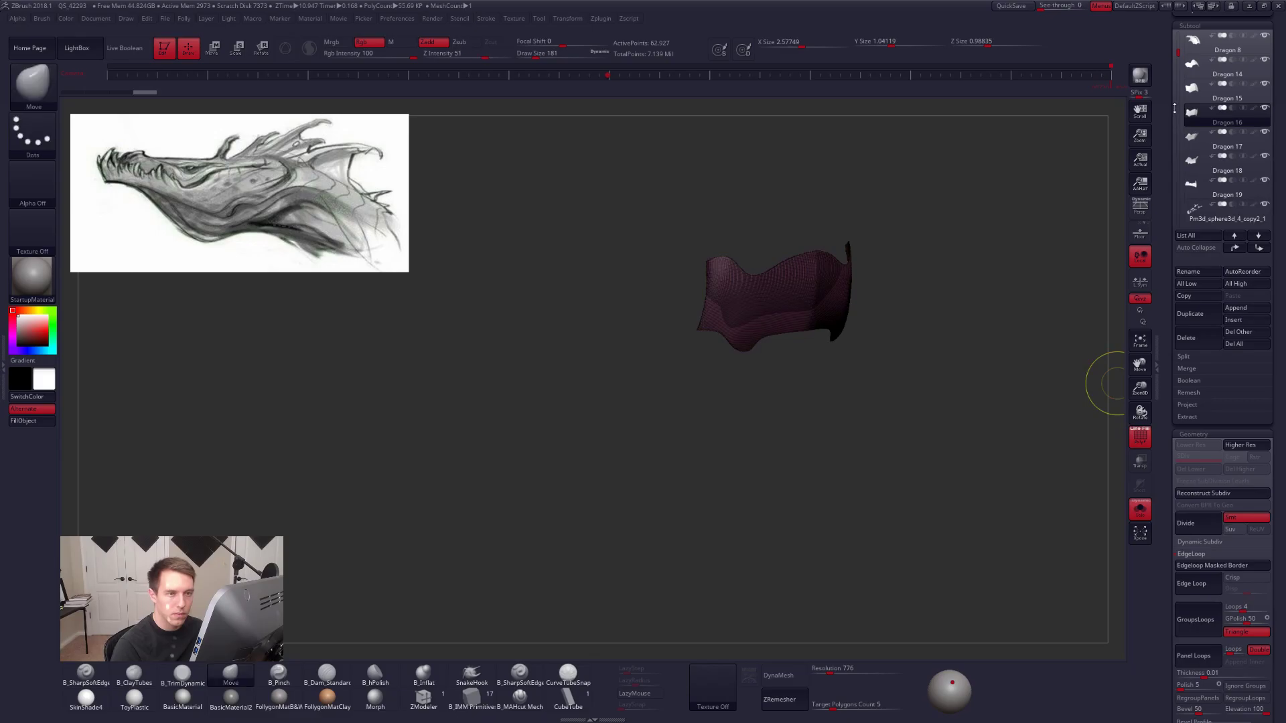
left_click(1192, 88)
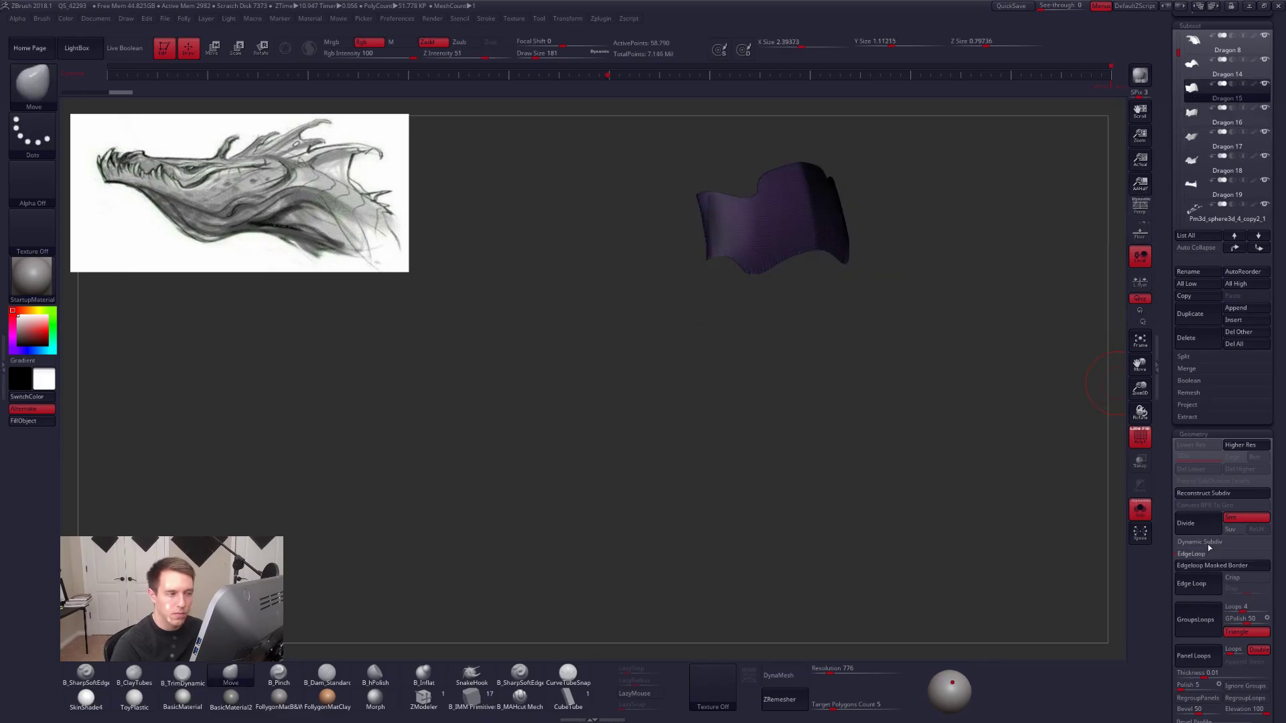
key("ctrl")
left_click(1191, 64)
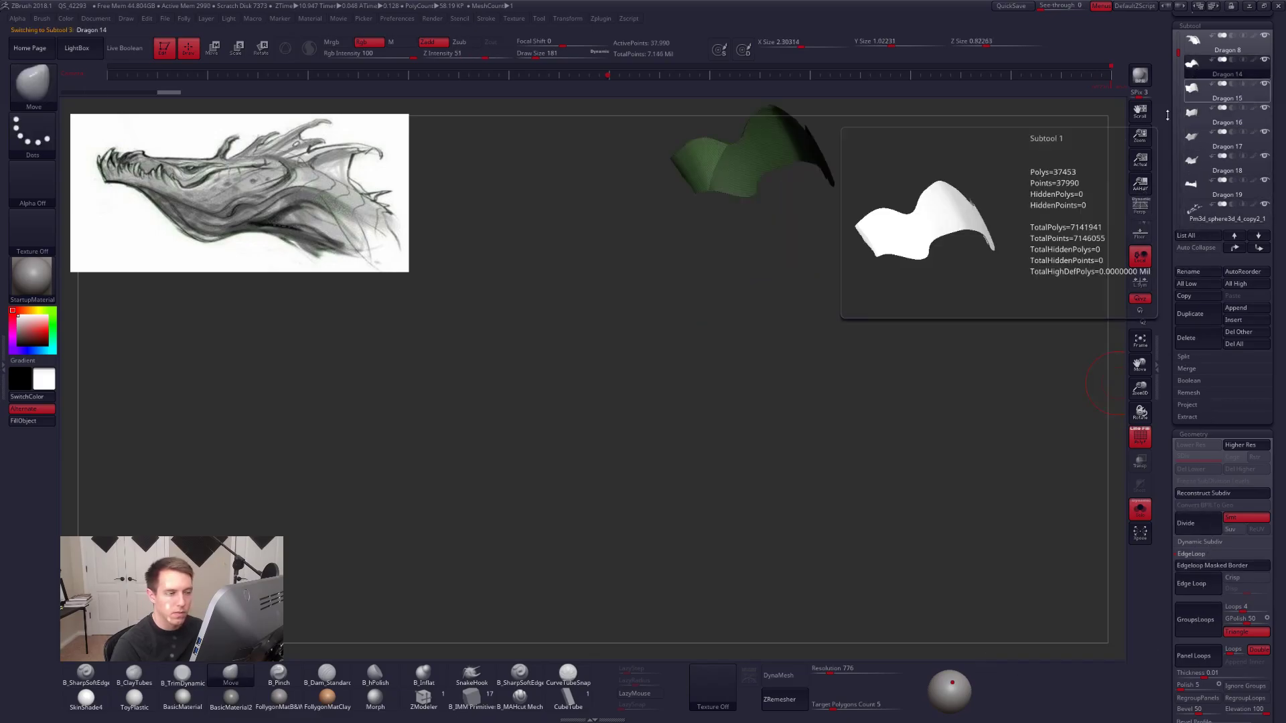
left_click(1197, 631)
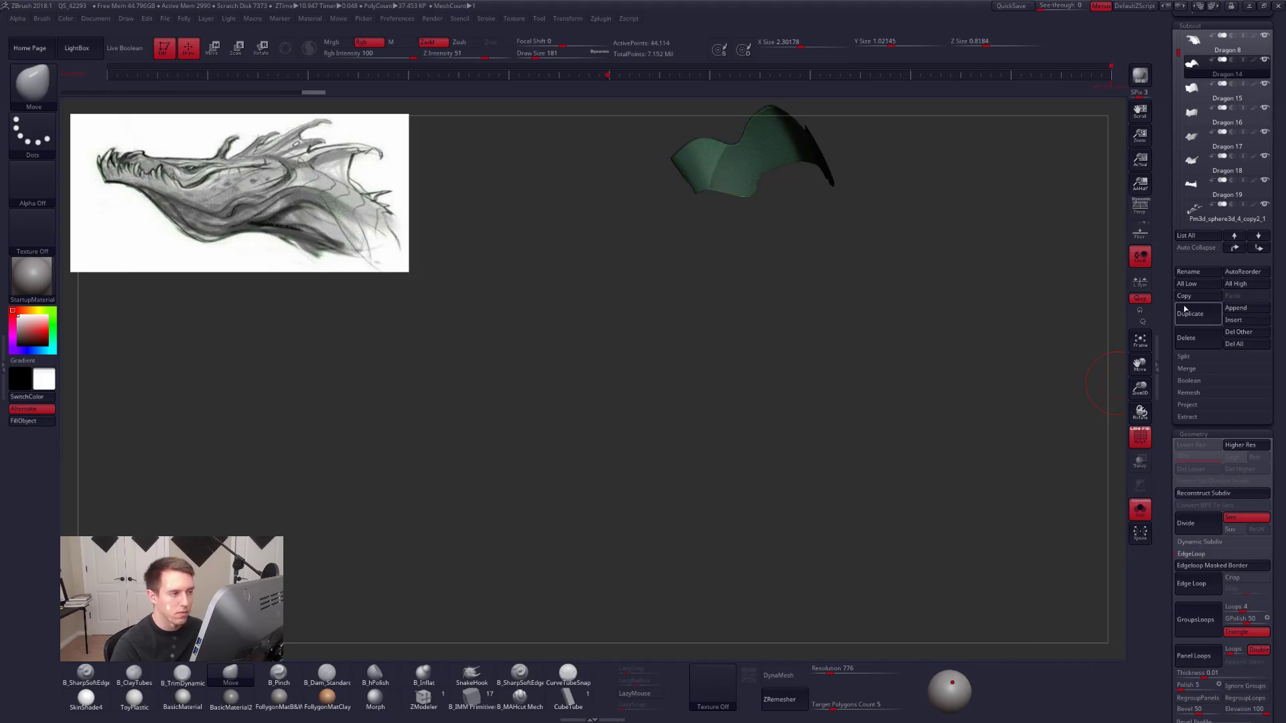
Merge the looped Dragon 15 and Dragon 16 neck plates down into Dragon 14.
left_click(1194, 41)
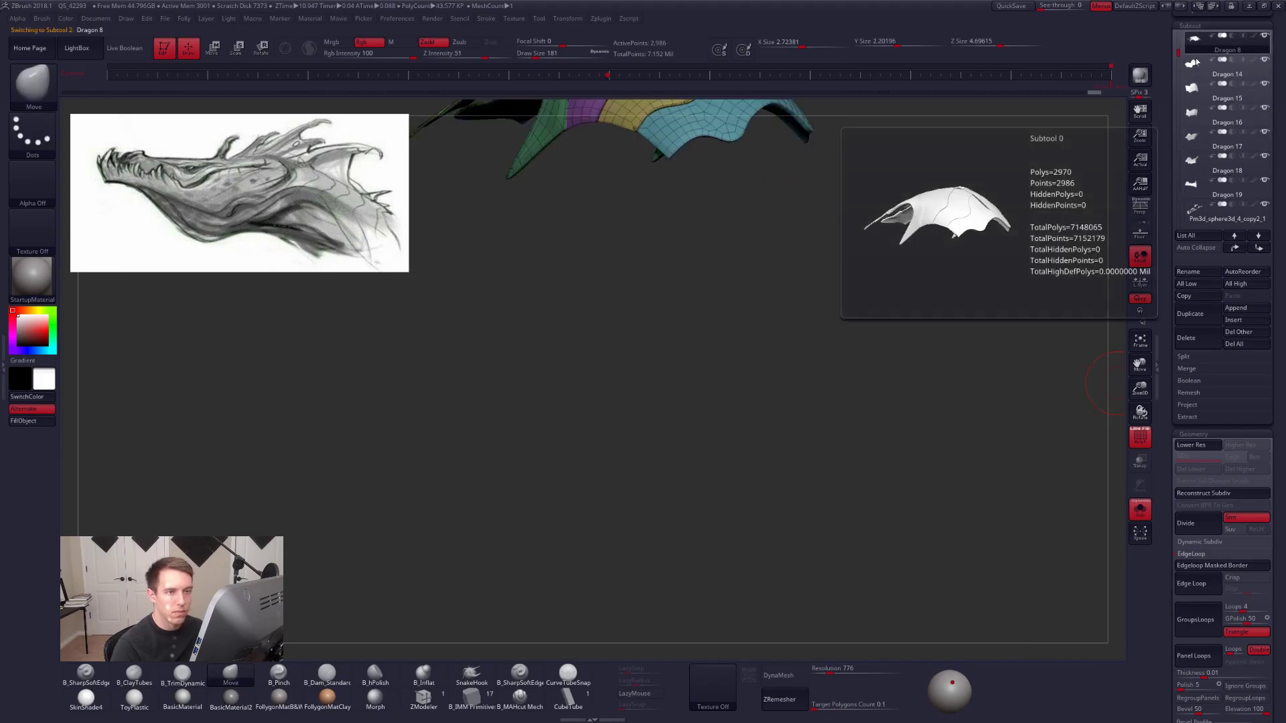
left_click(1196, 61)
key("ctrl+f")
left_click(953, 256)
left_click(914, 278)
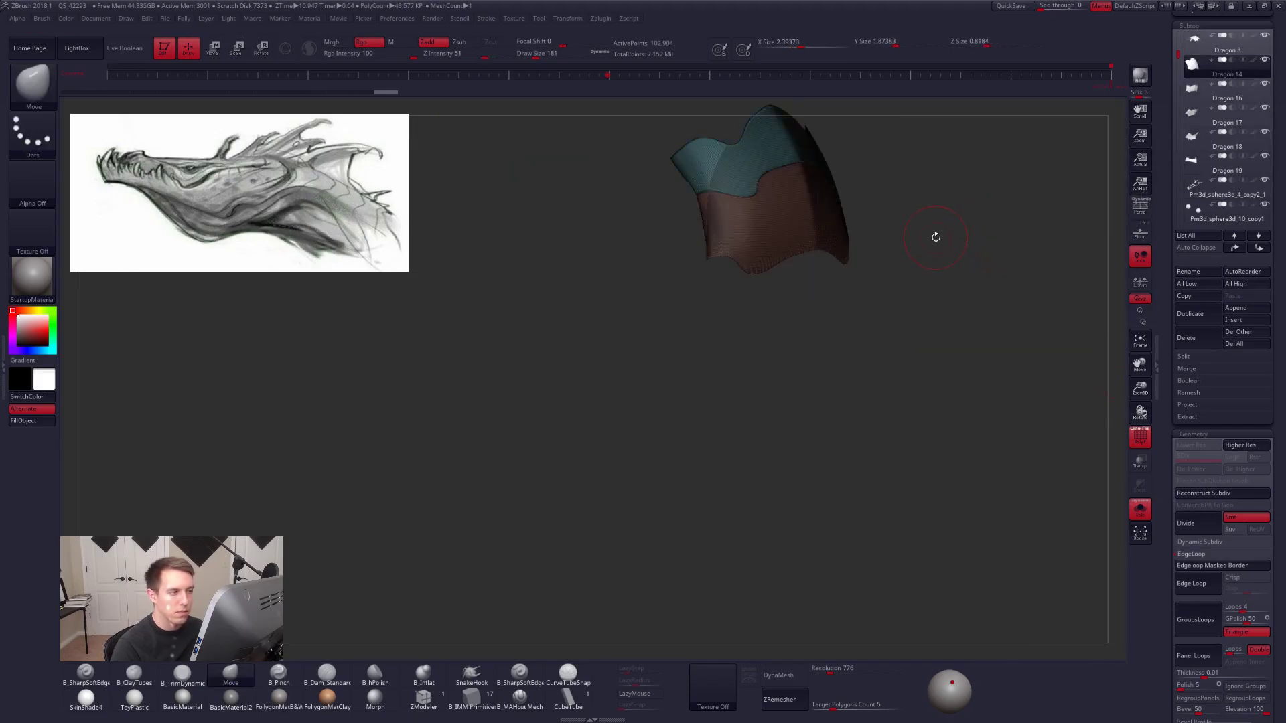
key("ctrl+f")
left_click(912, 265)
left_click(909, 280)
Merge the looped Dragon 17, Dragon 18 and Dragon 19 plates into the Dragon 14 neck piece.
key("ctrl+f")
left_click(890, 302)
left_click(859, 323)
key("ctrl+f")
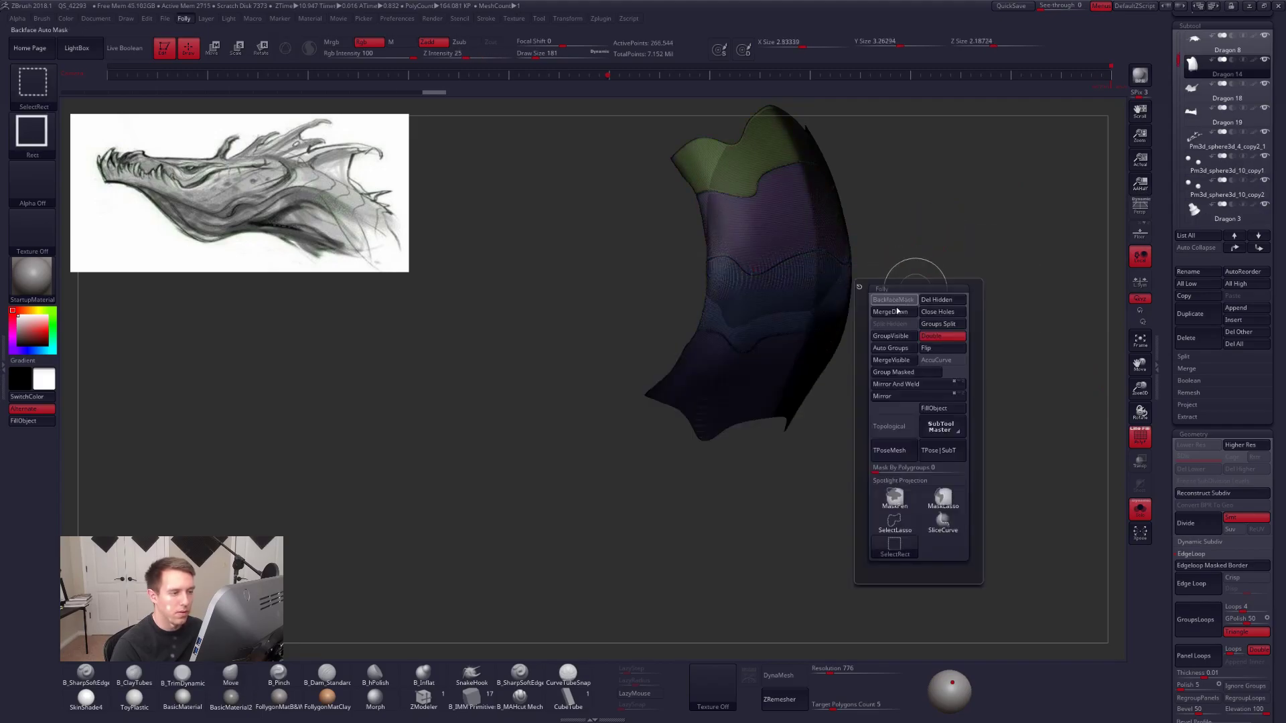
left_click(897, 310)
left_click(857, 337)
key("ctrl+f")
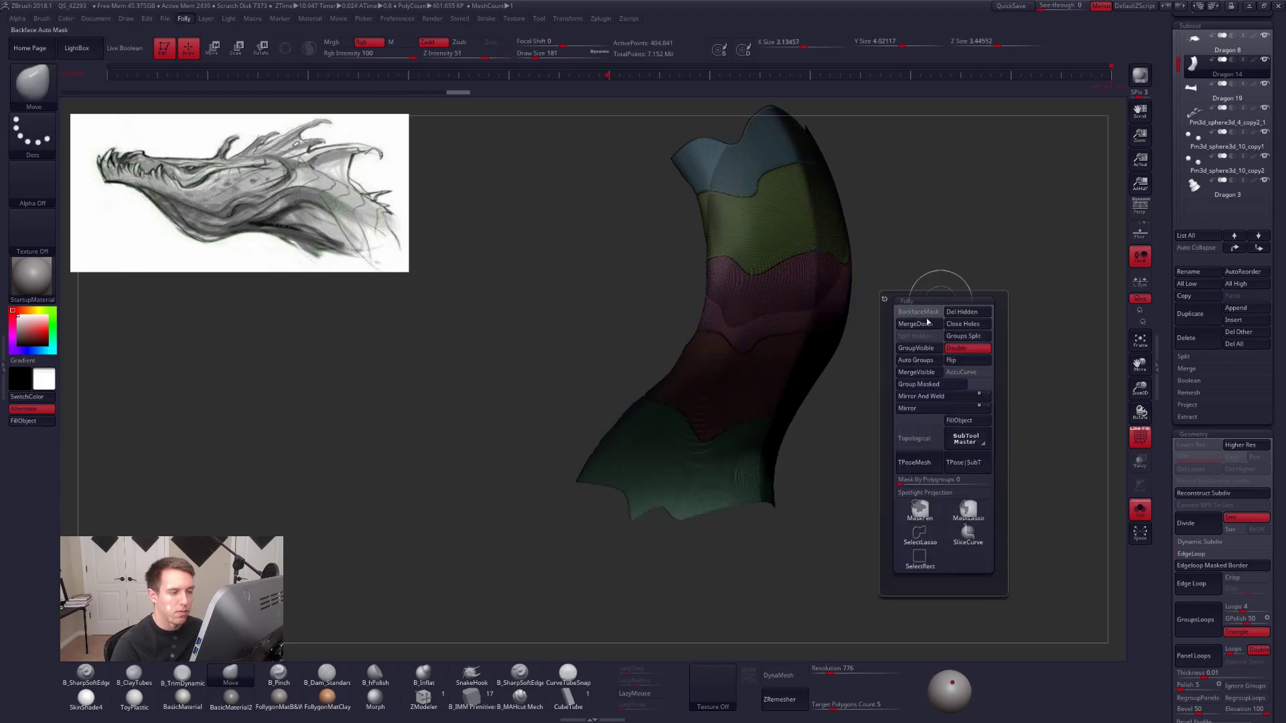
left_click(924, 324)
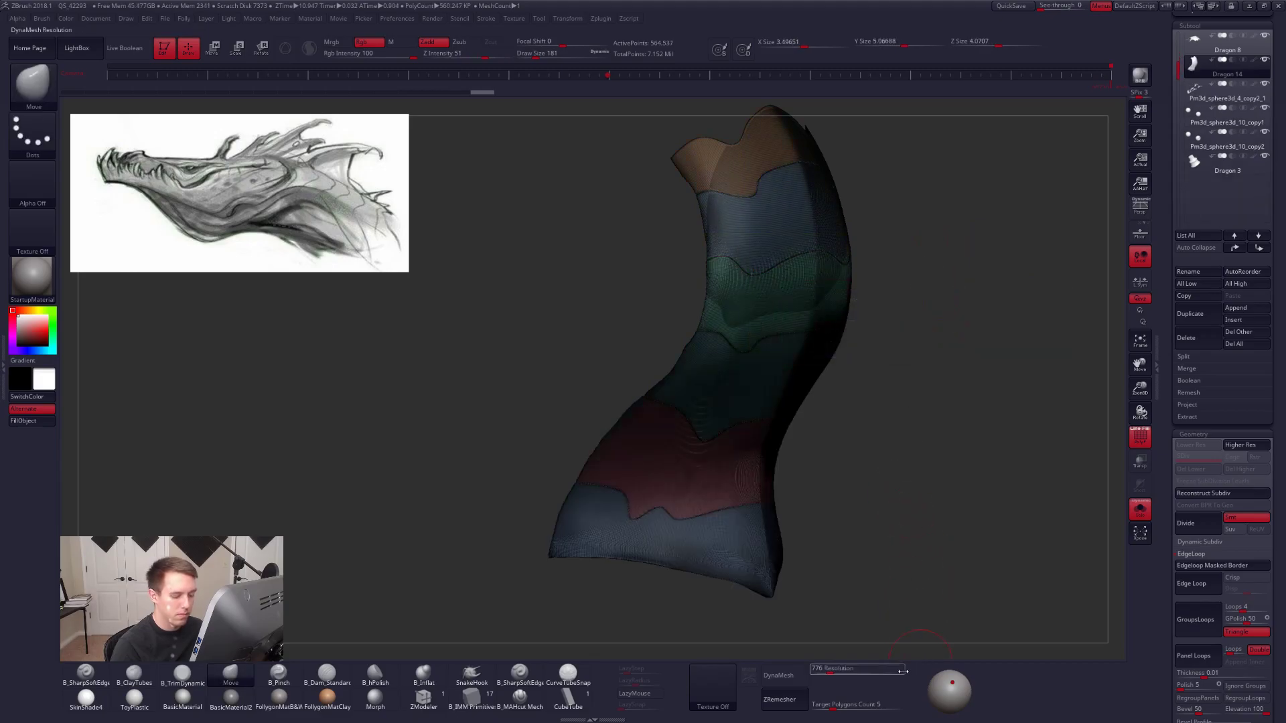
ZRemesh the merged Dragon 14 neck piece with a target polygon count of 0.5.
left_click(837, 705)
type("0.5")
key("Return")
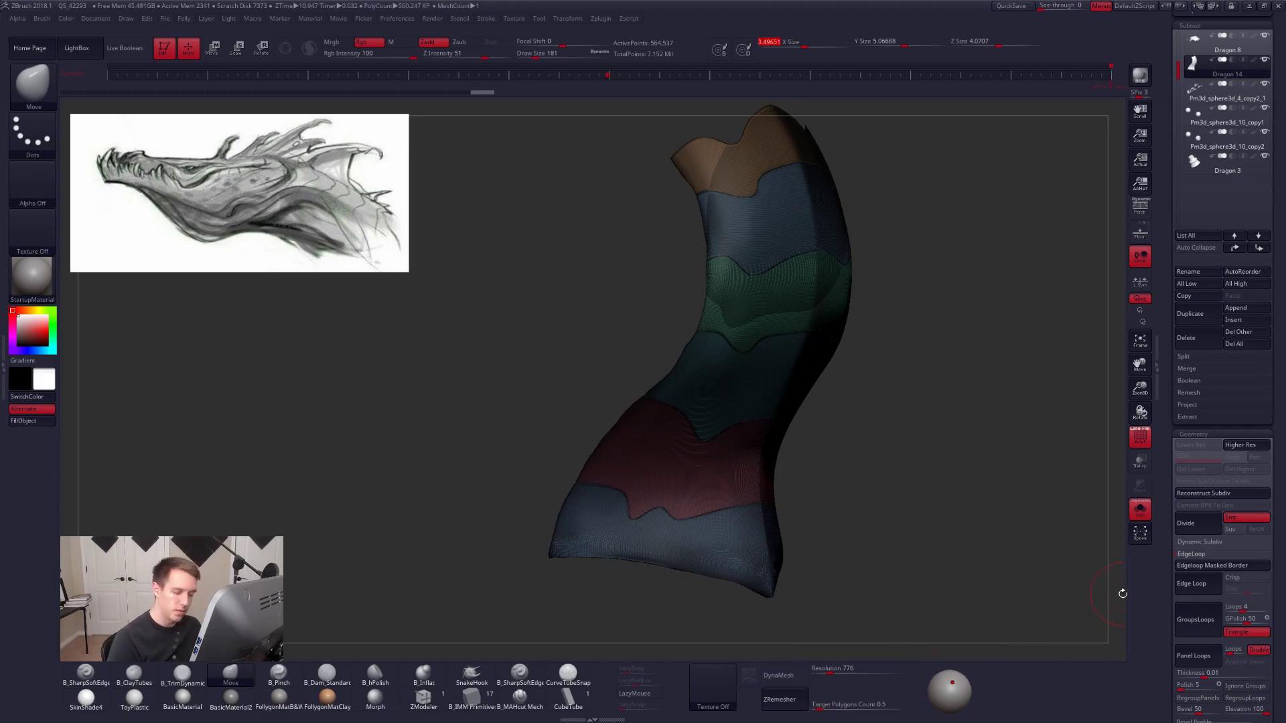
left_click(1192, 553)
left_click(1202, 625)
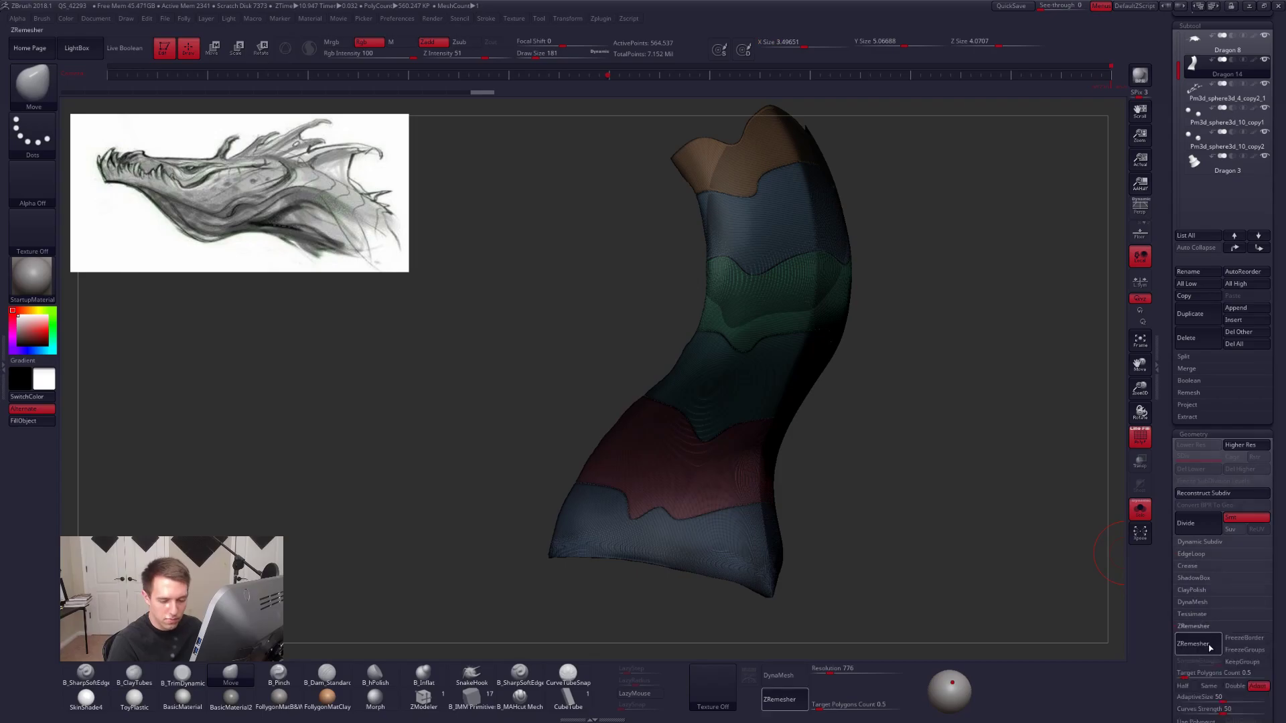
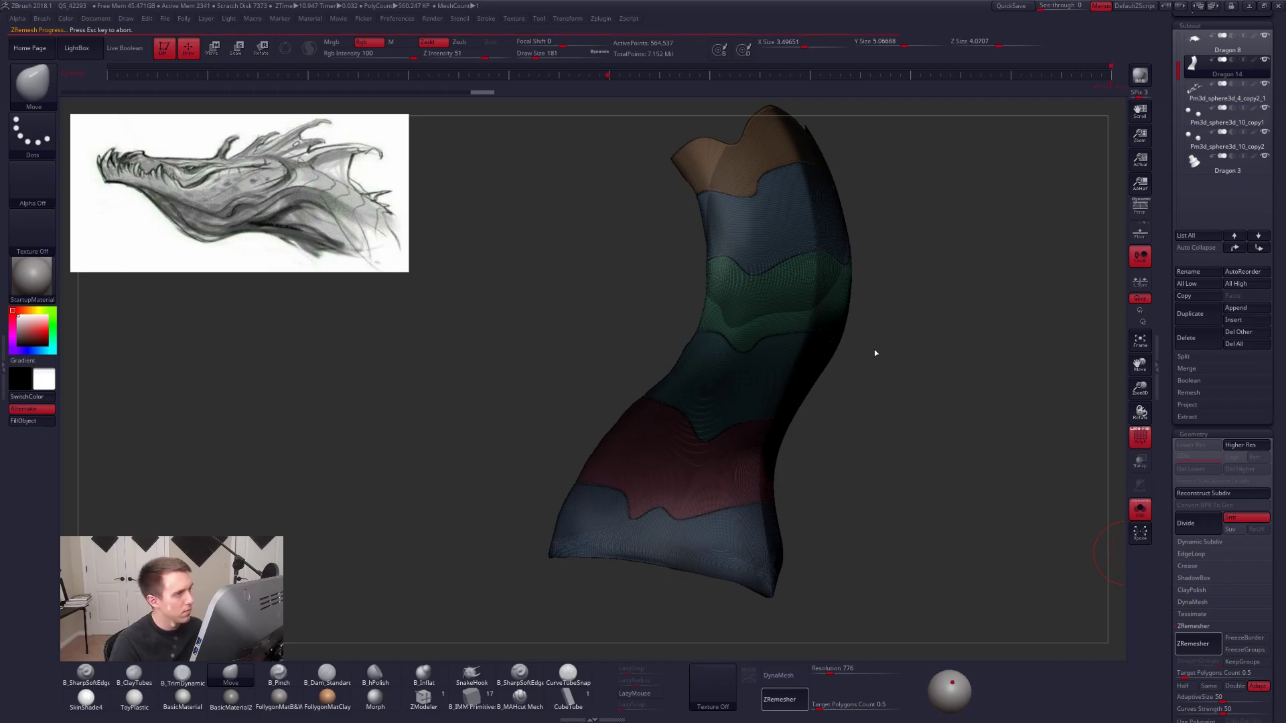
left_click_drag(933, 331, 780, 350)
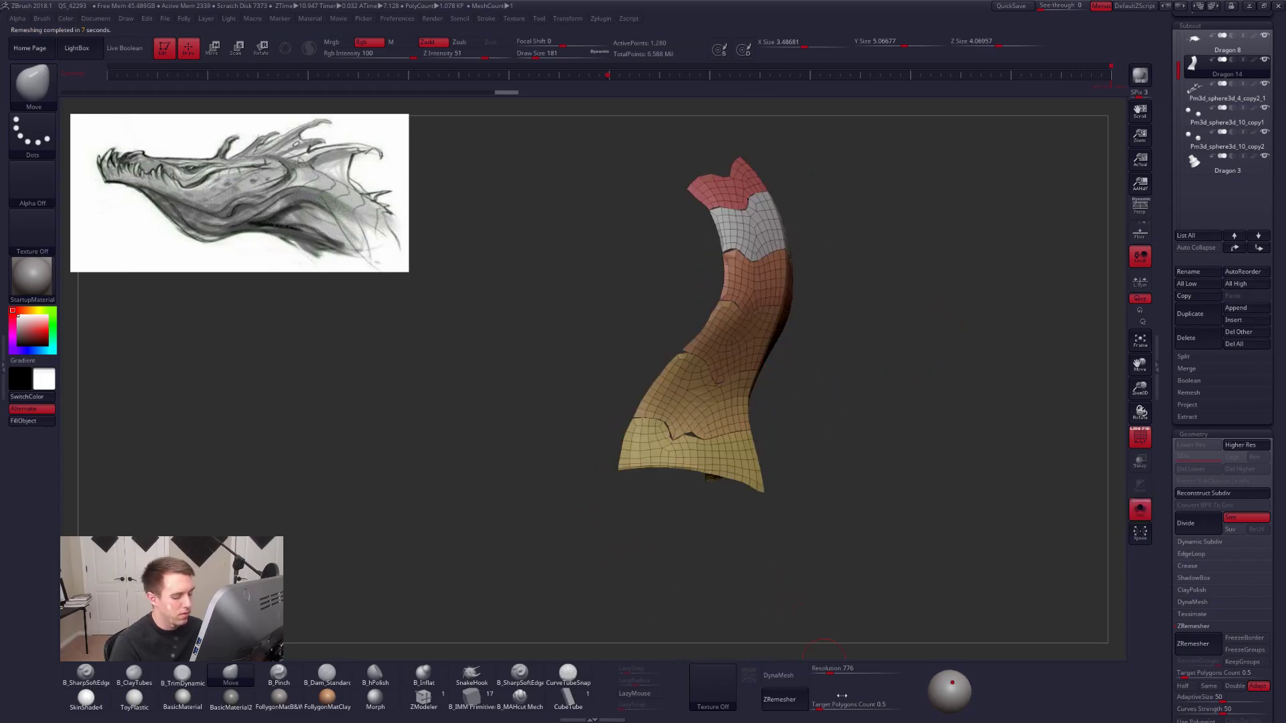
Try remeshing the neck piece with a target polygon count of 0.1 and undo that remesh.
left_click_drag(826, 711, 814, 711)
left_click(779, 699)
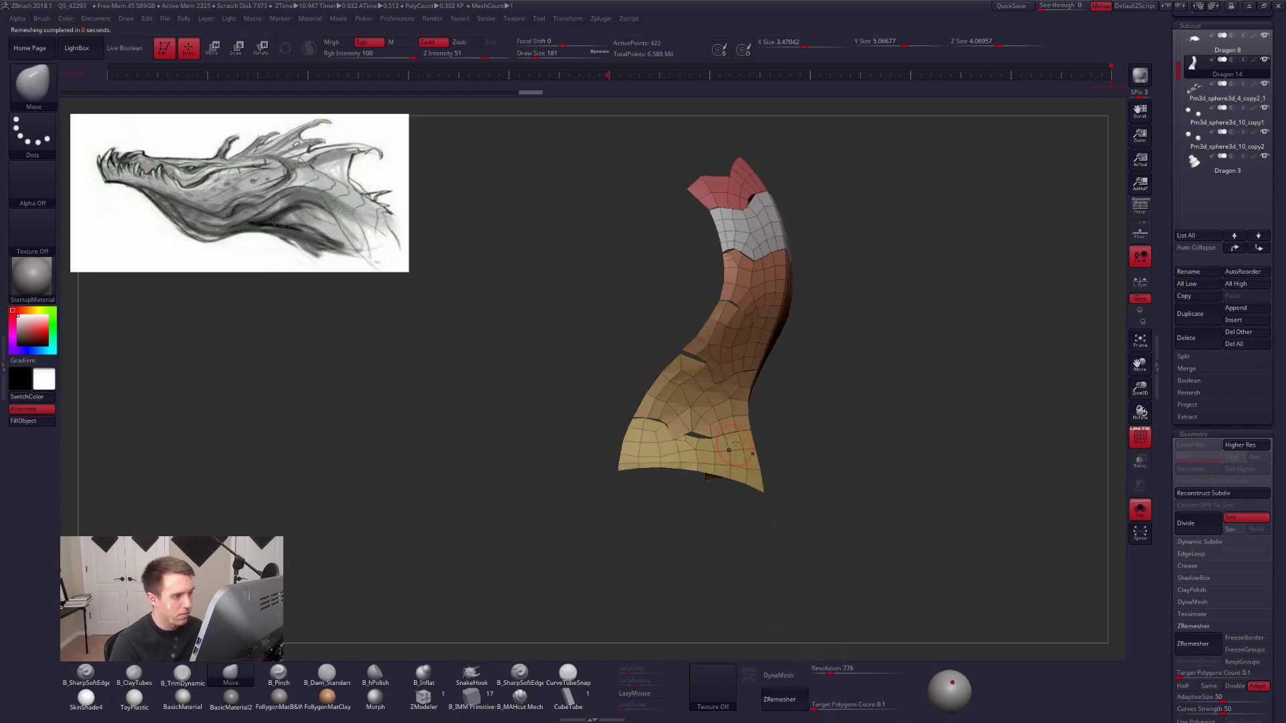
right_click_drag(717, 414, 783, 388)
key("ctrl+z")
key("shift+f")
key("alt+s")
key("ctrl+z")
key("ctrl+z")
key("ctrl+z")
key("ctrl+z")
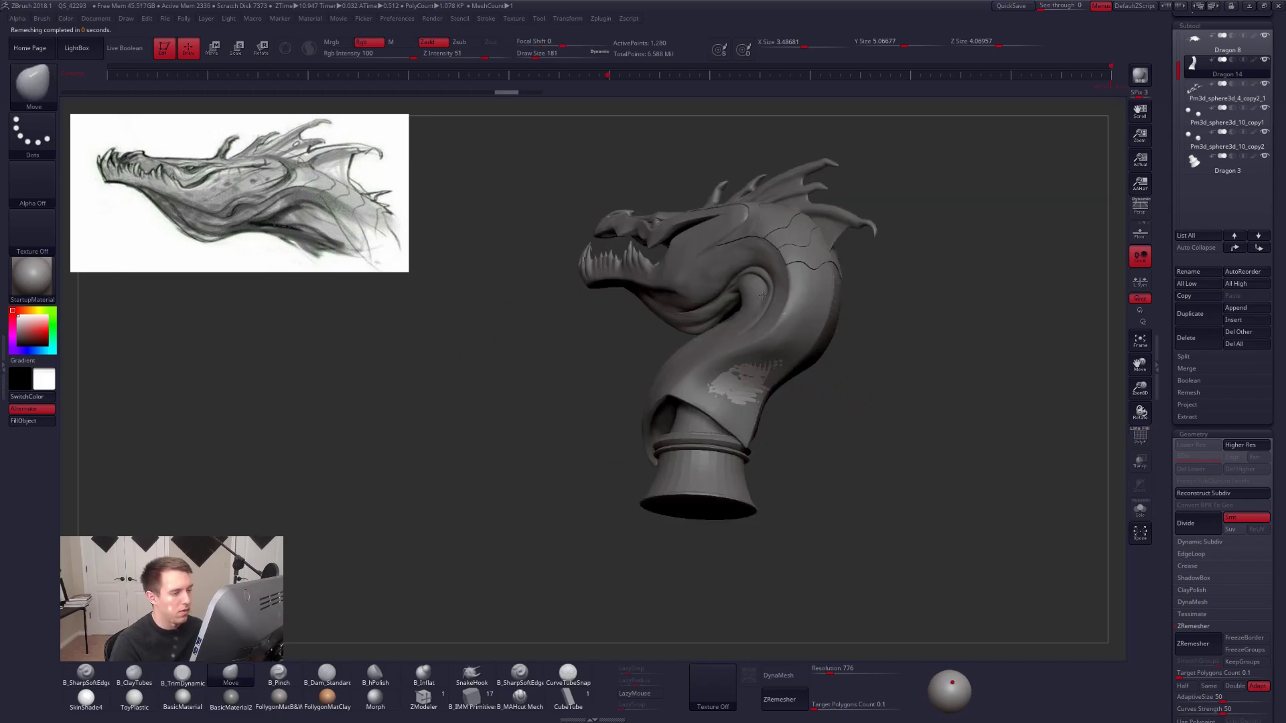
key("ctrl+z")
key("ctrl+z")
key("ctrl+z")
key("ctrl+z")
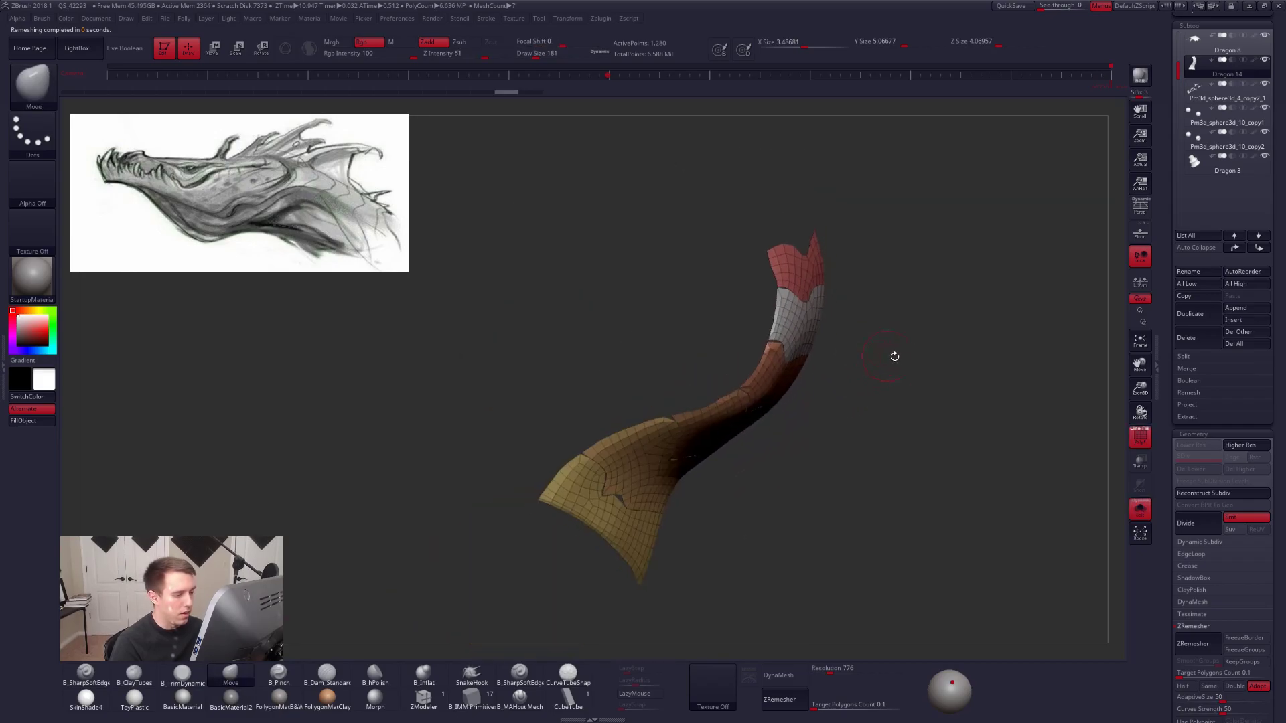
Thicken the neck piece with the ZModeler brush by extruding all its polygons, comparing it against the dragon before and after.
left_click(423, 699)
left_click_drag(805, 327, 807, 322)
right_click_drag(807, 322, 754, 290)
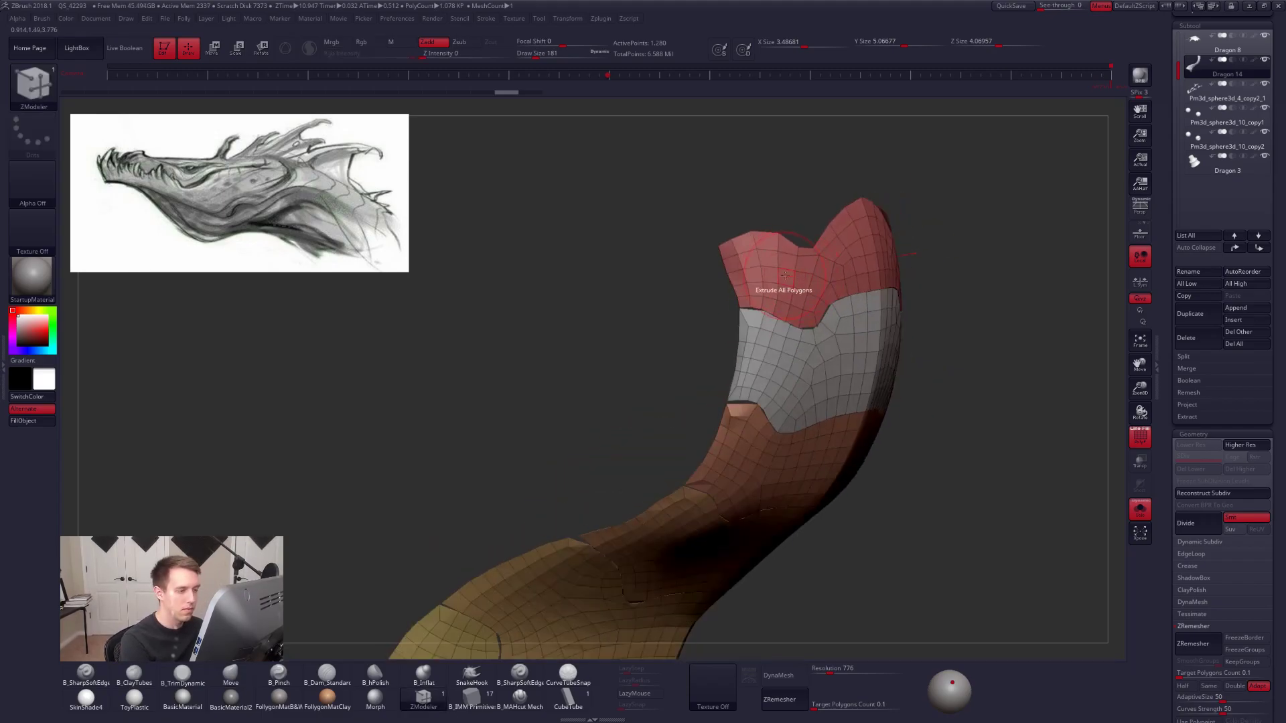
key("space")
left_click(767, 308)
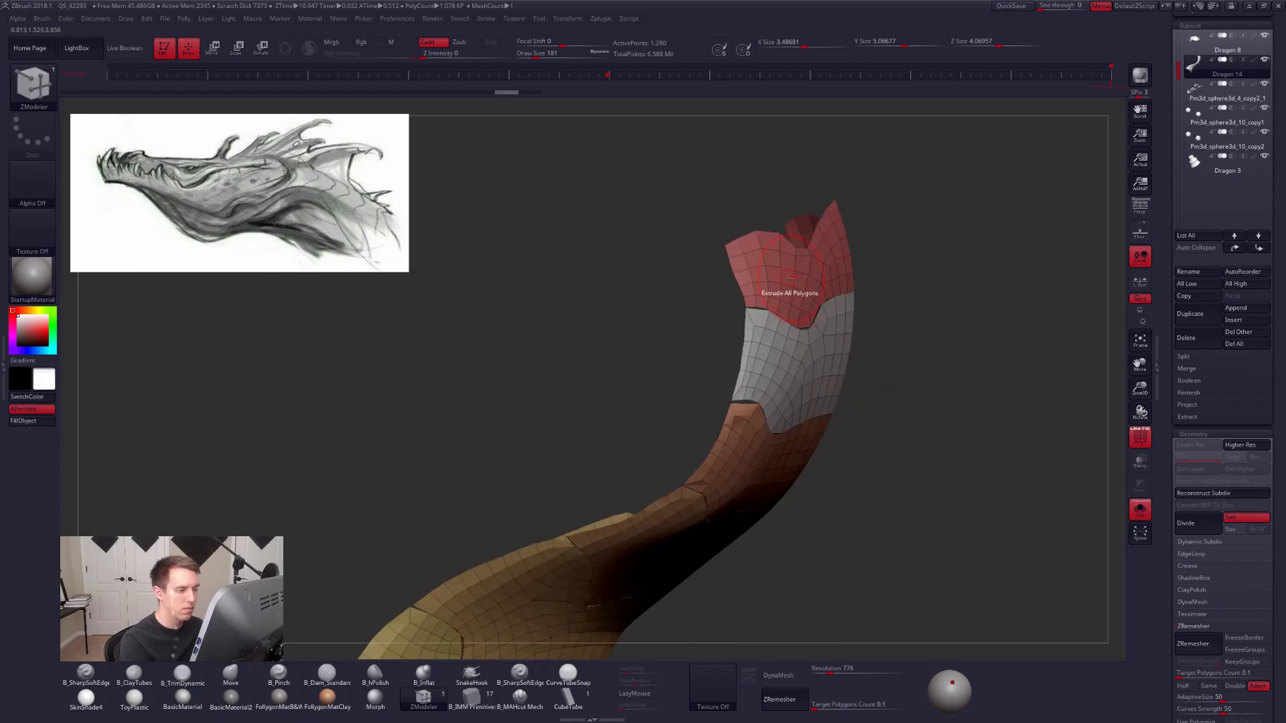
left_click(795, 280)
left_click_drag(795, 280, 808, 298)
right_click_drag(808, 320, 817, 324)
key("alt+shift+s")
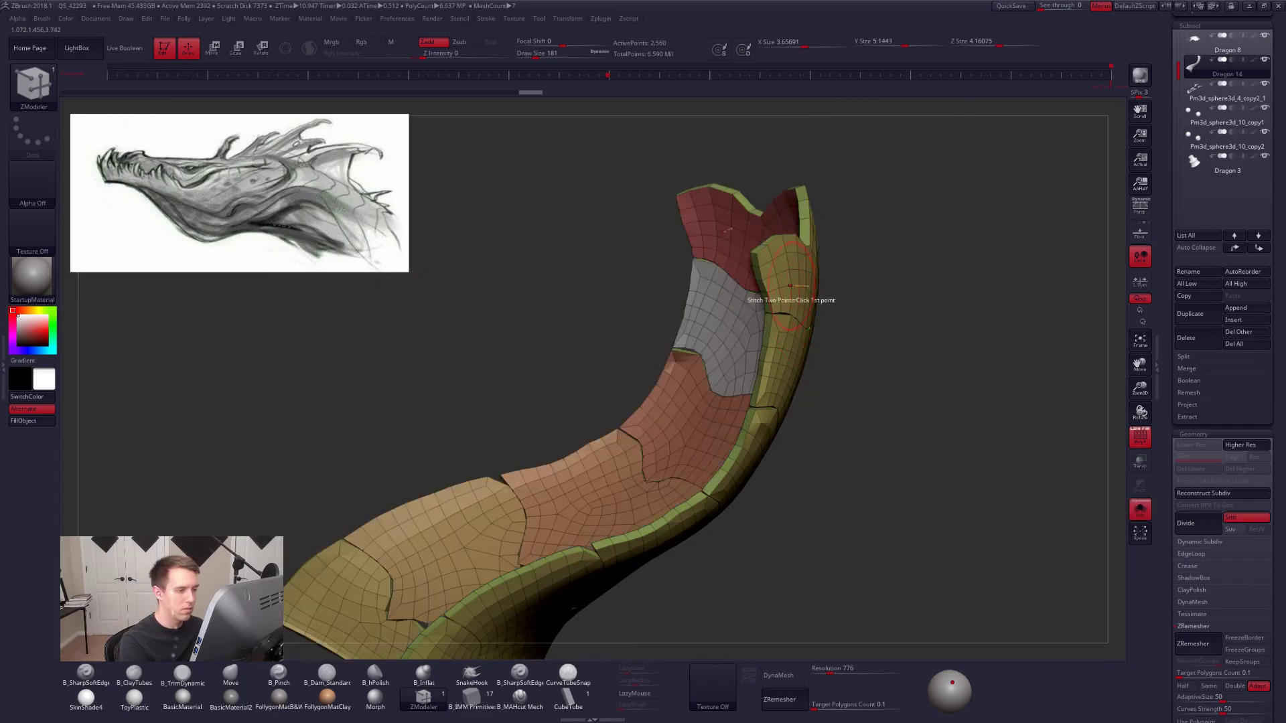
key("alt+shift+s")
key("ctrl+z")
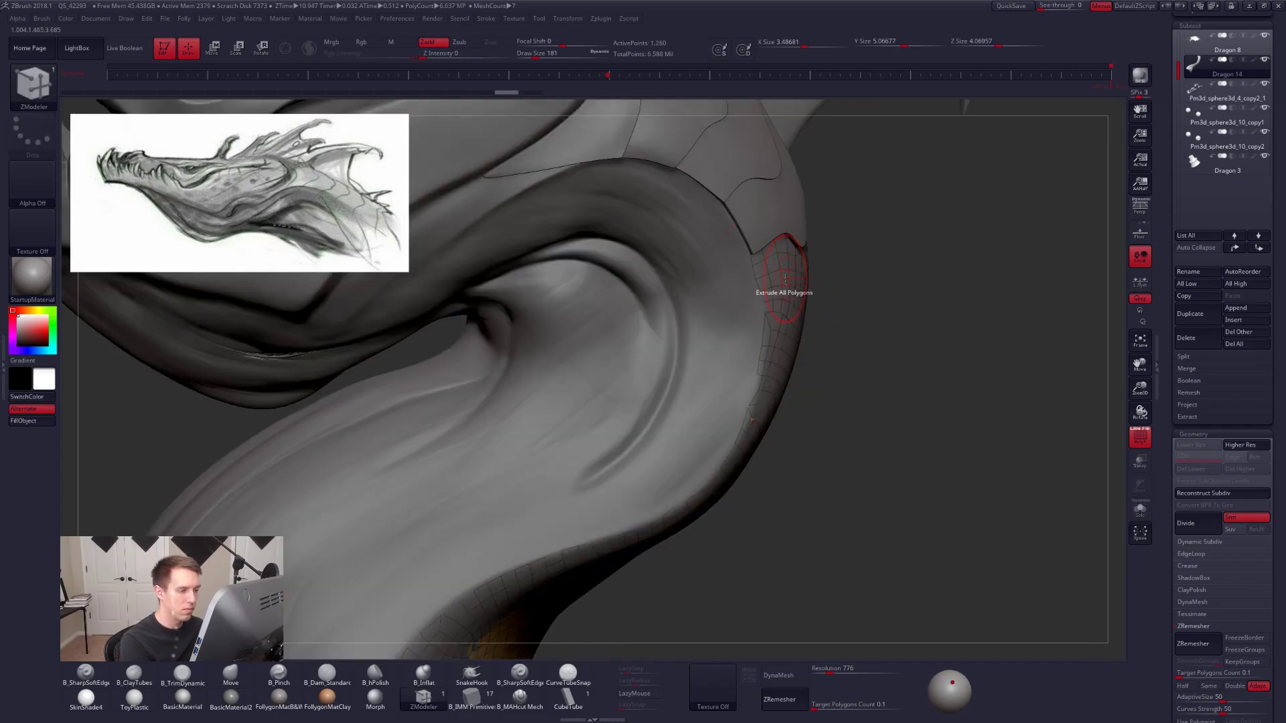
key("ctrl+shift+z")
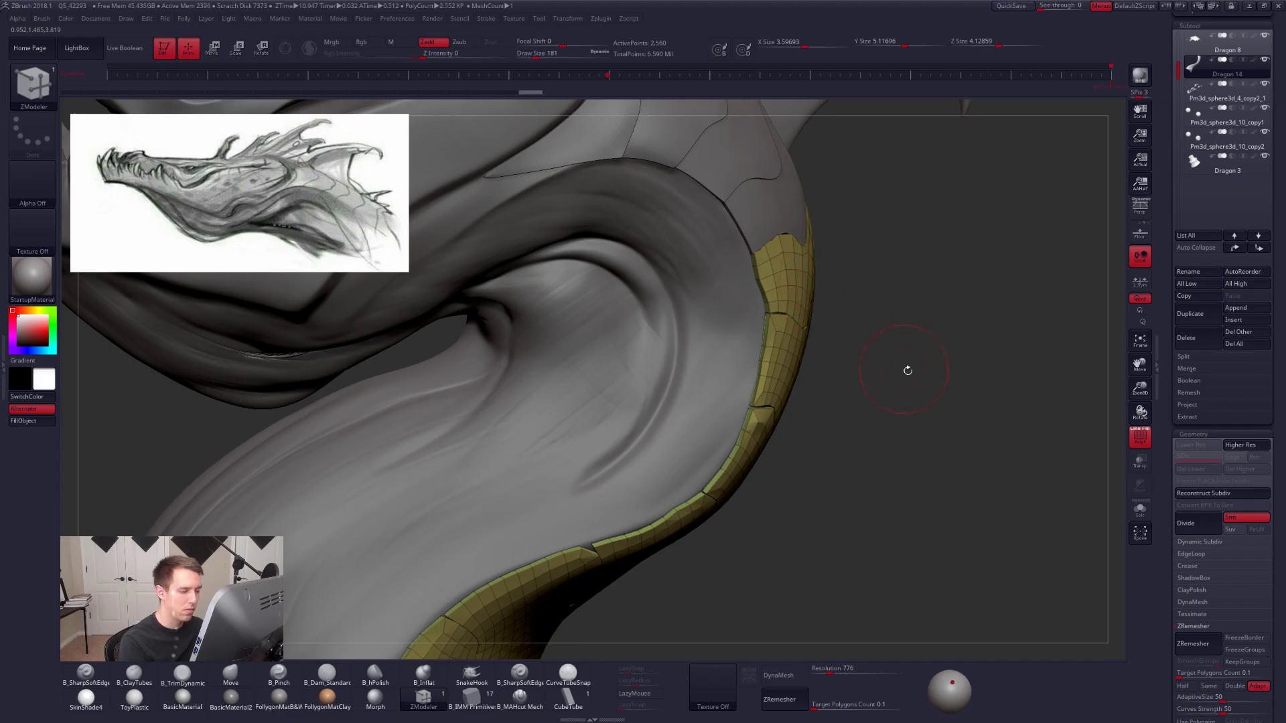
Try Auto Groups on the thickened neck piece and preview it smoothed with dynamic subdivision.
right_click_drag(905, 369, 818, 425, "ctrl")
key("ctrl+shift+f")
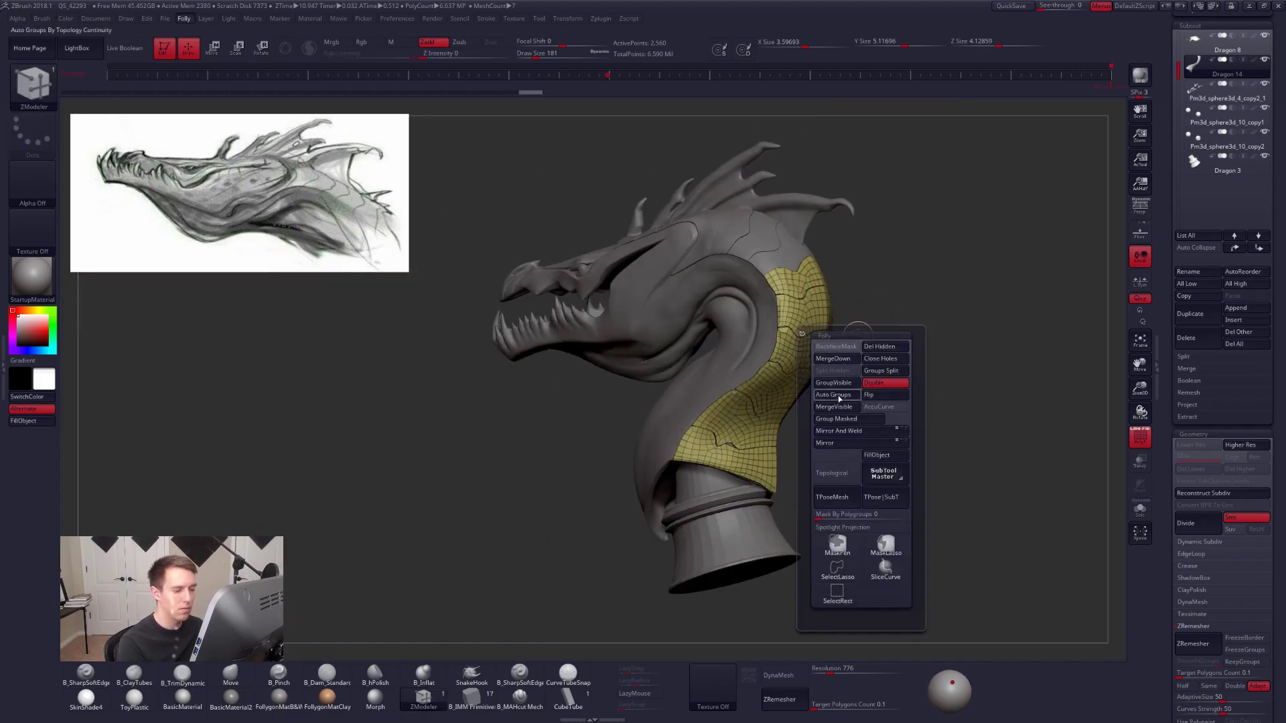
left_click(838, 396)
right_click_drag(882, 342, 1045, 345)
right_click_drag(825, 349, 798, 402)
key("shift+f")
key("alt+s")
key("shift+f")
right_click_drag(874, 375, 777, 356)
key("d")
key("shift+d")
key("ctrl+z")
left_click(793, 335, "ctrl+shift")
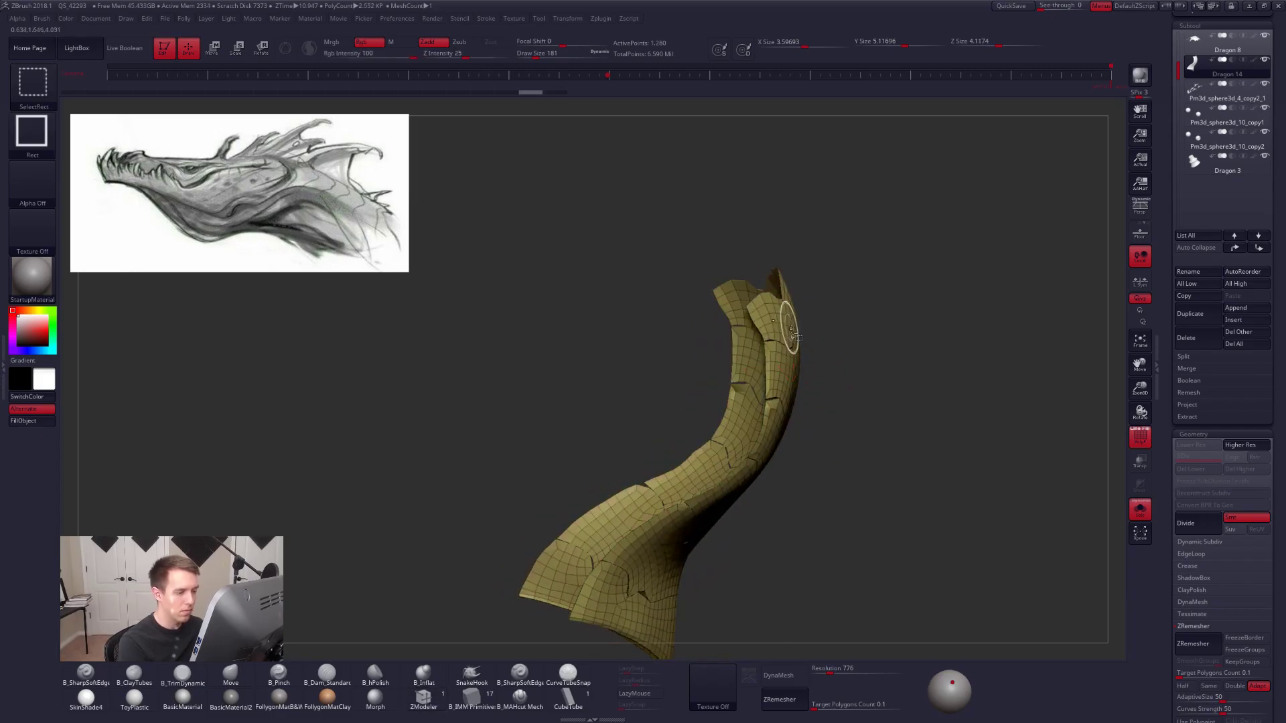
scroll(1192, 477, "down", 2)
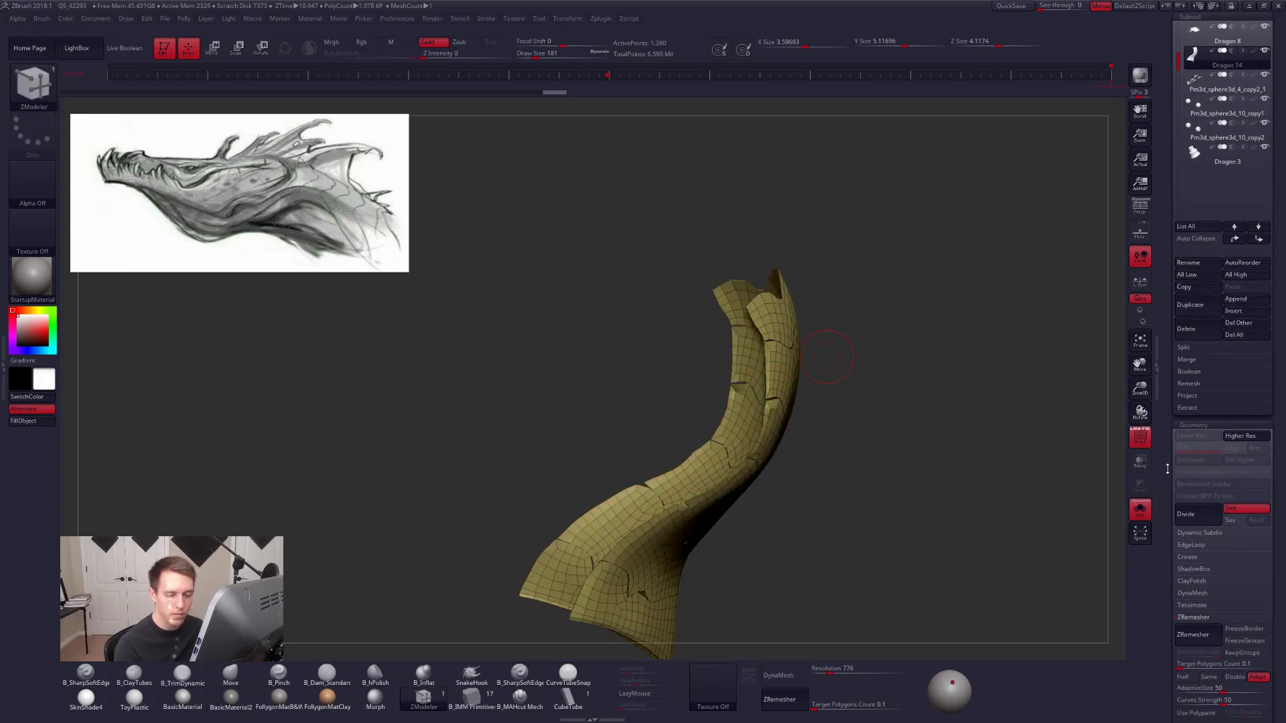
left_click(1189, 497)
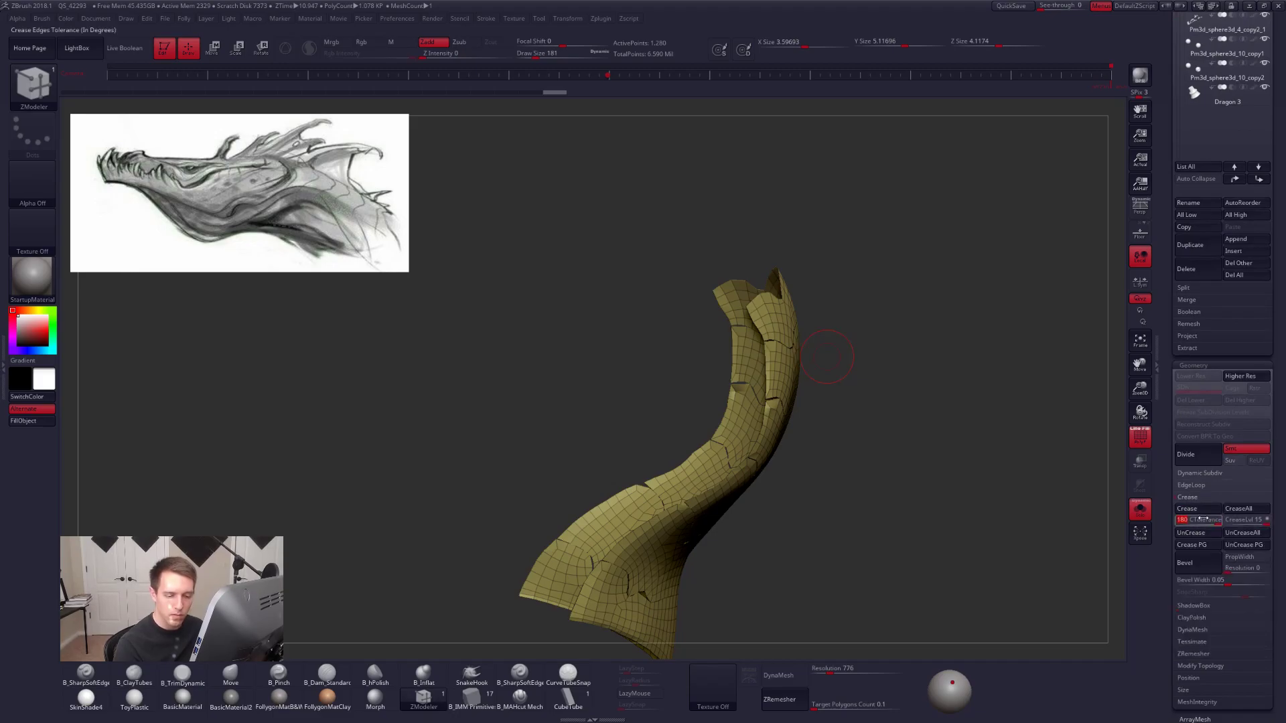
key("ctrl+shift+z")
left_click(1184, 497)
left_click_drag(1177, 489, 1179, 610)
Give each separate thickened neck plate its own polygroup with Auto Groups.
left_click_drag(750, 501, 714, 365)
left_click_drag(560, 399, 717, 405, "alt")
key("ctrl+f")
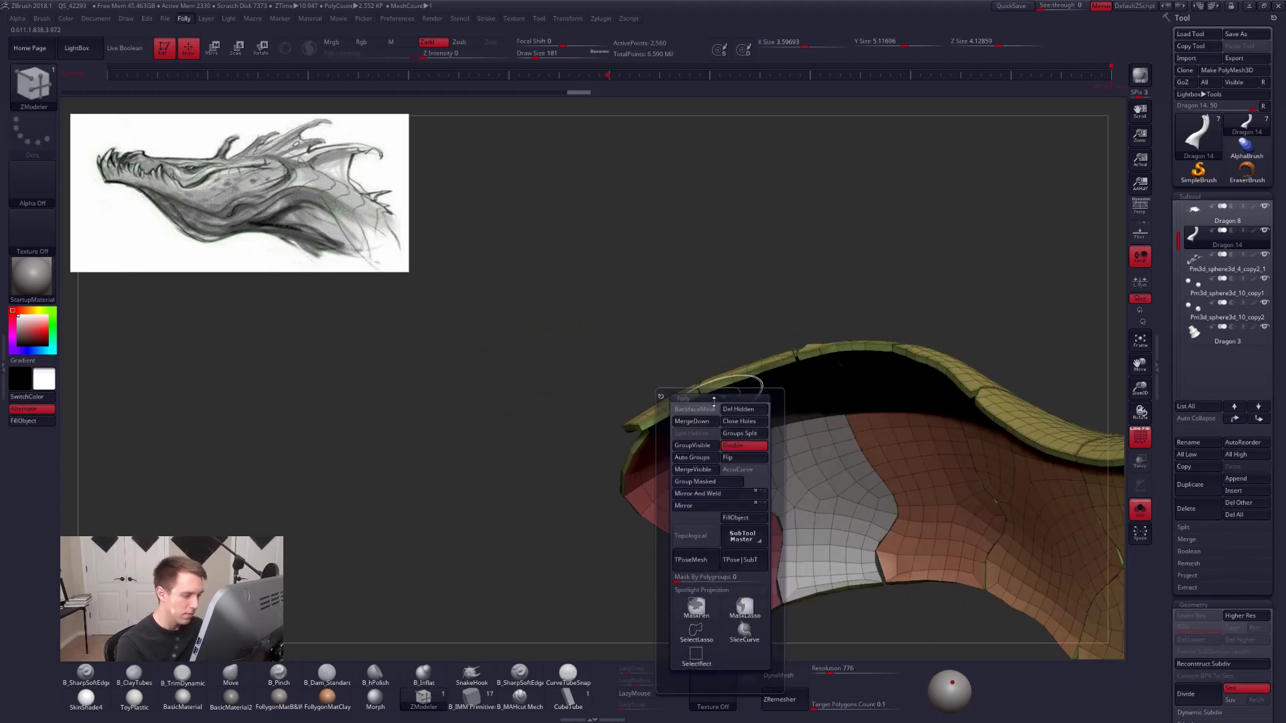
left_click(704, 459)
left_click_drag(660, 359, 676, 408, "alt")
Reduce the draw size to 9 and work with ZModeler on the joint between the teal and purple neck plates.
left_click(620, 451)
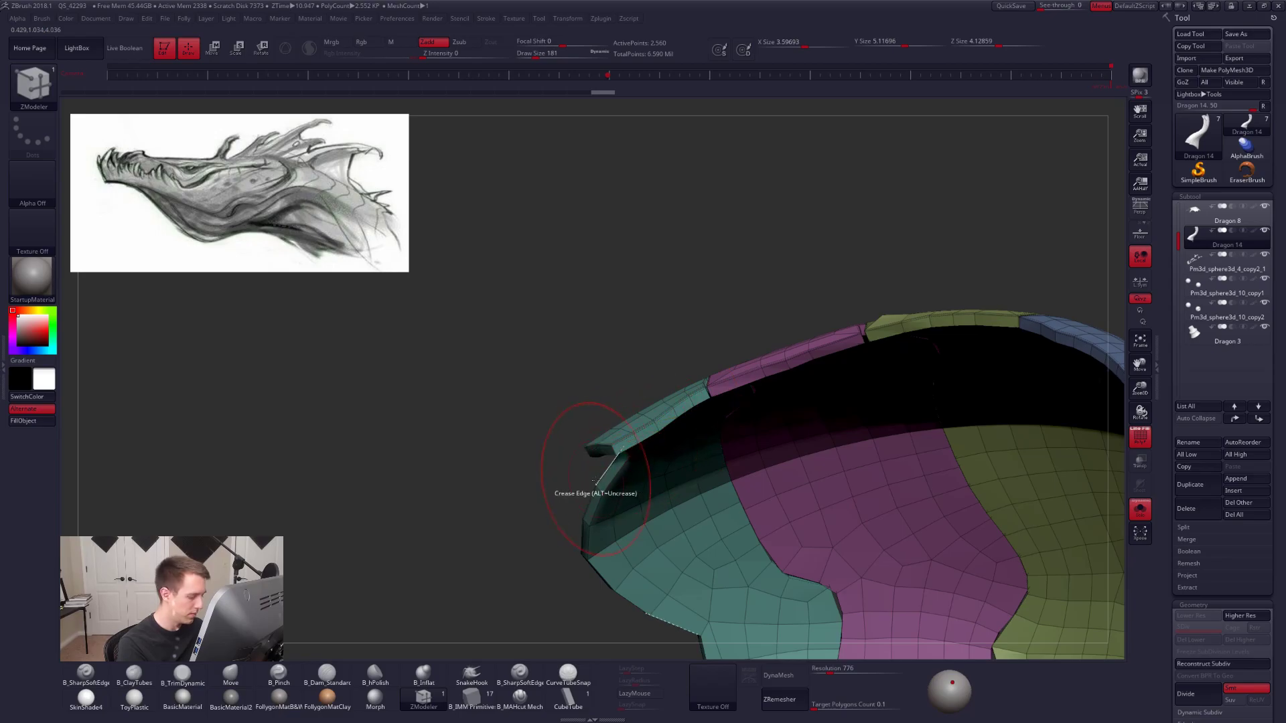
key("space")
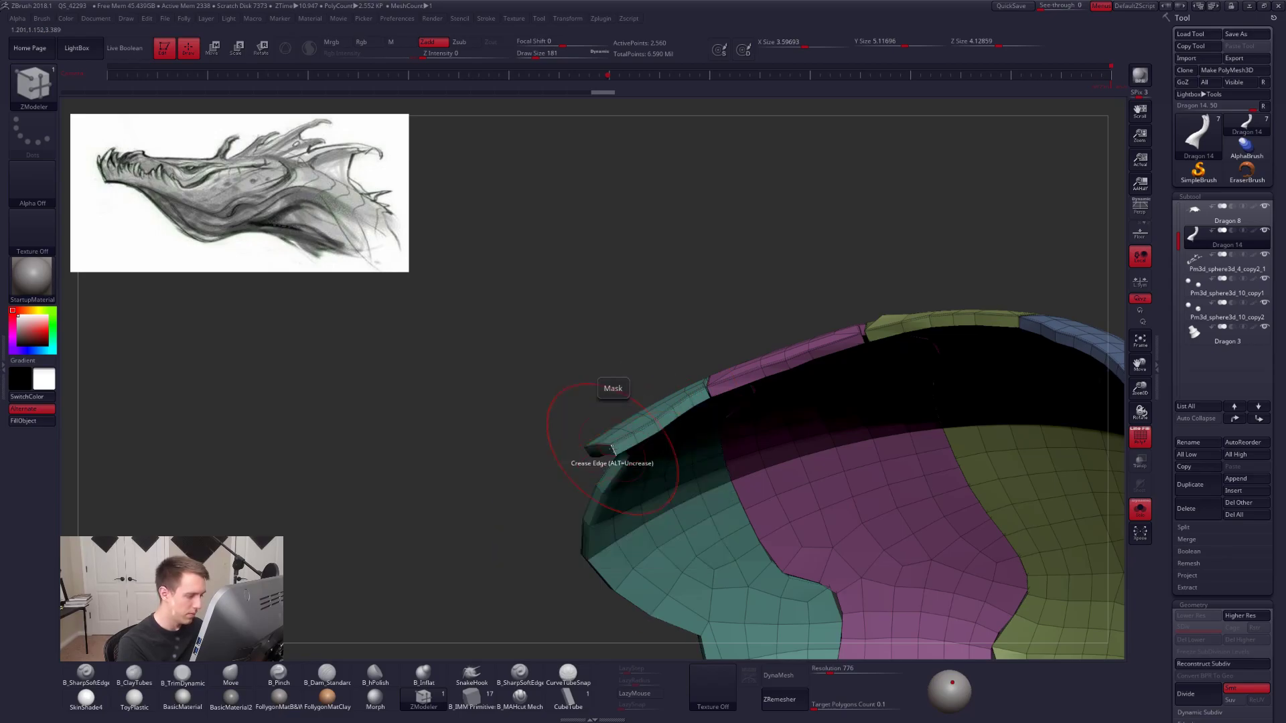
left_click(709, 396, "alt")
left_click_drag(693, 284, 698, 327, "alt")
key("space")
left_click(697, 312)
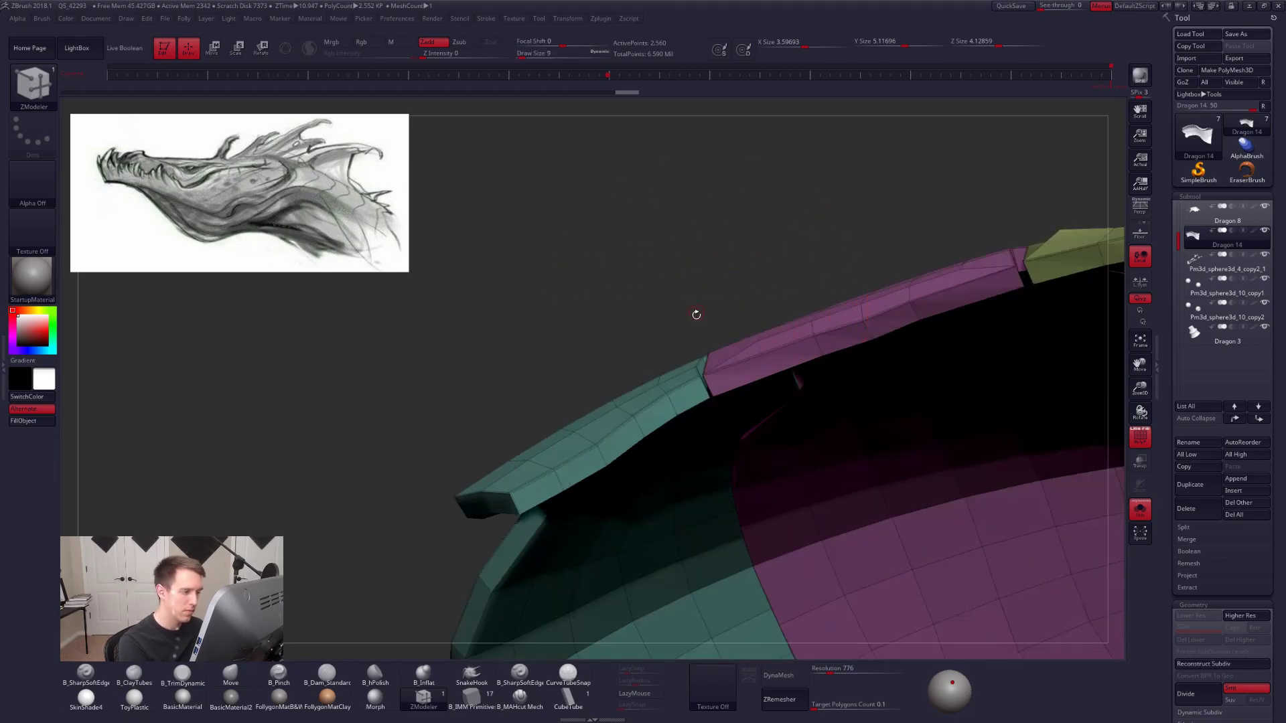
left_click(712, 389)
left_click_drag(683, 301, 616, 302)
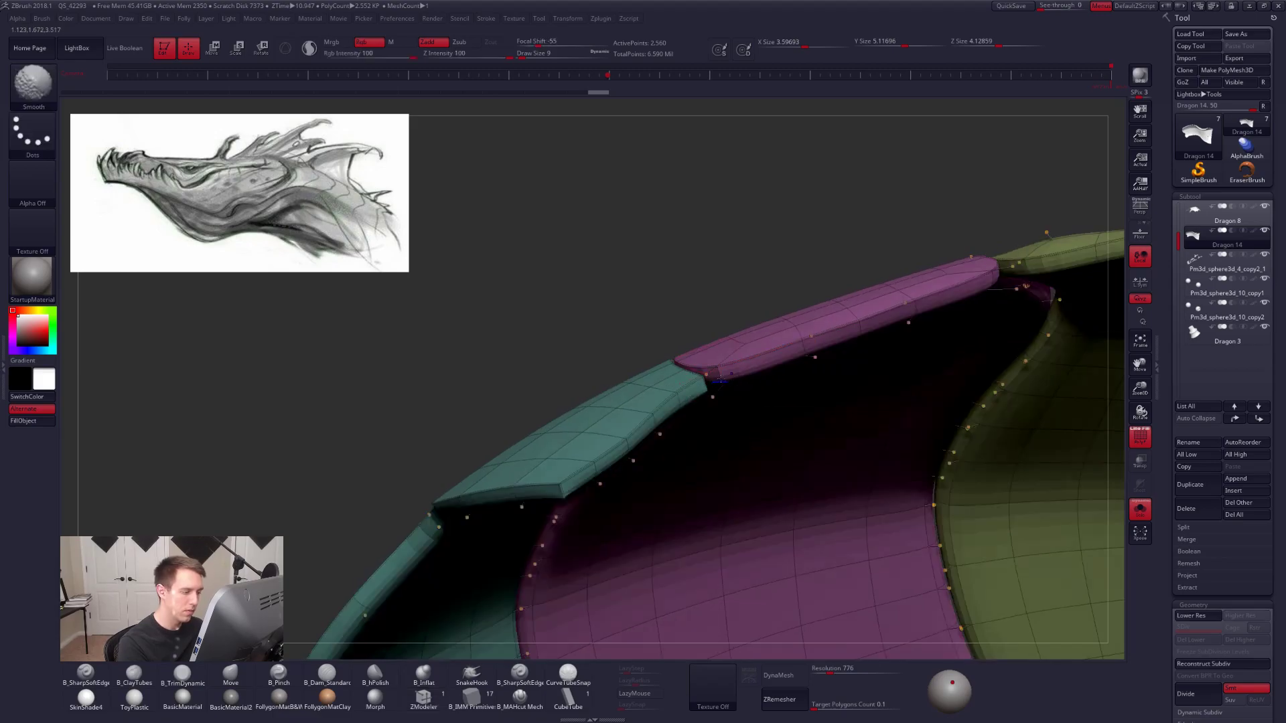
Examine the joints between the teal, purple and olive neck plates with dynamic subdivision switched on and off.
left_click(712, 385)
key("d")
key("shift+d")
left_click_drag(1011, 284, 827, 338, "alt")
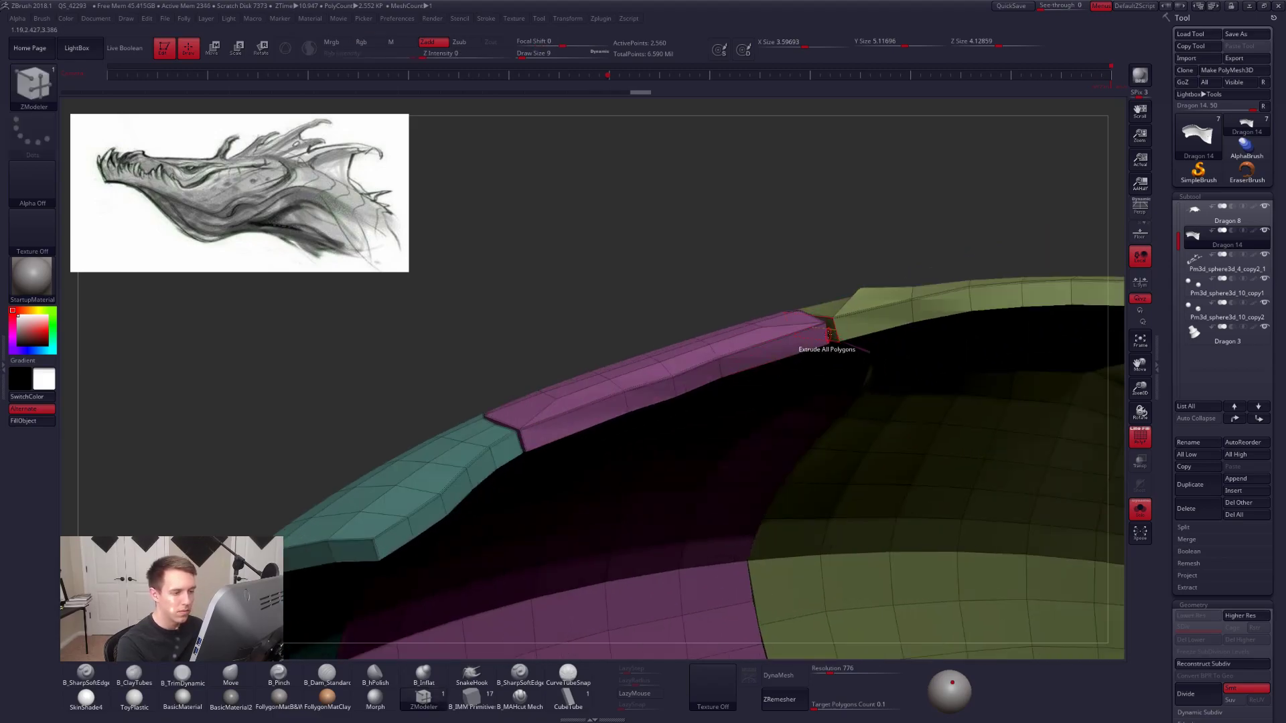
left_click(840, 324)
key("d")
key("shift+d")
left_click_drag(1064, 251, 642, 239, "alt")
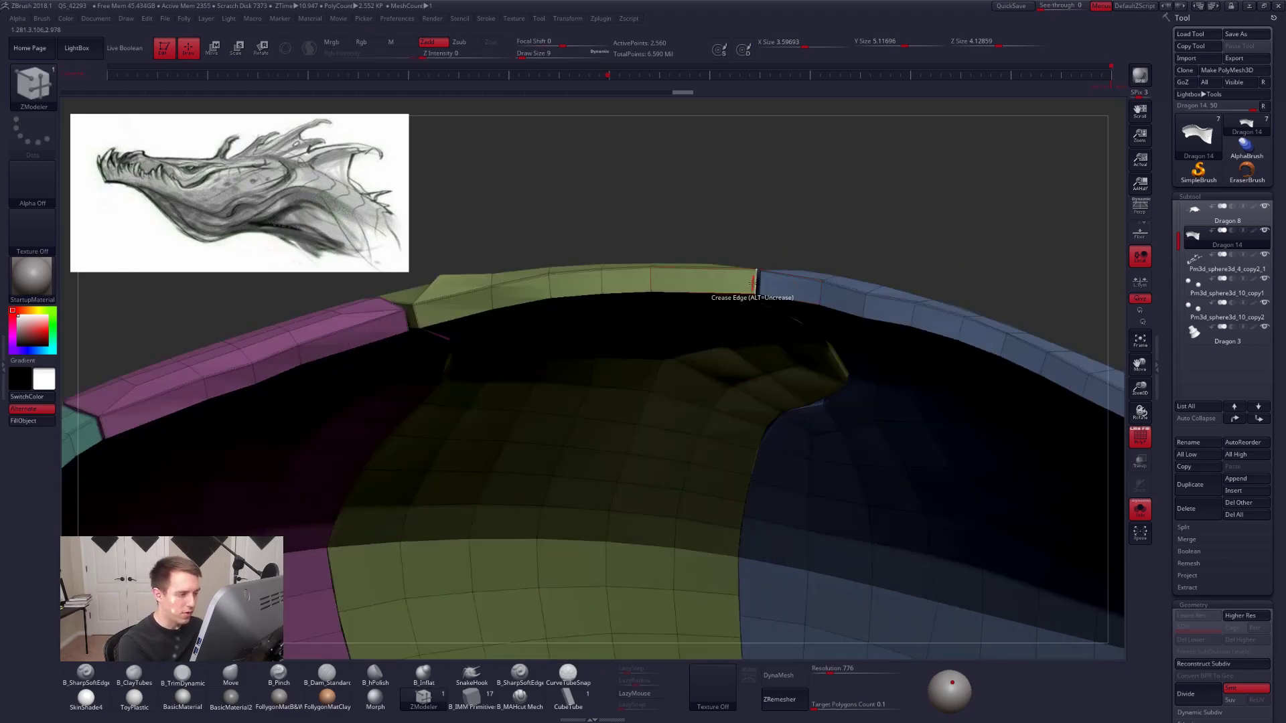
Examine the joints between the blue, red and green neck plates, toggling the dynamic subdivision preview.
right_click_drag(773, 294, 872, 331)
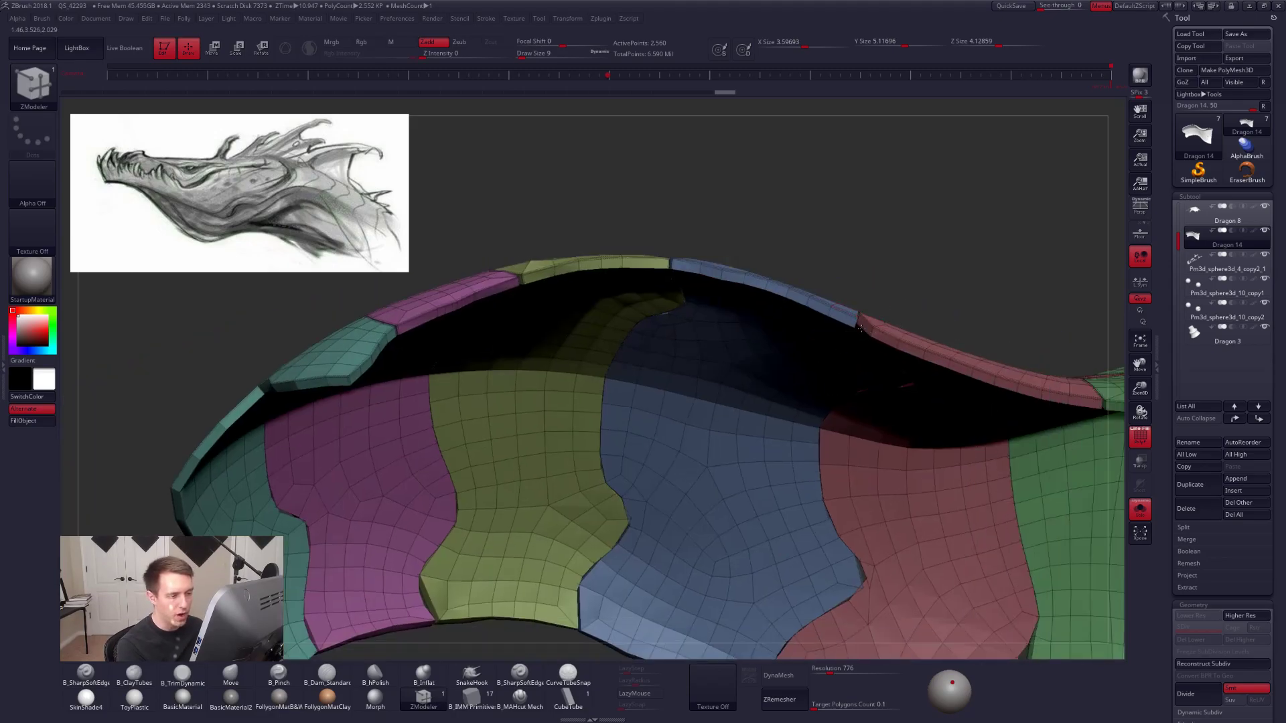
scroll(857, 327, "up", 3)
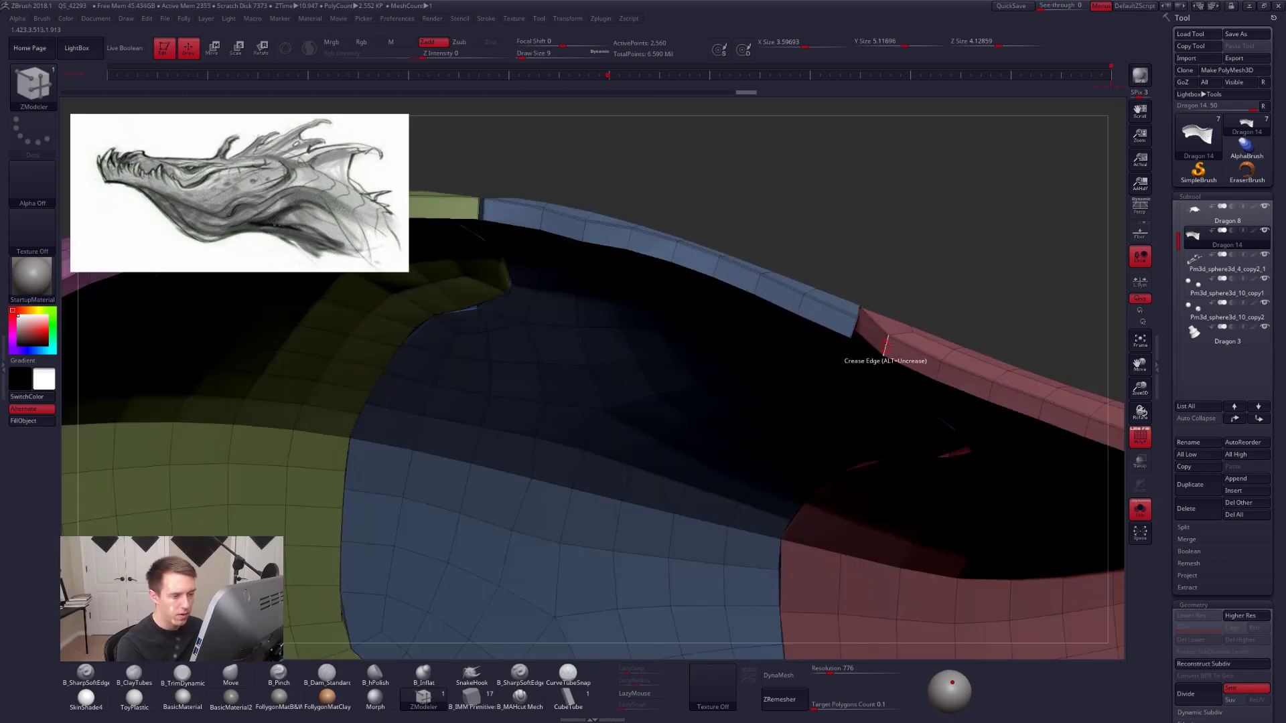
left_click(849, 326)
right_click_drag(854, 328, 951, 425, "ctrl")
right_click_drag(1044, 422, 769, 372, "alt")
scroll(769, 371, "up", 3)
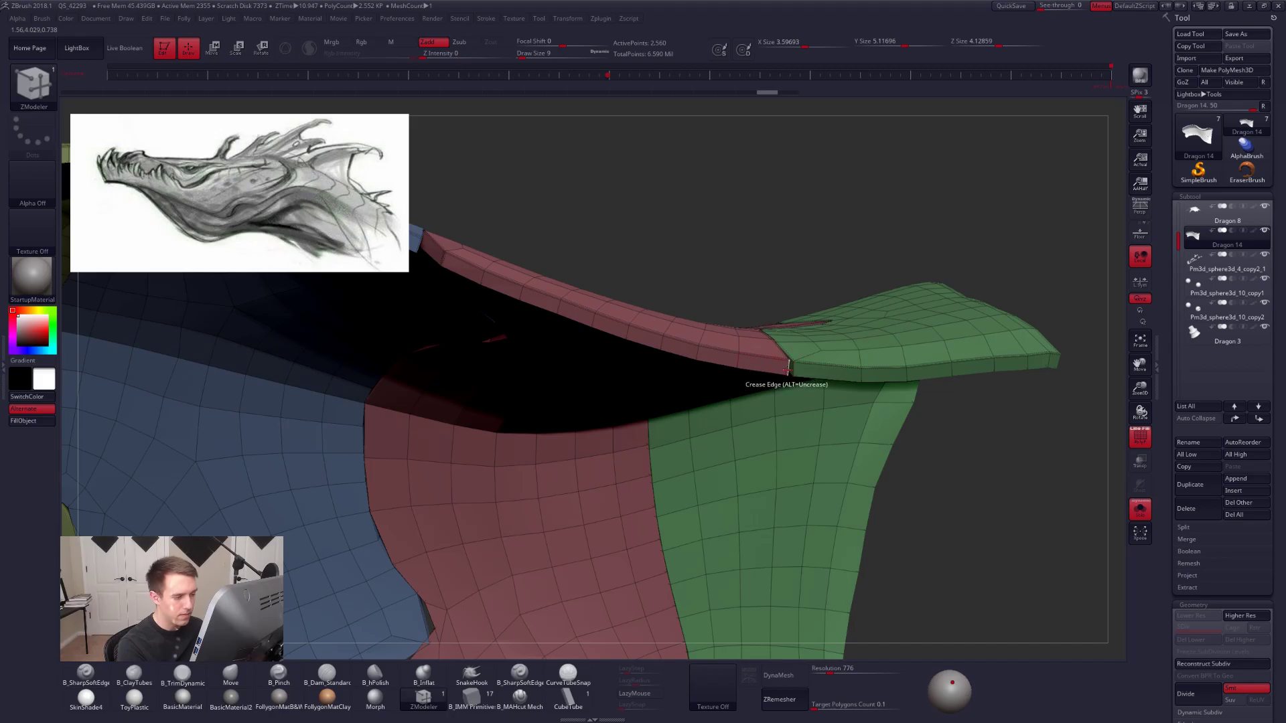
mouse_move(1057, 361)
left_mouse_down()
mouse_move(1044, 385)
mouse_move(847, 434)
mouse_move(726, 511)
mouse_move(795, 424)
mouse_move(804, 432)
mouse_move(777, 427)
mouse_move(750, 457)
left_mouse_up()
key("d")
key("shift+d")
Rework the lower border edges of the green bottom plate with ZModeler and turn on the dynamic subdivision preview.
key("space")
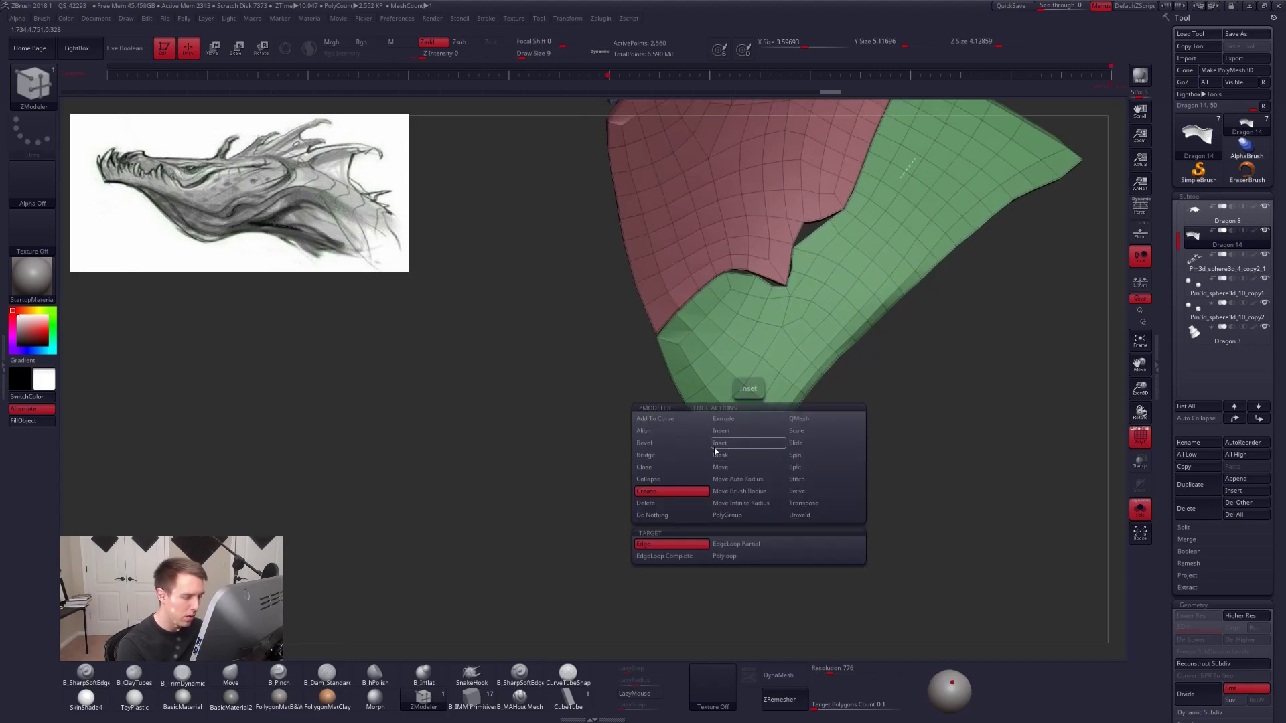
left_click(671, 491)
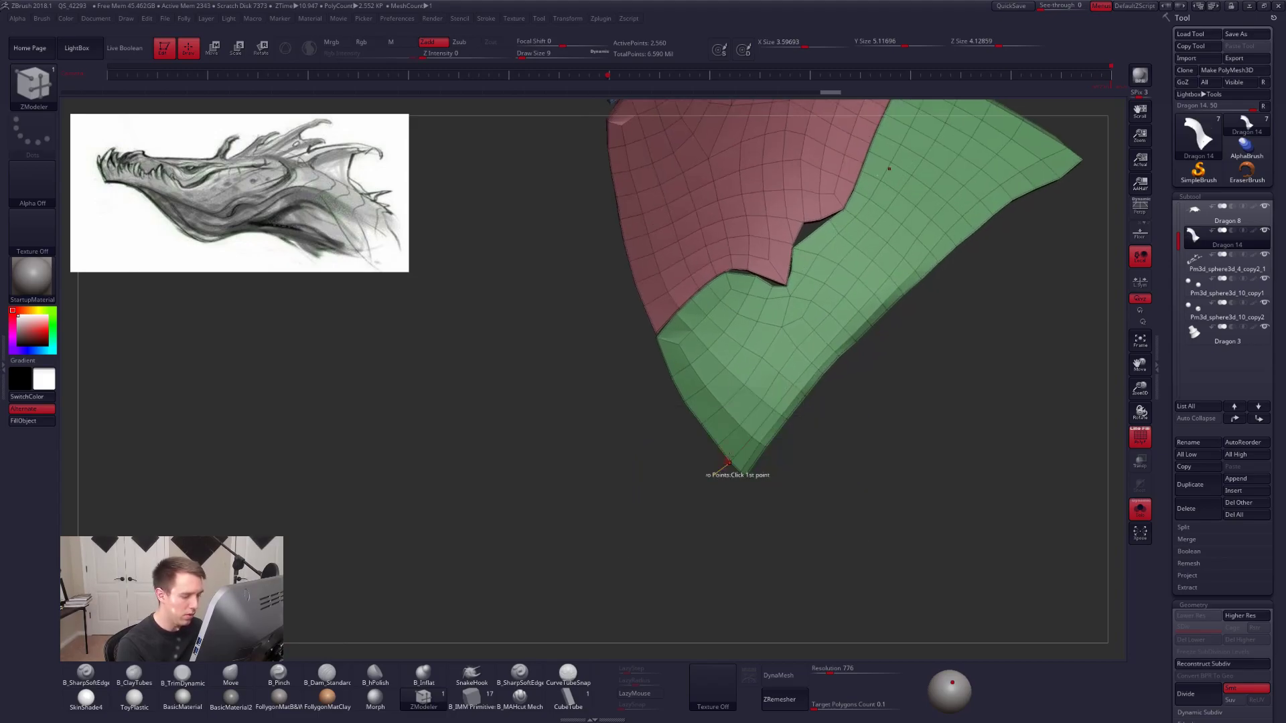
left_click_drag(783, 457, 904, 528)
left_click_drag(783, 487, 818, 559, "alt")
key("d")
left_click_drag(732, 534, 1014, 511, "alt")
mouse_move(775, 482)
left_mouse_down()
mouse_move(894, 472)
mouse_move(954, 414)
mouse_move(770, 465)
left_mouse_up()
right_click_drag(765, 463, 775, 446)
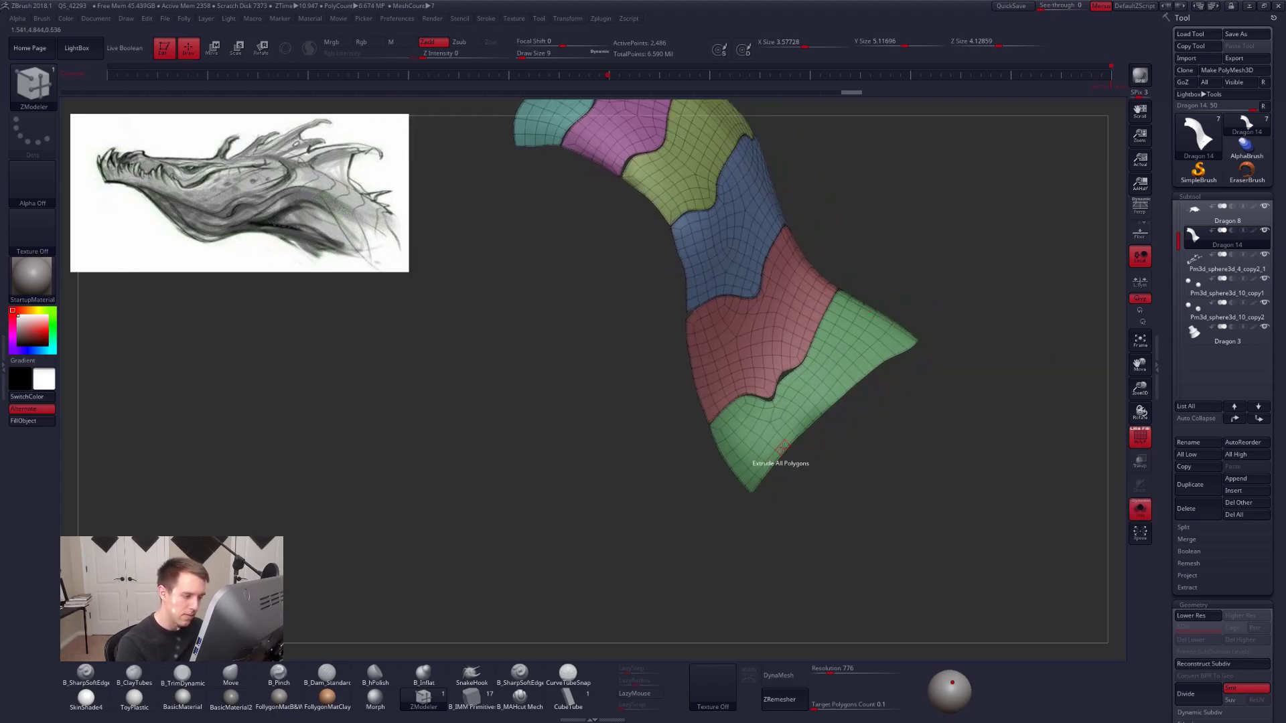
Show the whole dragon and shape the bottom neck plate's lower corner with the Move brush at draw size 414.
mouse_move(787, 440)
left_mouse_down("ctrl")
mouse_move(740, 529)
mouse_move(850, 539)
mouse_move(897, 395)
mouse_move(743, 488)
left_mouse_up("ctrl")
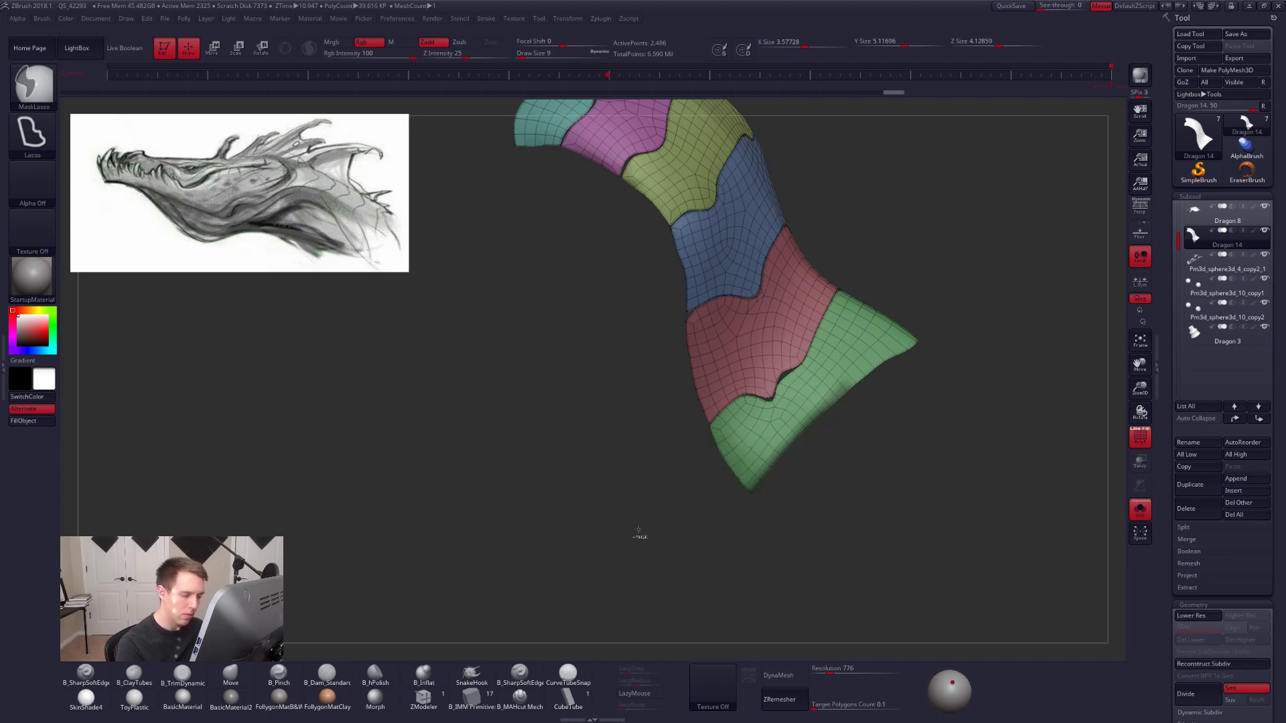
left_click(816, 450, "ctrl")
key("space")
left_click_drag(834, 446, 795, 456)
key("shift+f")
key("alt+s")
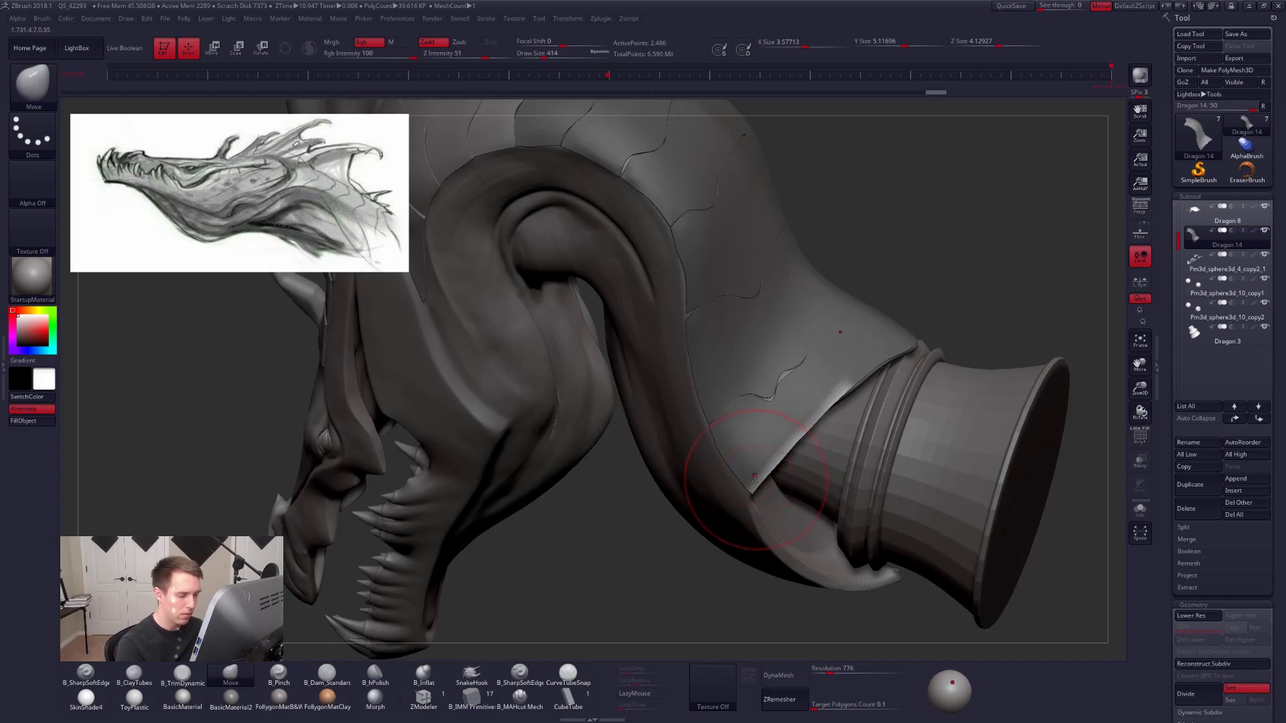
right_click_drag(788, 441, 833, 403)
left_click_drag(838, 403, 845, 418, "ctrl")
right_click_drag(804, 428, 879, 573)
key("alt+shift+s")
Refine the fit of the neck plates' edges against the dragon with the Move brush, reducing the draw size to 38.
right_click_drag(773, 388, 770, 422, "ctrl")
key("space")
left_click_drag(770, 422, 780, 421)
mouse_move(757, 428)
right_mouse_down()
mouse_move(799, 423)
mouse_move(750, 429)
right_mouse_up()
key("shift+f")
key("shift+d")
right_click_drag(775, 367, 743, 428, "ctrl")
key("space")
left_click_drag(784, 365, 770, 367)
right_click_drag(773, 365, 721, 367)
left_click_drag(788, 370, 782, 360)
right_click_drag(730, 372, 797, 373)
key("d")
key("shift+f")
mouse_move(895, 425)
right_mouse_down("ctrl")
mouse_move(902, 515)
mouse_move(845, 511)
mouse_move(906, 529)
right_mouse_up("ctrl")
key("shift+s")
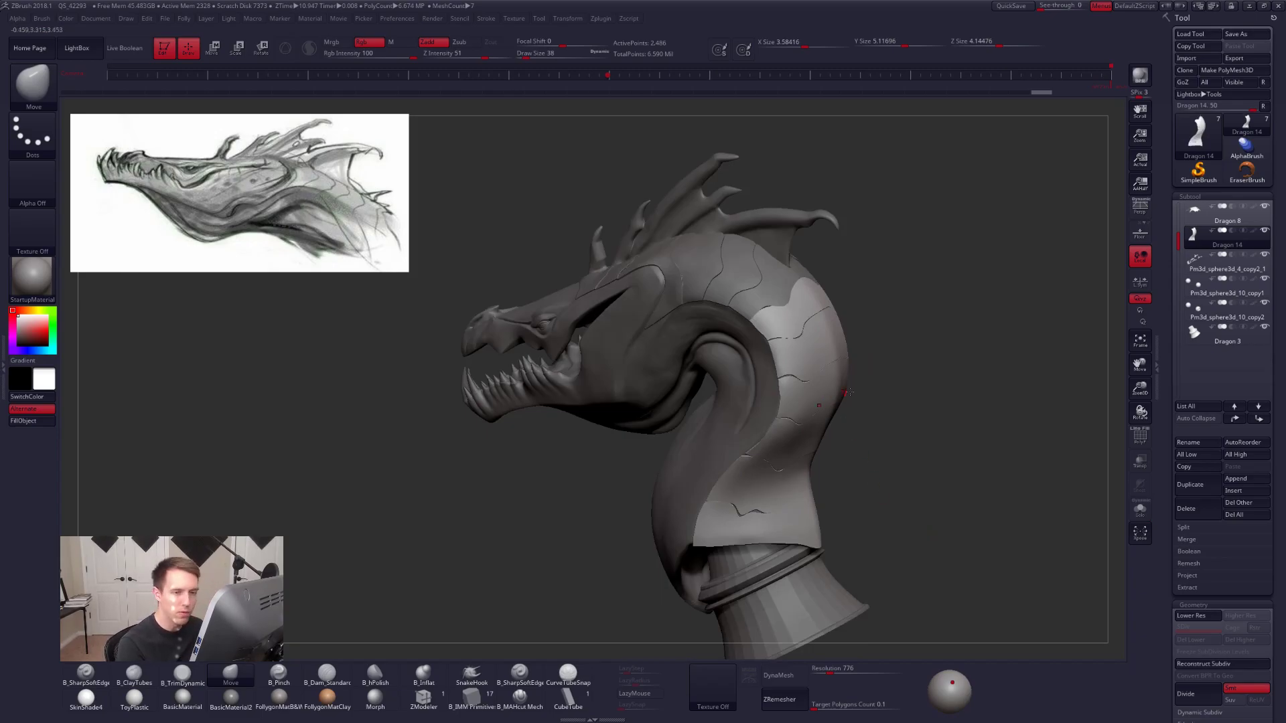
Merge the Dragon 8 plates down with the Dragon 14 neck piece.
left_click(1203, 213)
key("ctrl+f")
left_click(1022, 445)
left_click(987, 470)
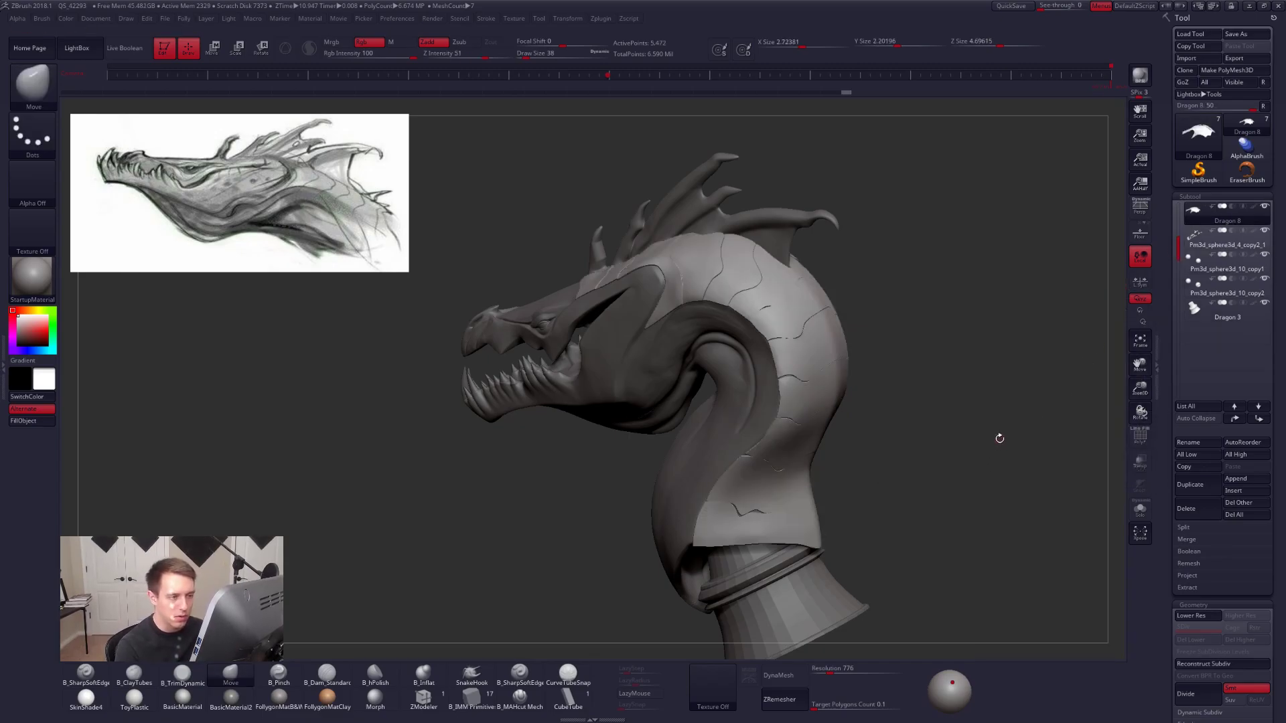
Isolate the merged plates and mask everything except one upper neck plate using the Transpose tool.
key("shift+f")
key("shift+f")
key("alt+s")
right_click_drag(787, 296, 758, 364, "ctrl")
key("w")
left_click(773, 343, "ctrl")
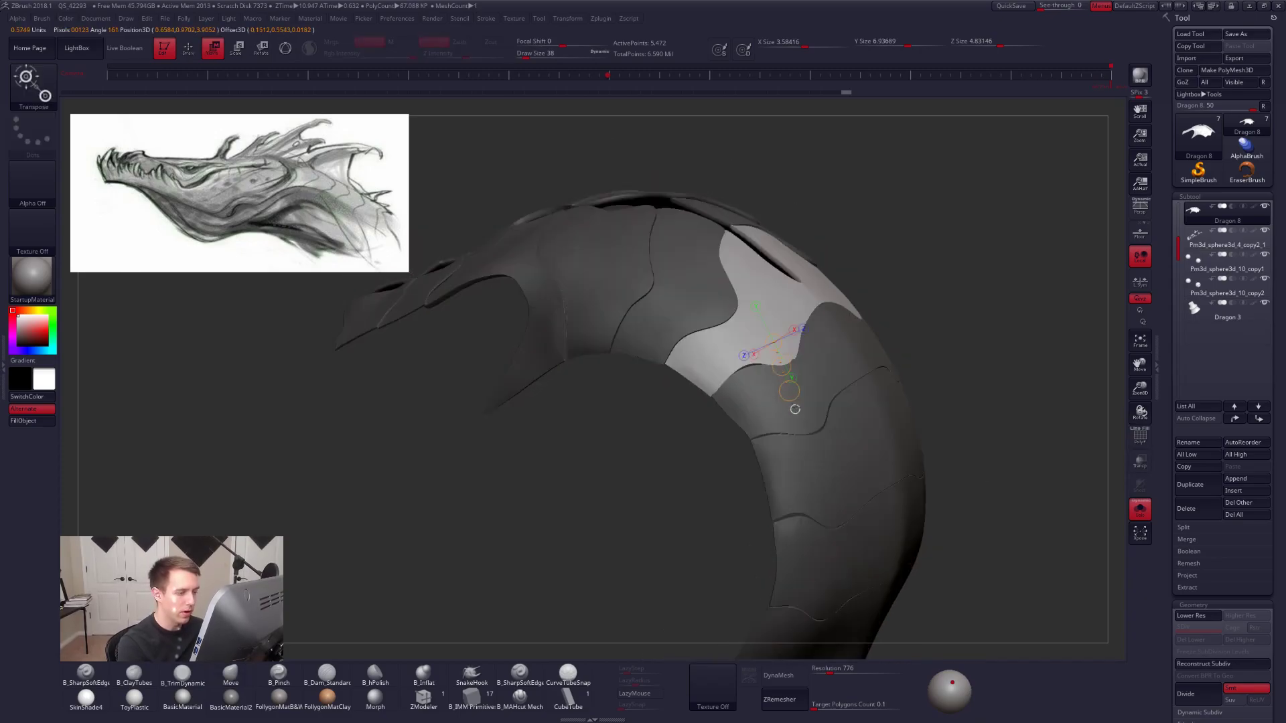
Shape the unmasked upper neck plate against its neighbours with the Move brush, adjusting the draw size to 204.
key("q")
key("space")
left_click_drag(792, 367, 818, 368)
left_click_drag(814, 316, 800, 341)
right_click_drag(793, 367, 769, 315)
key("space")
left_click_drag(817, 329, 807, 329)
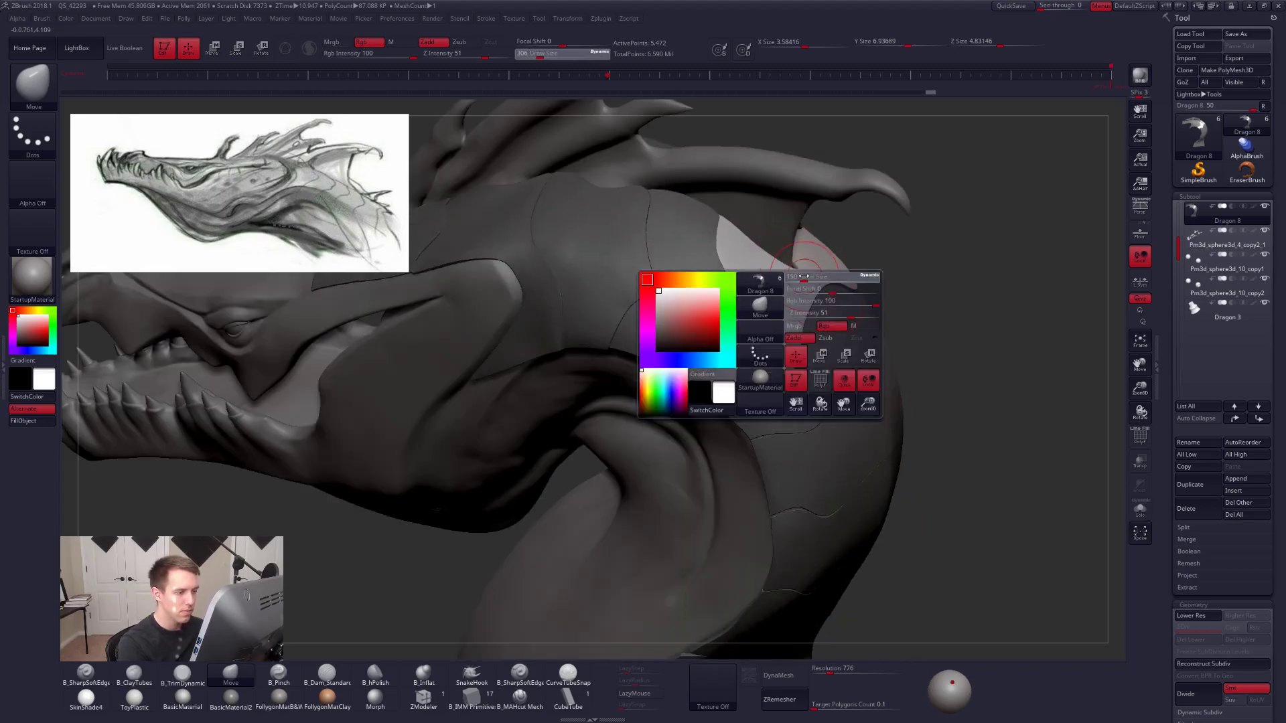
Refine the upper neck plate's edges around the back of the neck with the Move brush at draw size 265.
mouse_move(801, 213)
right_mouse_down()
mouse_move(790, 329)
mouse_move(770, 379)
right_mouse_up()
key("space")
left_click_drag(807, 314, 818, 314)
right_click_drag(818, 289, 817, 312)
key("space")
left_click_drag(816, 312, 822, 311)
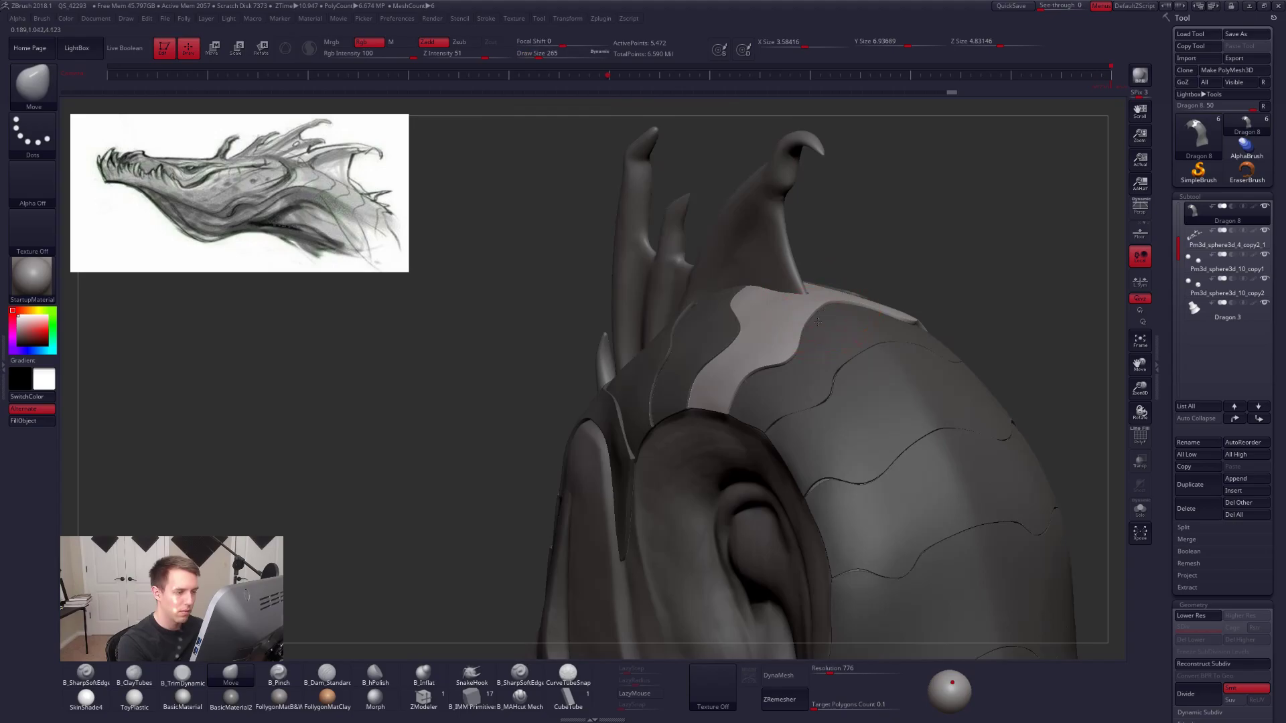
right_click_drag(818, 322, 747, 388)
Mask everything except the next plate down the neck and shape it with the Move brush at draw size 381.
key("w")
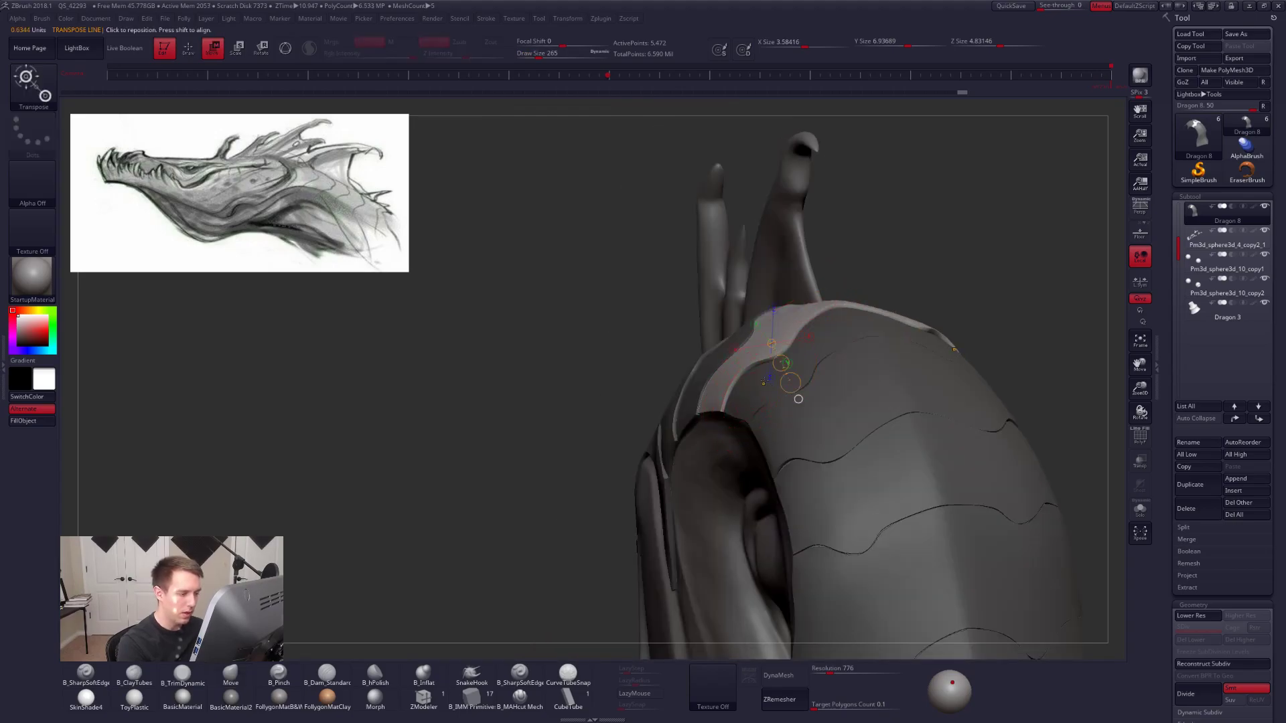
left_click(777, 387, "ctrl")
left_click(767, 394, "ctrl")
key("q")
key("space")
left_click_drag(841, 357, 857, 352)
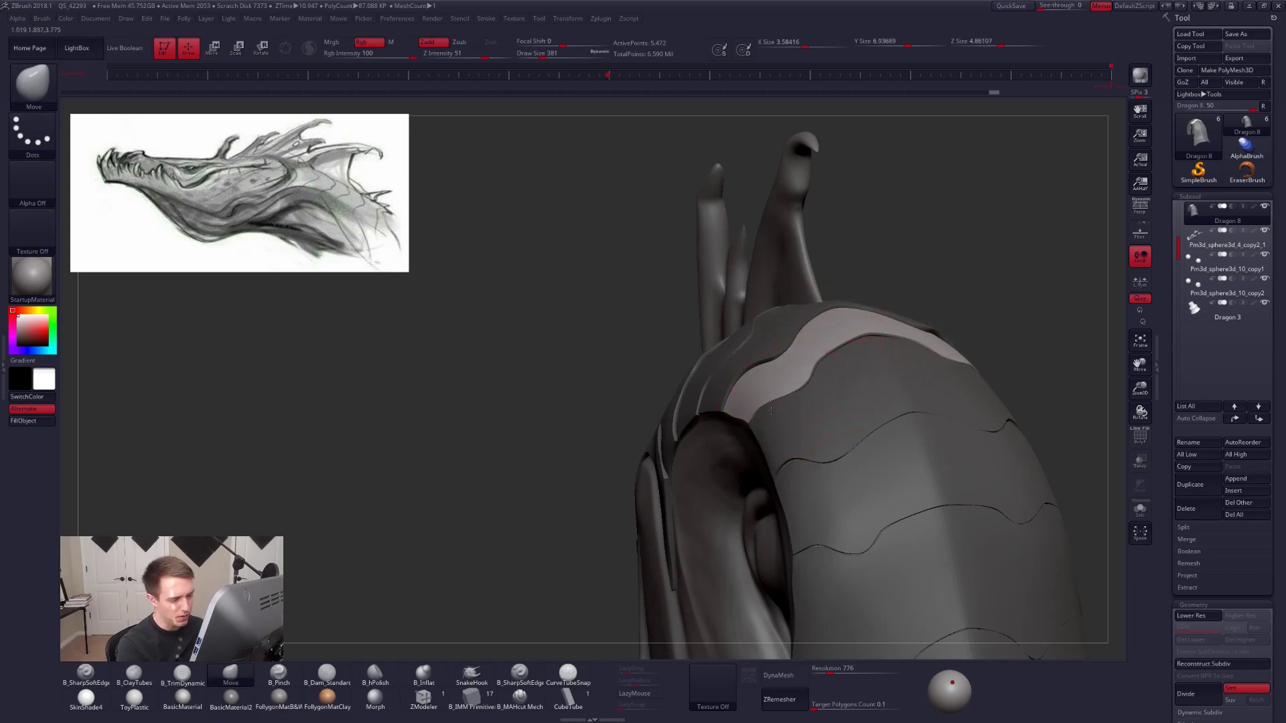
right_click_drag(805, 410, 777, 438)
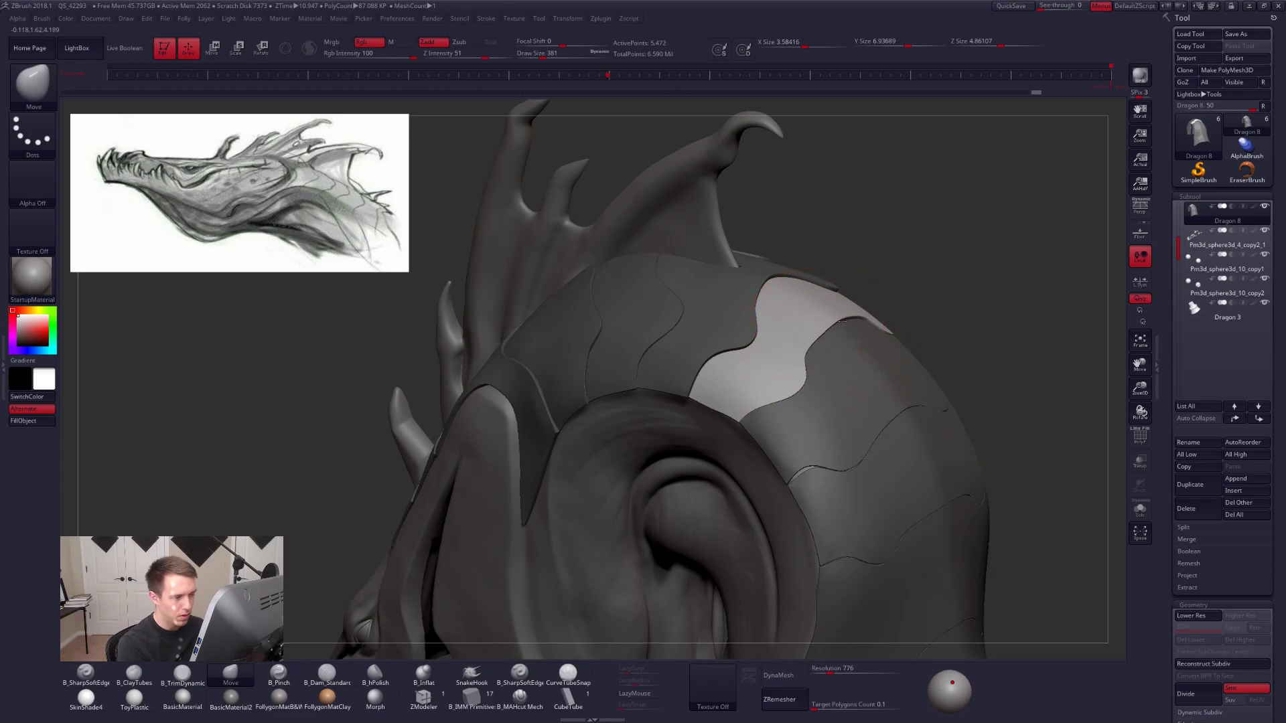
Tighten that neck plate's fit across the back of the neck with the Move brush at draw sizes 265 and 321.
right_click_drag(842, 340, 720, 362)
key("space")
left_click_drag(862, 351, 847, 353)
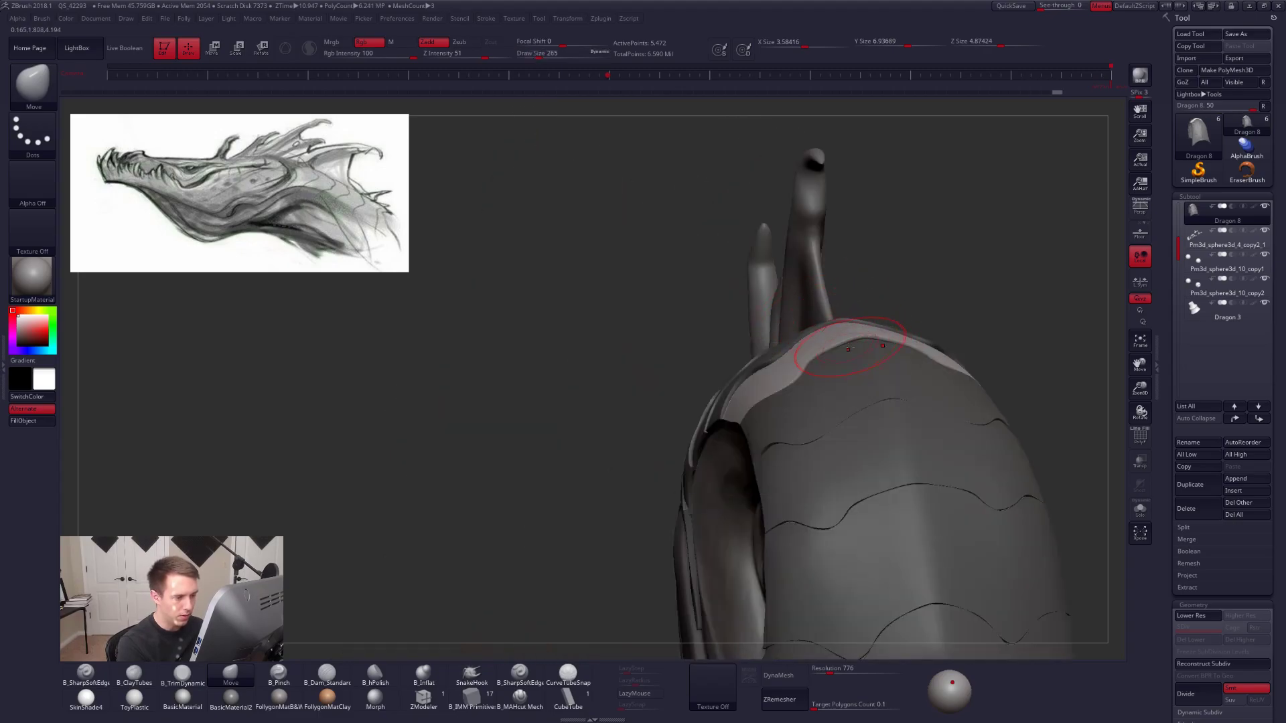
right_click_drag(858, 367, 852, 344)
key("space")
left_click_drag(857, 340, 869, 348)
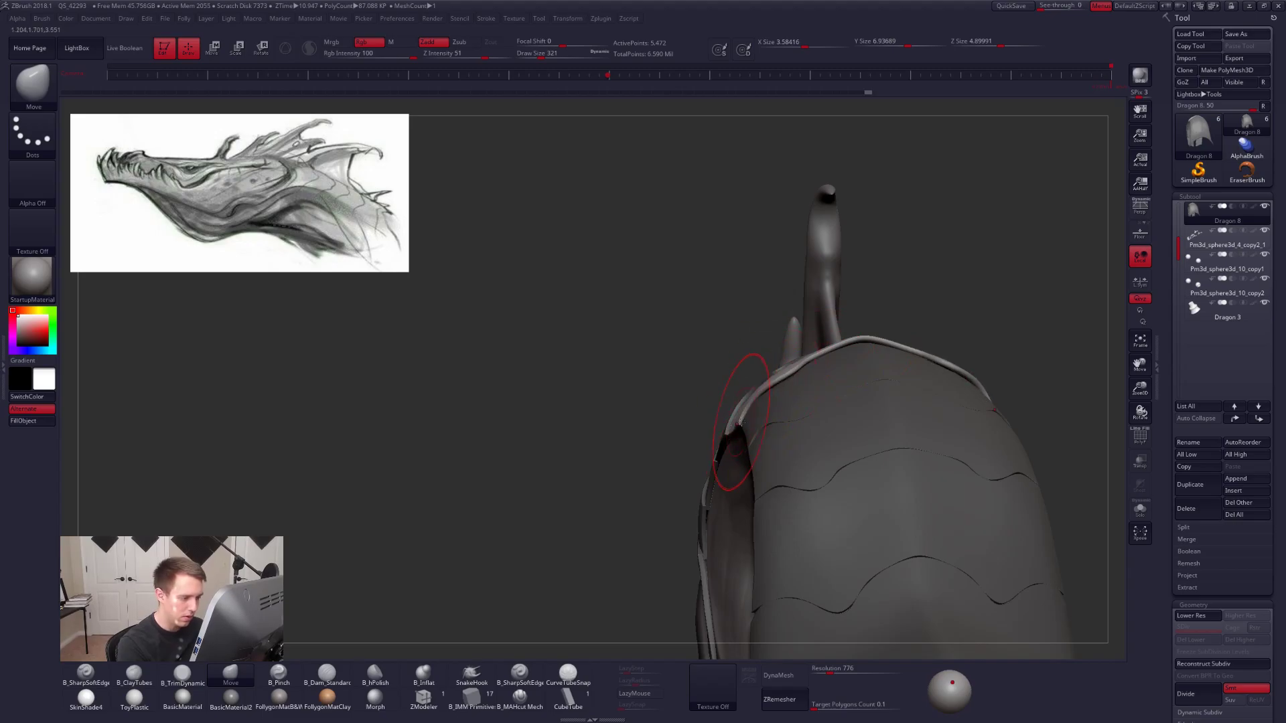
Mask all but a plate farther down the back of the neck and shape it with the Move brush.
right_click_drag(848, 371, 818, 352, "alt")
key("w")
key("q")
mouse_move(796, 429)
right_mouse_down()
mouse_move(851, 428)
mouse_move(803, 427)
right_mouse_up()
key("]")
mouse_move(803, 427)
left_mouse_down()
mouse_move(791, 424)
mouse_move(810, 344)
mouse_move(818, 372)
mouse_move(800, 391)
mouse_move(898, 382)
mouse_move(865, 382)
left_mouse_up()
key("space")
mouse_move(860, 377)
left_mouse_down()
mouse_move(818, 361)
mouse_move(823, 350)
mouse_move(832, 359)
left_mouse_up()
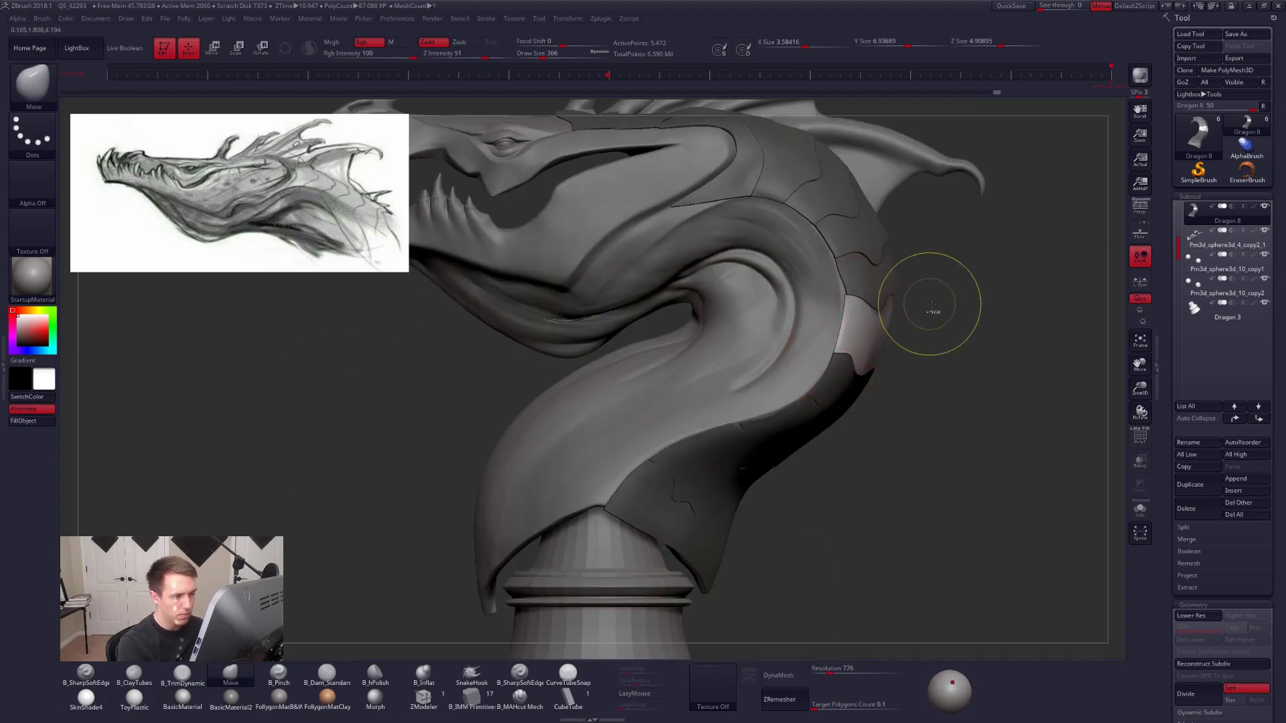
Switch the unmasked area to the plate directly above and adjust its edge with the Move brush at draw size 203.
key("w")
left_click(863, 285, "ctrl")
key("q")
key("space")
left_click_drag(850, 299, 844, 300)
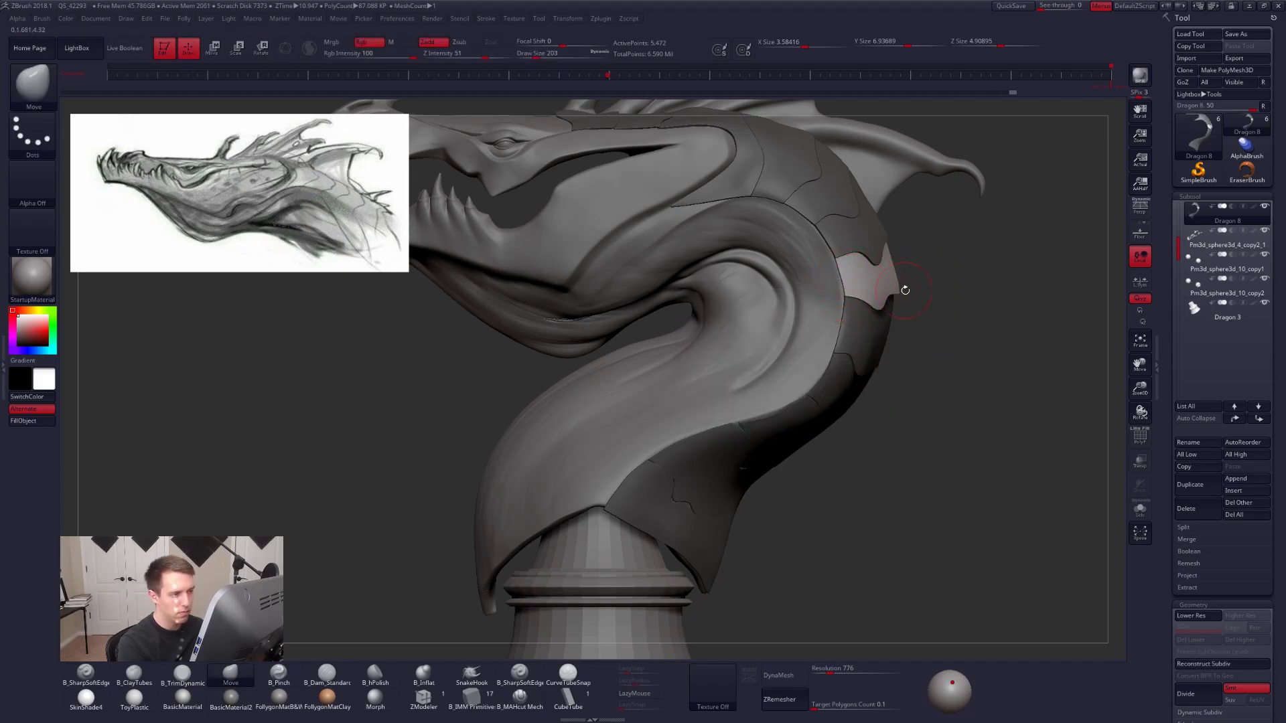
Clear the mask, mask everything except the plate at the neck's outer bend, and enlarge the Move brush to draw size 397.
left_click_drag(842, 445, 828, 436, "ctrl")
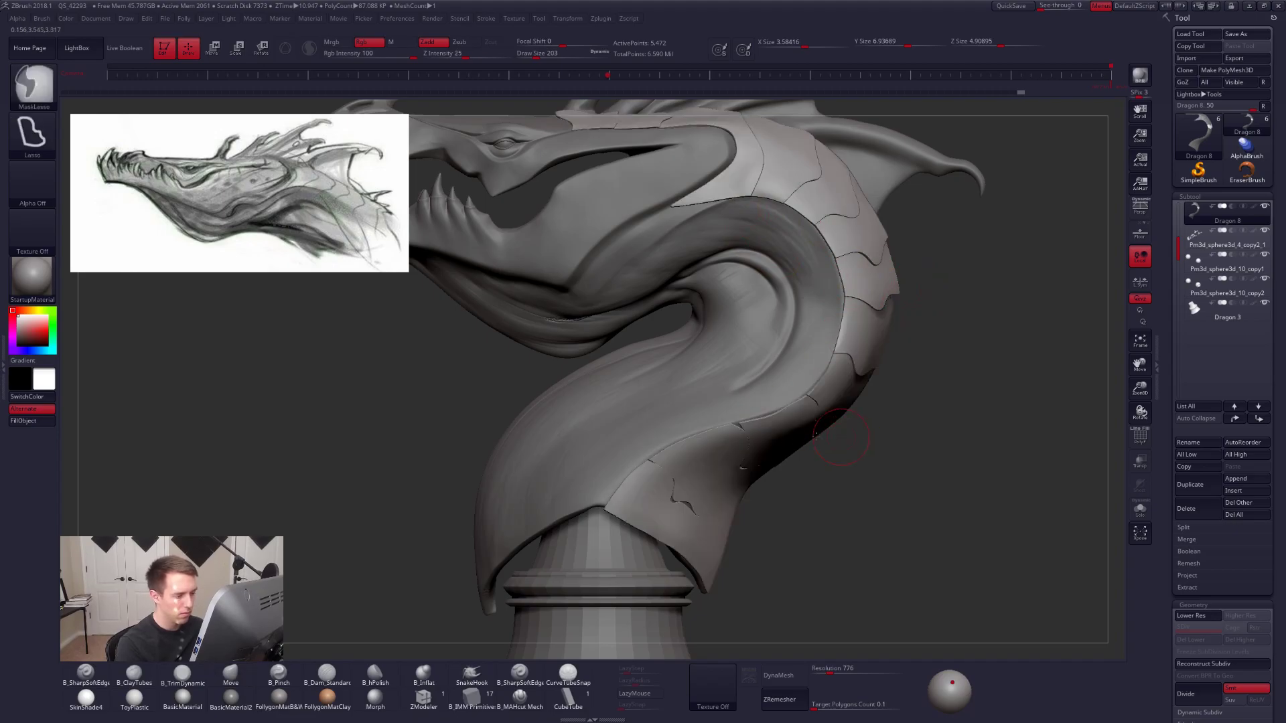
mouse_move(792, 437)
right_mouse_down()
mouse_move(766, 416)
mouse_move(768, 453)
right_mouse_up()
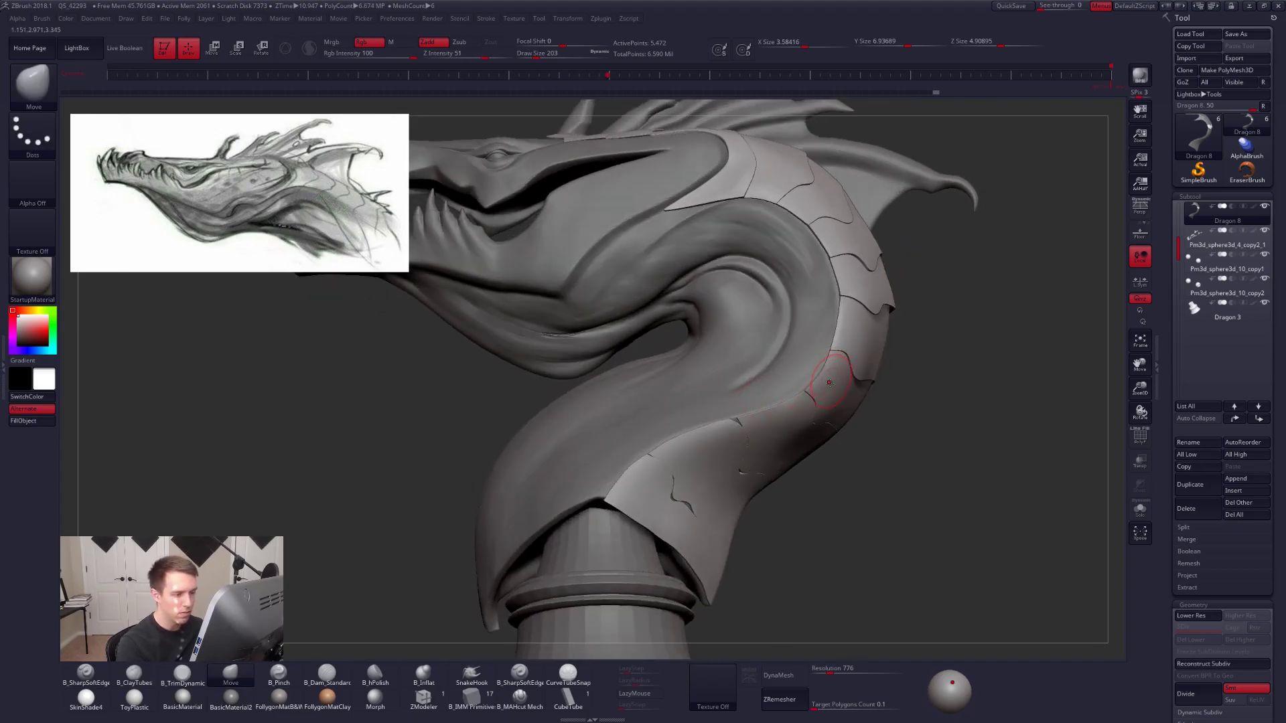
key("w")
left_click_drag(829, 390, 780, 443, "ctrl")
key("q")
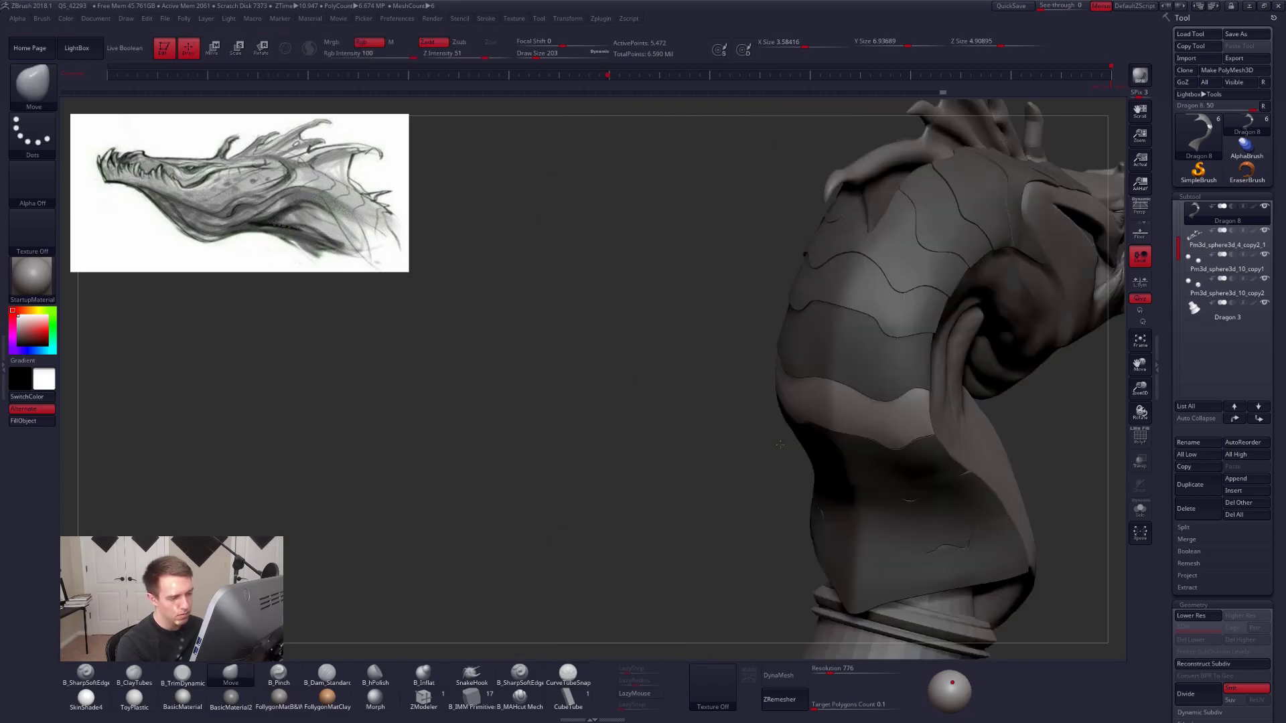
key("space")
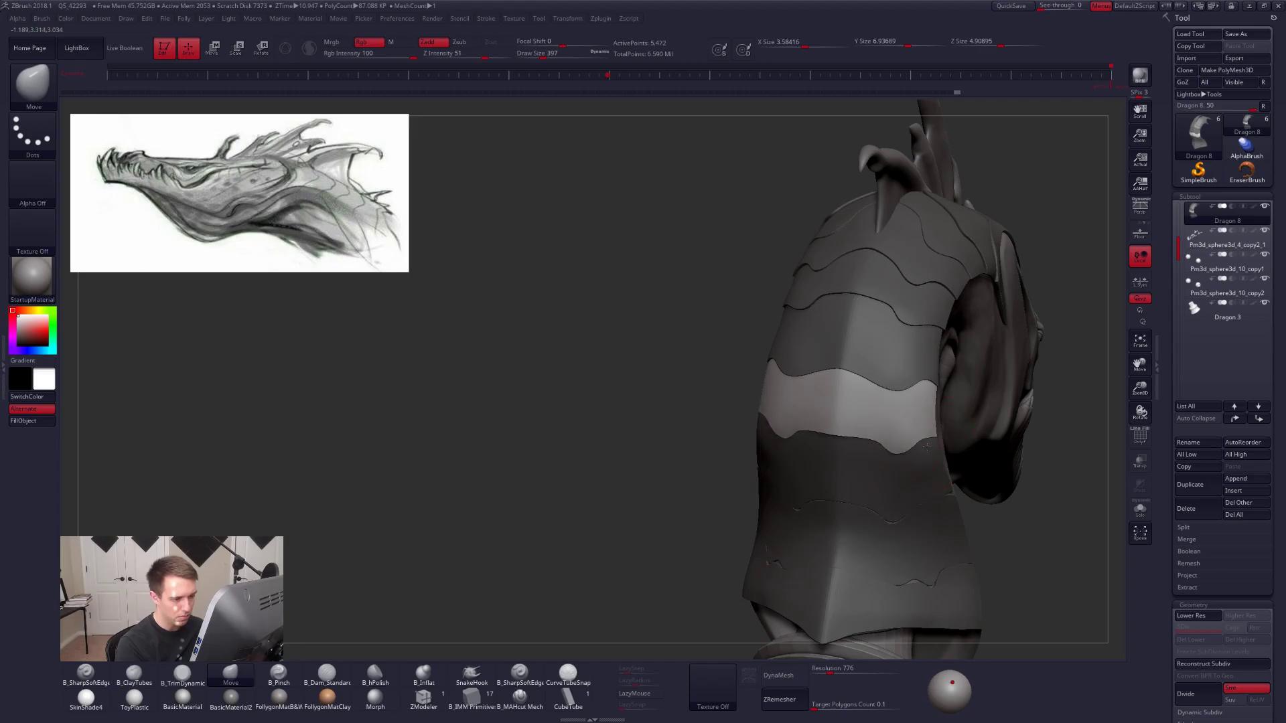
Fit the outer-bend plate's edges to the neck with the Move brush, reducing the draw size to 292 and then 227.
right_click_drag(915, 445, 959, 383)
right_click_drag(787, 465, 826, 422)
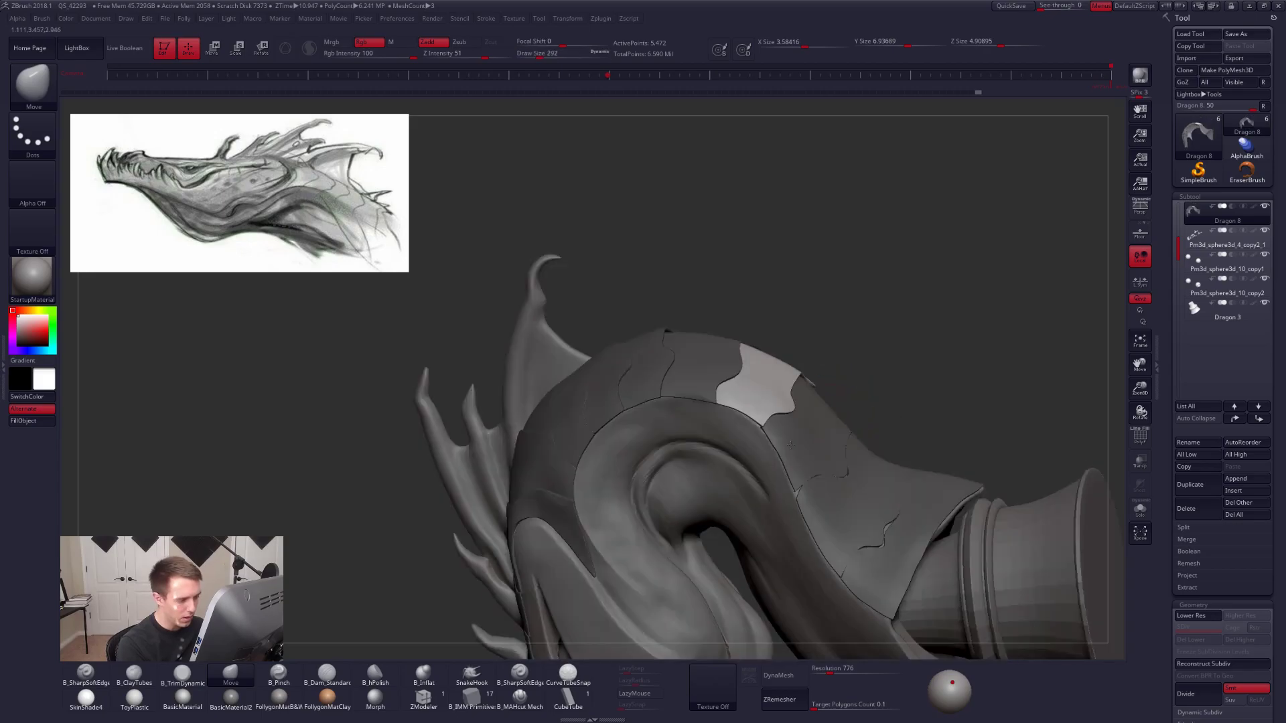
right_click_drag(790, 444, 768, 442)
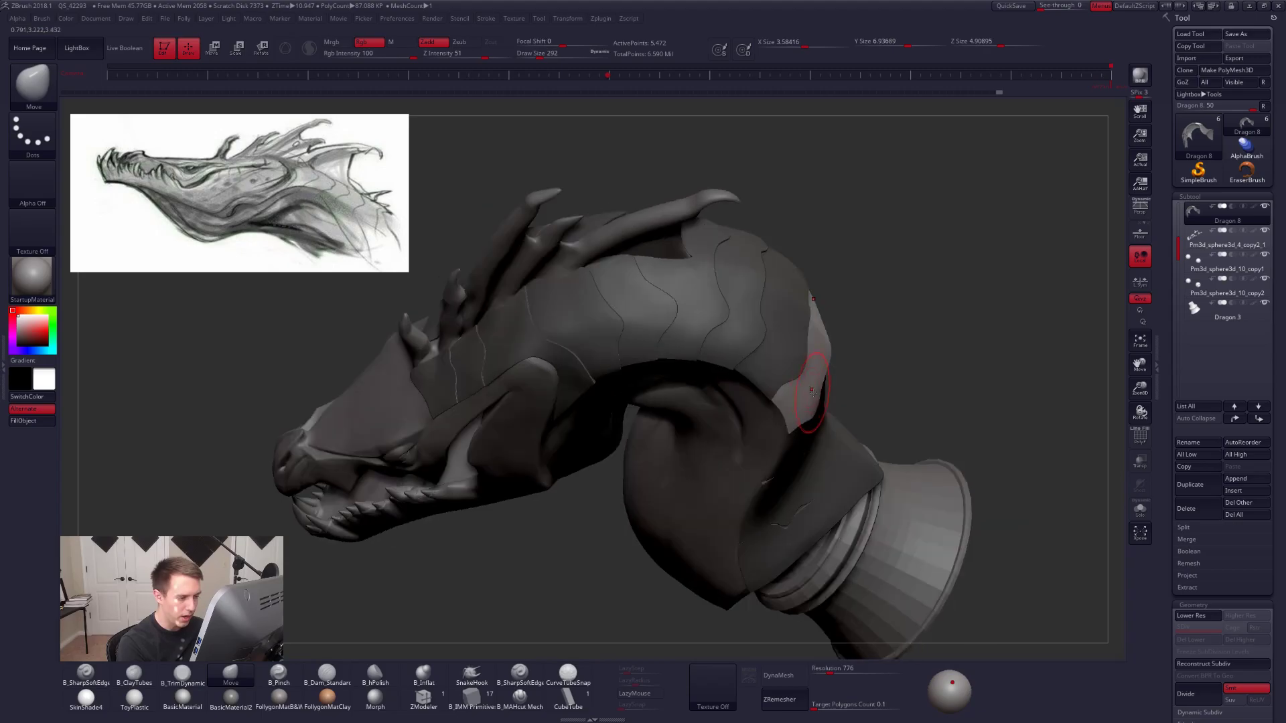
mouse_move(813, 393)
right_mouse_down()
mouse_move(827, 404)
mouse_move(784, 401)
right_mouse_up()
key("space")
left_click_drag(799, 347, 806, 347)
mouse_move(803, 342)
left_mouse_down()
mouse_move(805, 360)
mouse_move(812, 340)
left_mouse_up()
key("space")
key("space")
right_click_drag(793, 353, 802, 388)
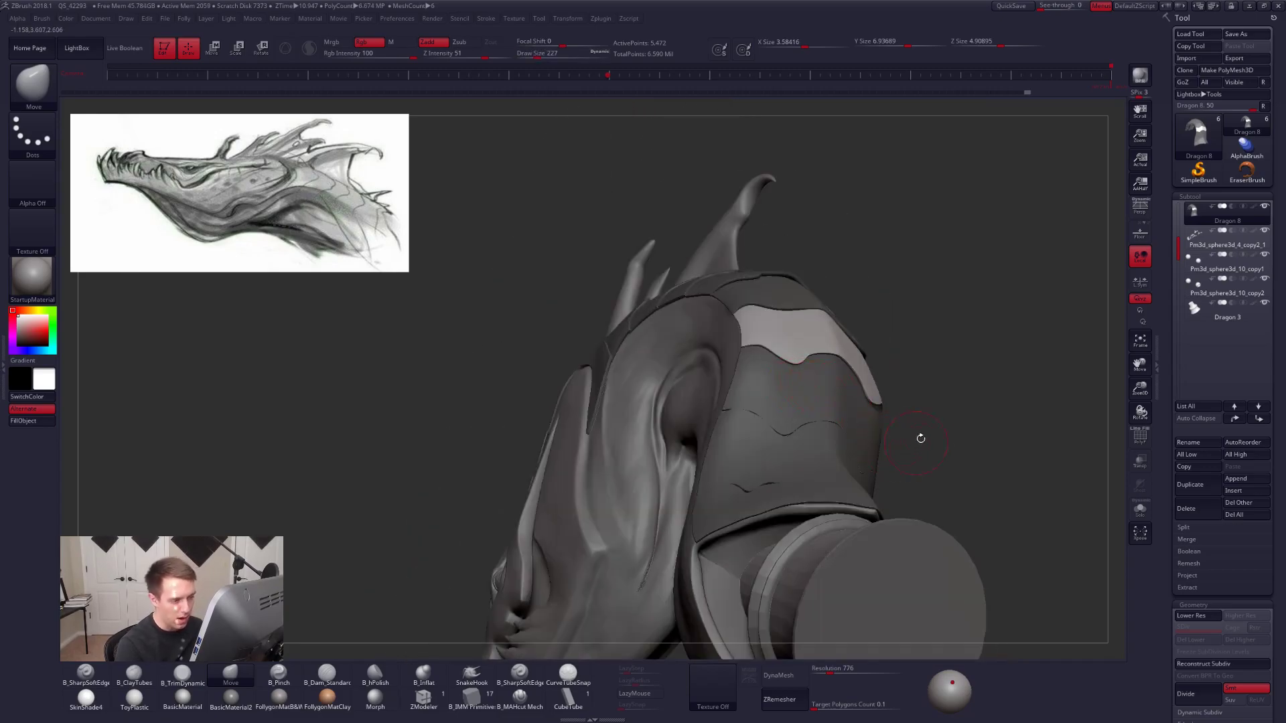
Mask everything except the next plate toward the neck base and start shaping it with the Move brush at draw size 465.
left_click_drag(929, 462, 791, 488)
key("w")
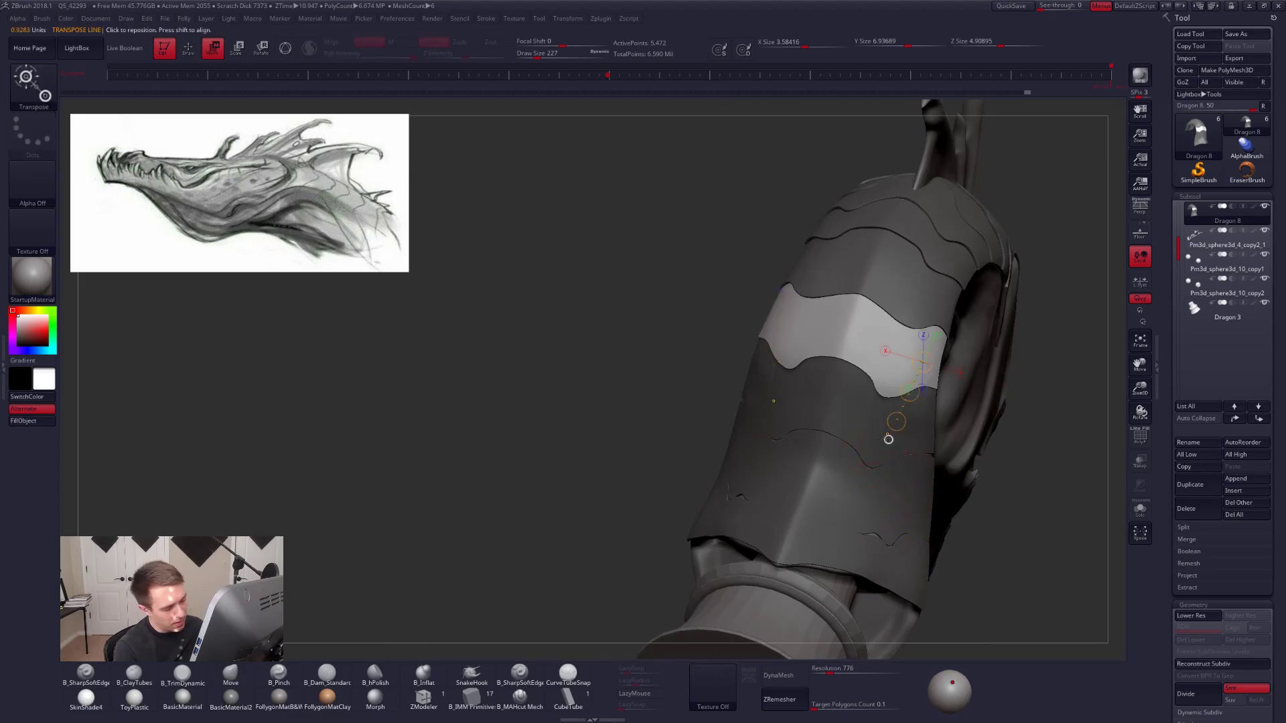
right_click_drag(881, 440, 895, 438)
left_click(863, 438, "ctrl")
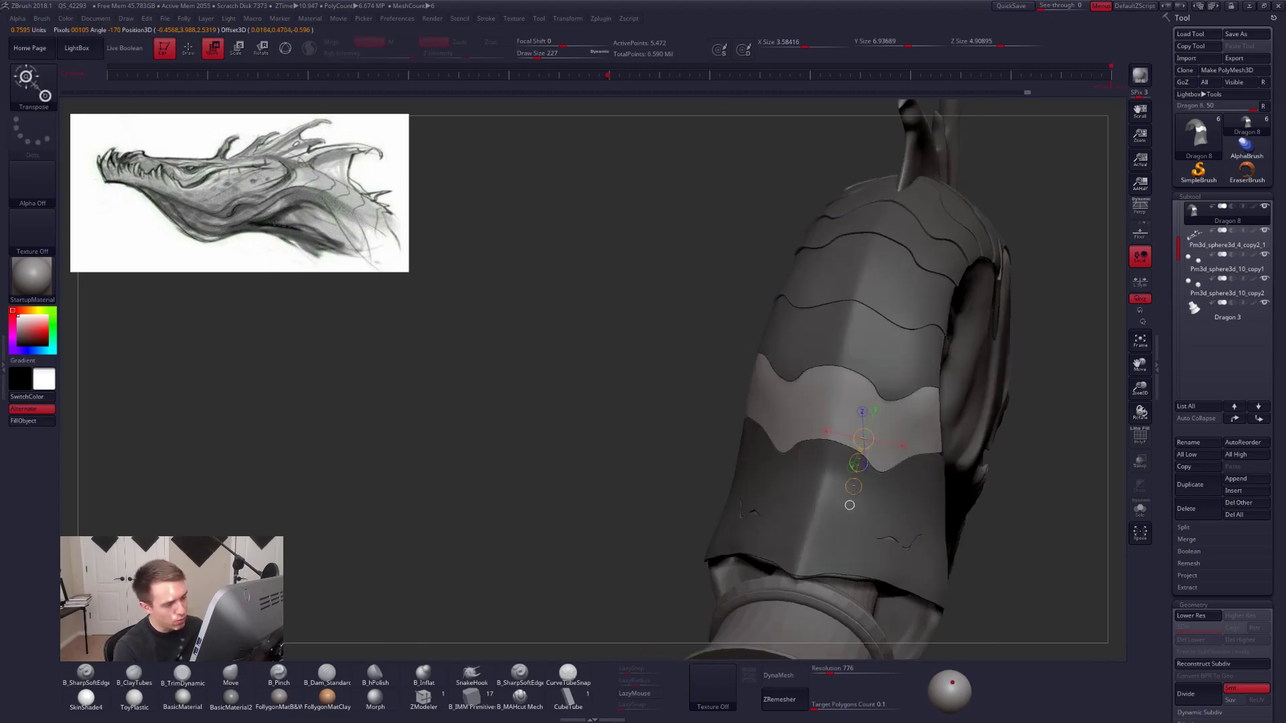
key("q")
key("space")
left_click_drag(876, 483, 883, 484)
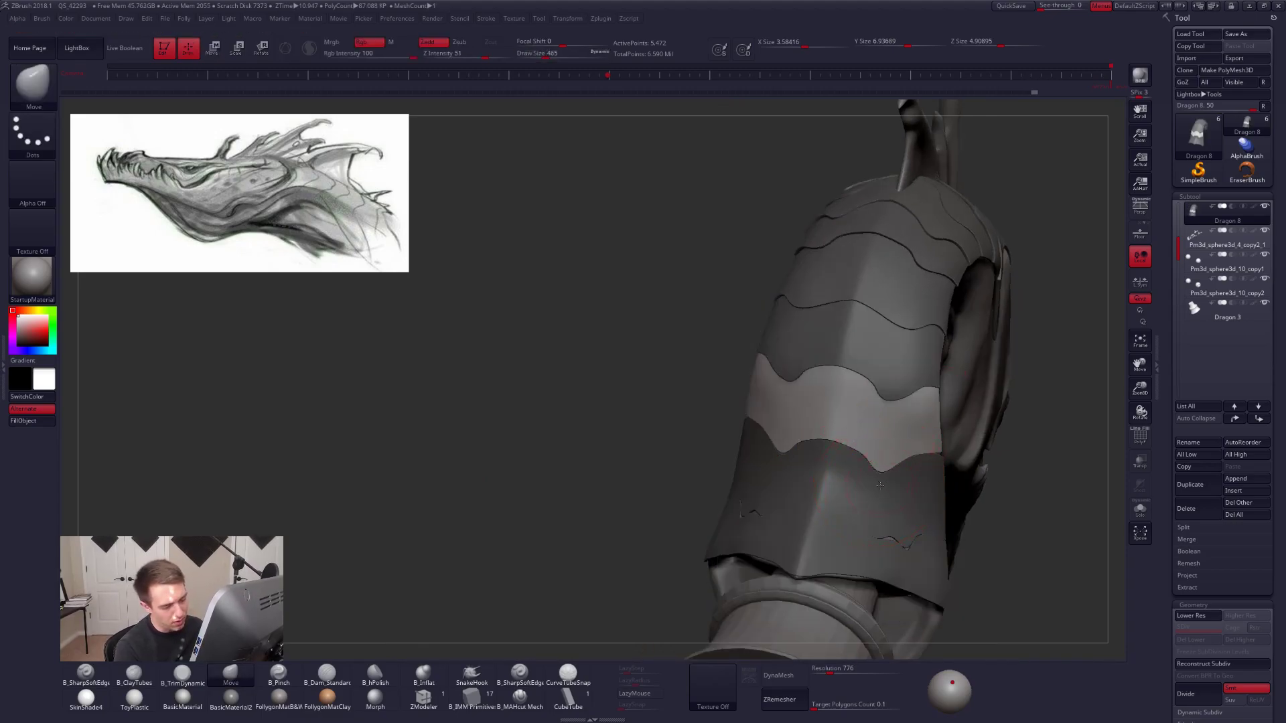
Refine the unmasked lower neck plate's wavy lower edge with the Move brush at draw size 335.
right_click_drag(855, 475, 931, 459)
key("space")
left_click_drag(932, 469, 928, 467)
mouse_move(921, 459)
right_mouse_down()
mouse_move(947, 451)
mouse_move(873, 513)
mouse_move(813, 322)
right_mouse_up()
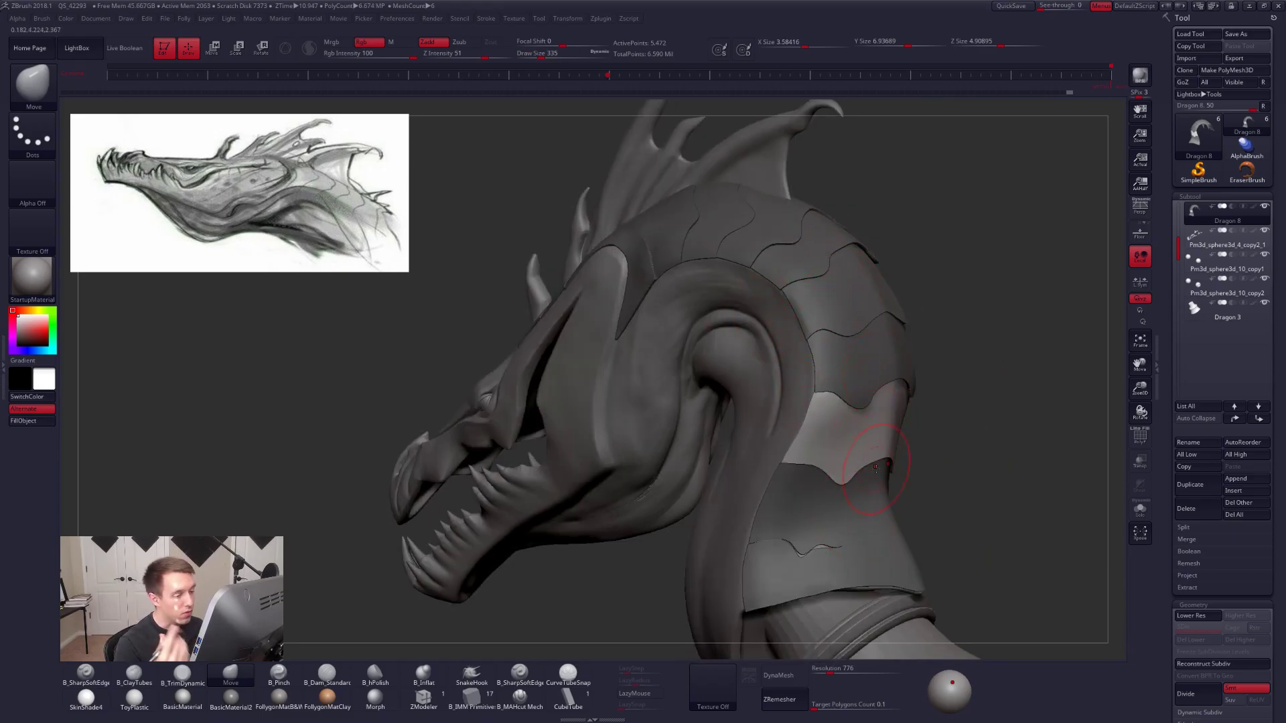
Invert the plate mask, use the Move brush at draw size 239 on the plate above, and invert the mask back.
key("w")
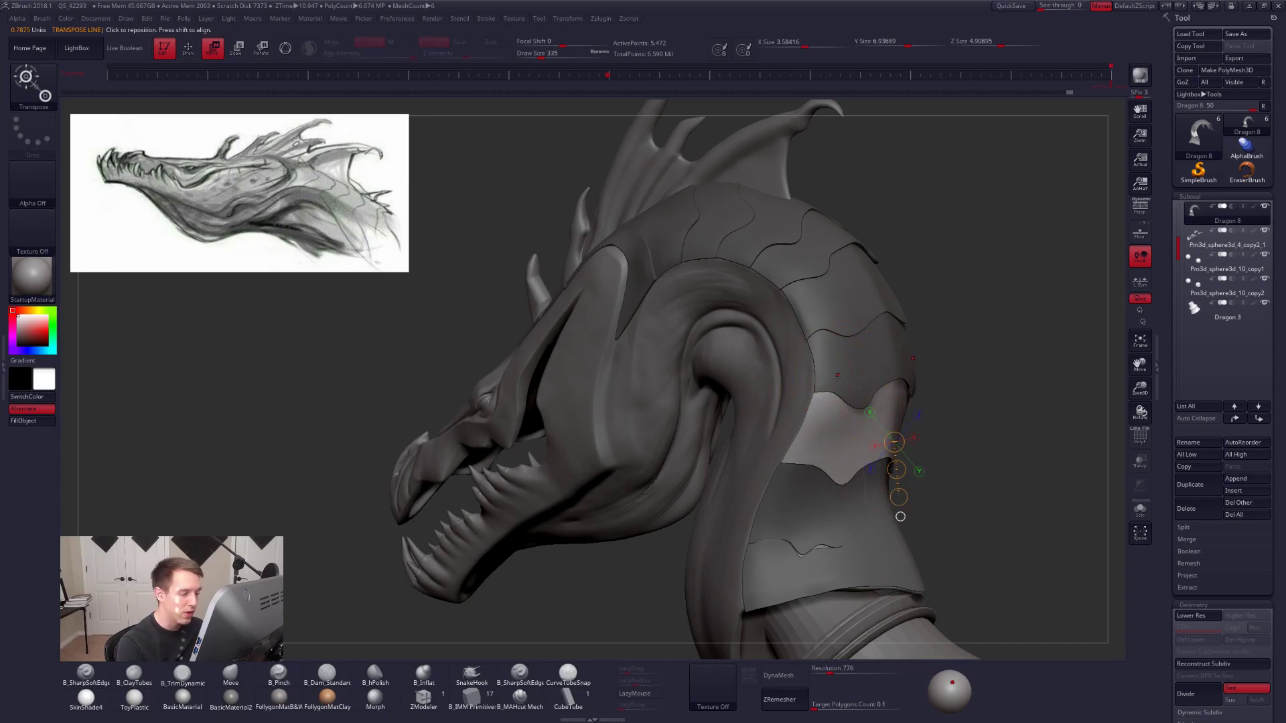
left_click(917, 360, "ctrl")
key("q")
key("space")
left_click_drag(828, 377, 822, 377)
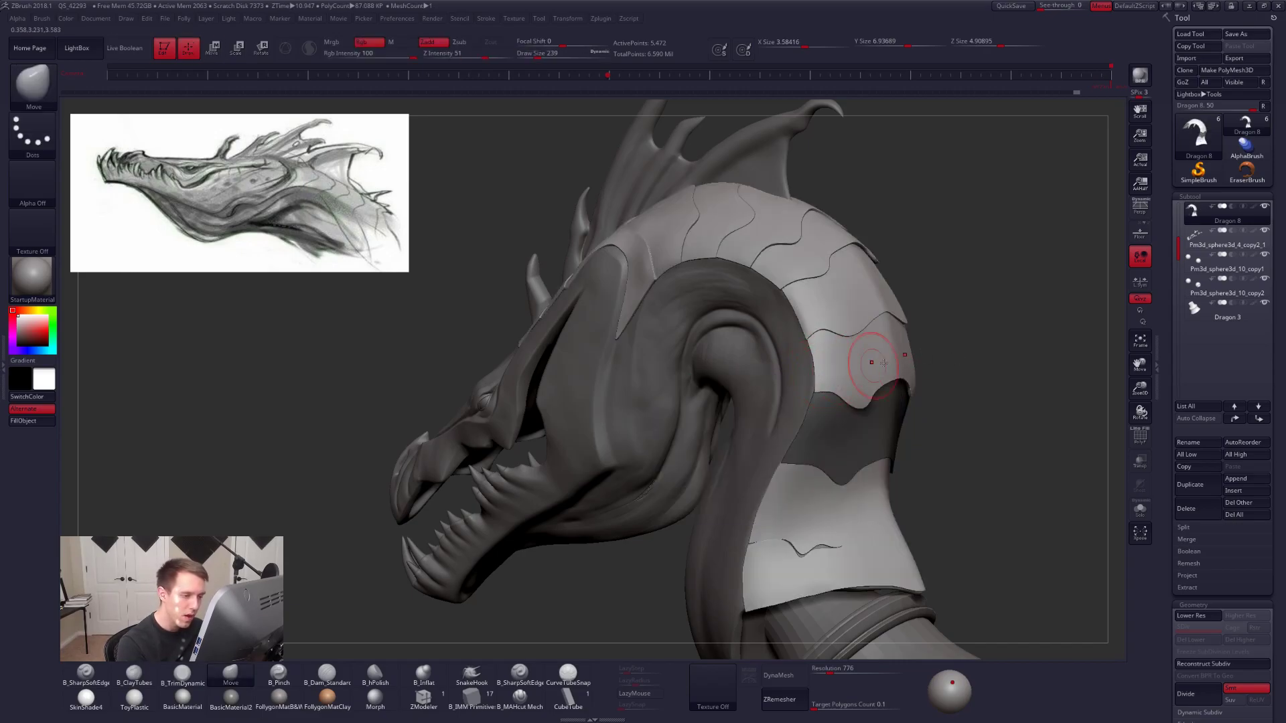
left_click(946, 365, "ctrl")
Adjust the unmasked lower neck plate from the side and back with the Move brush at draw sizes 350 and 265.
left_click_drag(947, 367, 916, 310, "alt")
right_click(790, 499)
left_click(797, 497)
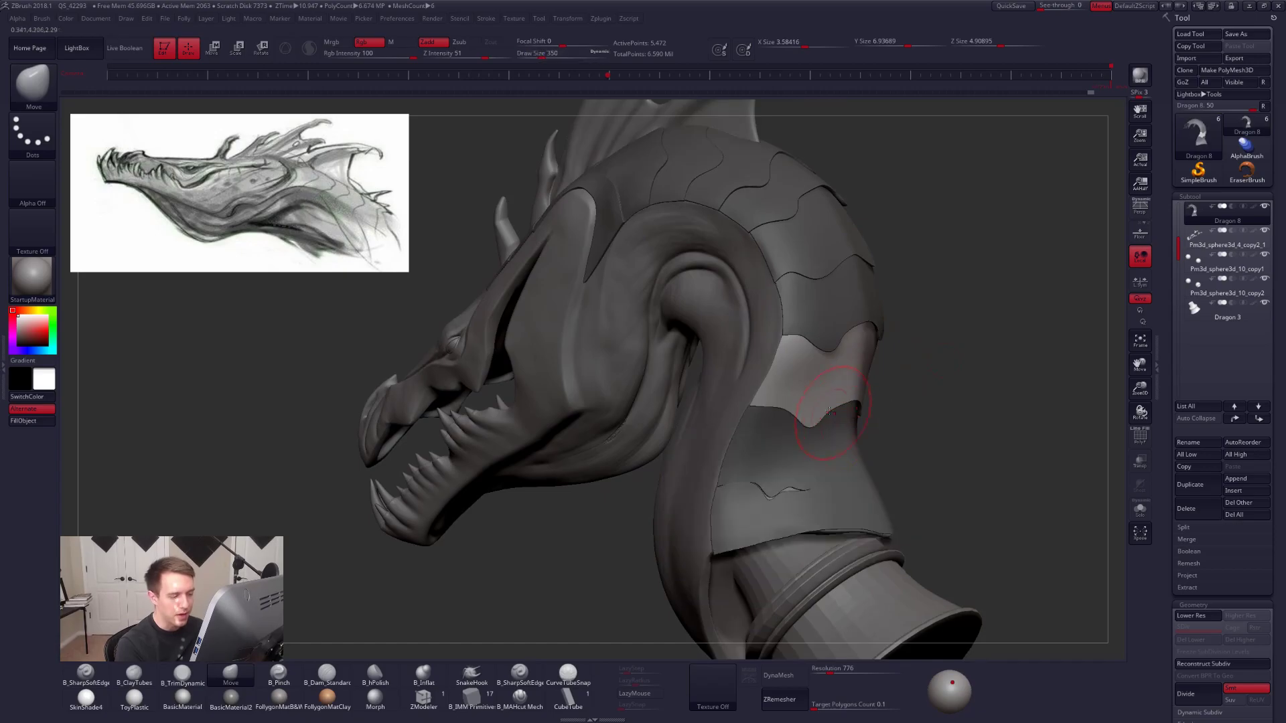
mouse_move(927, 395)
left_mouse_down()
mouse_move(998, 405)
mouse_move(807, 414)
left_mouse_up()
key("space")
left_click(777, 407)
mouse_move(958, 439)
left_mouse_down()
mouse_move(723, 431)
mouse_move(901, 430)
left_mouse_up()
key("space")
left_click(836, 433)
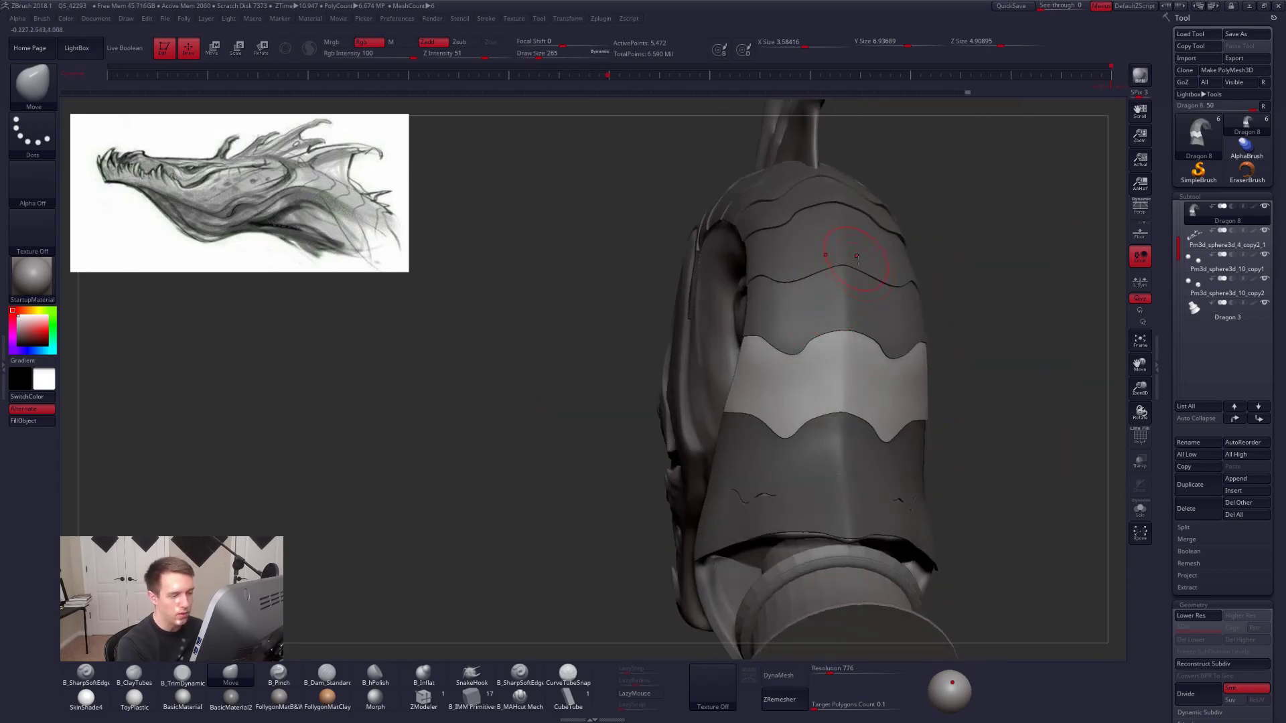
Mask everything except the second-lowest neck plate and reshape it with the Move brush at draw size 397.
left_click_drag(961, 469, 924, 409, "alt")
mouse_move(821, 429)
right_mouse_down()
mouse_move(809, 388)
mouse_move(782, 392)
mouse_move(771, 425)
mouse_move(704, 481)
mouse_move(711, 499)
right_mouse_up()
key("space")
left_click(789, 401)
key("w")
key("q")
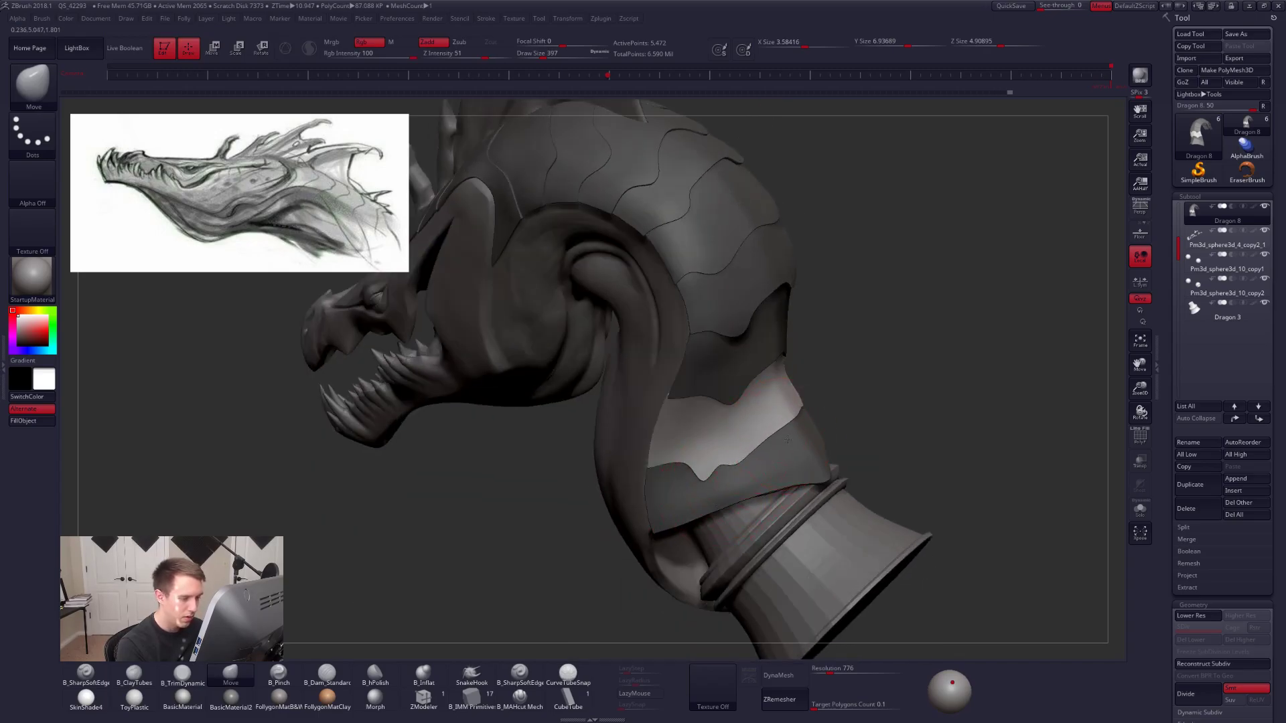
right_click_drag(736, 442, 703, 478)
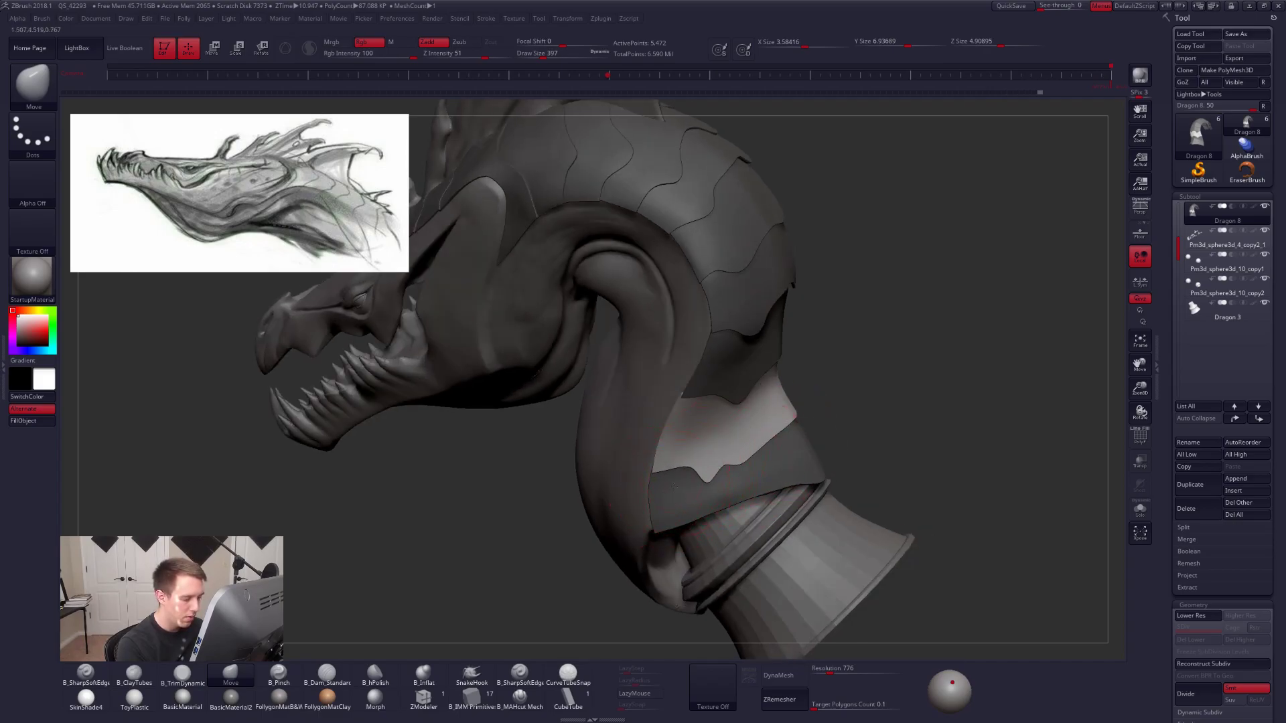
right_click_drag(669, 487, 626, 477)
Refine the second-lowest plate at the lowest subdivision level with the Move brush at draw size 203, then raise the level.
key("space")
left_click_drag(755, 466, 742, 459)
key("shift+d")
key("space")
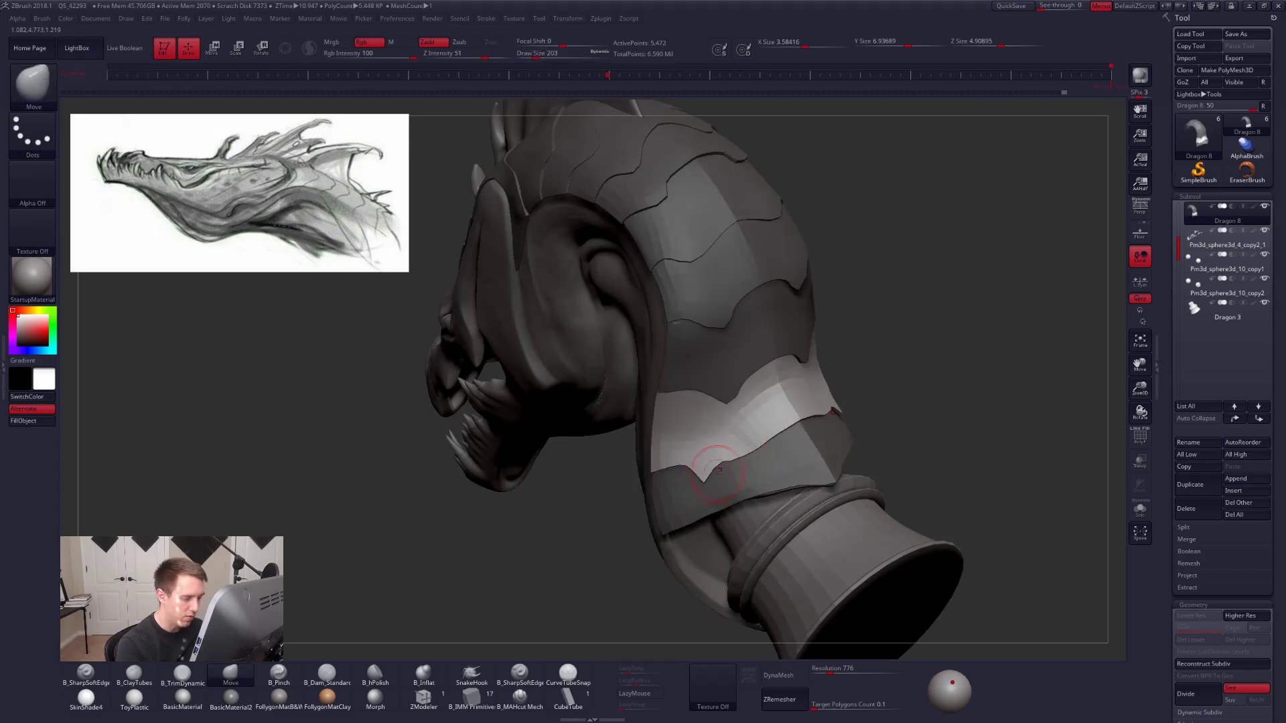
key("d")
Shape the scallops along the second-lowest plate's lower edge with a smaller Move brush.
right_click_drag(765, 464, 758, 381)
key("space")
left_click_drag(744, 459, 747, 459)
right_click_drag(797, 462, 737, 466)
key("space")
left_click_drag(782, 448, 784, 448)
mouse_move(781, 454)
right_mouse_down()
mouse_move(720, 470)
mouse_move(796, 405)
mouse_move(799, 426)
right_mouse_up()
Check the second-lowest plate's wireframe and refine its scalloped edge with the Move brush at draw size 160.
key("shift")
key("shift+d")
key("shift+f")
key("space")
key("d")
key("shift+f")
mouse_move(774, 428)
right_mouse_down()
mouse_move(841, 432)
mouse_move(776, 432)
right_mouse_up()
left_click_drag(768, 436, 767, 473)
right_click_drag(766, 473, 710, 432)
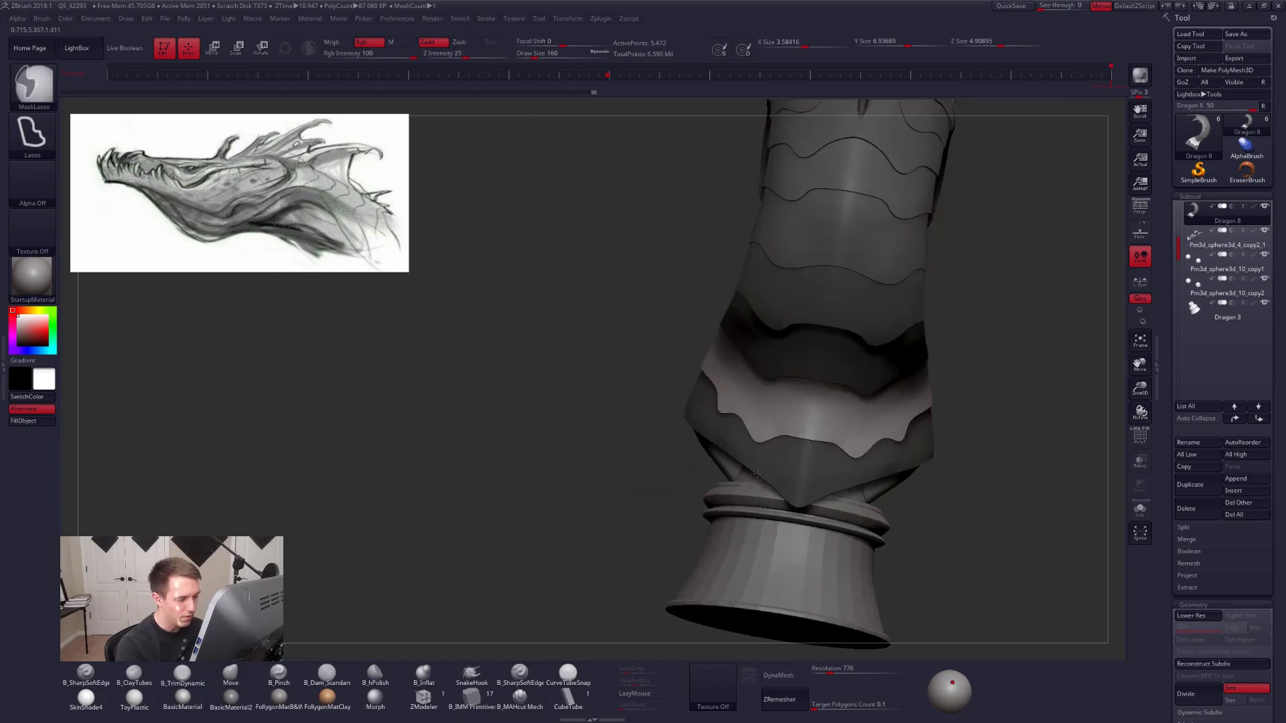
Mask everything except the bottom neck plate and fit it around the neck base with the Move brush at draw size 368.
key("w")
left_click(783, 469, "ctrl")
mouse_move(782, 469)
left_mouse_down("ctrl")
mouse_move(797, 416)
mouse_move(825, 451)
left_mouse_up("ctrl")
key("q")
key("space")
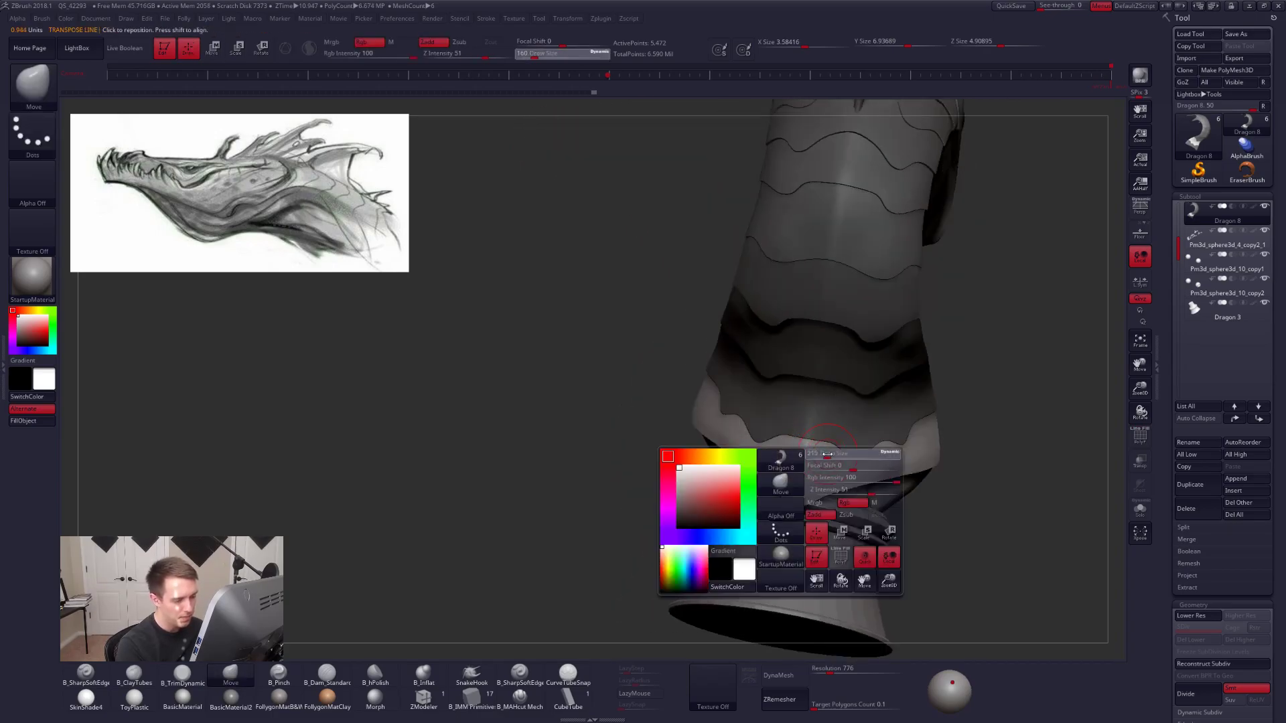
right_click_drag(904, 473, 854, 480)
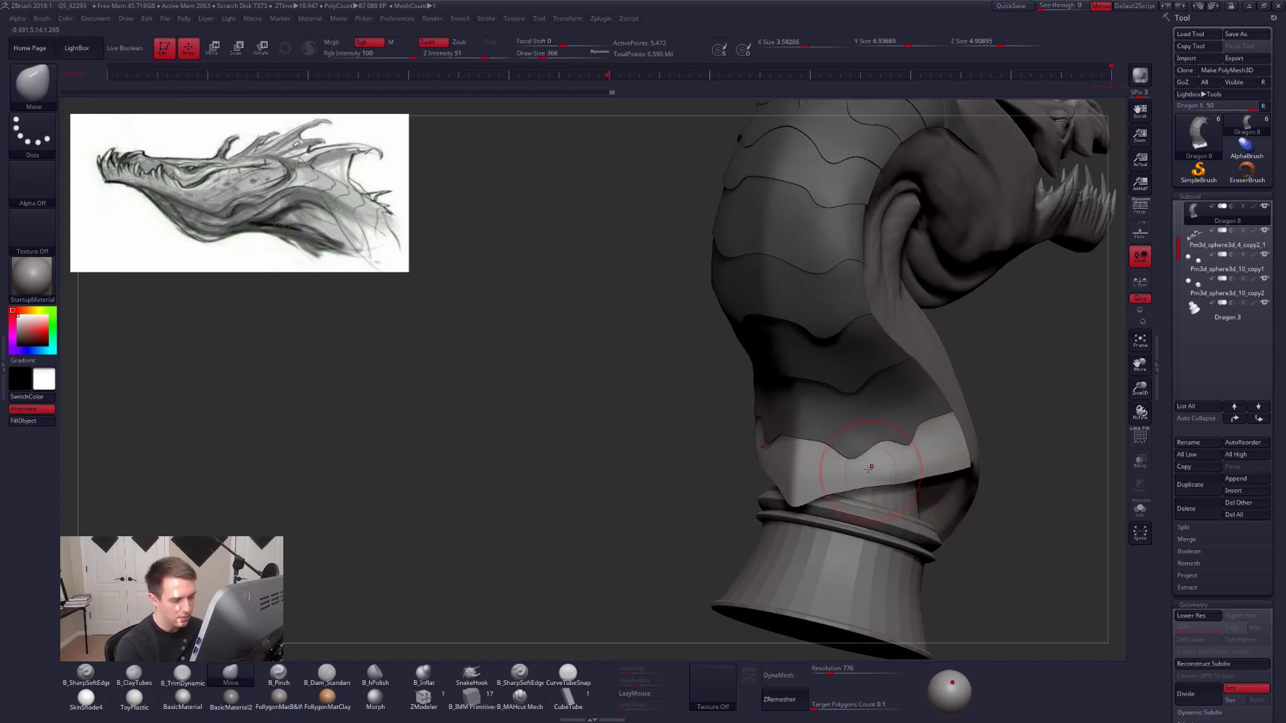
right_click_drag(899, 470, 799, 432)
Isolate the armour plates with their polyframe shown and set the Move brush to draw size 252 for the bottom plate.
key("alt+s")
key("shift+f")
key("space")
left_click_drag(799, 434, 789, 434)
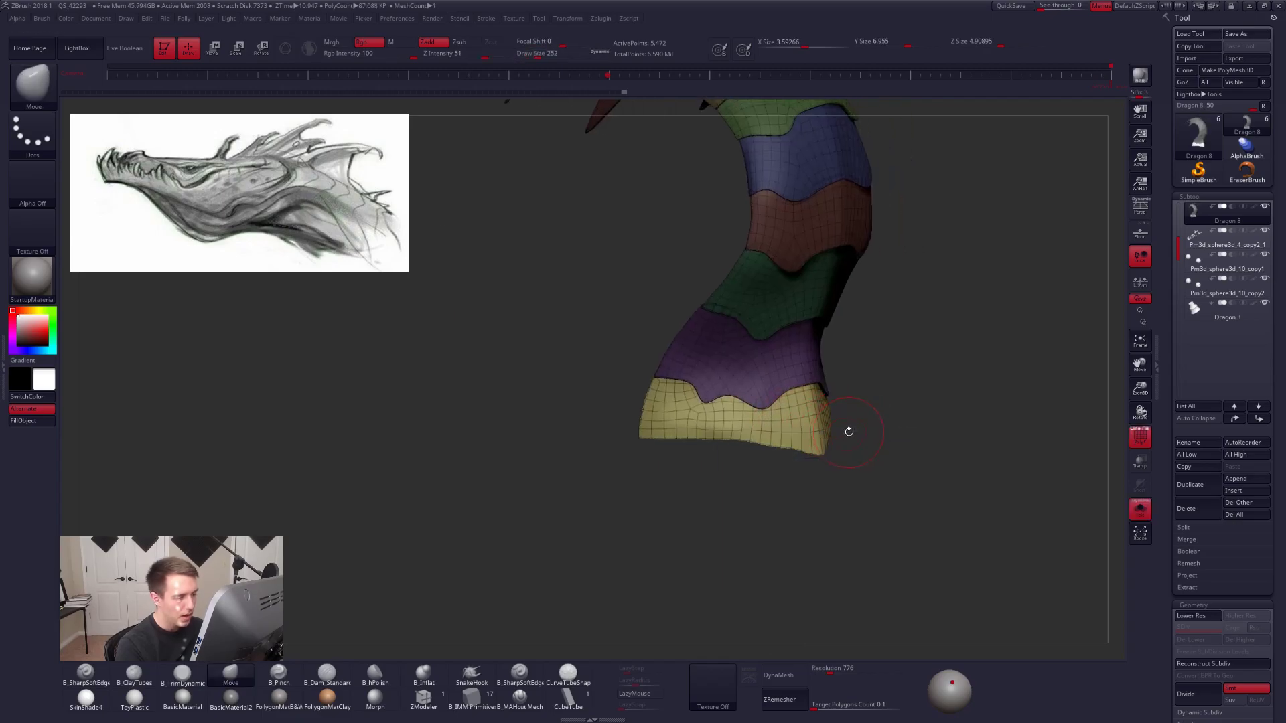
right_click_drag(889, 421, 894, 462, "alt")
Drop the armour plates to their lowest subdivision level and begin deleting edge loops on the bottom neck plate with ZModeler.
left_click(423, 699)
mouse_move(804, 448)
right_mouse_down()
mouse_move(748, 445)
mouse_move(776, 442)
right_mouse_up()
key("shift+d")
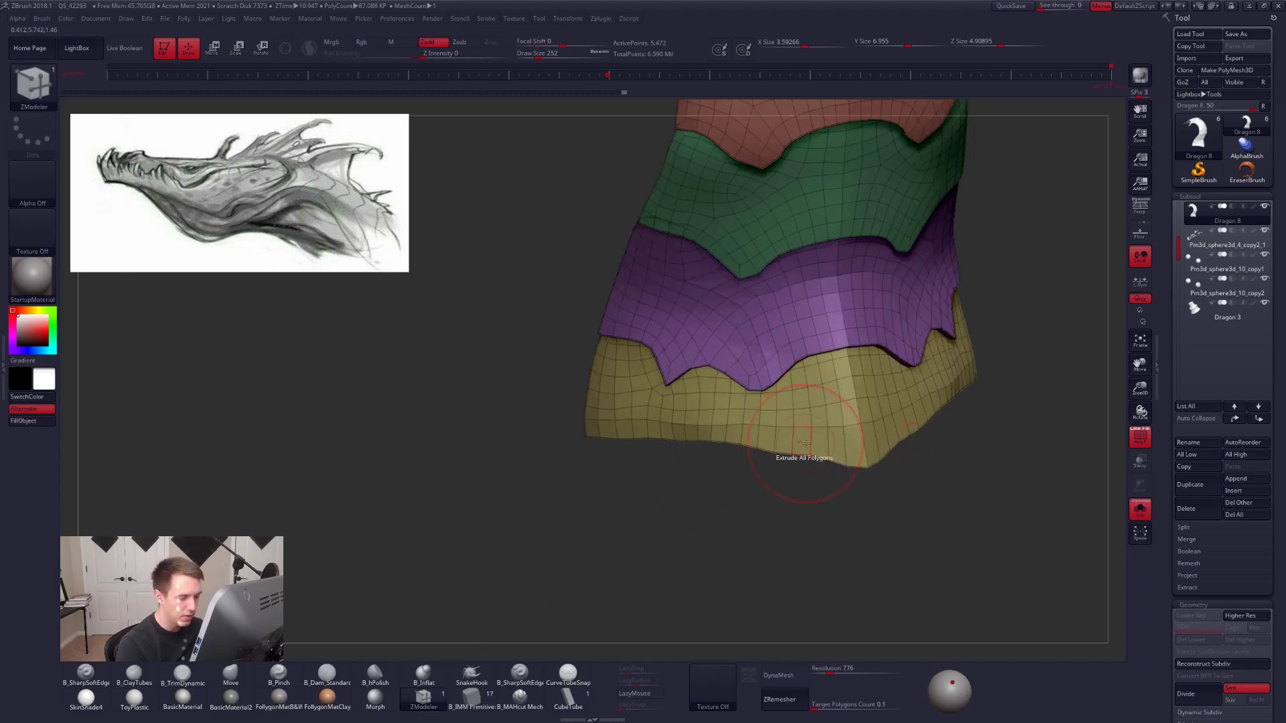
key("space")
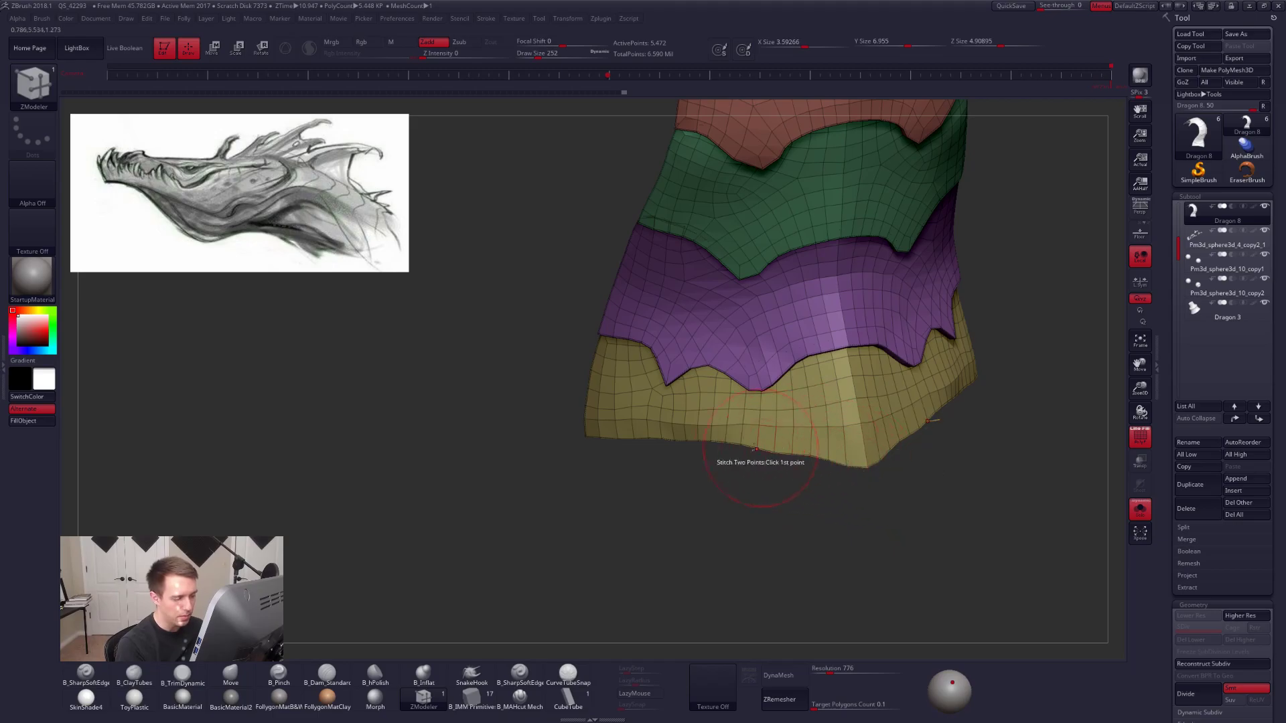
left_click(826, 447)
left_click(817, 458)
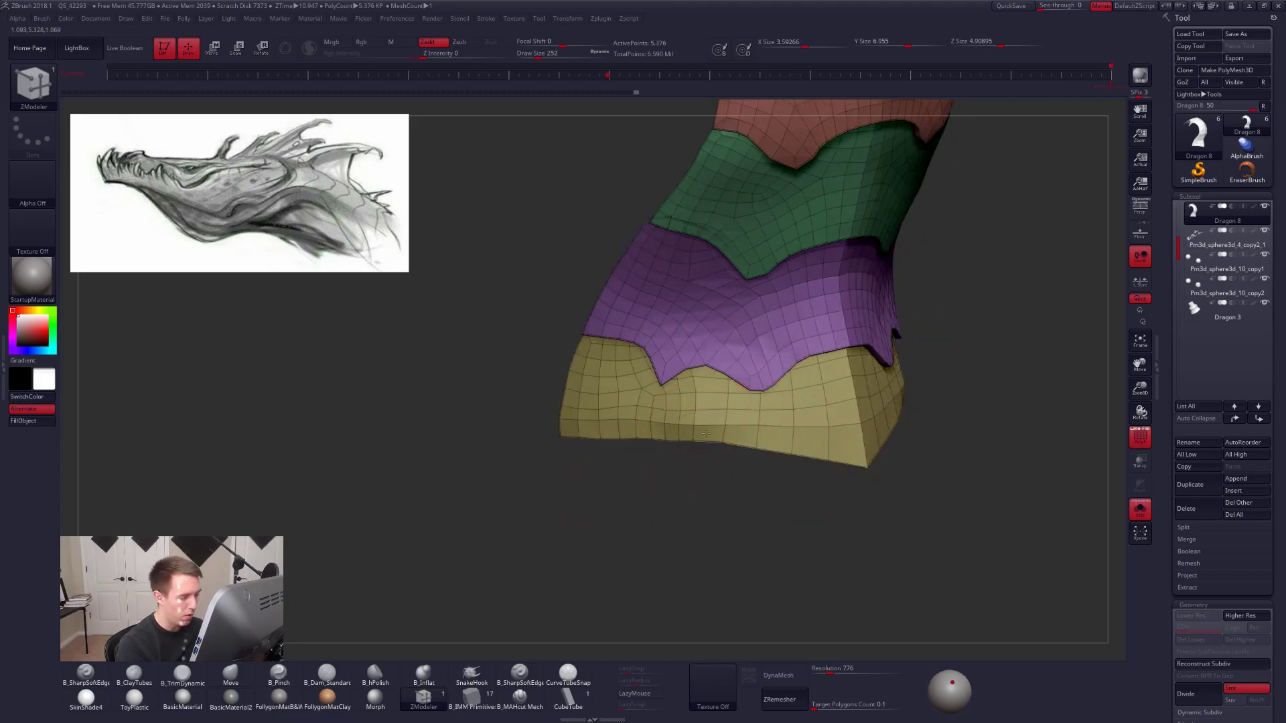
Delete further vertical edge loops across the bottom neck plate to even out its low-poly grid.
left_click(707, 434)
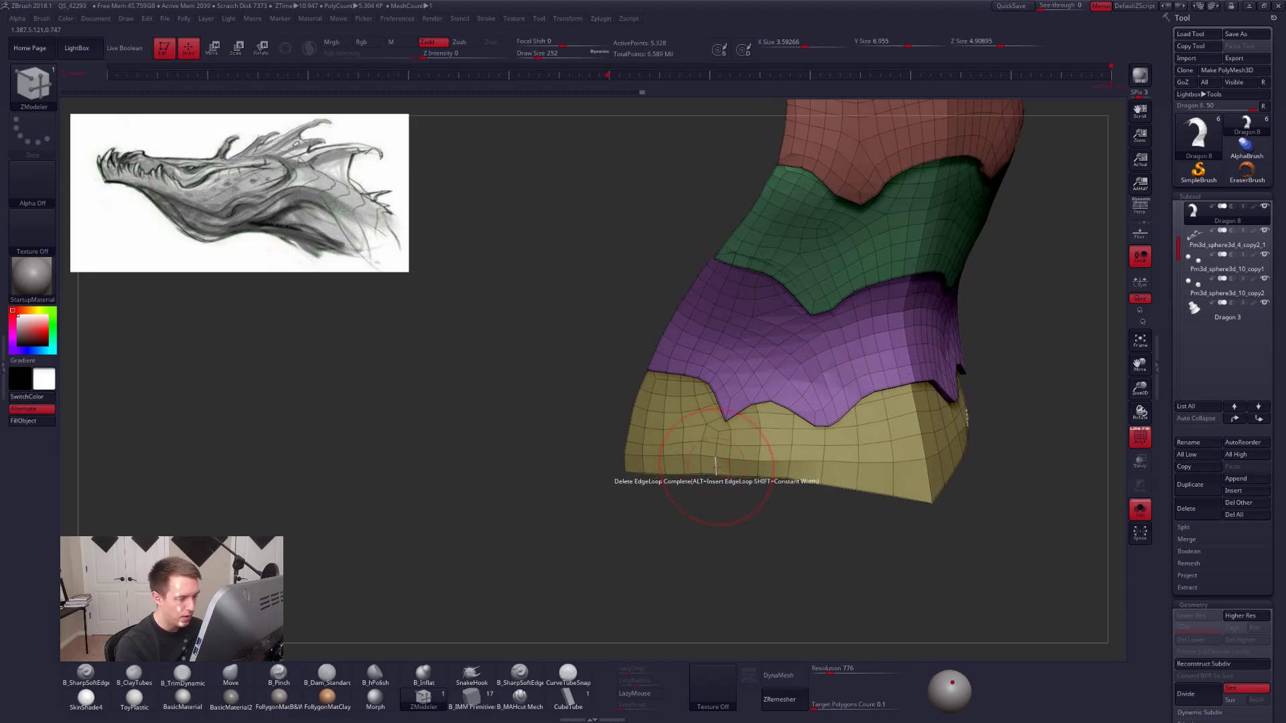
left_click(715, 465)
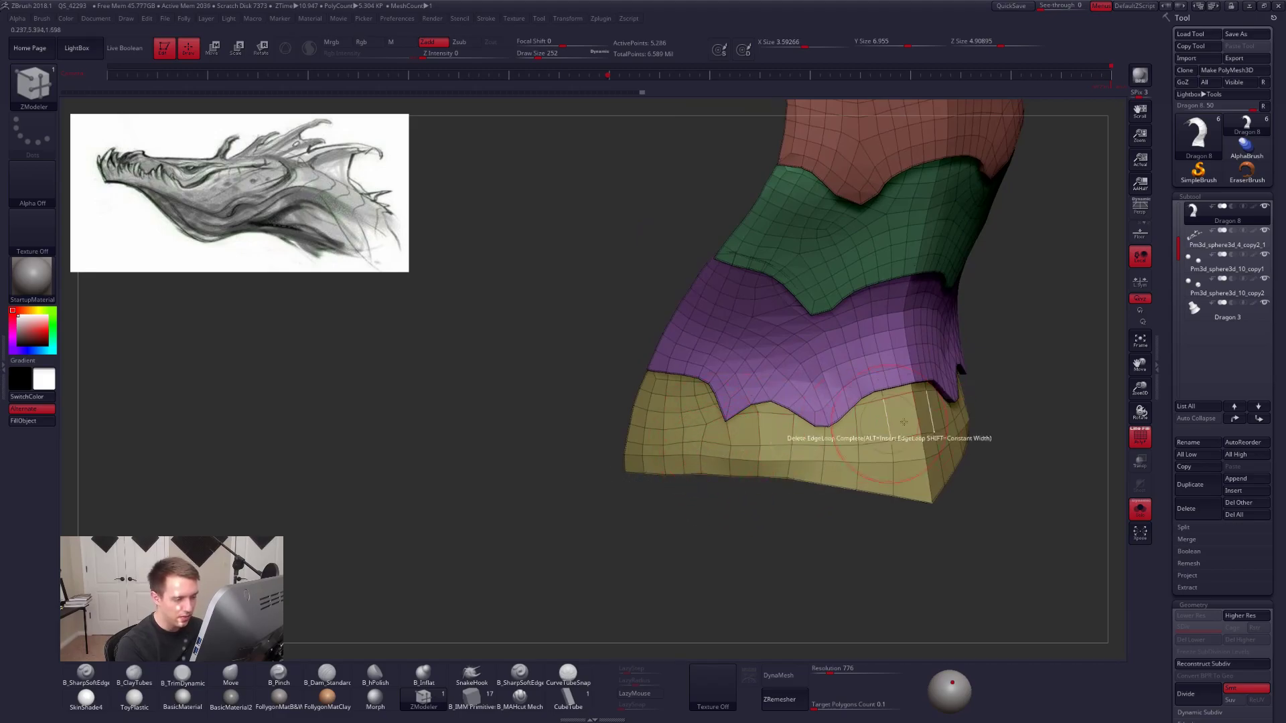
key("ctrl+z")
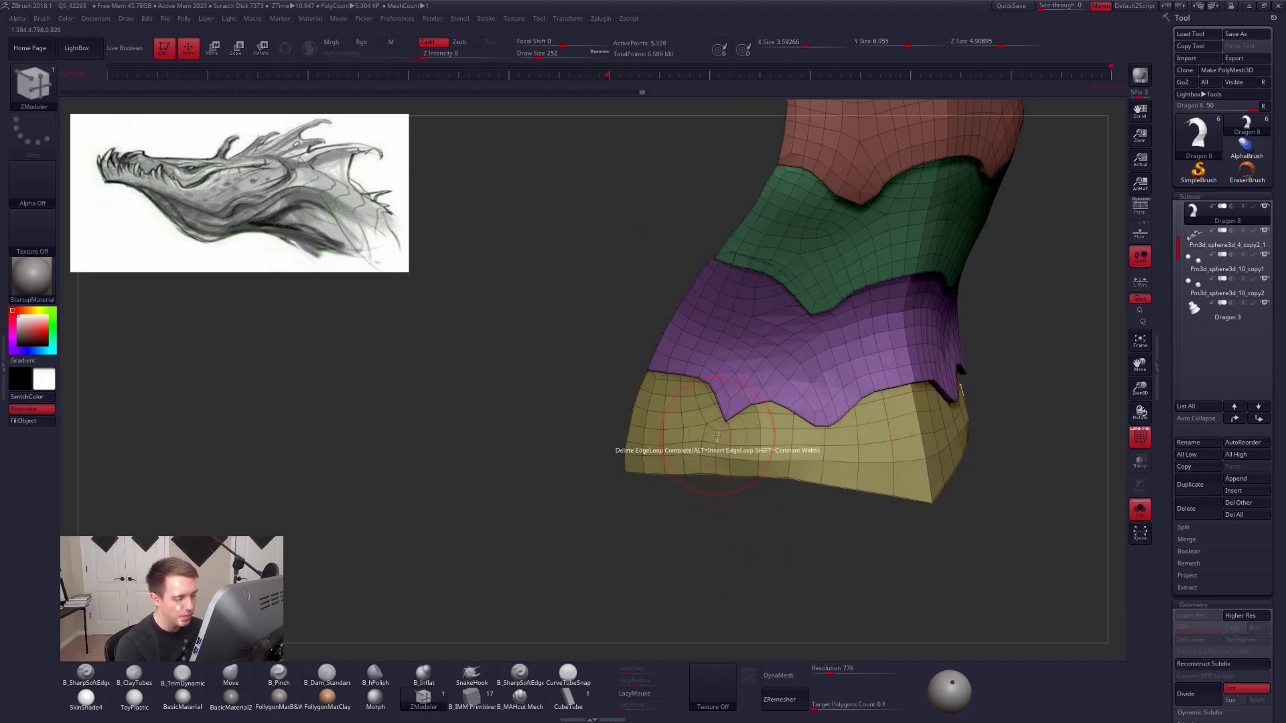
left_click(703, 460)
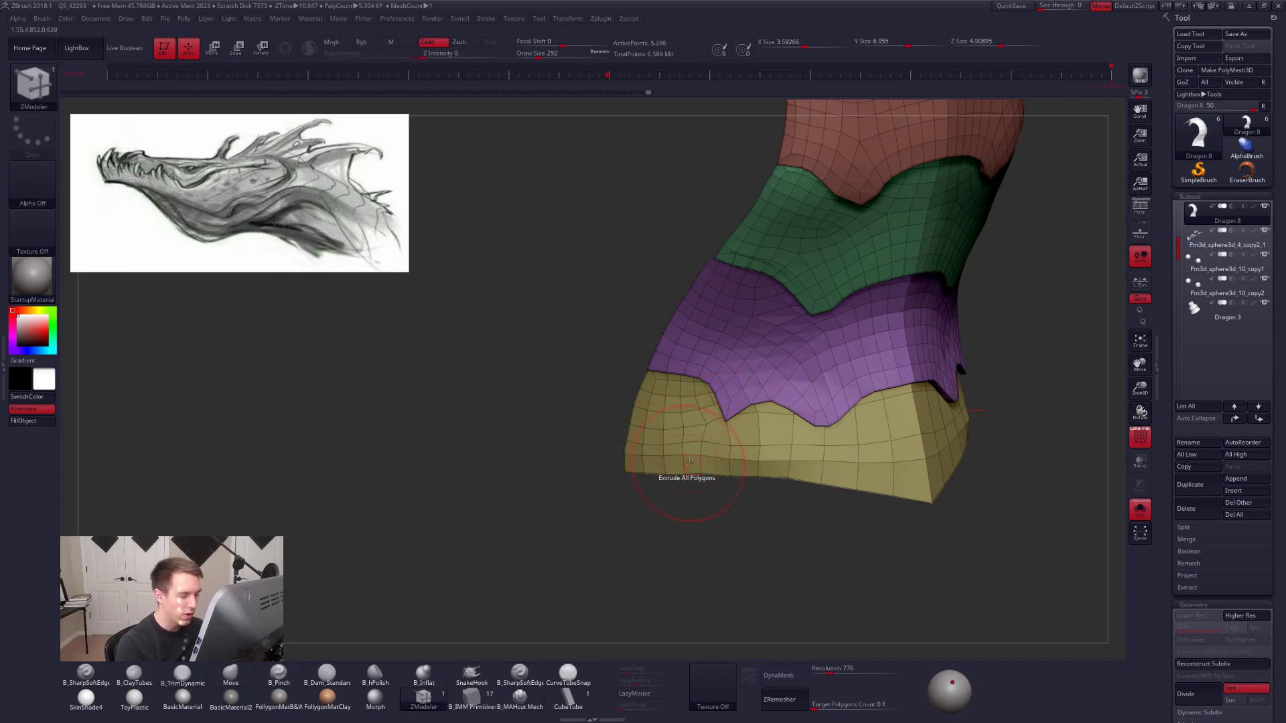
left_click(640, 451)
Raise the subdivision level, hide the polyframe, mask everything except the bottom plate and set the Move brush to draw size 414.
left_click_drag(536, 469, 683, 494)
key("d")
key("shift+f")
mouse_move(798, 487)
left_mouse_down("alt")
mouse_move(752, 459)
mouse_move(768, 432)
left_mouse_up("alt")
key("w")
left_click(770, 417, "ctrl")
key("q")
key("space")
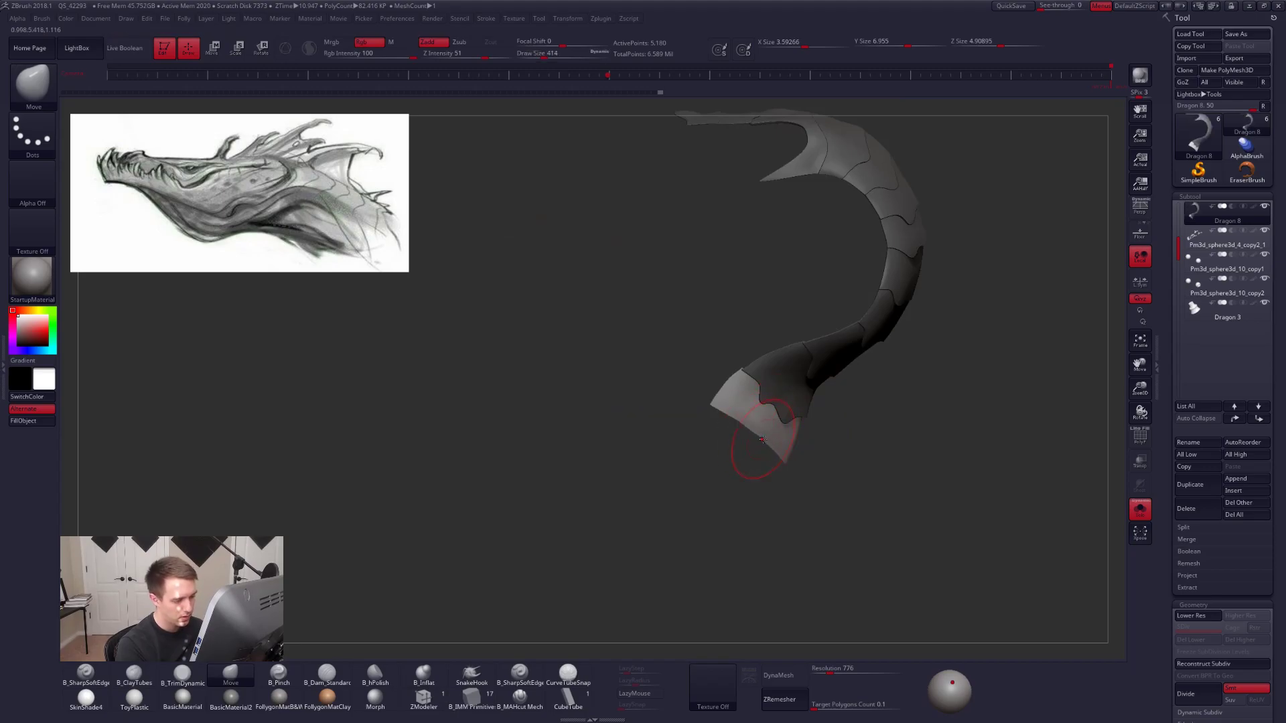
Adjust the bottom neck plate's outline with the Move brush, reducing the draw size to 98 at the lowest subdivision level.
key("shift+s")
right_click_drag(763, 439, 702, 455)
key("space")
left_click_drag(754, 427, 750, 428)
mouse_move(717, 432)
right_mouse_down()
mouse_move(762, 442)
mouse_move(764, 402)
mouse_move(766, 452)
right_mouse_up()
key("shift+d")
key("shift+s")
key("space")
left_click_drag(766, 453, 761, 453)
right_click_drag(767, 444, 719, 464)
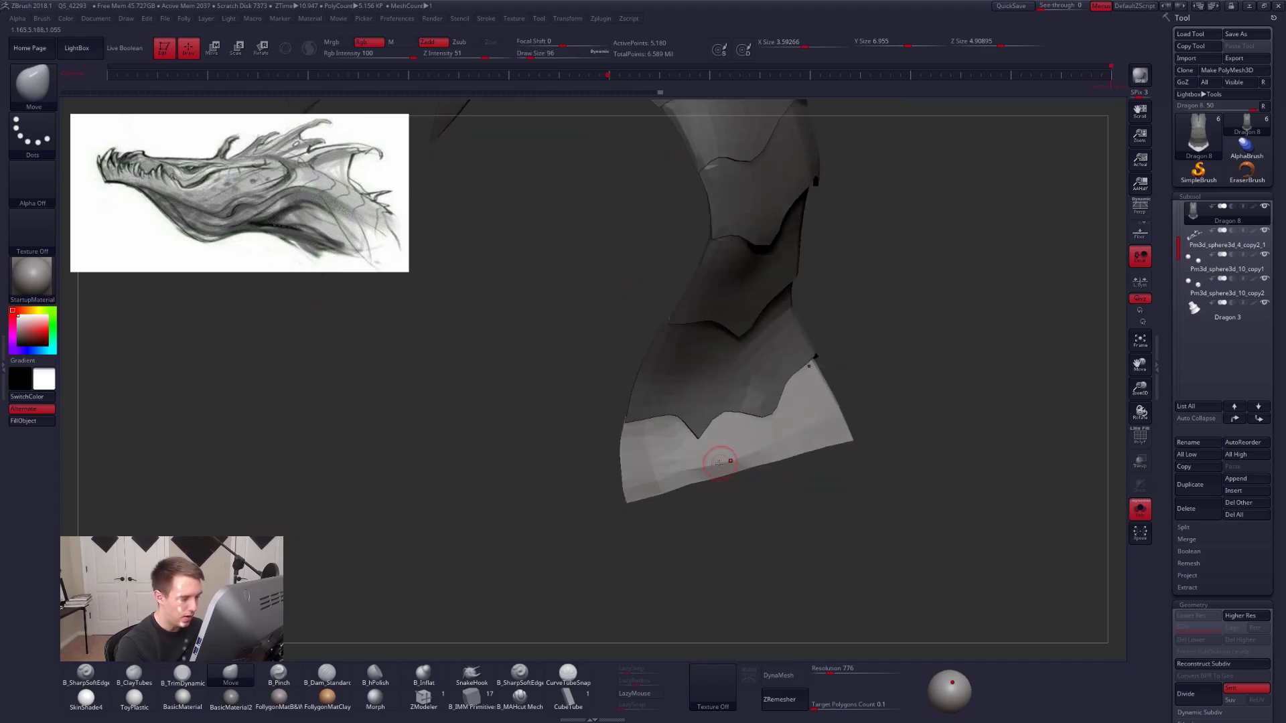
Refine the bottom plate's edge points with the Move brush at draw size 74 and smooth its side corner.
key("shift+f")
key("space")
left_click_drag(729, 460, 725, 460)
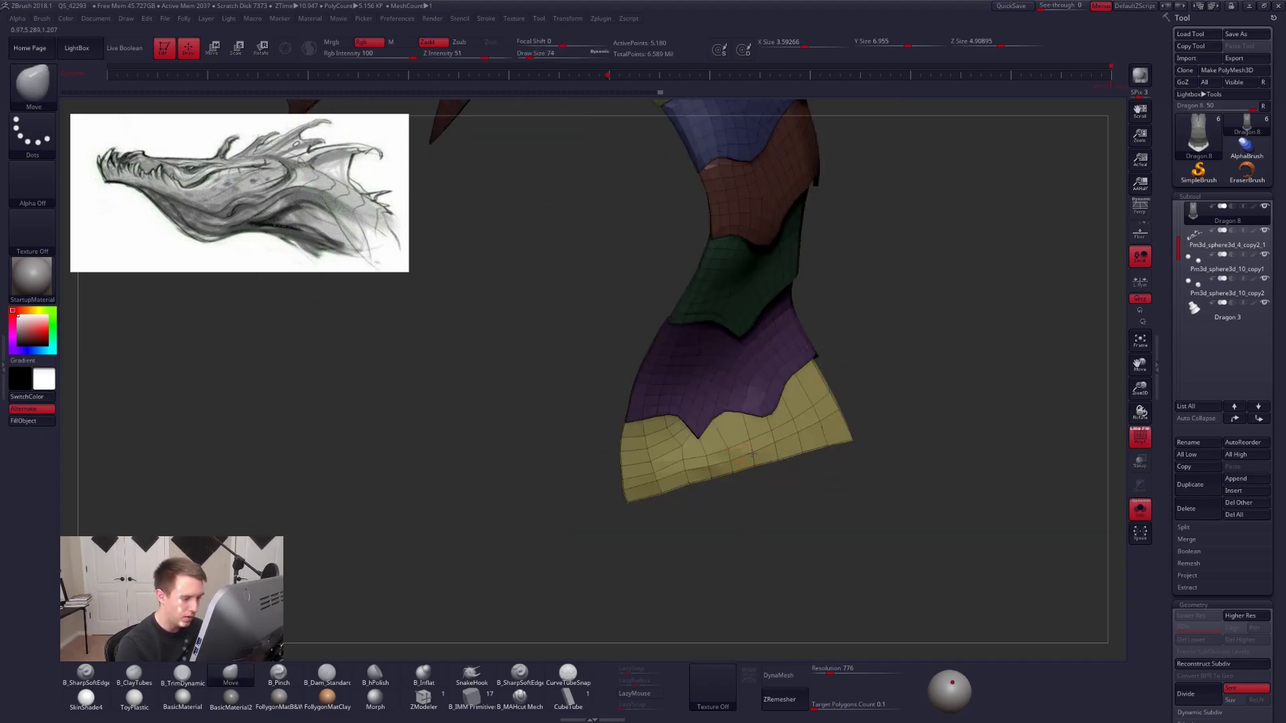
key("d")
key("shift")
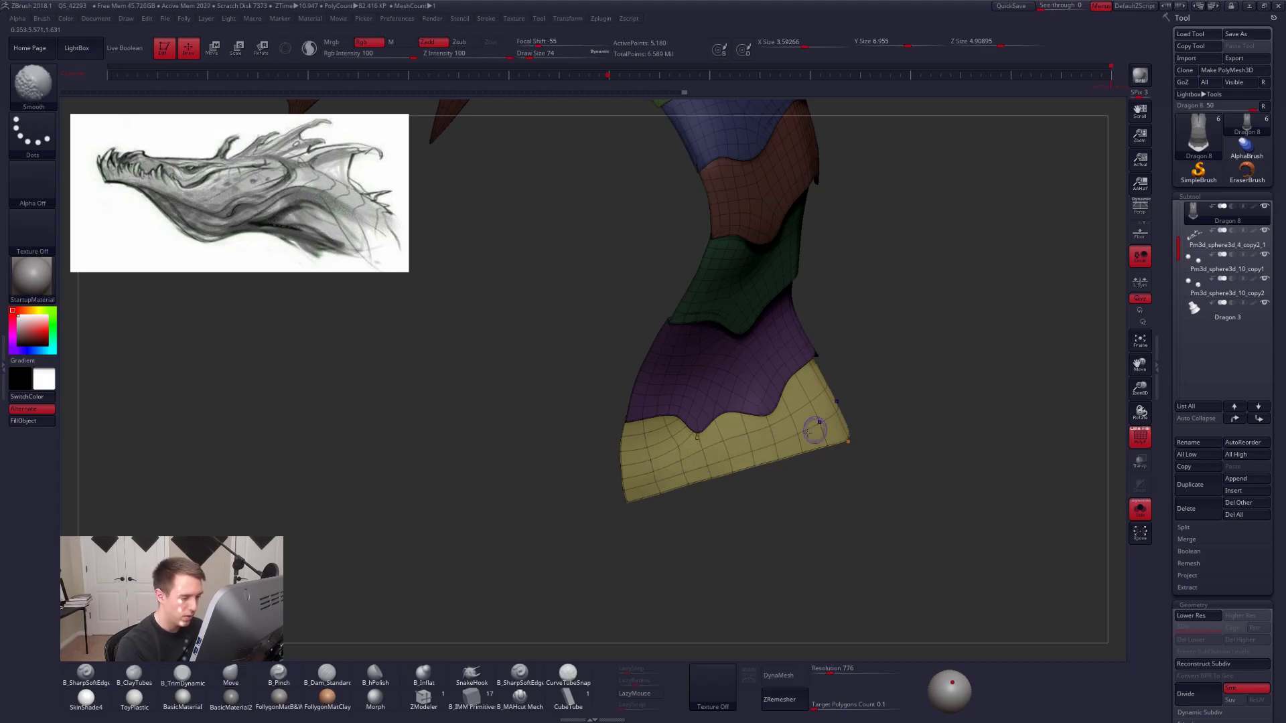
Smooth the bottom plate's side ends at a reduced subdivision level and raise the plates back to the highest level.
key("shift+f")
right_click_drag(703, 460, 673, 476)
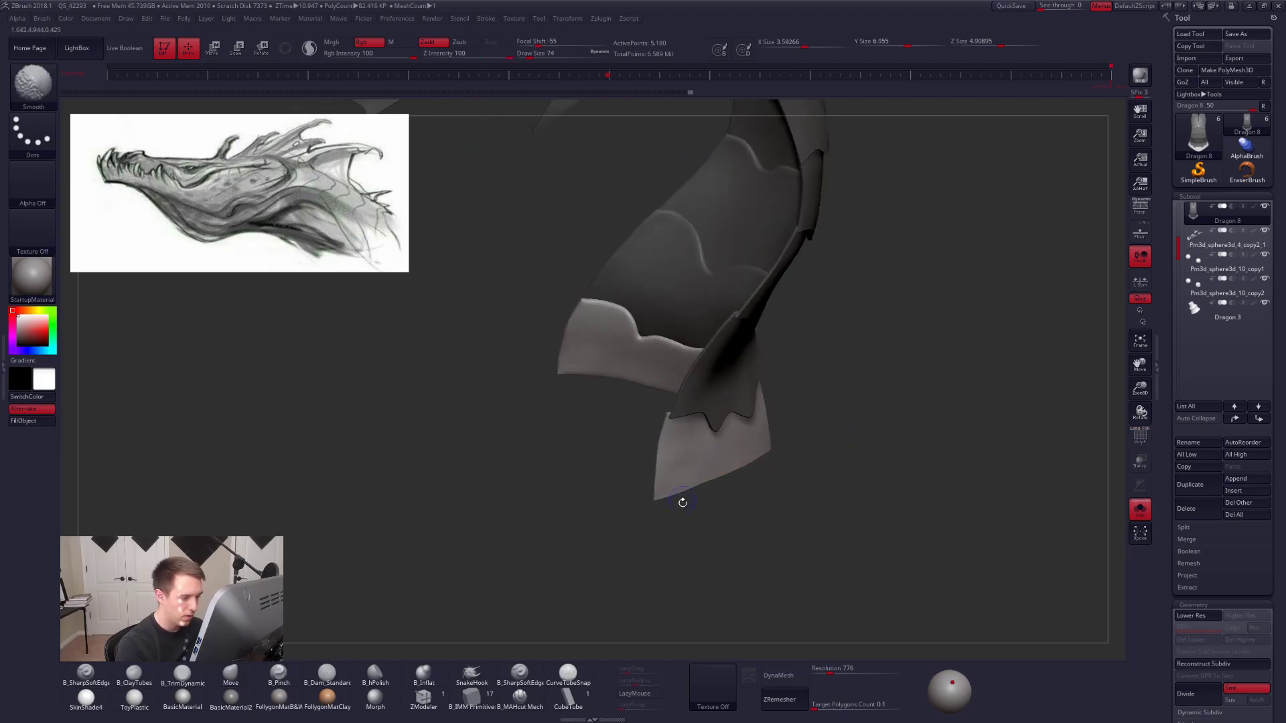
key("shift+d")
key("shift+f")
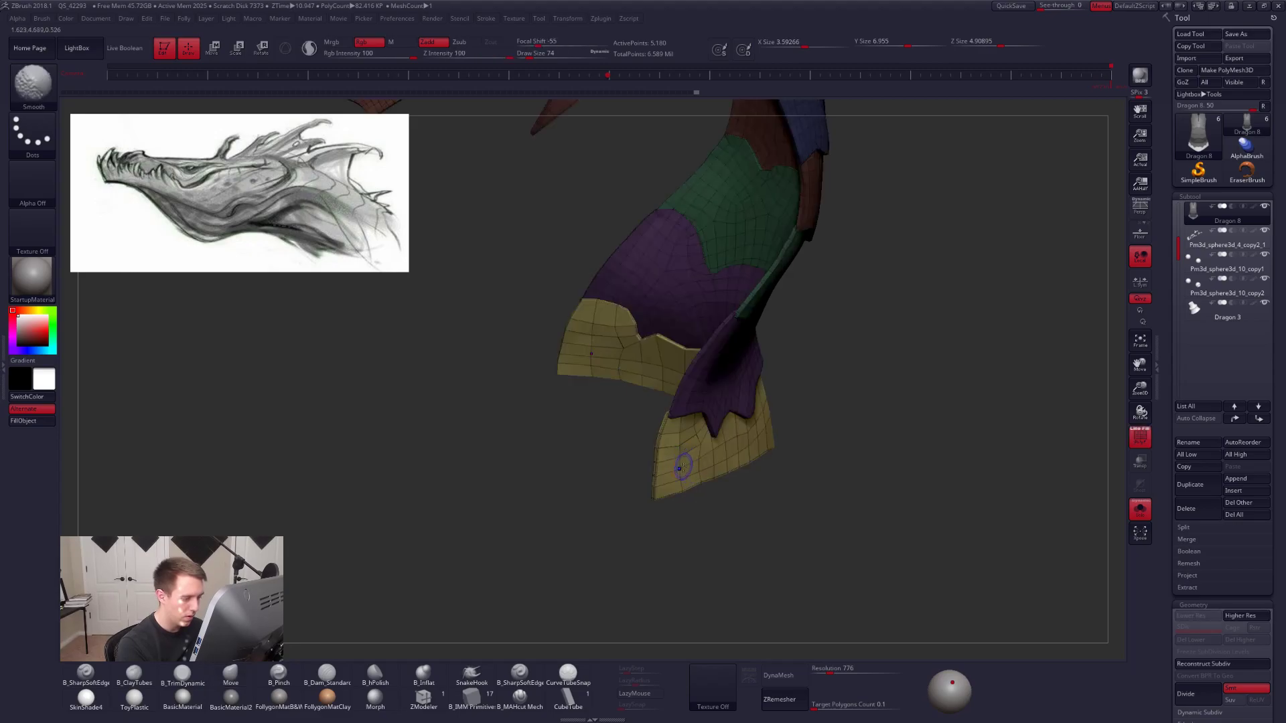
key("d")
key("d")
key("shift+f")
right_click_drag(850, 483, 870, 499)
mouse_move(870, 499)
right_mouse_down("ctrl")
mouse_move(854, 475)
mouse_move(886, 506)
right_mouse_up("ctrl")
Show the whole dragon again with the polyframe hidden and clear the mask from the armour plates.
key("alt+s")
mouse_move(952, 535)
right_mouse_down()
mouse_move(884, 569)
mouse_move(898, 536)
mouse_move(876, 620)
right_mouse_up()
right_click_drag(802, 415, 856, 432, "alt")
key("shift+f")
key("shift+f")
left_click_drag(830, 456, 923, 575)
Fit the armour plates against the dragon's head and neck with the Move brush, enlarging the draw size to 595.
key("space")
left_click_drag(721, 439, 731, 438)
mouse_move(641, 455)
right_mouse_down("alt")
mouse_move(693, 439)
mouse_move(648, 443)
mouse_move(660, 439)
right_mouse_up("alt")
key("space")
left_click_drag(660, 439, 671, 440)
key("space")
mouse_move(536, 435)
right_mouse_down()
mouse_move(611, 445)
mouse_move(590, 455)
right_mouse_up()
key("alt+s")
key("alt+s")
key("space")
left_click_drag(651, 500, 661, 501)
mouse_move(711, 466)
right_mouse_down()
mouse_move(691, 468)
mouse_move(742, 472)
right_mouse_up()
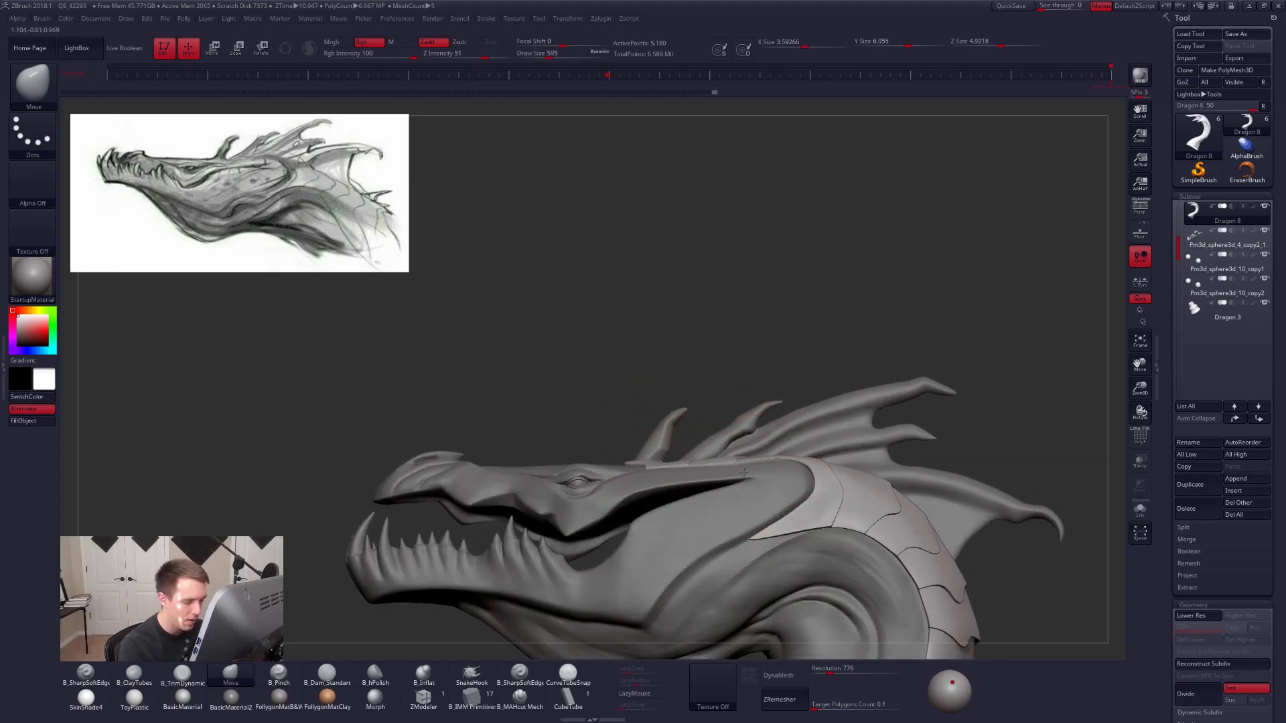
Mask all plates except the front crown plate behind the first horn and fit it with the Move brush at draw size 519.
mouse_move(821, 495)
right_mouse_down()
mouse_move(806, 528)
mouse_move(830, 538)
mouse_move(869, 532)
mouse_move(863, 502)
mouse_move(897, 531)
mouse_move(912, 518)
mouse_move(886, 517)
mouse_move(909, 555)
mouse_move(934, 521)
mouse_move(870, 462)
mouse_move(770, 295)
mouse_move(692, 442)
mouse_move(781, 393)
mouse_move(743, 375)
mouse_move(711, 387)
right_mouse_up()
key("w")
left_click(736, 284, "ctrl")
mouse_move(737, 288)
right_mouse_down()
mouse_move(770, 476)
mouse_move(785, 466)
mouse_move(780, 429)
mouse_move(764, 425)
right_mouse_up()
key("q")
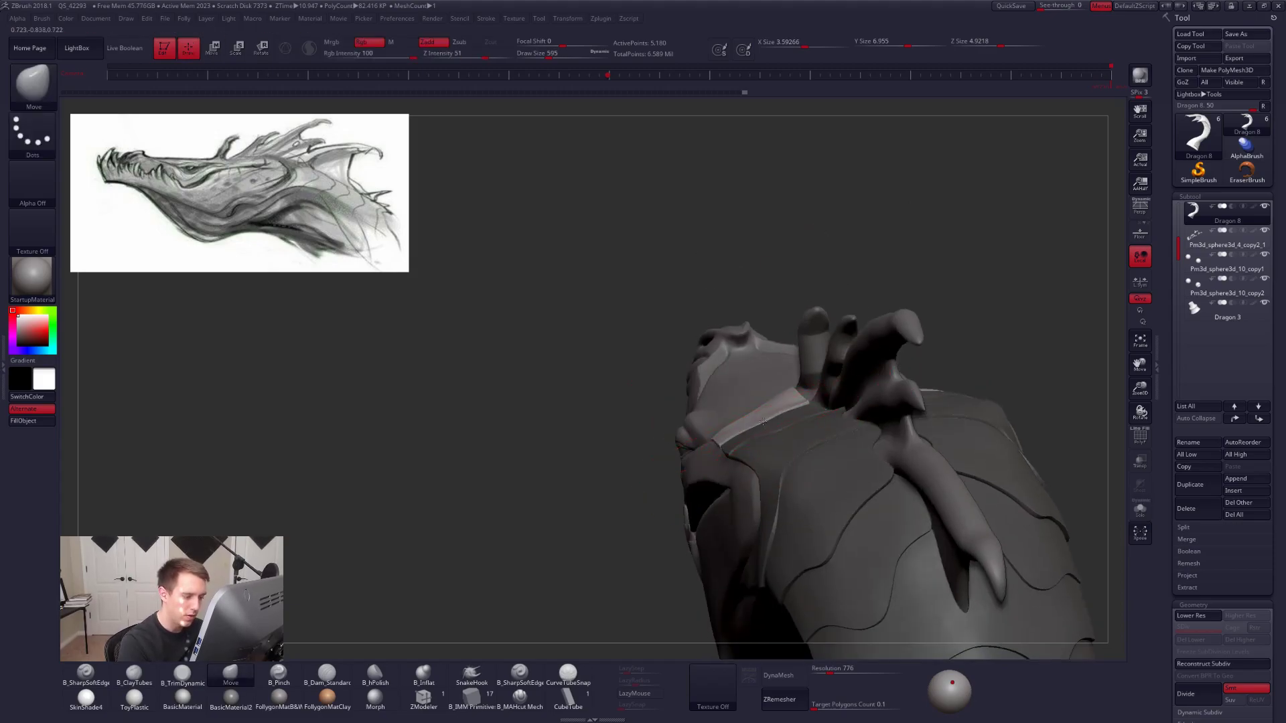
key("space")
left_click_drag(762, 423, 769, 416)
right_click_drag(770, 420, 837, 395)
key("space")
left_click_drag(795, 424, 792, 424)
right_click_drag(792, 424, 794, 435)
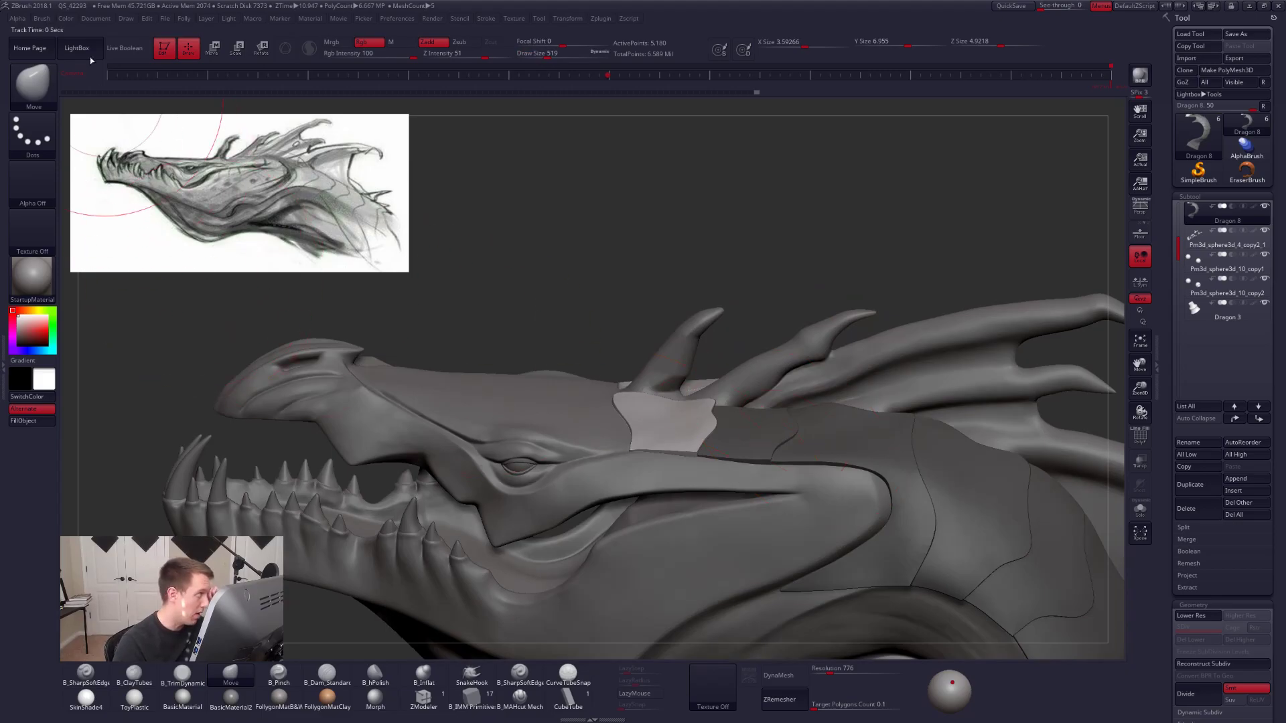
Open the Move brush's Auto Masking settings.
left_click(43, 19)
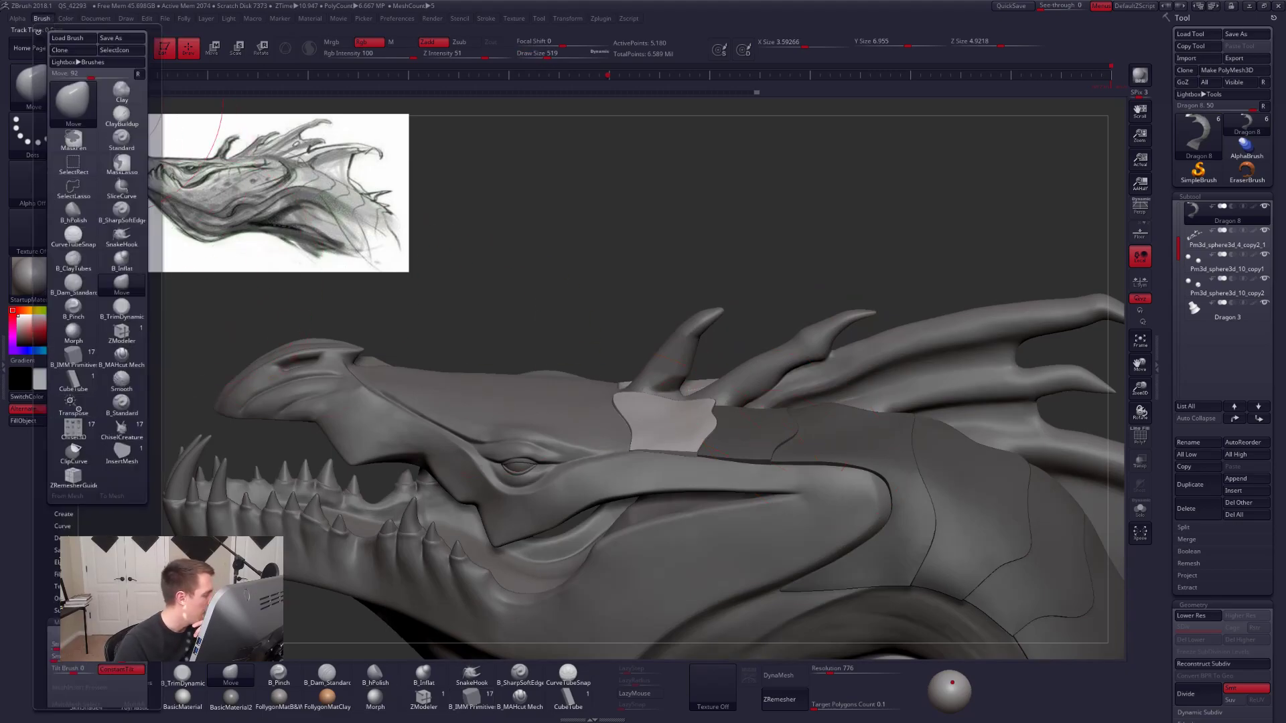
scroll(82, 493, "down", 3)
left_click(78, 478)
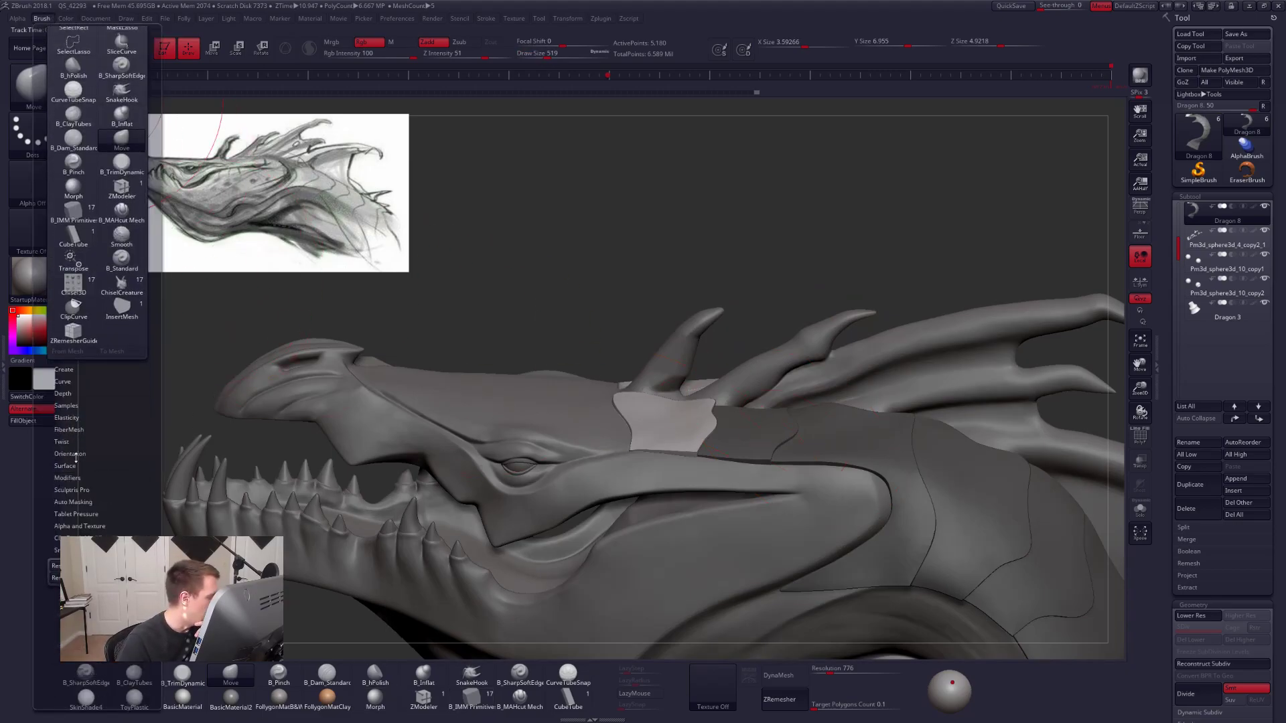
left_click(71, 502)
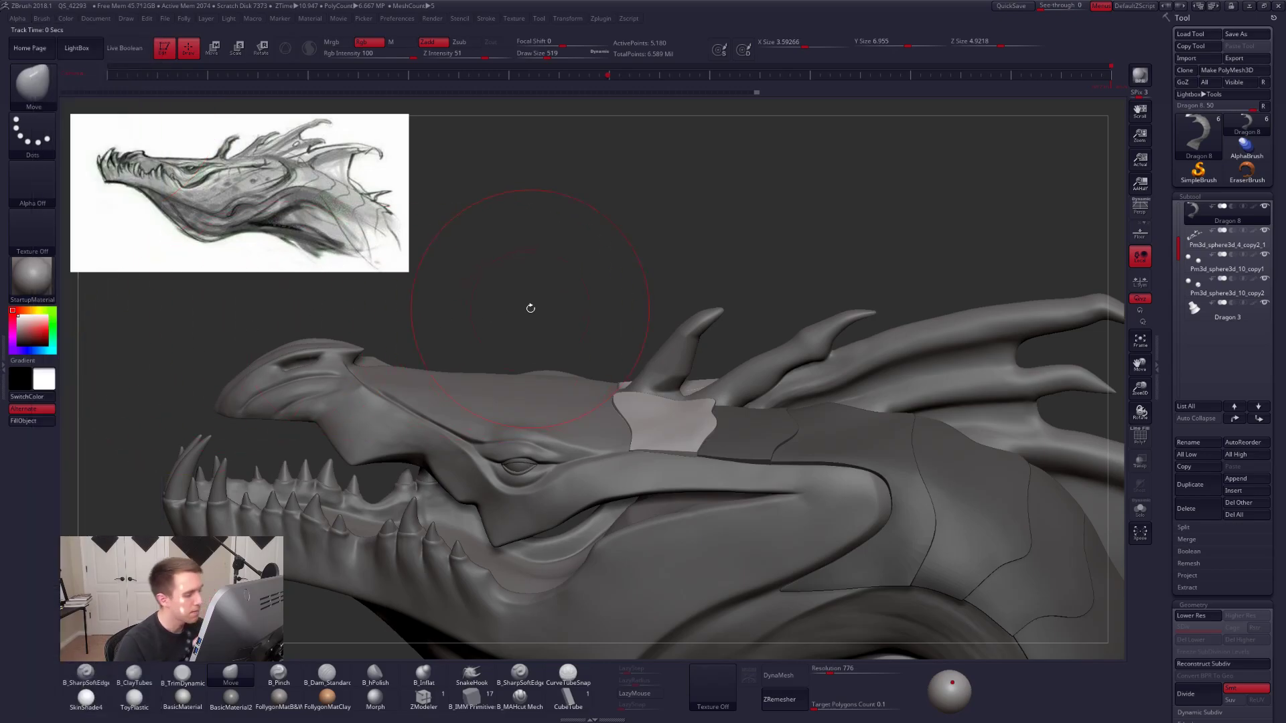
Shape the front crown plate around the base of the first horn with the Move brush at draw size 279.
right_click_drag(682, 385, 790, 355)
key("ctrl+shift+f")
key("space")
left_click_drag(675, 390, 667, 389)
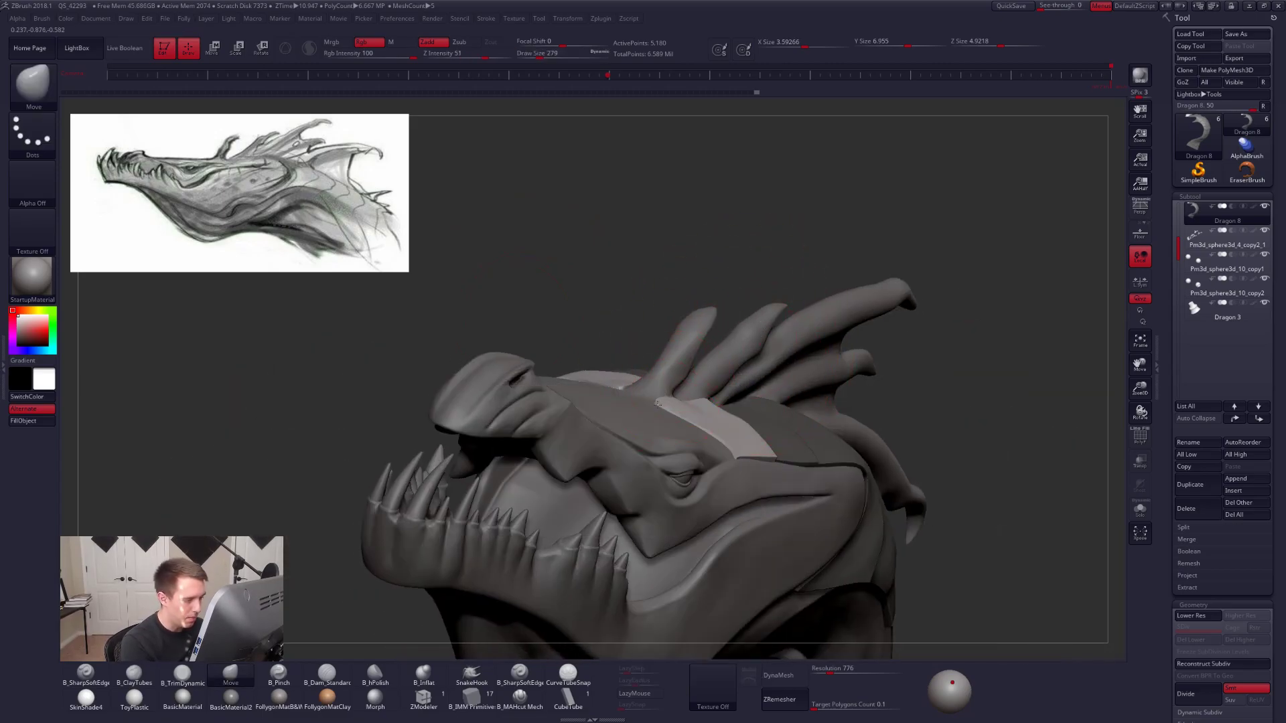
right_click_drag(667, 411, 659, 495)
left_click_drag(679, 385, 684, 384)
right_click_drag(665, 411, 697, 365)
left_click_drag(658, 404, 659, 406)
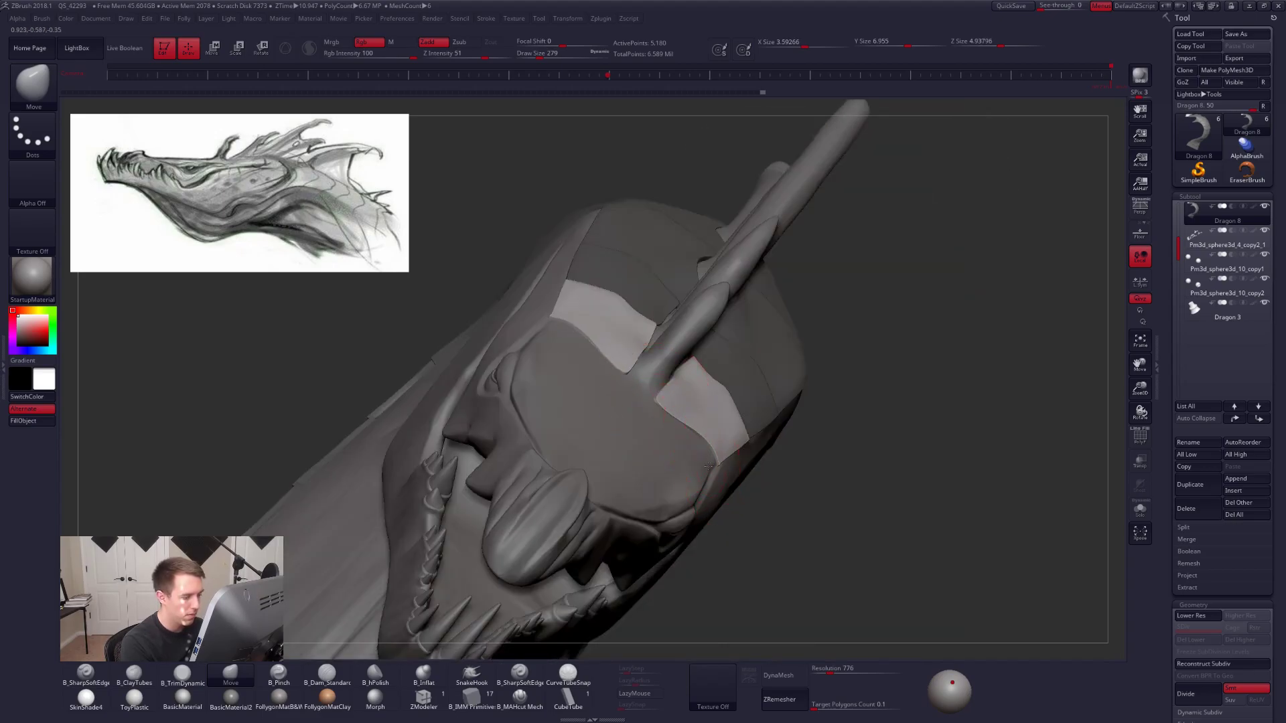
Fit the front crown plate's rear edge and sides to the skull with the Move brush, finishing at draw size 265.
mouse_move(709, 467)
right_mouse_down()
mouse_move(761, 529)
mouse_move(765, 516)
right_mouse_up()
key("space")
left_click_drag(761, 399, 772, 399)
mouse_move(730, 401)
right_mouse_down("alt")
mouse_move(744, 408)
mouse_move(739, 429)
mouse_move(749, 362)
right_mouse_up("alt")
key("ctrl+space")
key("space")
left_click_drag(757, 356, 753, 355)
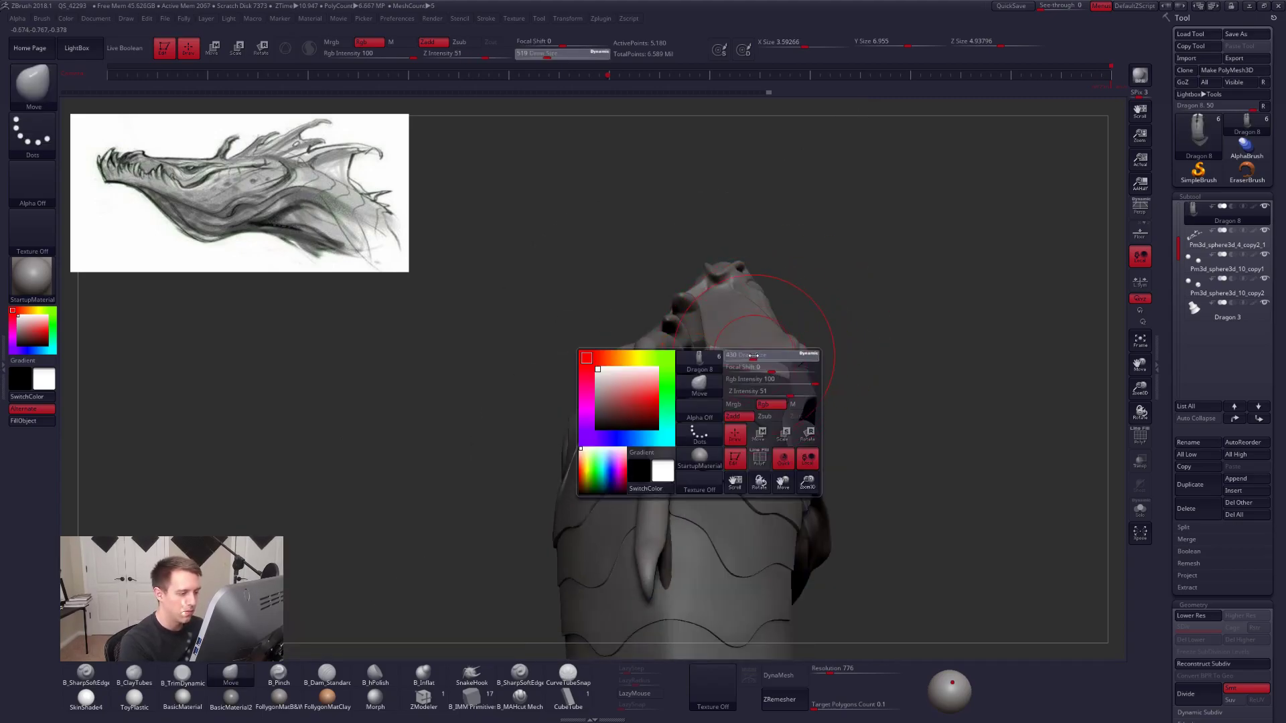
right_click_drag(770, 391, 764, 378)
key("space")
left_click_drag(764, 381, 764, 379)
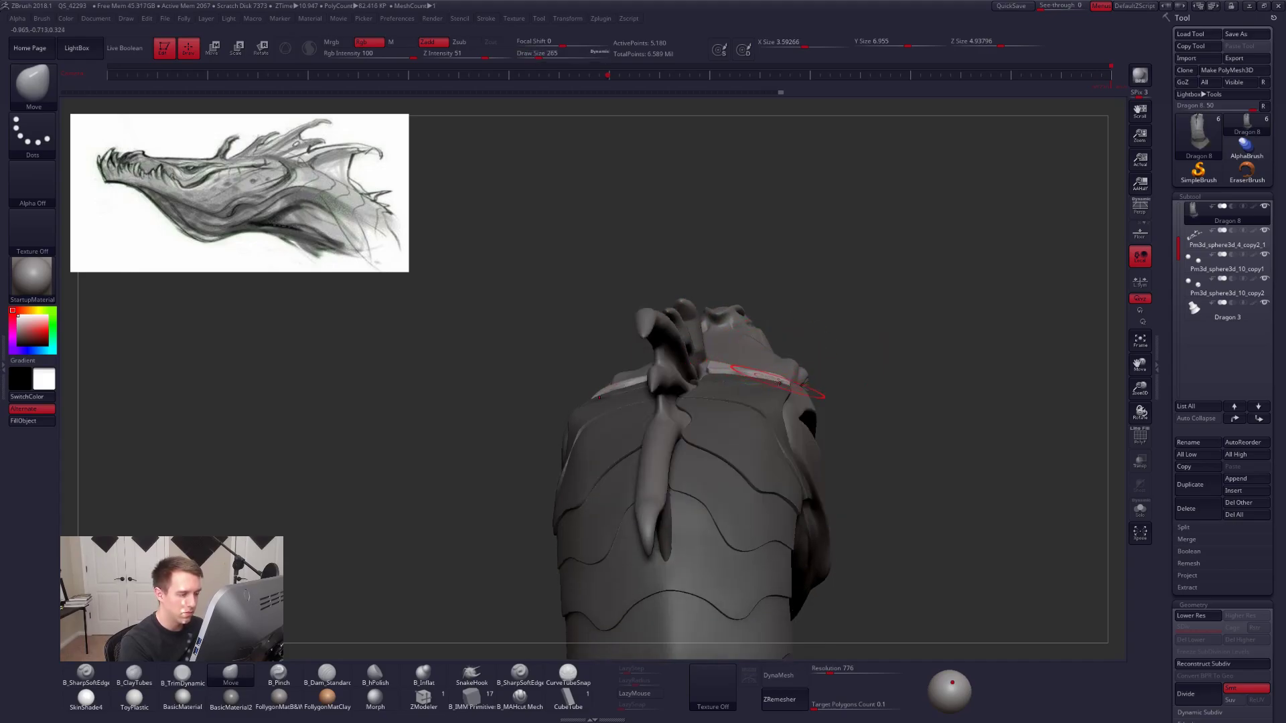
right_click_drag(775, 397, 823, 387)
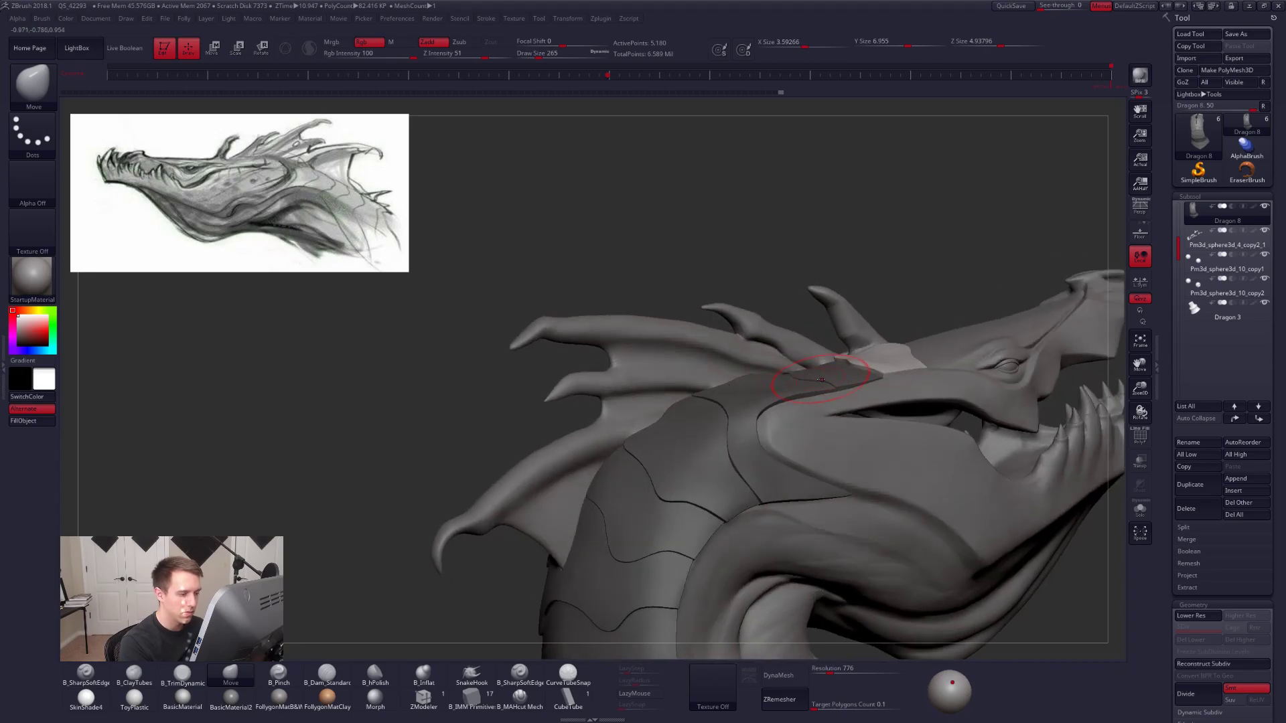
Mask everything except the second crown plate and adjust its fit with a larger Move brush.
key("w")
key("q")
key("space")
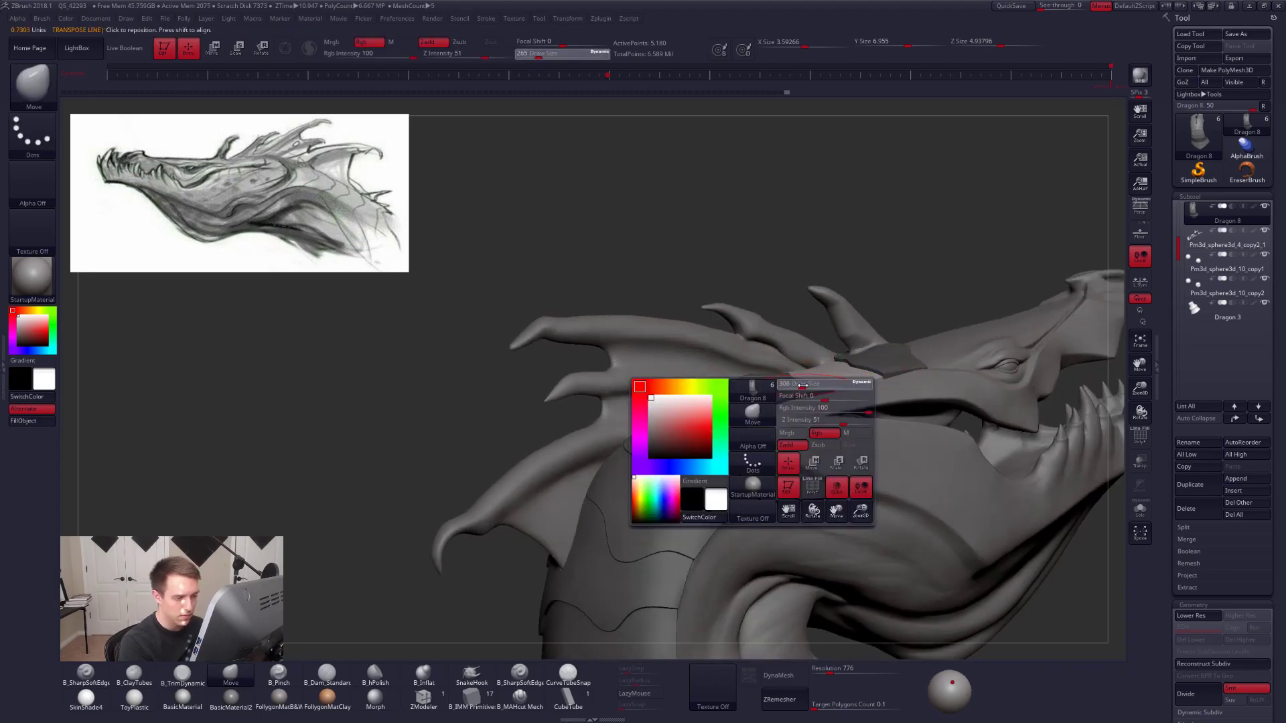
mouse_move(823, 386)
right_mouse_down()
mouse_move(785, 383)
mouse_move(845, 406)
right_mouse_up()
Leave only the plate running down behind the jaw unmasked and adjust its top edge with the Move brush at draw size 430.
key("w")
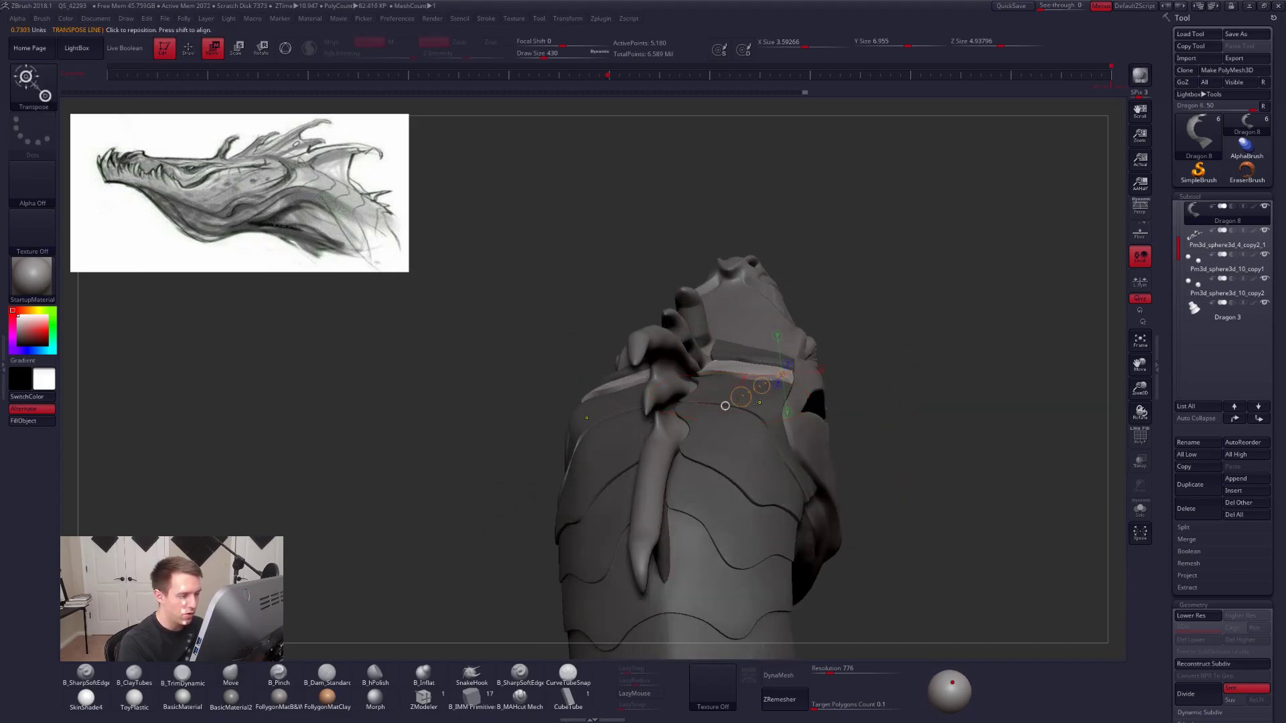
left_click_drag(726, 404, 740, 453)
key("q")
right_click_drag(740, 453, 696, 418)
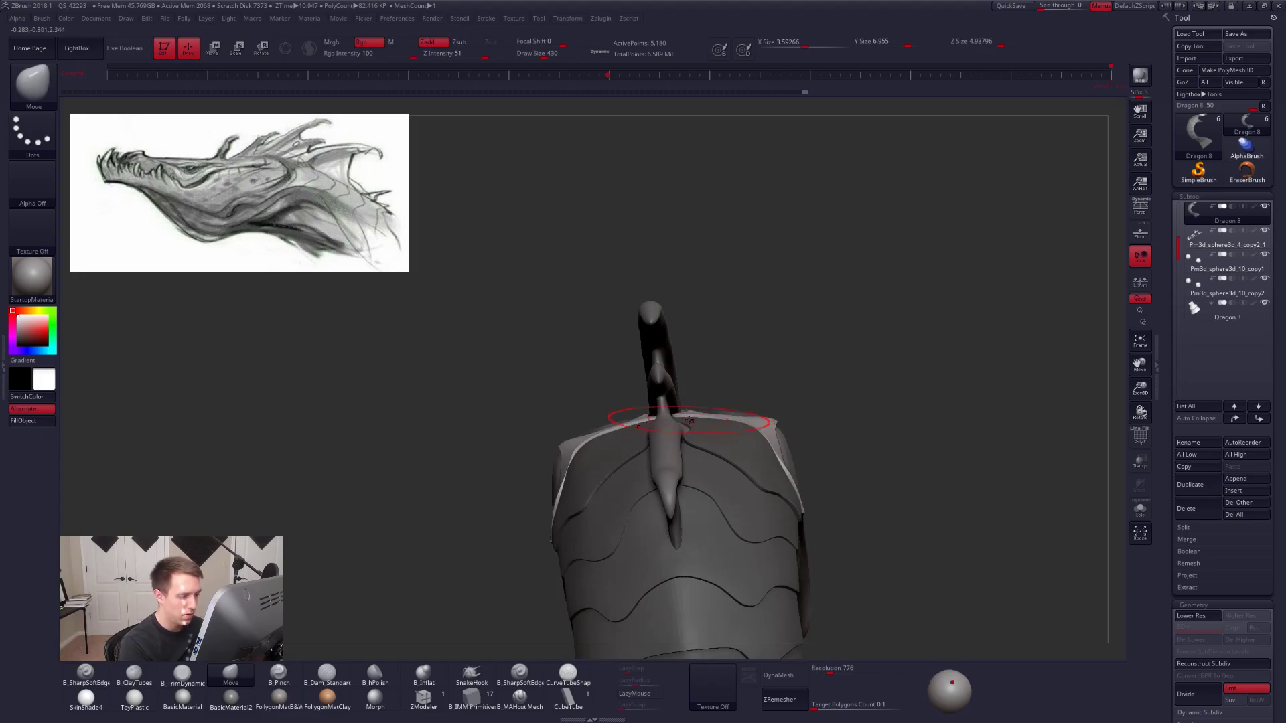
left_click_drag(688, 416, 691, 417)
Refine the plate behind the jaw along the skull and cheek with the Move brush at draw size 239.
right_click_drag(750, 440, 805, 488)
right_click_drag(744, 435, 710, 479)
key("space")
left_click_drag(761, 435, 750, 435)
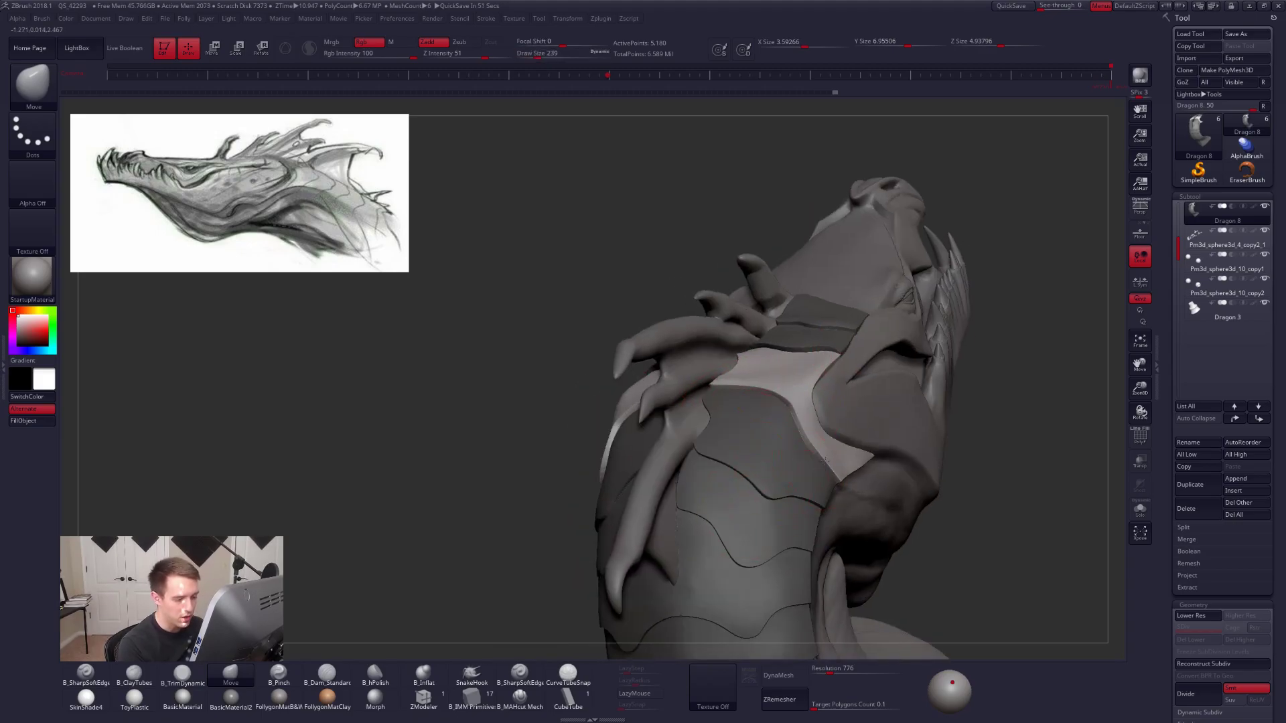
right_click_drag(767, 487, 822, 476)
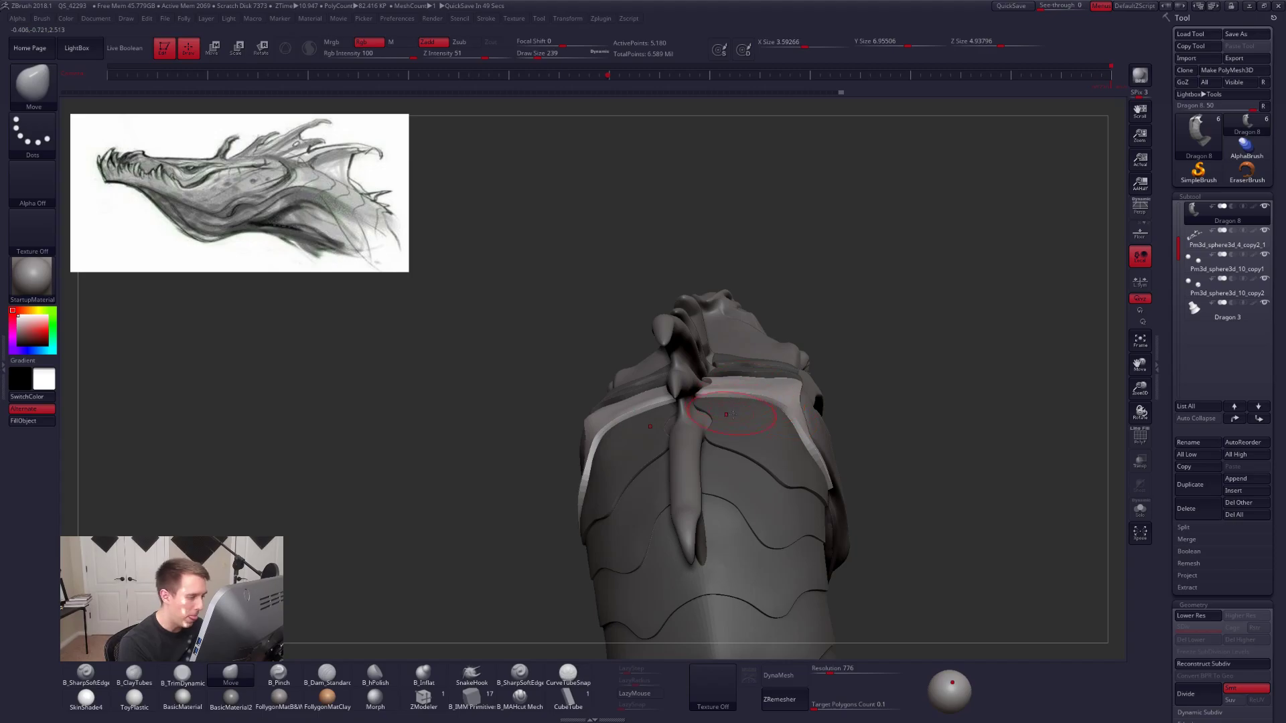
right_click_drag(732, 414, 683, 418)
right_click_drag(709, 465, 788, 400)
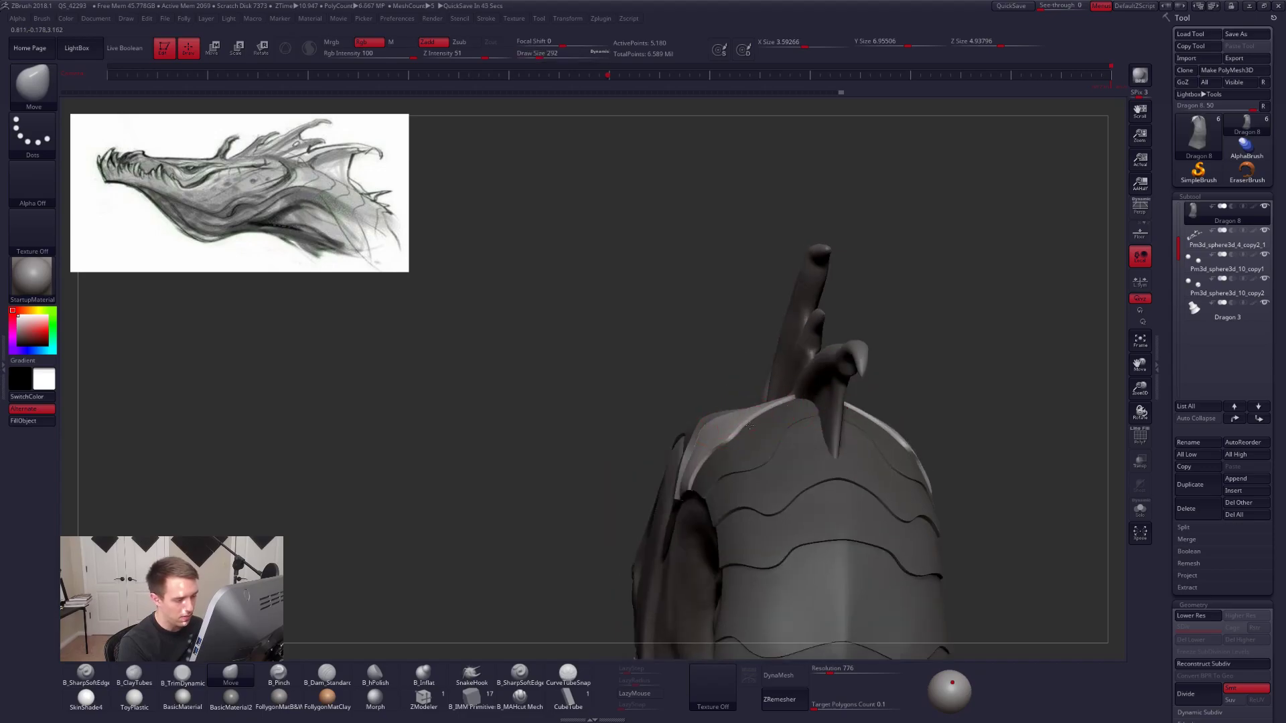
Mask everything except the following neck plate and fit its upper and side edges with the Move brush at draw size 366.
key("space")
left_click_drag(726, 439, 774, 482)
key("w")
key("q")
right_click_drag(797, 446, 809, 421)
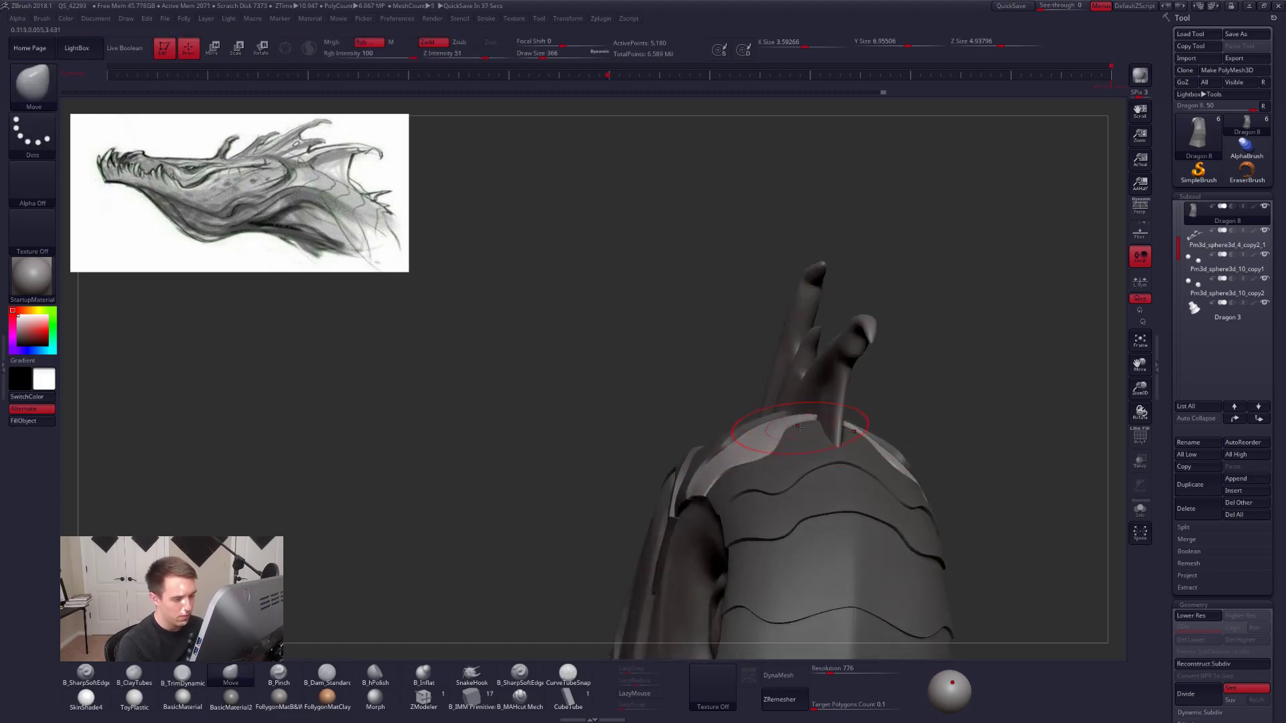
left_click_drag(726, 470, 720, 482)
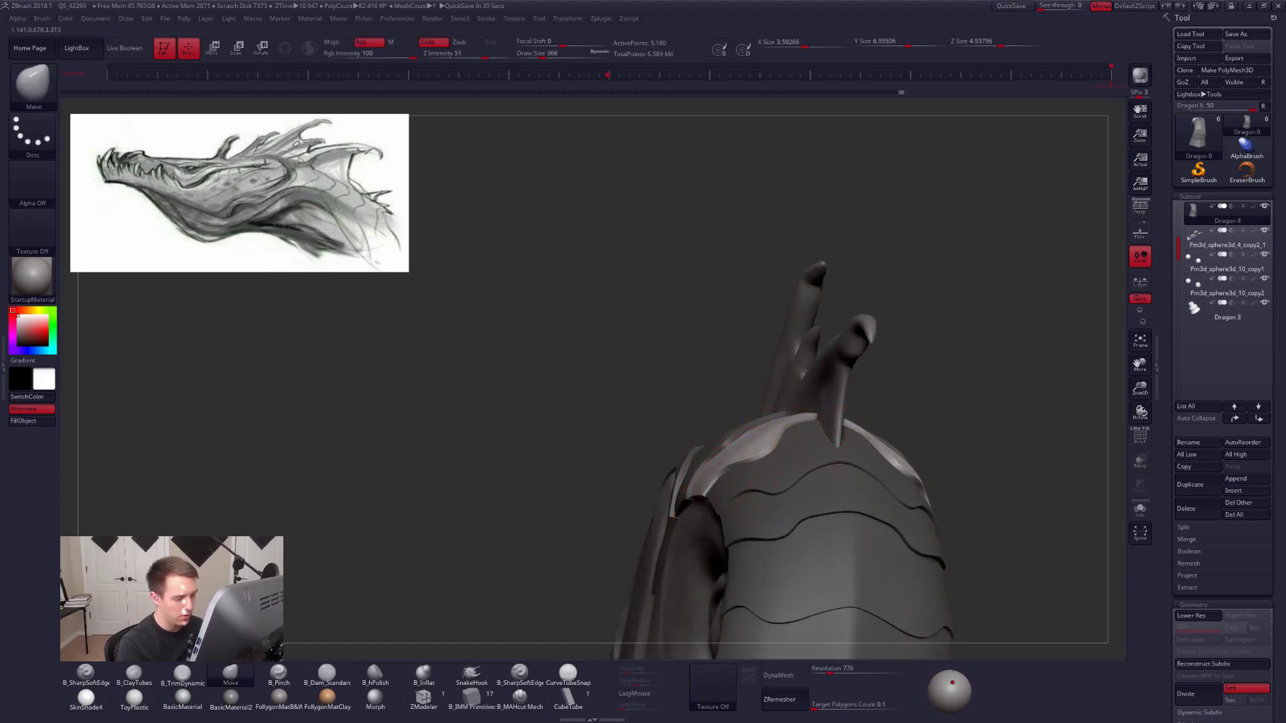
Check the polyframe, isolate the next plate down by masking and fit its side edge with a larger Move brush.
mouse_move(718, 481)
right_mouse_down()
mouse_move(790, 447)
mouse_move(770, 469)
mouse_move(790, 475)
mouse_move(790, 456)
mouse_move(780, 476)
mouse_move(859, 439)
mouse_move(891, 461)
mouse_move(846, 491)
mouse_move(743, 463)
mouse_move(770, 482)
mouse_move(812, 484)
right_mouse_up()
key("shift+f")
key("w")
key("q")
key("shift+f")
key("space")
left_click_drag(812, 483, 781, 478)
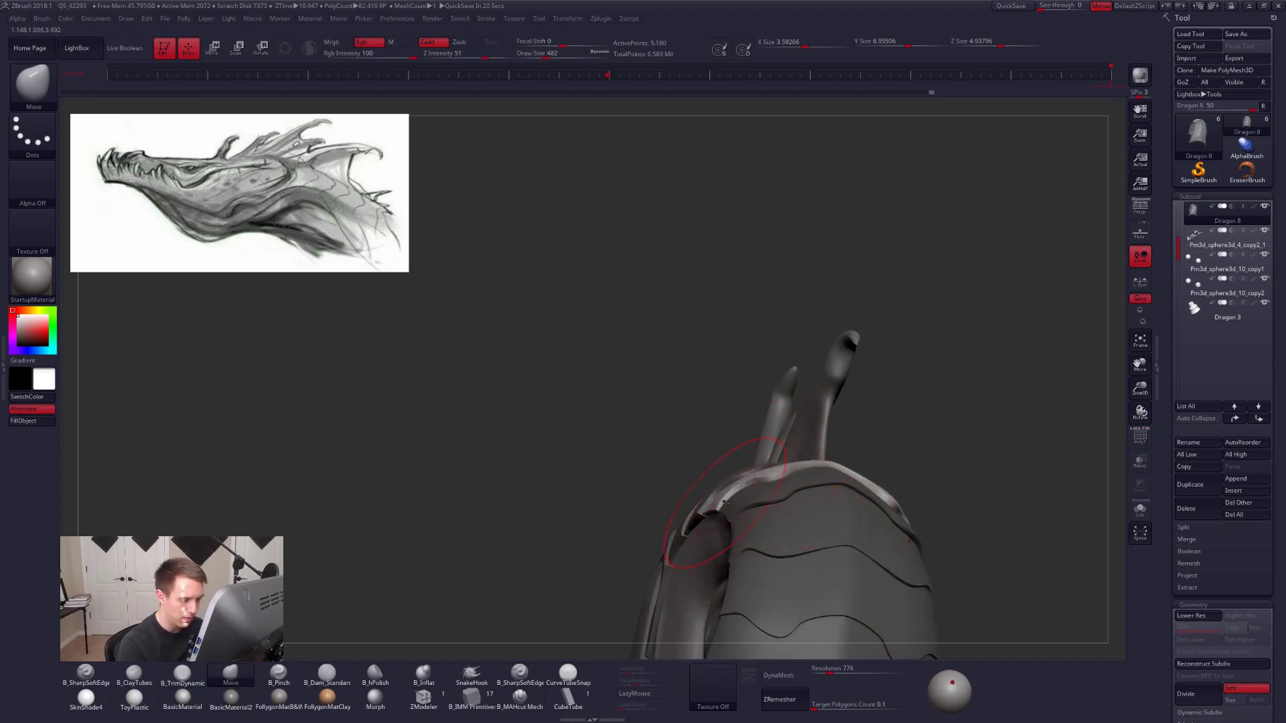
Mask all but the next neck plate down and fit its side to the neck with the Move brush at draw size 537.
right_click_drag(793, 472, 771, 436, "alt")
key("w")
left_click_drag(748, 445, 747, 494)
key("q")
key("q")
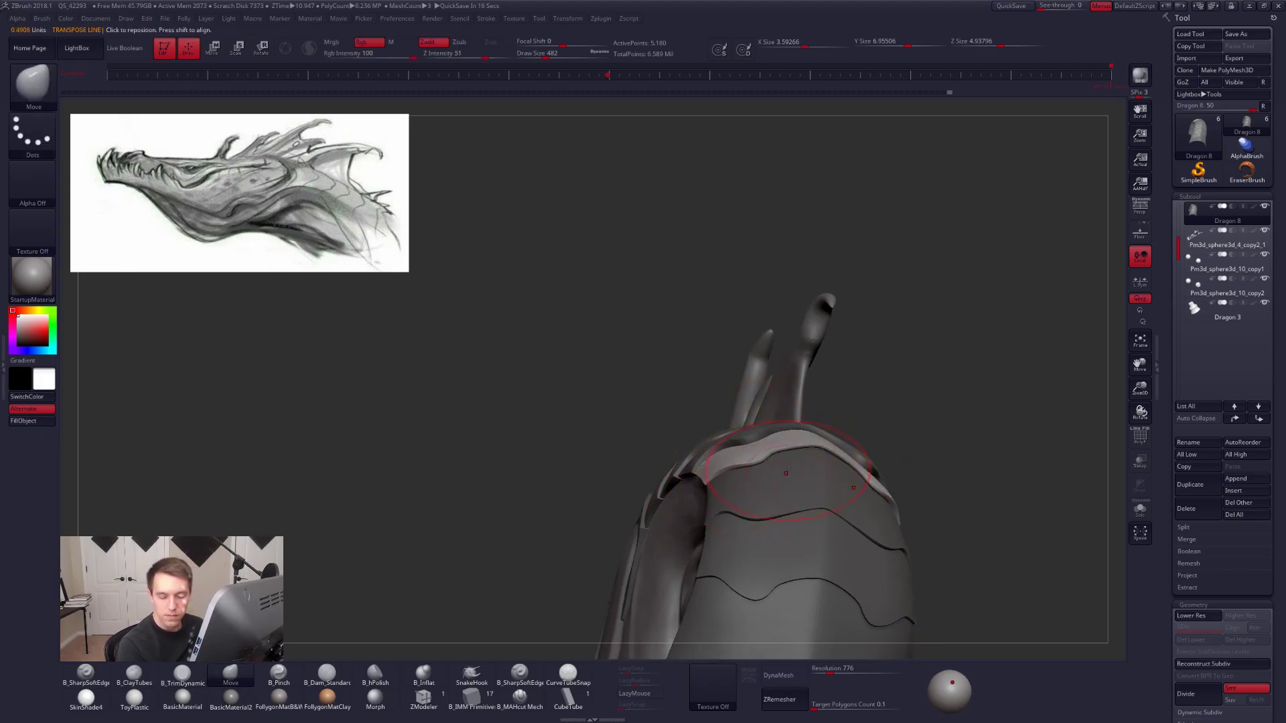
right_click_drag(745, 463, 804, 459)
left_click_drag(743, 474, 754, 471)
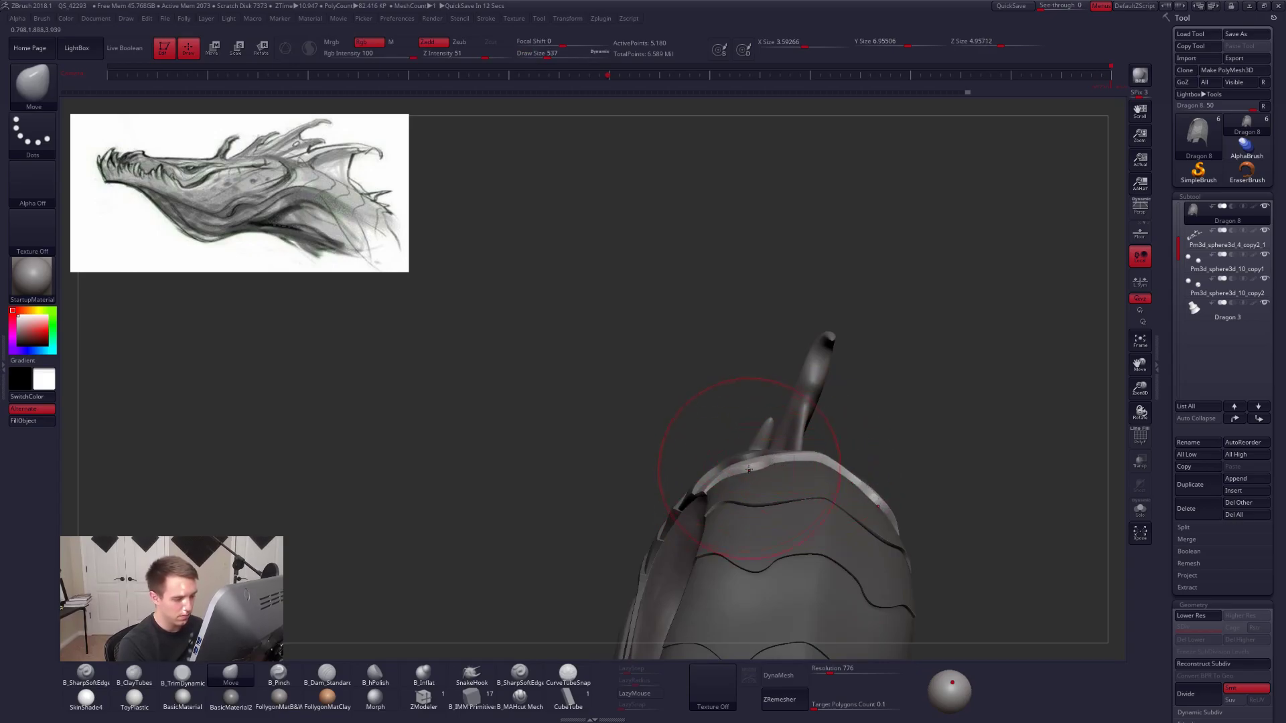
Mask everything except the next plate down the back of the neck and fit it with the Move brush at draw size 537.
key("w")
mouse_move(743, 470)
left_mouse_down()
mouse_move(749, 520)
mouse_move(769, 531)
left_mouse_up()
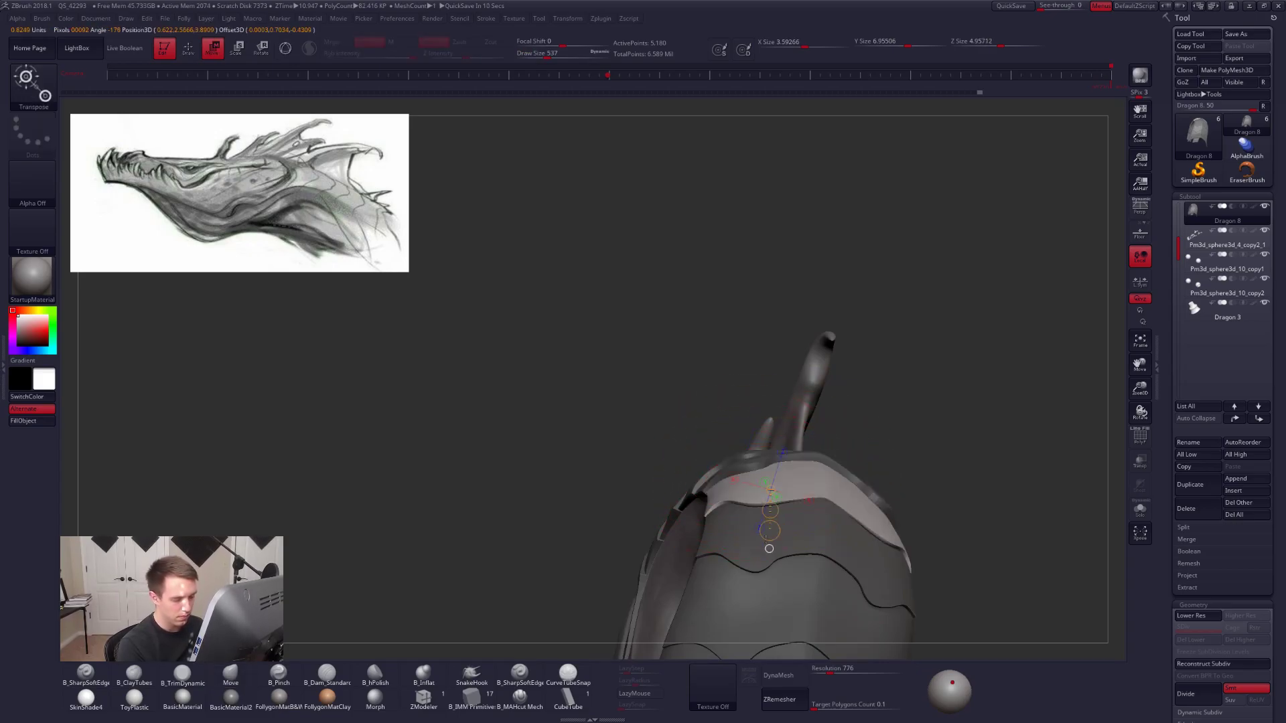
key("q")
mouse_move(830, 563)
right_mouse_down()
mouse_move(823, 524)
mouse_move(800, 529)
mouse_move(813, 517)
right_mouse_up()
right_click_drag(728, 521, 781, 437)
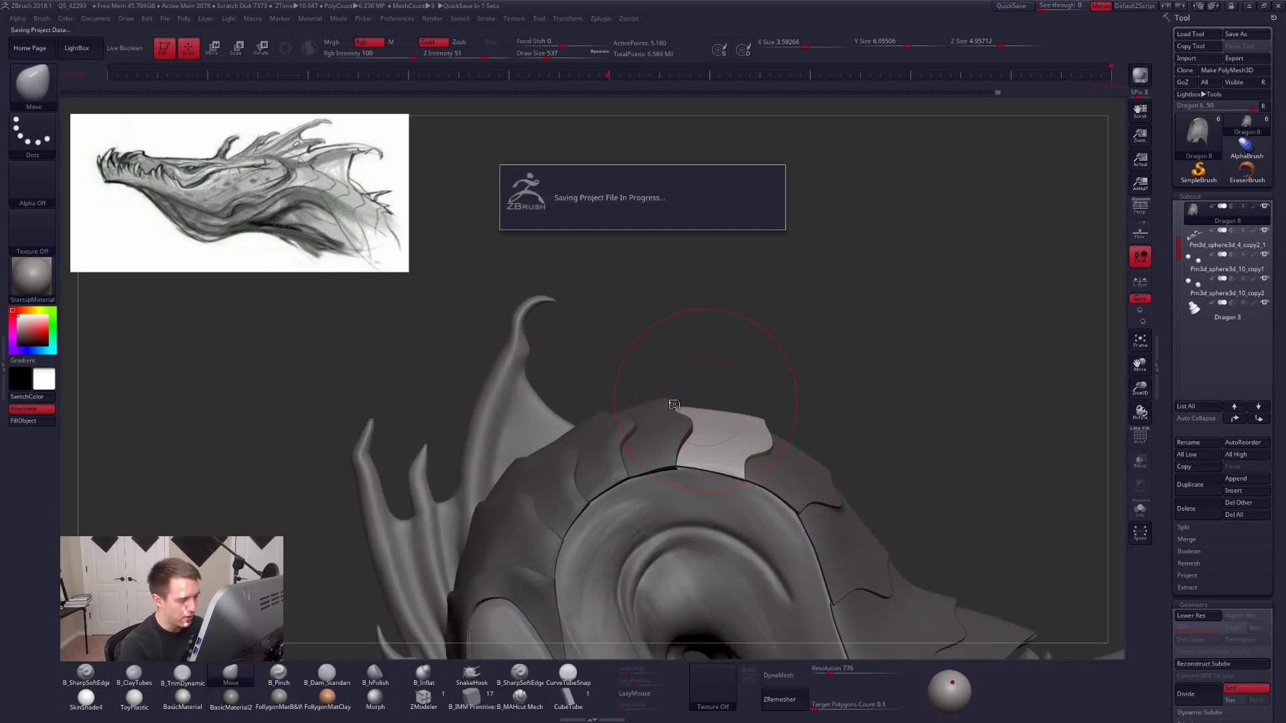
mouse_move(914, 514)
right_mouse_down()
mouse_move(777, 511)
mouse_move(785, 484)
mouse_move(772, 517)
mouse_move(807, 493)
mouse_move(799, 465)
mouse_move(732, 491)
mouse_move(775, 473)
mouse_move(807, 495)
mouse_move(790, 529)
mouse_move(782, 438)
right_mouse_up()
key("w")
key("q")
key("w")
key("q")
Mask all but the second-lowest neck plate and fit its edges against the neighbouring plates with the Move brush.
key("shift+s")
key("shift+s")
key("w")
left_click(772, 544, "ctrl")
key("q")
right_click_drag(782, 439, 791, 402)
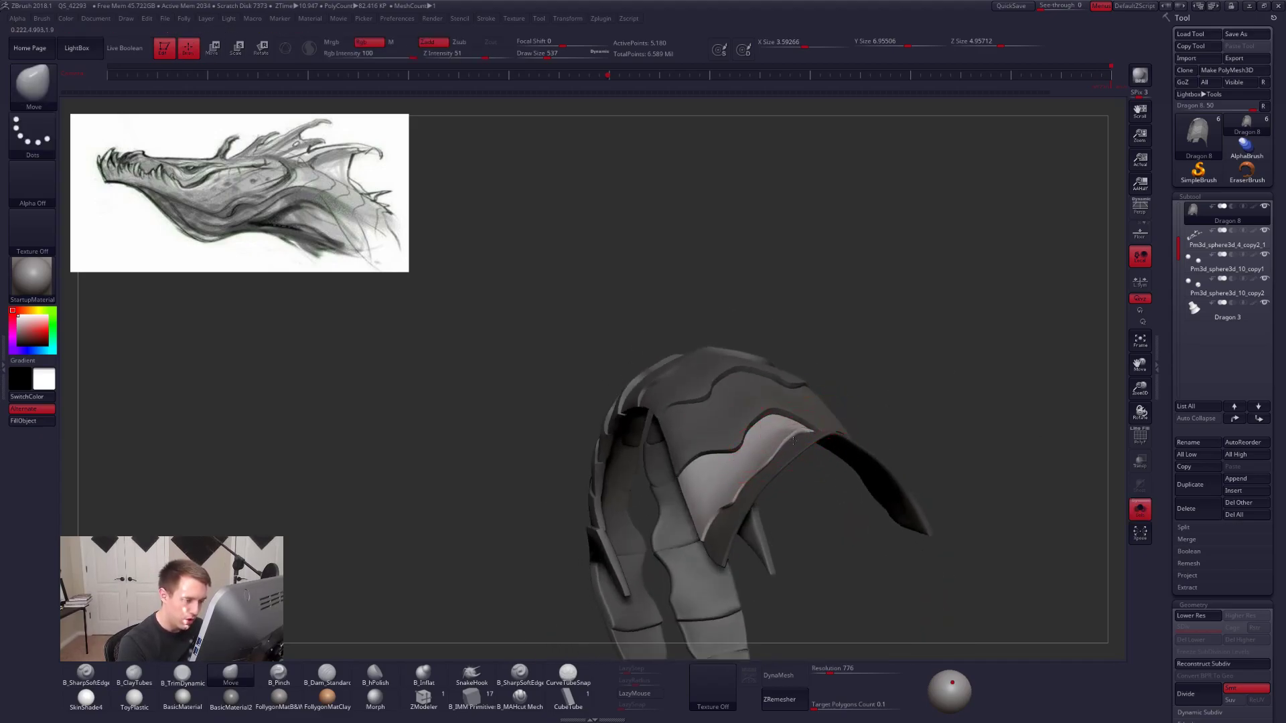
right_click_drag(727, 504, 735, 498)
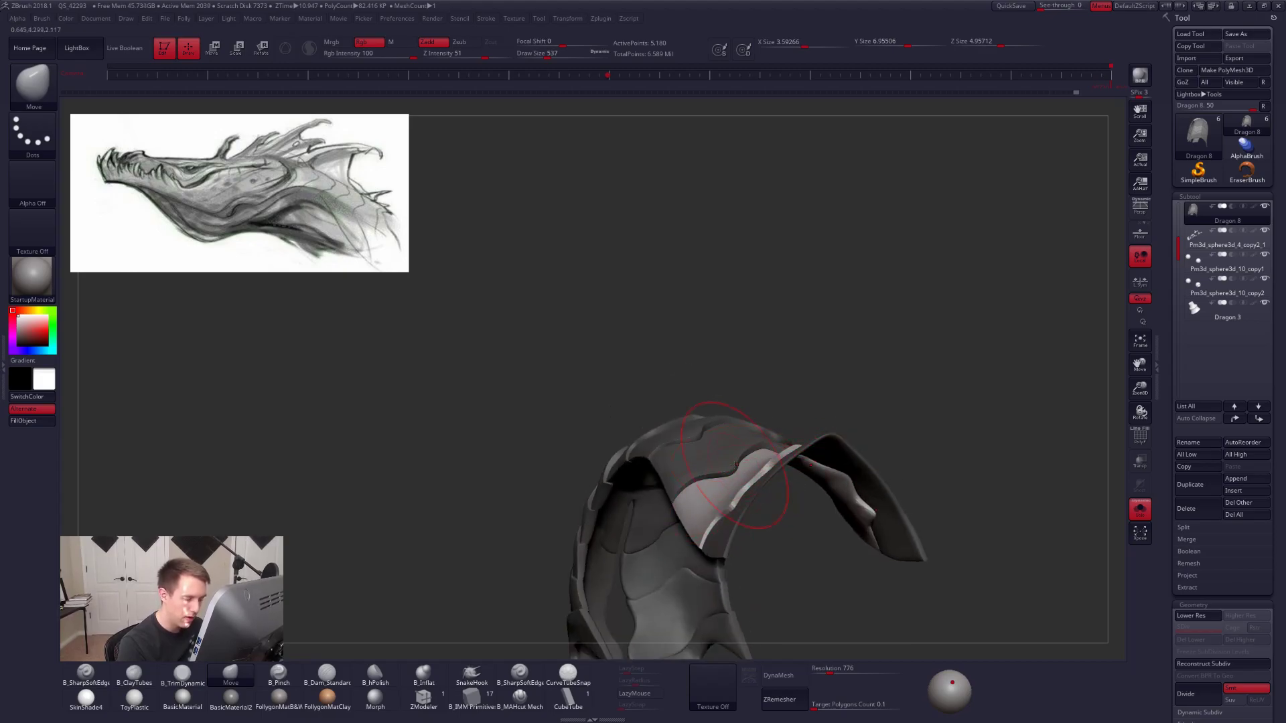
right_click_drag(711, 538, 830, 555)
key("shift+s")
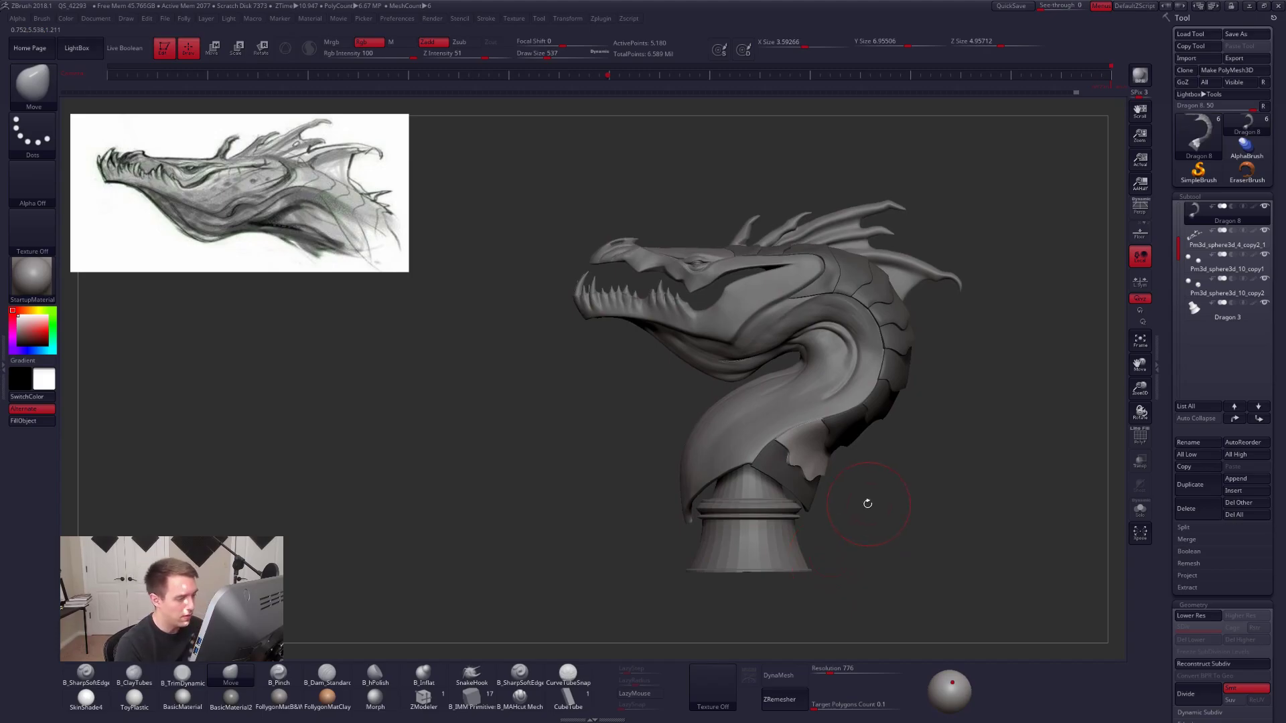
Isolate the armour, fit the masked-off lowest neck plate with the Move brush and clear the mask.
right_click_drag(878, 542, 806, 502)
key("alt+s")
key("w")
key("q")
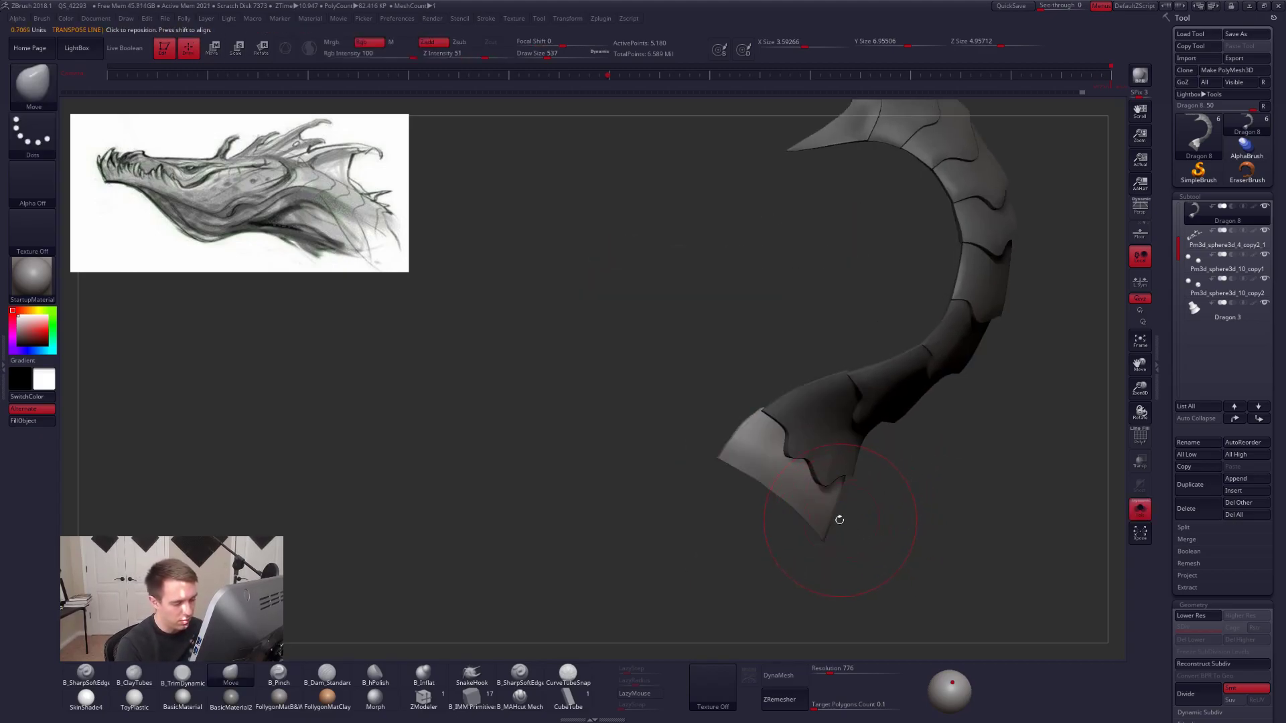
key("shift+d")
key("w")
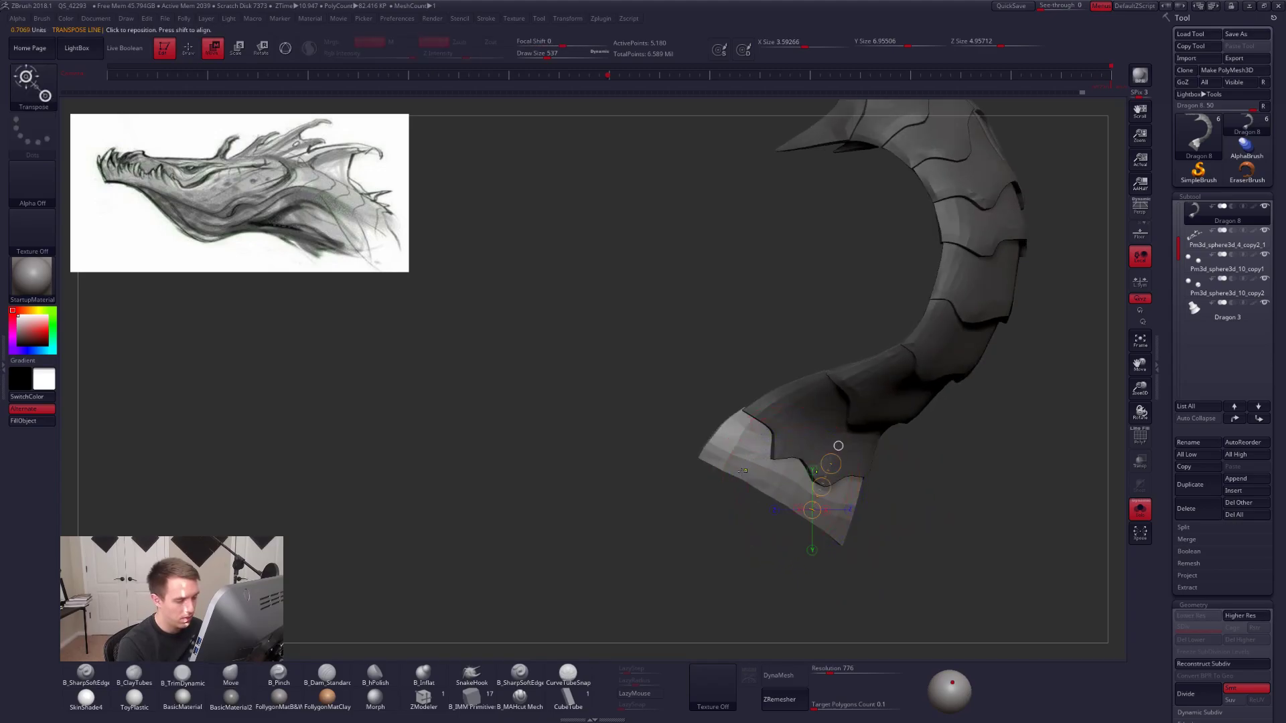
key("q")
right_click_drag(835, 543, 879, 515)
key("alt+s")
key("d")
left_click_drag(817, 539, 740, 602)
right_click_drag(780, 560, 931, 493)
key("ctrl")
left_click_drag(932, 489, 947, 512, "ctrl")
Set ZModeler's edge action to Delete with EdgeLoop Complete and remove surplus loops from the lowest neck plates at draw size 170.
key("shift+d")
key("shift+f")
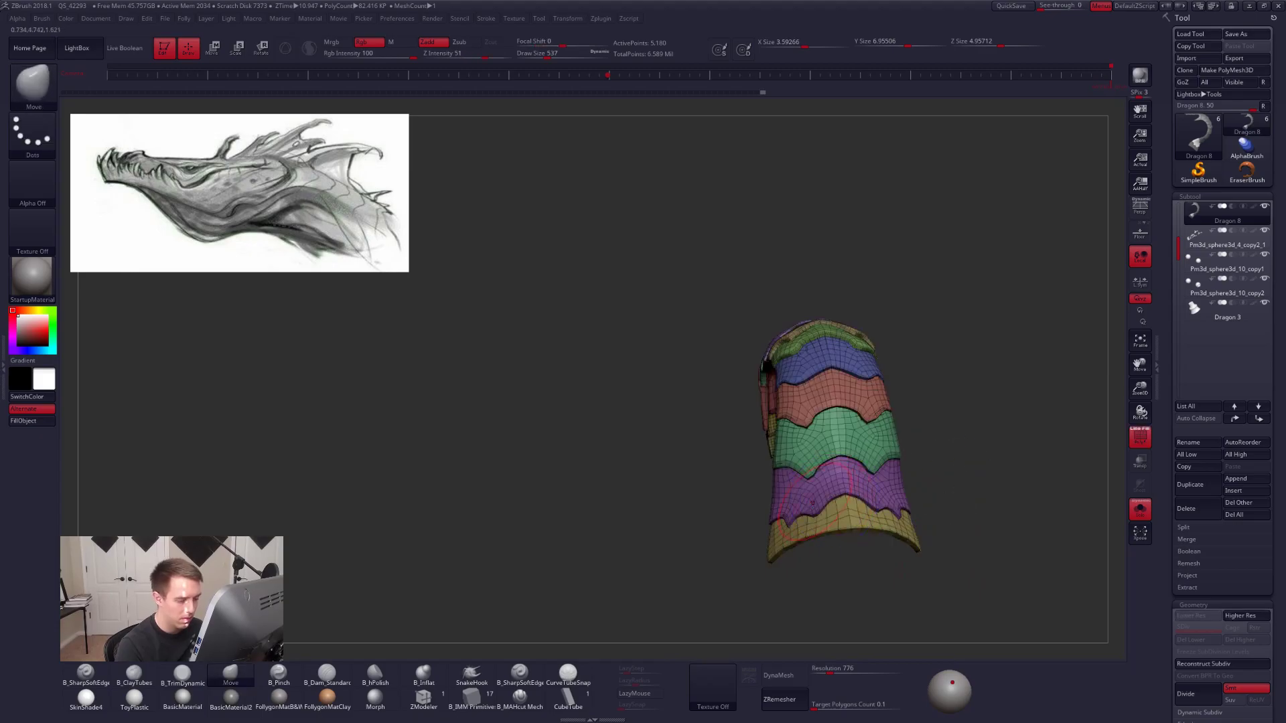
right_click_drag(837, 502, 730, 543)
left_click(429, 696)
right_click_drag(804, 328, 819, 537, "alt")
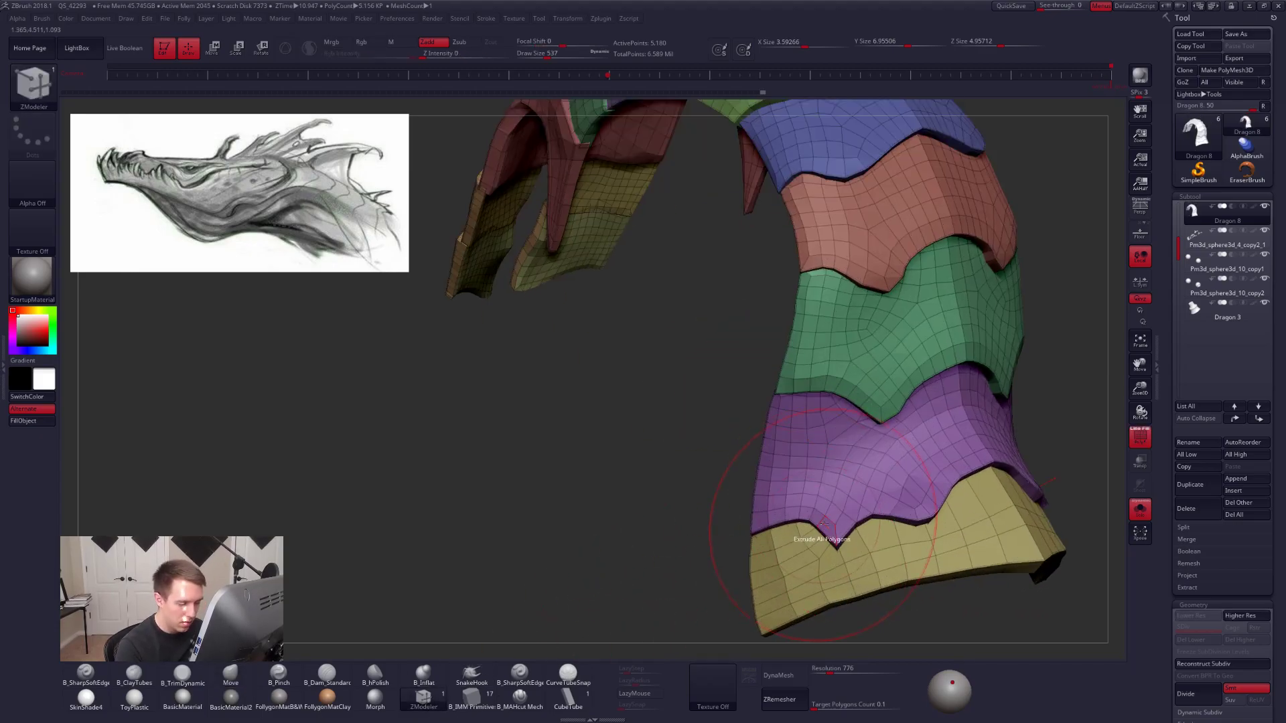
key("space")
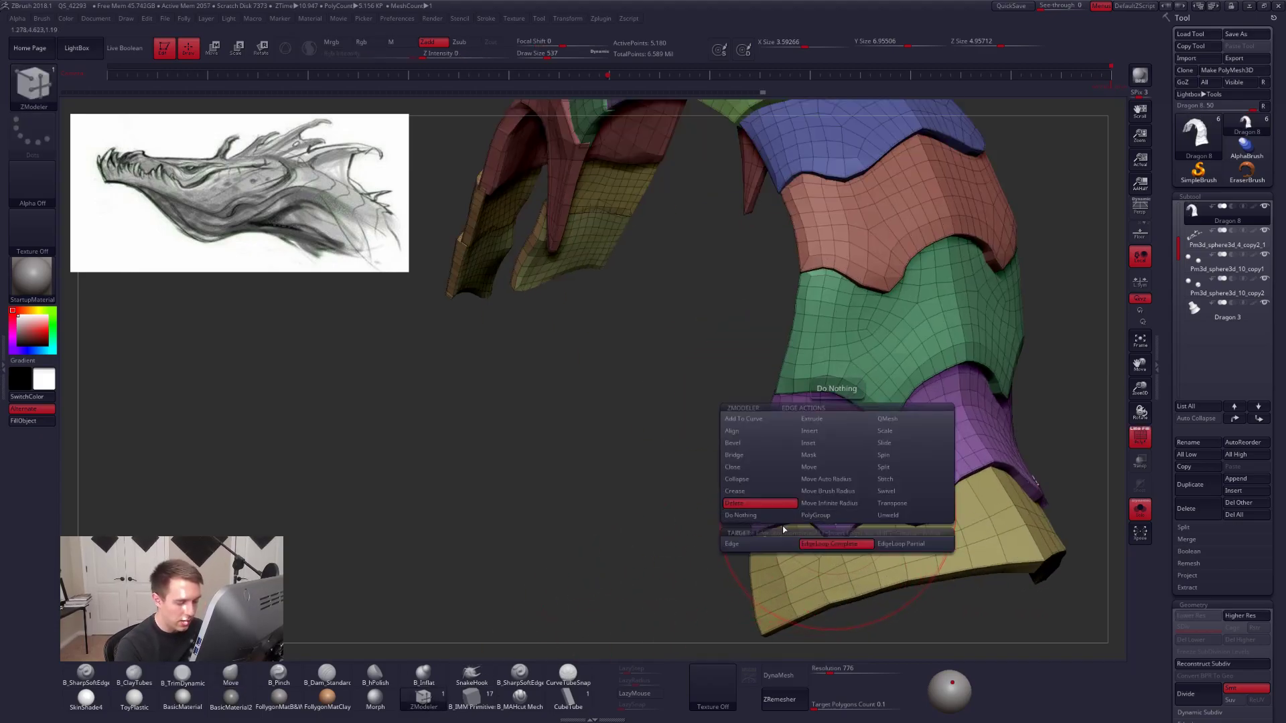
left_click(800, 544)
right_click_drag(847, 525, 832, 510, "alt")
key("space")
left_click_drag(1049, 432, 1036, 432)
right_click_drag(933, 463, 935, 446)
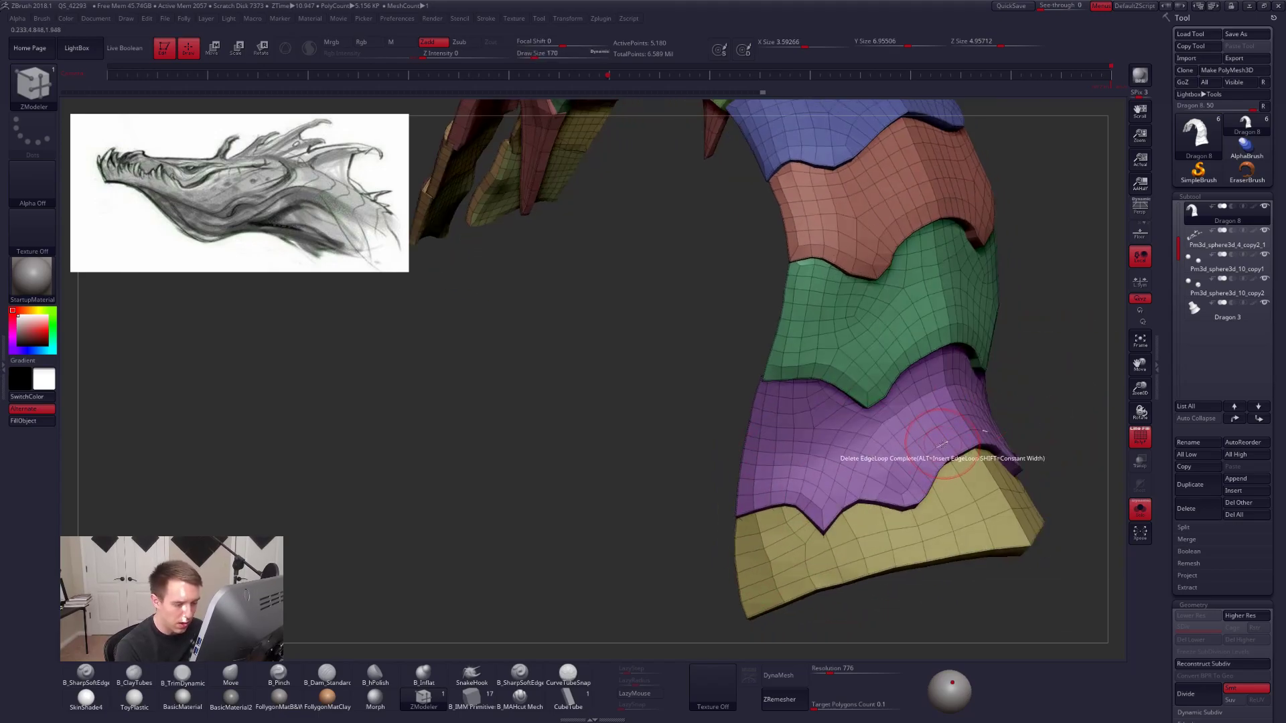
key("d")
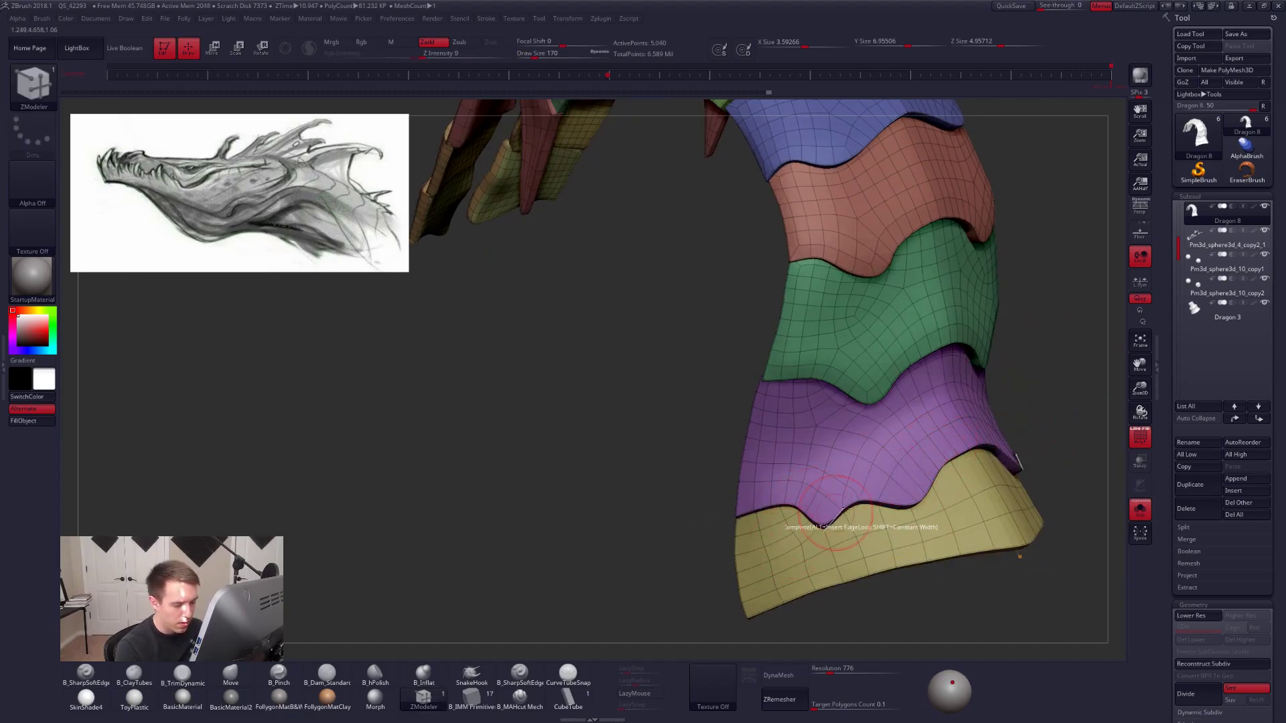
Delete surplus complete edge loops from the green and red plates on the lower neck.
mouse_move(905, 503)
right_mouse_down("ctrl")
mouse_move(918, 511)
mouse_move(849, 539)
mouse_move(843, 588)
mouse_move(841, 513)
right_mouse_up("ctrl")
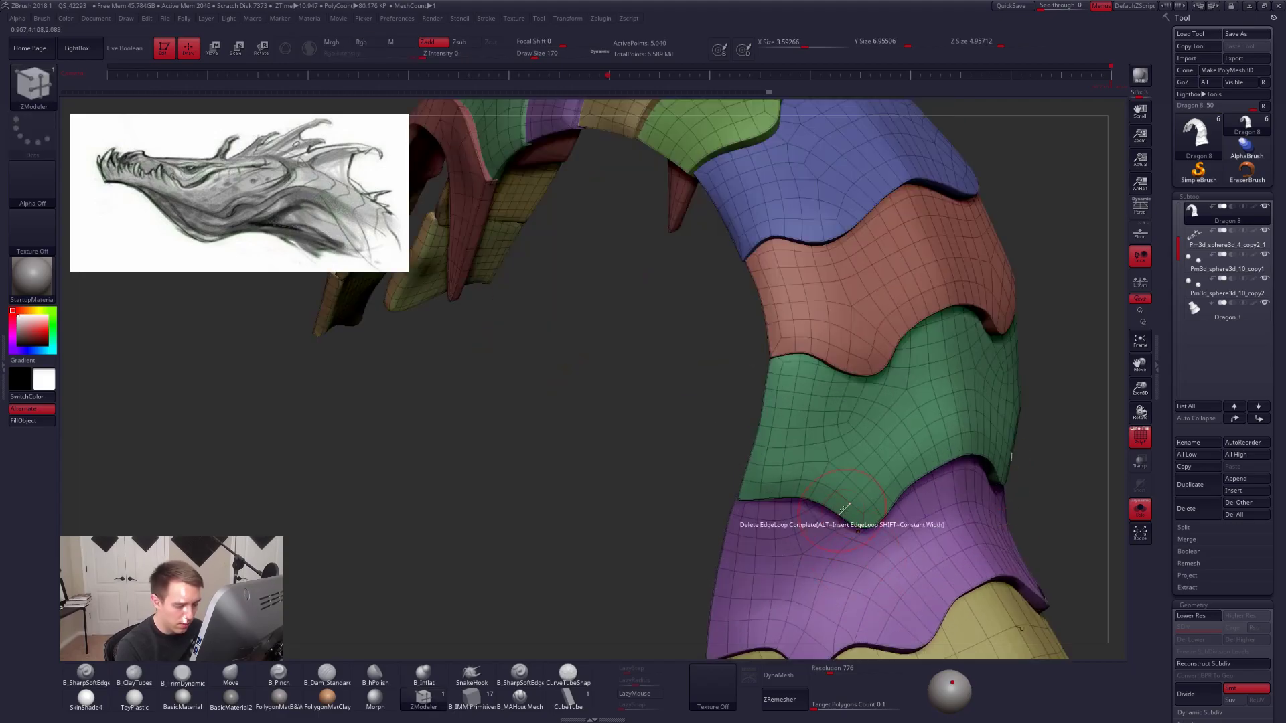
left_click(851, 505)
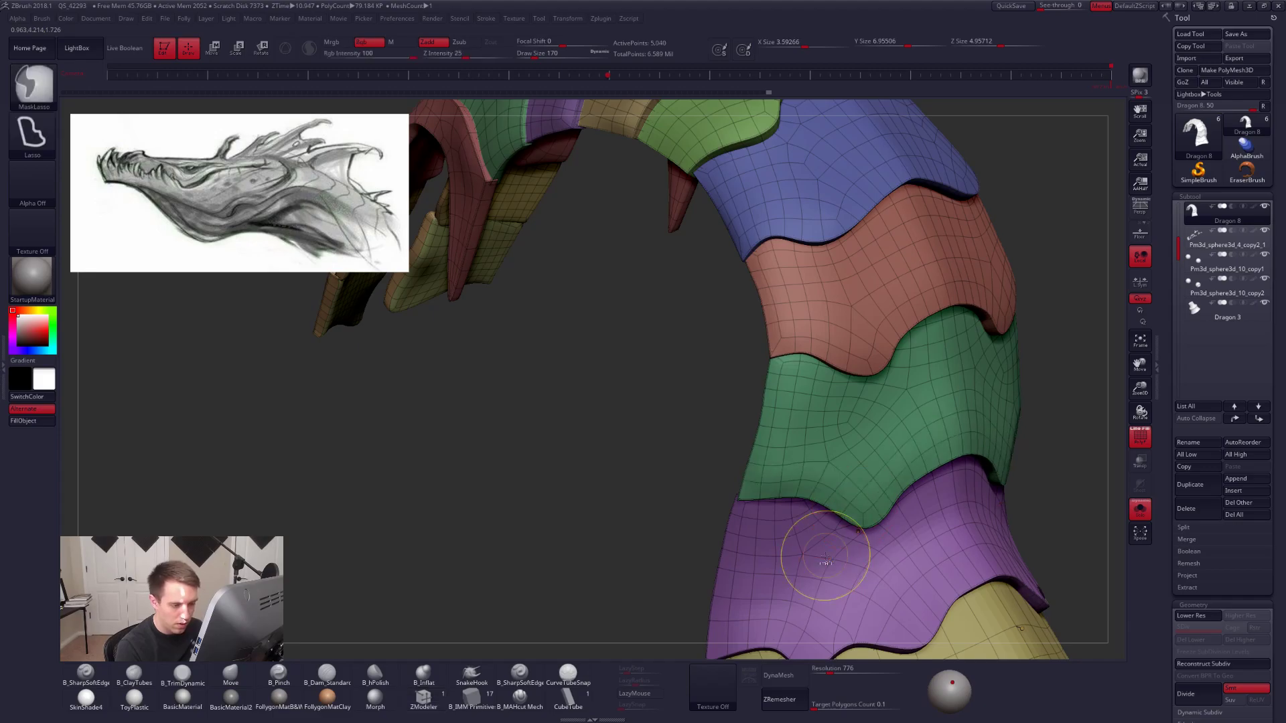
key("shift+f")
right_click_drag(898, 472, 897, 442)
mouse_move(897, 442)
right_mouse_down("ctrl")
mouse_move(903, 499)
mouse_move(845, 450)
mouse_move(841, 402)
mouse_move(798, 427)
mouse_move(894, 482)
mouse_move(861, 415)
mouse_move(858, 369)
right_mouse_up("ctrl")
key("shift+f")
left_click(855, 379)
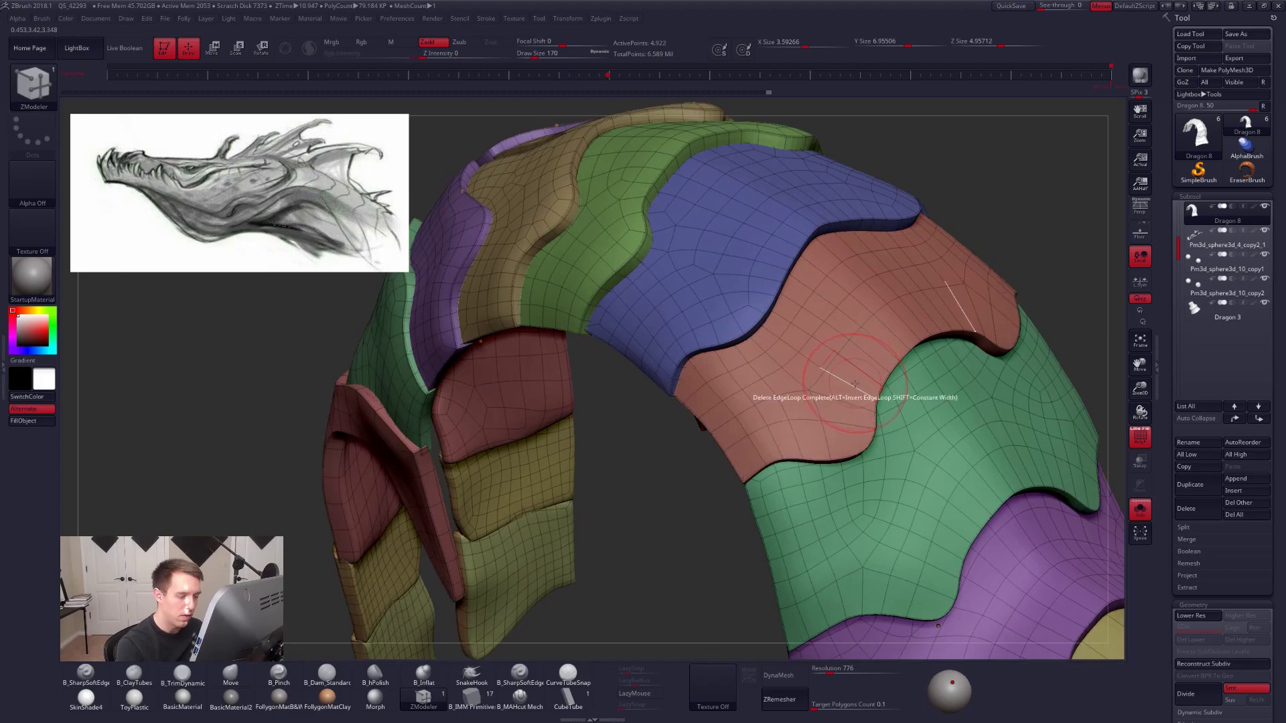
Delete surplus edge loops from the blue and light-green plates at the bend of the neck and compare the result without polyframe.
mouse_move(861, 389)
right_mouse_down()
mouse_move(895, 502)
mouse_move(944, 469)
mouse_move(910, 465)
mouse_move(957, 549)
mouse_move(792, 539)
mouse_move(788, 454)
right_mouse_up()
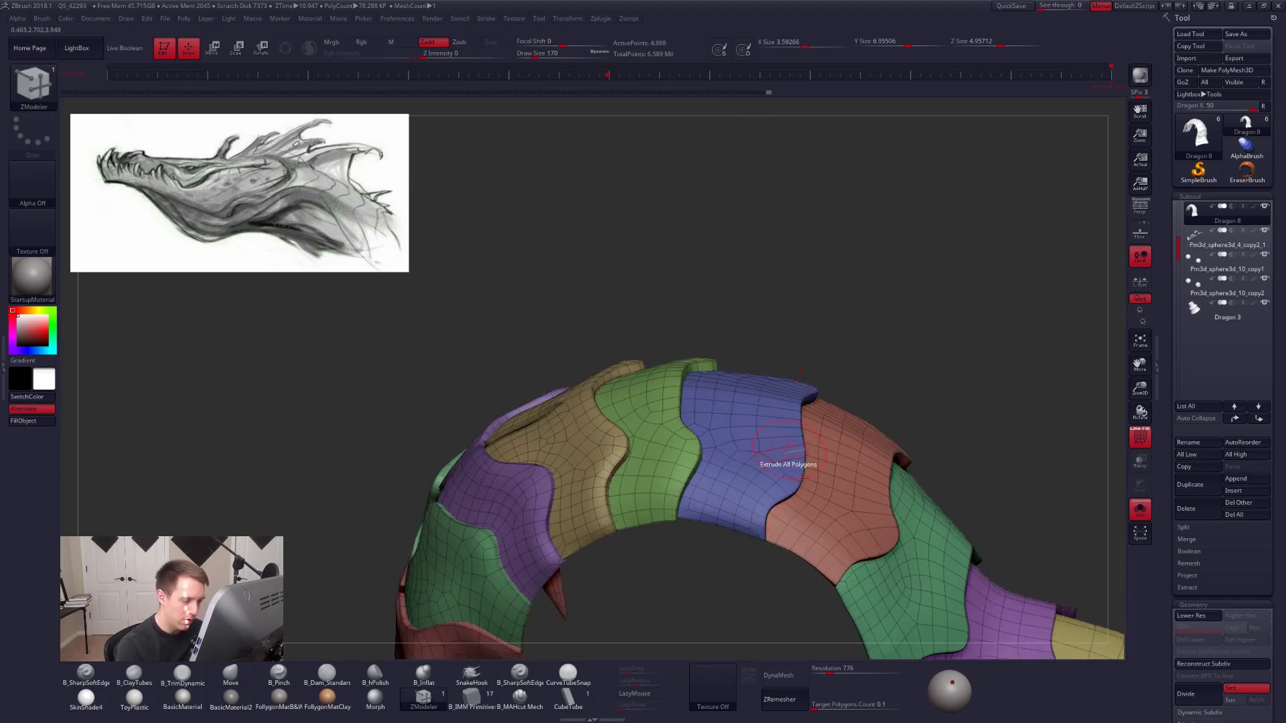
left_click(755, 507)
mouse_move(755, 507)
right_mouse_down()
mouse_move(776, 560)
mouse_move(802, 516)
mouse_move(810, 531)
mouse_move(822, 521)
mouse_move(838, 494)
mouse_move(803, 440)
mouse_move(830, 507)
mouse_move(824, 554)
mouse_move(782, 442)
right_mouse_up()
key("ctrl+z")
key("ctrl+shift+z")
key("shift+f")
key("shift+f")
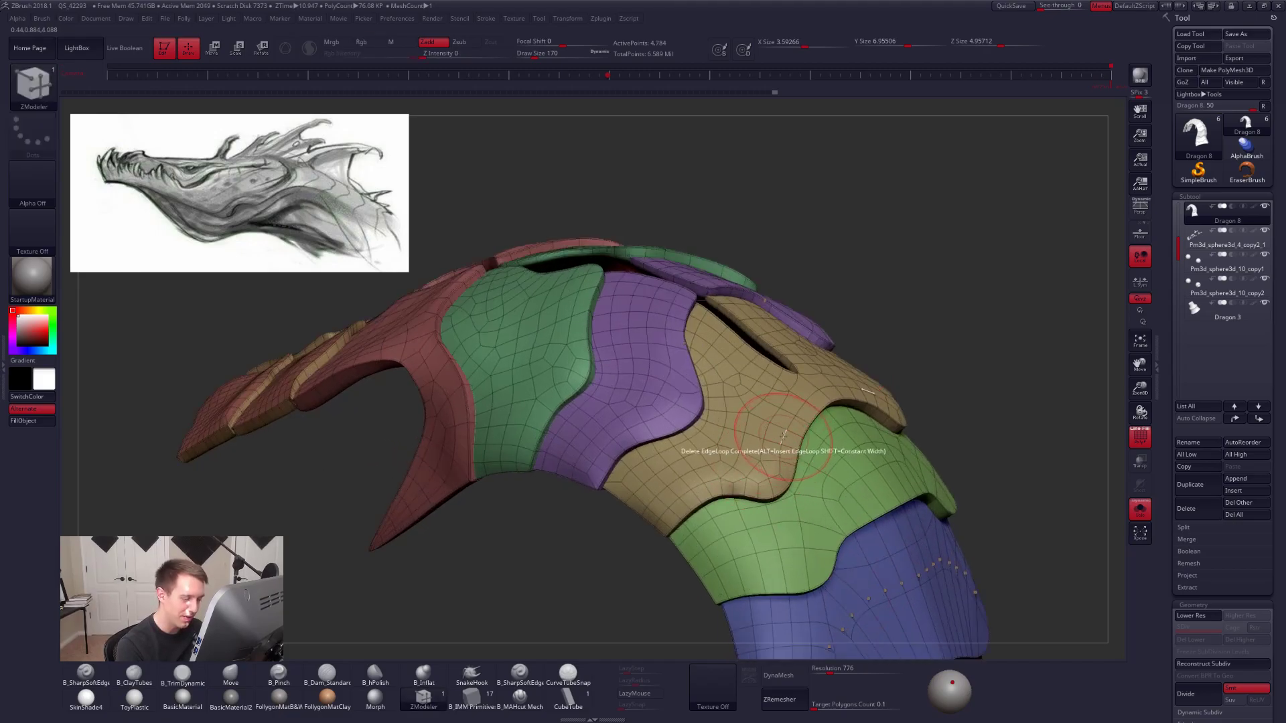
Delete surplus edge loops from the tan, purple and green plates behind the head, checking the plates with polyframe off.
key("ctrl+shift+z")
mouse_move(811, 477)
right_mouse_down("ctrl")
mouse_move(804, 539)
mouse_move(830, 525)
mouse_move(825, 511)
mouse_move(845, 525)
mouse_move(797, 485)
right_mouse_up("ctrl")
key("shift+f")
key("shift+f")
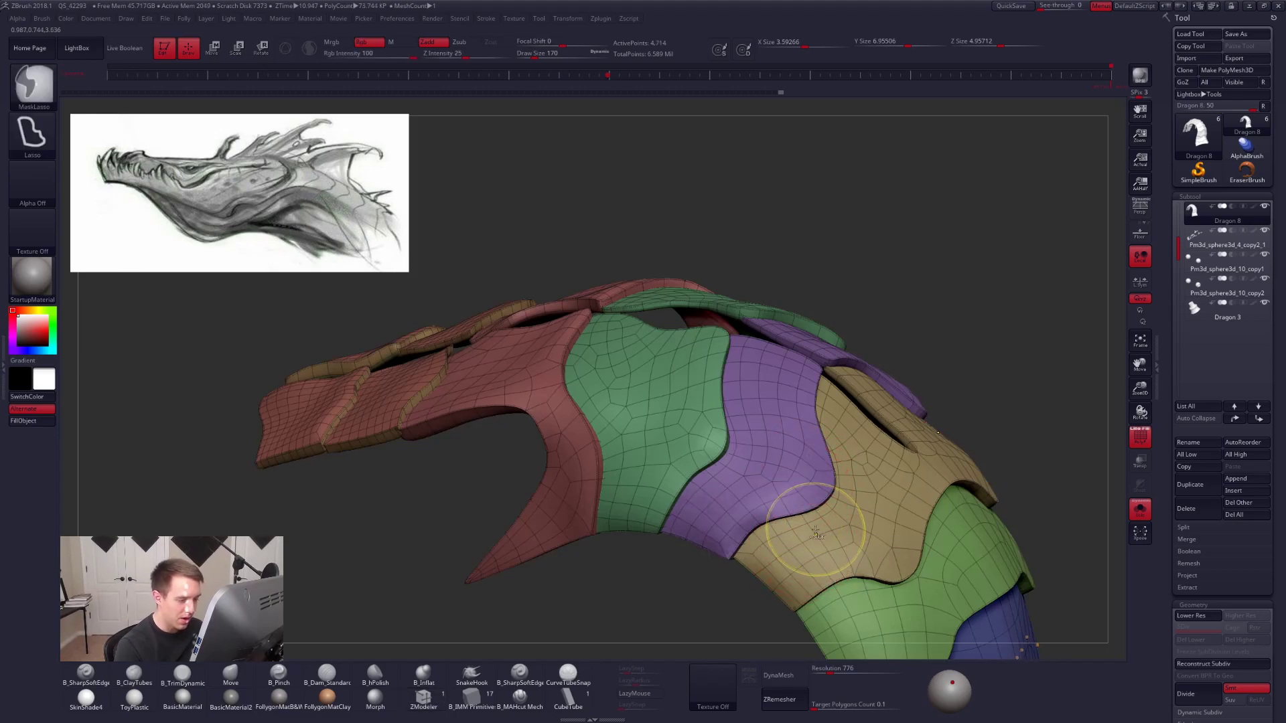
right_click_drag(810, 544, 803, 409)
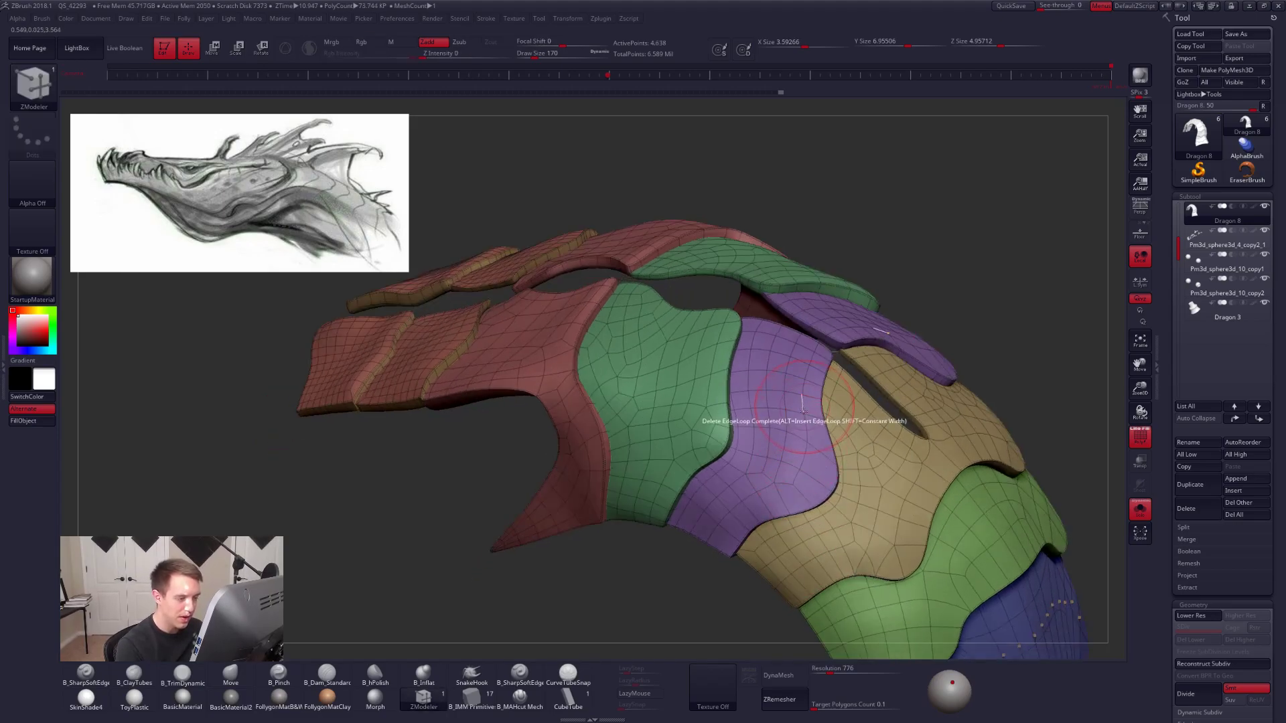
mouse_move(831, 467)
right_mouse_down("ctrl")
mouse_move(845, 535)
mouse_move(845, 503)
mouse_move(777, 519)
mouse_move(761, 410)
mouse_move(724, 494)
mouse_move(797, 555)
right_mouse_up("ctrl")
key("shift+f")
key("alt+s")
key("alt+s")
key("shift+f")
key("shift+d")
key("f")
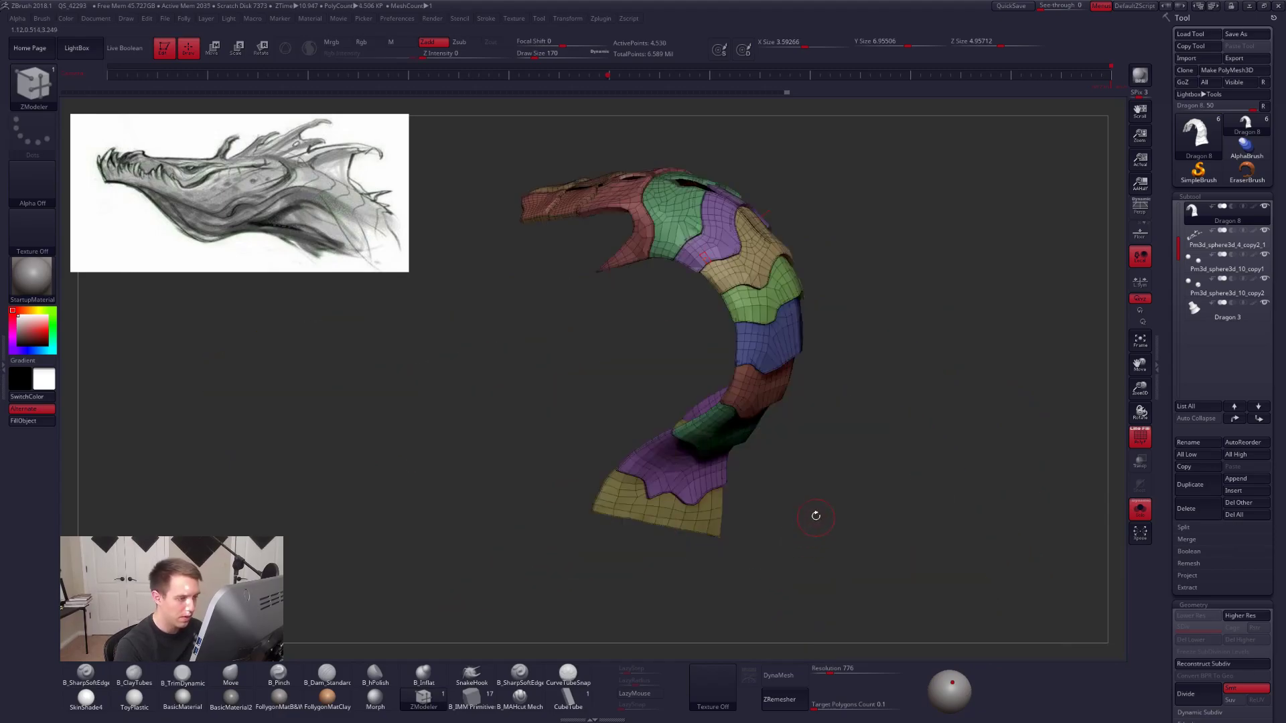
Thin out the edge loops on the remaining red and orange skull and cheek plates, checking them with subdivision smoothing.
right_click_drag(811, 476, 824, 555, "alt")
key("shift+f")
key("d")
right_click_drag(878, 515, 803, 536)
mouse_move(813, 449)
right_mouse_down("alt")
mouse_move(801, 519)
mouse_move(757, 509)
mouse_move(818, 466)
mouse_move(824, 529)
mouse_move(828, 435)
right_mouse_up("alt")
mouse_move(828, 422)
right_mouse_down("alt")
mouse_move(806, 468)
mouse_move(817, 452)
right_mouse_up("alt")
key("shift+f")
key("shift+d")
mouse_move(817, 453)
right_mouse_down("alt")
mouse_move(791, 514)
mouse_move(860, 429)
mouse_move(859, 477)
mouse_move(813, 511)
mouse_move(858, 509)
mouse_move(818, 460)
mouse_move(900, 412)
right_mouse_up("alt")
key("d")
key("shift+f")
key("shift+d")
key("shift+d")
key("shift+f")
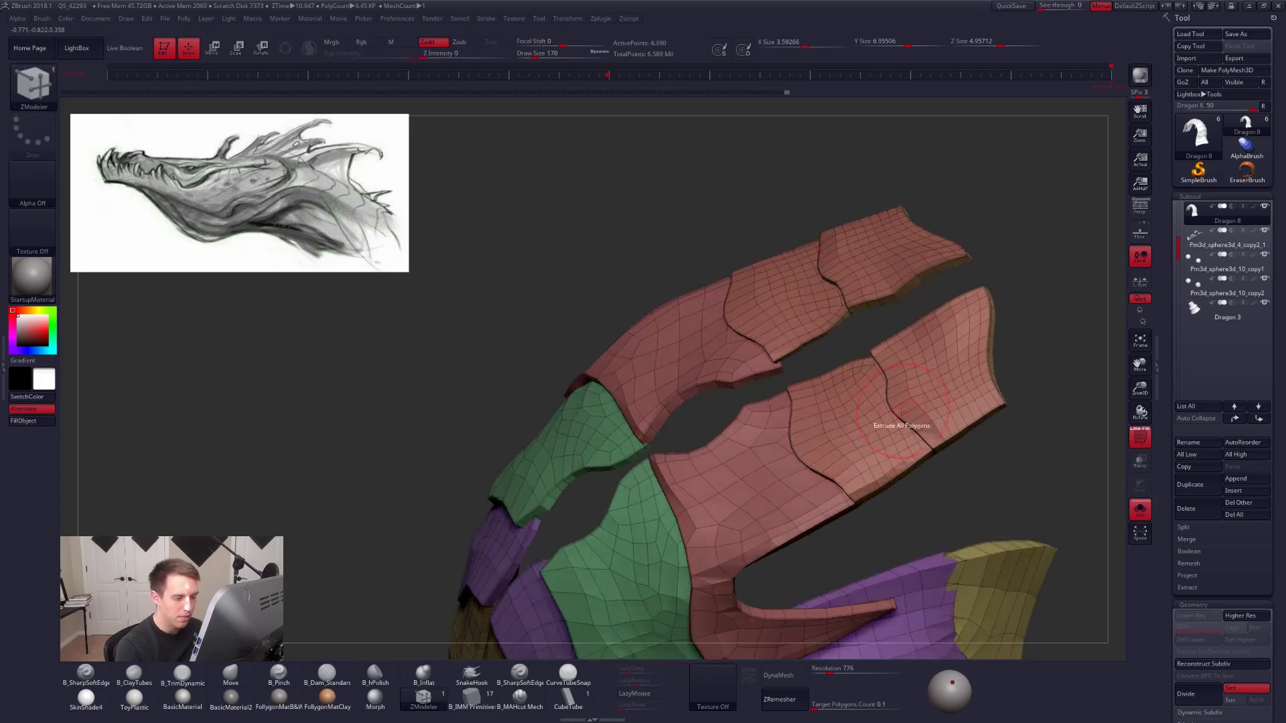
left_click(914, 401)
key("d")
key("d")
Hide the polyframe, switch back to the Move brush with an enlarged draw size and show the armour on the full dragon.
right_click_drag(864, 539, 898, 582)
key("shift+f")
key("shift+s")
mouse_move(887, 643)
right_mouse_down("alt")
mouse_move(857, 573)
mouse_move(893, 502)
mouse_move(912, 524)
mouse_move(878, 505)
mouse_move(872, 482)
mouse_move(858, 484)
mouse_move(871, 494)
right_mouse_up("alt")
key("b")
key("m")
key("v")
key("space")
left_click_drag(903, 466, 919, 471)
right_click_drag(910, 480, 891, 438, "ctrl")
key("alt+s")
key("alt+s")
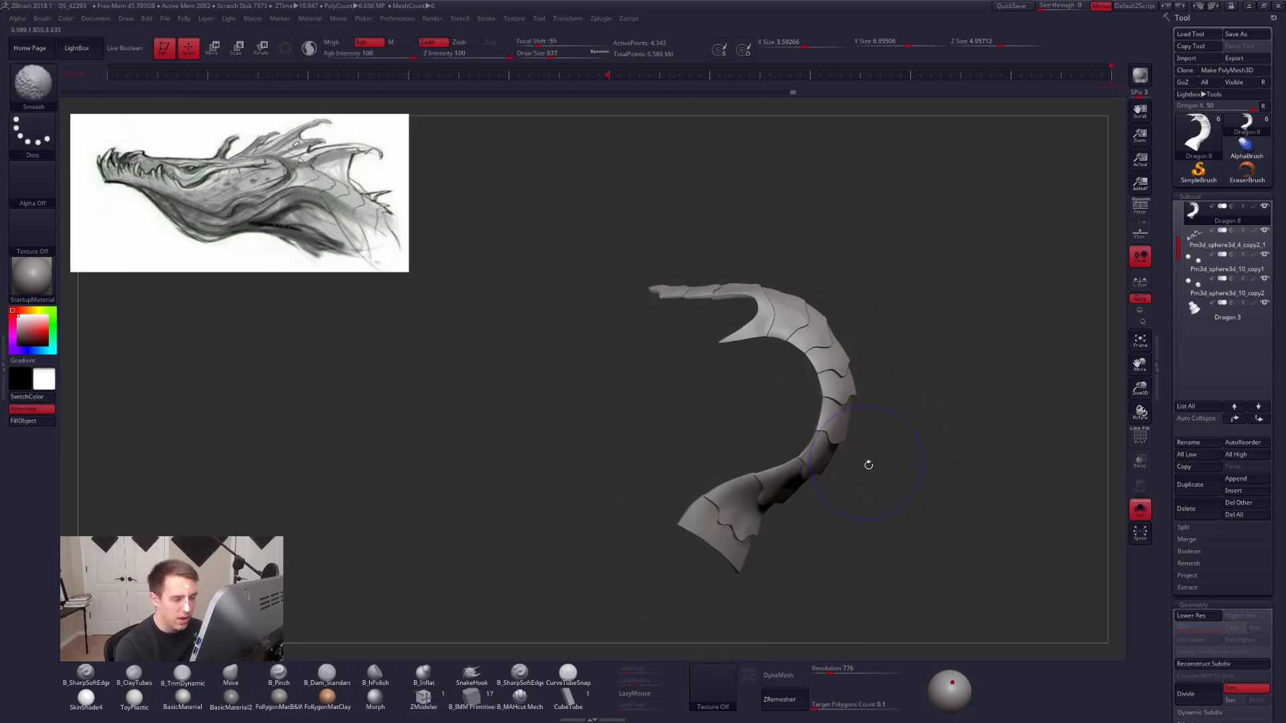
key("space")
left_click_drag(866, 386, 871, 383)
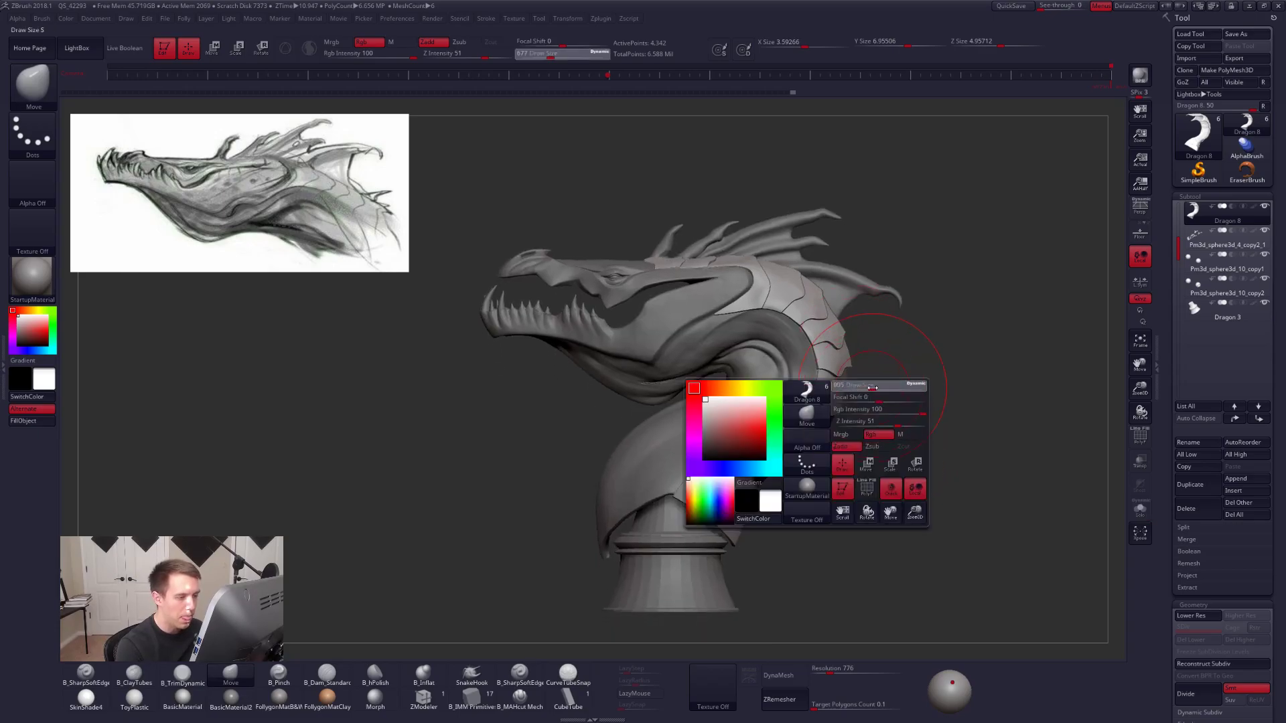
left_click_drag(902, 460, 885, 479, "alt")
Mask off individual plates on the back of the neck, pull them outward with a large Move brush and clear the mask.
key("w")
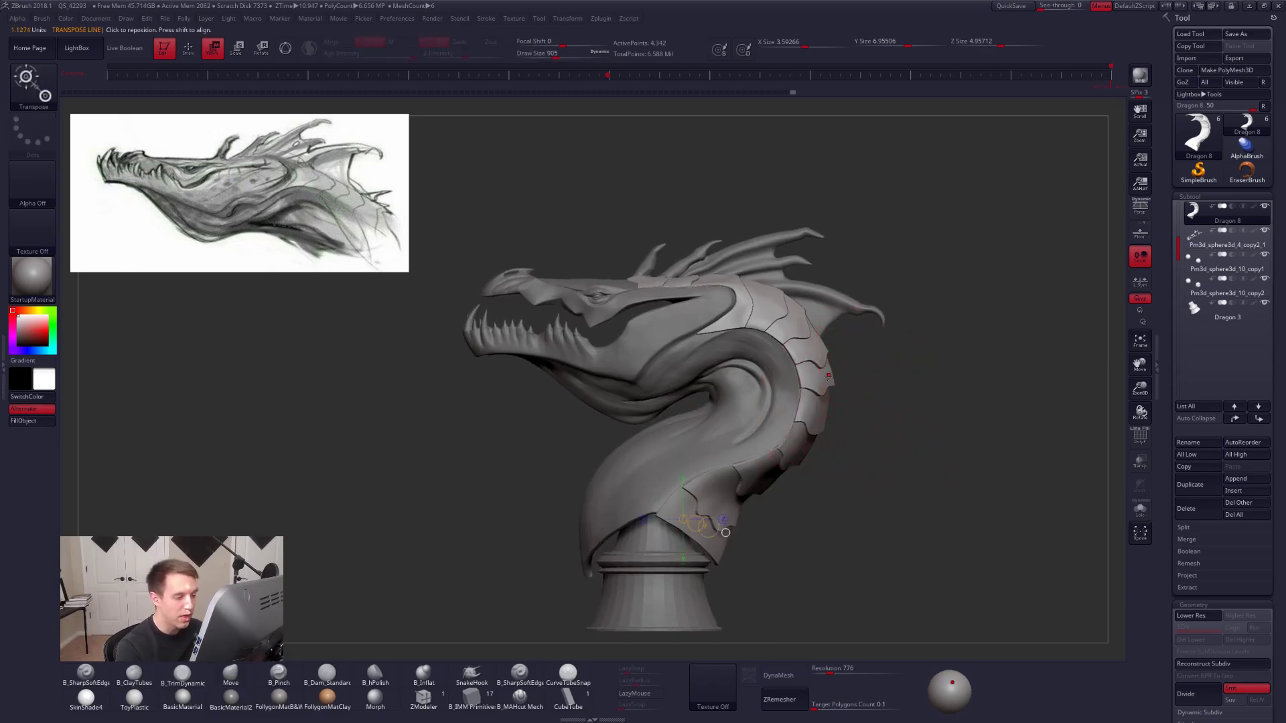
left_click(816, 354, "ctrl")
key("q")
key("space")
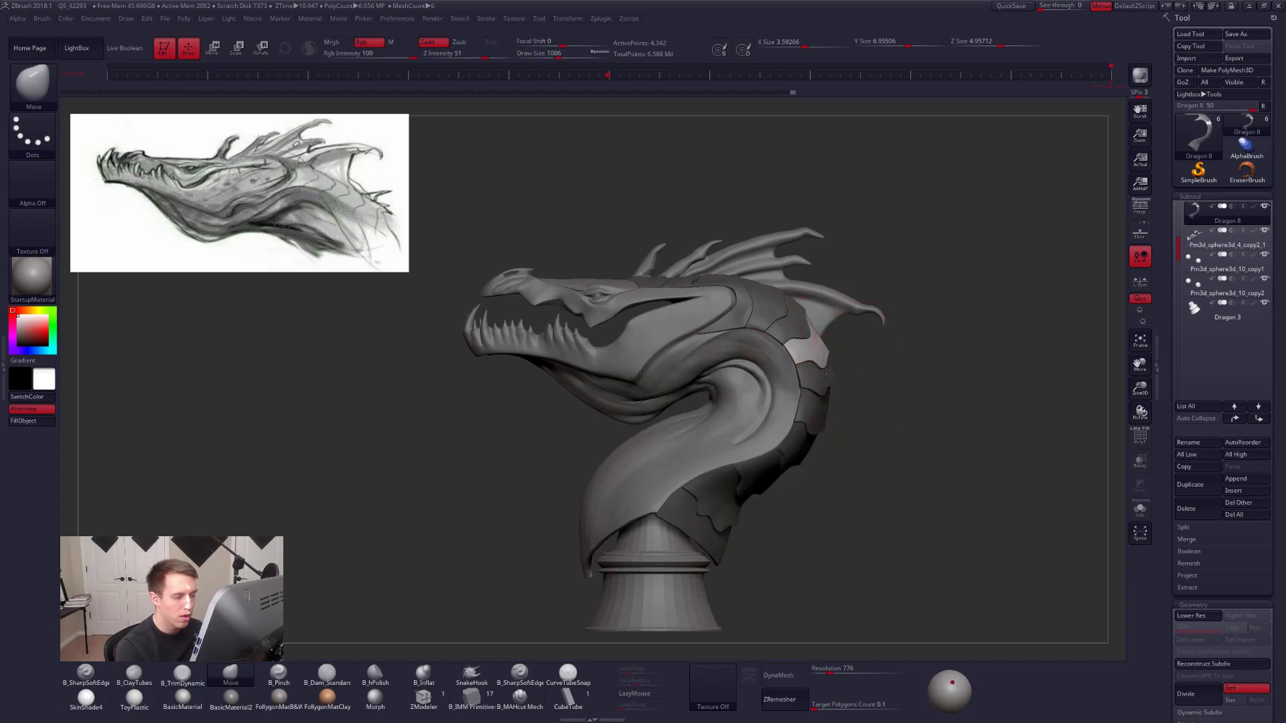
key("w")
left_click_drag(817, 417, 842, 420)
key("q")
key("space")
left_click_drag(864, 371, 877, 380, "ctrl")
key("1")
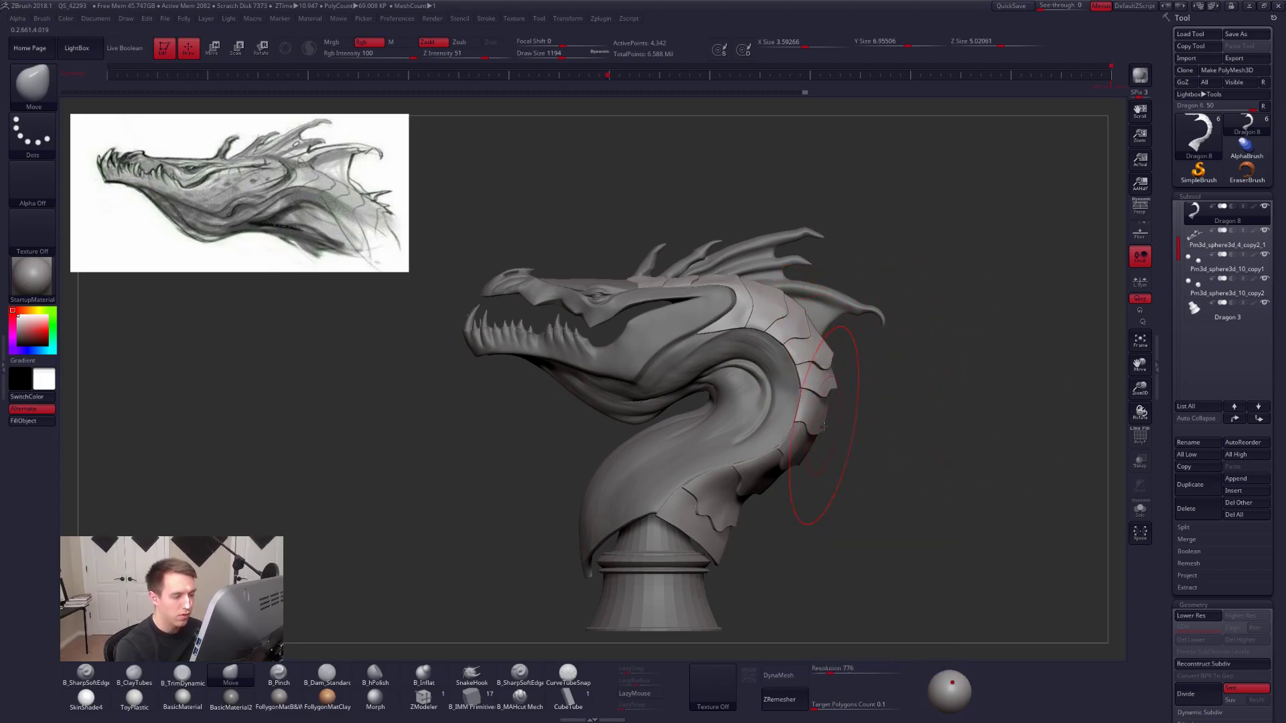
Reshape the armour's overall silhouette along the neck and behind the head with the Move brush at draw size 1194.
left_click_drag(798, 467, 800, 471)
left_click_drag(897, 492, 783, 479)
left_click_drag(890, 516, 971, 493)
left_click_drag(818, 496, 951, 506)
left_click_drag(792, 575, 794, 578)
mouse_move(863, 559)
left_mouse_down()
mouse_move(911, 555)
mouse_move(877, 556)
mouse_move(814, 518)
mouse_move(845, 522)
mouse_move(860, 566)
left_mouse_up()
left_click_drag(812, 415, 792, 328)
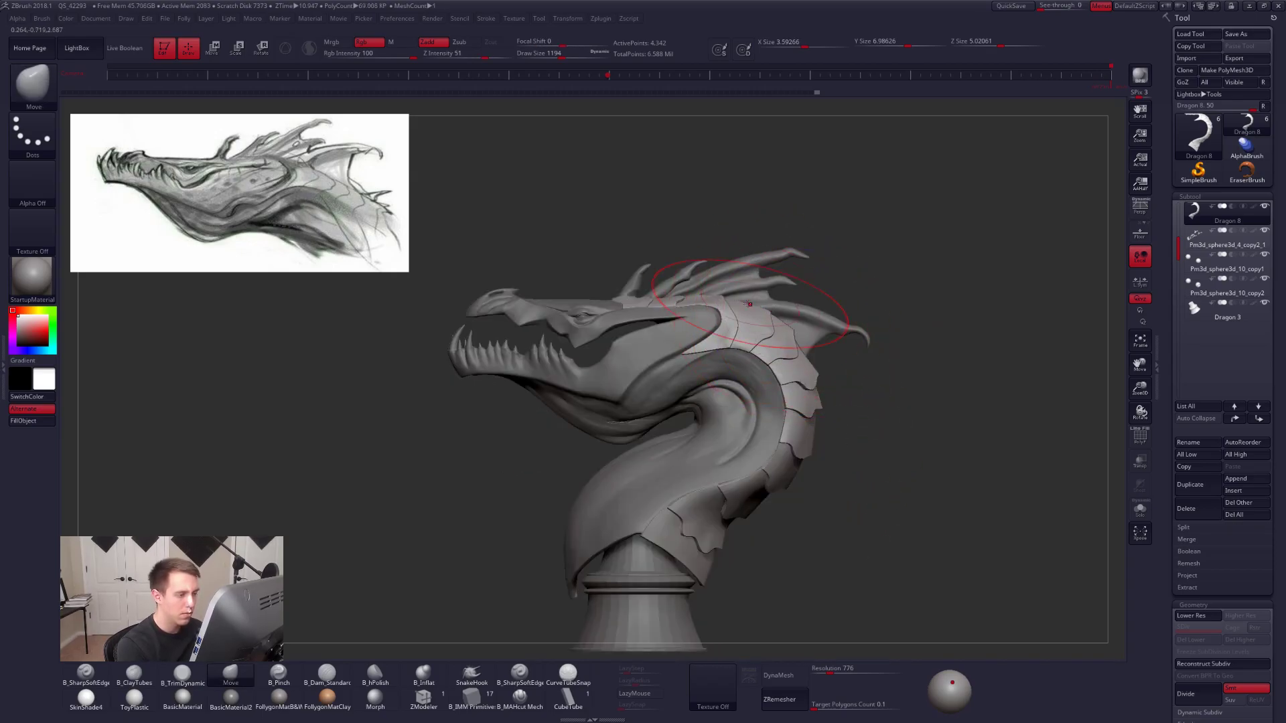
left_click_drag(734, 295, 722, 294)
mouse_move(871, 428)
left_mouse_down()
mouse_move(746, 438)
mouse_move(907, 453)
mouse_move(896, 454)
left_mouse_up()
Mask all but the middle back plate and reshape the centre of its lower edge with the Move brush at draw size 414.
key("space")
mouse_move(951, 479)
left_mouse_down()
mouse_move(797, 493)
mouse_move(876, 506)
mouse_move(883, 519)
mouse_move(862, 505)
mouse_move(865, 546)
left_mouse_up()
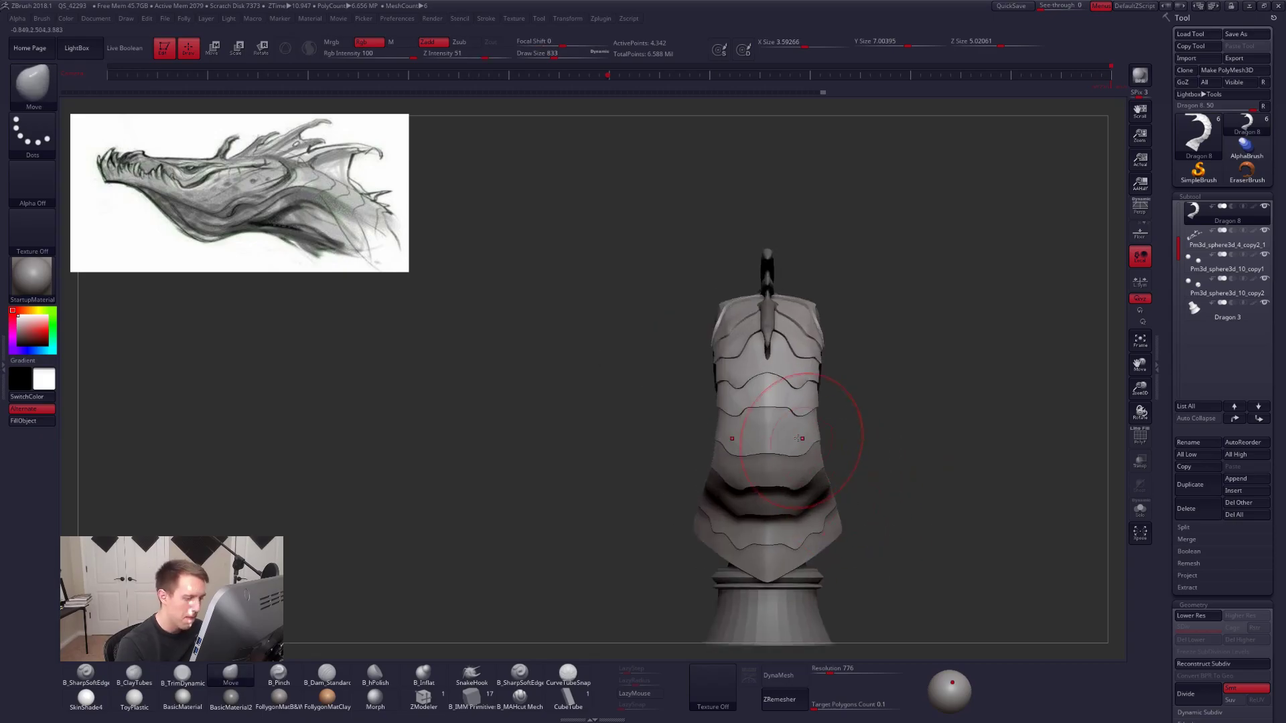
key("space")
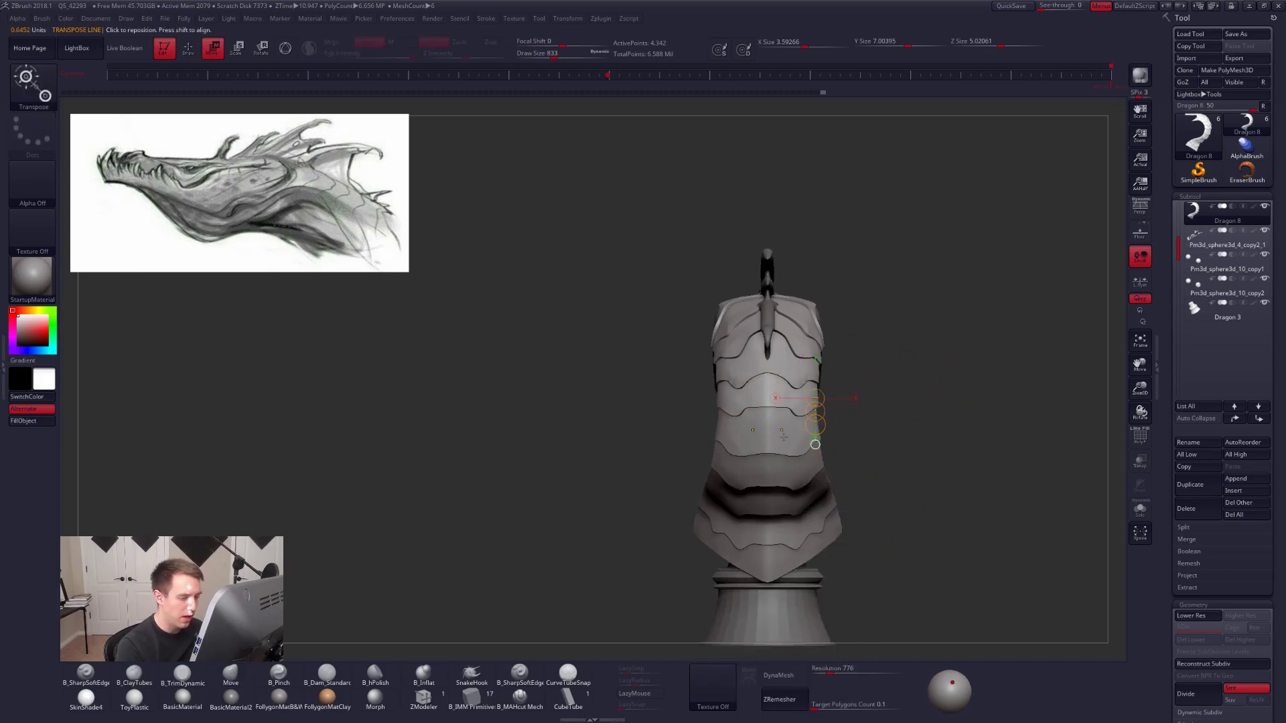
key("w")
key("q")
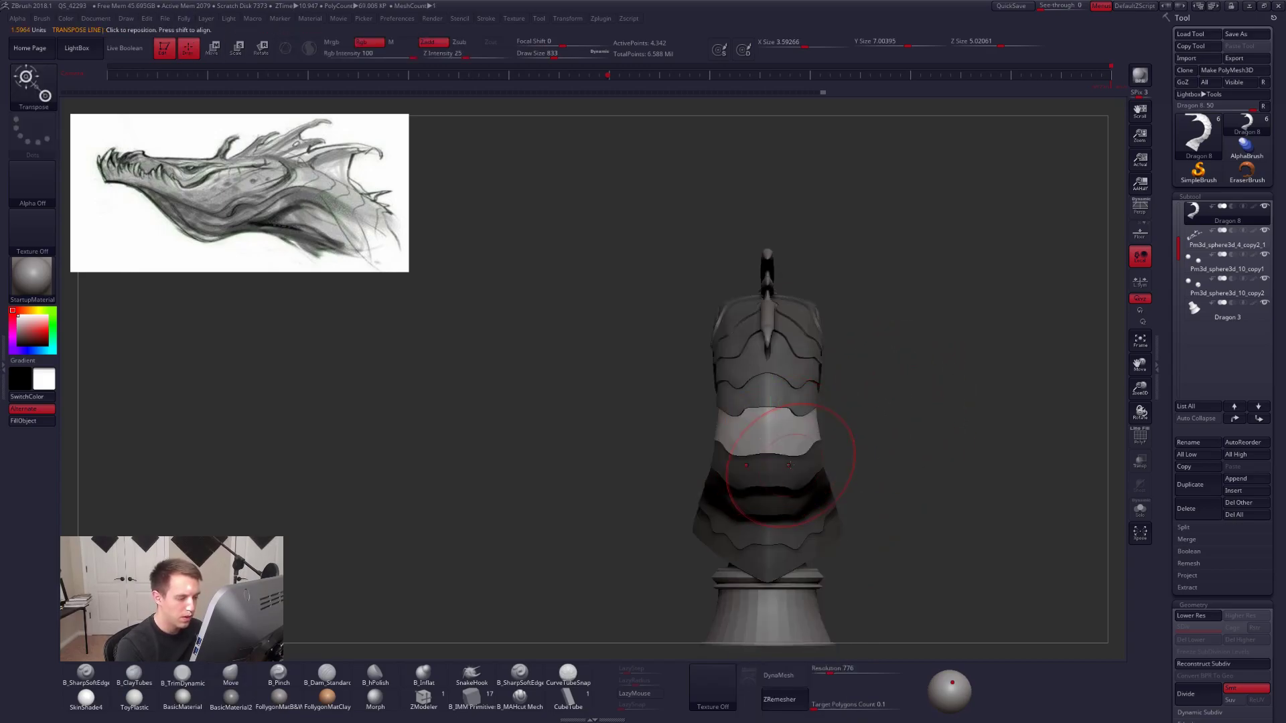
key("space")
left_click_drag(782, 463, 765, 459)
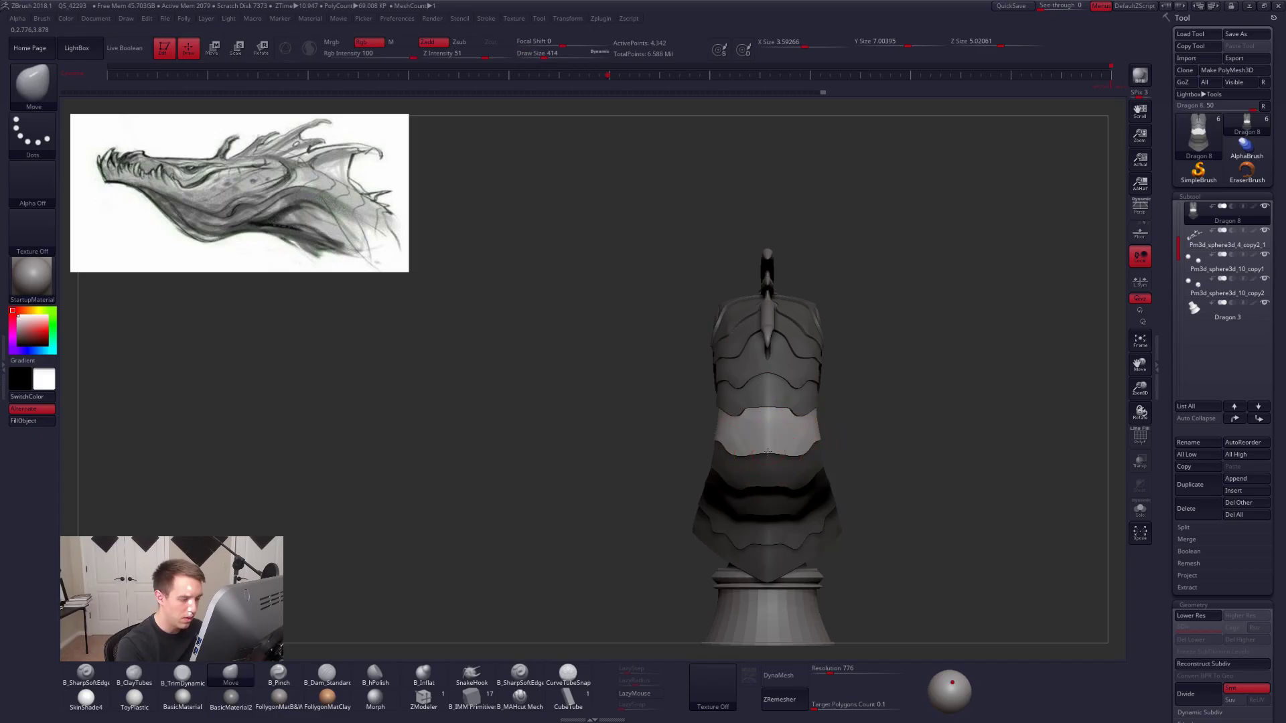
key("space")
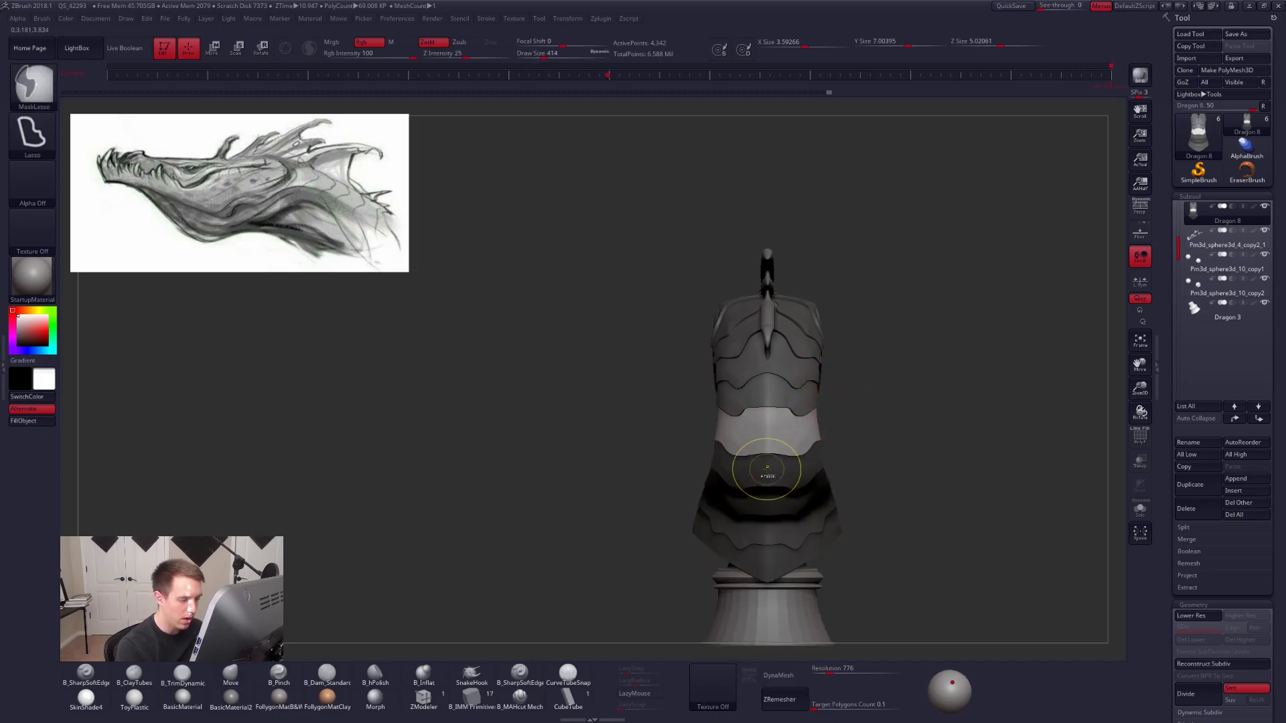
mouse_move(768, 455)
right_mouse_down()
mouse_move(711, 450)
mouse_move(771, 457)
right_mouse_up()
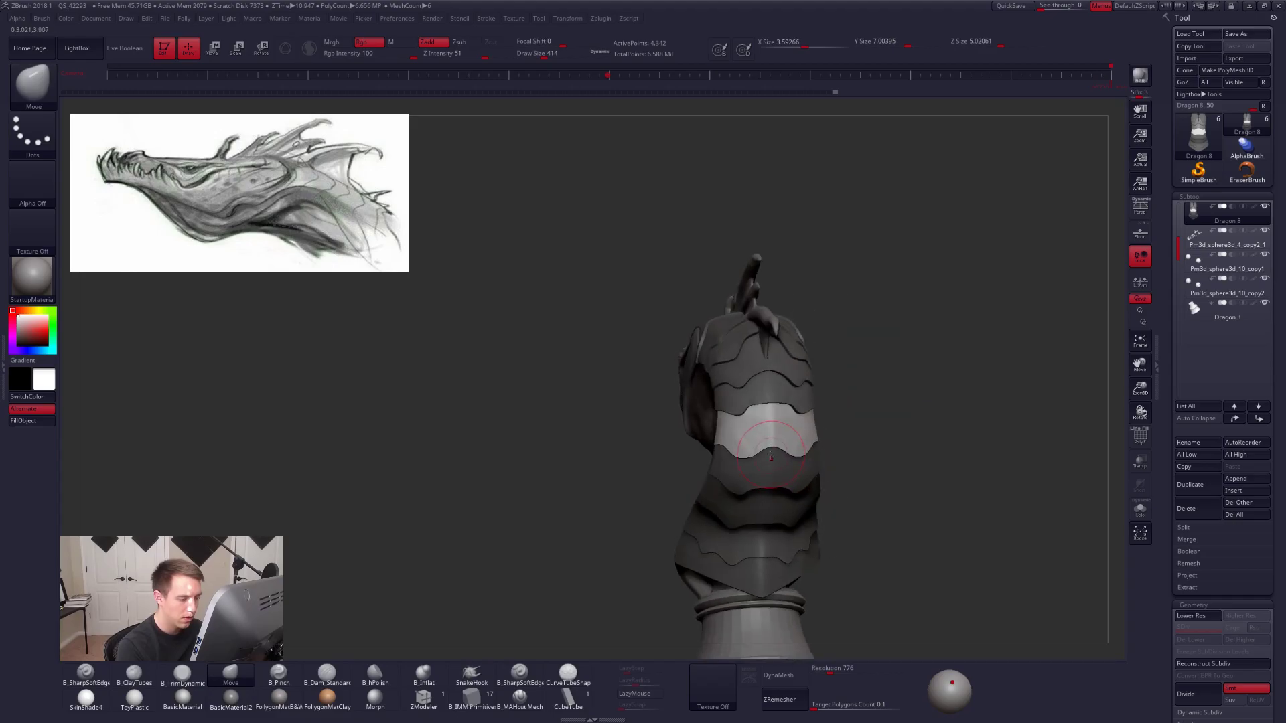
mouse_move(849, 435)
right_mouse_down()
mouse_move(812, 534)
mouse_move(846, 567)
mouse_move(910, 499)
mouse_move(928, 514)
mouse_move(767, 480)
mouse_move(864, 400)
mouse_move(875, 561)
mouse_move(871, 514)
right_mouse_up()
Make the dragon body active and sculpt the muscle behind the jaw with the ClayTubes brush at draw size 292.
left_click(771, 484, "alt")
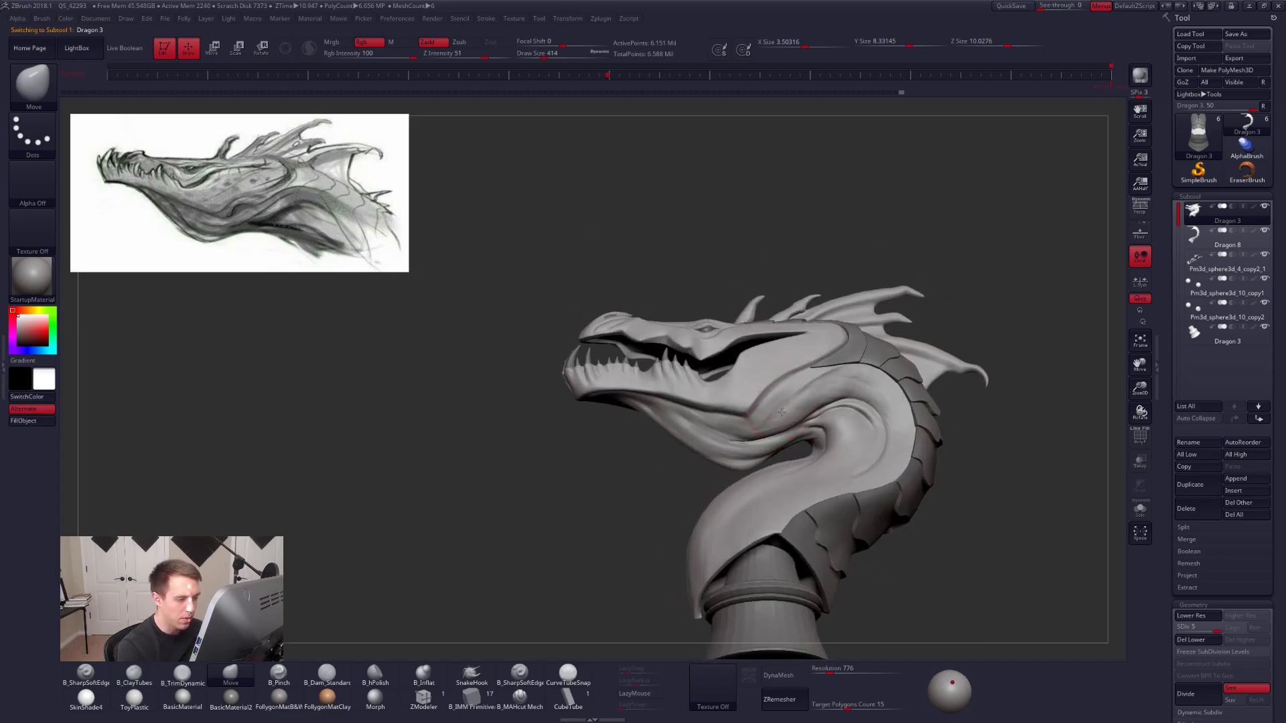
right_click_drag(802, 358, 803, 392, "ctrl")
key("space")
left_click_drag(803, 392, 841, 354)
key("2")
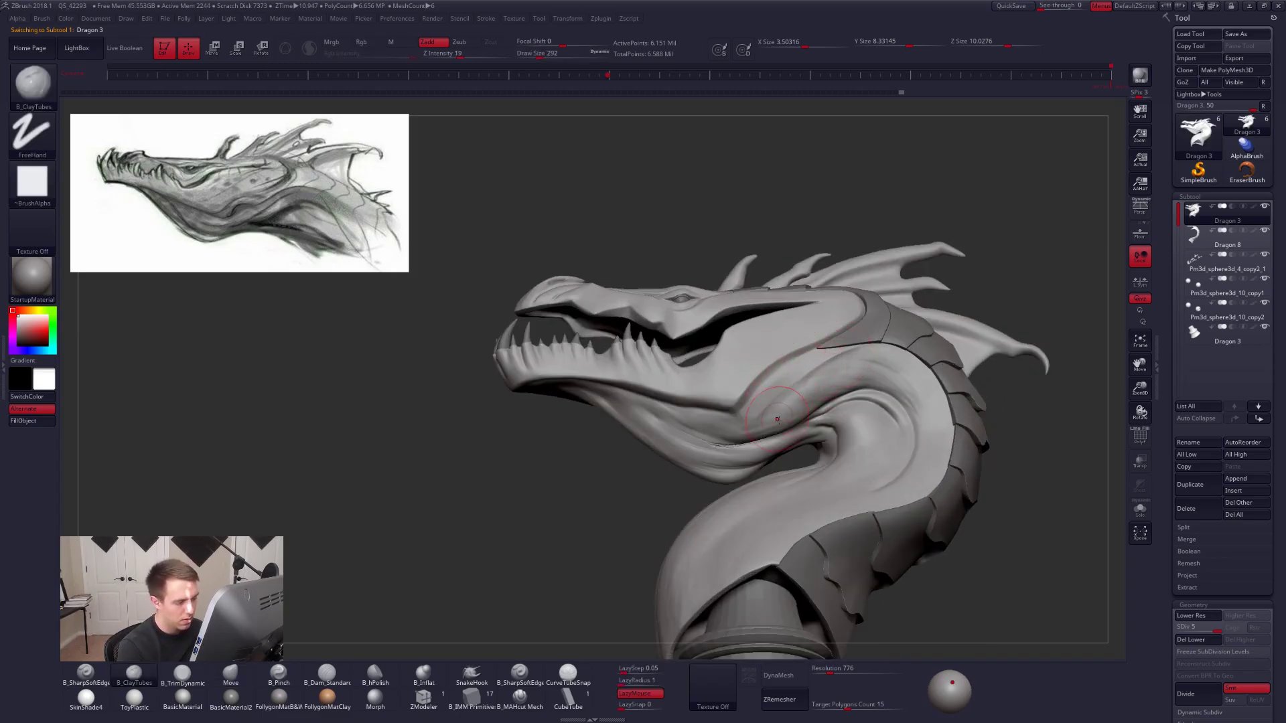
mouse_move(711, 428)
right_mouse_down()
mouse_move(891, 423)
mouse_move(722, 423)
mouse_move(839, 340)
right_mouse_up()
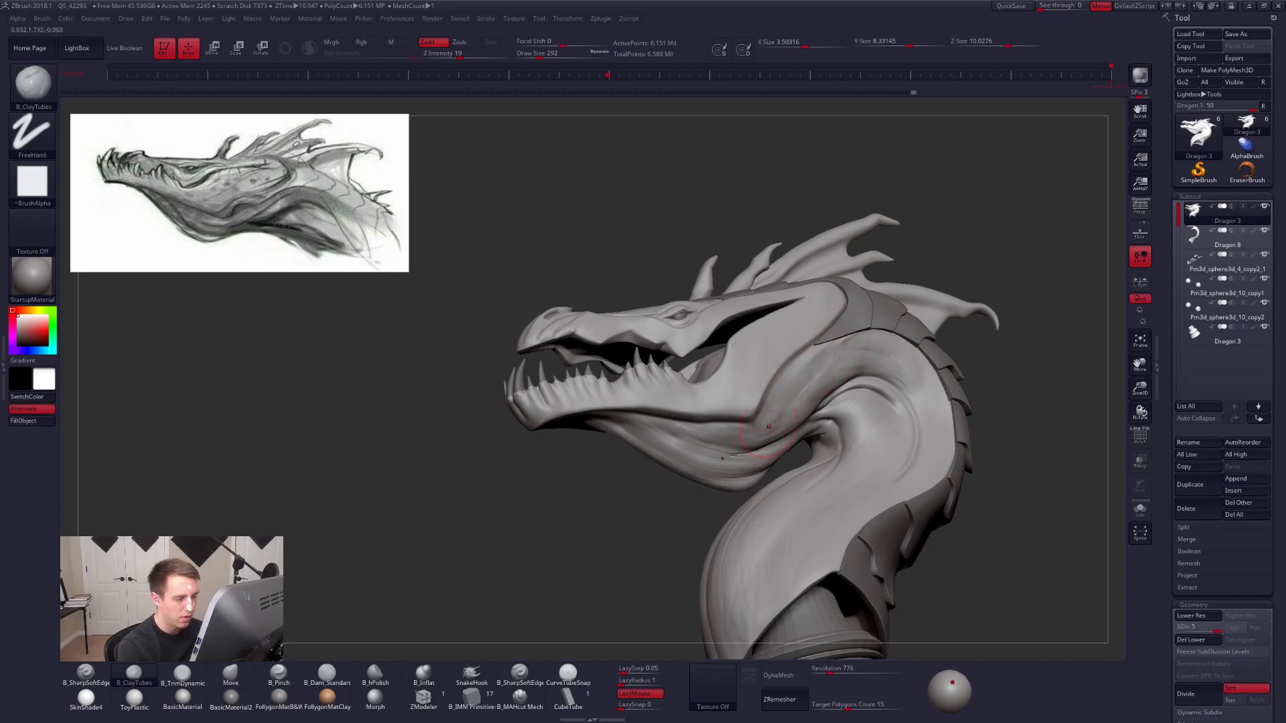
Isolate the dragon body, add diagonal muscle striations below the jaw with ClayTubes at draw size 252, and show the other parts again.
right_click_drag(812, 429, 748, 372)
key("shift+alt+s")
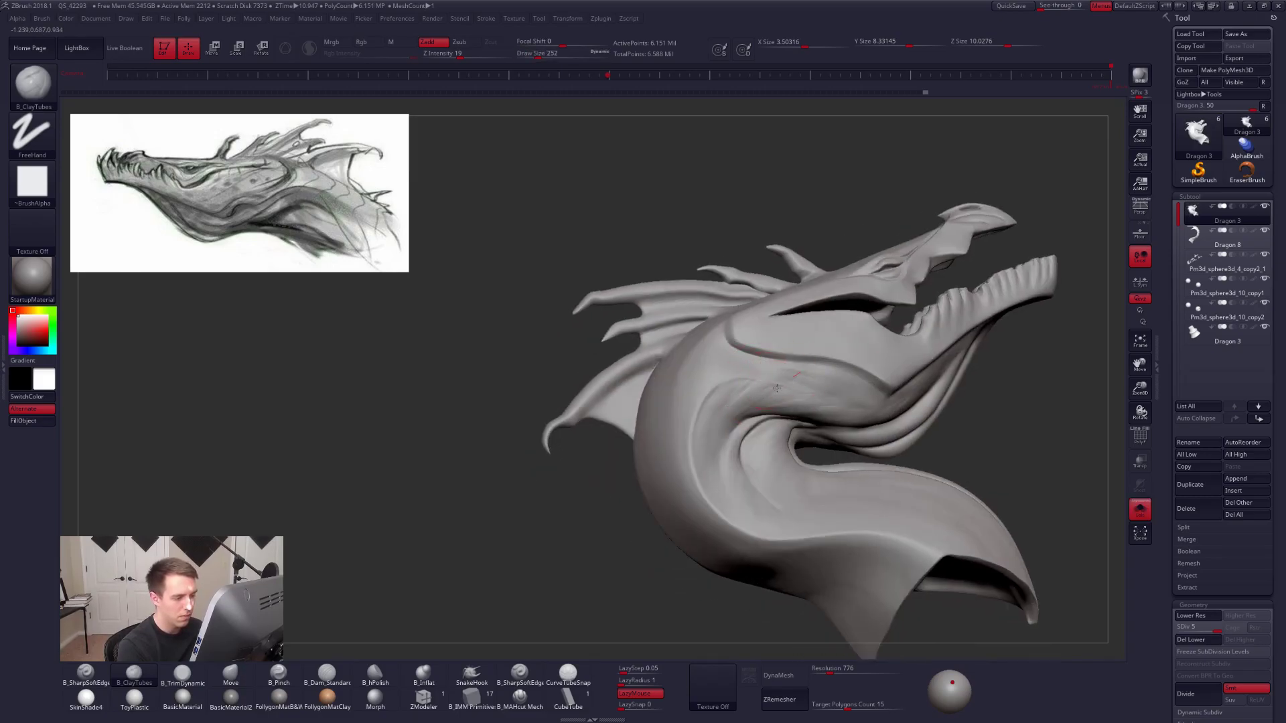
left_click_drag(809, 402, 884, 387)
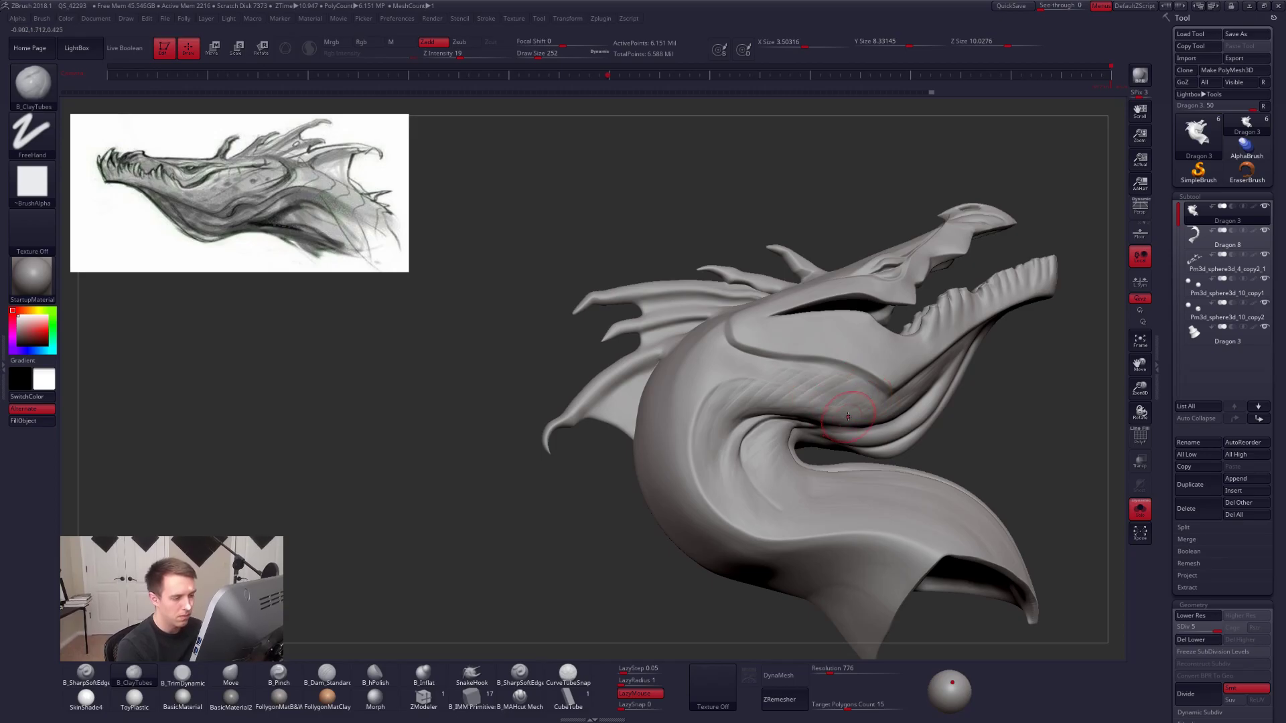
key("shift+alt+s")
Swell the curved neck folds behind the jaw with the Inflat brush at draw size 239.
mouse_move(848, 416)
right_mouse_down()
mouse_move(788, 423)
mouse_move(812, 424)
mouse_move(765, 393)
mouse_move(708, 436)
right_mouse_up()
key("space")
left_click_drag(757, 391, 754, 391)
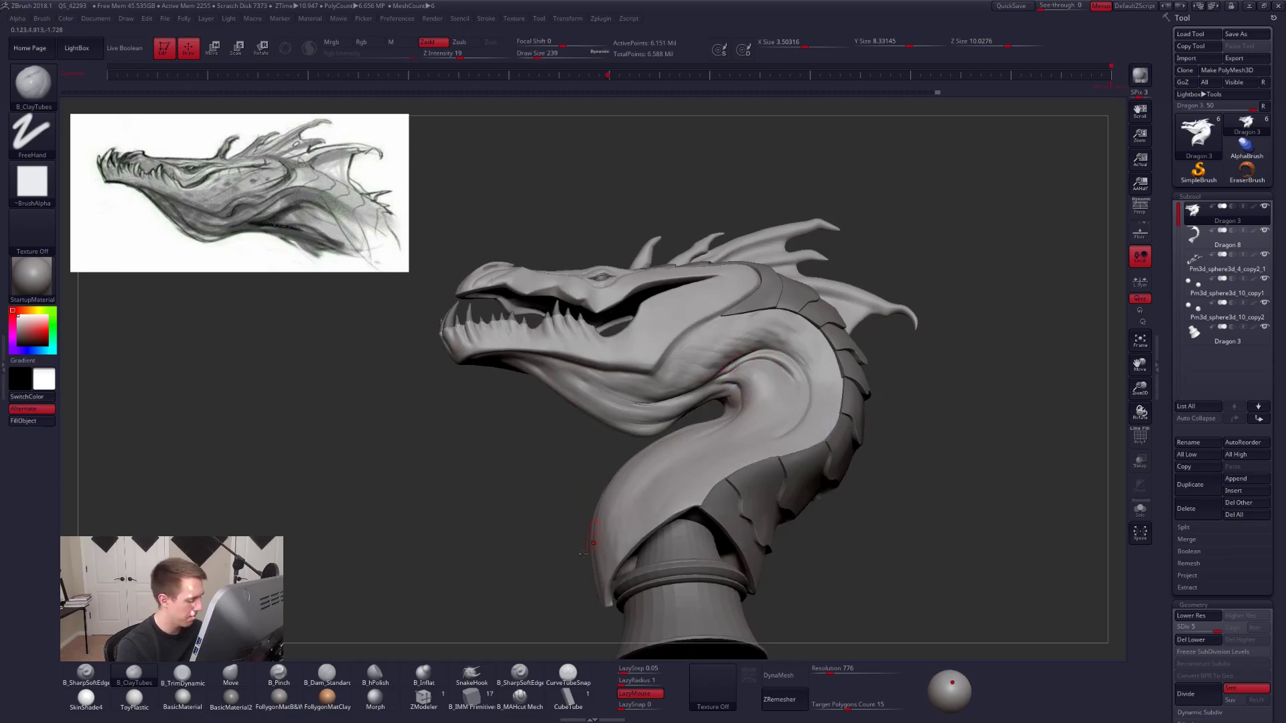
left_click(424, 676)
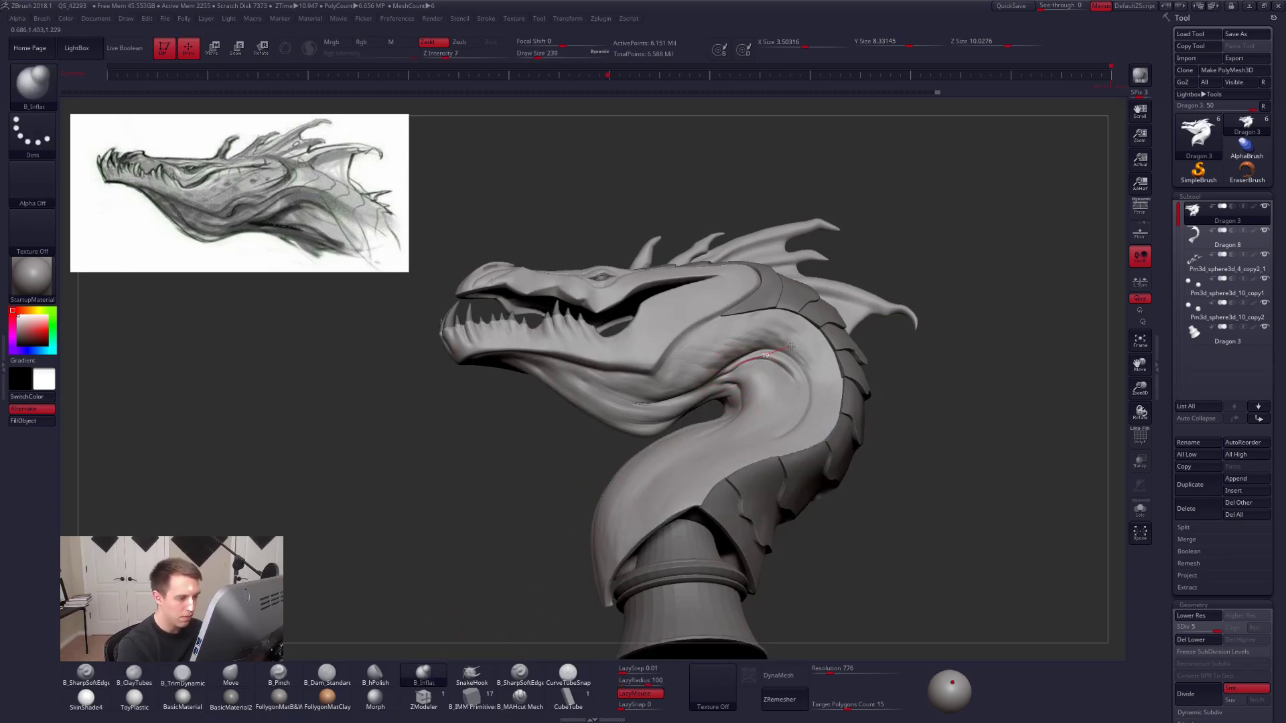
right_click_drag(765, 474, 806, 458)
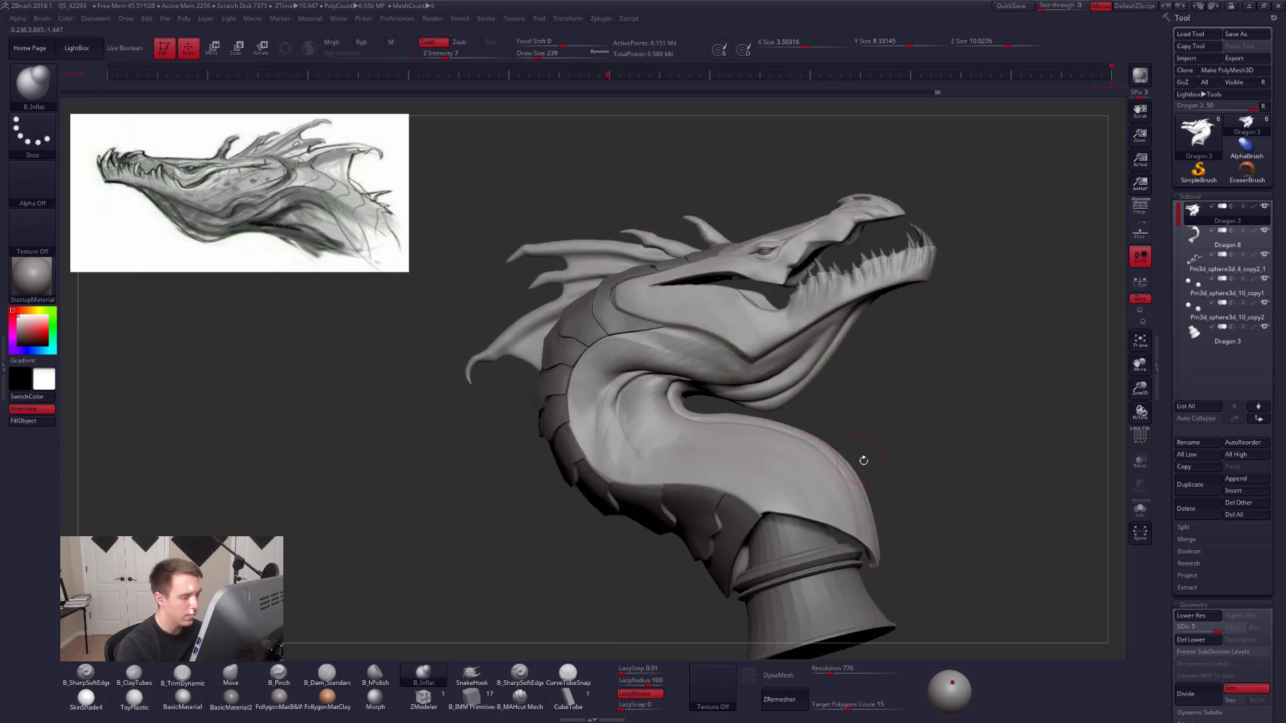
right_click_drag(923, 485, 901, 470)
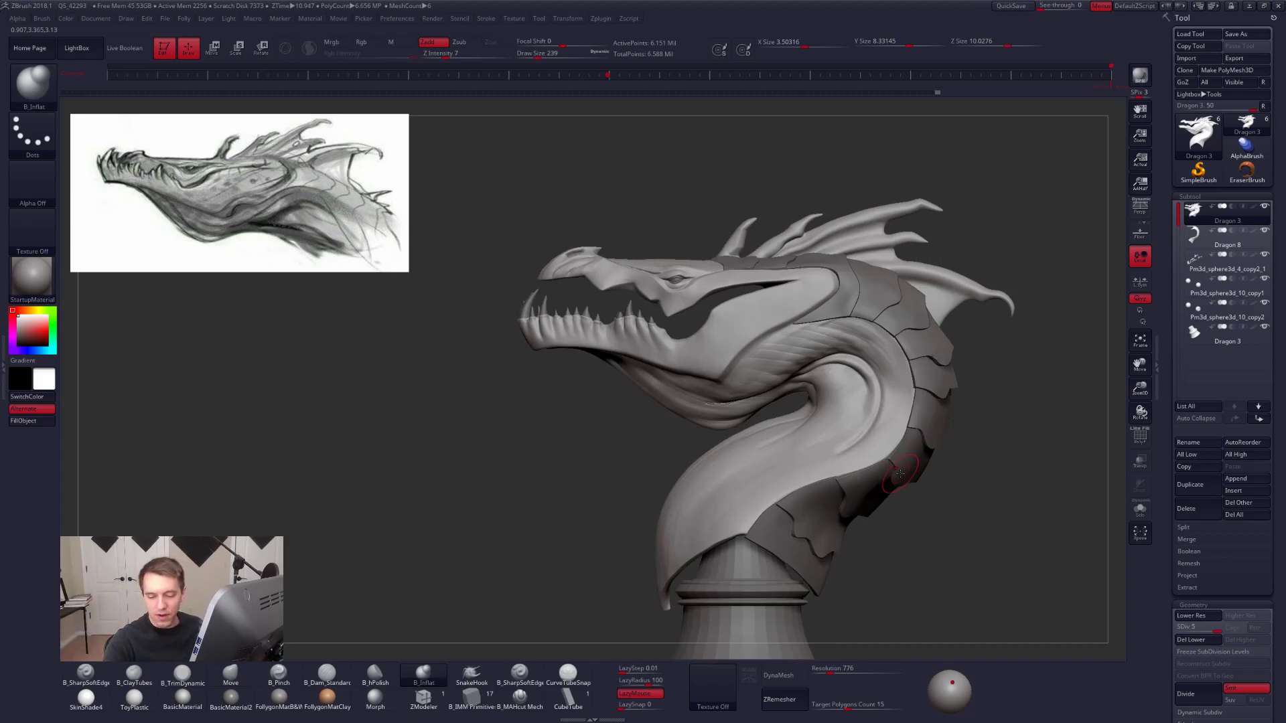
Make the armour plates active and subdivide them twice for a smoother surface.
left_click_drag(1030, 489, 991, 515)
left_click(1209, 233)
key("ctrl")
key("ctrl+d")
key("ctrl+d")
mouse_move(1002, 436)
left_mouse_down()
mouse_move(930, 428)
mouse_move(951, 526)
mouse_move(964, 529)
mouse_move(976, 520)
mouse_move(928, 470)
left_mouse_up()
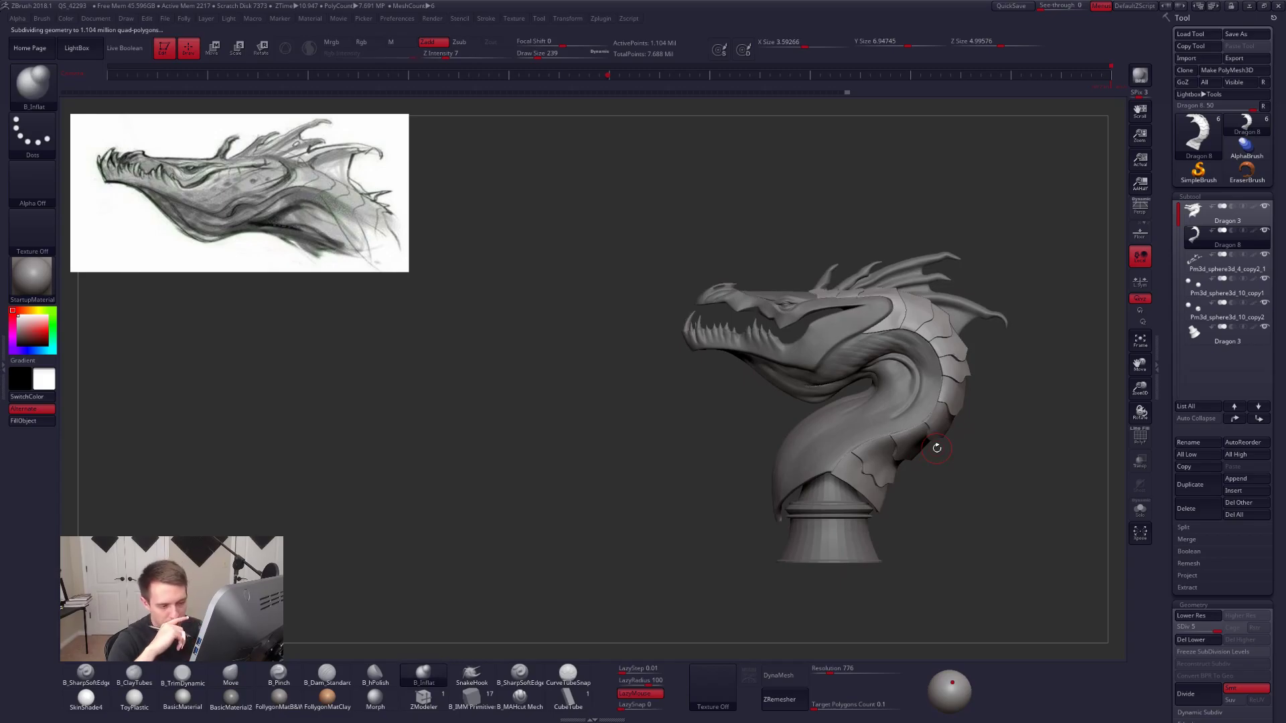
Return to the dragon body and build up the muscle inside the neck's bend with ClayTubes at draw size 279.
left_click(926, 427, "alt")
mouse_move(924, 422)
right_mouse_down("ctrl")
mouse_move(898, 396)
mouse_move(916, 385)
mouse_move(904, 369)
right_mouse_up("ctrl")
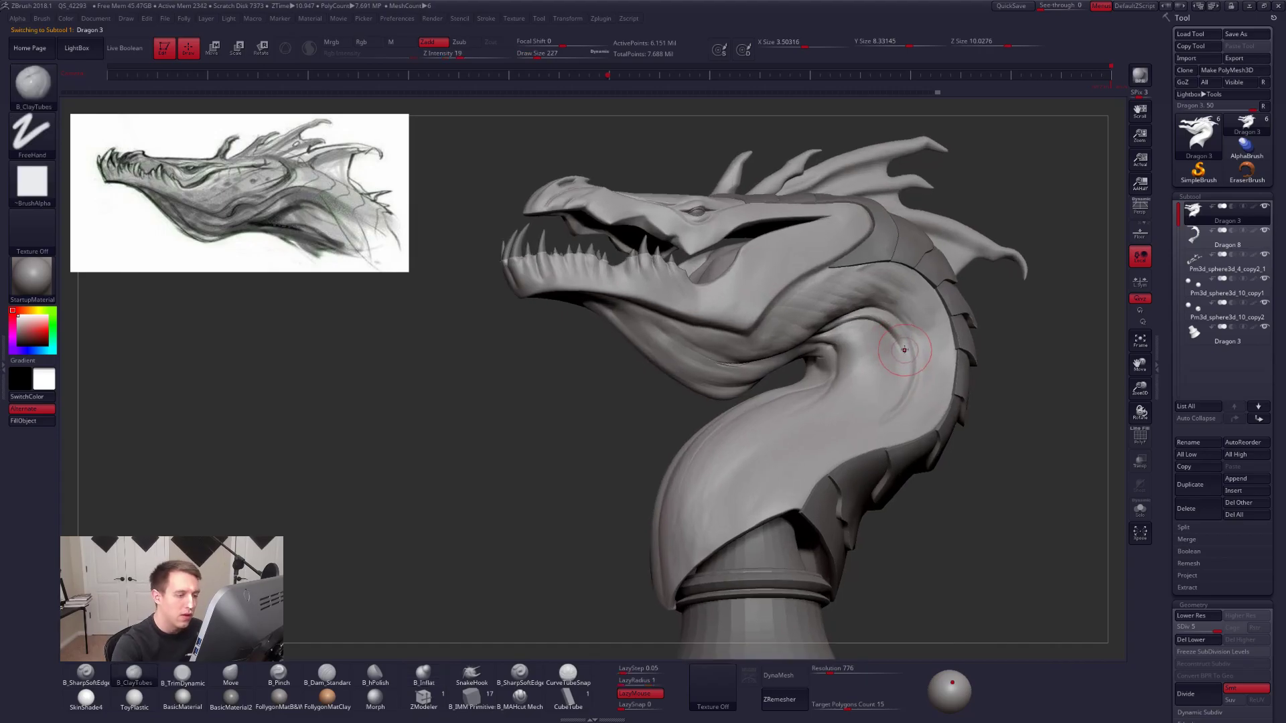
key("space")
key("space")
mouse_move(900, 385)
left_mouse_down()
mouse_move(882, 386)
mouse_move(862, 437)
left_mouse_up()
left_click_drag(894, 368, 850, 436)
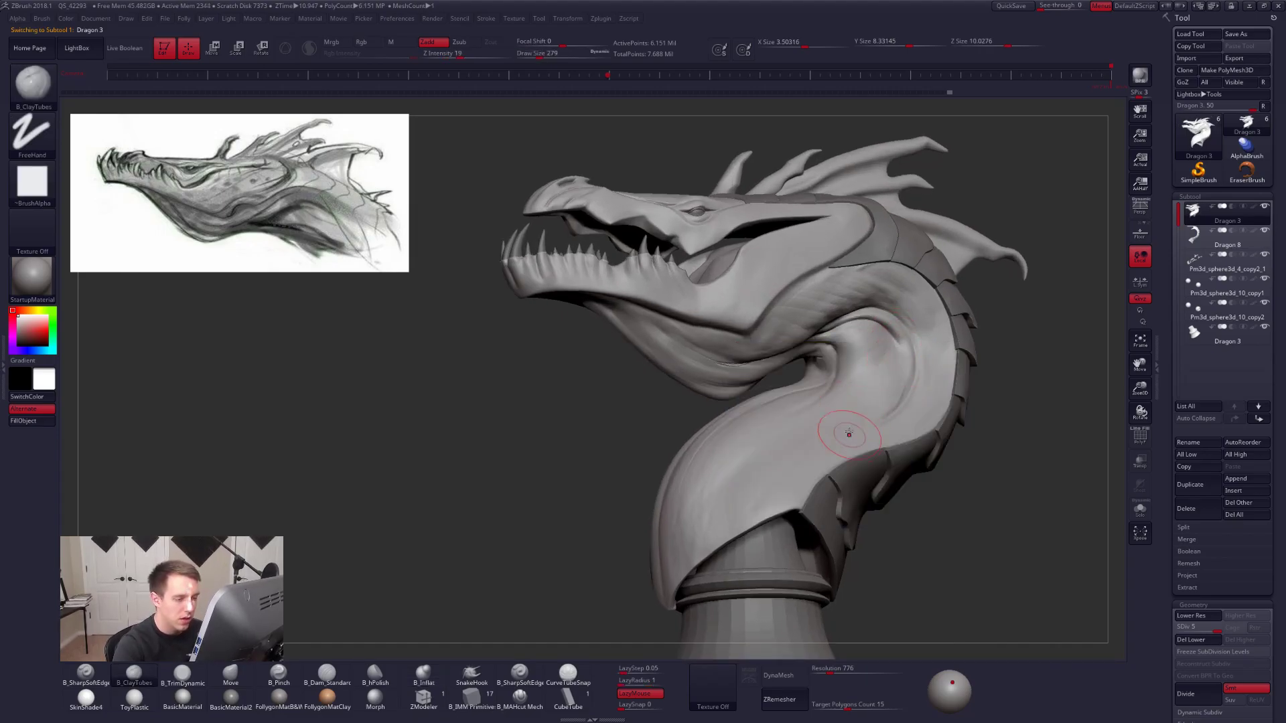
left_click_drag(887, 343, 856, 402)
left_click_drag(903, 365, 860, 429)
Flatten the muscle forms behind the jaw with the TrimDynamic brush at draw size 350.
right_click_drag(889, 386, 756, 388)
key("space")
left_click_drag(775, 336, 780, 336)
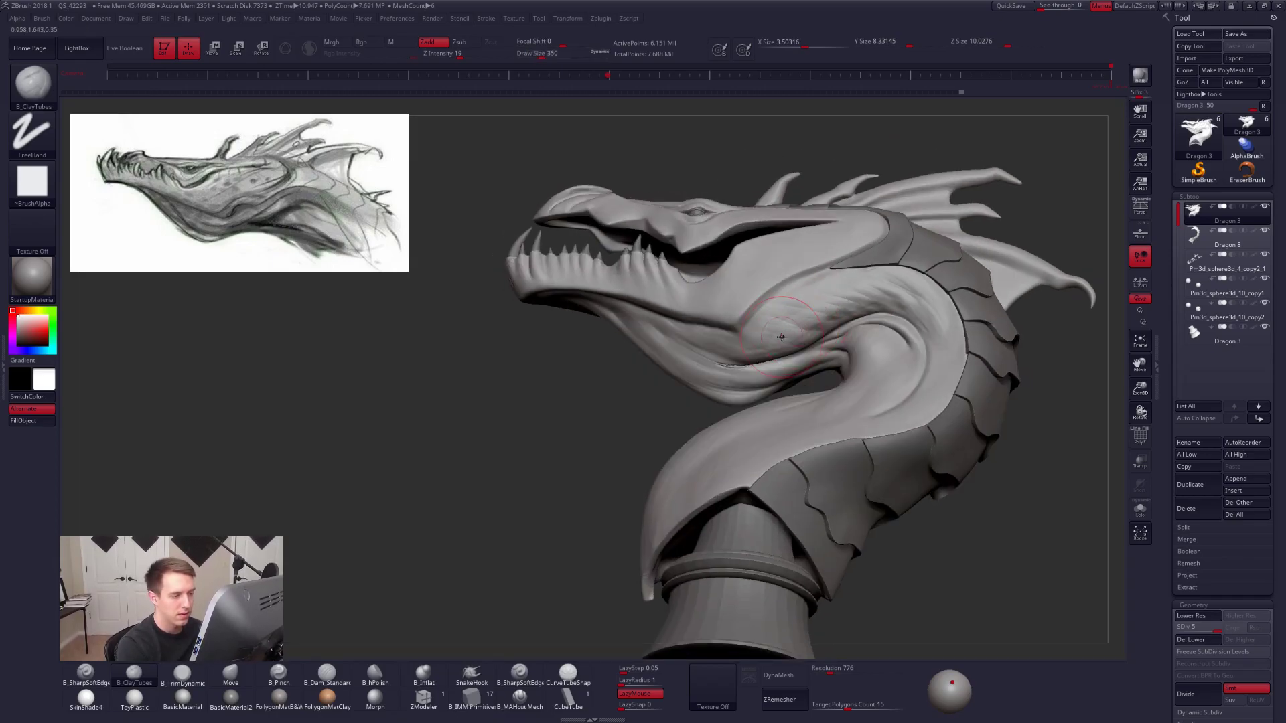
key("b")
key("t")
key("d")
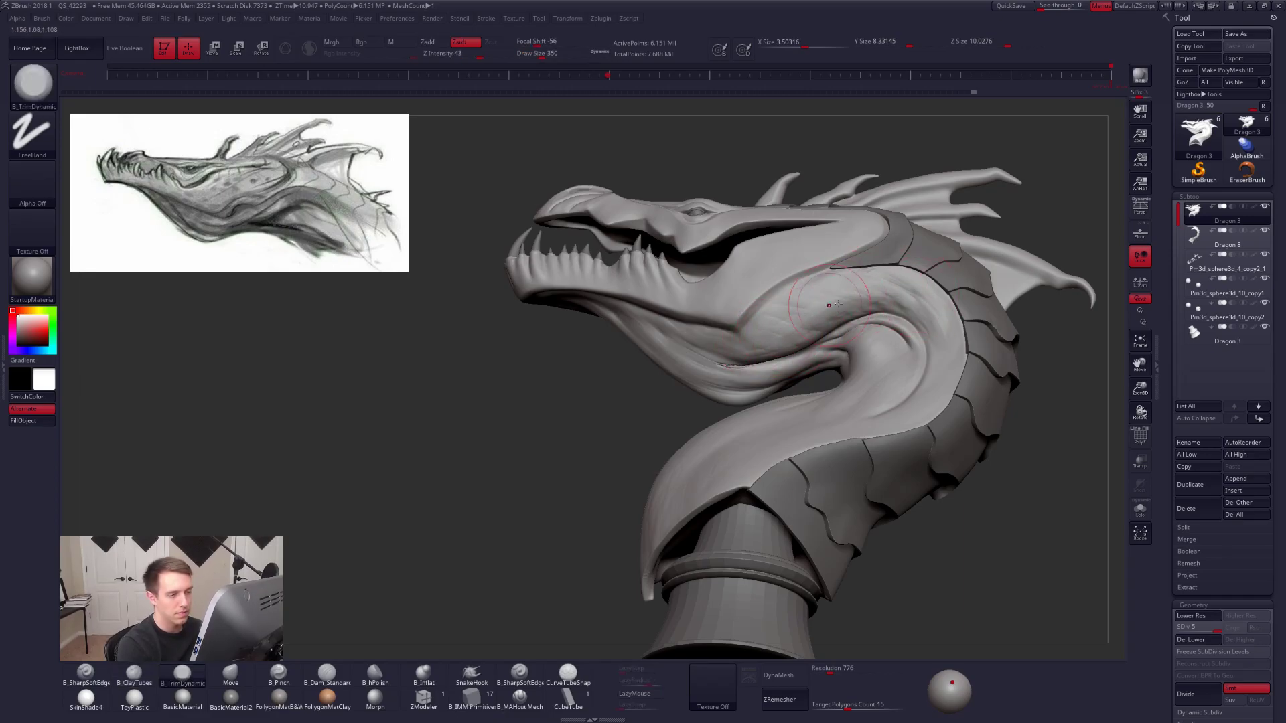
Build up the upper neck beside the armour plates with the ClayTubes brush at draw size 350.
key("b")
key("c")
key("t")
left_click_drag(919, 296, 933, 302)
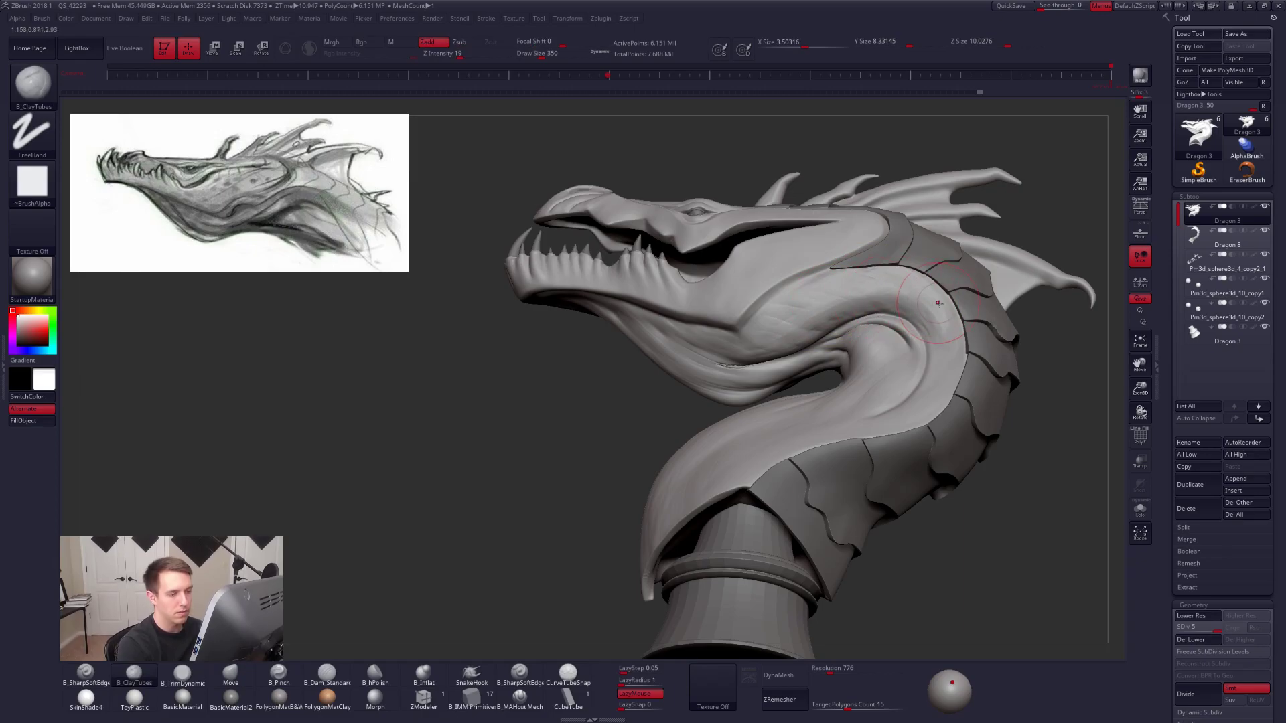
Refine the throat fold below the jaw with ClayTubes at draw size 192 and smooth it toward the neck.
key("space")
left_click_drag(809, 313, 794, 314)
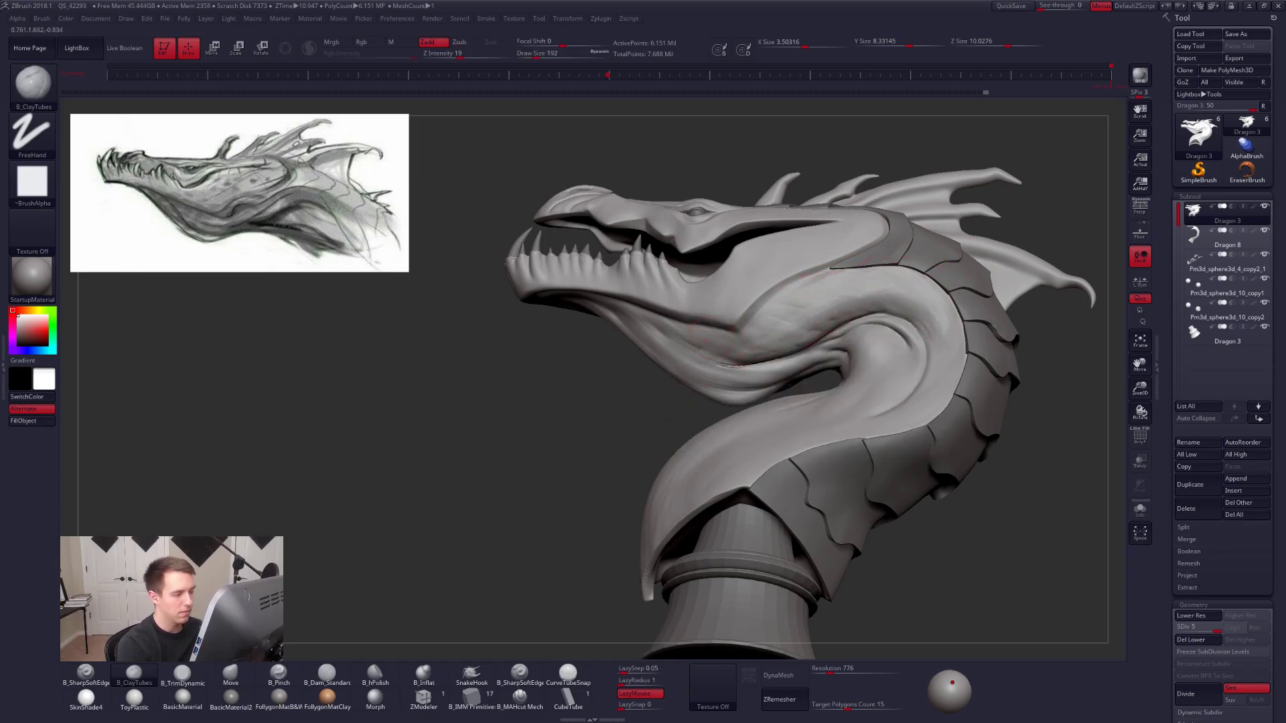
left_click_drag(718, 360, 774, 338)
right_click_drag(762, 378, 814, 347)
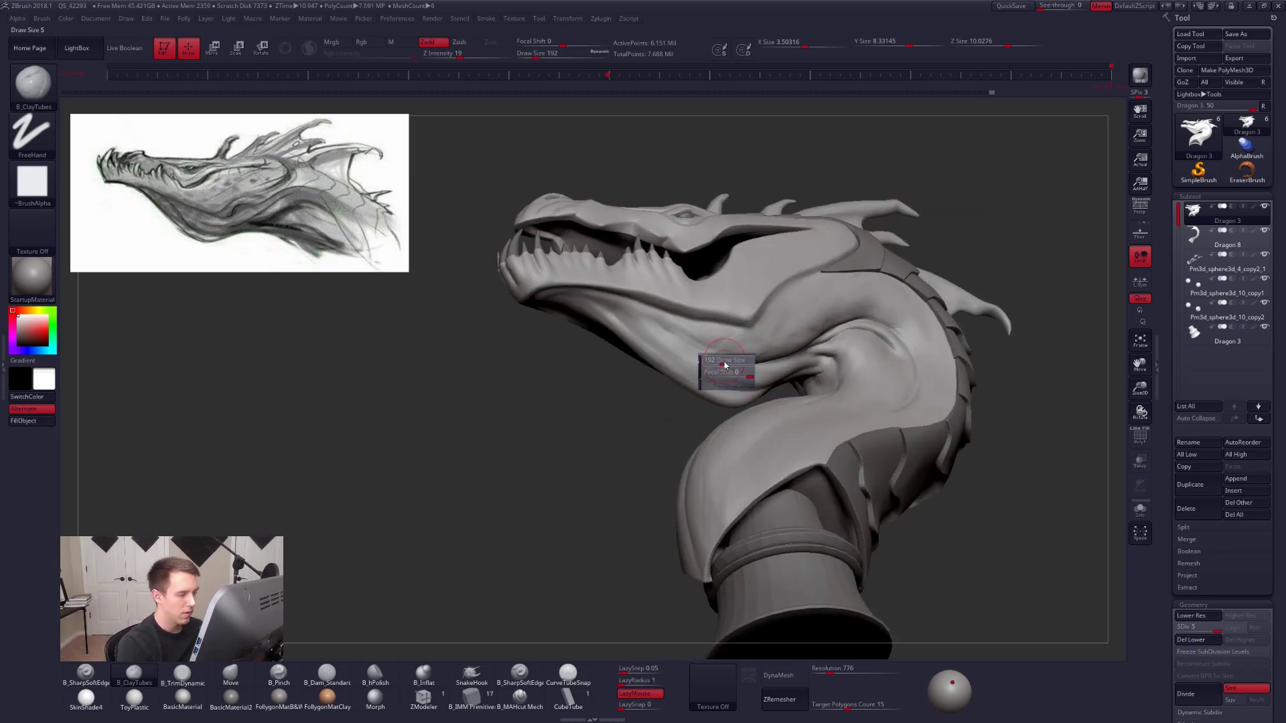
left_click_drag(758, 342, 793, 335, "shift")
key("shift+f")
key("shift+f")
Isolate the dragon body and build up long muscle forms down the neck with ClayTubes at draw sizes 397 and 465.
mouse_move(908, 480)
right_mouse_down()
mouse_move(946, 529)
mouse_move(914, 531)
mouse_move(843, 456)
right_mouse_up()
key("space")
key("shift+s")
key("space")
left_click_drag(842, 456, 849, 456)
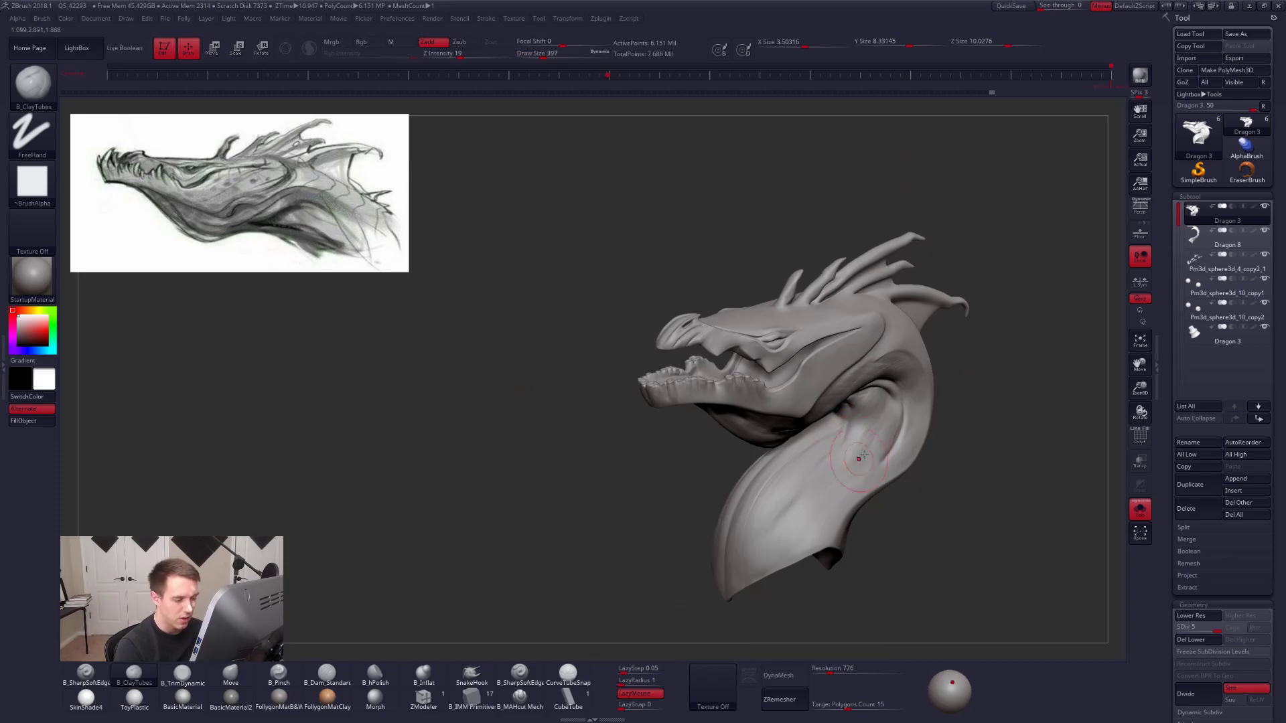
key("space")
left_click_drag(799, 500, 808, 500)
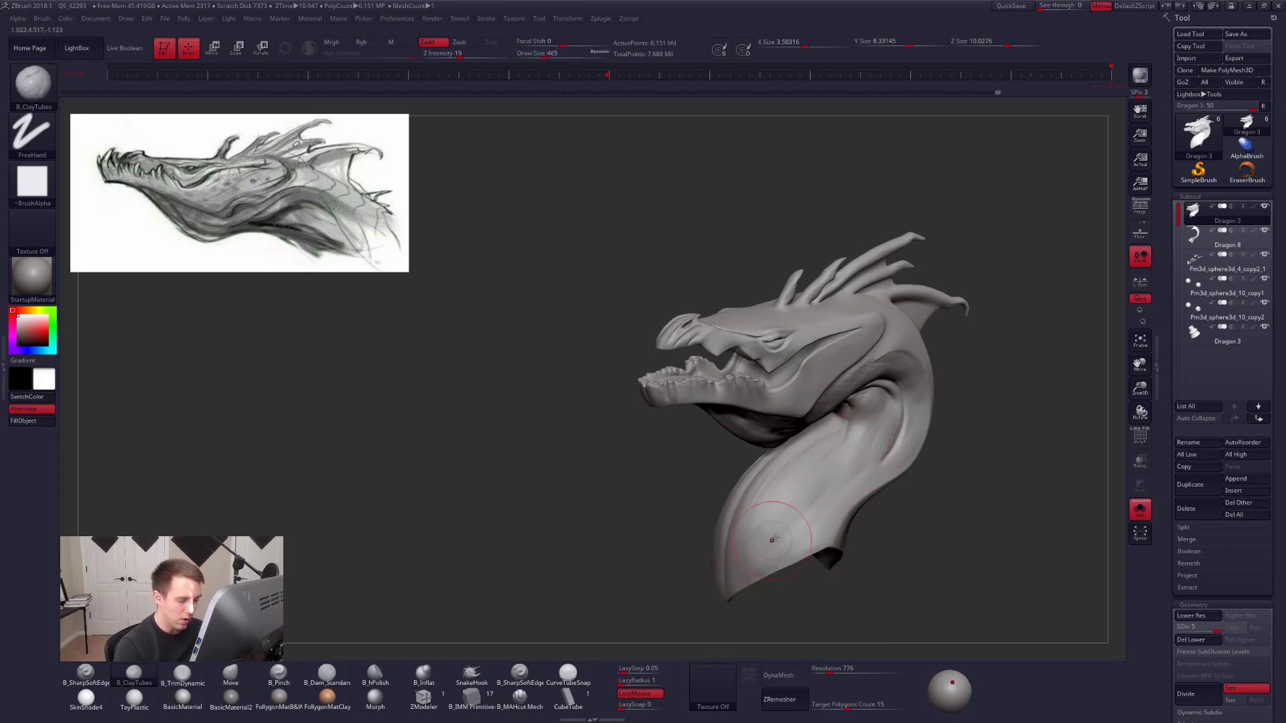
key("space")
Show all the parts again and refine the folds on the neck's opposite side with ClayTubes at draw size 430.
mouse_move(770, 512)
right_mouse_down()
mouse_move(871, 529)
mouse_move(877, 494)
mouse_move(767, 394)
right_mouse_up()
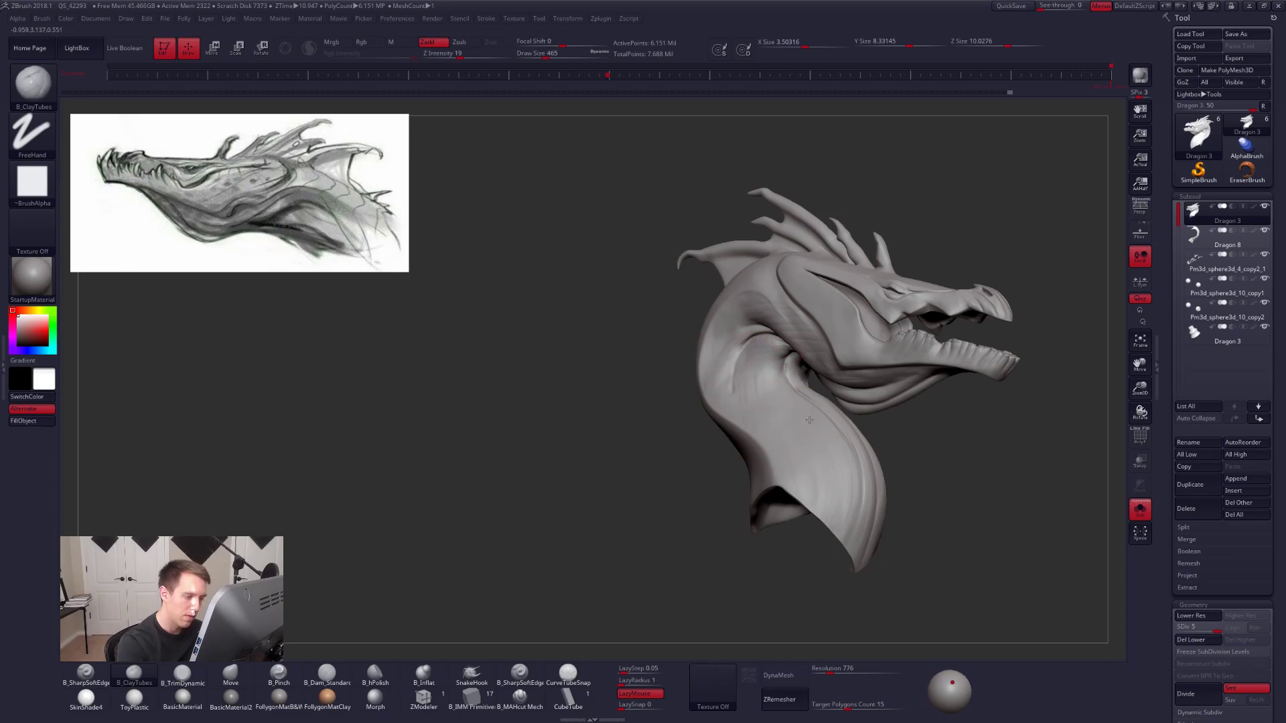
right_click_drag(792, 424, 770, 365)
key("space")
left_click_drag(776, 362, 773, 361)
mouse_move(778, 357)
right_mouse_down("alt")
mouse_move(792, 367)
mouse_move(778, 377)
right_mouse_up("alt")
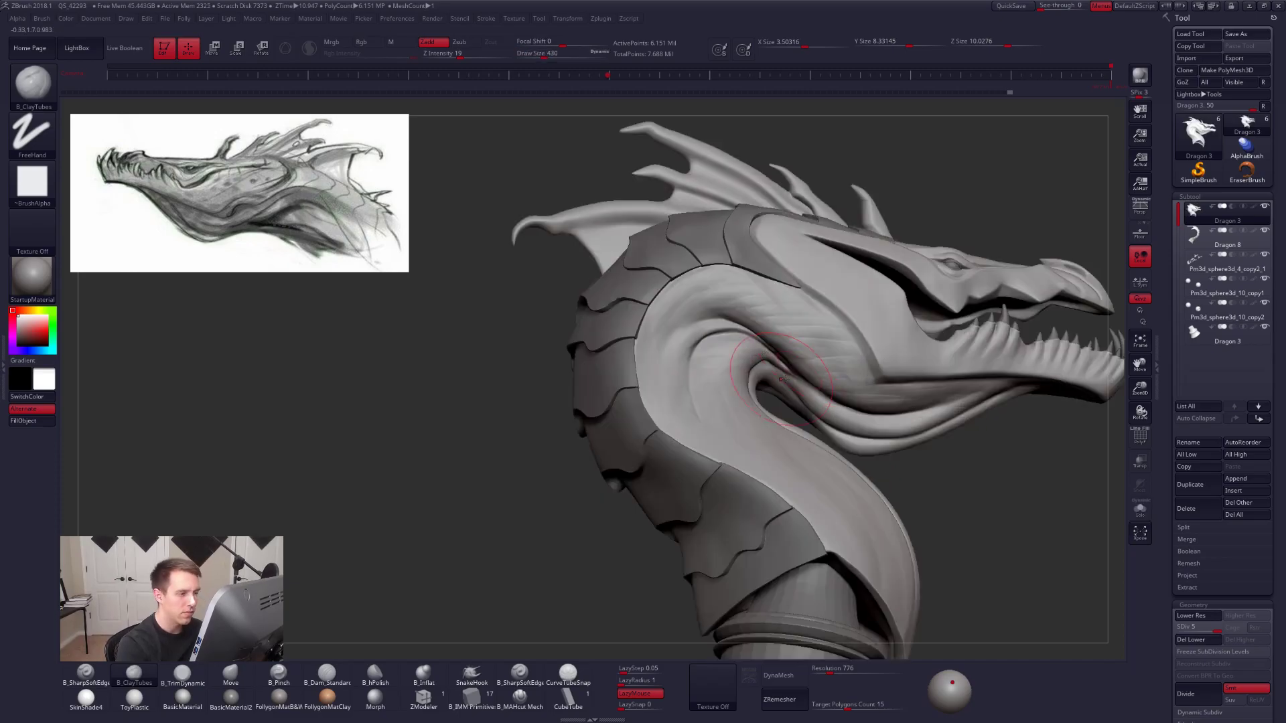
Sculpt the lengthwise folds on the underside of the jaw with ClayTubes at draw size 292.
right_click_drag(900, 456, 970, 353)
key("space")
key("space")
left_click_drag(985, 331, 981, 330)
right_click_drag(983, 329, 992, 288)
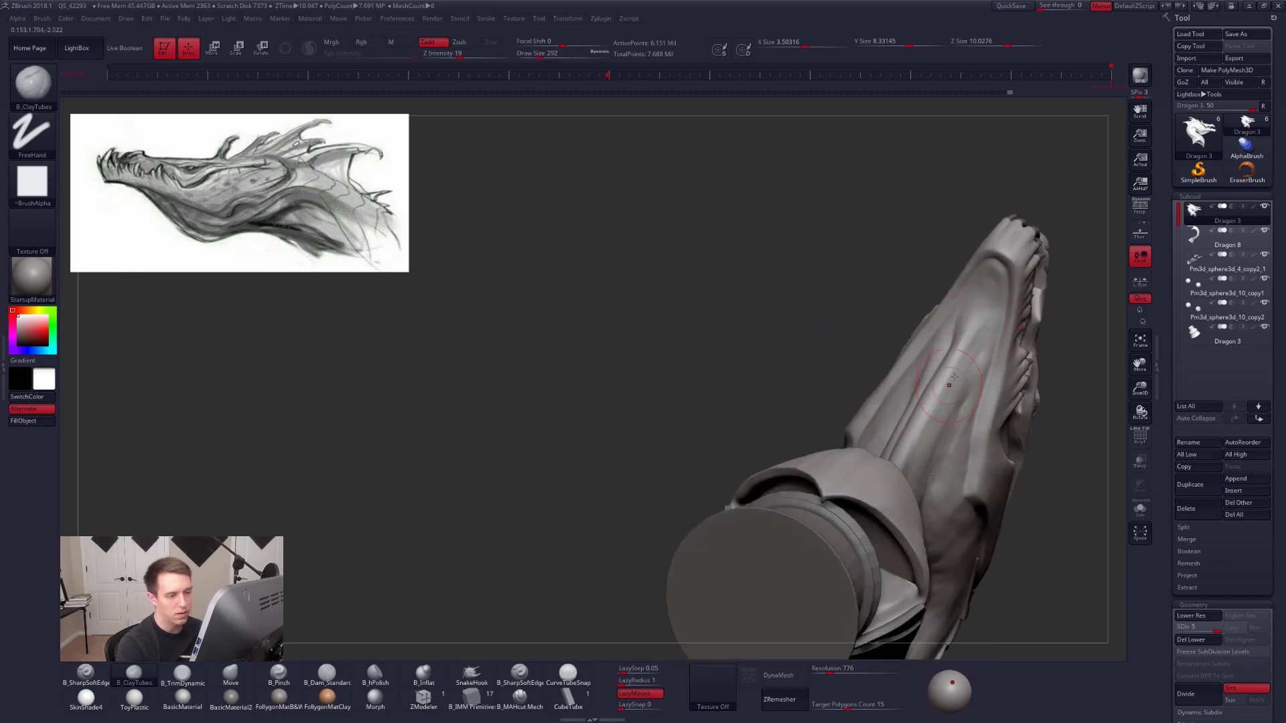
right_click_drag(963, 406, 968, 341)
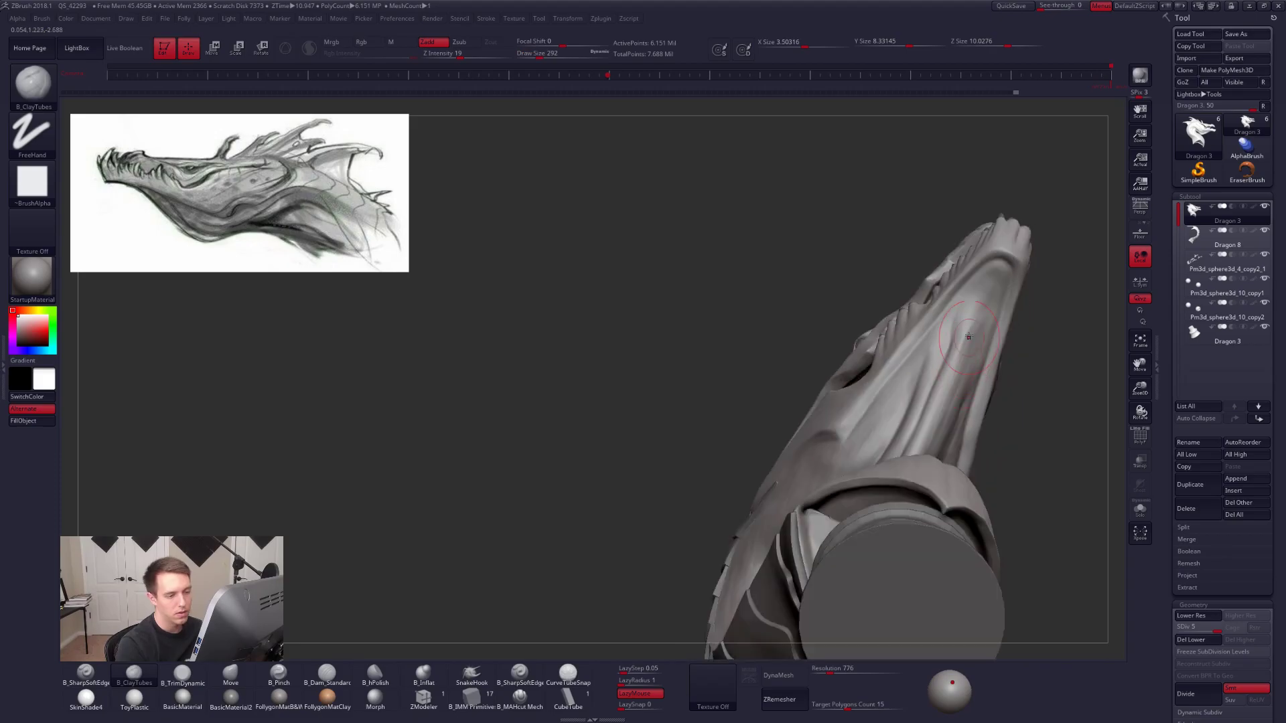
right_click_drag(929, 438, 757, 400)
mouse_move(960, 489)
right_mouse_down("ctrl")
mouse_move(938, 468)
mouse_move(954, 555)
mouse_move(897, 558)
mouse_move(943, 506)
right_mouse_up("ctrl")
mouse_move(943, 506)
right_mouse_down("alt")
mouse_move(739, 422)
mouse_move(890, 505)
mouse_move(931, 507)
mouse_move(837, 512)
mouse_move(838, 483)
mouse_move(825, 530)
right_mouse_up("alt")
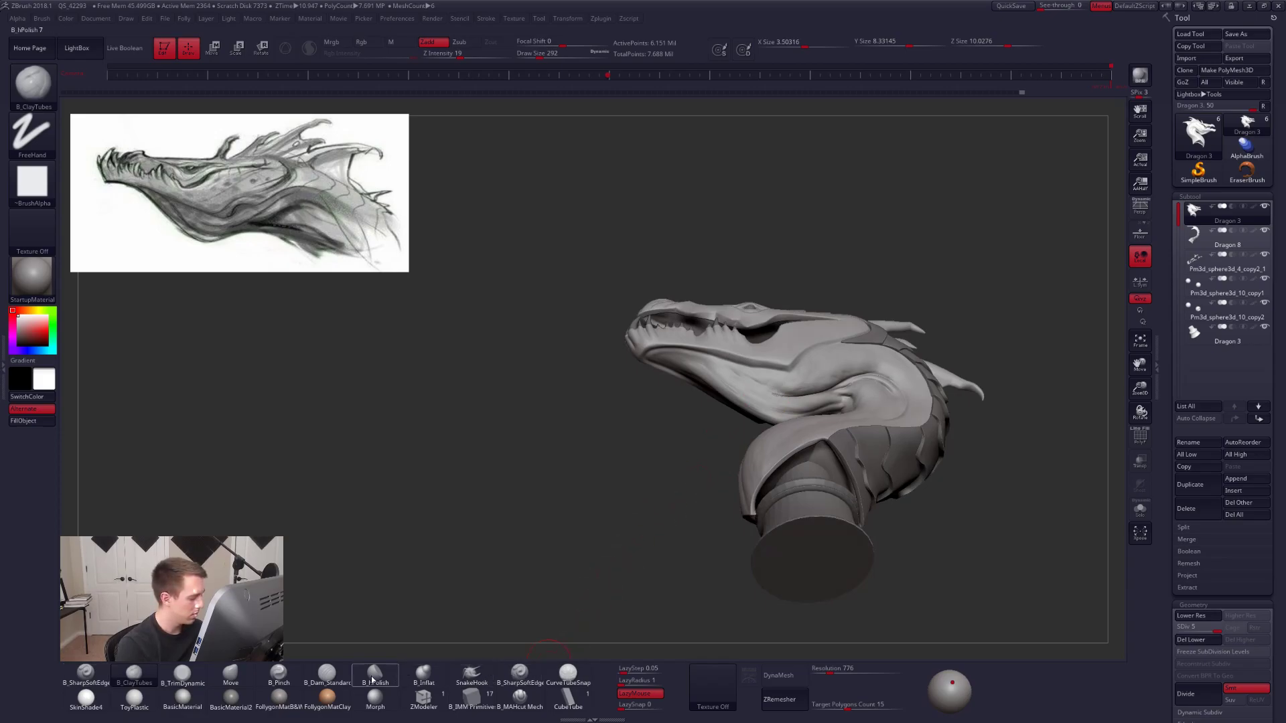
Carve a crease along the throat fold under the jaw with the Dam Standard brush at draw size 227.
left_click(326, 673)
right_click_drag(648, 501, 659, 435)
key("s")
left_click_drag(659, 428, 651, 429)
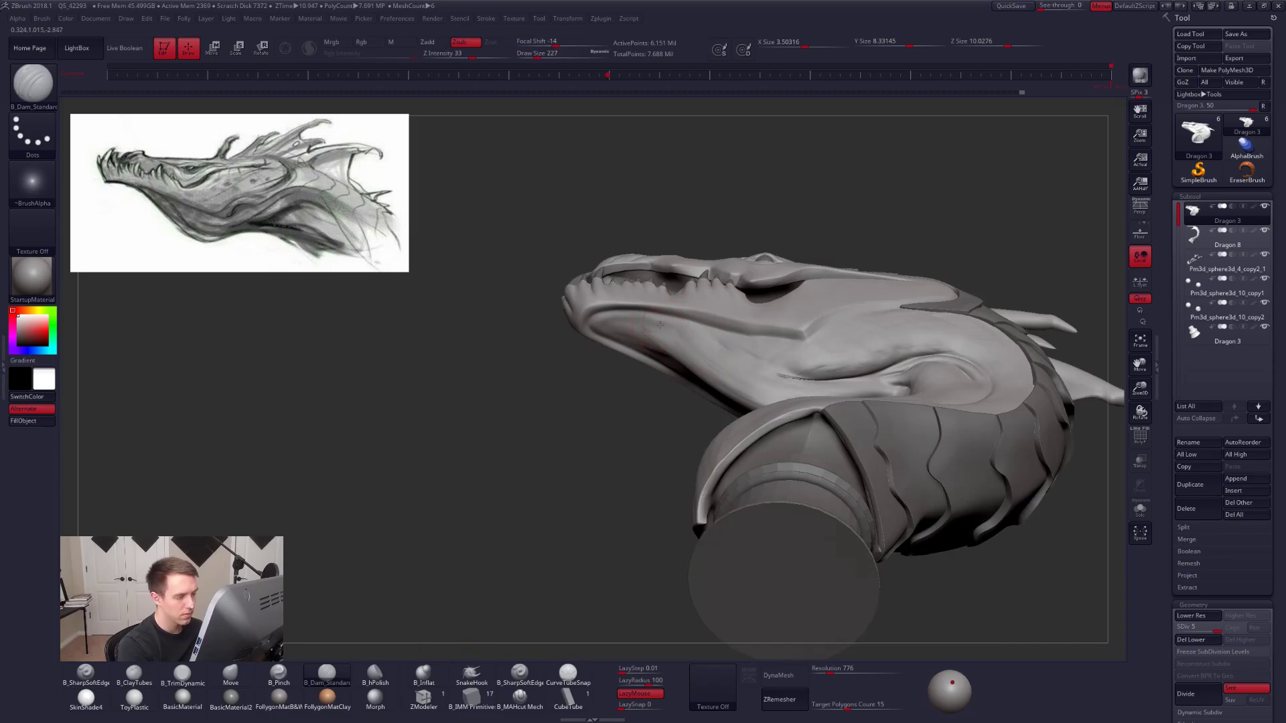
left_click_drag(701, 358, 823, 393)
Isolate the dragon body and hide the lower neck with a lasso selection, keeping only the head region.
right_click_drag(823, 404, 800, 457)
key("shift+s")
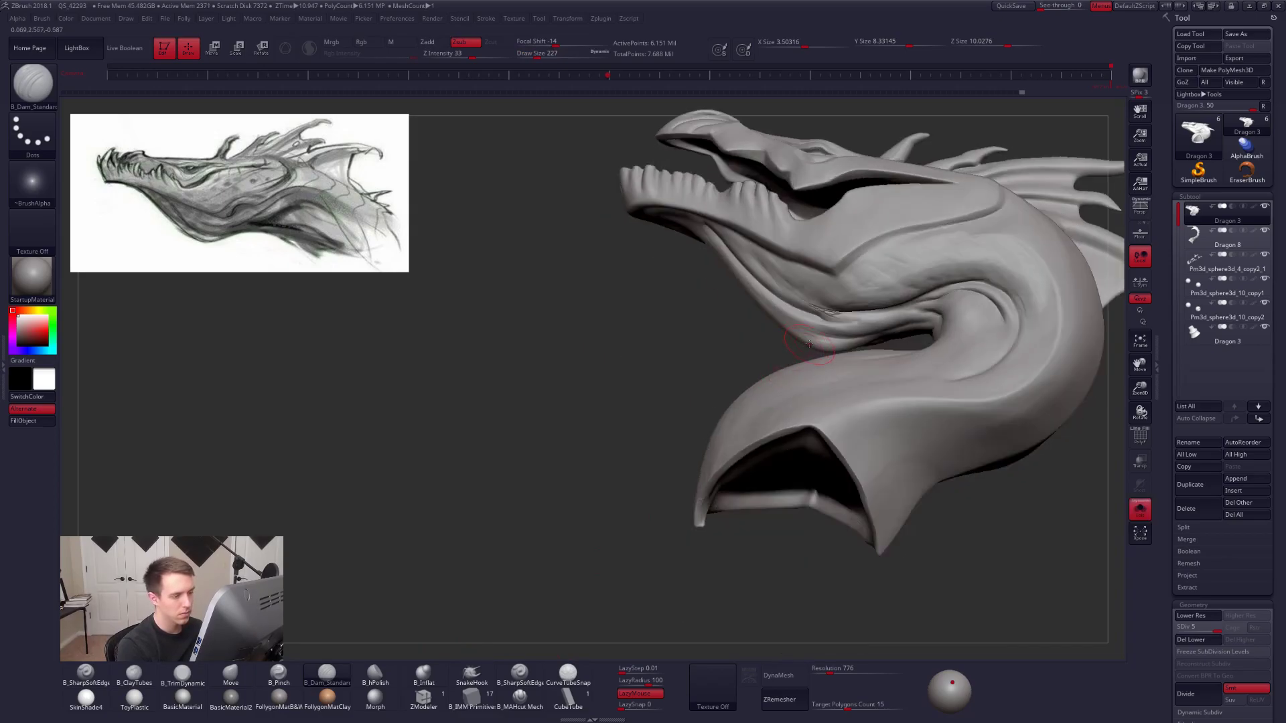
right_click_drag(790, 372, 800, 317)
right_click_drag(720, 266, 730, 322, "shift")
left_click_drag(877, 259, 812, 298, "ctrl+alt+shift")
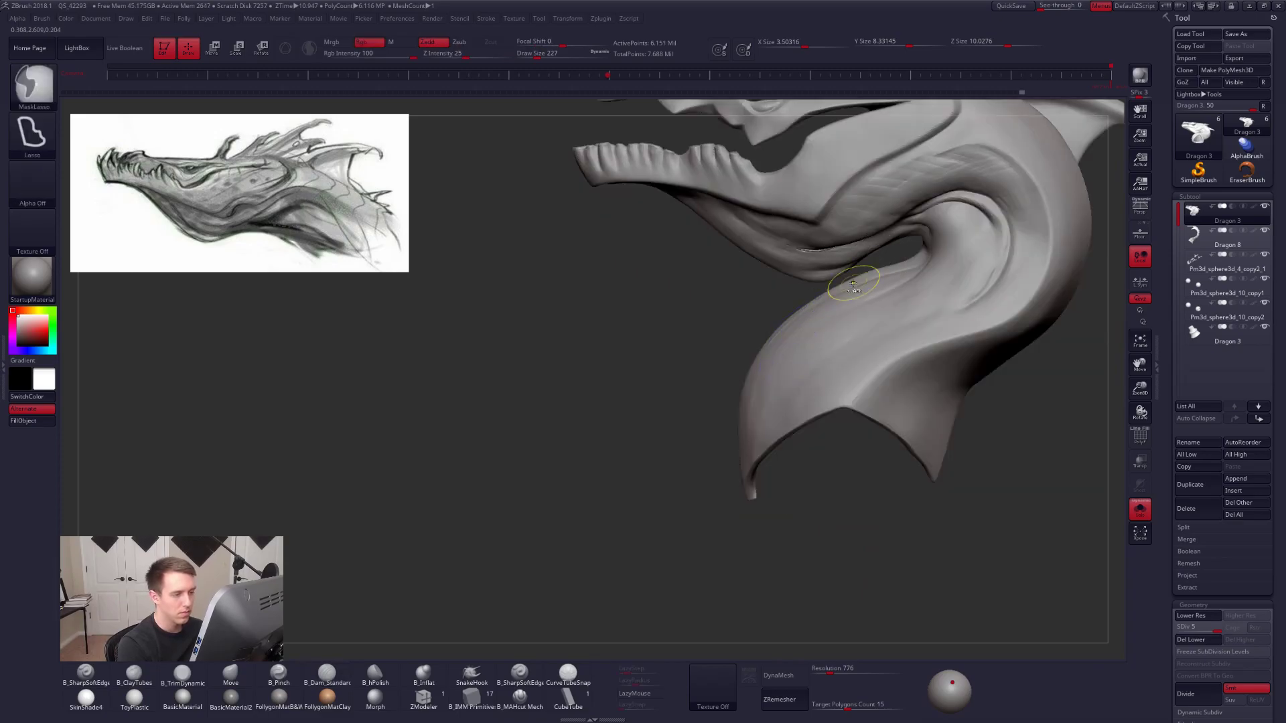
key("ctrl+shift+f")
left_click(852, 514, "ctrl+shift")
left_click(911, 246, "ctrl+shift")
mouse_move(911, 247)
left_mouse_down("ctrl+alt+shift")
mouse_move(810, 295)
mouse_move(909, 605)
mouse_move(1077, 255)
mouse_move(1123, 274)
left_mouse_up("ctrl+alt+shift")
Define the long folds under the jaw with Dam Standard, changing to draw size 447 and Z Intensity 14.
mouse_move(870, 428)
left_mouse_down("alt")
mouse_move(870, 538)
mouse_move(729, 434)
left_mouse_up("alt")
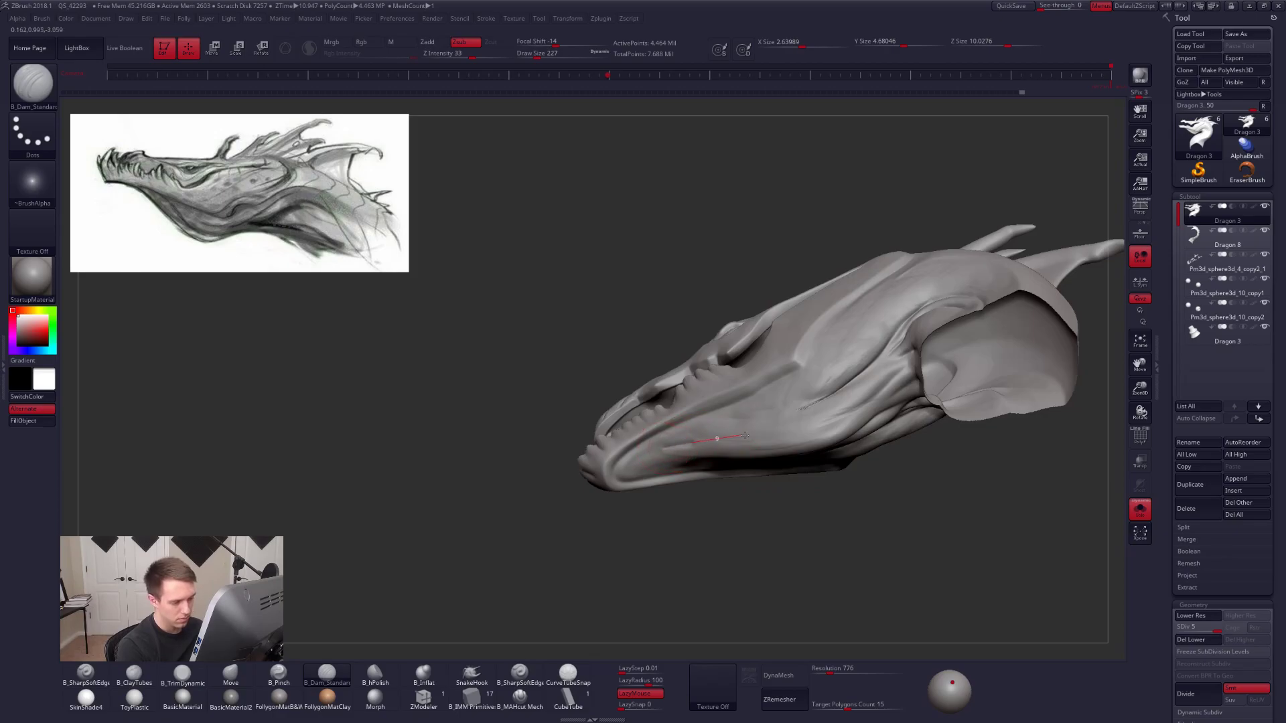
mouse_move(829, 430)
left_mouse_down()
mouse_move(894, 365)
mouse_move(928, 279)
left_mouse_up()
right_click_drag(767, 443, 714, 450)
key("space")
left_click_drag(670, 455, 685, 492)
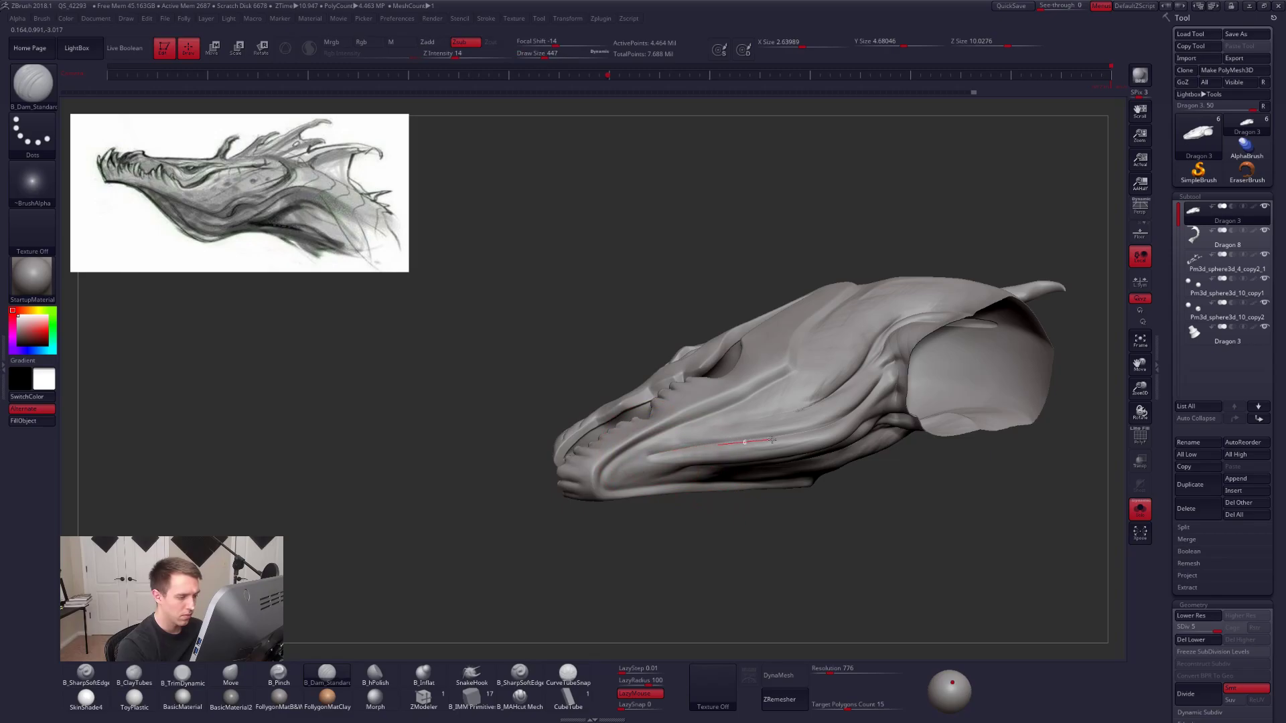
key("ctrl+z")
key("ctrl+shift+z")
Sharpen the creases from the lower jaw back to the throat with Dam Standard at draw sizes 366 and 306.
key("space")
left_click_drag(656, 452, 649, 455)
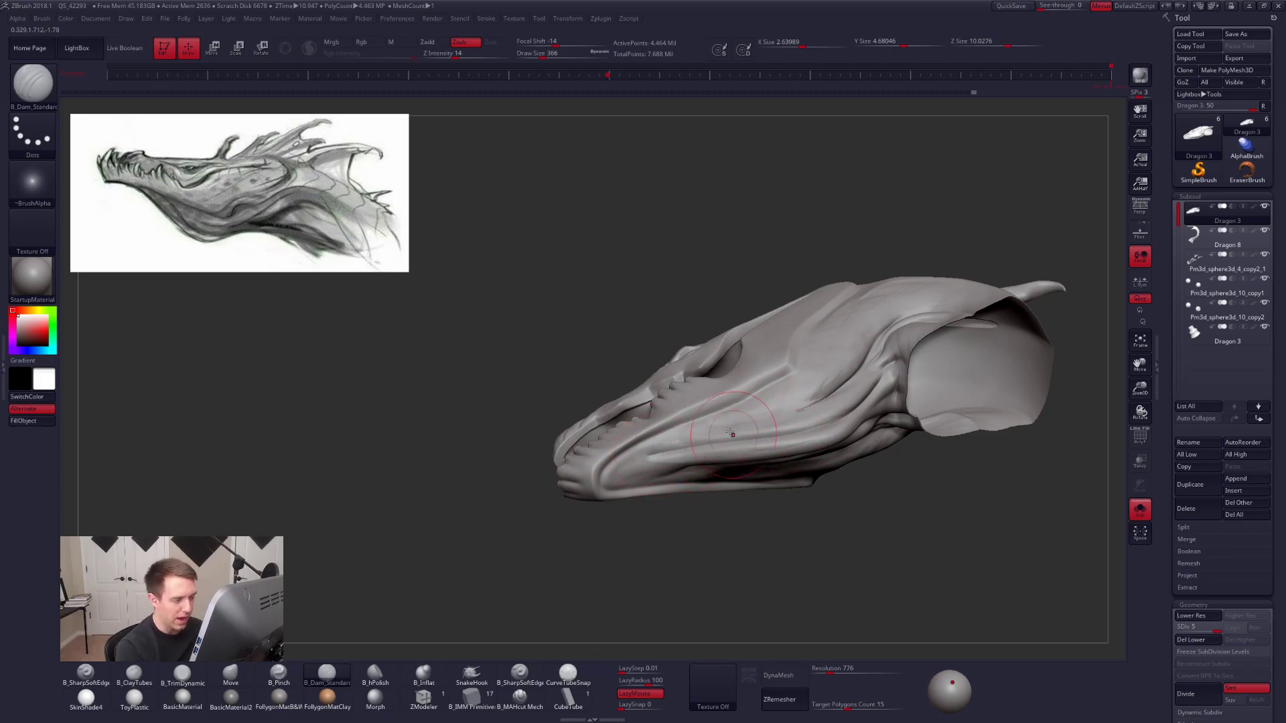
left_click_drag(670, 367, 685, 380)
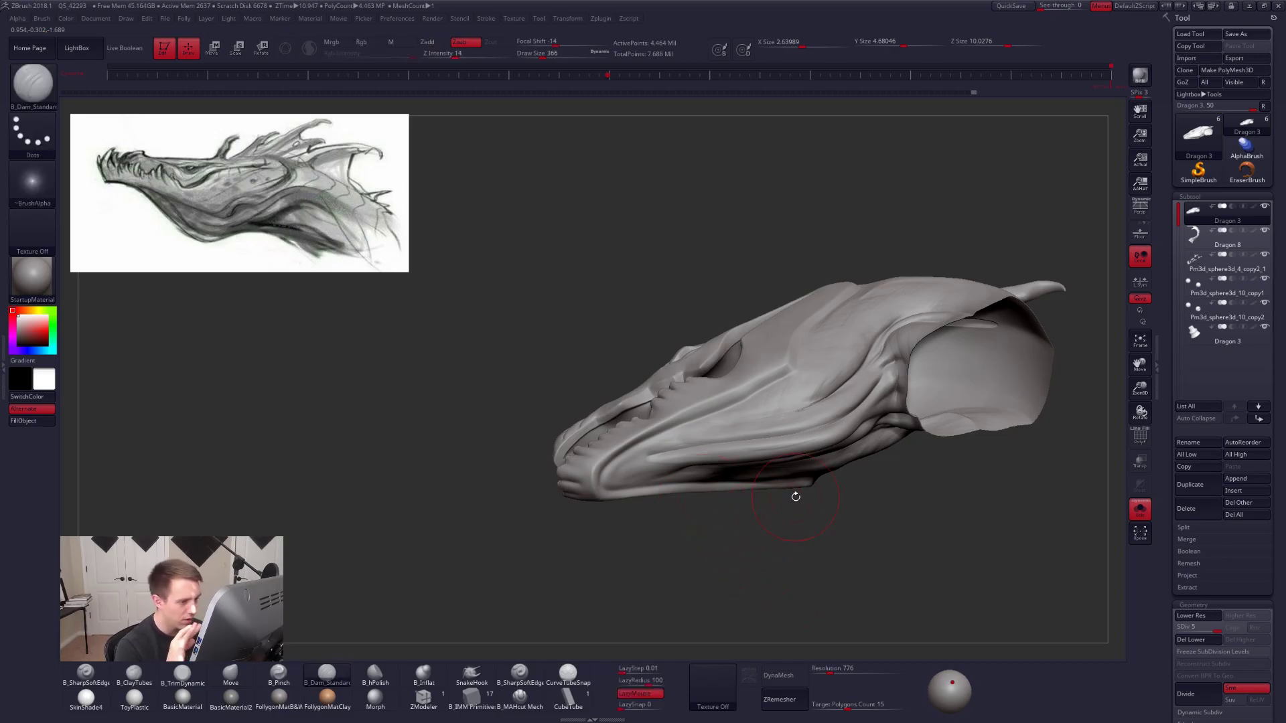
key("space")
left_click_drag(699, 442, 694, 442)
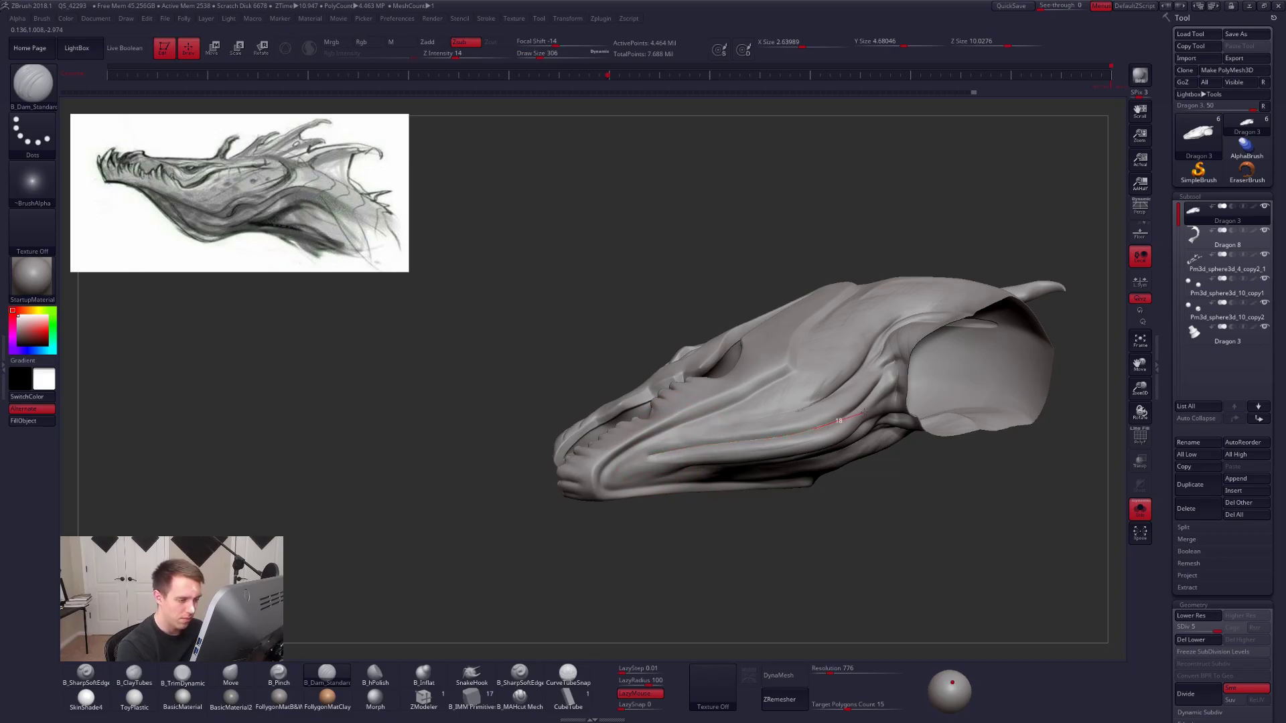
left_click_drag(874, 406, 878, 403)
Fill out and smooth the throat folds behind the lower jaw with ClayTubes at draw size 215.
mouse_move(750, 468)
right_mouse_down()
mouse_move(736, 512)
mouse_move(734, 499)
right_mouse_up()
right_click_drag(710, 429, 696, 482, "ctrl")
key("2")
key("space")
left_click_drag(660, 439, 636, 437)
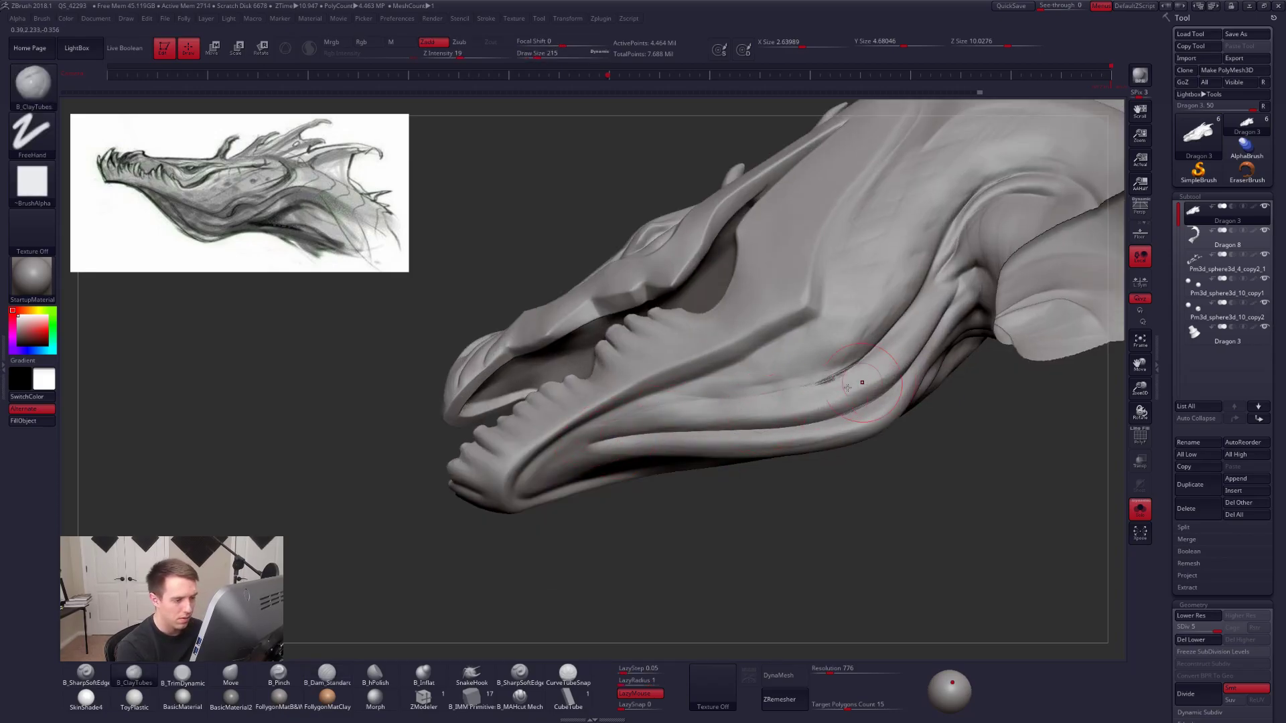
key("shift")
mouse_move(879, 334)
left_mouse_down()
mouse_move(860, 356)
mouse_move(885, 324)
mouse_move(765, 389)
mouse_move(837, 395)
left_mouse_up()
key("shift")
Smooth the folds running along the underside of the jaw.
right_click_drag(892, 448, 882, 385)
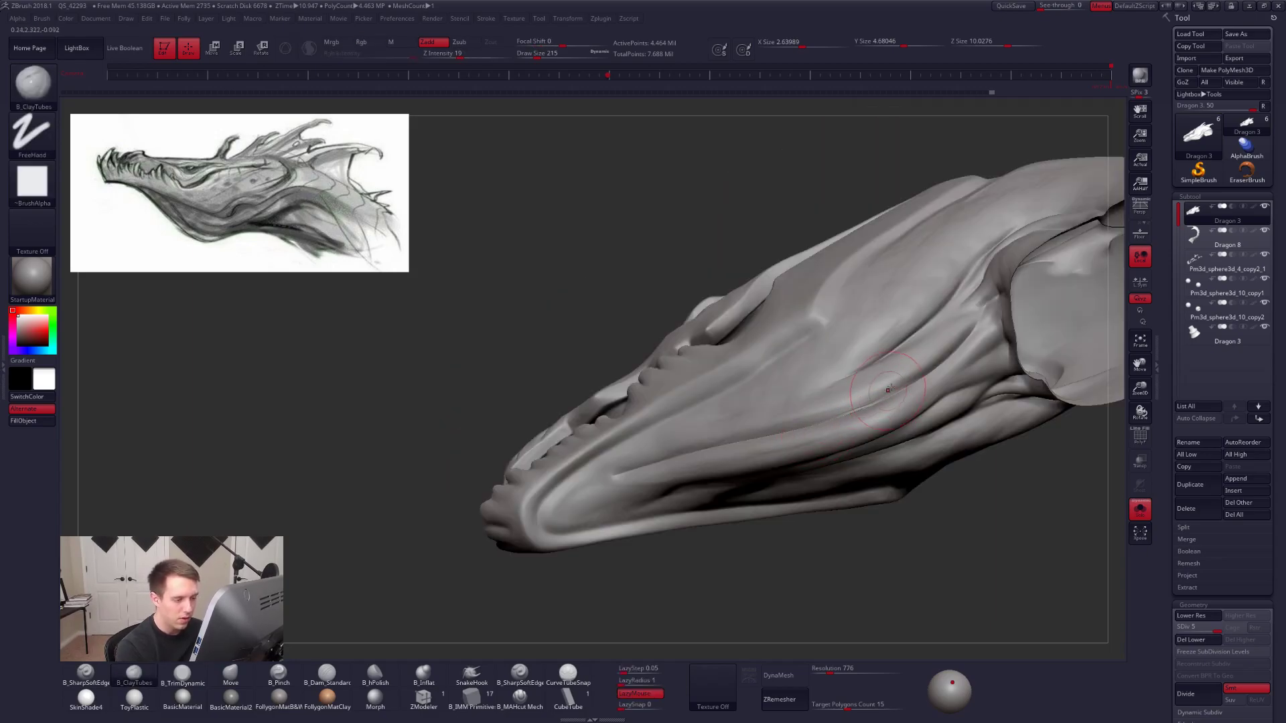
left_click_drag(878, 399, 832, 433, "shift")
right_click_drag(870, 509, 873, 479, "ctrl")
mouse_move(874, 479)
right_mouse_down()
mouse_move(874, 457)
mouse_move(821, 526)
mouse_move(810, 488)
right_mouse_up()
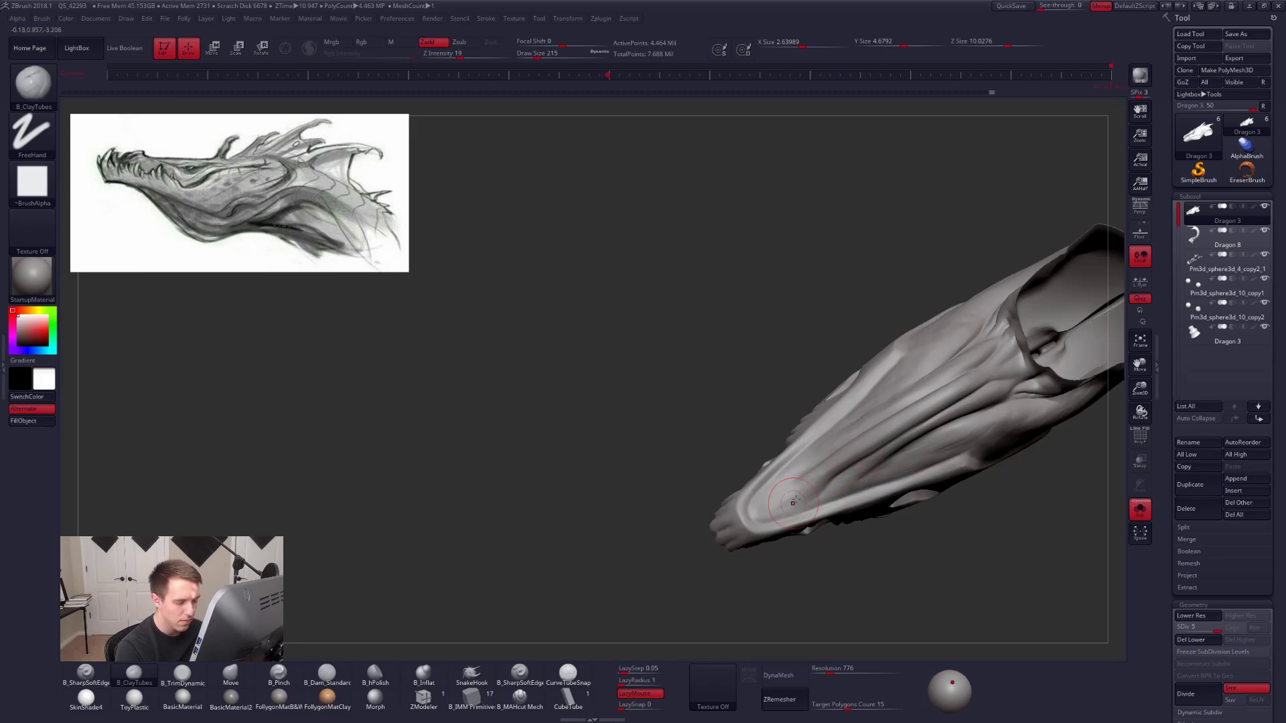
Unhide the rest of the dragon body mesh and set the ClayTubes draw size to 61.
mouse_move(878, 436)
right_mouse_down()
mouse_move(752, 326)
mouse_move(876, 406)
right_mouse_up()
key("ctrl+shift")
left_click(758, 295, "ctrl+shift")
key("space")
key("space")
left_click(884, 388)
key("space")
left_click(886, 389)
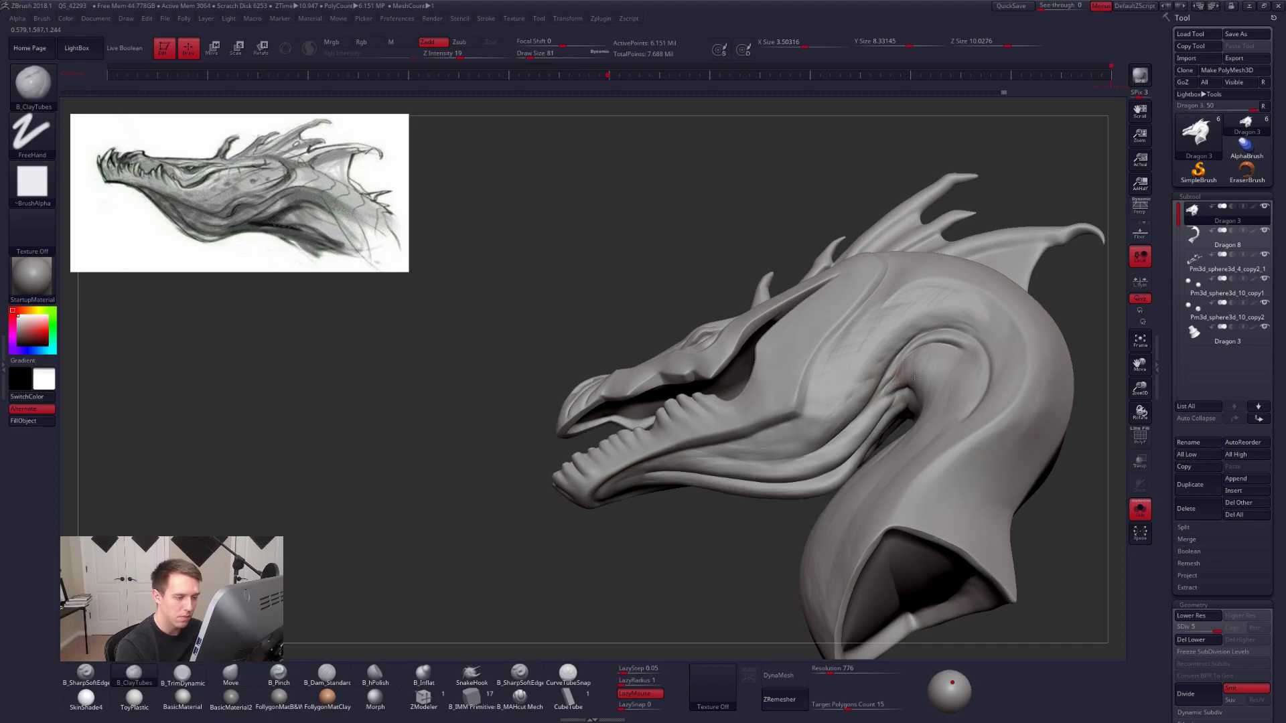
Smooth the folds where the back of the jaw curls into the neck, using draw size 113.
right_click_drag(910, 379, 900, 366)
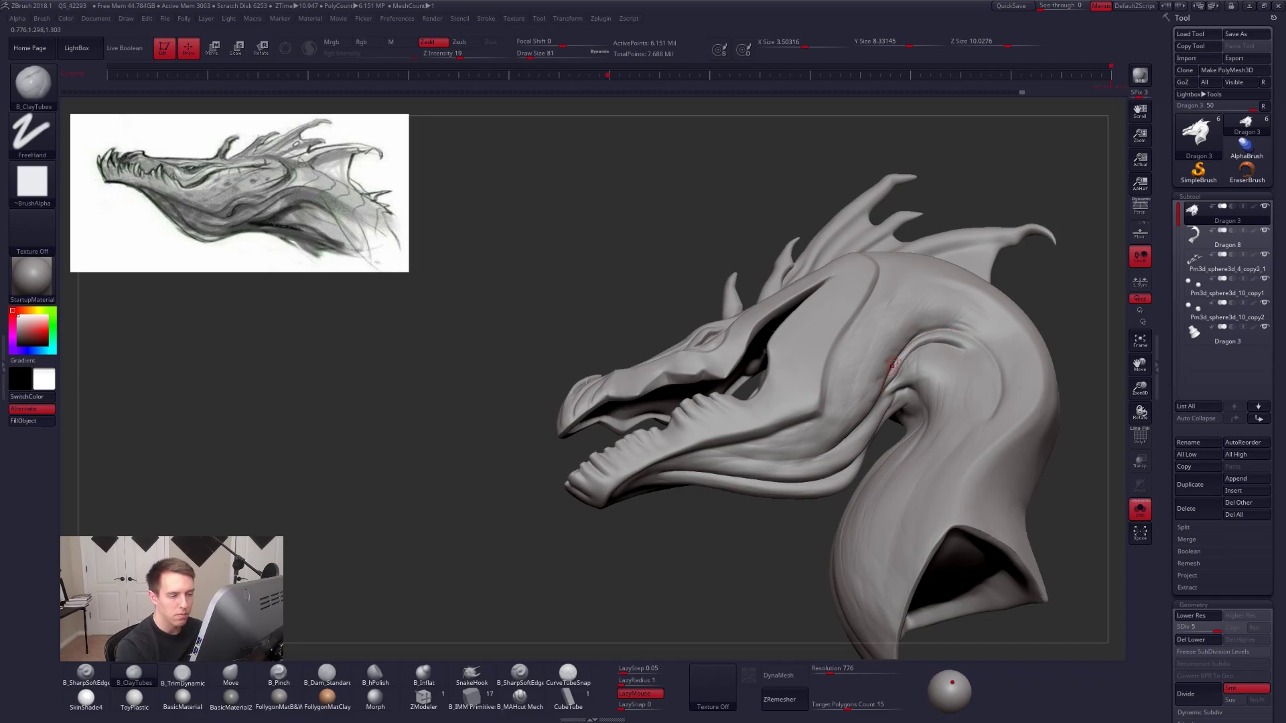
right_click_drag(889, 370, 882, 373)
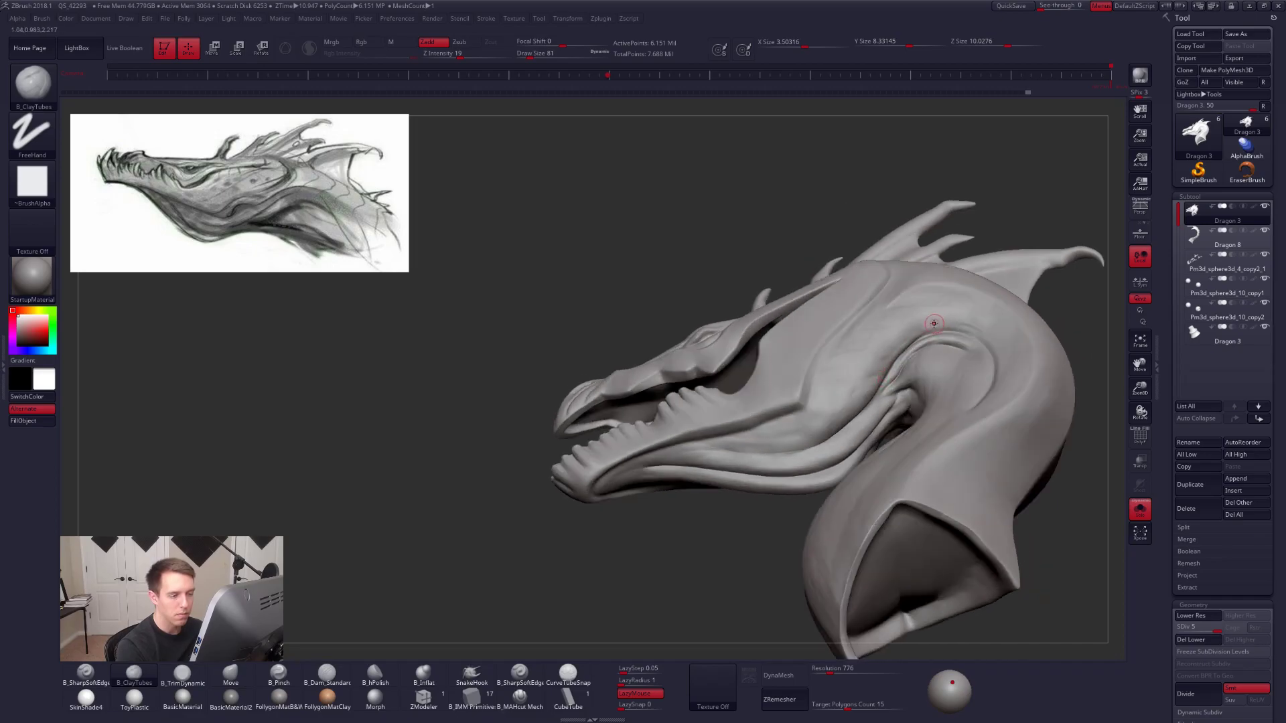
mouse_move(904, 368)
right_mouse_down("ctrl")
mouse_move(885, 365)
mouse_move(901, 348)
right_mouse_up("ctrl")
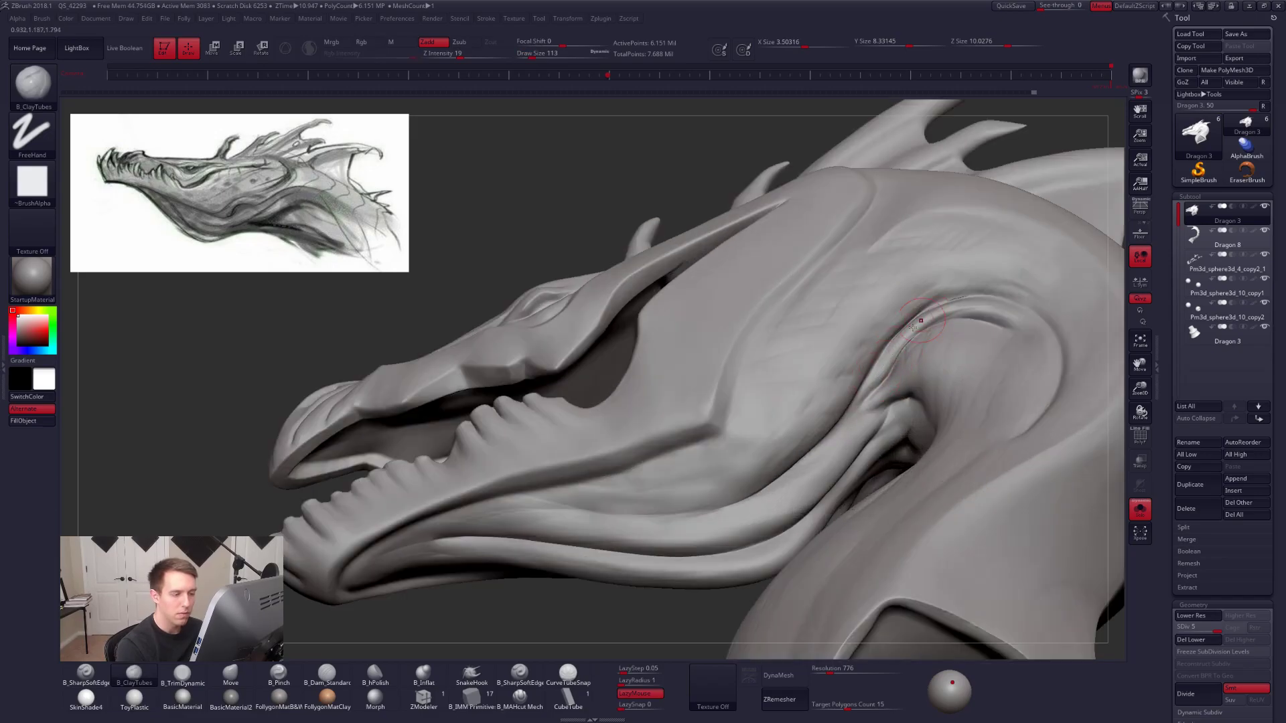
right_click_drag(936, 347, 919, 331)
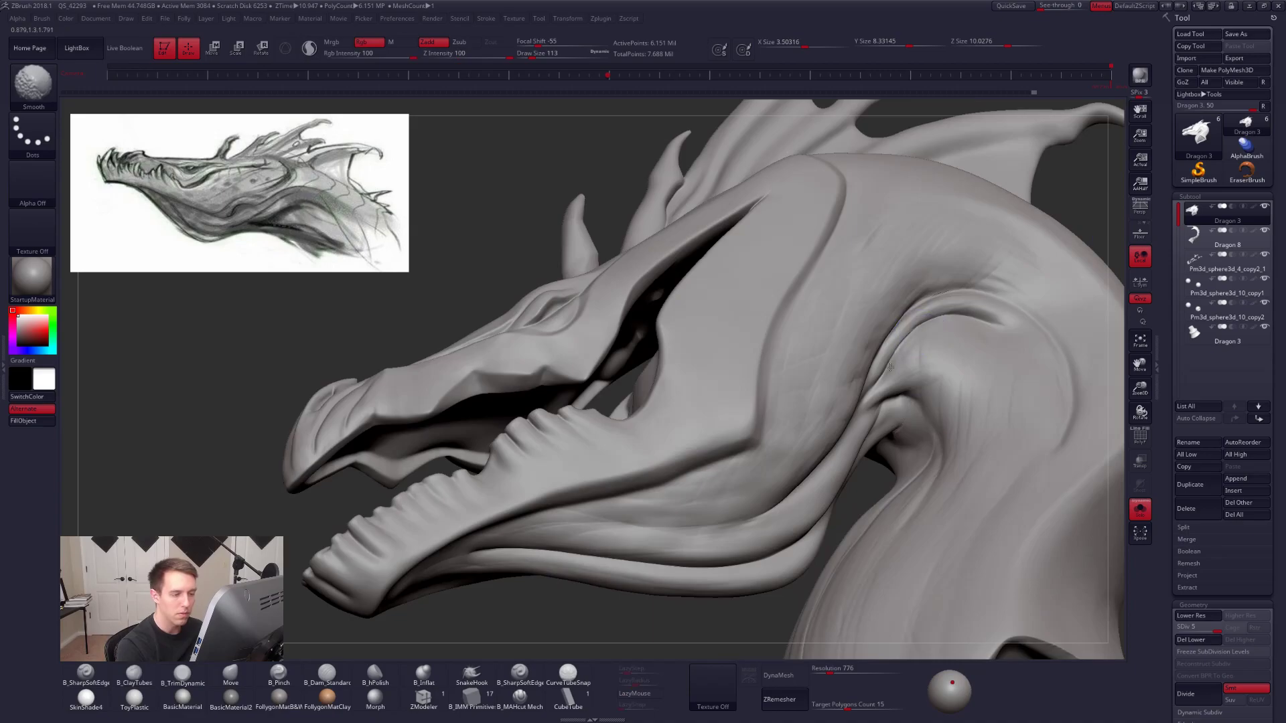
left_click_drag(892, 362, 885, 372, "shift")
right_click_drag(944, 345, 900, 335)
left_click_drag(931, 325, 885, 395, "shift")
right_click_drag(887, 398, 914, 546)
key("shift")
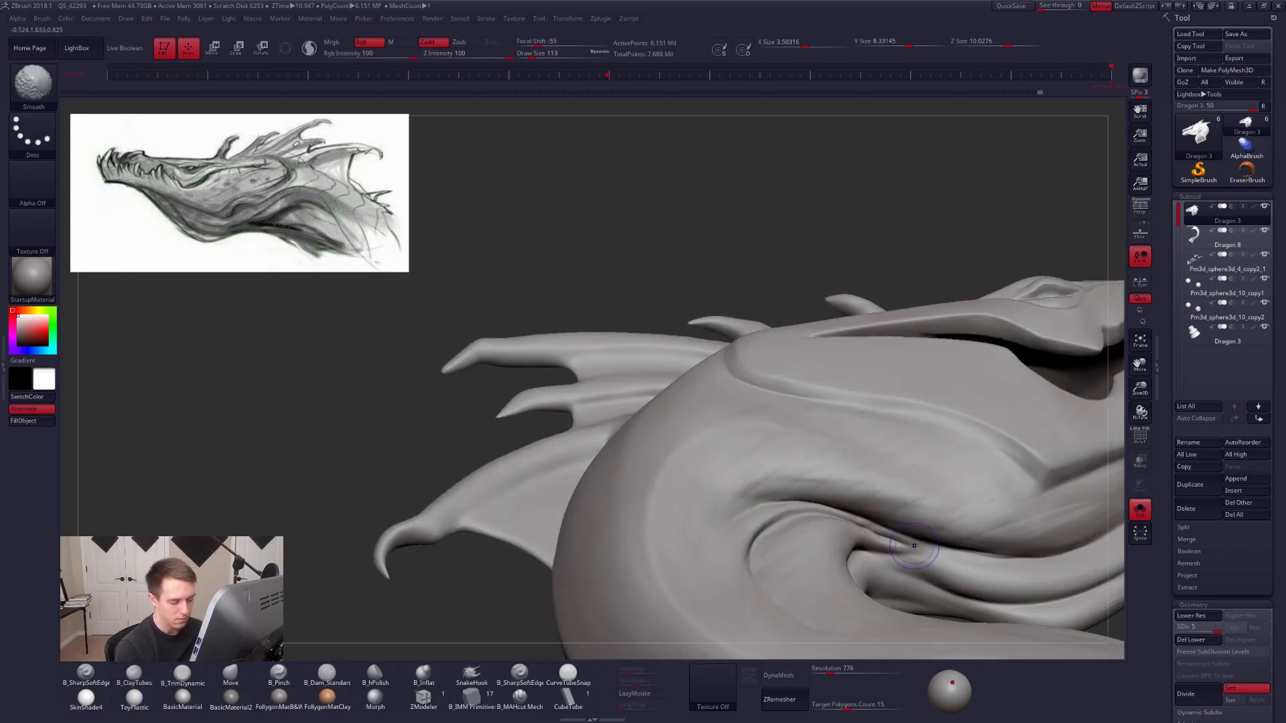
left_click_drag(812, 516, 842, 544, "shift")
Build up the muscle on the side of the neck with a much larger ClayTubes brush.
mouse_move(850, 536)
right_mouse_down("ctrl")
mouse_move(881, 585)
mouse_move(906, 520)
mouse_move(852, 474)
right_mouse_up("ctrl")
key("space")
left_click_drag(869, 478, 872, 478)
right_click_drag(884, 489, 833, 502)
key("space")
left_click_drag(882, 439, 889, 439)
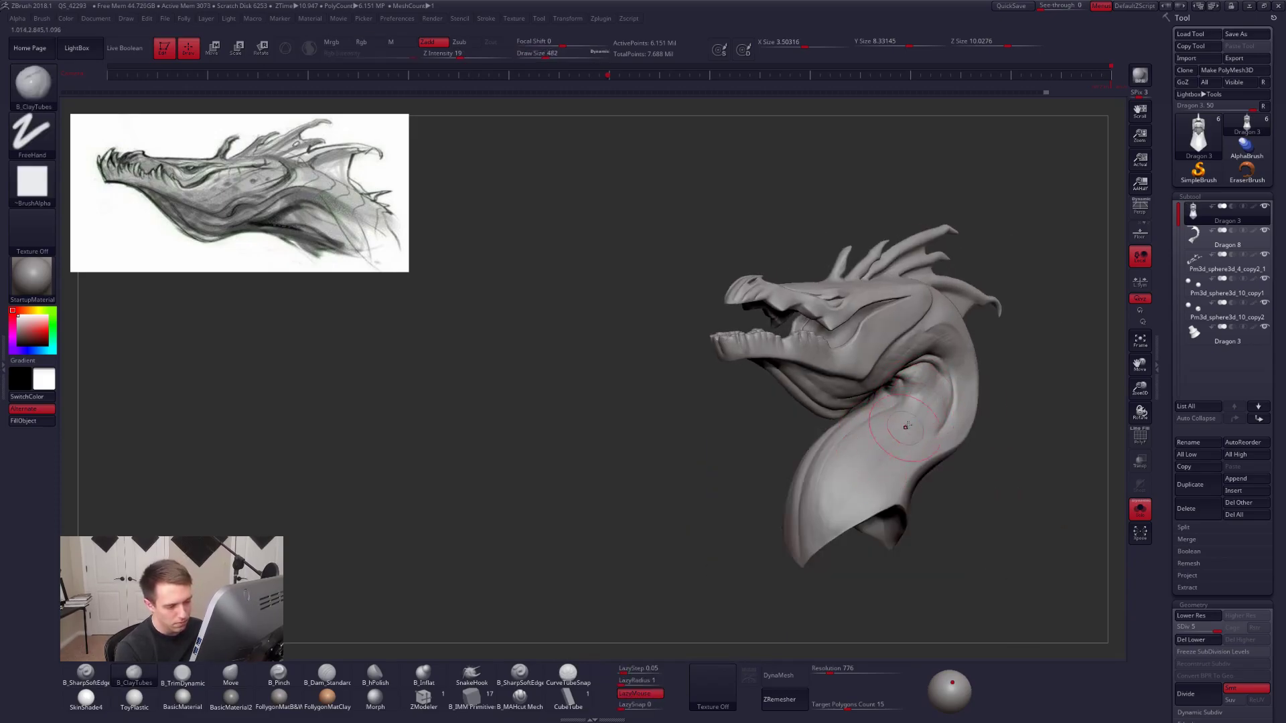
right_click_drag(886, 431, 912, 460)
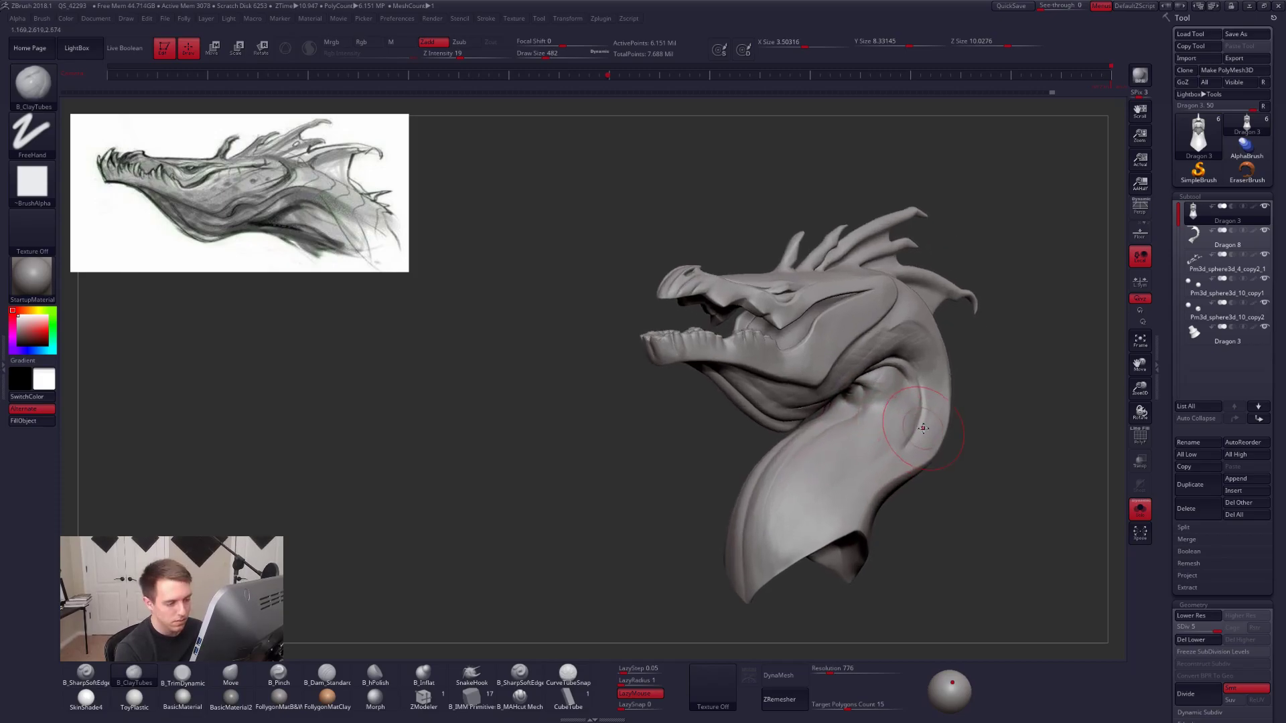
left_click_drag(924, 424, 913, 445)
Switch to the Move brush at draw size 857, show all parts and drop the dragon body to subdivision level 1.
mouse_move(913, 444)
right_mouse_down()
mouse_move(892, 424)
mouse_move(975, 423)
mouse_move(915, 427)
mouse_move(927, 452)
mouse_move(906, 448)
mouse_move(918, 450)
right_mouse_up()
mouse_move(903, 452)
right_mouse_down()
mouse_move(853, 449)
mouse_move(874, 444)
right_mouse_up()
key("b")
key("m")
key("v")
key("space")
left_click_drag(889, 429, 886, 429)
key("shift")
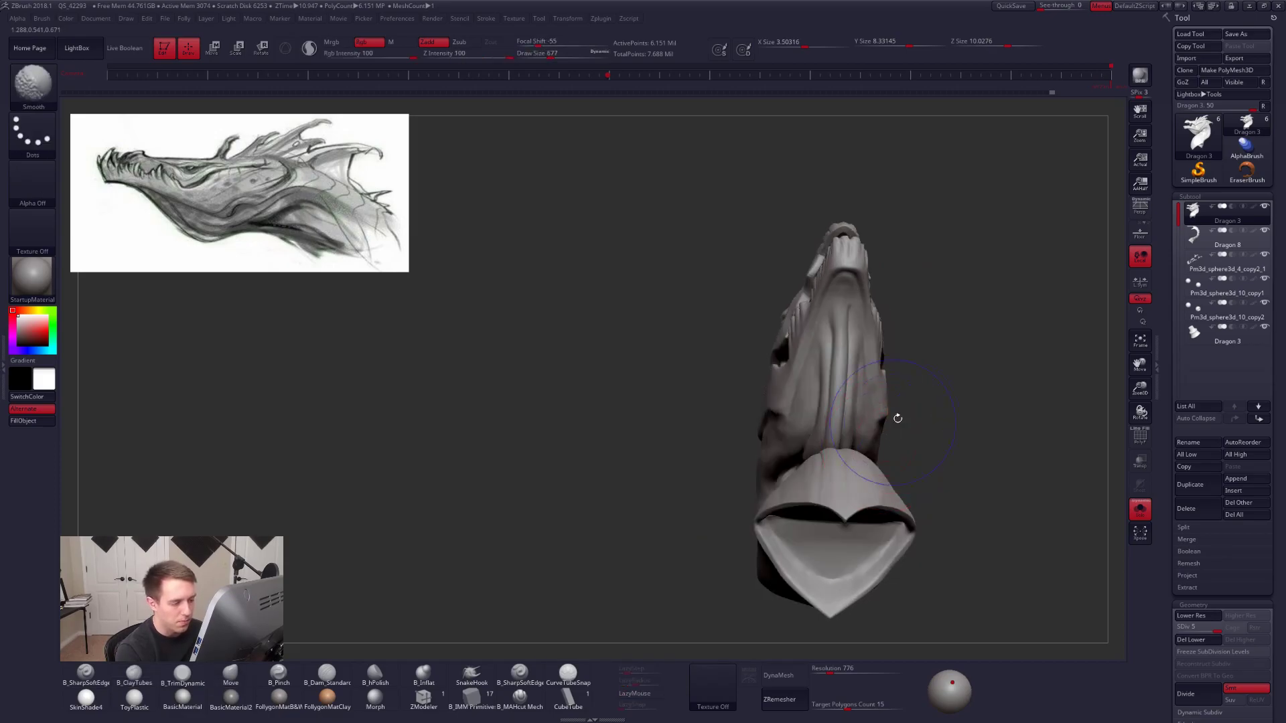
key("shift+d")
key("shift+f")
key("shift+f")
right_click_drag(915, 433, 904, 513)
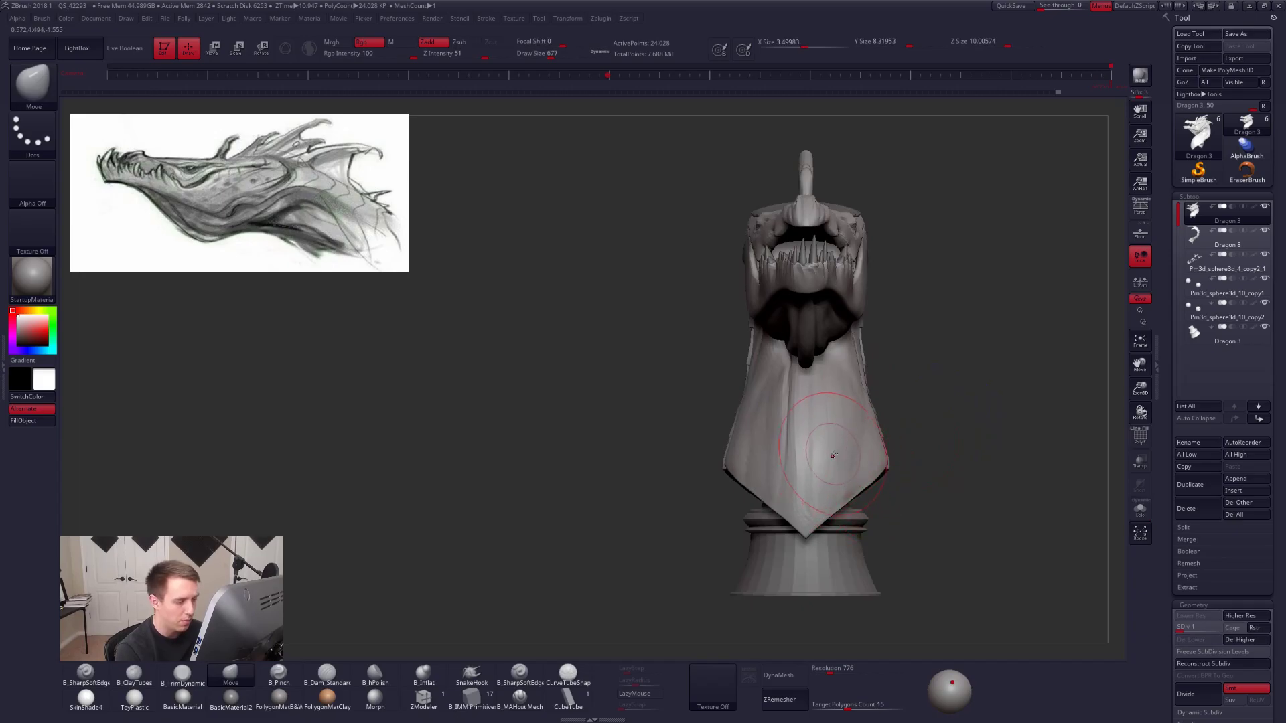
key("bracketright")
key("space")
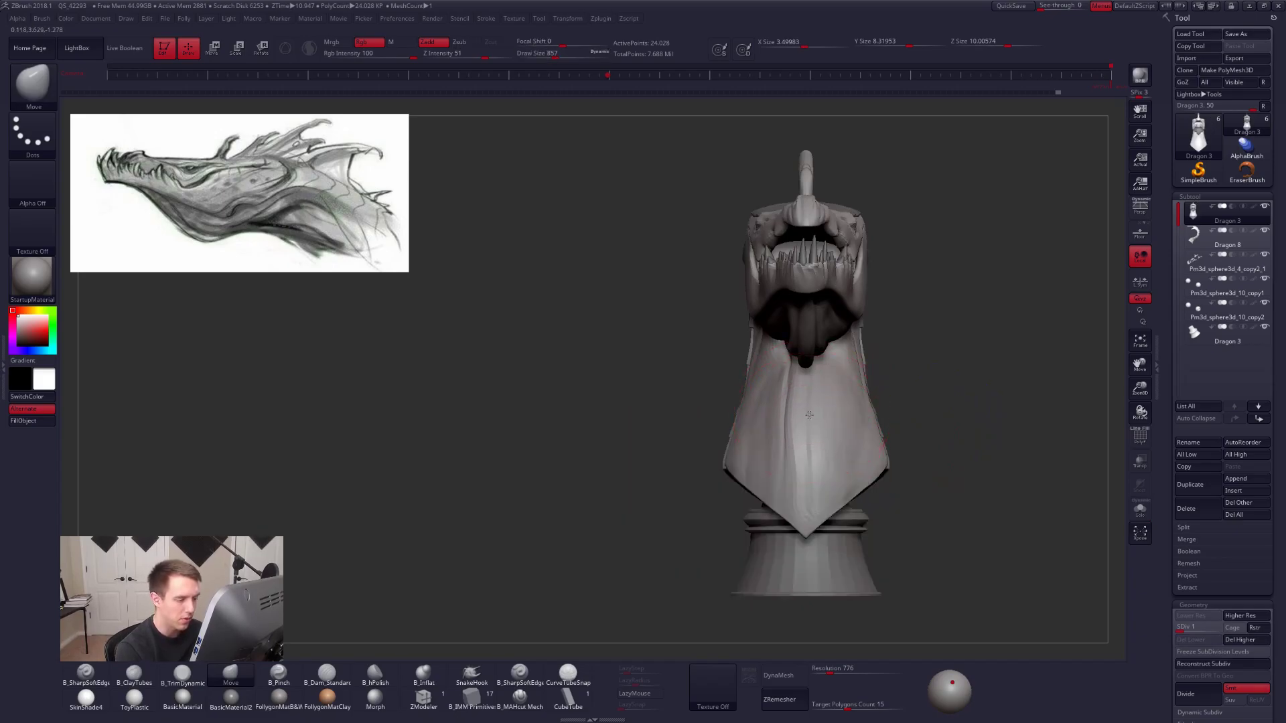
Adjust the front of the neck with the Move brush at draw size 519 and raise the body to subdivision level 2.
right_click_drag(805, 450, 796, 409)
right_click_drag(789, 464, 790, 436)
right_click(892, 405)
mouse_move(898, 385)
right_mouse_down()
mouse_move(892, 405)
mouse_move(905, 366)
mouse_move(866, 383)
mouse_move(866, 372)
mouse_move(953, 465)
mouse_move(927, 510)
mouse_move(894, 478)
right_mouse_up()
key("s")
left_click_drag(797, 406, 775, 412)
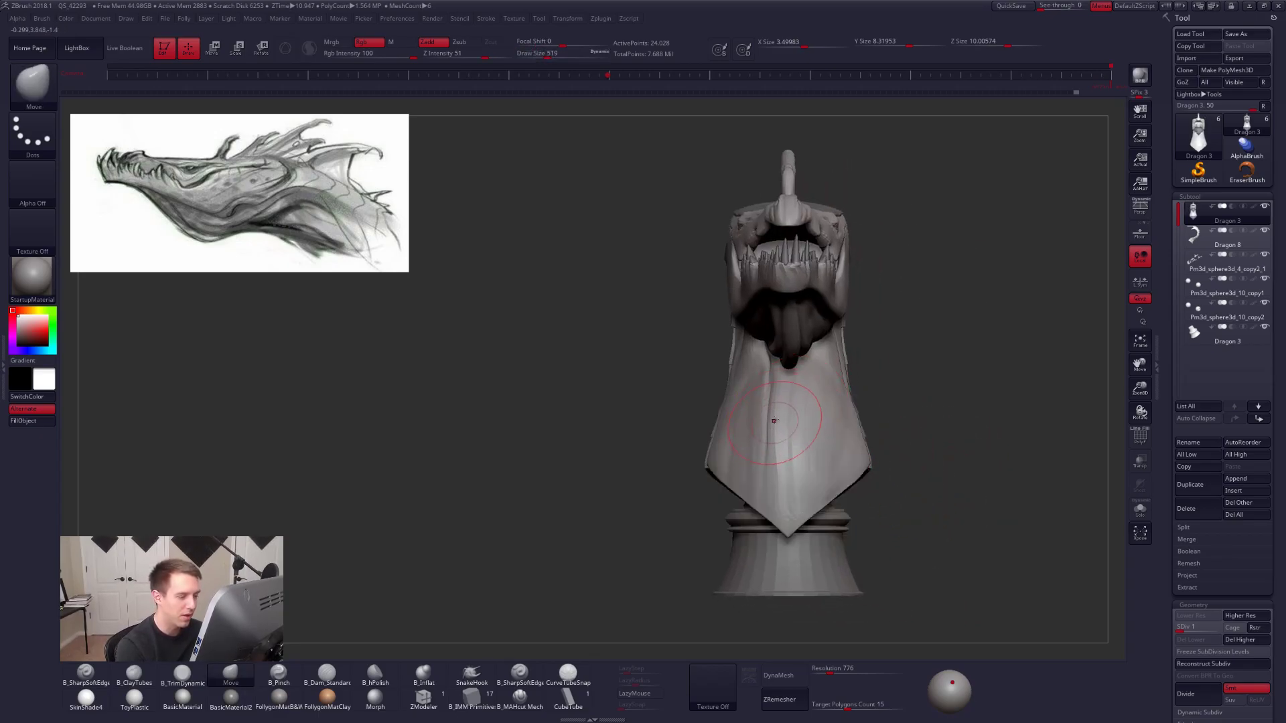
right_click_drag(769, 381, 793, 429)
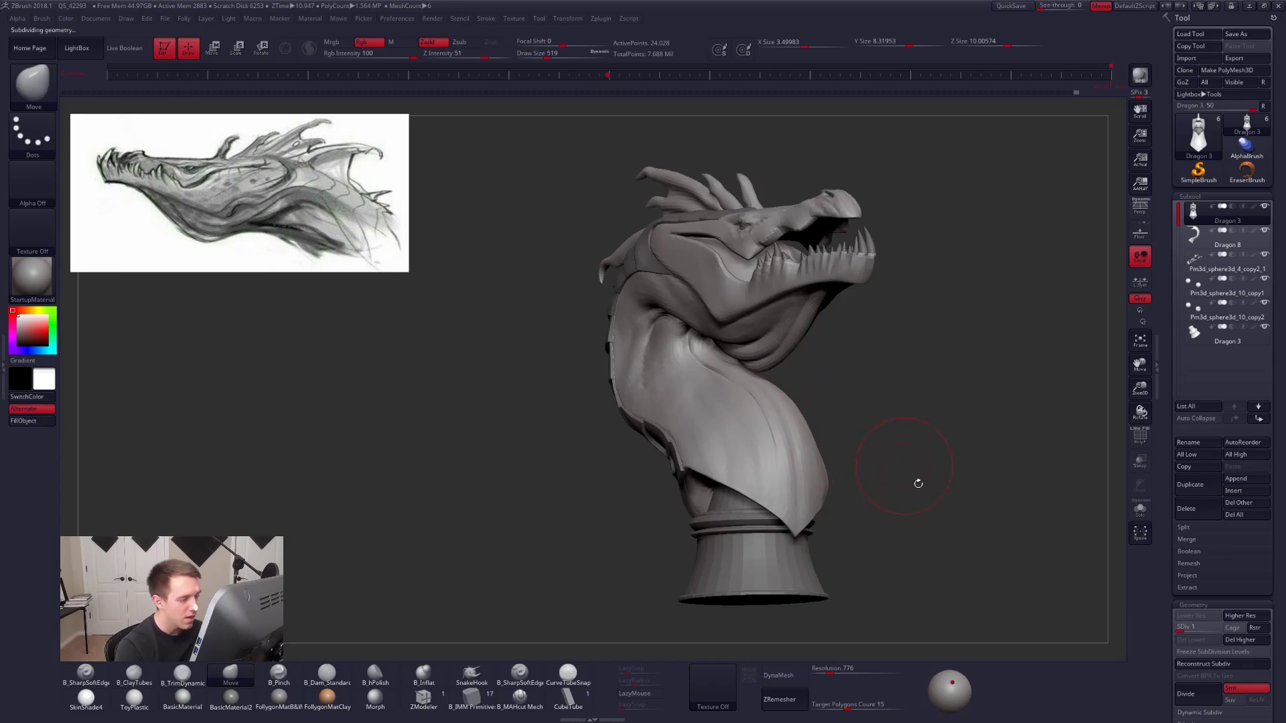
right_click_drag(912, 503, 822, 463)
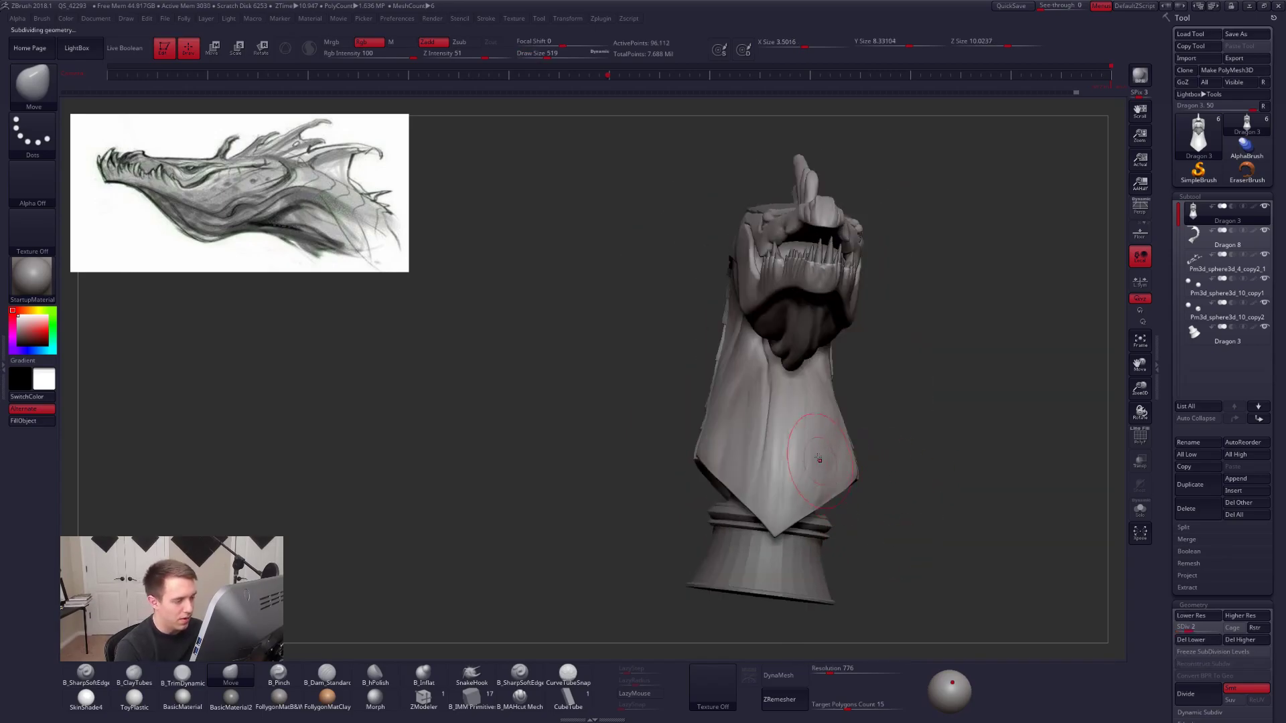
Try to bend the central throat folds under the jaw sideways with the Move brush, and undo the stroke.
right_click_drag(786, 397, 788, 339)
left_click_drag(807, 339, 790, 338)
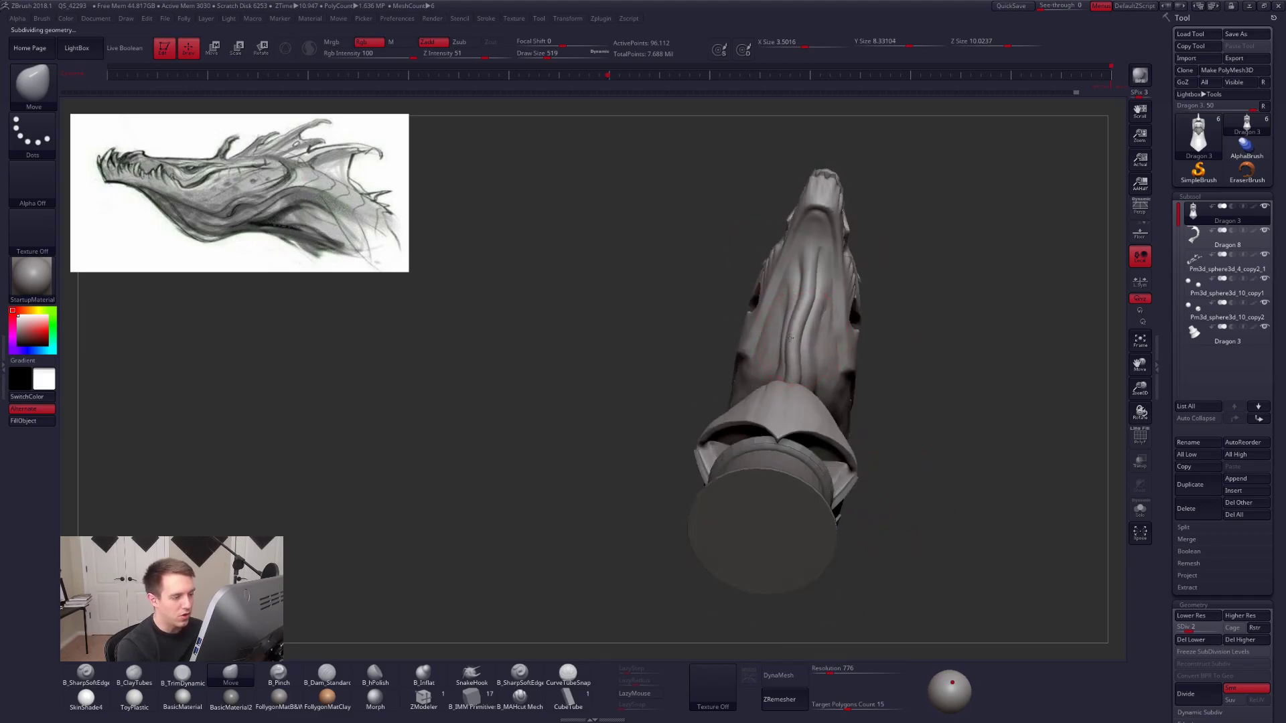
key("ctrl")
key("ctrl+z")
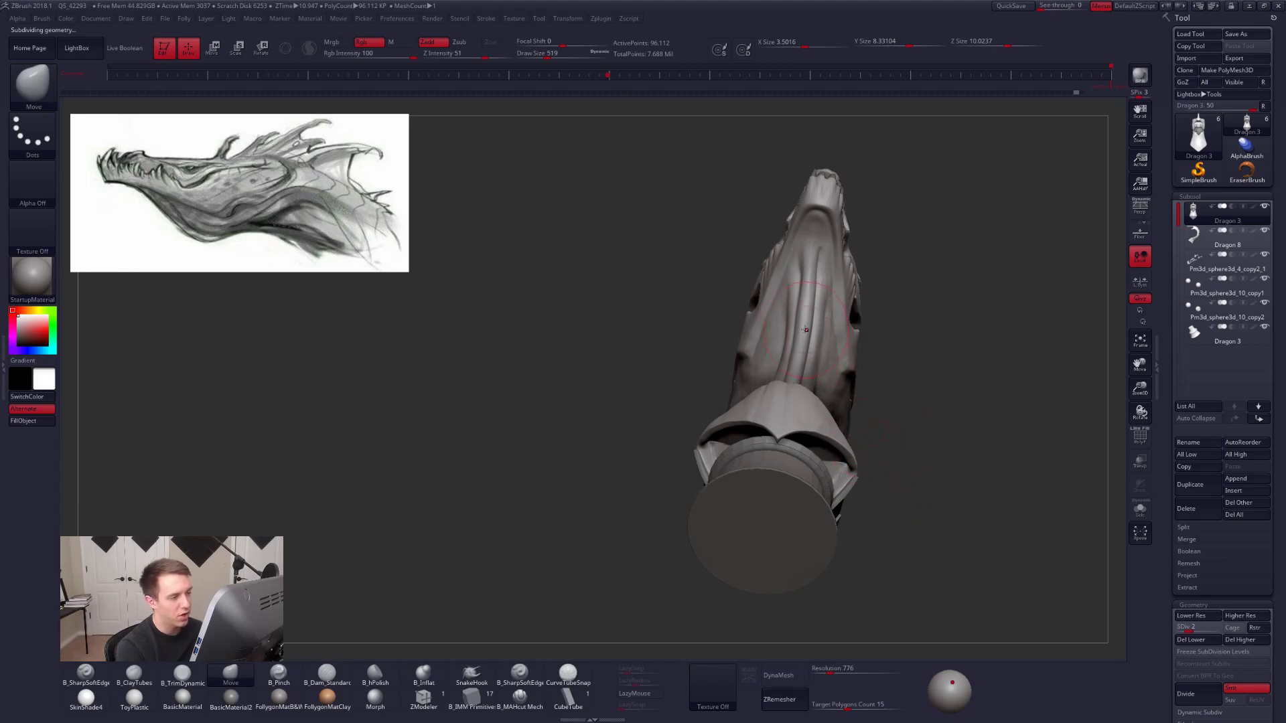
Examine the bust's silhouette from the side, front and back, with perspective temporarily enabled.
mouse_move(798, 336)
right_mouse_down()
mouse_move(810, 389)
mouse_move(828, 336)
right_mouse_up()
mouse_move(849, 444)
right_mouse_down()
mouse_move(860, 474)
mouse_move(935, 462)
right_mouse_up()
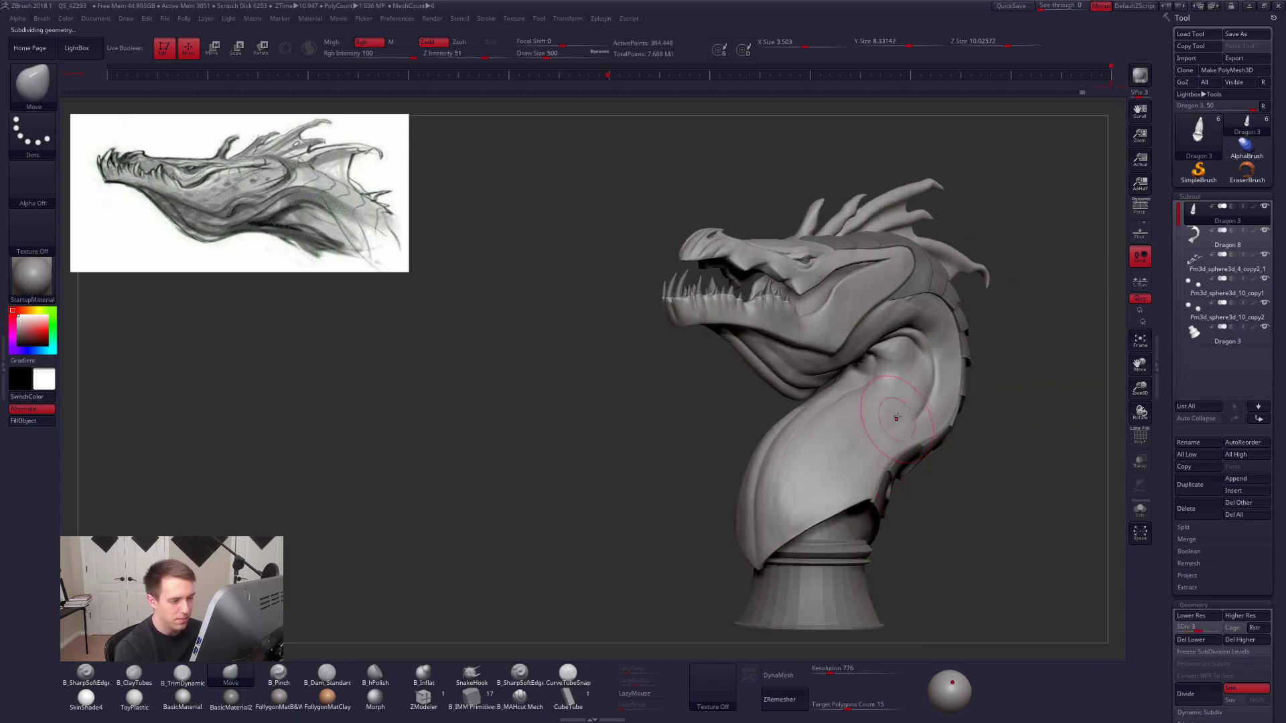
key("2")
mouse_move(909, 386)
right_mouse_down()
mouse_move(840, 520)
mouse_move(862, 497)
mouse_move(867, 521)
mouse_move(890, 532)
mouse_move(919, 508)
mouse_move(884, 552)
mouse_move(880, 603)
mouse_move(891, 494)
right_mouse_up()
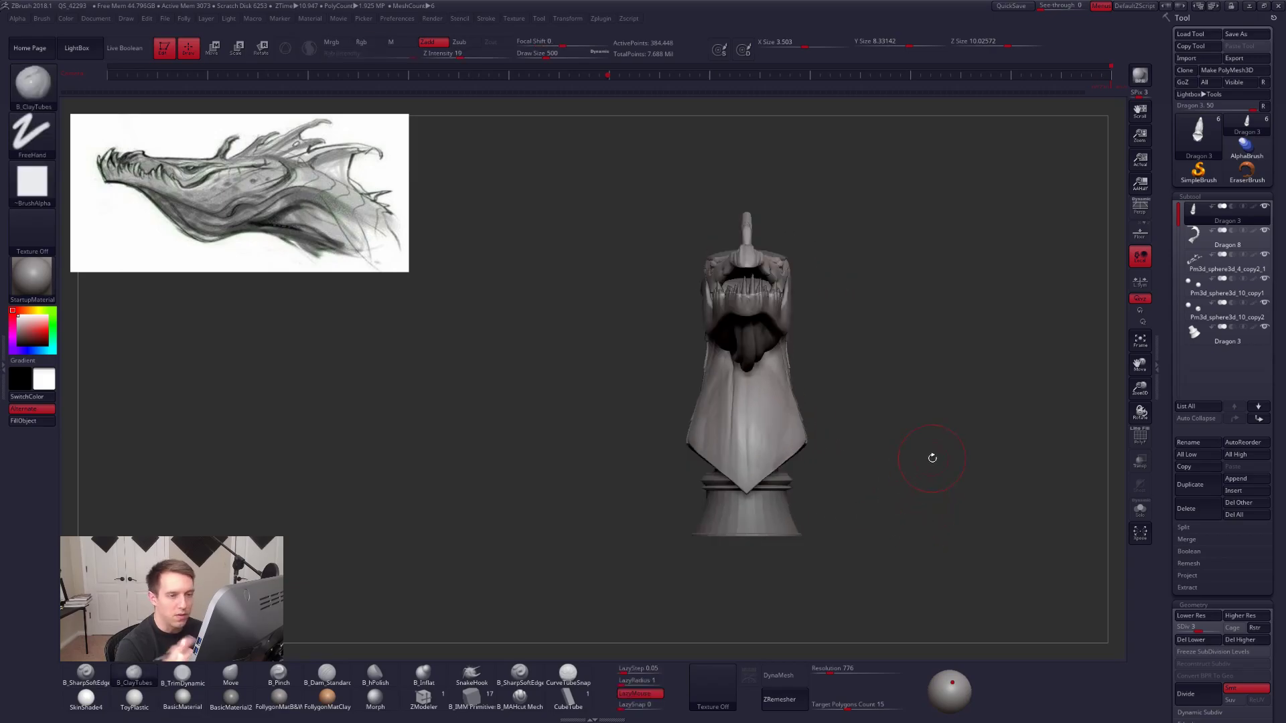
left_click(1143, 210)
mouse_move(1008, 468)
left_mouse_down()
mouse_move(997, 498)
mouse_move(1006, 483)
left_mouse_up()
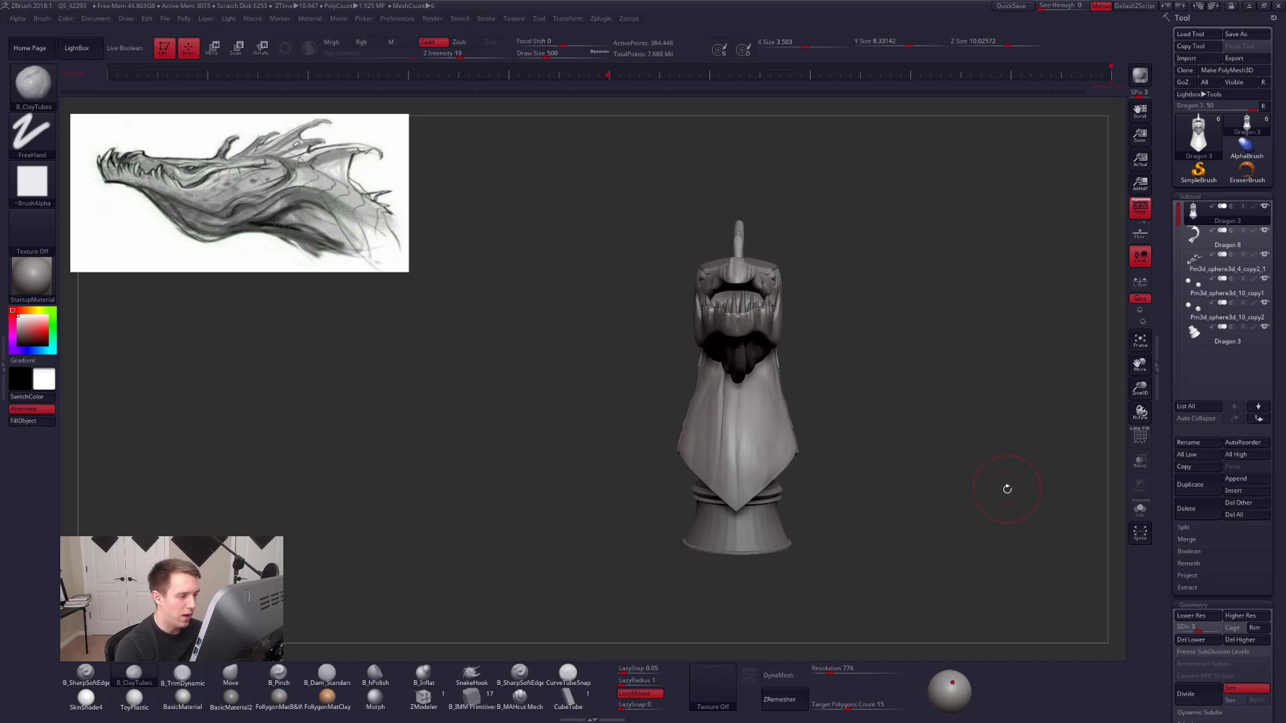
right_click_drag(1029, 486, 861, 488)
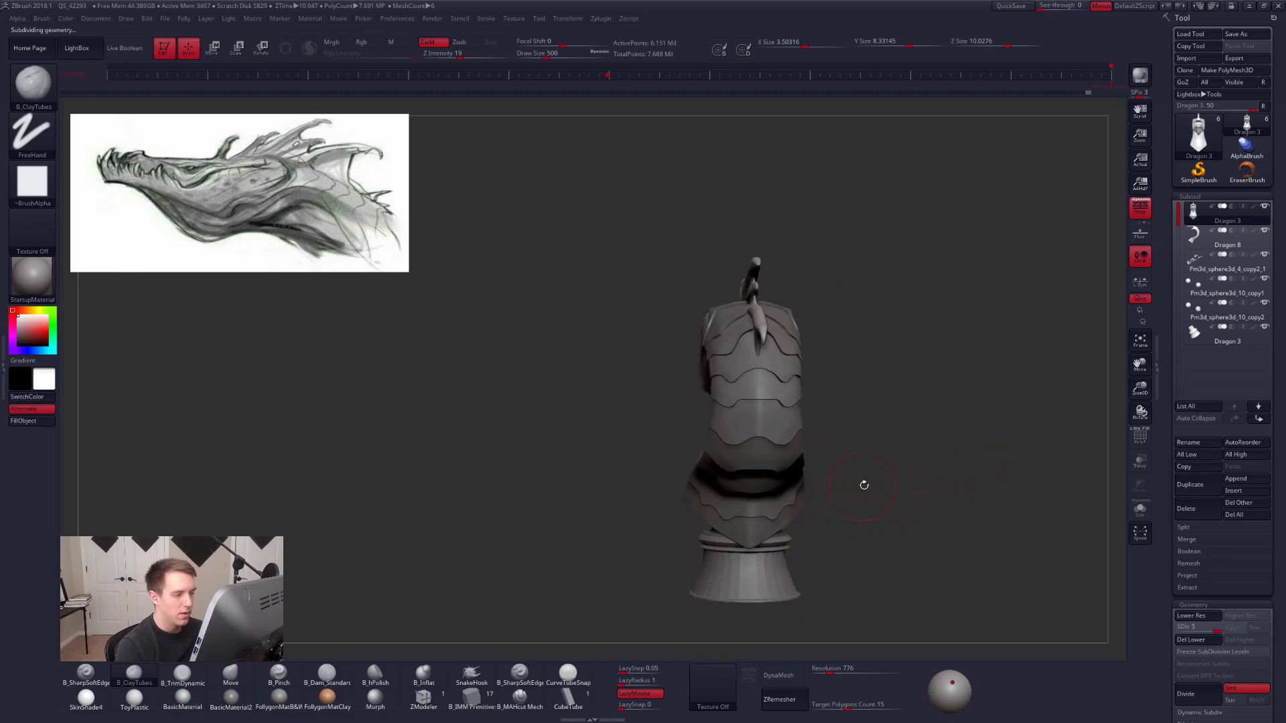
left_click(1141, 208)
Lower the dragon body to subdivision level 1 and isolate it from the armour plates and pedestal.
key("shift+d")
key("shift+d")
key("shift+d")
key("shift+d")
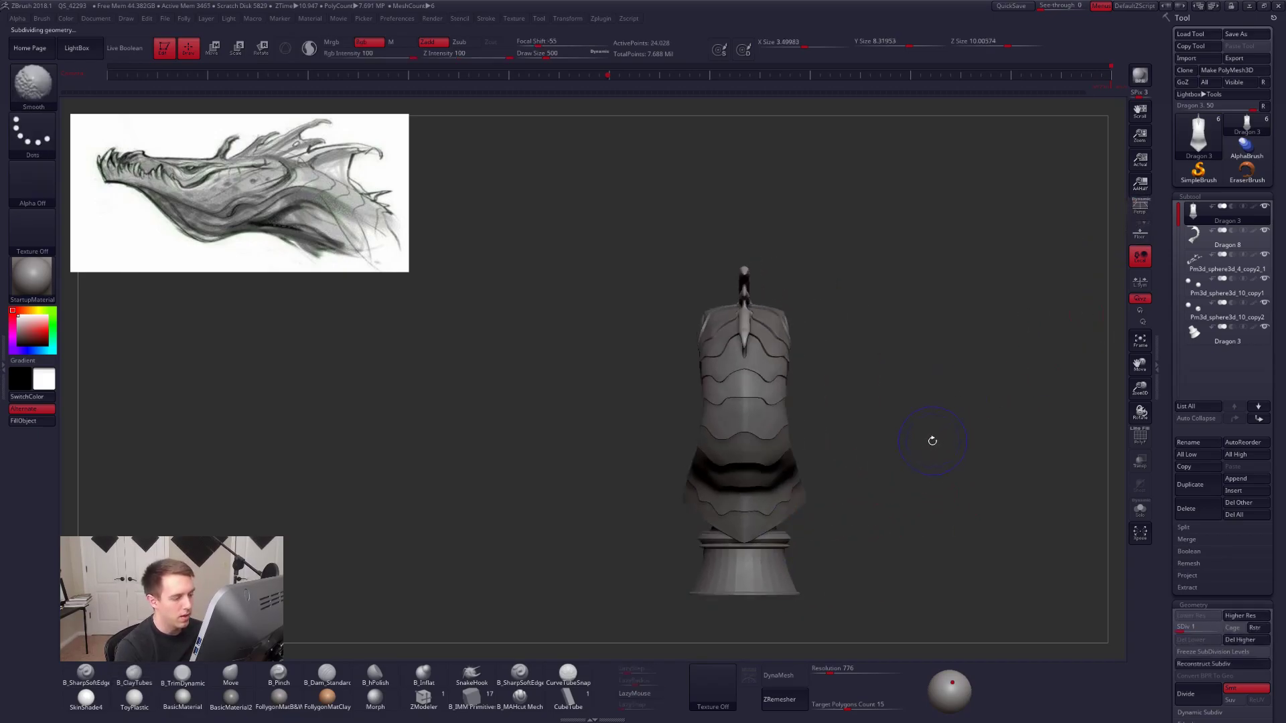
key("alt+s")
key("space")
left_click_drag(909, 454, 932, 456)
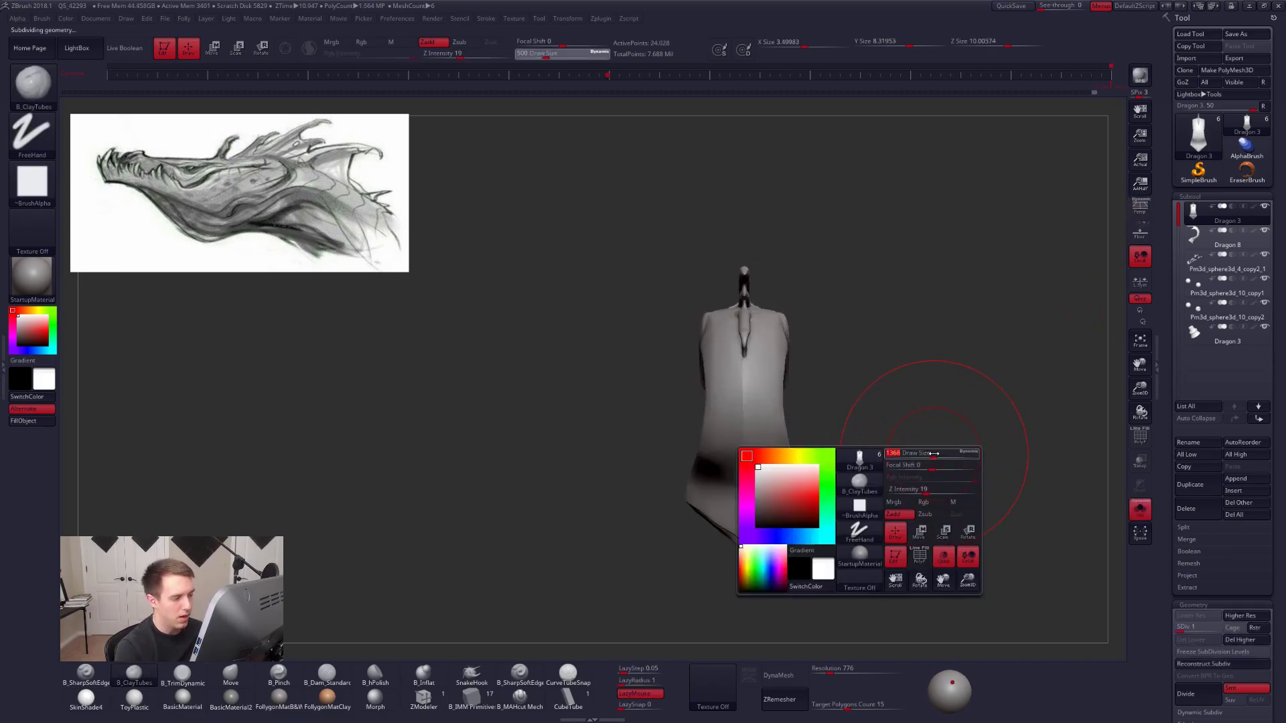
Try to bend the neck from behind with the Move brush at draw sizes 2109 and 1691.
key("b")
key("m")
key("v")
key("space")
left_click_drag(762, 386, 761, 385)
right_click_drag(761, 387, 749, 469)
left_click_drag(741, 376, 748, 376)
right_click_drag(749, 376, 750, 298)
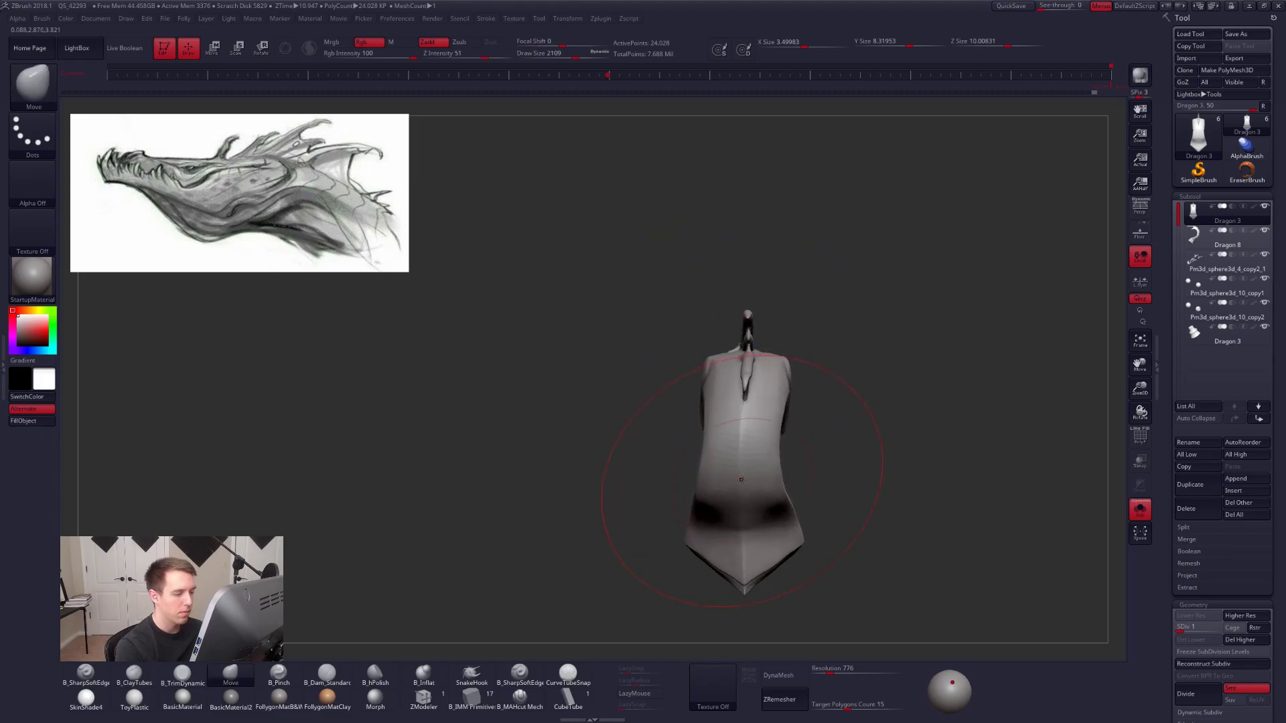
right_click_drag(741, 480, 755, 446, "alt")
key("space")
left_click_drag(762, 458, 758, 458)
mouse_move(757, 493)
right_mouse_down()
mouse_move(816, 464)
mouse_move(845, 558)
mouse_move(826, 505)
mouse_move(833, 516)
mouse_move(916, 507)
mouse_move(819, 486)
right_mouse_up()
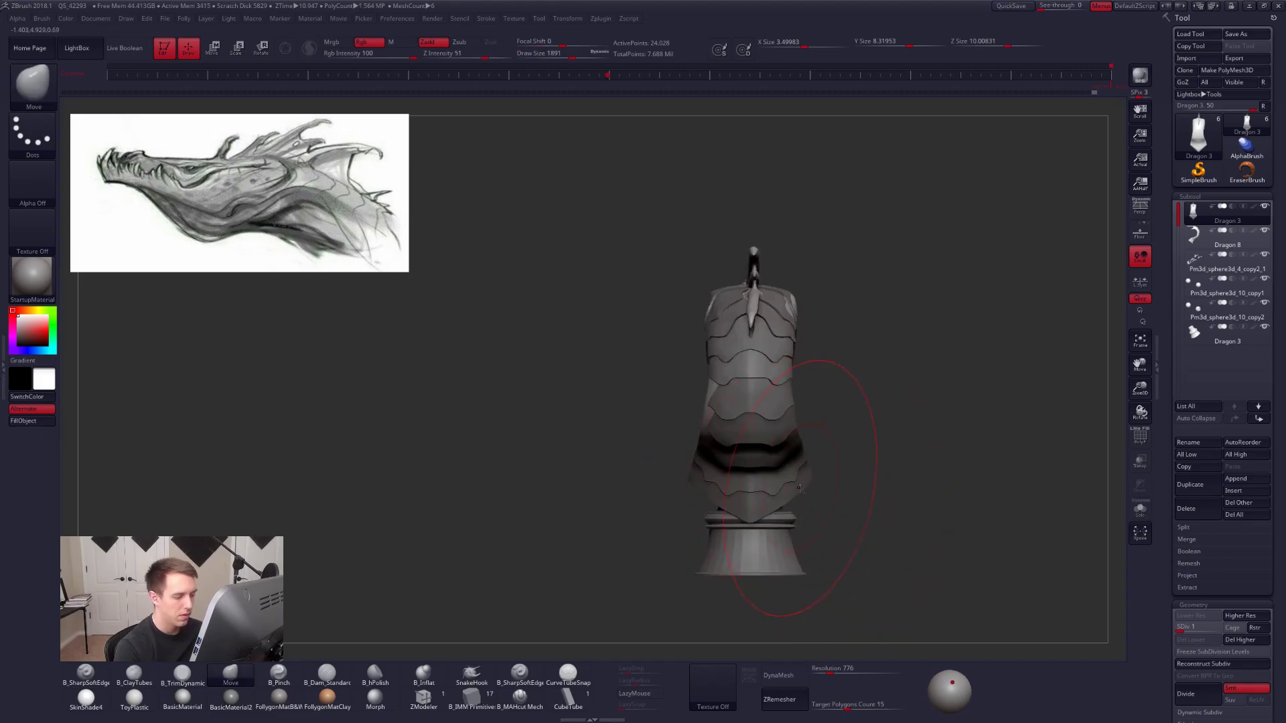
Select the dragon body subtool and generate a combined TPoseMesh of all parts with Transpose Master.
left_click(800, 489, "alt")
left_click_drag(1179, 232, 1179, 205)
left_click(1207, 216)
left_click(1140, 509)
mouse_move(853, 477)
left_mouse_down()
mouse_move(949, 458)
mouse_move(910, 373)
left_mouse_up()
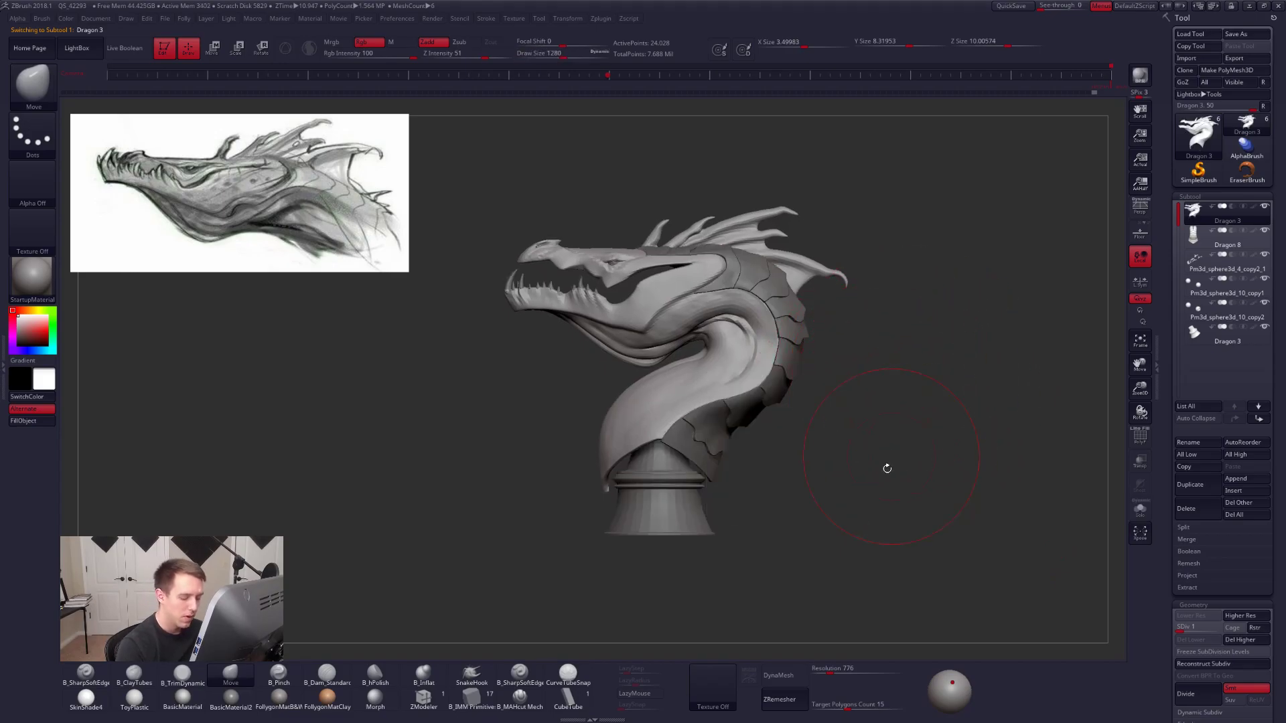
key("space")
key("Down")
key("Down")
key("Down")
key("Down")
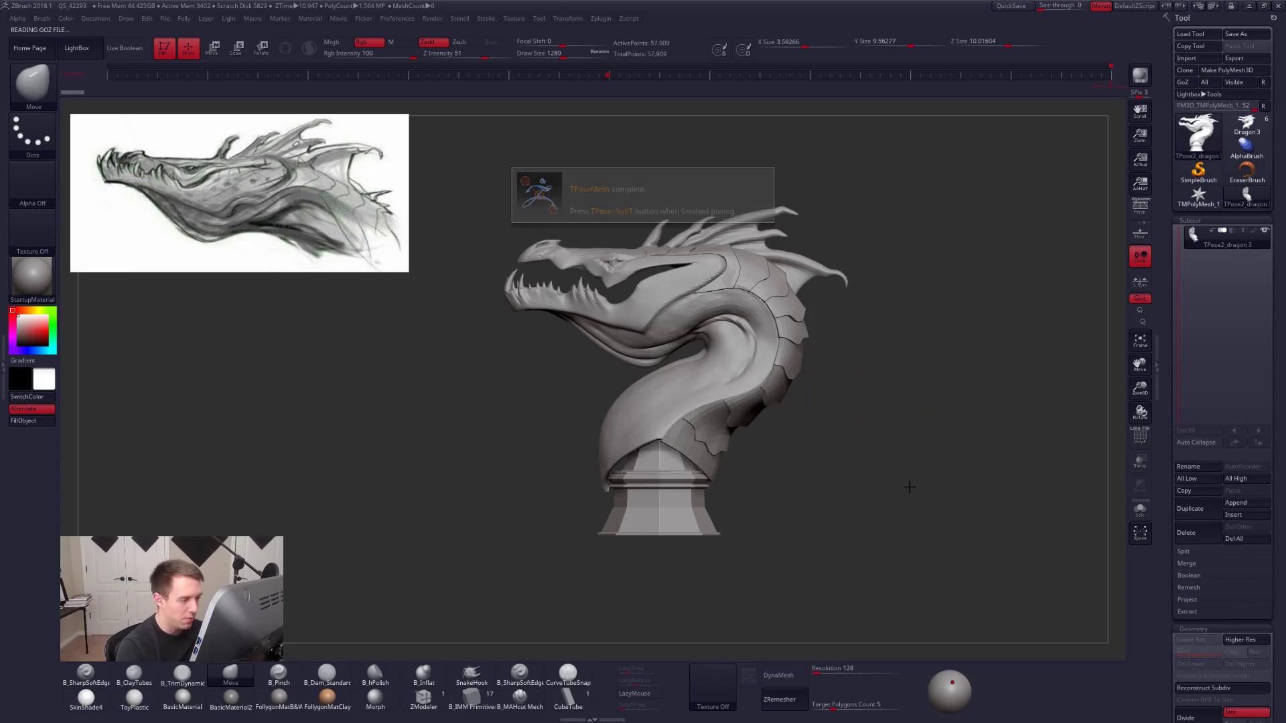
Mask the snout and front of the head on the combined posing mesh.
left_click_drag(869, 486, 831, 491)
key("space")
key("shift+f")
key("shift+f")
mouse_move(649, 286)
left_mouse_down("ctrl")
mouse_move(653, 362)
mouse_move(563, 244)
left_mouse_up("ctrl")
left_click_drag(785, 529, 825, 485, "alt")
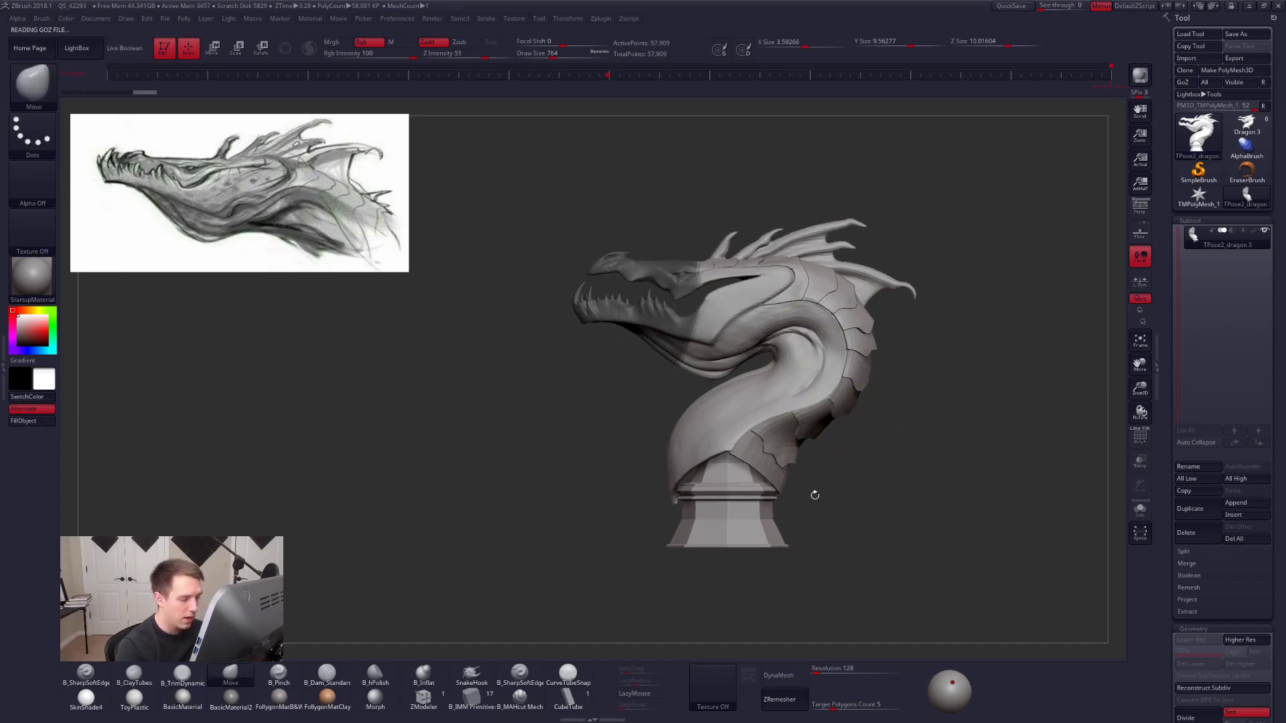
Isolate the pedestal, mask it completely and show the whole posing mesh again.
left_click(733, 512, "ctrl+shift")
mouse_move(773, 396)
left_mouse_down("ctrl")
mouse_move(679, 391)
mouse_move(830, 516)
left_mouse_up("ctrl")
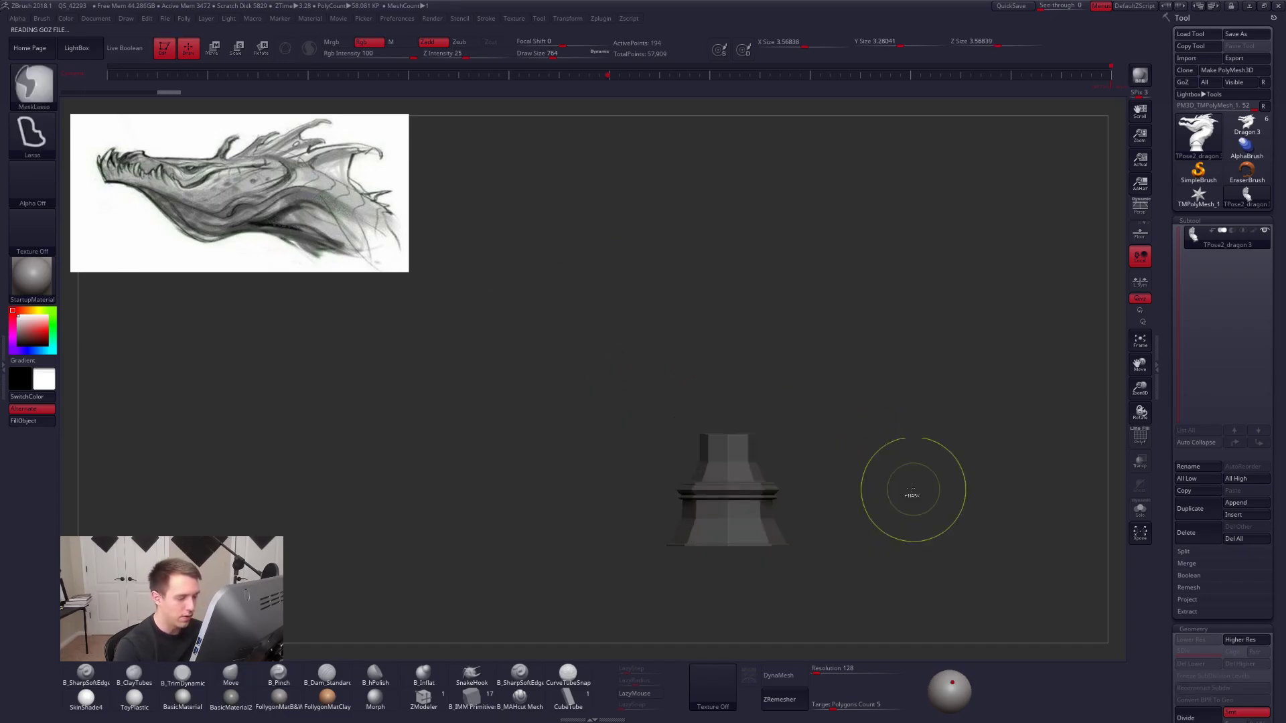
left_click(915, 496, "ctrl+shift")
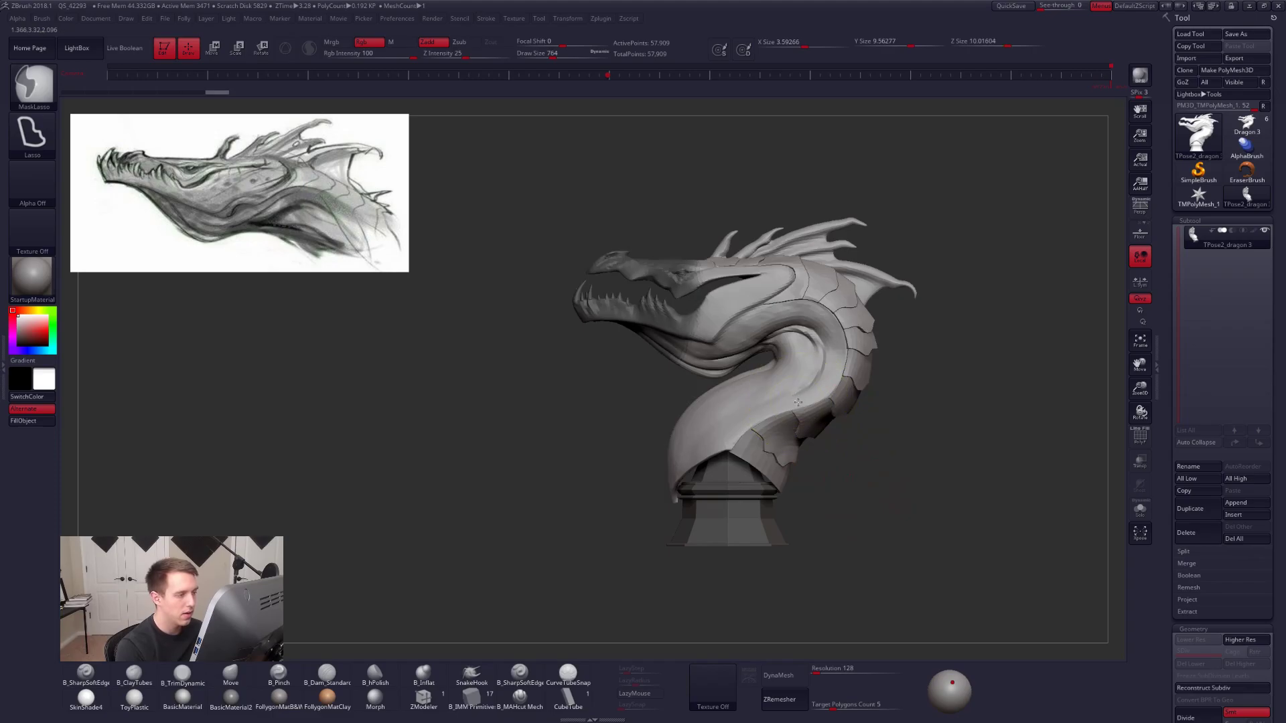
key("ctrl+i")
left_click(866, 423, "ctrl")
Pull the back of the neck and its spine fin sideways with the Move brush at draw size 2622.
key("space")
mouse_move(838, 397)
left_mouse_down()
mouse_move(871, 397)
mouse_move(856, 395)
mouse_move(809, 502)
left_mouse_up()
key("space")
left_click(796, 358)
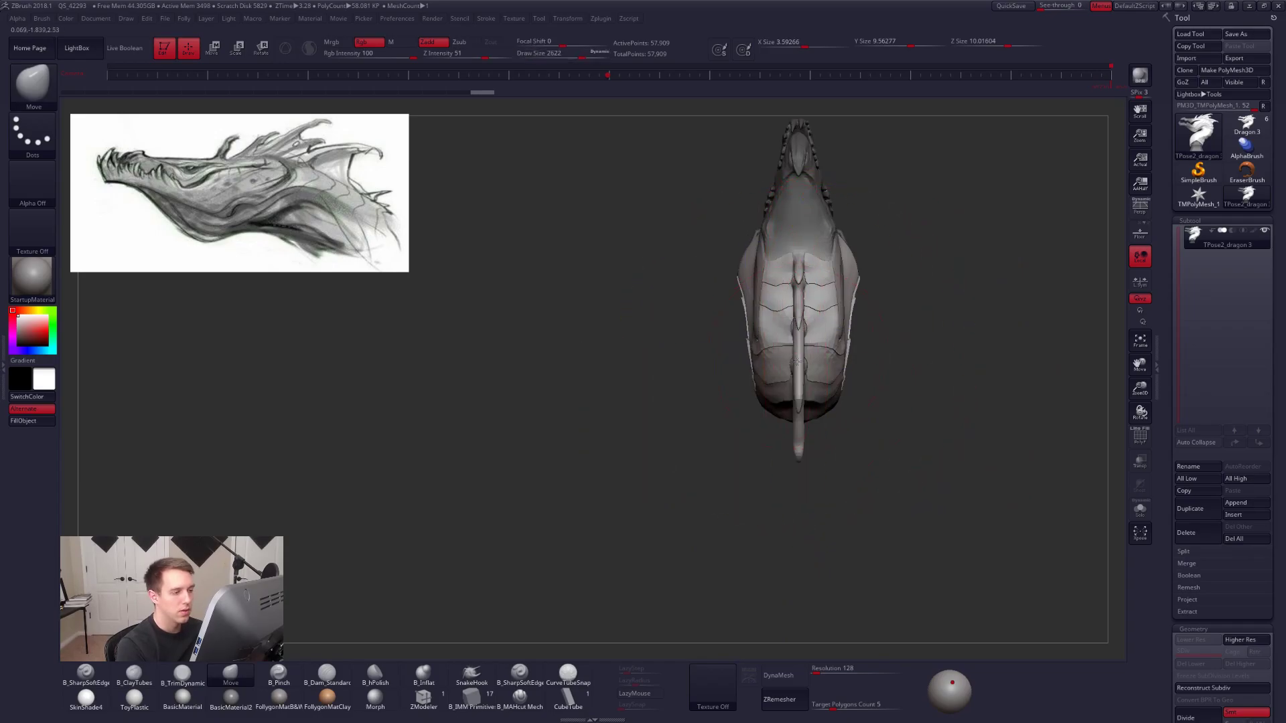
left_click_drag(803, 362, 801, 394)
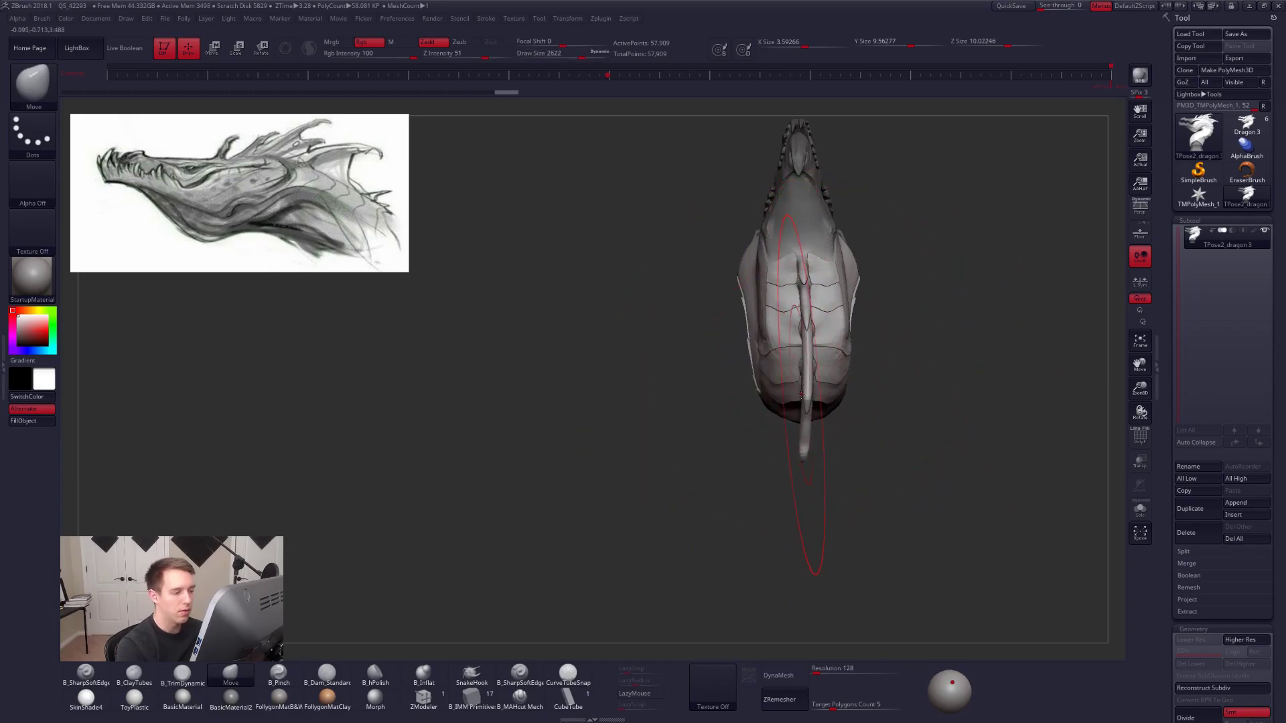
right_click_drag(804, 405, 802, 254)
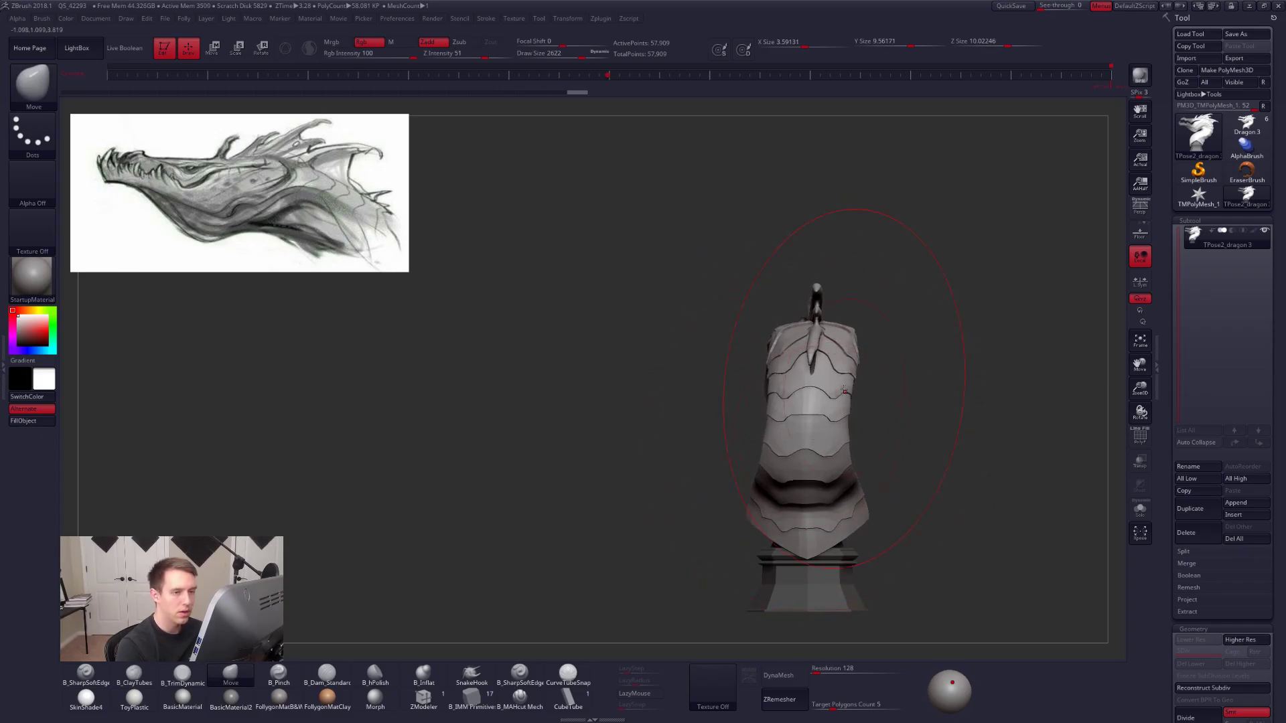
Refine the sideways bend of the neck from behind with the Move brush at draw sizes 1999 and 1399.
left_click(1141, 218)
key("space")
left_click_drag(961, 347, 949, 346)
left_click_drag(969, 330, 878, 297, "alt")
left_click(1142, 218)
key("space")
left_click_drag(728, 401, 718, 400)
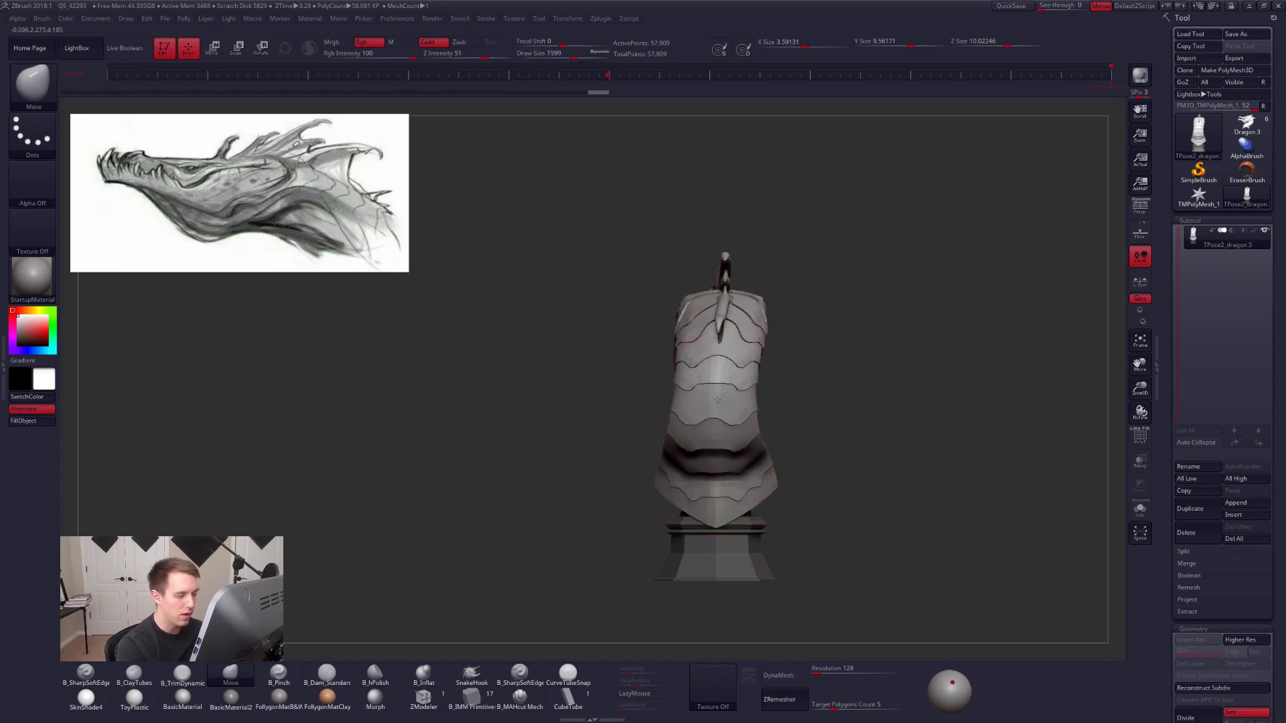
left_click_drag(814, 469, 917, 442, "shift")
mouse_move(789, 439)
left_mouse_down("shift")
mouse_move(785, 554)
mouse_move(791, 465)
mouse_move(771, 486)
mouse_move(799, 441)
mouse_move(808, 453)
left_mouse_up("shift")
key("space")
Invert the mask to free the head and try turning it sideways from above with Transpose Rotate.
left_click(810, 461, "ctrl")
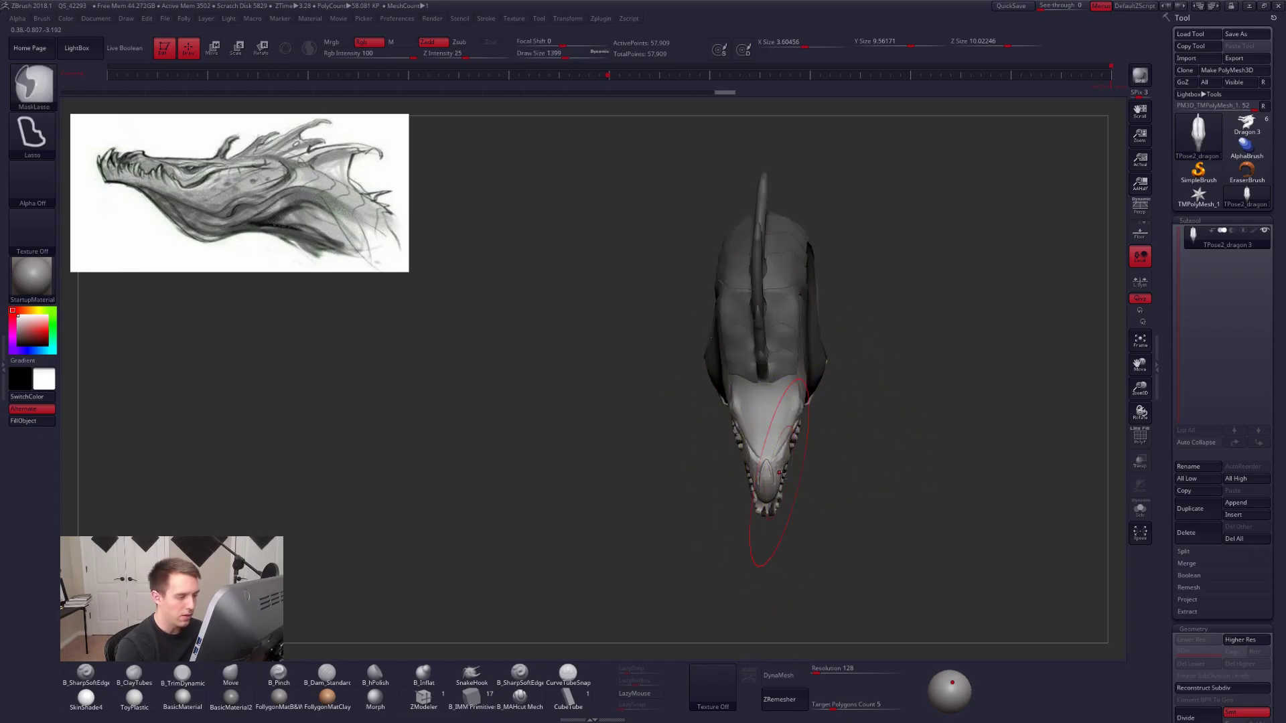
right_click_drag(780, 471, 762, 450, "ctrl")
key("r")
left_click_drag(754, 594, 753, 508)
key("ctrl+z")
key("space")
left_click_drag(737, 551, 764, 552)
mouse_move(847, 596)
left_mouse_down()
mouse_move(856, 556)
mouse_move(841, 513)
mouse_move(890, 494)
left_mouse_up()
key("ctrl")
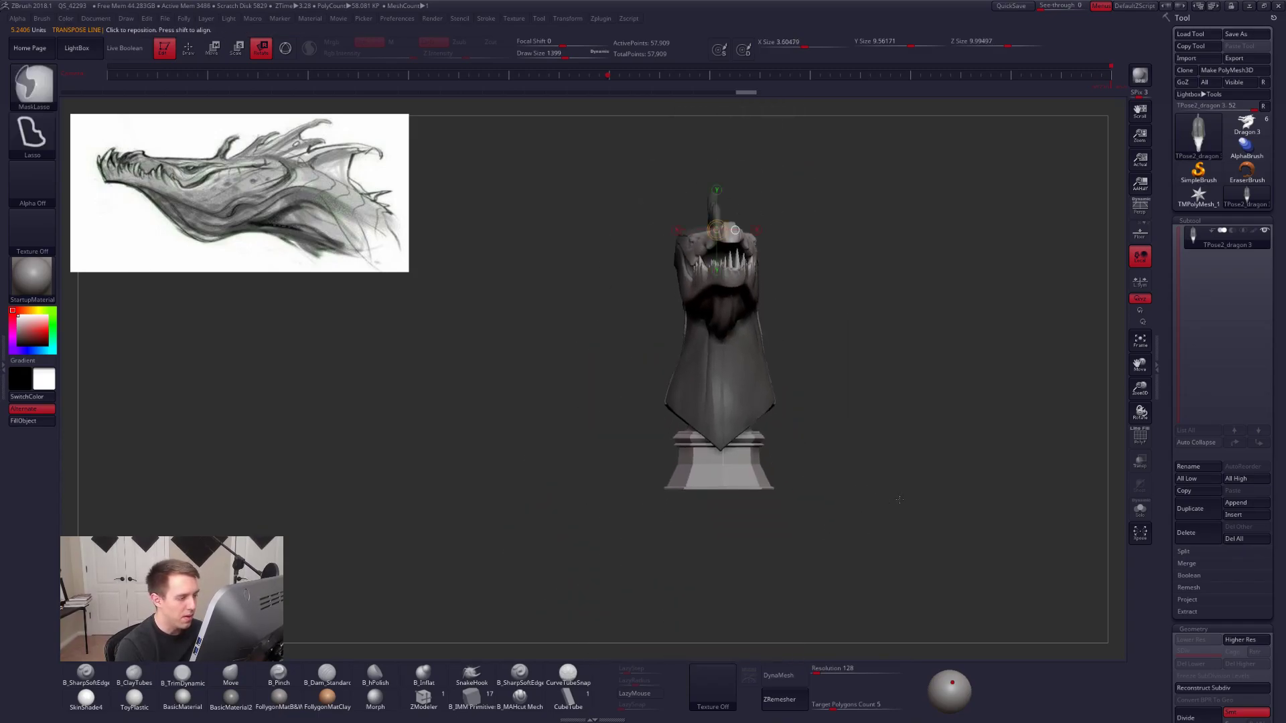
key("q")
mouse_move(815, 334)
left_mouse_down("ctrl")
mouse_move(573, 403)
mouse_move(817, 415)
left_mouse_up("ctrl")
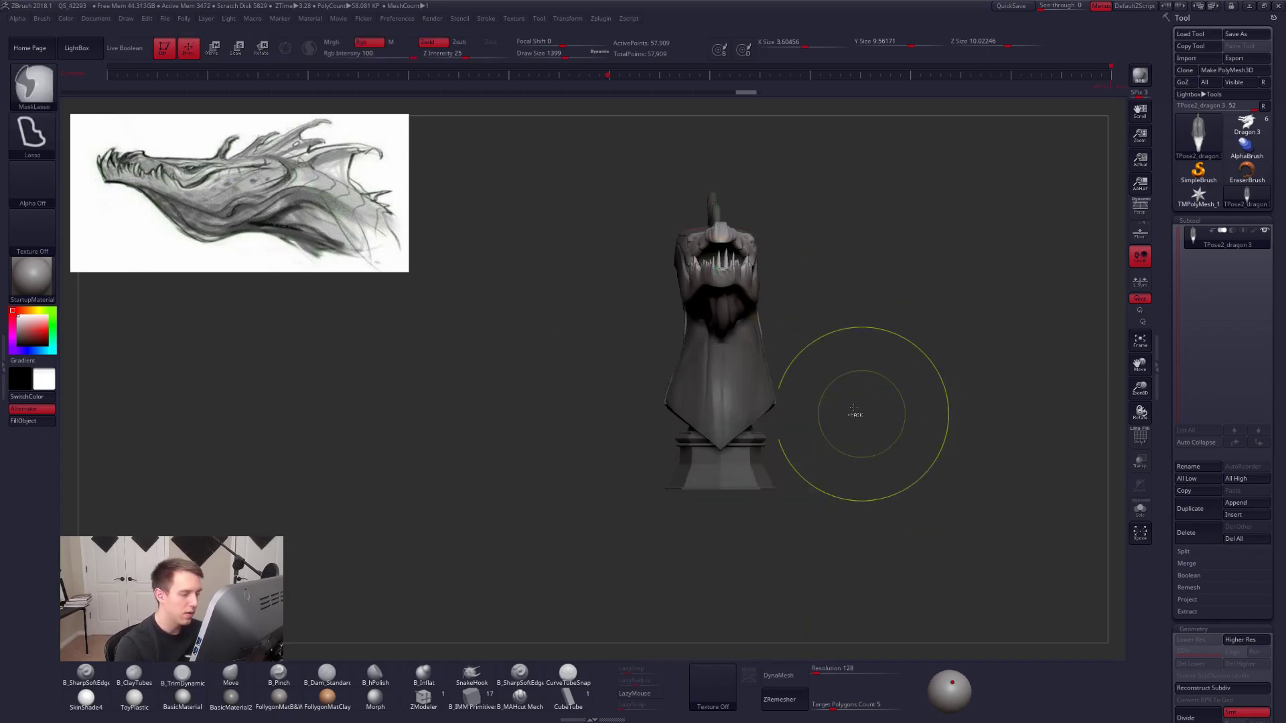
Turn the unmasked head slightly to one side with Transpose Rotate, working from the front and from above.
left_click_drag(864, 465, 796, 535)
key("r")
mouse_move(736, 391)
left_mouse_down()
mouse_move(753, 466)
mouse_move(734, 486)
mouse_move(726, 576)
mouse_move(744, 323)
left_mouse_up()
right_click_drag(757, 406, 750, 419, "ctrl")
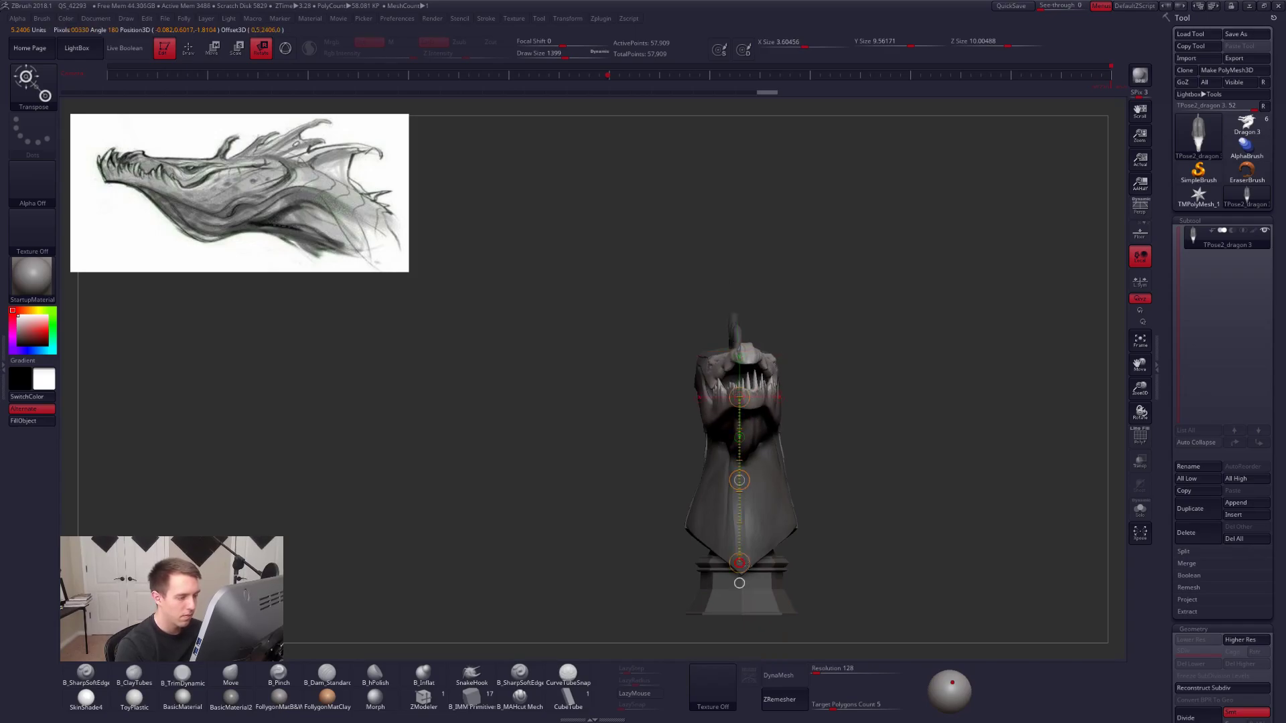
left_click_drag(804, 507, 841, 531)
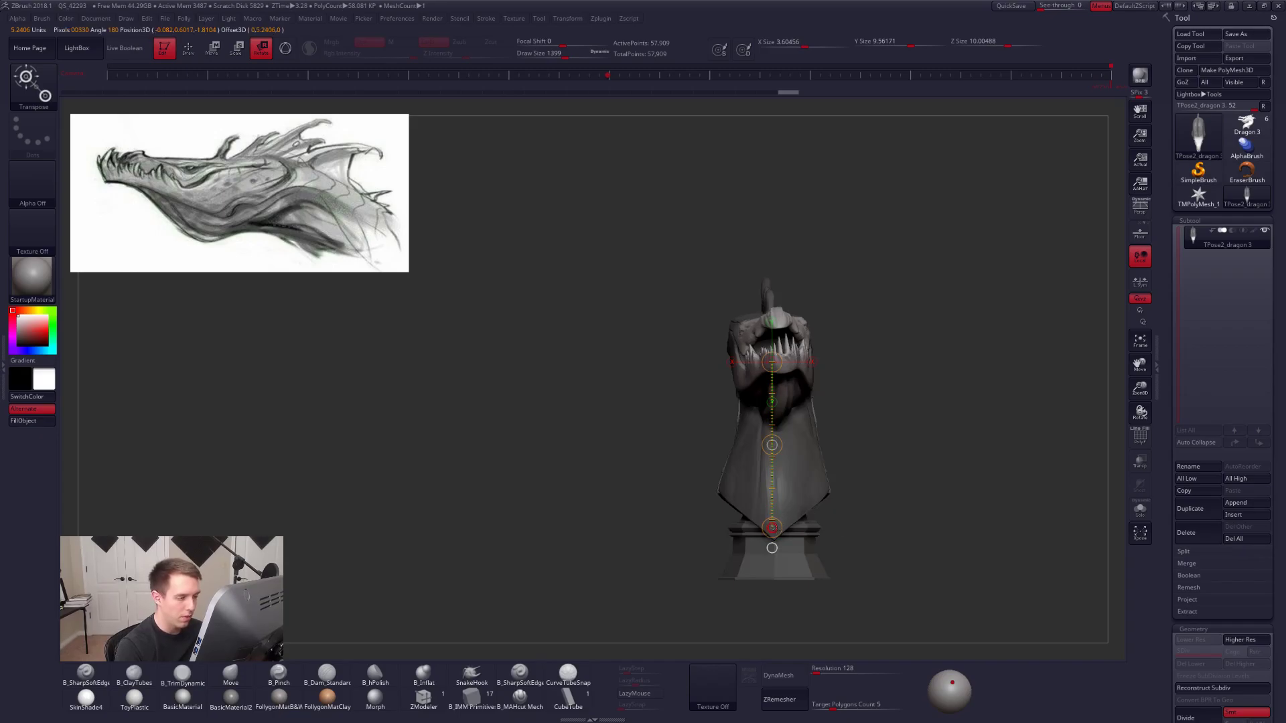
right_click_drag(797, 497, 841, 569)
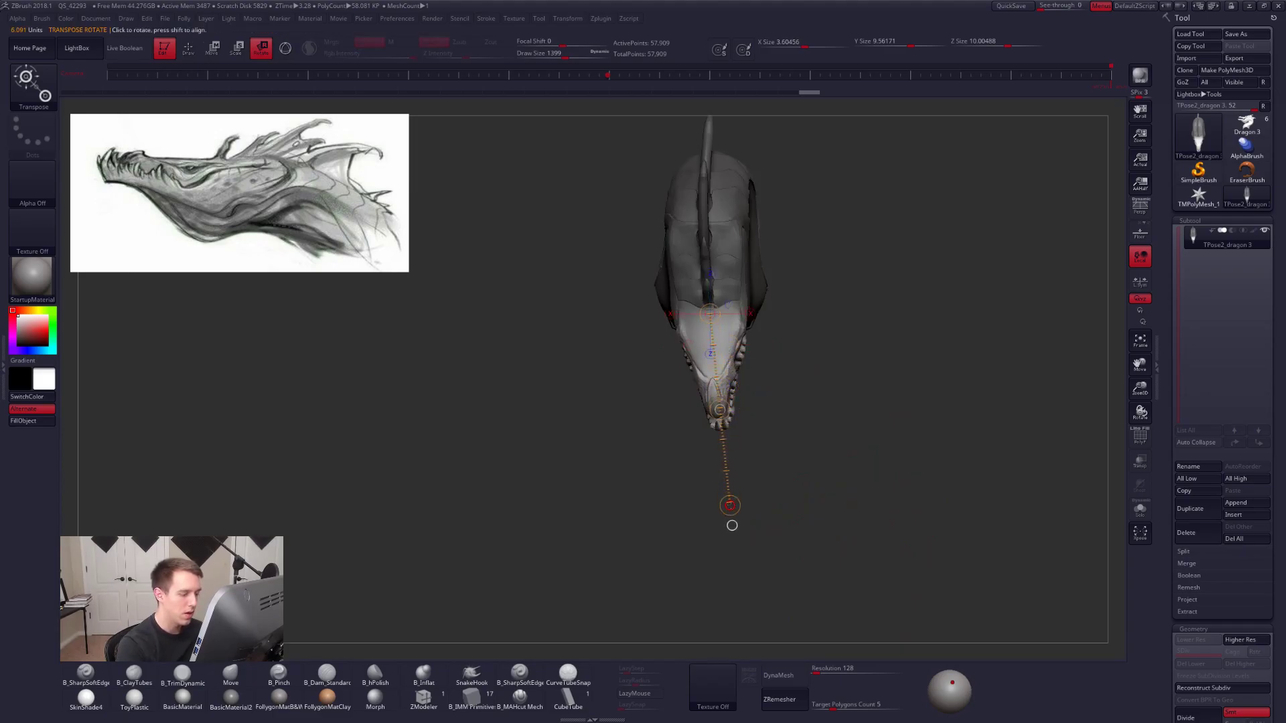
Return to the Move brush, set its draw size to 905 and turn on perspective.
key("q")
mouse_move(845, 555)
left_mouse_down()
mouse_move(850, 469)
mouse_move(862, 484)
mouse_move(854, 522)
left_mouse_up()
key("space")
left_click_drag(770, 366, 759, 365)
left_click_drag(778, 451, 844, 451, "alt")
left_click_drag(951, 466, 920, 486)
right_click_drag(920, 487, 946, 490)
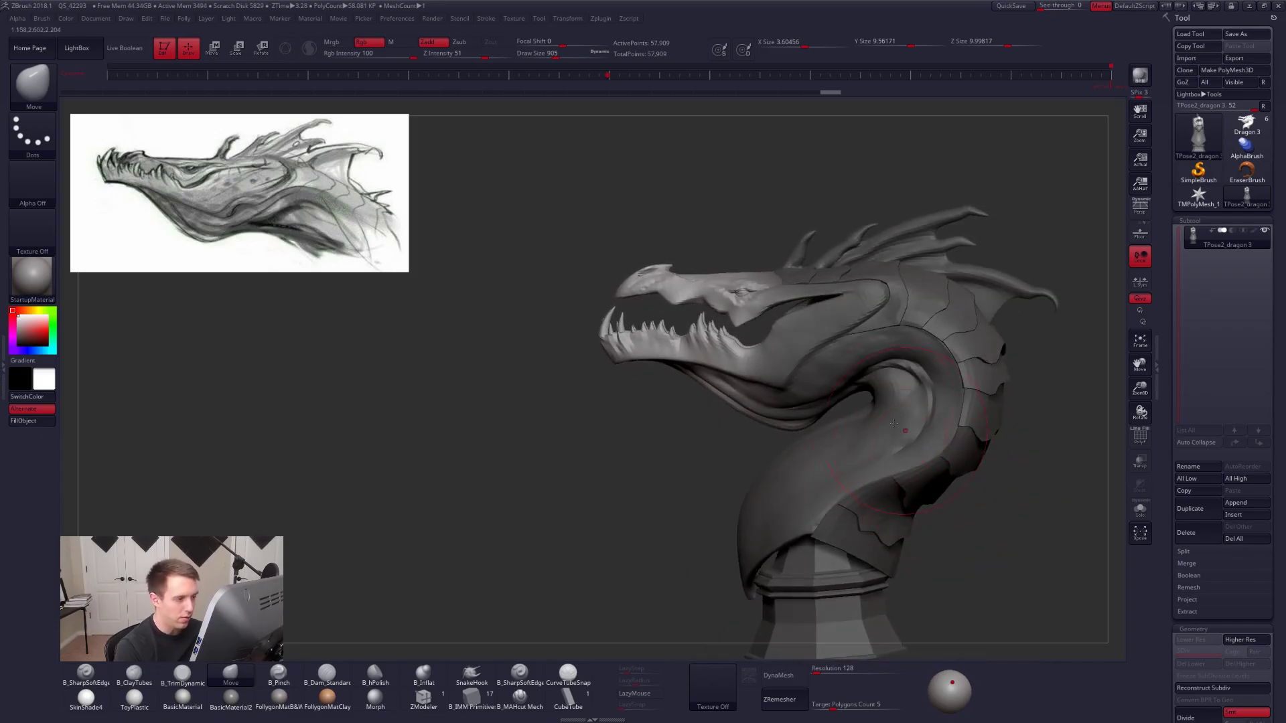
mouse_move(912, 349)
right_mouse_down()
mouse_move(857, 497)
mouse_move(897, 525)
mouse_move(789, 479)
mouse_move(757, 396)
right_mouse_up()
left_click(1140, 208)
Shift the neck sideways from behind with the Move brush at draw sizes 1927 and 1891.
key("space")
left_click_drag(760, 391, 773, 391)
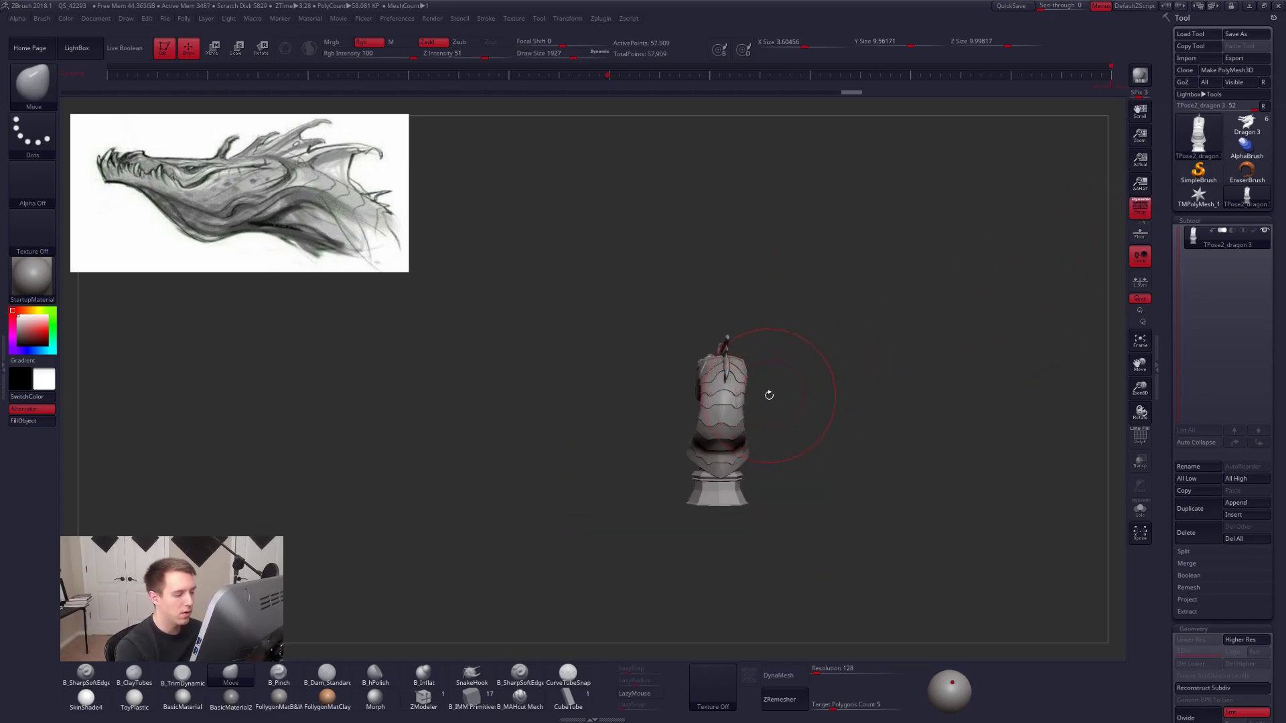
key("w")
key("space")
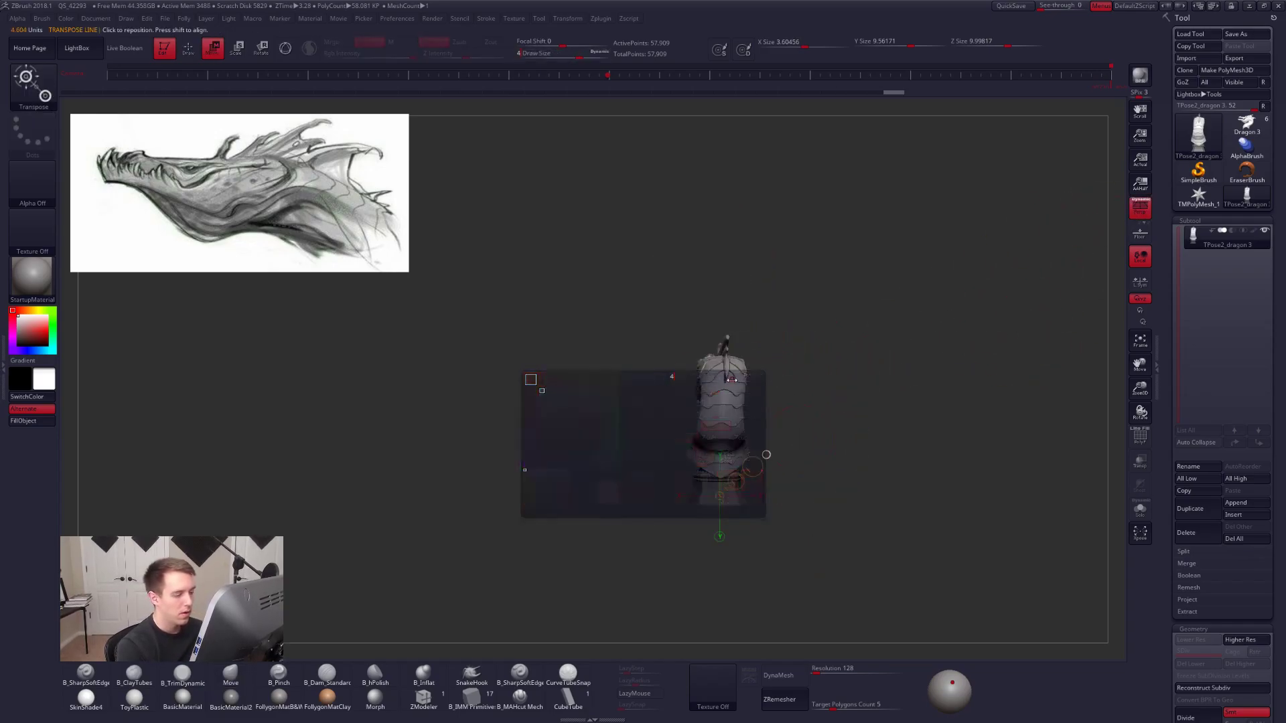
key("q")
key("space")
left_click_drag(711, 414, 721, 413)
right_click_drag(721, 413, 716, 426)
key("space")
left_click_drag(727, 398, 717, 398)
mouse_move(717, 409)
right_mouse_down()
mouse_move(730, 432)
mouse_move(724, 391)
right_mouse_up()
right_click_drag(741, 437, 828, 453)
left_click_drag(819, 442, 951, 488)
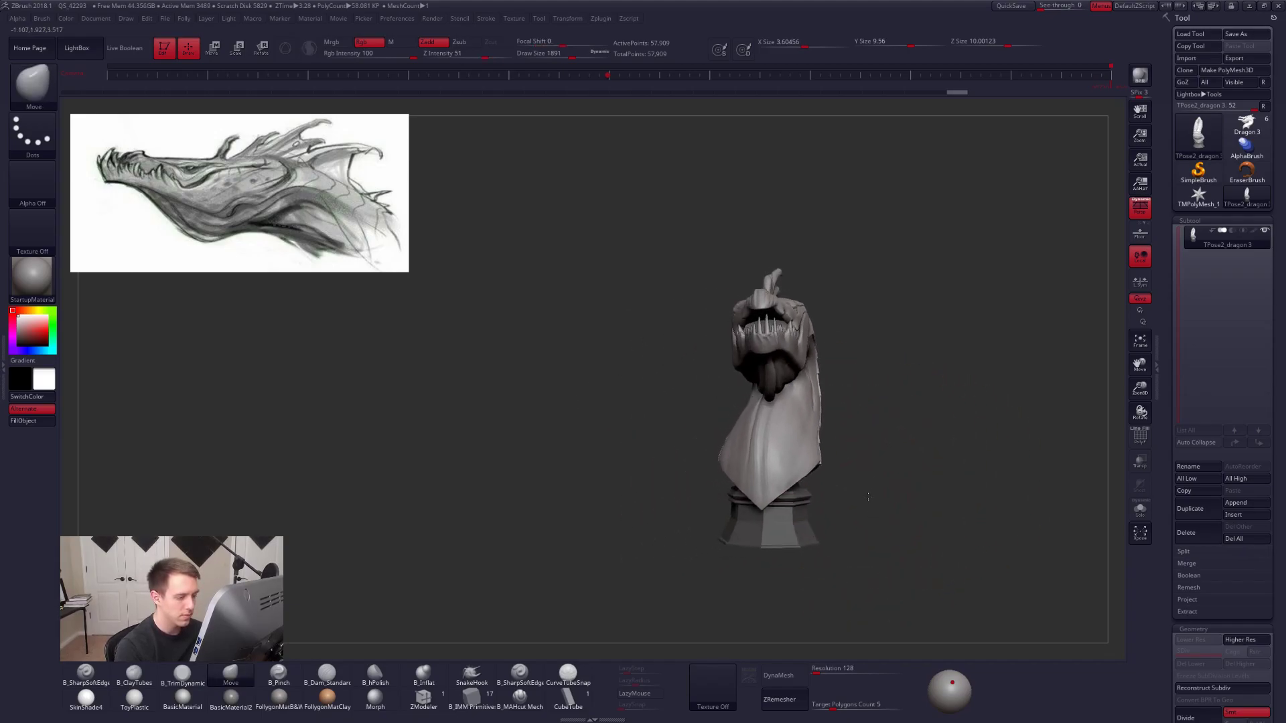
Turn off perspective in the side view and set the Move brush's draw size to 500.
mouse_move(861, 507)
left_mouse_down()
mouse_move(960, 487)
mouse_move(914, 498)
mouse_move(890, 455)
left_mouse_up()
key("space")
mouse_move(812, 439)
left_mouse_down()
mouse_move(845, 443)
mouse_move(864, 479)
left_mouse_up()
right_click_drag(789, 478, 817, 524)
mouse_move(817, 525)
left_mouse_down()
mouse_move(847, 520)
mouse_move(770, 509)
left_mouse_up()
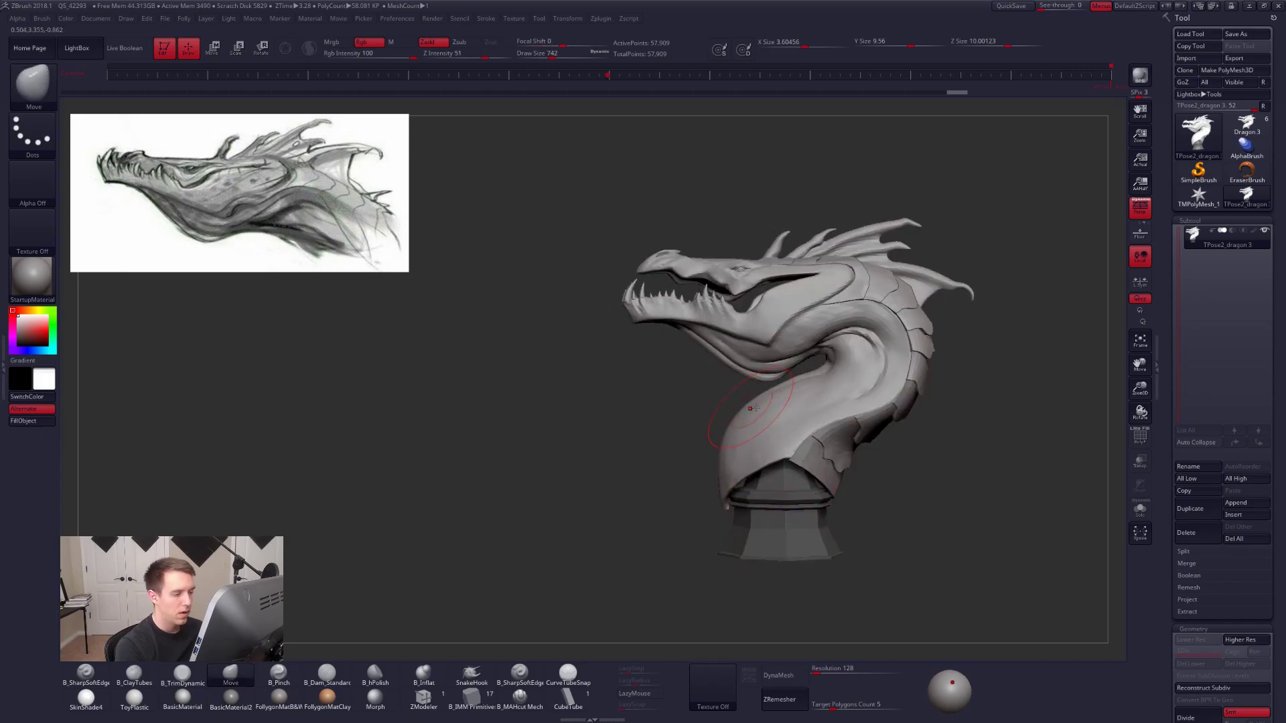
left_click(1140, 208)
mouse_move(702, 395)
left_mouse_down("alt")
mouse_move(660, 434)
mouse_move(716, 416)
left_mouse_up("alt")
key("space")
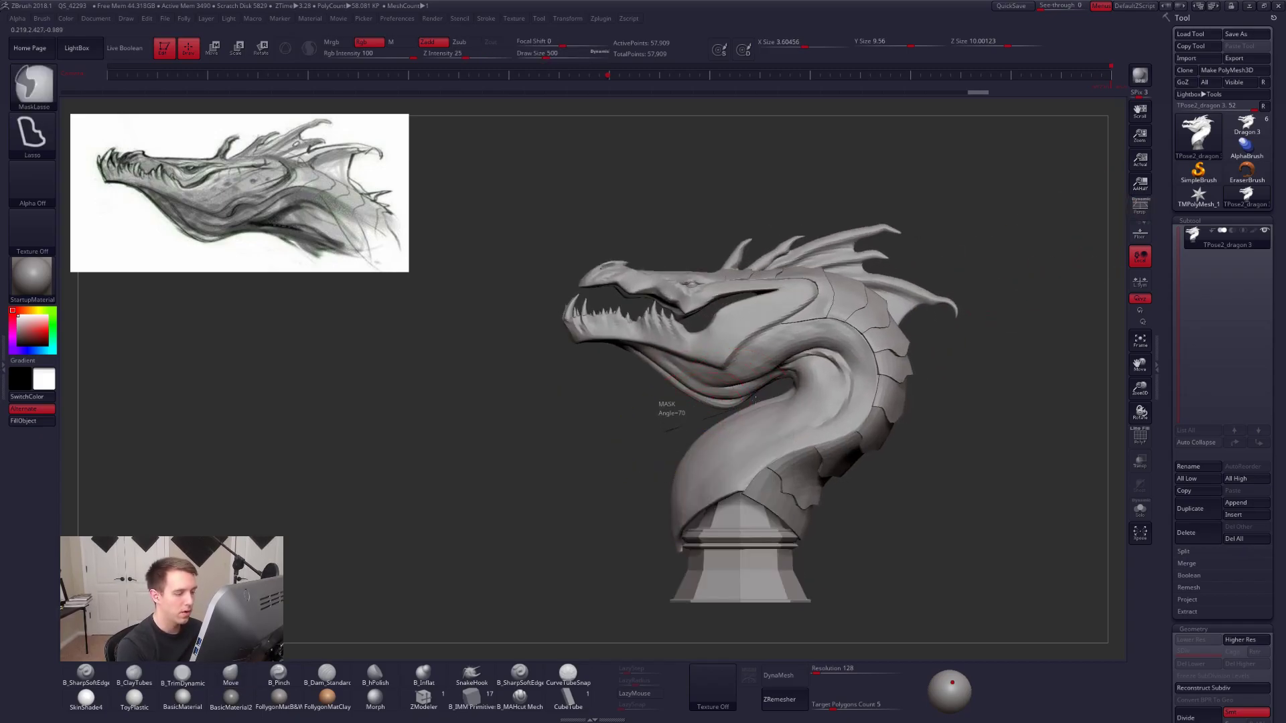
Lasso-mask along the jaw and neck, and tilt the head slightly from the front with Transpose Rotate.
mouse_move(655, 353)
left_mouse_down("ctrl")
mouse_move(654, 218)
mouse_move(619, 446)
mouse_move(660, 438)
left_mouse_up("ctrl")
left_click(704, 369, "ctrl")
left_click(675, 399, "ctrl")
mouse_move(509, 395)
left_mouse_down()
mouse_move(696, 392)
mouse_move(712, 377)
left_mouse_up()
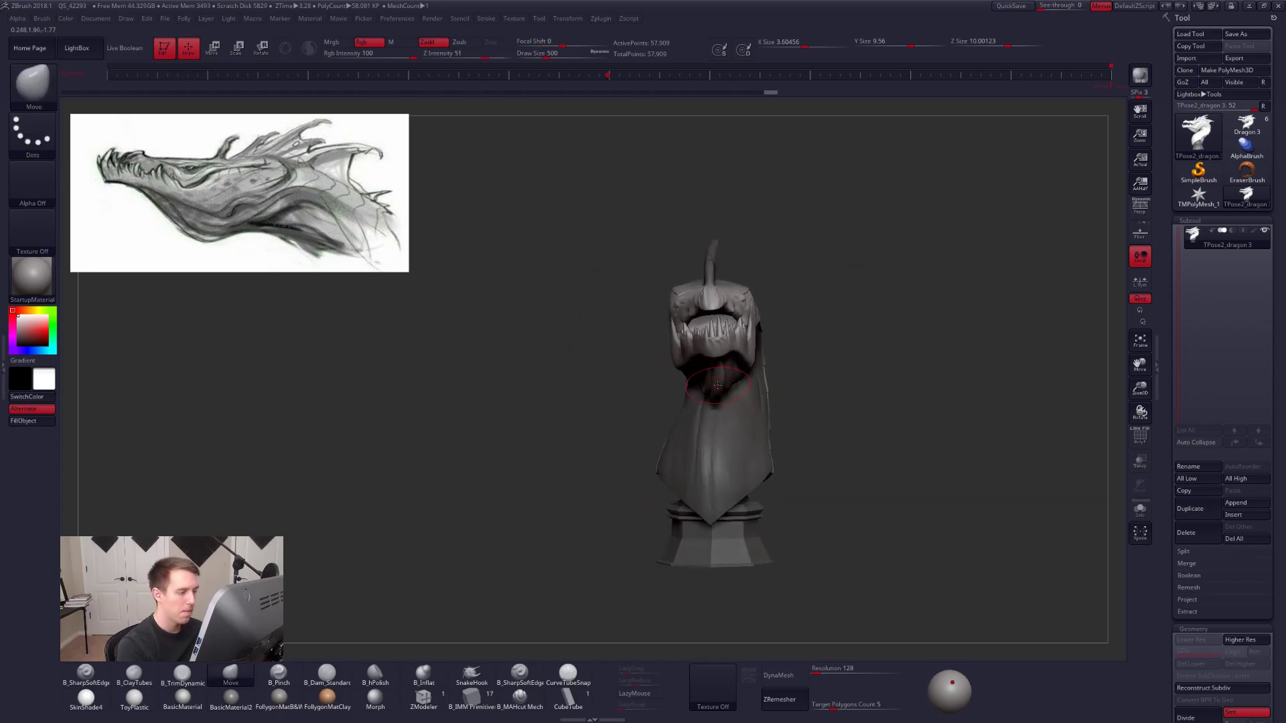
key("r")
left_click_drag(712, 328, 954, 304)
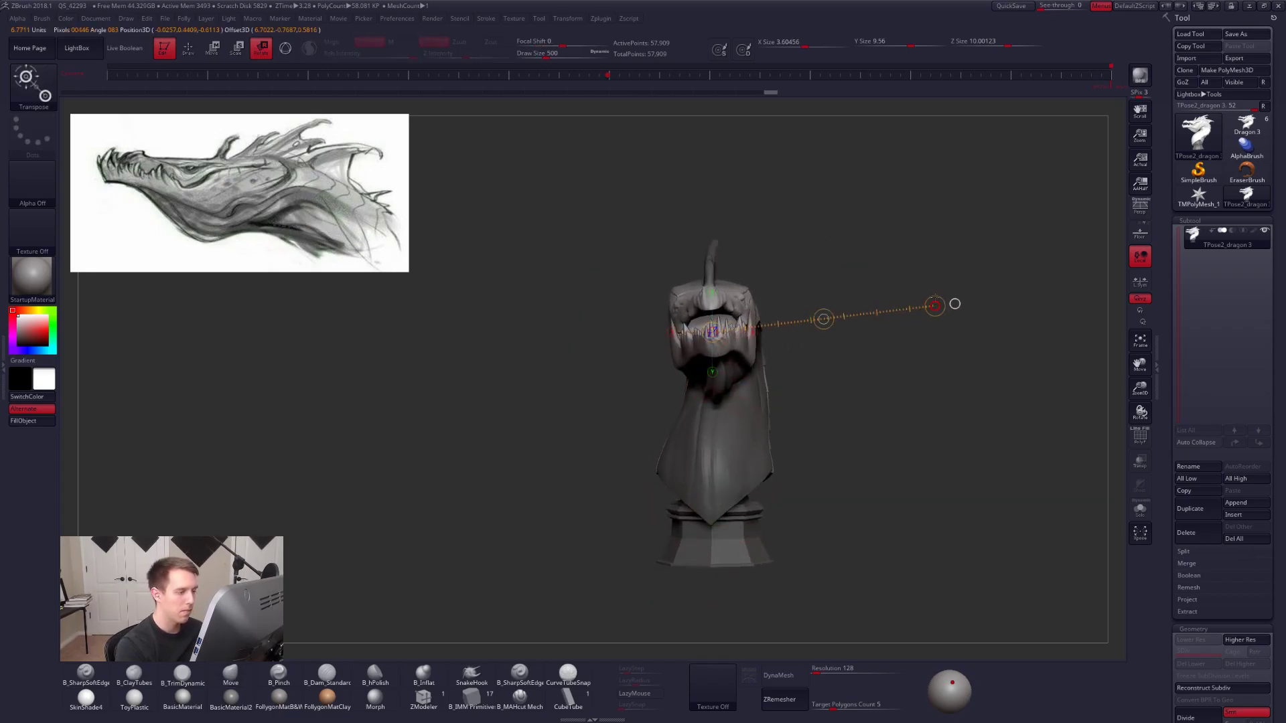
key("q")
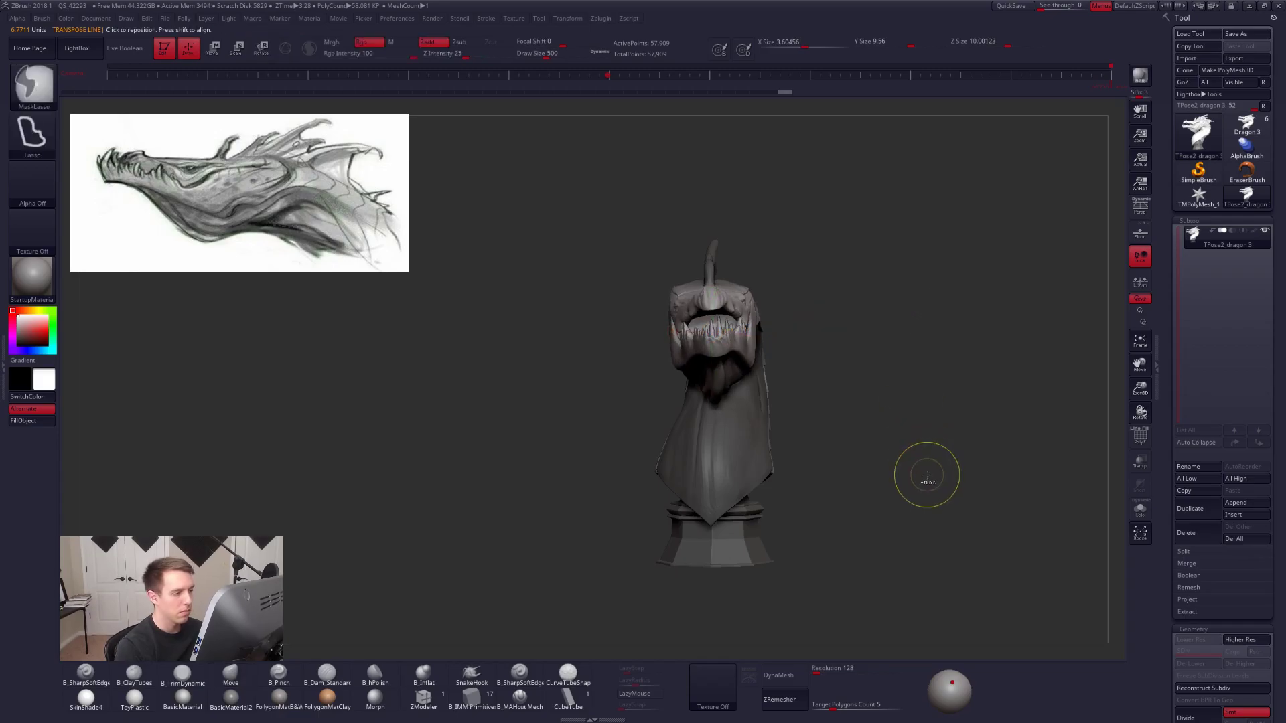
mouse_move(926, 478)
left_mouse_down()
mouse_move(885, 482)
mouse_move(905, 492)
left_mouse_up()
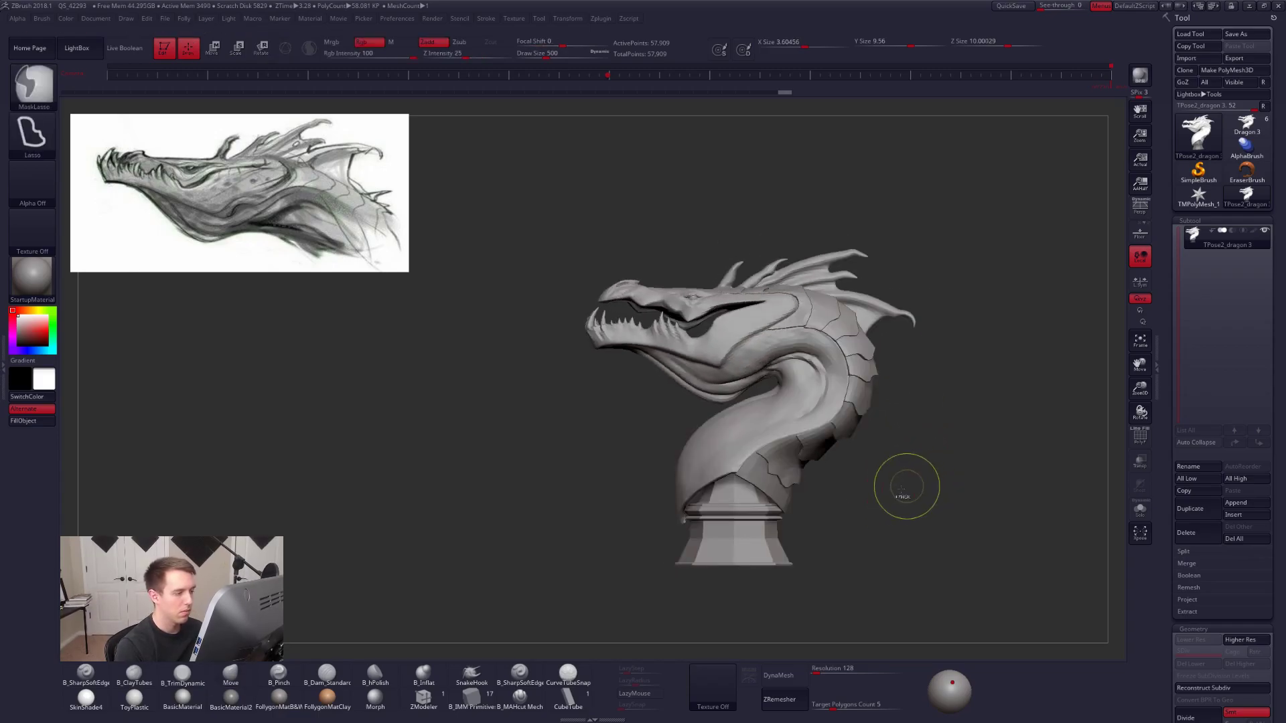
Lasso-mask the head and upper neck, and invert the mask to protect the lower neck instead.
key("ctrl")
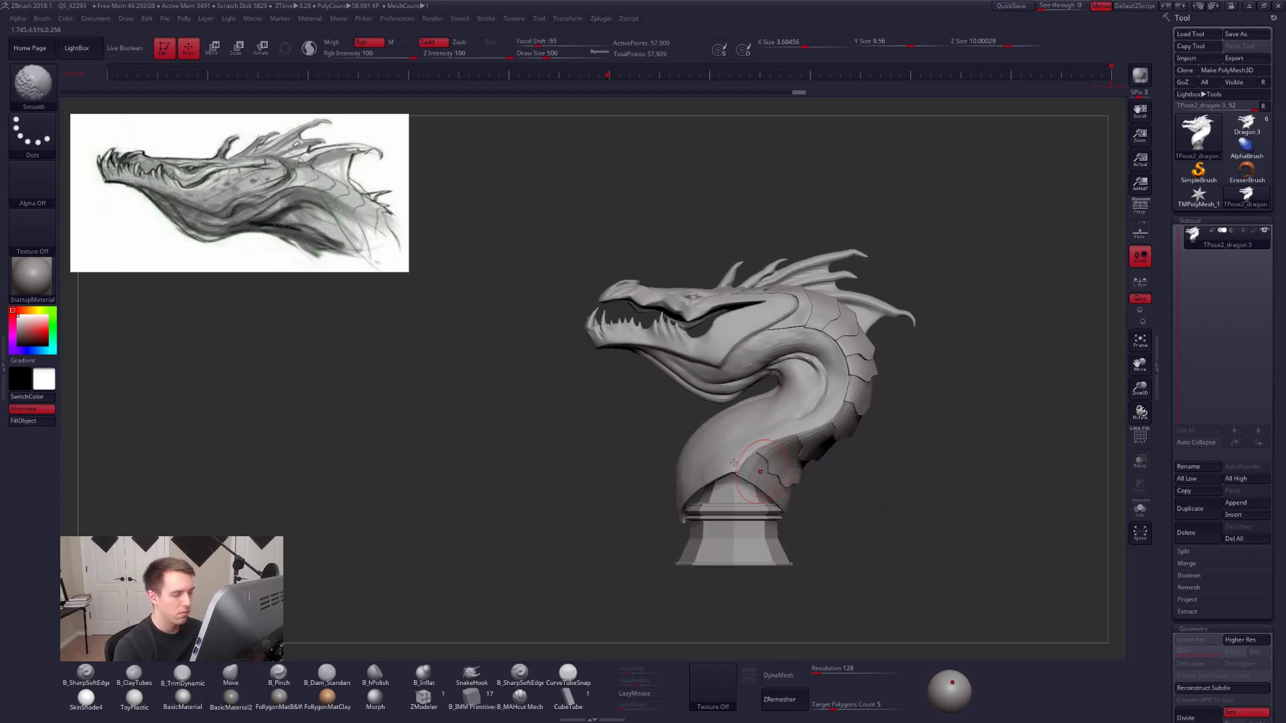
mouse_move(741, 397)
left_mouse_down("ctrl")
mouse_move(856, 402)
mouse_move(663, 422)
mouse_move(737, 402)
left_mouse_up("ctrl")
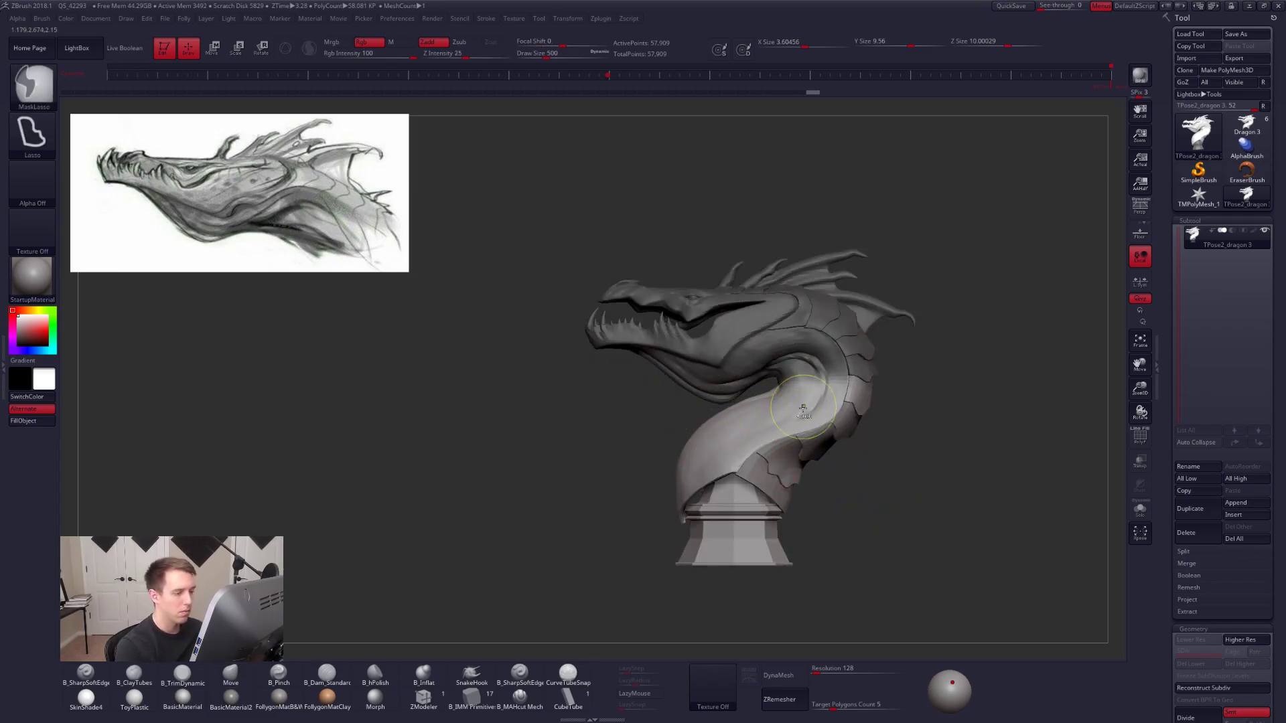
left_click(873, 419, "ctrl")
left_click_drag(873, 419, 920, 422)
left_click_drag(807, 403, 938, 404)
Try tilting the head and upper neck sideways from behind with Transpose Rotate, undo the tilt and clear the mask.
key("r")
left_click_drag(731, 375, 829, 244)
key("q")
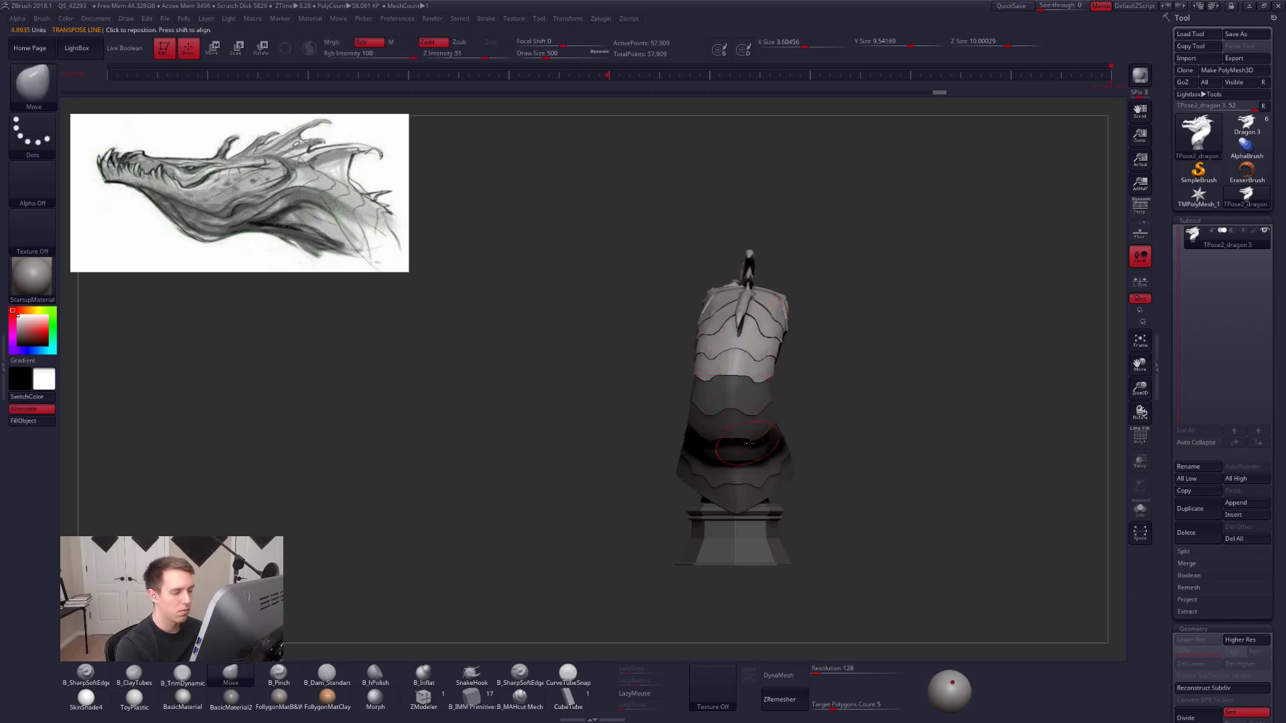
left_click_drag(957, 435, 834, 442)
left_click_drag(910, 476, 902, 487)
left_click(1140, 209)
left_click_drag(933, 344, 938, 517)
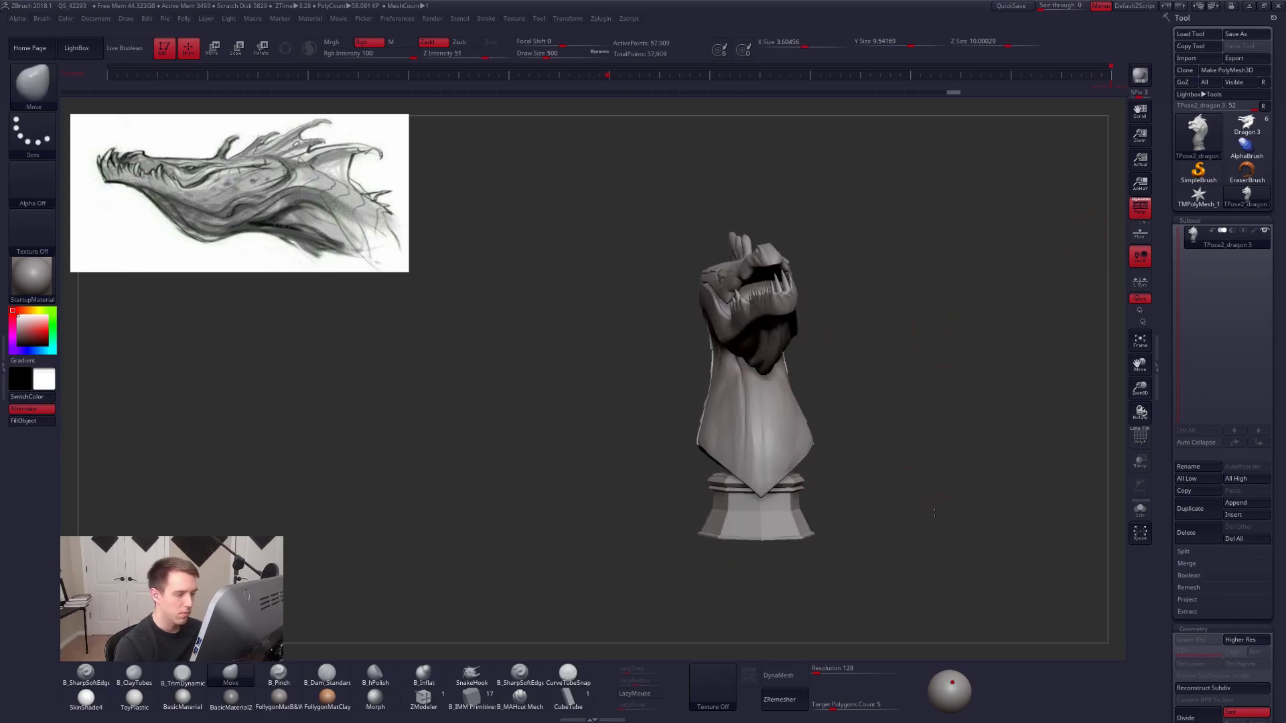
left_click(933, 525, "ctrl")
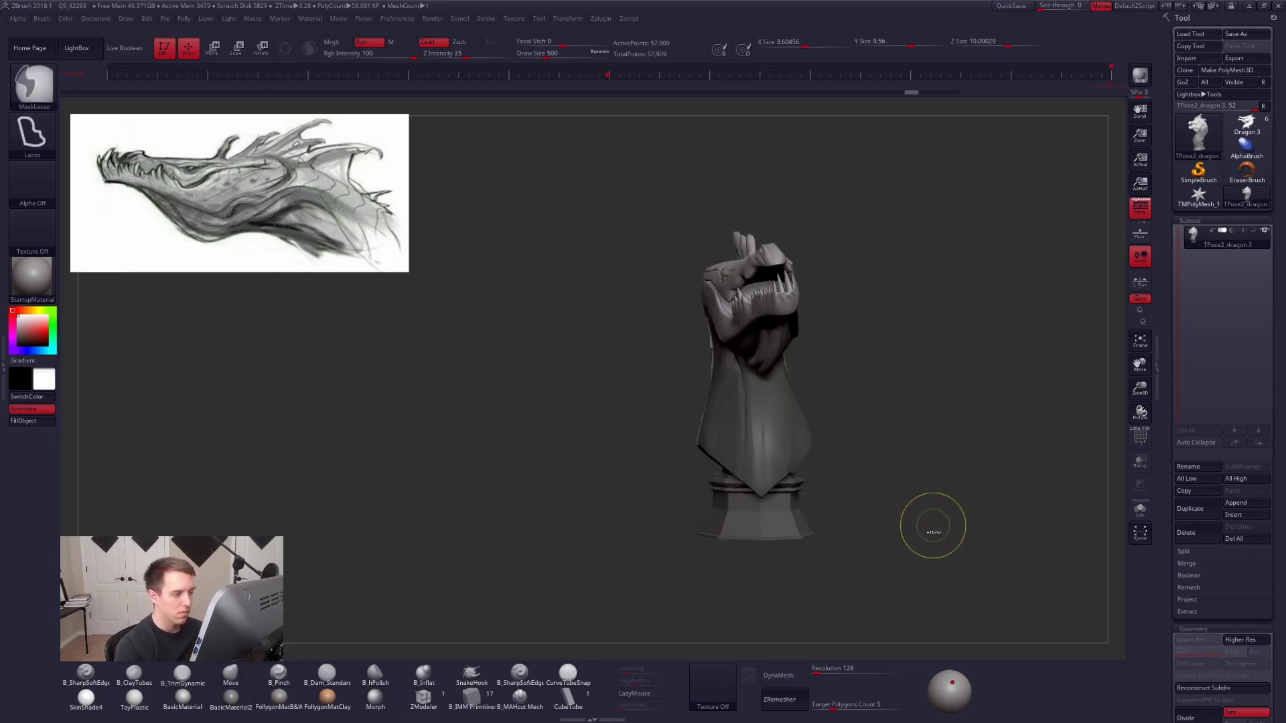
left_click_drag(936, 520, 894, 492, "shift")
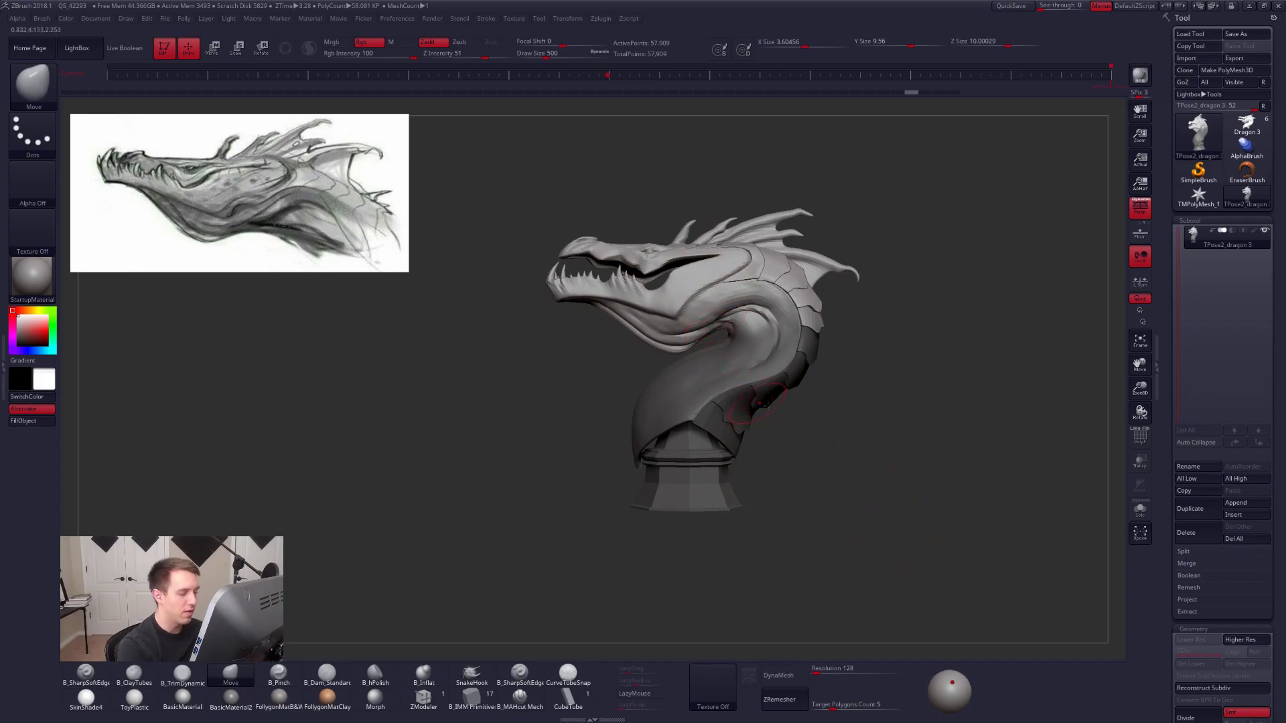
left_click_drag(851, 436, 877, 462, "ctrl")
Lay vertical and horizontal Transpose lines across the bust to check the balance of head and neck over the pedestal.
key("r")
mouse_move(690, 458)
left_mouse_down("shift")
mouse_move(690, 376)
mouse_move(649, 389)
mouse_move(691, 288)
left_mouse_up("shift")
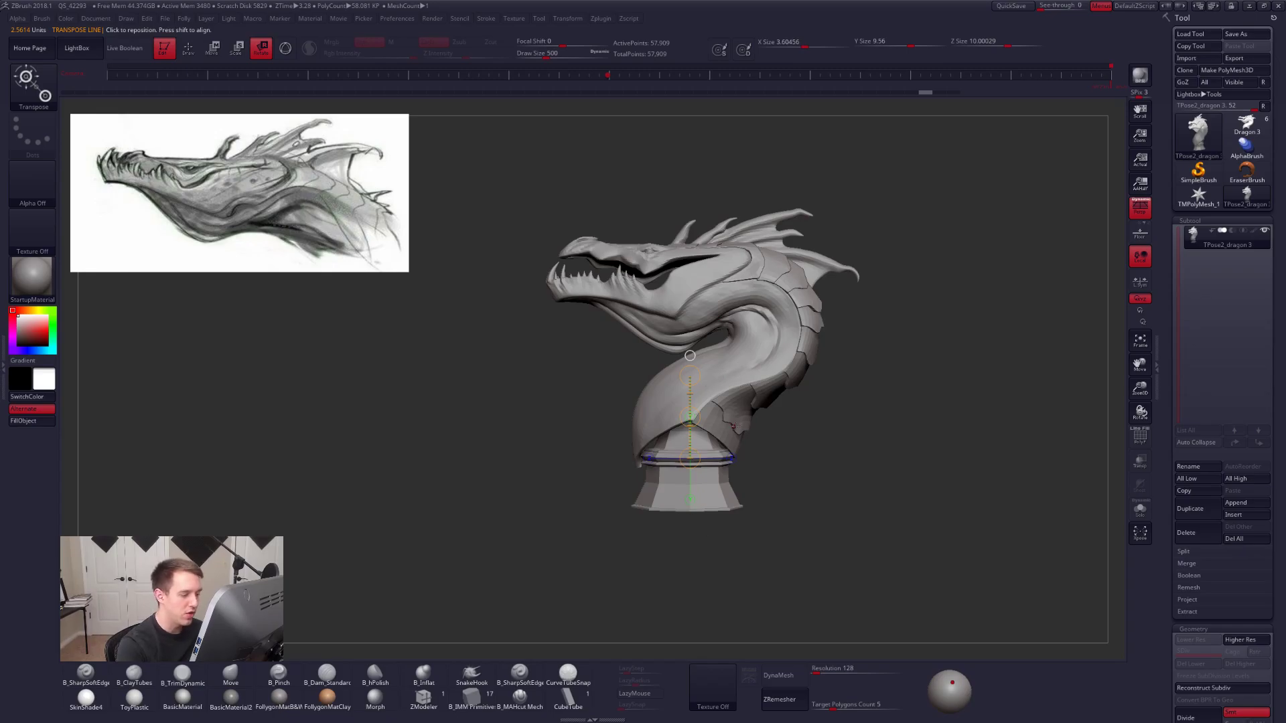
key("w")
mouse_move(808, 353)
left_mouse_down()
mouse_move(770, 446)
mouse_move(774, 562)
mouse_move(812, 573)
mouse_move(777, 526)
left_mouse_up()
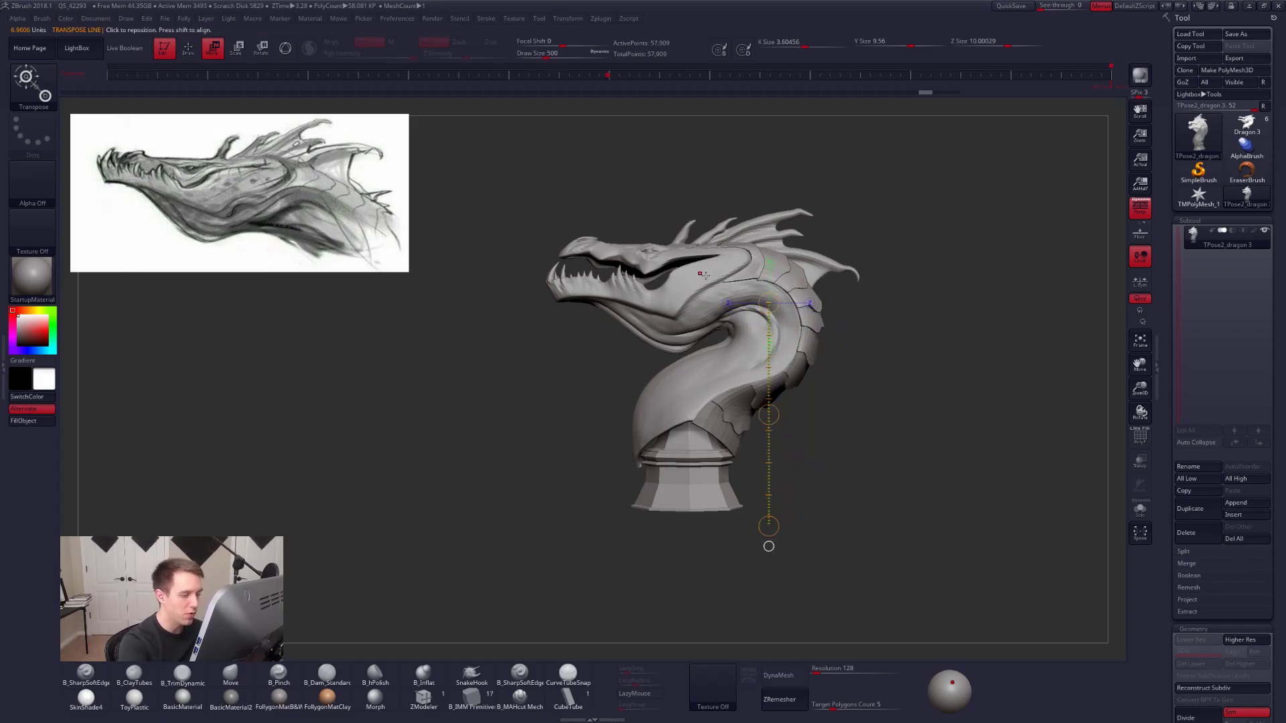
left_click_drag(702, 357, 465, 357, "shift")
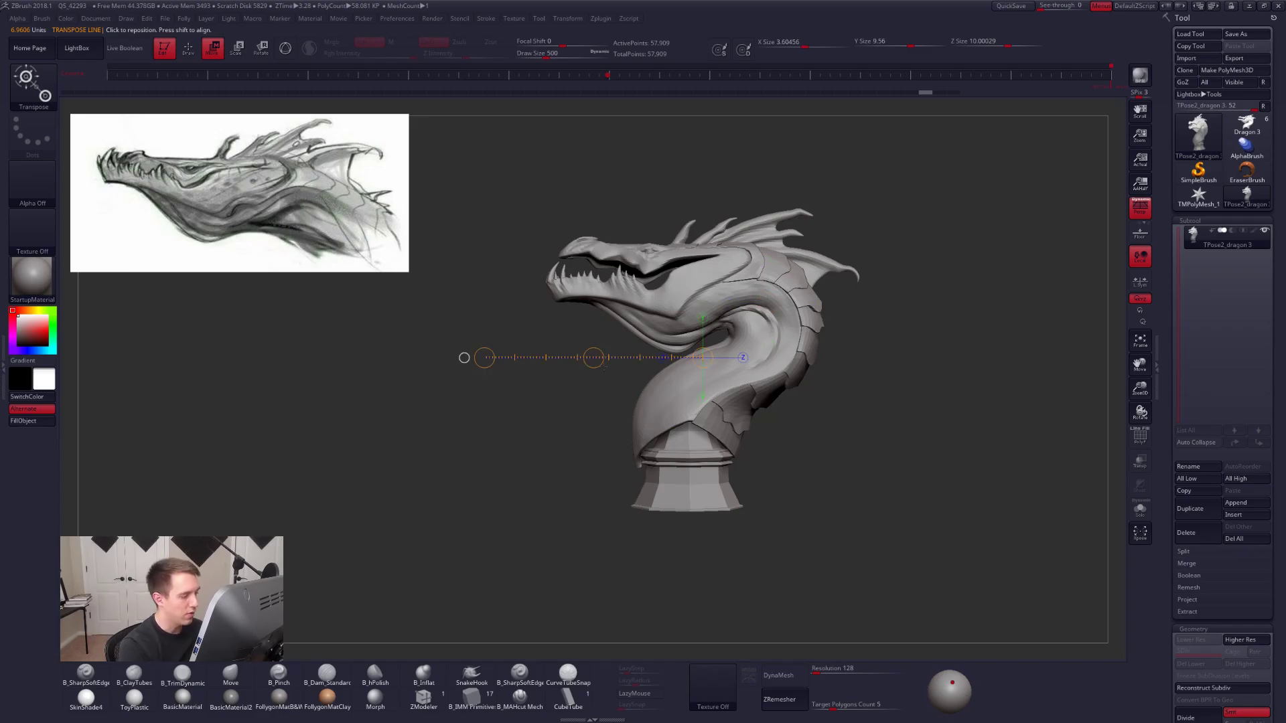
mouse_move(701, 356)
left_mouse_down("shift")
mouse_move(703, 596)
mouse_move(703, 511)
left_mouse_up("shift")
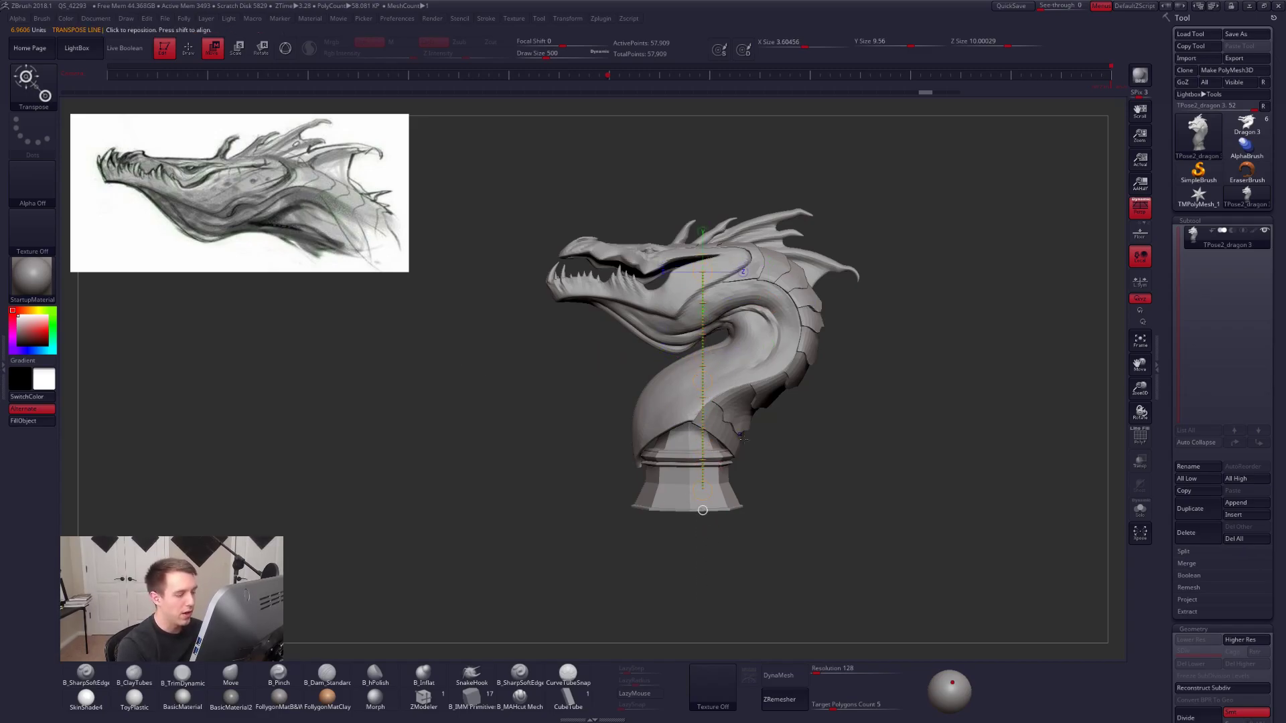
left_click_drag(807, 542, 830, 534)
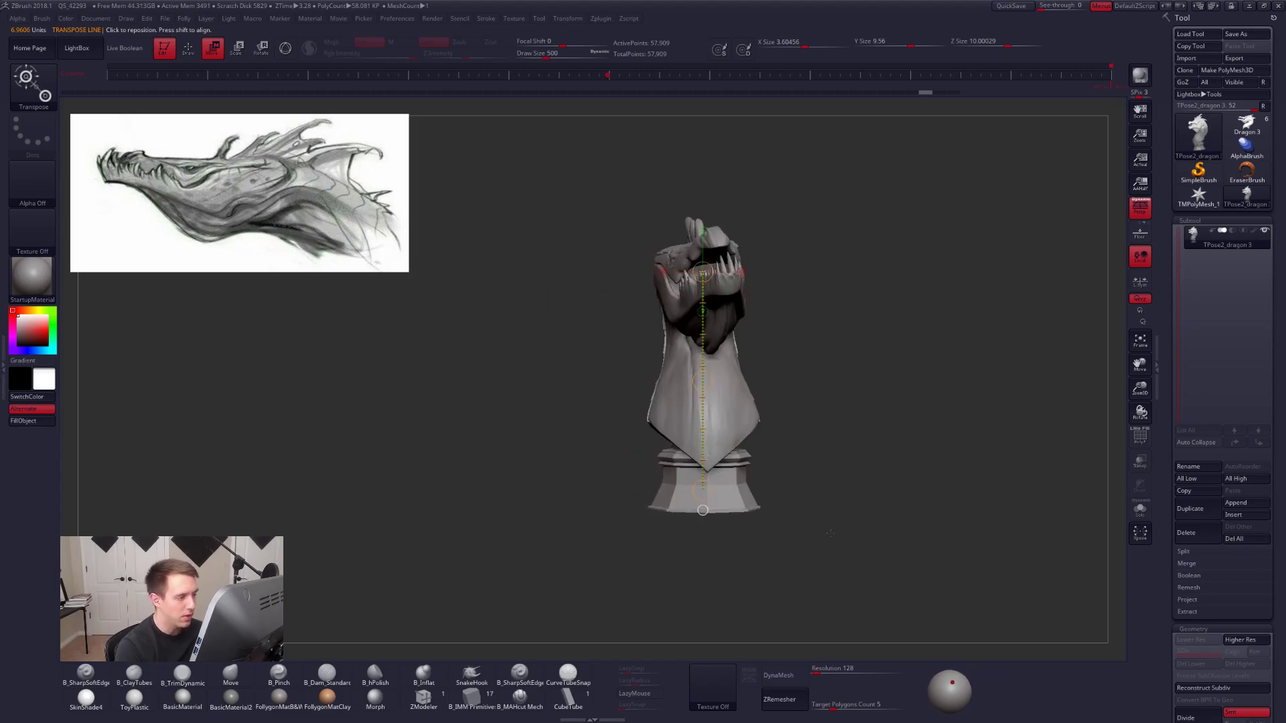
Adjust the side contour of the neck from the front with the Move brush at draw size 500.
key("q")
left_click_drag(827, 458, 850, 478, "alt")
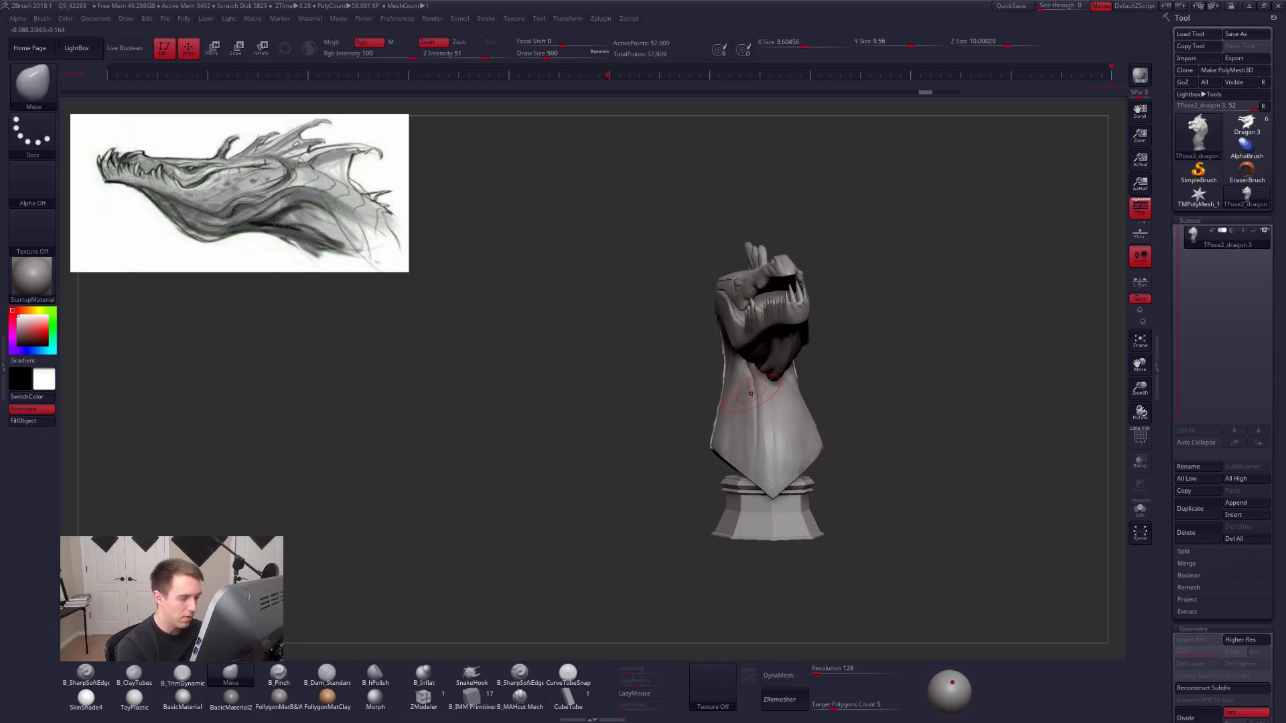
right_click_drag(750, 399, 768, 466)
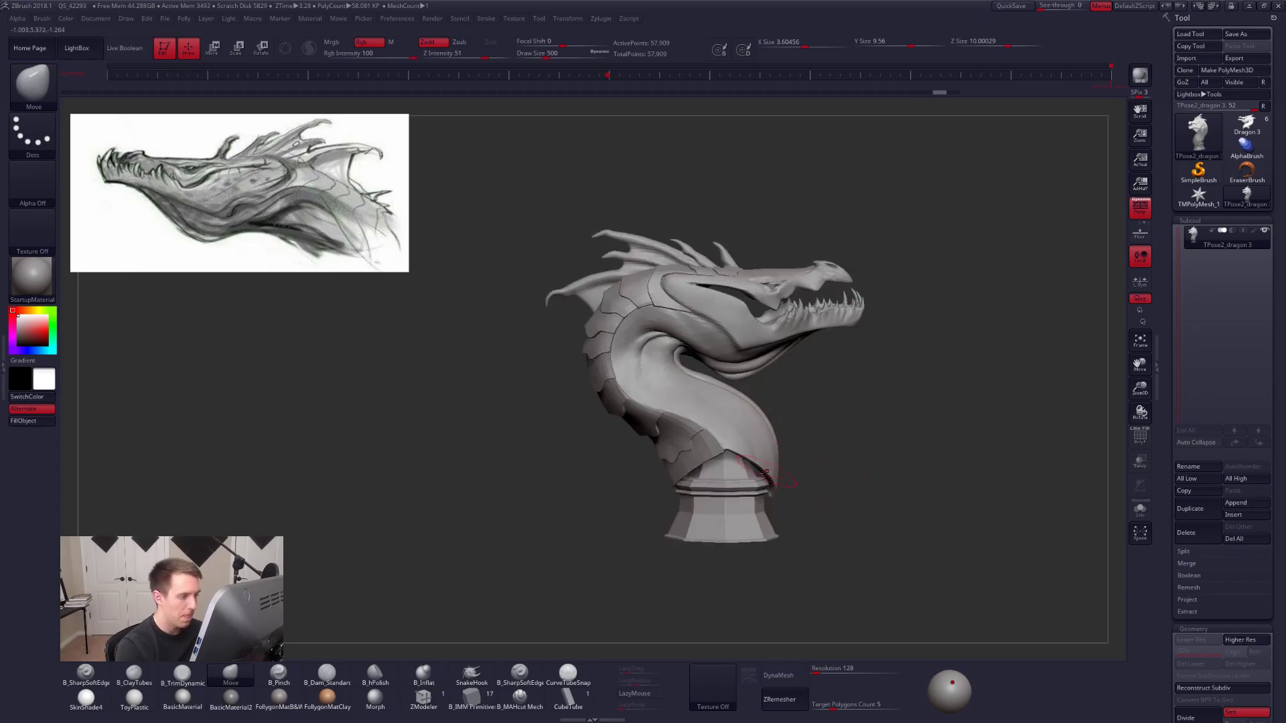
right_click_drag(774, 514, 878, 509)
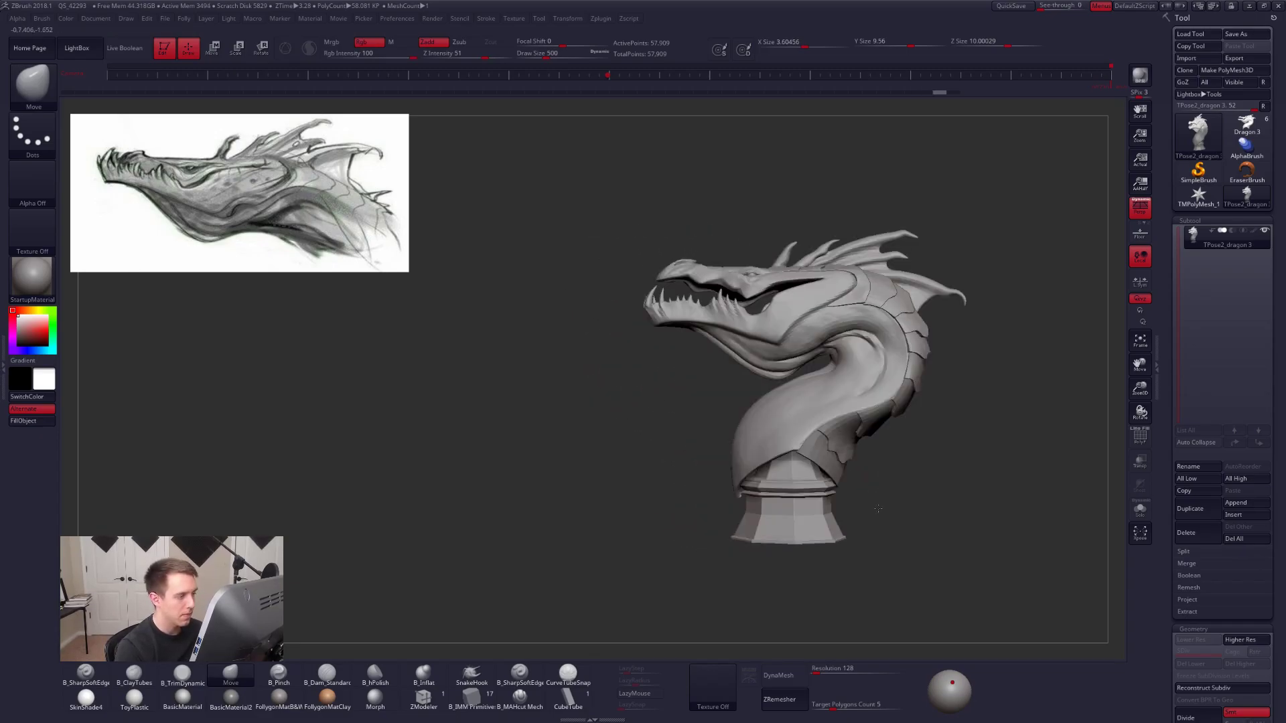
key("space")
mouse_move(904, 462)
left_mouse_down()
mouse_move(929, 461)
mouse_move(880, 471)
mouse_move(908, 493)
left_mouse_up()
mouse_move(908, 494)
right_mouse_down()
mouse_move(857, 496)
mouse_move(908, 503)
right_mouse_up()
left_click_drag(908, 504, 830, 529)
key("space")
mouse_move(895, 476)
left_mouse_down()
mouse_move(881, 469)
mouse_move(890, 495)
mouse_move(858, 490)
mouse_move(906, 513)
mouse_move(870, 514)
mouse_move(921, 519)
left_mouse_up()
Refine the neck's curve from the side and back with the Move brush at draw size 537.
key("w")
left_click(723, 383, "ctrl")
key("q")
left_click(606, 399, "ctrl")
mouse_move(607, 399)
left_mouse_down("alt")
mouse_move(673, 401)
mouse_move(651, 391)
mouse_move(649, 410)
left_mouse_up("alt")
key("space")
left_click_drag(877, 476, 1018, 482)
left_click_drag(937, 482, 924, 435, "alt")
left_click_drag(770, 409, 780, 433)
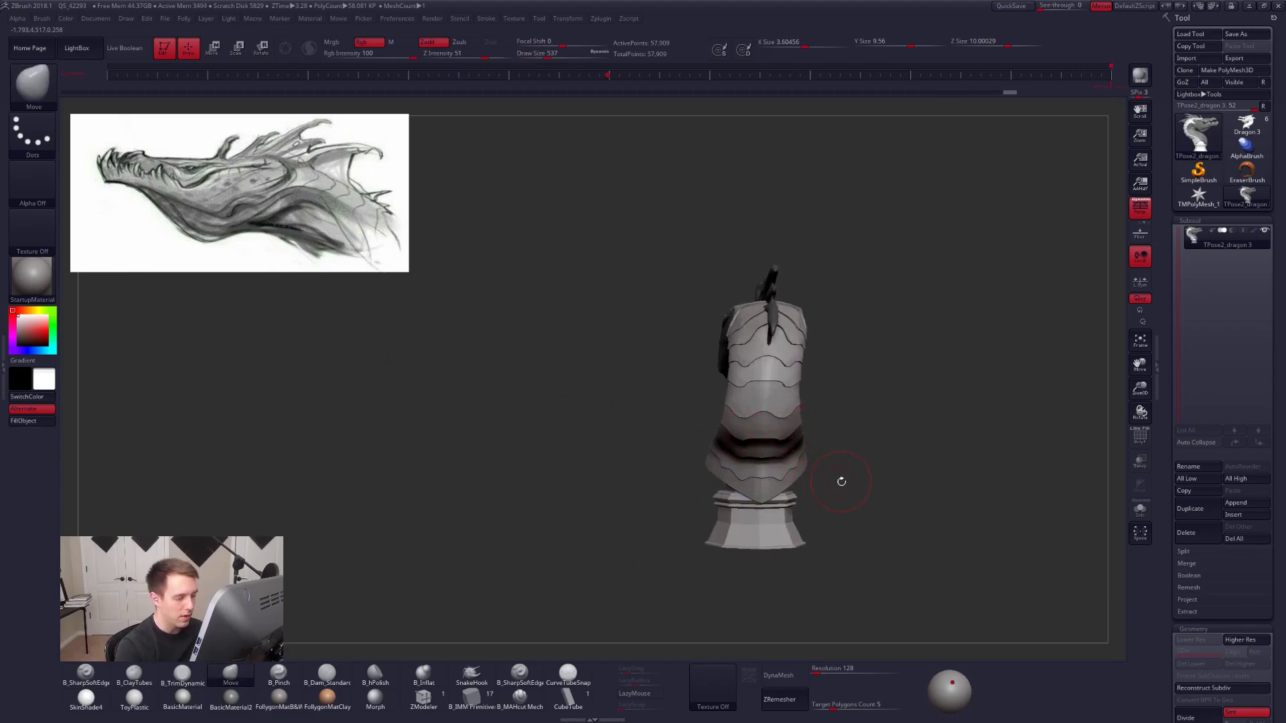
Transfer the finished pose back to the original subtools with TPose|SubT.
left_click_drag(869, 473, 945, 483)
key("f")
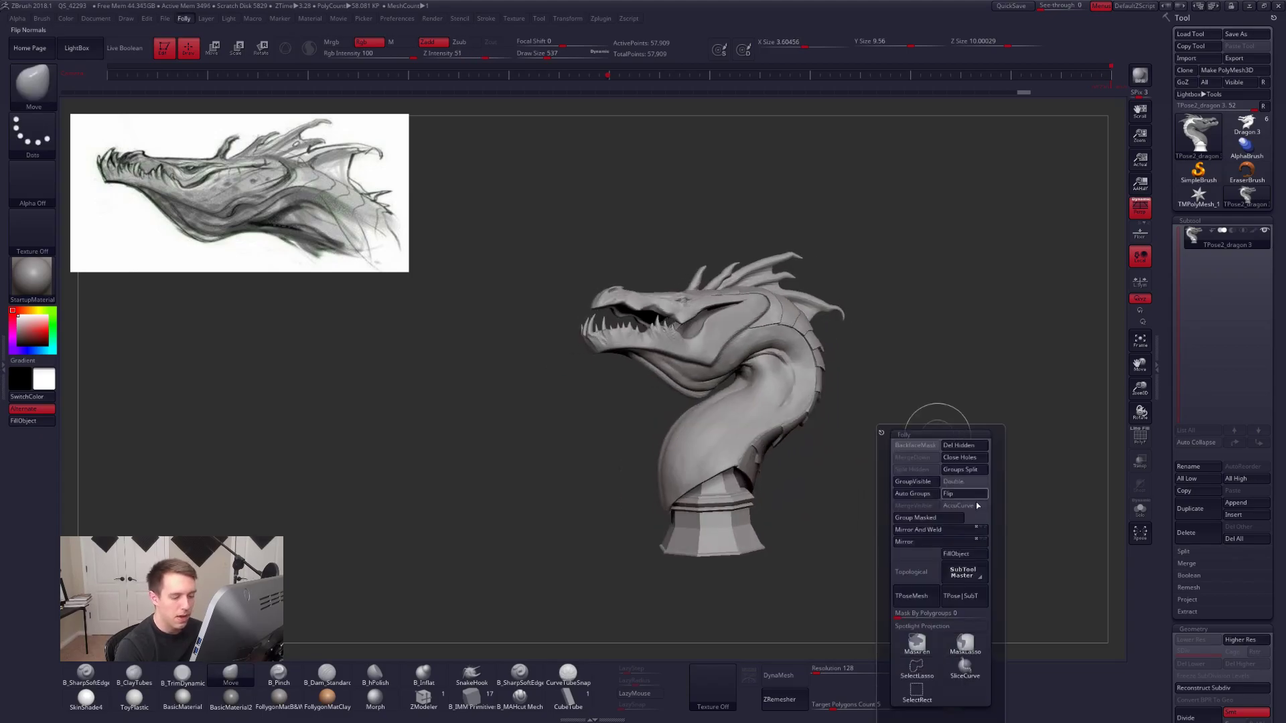
left_click(967, 598)
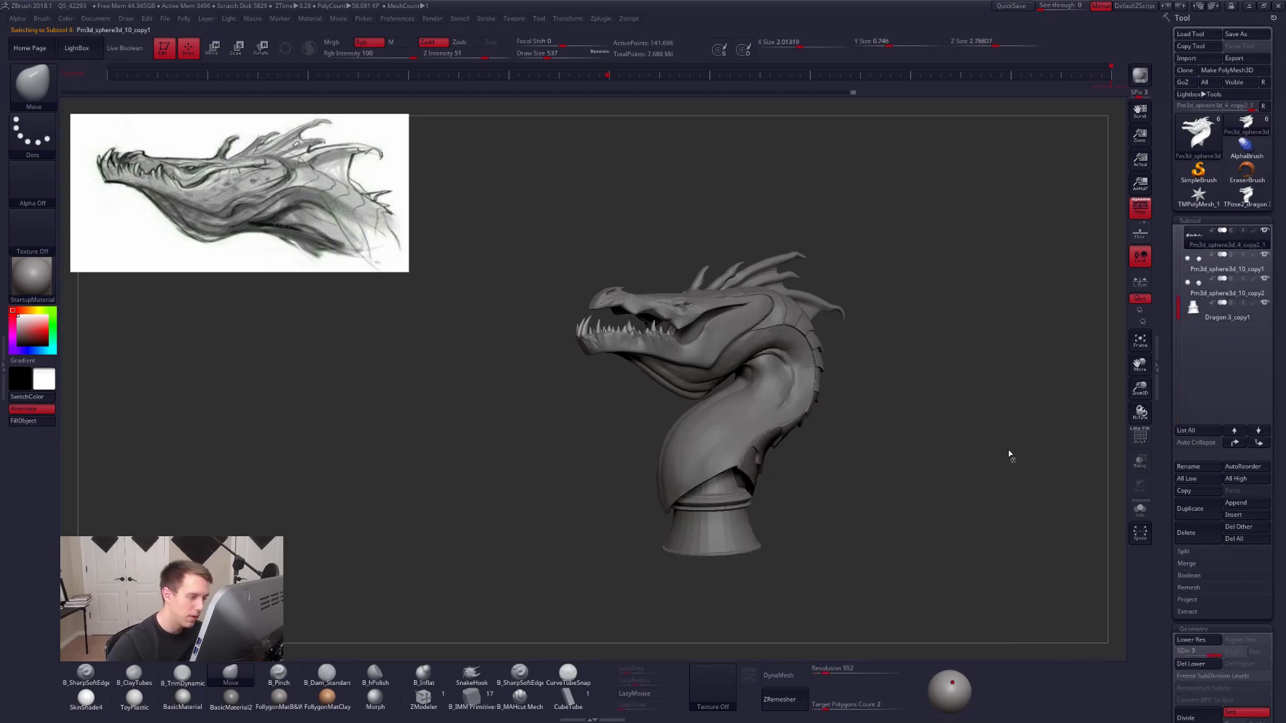
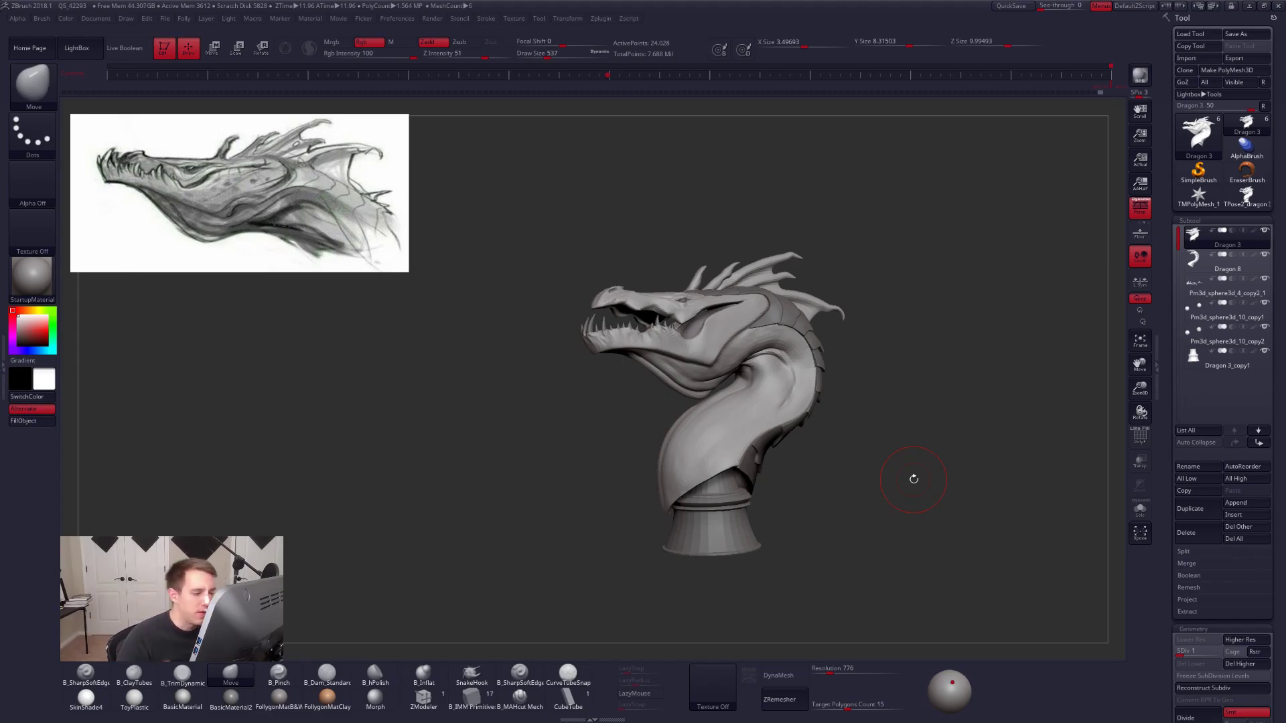
Raise the dragon head subtool to subdivision level 5.
mouse_move(884, 462)
left_mouse_down()
mouse_move(904, 496)
mouse_move(884, 505)
mouse_move(902, 513)
mouse_move(886, 501)
mouse_move(876, 561)
mouse_move(867, 517)
left_mouse_up()
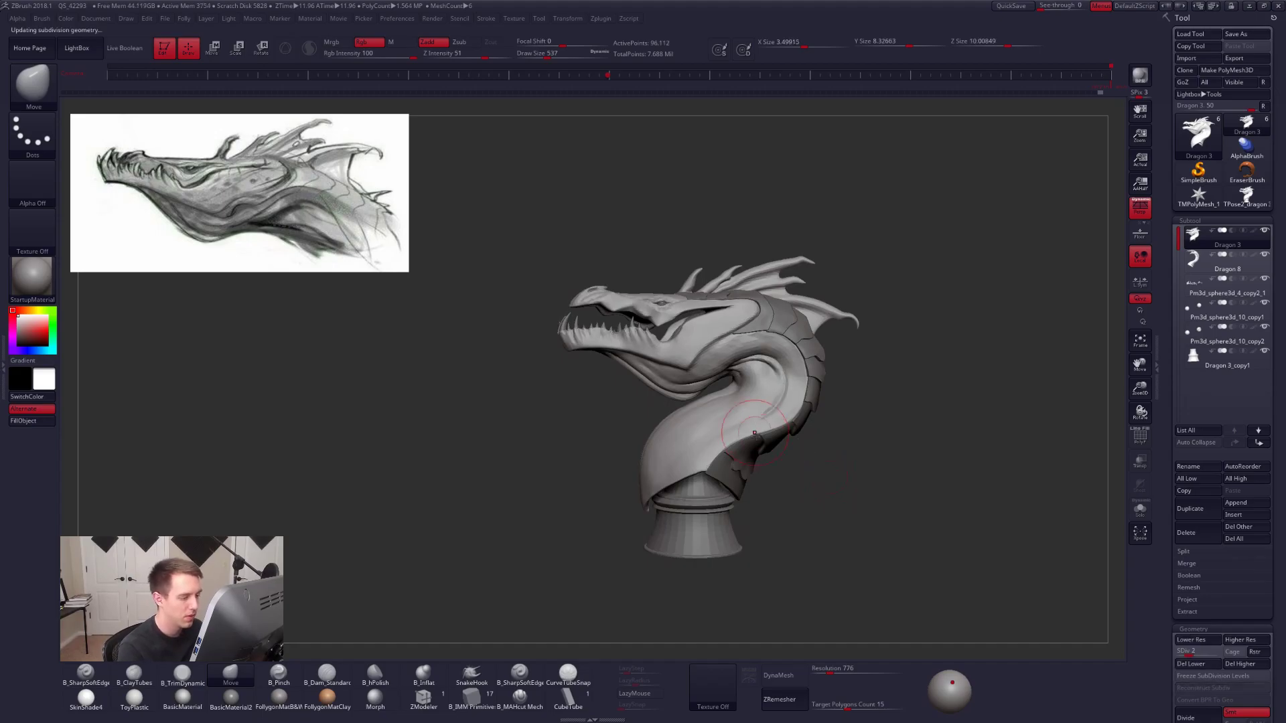
mouse_move(847, 495)
left_mouse_down()
mouse_move(918, 507)
mouse_move(834, 477)
left_mouse_up()
key("ctrl+d")
key("ctrl+d")
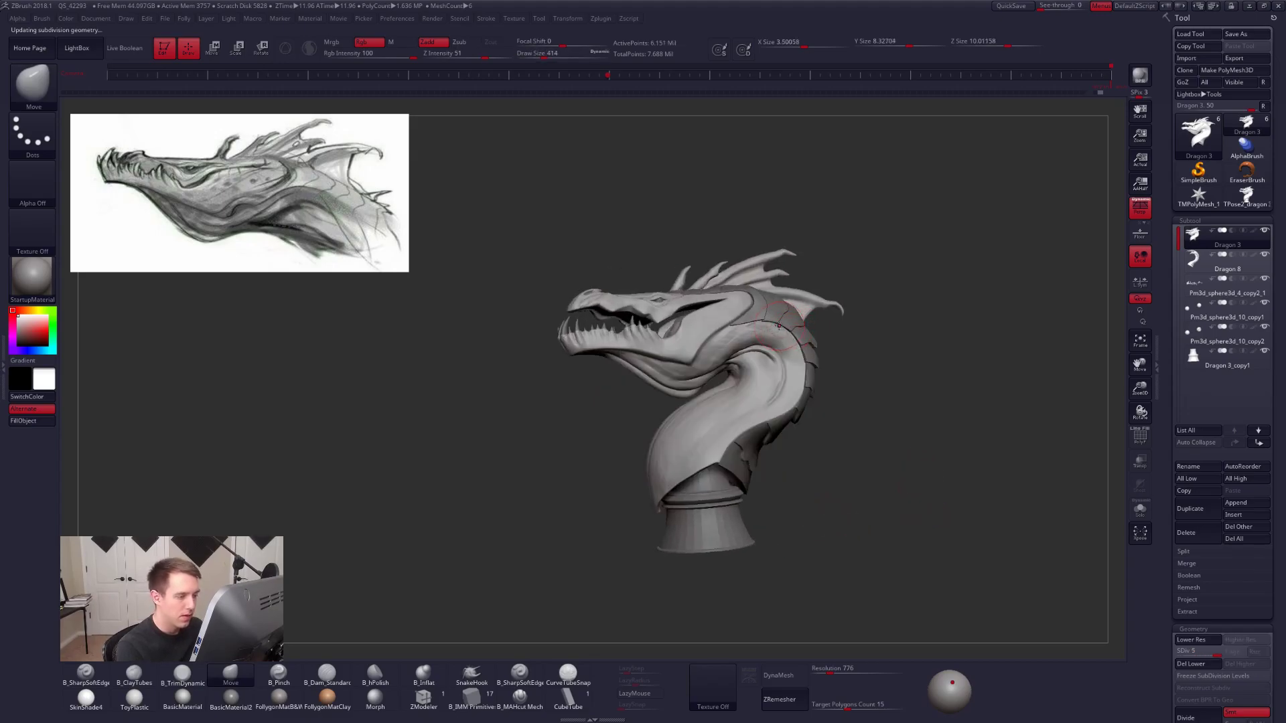
Select the neck-plate subtool Dragon 8 and start editing its surface noise.
left_click(1198, 265)
mouse_move(1002, 436)
left_mouse_down()
mouse_move(789, 525)
mouse_move(840, 525)
mouse_move(818, 543)
mouse_move(790, 527)
mouse_move(829, 499)
mouse_move(865, 577)
left_mouse_up()
left_click_drag(881, 501, 887, 452, "alt")
scroll(1174, 450, "down", 8)
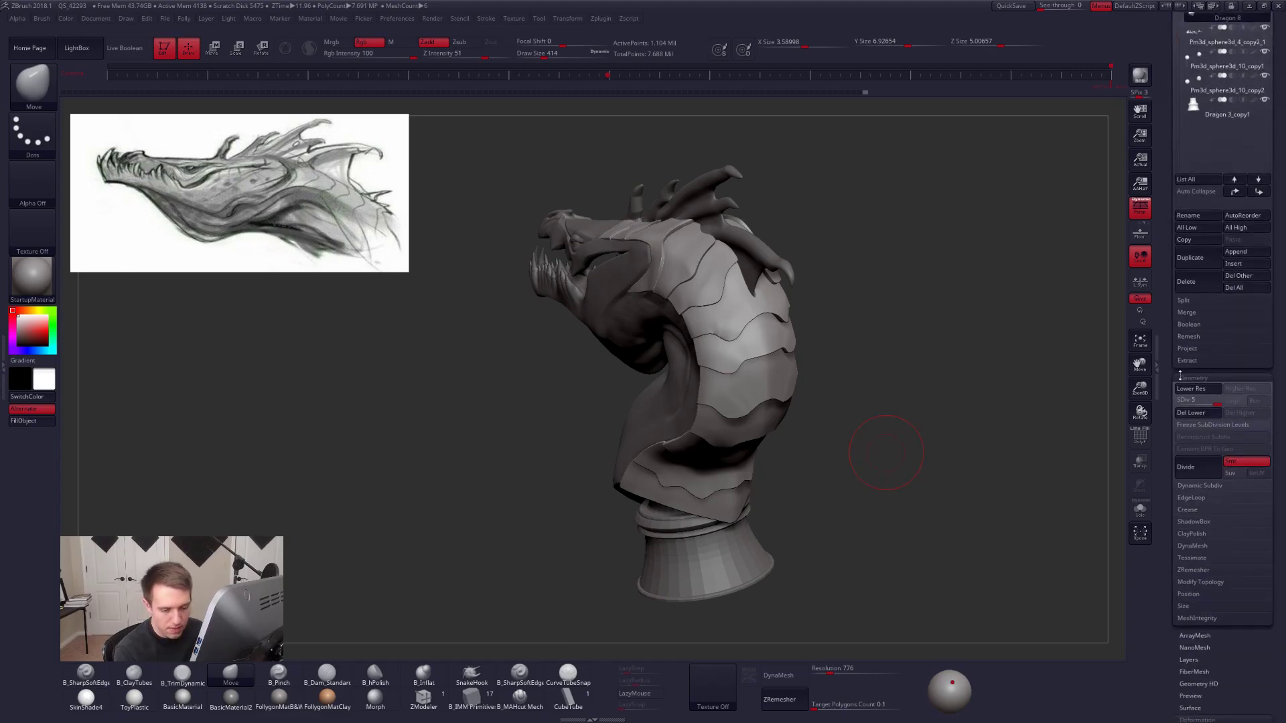
left_click(1191, 474)
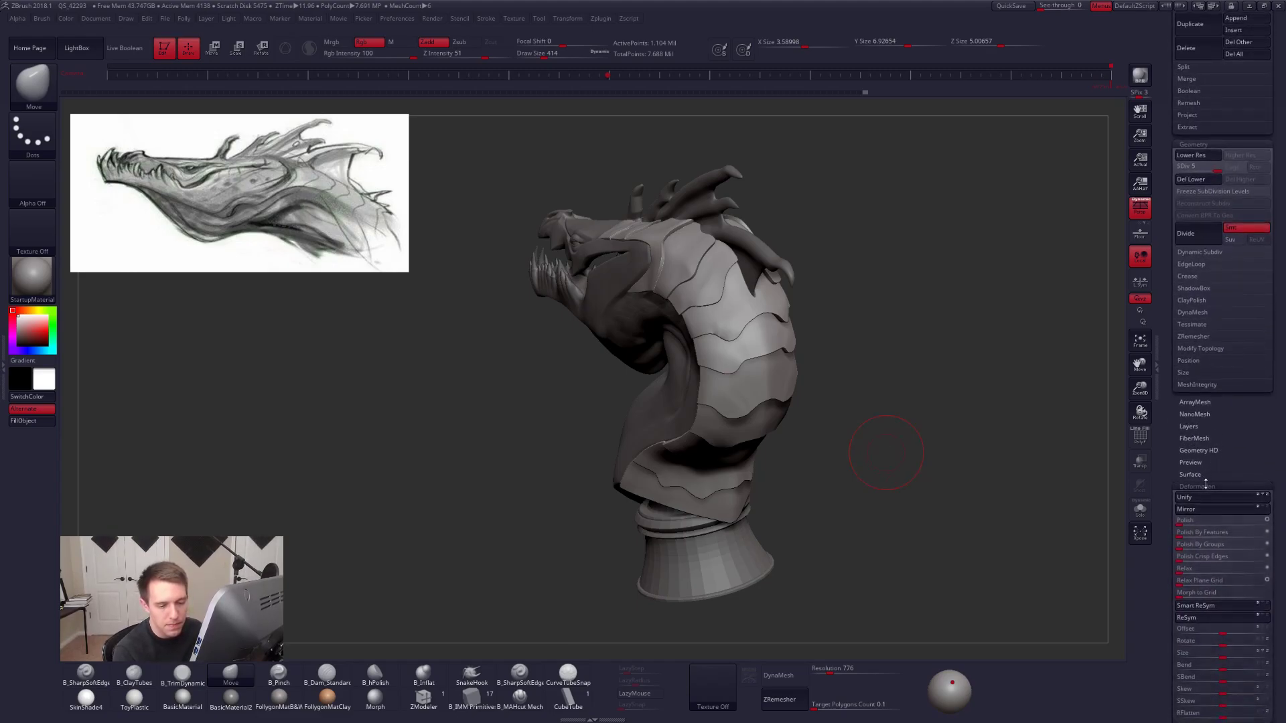
left_click(1202, 406)
left_click(1213, 405)
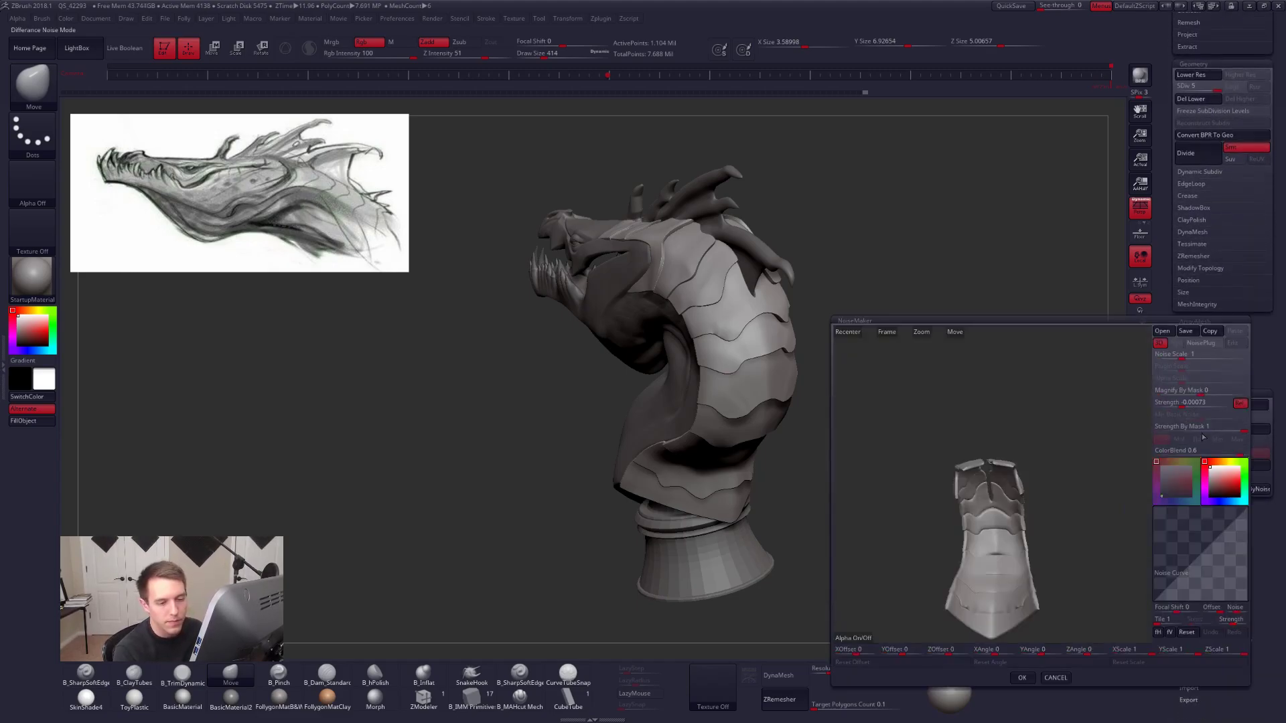
Set the noise strength to 0.01202 and enable NoisePlug with the Erosion pattern.
mouse_move(1050, 436)
left_mouse_down()
mouse_move(1017, 412)
mouse_move(967, 450)
mouse_move(950, 508)
mouse_move(951, 461)
mouse_move(1051, 432)
left_mouse_up()
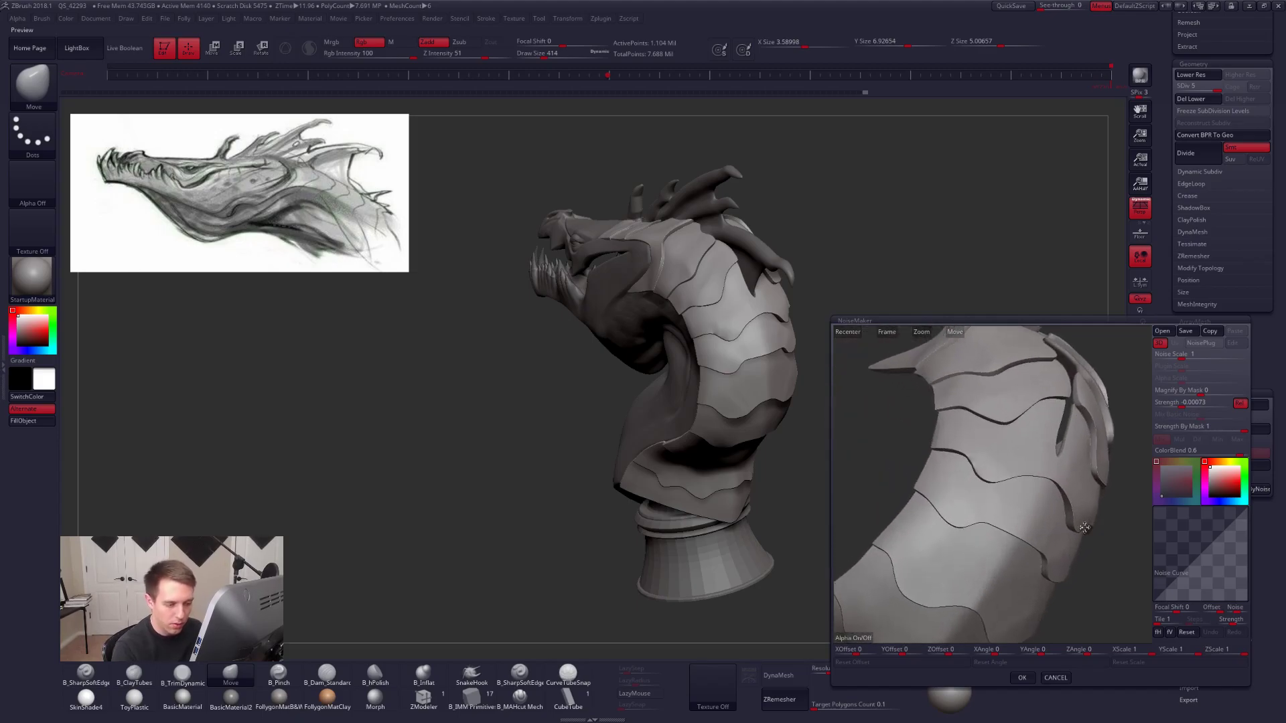
left_click_drag(1190, 406, 1209, 406)
left_click(1209, 407)
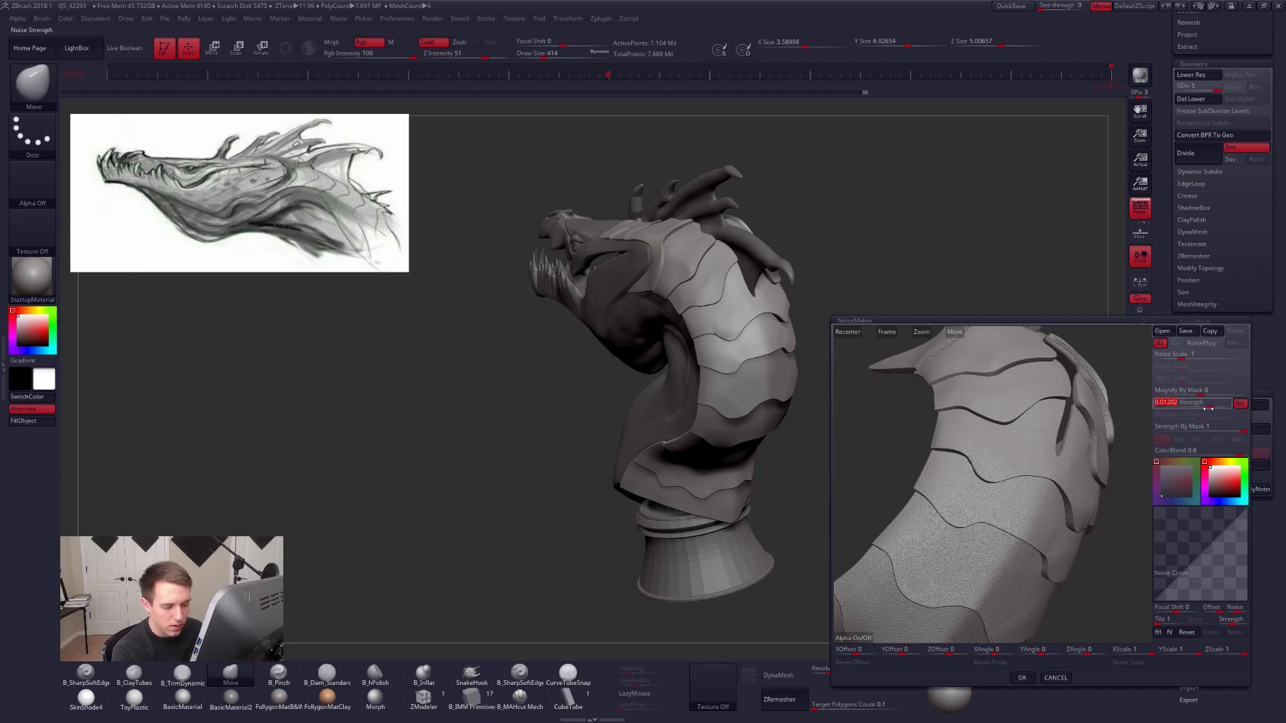
left_click(1213, 345)
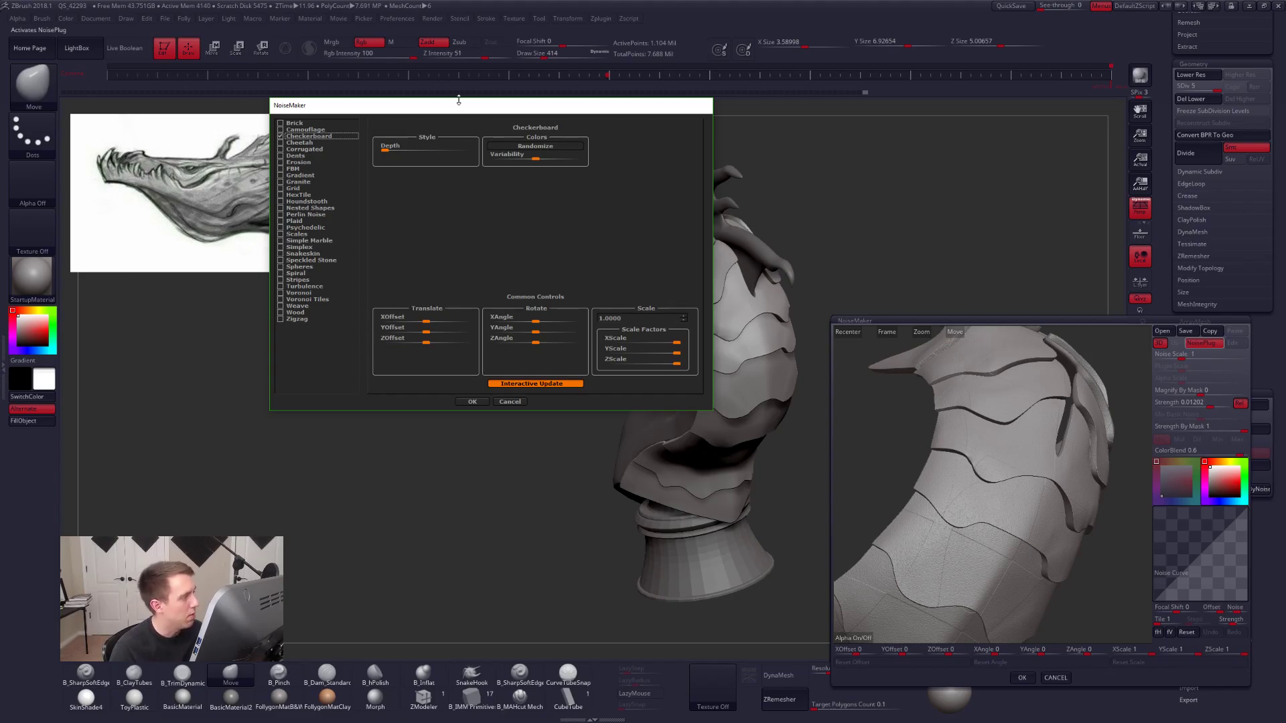
left_click_drag(464, 109, 513, 151)
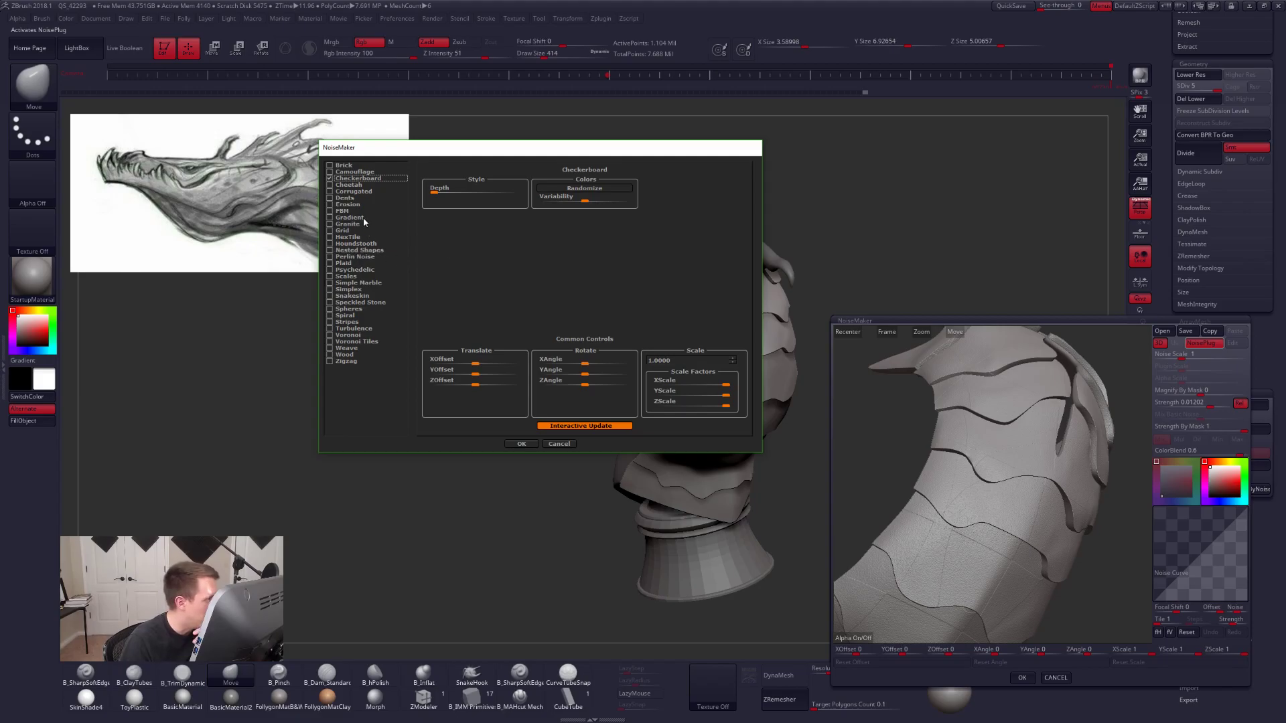
left_click(349, 205)
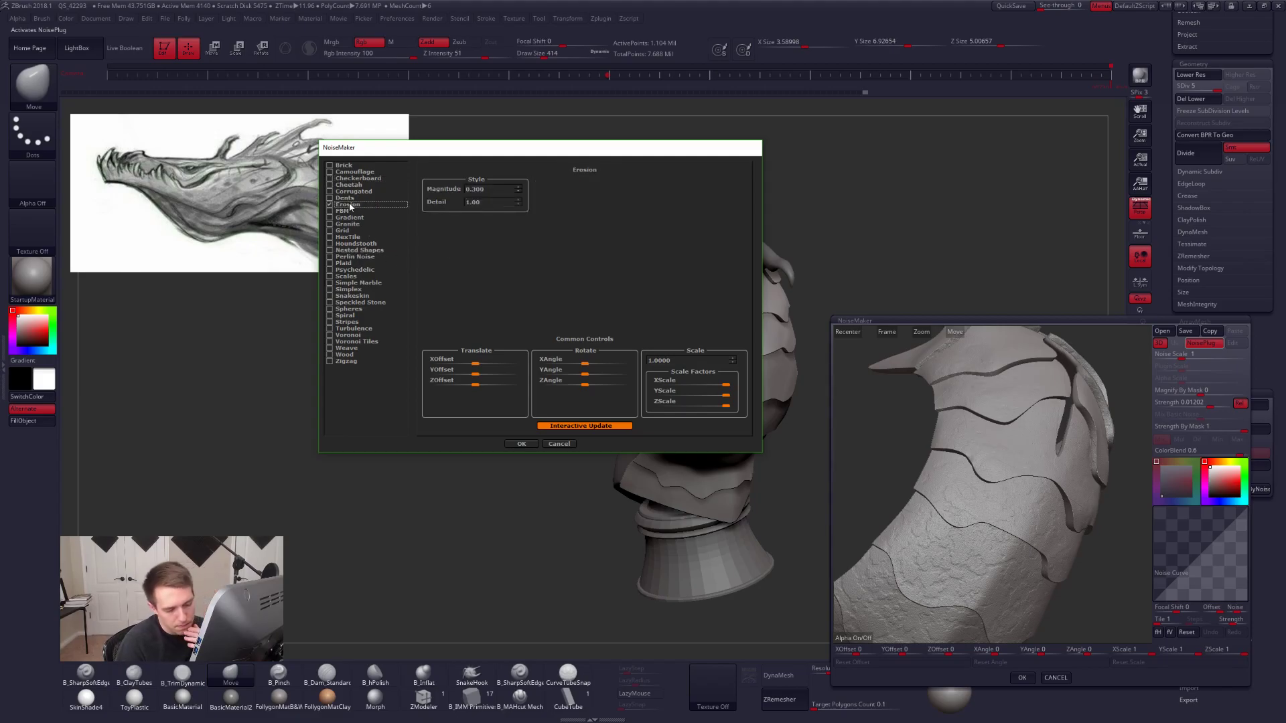
left_click(522, 444)
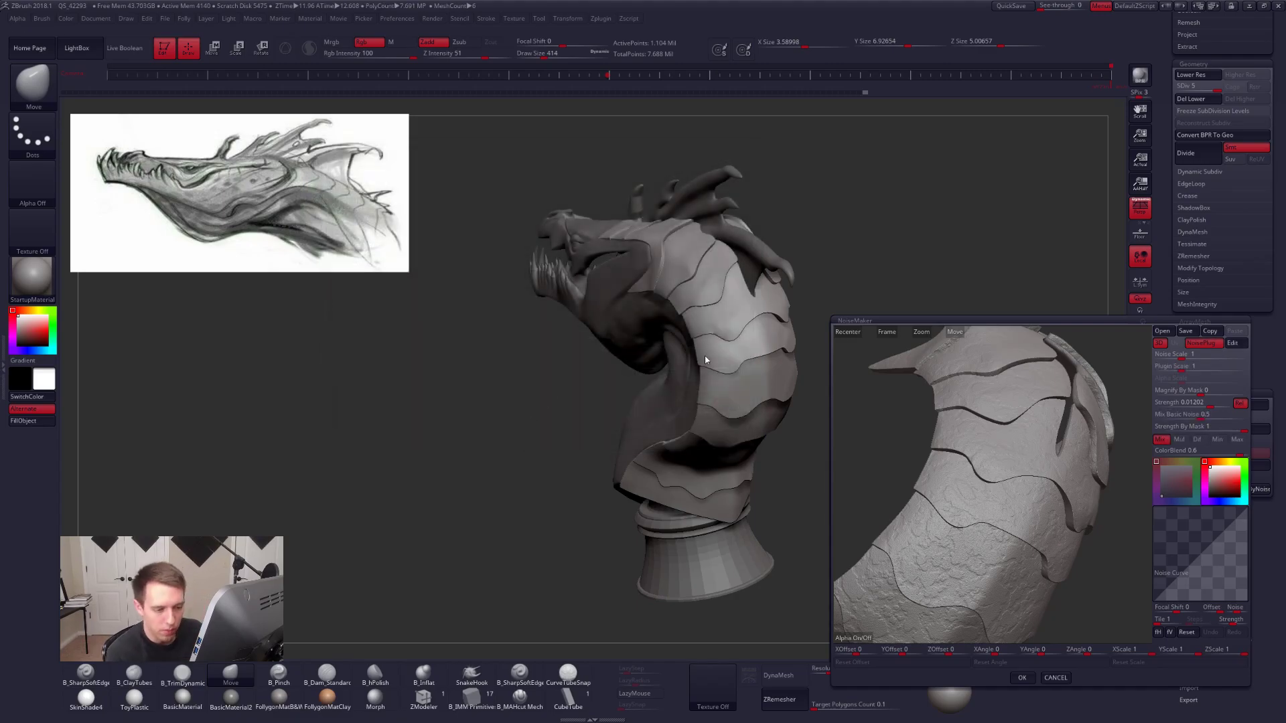
Set Mix Basic Noise to 0 and the noise strength to 0.00237.
left_click_drag(1200, 419, 1195, 421)
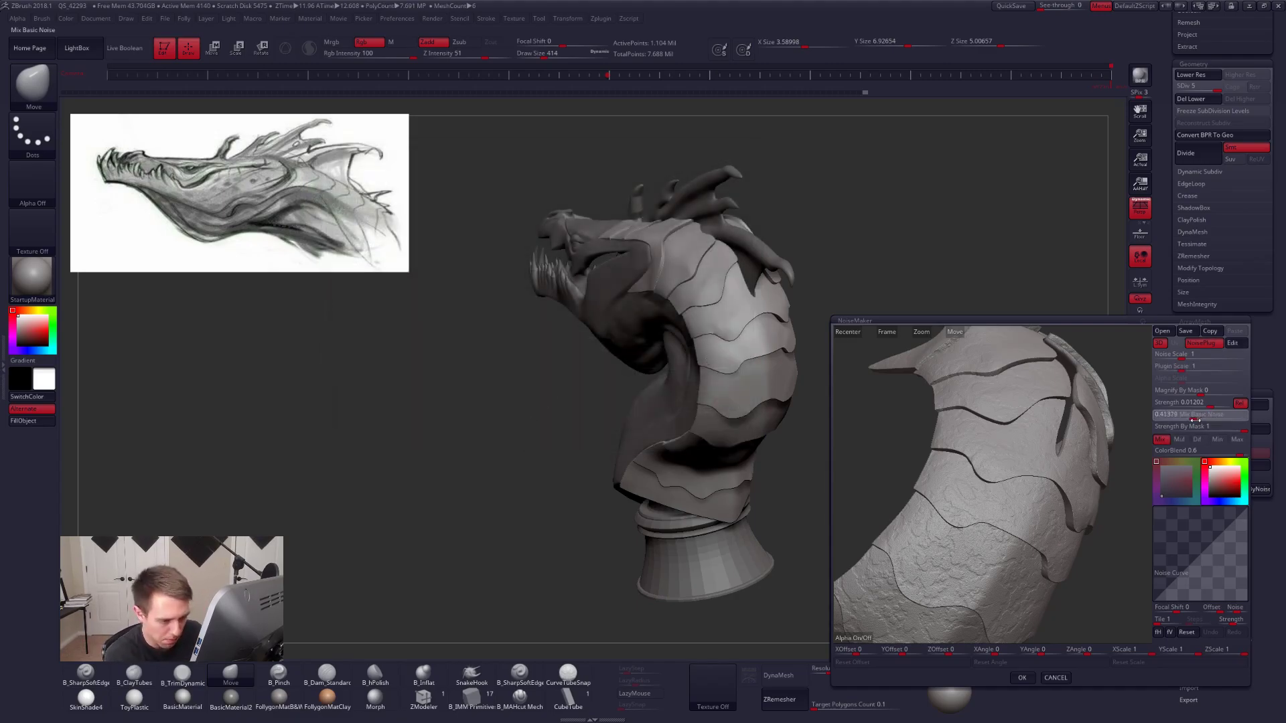
left_click(1195, 420)
type("0")
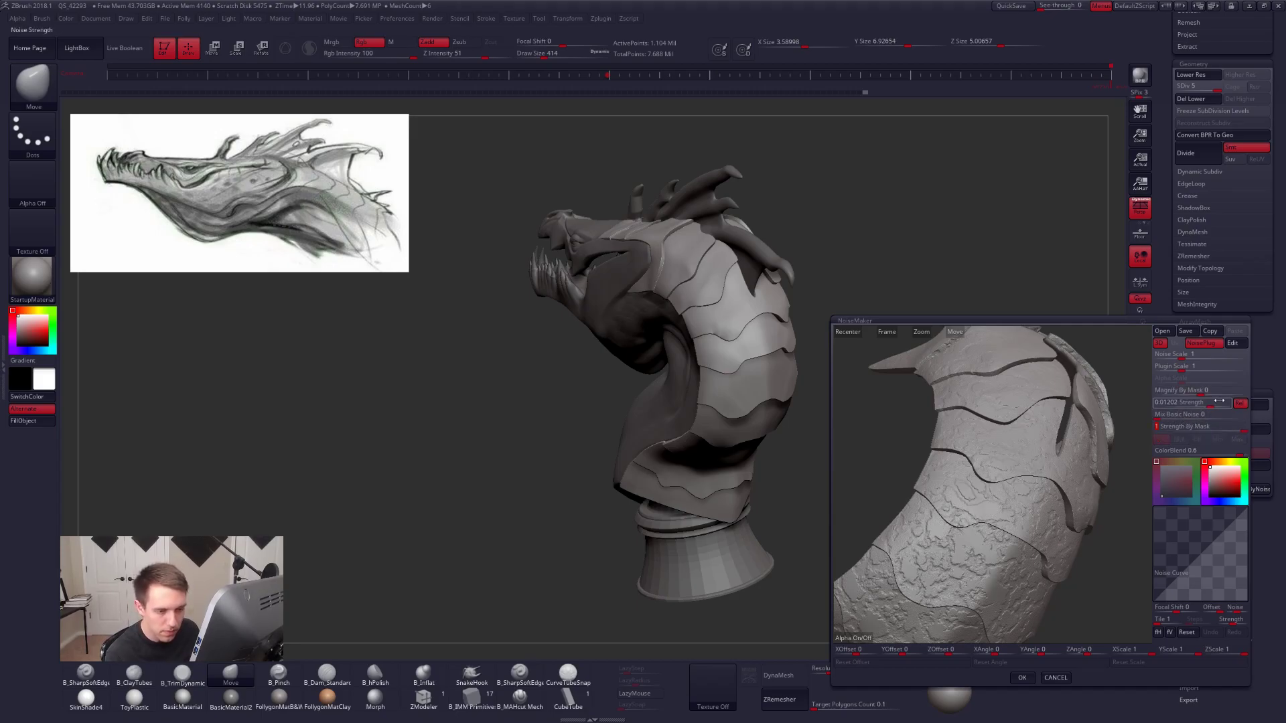
left_click_drag(1208, 407, 1205, 407)
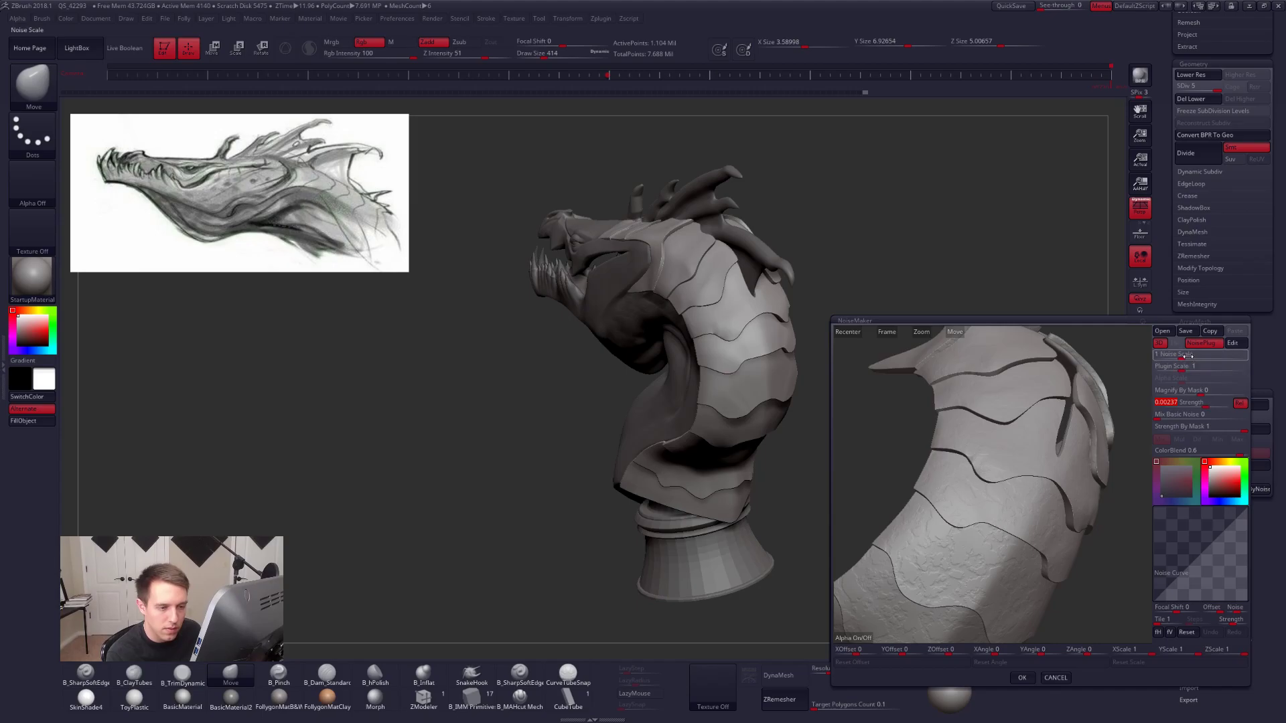
Set the noise scale to 2.71127 and the plugin scale to 4.02016.
left_click_drag(1186, 356, 1189, 356)
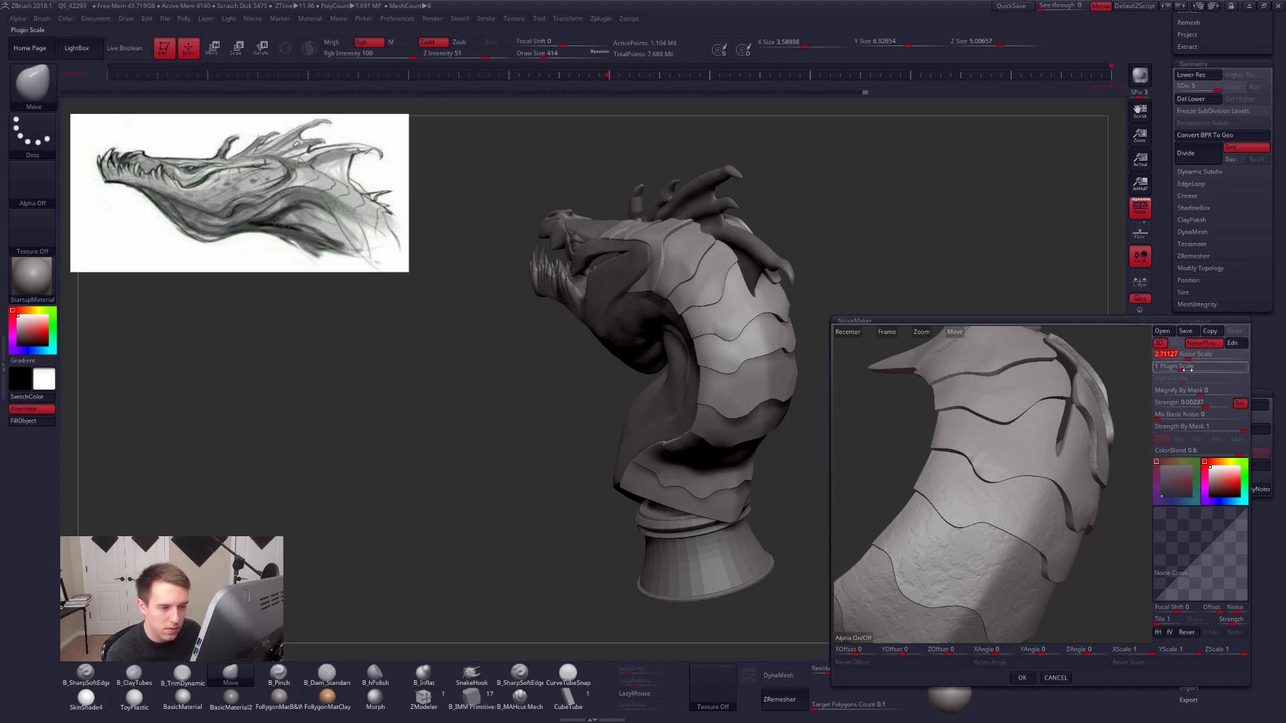
left_click(1188, 370)
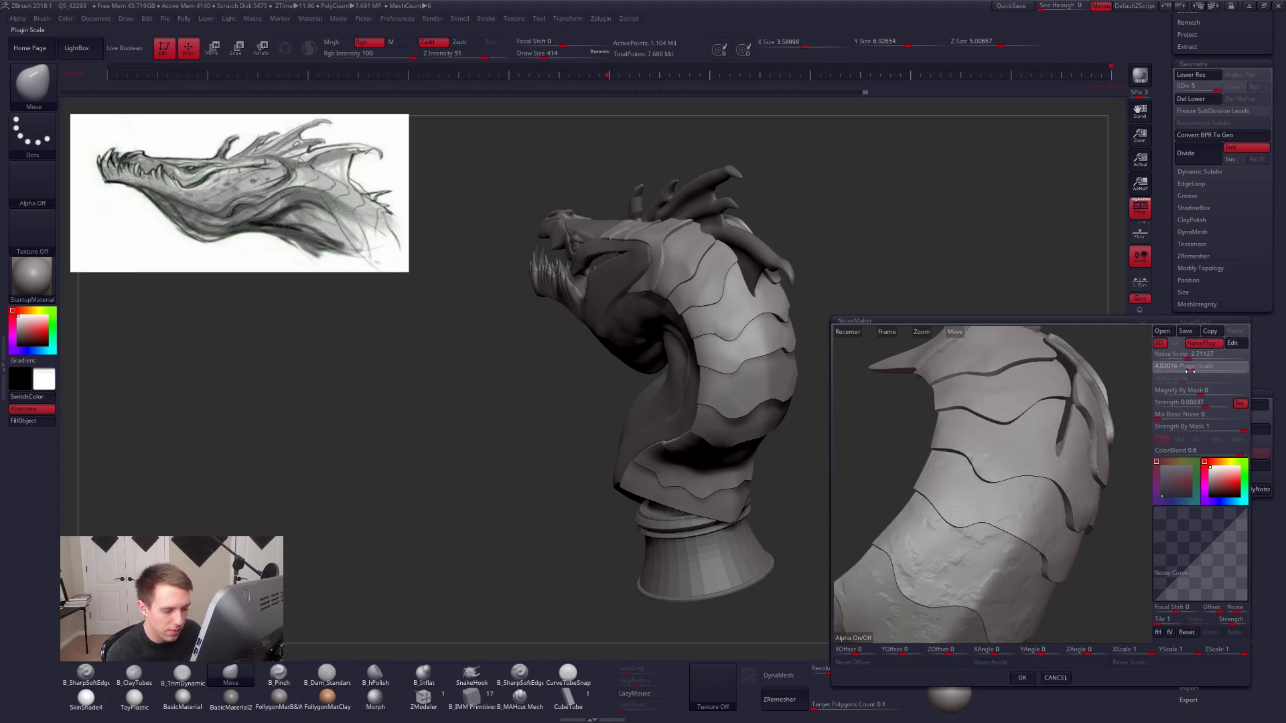
left_click(1188, 367)
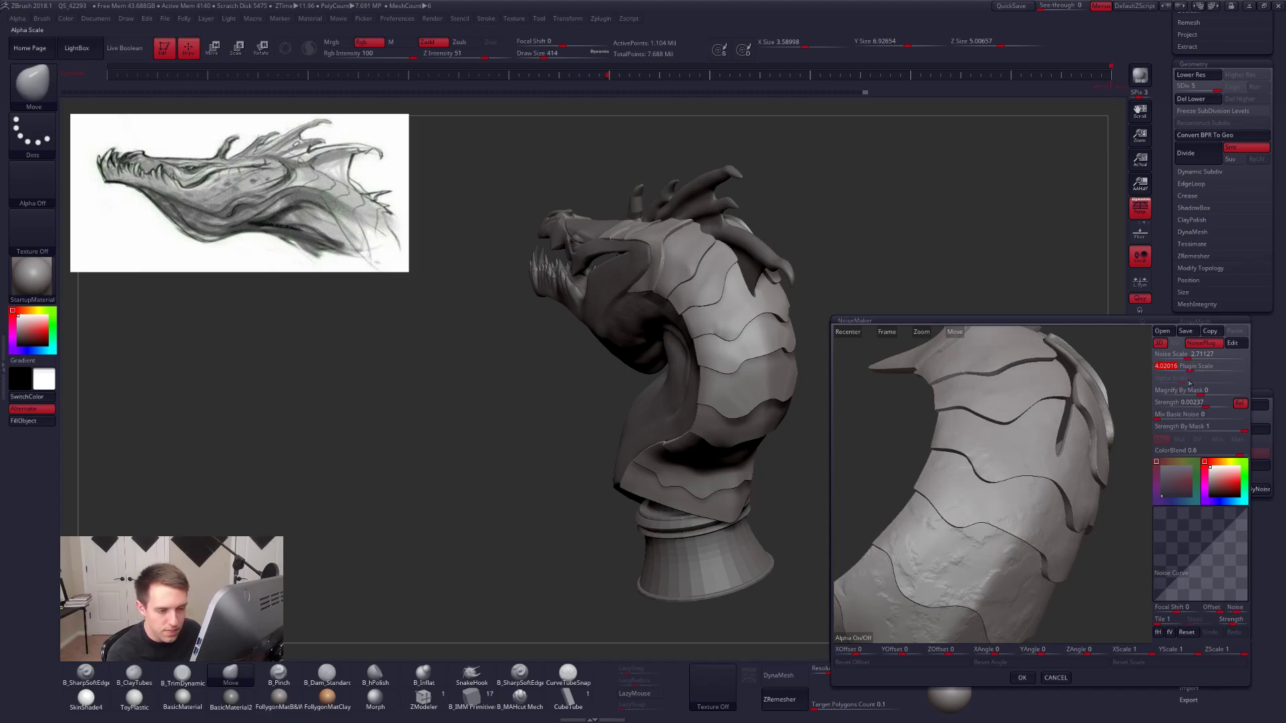
Set the noise strength to -0.00191 and accept the noise settings for the neck plates.
left_click(1192, 403)
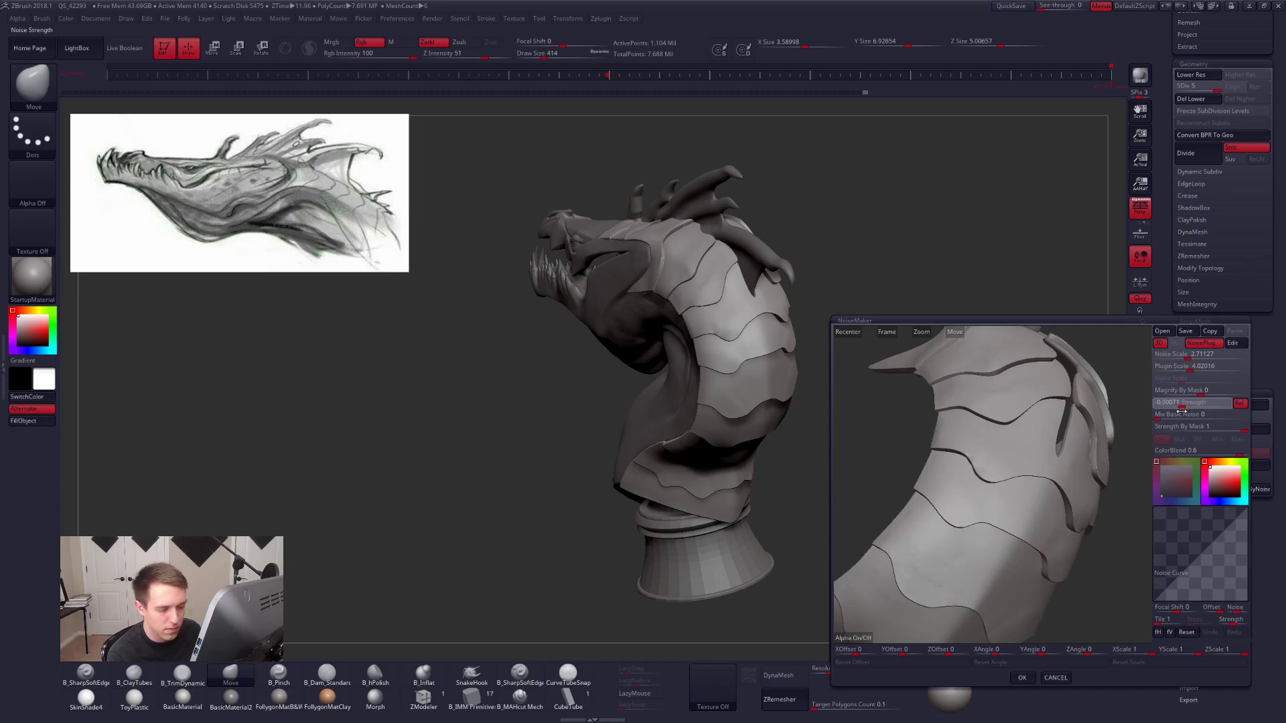
left_click_drag(1181, 411, 1175, 420)
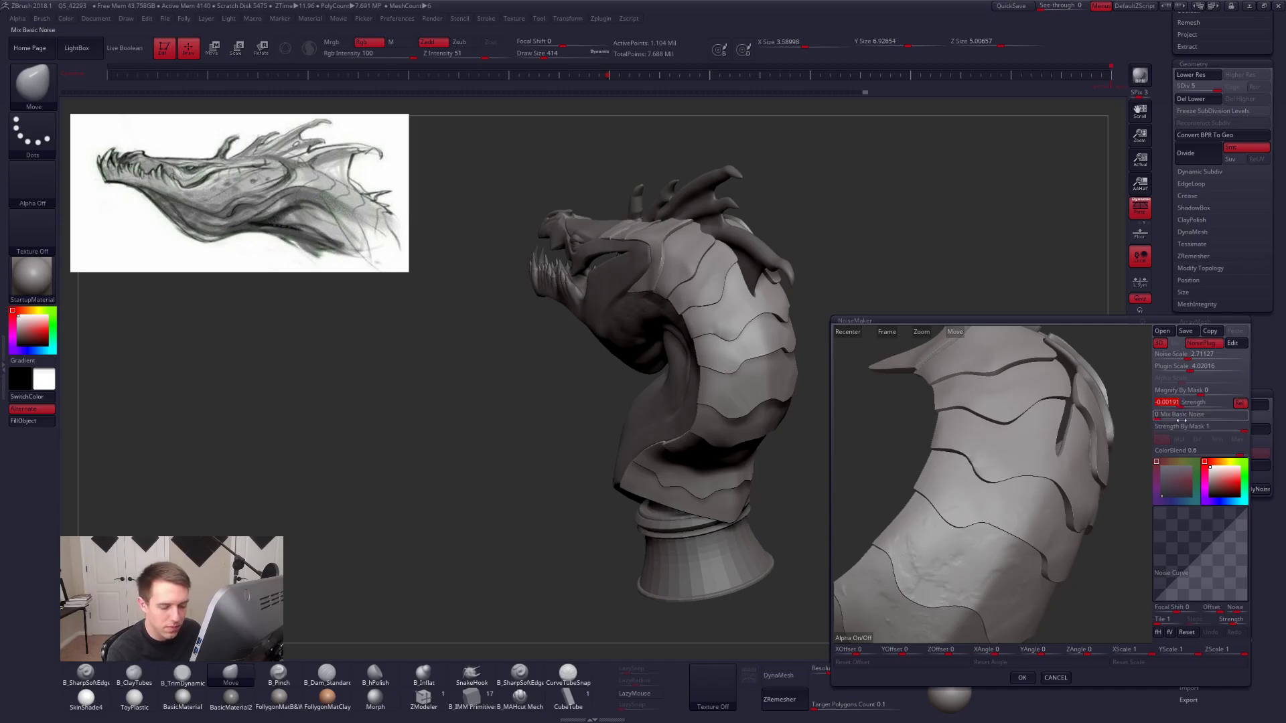
left_click(1022, 677)
Apply the surface noise to the neck-plate mesh.
left_click_drag(752, 491, 874, 481)
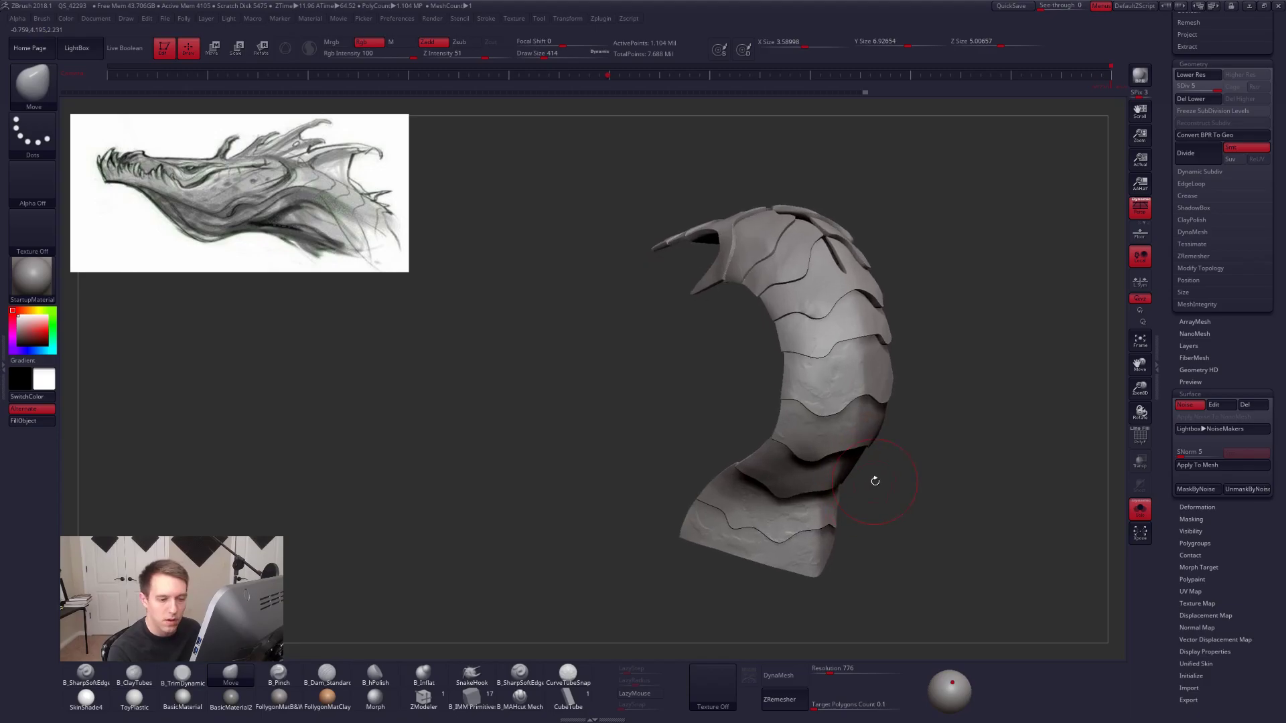
left_click(1206, 467)
left_click_drag(887, 470, 939, 461)
key("space")
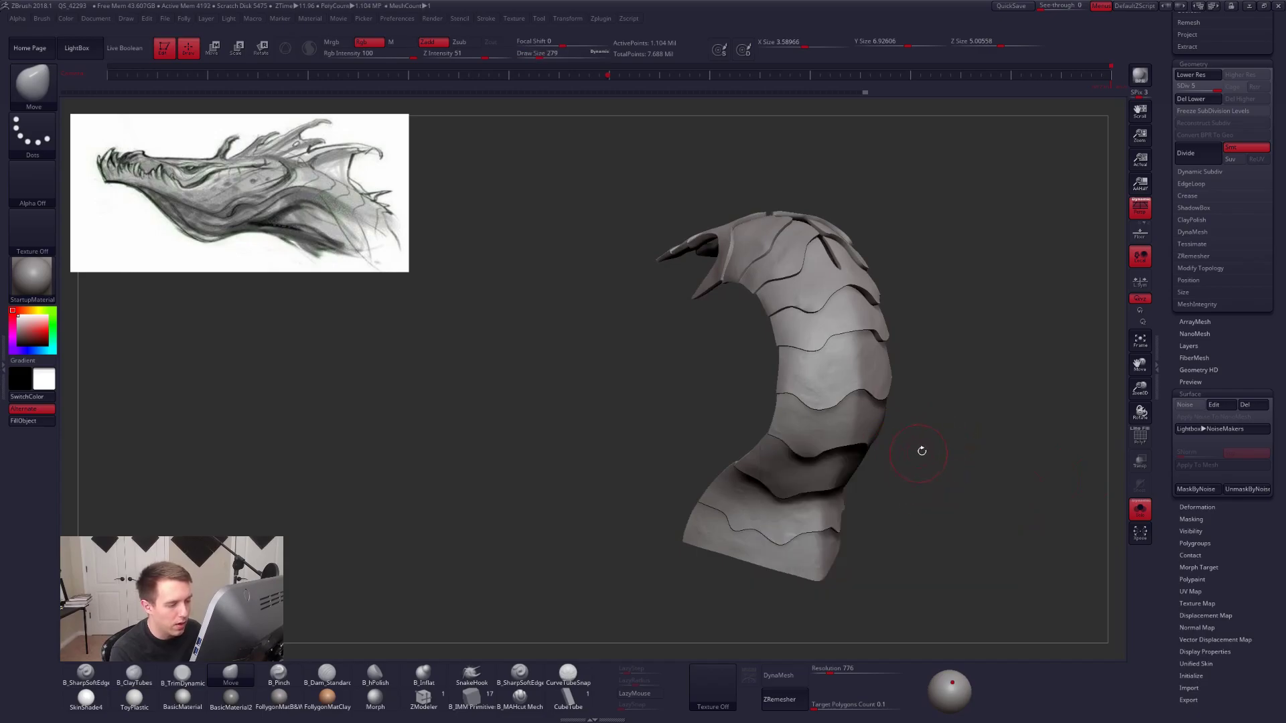
Compare the neck plates with the surface noise switched on and off, ending with it off.
left_click(1184, 404)
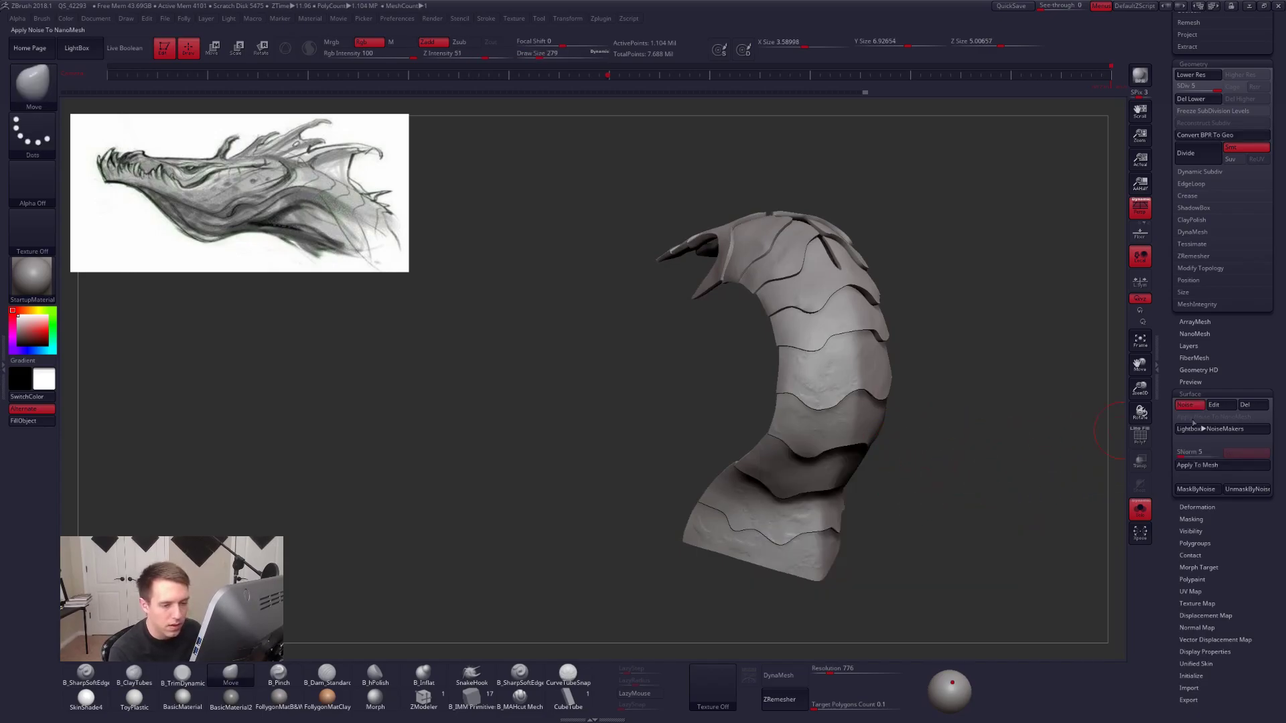
left_click(1190, 405)
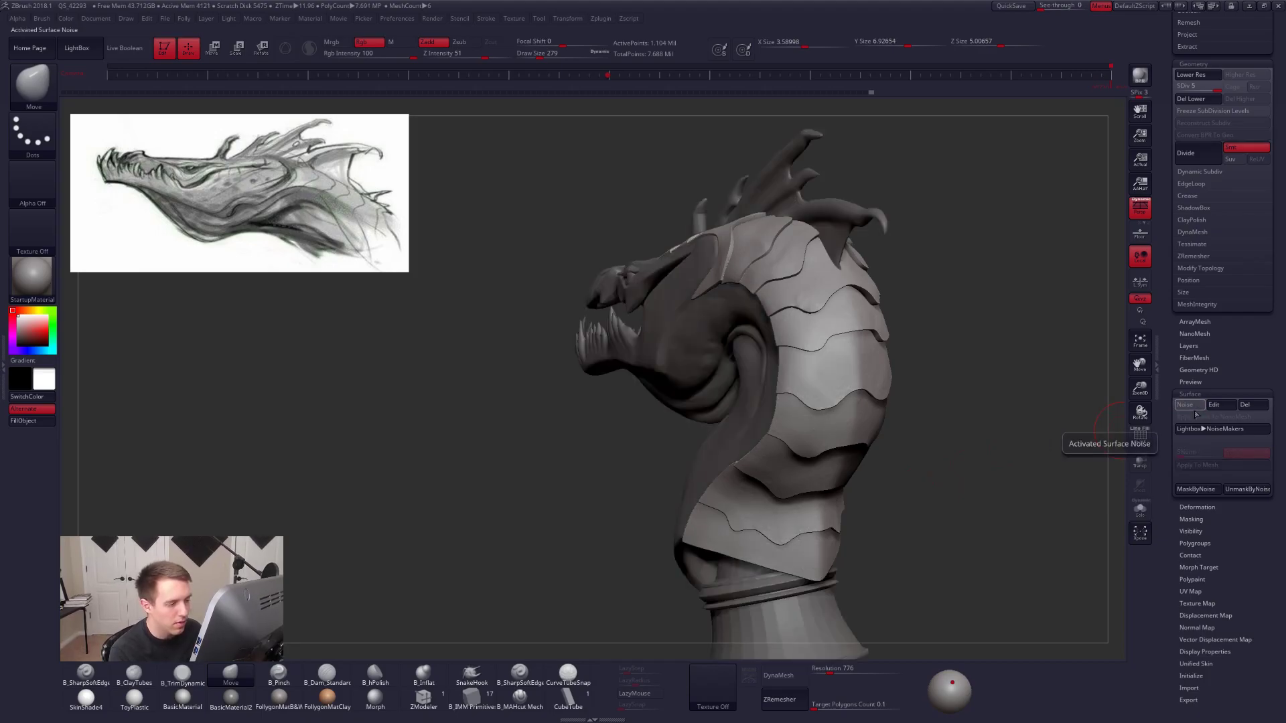
left_click(1195, 405)
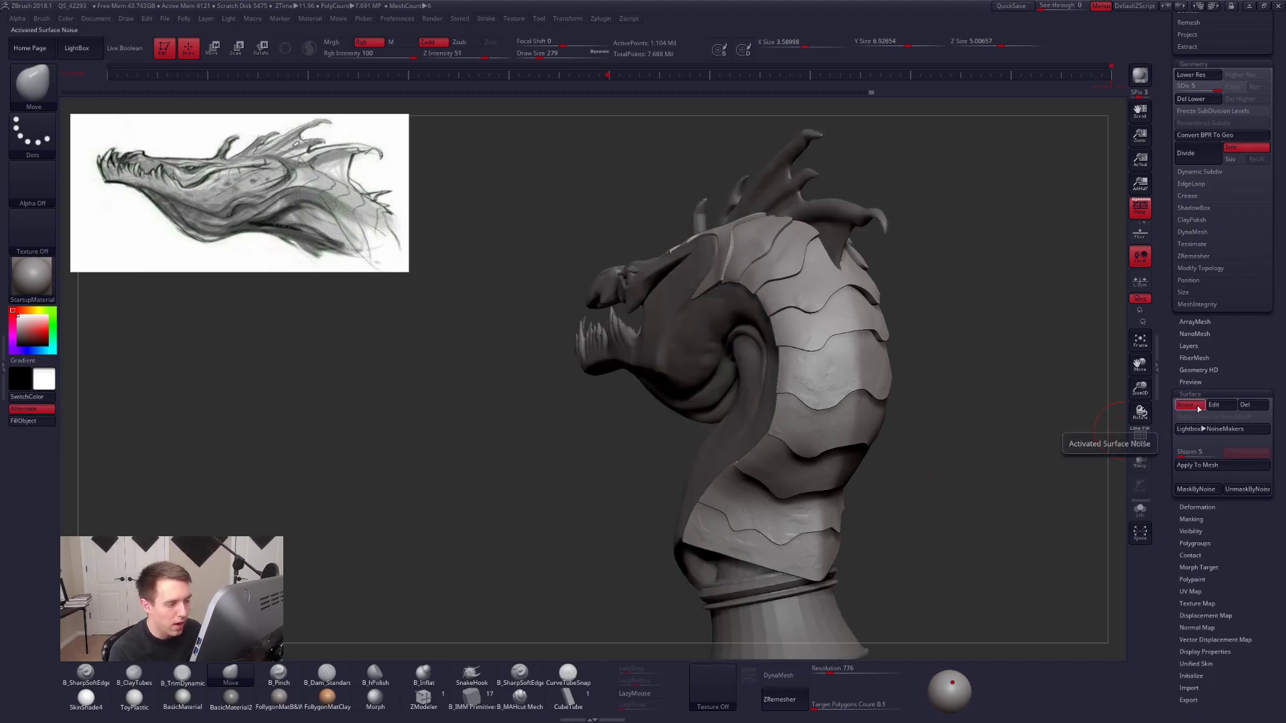
left_click(1182, 406)
left_click_drag(978, 436, 930, 471)
left_click(1140, 511)
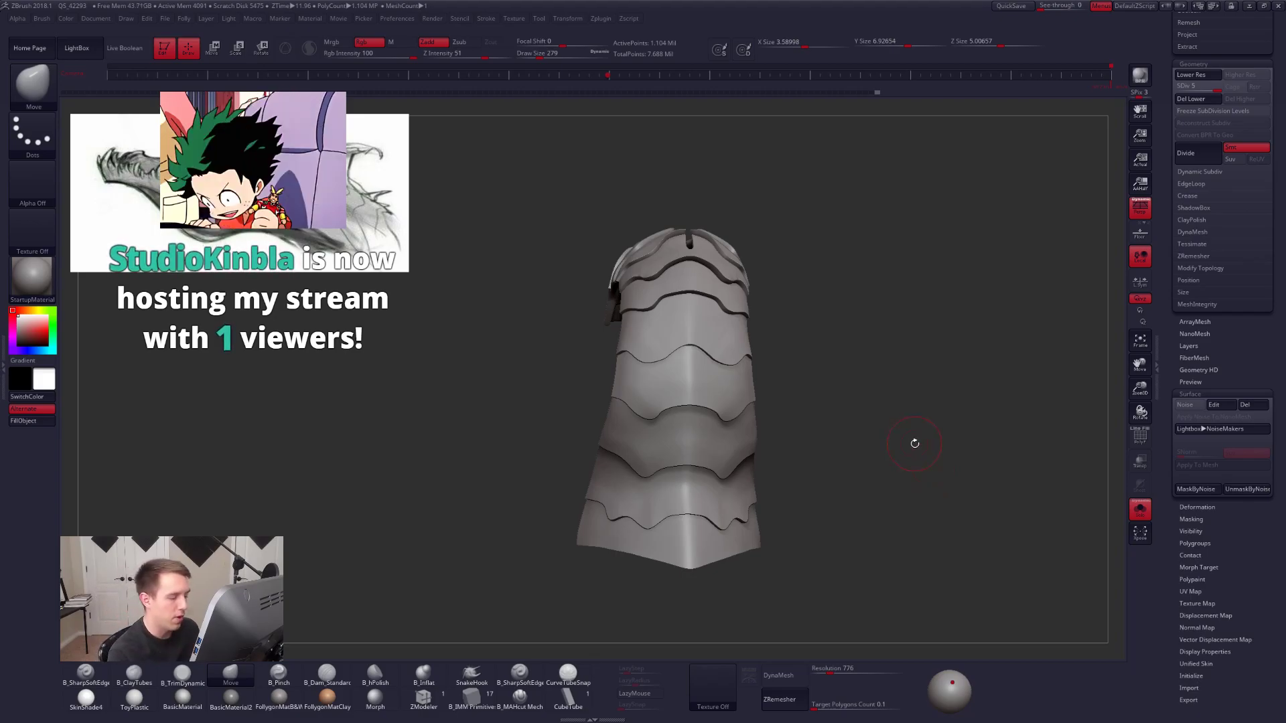
Subdivide the neck plates once more to subdivision level 6.
mouse_move(915, 444)
left_mouse_down()
mouse_move(871, 455)
mouse_move(857, 474)
mouse_move(863, 457)
mouse_move(878, 468)
mouse_move(904, 444)
mouse_move(870, 449)
left_mouse_up()
key("shift")
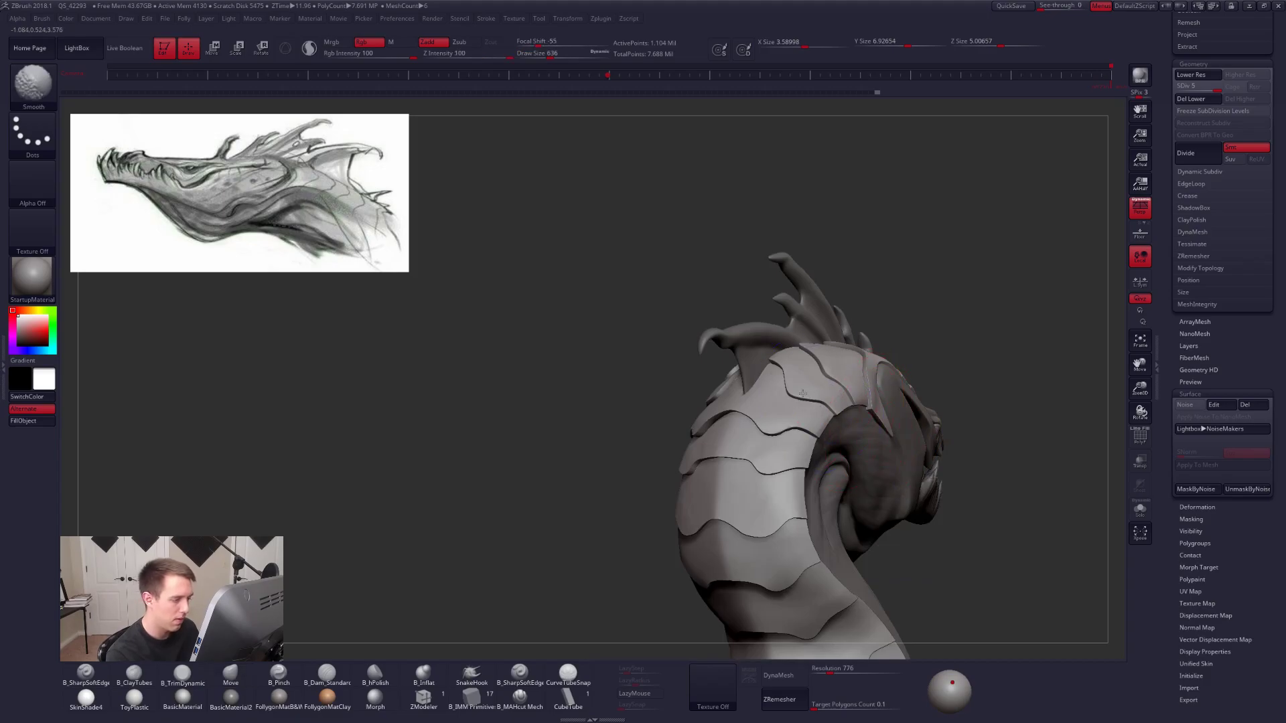
right_click_drag(822, 407, 846, 444, "shift")
key("ctrl")
key("ctrl+d")
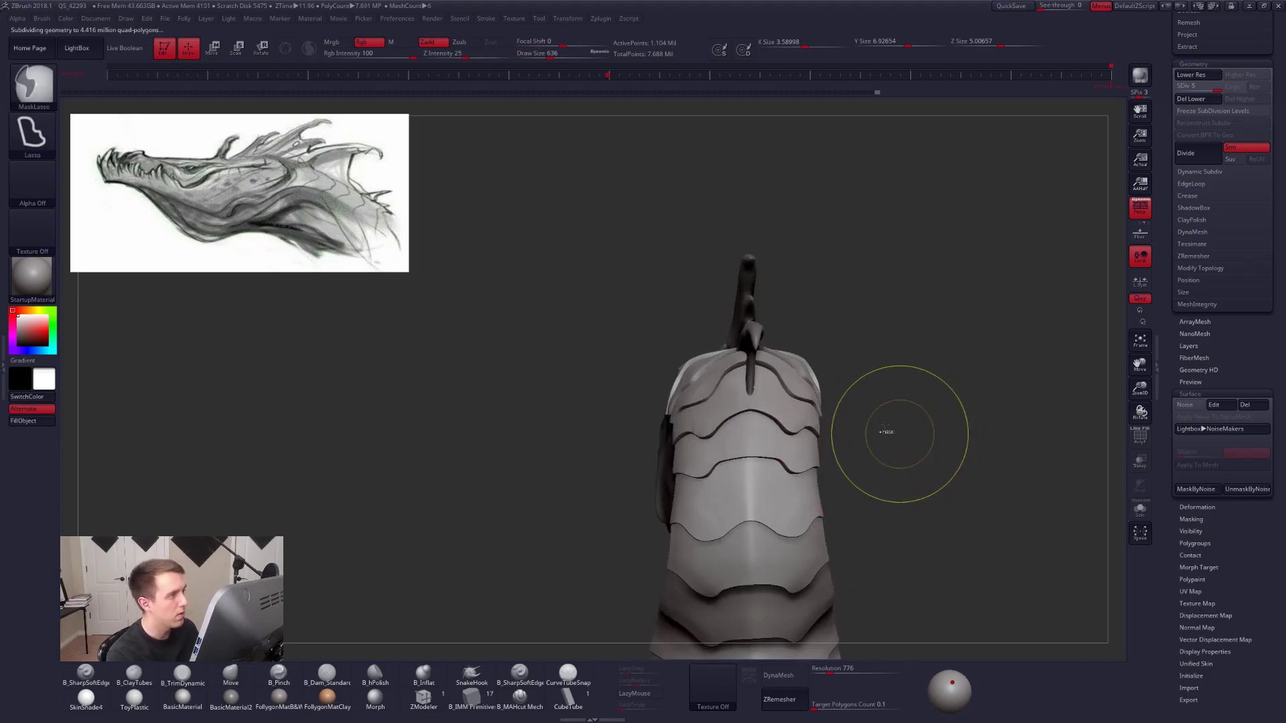
Inspect the subdivided neck plates from several angles and compare them with the surface noise on and off.
mouse_move(858, 451)
left_mouse_down()
mouse_move(834, 532)
mouse_move(781, 311)
left_mouse_up()
key("shift")
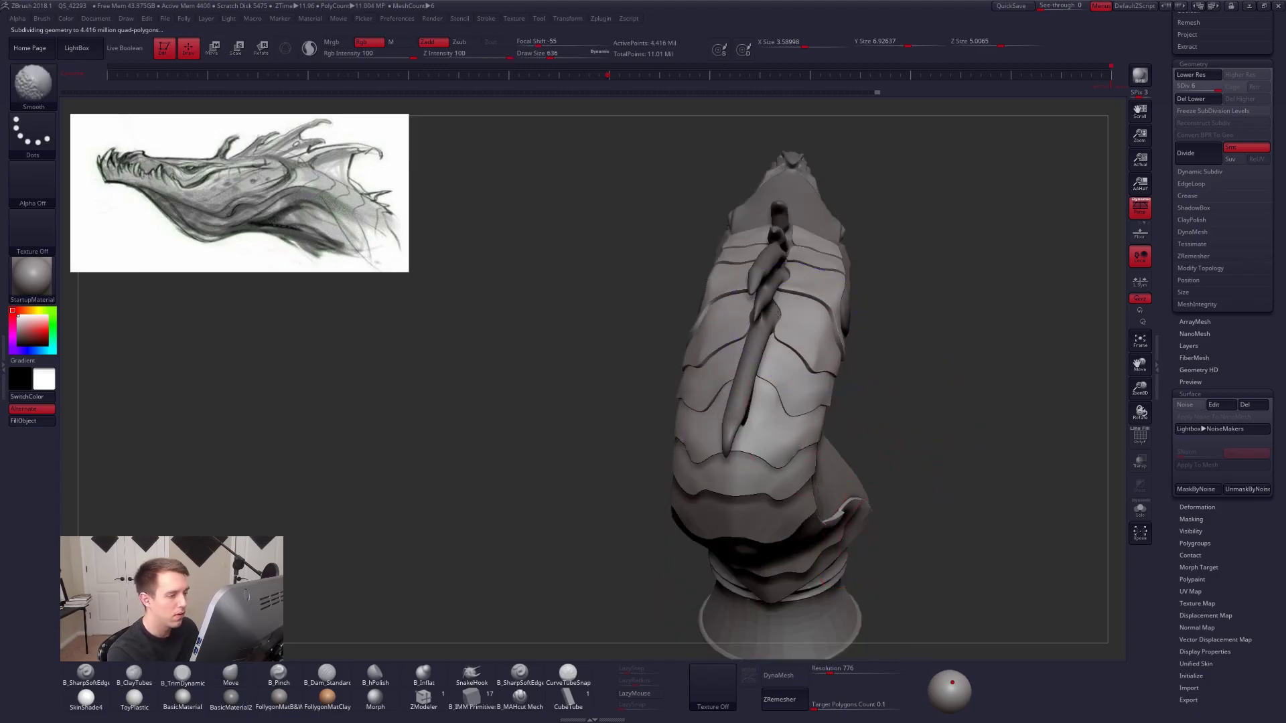
right_click_drag(742, 345, 742, 172)
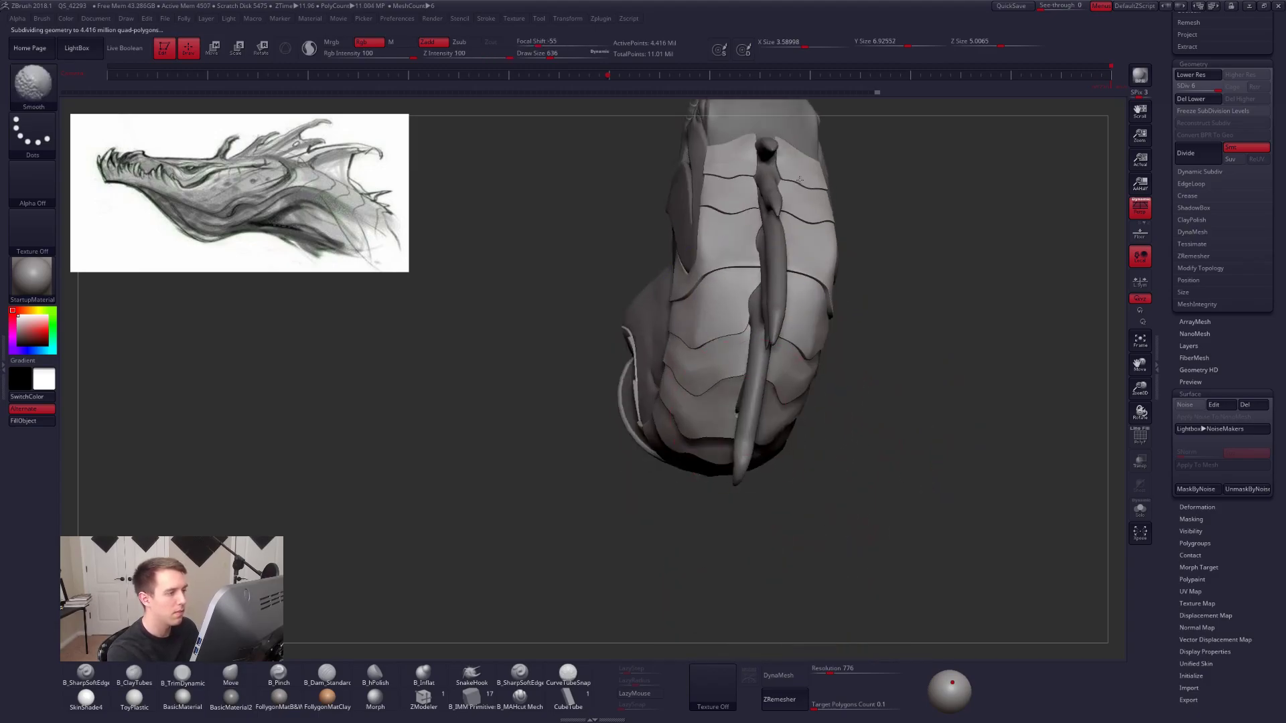
mouse_move(787, 259)
right_mouse_down()
mouse_move(705, 306)
mouse_move(764, 452)
mouse_move(797, 415)
right_mouse_up()
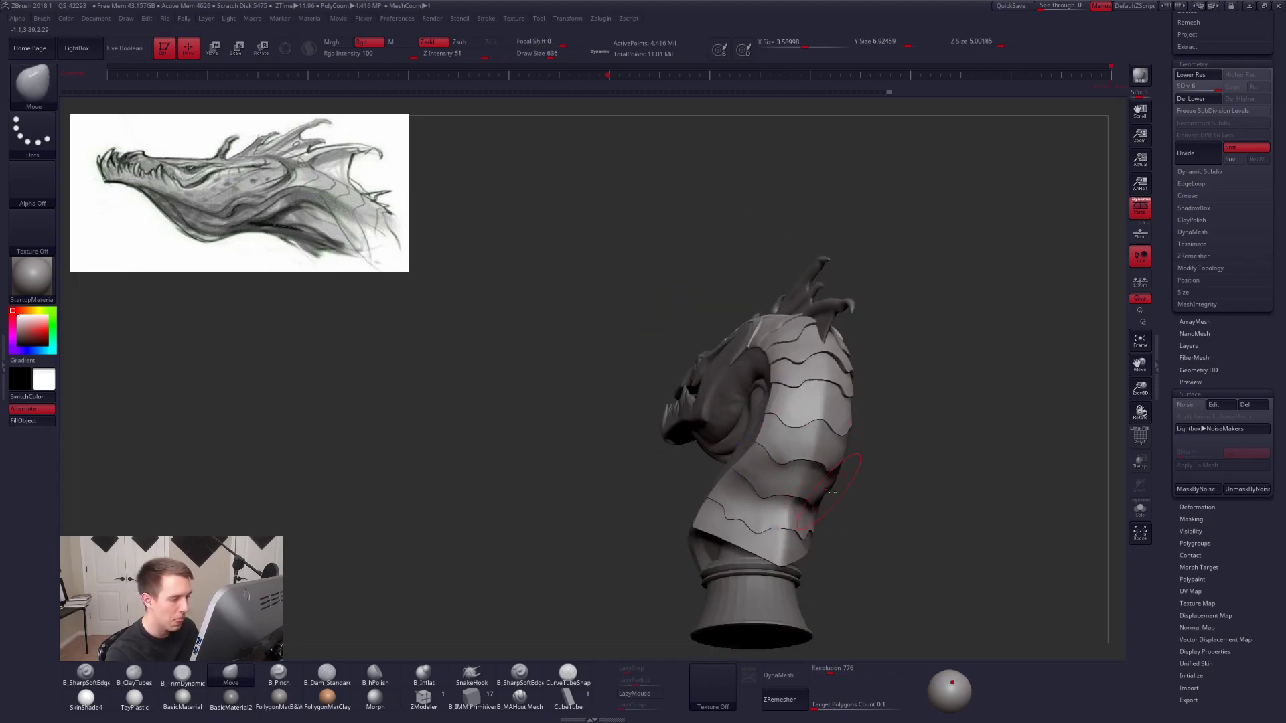
right_click_drag(870, 429, 892, 434)
key("space")
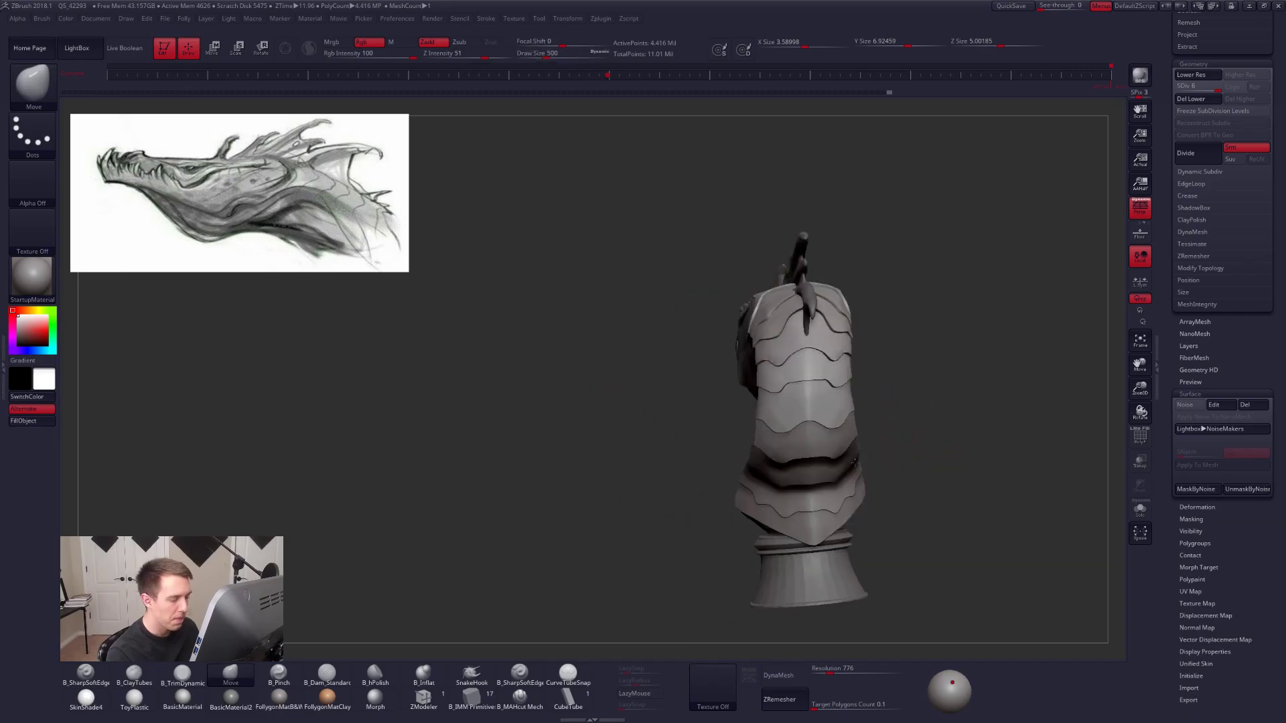
right_click_drag(870, 435, 847, 448)
left_click(1193, 407)
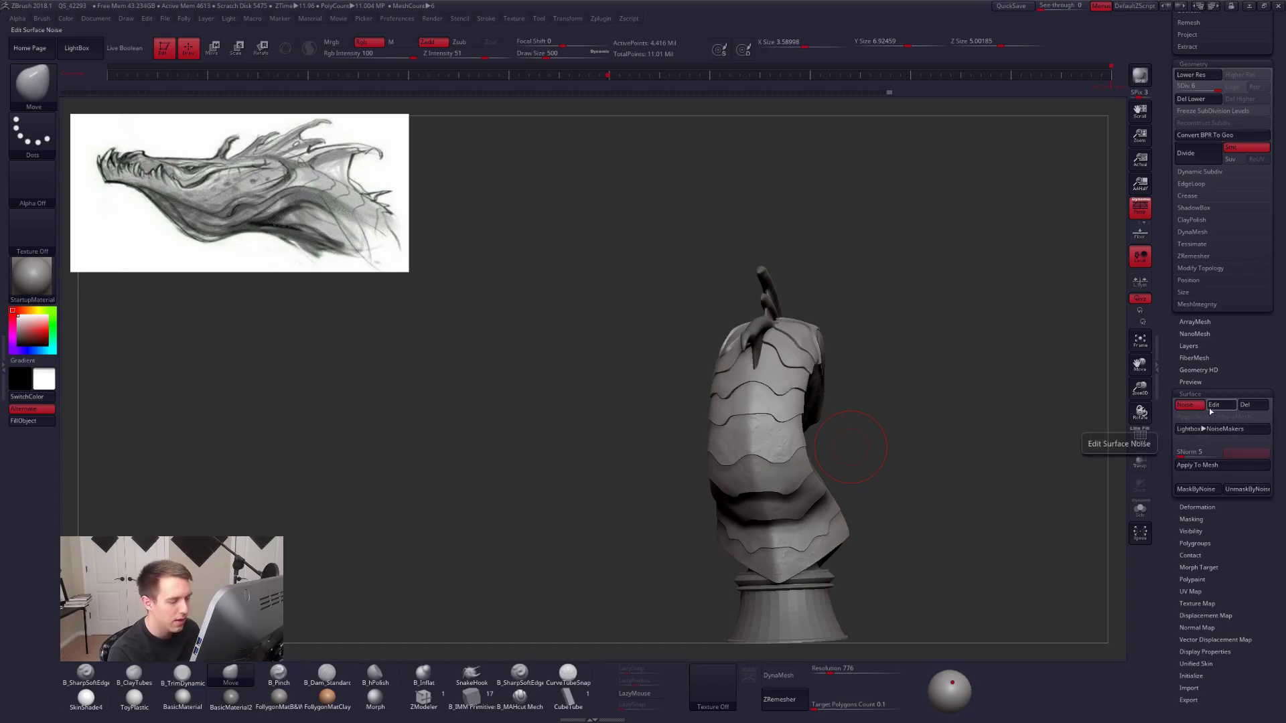
left_click(1186, 405)
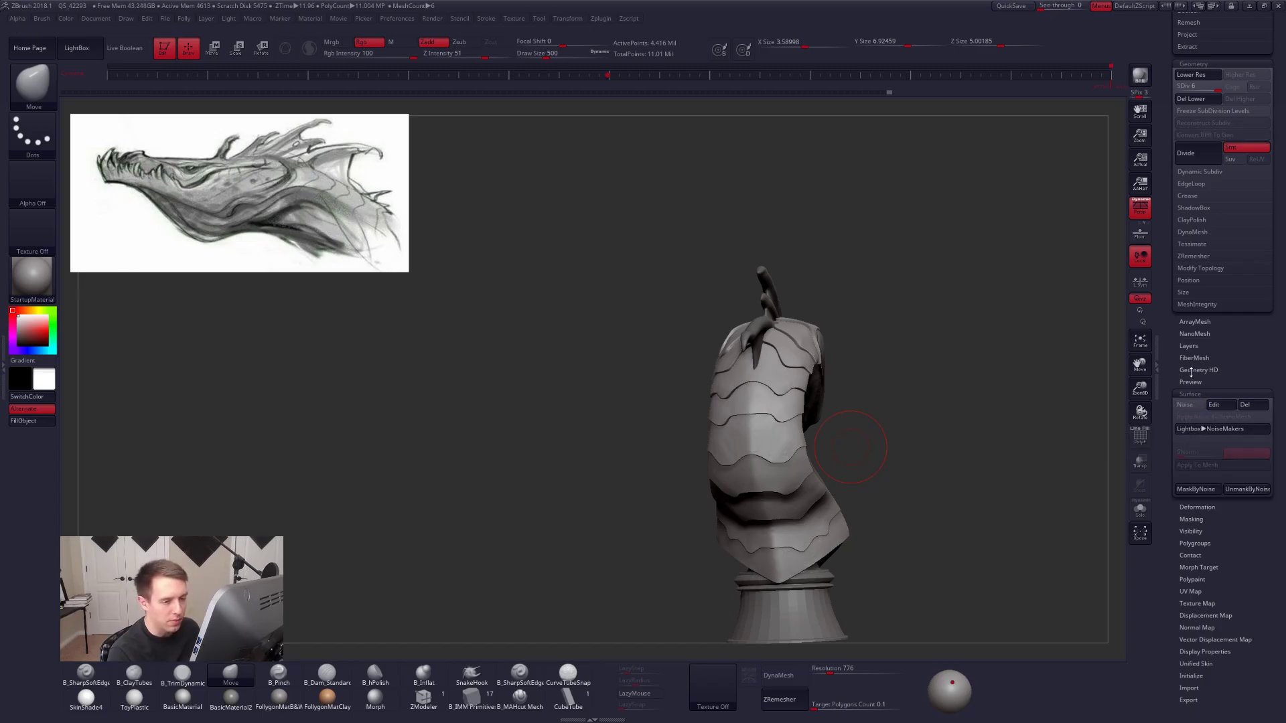
scroll(1191, 375, "up", 8)
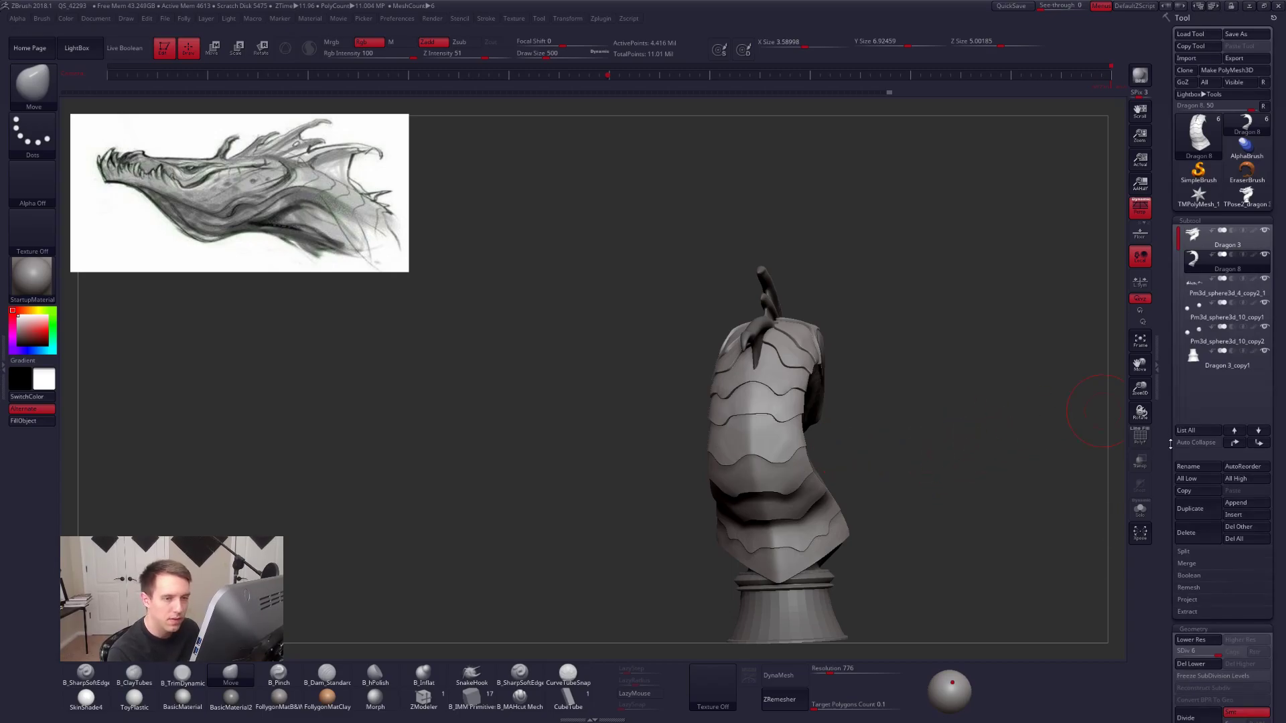
Delete the leftover TPose2_dragon tool and switch back to the dragon bust.
left_click(1246, 196)
left_click(1194, 533)
left_click(1106, 556)
left_click(1245, 124)
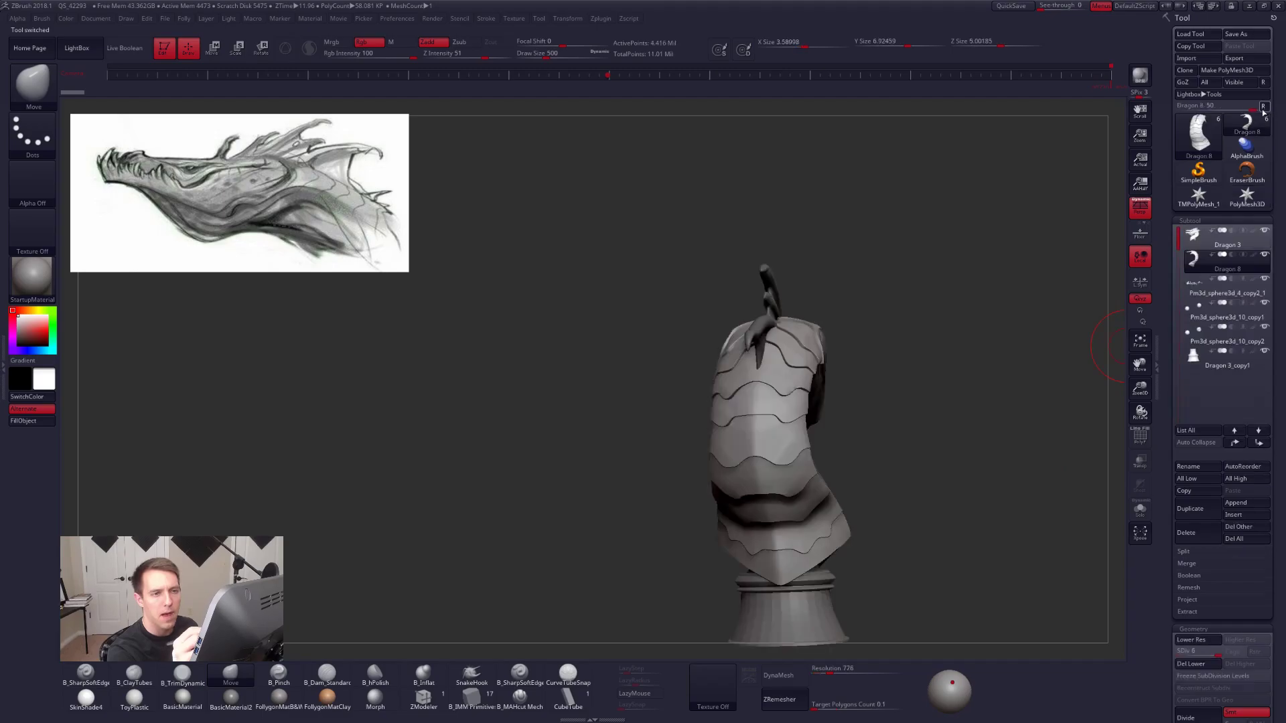
Lower the neck plates to subdivision level 3, set the Move brush draw size to 556 and mask everything except one side plate.
scroll(1179, 402, "down", 10)
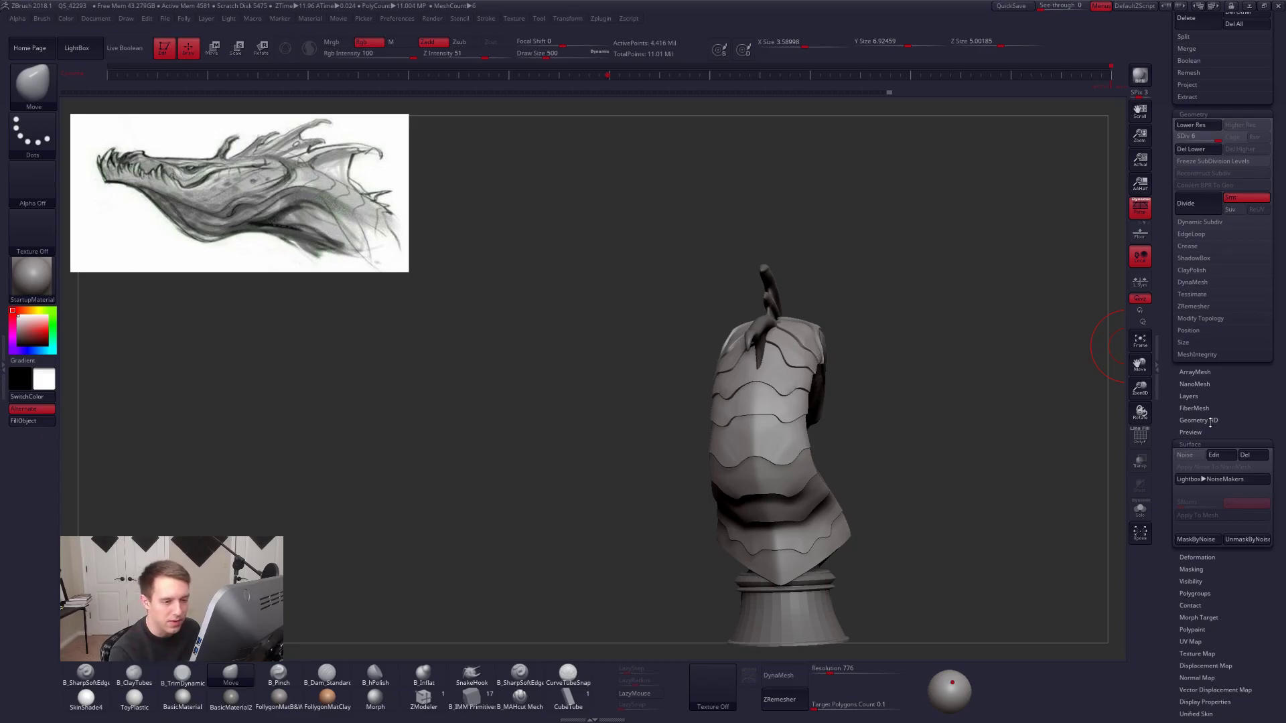
mouse_move(937, 423)
left_mouse_down()
mouse_move(925, 459)
mouse_move(829, 536)
mouse_move(862, 499)
left_mouse_up()
right_click_drag(862, 498, 846, 539, "ctrl")
key("w")
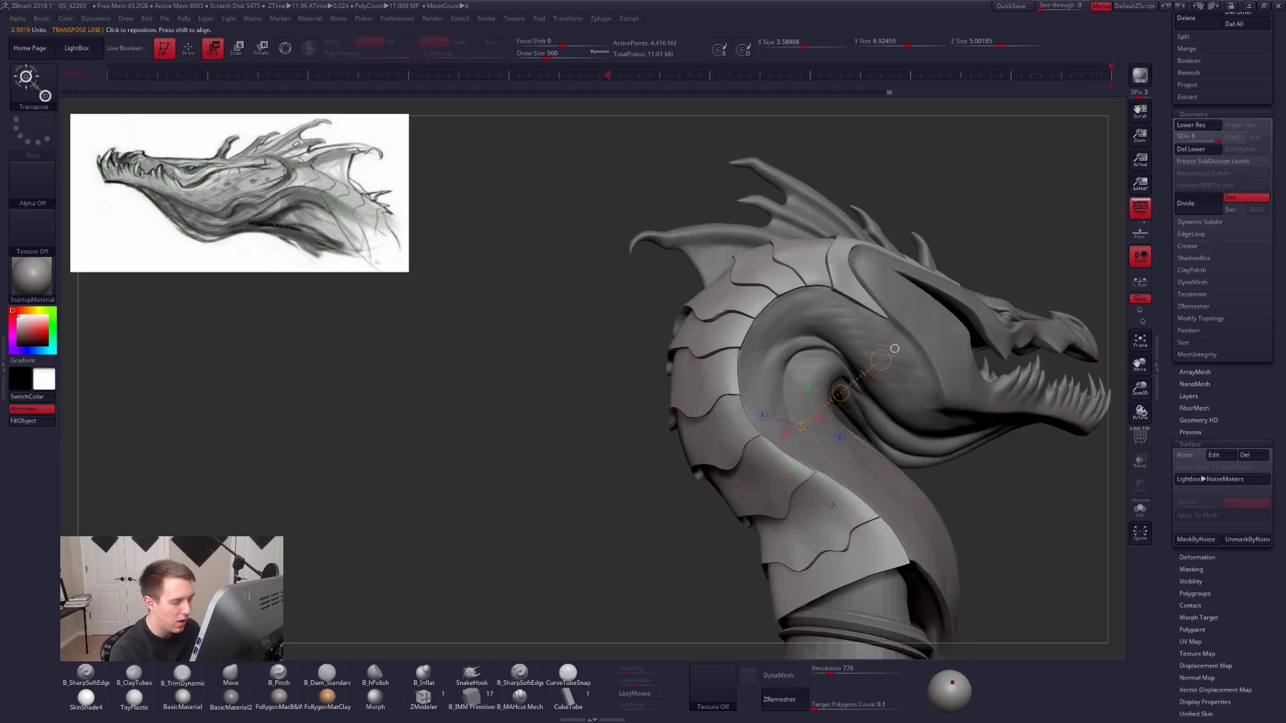
left_click(830, 504, "ctrl")
key("q")
key("space")
left_click_drag(818, 483, 830, 484)
left_click(979, 483, "ctrl")
key("shift+d")
key("shift+d")
key("shift+d")
mouse_move(818, 484)
right_mouse_down()
mouse_move(834, 483)
mouse_move(721, 473)
mouse_move(782, 470)
right_mouse_up()
key("ctrl+i")
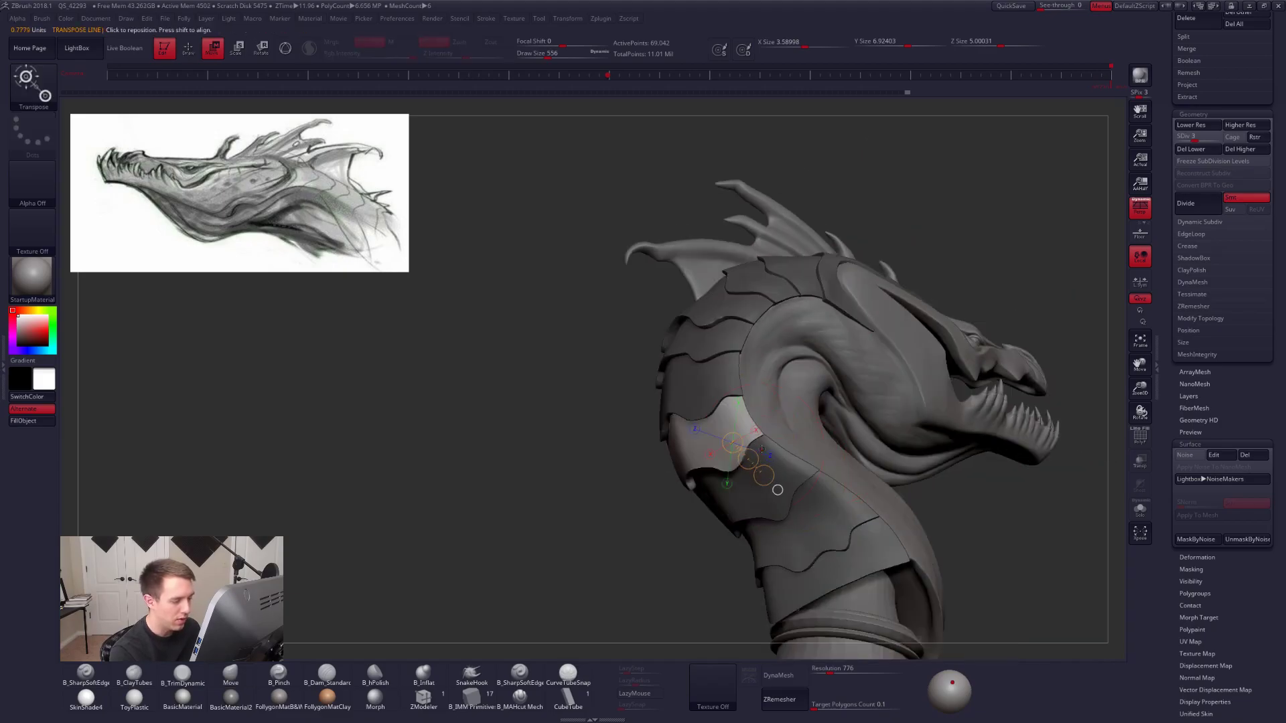
Isolate the plate behind the jaw with a mask for shaping with the Move brush, and clear the mask.
mouse_move(760, 457)
right_mouse_down()
mouse_move(929, 479)
mouse_move(869, 486)
mouse_move(888, 477)
mouse_move(870, 411)
mouse_move(878, 452)
mouse_move(935, 422)
mouse_move(916, 528)
right_mouse_up()
key("w")
left_click(870, 471, "ctrl")
key("q")
right_click_drag(894, 390, 909, 442, "alt")
key("w")
left_click_drag(770, 396, 792, 390, "ctrl")
key("q")
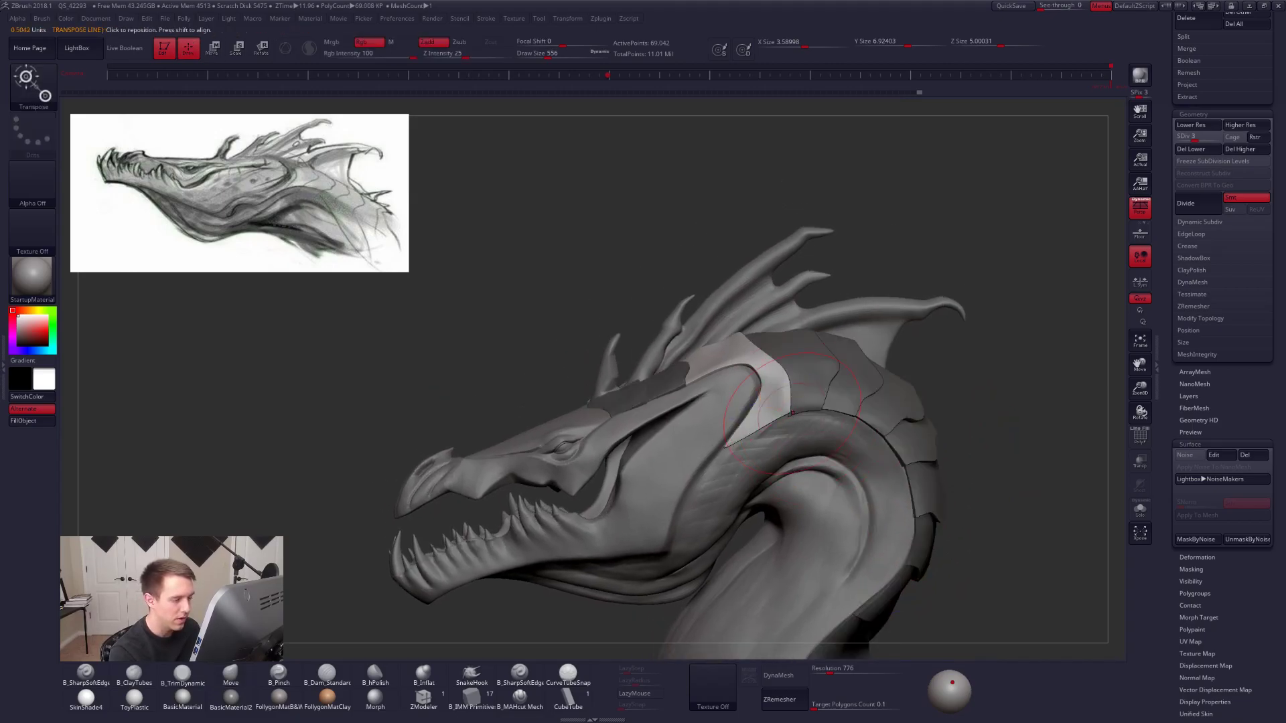
left_click_drag(963, 378, 981, 401, "ctrl")
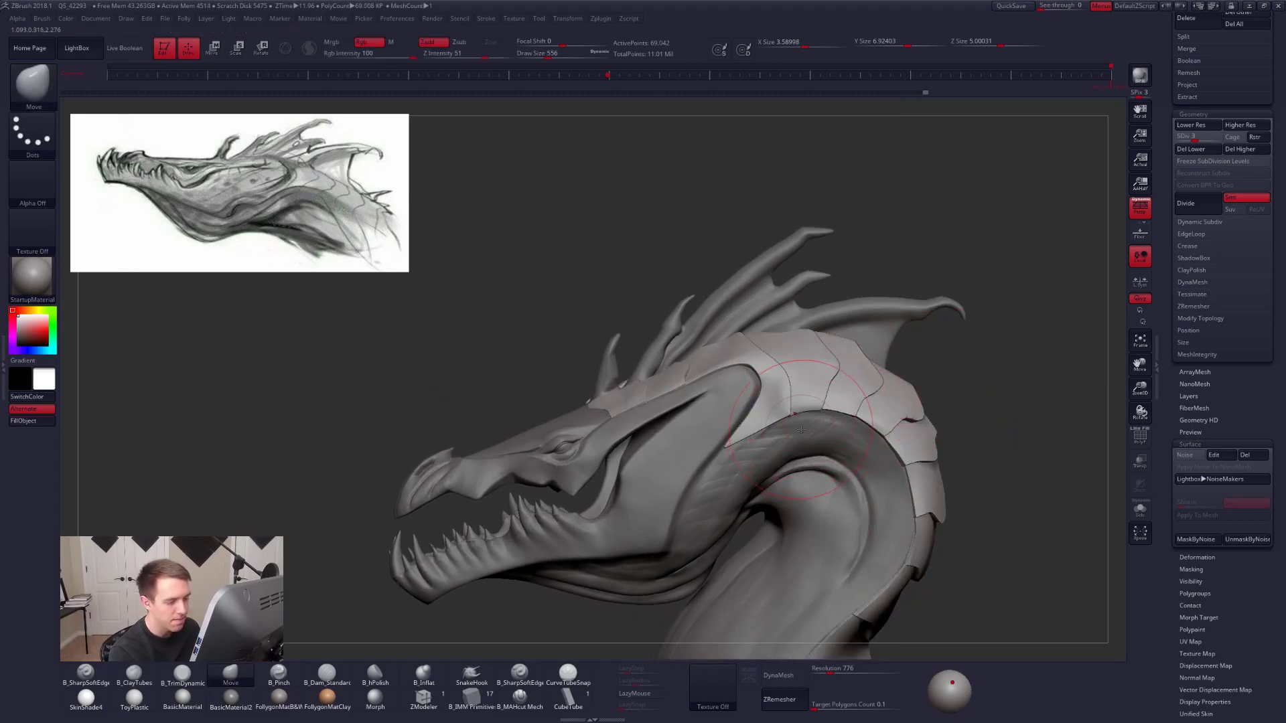
Isolate one plate at the back of the neck's upper curve, set the draw size to 381, and clear the mask.
mouse_move(881, 442)
right_mouse_down()
mouse_move(913, 462)
mouse_move(877, 458)
right_mouse_up()
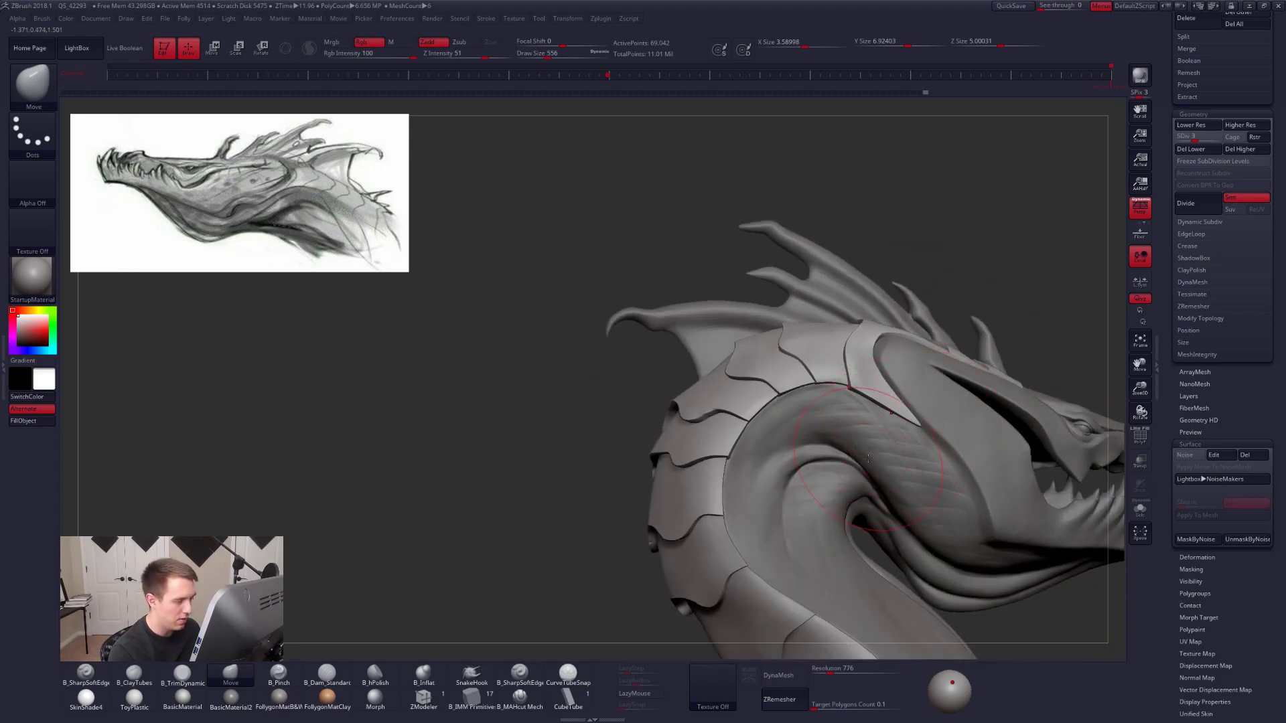
key("w")
left_click_drag(735, 427, 719, 448, "ctrl")
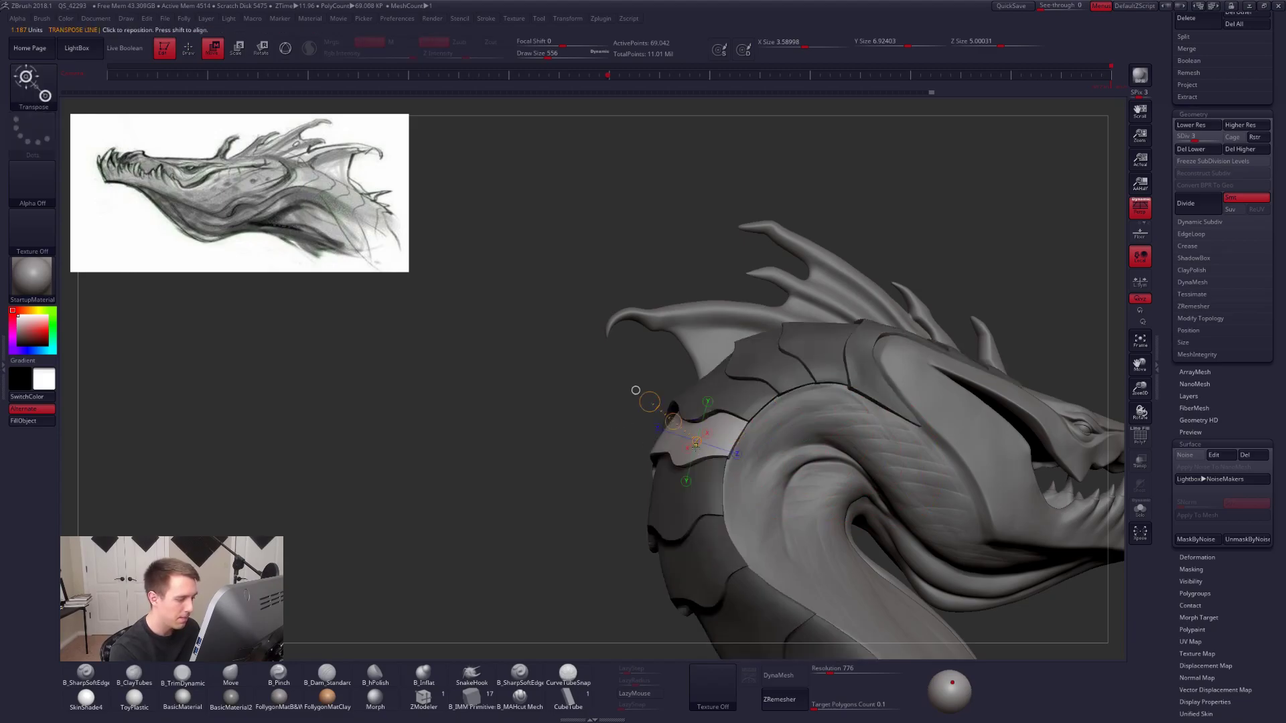
key("q")
right_click_drag(742, 433, 751, 441)
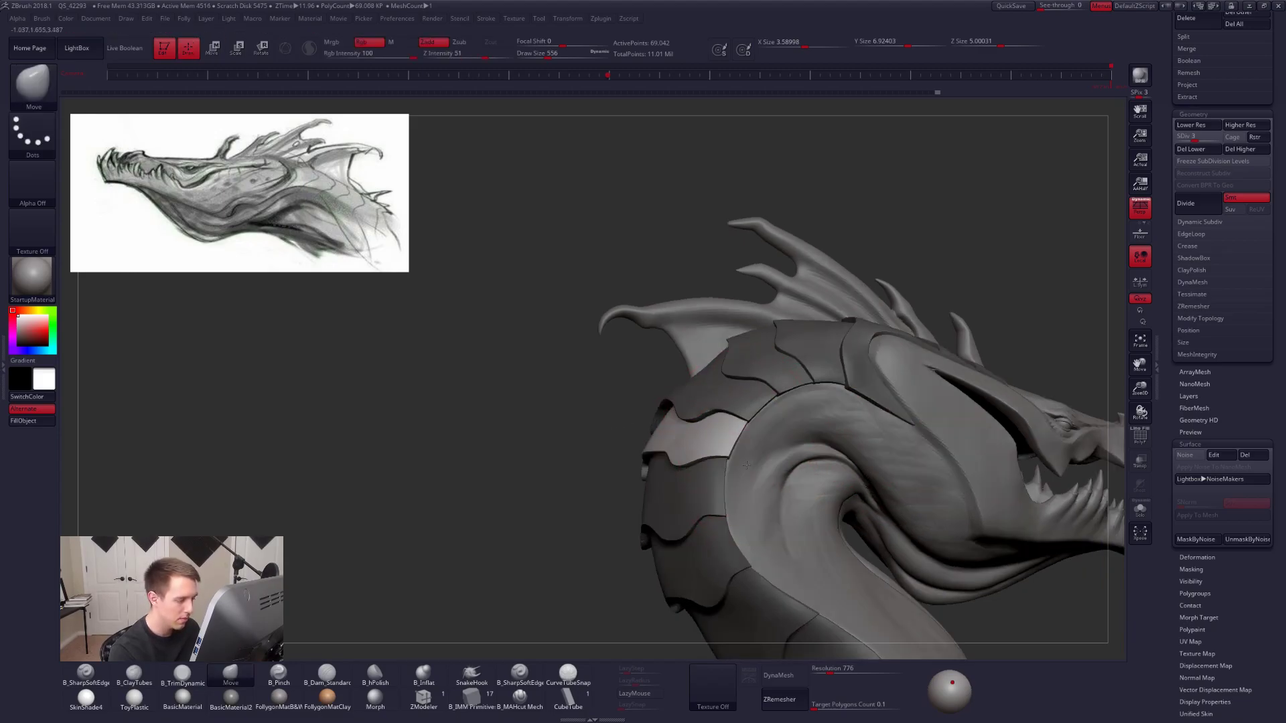
key("s")
left_click_drag(736, 463, 728, 463)
right_click_drag(742, 464, 772, 396, "alt")
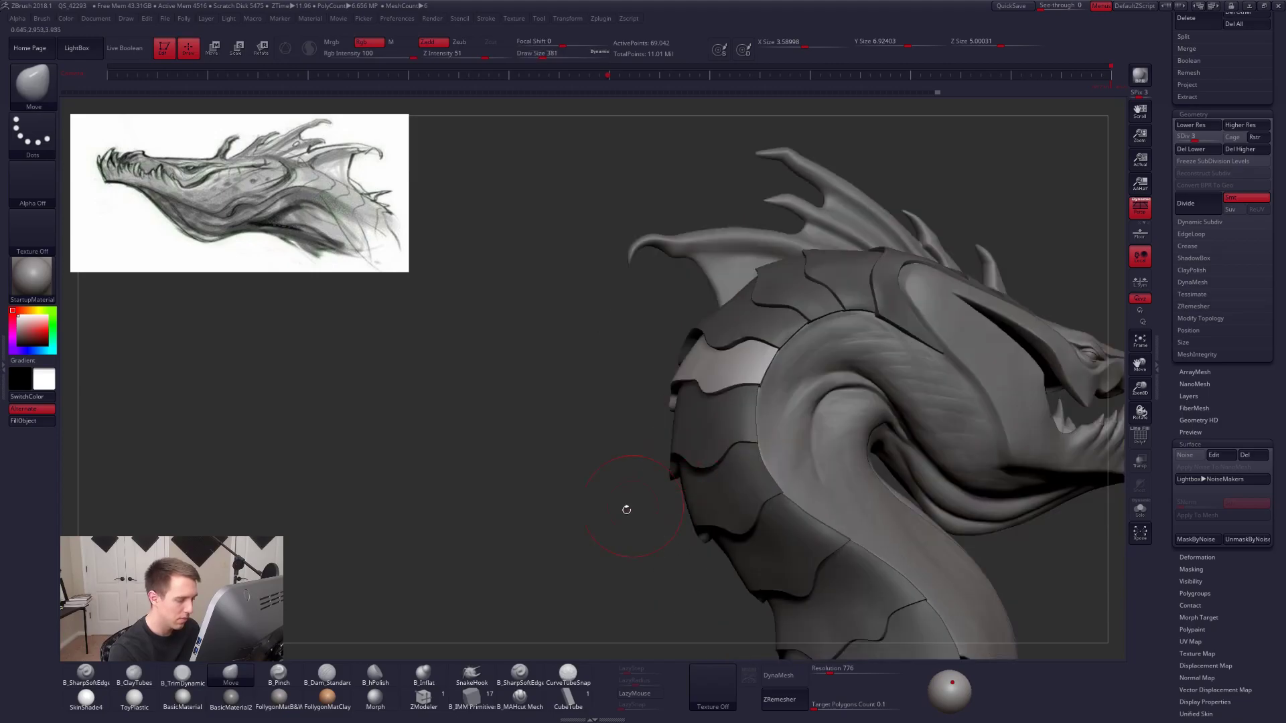
left_click_drag(632, 505, 613, 522, "ctrl")
Isolate the next plates down the back of the neck with polygroup masks for Move brush shaping, and clear the mask.
key("w")
left_click(736, 423, "ctrl")
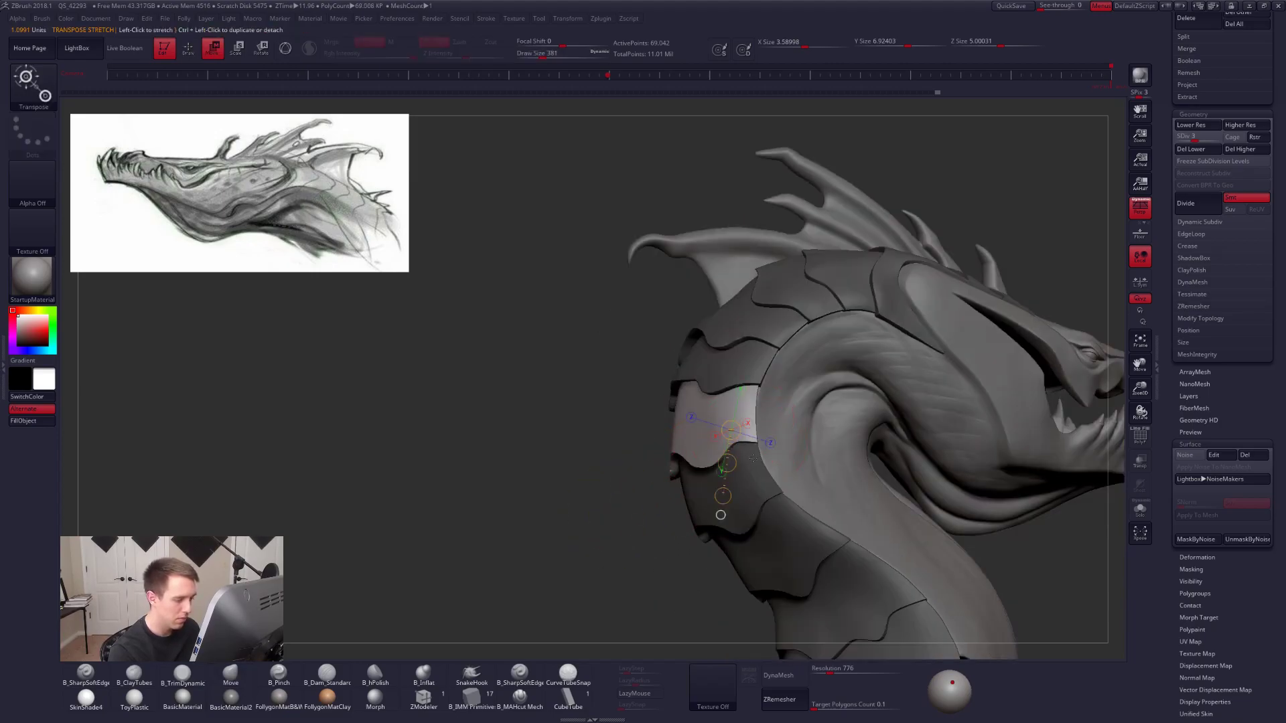
key("q")
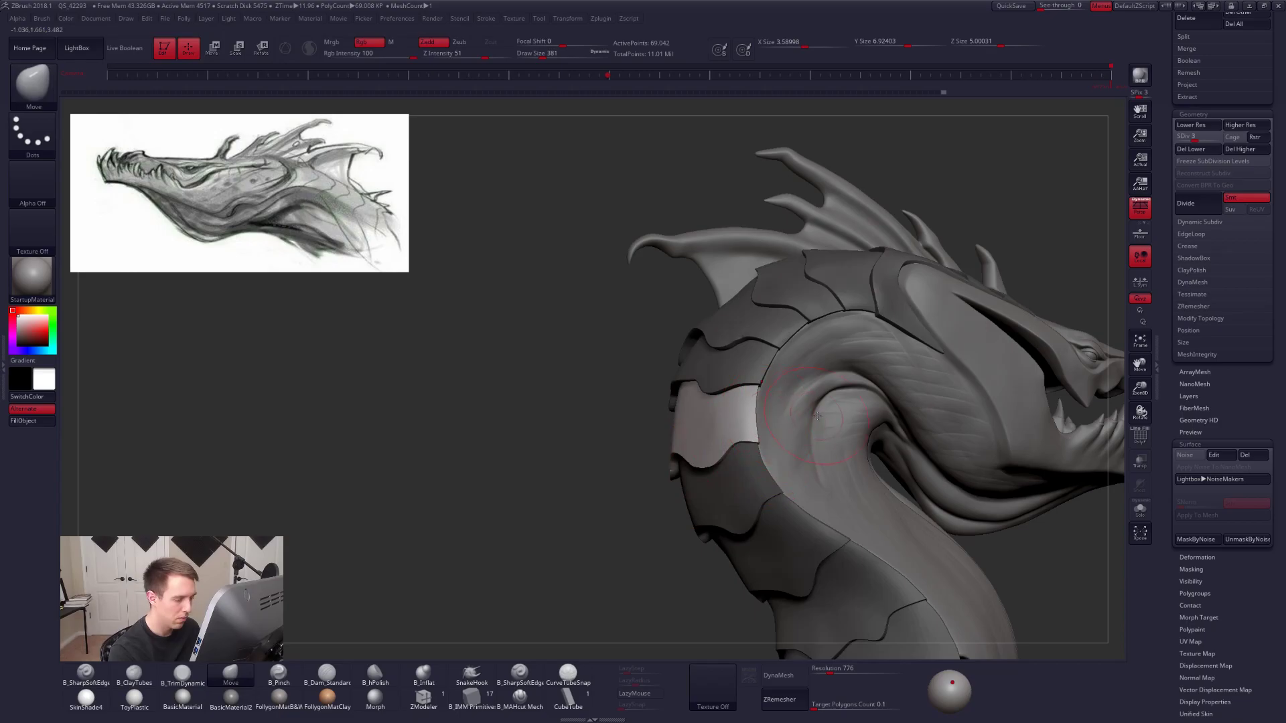
right_click_drag(812, 505, 809, 465, "alt")
right_click_drag(890, 536, 830, 536)
right_click_drag(983, 527, 1092, 462, "alt")
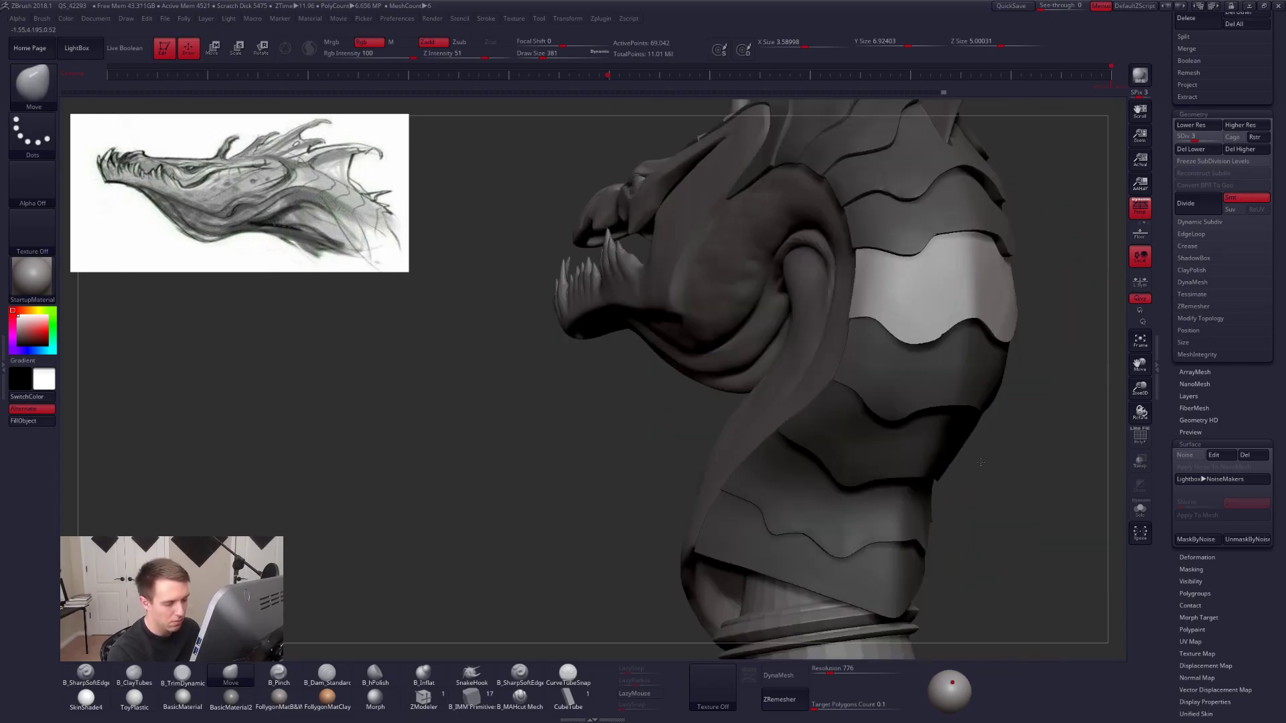
right_click_drag(920, 477, 1038, 455)
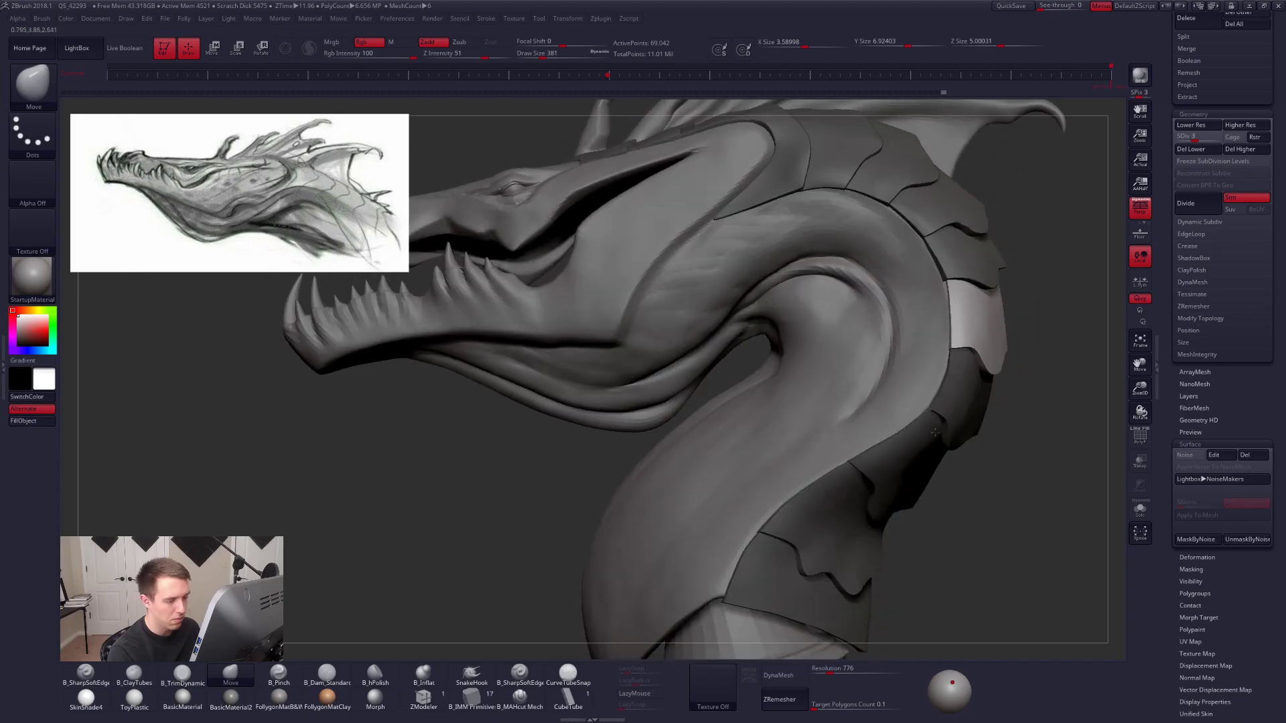
right_click_drag(966, 334, 944, 367, "alt")
key("w")
left_click(936, 437, "alt")
key("q")
mouse_move(867, 518)
right_mouse_down()
mouse_move(928, 503)
mouse_move(898, 466)
mouse_move(915, 436)
right_mouse_up()
left_click_drag(1009, 416, 1024, 432, "ctrl")
Isolate the plate behind the jaw once more with a mask for a final Move brush pass.
right_click_drag(1012, 429, 997, 382, "ctrl")
key("w")
left_click(788, 335, "ctrl")
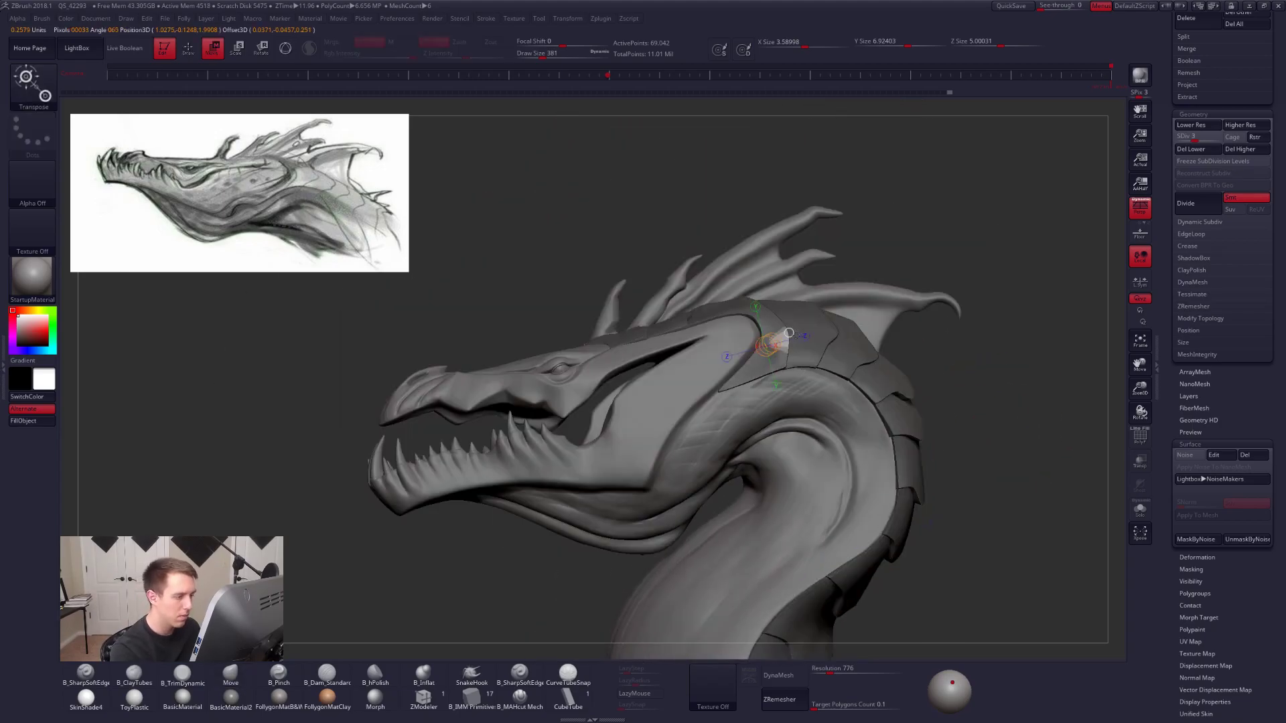
key("q")
right_click_drag(784, 386, 761, 325)
key("shift")
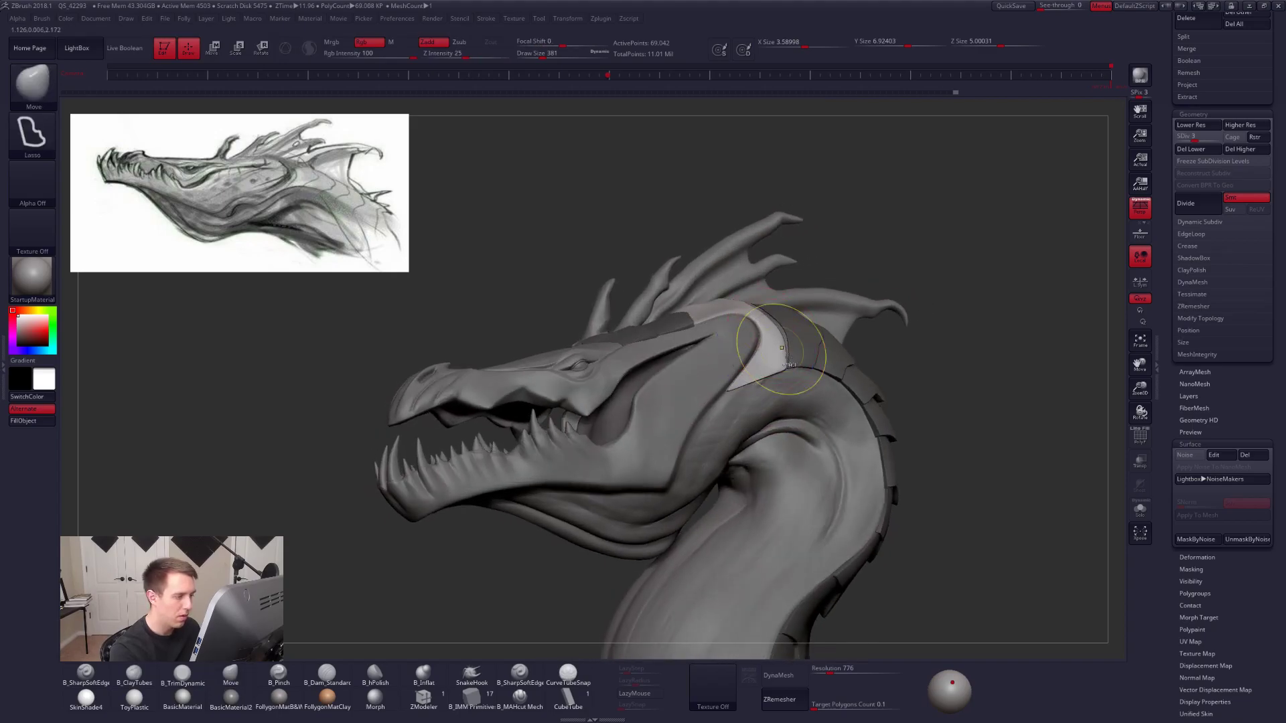
Clear the mask, bring the neck plates back to subdivision level 6, and check them from the side.
key("ctrl+d")
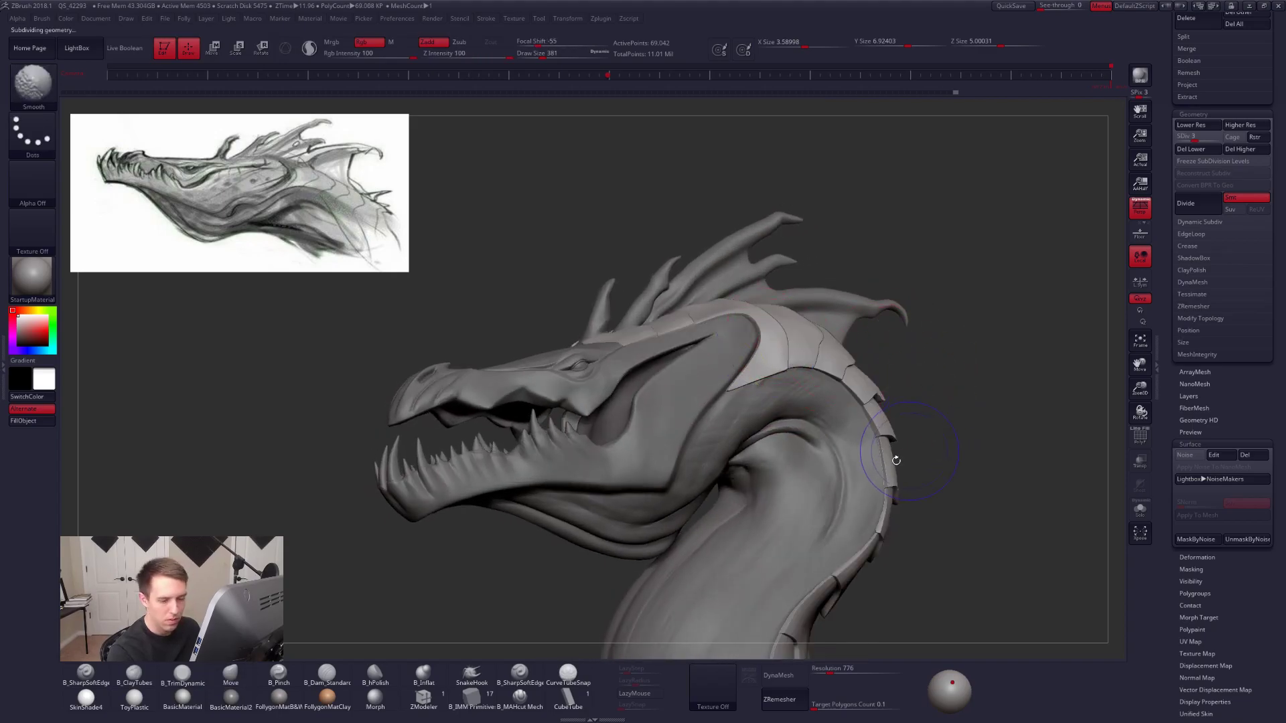
key("shift+d")
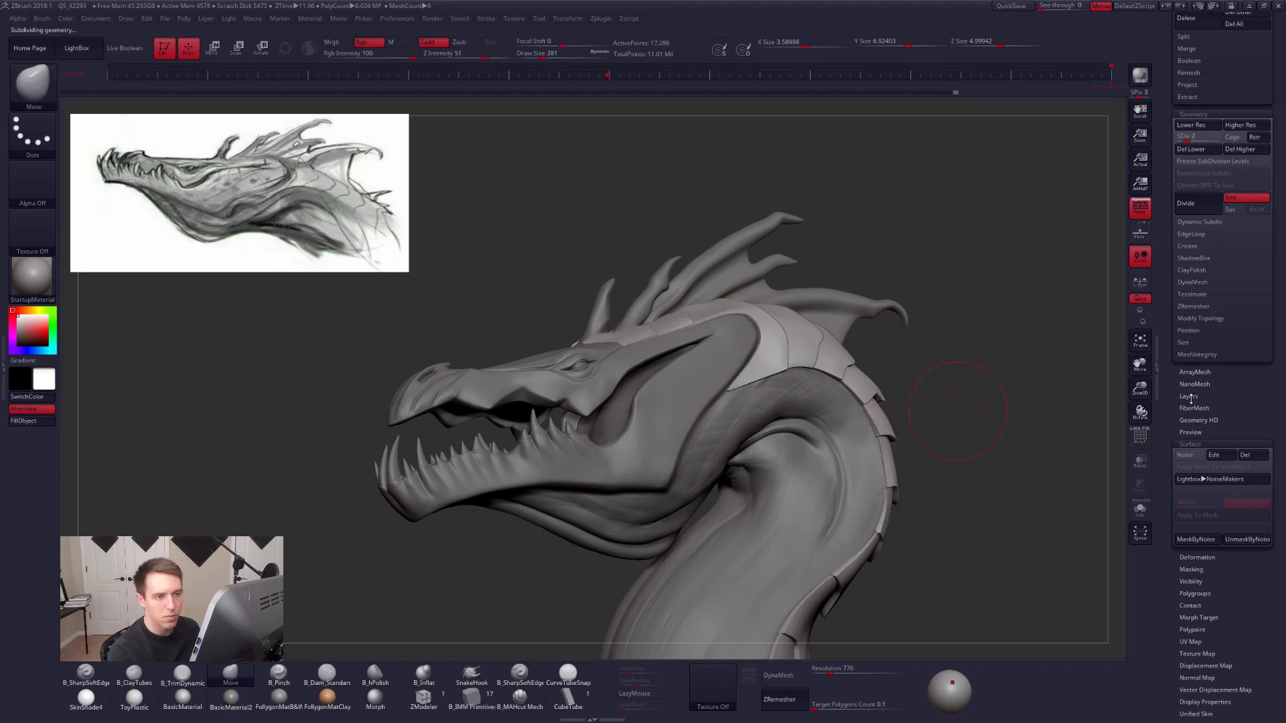
key("d")
key("d")
key("shift")
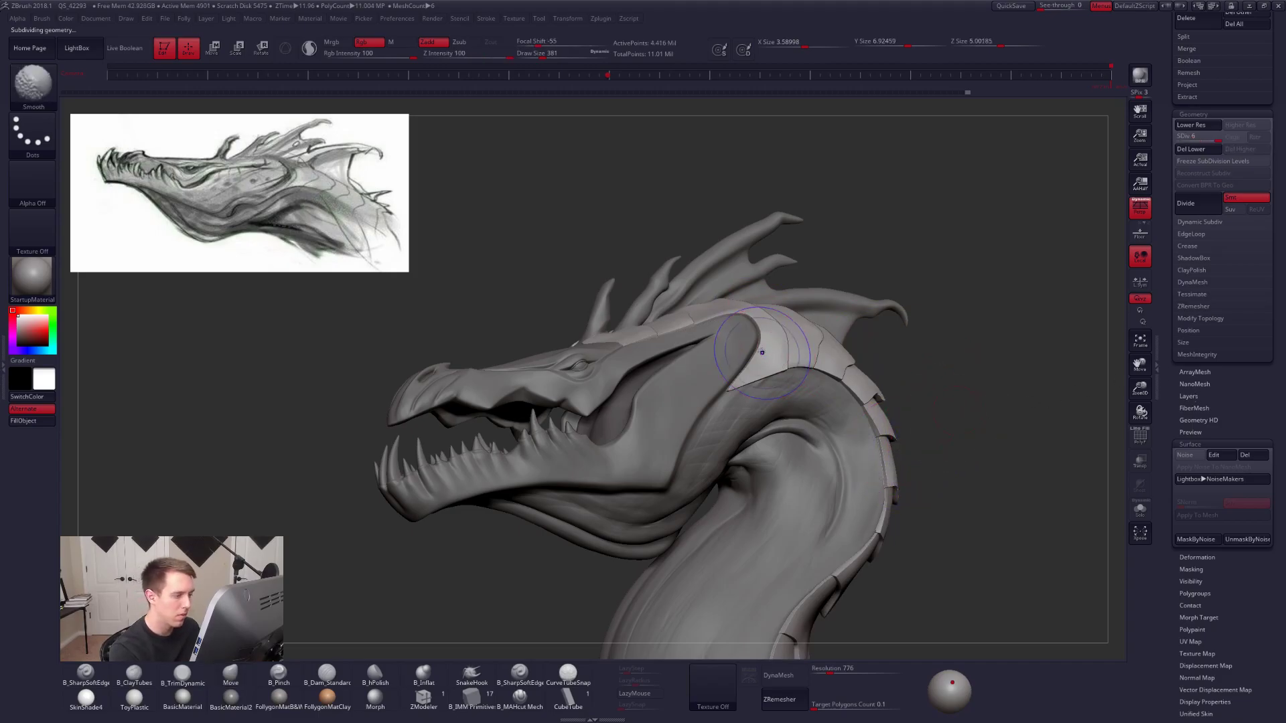
right_click_drag(730, 358, 643, 368)
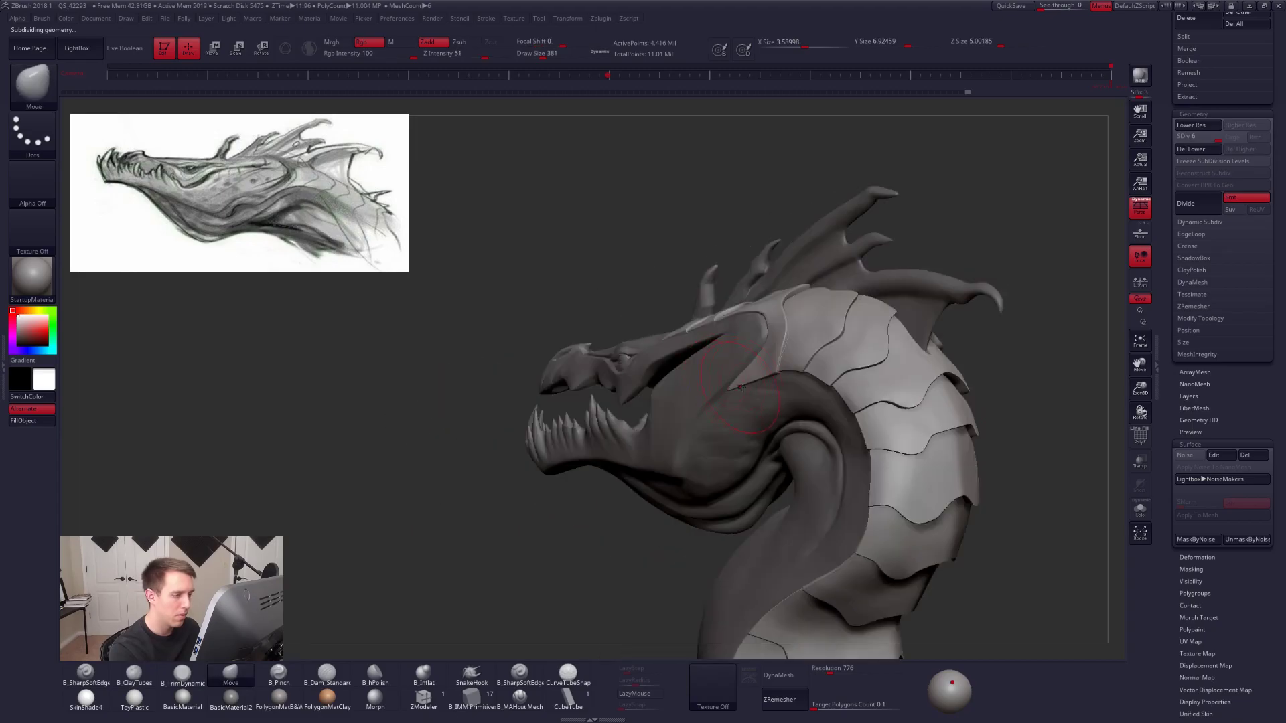
Smooth the neck plates at subdivision level 5 with a draw size of 519.
key("space")
left_click_drag(784, 357, 790, 357)
key("ctrl+z")
right_click_drag(757, 288, 770, 348)
key("shift")
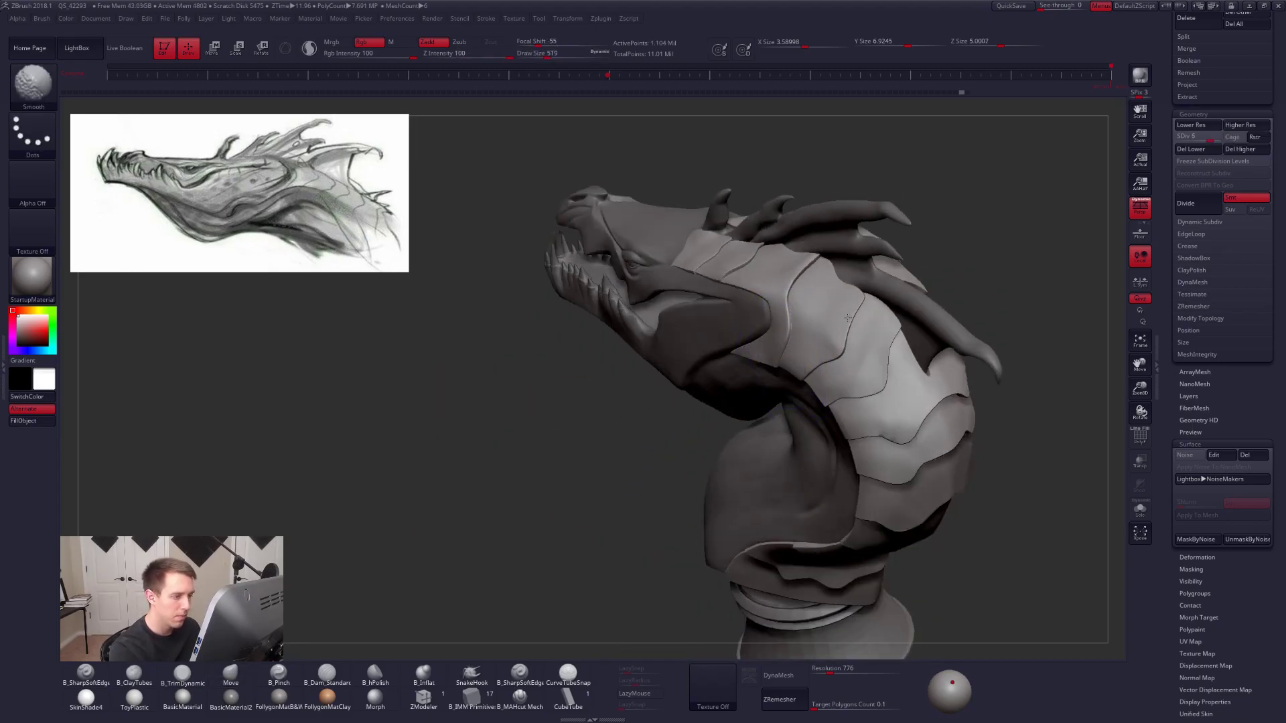
mouse_move(888, 433)
right_mouse_down()
mouse_move(922, 424)
mouse_move(884, 396)
right_mouse_up()
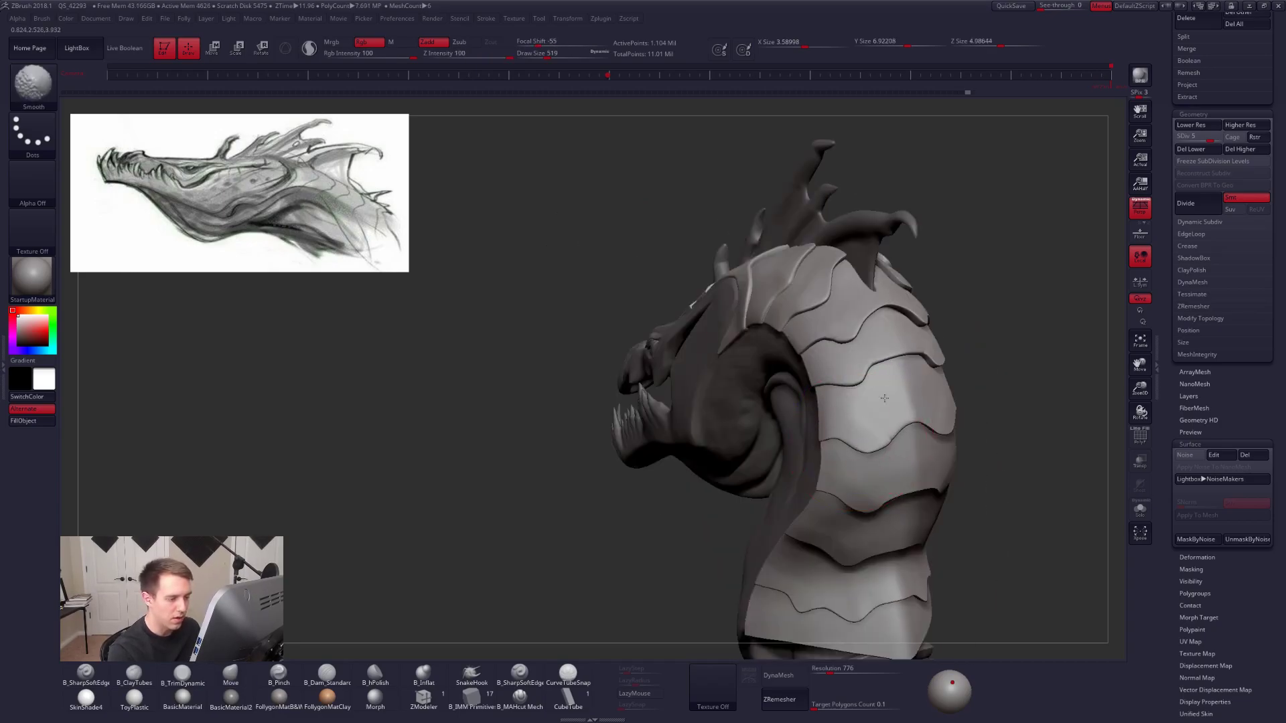
right_click_drag(871, 521, 854, 439, "alt")
right_click_drag(854, 485, 823, 442)
Continue smoothing the neck plates along the back of the neck and over the head with a draw size of 465.
key("space")
left_click_drag(895, 422, 889, 422)
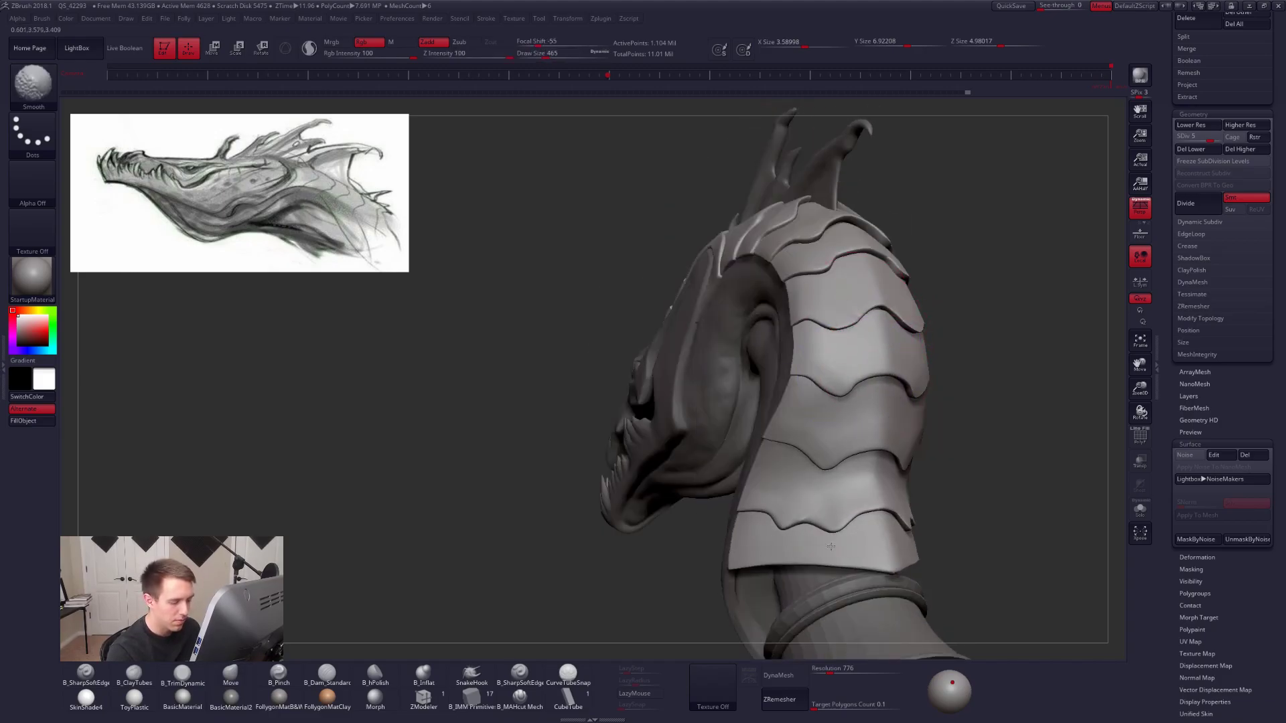
right_click_drag(882, 331, 845, 425, "alt")
right_click_drag(845, 425, 753, 428)
left_click_drag(887, 445, 864, 443)
mouse_move(831, 512)
right_mouse_down("alt")
mouse_move(819, 528)
mouse_move(882, 376)
mouse_move(833, 463)
mouse_move(839, 443)
right_mouse_up("alt")
right_click_drag(901, 416, 994, 394, "shift")
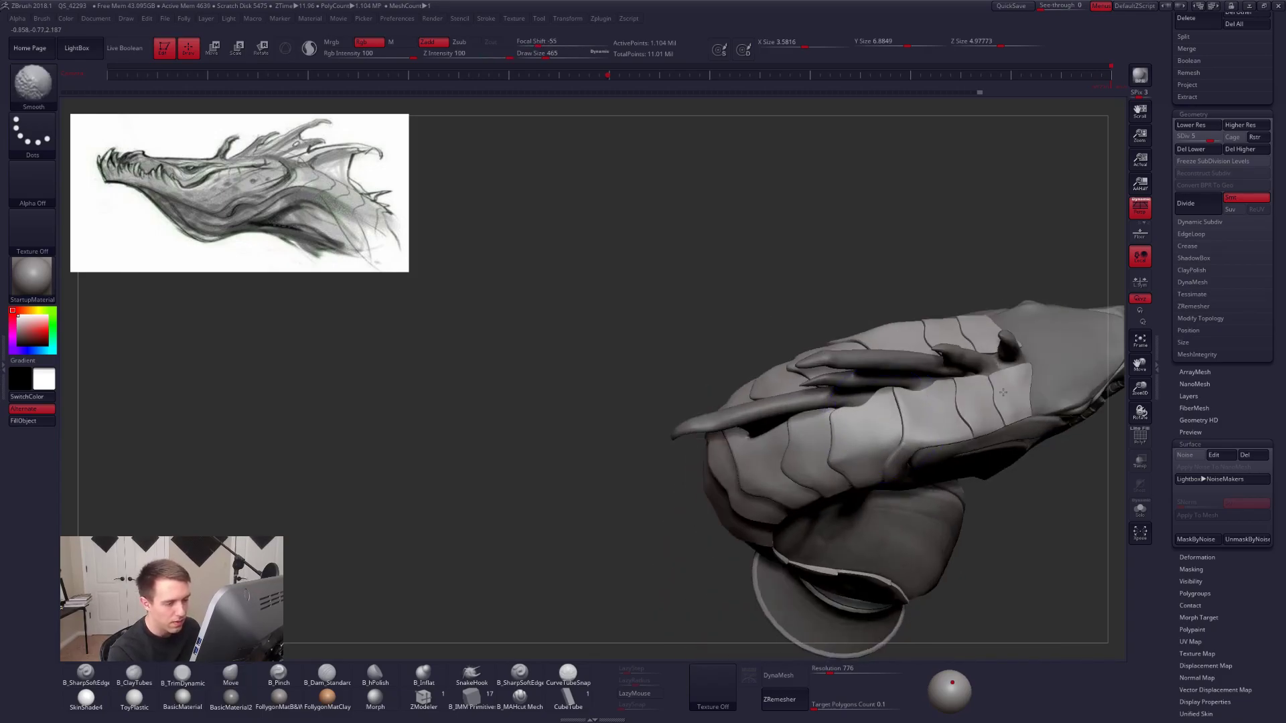
mouse_move(937, 426)
right_mouse_down()
mouse_move(941, 529)
mouse_move(970, 450)
mouse_move(815, 444)
right_mouse_up()
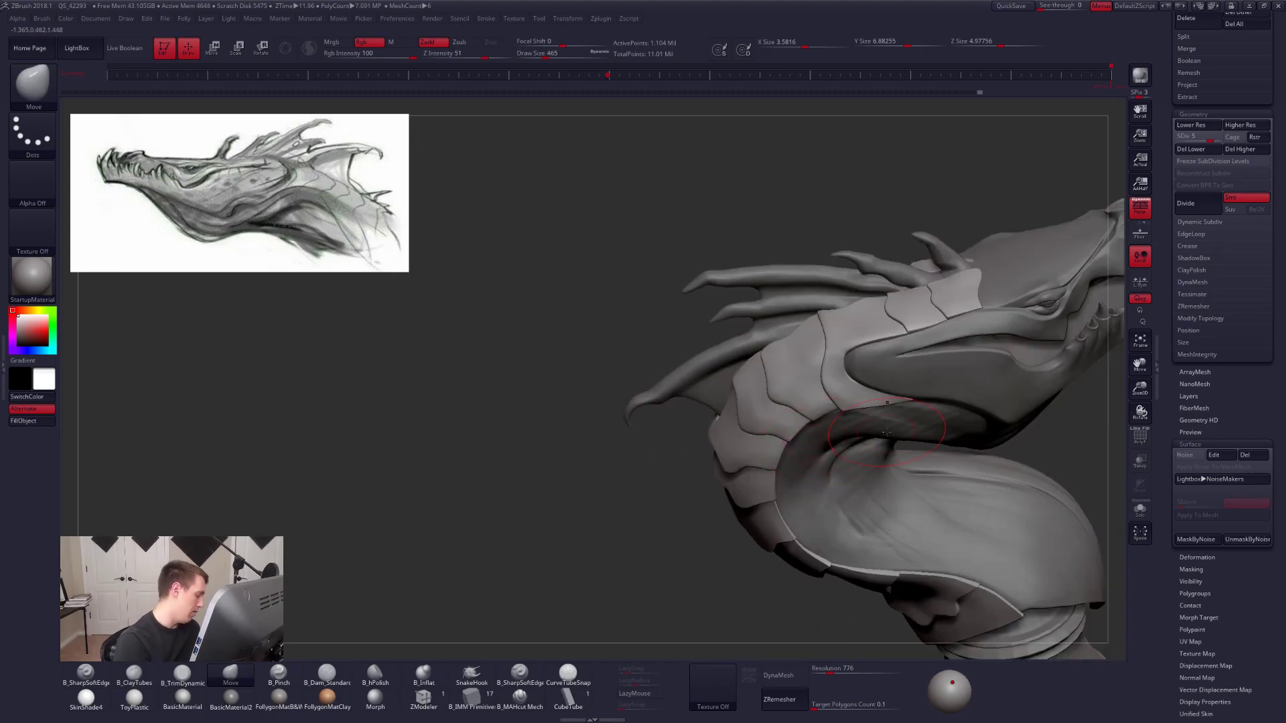
Try the Orb_Slash01 brush on the neck plates with a draw size of 150 and undo the test marks.
key("b")
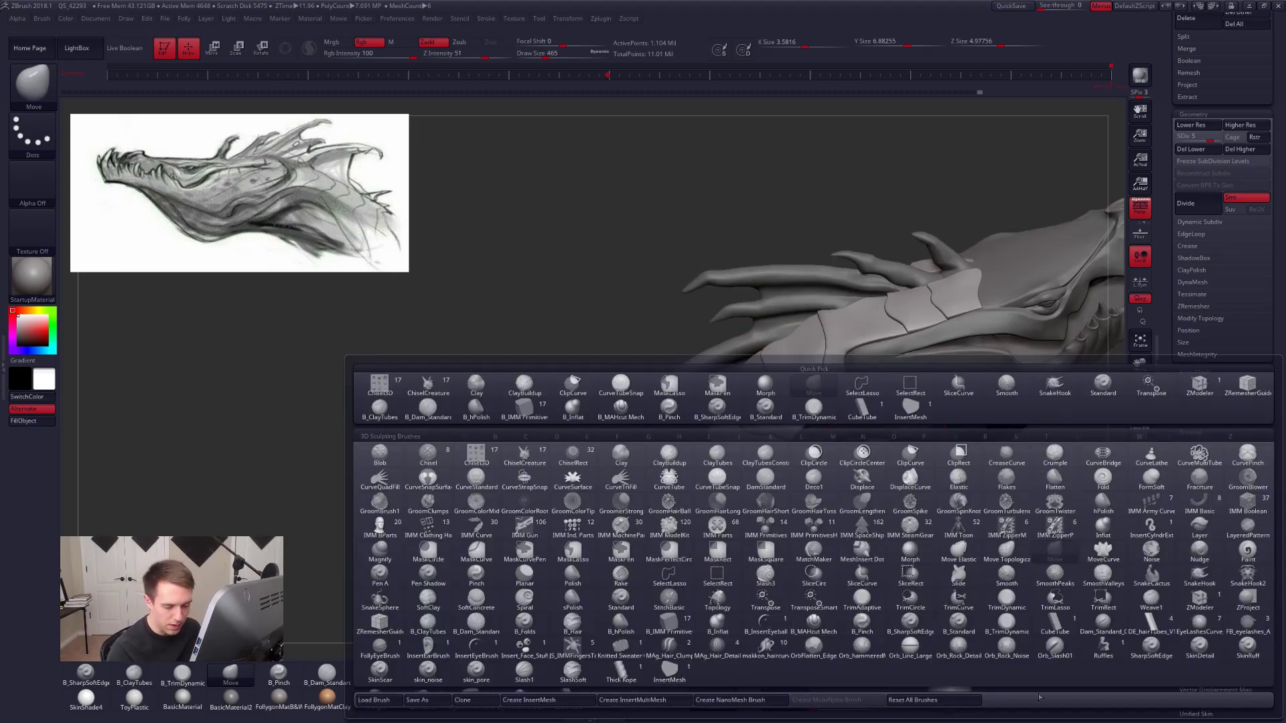
left_click(1059, 657)
right_click_drag(711, 450, 756, 421)
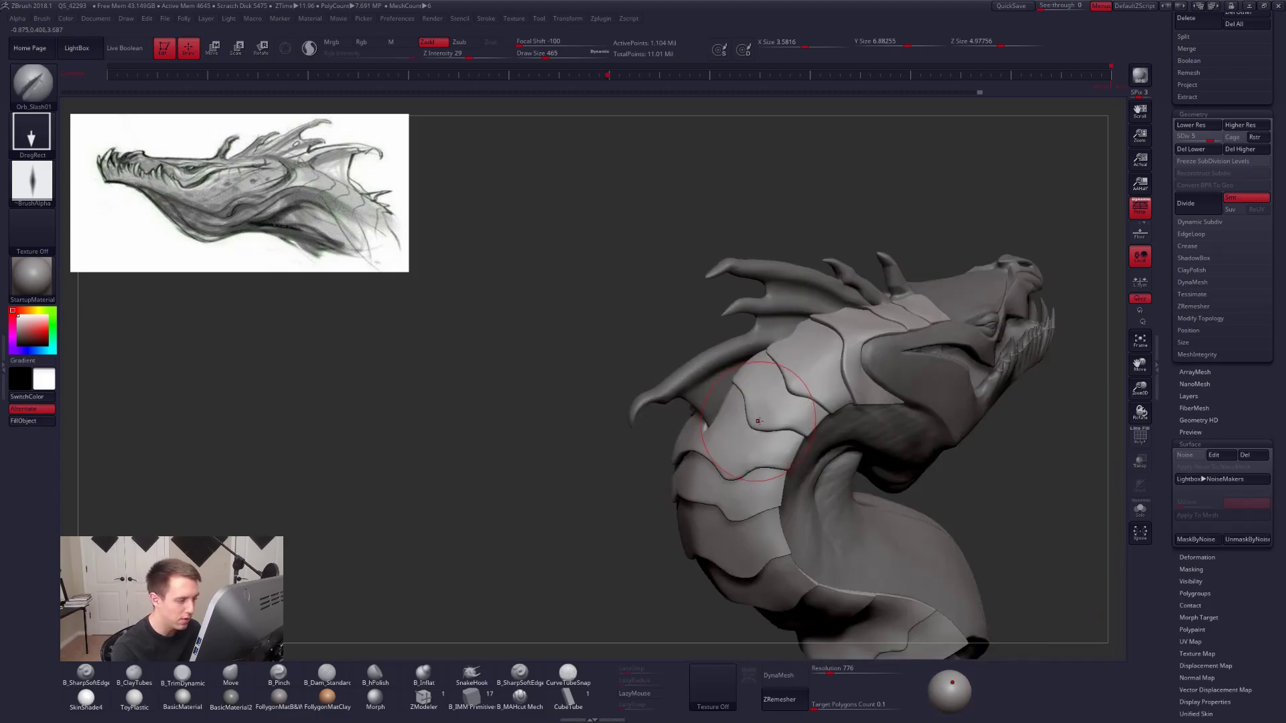
left_click_drag(762, 456, 762, 457)
right_click_drag(710, 436, 773, 429)
key("space")
left_click_drag(780, 430, 767, 428)
right_click_drag(770, 429, 804, 484, "alt")
key("ctrl+z")
left_click(761, 421)
key("ctrl+d")
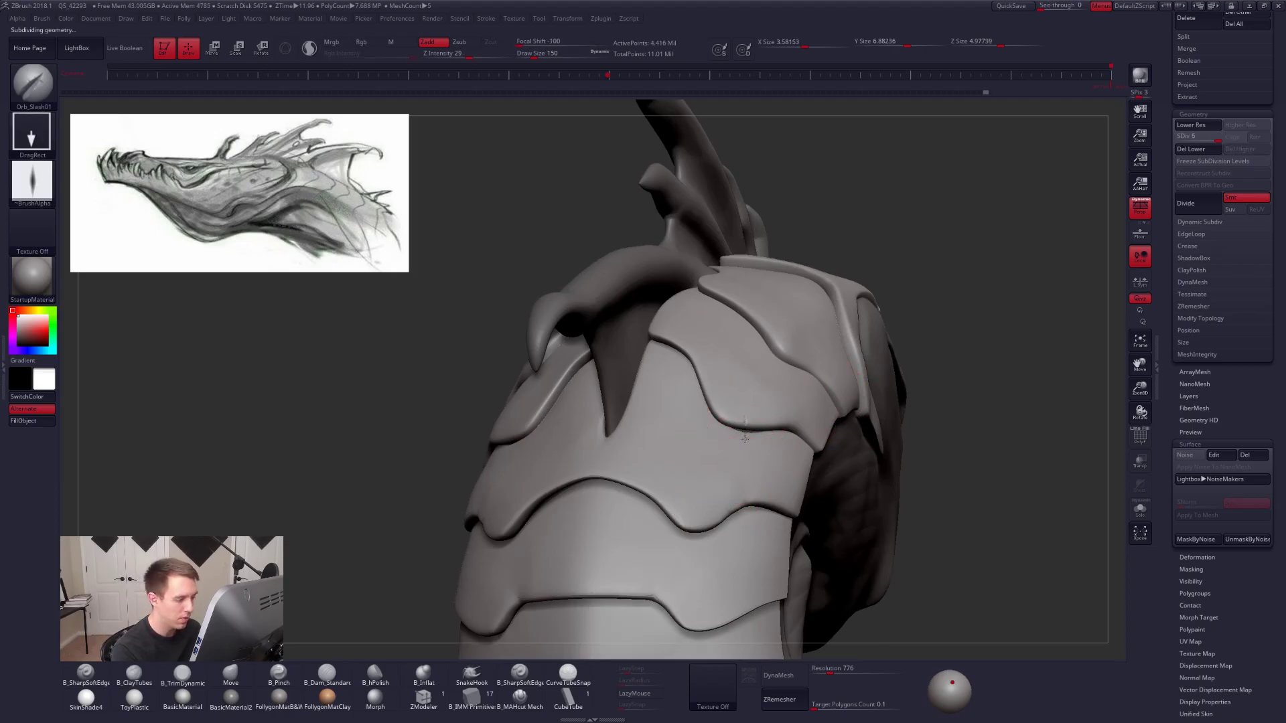
key("ctrl+z")
Mask all but the upper neck plate beside the crest and lower the mesh to subdivision level 3 for Move brush shaping.
right_click_drag(760, 506, 720, 461)
key("w")
left_click(756, 409, "ctrl")
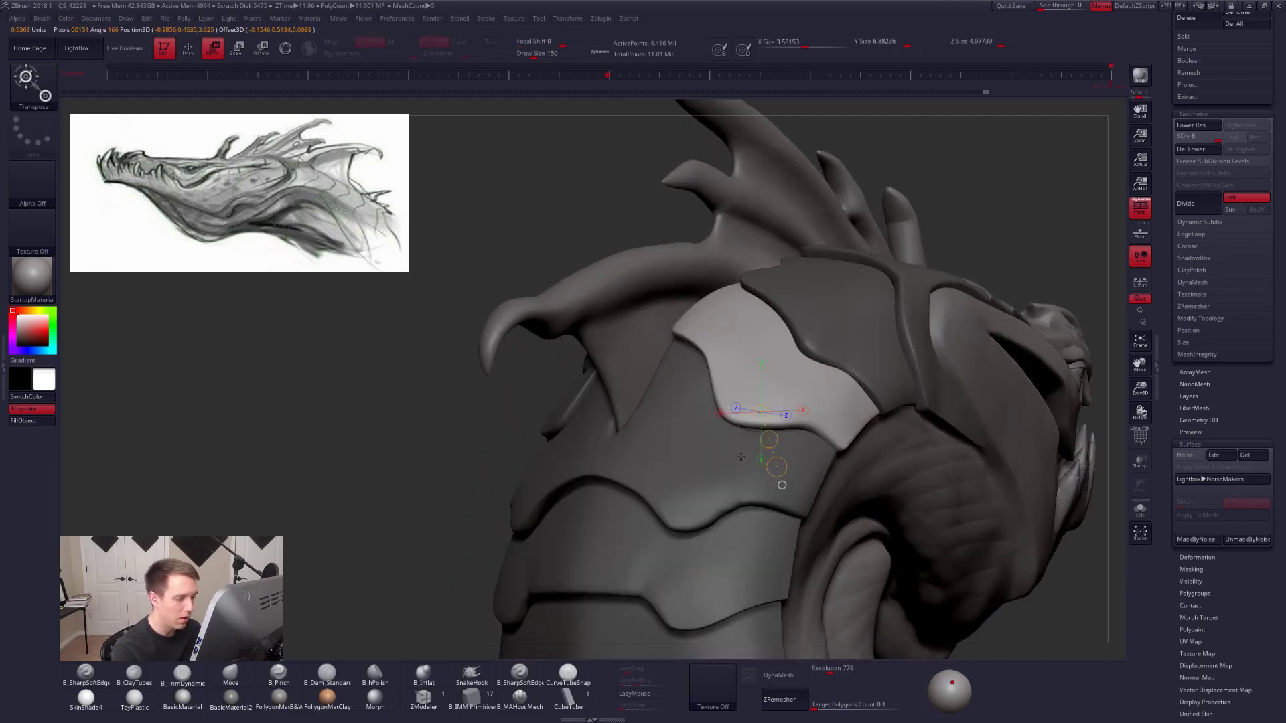
key("q")
key("shift+d")
key("shift+d")
key("shift+d")
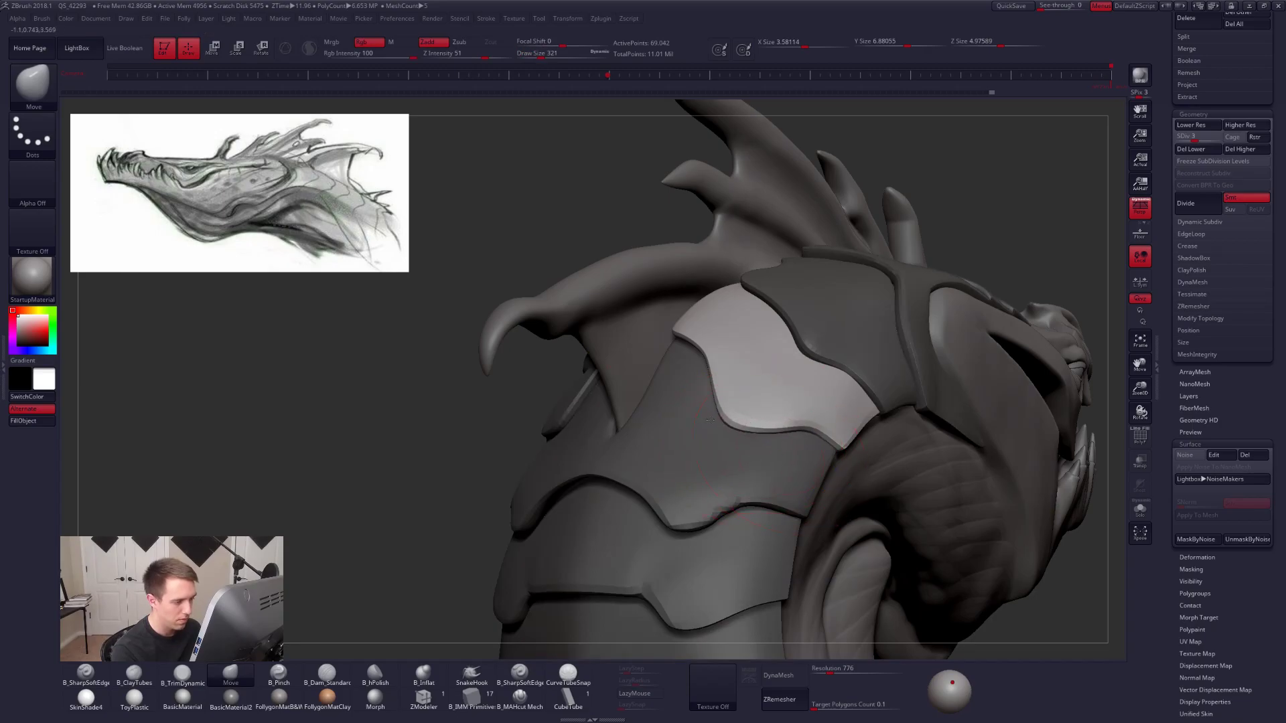
Clear the mask and return the neck plates to subdivision level 6.
right_click_drag(745, 438, 770, 302, "ctrl")
left_click_drag(934, 385, 950, 408, "ctrl")
right_click_drag(950, 408, 1065, 411)
key("d")
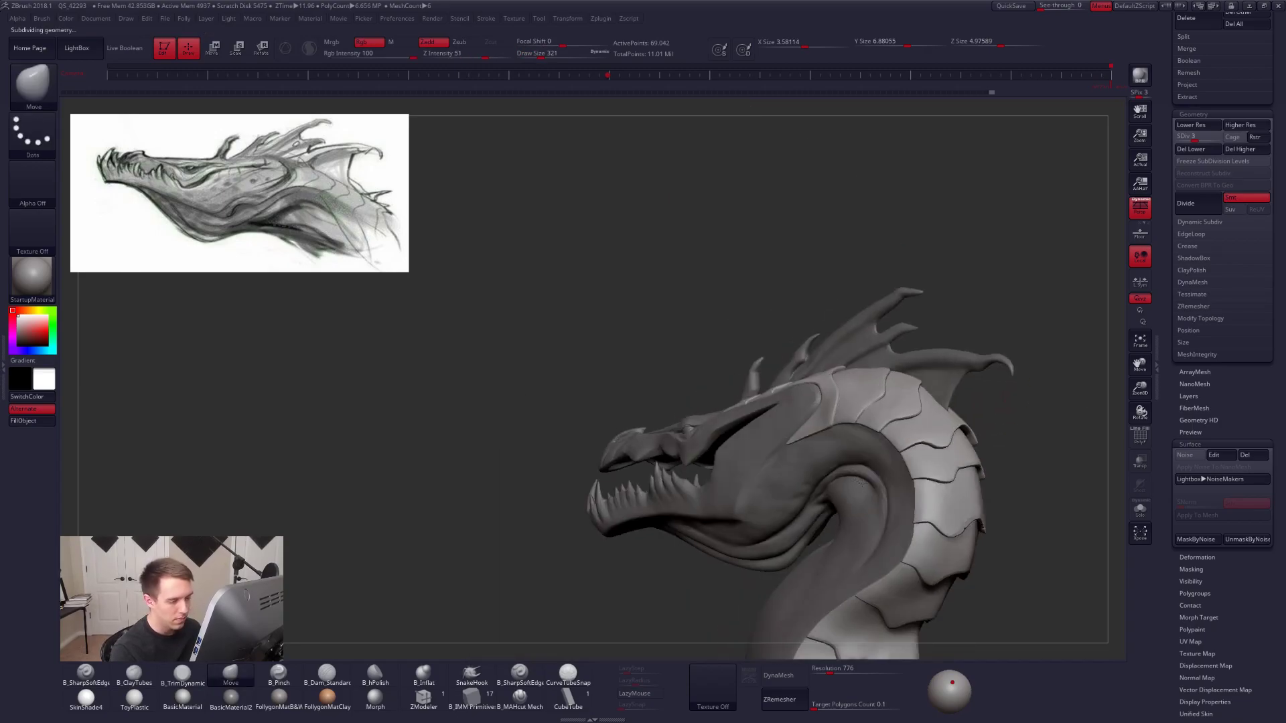
key("d")
right_click_drag(898, 484, 871, 375)
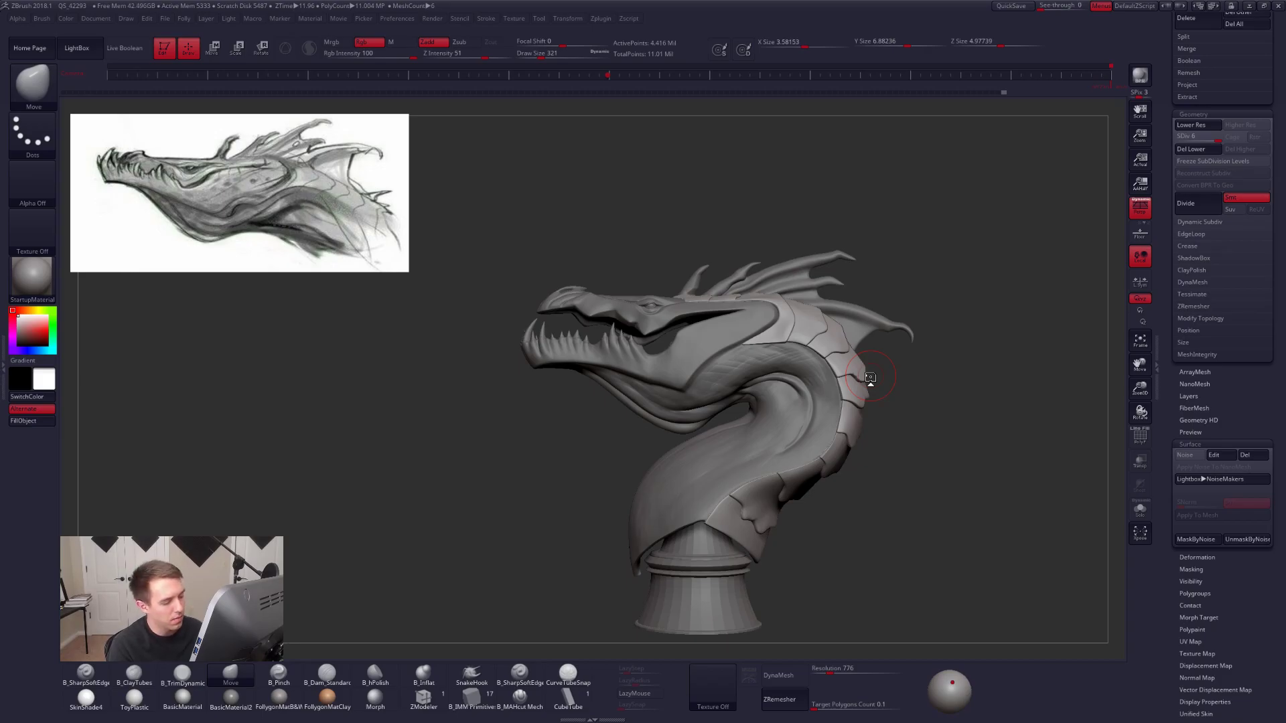
Isolate the neck-plate subtool in Solo view with its polygroup wireframe displayed.
key("shift+f")
key("shift+f")
mouse_move(845, 411)
right_mouse_down()
mouse_move(768, 309)
mouse_move(788, 298)
mouse_move(859, 392)
right_mouse_up()
key("alt+s")
key("shift+f")
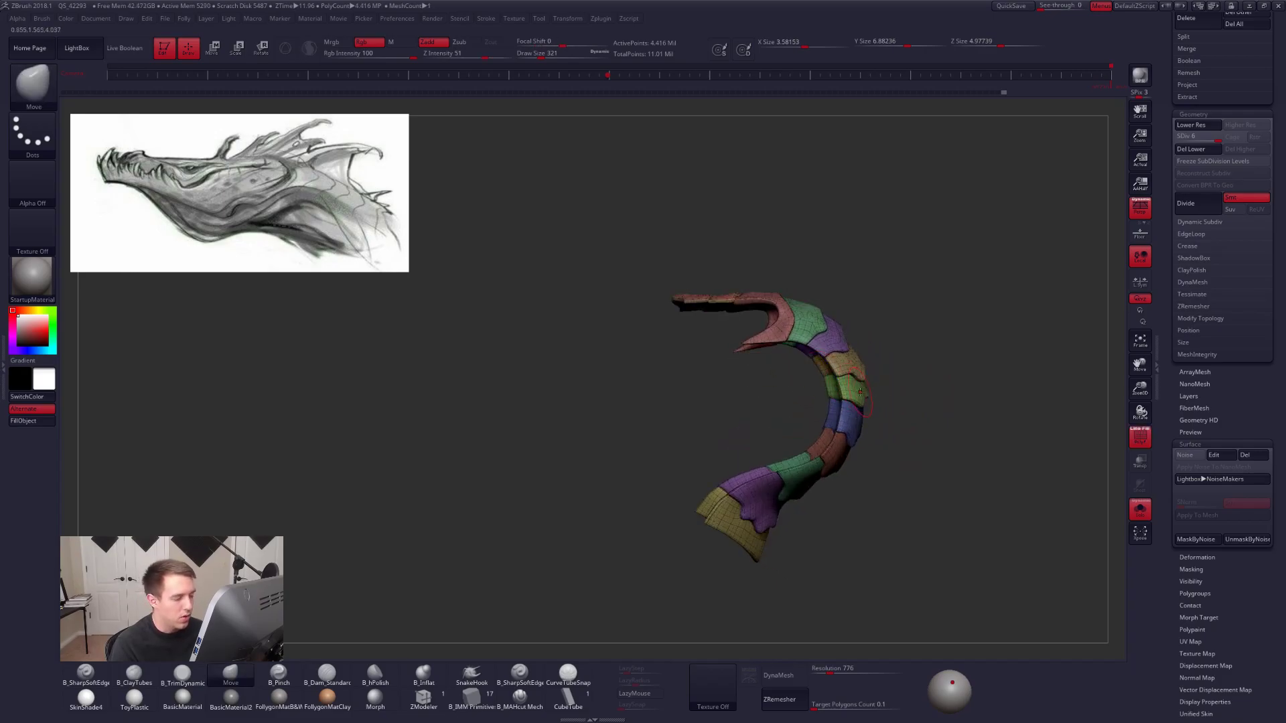
Mask everything except the side-rim polygroup of the front head plates and hide the wireframe.
right_click_drag(742, 298, 788, 308)
key("w")
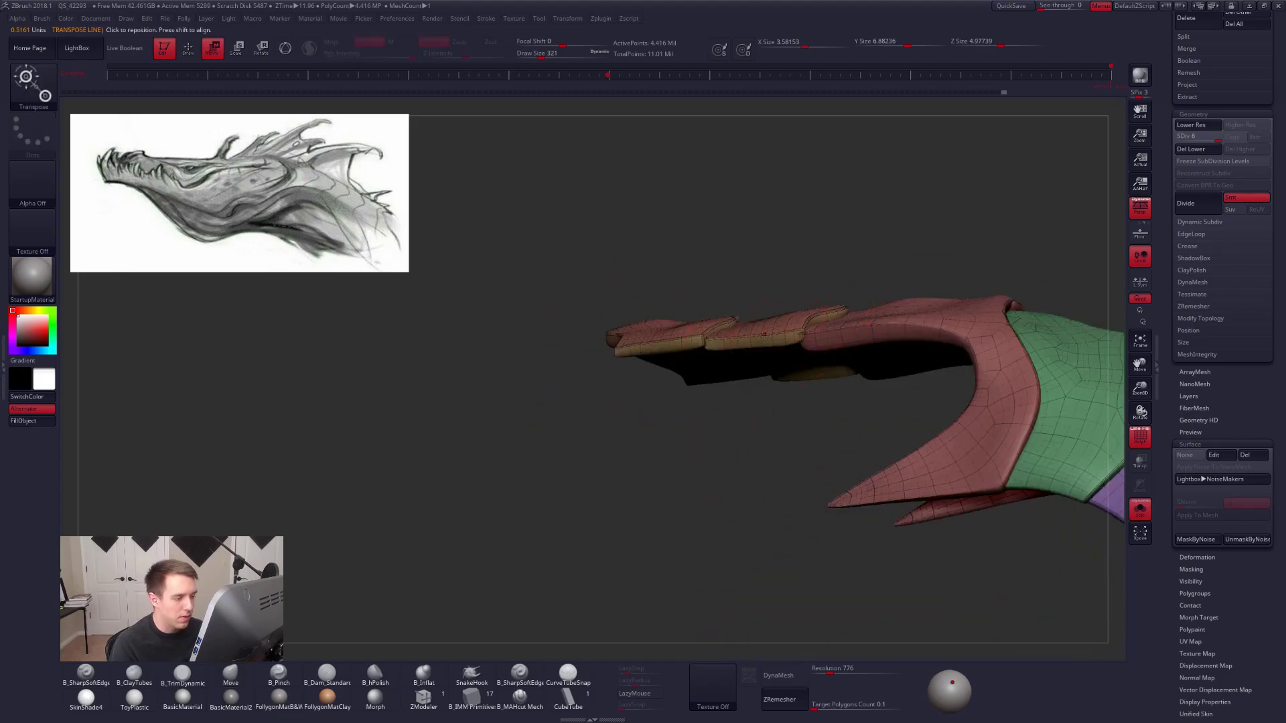
left_click(755, 342, "ctrl")
key("shift+f")
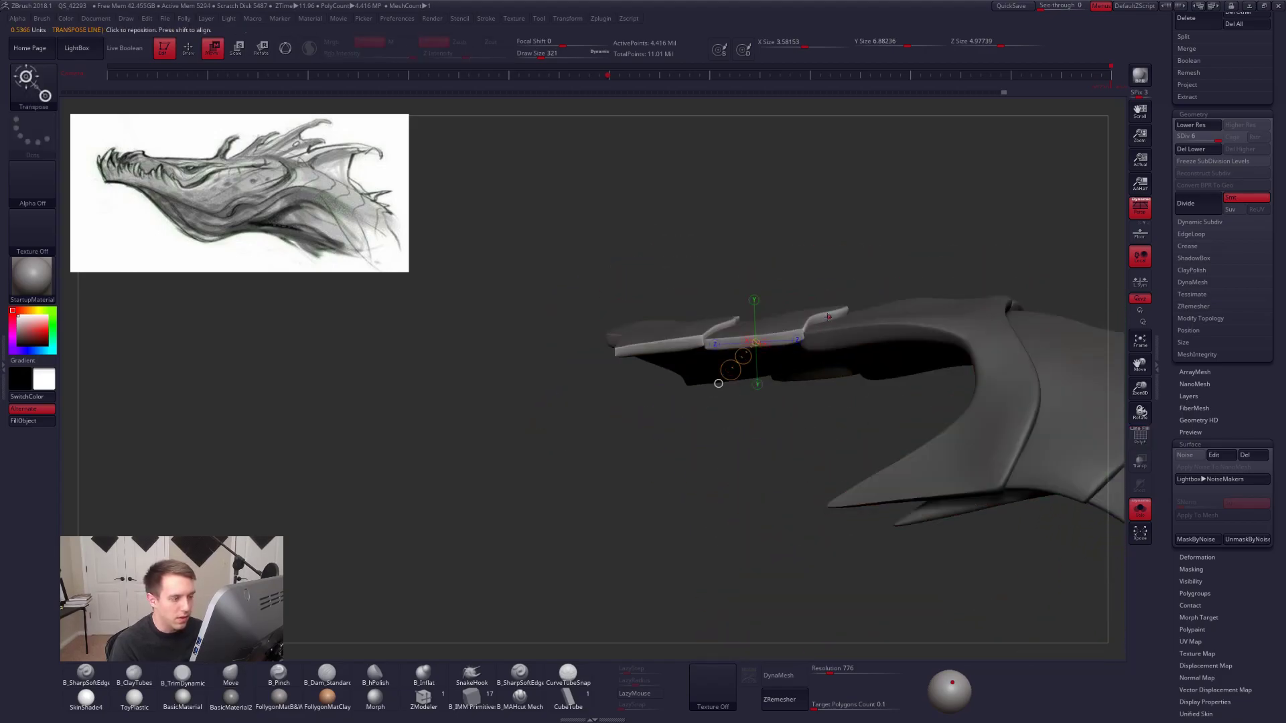
Return to Draw mode, display the polygroup wireframe and lower the plates to subdivision level 1.
key("q")
right_click_drag(760, 328, 734, 340)
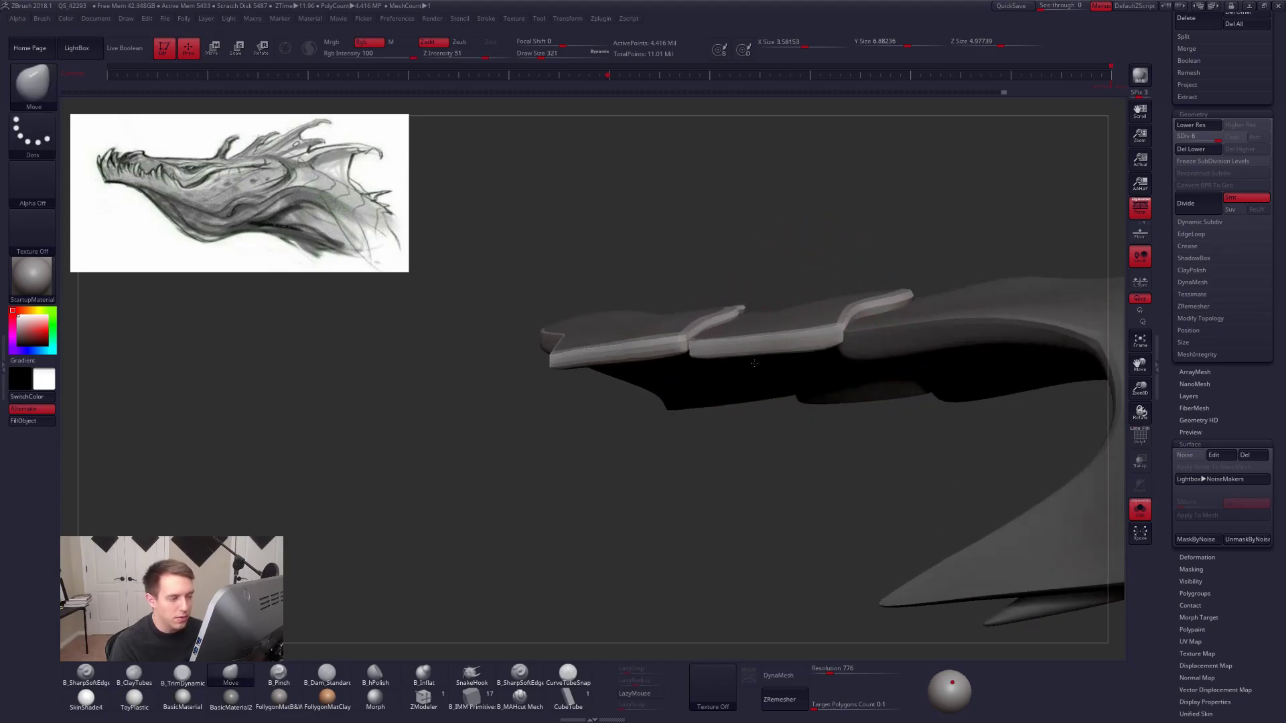
key("shift+f")
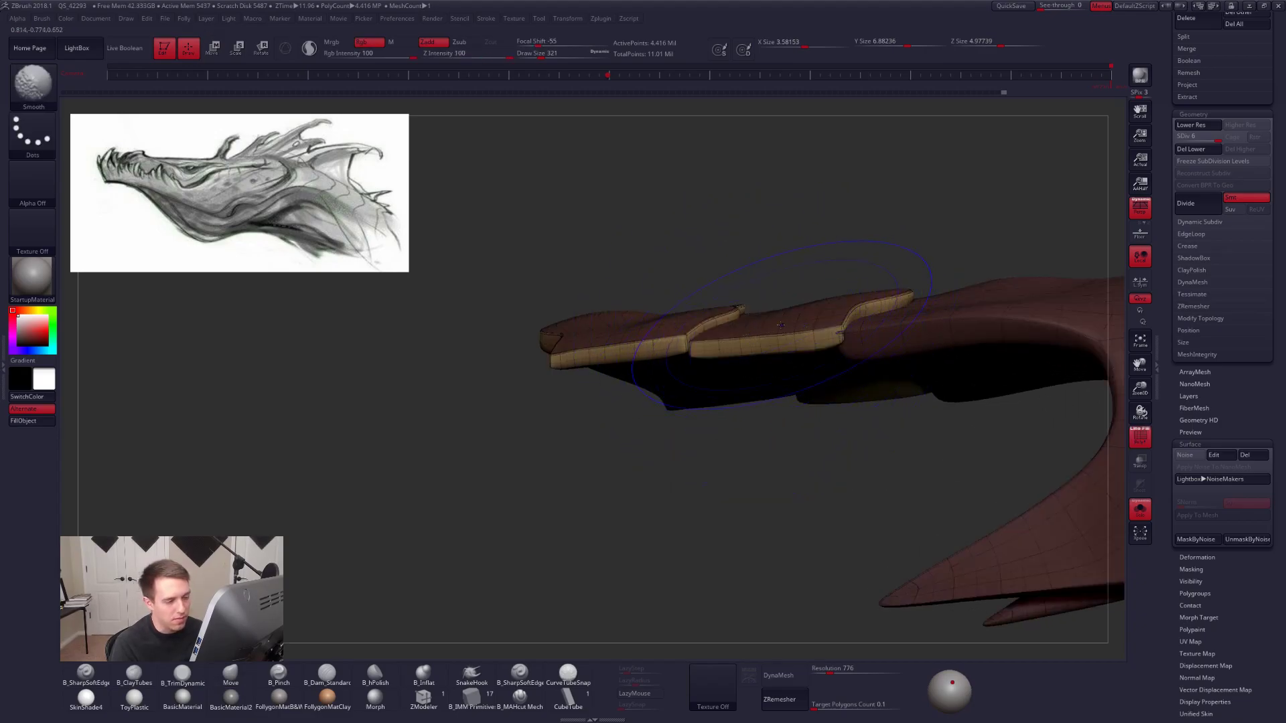
mouse_move(703, 255)
right_mouse_down()
mouse_move(762, 280)
mouse_move(807, 348)
right_mouse_up()
key("shift+d")
key("shift+d")
key("shift+d")
key("shift+d")
key("shift+d")
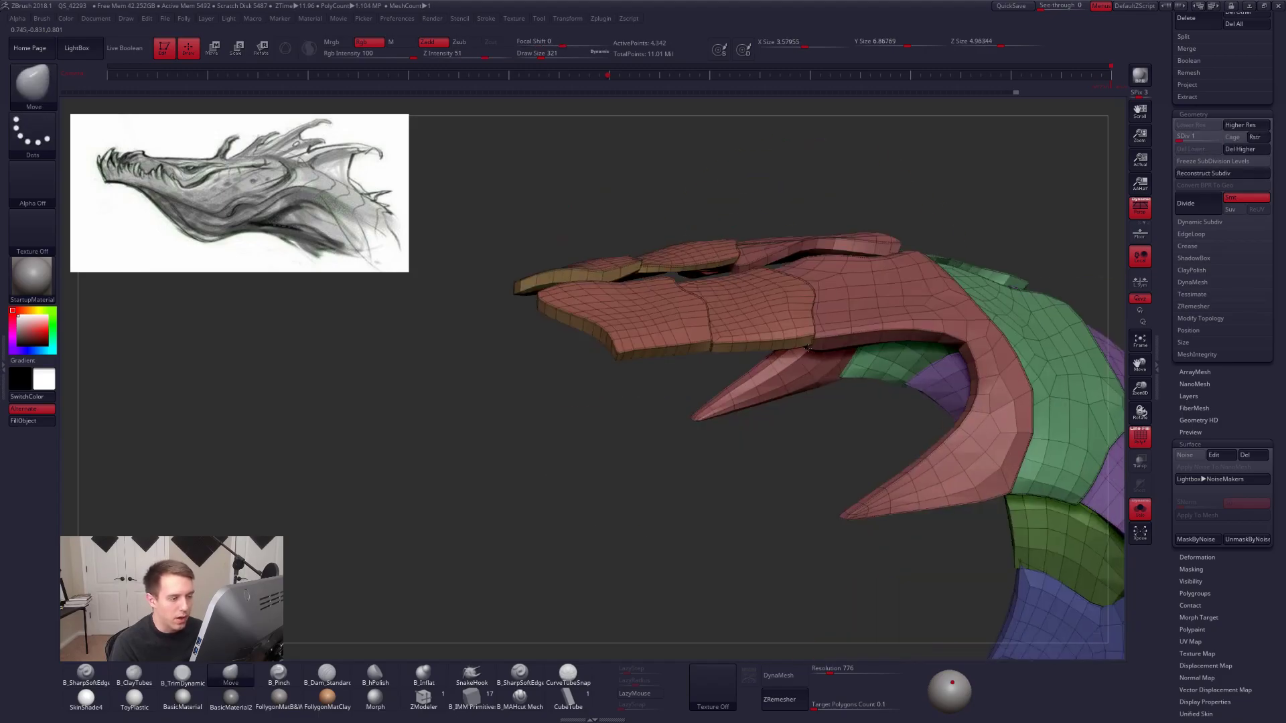
Clear the mask, return the plates to subdivision level 6 and hide the polygroup wireframe.
right_click_drag(897, 353, 763, 359)
mouse_move(845, 362)
left_mouse_down("ctrl")
mouse_move(814, 539)
mouse_move(861, 460)
left_mouse_up("ctrl")
right_click(874, 452, "ctrl+shift")
right_click_drag(854, 362, 810, 307)
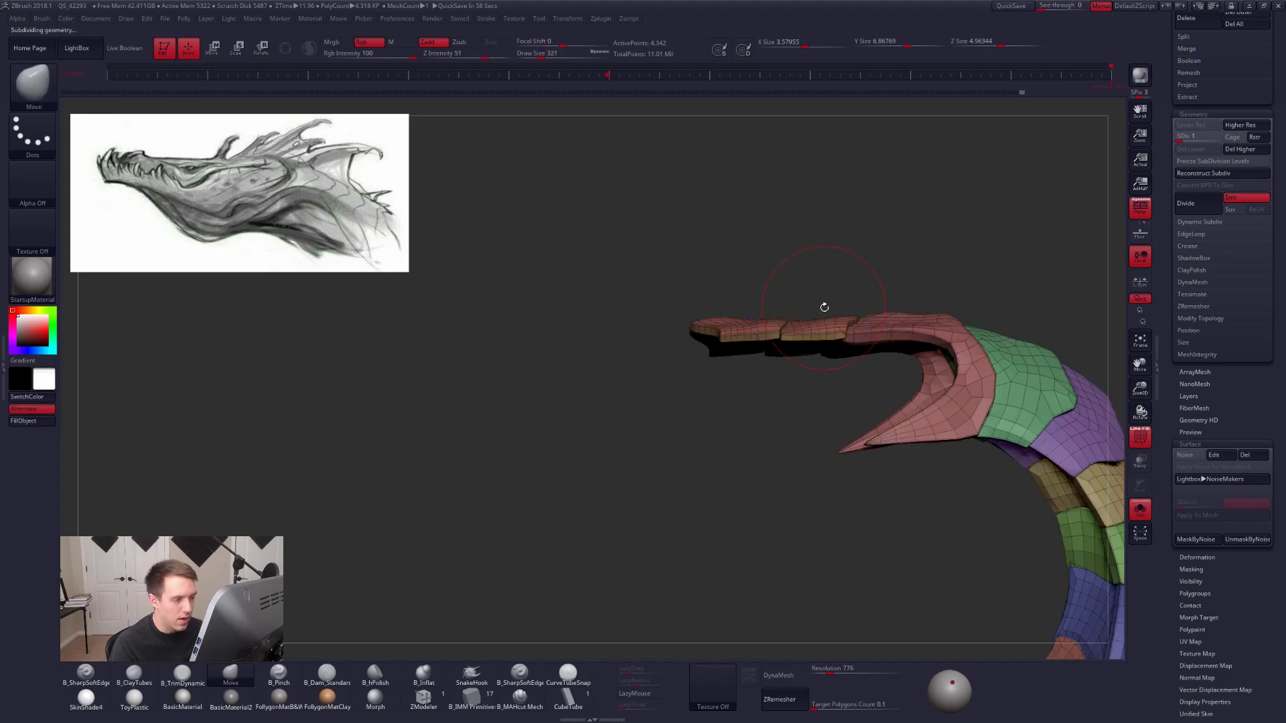
key("ctrl+d")
key("shift+f")
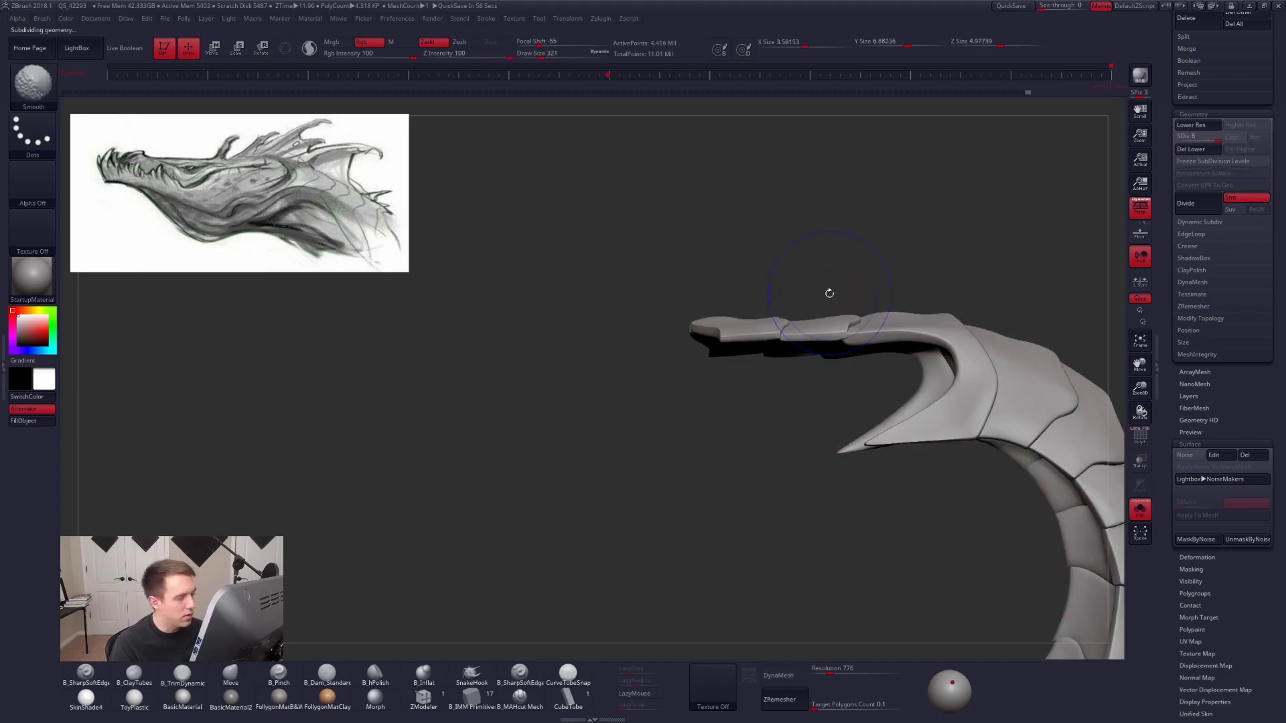
right_click_drag(850, 346, 734, 327, "alt")
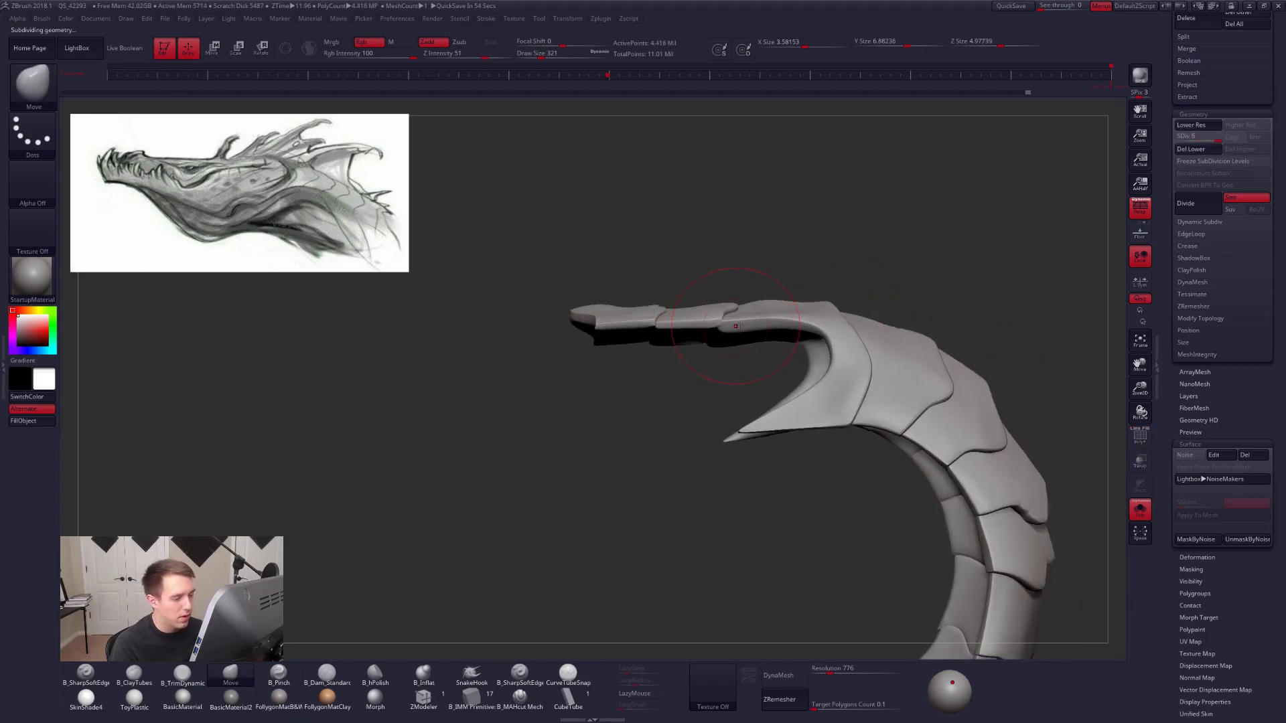
Leave Solo view to show the whole dragon bust and delete the plates' lower subdivision levels.
key("alt+s")
mouse_move(813, 382)
right_mouse_down("ctrl")
mouse_move(827, 333)
mouse_move(736, 370)
right_mouse_up("ctrl")
mouse_move(955, 389)
right_mouse_down()
mouse_move(868, 368)
mouse_move(923, 363)
mouse_move(886, 405)
mouse_move(941, 472)
mouse_move(942, 515)
mouse_move(945, 501)
mouse_move(855, 443)
mouse_move(1171, 293)
right_mouse_up()
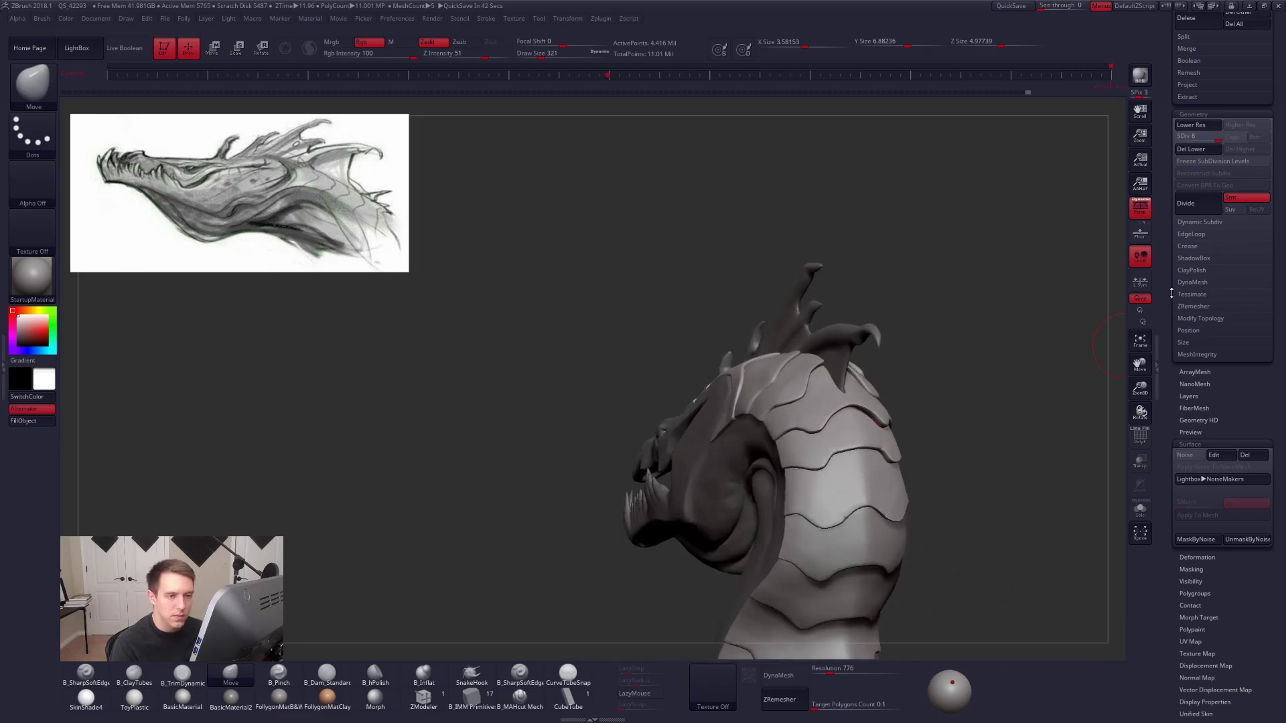
left_click_drag(1194, 489, 1184, 598)
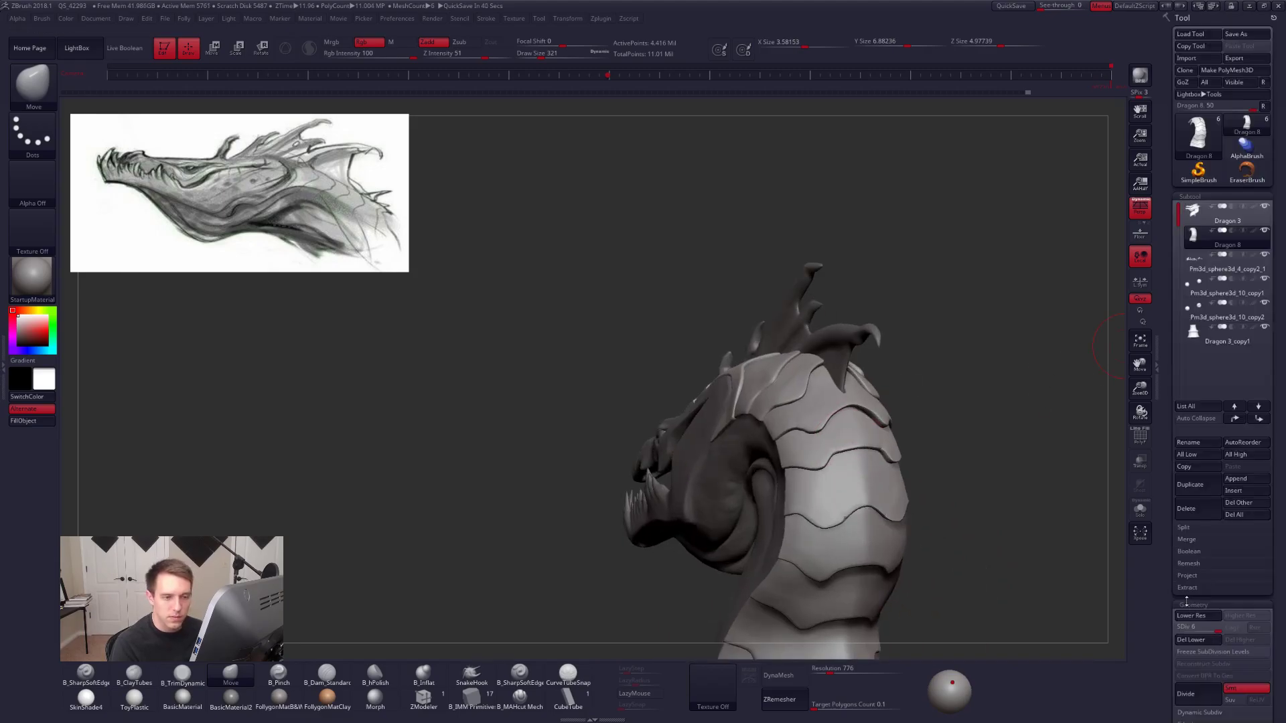
left_click(1192, 642)
Regroup the plates by topology continuity with Auto Groups so each plate has its own polygroup.
right_click_drag(659, 385, 813, 402)
key("ctrl+shift+g")
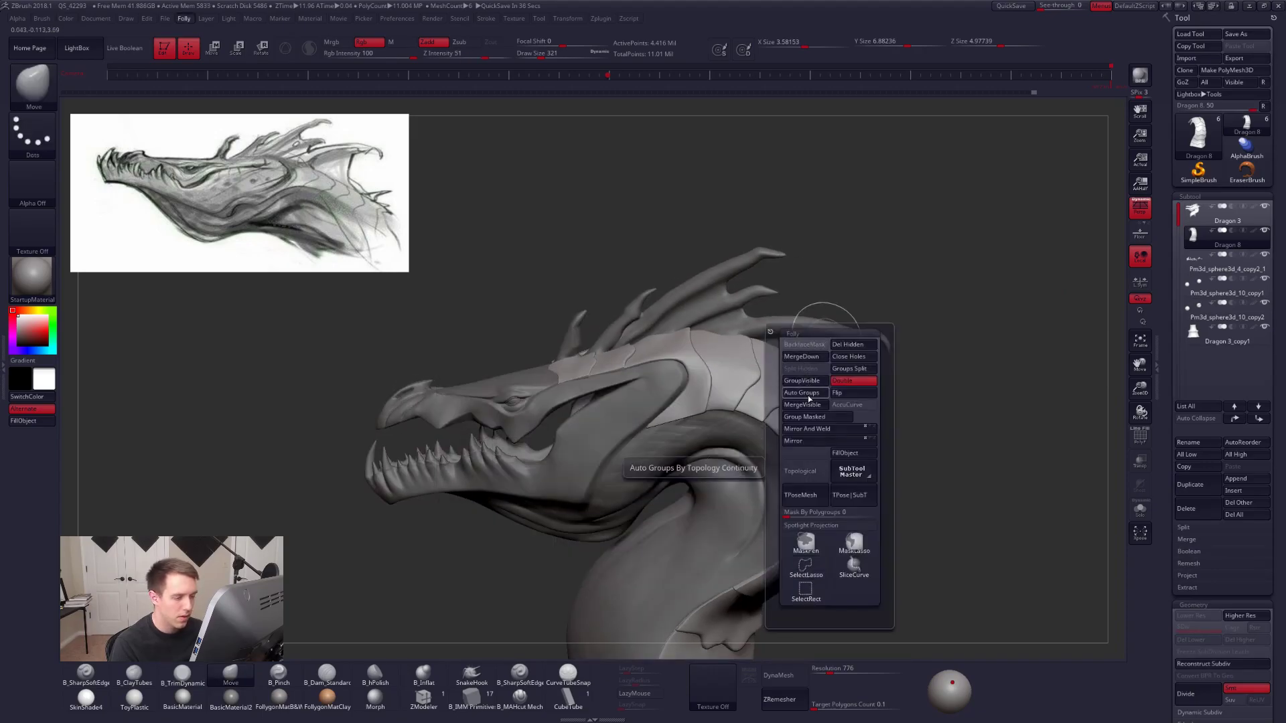
left_click(807, 395)
right_click_drag(670, 371, 717, 368)
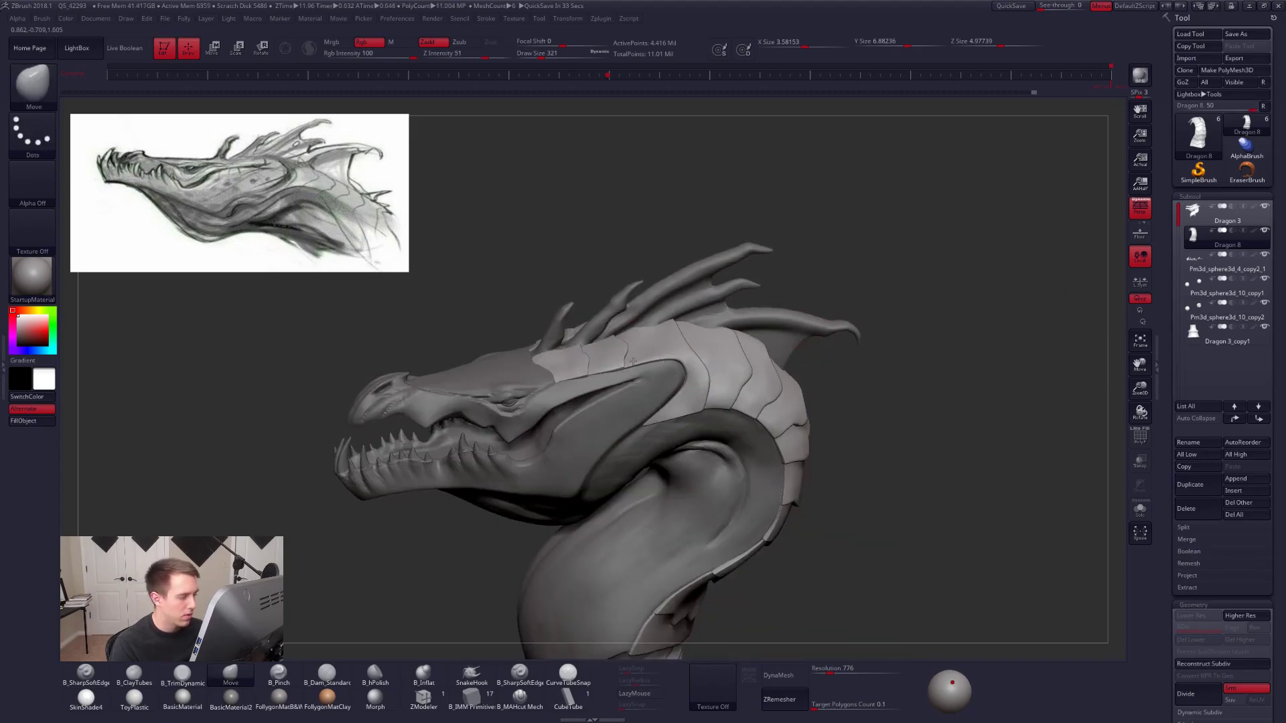
Choose the SelectRect selection brush and isolate the plate subtool in Solo view.
right_click_drag(620, 351, 761, 348, "alt")
key("ctrl+shift+f")
left_click(750, 604)
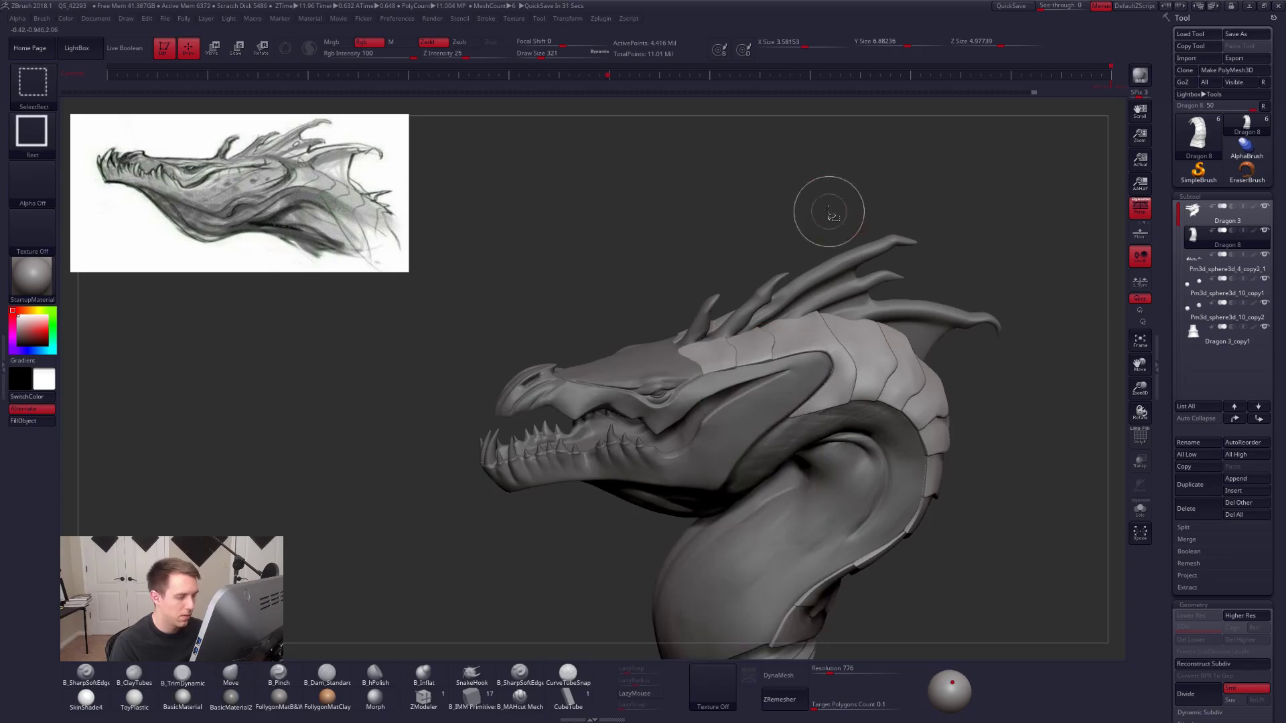
right_click_drag(709, 508, 693, 355, "ctrl")
key("alt+s")
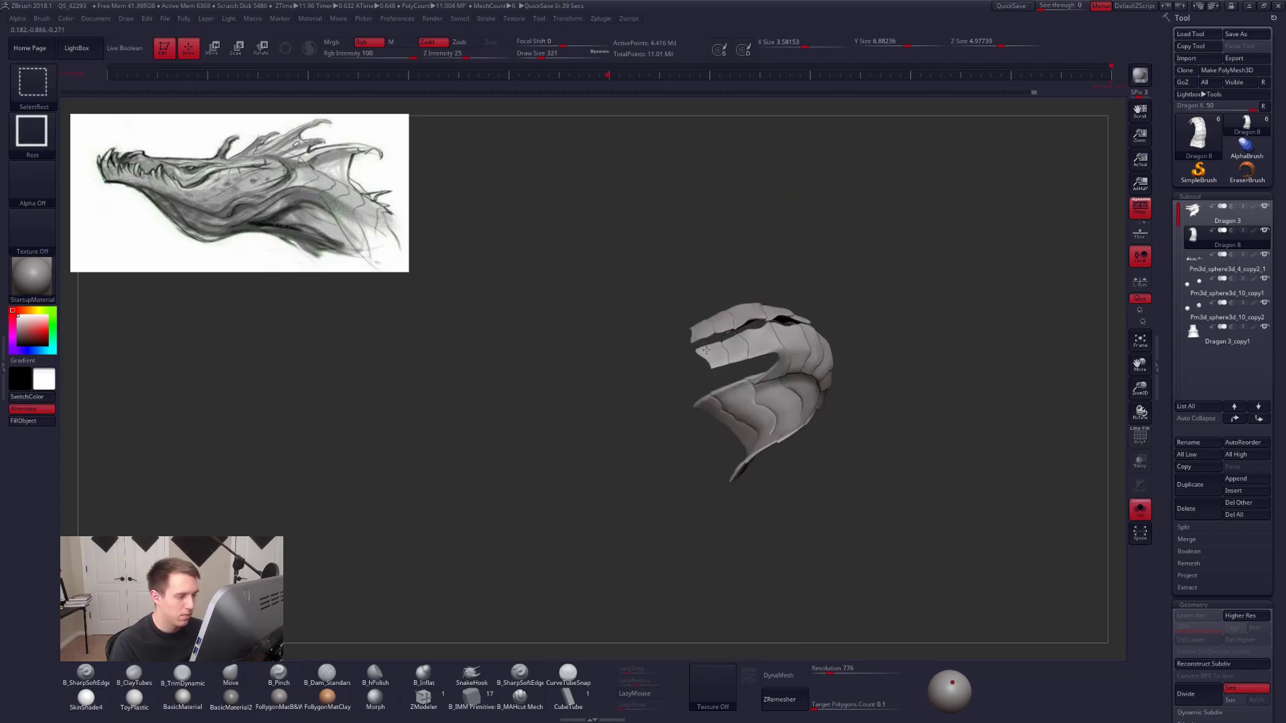
Show only the two frontmost head plates and separate them from the remaining plates with Split Hidden.
left_click(705, 354, "ctrl+shift")
left_click_drag(667, 354, 653, 391, "ctrl+shift")
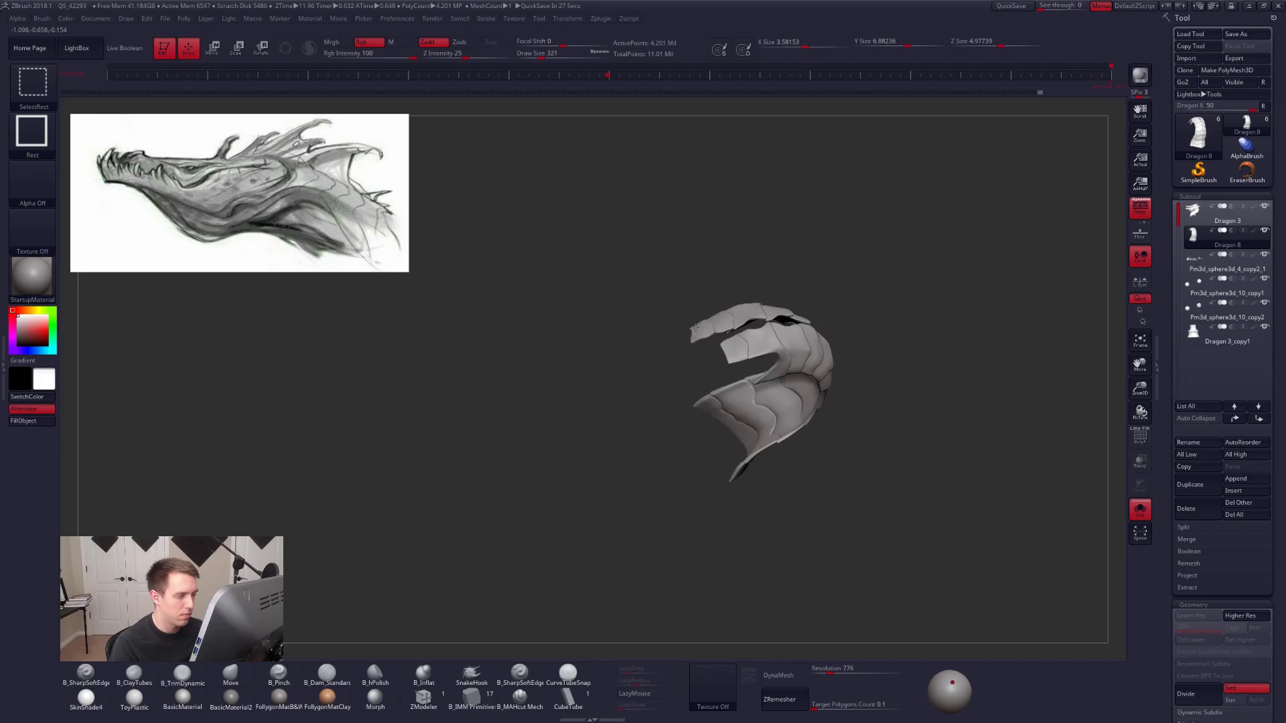
left_click(658, 328, "ctrl+shift")
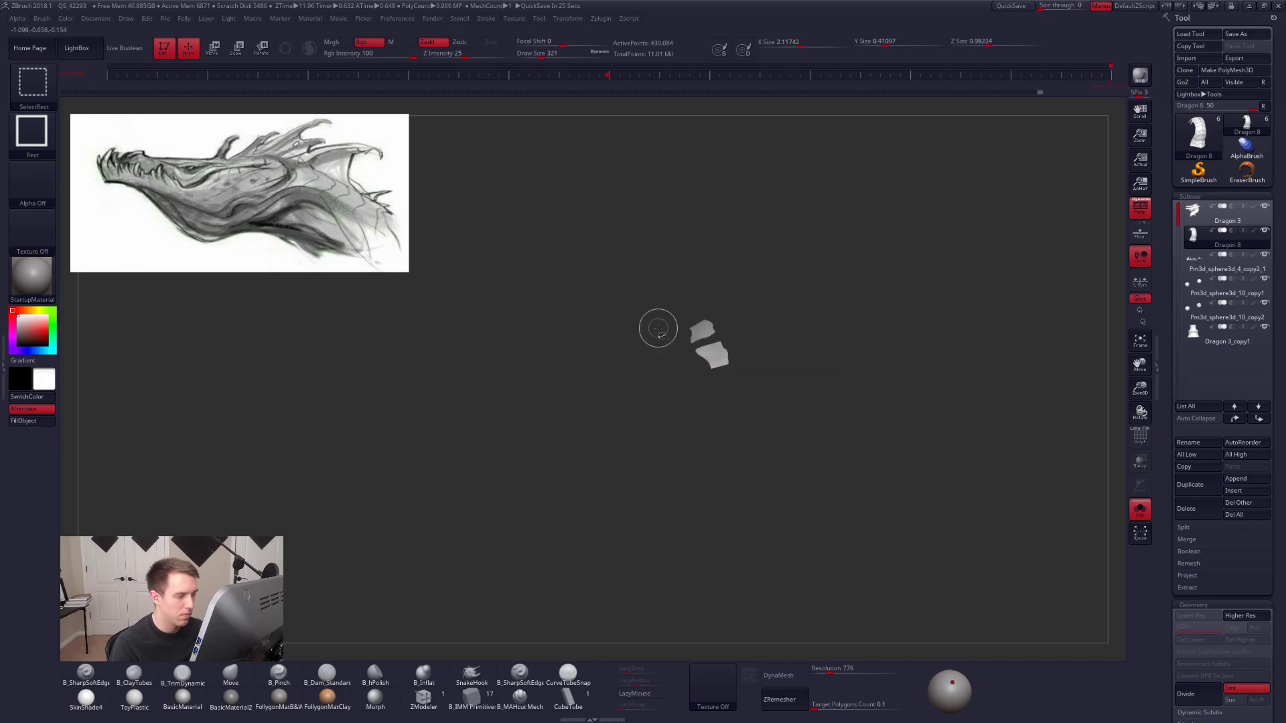
key("f")
left_click(684, 337)
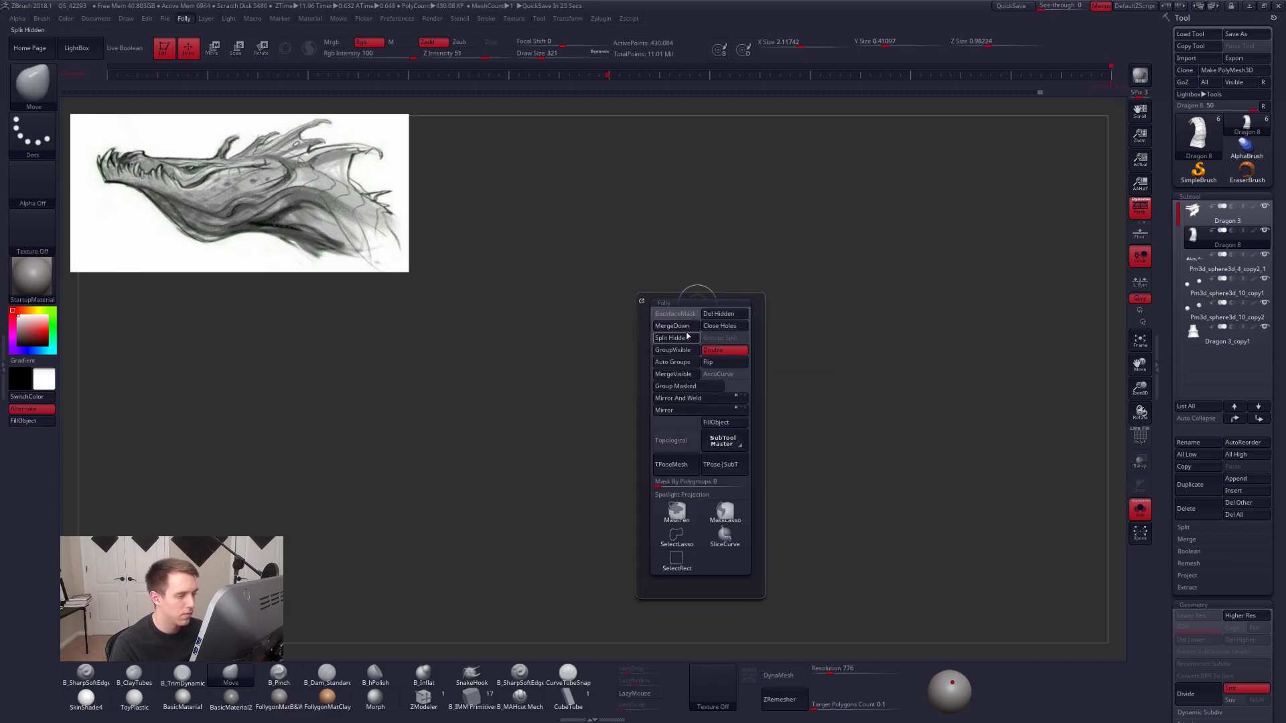
Select the Dragon 9 subtool, show only its front pair of plates and split off the hidden plates.
left_click(1199, 265)
left_click(735, 347, "ctrl+shift")
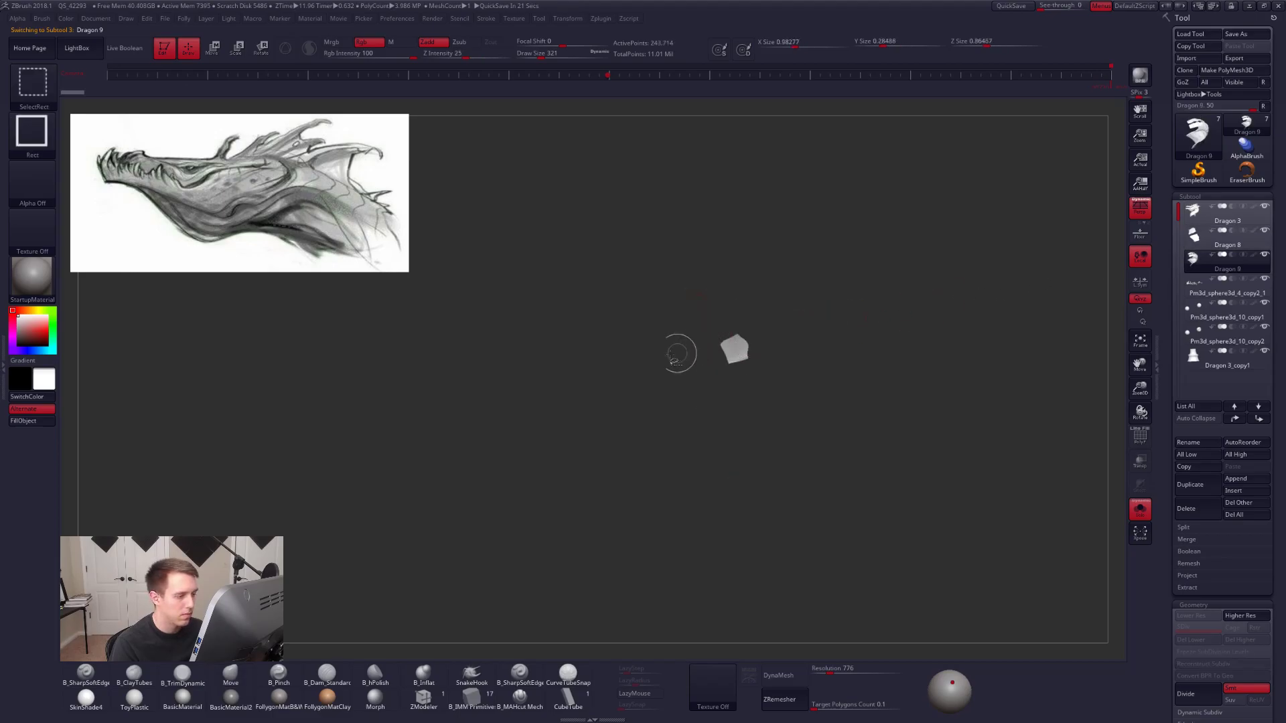
left_click(662, 350, "ctrl+shift")
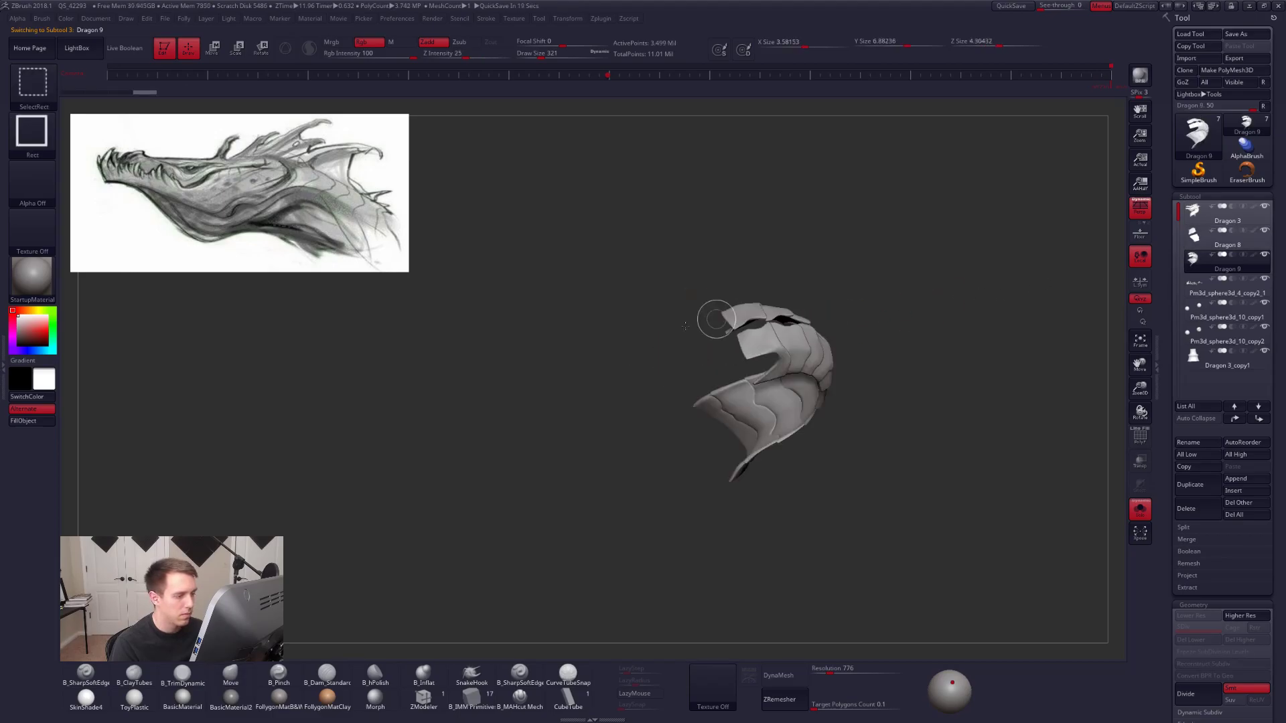
left_click(712, 315, "ctrl+shift")
key("space")
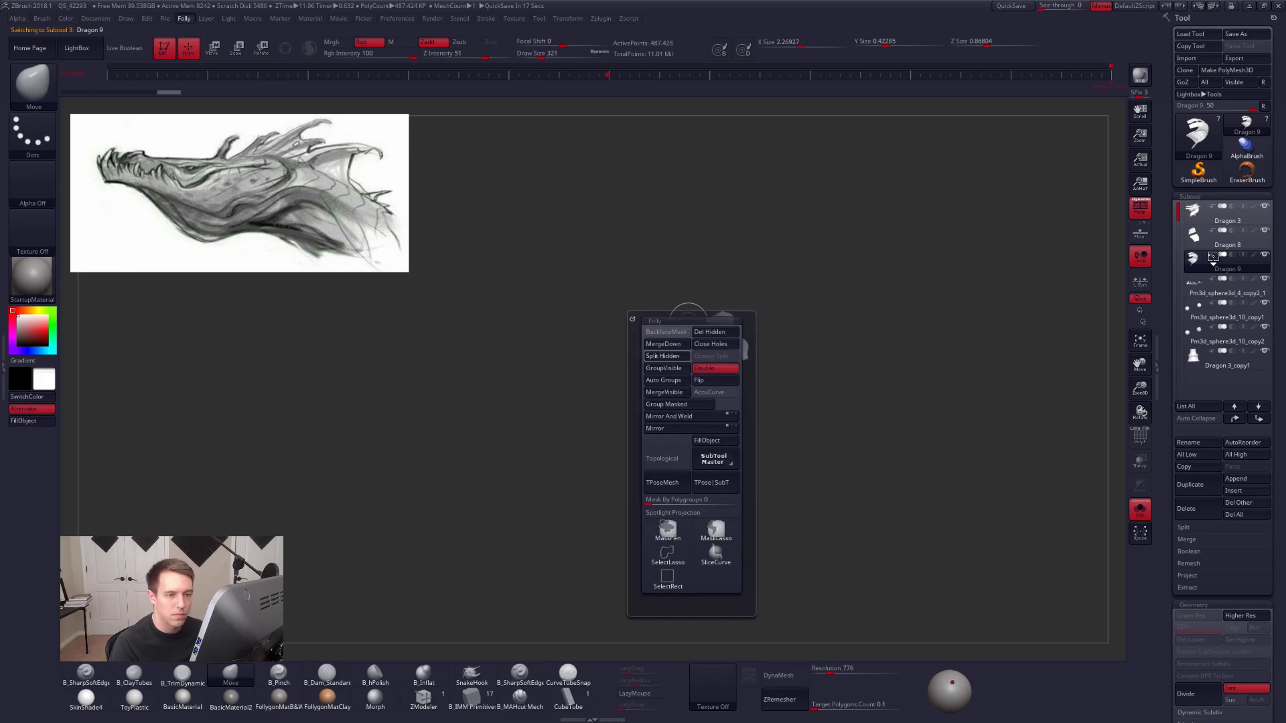
left_click(669, 355)
Show only the frontmost row of the Dragon 10 plates, including its side parts, and split off the hidden plates.
left_click(754, 344, "ctrl+shift")
left_click_drag(708, 339, 710, 305, "ctrl+shift")
left_click_drag(773, 279, 797, 261, "ctrl+shift")
key("space")
left_click(786, 313)
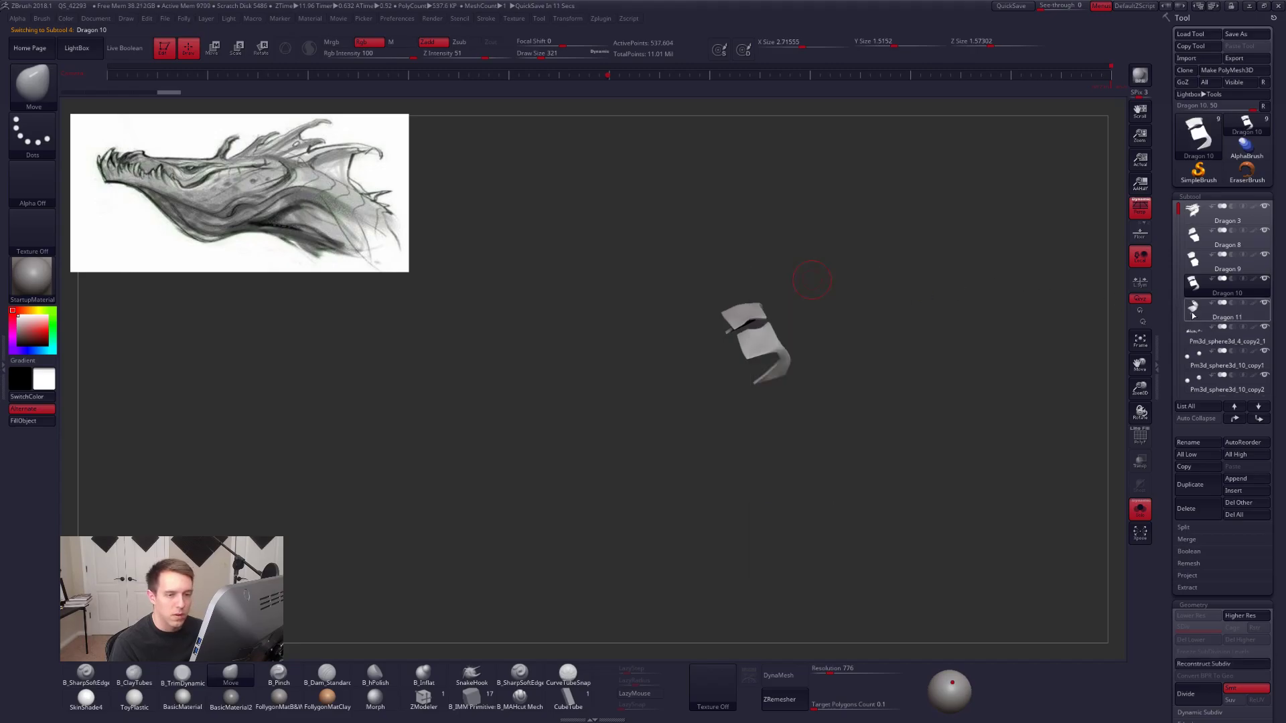
Show only the frontmost pair of plates in the Dragon 11 subtool and split off the hidden ones.
left_click(751, 354, "ctrl+shift")
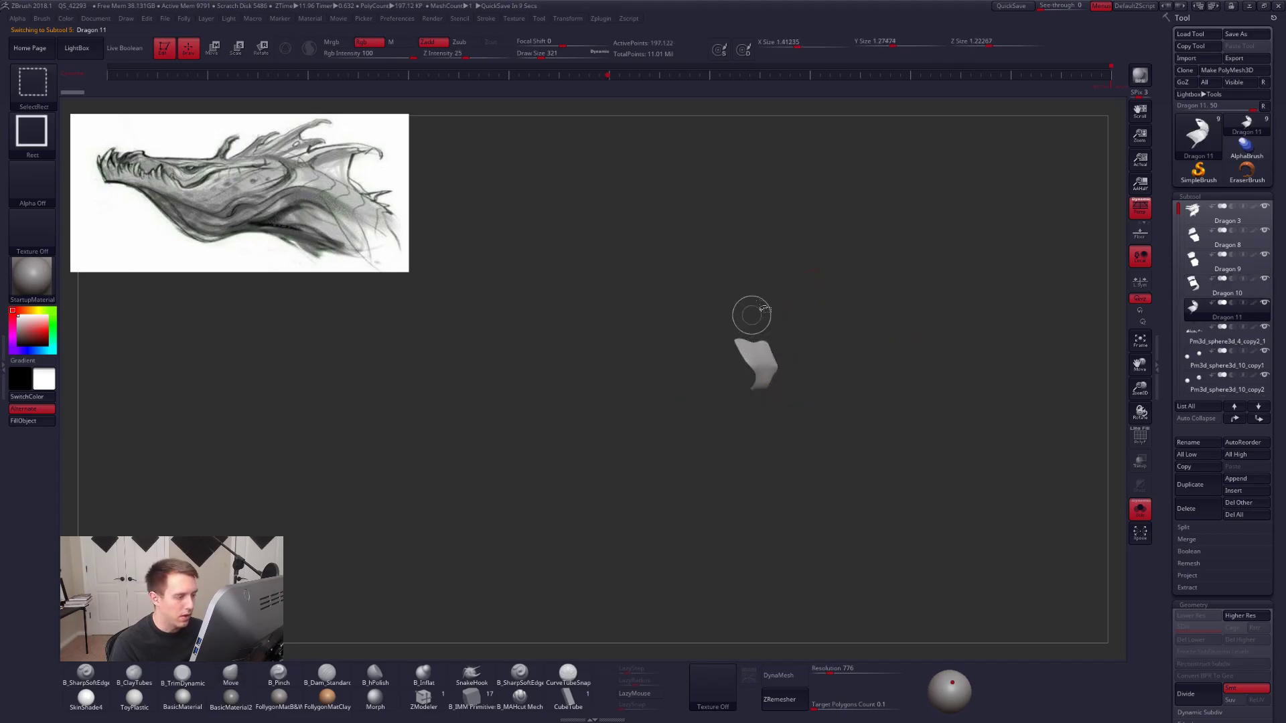
left_click(765, 288, "ctrl+shift")
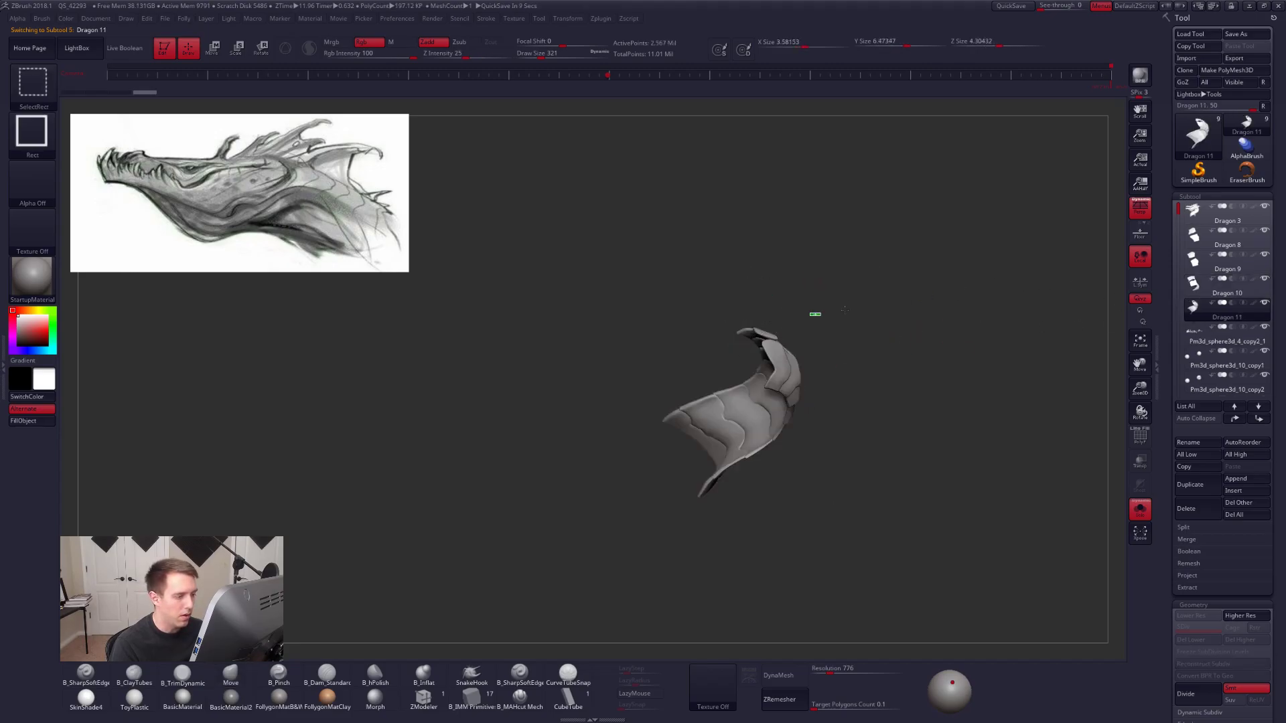
left_click_drag(846, 309, 820, 318, "ctrl+shift")
key("grave")
left_click(793, 355)
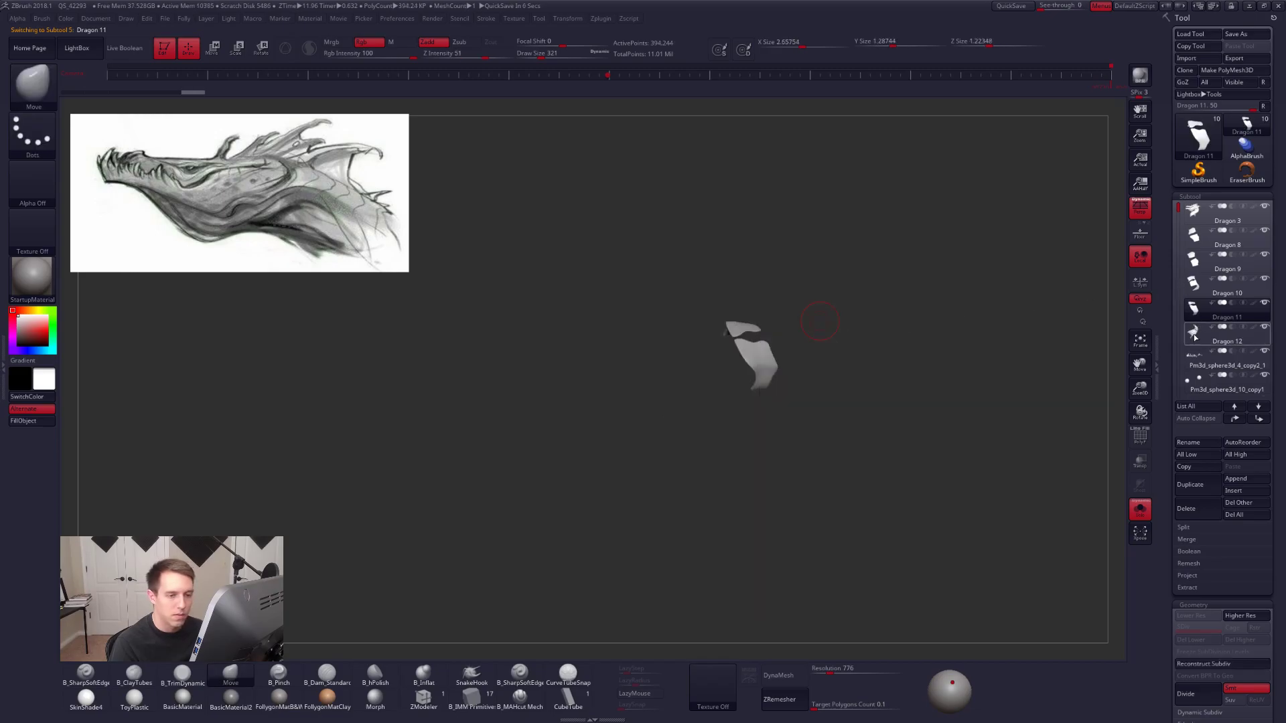
Show only the frontmost pair of curved plates in the Dragon 12 subtool and split off the hidden plates.
left_click(756, 352, "ctrl+shift")
left_click_drag(733, 327, 688, 383, "ctrl+shift")
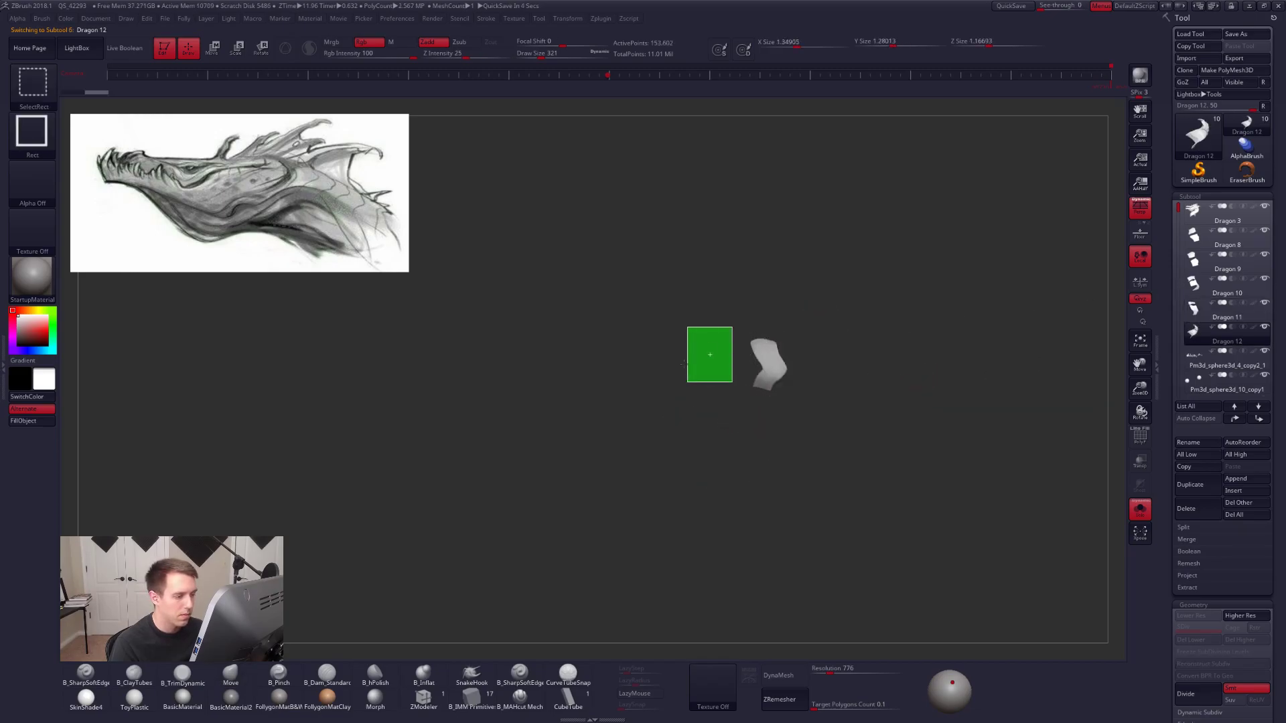
left_click_drag(796, 336, 887, 315, "ctrl+shift")
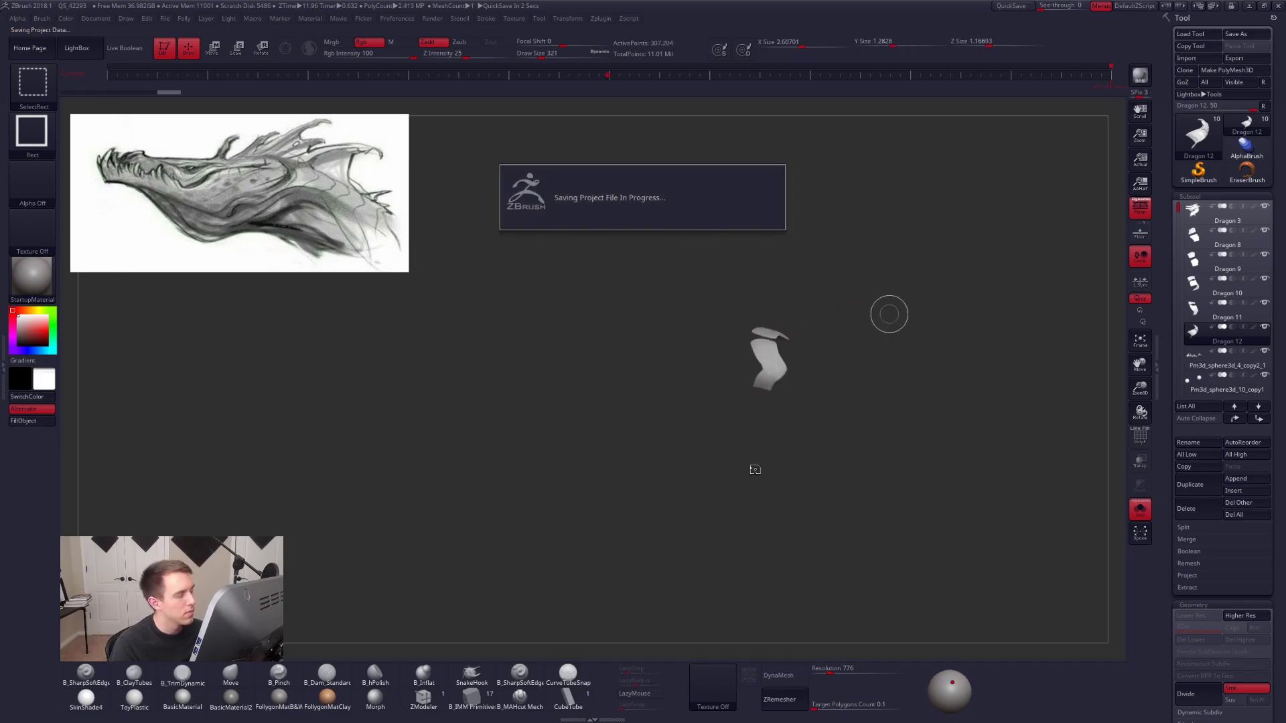
mouse_move(786, 281)
left_mouse_down()
mouse_move(790, 339)
mouse_move(745, 410)
mouse_move(823, 362)
mouse_move(778, 281)
mouse_move(735, 259)
left_mouse_up()
key("ctrl+shift+f")
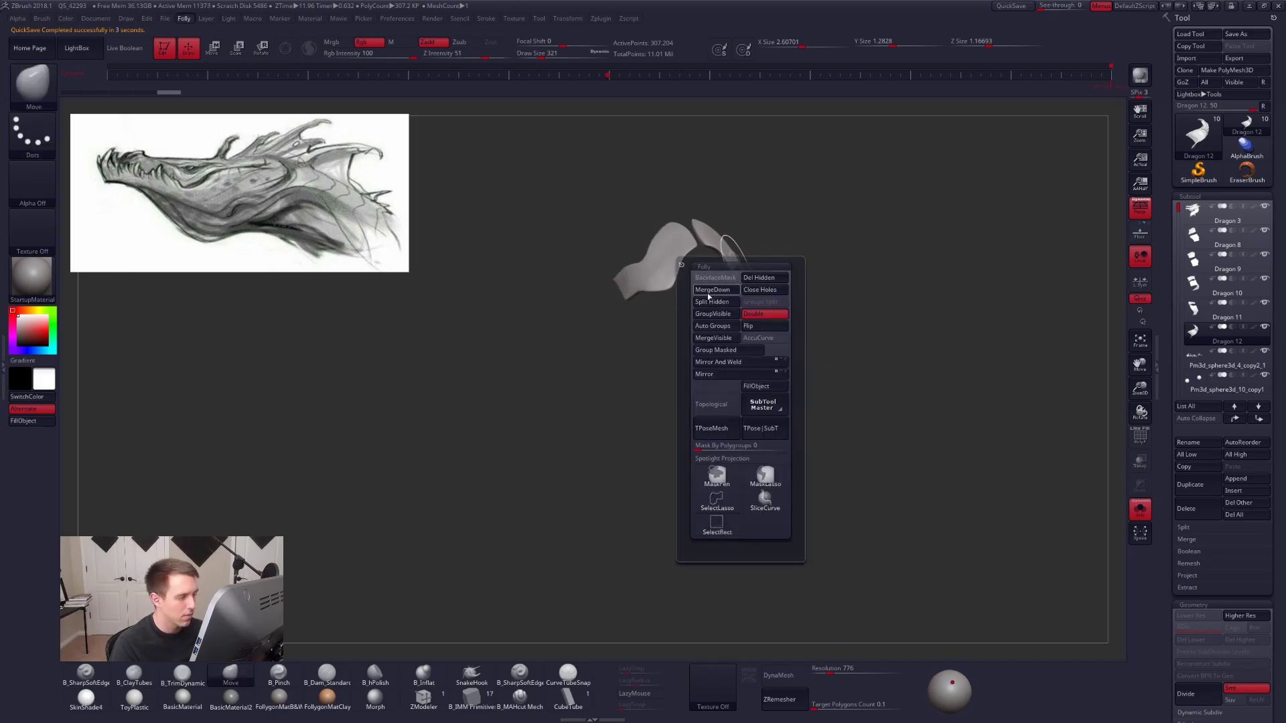
left_click(701, 302)
Select the Dragon 13 subtool, show only its notched top neck plate and split off the hidden plates.
key("Down")
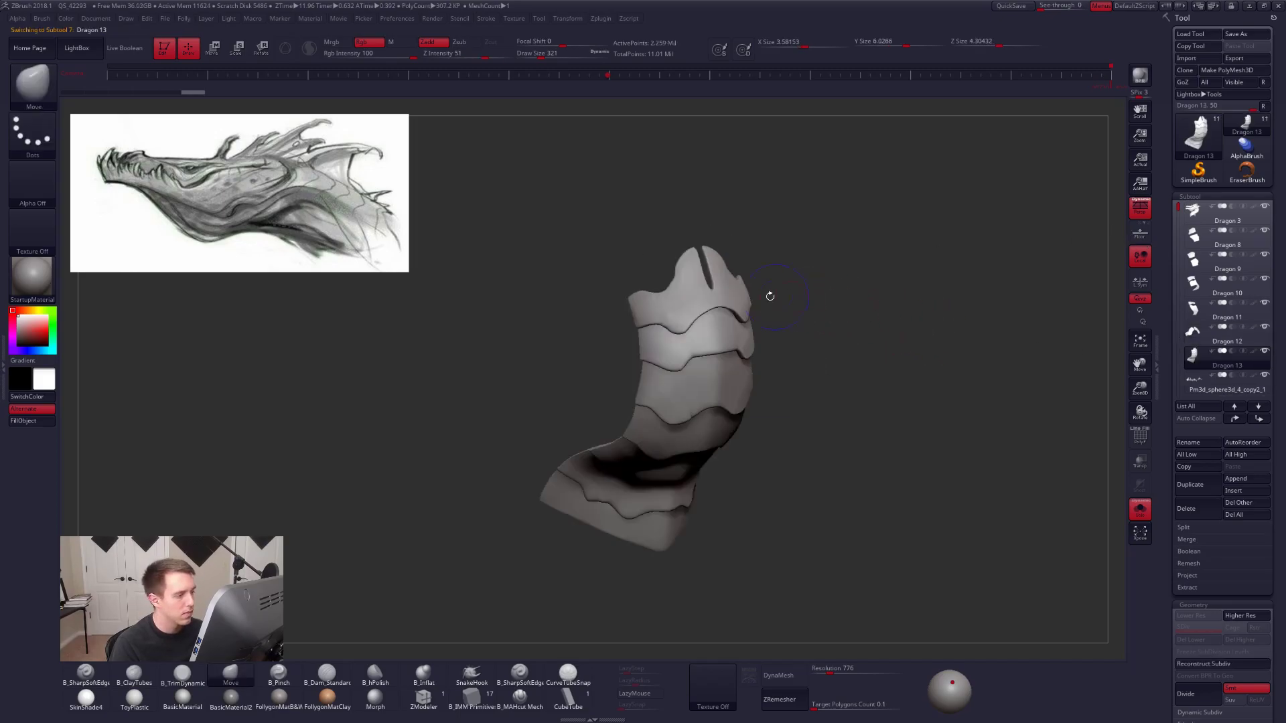
left_click(694, 297, "ctrl+shift")
key("ctrl+shift+f")
left_click(779, 316)
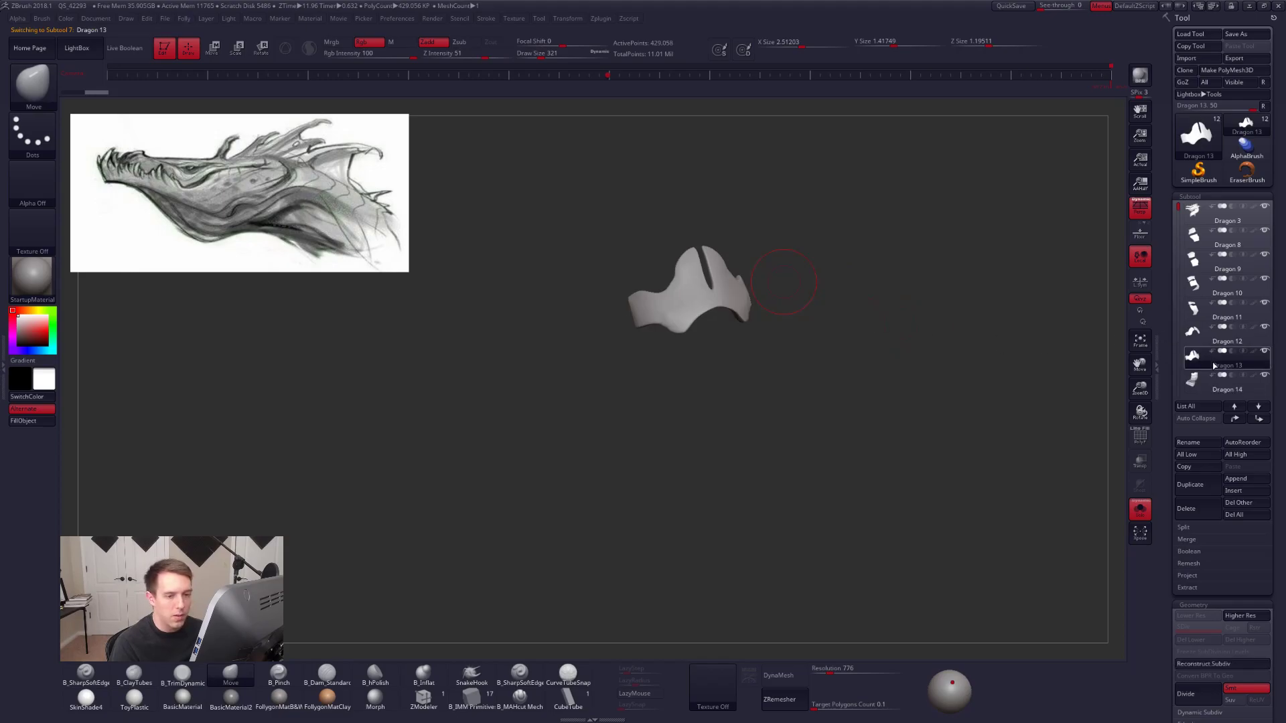
Select the Dragon 14 subtool, show only its uppermost neck plate and split off the hidden plates.
left_click(1194, 379)
left_click(695, 328, "ctrl+shift")
key("ctrl+shift+f")
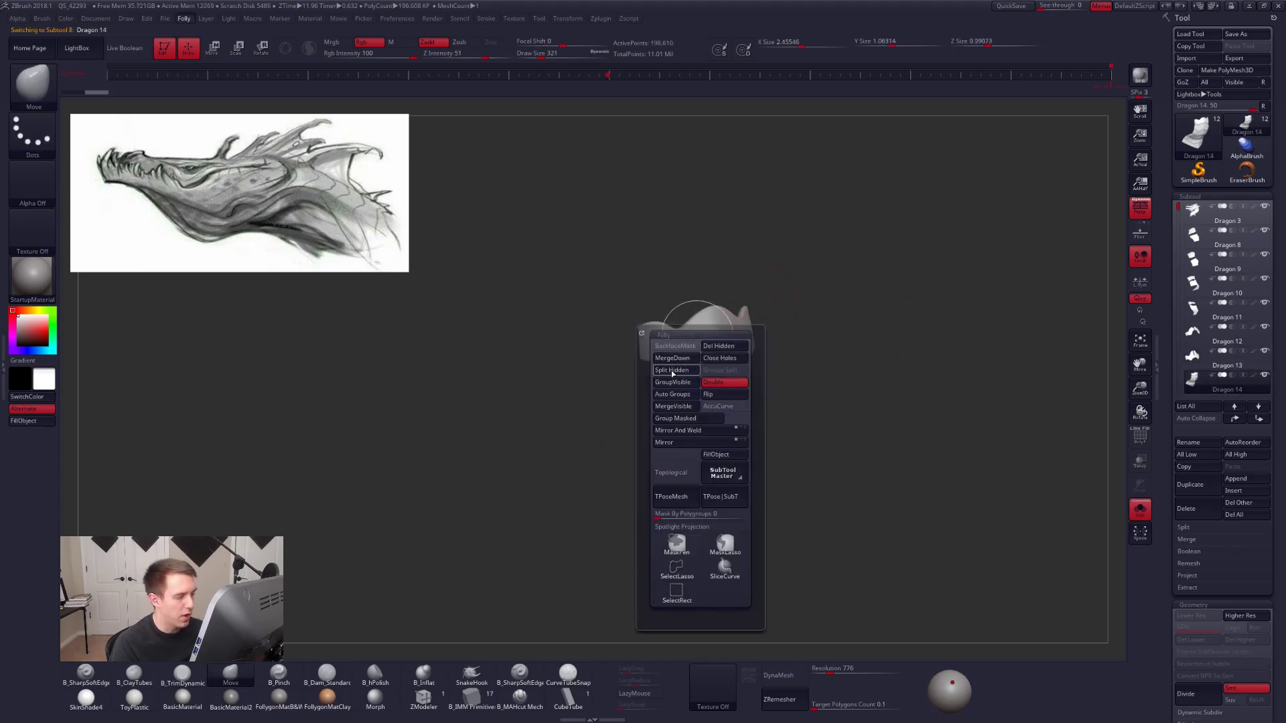
left_click(671, 370)
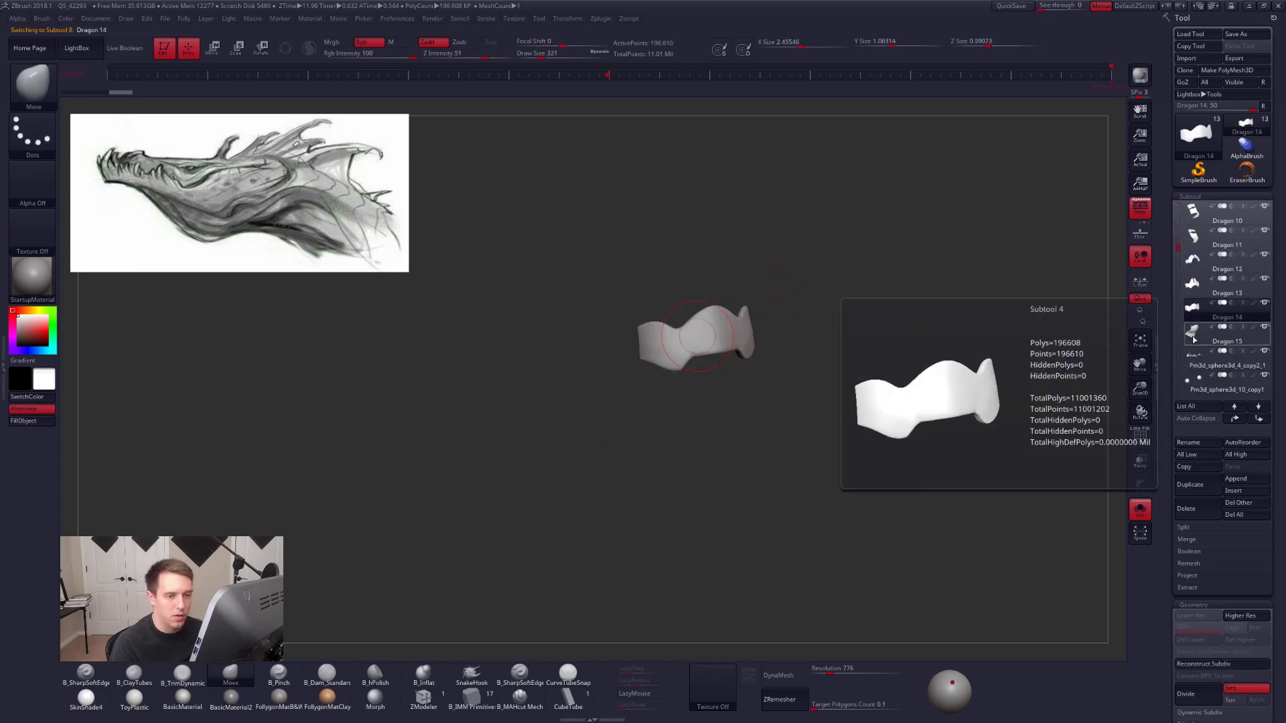
Select the Dragon 15 subtool, show only its uppermost neck plate and split off the hidden plates.
left_click(1190, 342)
left_click(690, 359, "ctrl+shift")
key("ctrl+shift+f")
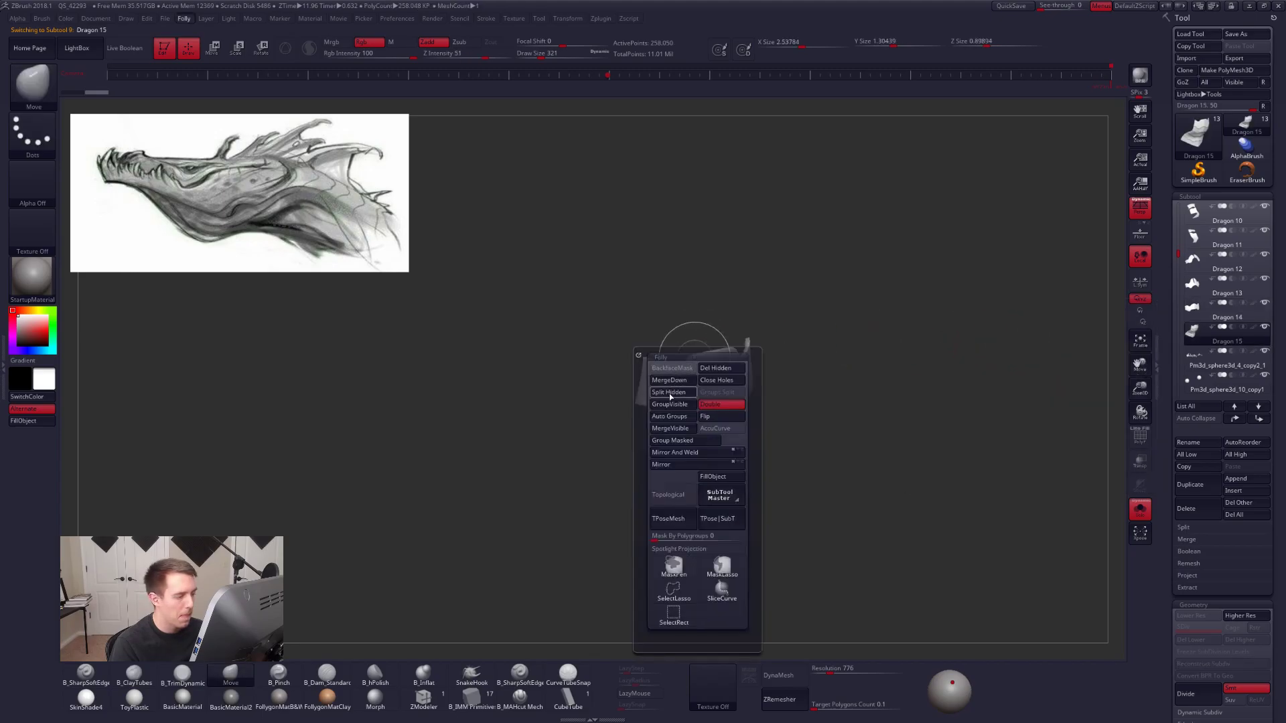
left_click(672, 392)
Select the Dragon 16 subtool, show only its uppermost neck plate and split off the hidden plates.
left_click(1192, 355)
left_click(653, 395, "ctrl+shift")
key("ctrl+shift+f")
left_click(646, 408)
Select the Dragon 17 subtool, show only its uppermost neck plate and split off the hidden plates.
left_click_drag(756, 415, 934, 355)
left_click(1195, 381)
left_click(756, 375, "ctrl+shift")
key("ctrl+shift+f")
left_click(735, 408)
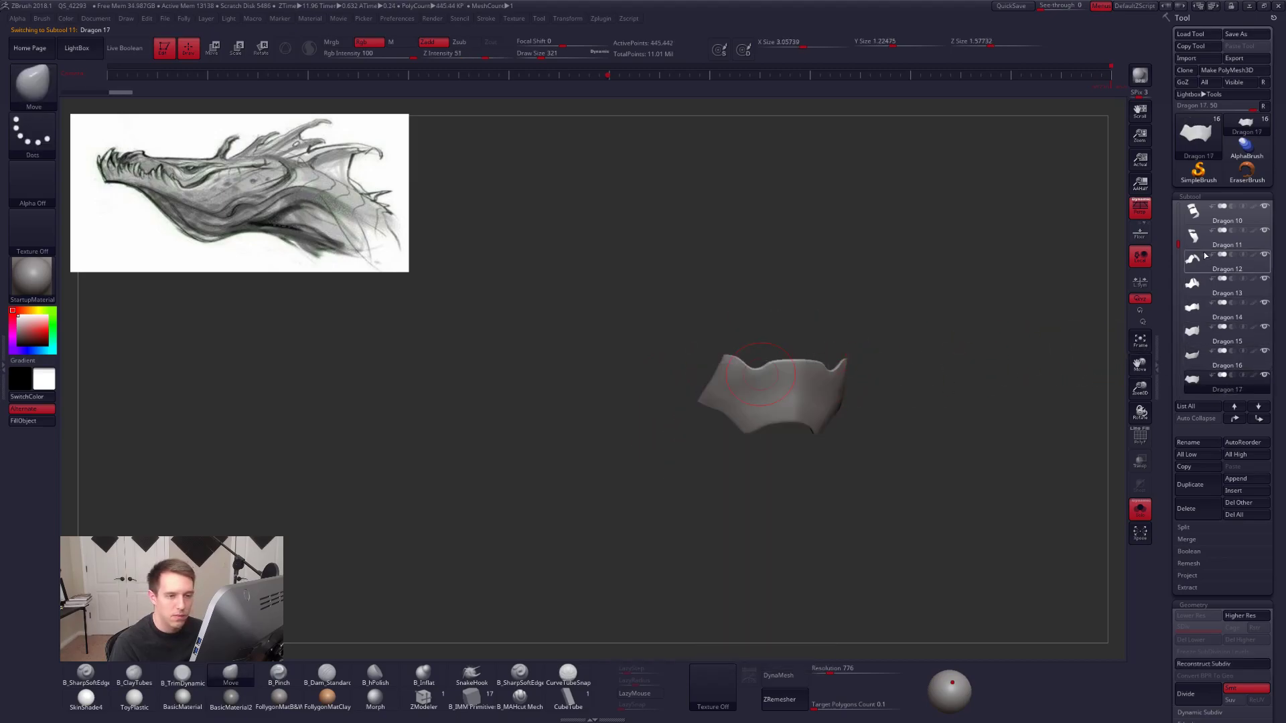
Select the Dragon 18 subtool and split its two remaining neck plates into separate subtools.
left_click(1195, 312)
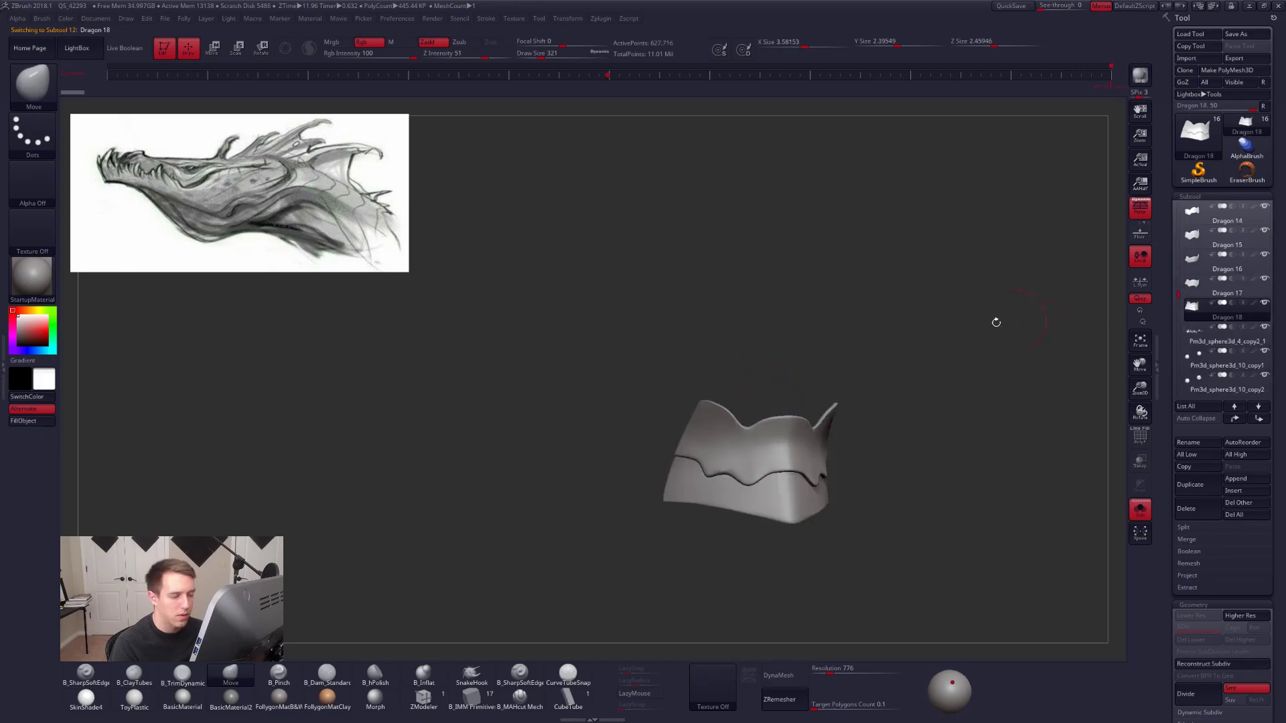
left_click(758, 396, "ctrl+shift")
key("ctrl+shift+f")
left_click(750, 400)
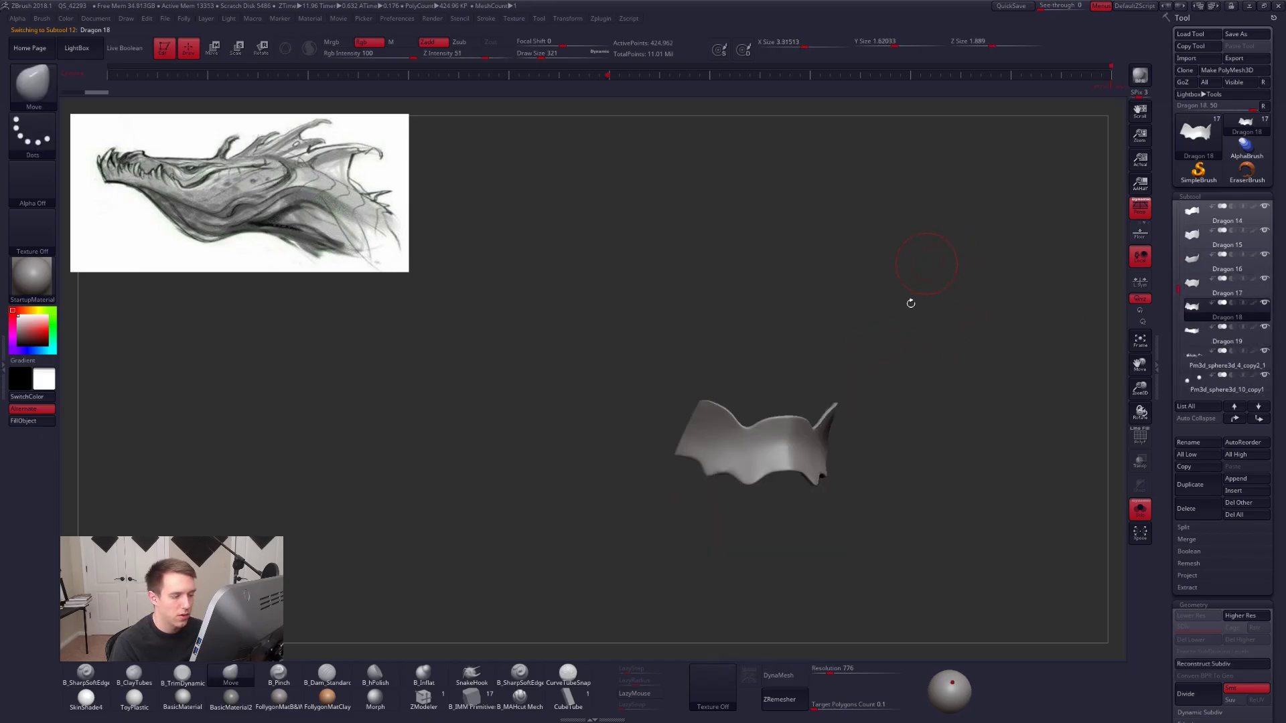
Leave Solo view and make the front pair of head plates behind the brow the active subtool.
left_click(914, 290, "ctrl+shift")
left_click_drag(825, 369, 842, 375)
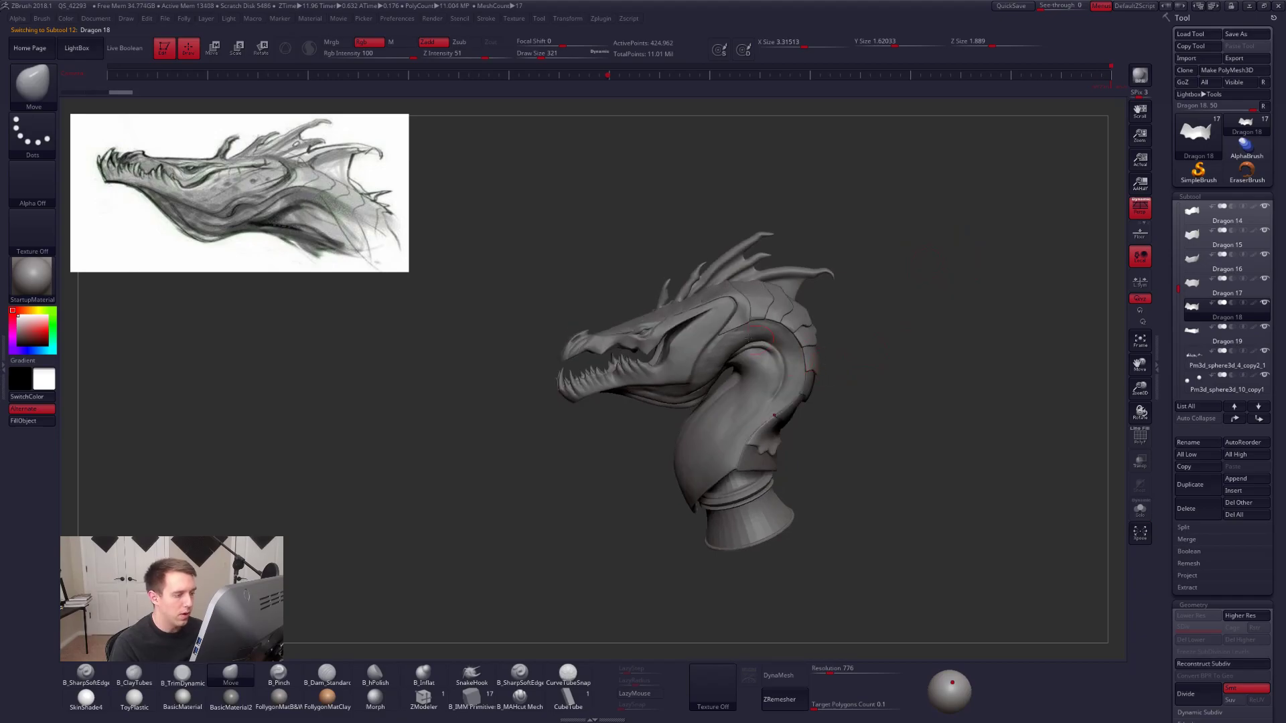
right_click_drag(693, 312, 1040, 286)
left_click(728, 330, "alt")
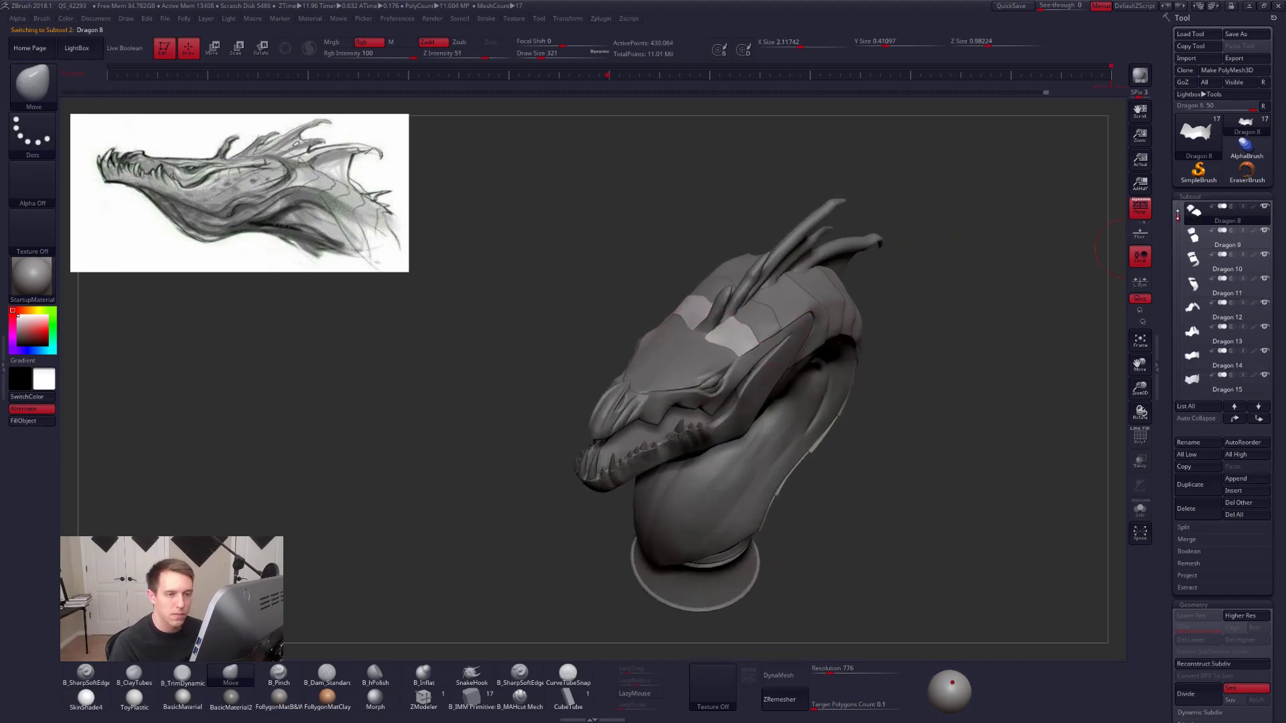
Select the Dragon 3 head, delete its lower subdivision levels and merge the Dragon 8 front plates down into it.
left_click_drag(1178, 214, 1178, 206)
left_click(1196, 215)
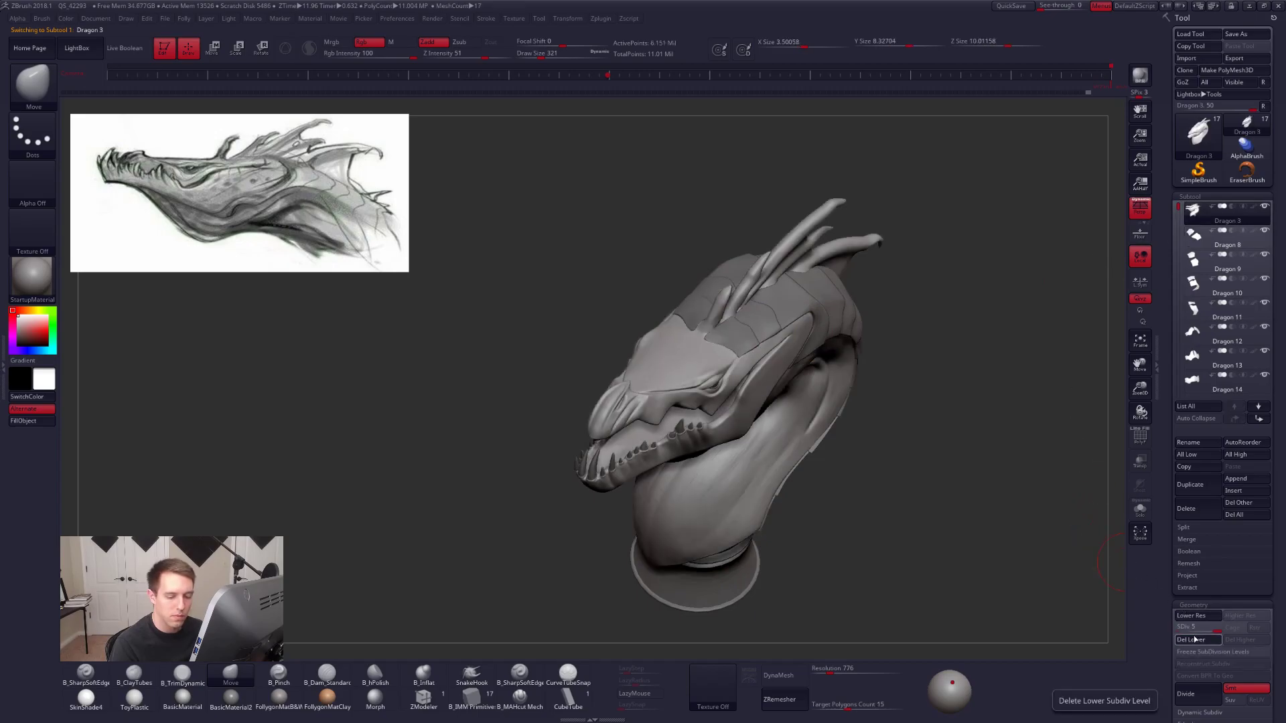
key("ctrl+m")
left_click(929, 329)
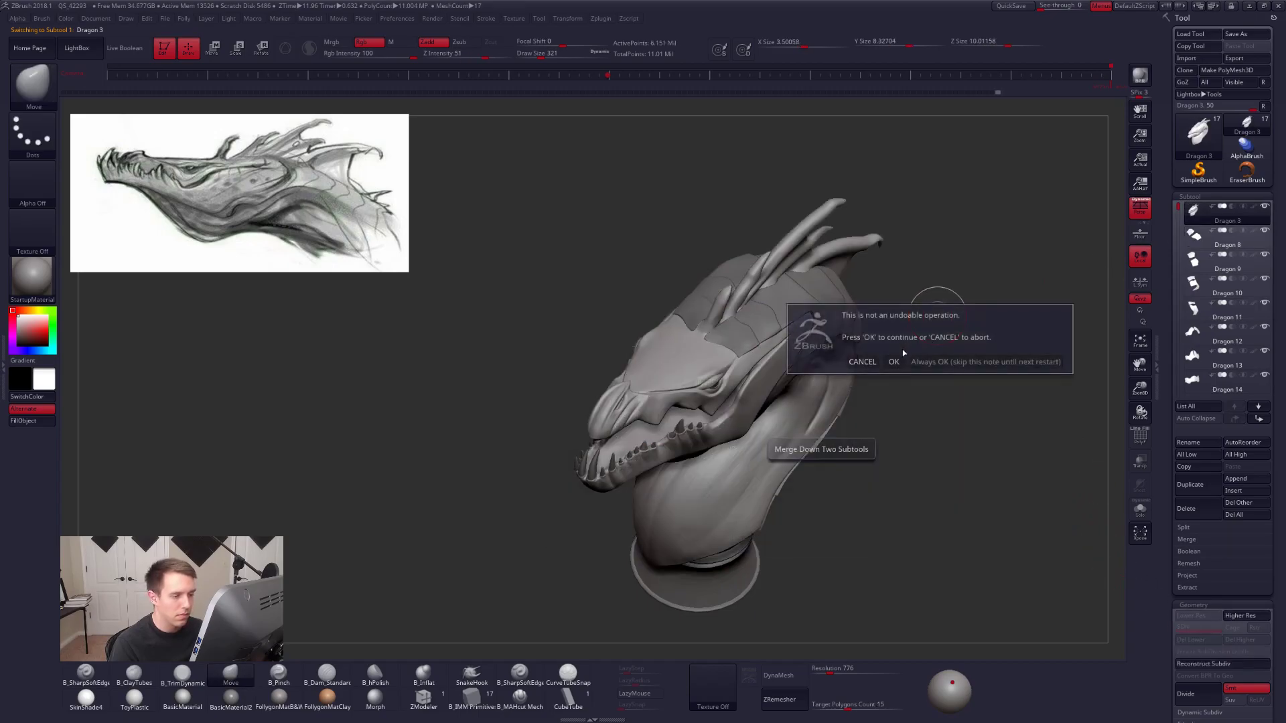
left_click(894, 361)
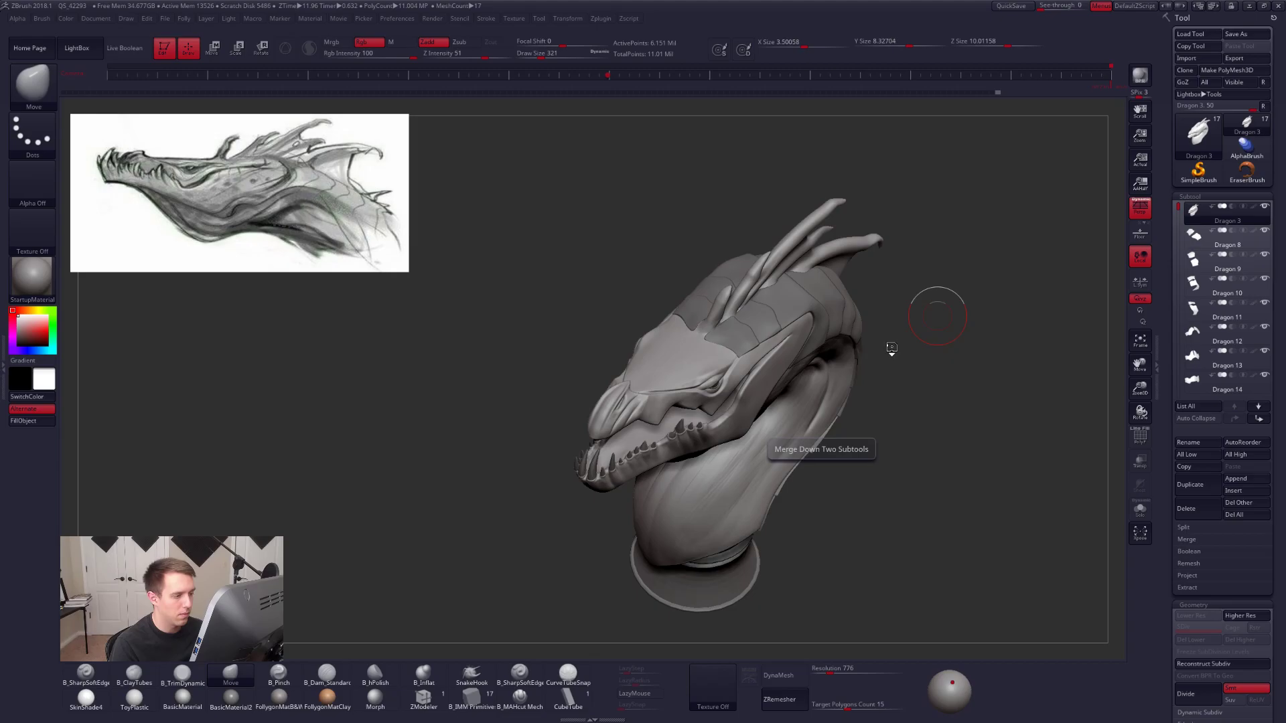
Mask everything on the Dragon 3 head except the merged front pair of plates behind the brow.
mouse_move(911, 345)
left_mouse_down()
mouse_move(772, 415)
mouse_move(792, 395)
left_mouse_up()
key("space")
left_click(796, 393)
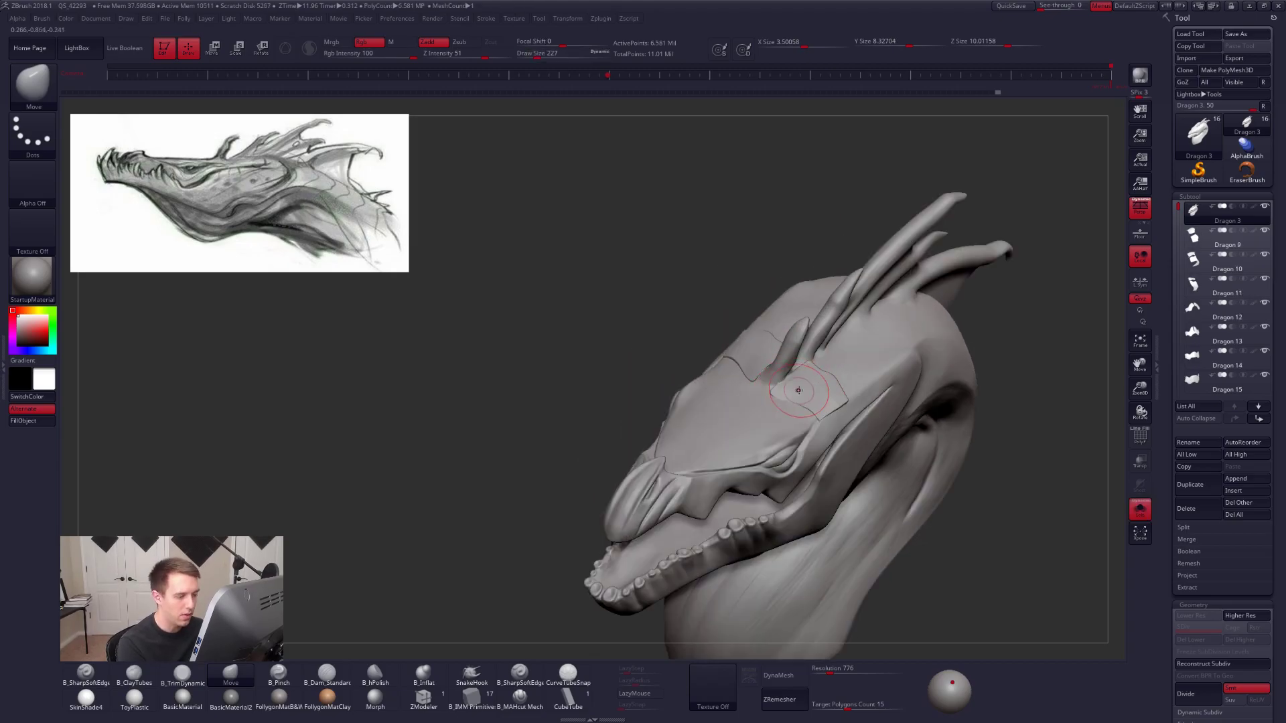
key("w")
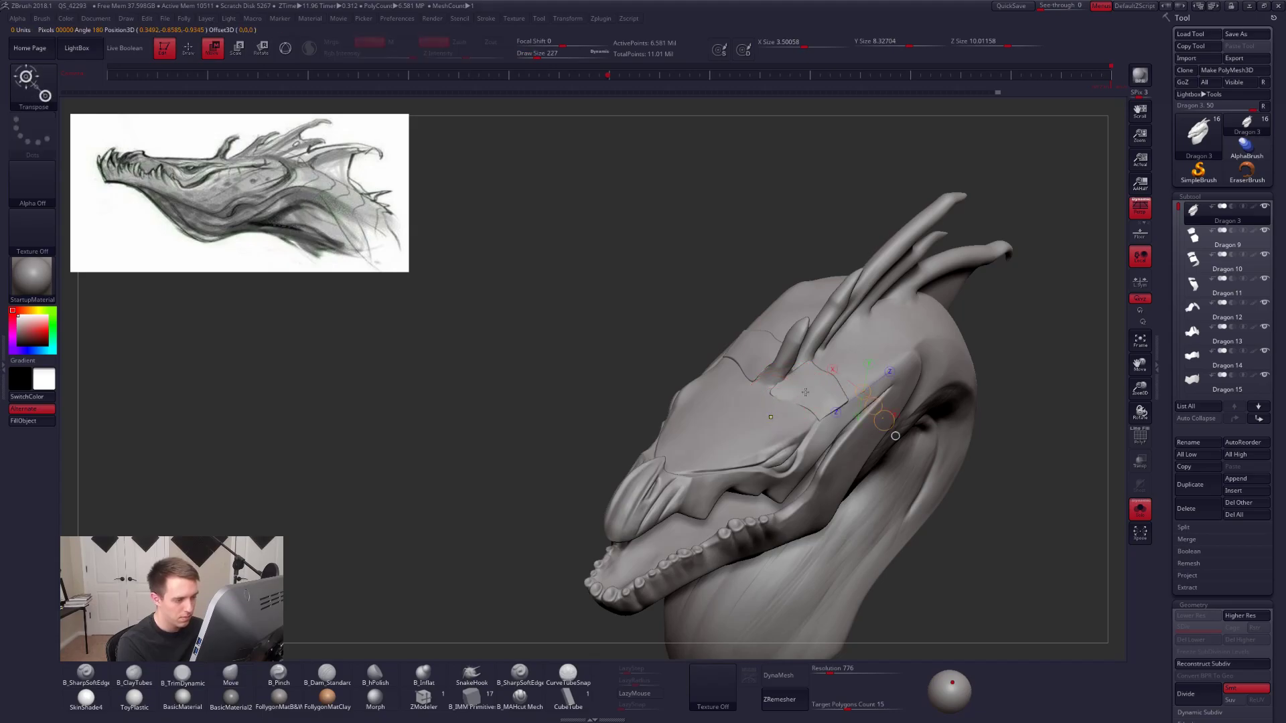
left_click(805, 392, "ctrl")
key("q")
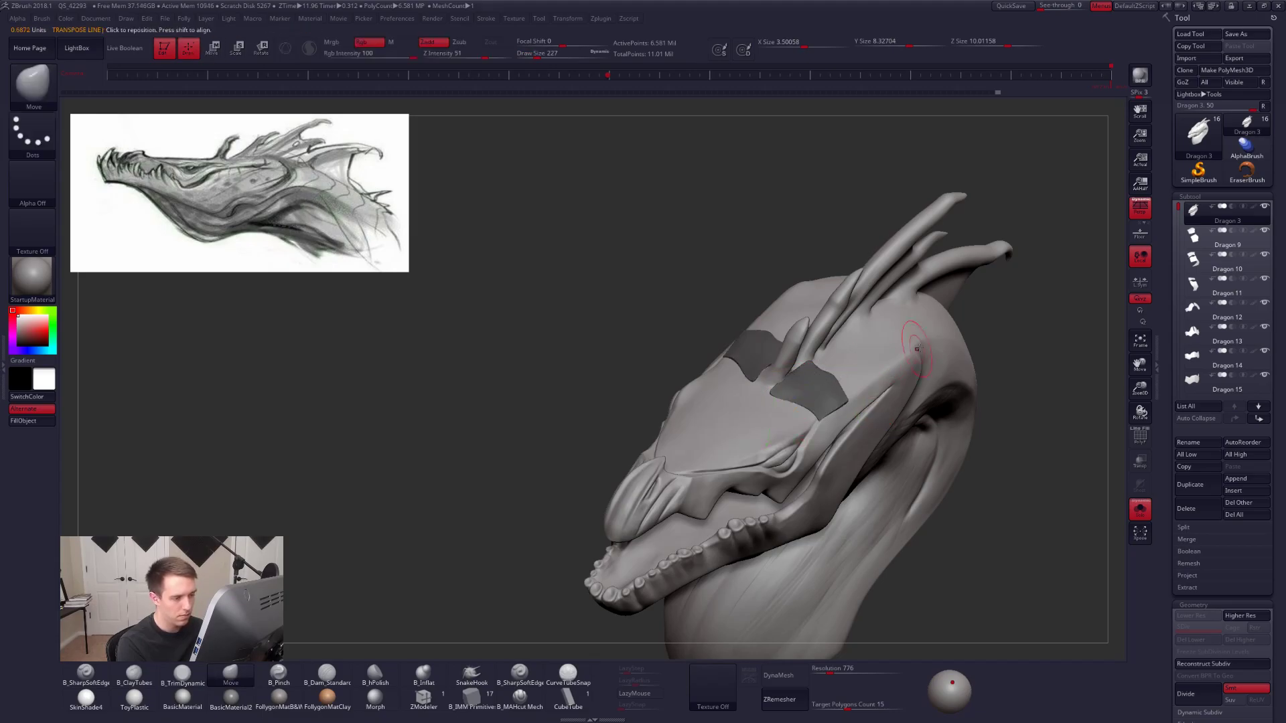
left_click(998, 330, "ctrl")
Fit the unmasked front plates against the head surface with the Move brush and clear the mask.
right_click_drag(737, 391, 790, 362)
right_click_drag(807, 470, 717, 366, "alt")
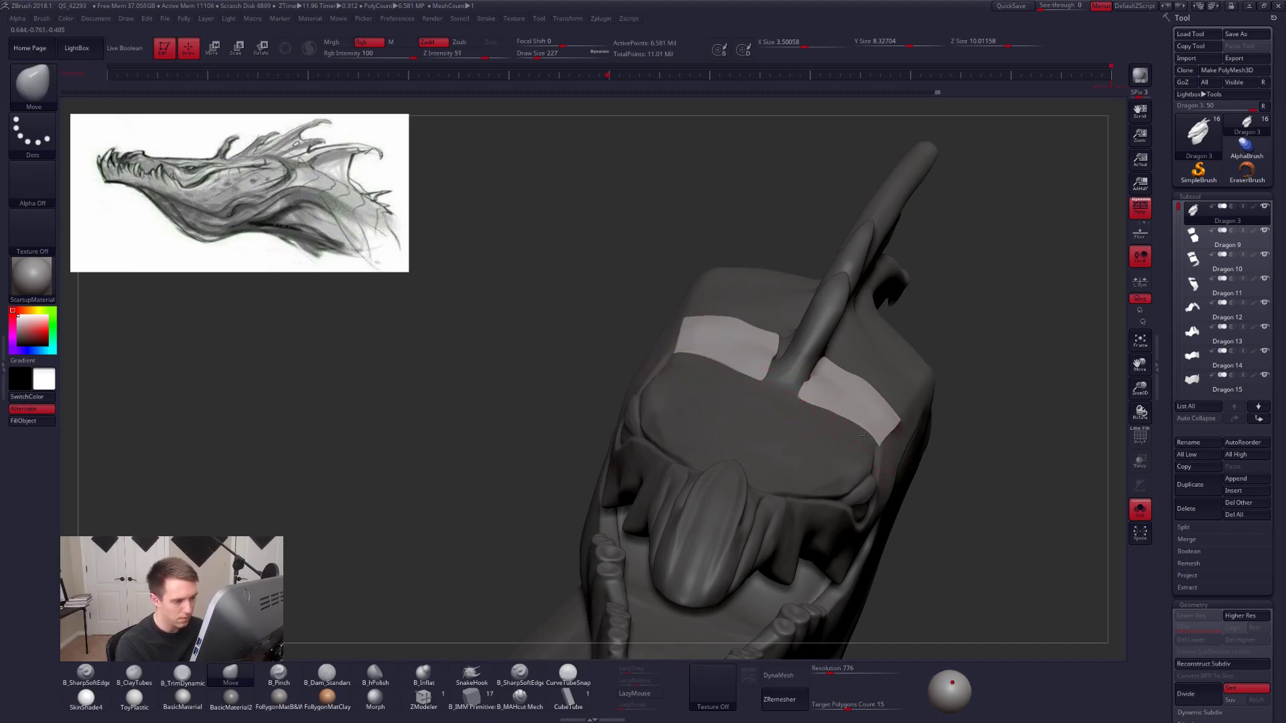
left_click_drag(961, 432, 897, 367, "alt")
right_click_drag(897, 367, 833, 275, "alt")
right_click_drag(894, 462, 955, 444)
left_click_drag(842, 401, 860, 570)
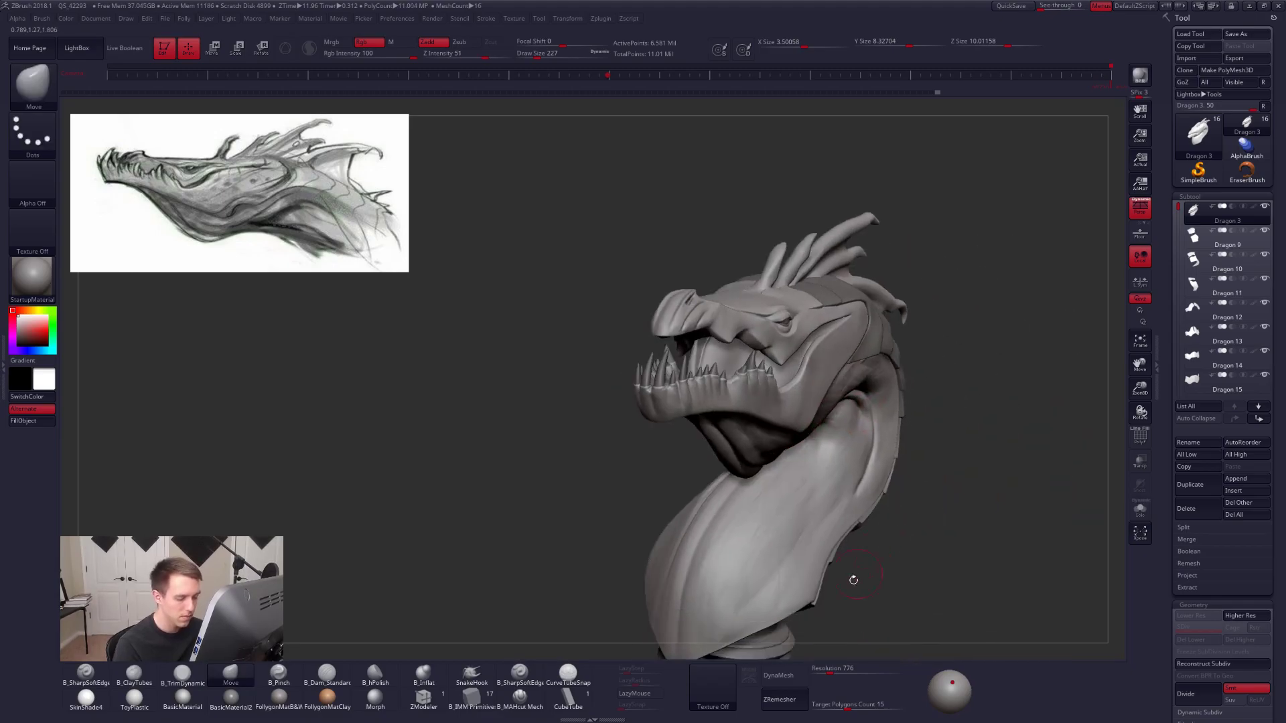
Remesh the merged head with DynaMesh at a resolution of 888.
type("8")
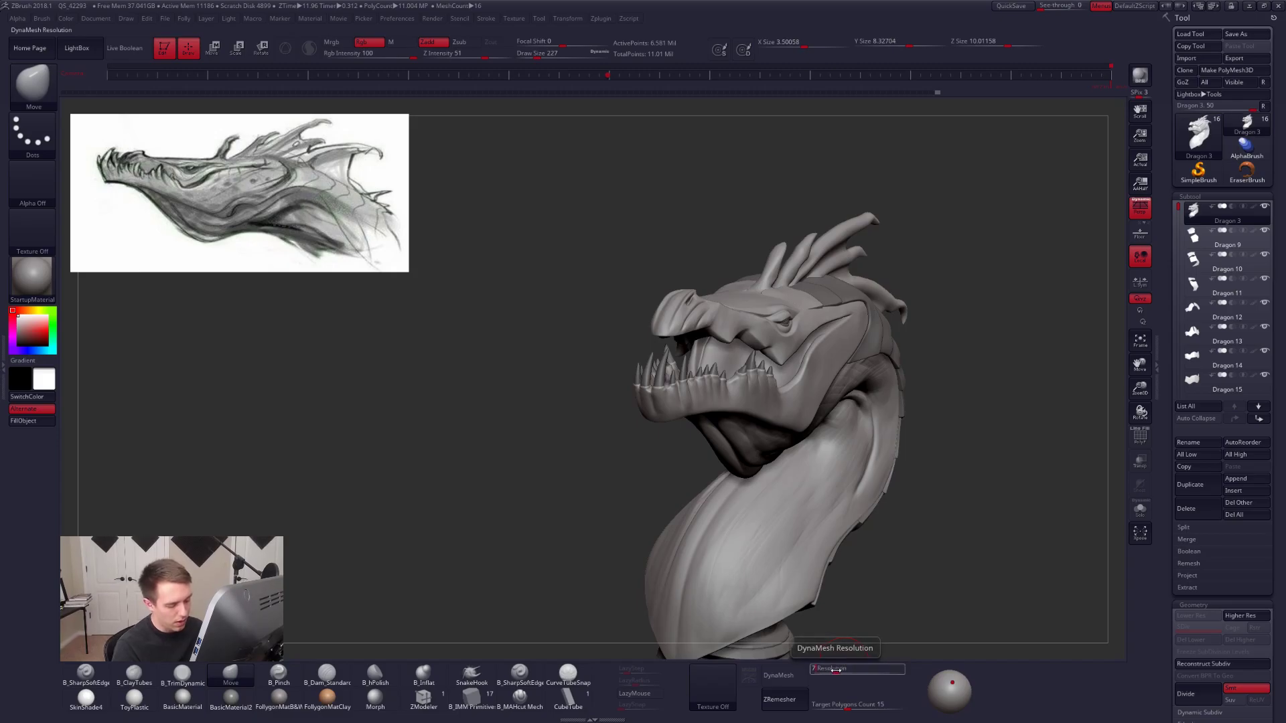
type("88")
key("Return")
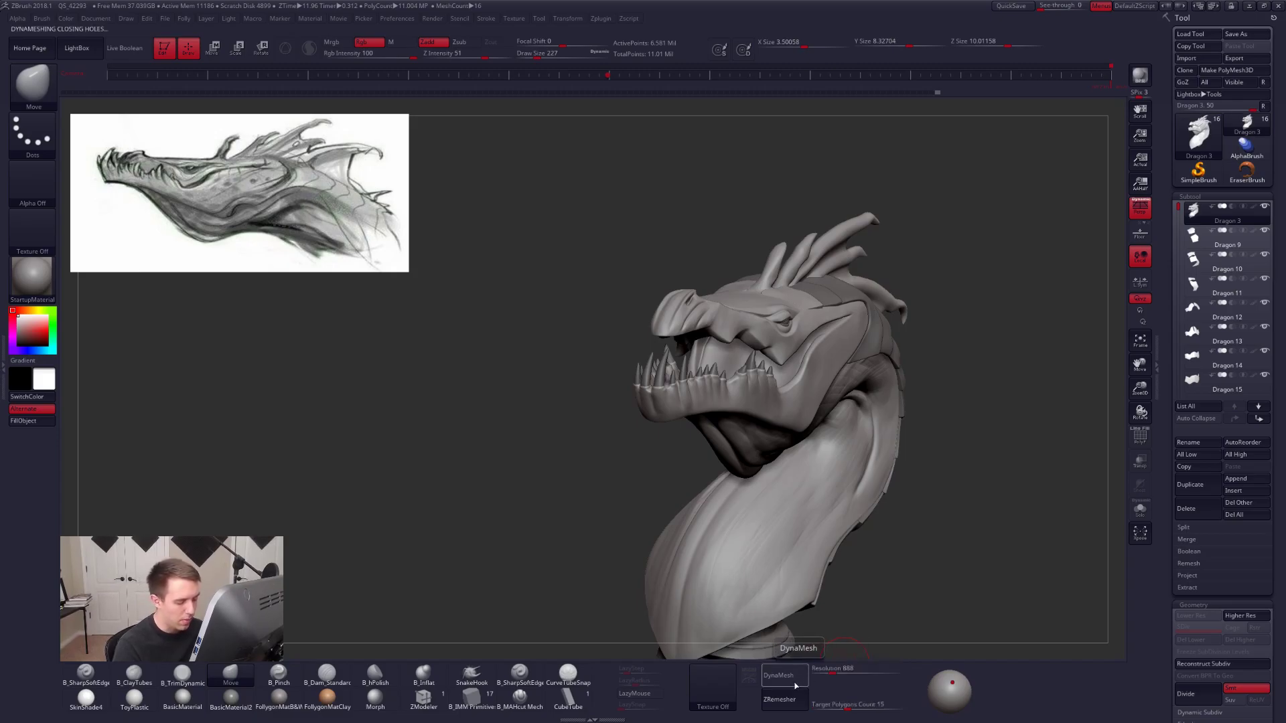
left_click(844, 614, "ctrl")
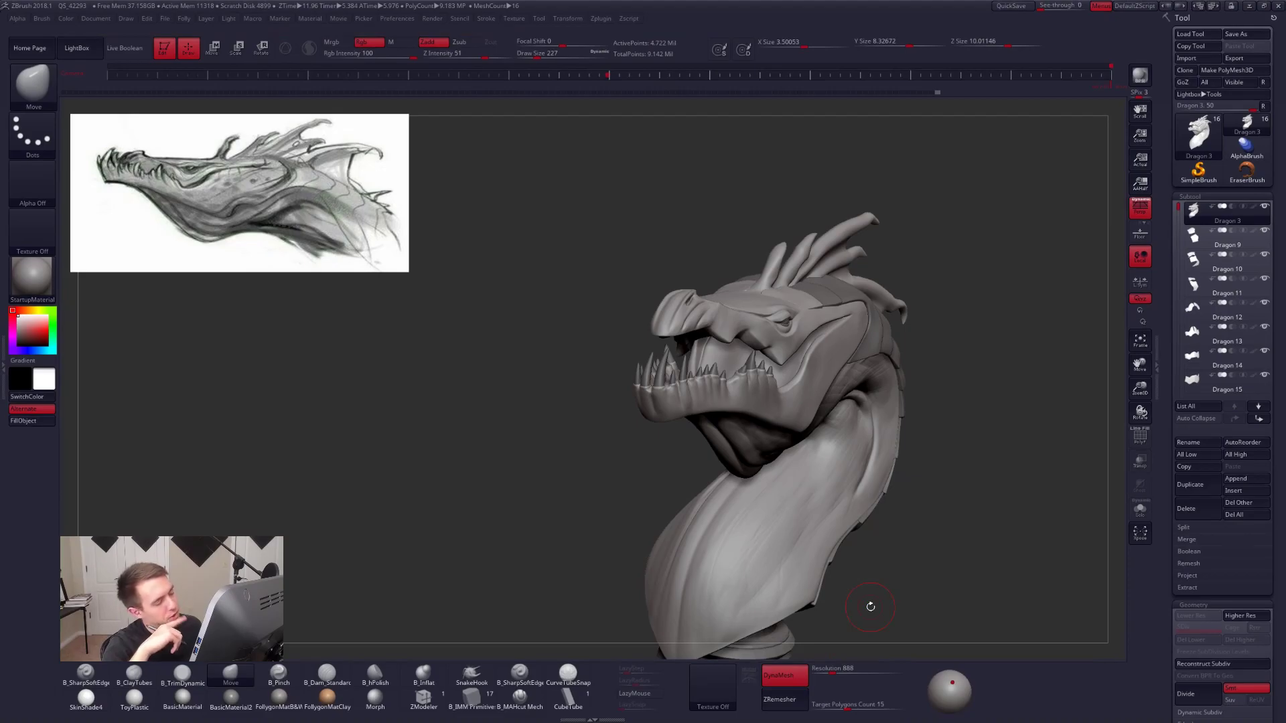
Blend the front seam of the merged plates into the skull around the small horn with the TrimDynamic and Smooth brushes.
mouse_move(870, 607)
left_mouse_down()
mouse_move(778, 353)
mouse_move(797, 373)
mouse_move(787, 373)
left_mouse_up()
key("space")
key("3")
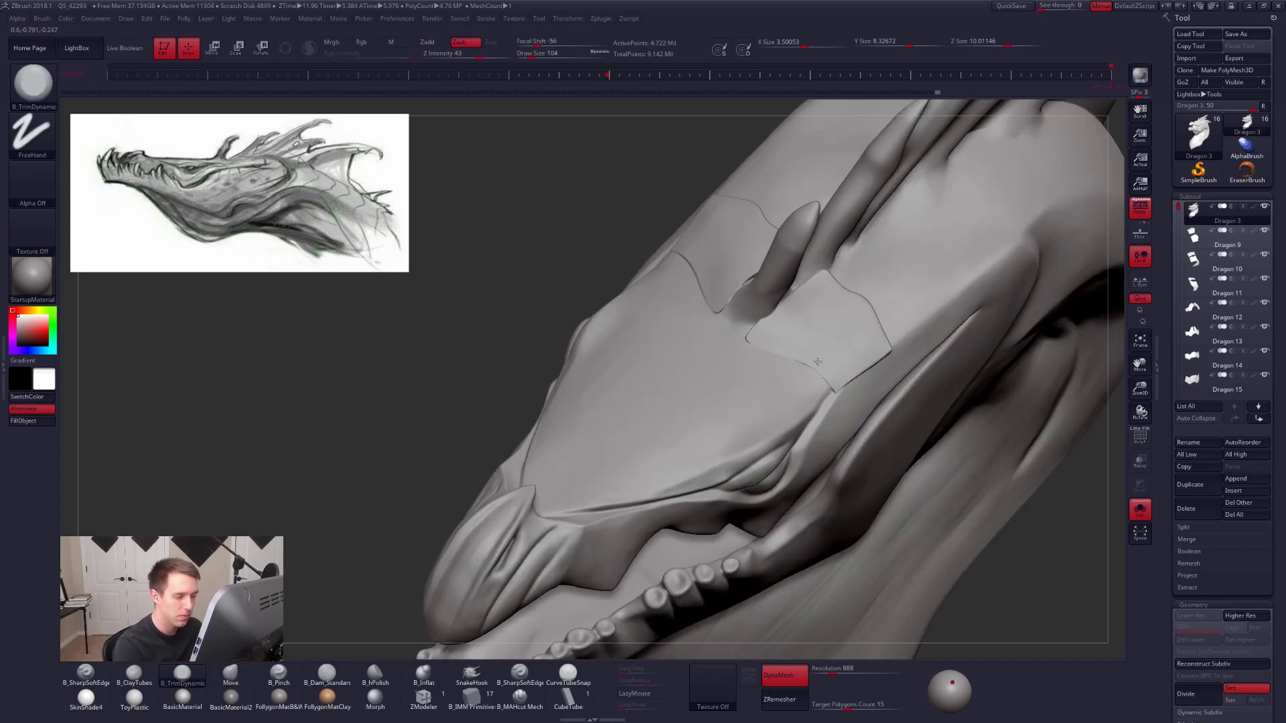
key("shift")
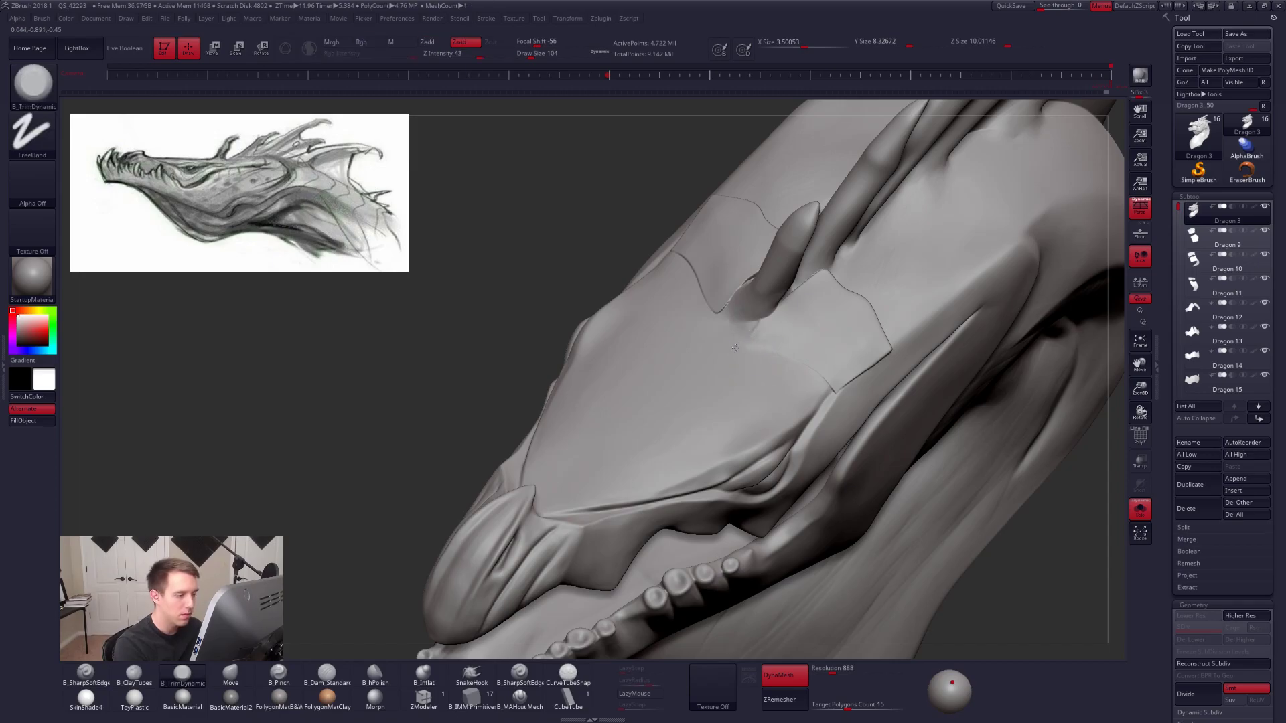
key("shift")
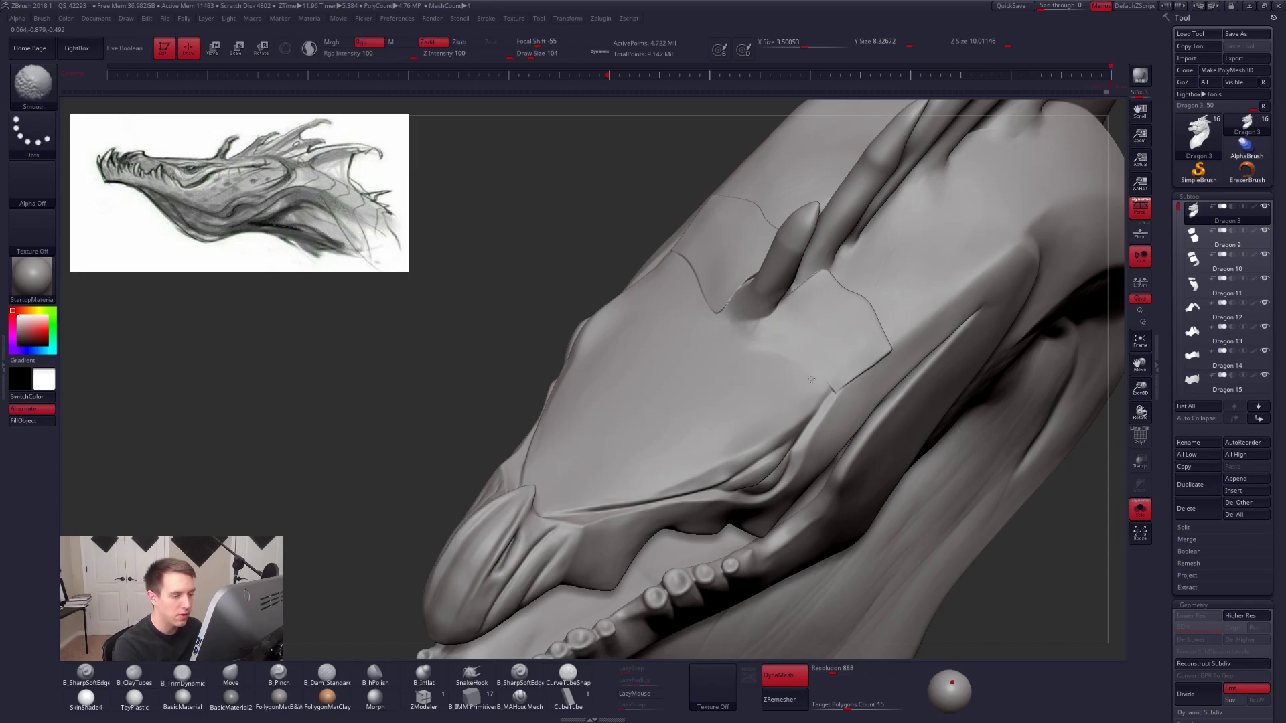
right_click_drag(788, 431, 745, 403)
key("shift")
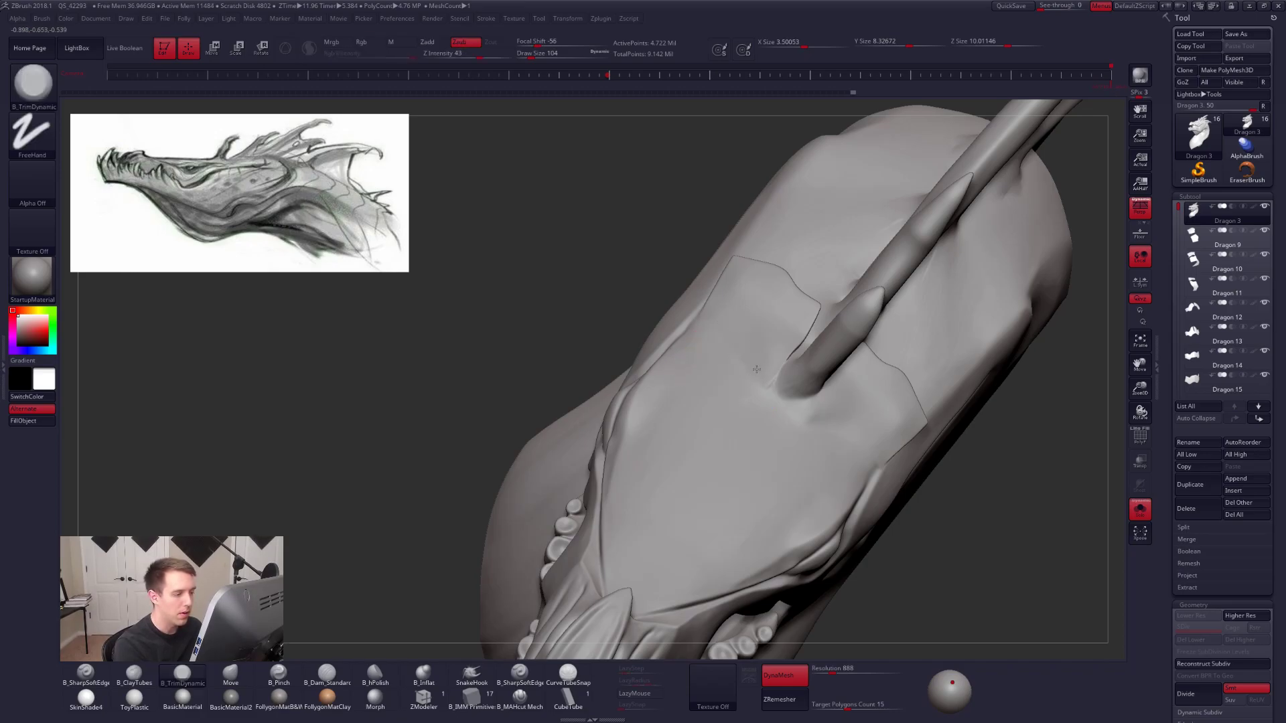
right_click_drag(743, 384, 806, 379)
right_click_drag(851, 442, 887, 421, "ctrl")
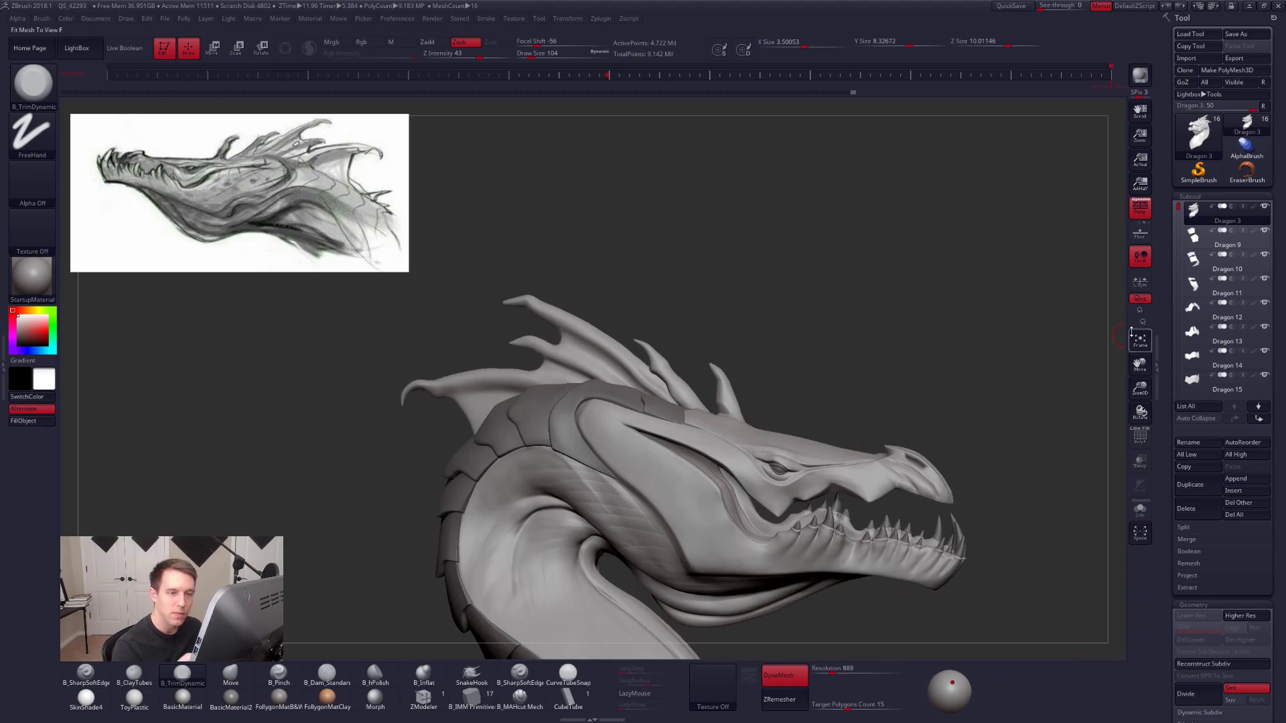
Select the Dragon 11 plate subtool and turn on polypaint display for all subtools.
right_click_drag(970, 315, 851, 302)
left_click(725, 371, "alt")
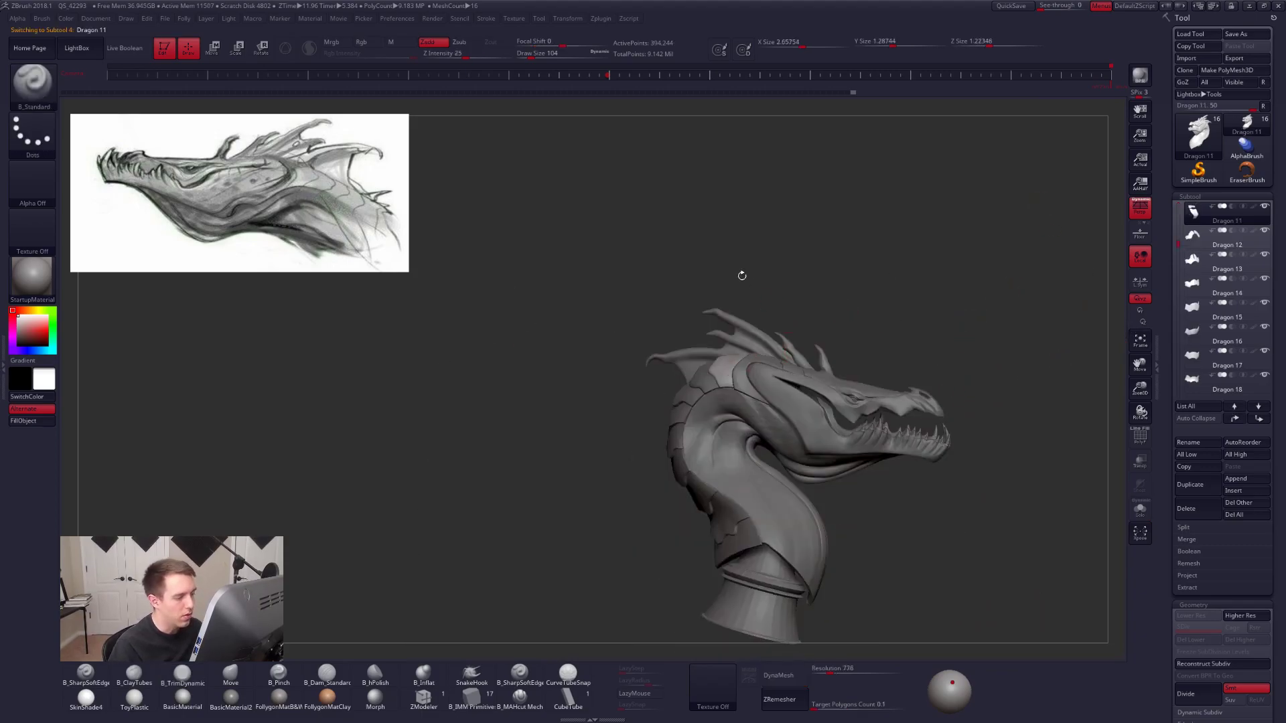
left_click(332, 42)
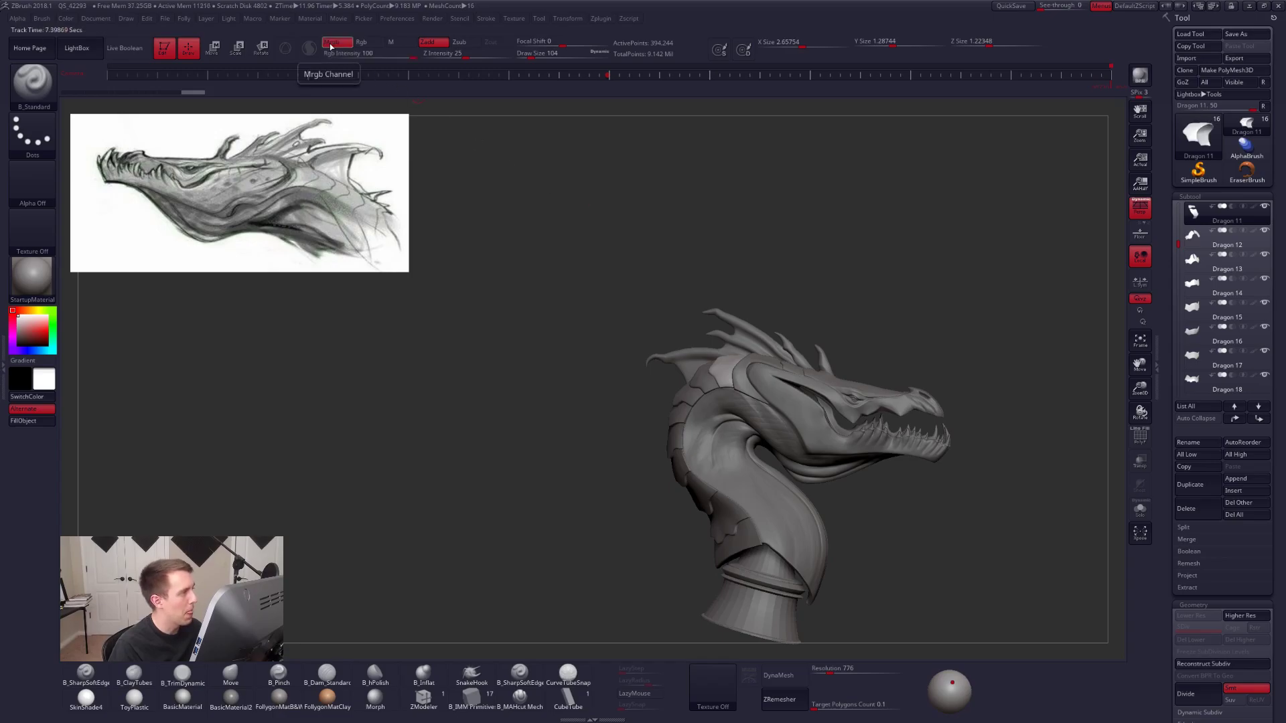
left_click(330, 45)
left_click(1254, 207, "shift")
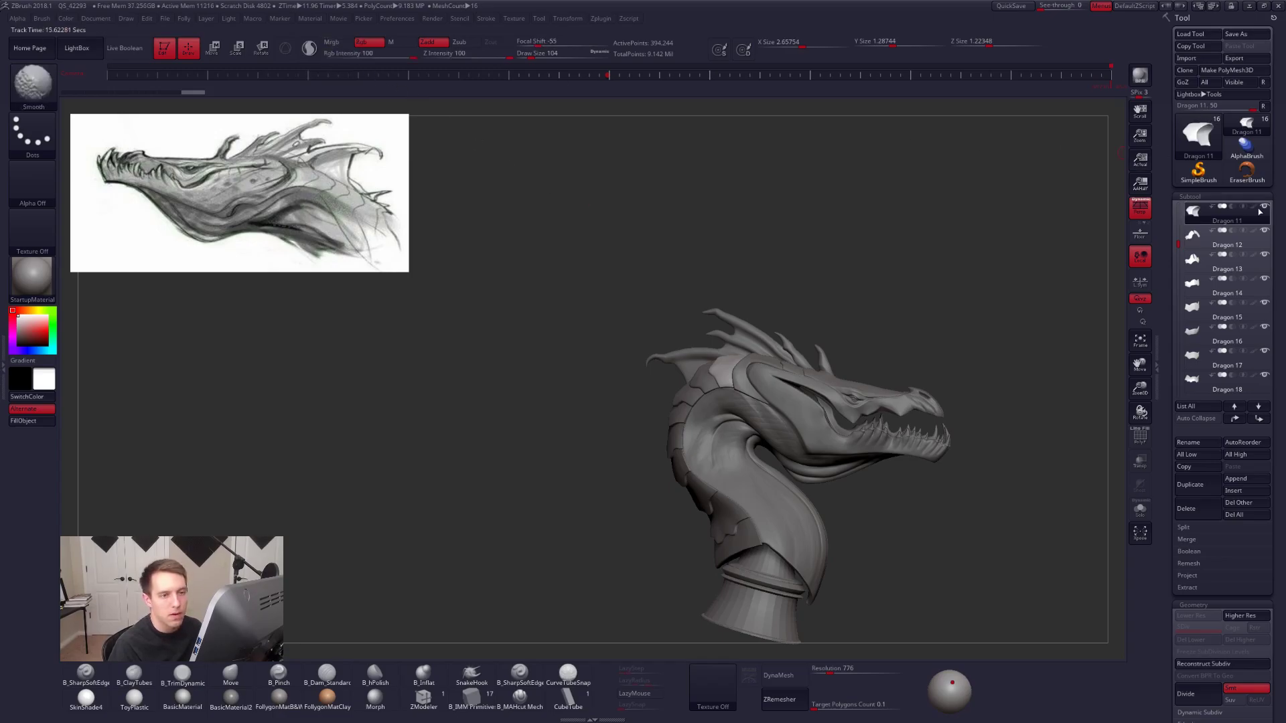
Examine the whole bust from the front and both sides to check how the plates flow along the head and neck.
mouse_move(1047, 264)
left_mouse_down()
mouse_move(910, 342)
mouse_move(1084, 226)
left_mouse_up()
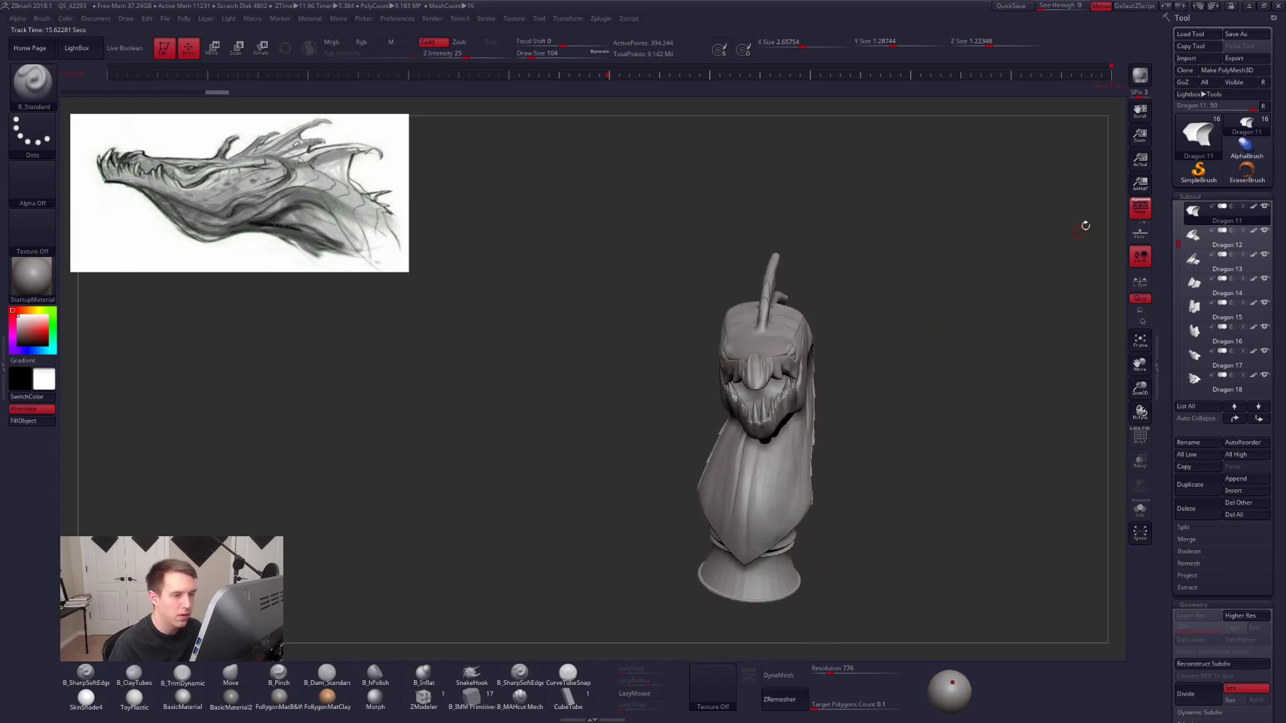
left_click_drag(889, 367, 667, 368)
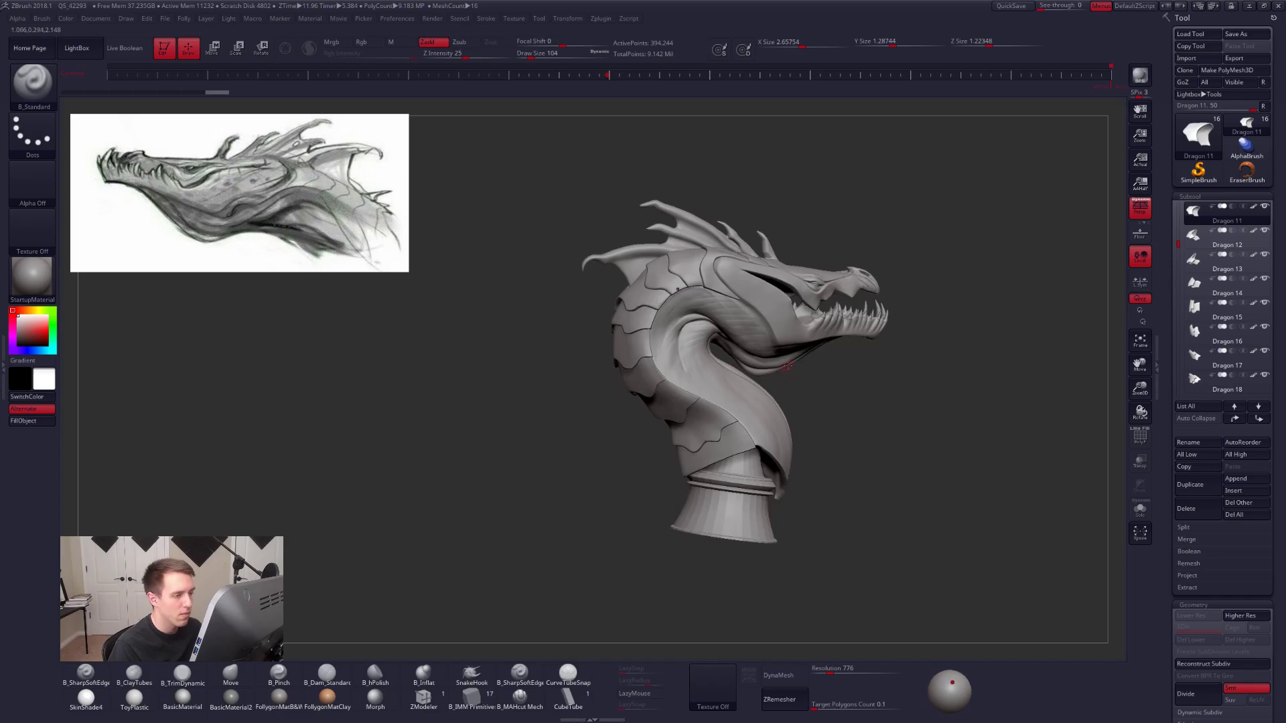
mouse_move(768, 358)
right_mouse_down()
mouse_move(690, 357)
mouse_move(712, 357)
right_mouse_up()
left_click_drag(818, 436, 774, 439)
right_click_drag(774, 439, 718, 409, "alt")
right_click_drag(718, 409, 569, 401)
mouse_move(566, 260)
right_mouse_down("alt")
mouse_move(680, 356)
mouse_move(676, 384)
mouse_move(721, 390)
mouse_move(723, 363)
right_mouse_up("alt")
mouse_move(723, 364)
left_mouse_down()
mouse_move(720, 324)
mouse_move(727, 369)
mouse_move(707, 353)
left_mouse_up()
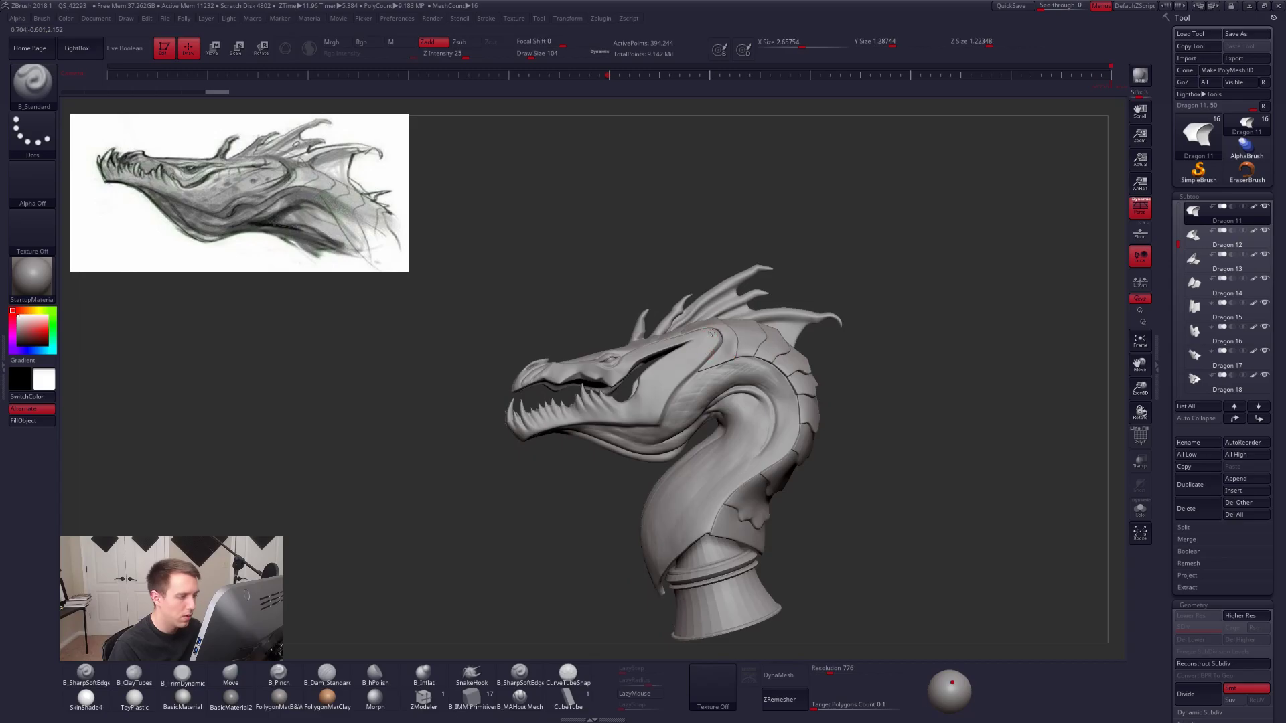
Select the Dragon 10 plate behind the cheek ridge, then shape and smooth it using the Move brush at draw size 252.
right_click_drag(742, 365, 738, 385, "ctrl")
key("w")
key("b")
key("m")
key("v")
left_click(738, 368, "alt")
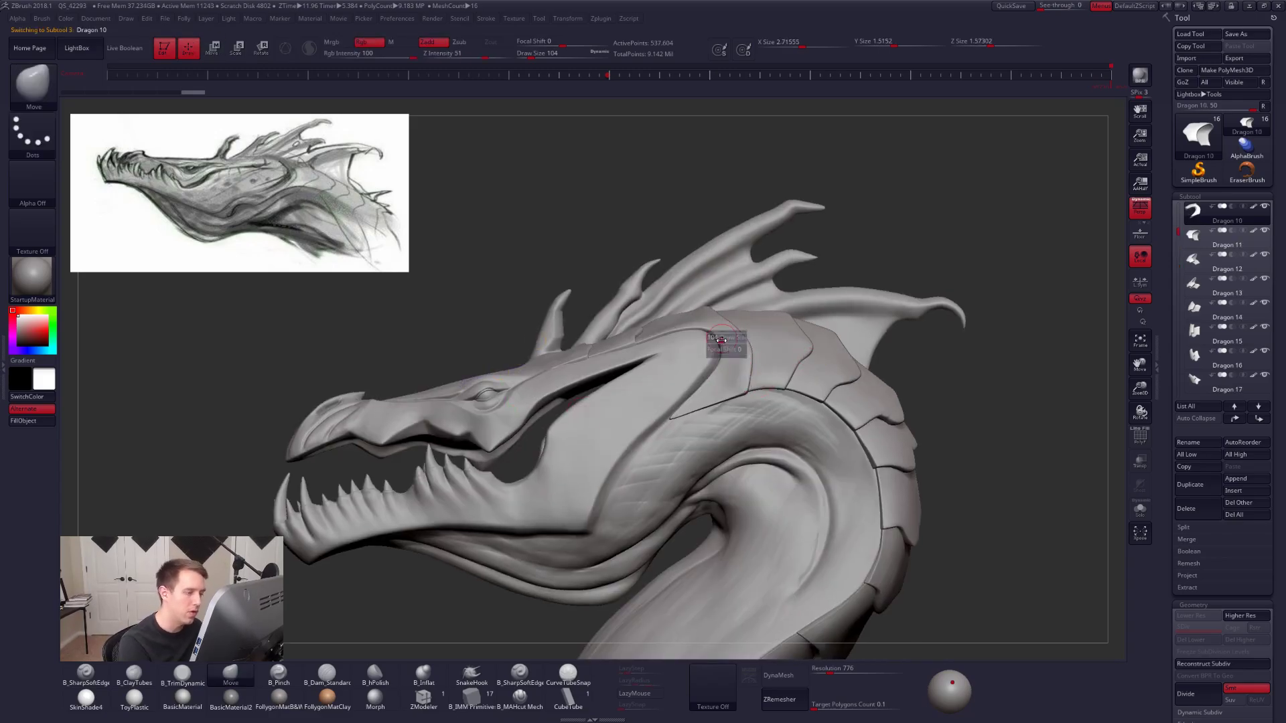
key("s")
right_click(729, 339)
right_click_drag(717, 349, 712, 380)
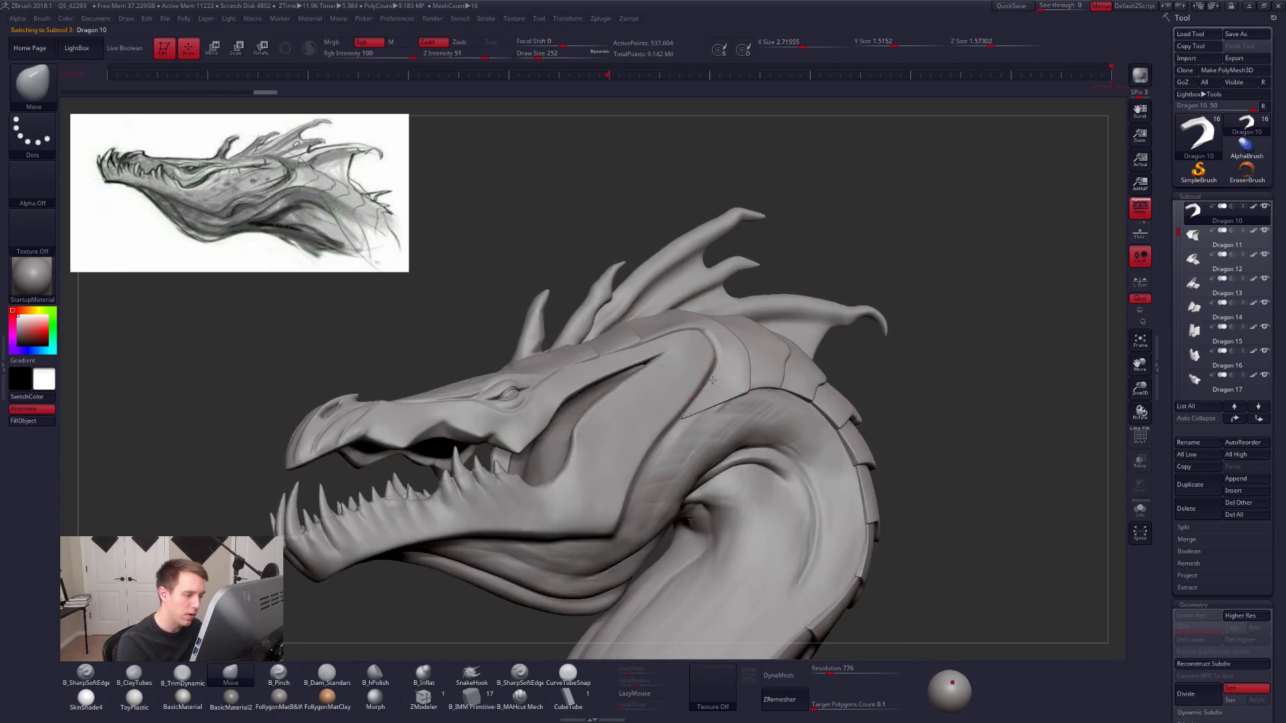
key("shift")
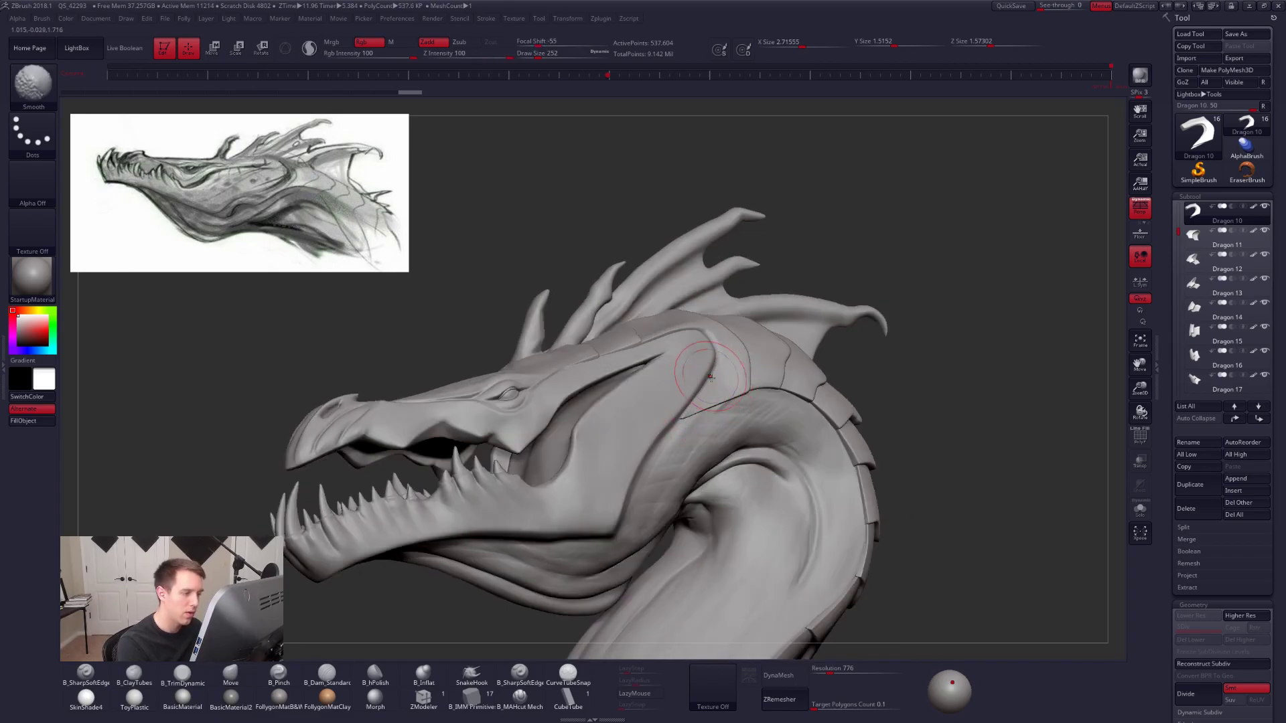
mouse_move(719, 349)
right_mouse_down()
mouse_move(792, 386)
mouse_move(651, 370)
mouse_move(636, 345)
right_mouse_up()
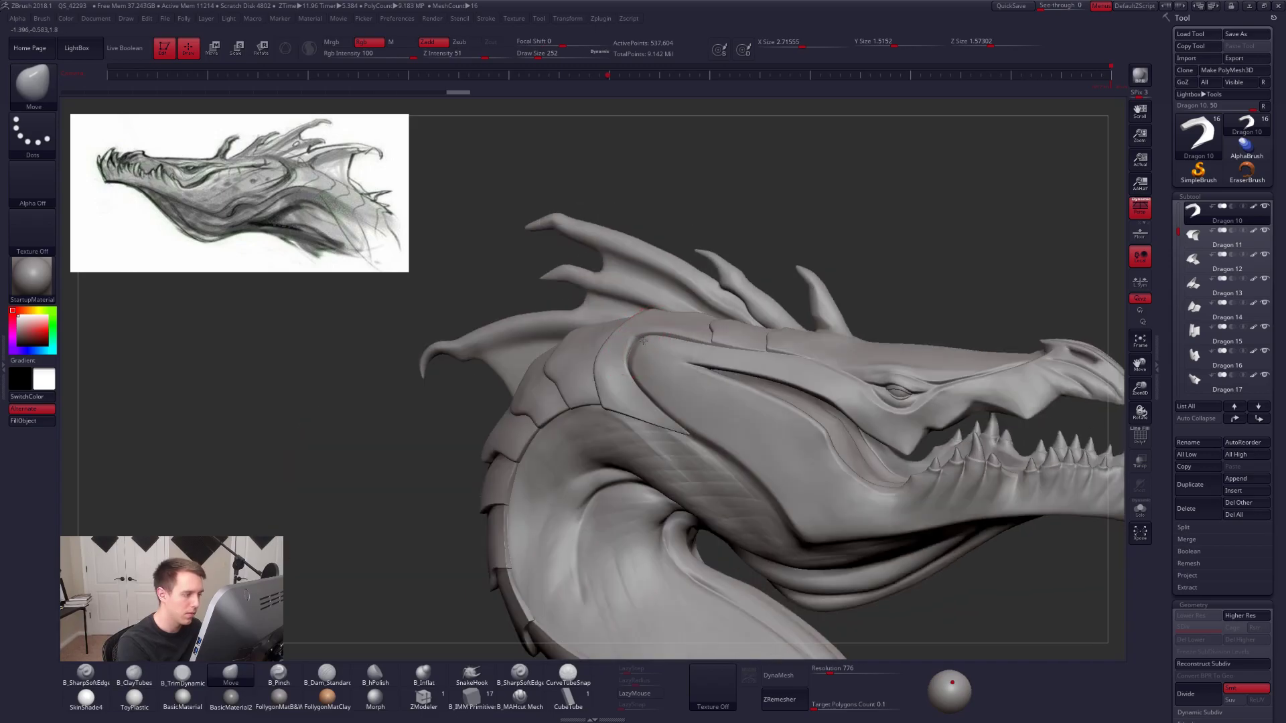
key("shift")
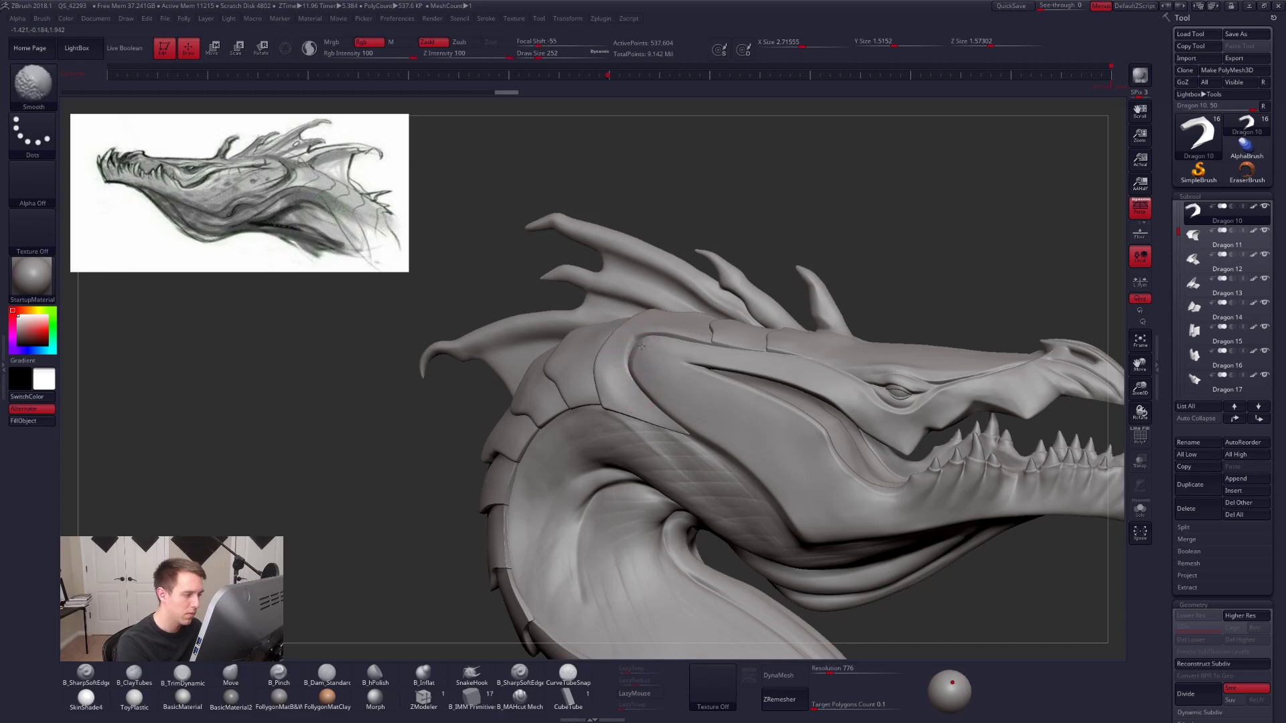
Select the Dragon 16 plate on the back of the neck and reshape it with the Move brush at draw size 500.
mouse_move(712, 327)
right_mouse_down("ctrl")
mouse_move(700, 295)
mouse_move(717, 386)
mouse_move(737, 375)
mouse_move(711, 404)
mouse_move(684, 398)
mouse_move(670, 358)
right_mouse_up("ctrl")
key("ctrl+shift+f")
left_click(707, 379)
key("w")
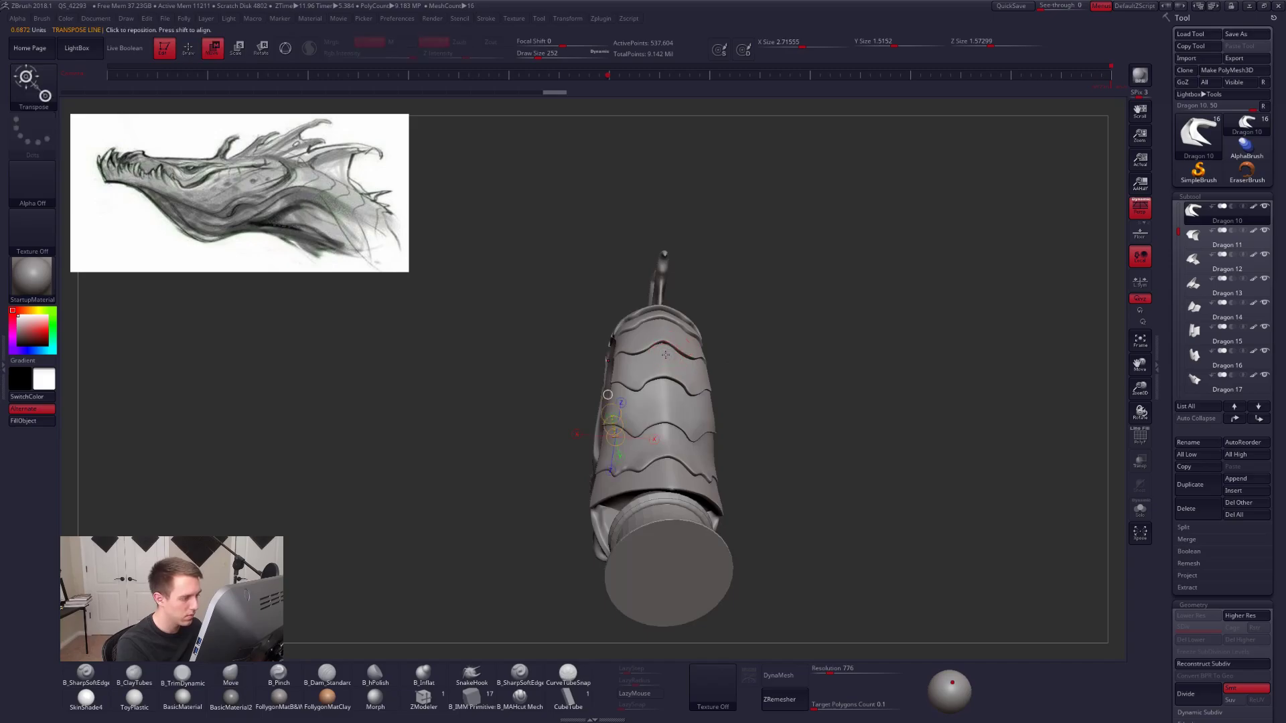
key("q")
left_click(670, 356, "alt")
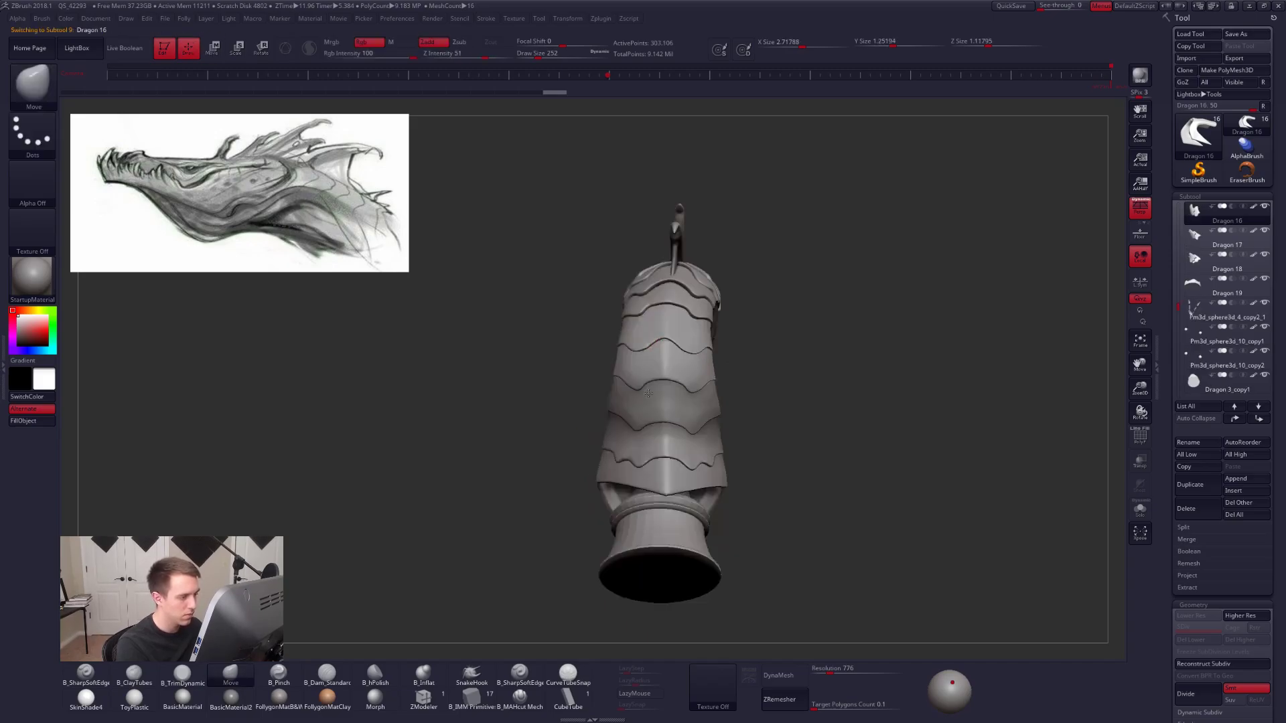
key("space")
left_click_drag(659, 355, 666, 341)
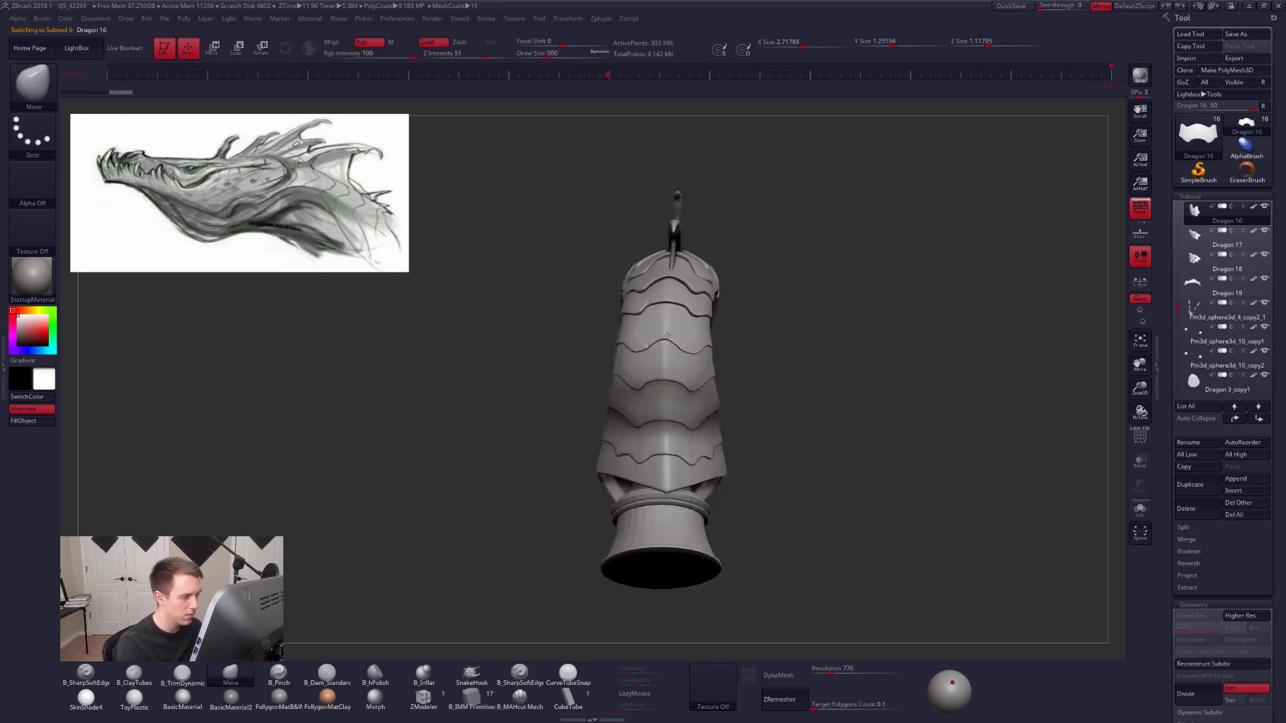
right_click_drag(675, 329, 685, 327)
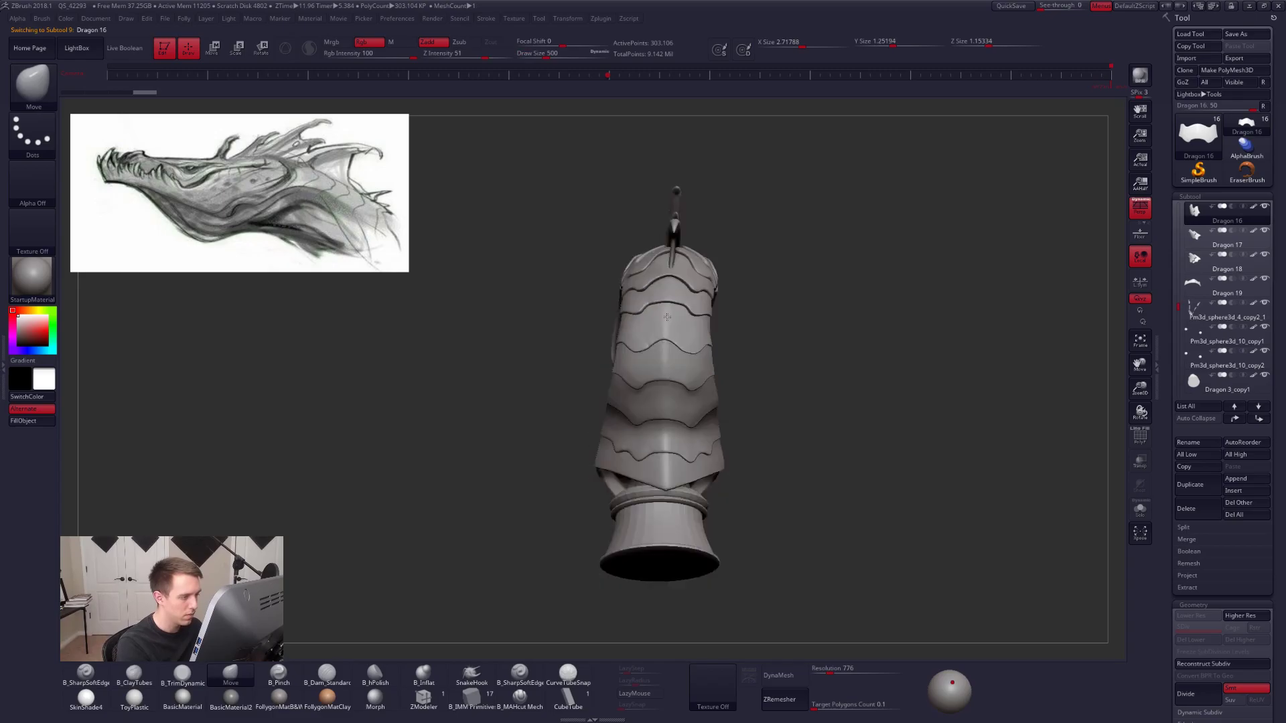
Select the Dragon 13 and Dragon 14 neck plates in turn and adjust their centres with the Move brush.
left_click(711, 409, "alt")
mouse_move(711, 409)
right_mouse_down()
mouse_move(704, 451)
mouse_move(700, 431)
right_mouse_up()
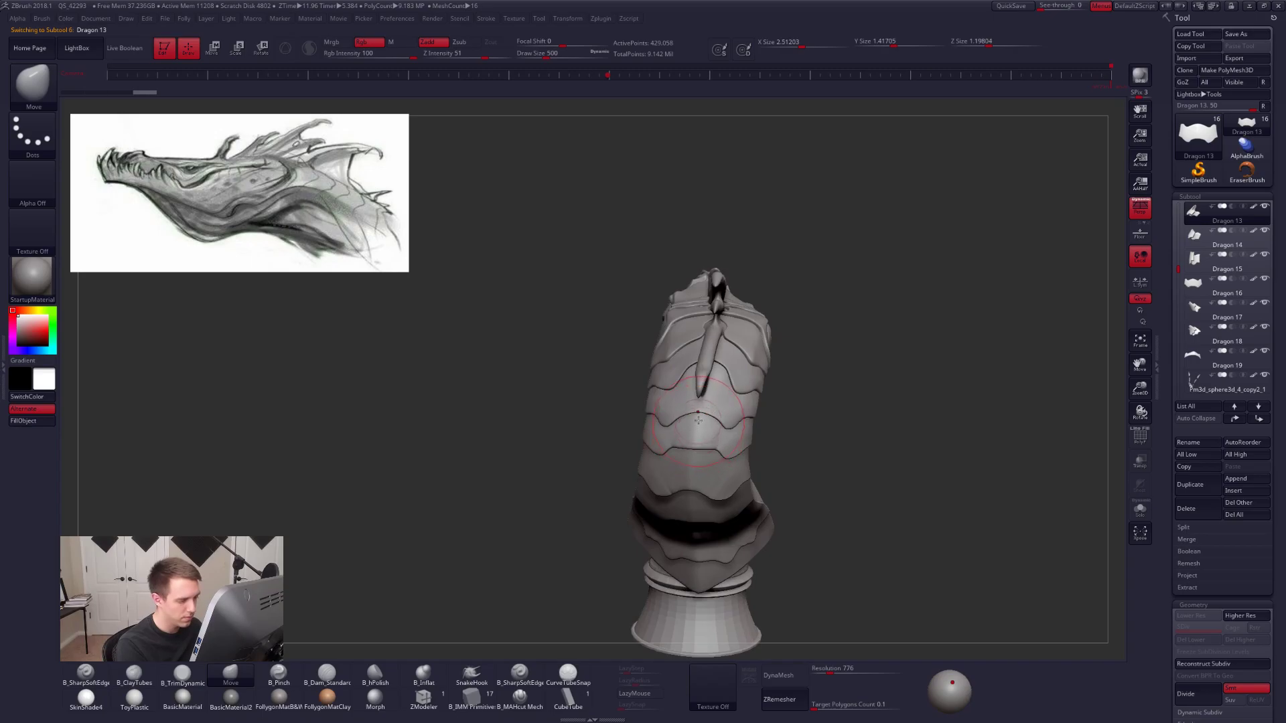
left_click(698, 422, "alt")
key("shift+f")
right_click_drag(701, 408, 699, 417)
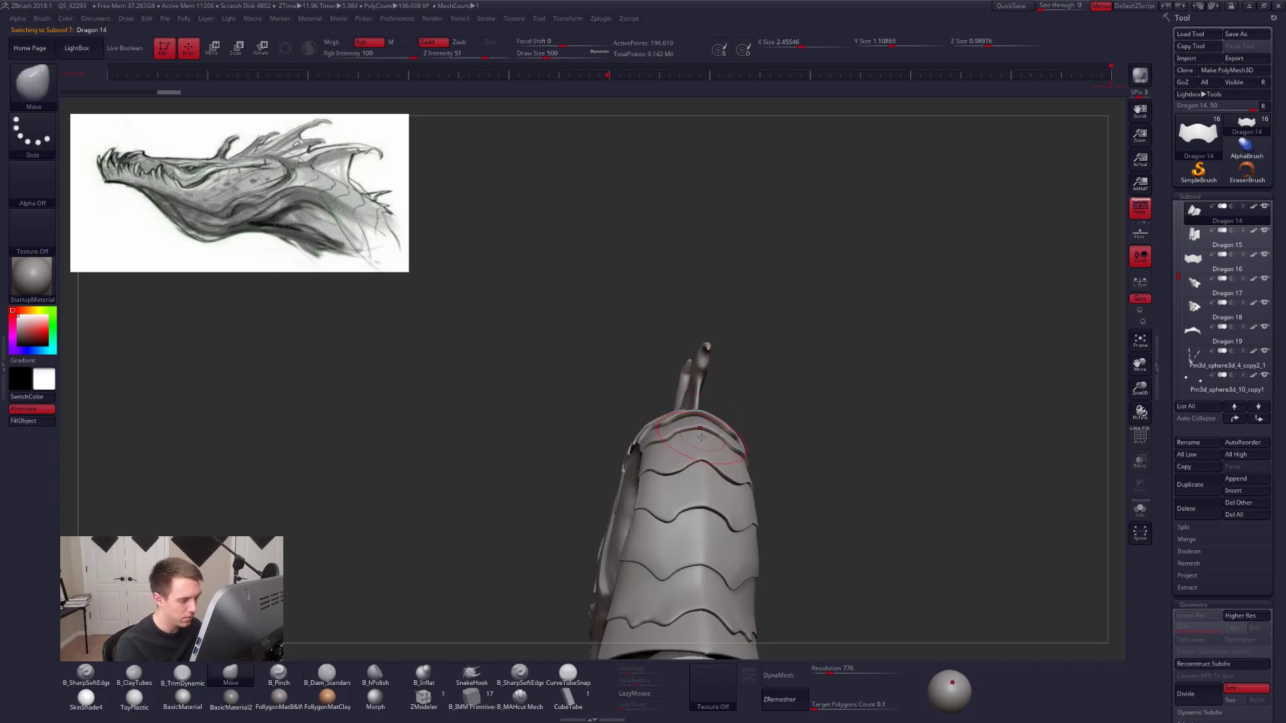
right_click_drag(701, 429, 728, 454)
left_click(703, 515, "alt")
Make the Dragon 3_copy1 pedestal the active subtool and turn off the perspective view.
right_click_drag(703, 538, 751, 487, "shift")
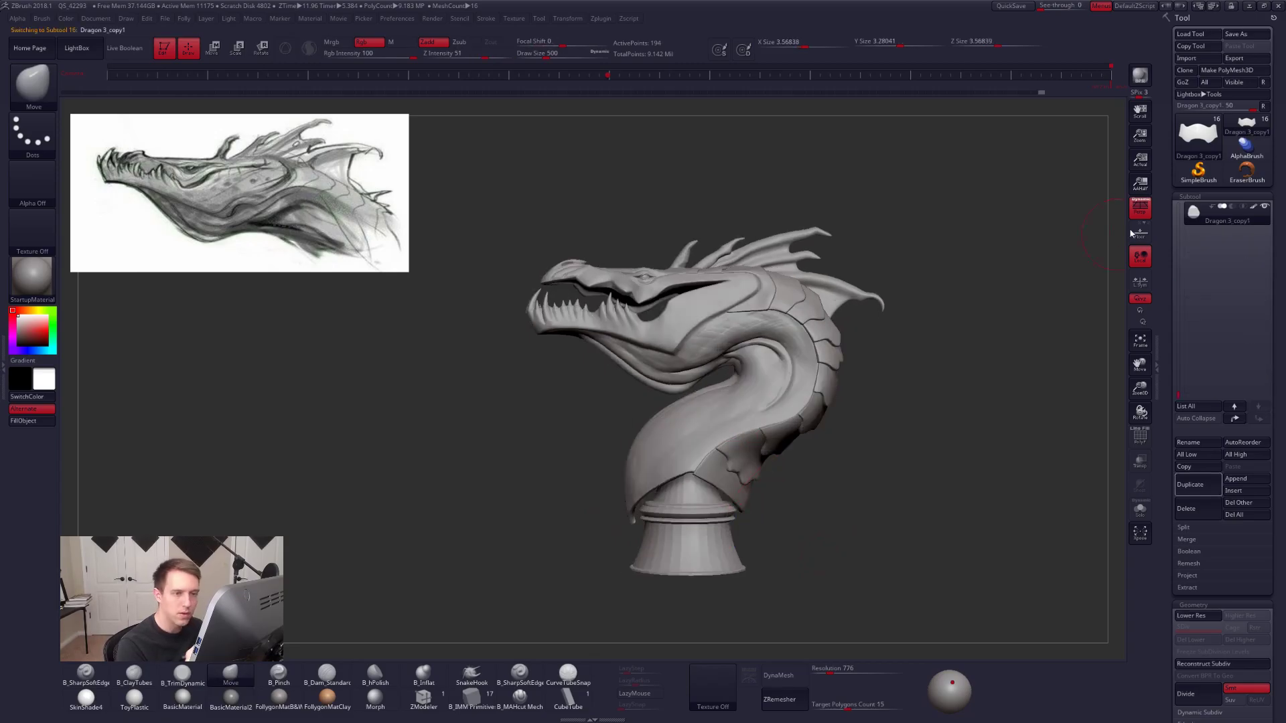
left_click(1139, 209)
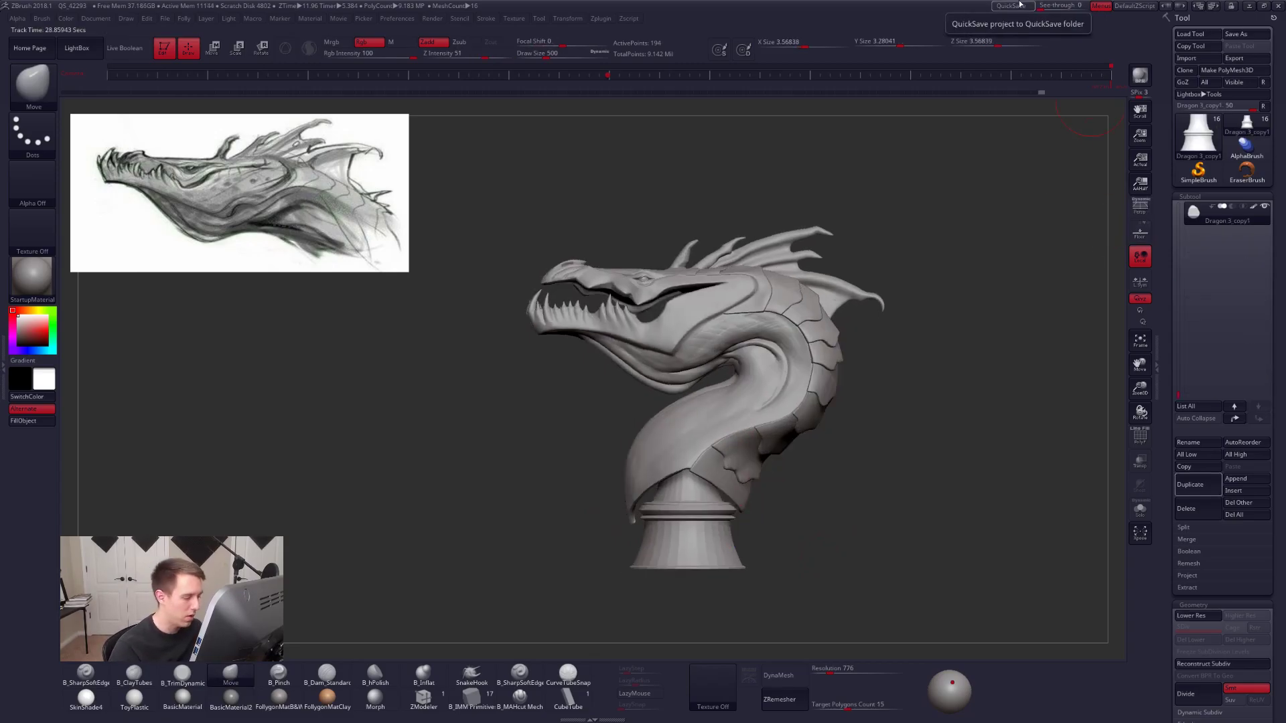
At the pedestal's lowest subdivision level, mask its upper part and move the unmasked base upward with Transpose to shorten it.
right_click_drag(698, 566, 698, 425, "alt")
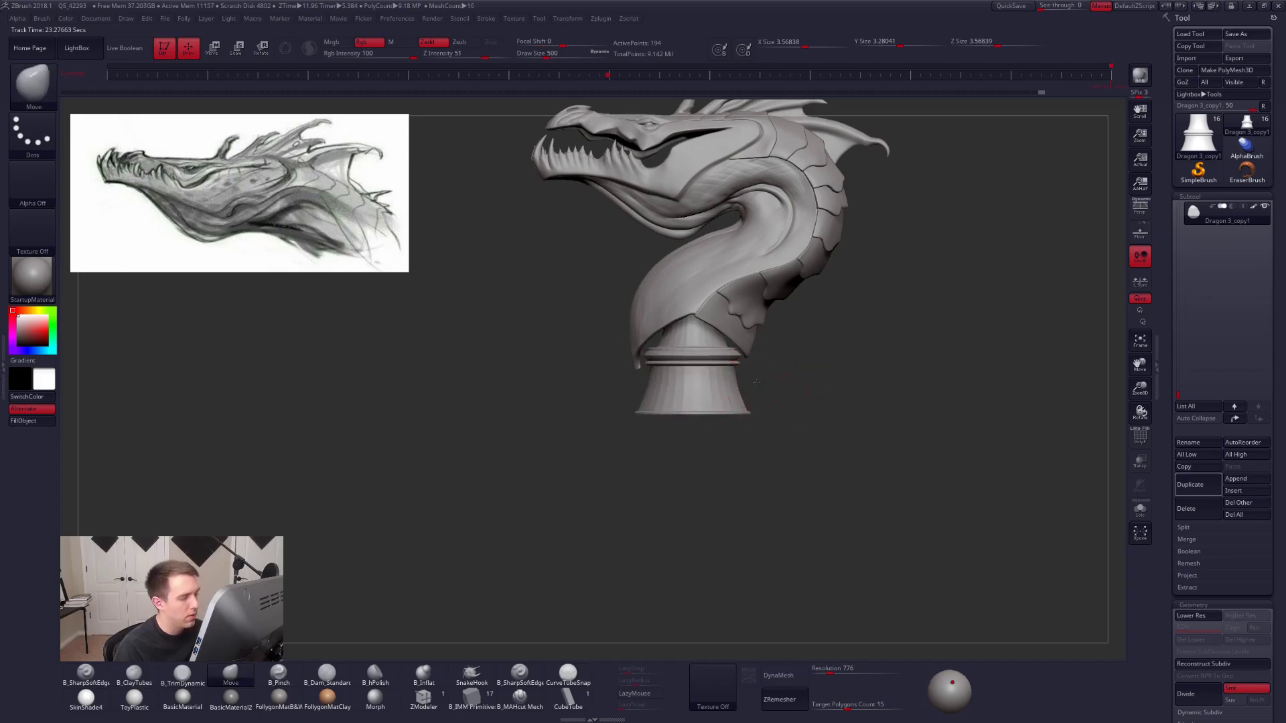
right_click_drag(756, 383, 750, 328, "ctrl")
right_click_drag(670, 383, 814, 428)
key("shift+d")
key("shift+d")
key("shift+d")
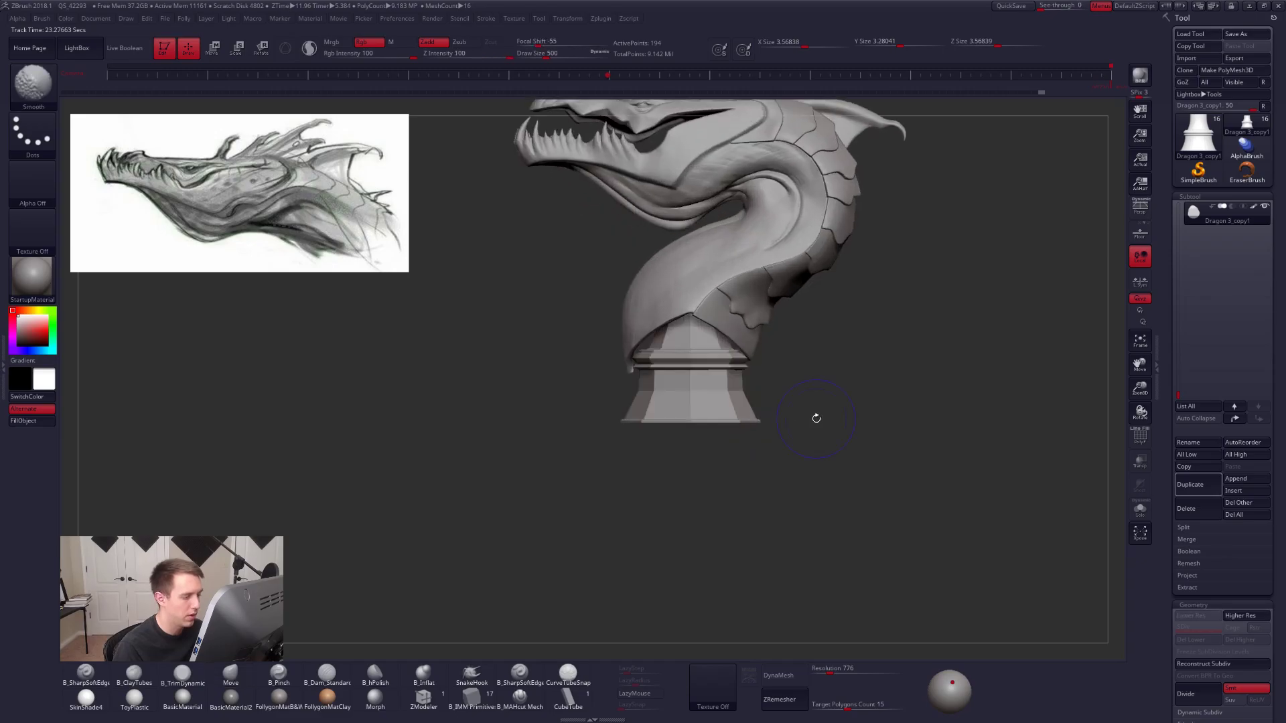
key("shift+f")
mouse_move(622, 378)
left_mouse_down("ctrl")
mouse_move(596, 436)
mouse_move(844, 384)
left_mouse_up("ctrl")
key("w")
mouse_move(691, 326)
left_mouse_down()
mouse_move(690, 493)
mouse_move(690, 454)
left_mouse_up()
key("d")
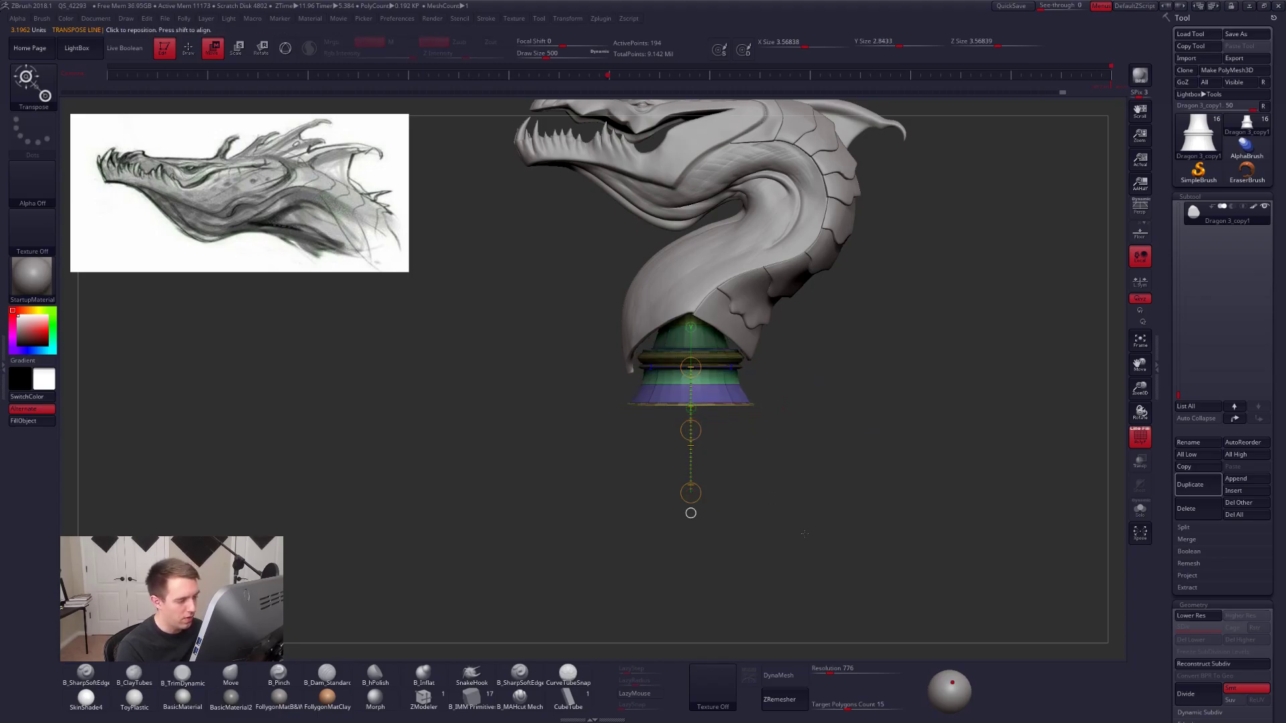
Examine the shortened pedestal from the front and side, both in isolation and together with the dragon bust.
mouse_move(822, 534)
left_mouse_down()
mouse_move(824, 546)
mouse_move(711, 455)
left_mouse_up()
key("shift+f")
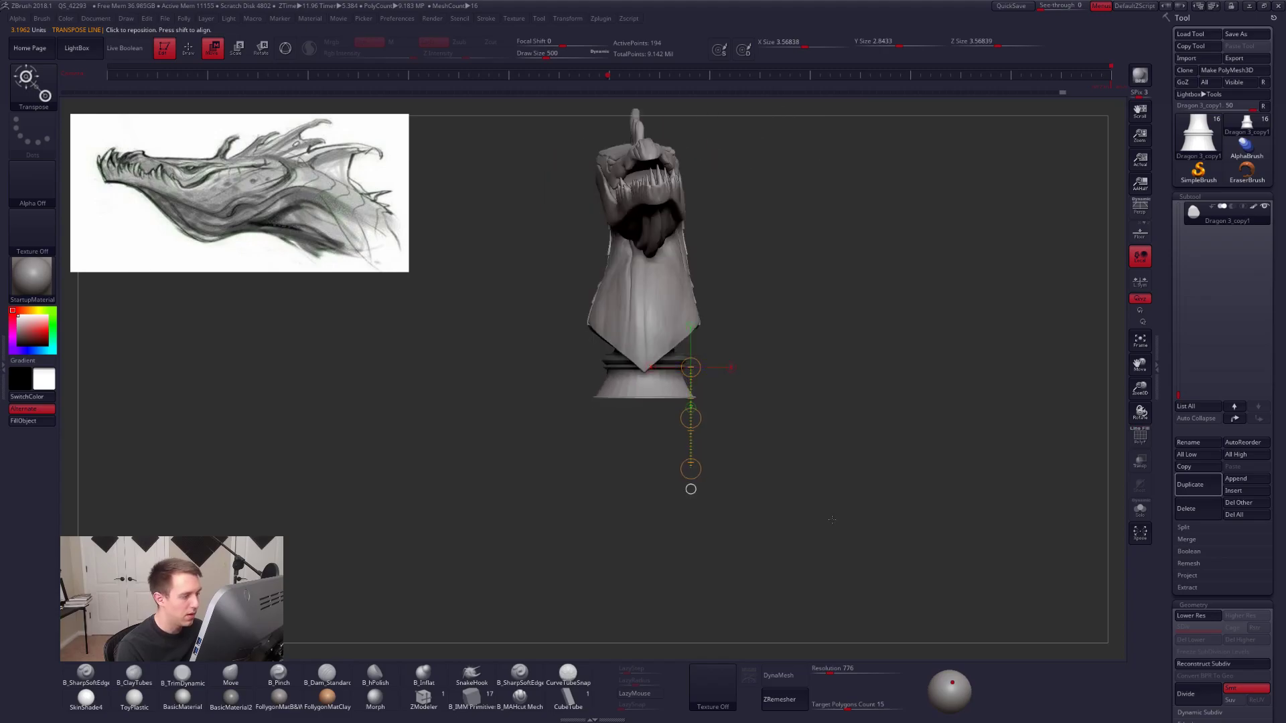
key("shift+d")
key("q")
key("alt+s")
left_click_drag(683, 408, 776, 424, "alt")
key("d")
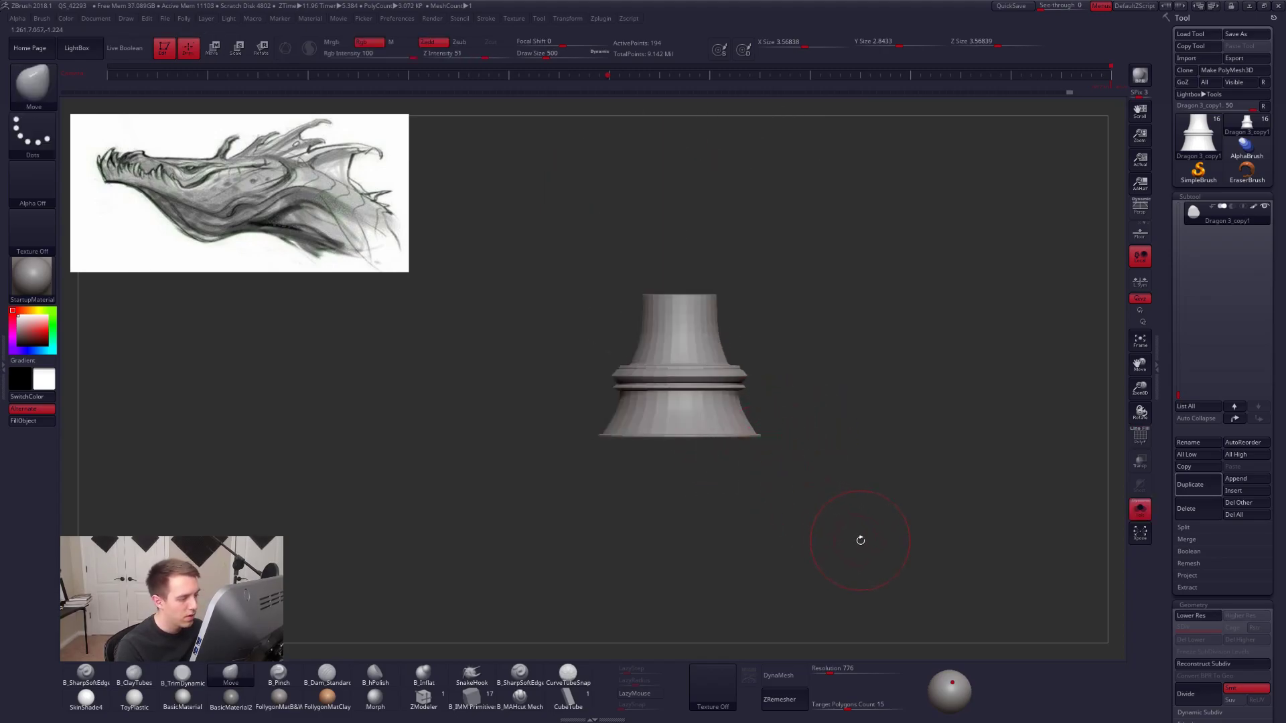
left_click_drag(861, 539, 809, 542, "shift")
key("alt+s")
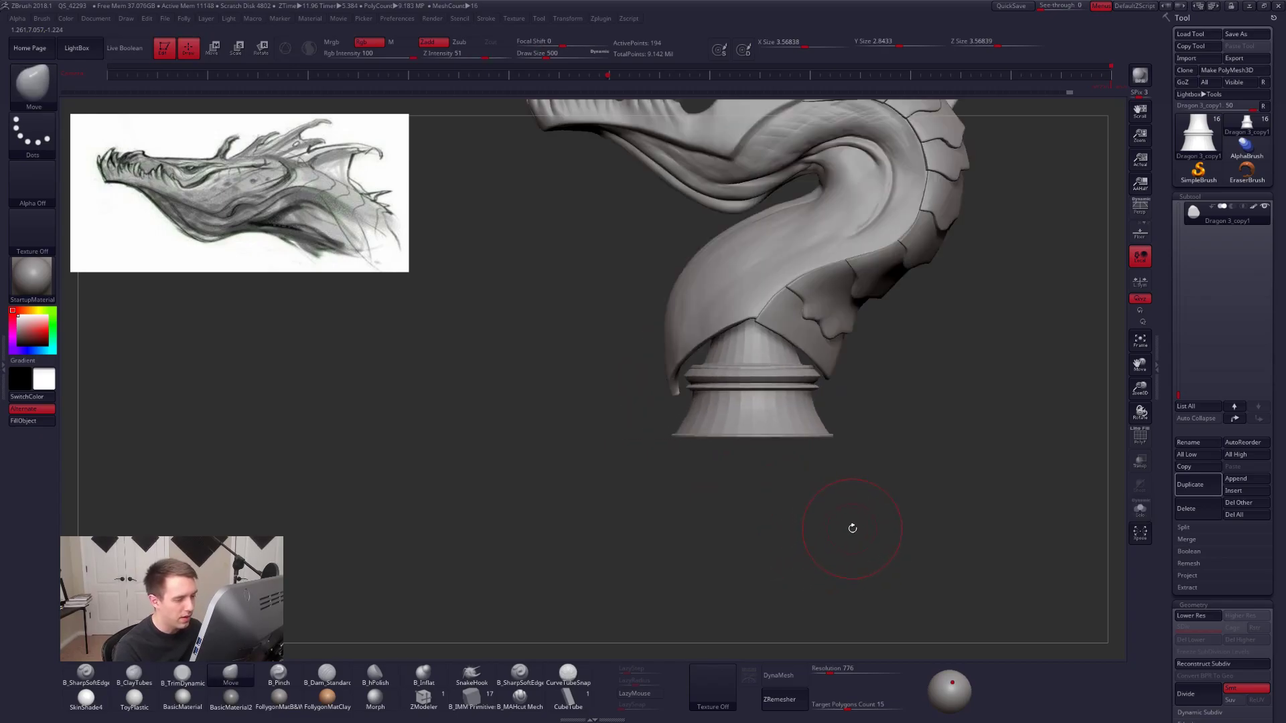
left_click_drag(847, 502, 786, 524, "alt")
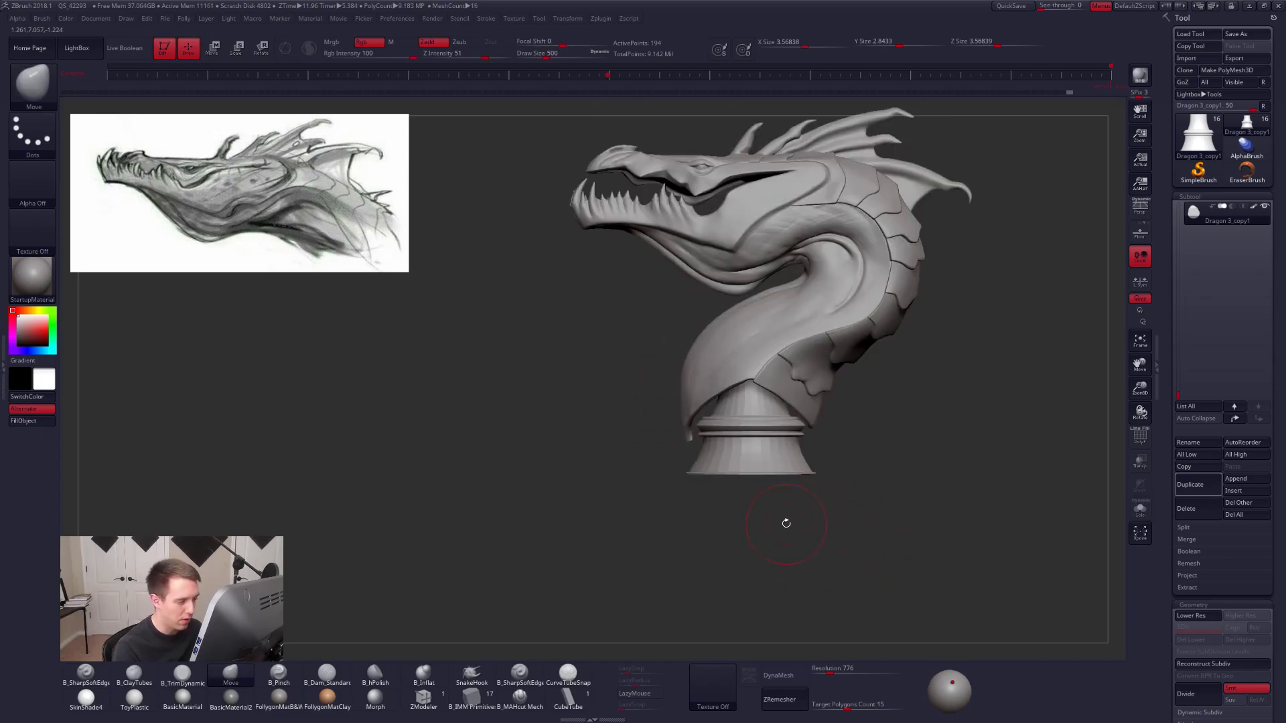
Nudge the whole pedestal slightly forward beneath the neck with the Transpose move line, comparing before and after.
key("w")
mouse_move(736, 459)
left_mouse_down("shift")
mouse_move(848, 459)
mouse_move(788, 463)
left_mouse_up("shift")
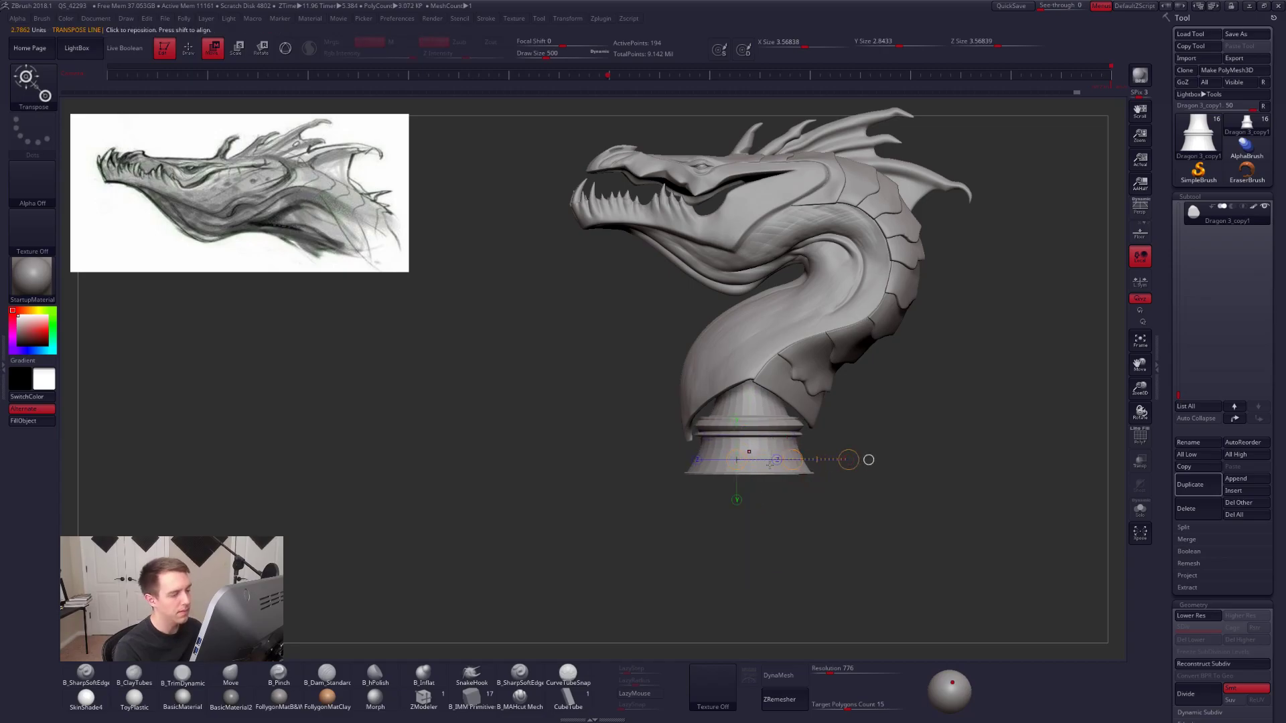
key("q")
key("ctrl+z")
key("ctrl+shift+z")
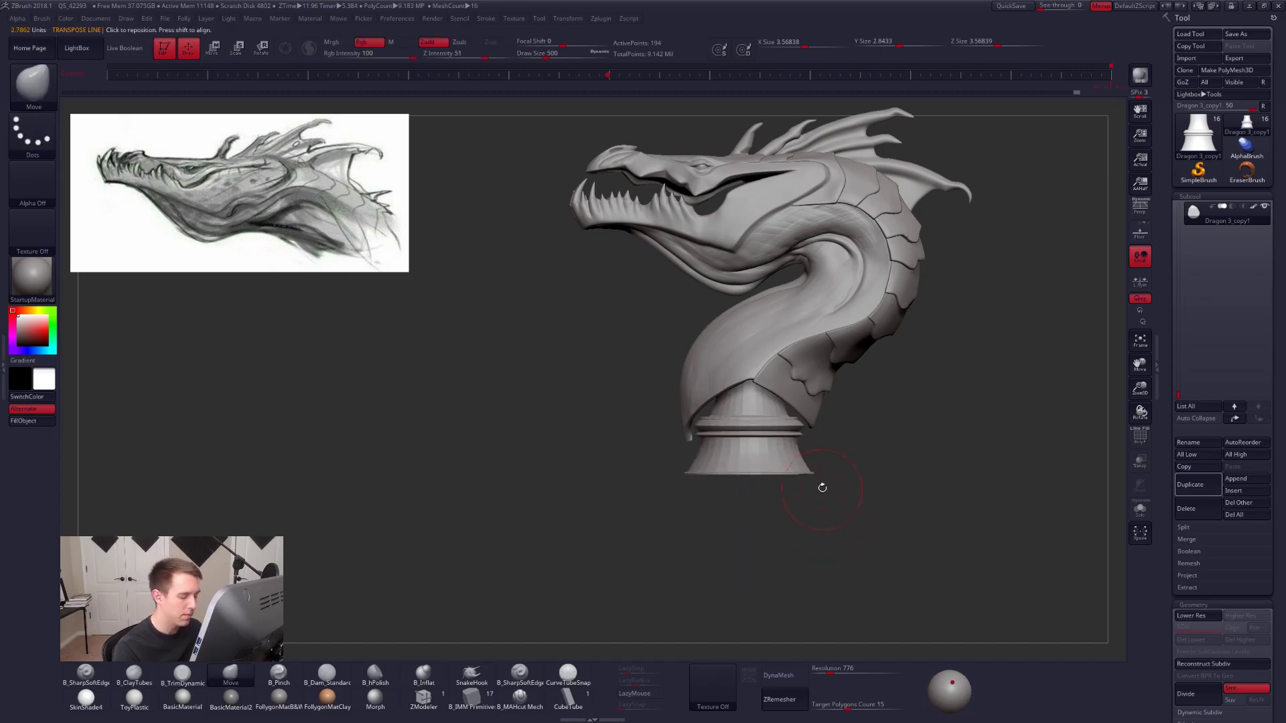
Isolate the pedestal at its lowest subdivision level with polygroups shown, and set the draw size to 227.
key("alt+shift+s")
key("shift+f")
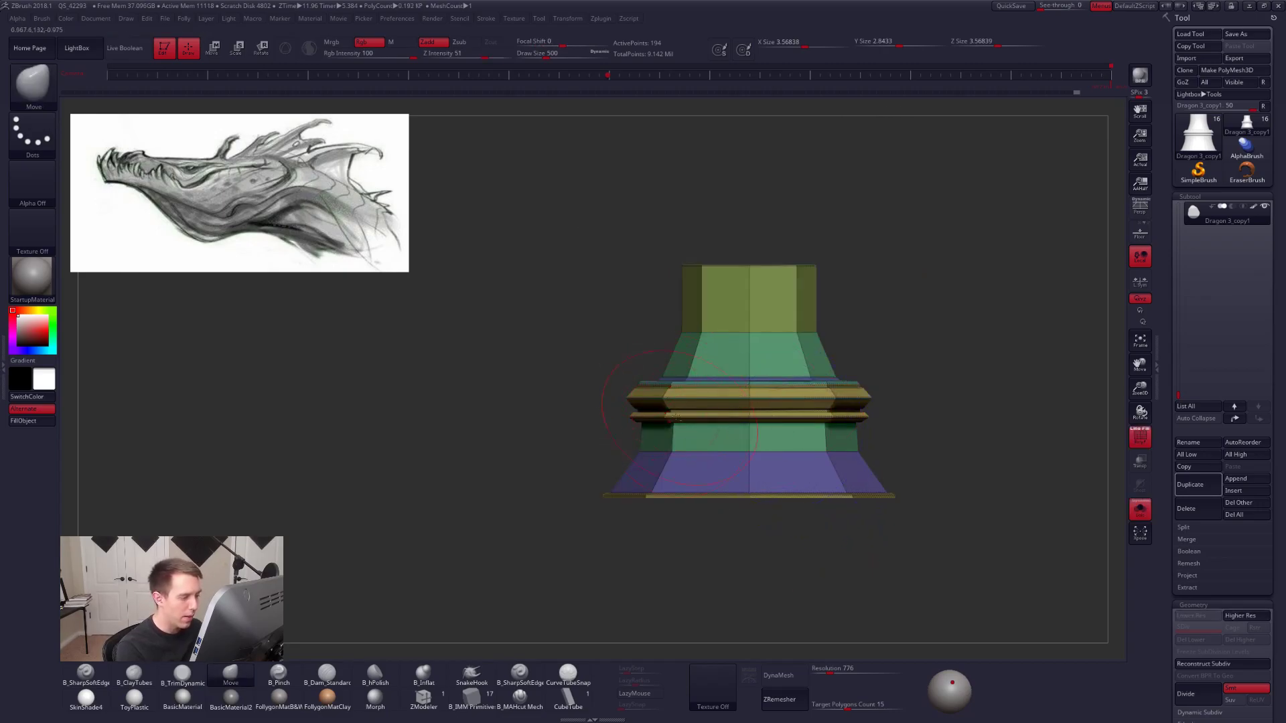
key("space")
left_click(840, 385)
key("ctrl+d")
key("ctrl+d")
key("shift+f")
left_click_drag(841, 388, 797, 379)
key("shift+d")
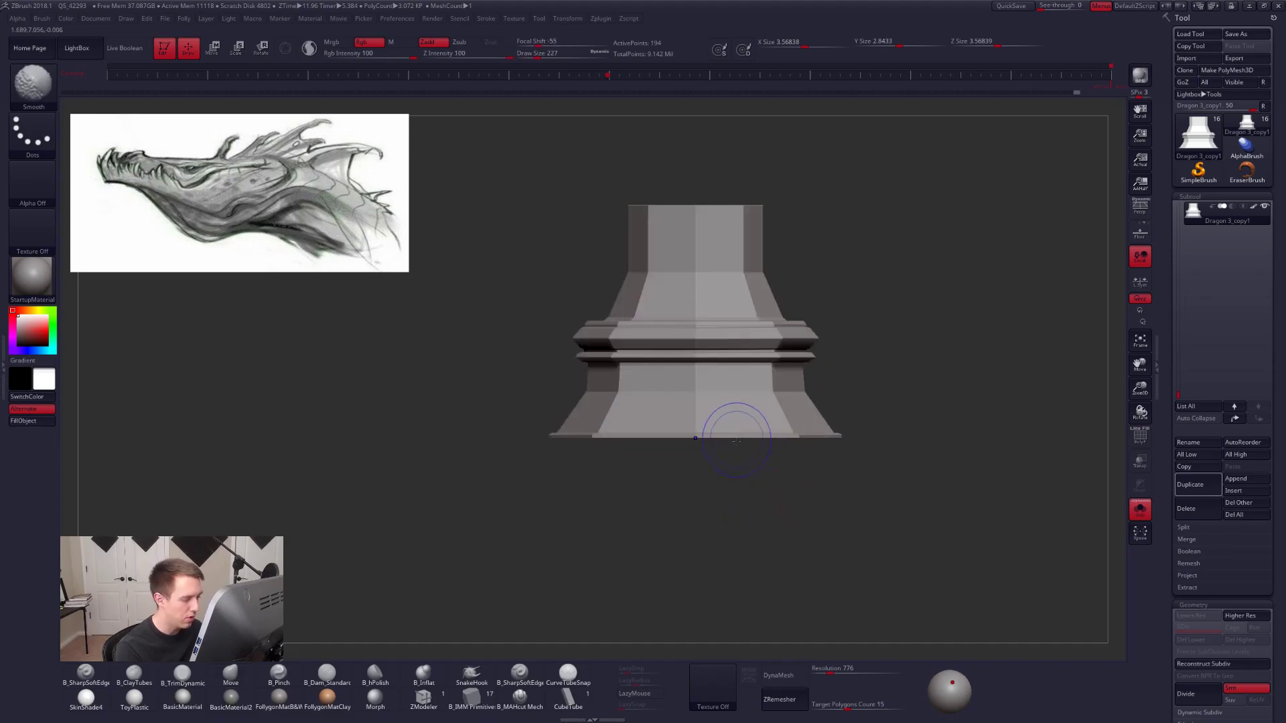
key("shift+f")
left_click_drag(724, 440, 762, 479, "alt")
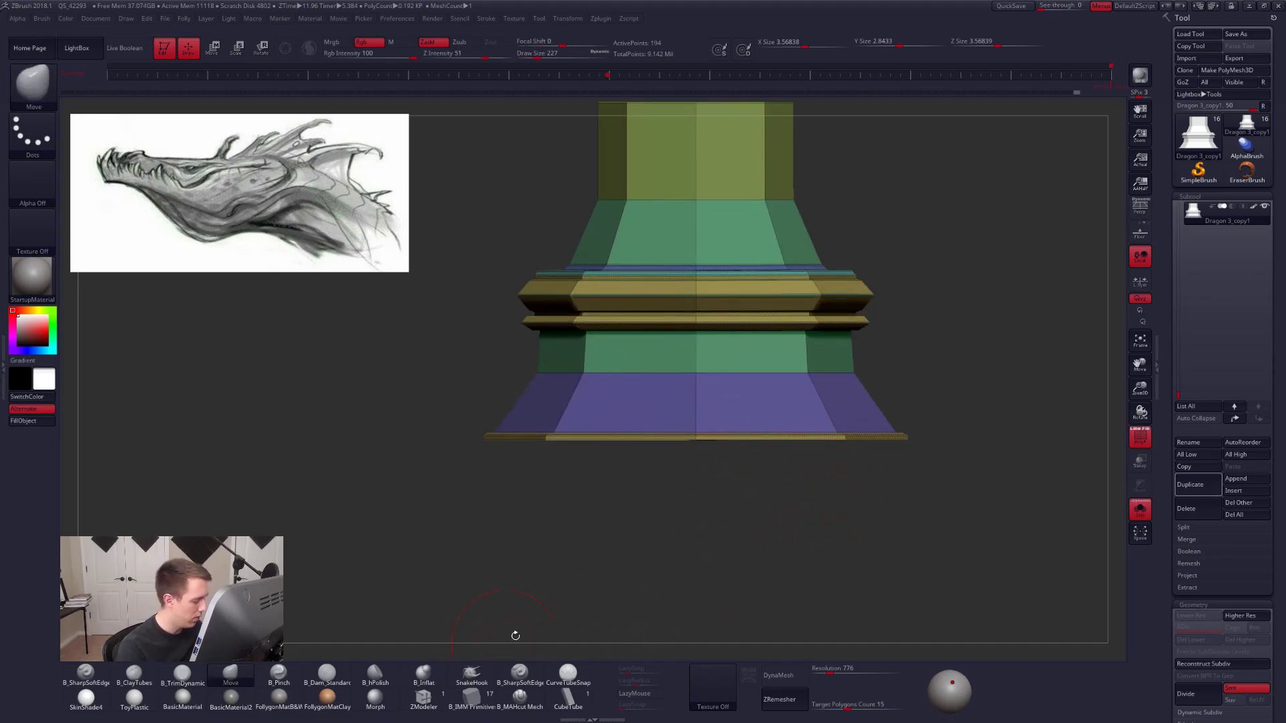
Slice a horizontal edge loop across the pedestal's lower flare with the SliceCurve brush.
key("ctrl+shift+f")
left_click(639, 667)
mouse_move(444, 449)
left_mouse_down("ctrl+shift")
mouse_move(516, 423)
mouse_move(774, 405)
mouse_move(917, 420)
left_mouse_up("ctrl+shift")
key("ctrl+shift+f")
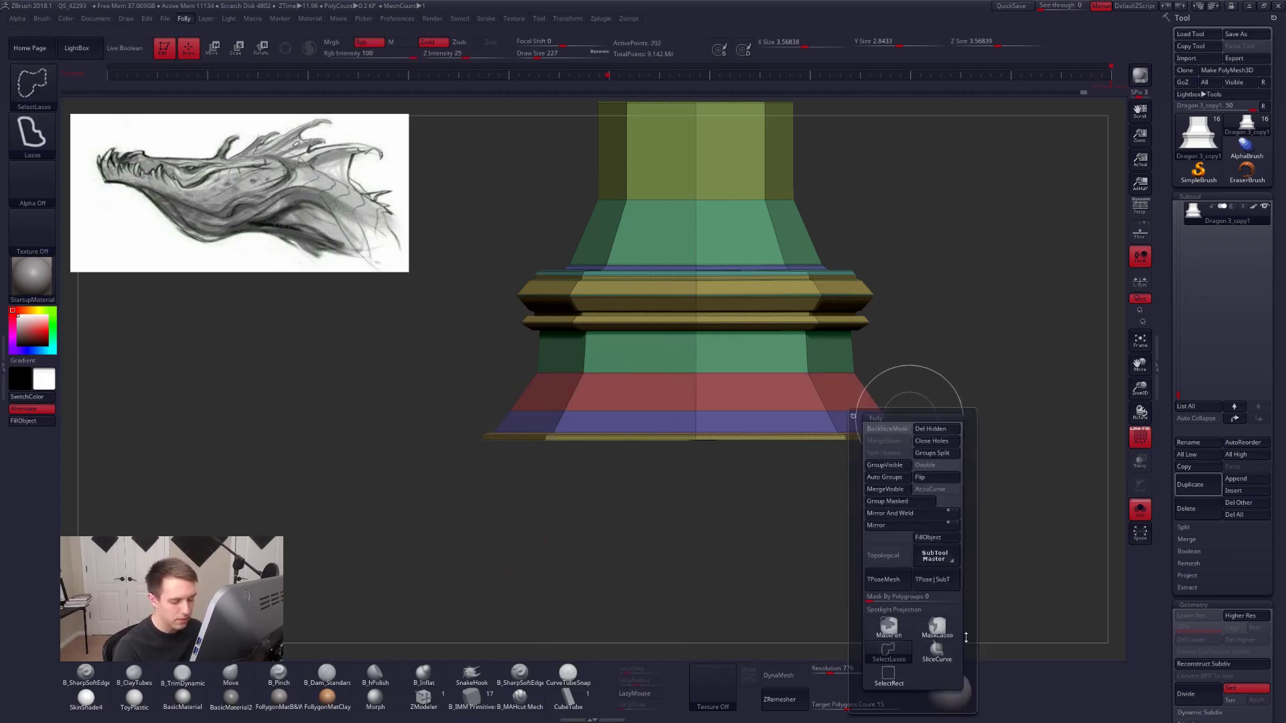
left_click(904, 623)
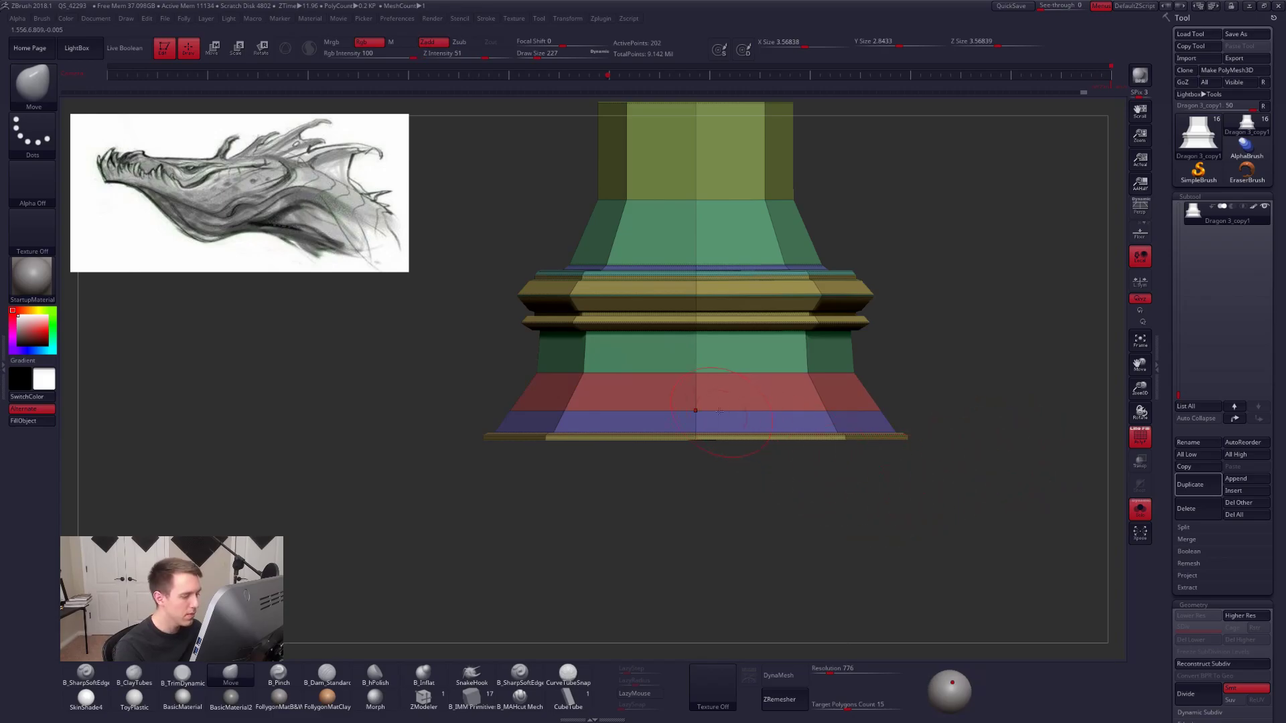
Switch to ZModeler and set its edge action to Bevel with the EdgeLoop Complete target.
left_click(423, 698)
mouse_move(712, 417)
right_mouse_down("ctrl")
mouse_move(763, 427)
mouse_move(703, 416)
right_mouse_up("ctrl")
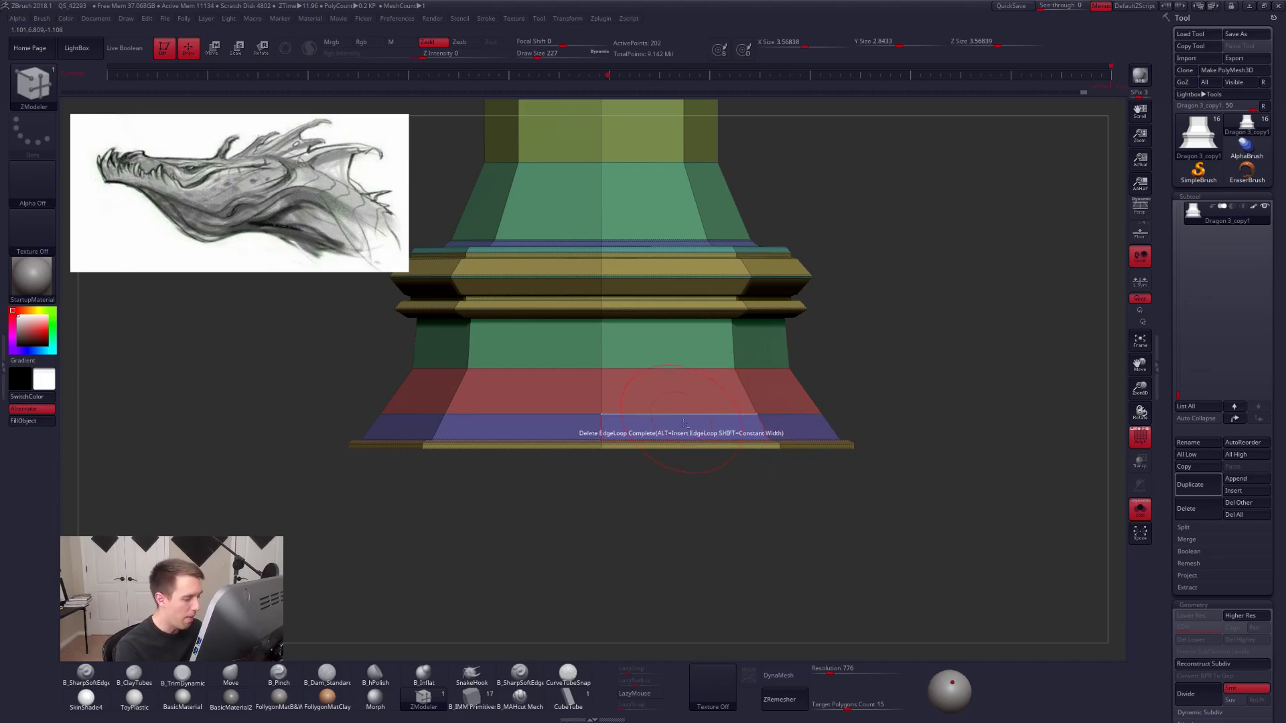
right_click_drag(677, 419, 733, 418, "alt")
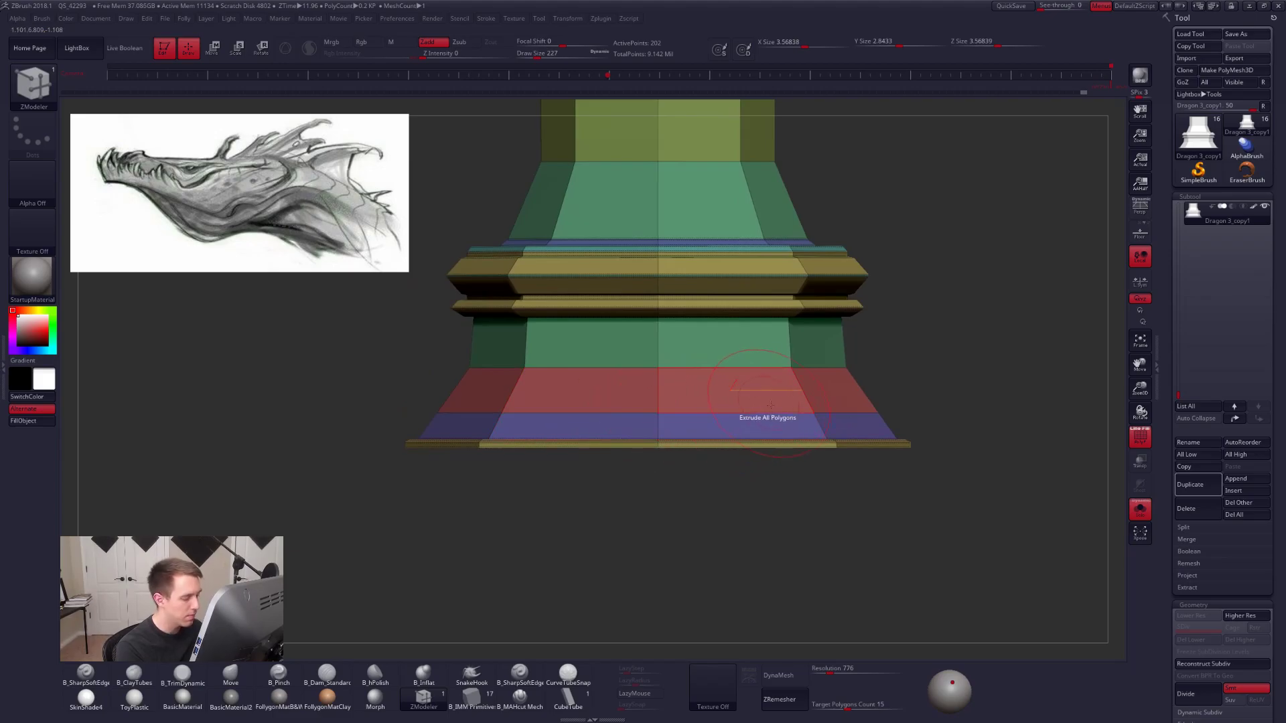
right_click_drag(879, 465, 874, 496, "alt")
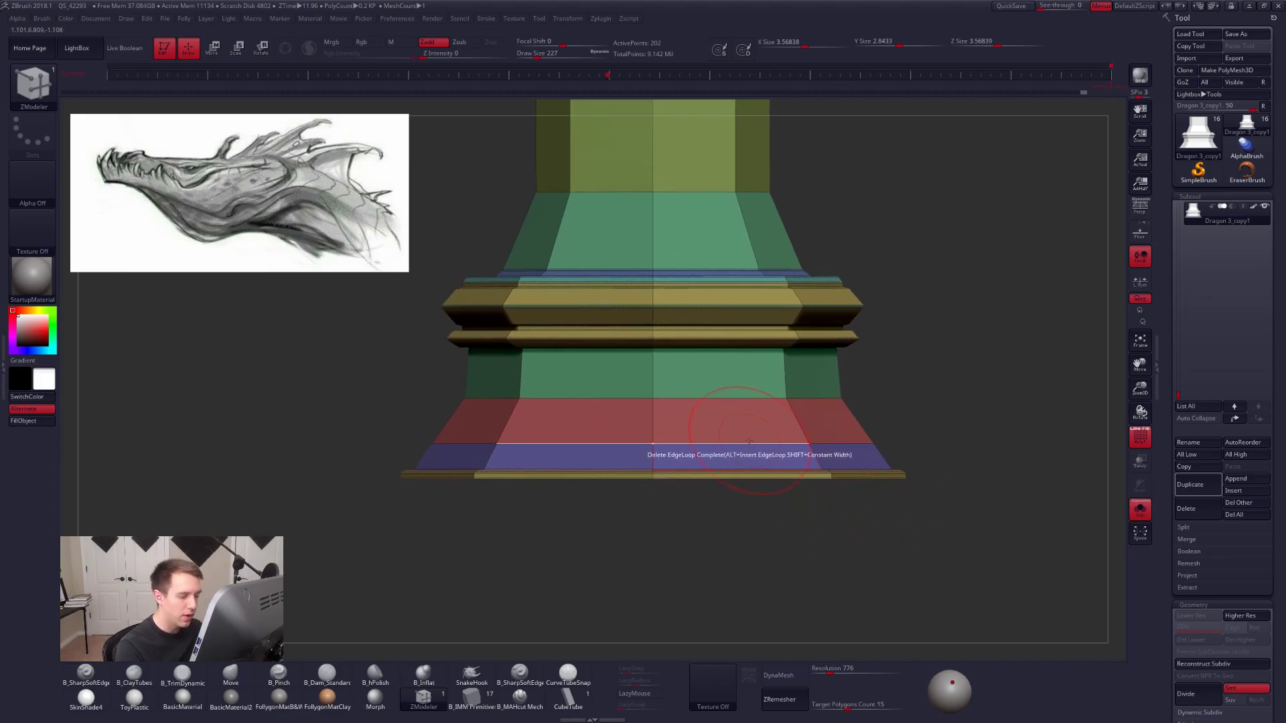
key("space")
left_click(692, 463)
left_click(688, 449)
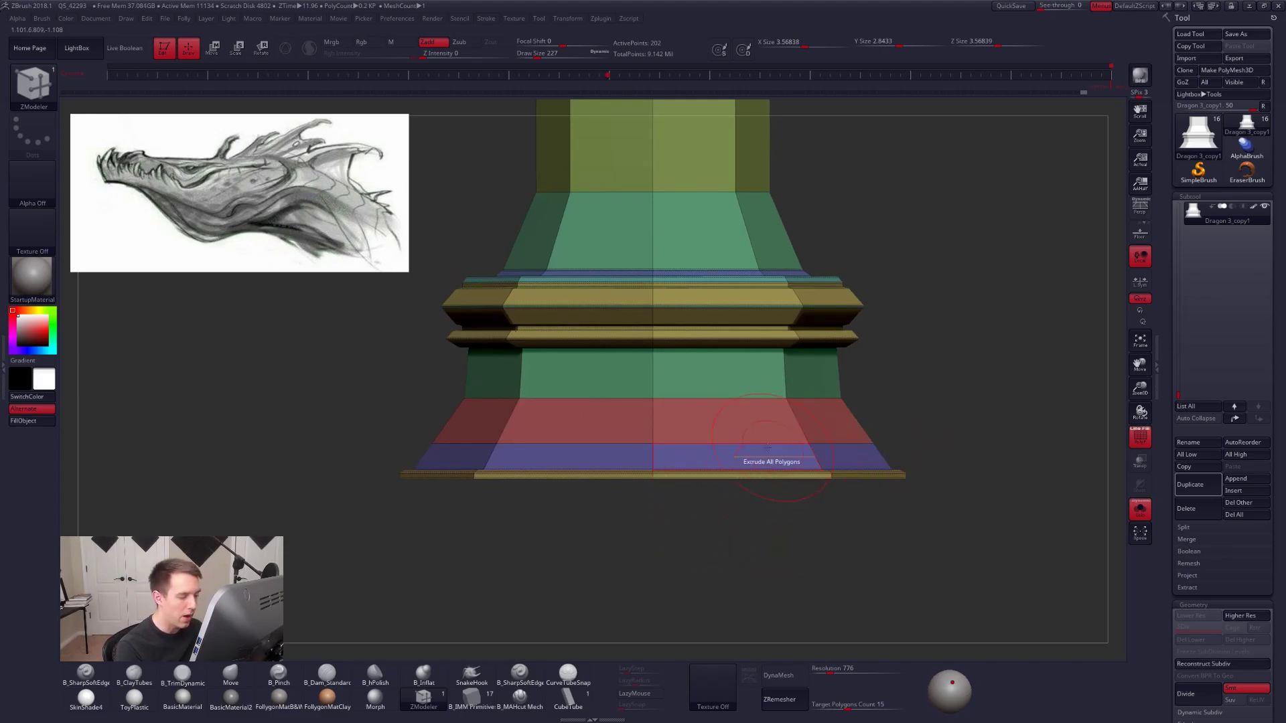
Try a narrow bevel on the sliced edge loop of the lower flare, then undo it.
left_click(751, 447)
left_click_drag(750, 448, 751, 450)
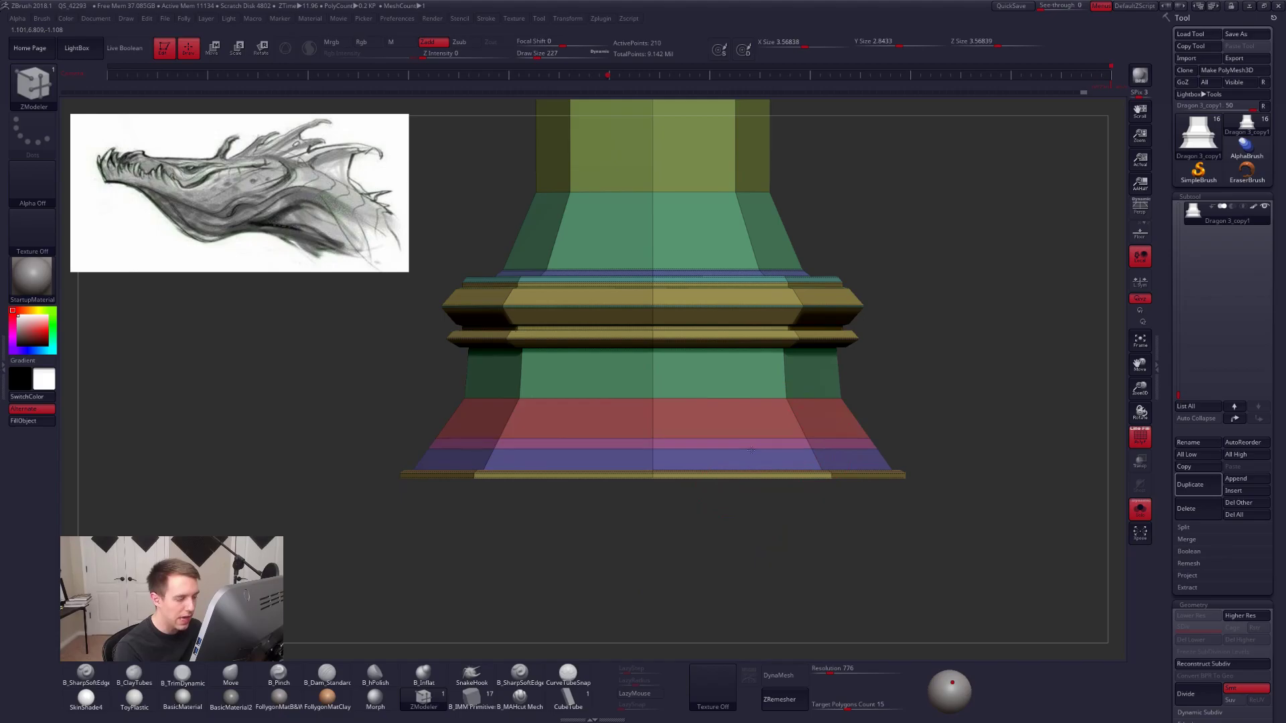
key("ctrl+z")
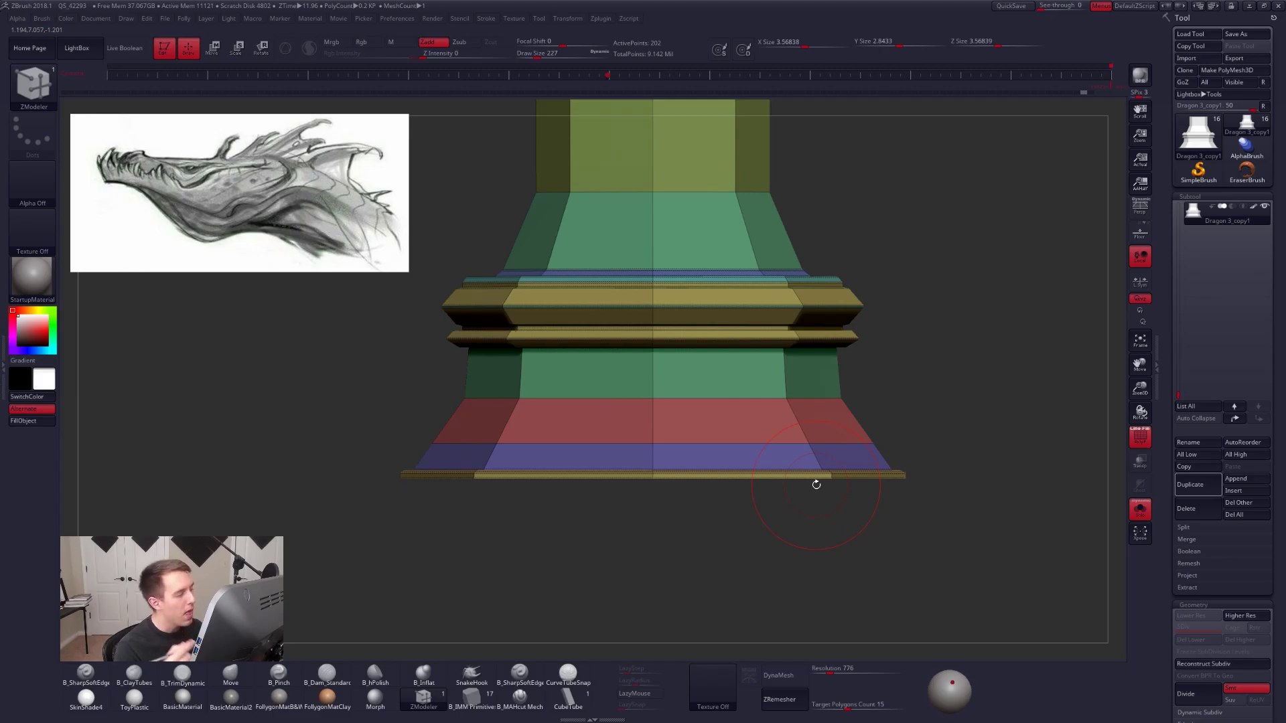
Save the project with QuickSave.
left_click_drag(900, 498, 758, 511)
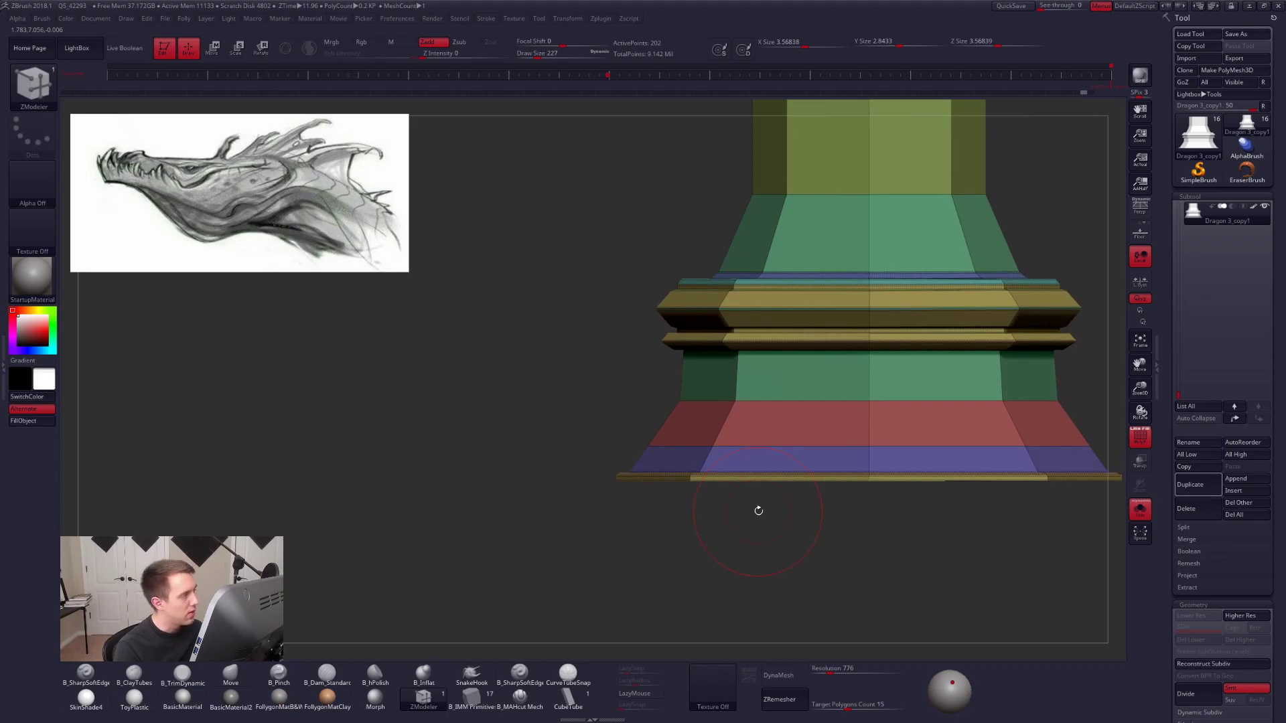
left_click_drag(988, 499, 846, 525)
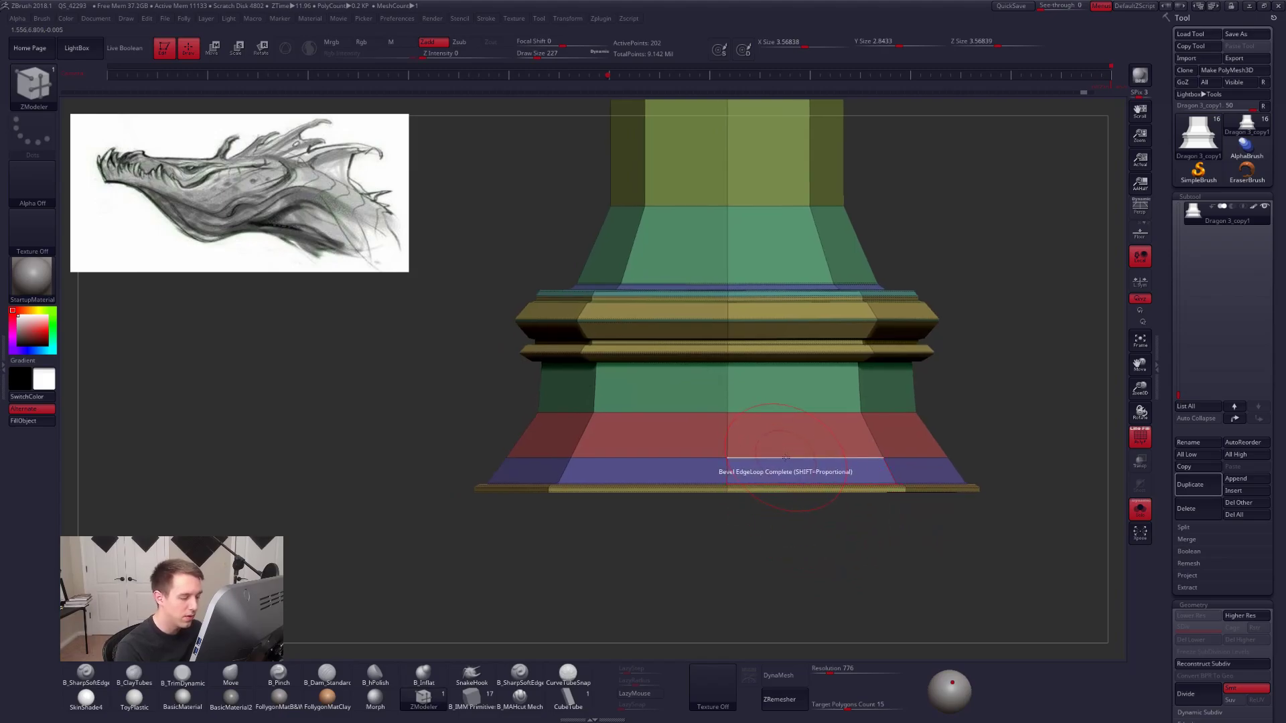
key("space")
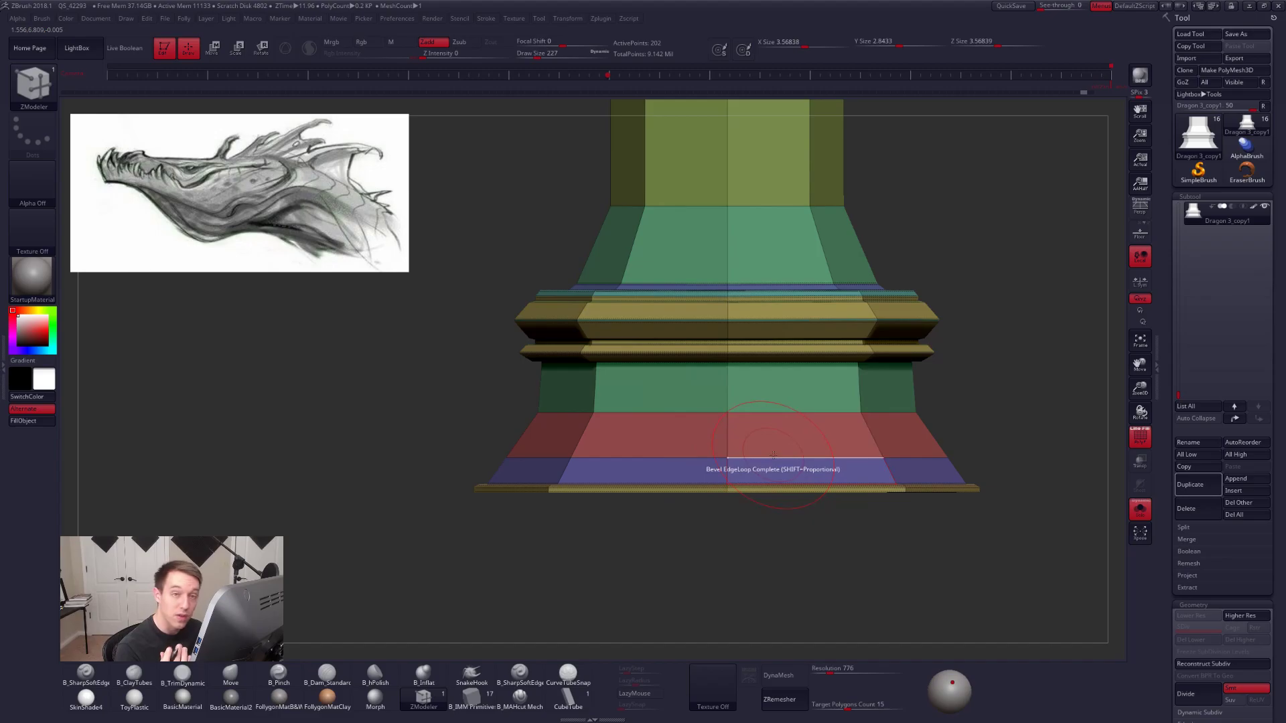
left_click(1011, 6)
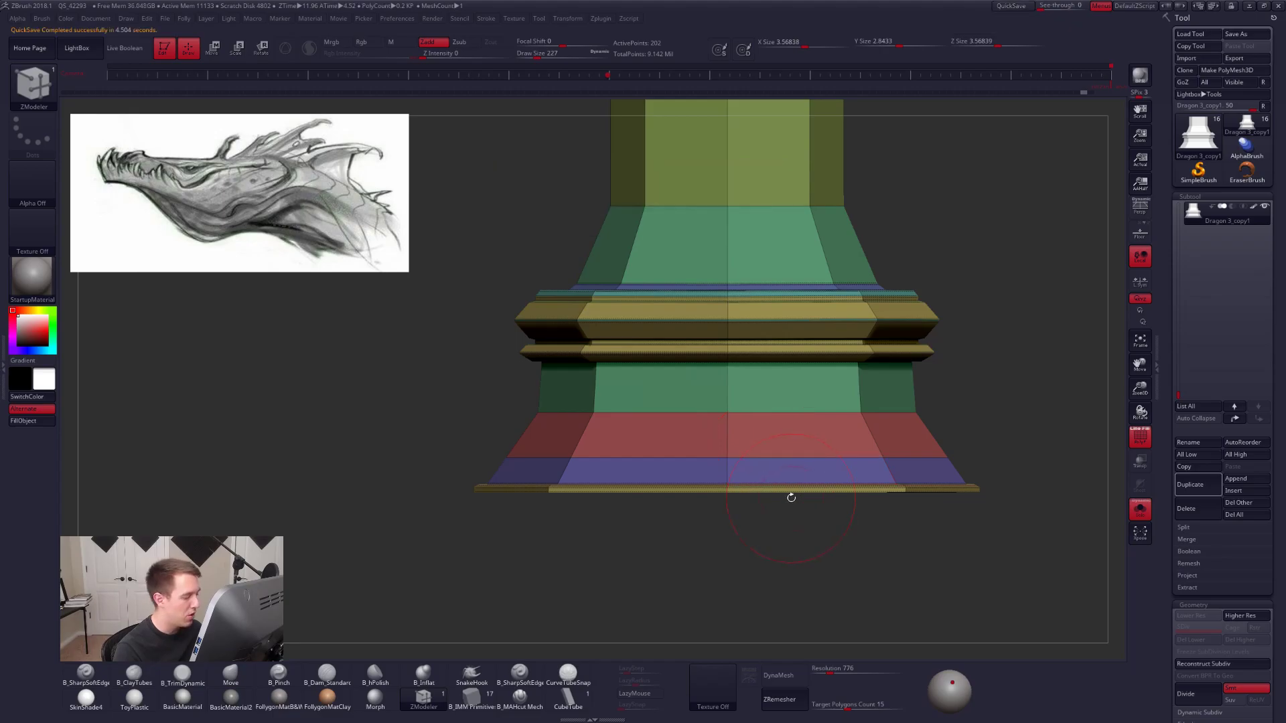
Bevel the sliced edge loop into a wide band around the pedestal's lower flare.
left_click_drag(793, 512, 951, 497)
left_click_drag(697, 458, 698, 503)
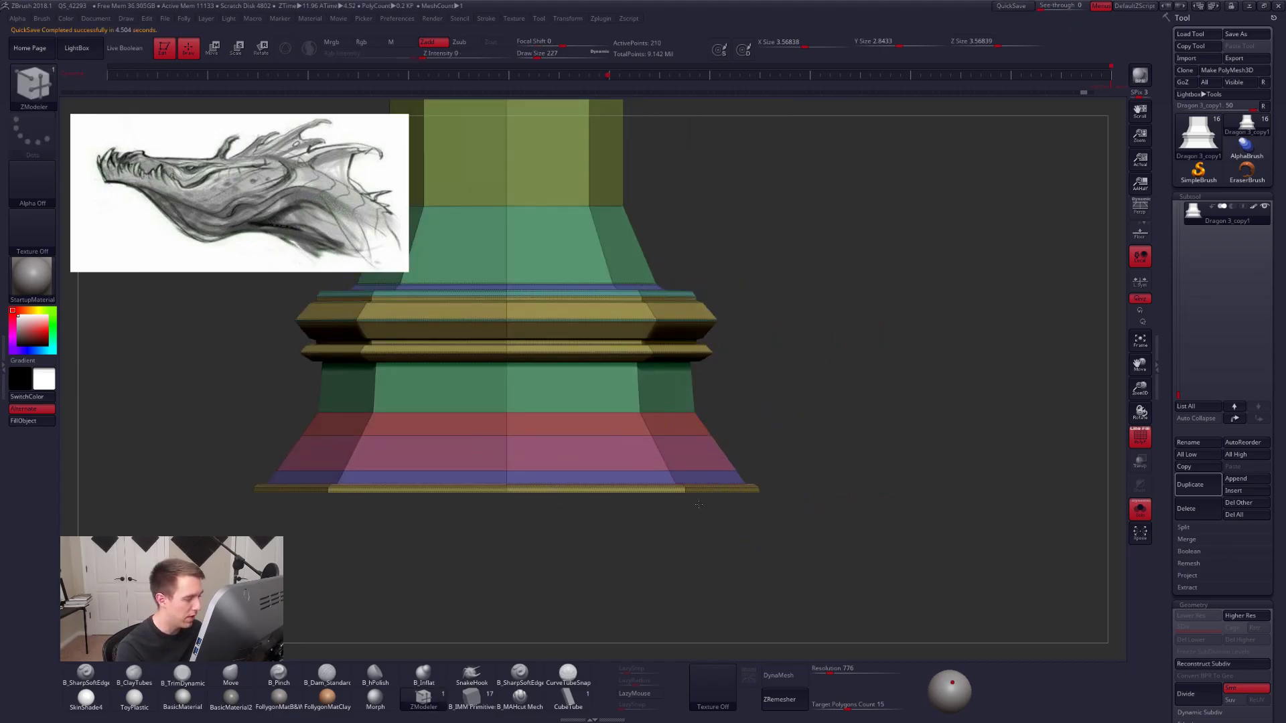
left_click_drag(787, 511, 695, 497)
left_click_drag(844, 499, 838, 522, "alt")
key("d")
key("shift+d")
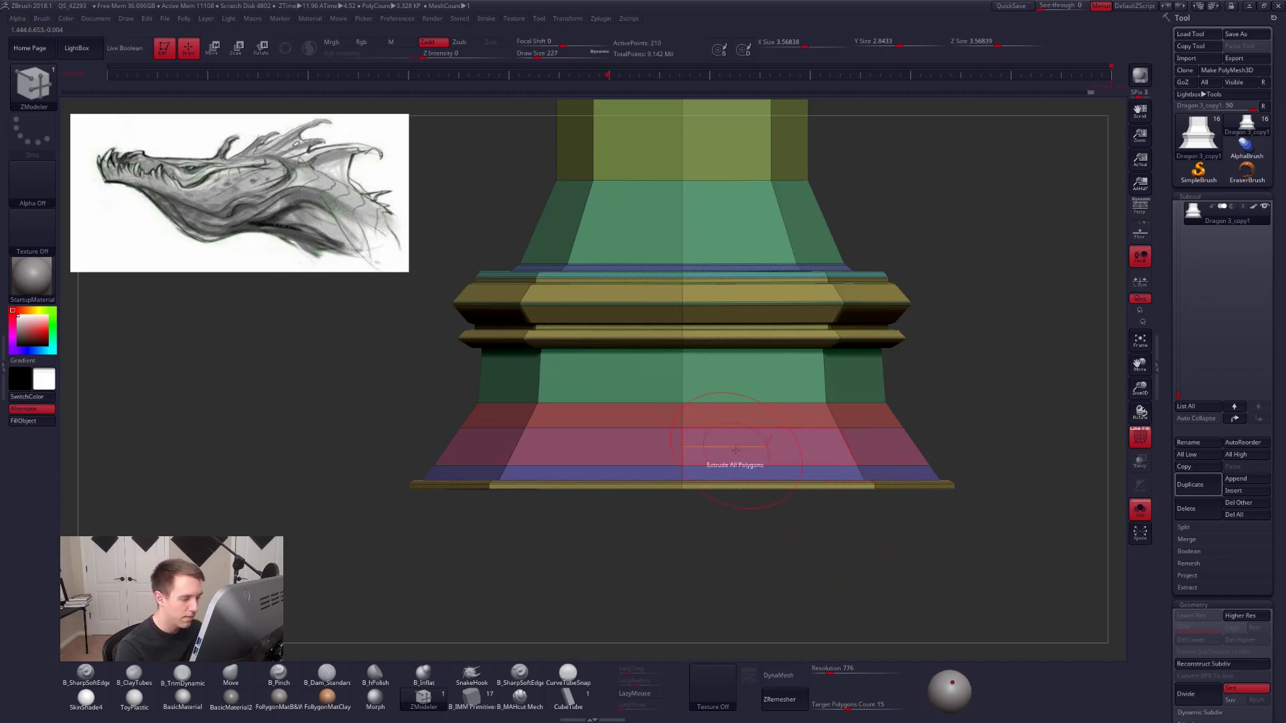
Insert an edge loop through the middle of the bevelled band with ZModeler's Insert Polyloop action and Polyloop target, checking it subdivided.
key("space")
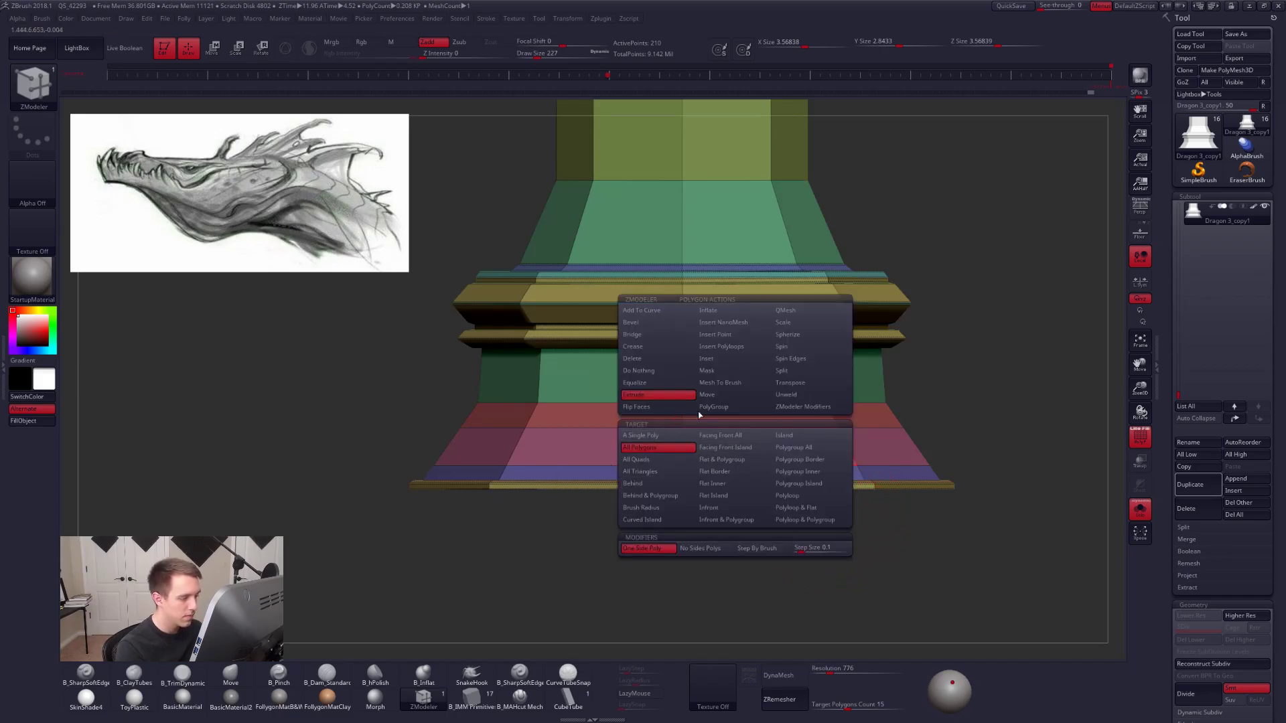
left_click(721, 347)
left_click(787, 496)
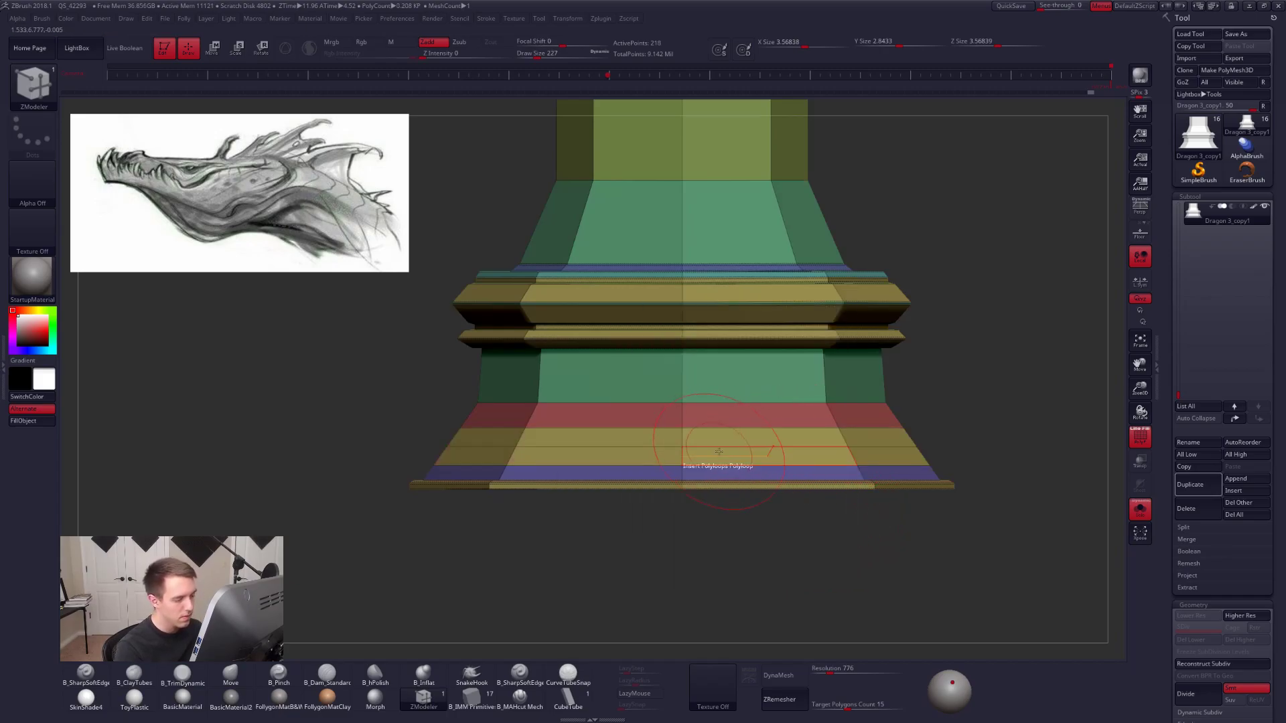
key("d")
key("d")
key("shift+f")
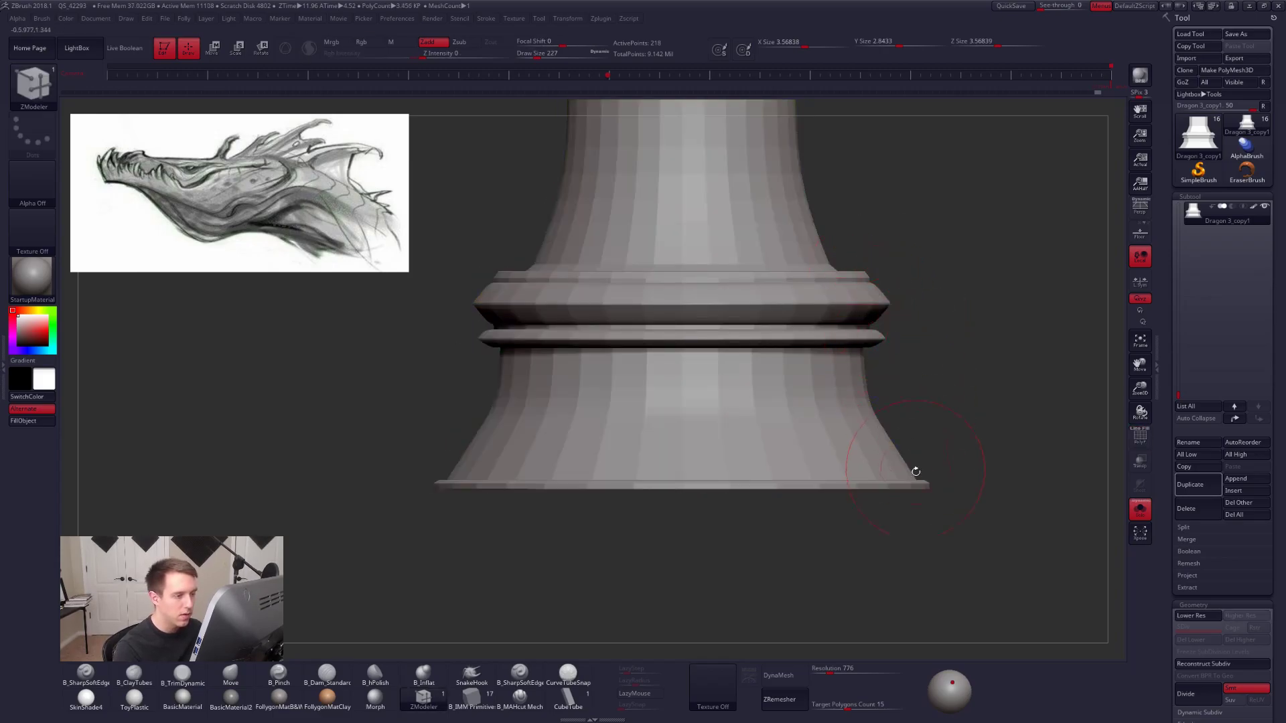
key("shift")
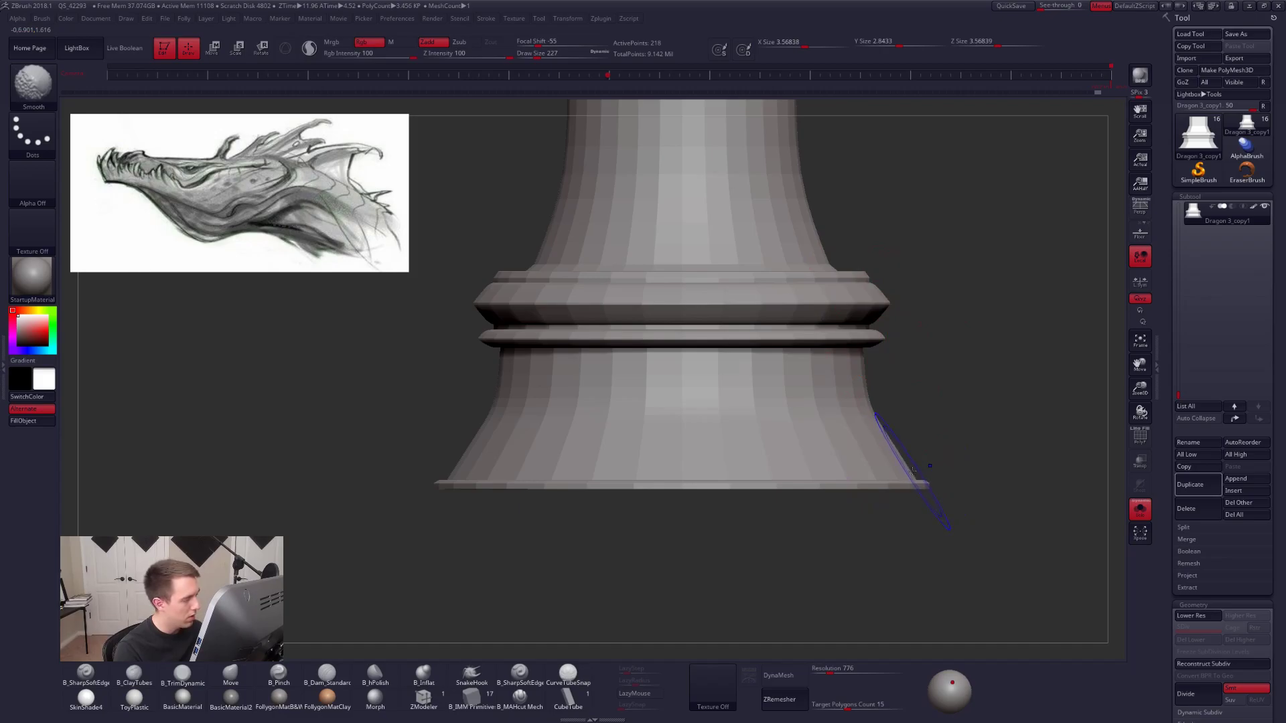
key("shift+d")
key("shift+d")
key("shift+f")
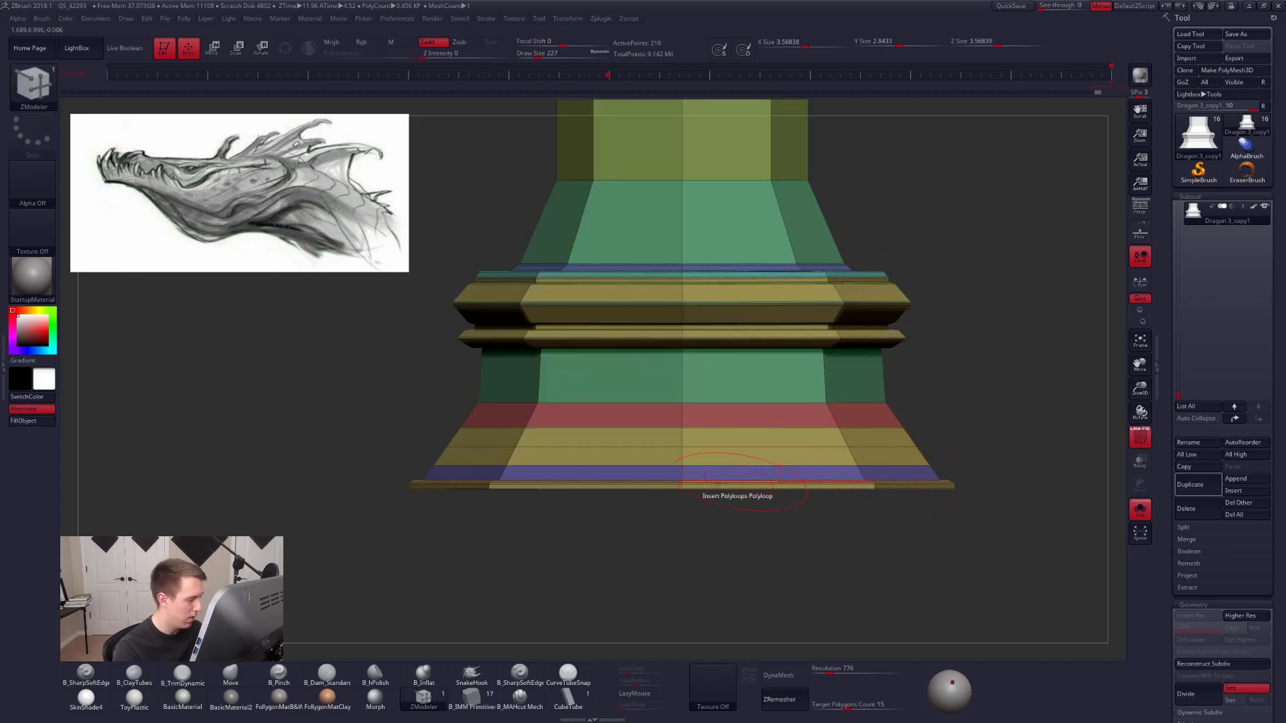
Mask everything except the band's middle edge loop and scale that loop outward with Transpose to form a protruding ring.
key("ctrl")
left_click_drag(440, 436, 927, 455)
left_click(928, 456, "ctrl")
key("e")
left_click(1081, 433)
left_click_drag(757, 456, 757, 516)
left_click(757, 535)
left_click(721, 446)
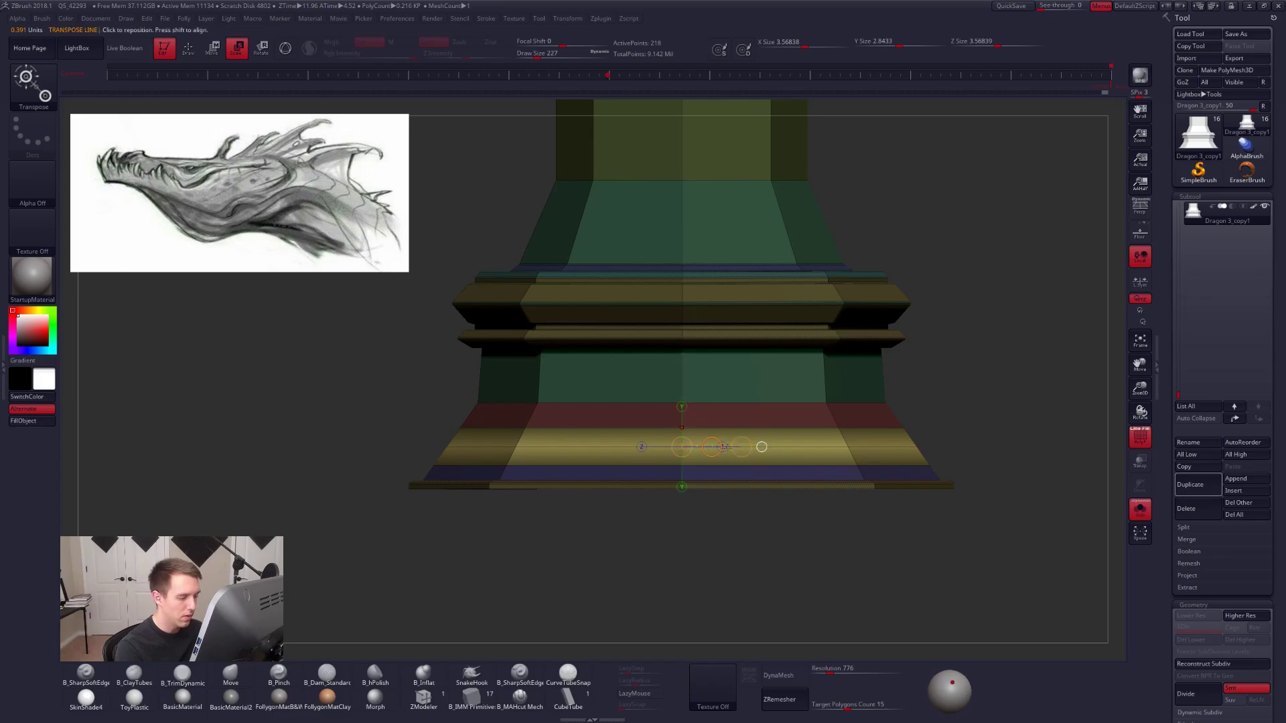
left_click_drag(741, 447, 741, 447)
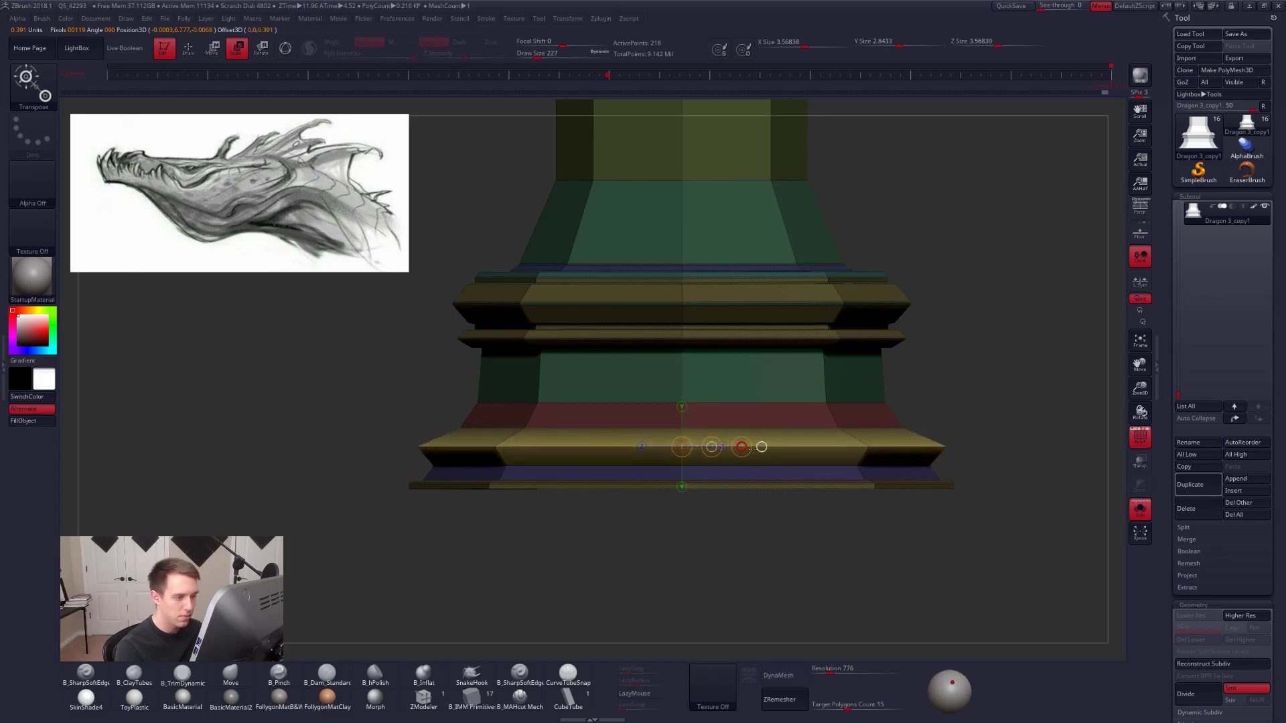
Move the protruding ring's edge loop slightly upward, clear the mask and return to the ZModeler brush.
left_click_drag(741, 446, 796, 572)
left_click_drag(797, 512, 796, 507)
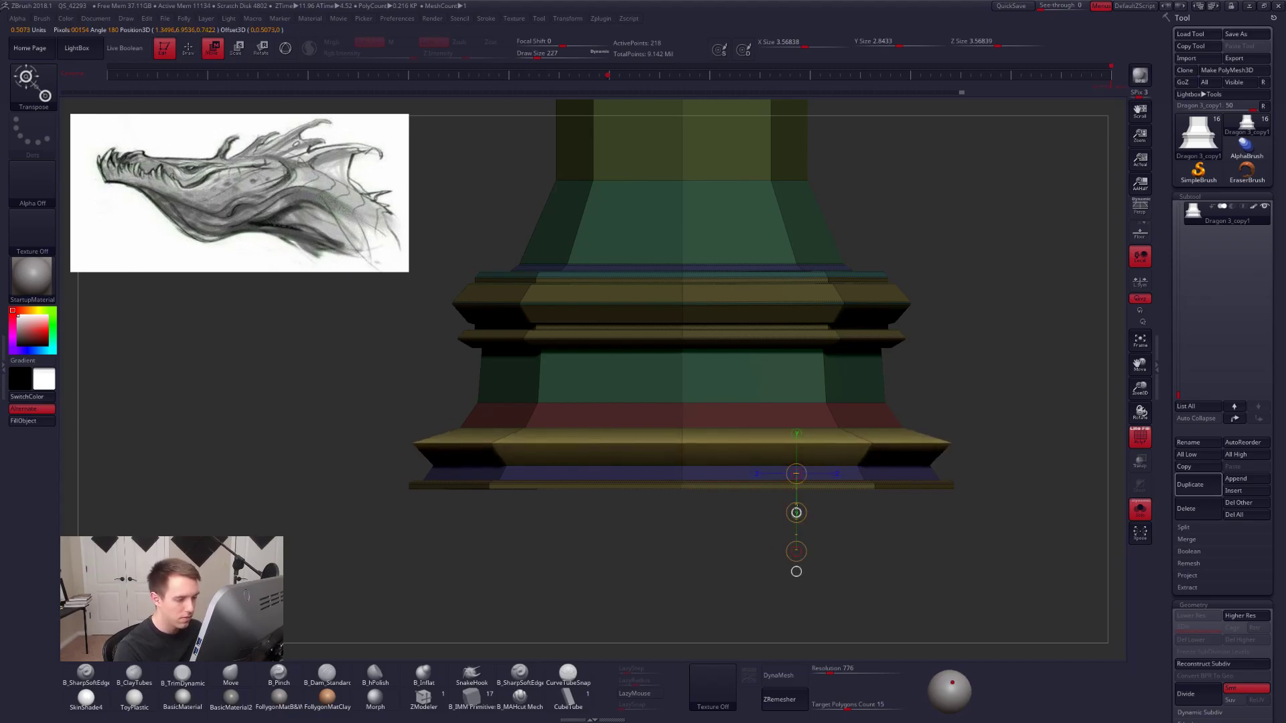
key("q")
left_click_drag(962, 424, 895, 501, "ctrl")
left_click(424, 698)
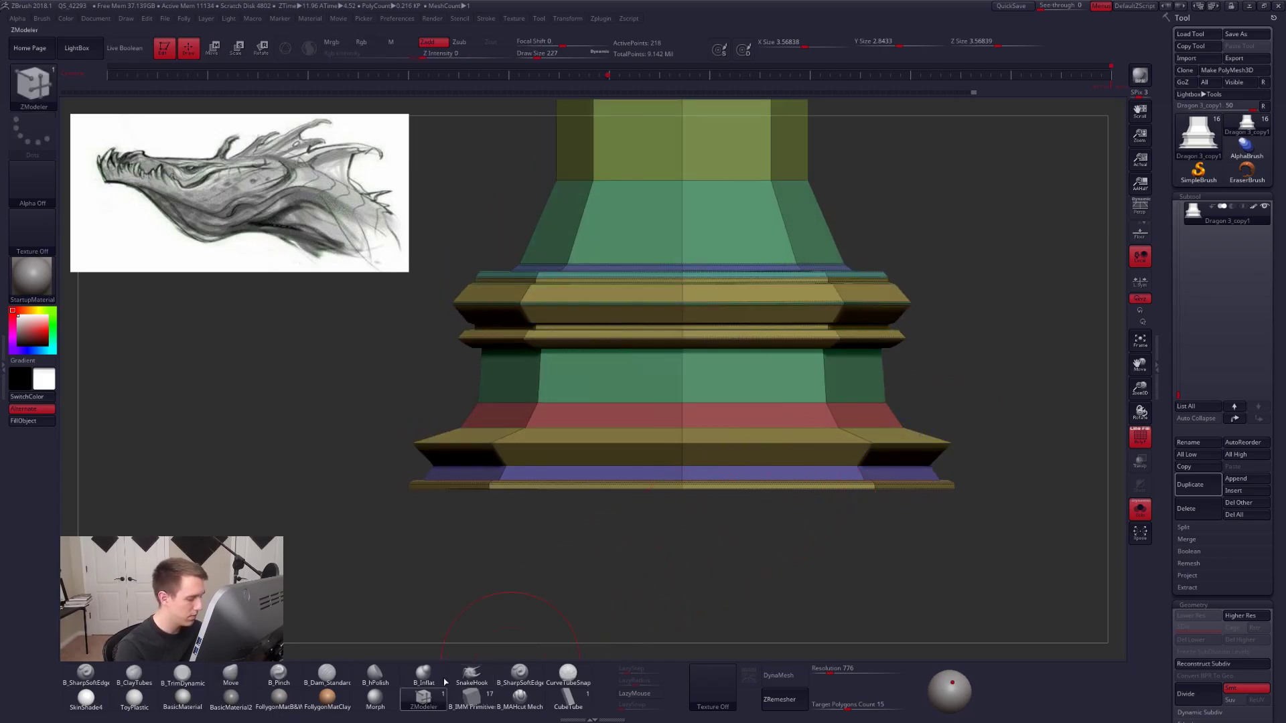
Set the draw size to 1 and narrowly bevel the edge loops directly above and below the lower base moulding with ZModeler.
right_click_drag(744, 441, 740, 502, "ctrl")
left_click(720, 433)
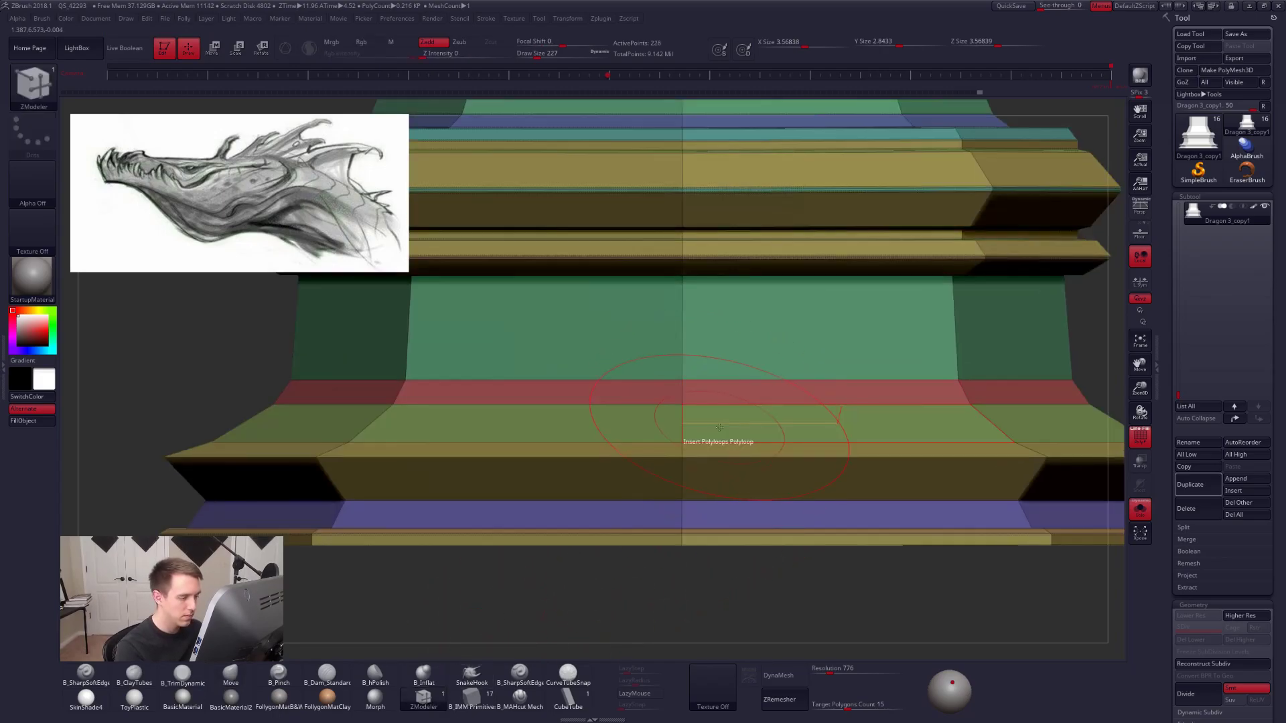
key("space")
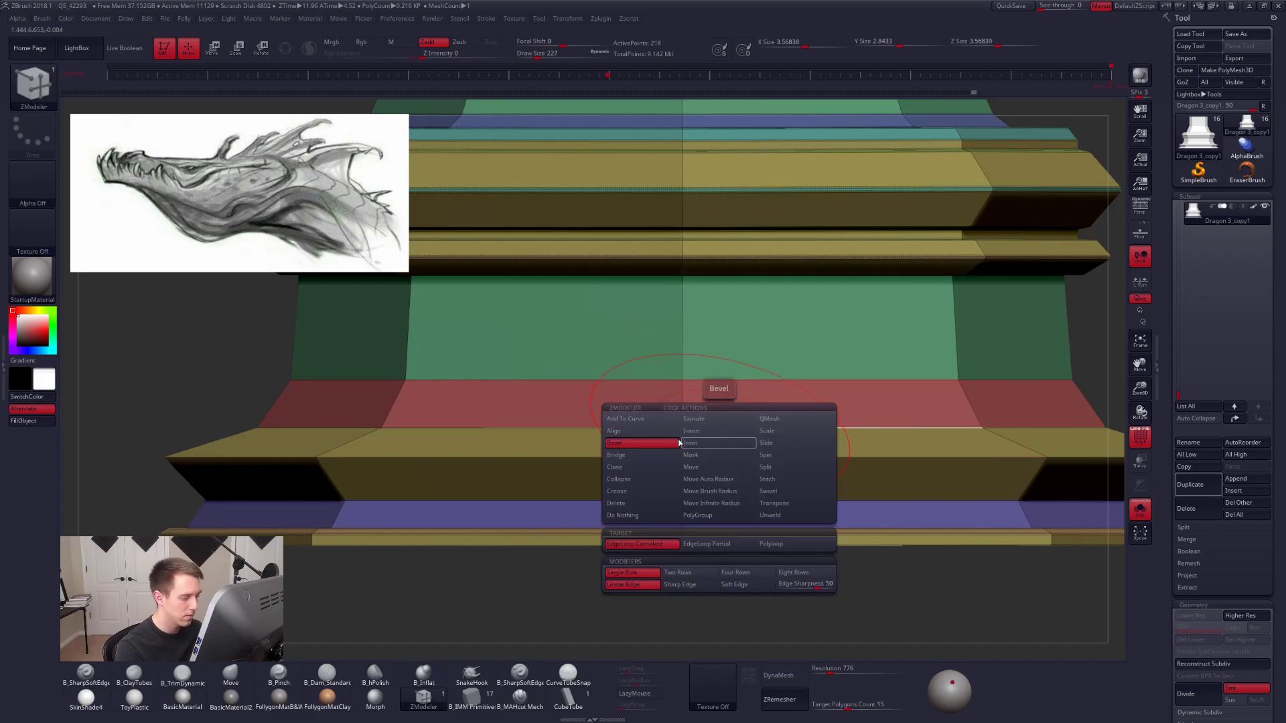
left_click(674, 473)
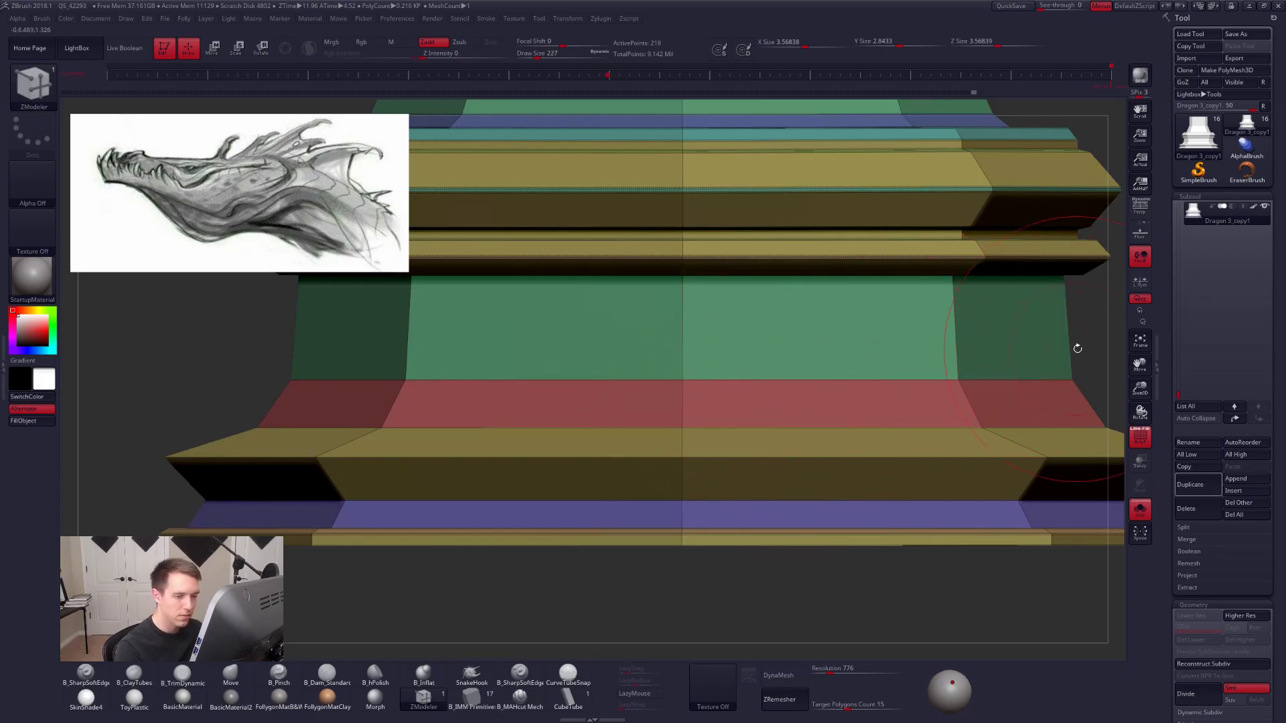
key("space")
left_click_drag(1068, 348, 1055, 349)
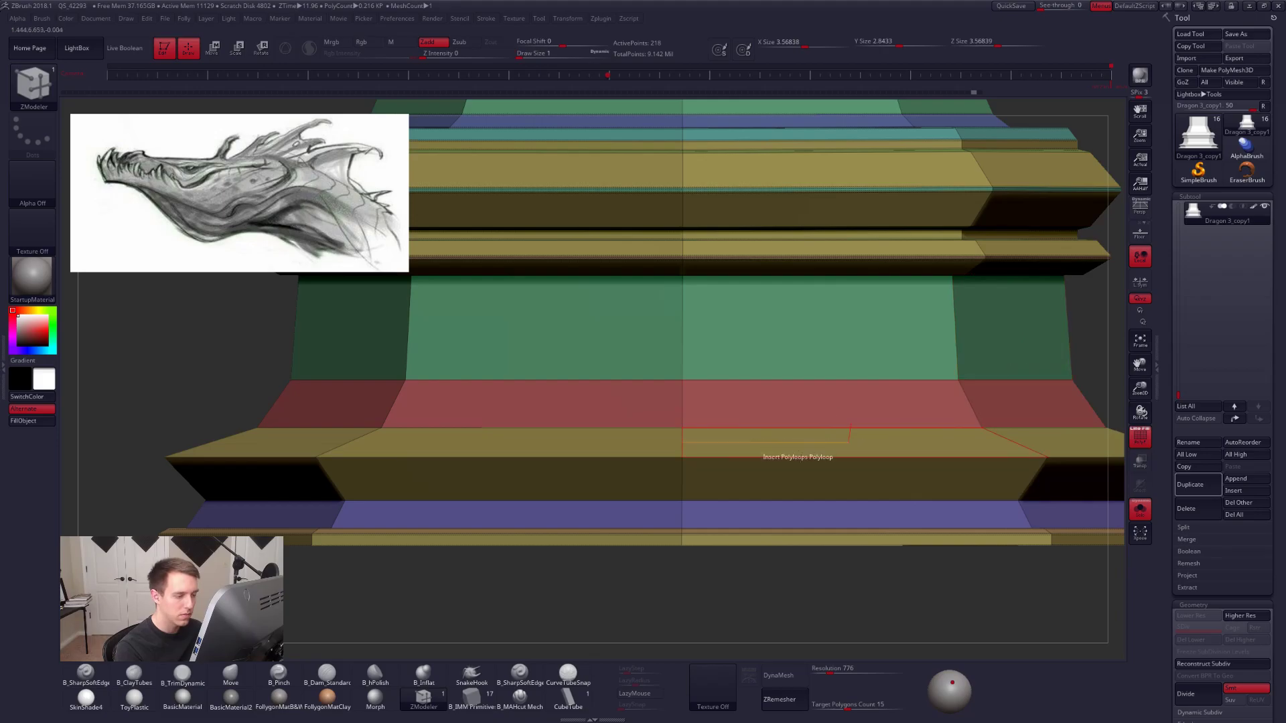
right_click_drag(796, 442, 773, 493)
left_click(772, 415)
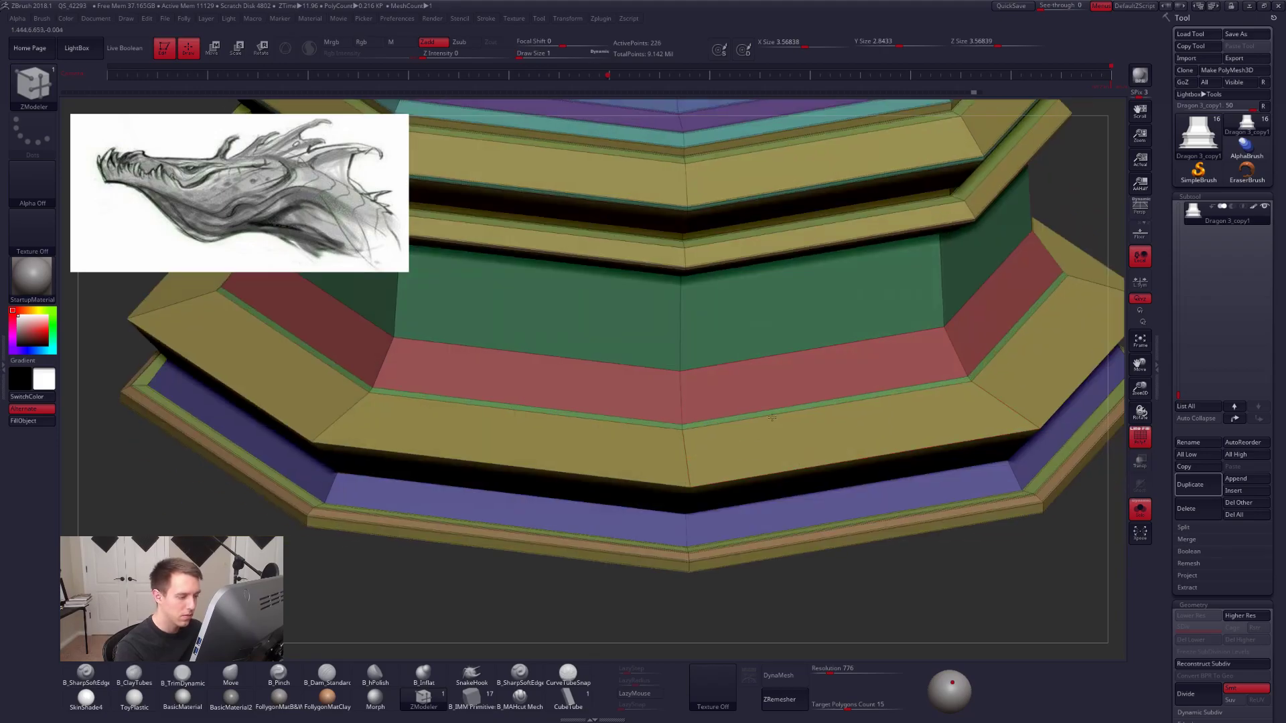
right_click_drag(774, 461, 768, 417)
left_click(768, 416)
Switch ZModeler's edge action to Crease with the EdgeLoop Complete target and crease the narrow bevels' edge loops.
right_click_drag(769, 472, 735, 428)
key("space")
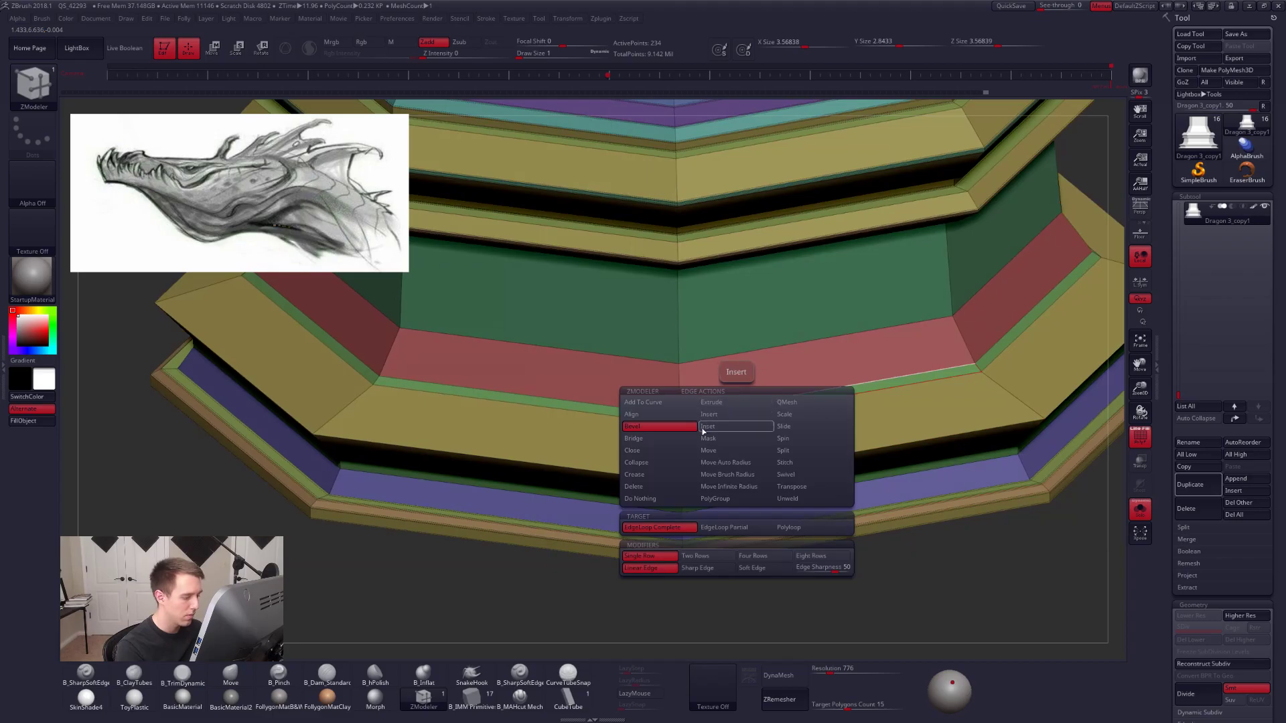
left_click(708, 426)
left_click(659, 534)
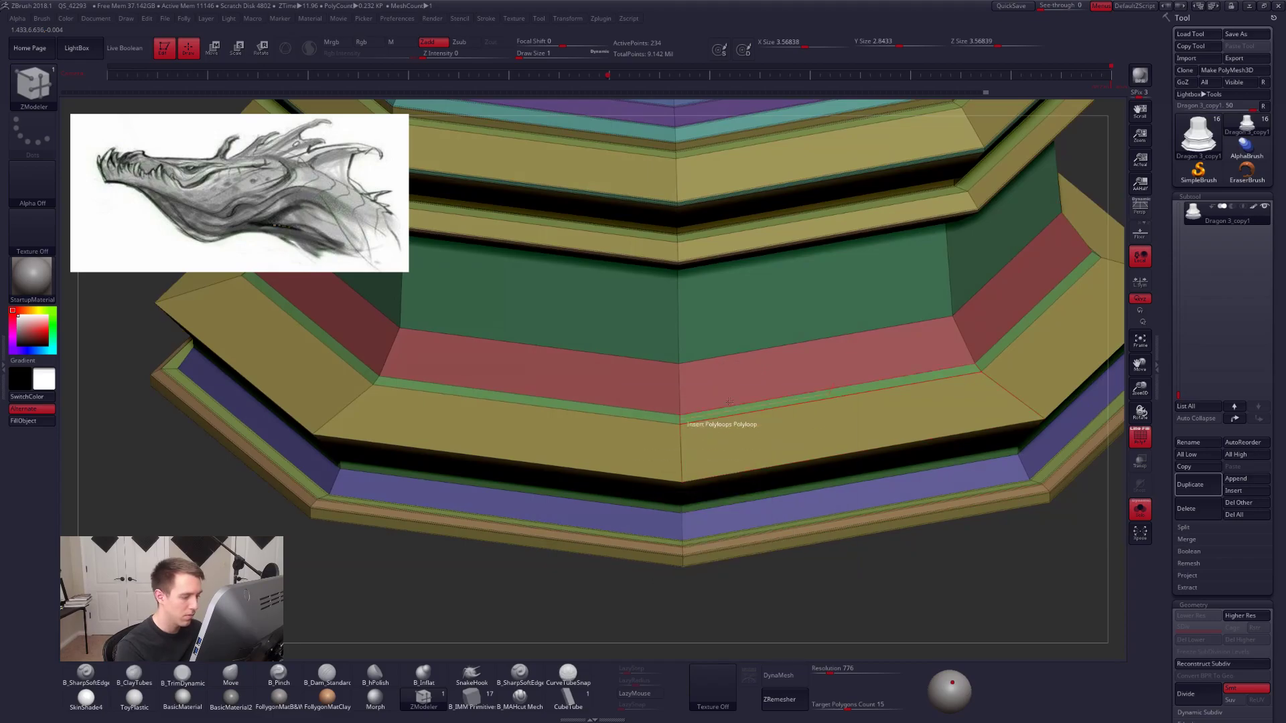
right_click_drag(737, 441, 731, 497)
Bevel the lower moulding's outermost edge loop into a thin strip with ZModeler's Bevel action.
key("space")
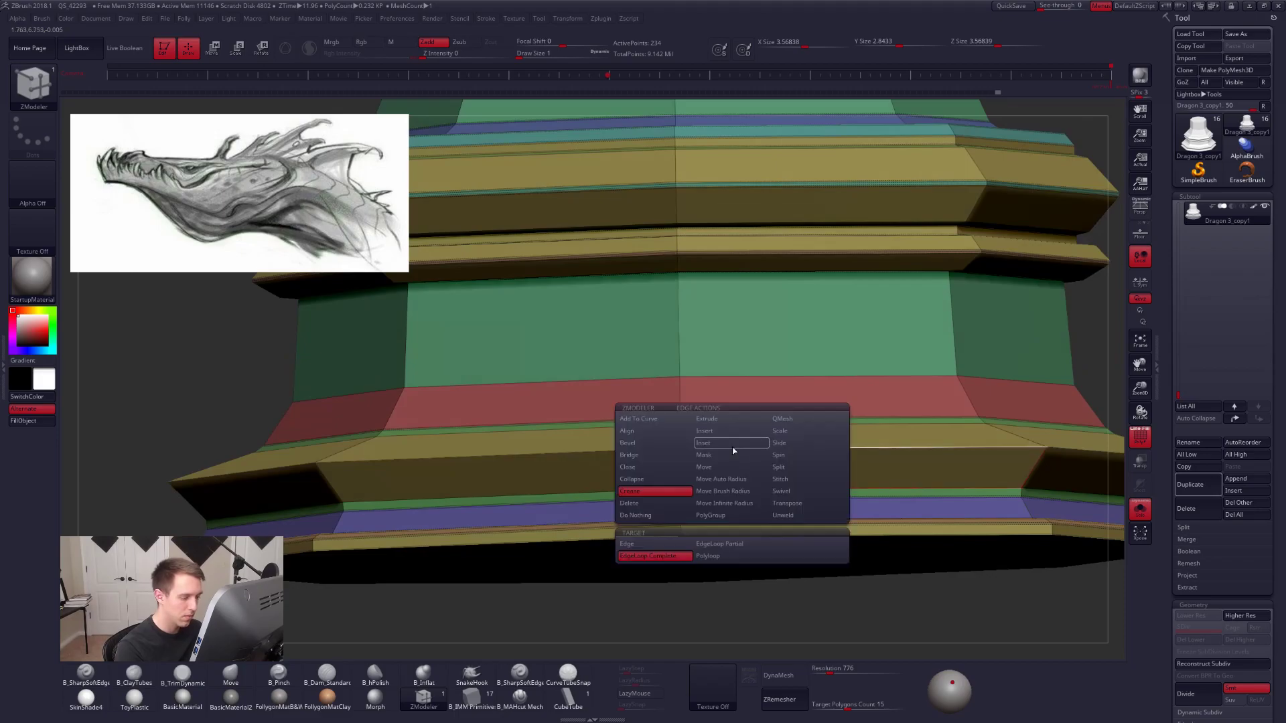
left_click(665, 444)
left_click(725, 451)
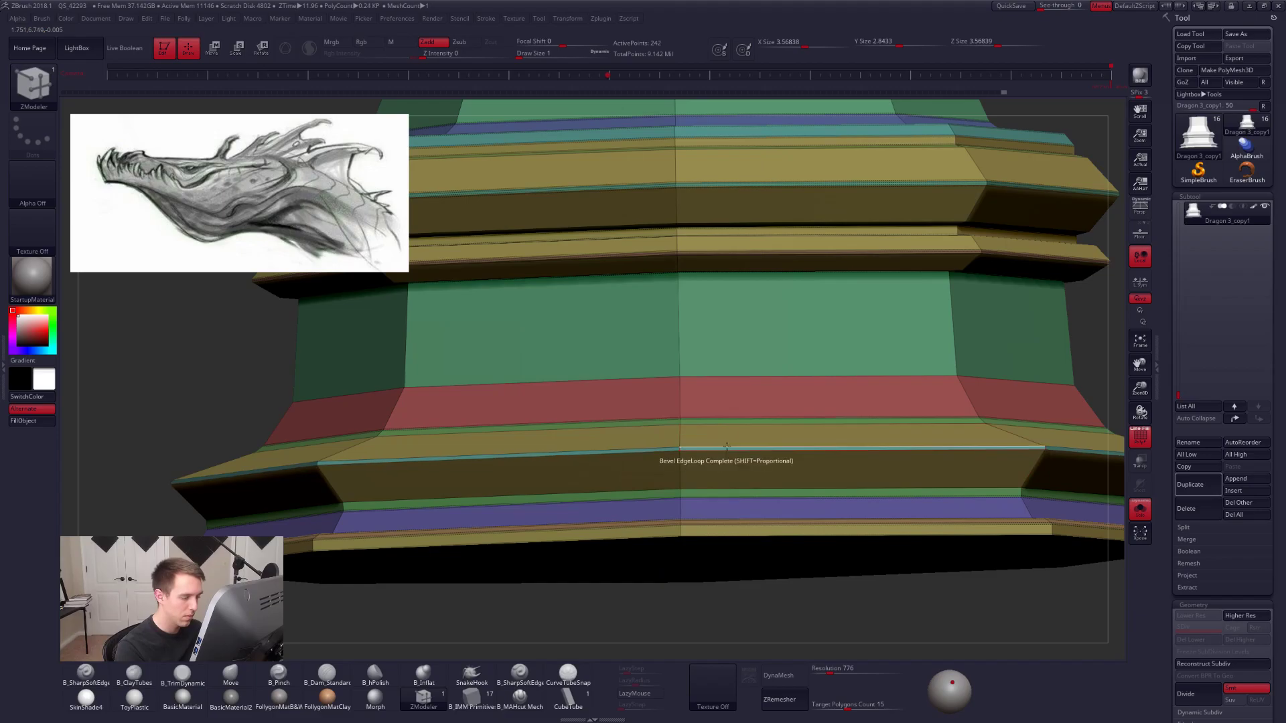
Crease the edge loops bordering the moulding's thin ridge strip and check the base with dynamic subdivision.
key("space")
left_click(653, 494)
right_click_drag(744, 472, 765, 529, "shift")
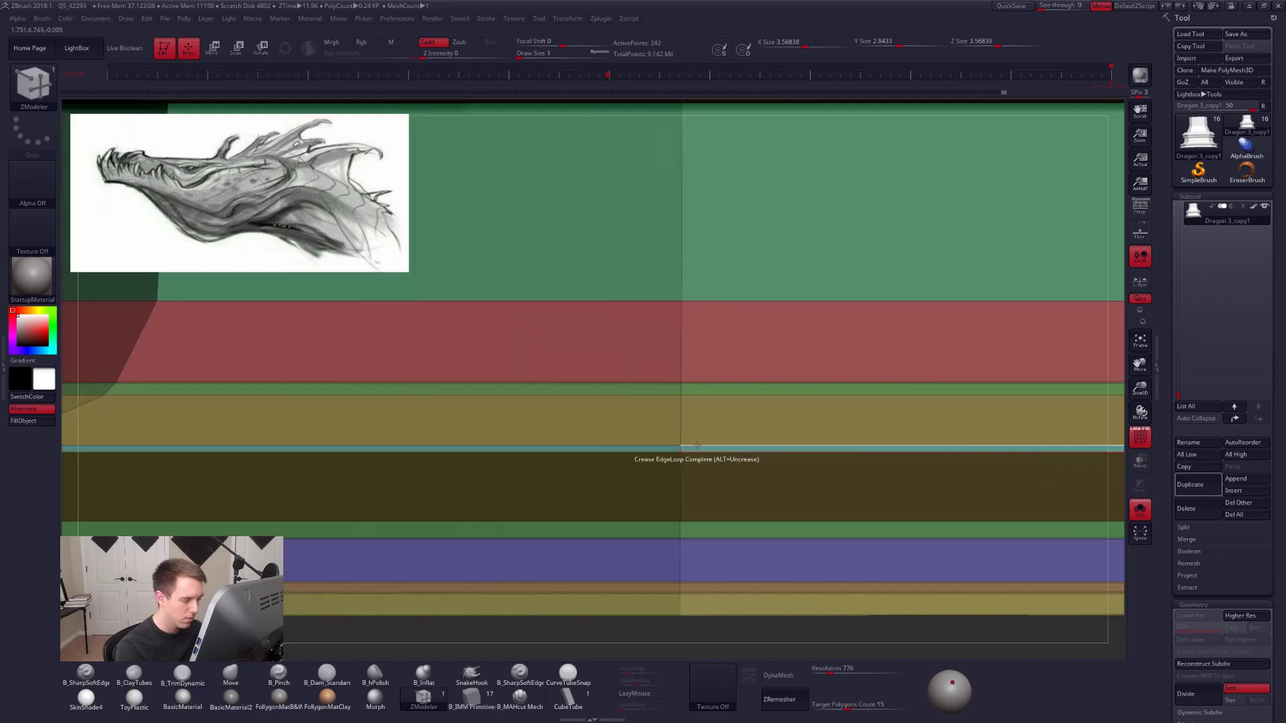
left_click(698, 448)
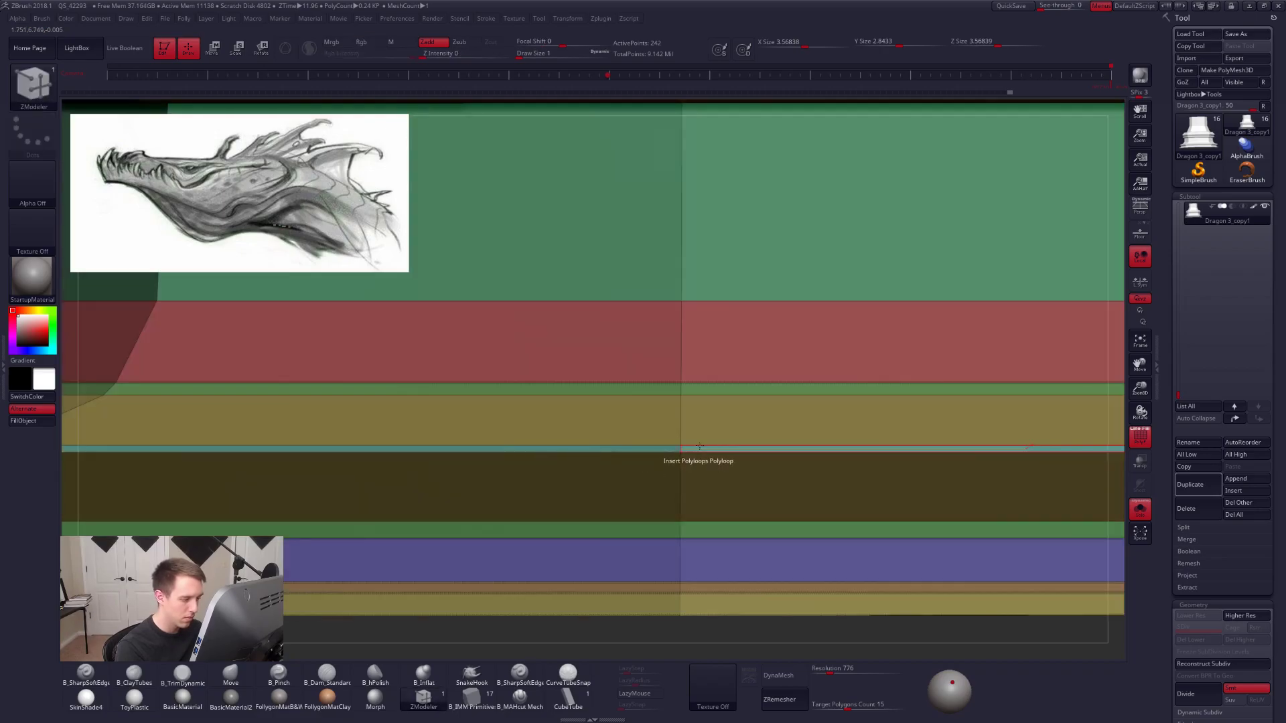
key("ctrl+z")
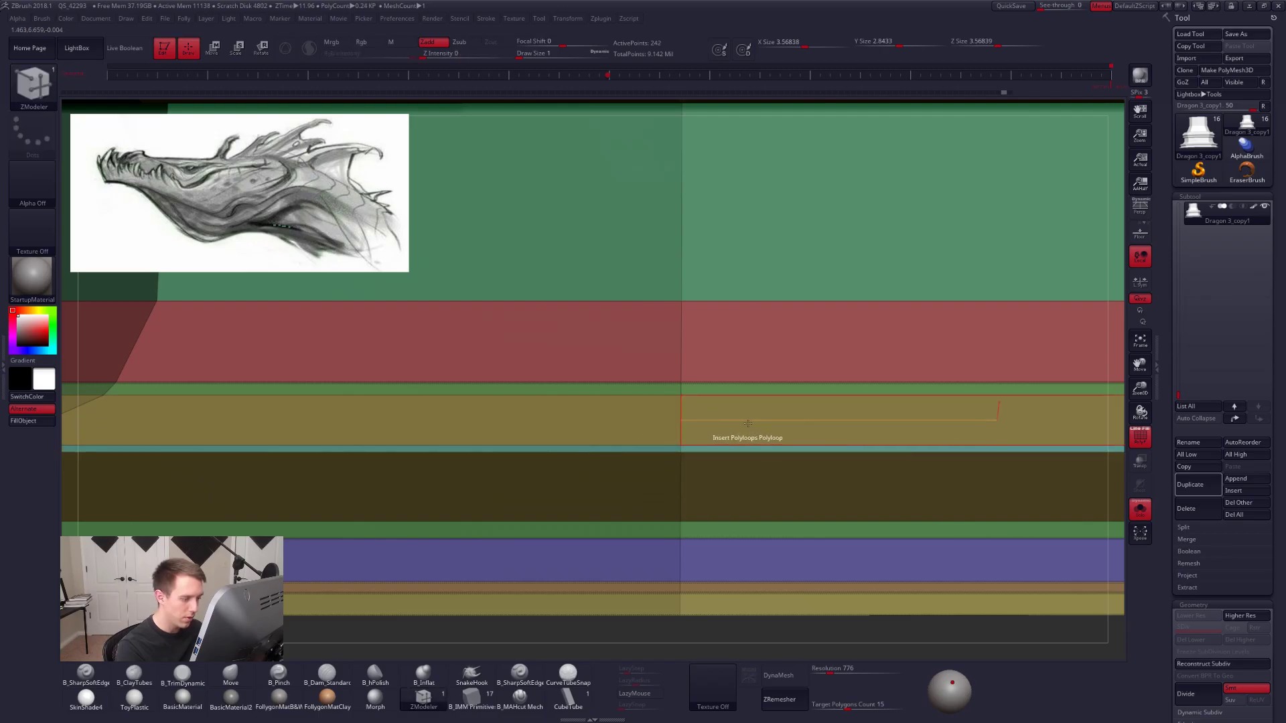
key("space")
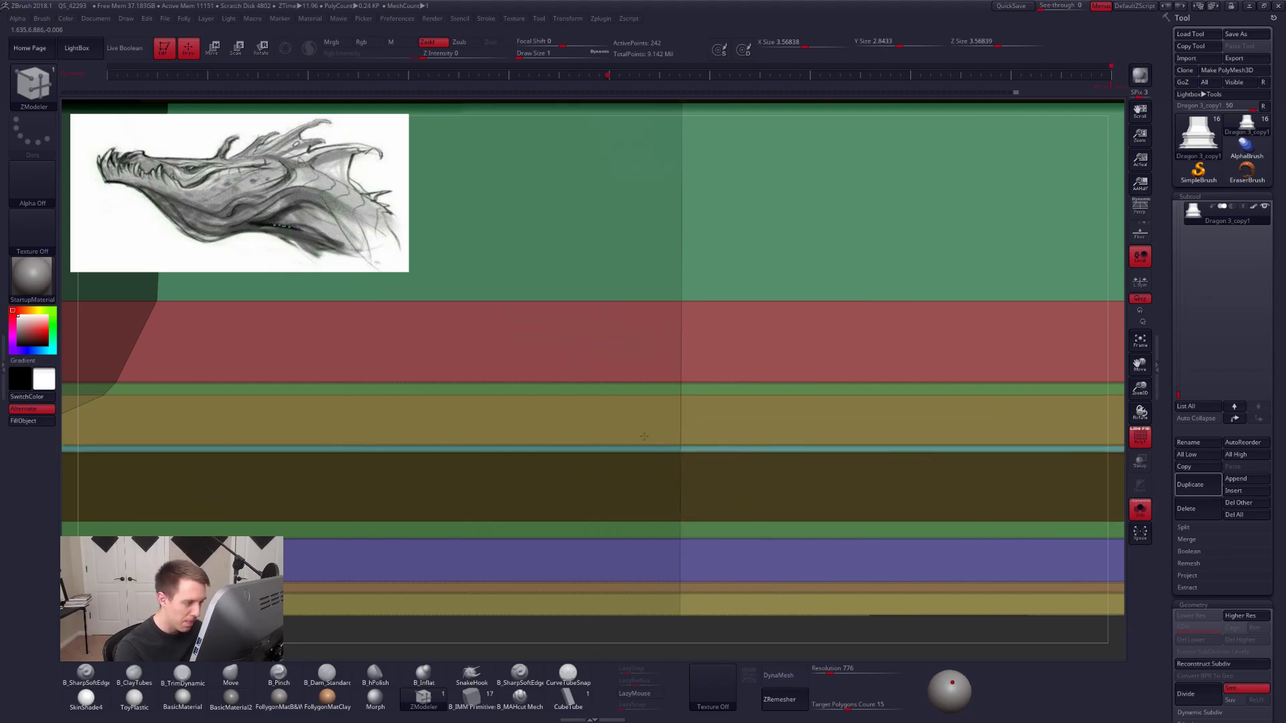
right_click_drag(645, 436, 790, 503, "ctrl")
key("d")
left_click_drag(949, 518, 956, 474, "alt")
key("shift+f")
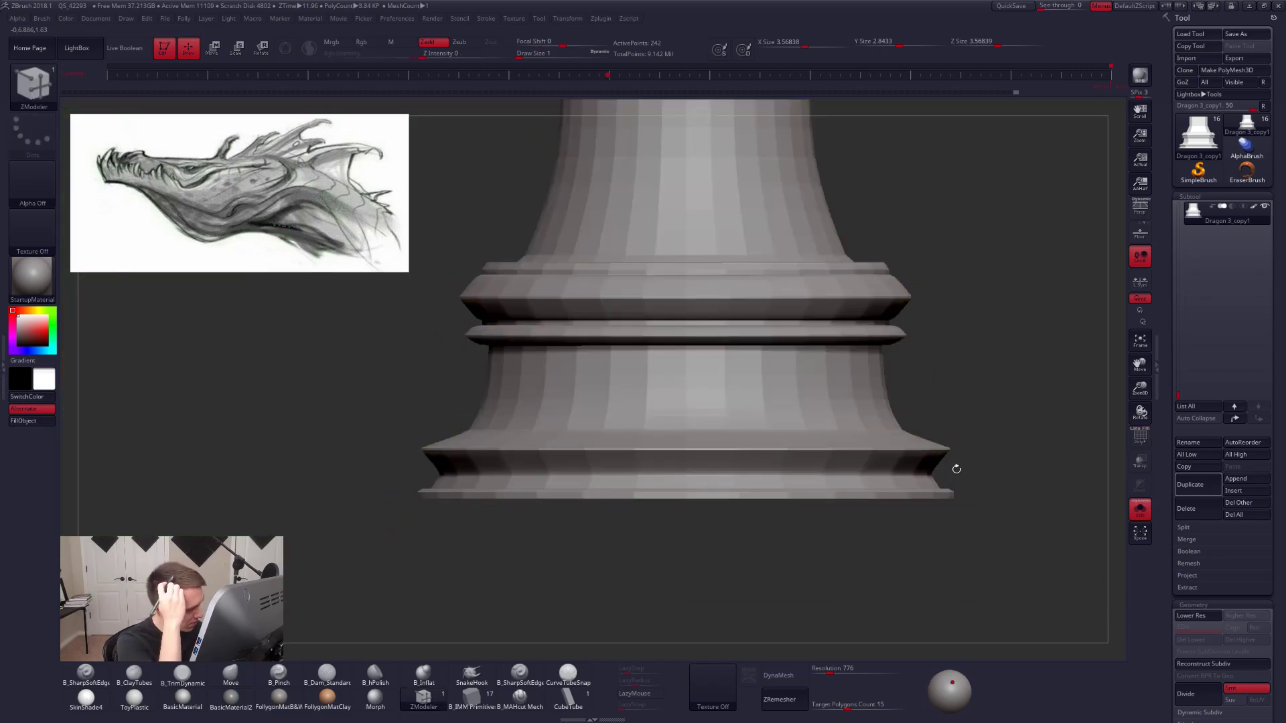
key("shift+d")
key("shift+f")
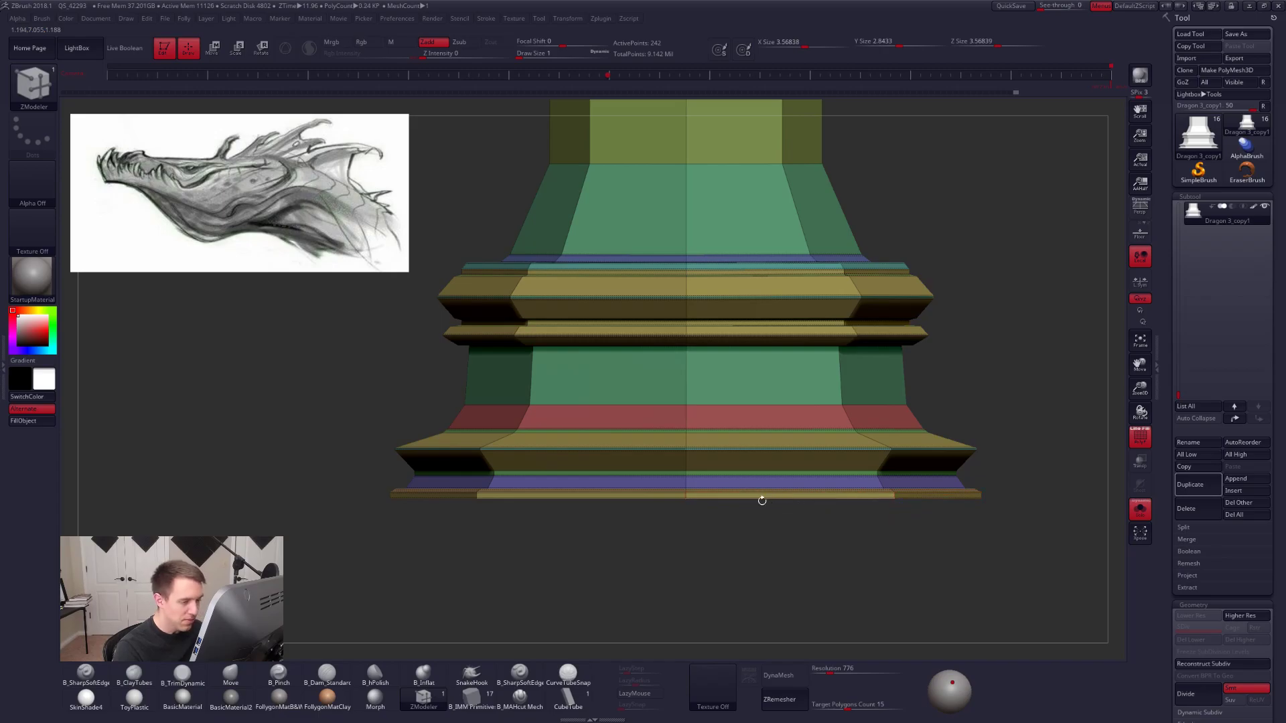
mouse_move(426, 432)
left_mouse_down("ctrl")
mouse_move(657, 469)
mouse_move(964, 467)
mouse_move(964, 435)
left_mouse_up("ctrl")
key("e")
left_click_drag(685, 472, 686, 329)
left_click(684, 349)
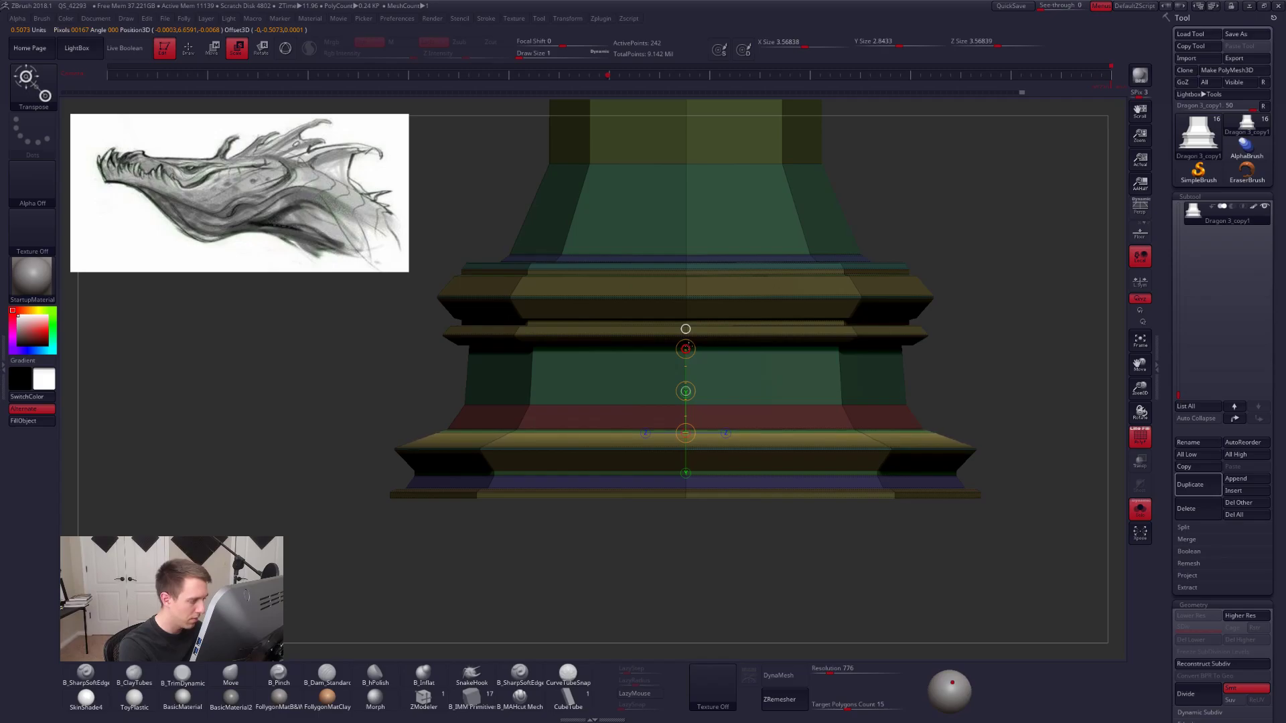
key("d")
key("shift+d")
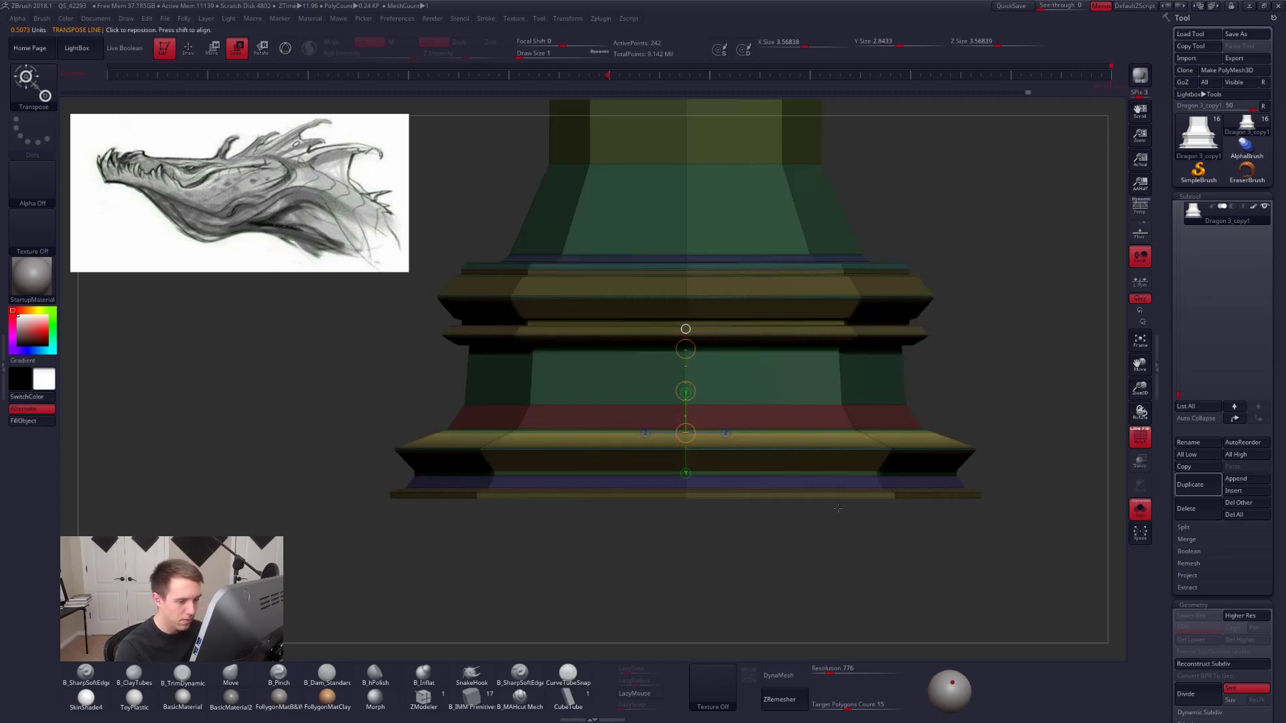
key("q")
left_click_drag(1001, 451, 1013, 468, "ctrl")
Mask everything except the lower moulding's ridge loops and scale them slightly inward with Transpose in the smoothed preview.
mouse_move(381, 459)
left_mouse_down("ctrl")
mouse_move(712, 440)
mouse_move(1011, 444)
left_mouse_up("ctrl")
key("e")
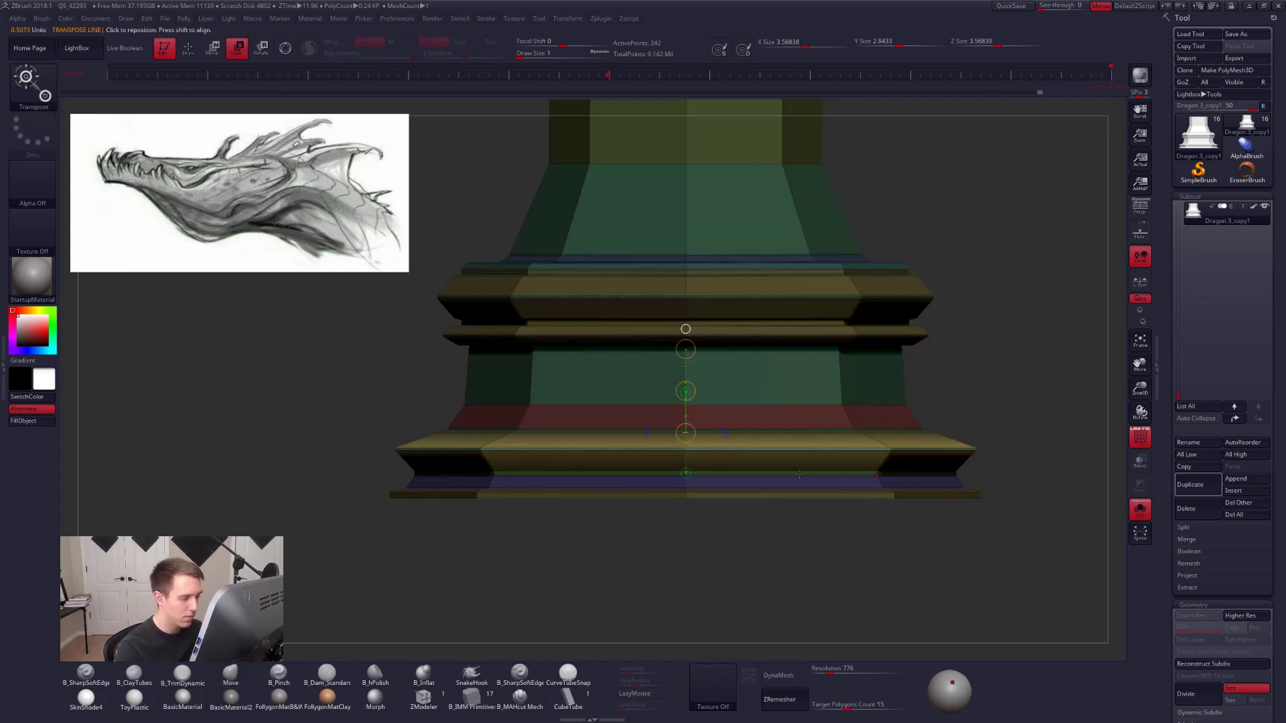
left_click(685, 329)
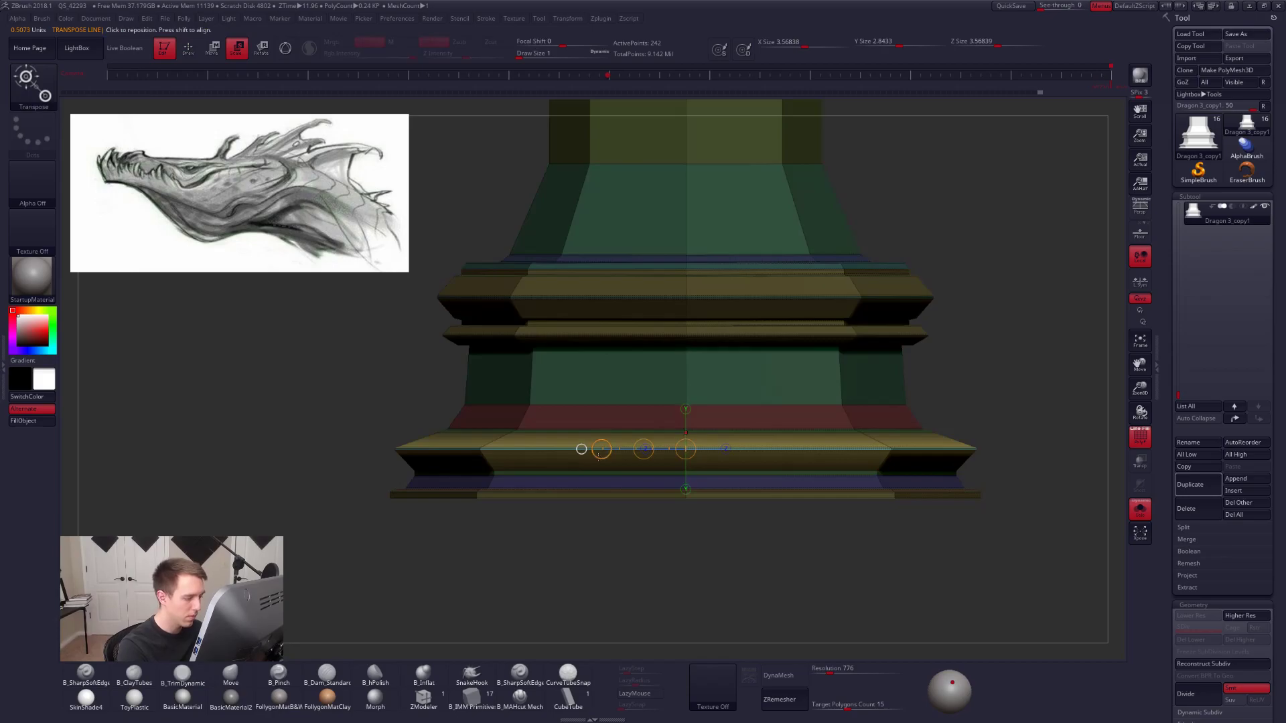
key("d")
key("shift+f")
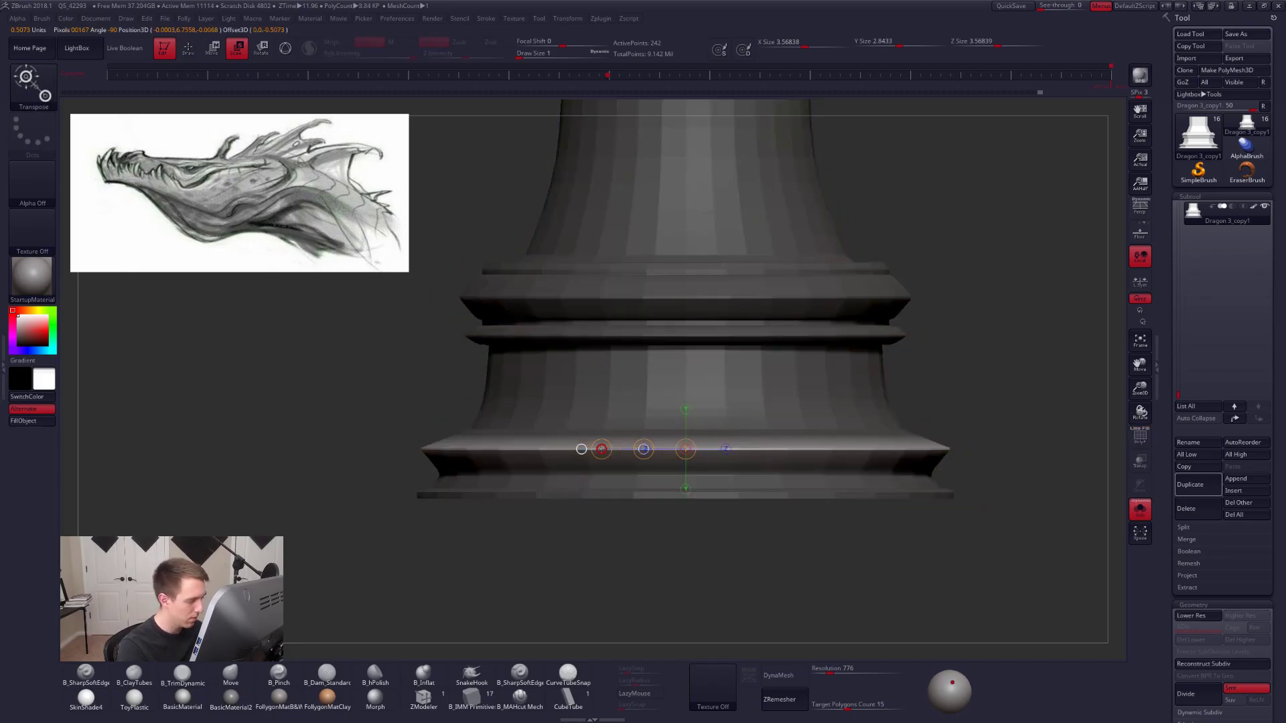
left_click_drag(602, 449, 604, 450)
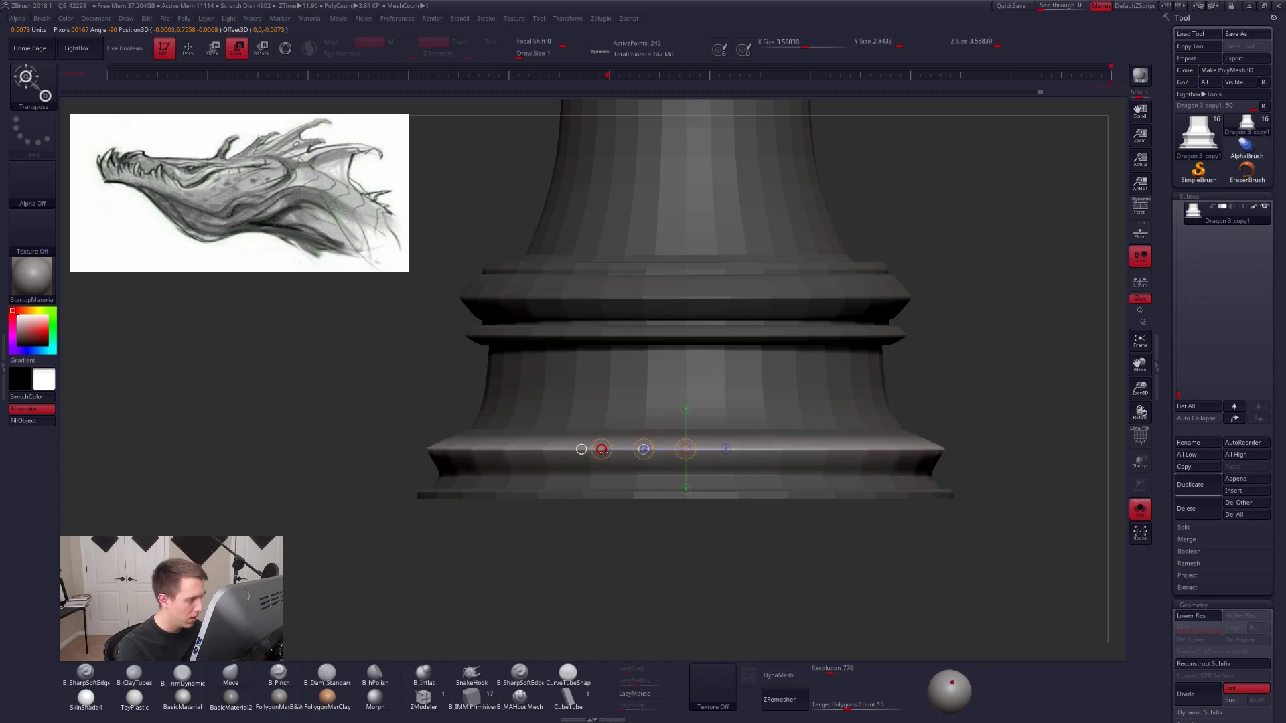
left_click_drag(601, 449, 602, 449)
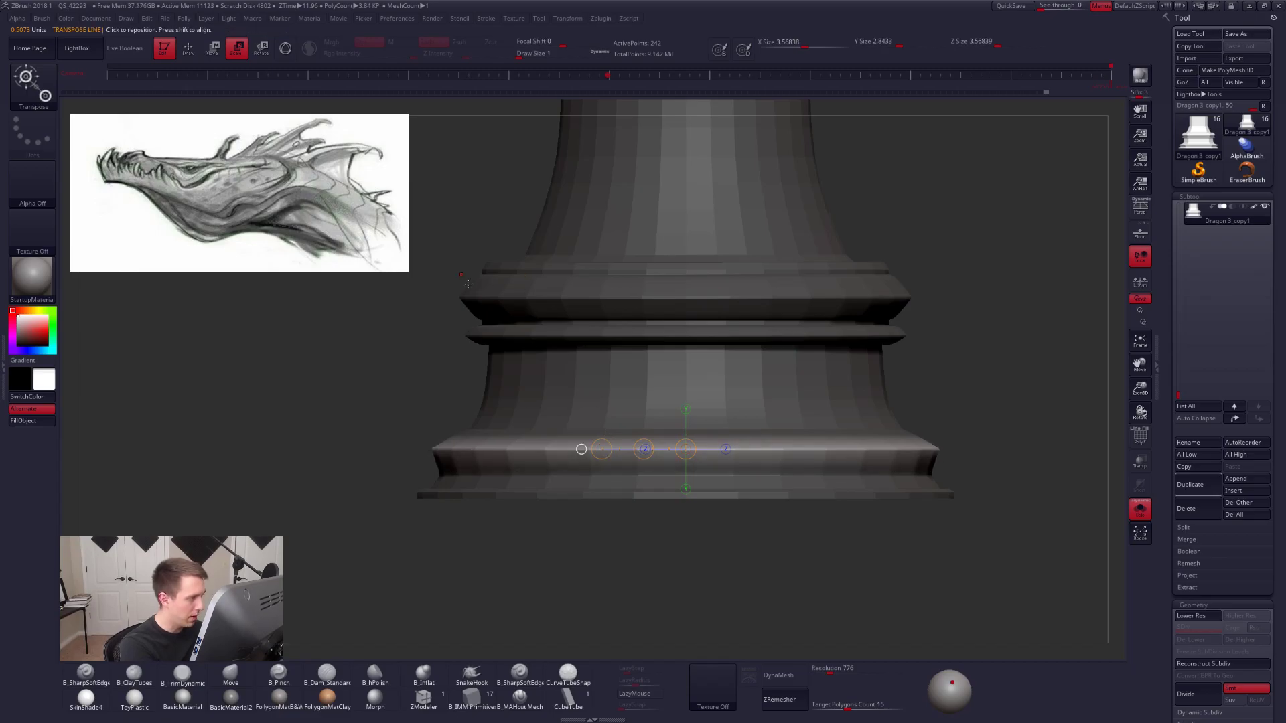
left_click_drag(855, 531, 866, 518, "alt")
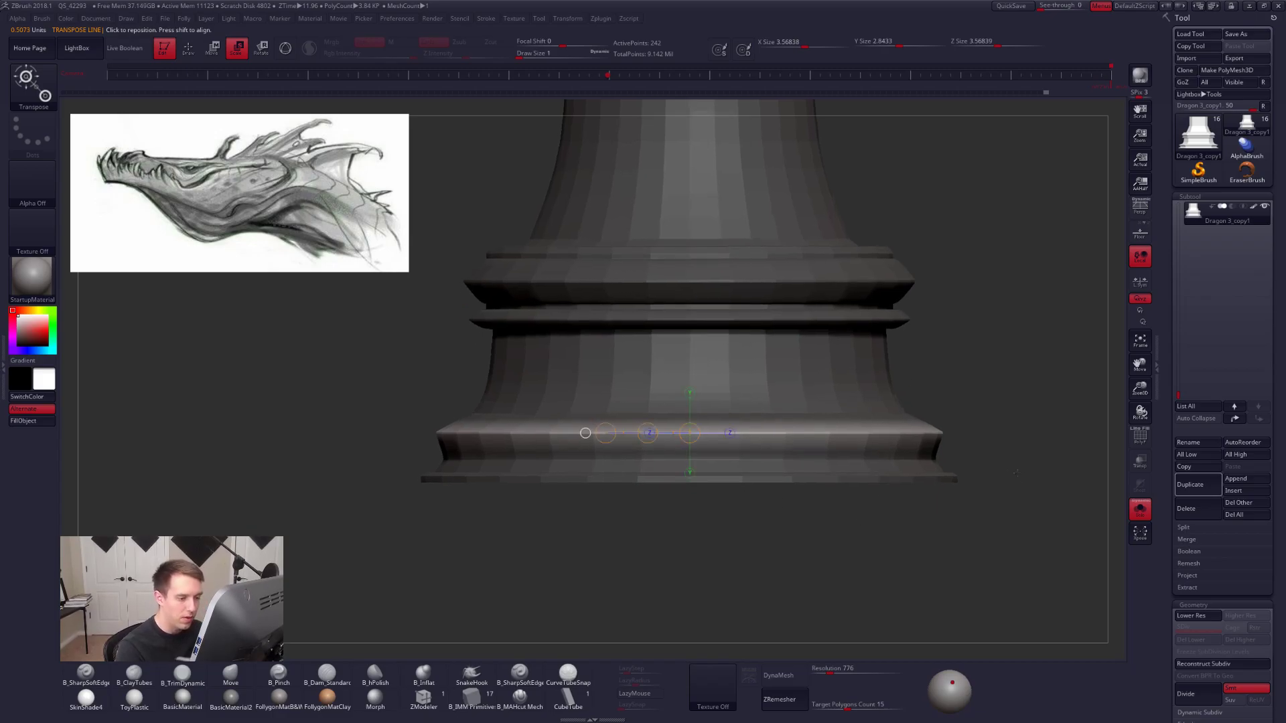
Delete the complete edge loop across the pedestal's lower shaft just above the base moulding, and check the smoothed profile.
key("shift+d")
key("q")
key("w")
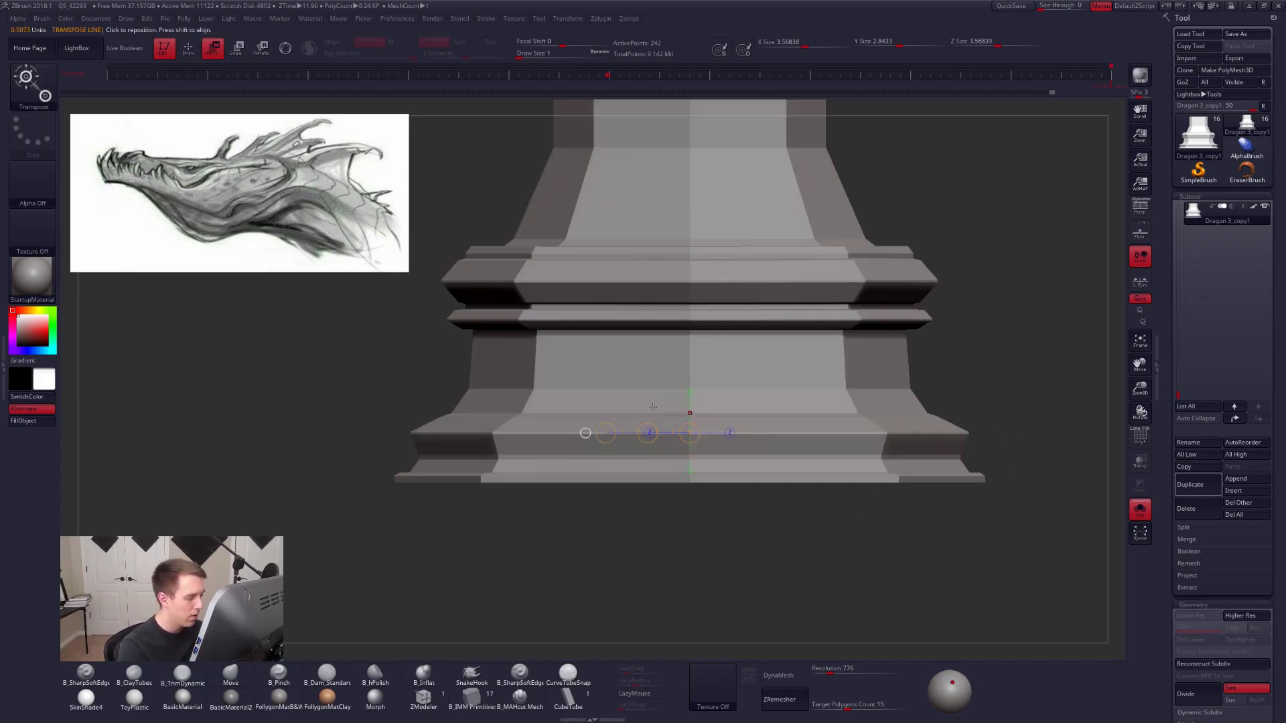
left_click(423, 698)
left_click(616, 389)
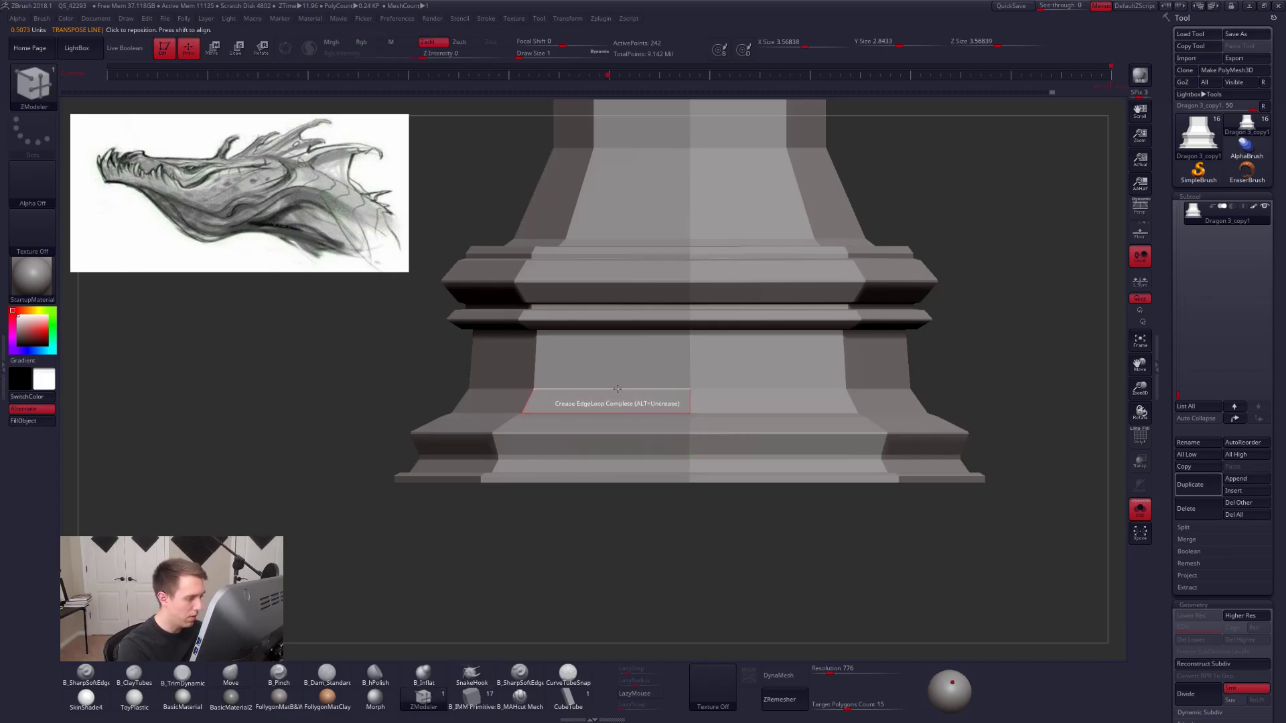
key("space")
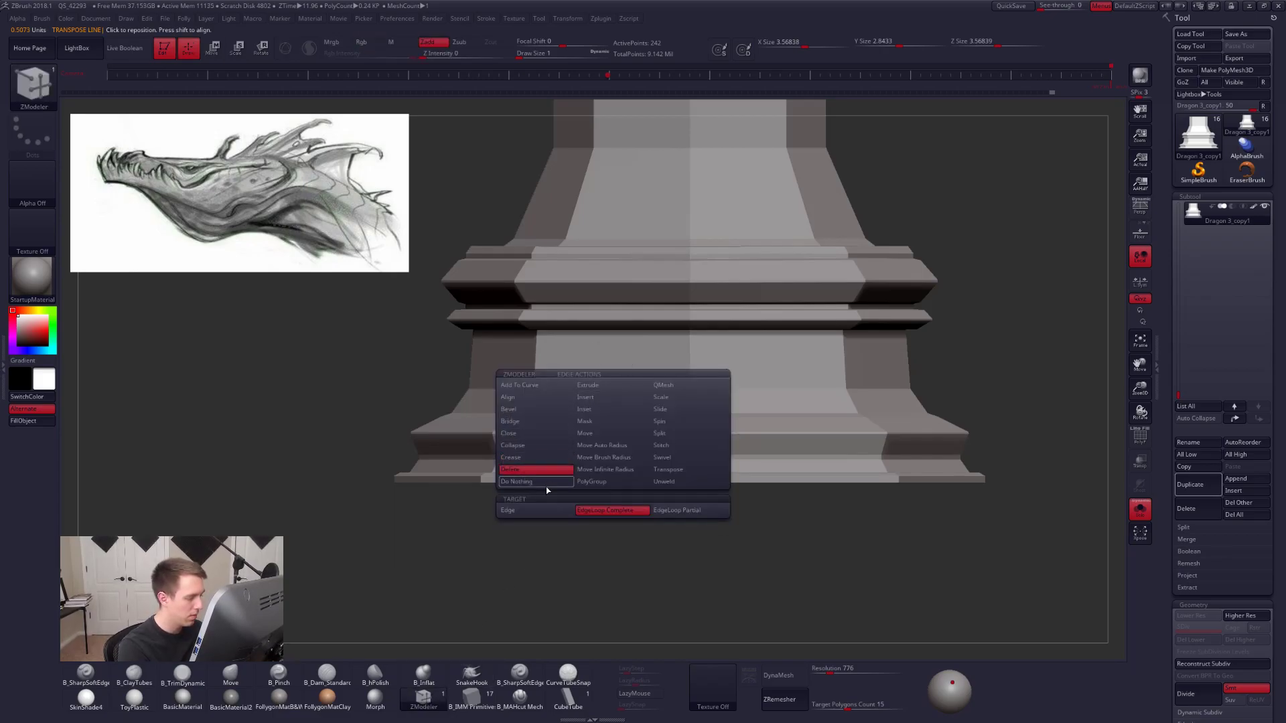
left_click(546, 476)
left_click(607, 388)
key("d")
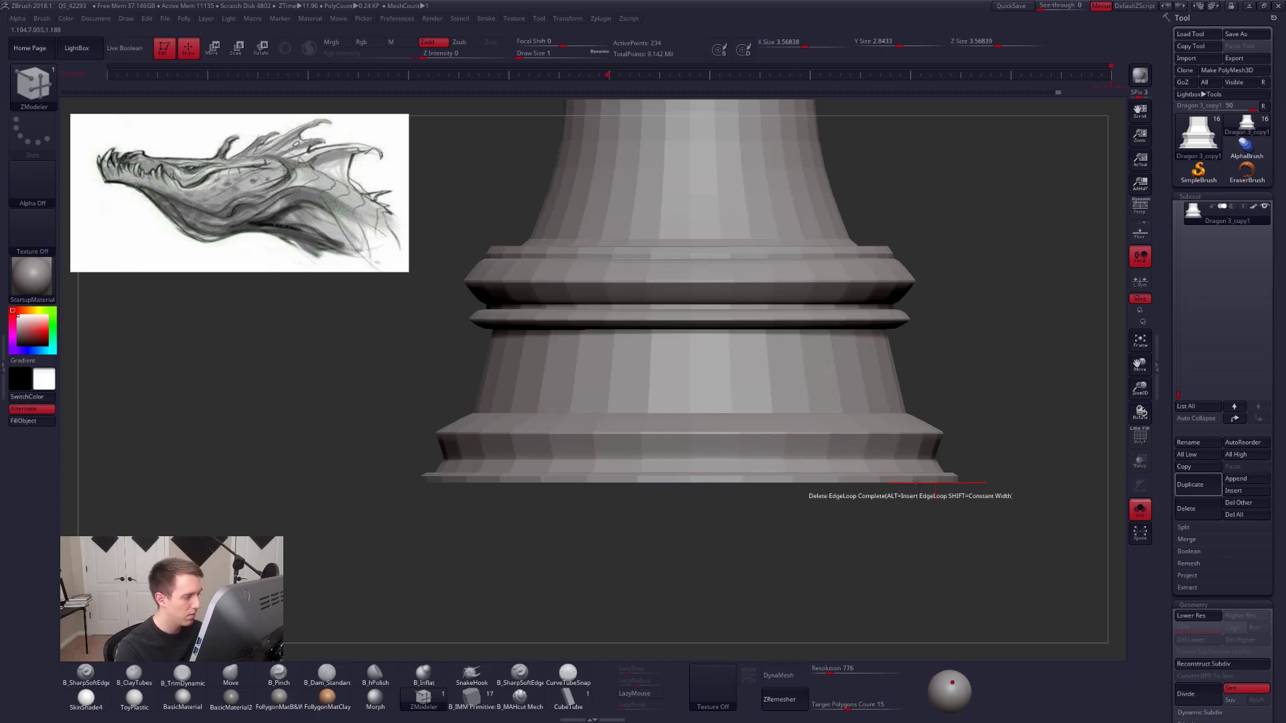
key("shift+d")
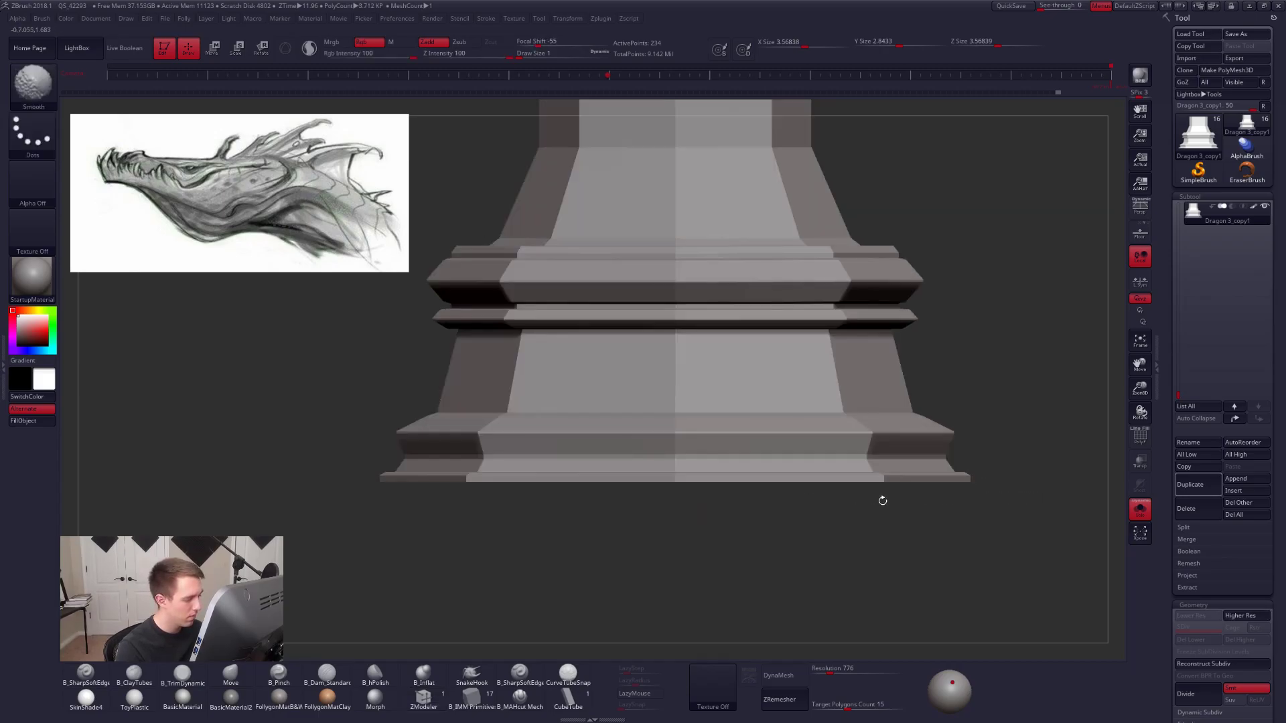
Mask everything above the base's lowest section, then scale that section inward and raise it slightly with Transpose.
key("shift+f")
mouse_move(354, 506)
left_mouse_down("ctrl")
mouse_move(454, 490)
mouse_move(947, 505)
mouse_move(998, 452)
left_mouse_up("ctrl")
key("e")
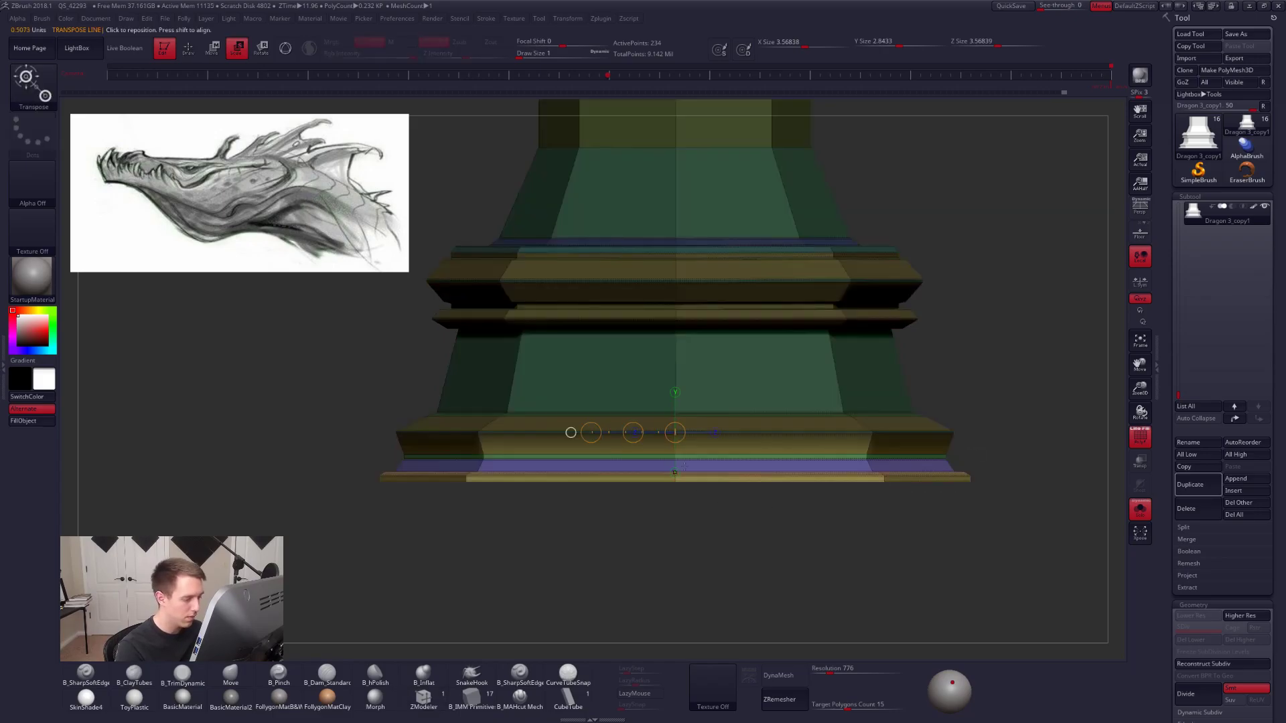
left_click(571, 433)
left_click_drag(571, 468, 571, 468)
key("d")
key("shift+f")
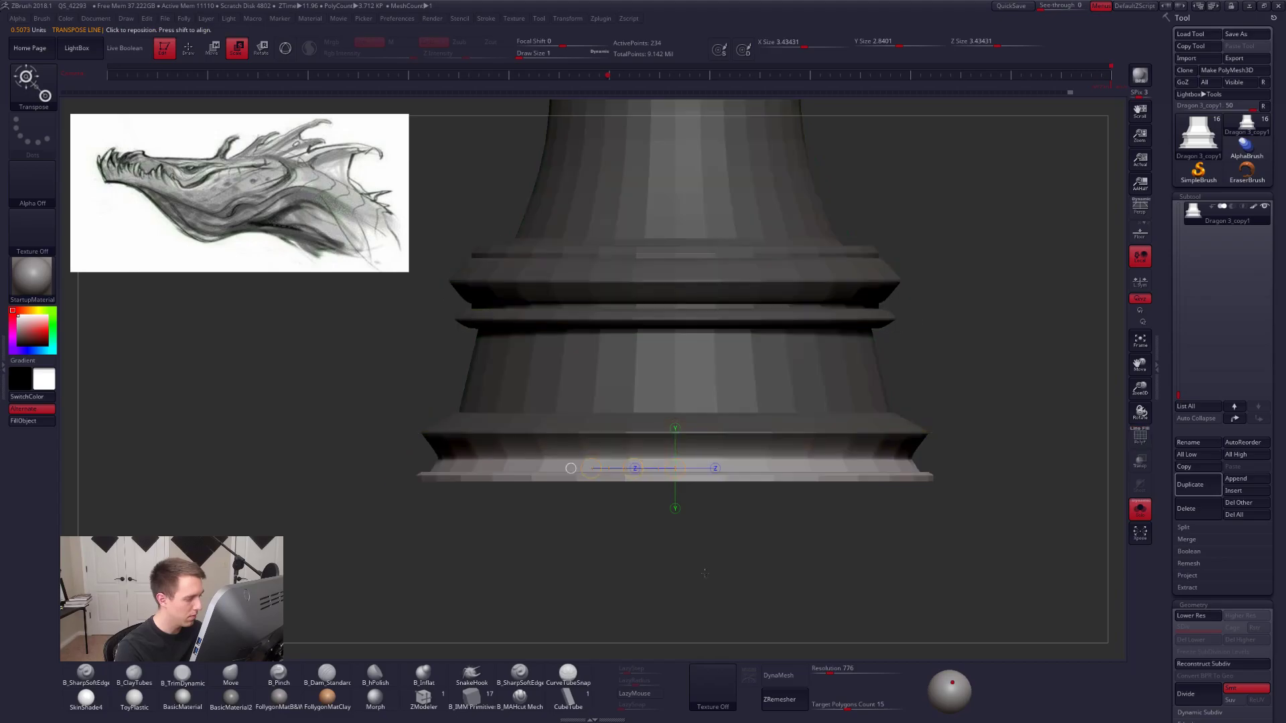
mouse_move(789, 464)
left_mouse_down()
mouse_move(787, 559)
mouse_move(789, 525)
mouse_move(870, 531)
left_mouse_up()
key("shift+d")
key("q")
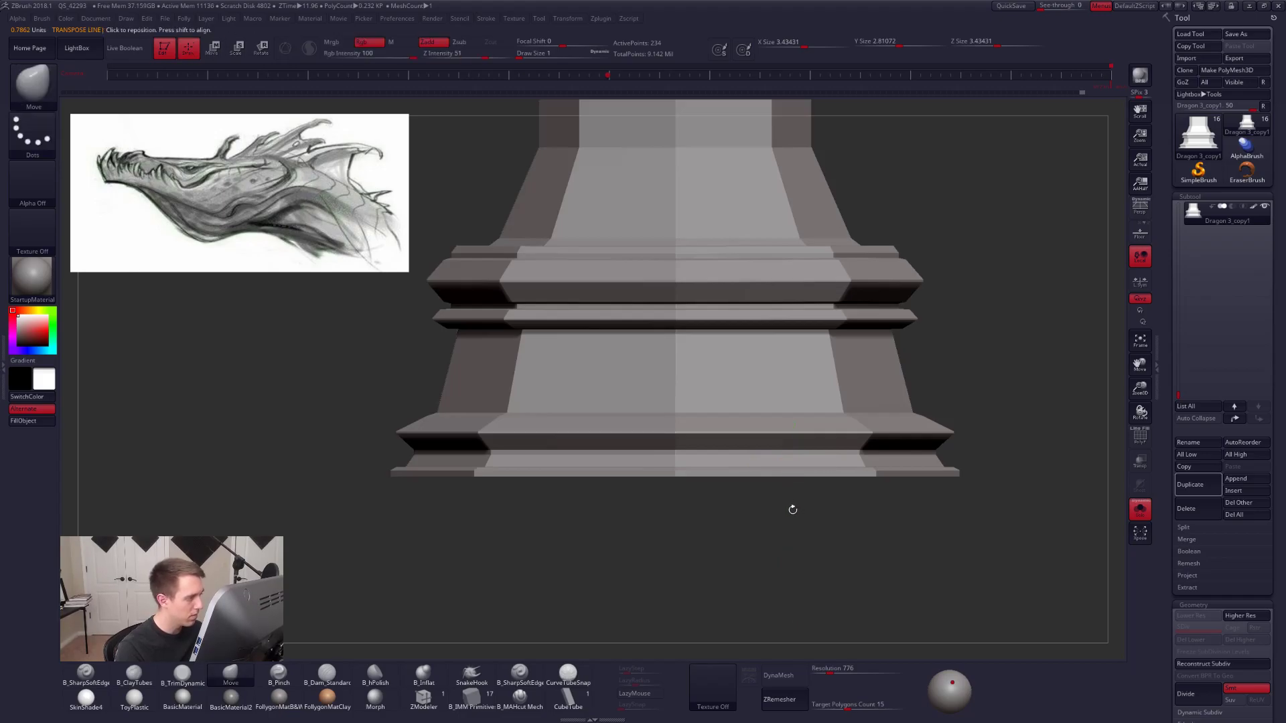
Mask everything except the recessed edge loop beneath the base moulding's ridge and preview the base with dynamic subdivision.
key("shift+f")
left_click_drag(411, 453, 1061, 441, "alt")
left_click(1062, 447, "ctrl")
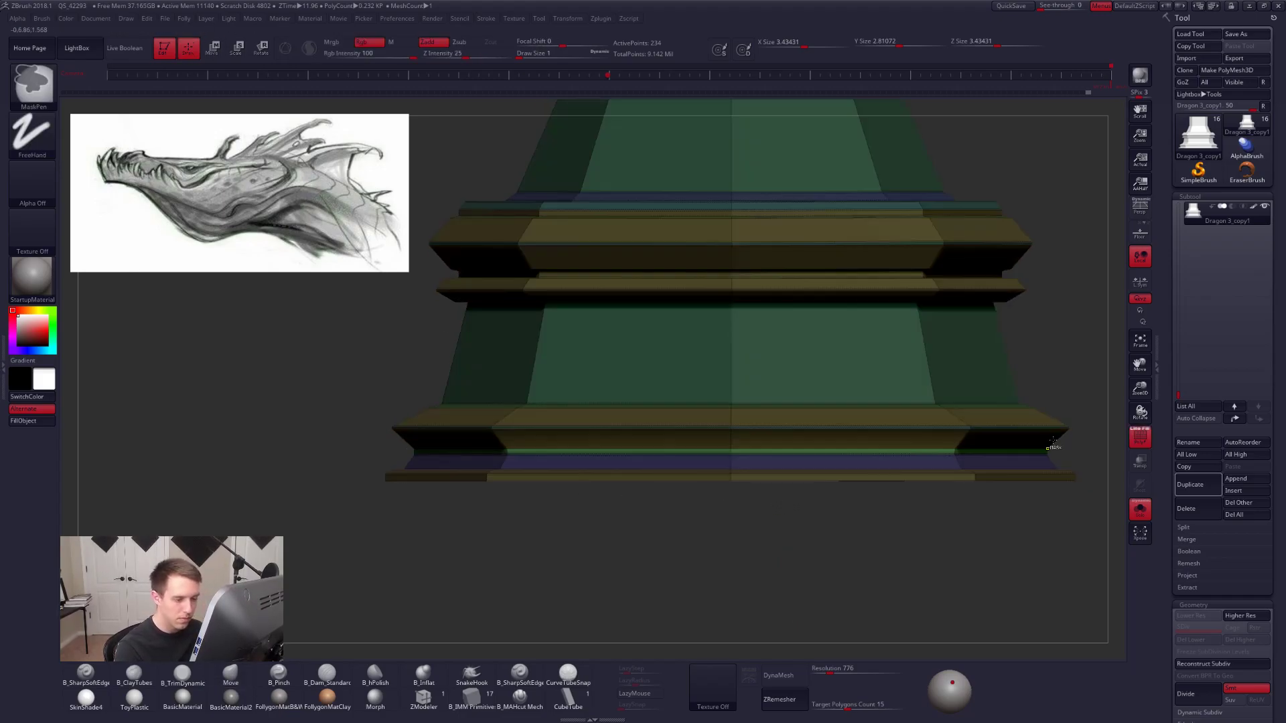
key("e")
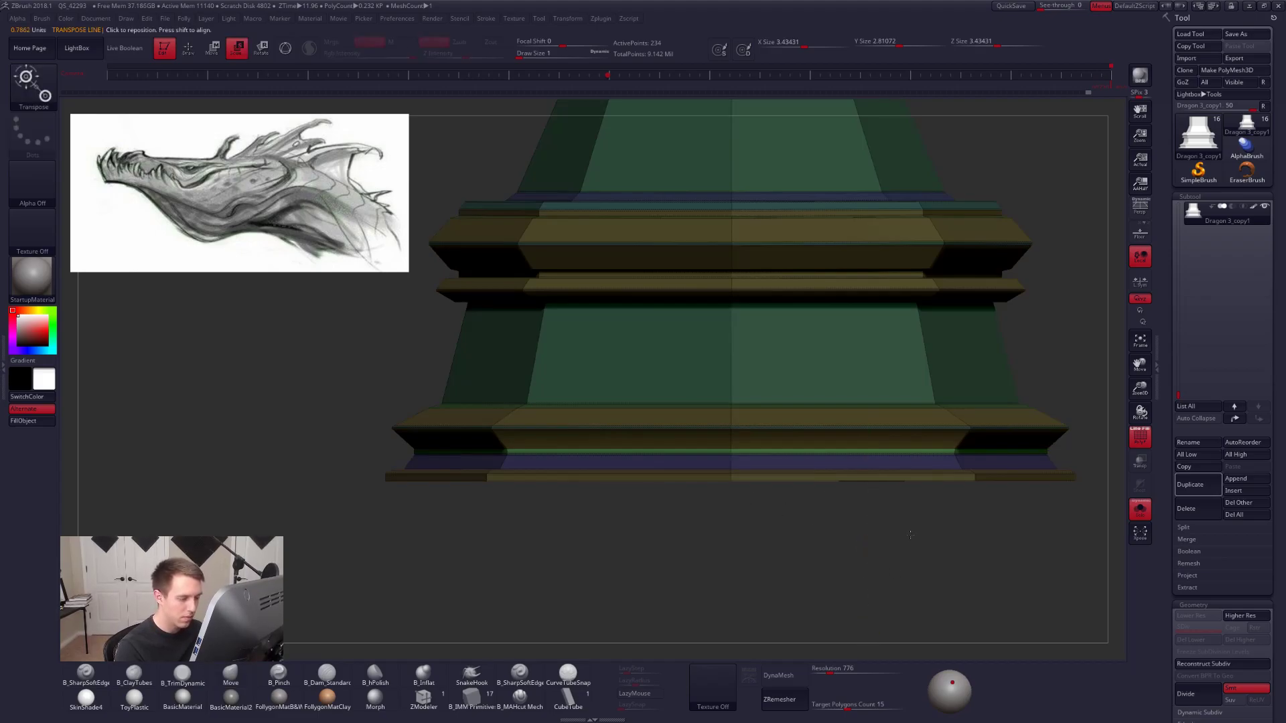
left_click_drag(910, 535, 906, 524, "alt")
left_click(870, 627)
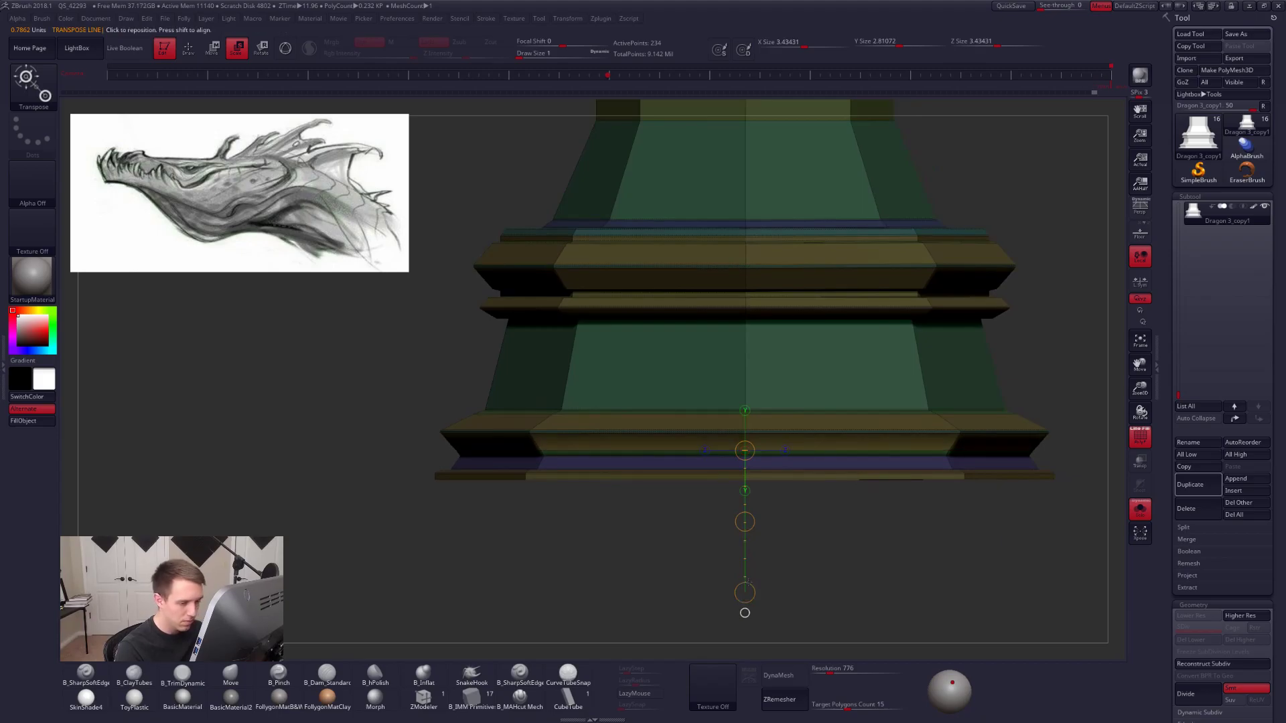
key("d")
key("shift+f")
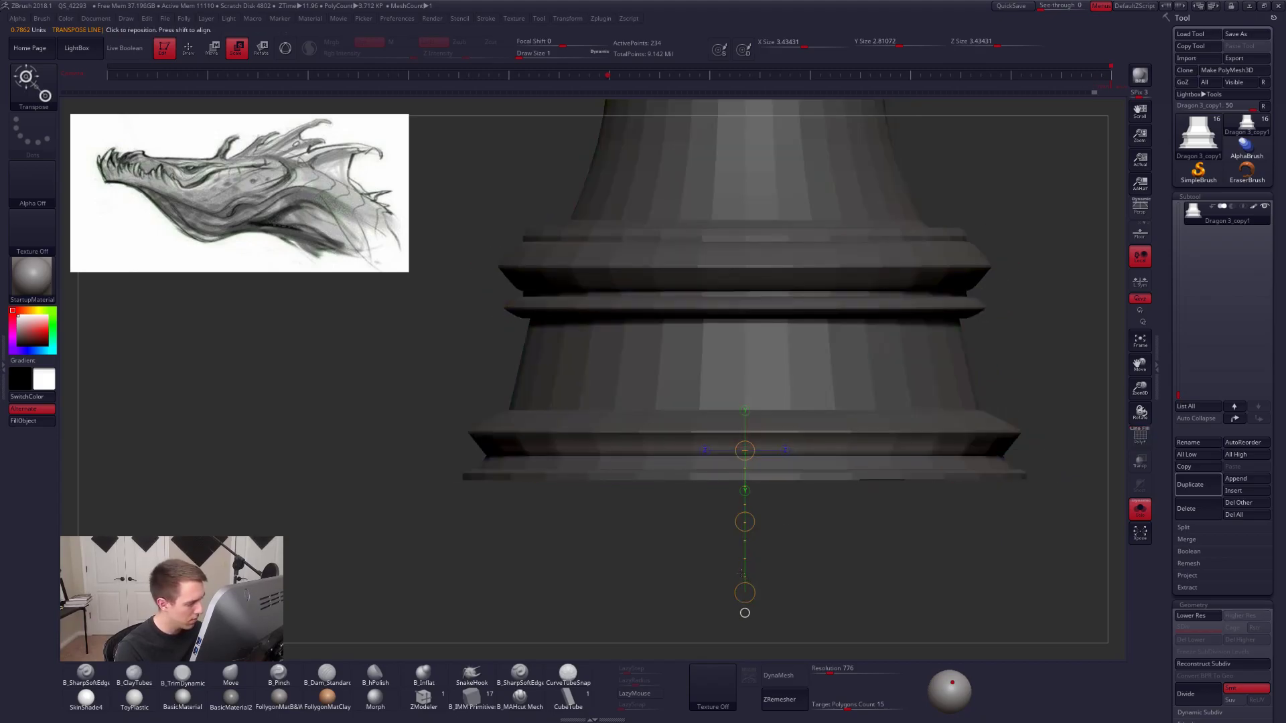
Adjust the light direction to inspect how the smoothed base mouldings read.
left_click_drag(952, 683, 949, 689)
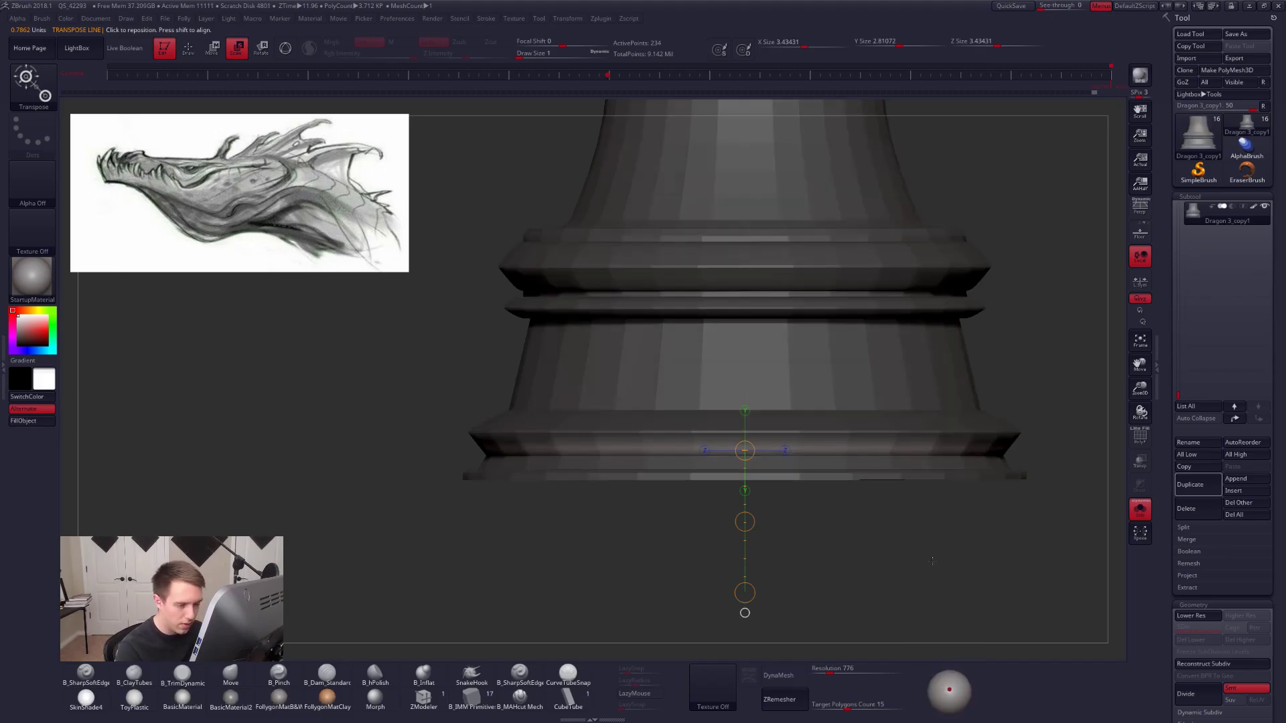
left_click_drag(949, 689, 941, 697)
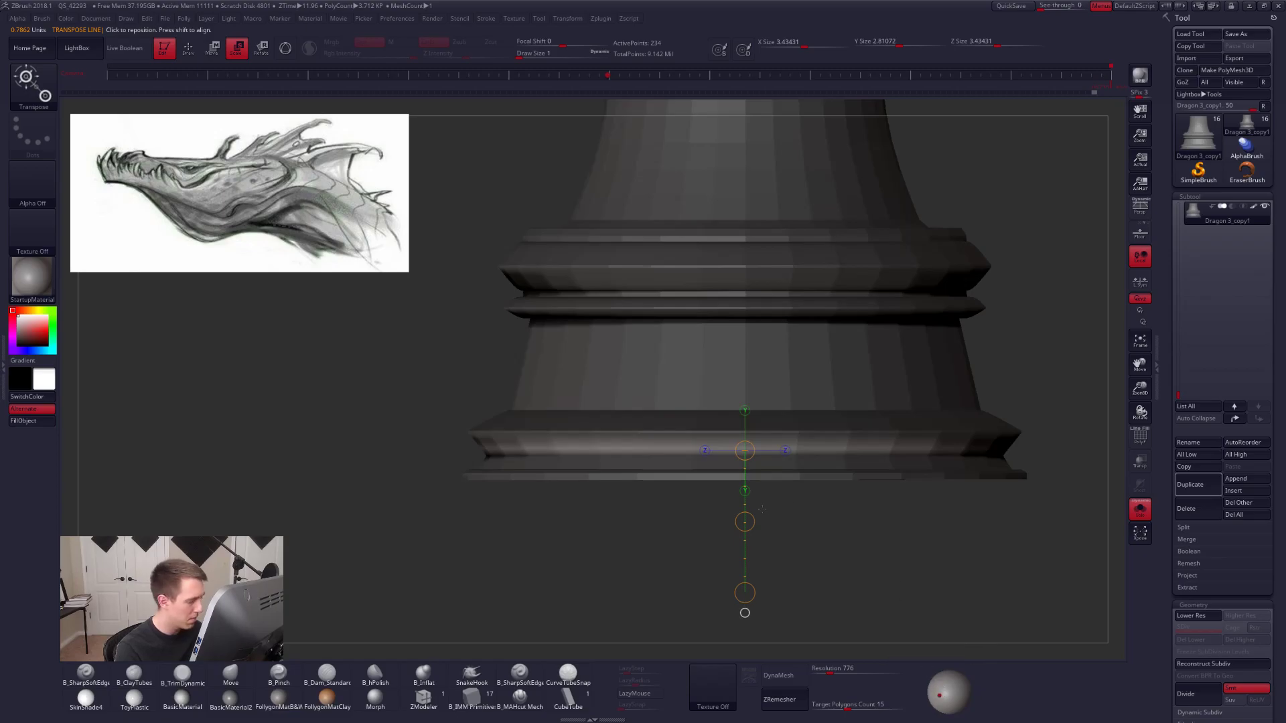
left_click_drag(737, 543, 735, 516, "alt")
left_click_drag(943, 689, 948, 687)
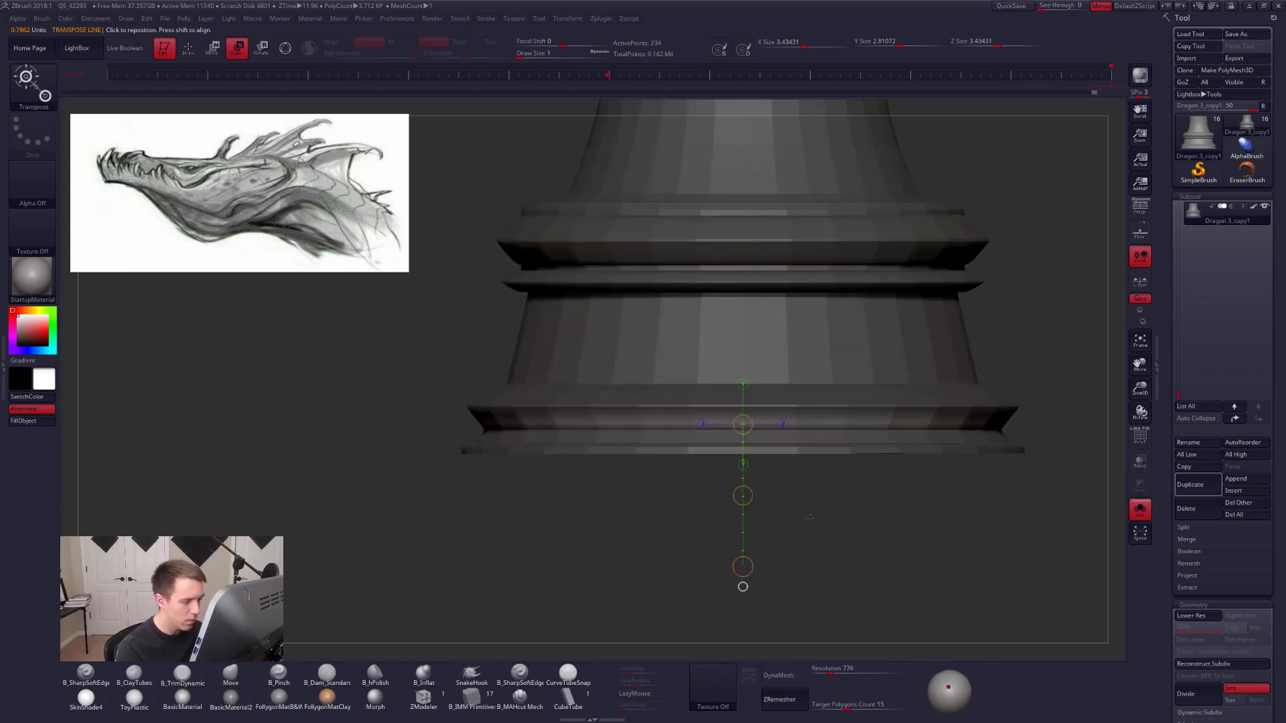
Clear the mask on the pedestal and return to drawing with the Move brush.
key("w")
key("shift+f")
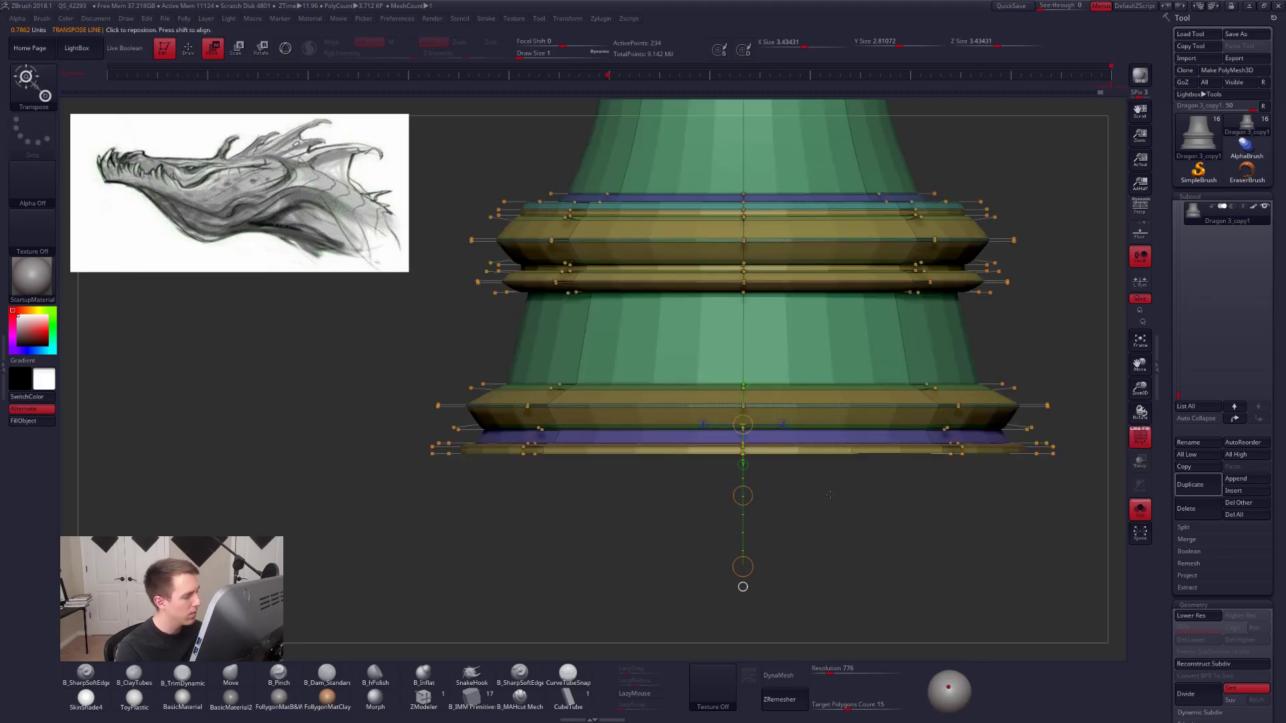
key("shift+f")
key("q")
key("b")
key("m")
key("v")
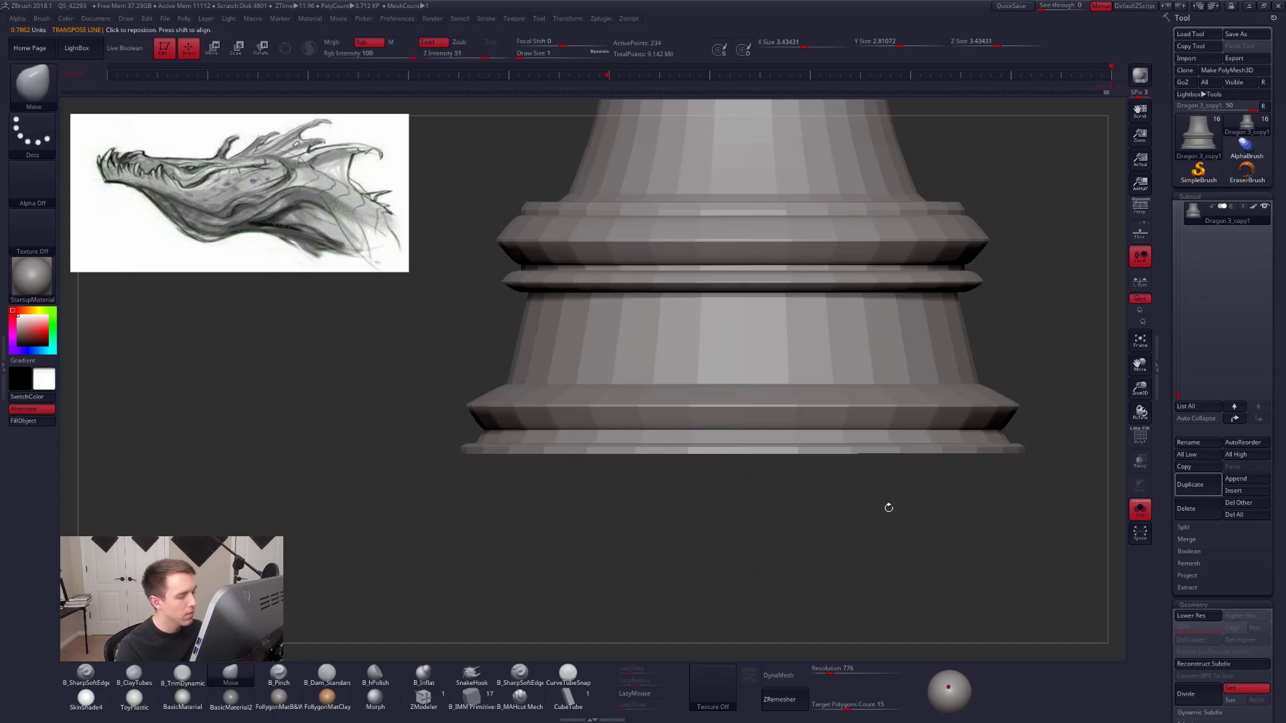
left_click_drag(884, 511, 879, 506)
Mask everything above the lower base moulding and move the whole moulding down with Transpose to lengthen the pedestal.
key("shift+f")
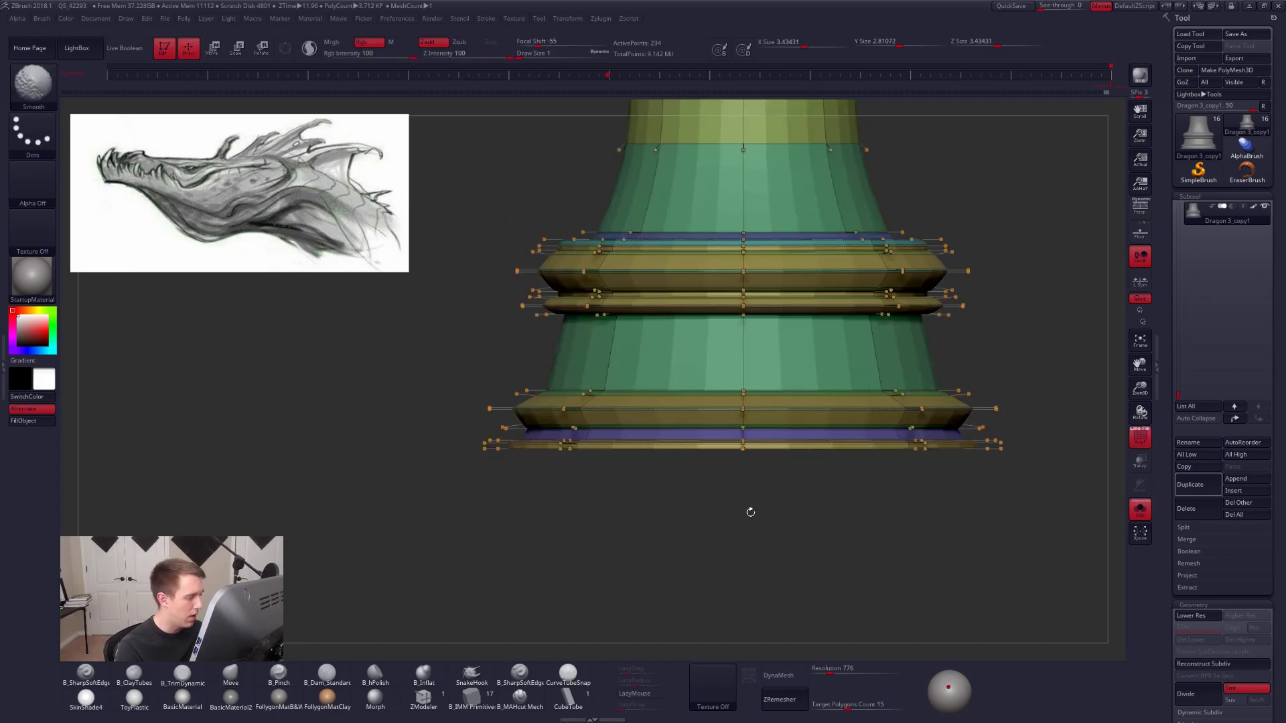
key("shift+d")
mouse_move(476, 373)
left_mouse_down("ctrl")
mouse_move(563, 516)
mouse_move(1007, 488)
mouse_move(979, 465)
left_mouse_up("ctrl")
key("w")
left_click(743, 561)
left_click_drag(742, 504, 743, 537)
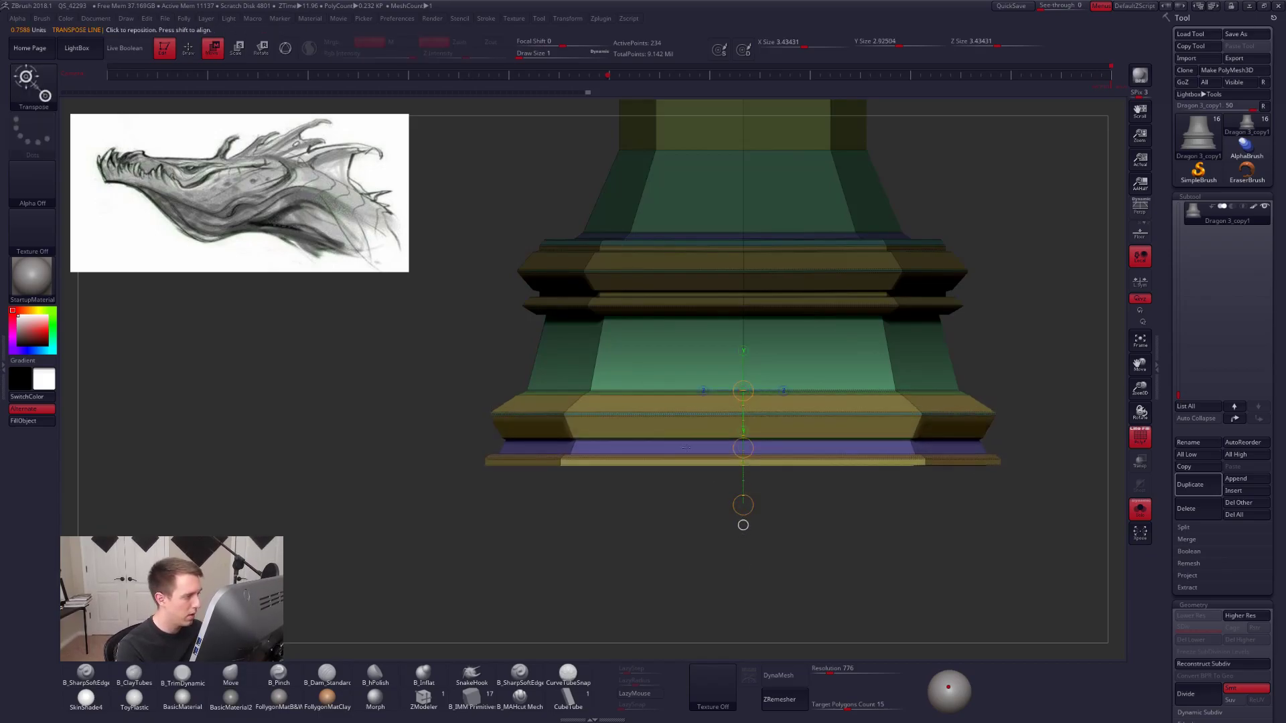
key("d")
key("shift+d")
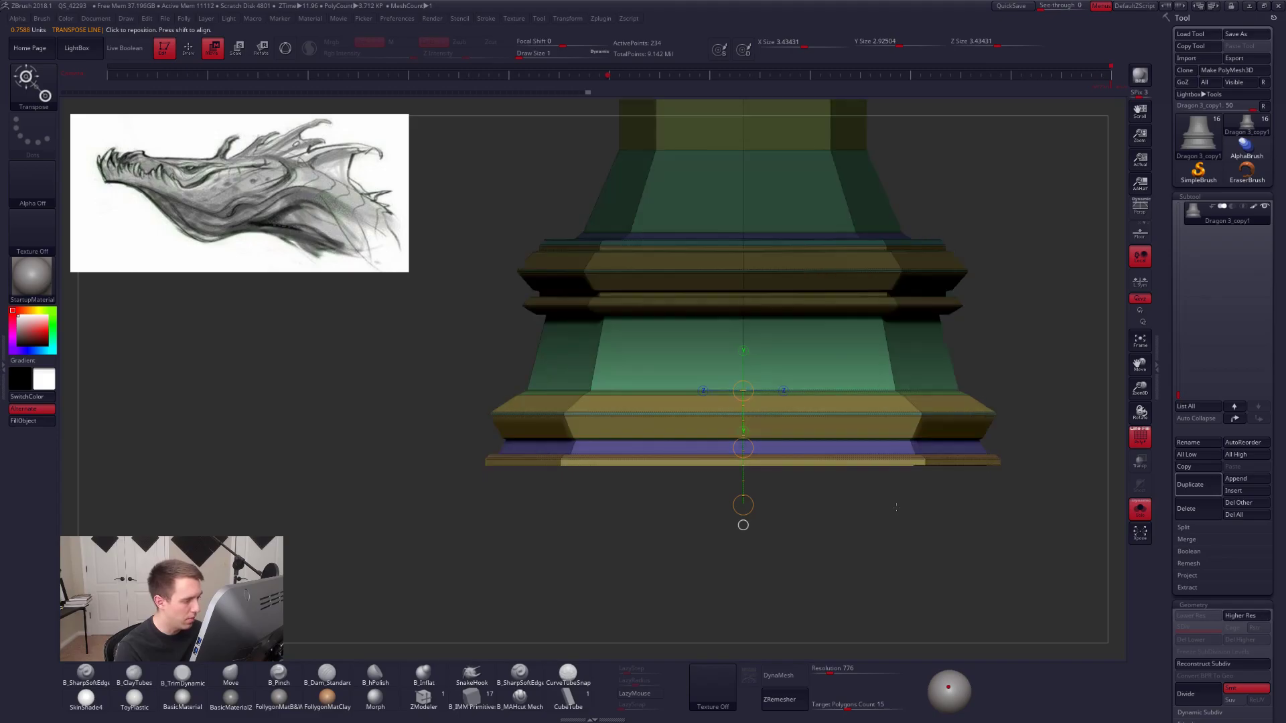
Mask everything except the edge loop topping the lower moulding, nudge it slightly down and preview the smoothed shape.
key("q")
left_click_drag(964, 491, 913, 488, "ctrl")
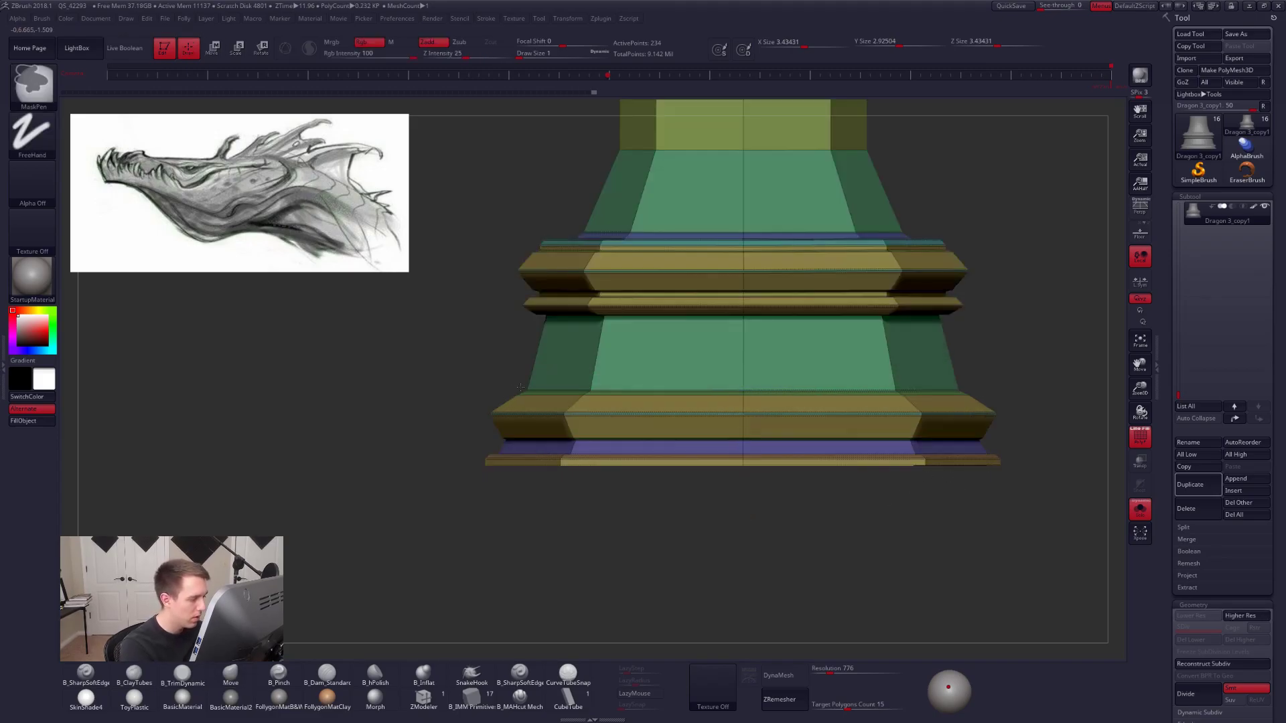
mouse_move(488, 362)
left_mouse_down("ctrl")
mouse_move(509, 380)
mouse_move(979, 389)
left_mouse_up("ctrl")
left_click(980, 390, "ctrl")
key("w")
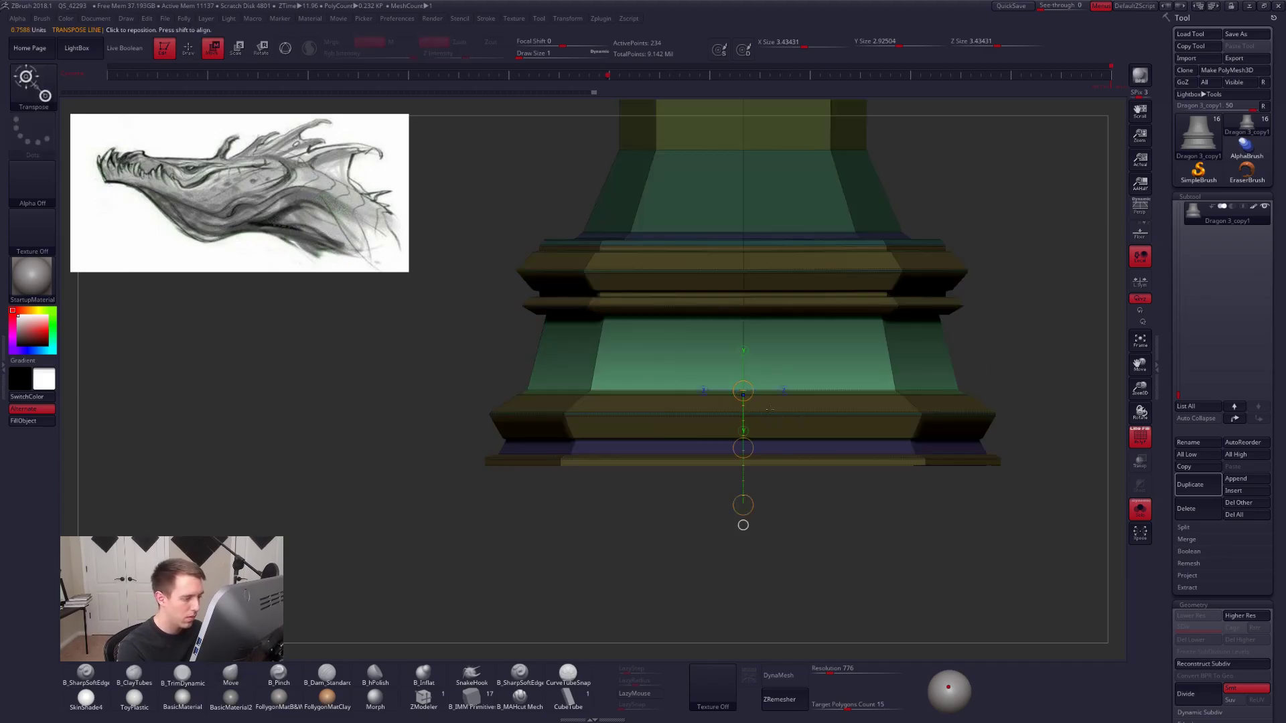
left_click_drag(743, 447, 743, 451)
key("d")
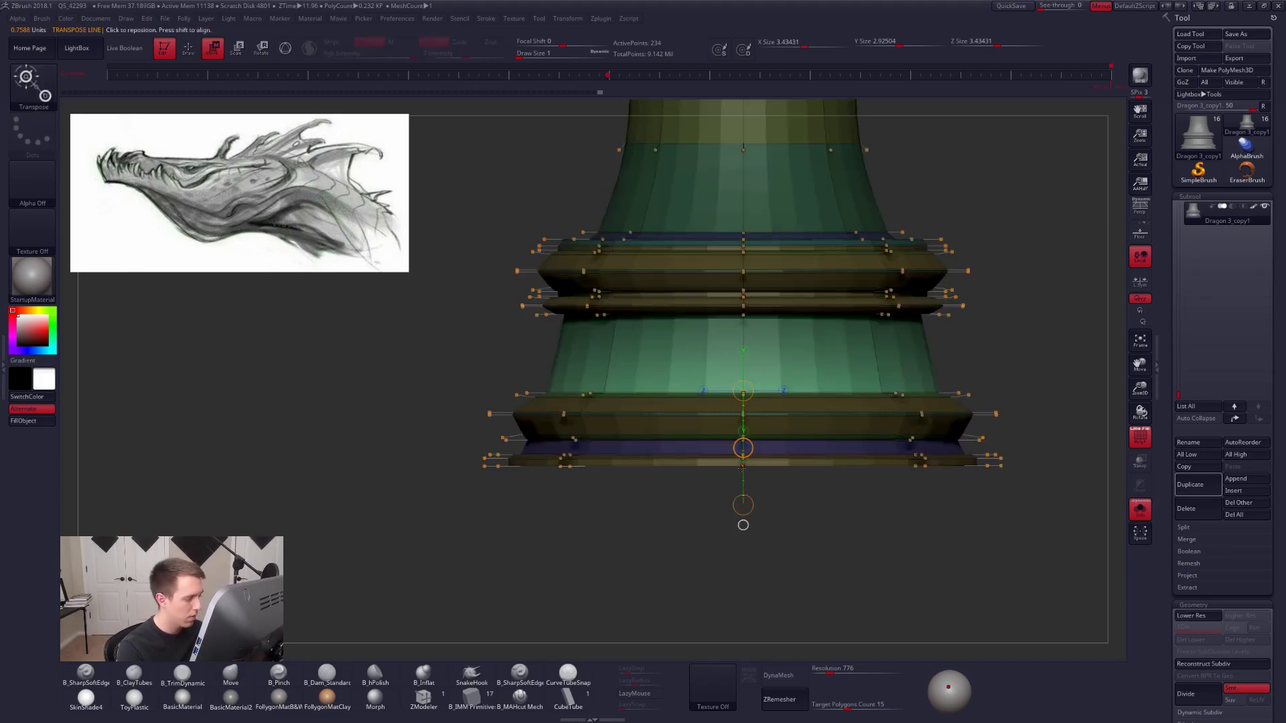
Isolate the lower moulding's ridge loops with a mask and adjust their height slightly with Transpose in the smoothed preview.
key("q")
mouse_move(910, 512)
left_mouse_down("ctrl")
mouse_move(928, 525)
mouse_move(969, 511)
mouse_move(910, 539)
mouse_move(912, 516)
mouse_move(904, 540)
left_mouse_up("ctrl")
key("shift+f")
key("shift+d")
left_click_drag(457, 437, 981, 458, "ctrl+alt")
key("w")
key("d")
key("d")
left_click_drag(781, 449, 782, 579, "shift")
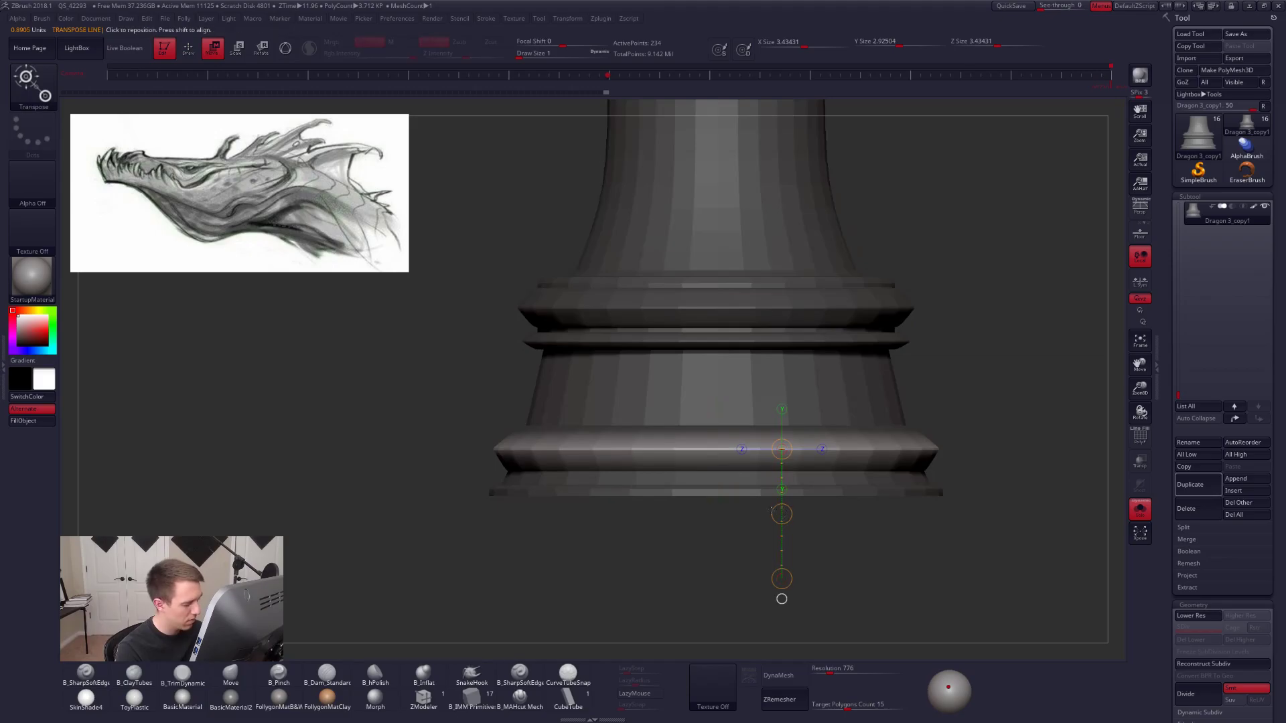
Clear the mask on the pedestal and quick-save the project.
key("q")
left_click_drag(822, 541, 824, 539, "ctrl")
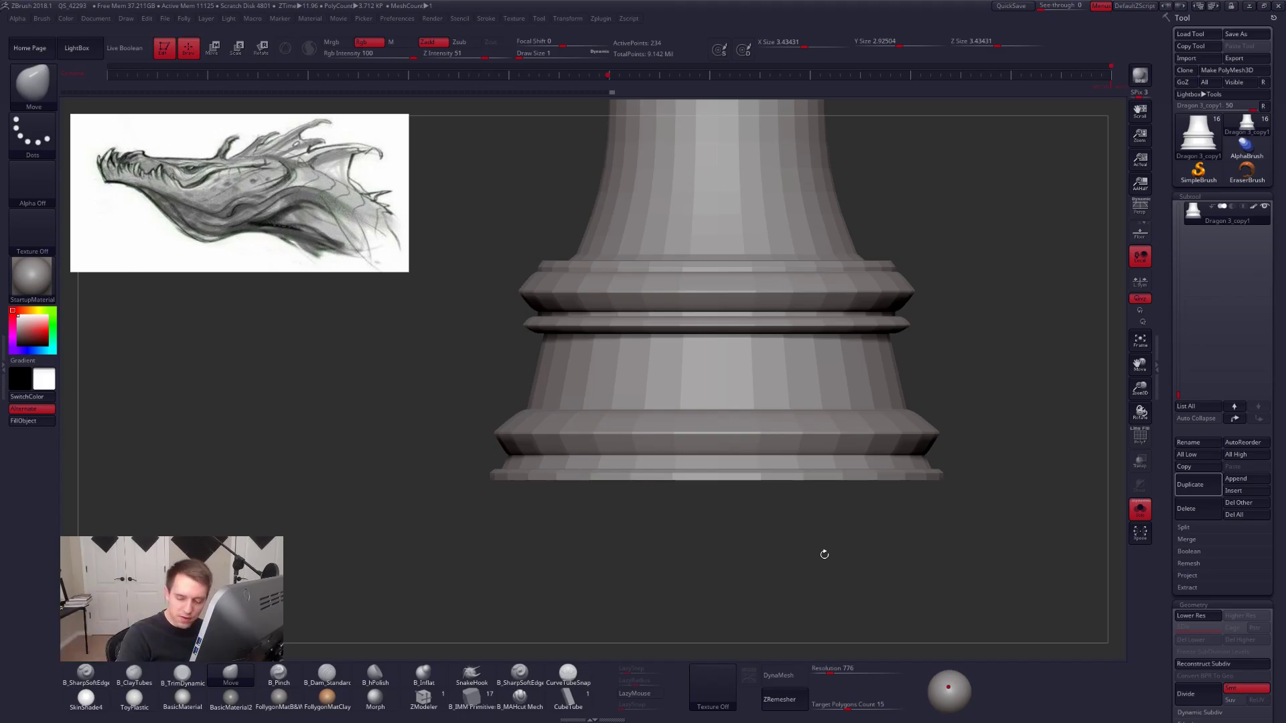
left_click_drag(1008, 471, 944, 520)
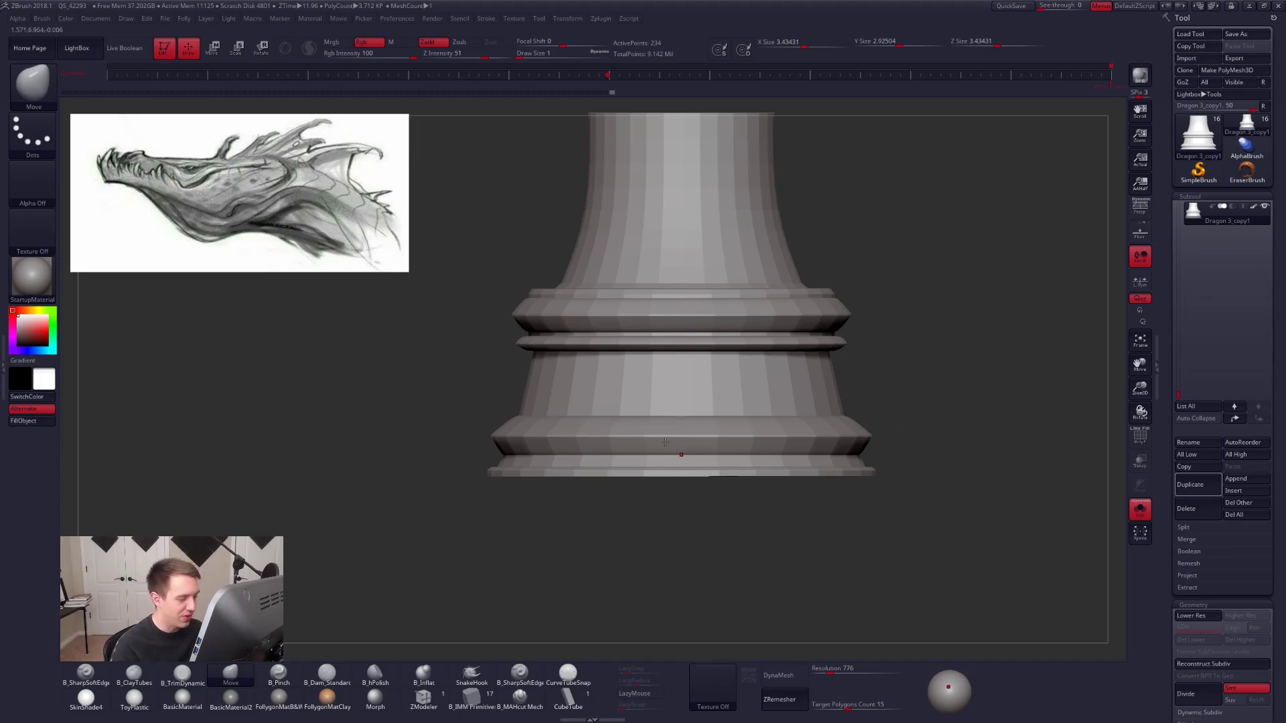
left_click(1011, 5)
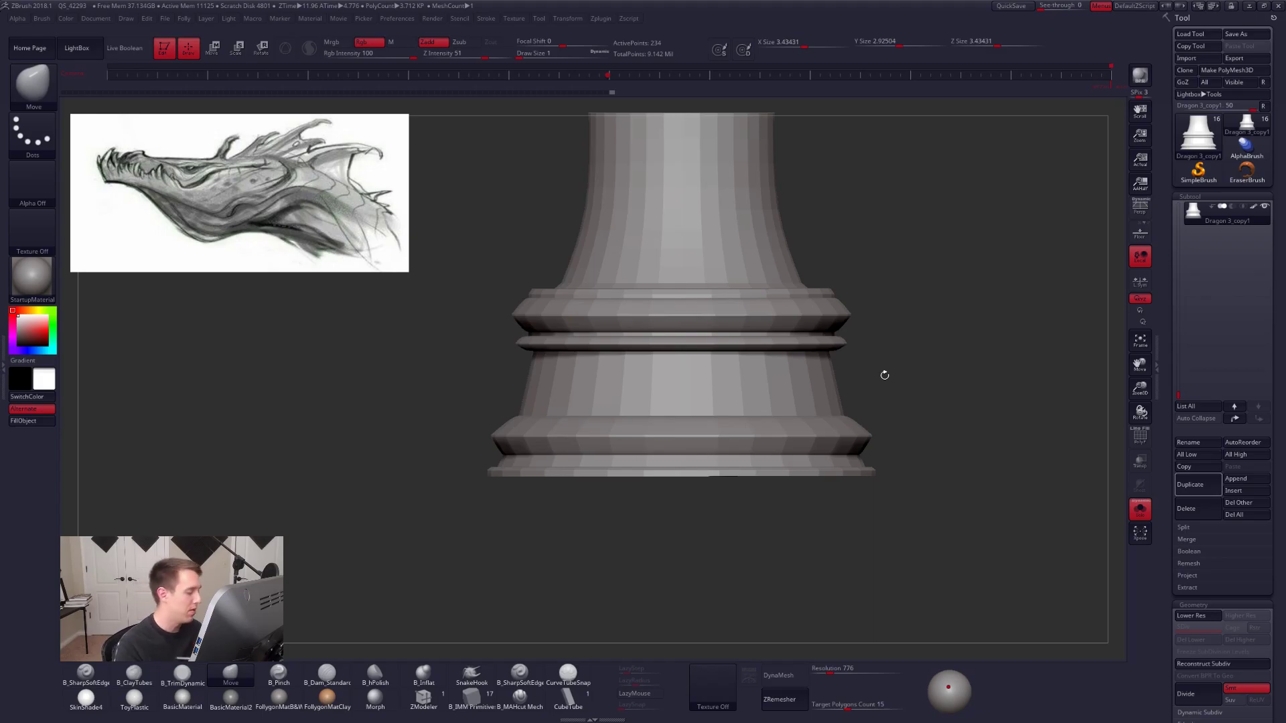
Mask everything above the base's lowest section and scale that section slightly inward with Transpose.
mouse_move(698, 517)
left_mouse_down("alt")
mouse_move(722, 502)
mouse_move(732, 551)
mouse_move(795, 545)
left_mouse_up("alt")
key("shift+f")
key("shift+f")
mouse_move(381, 427)
left_mouse_down("ctrl")
mouse_move(470, 520)
mouse_move(784, 528)
mouse_move(770, 525)
mouse_move(980, 507)
left_mouse_up("ctrl")
left_click(979, 506, "ctrl")
key("e")
left_click_drag(758, 550, 746, 550)
left_click(758, 581)
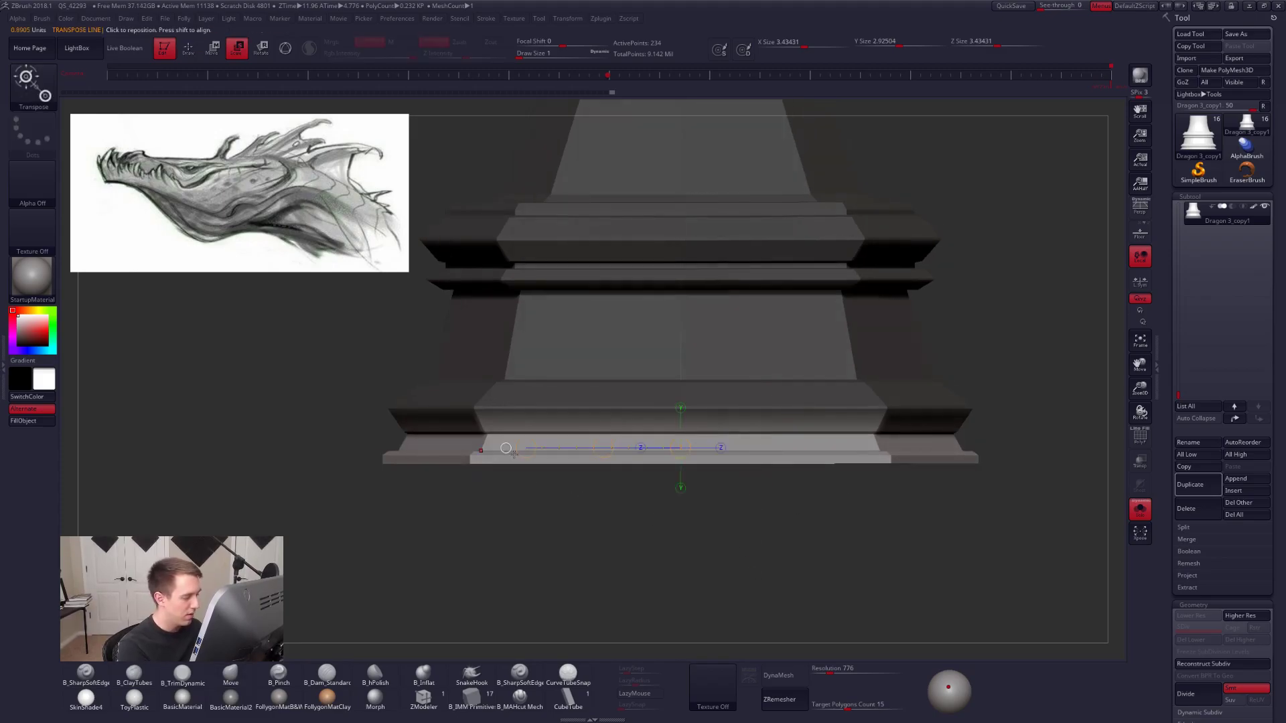
left_click_drag(507, 448, 526, 447)
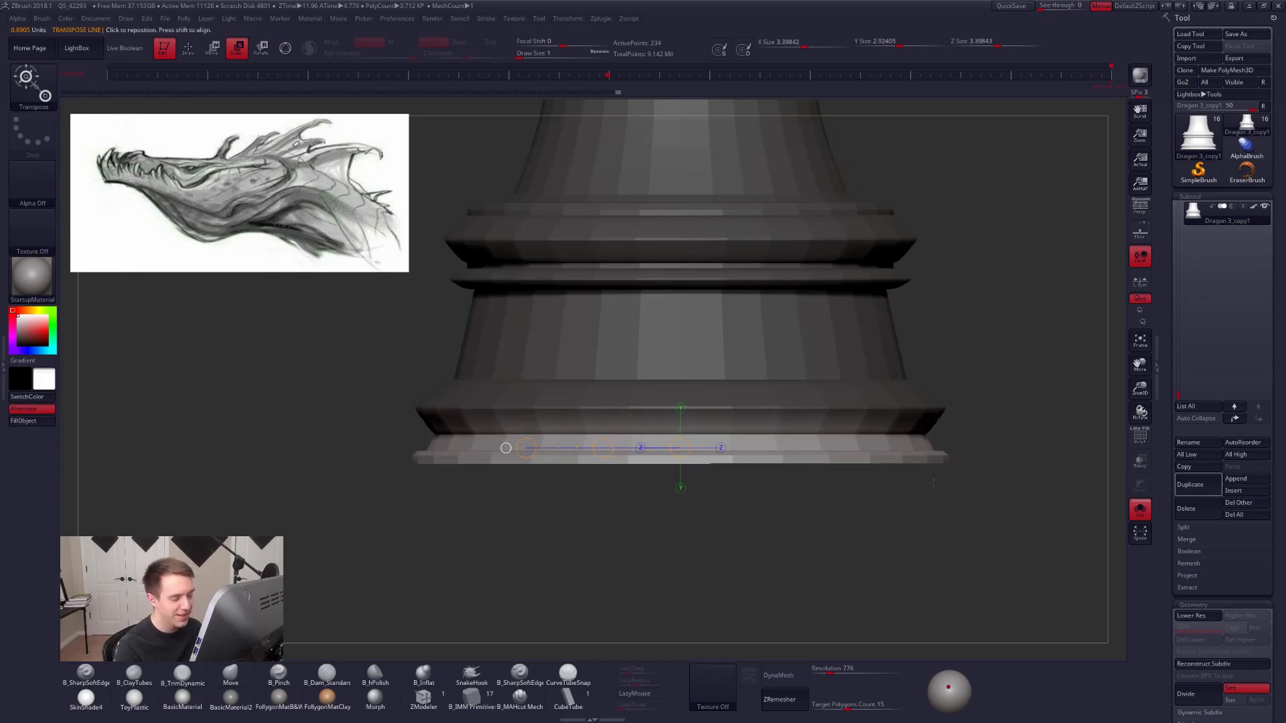
Clear the mask and turn off Solo to show the pedestal together with the complete dragon bust.
left_click_drag(964, 477, 993, 456)
key("q")
key("ctrl+space")
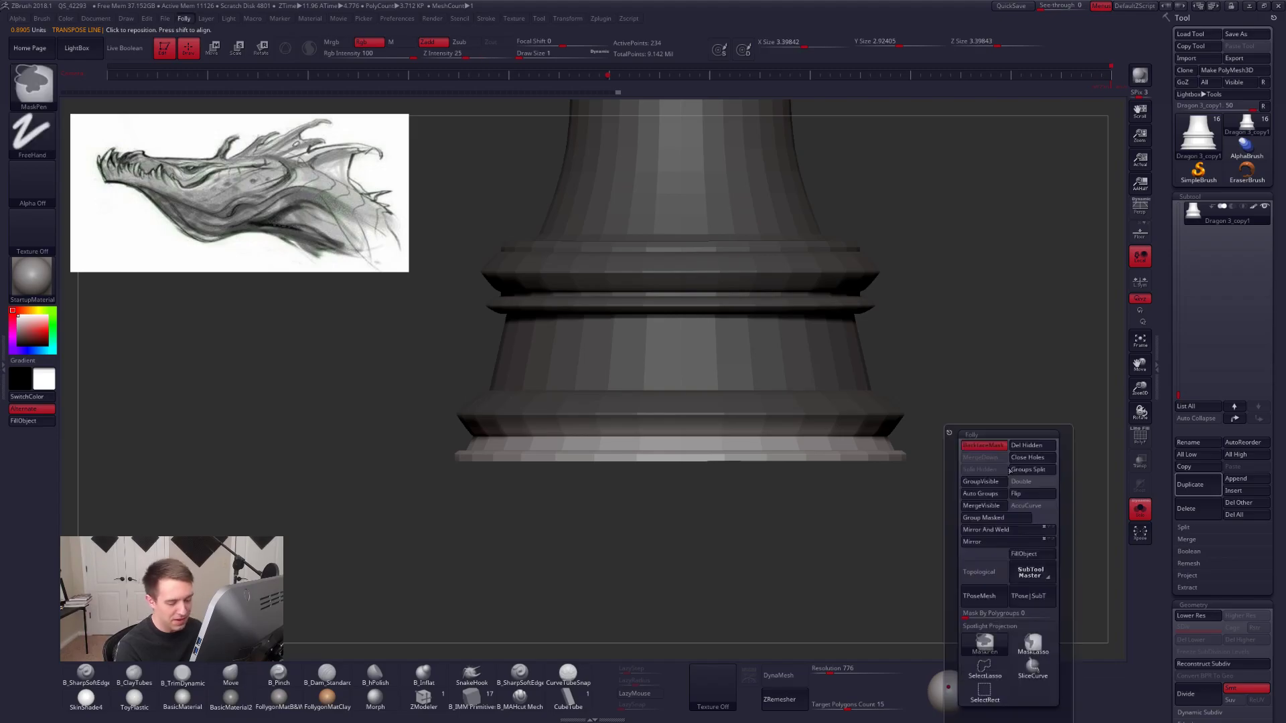
left_click_drag(990, 411, 1011, 395)
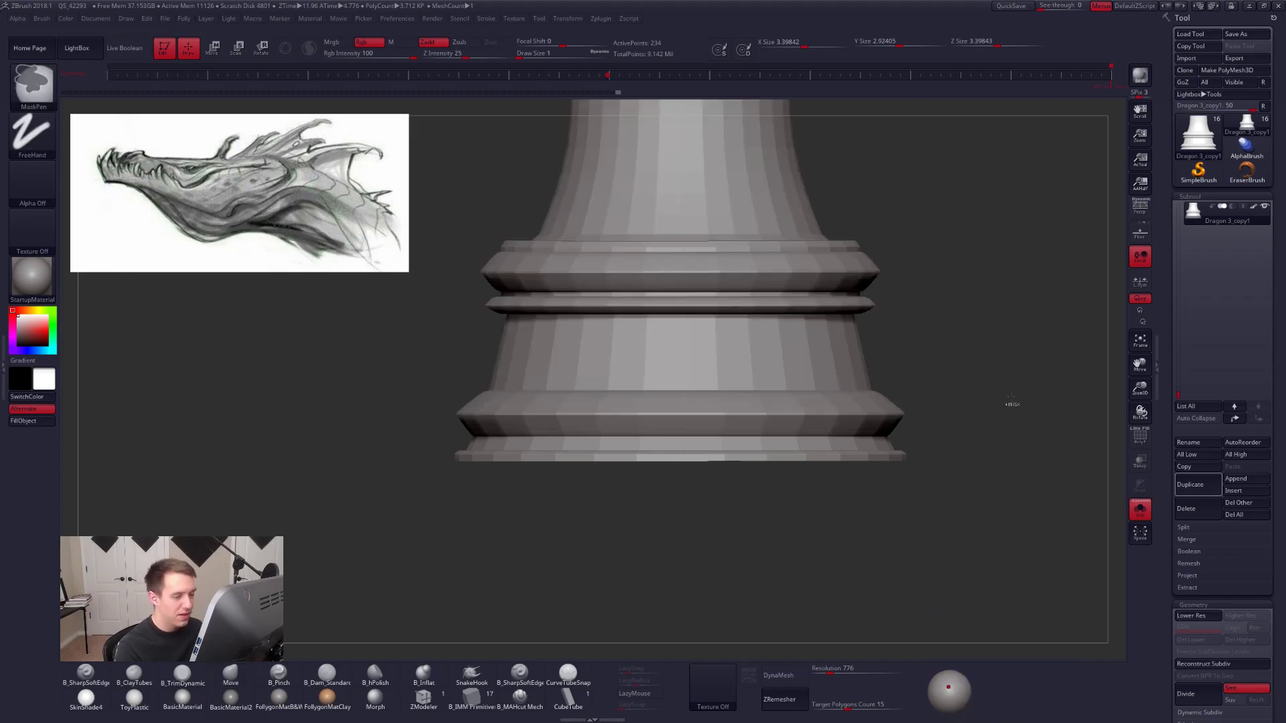
left_click_drag(924, 509, 918, 496)
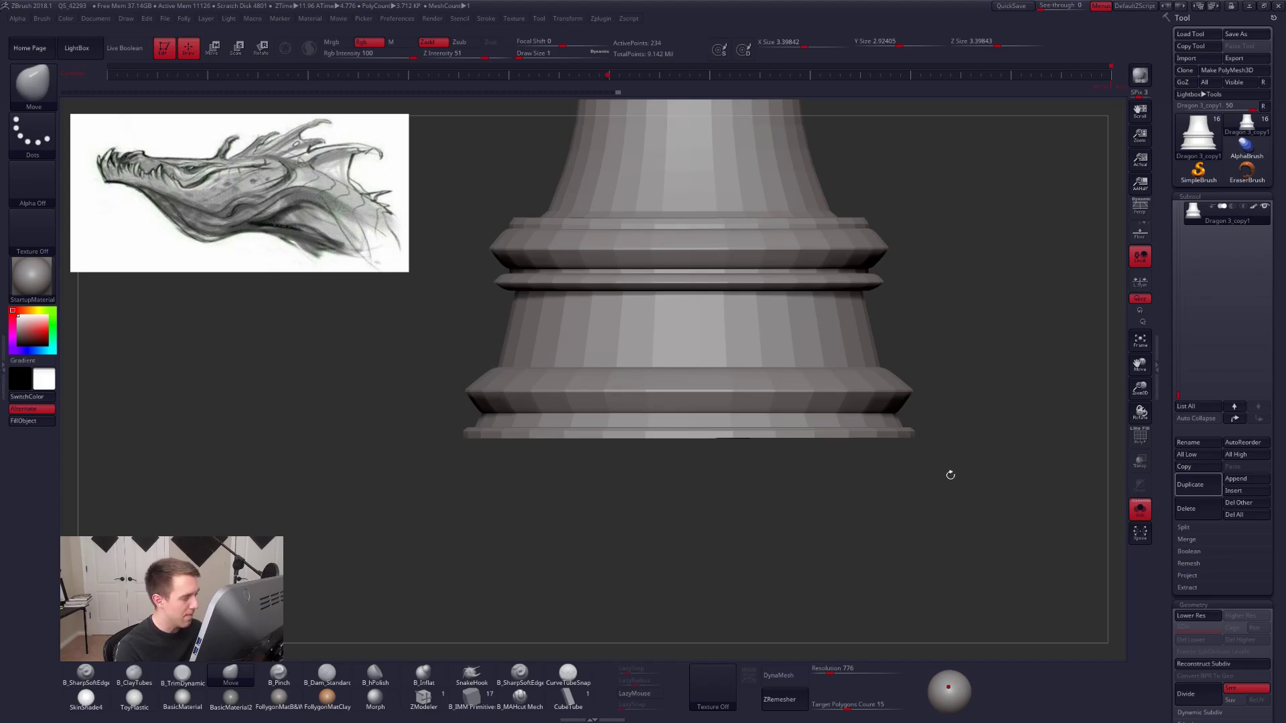
left_click_drag(1015, 482, 968, 459, "alt")
key("alt+s")
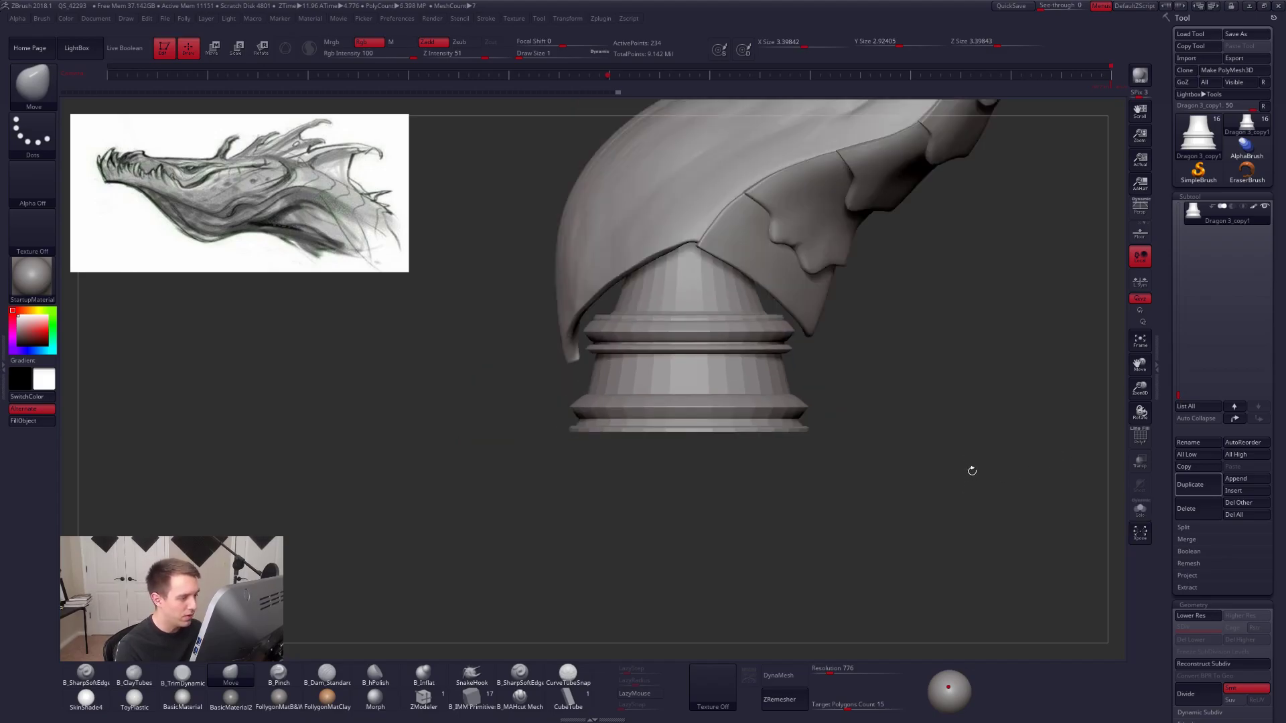
left_click_drag(901, 514, 923, 497)
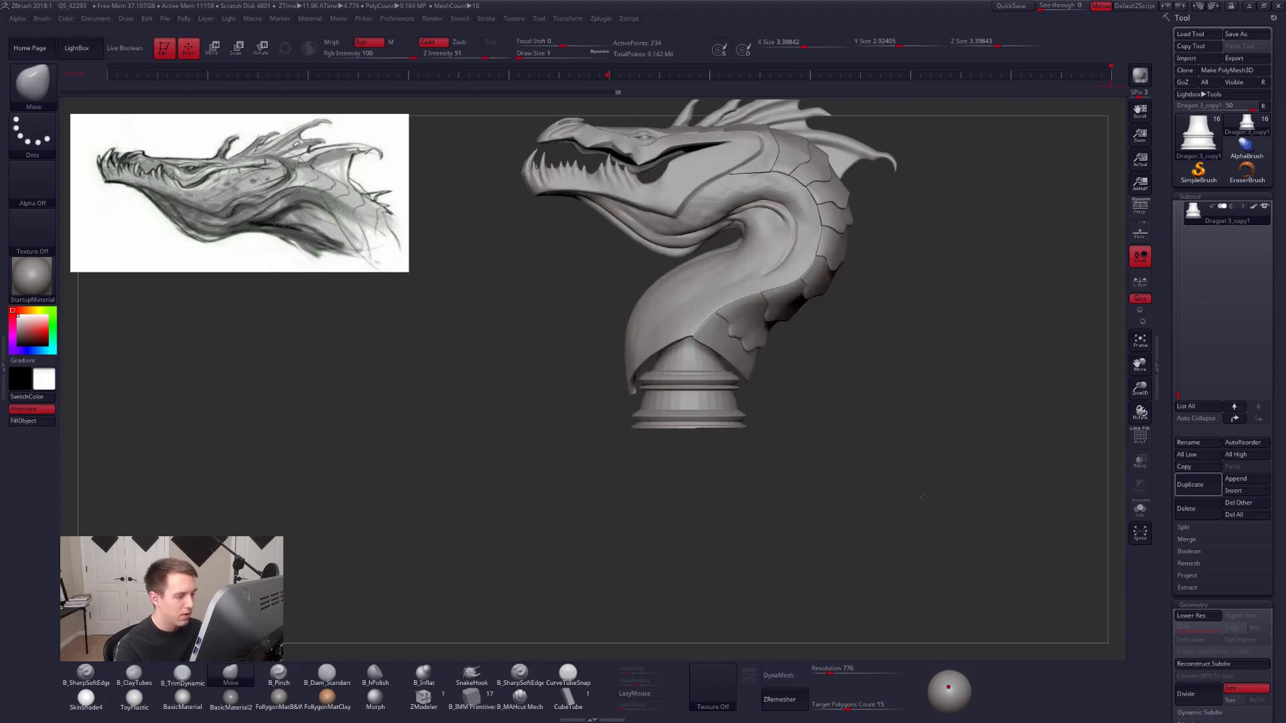
left_click_drag(829, 502, 841, 517, "alt")
Move the whole pedestal slightly up into the dragon's neck with Transpose, and return to drawing mode.
key("w")
left_click_drag(688, 410, 710, 528)
left_click_drag(710, 429, 711, 540, "shift")
left_click_drag(710, 484, 712, 470, "shift")
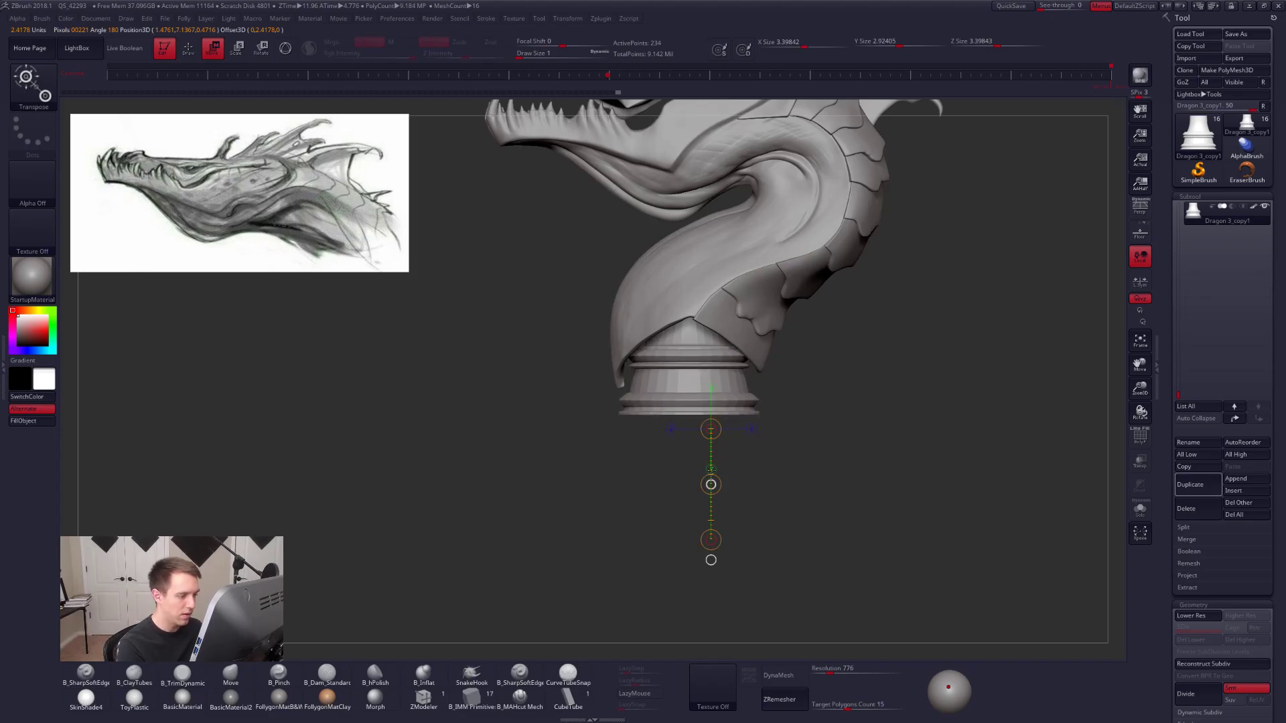
left_click_drag(802, 483, 789, 445, "alt")
mouse_move(792, 469)
left_mouse_down()
mouse_move(846, 487)
mouse_move(877, 563)
mouse_move(977, 527)
mouse_move(990, 570)
left_mouse_up()
key("q")
Turn on perspective and examine the bust on its pedestal from several angles.
left_click_drag(871, 516, 919, 526)
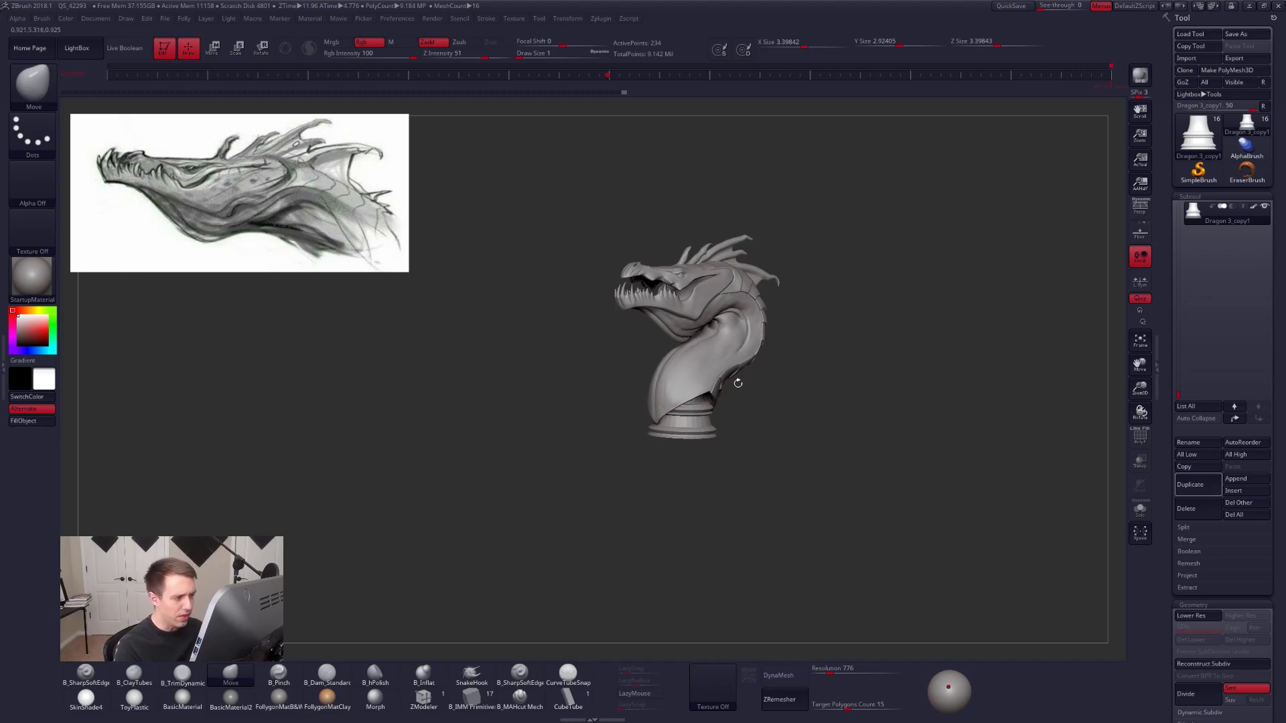
left_click_drag(884, 565, 722, 414, "alt")
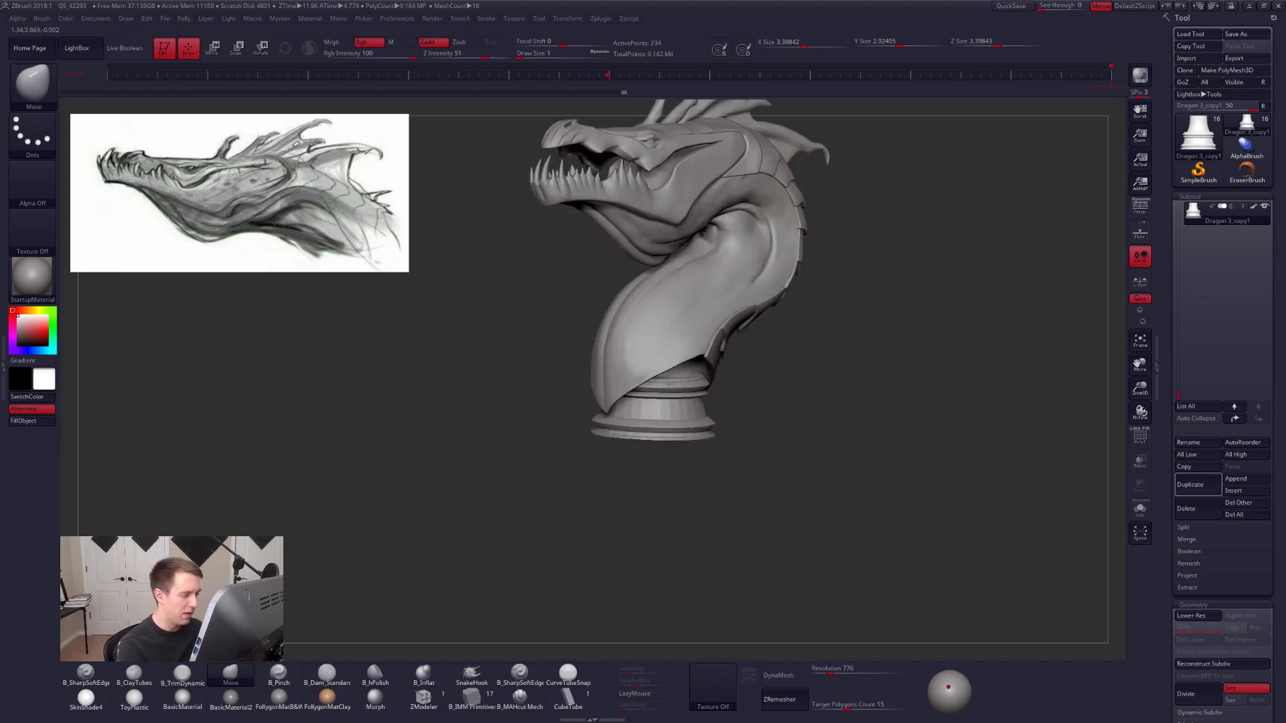
left_click_drag(946, 345, 887, 339)
left_click_drag(904, 445, 930, 519, "alt")
left_click(1144, 212)
left_click_drag(898, 461, 966, 478)
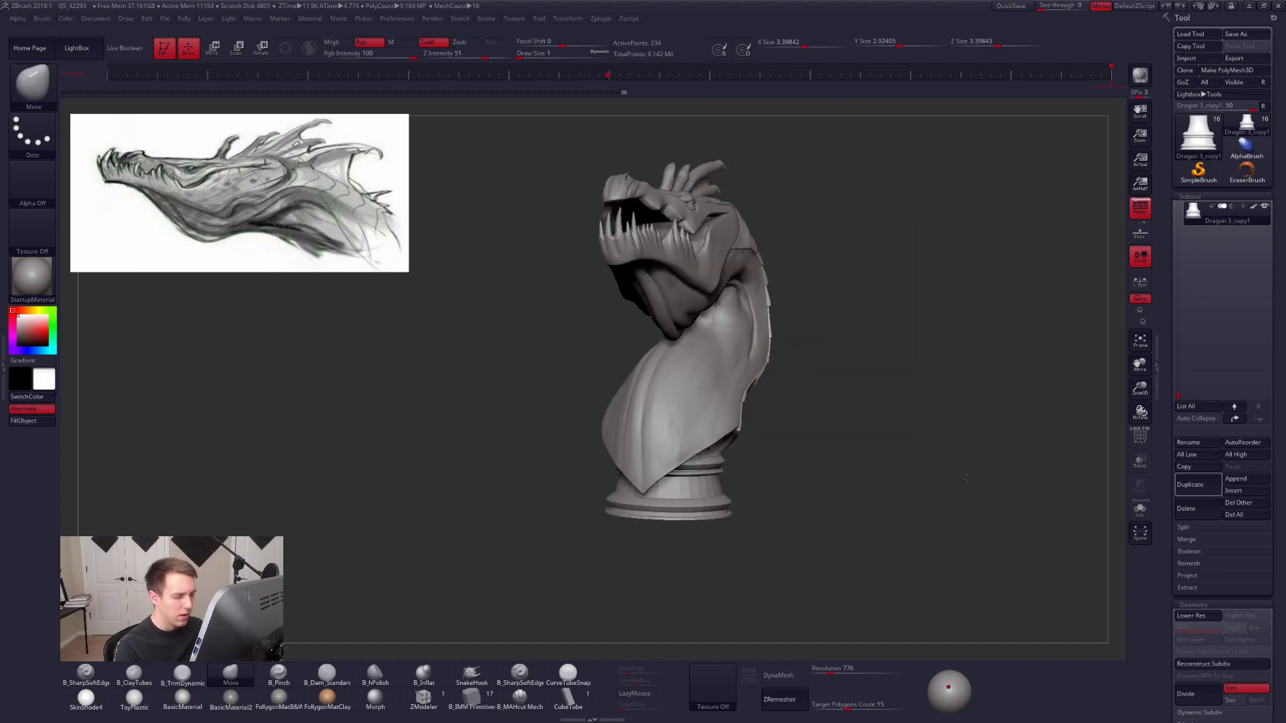
mouse_move(967, 478)
left_mouse_down()
mouse_move(800, 423)
mouse_move(811, 500)
mouse_move(730, 430)
mouse_move(756, 488)
left_mouse_up()
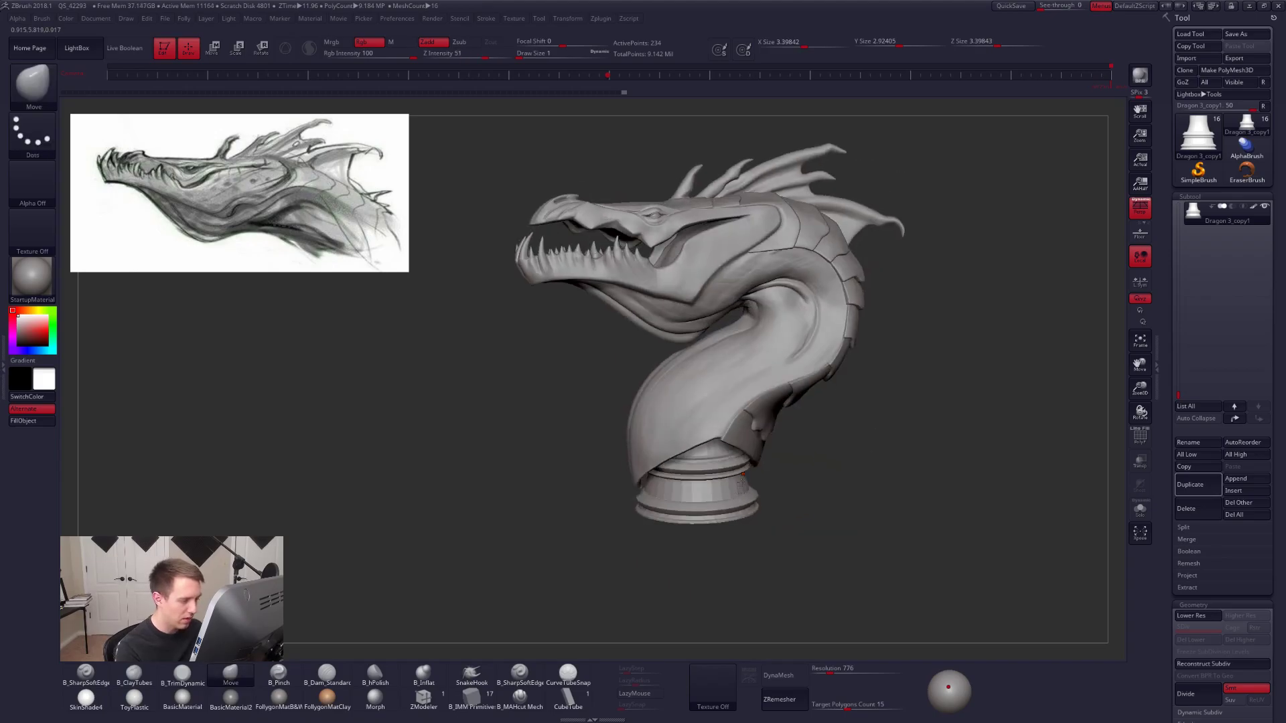
Select the Dragon 3 subtool and adjust the neck's lower edge above the pedestal with an enlarged Move brush.
left_click(725, 392, "alt")
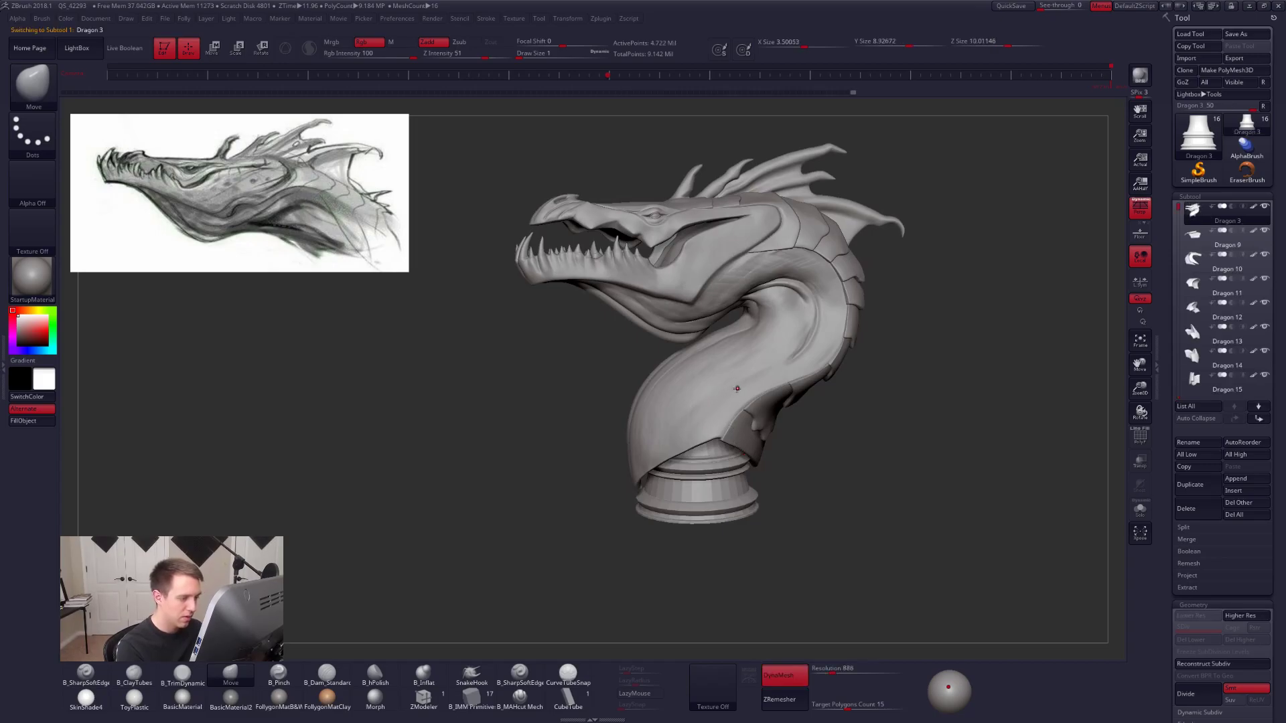
key("space")
left_click_drag(764, 394, 768, 394)
key("shift+f")
key("shift+f")
left_click_drag(717, 433, 714, 438)
right_click_drag(712, 440, 713, 441, "shift")
key("space")
left_click_drag(710, 441, 724, 442)
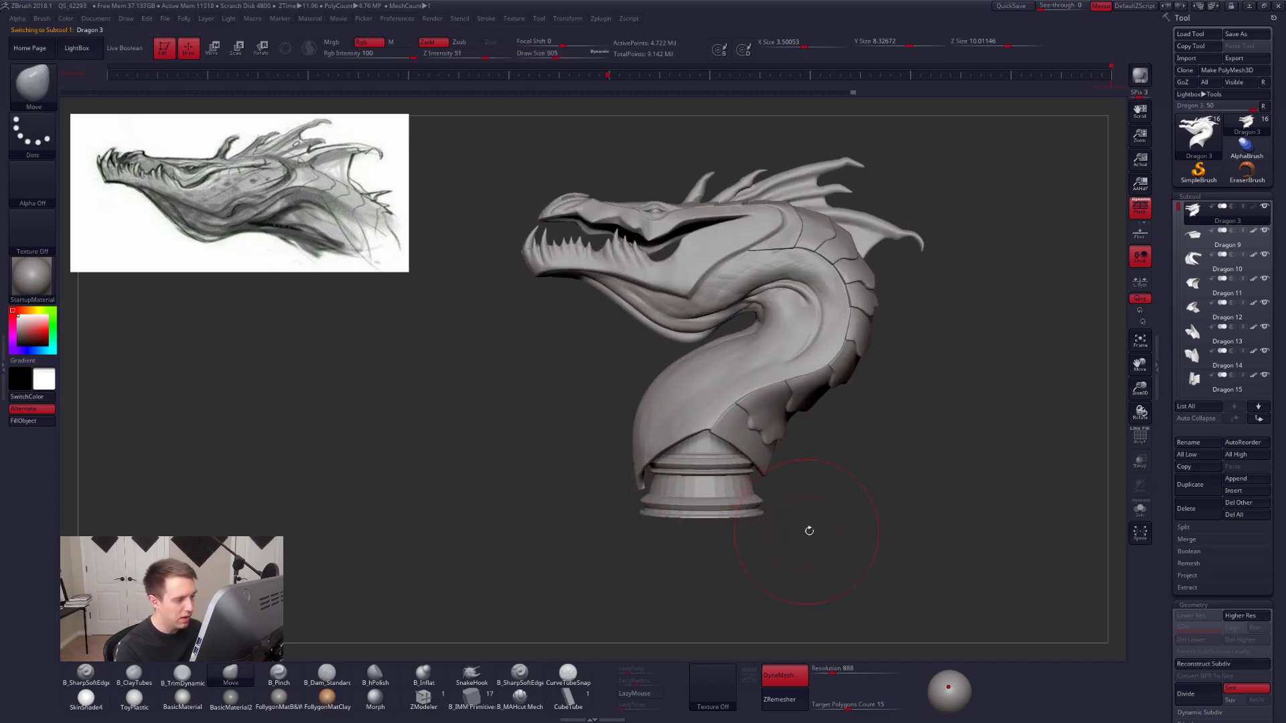
Isolate the Dragon 3 mesh with Solo and set the Move brush's draw size to 160 for its underside.
left_click_drag(803, 529, 681, 528)
mouse_move(806, 534)
left_mouse_down()
mouse_move(895, 520)
mouse_move(934, 496)
mouse_move(831, 488)
mouse_move(817, 428)
left_mouse_up()
key("space")
key("alt+s")
left_click_drag(817, 509, 827, 556, "alt")
key("space")
left_click_drag(789, 403, 772, 403)
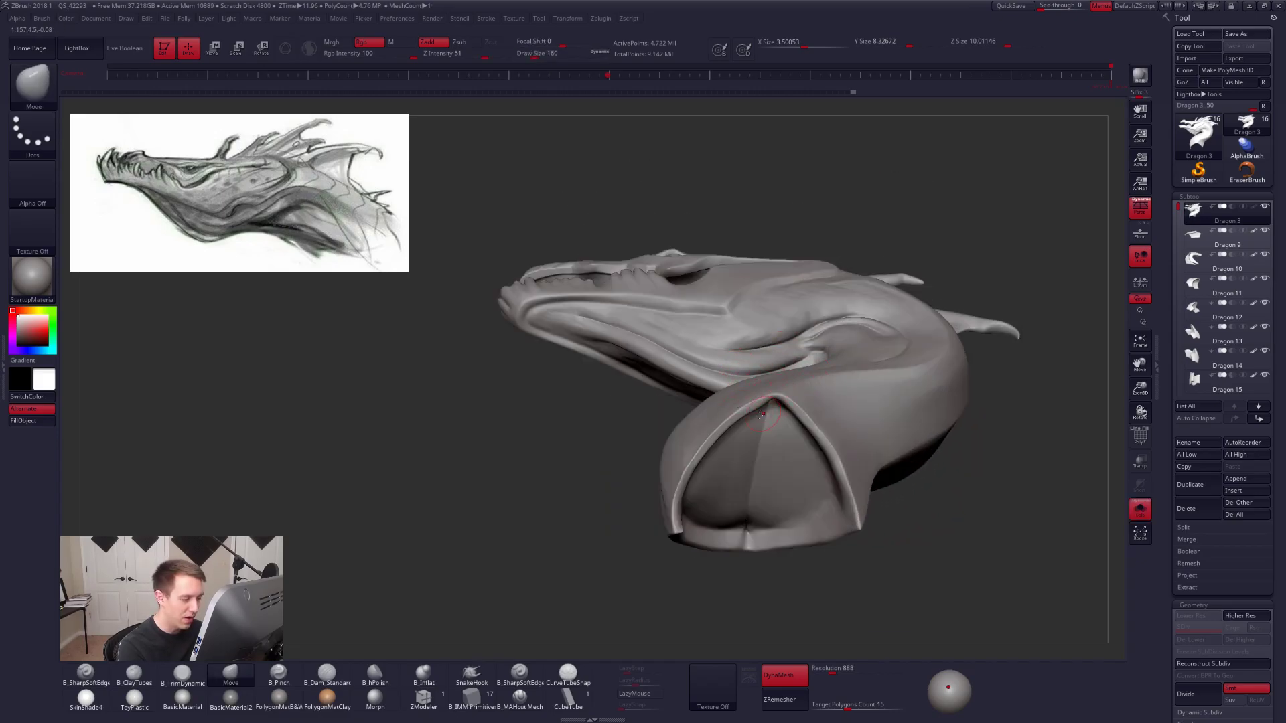
Smooth down the neck's hollow underside with the TrimDynamic brush at draw size 192.
mouse_move(659, 539)
left_mouse_down()
mouse_move(666, 470)
mouse_move(705, 458)
left_mouse_up()
key("3")
right_click_drag(705, 458, 712, 492, "alt")
key("space")
left_click_drag(762, 403, 764, 402)
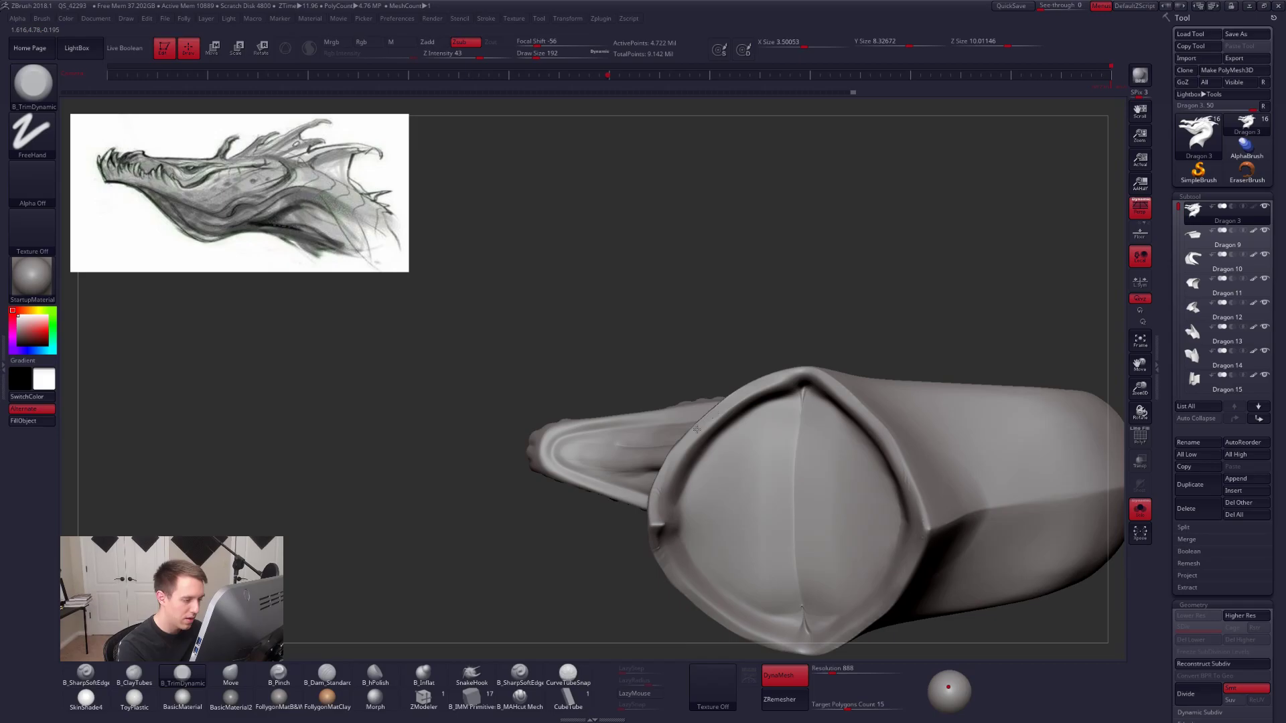
mouse_move(661, 503)
right_mouse_down()
mouse_move(656, 545)
mouse_move(663, 513)
right_mouse_up()
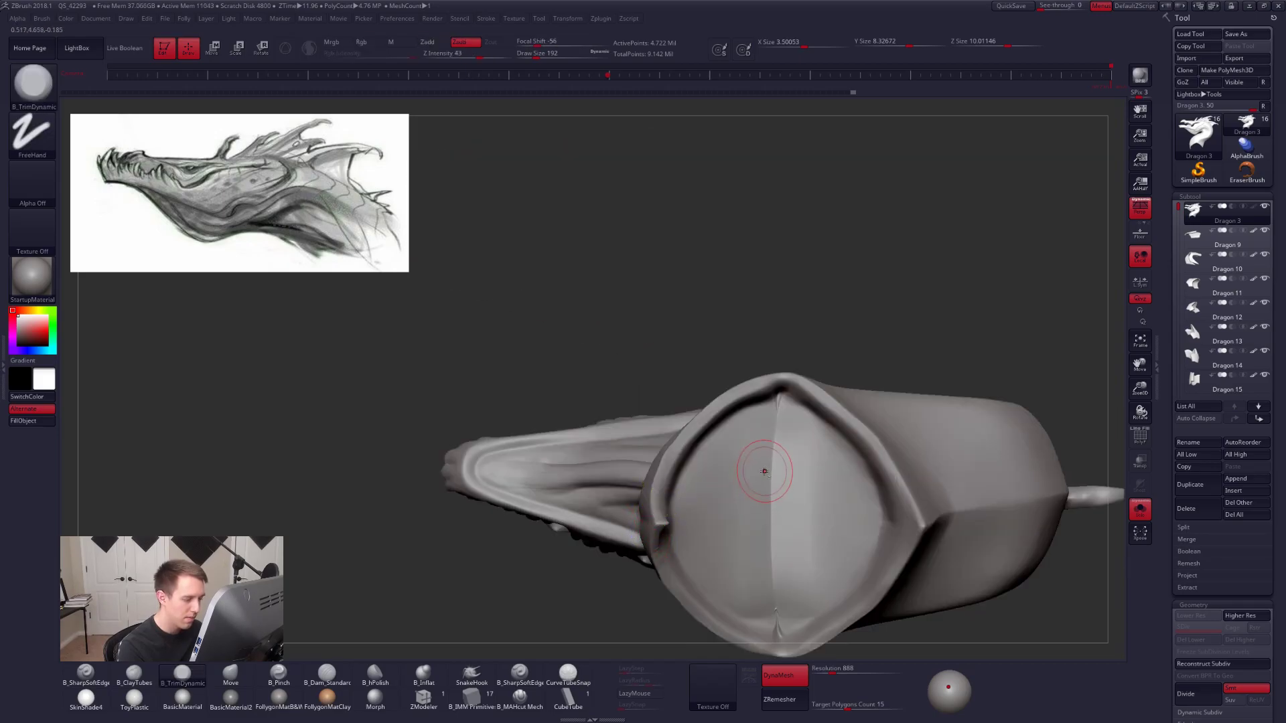
right_click_drag(709, 460, 815, 504)
mouse_move(826, 587)
left_mouse_down()
mouse_move(898, 545)
mouse_move(829, 519)
mouse_move(819, 497)
mouse_move(803, 442)
mouse_move(845, 389)
mouse_move(877, 455)
mouse_move(857, 482)
mouse_move(850, 472)
mouse_move(894, 469)
mouse_move(804, 508)
mouse_move(789, 474)
mouse_move(842, 484)
mouse_move(835, 519)
left_mouse_up()
Adjust the neck's lower rim with the Move brush enlarged to draw size 537.
key("b")
key("m")
key("v")
key("space")
left_click_drag(725, 397, 729, 398)
key("grave")
key("space")
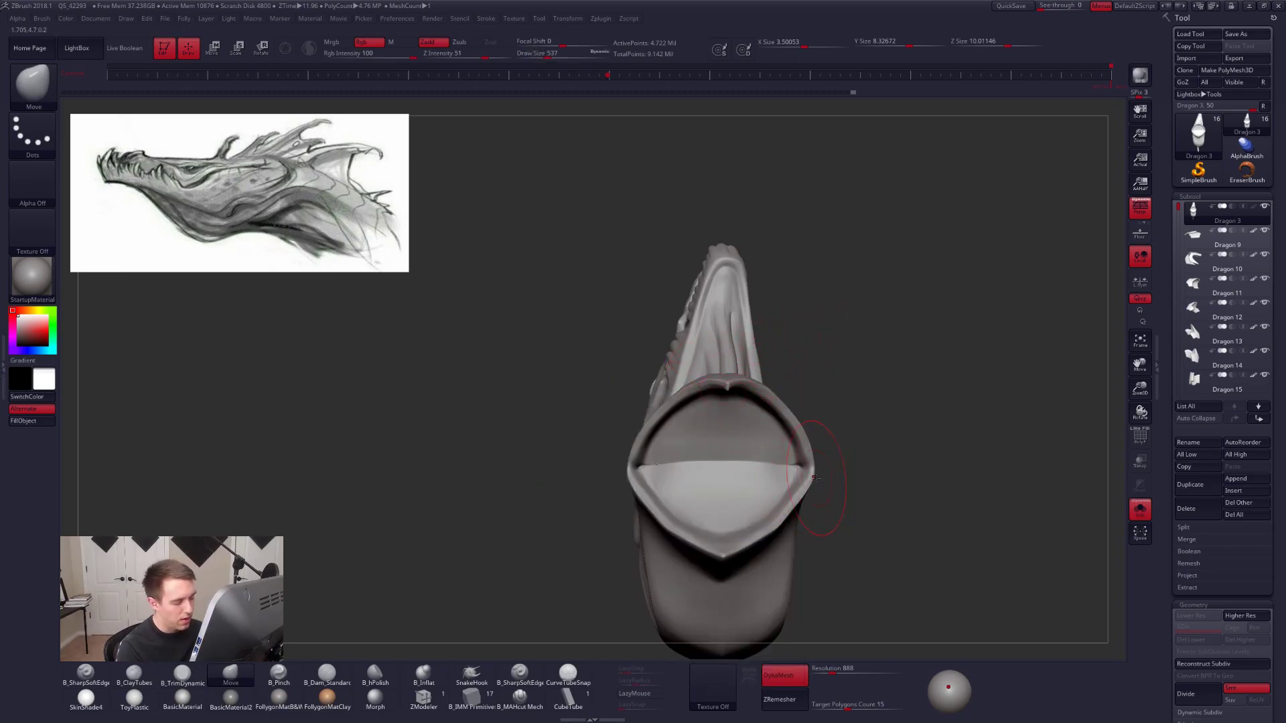
right_click_drag(770, 507, 789, 516)
mouse_move(788, 515)
left_mouse_down()
mouse_move(753, 507)
mouse_move(813, 394)
left_mouse_up()
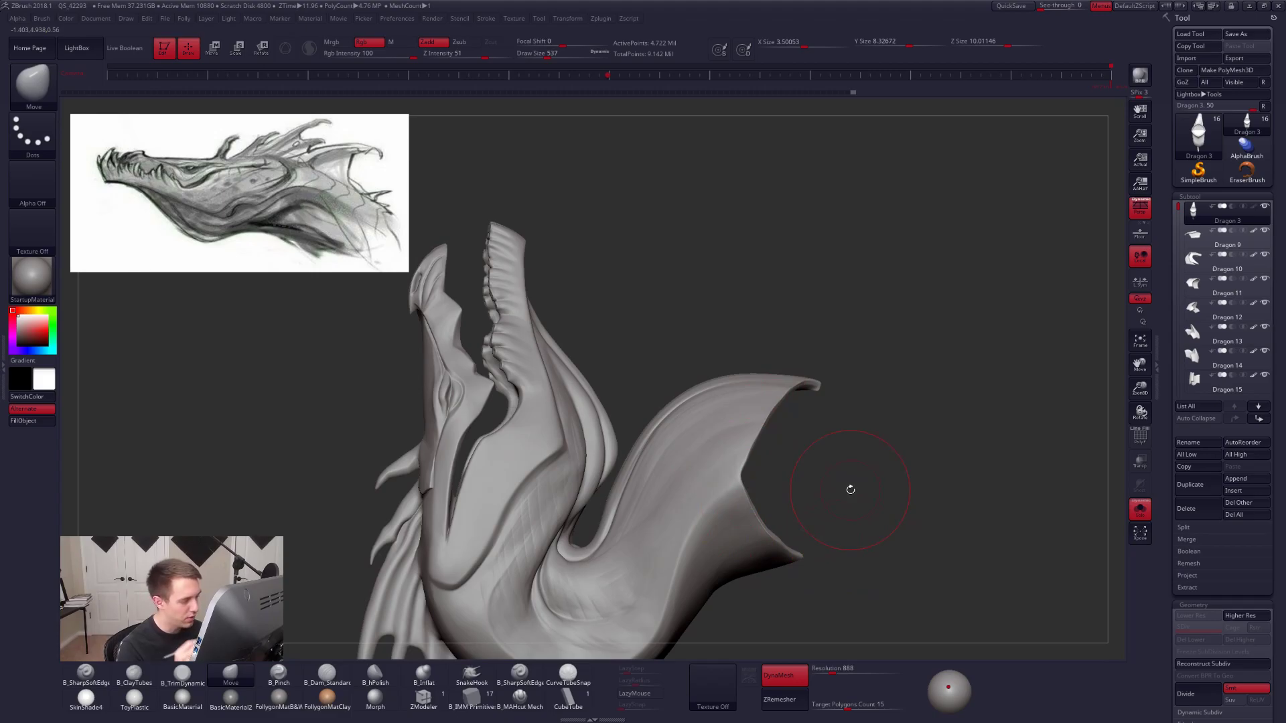
Show all subtools again and examine the complete bust on its pedestal from several angles.
mouse_move(878, 470)
left_mouse_down()
mouse_move(843, 507)
mouse_move(849, 539)
mouse_move(904, 504)
mouse_move(878, 468)
left_mouse_up()
key("space")
left_click_drag(949, 448, 913, 450)
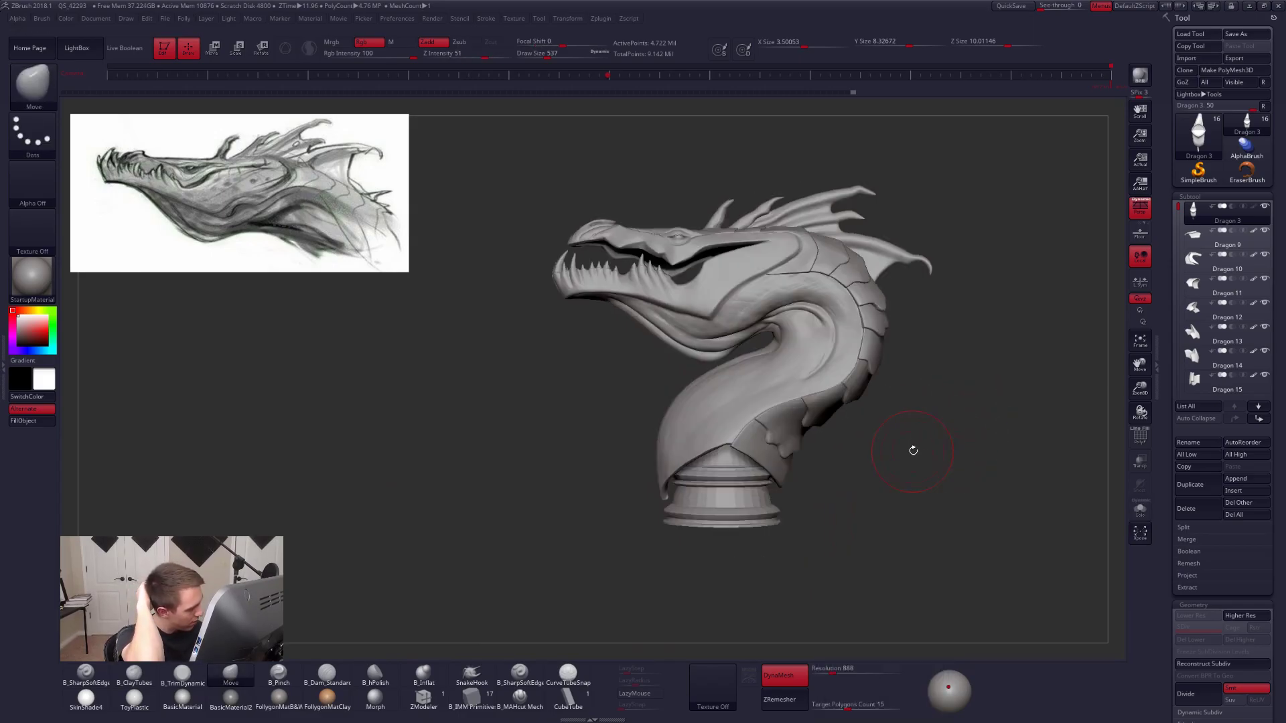
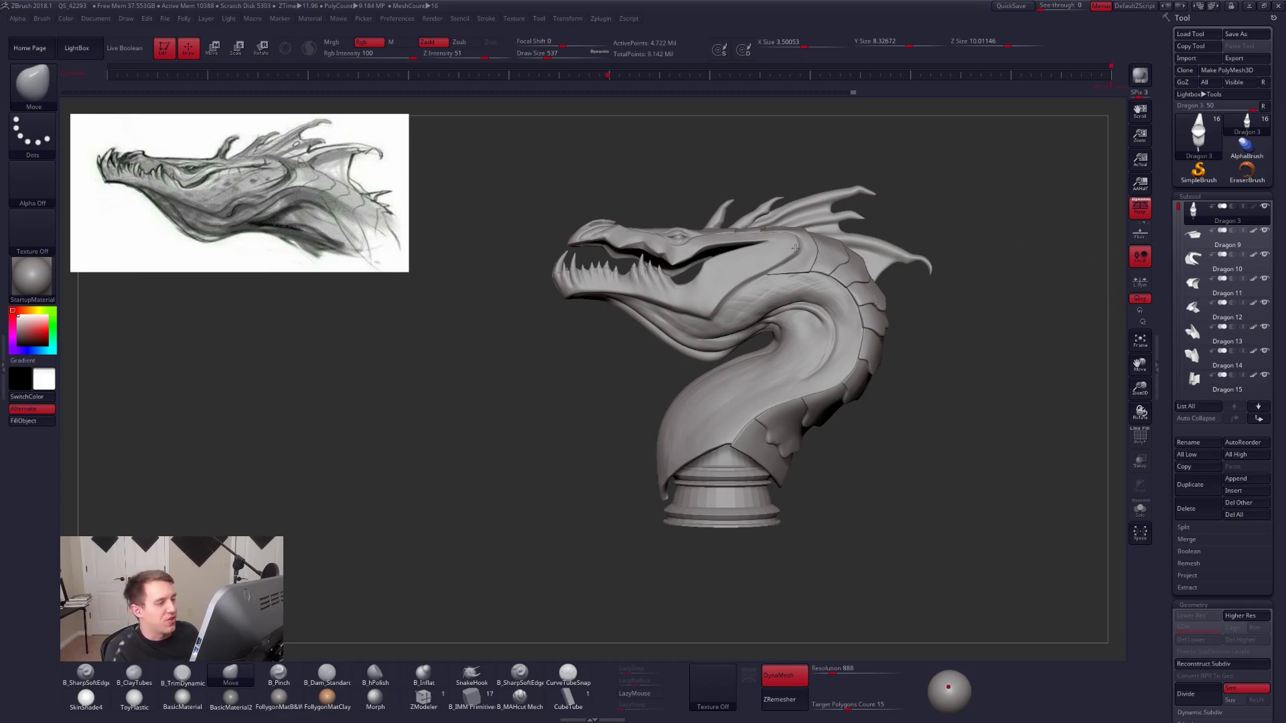
mouse_move(934, 335)
left_mouse_down("alt")
mouse_move(864, 355)
mouse_move(902, 378)
mouse_move(895, 360)
left_mouse_up("alt")
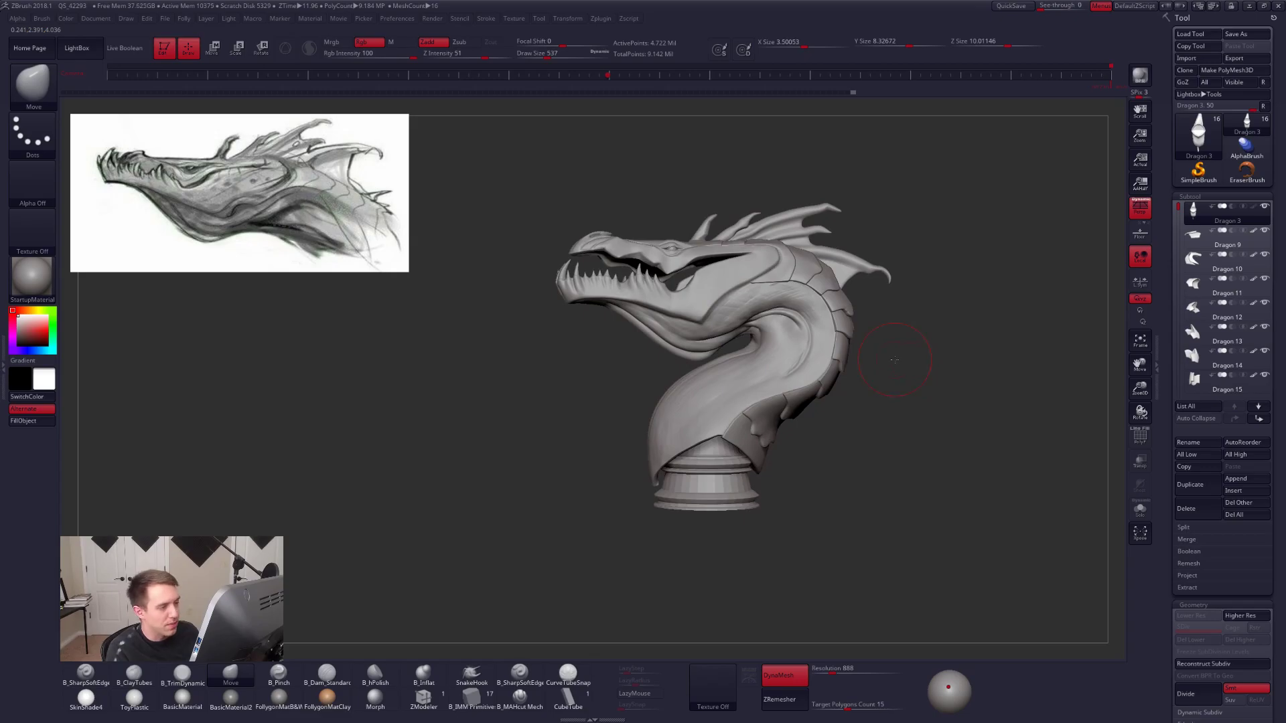
mouse_move(736, 447)
right_mouse_down()
mouse_move(775, 440)
mouse_move(759, 444)
right_mouse_up()
left_click_drag(757, 444, 753, 442)
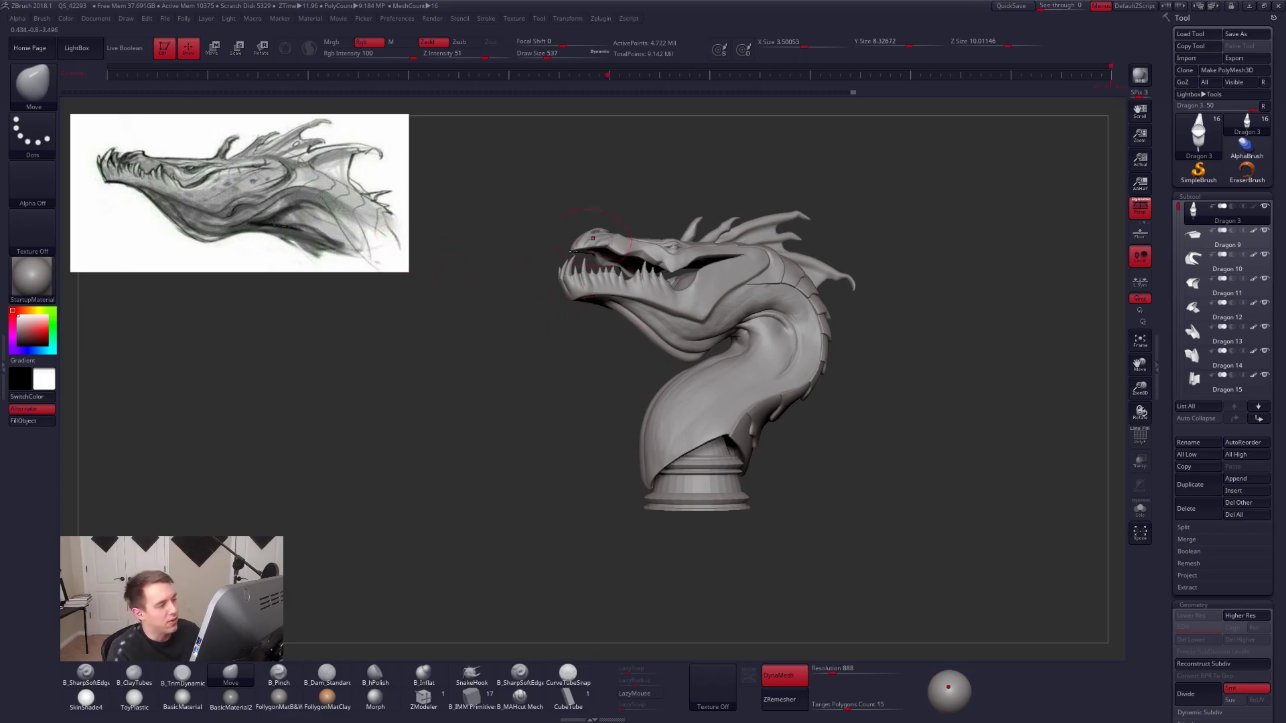
mouse_move(643, 354)
left_mouse_down()
mouse_move(711, 356)
mouse_move(631, 348)
left_mouse_up()
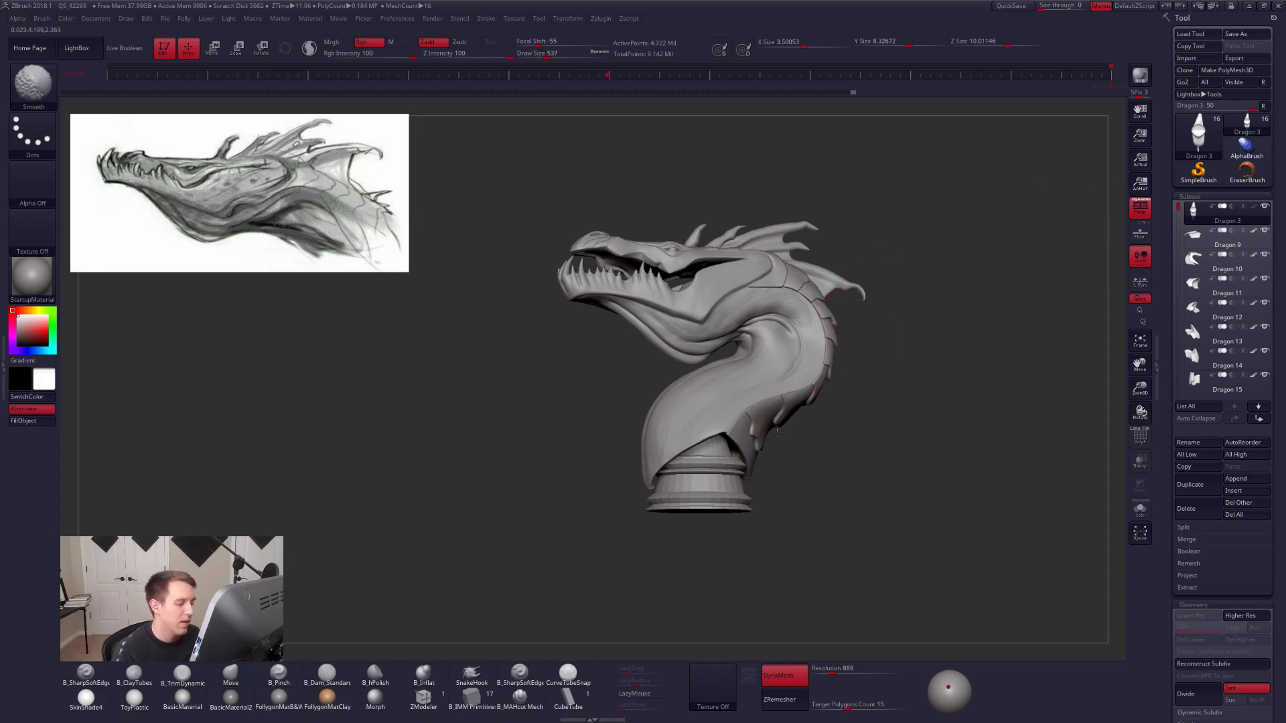
left_click_drag(782, 496, 757, 497, "shift")
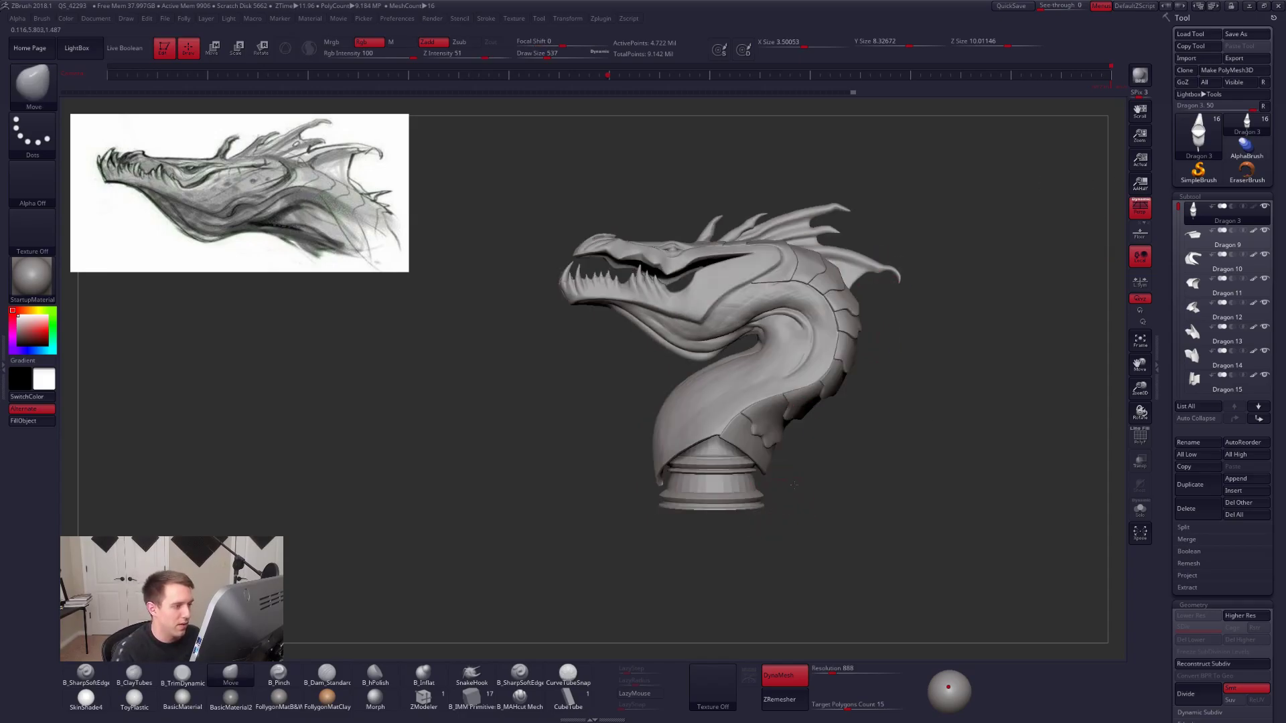
Turn off perspective, select the pedestal subtool and switch off its polypaint display.
left_click(1140, 207)
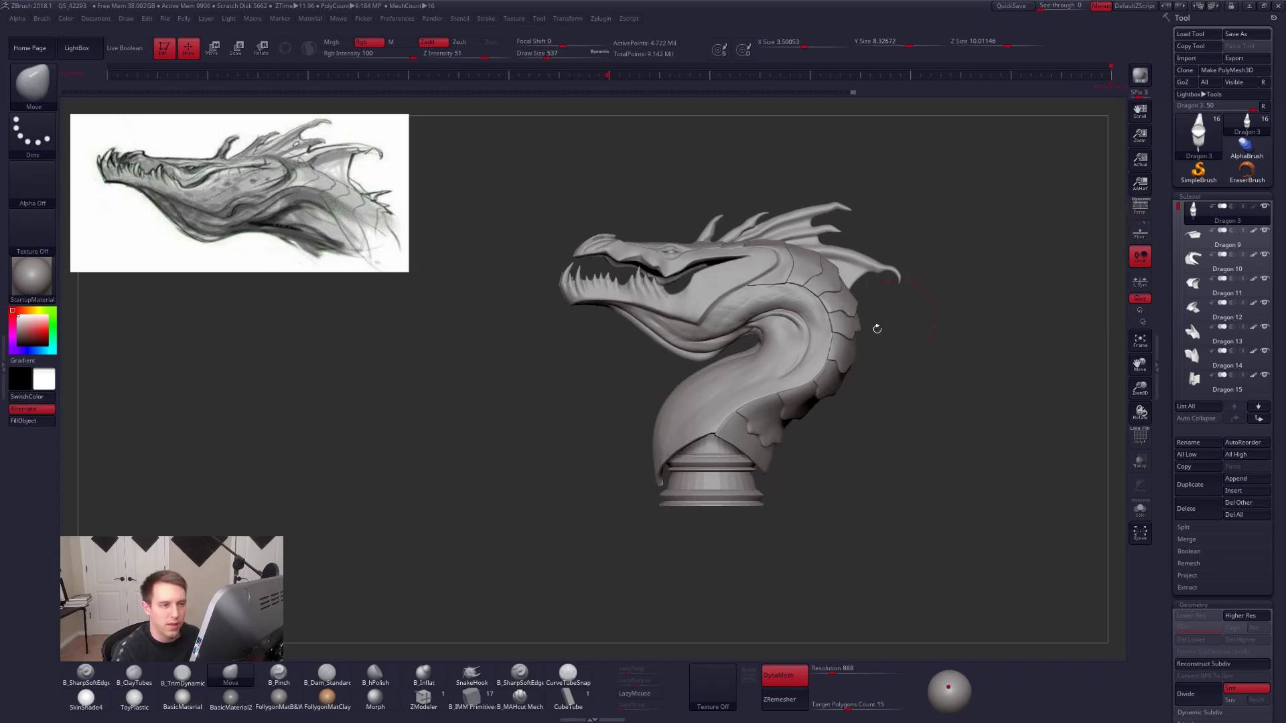
left_click(713, 487, "alt")
key("shift")
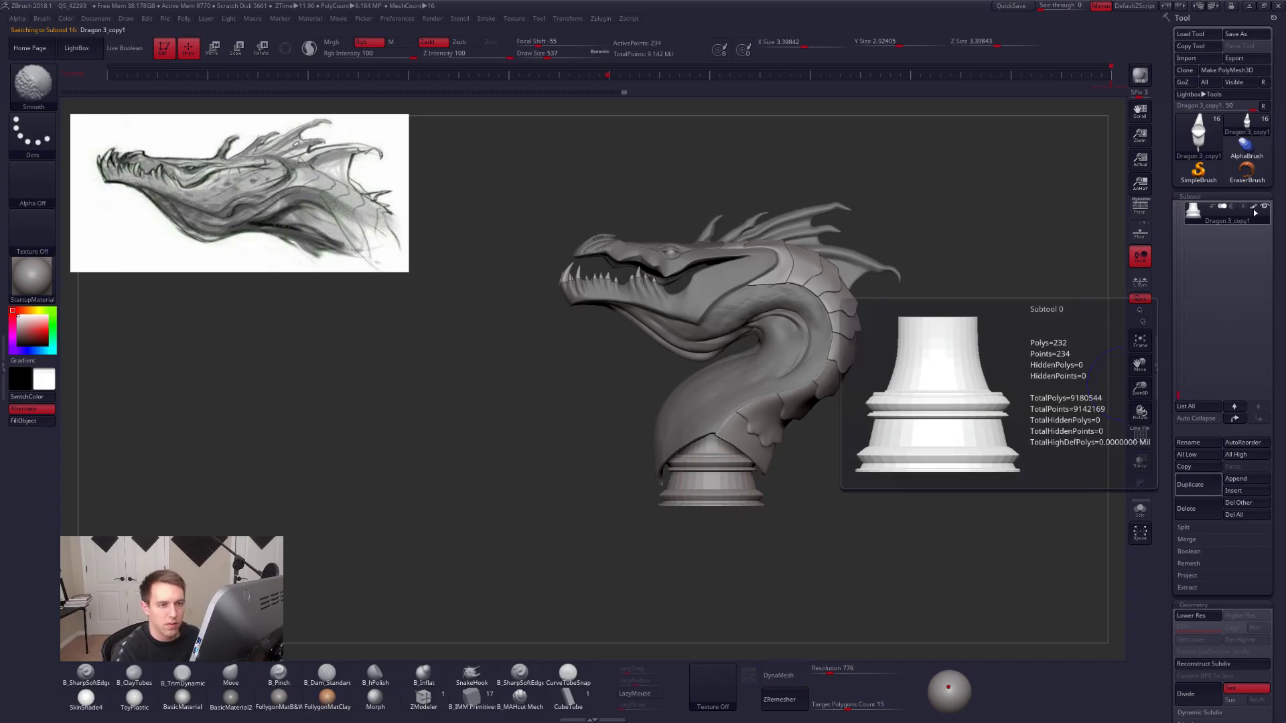
left_click(1254, 208, "shift")
Isolate the pedestal in a framed front view and reduce the brush's draw size.
left_click_drag(817, 442, 794, 440, "alt")
key("alt+s")
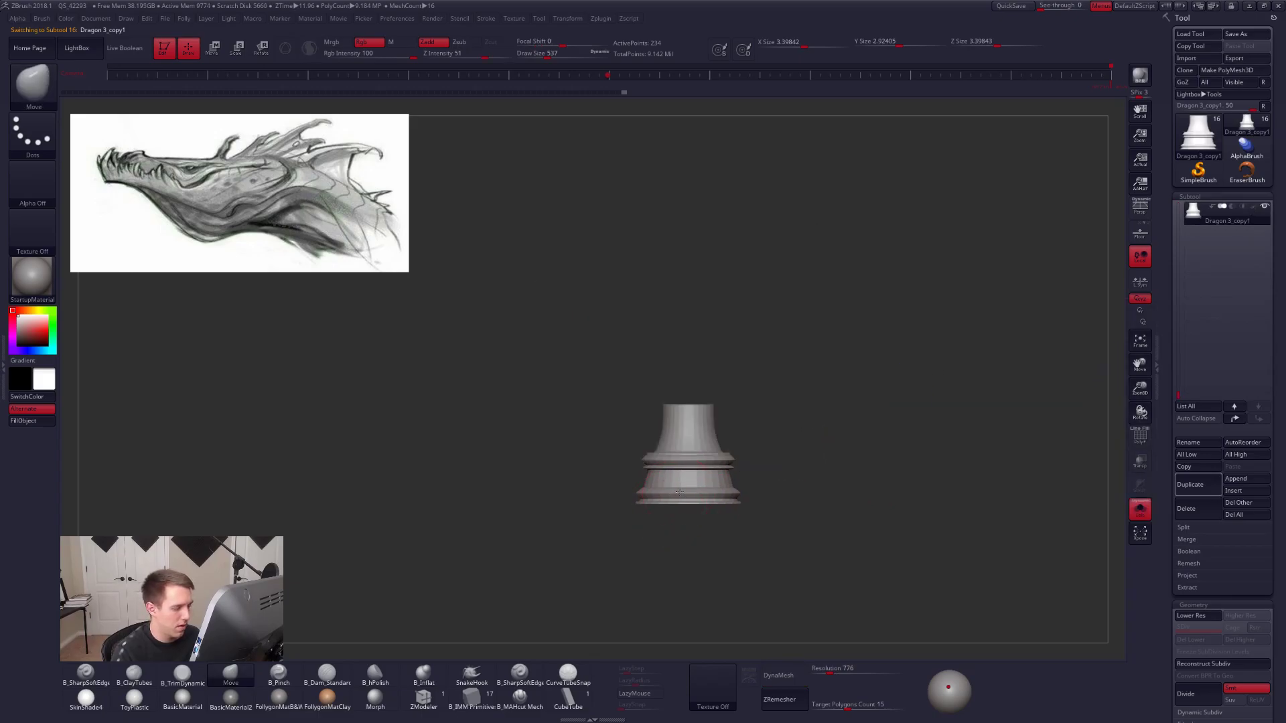
key("f")
key("alt+s")
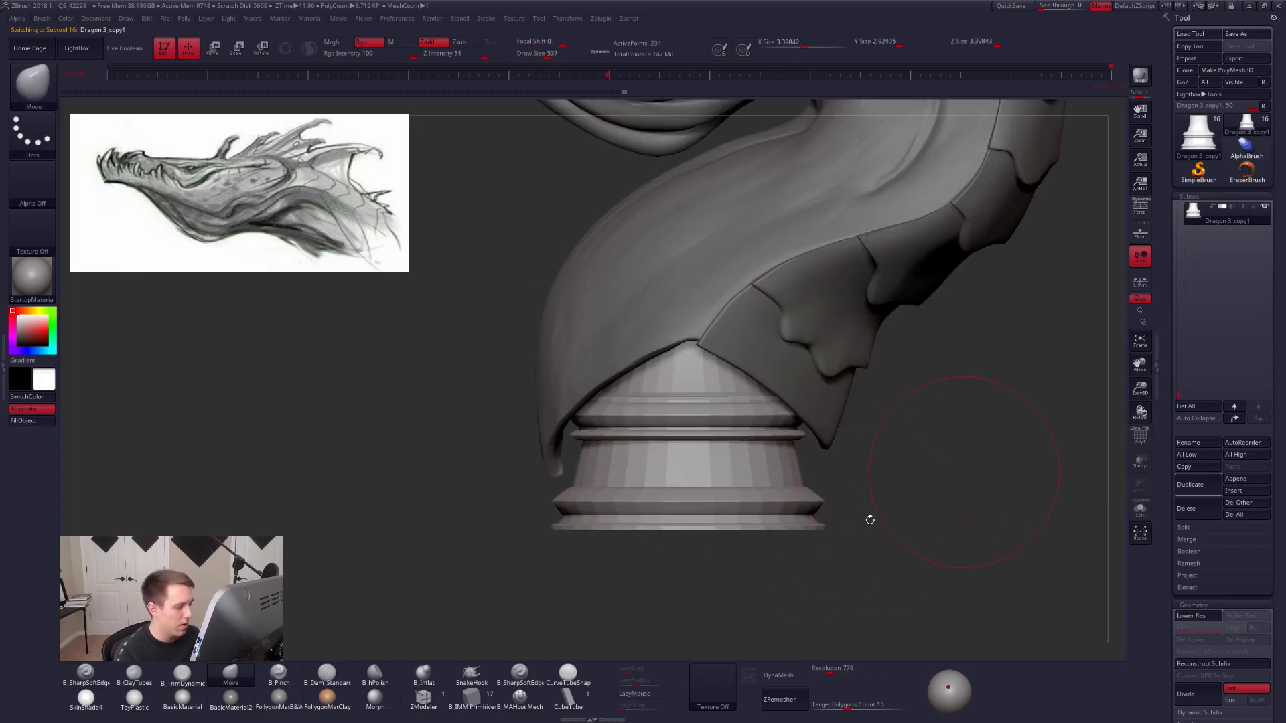
key("shift+d")
key("space")
left_click_drag(875, 511, 859, 511)
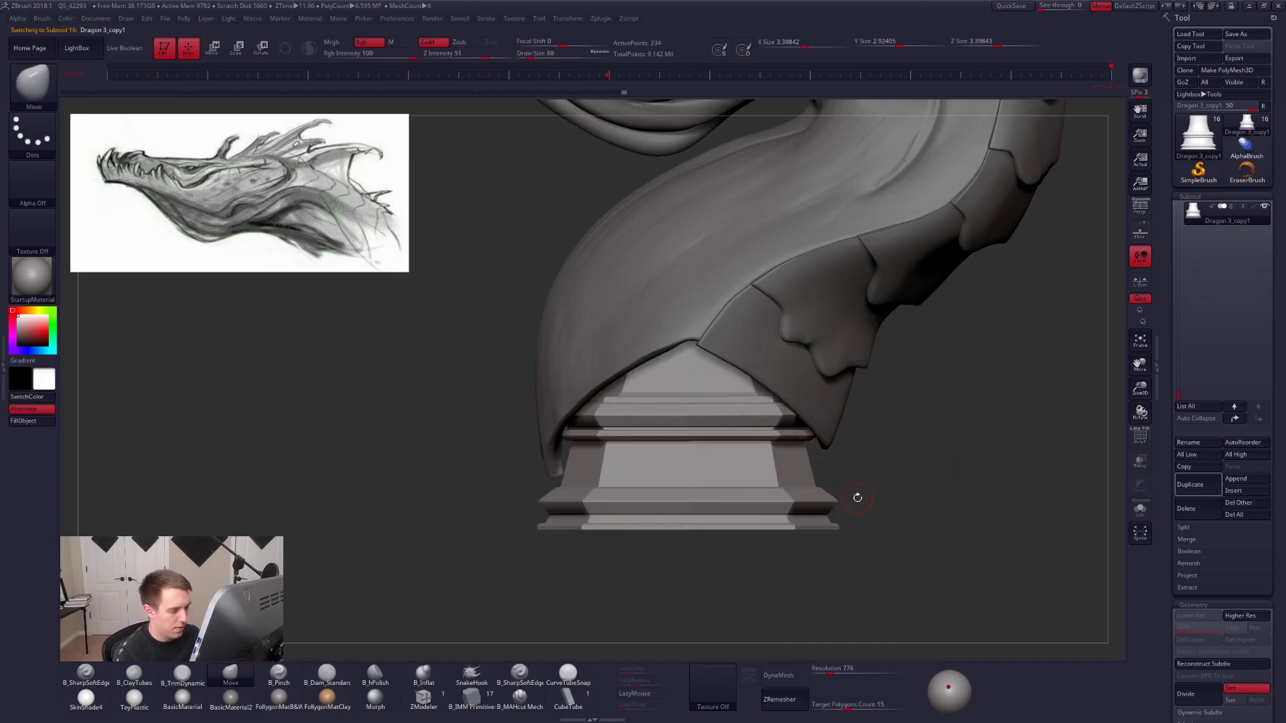
key("d")
key("alt+s")
right_click_drag(596, 525, 636, 533, "ctrl")
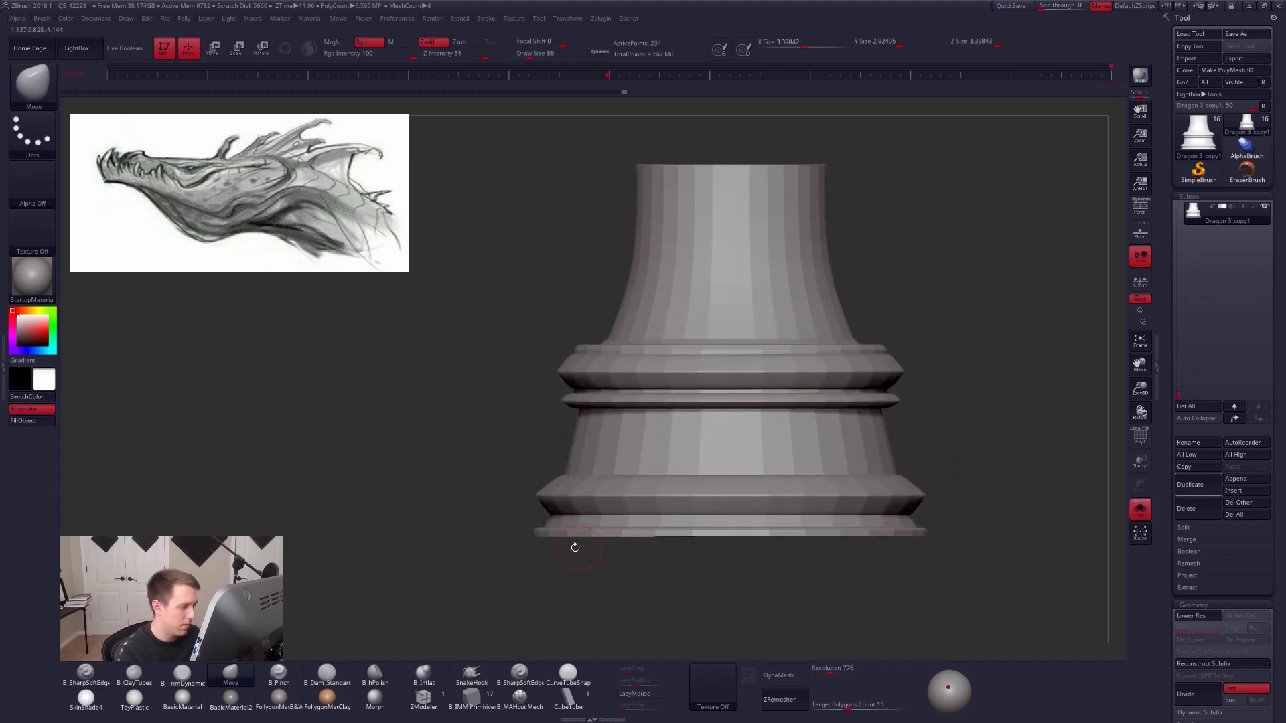
Show the pedestal's unsmoothed cage with polyframe and mask everything except its bottom edge.
key("shift+d")
key("shift+f")
mouse_move(505, 536)
left_mouse_down("ctrl")
mouse_move(542, 549)
mouse_move(963, 559)
left_mouse_up("ctrl")
left_click(956, 546, "ctrl")
key("b")
key("m")
key("v")
Flatten the pedestal's unmasked bottom edge vertically with Transpose Scale, and return to the smoothed preview in drawing mode.
key("e")
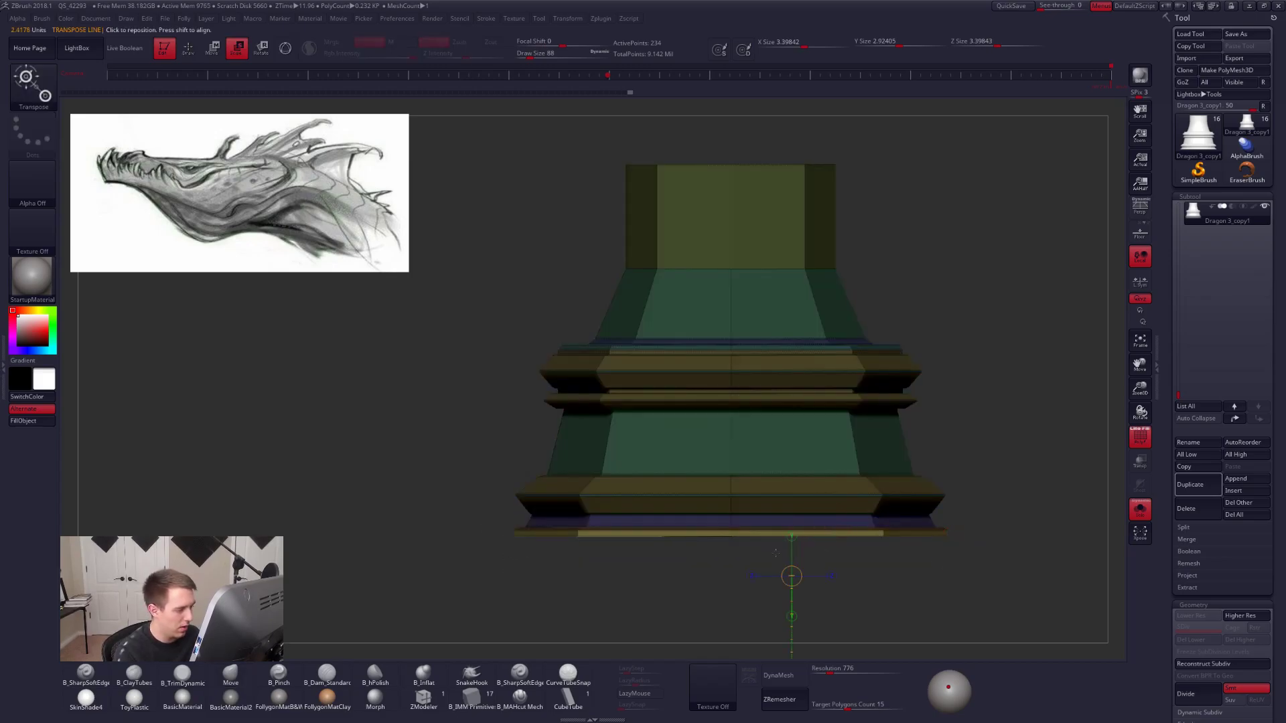
right_click_drag(832, 578, 830, 514, "ctrl")
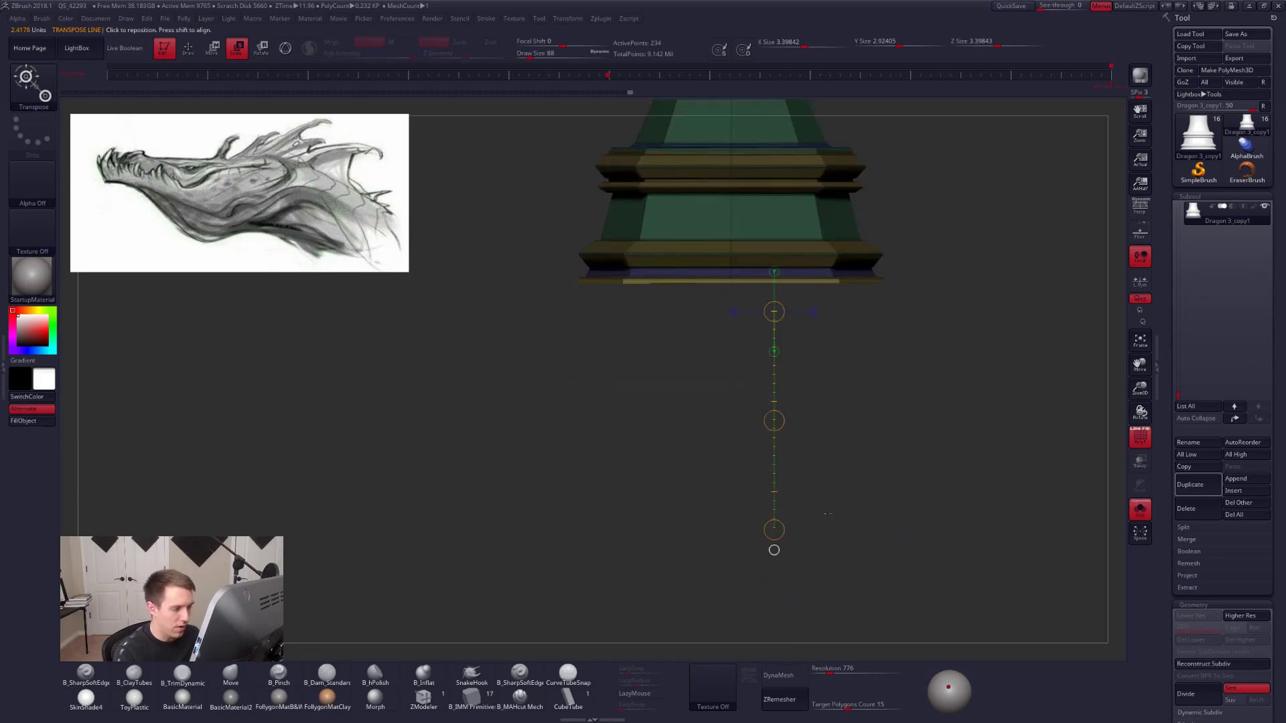
left_click_drag(774, 550, 731, 522)
right_click_drag(731, 521, 743, 575, "alt")
left_click_drag(742, 557, 742, 556)
right_click_drag(743, 576, 743, 632, "alt")
key("w")
key("e")
left_click_drag(743, 614, 744, 422)
key("d")
mouse_move(780, 462)
right_mouse_down("alt")
mouse_move(789, 510)
mouse_move(819, 540)
mouse_move(806, 529)
right_mouse_up("alt")
key("q")
left_click_drag(806, 528, 805, 531, "shift")
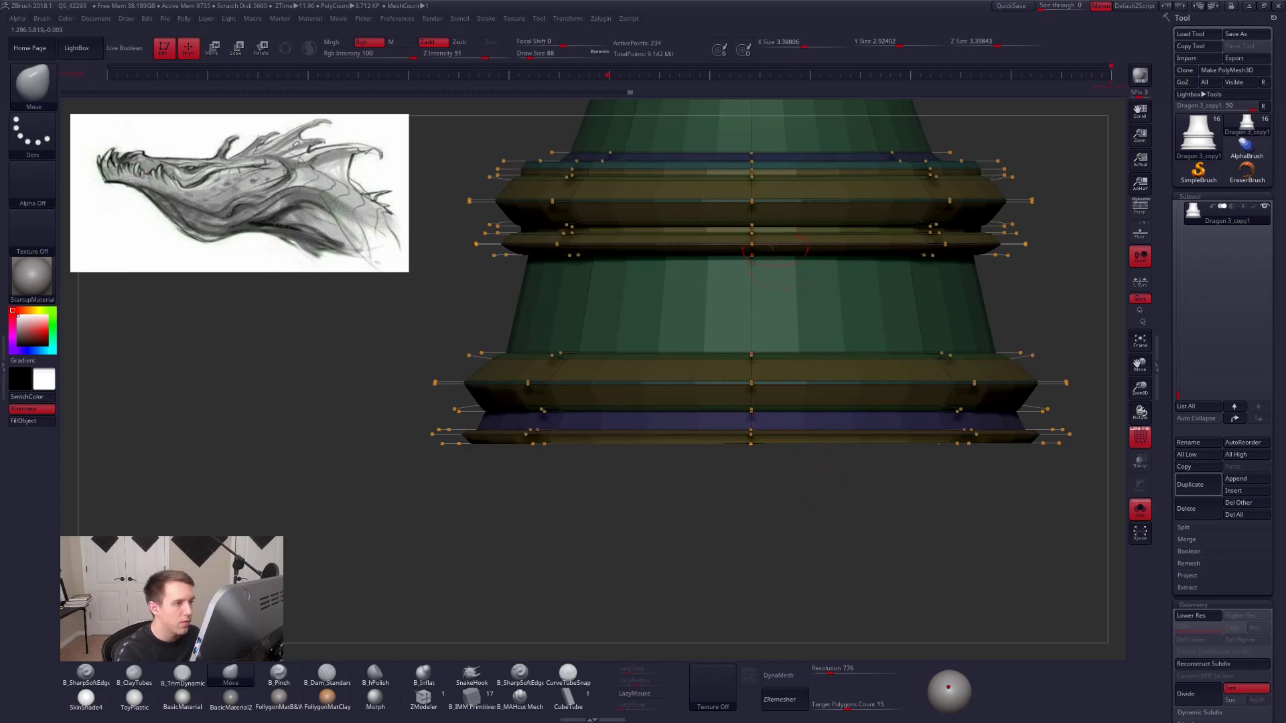
left_click_drag(670, 471, 429, 490, "alt")
key("shift+d")
left_click(413, 489, "ctrl")
left_click_drag(340, 444, 1085, 424, "ctrl")
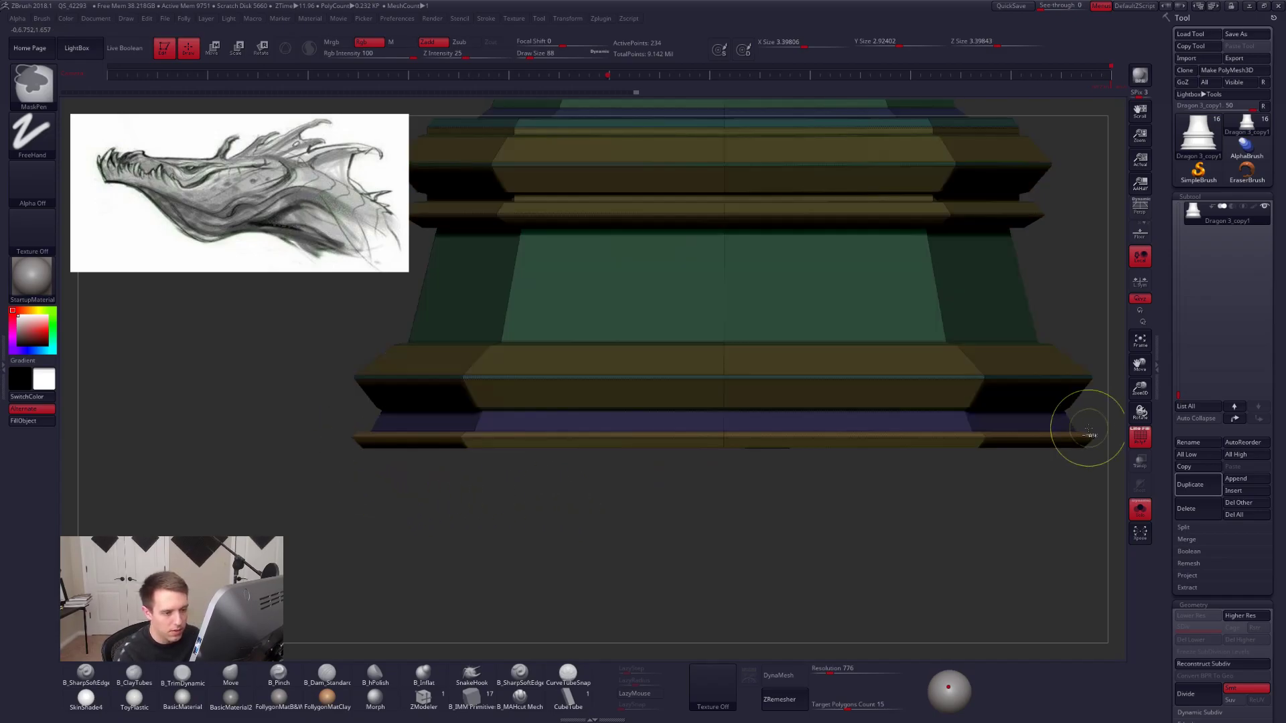
key("w")
left_click_drag(723, 494, 723, 494)
left_click_drag(851, 529, 851, 478, "alt")
key("q")
key("d")
mouse_move(935, 474)
left_mouse_down("ctrl")
mouse_move(880, 539)
mouse_move(884, 457)
mouse_move(875, 522)
left_mouse_up("ctrl")
key("shift+f")
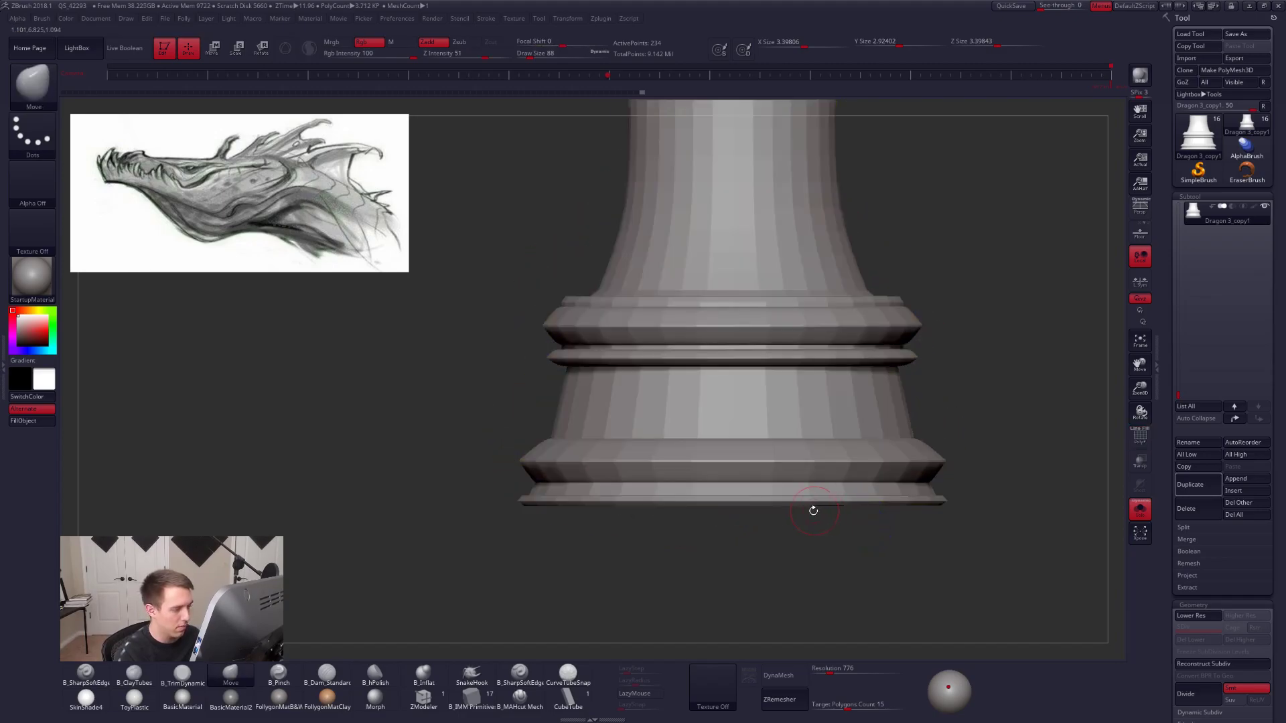
Try to lower the pedestal's bottom edge with Transpose Move after masking the rest, and undo the move.
key("ctrl")
mouse_move(507, 489)
left_mouse_down("ctrl")
mouse_move(717, 562)
mouse_move(962, 525)
left_mouse_up("ctrl")
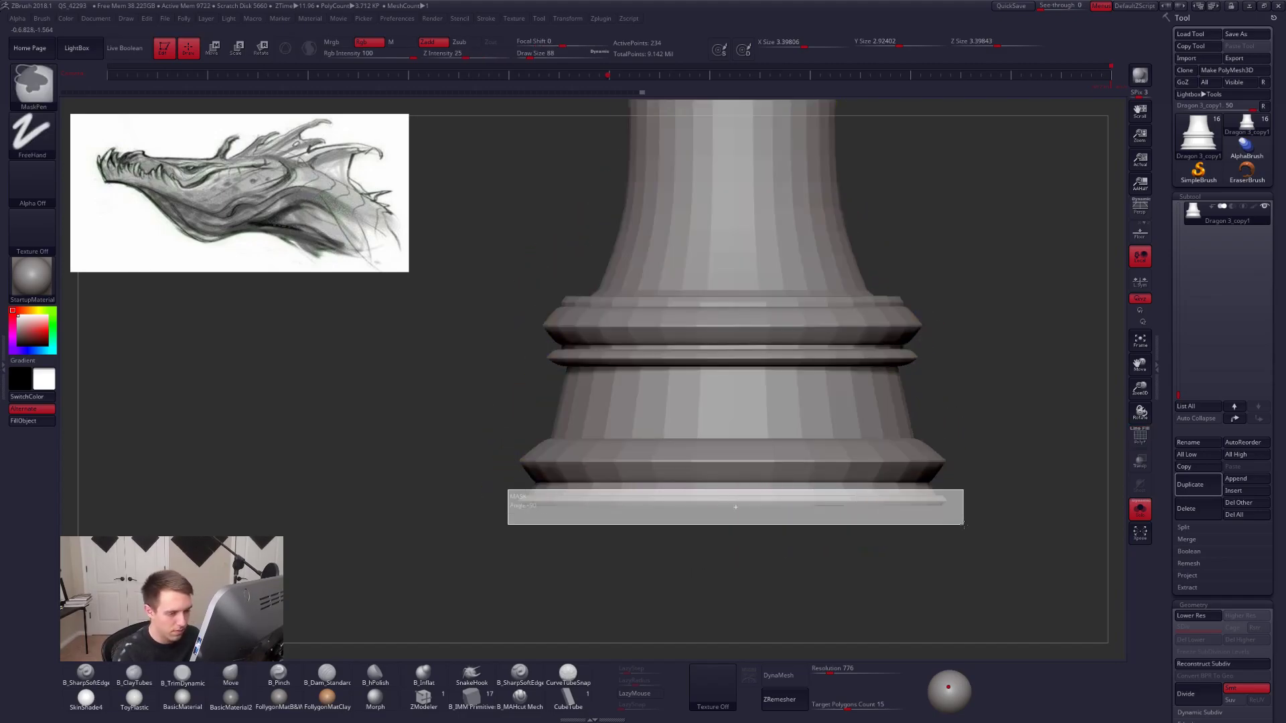
left_click(950, 511, "ctrl")
key("w")
left_click_drag(733, 506, 732, 565)
key("shift+d")
key("shift+f")
left_click_drag(786, 497, 786, 543)
mouse_move(733, 496)
left_mouse_down()
mouse_move(735, 547)
mouse_move(733, 515)
left_mouse_up()
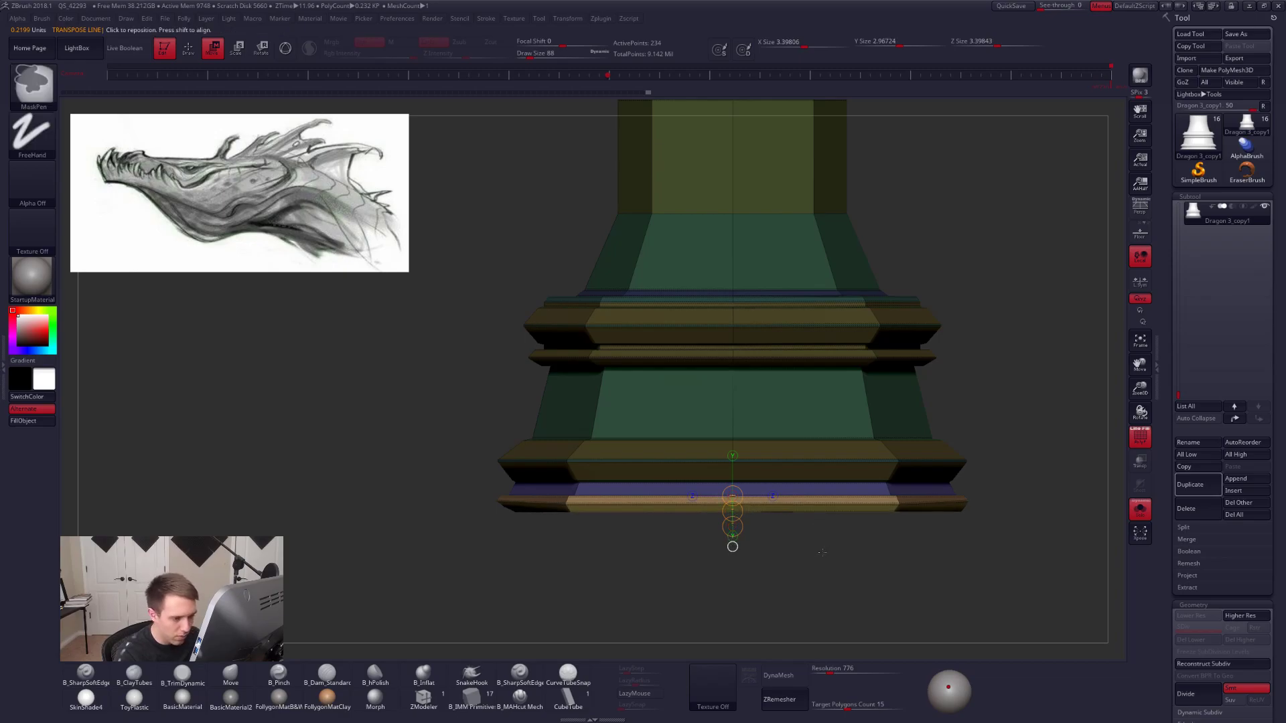
key("ctrl+z")
Thicken the pedestal's lowest rim by moving its bottom edge down with Transpose, clear the mask and inspect the smoothed shape.
key("q")
key("shift+d")
mouse_move(483, 489)
left_mouse_down("ctrl")
mouse_move(487, 501)
mouse_move(786, 572)
mouse_move(998, 548)
left_mouse_up("ctrl")
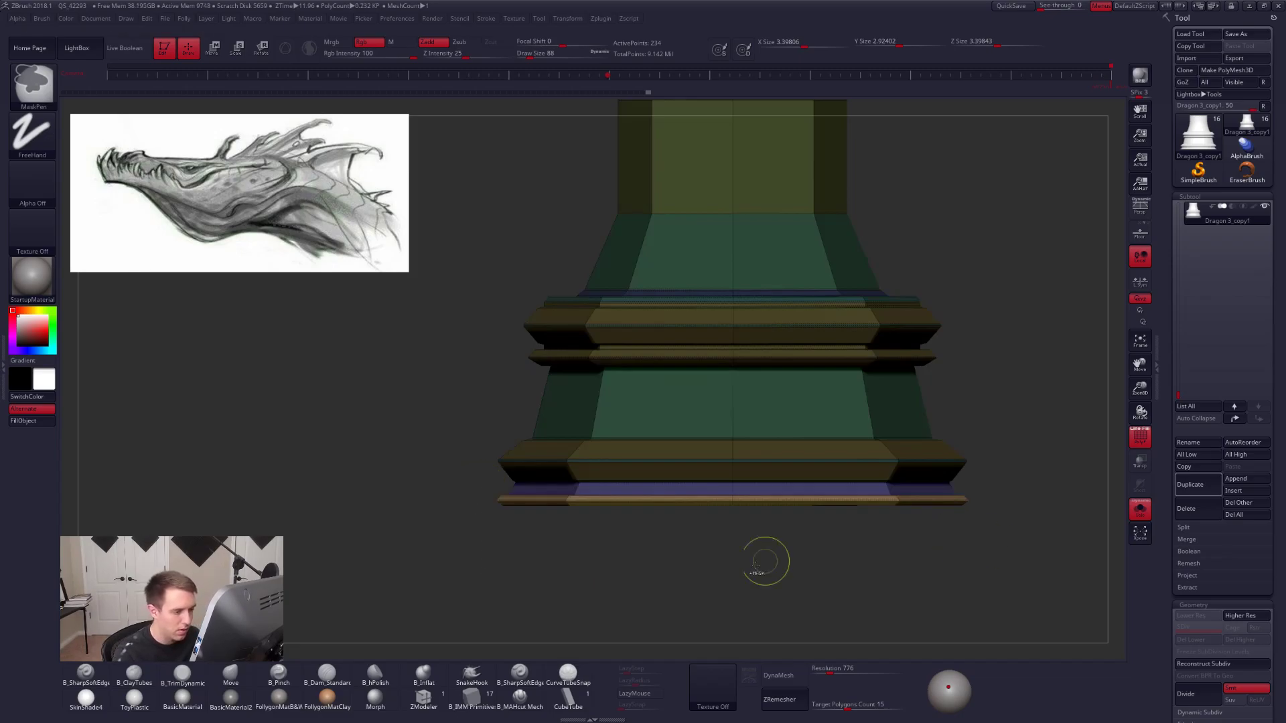
key("w")
left_click_drag(732, 511, 733, 533)
key("d")
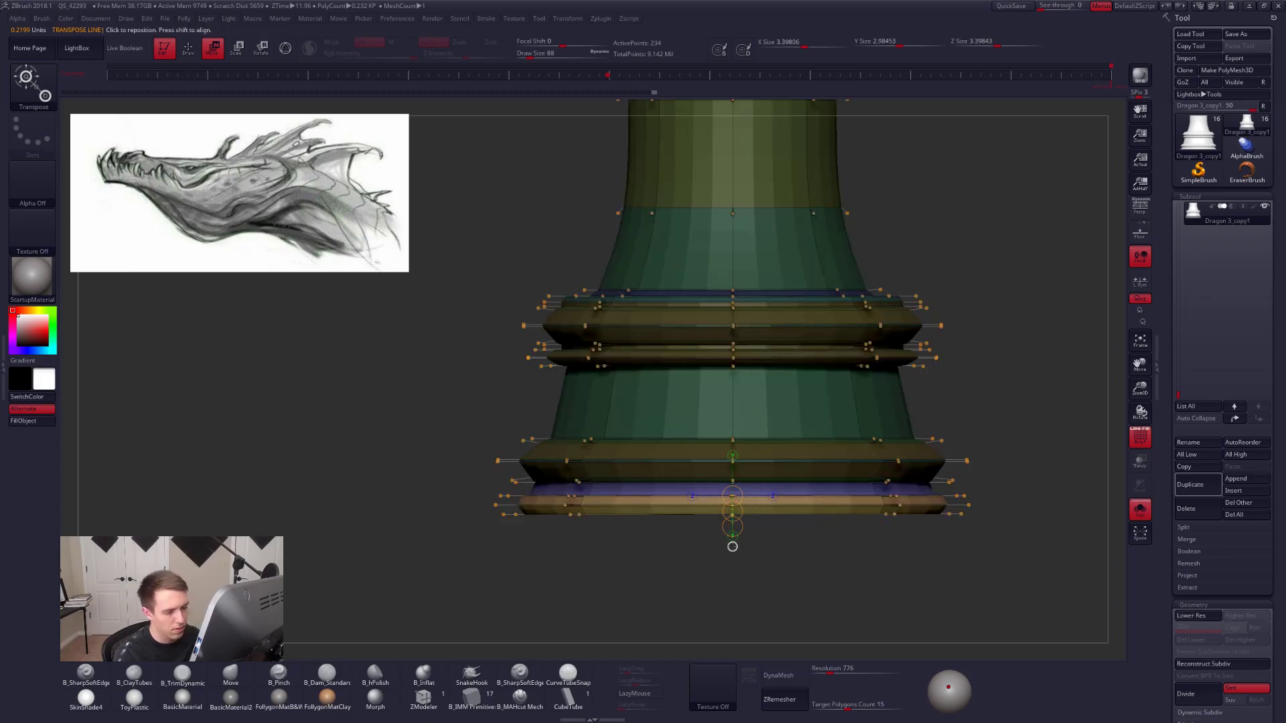
key("shift+f")
left_click_drag(776, 583, 811, 571, "shift")
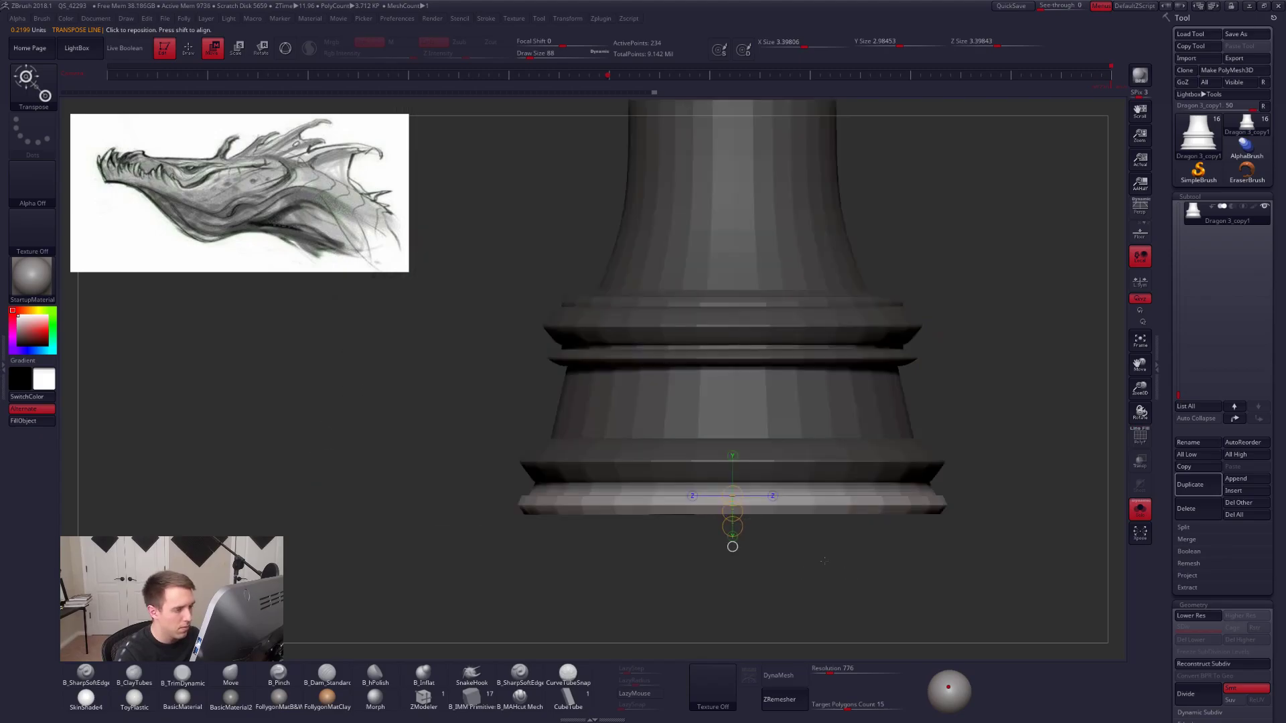
left_click(877, 537, "ctrl")
key("shift+f")
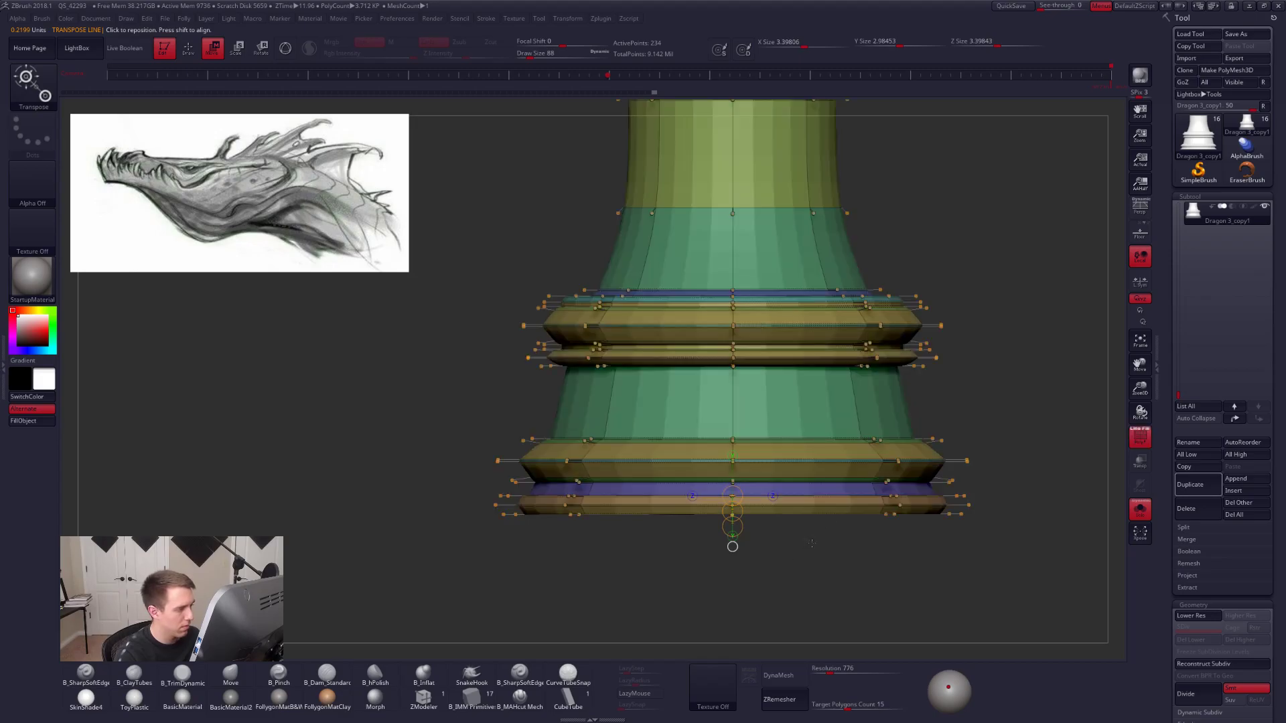
key("shift+f")
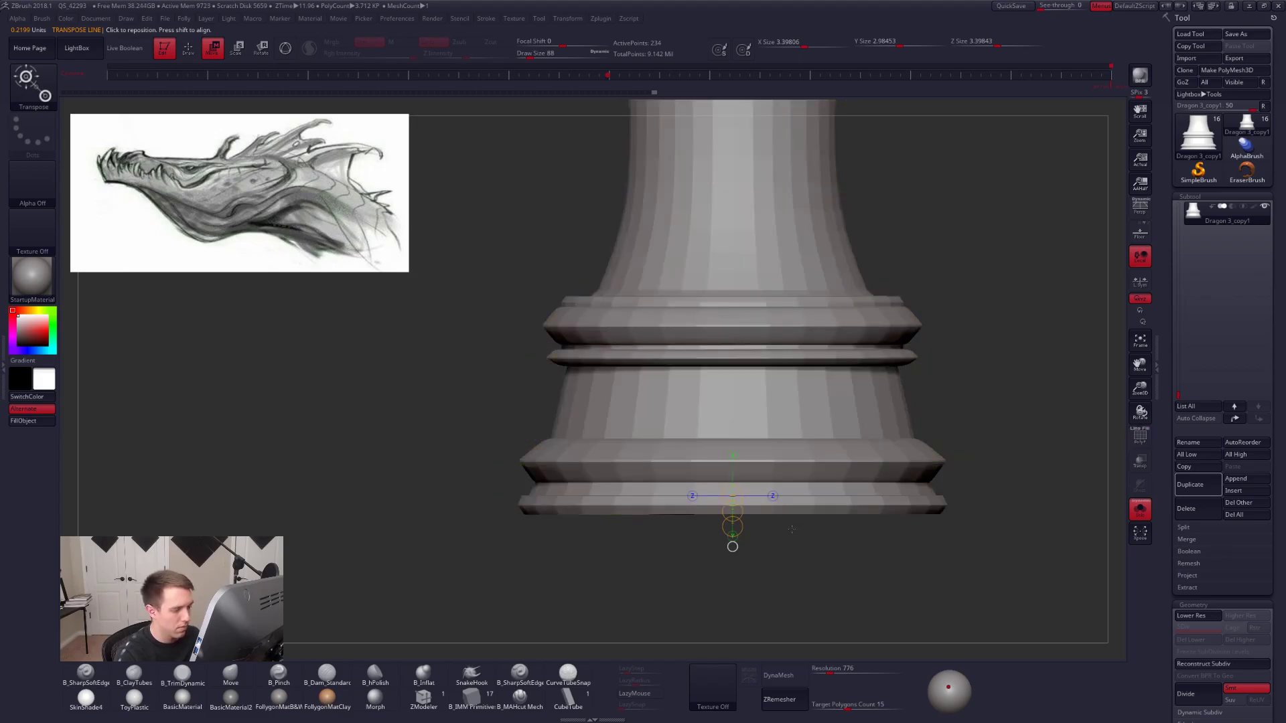
Select the ZModeler brush and set its edge action to Bevel with the EdgeLoop Complete target.
key("q")
left_click(425, 699)
left_click_drag(600, 553, 643, 596, "alt")
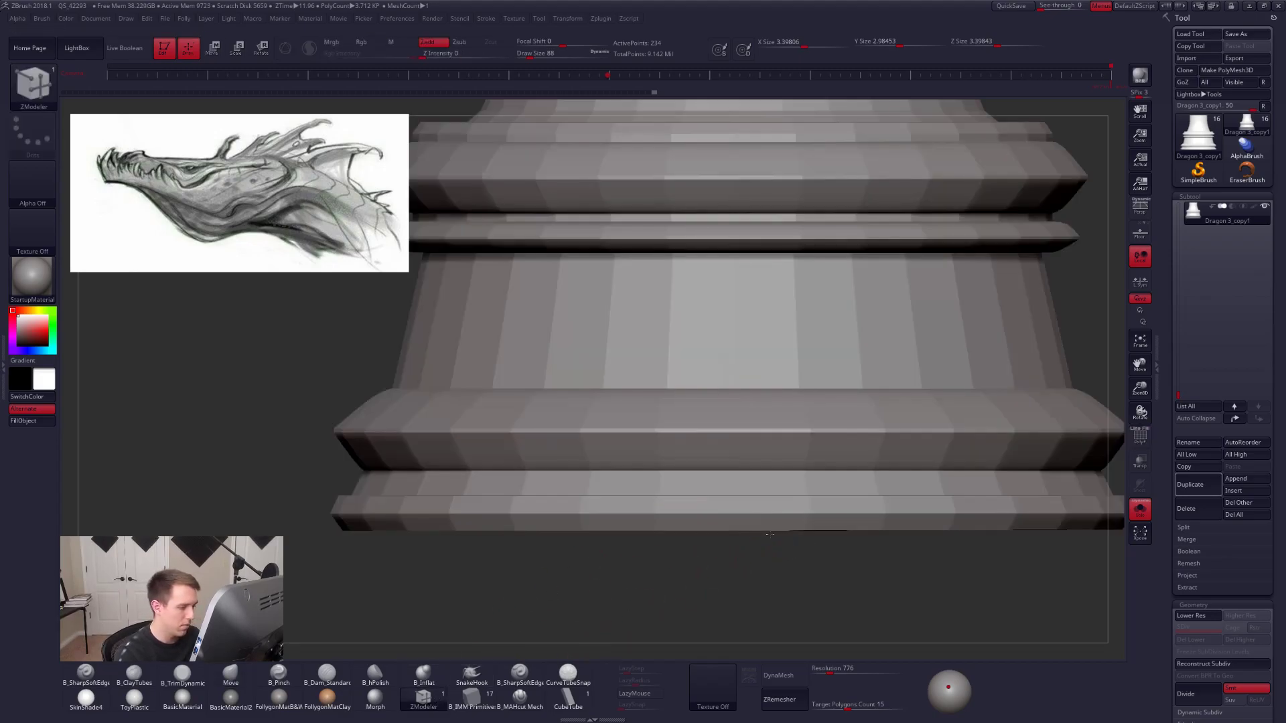
key("shift+f")
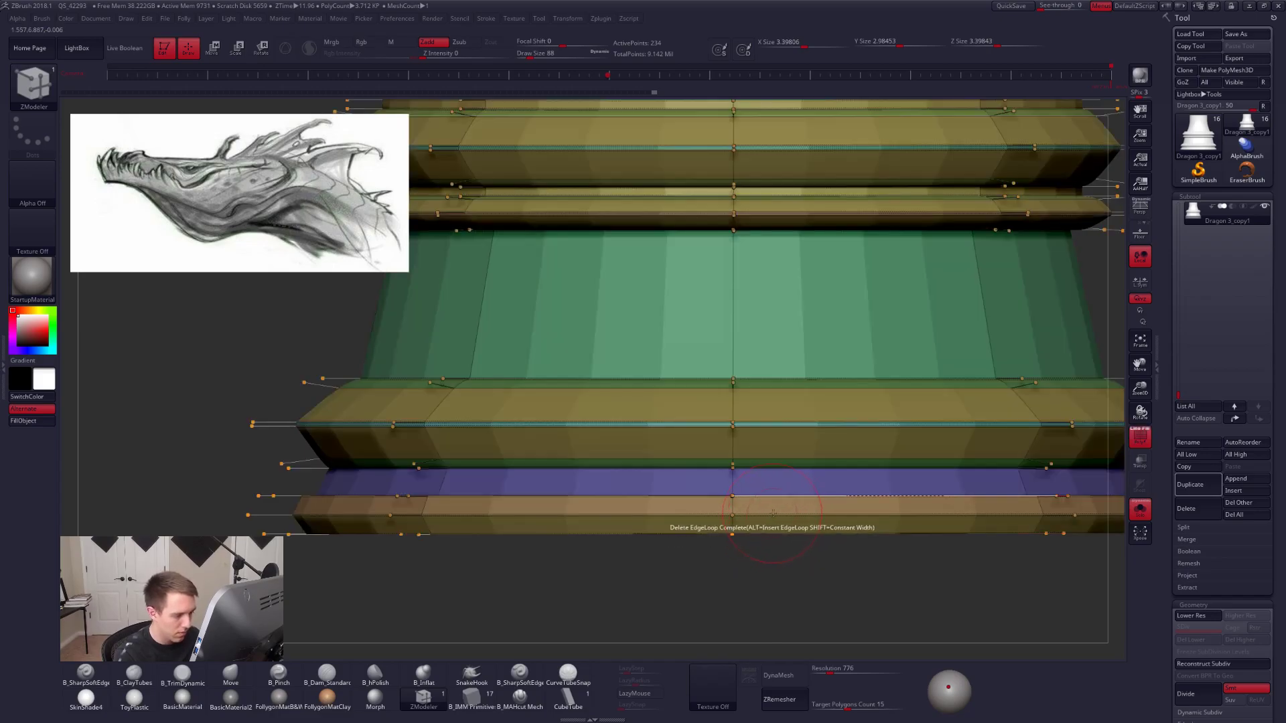
left_click_drag(774, 570, 779, 510)
key("shift+d")
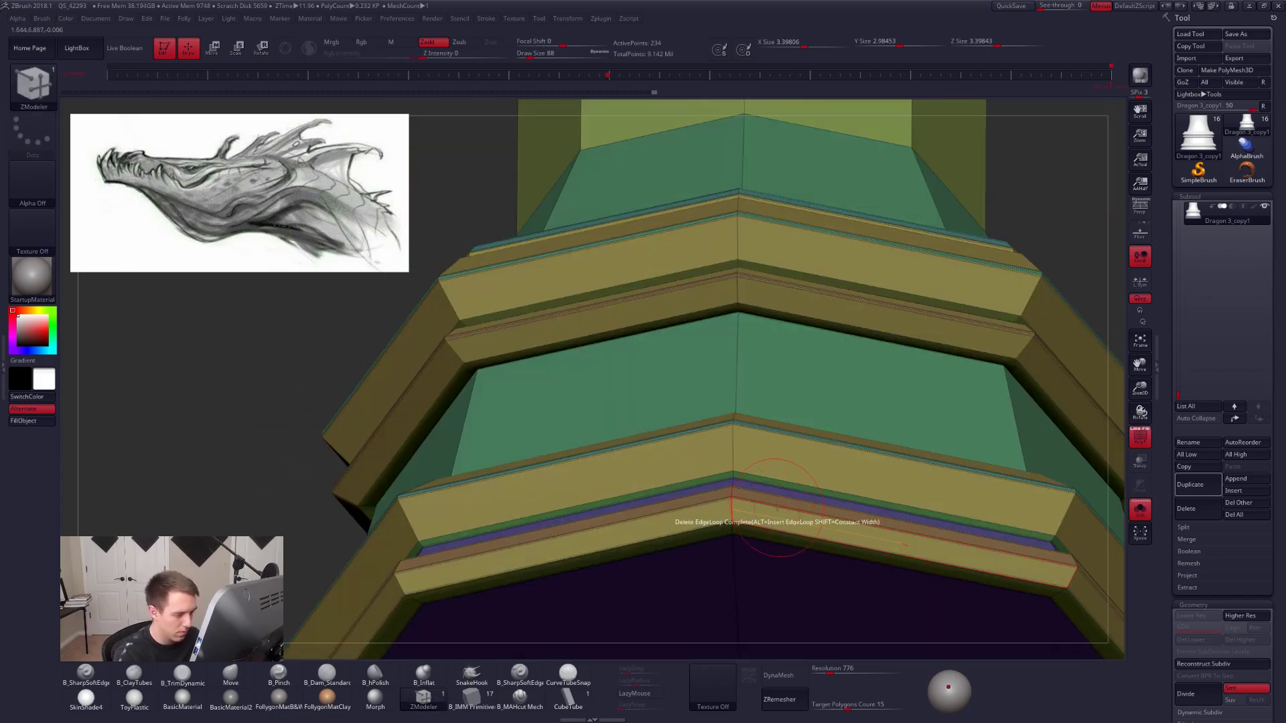
key("space")
left_click(701, 444)
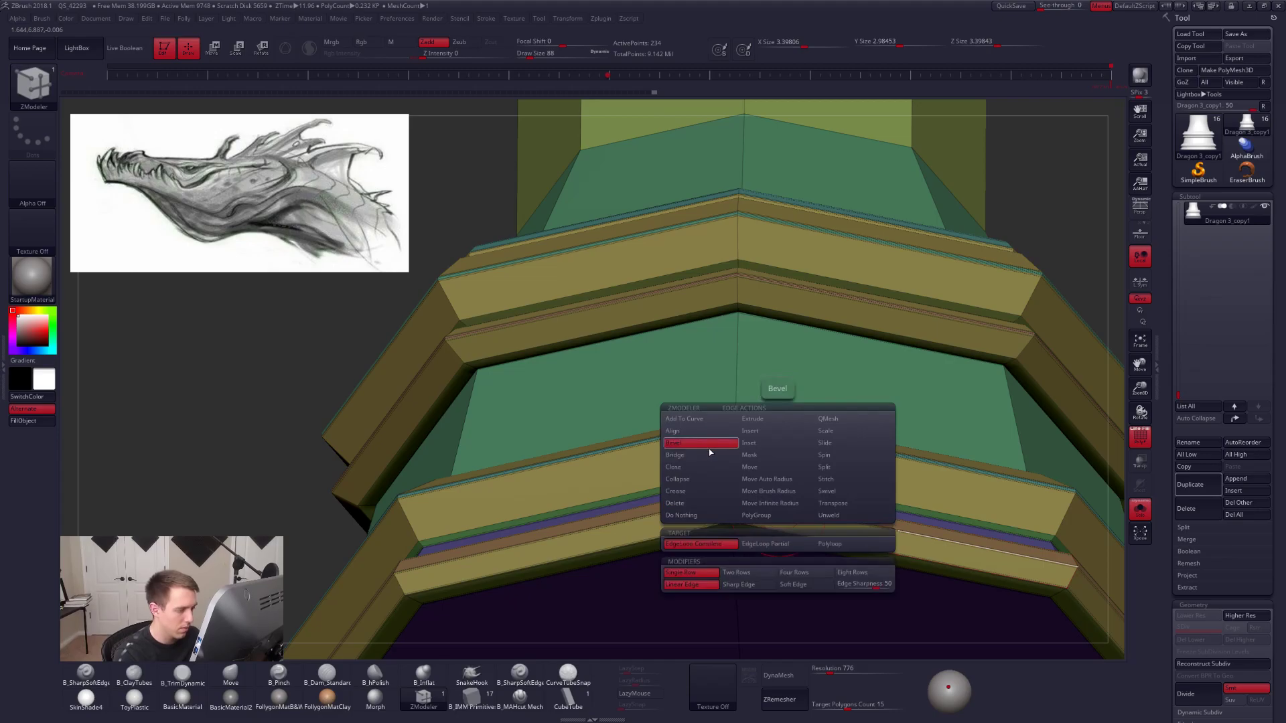
Try a bevel on the middle edge loop of the pedestal's lowest rim, and undo it.
left_click_drag(790, 509, 789, 509)
right_click_drag(789, 510, 780, 583)
key("ctrl+z")
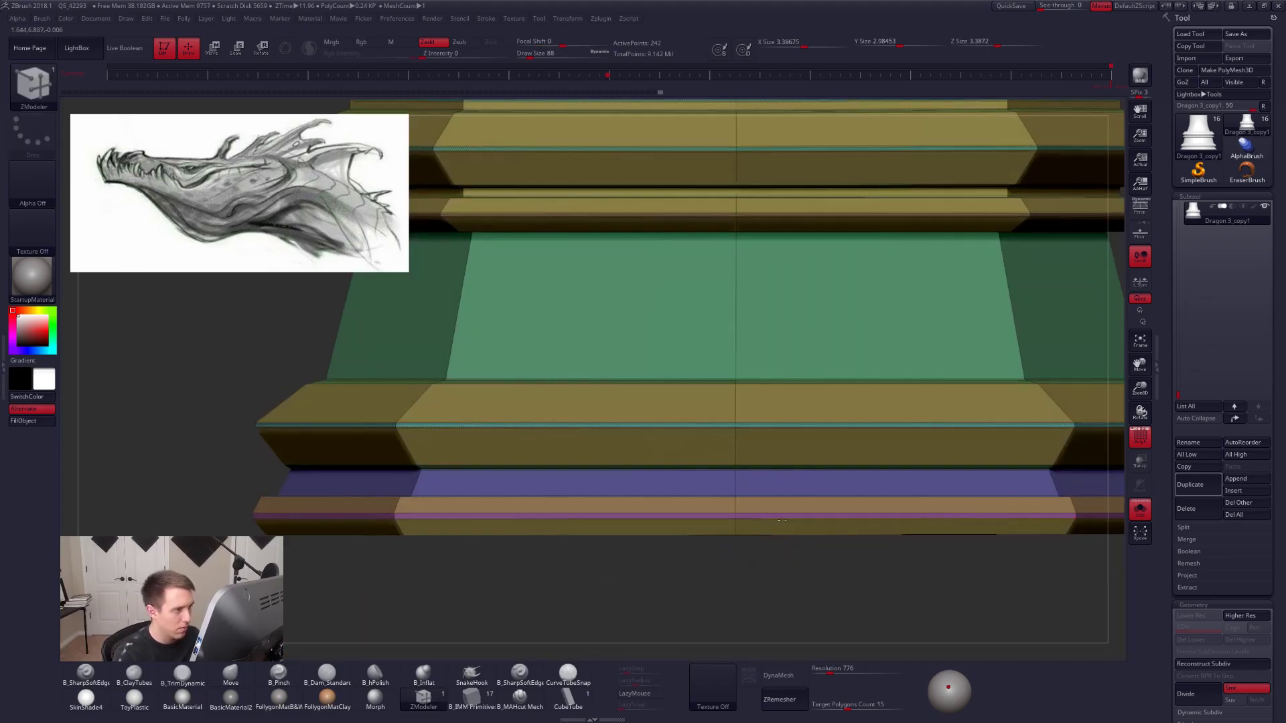
key("ctrl+z")
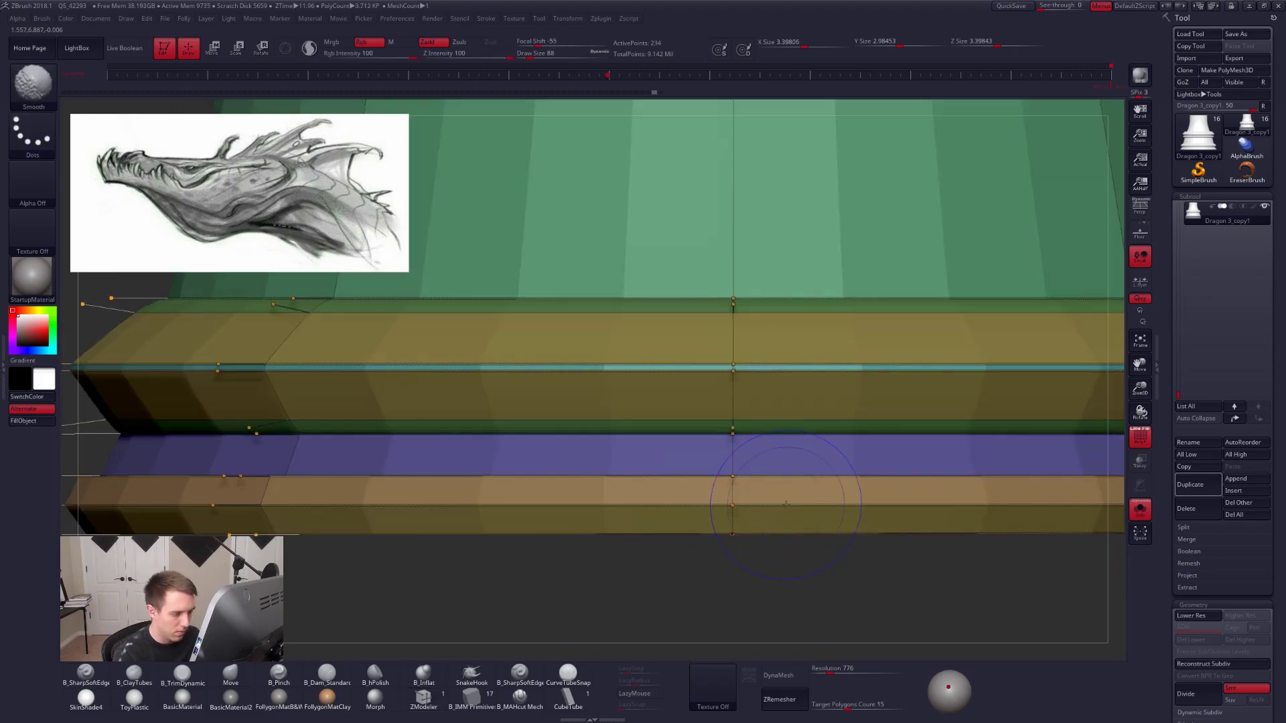
Bevel the middle edge loop around the pedestal's lowest rim with a very narrow width.
left_click(787, 503)
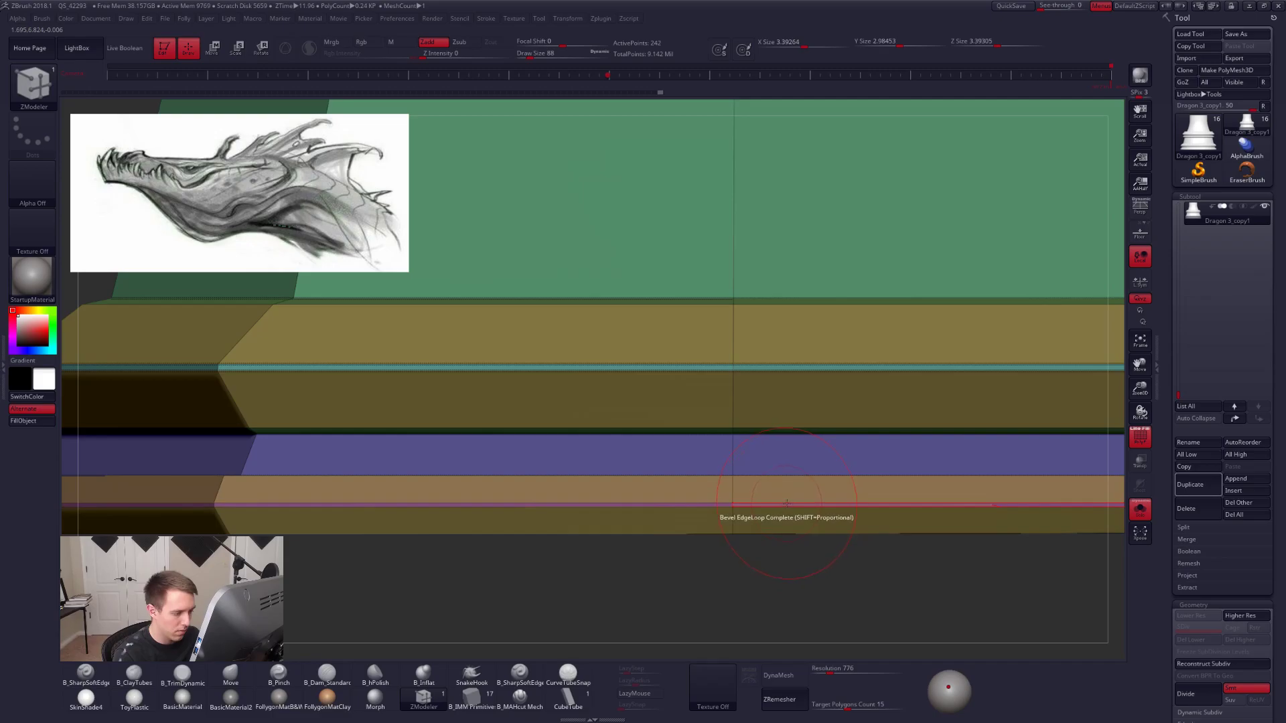
Crease the complete edge loop in the middle of the pedestal's lowest rim with ZModeler's Crease edge action, and hide the polyframe.
key("space")
left_click(689, 490)
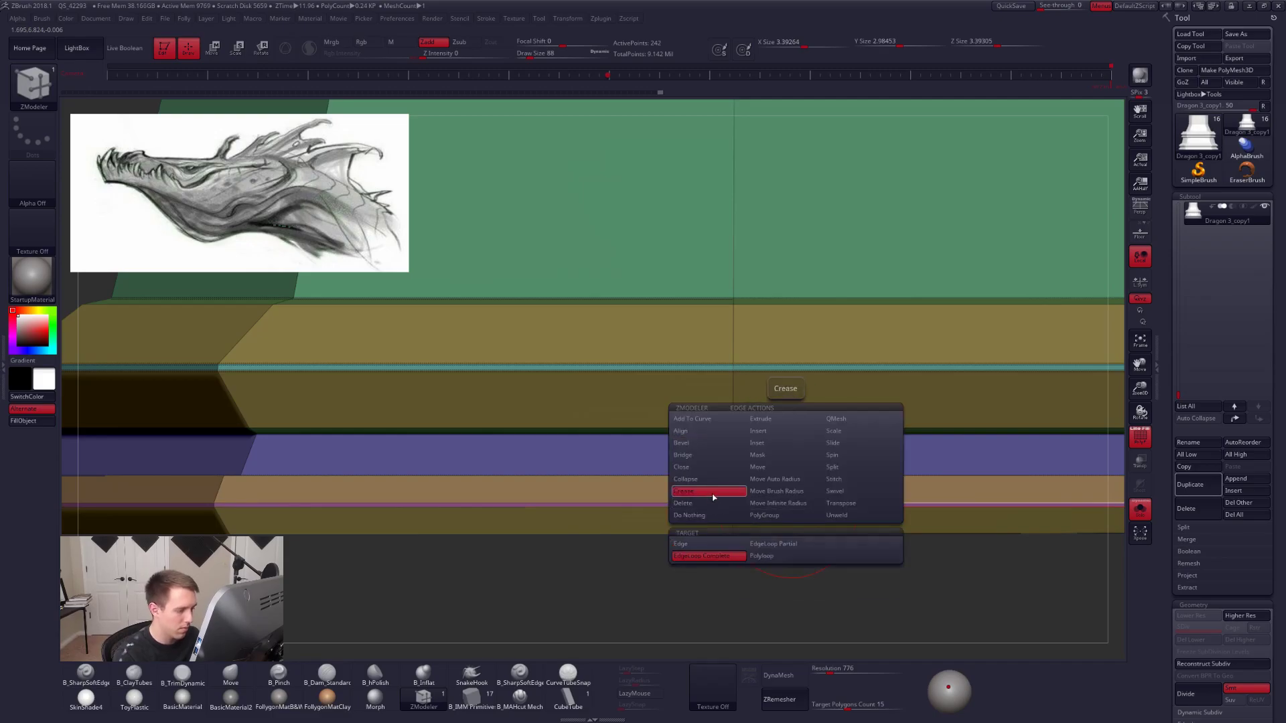
left_click(780, 503)
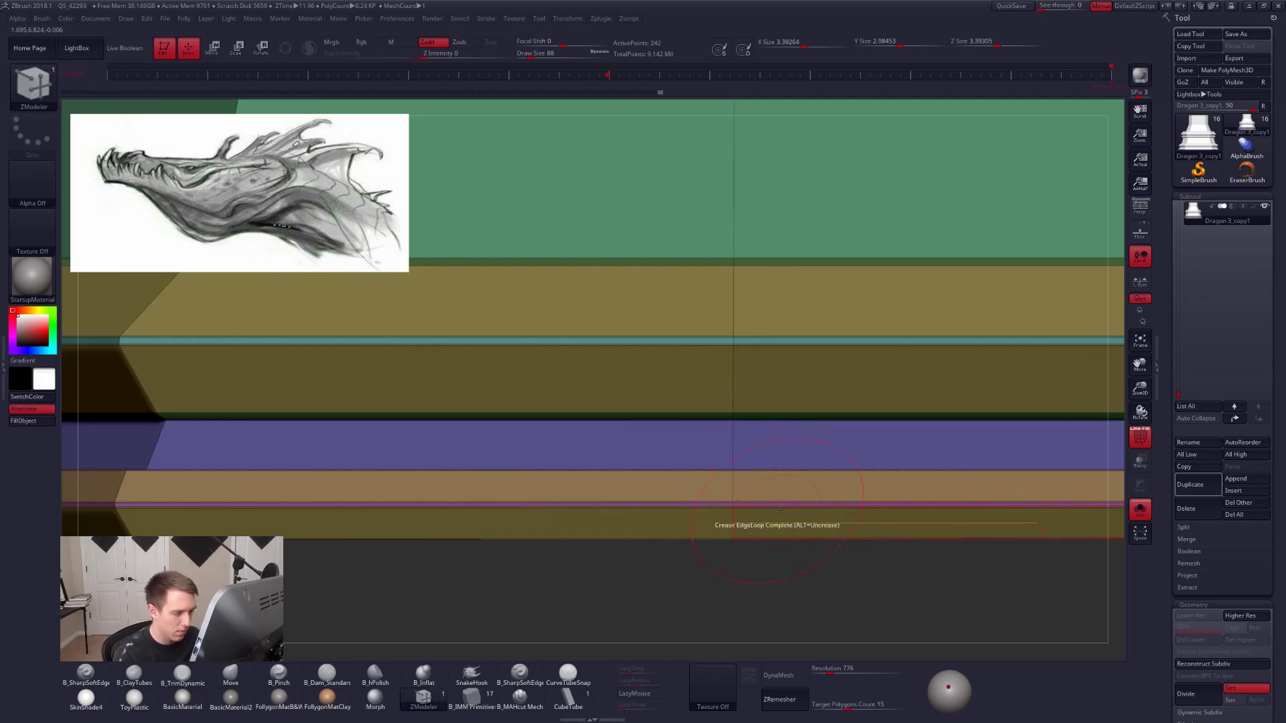
key("f")
key("shift+f")
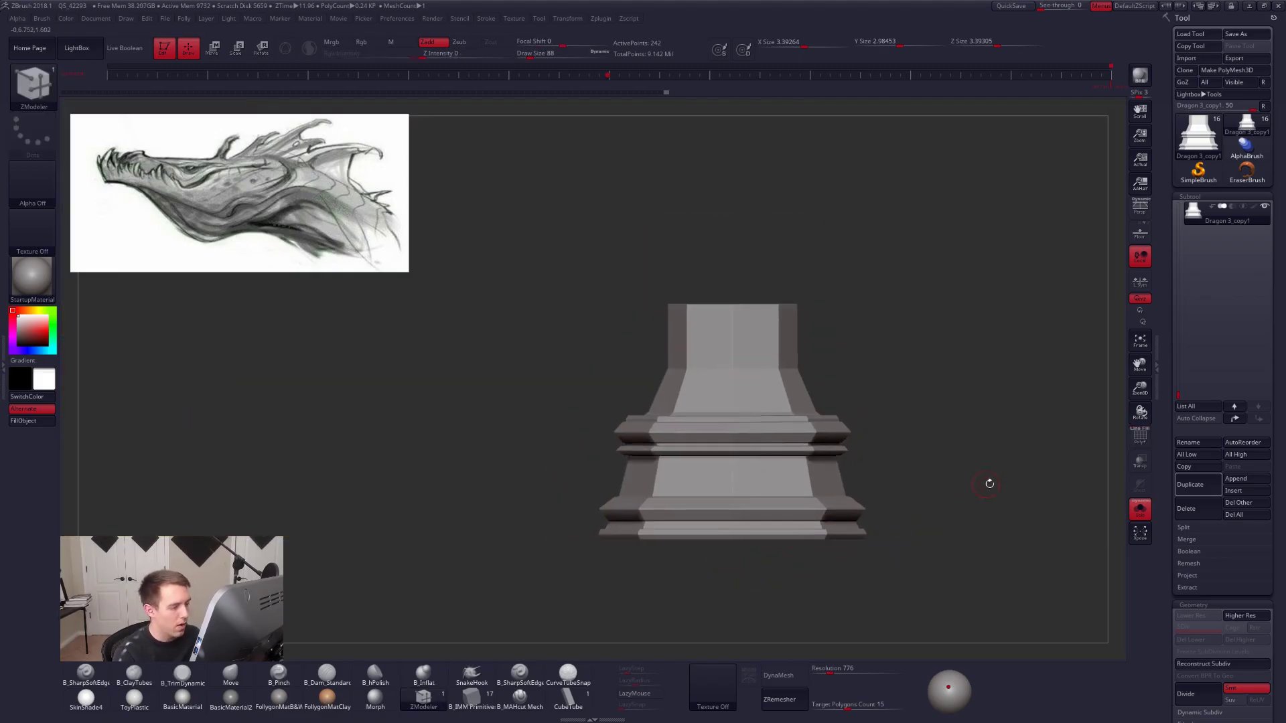
Subdivide the pedestal to level 8 and show it together with the whole dragon bust.
key("ctrl+d")
key("ctrl+d")
key("ctrl+d")
key("ctrl+d")
key("ctrl+d")
key("ctrl+d")
key("ctrl+d")
mouse_move(918, 511)
left_mouse_down()
mouse_move(919, 544)
mouse_move(914, 525)
mouse_move(930, 541)
mouse_move(899, 521)
mouse_move(908, 531)
left_mouse_up()
key("alt+s")
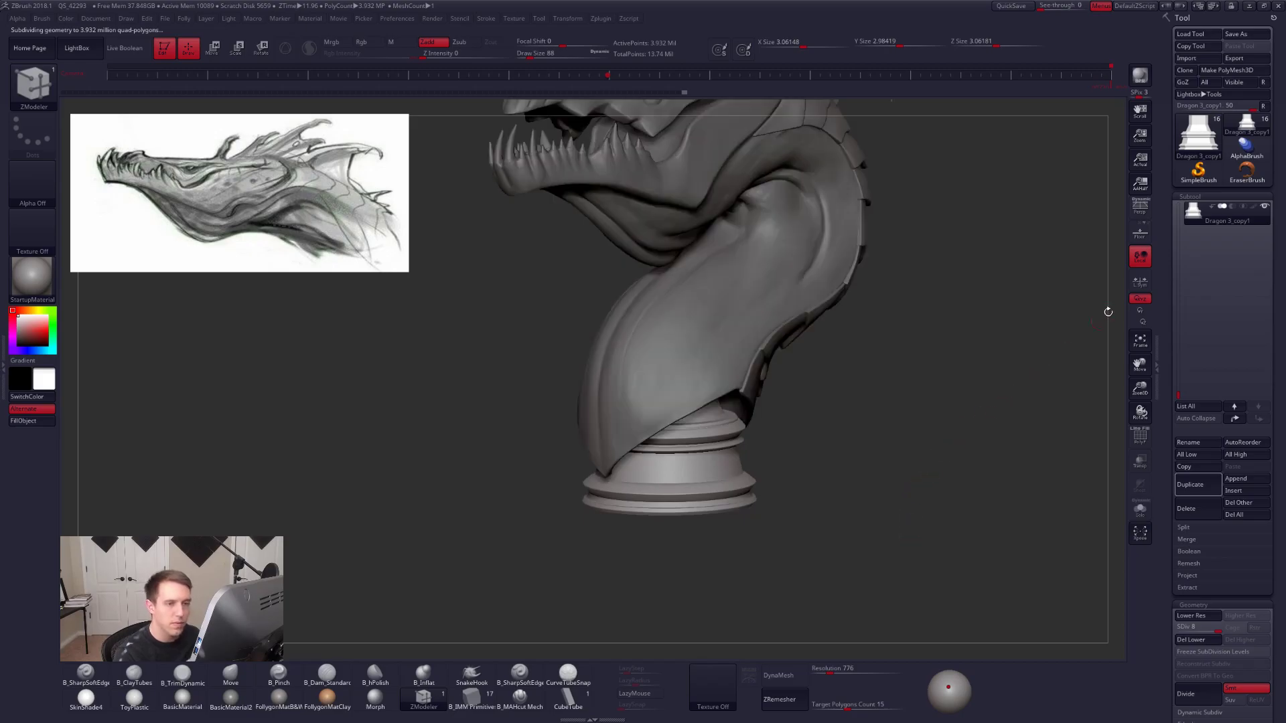
Turn on perspective and examine the smoothed pedestal both under the bust and on its own.
left_click(1140, 208)
left_click_drag(995, 482, 986, 492)
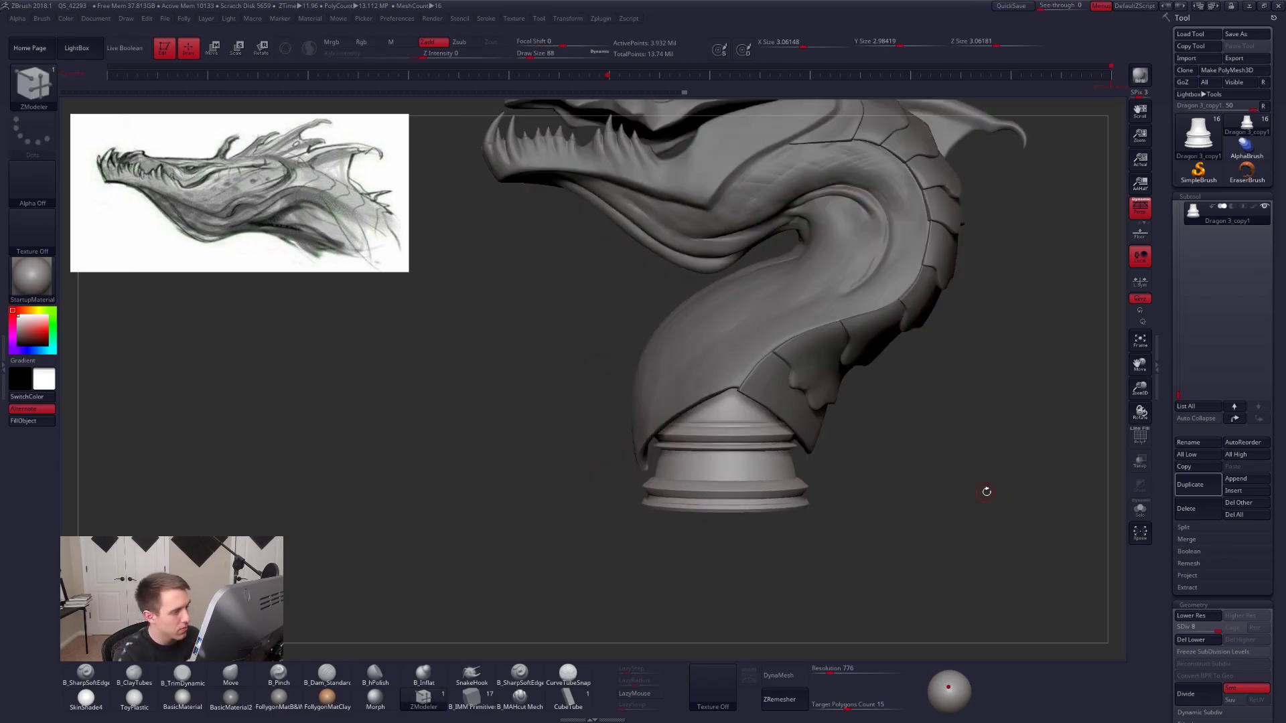
key("shift+s")
left_click_drag(909, 516, 942, 537)
key("ctrl+shift+s")
key("ctrl+shift+s")
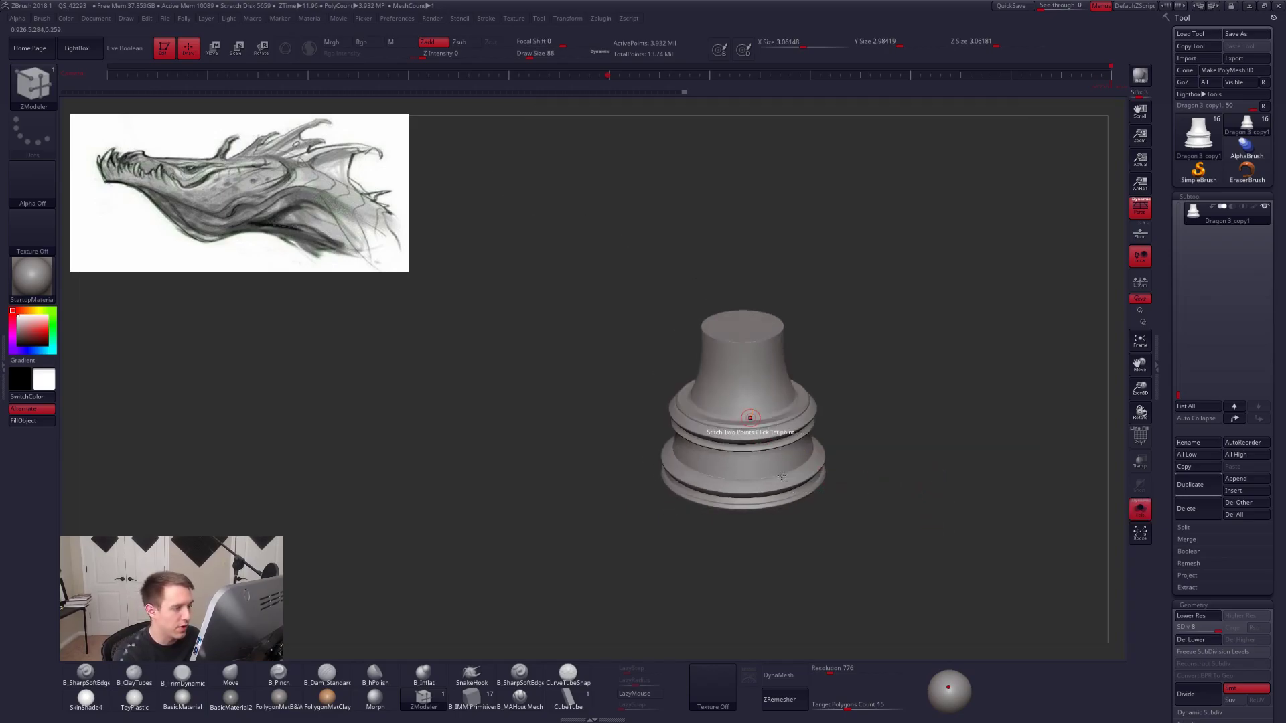
Undo the pedestal's subdivision levels to get back to its base mesh.
left_click_drag(864, 462, 890, 493, "alt")
key("ctrl+z")
key("ctrl+z")
key("ctrl+z")
key("shift+d")
key("shift+d")
key("shift+d")
key("shift+d")
Crease the complete edge loop where the pedestal's upper column meets the flat ledge of its upper moulding.
key("shift+f")
left_click_drag(951, 429, 954, 509, "alt")
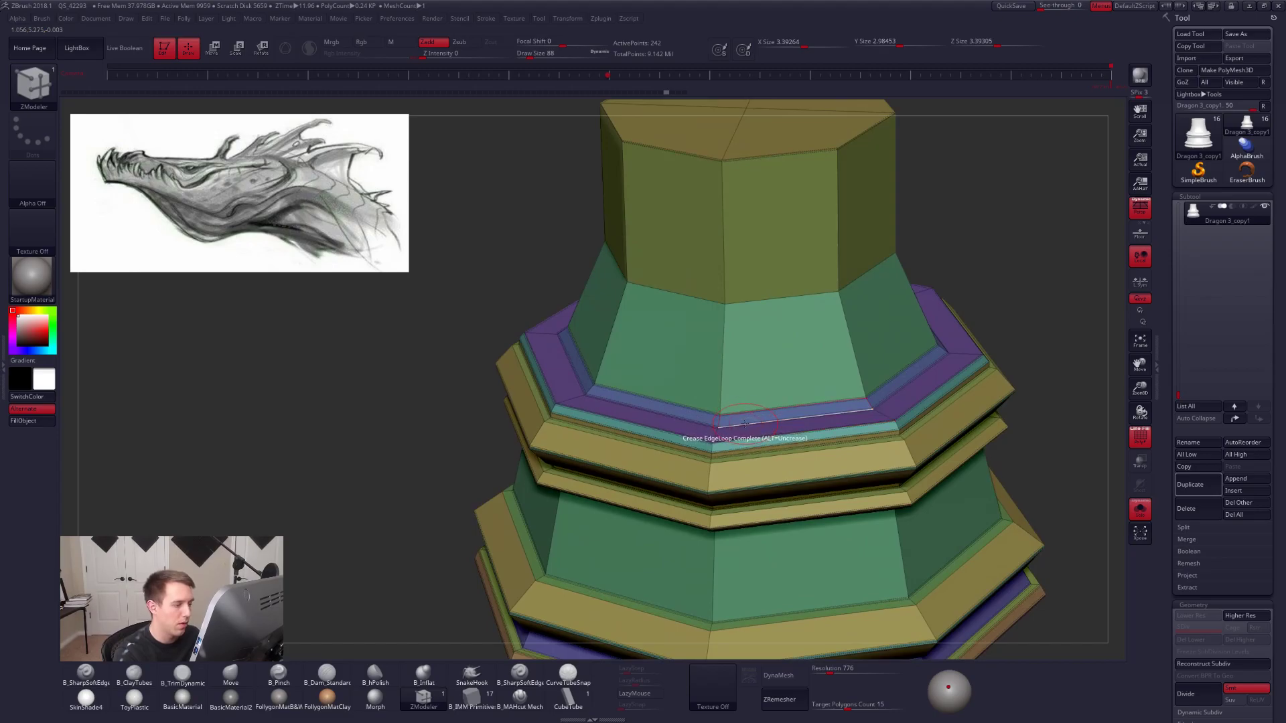
key("space")
left_click(674, 493)
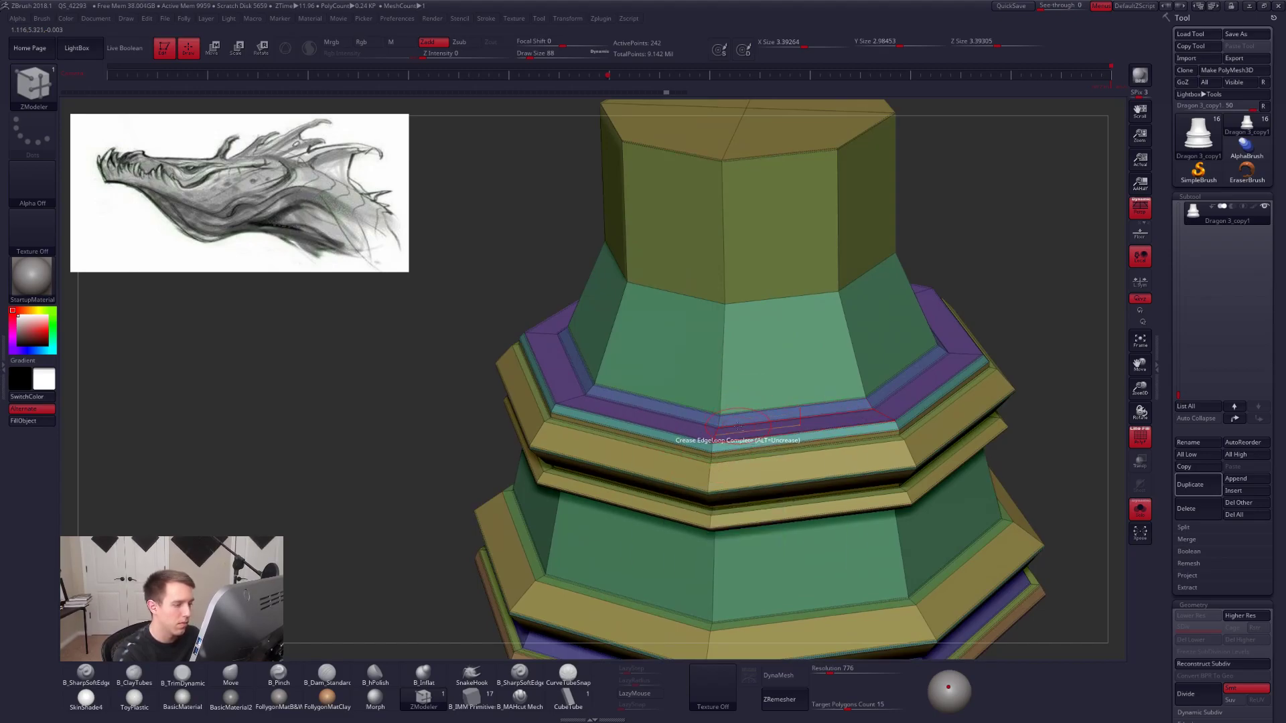
left_click(740, 415)
key("f")
key("shift+f")
Subdivide the pedestal to level 7 and view it beneath the full dragon bust.
key("d")
left_click_drag(999, 454, 1008, 439)
left_click_drag(1008, 456, 950, 491, "alt")
key("alt+s")
key("shift+d")
key("ctrl+d")
key("ctrl+d")
key("ctrl+d")
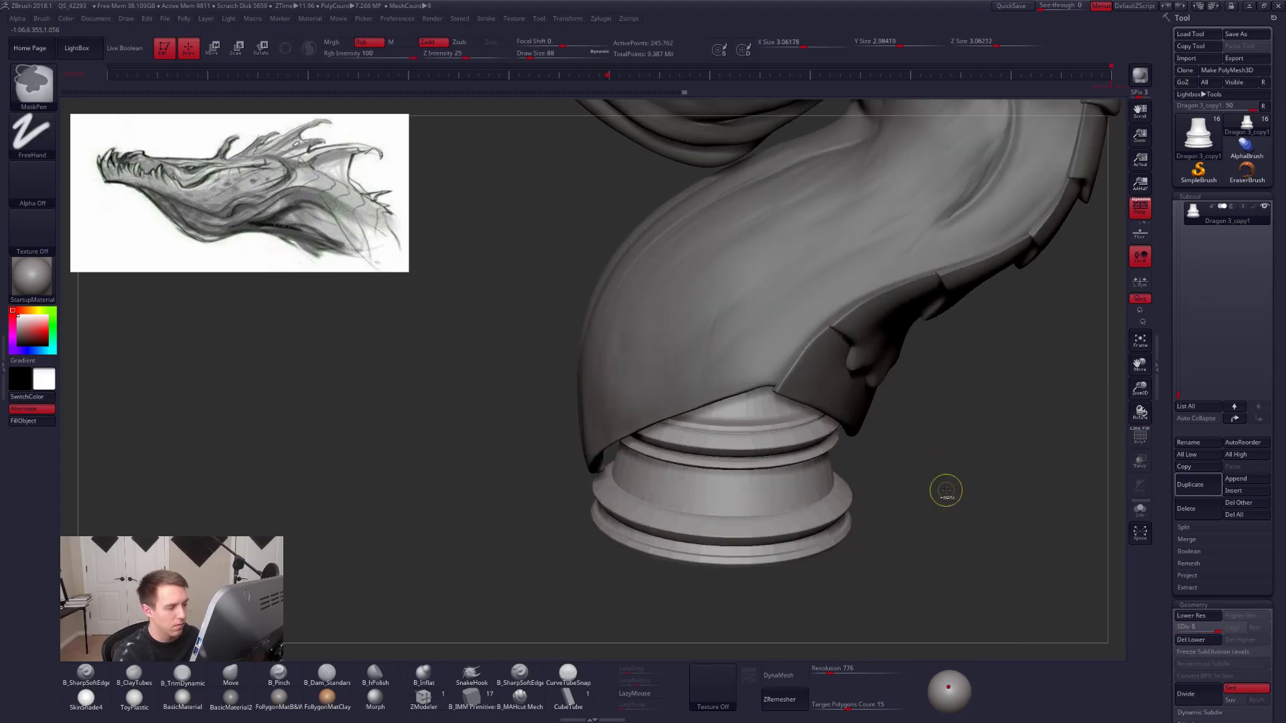
key("ctrl+d")
key("ctrl+d")
key("f")
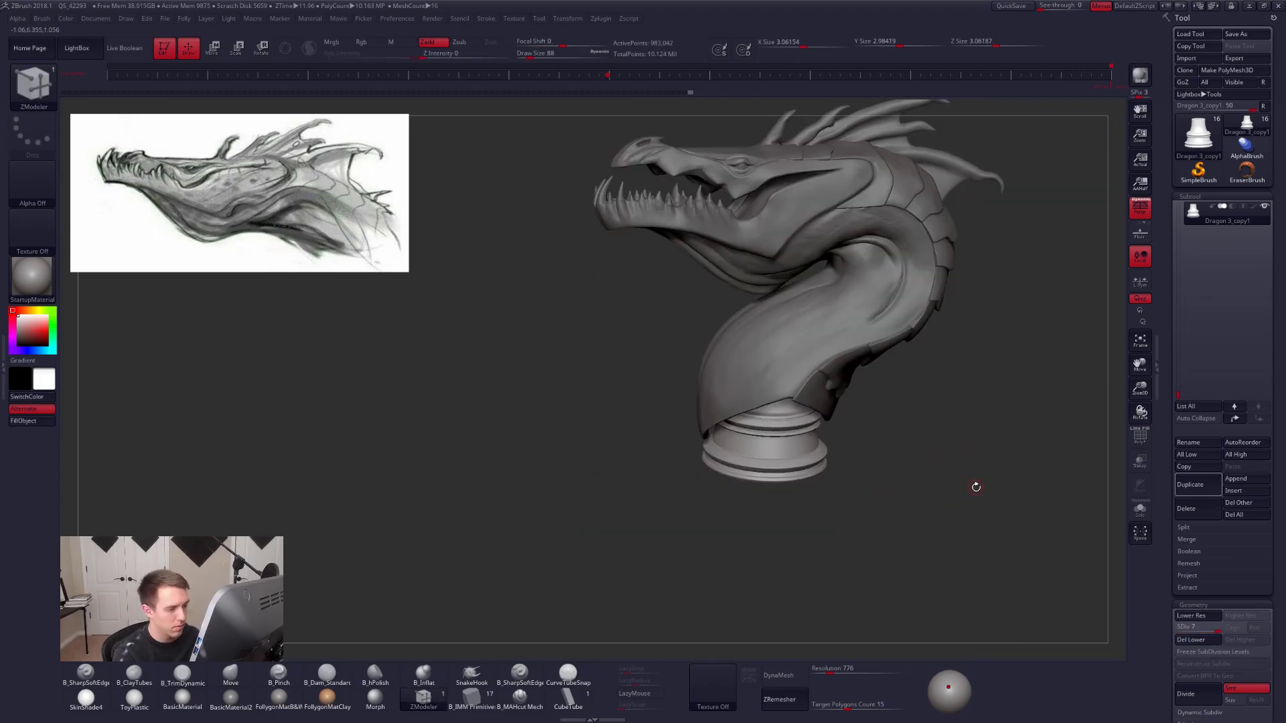
Isolate the smoothed pedestal and examine its moulding edges and profile from several angles.
key("alt+s")
left_click_drag(987, 456, 1031, 517, "alt")
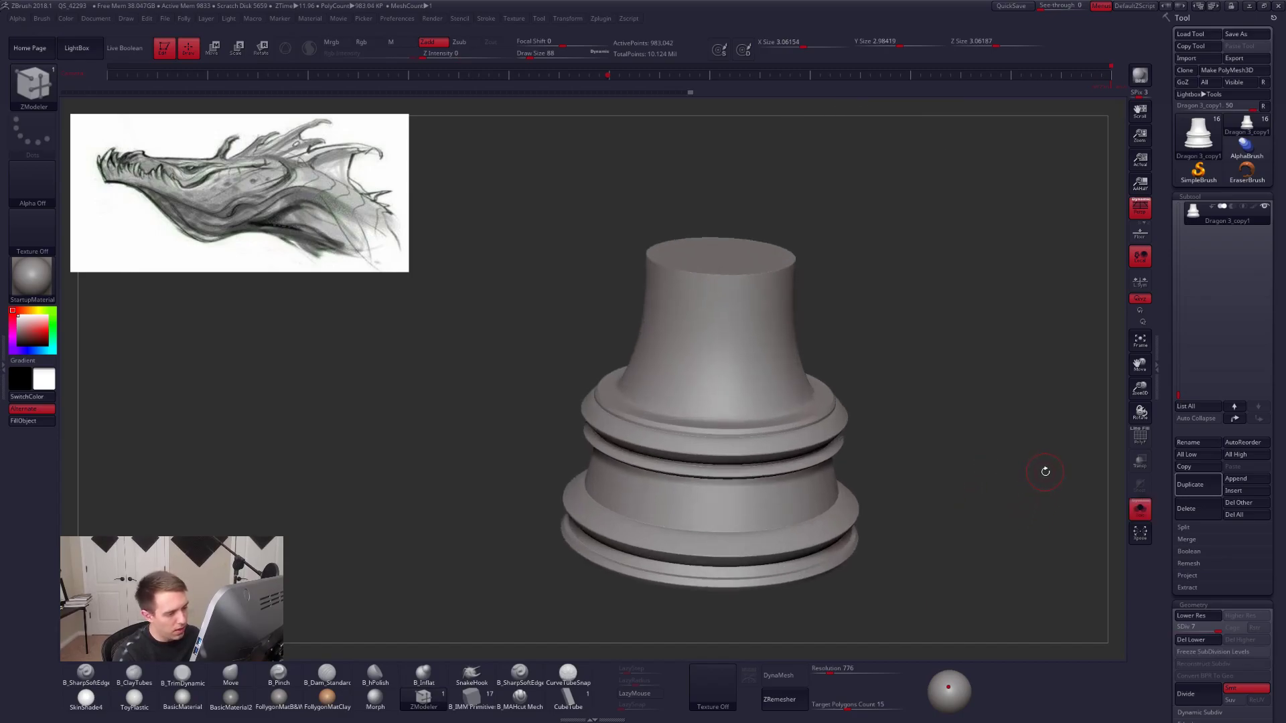
mouse_move(913, 490)
left_mouse_down()
mouse_move(902, 545)
mouse_move(909, 488)
left_mouse_up()
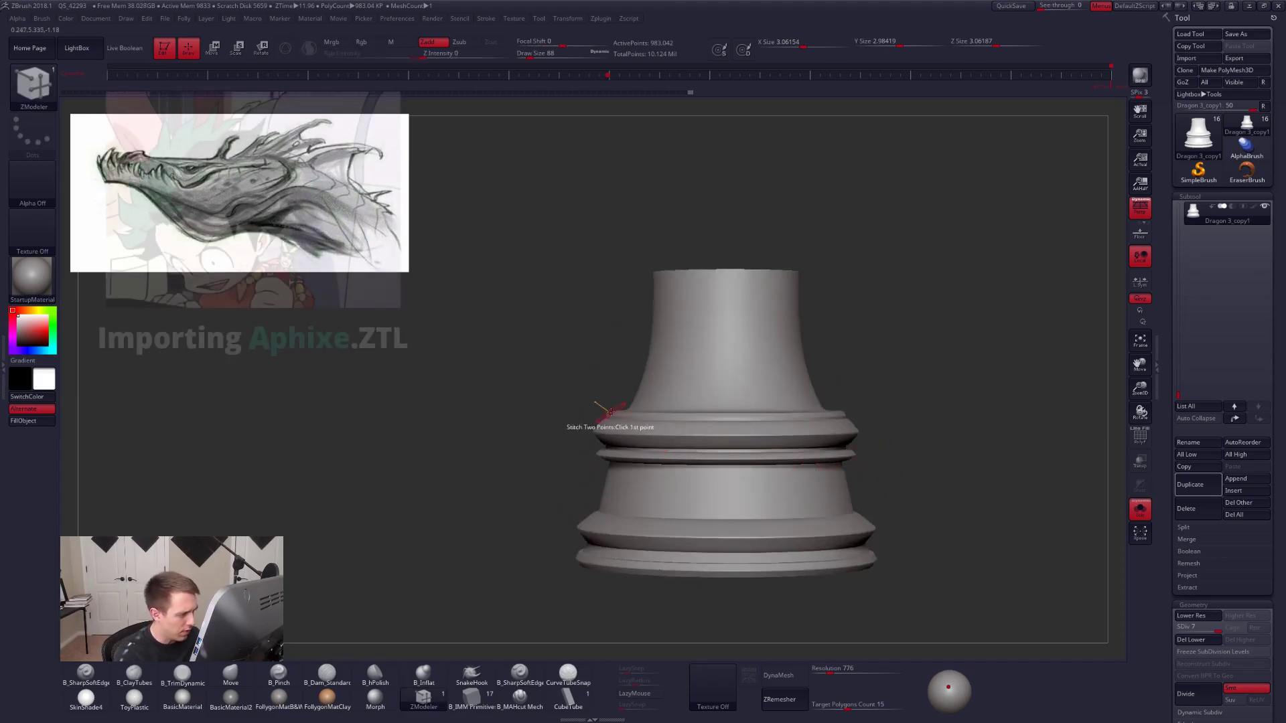
left_click_drag(899, 436, 911, 460)
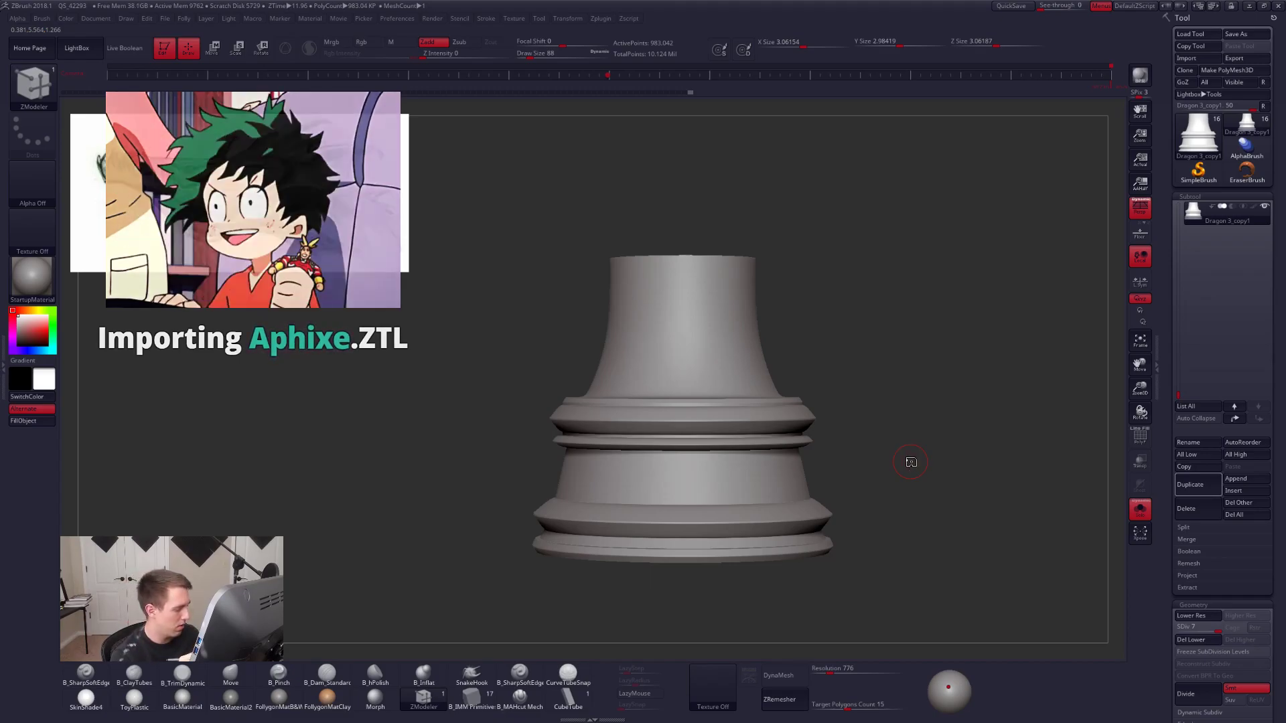
key("ctrl")
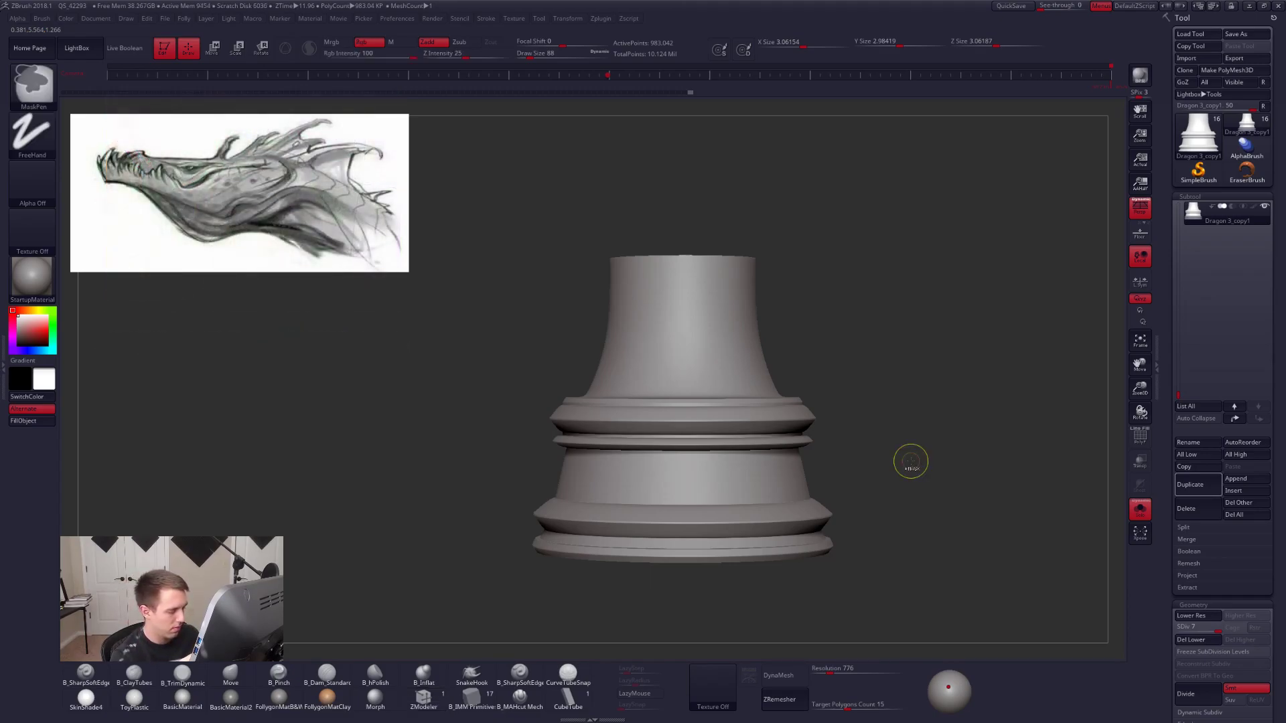
Return the pedestal to its unsubdivided base mesh and reselect the ZModeler brush.
key("shift+d")
key("shift+d")
key("b")
key("z")
key("m")
left_click_drag(979, 493, 949, 469, "alt")
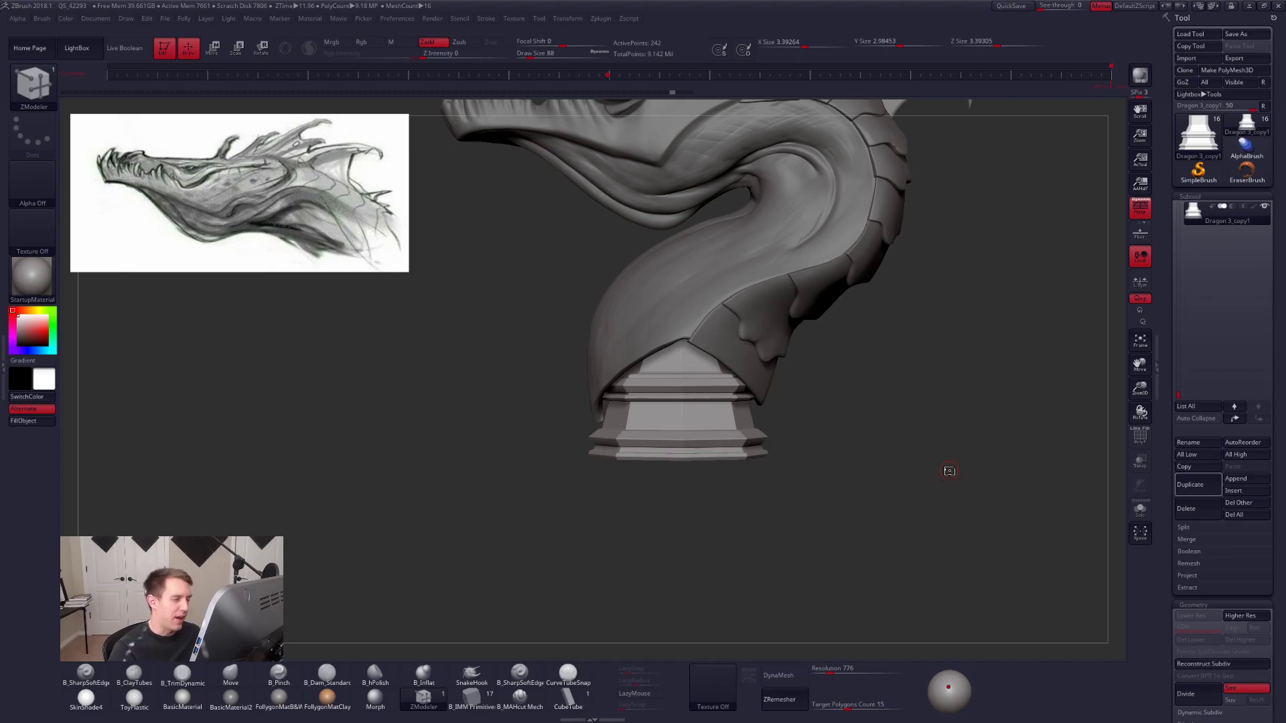
Turn on the pedestal's smoothed dynamic subdivision preview and turn off perspective.
key("d")
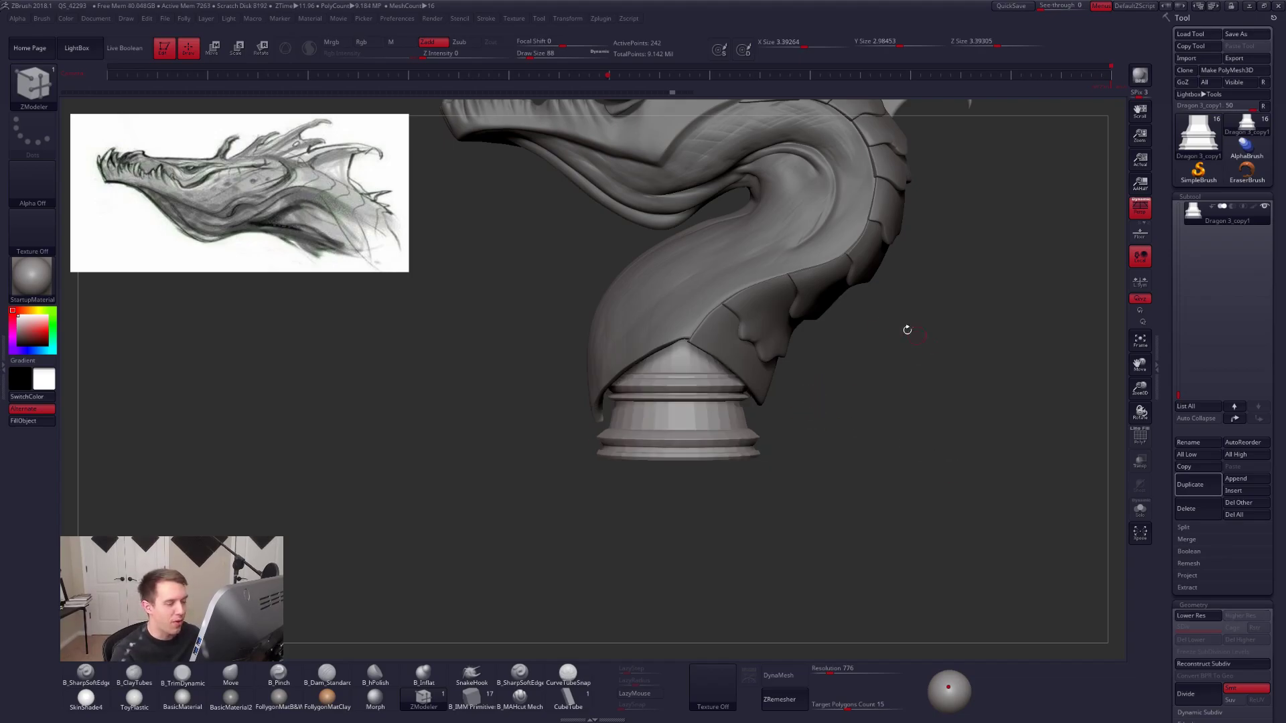
left_click(1140, 207)
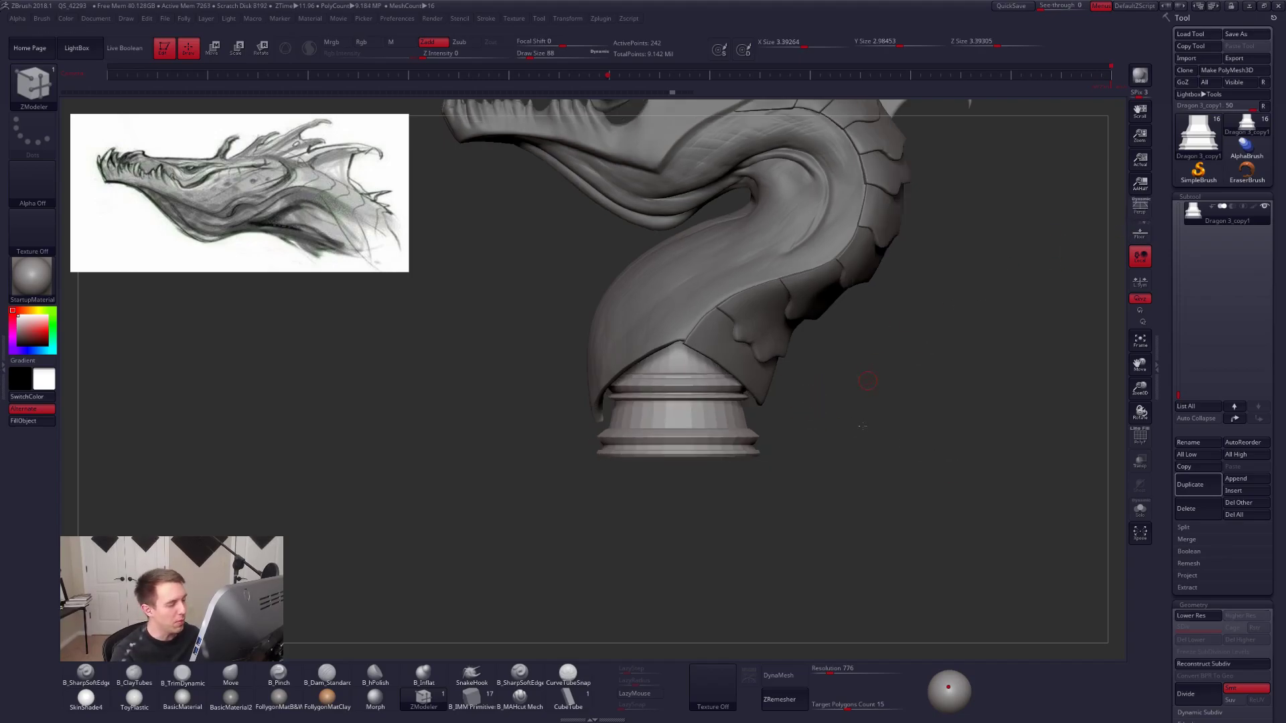
left_click_drag(868, 381, 862, 429, "alt")
Make the dragon head subtool active, isolate it and choose the ClayTubes brush with a draw size of 366.
left_click(658, 376, "alt")
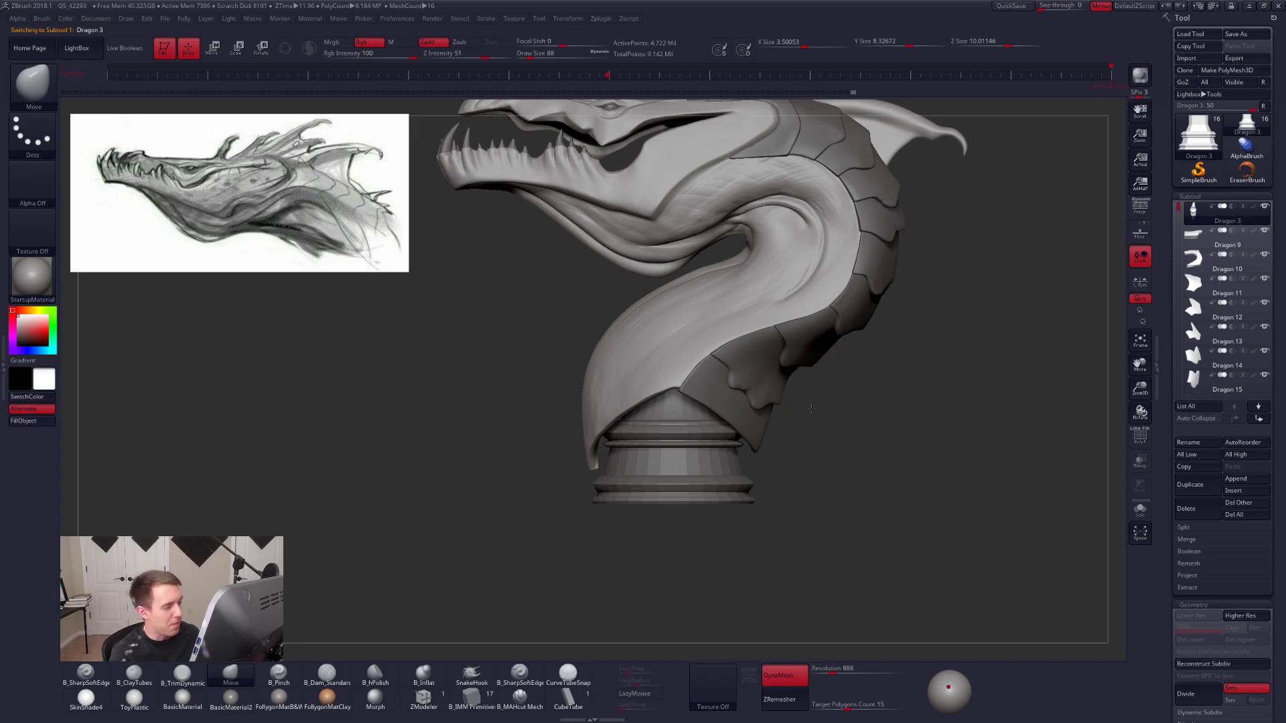
left_click_drag(816, 408, 833, 410, "shift")
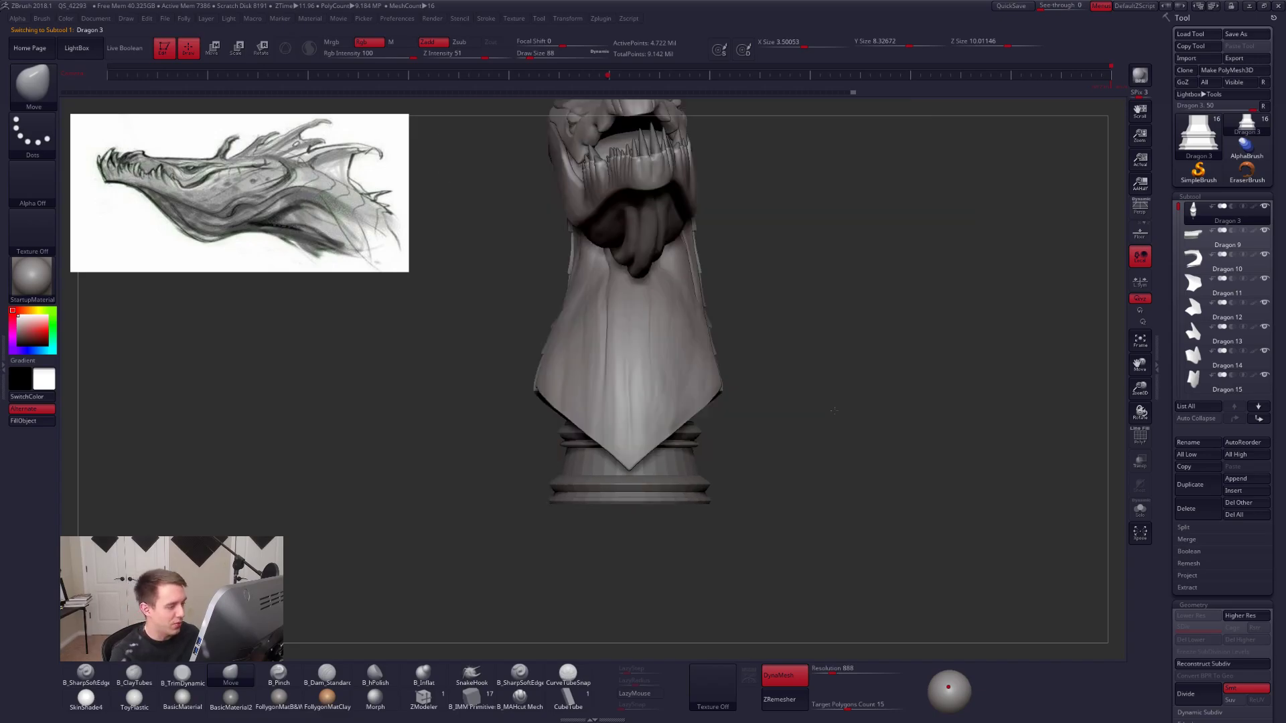
left_click_drag(733, 422, 826, 462)
key("2")
key("space")
left_click_drag(726, 430, 741, 431)
left_click_drag(823, 448, 717, 455)
right_click_drag(717, 455, 753, 401, "alt")
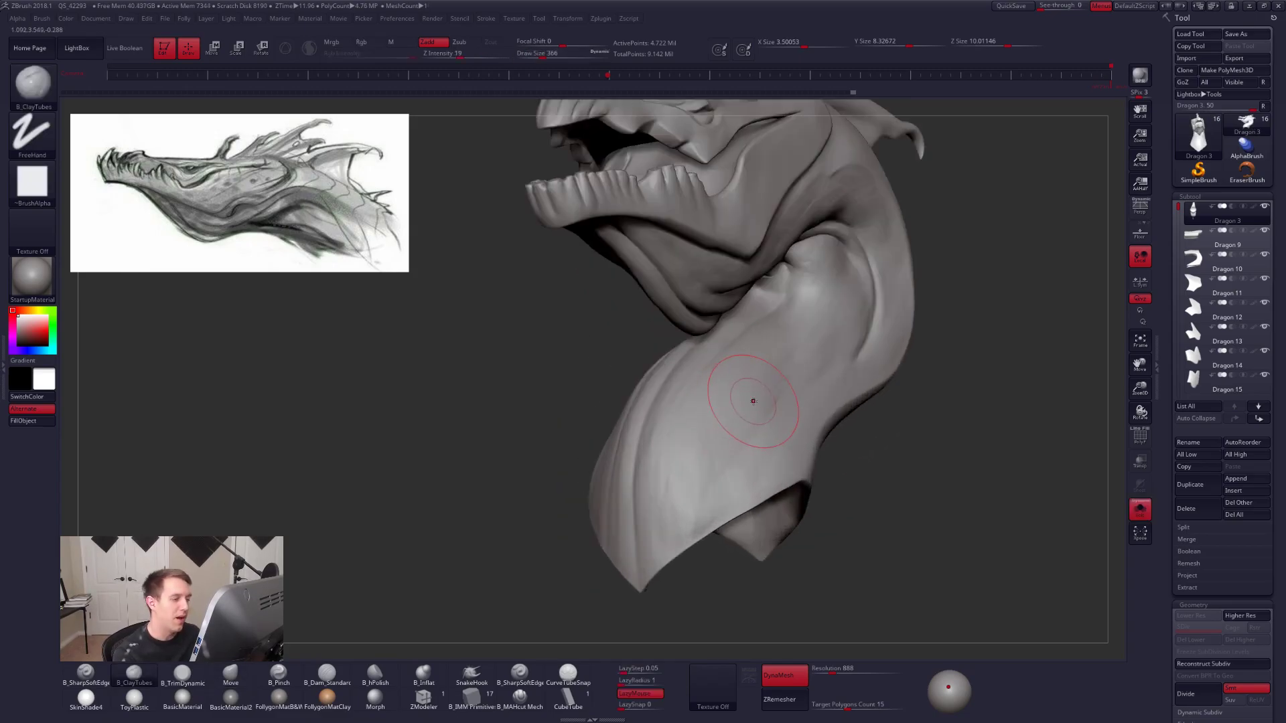
Build up the side and front of the lower neck with ClayTubes.
left_click_drag(780, 395, 698, 495)
right_click_drag(583, 415, 660, 385)
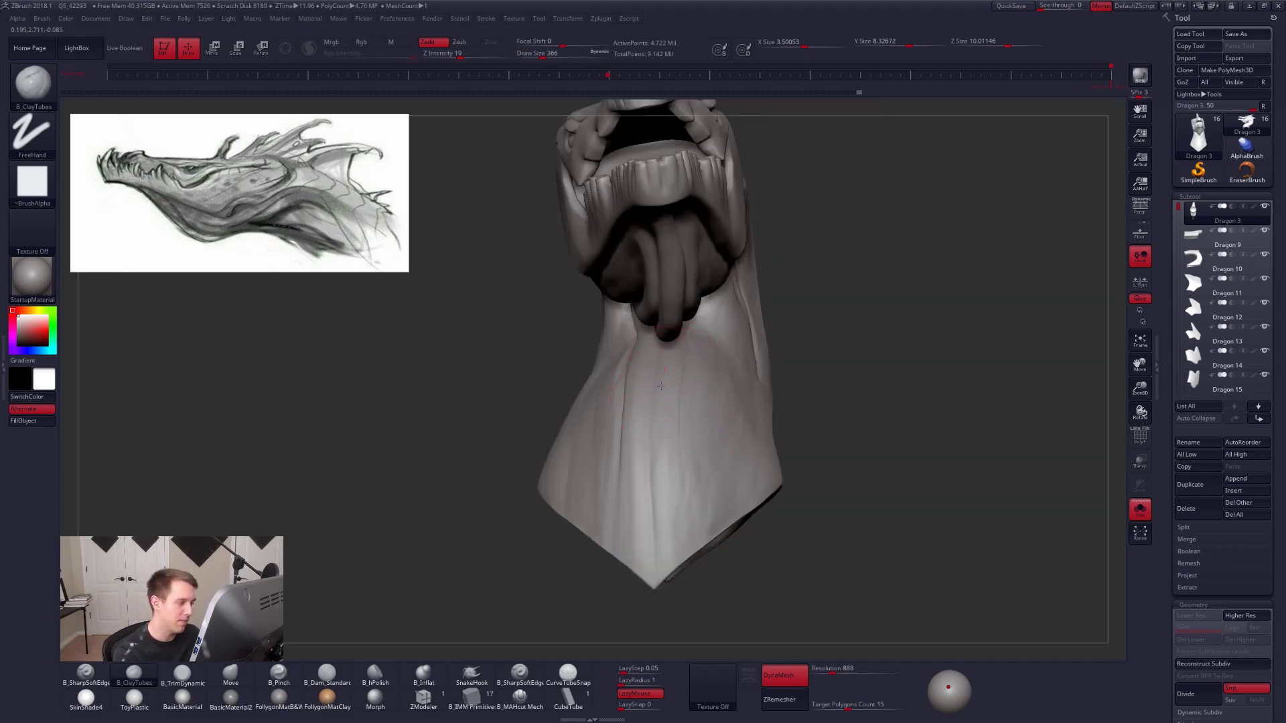
right_click_drag(672, 533, 729, 360)
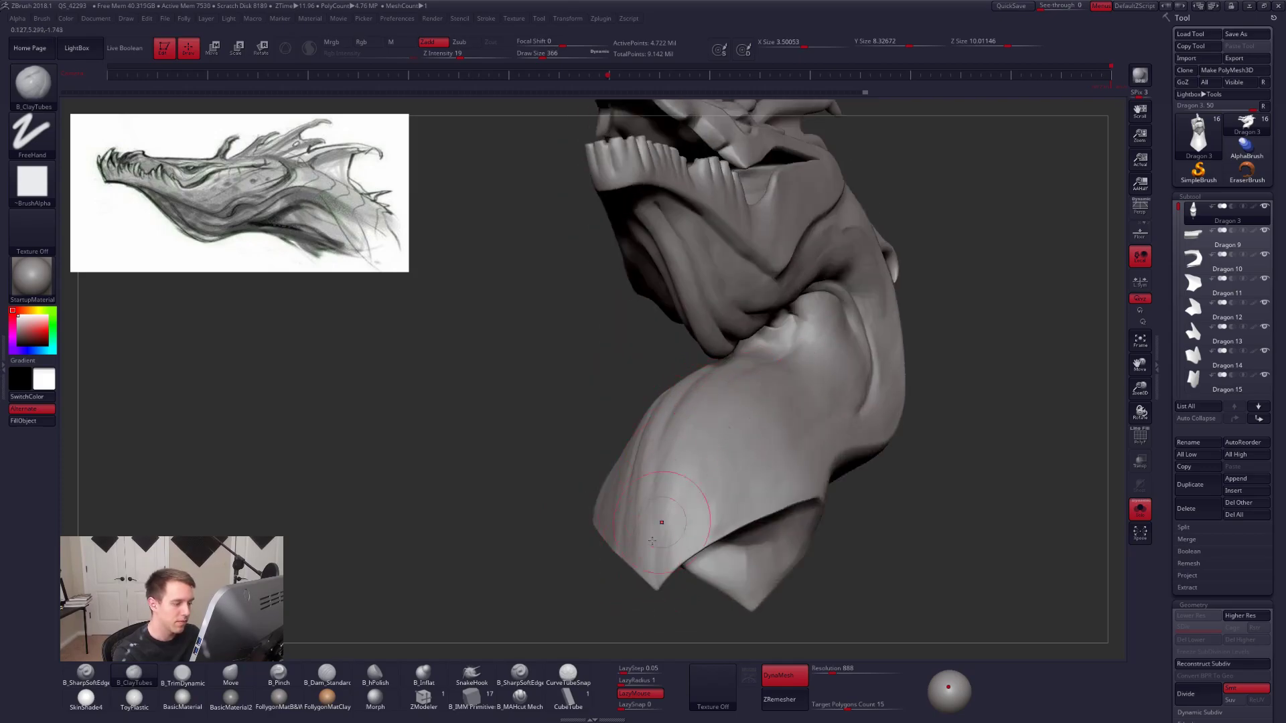
right_click_drag(836, 507, 757, 523)
Reduce the ClayTubes draw size to 279 and sculpt the curved neck fold behind the jaw.
key("space")
left_click_drag(948, 362, 938, 362)
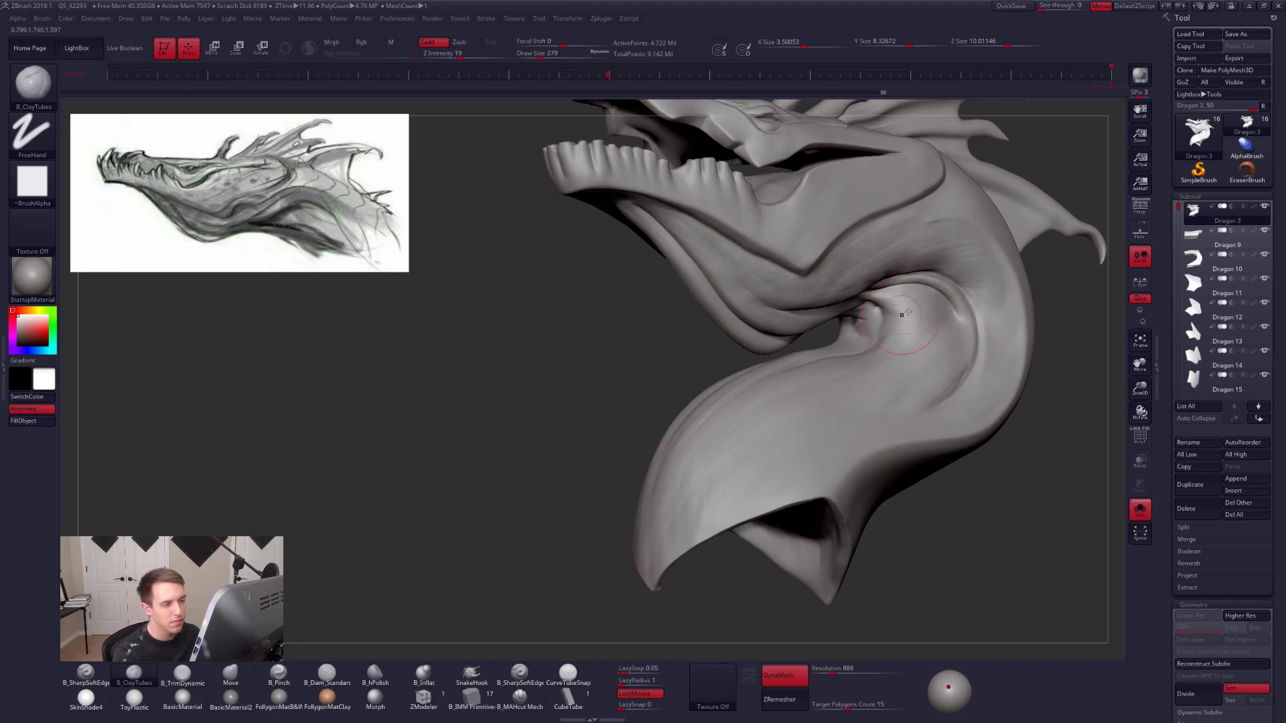
left_click_drag(936, 383, 957, 329)
left_click_drag(882, 422, 955, 379)
mouse_move(915, 417)
right_mouse_down()
mouse_move(946, 455)
mouse_move(964, 445)
mouse_move(955, 451)
right_mouse_up()
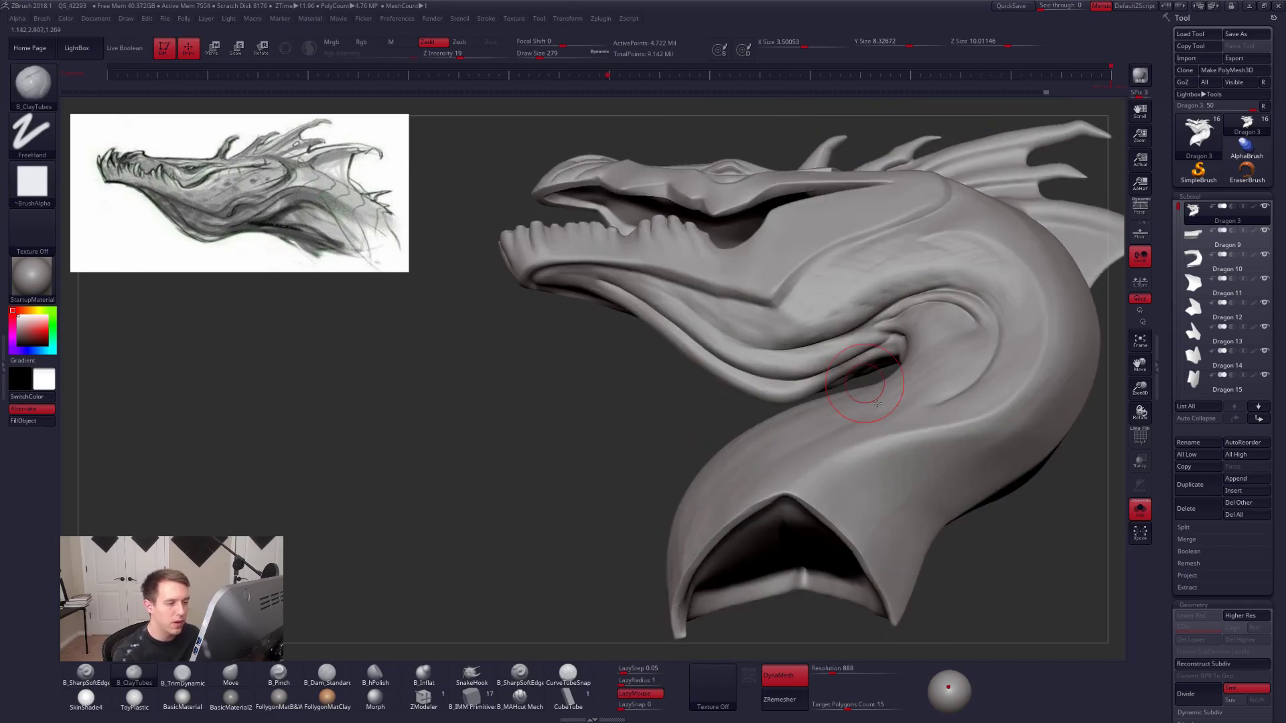
Switch to the Move brush with a draw size of 430 around the throat, and return to the ClayTubes brush.
right_click_drag(877, 404, 904, 350)
key("b")
key("m")
key("v")
key("space")
left_click_drag(868, 405, 874, 404)
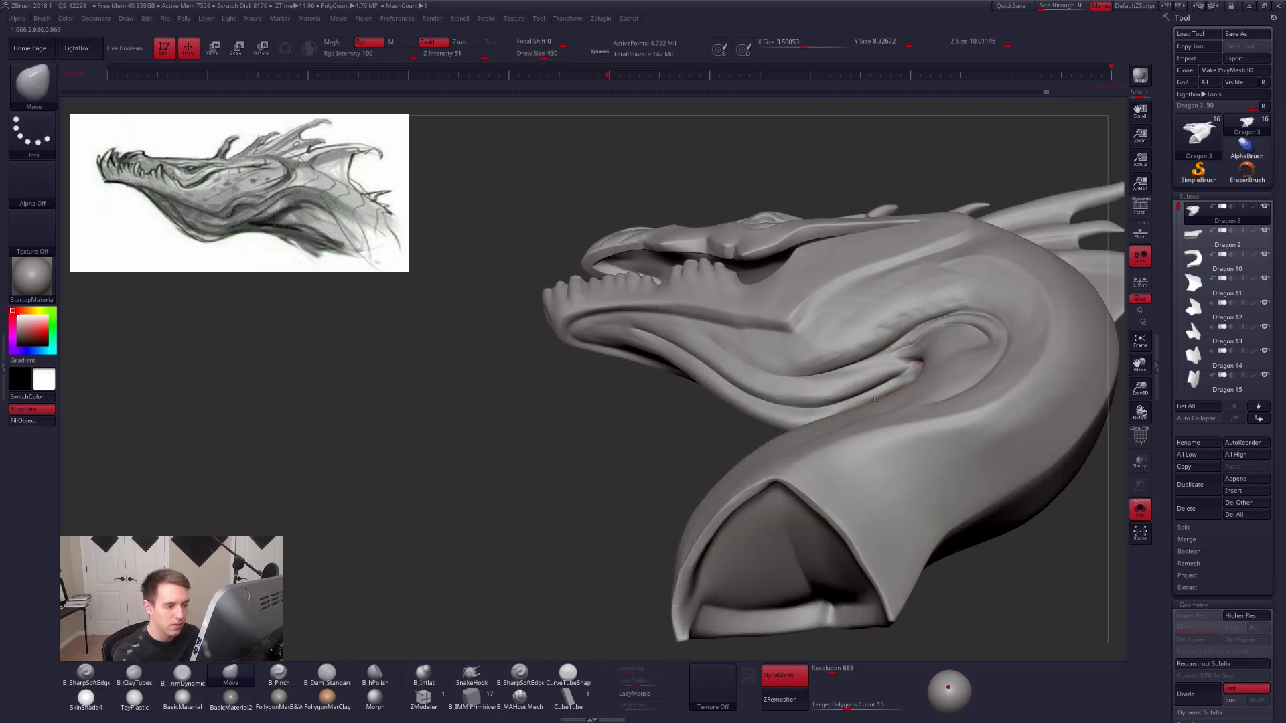
right_click_drag(912, 404, 886, 441)
key("space")
left_click_drag(933, 405, 938, 402)
mouse_move(937, 409)
right_mouse_down()
mouse_move(950, 452)
mouse_move(877, 429)
mouse_move(887, 466)
mouse_move(935, 462)
mouse_move(791, 408)
mouse_move(808, 372)
right_mouse_up()
key("2")
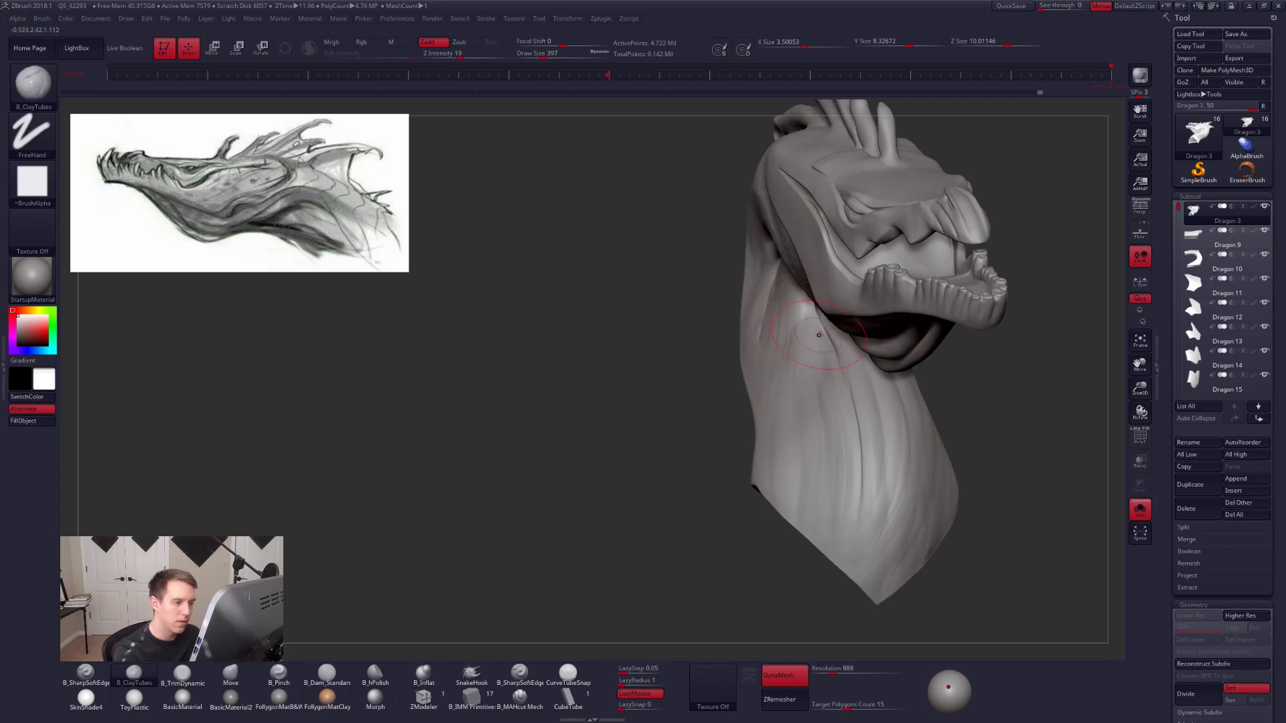
Hide the dragon's head and jaw with lasso selections so the front of the neck is exposed.
mouse_move(833, 416)
right_mouse_down()
mouse_move(851, 382)
mouse_move(875, 387)
right_mouse_up()
key("ctrl+shift")
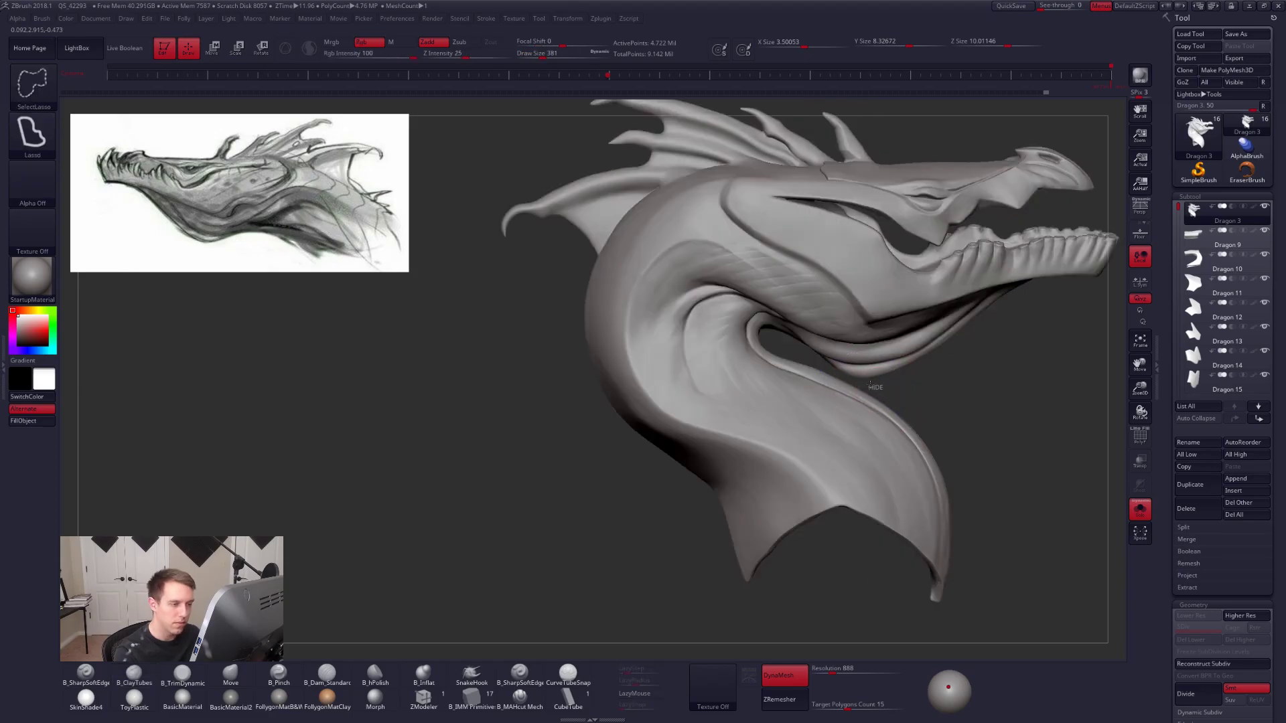
mouse_move(769, 335)
left_mouse_down("ctrl+alt+shift")
mouse_move(904, 130)
mouse_move(1091, 274)
mouse_move(1101, 369)
mouse_move(987, 457)
left_mouse_up("ctrl+alt+shift")
mouse_move(1003, 463)
right_mouse_down()
mouse_move(938, 445)
mouse_move(901, 415)
right_mouse_up()
right_click_drag(931, 365, 850, 334)
left_click_drag(933, 266, 549, 201, "ctrl+shift")
Sculpt long lengthwise ClayTubes strokes down the front of the neck from the throat to the pointed lower edge.
mouse_move(756, 402)
right_mouse_down()
mouse_move(854, 392)
mouse_move(821, 411)
mouse_move(796, 356)
mouse_move(826, 356)
right_mouse_up()
key("b")
key("m")
key("v")
key("b")
key("c")
key("t")
left_click_drag(830, 366, 790, 496)
right_click_drag(790, 490, 814, 483)
left_click_drag(846, 324, 795, 488)
left_click_drag(849, 348, 795, 561)
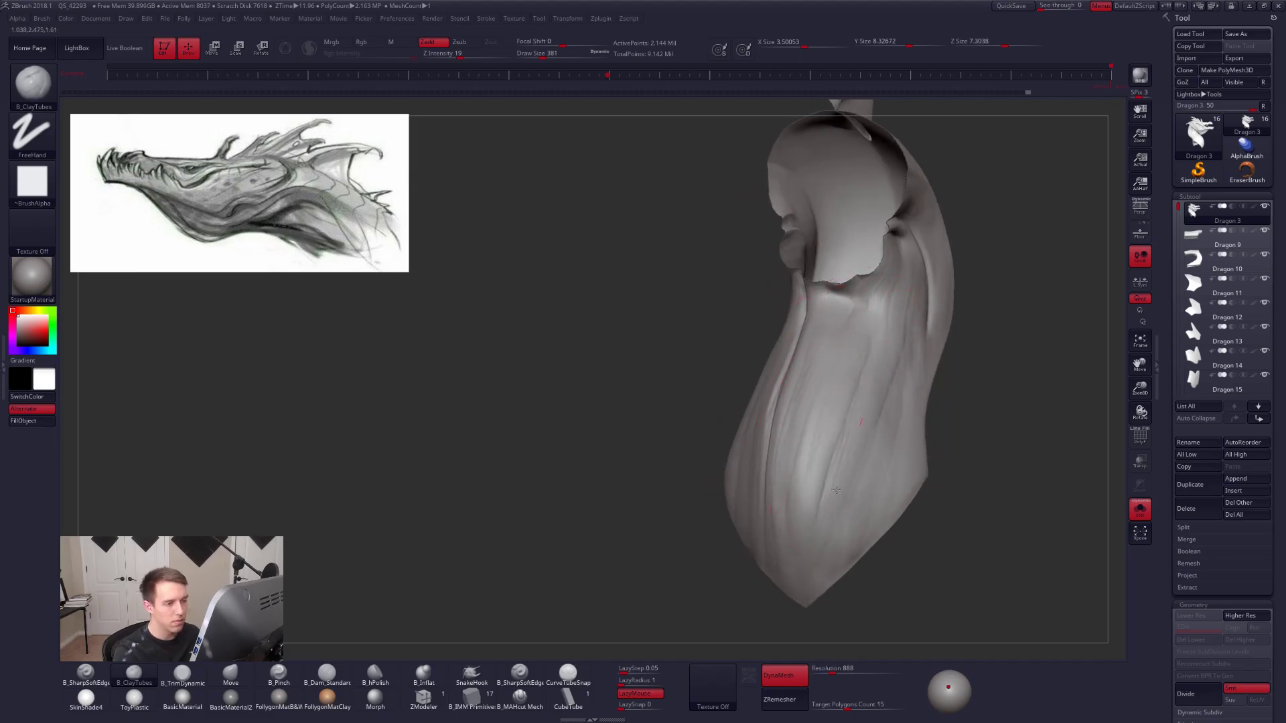
Set the ClayTubes draw size to 321 and continue refining the neck's front below the throat.
right_click_drag(884, 299, 860, 313)
key("space")
left_click_drag(860, 314, 854, 314)
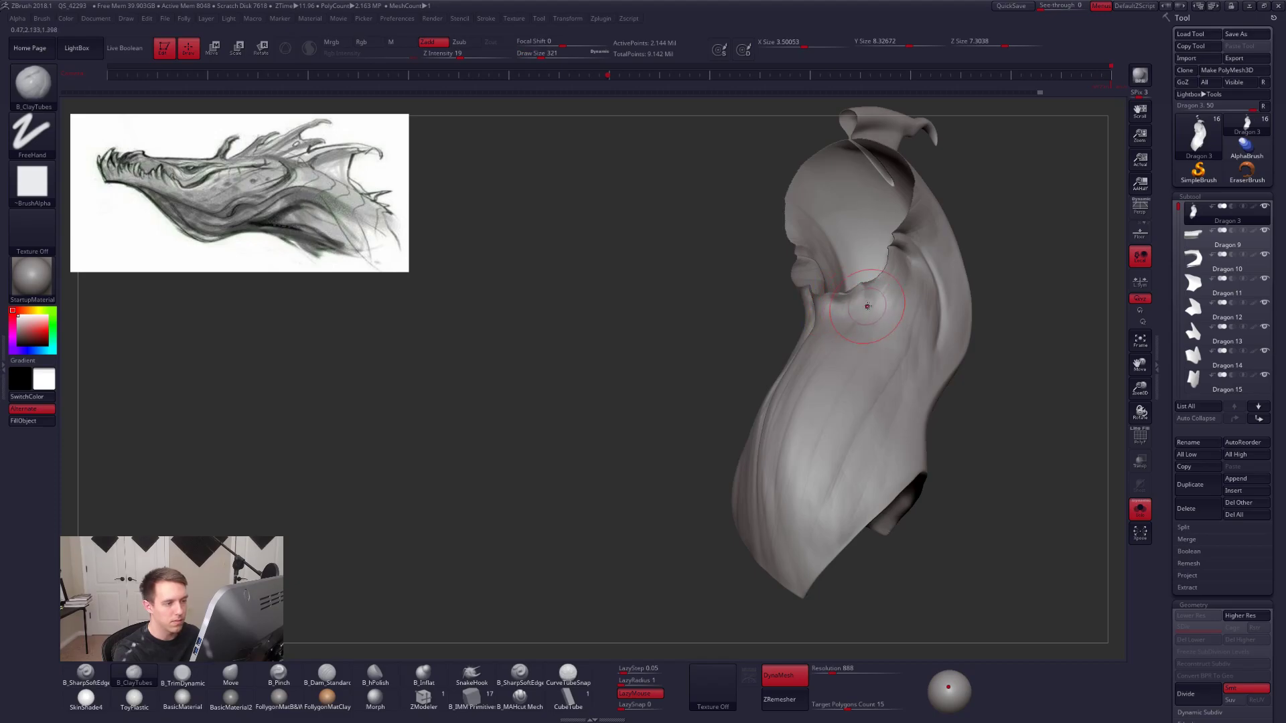
left_click_drag(932, 410, 790, 354)
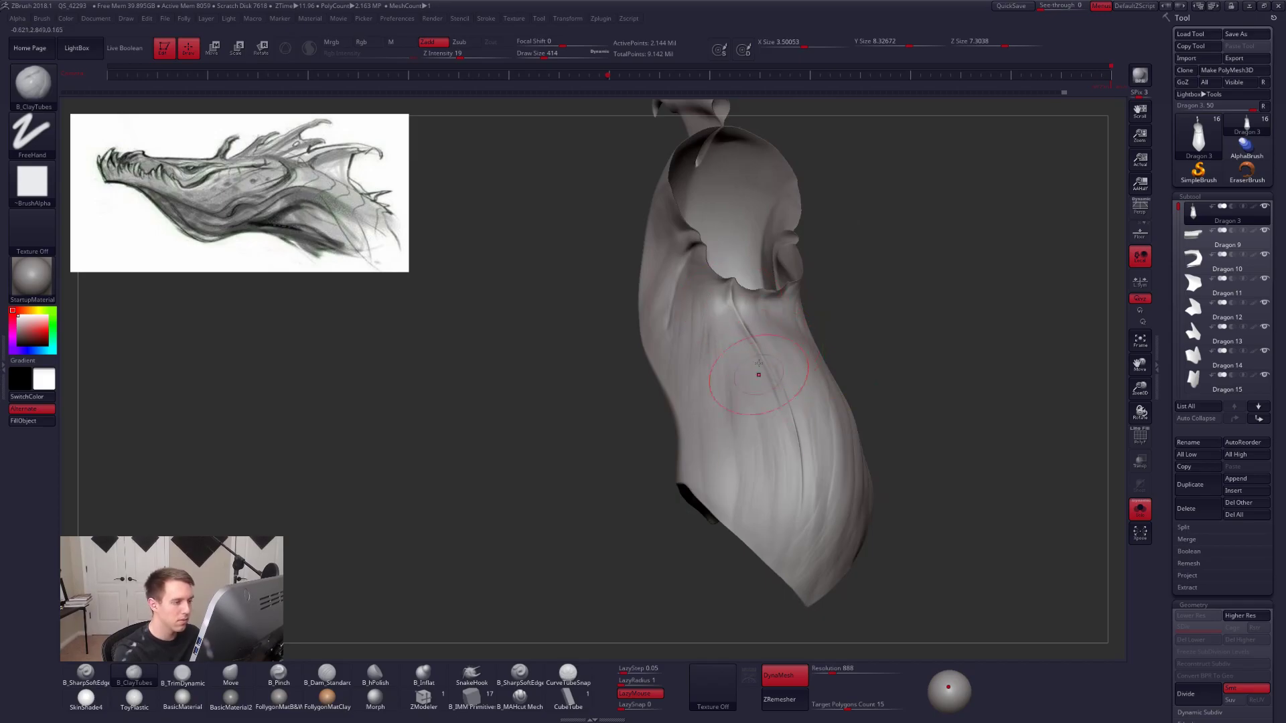
left_click_drag(808, 507, 809, 511)
mouse_move(743, 566)
left_mouse_down()
mouse_move(887, 519)
mouse_move(877, 516)
mouse_move(978, 436)
mouse_move(783, 456)
mouse_move(602, 442)
mouse_move(619, 418)
left_mouse_up()
mouse_move(777, 535)
left_mouse_down()
mouse_move(898, 467)
mouse_move(877, 488)
mouse_move(820, 488)
left_mouse_up()
Unhide the rest of the dragon head and review the neck both isolated and with the full bust.
left_click(907, 487, "ctrl+shift")
left_click_drag(847, 532, 884, 534)
left_click_drag(830, 498, 890, 528, "alt")
right_click_drag(897, 518, 901, 523, "ctrl")
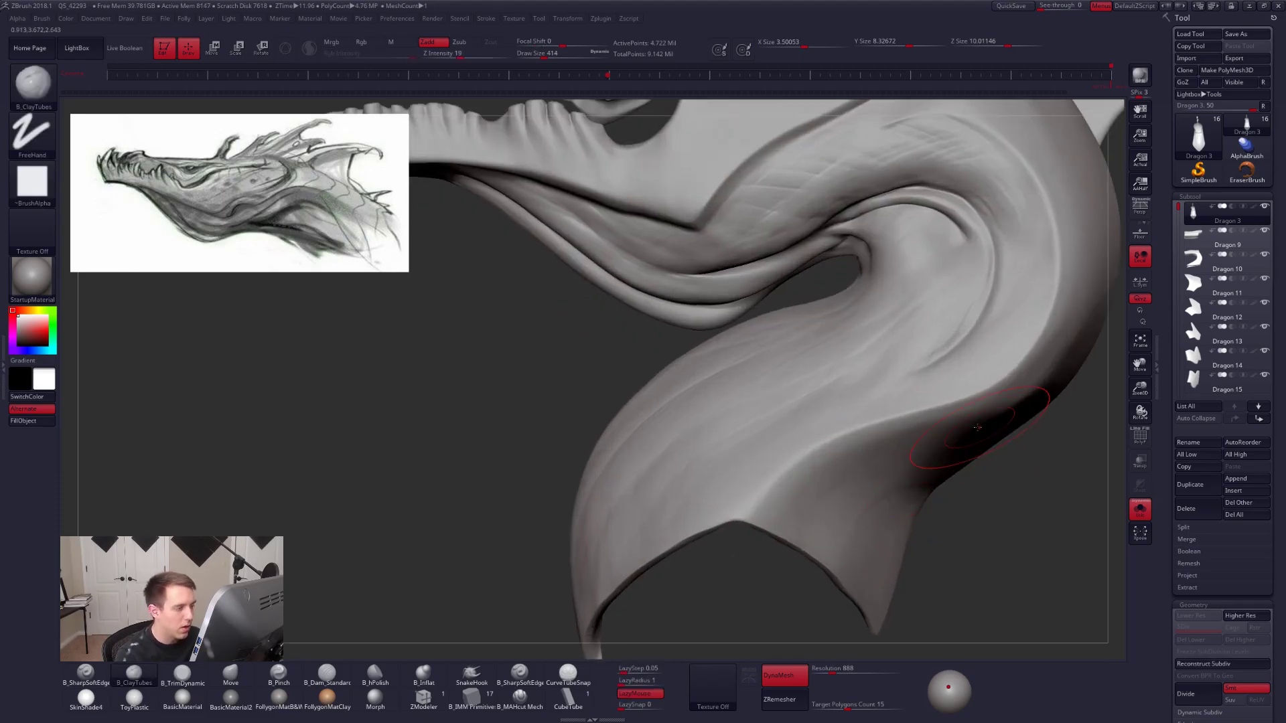
right_click_drag(907, 427, 874, 405, "ctrl")
right_click_drag(908, 477, 860, 451, "alt")
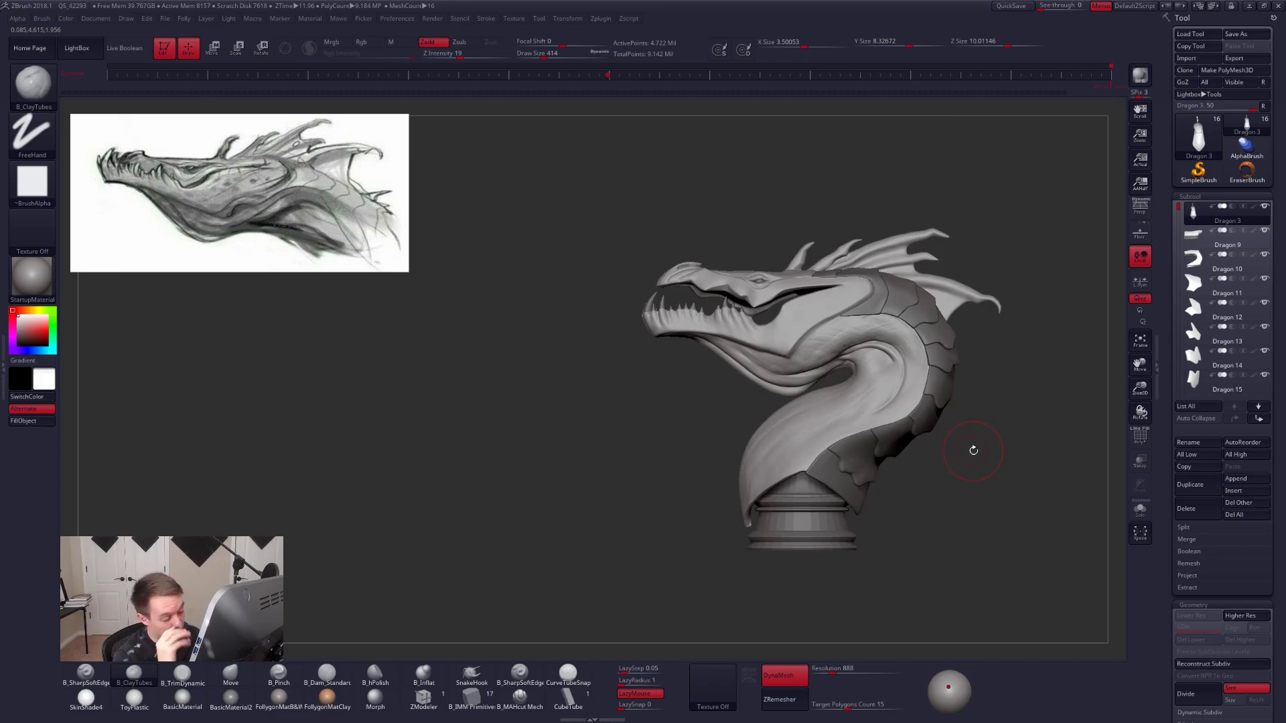
key("alt+s")
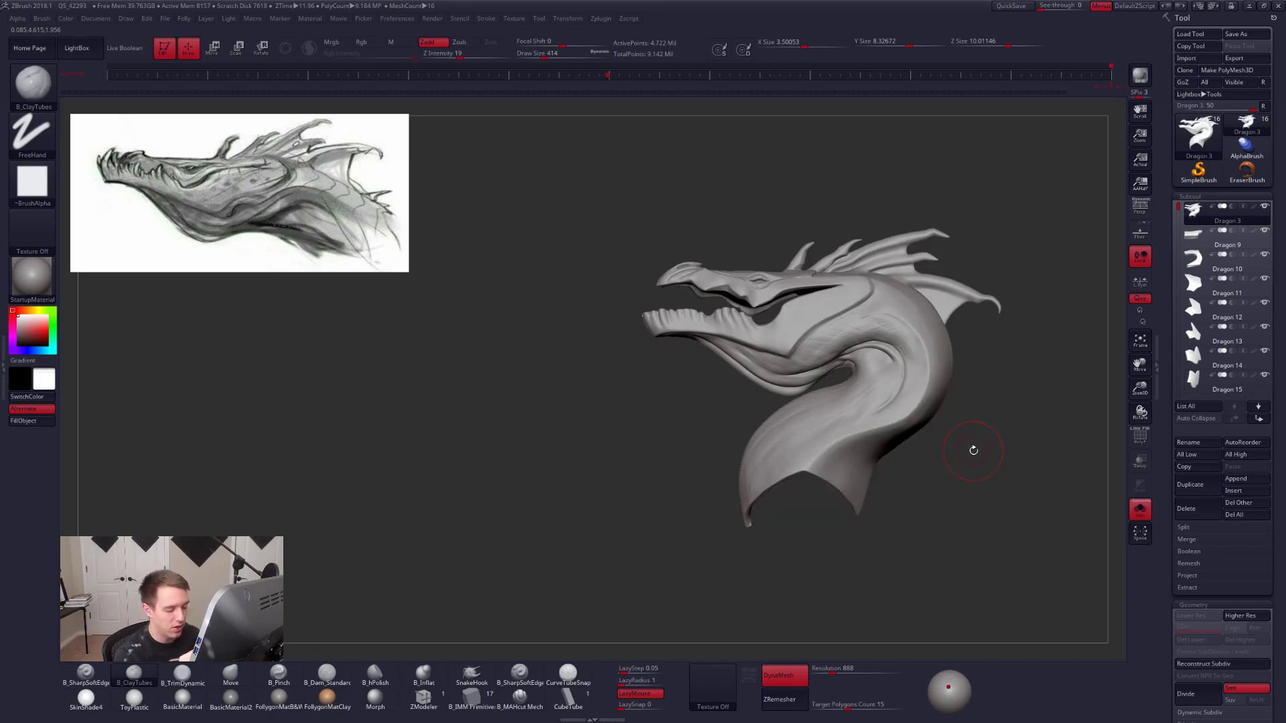
right_click_drag(891, 501, 874, 555, "alt")
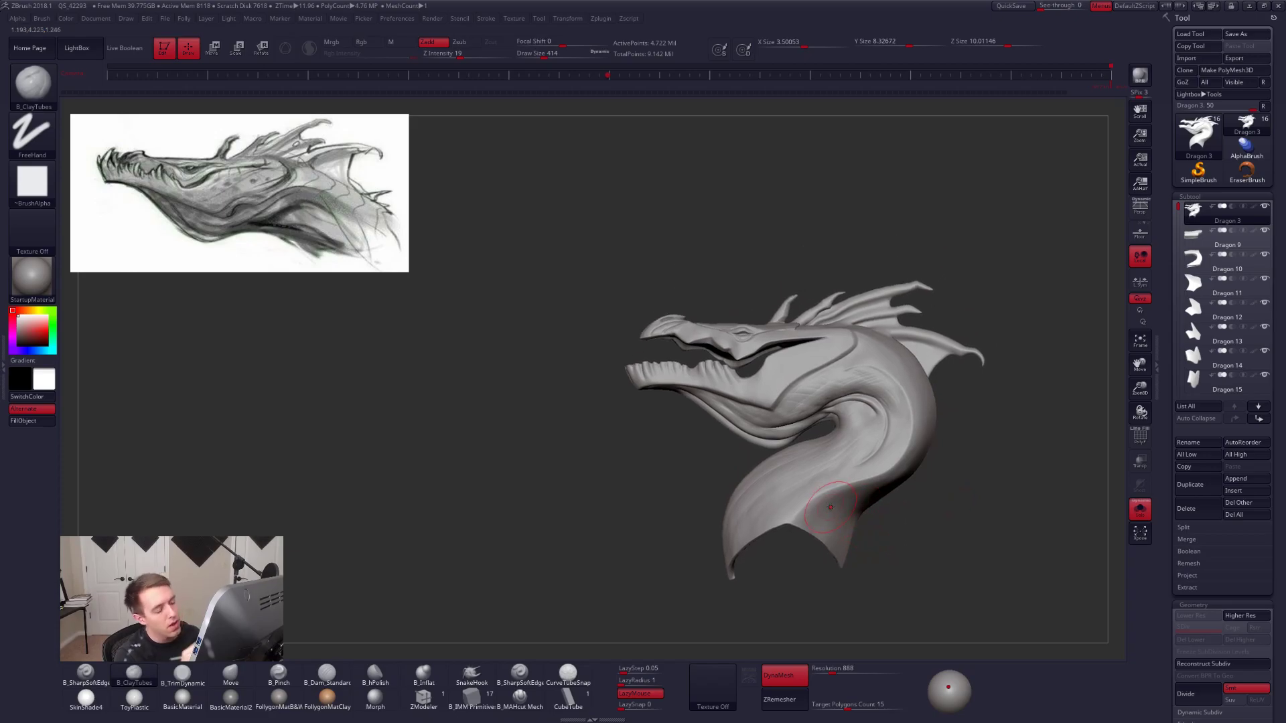
key("shift+s")
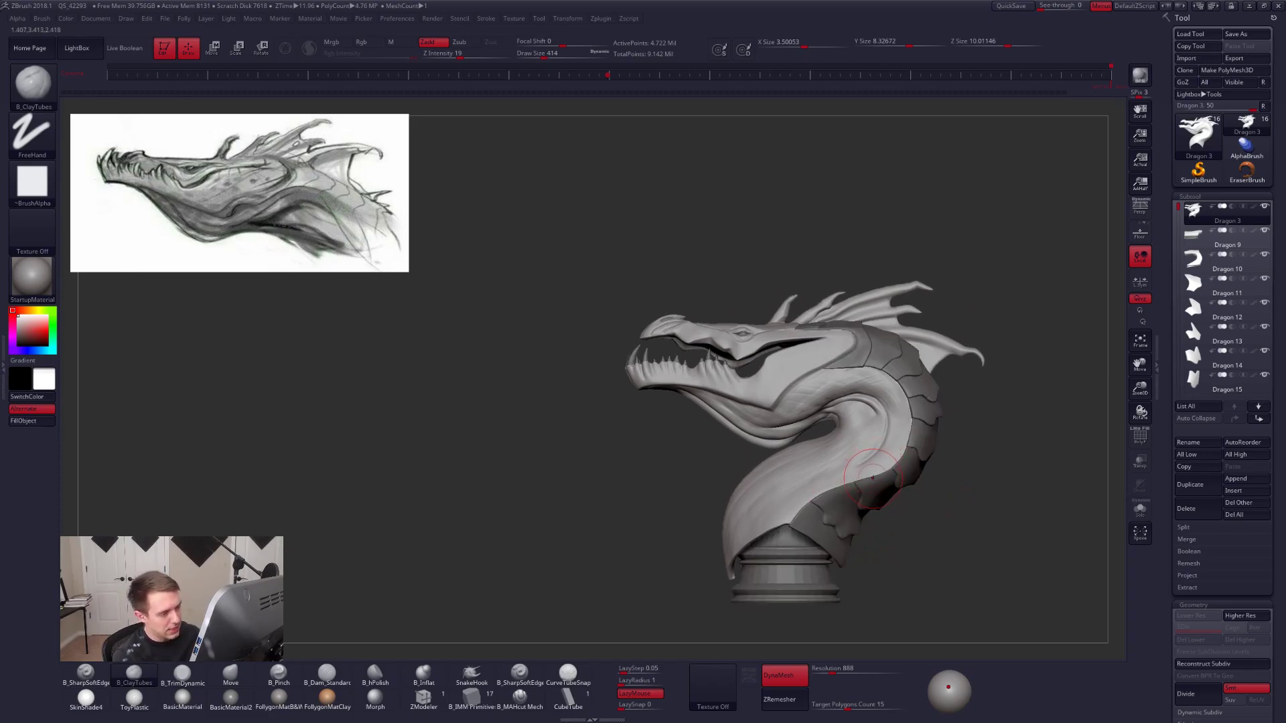
Mask the dragon's neck and invert the mask so the head and jaw are protected while the neck stays editable.
mouse_move(878, 478)
right_mouse_down()
mouse_move(944, 476)
mouse_move(878, 478)
right_mouse_up()
left_click(814, 492, "ctrl+shift")
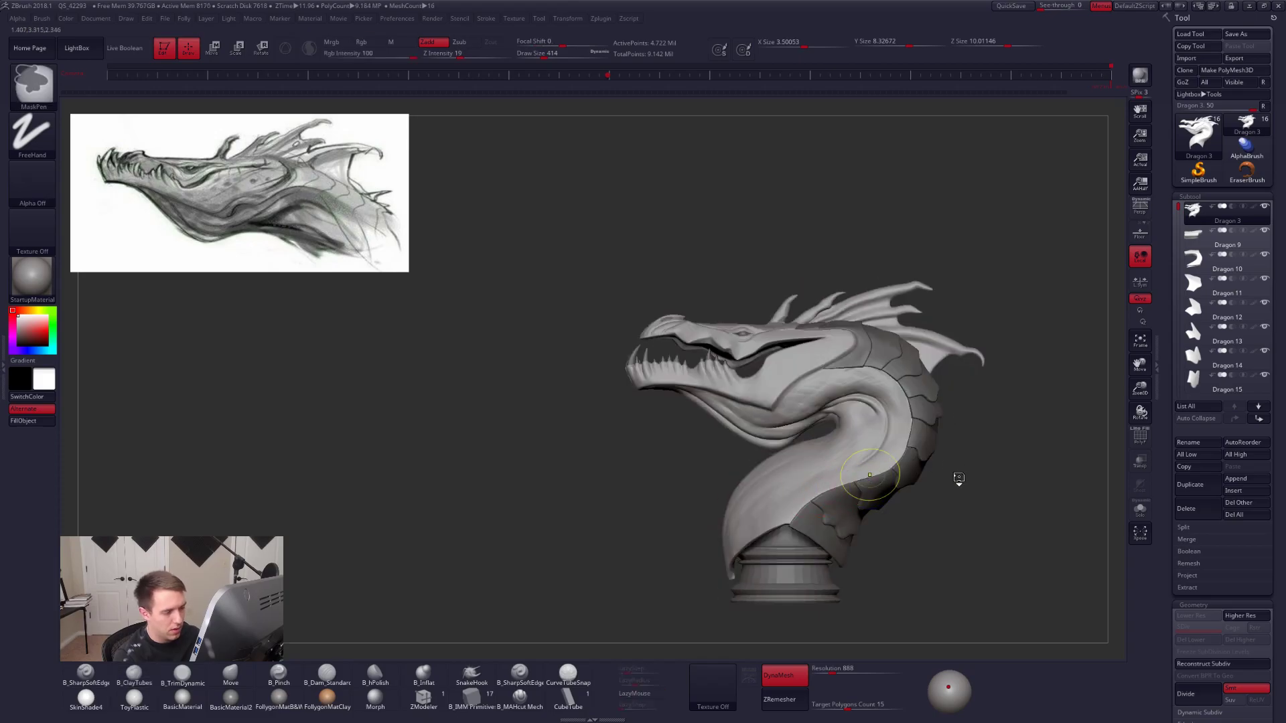
left_click(966, 492, "ctrl+shift")
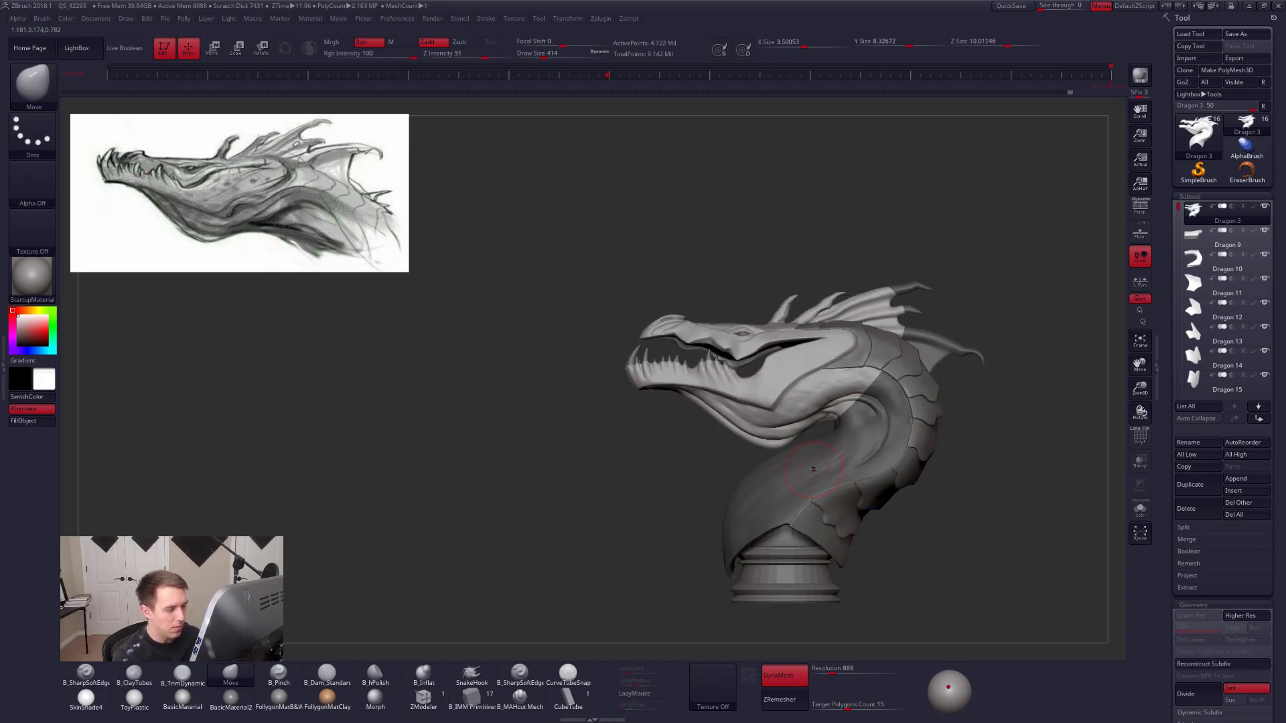
left_click(949, 507, "ctrl")
Adjust the unmasked neck's silhouette from both sides with the Move brush, reducing the draw size to 595.
key("space")
mouse_move(782, 473)
left_mouse_down()
mouse_move(800, 455)
mouse_move(786, 458)
left_mouse_up()
key("ctrl+z")
key("space")
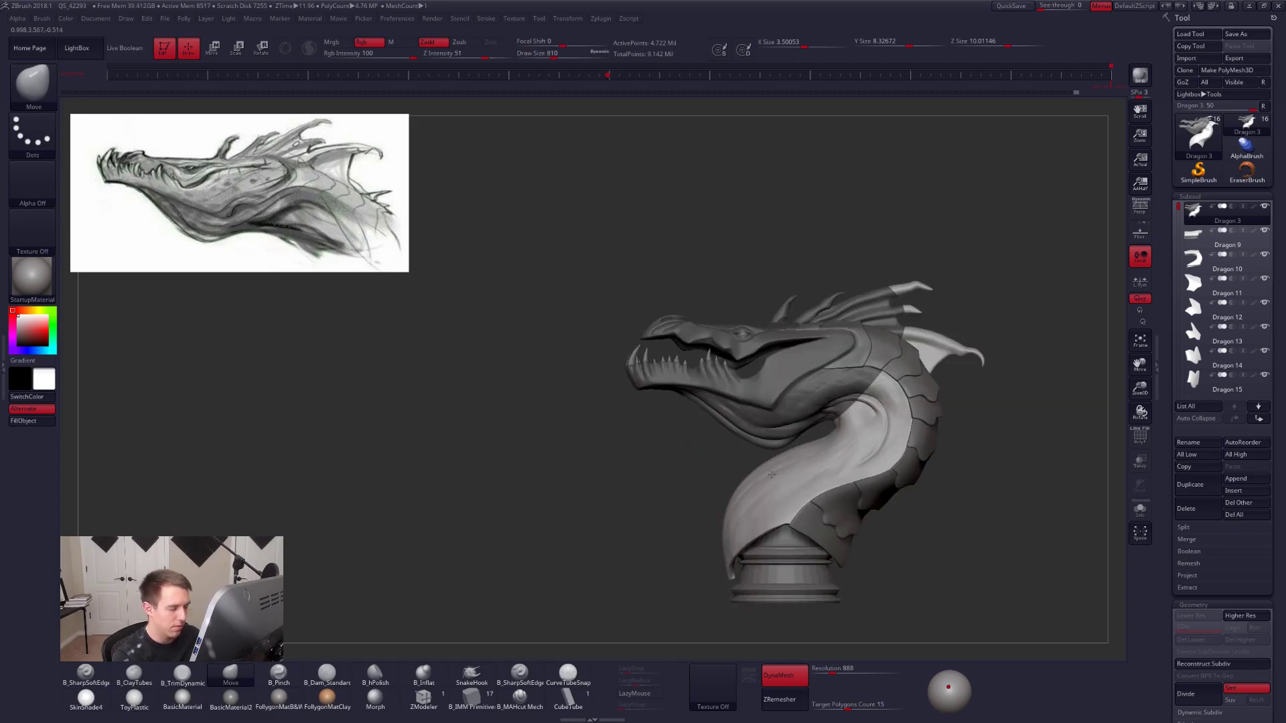
right_click_drag(771, 475, 785, 474, "shift")
key("space")
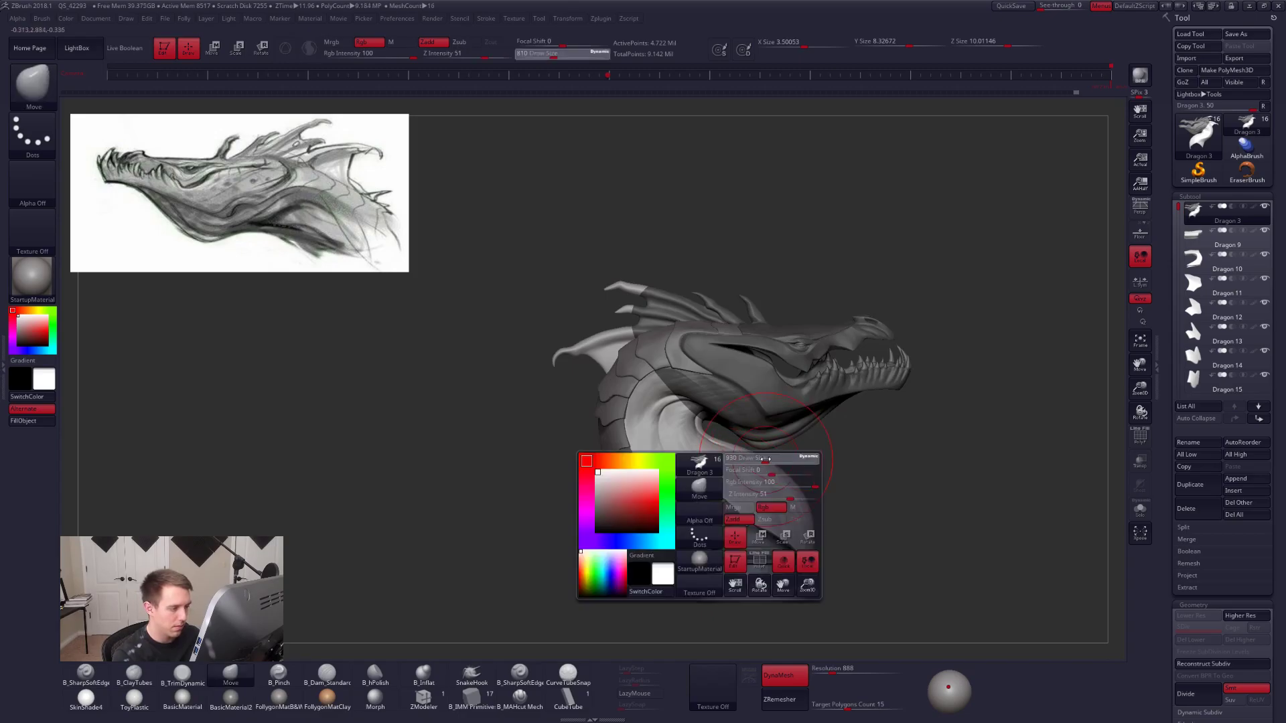
left_click_drag(757, 459, 763, 459)
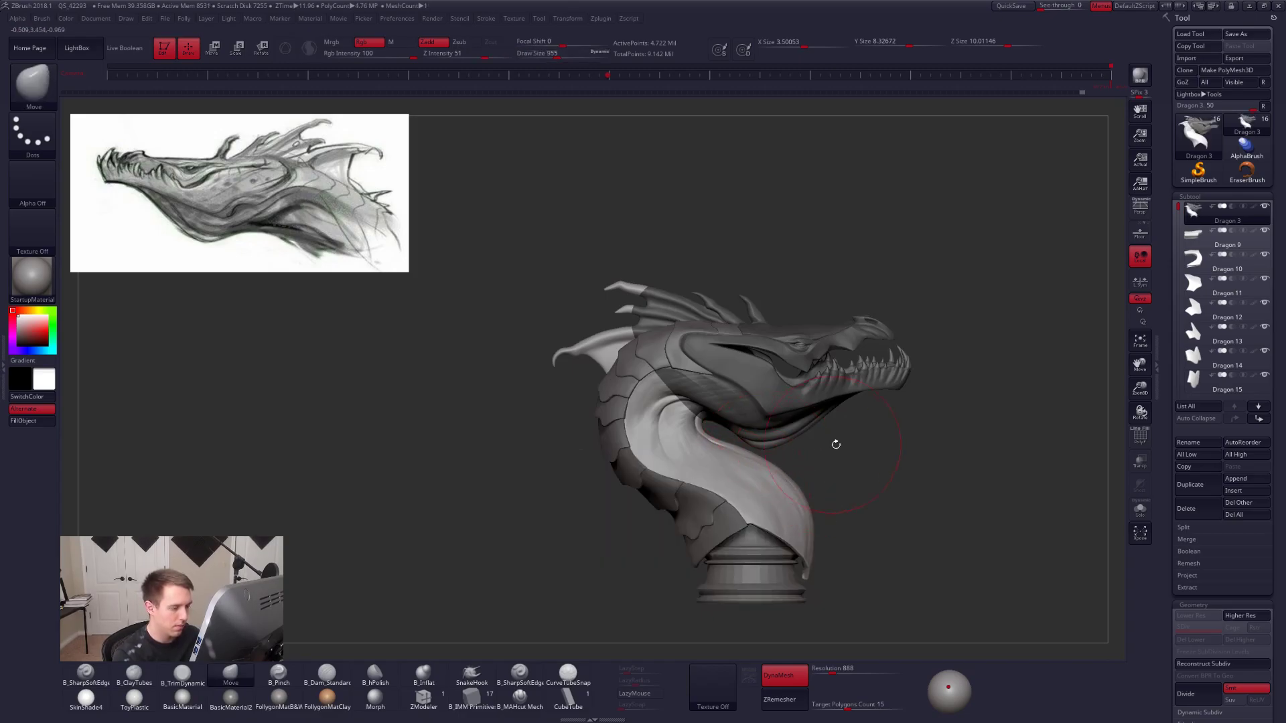
mouse_move(907, 471)
right_mouse_down()
mouse_move(941, 467)
mouse_move(830, 465)
right_mouse_up()
Reduce the draw size to 170 and smooth the fold where the throat meets the neck.
key("space")
left_click_drag(911, 448, 898, 448)
right_click_drag(885, 437, 955, 474, "alt")
key("space")
left_click_drag(909, 447, 900, 447)
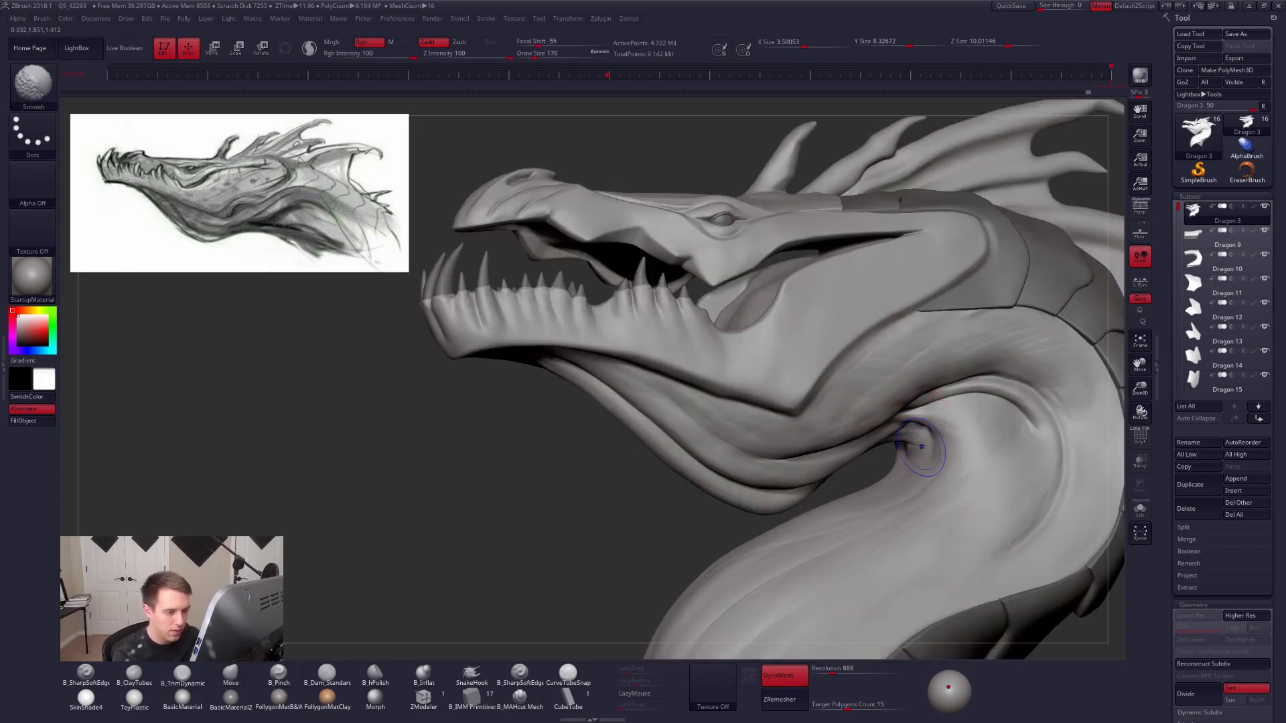
key("b")
key("m")
key("v")
right_click_drag(946, 470, 953, 400)
mouse_move(845, 464)
right_mouse_down()
mouse_move(831, 489)
mouse_move(868, 469)
right_mouse_up()
left_click_drag(870, 444, 861, 456, "shift")
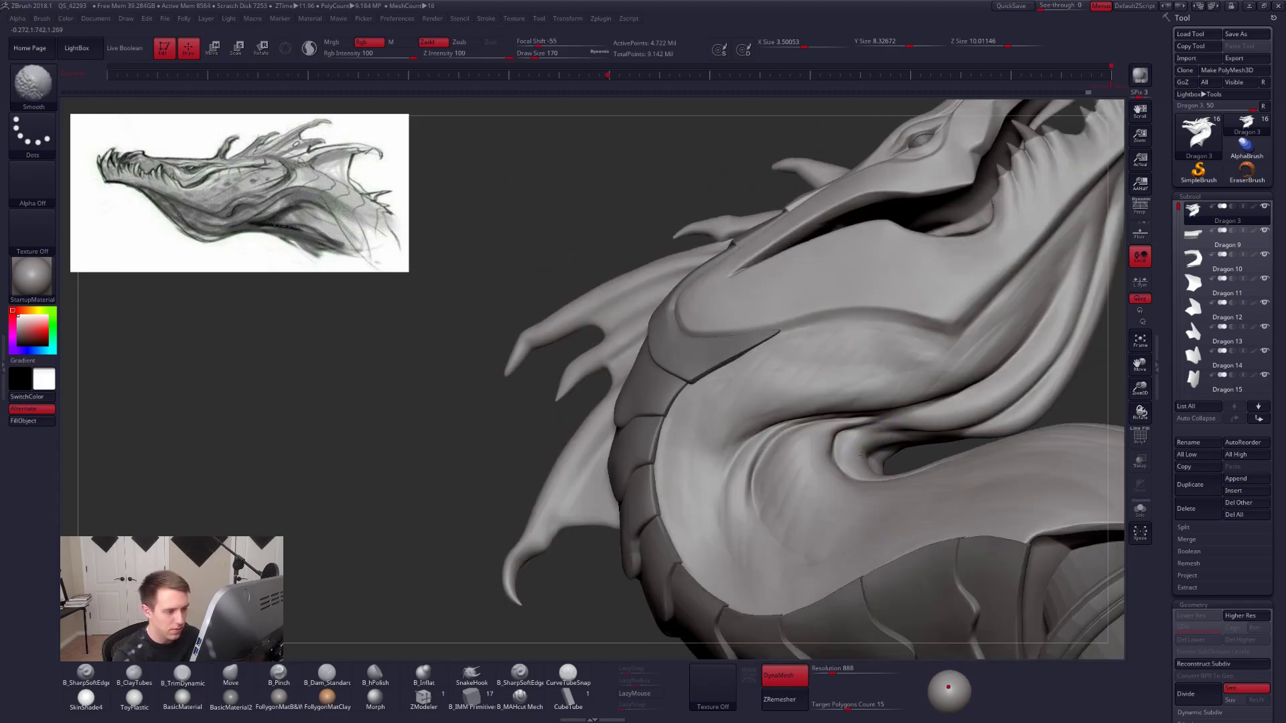
Isolate the dragon in Solo mode and build up the upper neck behind the jaw with ClayTubes at draw size 227.
key("shift+s")
mouse_move(780, 463)
right_mouse_down("ctrl")
mouse_move(879, 446)
mouse_move(779, 444)
right_mouse_up("ctrl")
key("2")
key("space")
left_click_drag(780, 439, 790, 435)
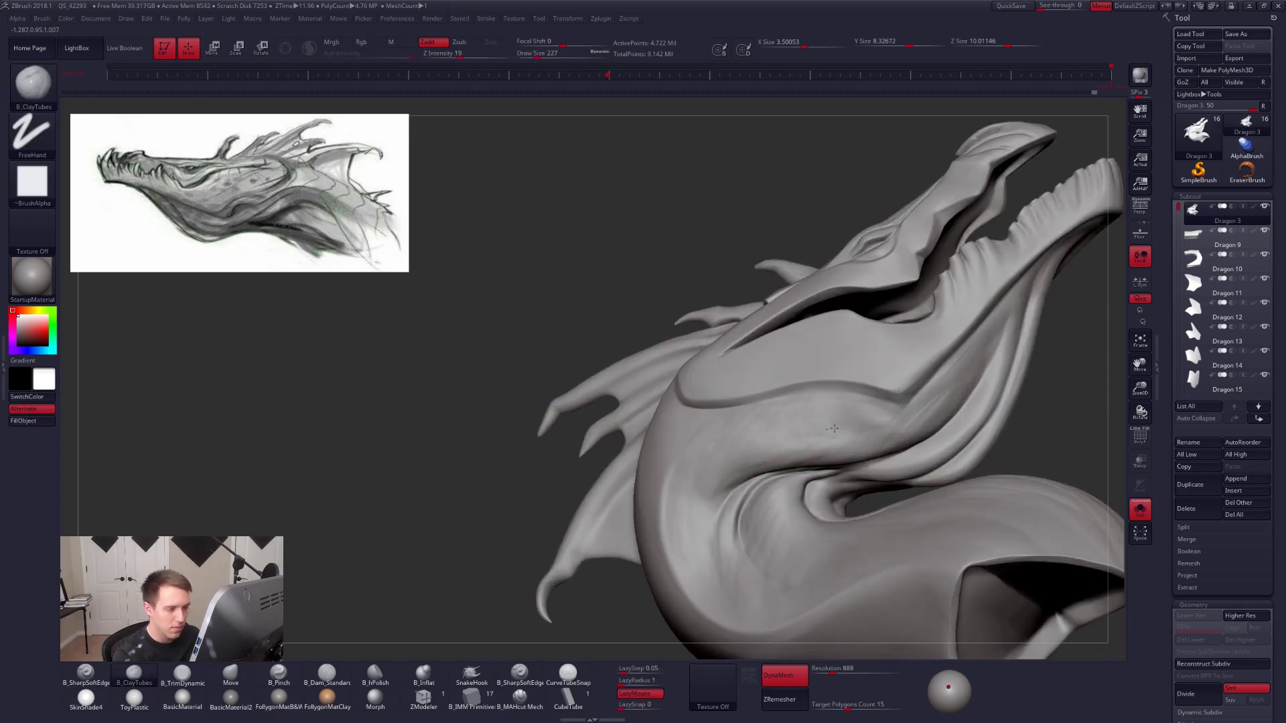
key("shift")
mouse_move(800, 437)
right_mouse_down()
mouse_move(977, 469)
mouse_move(1031, 454)
mouse_move(971, 441)
right_mouse_up()
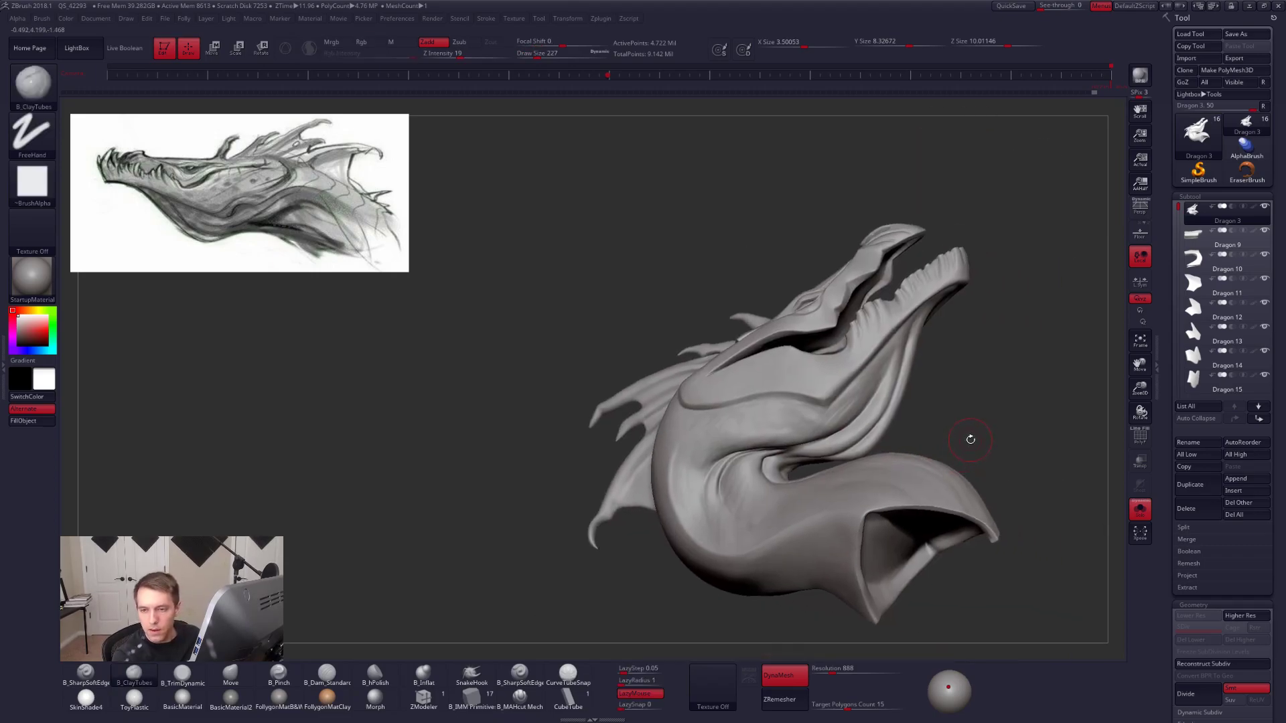
right_click_drag(982, 451, 916, 484)
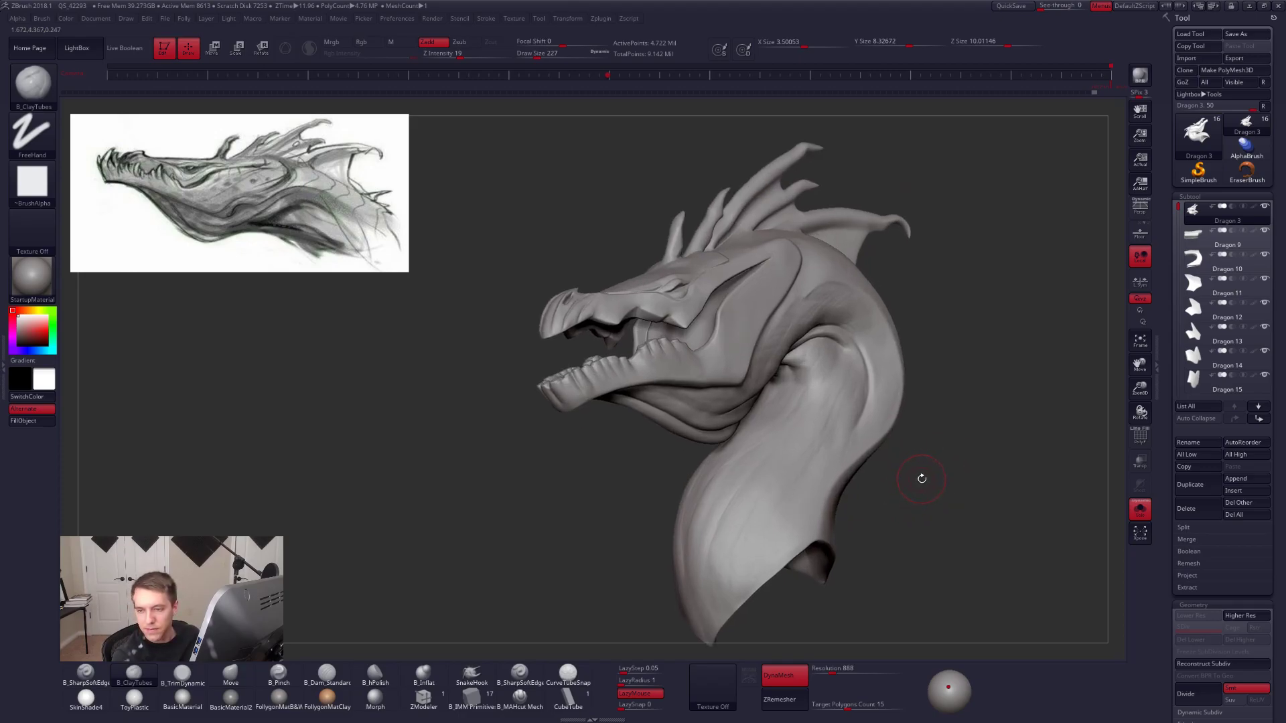
right_click_drag(925, 462, 891, 474)
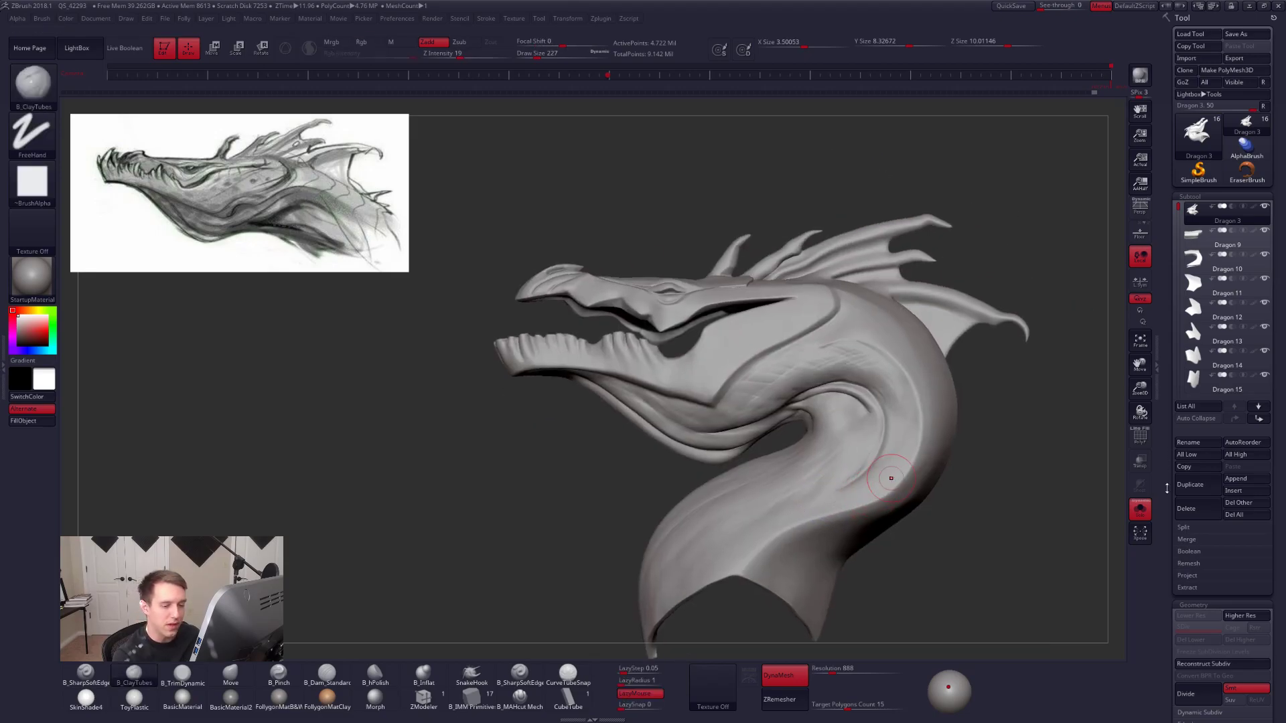
Refine the ends of the throat folds at the neck's inner bend with ClayTubes at draw size 160.
mouse_move(829, 436)
right_mouse_down()
mouse_move(814, 405)
mouse_move(820, 416)
right_mouse_up()
key("space")
mouse_move(818, 429)
left_mouse_down()
mouse_move(795, 426)
mouse_move(808, 436)
left_mouse_up()
key("space")
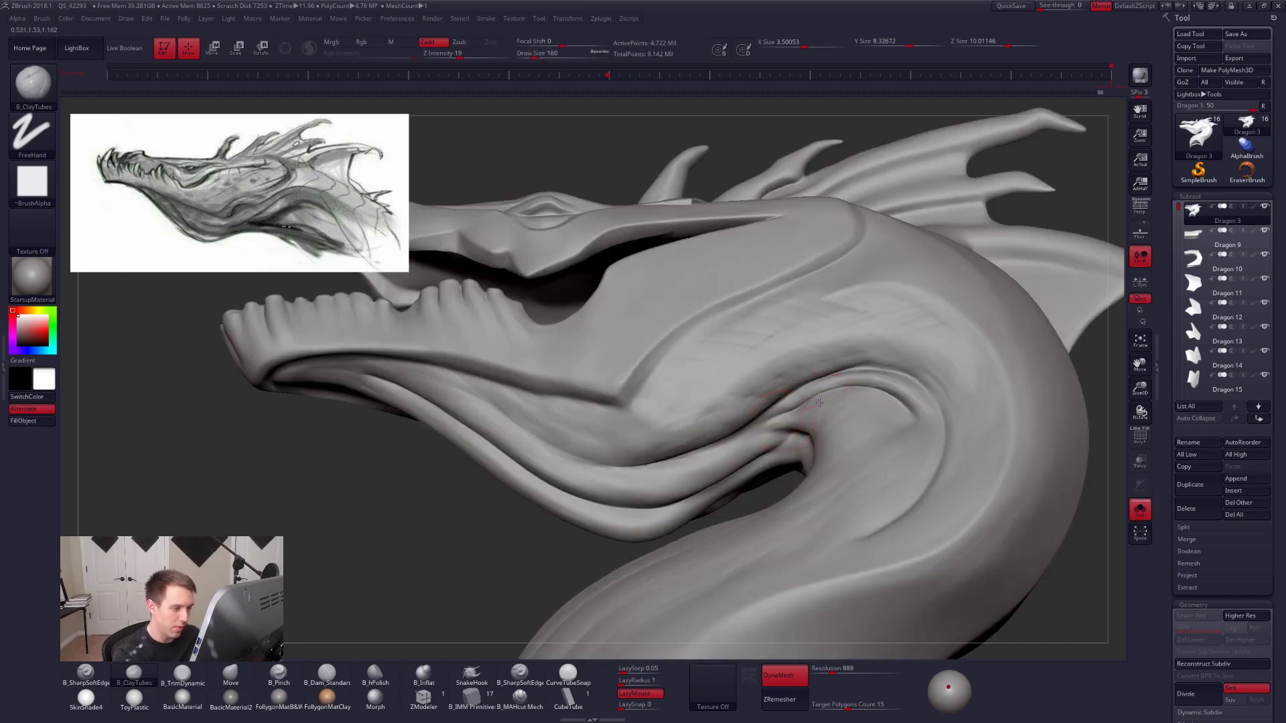
right_click_drag(821, 419, 775, 434)
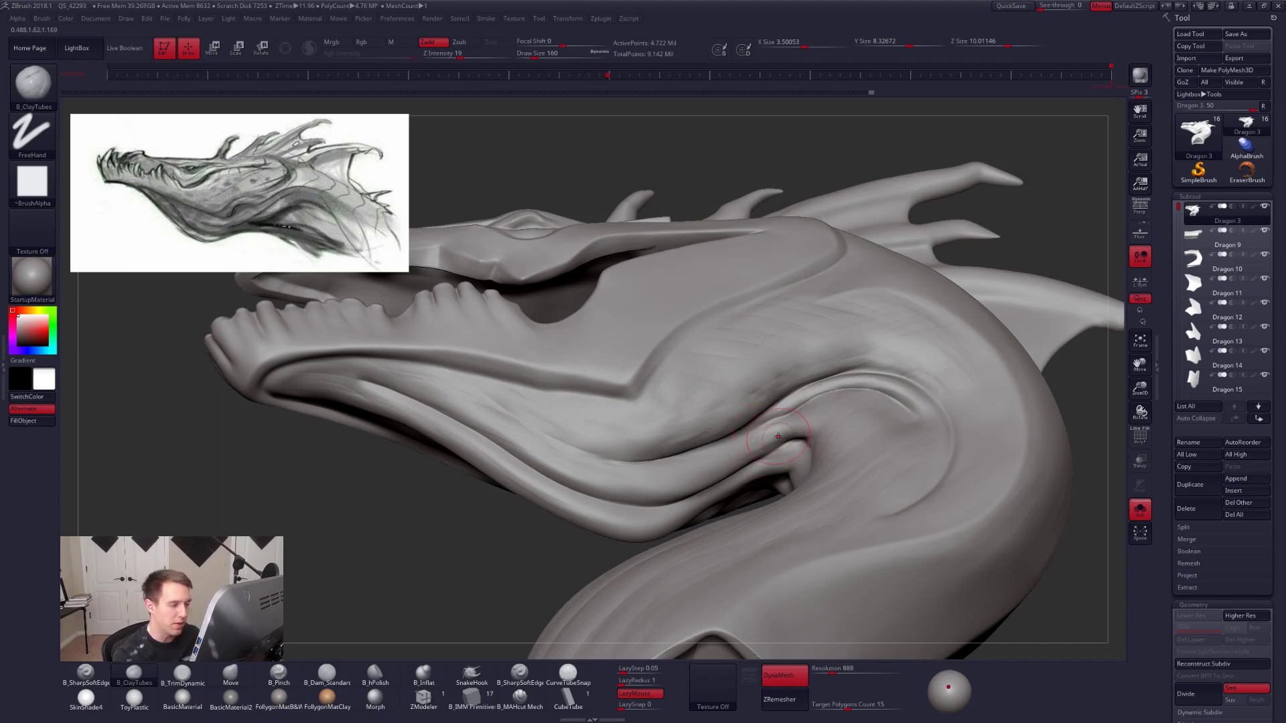
right_click_drag(821, 436, 847, 405)
left_click_drag(811, 434, 797, 440)
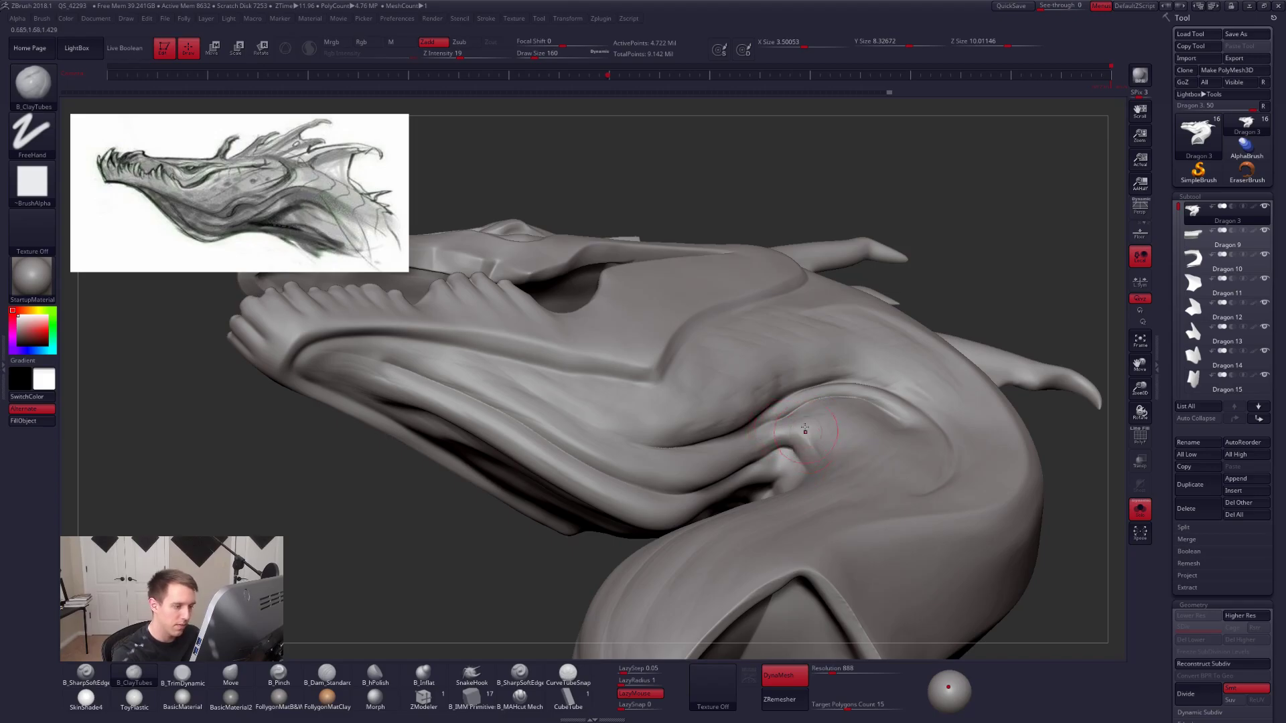
right_click_drag(824, 456, 825, 569)
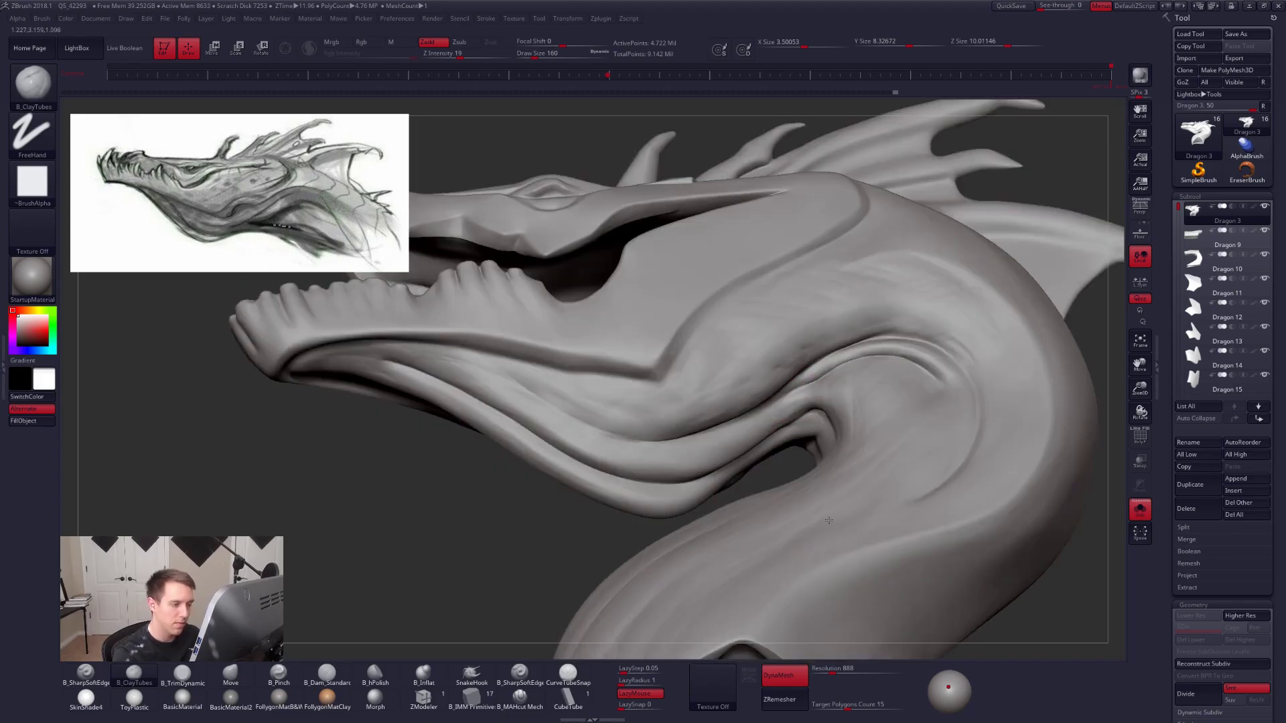
Reposition the corner of the throat folds with the Move brush and resume shaping it with ClayTubes.
right_click_drag(825, 509, 861, 482)
key("b")
key("m")
key("v")
key("s")
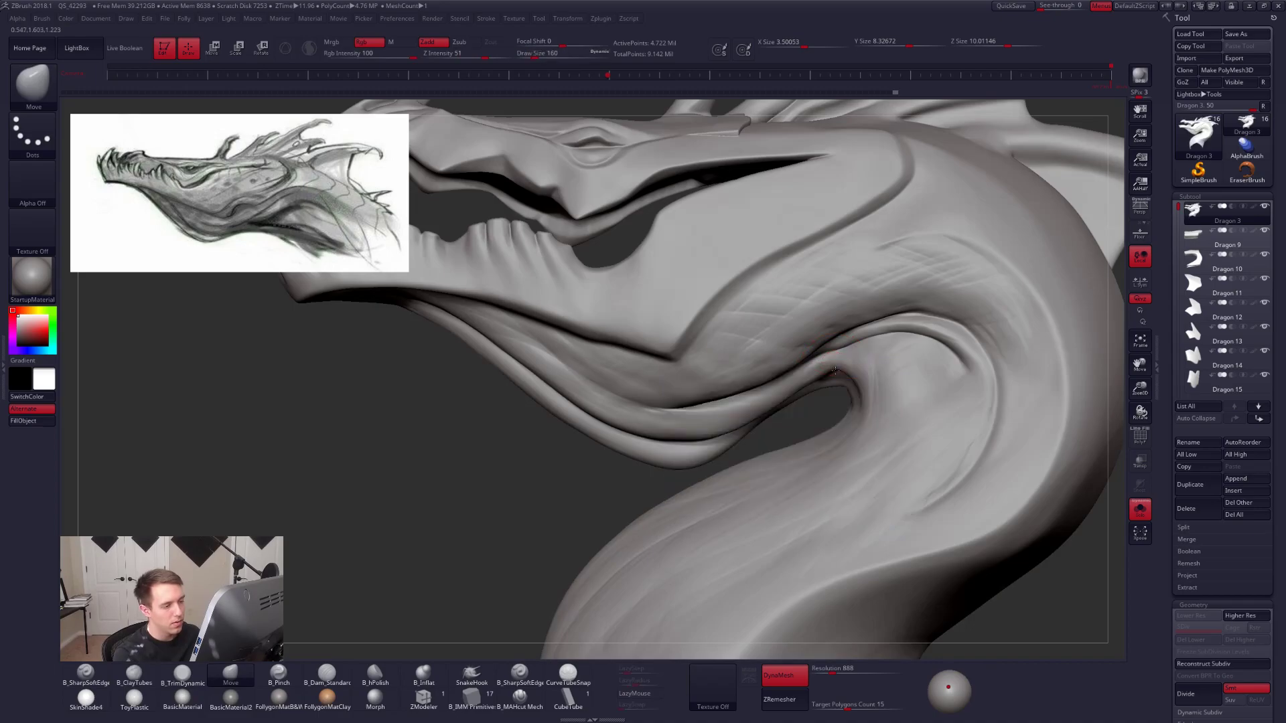
key("ctrl")
left_click_drag(835, 379, 852, 348)
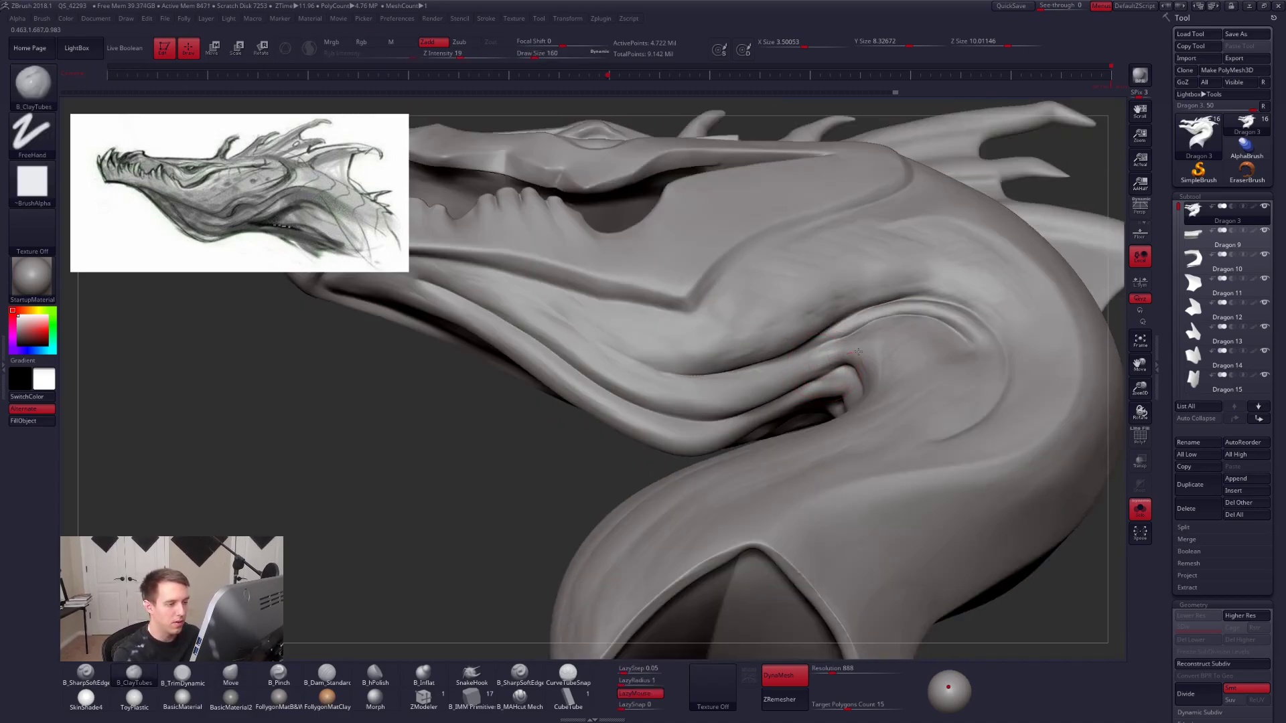
mouse_move(859, 353)
right_mouse_down()
mouse_move(839, 441)
mouse_move(815, 407)
right_mouse_up()
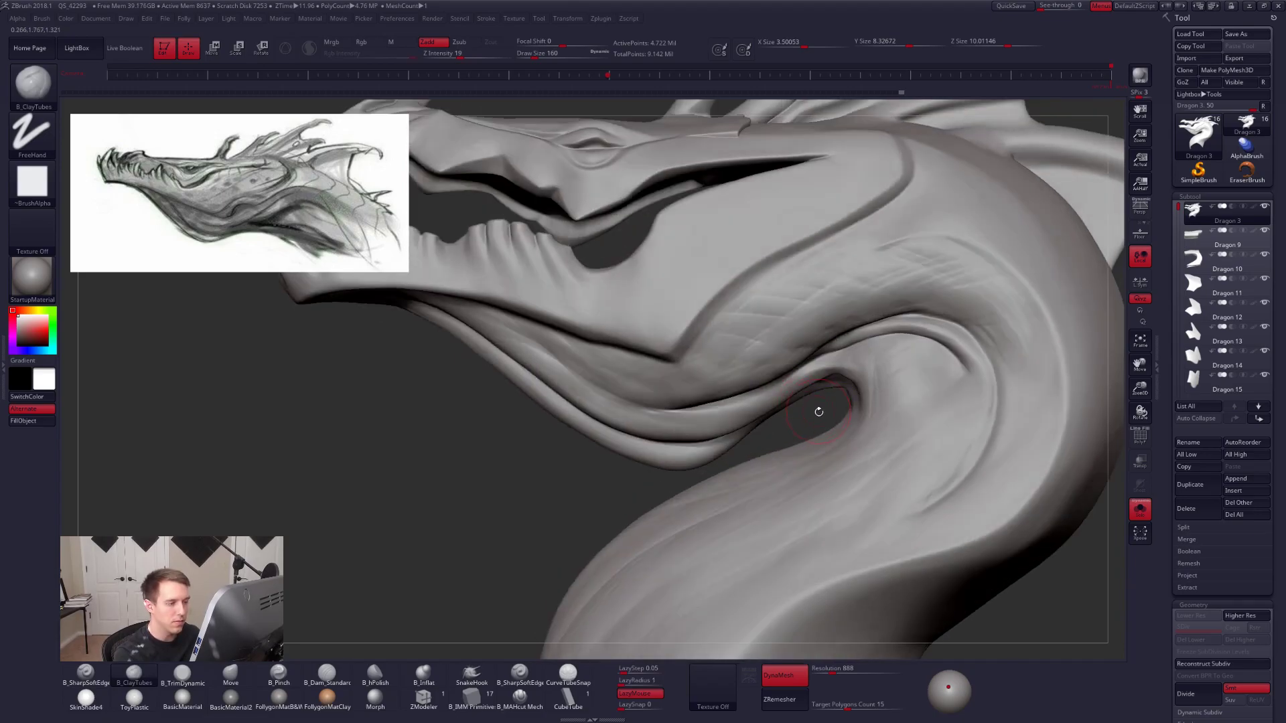
Isolate the throat fold area with a lasso selection and sculpt its creases with ClayTubes at draw size 61.
key("ctrl+shift")
mouse_move(810, 424)
left_mouse_down("ctrl+shift")
mouse_move(864, 420)
mouse_move(717, 335)
mouse_move(770, 435)
left_mouse_up("ctrl+shift")
mouse_move(870, 393)
right_mouse_down()
mouse_move(845, 361)
mouse_move(816, 435)
right_mouse_up()
key("space")
left_click_drag(888, 389, 880, 390)
mouse_move(880, 402)
right_mouse_down()
mouse_move(837, 375)
mouse_move(822, 295)
mouse_move(792, 303)
right_mouse_up()
right_click_drag(814, 379, 710, 321)
key("bracketleft")
left_click_drag(718, 305, 740, 287)
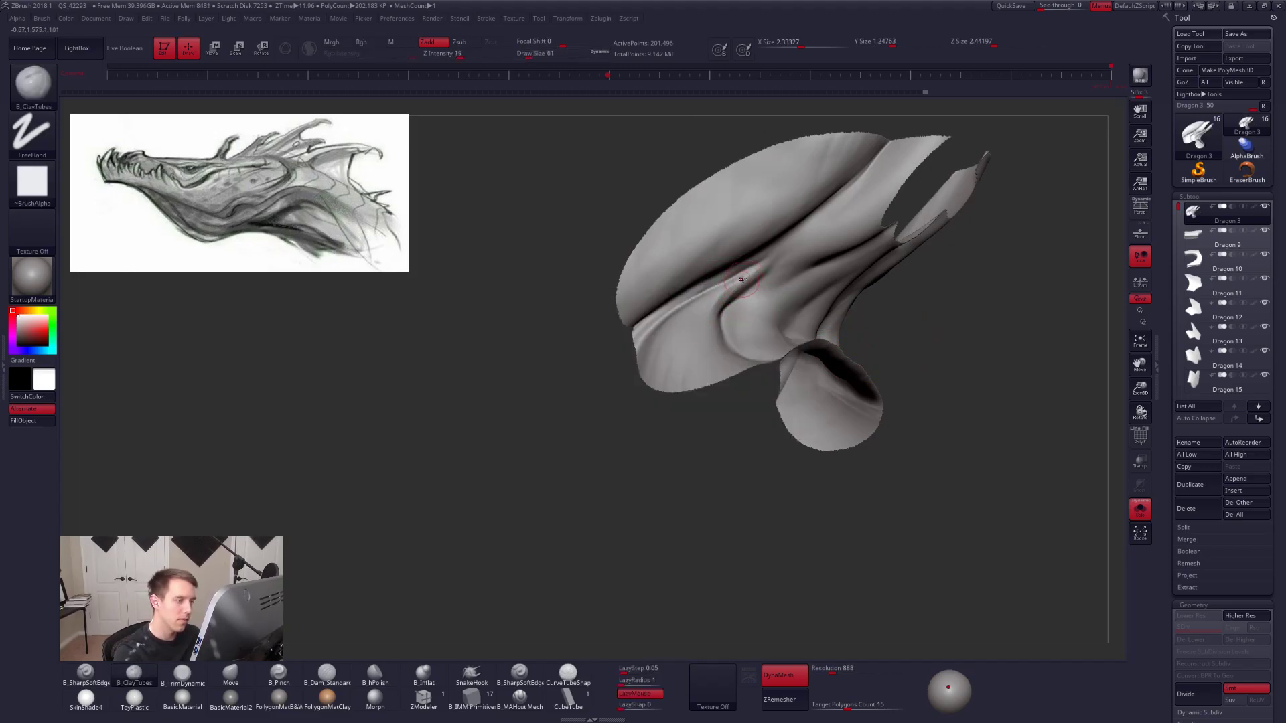
Set the ClayTubes draw size to 68, build up the skin between the isolated neck folds and smooth it.
key("space")
left_click_drag(688, 366, 692, 365)
left_click_drag(748, 271, 726, 287)
right_click_drag(750, 302, 803, 299)
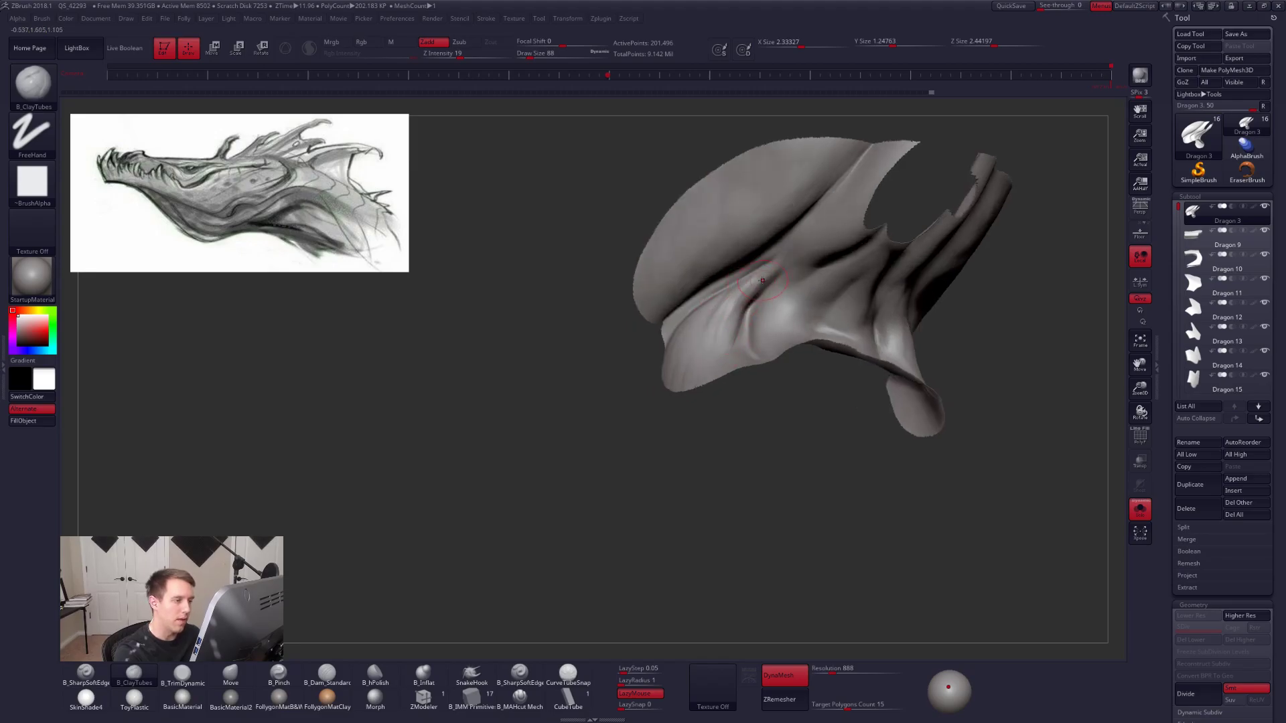
right_click_drag(709, 356, 714, 305)
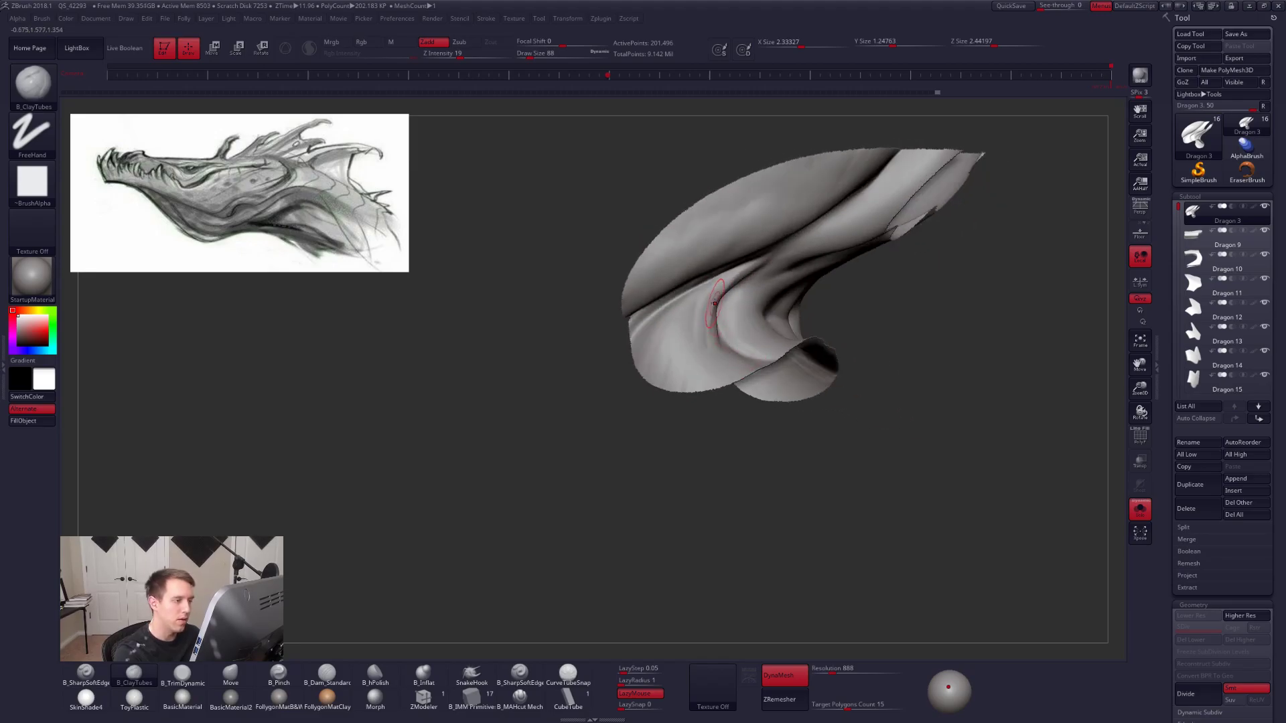
left_click_drag(685, 373, 702, 306)
right_click_drag(697, 367, 723, 367)
left_click_drag(715, 328, 697, 314, "shift")
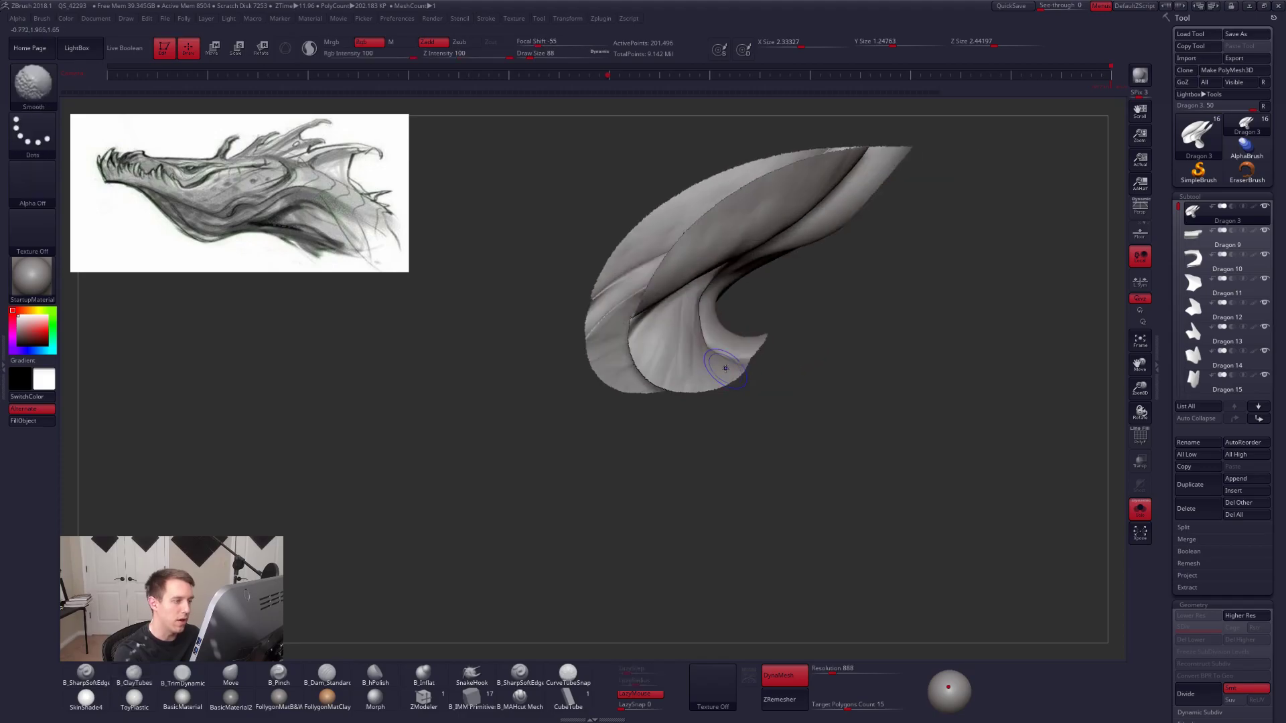
mouse_move(697, 313)
right_mouse_down()
mouse_move(654, 346)
mouse_move(789, 367)
right_mouse_up()
Switch to the Move brush, unhide the rest of the dragon and update its DynaMesh.
key("b")
key("m")
key("v")
mouse_move(864, 385)
right_mouse_down()
mouse_move(937, 550)
mouse_move(963, 469)
right_mouse_up()
left_click(932, 438, "ctrl+shift")
left_click_drag(882, 543, 963, 456, "ctrl")
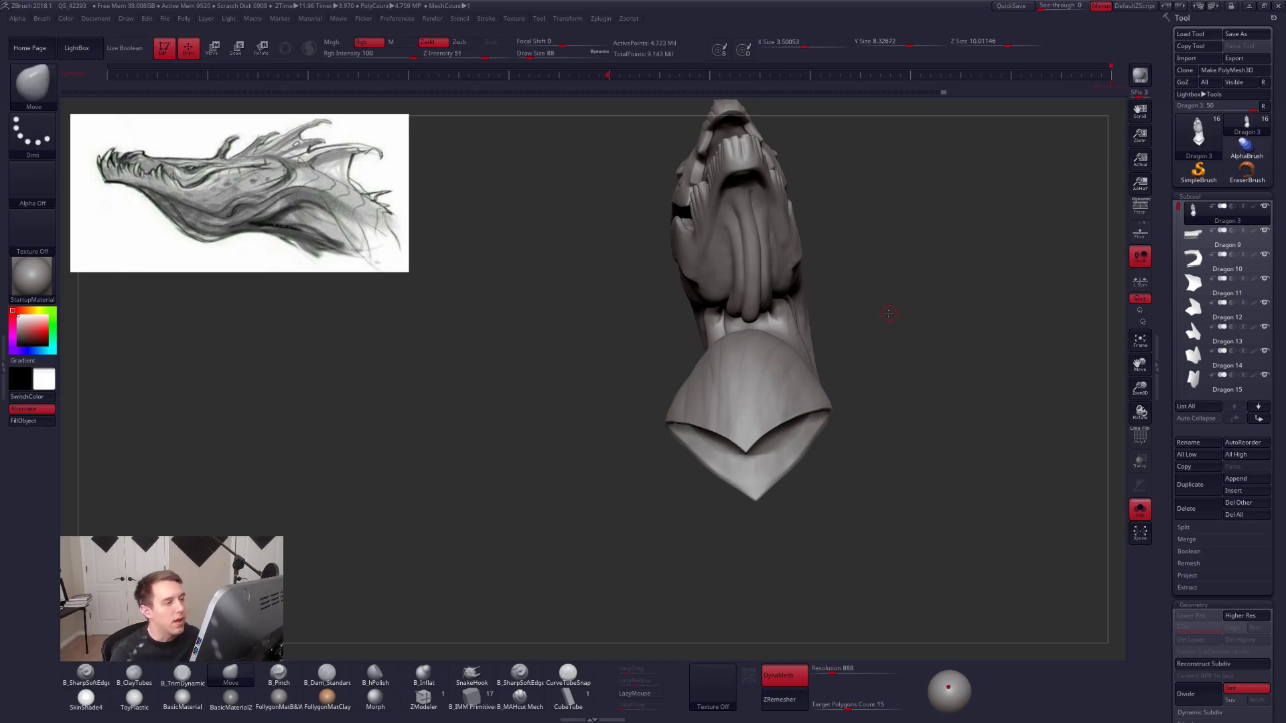
Look through the polygroup tools and the dragon mesh's Geometry and Deformation settings.
left_click_drag(887, 302, 839, 322, "alt")
key("ctrl+shift+f")
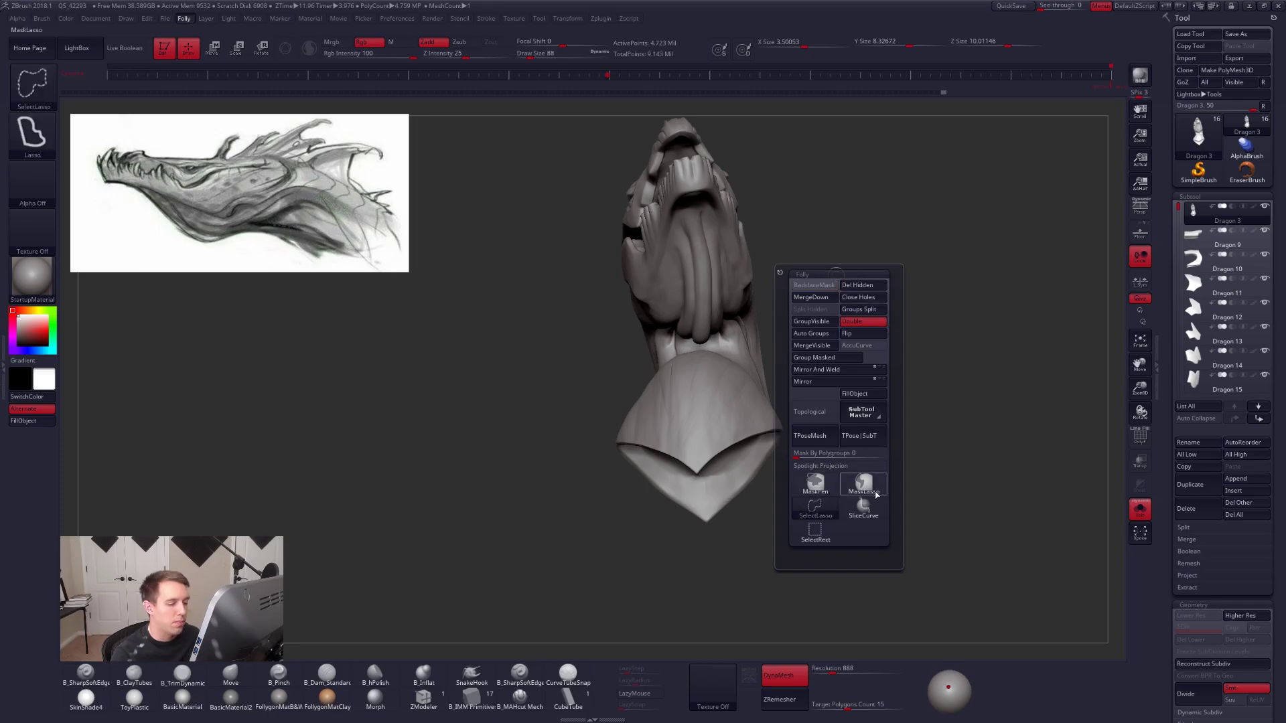
mouse_move(874, 493)
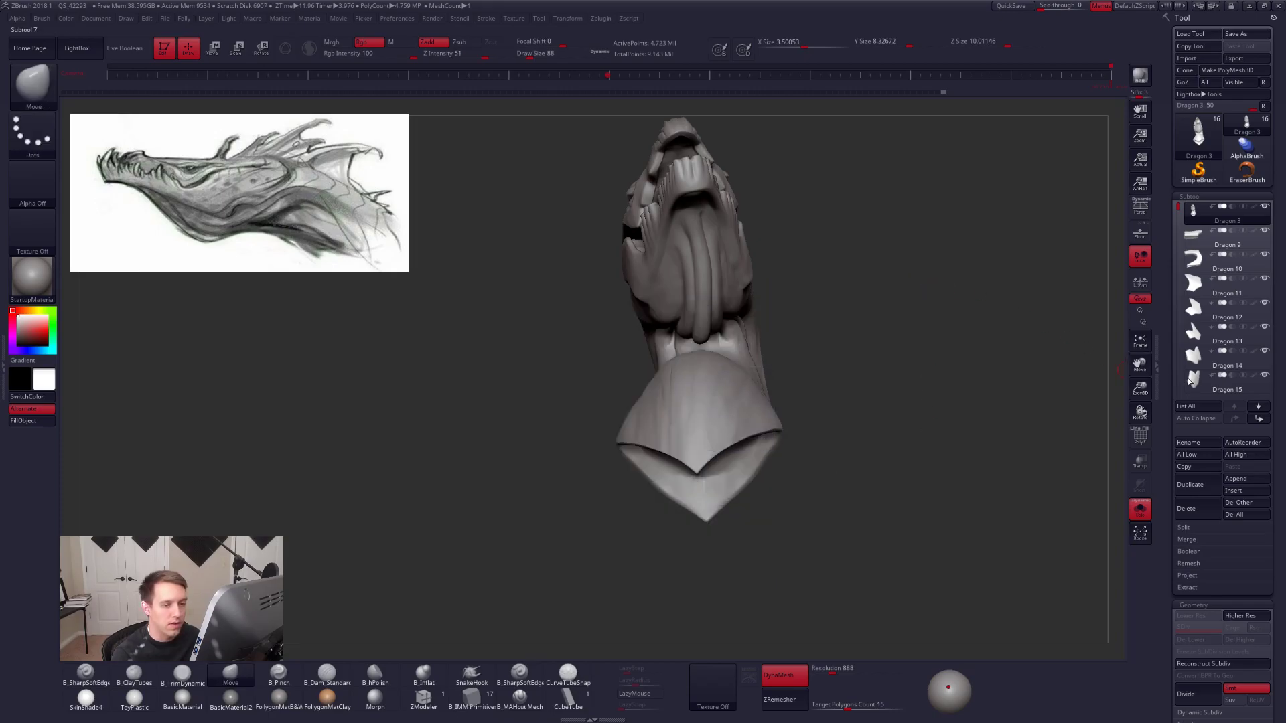
scroll(1189, 375, "down", 10)
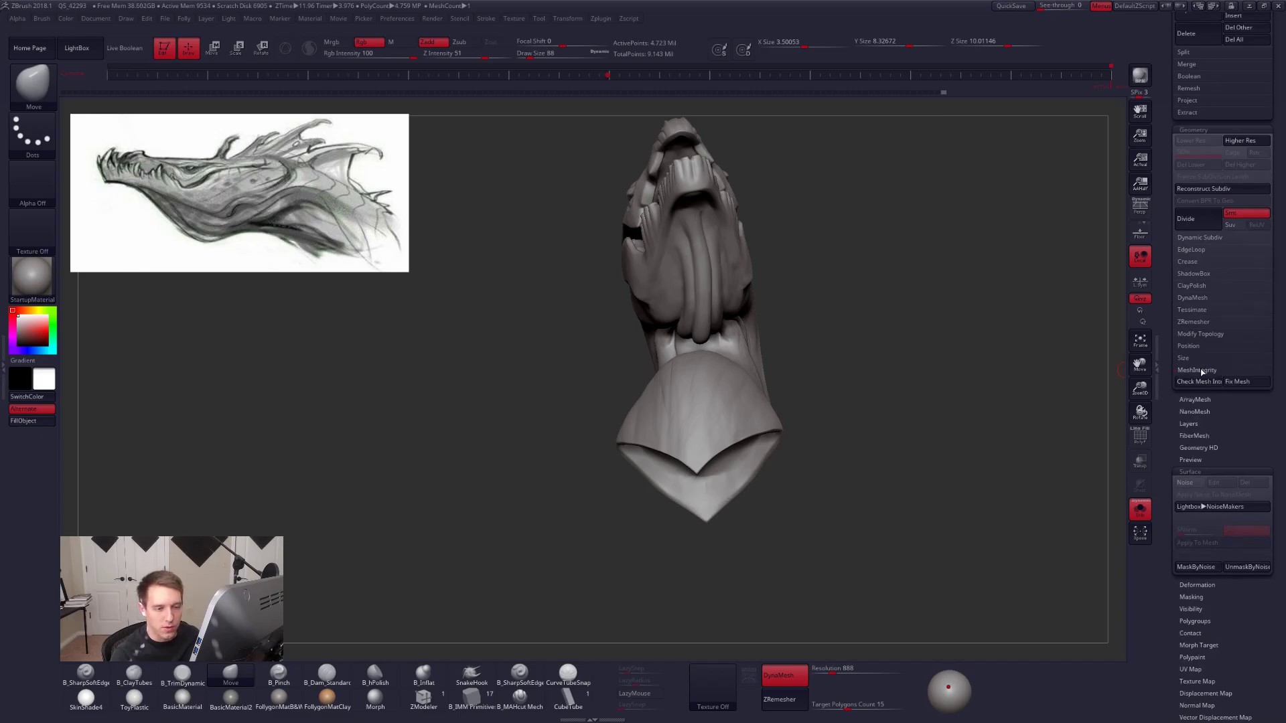
Examine the dragon subtool's DynaMesh and Project settings.
left_click(1189, 460)
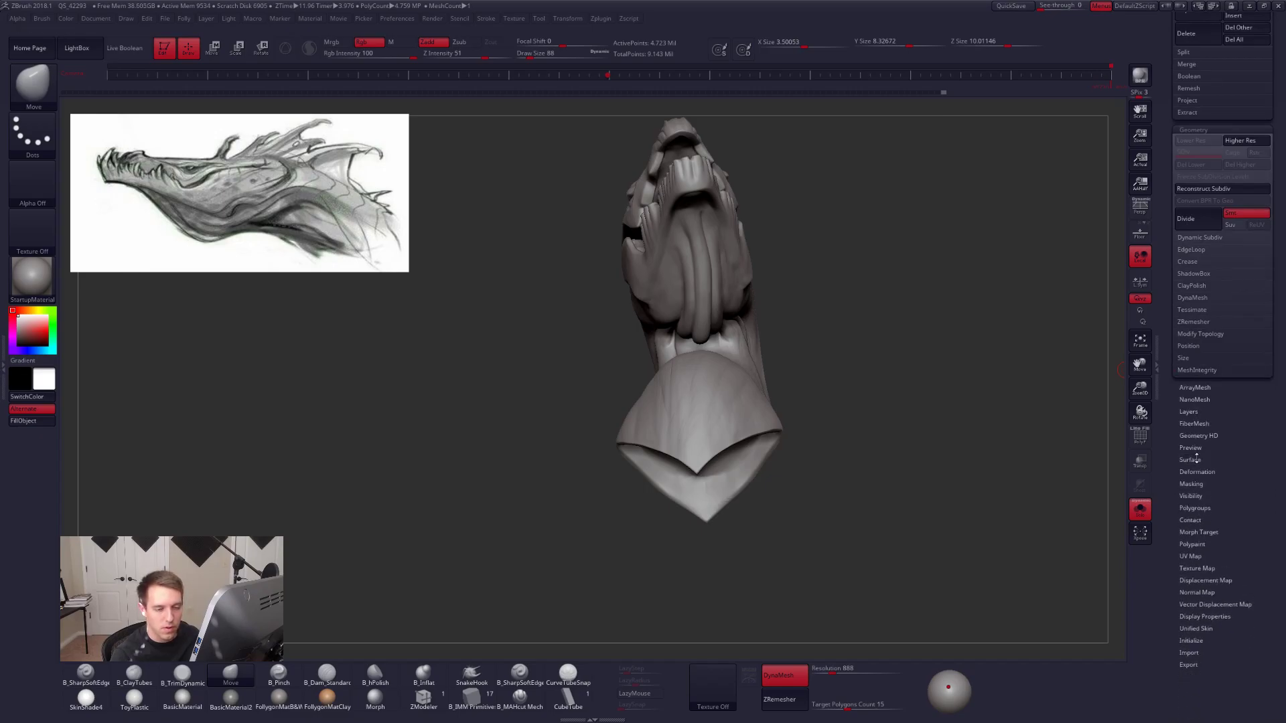
scroll(1197, 457, "up", 1)
left_click(1191, 338)
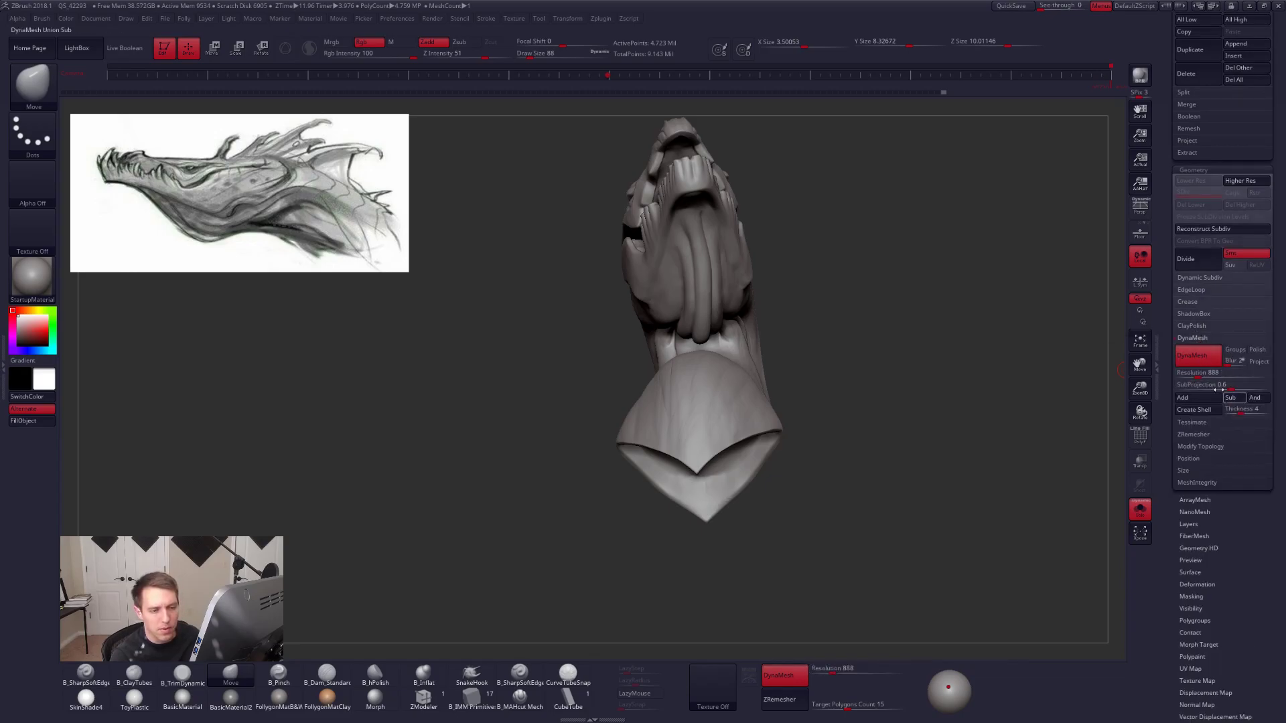
scroll(1171, 344, "up", 1)
scroll(1171, 345, "up", 2)
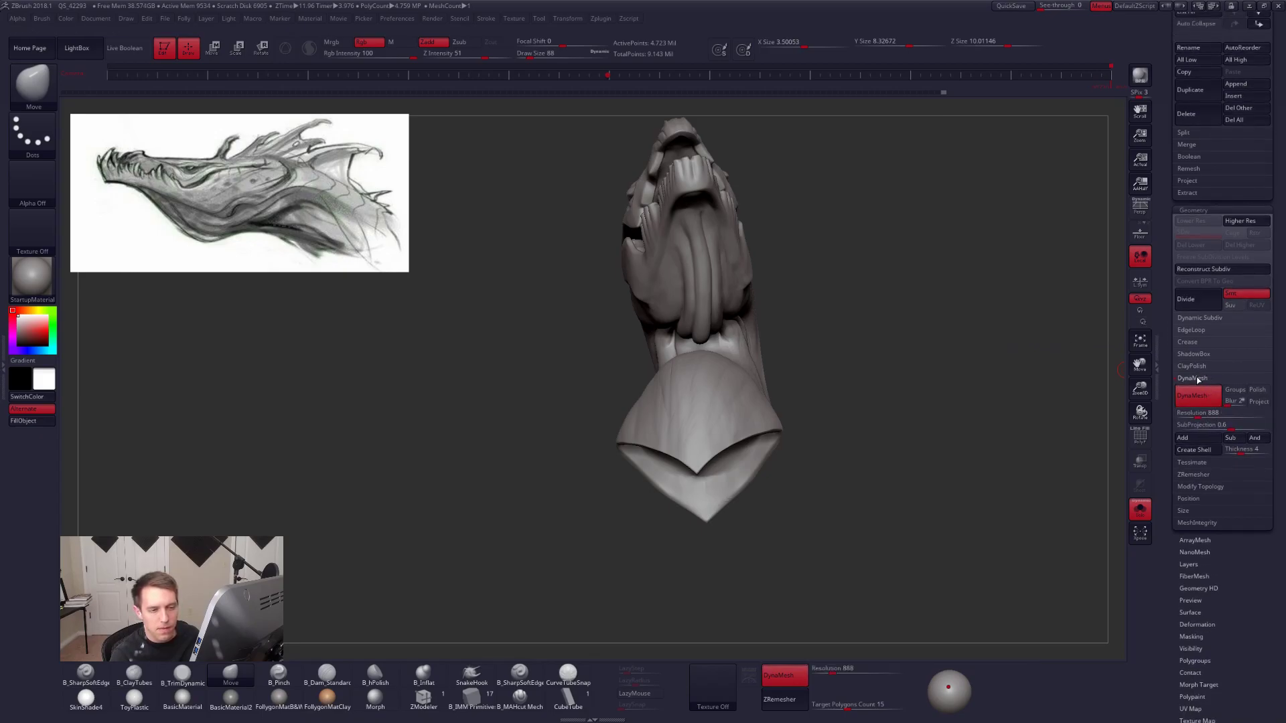
left_click(1197, 379)
left_click_drag(1168, 202, 1168, 351)
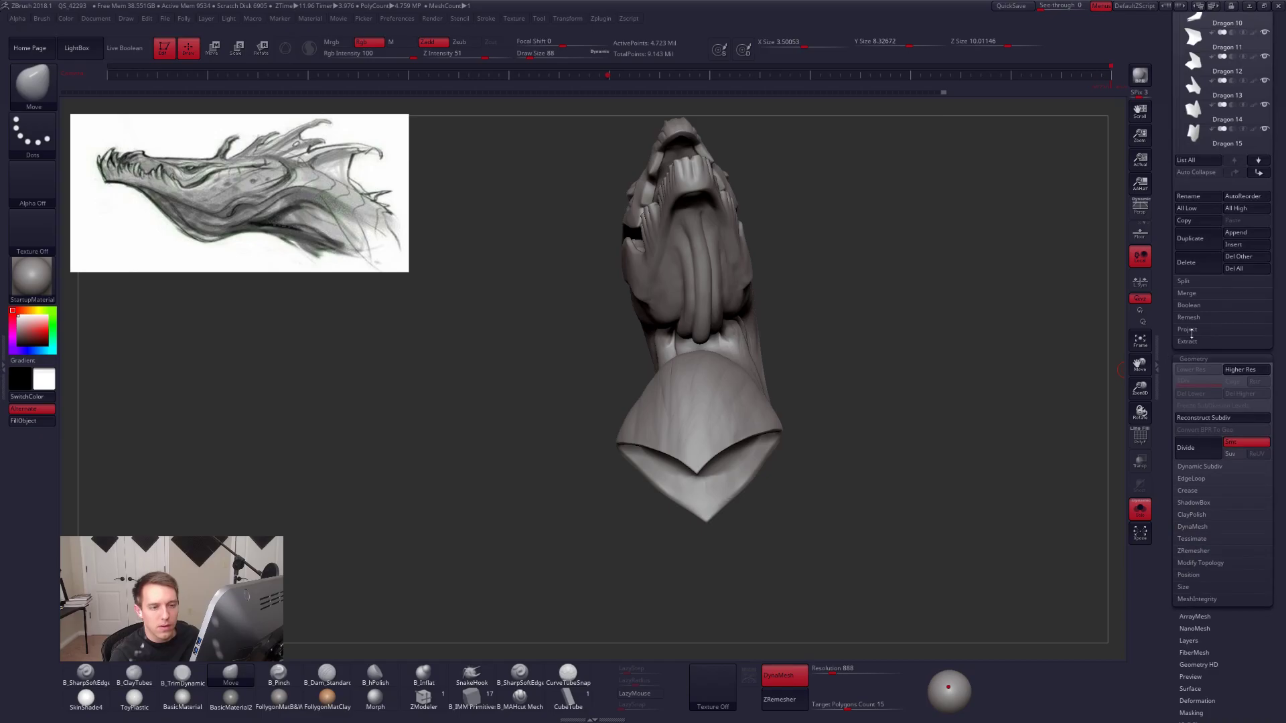
left_click(1186, 329)
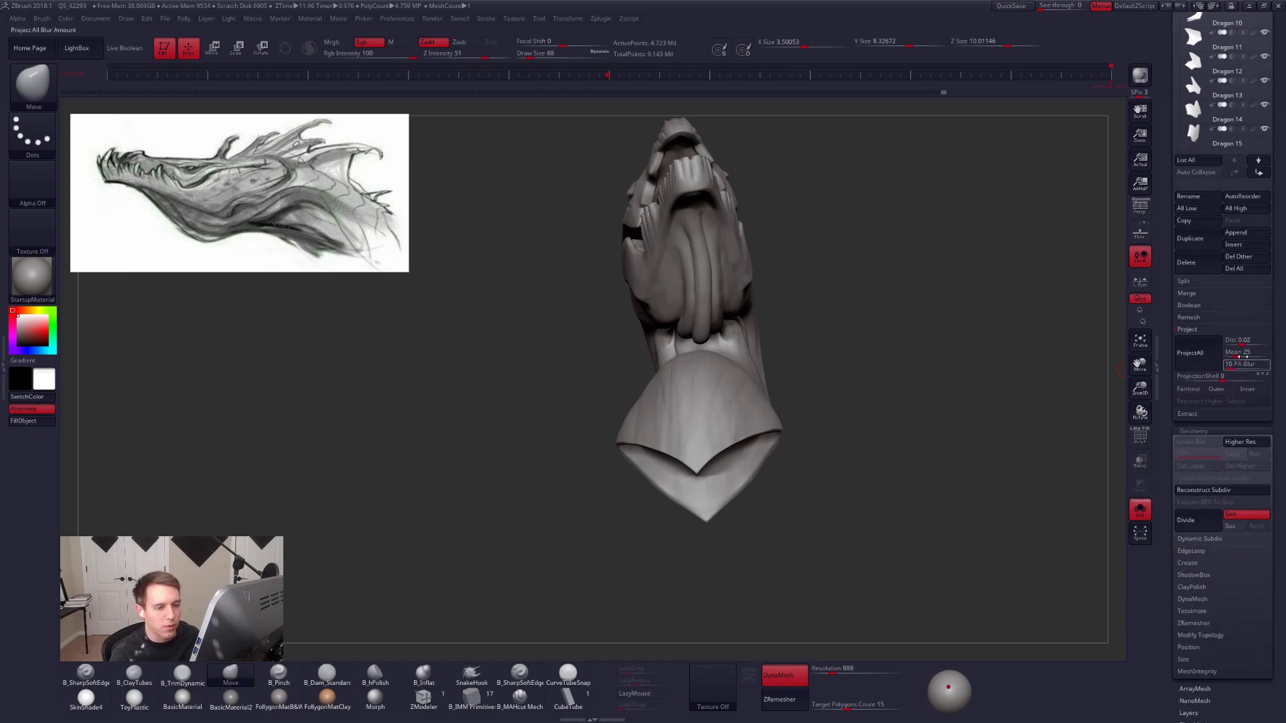
left_click(1201, 331)
left_click_drag(1173, 306, 1173, 476)
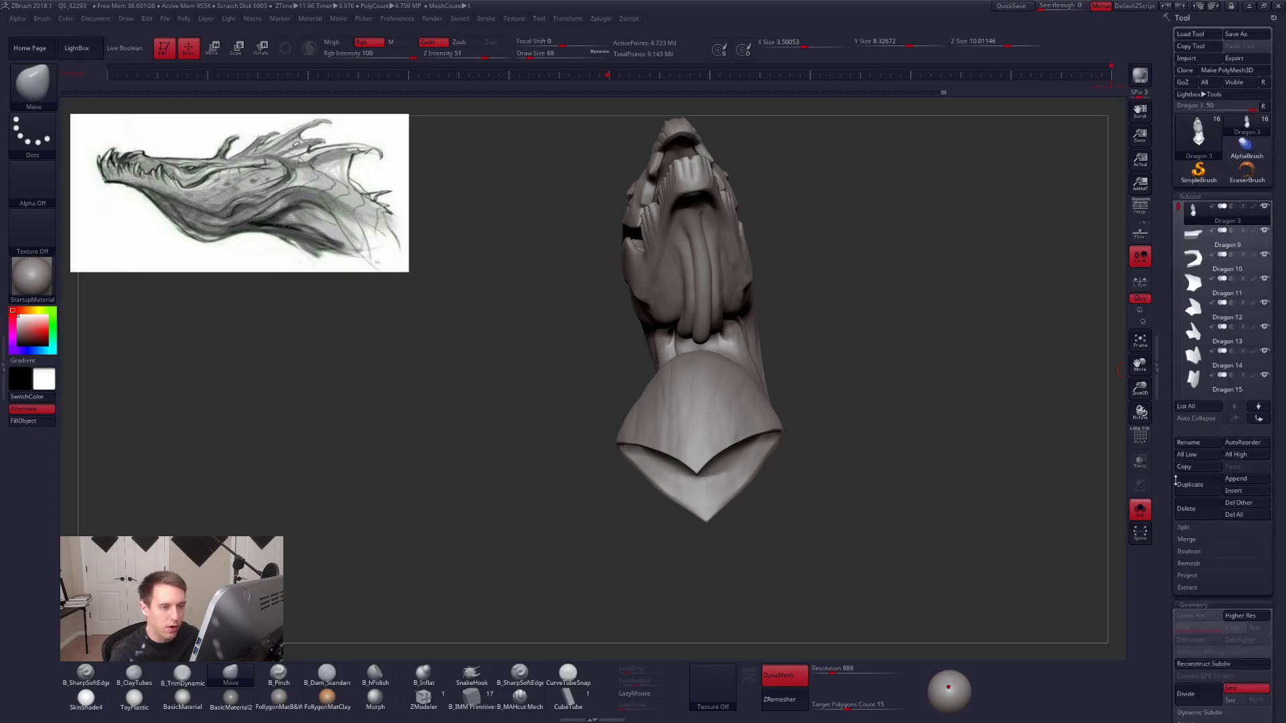
Isolate the dragon body subtool in a side view and select the Clay Tubes brush.
left_click_drag(959, 381, 934, 439)
key("shift+s")
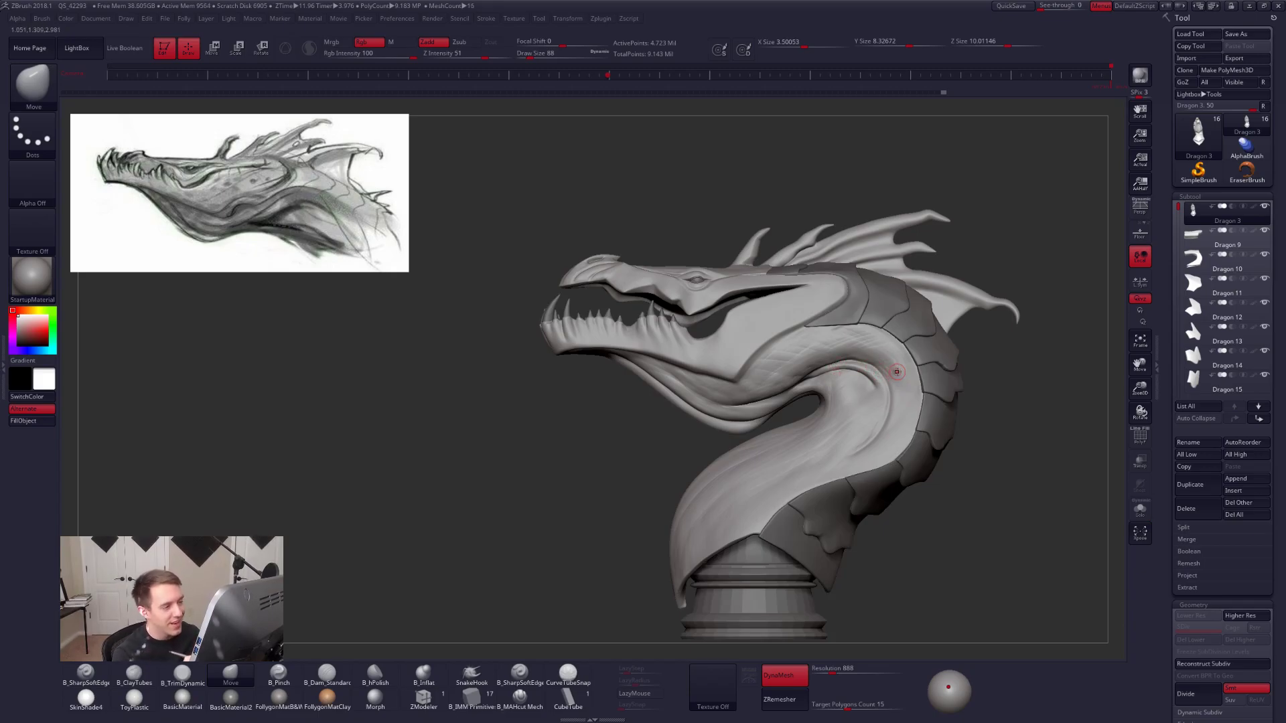
key("shift+f")
key("b")
key("m")
key("v")
key("shift+f")
key("shift+s")
mouse_move(835, 336)
right_mouse_down()
mouse_move(849, 350)
mouse_move(843, 389)
right_mouse_up()
key("b")
key("c")
key("t")
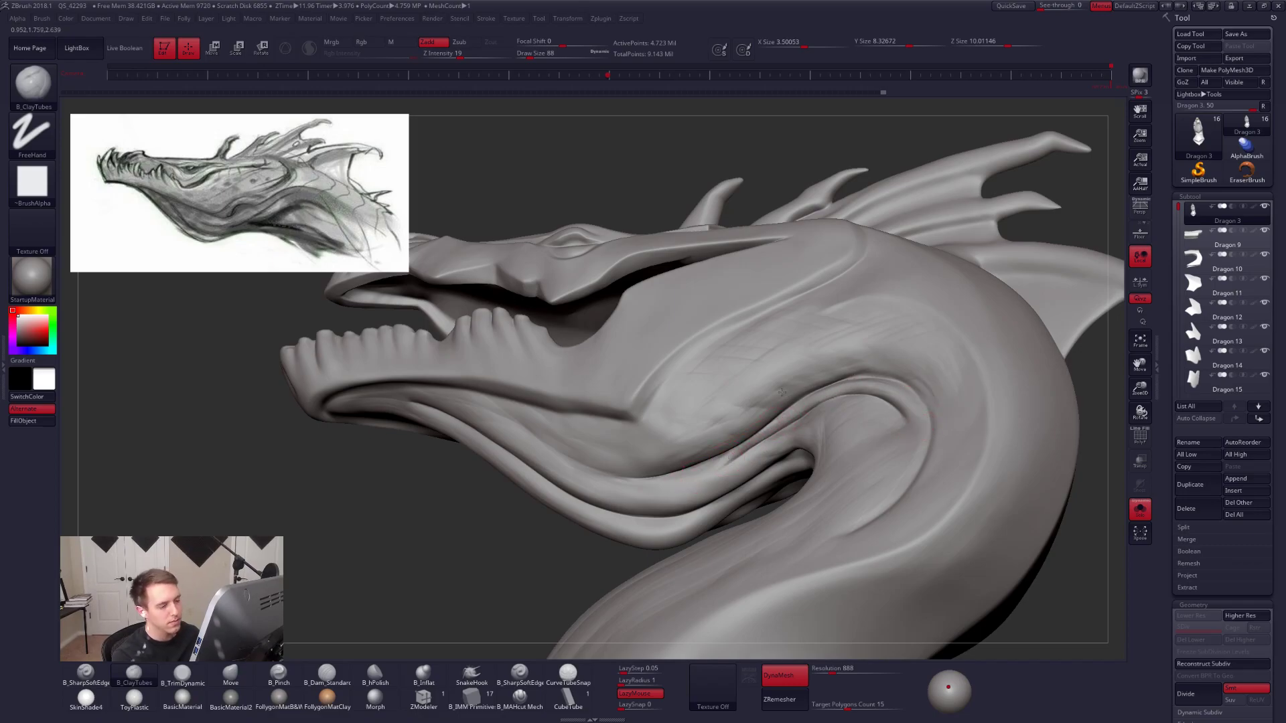
Show all subtools again and work over the side of the neck at a draw size of 265, smoothing the strokes.
right_click_drag(781, 393, 790, 301, "ctrl")
mouse_move(925, 435)
right_mouse_down()
mouse_move(942, 481)
mouse_move(916, 456)
right_mouse_up()
key("alt+s")
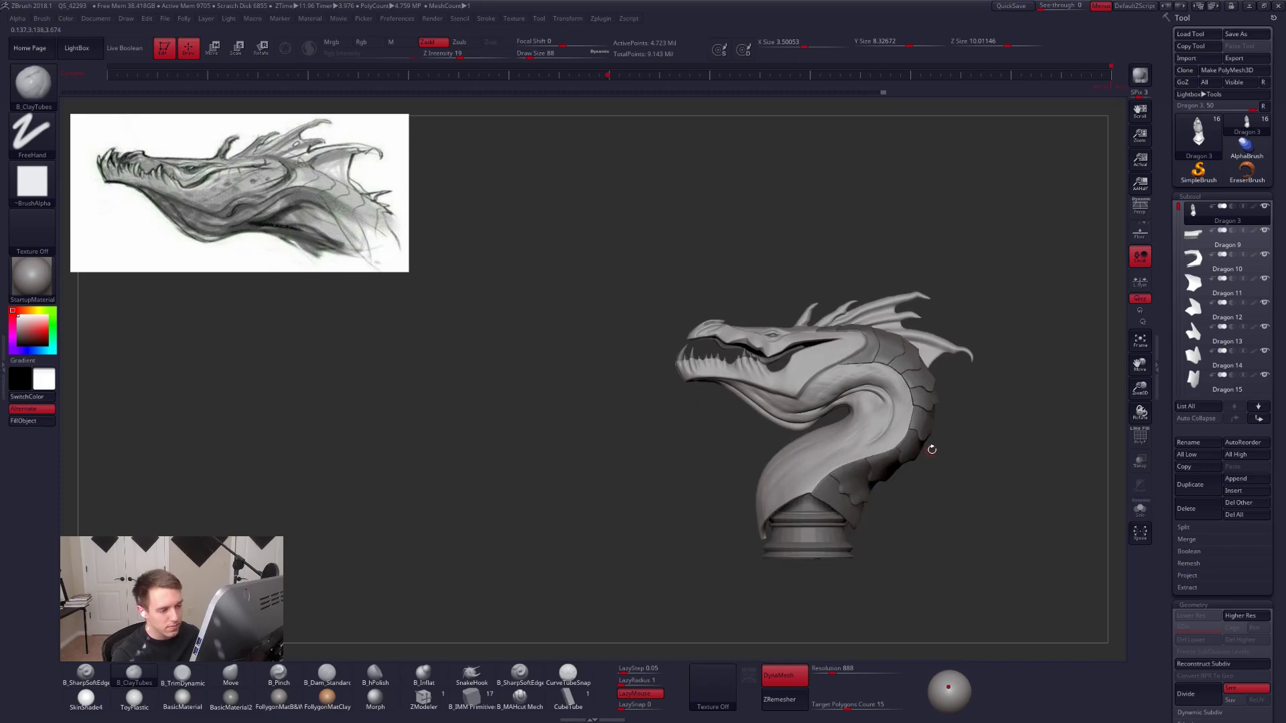
key("s")
left_click_drag(931, 449, 939, 448)
mouse_move(864, 413)
right_mouse_down()
mouse_move(889, 421)
mouse_move(891, 401)
right_mouse_up()
key("shift")
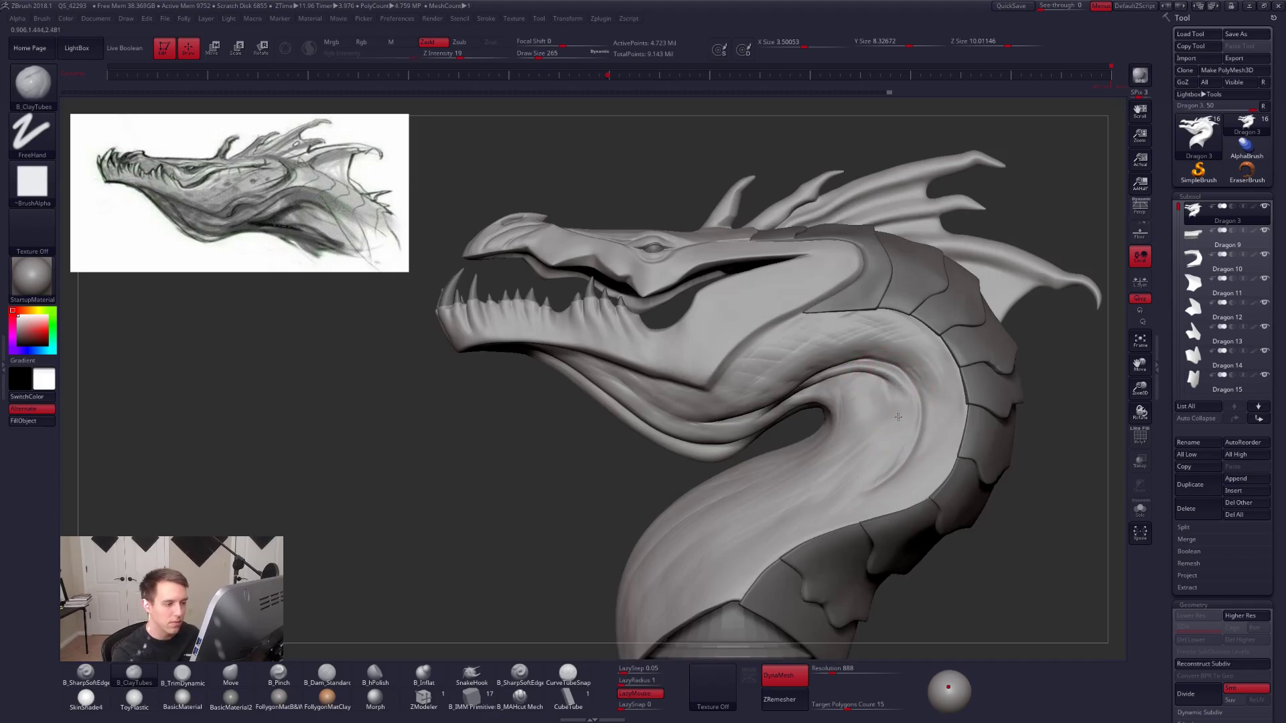
key("shift")
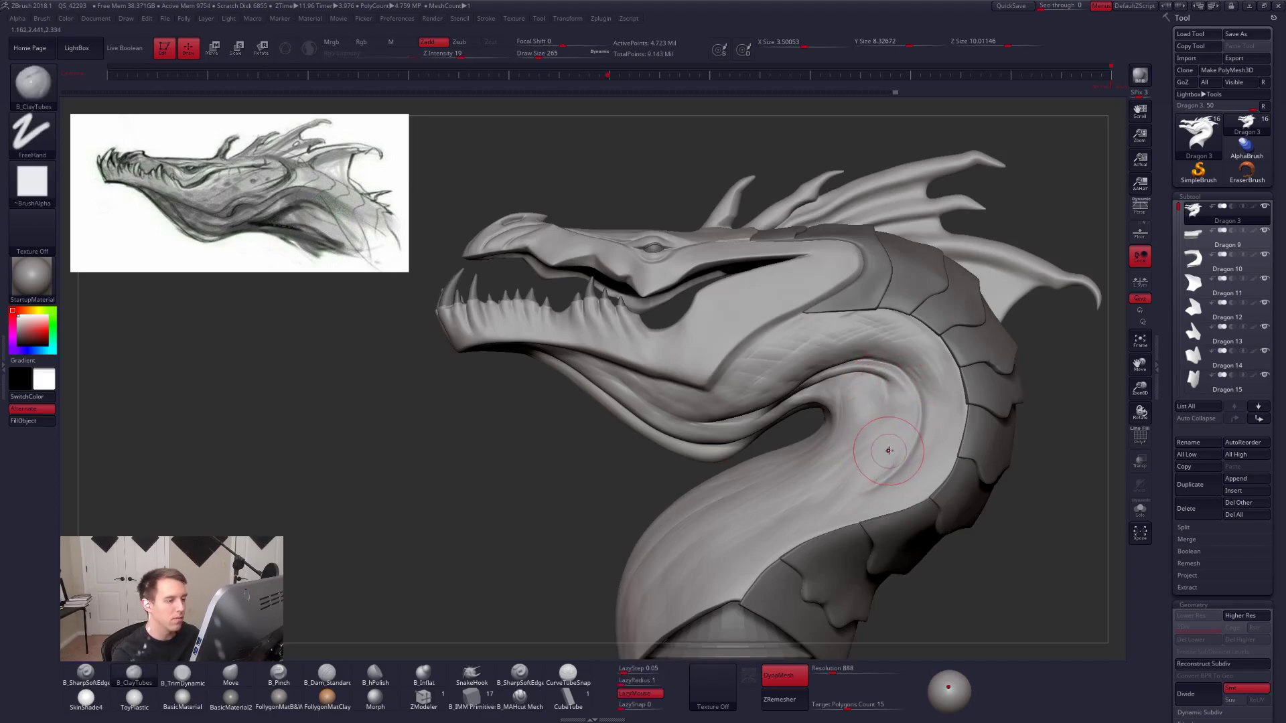
Switch to the MAHcut Mech brush with a draw size of 104 and isolate the dragon body.
mouse_move(884, 429)
right_mouse_down()
mouse_move(850, 411)
mouse_move(884, 429)
right_mouse_up()
key("space")
left_click_drag(894, 429, 890, 428)
left_click(521, 696)
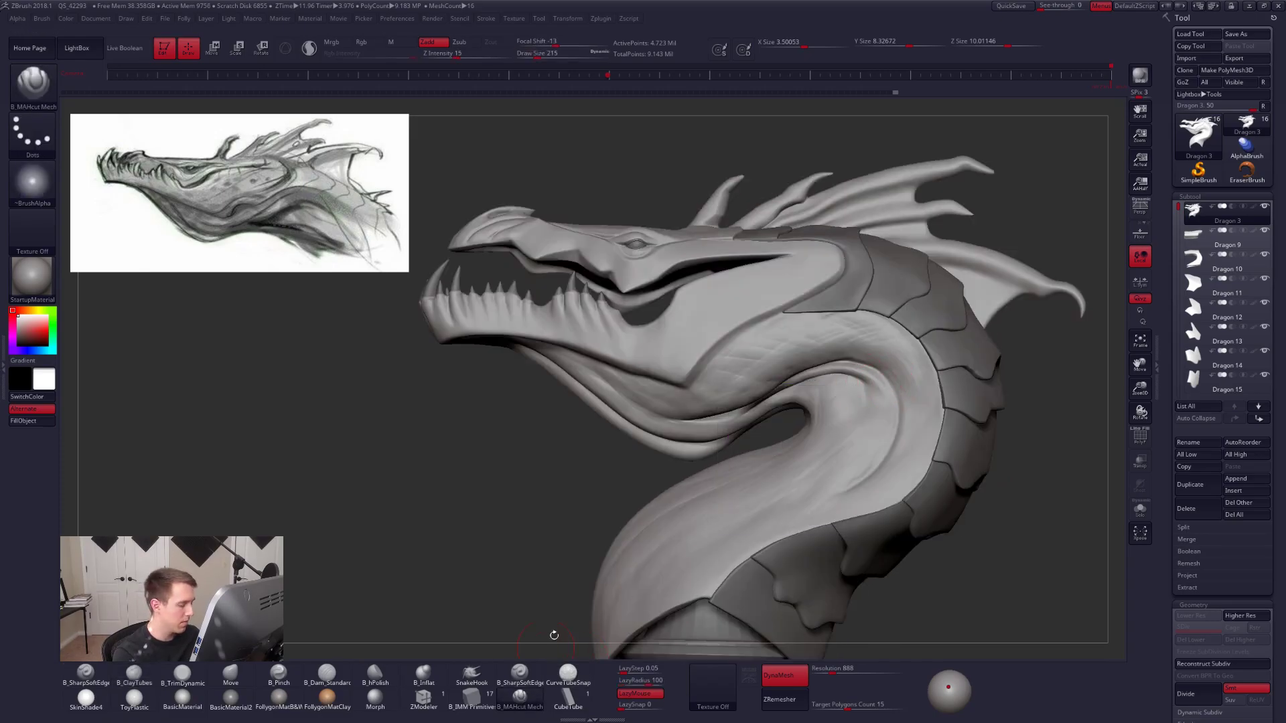
key("space")
left_click_drag(814, 387, 807, 388)
key("alt+s")
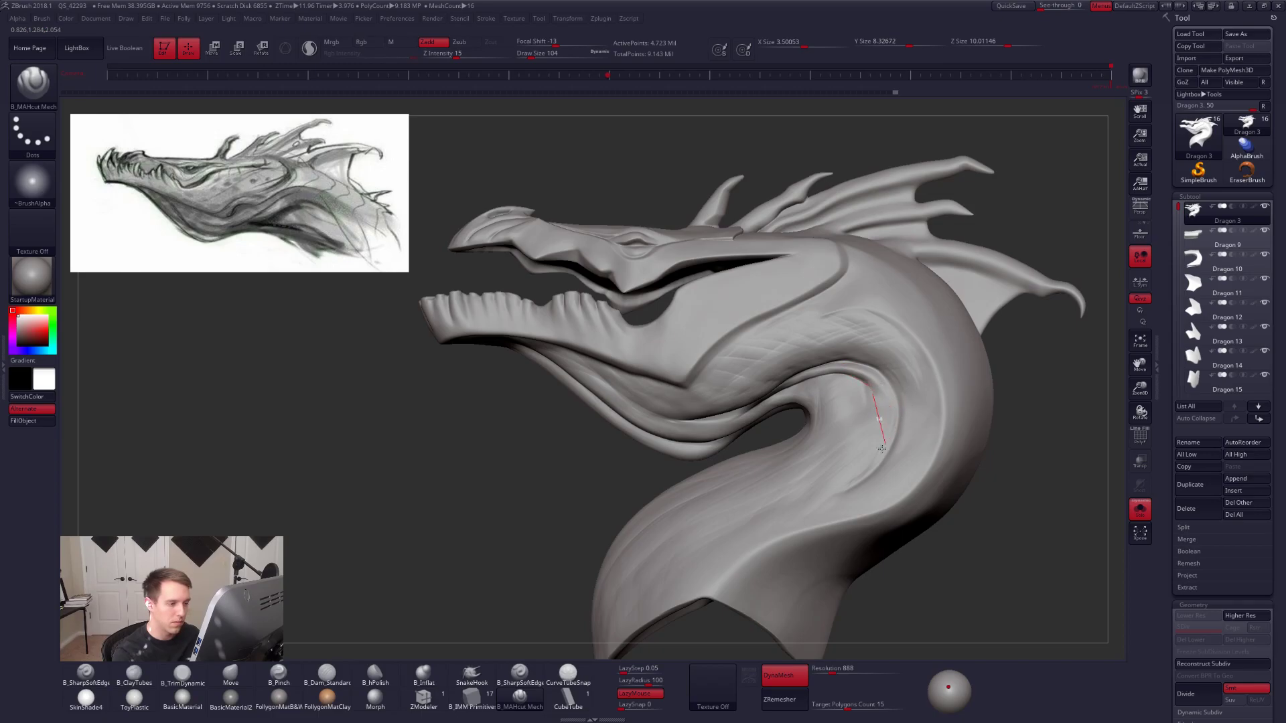
Carve a downward crease into the side of the neck behind the throat bend with the MAHcut Mech brush.
key("space")
key("b")
key("c")
key("t")
key("space")
left_click_drag(873, 390, 883, 450)
key("space")
right_click_drag(882, 450, 958, 456)
left_click(520, 696)
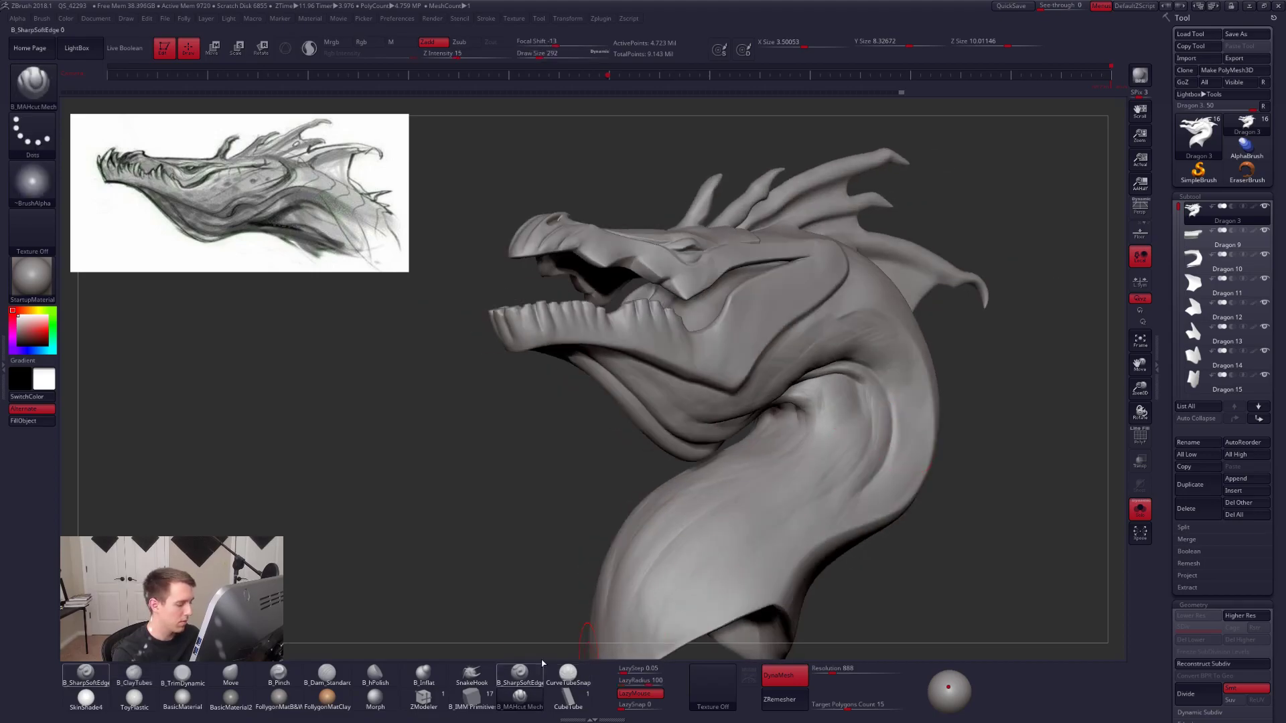
Shape the curved skin fold around the throat bend with strokes at a draw size of 160.
right_click_drag(833, 402, 864, 380)
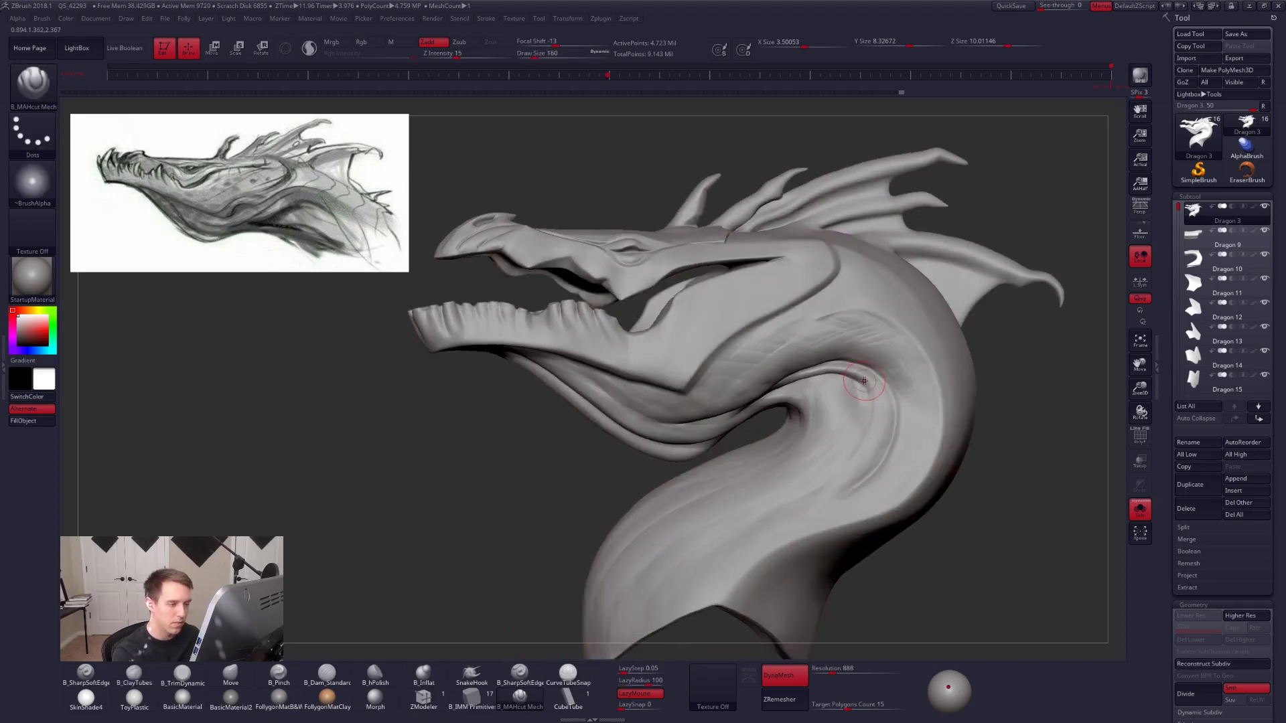
left_click_drag(833, 492, 803, 506)
key("s")
left_click_drag(818, 425, 835, 444)
key("2")
left_click_drag(853, 397, 830, 451)
Deepen the lower end of the neck fold with the MAHcut Mech brush at a draw size of 170.
left_click(520, 699)
key("s")
left_click_drag(868, 397, 860, 396)
left_click_drag(836, 484, 810, 462)
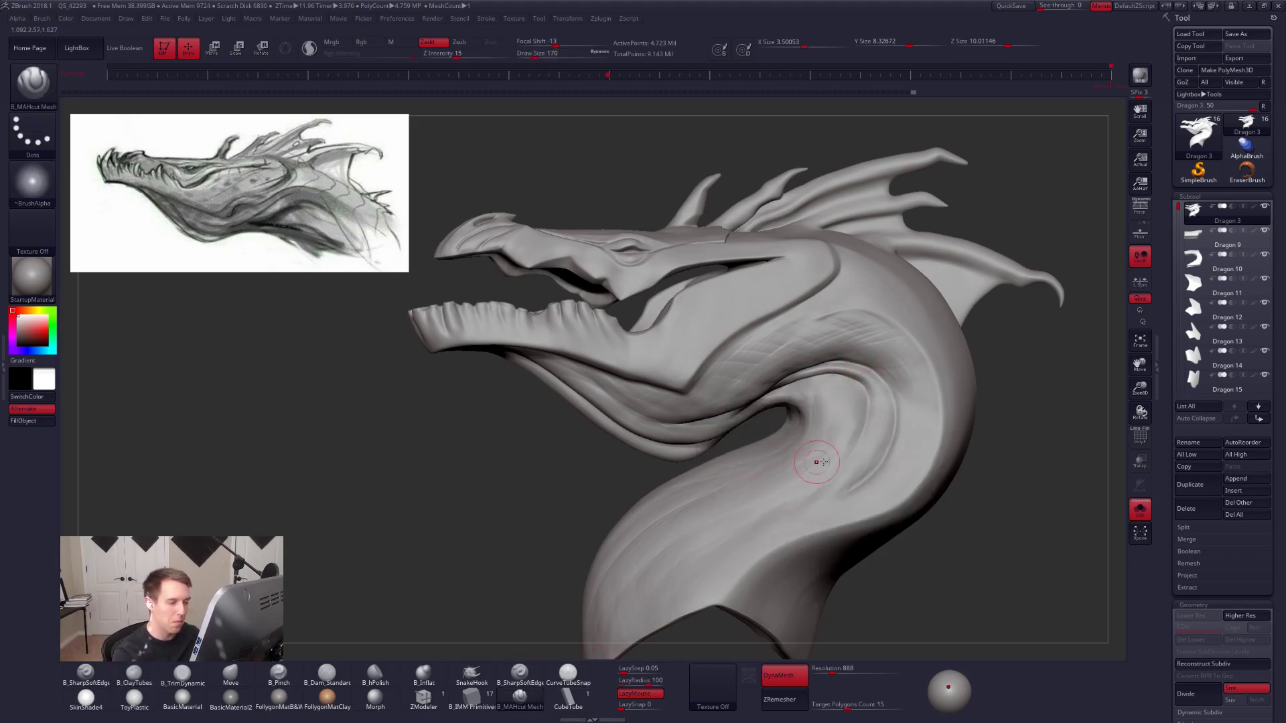
Enlarge the draw size to 227 and carve broader creases through the folds behind the throat.
right_click_drag(790, 447, 858, 444)
key("space")
left_click_drag(853, 442, 858, 442)
right_click_drag(858, 439, 797, 402)
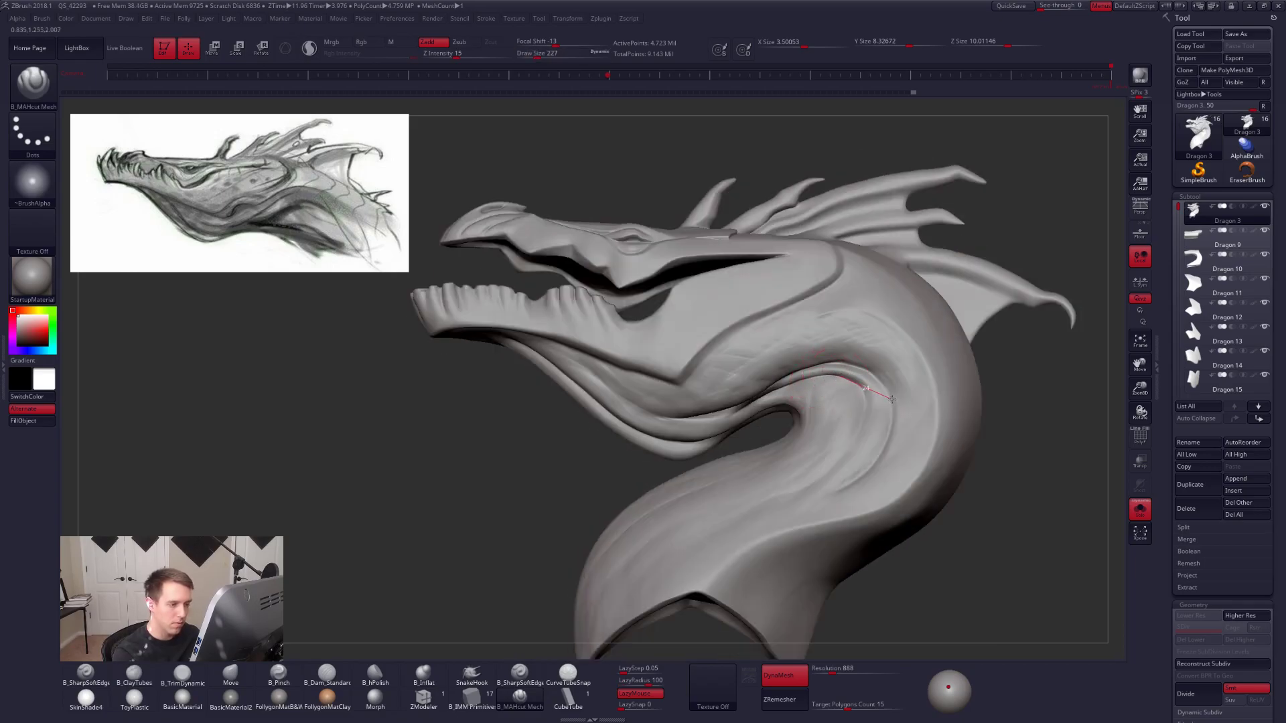
left_click_drag(852, 461, 802, 489)
mouse_move(801, 463)
right_mouse_down()
mouse_move(872, 463)
mouse_move(831, 450)
mouse_move(790, 402)
right_mouse_up()
mouse_move(800, 380)
left_mouse_down()
mouse_move(824, 384)
mouse_move(843, 446)
mouse_move(777, 487)
left_mouse_up()
mouse_move(795, 486)
right_mouse_down()
mouse_move(832, 494)
mouse_move(700, 429)
right_mouse_up()
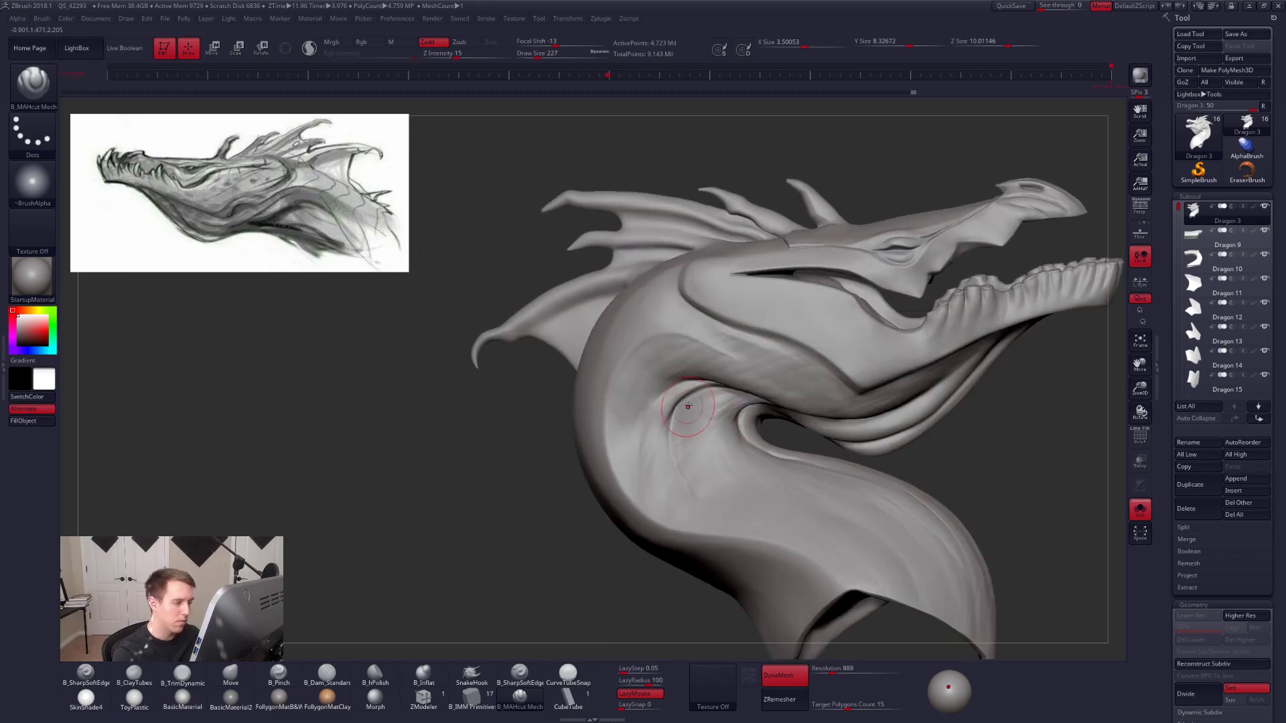
mouse_move(668, 429)
left_mouse_down()
mouse_move(681, 494)
mouse_move(753, 517)
mouse_move(830, 515)
left_mouse_up()
key("ctrl+z")
key("ctrl+z")
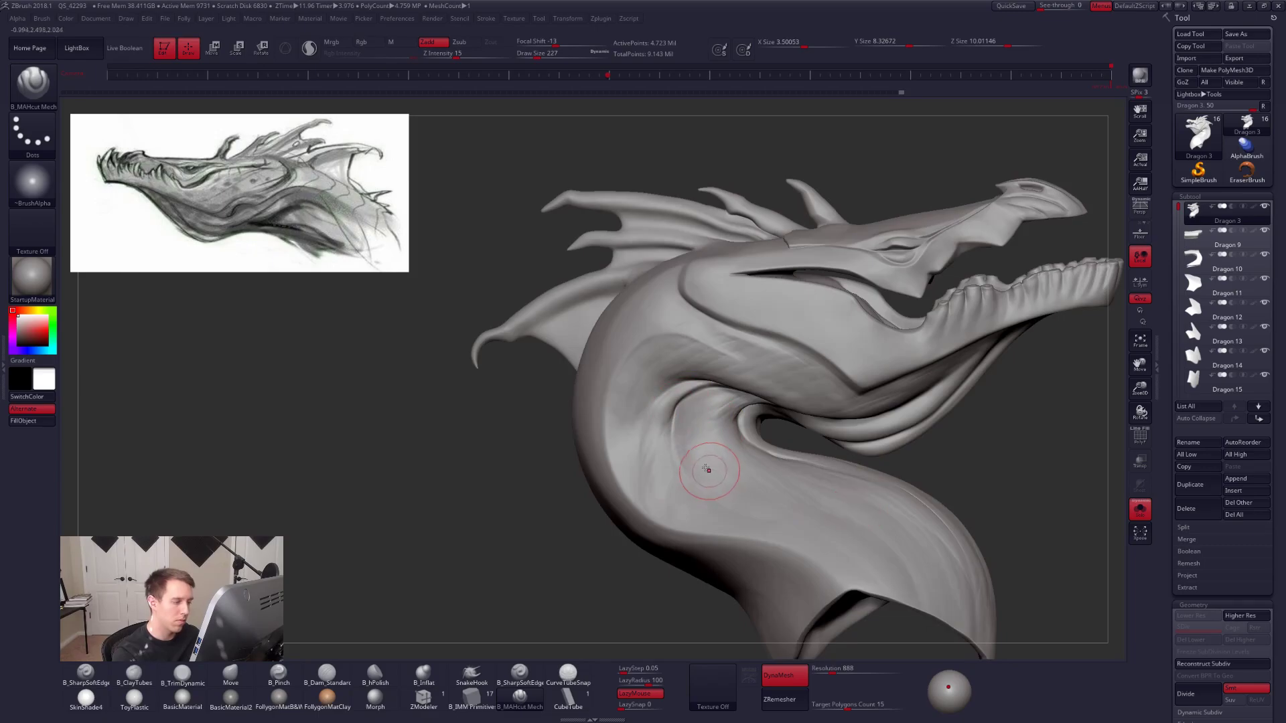
Carve long curved creases down both sides of the neck behind the jaw with the MAHcut Mech brush.
mouse_move(710, 386)
left_mouse_down()
mouse_move(635, 445)
mouse_move(659, 480)
left_mouse_up()
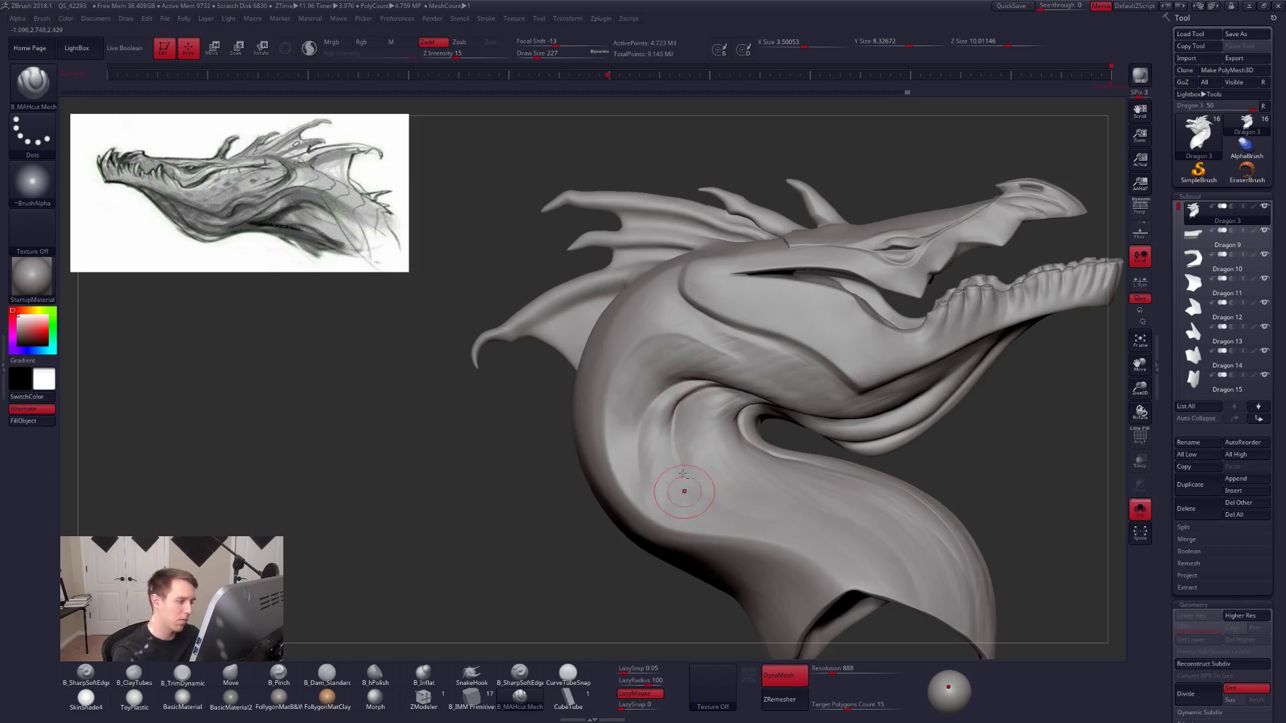
mouse_move(671, 467)
right_mouse_down()
mouse_move(697, 461)
mouse_move(670, 467)
right_mouse_up()
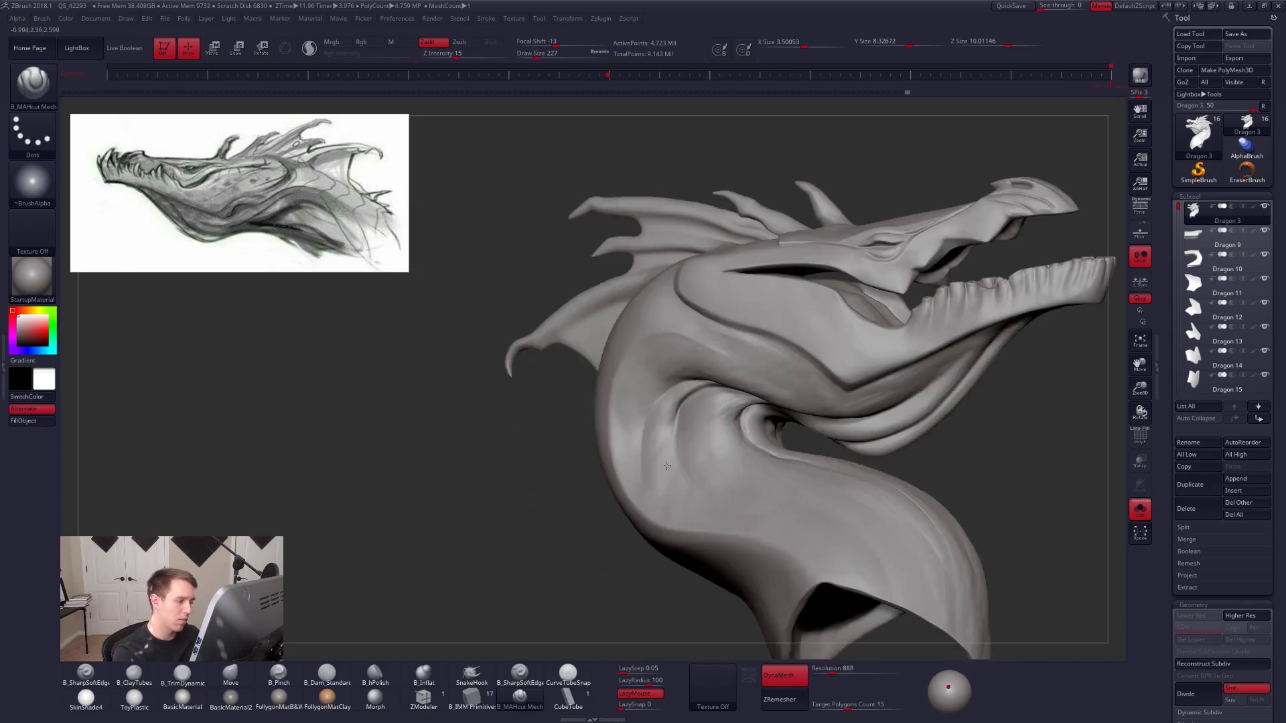
right_click_drag(790, 462, 738, 465)
mouse_move(884, 469)
right_mouse_down()
mouse_move(727, 473)
mouse_move(864, 456)
right_mouse_up()
mouse_move(995, 462)
right_mouse_down()
mouse_move(980, 461)
mouse_move(966, 394)
mouse_move(946, 398)
mouse_move(958, 428)
mouse_move(855, 450)
right_mouse_up()
mouse_move(890, 502)
right_mouse_down()
mouse_move(882, 470)
mouse_move(903, 498)
mouse_move(873, 499)
right_mouse_up()
key("space")
left_click_drag(915, 497, 911, 497)
mouse_move(864, 399)
left_mouse_down()
mouse_move(921, 379)
mouse_move(965, 445)
mouse_move(950, 500)
left_mouse_up()
Switch to the Trim Dynamic brush for planing the neck folds, first at a draw size of 252 and finally 519.
right_click_drag(932, 502, 918, 468)
key("space")
left_click_drag(919, 470, 925, 470)
key("3")
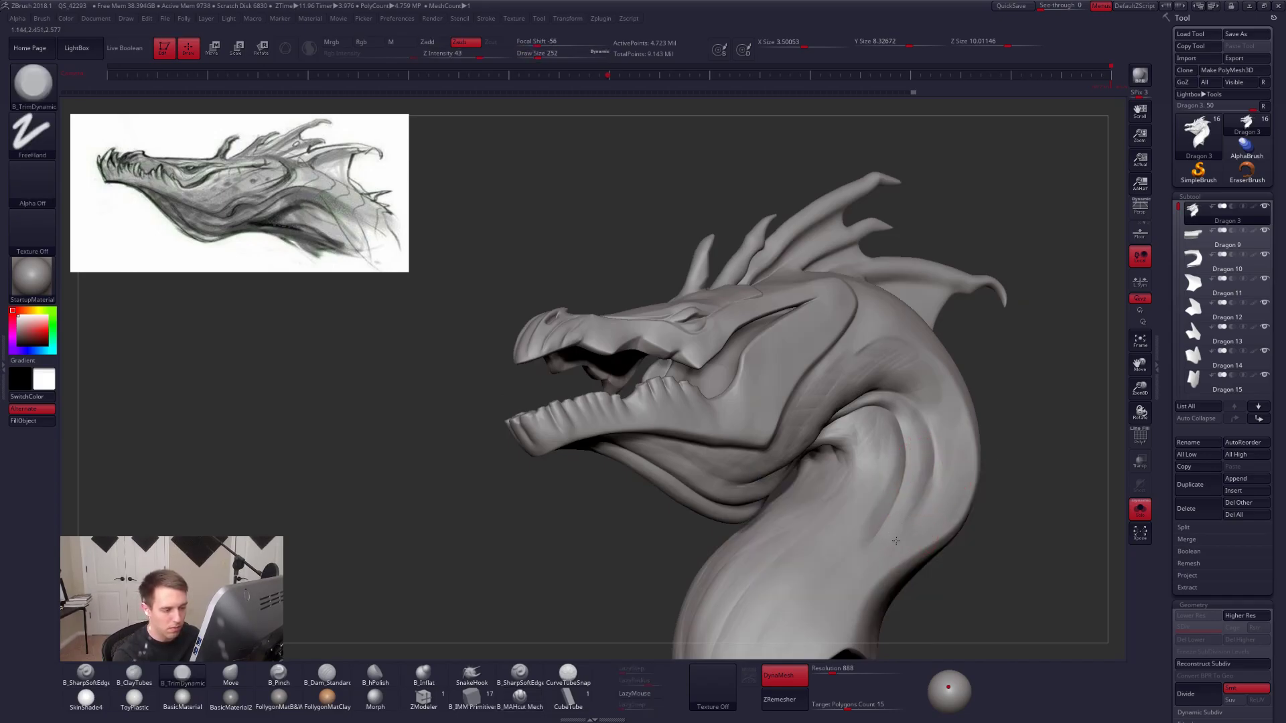
mouse_move(920, 511)
right_mouse_down()
mouse_move(928, 494)
mouse_move(912, 468)
mouse_move(983, 452)
mouse_move(1002, 469)
mouse_move(961, 485)
mouse_move(921, 465)
right_mouse_up()
key("space")
left_click_drag(894, 478, 904, 478)
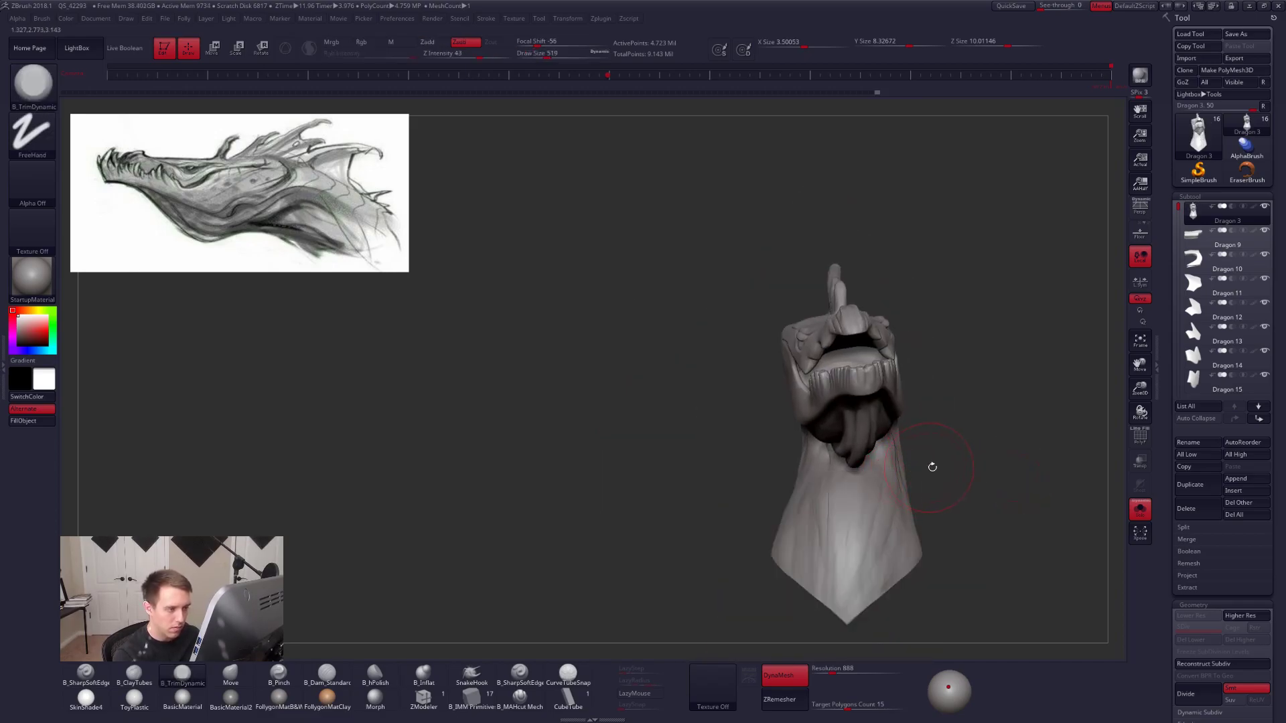
Adjust the side contour of the neck from a front view with the Move brush at a draw size of 519.
mouse_move(963, 478)
right_mouse_down()
mouse_move(933, 470)
mouse_move(942, 439)
mouse_move(907, 502)
right_mouse_up()
key("b")
key("m")
key("v")
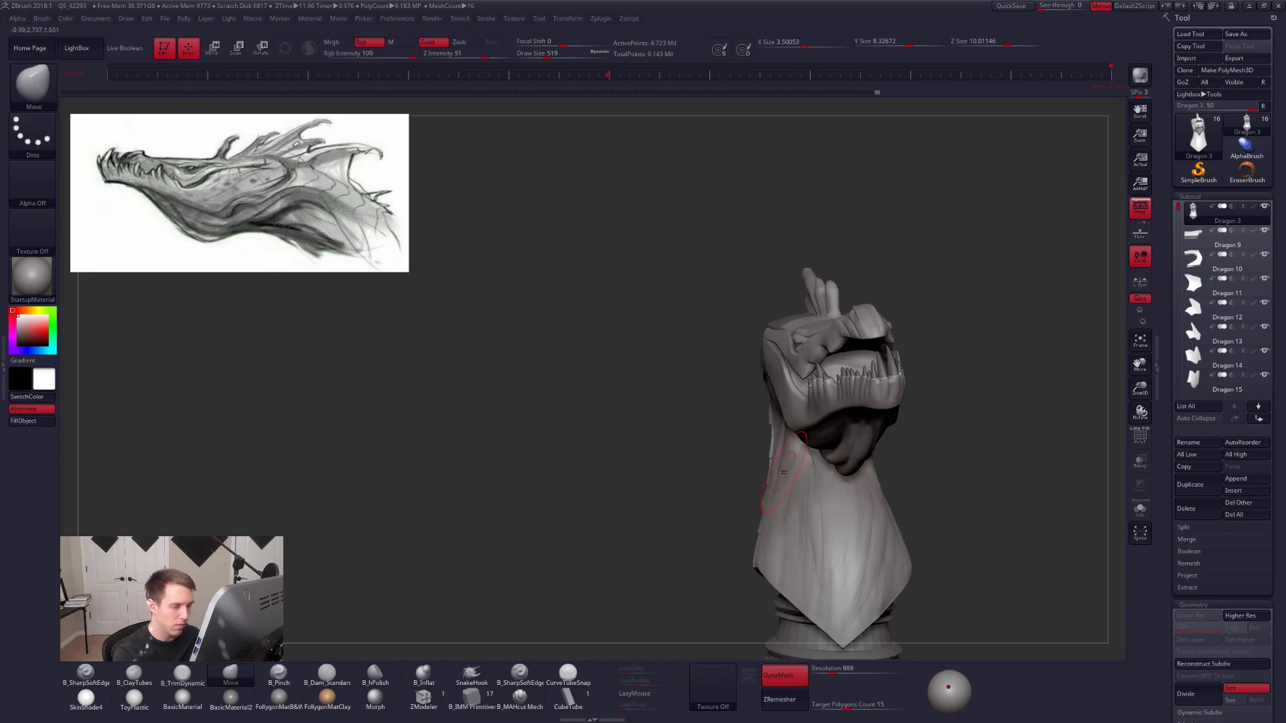
left_click_drag(780, 473, 778, 473)
mouse_move(777, 472)
right_mouse_down()
mouse_move(796, 471)
mouse_move(727, 459)
right_mouse_up()
Refine the neck silhouette from the front with the Move brush at draw sizes of 397 and 447.
key("s")
left_click(762, 439)
right_click_drag(850, 459, 860, 458)
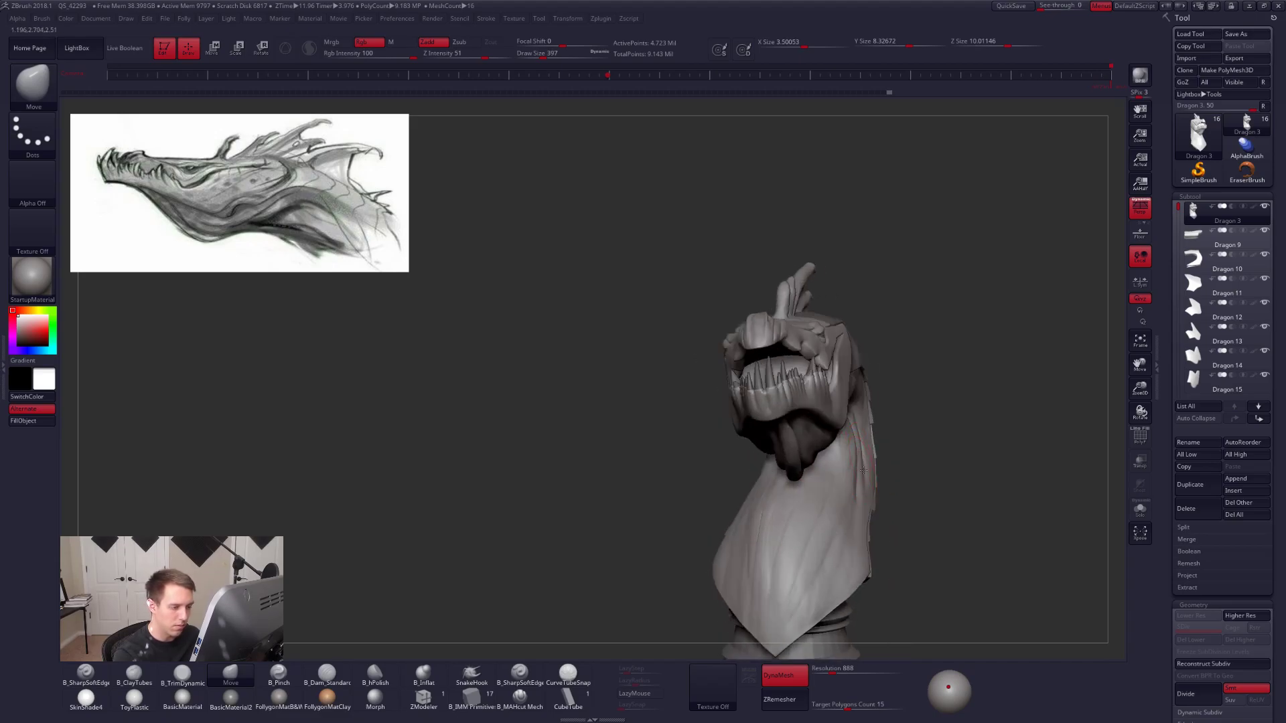
mouse_move(854, 460)
right_mouse_down()
mouse_move(871, 463)
mouse_move(825, 509)
right_mouse_up()
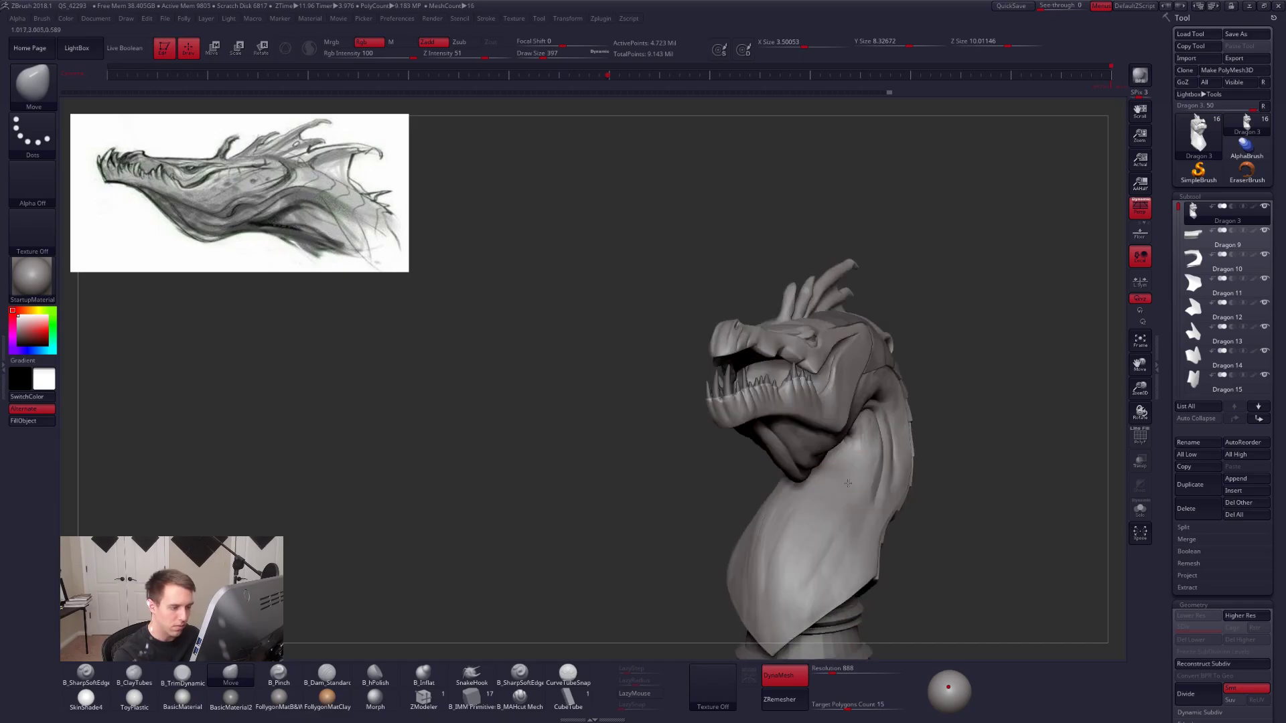
key("space")
left_click_drag(878, 462, 882, 462)
mouse_move(854, 462)
right_mouse_down()
mouse_move(897, 461)
mouse_move(827, 473)
right_mouse_up()
Isolate the dragon body in side view and change the masking brush to Mask Lasso.
key("shift+s")
right_click_drag(892, 428, 841, 421)
left_click_drag(851, 421, 872, 422, "ctrl")
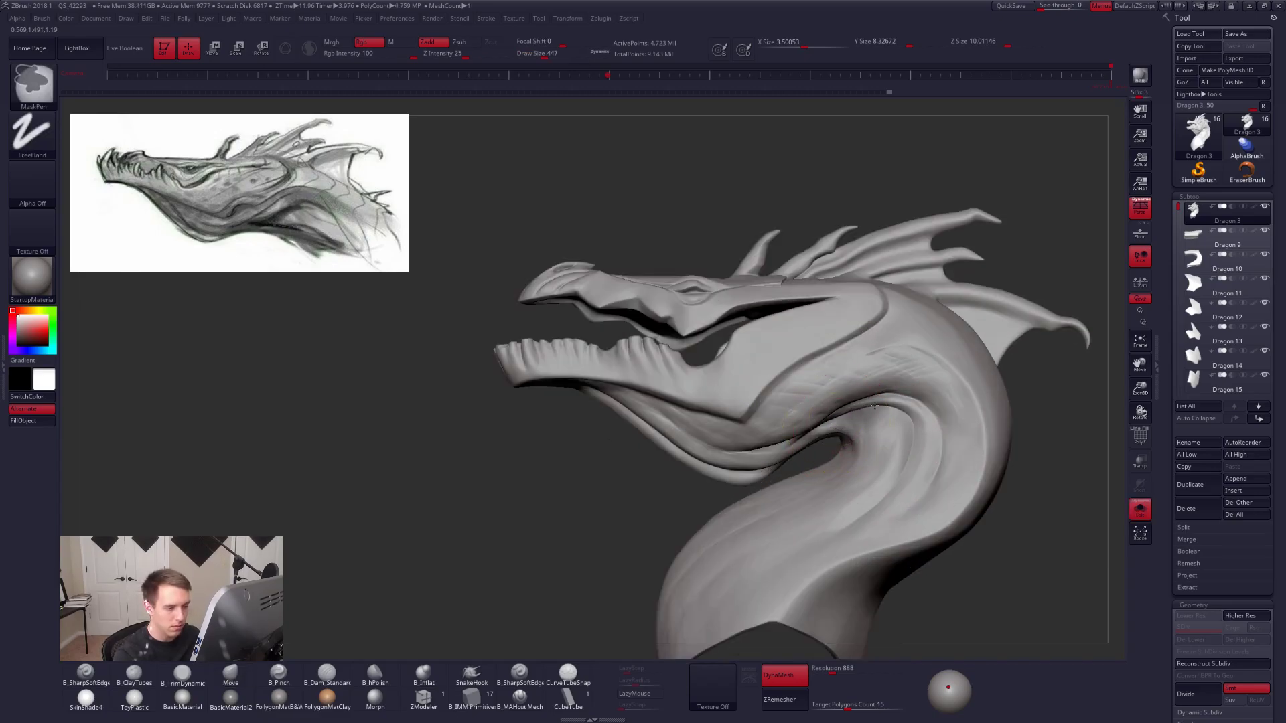
key("ctrl+z")
key("ctrl+space")
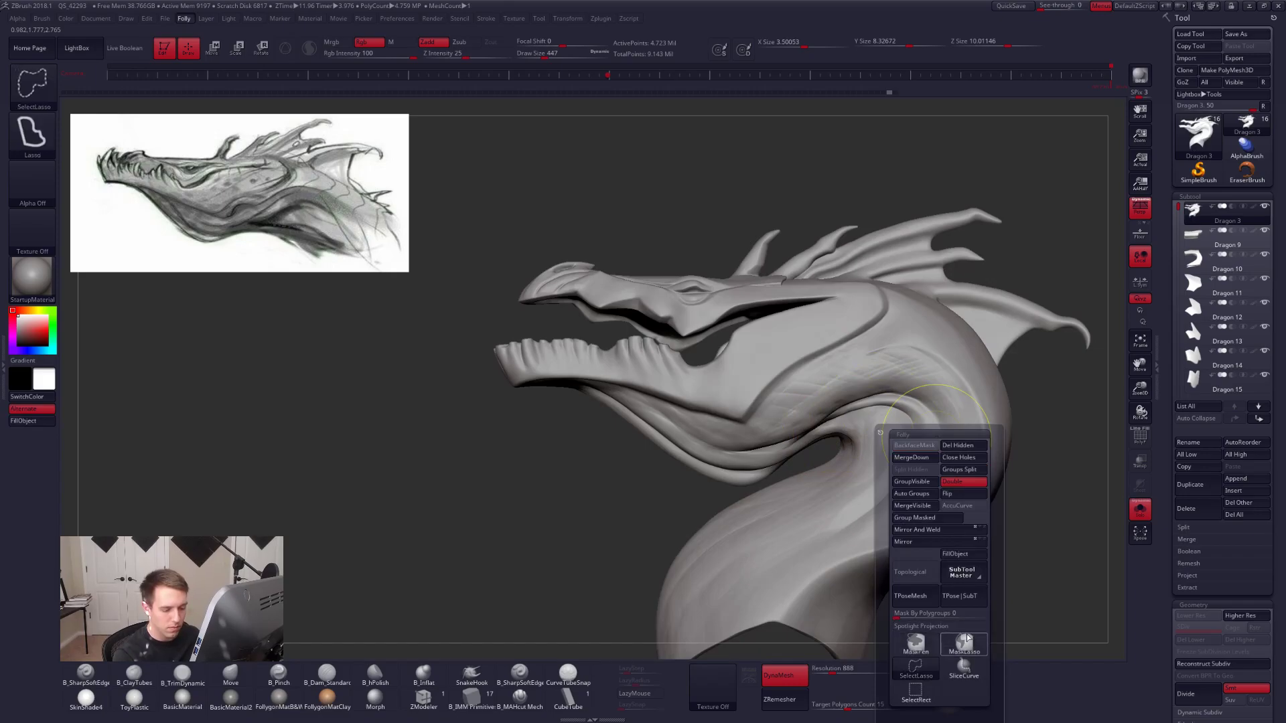
Set the draw size to 203 and turn off the perspective view, checking the body against the full model.
key("space")
left_click_drag(985, 440, 975, 440)
right_click_drag(975, 440, 933, 381, "alt")
left_click(1142, 213)
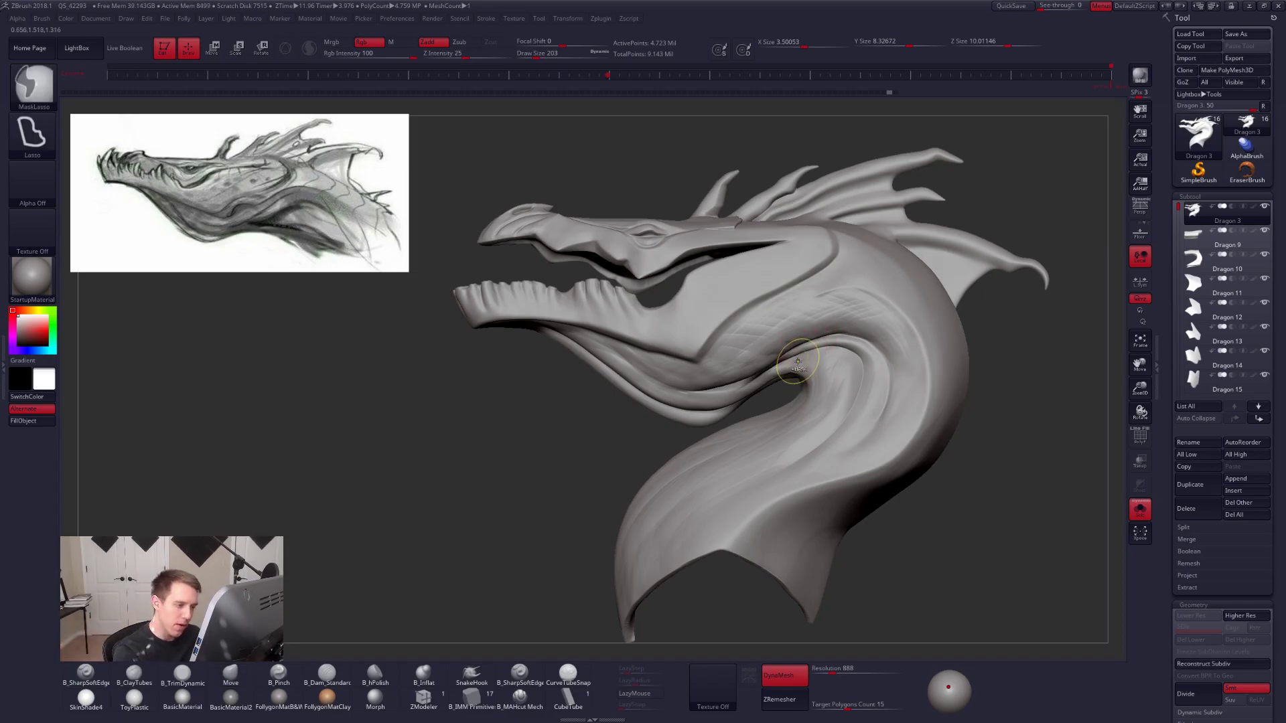
right_click_drag(860, 372, 867, 427, "ctrl")
key("alt+s")
mouse_move(914, 489)
right_mouse_down()
mouse_move(960, 509)
mouse_move(926, 502)
mouse_move(916, 529)
mouse_move(917, 471)
right_mouse_up()
key("alt+s")
Reshape the front rim of the neck's open base with the Move brush at a draw size of 447.
mouse_move(752, 424)
right_mouse_down()
mouse_move(763, 335)
mouse_move(776, 456)
right_mouse_up()
key("space")
right_click(781, 440)
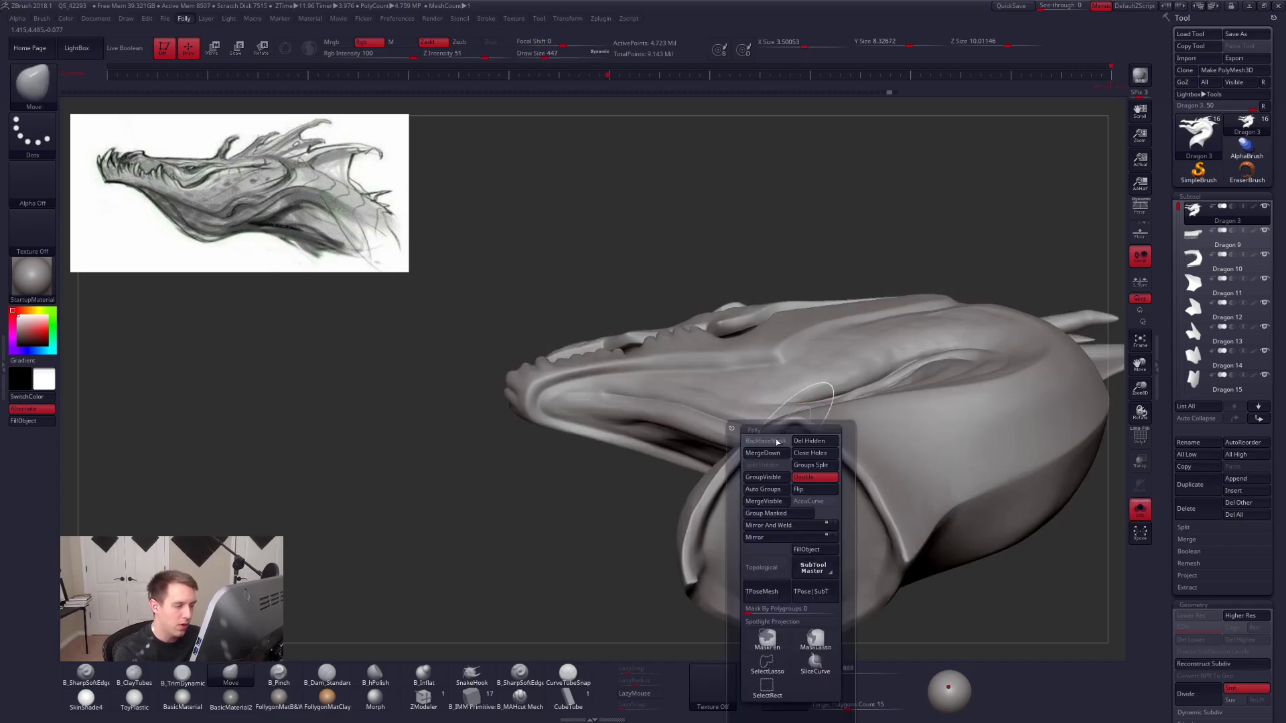
left_click_drag(793, 429, 791, 444)
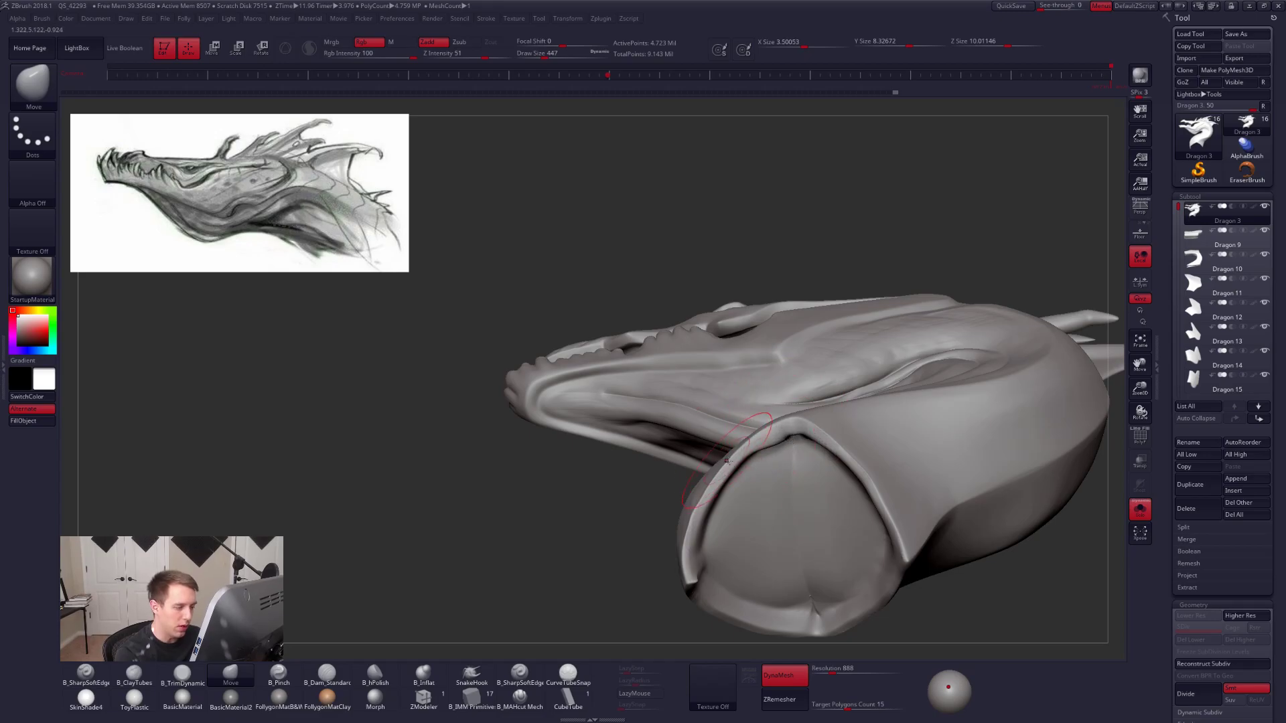
right_click_drag(737, 458, 742, 443)
left_click_drag(741, 461, 752, 475)
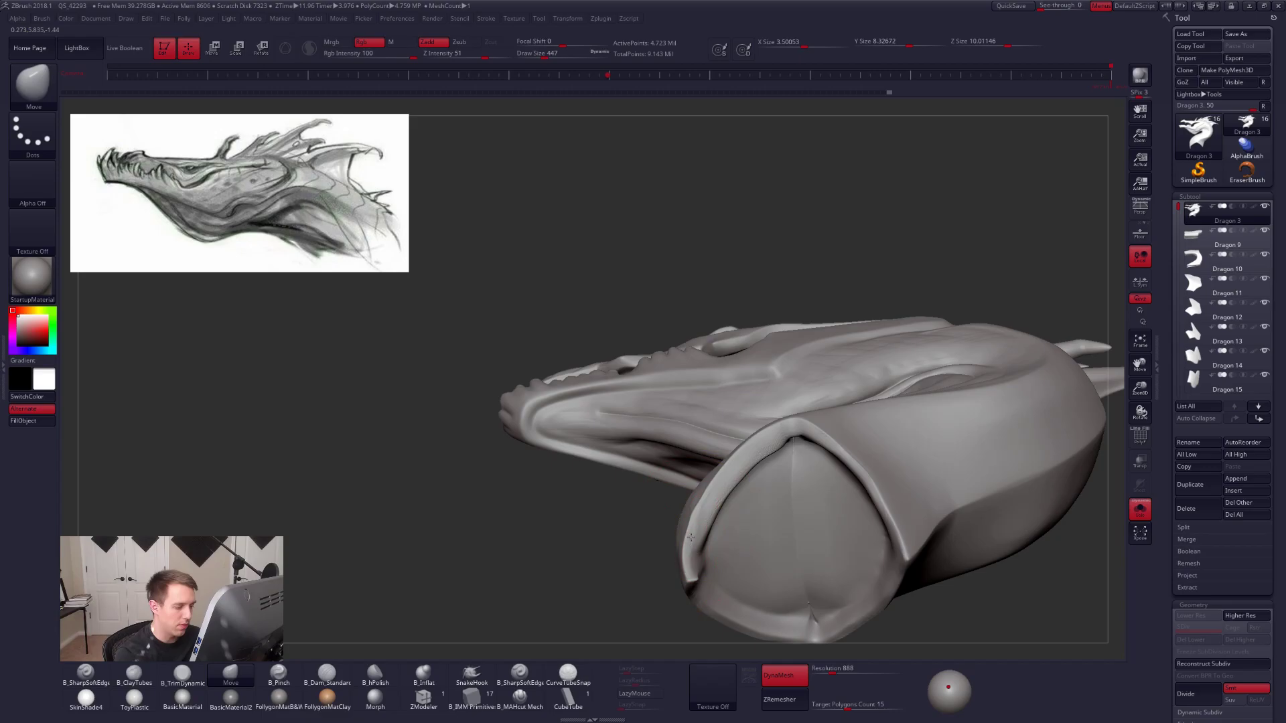
right_click_drag(703, 502, 691, 567)
mouse_move(691, 566)
left_mouse_down()
mouse_move(704, 567)
mouse_move(713, 537)
left_mouse_up()
mouse_move(695, 532)
right_mouse_down()
mouse_move(714, 649)
mouse_move(789, 528)
mouse_move(770, 512)
mouse_move(776, 462)
right_mouse_up()
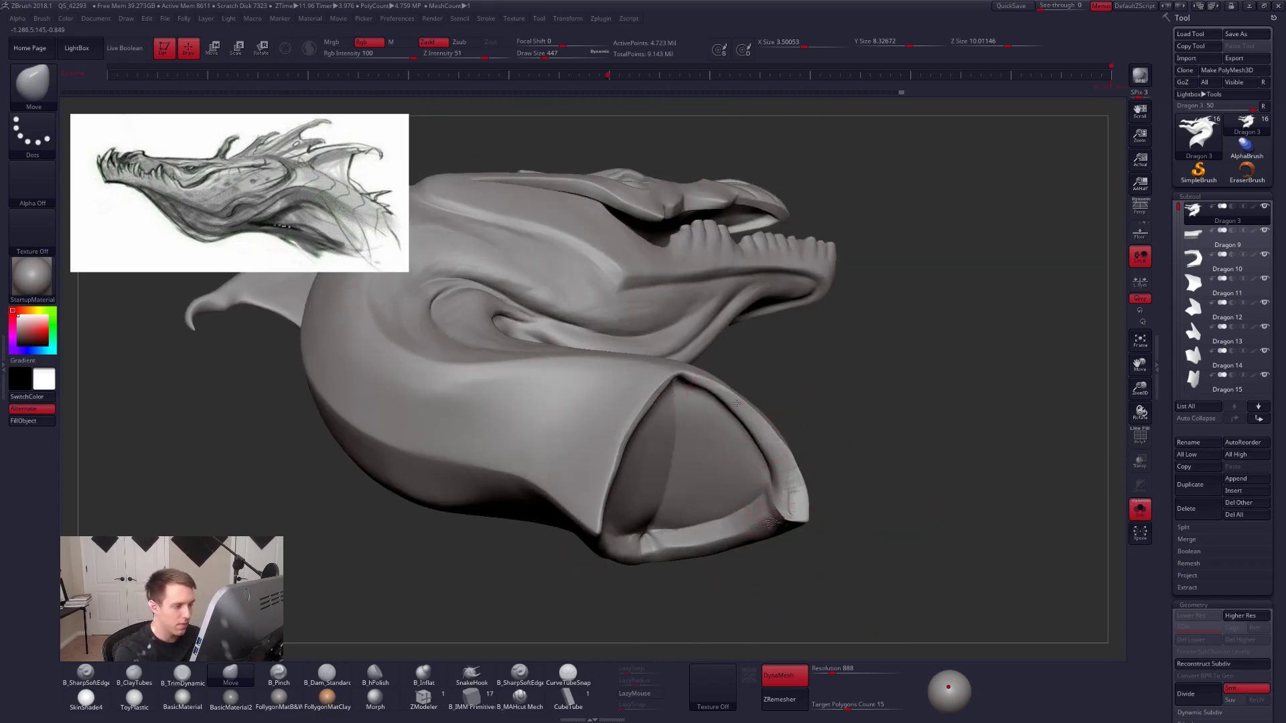
Thicken the rim around the neck's open base with the Move brush, and smooth it at a draw size of 227.
mouse_move(690, 382)
right_mouse_down()
mouse_move(678, 359)
mouse_move(669, 389)
right_mouse_up()
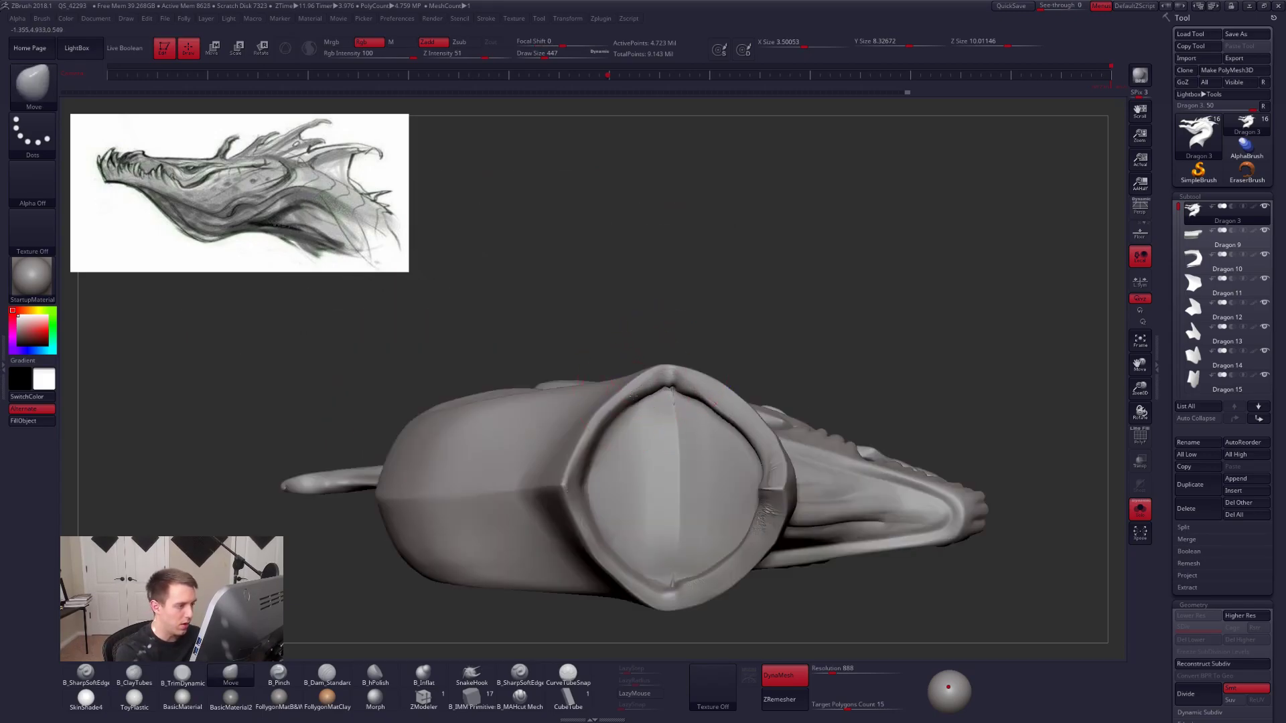
mouse_move(636, 406)
left_mouse_down()
mouse_move(592, 462)
mouse_move(589, 503)
left_mouse_up()
mouse_move(615, 556)
left_mouse_down()
mouse_move(696, 573)
mouse_move(726, 567)
mouse_move(754, 533)
left_mouse_up()
mouse_move(764, 454)
left_mouse_down()
mouse_move(727, 410)
mouse_move(659, 393)
mouse_move(603, 432)
mouse_move(593, 488)
left_mouse_up()
mouse_move(697, 430)
left_mouse_down("shift")
mouse_move(641, 410)
mouse_move(653, 414)
left_mouse_up("shift")
key("space")
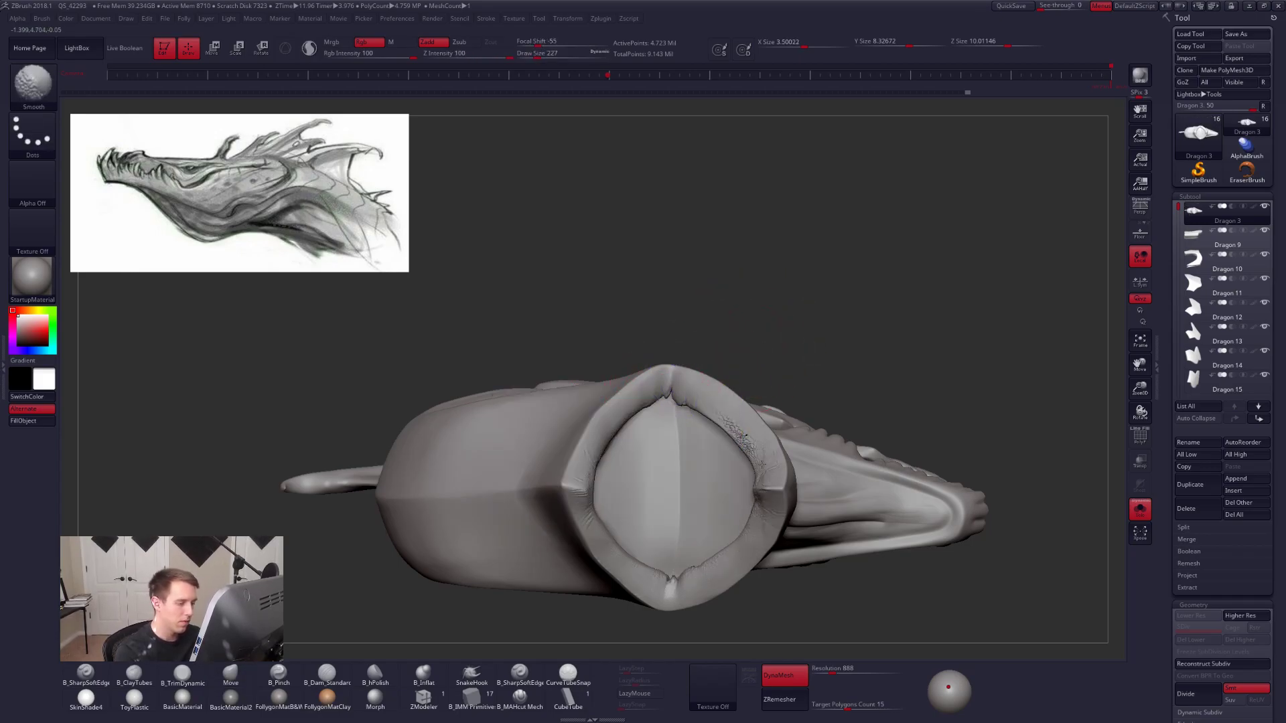
key("ctrl")
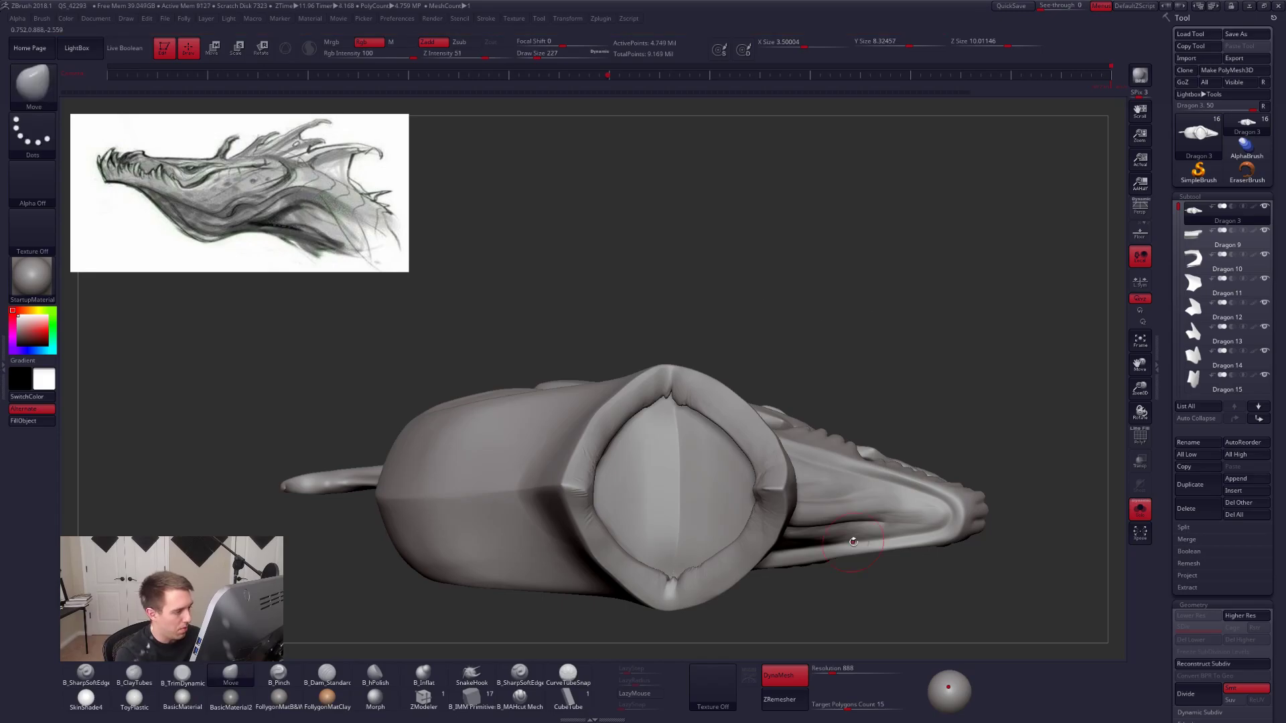
Hide the other subtools and isolate just the bottom section of the neck with a selection lasso.
mouse_move(869, 470)
right_mouse_down()
mouse_move(774, 571)
mouse_move(785, 620)
mouse_move(831, 499)
right_mouse_up()
key("ctrl+shift+f")
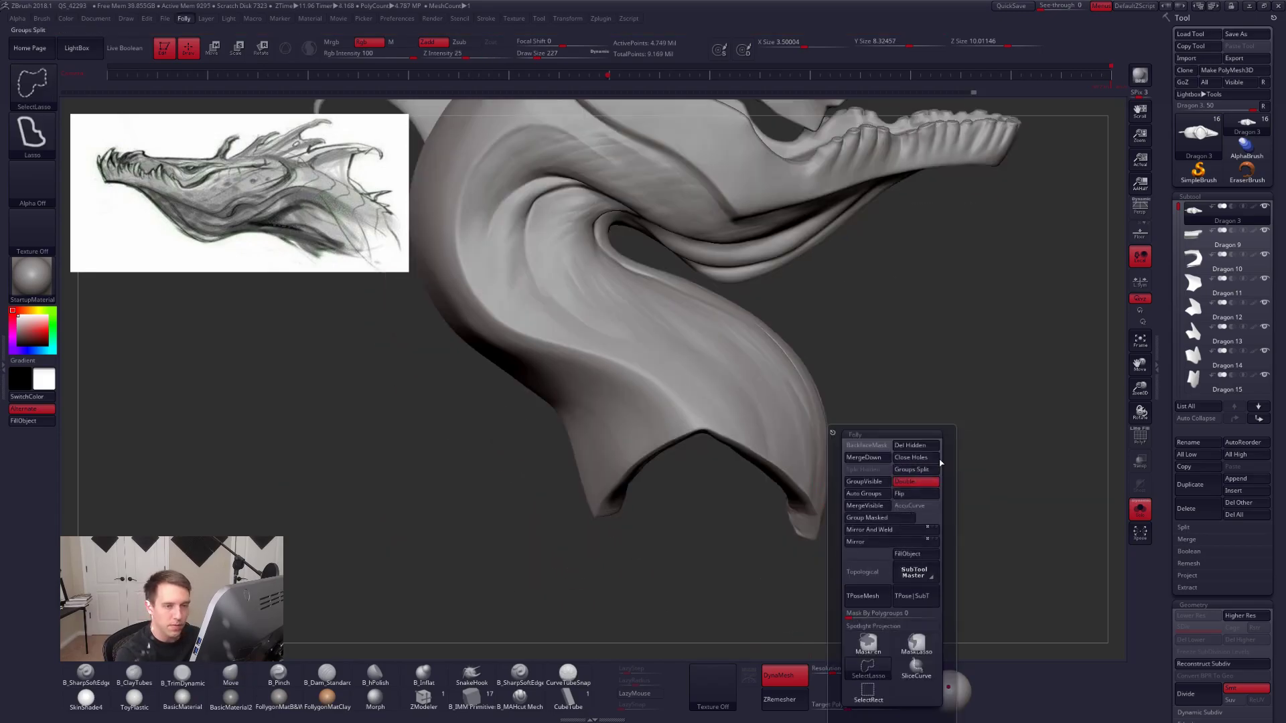
key("ctrl+shift+f")
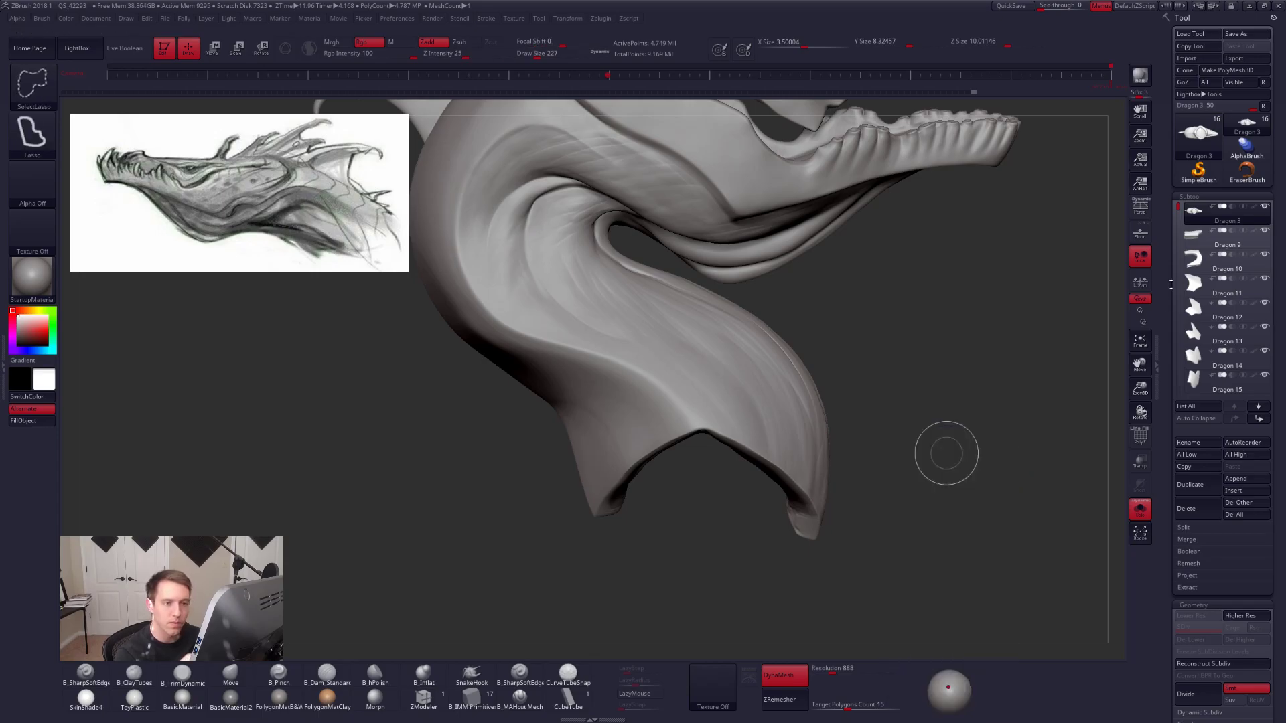
left_click(1265, 206)
mouse_move(851, 408)
left_mouse_down("ctrl+shift")
mouse_move(676, 368)
mouse_move(837, 562)
mouse_move(877, 499)
mouse_move(863, 491)
mouse_move(852, 610)
mouse_move(864, 482)
mouse_move(817, 511)
mouse_move(814, 529)
left_mouse_up("ctrl+shift")
mouse_move(813, 529)
right_mouse_down("ctrl")
mouse_move(790, 539)
mouse_move(794, 504)
mouse_move(806, 511)
right_mouse_up("ctrl")
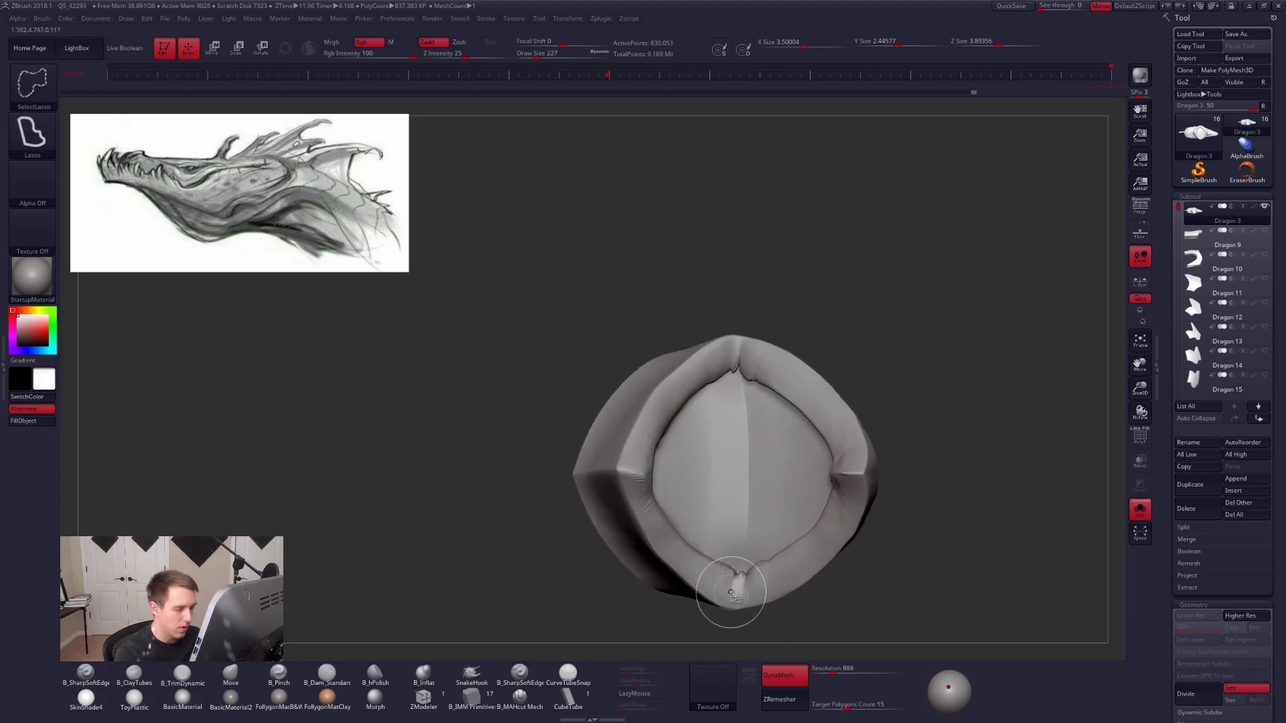
right_click_drag(746, 472, 902, 503)
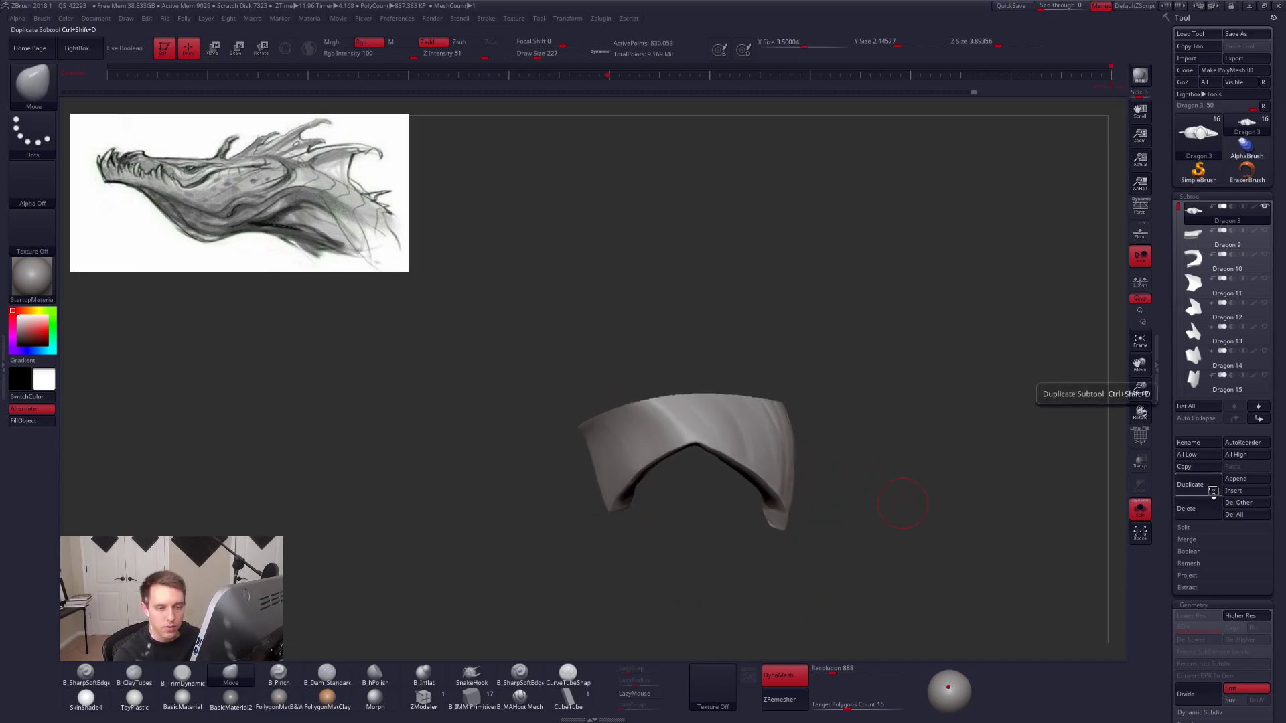
Duplicate the Dragon 3 subtool and replace the copy's geometry with a QCyl Y cylinder.
left_click(1210, 491)
scroll(1205, 435, "down", 5)
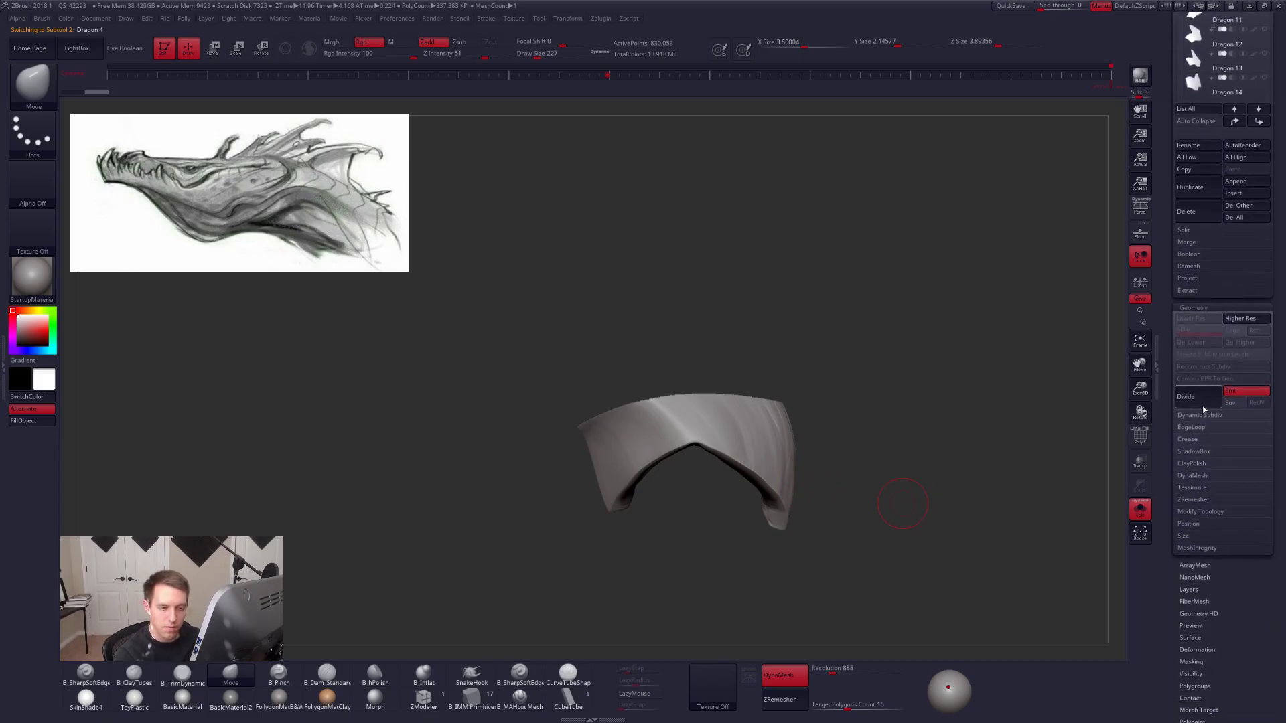
scroll(1182, 375, "down", 6)
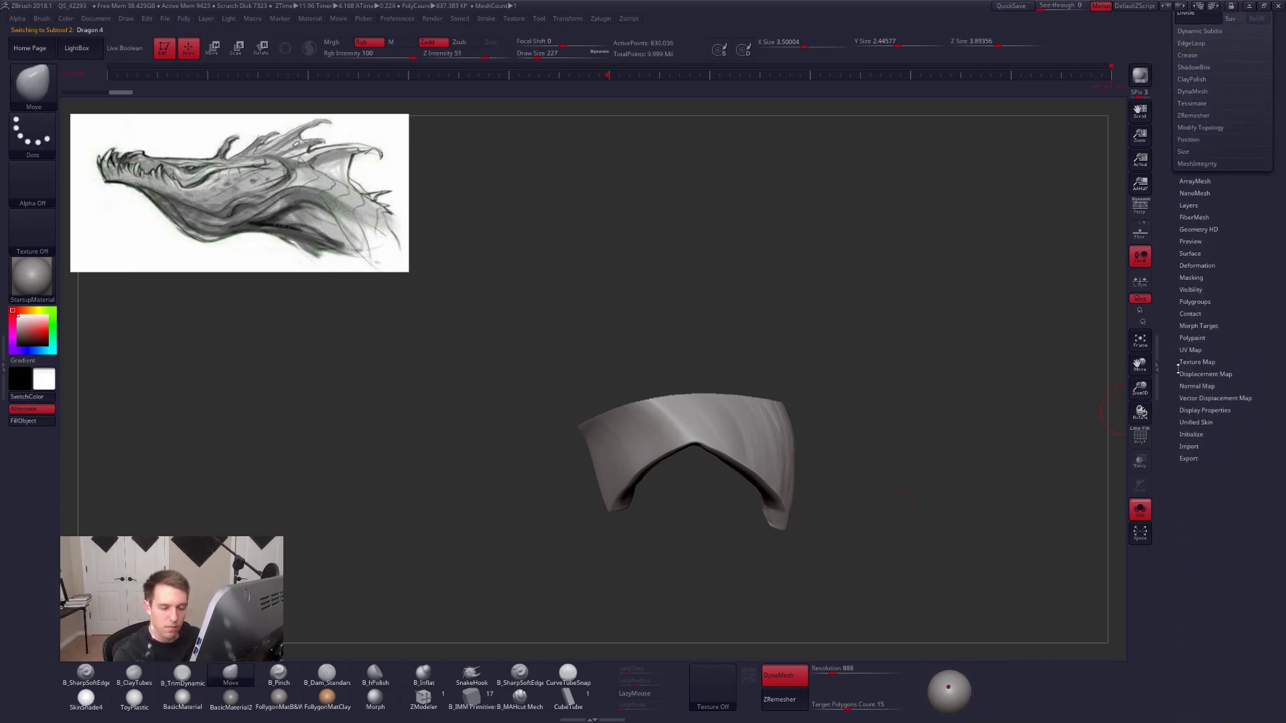
left_click(1209, 438)
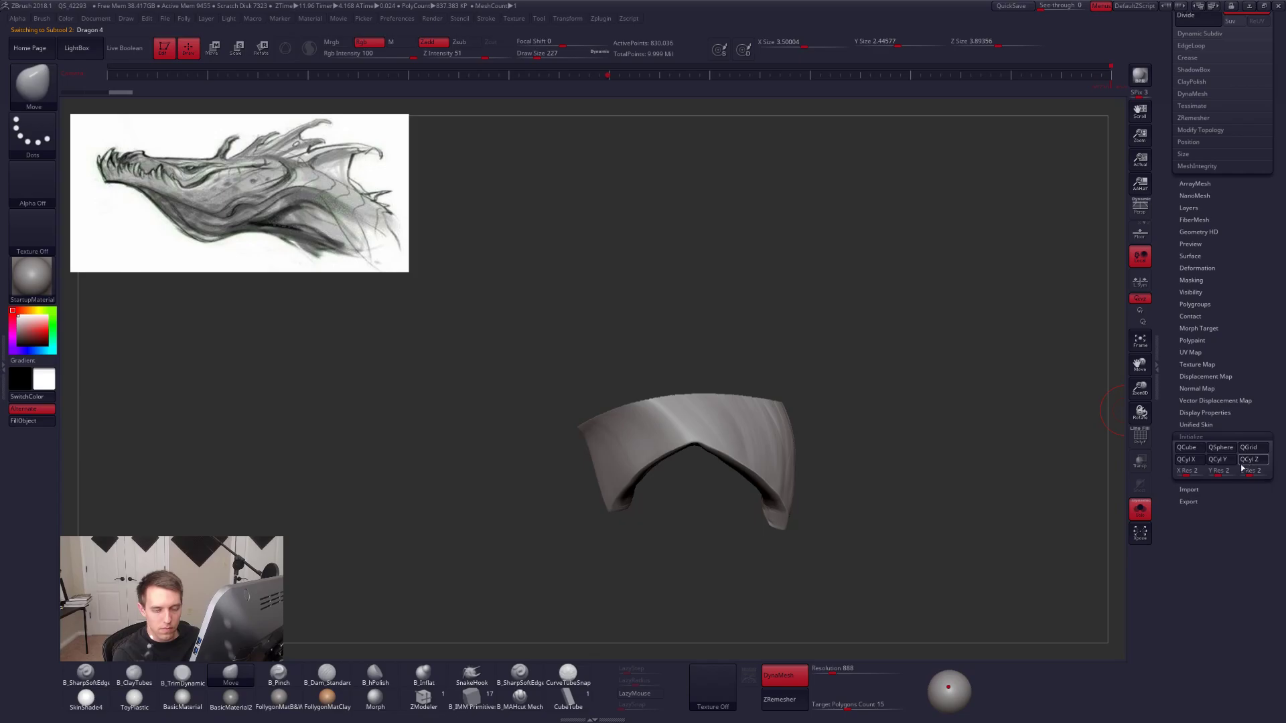
left_click(1215, 460)
scroll(1213, 562, "up", 10)
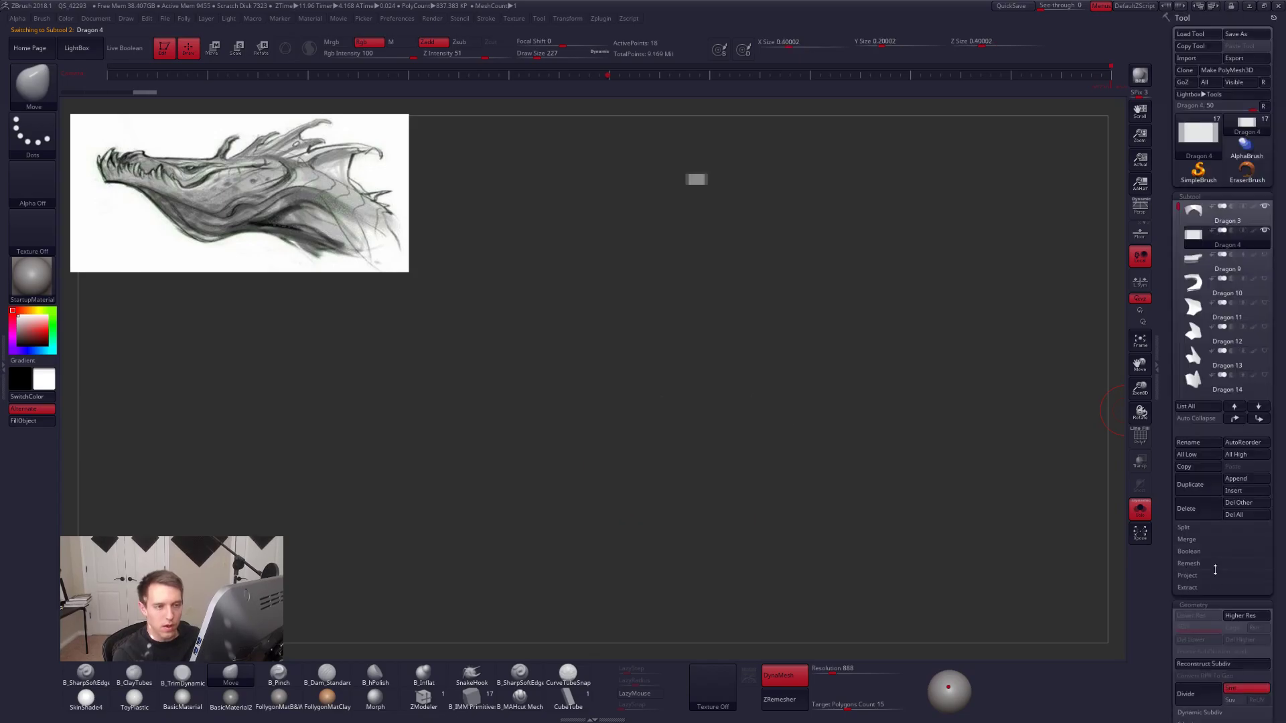
Move the small cylinder down into the neck opening and scale it uniformly to about 2.23 wide, showing the neck as transparent.
left_click_drag(1017, 470, 1004, 448, "alt")
key("w")
left_click_drag(719, 271, 720, 355, "shift")
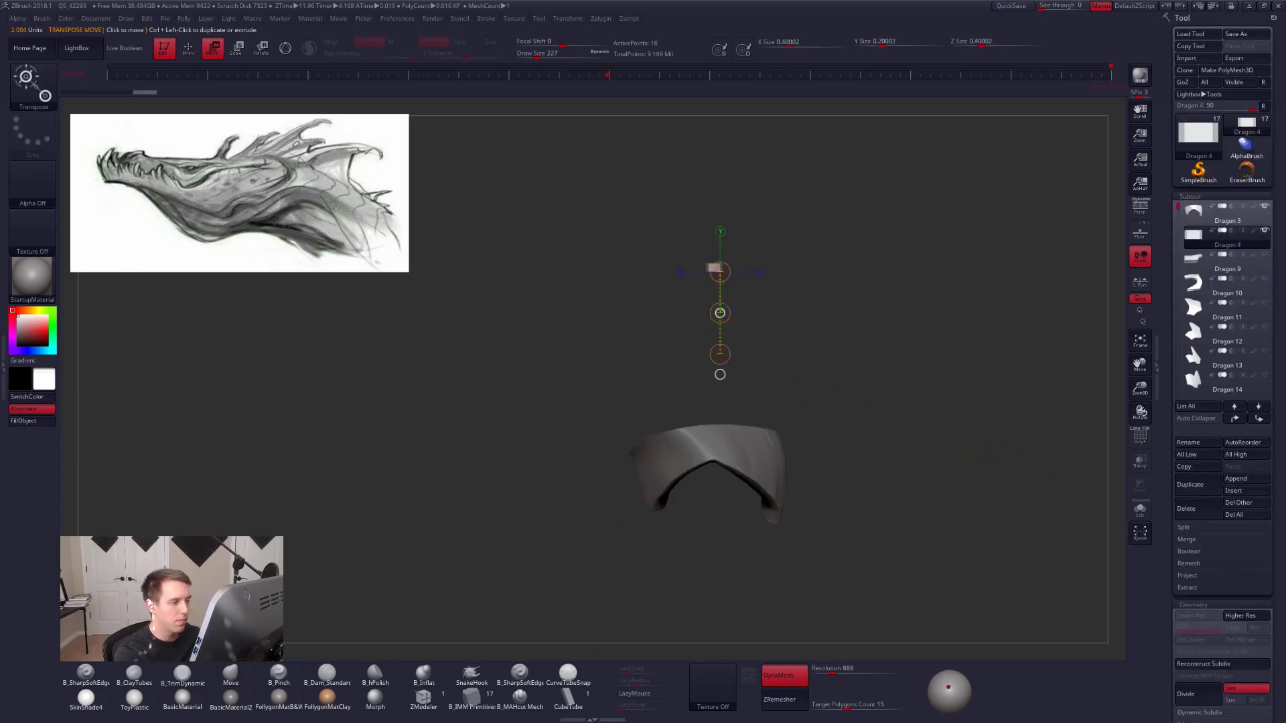
key("q")
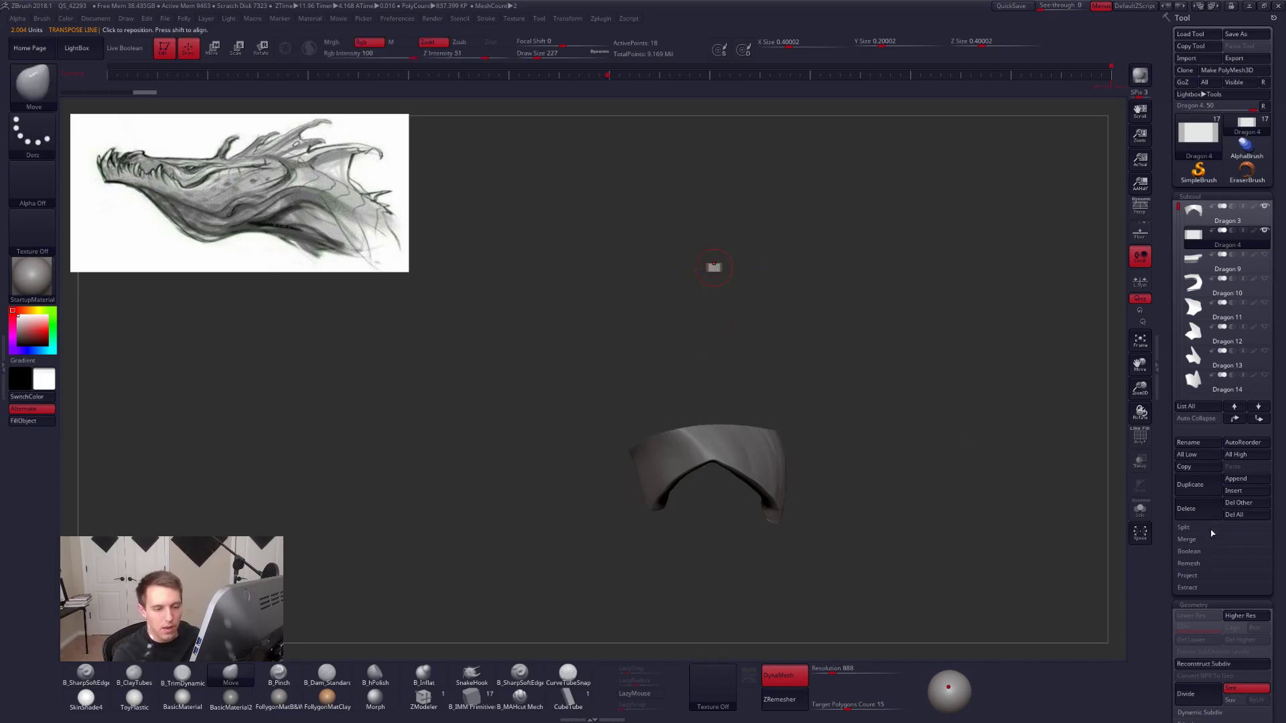
key("w")
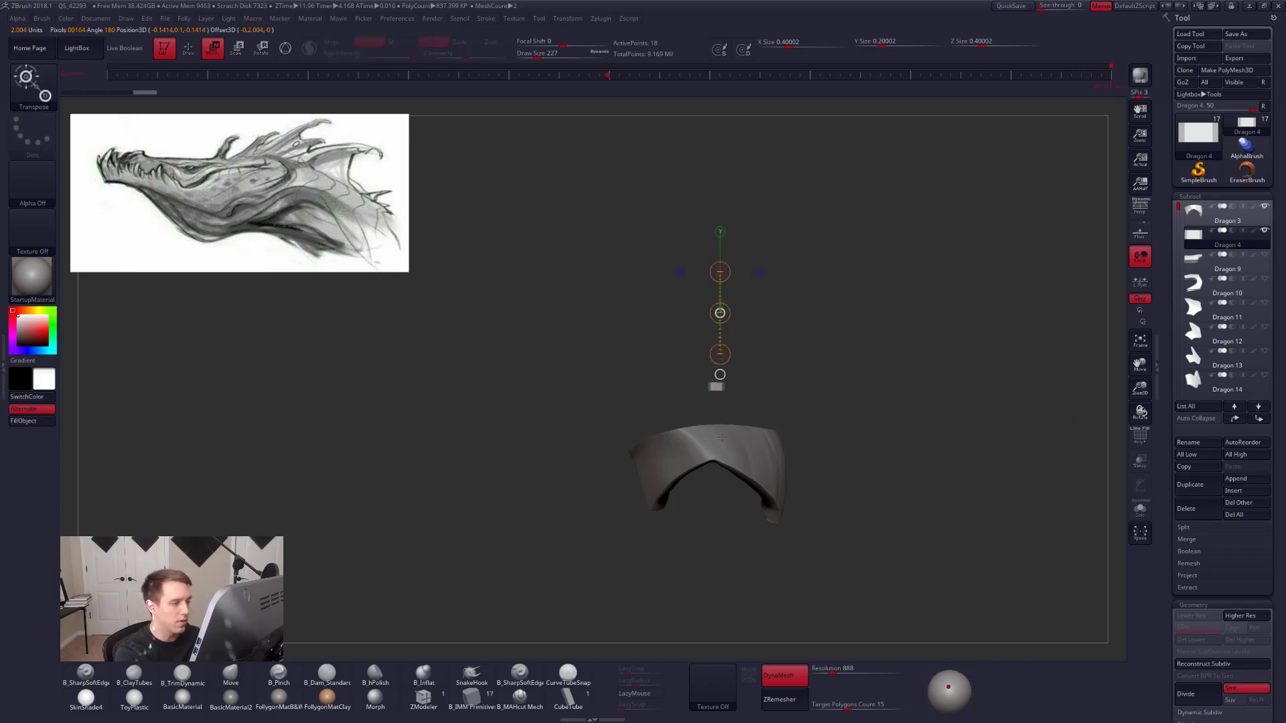
mouse_move(719, 568)
left_mouse_down()
mouse_move(736, 504)
mouse_move(768, 490)
mouse_move(732, 523)
mouse_move(728, 569)
left_mouse_up()
key("e")
left_click_drag(728, 522, 728, 565)
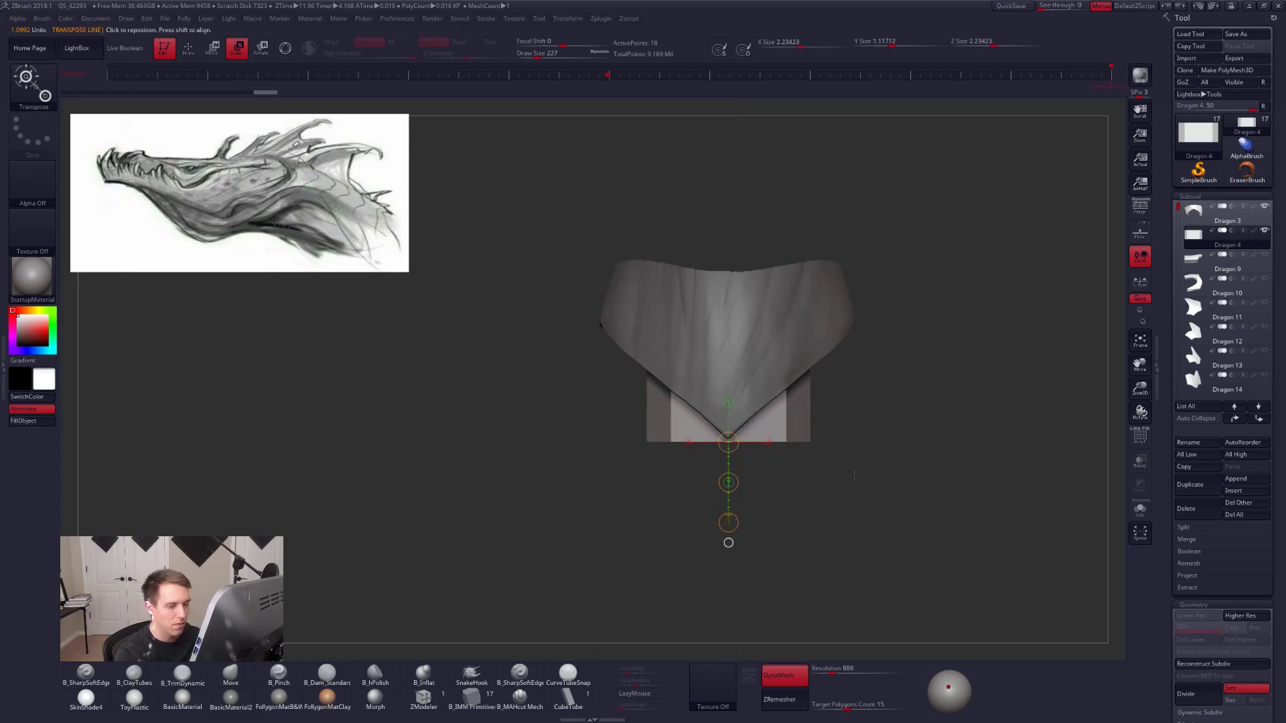
left_click(1141, 467)
left_click_drag(803, 488, 860, 516)
key("q")
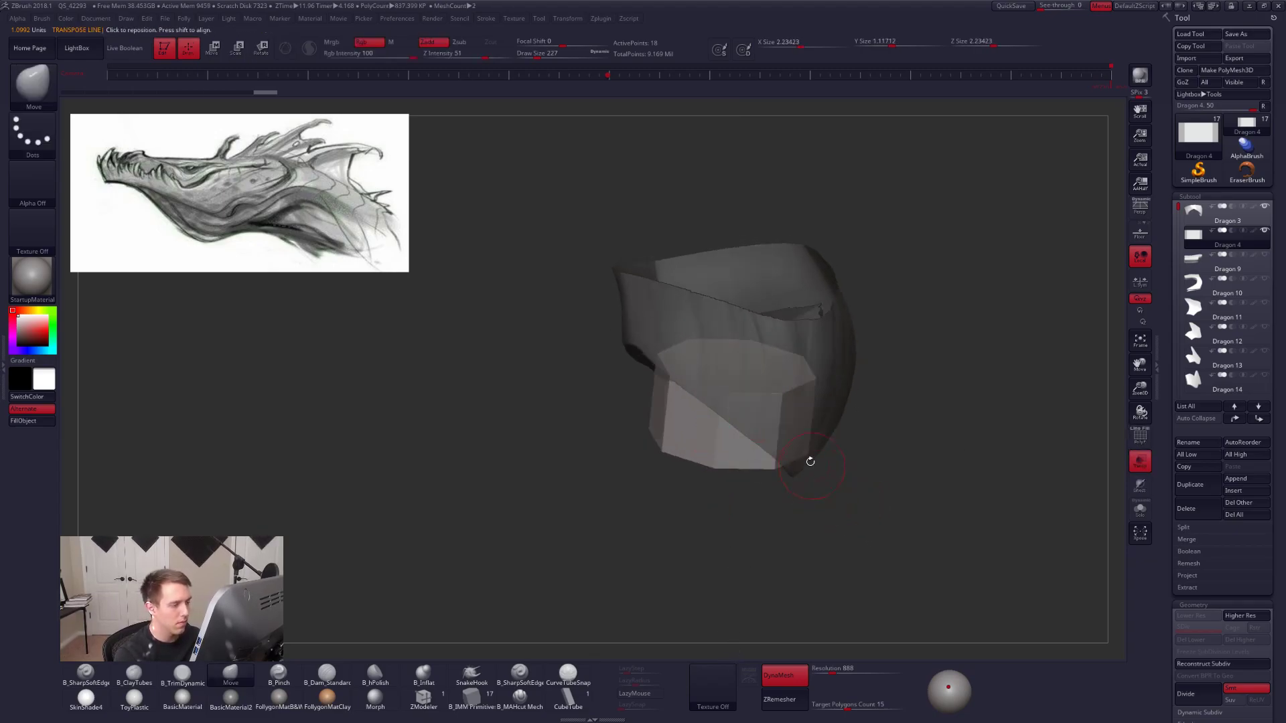
Isolate the cylinder's cap polygroup, crease its edges and unhide the rest of the cylinder.
left_click(1140, 508)
key("shift+f")
left_click(740, 355, "ctrl+shift")
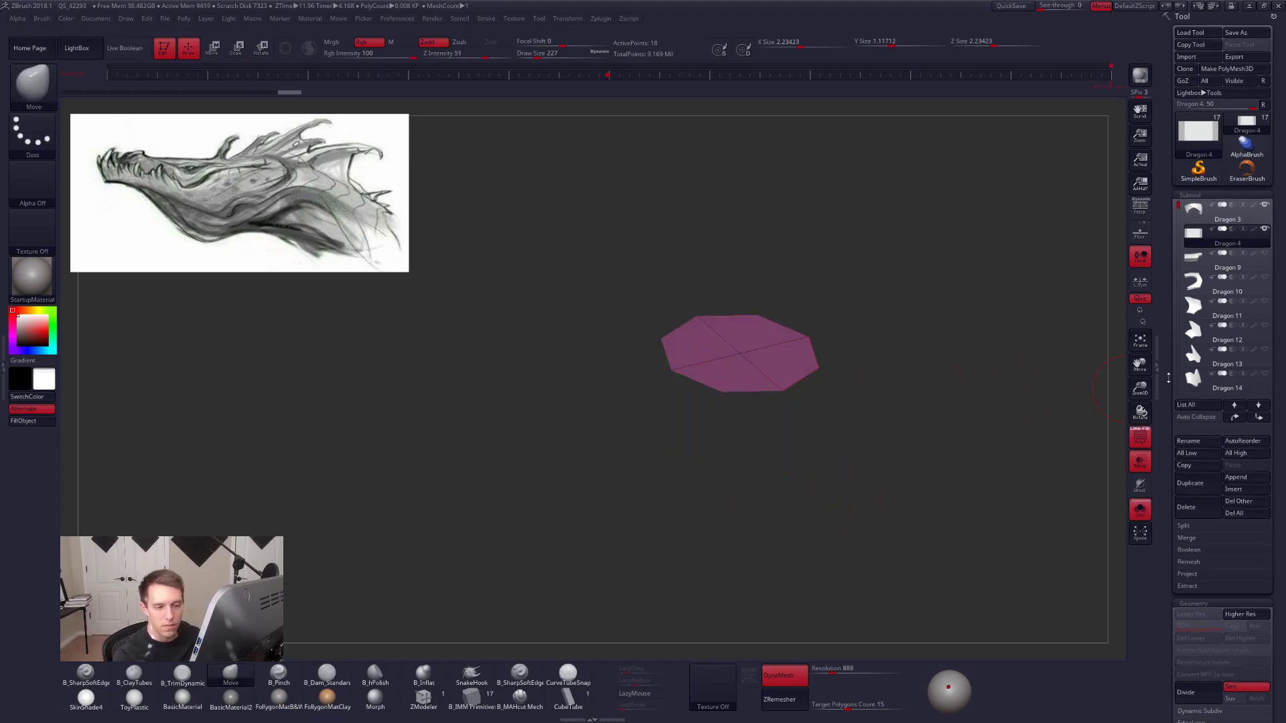
scroll(1185, 349, "down", 3)
scroll(1166, 528, "down", 6)
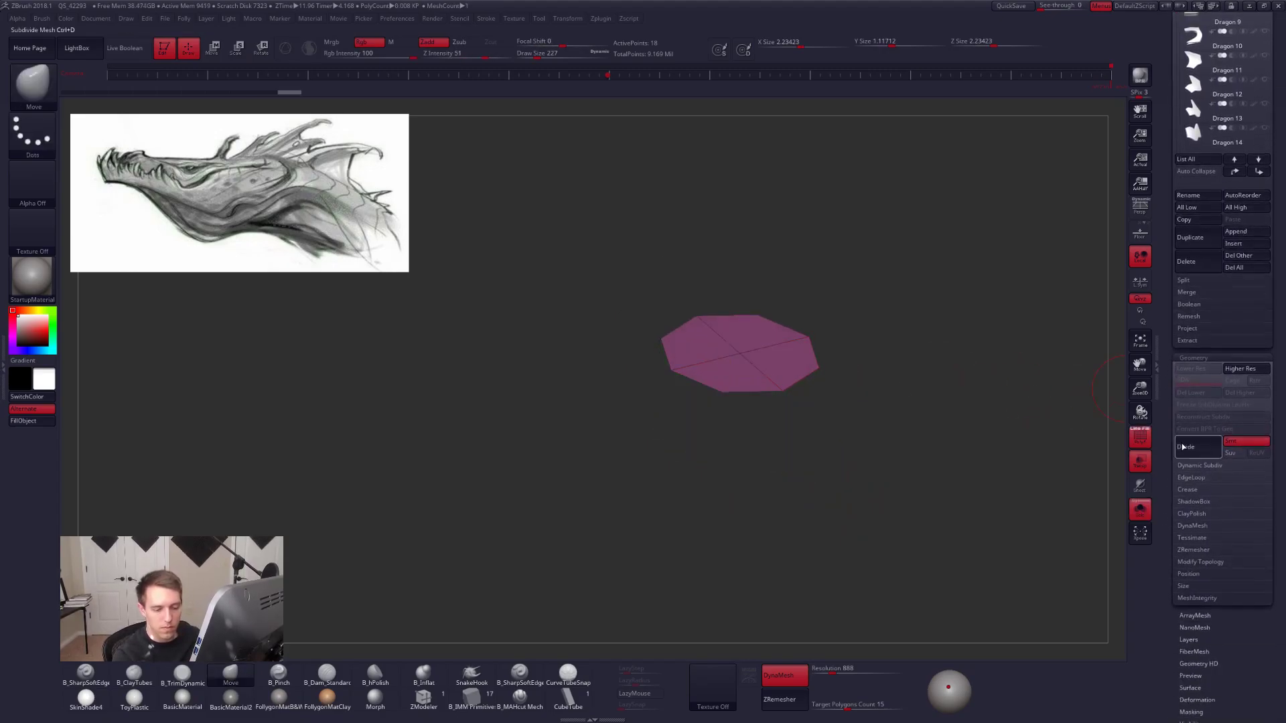
left_click(1204, 492)
left_click(1216, 513)
key("ctrl+shift+a")
left_click(1199, 490)
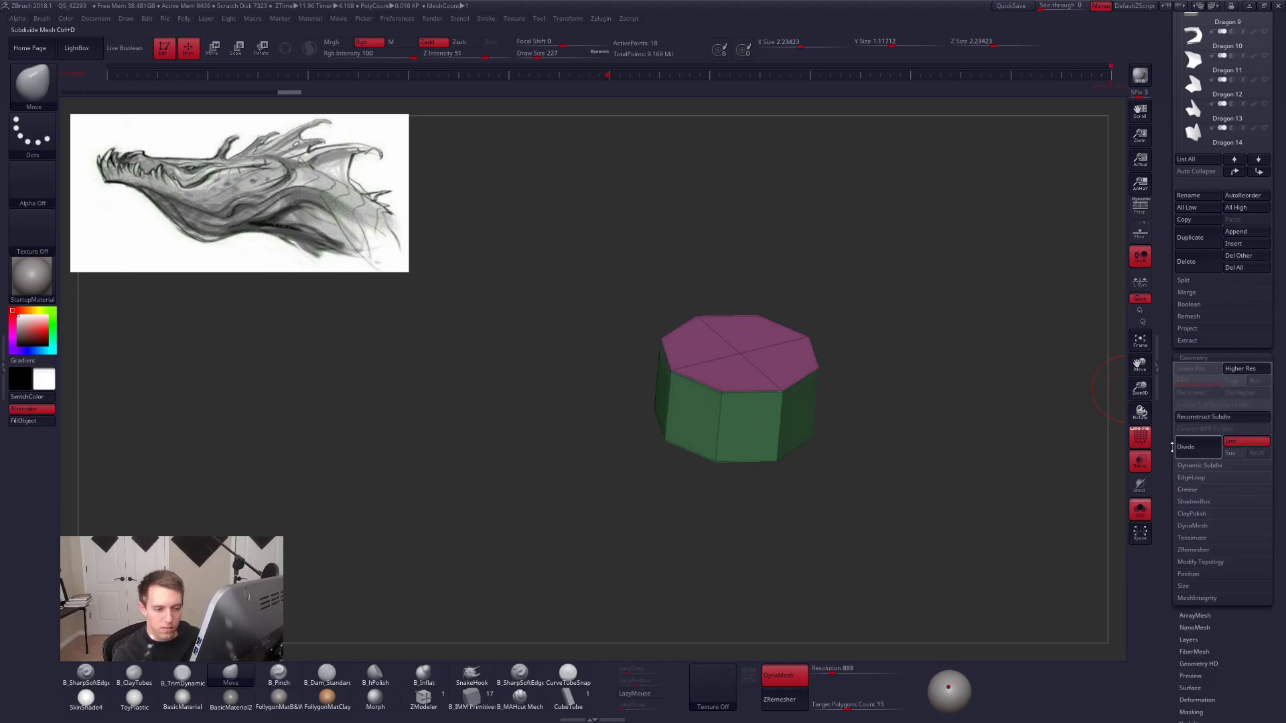
left_click_drag(1173, 453, 1172, 699)
key("d")
key("shift+d")
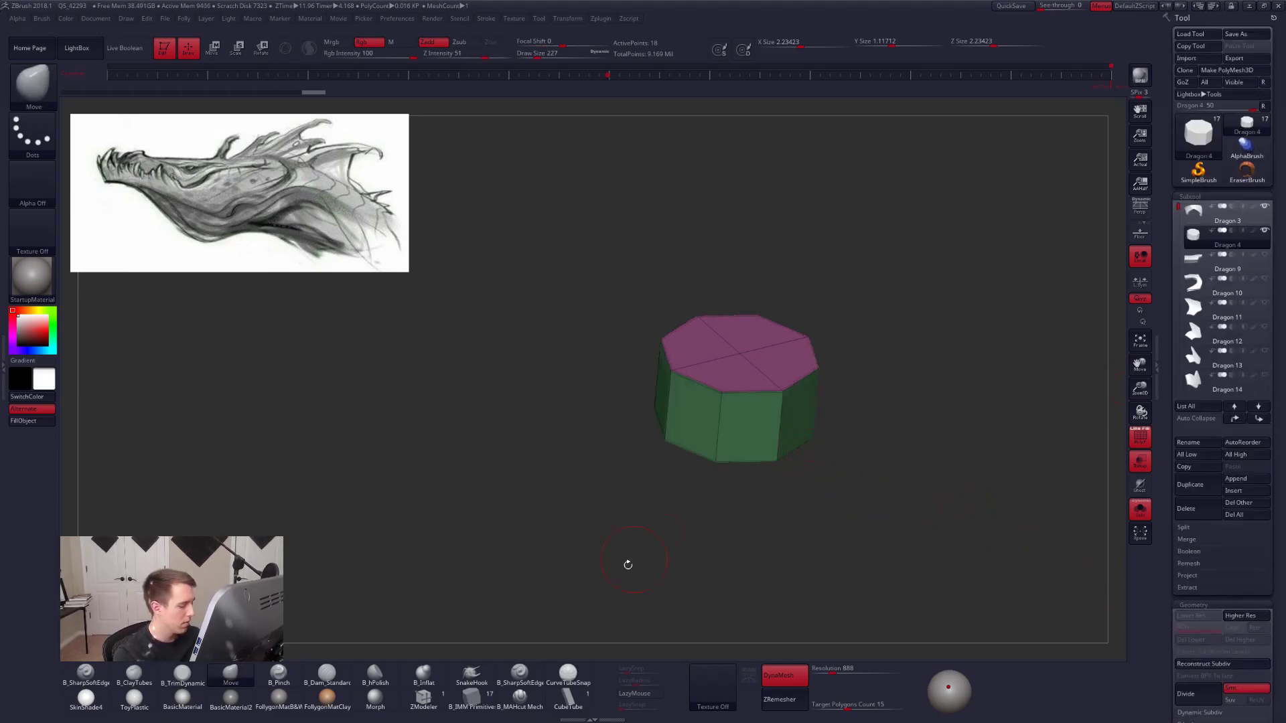
Crease the cylinder's vertical corner edges with the ZModeler Crease edge action and turn on the Dynamic Subdiv smoothing.
left_click(422, 699)
key("space")
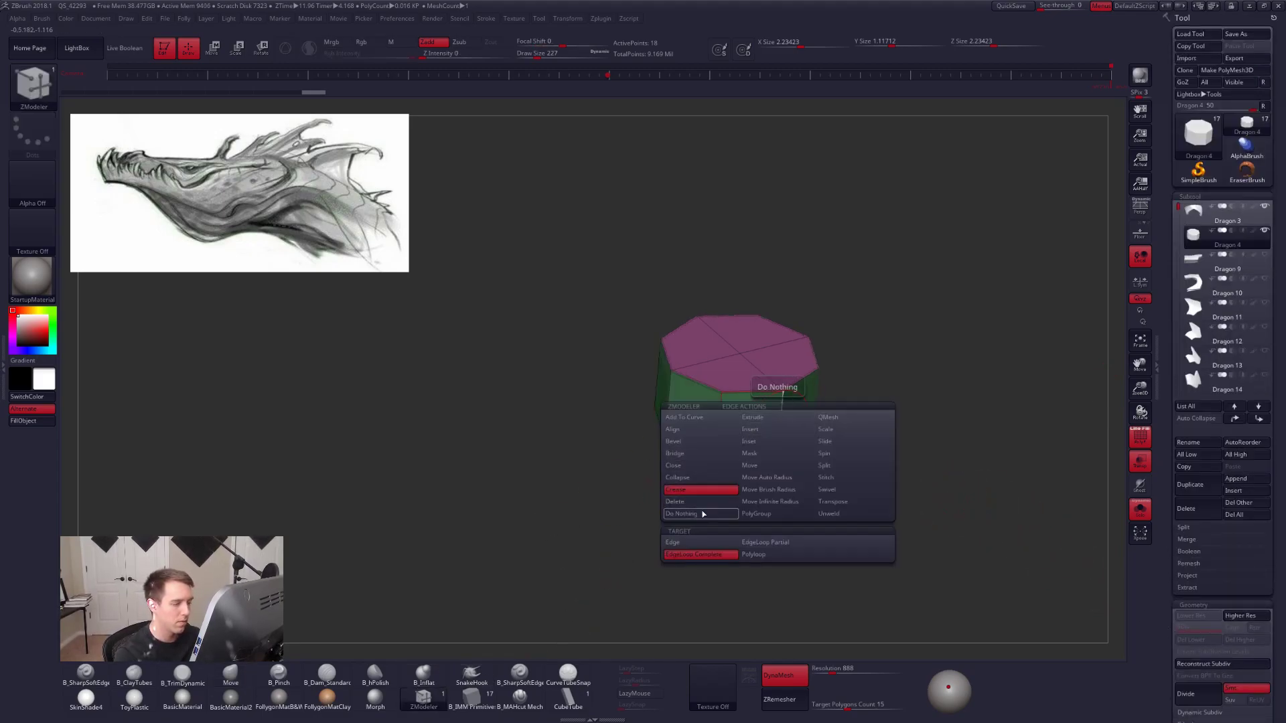
left_click(705, 544)
mouse_move(757, 480)
left_mouse_down()
mouse_move(874, 516)
mouse_move(861, 529)
mouse_move(894, 516)
left_mouse_up()
key("d")
left_click(869, 503)
key("shift+f")
Lengthen the cylinder vertically to about 1.58 units with Transpose Move.
key("w")
left_click_drag(809, 513, 809, 627)
left_click_drag(958, 542, 924, 460, "alt")
Stretch the cylinder to about 3.26 by 2.87 units so it fills the neck opening.
left_click_drag(787, 464, 787, 529)
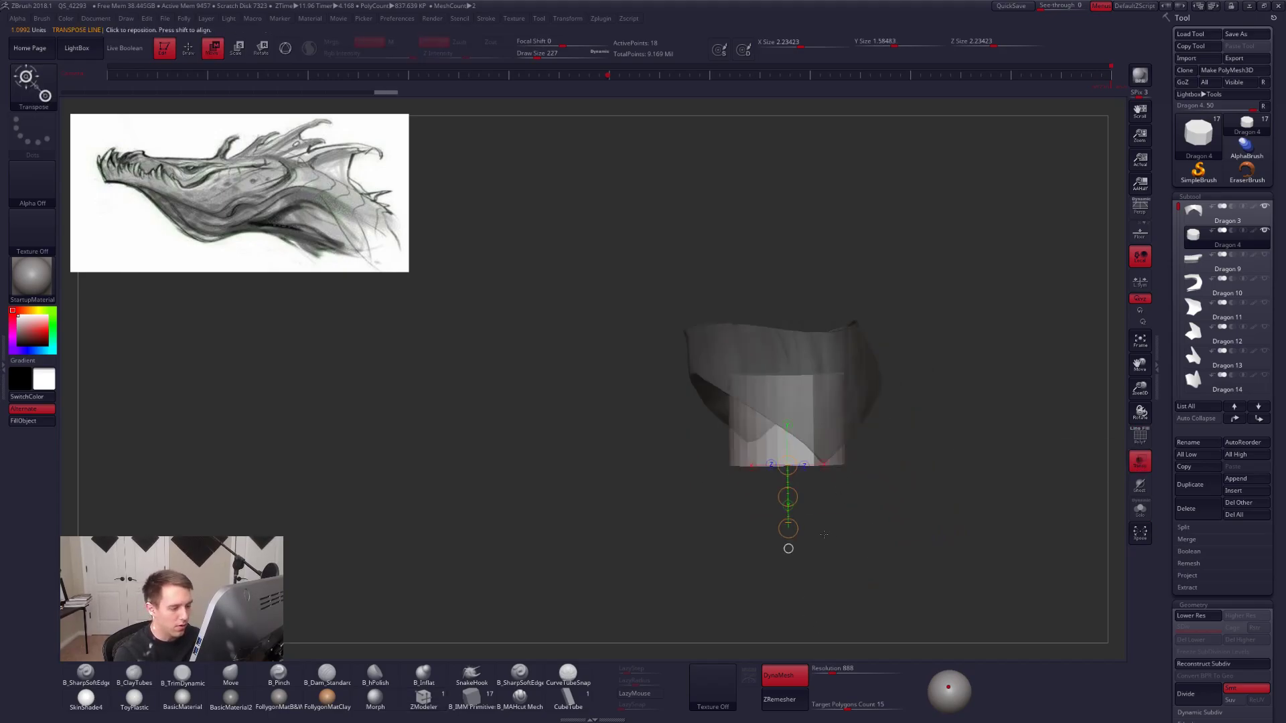
key("e")
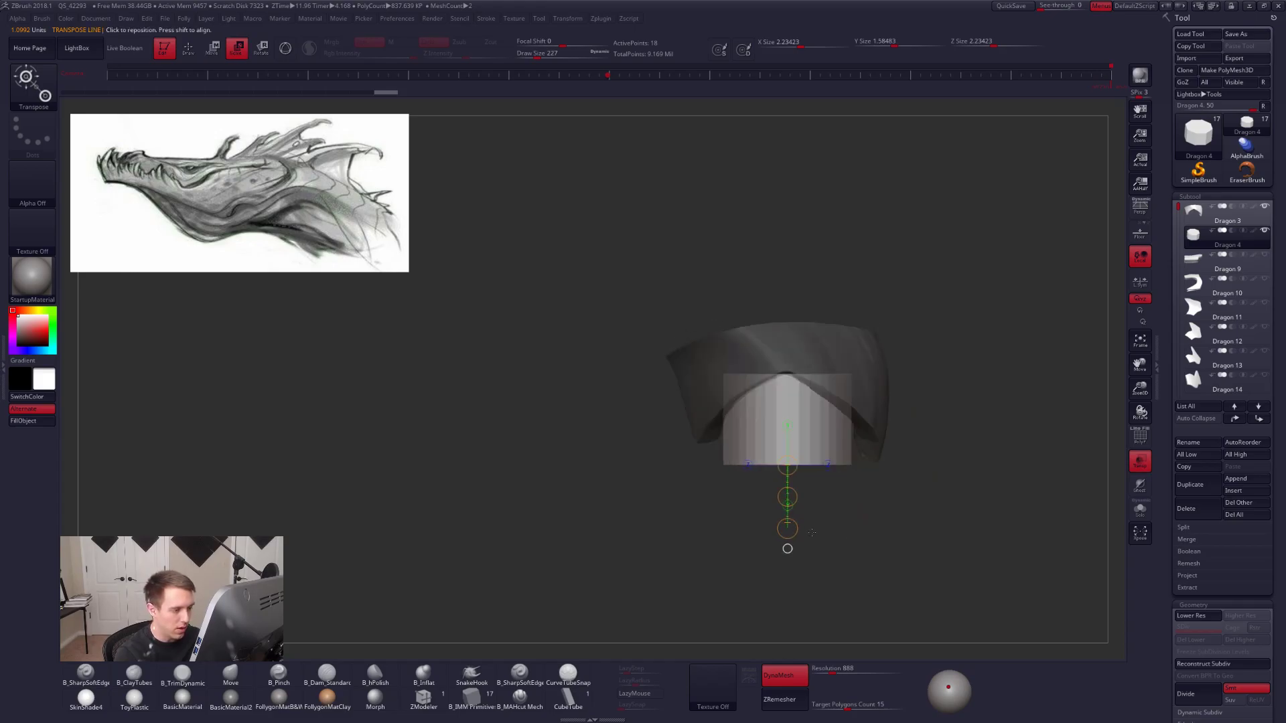
left_click(828, 465)
key("w")
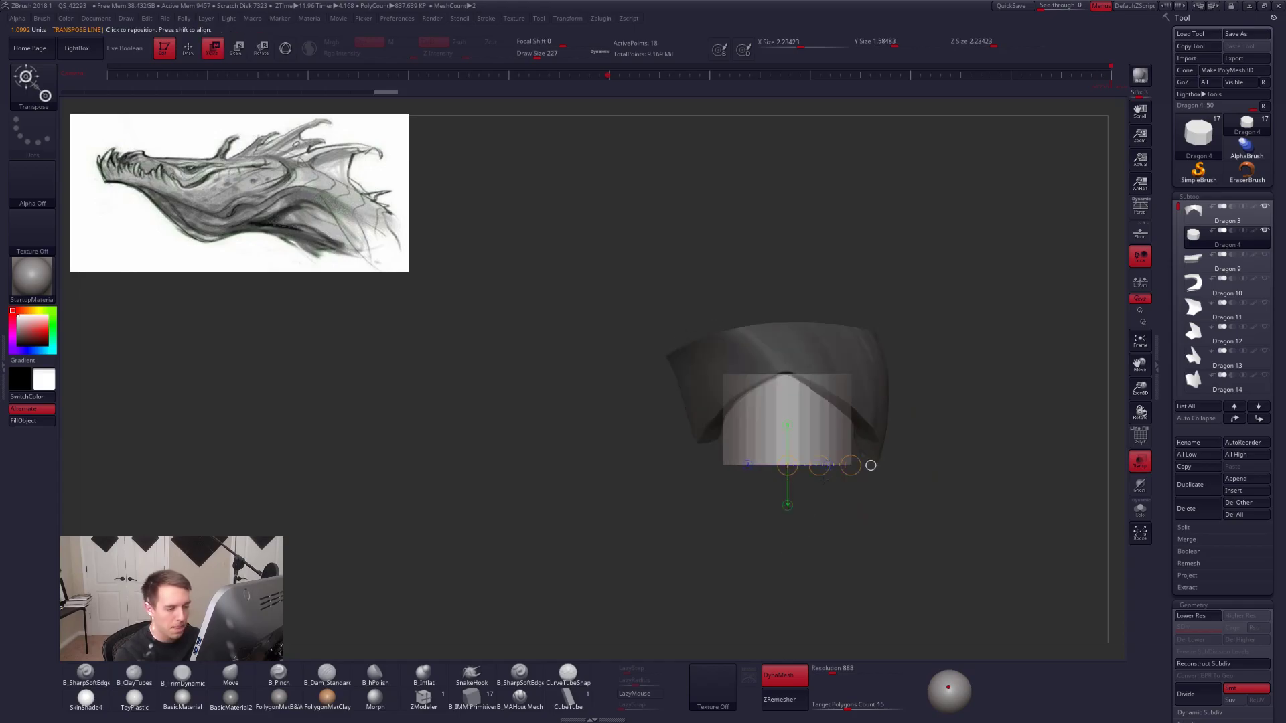
left_click_drag(850, 466, 866, 472)
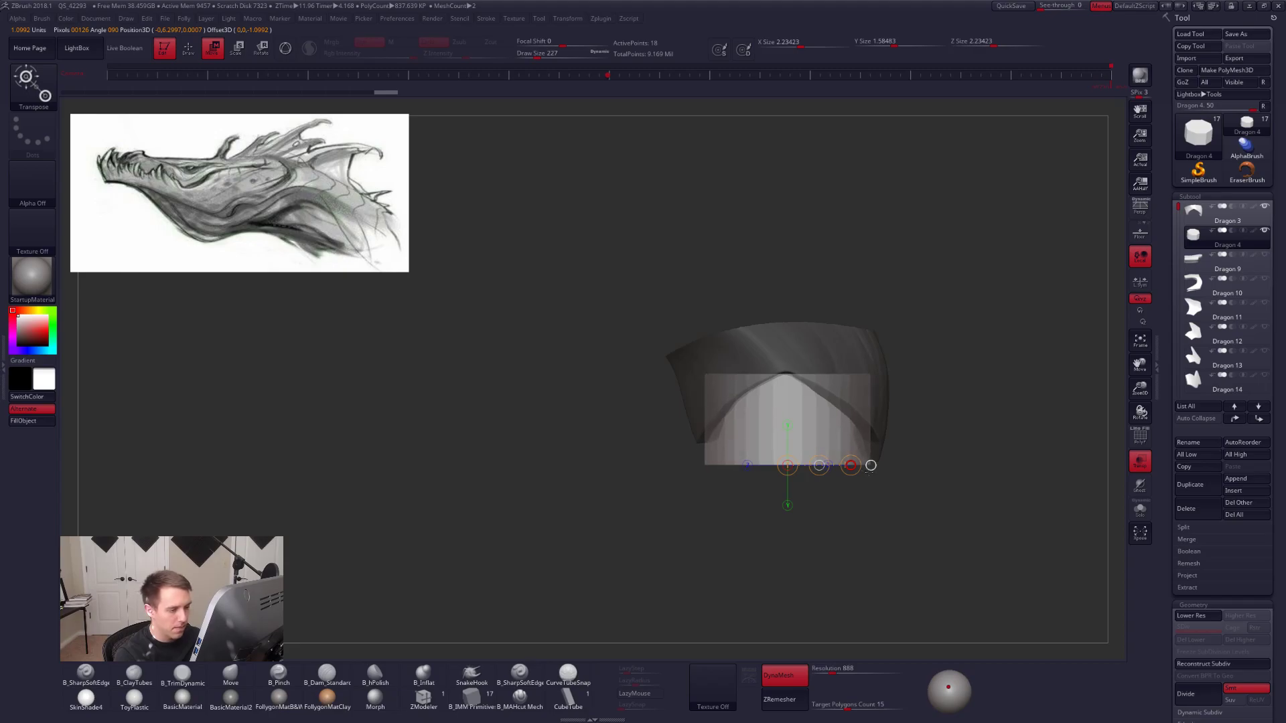
left_click(871, 465)
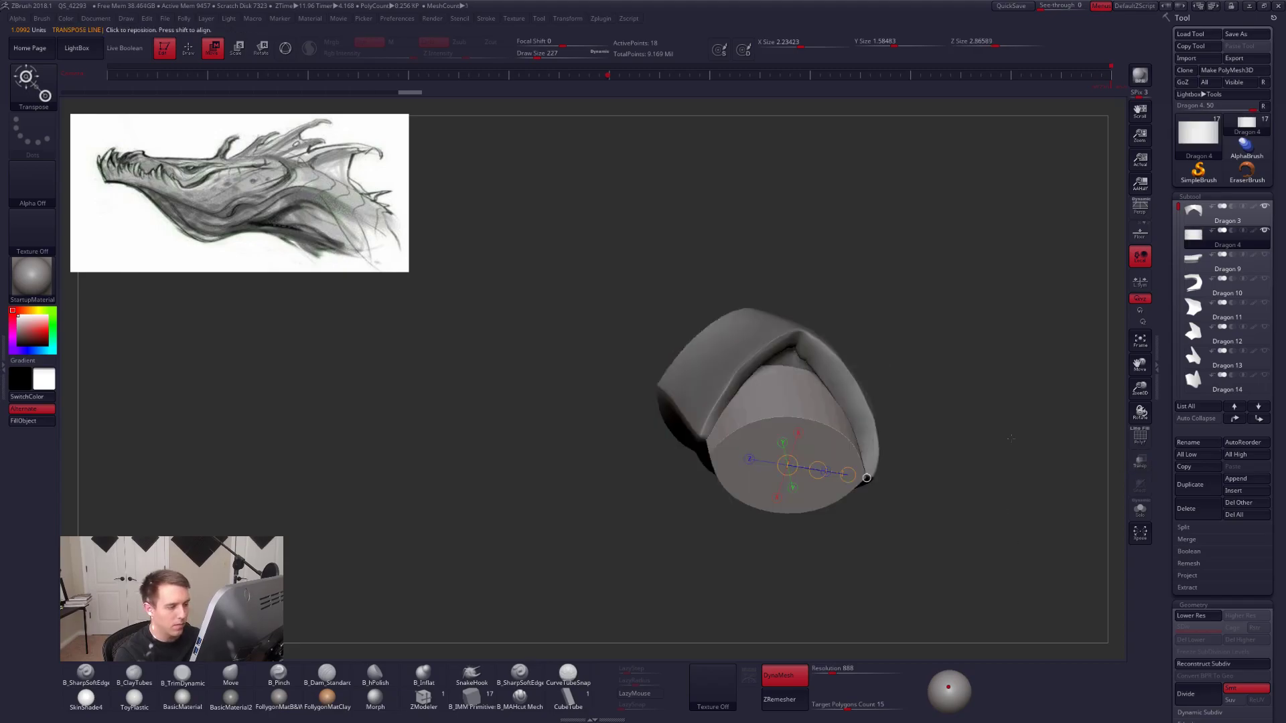
left_click(788, 426)
left_click_drag(788, 402, 789, 359)
right_click_drag(790, 395, 814, 449)
Mask one side of the low-poly cylinder and shift the unmasked side to fit the curve of the neck opening.
key("shift+f")
key("shift+d")
key("q")
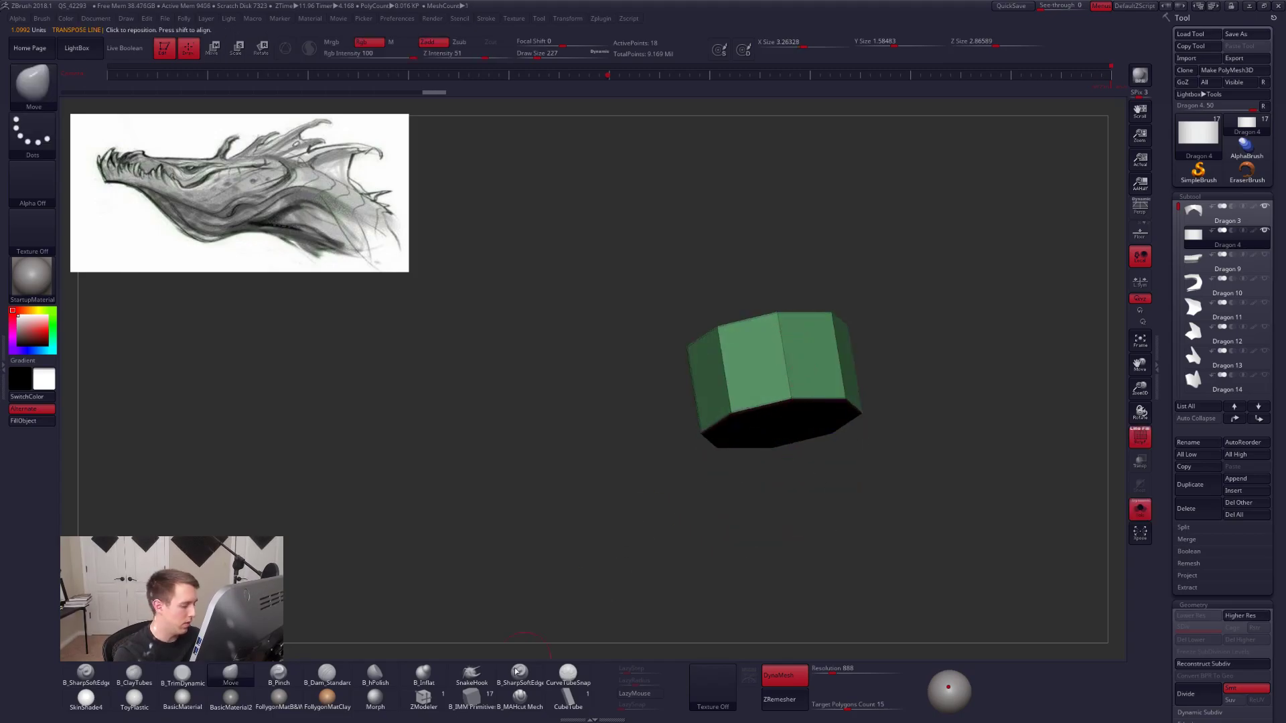
left_click(425, 696)
mouse_move(782, 352)
right_mouse_down()
mouse_move(818, 304)
mouse_move(864, 425)
mouse_move(919, 487)
mouse_move(868, 502)
right_mouse_up()
key("shift+d")
key("b")
key("m")
key("v")
mouse_move(847, 395)
left_mouse_down("ctrl")
mouse_move(828, 426)
mouse_move(860, 418)
mouse_move(915, 364)
left_mouse_up("ctrl")
left_click(908, 400, "ctrl")
key("w")
key("d")
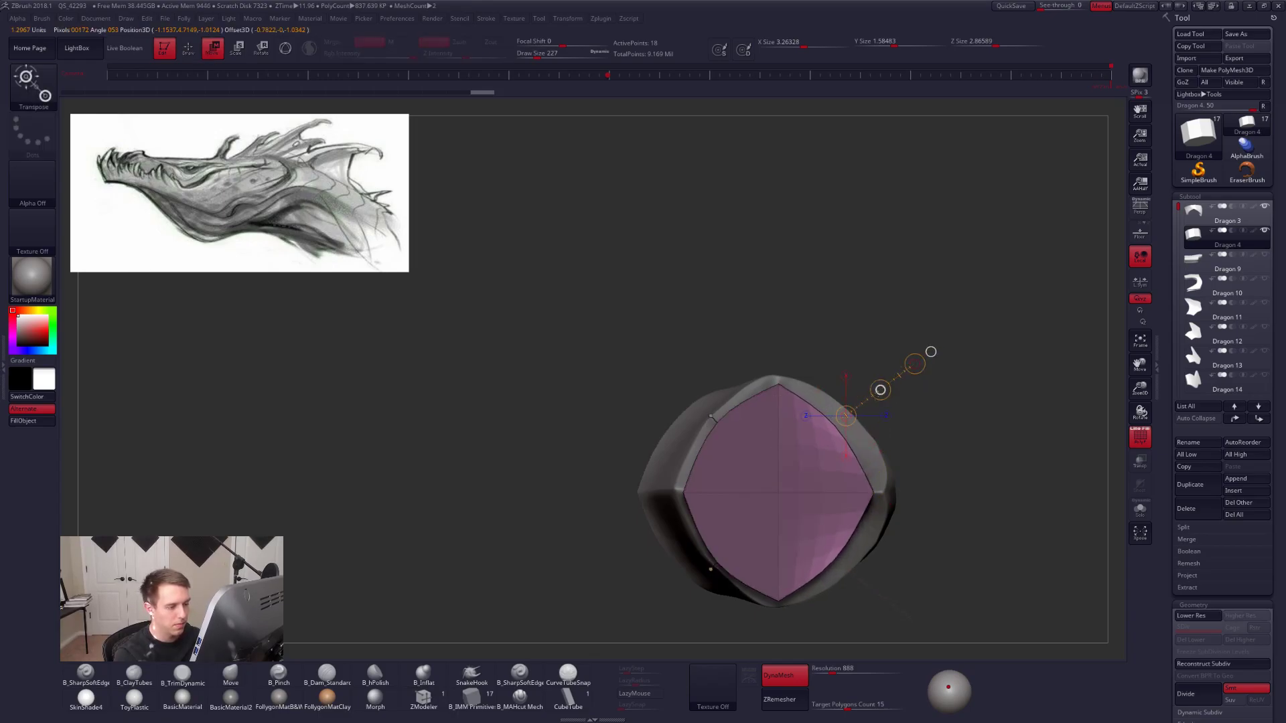
Mask the cylinder's adjusted side, shift the opposite side to match the neck opening, and clear the mask.
key("shift+d")
key("q")
mouse_move(695, 395)
left_mouse_down("ctrl")
mouse_move(730, 446)
mouse_move(739, 409)
mouse_move(925, 592)
left_mouse_up("ctrl")
left_click(742, 348, "ctrl")
key("w")
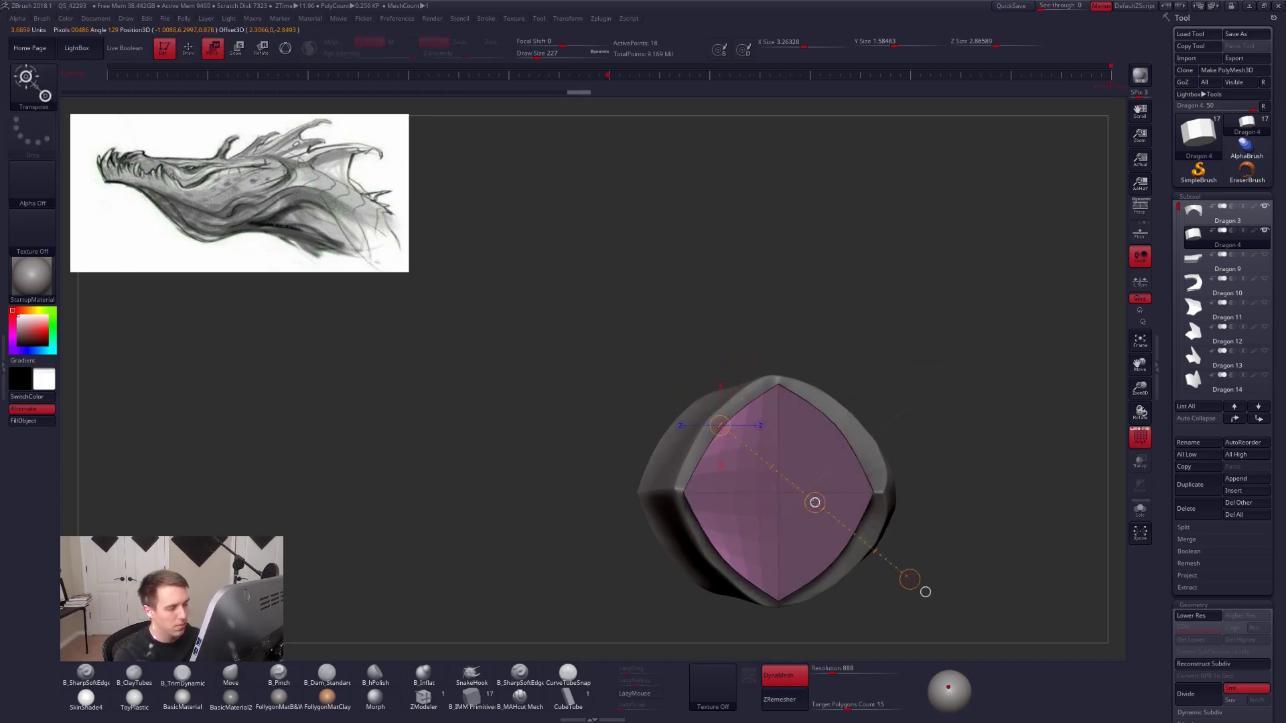
key("q")
mouse_move(941, 459)
left_mouse_down("ctrl")
mouse_move(964, 492)
mouse_move(959, 470)
left_mouse_up("ctrl")
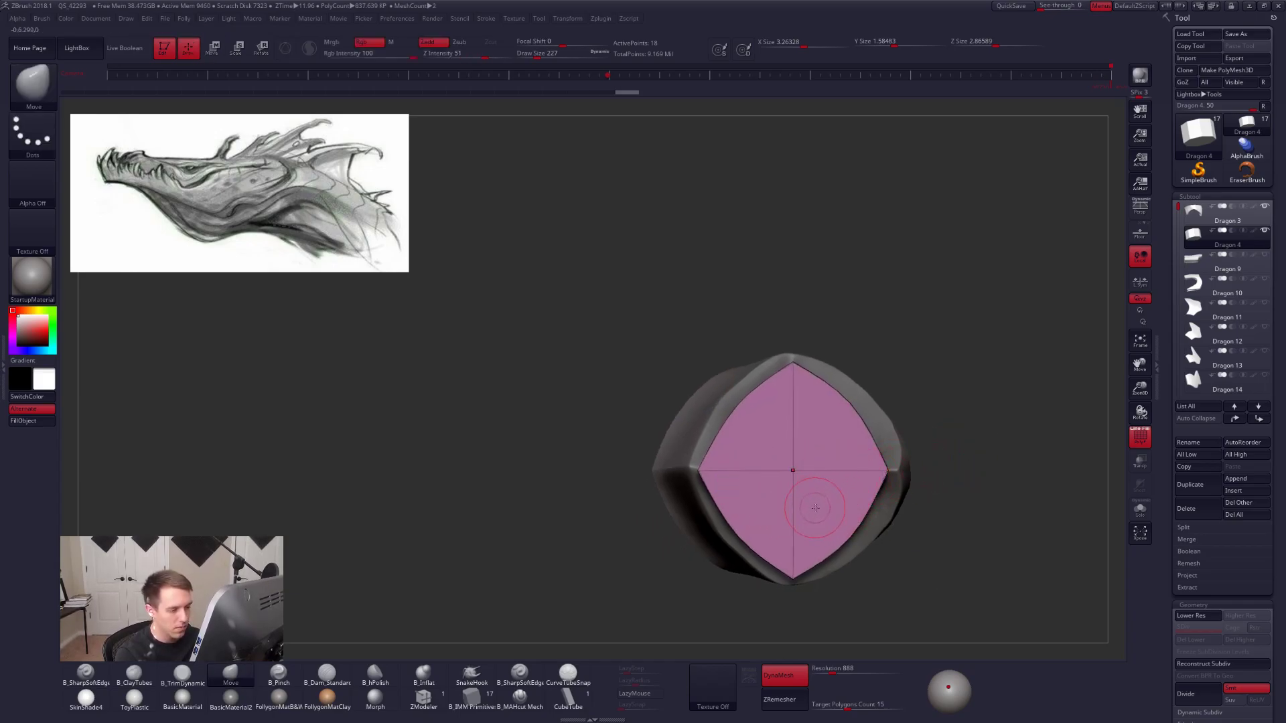
Rotate the cylinder slightly with Transpose Rotate to line its corners up with the neck opening.
key("r")
left_click_drag(887, 471, 887, 558, "shift")
key("ctrl+z")
key("ctrl+z")
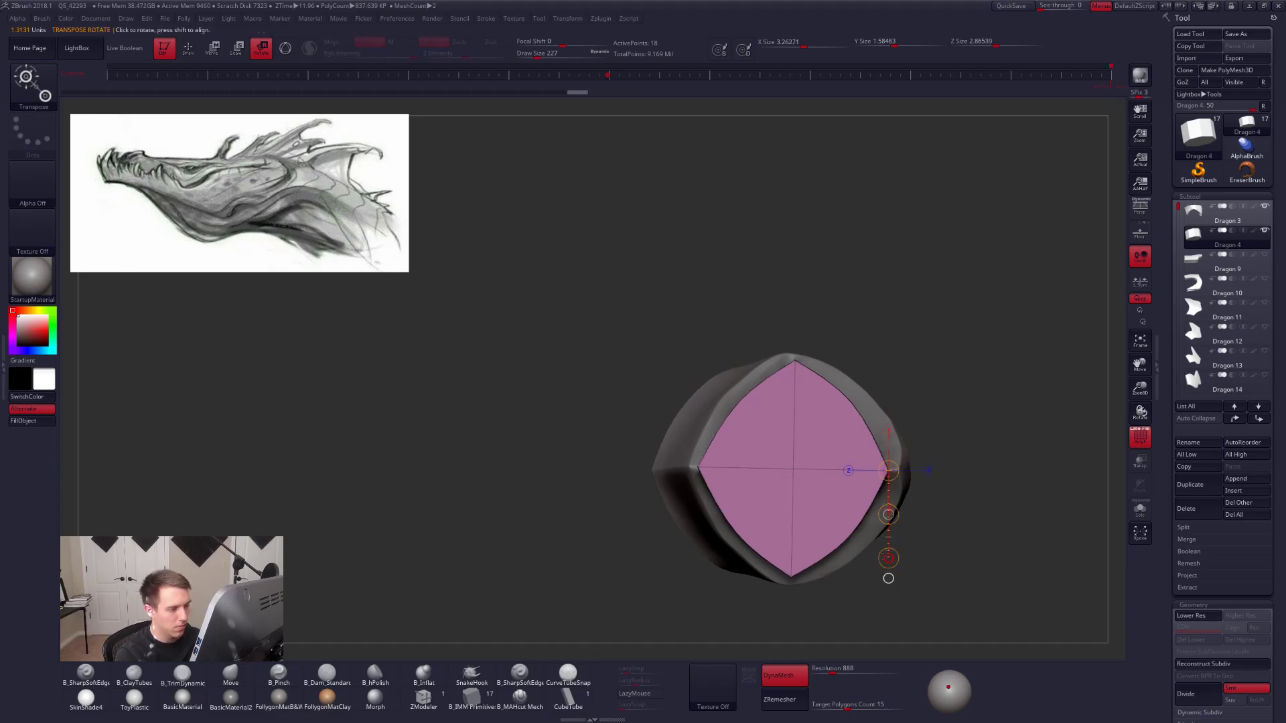
key("q")
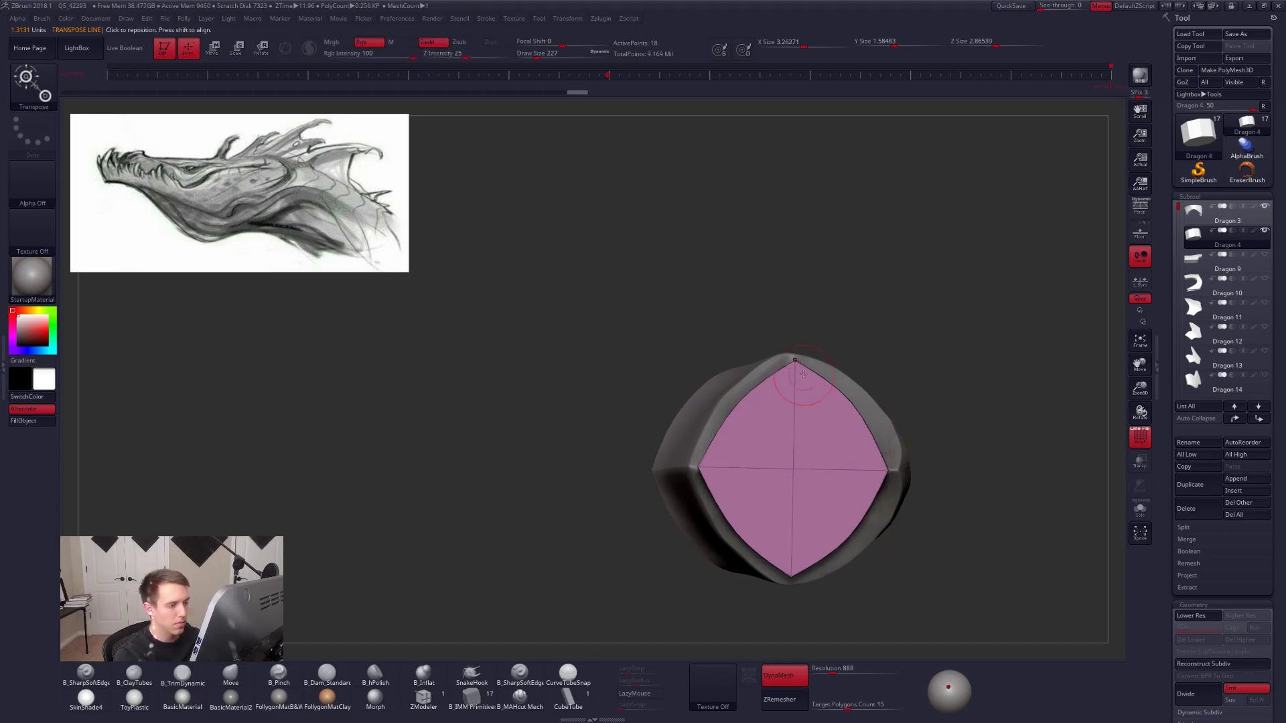
Extend the cylinder downward below the neck to a height of about 2.79 units.
mouse_move(806, 350)
left_mouse_down("shift")
mouse_move(804, 490)
mouse_move(860, 477)
mouse_move(909, 494)
mouse_move(852, 488)
mouse_move(797, 563)
left_mouse_up("shift")
left_click(1139, 509)
key("w")
mouse_move(898, 355)
left_mouse_down("shift")
mouse_move(884, 541)
mouse_move(895, 462)
mouse_move(898, 496)
mouse_move(853, 483)
left_mouse_up("shift")
key("q")
left_click_drag(663, 438, 827, 427)
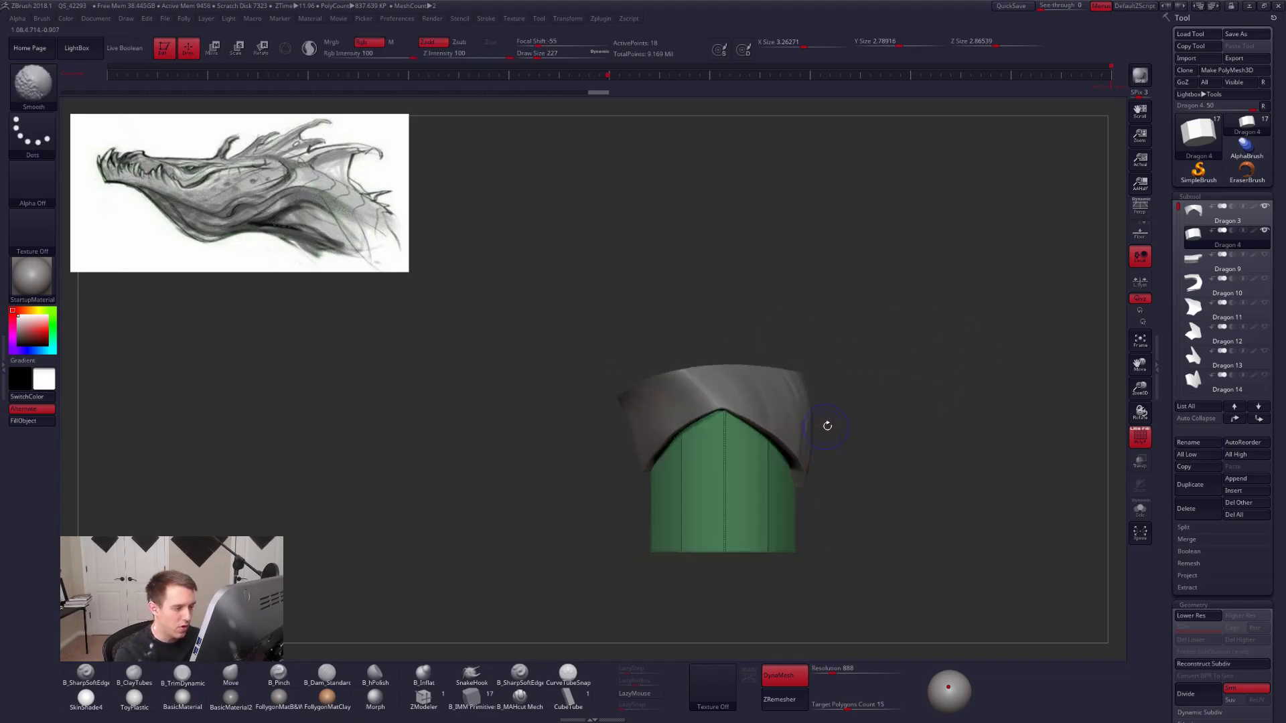
Make the dragon bust the active subtool and tighten the edge around its neck opening with the B_Pinch brush.
left_click(803, 472, "alt")
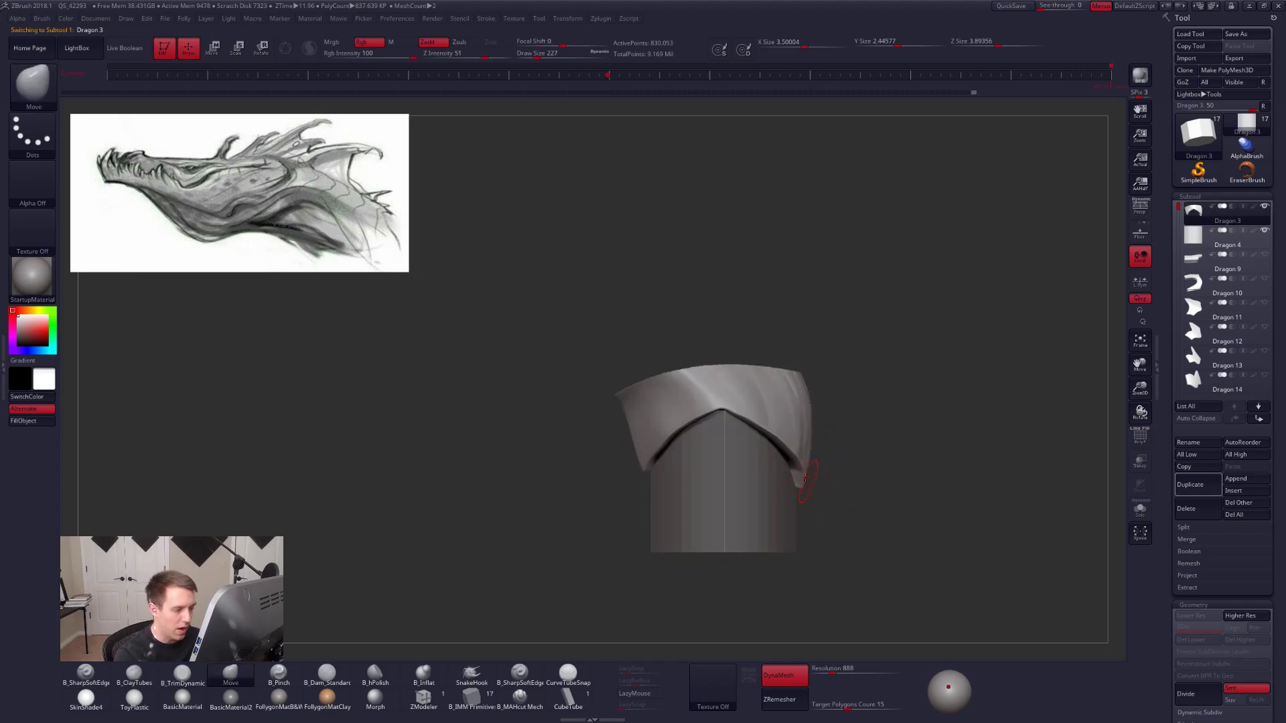
key("w")
left_click_drag(788, 457, 737, 537)
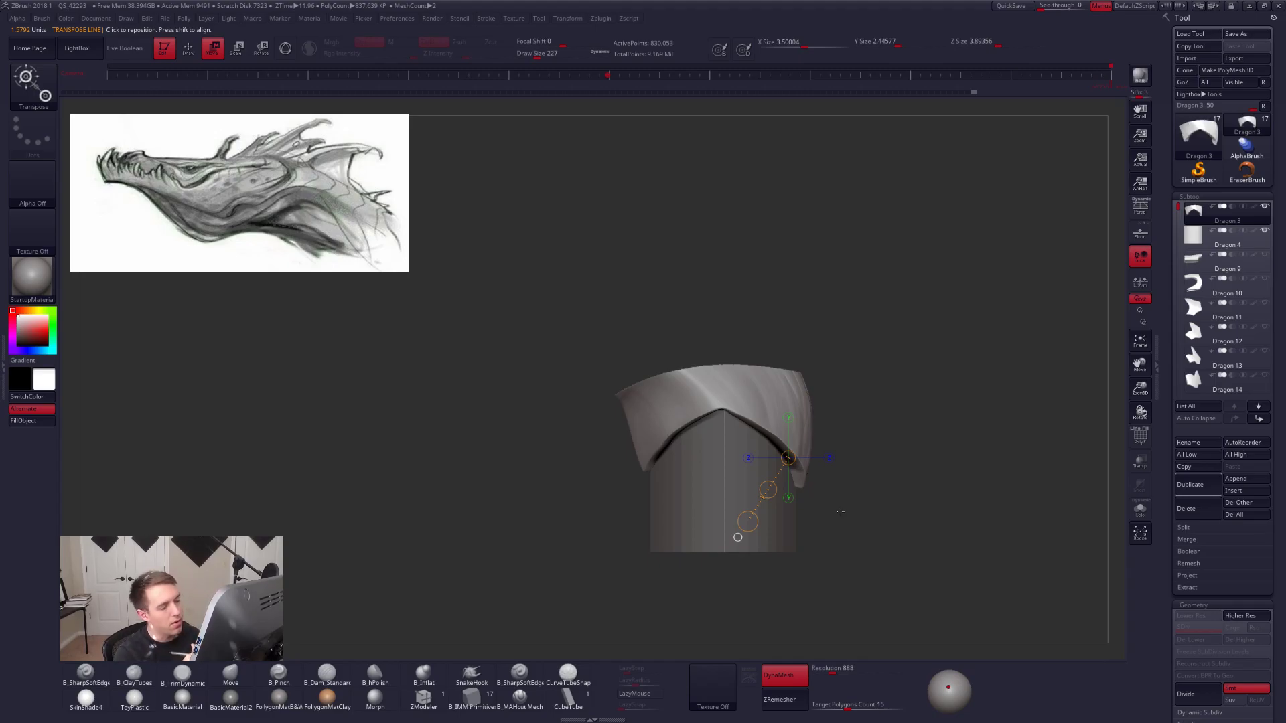
key("q")
mouse_move(864, 532)
left_mouse_down()
mouse_move(803, 512)
mouse_move(812, 490)
left_mouse_up()
mouse_move(906, 454)
left_mouse_down("alt")
mouse_move(803, 464)
mouse_move(783, 417)
mouse_move(799, 408)
left_mouse_up("alt")
key("5")
key("space")
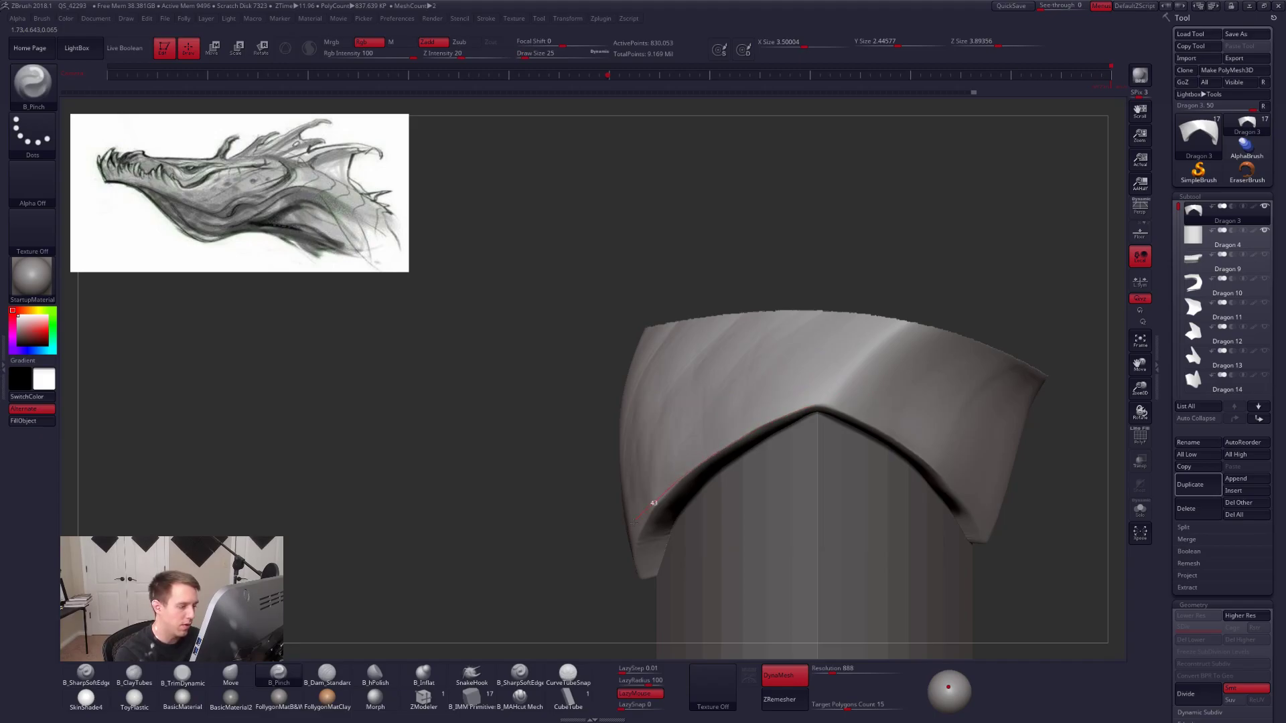
mouse_move(681, 542)
right_mouse_down("alt")
mouse_move(677, 530)
mouse_move(880, 532)
mouse_move(881, 468)
right_mouse_up("alt")
key("space")
left_click_drag(881, 469, 904, 474)
key("alt+s")
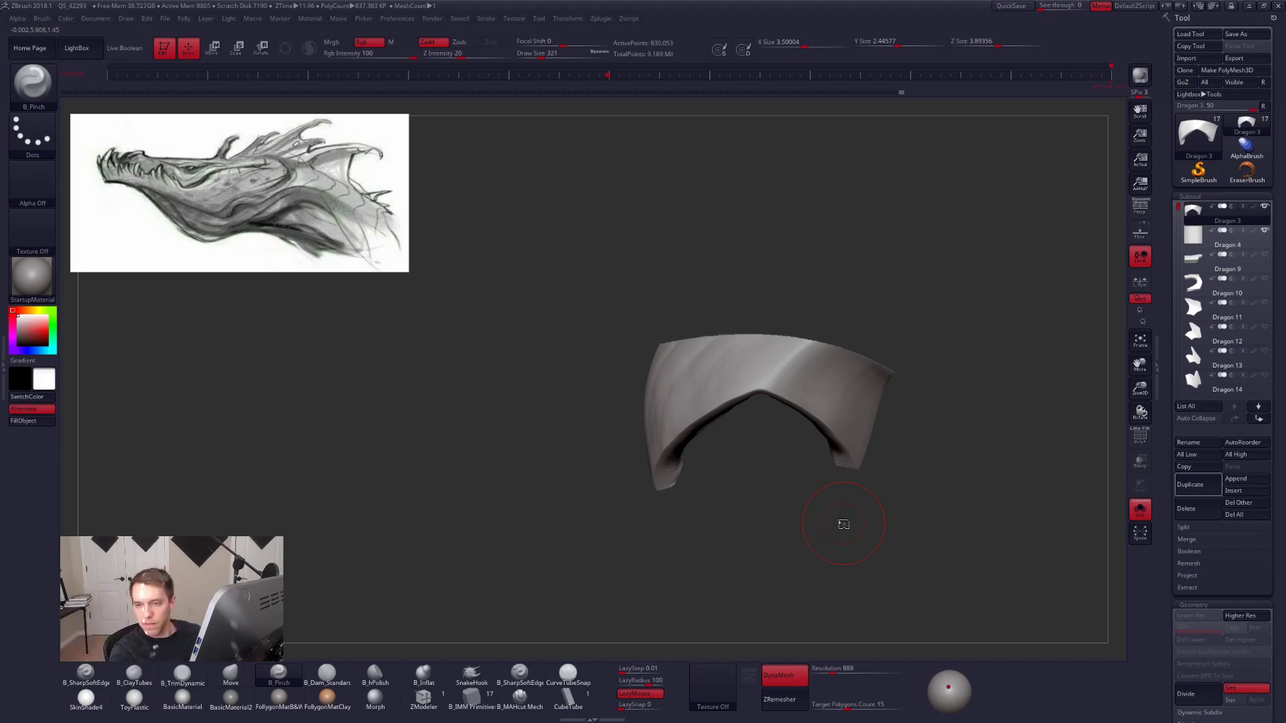
Show the complete dragon bust in Solo mode and isolate the neck base with a lasso selection.
mouse_move(912, 495)
left_mouse_down()
mouse_move(905, 485)
mouse_move(928, 502)
mouse_move(853, 503)
mouse_move(903, 497)
left_mouse_up()
left_click(903, 496, "ctrl+shift")
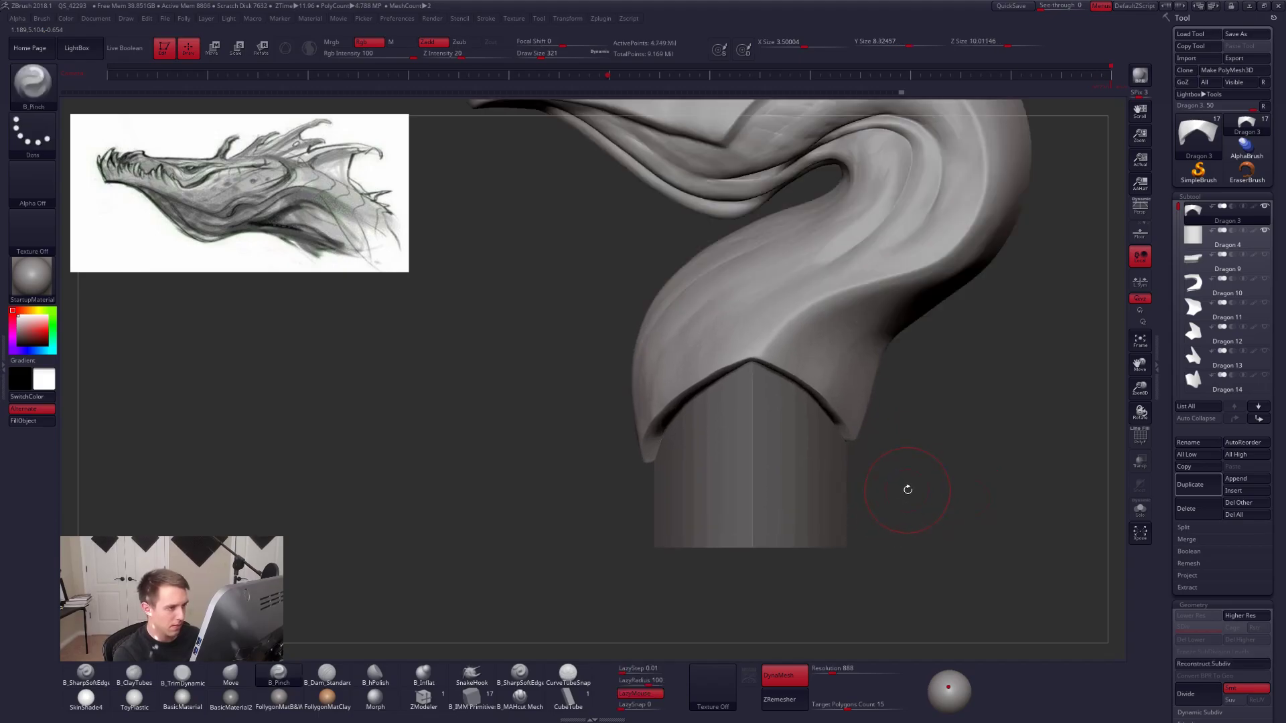
key("shift+s")
key("space")
left_click(901, 473)
mouse_move(901, 472)
left_mouse_down()
mouse_move(899, 401)
mouse_move(888, 464)
mouse_move(885, 438)
left_mouse_up()
key("ctrl+shift+f")
mouse_move(908, 495)
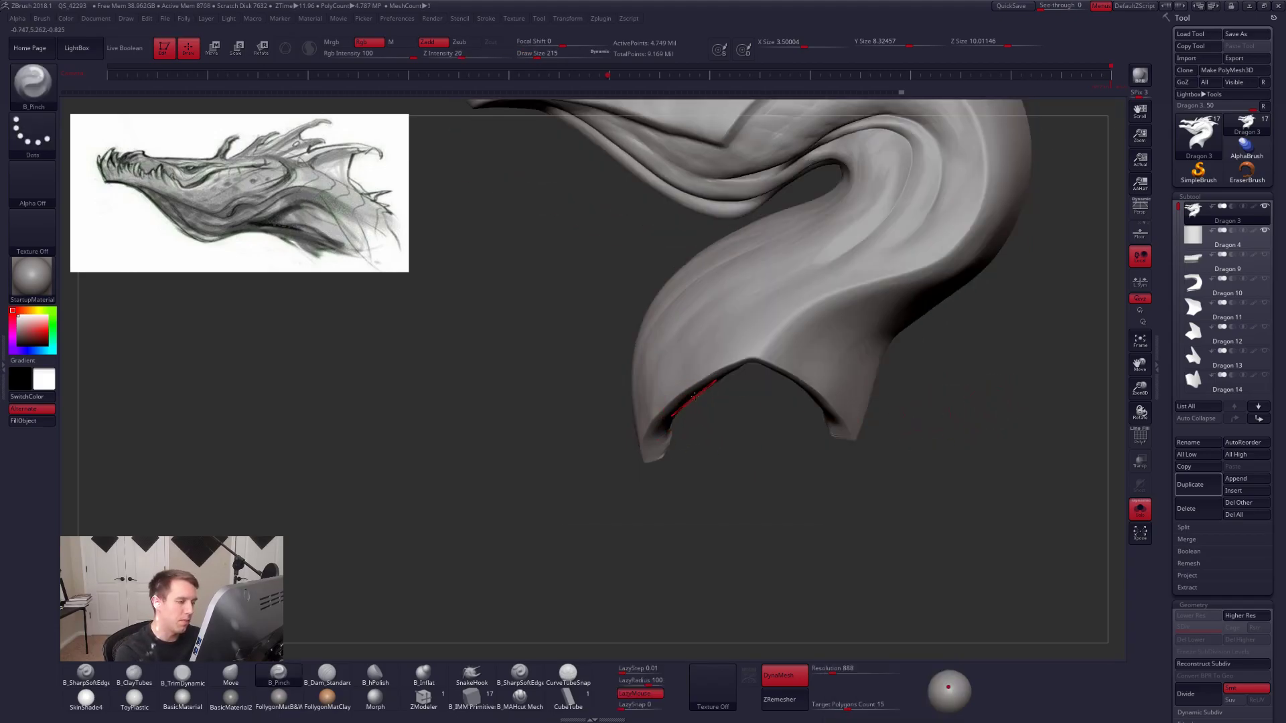
mouse_move(763, 315)
left_mouse_down("ctrl+shift")
mouse_move(583, 482)
mouse_move(962, 395)
mouse_move(958, 358)
left_mouse_up("ctrl+shift")
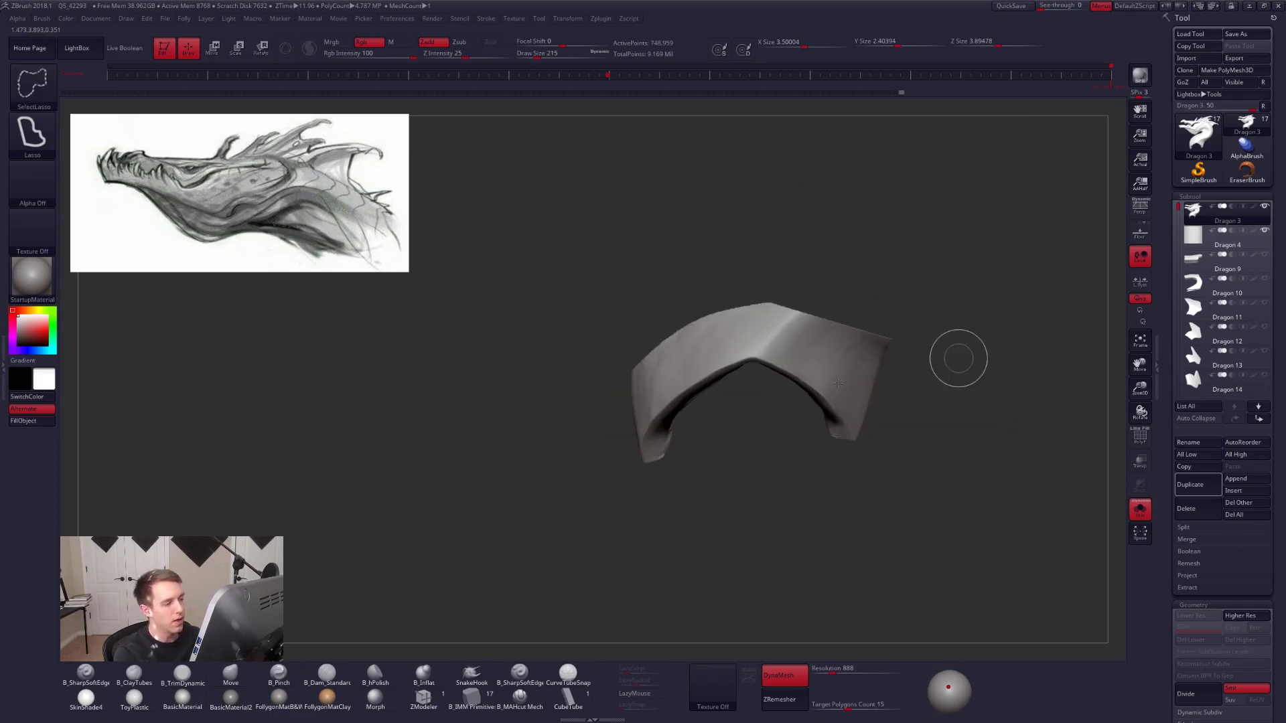
left_click(957, 358, "ctrl+shift")
Hide the outer neck surface bordering the first stretches of the opening's rim with lasso selections.
mouse_move(807, 369)
right_mouse_down()
mouse_move(817, 402)
mouse_move(897, 440)
mouse_move(775, 342)
right_mouse_up()
key("s")
left_click_drag(773, 343, 774, 343)
right_click_drag(748, 351, 789, 438)
mouse_move(789, 355)
right_mouse_down("ctrl")
mouse_move(783, 312)
mouse_move(830, 291)
right_mouse_up("ctrl")
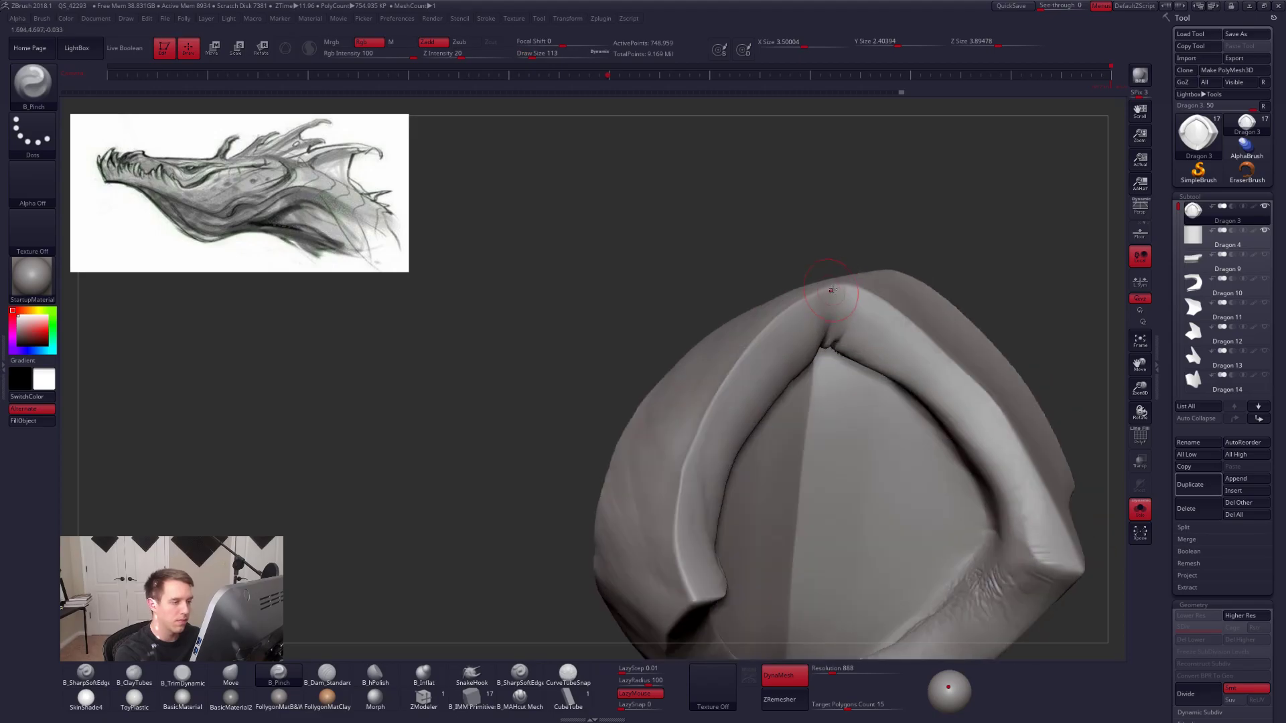
key("ctrl+shift")
mouse_move(792, 308)
left_mouse_down("ctrl+shift")
mouse_move(749, 334)
mouse_move(700, 426)
mouse_move(669, 318)
mouse_move(789, 229)
left_mouse_up("ctrl+shift")
right_click_drag(789, 229, 809, 156, "alt")
left_click_drag(702, 402, 700, 403, "ctrl+shift")
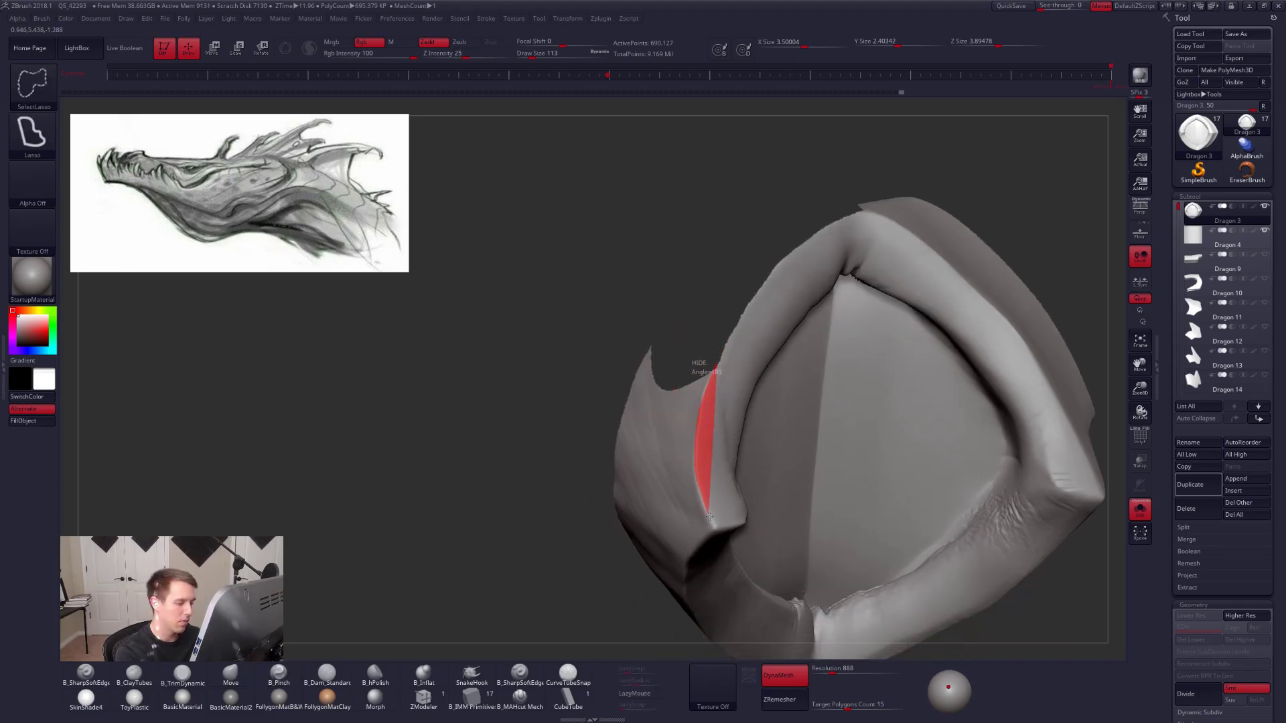
left_click_drag(710, 531, 653, 262, "ctrl+shift")
right_click_drag(696, 625, 717, 275, "alt")
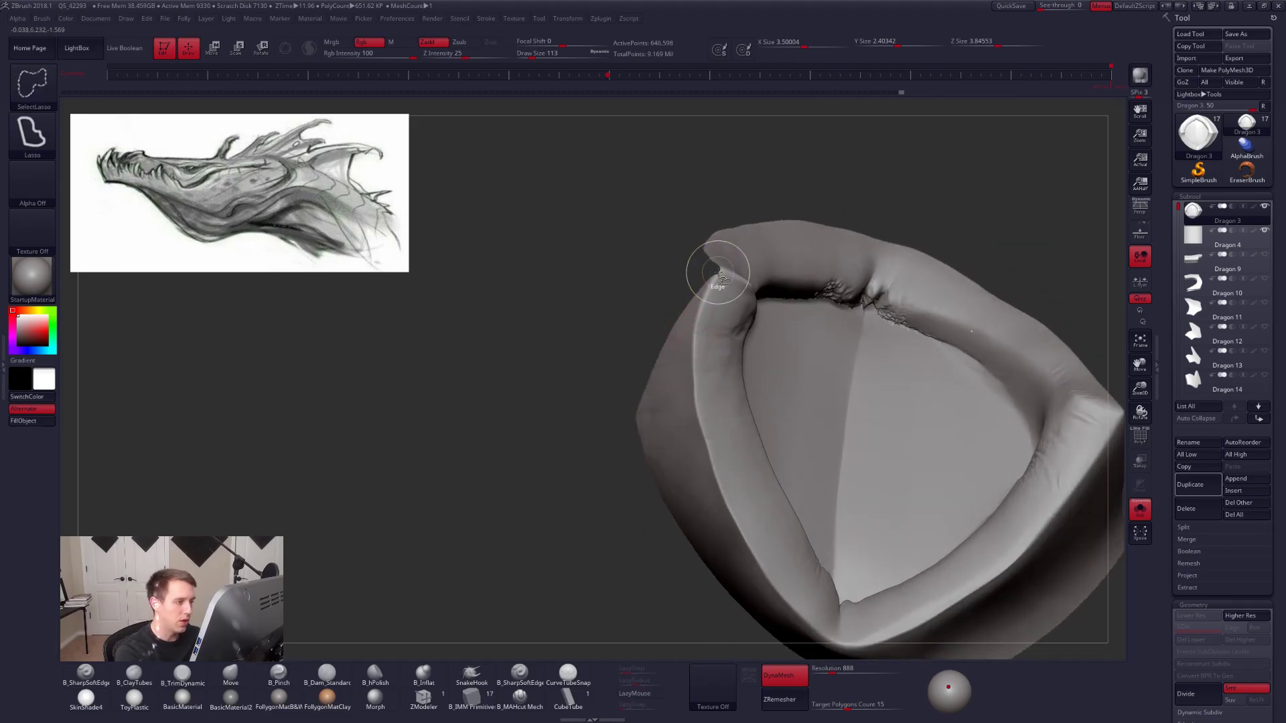
Continue lasso-hiding the outer neck wall around the other sides of the opening, leaving the rim and inner surface shown.
mouse_move(701, 426)
left_mouse_down("ctrl+shift")
mouse_move(703, 480)
mouse_move(576, 401)
left_mouse_up("ctrl+shift")
right_click_drag(729, 477, 695, 378)
mouse_move(721, 369)
left_mouse_down("ctrl+shift")
mouse_move(675, 371)
mouse_move(729, 370)
mouse_move(799, 394)
left_mouse_up("ctrl+shift")
mouse_move(748, 393)
right_mouse_down()
mouse_move(713, 322)
mouse_move(711, 458)
right_mouse_up()
mouse_move(724, 491)
left_mouse_down("ctrl+shift")
mouse_move(731, 432)
mouse_move(850, 309)
mouse_move(513, 548)
left_mouse_up("ctrl+shift")
mouse_move(788, 386)
right_mouse_down("alt")
mouse_move(701, 482)
mouse_move(755, 407)
right_mouse_up("alt")
mouse_move(755, 409)
left_mouse_down("ctrl+shift")
mouse_move(876, 339)
mouse_move(490, 328)
left_mouse_up("ctrl+shift")
mouse_move(800, 414)
right_mouse_down()
mouse_move(870, 355)
mouse_move(781, 499)
mouse_move(690, 469)
mouse_move(762, 488)
mouse_move(613, 469)
right_mouse_up()
mouse_move(552, 478)
left_mouse_down("ctrl+shift")
mouse_move(599, 402)
mouse_move(594, 339)
mouse_move(355, 469)
mouse_move(613, 415)
left_mouse_up("ctrl+shift")
right_click_drag(613, 415, 676, 434)
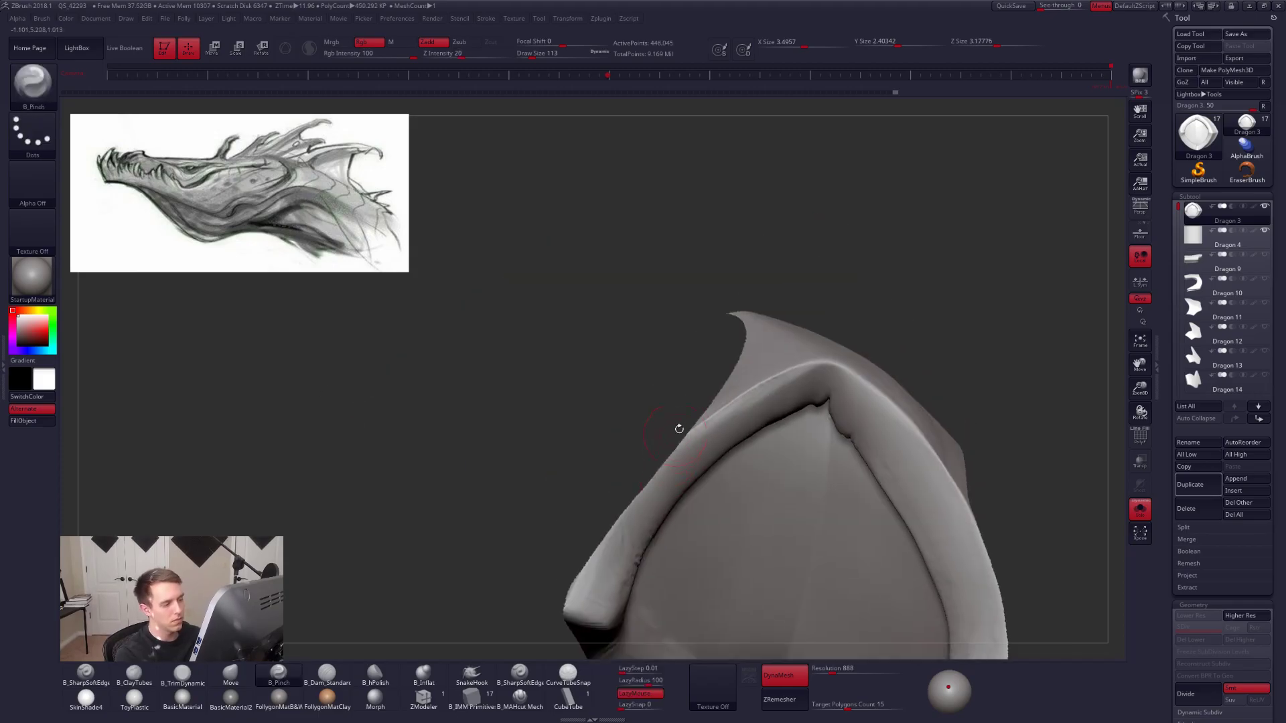
Lasso-hide the last remaining pieces of the outer neck wall beside the rim.
mouse_move(686, 434)
left_mouse_down("ctrl+shift")
mouse_move(839, 359)
mouse_move(486, 390)
left_mouse_up("ctrl+shift")
mouse_move(536, 402)
right_mouse_down()
mouse_move(603, 429)
mouse_move(696, 402)
mouse_move(759, 335)
mouse_move(700, 398)
right_mouse_up()
mouse_move(718, 379)
left_mouse_down("ctrl+shift")
mouse_move(801, 303)
mouse_move(897, 261)
mouse_move(457, 516)
left_mouse_up("ctrl+shift")
mouse_move(710, 417)
left_mouse_down("ctrl+shift")
mouse_move(749, 354)
mouse_move(670, 402)
mouse_move(749, 346)
left_mouse_up("ctrl+shift")
right_click_drag(941, 502, 955, 441, "ctrl")
left_click_drag(985, 437, 1024, 462, "ctrl+alt+shift")
right_click_drag(1072, 462, 1007, 442)
Apply Auto Groups to the outer bust mesh and hide the stray fragment inside the neck opening.
key("1")
left_click(994, 492)
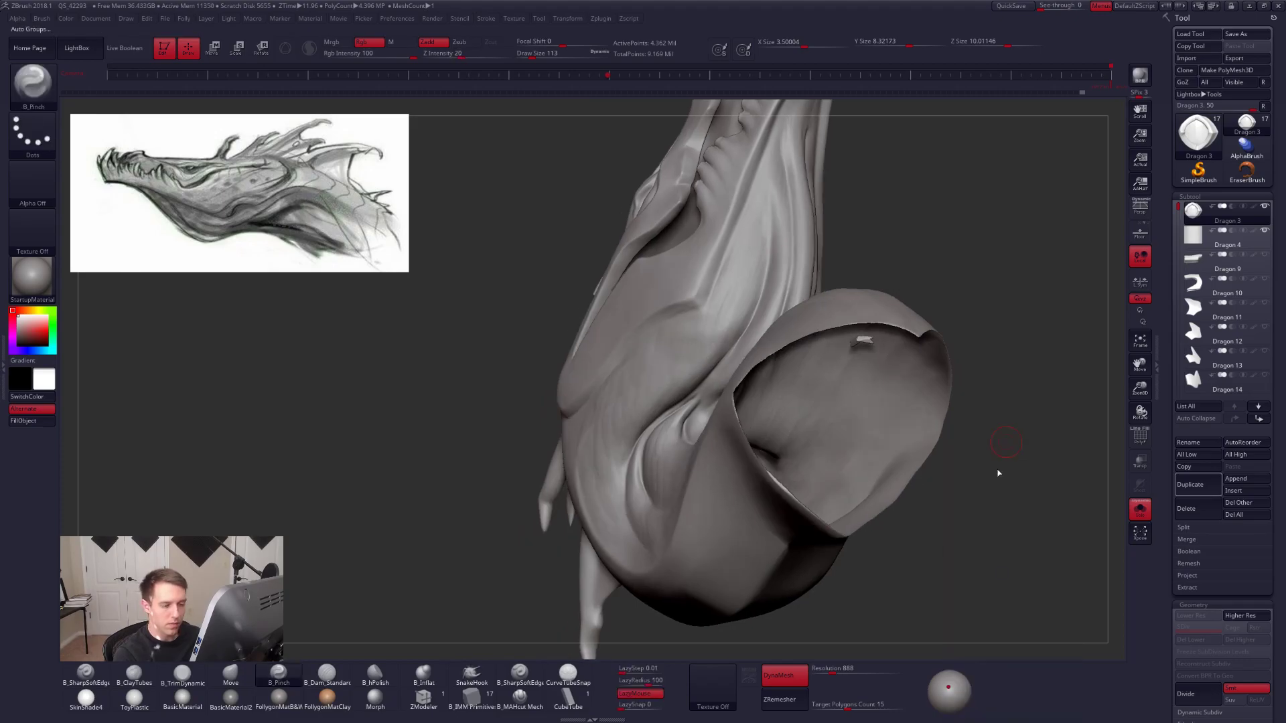
key("ctrl+shift+1")
left_click(938, 570, "ctrl+shift")
left_click(917, 393, "ctrl+shift")
key("1")
left_click(982, 656)
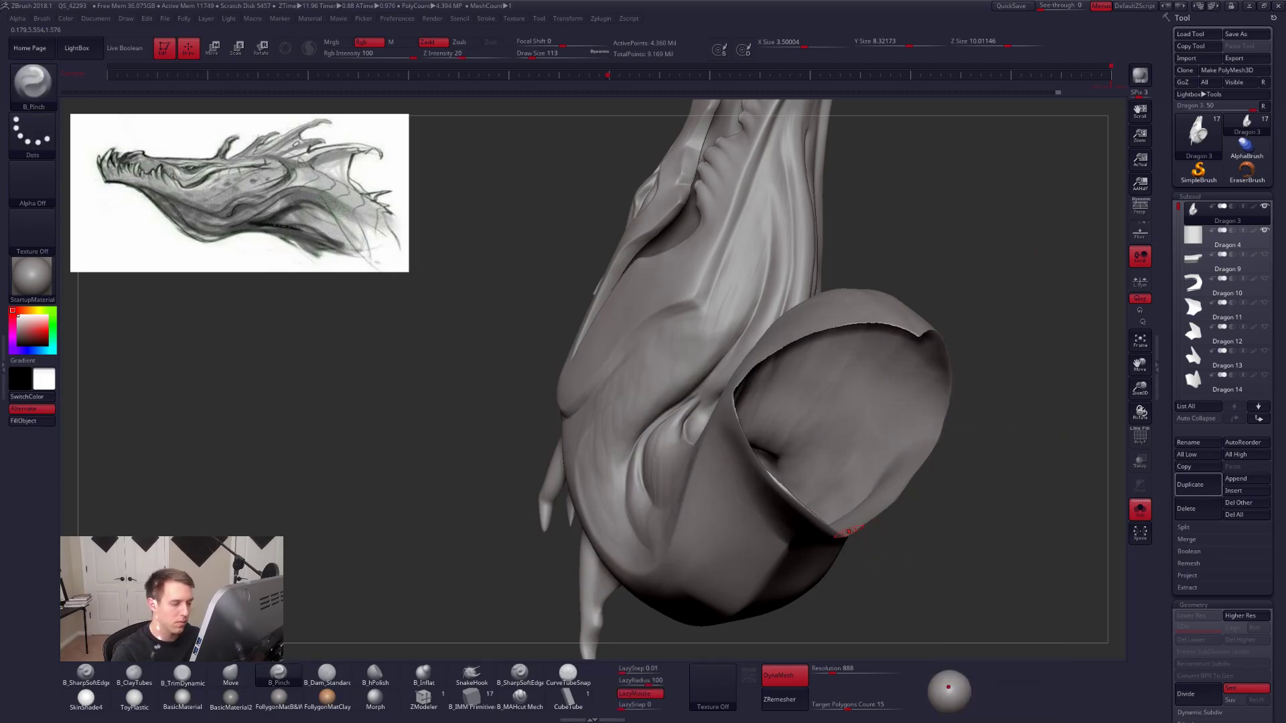
Clean up the selection border along the neck rim's corner with small lasso show and hide selections.
mouse_move(890, 583)
left_mouse_down()
mouse_move(814, 589)
mouse_move(837, 612)
mouse_move(897, 606)
left_mouse_up()
left_click_drag(829, 501, 811, 478)
left_click_drag(864, 538, 863, 589)
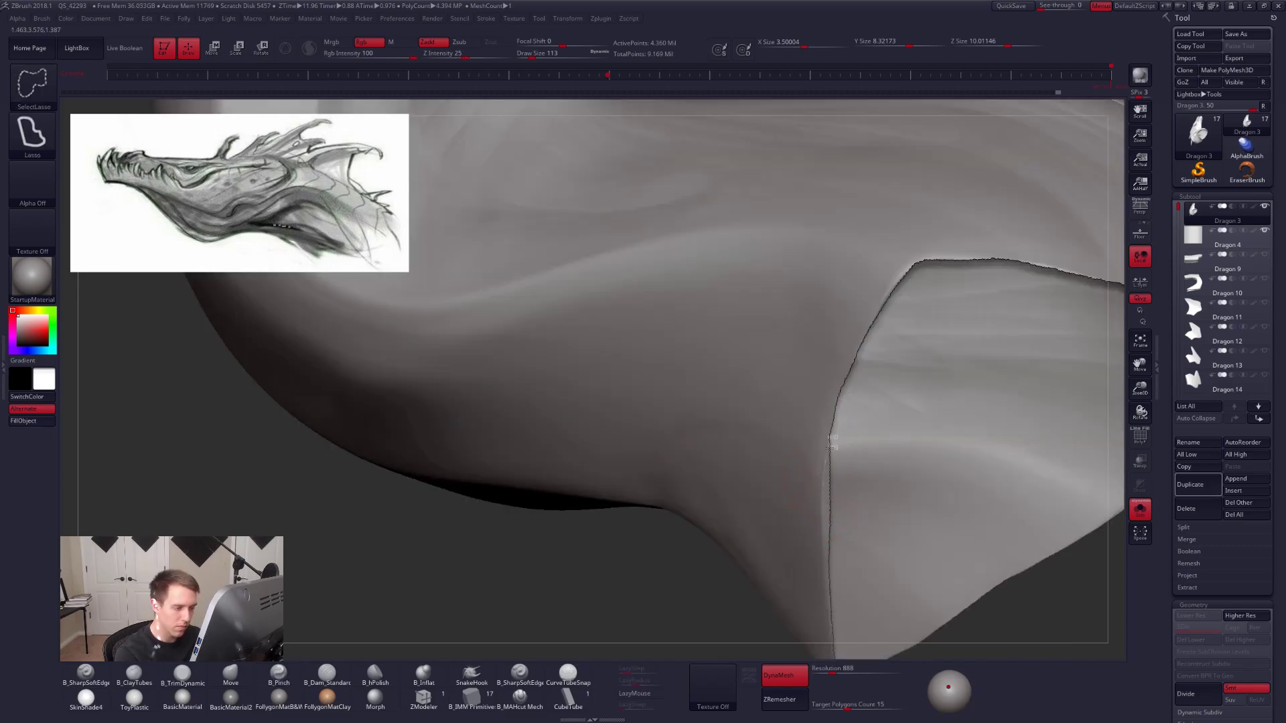
left_click_drag(827, 558, 850, 555, "ctrl+alt+shift")
right_click_drag(912, 521, 904, 472, "alt")
left_click_drag(750, 578, 760, 587, "ctrl+shift")
mouse_move(837, 536)
right_mouse_down()
mouse_move(807, 532)
mouse_move(813, 523)
right_mouse_up()
mouse_move(829, 515)
left_mouse_down("ctrl+alt+shift")
mouse_move(762, 503)
mouse_move(787, 455)
left_mouse_up("ctrl+alt+shift")
mouse_move(876, 515)
right_mouse_down()
mouse_move(918, 538)
mouse_move(883, 483)
mouse_move(882, 532)
mouse_move(897, 476)
right_mouse_up()
Isolate the neck's inner surface as its own group and mask everything on the bust except that surface.
mouse_move(896, 475)
left_mouse_down()
mouse_move(900, 532)
mouse_move(898, 511)
left_mouse_up()
key("shift+f")
key("ctrl+w")
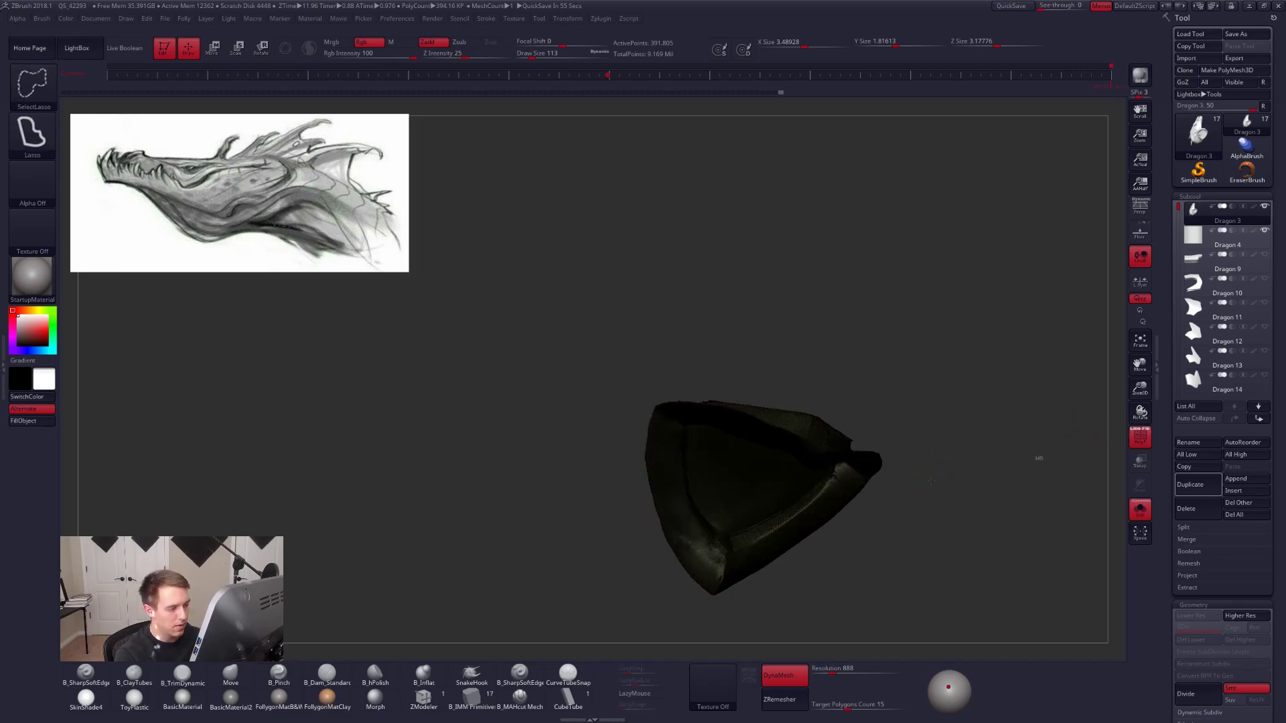
left_click(911, 498, "ctrl+shift")
key("shift+f")
mouse_move(866, 502)
left_mouse_down()
mouse_move(796, 490)
mouse_move(835, 525)
mouse_move(828, 487)
left_mouse_up()
key("ctrl")
Shrink the unmasked inner neck surface with Transpose Scale along a line below the opening.
key("w")
left_click_drag(673, 547, 784, 613)
left_click_drag(717, 476, 719, 567)
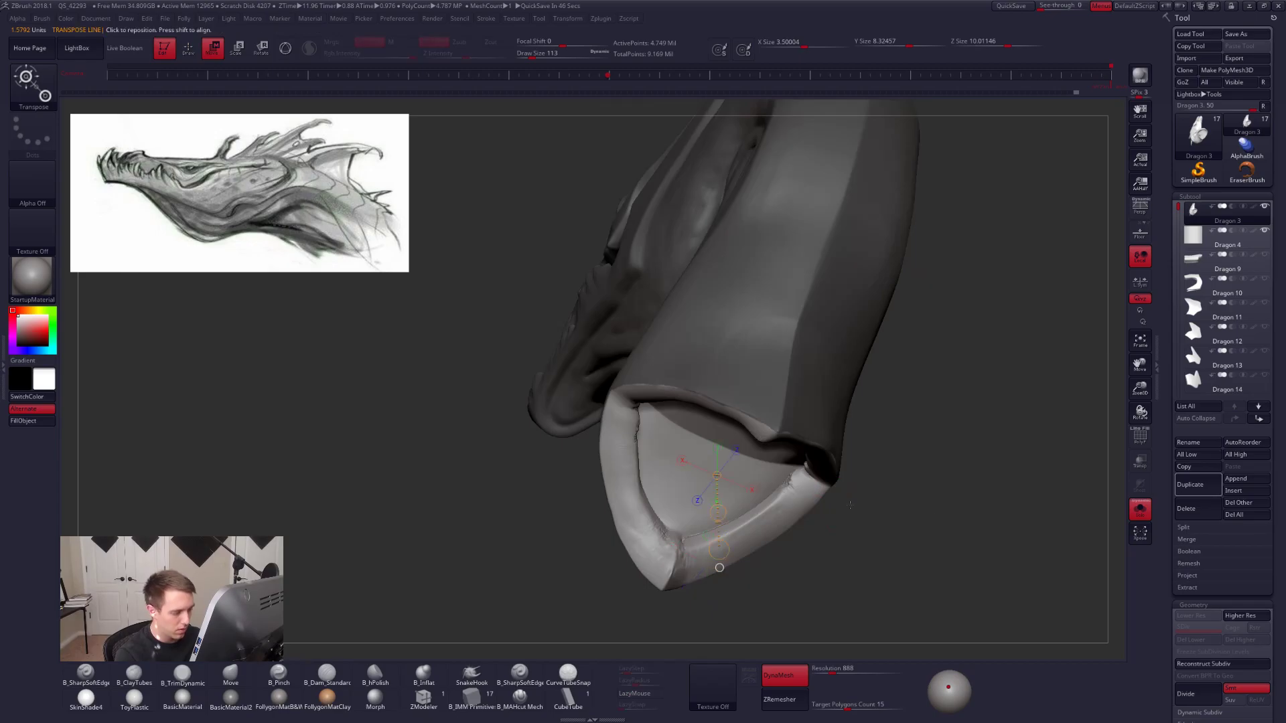
left_click_drag(852, 564, 887, 583)
left_click_drag(777, 575, 813, 519, "alt")
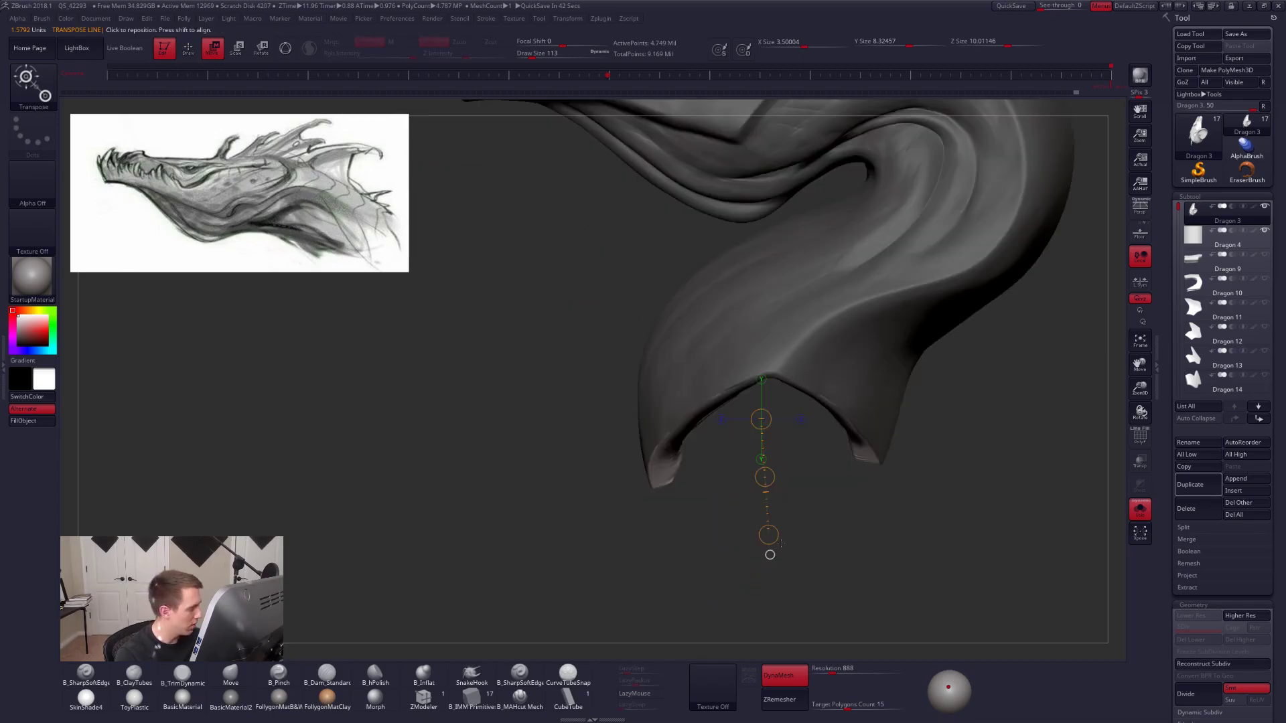
key("e")
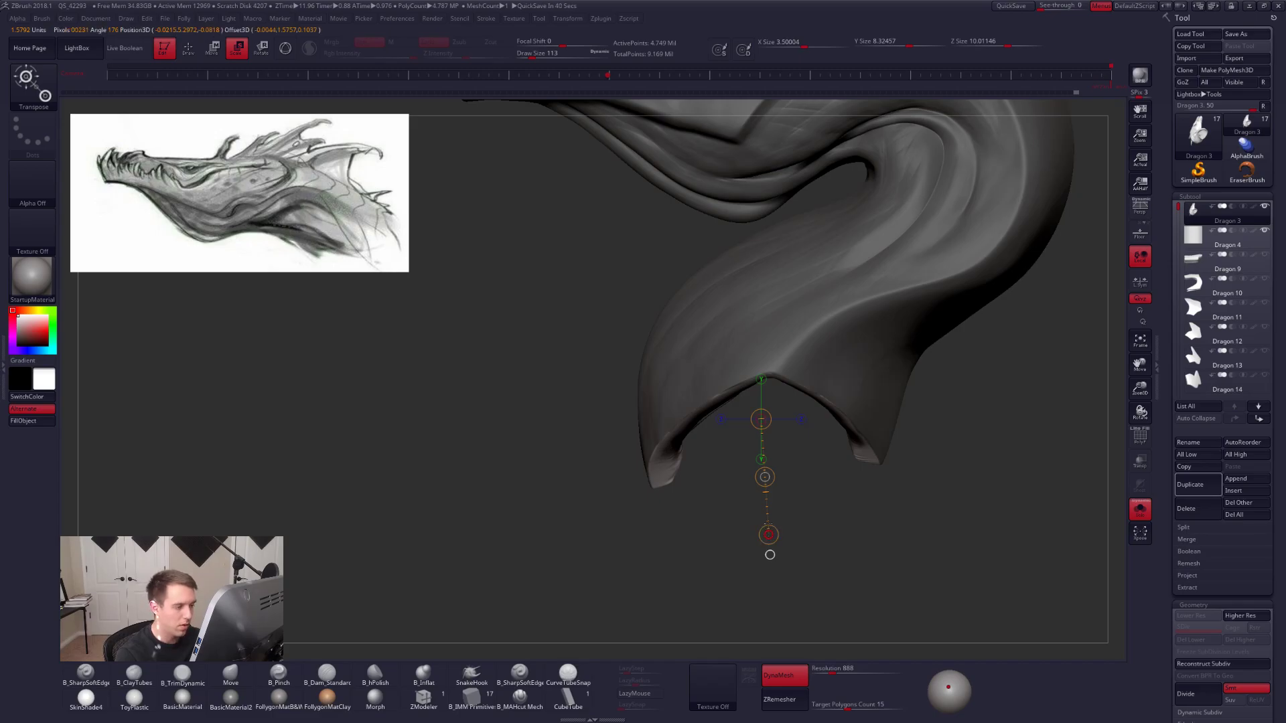
mouse_move(767, 515)
left_mouse_down()
mouse_move(750, 416)
mouse_move(770, 498)
left_mouse_up()
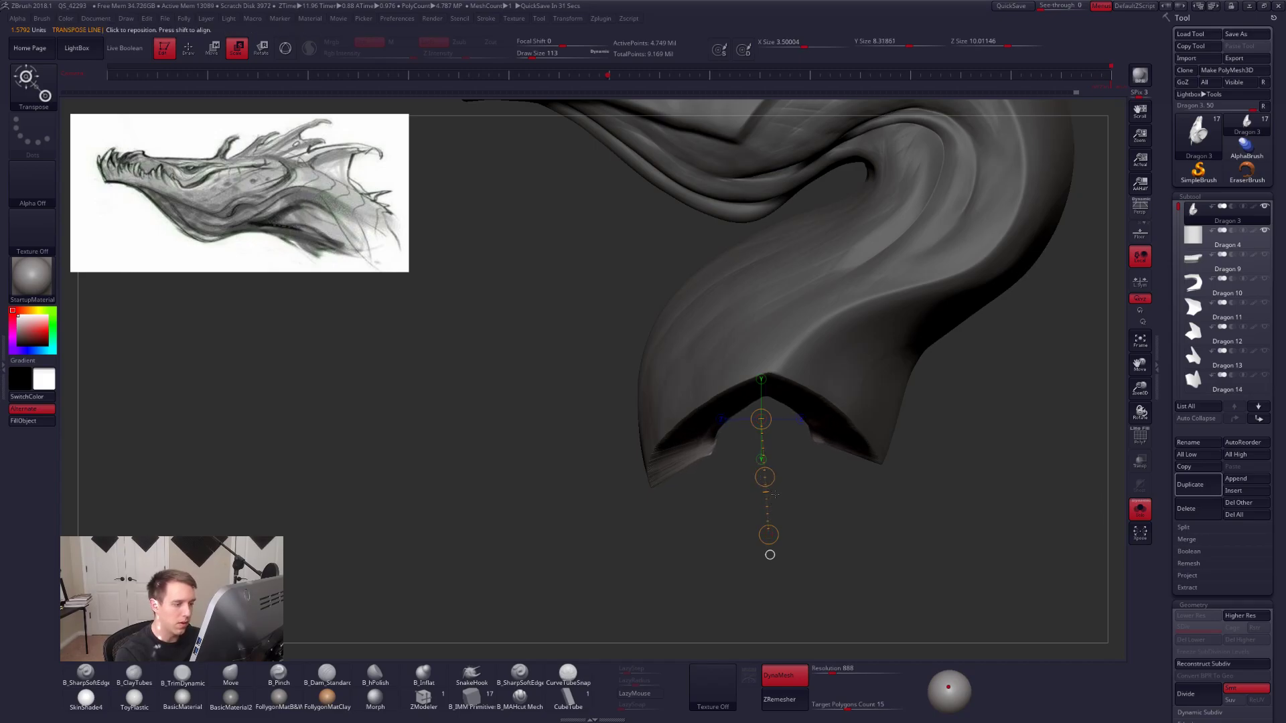
left_click_drag(768, 534, 766, 500)
Move the unmasked inner surface upward into the neck along a vertical transpose line.
left_click_drag(808, 436, 808, 568, "shift")
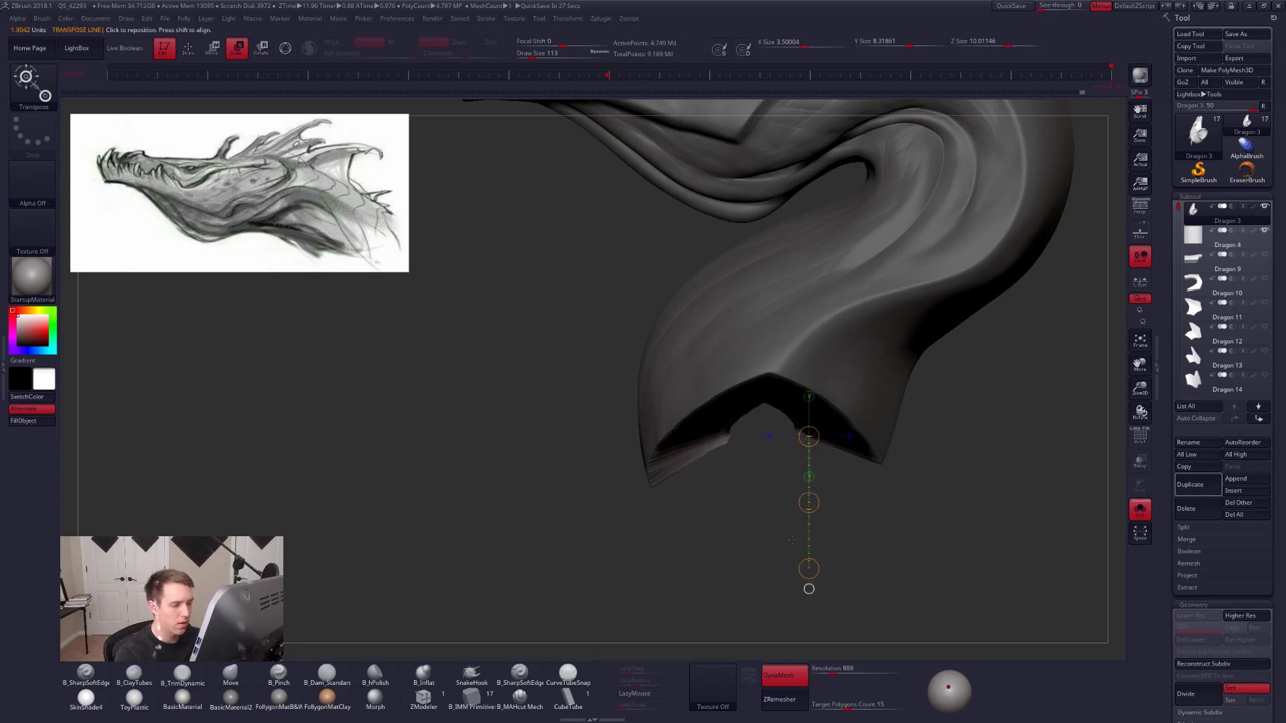
key("w")
left_click_drag(804, 478, 798, 448)
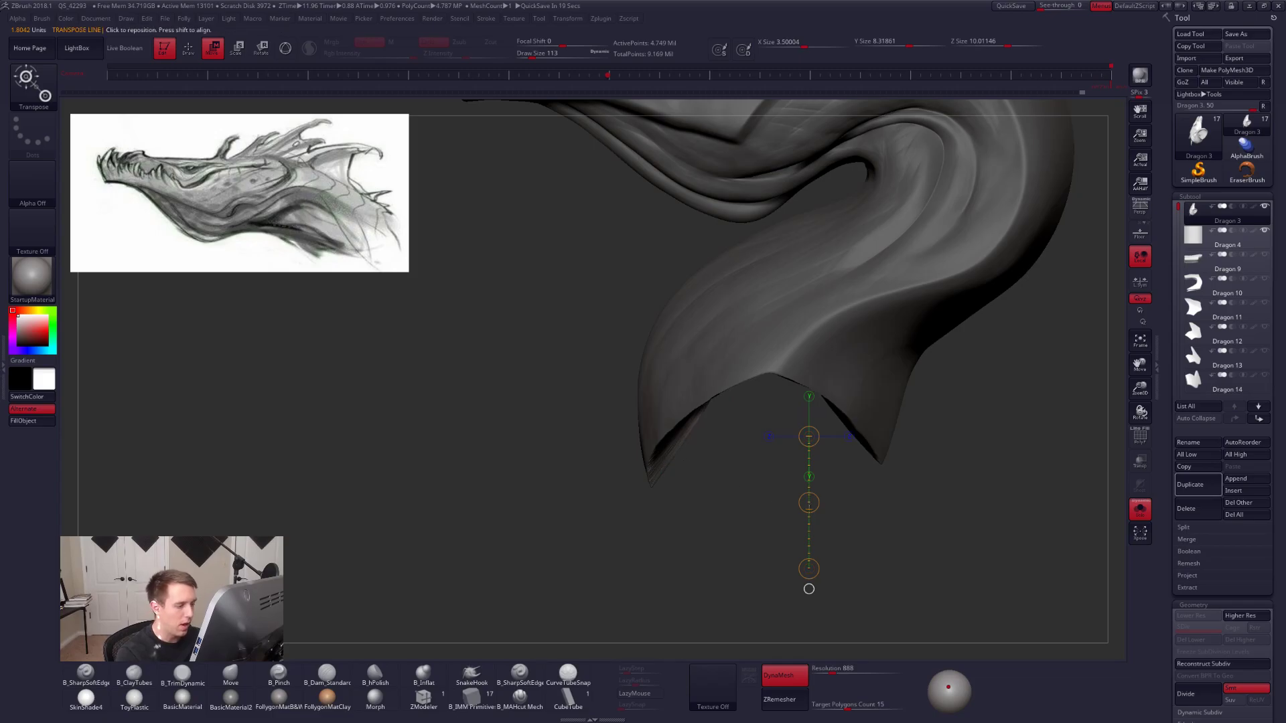
Restore the full bust's visibility, clear its mask, and re-DynaMesh it.
key("q")
mouse_move(873, 528)
left_mouse_down()
mouse_move(880, 481)
mouse_move(818, 514)
mouse_move(710, 516)
left_mouse_up()
mouse_move(717, 453)
left_mouse_down("ctrl+shift")
mouse_move(594, 439)
mouse_move(656, 483)
left_mouse_up("ctrl+shift")
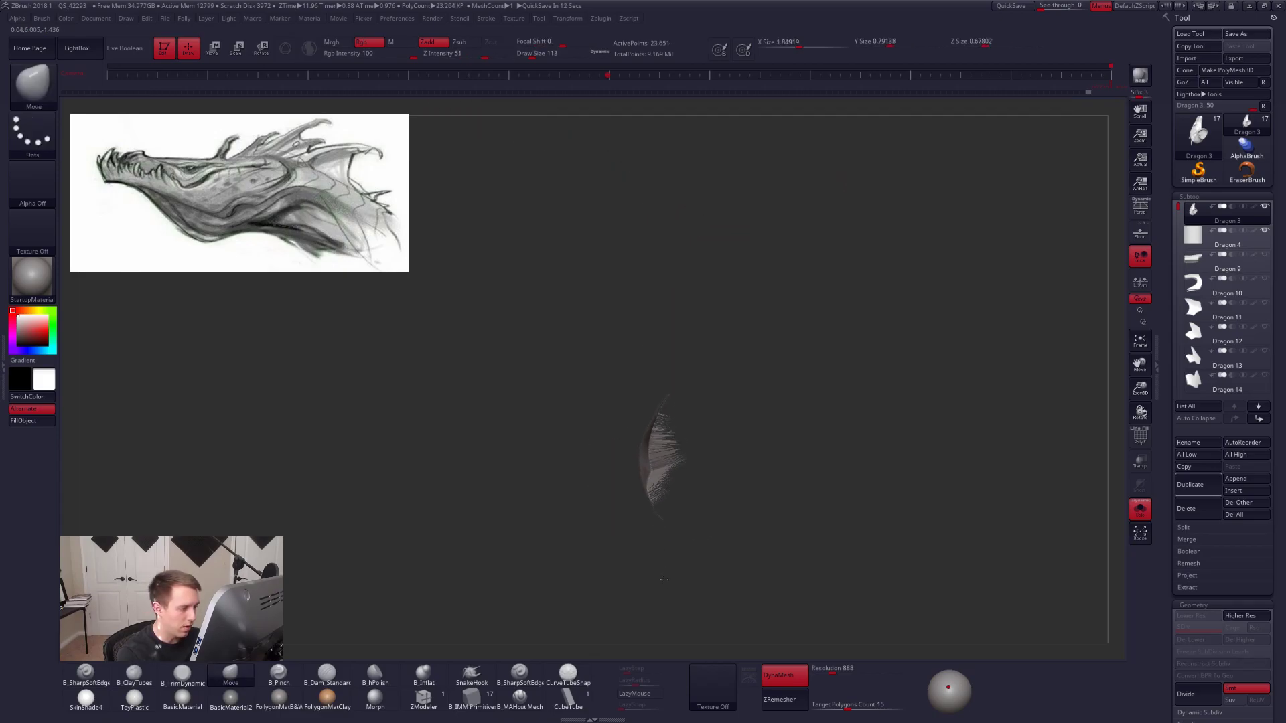
left_click(741, 505, "ctrl+shift")
mouse_move(838, 523)
left_mouse_down()
mouse_move(883, 531)
mouse_move(841, 511)
mouse_move(864, 496)
mouse_move(886, 536)
mouse_move(882, 494)
mouse_move(854, 512)
mouse_move(864, 495)
left_mouse_up()
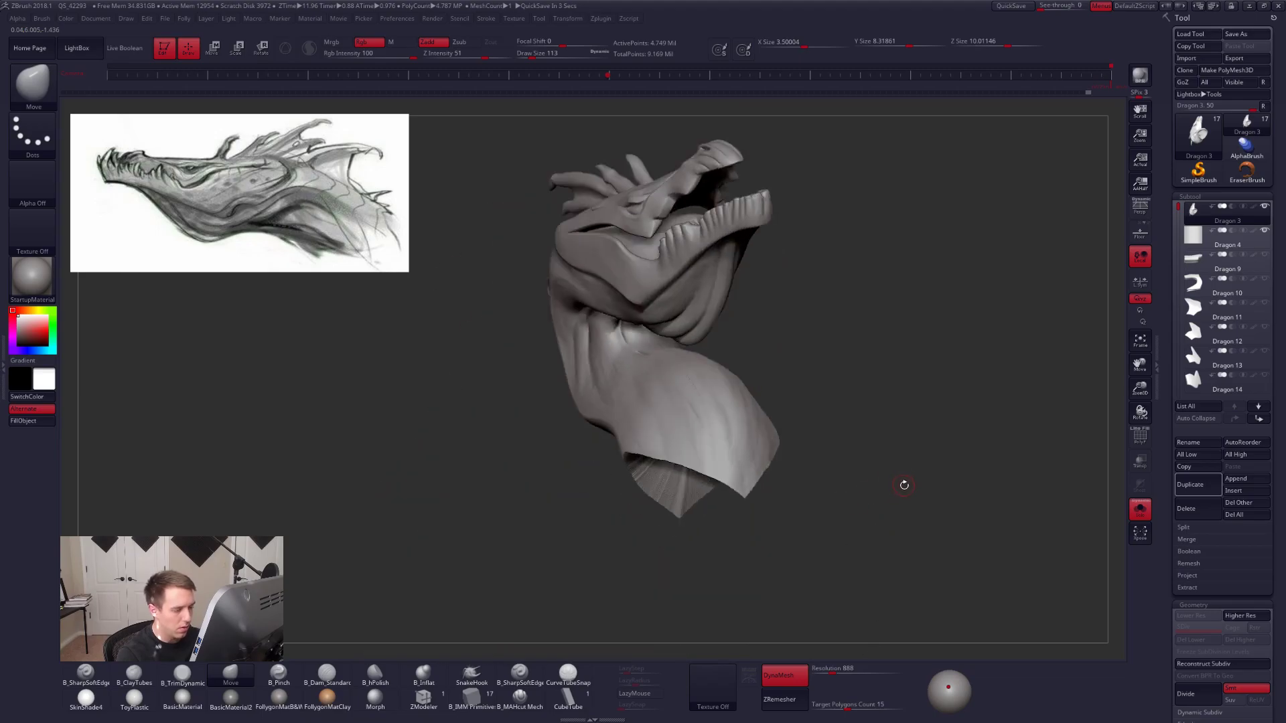
left_click_drag(834, 539, 920, 466, "ctrl")
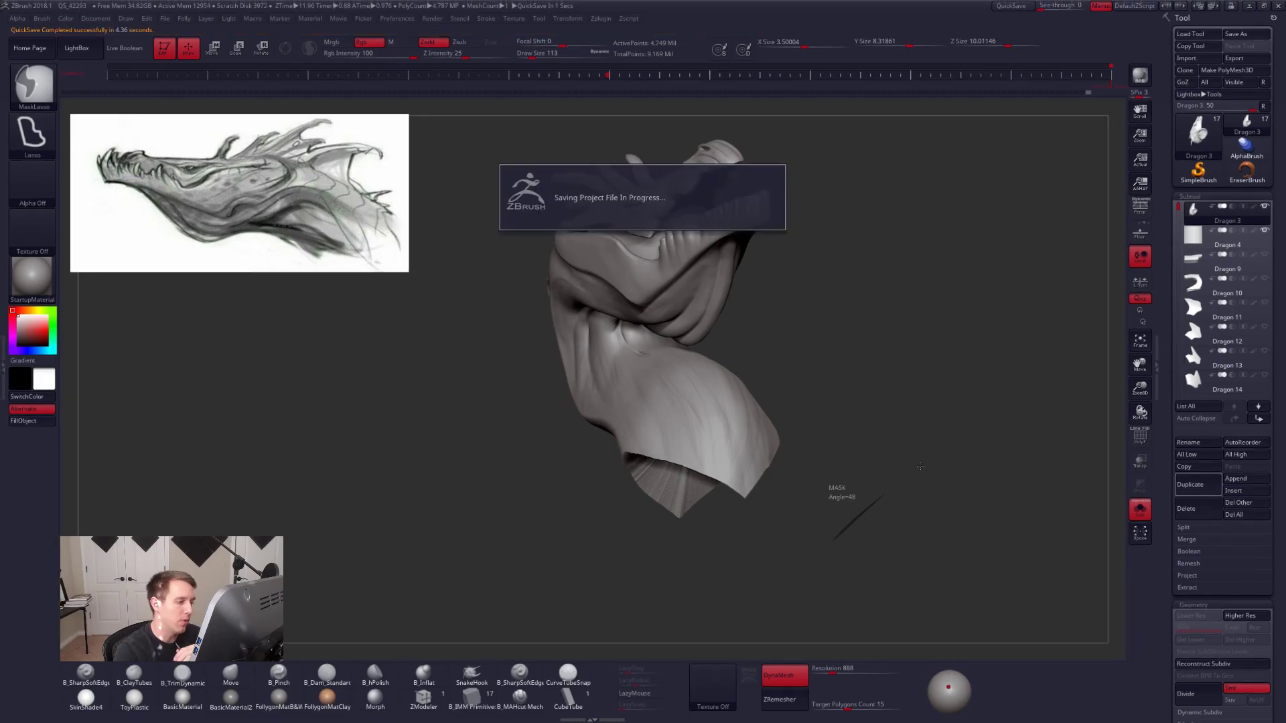
Enlarge the brush and smooth the stretched walls inside the neck opening.
left_click_drag(760, 500, 802, 523)
right_click_drag(802, 523, 812, 499, "ctrl")
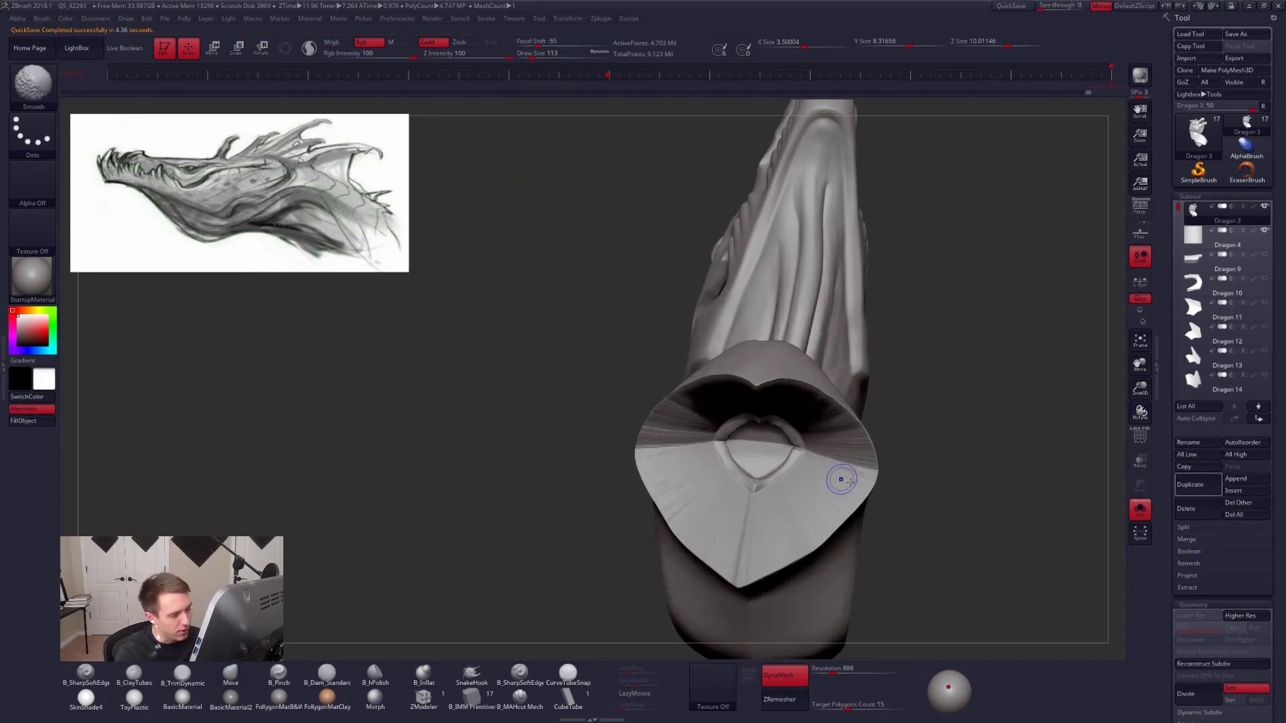
key("shift+f")
key("shift+f")
key("space")
left_click_drag(843, 495, 852, 496)
mouse_move(852, 496)
right_mouse_down()
mouse_move(835, 476)
mouse_move(838, 439)
right_mouse_up()
left_click_drag(837, 439, 837, 387, "shift")
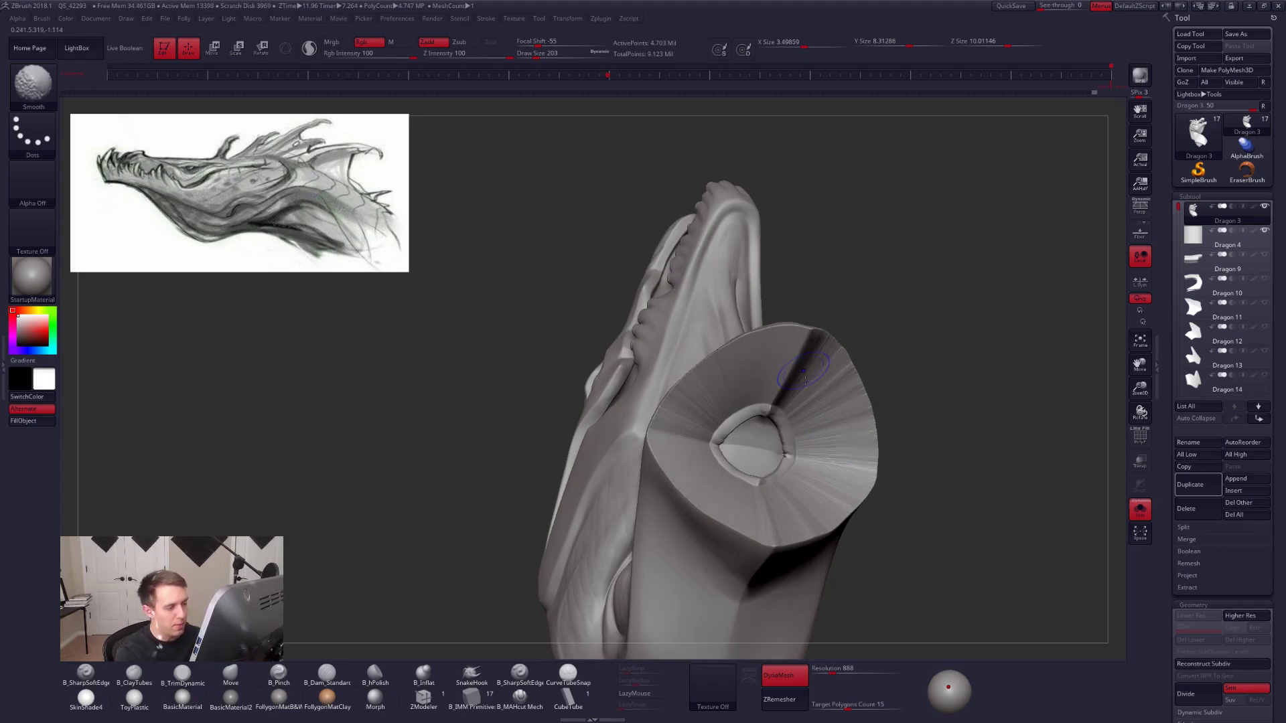
Smooth the remaining inner neck walls and rim corners from several angles with a Draw Size of about 265.
left_click_drag(851, 553, 805, 433)
key("shift")
left_click_drag(797, 517, 816, 525, "shift")
left_click_drag(784, 565, 746, 529, "alt")
key("shift")
left_click_drag(896, 527, 893, 519, "shift")
mouse_move(884, 502)
right_mouse_down()
mouse_move(914, 476)
mouse_move(900, 460)
mouse_move(920, 502)
right_mouse_up()
key("shift")
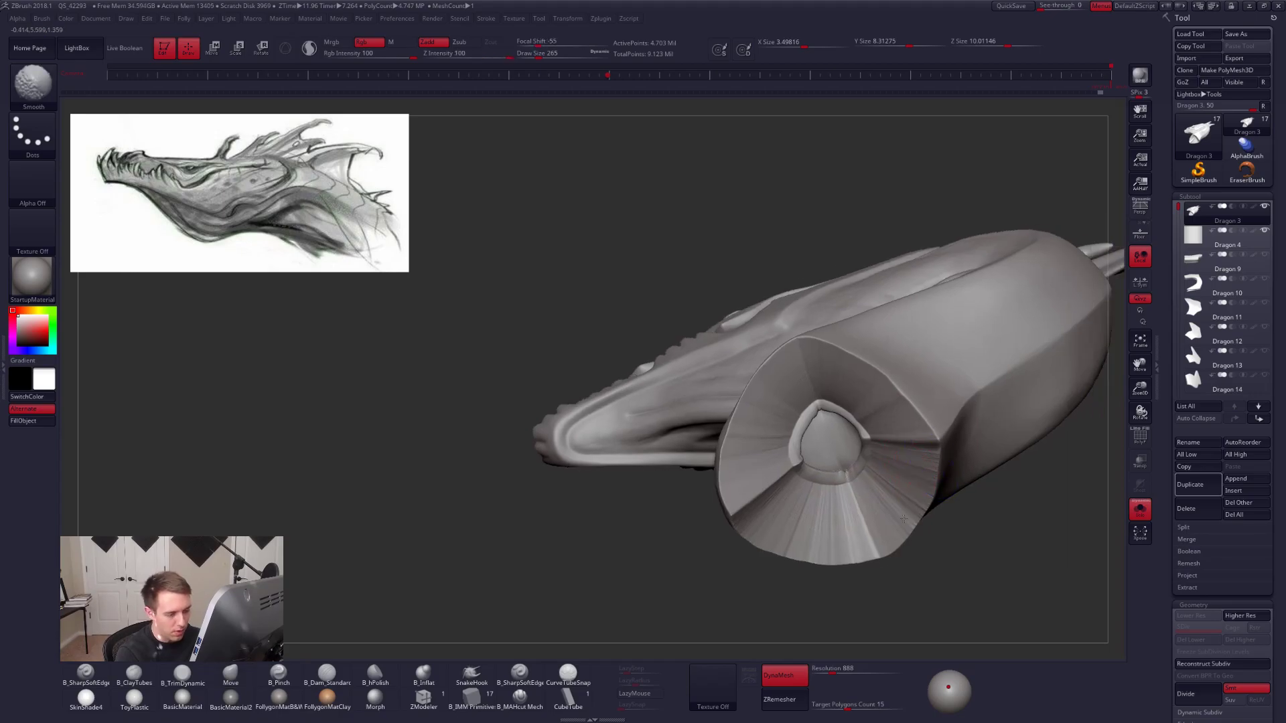
mouse_move(850, 427)
right_mouse_down()
mouse_move(979, 504)
mouse_move(905, 482)
right_mouse_up()
right_click_drag(936, 523, 915, 474)
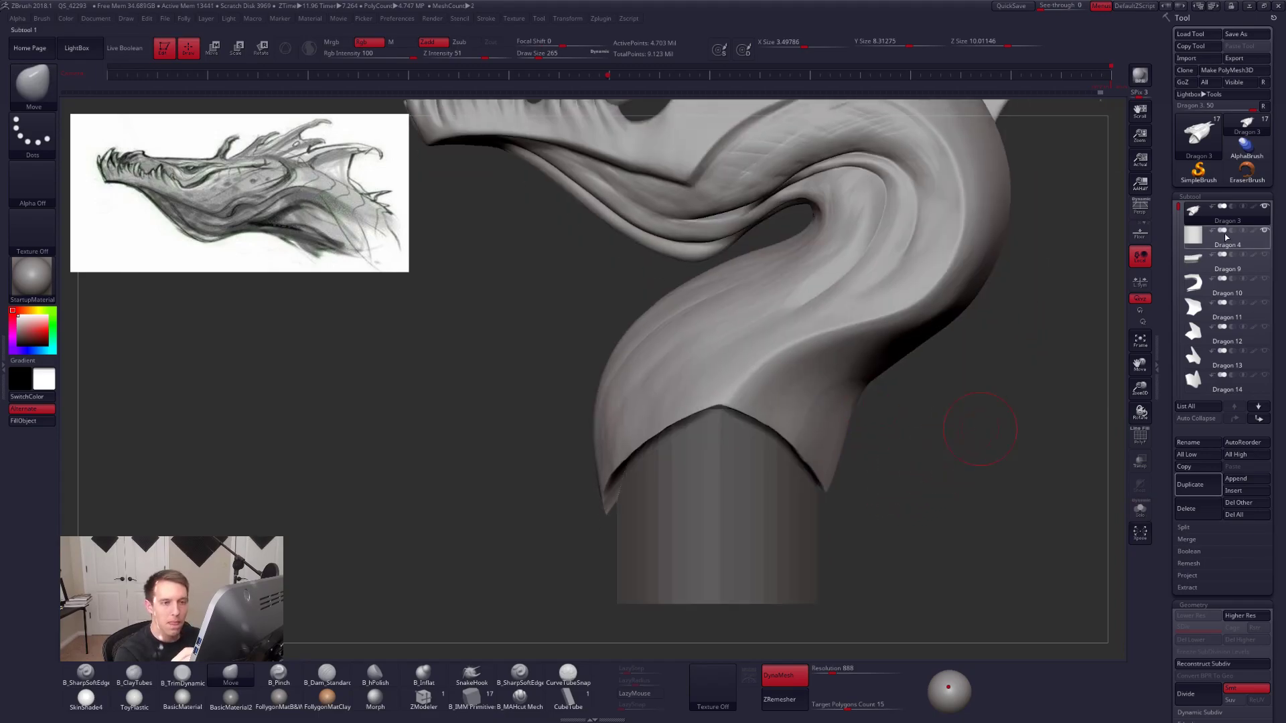
Turn on Live Boolean with the cylinder set to subtract and inspect its cut inside the neck.
left_click(119, 51)
mouse_move(751, 330)
right_mouse_down("ctrl")
mouse_move(739, 377)
mouse_move(728, 336)
right_mouse_up("ctrl")
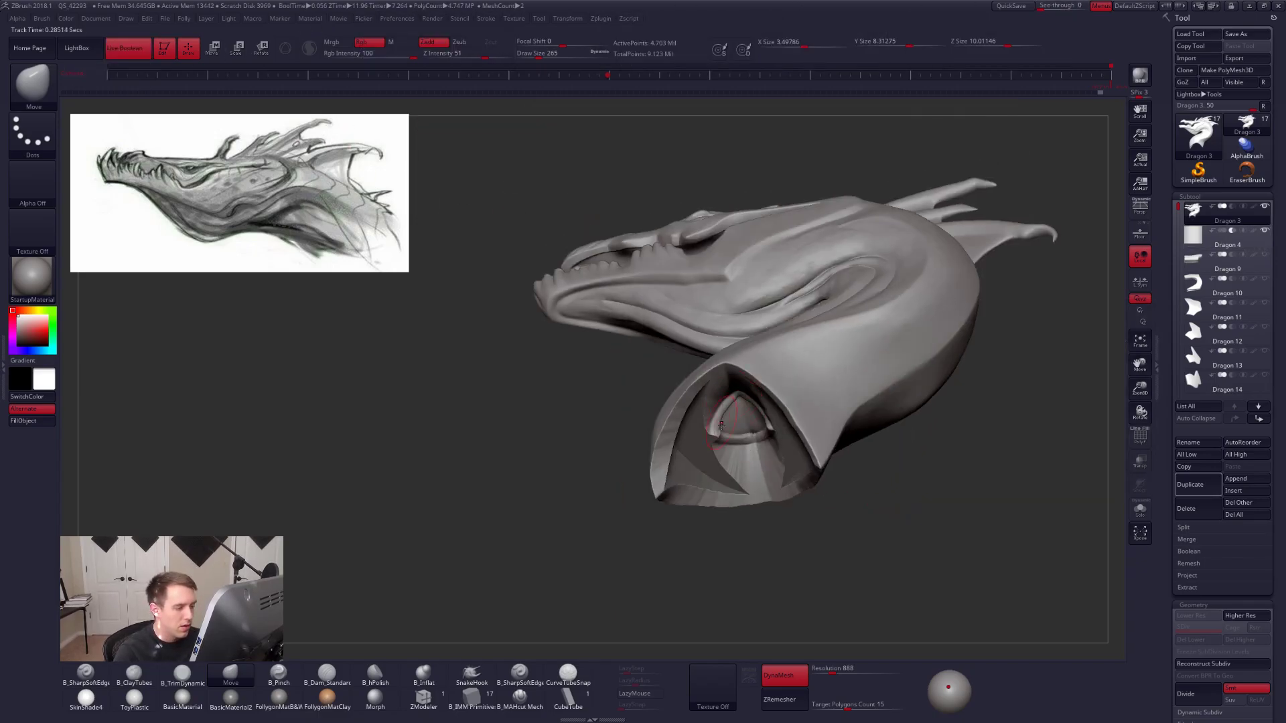
right_click_drag(727, 439, 836, 450)
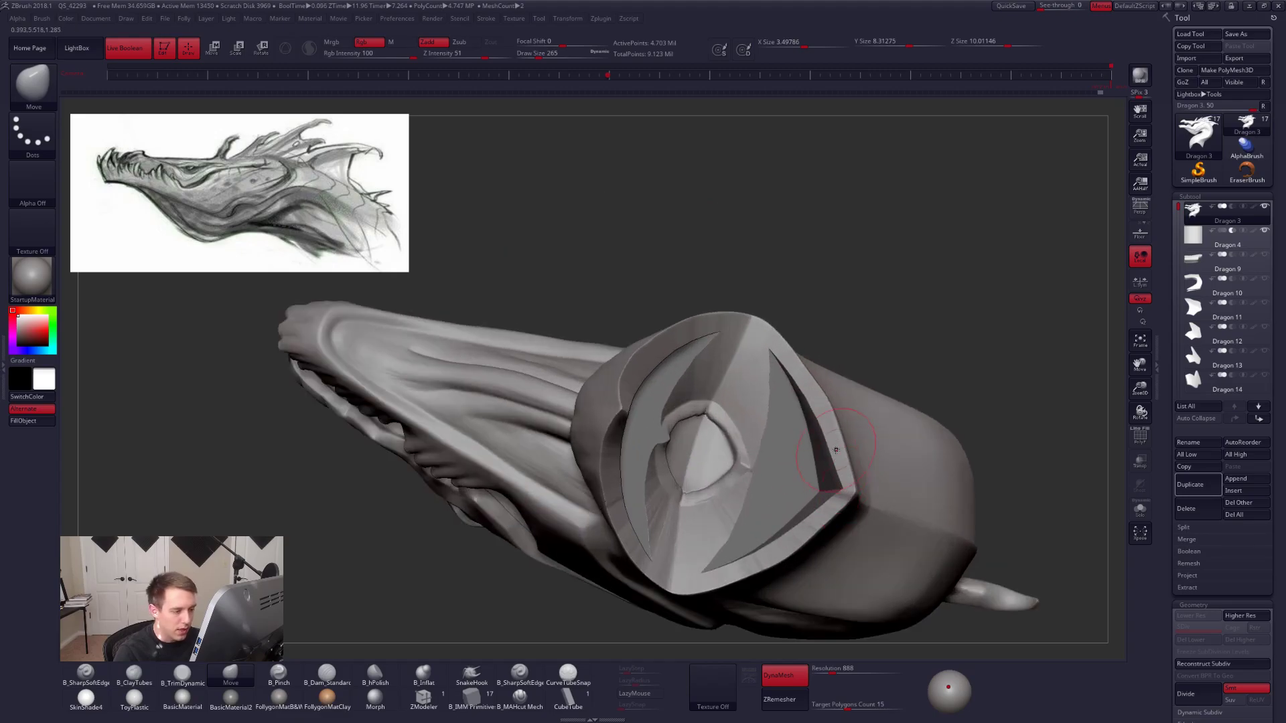
right_click_drag(821, 496, 851, 487)
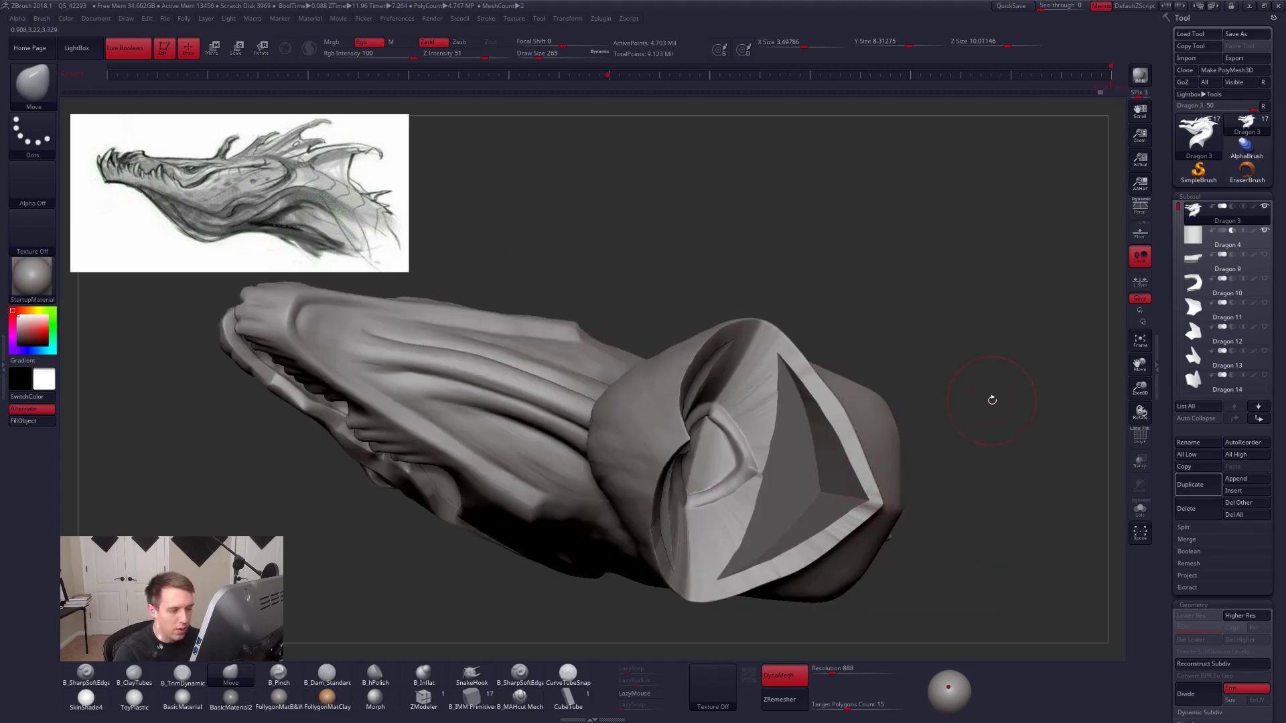
Solo the bust, flatten its ridged inner neck walls with the B_TrimDynamic brush, and switch to B_Pinch.
key("alt+s")
key("shift+f")
key("shift+f")
right_click_drag(843, 526, 670, 447)
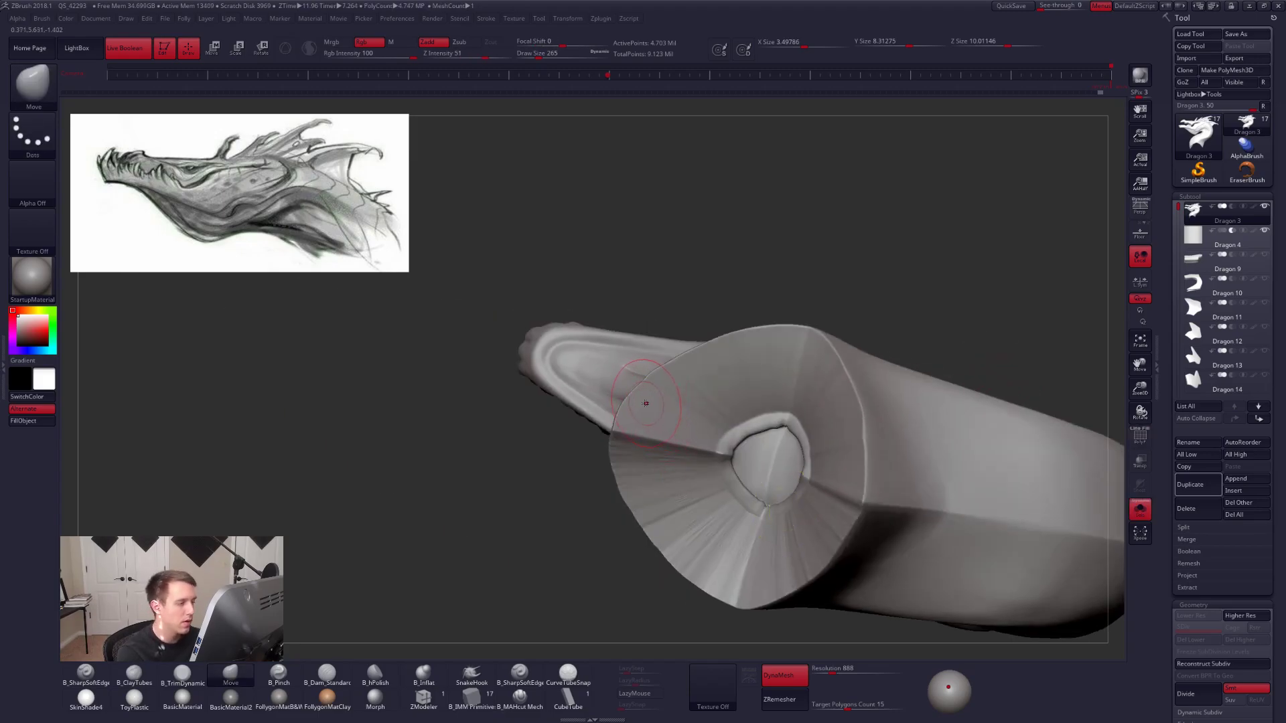
key("3")
key("space")
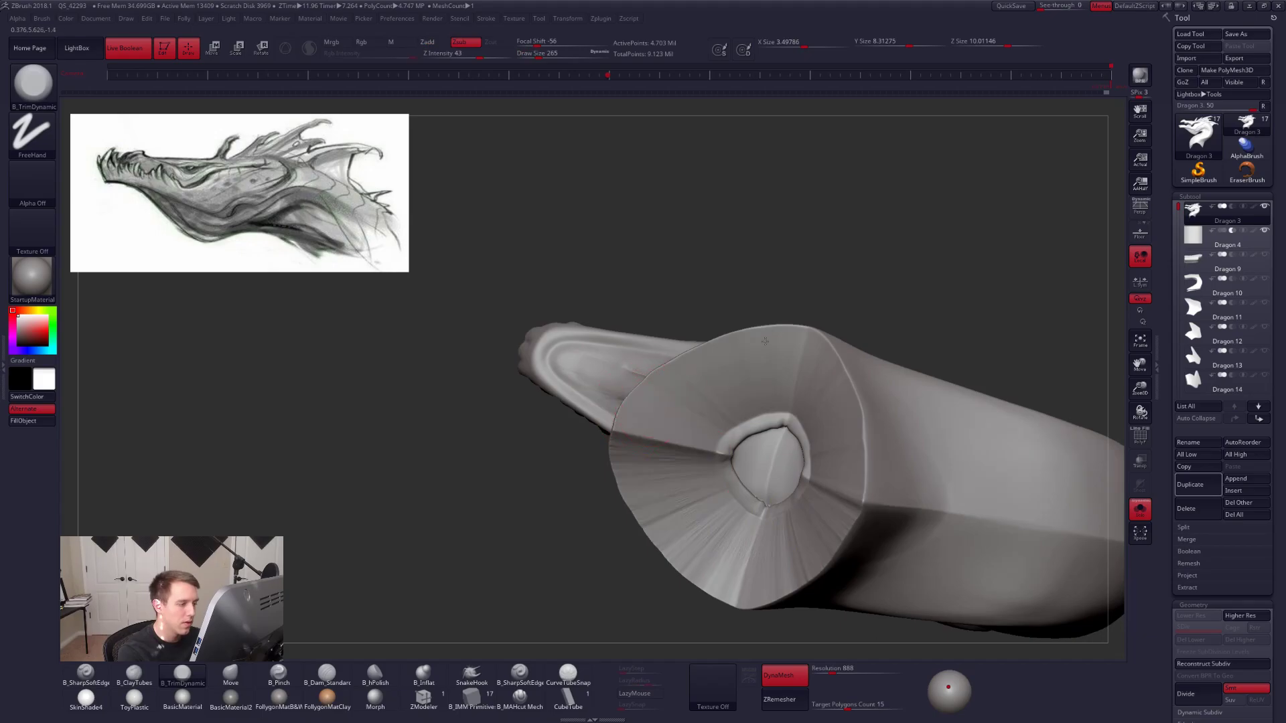
right_click_drag(643, 450, 628, 443)
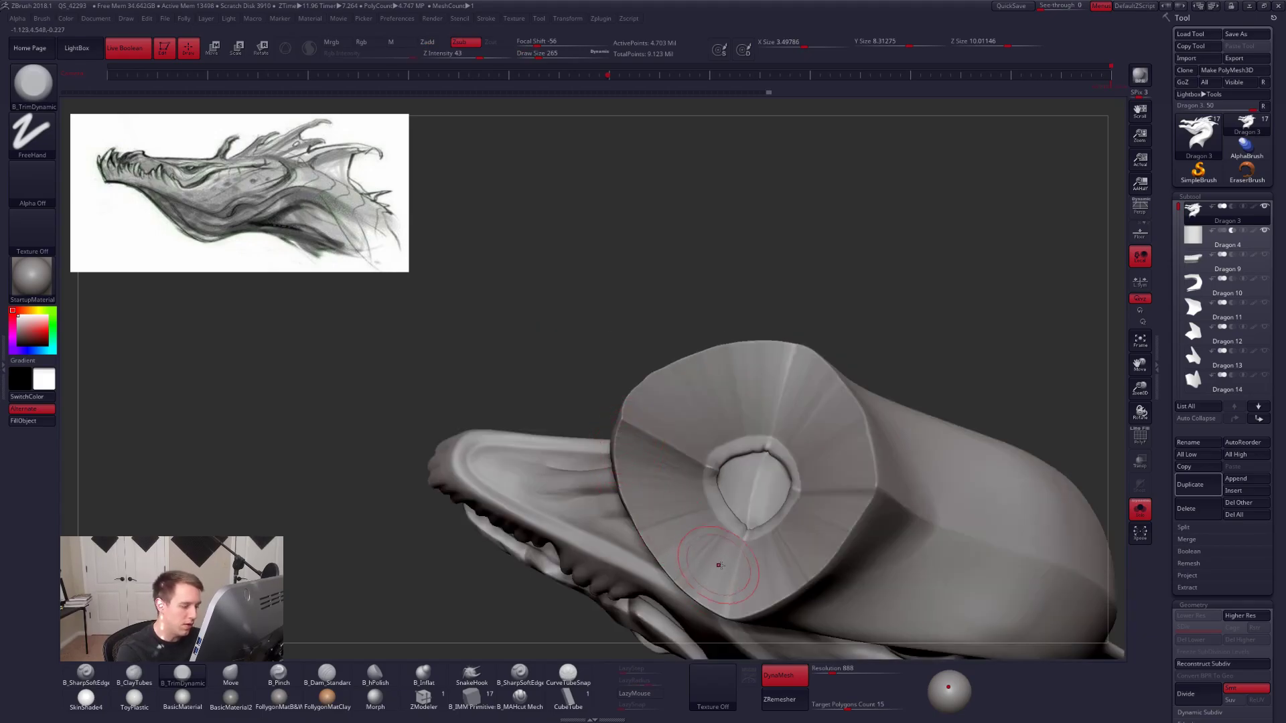
right_click_drag(743, 551, 666, 458)
key("5")
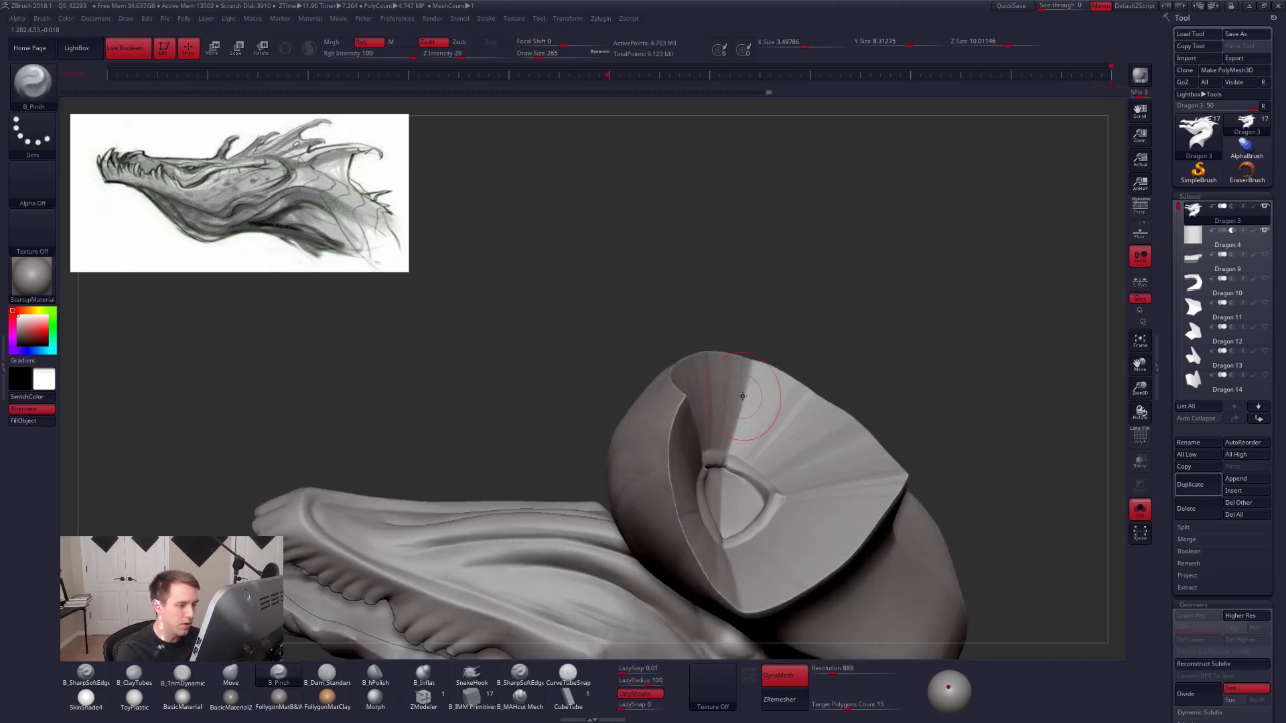
Pinch the creases along the inner neck walls with B_Pinch at a Draw Size of about 192.
key("space")
left_click_drag(752, 363, 716, 527)
right_click_drag(737, 508, 737, 605)
left_click_drag(739, 629, 728, 563)
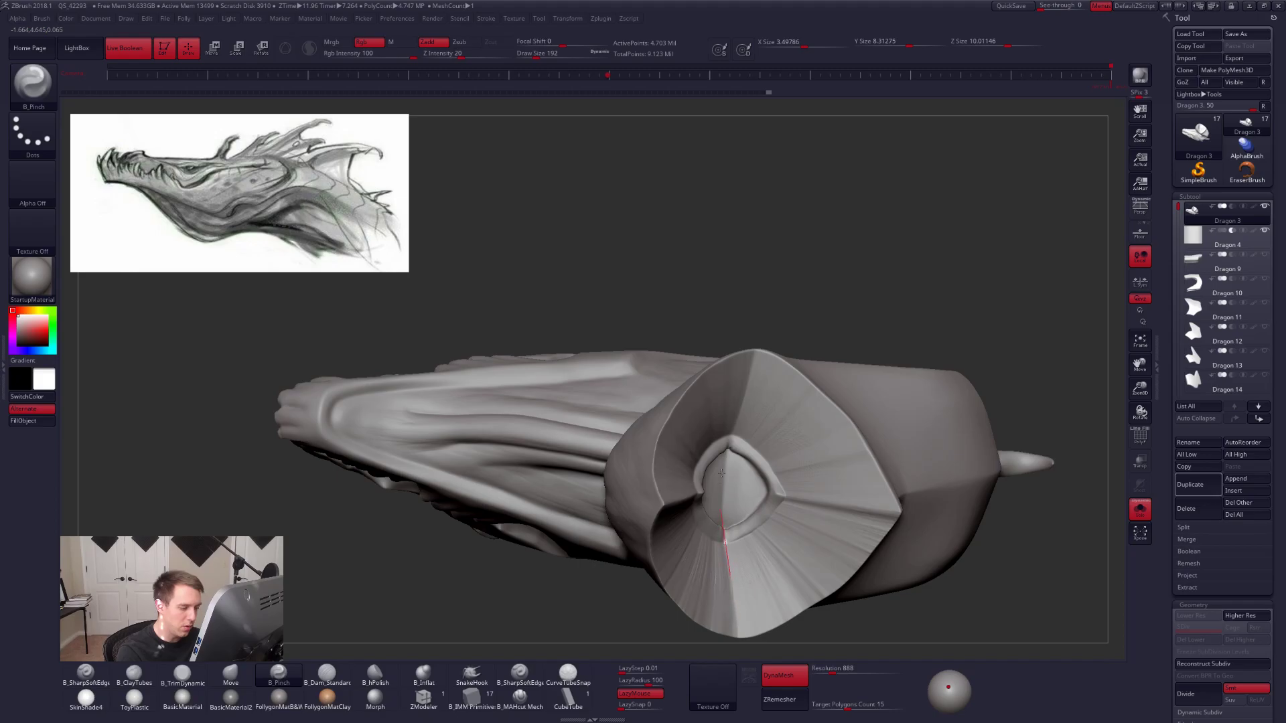
mouse_move(837, 576)
right_mouse_down("ctrl")
mouse_move(813, 522)
mouse_move(827, 512)
mouse_move(812, 528)
mouse_move(798, 499)
mouse_move(817, 514)
right_mouse_up("ctrl")
Switch to B_TrimDynamic at a Draw Size of 335 and rebuild the bust's mesh with DynaMesh.
key("b")
key("t")
key("d")
key("space")
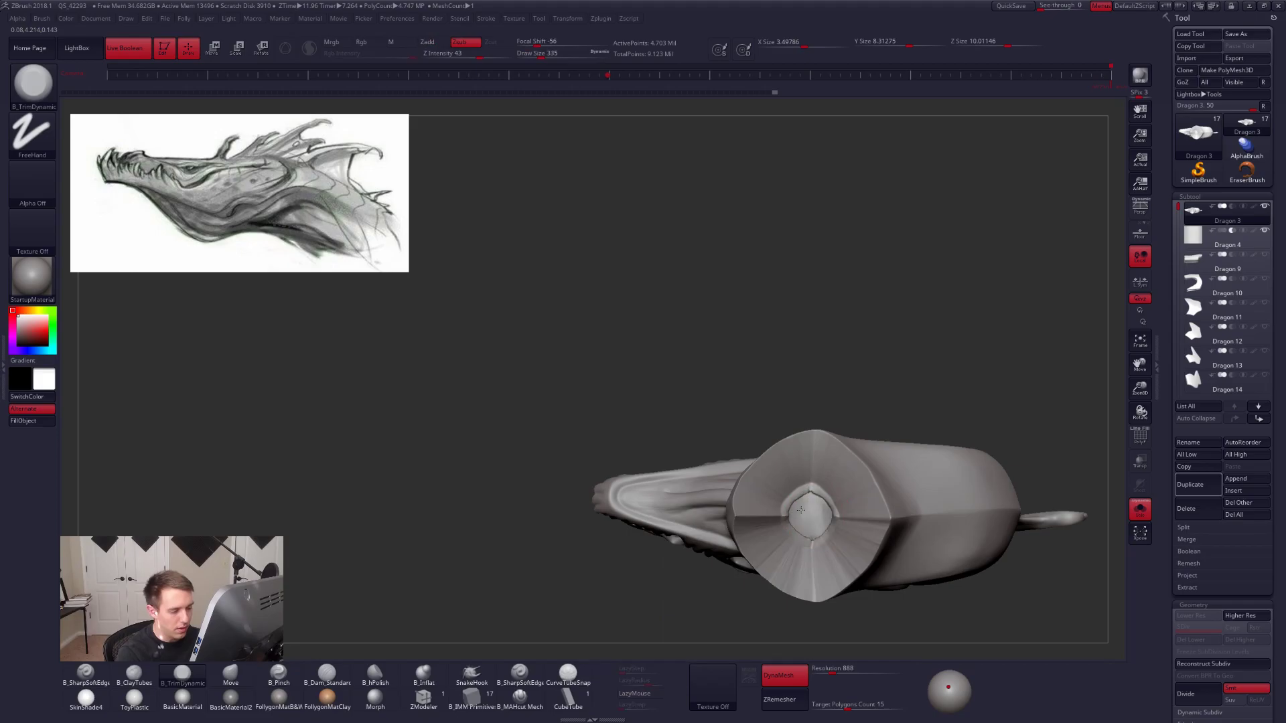
key("shift")
right_click_drag(827, 522, 745, 513, "shift")
left_click_drag(780, 543, 841, 541, "ctrl")
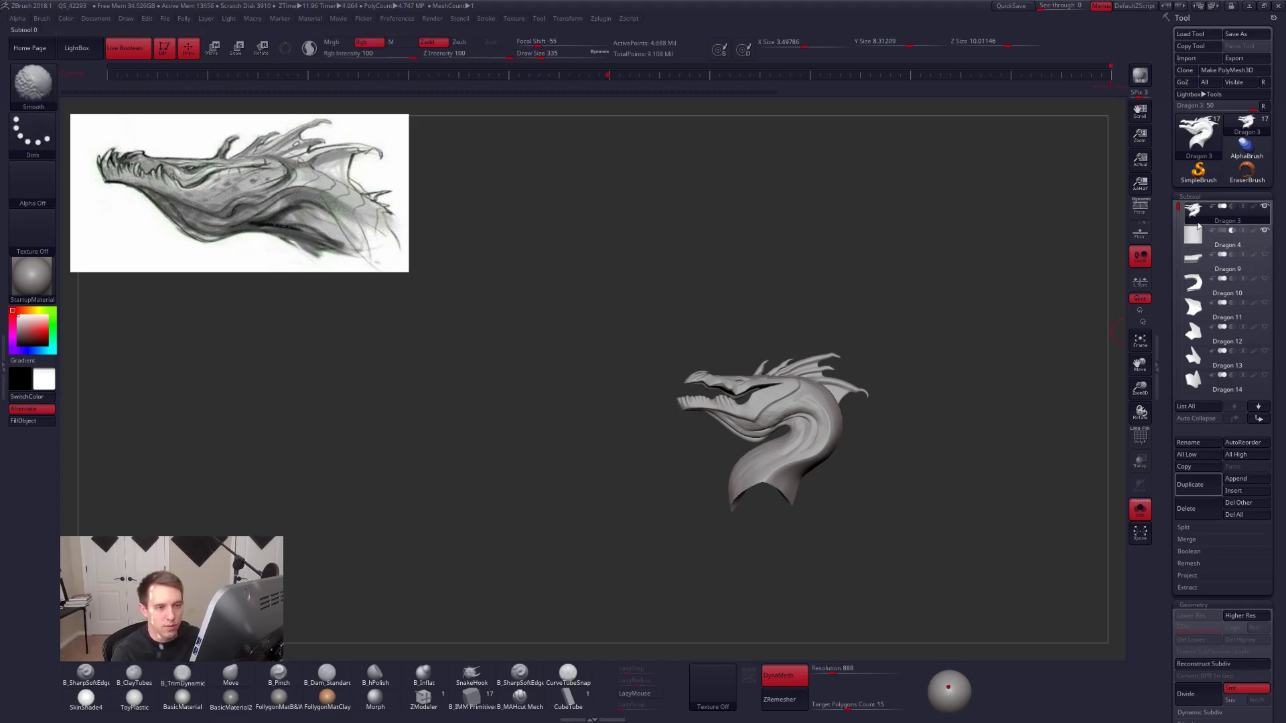
Display the complete bust in perspective with the subtraction cylinder hidden.
left_click(1267, 231)
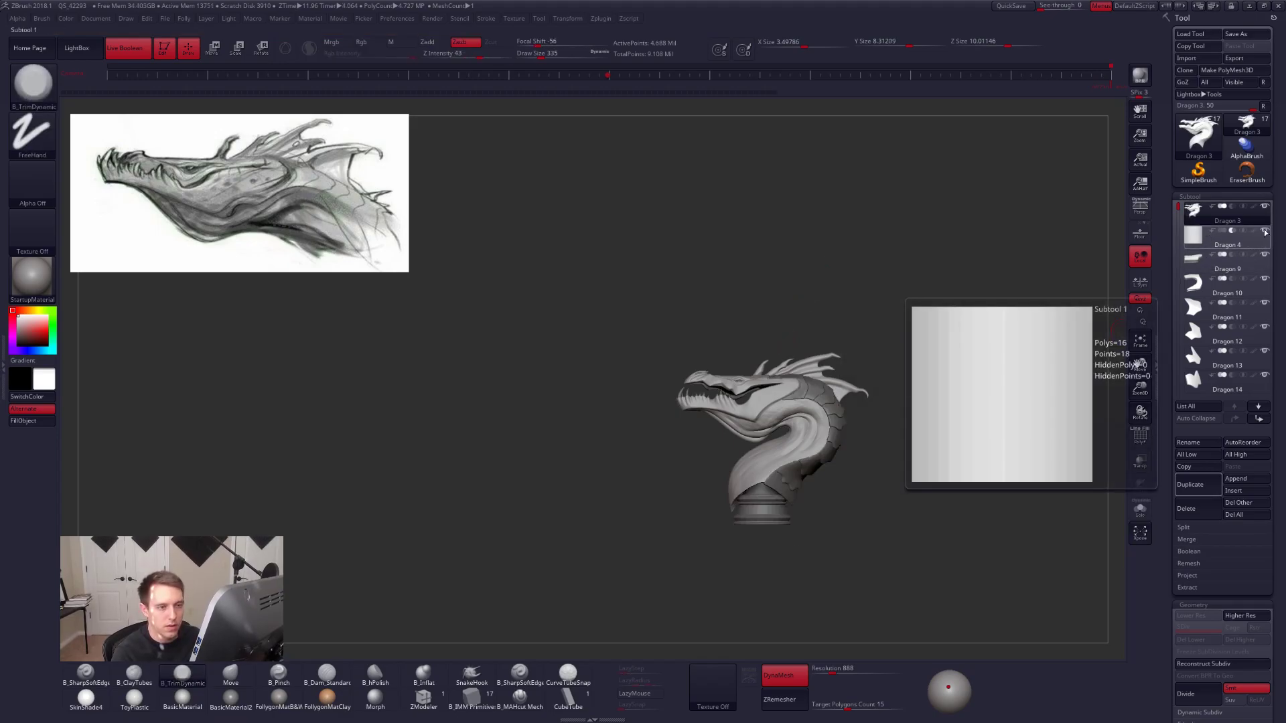
left_click(1267, 233)
left_click_drag(880, 415, 892, 454)
key("p")
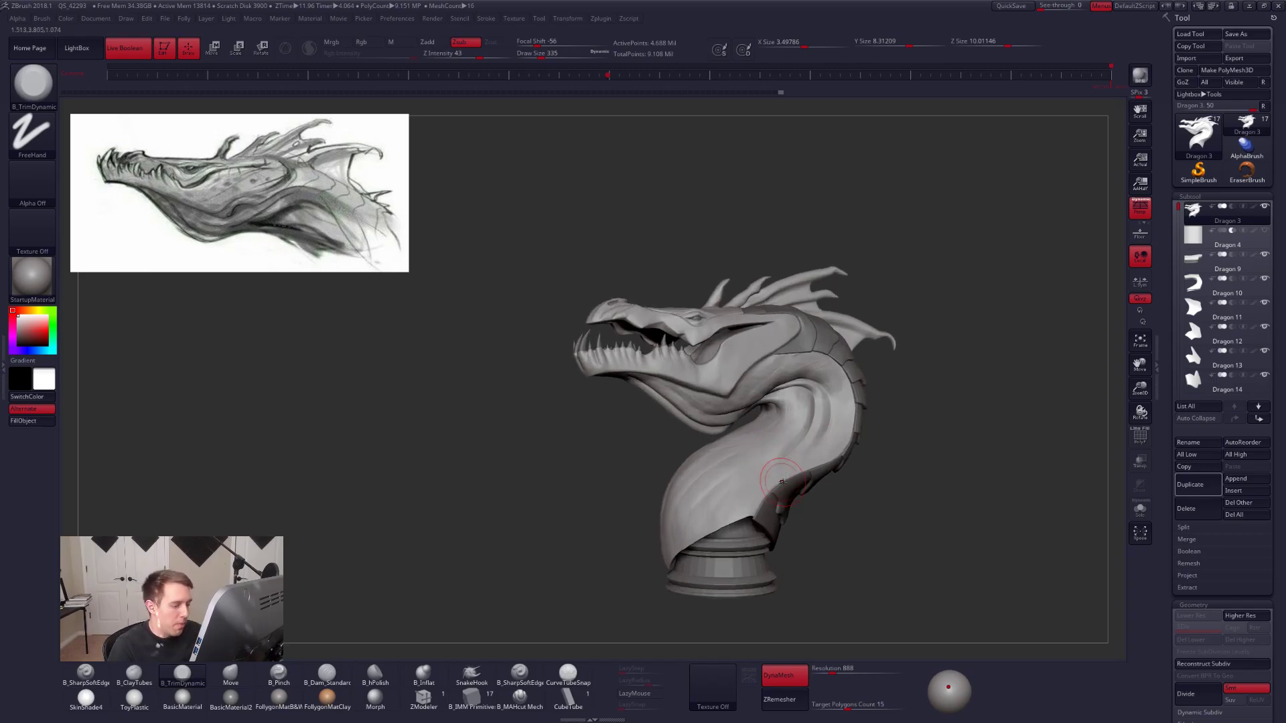
Examine how the bust sits on its stand from several angles, with the other parts shown and hidden.
left_click(721, 566, "alt")
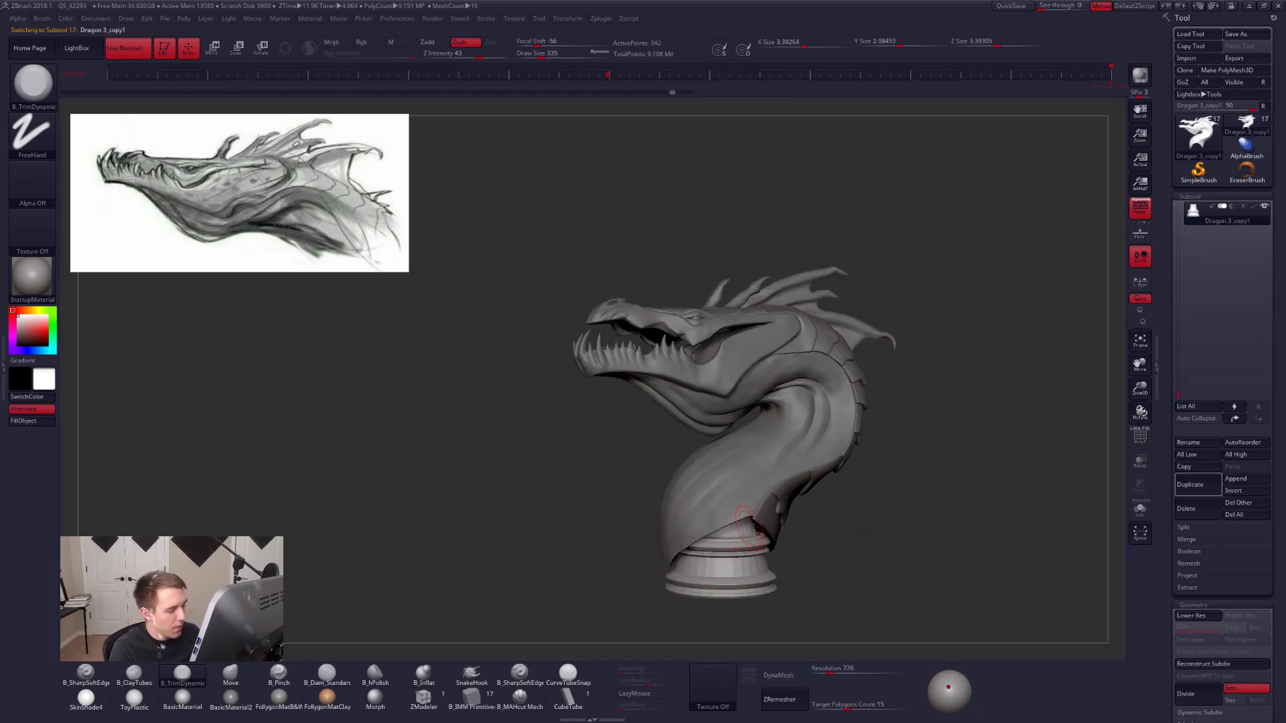
key("ctrl+shift+d")
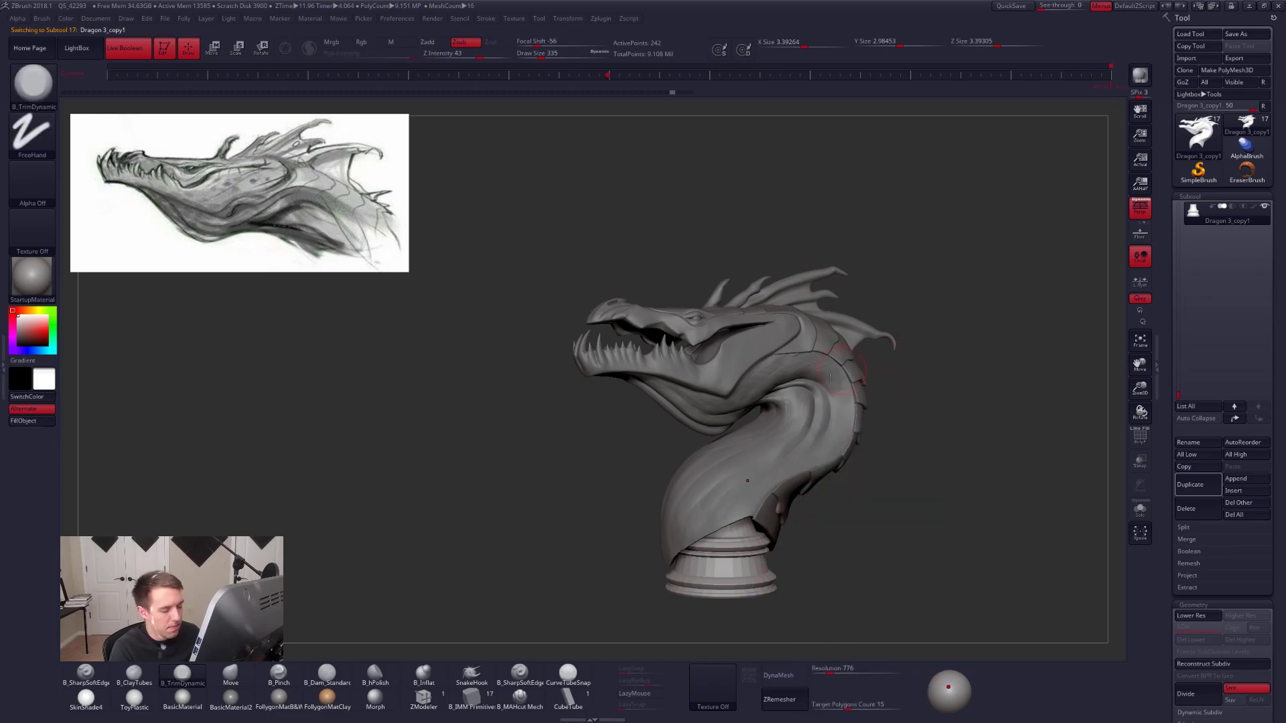
left_click_drag(901, 415, 784, 478)
right_click_drag(784, 478, 772, 476)
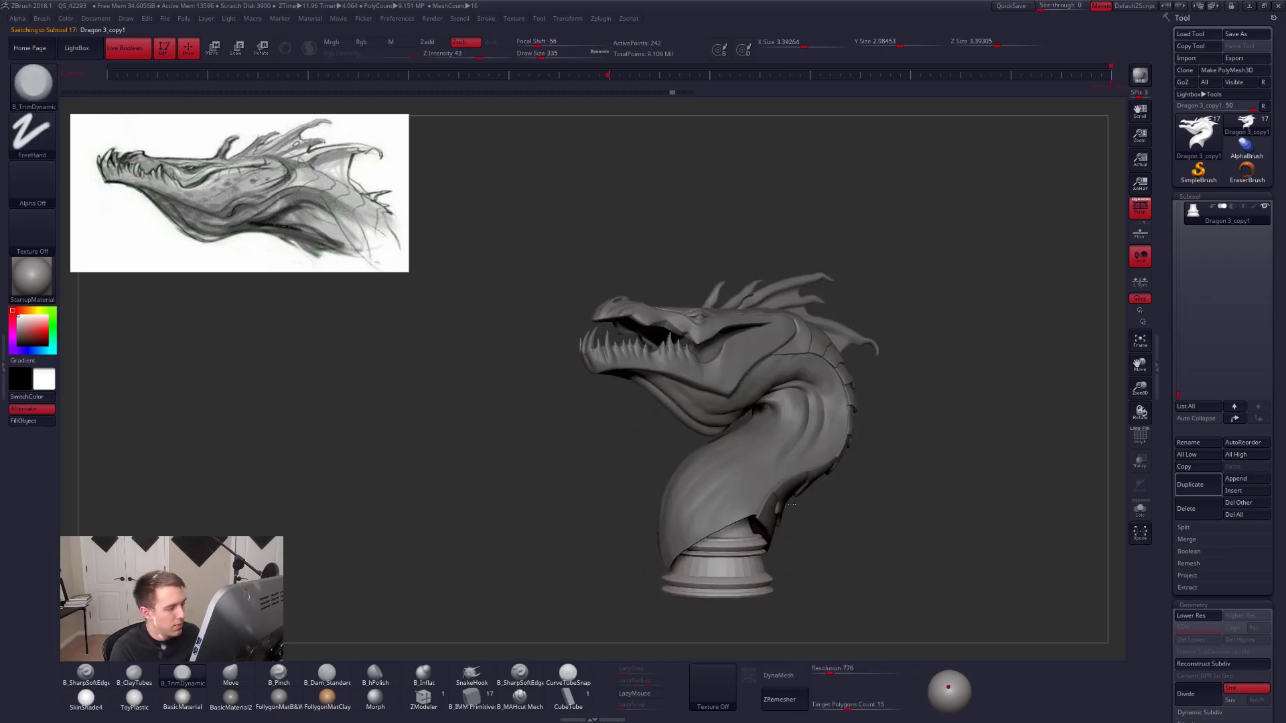
left_click(770, 476, "alt")
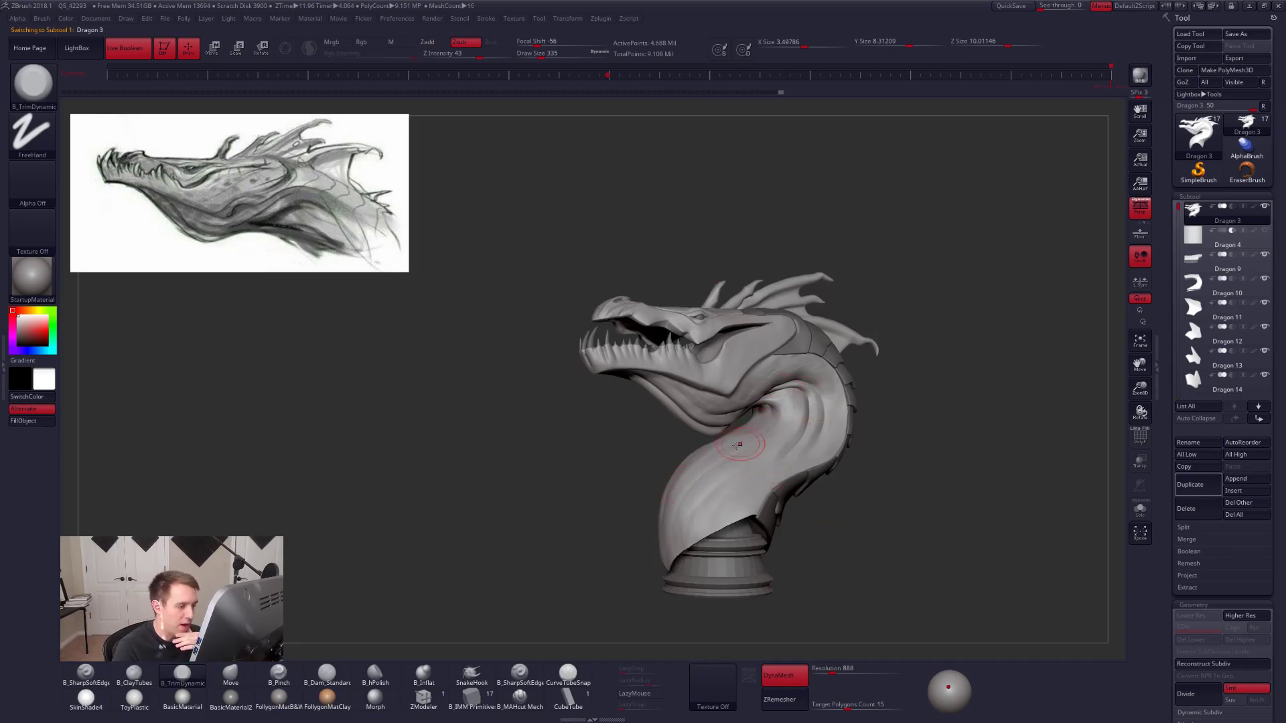
mouse_move(712, 481)
right_mouse_down()
mouse_move(759, 479)
mouse_move(727, 484)
right_mouse_up()
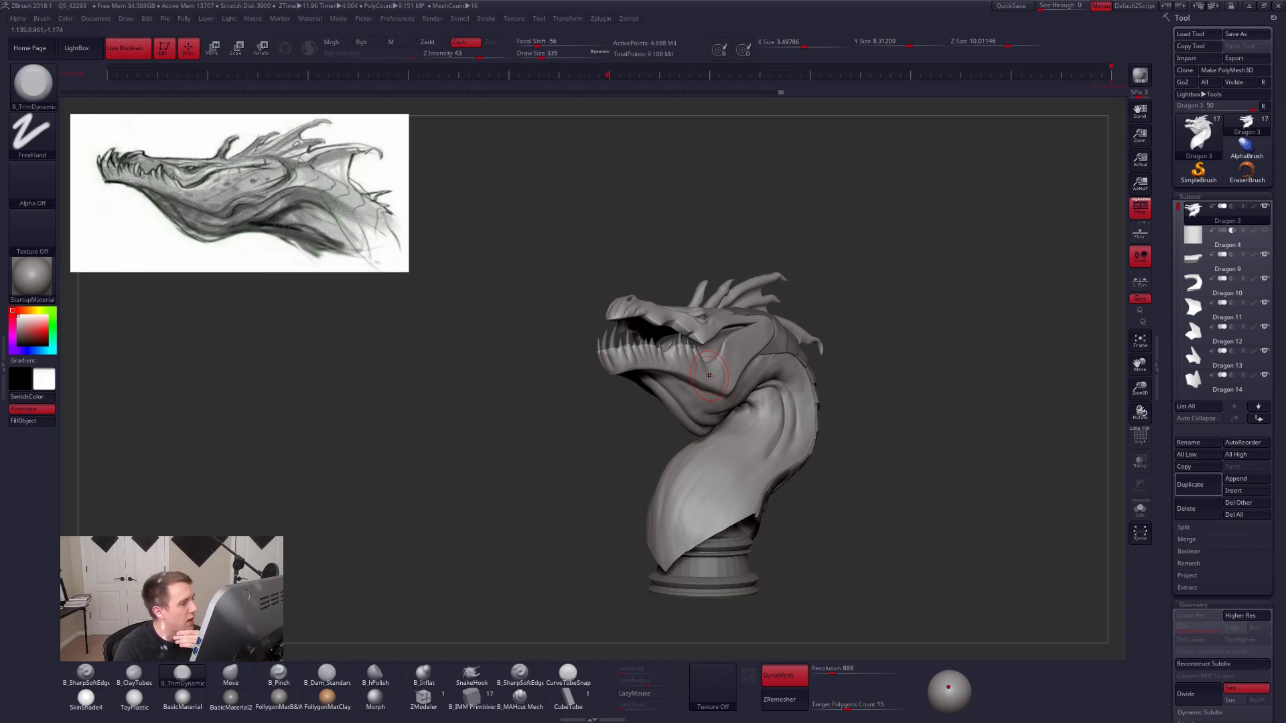
right_click_drag(709, 375, 679, 396)
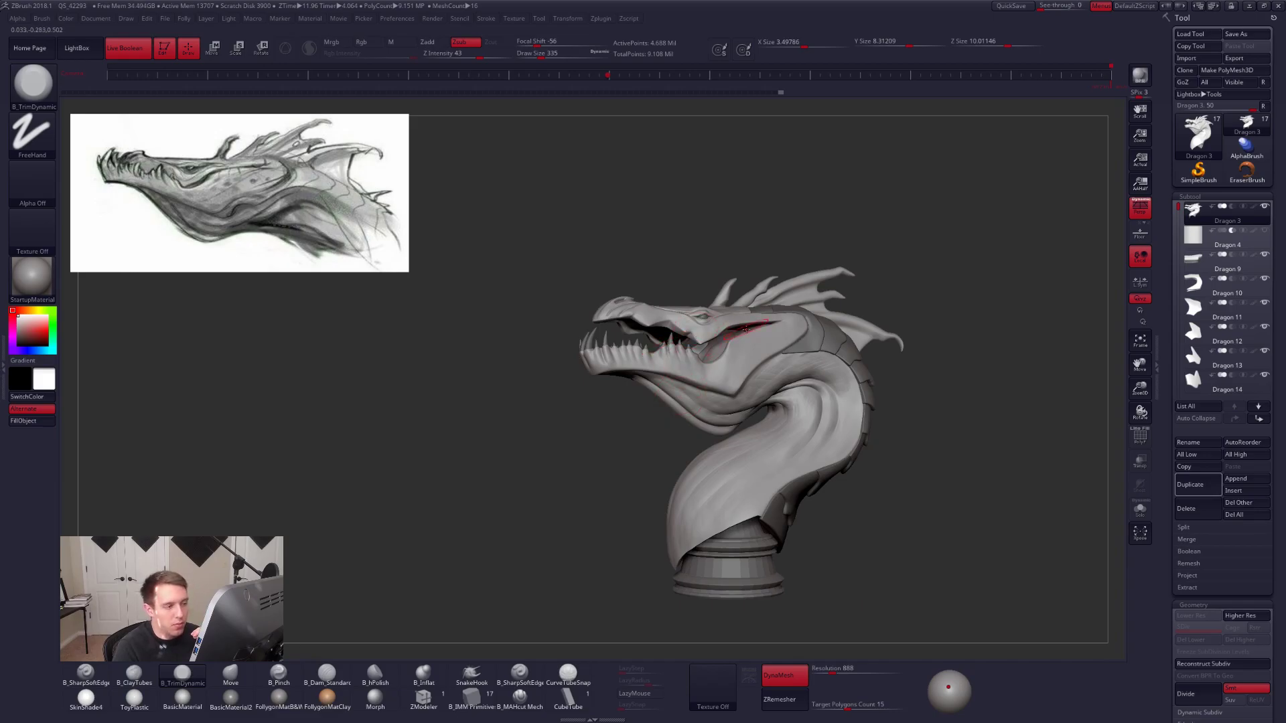
key("alt+s")
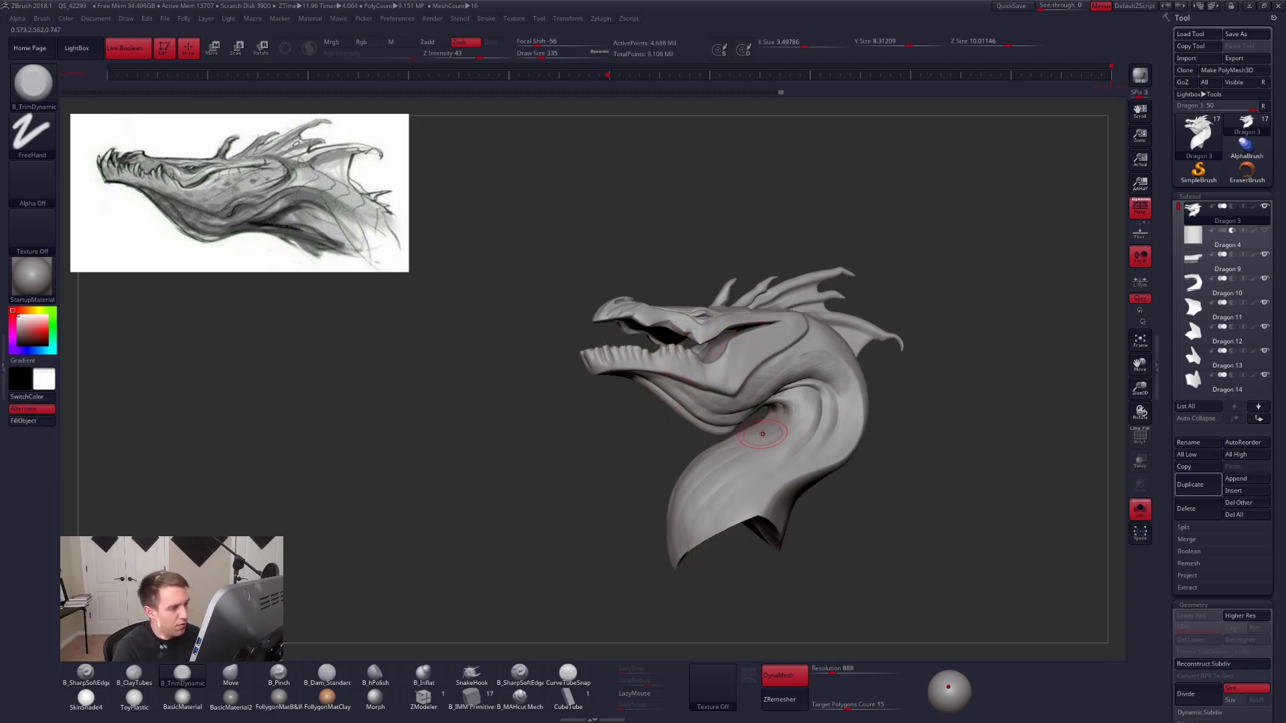
key("alt+s")
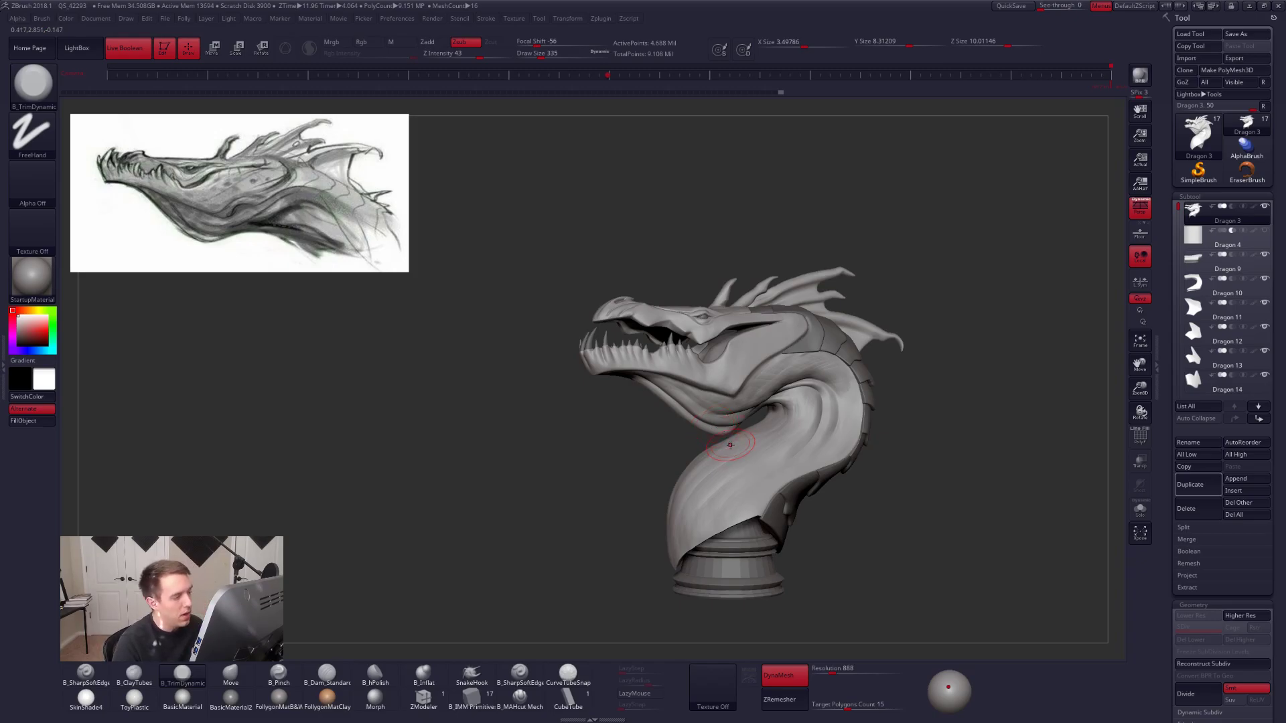
mouse_move(730, 445)
right_mouse_down()
mouse_move(710, 377)
mouse_move(785, 383)
right_mouse_up()
mouse_move(783, 489)
right_mouse_down("alt")
mouse_move(743, 488)
mouse_move(742, 448)
mouse_move(798, 402)
mouse_move(743, 362)
mouse_move(689, 362)
mouse_move(931, 427)
mouse_move(903, 414)
right_mouse_up("alt")
key("ctrl+shift+f")
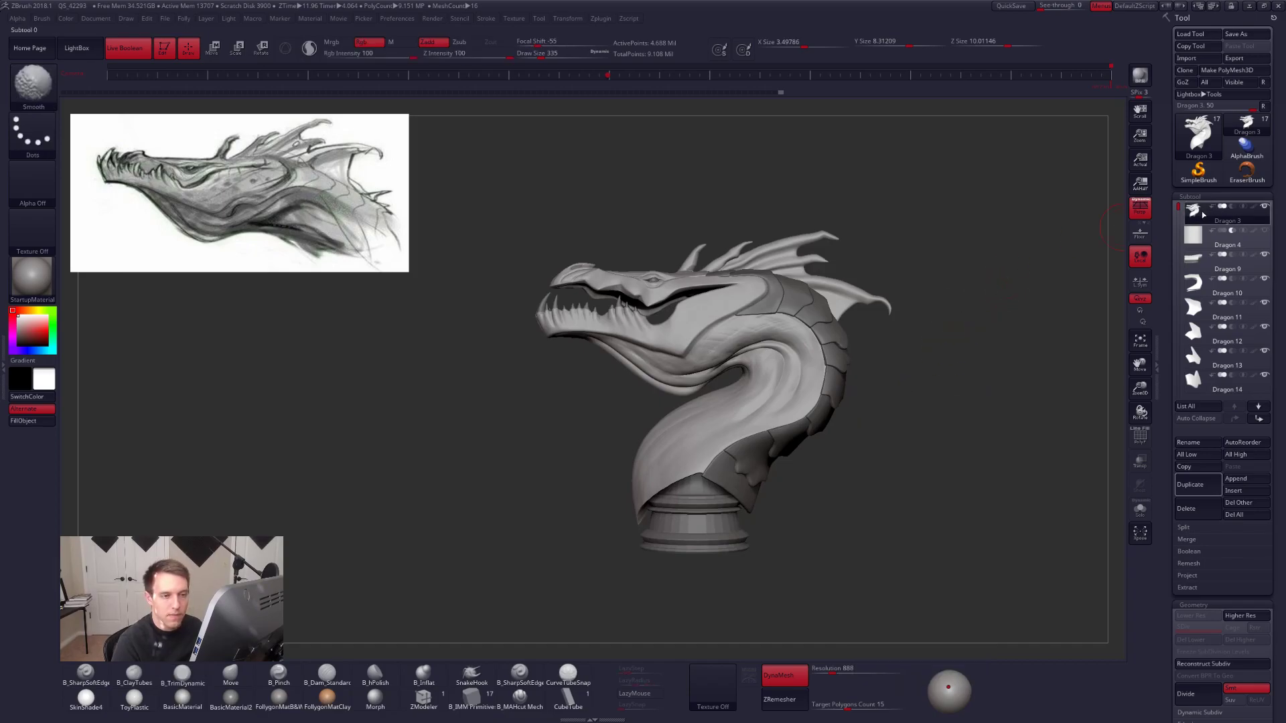
Duplicate the isolated bust and ZRemesh the original with DynaMesh off and a Target Polygons Count of 15.
left_click(1264, 207, "shift")
left_click(1196, 488)
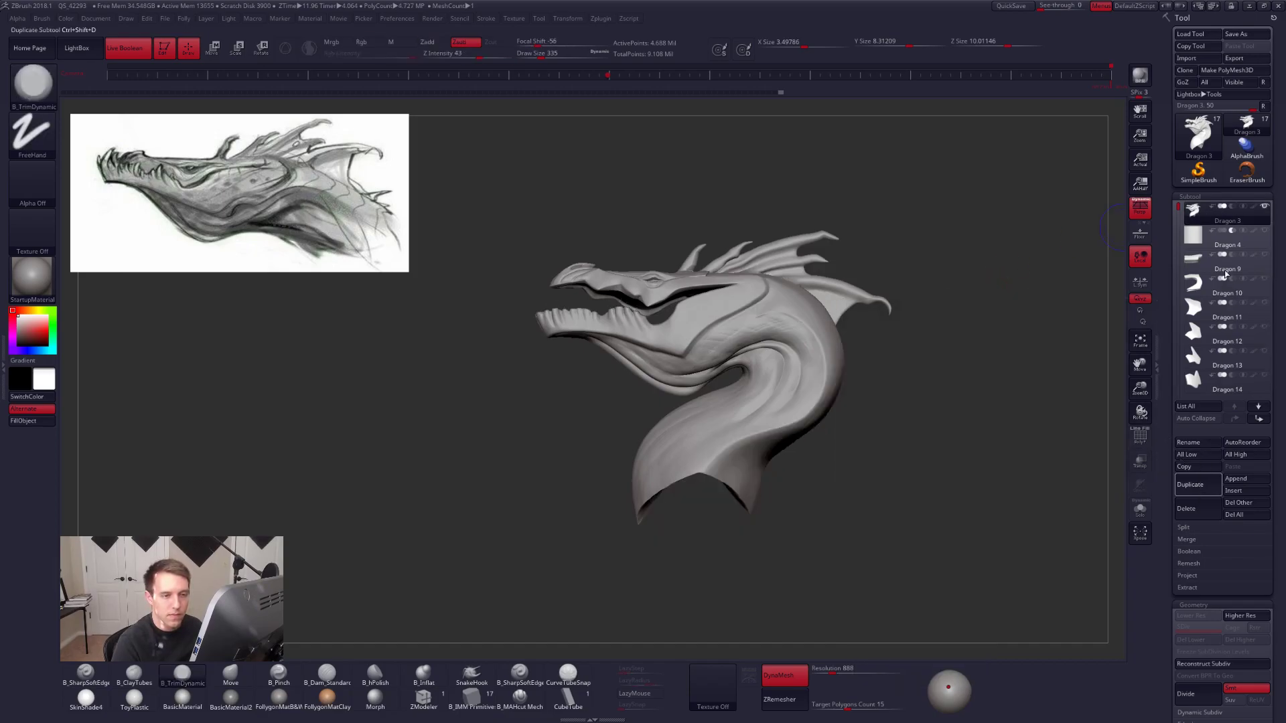
left_click(1209, 226)
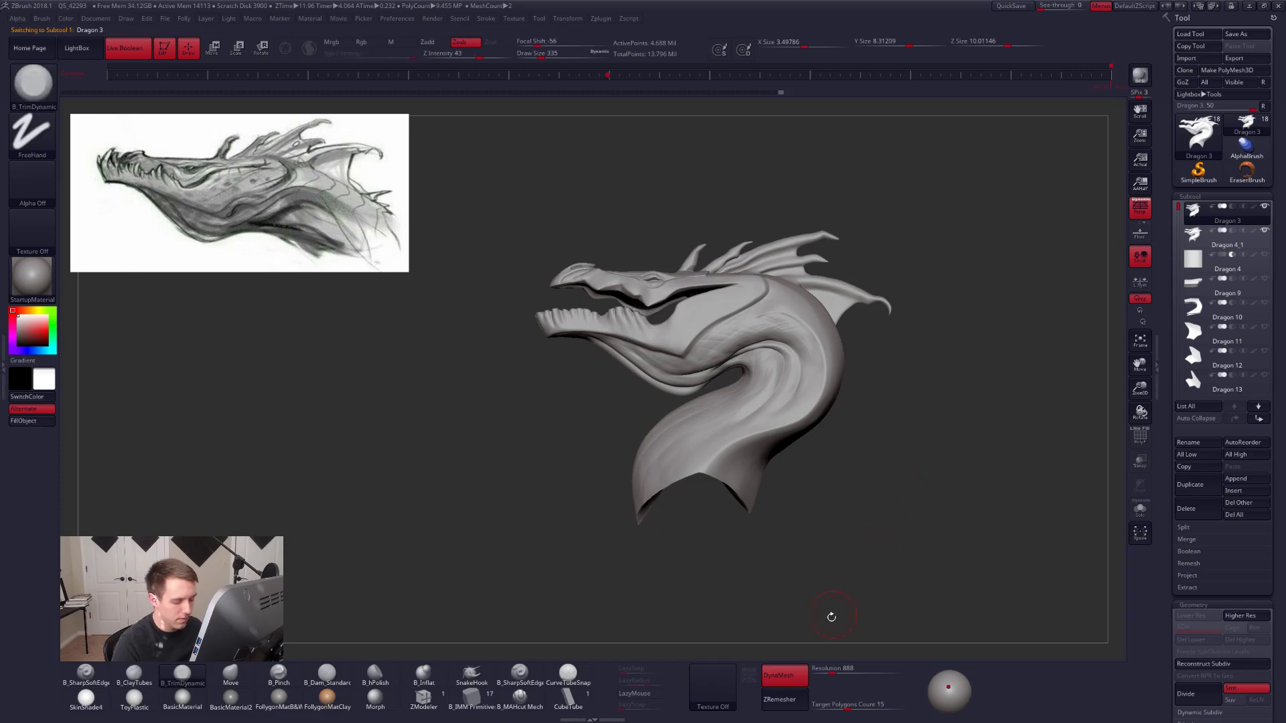
left_click(788, 673)
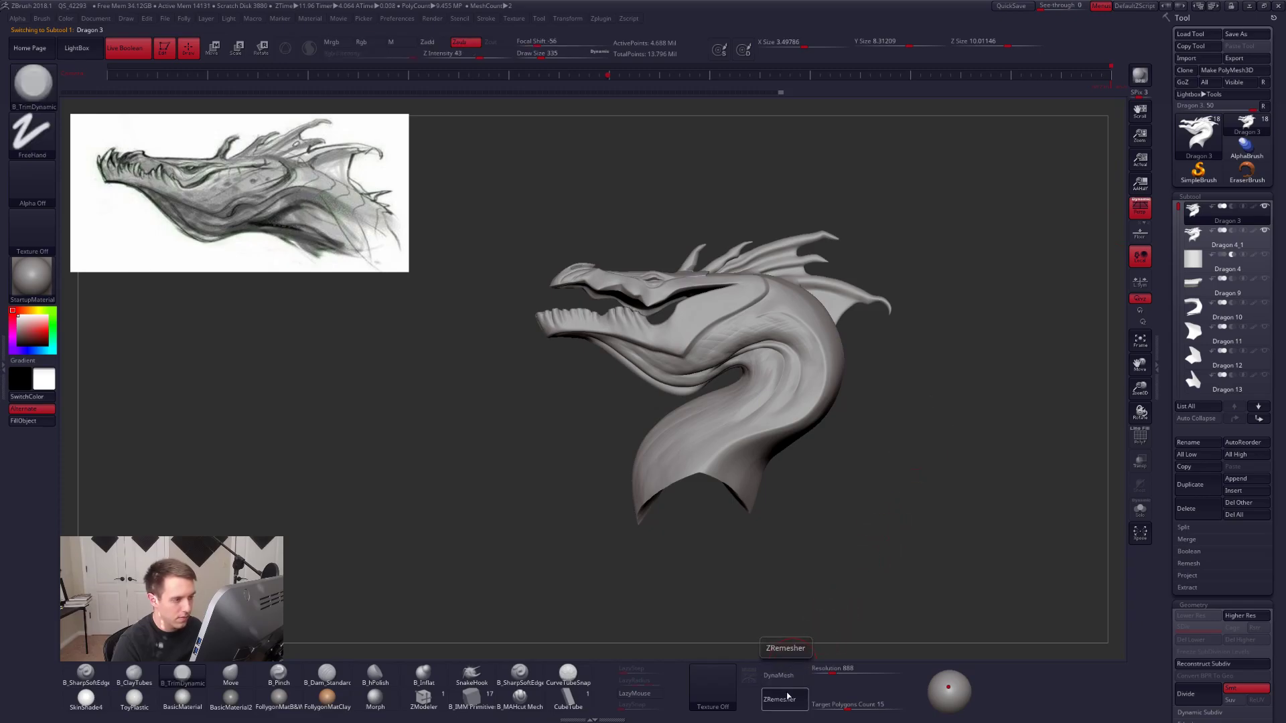
left_click(783, 699)
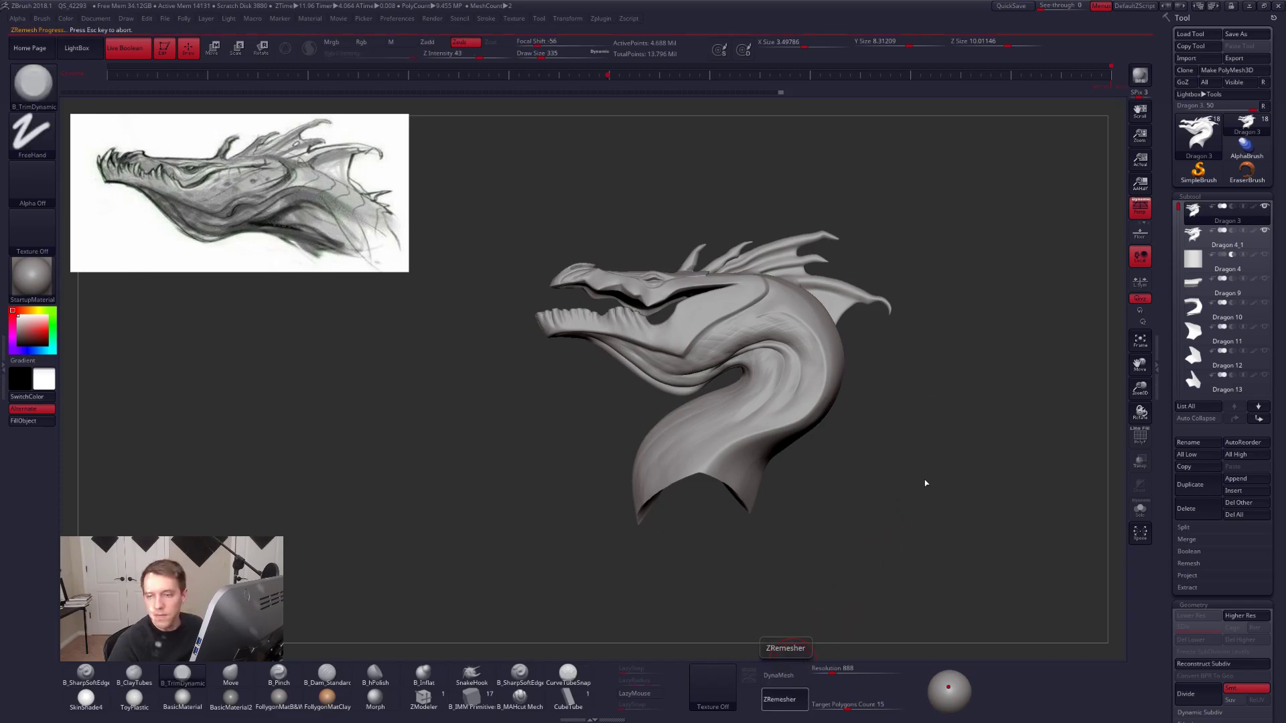
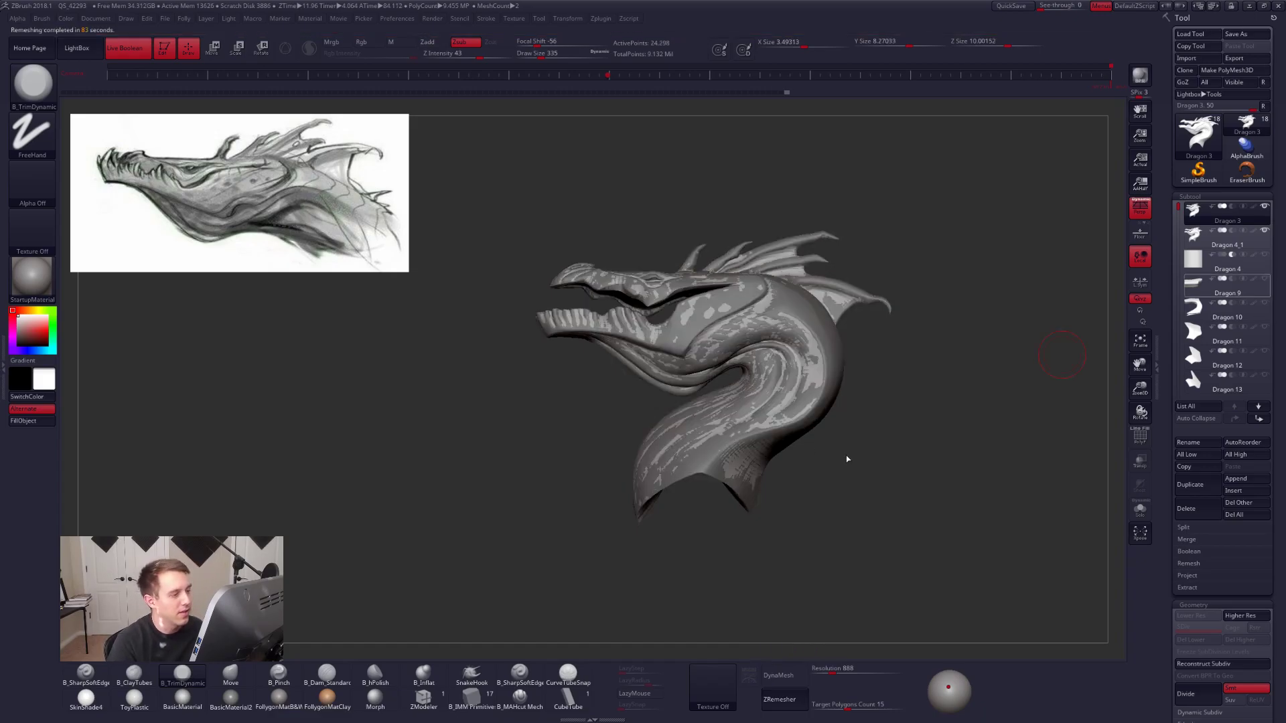
Examine the remeshed bust's polygon flow in wireframe around the head, neck and base.
mouse_move(468, 422)
left_mouse_down()
mouse_move(697, 362)
mouse_move(536, 365)
left_mouse_up()
key("shift+f")
mouse_move(415, 368)
left_mouse_down()
mouse_move(556, 342)
mouse_move(700, 342)
left_mouse_up()
key("shift+f")
mouse_move(700, 341)
right_mouse_down("ctrl")
mouse_move(711, 402)
mouse_move(655, 342)
mouse_move(685, 337)
mouse_move(673, 268)
mouse_move(770, 284)
right_mouse_up("ctrl")
right_click_drag(646, 261, 643, 308, "ctrl")
right_click_drag(643, 309, 807, 282)
mouse_move(770, 322)
right_mouse_down()
mouse_move(750, 241)
mouse_move(779, 404)
mouse_move(755, 279)
mouse_move(697, 523)
mouse_move(676, 429)
mouse_move(759, 374)
right_mouse_up()
key("shift+f")
key("shift+f")
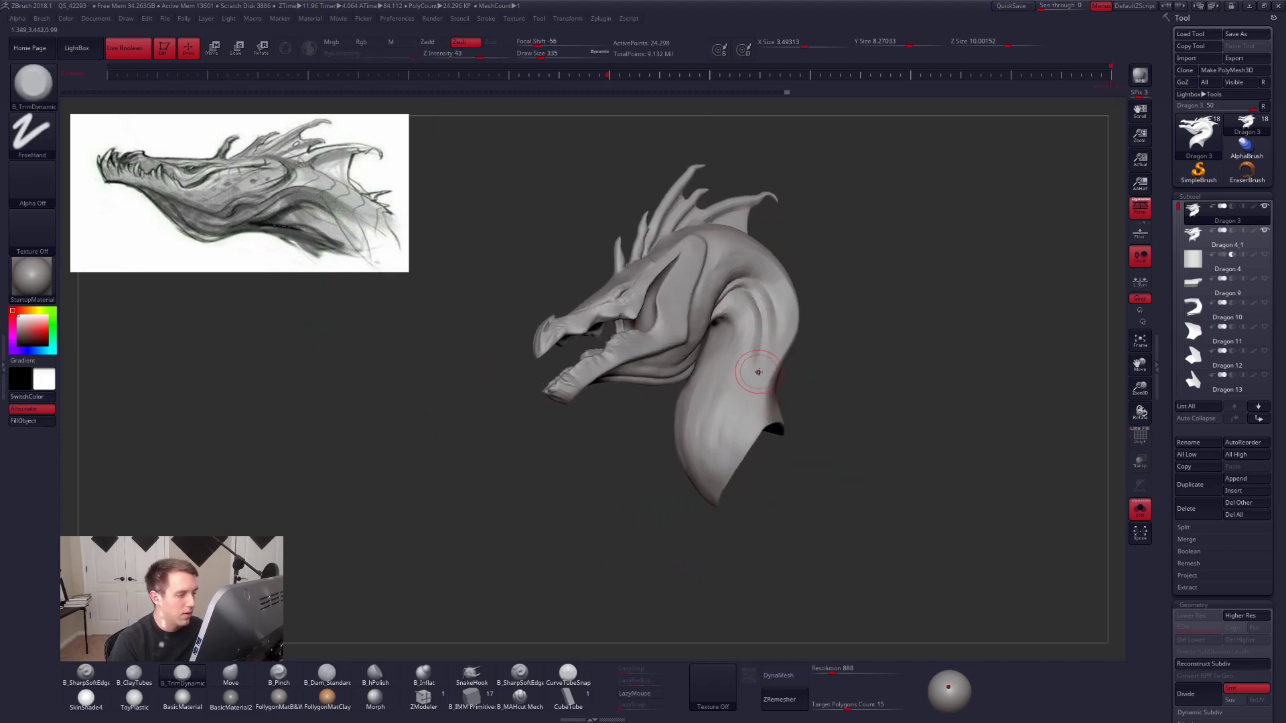
Subdivide the remeshed bust to SDiv 2 and SDiv 3, projecting the duplicate's detail at each level with a distance of 0.02.
key("d")
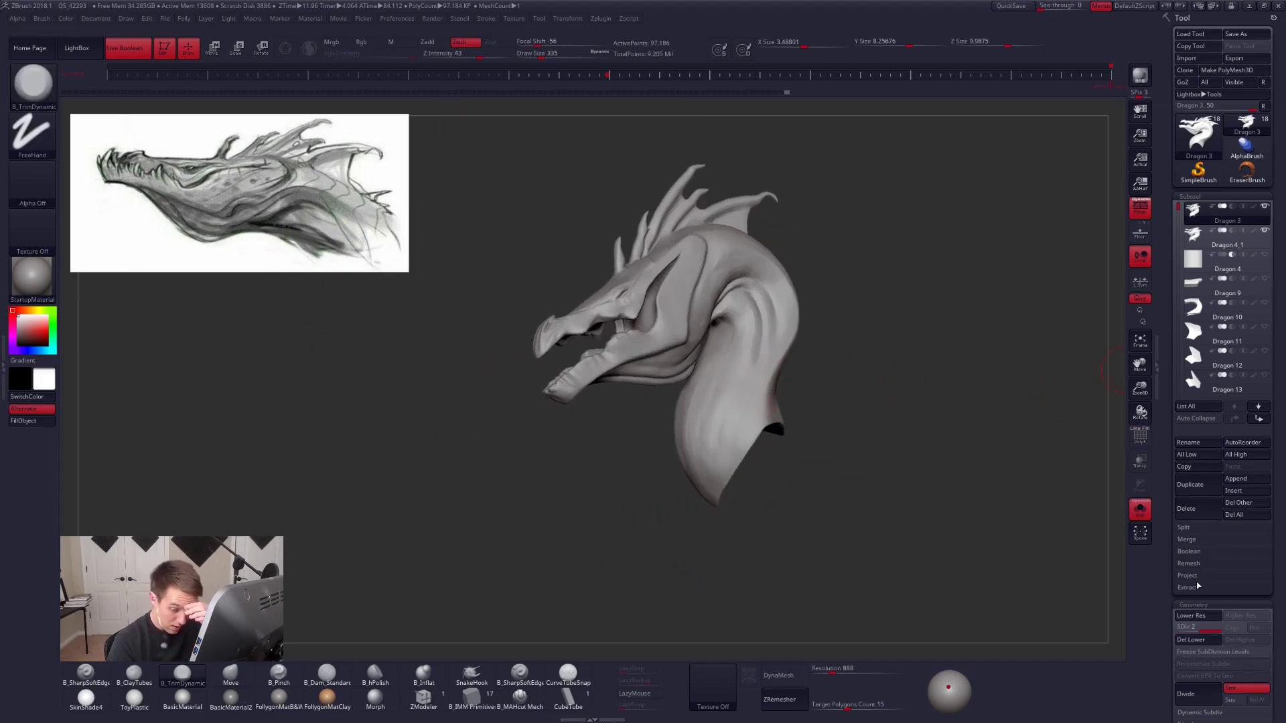
left_click(1188, 575)
left_click(1193, 598)
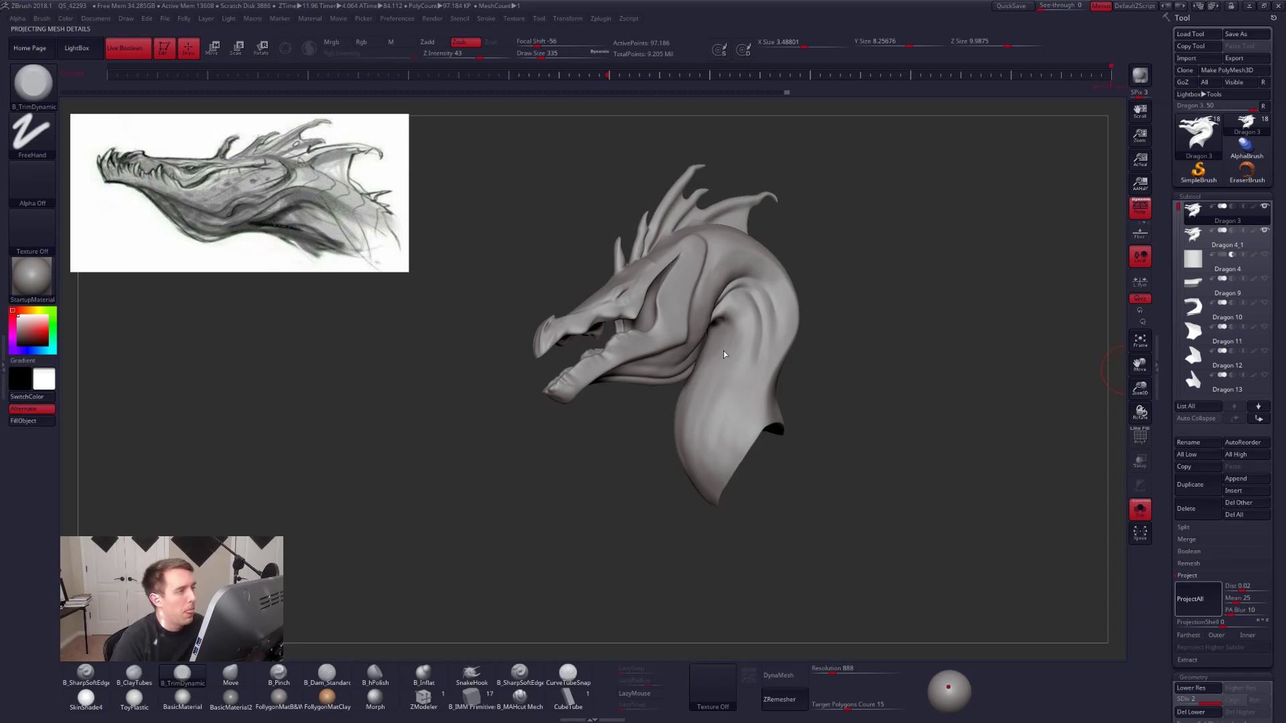
left_click_drag(723, 407, 482, 388)
key("d")
left_click(1197, 599)
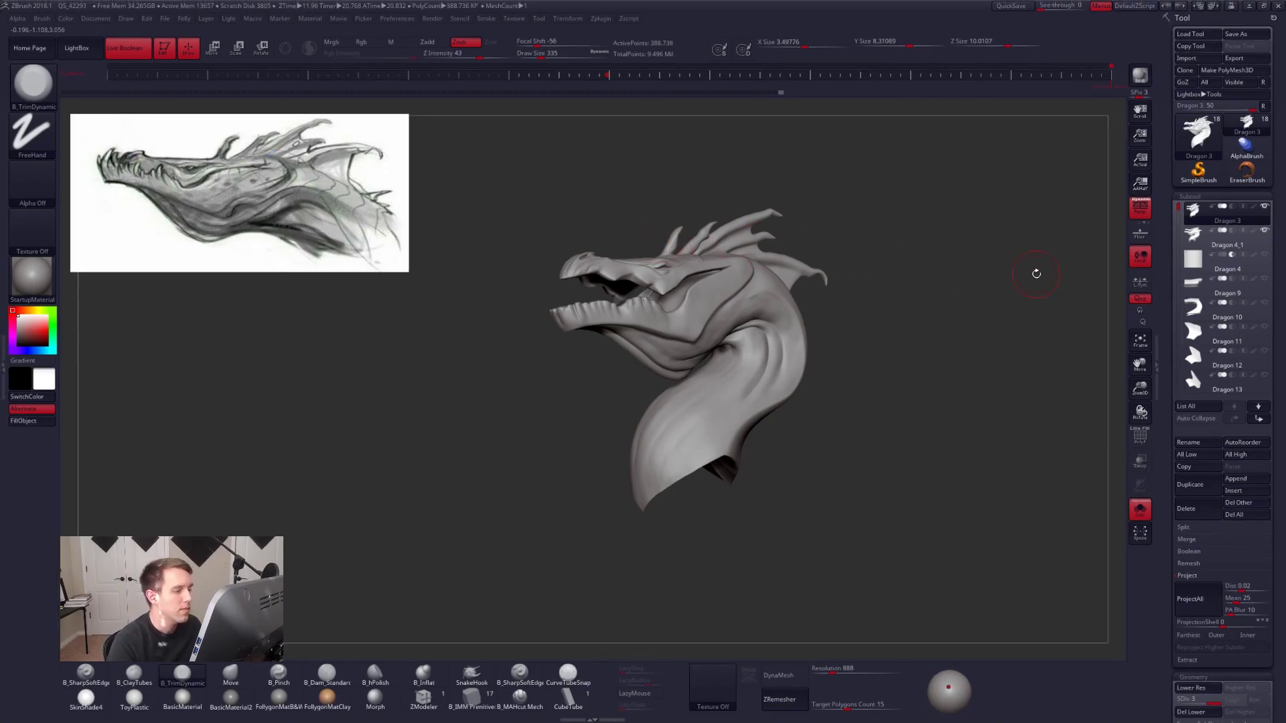
Divide the bust to SDiv 4 and project the detail again, checking the CPU load in Task Manager meanwhile.
key("ctrl+d")
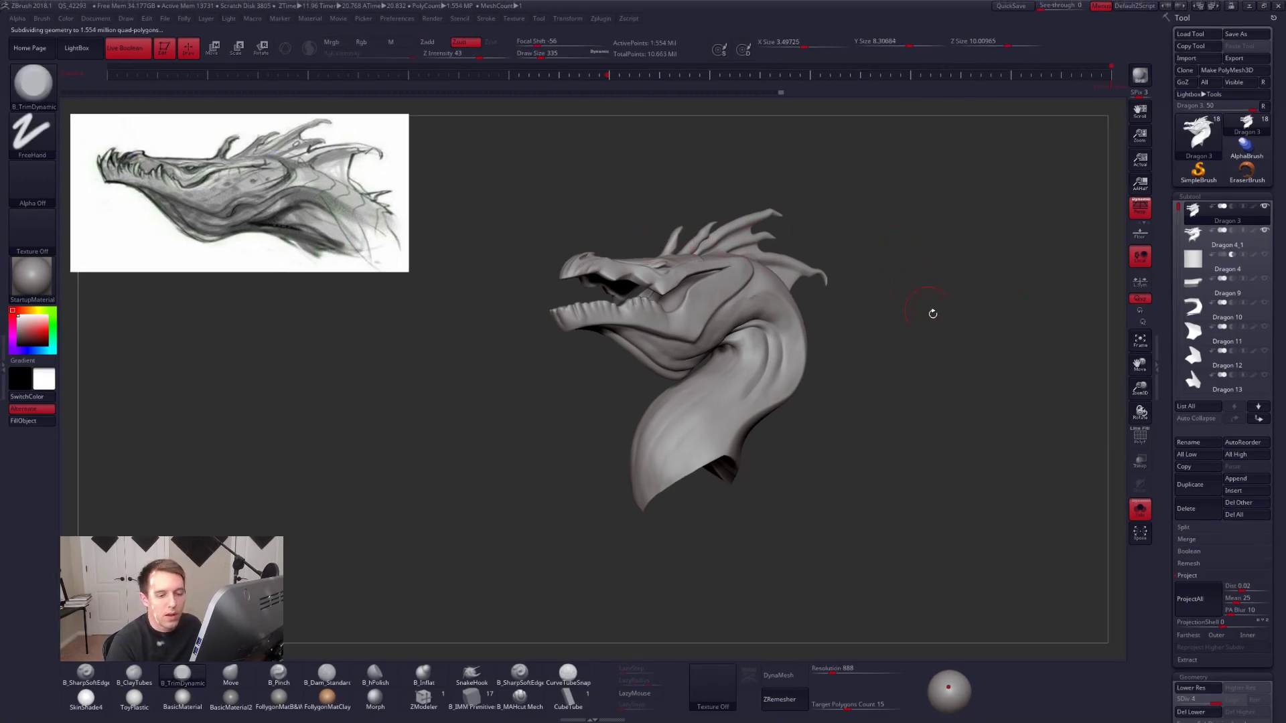
left_click(1191, 606)
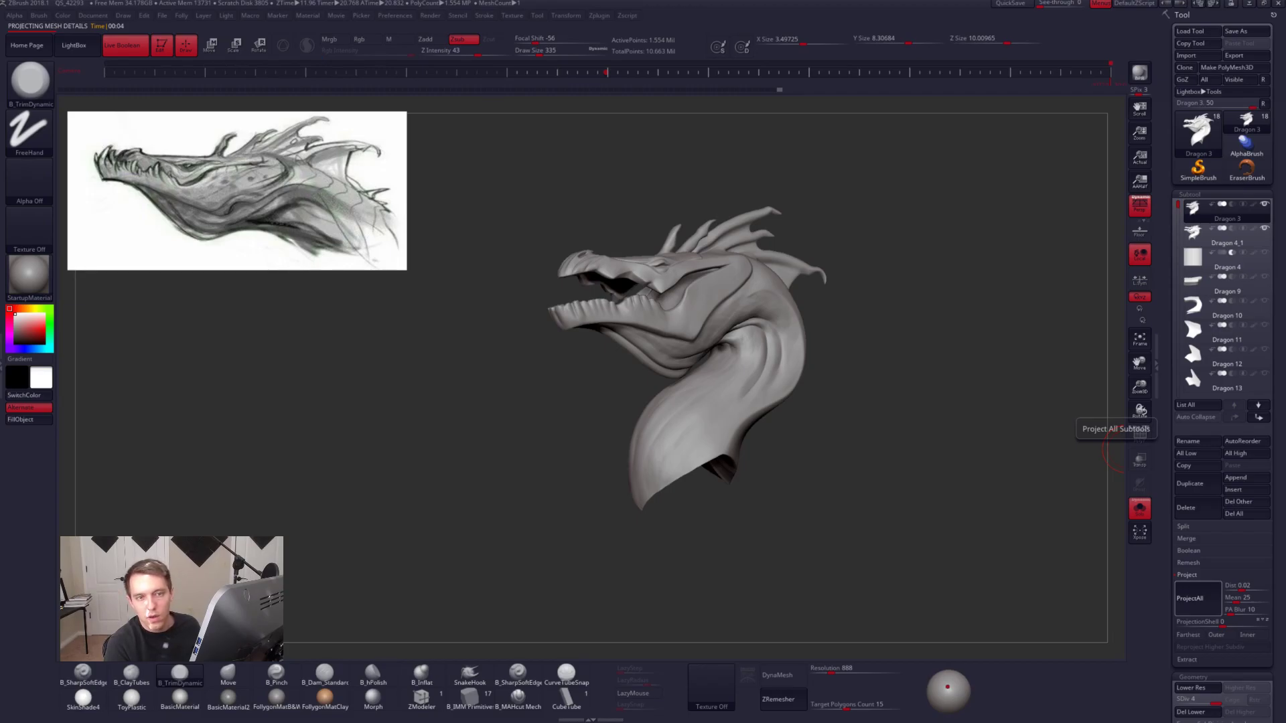
key("ctrl+shift+Escape")
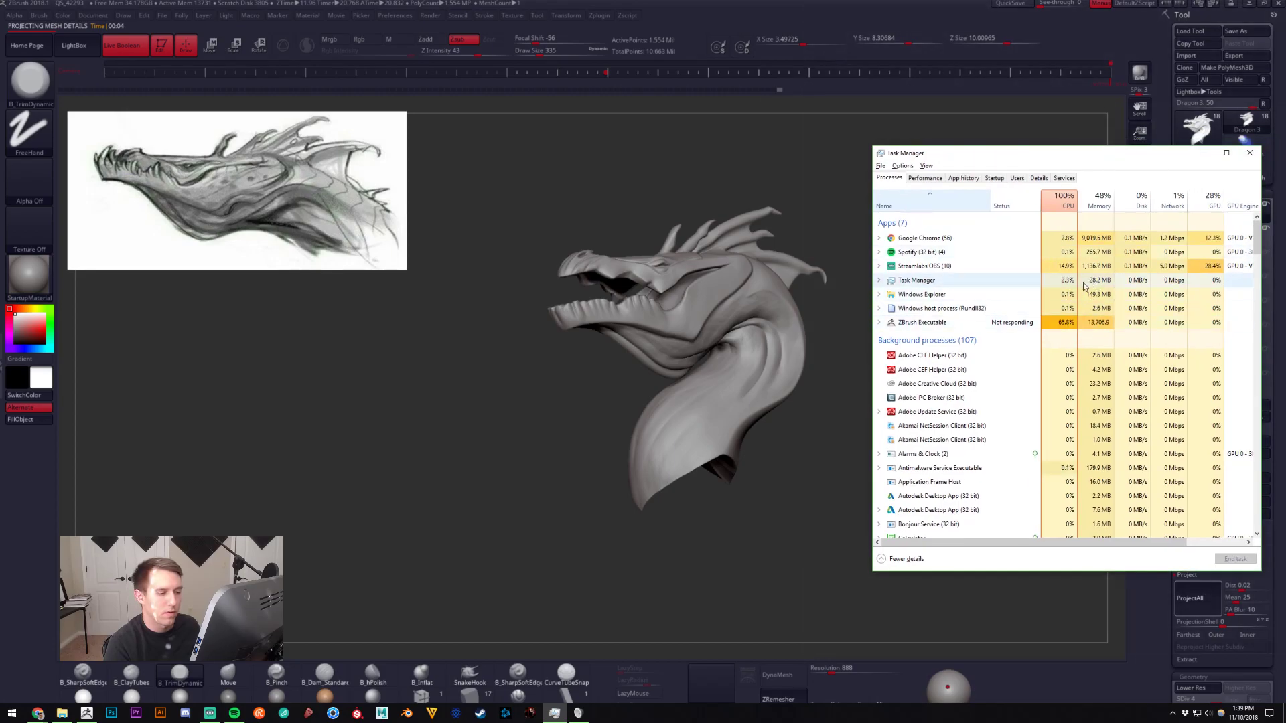
left_click_drag(1062, 158, 1285, 90)
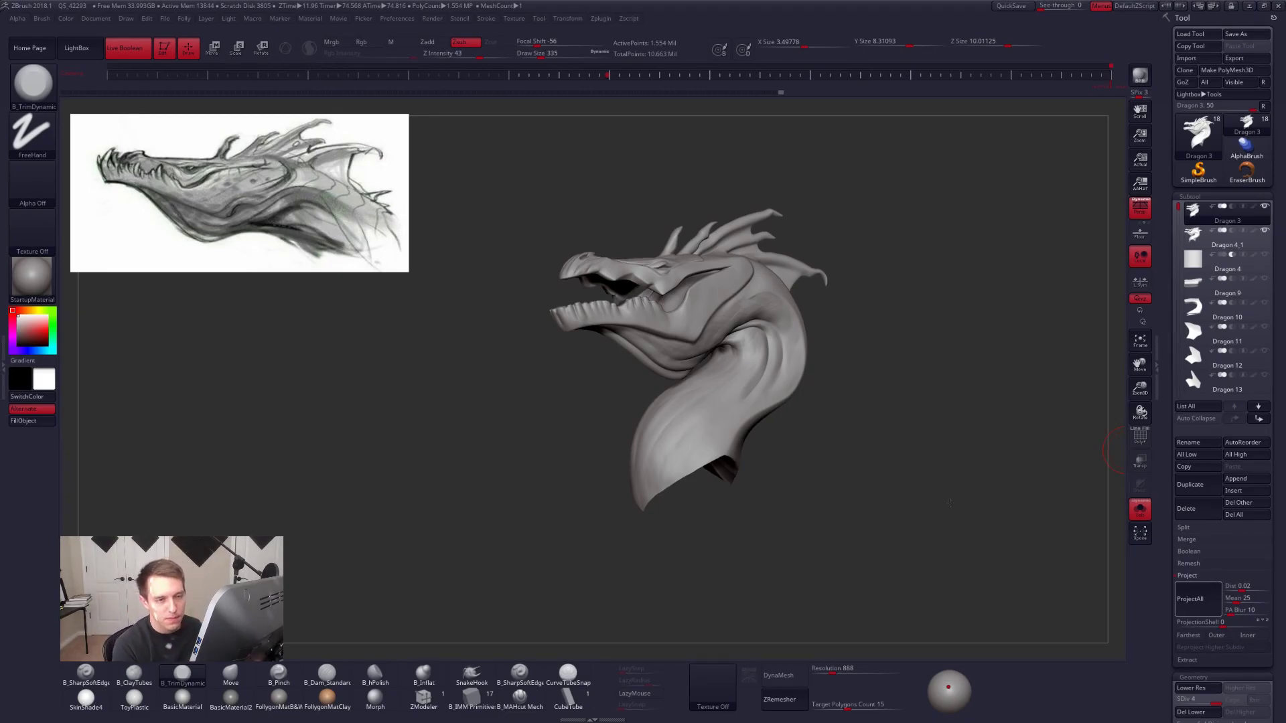
Delete the high-resolution duplicate Dragon 4_1 and reselect the remeshed bust.
left_click_drag(972, 479, 936, 494)
left_click_drag(888, 454, 848, 468, "shift")
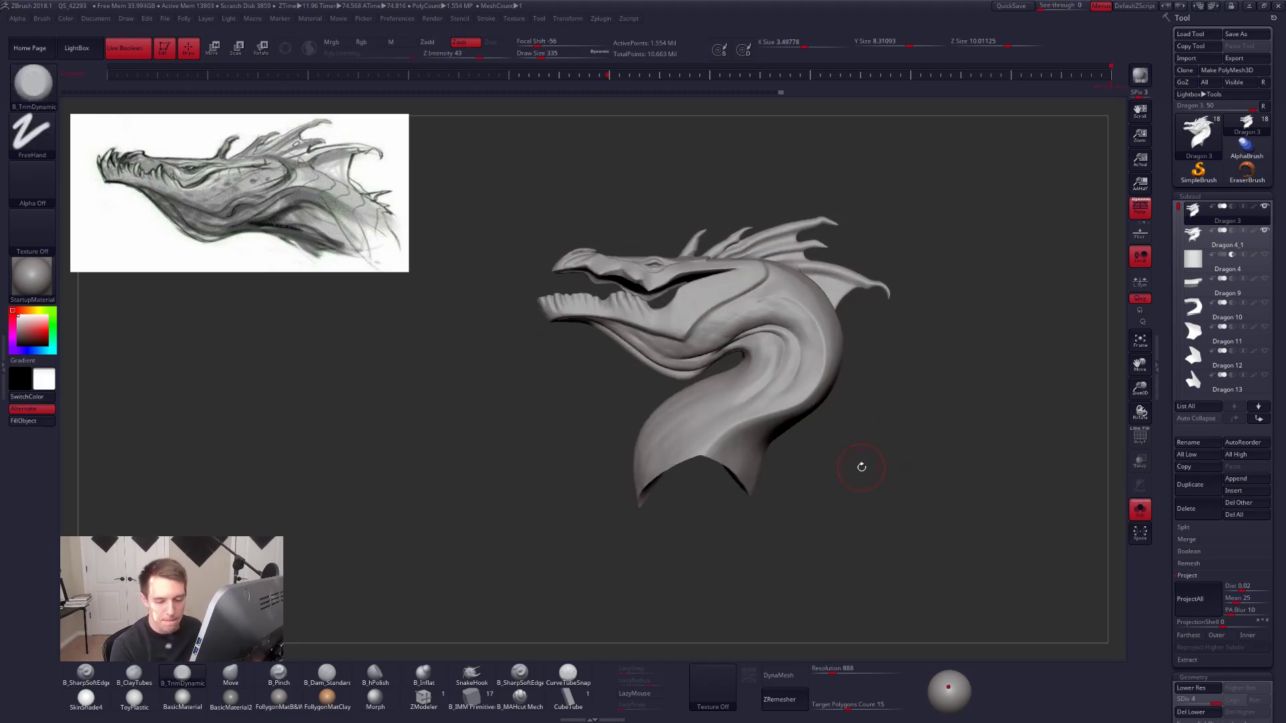
left_click(1182, 576)
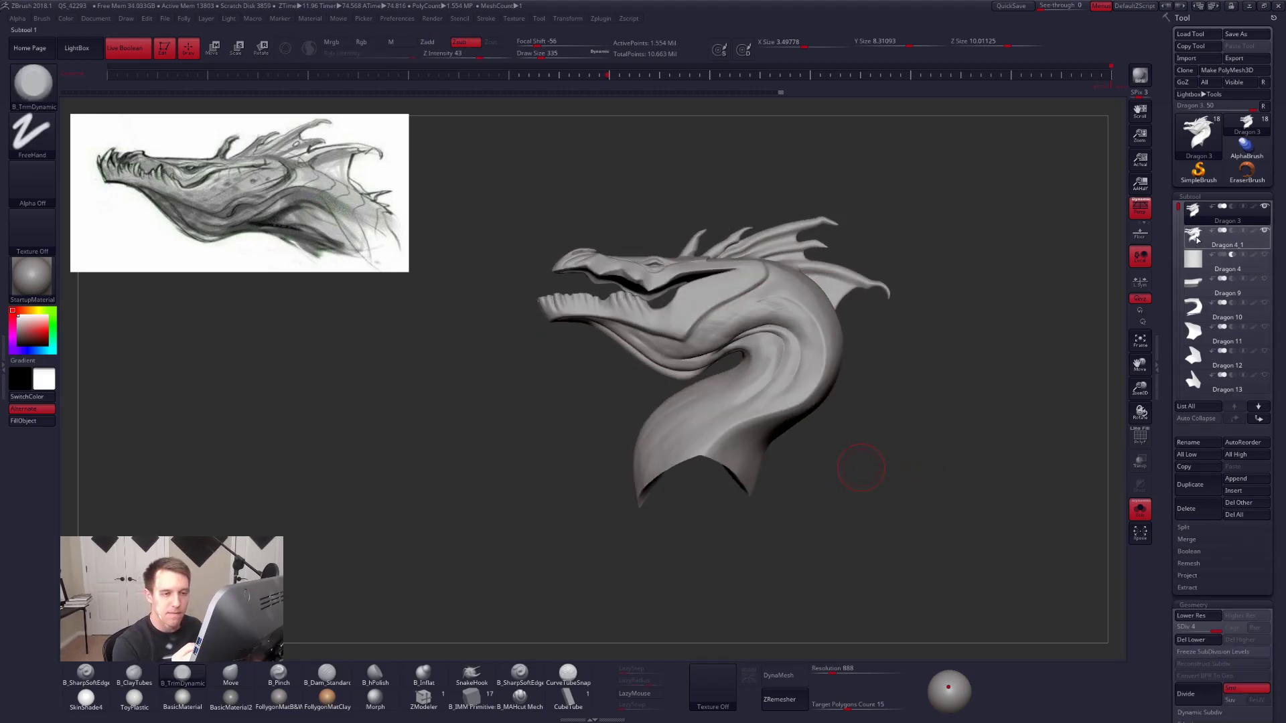
left_click(1222, 238)
left_click(1189, 509)
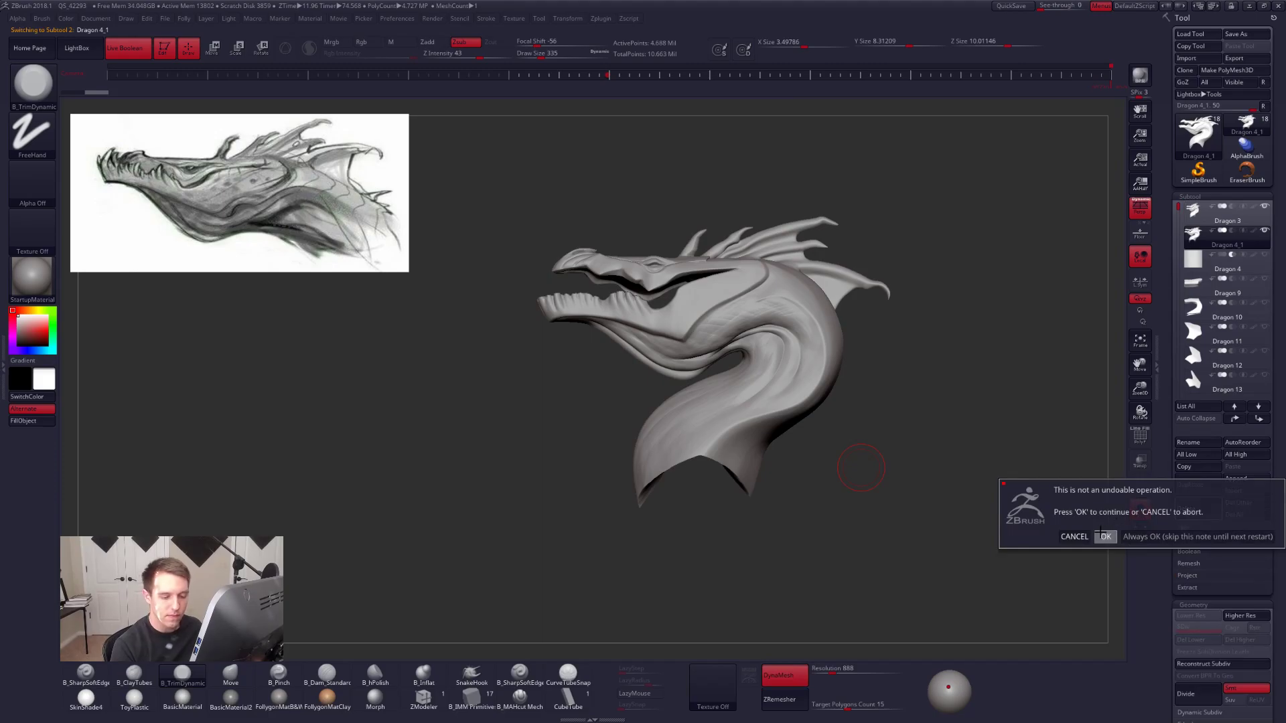
left_click(1106, 536)
left_click(1192, 213)
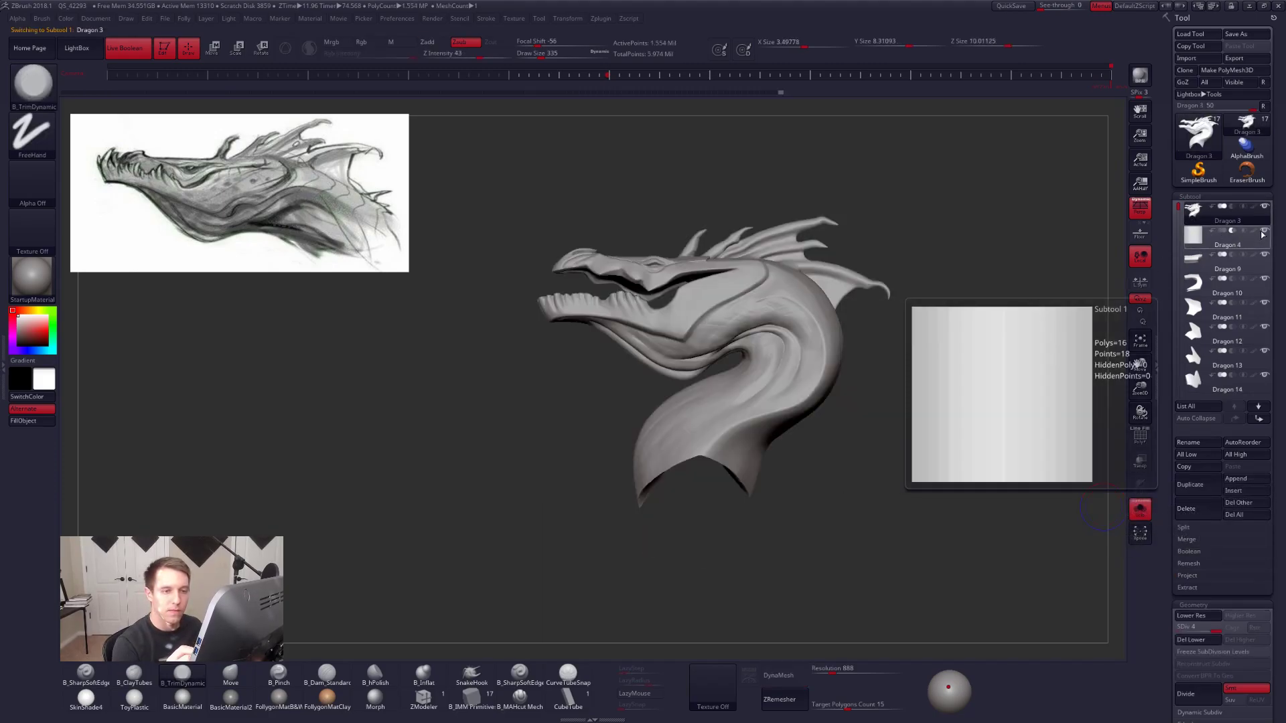
Drop the bust to its lowest subdivision level and smooth inside the neck opening with a Draw Size of 366.
mouse_move(883, 478)
left_mouse_down()
mouse_move(903, 480)
mouse_move(840, 429)
mouse_move(837, 367)
mouse_move(864, 334)
mouse_move(867, 361)
left_mouse_up()
key("shift+d")
key("shift+d")
key("shift+d")
key("space")
left_click_drag(705, 386, 708, 386)
mouse_move(711, 383)
left_mouse_down("shift")
mouse_move(717, 372)
mouse_move(699, 366)
left_mouse_up("shift")
left_click_drag(784, 529, 770, 442)
key("d")
Smooth the inner neck walls at SDiv 2, solo the bust and continue smoothing at SDiv 4.
left_click_drag(714, 372, 708, 359, "shift")
right_click_drag(697, 361, 660, 367)
left_click_drag(696, 365, 693, 402, "shift")
mouse_move(693, 402)
right_mouse_down()
mouse_move(662, 459)
mouse_move(737, 390)
mouse_move(766, 407)
mouse_move(726, 397)
right_mouse_up()
key("alt+s")
key("d")
key("d")
left_click_drag(729, 335, 722, 375, "shift")
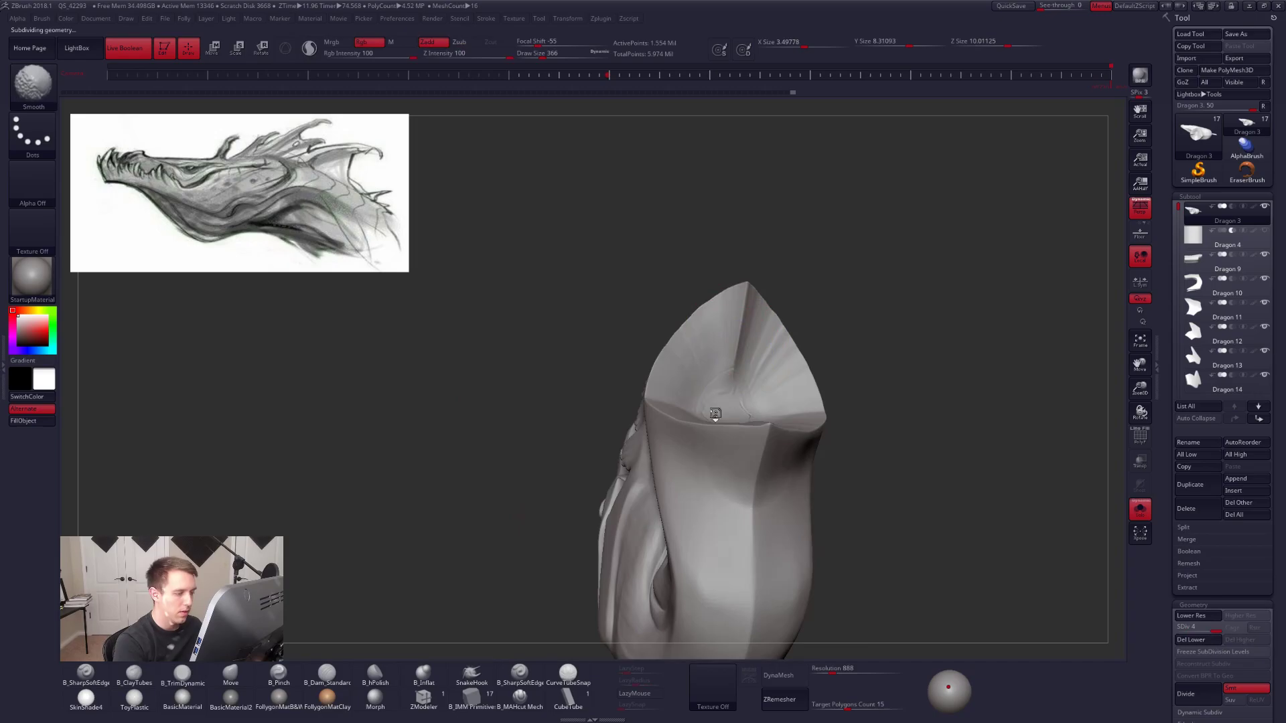
Smooth the inner neck's lower rim area and change the bust to SDiv 3.
right_click_drag(722, 375, 726, 422)
mouse_move(726, 422)
left_mouse_down("shift")
mouse_move(726, 405)
mouse_move(700, 438)
left_mouse_up("shift")
mouse_move(700, 439)
right_mouse_down()
mouse_move(709, 375)
mouse_move(710, 428)
right_mouse_up()
key("shift+d")
key("shift+d")
key("d")
Smooth the remaining creases on the inner neck walls from several angles and drop the bust to SDiv 2.
right_click_drag(717, 313, 753, 367)
left_click_drag(753, 367, 763, 409, "shift")
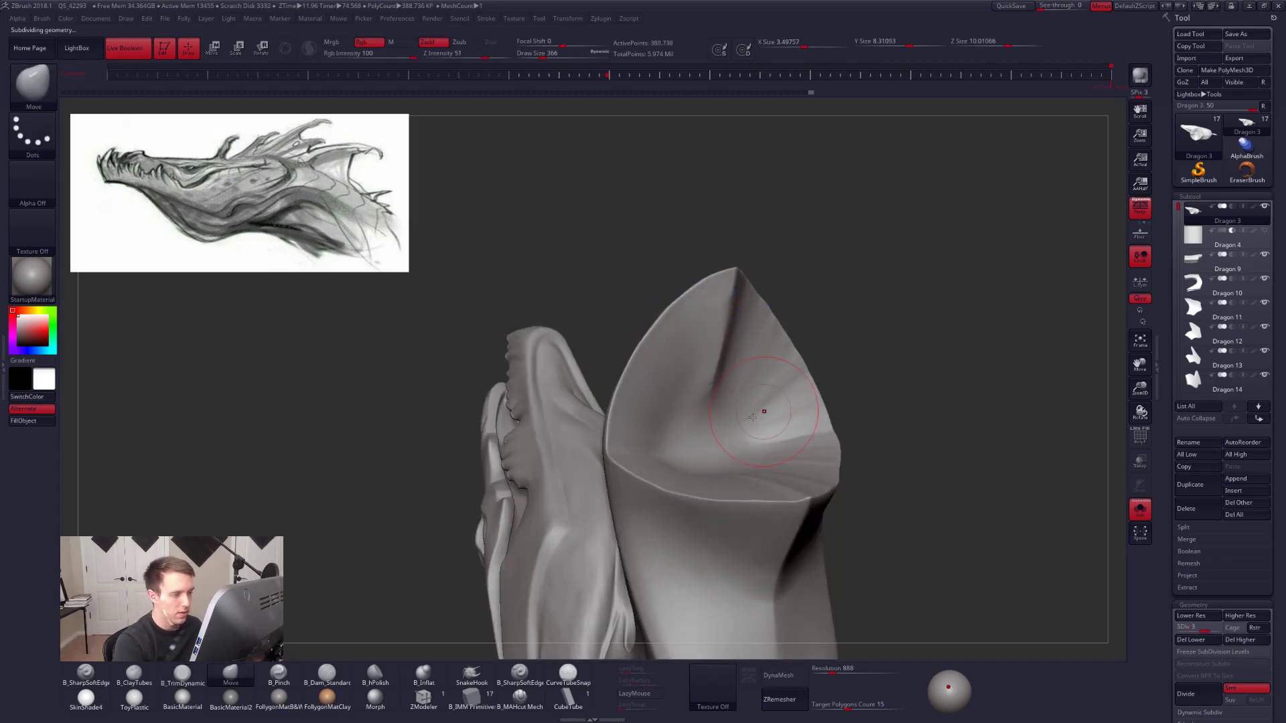
right_click_drag(763, 409, 741, 365)
left_click_drag(741, 364, 753, 399, "shift")
right_click_drag(754, 398, 647, 453)
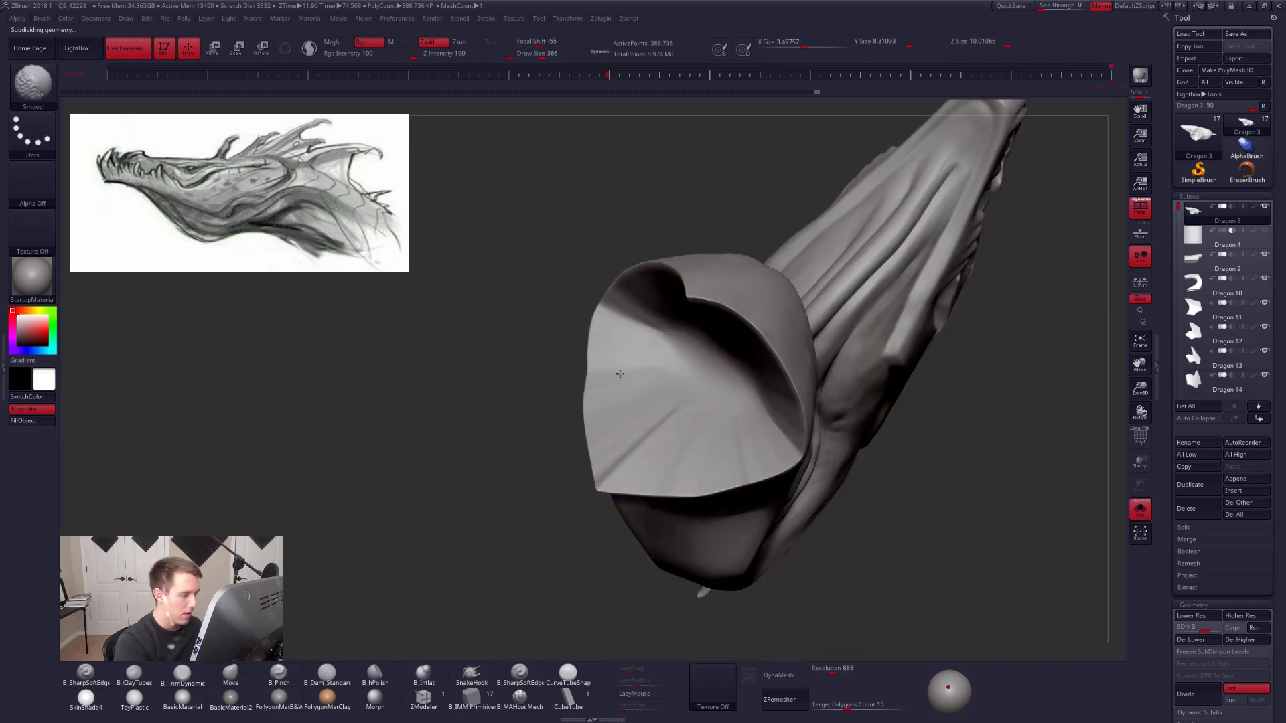
key("shift+d")
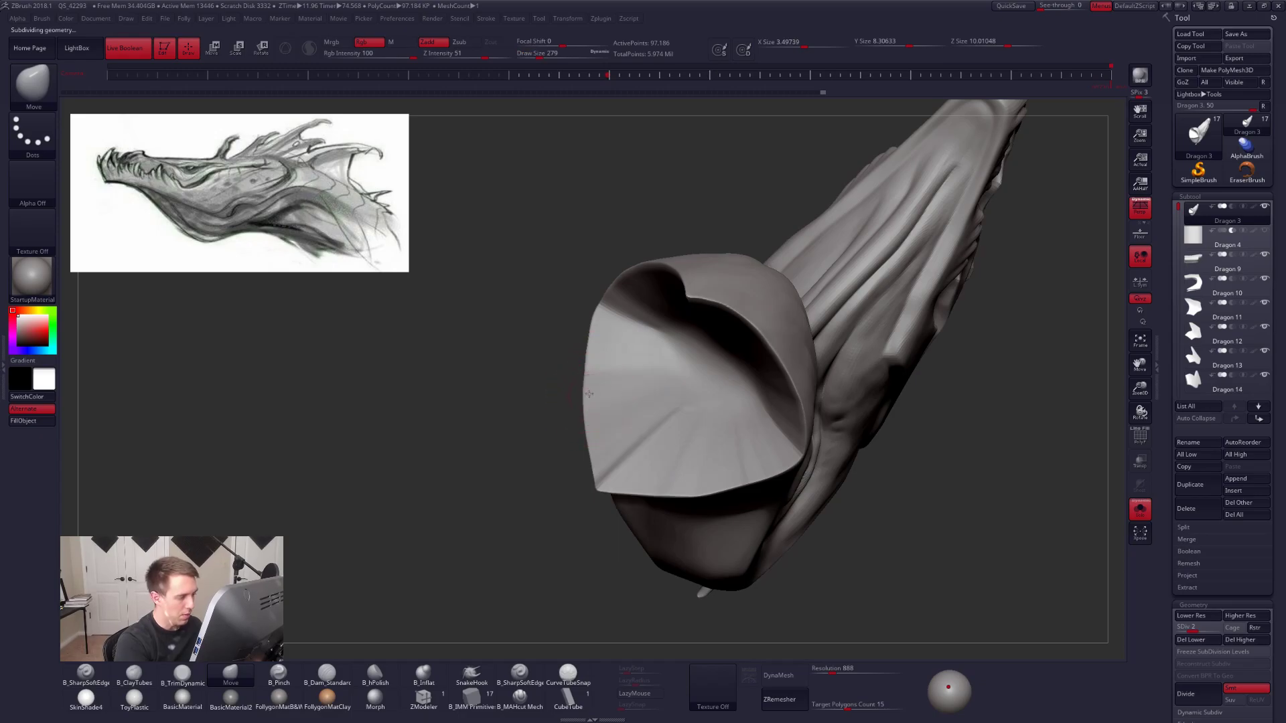
Flatten and smooth the creased inner wall of the neck opening at SDiv 2.
key("space")
left_click(595, 400)
mouse_move(645, 425)
right_mouse_down()
mouse_move(703, 442)
mouse_move(691, 464)
mouse_move(650, 465)
mouse_move(714, 447)
mouse_move(711, 432)
mouse_move(680, 430)
mouse_move(697, 413)
right_mouse_up()
key("3")
key("shift")
left_click_drag(697, 414, 704, 436, "shift")
right_click_drag(703, 436, 636, 476)
key("shift")
right_click_drag(733, 360, 675, 473)
Choose the Move brush, drop the bust to SDiv 1 and adjust the neck's pointed rim with a Draw Size of 366.
key("space")
left_click_drag(722, 424, 727, 425)
key("b")
key("m")
key("v")
key("shift+d")
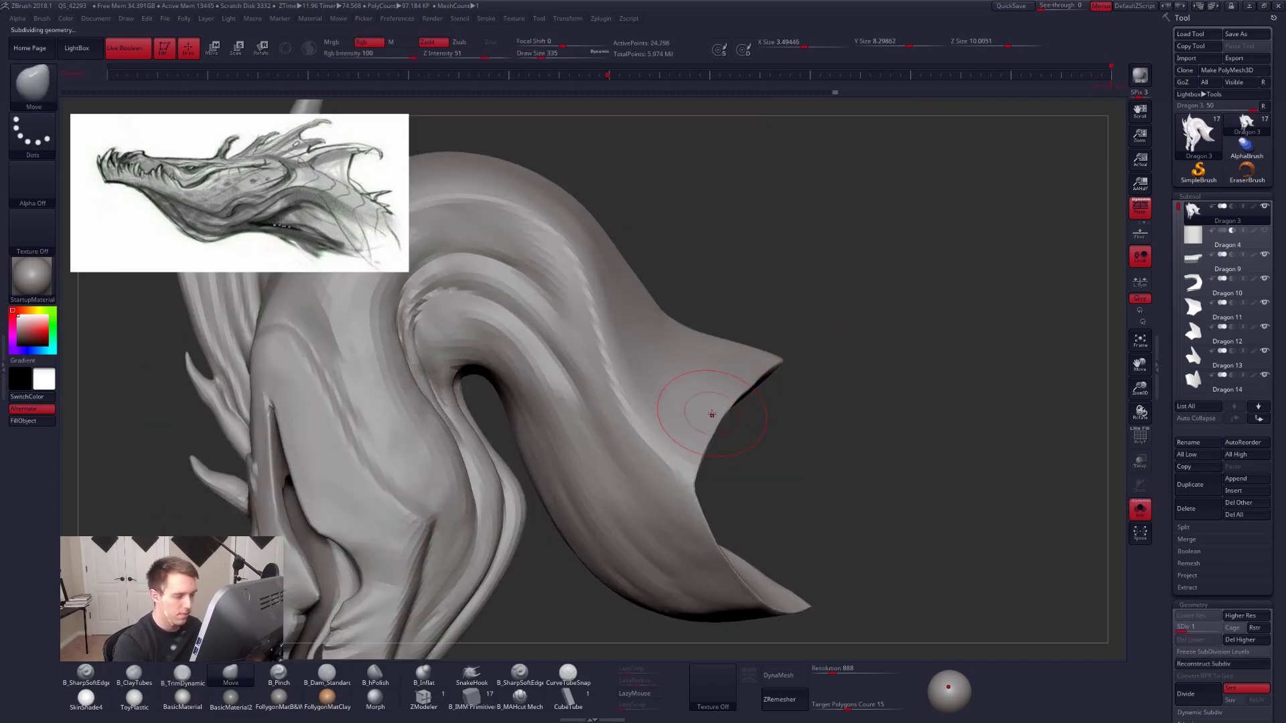
mouse_move(720, 418)
right_mouse_down()
mouse_move(810, 428)
mouse_move(730, 445)
right_mouse_up()
key("space")
left_click_drag(722, 454, 725, 453)
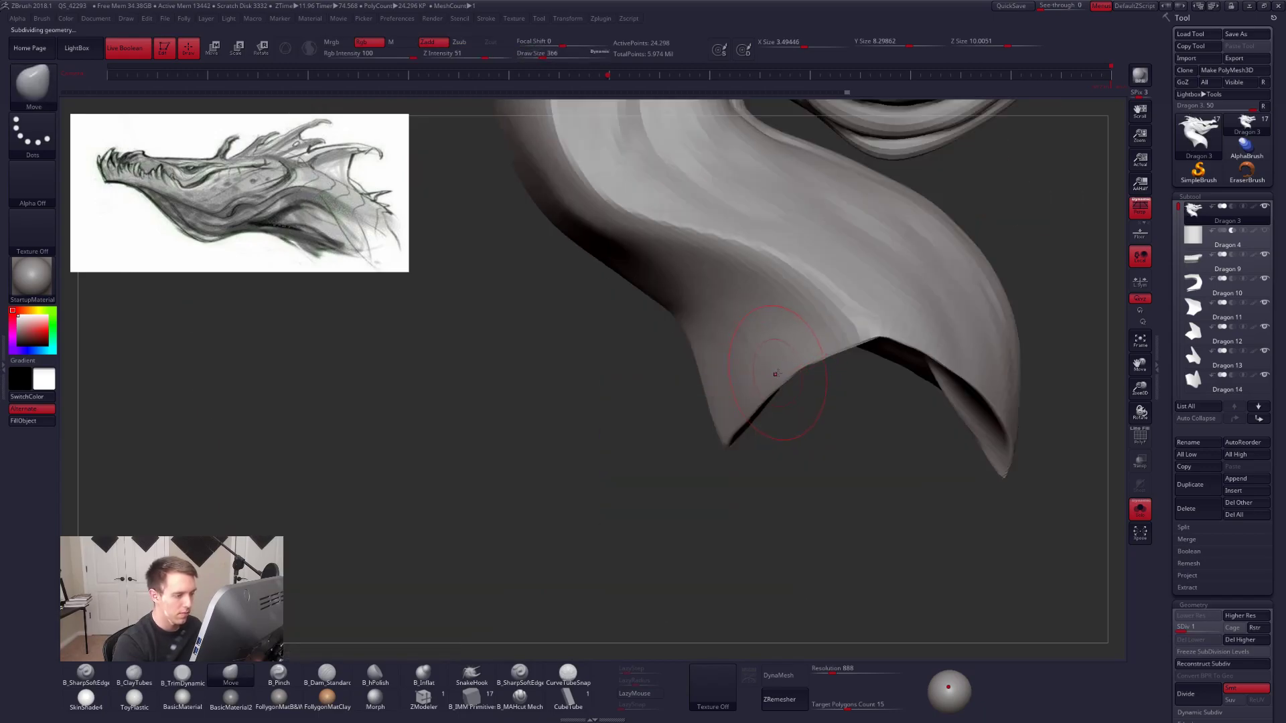
mouse_move(795, 365)
right_mouse_down()
mouse_move(770, 385)
mouse_move(752, 373)
mouse_move(764, 402)
mouse_move(718, 407)
right_mouse_up()
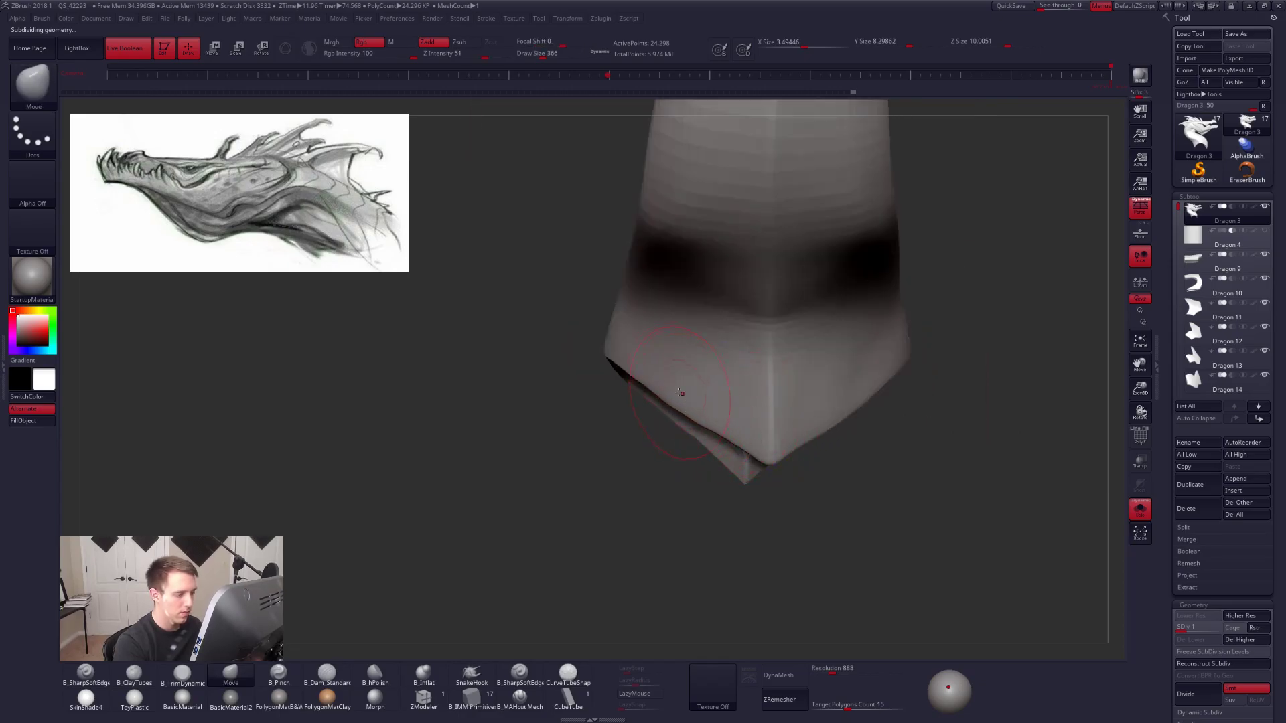
mouse_move(861, 450)
right_mouse_down()
mouse_move(764, 396)
mouse_move(673, 430)
mouse_move(659, 462)
right_mouse_up()
Raise the bust to SDiv 4, set the Draw Size to 306 and check the shape of the neck opening.
key("shift")
key("ctrl+d")
key("d")
key("d")
key("space")
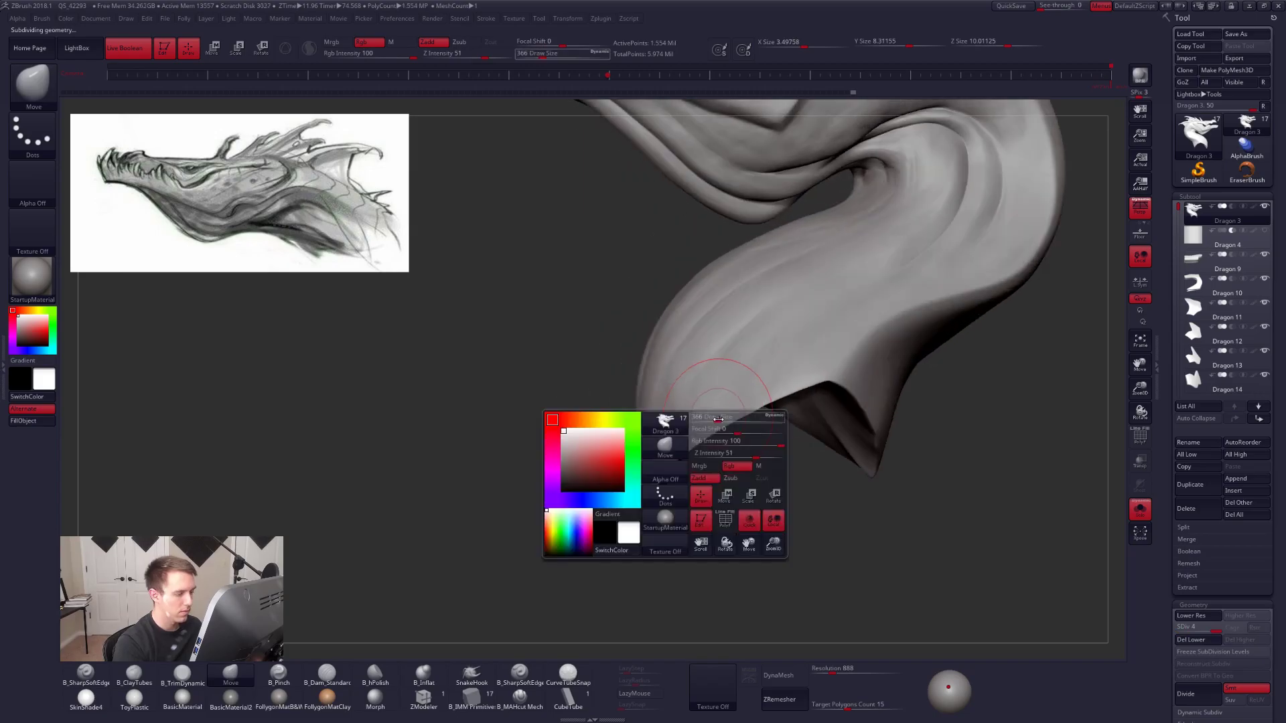
left_click_drag(724, 421, 717, 420)
right_click_drag(718, 420, 715, 462, "ctrl")
right_click_drag(715, 462, 708, 425)
key("space")
left_click_drag(708, 425, 714, 426)
key("space")
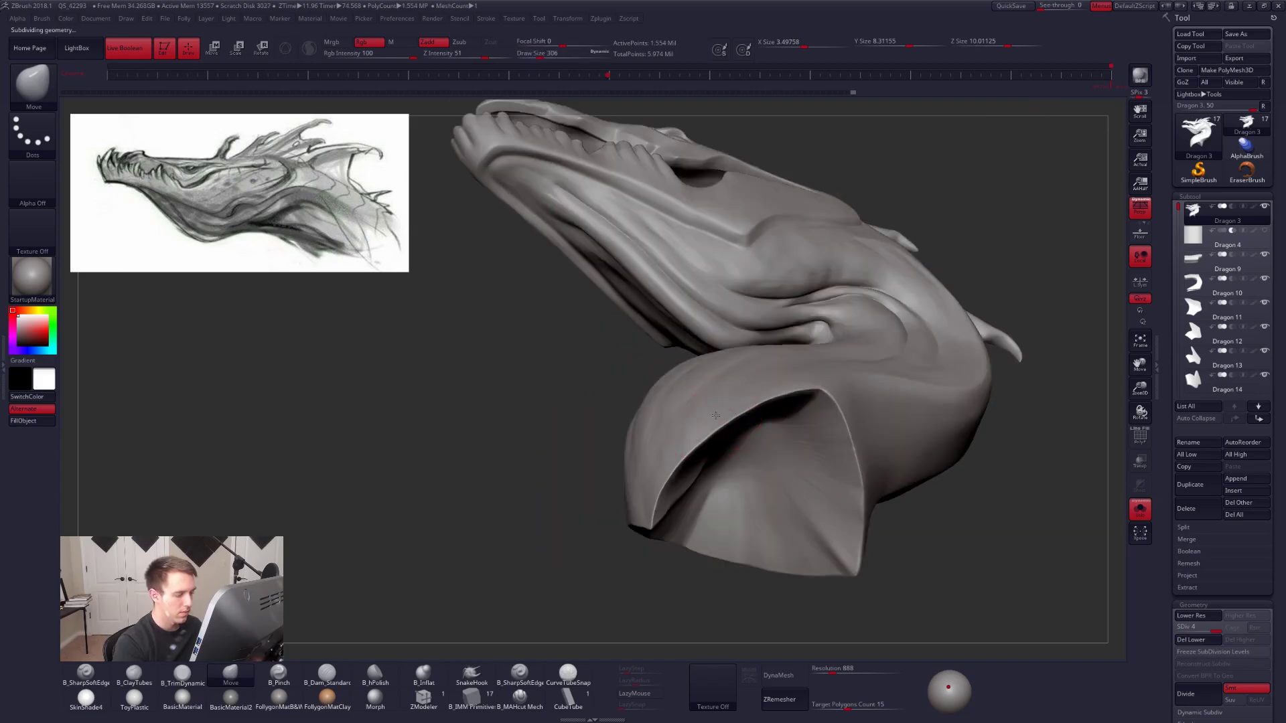
Drop the bust to SDiv 1, smooth the neck opening and step up to SDiv 2.
right_click_drag(685, 529, 675, 472)
key("shift")
key("shift+d")
key("shift+d")
mouse_move(739, 419)
right_mouse_down()
mouse_move(687, 452)
mouse_move(694, 552)
mouse_move(721, 472)
mouse_move(743, 476)
right_mouse_up()
key("shift+d")
key("shift")
right_click_drag(660, 470, 689, 462)
right_click_drag(820, 424, 766, 485)
key("d")
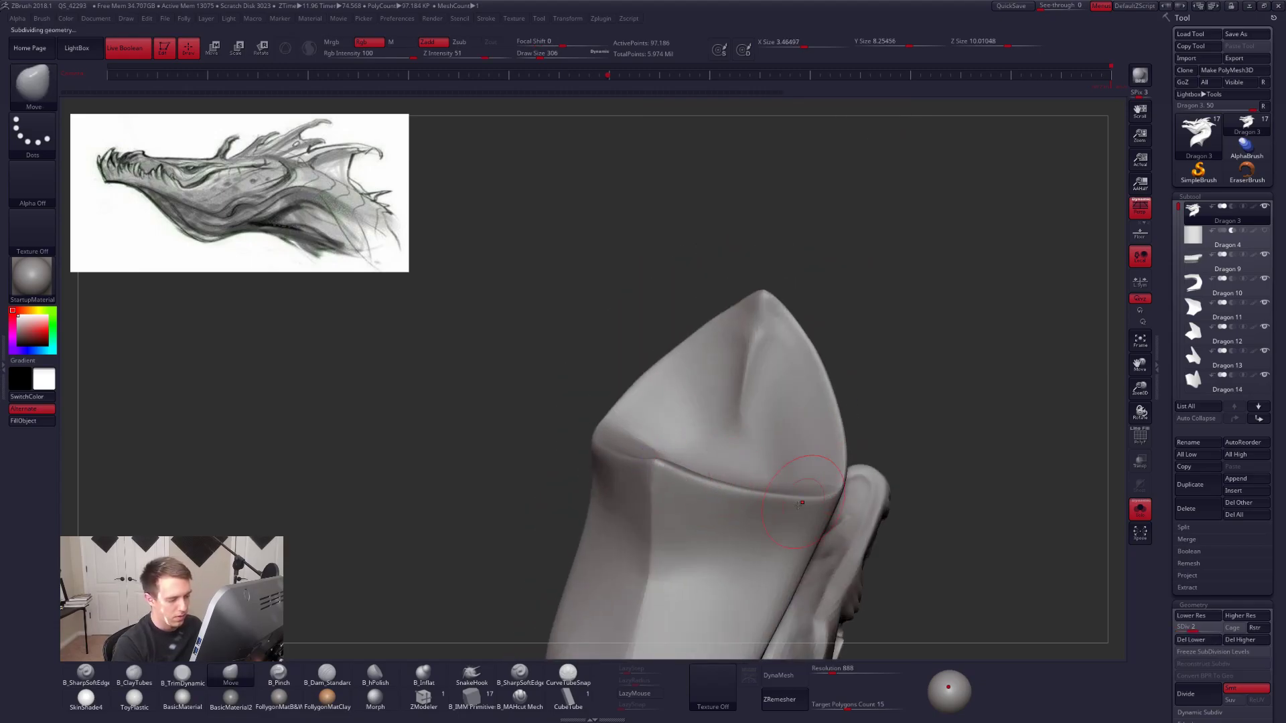
Smooth the vertical crease running down the inner neck wall at SDiv 2.
right_click_drag(689, 469, 863, 451)
left_click_drag(870, 411, 850, 375, "shift")
mouse_move(828, 349)
right_mouse_down()
mouse_move(841, 414)
mouse_move(835, 393)
mouse_move(811, 427)
right_mouse_up()
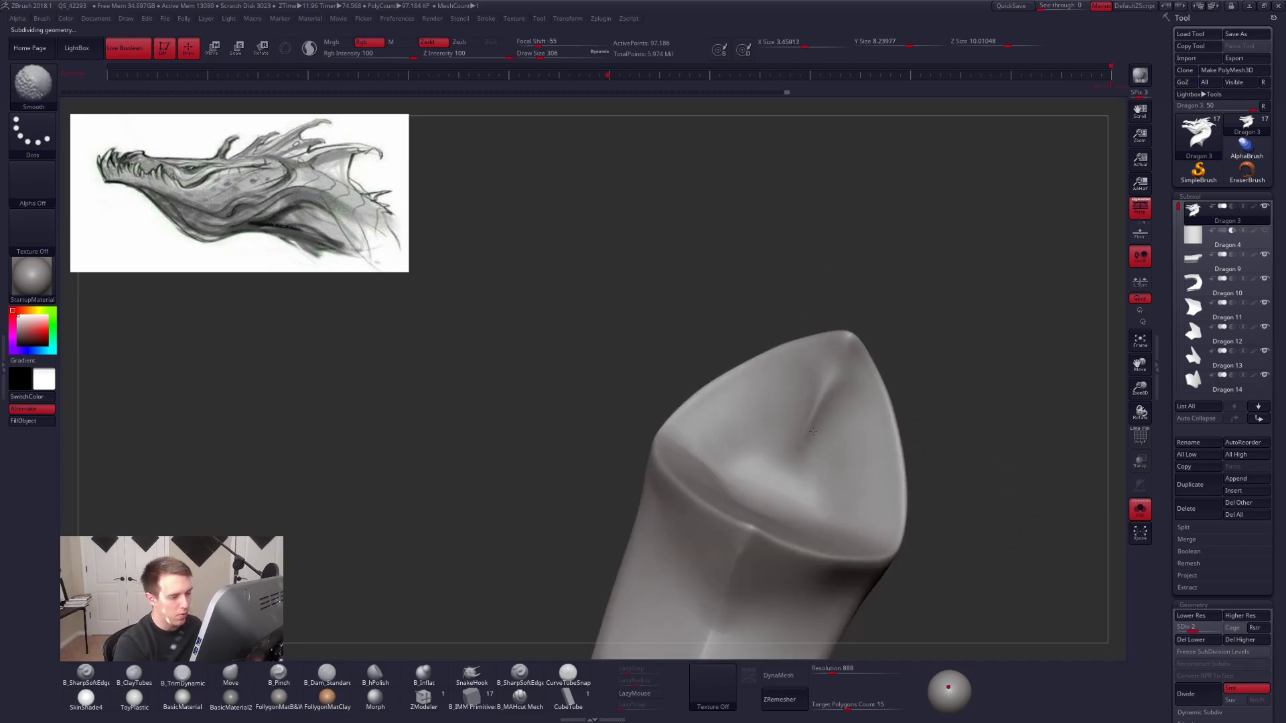
left_click_drag(807, 418, 832, 367, "shift")
left_click_drag(806, 440, 815, 406, "shift")
left_click_drag(745, 563, 777, 535)
right_click_drag(757, 536, 814, 539)
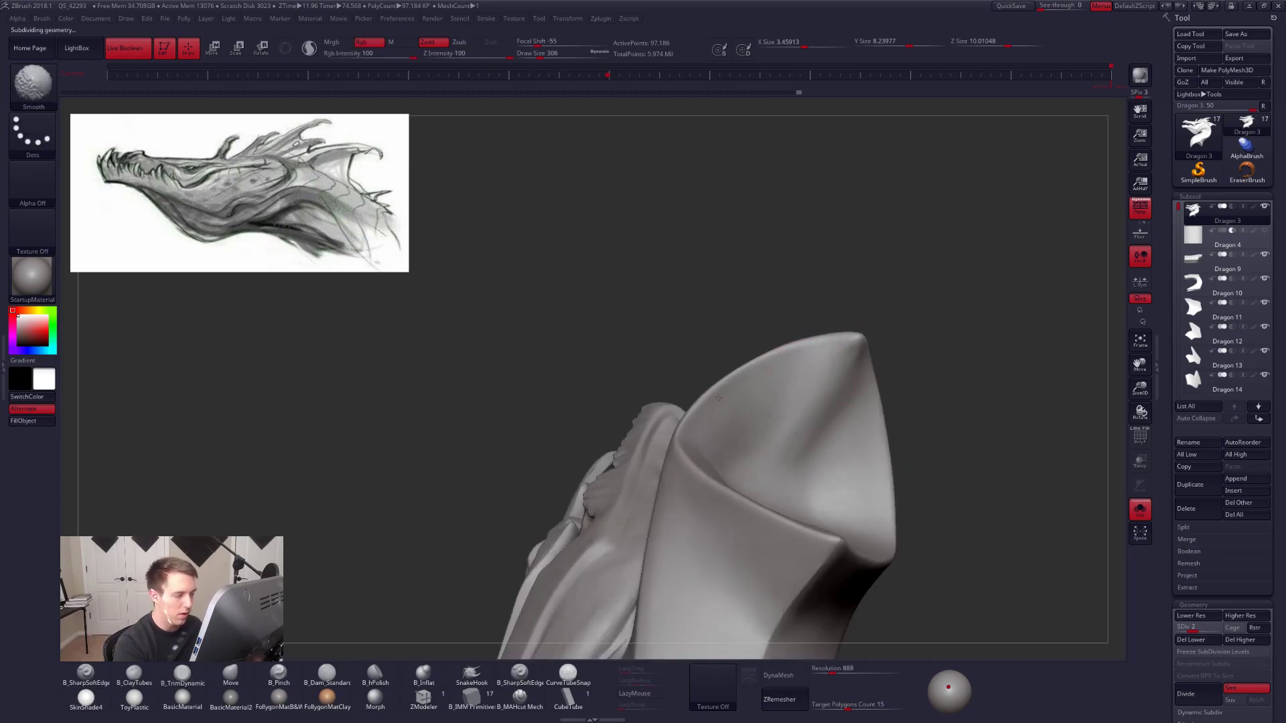
Smooth both inner neck walls and the area along the rim from several angles at SDiv 2.
right_click_drag(720, 449, 736, 493)
left_click_drag(695, 458, 801, 561, "shift")
mouse_move(728, 462)
right_mouse_down()
mouse_move(732, 474)
mouse_move(723, 455)
right_mouse_up()
left_click_drag(683, 395, 743, 446, "shift")
mouse_move(776, 455)
right_mouse_down()
mouse_move(716, 462)
mouse_move(736, 492)
right_mouse_up()
left_click_drag(737, 497, 756, 479, "shift")
right_click_drag(770, 462, 710, 456)
left_click_drag(747, 439, 760, 455, "shift")
right_click_drag(757, 456, 669, 448)
left_click_drag(775, 446, 753, 496, "shift")
right_click_drag(755, 515, 730, 469)
Smooth the inner neck at SDiv 3, raise the bust to SDiv 4 and show all subtools again.
key("d")
left_click_drag(735, 465, 744, 467, "shift")
right_click_drag(643, 473, 594, 450)
left_click_drag(594, 450, 636, 466, "shift")
right_click_drag(669, 456, 602, 281)
left_click_drag(599, 268, 619, 282, "shift")
right_click_drag(733, 360, 776, 385)
mouse_move(678, 497)
right_mouse_down()
mouse_move(849, 515)
mouse_move(770, 536)
mouse_move(694, 509)
right_mouse_up()
key("d")
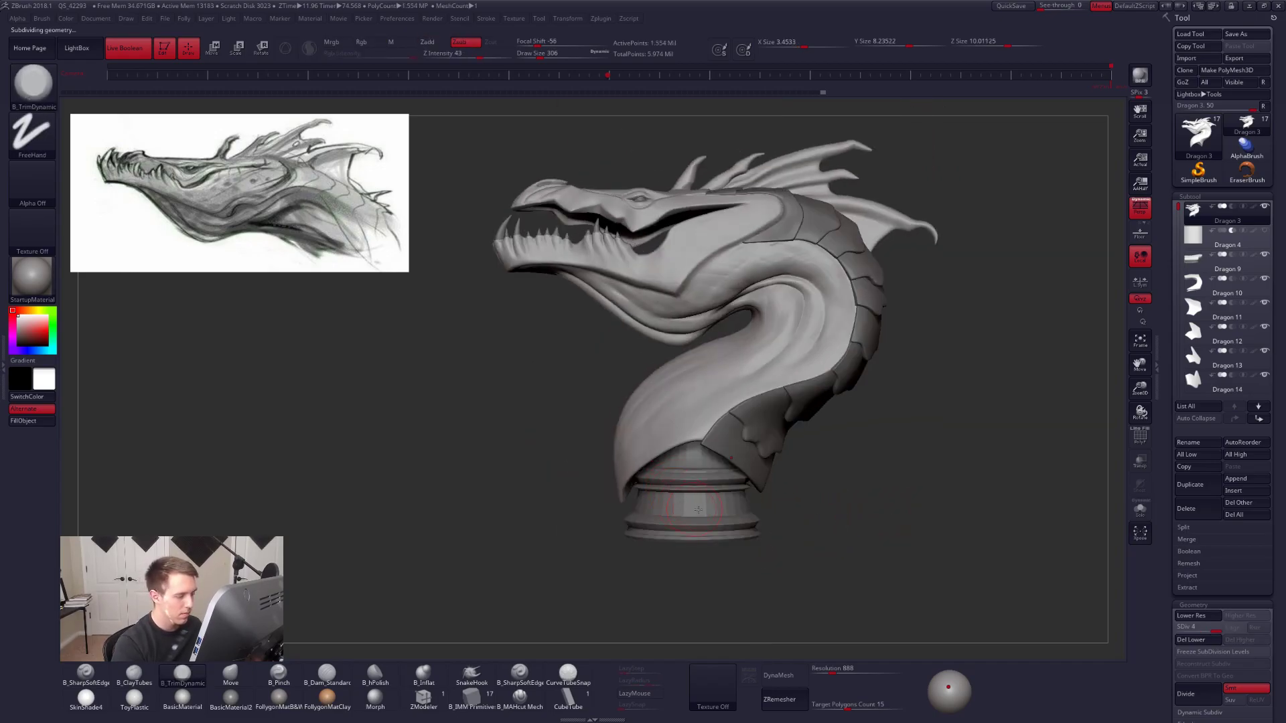
Hide all subtools except the bust and Dragon 4, select Dragon 4 and view its cut from below.
right_click_drag(805, 554, 870, 529, "shift")
left_click_drag(870, 529, 829, 549)
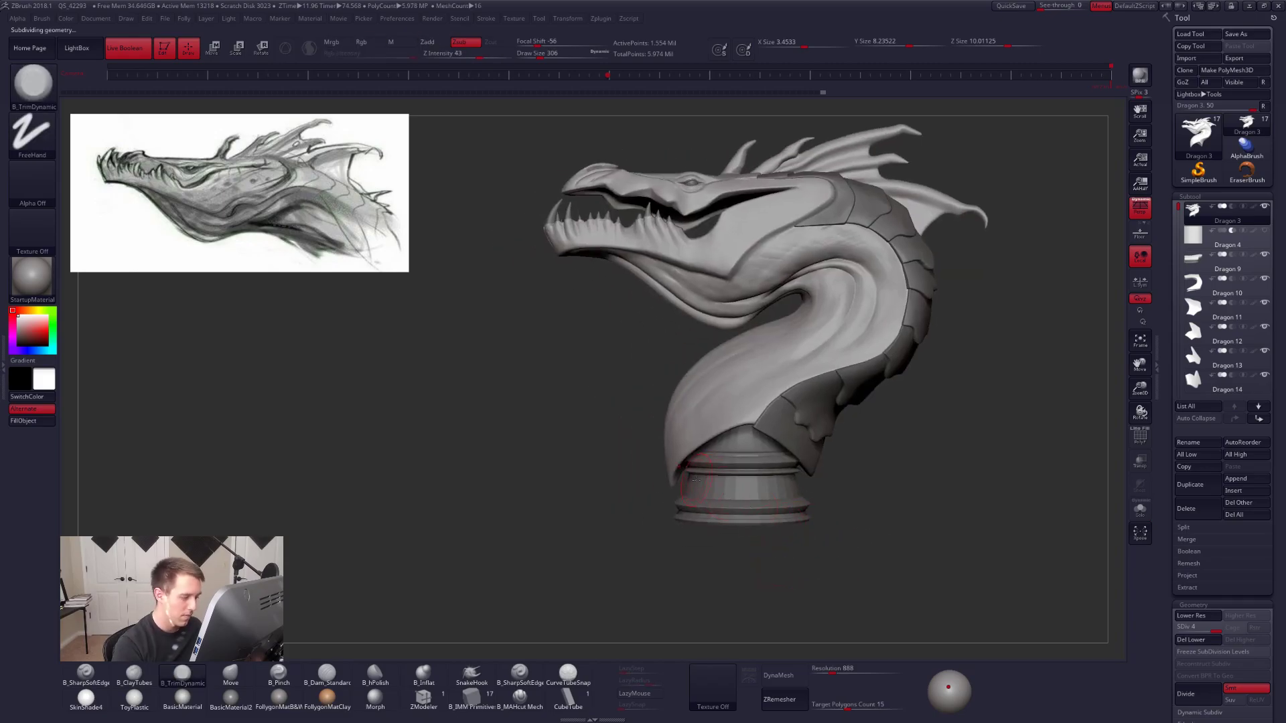
left_click(1265, 230)
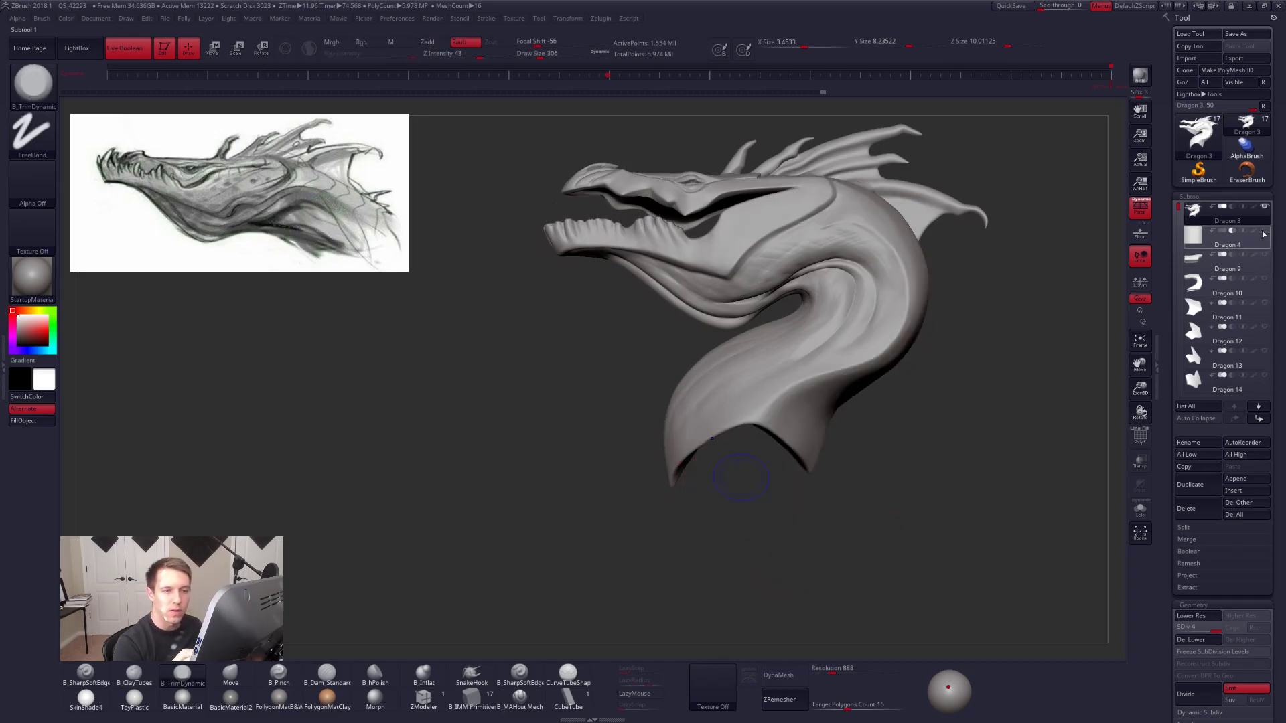
left_click_drag(920, 569, 888, 517)
left_click(1228, 239)
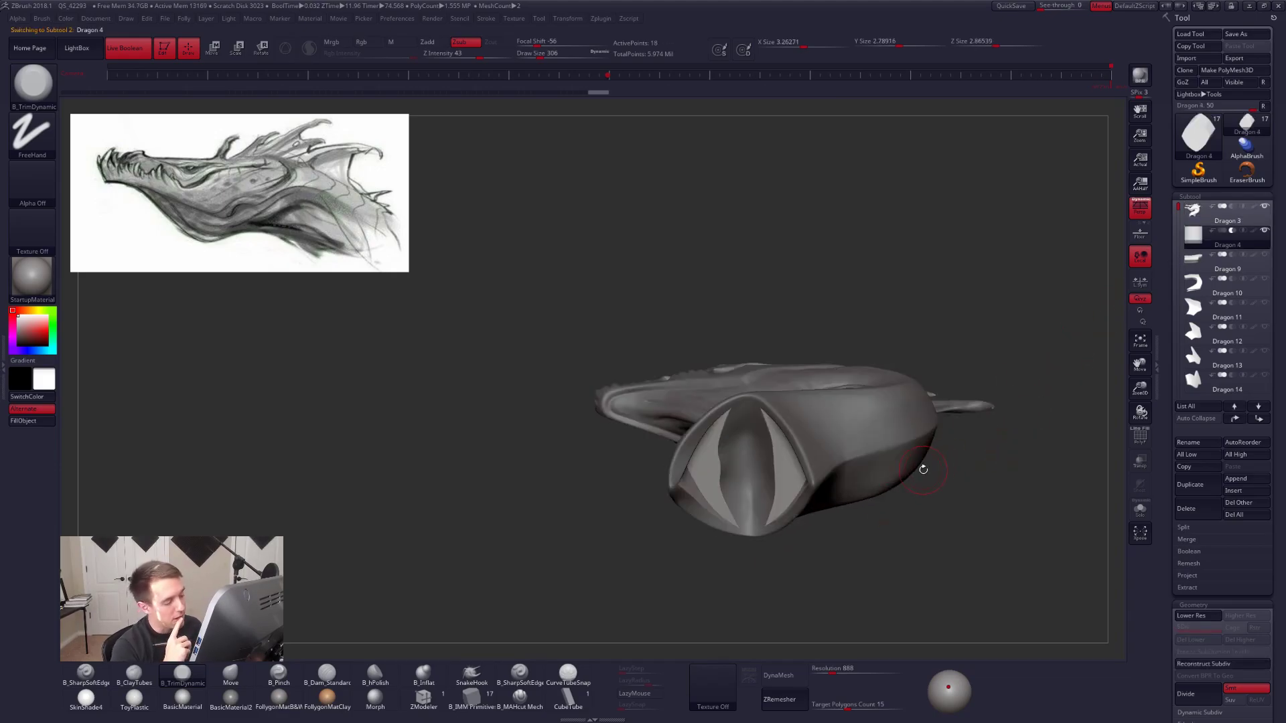
left_click_drag(777, 545, 781, 488)
Solo the Dragon 3 bust, drop it to SDiv 1 and smooth the inner neck with a Draw Size of 414.
left_click(1198, 214)
key("alt+s")
right_click_drag(789, 482, 715, 447, "ctrl")
key("s")
key("shift+d")
key("shift+d")
key("shift+d")
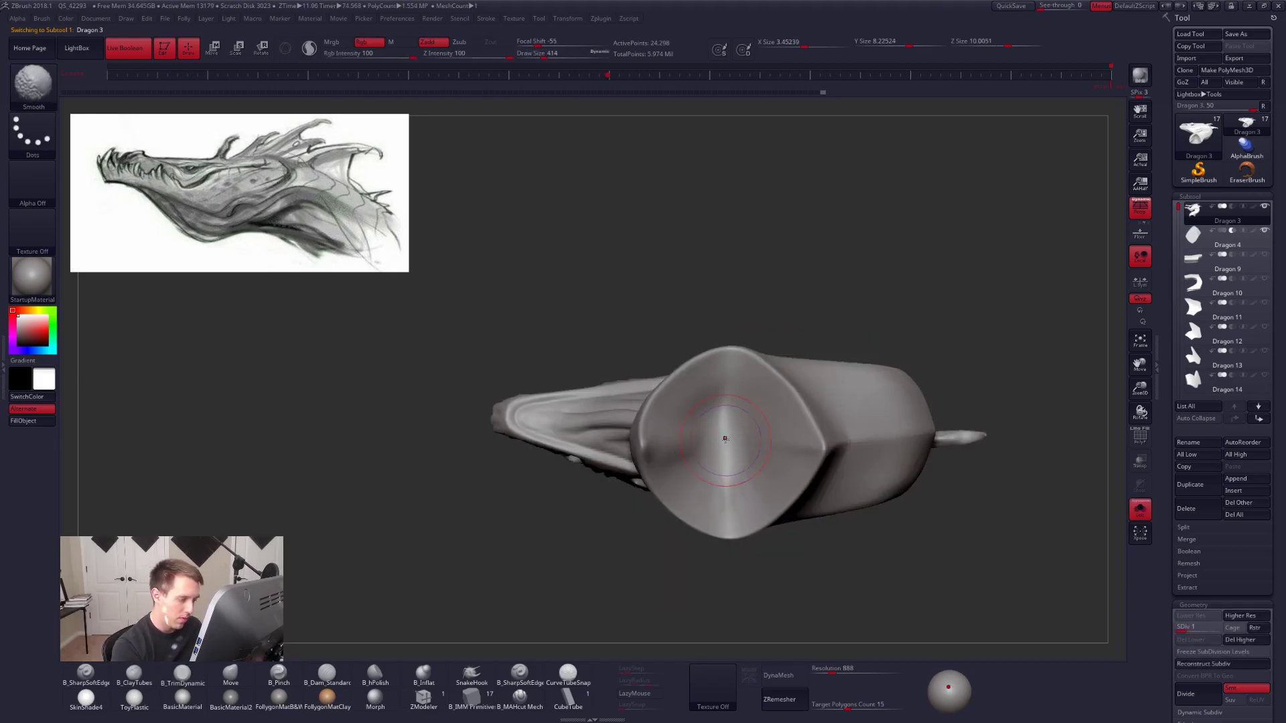
left_click_drag(726, 445, 721, 450)
Flatten the centre of the neck recess with TrimDynamic at SDiv 2 and smooth it up through SDiv 3.
key("d")
key("s")
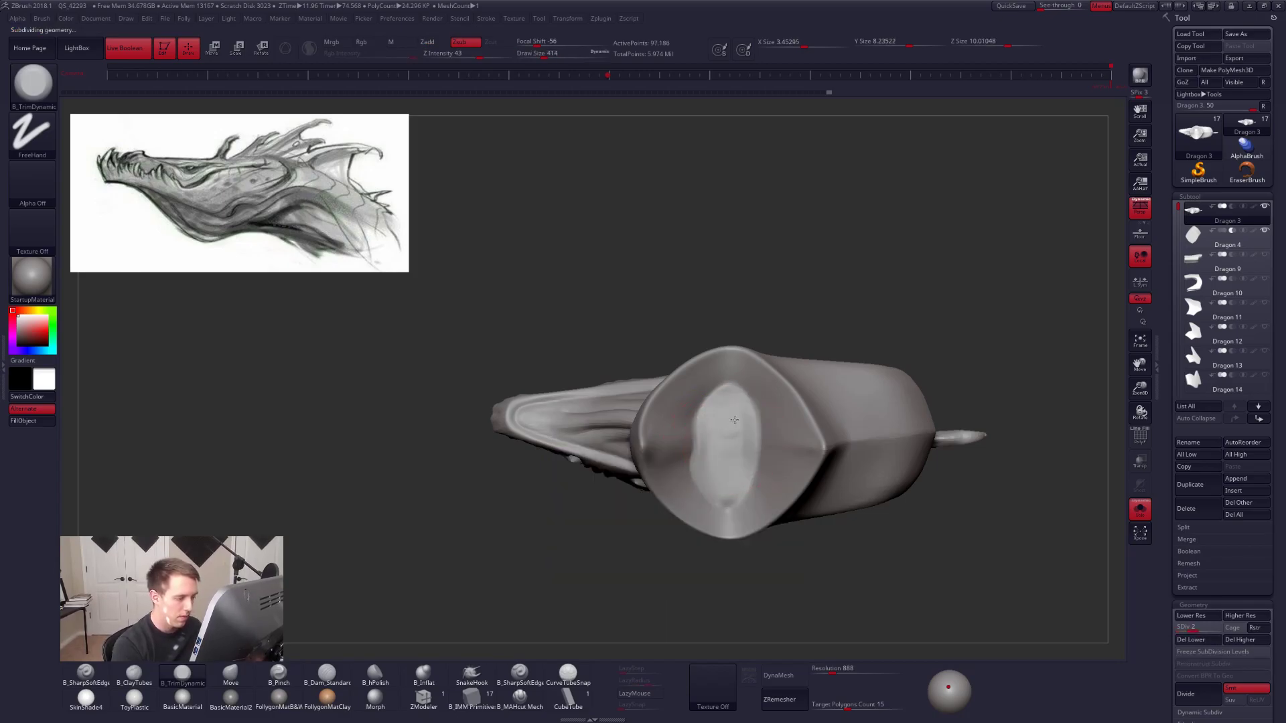
key("shift")
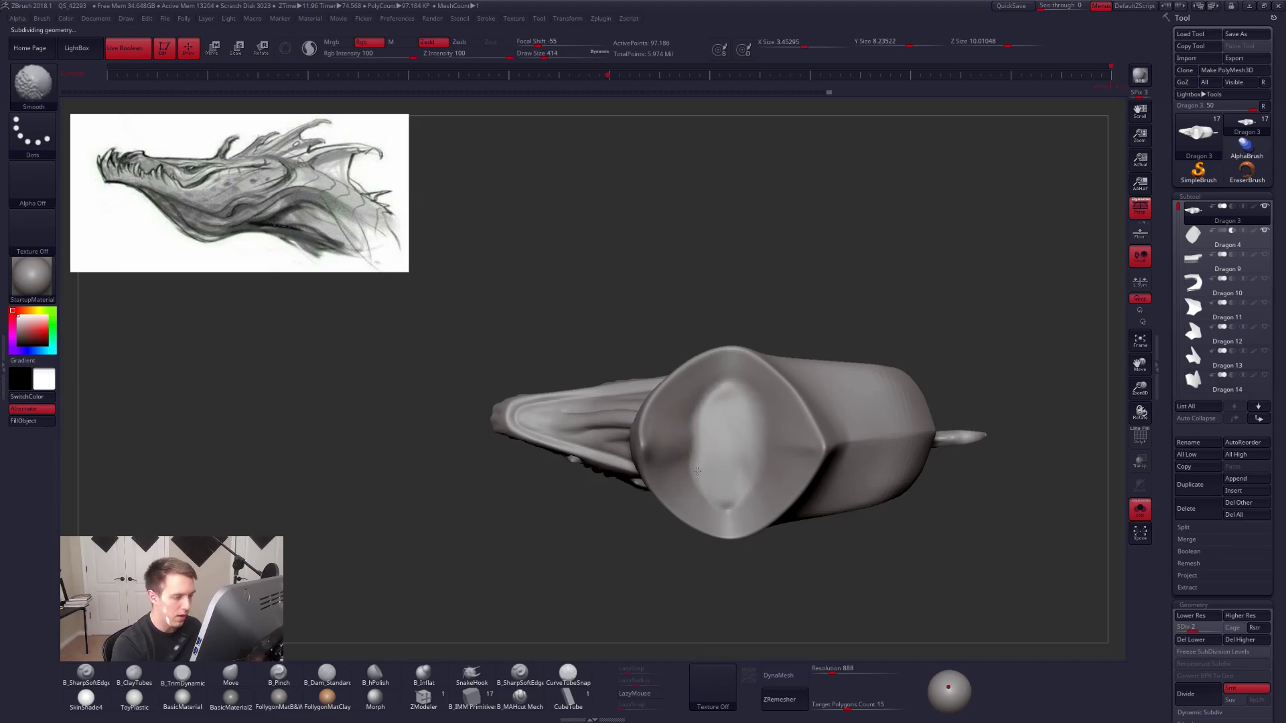
left_click_drag(714, 442, 734, 459, "shift")
mouse_move(734, 459)
right_mouse_down()
mouse_move(702, 469)
mouse_move(736, 491)
right_mouse_up()
key("d")
key("shift")
right_click_drag(728, 438, 731, 406)
left_click_drag(701, 456, 710, 439, "shift")
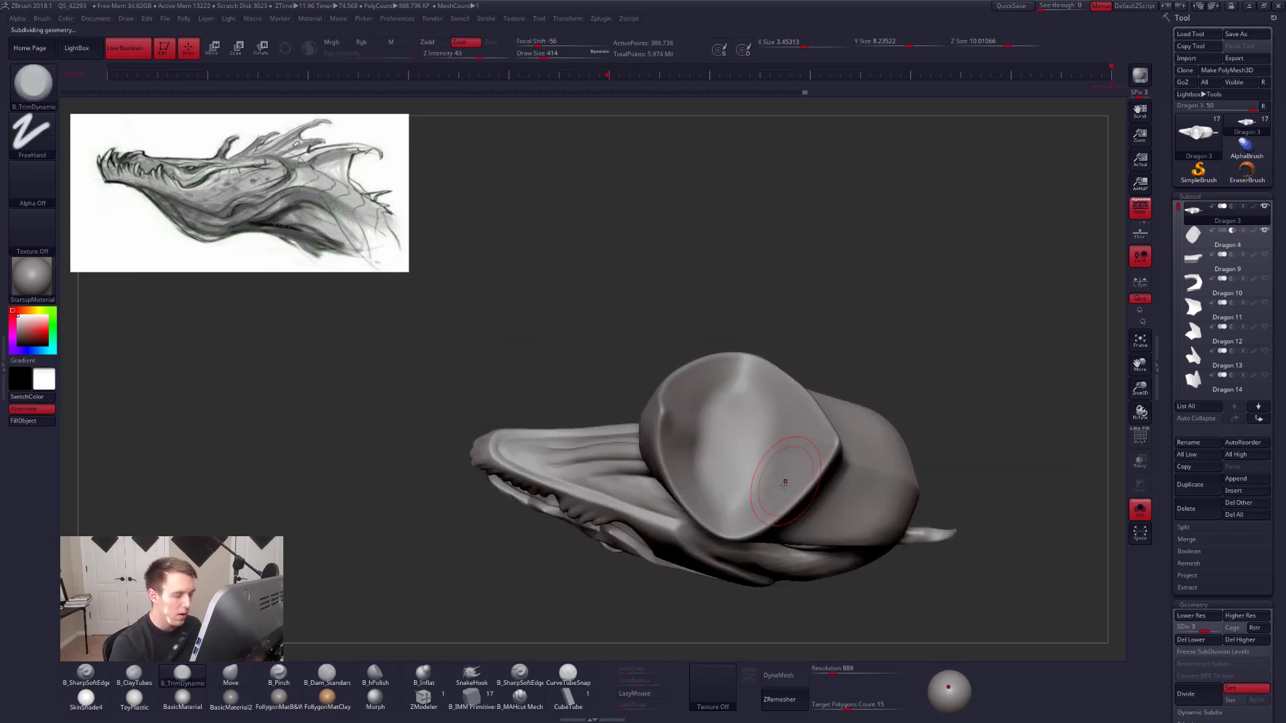
Smooth the middle of the neck recess at SDiv 3 and set the Draw Size to 430.
right_click_drag(790, 474, 737, 456)
left_click_drag(727, 439, 732, 456, "shift")
right_click_drag(732, 456, 687, 437)
key("space")
left_click_drag(730, 433, 736, 433)
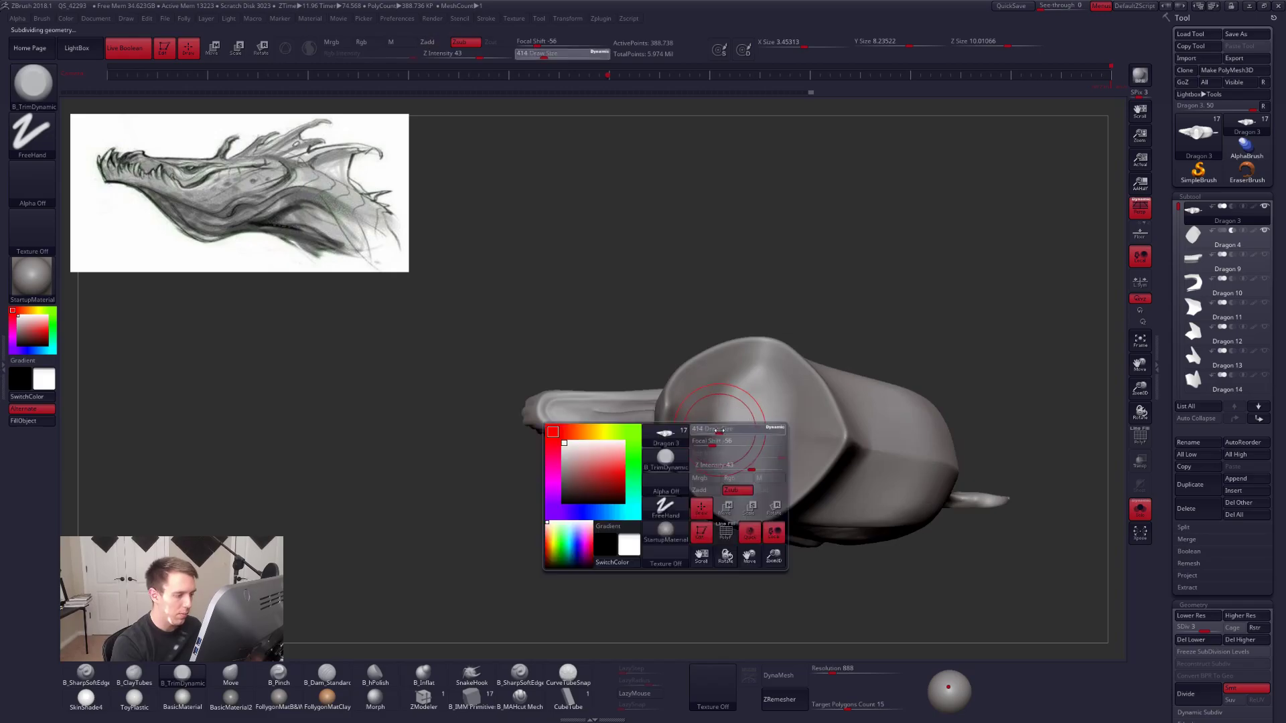
right_click_drag(748, 402, 764, 385)
mouse_move(731, 461)
right_mouse_down()
mouse_move(737, 446)
mouse_move(786, 449)
mouse_move(778, 550)
right_mouse_up()
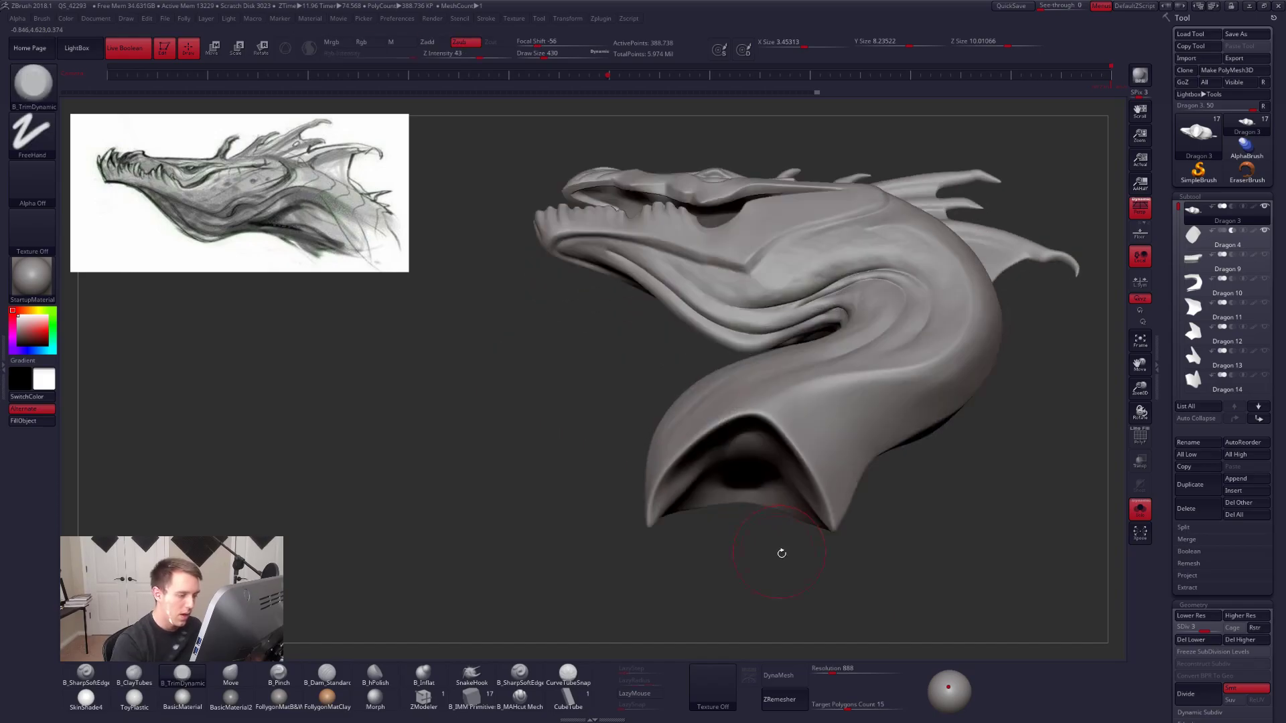
Drop the bust to SDiv 1 and smooth the recess floor with a Draw Size of 308.
key("shift+d")
key("shift+d")
mouse_move(708, 479)
right_mouse_down()
mouse_move(704, 428)
mouse_move(687, 435)
right_mouse_up()
key("space")
mouse_move(674, 482)
left_mouse_down()
mouse_move(663, 484)
mouse_move(691, 487)
left_mouse_up()
left_click_drag(707, 441, 726, 464, "shift")
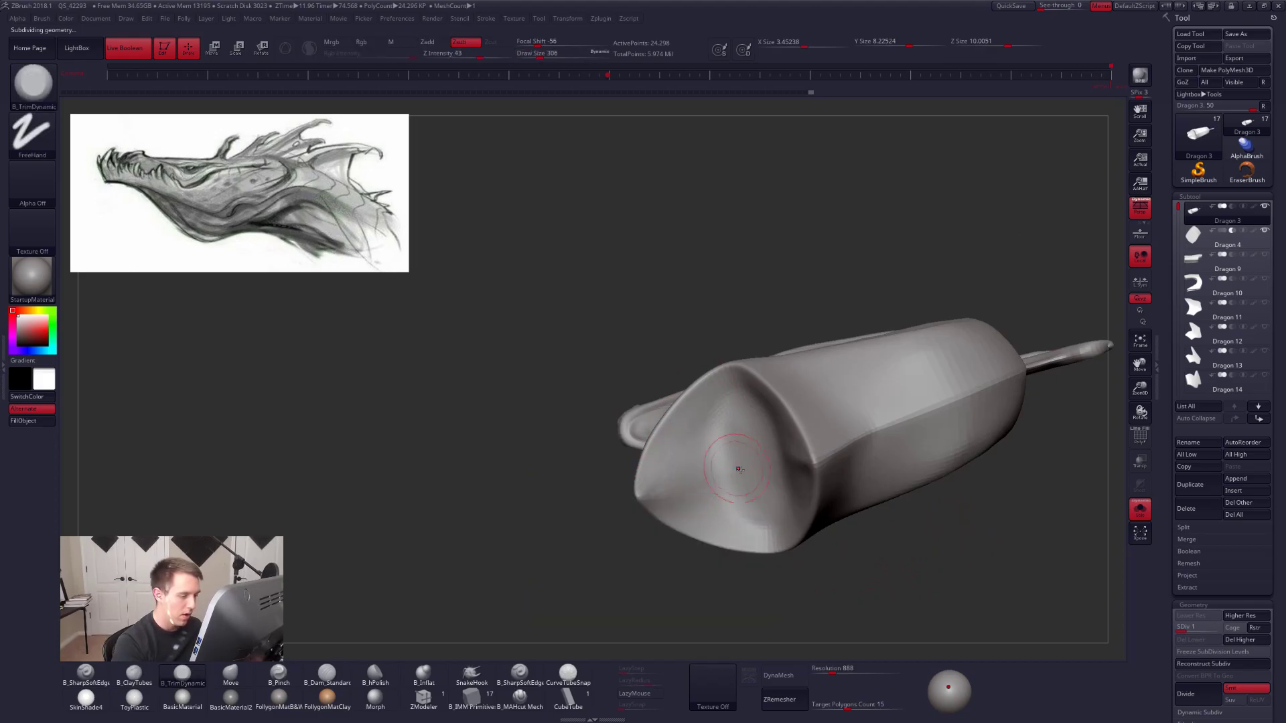
right_click_drag(735, 465, 737, 440)
left_click_drag(737, 440, 714, 455, "shift")
Reduce the Draw Size to 292 and smooth the remaining unevenness across the neck recess at SDiv 1.
right_click_drag(753, 496, 683, 465, "alt")
key("space")
left_click_drag(696, 461, 692, 461)
right_click_drag(684, 463, 712, 443)
left_click_drag(712, 442, 683, 484, "shift")
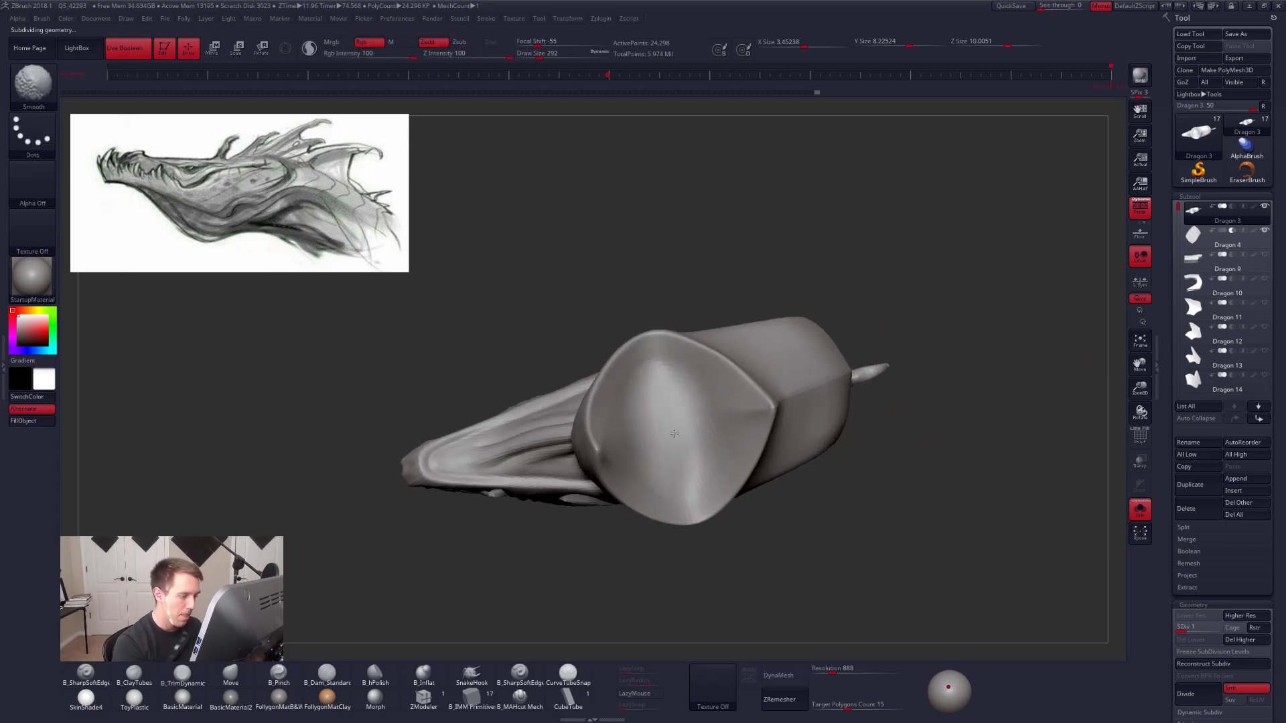
Refine the neck recess at SDiv 2 with a Draw Size of 307, then smooth it at SDiv 3.
key("ctrl+d")
key("space")
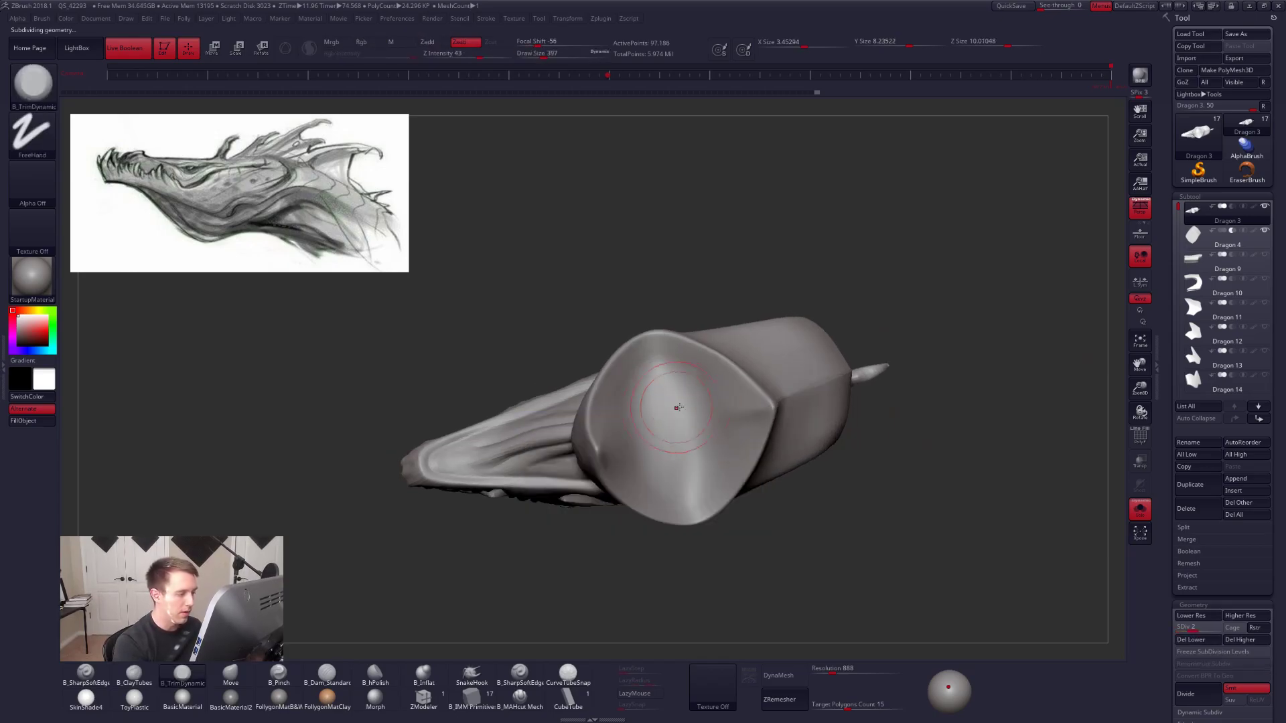
right_click_drag(670, 409, 701, 457)
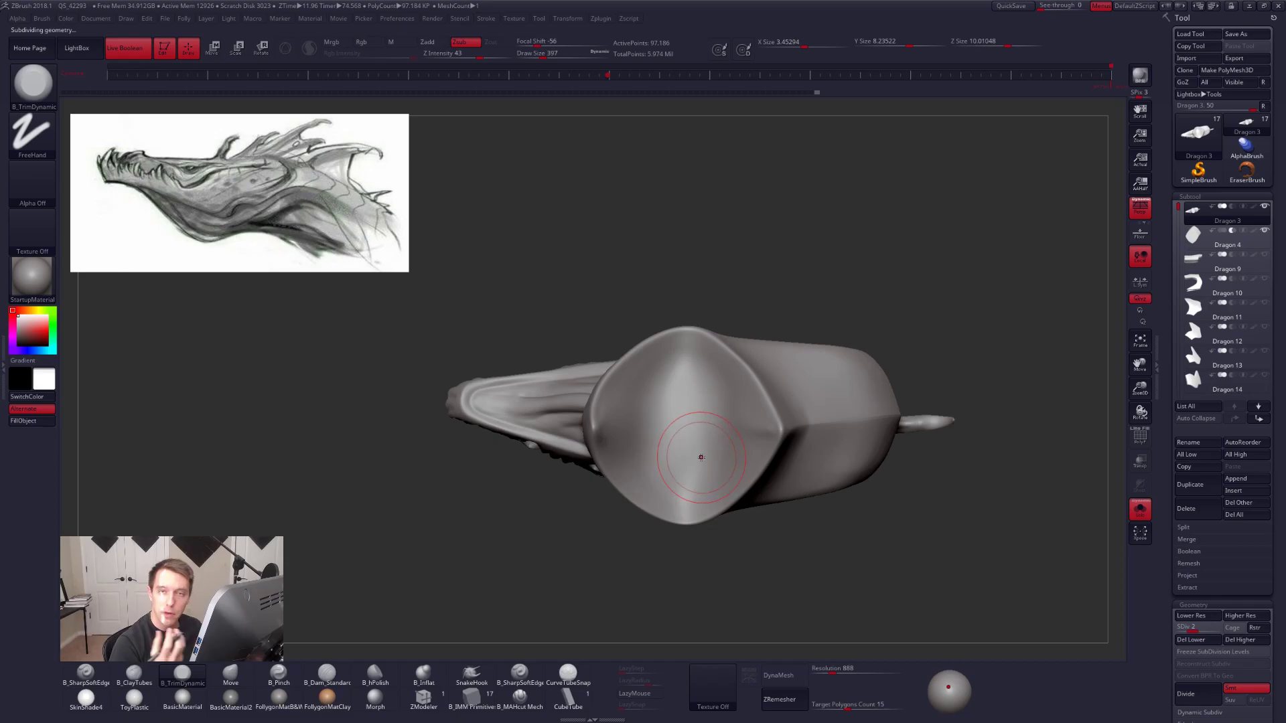
key("ctrl+d")
key("shift")
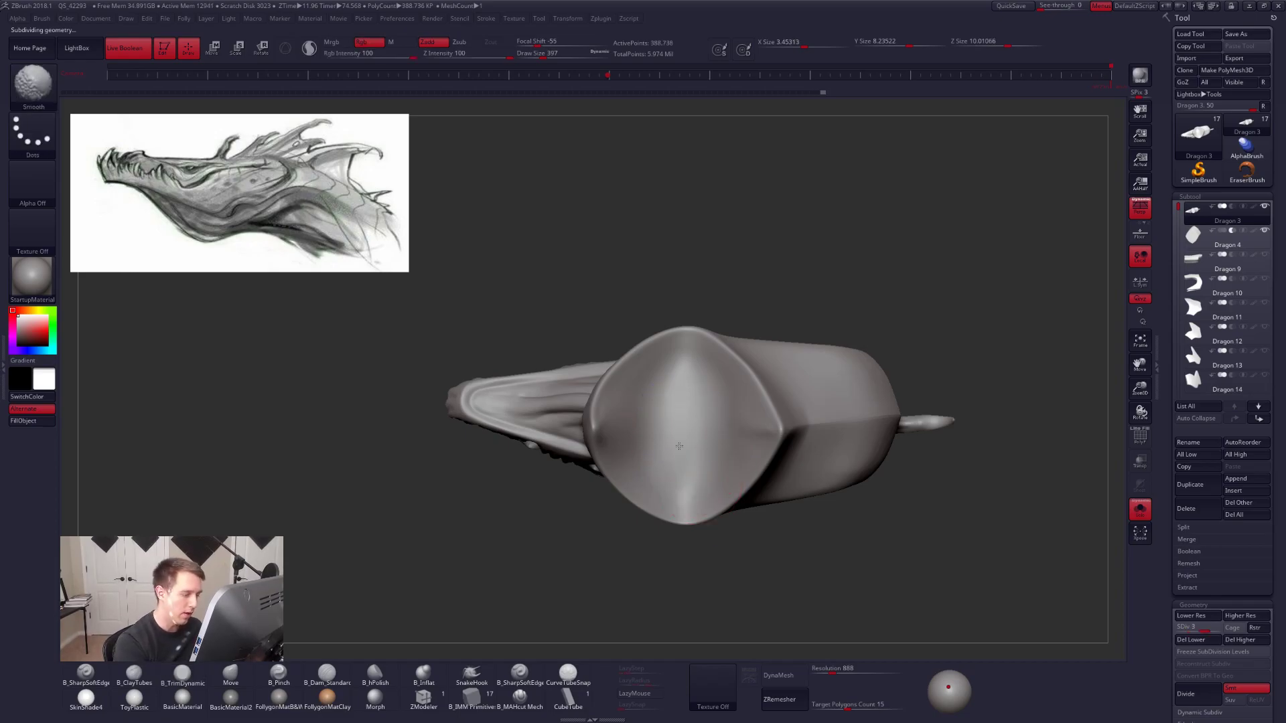
right_click_drag(671, 447, 769, 482)
mouse_move(863, 474)
right_mouse_down()
mouse_move(860, 515)
mouse_move(820, 522)
mouse_move(807, 541)
mouse_move(815, 596)
mouse_move(830, 511)
right_mouse_up()
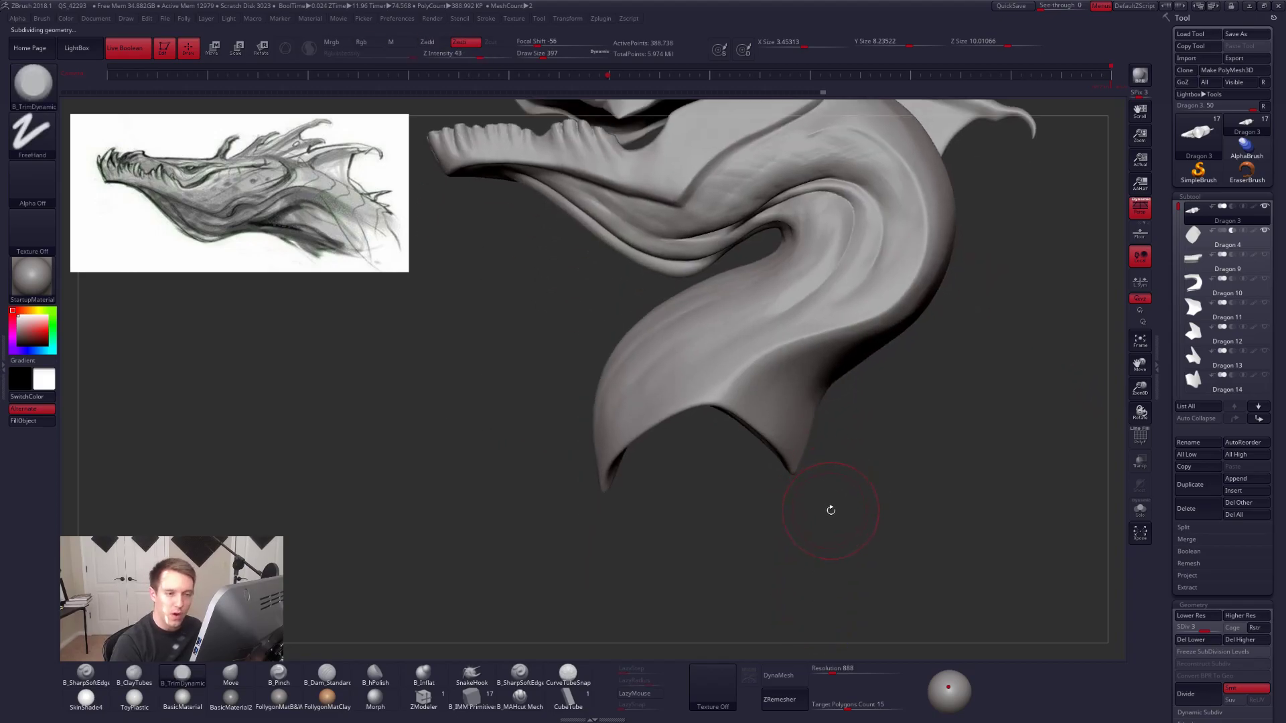
Raise the bust to SDiv 4, show the remaining subtools with Dragon 4 hidden and reselect the bust.
key("d")
right_click_drag(1010, 468, 1107, 289)
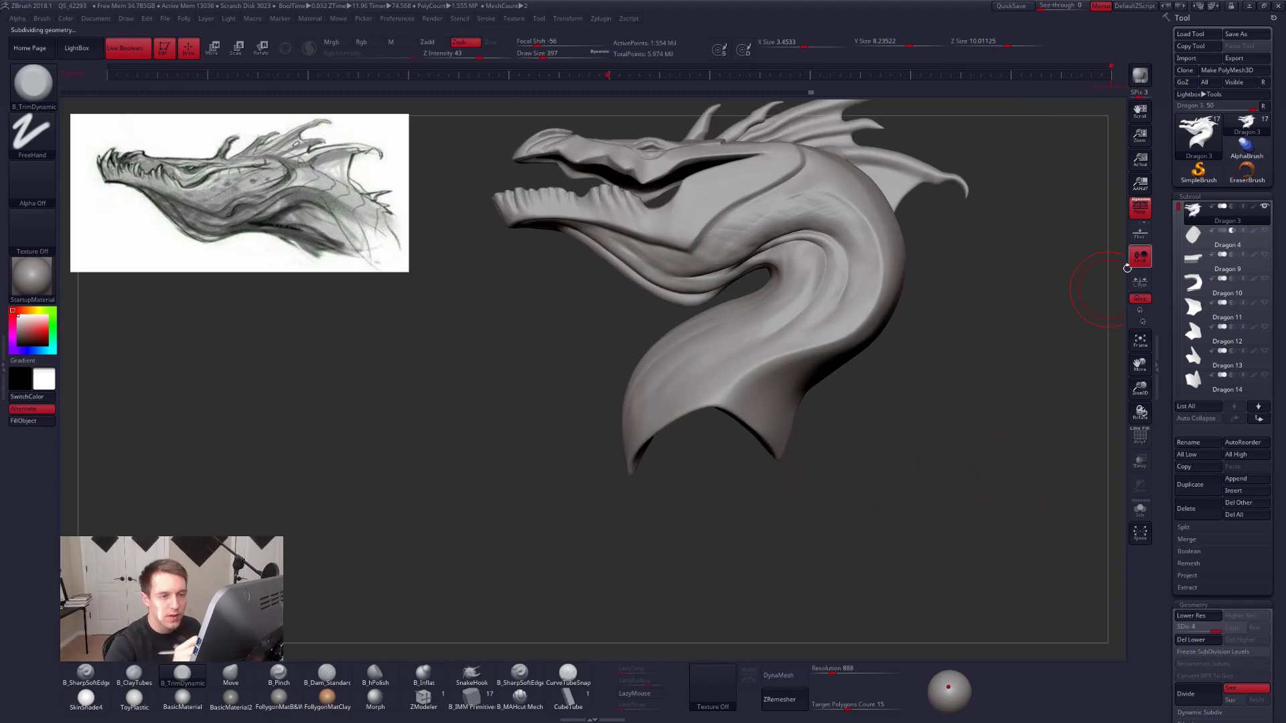
mouse_move(1001, 365)
right_mouse_down()
mouse_move(999, 395)
mouse_move(993, 353)
mouse_move(994, 386)
mouse_move(1010, 316)
mouse_move(1002, 439)
mouse_move(1001, 365)
mouse_move(1019, 375)
mouse_move(1013, 416)
mouse_move(1018, 382)
right_mouse_up()
left_click(1202, 237)
key("alt+s")
key("alt+s")
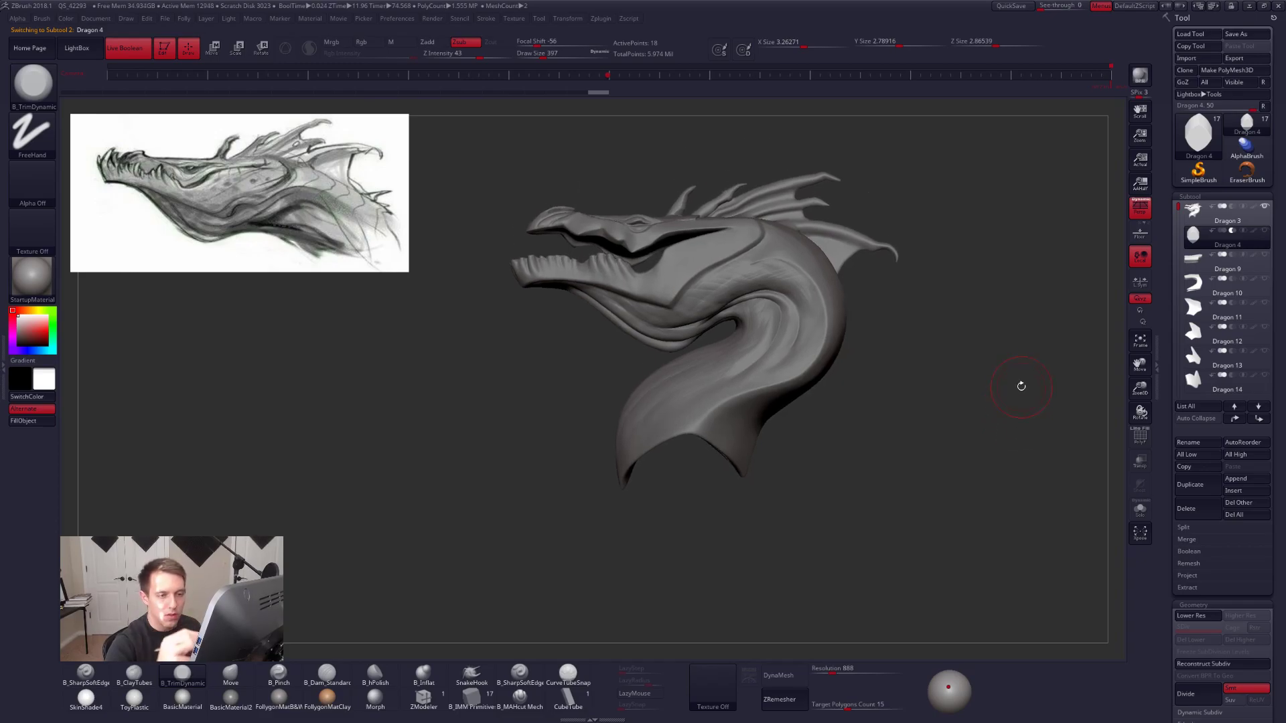
left_click(1197, 253, "shift")
left_click(1199, 215)
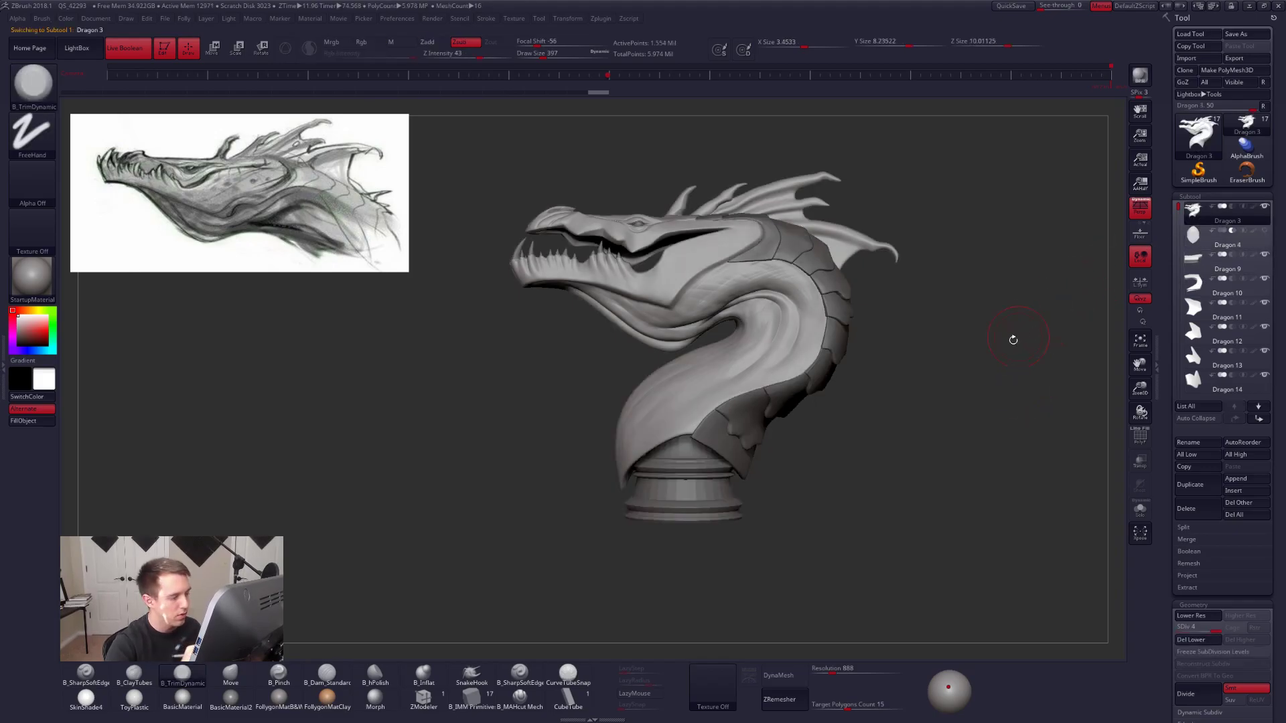
left_click_drag(1016, 337, 1026, 363)
right_click_drag(1025, 363, 974, 398)
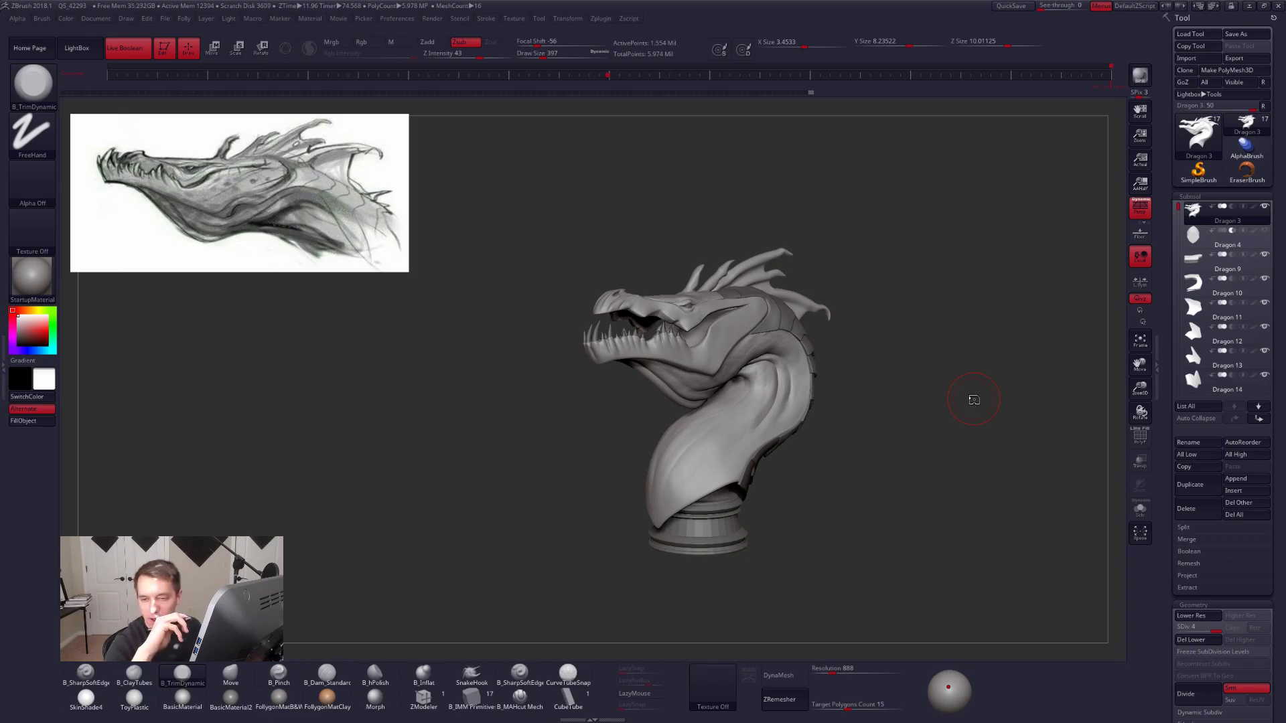
Solo the bust and build up the neck folds with ClayTubes at a Draw Size of 350.
right_click_drag(903, 430, 956, 440, "alt")
key("alt+s")
mouse_move(855, 430)
right_mouse_down("ctrl")
mouse_move(797, 469)
mouse_move(811, 479)
right_mouse_up("ctrl")
key("space")
left_click_drag(865, 415, 860, 415)
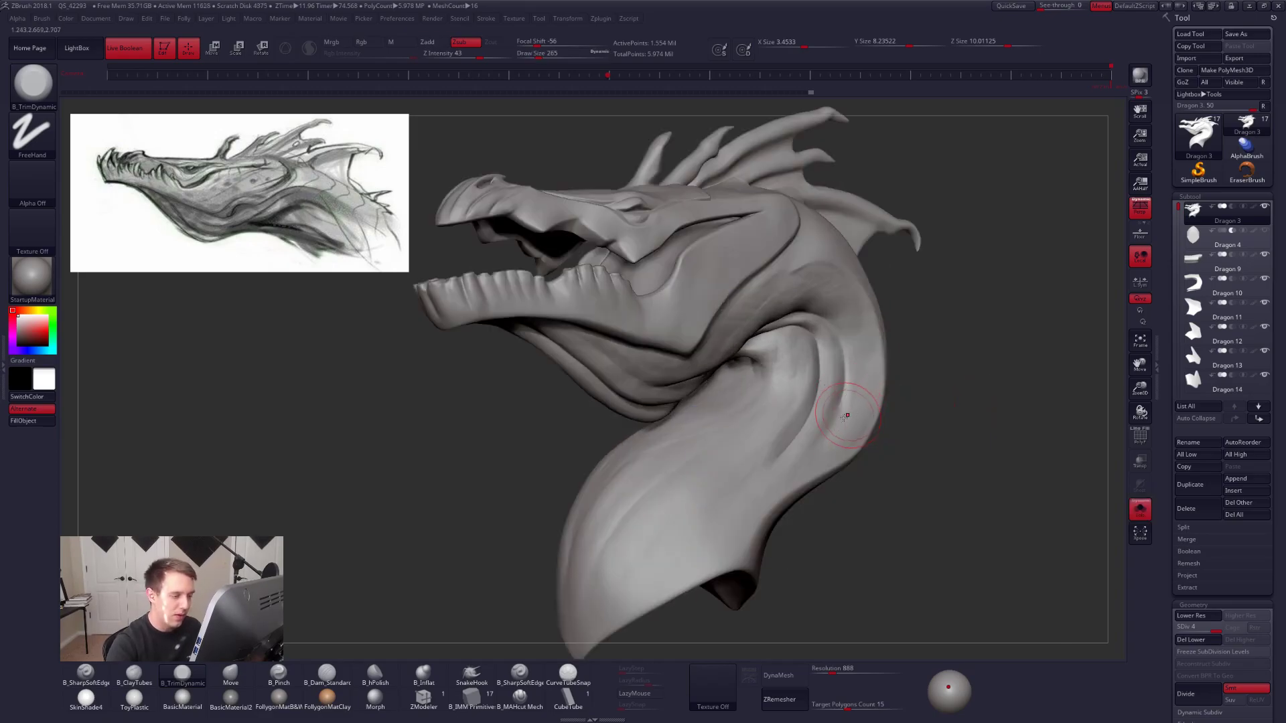
key("b")
key("c")
key("t")
key("bracketright")
left_click_drag(833, 388, 763, 483)
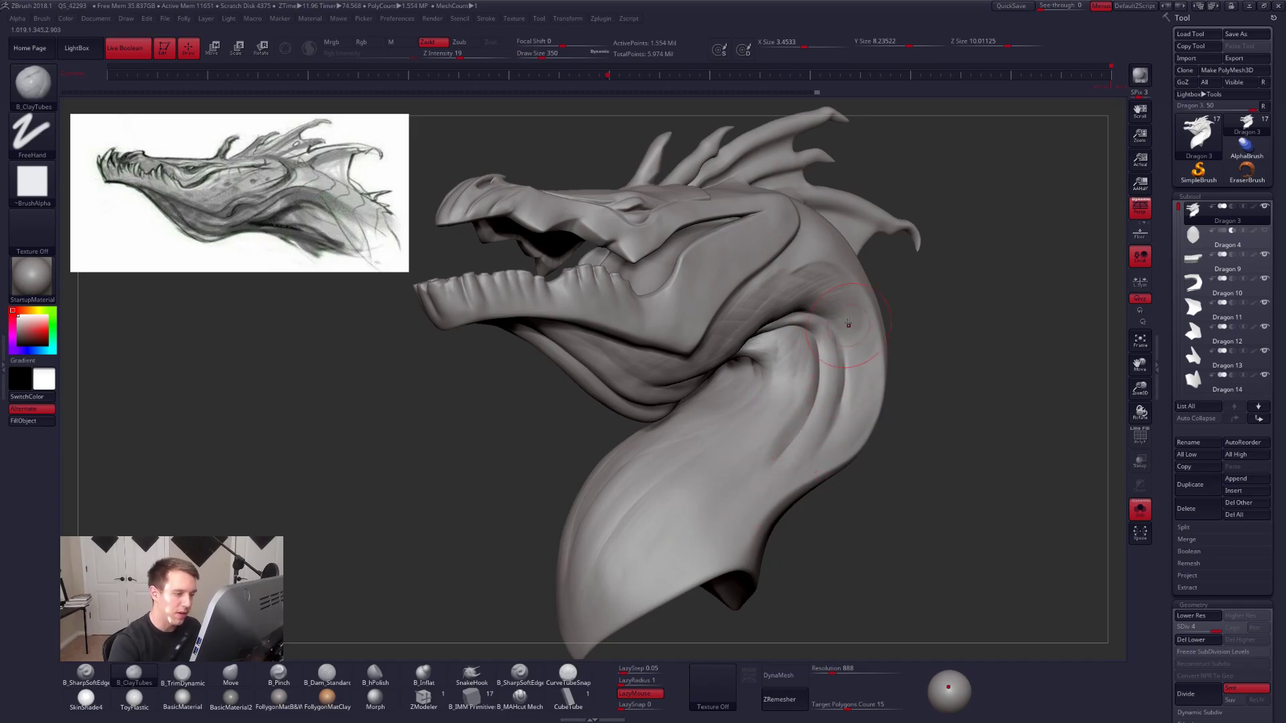
left_click_drag(864, 347, 860, 429)
Drop the bust to SDiv 3 and smooth the built-up folds along the neck.
right_click_drag(903, 413, 833, 411)
key("shift+d")
left_click_drag(851, 429, 868, 357)
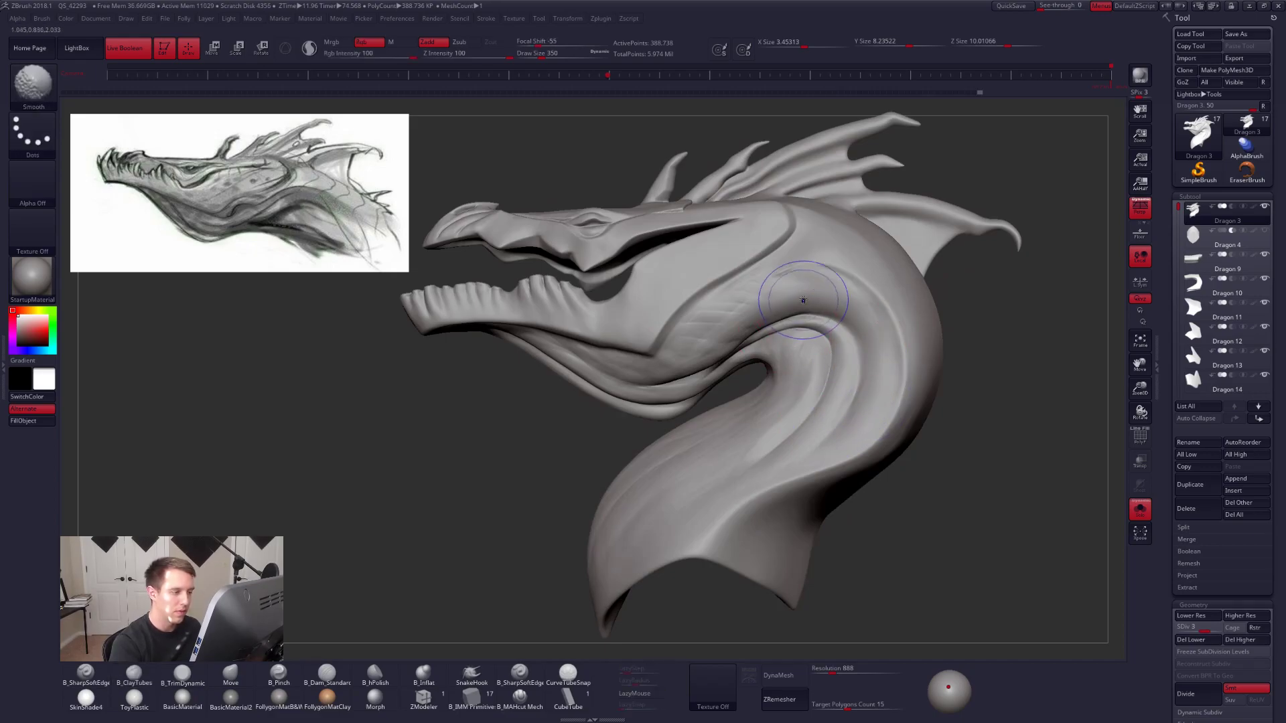
Work on the folds behind the jaw from below and set the Draw Size to 252.
mouse_move(778, 309)
right_mouse_down()
mouse_move(671, 388)
mouse_move(663, 368)
right_mouse_up()
left_click_drag(661, 372, 703, 351)
mouse_move(701, 353)
left_mouse_down()
mouse_move(670, 375)
mouse_move(694, 362)
mouse_move(648, 365)
mouse_move(718, 353)
left_mouse_up()
key("space")
key("space")
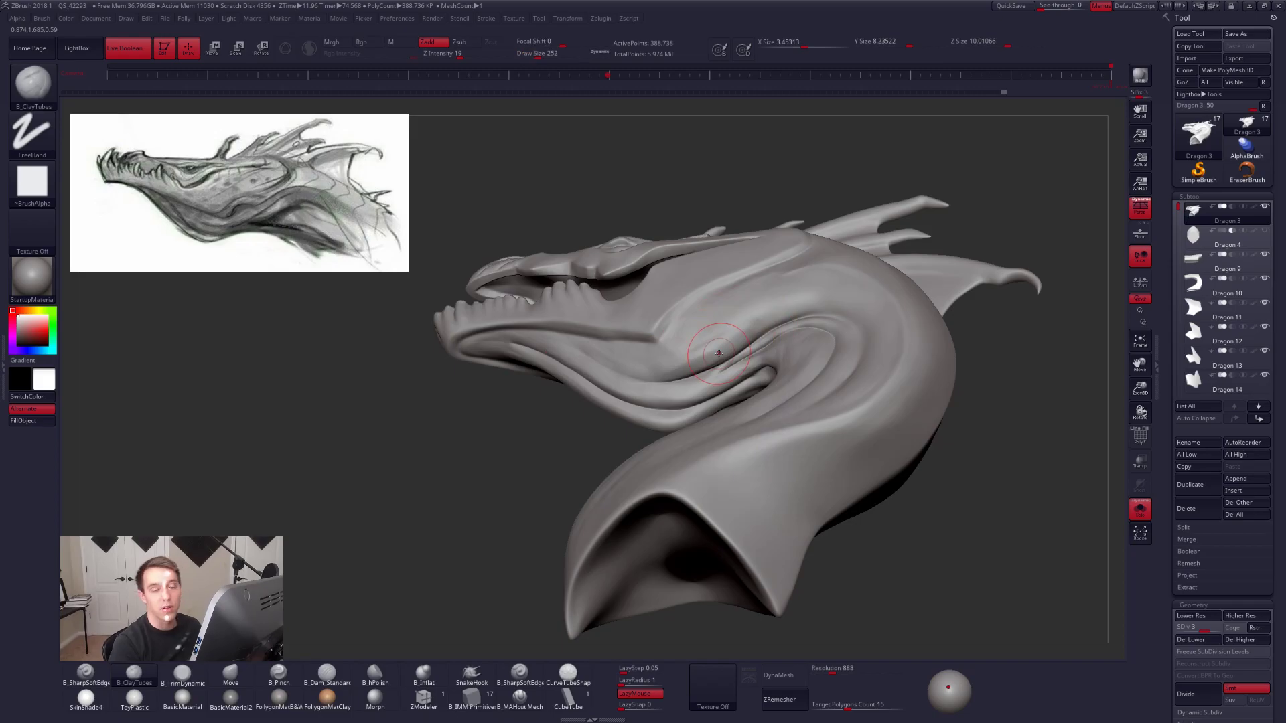
Flatten and smooth the cheek and the folds behind the jaw with the TrimDynamic brush at a Draw Size of 252.
key("w")
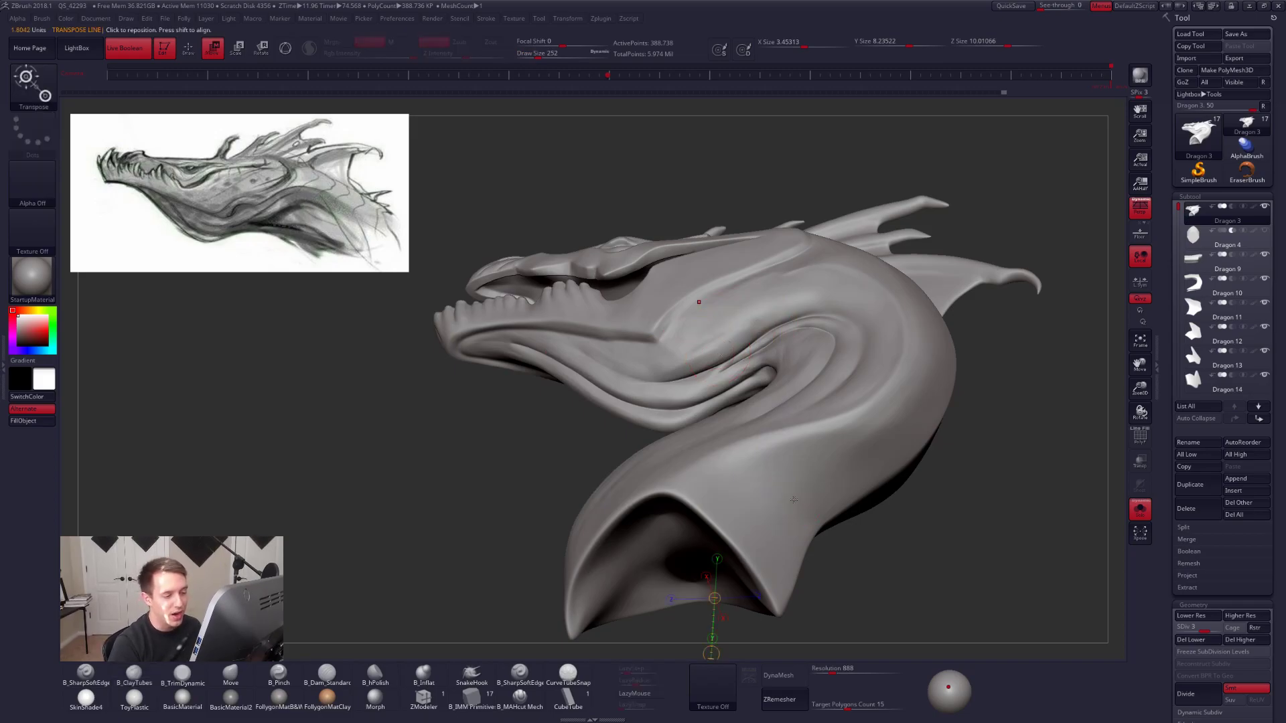
left_click_drag(911, 452, 902, 566)
key("q")
right_click_drag(710, 365, 721, 341)
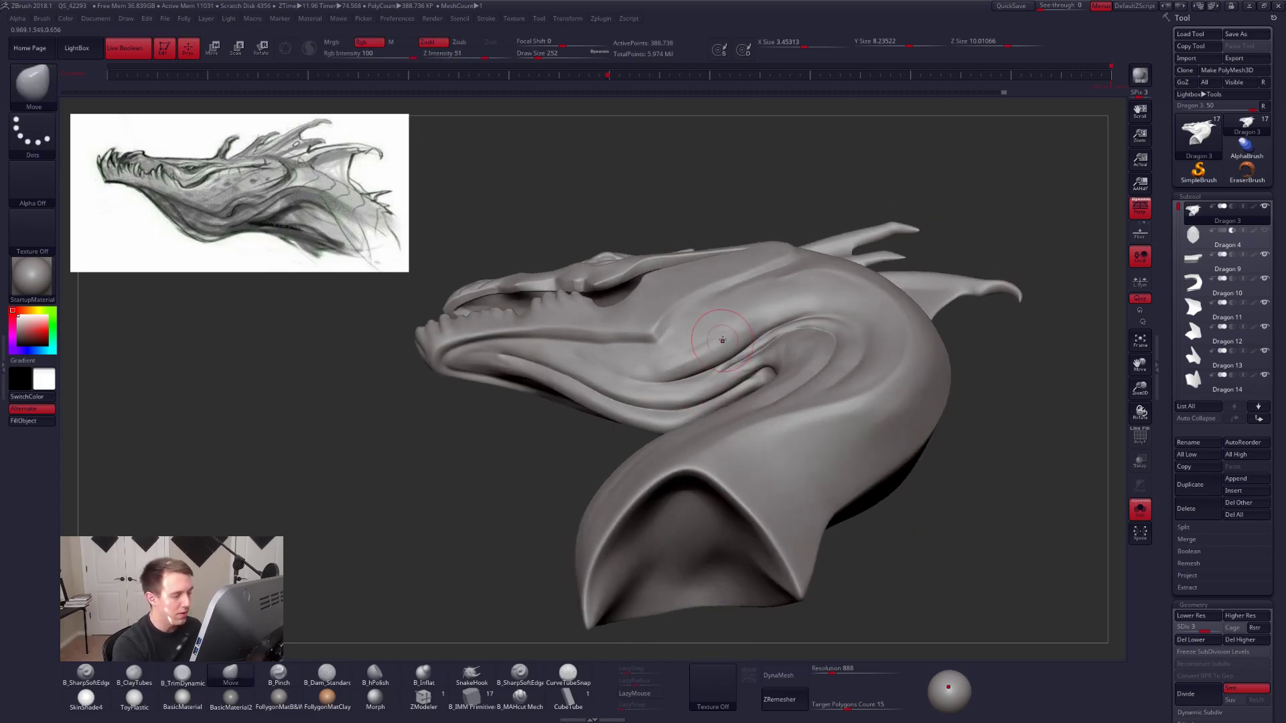
key("3")
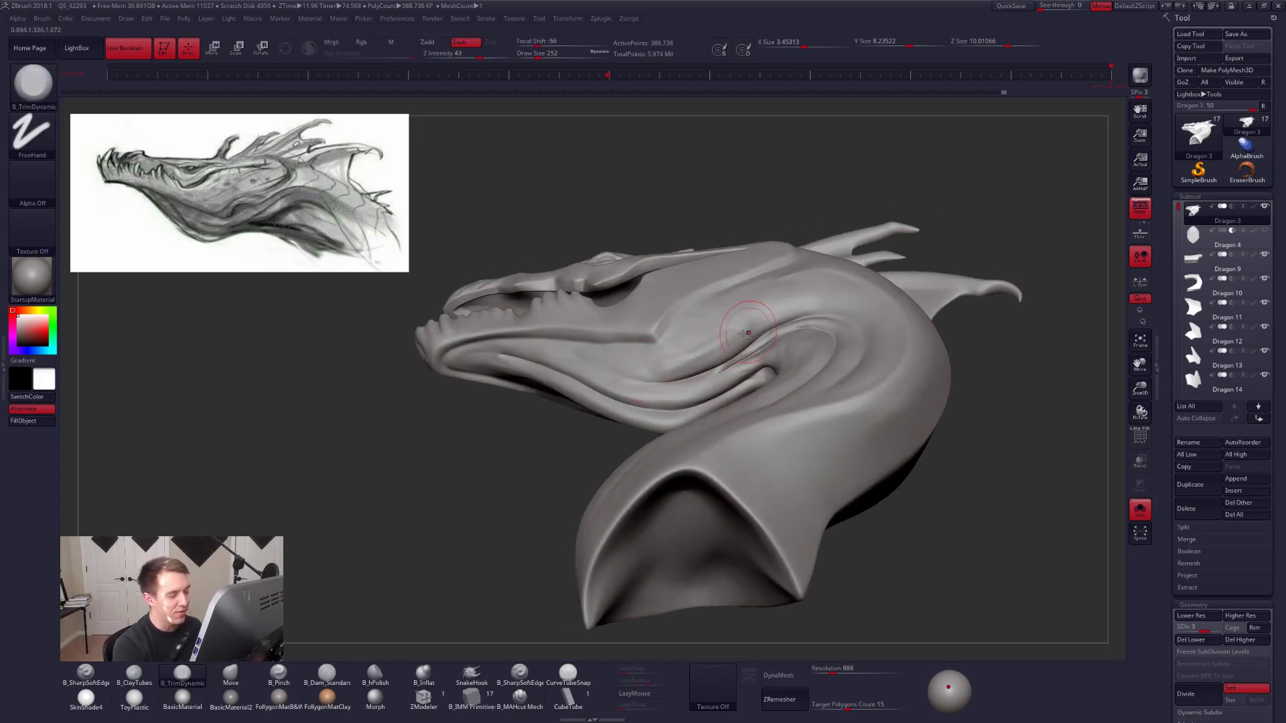
key("space")
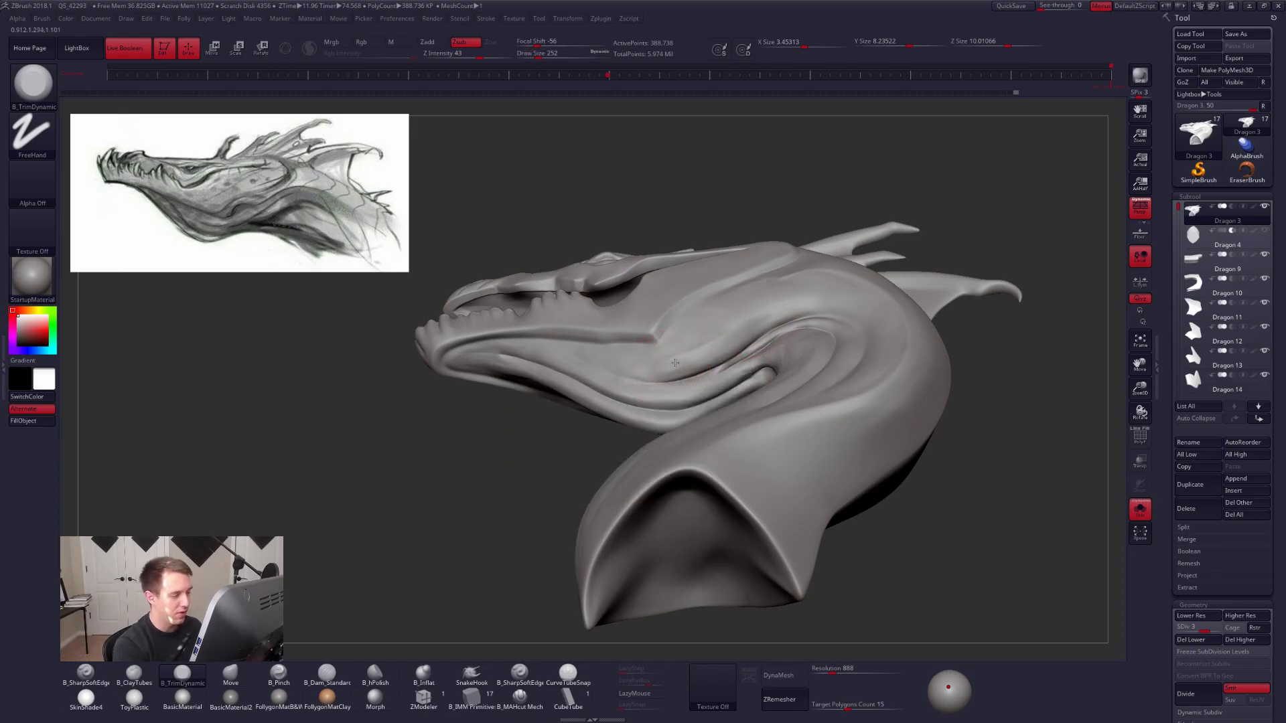
key("space")
key("shift")
Reshape the folds where the jaw meets the neck using the Move brush at a Draw Size of 321.
right_click_drag(753, 318, 697, 378)
key("space")
left_click_drag(693, 373, 697, 373)
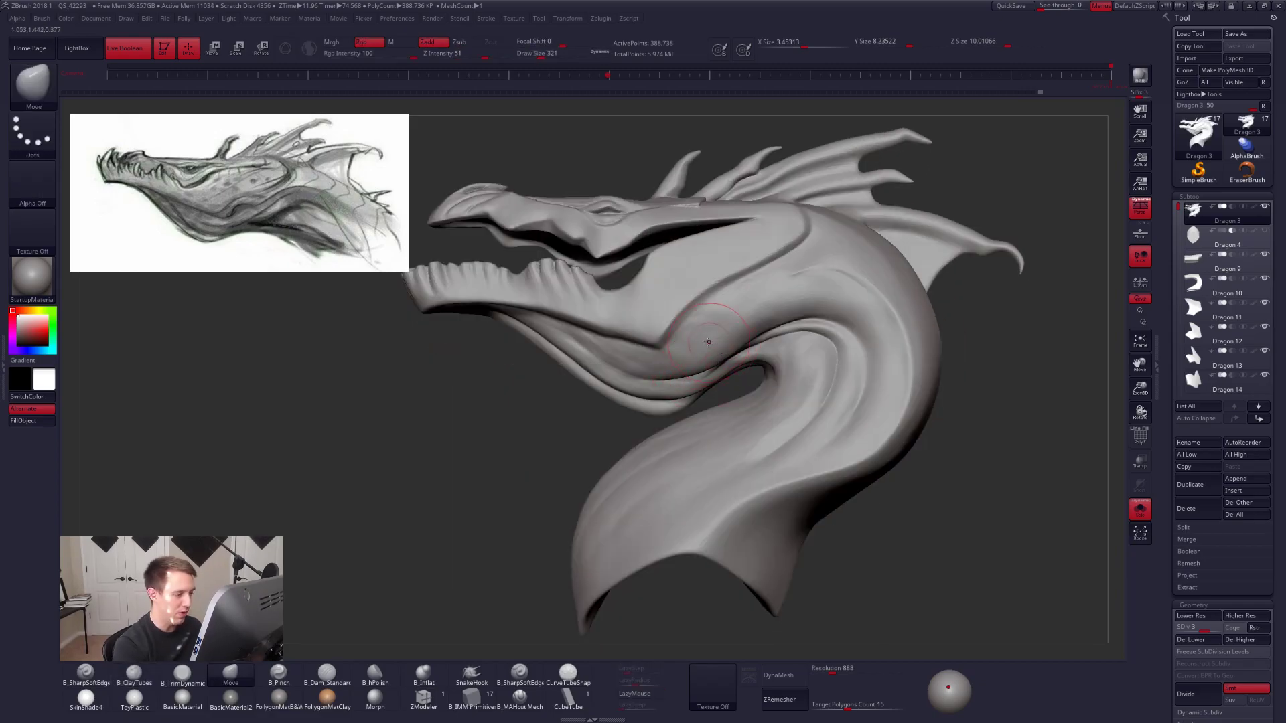
mouse_move(771, 414)
right_mouse_down()
mouse_move(786, 373)
mouse_move(789, 397)
right_mouse_up()
key("space")
left_click_drag(741, 374, 736, 373)
mouse_move(736, 373)
right_mouse_down()
mouse_move(750, 342)
mouse_move(734, 375)
right_mouse_up()
Build up the curved folds on the side of the neck with ClayTubes at a Draw Size of 181.
key("2")
key("space")
mouse_move(734, 375)
left_mouse_down()
mouse_move(682, 416)
mouse_move(718, 408)
left_mouse_up()
key("space")
right_click_drag(715, 365, 740, 352)
left_click_drag(740, 352, 691, 433)
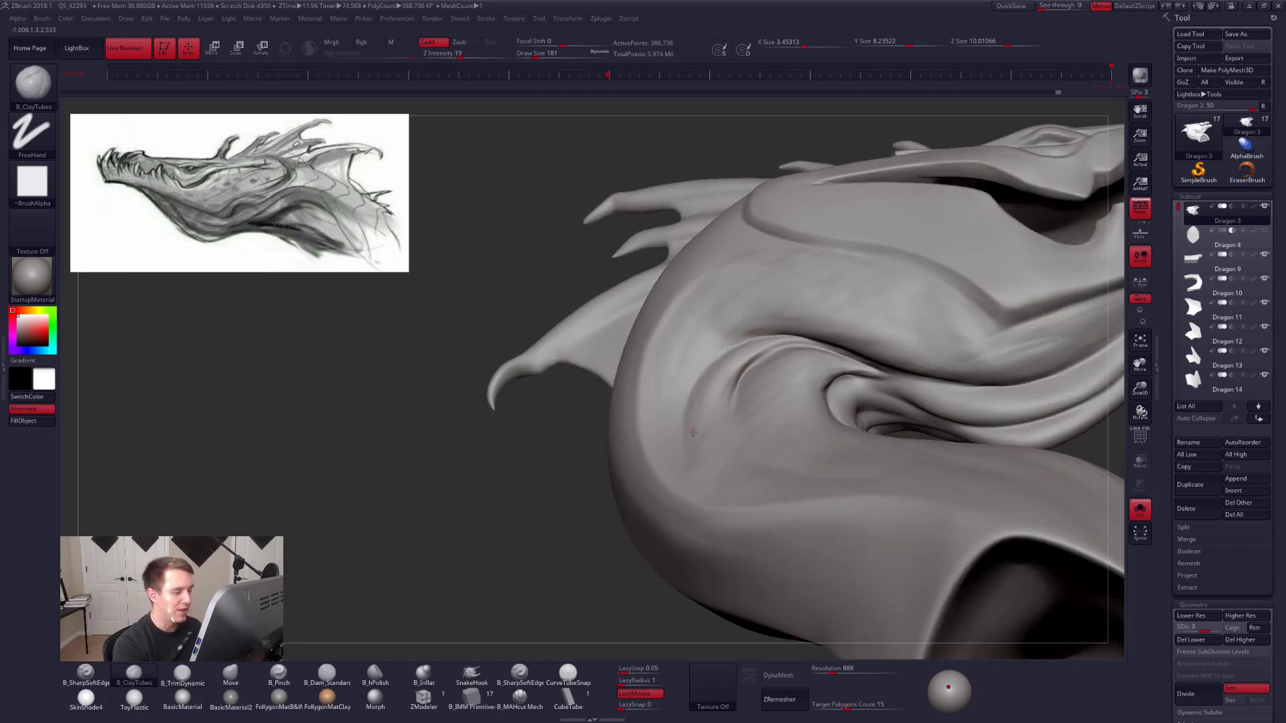
right_click_drag(698, 468, 716, 475)
Raise the bust to SDiv 4 and smooth the swirling folds behind the jaw.
key("ctrl+d")
key("shift")
right_click_drag(776, 342, 875, 369)
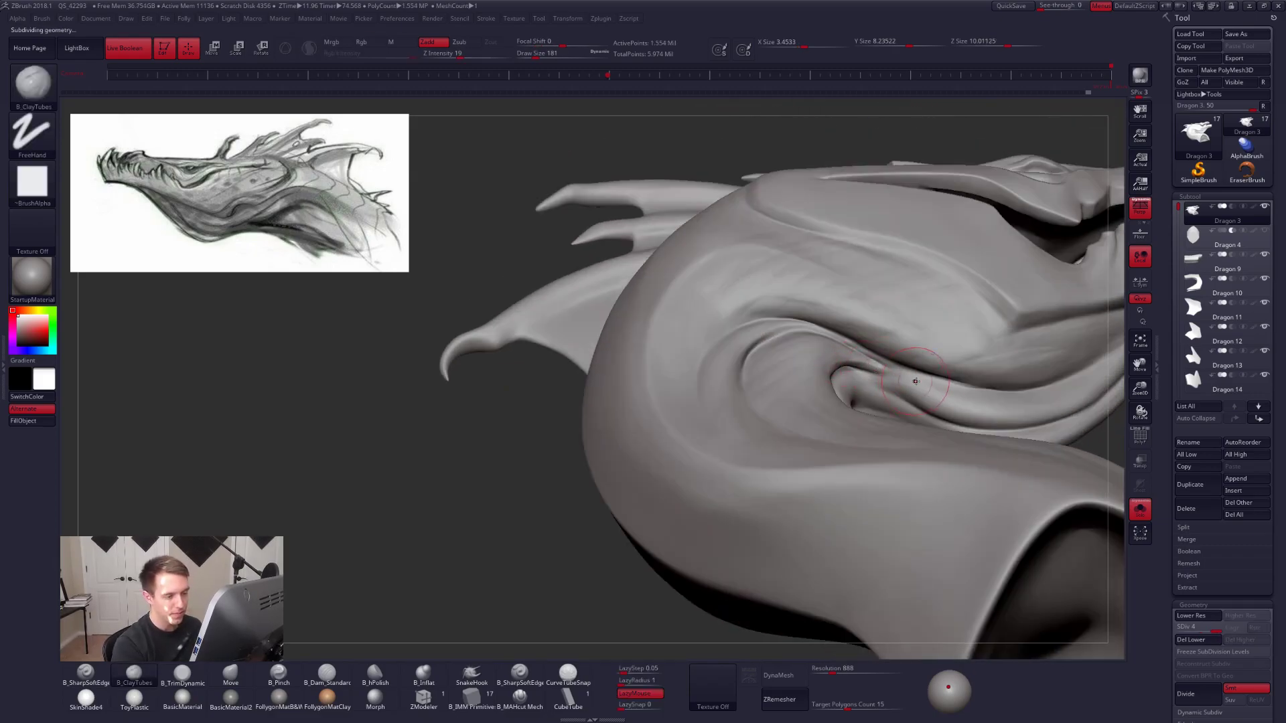
key("shift")
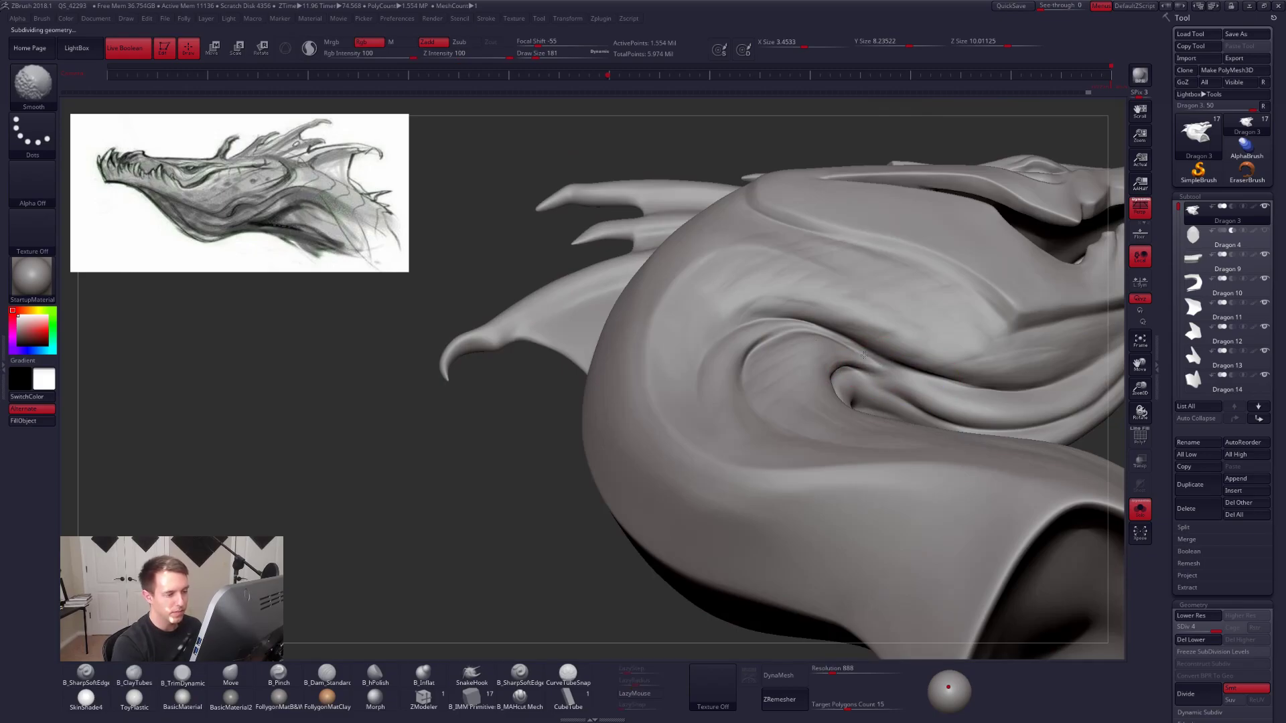
left_click_drag(869, 359, 847, 404)
right_click_drag(831, 408, 757, 364)
key("shift")
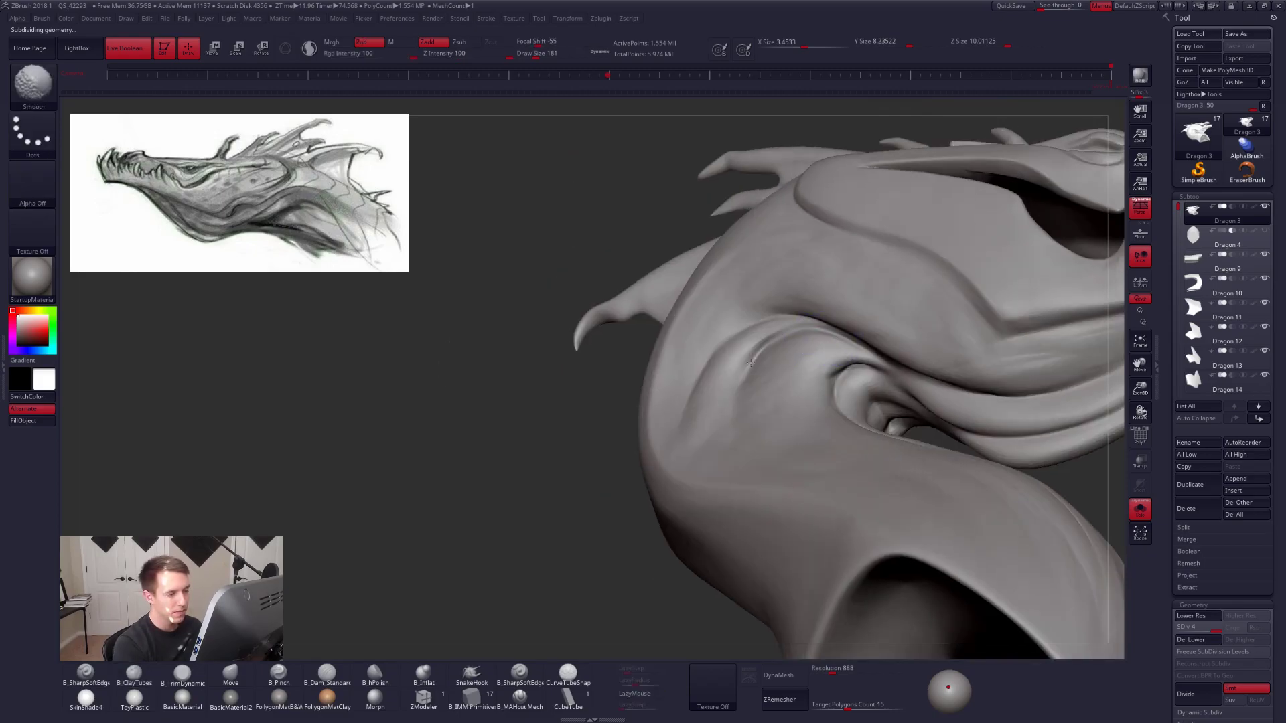
Build up broad forms along the front of the neck with ClayTubes at a Draw Size of 615.
mouse_move(761, 425)
right_mouse_down("ctrl")
mouse_move(712, 411)
mouse_move(690, 422)
mouse_move(775, 424)
right_mouse_up("ctrl")
mouse_move(835, 402)
right_mouse_down("alt")
mouse_move(768, 412)
mouse_move(761, 479)
mouse_move(743, 422)
right_mouse_up("alt")
key("space")
left_click_drag(744, 422, 750, 422)
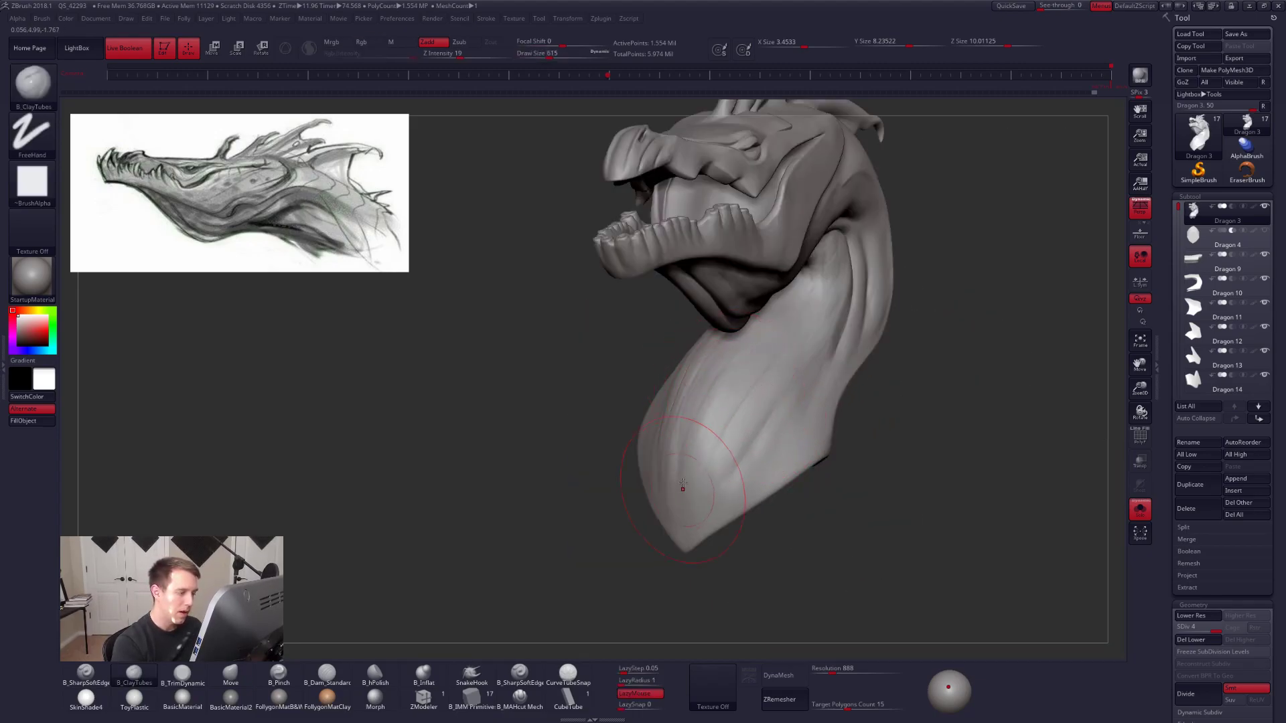
right_click_drag(675, 441, 744, 437)
Lower the bust's subdivision level and fill out the front and base of the neck with ClayTubes at a Draw Size of 558.
key("shift+d")
key("space")
left_click_drag(700, 436, 697, 437)
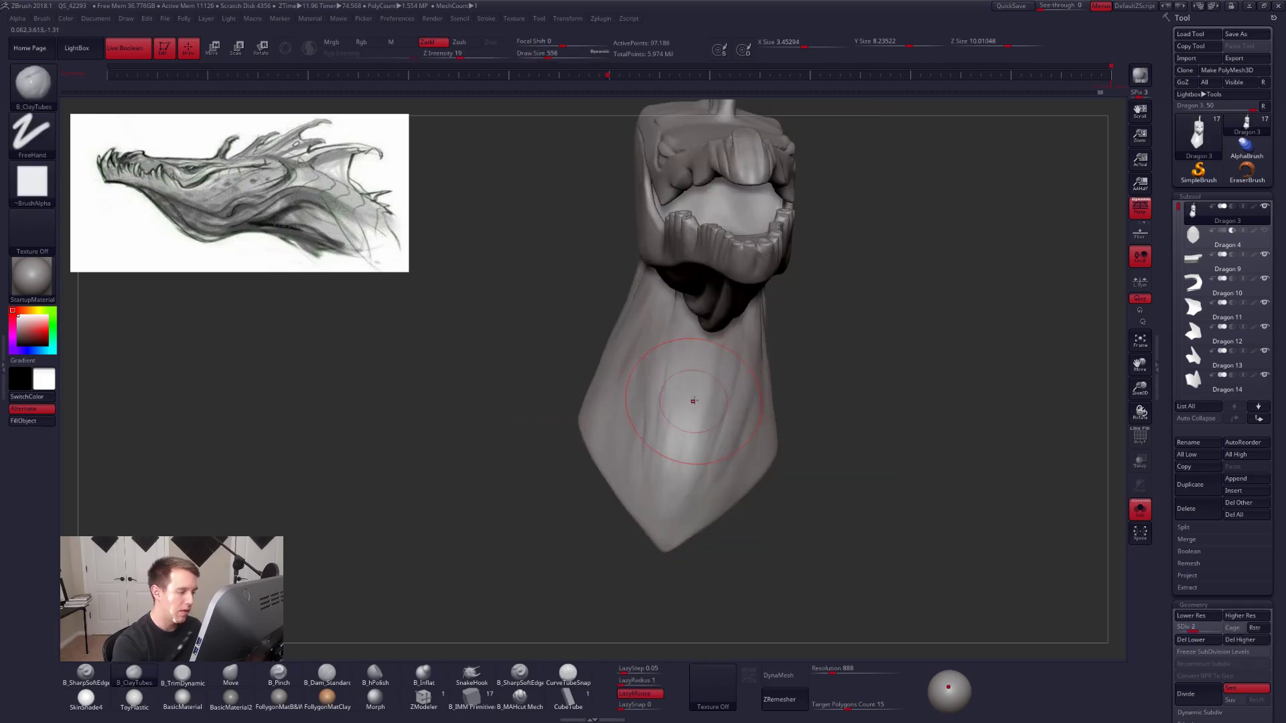
right_click_drag(700, 442, 725, 486)
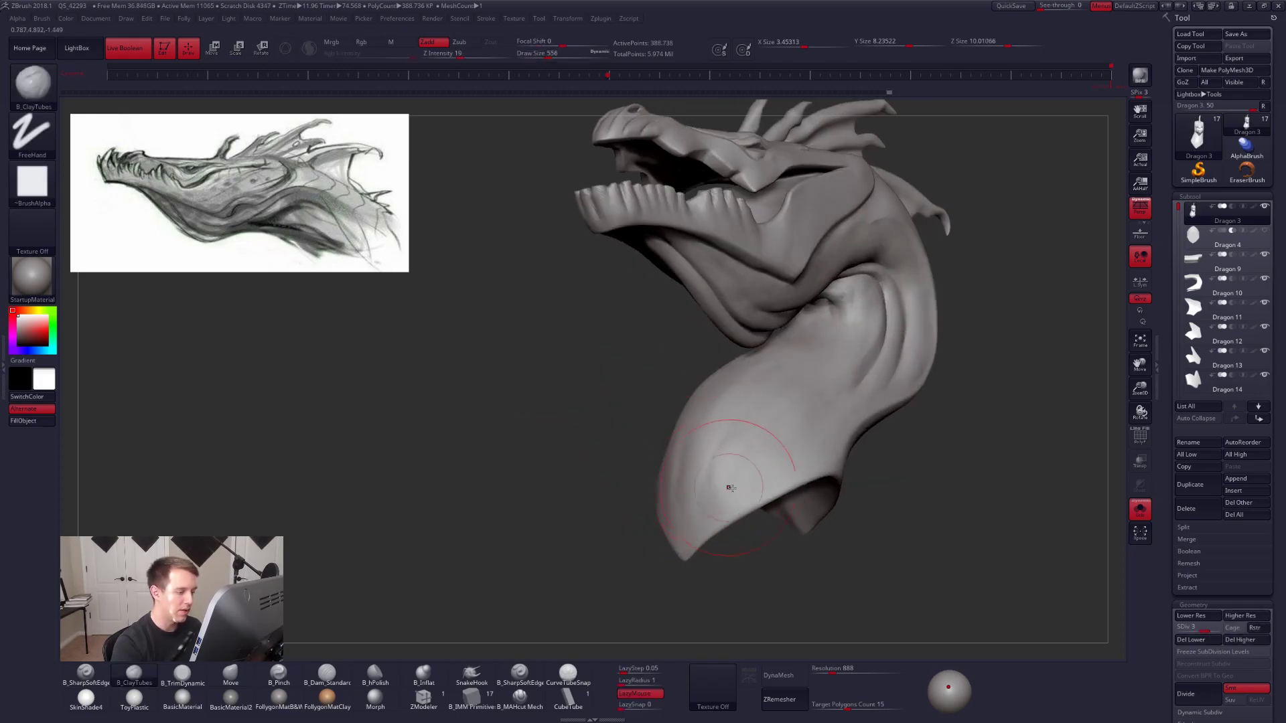
key("space")
left_click_drag(758, 425, 749, 439)
right_click_drag(750, 438, 839, 448)
mouse_move(881, 501)
right_mouse_down()
mouse_move(843, 503)
mouse_move(845, 524)
right_mouse_up()
Return the bust to SDiv 4 and refine the neck folds behind the jaw with ClayTubes at a Draw Size of 192.
key("ctrl+d")
key("shift")
right_click_drag(835, 365, 786, 417, "alt")
key("space")
left_click_drag(872, 343, 867, 339)
mouse_move(868, 339)
right_mouse_down()
mouse_move(857, 299)
mouse_move(849, 333)
right_mouse_up()
key("space")
left_click_drag(849, 333, 840, 331)
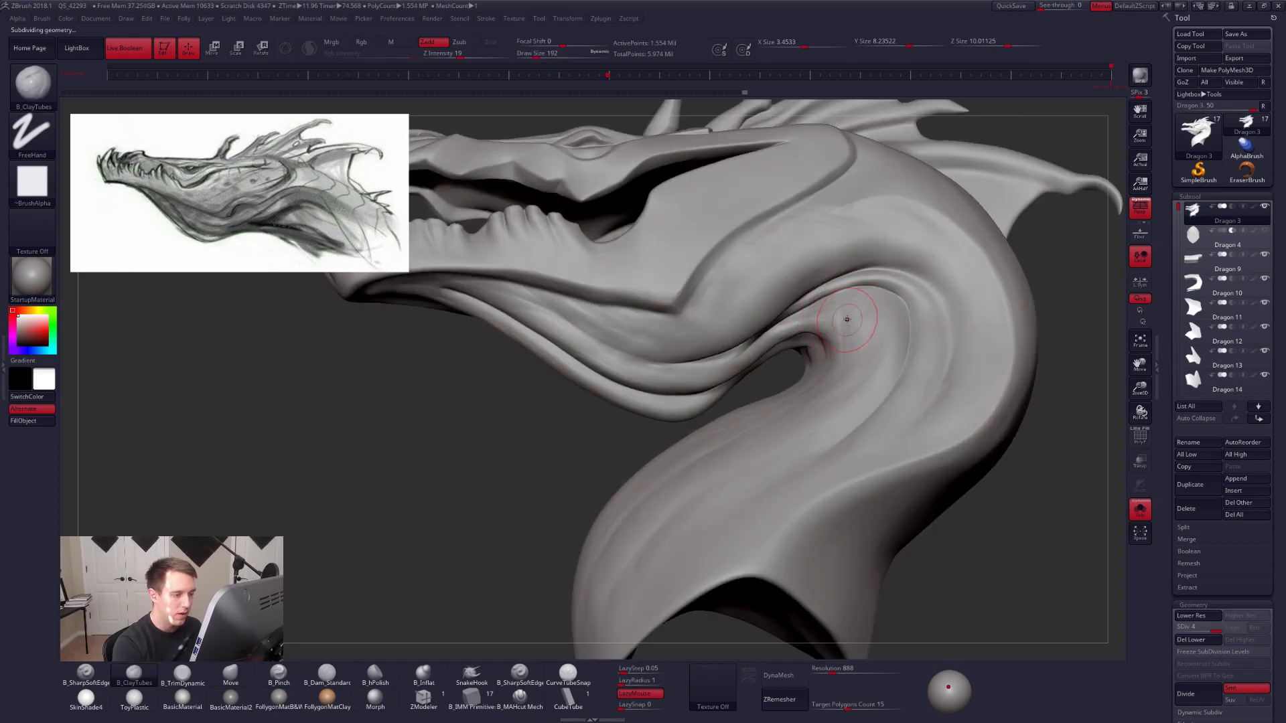
key("space")
left_click_drag(885, 382, 873, 382)
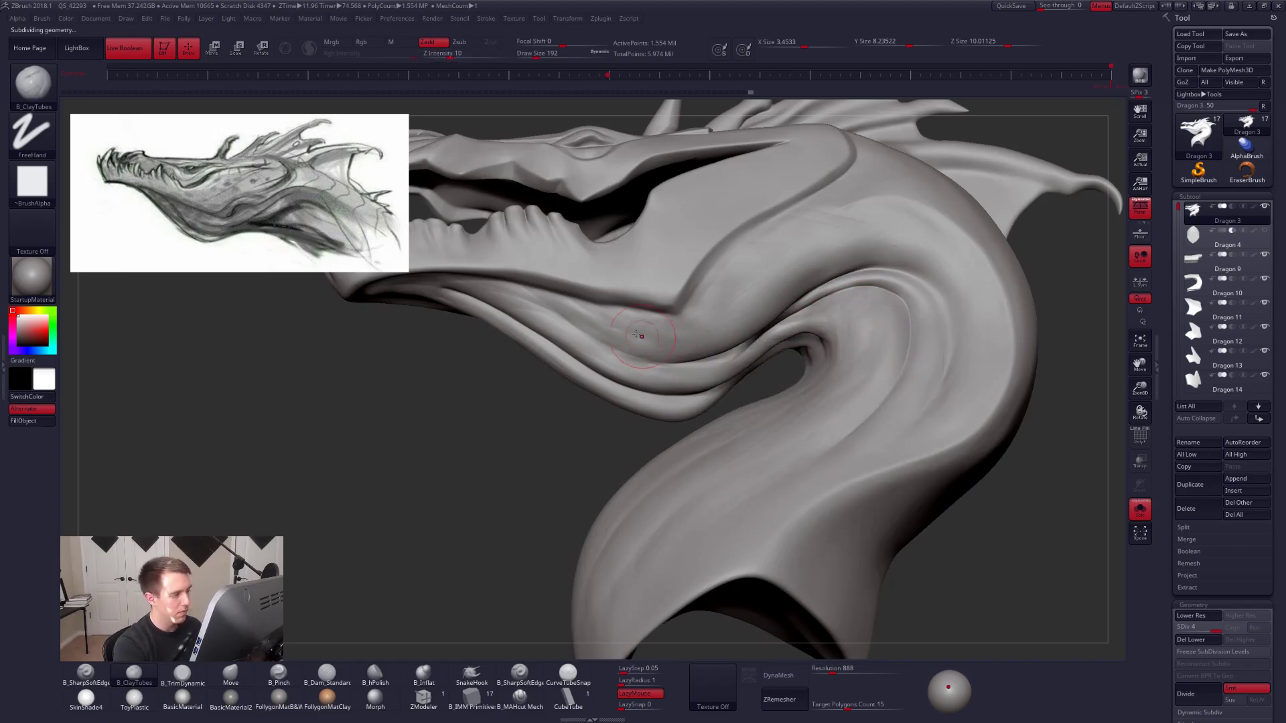
Cut a crease beneath the lower jaw ridge with the MAHcut Mech brush at a Draw Size of 104.
mouse_move(714, 343)
right_mouse_down()
mouse_move(650, 335)
mouse_move(681, 333)
mouse_move(754, 368)
right_mouse_up()
left_click(520, 697)
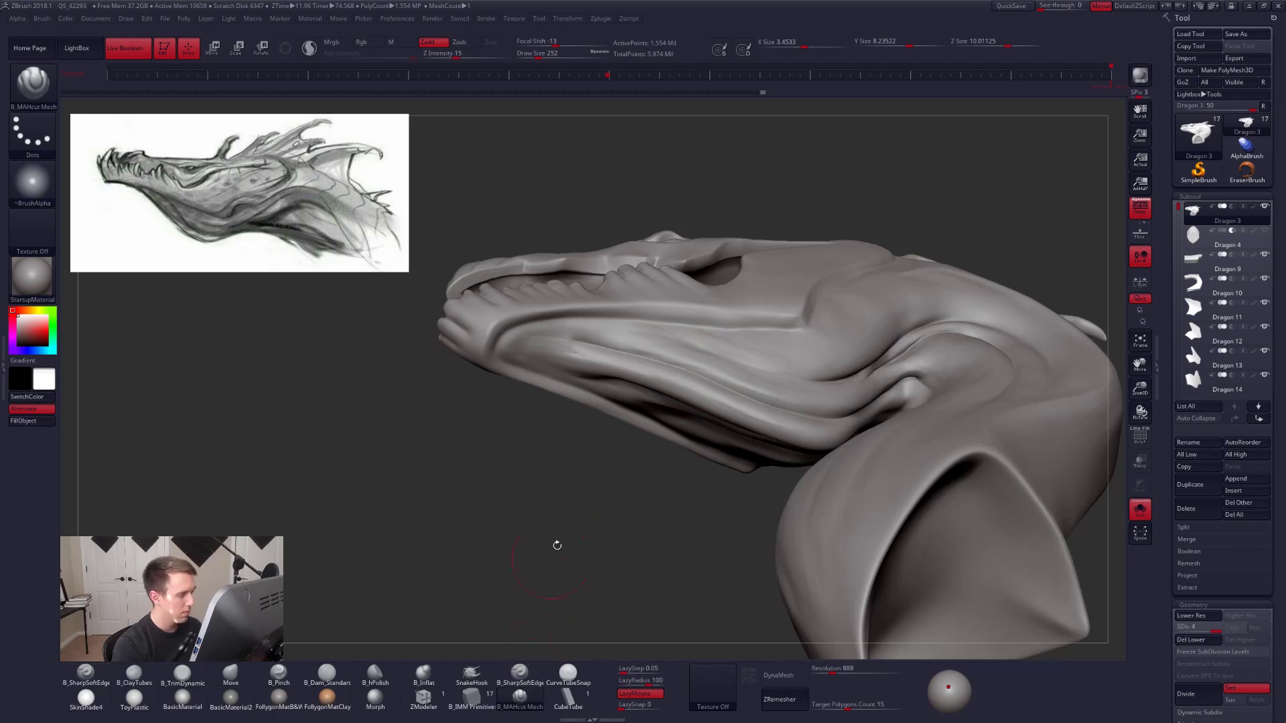
key("space")
left_click_drag(634, 329, 544, 320)
key("space")
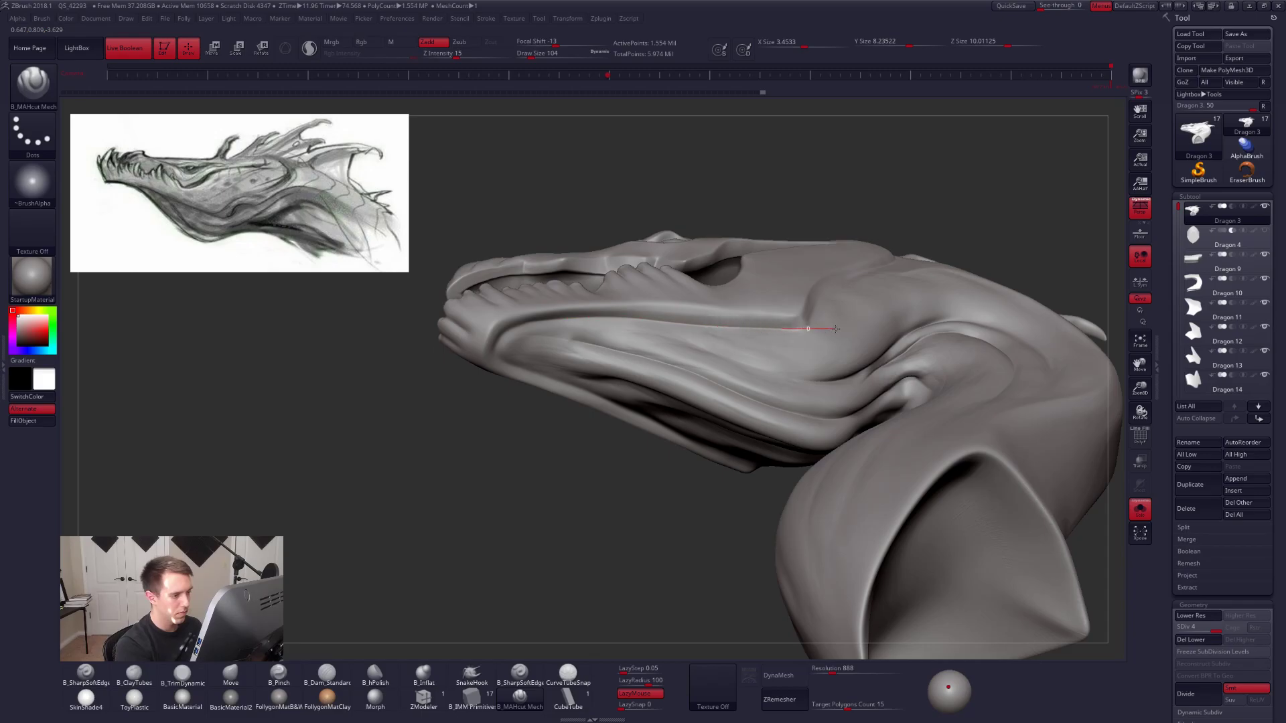
right_click_drag(754, 347, 734, 341)
mouse_move(670, 416)
right_mouse_down()
mouse_move(657, 402)
mouse_move(696, 449)
mouse_move(648, 407)
right_mouse_up()
key("bracketright")
mouse_move(645, 462)
right_mouse_down()
mouse_move(623, 464)
mouse_move(747, 441)
mouse_move(837, 361)
right_mouse_up()
Sharpen the underside of the jaw ridge from its rear corner to the chin with MAHcut Mech at a Draw Size of 121.
key("b")
key("m")
key("v")
left_click(520, 699)
key("space")
left_click_drag(711, 178, 707, 178)
right_click_drag(803, 268, 780, 251)
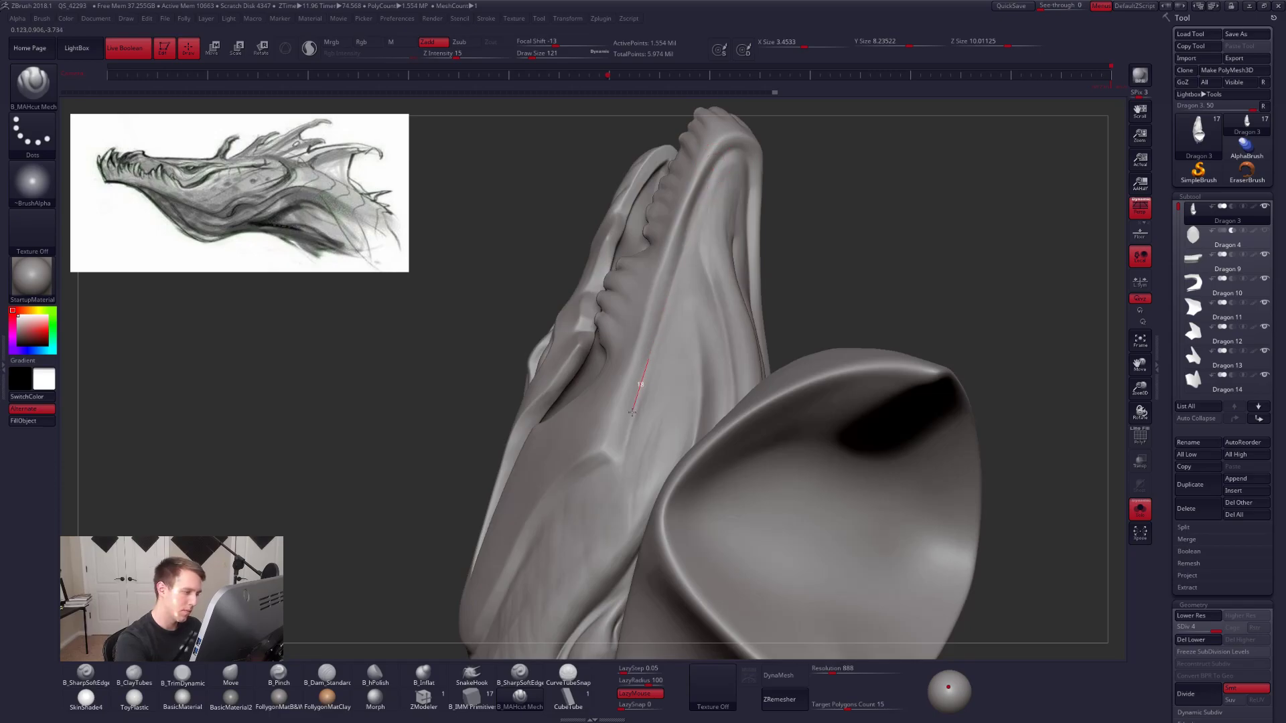
right_click_drag(606, 520, 699, 482)
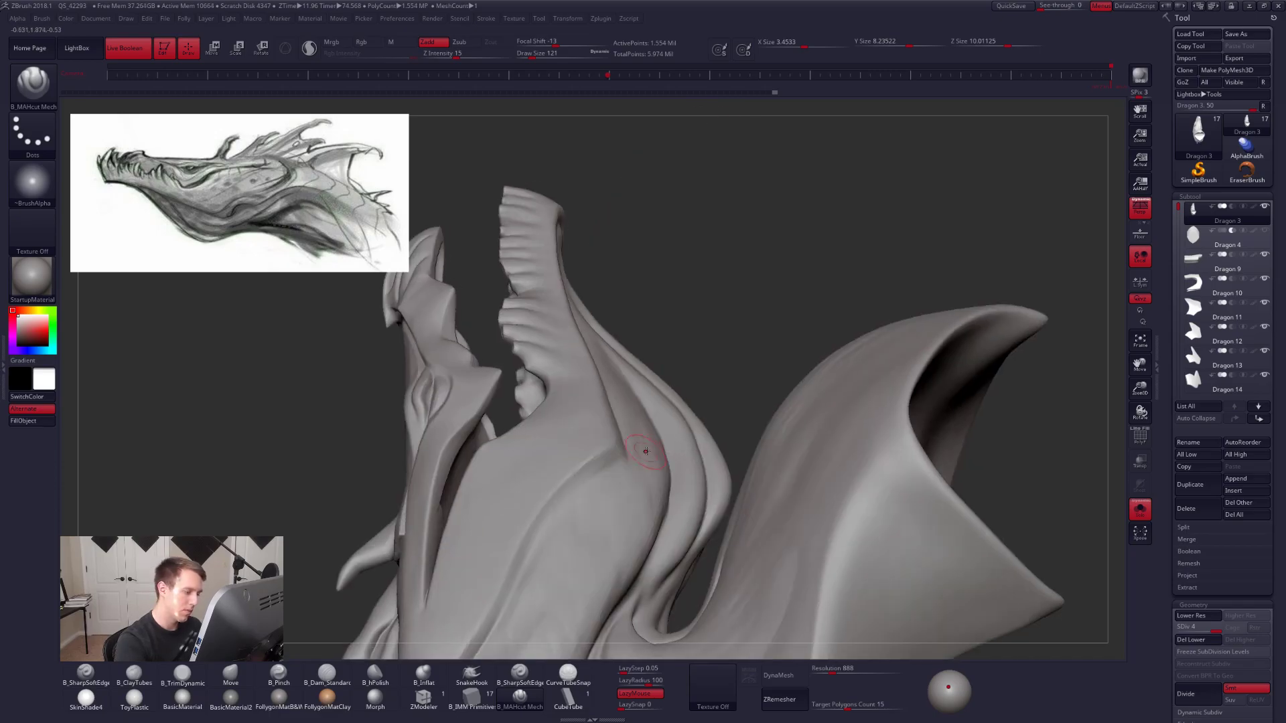
left_click_drag(634, 460, 633, 470)
mouse_move(633, 471)
right_mouse_down()
mouse_move(608, 474)
mouse_move(719, 353)
mouse_move(717, 370)
mouse_move(658, 333)
right_mouse_up()
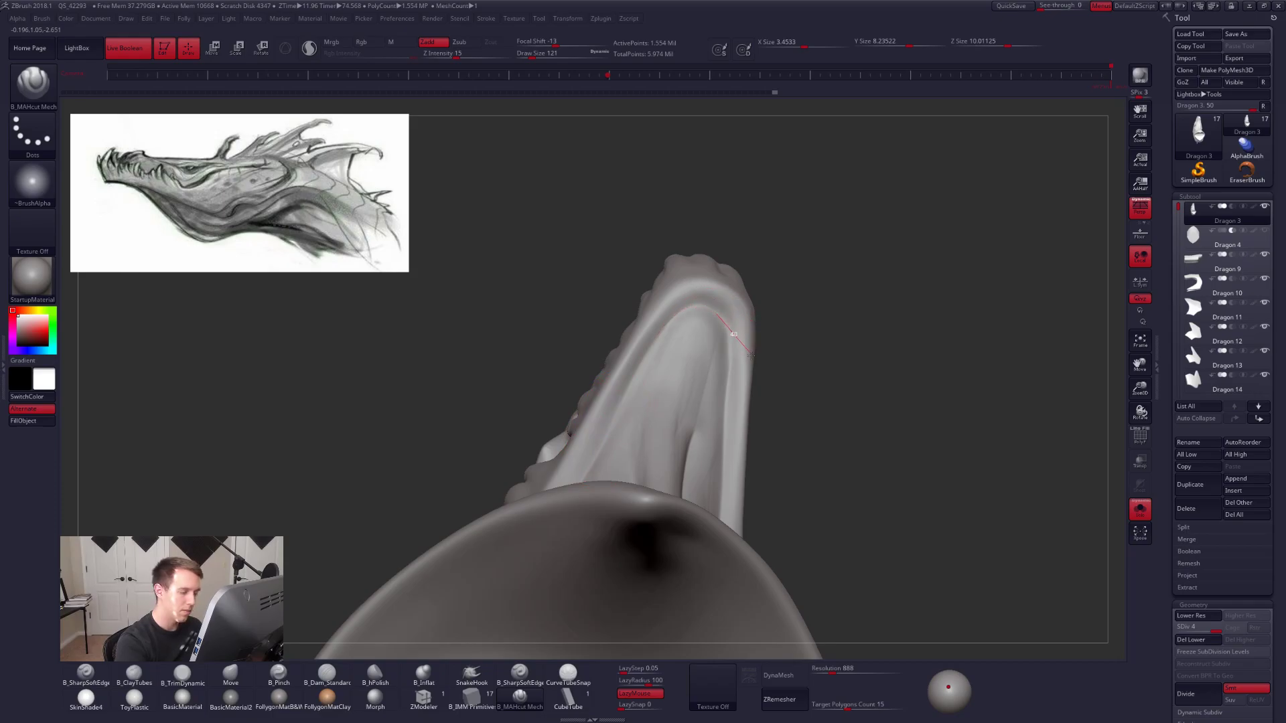
mouse_move(717, 504)
right_mouse_down()
mouse_move(704, 368)
mouse_move(714, 336)
right_mouse_up()
Build up and smooth the throat folds under the chin with ClayTubes, starting at a Draw Size of 227.
key("space")
key("2")
key("space")
left_click_drag(715, 332, 723, 331)
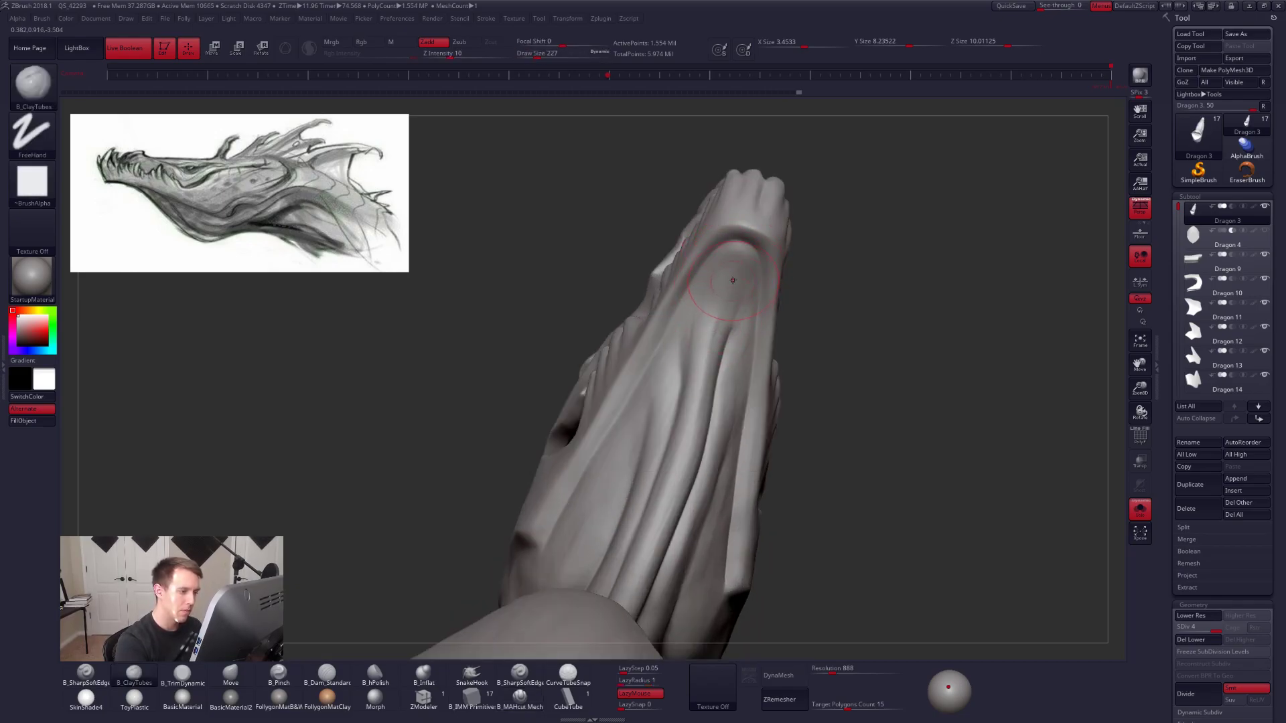
right_click_drag(697, 384, 693, 359)
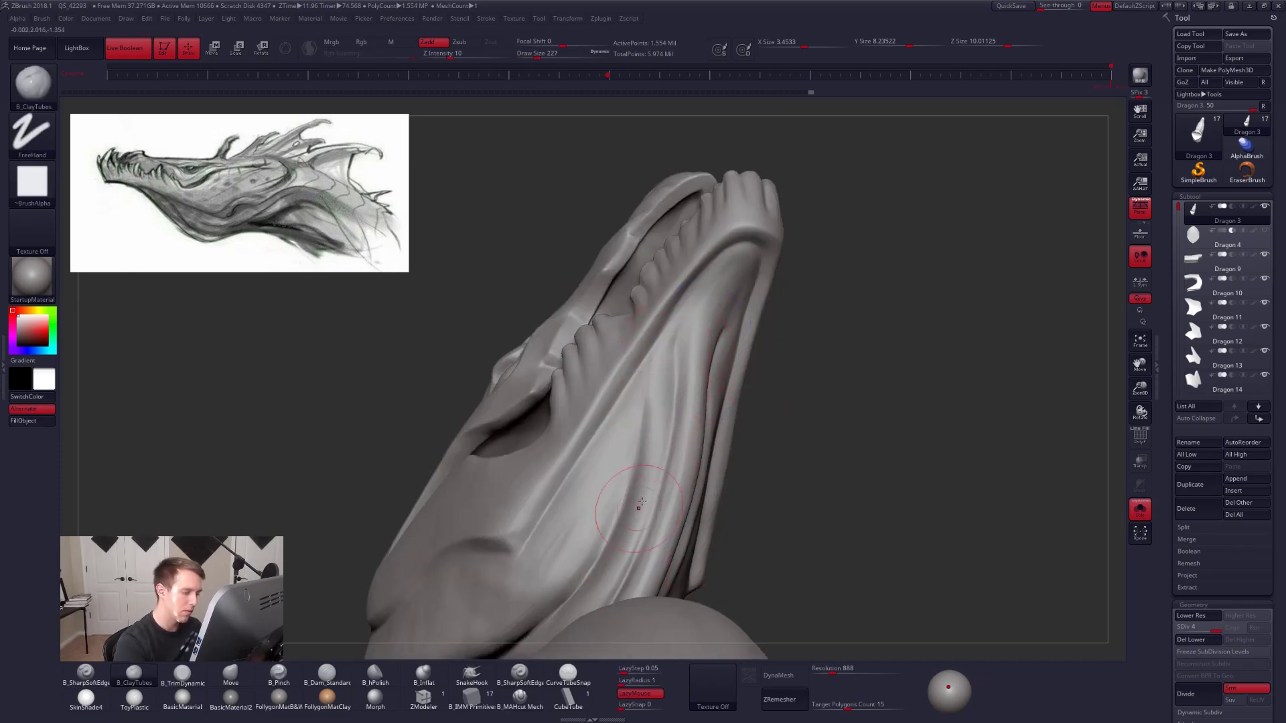
key("shift")
mouse_move(665, 504)
right_mouse_down()
mouse_move(693, 435)
mouse_move(696, 460)
mouse_move(685, 426)
right_mouse_up()
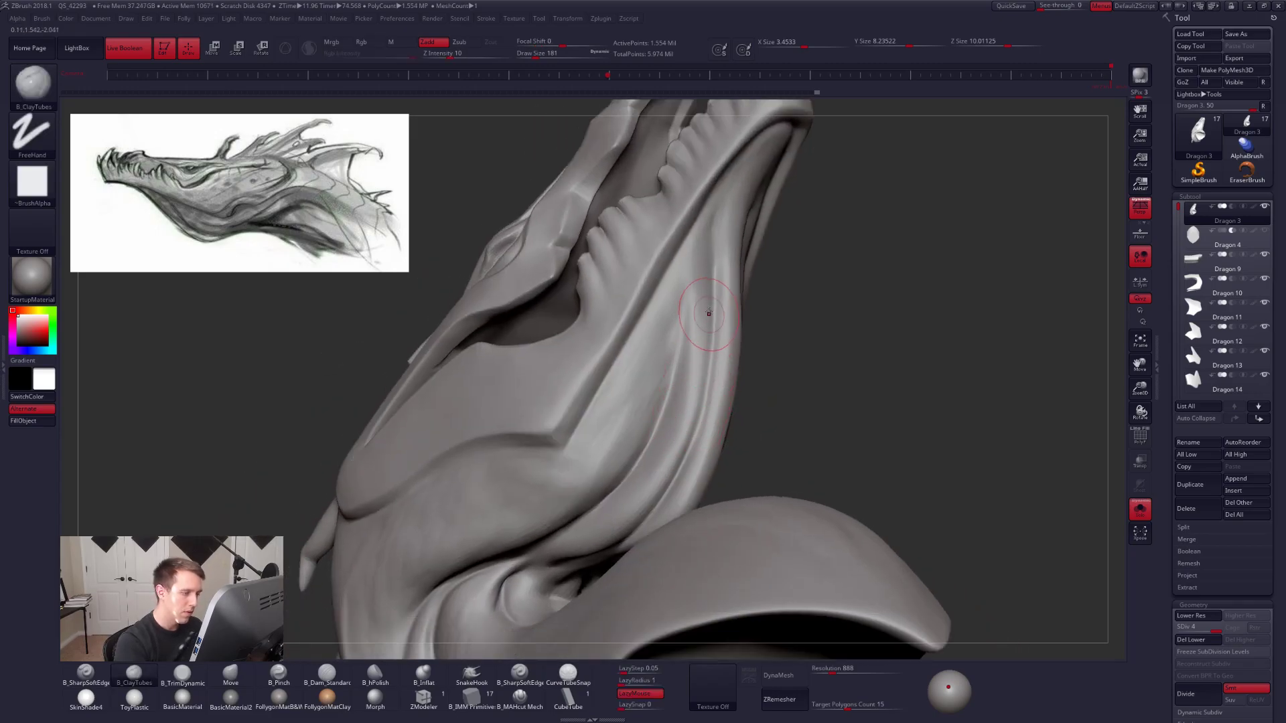
Isolate the lower jaw and throat of the bust with a SelectLasso selection.
left_click_drag(907, 454, 857, 525, "alt")
left_click_drag(784, 486, 824, 507)
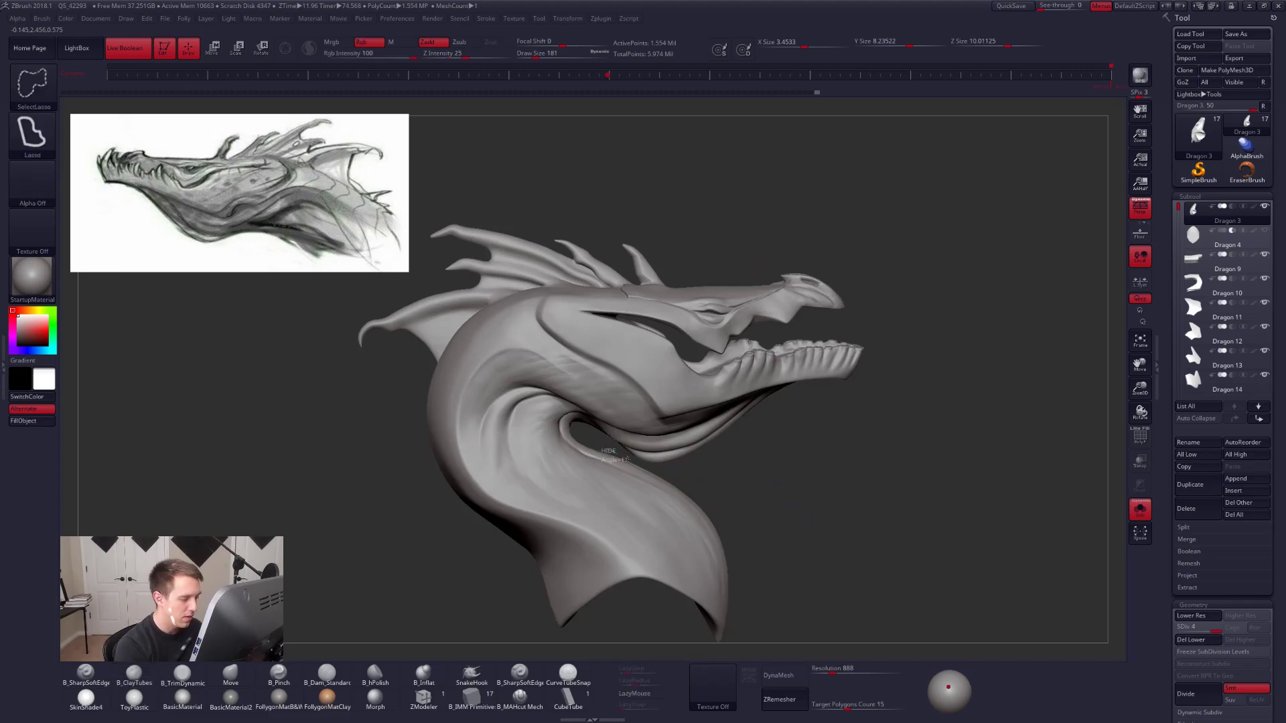
mouse_move(663, 469)
left_mouse_down("ctrl+shift")
mouse_move(870, 399)
mouse_move(709, 365)
mouse_move(515, 412)
left_mouse_up("ctrl+shift")
mouse_move(570, 505)
left_mouse_down()
mouse_move(509, 495)
mouse_move(476, 395)
mouse_move(449, 382)
mouse_move(509, 449)
left_mouse_up()
Sculpt the isolated throat folds from below with ClayTubes at a Draw Size of 192.
right_click_drag(726, 368, 735, 367)
key("space")
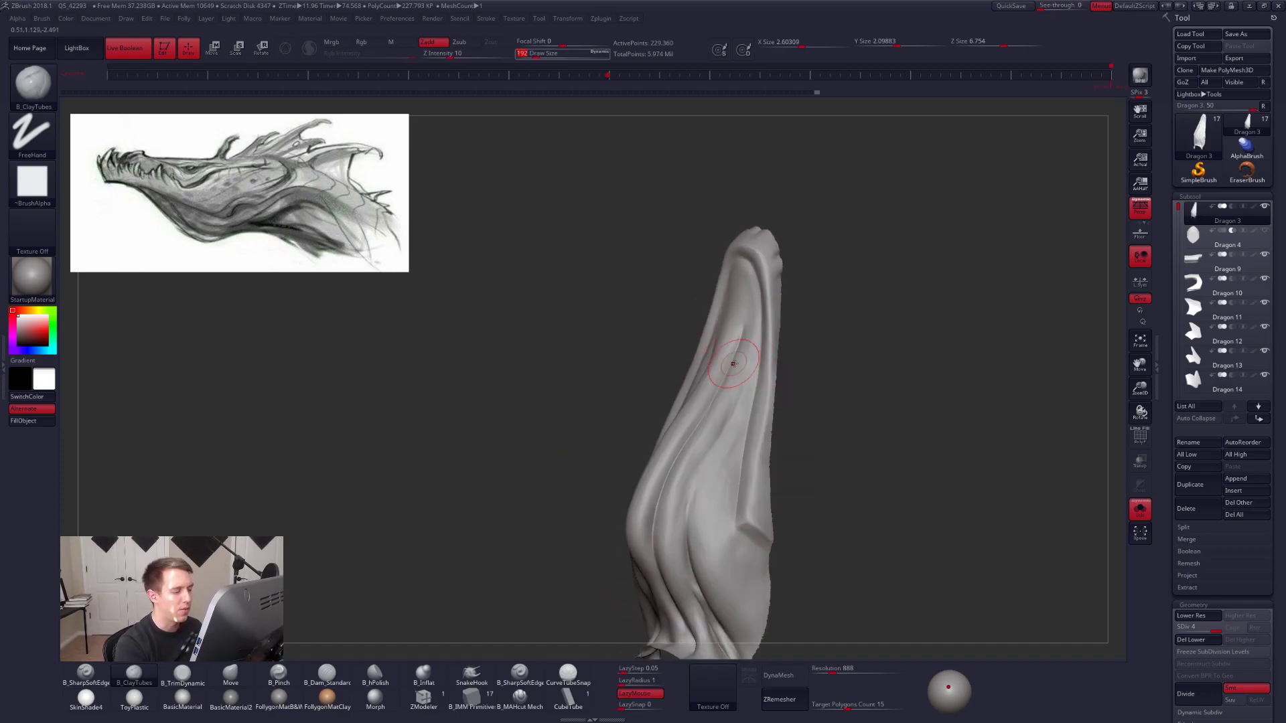
left_click_drag(735, 367, 738, 367)
right_click_drag(730, 378, 714, 414)
key("space")
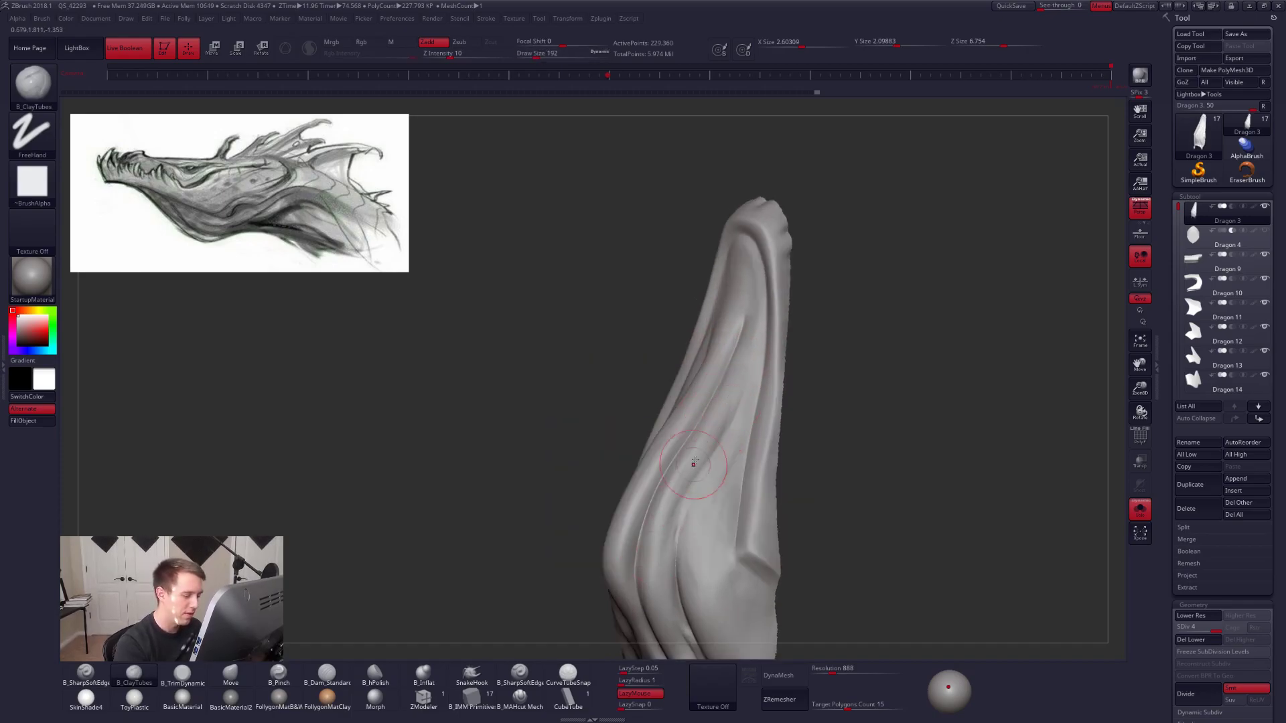
mouse_move(665, 554)
right_mouse_down()
mouse_move(708, 493)
mouse_move(703, 520)
right_mouse_up()
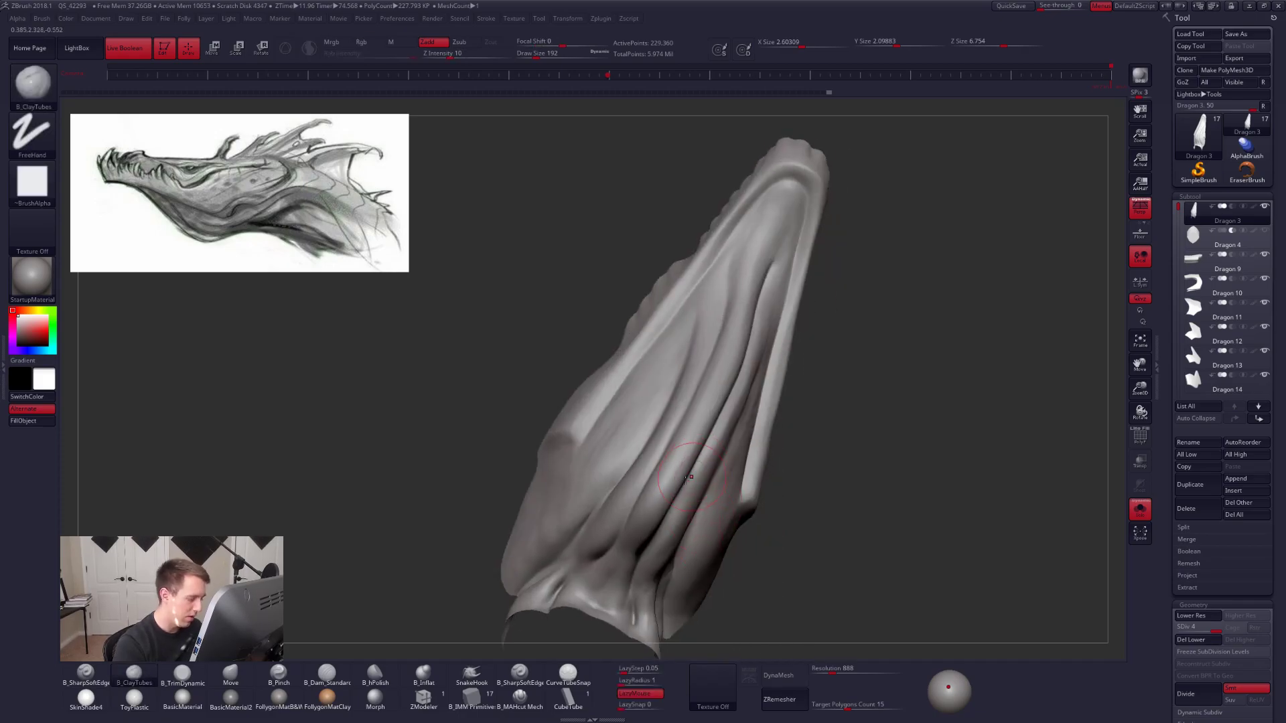
Swell the long throat folds with the B_Inflat brush, reducing the Draw Size to 150 and undoing one stroke along the way.
left_click(439, 680)
mouse_move(594, 459)
right_mouse_down()
mouse_move(677, 402)
mouse_move(683, 444)
mouse_move(702, 339)
right_mouse_up()
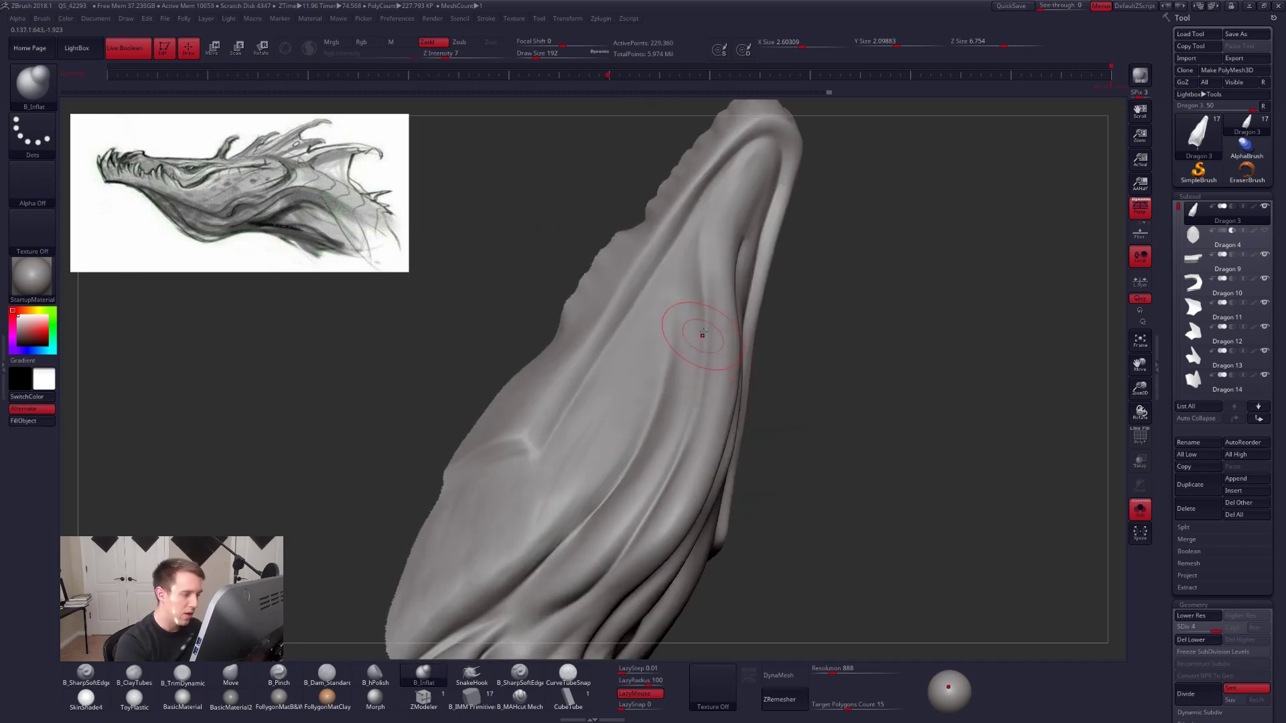
right_click_drag(648, 506, 646, 438)
key("space")
left_click_drag(695, 379, 691, 379)
right_click_drag(691, 379, 684, 328)
key("bracketleft")
right_click_drag(737, 275, 717, 356)
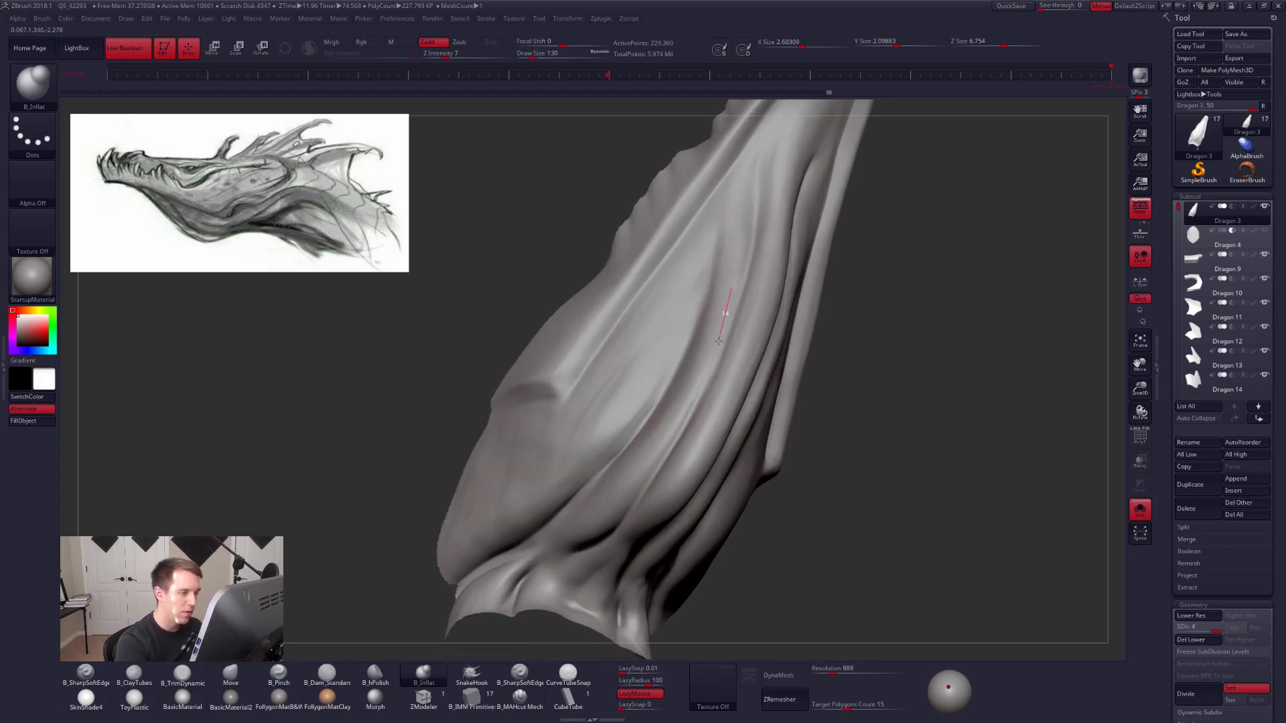
mouse_move(587, 556)
right_mouse_down()
mouse_move(670, 480)
mouse_move(648, 433)
mouse_move(674, 334)
right_mouse_up()
key("ctrl+z")
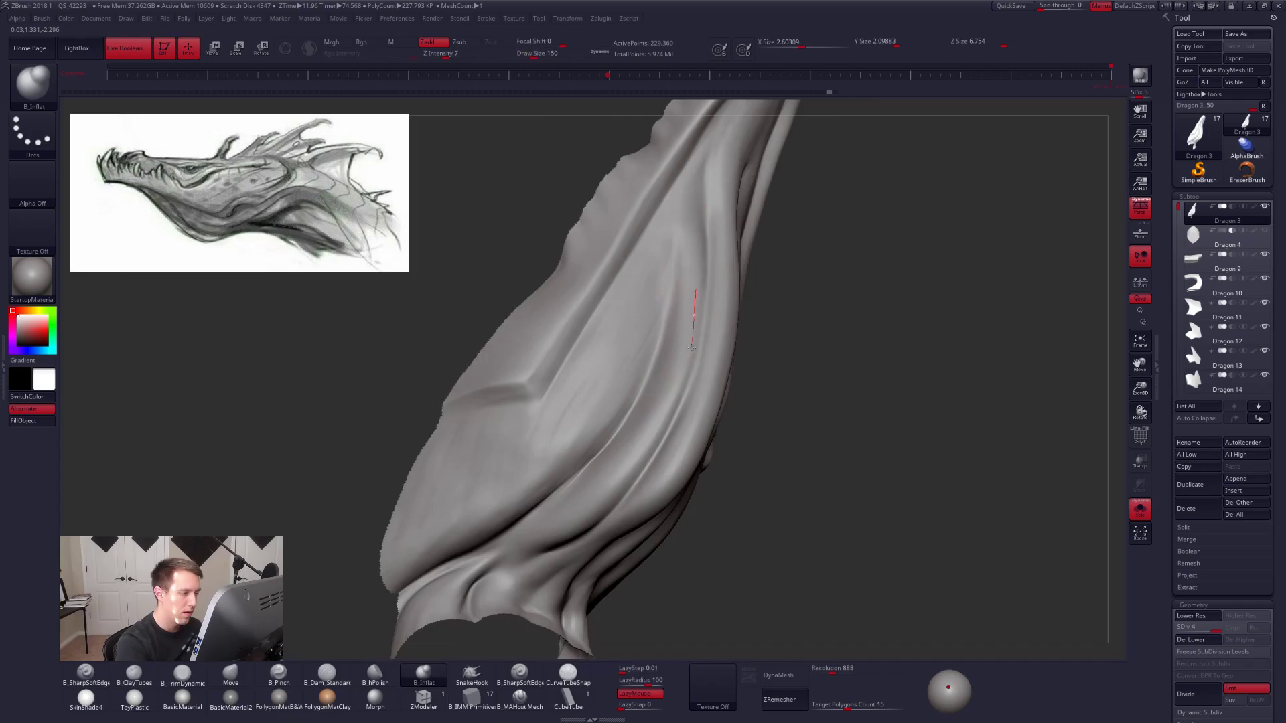
right_click_drag(623, 490, 683, 353)
Mask the folds along the far side of the throat with MaskLasso.
key("ctrl")
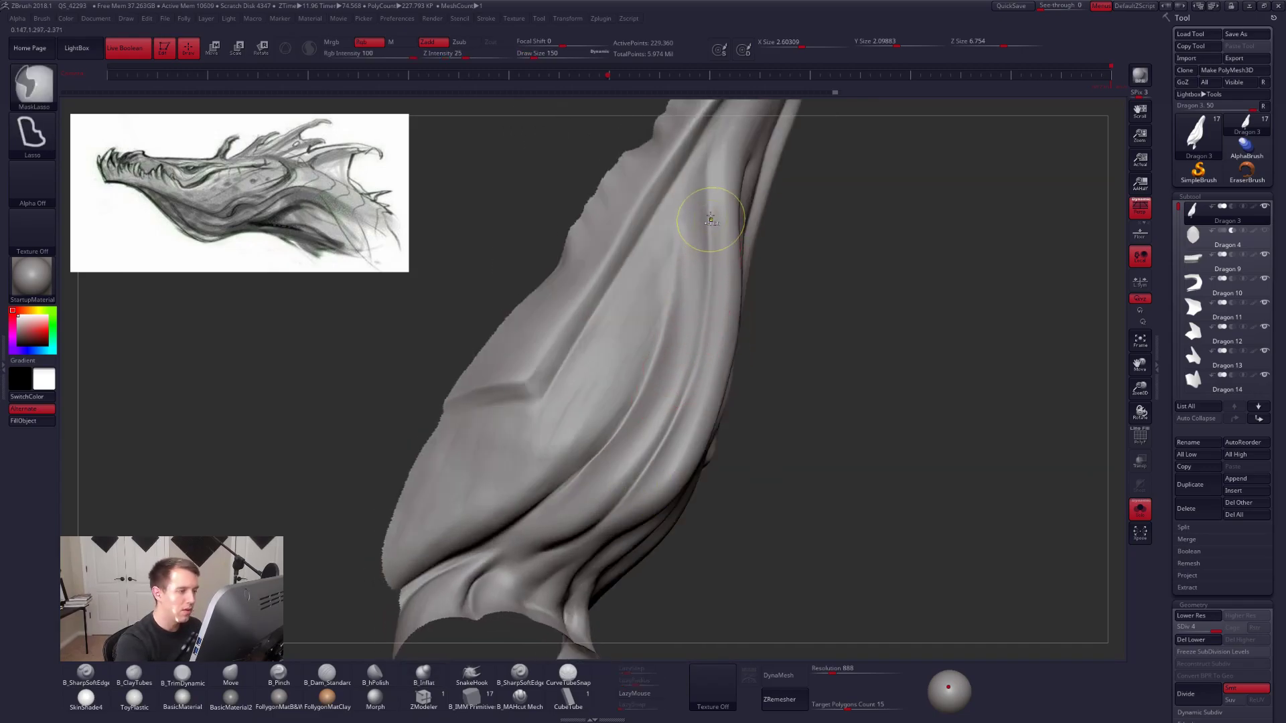
mouse_move(703, 324)
left_mouse_down("ctrl")
mouse_move(602, 539)
mouse_move(829, 546)
mouse_move(870, 426)
left_mouse_up("ctrl")
mouse_move(864, 426)
right_mouse_down()
mouse_move(711, 438)
mouse_move(655, 387)
right_mouse_up()
key("ctrl")
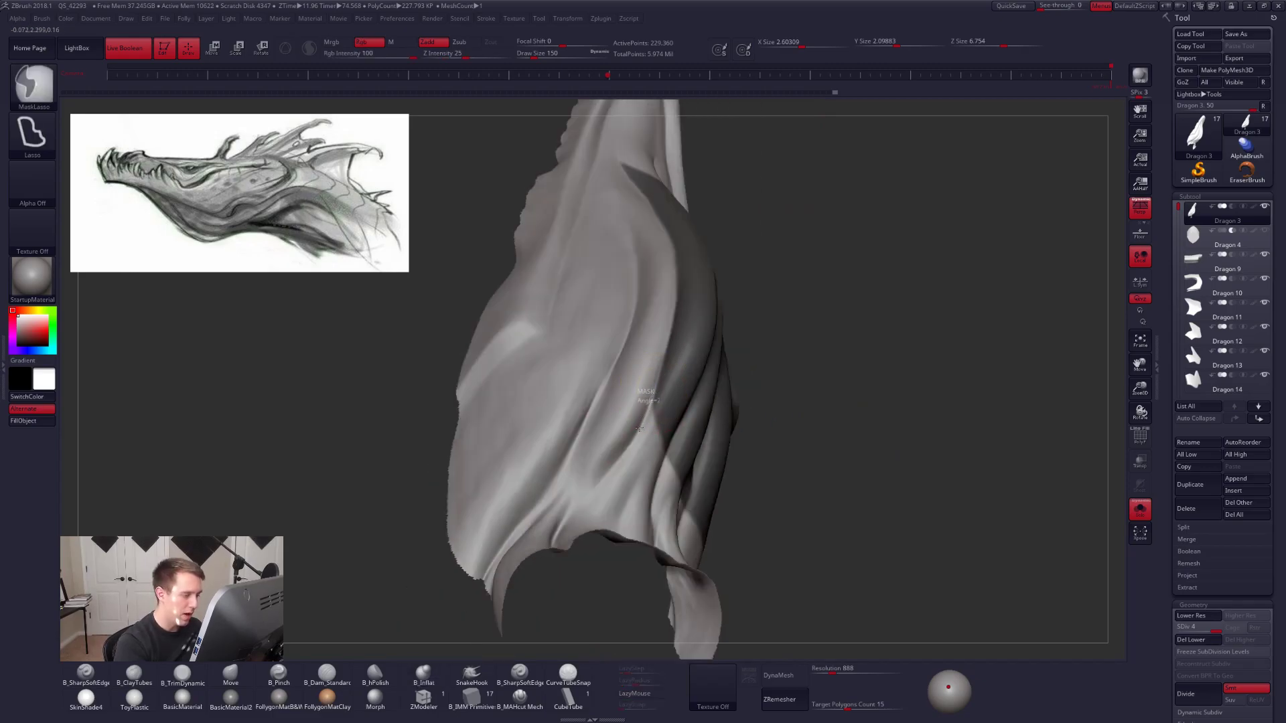
mouse_move(610, 473)
left_mouse_down("ctrl")
mouse_move(698, 616)
mouse_move(880, 400)
left_mouse_up("ctrl")
right_click_drag(659, 305, 689, 402, "alt")
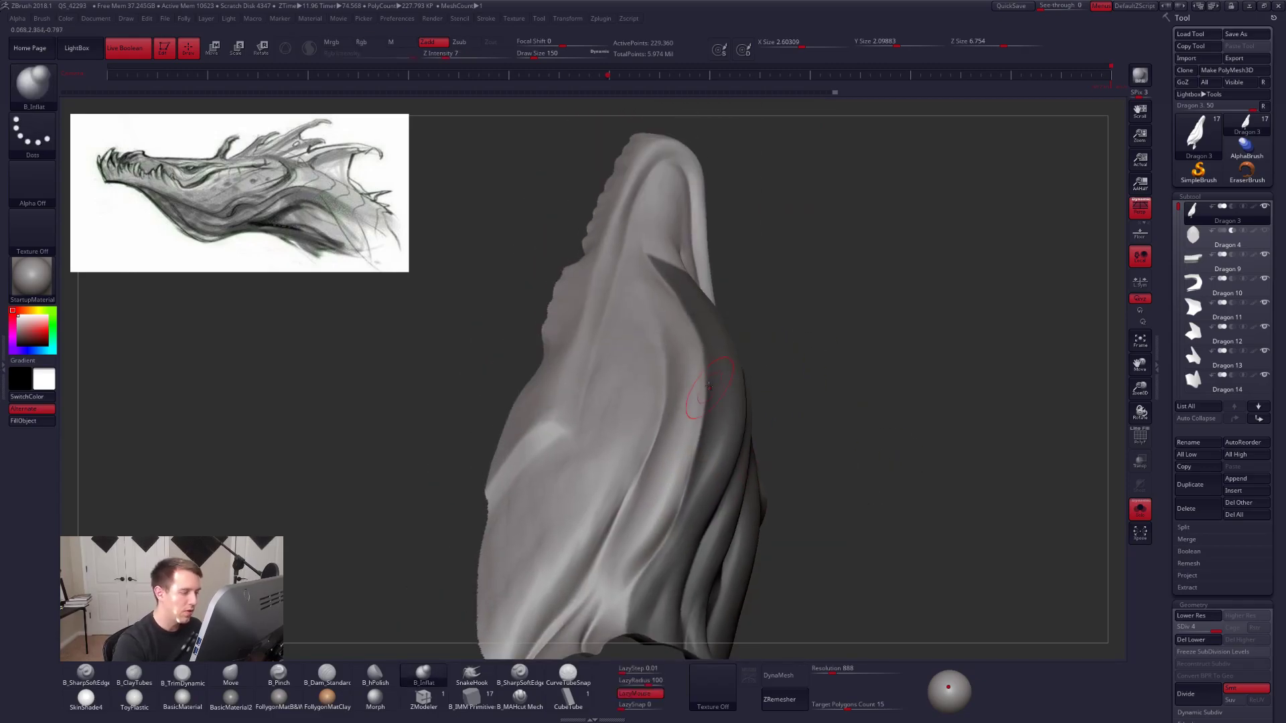
Drop the isolated jaw to SDiv 2, set the Draw Size to 227 and clear the throat mask.
key("space")
key("shift")
key("shift+d")
key("shift+d")
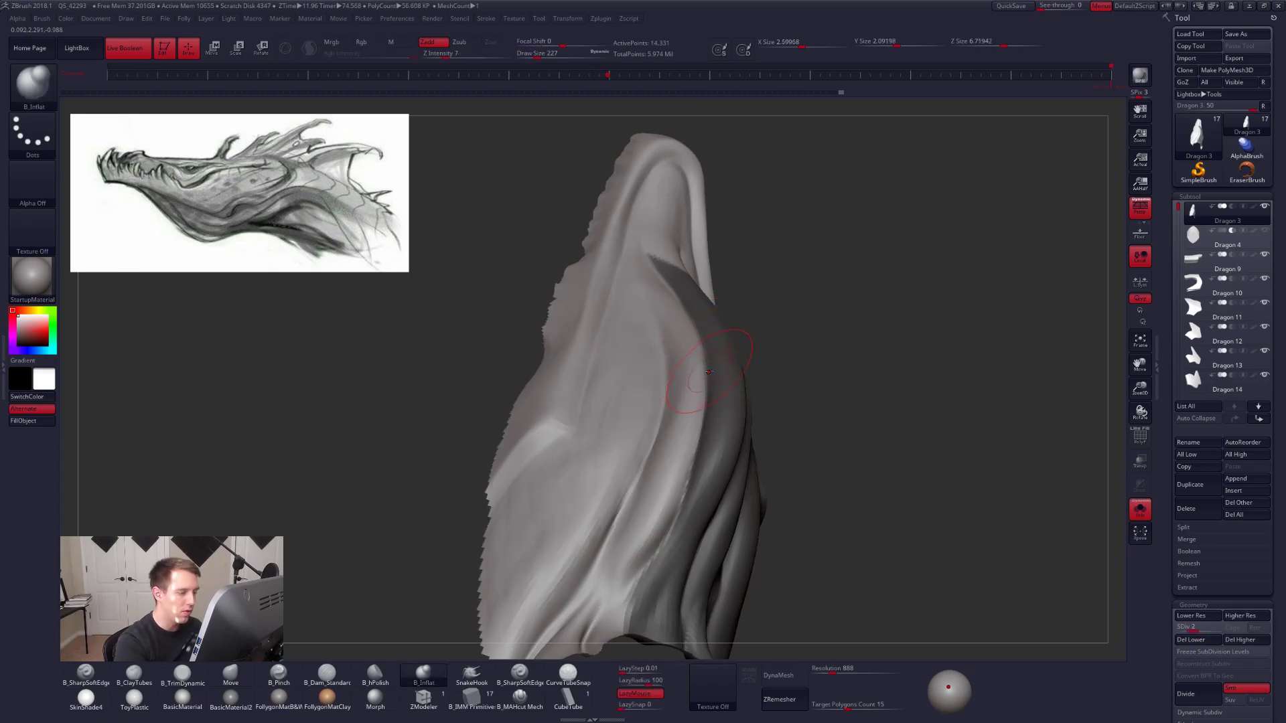
key("ctrl")
left_click(766, 355, "ctrl")
left_click_drag(759, 367, 784, 342, "ctrl")
Reshape the throat folds with the Move brush, starting at a Draw Size of 306, and adjust the mask around them.
right_click_drag(750, 365, 676, 321)
key("space")
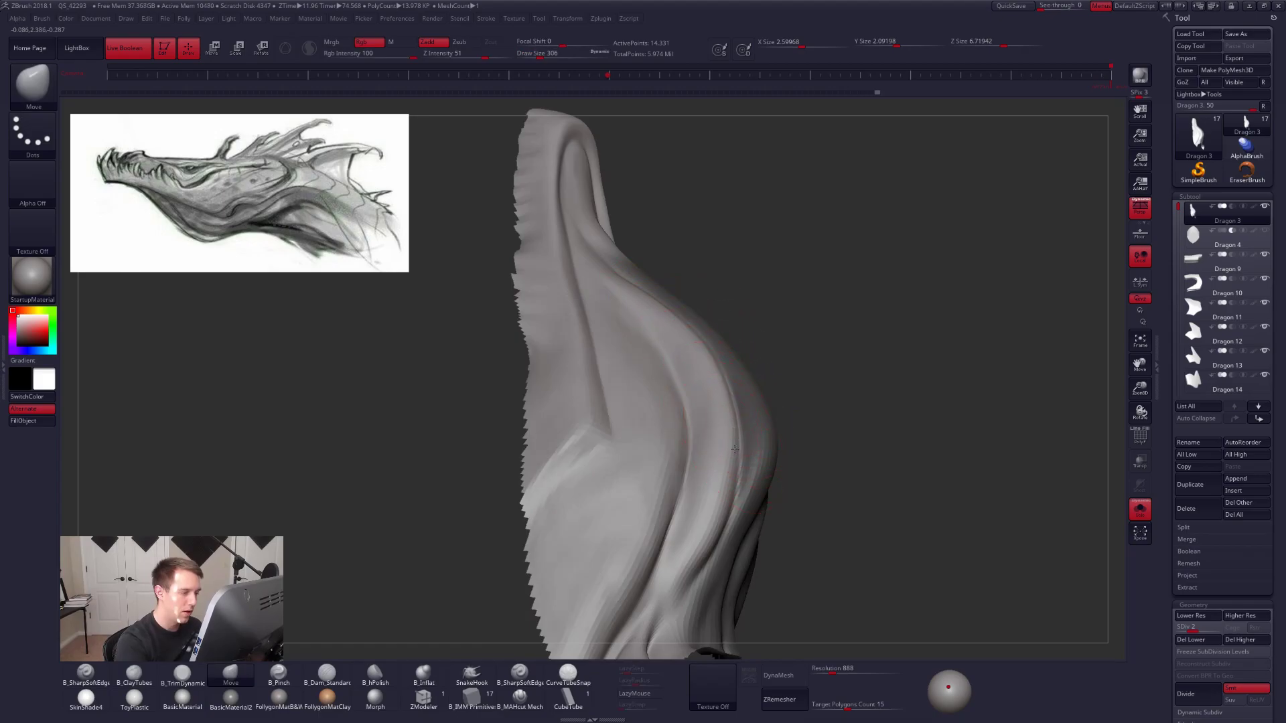
right_click_drag(726, 510, 832, 402)
left_click(831, 399, "ctrl")
left_click(788, 426, "ctrl")
left_click(816, 400, "ctrl")
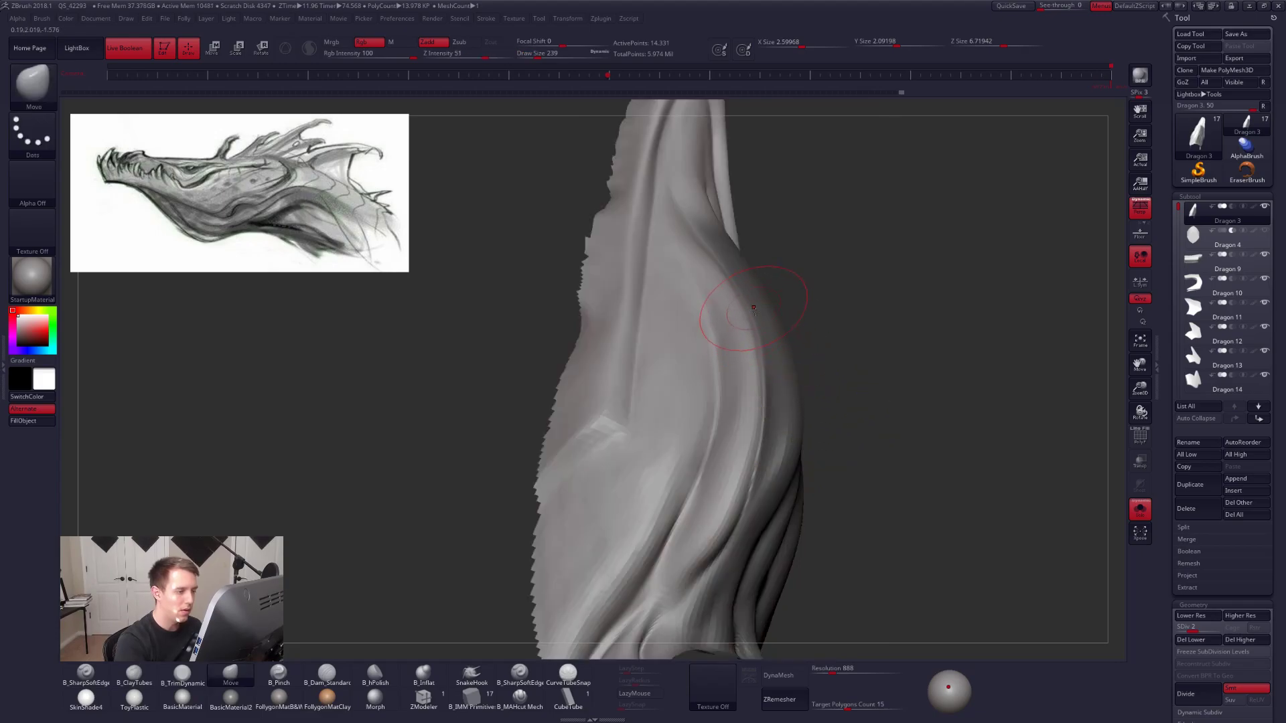
Swell the throat folds with the B_Inflat brush at SDiv 3 and a Draw Size of 192, smoothing their upper ends.
mouse_move(759, 318)
right_mouse_down()
mouse_move(720, 281)
mouse_move(745, 298)
right_mouse_up()
left_click(424, 673)
key("space")
left_click_drag(745, 309, 742, 310)
left_click_drag(720, 201, 743, 269)
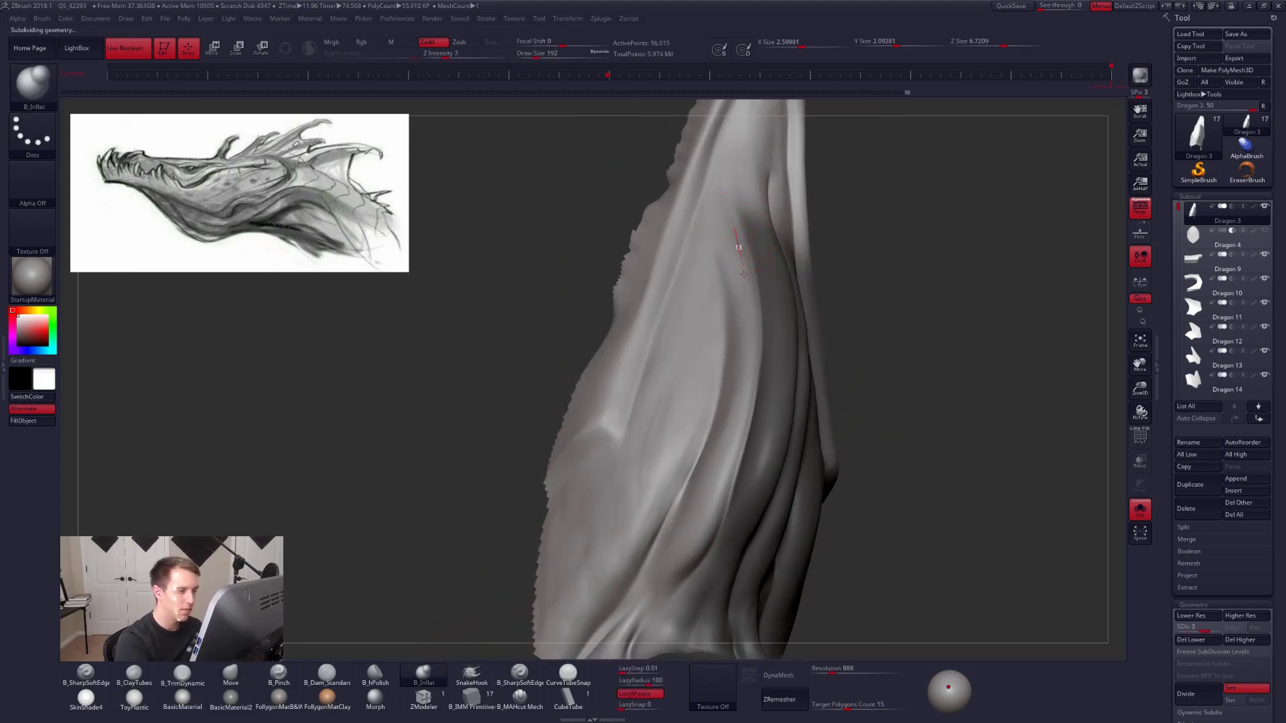
left_click_drag(655, 615, 648, 628)
mouse_move(690, 576)
right_mouse_down()
mouse_move(656, 569)
mouse_move(676, 561)
right_mouse_up()
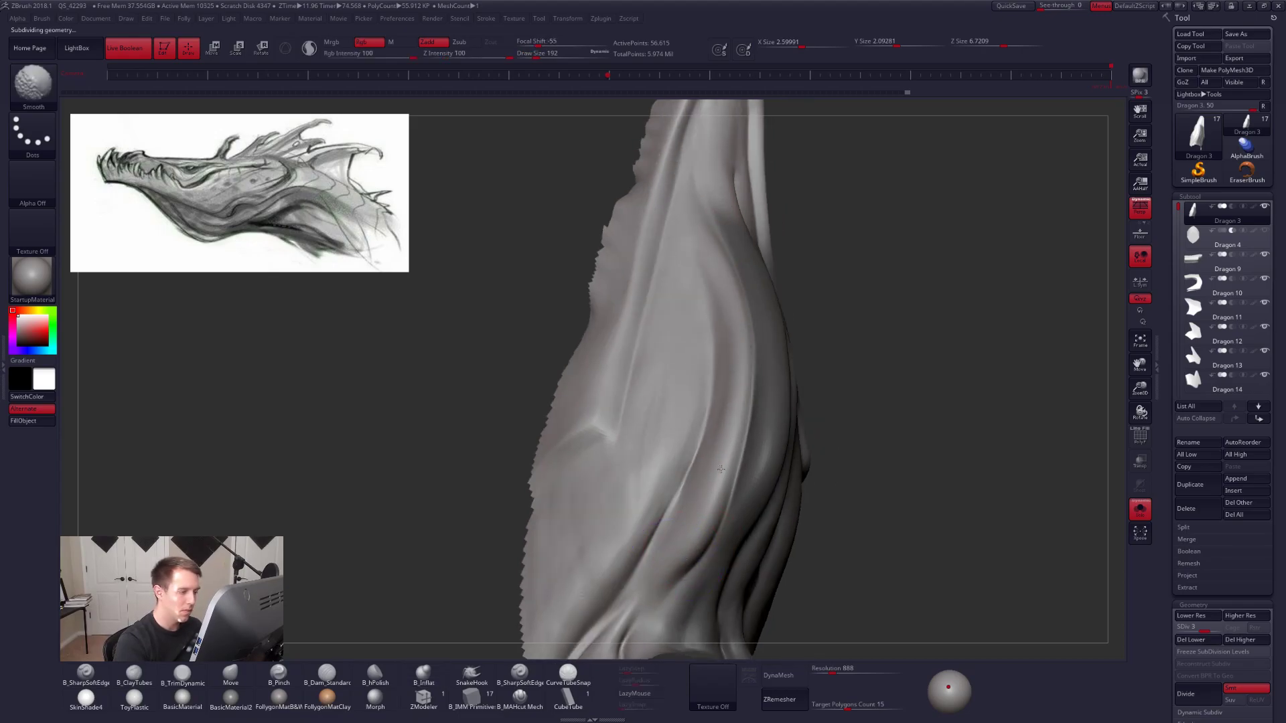
left_click_drag(707, 216, 710, 235, "shift")
Invert the mask and inflate the folds along the far side of the throat at a Draw Size of 140.
right_click_drag(716, 265, 806, 289)
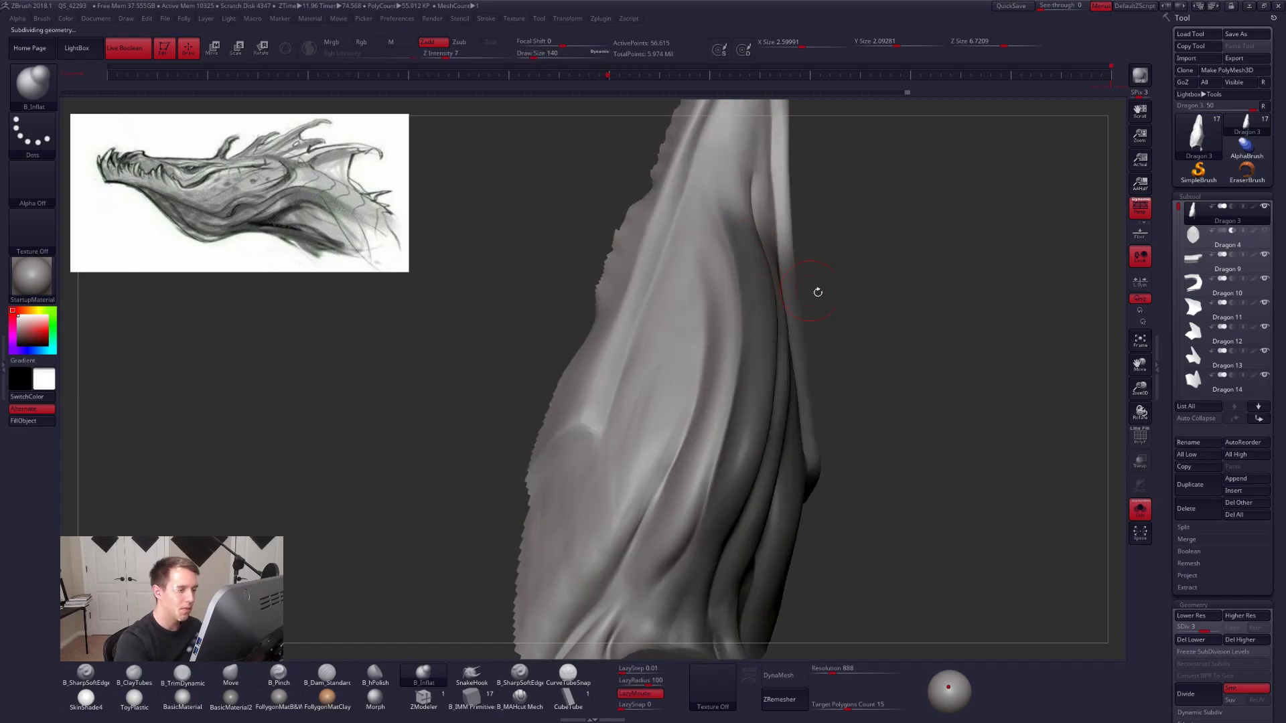
left_click(860, 301, "ctrl")
left_click_drag(775, 301, 764, 234)
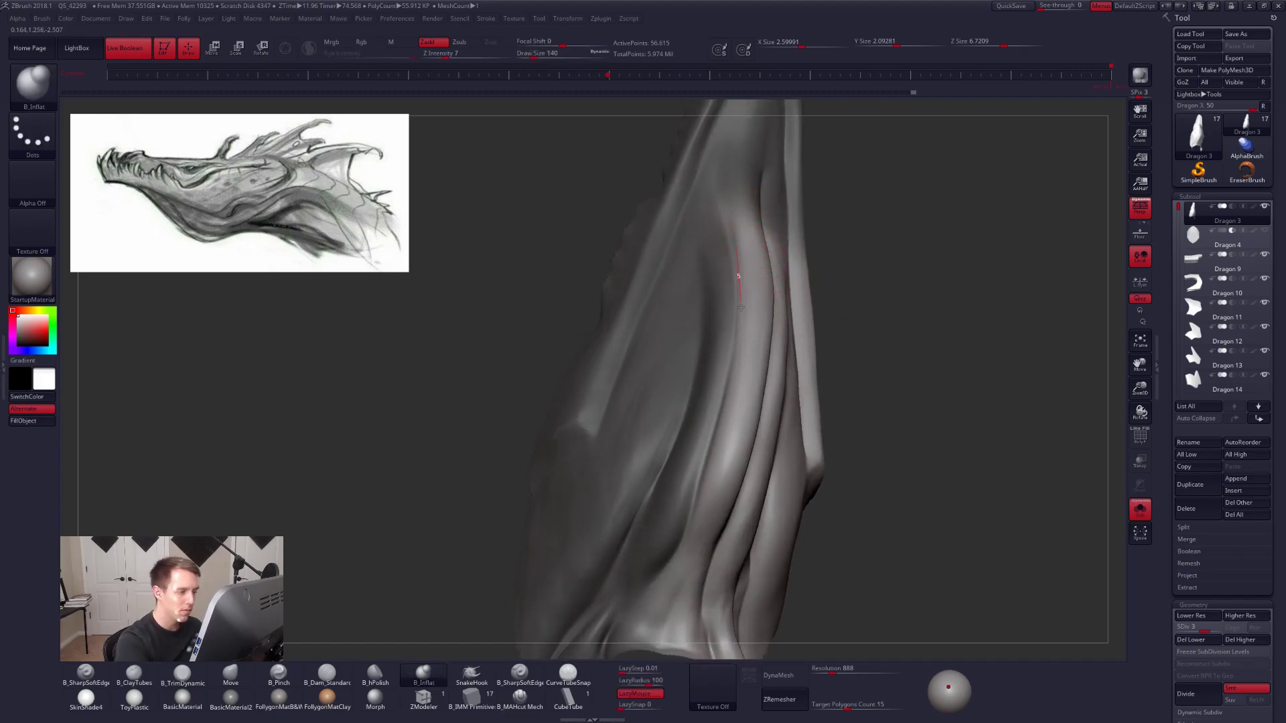
mouse_move(673, 608)
right_mouse_down()
mouse_move(698, 480)
mouse_move(855, 350)
mouse_move(766, 368)
right_mouse_up()
mouse_move(710, 325)
right_mouse_down()
mouse_move(697, 312)
mouse_move(790, 341)
right_mouse_up()
key("bracketright")
right_click_drag(971, 477, 869, 499)
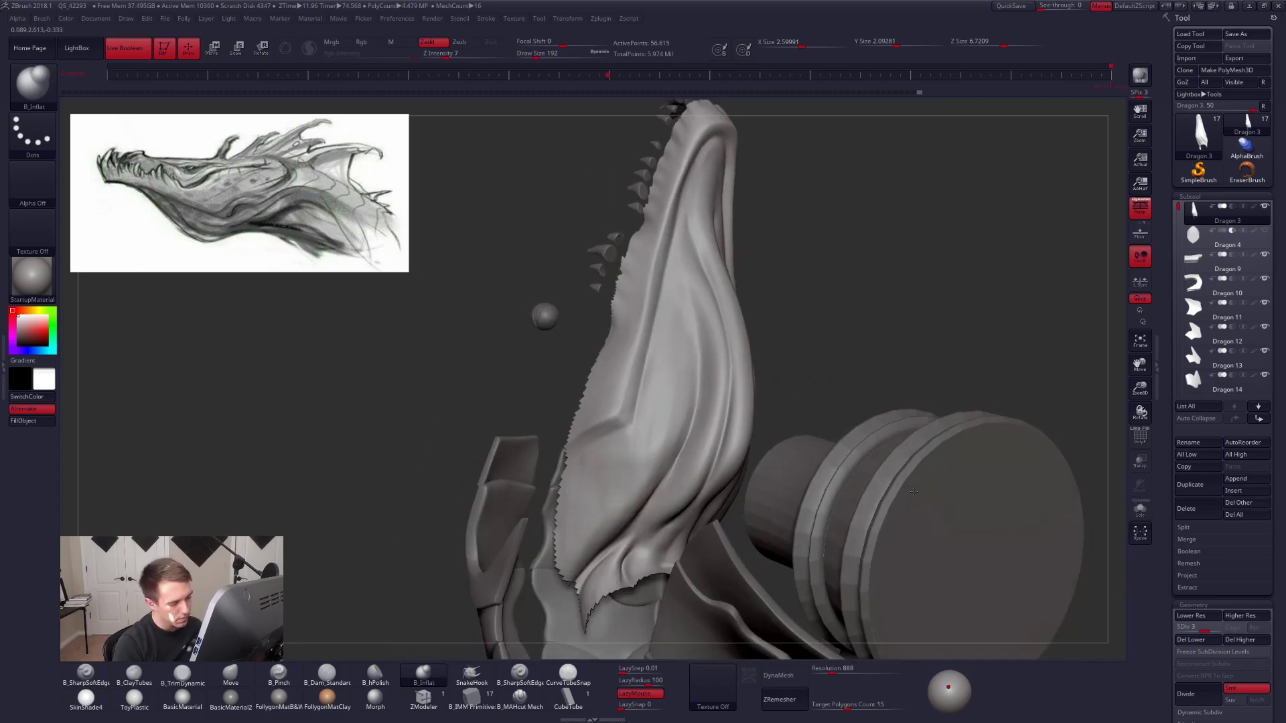
Flatten the throat folds with the B_TrimDynamic brush and unhide the rest of the dragon bust.
key("shift+s")
mouse_move(759, 425)
right_mouse_down("alt")
mouse_move(786, 355)
mouse_move(743, 361)
right_mouse_up("alt")
key("2")
key("space")
left_click_drag(698, 365, 697, 382)
key("b")
key("t")
key("d")
mouse_move(714, 333)
left_mouse_down()
mouse_move(669, 395)
mouse_move(703, 361)
left_mouse_up()
right_click_drag(717, 365, 790, 350)
left_click(797, 353, "ctrl+shift")
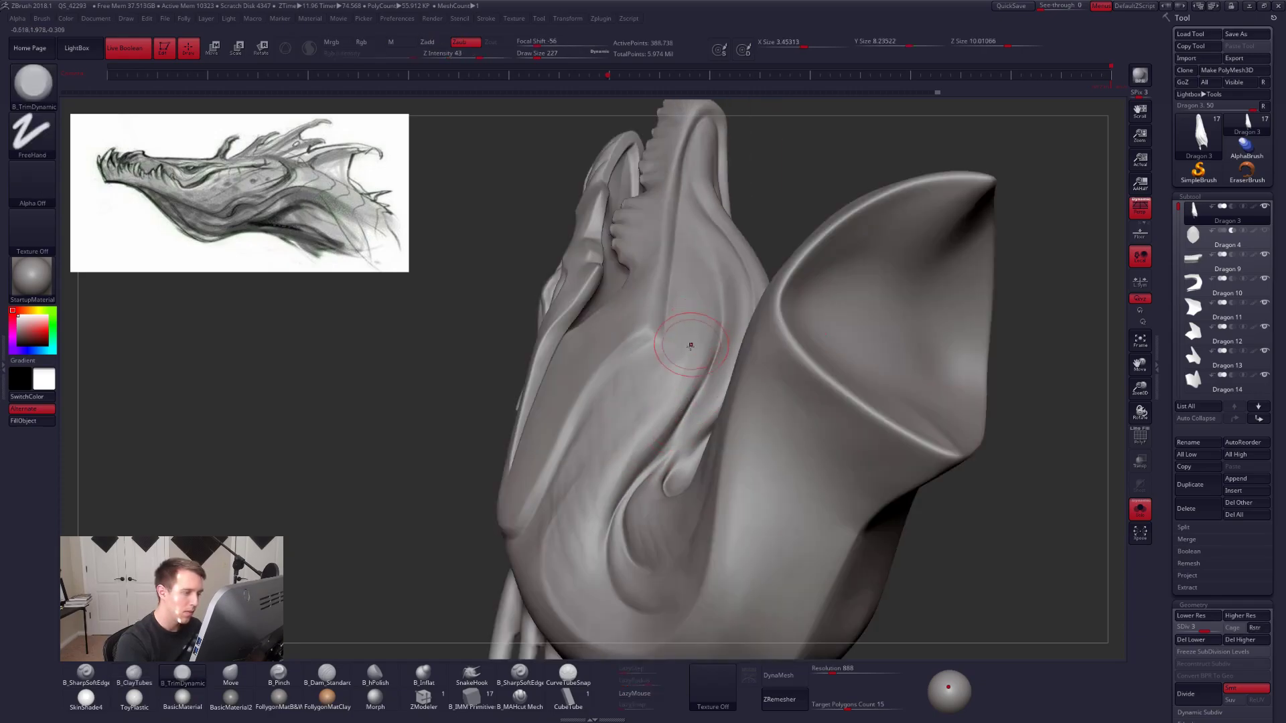
Drop the full bust to SDiv 2, then smooth and trim the neck folds behind the jaw.
right_click_drag(657, 467, 915, 571)
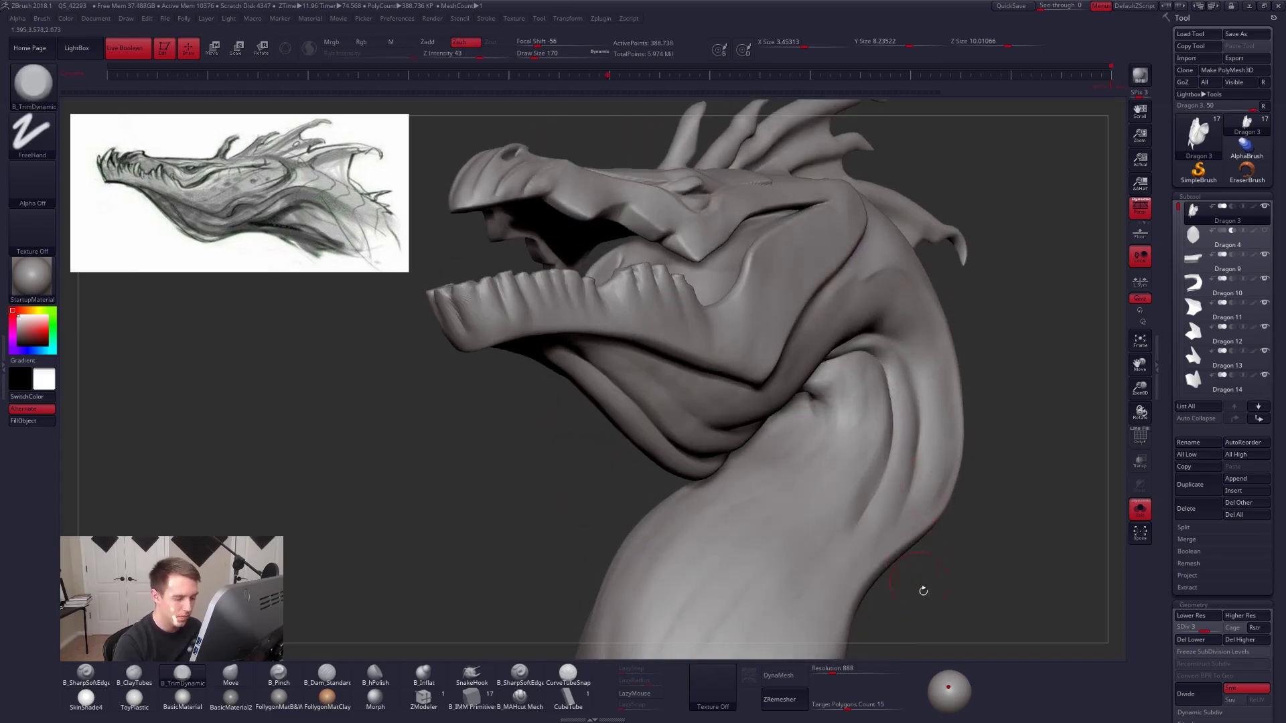
right_click_drag(938, 625, 970, 567)
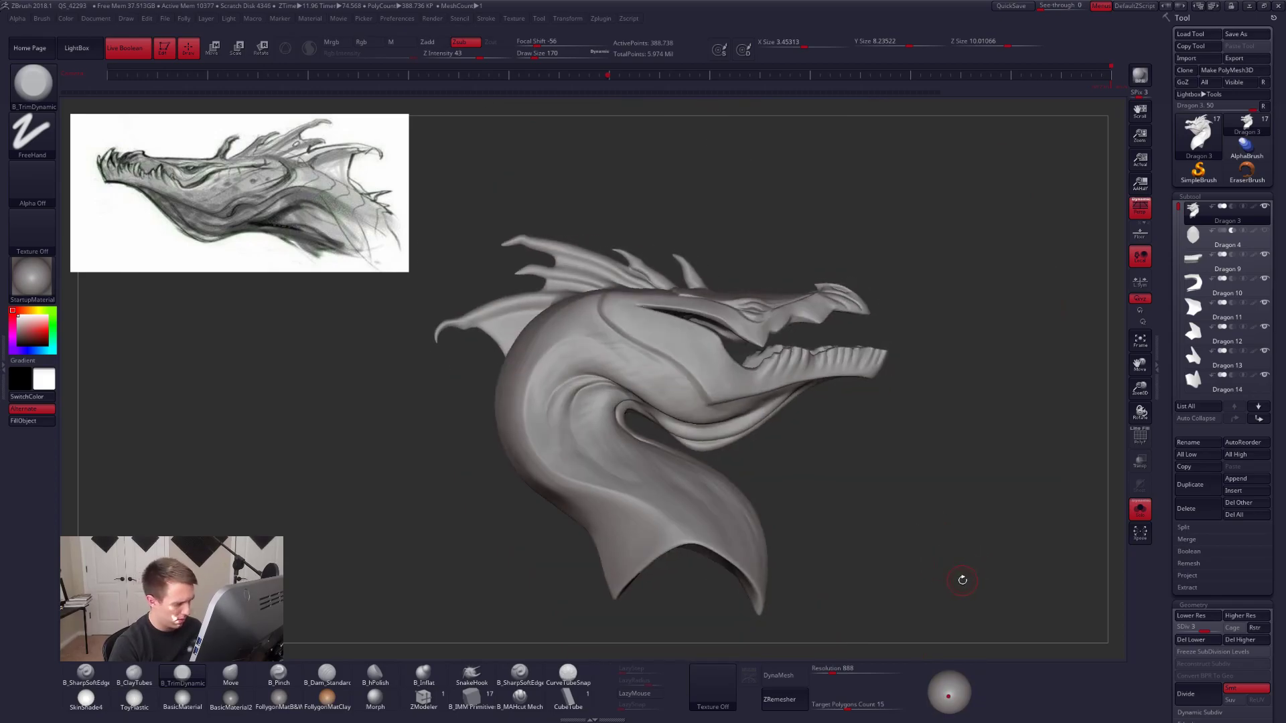
mouse_move(982, 554)
right_mouse_down()
mouse_move(992, 516)
mouse_move(953, 538)
mouse_move(873, 484)
mouse_move(877, 543)
right_mouse_up()
key("shift+d")
mouse_move(608, 410)
left_mouse_down("shift")
mouse_move(582, 389)
mouse_move(574, 406)
left_mouse_up("shift")
left_click_drag(937, 532, 837, 526)
left_click_drag(584, 419, 571, 446, "shift")
left_click_drag(894, 532, 901, 584)
mouse_move(592, 395)
left_mouse_down()
mouse_move(604, 416)
mouse_move(582, 476)
left_mouse_up()
left_click_drag(864, 533, 757, 525)
Trim the neck surface beside the curved fold with B_TrimDynamic at a Draw Size of 252.
key("s")
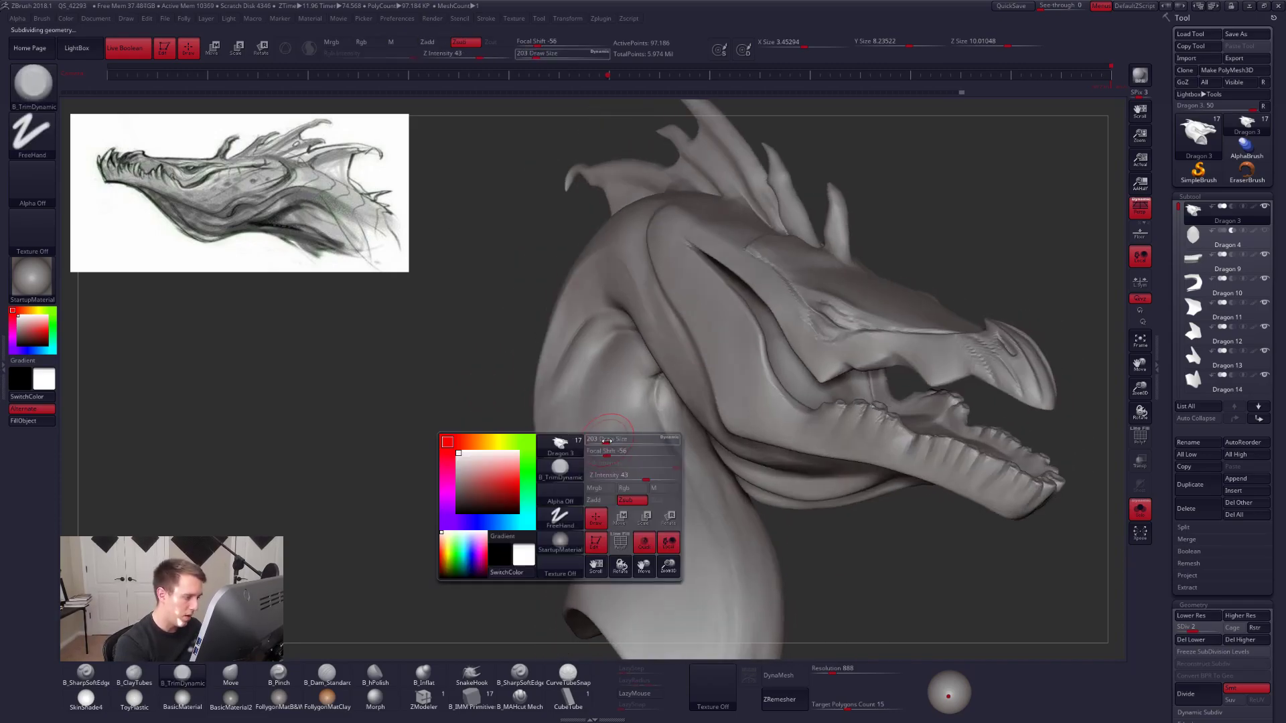
left_click_drag(606, 451, 611, 450)
mouse_move(797, 509)
left_mouse_down()
mouse_move(562, 459)
mouse_move(752, 461)
left_mouse_up()
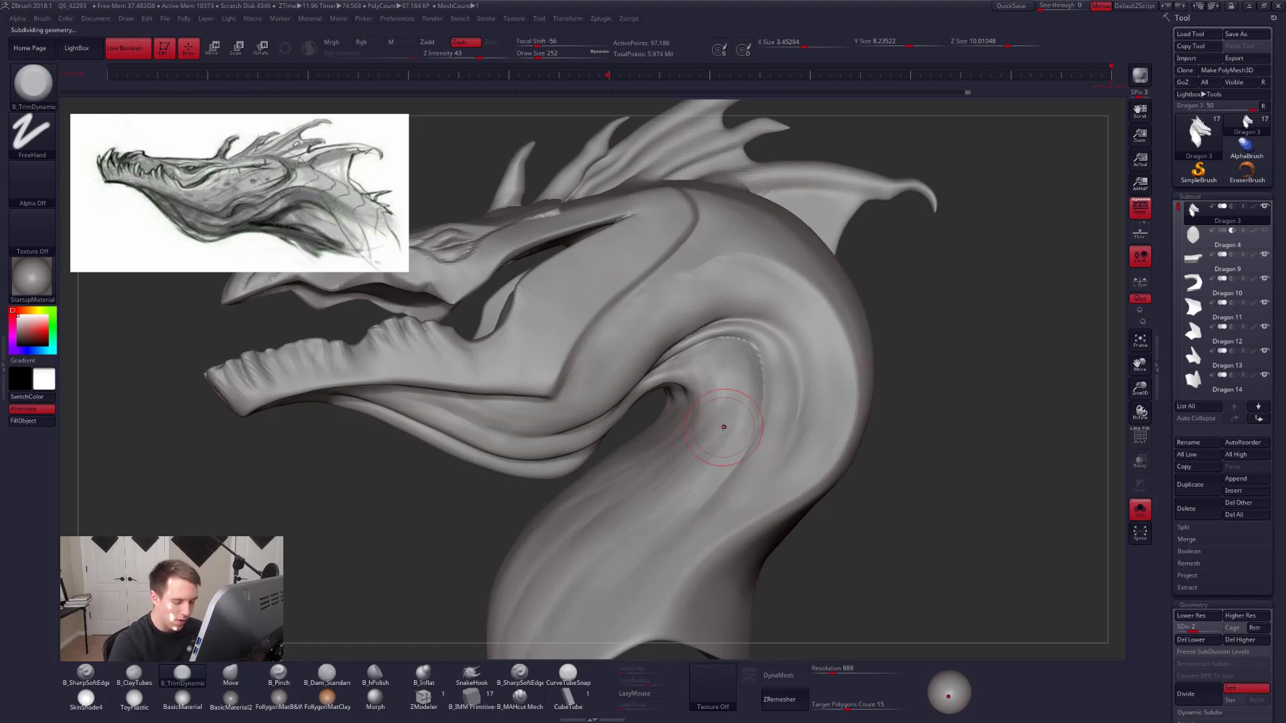
Reposition the light and switch the model to BasicMaterial to read the neck forms more clearly.
left_click(948, 681)
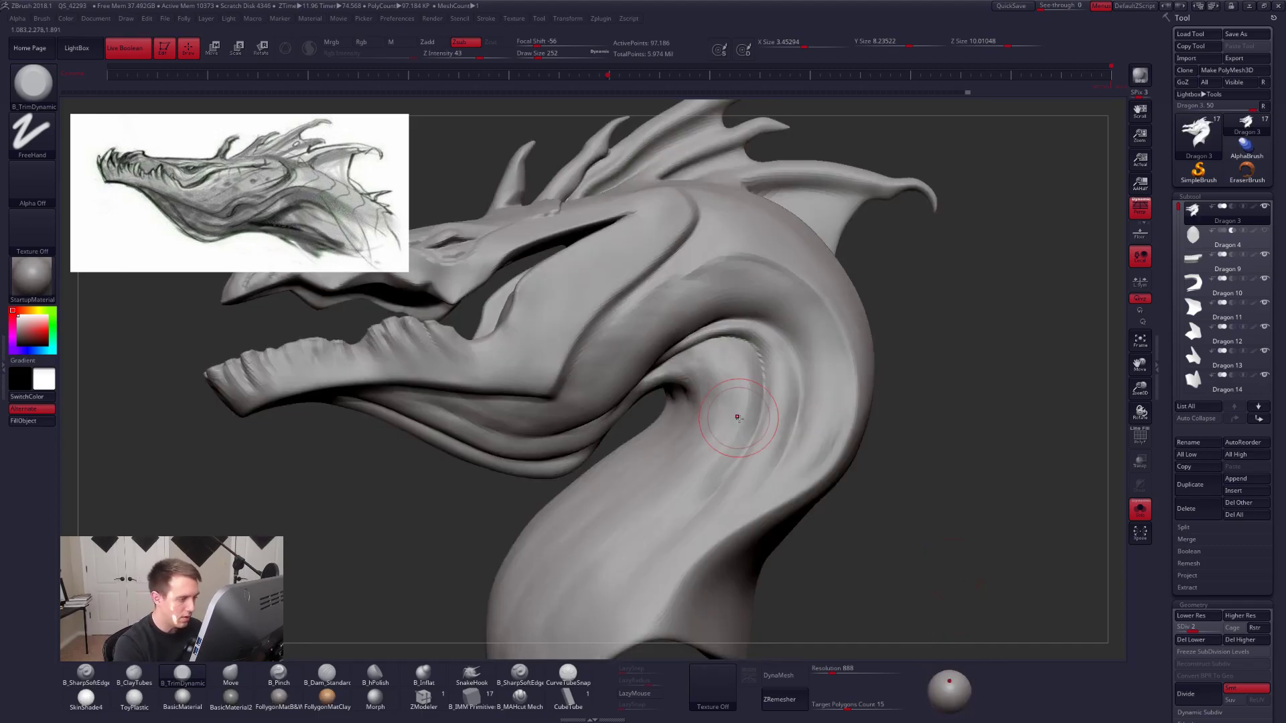
right_click_drag(700, 439, 677, 477)
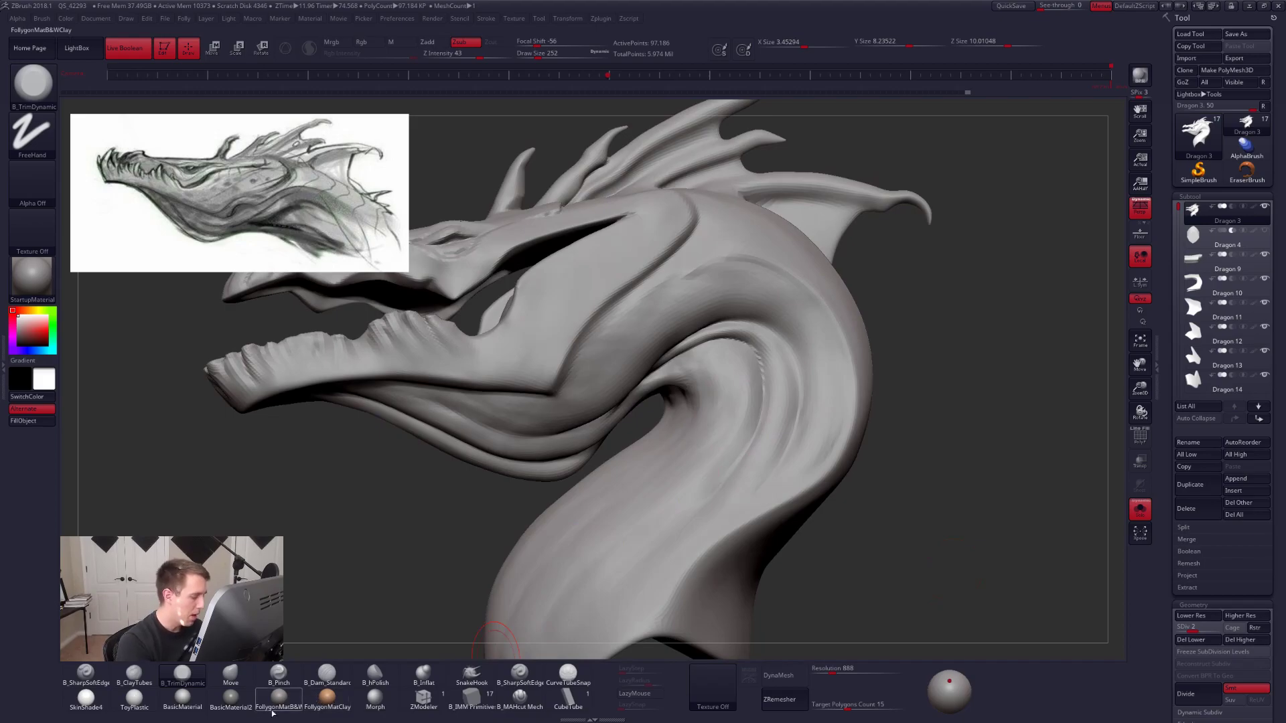
left_click(182, 698)
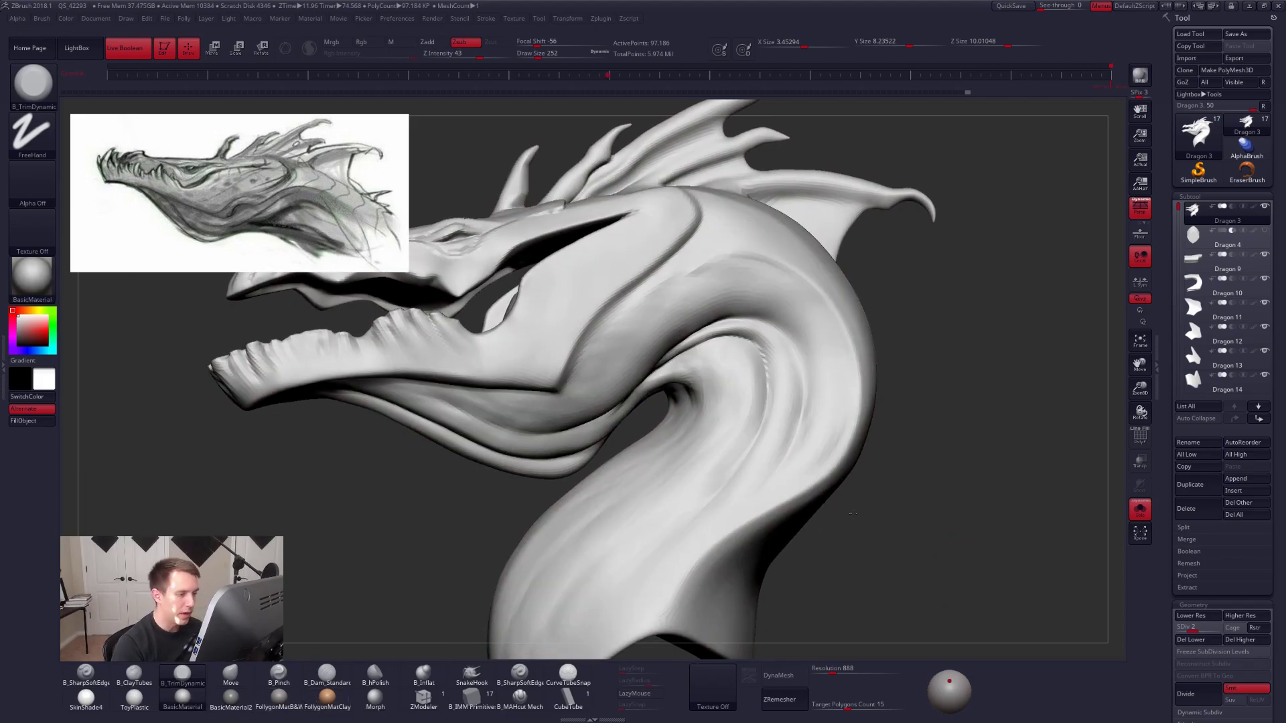
key("f")
right_click_drag(793, 503, 793, 462)
right_click_drag(780, 479, 794, 410)
Build up the neck folds down toward the base with the B_ClayTubes brush at a Draw Size of 215.
key("2")
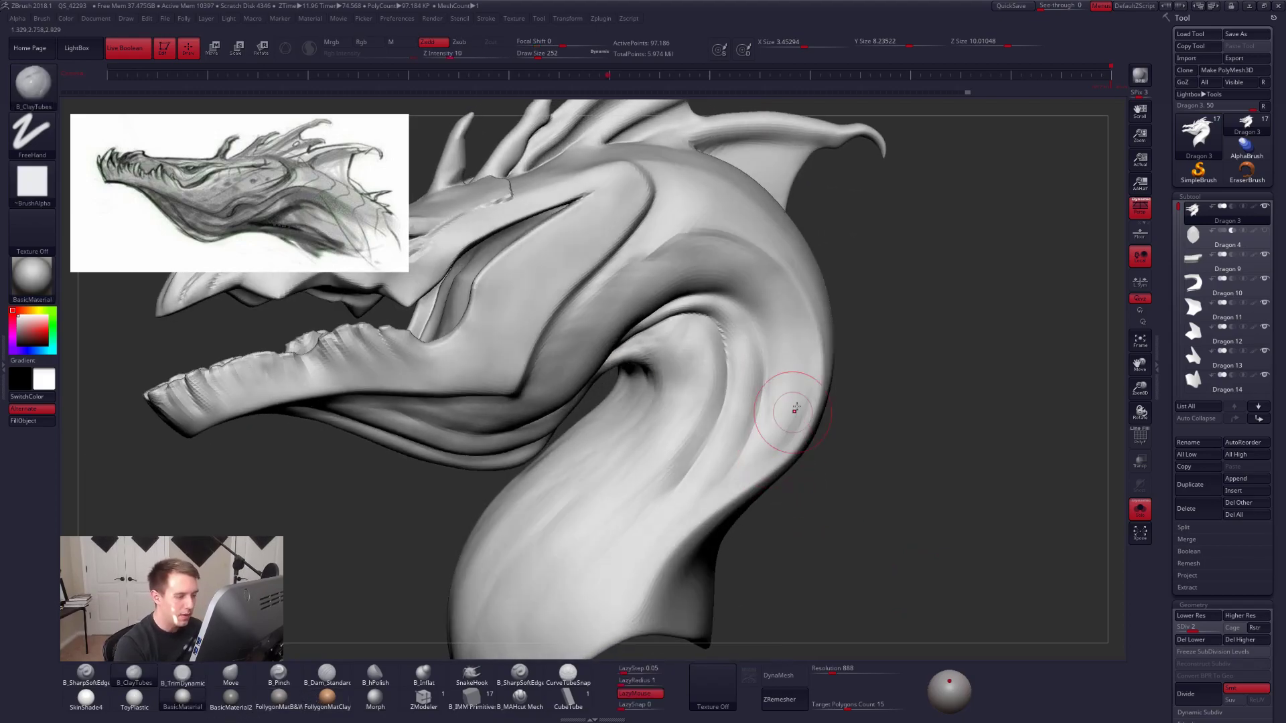
key("space")
left_click_drag(743, 480, 754, 469)
mouse_move(804, 412)
left_mouse_down()
mouse_move(748, 470)
mouse_move(769, 447)
left_mouse_up()
right_click_drag(703, 429, 763, 424)
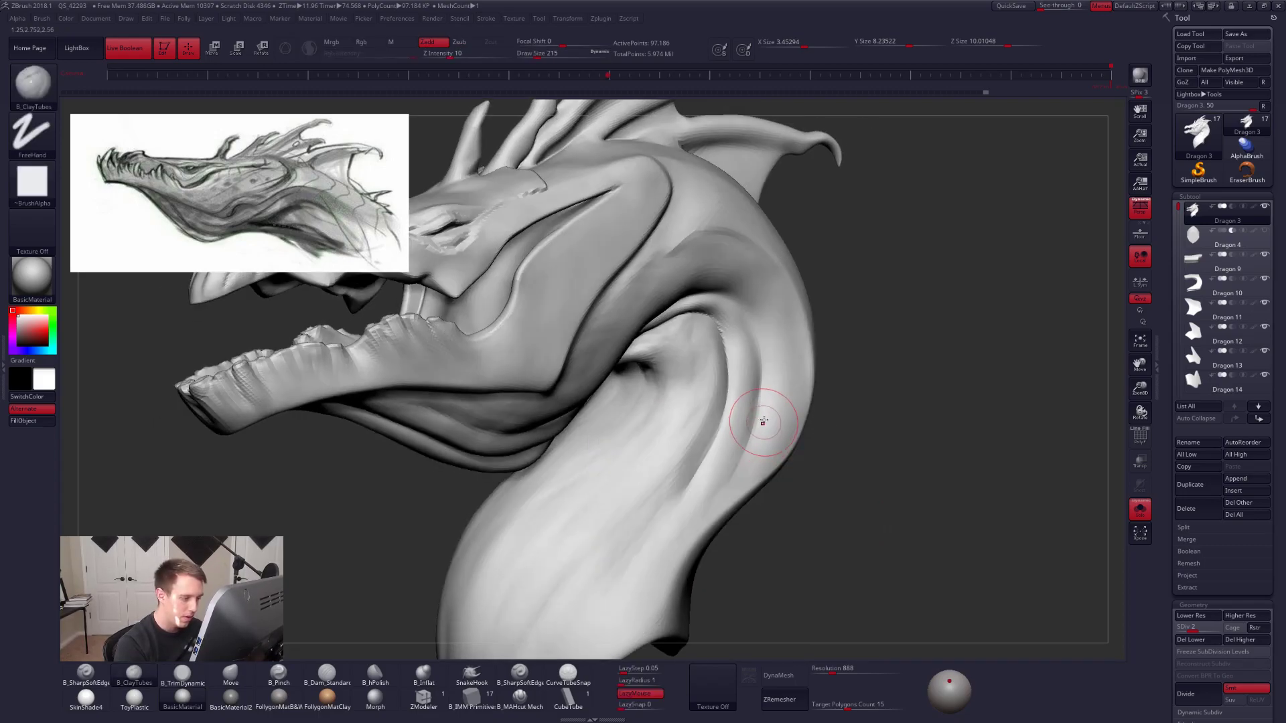
mouse_move(749, 400)
left_mouse_down()
mouse_move(720, 468)
mouse_move(634, 582)
left_mouse_up()
left_click_drag(656, 503, 628, 536)
Raise the bust to SDiv 3 and smooth the neck folds and lower neck surface with an enlarged brush.
key("bracketright")
right_click_drag(587, 589, 670, 469, "alt")
key("d")
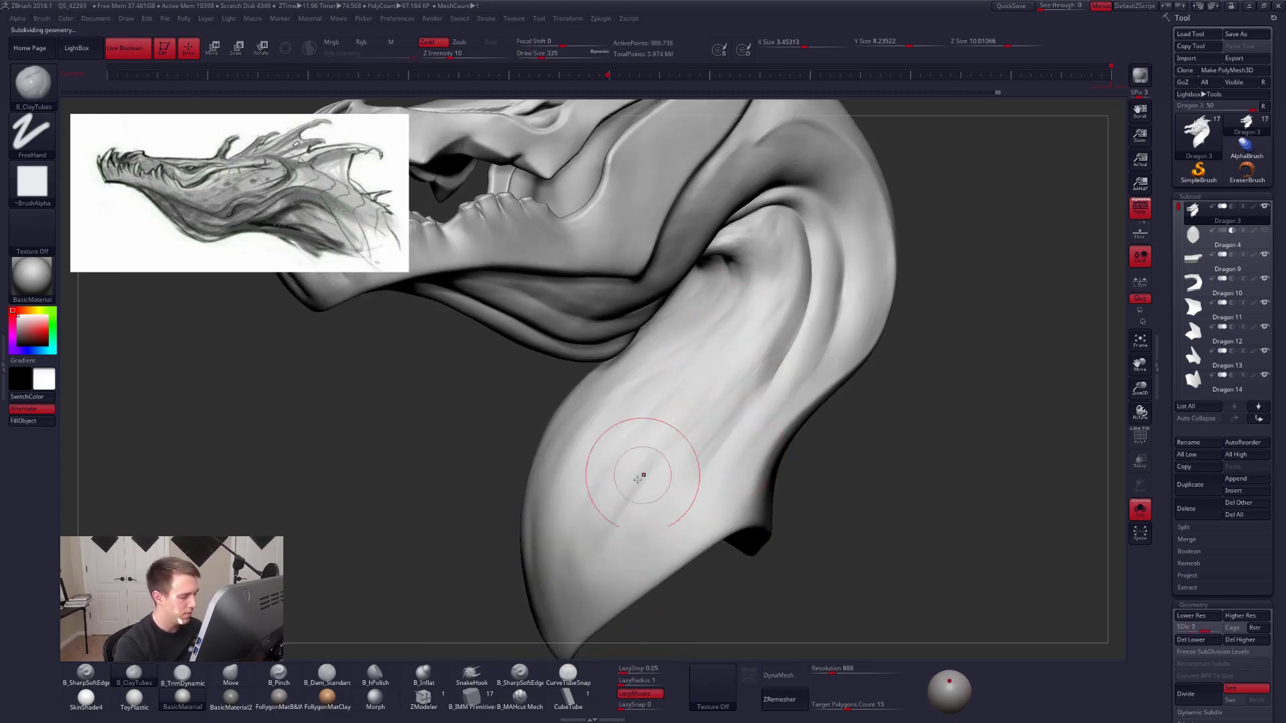
key("shift")
left_click_drag(648, 476, 677, 494, "shift")
right_click_drag(677, 494, 623, 448)
mouse_move(623, 448)
left_mouse_down("shift")
mouse_move(596, 503)
mouse_move(616, 514)
left_mouse_up("shift")
right_click_drag(616, 514, 677, 515)
left_click_drag(519, 516, 525, 540, "shift")
right_click_drag(525, 540, 592, 496)
left_click_drag(588, 460, 542, 361, "shift")
right_click_drag(617, 470, 649, 455)
left_click_drag(648, 387, 645, 435, "shift")
right_click_drag(646, 442, 697, 438)
left_click_drag(566, 408, 551, 387, "shift")
right_click_drag(550, 456, 608, 442)
left_click_drag(589, 428, 526, 414, "shift")
right_click_drag(590, 441, 676, 486)
Build up and smooth the neck muscle behind the jaw ridge with B_ClayTubes at a Draw Size of 192.
key("space")
left_click_drag(633, 414, 623, 413)
right_click_drag(624, 428, 683, 436)
key("space")
left_click(568, 348)
left_click_drag(631, 305, 743, 310, "shift")
mouse_move(660, 287)
left_mouse_down()
mouse_move(763, 333)
mouse_move(790, 362)
left_mouse_up()
key("alt+shift+s")
key("alt+shift+s")
right_click_drag(800, 395, 767, 361)
left_click_drag(775, 359, 867, 410, "shift")
mouse_move(831, 385)
right_mouse_down()
mouse_move(852, 438)
mouse_move(755, 348)
right_mouse_up()
key("shift")
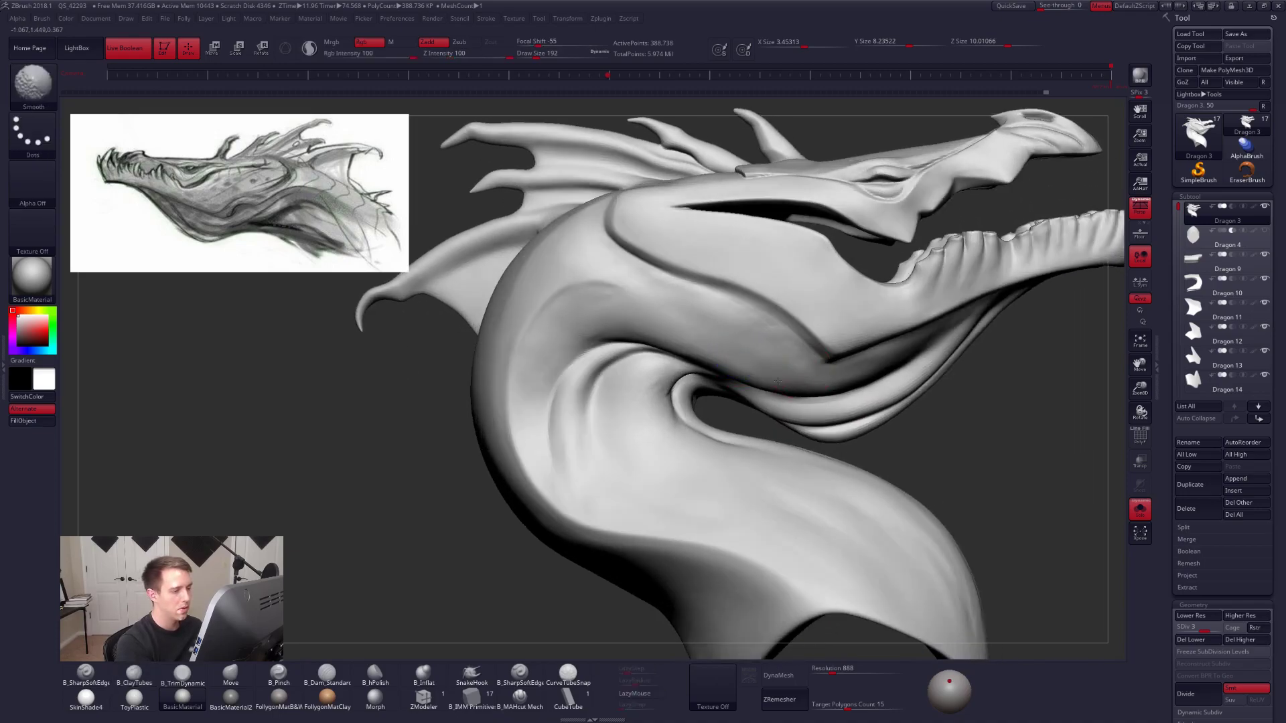
Refine the cheek and neck transition behind the jaw ridge on both sides, smoothing at a Draw Size of 227.
key("ctrl+shift+alt+s")
key("ctrl+shift+alt+s")
key("shift")
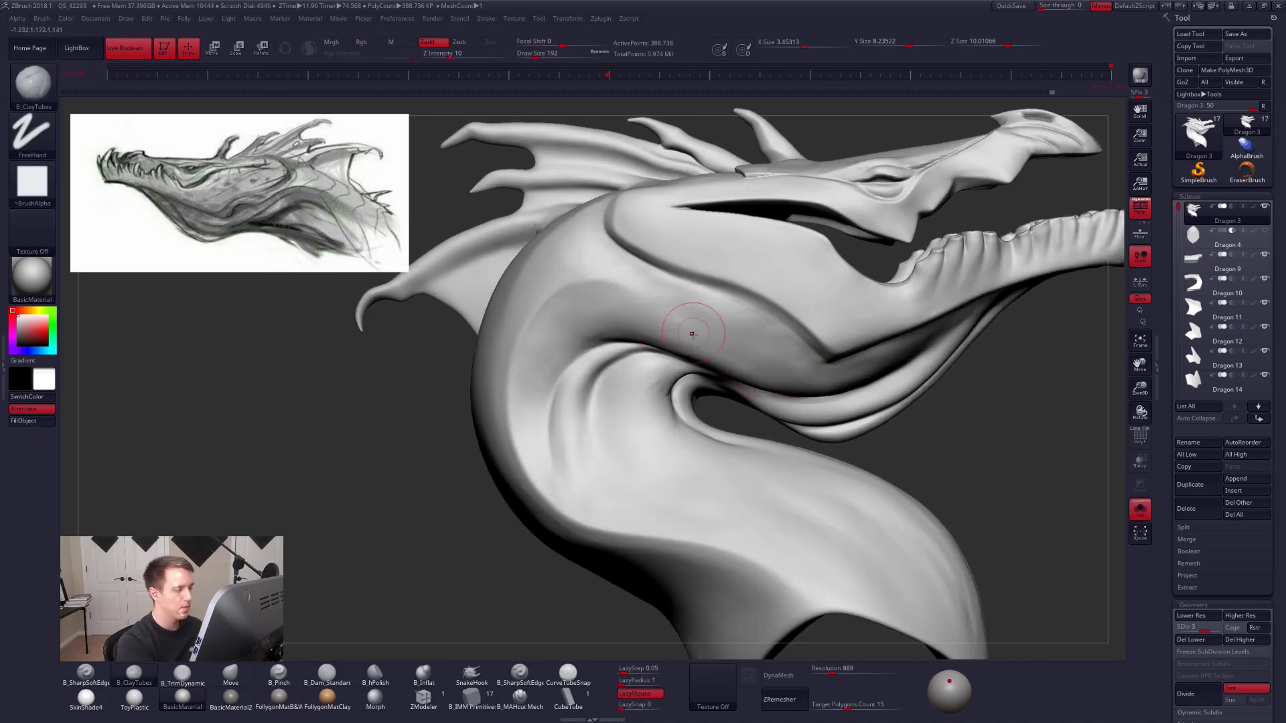
key("ctrl+shift+alt+s")
mouse_move(660, 347)
right_mouse_down()
mouse_move(707, 367)
mouse_move(603, 351)
right_mouse_up()
key("ctrl+shift+alt+s")
mouse_move(653, 281)
left_mouse_down()
mouse_move(571, 344)
mouse_move(622, 311)
left_mouse_up()
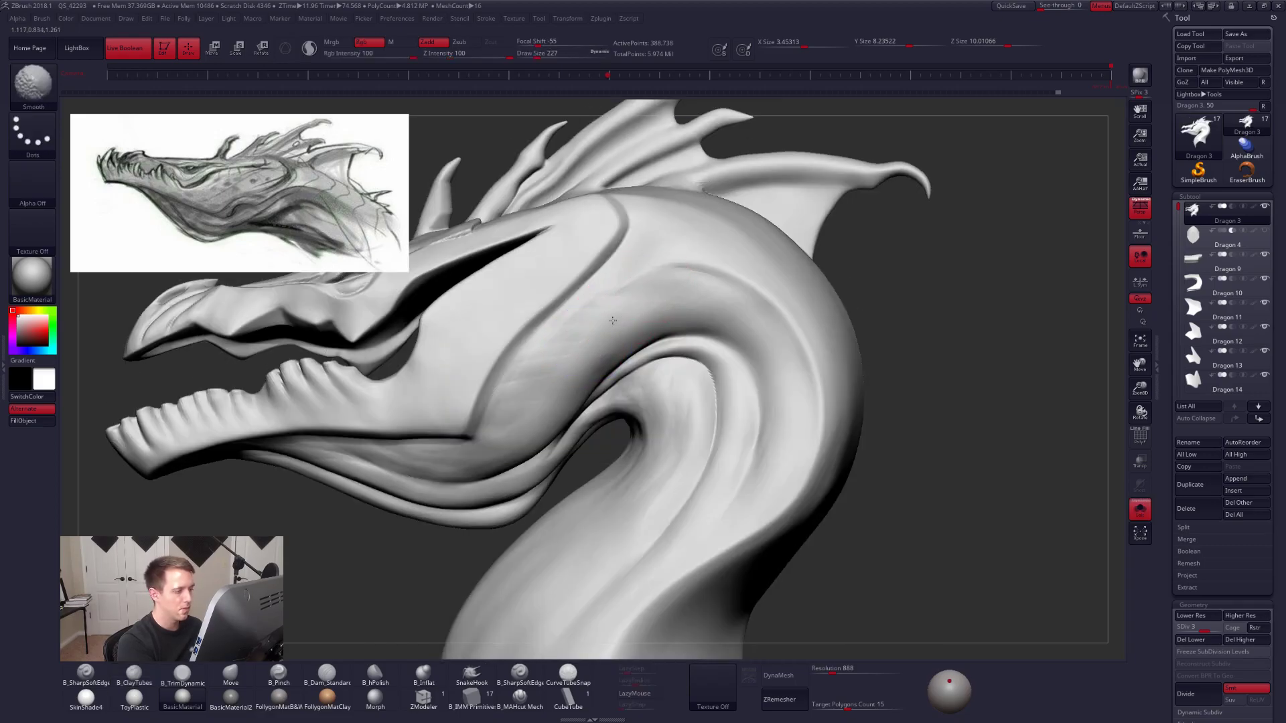
right_click_drag(529, 394, 580, 375, "alt")
mouse_move(580, 376)
left_mouse_down("shift")
mouse_move(594, 348)
mouse_move(612, 367)
left_mouse_up("shift")
mouse_move(557, 449)
right_mouse_down("alt")
mouse_move(609, 395)
mouse_move(519, 388)
right_mouse_up("alt")
left_click_drag(520, 388, 507, 394, "shift")
right_click_drag(556, 404, 662, 388, "alt")
Smooth the folds where the jaw meets the neck at SDiv 3 with a Draw Size of 192.
left_click(525, 675)
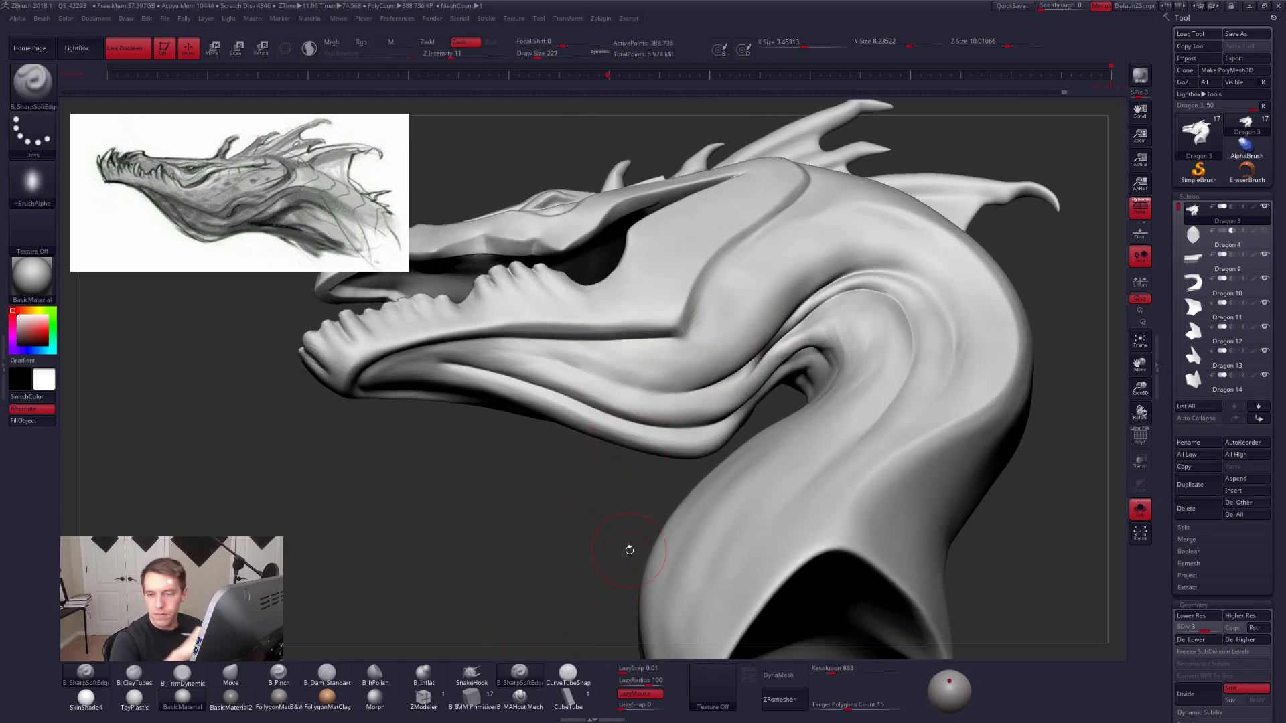
key("ctrl+d")
mouse_move(910, 422)
right_mouse_down()
mouse_move(868, 280)
mouse_move(910, 431)
mouse_move(884, 468)
mouse_move(902, 428)
right_mouse_up()
key("shift+d")
right_click_drag(906, 301, 877, 324)
left_click_drag(885, 320, 923, 297, "shift")
right_click_drag(875, 337, 894, 290)
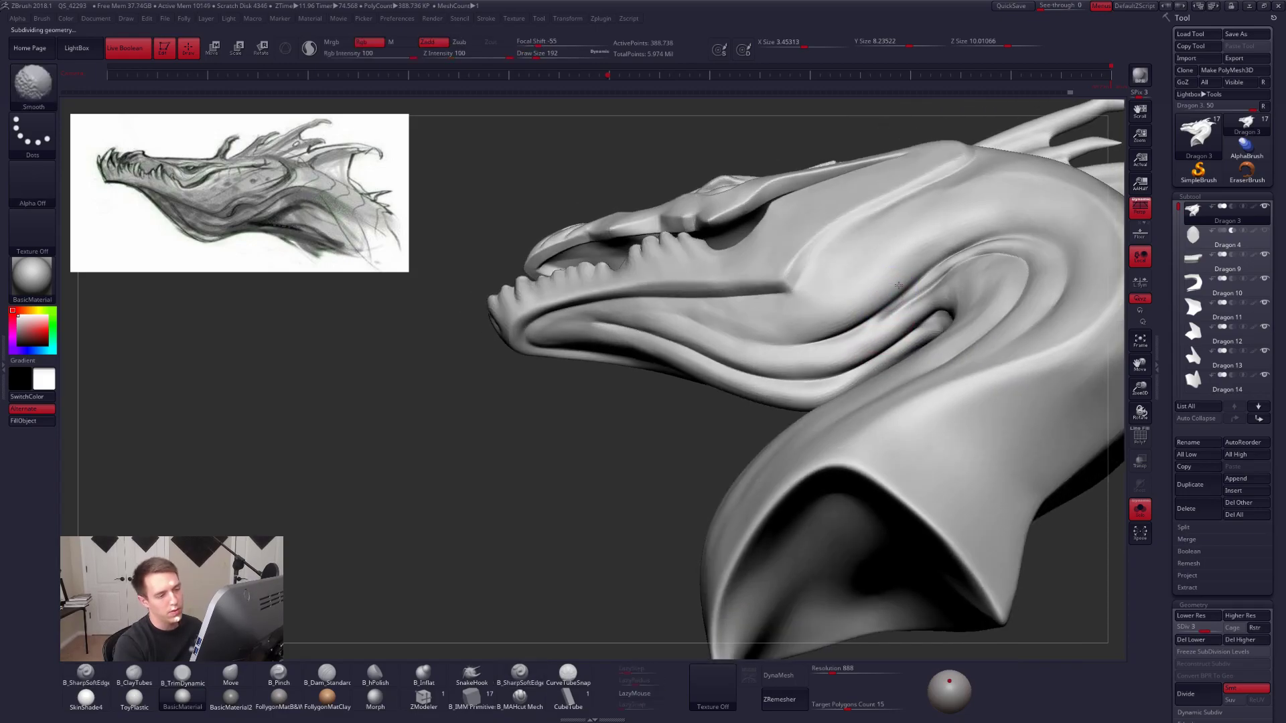
right_click_drag(969, 248, 855, 295)
mouse_move(883, 295)
left_mouse_down()
mouse_move(937, 263)
mouse_move(887, 298)
left_mouse_up()
key("shift+f")
key("shift+f")
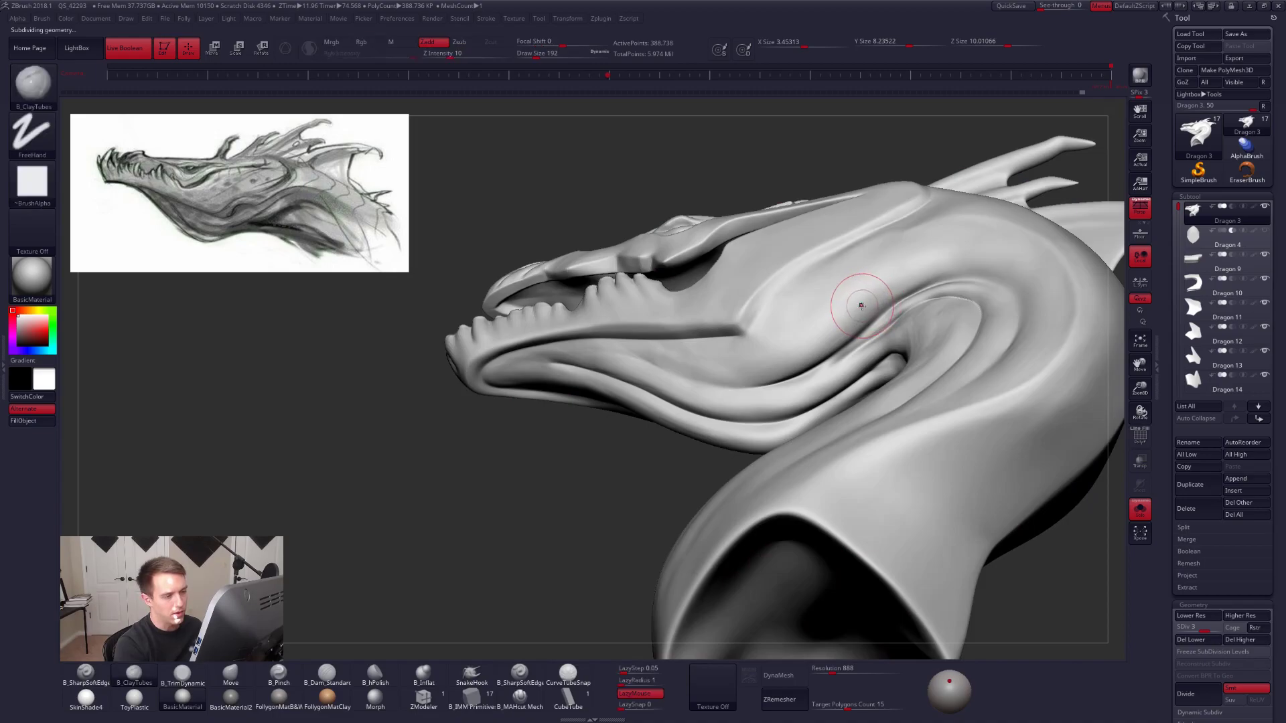
left_click_drag(778, 307, 860, 306, "ctrl")
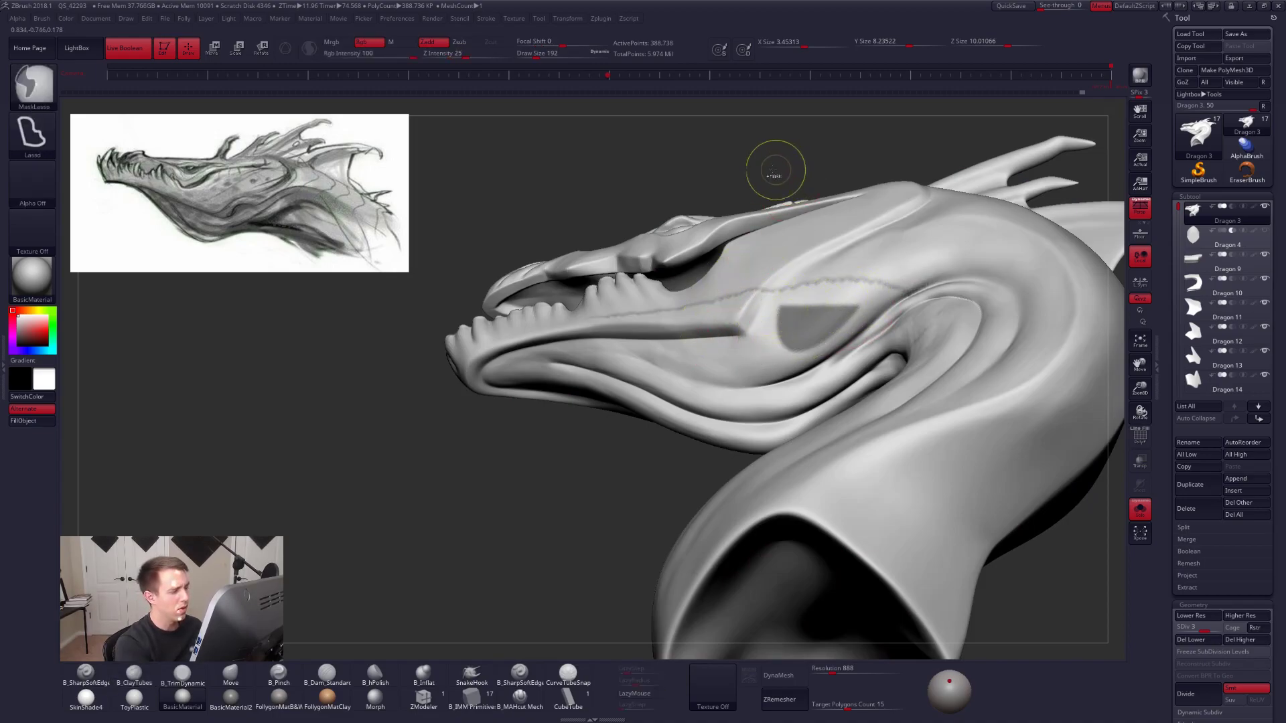
left_click_drag(777, 174, 796, 190, "ctrl")
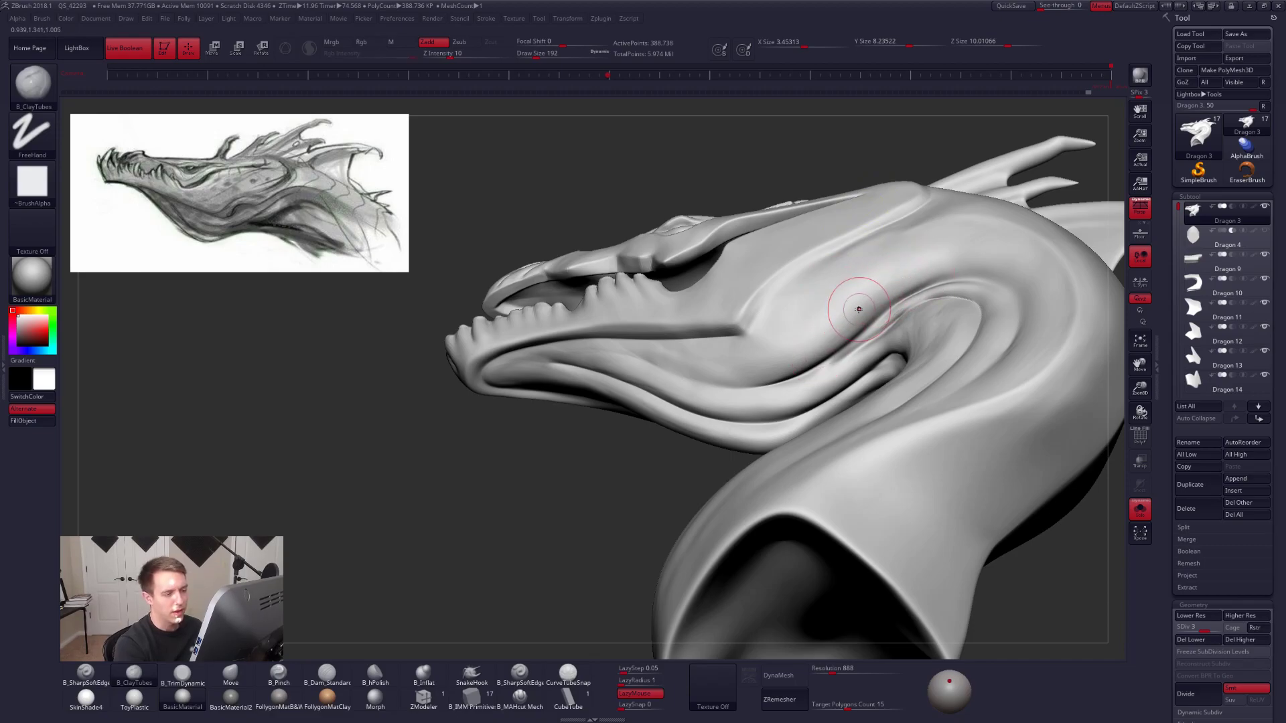
Refine the folds below the jaw with B_ClayTubes and smoothing, using Draw Sizes of 150 and 203.
key("shift")
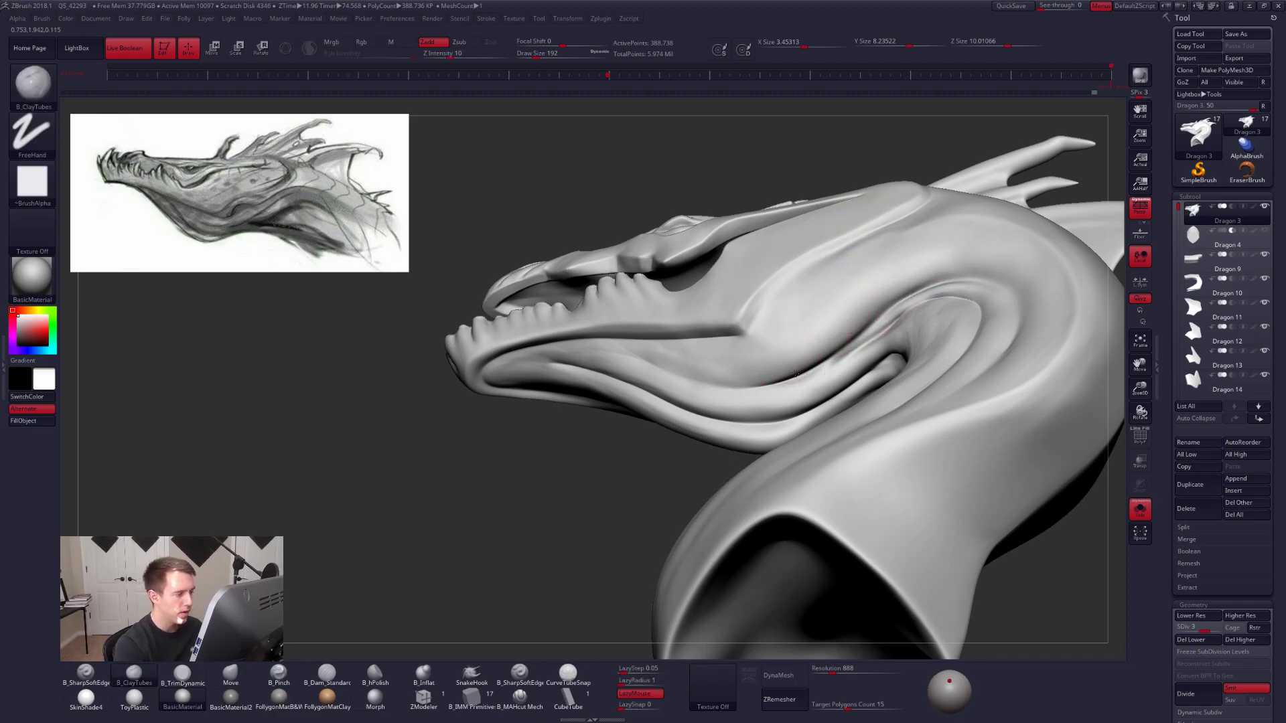
right_click_drag(722, 331, 778, 326)
key("s")
right_click_drag(682, 379, 683, 512)
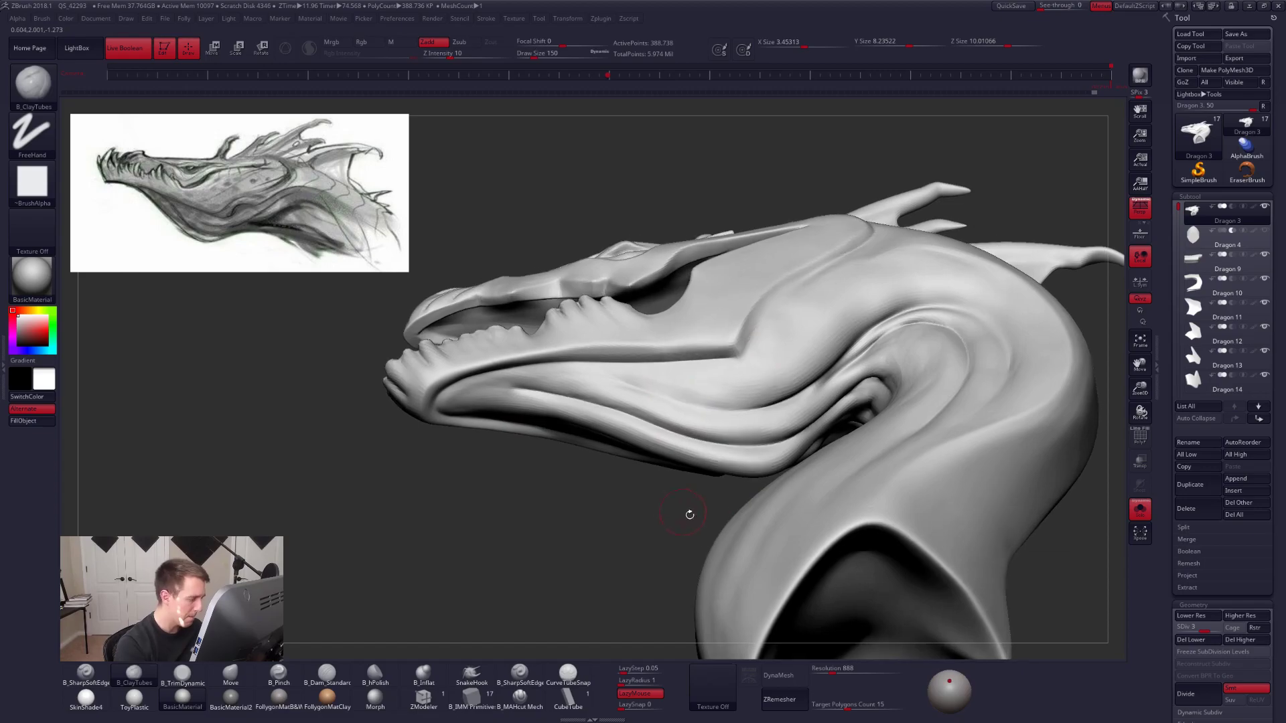
right_click_drag(847, 479, 870, 410)
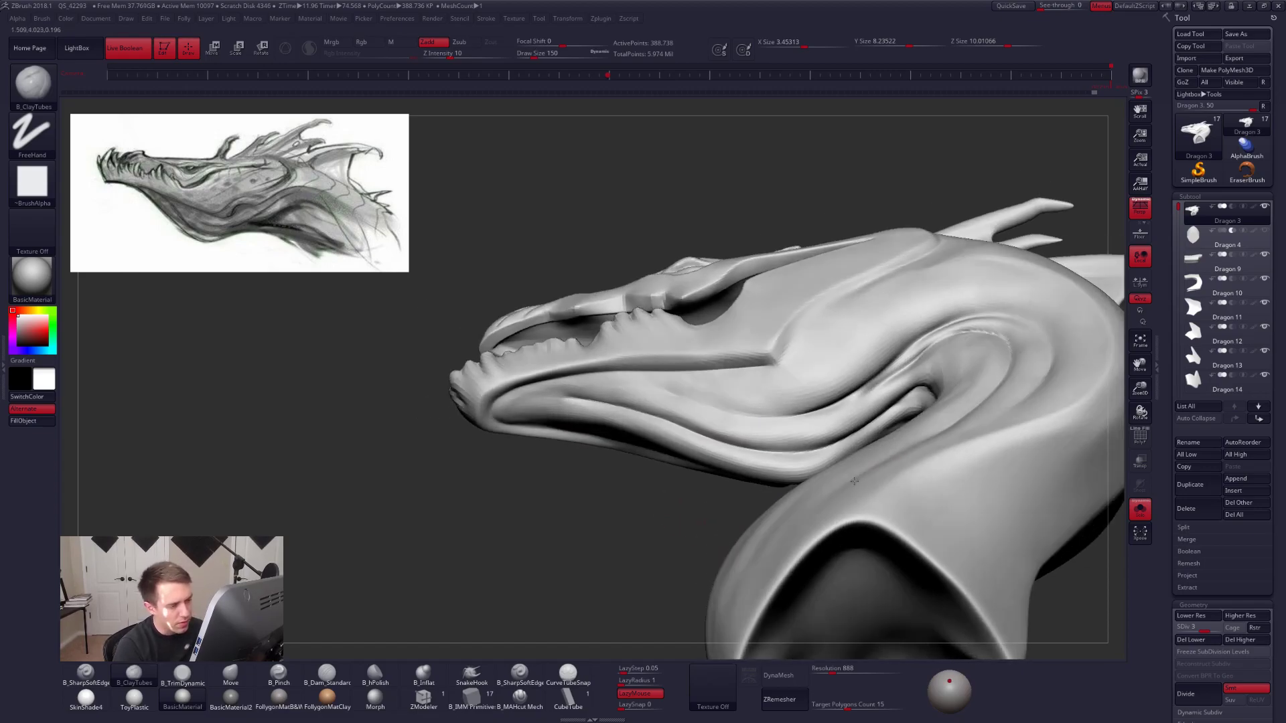
key("space")
left_click(887, 410)
key("shift")
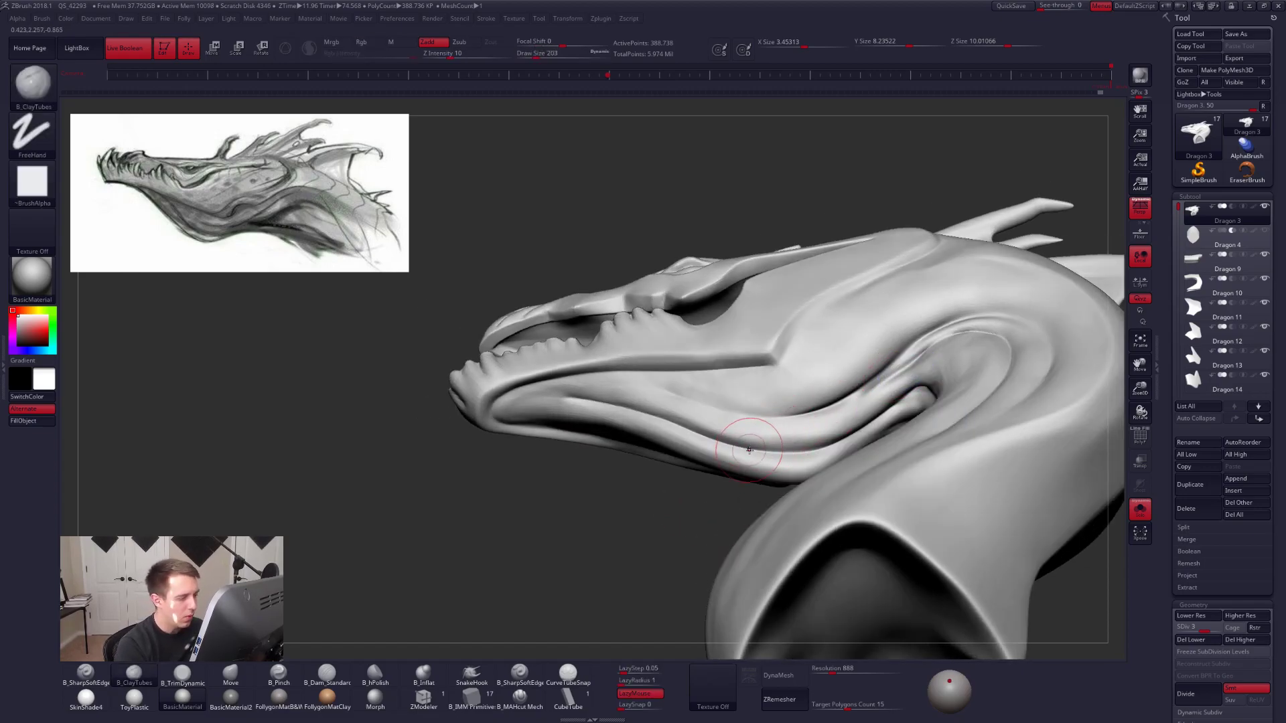
right_click_drag(755, 431, 752, 432)
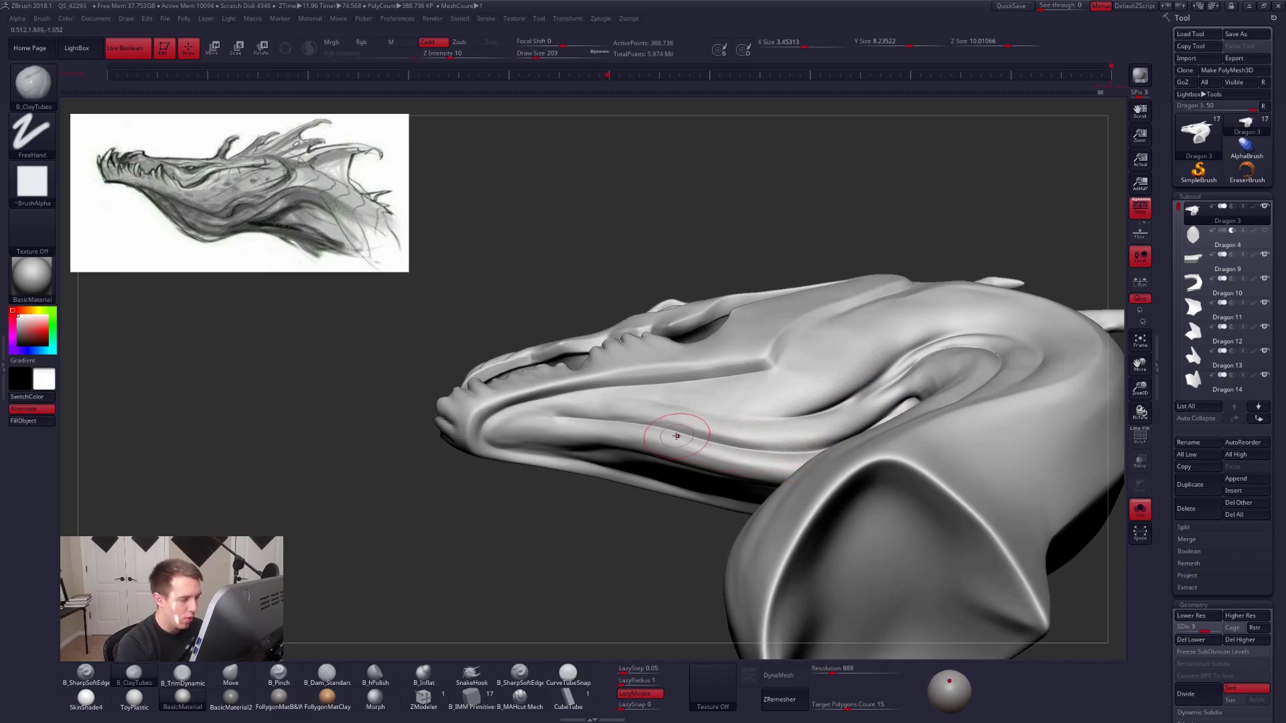
Blend the start of the throat folds under the chin with B_ClayTubes and smoothing, at Draw Sizes of 121 and 170.
key("space")
left_click(555, 422)
right_click_drag(555, 423, 573, 447, "ctrl")
key("3")
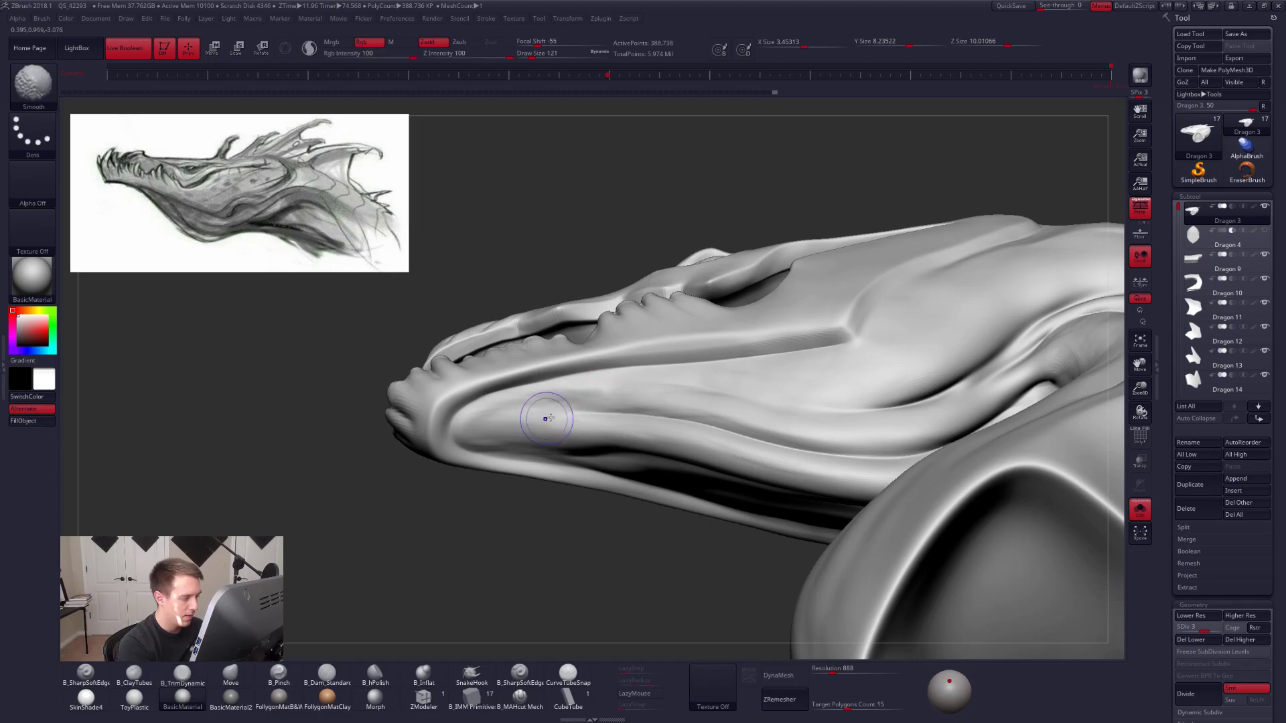
key("b")
key("c")
key("t")
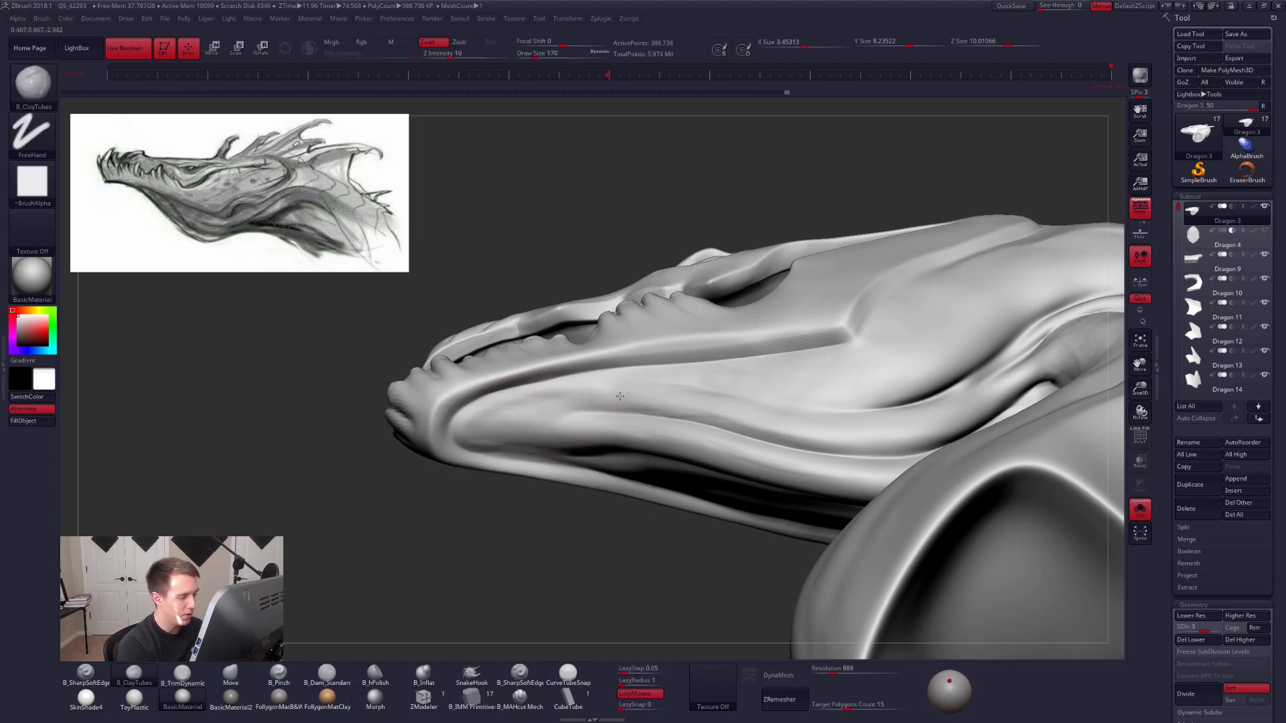
key("shift")
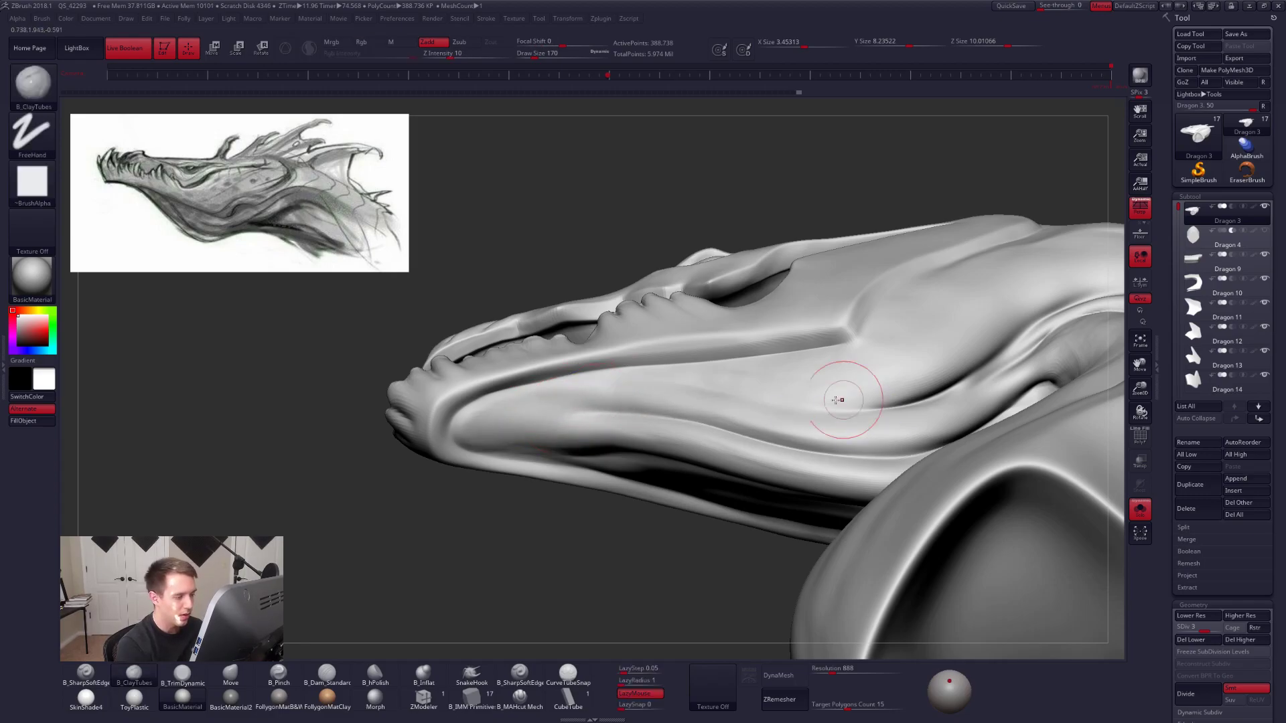
Fill and smooth the skin between the lower jaw ridge and the throat folds at Draw Sizes of 150 and 203.
right_click_drag(723, 422, 677, 401)
key("space")
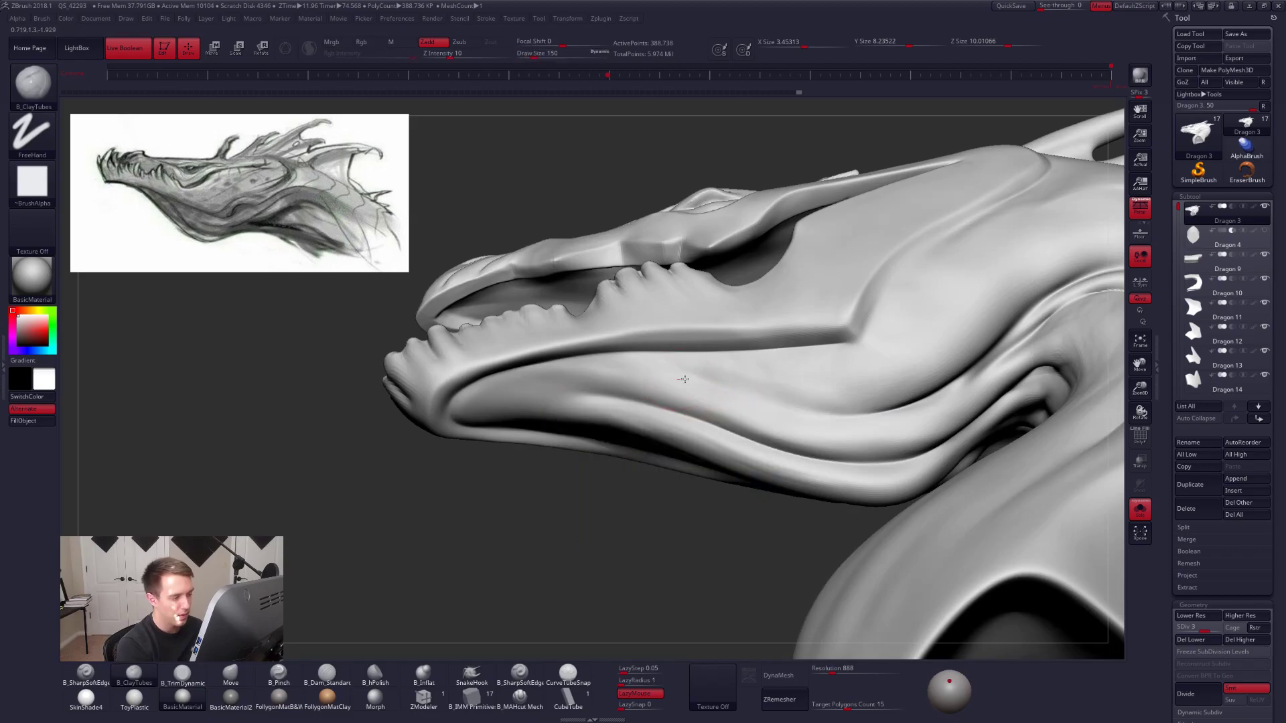
key("shift")
right_click_drag(761, 405, 743, 410)
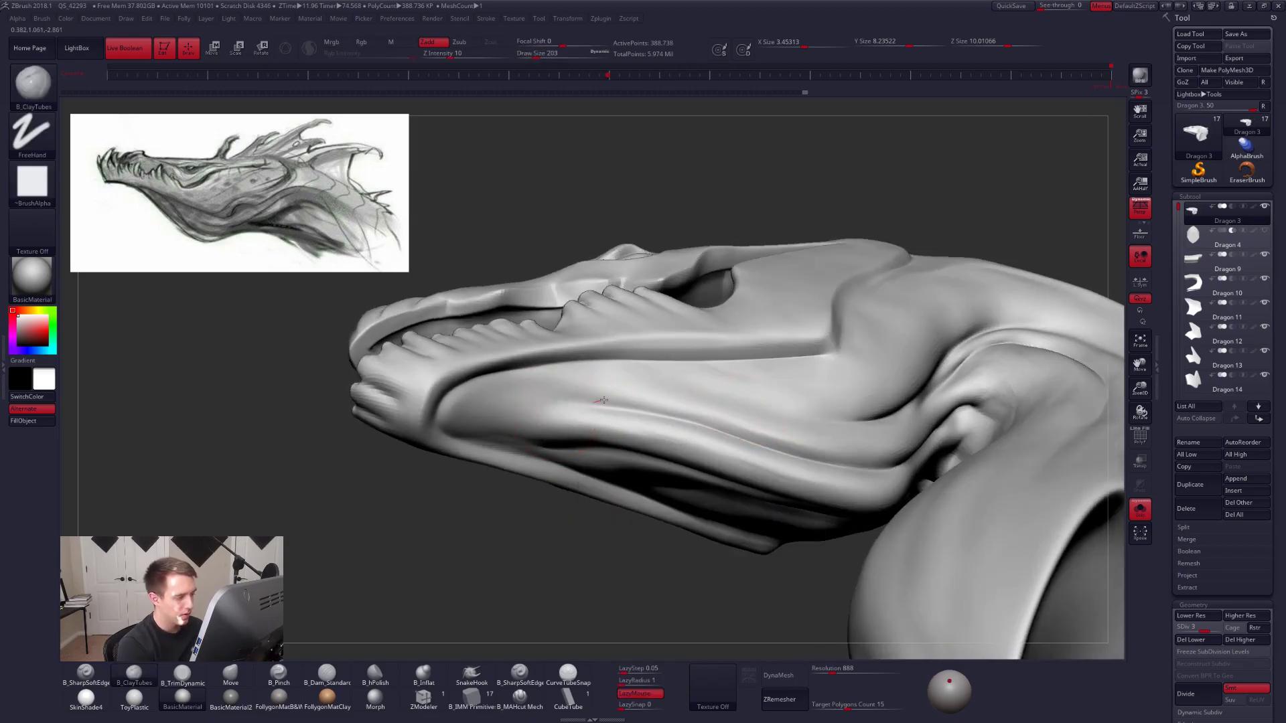
key("shift")
Sculpt and smooth the side of the throat below the jaw corner at a Draw Size of 203.
mouse_move(655, 413)
right_mouse_down()
mouse_move(623, 375)
mouse_move(568, 376)
mouse_move(687, 468)
mouse_move(691, 368)
mouse_move(709, 360)
right_mouse_up()
key("shift")
right_click(695, 358)
left_click_drag(703, 334, 723, 409)
right_click(703, 304)
left_click_drag(703, 303, 742, 444)
mouse_move(716, 408)
right_mouse_down()
mouse_move(797, 396)
mouse_move(719, 388)
right_mouse_up()
left_click_drag(717, 395, 713, 372, "shift")
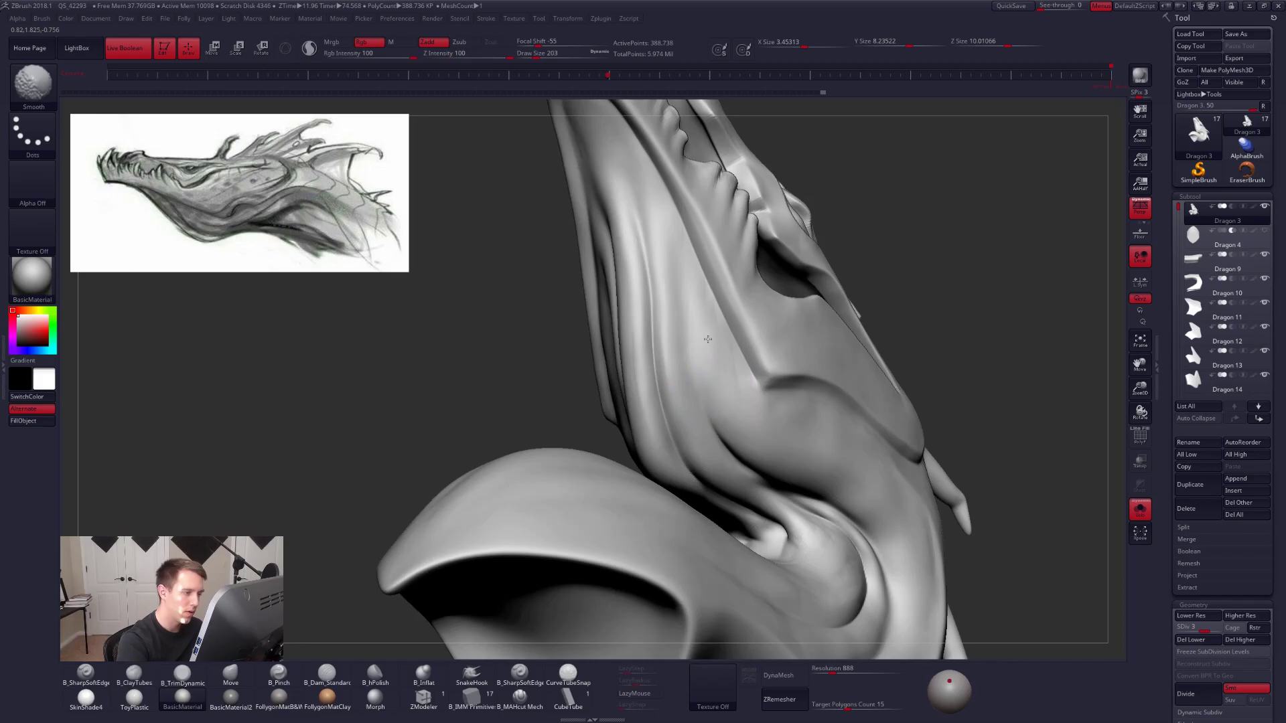
Build up the side of the throat below the jaw corner with B_ClayTubes at a Draw Size of 252.
right_click_drag(747, 442, 680, 392)
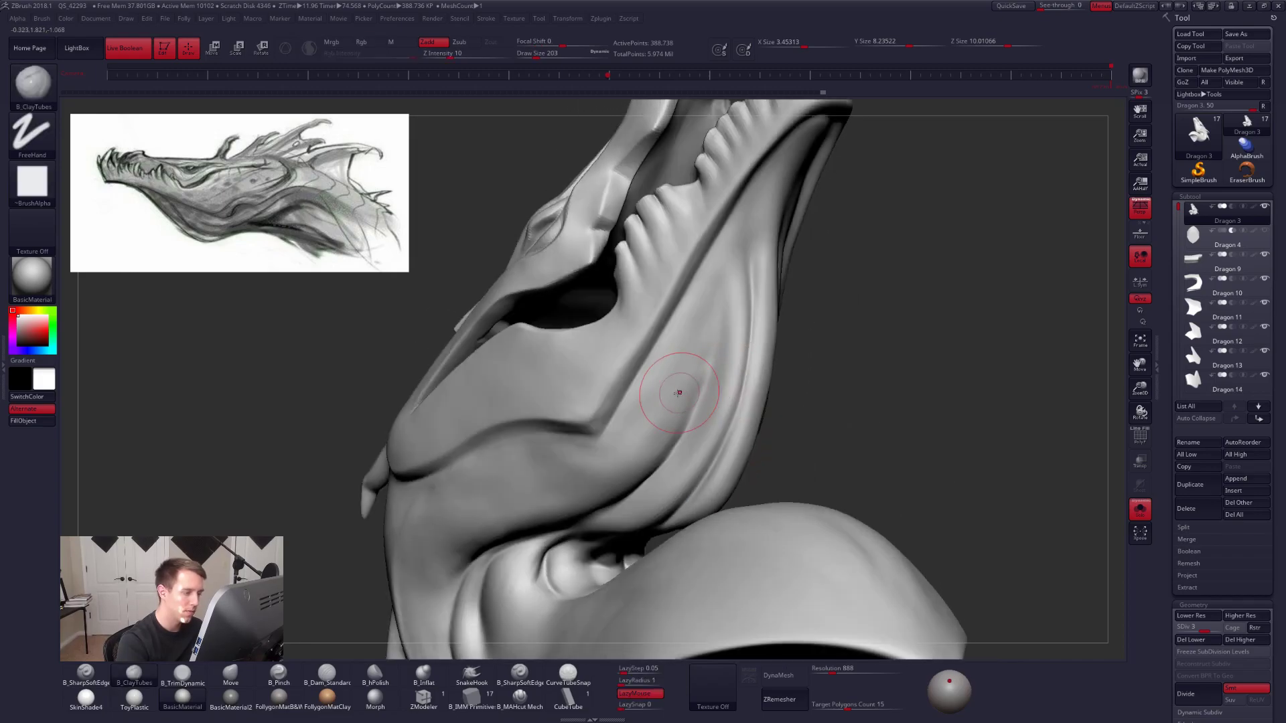
key("]")
mouse_move(646, 411)
left_mouse_down()
mouse_move(657, 406)
mouse_move(636, 456)
left_mouse_up()
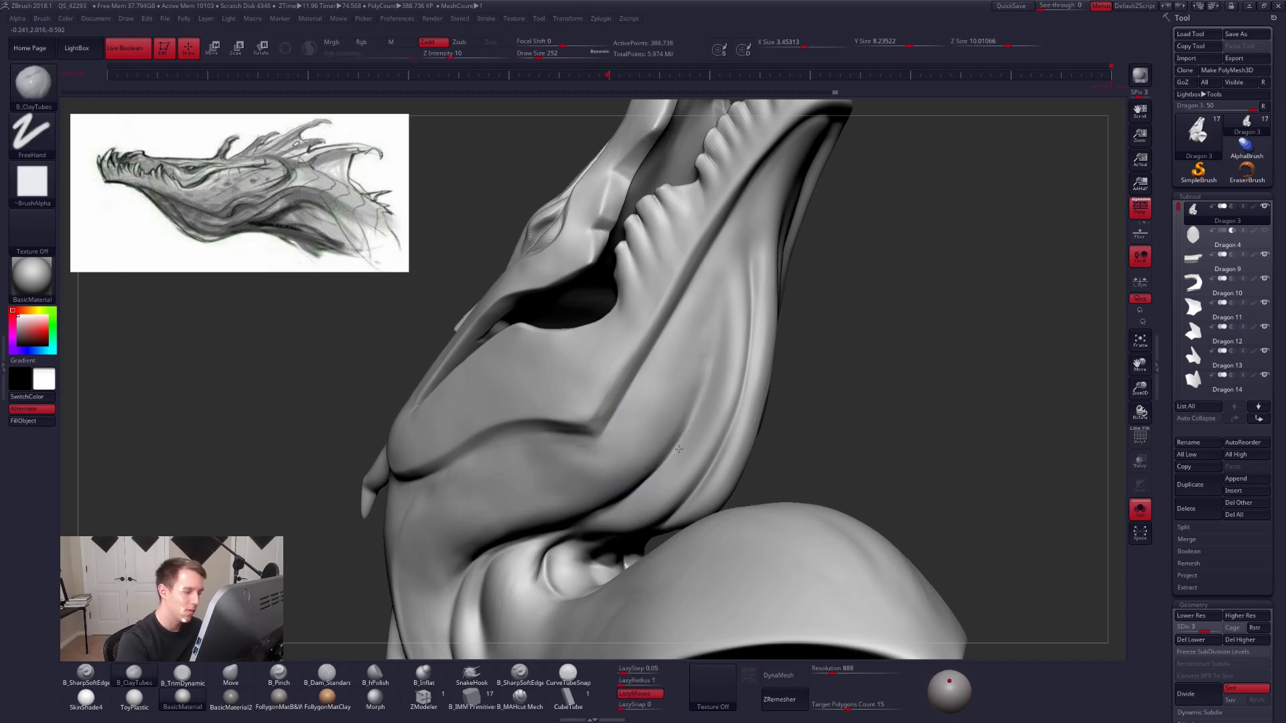
right_click_drag(634, 465, 681, 398)
right_click_drag(527, 563, 681, 424)
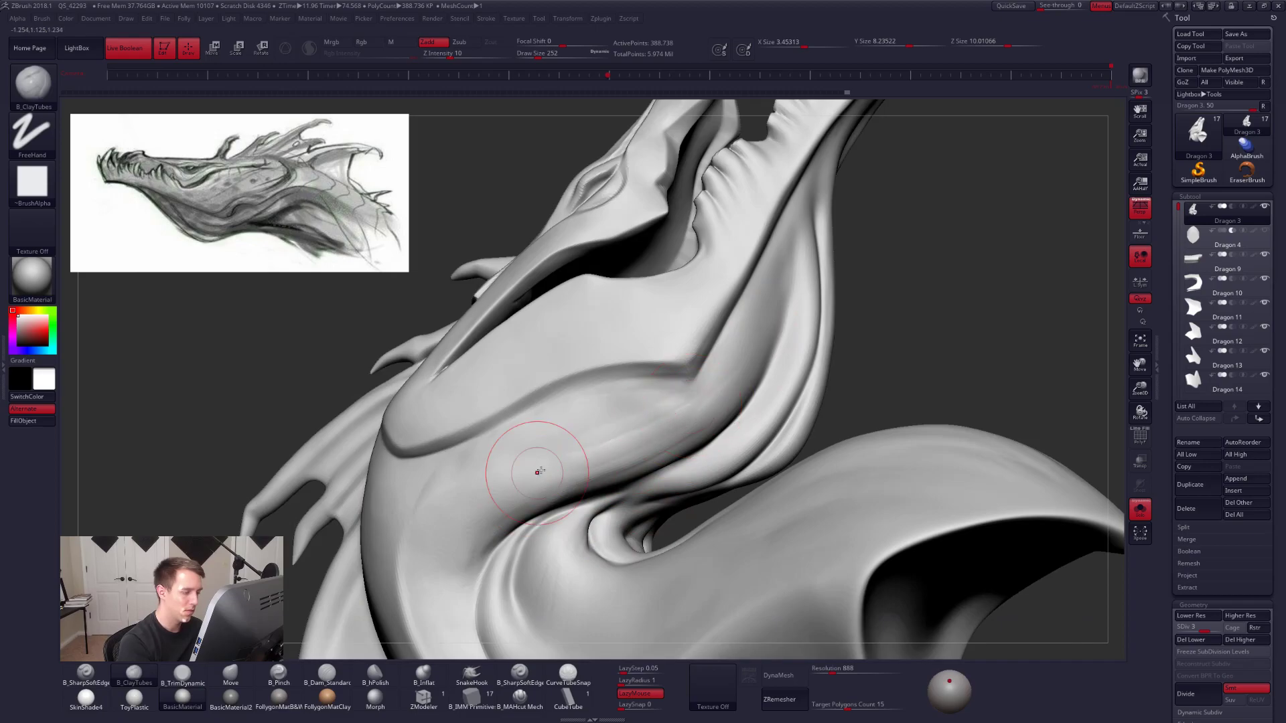
Flatten the neck behind the jaw corner with B_TrimDynamic at a Draw Size of 252 and smooth it.
key("shift")
right_click_drag(555, 482, 648, 413)
mouse_move(566, 488)
right_mouse_down()
mouse_move(743, 435)
mouse_move(629, 402)
right_mouse_up()
key("3")
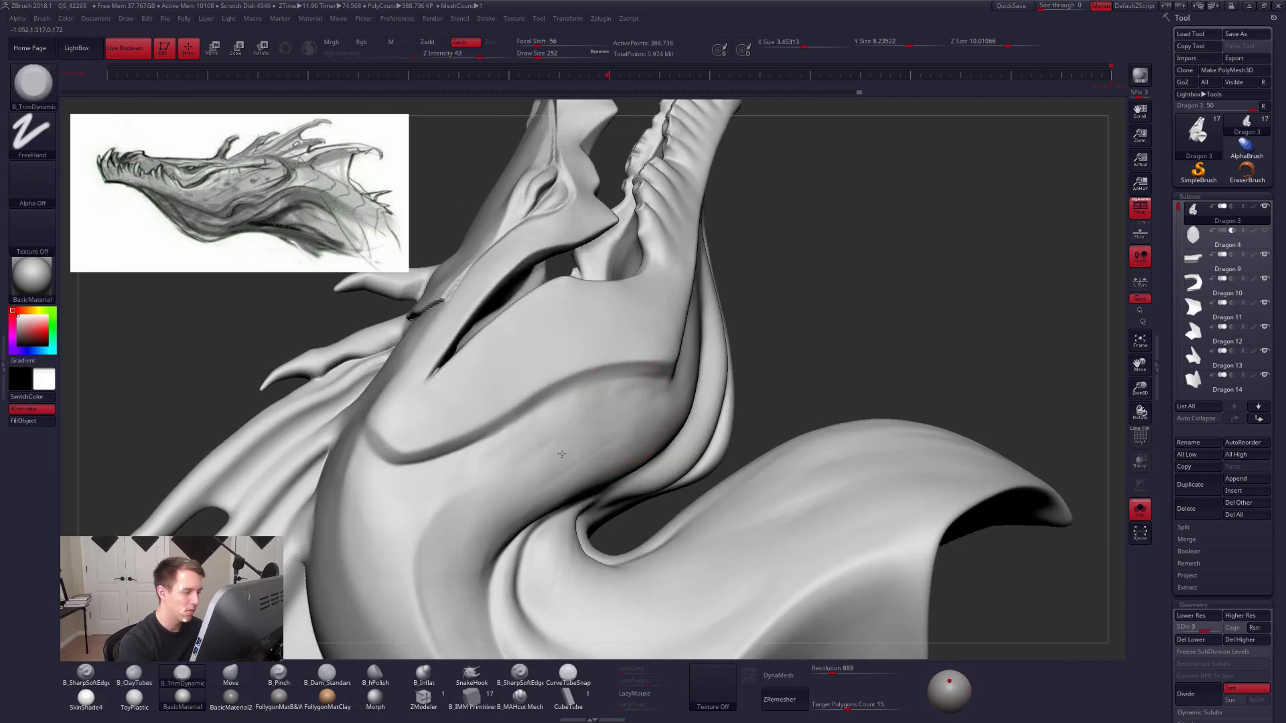
key("shift")
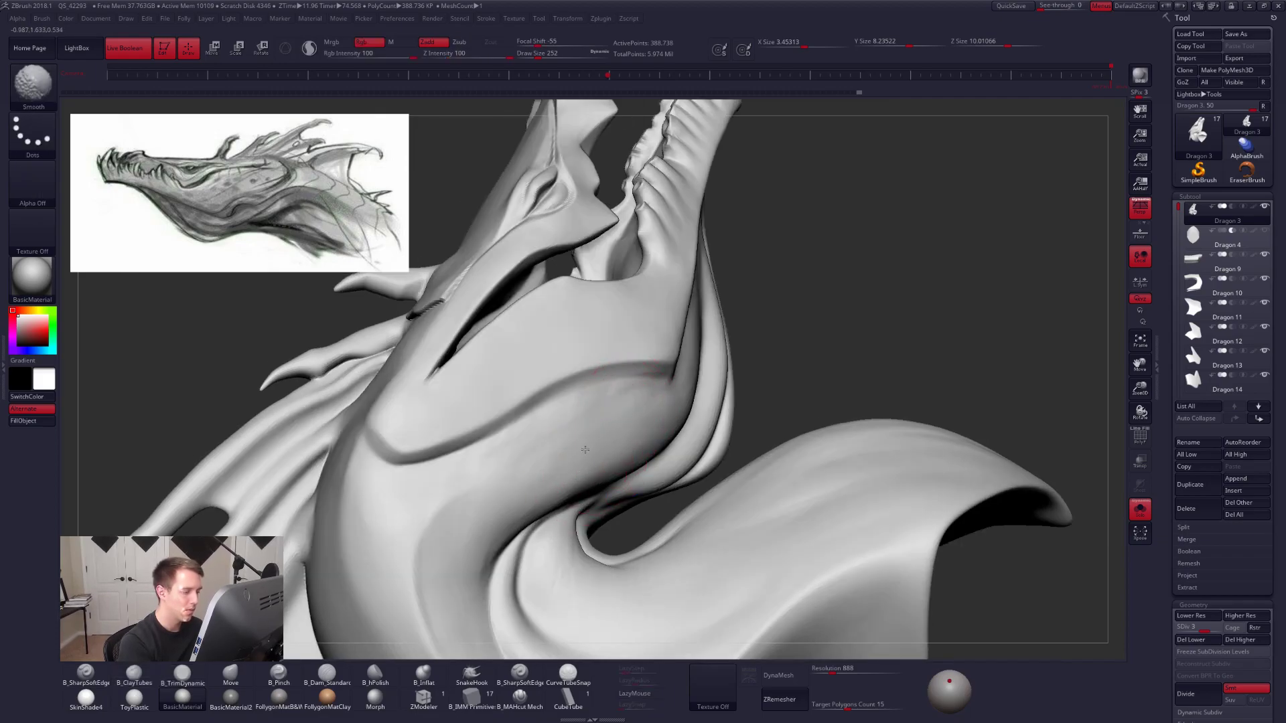
mouse_move(590, 426)
right_mouse_down()
mouse_move(577, 447)
mouse_move(588, 468)
mouse_move(484, 443)
mouse_move(641, 437)
right_mouse_up()
left_click_drag(580, 476, 604, 455, "shift")
mouse_move(600, 468)
right_mouse_down("ctrl")
mouse_move(588, 441)
mouse_move(608, 454)
mouse_move(630, 435)
mouse_move(628, 390)
right_mouse_up("ctrl")
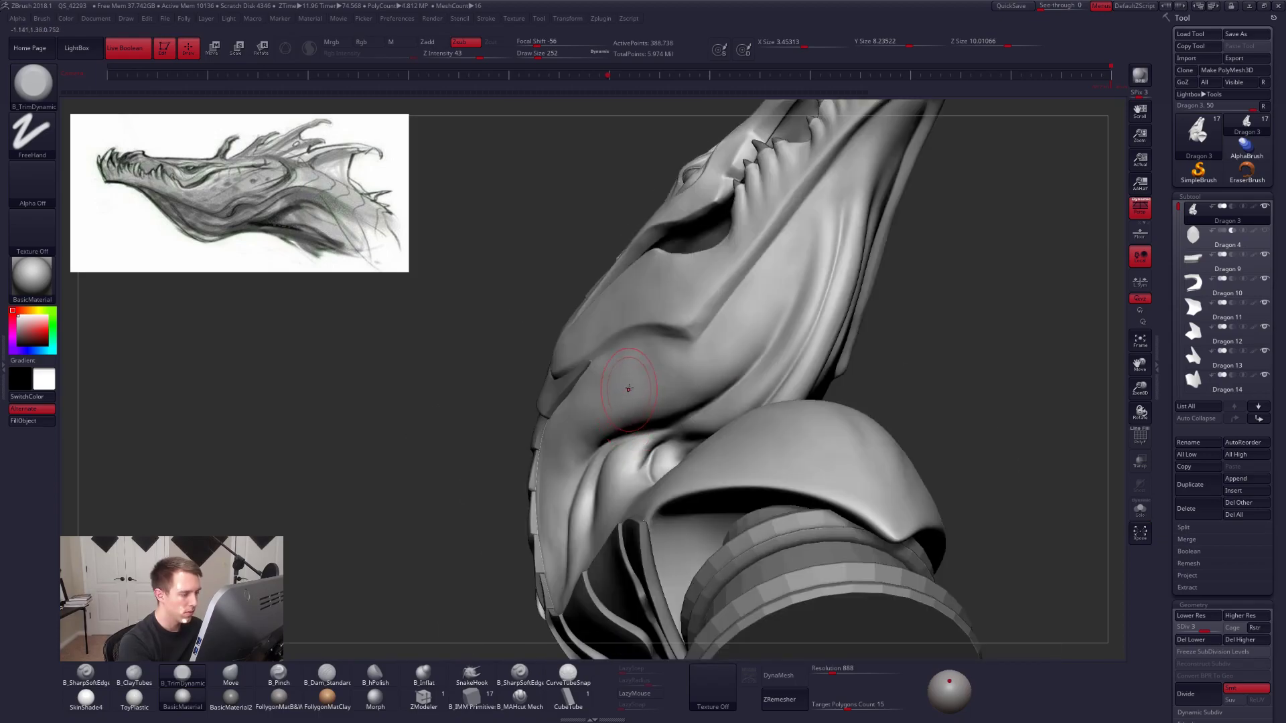
Drop to subdivision level 2 and trim the upper neck beneath the jaw ridge with B_TrimDynamic.
key("b")
key("c")
key("t")
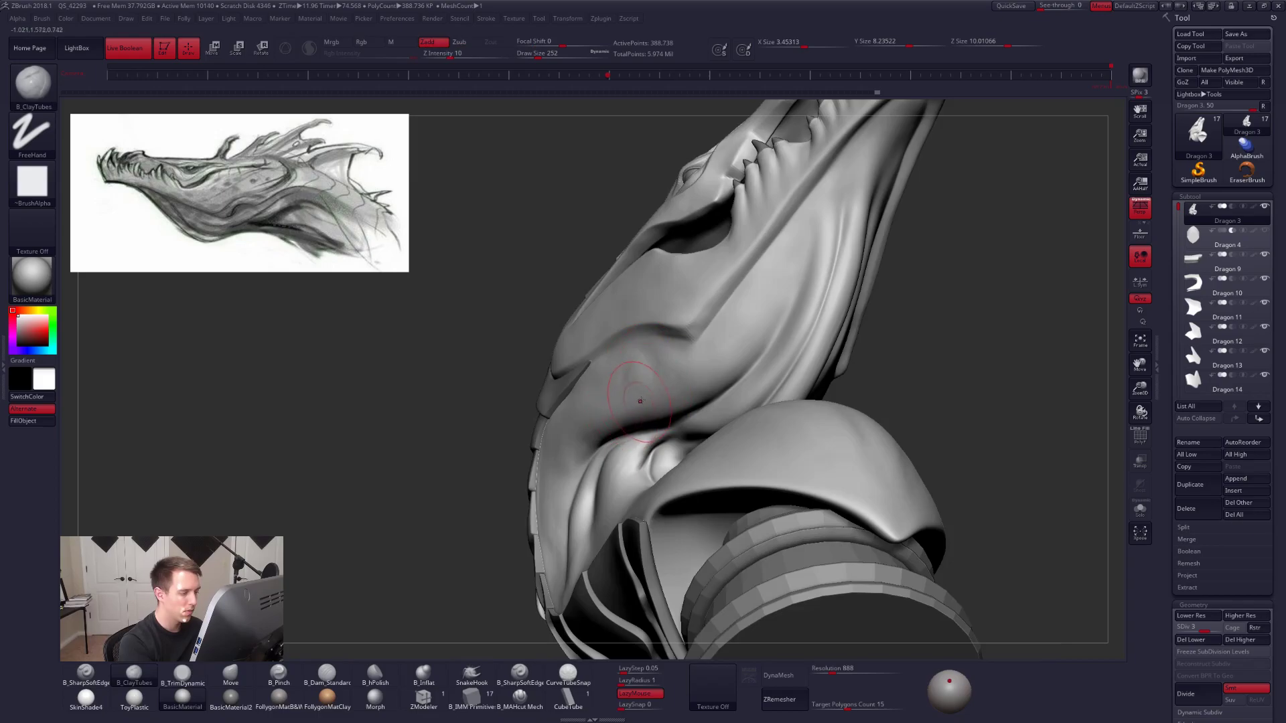
key("shift+d")
key("b")
key("t")
key("d")
mouse_move(648, 396)
right_mouse_down()
mouse_move(658, 356)
mouse_move(703, 385)
right_mouse_up()
Build up the upper neck below the jaw ridge with B_ClayTubes and smooth the result.
key("b")
key("c")
key("t")
left_click_drag(660, 375, 679, 392, "shift")
mouse_move(603, 412)
right_mouse_down()
mouse_move(588, 421)
mouse_move(654, 430)
mouse_move(674, 454)
mouse_move(689, 436)
mouse_move(683, 360)
mouse_move(753, 338)
mouse_move(725, 375)
mouse_move(780, 378)
right_mouse_up()
Sculpt the neck folds behind the throat with B_ClayTubes at a Draw Size of 350.
mouse_move(666, 316)
right_mouse_down()
mouse_move(656, 304)
mouse_move(661, 316)
right_mouse_up()
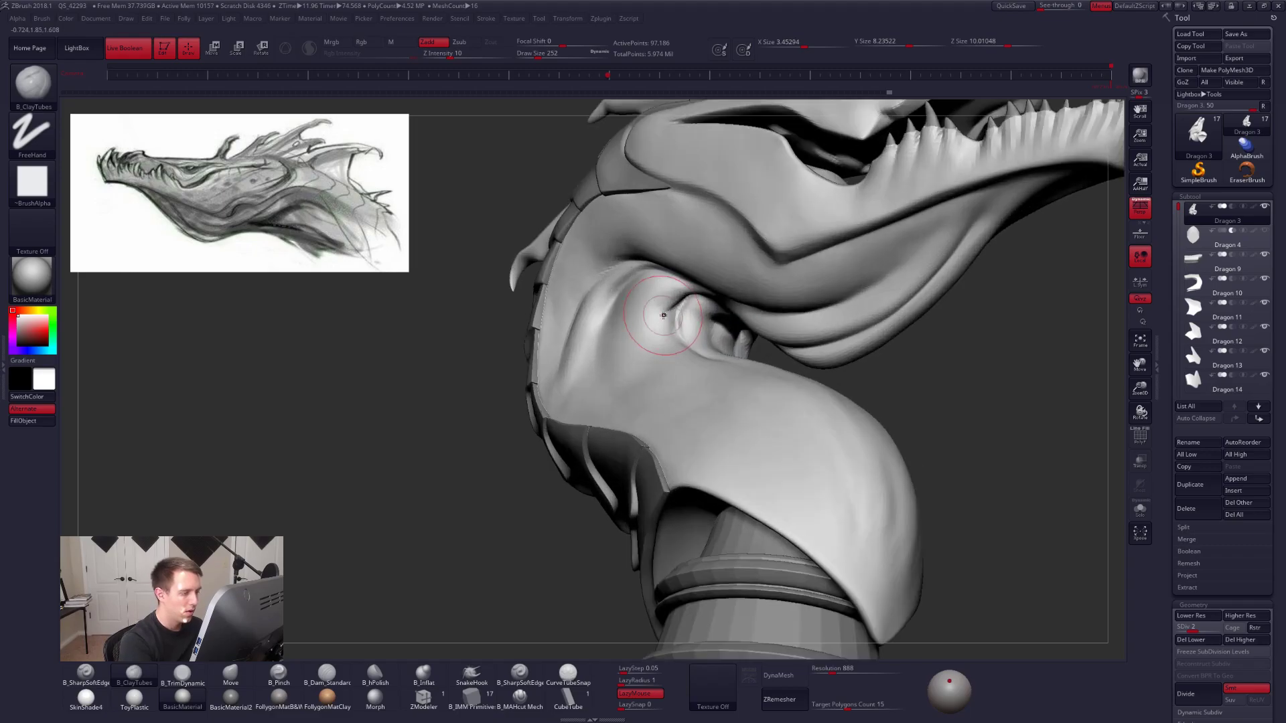
key("space")
left_click_drag(667, 314, 652, 344)
key("space")
right_click_drag(656, 348, 721, 361)
Frame the whole bust and build up the side of the neck with B_ClayTubes at Draw Sizes of 381 and 397.
key("f")
mouse_move(913, 494)
right_mouse_down()
mouse_move(958, 525)
mouse_move(744, 451)
mouse_move(718, 479)
mouse_move(667, 464)
right_mouse_up()
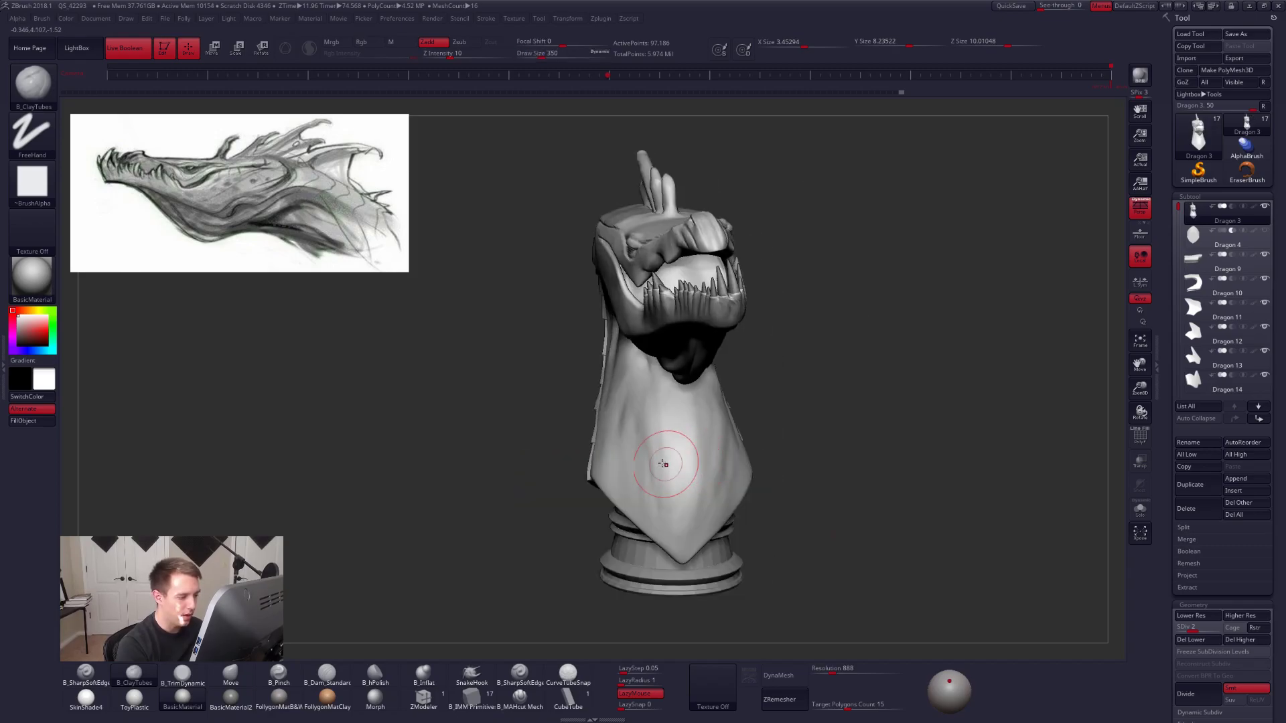
mouse_move(712, 501)
right_mouse_down()
mouse_move(717, 468)
mouse_move(726, 488)
right_mouse_up()
right_click_drag(810, 505, 695, 462)
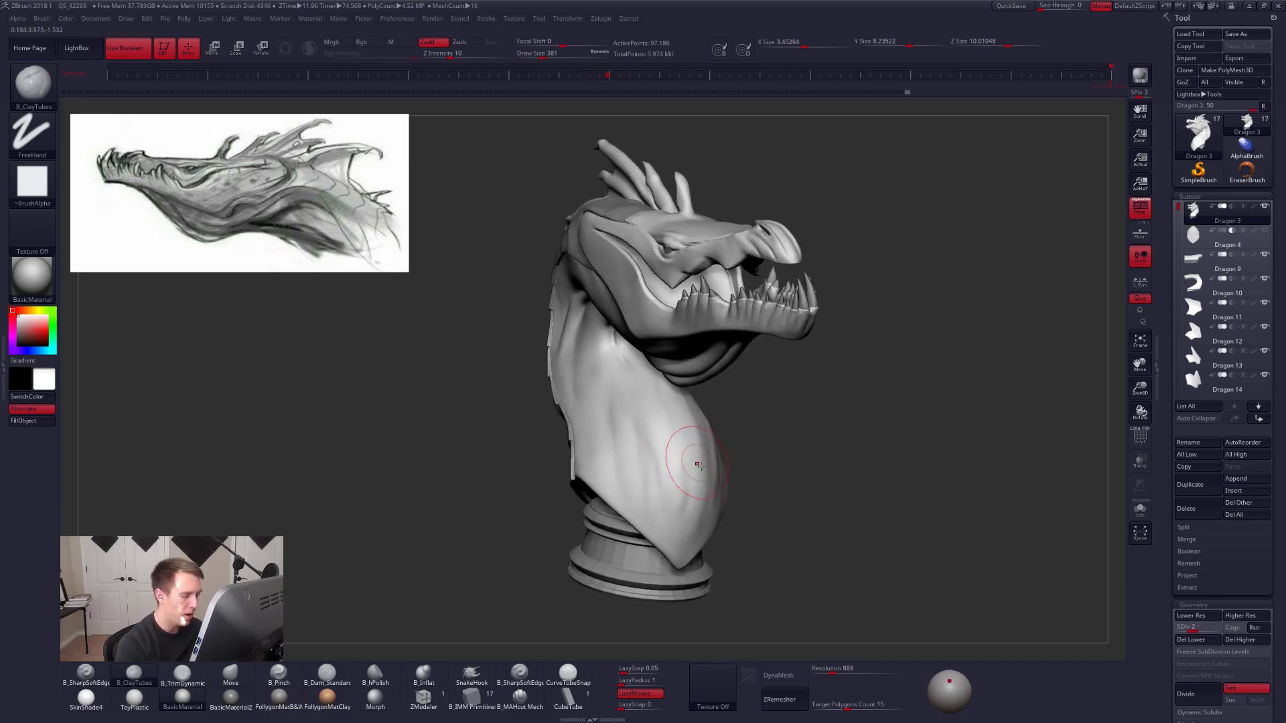
mouse_move(603, 428)
right_mouse_down()
mouse_move(609, 459)
mouse_move(589, 422)
right_mouse_up()
key("space")
left_click_drag(588, 422, 590, 422)
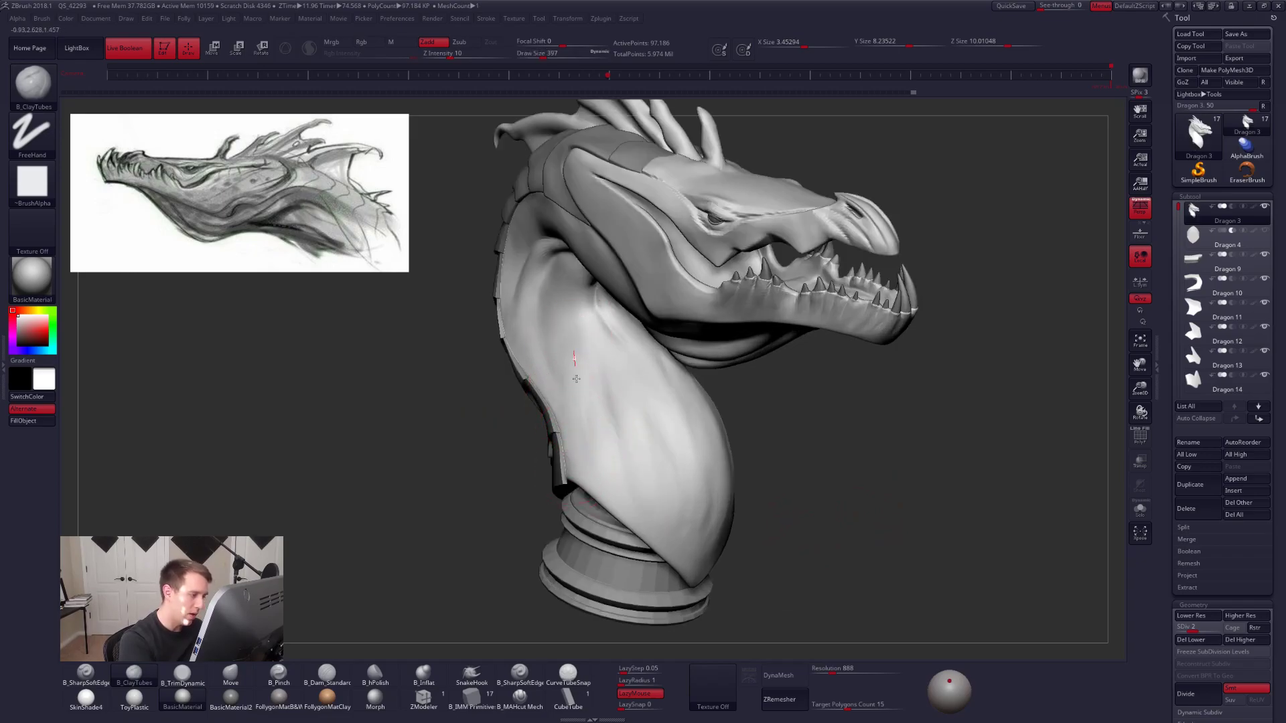
Build long muscle forms along the chest and outer neck with B_ClayTubes, finishing at a Draw Size of 308.
mouse_move(690, 479)
right_mouse_down()
mouse_move(703, 488)
mouse_move(664, 503)
right_mouse_up()
right_click_drag(655, 444, 775, 422)
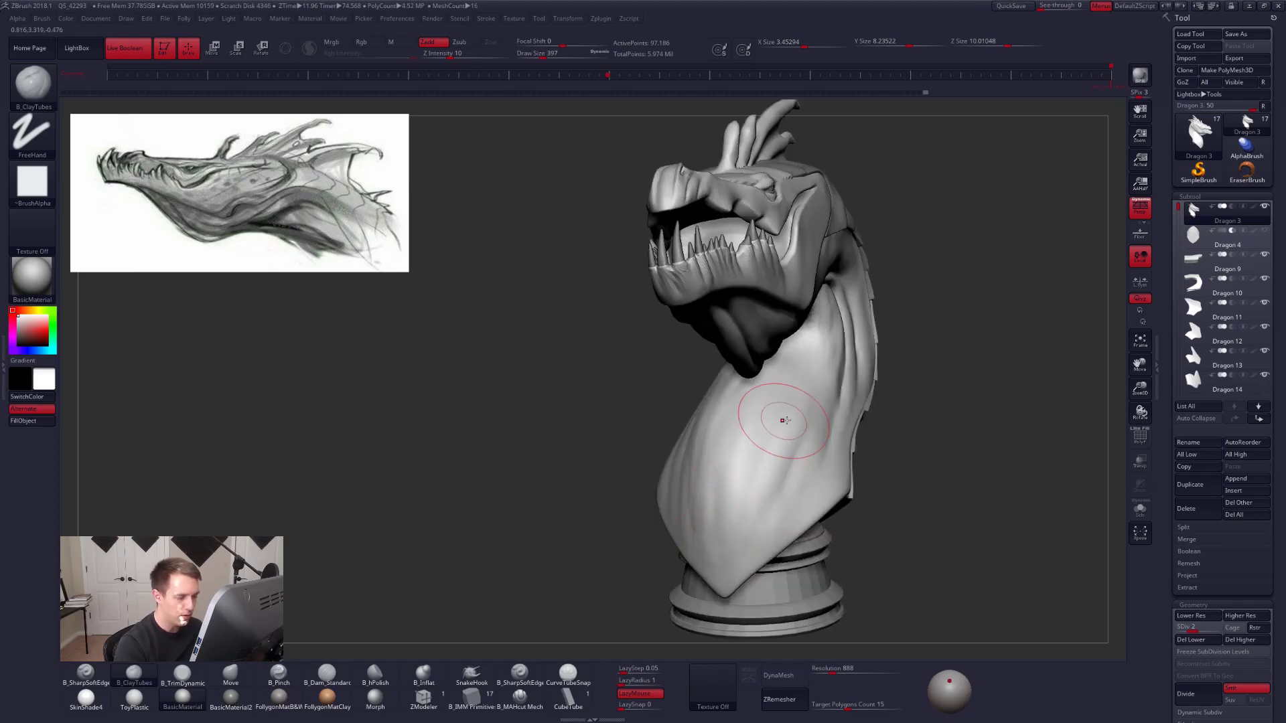
right_click_drag(802, 484, 725, 486)
left_click_drag(813, 372, 754, 440)
left_click_drag(817, 385, 852, 347)
right_click_drag(852, 347, 861, 351)
key("space")
left_click_drag(864, 353, 857, 351)
right_click_drag(863, 325, 718, 469)
right_click_drag(797, 465, 727, 475, "alt")
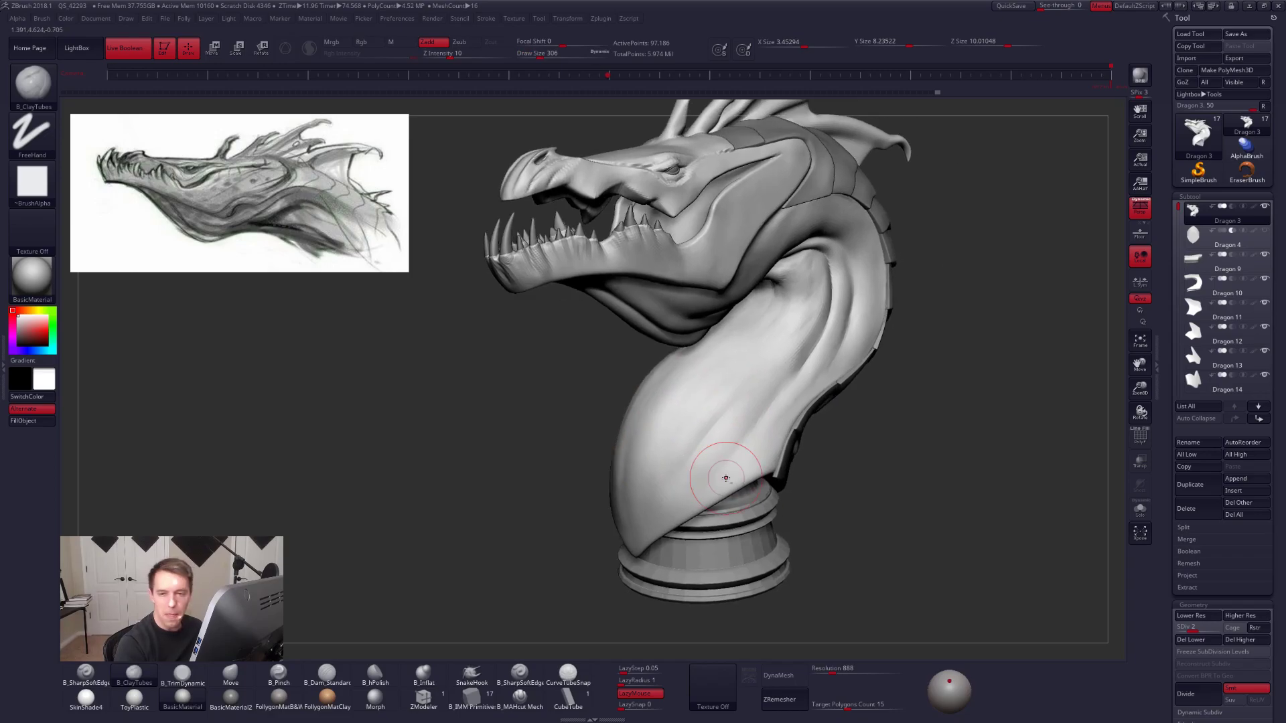
Return to subdivision level 3 and refine the neck folds behind the jaw with B_ClayTubes at a Draw Size of 252.
key("d")
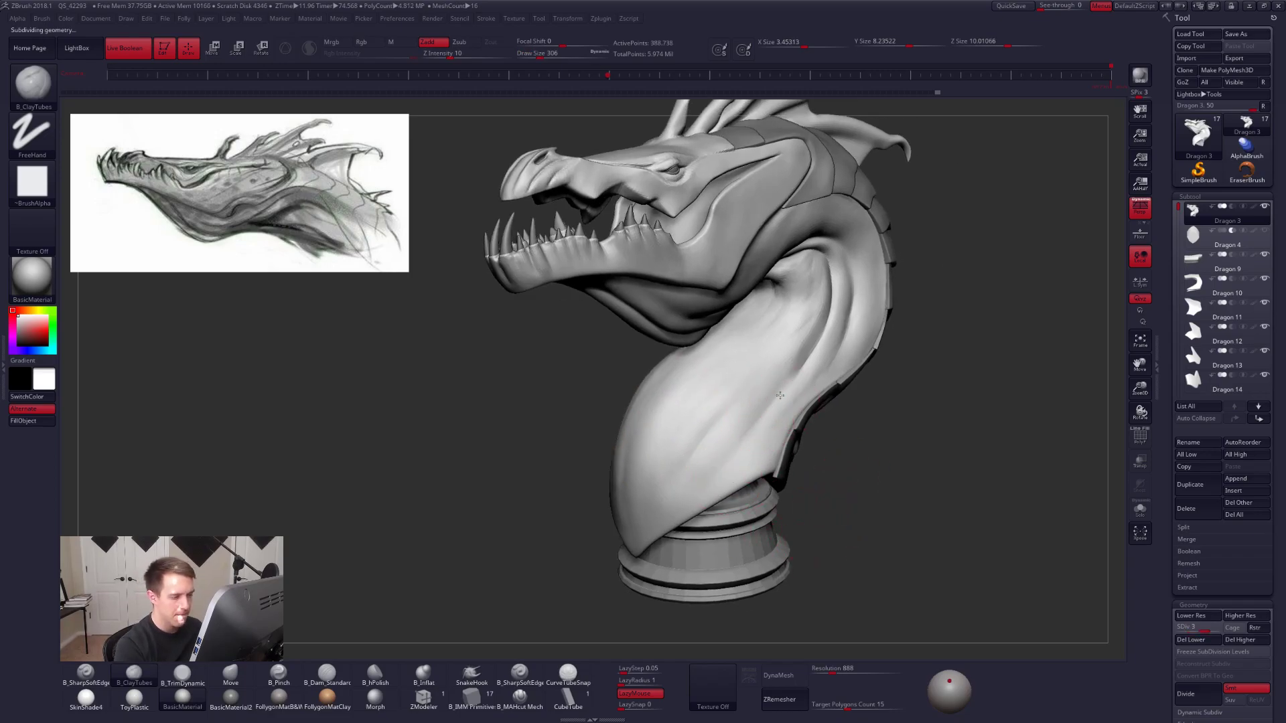
right_click_drag(744, 412, 749, 458)
left_click_drag(842, 349, 839, 348)
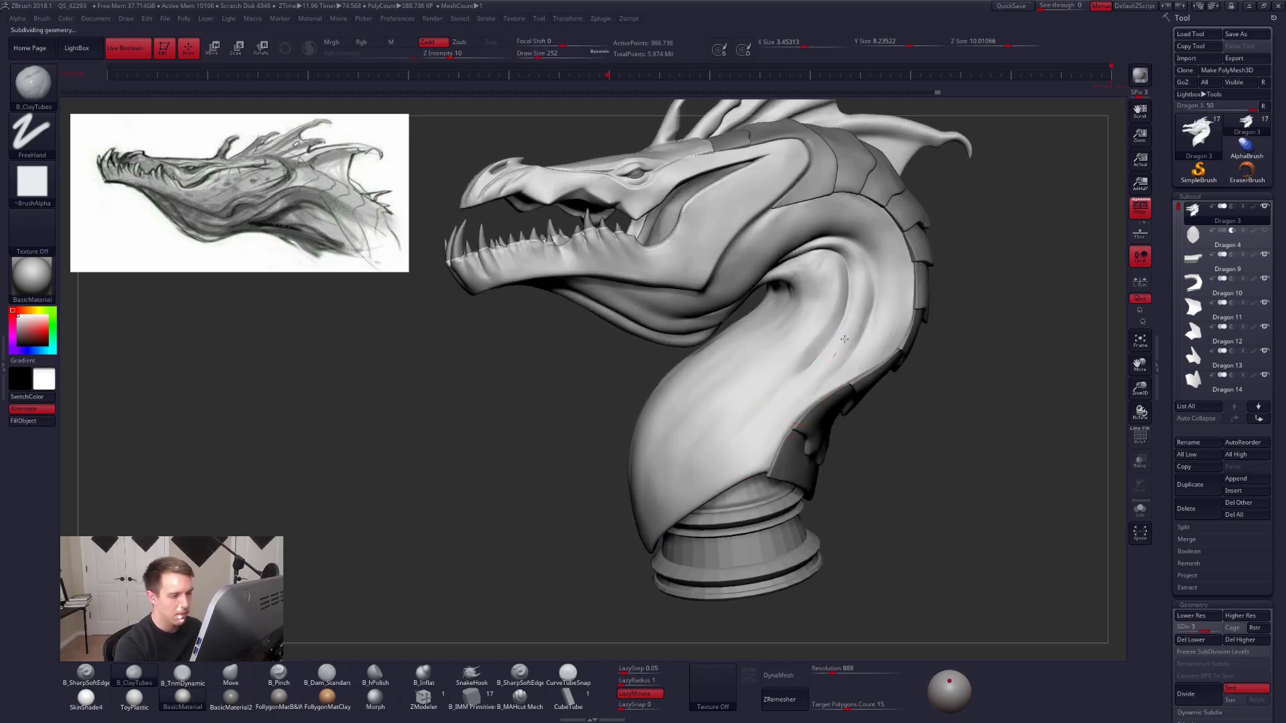
mouse_move(865, 357)
right_mouse_down()
mouse_move(849, 336)
mouse_move(710, 357)
right_mouse_up()
key("space")
right_click_drag(589, 375, 724, 445)
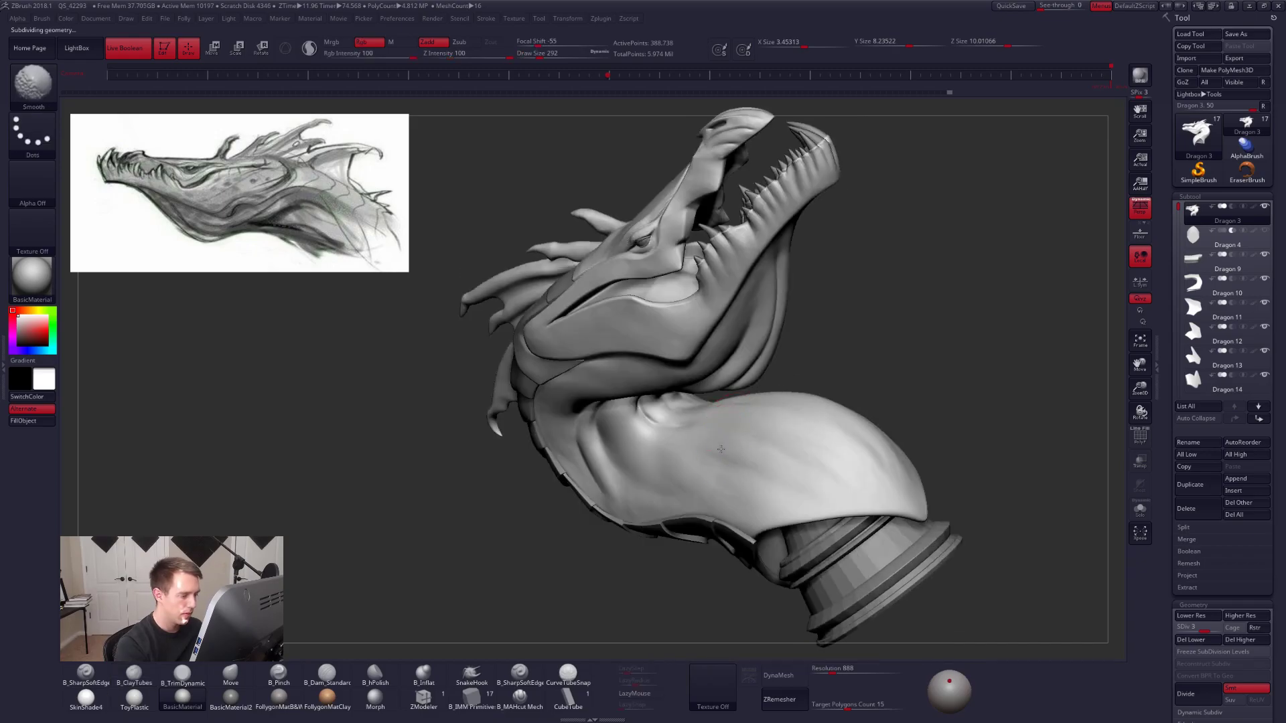
Smooth the curved neck folds and the adjoining neck side at Draw Sizes of 292 and 381.
right_click_drag(677, 491, 594, 473)
left_click_drag(594, 473, 643, 474, "shift")
mouse_move(652, 474)
right_mouse_down()
mouse_move(661, 481)
mouse_move(666, 454)
mouse_move(758, 424)
right_mouse_up()
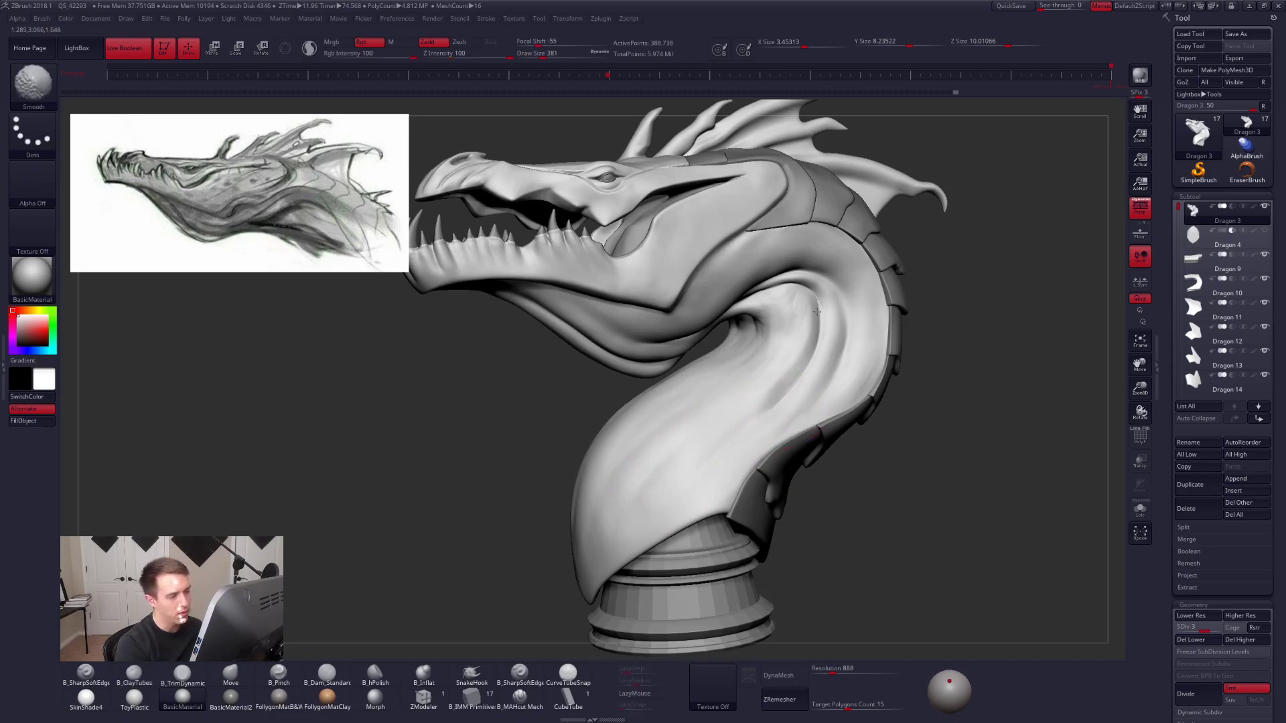
left_click_drag(817, 311, 770, 351, "shift")
right_click_drag(770, 352, 774, 338)
left_click_drag(773, 338, 769, 335)
mouse_move(769, 335)
right_mouse_down()
mouse_move(770, 364)
mouse_move(574, 484)
right_mouse_up()
Soften the long forms running down the lower neck and chest with smoothing strokes.
left_click_drag(574, 485, 594, 424, "shift")
mouse_move(594, 424)
right_mouse_down()
mouse_move(602, 462)
mouse_move(652, 498)
right_mouse_up()
key("space")
left_click_drag(698, 429, 707, 428)
left_click_drag(605, 368, 636, 456, "shift")
right_click_drag(641, 480, 556, 422)
left_click_drag(556, 421, 529, 375, "shift")
right_click_drag(562, 335, 692, 413, "alt")
right_click_drag(772, 492, 904, 509, "ctrl")
mouse_move(984, 502)
right_mouse_down()
mouse_move(907, 513)
mouse_move(878, 544)
mouse_move(944, 553)
mouse_move(877, 565)
mouse_move(741, 441)
right_mouse_up()
Sharpen the creases between the upper neck folds with B_Pinch, reducing the Draw Size from 215 to 181.
key("space")
left_click_drag(795, 373, 784, 372)
key("5")
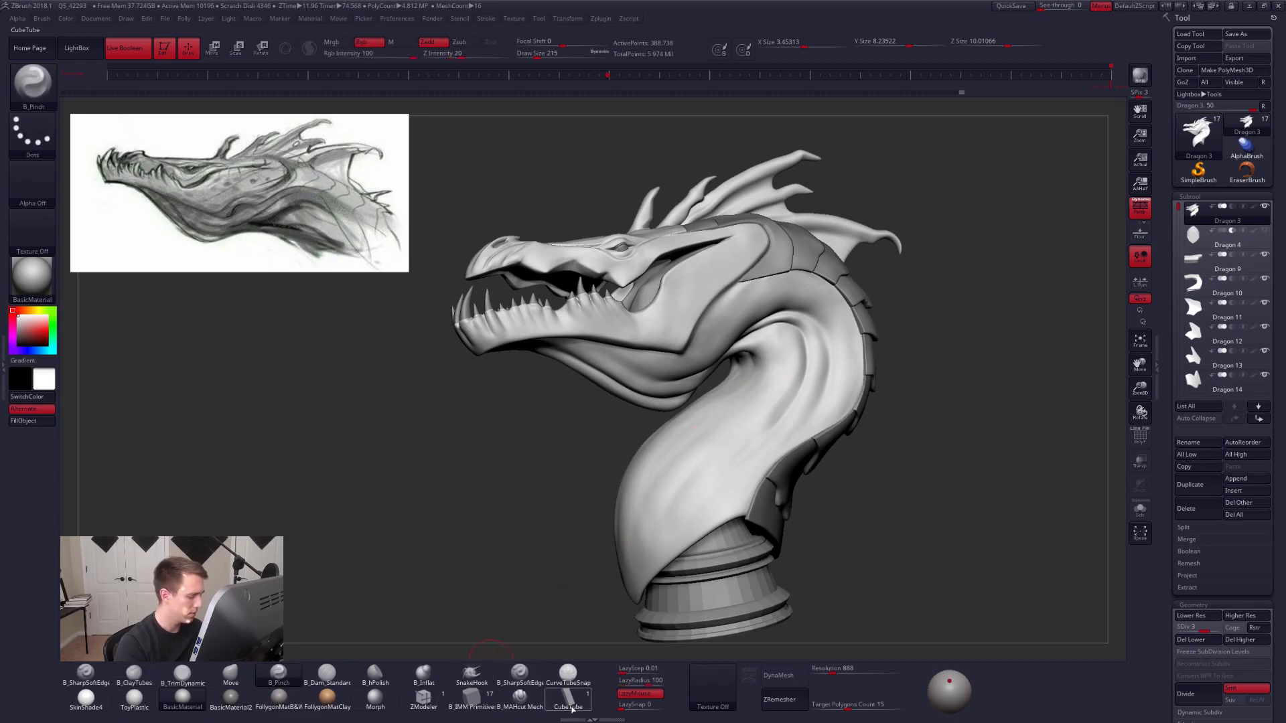
right_click_drag(720, 492, 818, 362)
key("space")
left_click_drag(819, 362, 812, 362)
right_click_drag(812, 358, 813, 318)
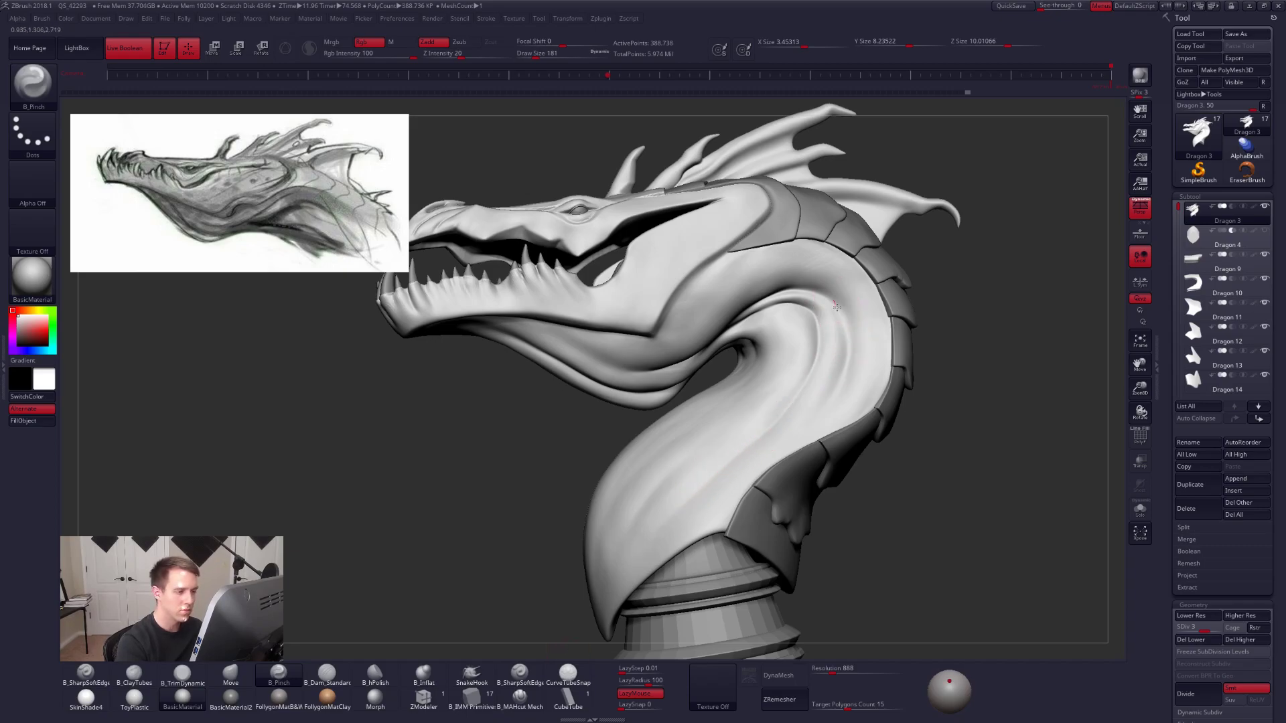
Tighten the crease where the neck curls behind the jaw with B_Pinch at a Draw Size of 192.
right_click_drag(784, 433, 805, 450)
key("space")
left_click_drag(806, 450, 814, 450)
right_click_drag(801, 388, 792, 315)
key("space")
left_click_drag(785, 301, 778, 299)
mouse_move(777, 315)
right_mouse_down()
mouse_move(771, 325)
mouse_move(768, 296)
right_mouse_up()
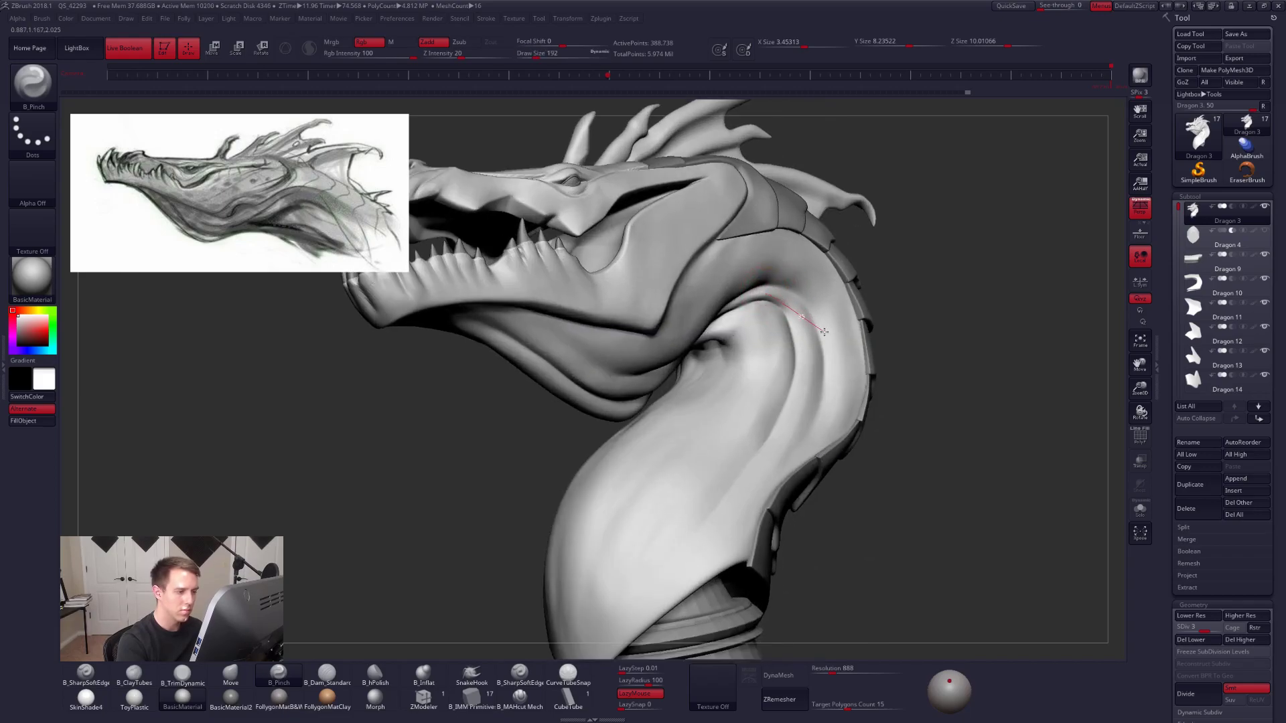
Pinch the outer neck fold with LazyRadius set to 70 and touch it up with B_ClayTubes at a Draw Size of 192.
left_click_drag(830, 349, 798, 311)
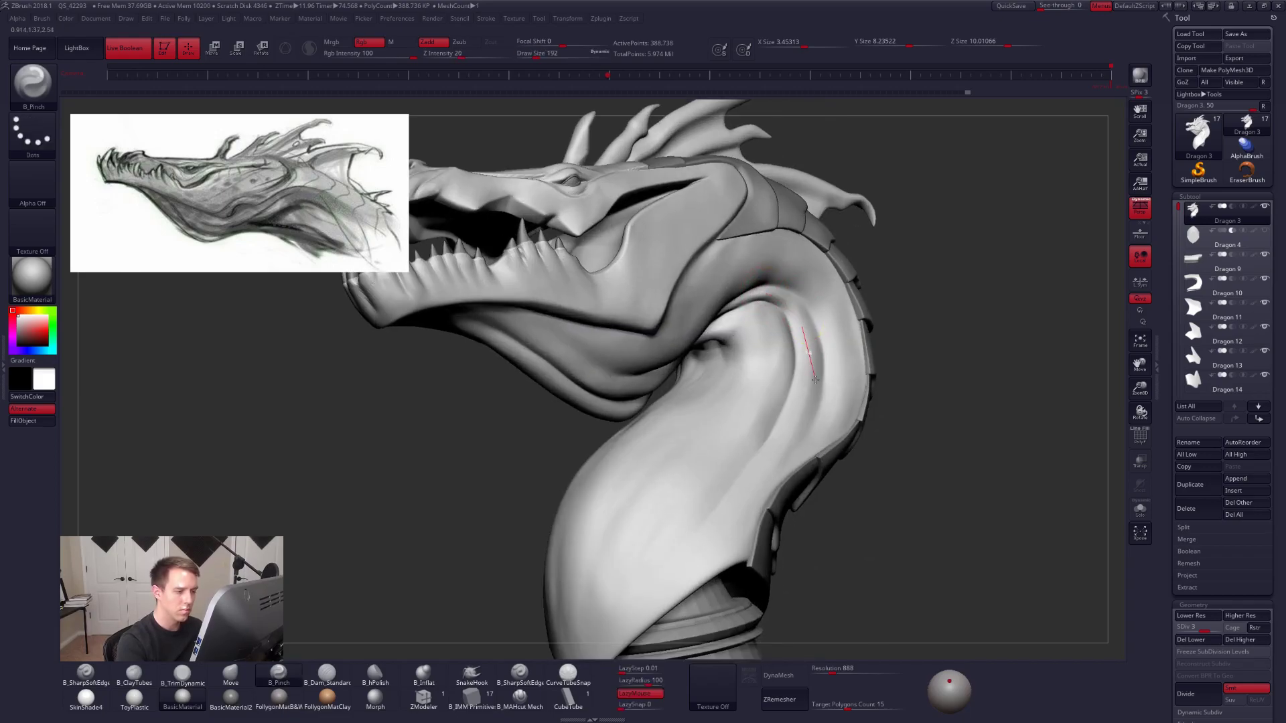
left_click_drag(725, 539, 714, 552)
key("ctrl+z")
left_click(641, 681)
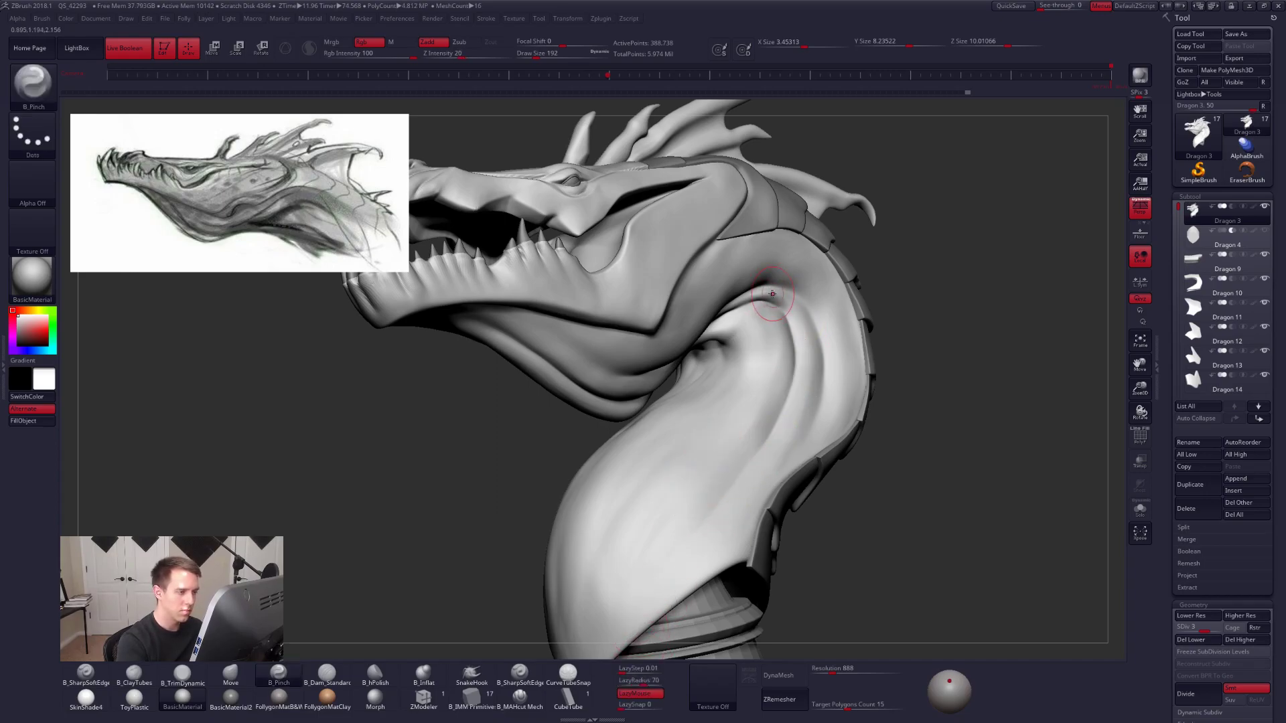
key("2")
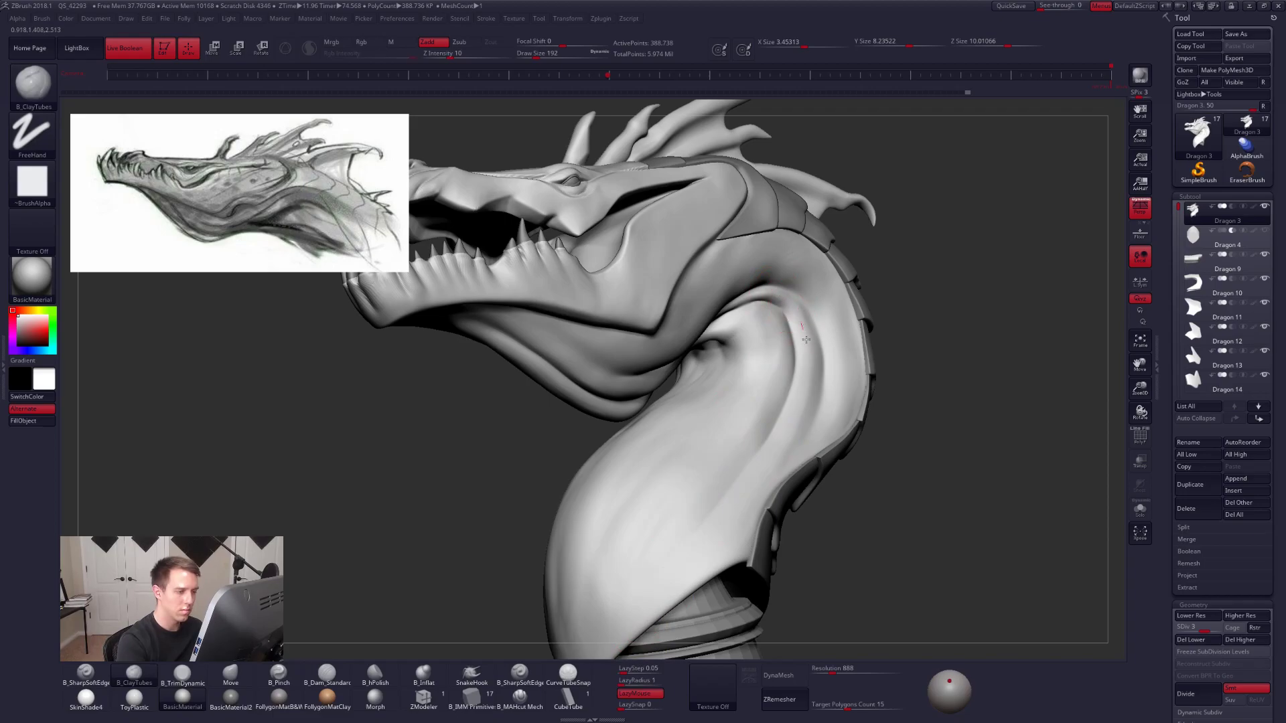
mouse_move(797, 391)
right_mouse_down()
mouse_move(793, 402)
mouse_move(813, 309)
right_mouse_up()
Lasso a mask over the neck, soften its edge and clear the excess around the upper folds.
key("ctrl+shift")
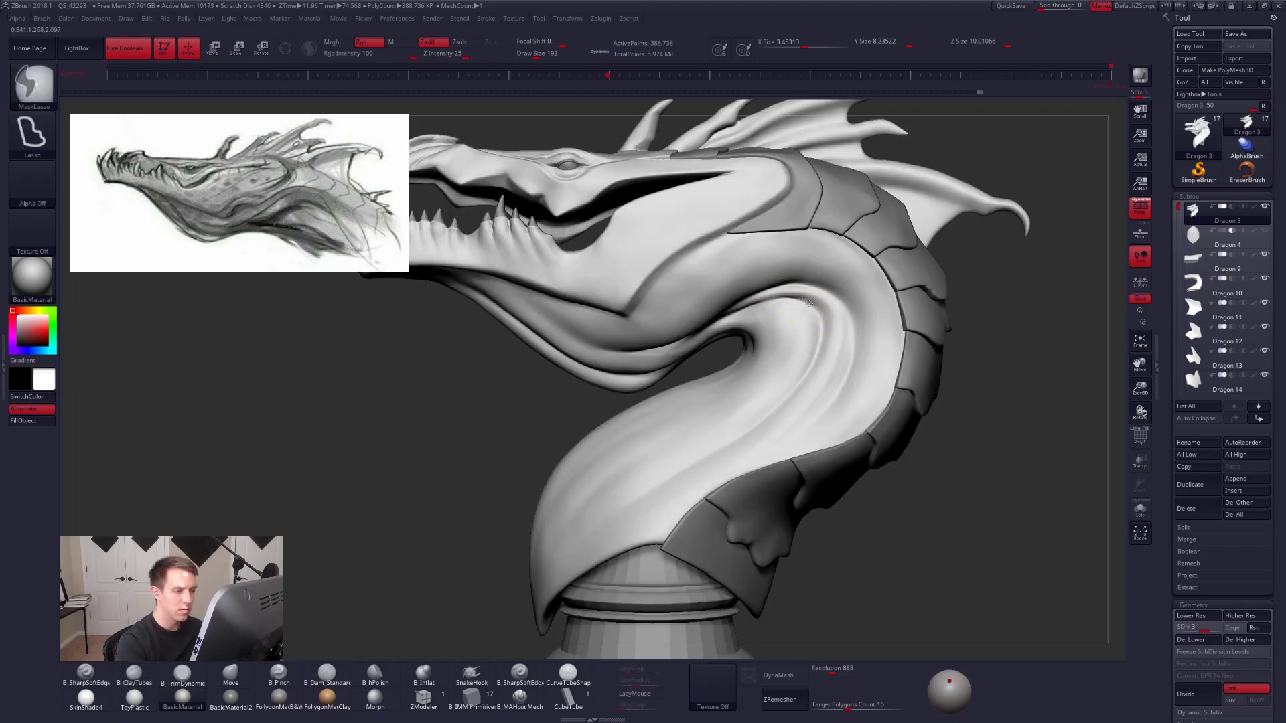
mouse_move(783, 397)
left_mouse_down("ctrl+shift")
mouse_move(736, 455)
mouse_move(623, 505)
mouse_move(560, 462)
mouse_move(683, 376)
left_mouse_up("ctrl+shift")
mouse_move(768, 376)
right_mouse_down()
mouse_move(791, 391)
mouse_move(778, 410)
right_mouse_up()
right_click_drag(711, 299, 752, 294)
left_click(754, 291, "ctrl")
left_click_drag(710, 351, 744, 279, "ctrl+alt")
Drop to subdivision level 1 and adjust the mask to protect the head while leaving the neck editable.
right_click_drag(810, 280, 670, 295)
key("shift+d")
key("shift+d")
right_click_drag(937, 410, 814, 432)
key("ctrl+shift")
left_click(949, 443, "ctrl")
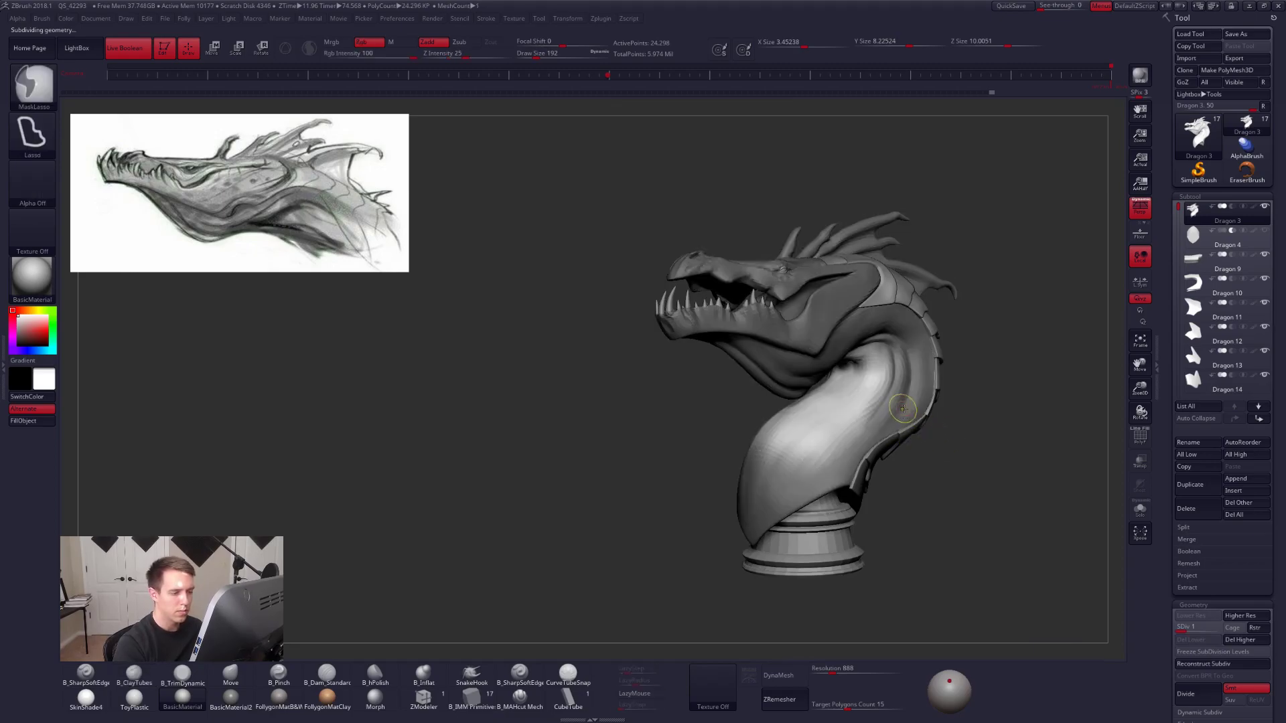
Adjust the back and side of the neck with the Move brush and undo the last two adjustments.
right_click_drag(914, 418, 1028, 415)
key("b")
key("m")
key("v")
key("space")
left_click_drag(888, 397, 908, 395)
right_click_drag(909, 393, 851, 390)
key("space")
left_click_drag(850, 383, 850, 391)
key("ctrl+z")
key("space")
key("ctrl+z")
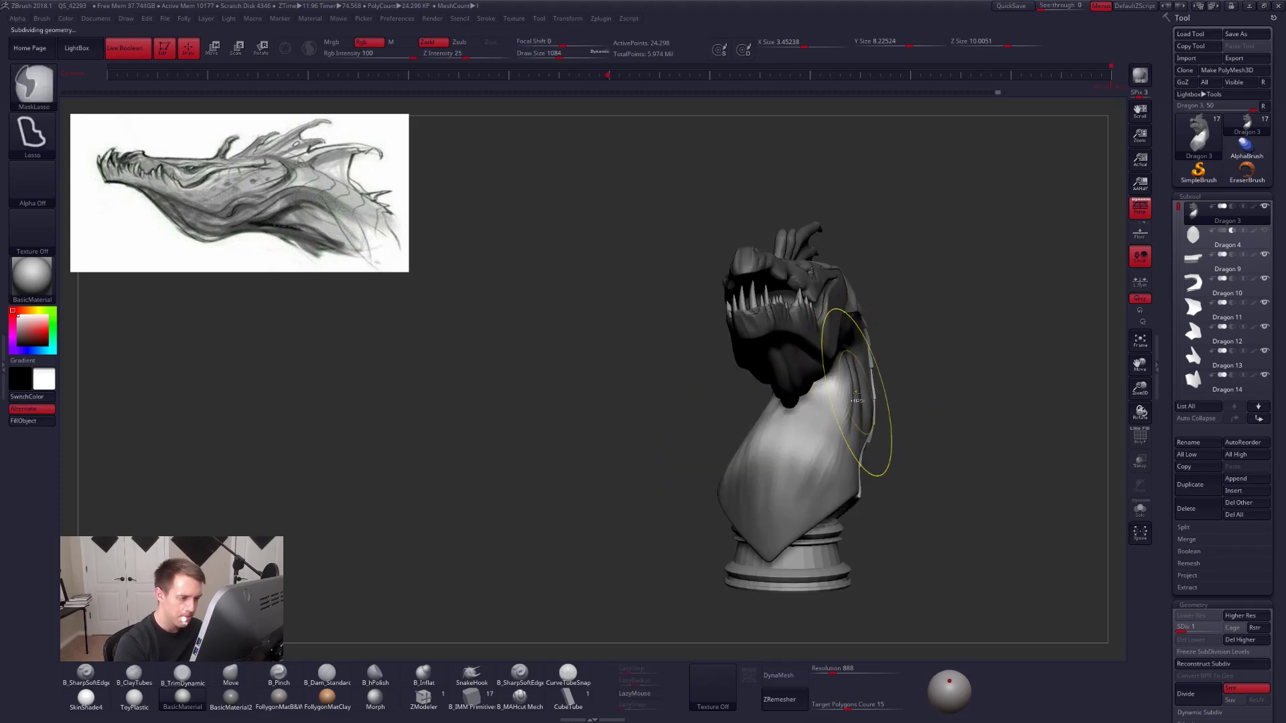
Soften the mask edge and reshape the side of the neck with the Move brush at large Draw Sizes.
left_click(860, 401, "ctrl")
mouse_move(861, 403)
right_mouse_down()
mouse_move(821, 419)
mouse_move(859, 401)
right_mouse_up()
key("space")
left_click_drag(857, 400, 863, 400)
mouse_move(833, 421)
right_mouse_down()
mouse_move(807, 427)
mouse_move(855, 393)
right_mouse_up()
key("space")
left_click_drag(862, 387, 853, 386)
right_click_drag(853, 386, 821, 387)
key("space")
mouse_move(742, 390)
right_mouse_down()
mouse_move(752, 413)
mouse_move(738, 391)
mouse_move(693, 389)
mouse_move(733, 379)
right_mouse_up()
Isolate the dragon mesh, hide part of it with a lasso selection and restore its full visibility.
key("alt+s")
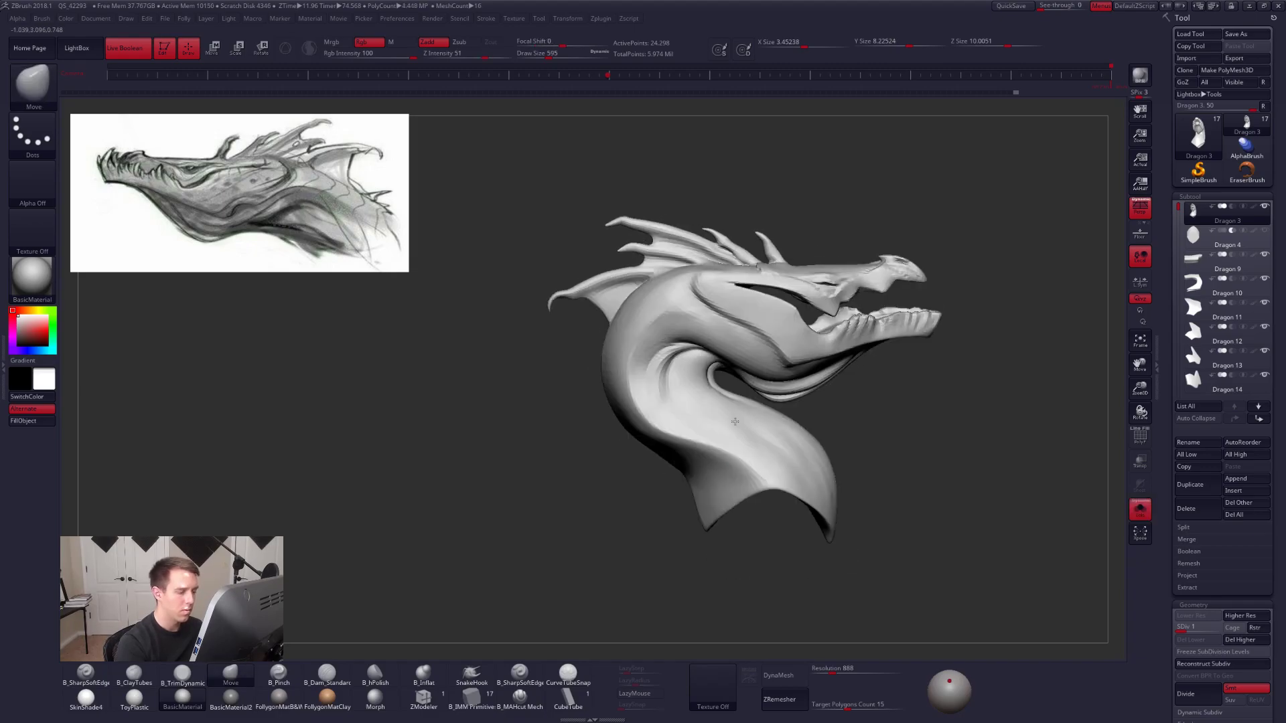
mouse_move(744, 288)
left_mouse_down("ctrl+alt+shift")
mouse_move(641, 402)
mouse_move(707, 591)
mouse_move(703, 231)
left_mouse_up("ctrl+alt+shift")
mouse_move(834, 436)
right_mouse_down()
mouse_move(884, 479)
mouse_move(955, 499)
mouse_move(912, 485)
mouse_move(901, 545)
mouse_move(866, 500)
mouse_move(884, 514)
mouse_move(898, 502)
mouse_move(896, 517)
right_mouse_up()
mouse_move(781, 388)
right_mouse_down()
mouse_move(720, 428)
mouse_move(793, 415)
mouse_move(775, 351)
mouse_move(713, 360)
mouse_move(798, 356)
mouse_move(752, 425)
mouse_move(890, 488)
mouse_move(982, 504)
mouse_move(935, 511)
mouse_move(931, 499)
mouse_move(845, 535)
mouse_move(872, 522)
mouse_move(815, 525)
right_mouse_up()
left_click(812, 391, "ctrl+shift")
key("ctrl+d")
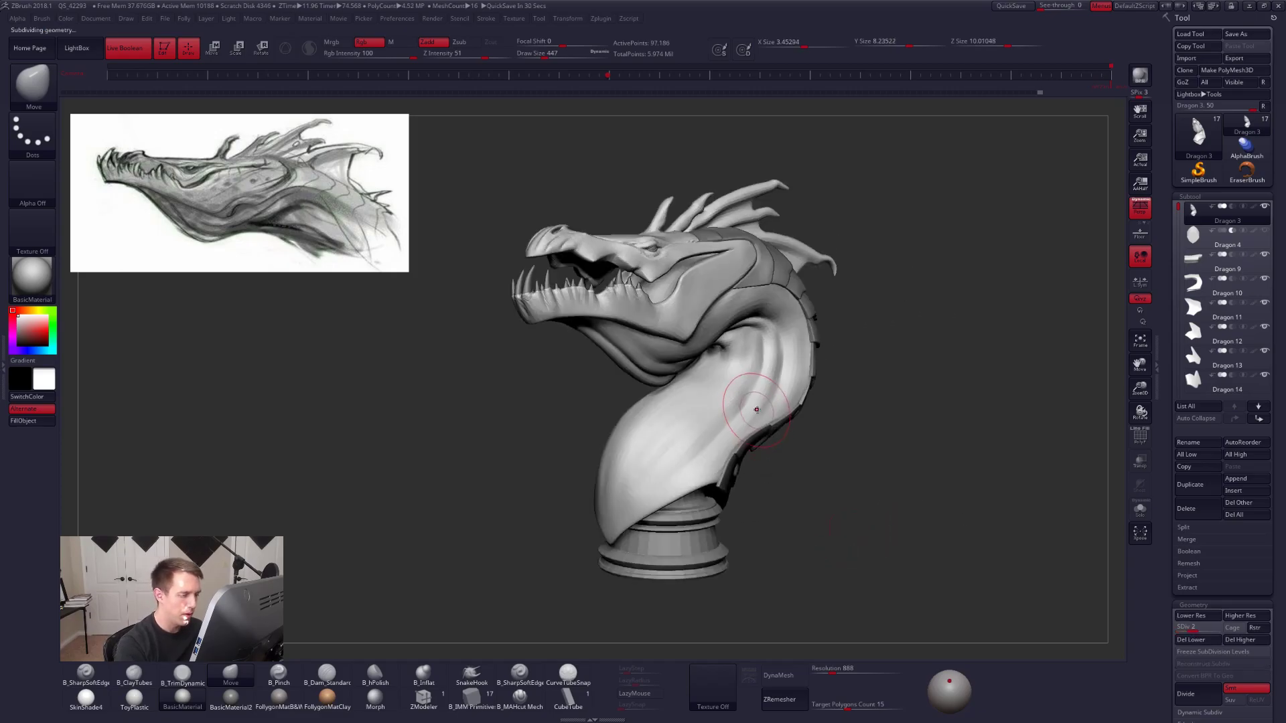
Rework the neck folds with B_ClayTubes and smoothing at subdivision level 2, using Draw Sizes of 350 and 414.
key("d")
key("space")
left_click(740, 376)
key("2")
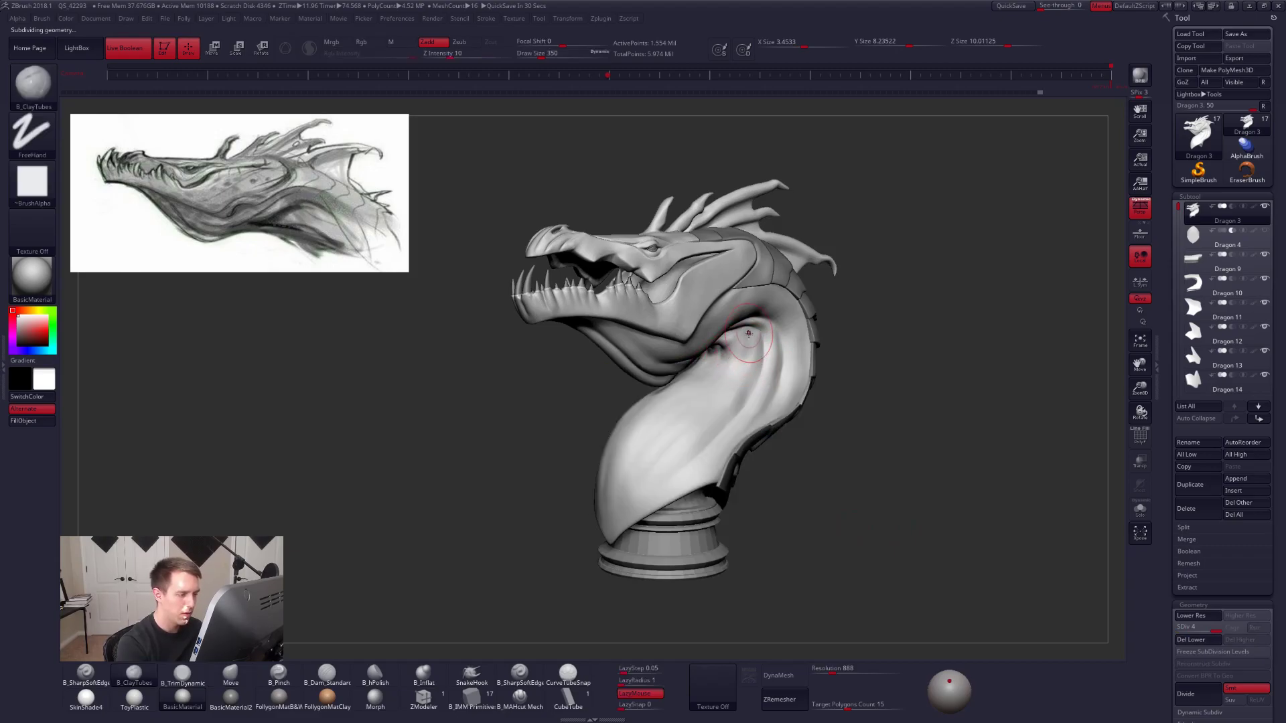
key("shift+d")
key("shift+d")
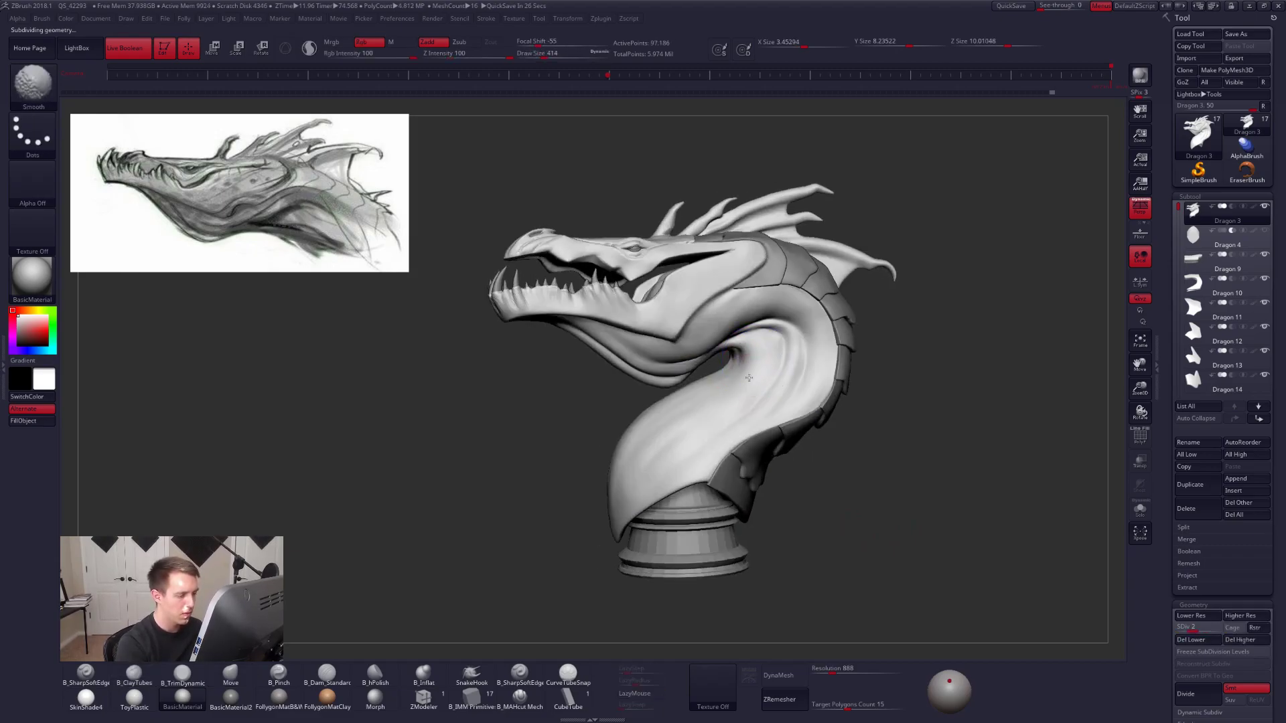
mouse_move(696, 416)
right_mouse_down()
mouse_move(742, 408)
mouse_move(697, 396)
mouse_move(663, 442)
right_mouse_up()
key("space")
left_click_drag(712, 398, 704, 399)
mouse_move(705, 385)
right_mouse_down()
mouse_move(770, 362)
mouse_move(837, 365)
mouse_move(719, 365)
mouse_move(723, 408)
mouse_move(691, 443)
mouse_move(764, 365)
mouse_move(803, 362)
right_mouse_up()
Isolate the tight bend between throat and neck with a lasso and refine it with B_ClayTubes at a Draw Size of 160.
key("ctrl+shift")
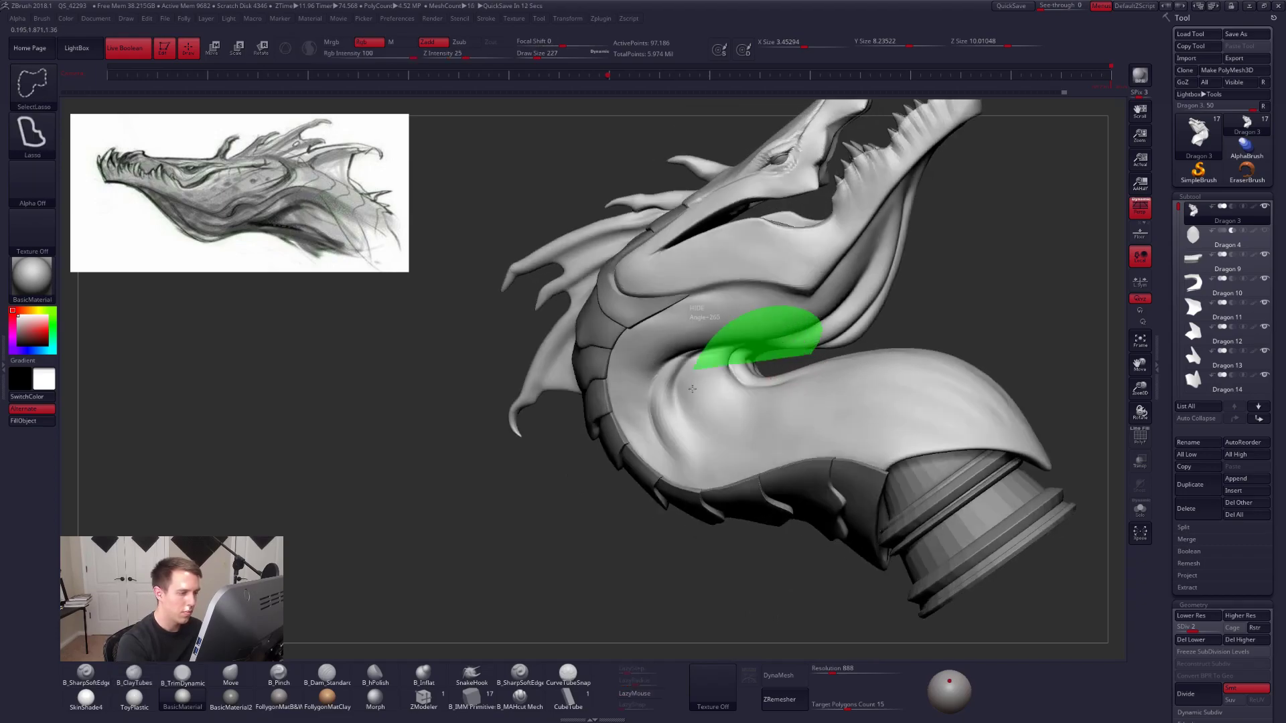
left_click_drag(691, 379, 818, 405, "ctrl+shift")
mouse_move(819, 395)
right_mouse_down()
mouse_move(710, 392)
mouse_move(770, 390)
mouse_move(827, 362)
mouse_move(808, 392)
mouse_move(849, 387)
mouse_move(810, 391)
right_mouse_up()
key("shift+s")
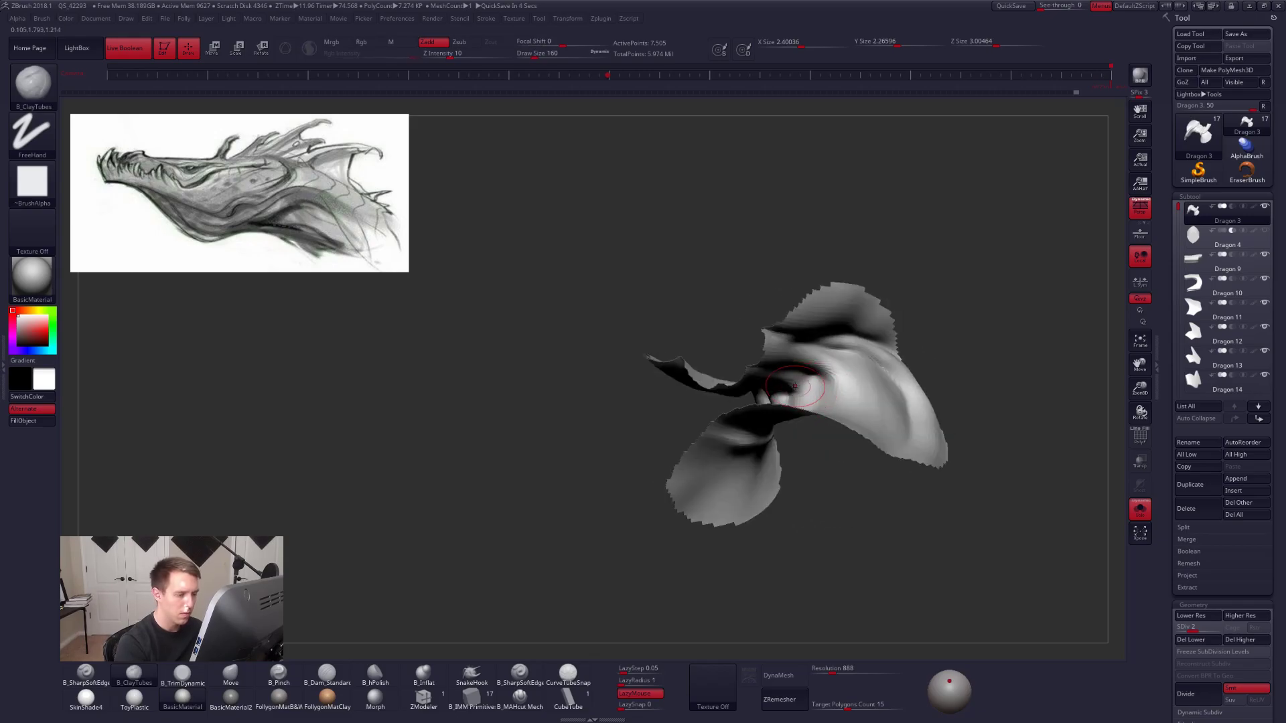
right_click_drag(792, 387, 790, 397)
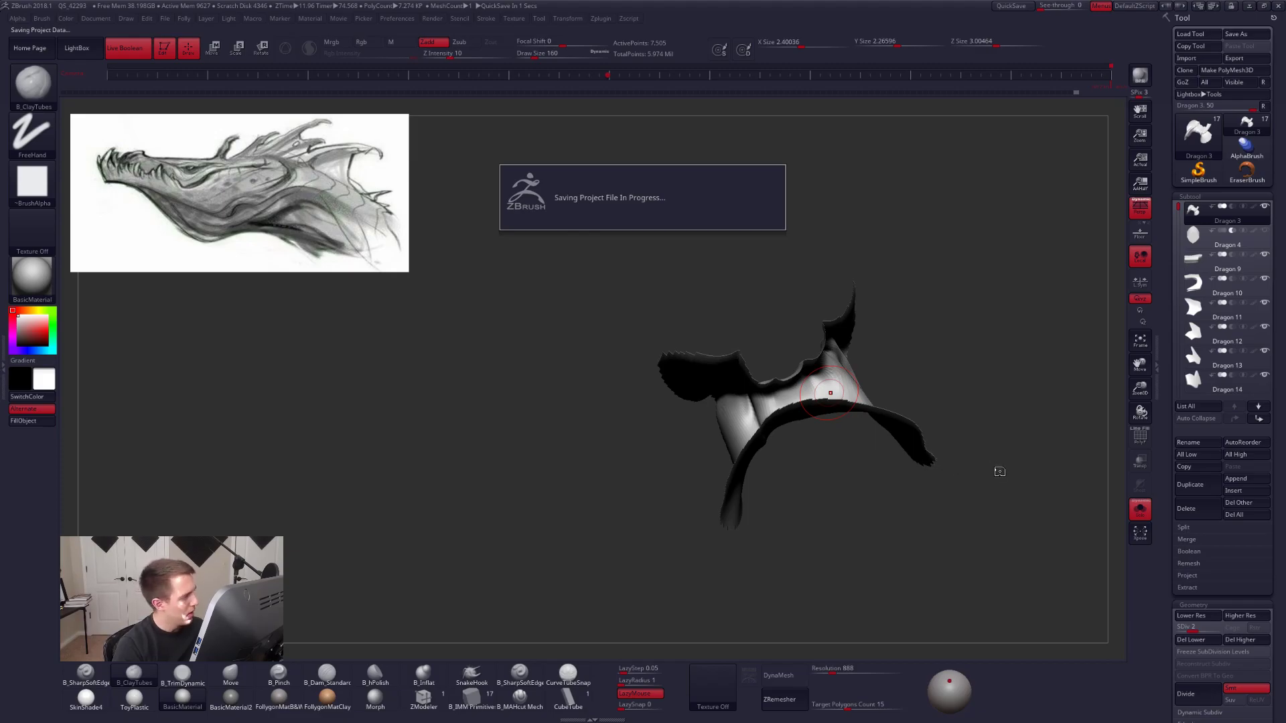
right_click_drag(1001, 470, 968, 483)
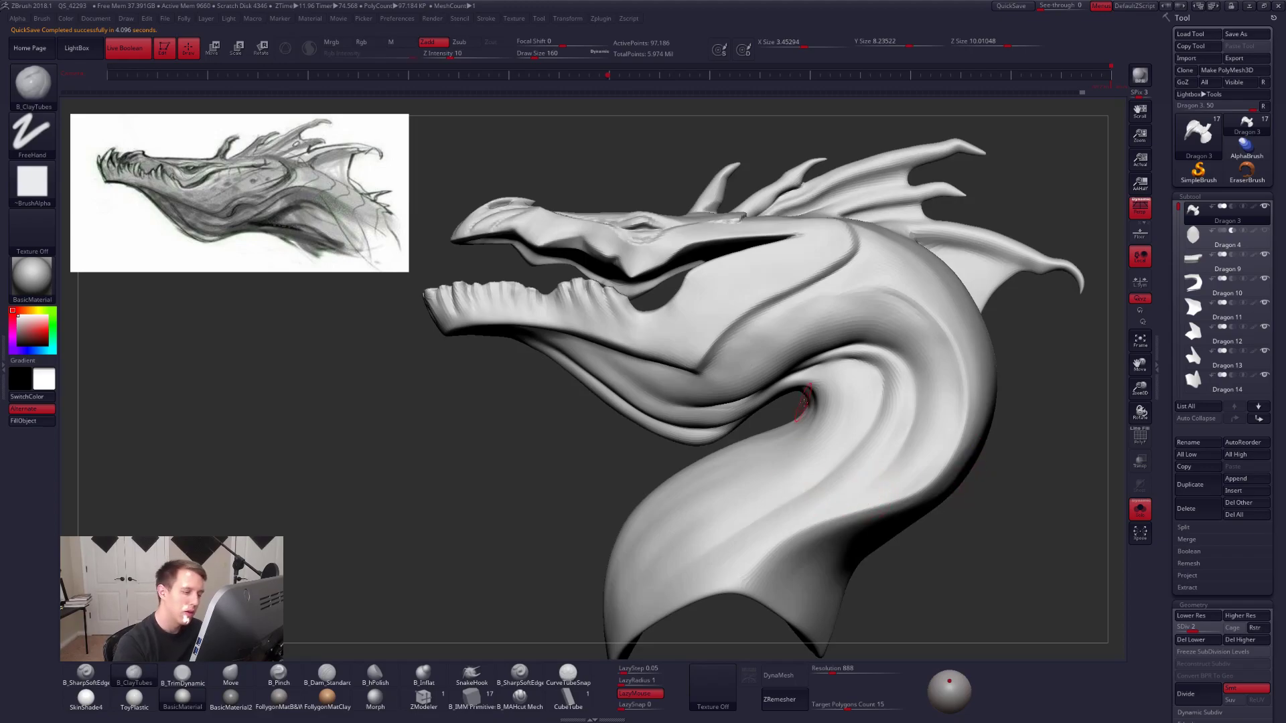
Pull the throat folds back against the neck bend with the Move brush to close the gap between them.
key("space")
mouse_move(755, 415)
left_mouse_down()
mouse_move(802, 394)
mouse_move(804, 416)
left_mouse_up()
key("b")
key("m")
key("v")
key("ctrl+space")
key("space")
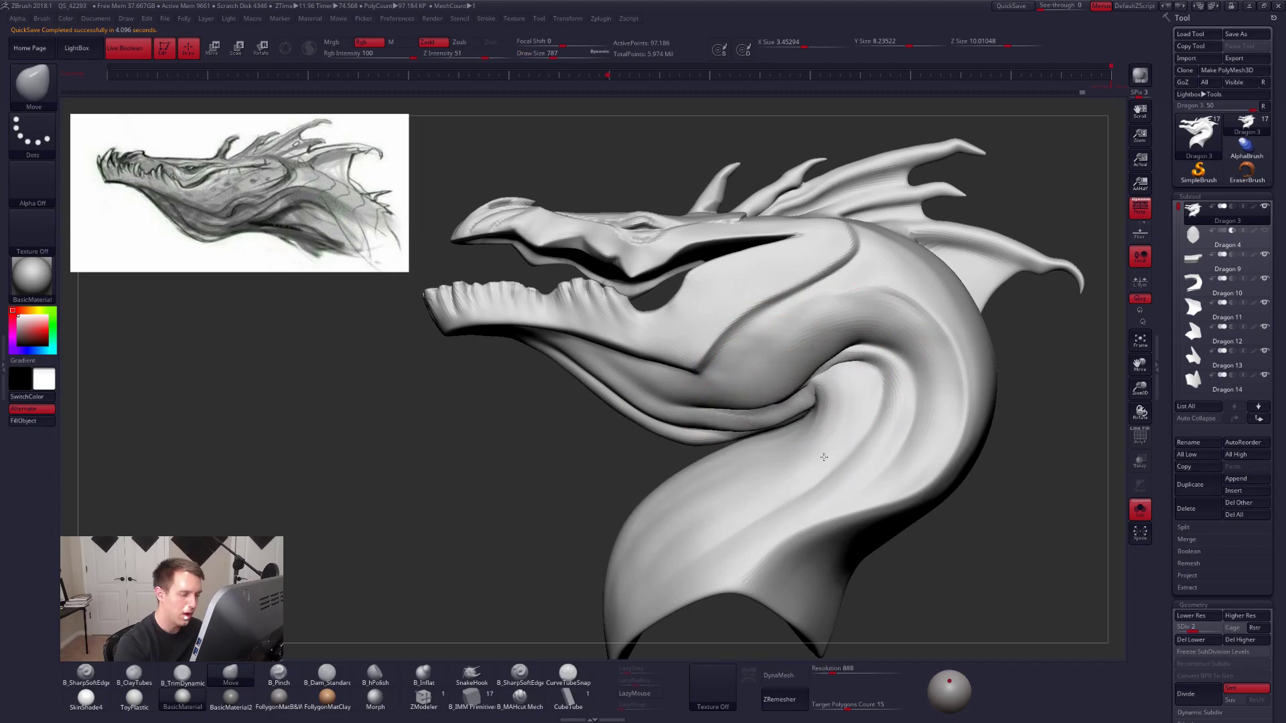
Adjust the tight bend between throat and neck with the Move brush, reducing the Draw Size to 252.
right_click_drag(835, 462, 740, 488, "ctrl")
right_click(743, 411)
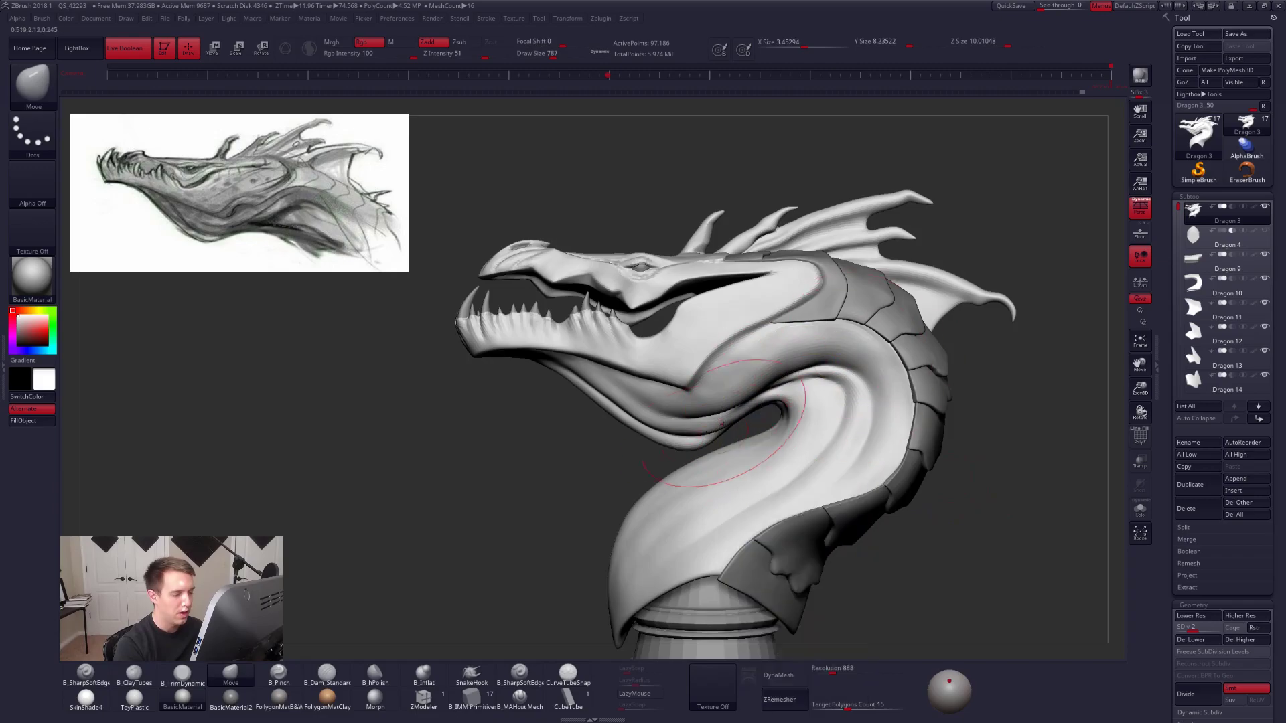
right_click(769, 422)
mouse_move(769, 422)
right_mouse_down()
mouse_move(747, 420)
mouse_move(771, 392)
right_mouse_up()
right_click(770, 392)
left_click_drag(770, 392, 763, 393)
mouse_move(786, 369)
right_mouse_down()
mouse_move(771, 421)
mouse_move(775, 398)
mouse_move(750, 402)
mouse_move(806, 476)
mouse_move(792, 466)
right_mouse_up()
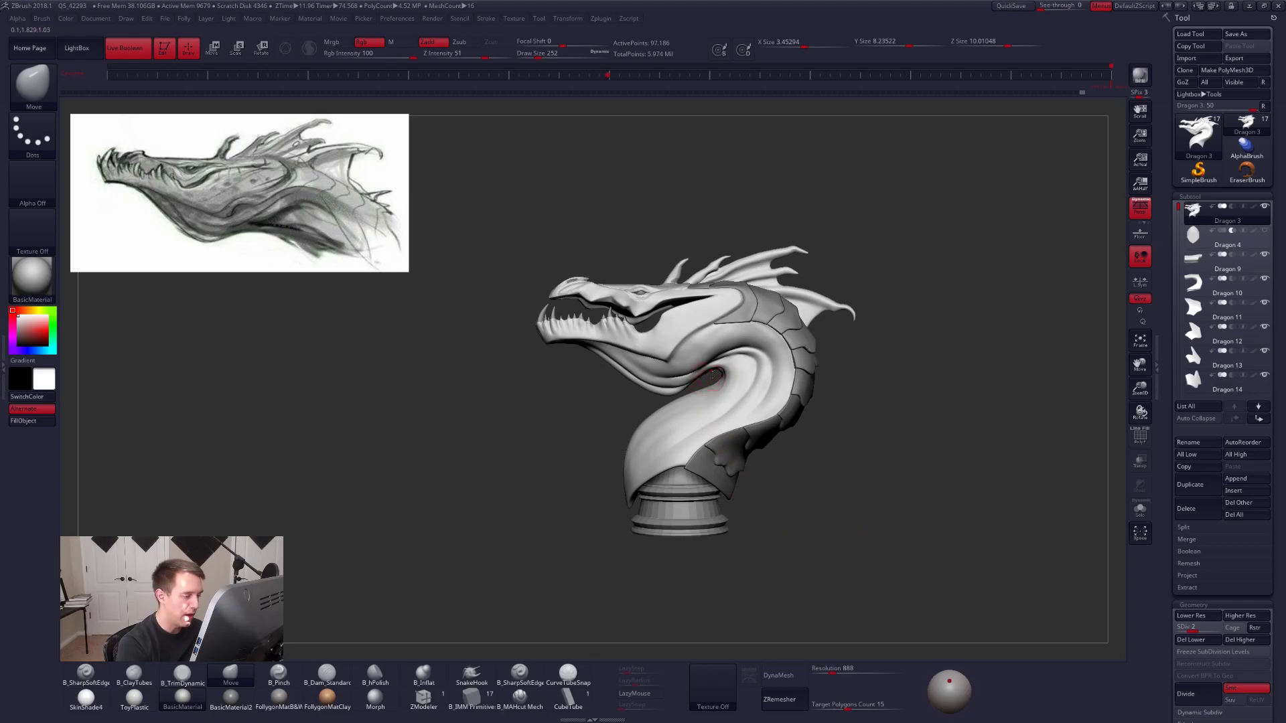
right_click_drag(711, 393, 713, 379, "ctrl")
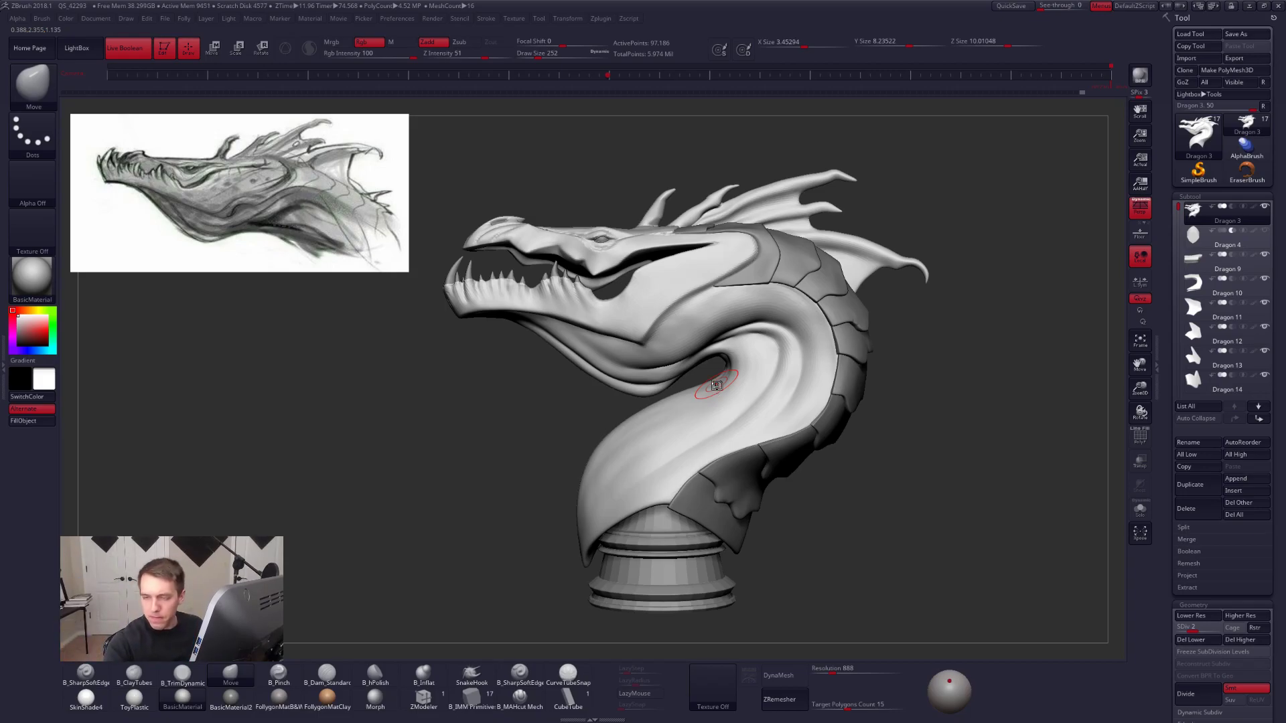
Build up the folds around the inner neck bend with B_ClayTubes at Draw Sizes of 113 and 170.
mouse_move(717, 386)
right_mouse_down()
mouse_move(864, 442)
mouse_move(879, 429)
mouse_move(1008, 439)
right_mouse_up()
right_click_drag(822, 366, 820, 402, "ctrl")
key("2")
key("space")
left_click_drag(818, 389, 812, 390)
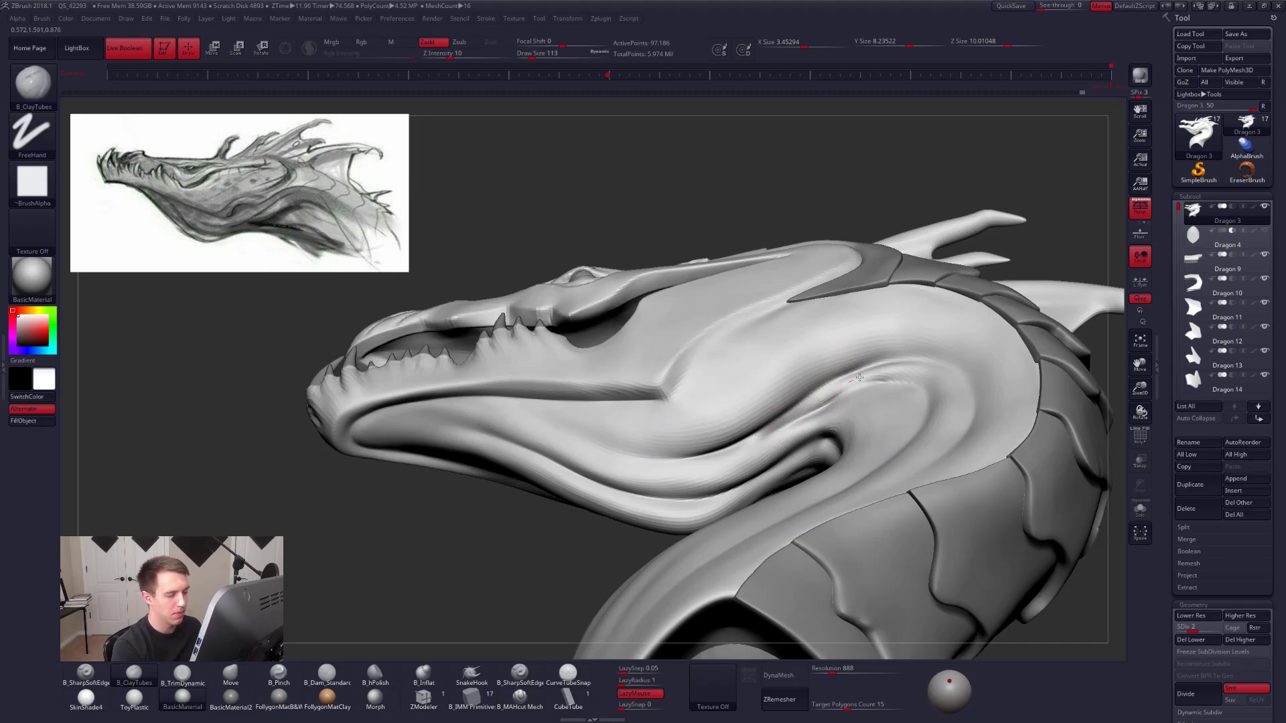
key("space")
left_click_drag(823, 428, 829, 429)
left_click_drag(777, 423, 897, 372)
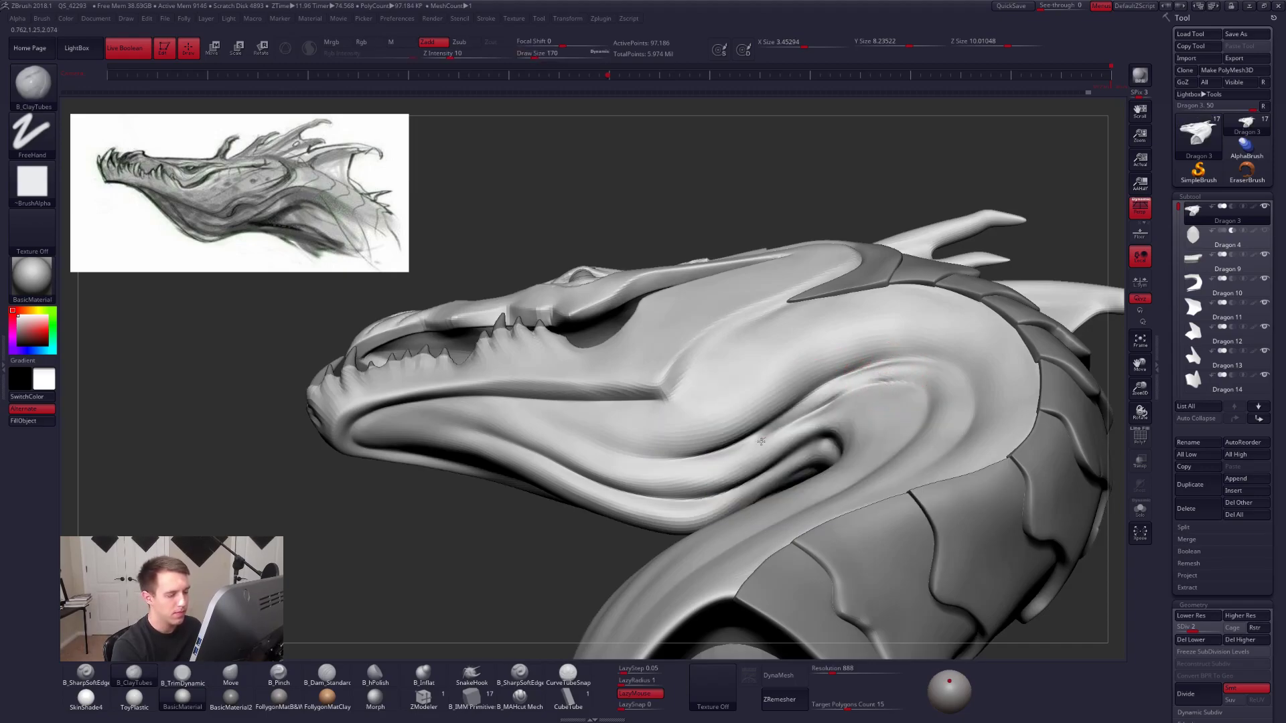
left_click_drag(807, 403, 811, 407)
Raise the dragon mesh to subdivision level 3 and set B_Standard to use LazyMouse at a Z Intensity of 5.
key("d")
key("1")
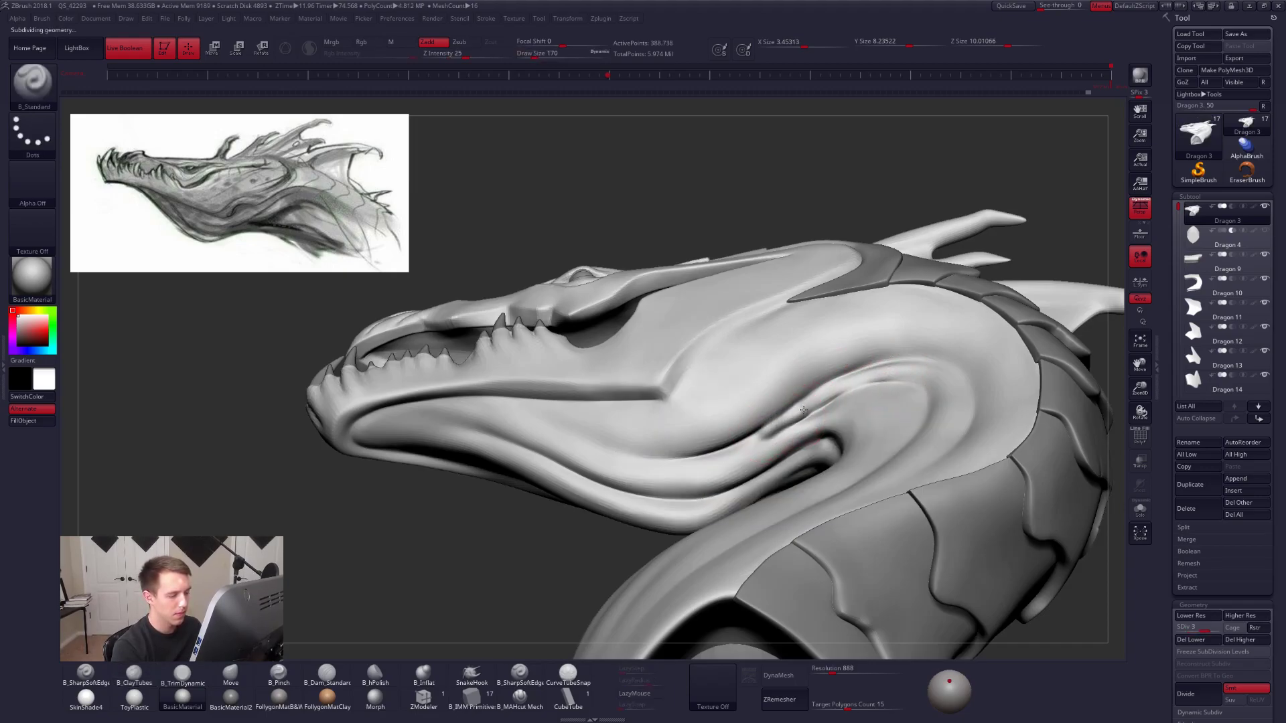
left_click(634, 693)
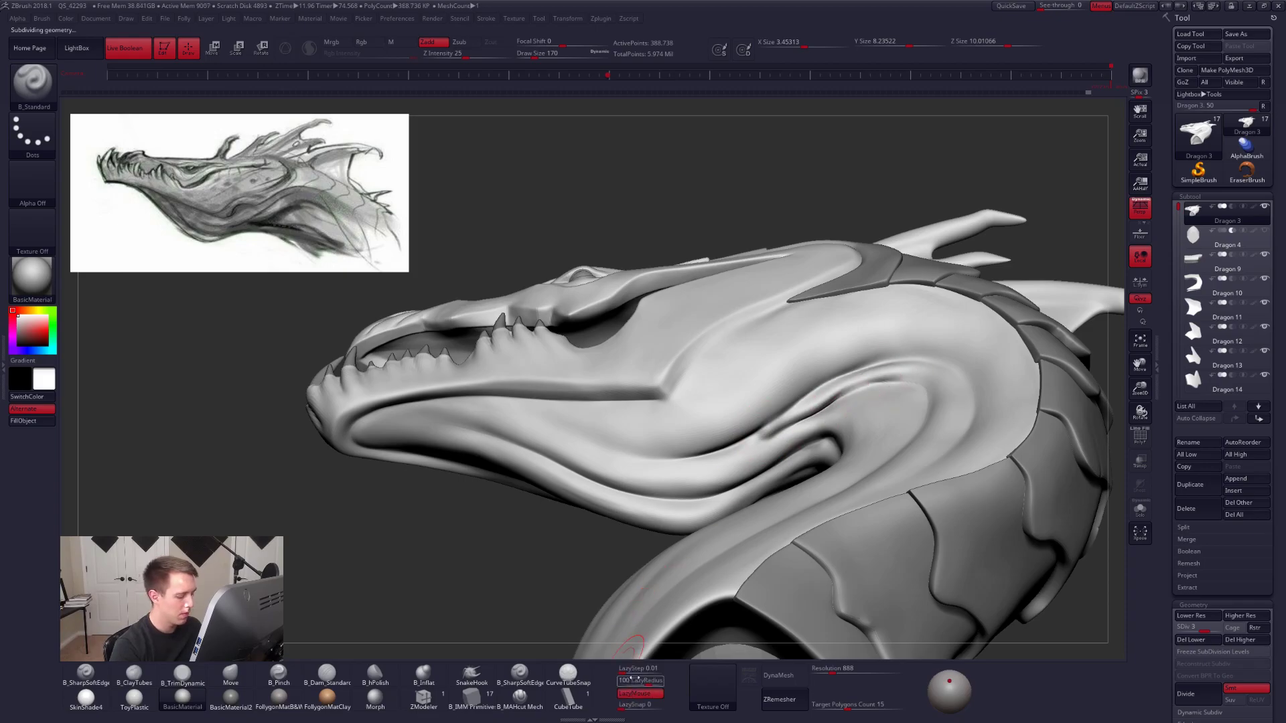
key("space")
left_click_drag(863, 513, 845, 514)
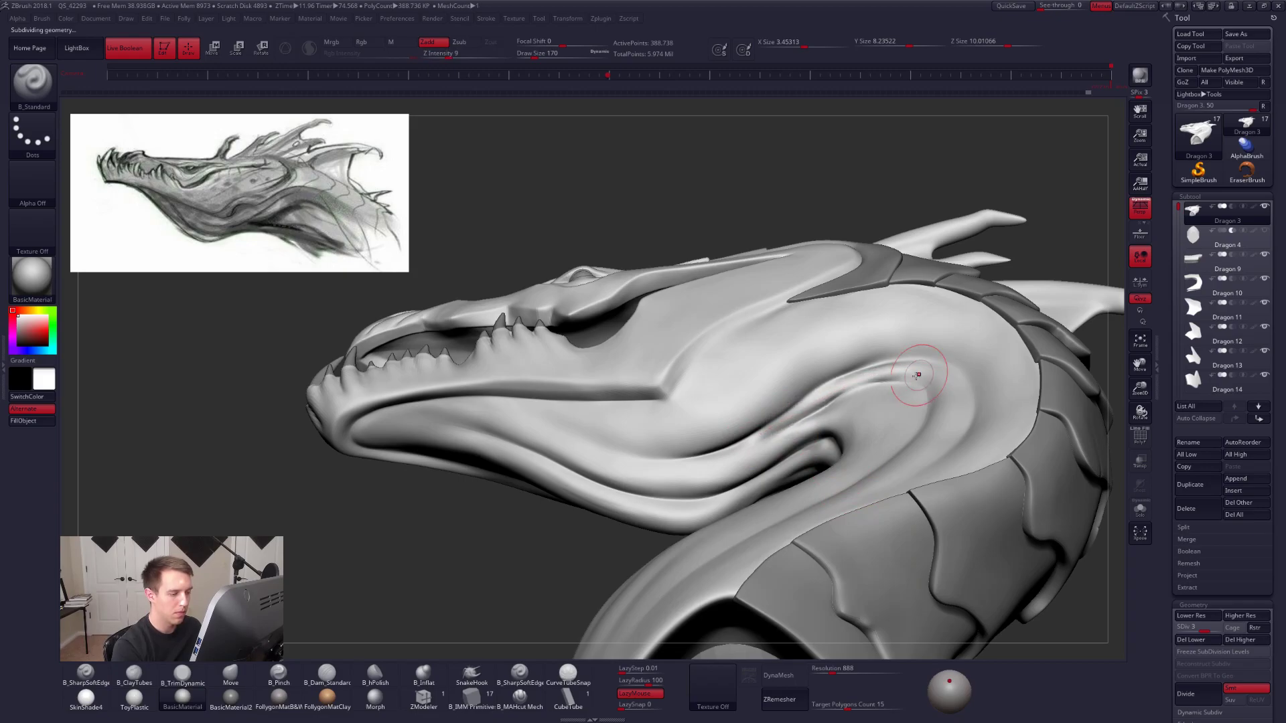
Sharpen the neck fold's crease with the B_SharpSoftEdge brush at a Draw Size of 88 and smooth its end.
right_click_drag(876, 422, 852, 392)
left_click(521, 675)
key("space")
left_click_drag(856, 395, 784, 425)
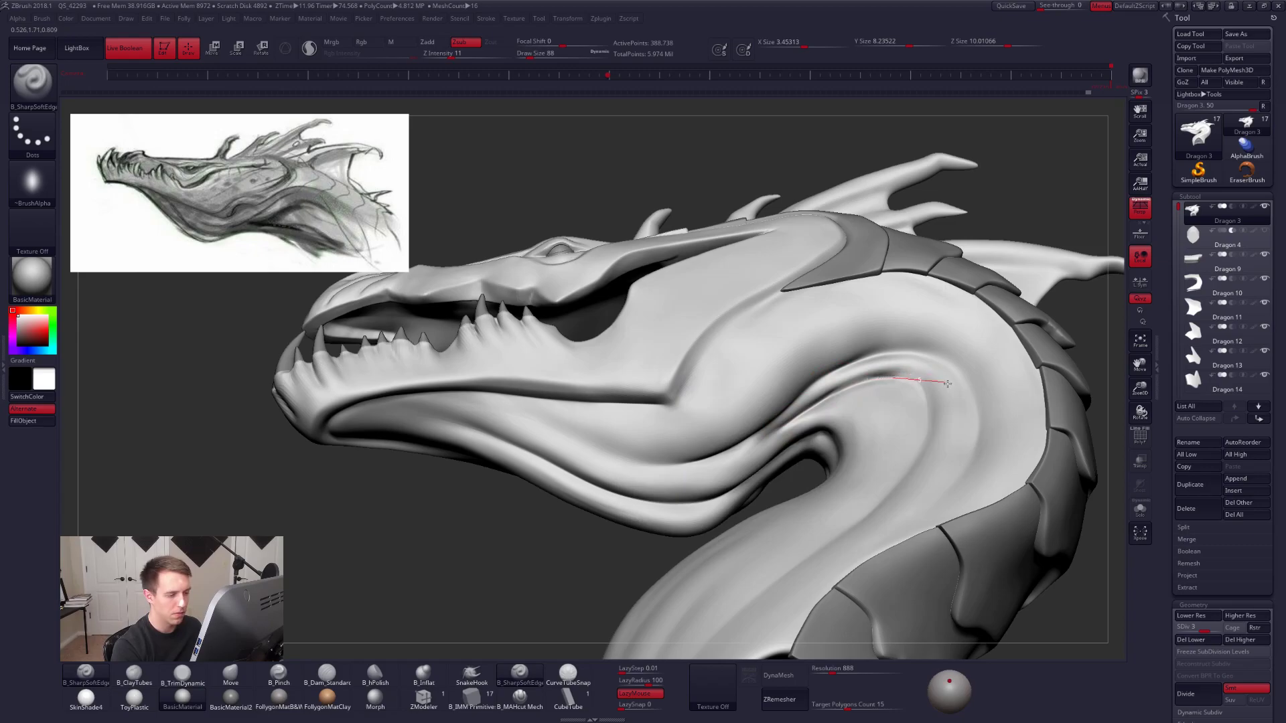
left_click_drag(926, 468, 904, 484)
mouse_move(920, 402)
left_mouse_down("shift")
mouse_move(909, 383)
mouse_move(846, 381)
mouse_move(884, 366)
left_mouse_up("shift")
Strengthen the curved neck folds with B_Standard at Z Intensity 9, using Draw Sizes of 104 and 160.
key("space")
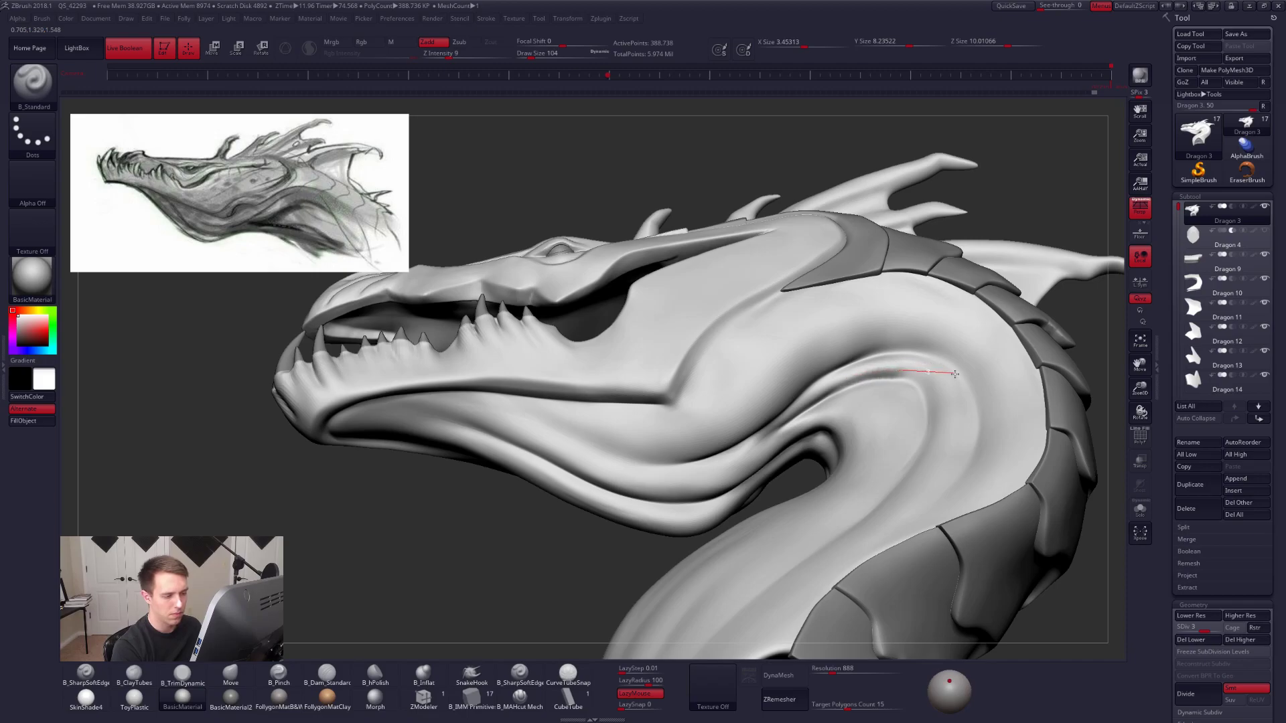
left_click_drag(941, 466, 932, 492)
right_click_drag(924, 455, 881, 375)
key("space")
left_click_drag(883, 377, 901, 378)
right_click_drag(913, 396, 965, 376)
left_click_drag(954, 379, 908, 356)
left_click_drag(831, 384, 802, 450)
mouse_move(811, 462)
right_mouse_down()
mouse_move(784, 468)
mouse_move(803, 404)
mouse_move(890, 465)
mouse_move(932, 437)
mouse_move(991, 439)
mouse_move(870, 449)
mouse_move(931, 470)
mouse_move(798, 470)
right_mouse_up()
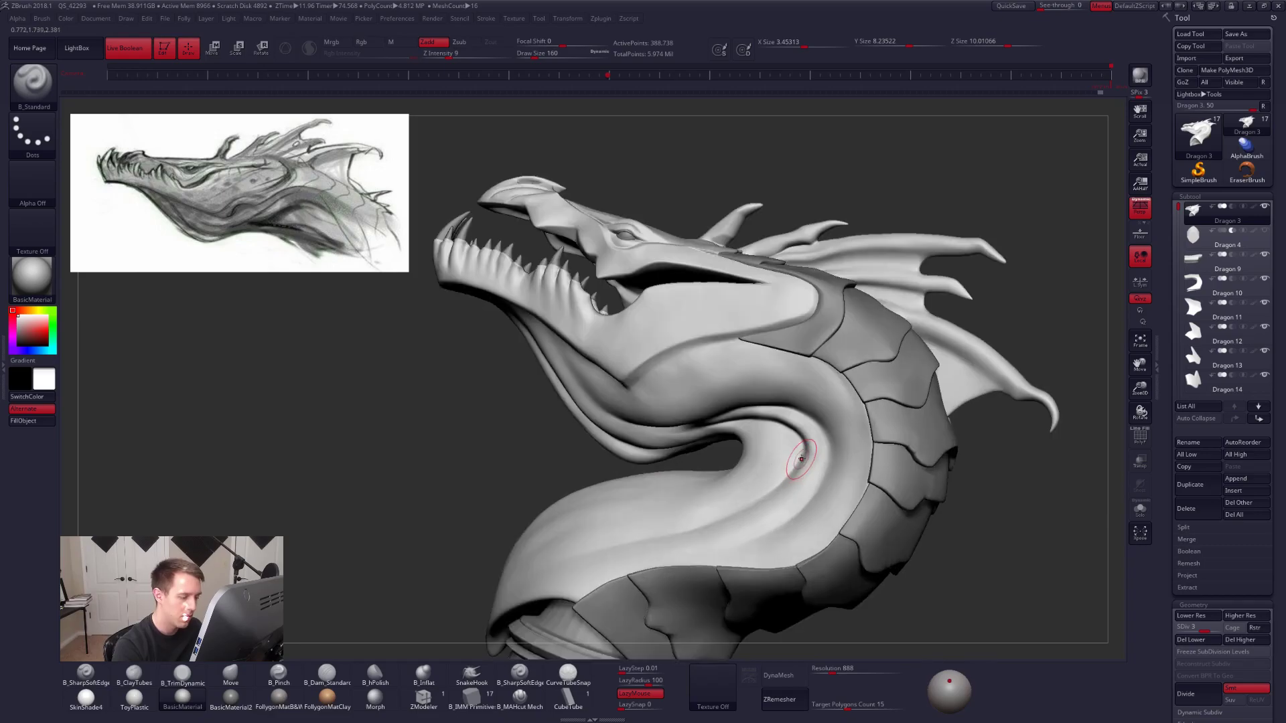
Nudge the inner neck fold into a smoother curve with the Move brush at Draw Size 215, and step up to subdivision level 4.
key("b")
key("m")
key("v")
left_click_drag(806, 457, 780, 464)
key("d")
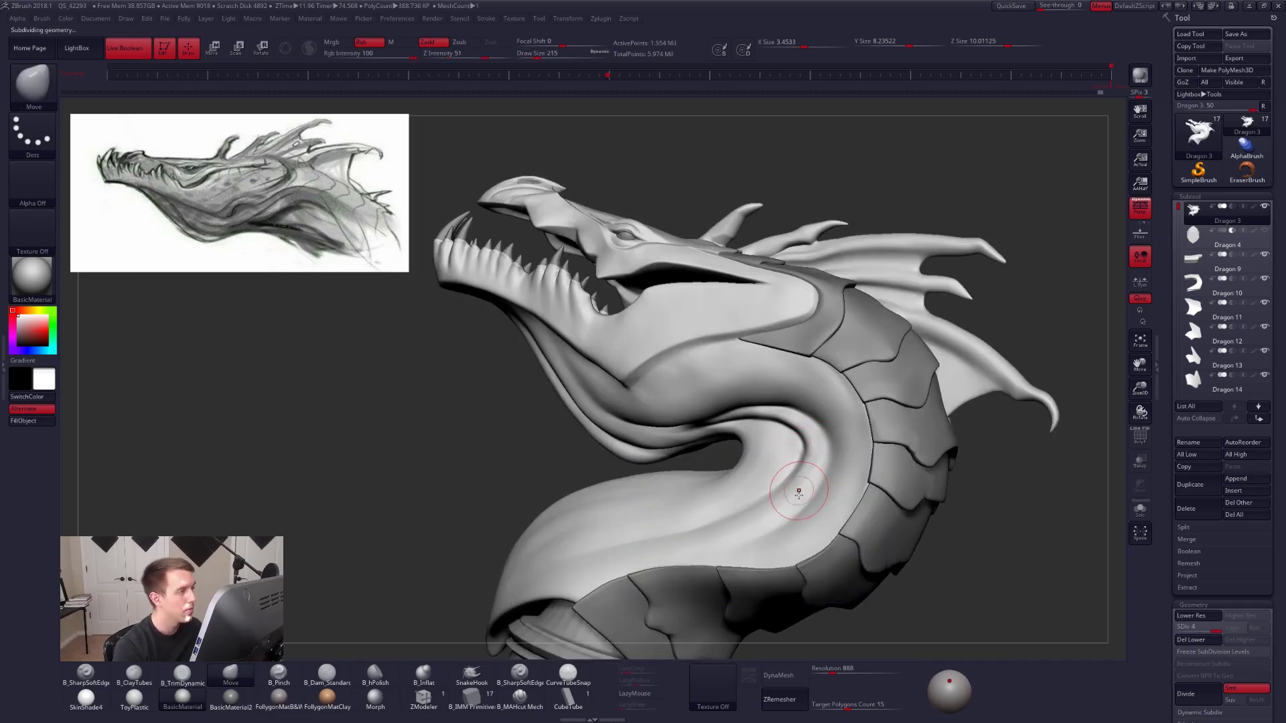
Smooth the throat and neck folds around the bend at subdivision level 4.
right_click_drag(827, 503, 844, 479)
key("b")
key("s")
key("t")
key("shift")
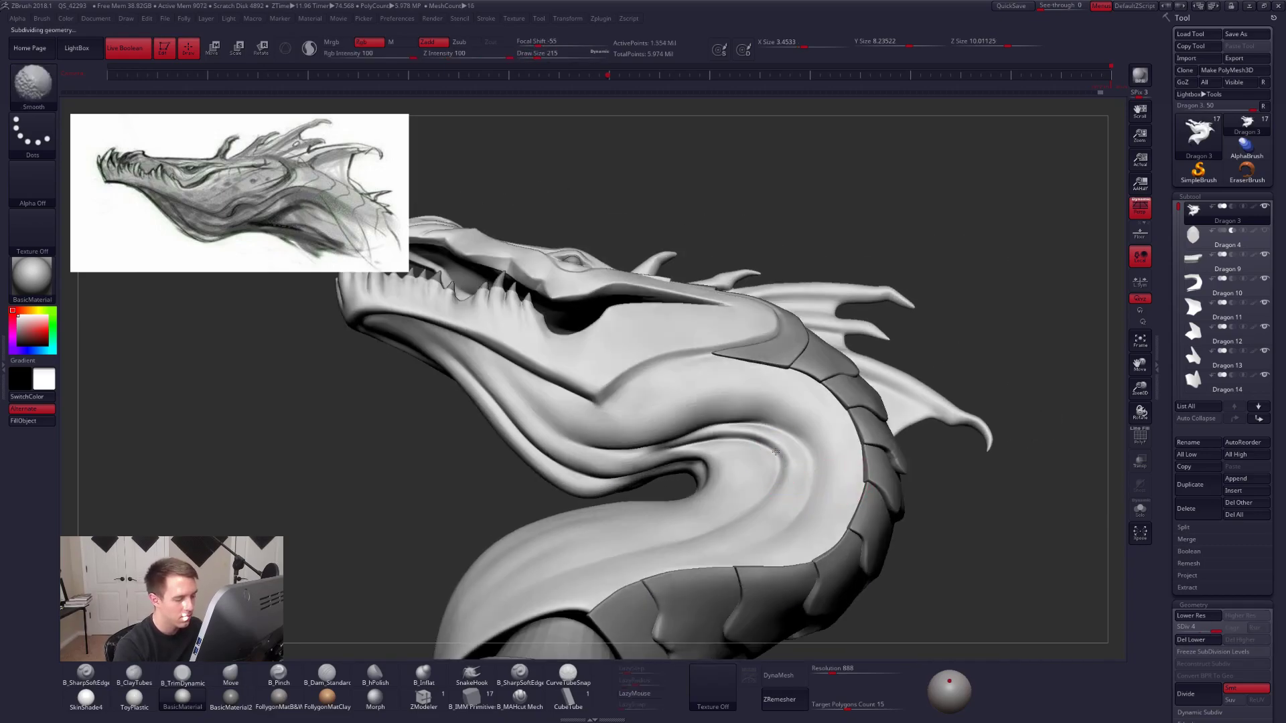
left_click_drag(690, 440, 713, 445, "shift")
Drop to subdivision level 3, isolate the dragon mesh and fill the neck folds with B_ClayTubes at a Draw Size of 215.
right_click_drag(719, 450, 696, 422)
key("b")
key("c")
key("t")
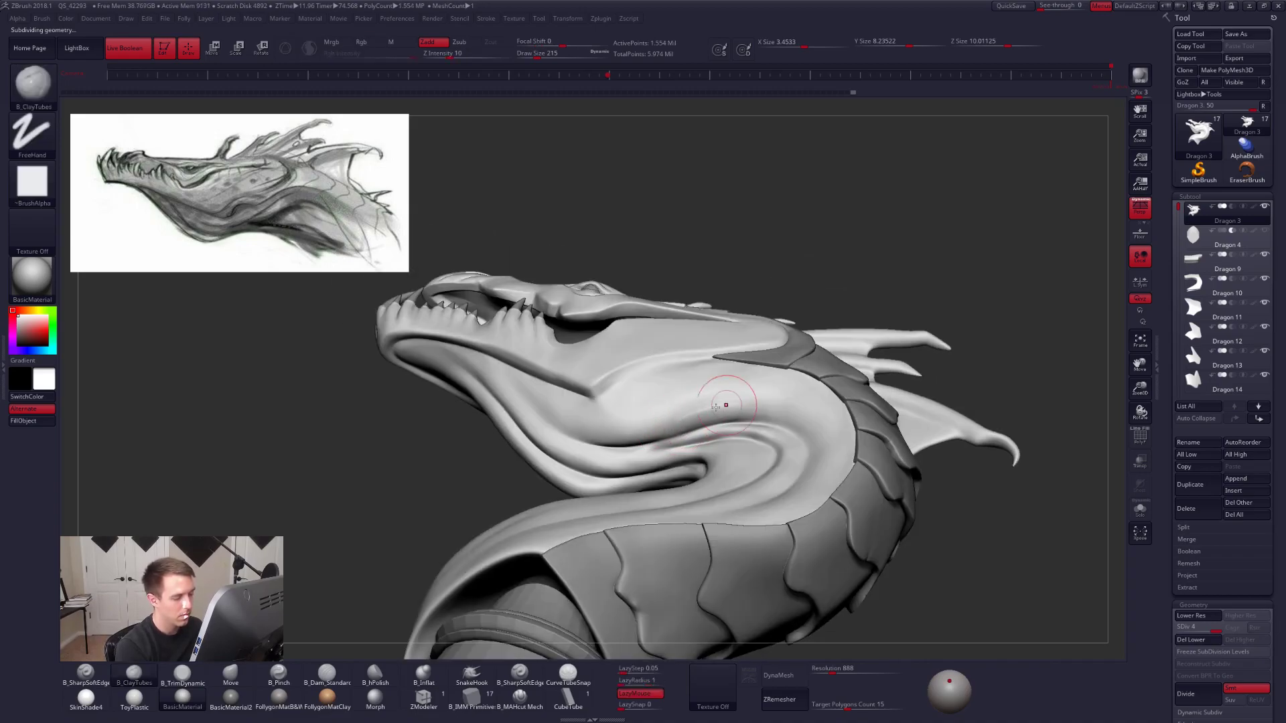
key("shift+d")
key("shift")
key("shift")
mouse_move(730, 412)
right_mouse_down()
mouse_move(707, 435)
mouse_move(693, 429)
mouse_move(730, 402)
mouse_move(933, 502)
mouse_move(885, 484)
mouse_move(844, 436)
right_mouse_up()
key("space")
key("shift+s")
key("space")
left_click_drag(844, 437, 830, 479)
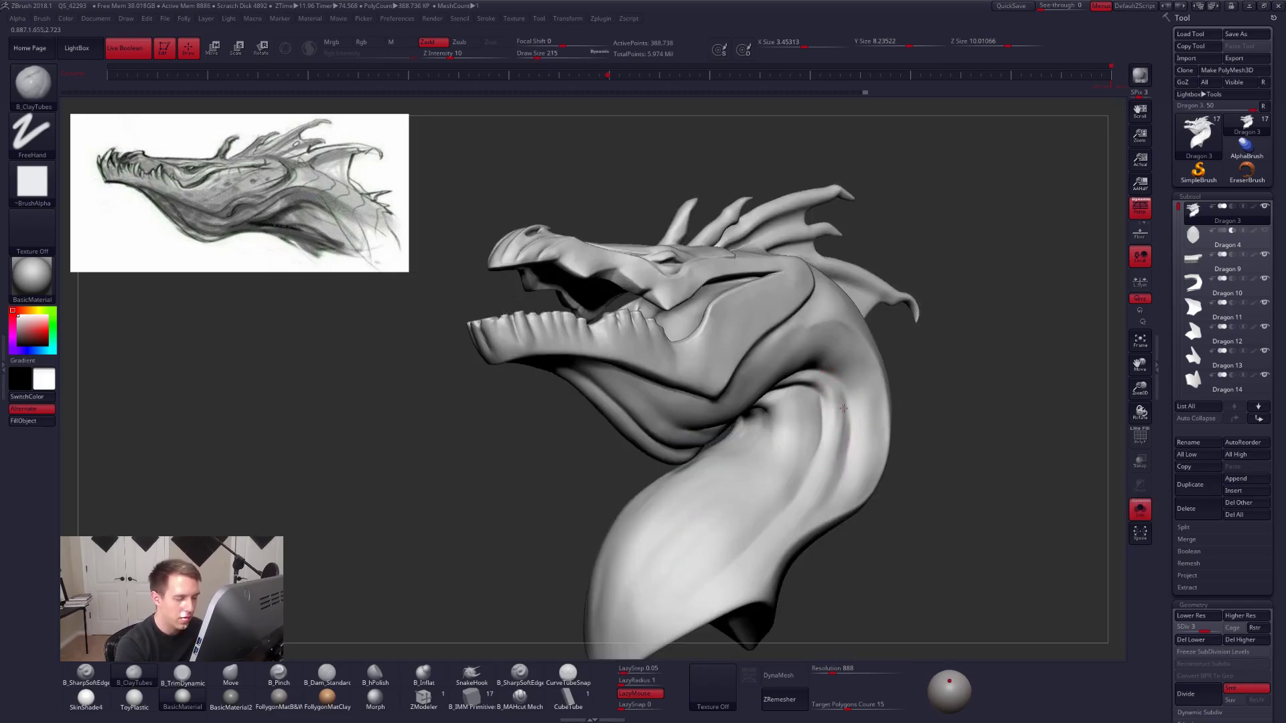
left_click_drag(845, 405, 823, 497)
Refine the isolated neck folds further, return to subdivision level 4 and show the other subtools again.
right_click_drag(870, 462, 832, 439)
key("space")
mouse_move(833, 440)
left_mouse_down()
mouse_move(793, 513)
mouse_move(846, 413)
left_mouse_up()
right_click_drag(846, 413, 853, 512)
key("d")
key("alt+s")
Divide the mesh to subdivision level 5 and tighten the snout creases below the nostrils with B_Pinch at a Draw Size of 33.
right_click_drag(783, 439, 926, 583, "alt")
right_click_drag(605, 492, 602, 516, "ctrl")
key("space")
left_click_drag(629, 487, 614, 487)
mouse_move(612, 438)
right_mouse_down()
mouse_move(607, 473)
mouse_move(635, 474)
right_mouse_up()
key("ctrl+d")
key("5")
key("space")
left_click_drag(593, 473, 595, 472)
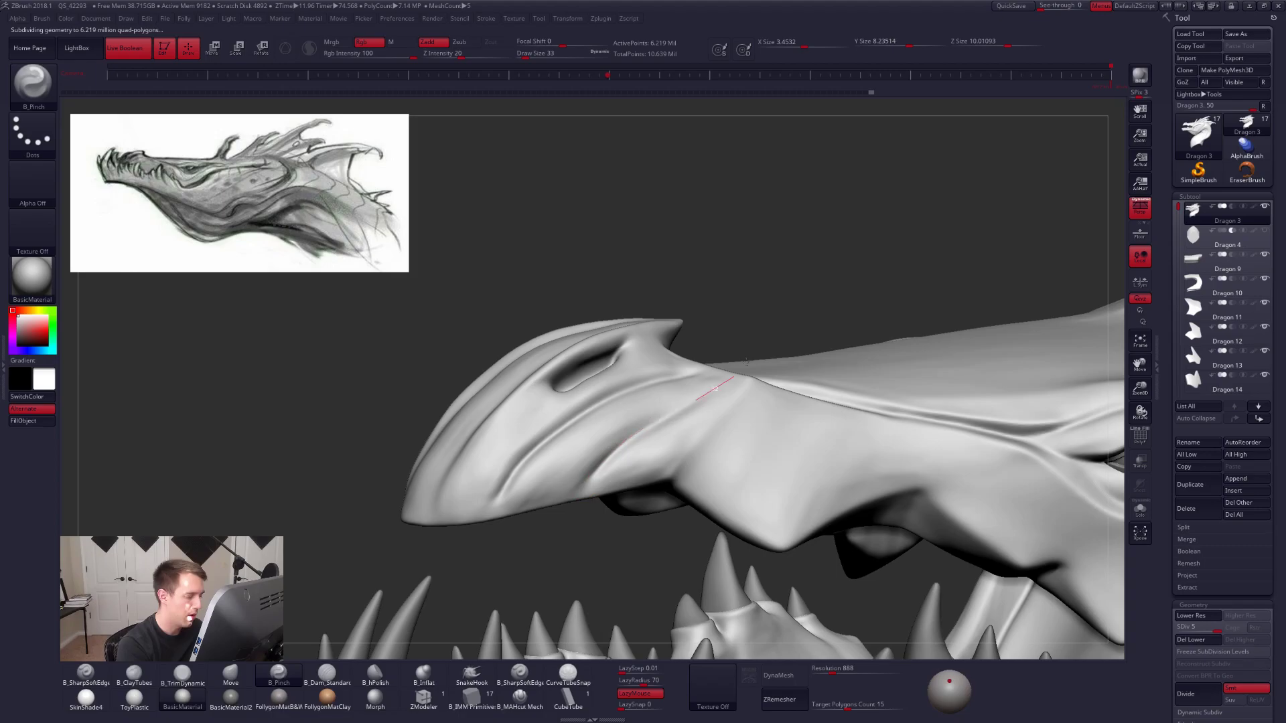
right_click_drag(745, 365, 732, 408)
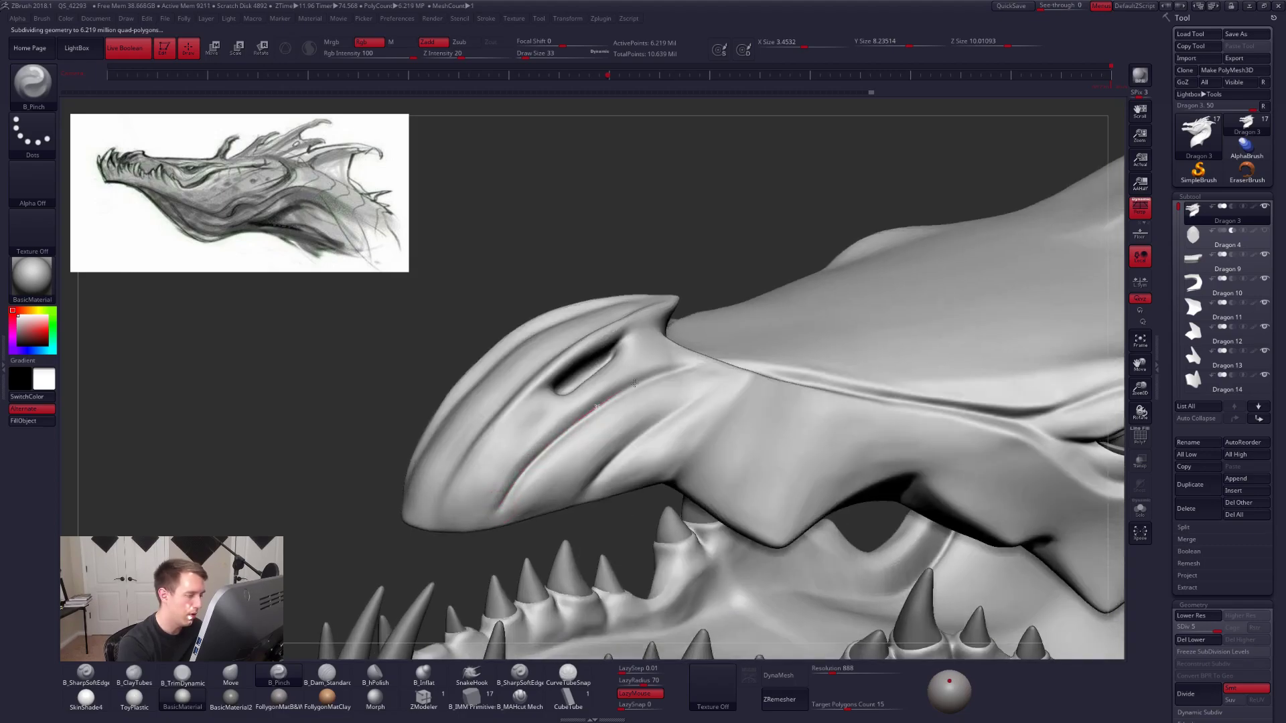
left_click_drag(735, 352, 737, 351)
mouse_move(720, 415)
right_mouse_down("ctrl")
mouse_move(738, 465)
mouse_move(910, 442)
mouse_move(723, 395)
mouse_move(736, 425)
mouse_move(694, 361)
right_mouse_up("ctrl")
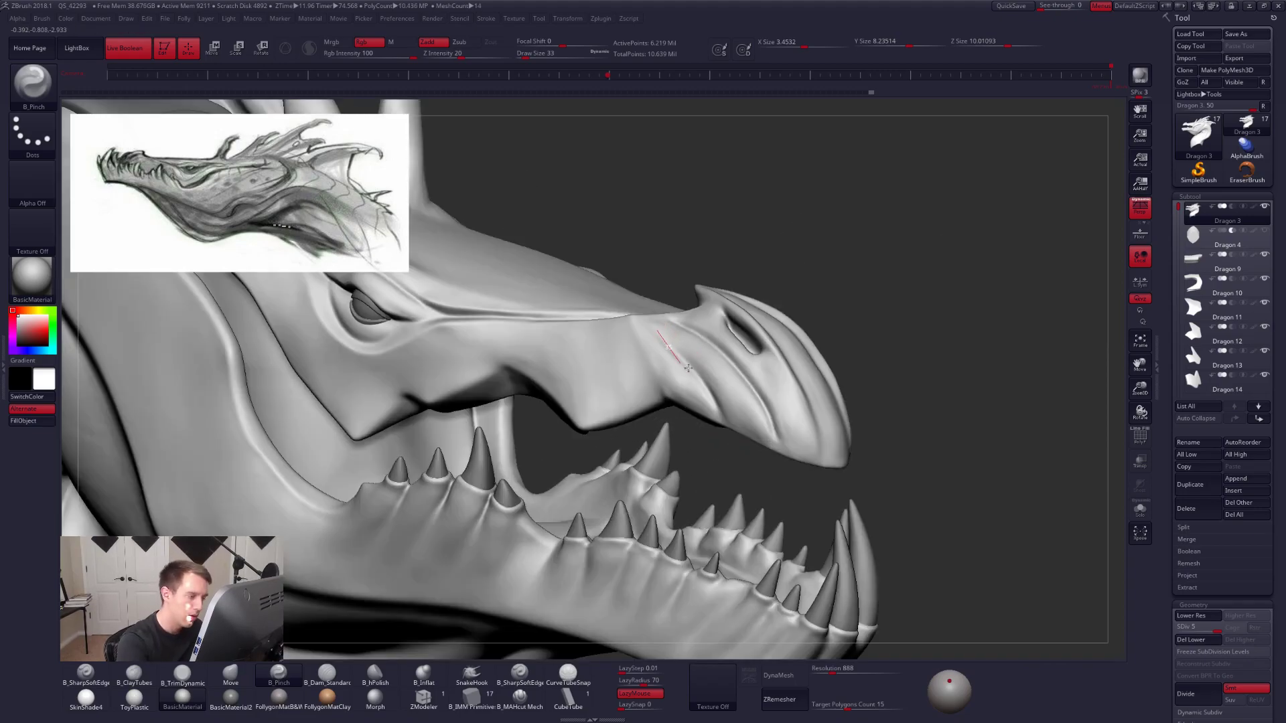
mouse_move(795, 500)
right_mouse_down()
mouse_move(804, 422)
mouse_move(850, 404)
mouse_move(840, 352)
mouse_move(955, 496)
mouse_move(959, 513)
mouse_move(938, 511)
mouse_move(956, 584)
mouse_move(957, 561)
mouse_move(850, 543)
mouse_move(861, 489)
mouse_move(859, 501)
mouse_move(791, 523)
right_mouse_up()
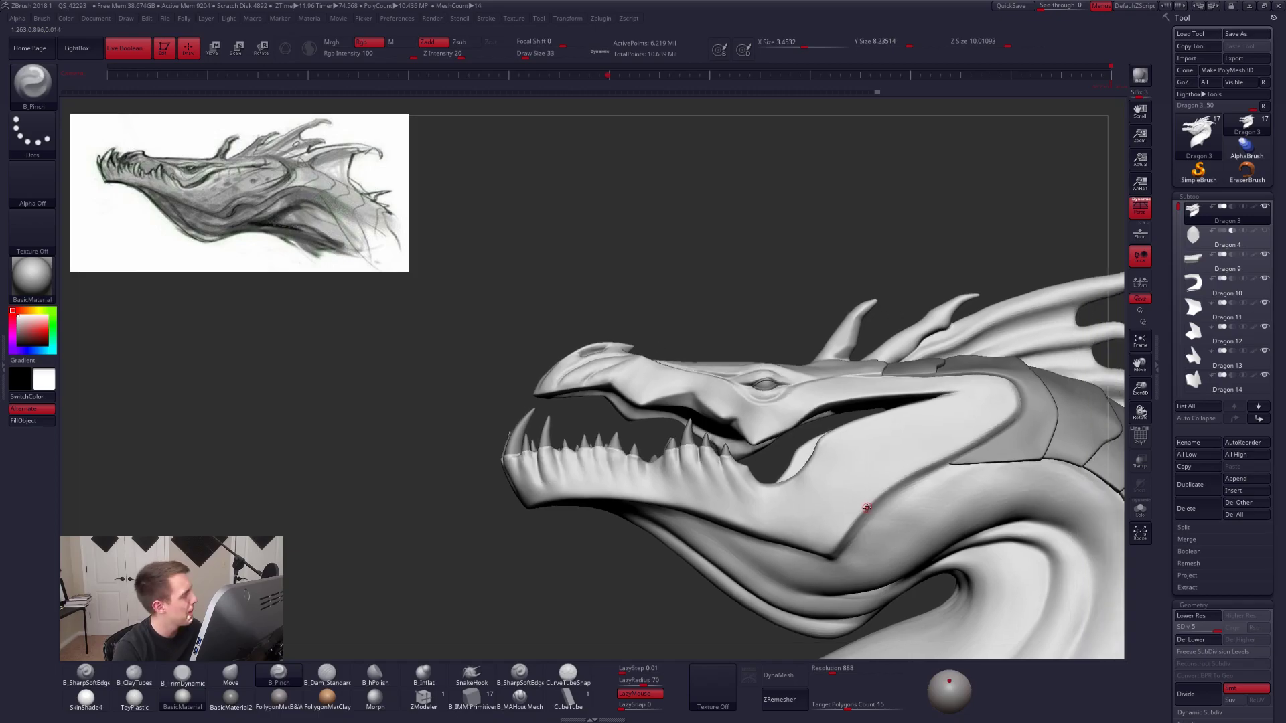
right_click_drag(879, 491, 833, 501)
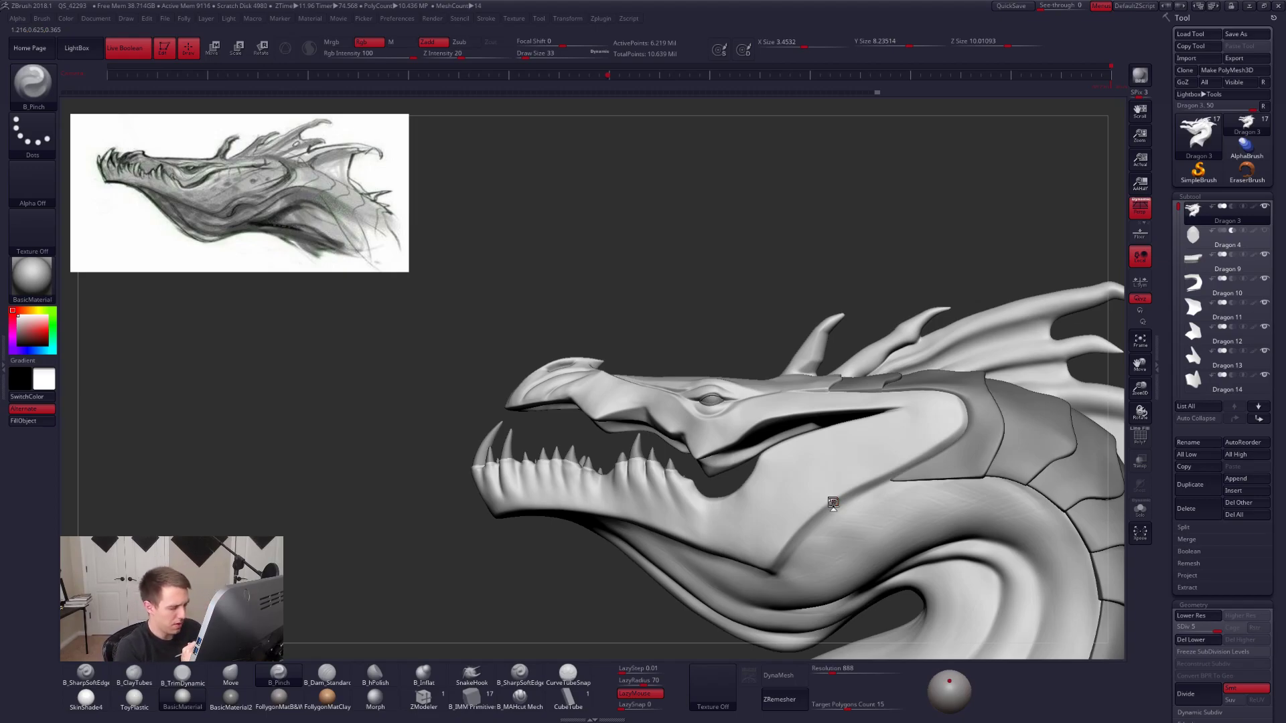
right_click_drag(798, 465, 842, 494, "alt")
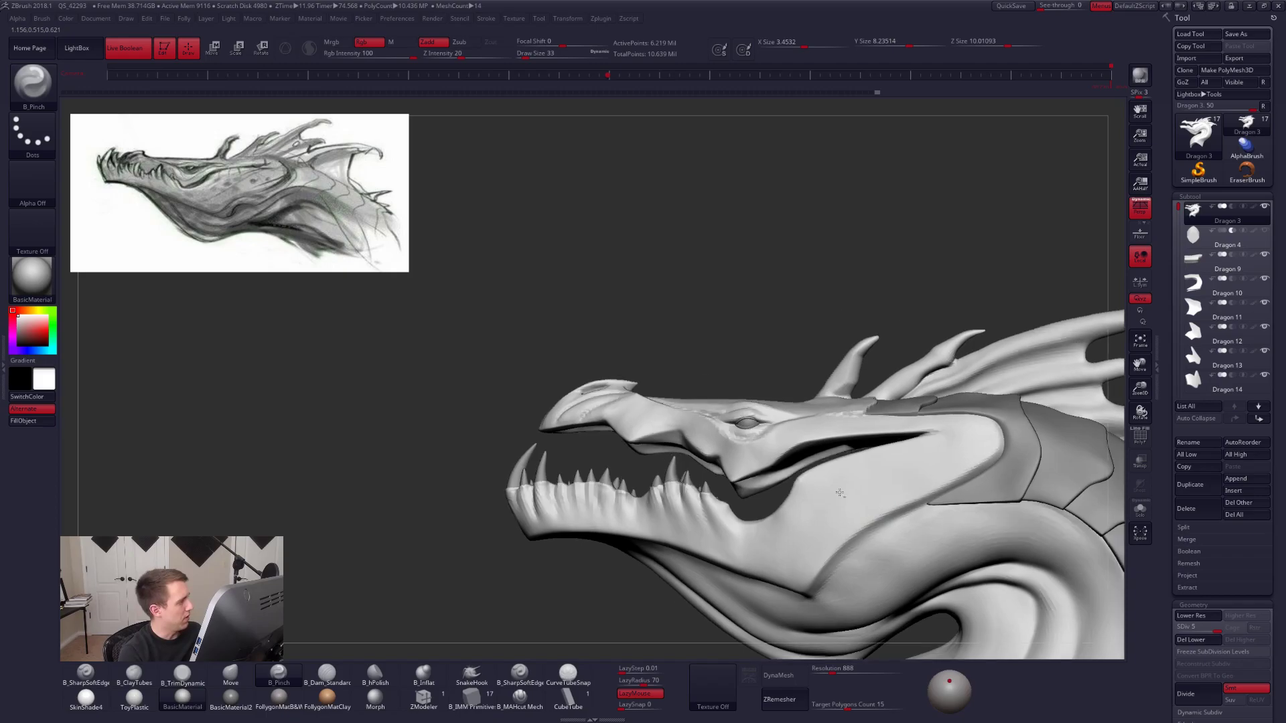
Try to cut a crease below the eye on the isolated mesh with B_MAHcut Mech at Draw Size 25 and Z Intensity 15.
right_click_drag(770, 422, 831, 489)
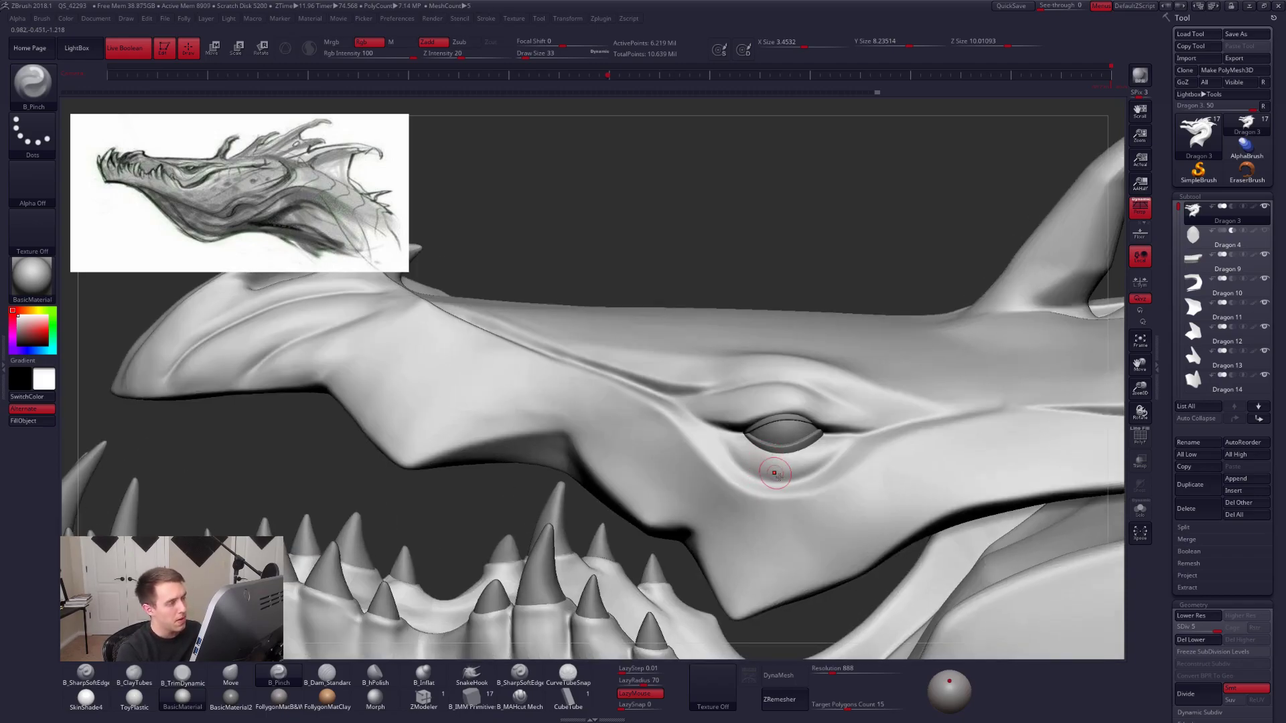
key("alt+s")
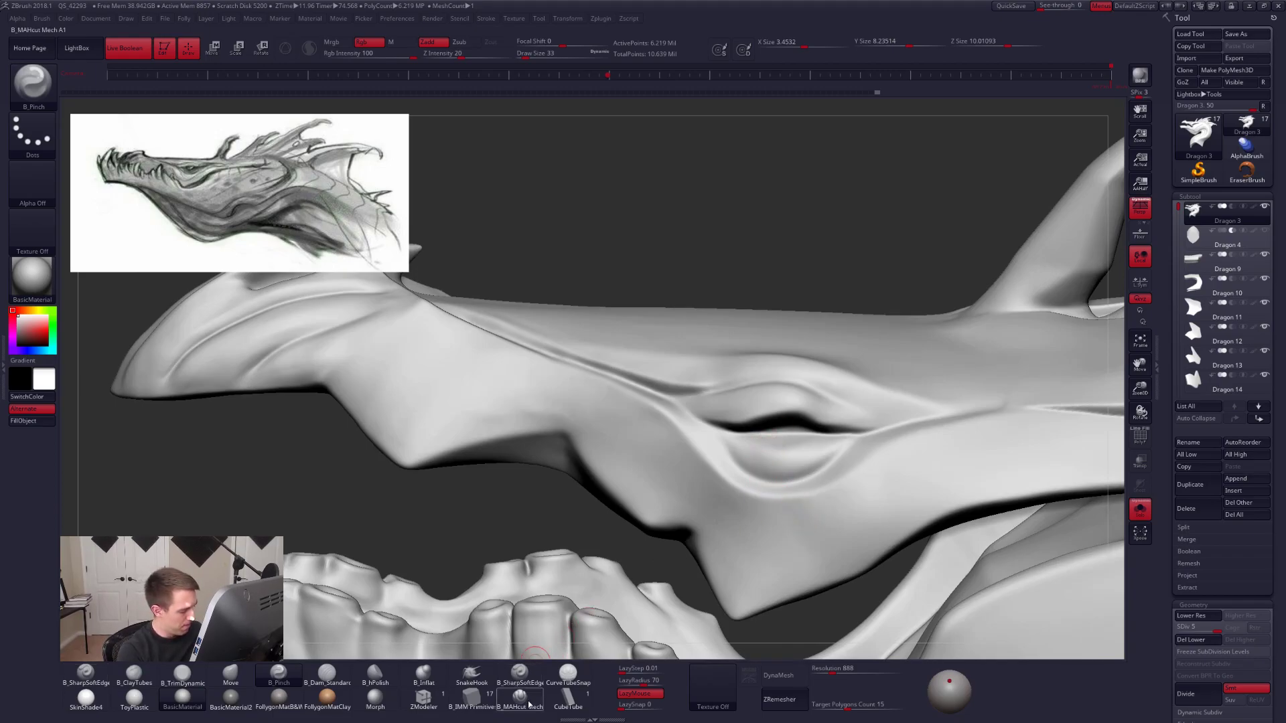
left_click(524, 677)
key("space")
left_click(773, 475)
key("shift")
key("shift+f")
key("shift+f")
key("space")
left_click_drag(791, 494, 780, 494)
key("space")
mouse_move(727, 444)
left_mouse_down()
mouse_move(829, 464)
mouse_move(872, 435)
left_mouse_up()
mouse_move(715, 473)
left_mouse_down("shift")
mouse_move(734, 487)
mouse_move(740, 441)
left_mouse_up("shift")
key("space")
key("space")
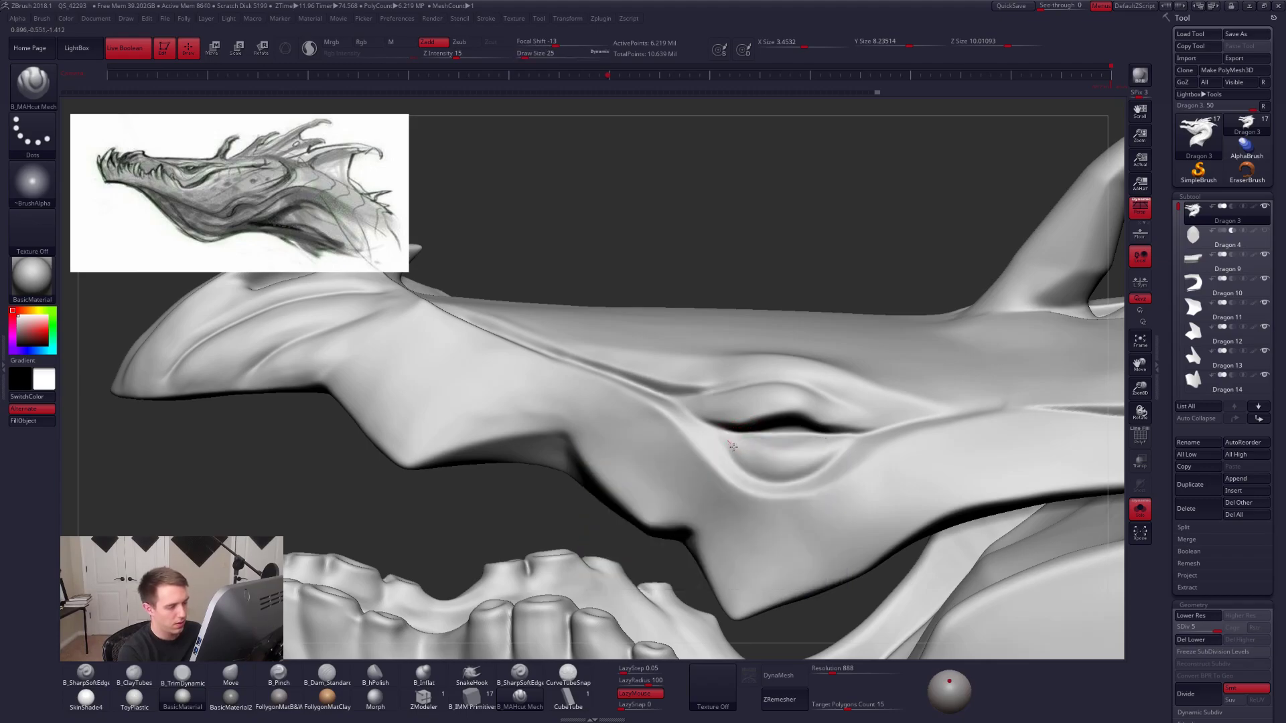
right_click_drag(735, 499, 843, 506)
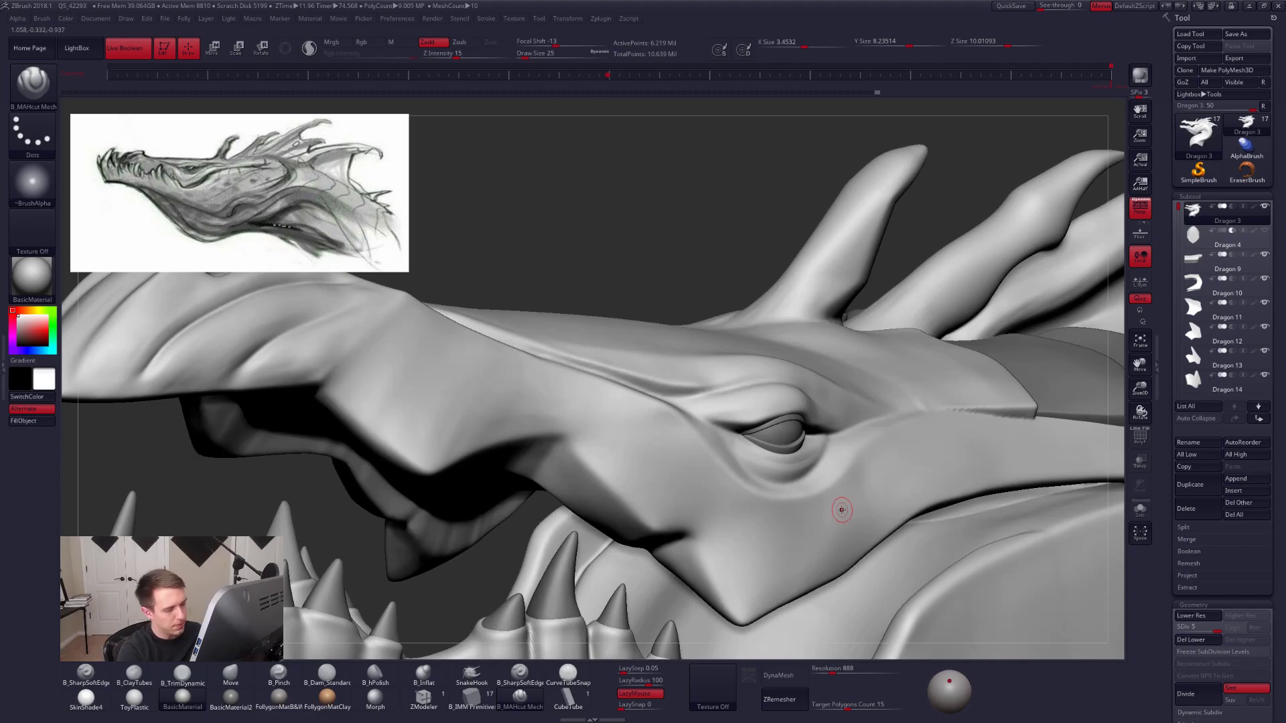
Undo the B_MAHcut Mech strokes below the eye.
key("ctrl+z")
key("ctrl+z")
key("ctrl+z")
Carve a crease along the lower eyelid of the isolated mesh with B_Dam_Standard at LazyRadius 64 and Draw Size 54.
key("3")
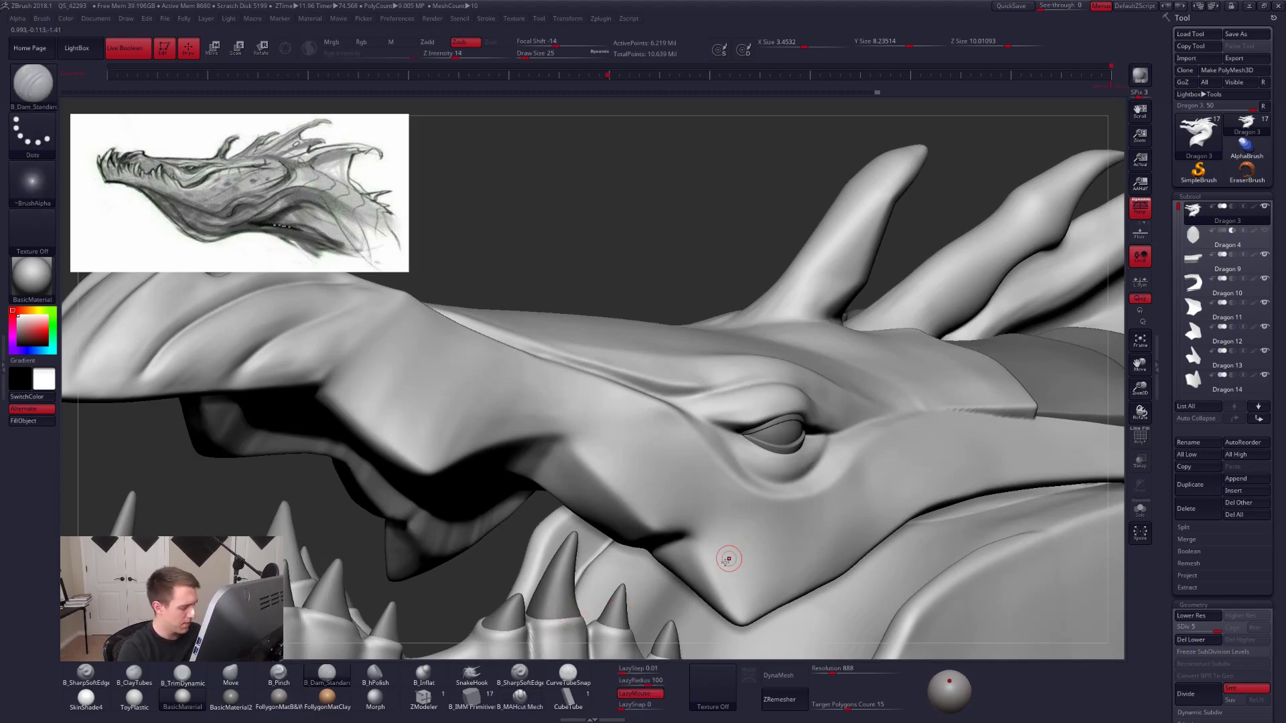
left_click_drag(648, 681, 641, 681)
right_click_drag(758, 535, 711, 525)
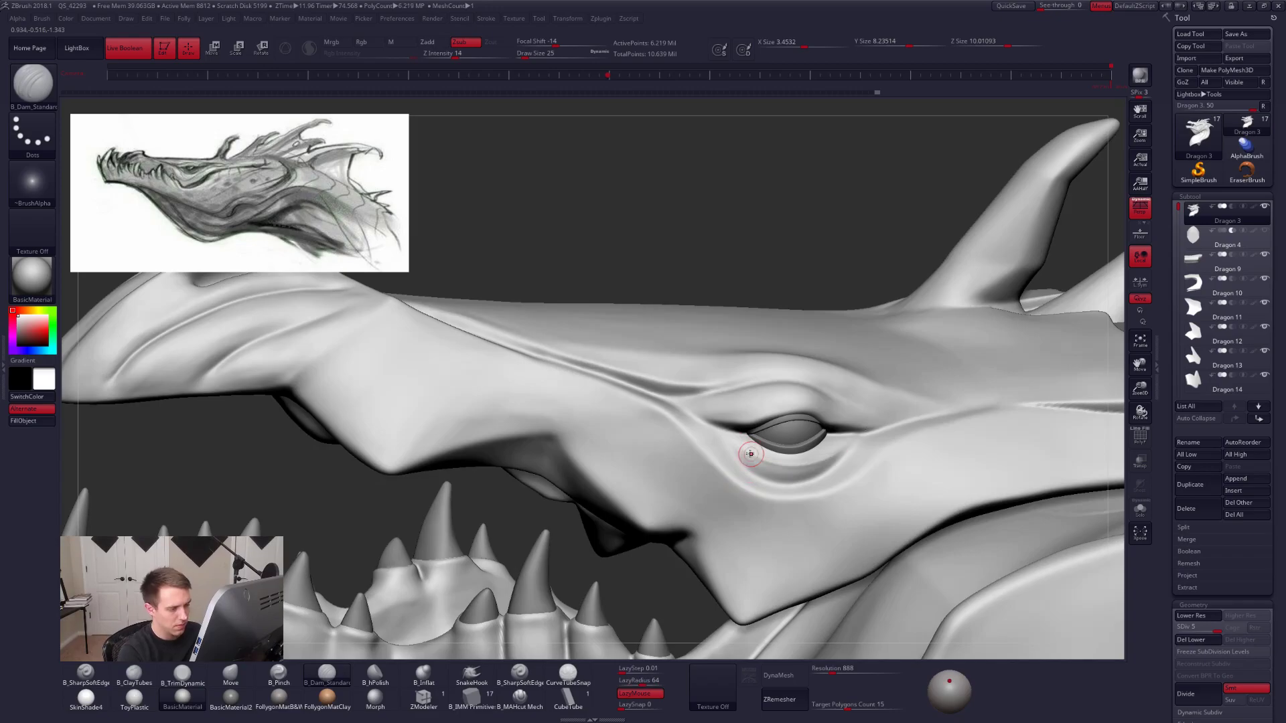
key("alt+s")
key("s")
left_click_drag(778, 461, 783, 462)
right_click_drag(783, 462, 761, 448)
left_click_drag(827, 460, 853, 447)
mouse_move(746, 456)
left_mouse_down()
mouse_move(769, 471)
mouse_move(845, 468)
mouse_move(866, 436)
left_mouse_up()
Add finer wrinkle lines beneath the lower eyelid with B_Dam_Standard, and bring the hidden subtools back.
right_click_drag(815, 468, 746, 452)
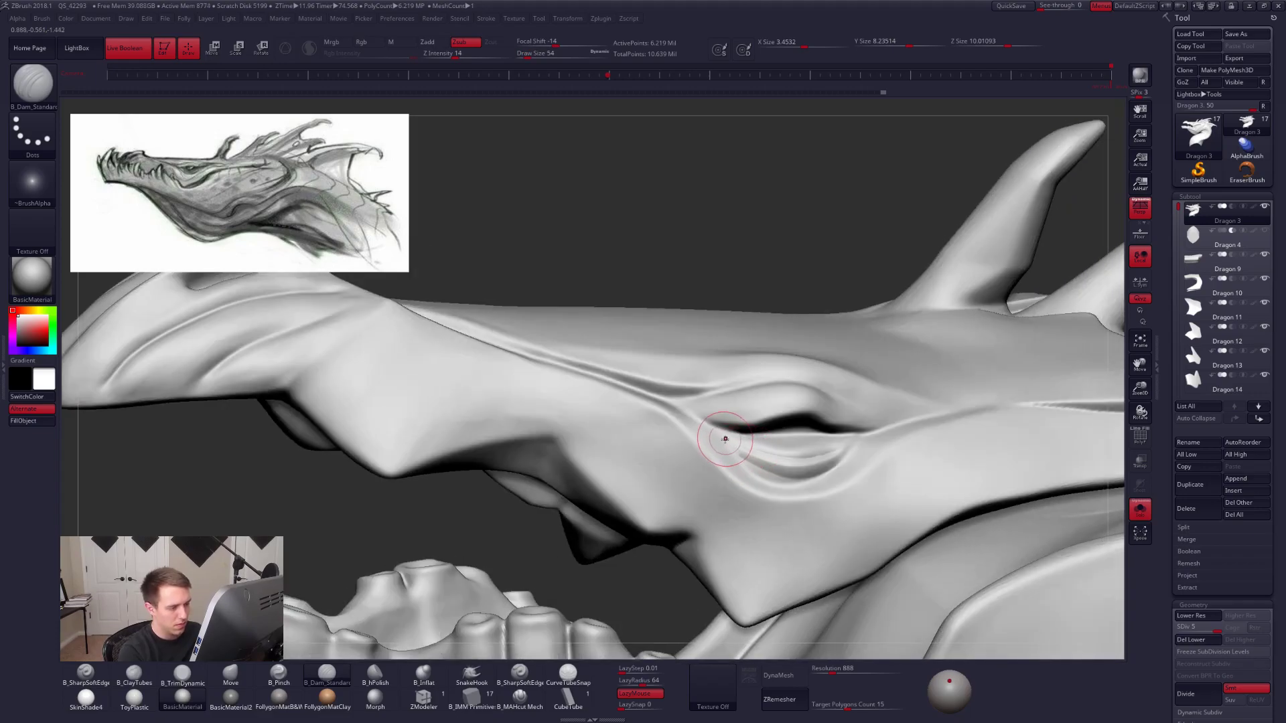
left_click_drag(743, 464, 825, 475)
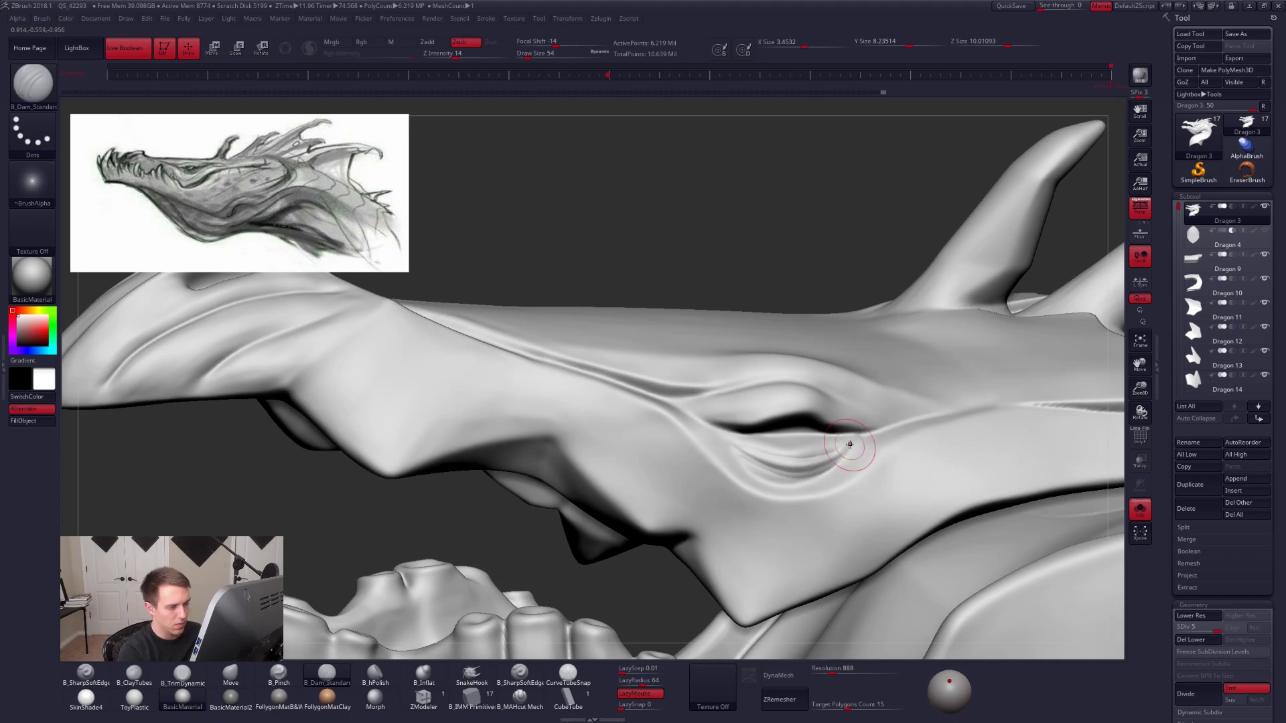
key("ctrl")
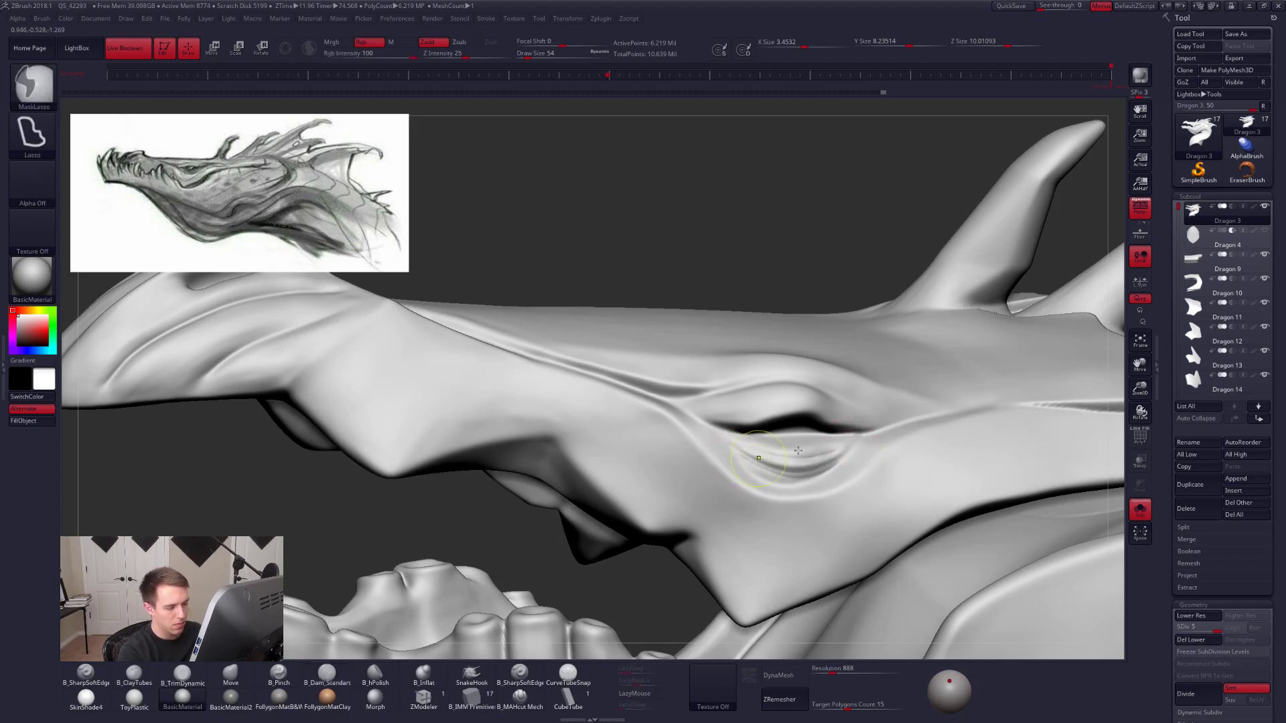
left_click_drag(740, 450, 841, 442)
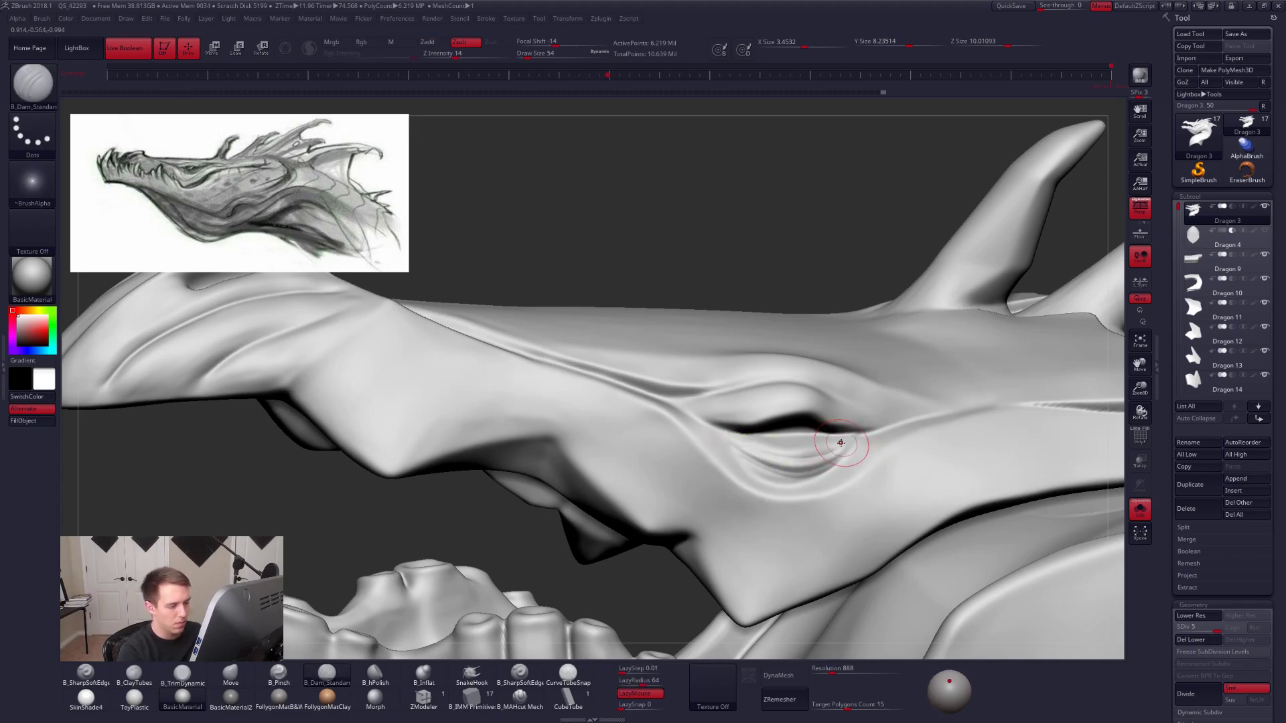
left_click_drag(735, 442, 732, 440)
key("shift+s")
Deepen the fine wrinkle lines beneath the dragon's lower eyelid with B_Dam_Standard at Draw Size 54 and Z Intensity 14.
right_click_drag(830, 492, 845, 458)
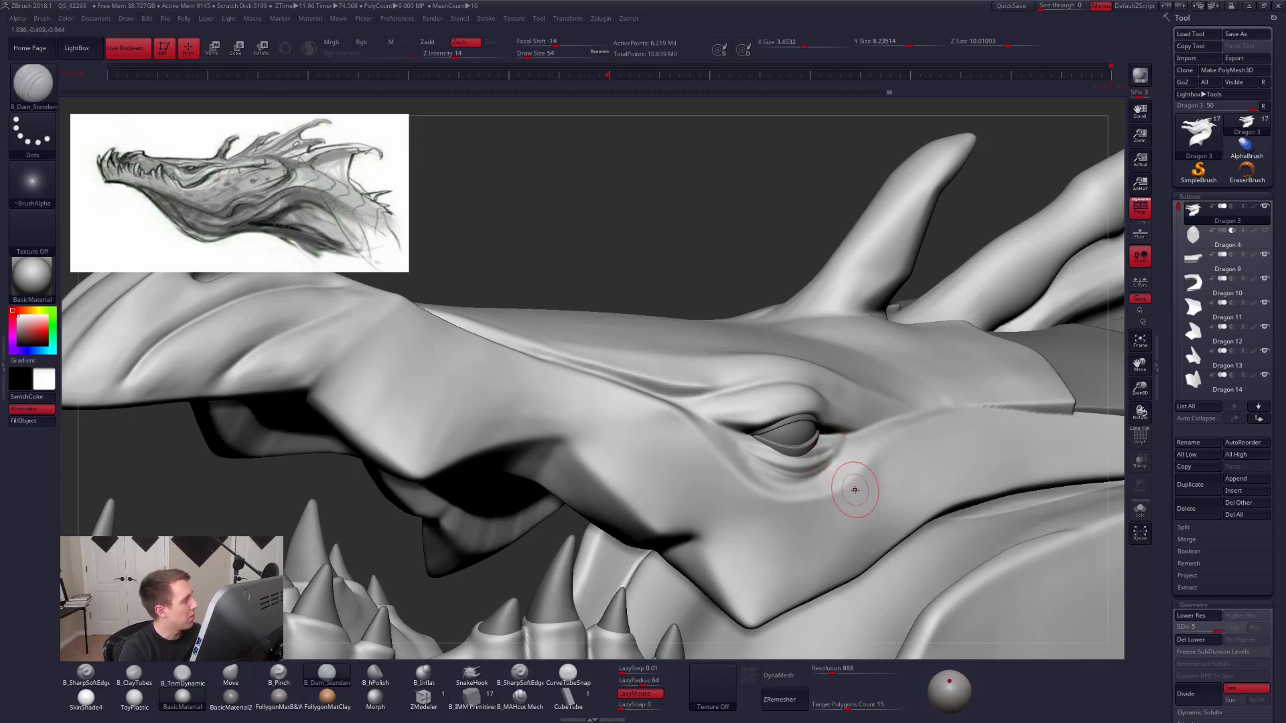
mouse_move(830, 486)
right_mouse_down()
mouse_move(809, 482)
mouse_move(837, 465)
right_mouse_up()
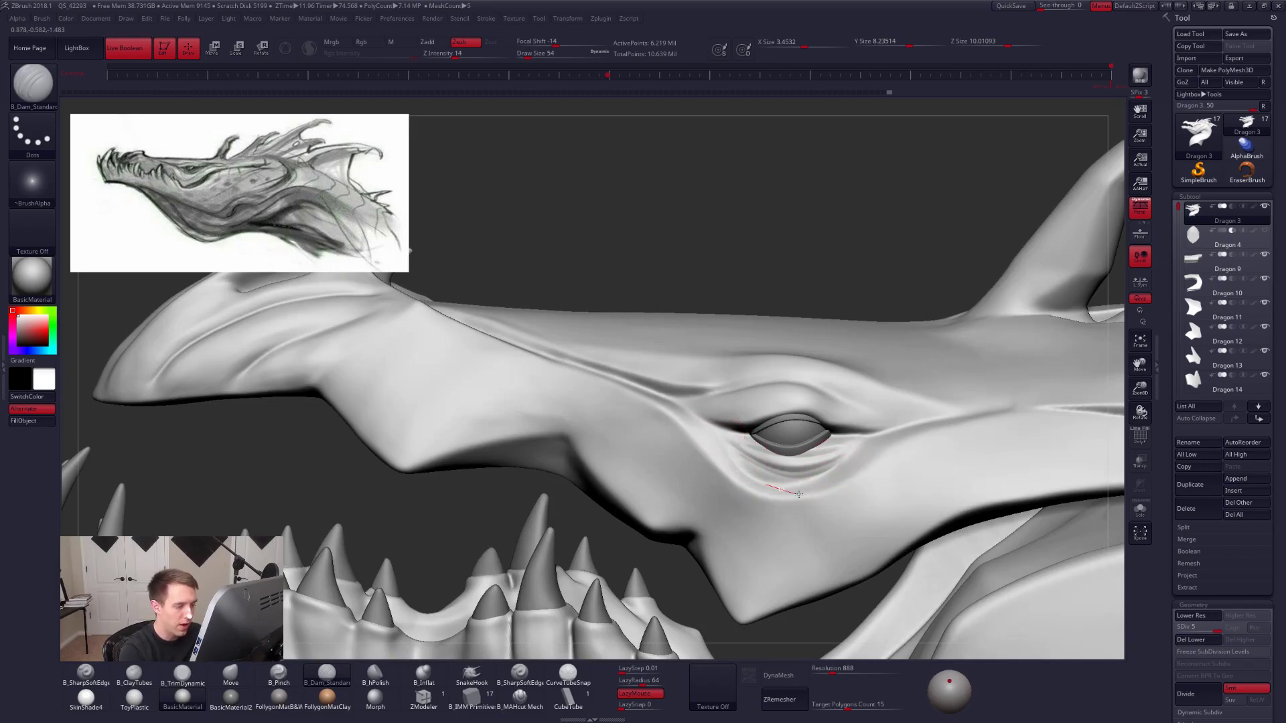
mouse_move(826, 462)
right_mouse_down()
mouse_move(846, 459)
mouse_move(761, 538)
mouse_move(809, 492)
mouse_move(799, 510)
mouse_move(700, 496)
right_mouse_up()
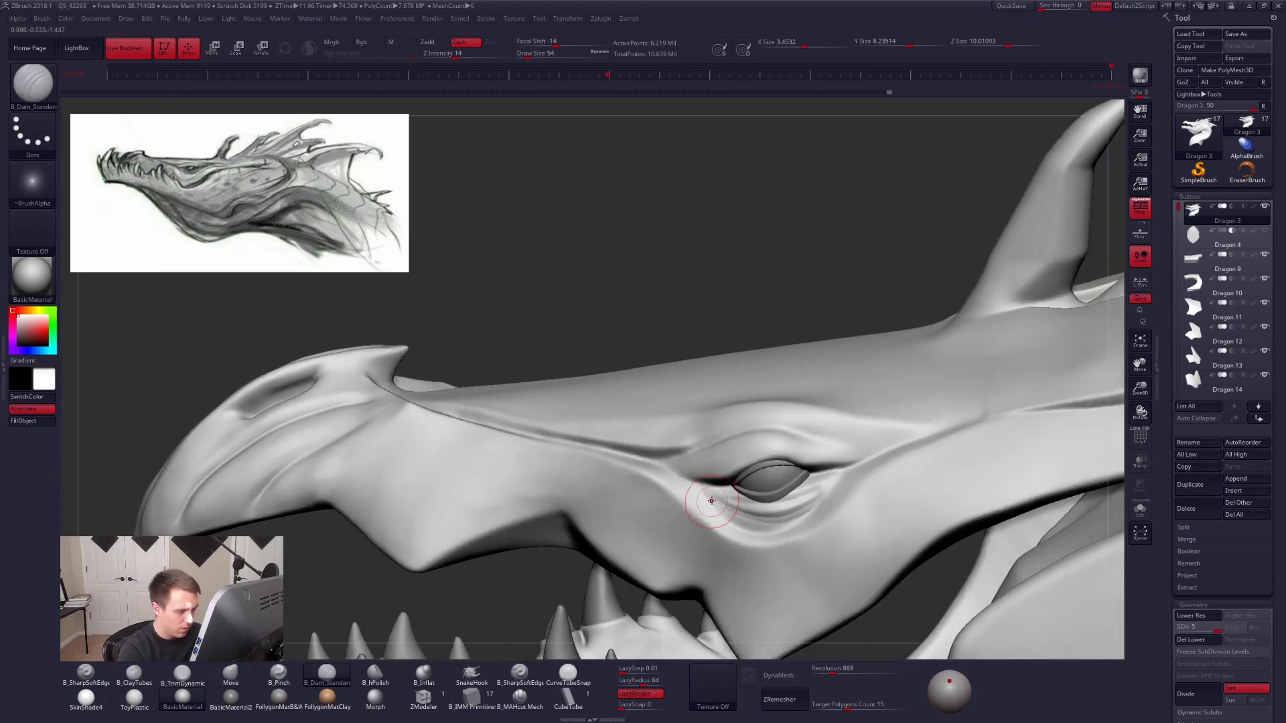
left_click_drag(707, 494, 730, 514)
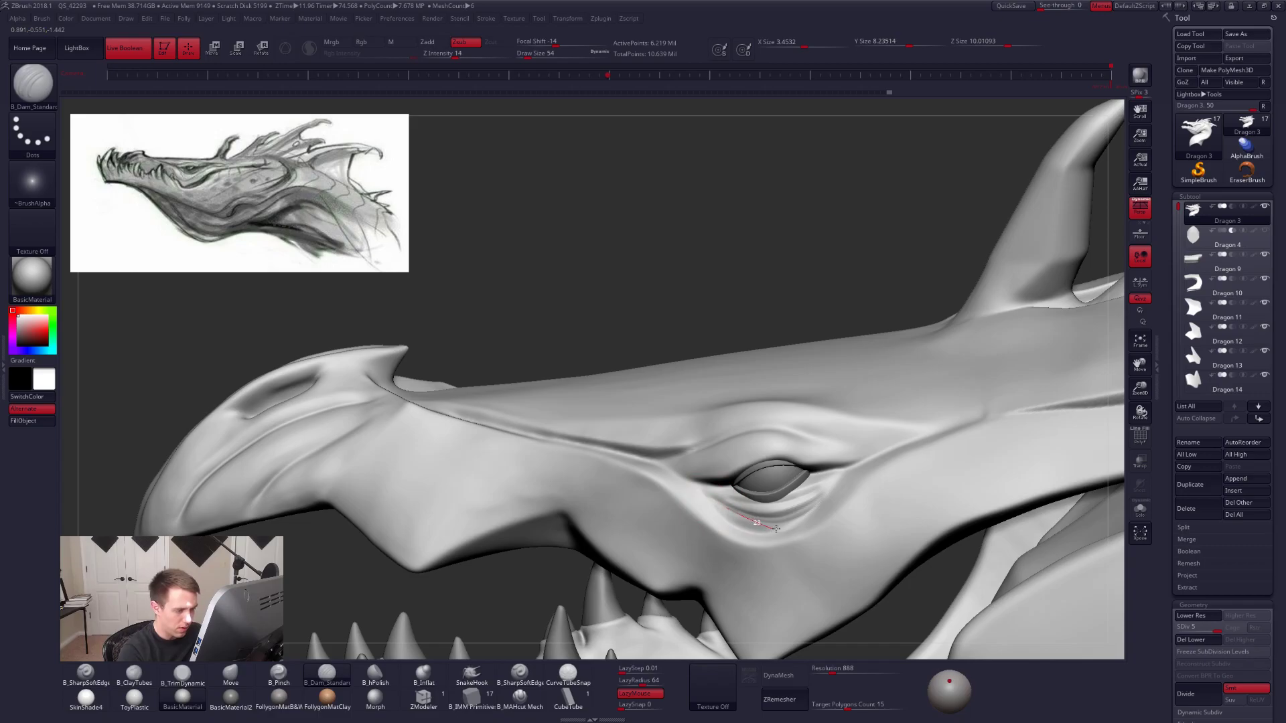
left_click_drag(864, 448, 865, 446)
mouse_move(839, 478)
right_mouse_down()
mouse_move(751, 516)
mouse_move(734, 497)
right_mouse_up()
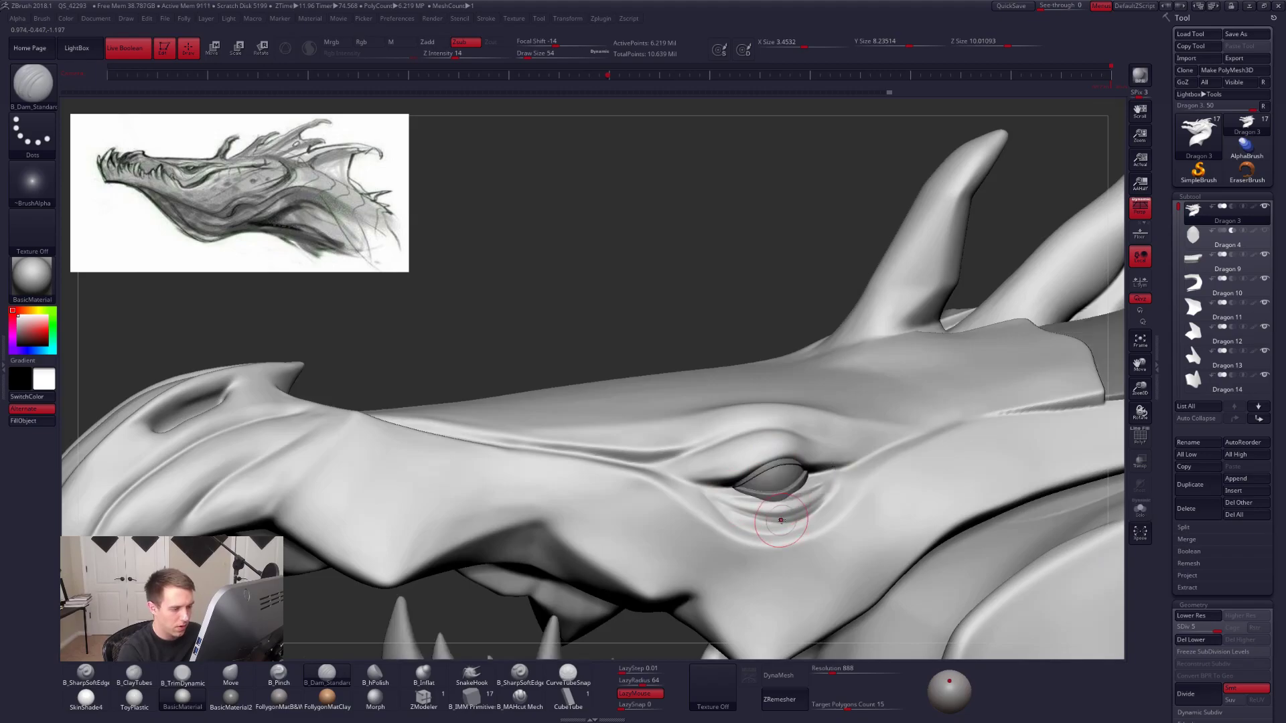
Reshape the eyelid rim around the eyeball with the Move brush at Draw Size 54.
right_click_drag(780, 518, 782, 576)
key("b")
key("m")
key("v")
key("space")
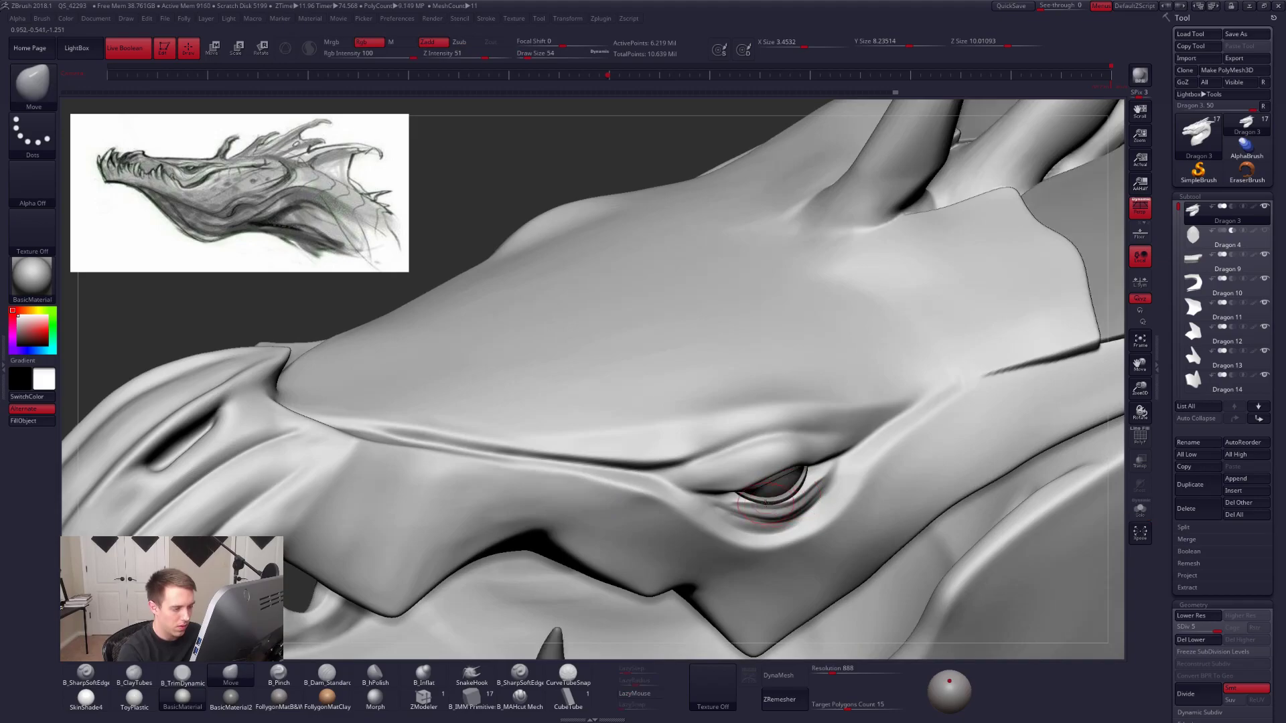
right_click_drag(765, 502, 765, 506)
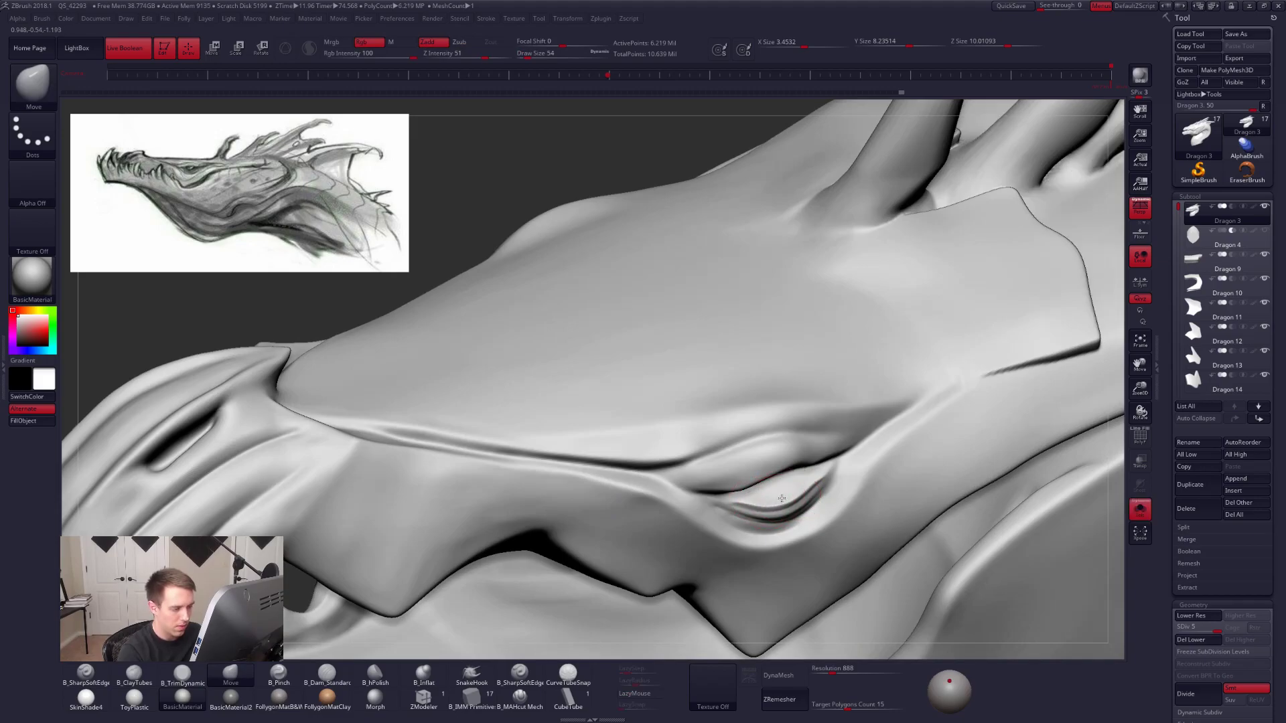
mouse_move(853, 490)
right_mouse_down("ctrl")
mouse_move(834, 540)
mouse_move(846, 491)
mouse_move(830, 517)
mouse_move(803, 482)
mouse_move(872, 507)
mouse_move(898, 480)
mouse_move(781, 517)
right_mouse_up("ctrl")
Carve layered wrinkle lines under the eye on the opposite side of the head with B_Dam_Standard, isolating the mesh while sculpting.
left_click(471, 673)
key("5")
key("6")
right_click_drag(806, 517, 792, 471, "alt")
key("alt+s")
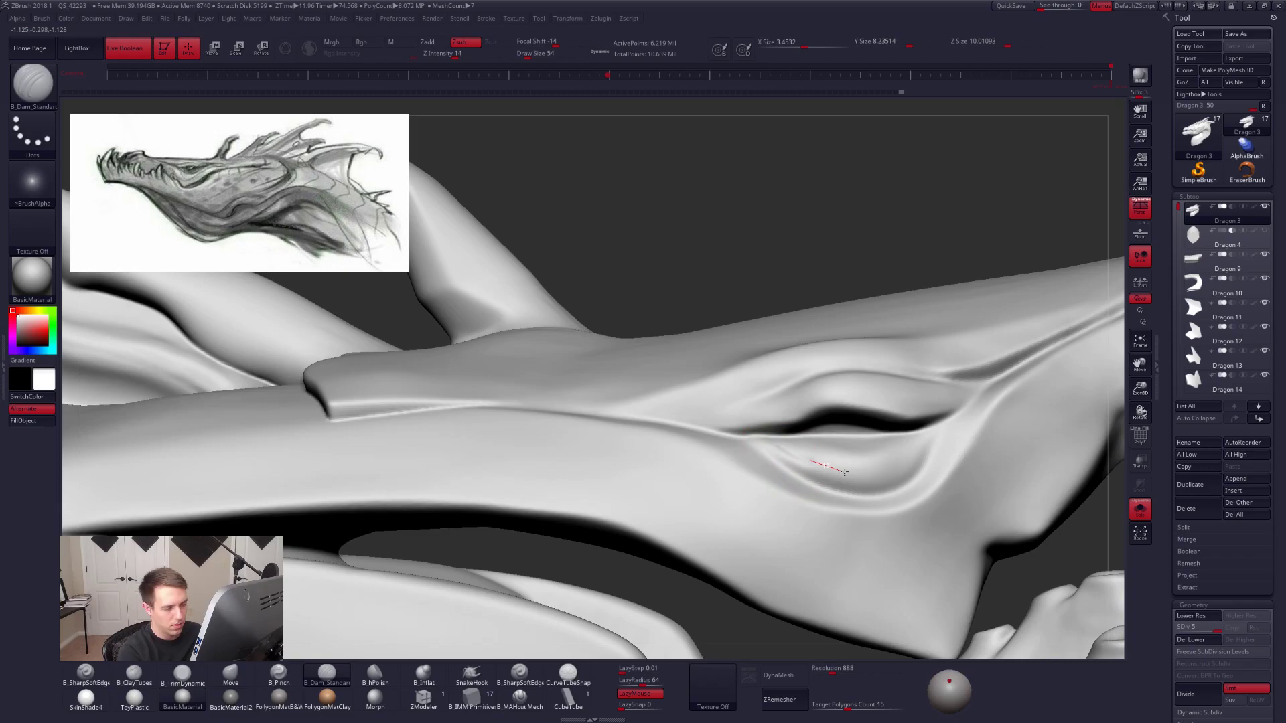
left_click_drag(844, 472, 937, 436)
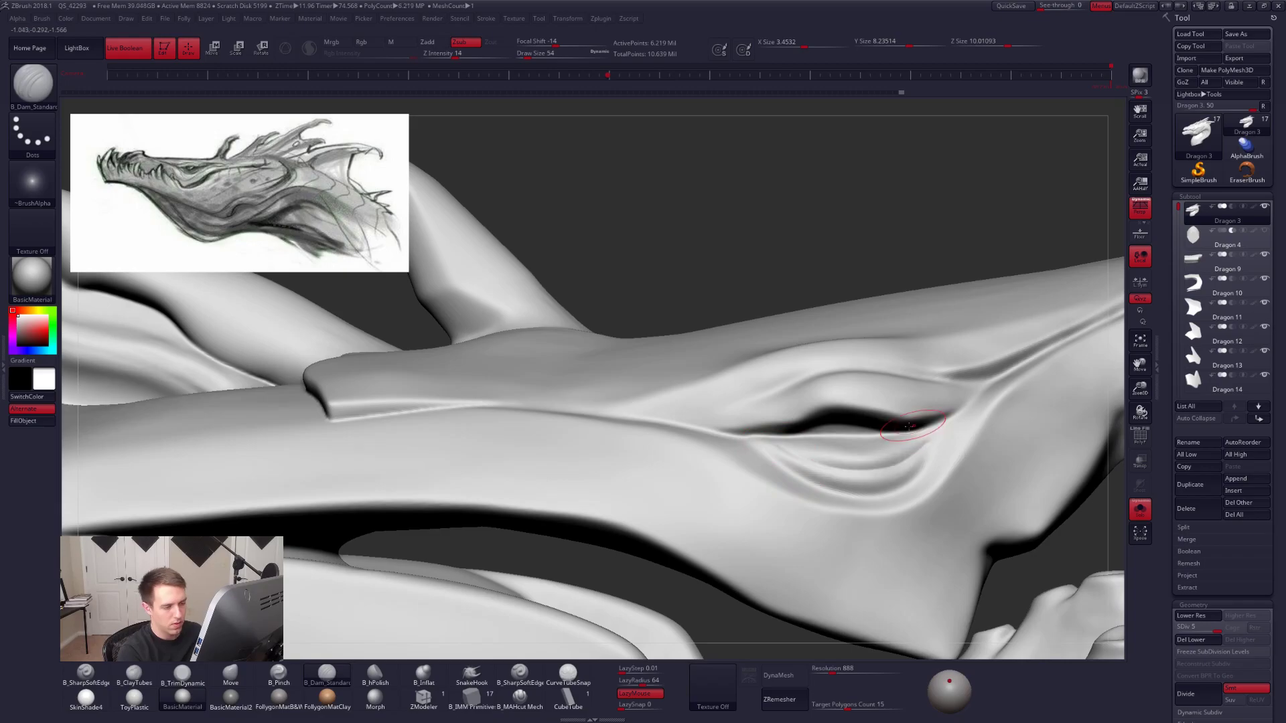
key("alt+s")
key("alt+s")
mouse_move(798, 447)
left_mouse_down()
mouse_move(884, 442)
mouse_move(980, 392)
left_mouse_up()
mouse_move(779, 460)
left_mouse_down()
mouse_move(831, 484)
mouse_move(927, 470)
left_mouse_up()
key("alt+s")
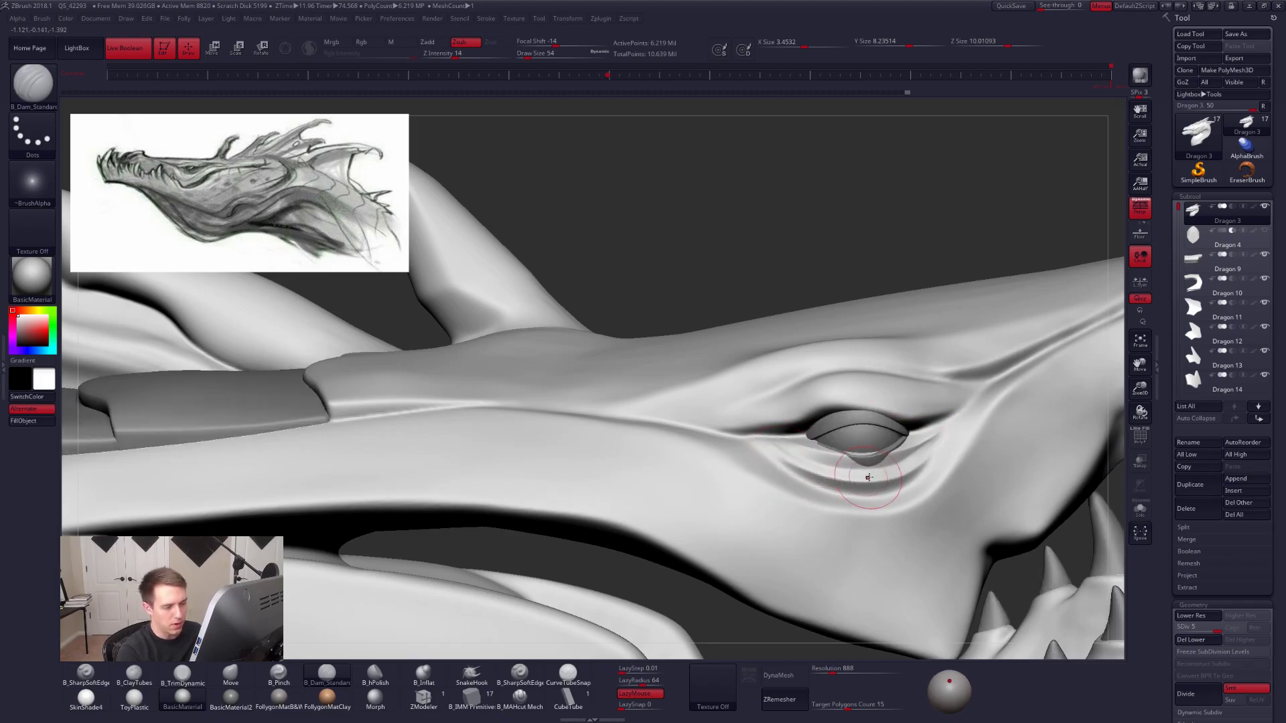
key("alt+s")
Adjust the lower eyelid's shape against the eyeball with the Move brush at Draw Size 74.
right_click_drag(872, 472, 871, 542)
key("b")
key("m")
key("v")
key("s")
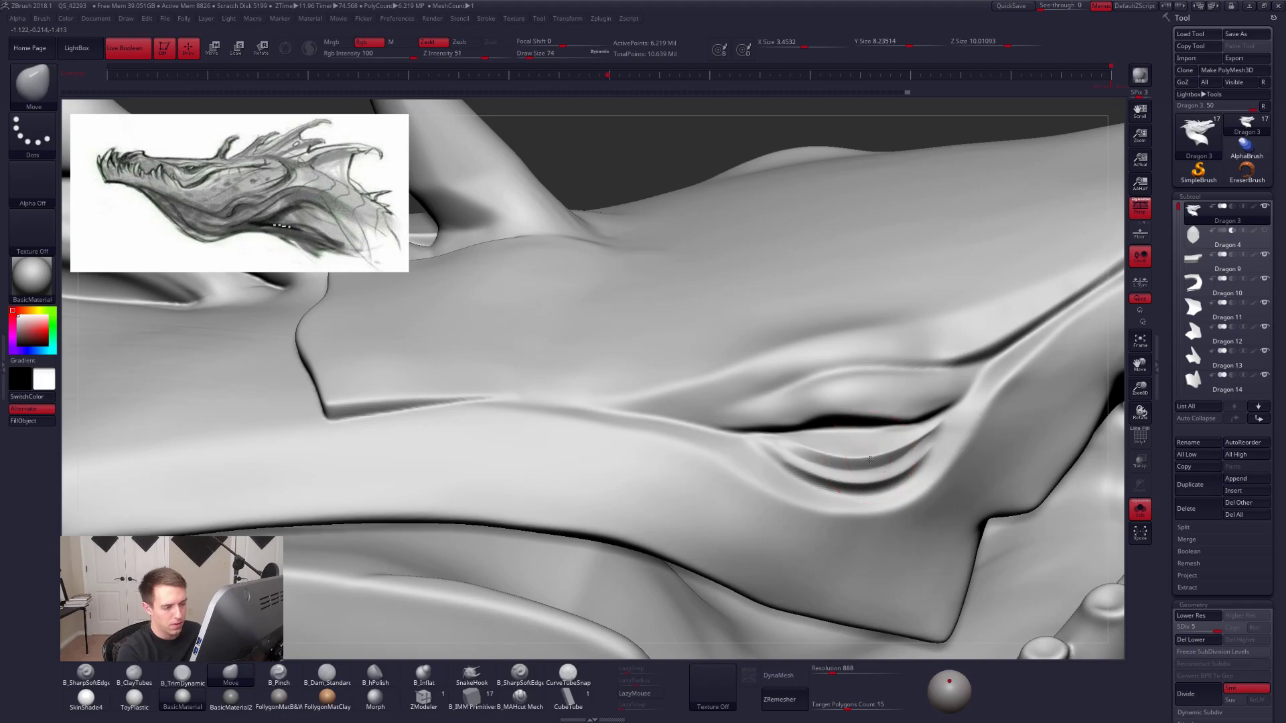
key("alt+s")
mouse_move(866, 464)
right_mouse_down()
mouse_move(869, 452)
mouse_move(897, 458)
right_mouse_up()
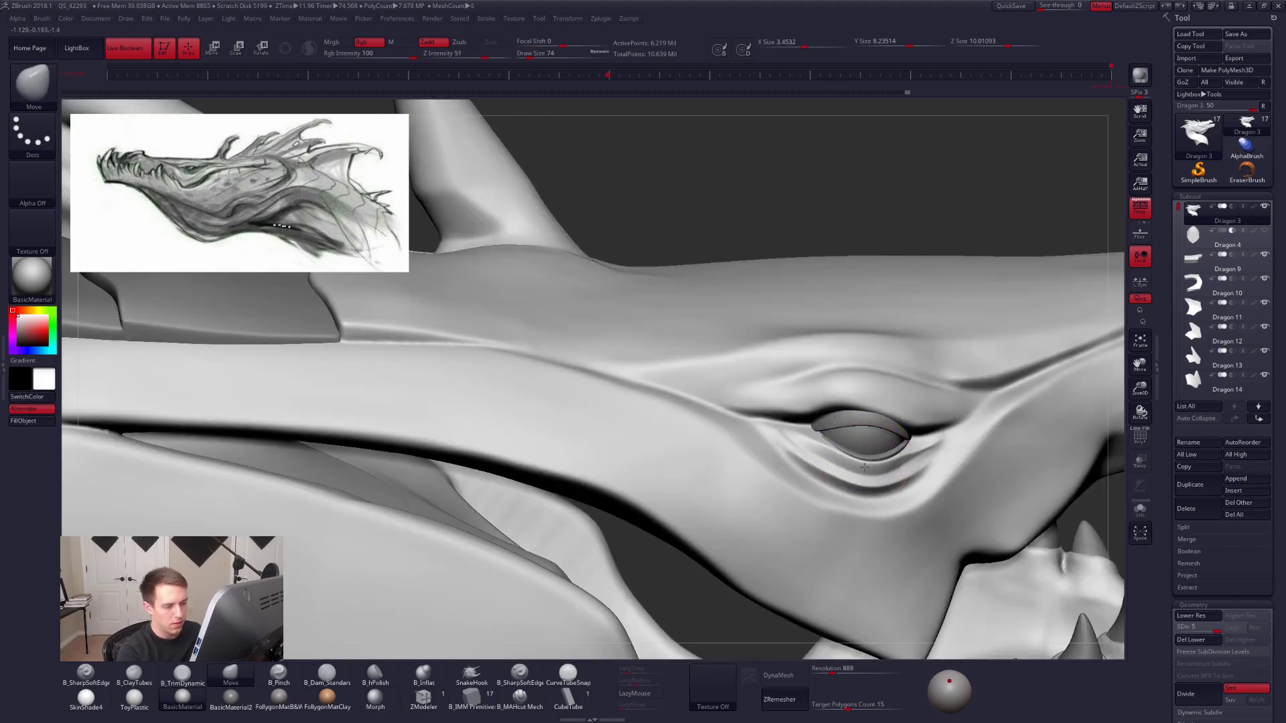
right_click_drag(890, 474, 827, 530, "ctrl")
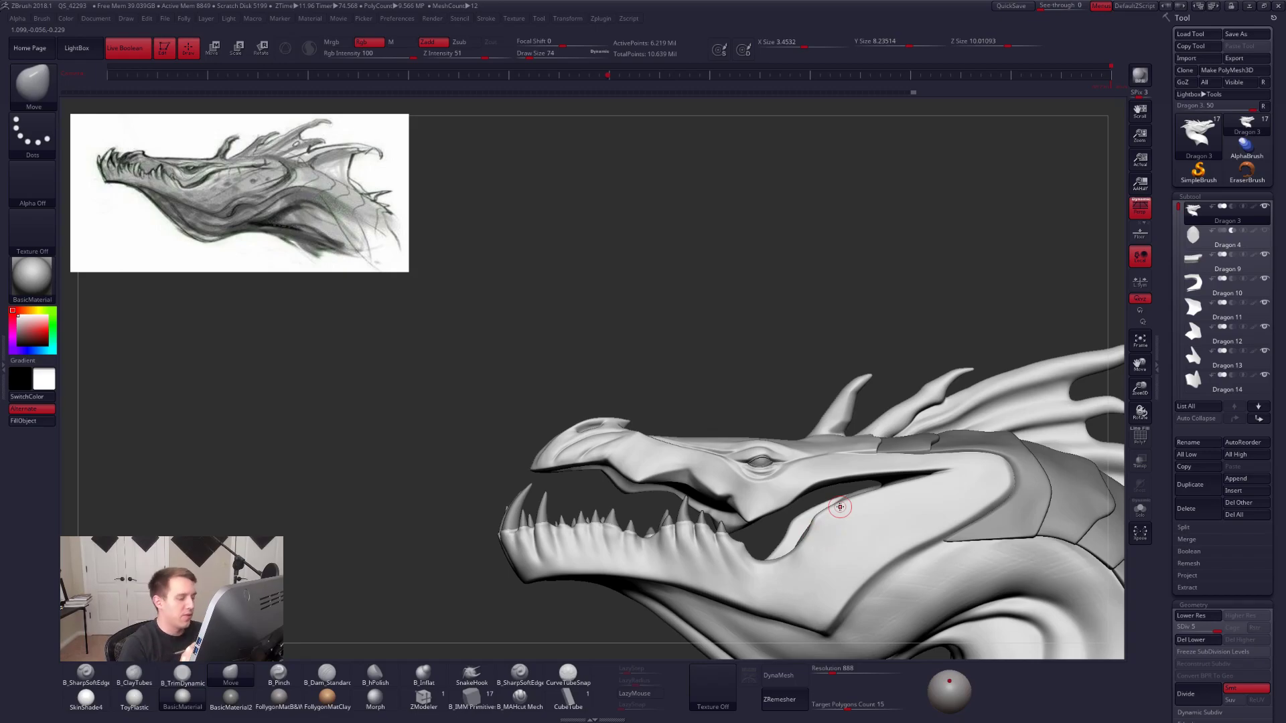
Select the eyeball subtool, isolate it from the rest of the dragon and switch to the B_Standard brush.
mouse_move(953, 545)
right_mouse_down()
mouse_move(914, 543)
mouse_move(929, 549)
right_mouse_up()
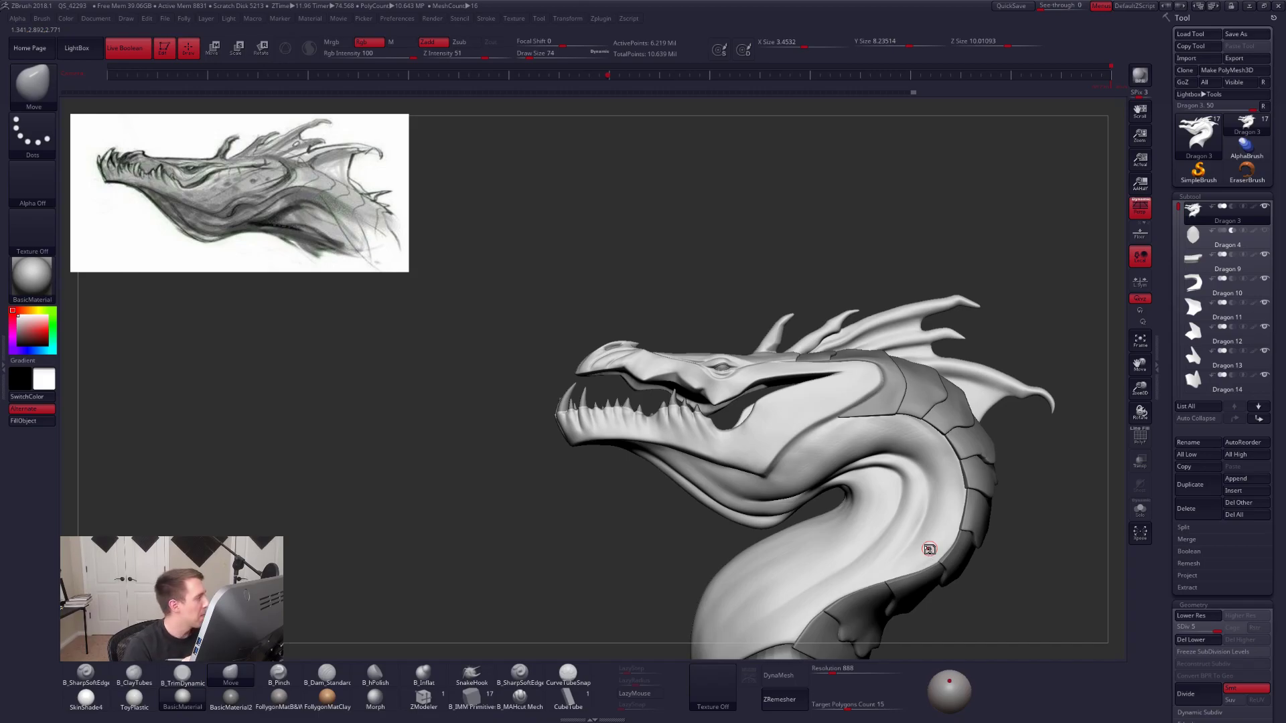
left_click(724, 364, "alt")
key("alt+s")
right_click_drag(807, 462, 821, 524, "ctrl")
key("shift+f")
mouse_move(730, 398)
right_mouse_down()
mouse_move(719, 381)
mouse_move(739, 457)
right_mouse_up()
key("1")
key("space")
left_click_drag(728, 414, 733, 414)
key("shift+f")
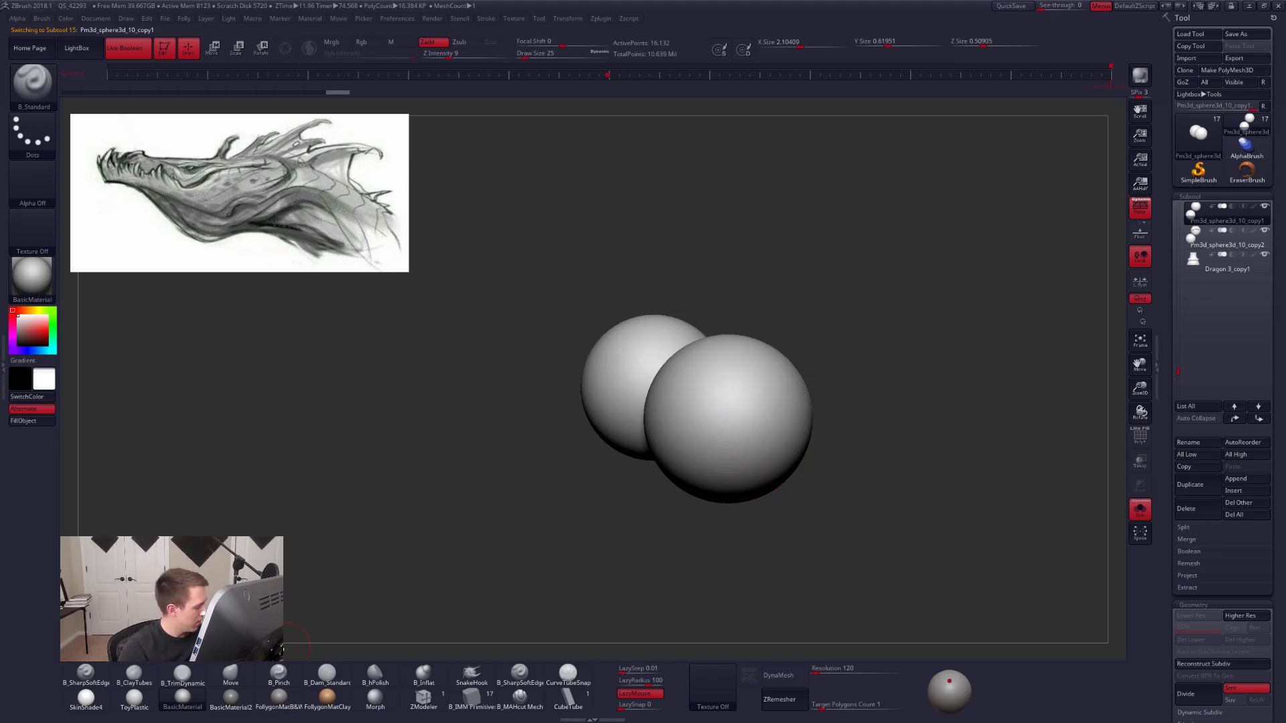
Fill the eyeballs with the ToyPlastic material in Mrgb mode, and return the brush to Zadd.
left_click(134, 697)
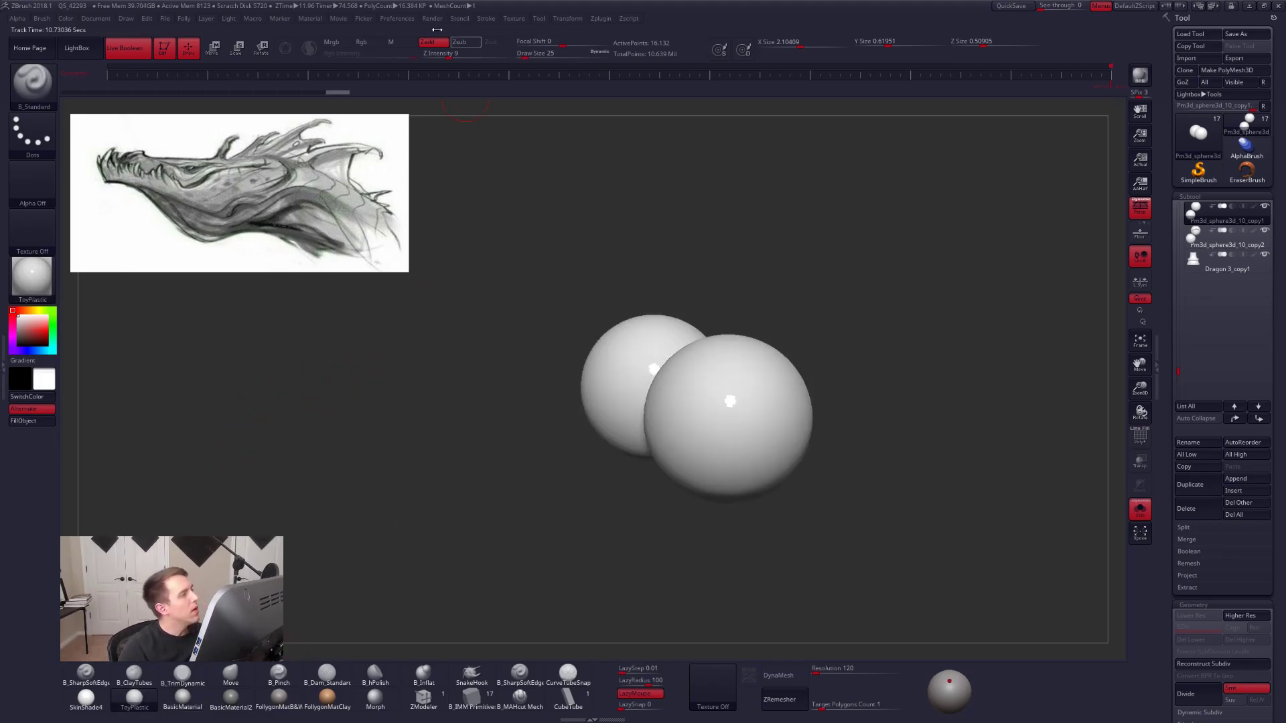
left_click(332, 42)
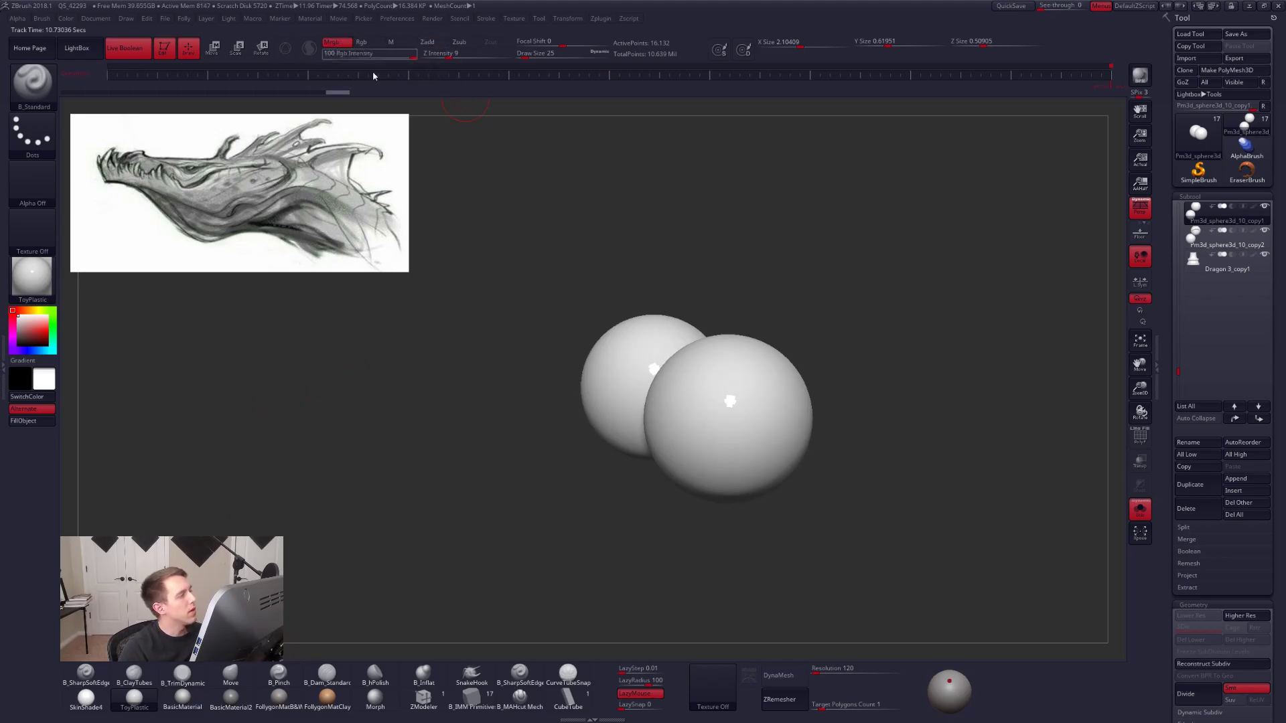
left_click(24, 420)
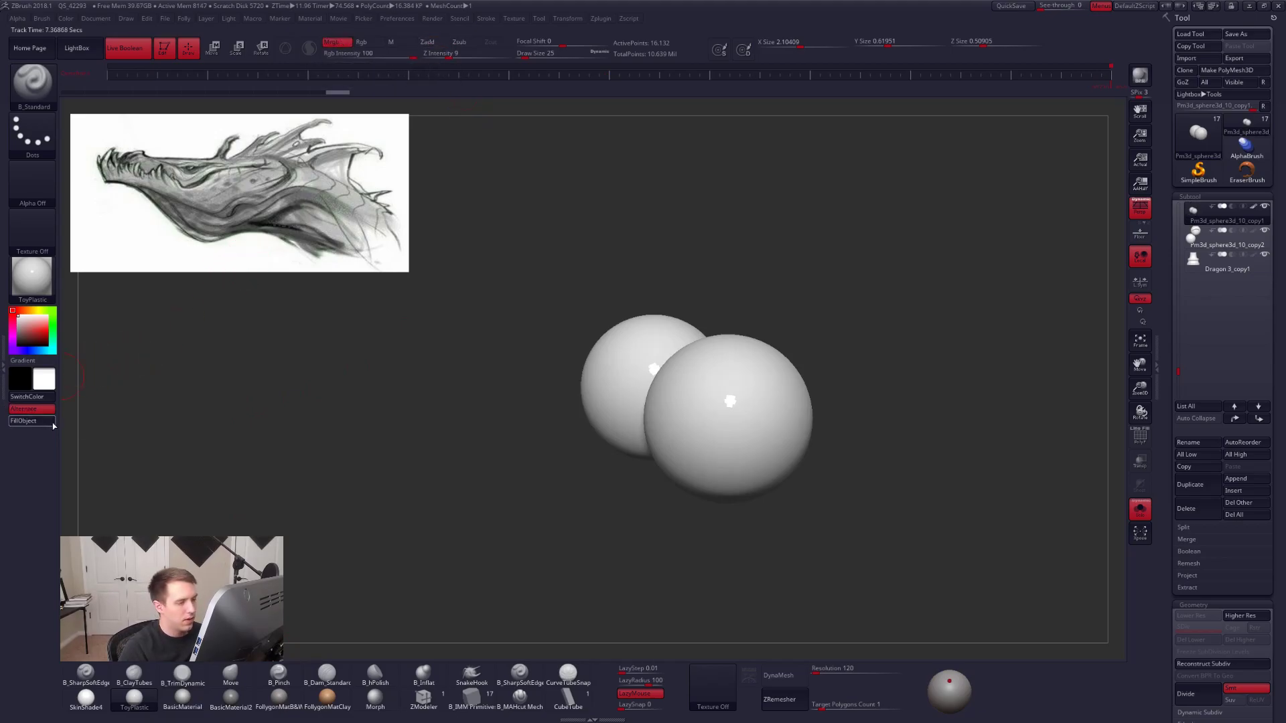
key("alt+s")
key("alt+s")
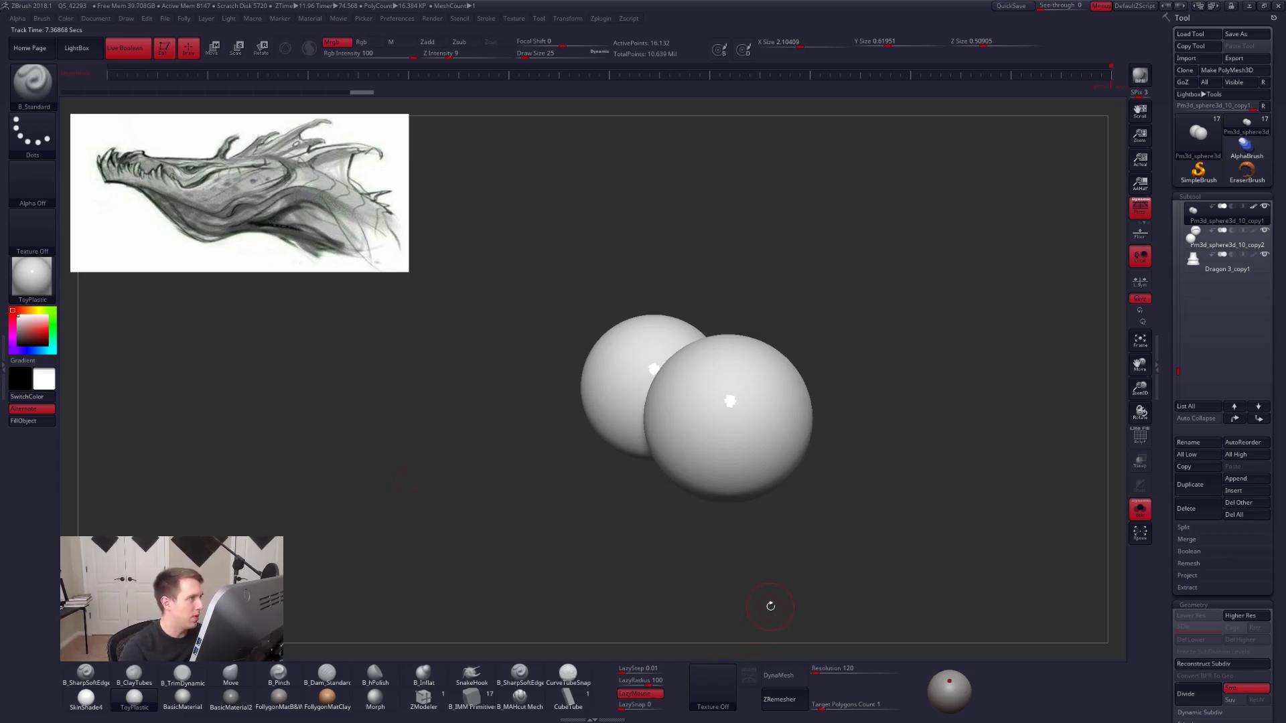
left_click(427, 42)
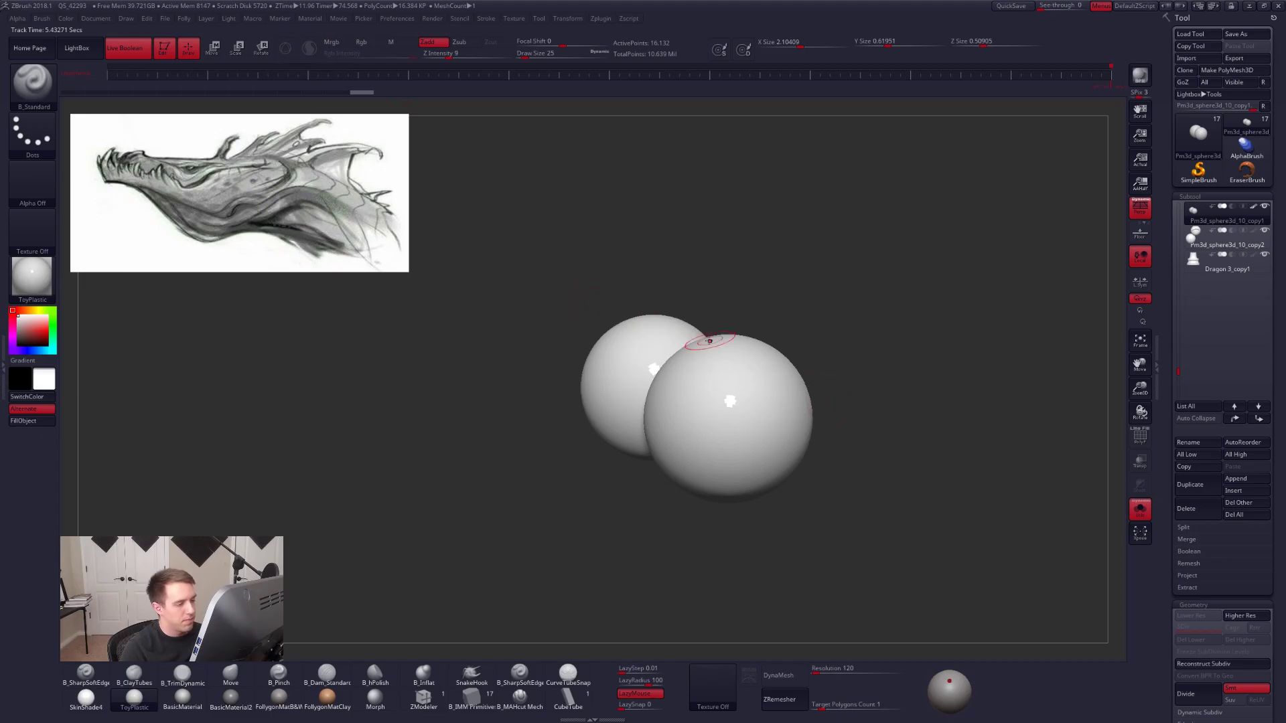
Switch to Chrome, search Google Images for "aligator eye" and open the Videoblocks close-up as reference.
key("alt+Tab")
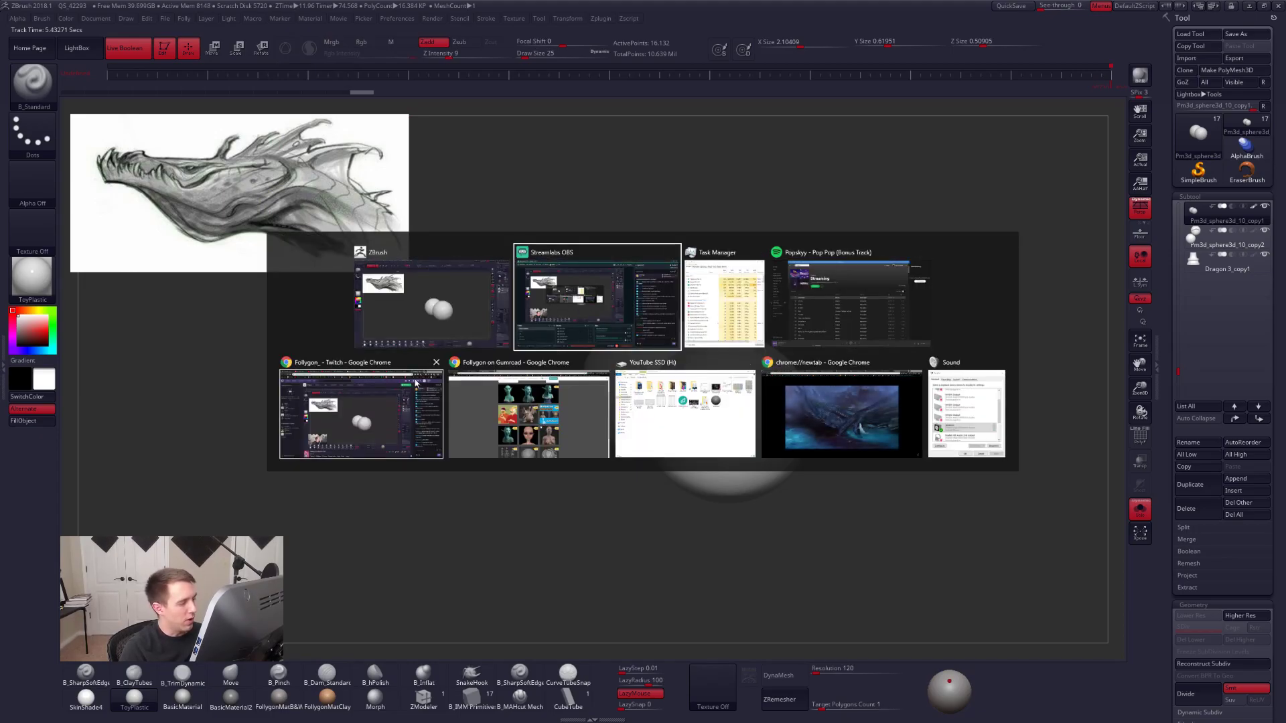
left_click(529, 414)
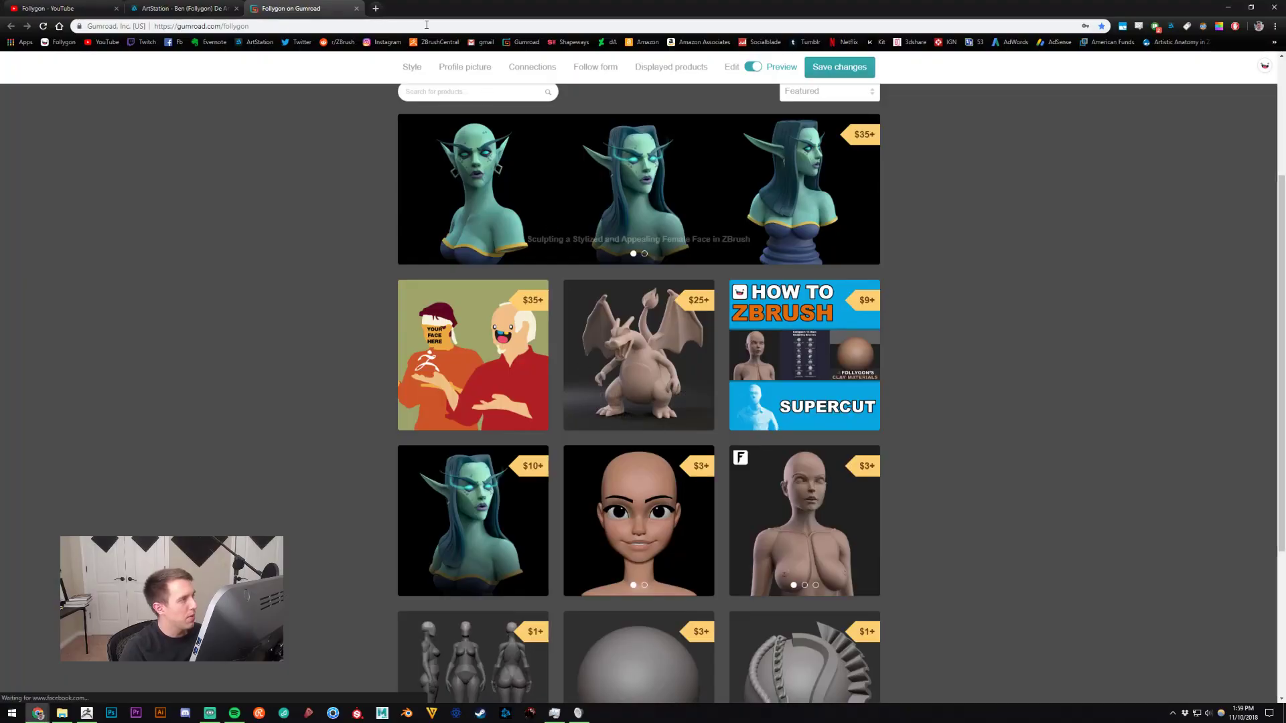
left_click(375, 8)
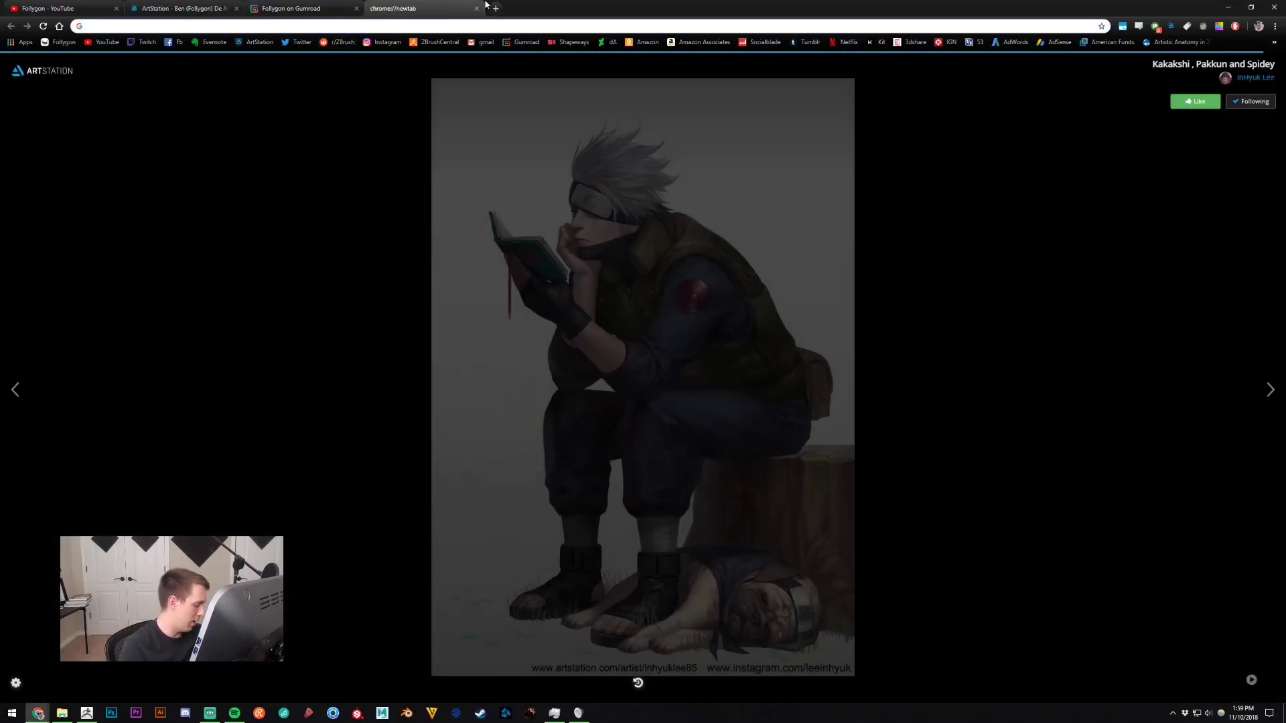
type("aligator eye")
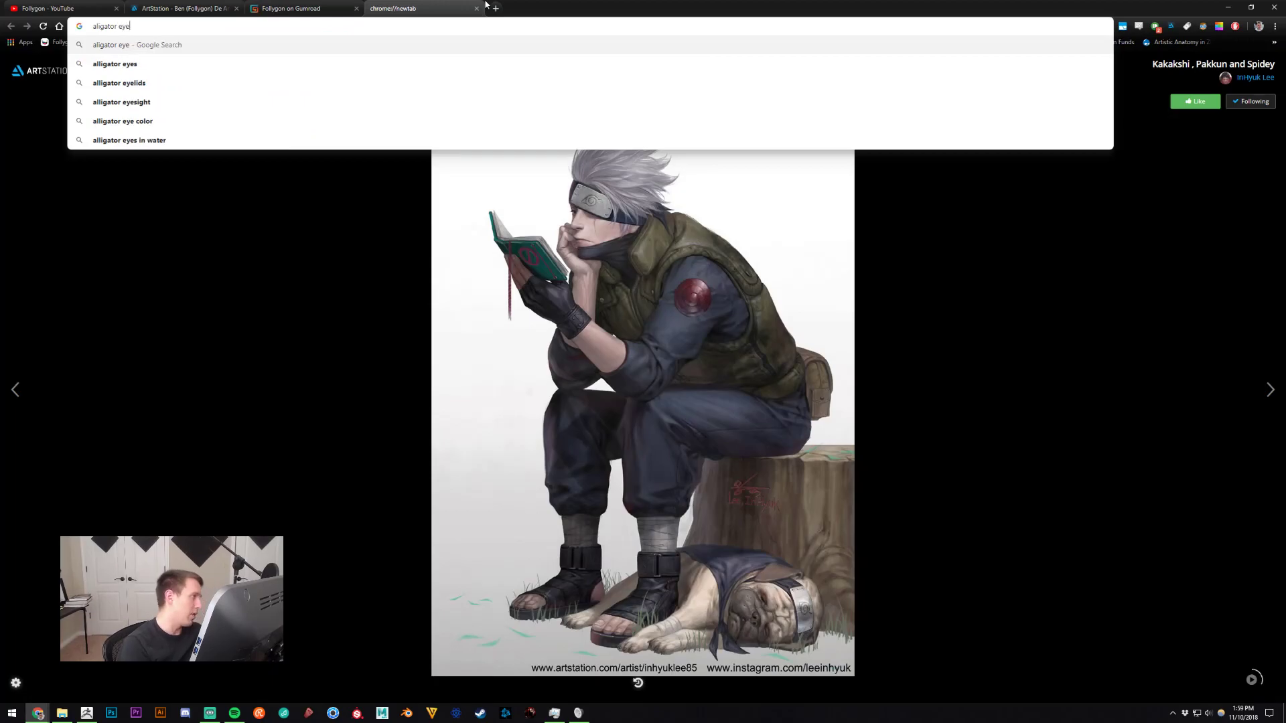
key("Return")
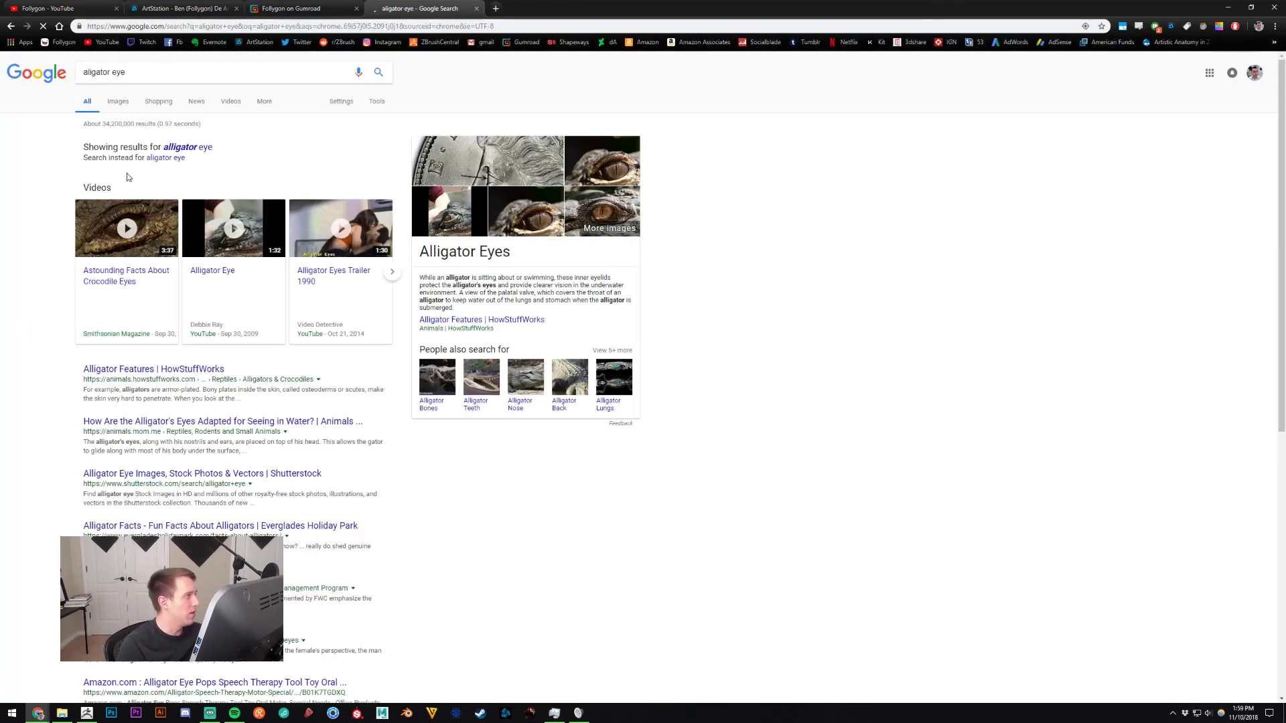
left_click(108, 104)
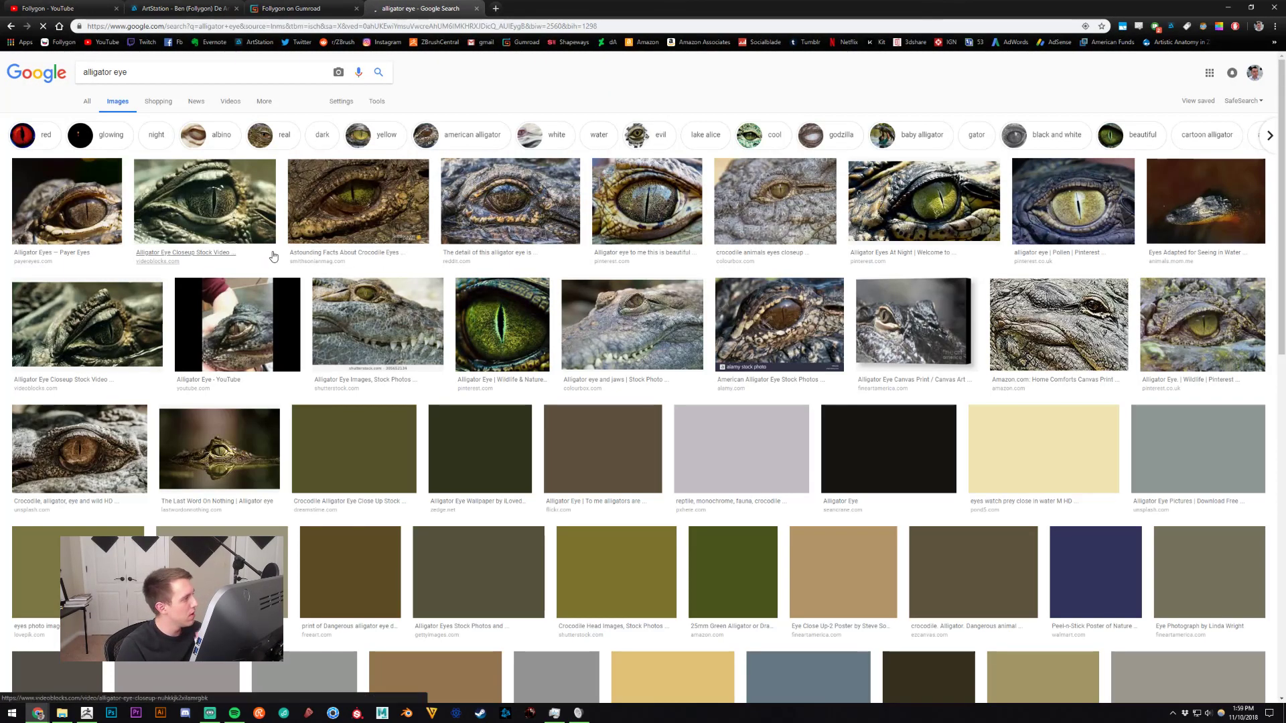
left_click(262, 195)
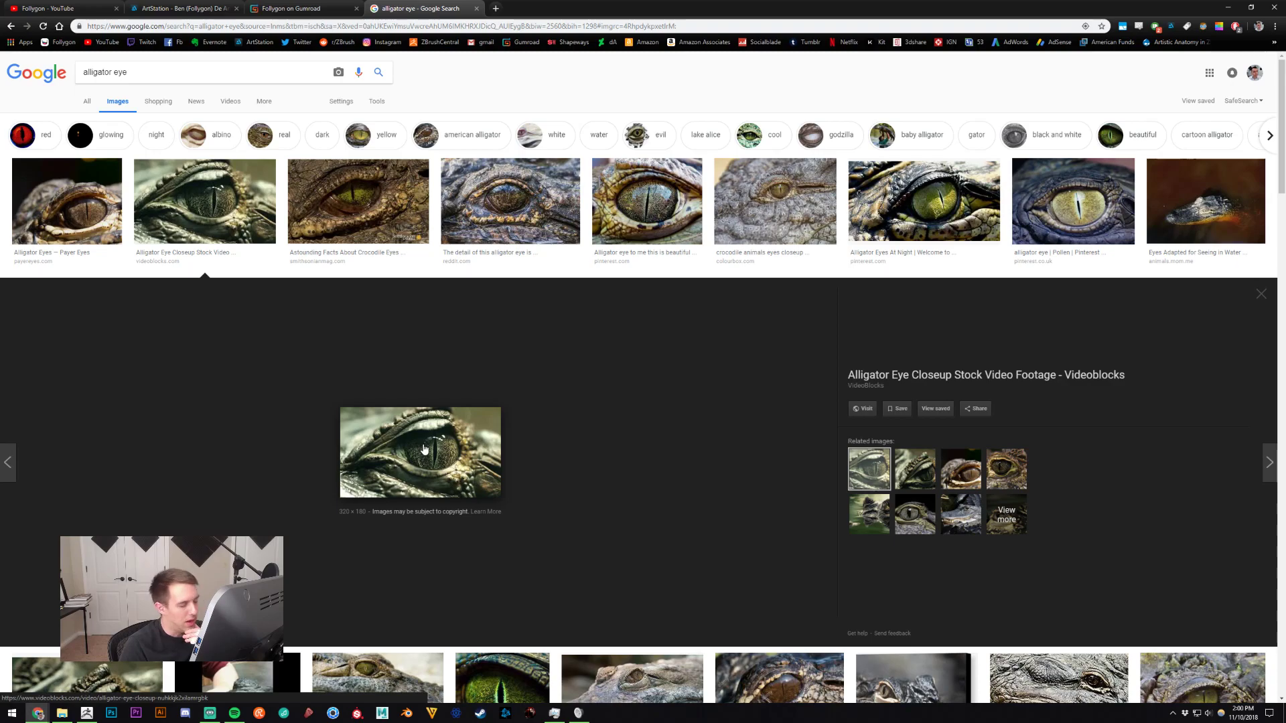
Return to ZBrush, turn off the paint display on the eyeball subtool and bring the hidden subtools back.
mouse_move(84, 713)
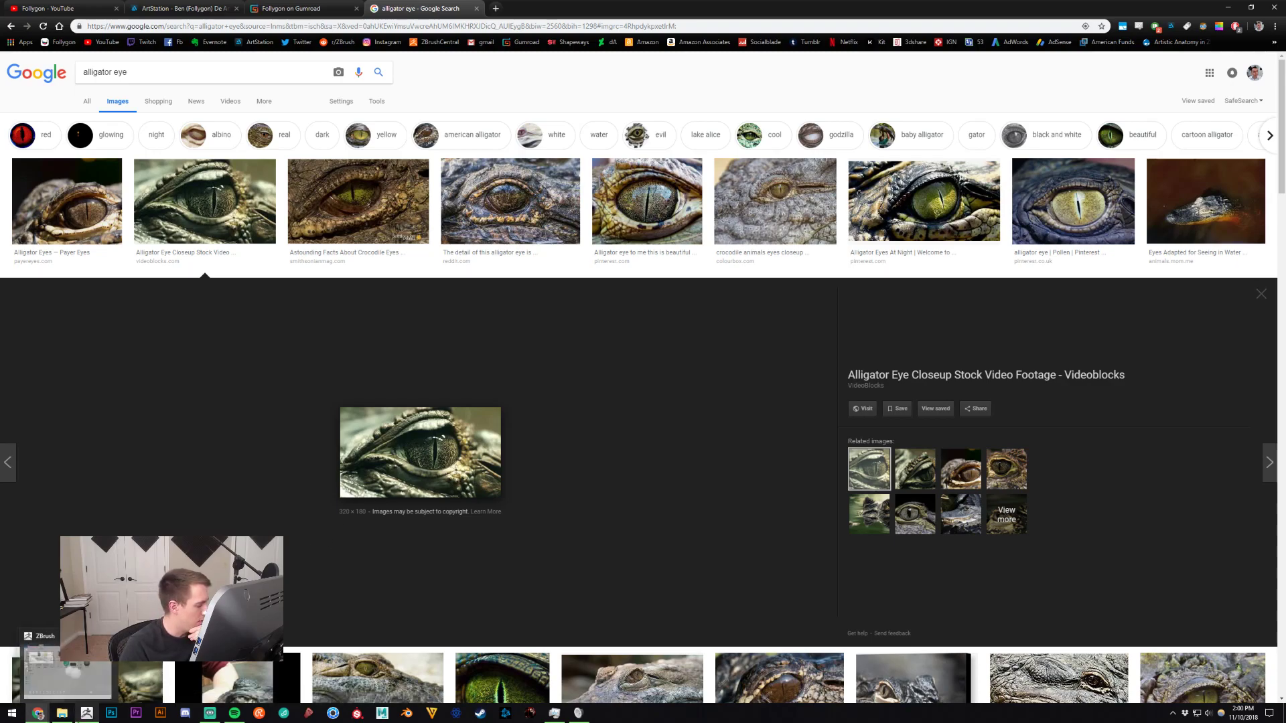
left_click(50, 658)
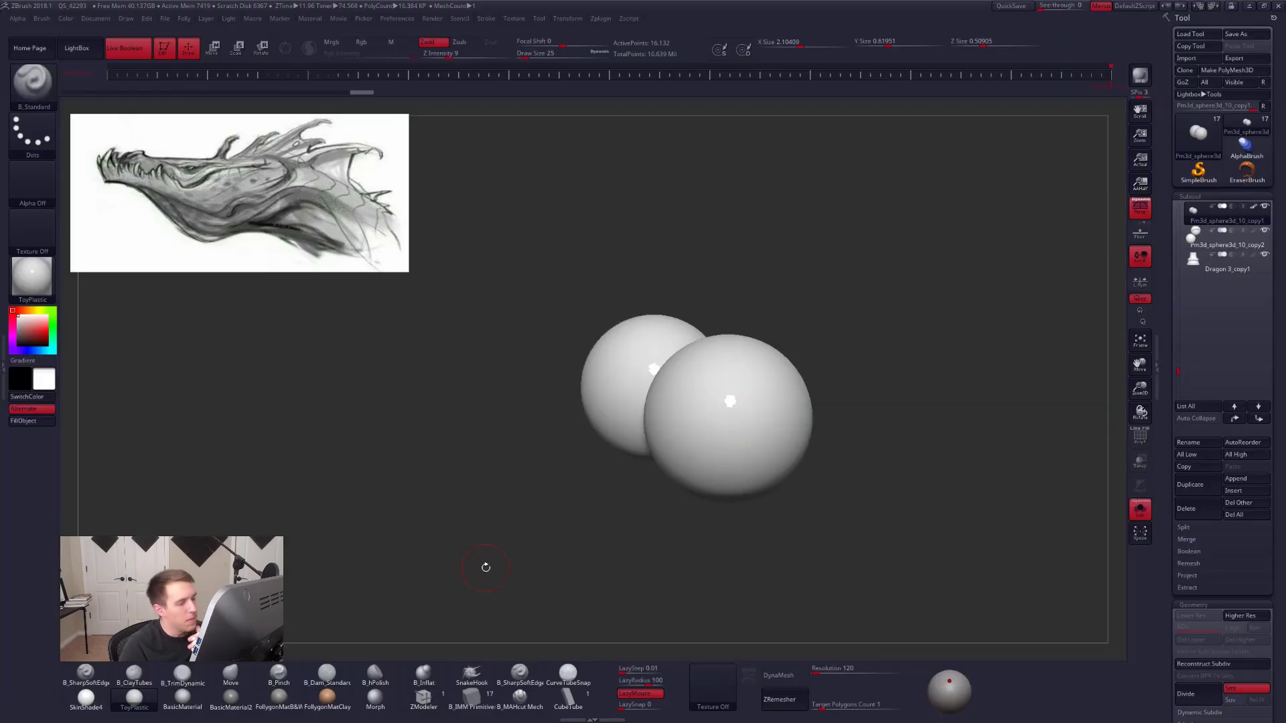
left_click_drag(738, 324, 746, 293, "alt")
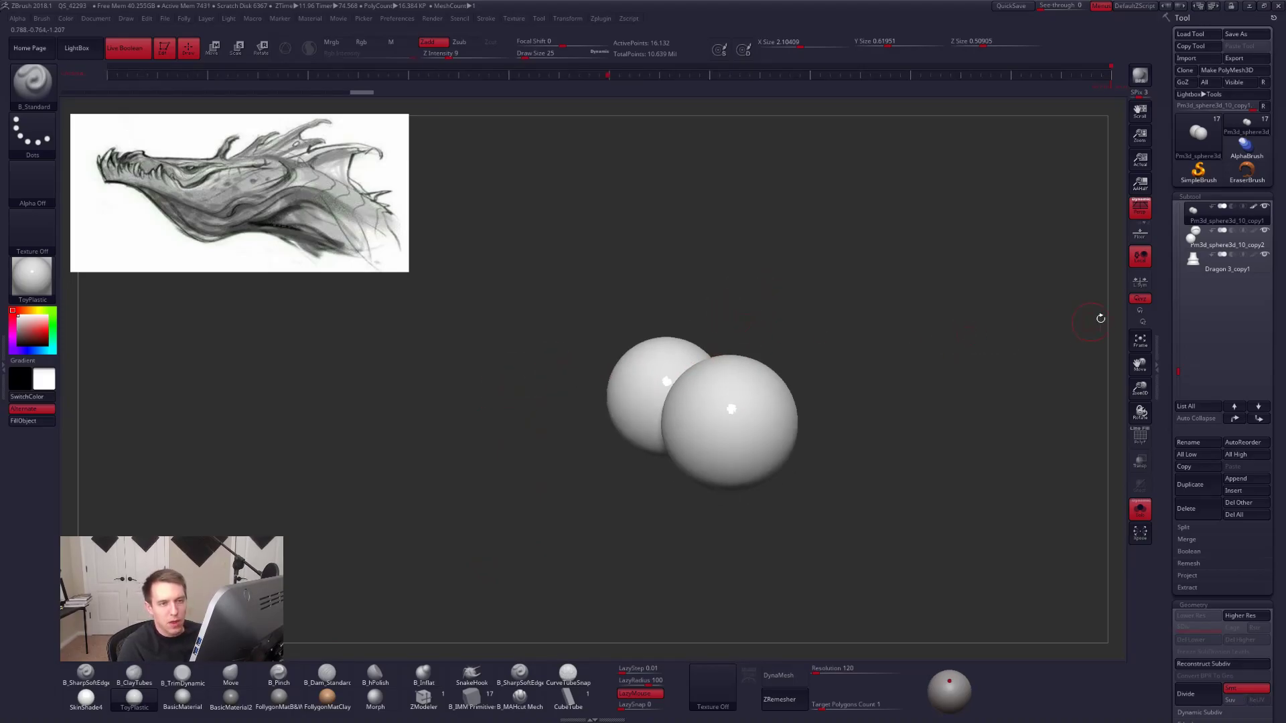
left_click(1253, 206)
left_click_drag(830, 362, 813, 298, "alt")
key("alt+s")
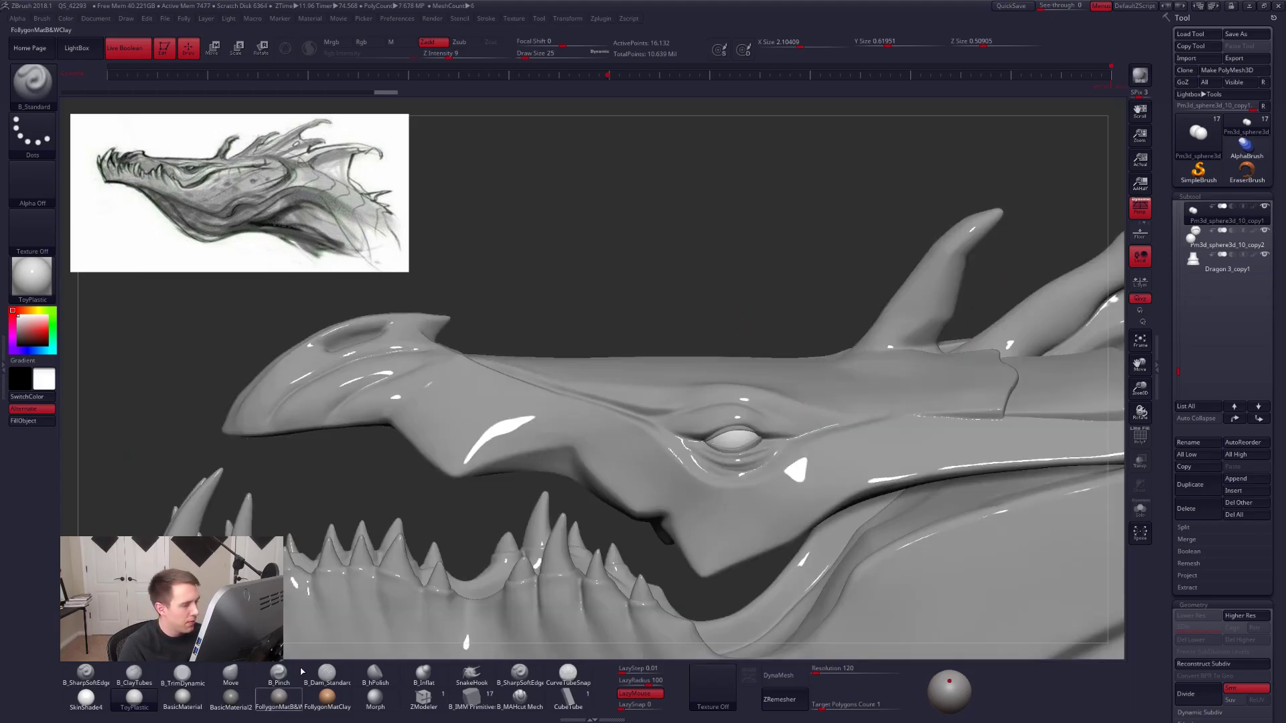
Switch the model's material to FollygonMatB&WClay and make the Dragon 3 head subtool active.
left_click(280, 693)
right_click_drag(681, 462, 679, 399, "ctrl")
right_click_drag(738, 457, 639, 387, "alt")
left_click(695, 388, "alt")
right_click_drag(570, 456, 633, 473, "ctrl")
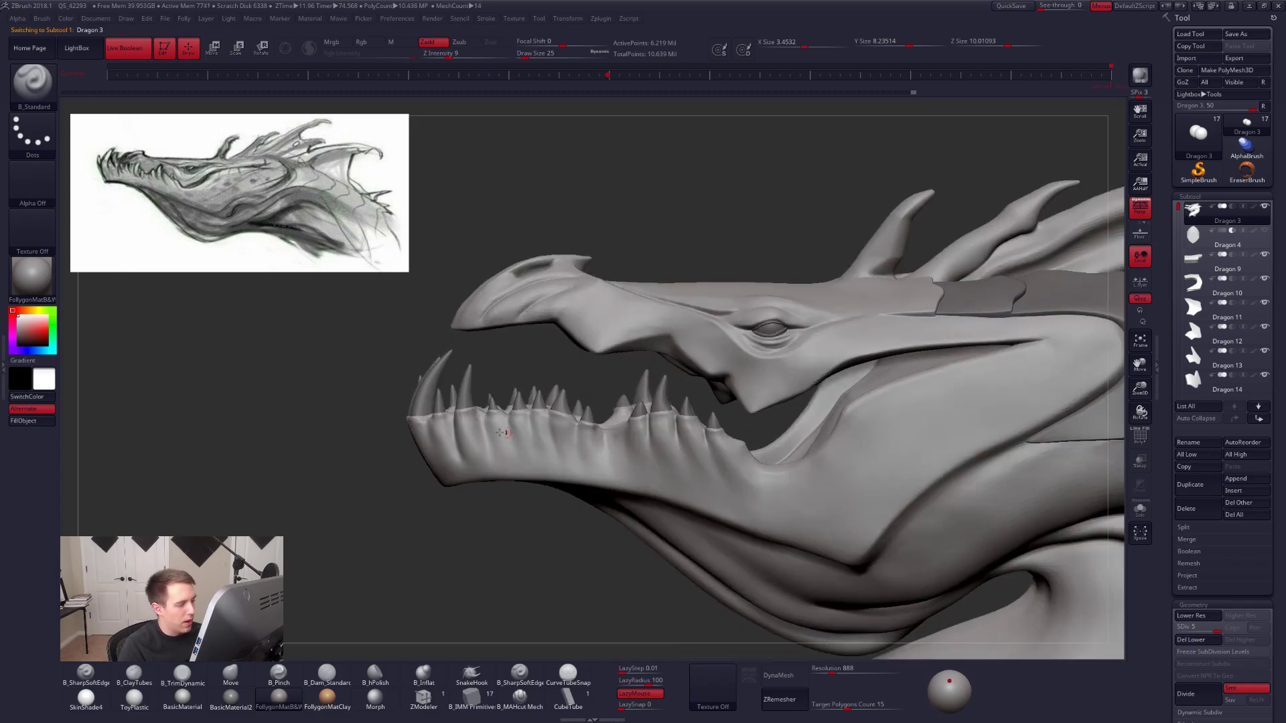
Carve a crease beneath the eye along the upper jaw with the Dam_Standard brush at draw size 74.
right_click_drag(442, 438, 485, 482)
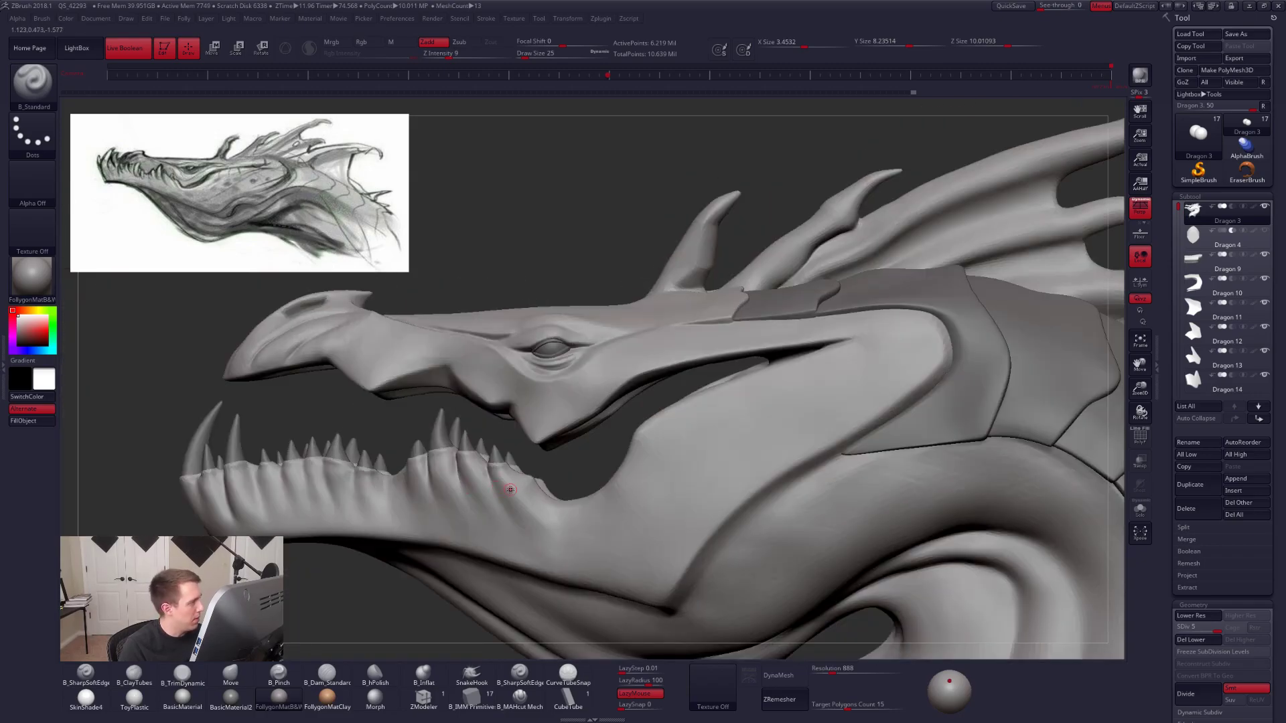
right_click_drag(529, 509, 534, 407)
mouse_move(619, 432)
right_mouse_down()
mouse_move(704, 449)
mouse_move(612, 460)
right_mouse_up()
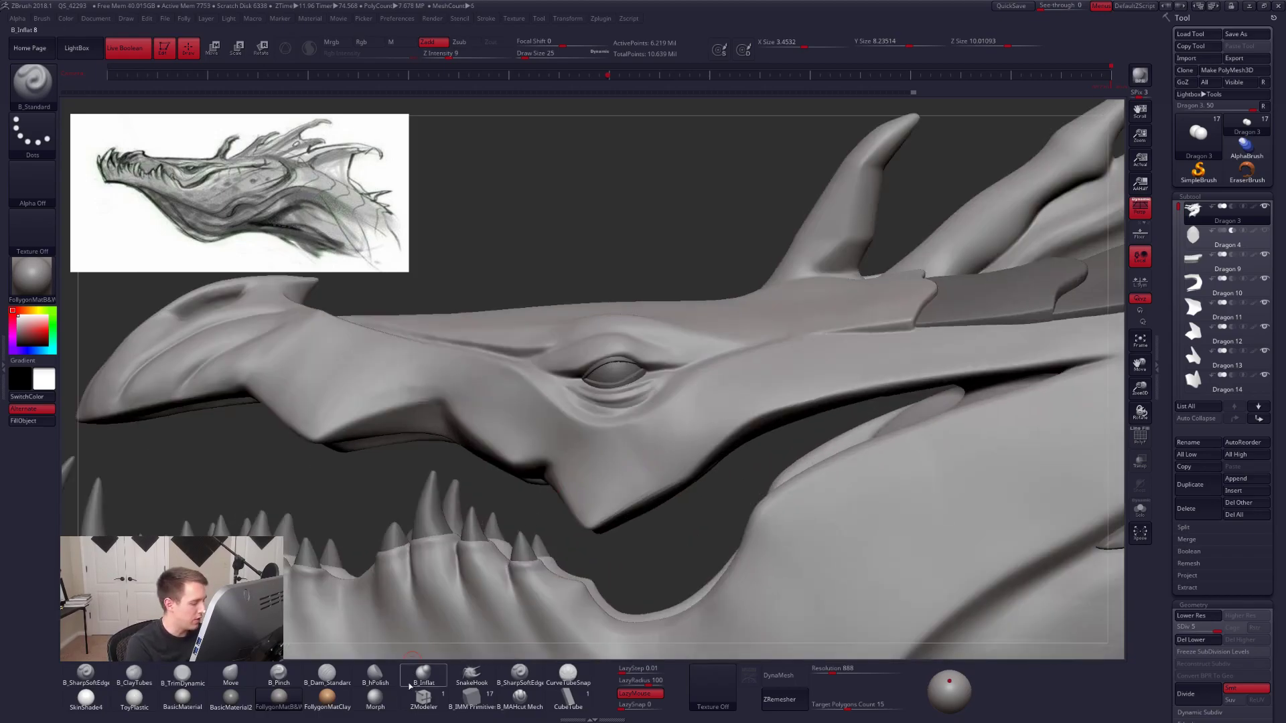
left_click(327, 673)
key("space")
mouse_move(564, 440)
left_mouse_down()
mouse_move(568, 458)
mouse_move(606, 474)
mouse_move(659, 464)
mouse_move(833, 358)
mouse_move(864, 360)
left_mouse_up()
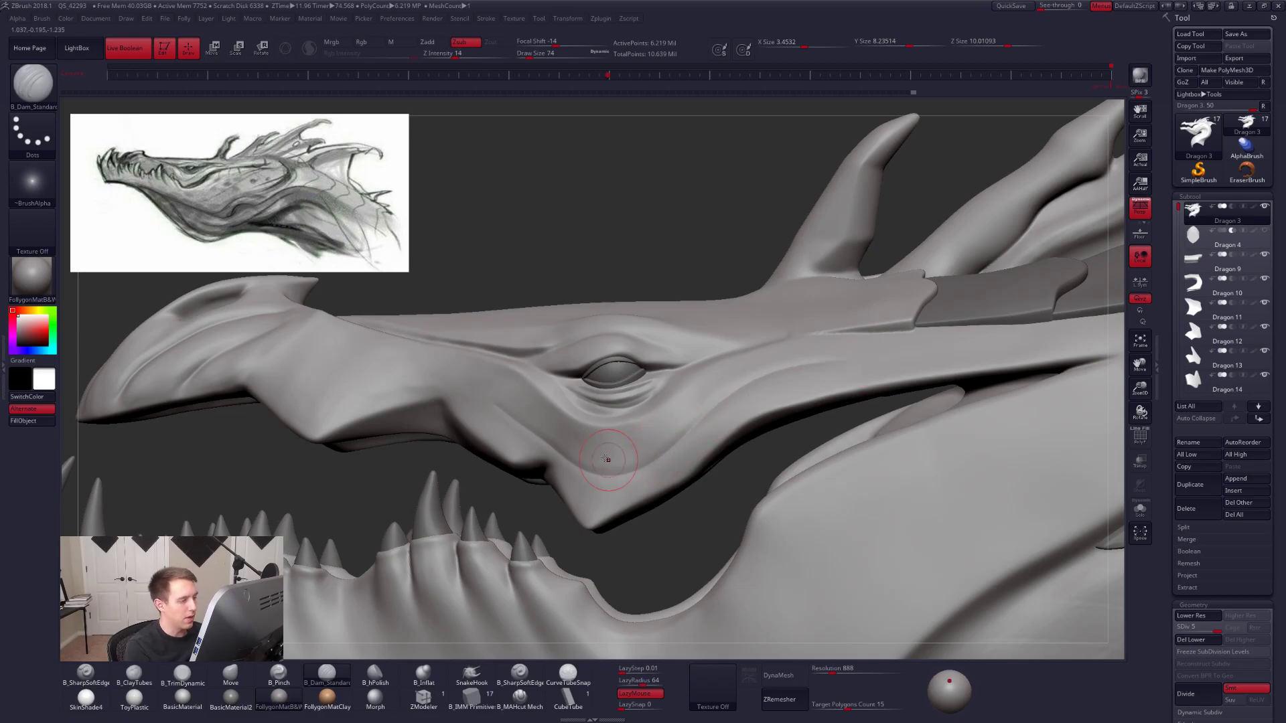
Sharpen the ridge beneath the eye toward the back of the upper jaw with the Pinch brush at draw size 43.
key("5")
key("space")
left_click_drag(561, 426, 541, 426)
left_click_drag(484, 393, 491, 405)
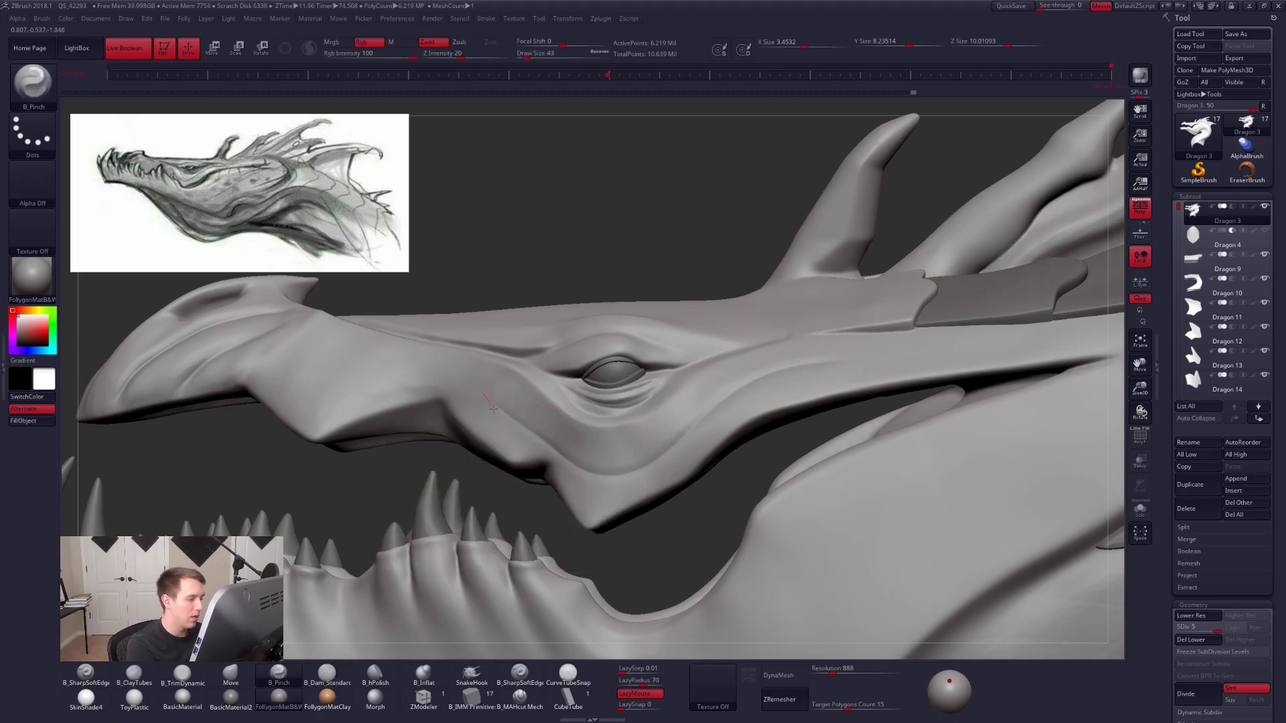
left_click_drag(644, 471, 739, 381)
left_click_drag(850, 360, 970, 356)
Carve a matching crease beneath the eye on the opposite side of the head with the Dam_Standard brush.
mouse_move(711, 429)
right_mouse_down()
mouse_move(717, 414)
mouse_move(771, 418)
mouse_move(919, 499)
mouse_move(885, 514)
right_mouse_up()
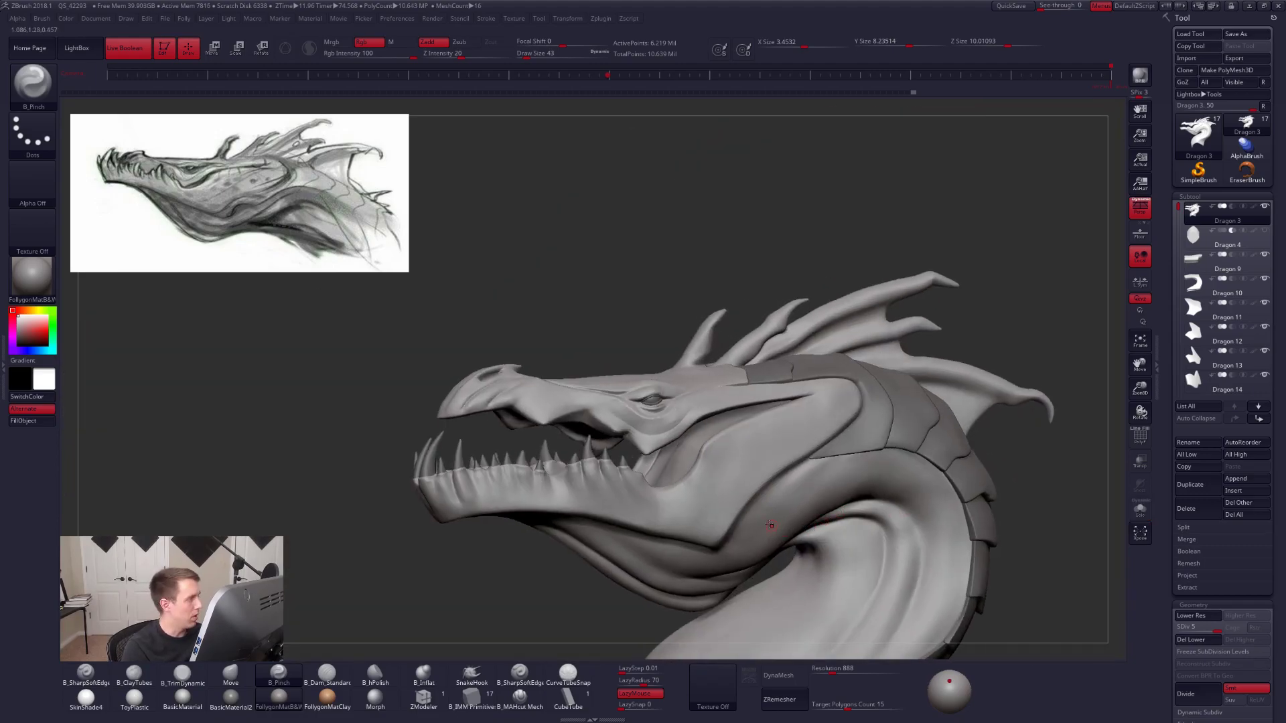
right_click_drag(775, 528, 797, 433)
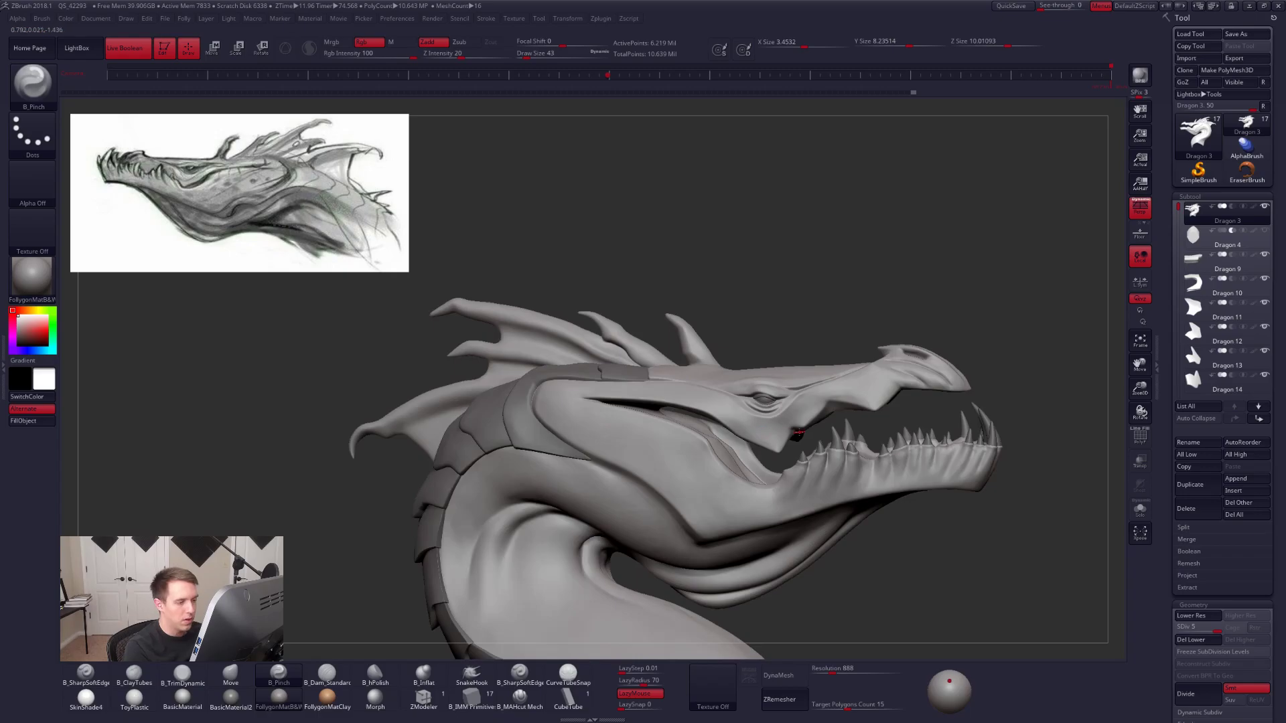
right_click_drag(676, 423, 618, 499, "ctrl")
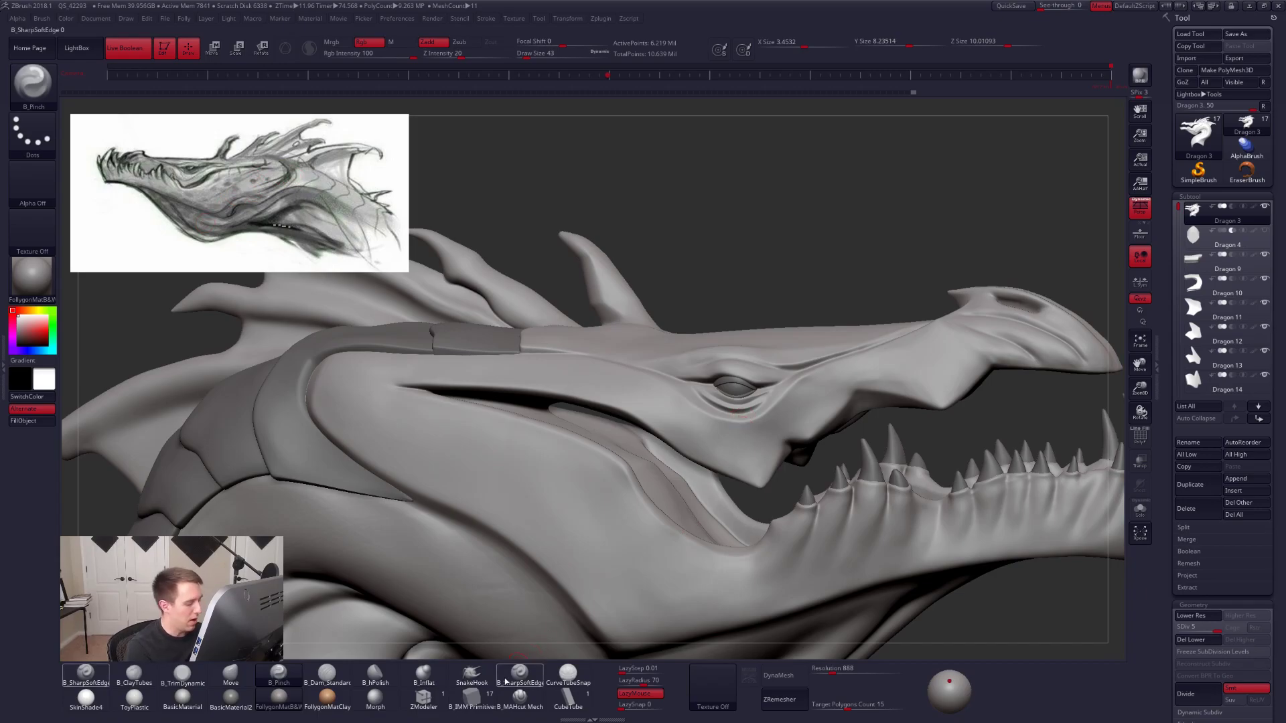
left_click(326, 673)
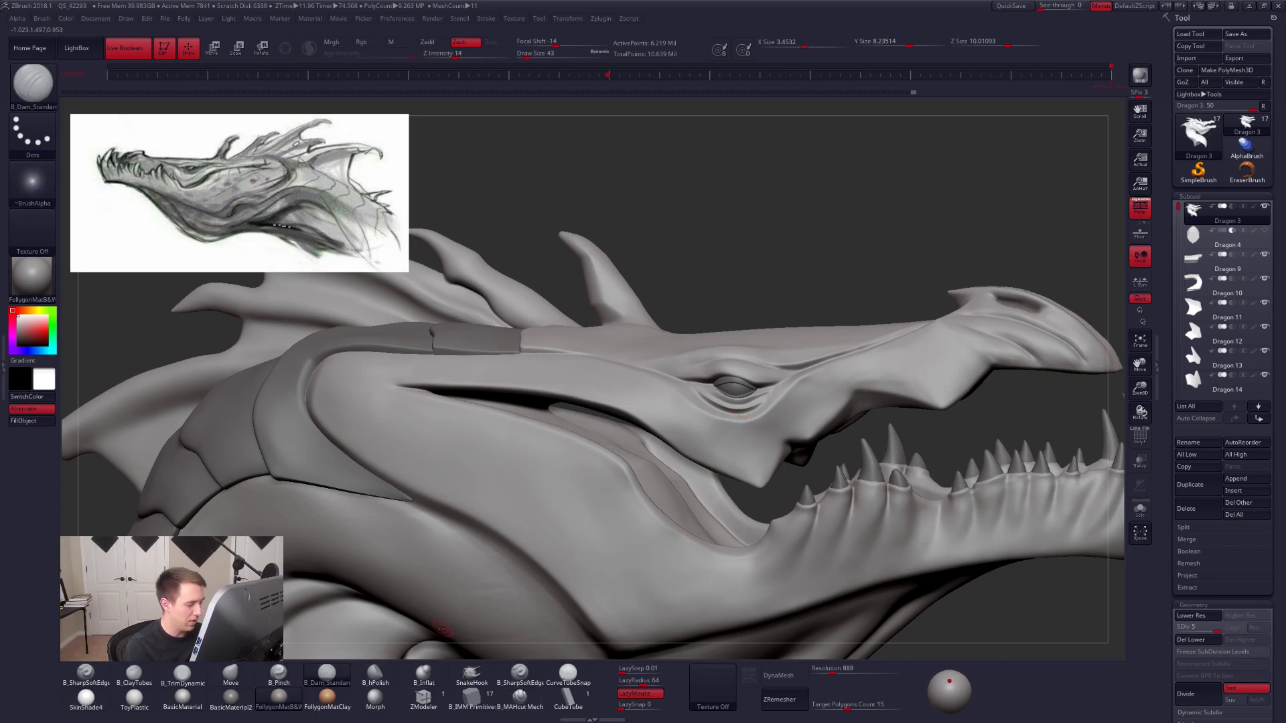
right_click_drag(767, 436, 769, 437, "alt")
right_click_drag(815, 402, 834, 390, "ctrl")
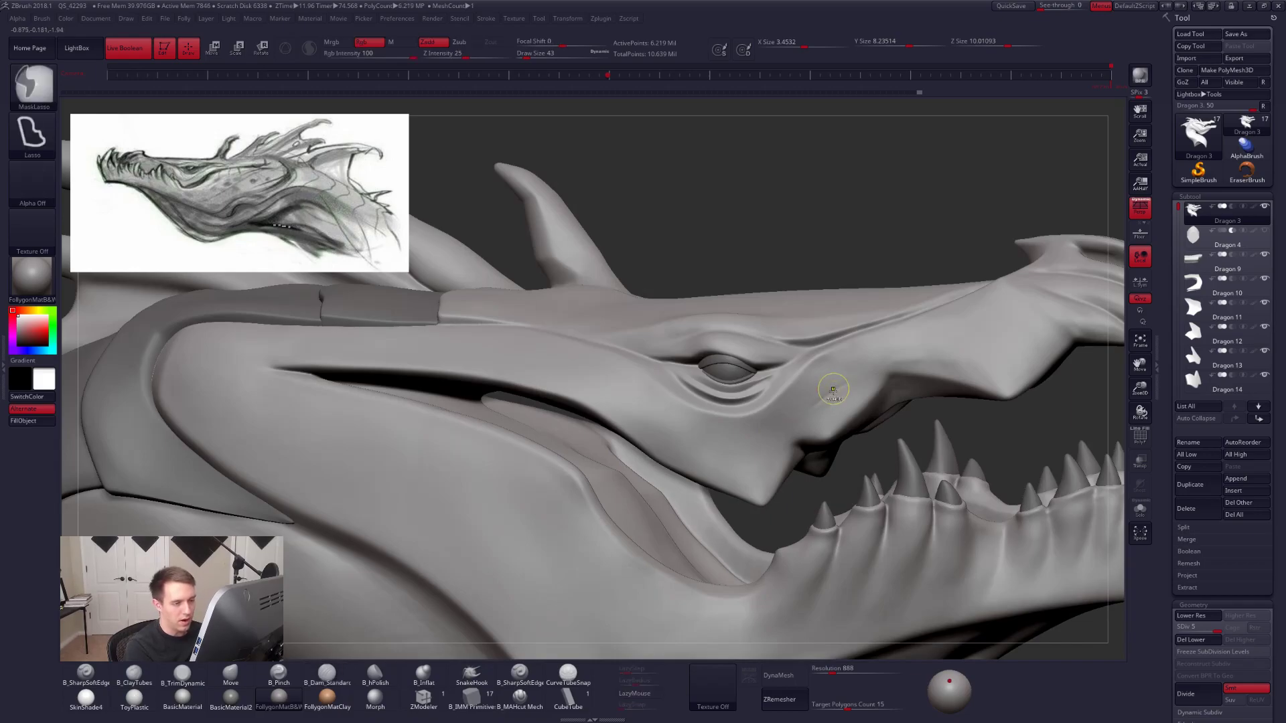
key("ctrl+z")
key("space")
left_click_drag(832, 393, 835, 394)
mouse_move(888, 355)
left_mouse_down()
mouse_move(790, 426)
mouse_move(705, 459)
mouse_move(613, 403)
left_mouse_up()
Tighten the new under-eye crease and the upper jaw edge with the Pinch brush at draw size 54.
left_click(279, 675)
key("space")
left_click_drag(777, 411, 764, 411)
left_click_drag(833, 390, 784, 430)
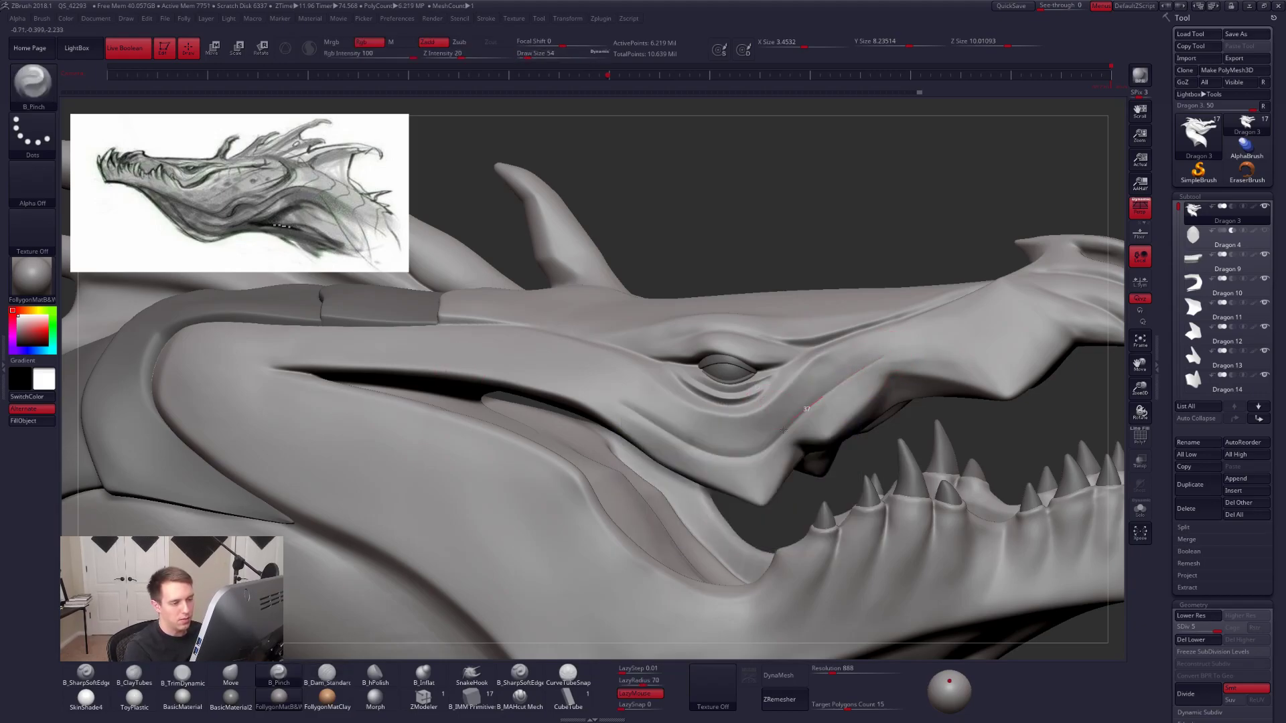
left_click_drag(740, 467, 584, 375)
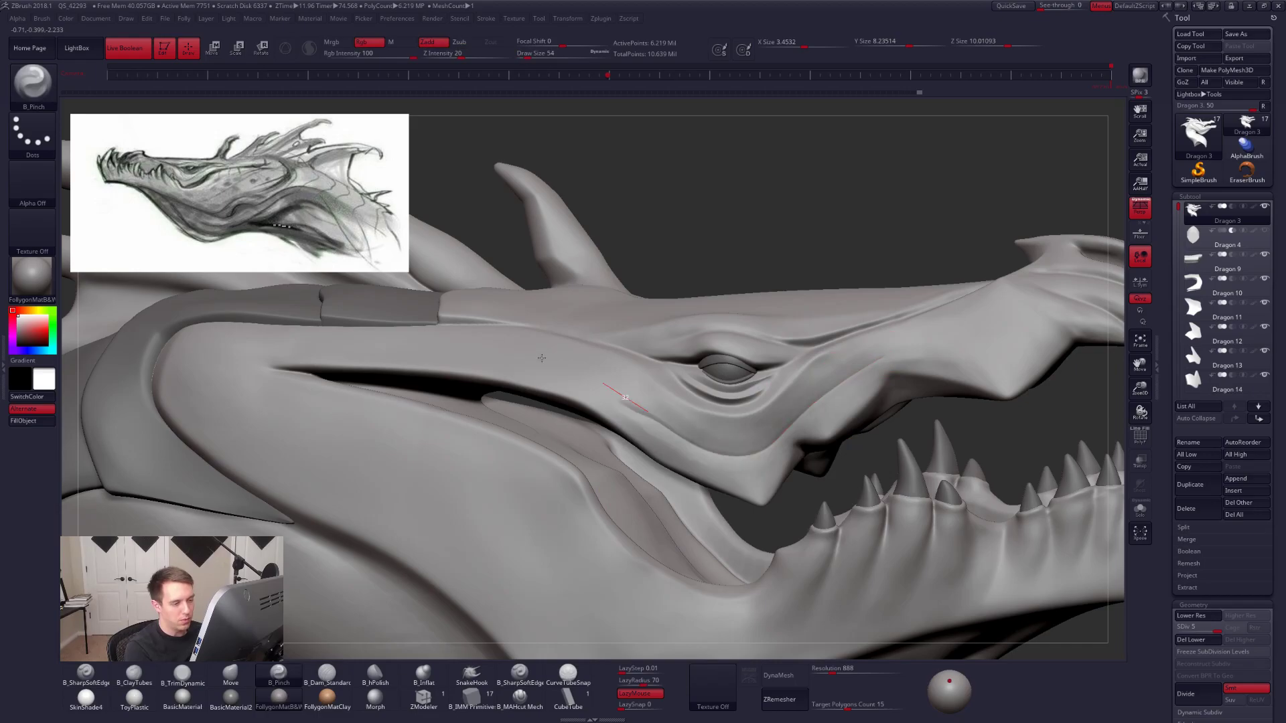
Carve three short creases across the upper edge of the first side's cheek muscle with Dam_Standard at draw size 104.
right_click_drag(658, 395, 429, 274, "ctrl")
left_click_drag(783, 467, 846, 456)
mouse_move(846, 456)
right_mouse_down("ctrl")
mouse_move(823, 471)
mouse_move(815, 456)
right_mouse_up("ctrl")
key("b")
key("d")
key("s")
key("space")
left_click_drag(815, 456, 822, 457)
mouse_move(836, 443)
right_mouse_down("alt")
mouse_move(804, 442)
mouse_move(830, 490)
mouse_move(823, 479)
right_mouse_up("alt")
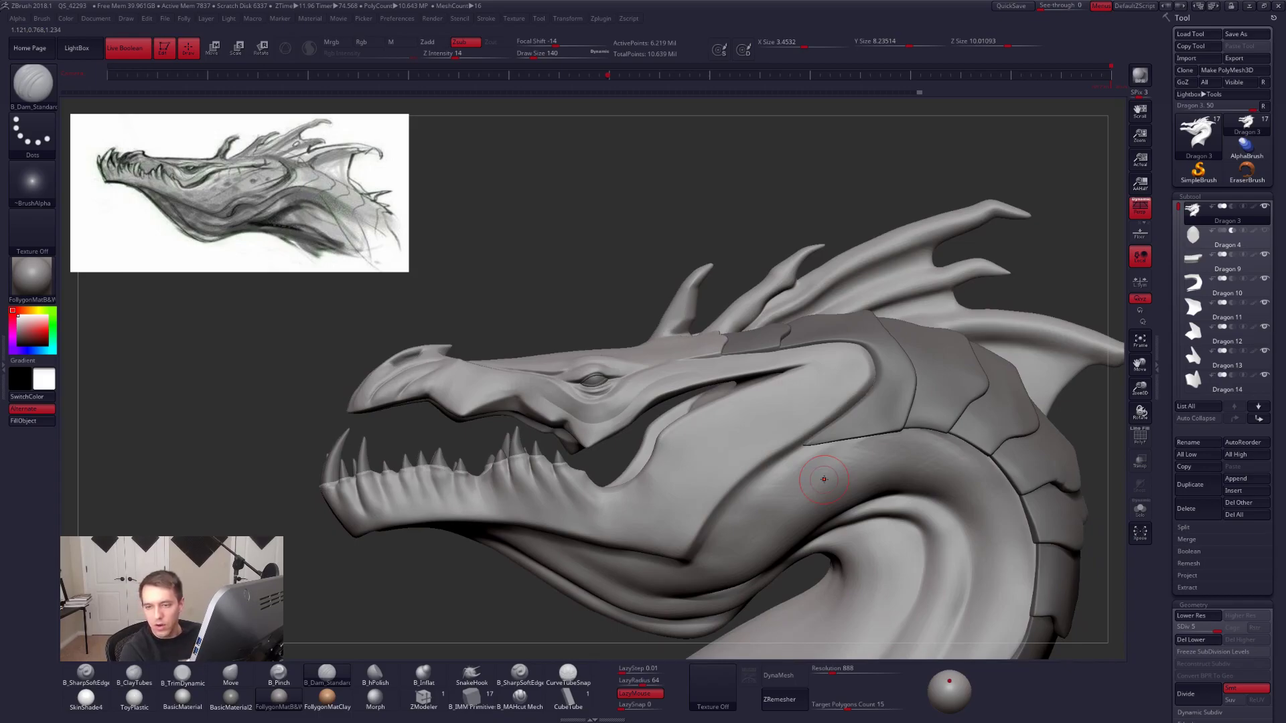
mouse_move(823, 479)
right_mouse_down()
mouse_move(732, 444)
mouse_move(738, 458)
mouse_move(726, 462)
right_mouse_up()
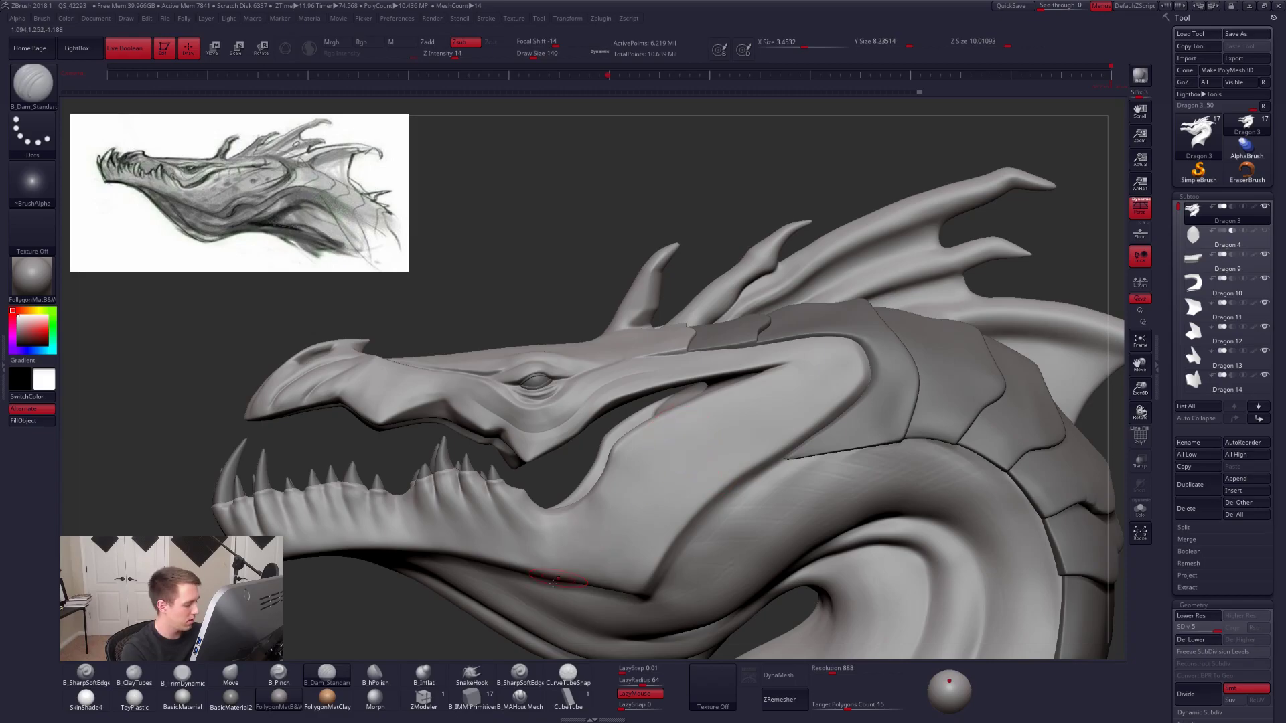
right_click_drag(686, 454, 679, 491)
right_click_drag(660, 431, 673, 412)
key("space")
left_click_drag(673, 407, 663, 401)
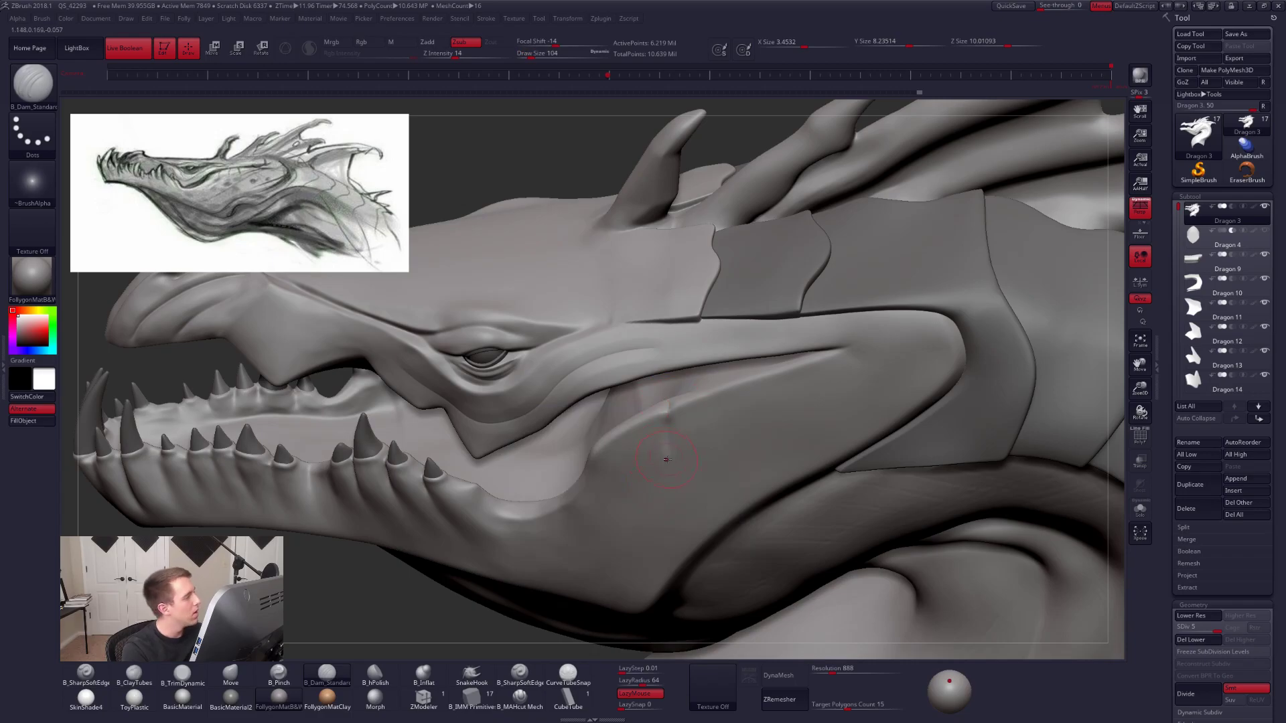
left_click_drag(708, 392, 715, 446)
left_click_drag(743, 381, 768, 464)
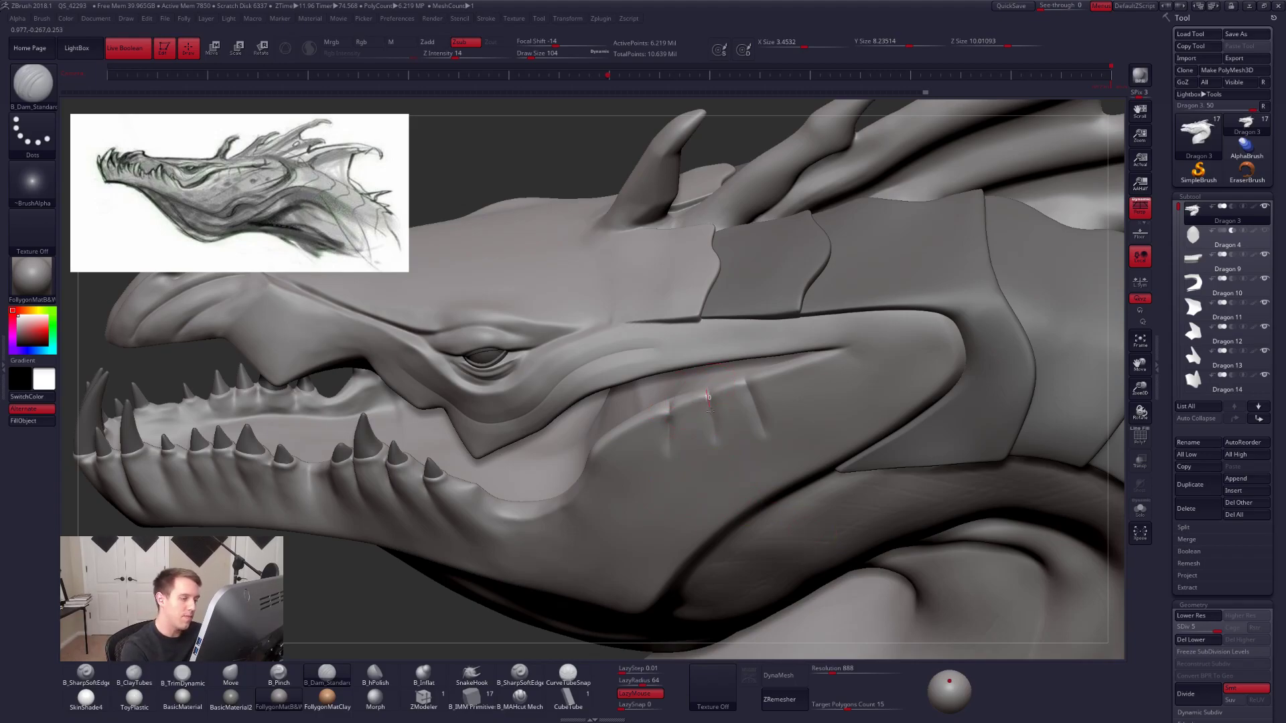
left_click_drag(758, 421, 759, 430)
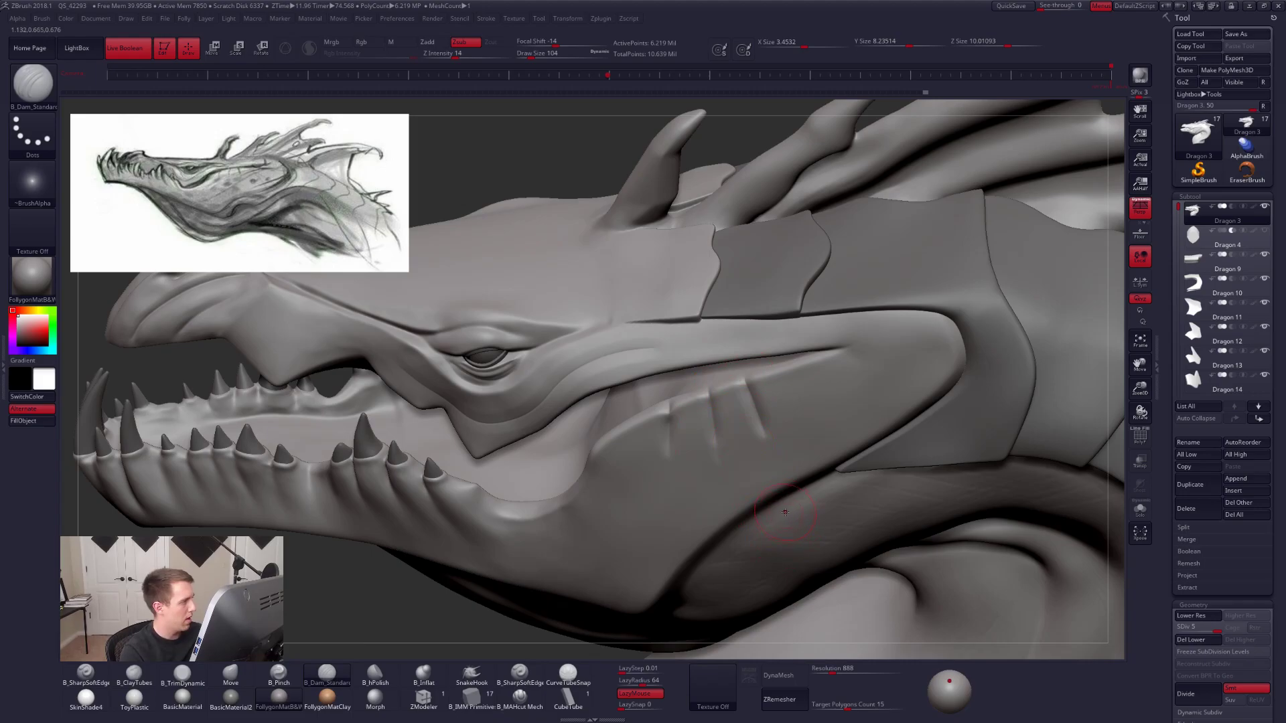
Carve a long crease along the cheek muscle's lower edge and shorter creases near its rear corner.
right_click_drag(788, 521, 827, 517)
right_click_drag(827, 358, 817, 353)
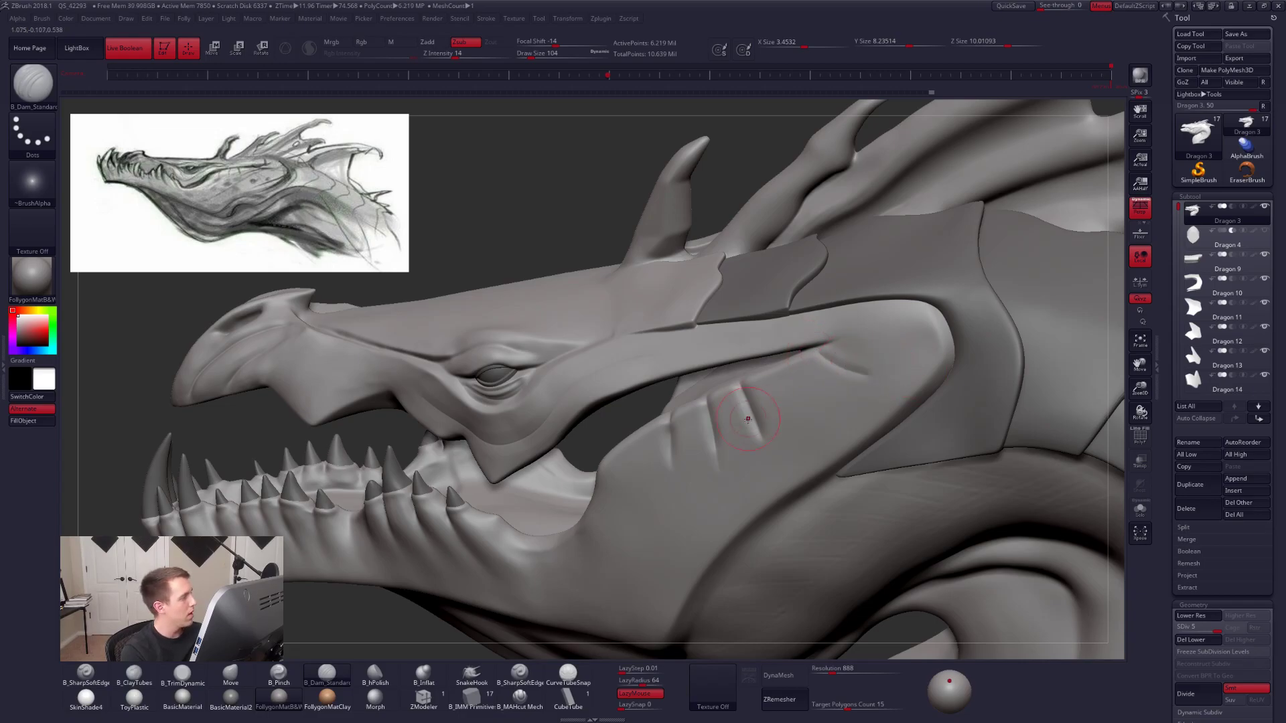
right_click_drag(623, 559, 640, 481)
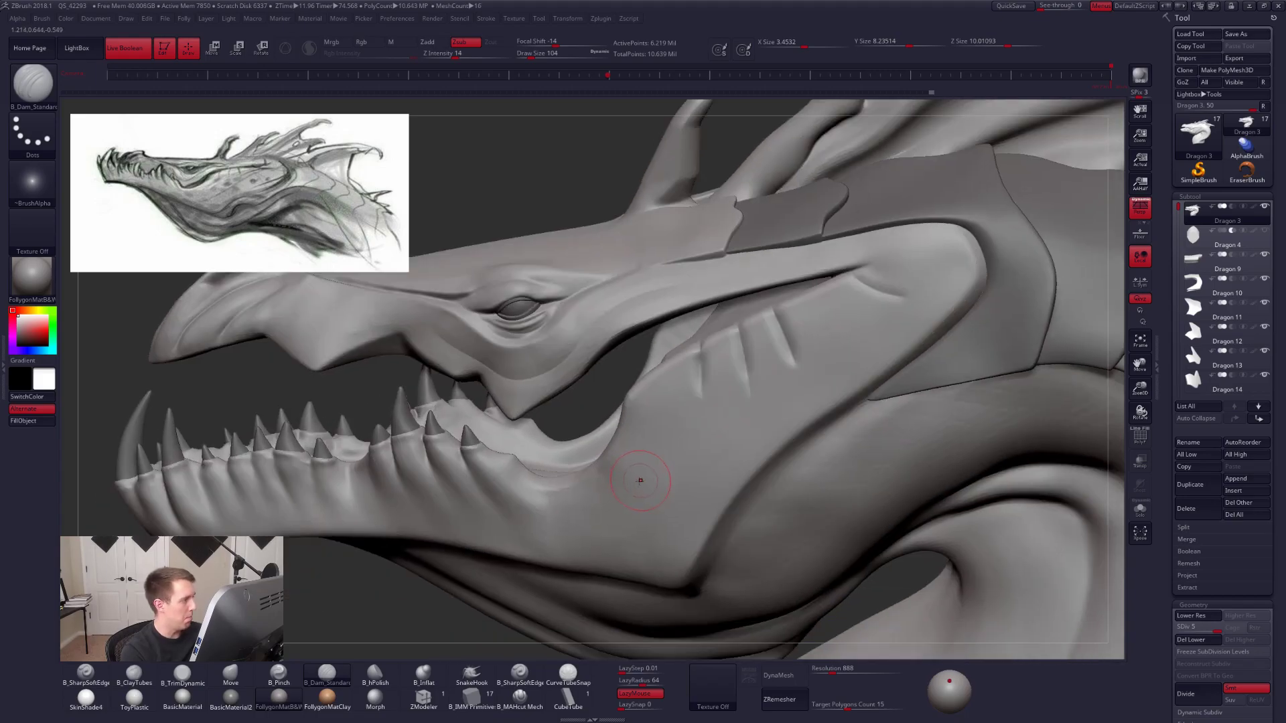
left_click_drag(651, 511, 794, 379)
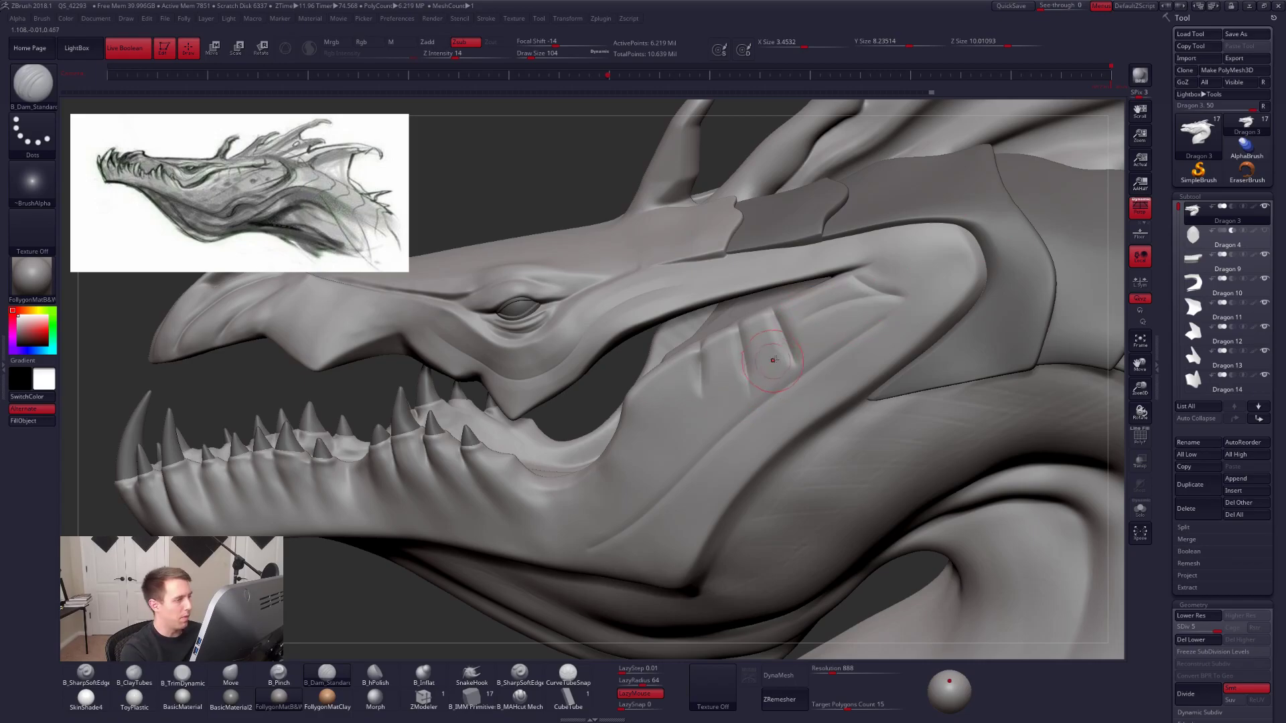
key("space")
left_click_drag(856, 348, 864, 346)
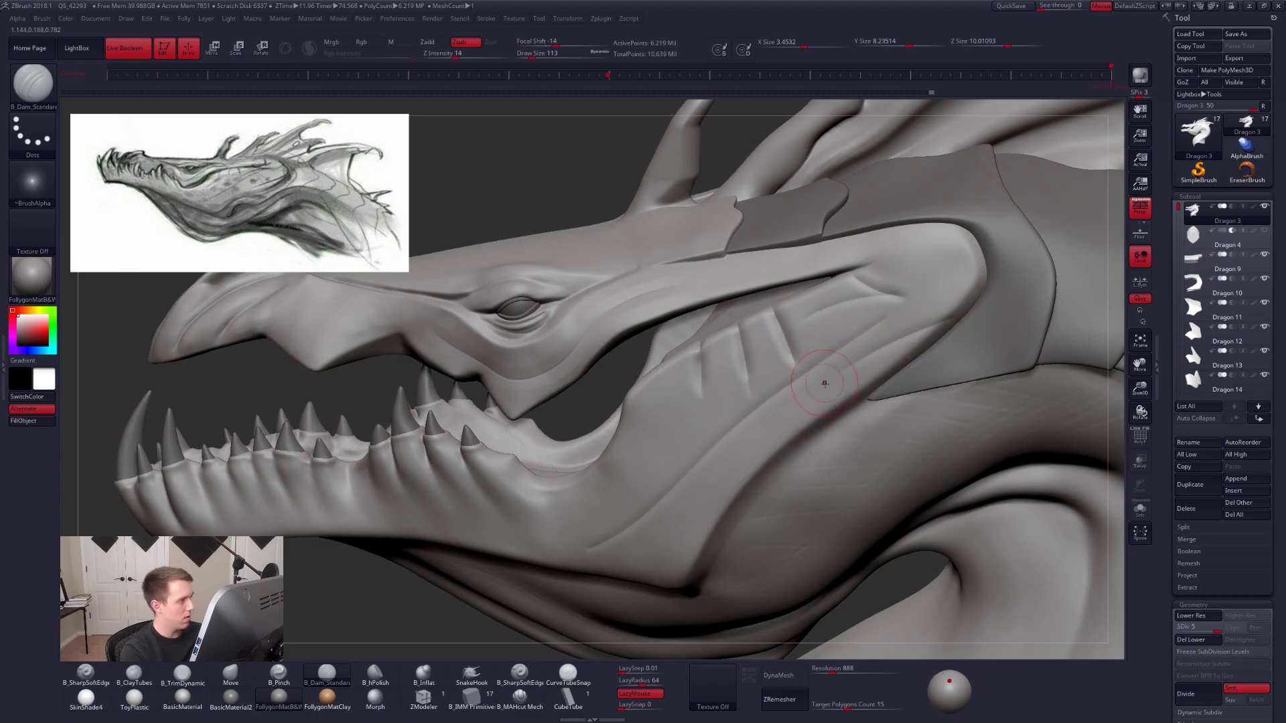
Carve matching short cross creases and a long lower crease on the opposite cheek with Dam_Standard at draw size 113.
right_click_drag(829, 368, 856, 399)
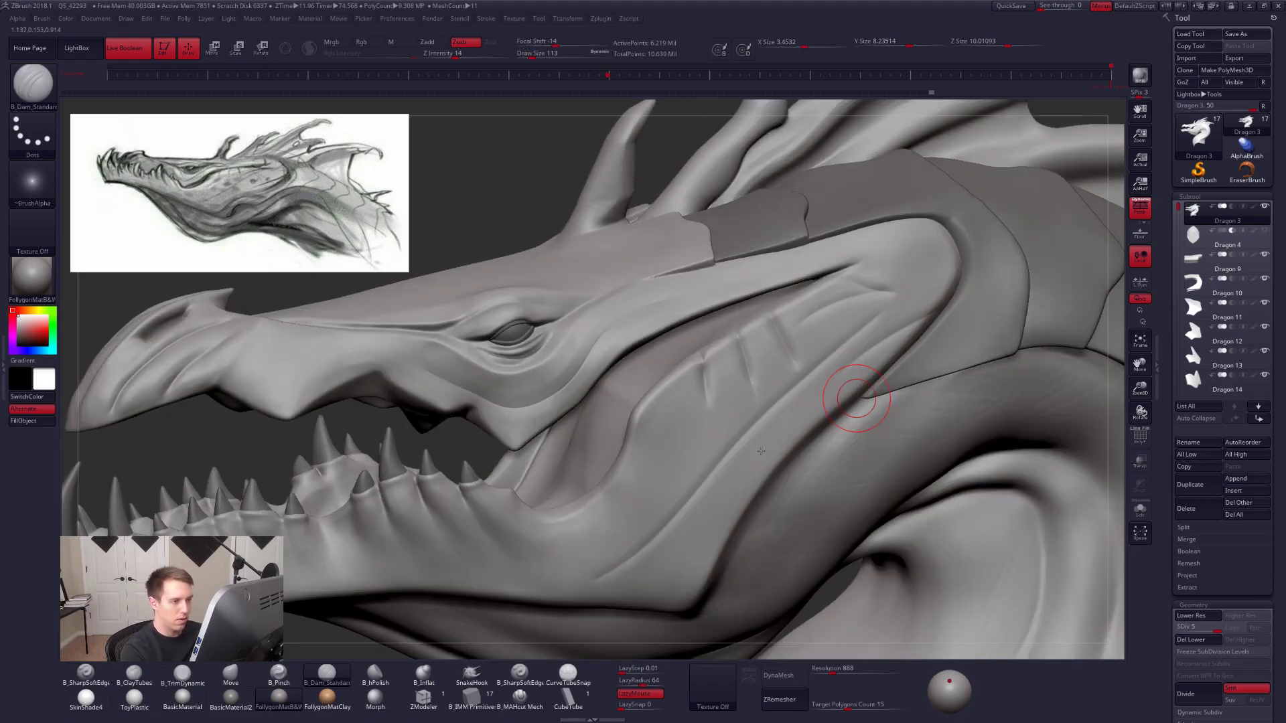
right_click_drag(761, 451, 766, 444, "ctrl")
mouse_move(482, 432)
right_mouse_down()
mouse_move(722, 408)
mouse_move(696, 408)
mouse_move(668, 363)
mouse_move(670, 405)
right_mouse_up()
mouse_move(579, 303)
left_mouse_down()
mouse_move(474, 260)
mouse_move(593, 314)
mouse_move(494, 352)
left_mouse_up()
mouse_move(688, 350)
left_mouse_down()
mouse_move(617, 415)
mouse_move(698, 376)
mouse_move(678, 447)
left_mouse_up()
left_click_drag(759, 405, 775, 489)
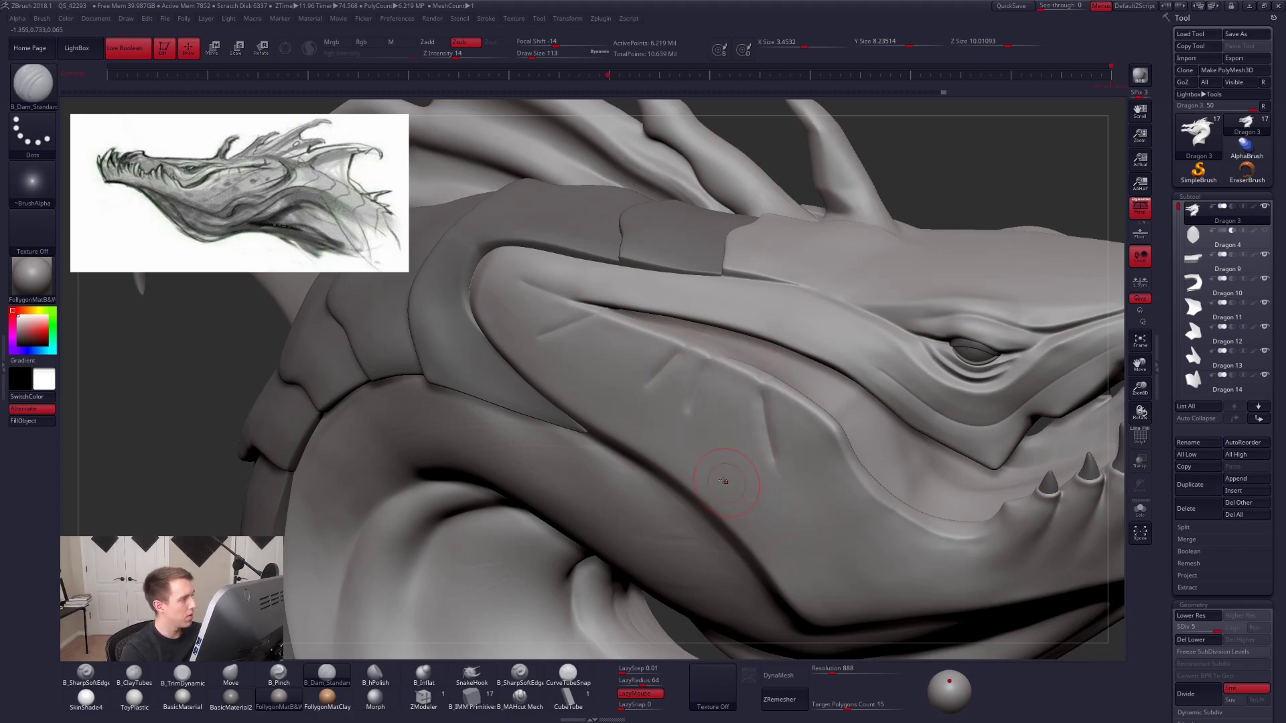
mouse_move(496, 295)
left_mouse_down()
mouse_move(515, 342)
mouse_move(725, 492)
left_mouse_up()
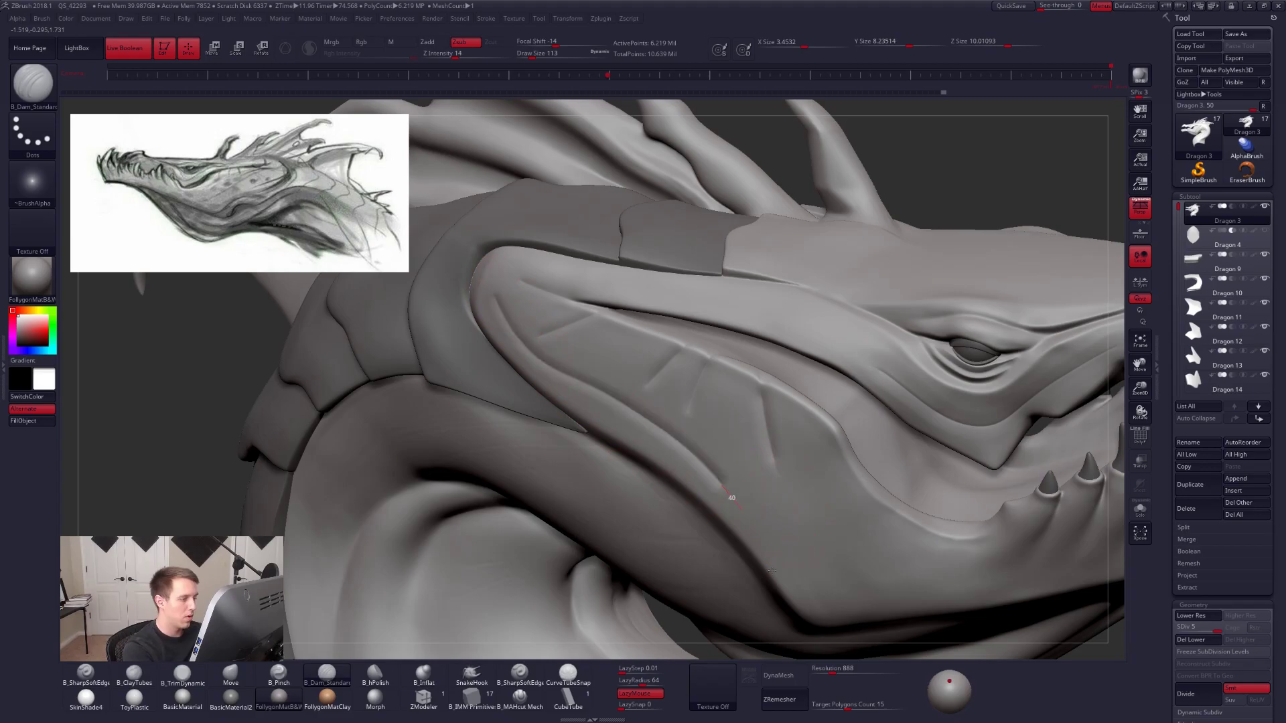
Sharpen the front cross crease and the long lower crease of this cheek with the Pinch brush.
right_click_drag(761, 450, 767, 421)
key("5")
key("s")
left_click_drag(767, 421, 763, 421)
right_click_drag(769, 416, 765, 452)
left_click_drag(757, 388, 785, 529)
right_click_drag(771, 445, 740, 513)
mouse_move(673, 440)
left_mouse_down()
mouse_move(536, 374)
mouse_move(483, 304)
left_mouse_up()
Redo the pinching on the short creases at the cheek's rear corner with the Pinch brush at draw size 74.
key("space")
left_click_drag(584, 333, 580, 332)
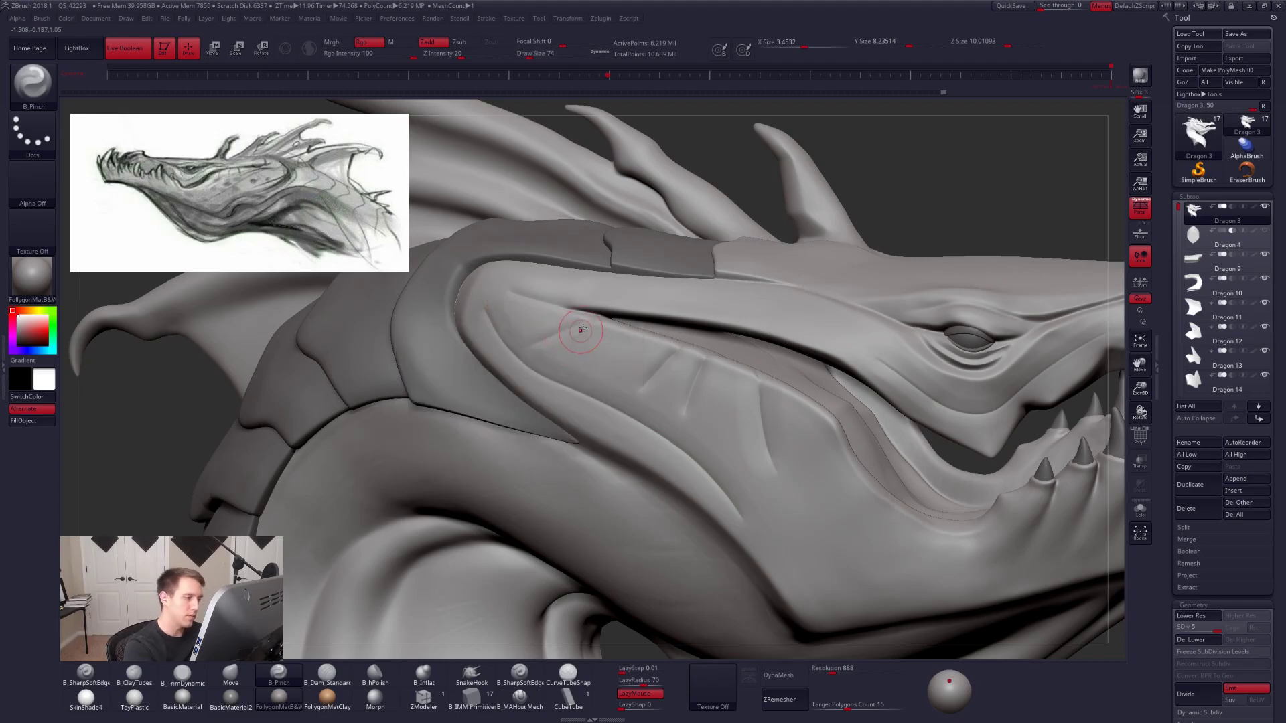
key("ctrl")
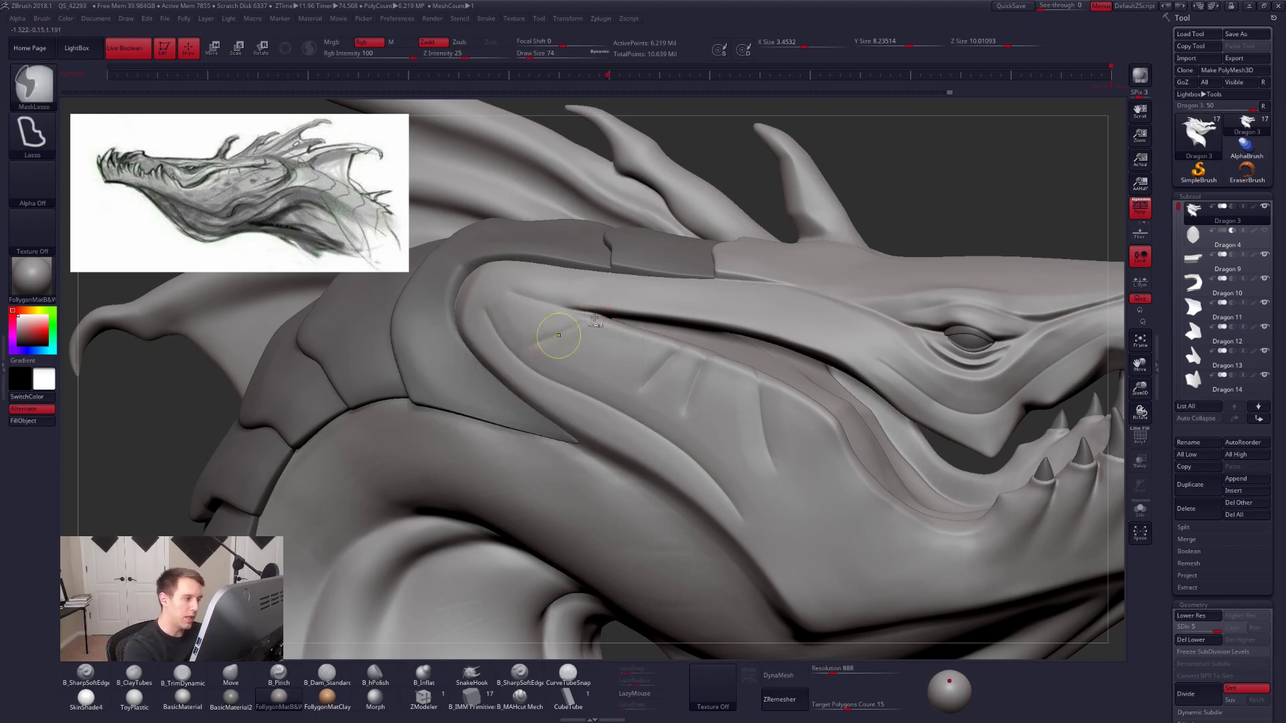
key("ctrl+z")
left_click_drag(595, 319, 504, 359)
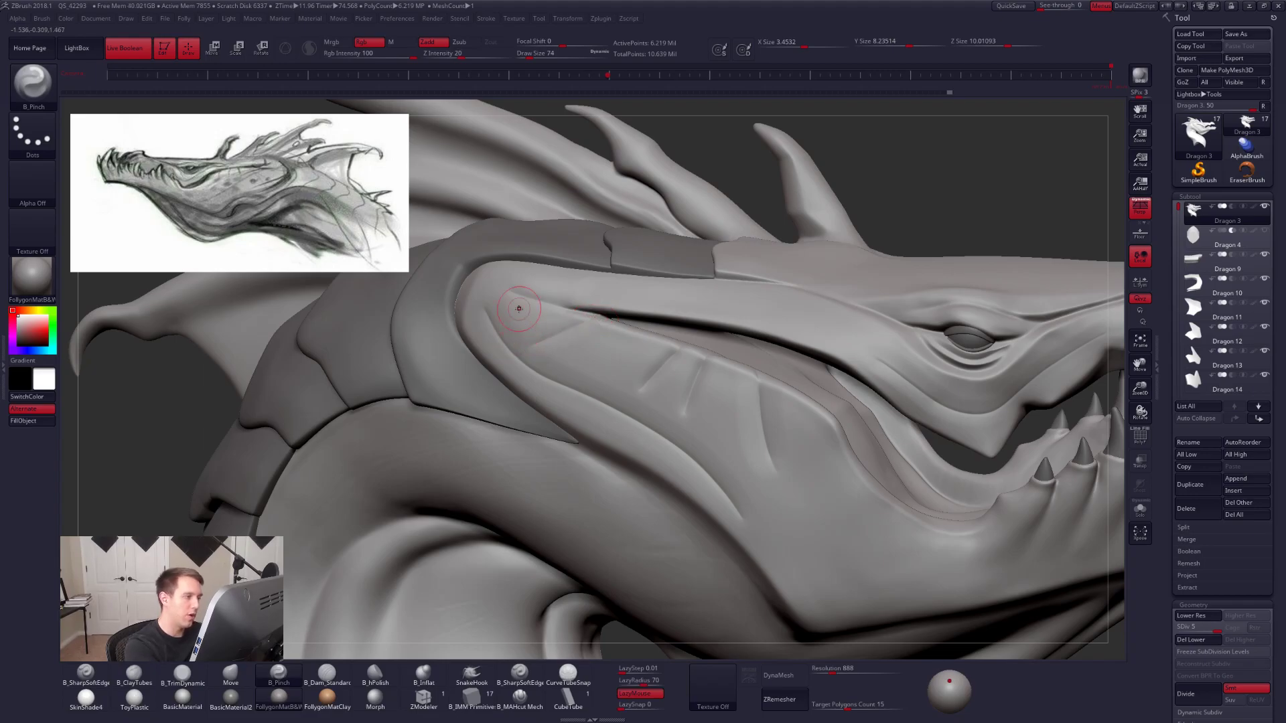
left_click_drag(514, 292, 606, 324)
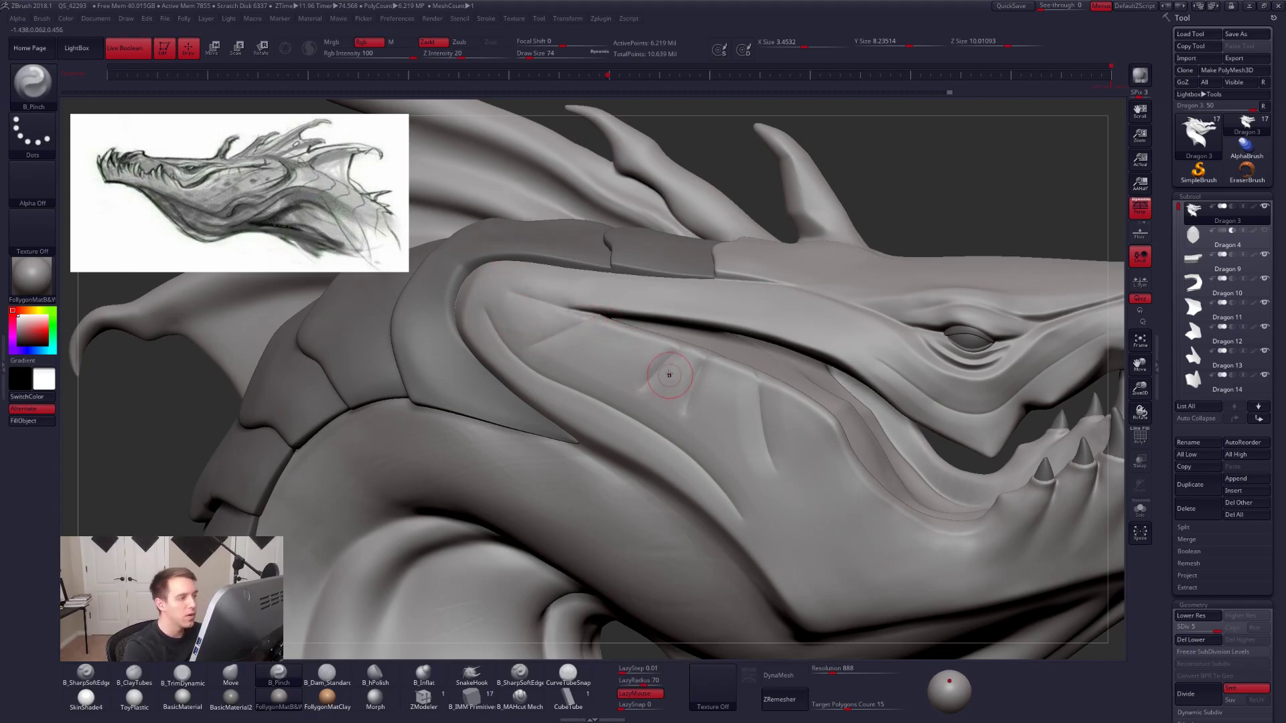
Cut the middle cross creases of the cheek deeper with the MAHcut Mech brush at draw size 61.
right_click_drag(670, 365, 632, 367)
key("space")
left_click_drag(675, 357, 671, 357)
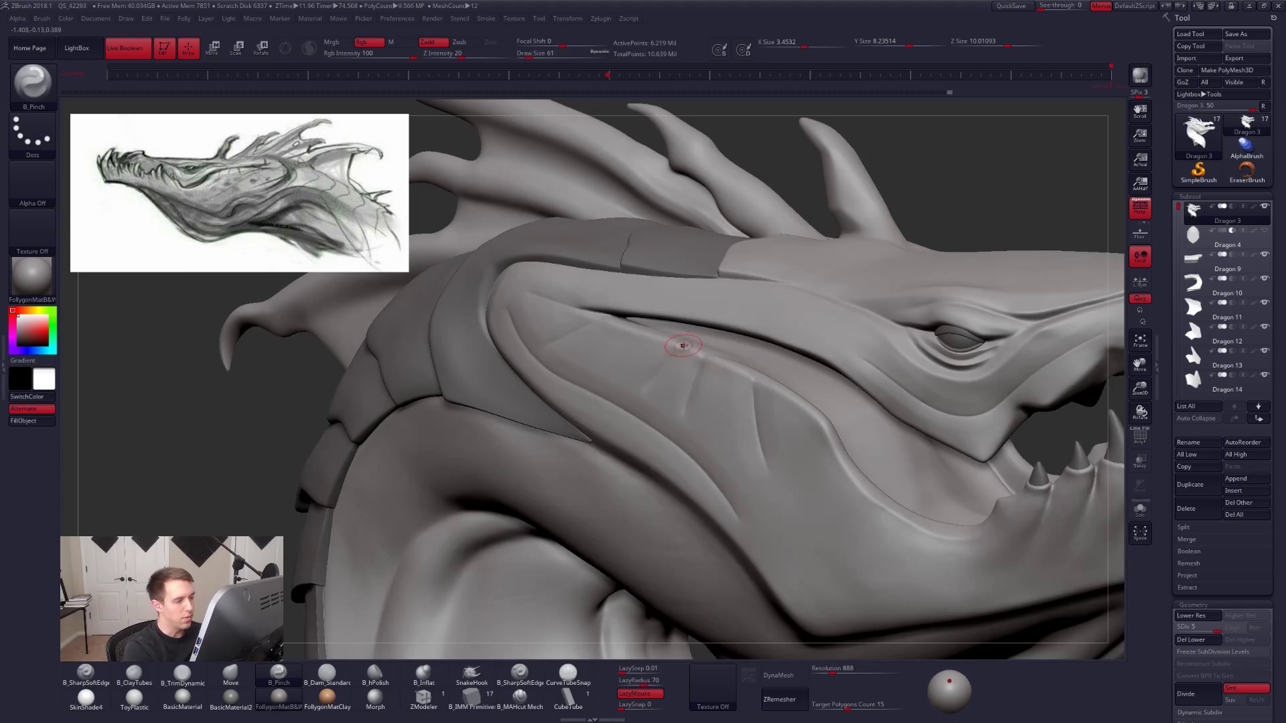
left_click(520, 696)
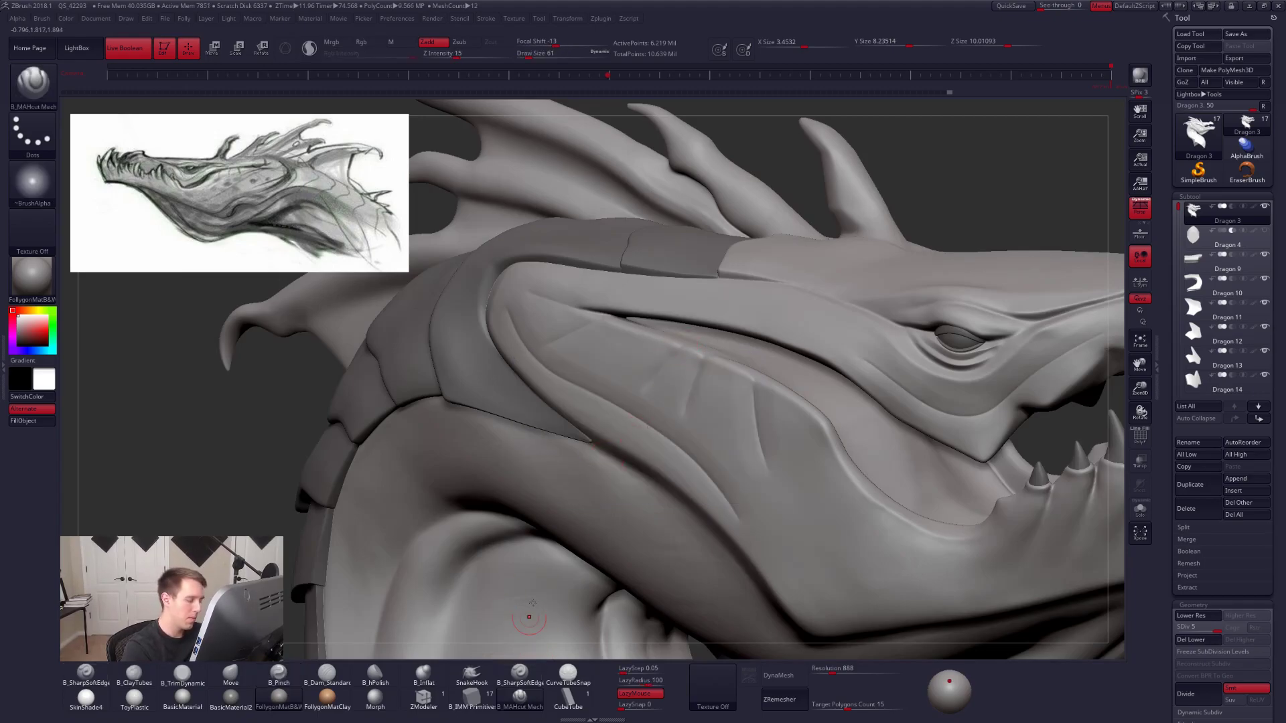
right_click_drag(681, 353, 688, 346)
left_click_drag(684, 344, 671, 354)
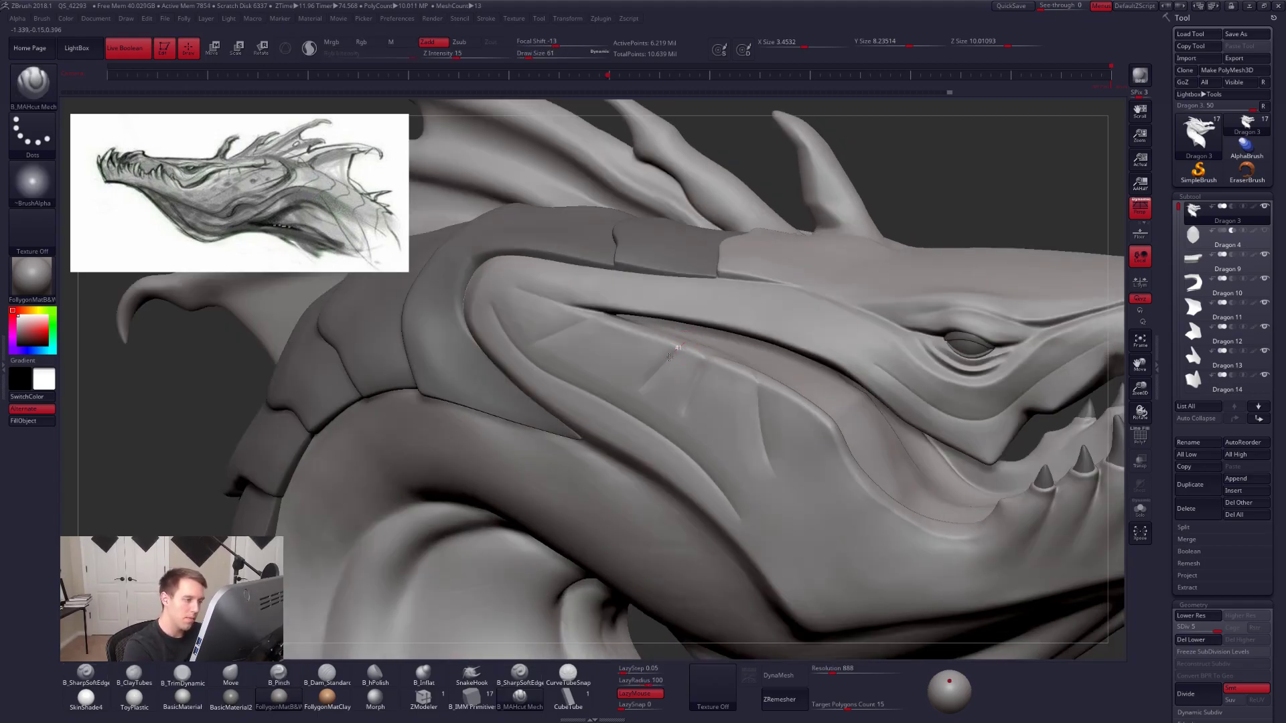
left_click_drag(618, 412, 613, 416)
Deepen and smooth the front cheek crease, and flatten the surface between the creases with TrimDynamic at draw size 121.
key("space")
left_click_drag(674, 376, 677, 376)
left_click_drag(757, 384, 839, 571)
mouse_move(768, 461)
left_mouse_down("shift")
mouse_move(768, 416)
mouse_move(789, 459)
left_mouse_up("shift")
key("3")
key("s")
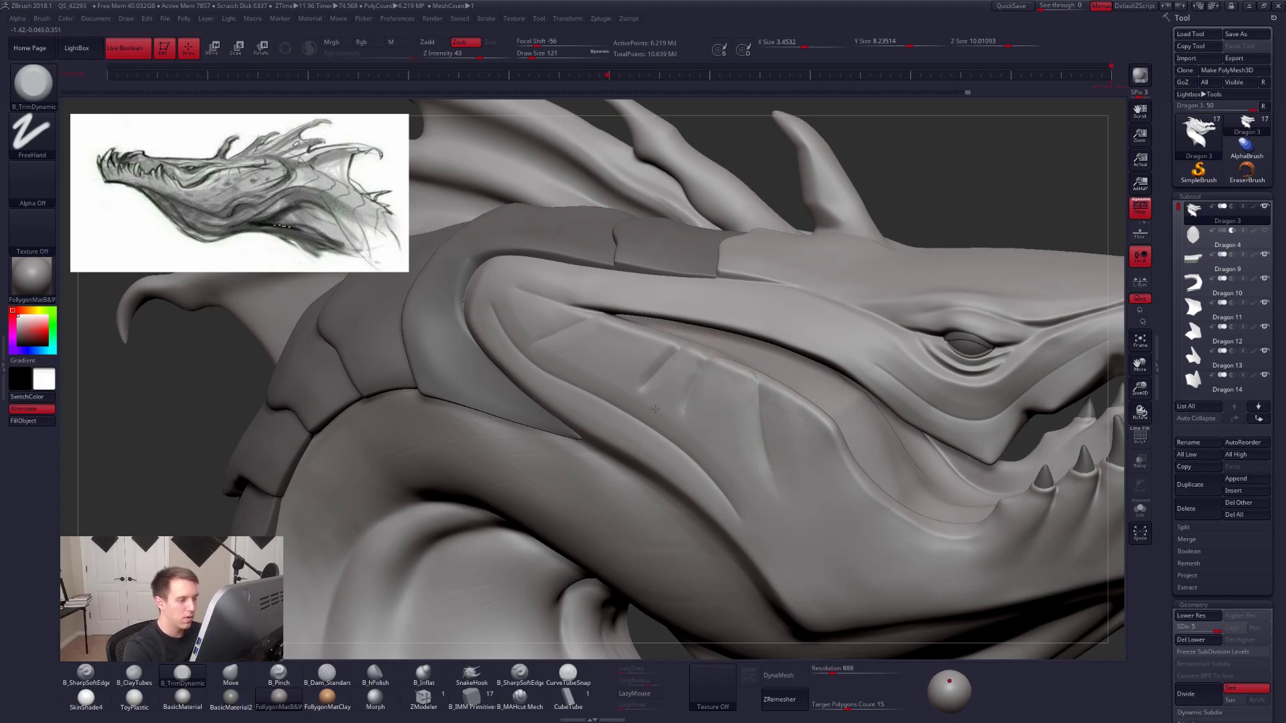
left_click_drag(635, 363, 603, 267, "alt")
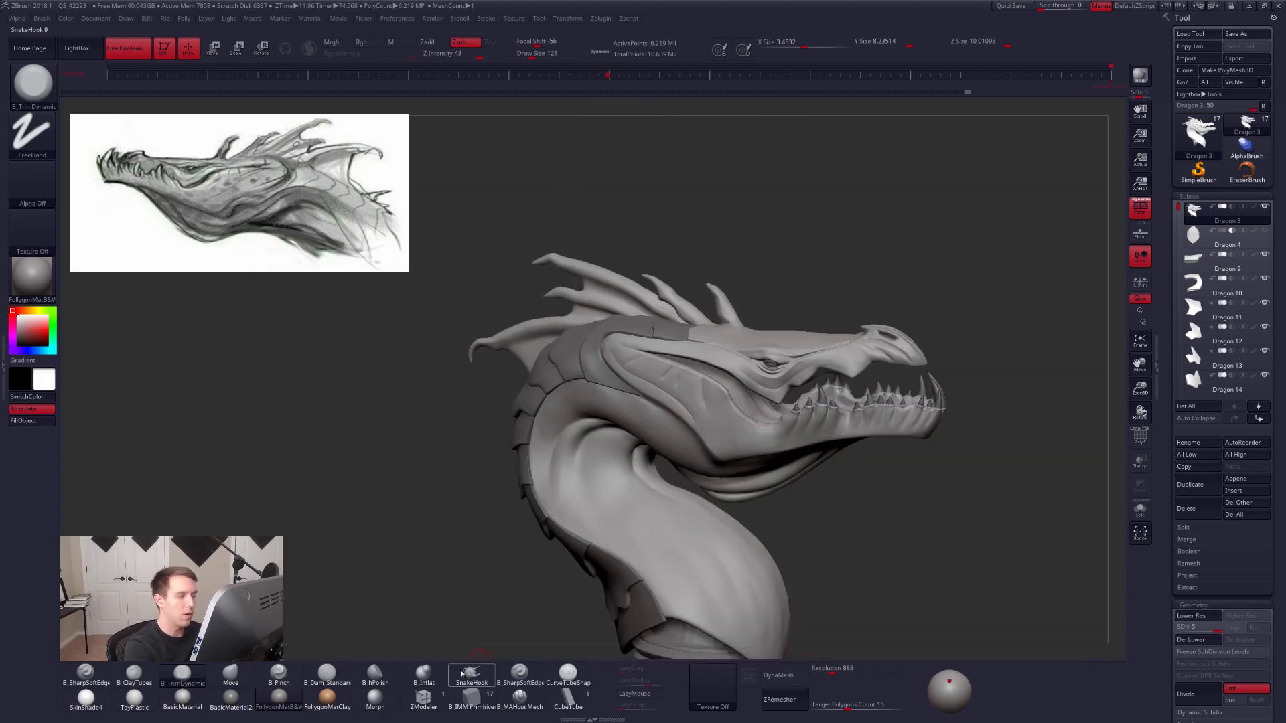
Deepen the long lower cheek crease on the opposite side with the MAHcut Mech brush at draw size 121.
left_click(520, 699)
left_click_drag(499, 570, 822, 514)
right_click_drag(822, 514, 767, 522)
mouse_move(786, 379)
right_mouse_down("alt")
mouse_move(599, 520)
mouse_move(546, 537)
right_mouse_up("alt")
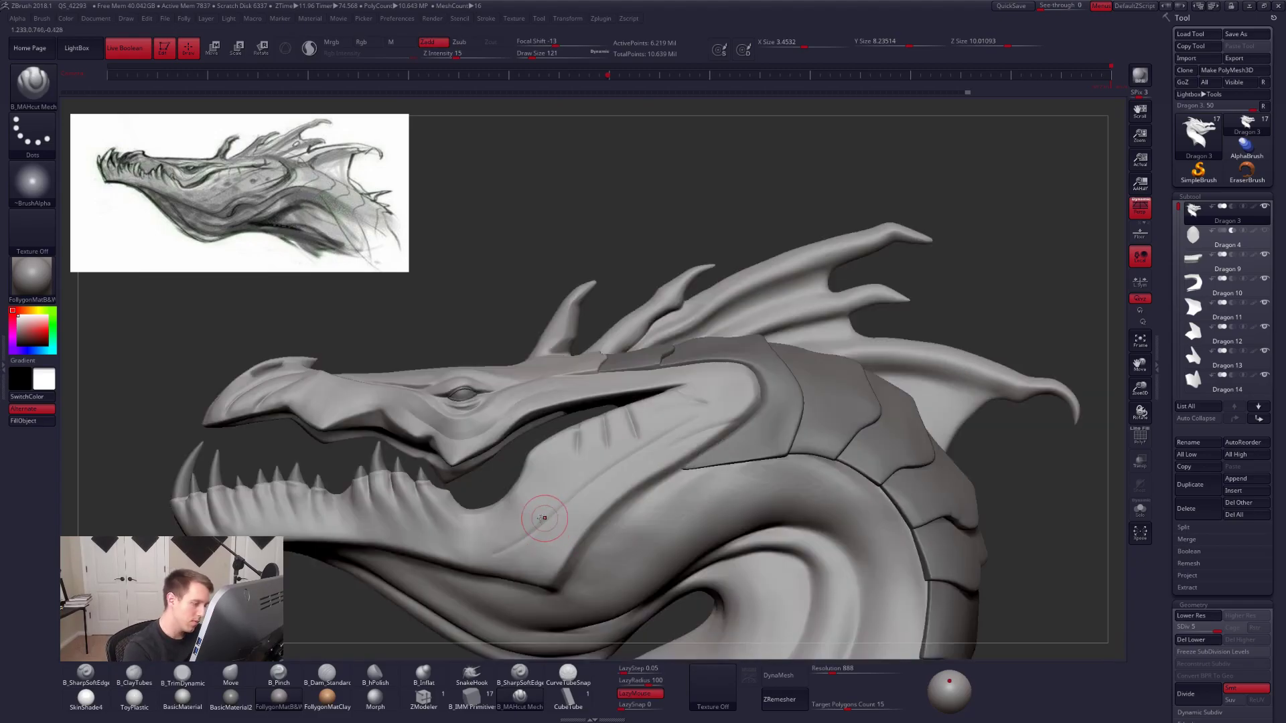
left_click_drag(493, 554, 716, 404)
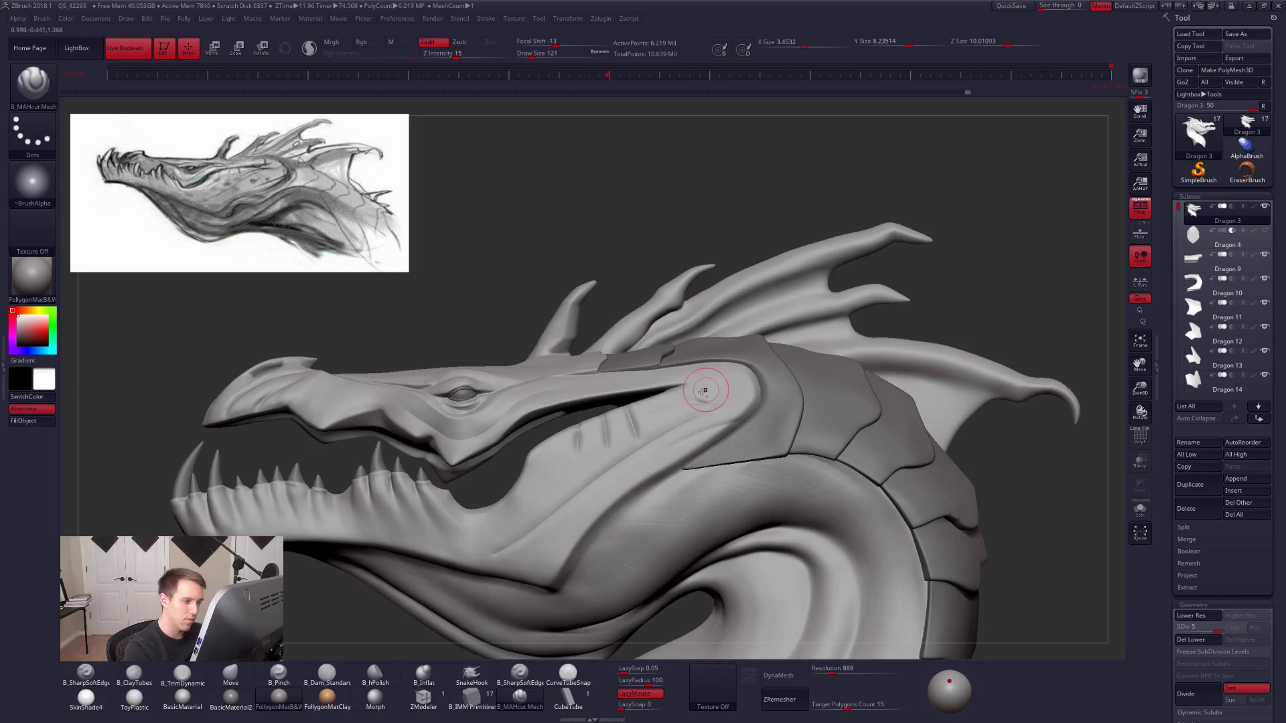
Deepen the three short cross creases on this cheek with a resized MAHcut Mech brush.
mouse_move(689, 400)
right_mouse_down("ctrl")
mouse_move(509, 459)
mouse_move(565, 468)
right_mouse_up("ctrl")
key("space")
left_click_drag(567, 453, 562, 453)
right_click_drag(565, 469, 569, 499)
left_click_drag(572, 443, 560, 550)
left_click_drag(614, 425, 626, 551)
left_click_drag(660, 402, 690, 519)
Define the creases at the cheek's rear corner with the MAHcut Mech brush, undoing and redrawing one stroke.
left_click_drag(700, 421, 871, 397)
key("space")
left_click_drag(791, 377, 831, 332)
key("ctrl+z")
mouse_move(762, 377)
left_mouse_down()
mouse_move(849, 418)
mouse_move(664, 533)
left_mouse_up()
Flatten the surfaces between the short cross creases on the cheek with the TrimDynamic brush at draw size 104.
key("space")
key("3")
left_click_drag(634, 429, 635, 457)
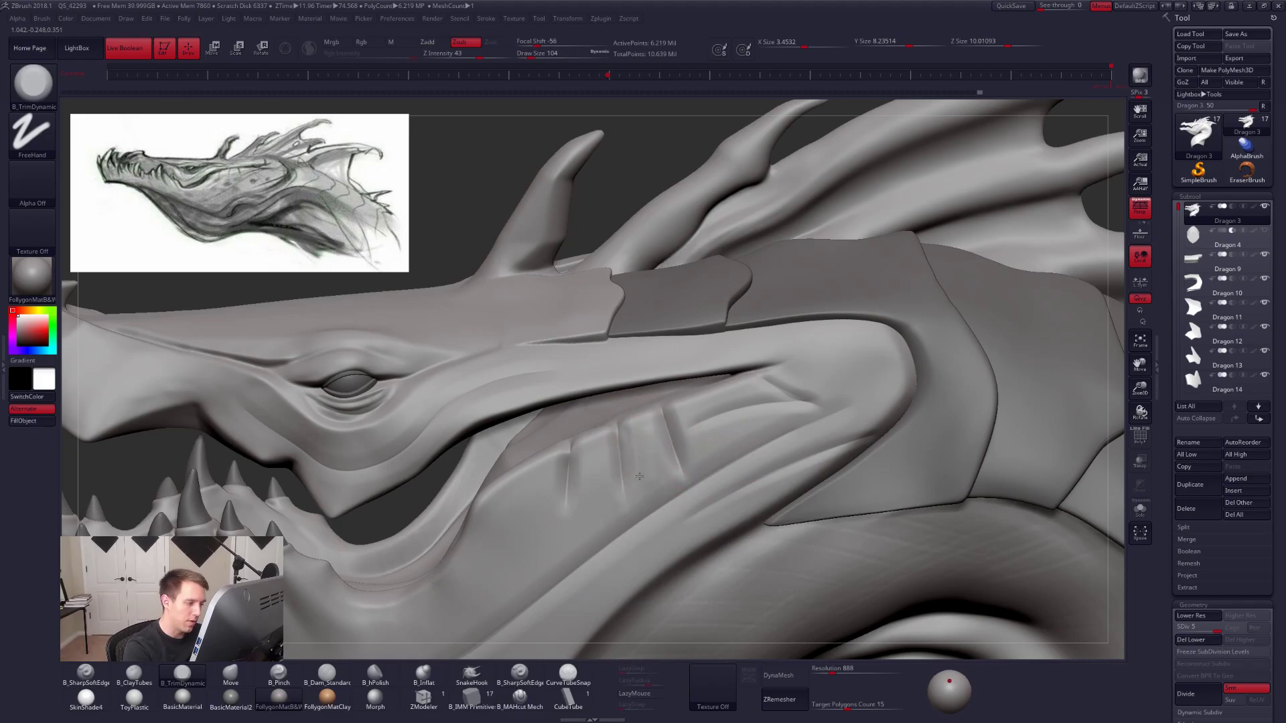
left_click_drag(594, 435, 591, 447)
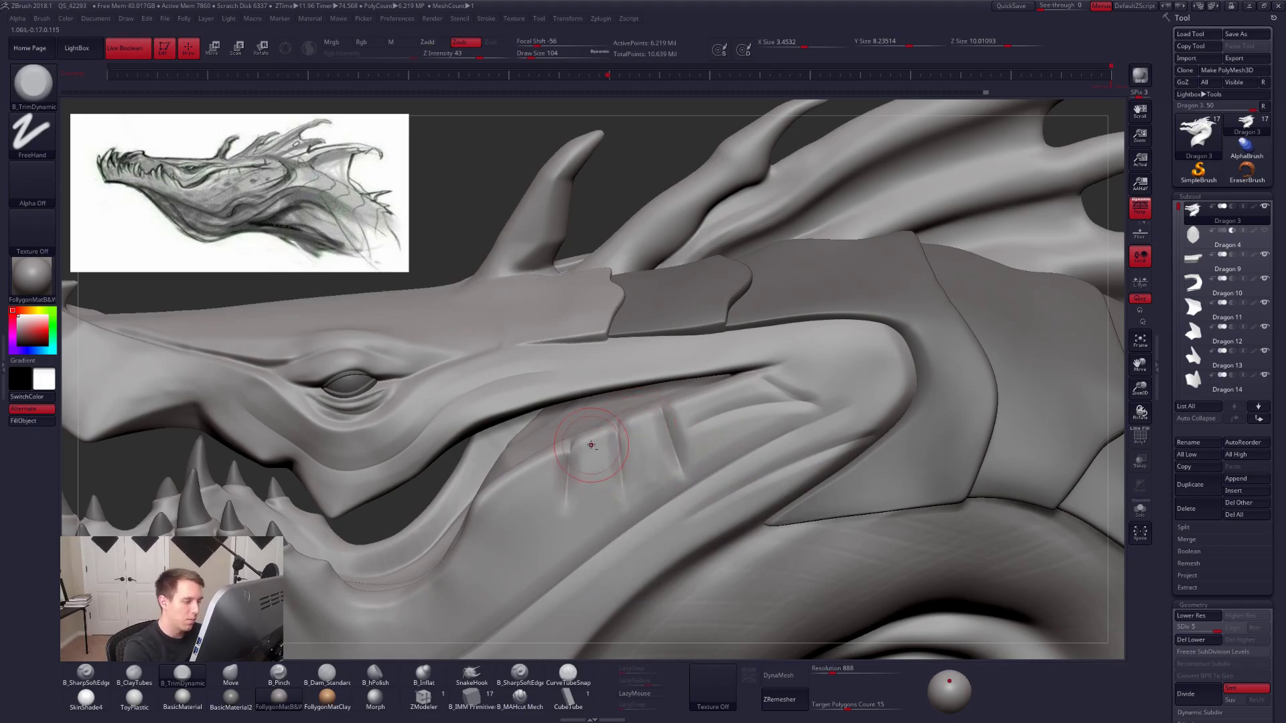
mouse_move(552, 490)
left_mouse_down()
mouse_move(543, 477)
mouse_move(537, 534)
left_mouse_up()
Build up the long lower cheek fold and the flesh around the cross creases with ClayTubes at draw size 104.
right_click_drag(790, 443, 824, 416)
right_click(767, 492)
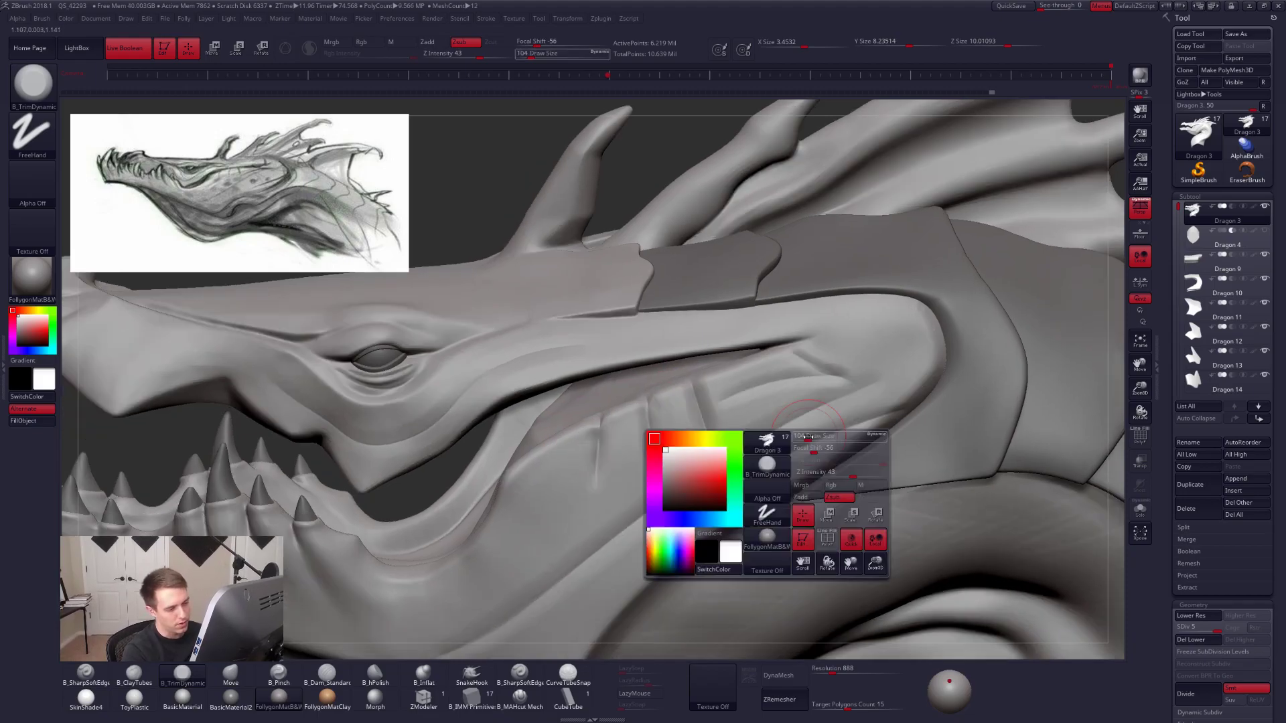
key("2")
left_click_drag(781, 442, 896, 398)
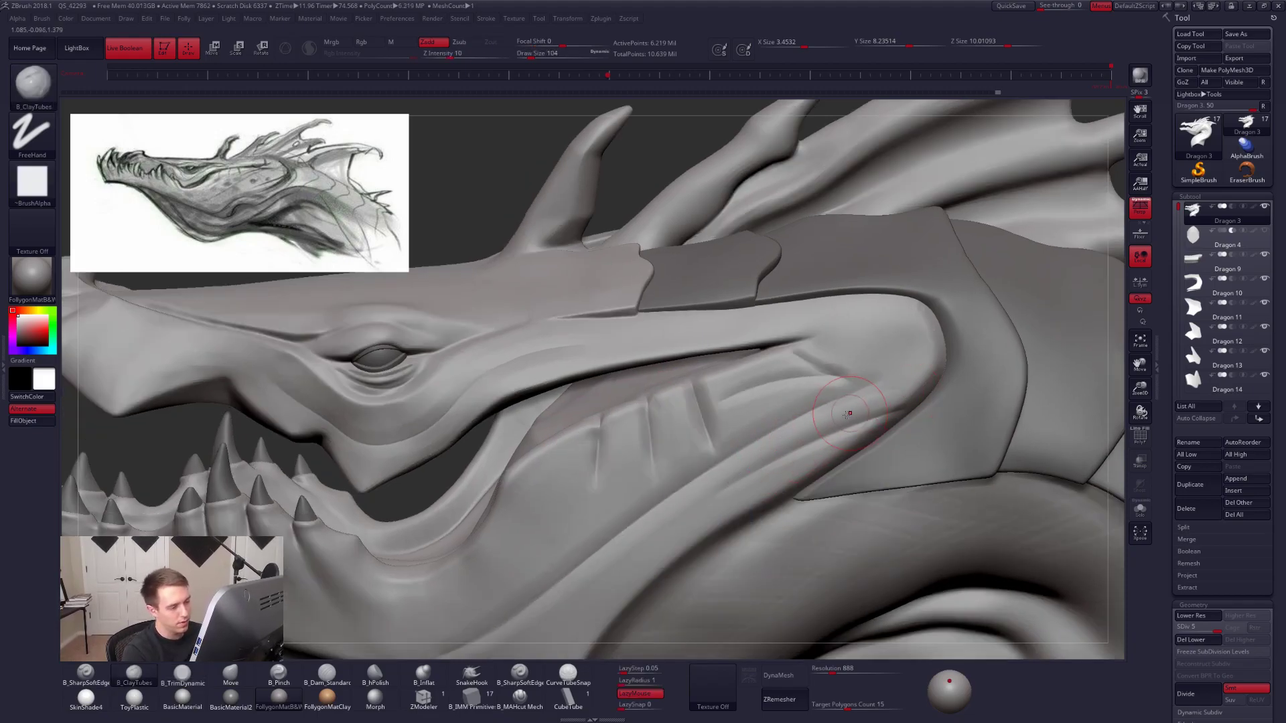
left_click_drag(714, 482, 595, 560)
left_click_drag(844, 386, 735, 429)
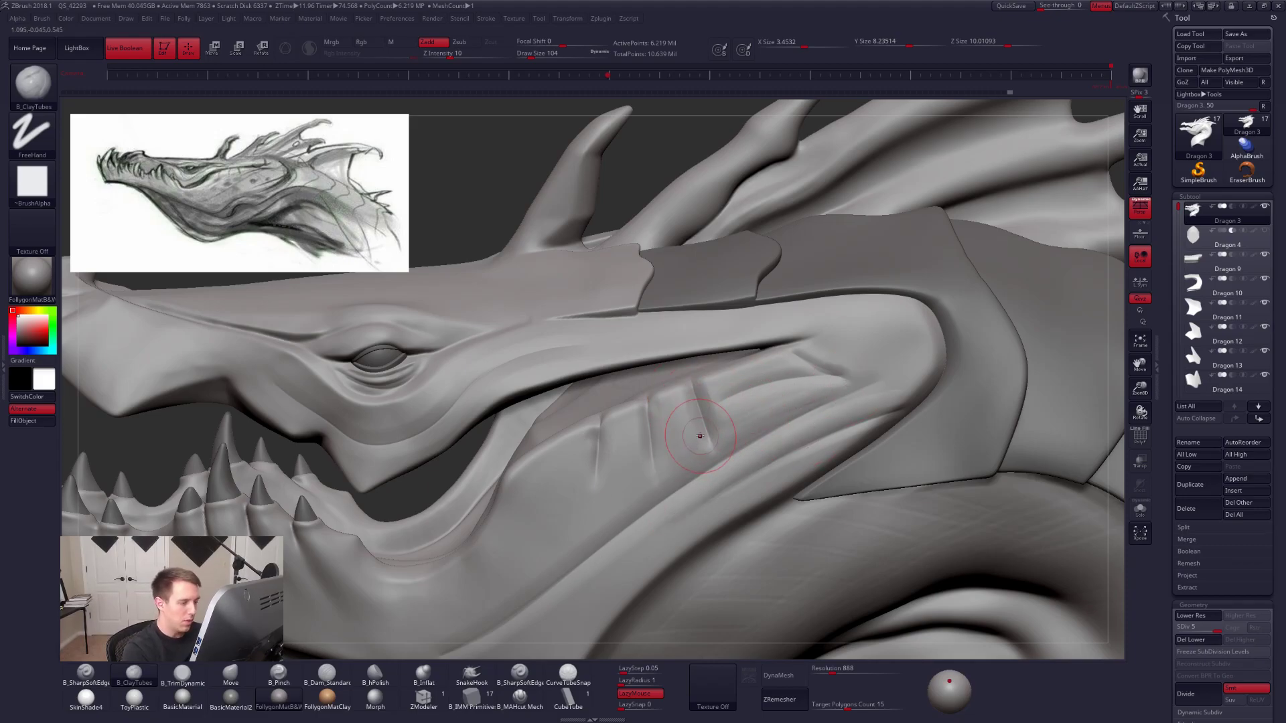
mouse_move(650, 410)
left_mouse_down()
mouse_move(660, 468)
mouse_move(655, 428)
mouse_move(663, 461)
mouse_move(611, 431)
mouse_move(631, 446)
left_mouse_up()
left_click_drag(602, 536, 631, 499)
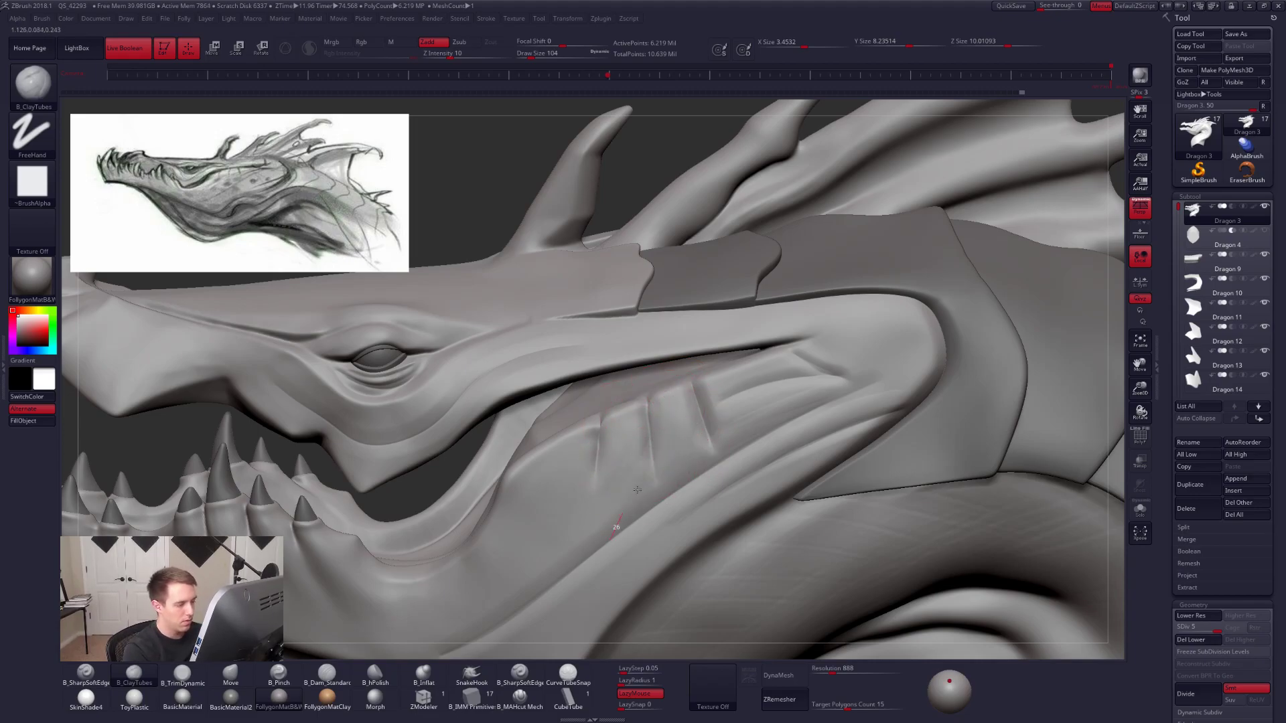
Add volume to the muscle folds at the front of the cheek with ClayTubes, enlarging the brush to draw size 113.
left_click_drag(599, 423, 572, 519)
key("space")
key("space")
left_click_drag(571, 447, 542, 505)
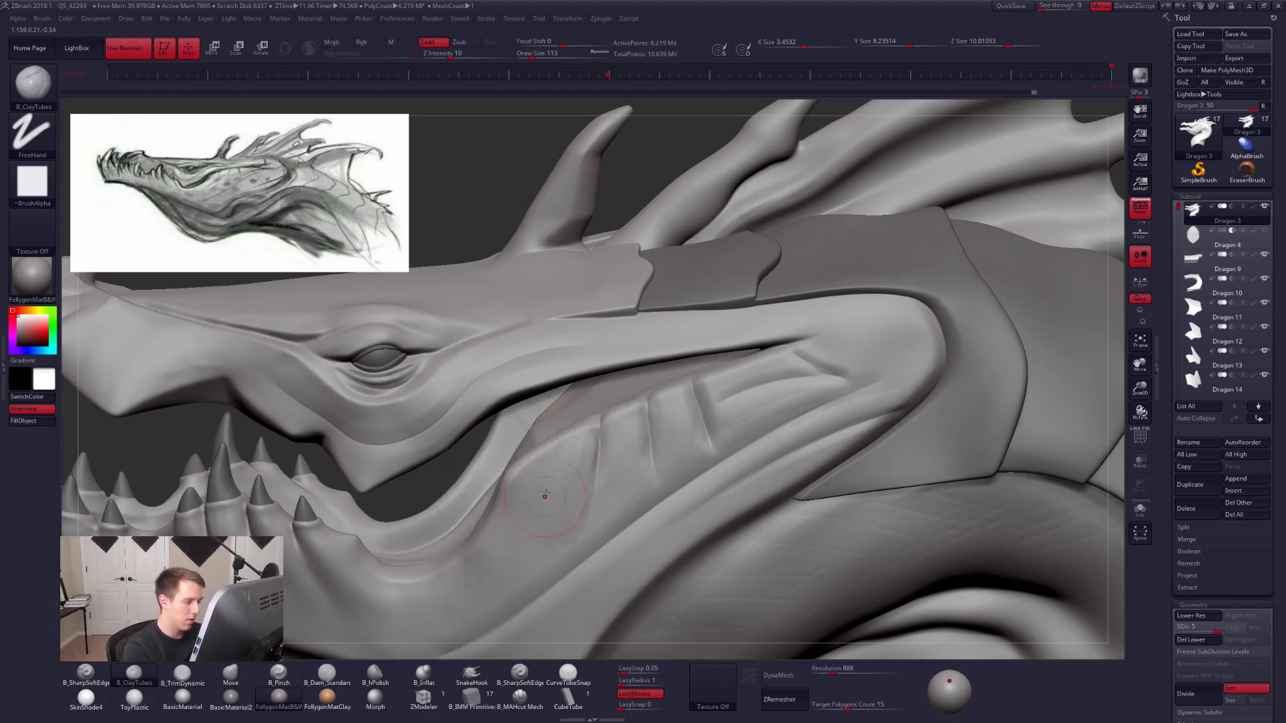
left_click_drag(526, 577, 509, 529)
left_click_drag(568, 482, 549, 536)
left_click_drag(594, 433, 593, 511)
Flatten the front cheek fold with TrimDynamic at draw size 113 and adjust the light direction on the material preview.
mouse_move(569, 501)
right_mouse_down()
mouse_move(623, 489)
mouse_move(582, 482)
mouse_move(569, 462)
right_mouse_up()
key("3")
left_click_drag(576, 436, 547, 529)
left_click(948, 681)
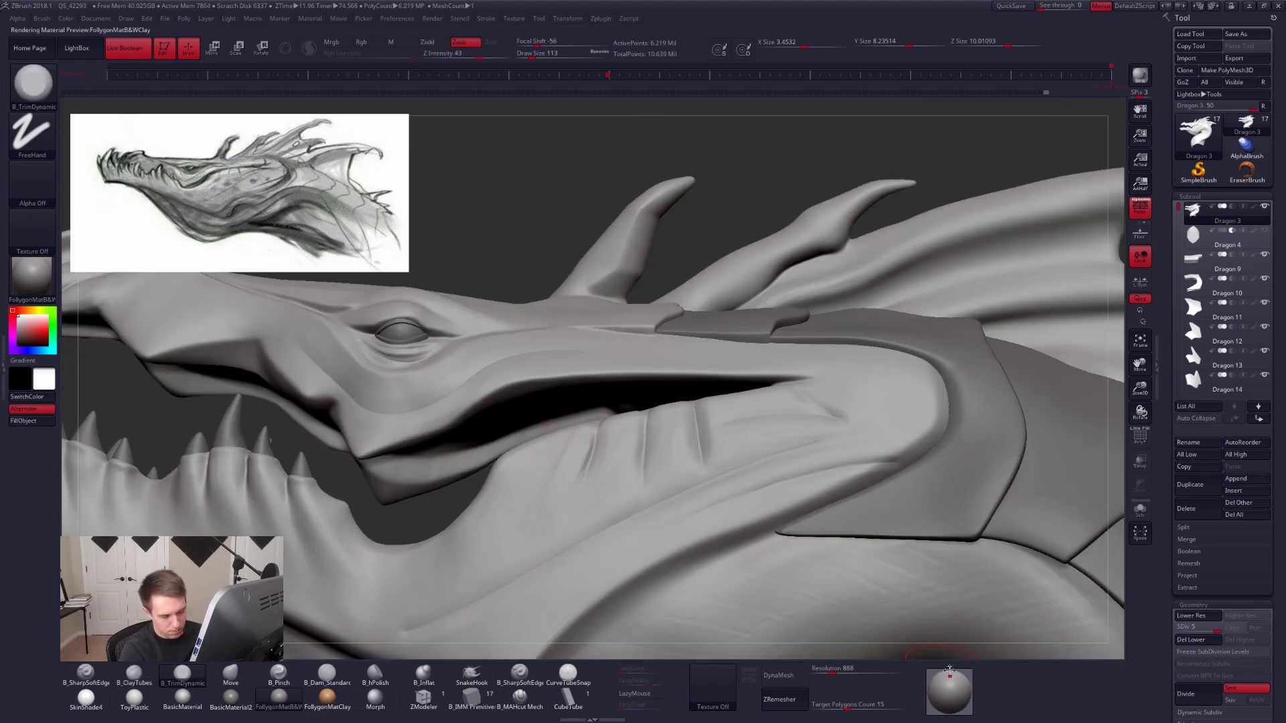
left_click(950, 674)
Build up the folds behind the rearmost cross crease and toward the cheek's rear corner with a resized ClayTubes brush.
mouse_move(808, 479)
right_mouse_down("ctrl")
mouse_move(850, 521)
mouse_move(863, 506)
mouse_move(817, 489)
mouse_move(856, 513)
mouse_move(804, 505)
mouse_move(728, 473)
mouse_move(728, 436)
mouse_move(756, 495)
right_mouse_up("ctrl")
key("2")
key("space")
left_click_drag(709, 399, 781, 385)
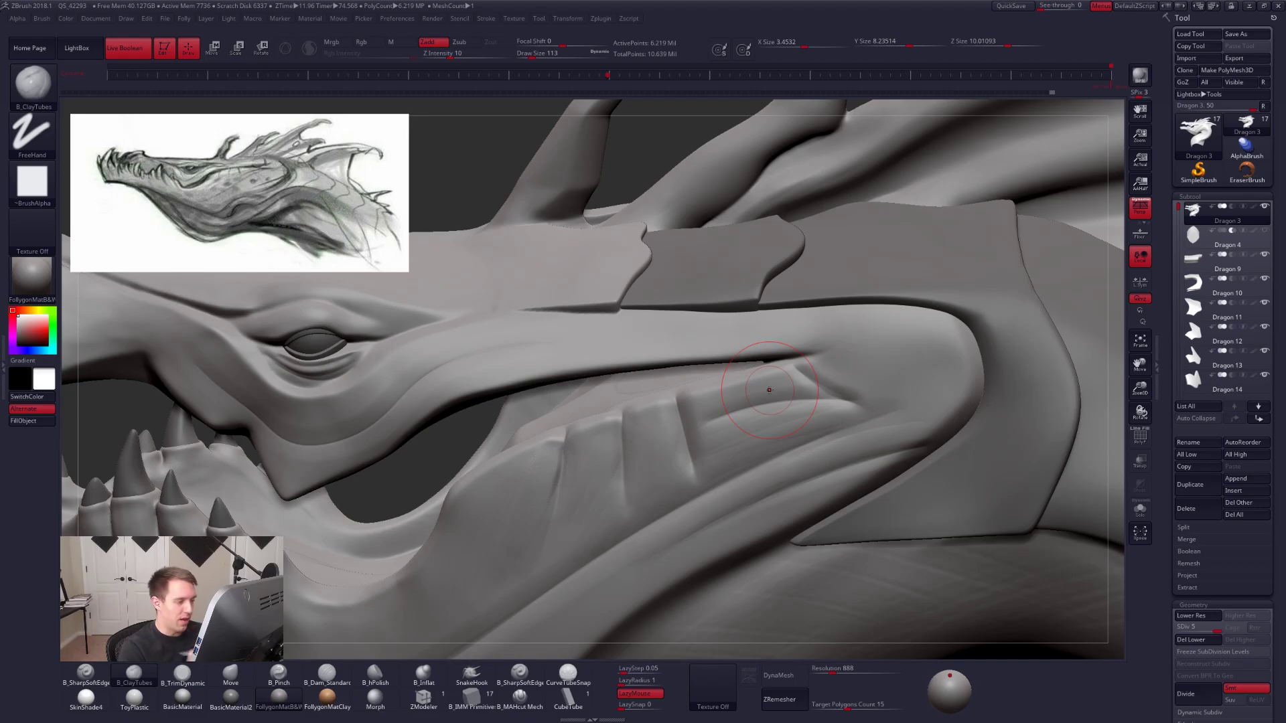
key("space")
left_click_drag(697, 407, 704, 478)
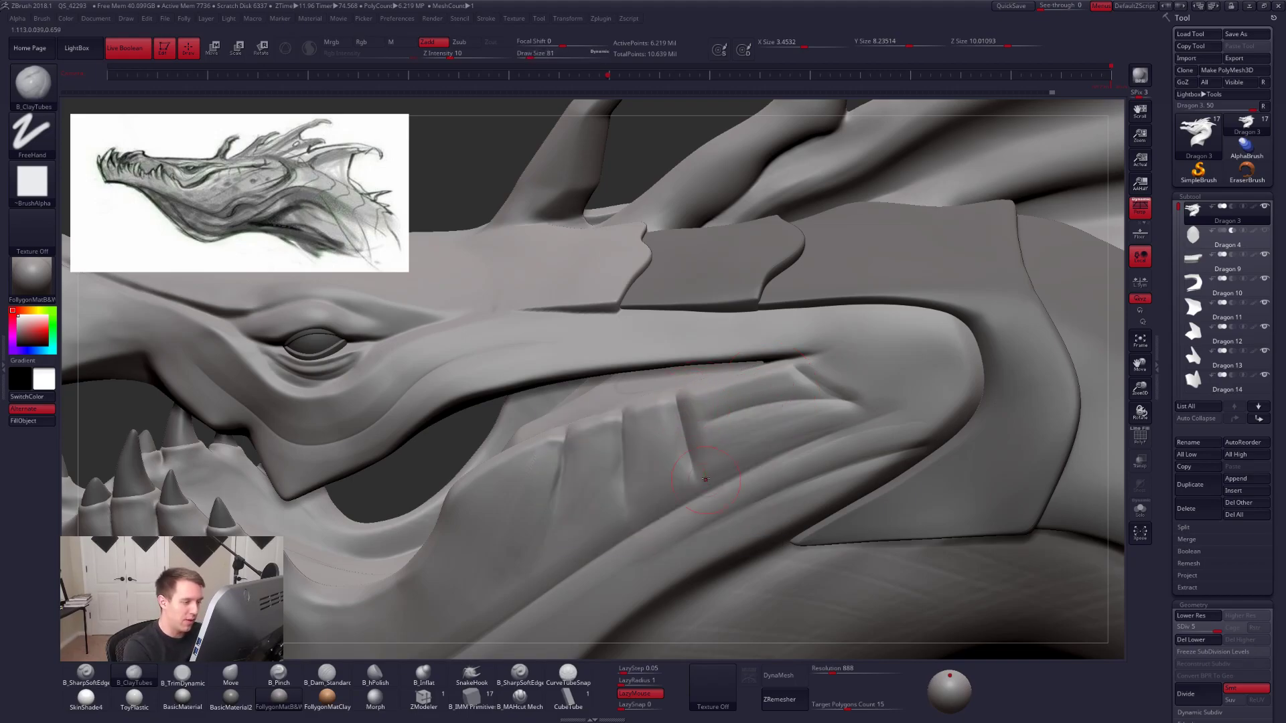
key("space")
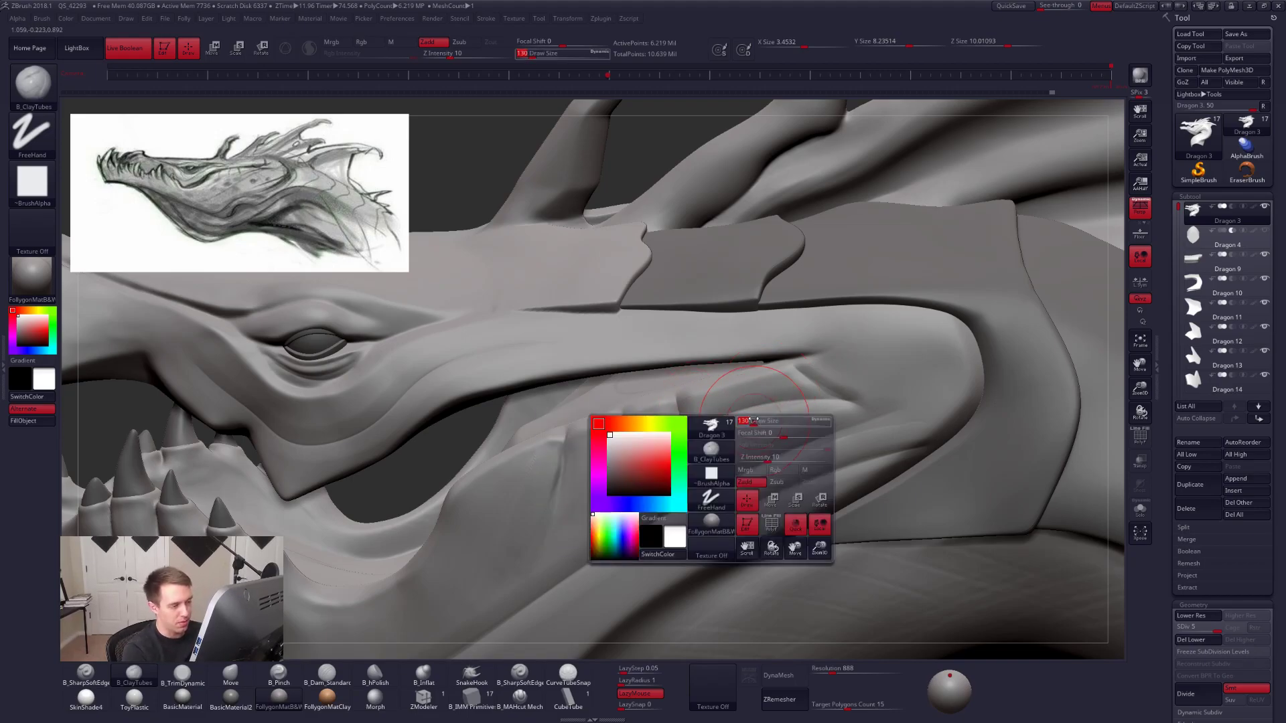
key("space")
left_click_drag(739, 403, 747, 404)
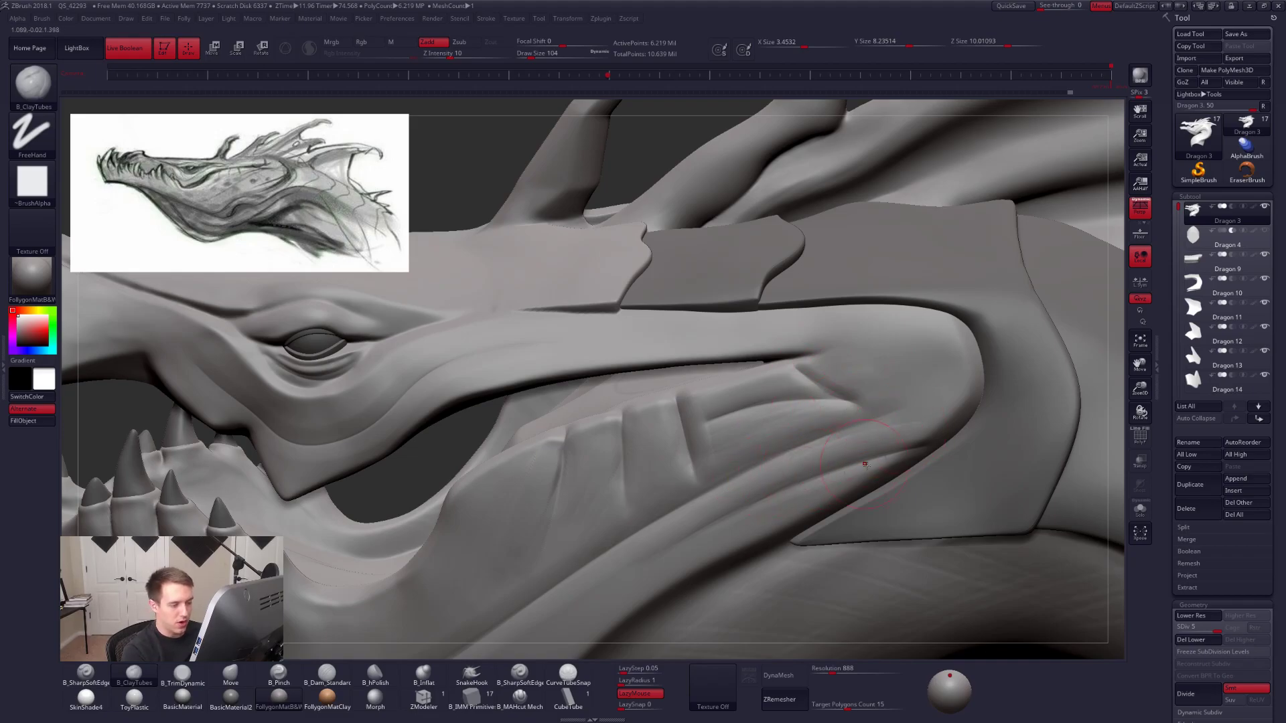
Thicken the lower cheek fold with ClayTubes at draw size 121, and fill the front upper cheek at size 130.
right_click_drag(738, 526, 889, 382)
key("space")
left_click_drag(859, 447, 864, 447)
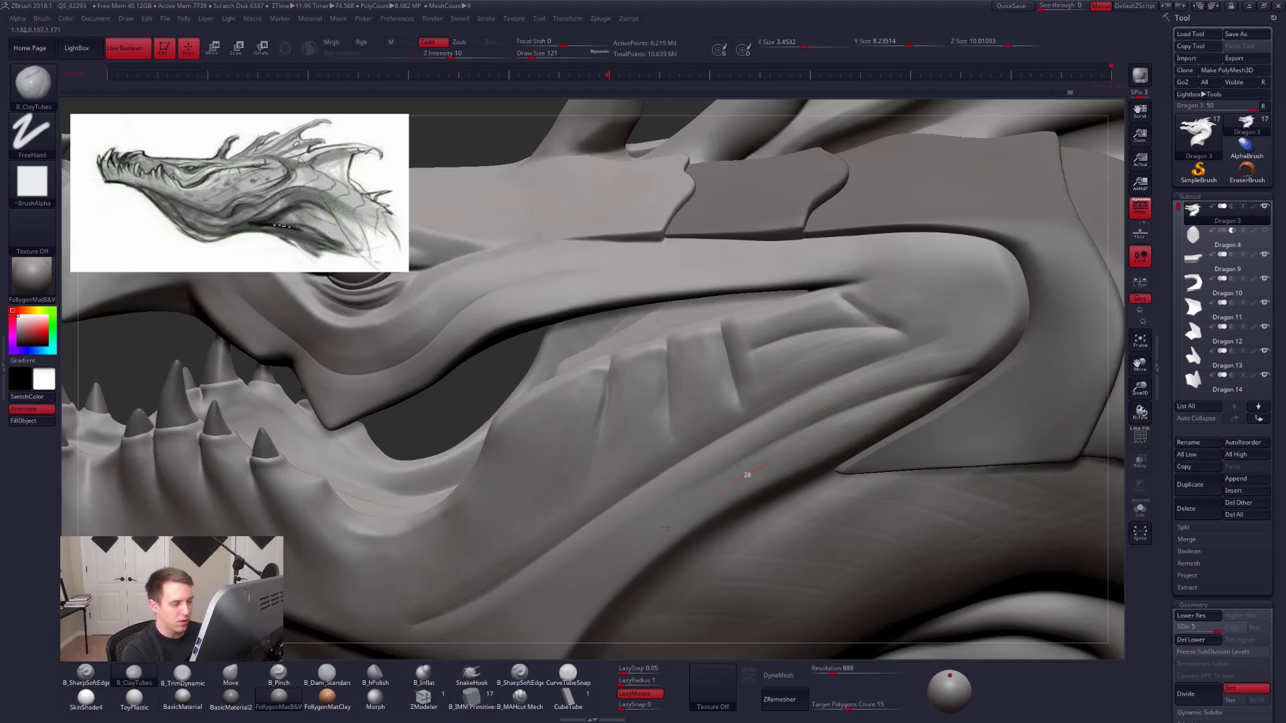
key("space")
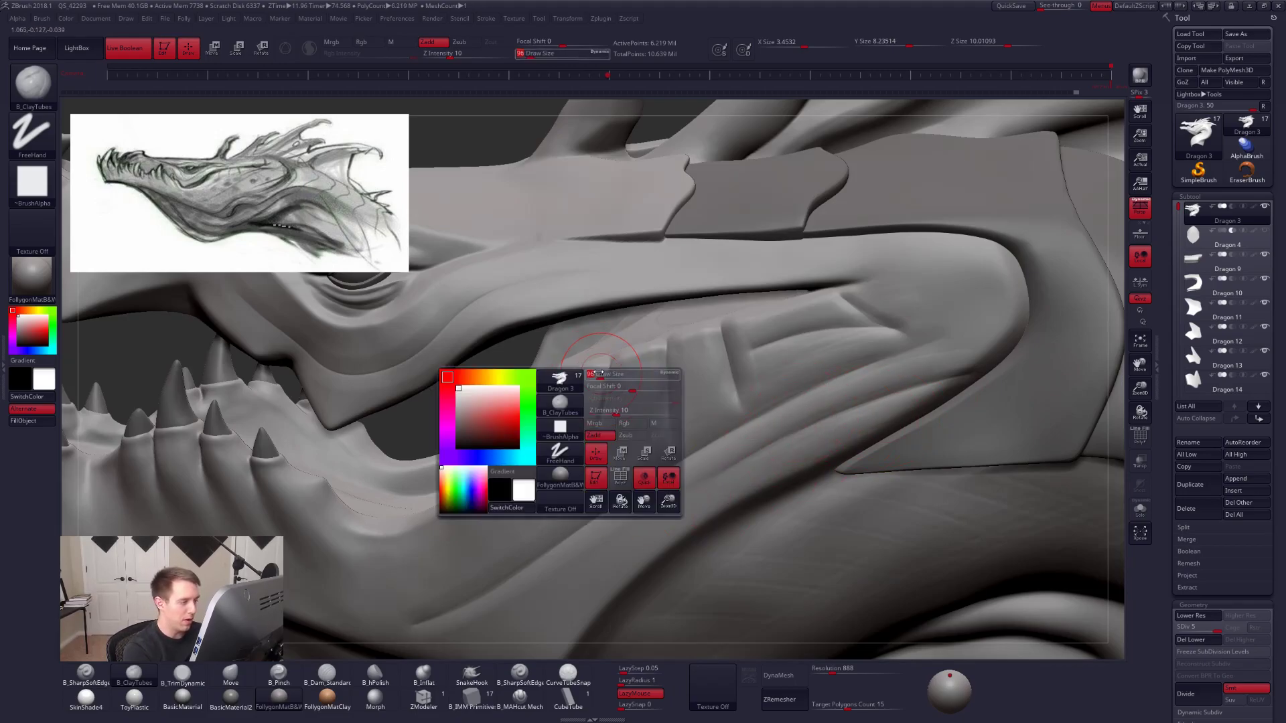
left_click_drag(594, 377, 589, 415)
key("space")
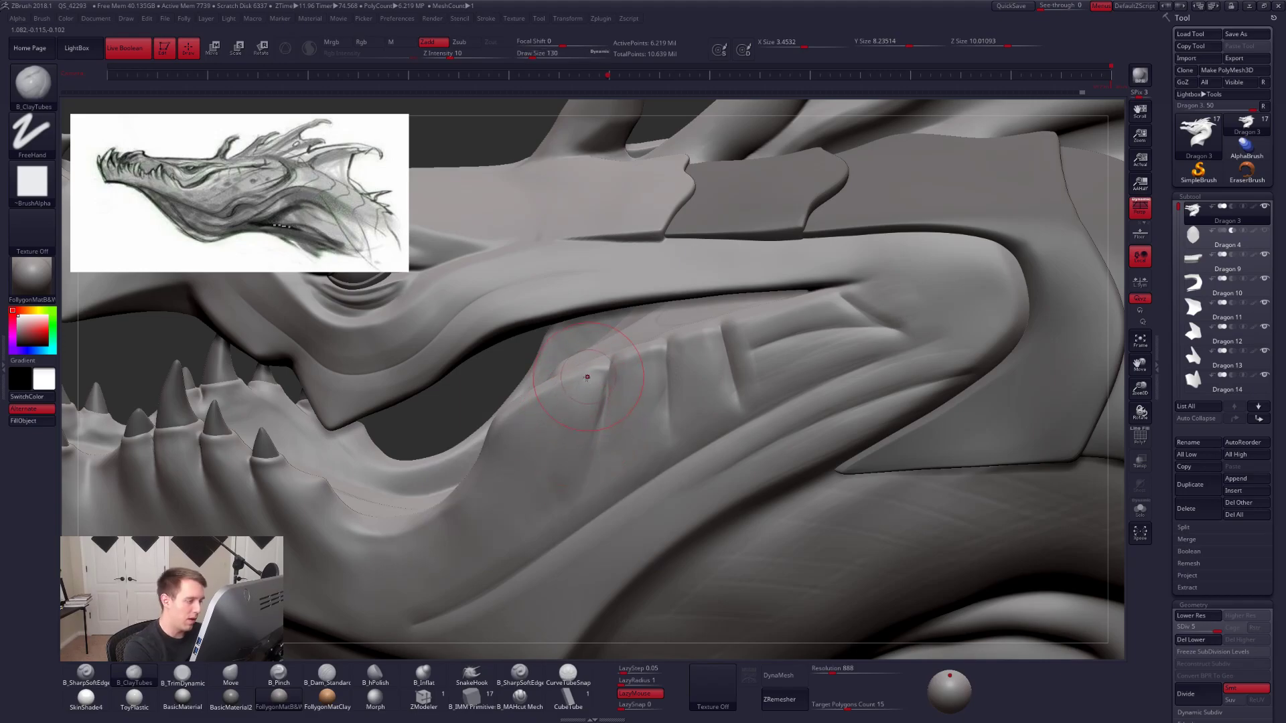
Refine the frontmost cheek crease using resized ClayTubes and TrimDynamic brushes.
key("3")
mouse_move(564, 460)
right_mouse_down()
mouse_move(692, 437)
mouse_move(851, 439)
right_mouse_up()
key("space")
key("c")
left_click_drag(771, 405, 755, 411)
key("space")
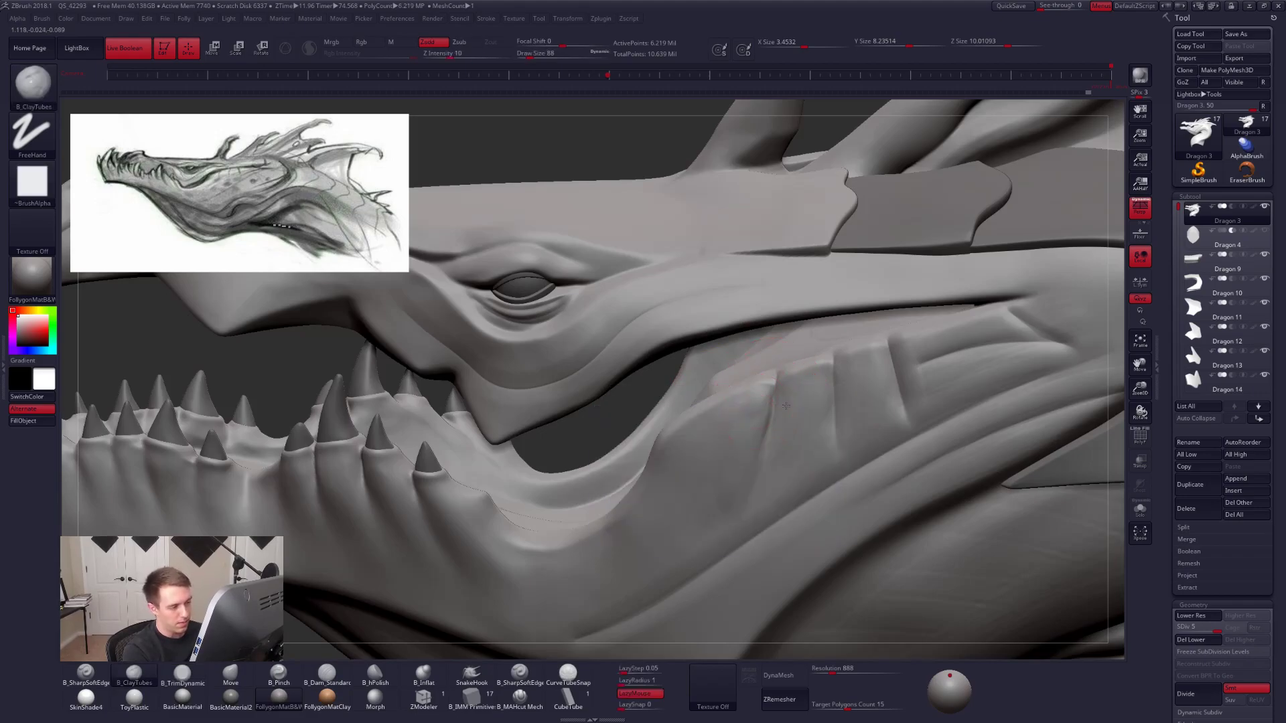
right_click_drag(762, 408, 746, 409)
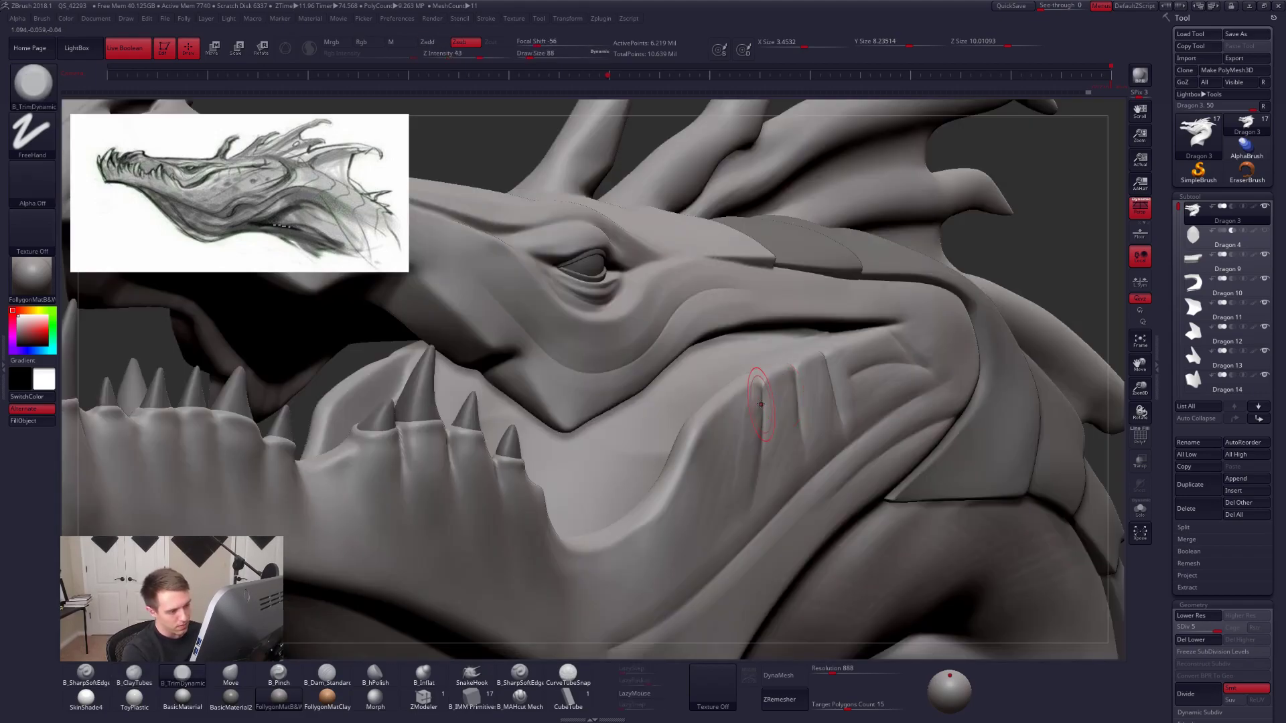
key("space")
Build up the folds between the front cheek creases on the opposite side with ClayTubes, enlarging the brush to draw size 121.
mouse_move(716, 414)
right_mouse_down("ctrl")
mouse_move(885, 479)
mouse_move(937, 462)
mouse_move(833, 497)
mouse_move(841, 508)
right_mouse_up("ctrl")
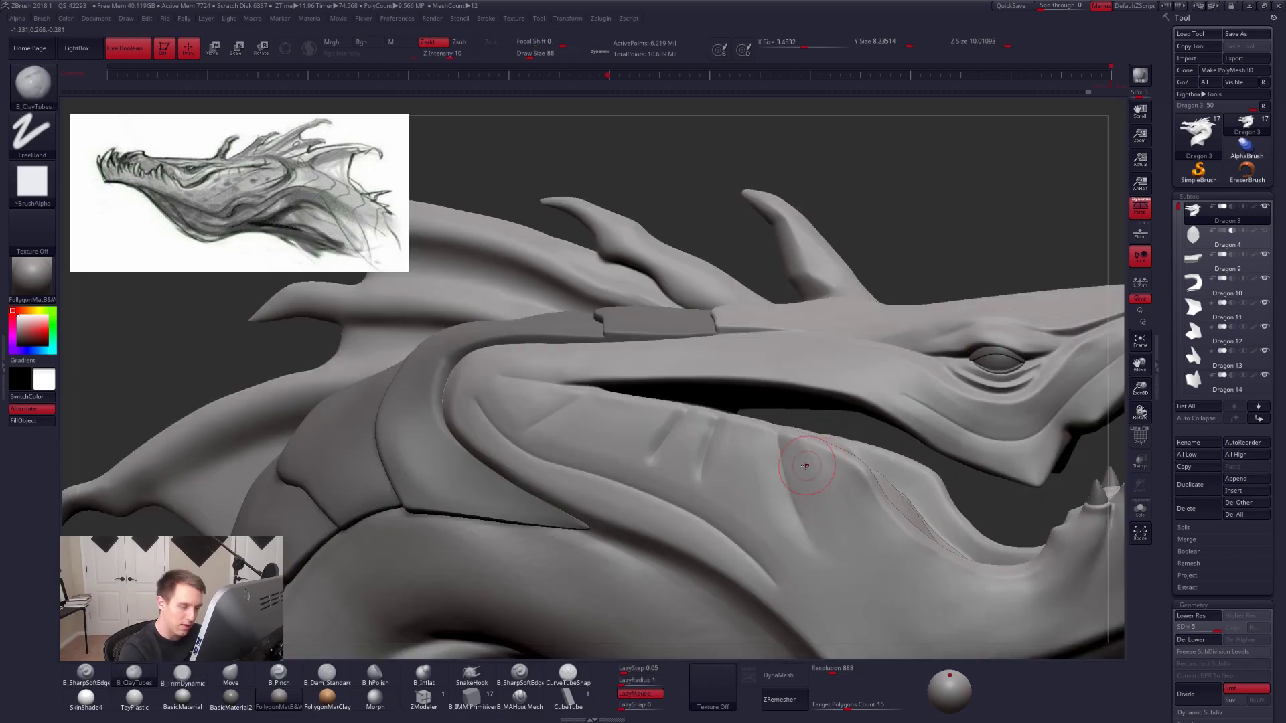
mouse_move(793, 468)
left_mouse_down()
mouse_move(842, 573)
mouse_move(809, 481)
left_mouse_up()
key("space")
mouse_move(830, 525)
left_mouse_down()
mouse_move(867, 583)
mouse_move(786, 529)
left_mouse_up()
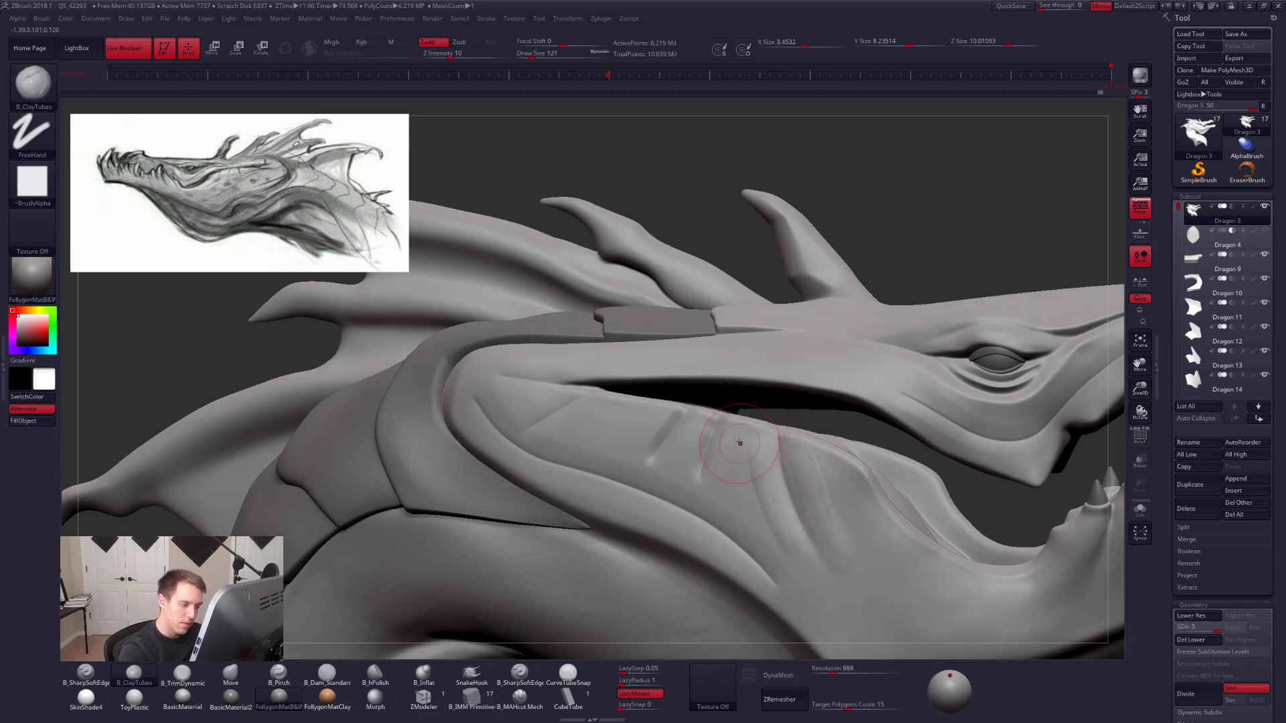
left_click_drag(719, 439, 756, 518)
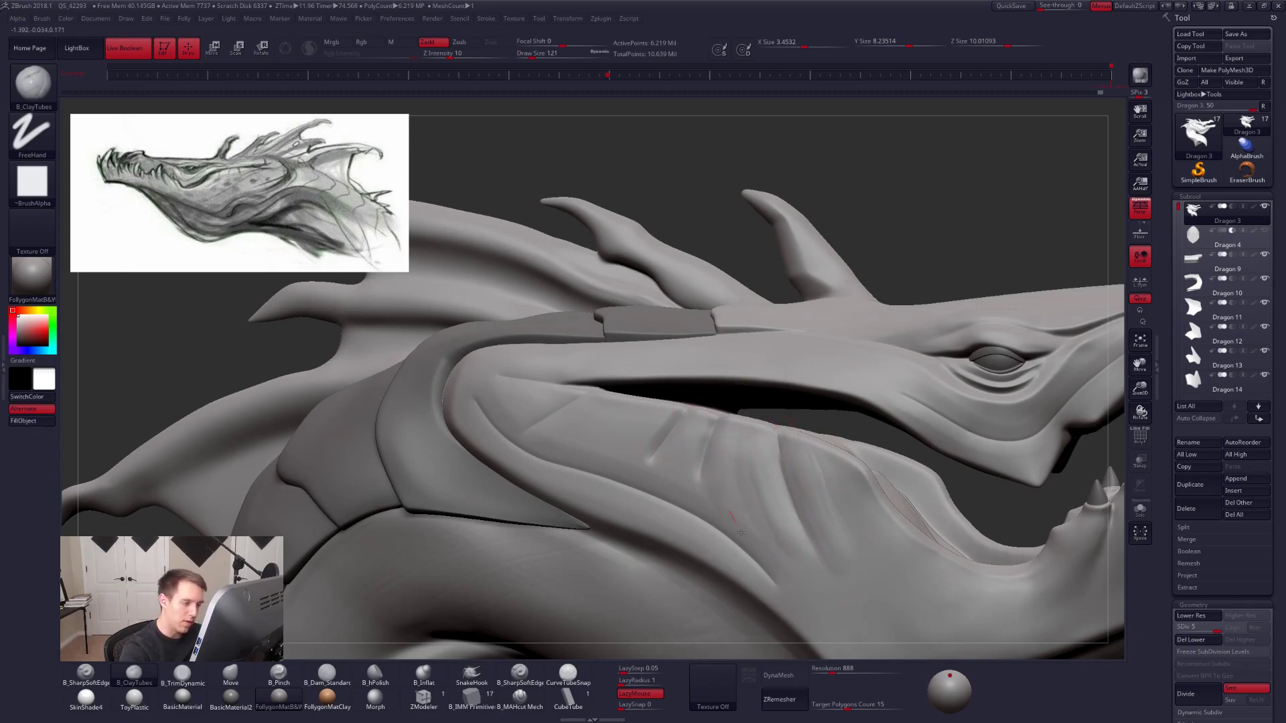
left_click_drag(730, 451, 745, 476)
Shape the raised flesh around this cheek's rear cross creases with ClayTubes at draw size 104.
right_click_drag(648, 445, 689, 427)
key("space")
left_click_drag(688, 427, 675, 510)
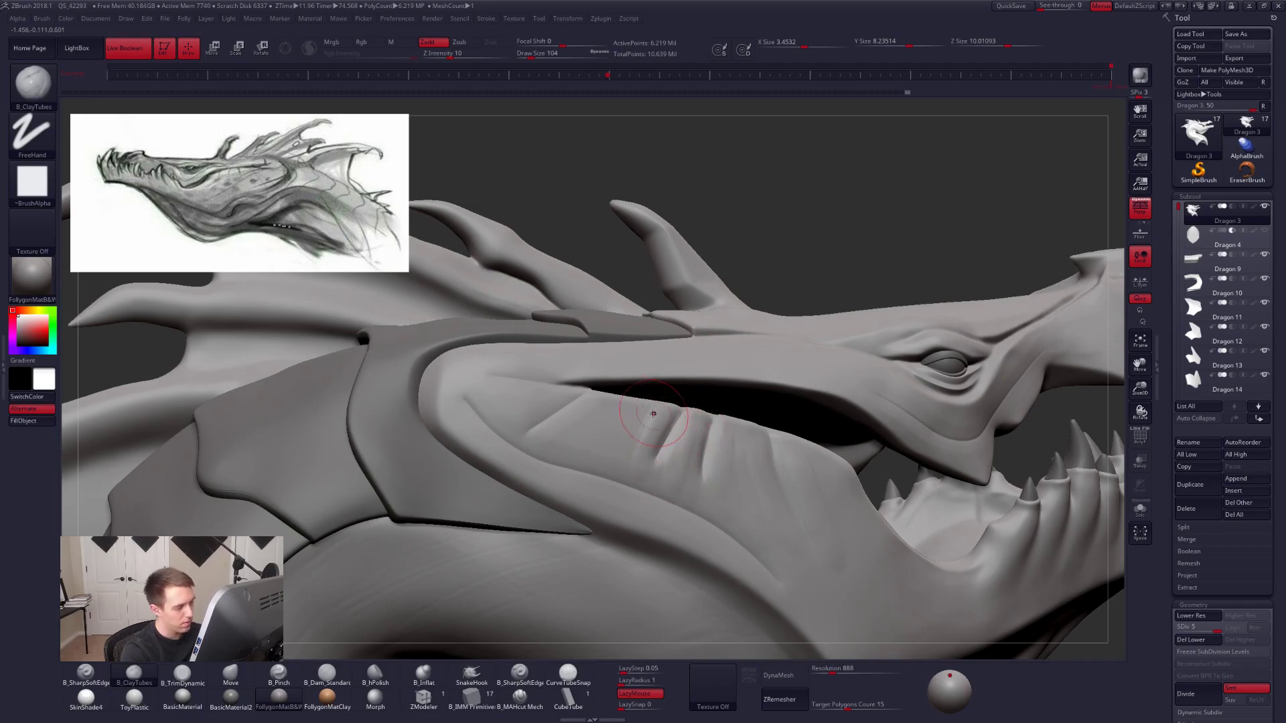
key("3")
key("b")
key("c")
key("t")
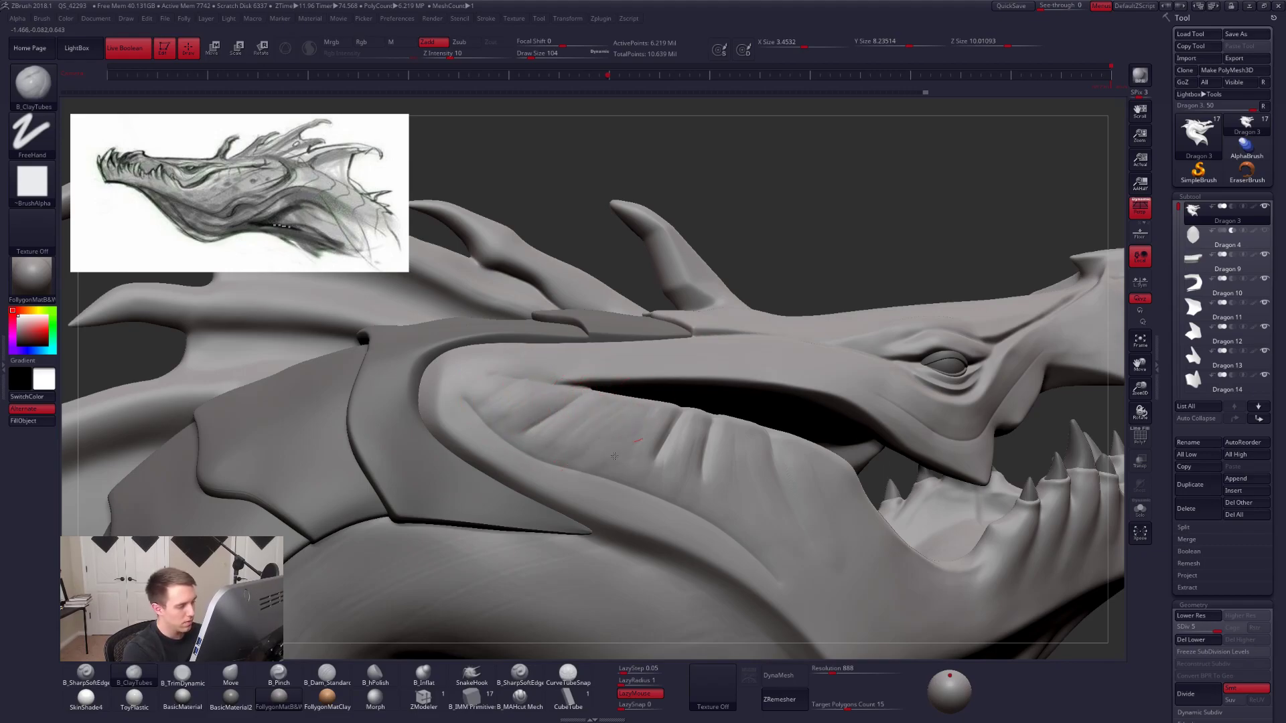
left_click_drag(647, 448, 657, 426)
Layer long ClayTubes strokes at draw size 104 down the front cheek fold near the mouth corner.
mouse_move(652, 447)
right_mouse_down()
mouse_move(637, 452)
mouse_move(697, 445)
right_mouse_up()
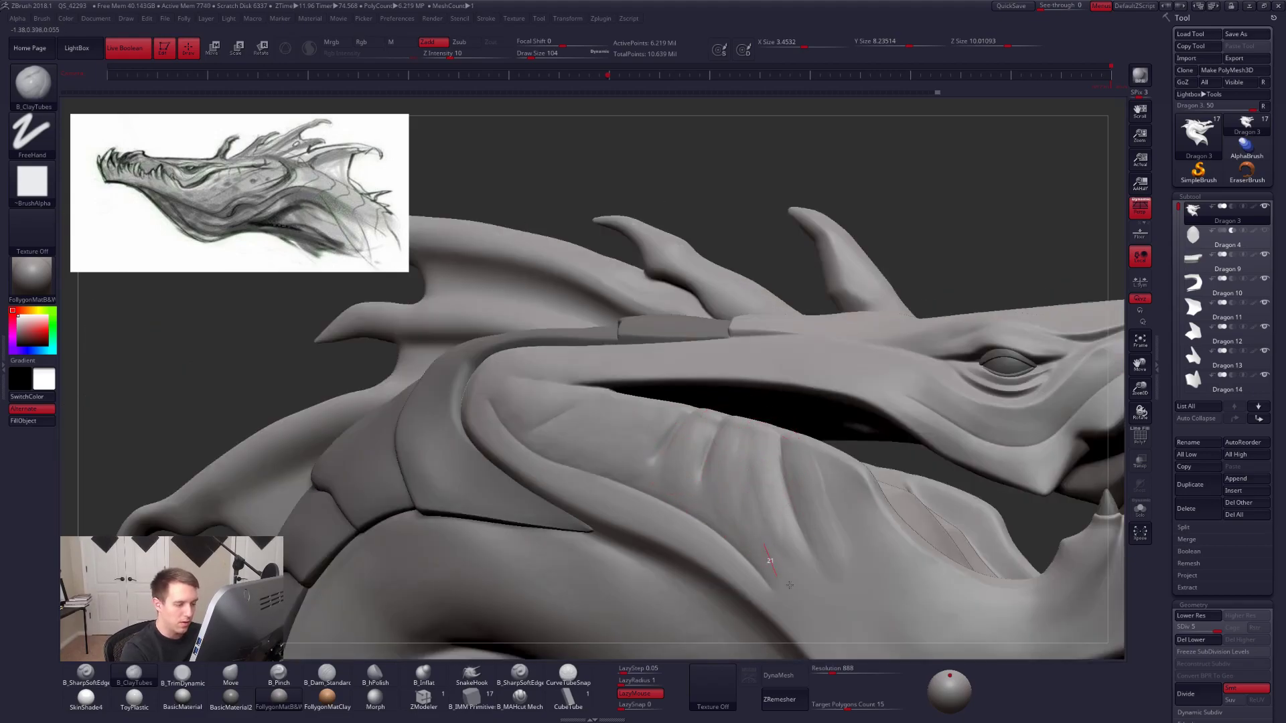
left_click_drag(820, 453, 860, 561)
left_click_drag(824, 461, 866, 582)
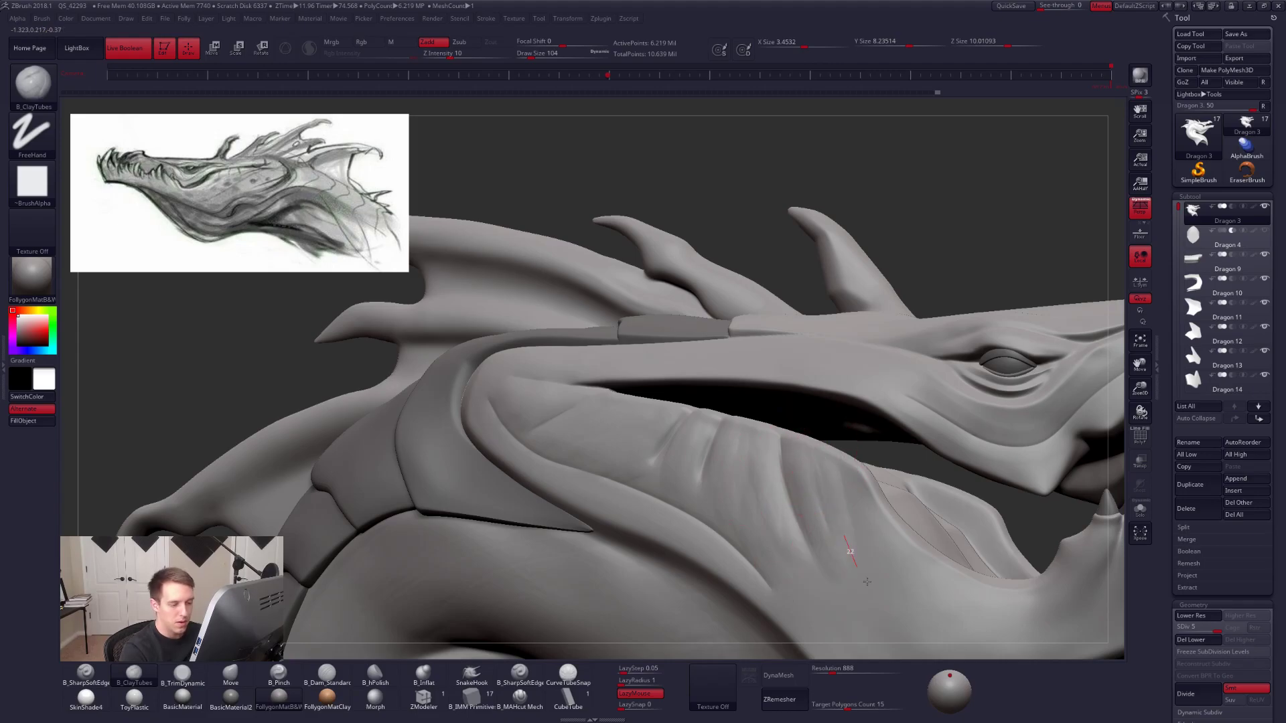
left_click_drag(821, 482, 842, 584)
mouse_move(817, 451)
left_mouse_down()
mouse_move(837, 588)
mouse_move(848, 577)
left_mouse_up()
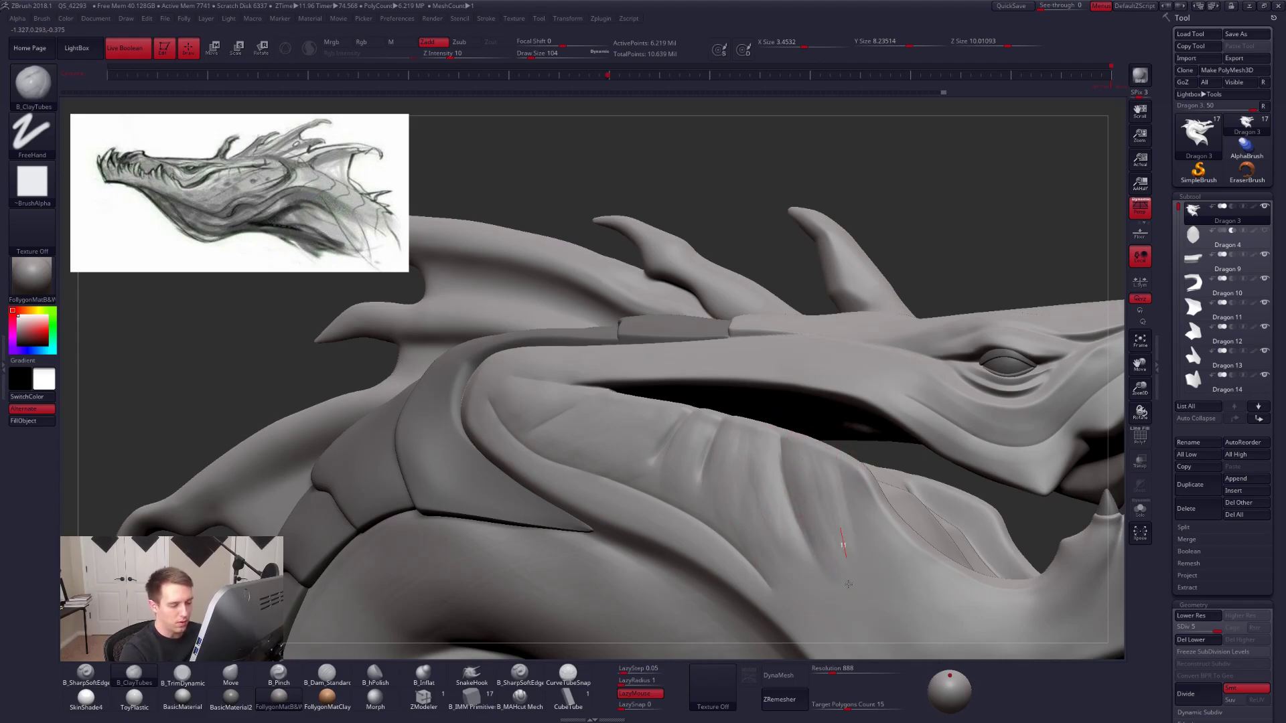
left_click_drag(851, 532, 862, 574)
mouse_move(830, 462)
left_mouse_down()
mouse_move(860, 569)
mouse_move(885, 604)
left_mouse_up()
Add broad volume over the front folds of the first cheek with ClayTubes at draw size 140.
mouse_move(810, 535)
right_mouse_down()
mouse_move(848, 547)
mouse_move(810, 526)
mouse_move(835, 560)
mouse_move(874, 550)
mouse_move(798, 523)
mouse_move(770, 535)
mouse_move(810, 497)
mouse_move(766, 499)
right_mouse_up()
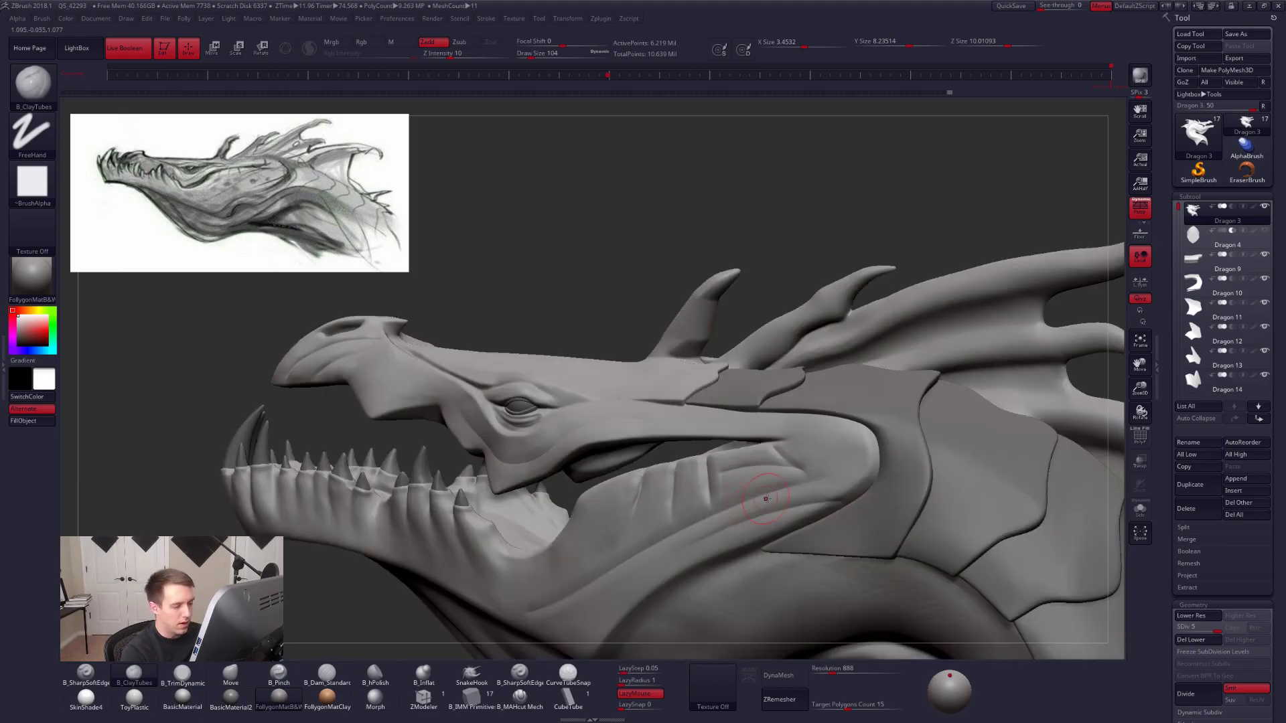
key("space")
left_click_drag(729, 488, 732, 488)
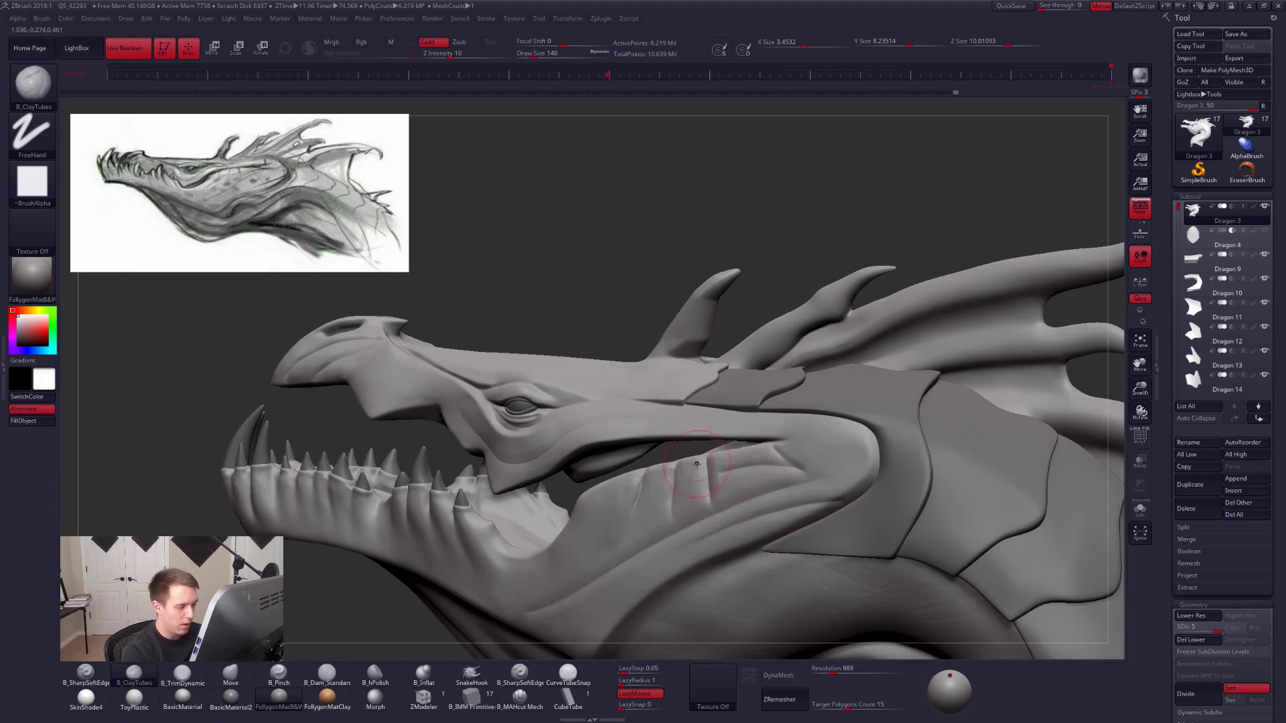
key("3")
right_click_drag(697, 464, 670, 469)
mouse_move(684, 474)
left_mouse_down()
mouse_move(680, 509)
mouse_move(602, 556)
left_mouse_up()
Flatten the front and middle cheek folds with TrimDynamic at draw size 140, reducing the brush to 104 for the rear folds.
key("c")
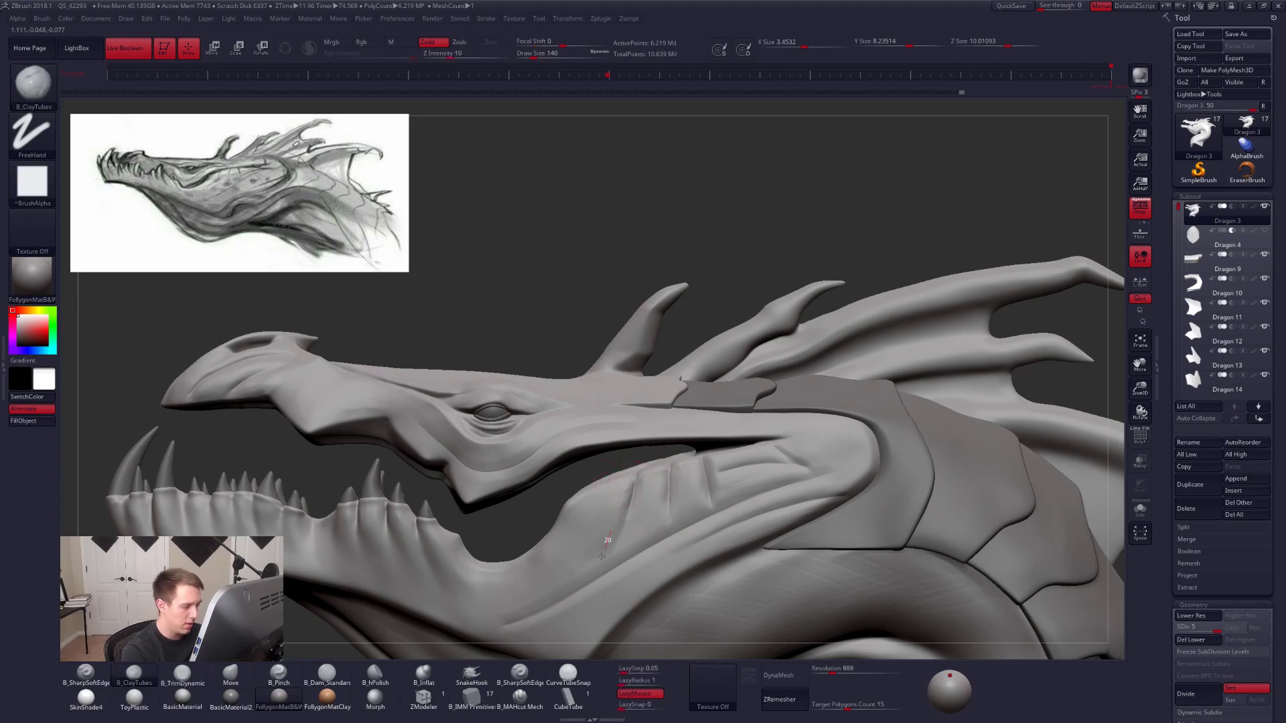
key("t")
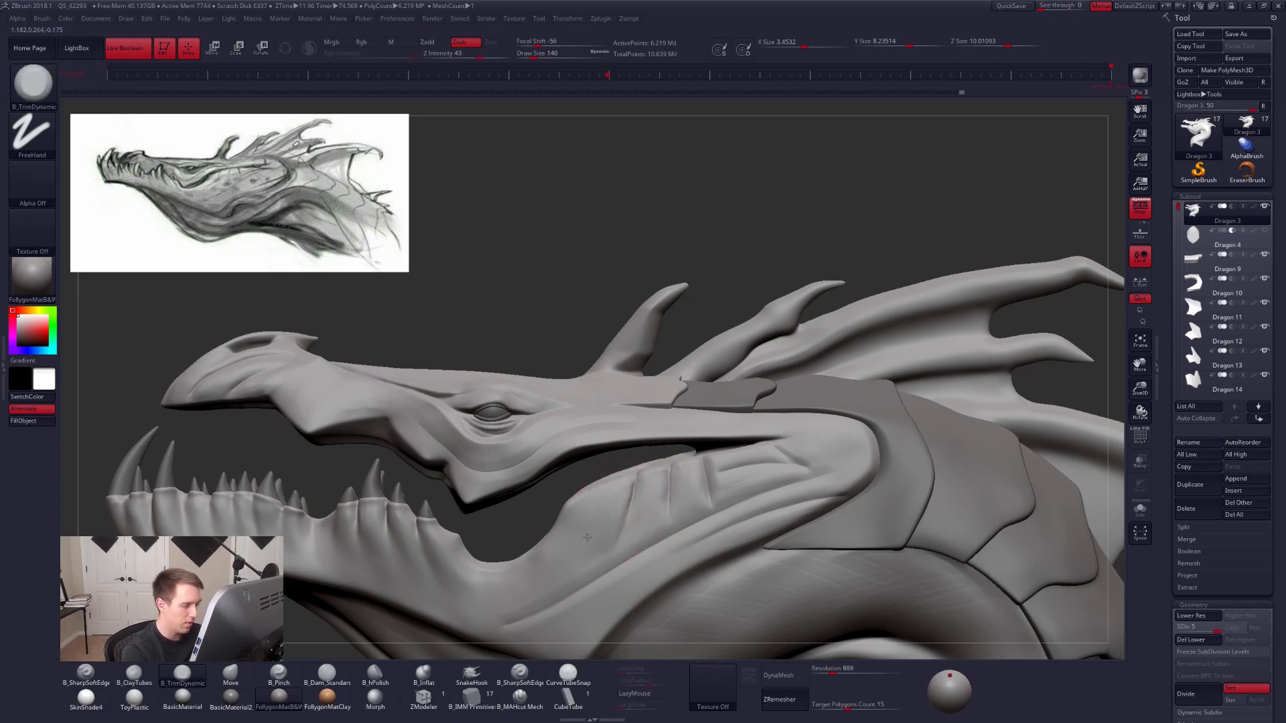
mouse_move(656, 494)
left_mouse_down()
mouse_move(645, 510)
mouse_move(681, 514)
left_mouse_up()
mouse_move(681, 515)
right_mouse_down()
mouse_move(708, 488)
mouse_move(670, 535)
right_mouse_up()
key("space")
left_click_drag(723, 539, 717, 538)
left_click_drag(695, 463, 739, 474)
key("space")
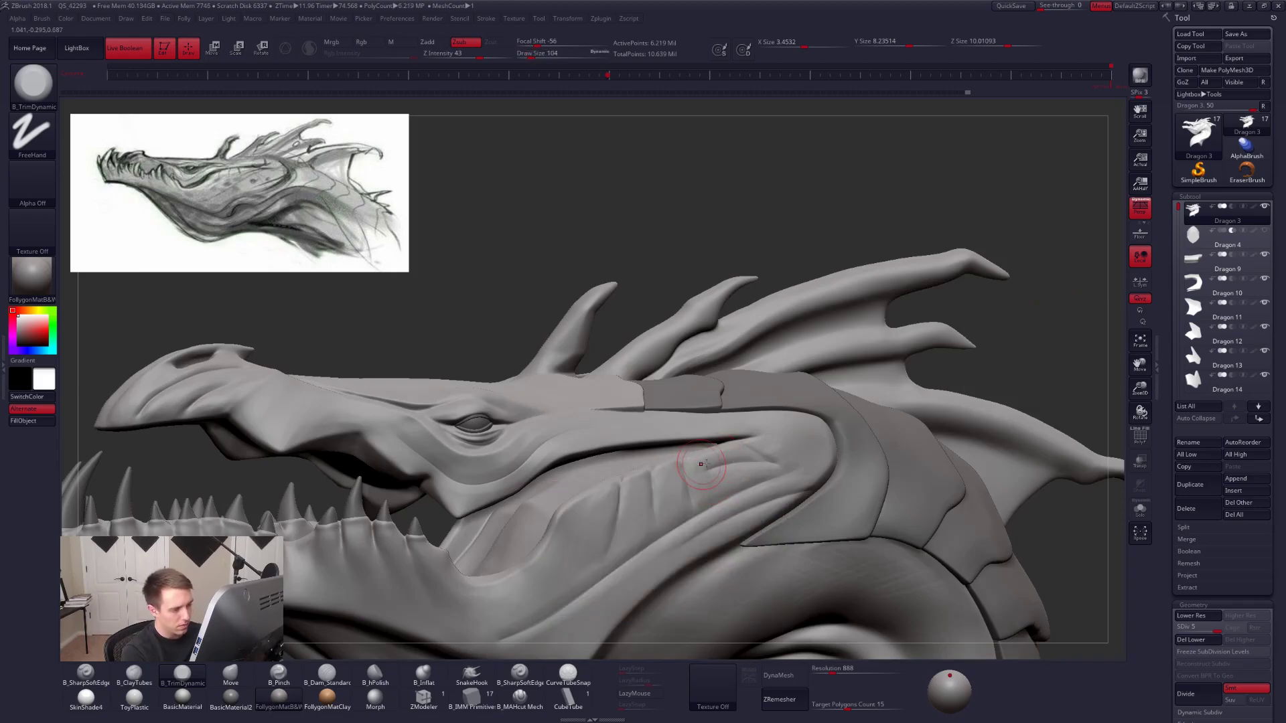
Build up the muscle fold running from the lower cheek to the jaw with ClayTubes at draw size 121.
right_click_drag(729, 461, 797, 464)
key("2")
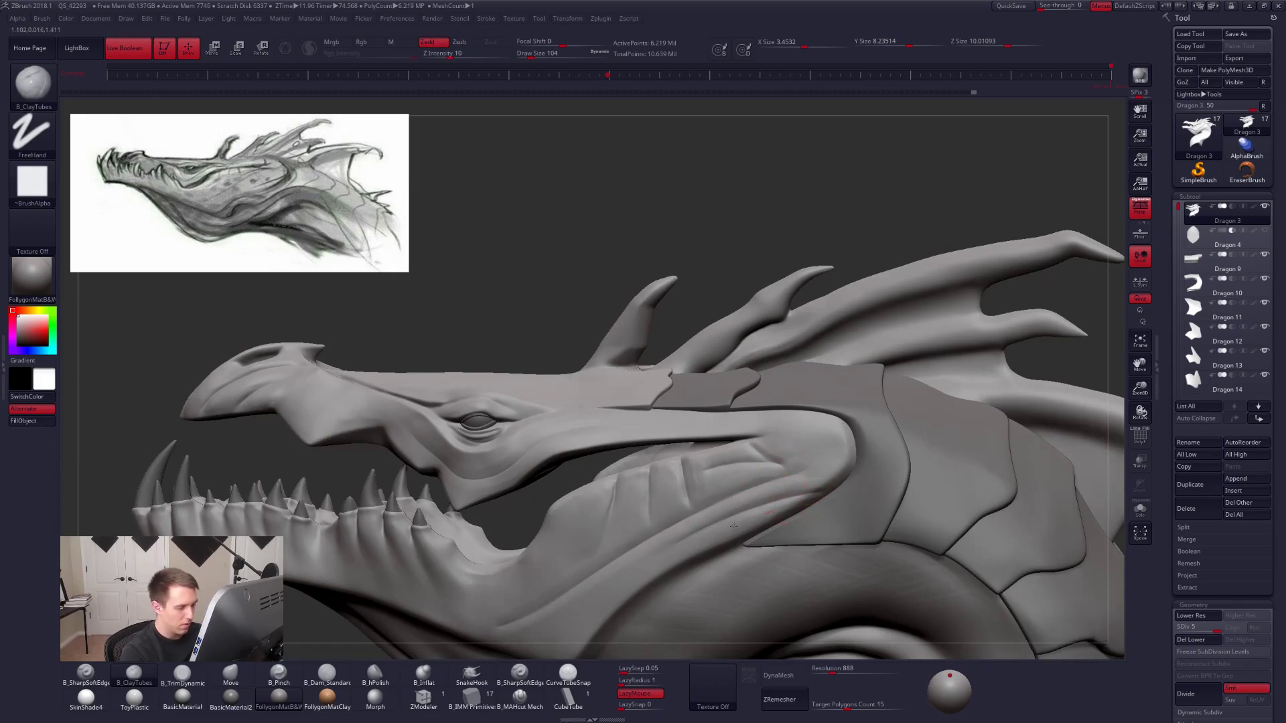
right_click_drag(550, 618, 651, 520, "alt")
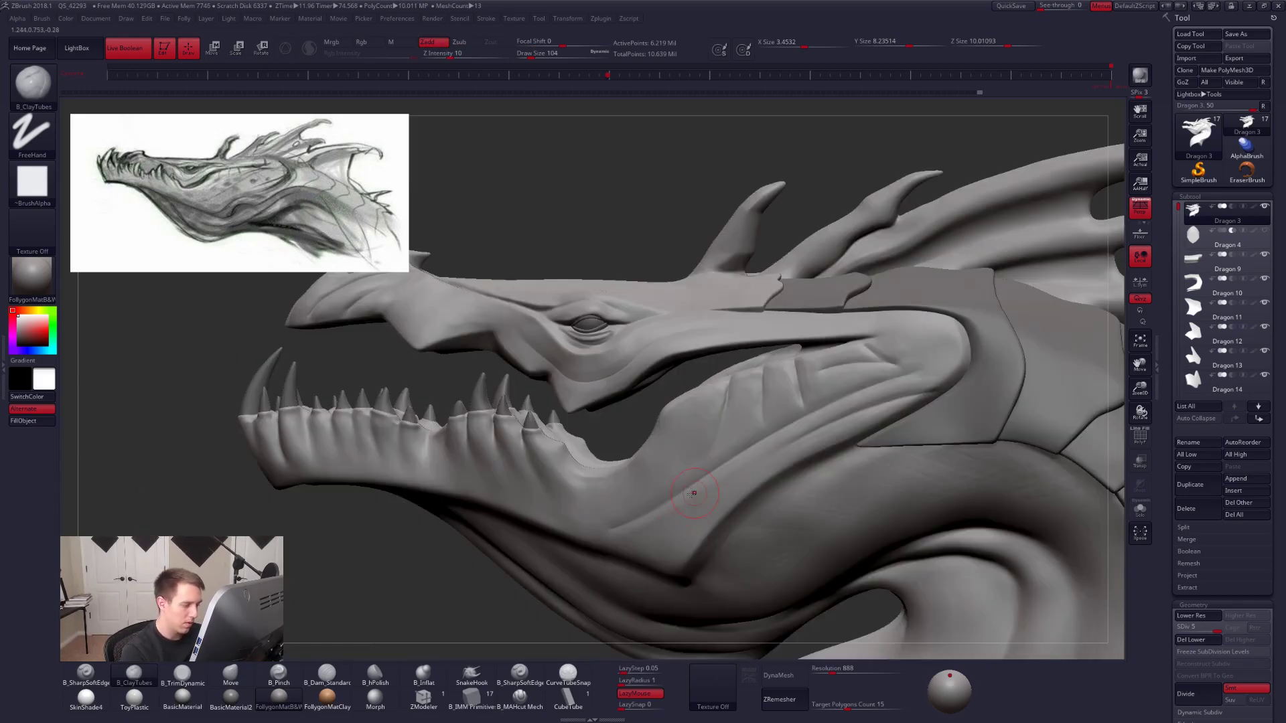
key("space")
left_click_drag(652, 520, 657, 519)
right_click_drag(656, 519, 698, 500)
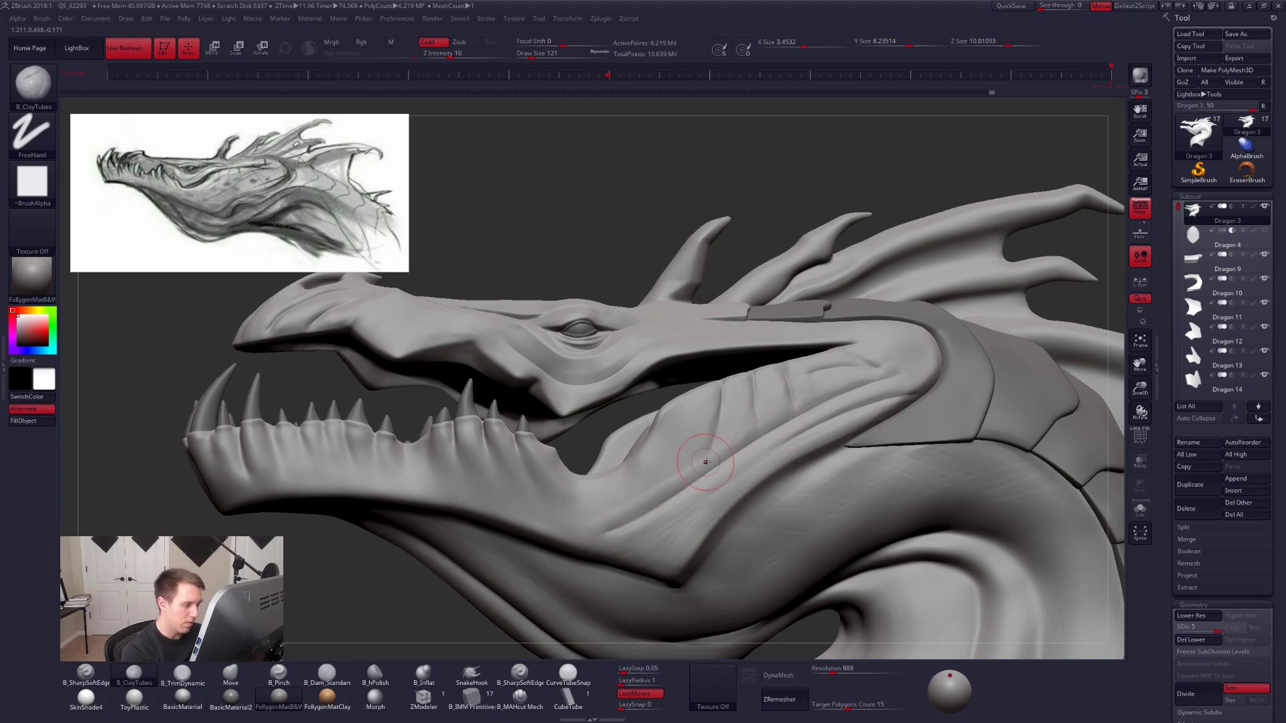
mouse_move(607, 500)
left_mouse_down()
mouse_move(546, 494)
mouse_move(598, 504)
left_mouse_up()
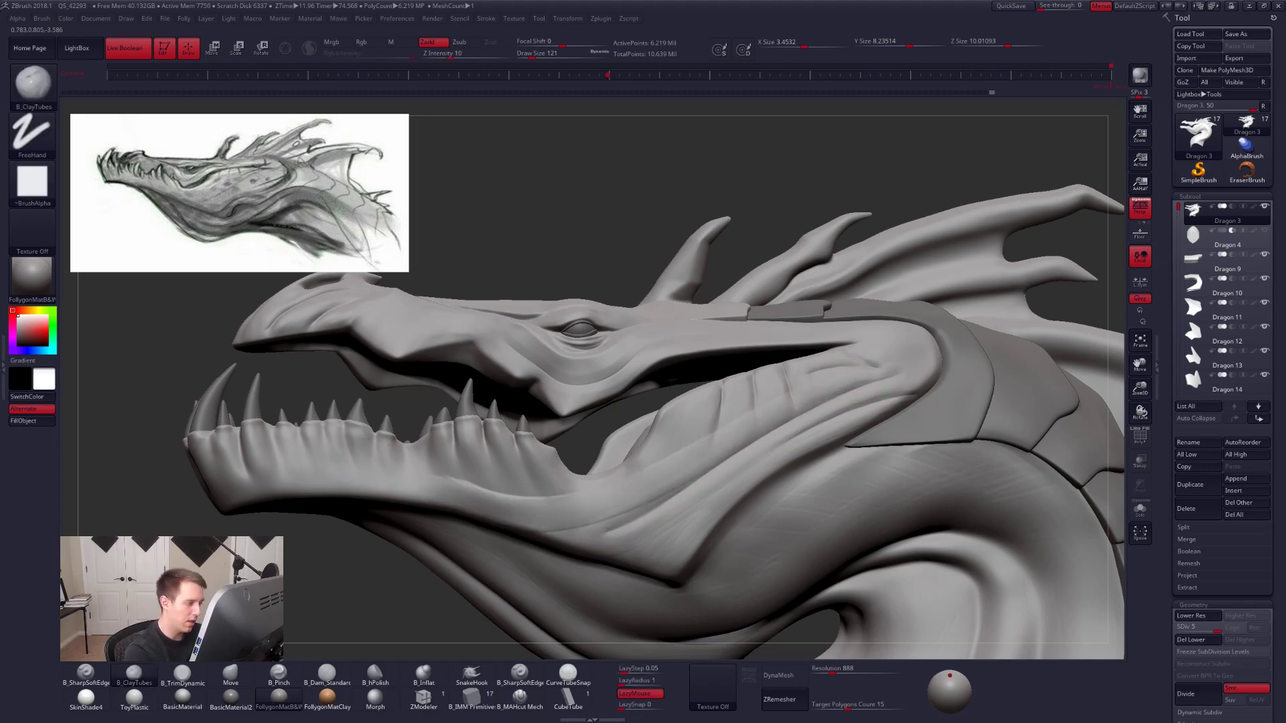
Smooth the lower cheek fold and extend its ridge forward along the lower jaw with a smaller ClayTubes brush.
left_click_drag(742, 454, 535, 499, "shift")
key("space")
left_click(760, 452)
mouse_move(908, 358)
left_mouse_down()
mouse_move(684, 460)
mouse_move(562, 497)
mouse_move(340, 487)
left_mouse_up()
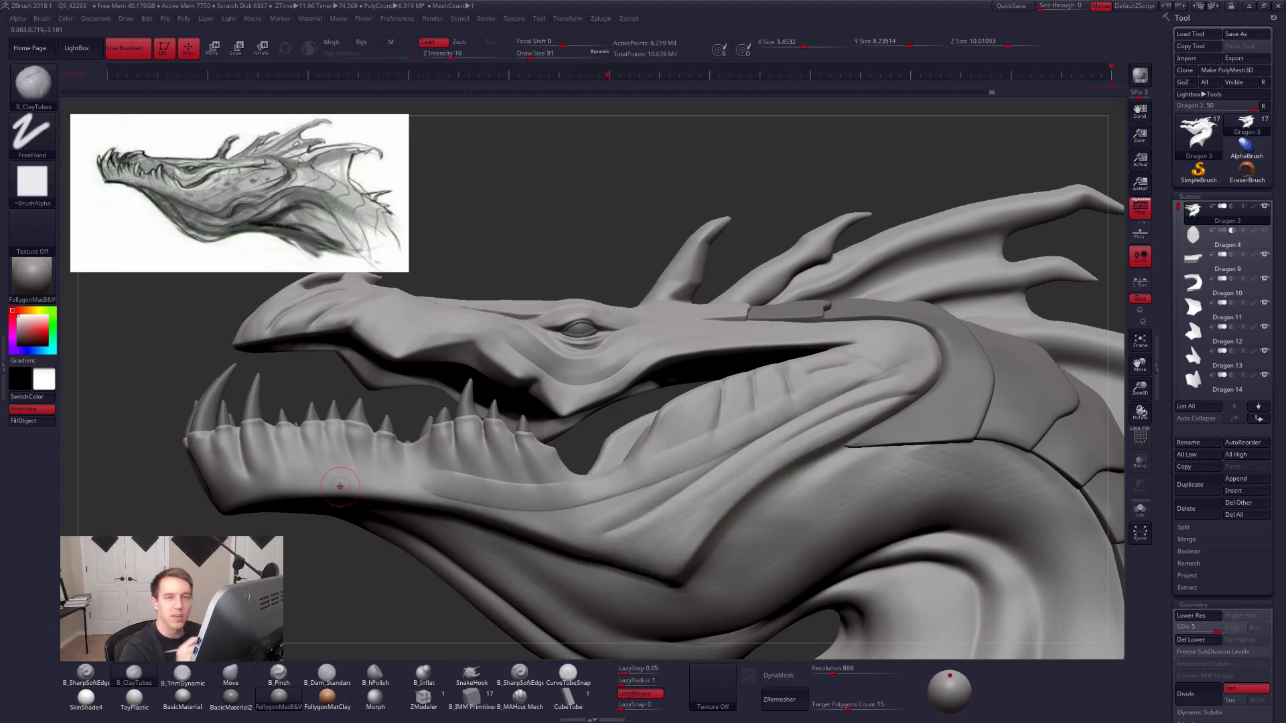
Undo the ridge strokes that run forward along the lower jaw.
key("ctrl+z")
mouse_move(465, 482)
left_mouse_down()
mouse_move(511, 495)
mouse_move(720, 457)
left_mouse_up()
key("ctrl+z")
mouse_move(894, 365)
left_mouse_down()
mouse_move(702, 459)
mouse_move(492, 494)
mouse_move(392, 494)
mouse_move(318, 474)
left_mouse_up()
key("ctrl+z")
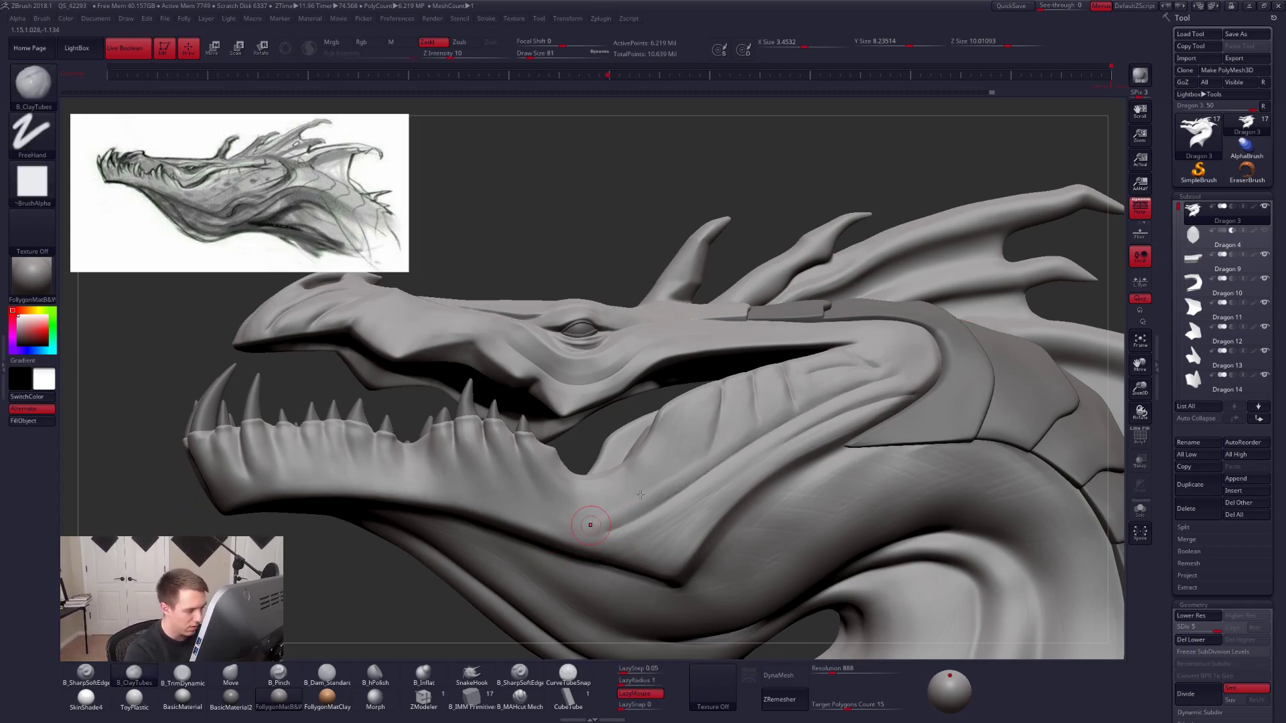
Build up the lower cheek fold where it meets the rear of the jaw with ClayTubes at draw size 113.
key("bracketright")
left_click_drag(606, 529, 696, 456)
left_click_drag(651, 492, 720, 447)
key("space")
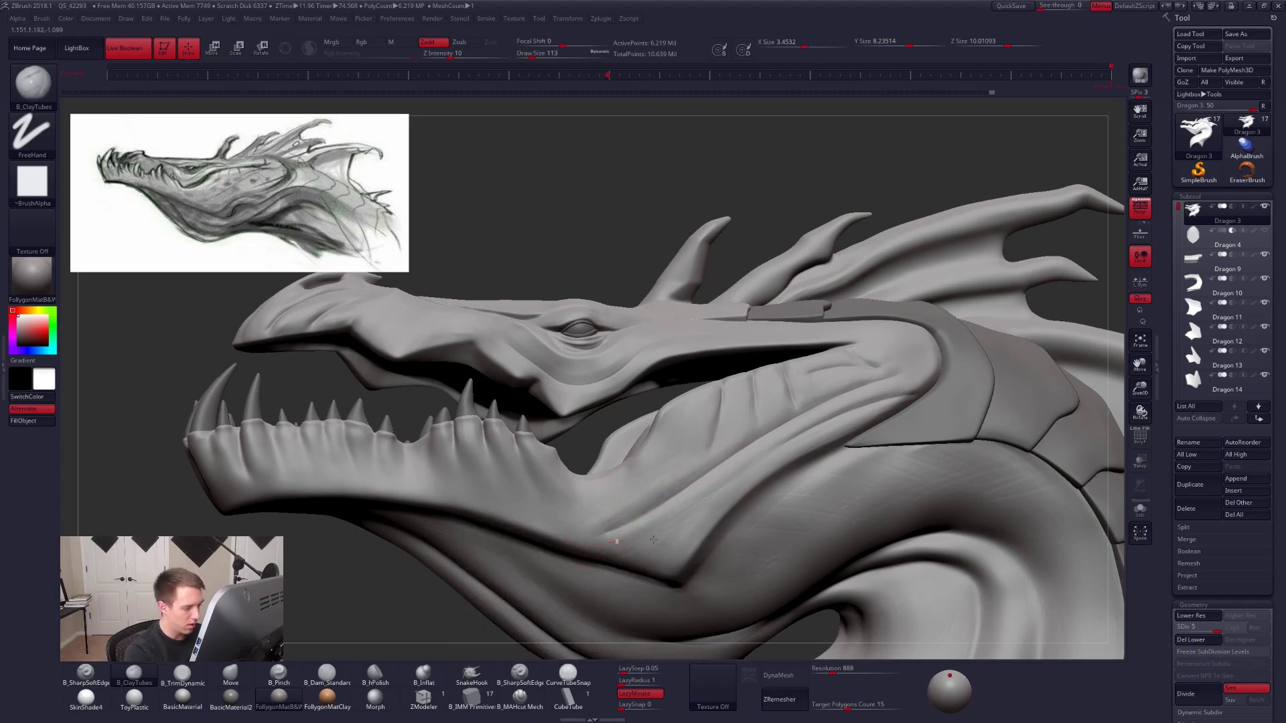
mouse_move(587, 525)
left_mouse_down()
mouse_move(637, 505)
mouse_move(660, 464)
left_mouse_up()
left_click_drag(604, 501, 638, 483)
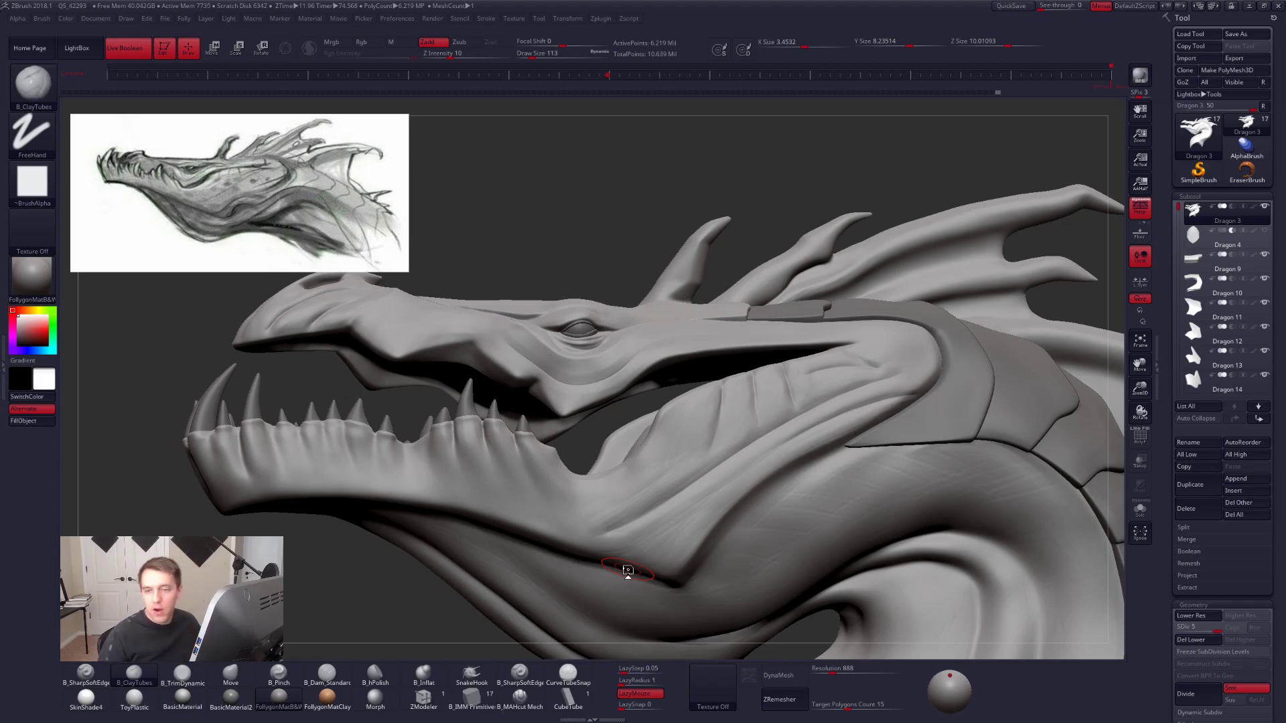
Compare the whole bust with the Dragon Sketches artwork on ArtStation in the browser, browse the artist's portfolio, and return to ZBrush.
mouse_move(589, 425)
left_mouse_down()
mouse_move(563, 413)
mouse_move(611, 501)
mouse_move(624, 425)
left_mouse_up()
mouse_move(624, 425)
right_mouse_down("ctrl")
mouse_move(631, 469)
mouse_move(622, 429)
right_mouse_up("ctrl")
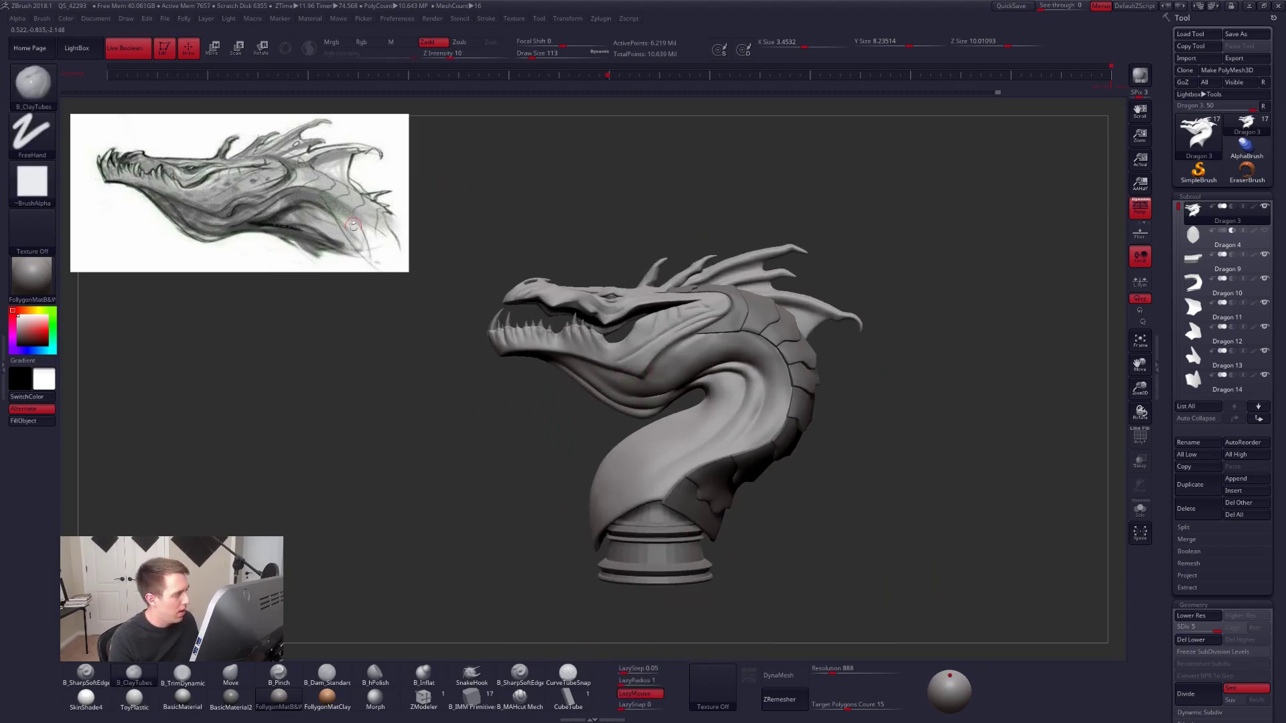
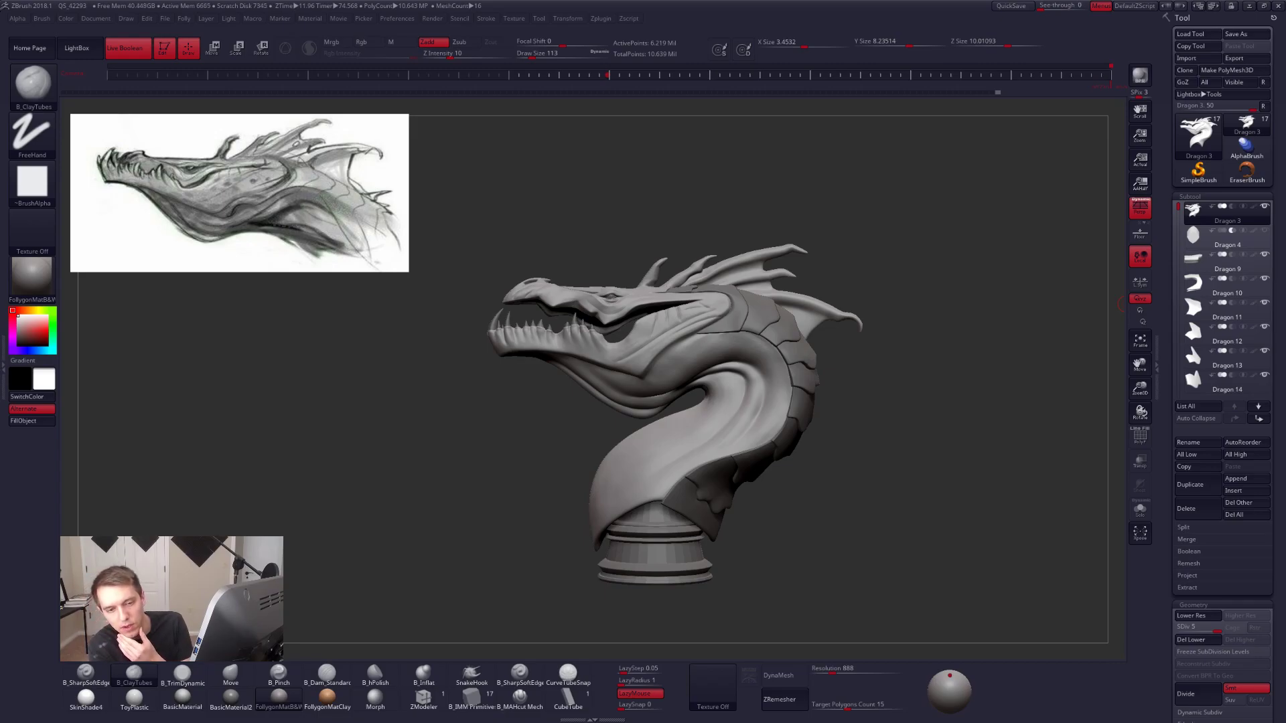
key("alt+Tab")
mouse_move(790, 21)
left_mouse_down()
mouse_move(713, 5)
mouse_move(315, 7)
left_mouse_up()
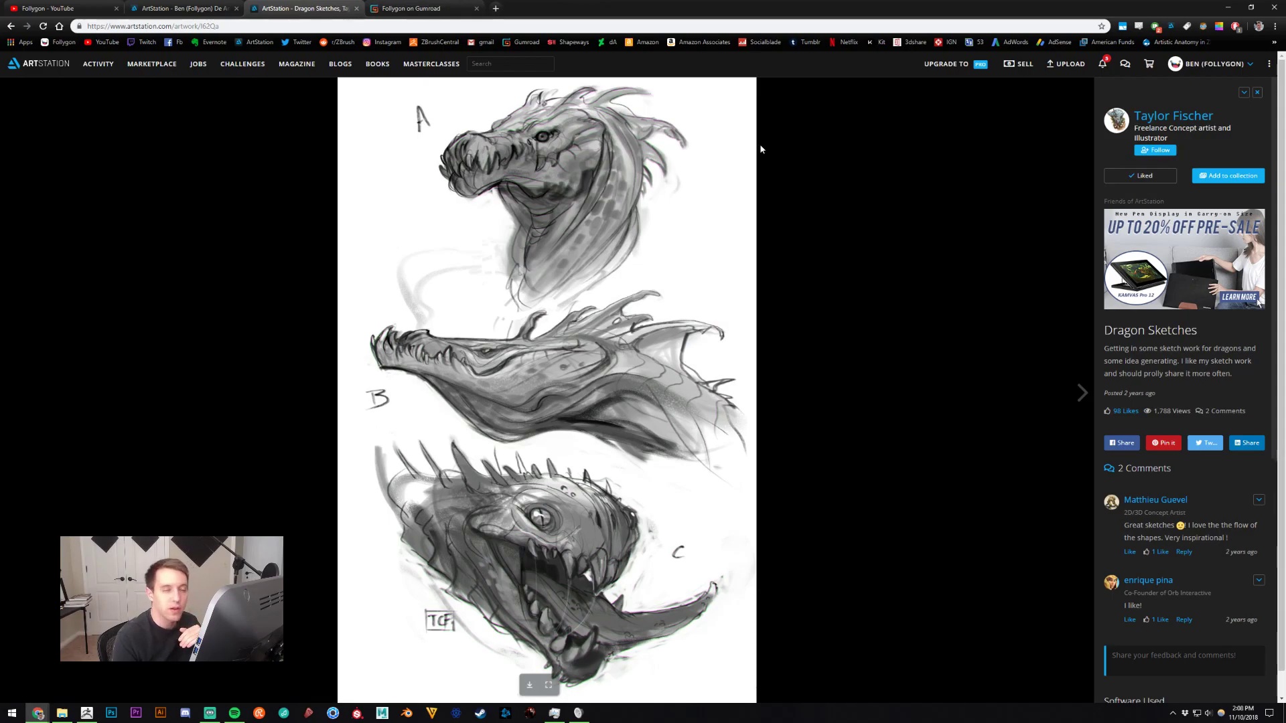
middle_click(1181, 119)
left_click(447, 8)
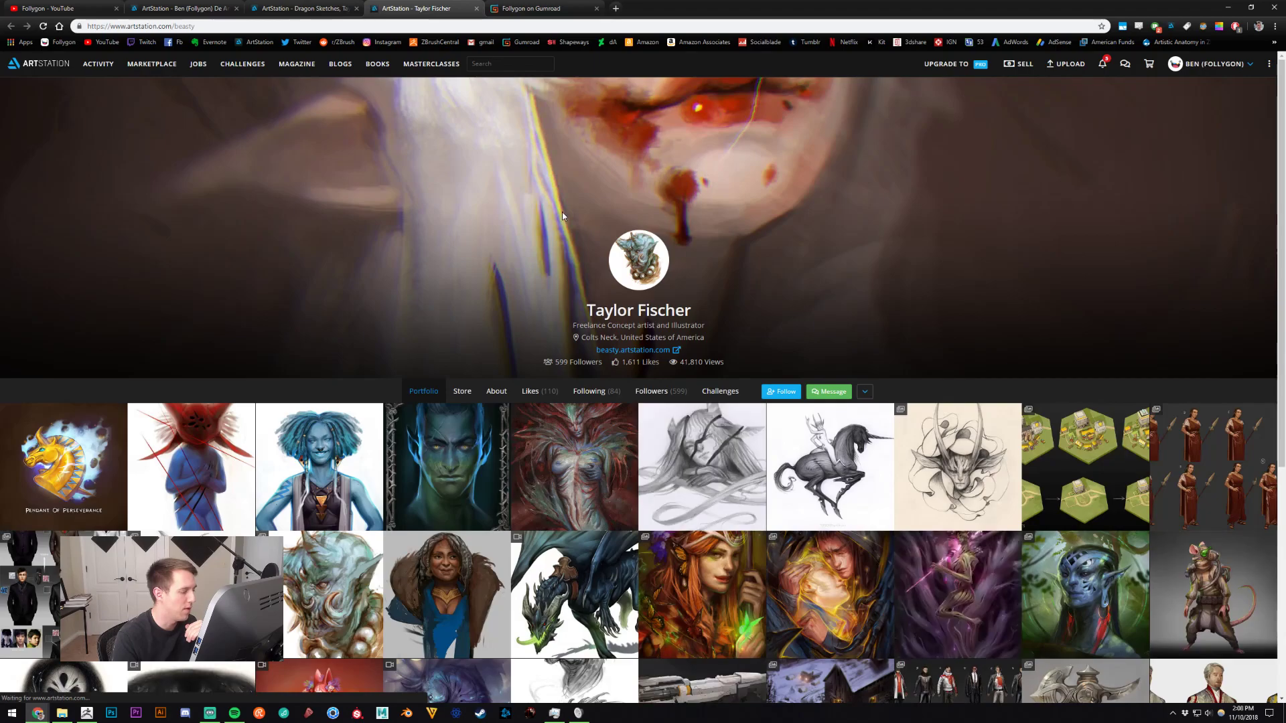
scroll(569, 211, "down", 4)
scroll(582, 268, "down", 2)
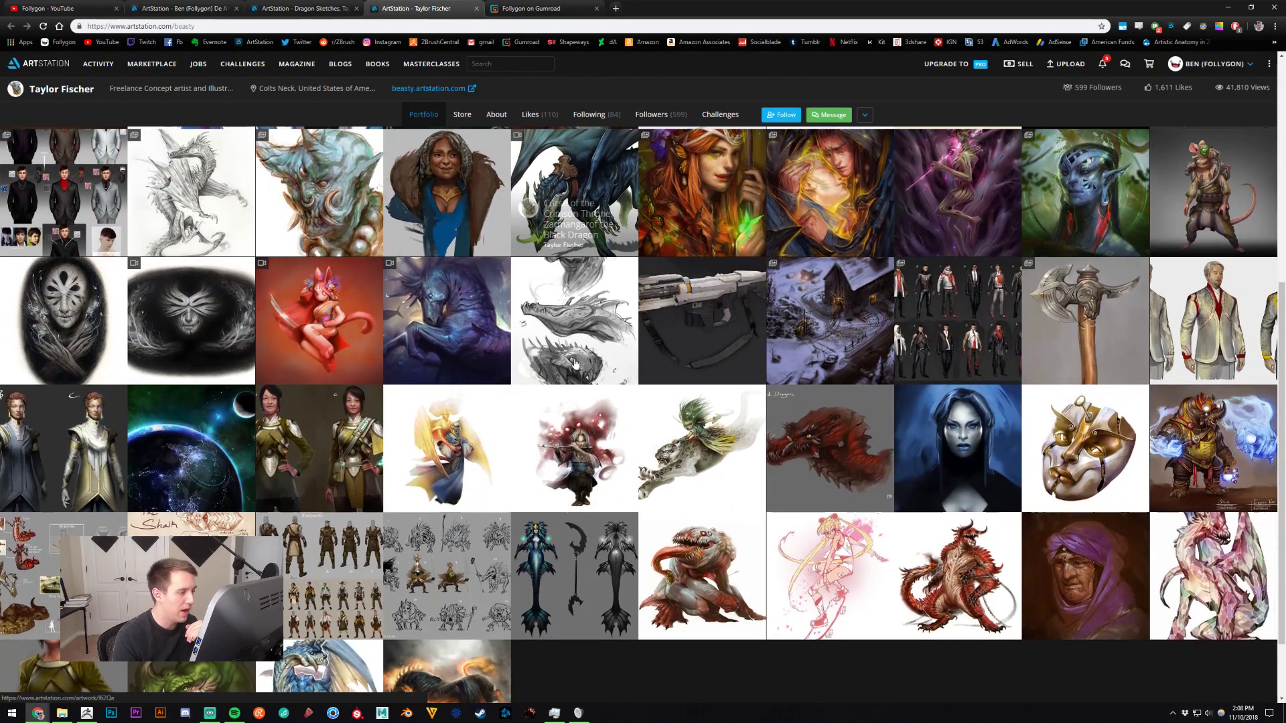
key("ctrl+w")
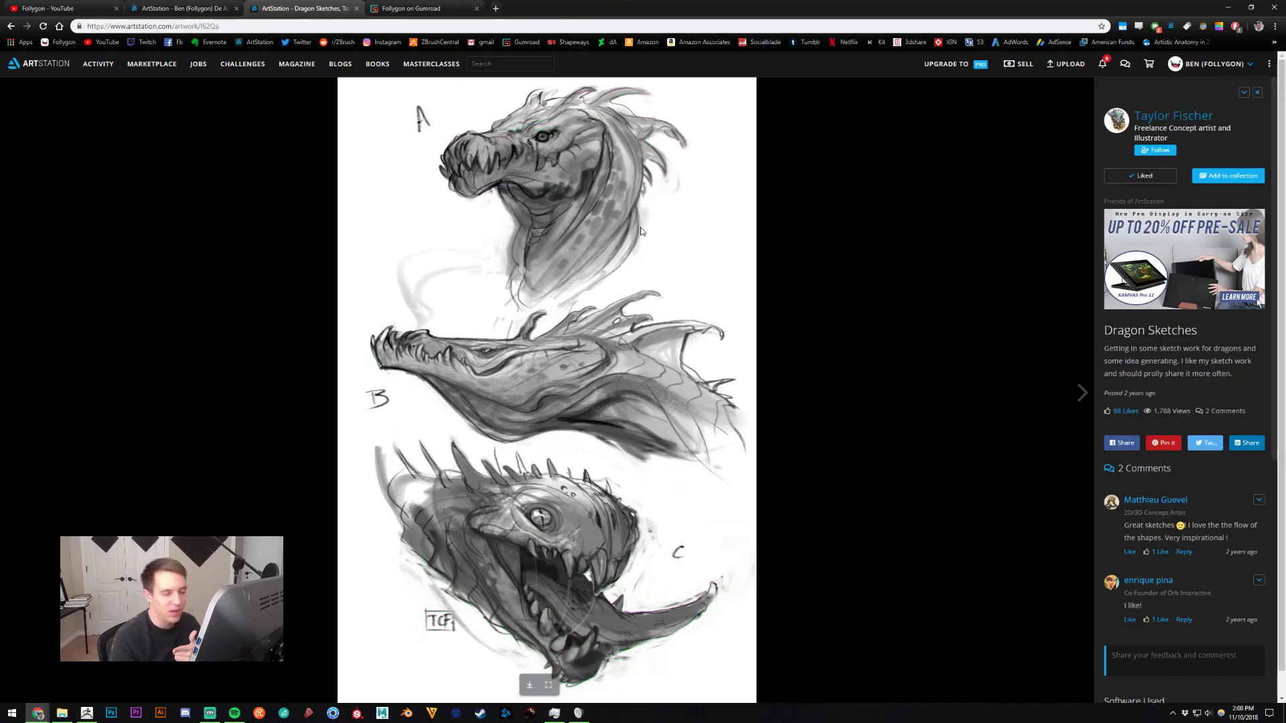
left_click(87, 714)
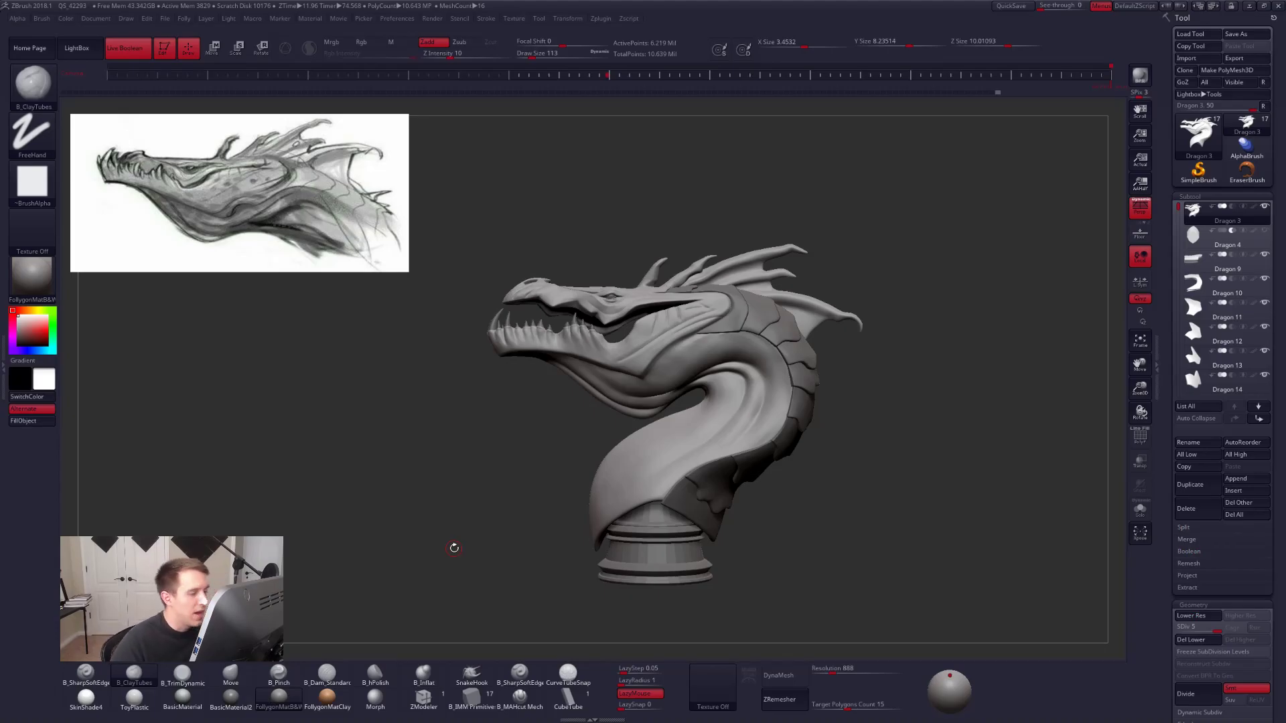
Add volume to the rear cheek folds below the mouth corner with ClayTubes at draw size 104.
right_click_drag(708, 367, 800, 448, "alt")
right_click_drag(760, 402, 770, 437)
key("space")
mouse_move(735, 394)
left_mouse_down()
mouse_move(717, 376)
mouse_move(718, 405)
mouse_move(737, 407)
mouse_move(832, 356)
left_mouse_up()
key("space")
key("space")
key("space")
key("3")
key("2")
key("space")
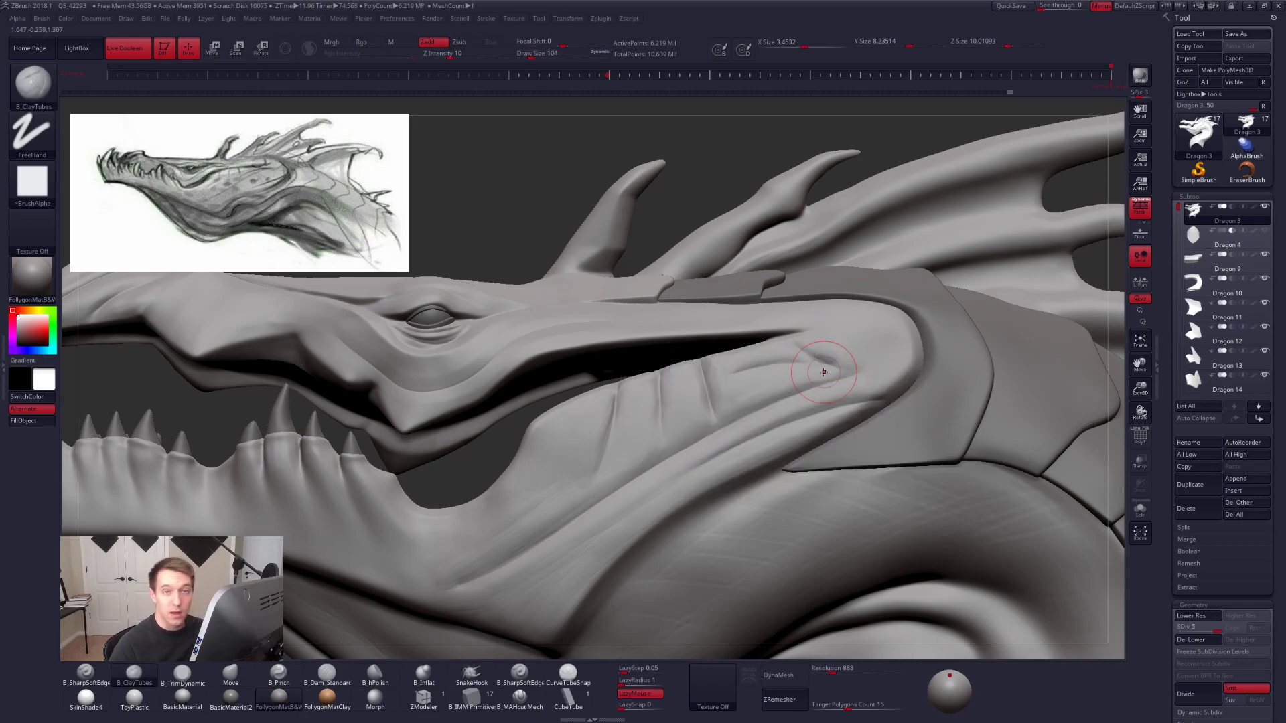
key("alt+Tab")
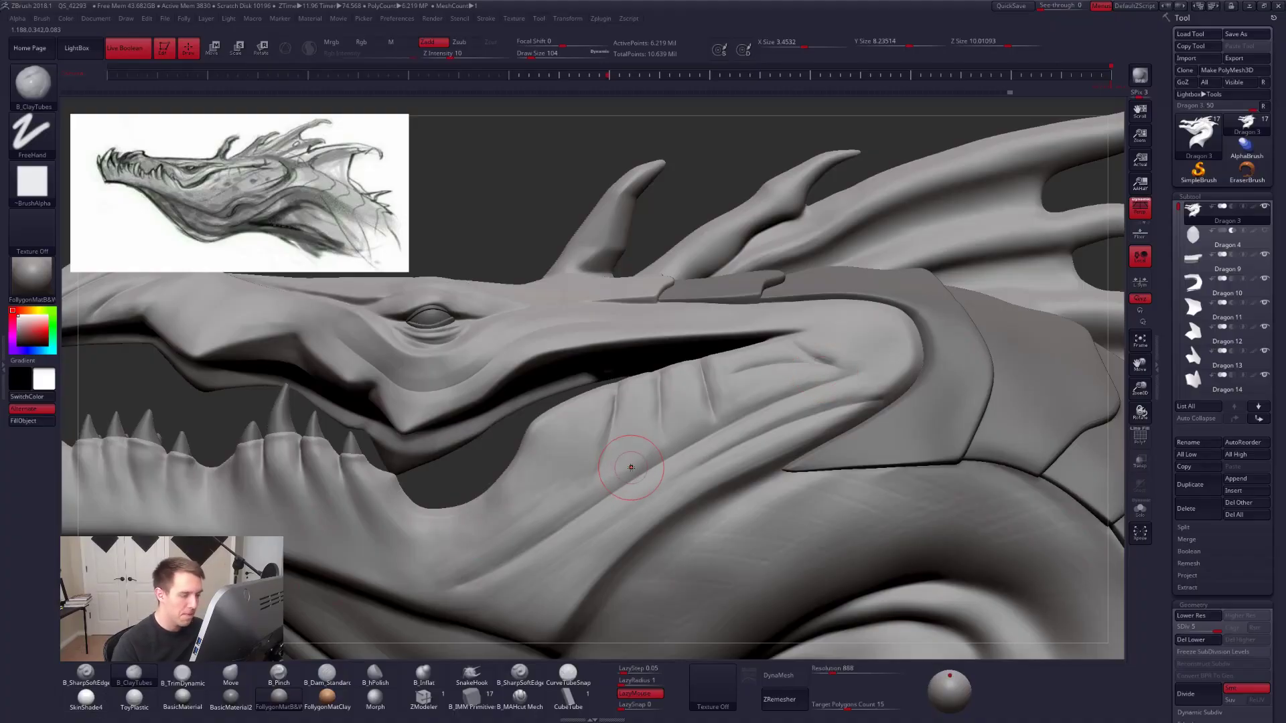
Strengthen the long lower cheek ridge beneath the vertical creases with ClayTubes at draw size 104.
mouse_move(631, 467)
left_mouse_down()
mouse_move(866, 387)
mouse_move(795, 413)
left_mouse_up()
mouse_move(687, 473)
left_mouse_down()
mouse_move(740, 443)
mouse_move(662, 491)
left_mouse_up()
left_click_drag(543, 573, 666, 494)
right_click_drag(727, 476, 735, 474, "alt")
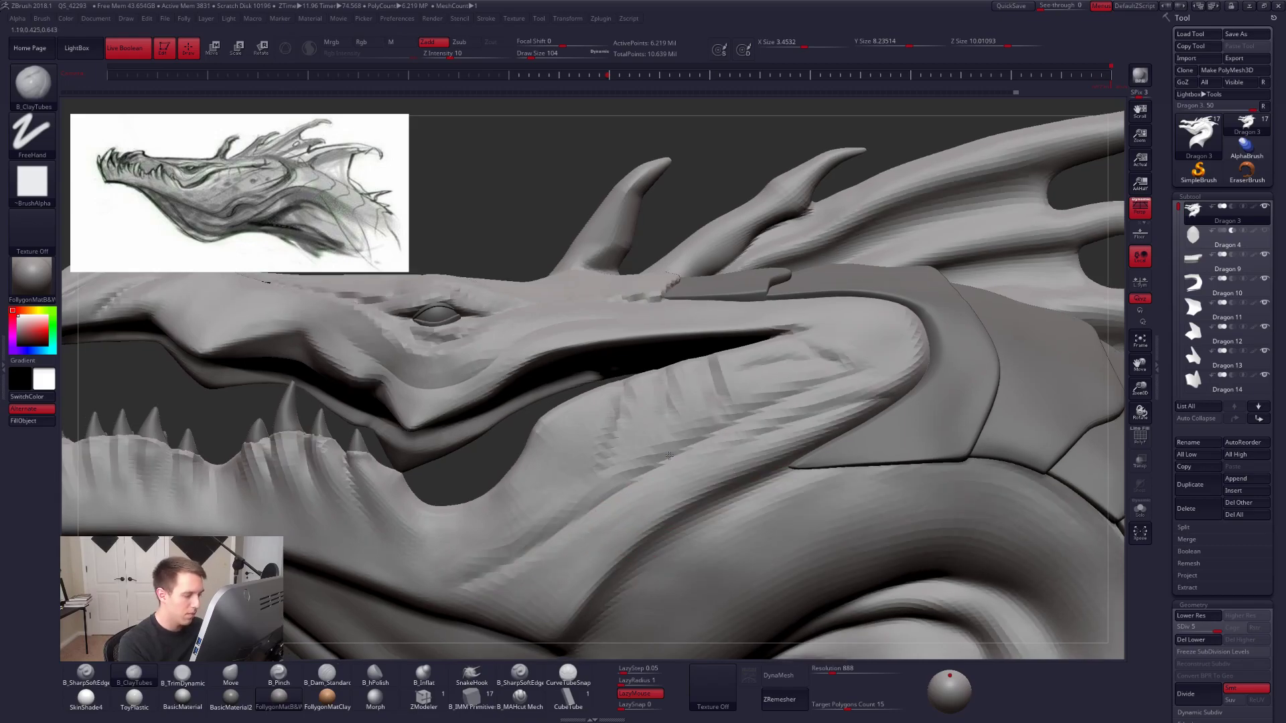
Add broad volume over the front and middle cheek folds with ClayTubes at draw size 140.
right_click_drag(662, 456, 715, 426, "alt")
key("space")
left_click(668, 458)
key("space")
left_click_drag(637, 460, 642, 459)
left_click_drag(525, 524, 580, 487)
mouse_move(654, 414)
left_mouse_down()
mouse_move(608, 460)
mouse_move(666, 445)
mouse_move(758, 379)
left_mouse_up()
left_click_drag(695, 422, 726, 392)
key("bracketleft")
mouse_move(645, 452)
left_mouse_down()
mouse_move(691, 384)
mouse_move(670, 428)
left_mouse_up()
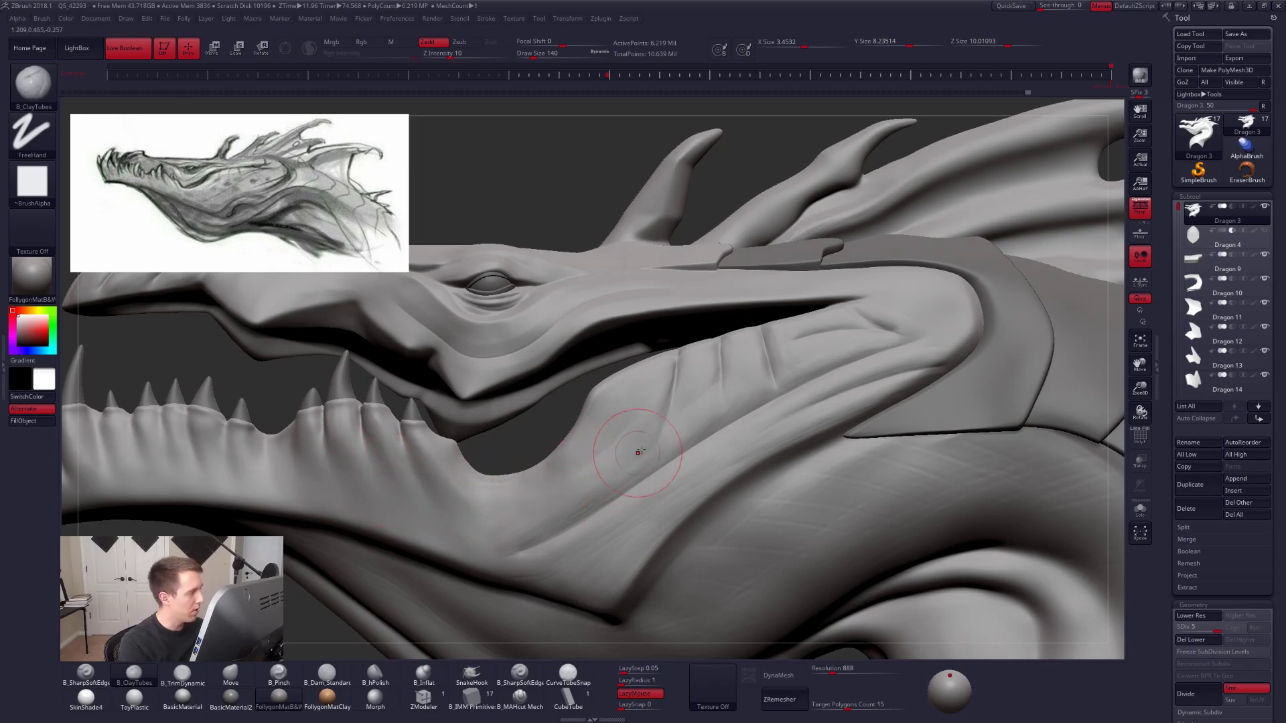
Blend the rear cheek folds into the lower cheek ridge and fill the front creases with ClayTubes at draw size 140.
right_click_drag(795, 438, 838, 462)
key("space")
left_click(882, 395)
left_click_drag(882, 395, 880, 395)
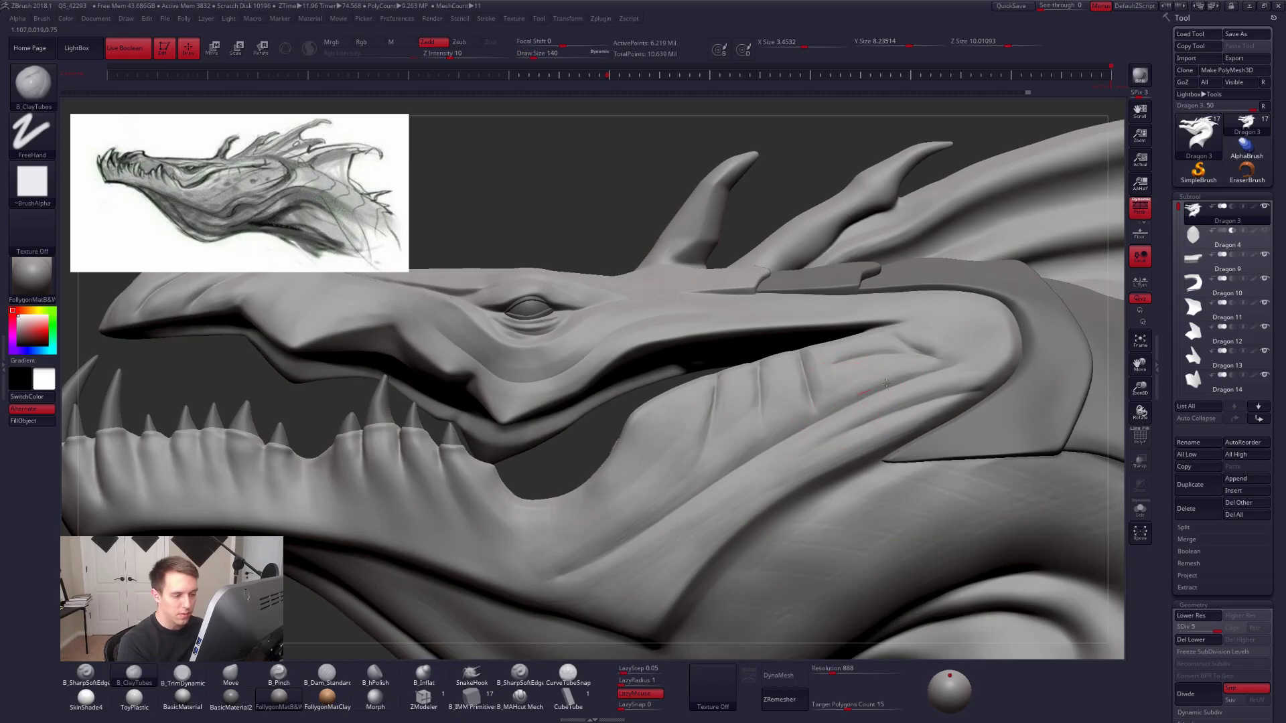
key("3")
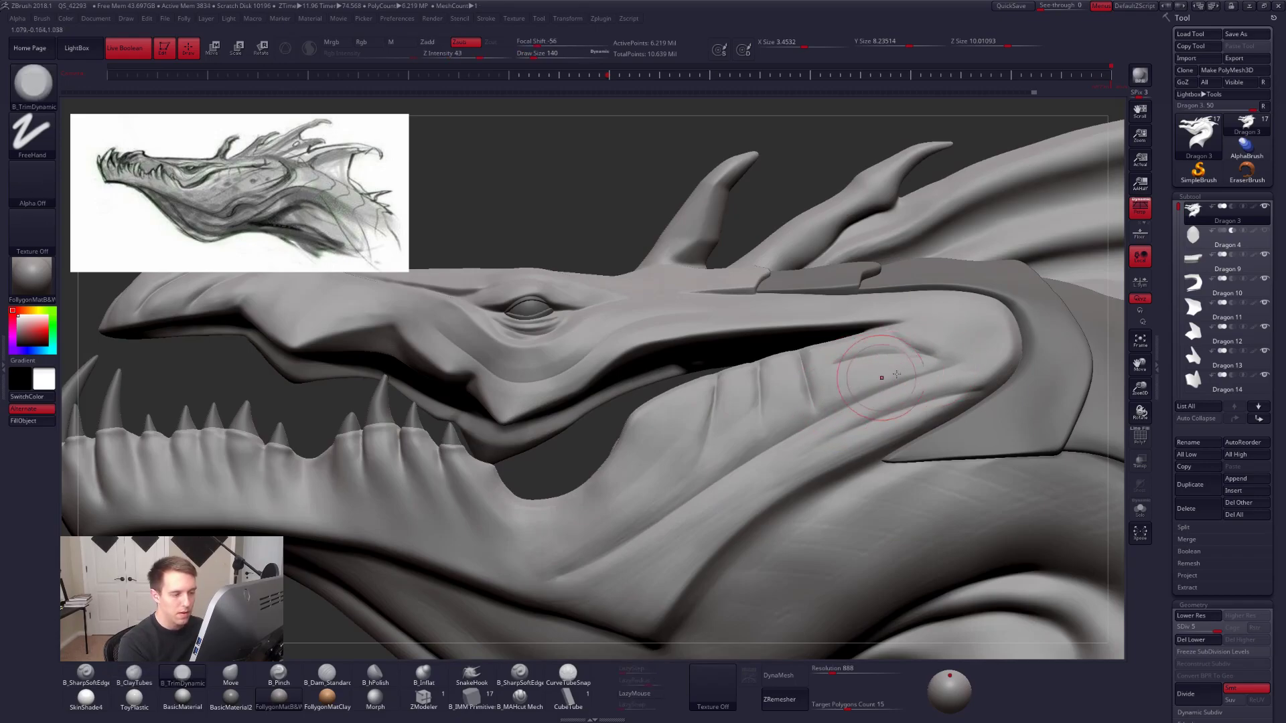
key("2")
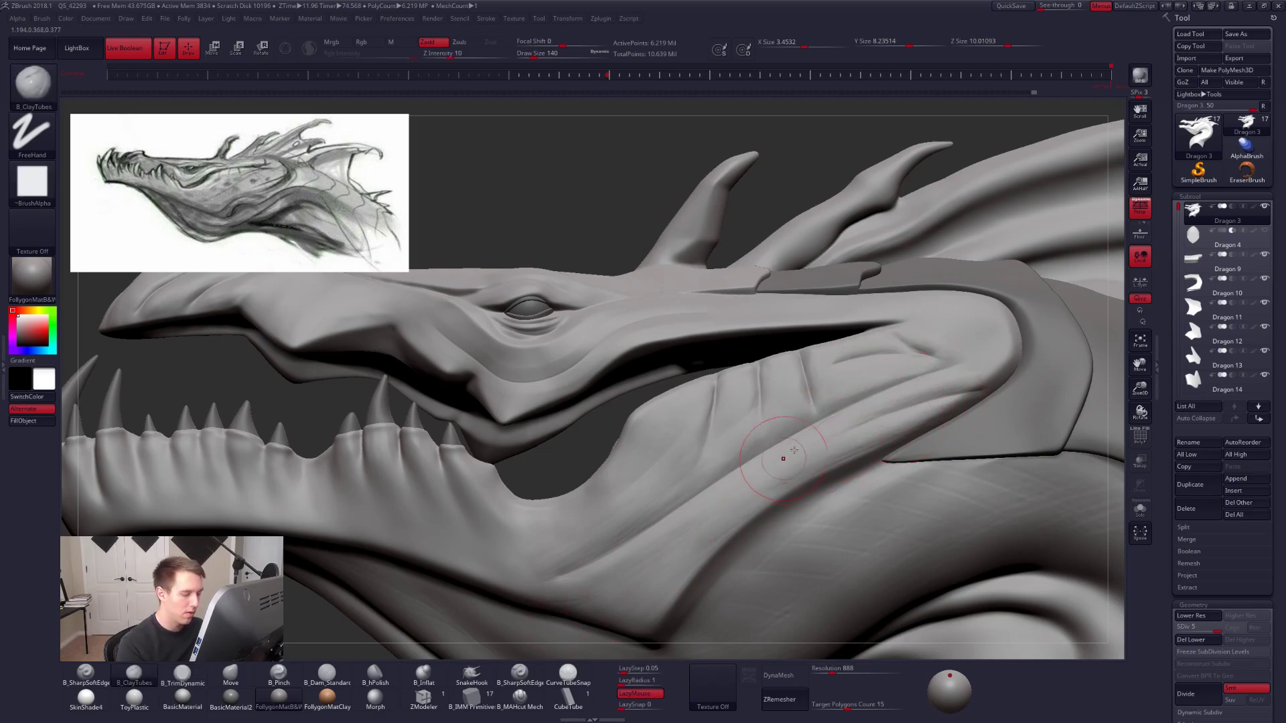
left_click_drag(923, 351, 785, 423)
left_click_drag(907, 372, 723, 481)
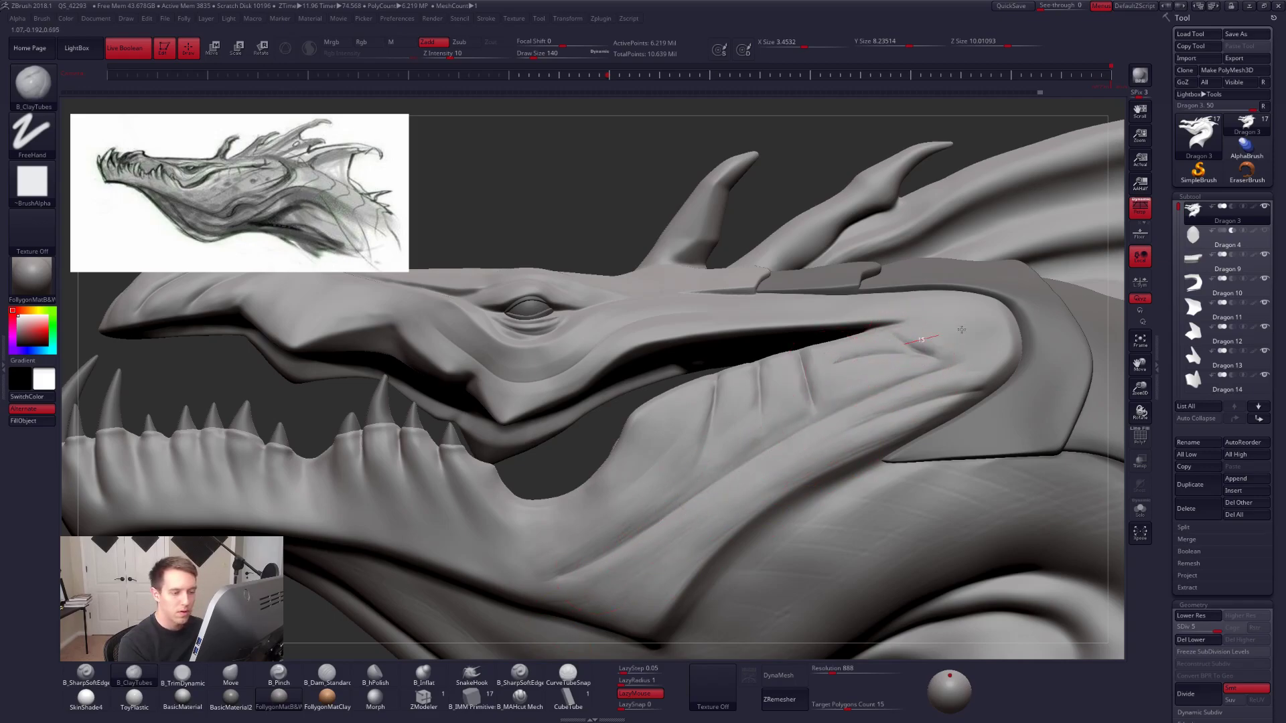
left_click_drag(928, 347, 845, 375)
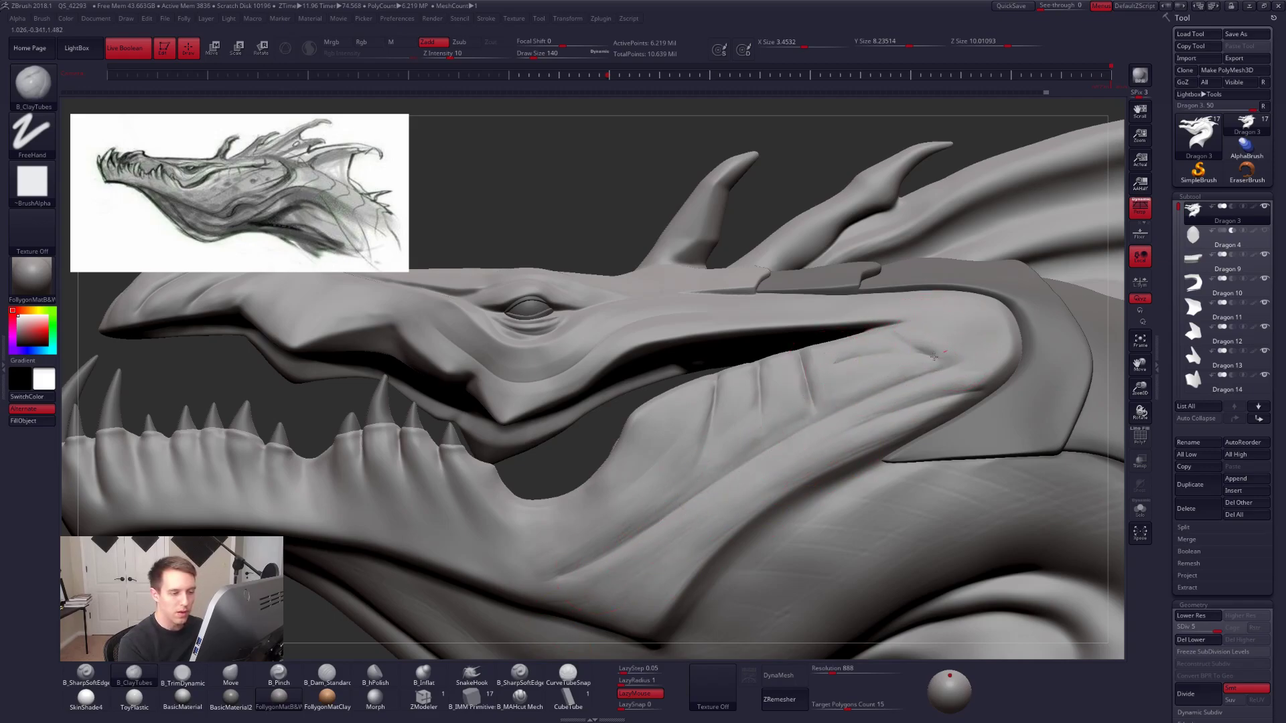
mouse_move(697, 426)
left_mouse_down()
mouse_move(750, 389)
mouse_move(673, 462)
left_mouse_up()
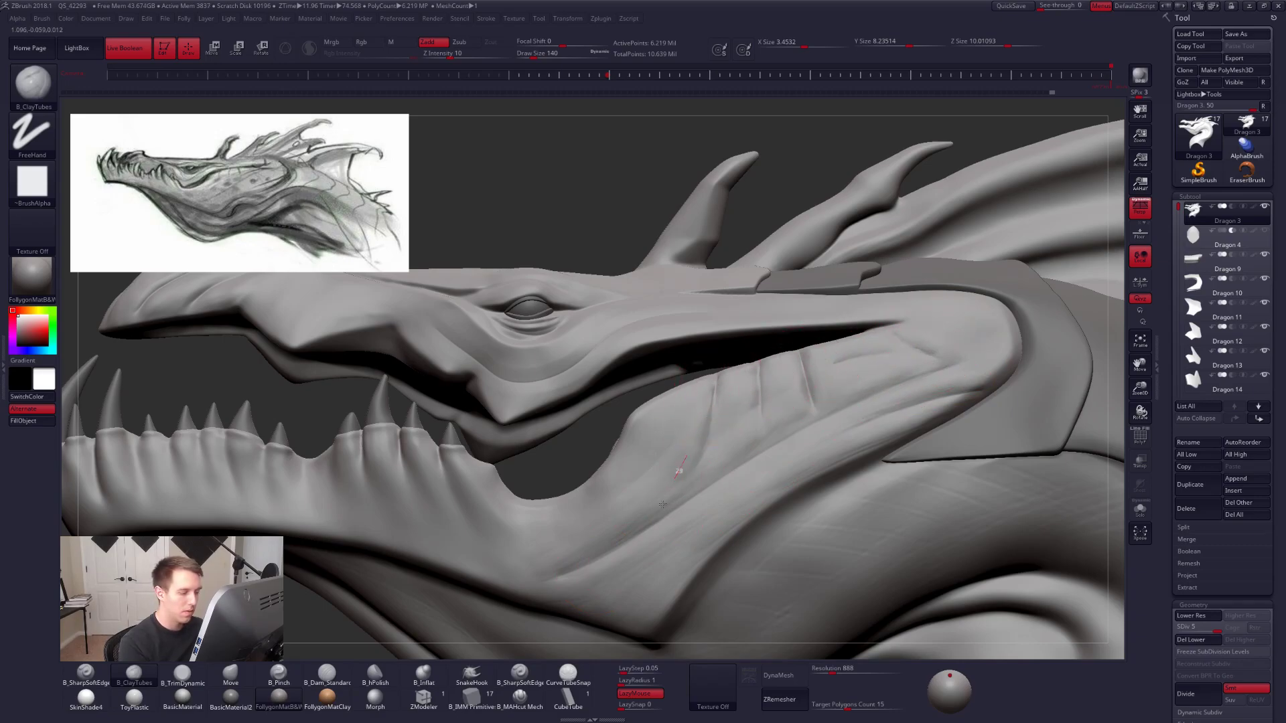
left_click_drag(749, 416, 721, 467)
Build up the lower muscle fold on the opposite cheek with ClayTubes at draw size 252.
mouse_move(810, 461)
right_mouse_down()
mouse_move(811, 435)
mouse_move(783, 447)
mouse_move(924, 453)
mouse_move(772, 463)
mouse_move(849, 449)
mouse_move(781, 447)
mouse_move(761, 484)
mouse_move(689, 469)
right_mouse_up()
right_click_drag(671, 389, 617, 364)
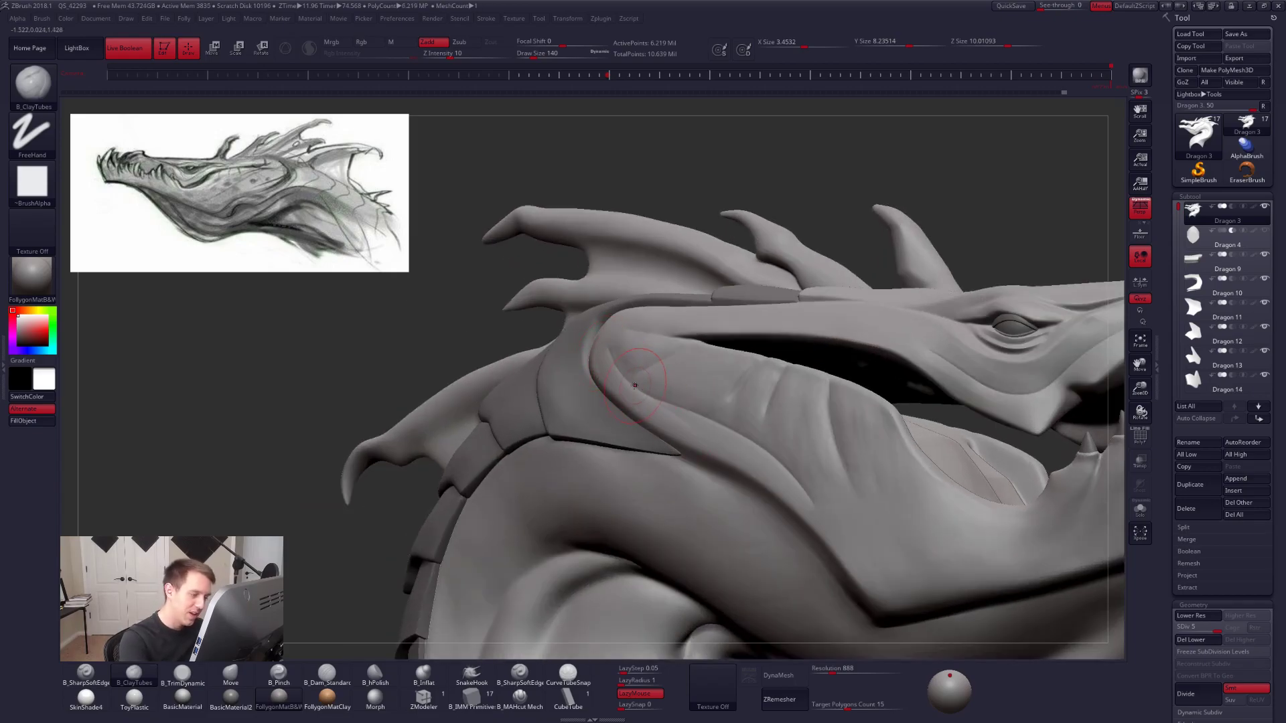
key("s")
left_click(726, 445)
left_click_drag(660, 422, 780, 512)
left_click_drag(774, 452, 844, 545)
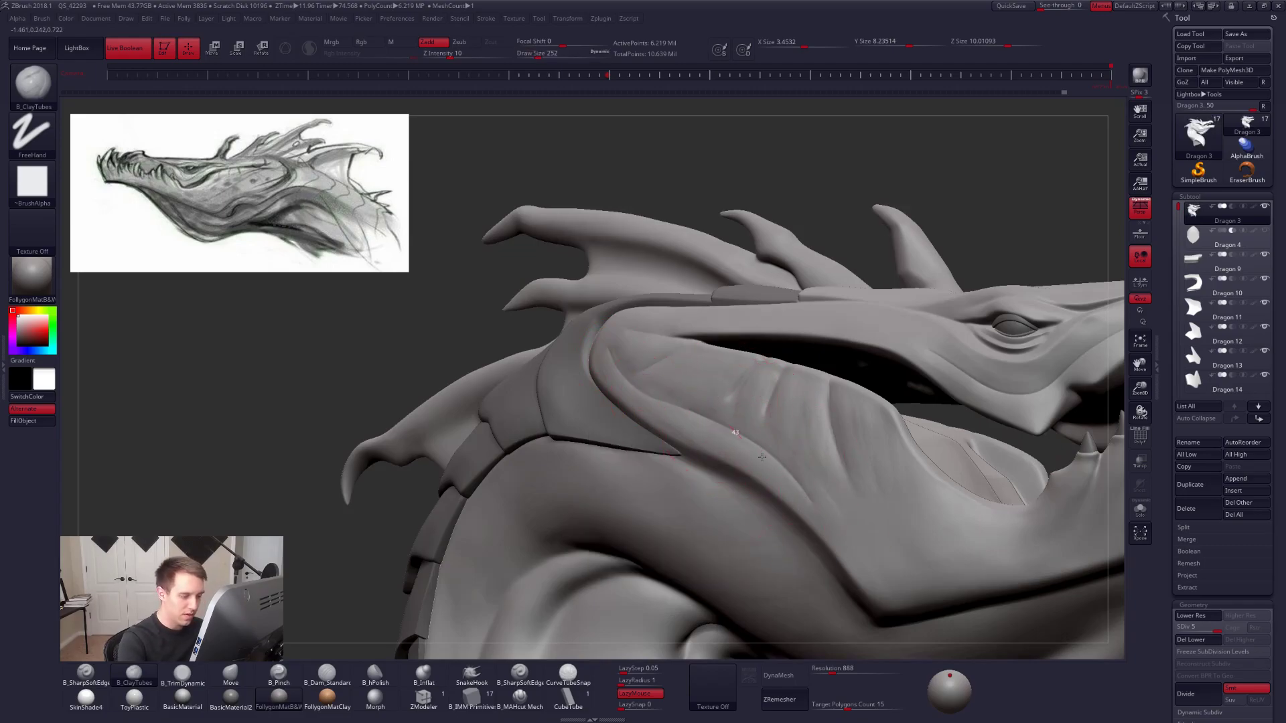
Fill out the front and middle folds of the opposite cheek with ClayTubes, starting at draw size 150.
key("s")
left_click_drag(789, 443, 757, 444)
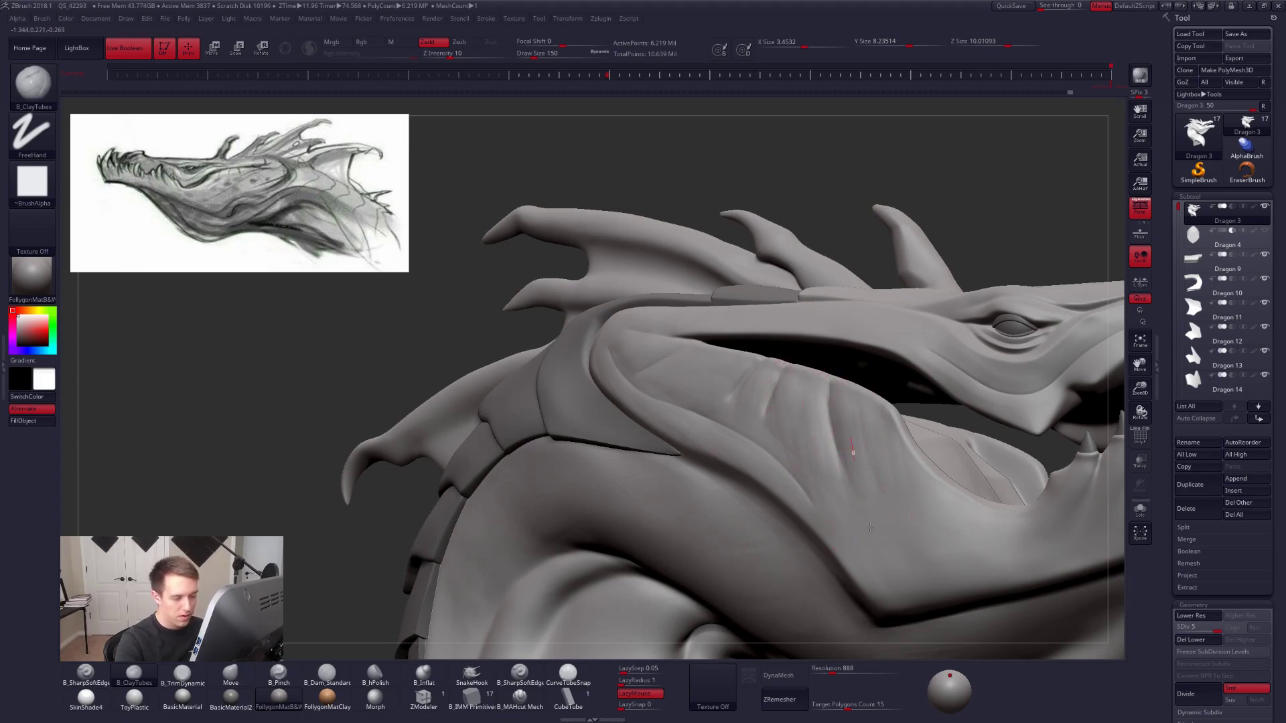
key("s")
left_click_drag(870, 517, 884, 517)
left_click_drag(897, 442, 883, 515)
left_click_drag(836, 408, 832, 514)
mouse_move(807, 464)
left_mouse_down()
mouse_move(764, 453)
mouse_move(763, 465)
left_mouse_up()
Add volume to the rear folds of the opposite cheek near the mouth corner with ClayTubes at draw size 170.
key("s")
left_click_drag(740, 369, 711, 415)
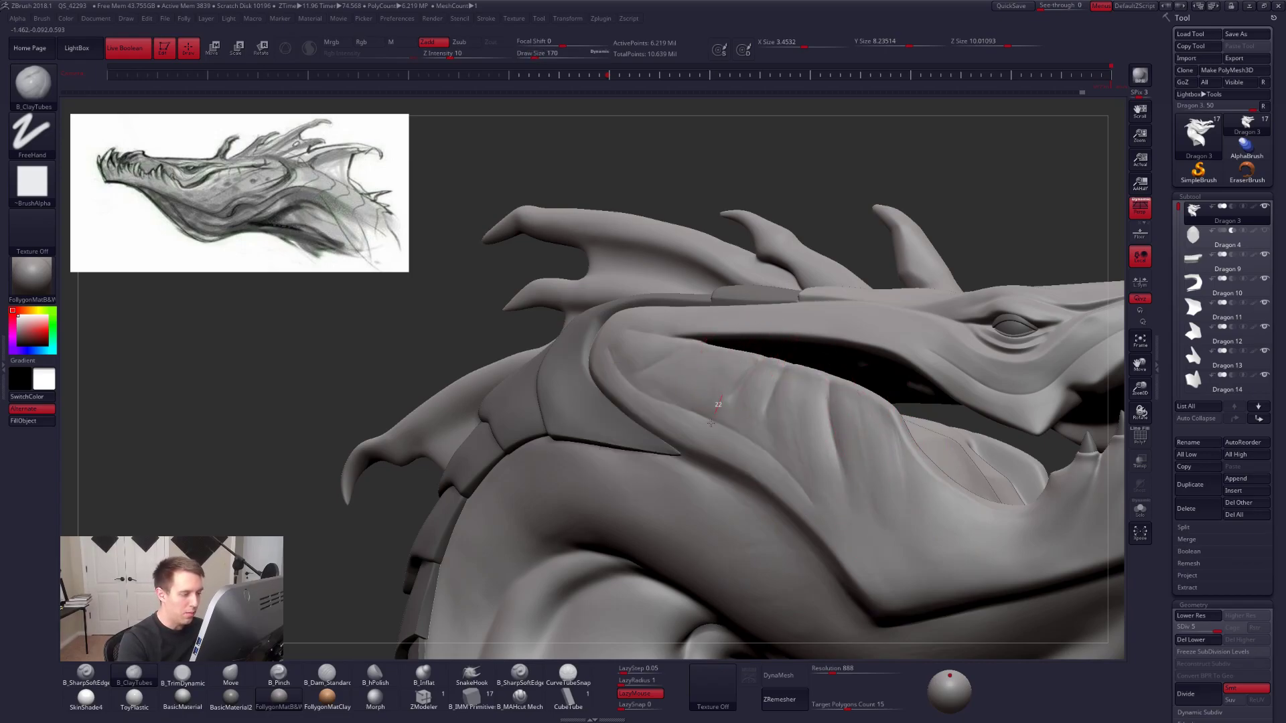
left_click_drag(701, 346, 691, 359)
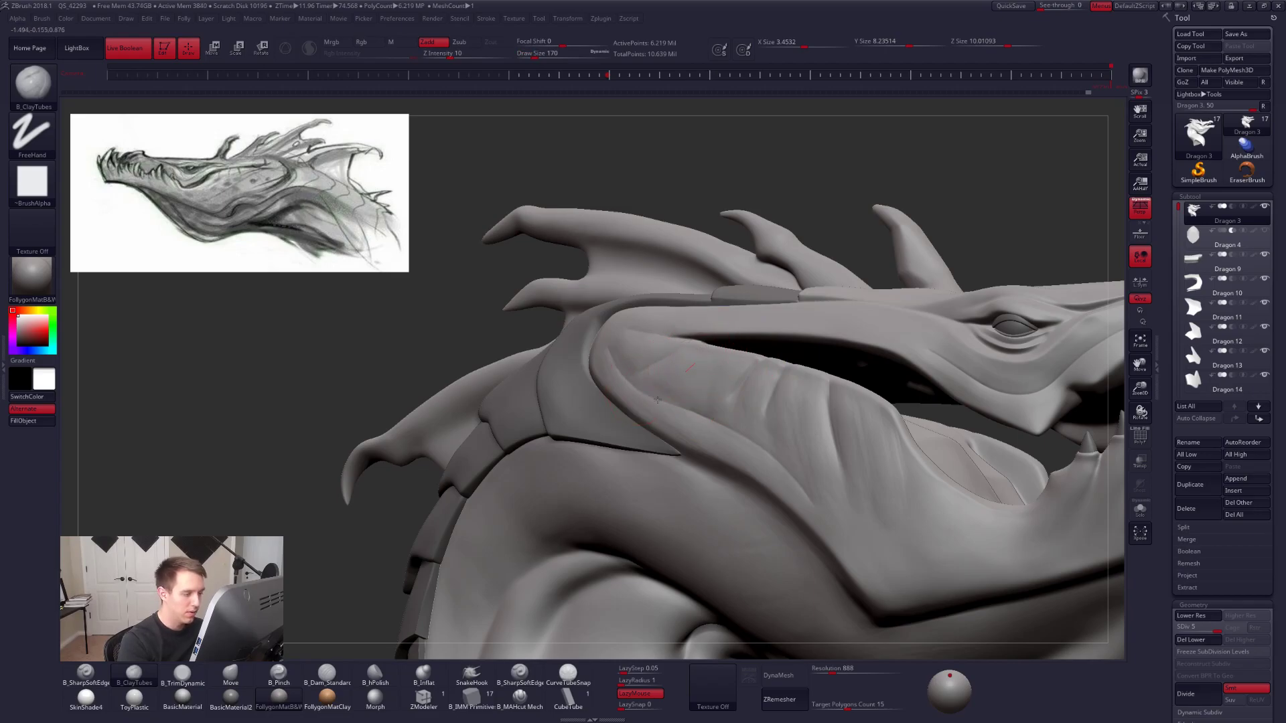
Build up the broad fold beneath the eye on the opposite side with ClayTubes at draw size 130.
right_click_drag(814, 429, 891, 361, "ctrl")
mouse_move(1004, 429)
right_mouse_down()
mouse_move(827, 452)
mouse_move(829, 502)
mouse_move(843, 445)
mouse_move(833, 495)
mouse_move(821, 463)
mouse_move(675, 498)
mouse_move(720, 465)
right_mouse_up()
key("space")
left_click_drag(703, 462, 696, 461)
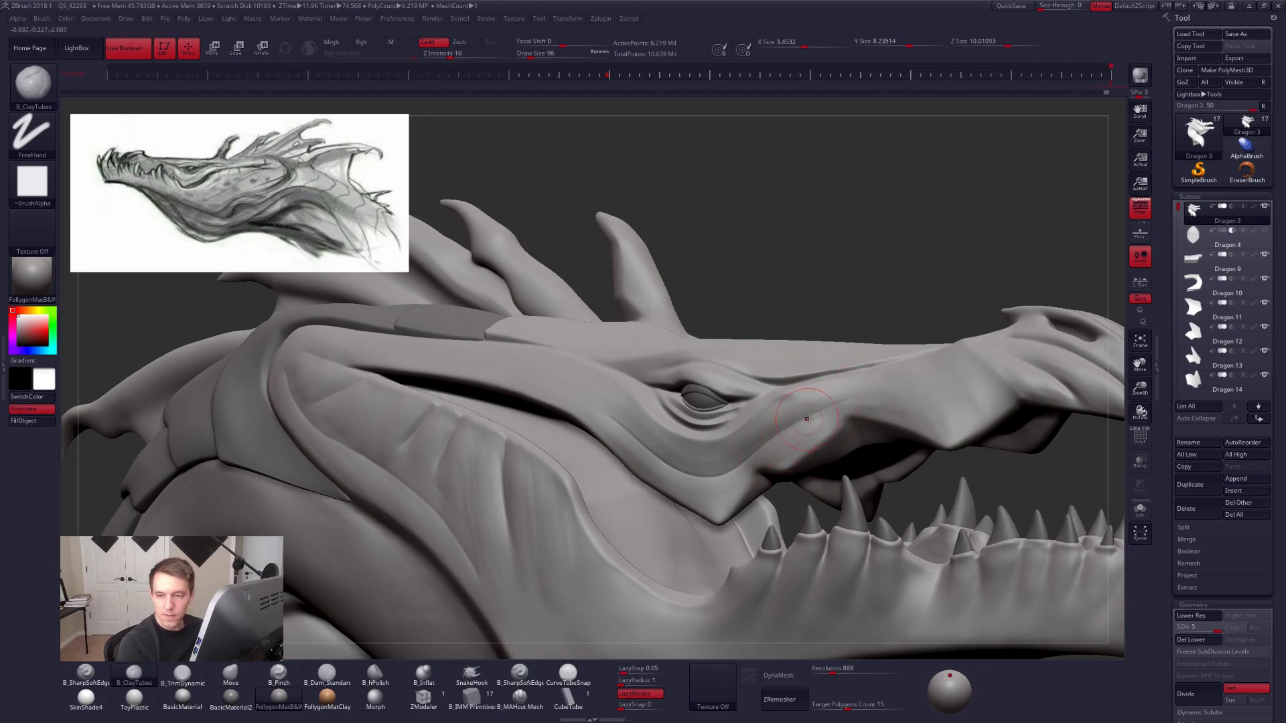
right_click_drag(804, 420, 782, 436)
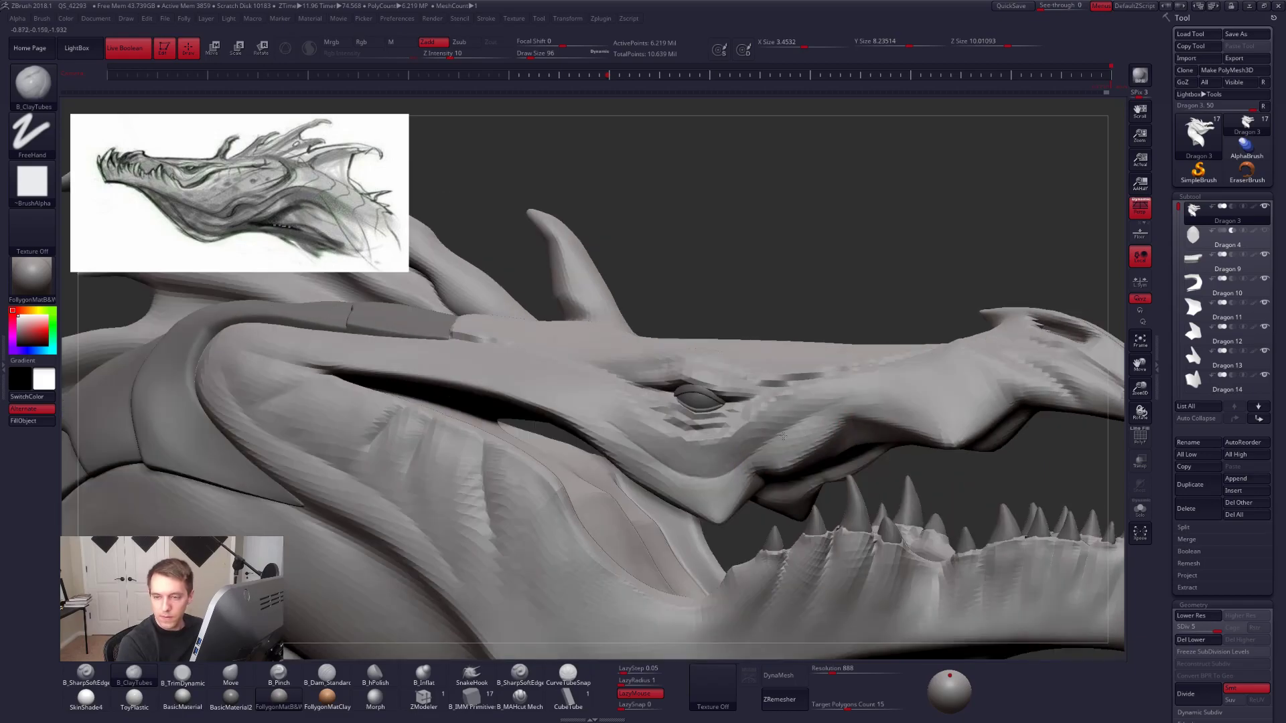
key("space")
left_click_drag(787, 438, 784, 438)
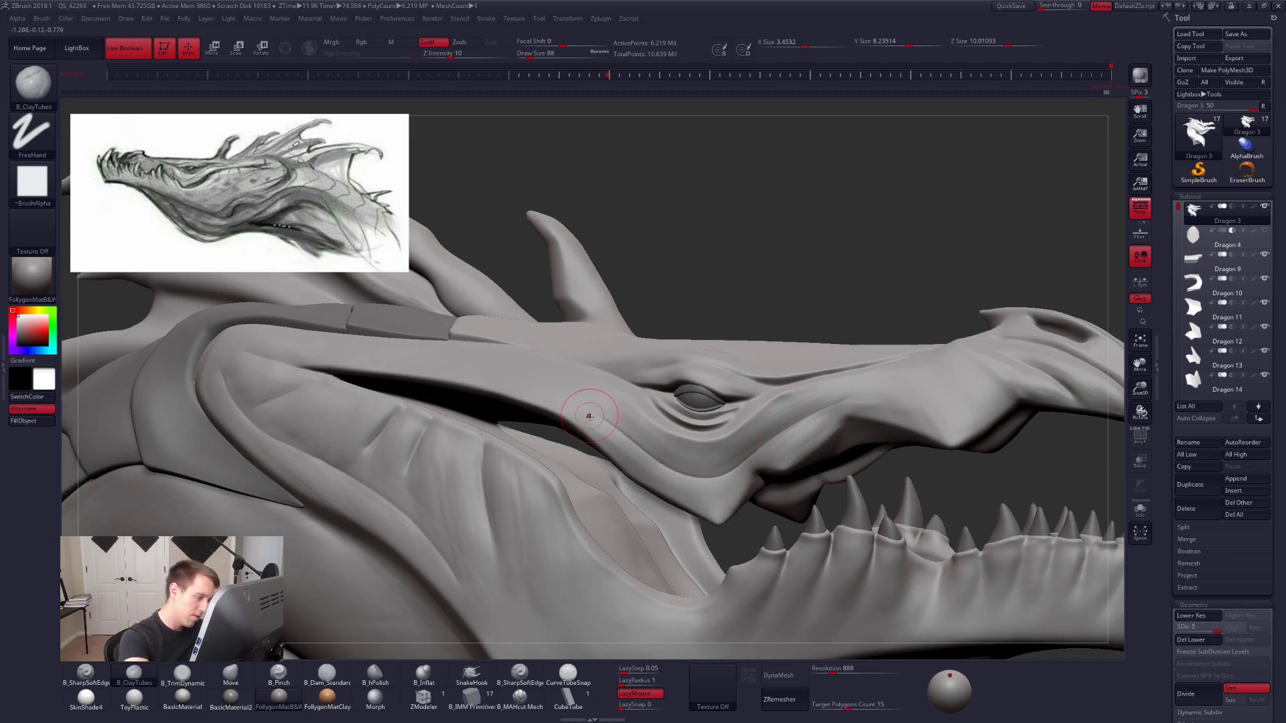
key("bracketright")
key("bracketright")
key("bracketright")
key("bracketright")
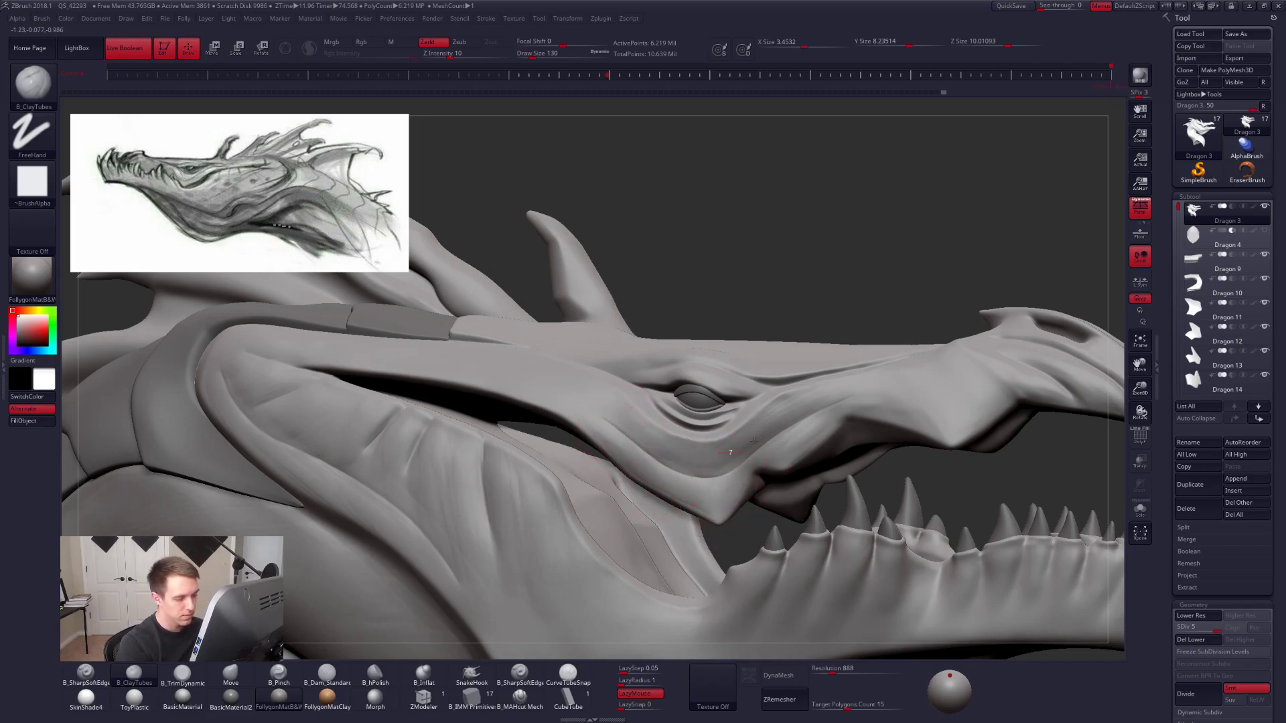
Add volume along the upper lip from the snout back to the fold below the eye with ClayTubes at draw size 130.
key("space")
left_click_drag(762, 433, 757, 434)
key("space")
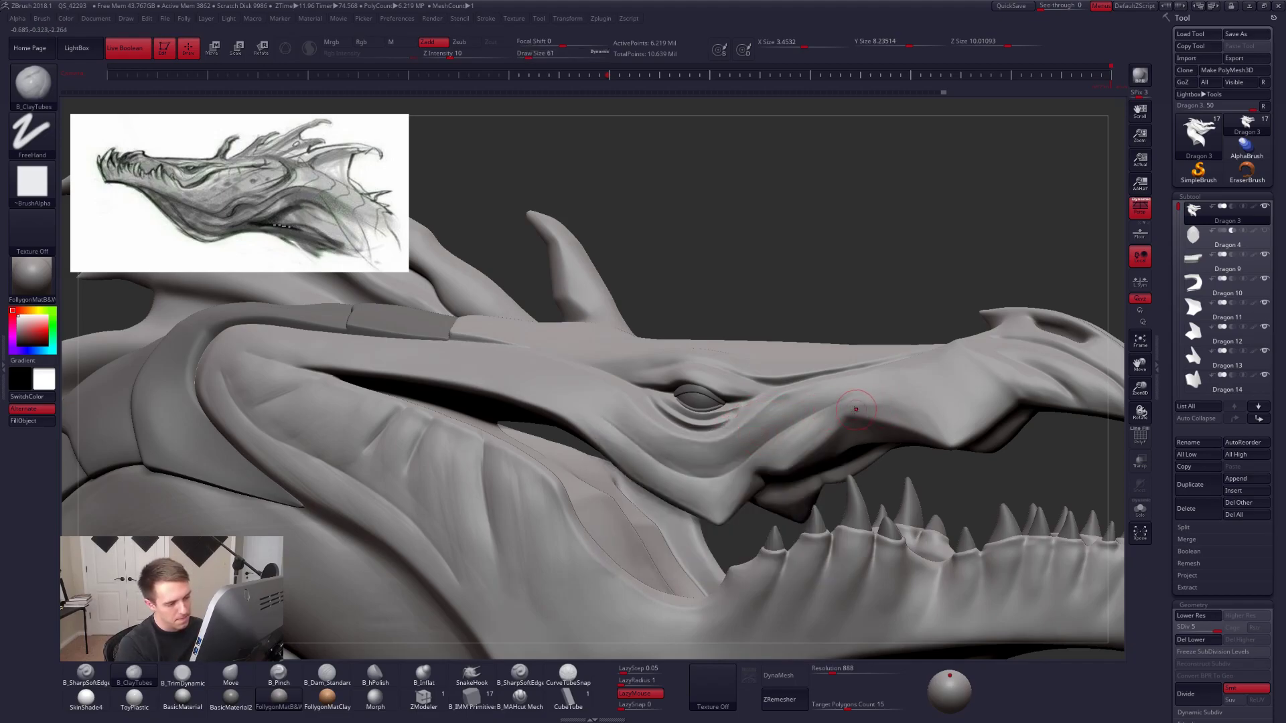
key("space")
left_click_drag(907, 404, 911, 404)
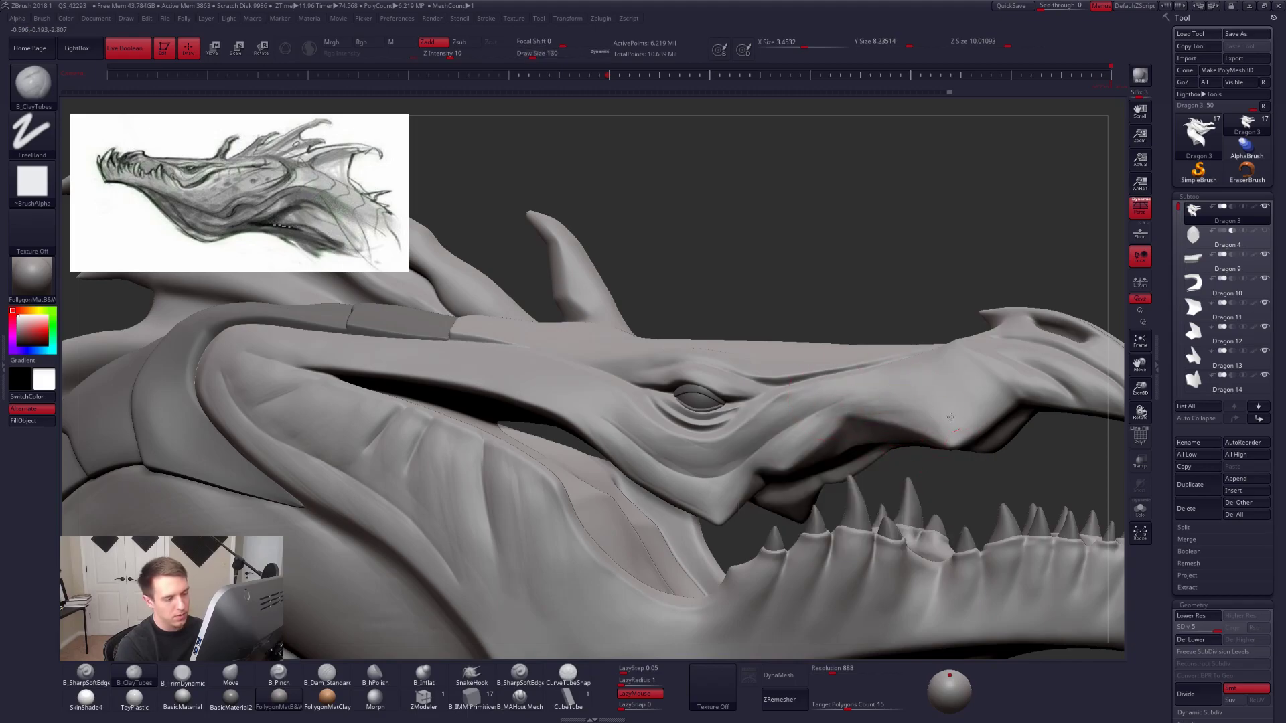
left_click_drag(863, 398, 750, 458)
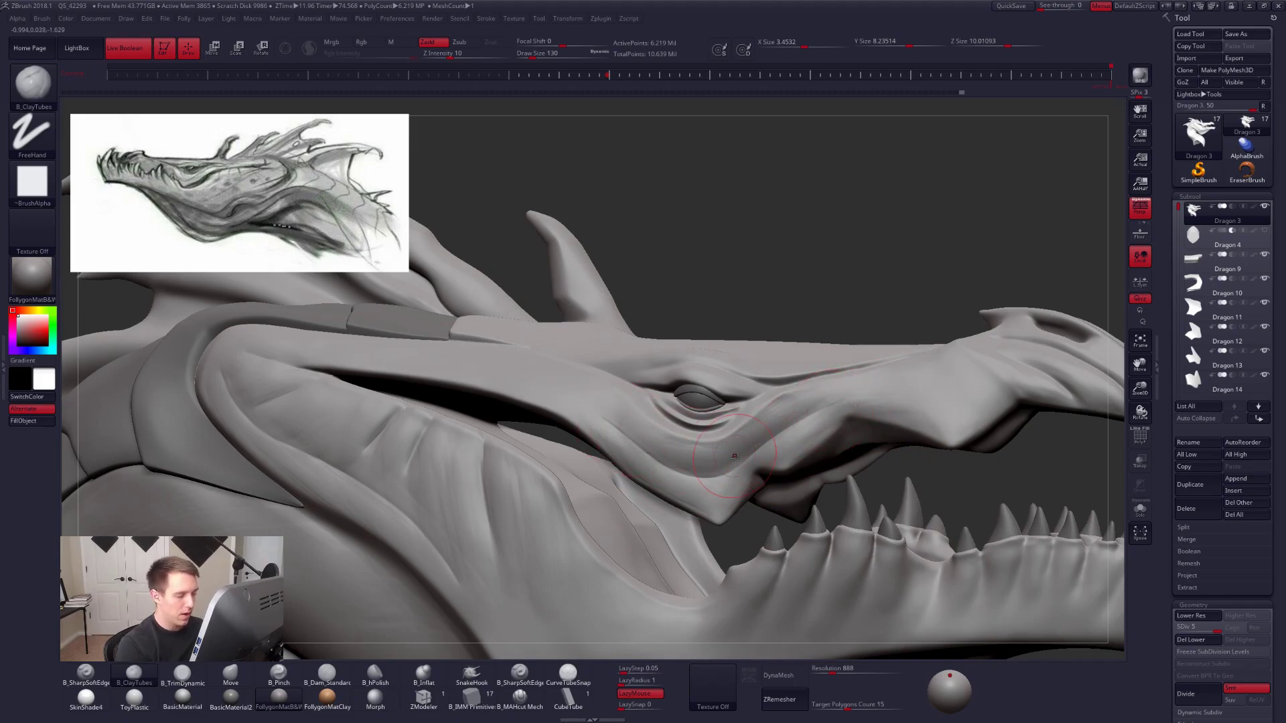
Shape the fold running back beneath the eye with ClayTubes and smooth it at draw size 91.
right_click_drag(747, 444, 709, 460)
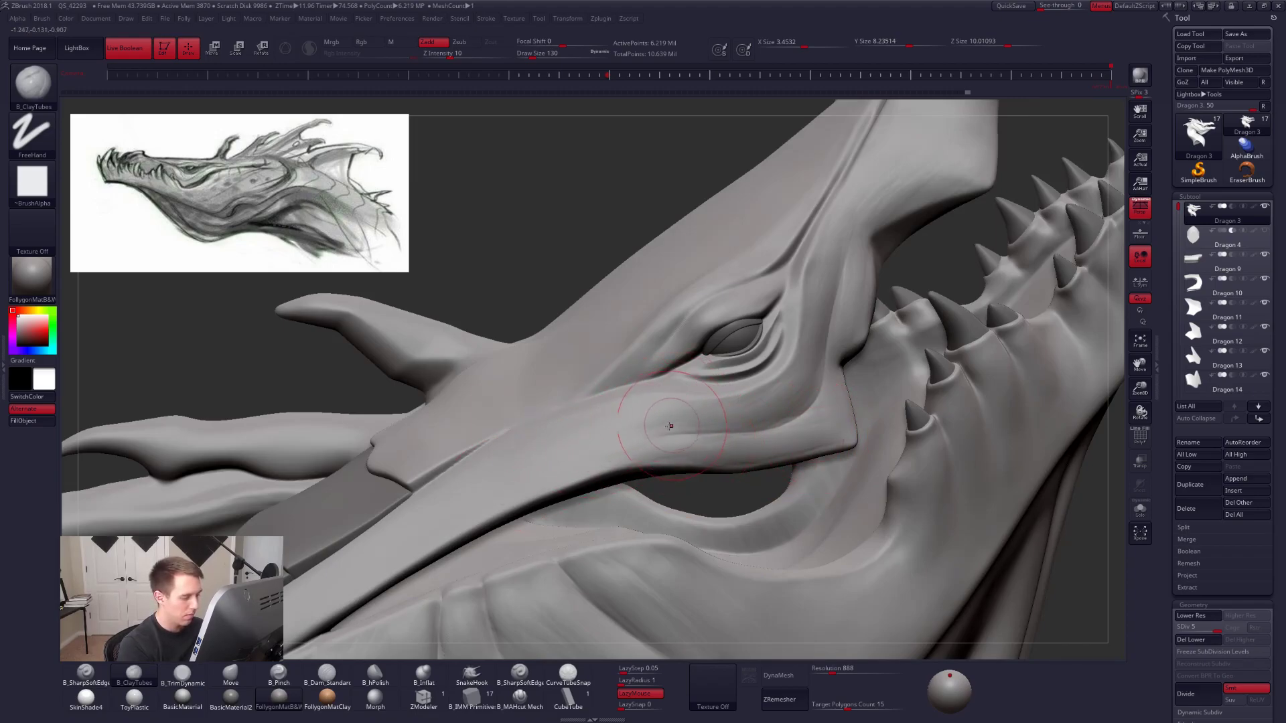
mouse_move(548, 472)
left_mouse_down()
mouse_move(661, 439)
mouse_move(793, 441)
left_mouse_up()
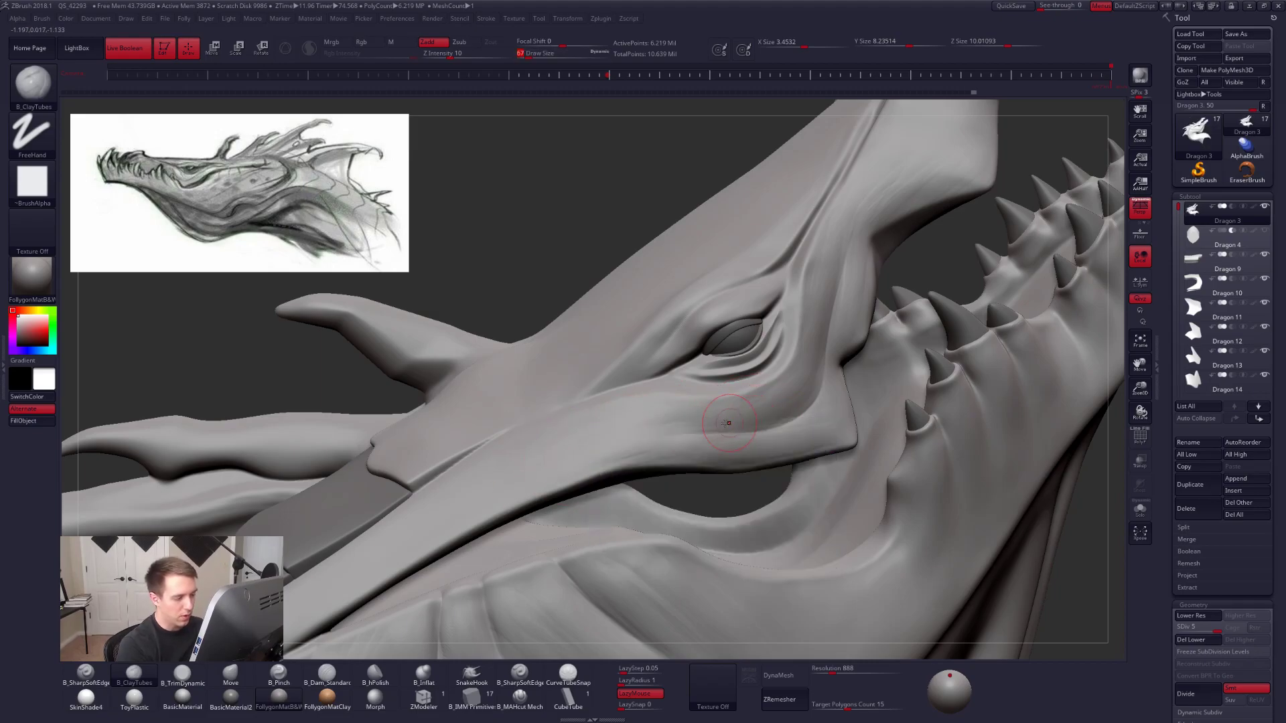
key("shift")
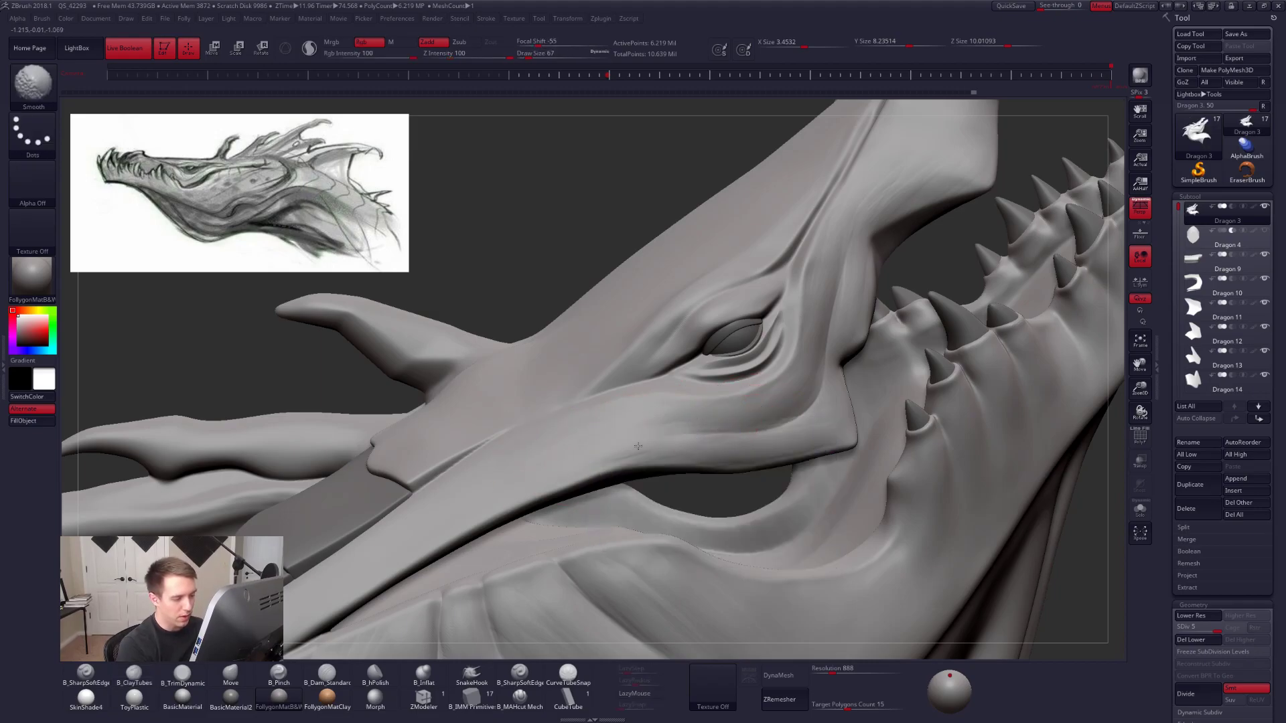
key("s")
left_click(735, 428)
key("shift")
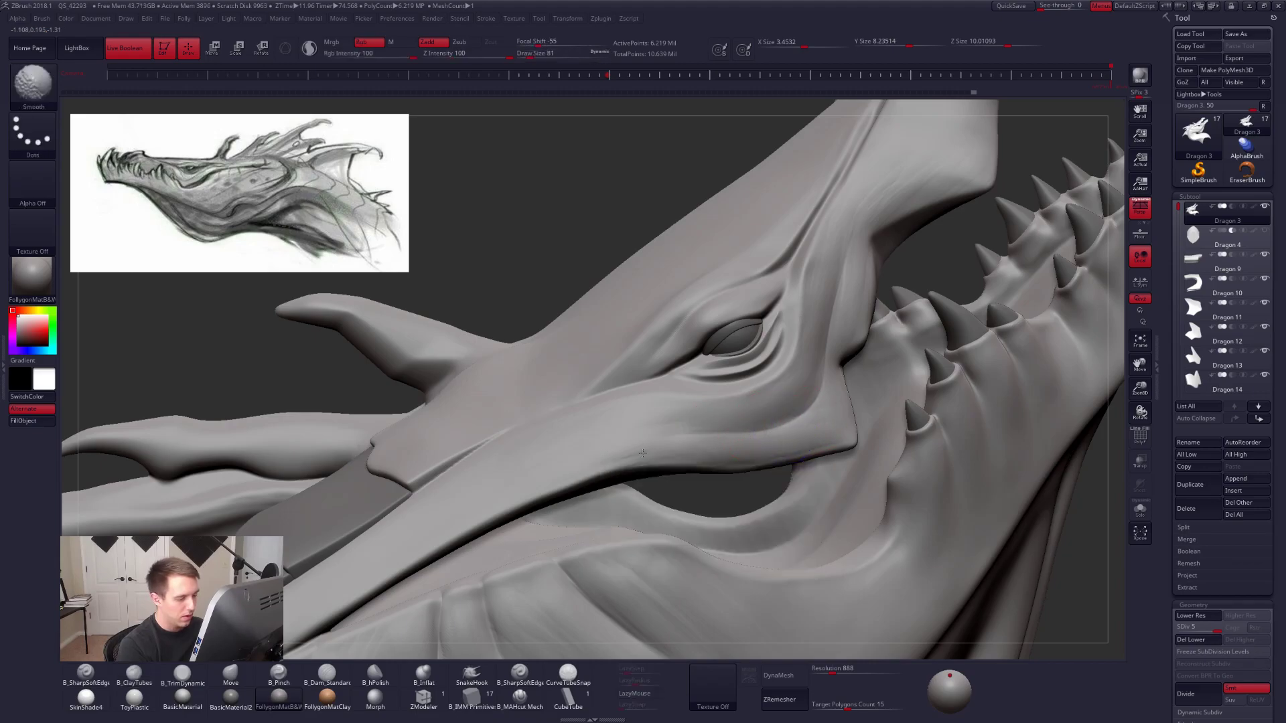
key("ctrl")
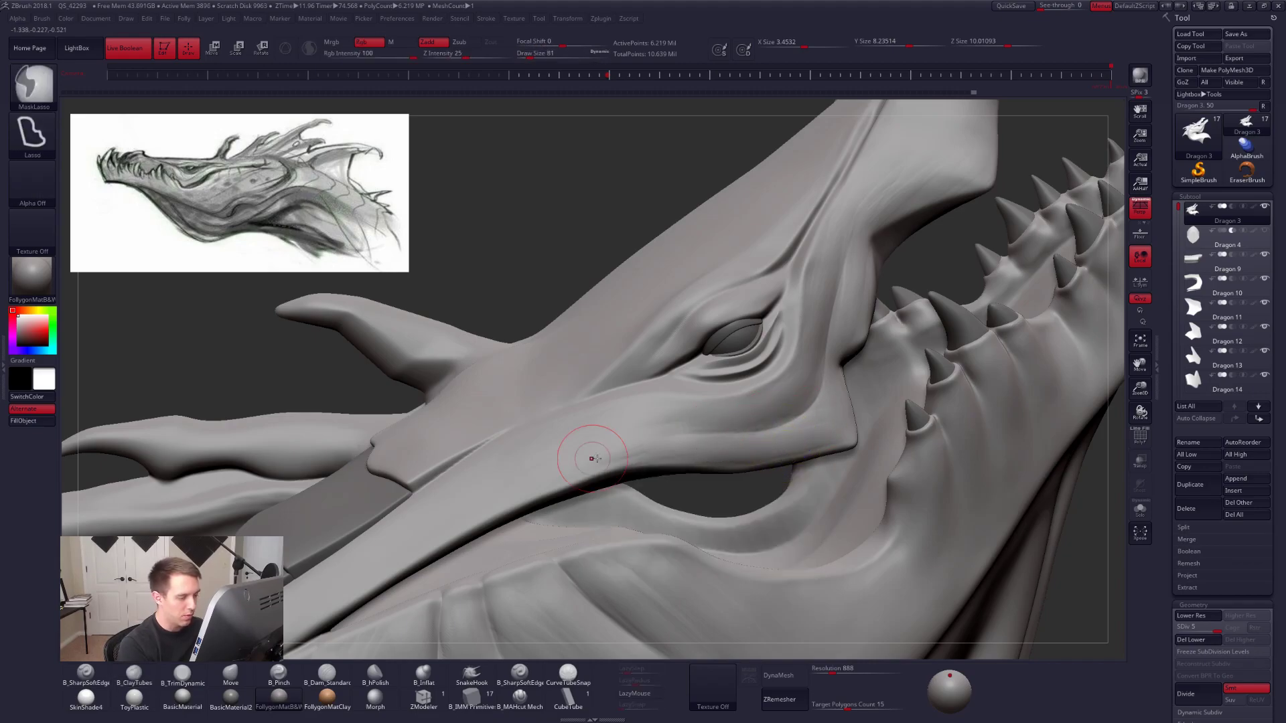
mouse_move(668, 436)
left_mouse_down()
mouse_move(696, 421)
mouse_move(656, 458)
left_mouse_up()
Build up the long cheek band from beneath the eye toward the back of the head with ClayTubes at draw size 104.
right_click_drag(698, 437, 797, 422, "alt")
key("space")
left_click_drag(795, 423, 797, 424)
mouse_move(797, 424)
right_mouse_down()
mouse_move(773, 438)
mouse_move(689, 427)
right_mouse_up()
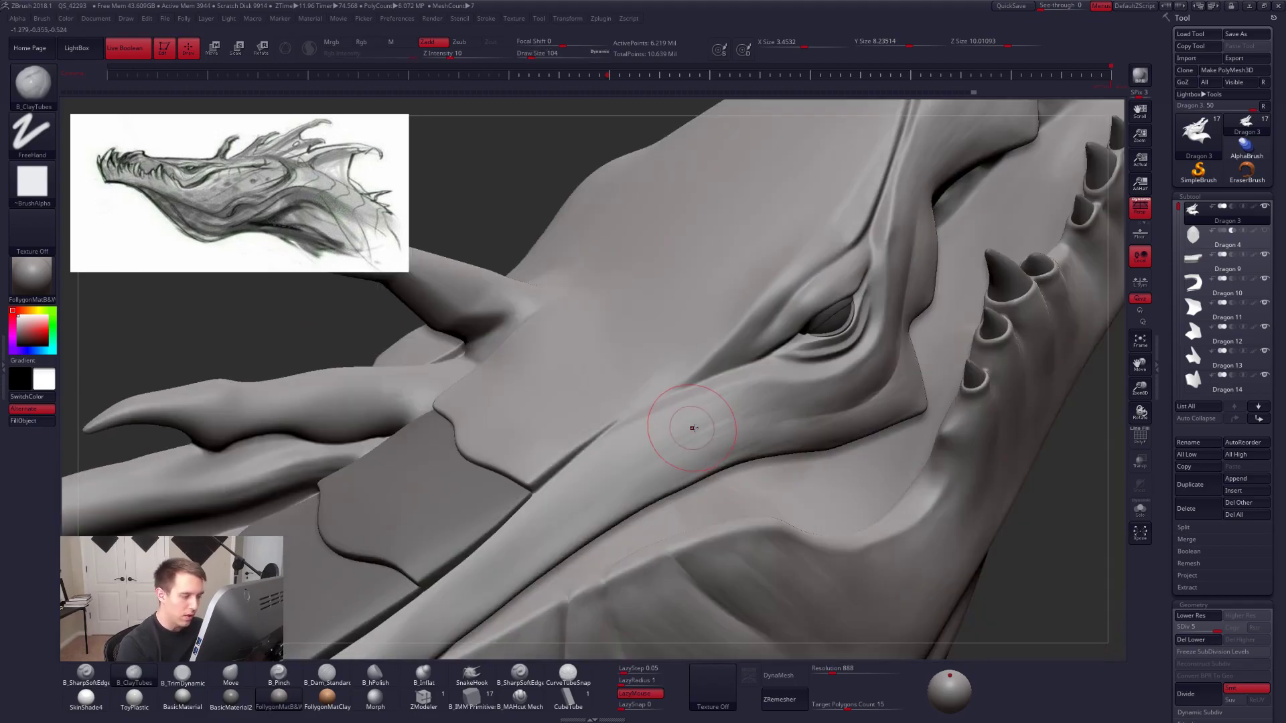
mouse_move(742, 408)
left_mouse_down()
mouse_move(680, 426)
mouse_move(584, 487)
left_mouse_up()
left_click_drag(698, 422, 544, 542)
left_click_drag(662, 422, 549, 527)
mouse_move(684, 436)
left_mouse_down()
mouse_move(521, 536)
mouse_move(601, 461)
left_mouse_up()
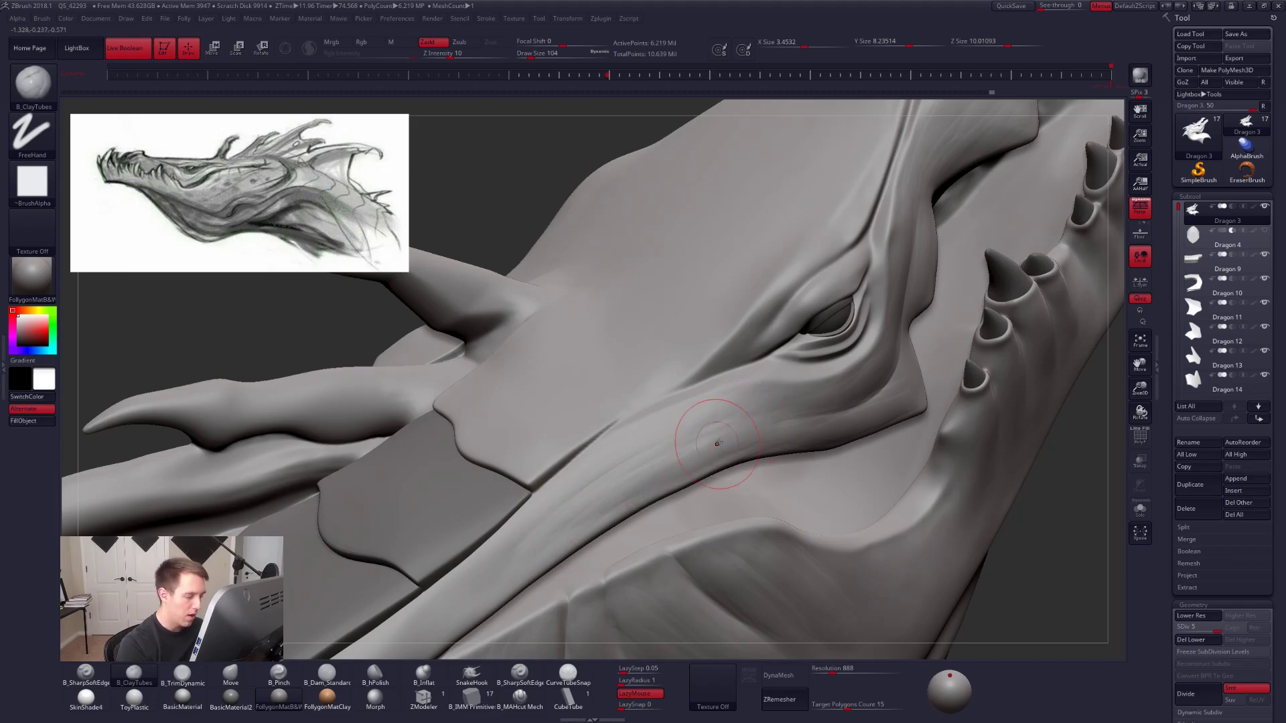
key("space")
key("space")
left_click_drag(726, 435, 720, 435)
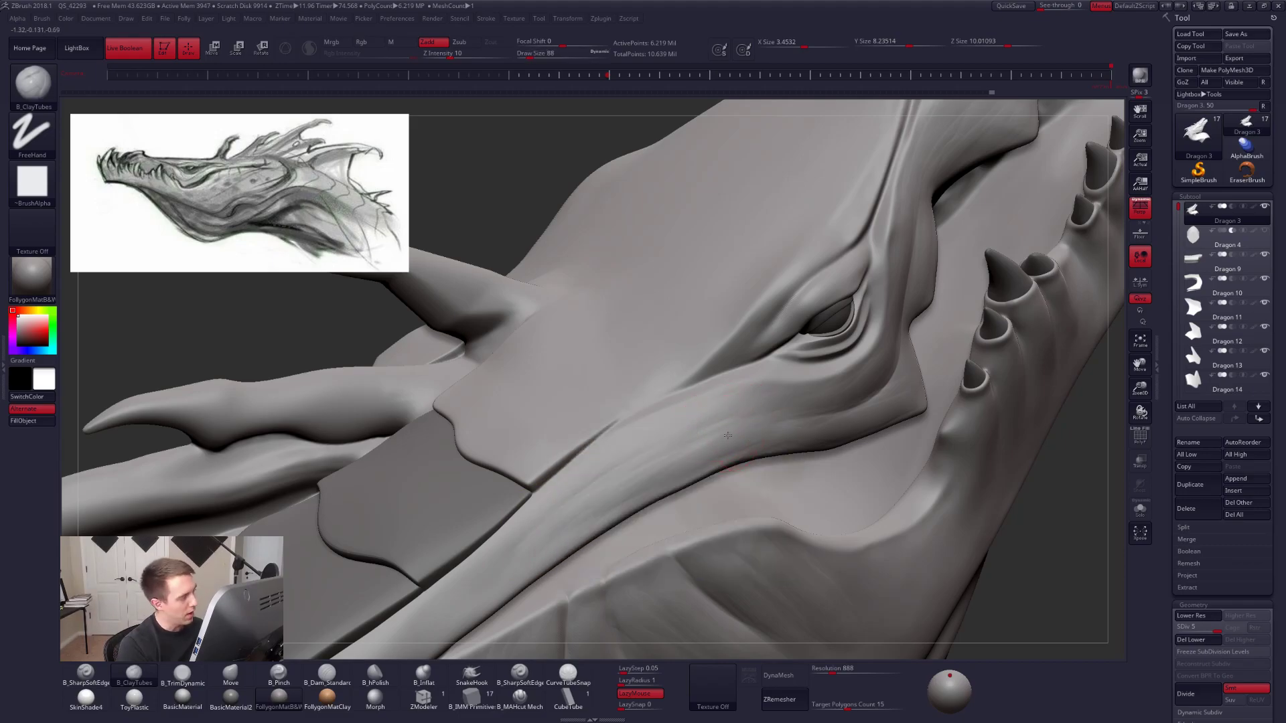
mouse_move(734, 435)
right_mouse_down("ctrl")
mouse_move(753, 461)
mouse_move(739, 467)
mouse_move(662, 454)
mouse_move(693, 495)
right_mouse_up("ctrl")
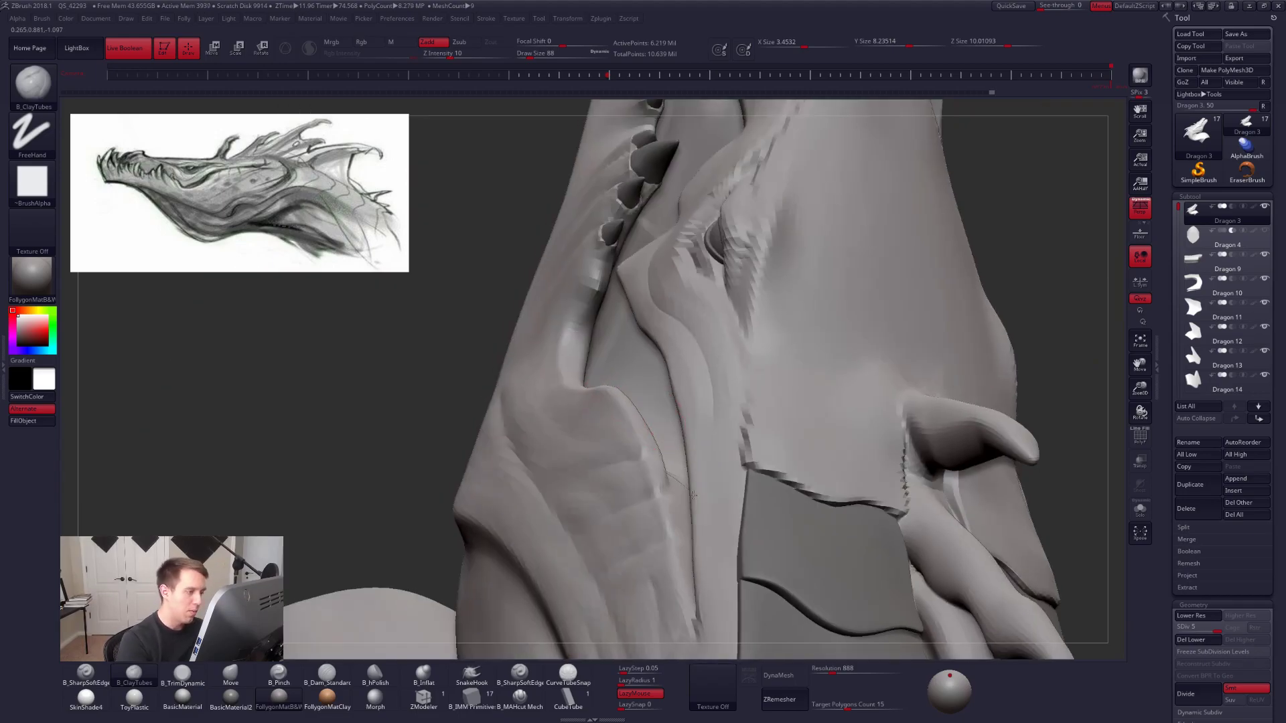
Switch to Chrome and search Google for "mottled skin" in a new tab.
key("alt+Tab")
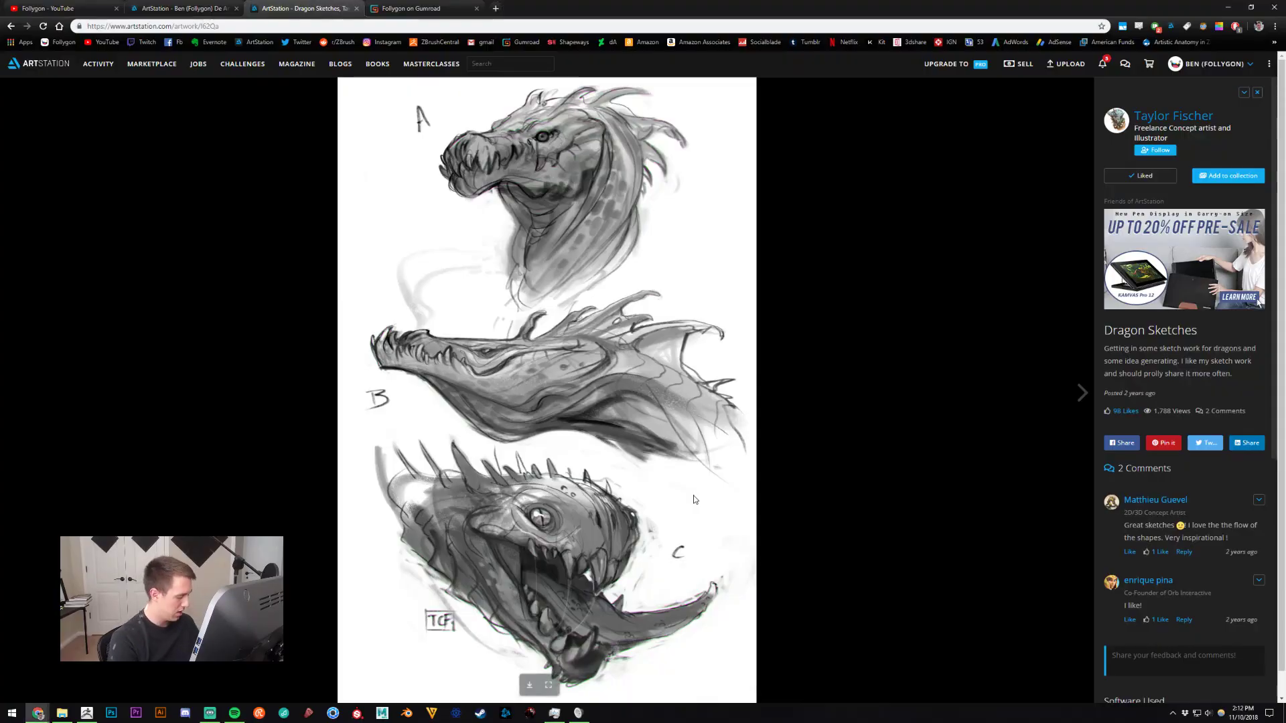
key("ctrl+t")
type("mottled")
key("Return")
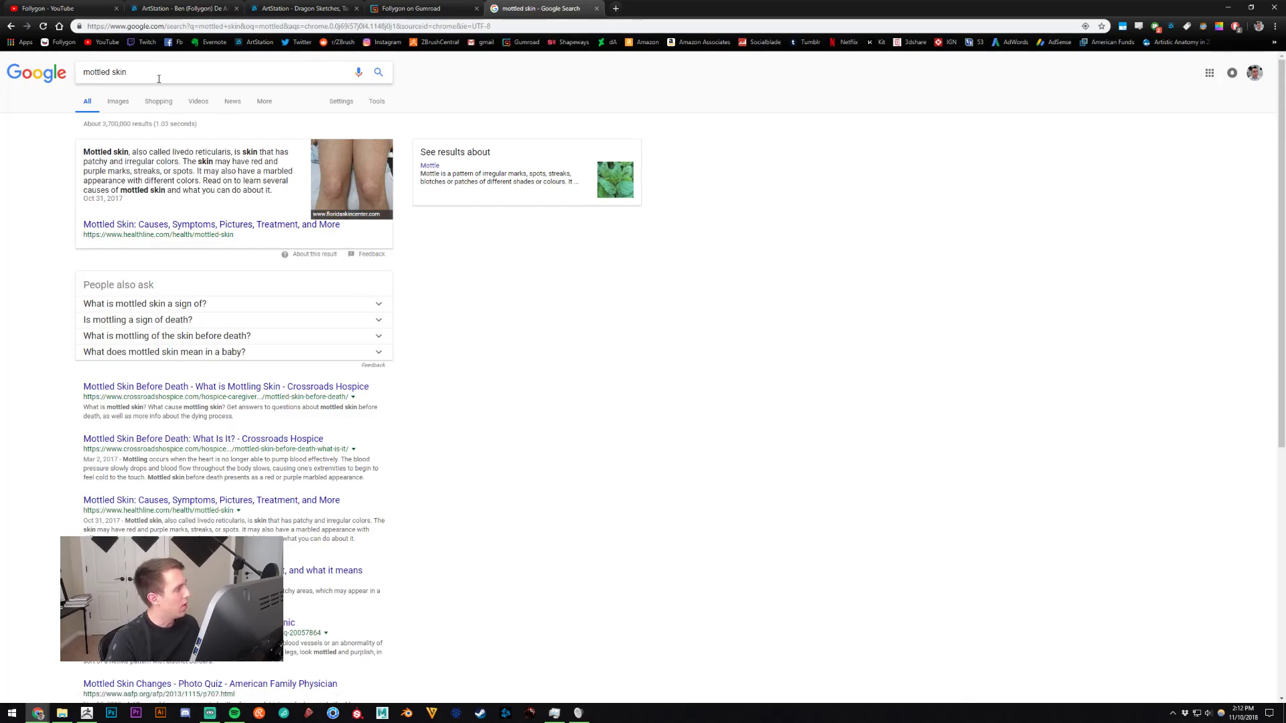
Shorten the search to "mottled", view the image results, close the tab and return to ZBrush.
double_click(159, 79)
left_click(159, 79)
key("ctrl+BackSpace")
key("Return")
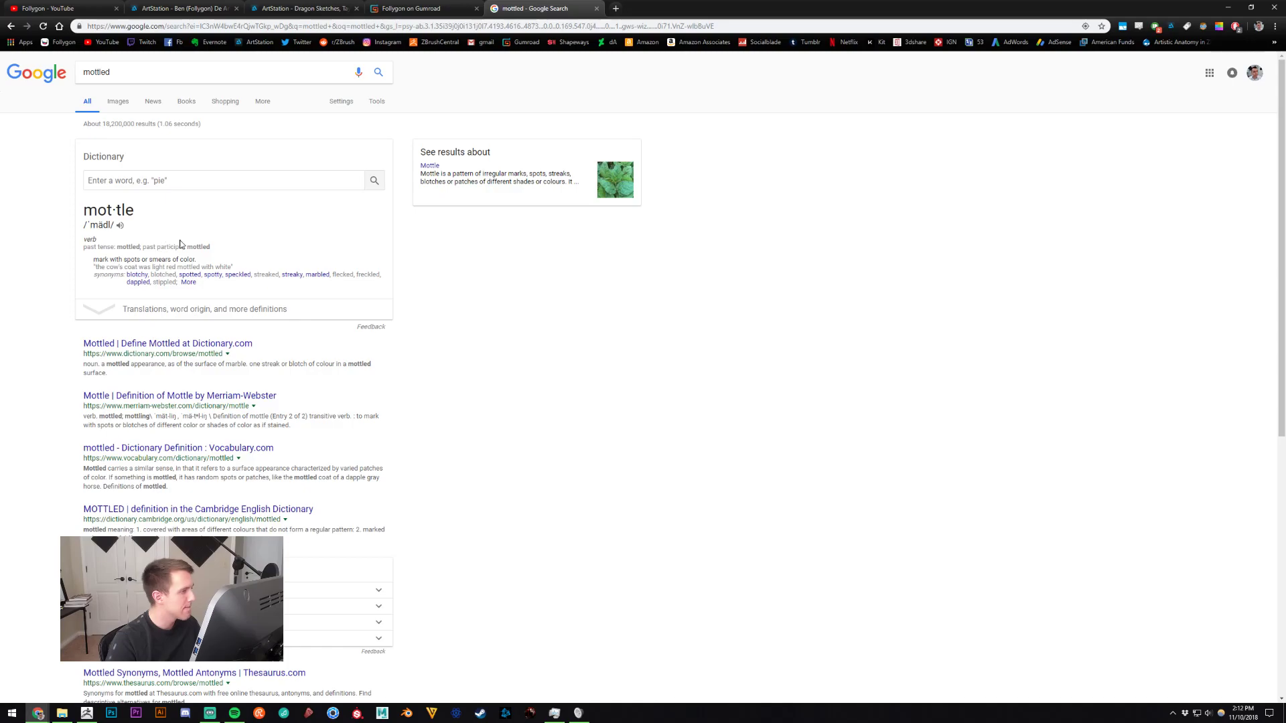
left_click(119, 101)
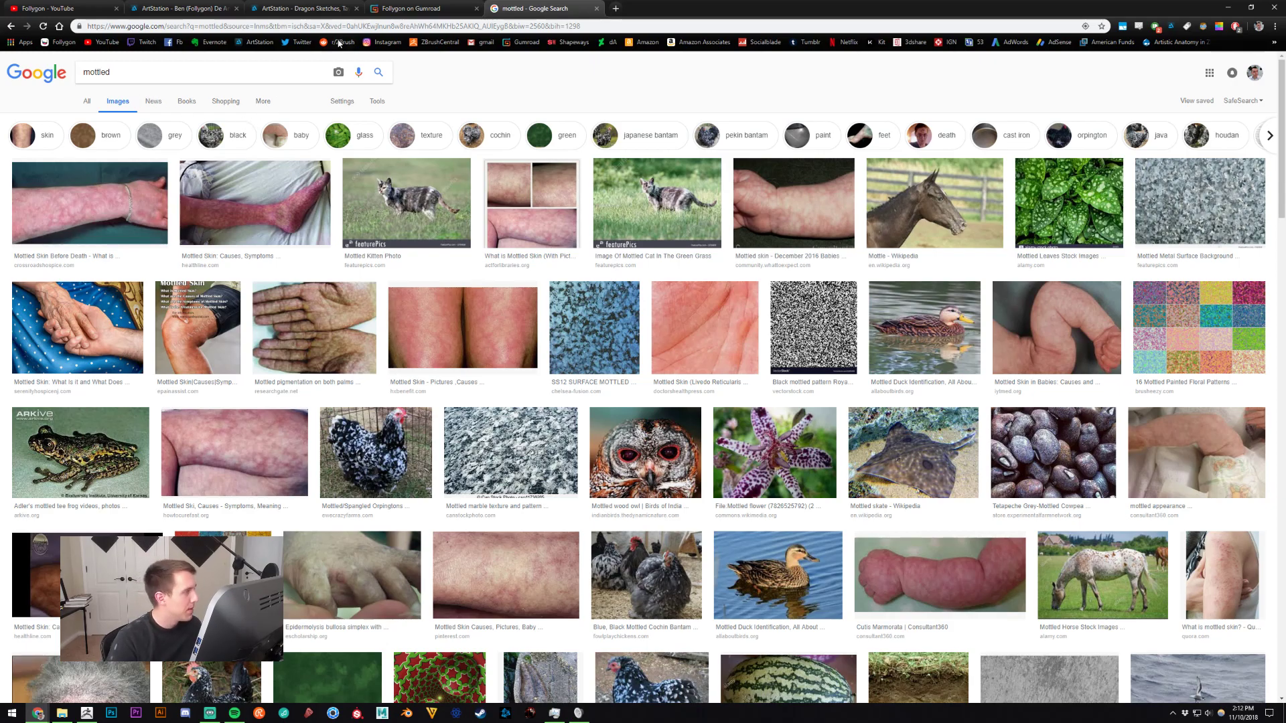
key("ctrl+w")
left_click(86, 713)
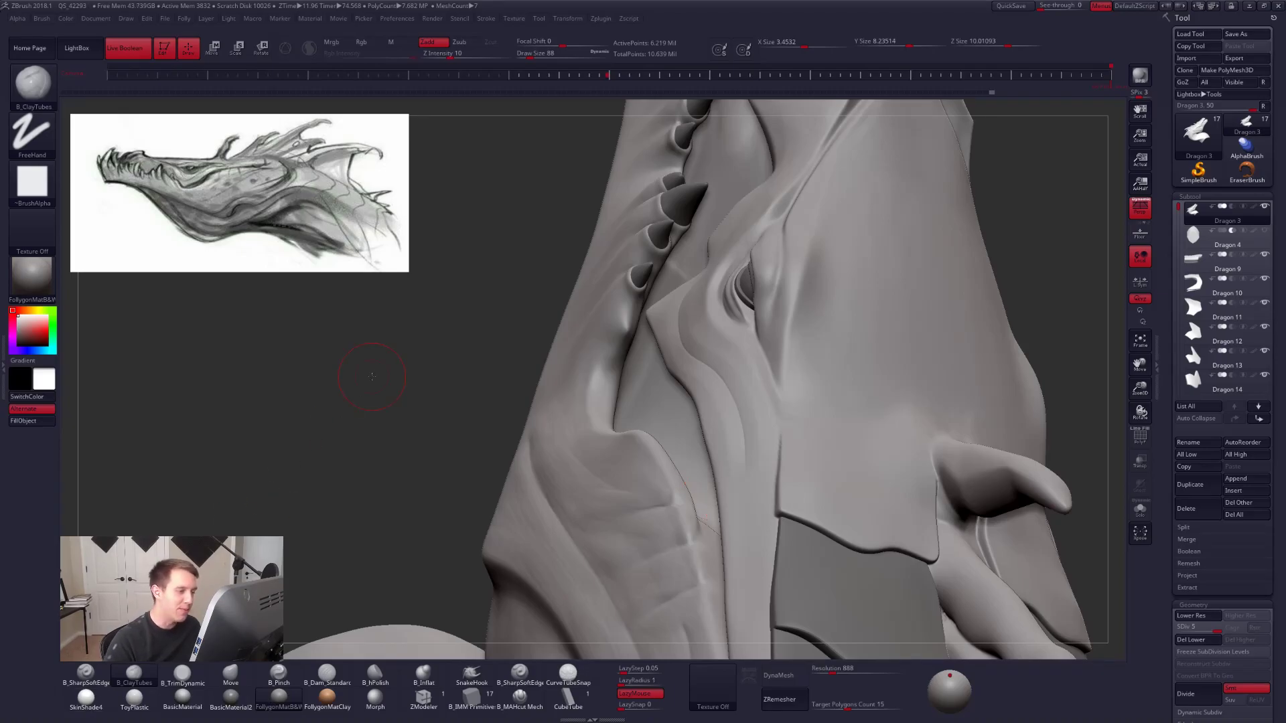
Build up the upper lip in front of the eye and the fold beneath it on the opposite side with ClayTubes at draw size 88.
mouse_move(372, 376)
left_mouse_down()
mouse_move(737, 367)
mouse_move(728, 350)
left_mouse_up()
right_click_drag(735, 345, 732, 341, "ctrl")
key("space")
mouse_move(732, 341)
left_mouse_down()
mouse_move(734, 307)
mouse_move(689, 384)
left_mouse_up()
key("space")
key("space")
right_click_drag(705, 362, 718, 305)
mouse_move(723, 294)
left_mouse_down()
mouse_move(686, 369)
mouse_move(721, 299)
mouse_move(699, 352)
left_mouse_up()
left_click_drag(738, 310, 708, 376)
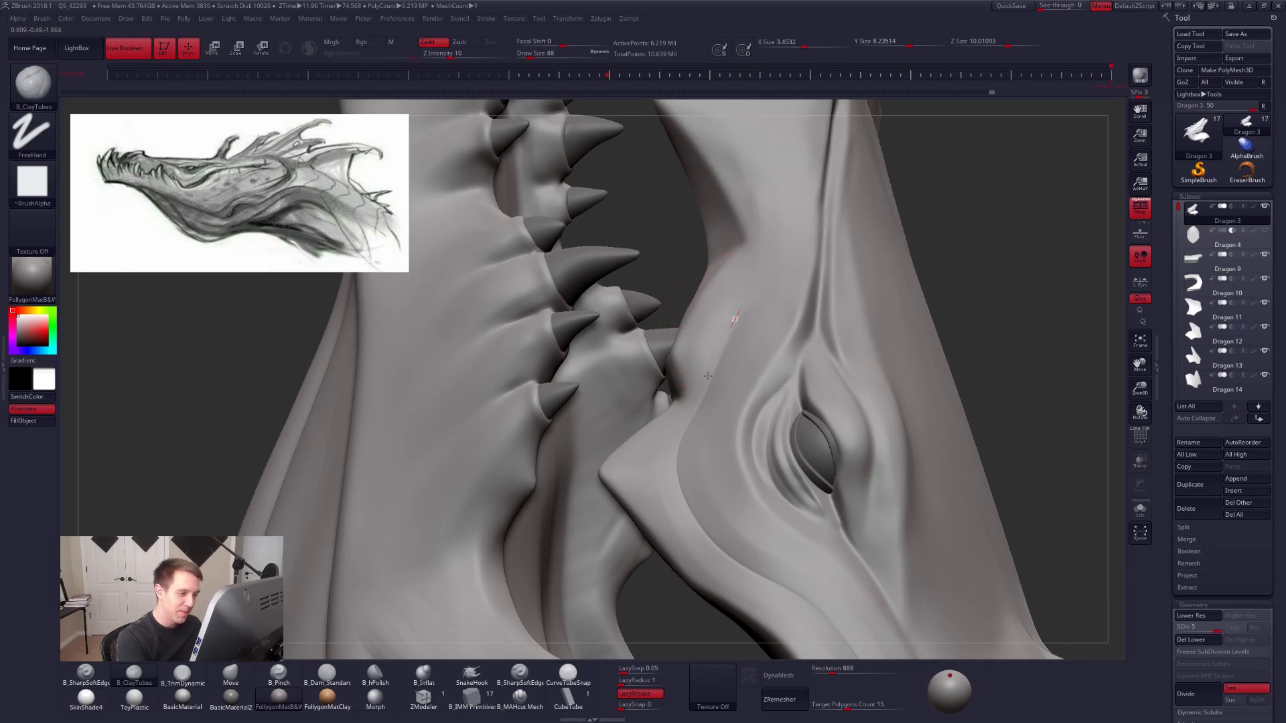
mouse_move(760, 330)
left_mouse_down()
mouse_move(710, 425)
mouse_move(712, 408)
mouse_move(712, 490)
mouse_move(732, 519)
left_mouse_up()
left_click_drag(734, 385, 739, 546)
left_click_drag(720, 474, 737, 514)
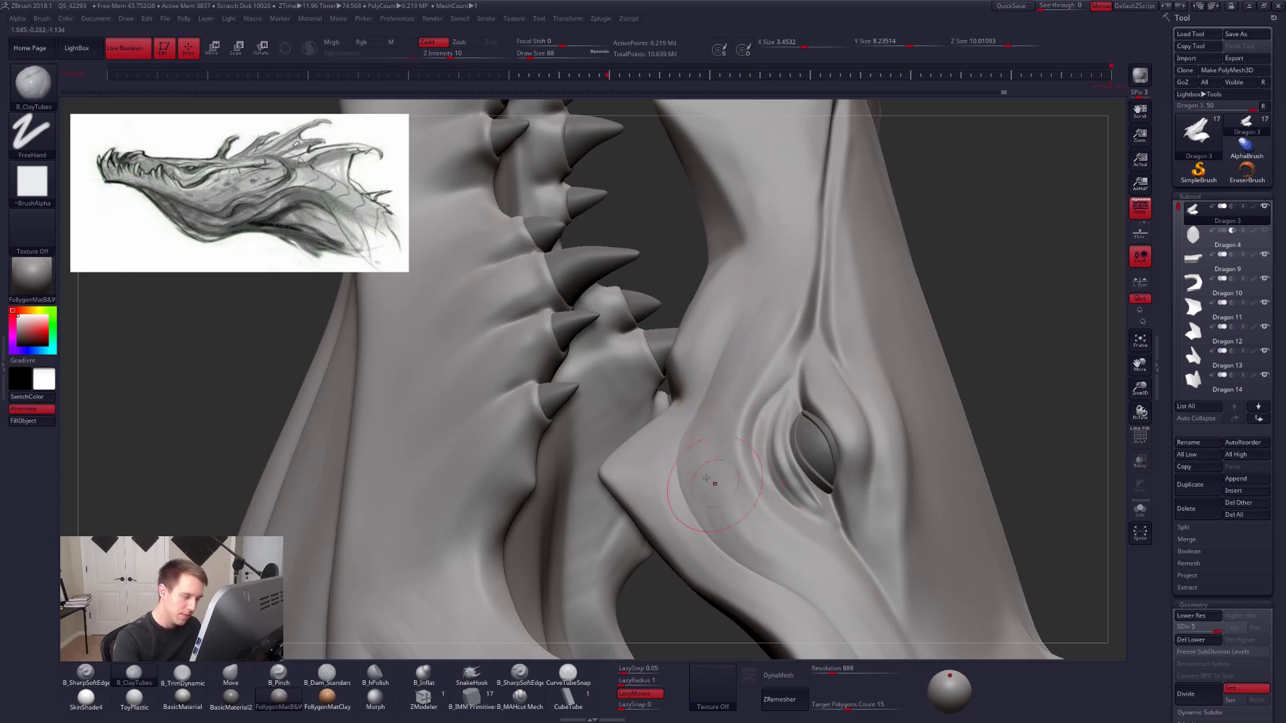
Add volume to the pointed lip corner and along the fold curving back beneath the eye with ClayTubes.
left_click_drag(648, 455, 640, 469)
mouse_move(682, 422)
left_mouse_down()
mouse_move(659, 487)
mouse_move(675, 515)
left_mouse_up()
right_click_drag(661, 489, 628, 419, "alt")
left_click_drag(628, 424, 678, 495)
left_click_drag(642, 451, 661, 475)
left_click_drag(754, 553, 764, 569)
left_click_drag(709, 461, 806, 586)
left_click_drag(777, 526, 834, 612)
Build up the lower rim of the cheek band behind the lip corner with ClayTubes and flatten it with TrimDynamic.
right_click_drag(713, 417, 616, 258, "alt")
right_click_drag(693, 391, 606, 383)
right_click_drag(694, 375, 756, 387)
mouse_move(715, 386)
left_mouse_down()
mouse_move(752, 547)
mouse_move(719, 460)
left_mouse_up()
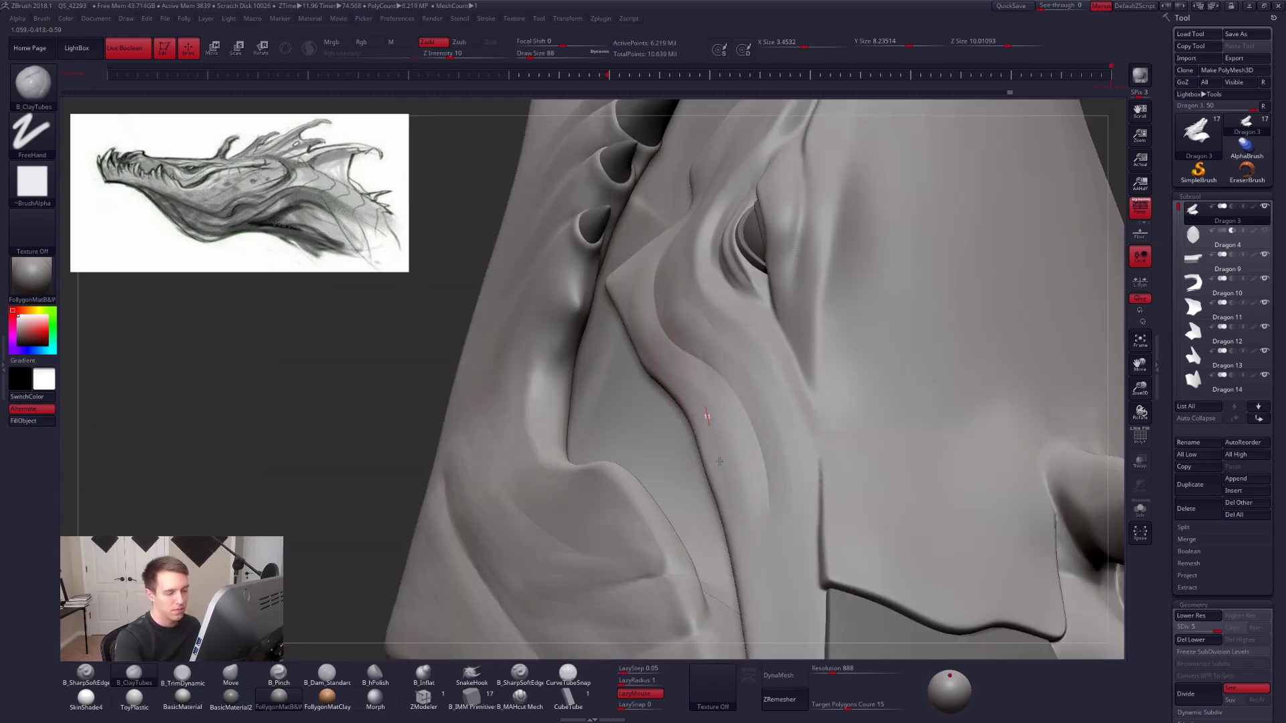
mouse_move(747, 549)
left_mouse_down()
mouse_move(712, 439)
mouse_move(740, 523)
left_mouse_up()
key("s")
key("3")
left_click_drag(718, 409, 749, 517)
left_click_drag(730, 435, 752, 513)
left_click_drag(729, 413, 750, 475)
Add volume along the upper side of the cheek band behind the eye with ClayTubes at draw size 104.
mouse_move(751, 475)
right_mouse_down()
mouse_move(774, 411)
mouse_move(770, 365)
right_mouse_up()
key("2")
mouse_move(774, 365)
left_mouse_down()
mouse_move(799, 420)
mouse_move(802, 496)
left_mouse_up()
left_click_drag(806, 419, 805, 502)
key("s")
left_click_drag(813, 447, 782, 606)
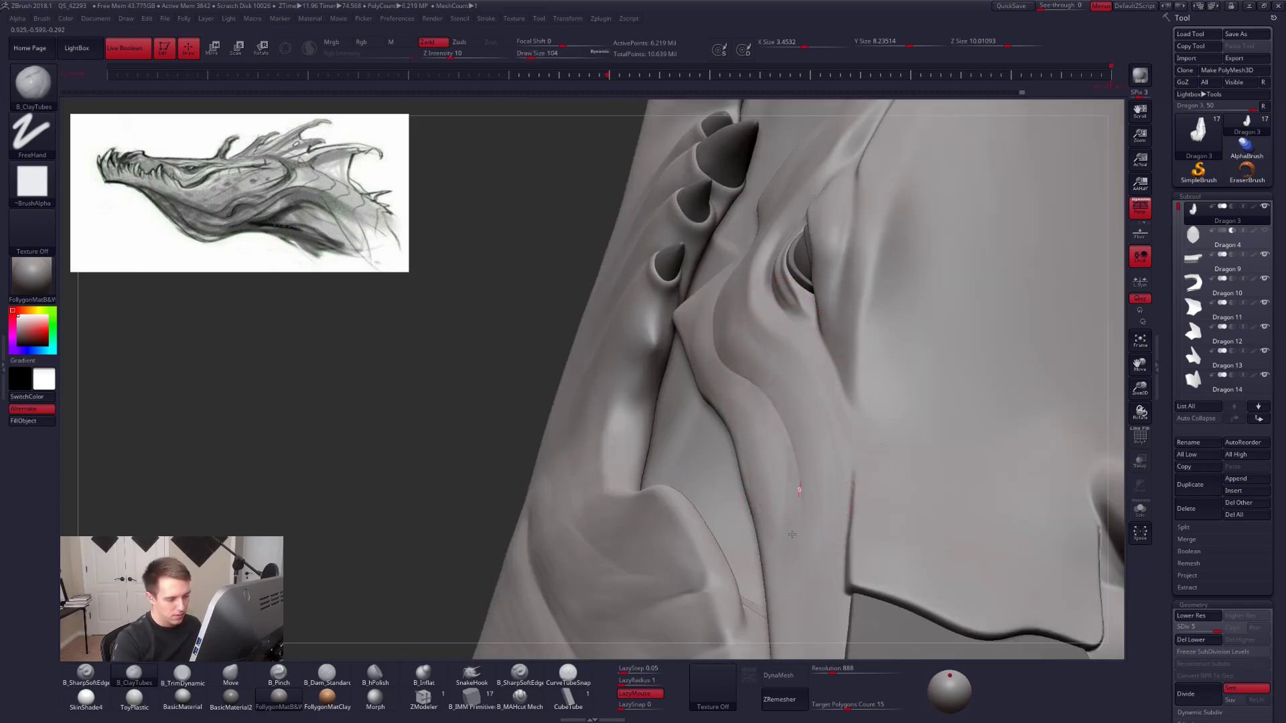
Fill out the rear stretch of the cheek band with broad ClayTubes strokes at draw size 160.
mouse_move(797, 531)
right_mouse_down()
mouse_move(807, 400)
mouse_move(797, 308)
mouse_move(767, 254)
right_mouse_up()
key("s")
left_click_drag(745, 440, 769, 443)
right_click_drag(770, 443, 745, 444)
key("s")
left_click_drag(745, 444, 769, 529)
left_click_drag(758, 468, 772, 581)
mouse_move(770, 529)
right_mouse_down()
mouse_move(830, 453)
mouse_move(719, 421)
mouse_move(733, 552)
mouse_move(636, 499)
mouse_move(576, 524)
right_mouse_up()
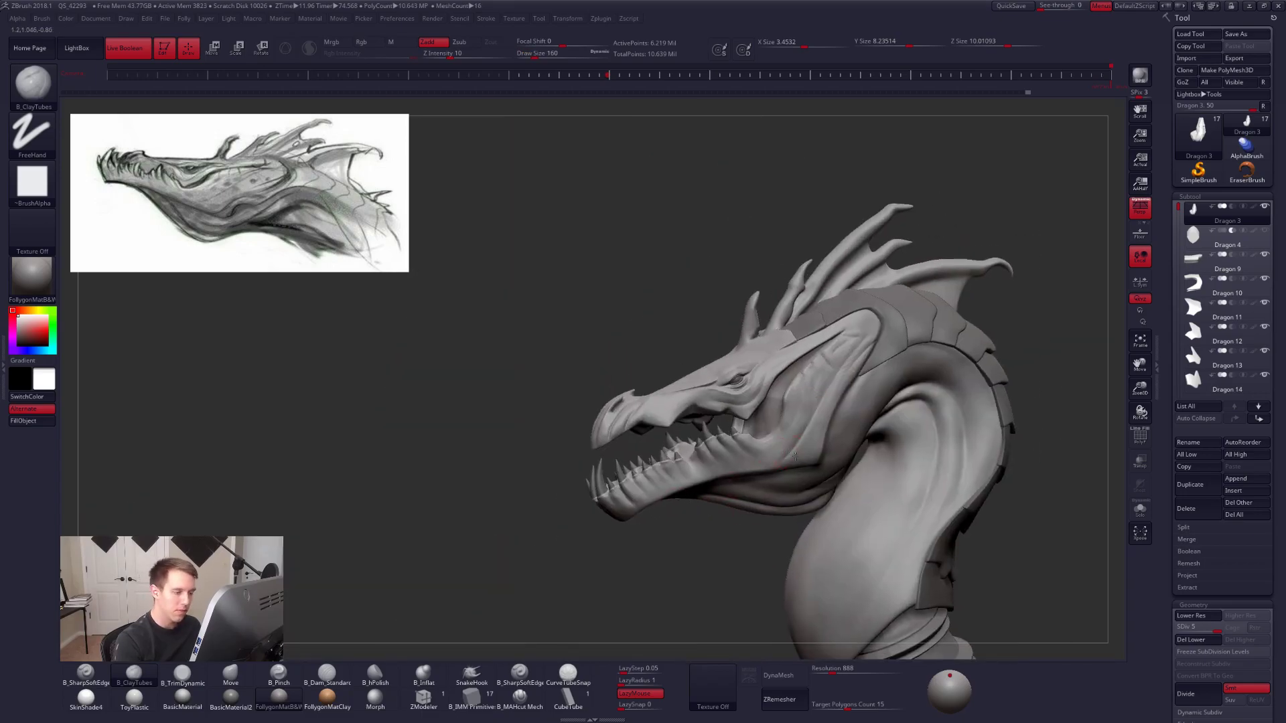
Flatten the cheek forms around and behind the eye with TrimDynamic at draw size 121.
right_click_drag(830, 467, 665, 456, "ctrl")
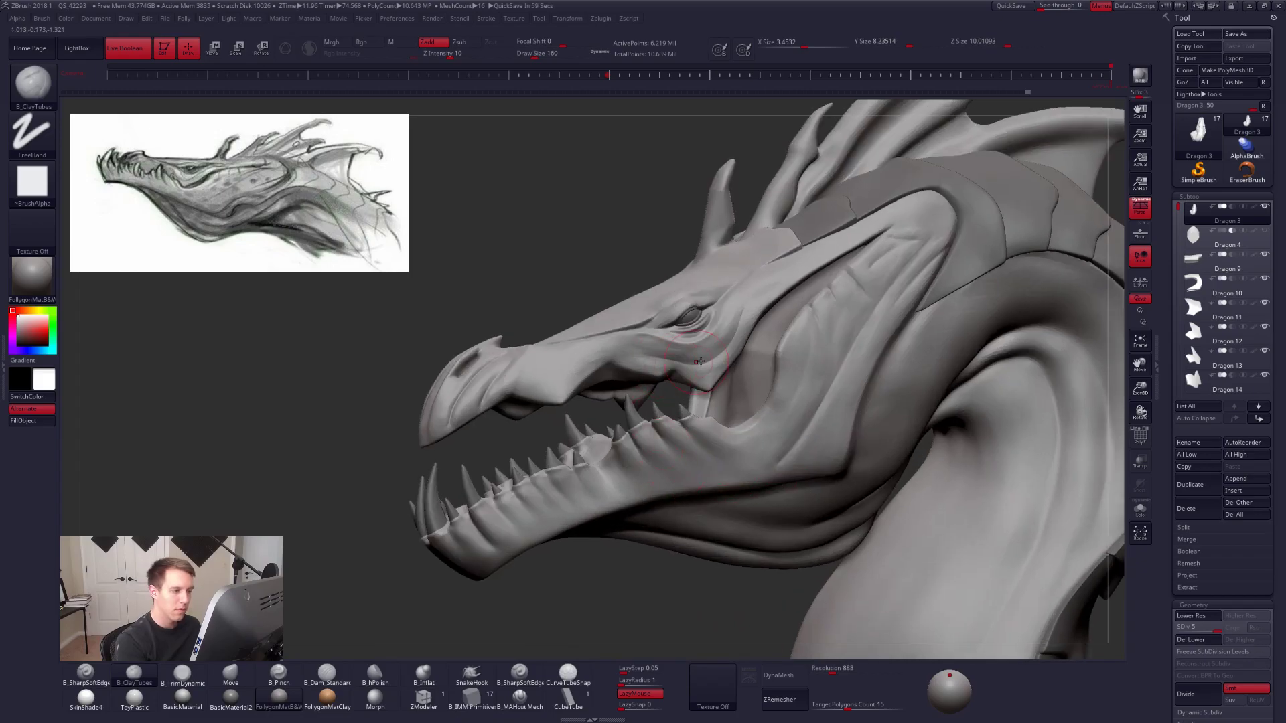
mouse_move(696, 403)
right_mouse_down()
mouse_move(765, 385)
mouse_move(708, 462)
right_mouse_up()
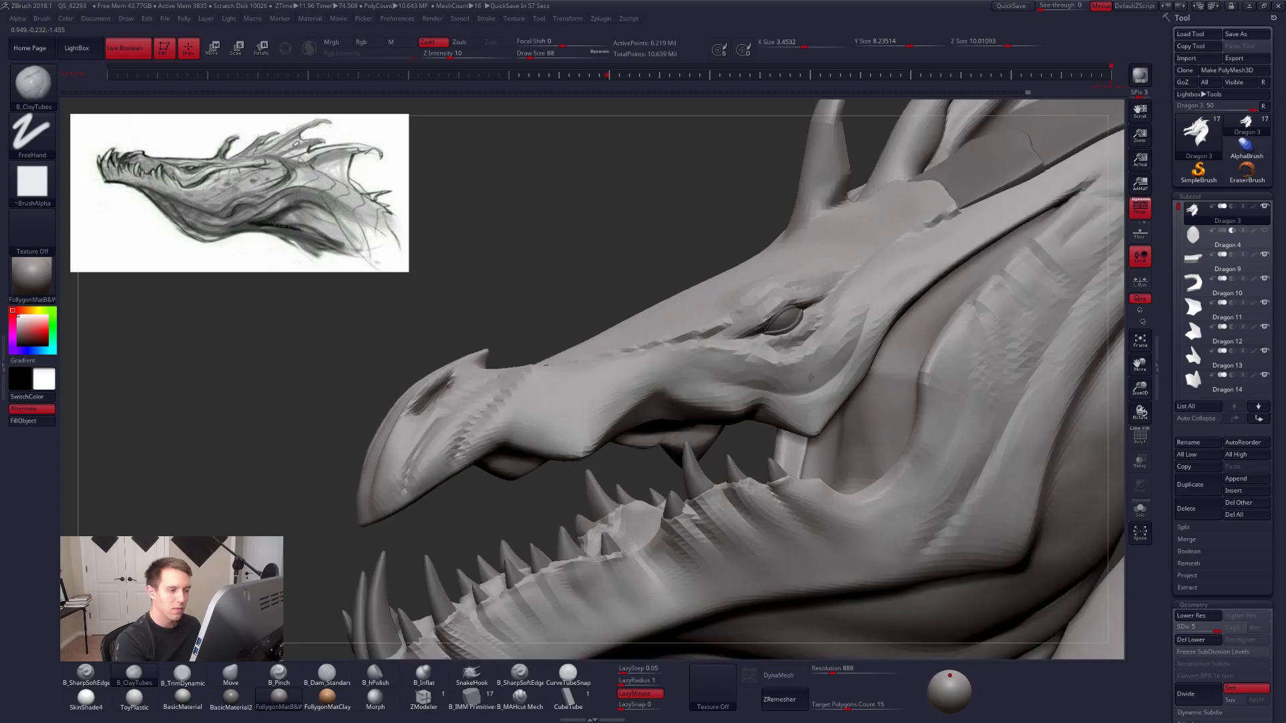
key("space")
key("3")
key("space")
left_click_drag(825, 362, 829, 362)
left_click_drag(849, 314, 858, 301)
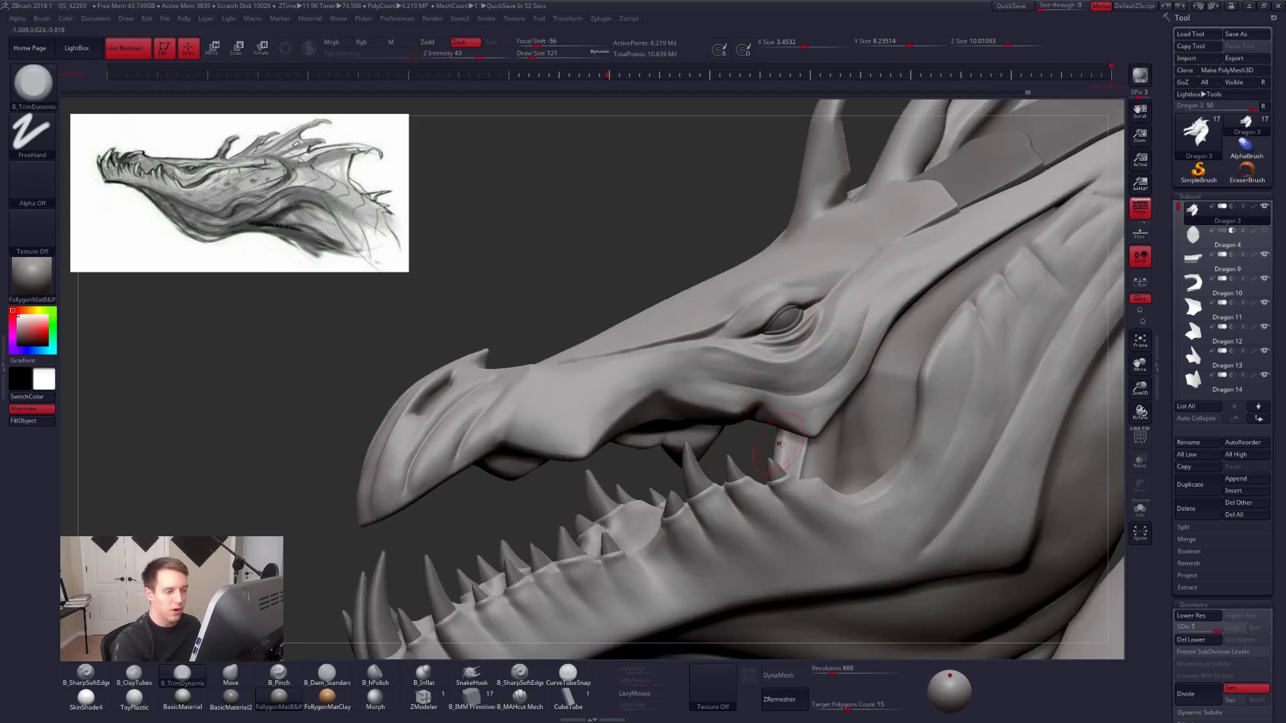
key("space")
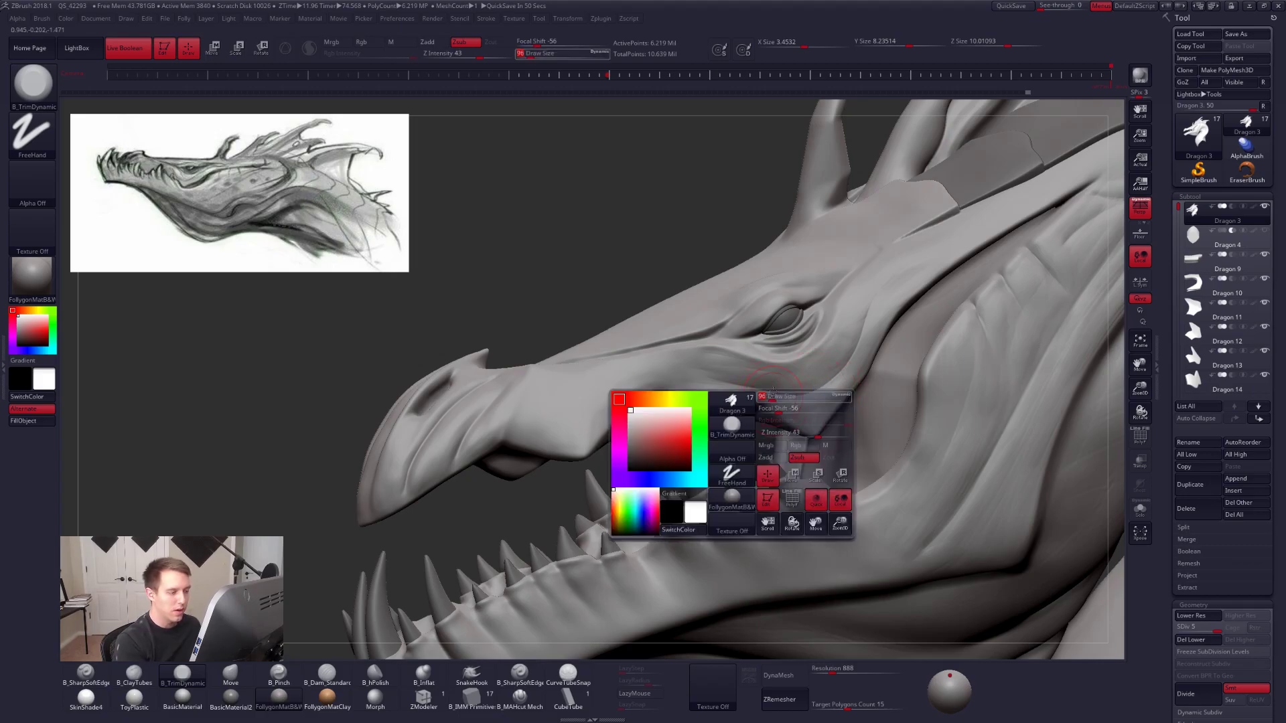
Build up the side of the snout with ClayTubes at draw size 96, enlarging the brush to 121.
key("b")
key("c")
key("t")
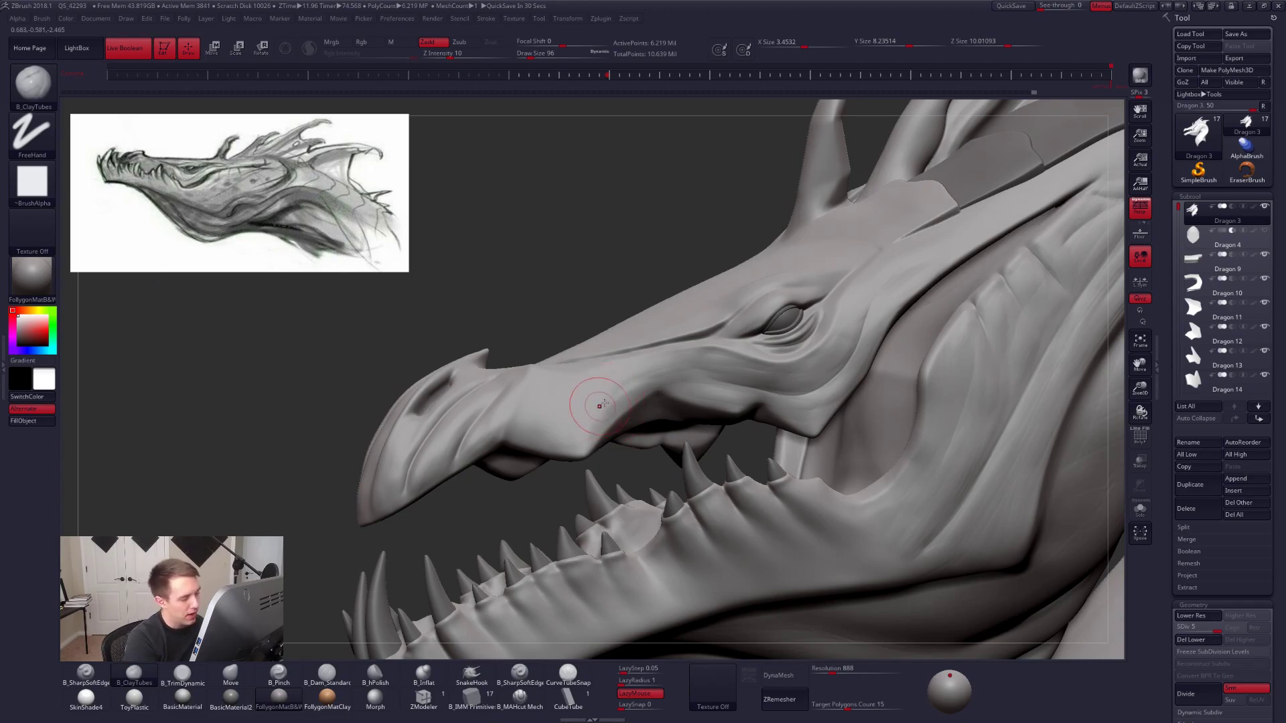
key("space")
left_click_drag(590, 408, 611, 396)
key("space")
key("space")
mouse_move(568, 396)
right_mouse_down()
mouse_move(545, 424)
mouse_move(563, 386)
right_mouse_up()
key("space")
left_click_drag(563, 386, 561, 387)
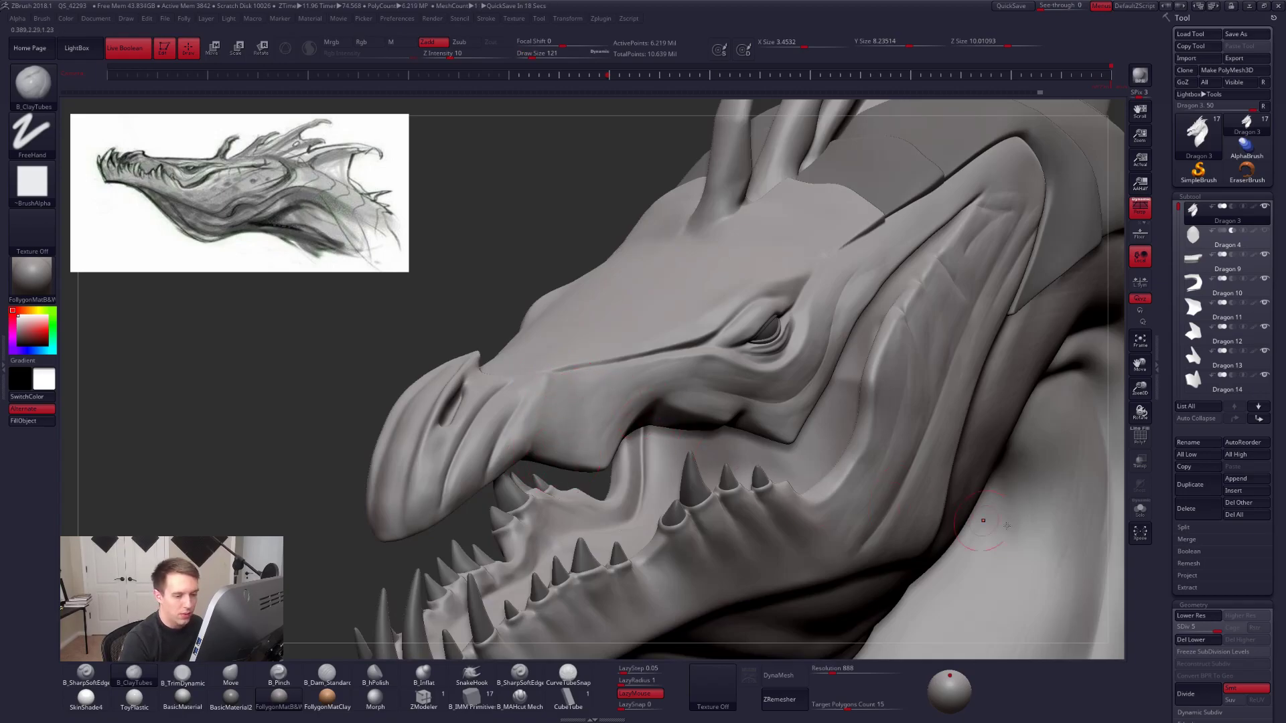
Add volume above the upper lip between the snout and the eye with ClayTubes at draw size 140.
key("space")
left_click_drag(583, 391, 606, 389)
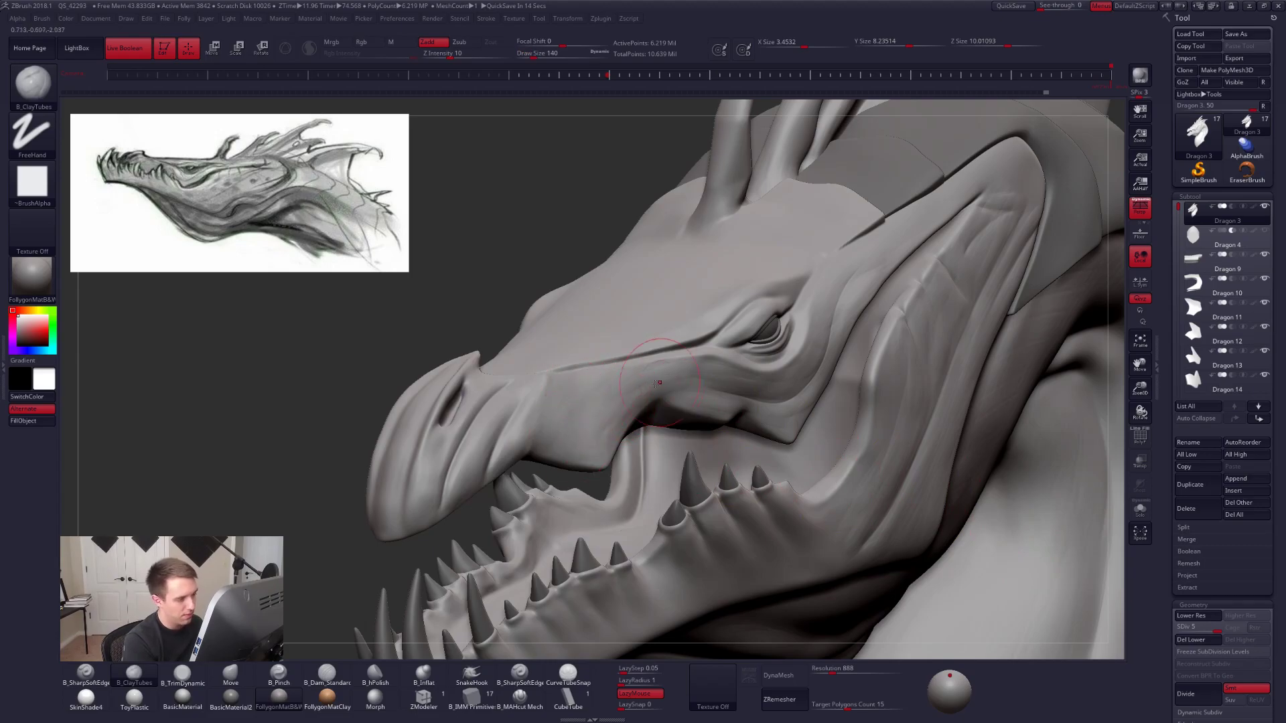
right_click_drag(703, 393, 697, 396)
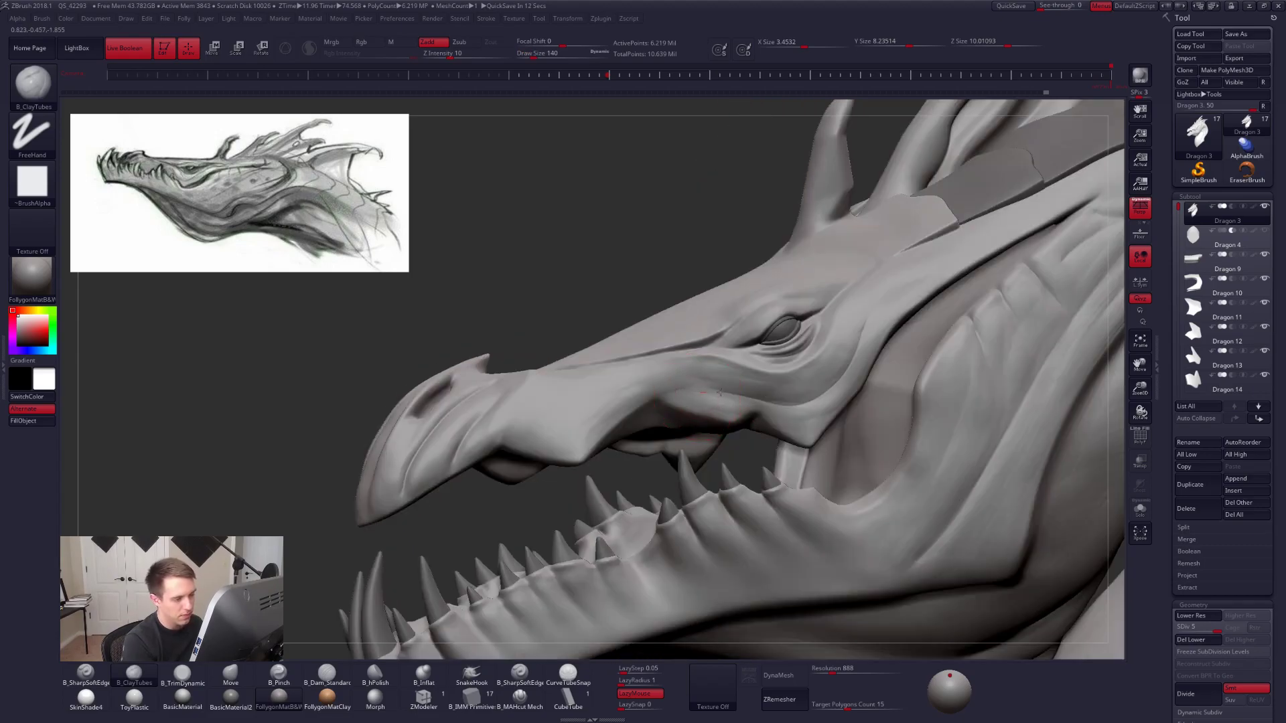
Refine the cheek band beside the head plates with ClayTubes at draw sizes 74 and 113.
right_click_drag(820, 371, 663, 438)
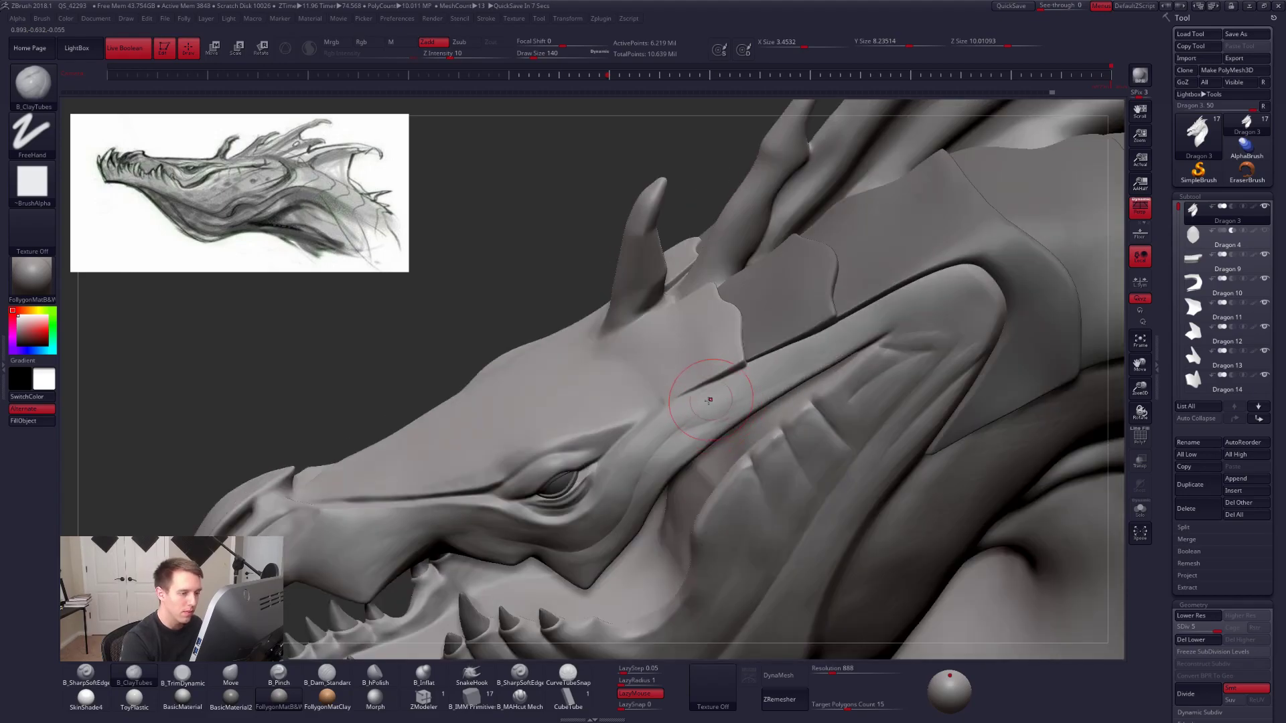
key("space")
left_click_drag(769, 397, 764, 397)
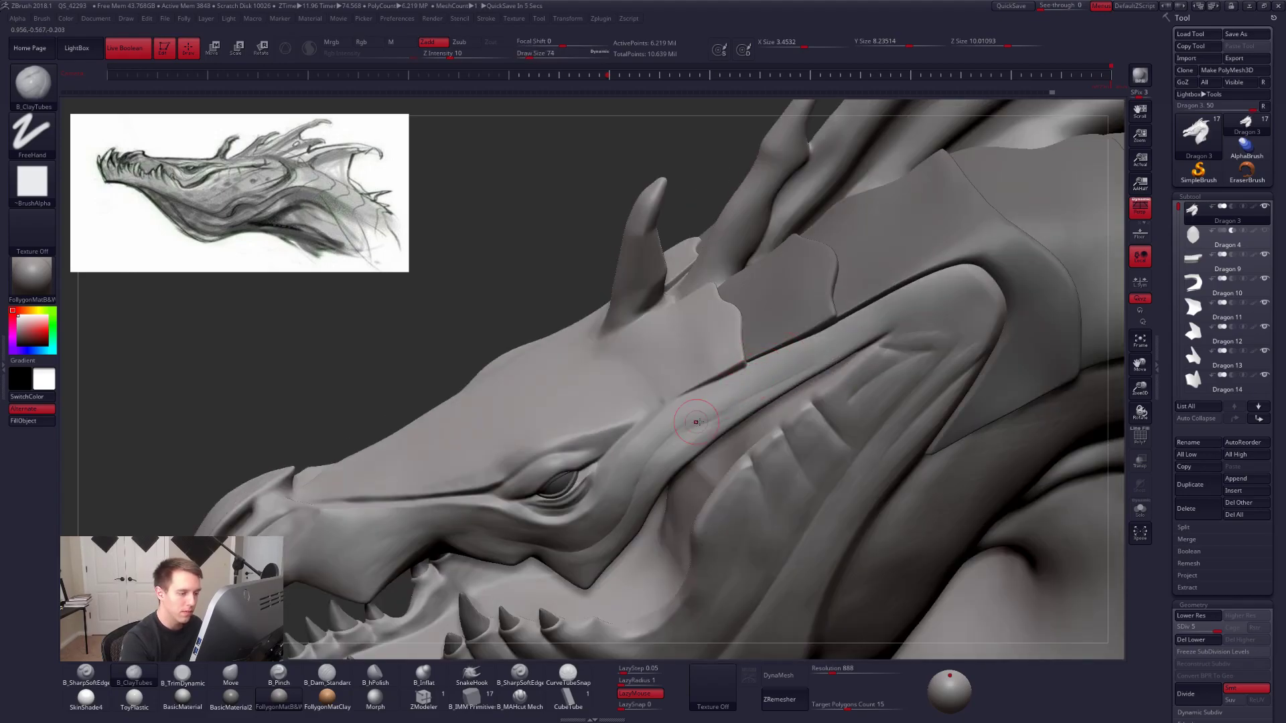
key("space")
left_click_drag(727, 450, 731, 450)
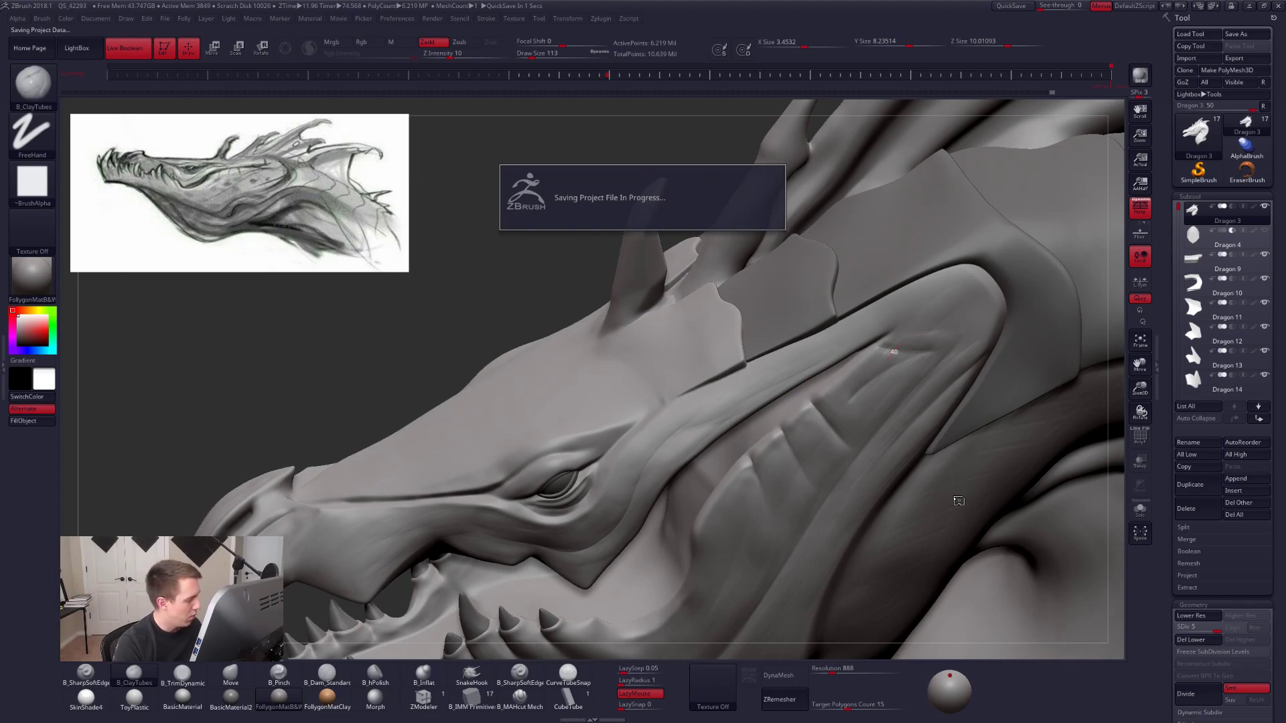
Refine the rounded rear end of the cheek band with TrimDynamic at draw size 121 and ClayTubes at 96.
key("space")
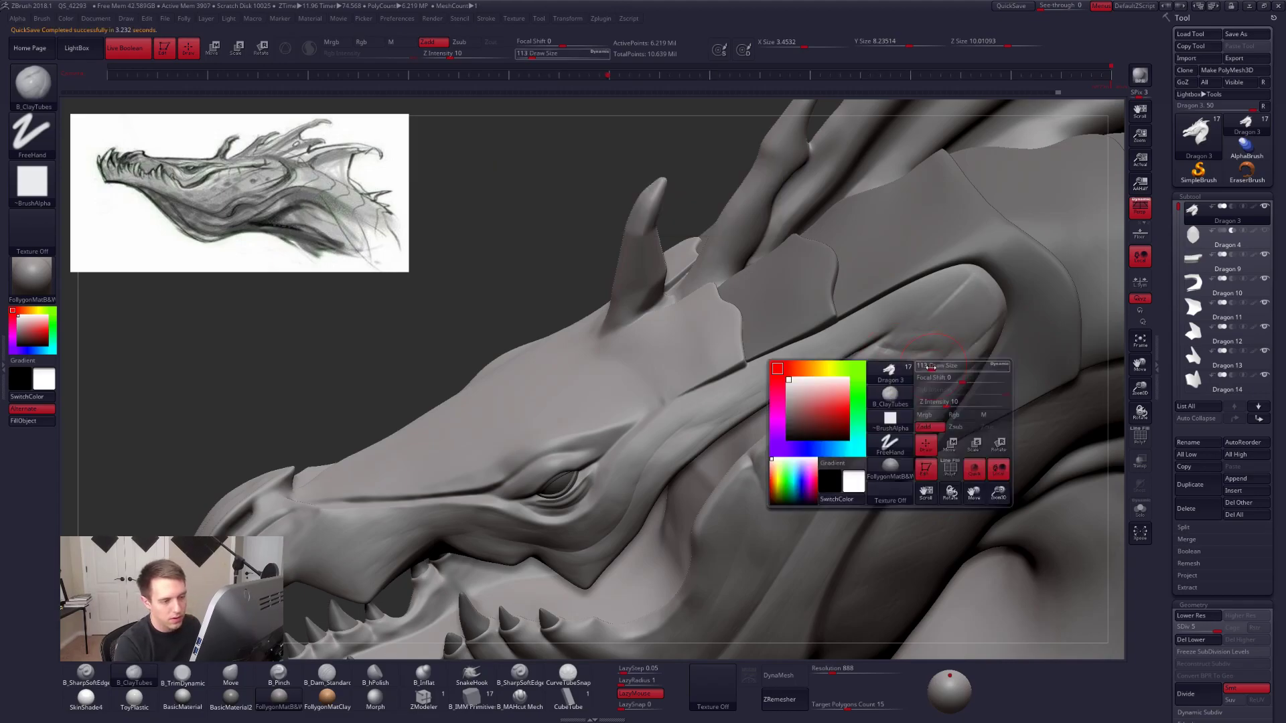
key("3")
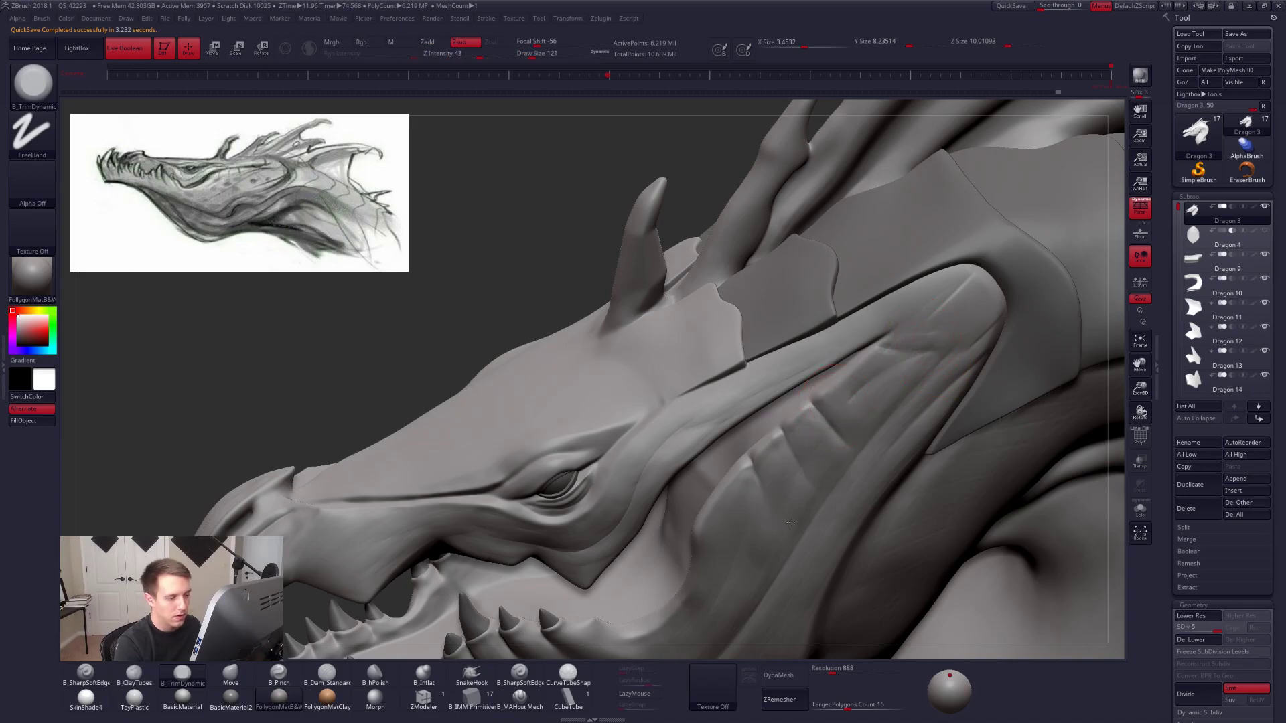
key("2")
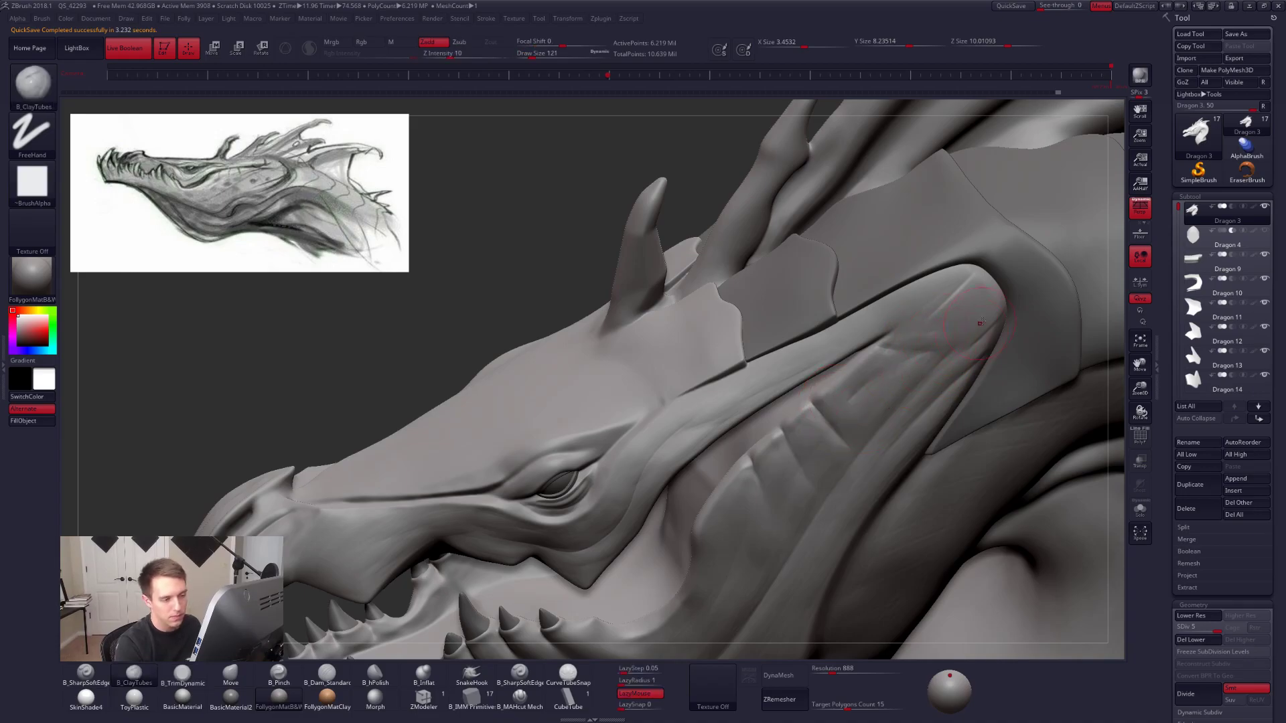
right_click_drag(942, 383, 948, 342)
key("space")
left_click_drag(980, 364, 977, 365)
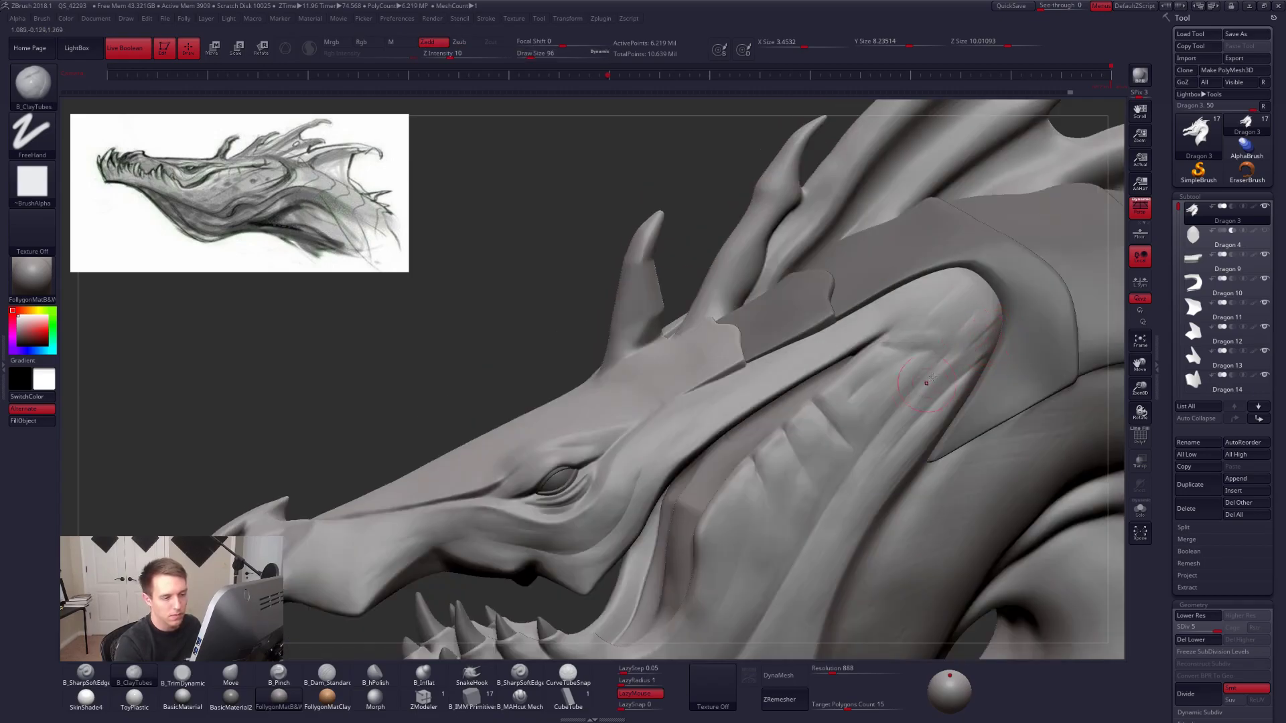
Build up the rear jaw muscle down toward the lower jaw with ClayTubes, enlarging the draw size to 160.
key("space")
left_click_drag(905, 455, 908, 455)
key("space")
left_click_drag(886, 499, 890, 499)
right_click_drag(822, 509, 808, 455)
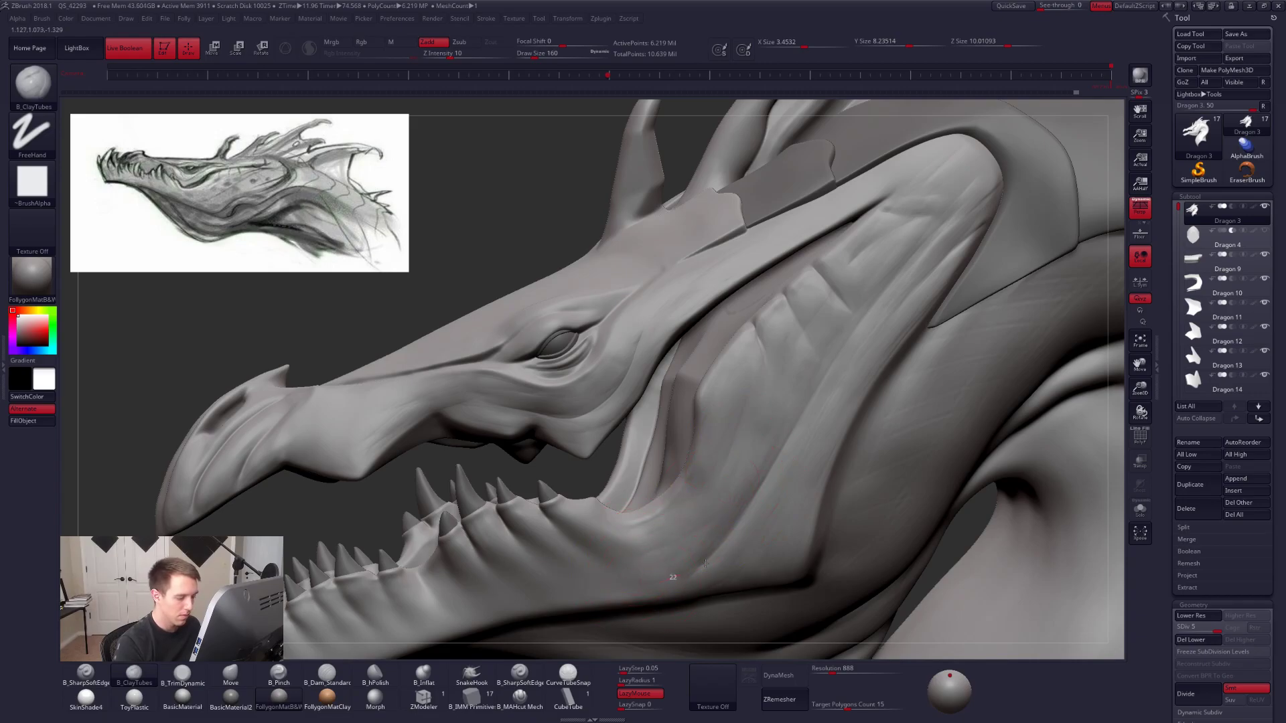
Lower the dragon head to subdivision level 3 and plane the cheek muscle with TrimDynamic at draw sizes 140 and 160.
key("shift+f")
key("shift+f")
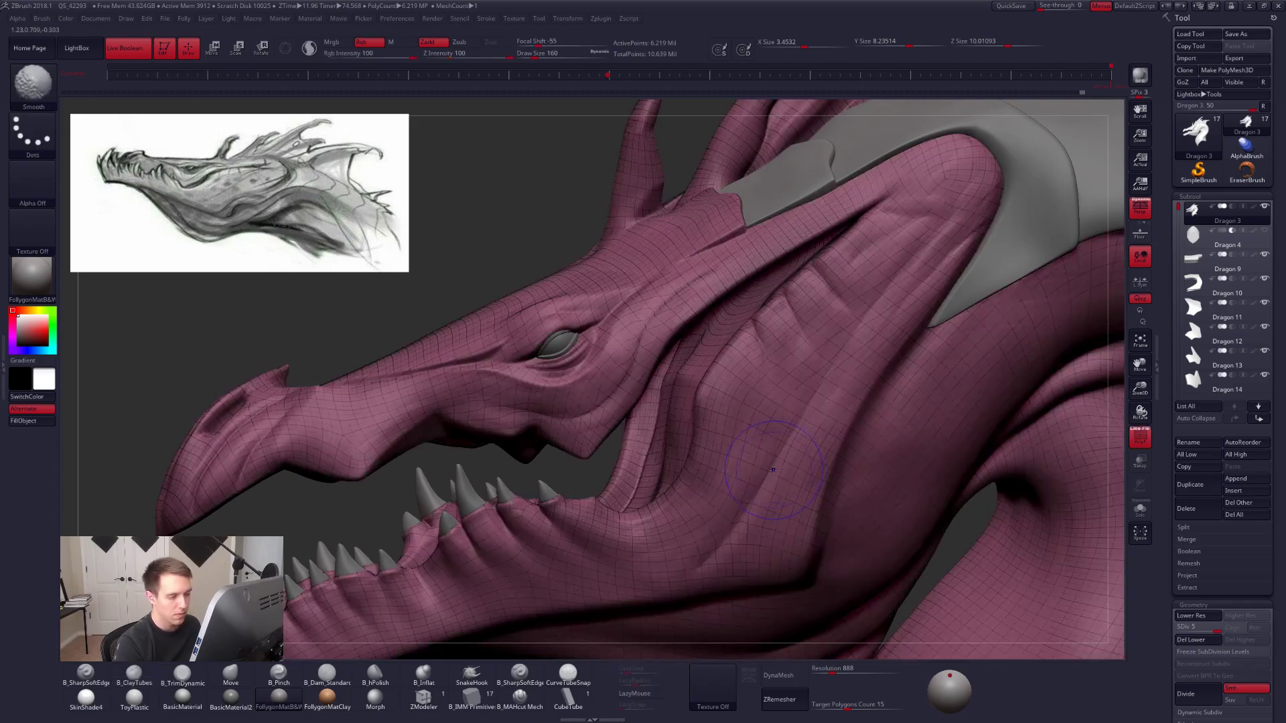
key("shift+d")
key("shift+d")
key("space")
left_click_drag(814, 351, 810, 351)
mouse_move(804, 295)
left_mouse_down()
mouse_move(818, 316)
mouse_move(811, 368)
left_mouse_up()
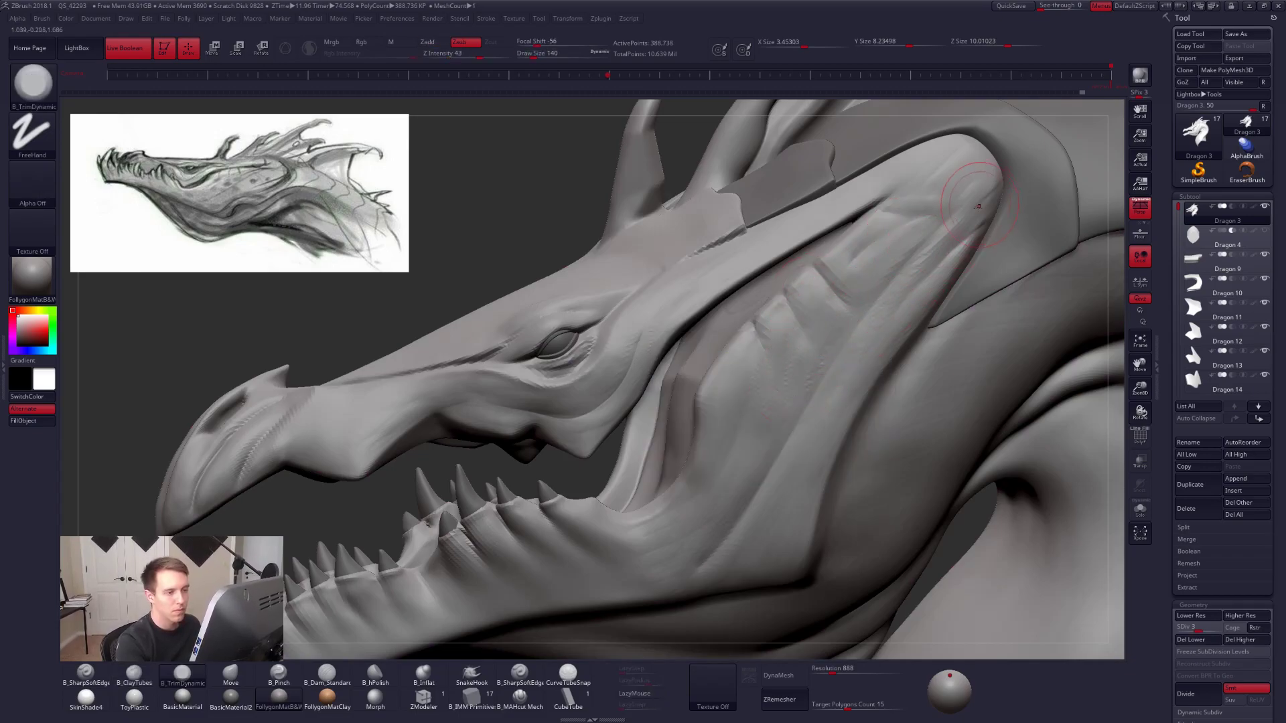
key("space")
left_click_drag(915, 251, 920, 250)
left_click_drag(946, 195, 792, 355)
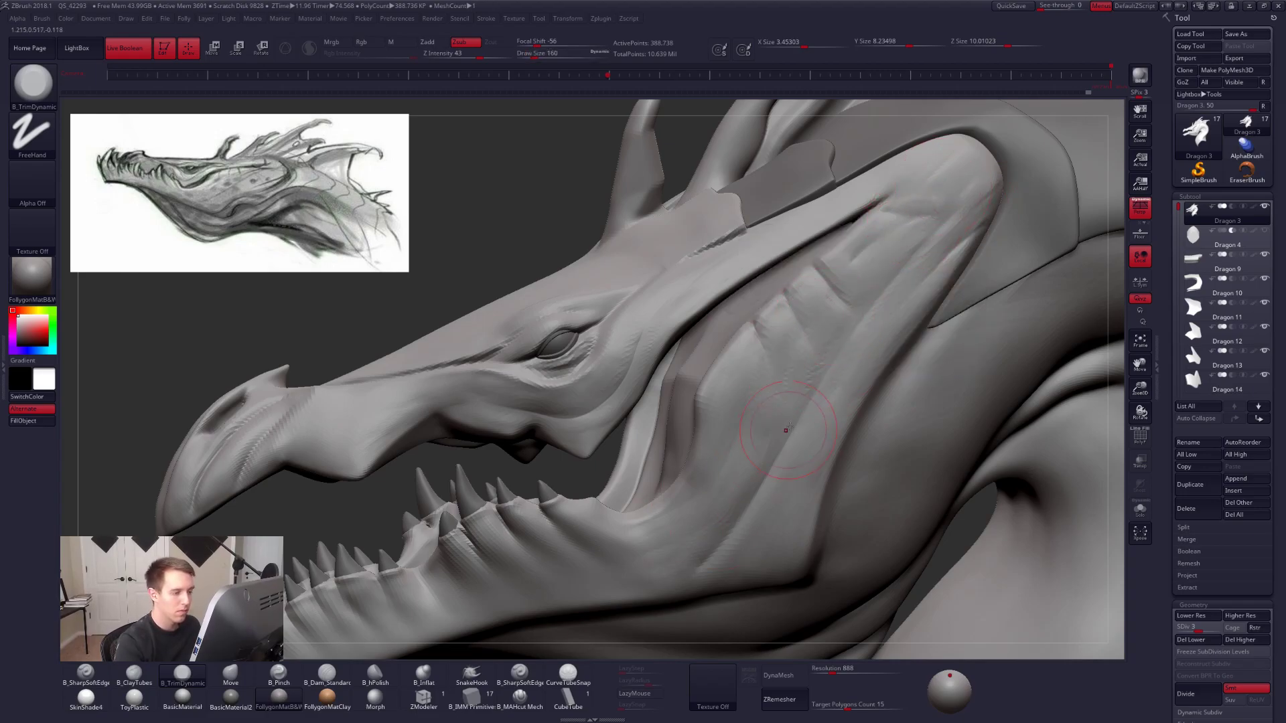
Return to subdivision level 4 and refine the rear end of the cheek band with ClayTubes, starting at draw size 121.
key("d")
key("space")
left_click_drag(877, 269, 868, 269)
key("2")
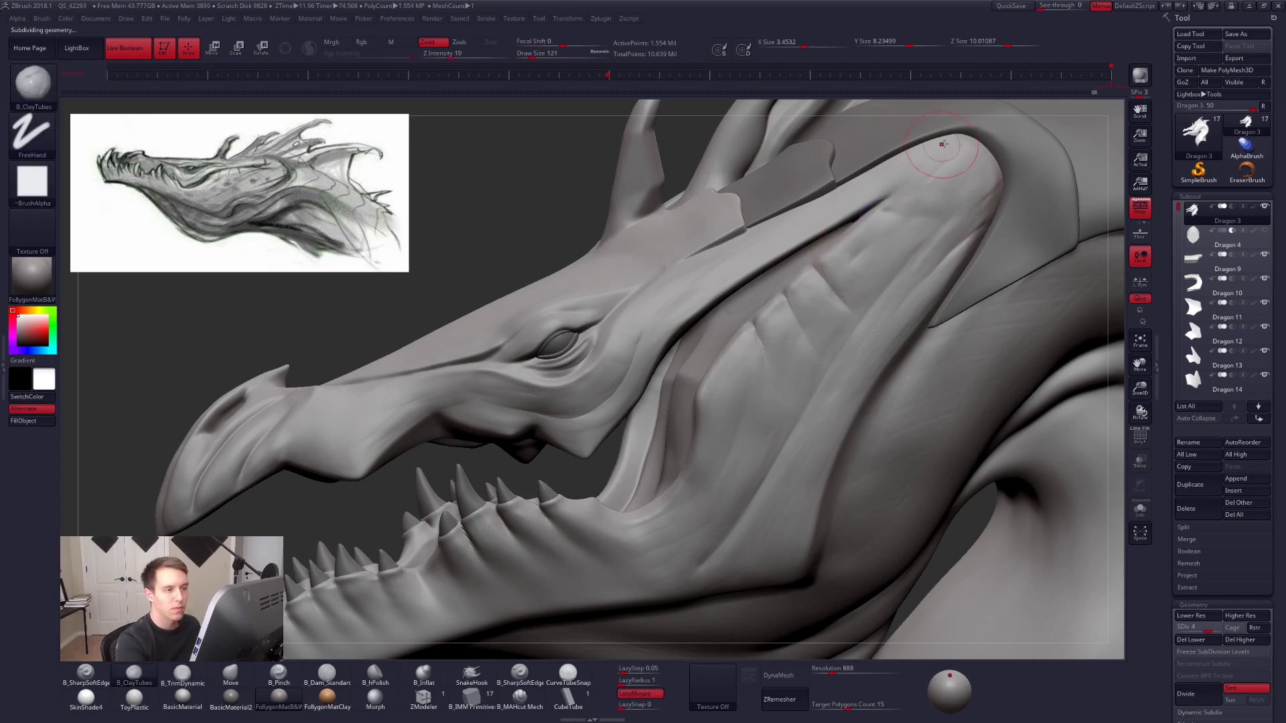
key("bracketleft")
key("space")
left_click_drag(855, 195, 869, 194)
Isolate the Dragon 3 head and jaws by hiding the neck, horns and the other subtools.
mouse_move(873, 192)
right_mouse_down("alt")
mouse_move(827, 385)
mouse_move(845, 488)
mouse_move(707, 353)
right_mouse_up("alt")
key("shift+s")
mouse_move(619, 467)
left_mouse_down("ctrl+shift")
mouse_move(830, 461)
mouse_move(876, 300)
mouse_move(458, 385)
left_mouse_up("ctrl+shift")
right_click_drag(623, 423, 838, 425)
right_click_drag(856, 425, 716, 379)
mouse_move(670, 325)
left_mouse_down("ctrl+shift")
mouse_move(750, 324)
mouse_move(633, 249)
mouse_move(666, 328)
left_mouse_up("ctrl+shift")
right_click_drag(766, 381, 752, 558)
mouse_move(805, 576)
left_mouse_down("ctrl+alt+shift")
mouse_move(673, 482)
mouse_move(368, 525)
mouse_move(602, 639)
left_mouse_up("ctrl+alt+shift")
mouse_move(711, 500)
right_mouse_down()
mouse_move(747, 474)
mouse_move(795, 384)
right_mouse_up()
Refine the folds of the cheek muscle behind the mouth corner with ClayTubes at draw size 140.
key("space")
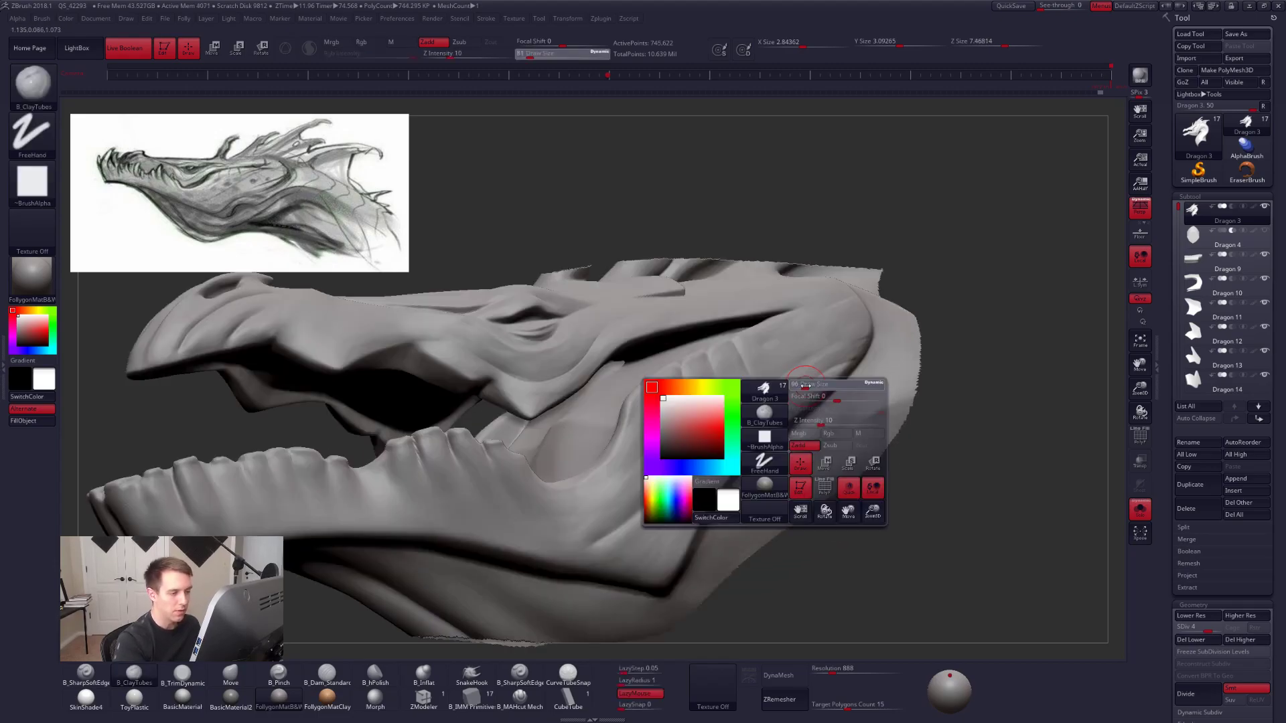
left_click_drag(795, 384, 802, 384)
right_click_drag(803, 384, 762, 349)
key("space")
left_click_drag(762, 348, 762, 345)
key("space")
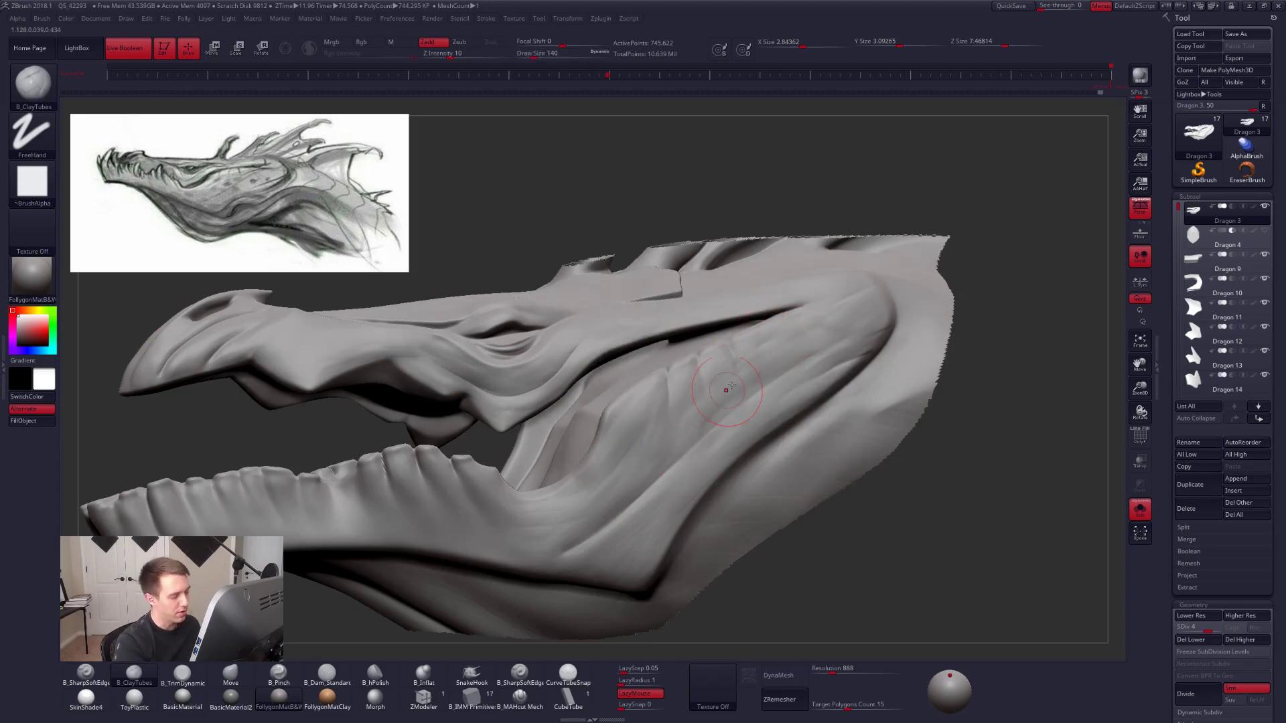
right_click_drag(670, 478, 632, 496)
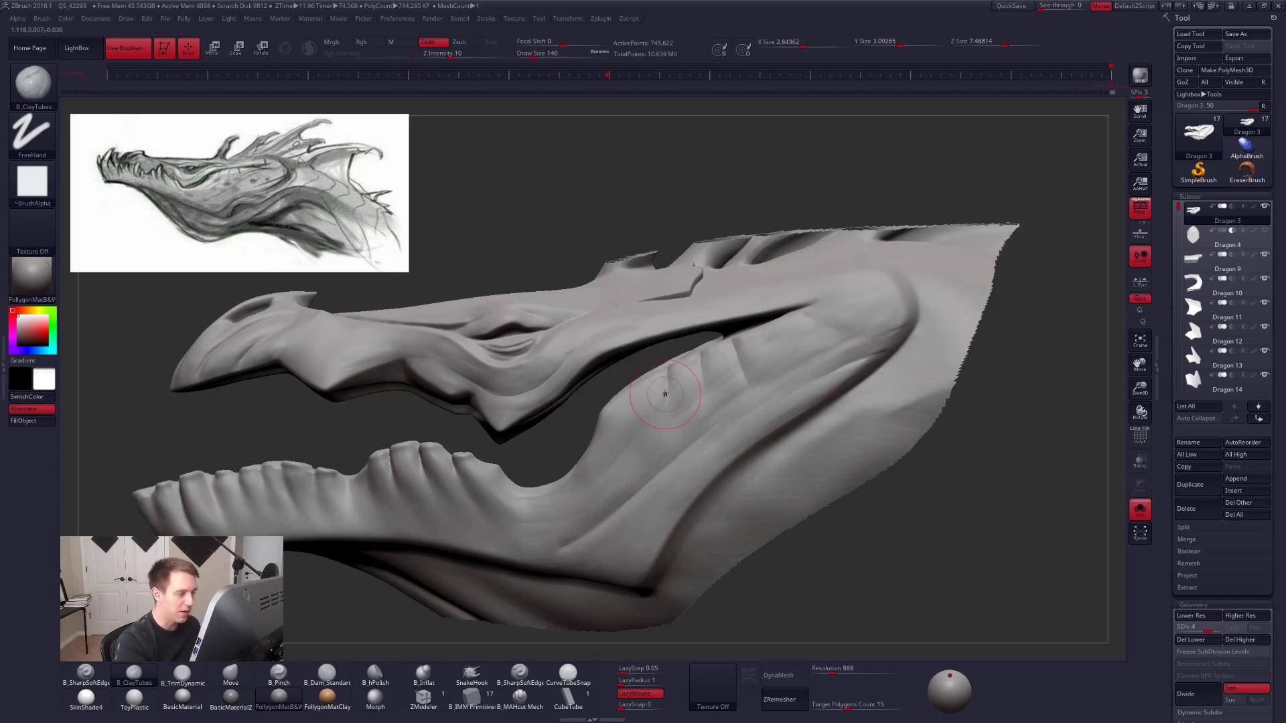
right_click_drag(644, 485, 750, 435)
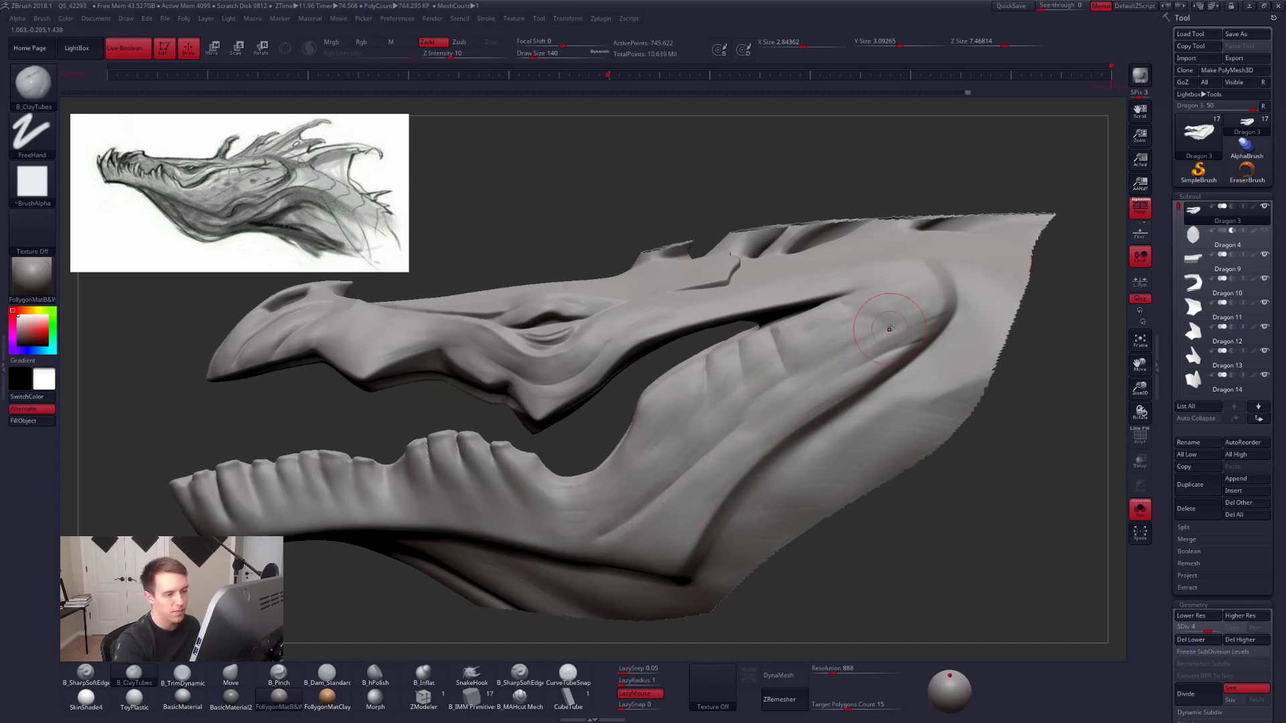
Build up the cheek muscle from its rear end down to the lower jaw with ClayTubes and TrimDynamic at draw size 140.
left_click_drag(910, 329, 835, 338)
right_click_drag(772, 400, 800, 398)
mouse_move(762, 343)
left_mouse_down()
mouse_move(743, 375)
mouse_move(651, 447)
left_mouse_up()
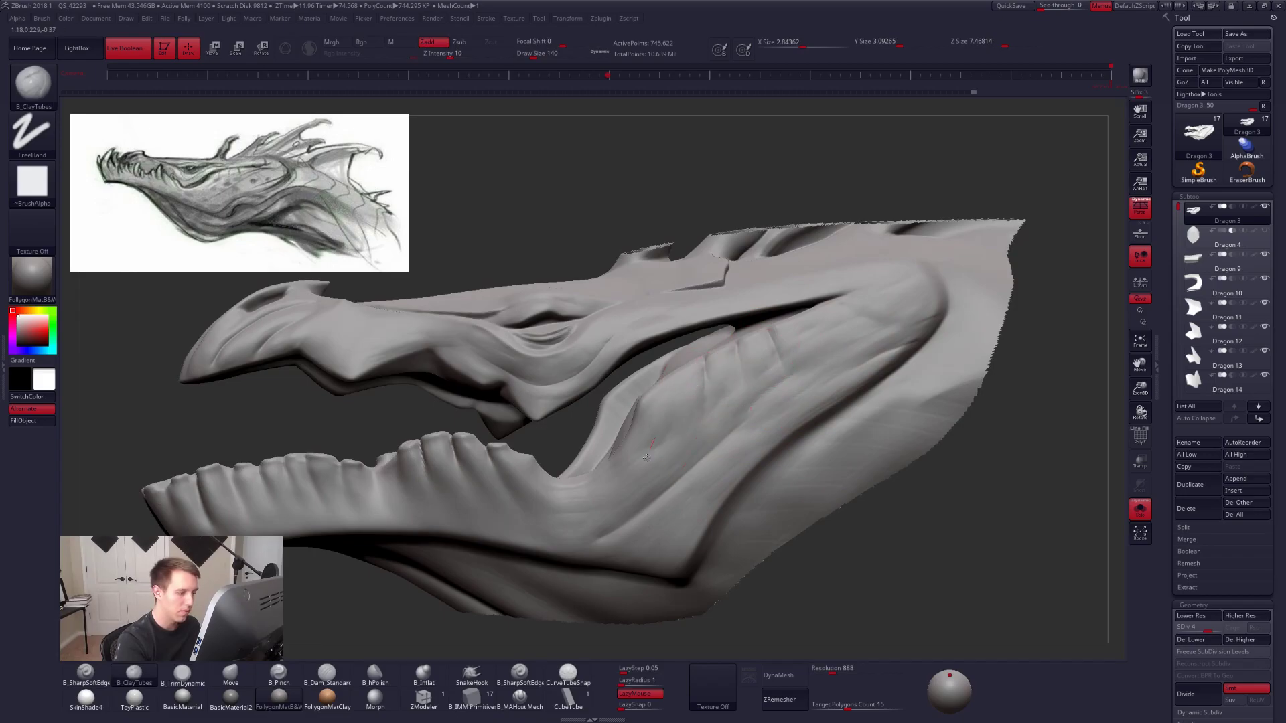
left_click_drag(616, 520, 608, 534)
mouse_move(589, 512)
right_mouse_down()
mouse_move(673, 494)
mouse_move(667, 442)
right_mouse_up()
key("3")
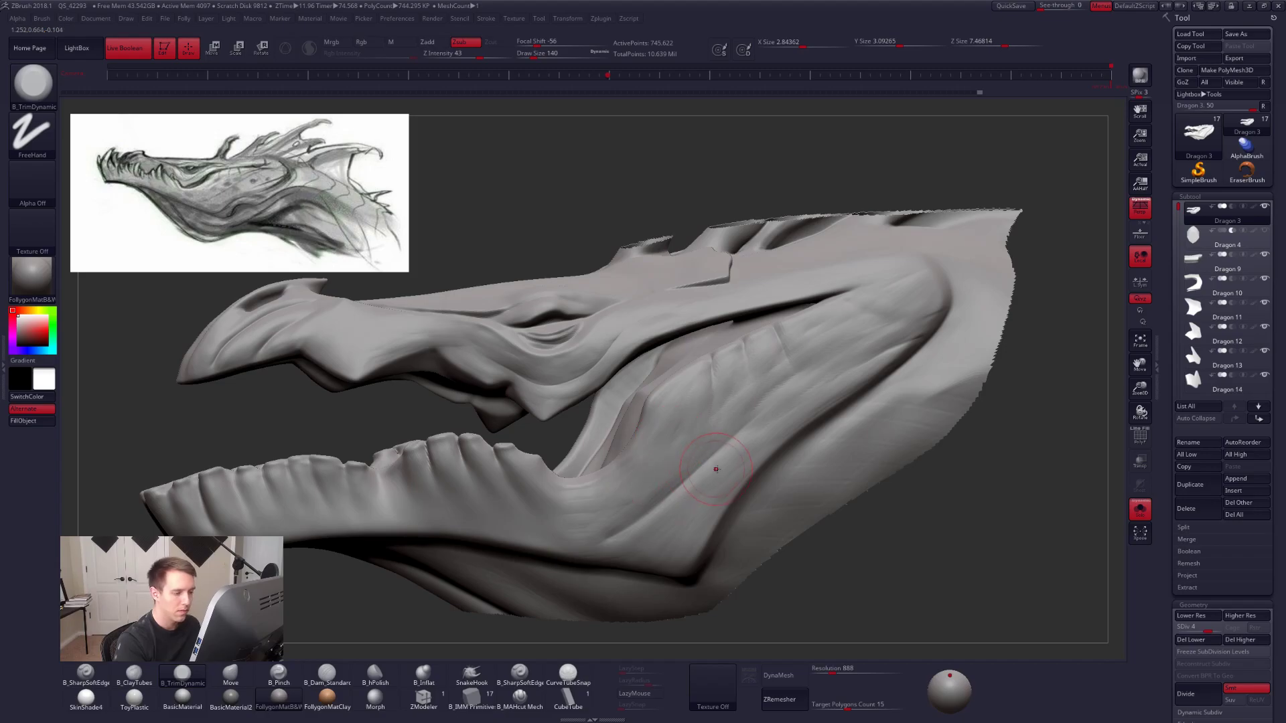
Add volume across the middle of the cheek muscle with ClayTubes, enlarging the draw size to 170.
key("b")
key("c")
key("t")
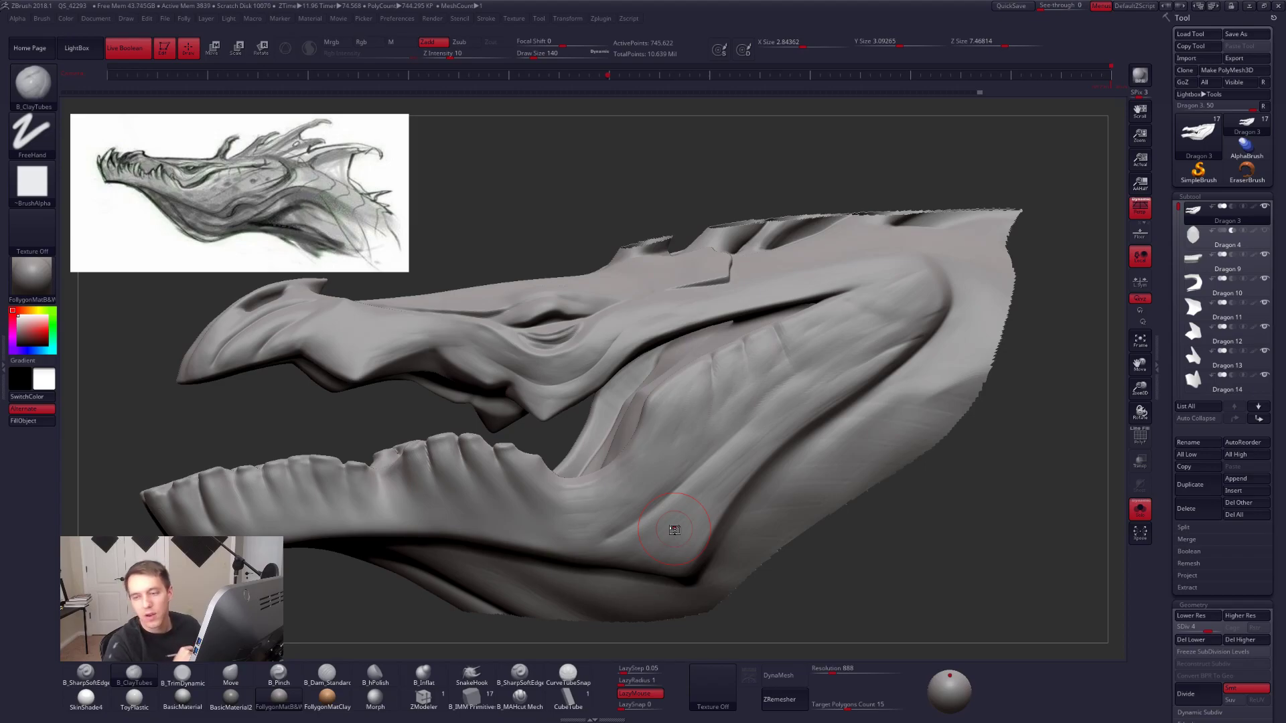
right_click_drag(674, 529, 702, 510, "alt")
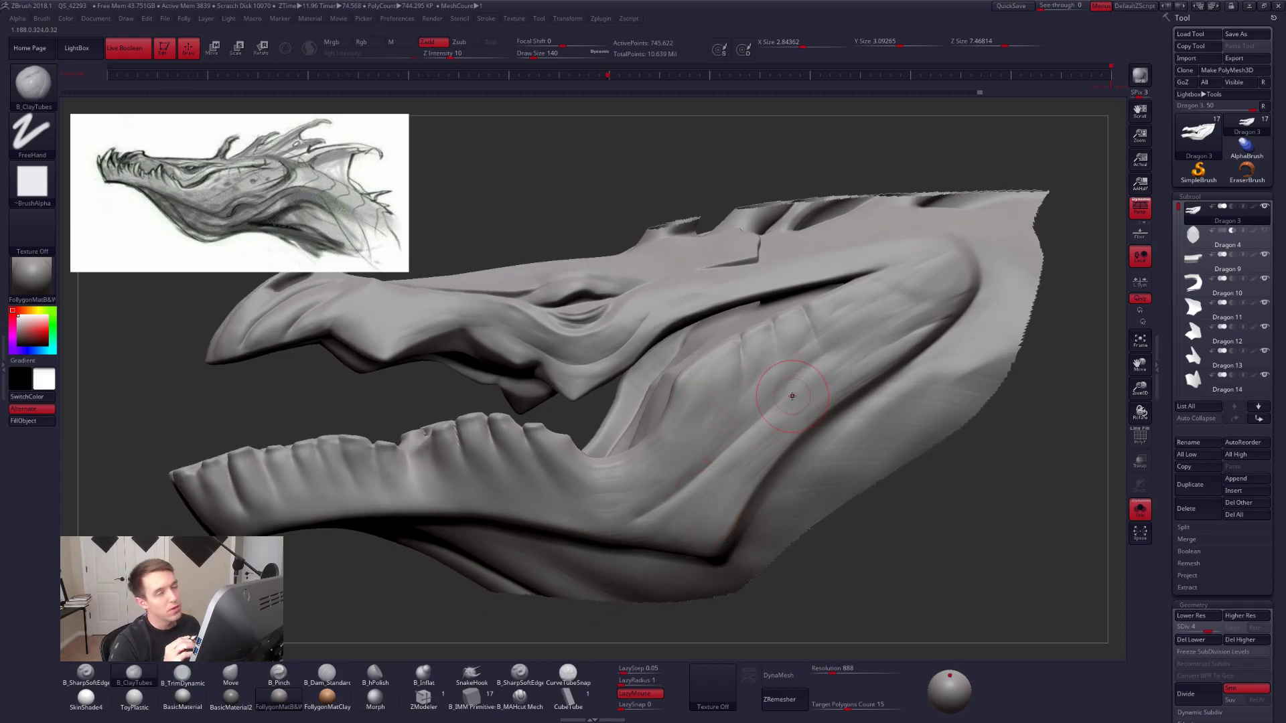
right_click_drag(793, 396, 798, 423, "alt")
key("space")
mouse_move(841, 343)
left_mouse_down()
mouse_move(831, 351)
mouse_move(876, 375)
left_mouse_up()
key("space")
left_click_drag(779, 409, 784, 408)
key("space")
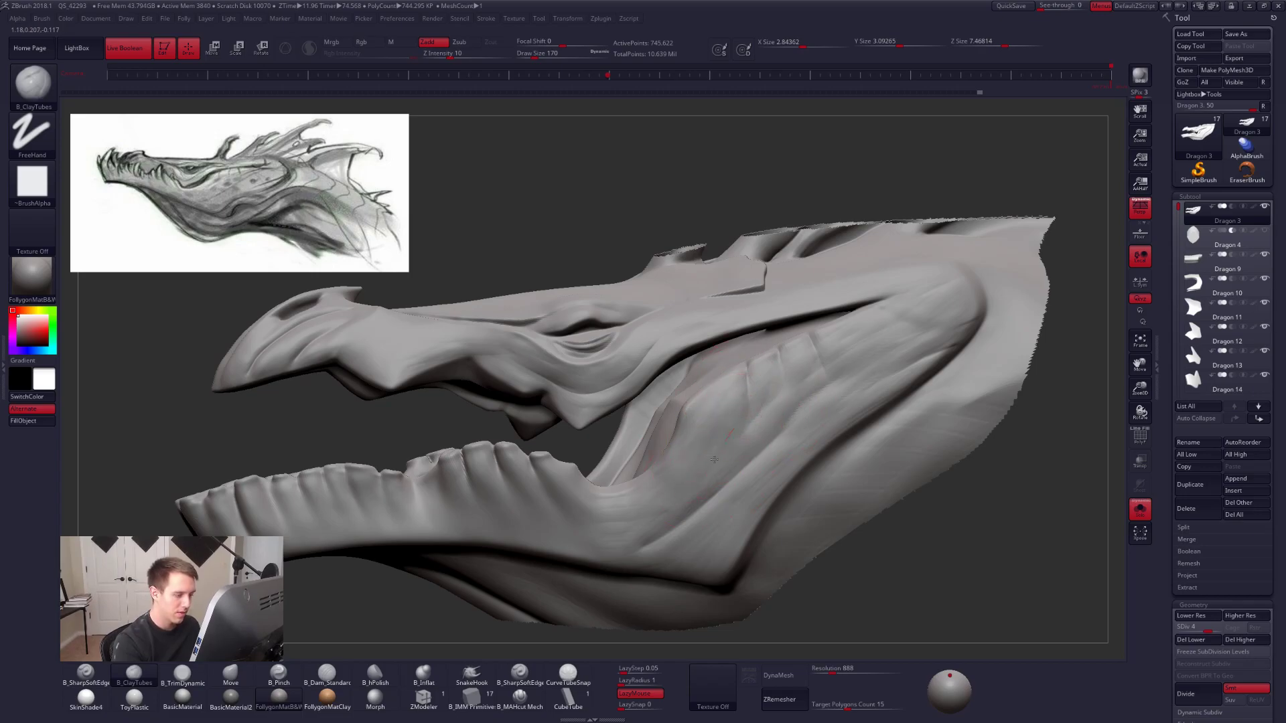
mouse_move(746, 368)
left_mouse_down()
mouse_move(749, 396)
mouse_move(785, 383)
left_mouse_up()
Shape the upper rear end of the cheek muscle with ClayTubes, reducing the draw size to 140.
key("space")
left_click_drag(870, 324, 855, 340)
left_click_drag(954, 288, 904, 317)
right_click_drag(893, 310, 901, 372)
key("bracketleft")
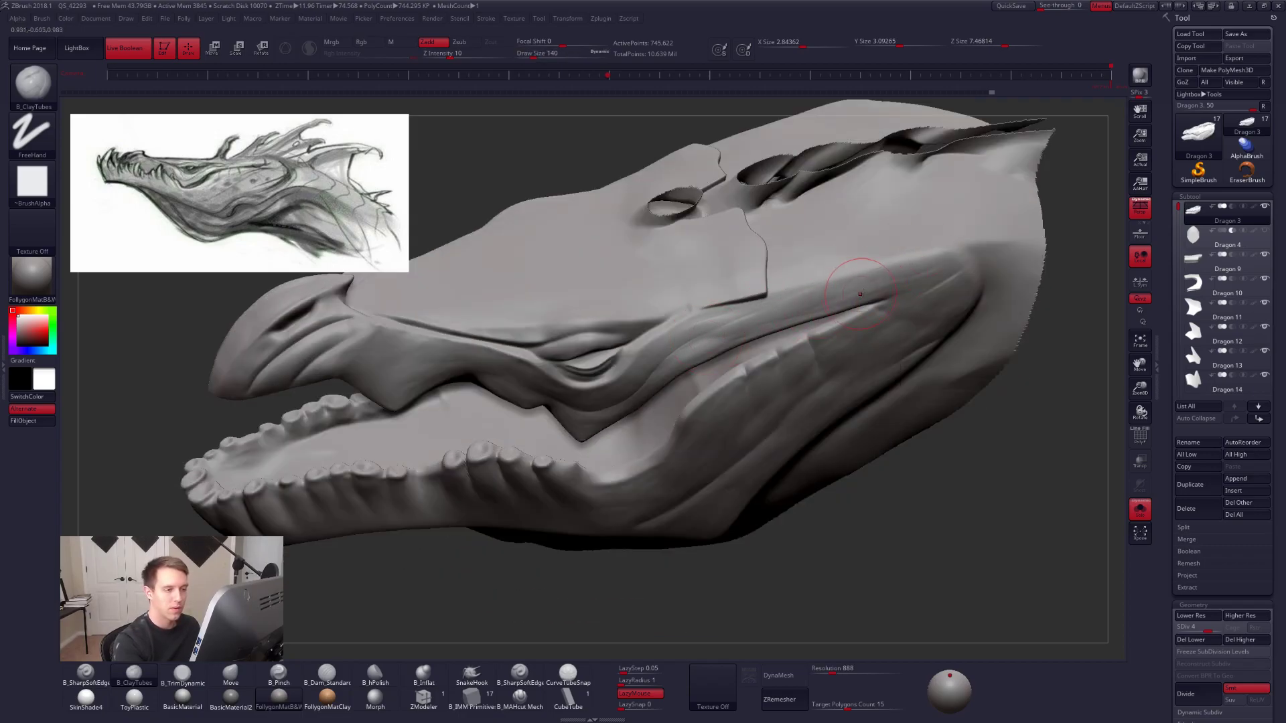
mouse_move(884, 296)
right_mouse_down()
mouse_move(867, 376)
mouse_move(817, 431)
mouse_move(731, 488)
right_mouse_up()
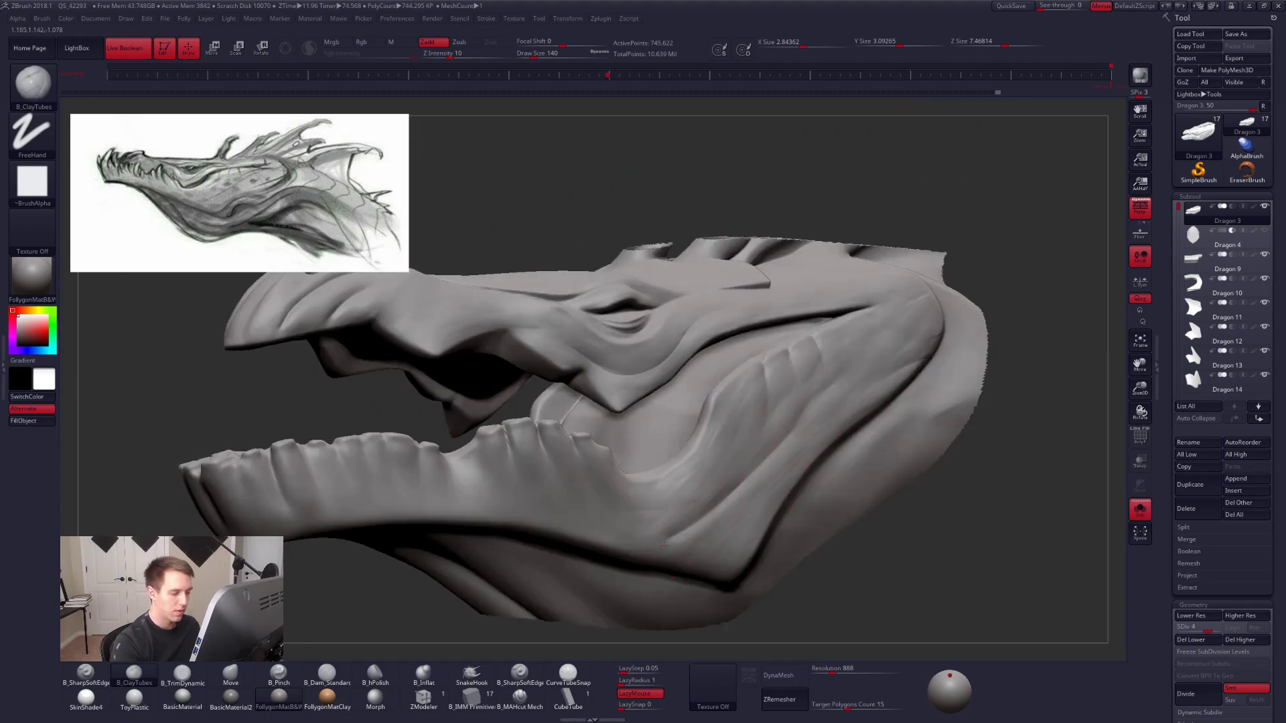
Refine the jaw muscle below the mouth corner, alternating TrimDynamic and ClayTubes at draw size 140.
key("b")
key("t")
key("d")
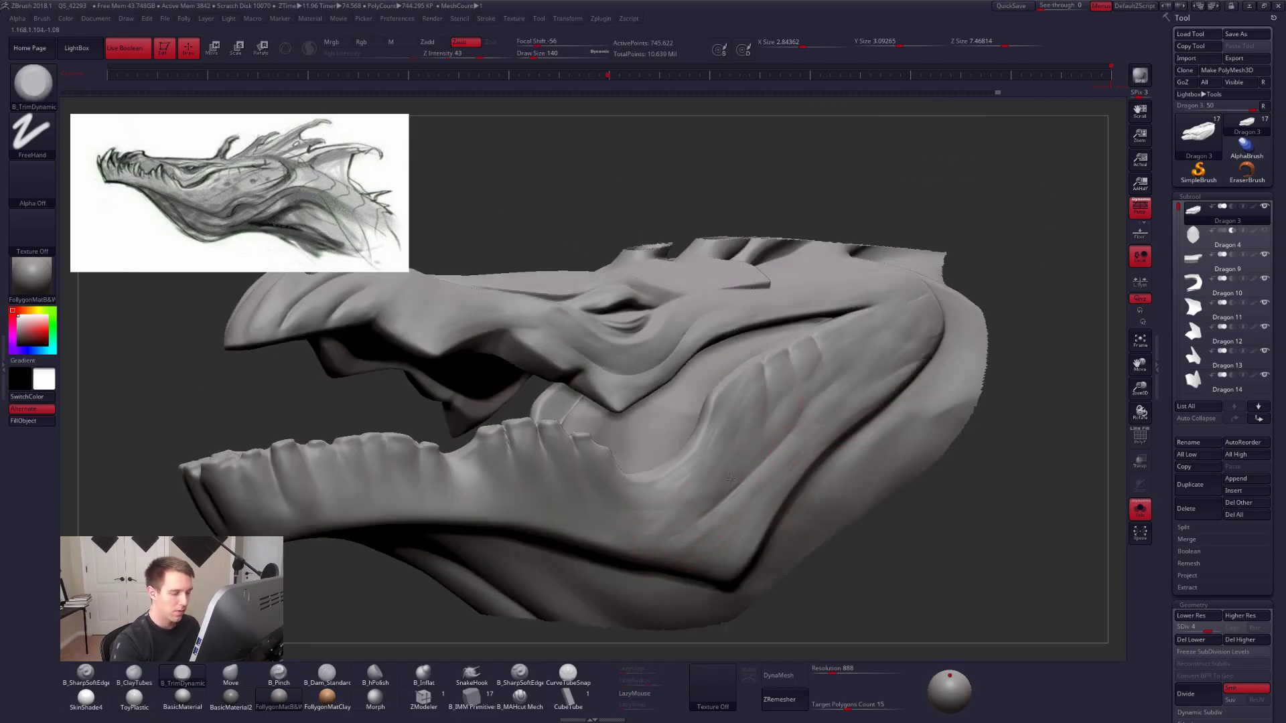
key("b")
key("c")
key("t")
mouse_move(751, 512)
right_mouse_down()
mouse_move(596, 509)
mouse_move(680, 540)
mouse_move(729, 478)
right_mouse_up()
key("b")
key("t")
key("d")
key("b")
key("c")
key("t")
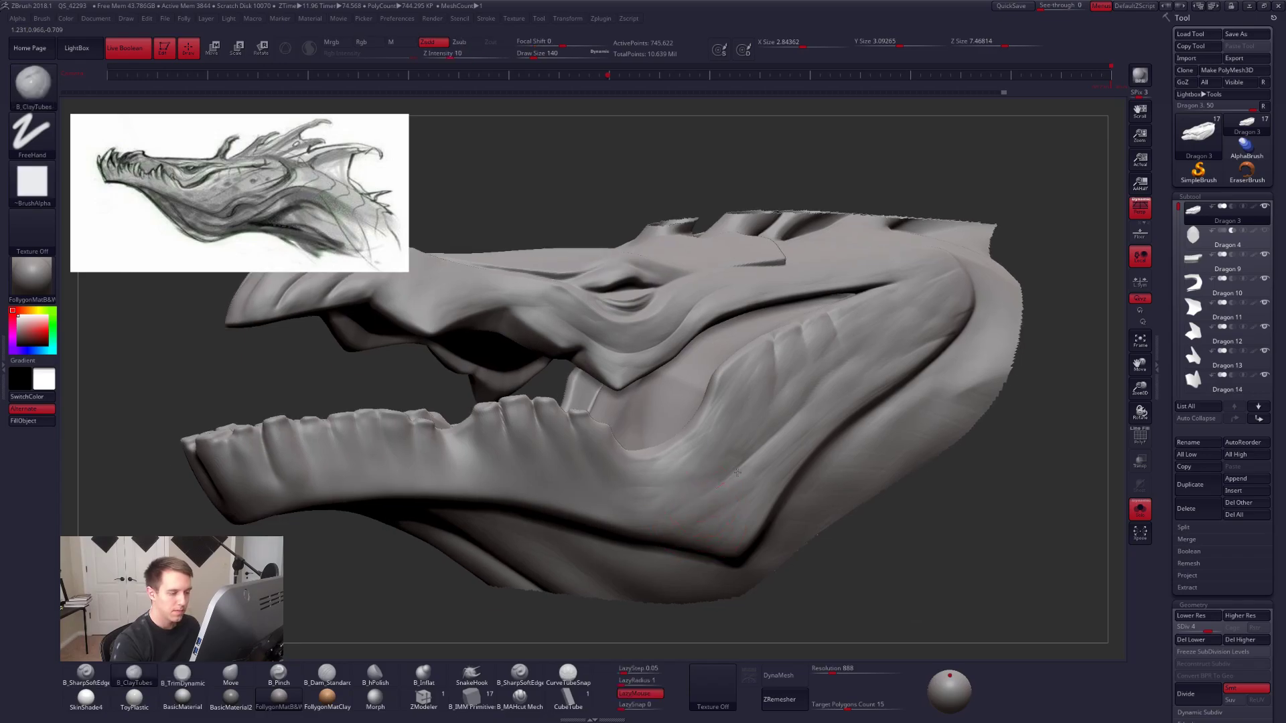
Add ClayTubes strokes down the front of the jaw muscle and turn to the opposite side of the head.
right_click_drag(774, 429, 680, 431)
left_click_drag(665, 401, 721, 496)
right_click_drag(732, 496, 762, 536)
key("space")
left_click_drag(564, 442, 559, 442)
right_click_drag(543, 342, 558, 425)
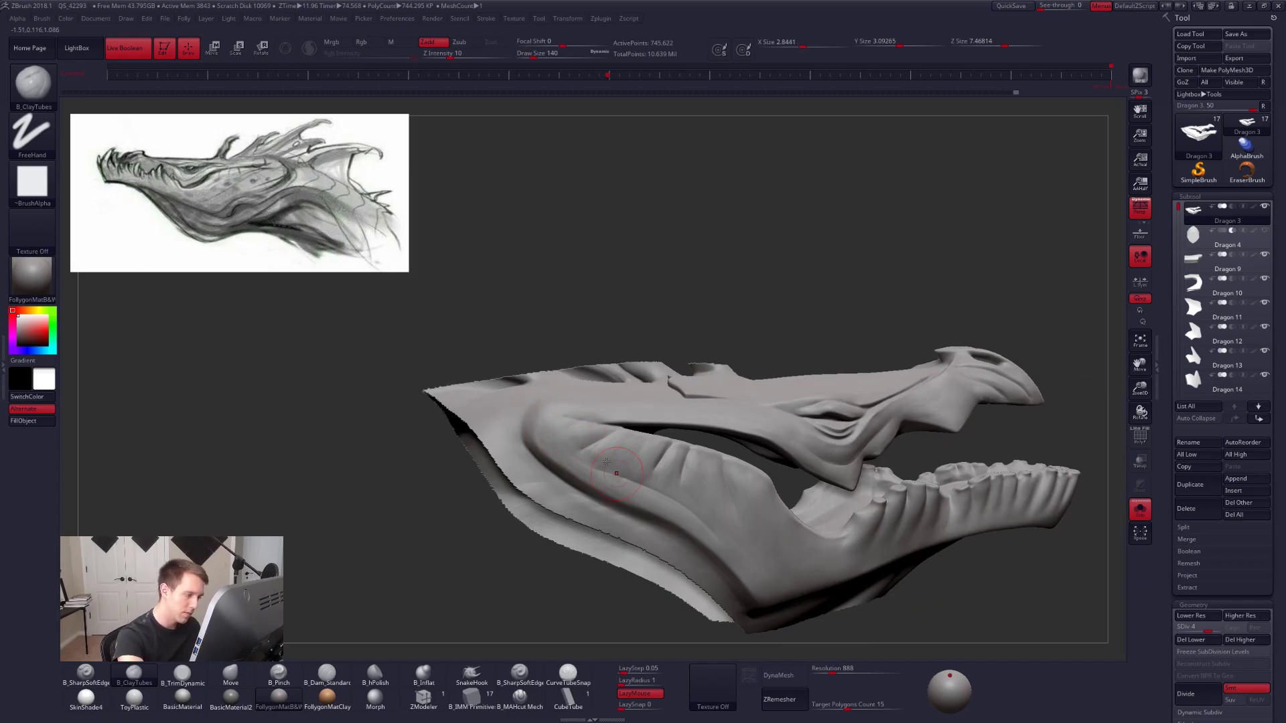
Plane the cheek muscle on the opposite side of the head with TrimDynamic at draw sizes 215 and 181.
key("b")
key("t")
key("d")
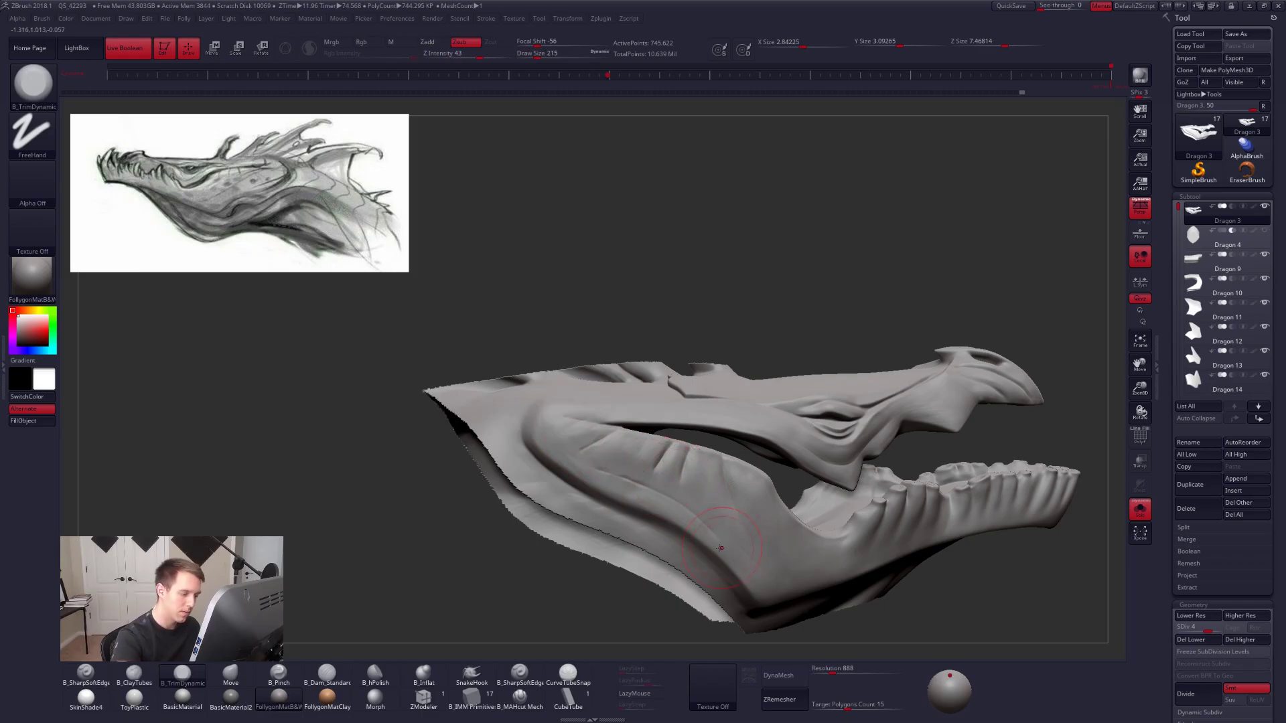
right_click_drag(723, 547, 693, 490)
left_click_drag(719, 494, 713, 512)
mouse_move(713, 512)
right_mouse_down()
mouse_move(739, 511)
mouse_move(675, 462)
right_mouse_up()
mouse_move(690, 511)
right_mouse_down()
mouse_move(652, 473)
mouse_move(657, 511)
mouse_move(704, 536)
right_mouse_up()
key("space")
right_click_drag(750, 470, 762, 407)
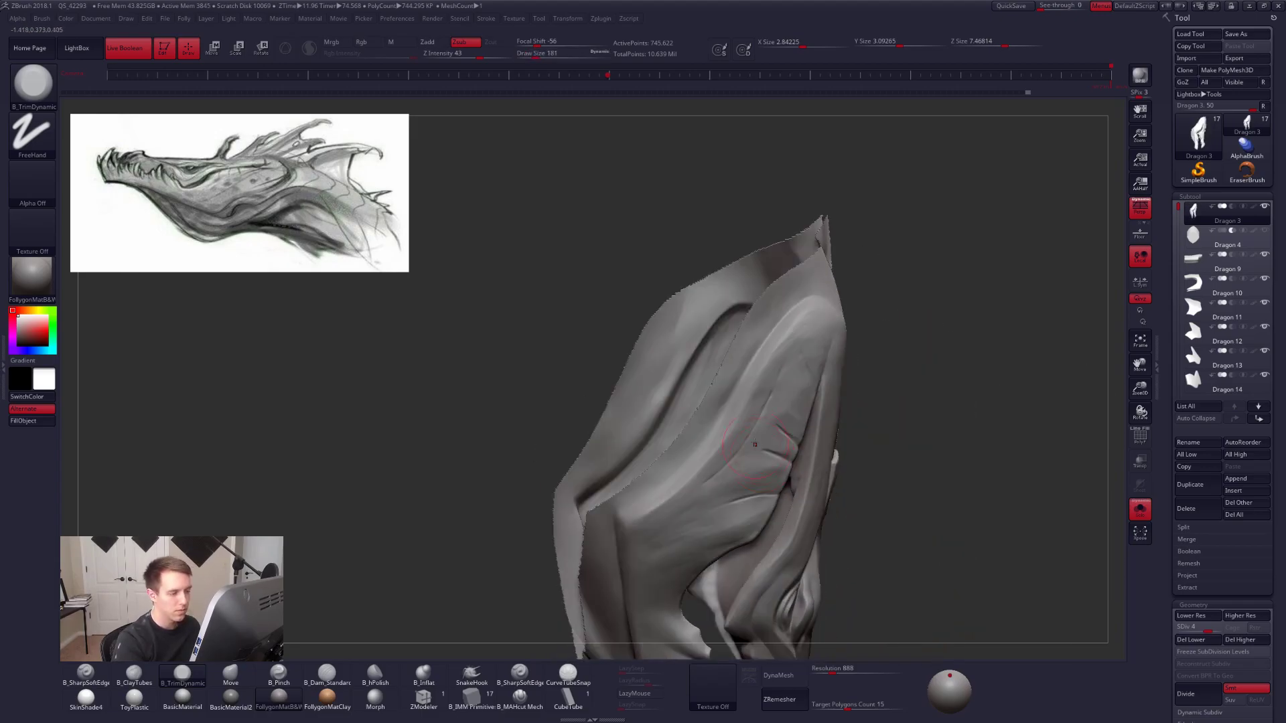
Refine the upper cheek folds from behind the jaw with ClayTubes and TrimDynamic at draw size 150.
key("2")
key("space")
left_click_drag(763, 403, 758, 404)
right_click_drag(734, 454, 722, 430)
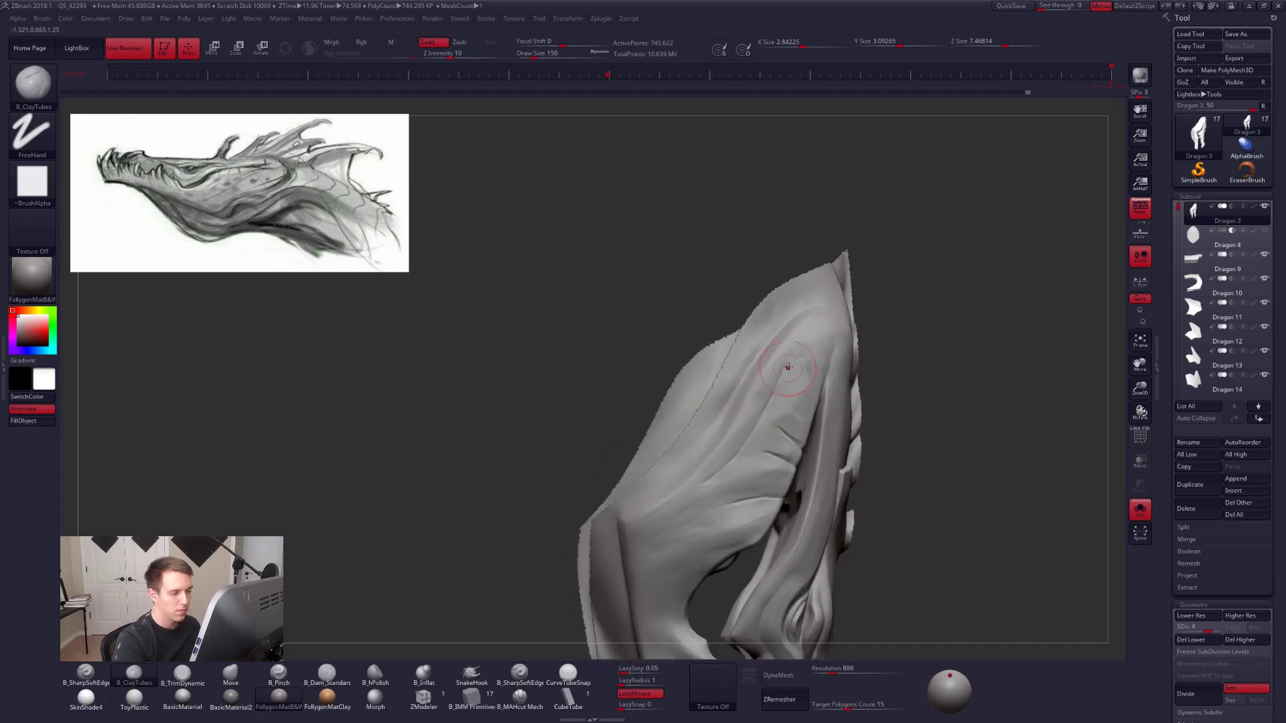
key("3")
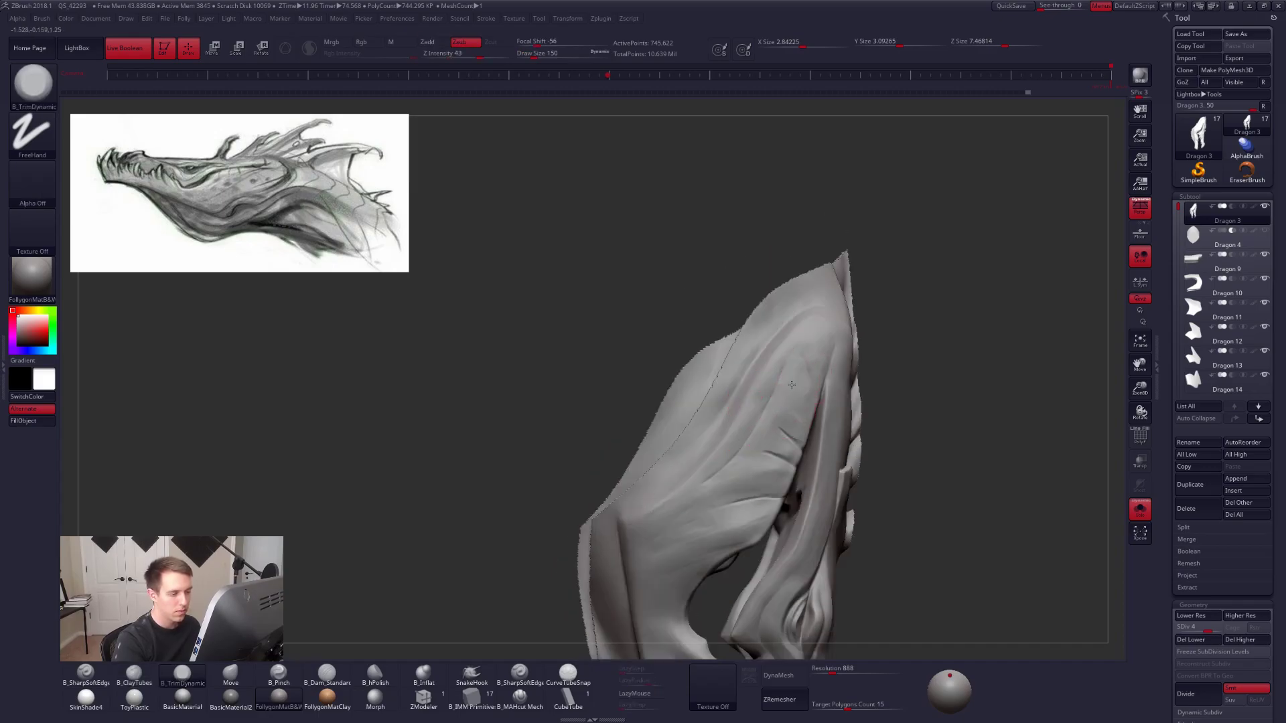
Build up the long folds running down the upper cheek muscle with ClayTubes, enlarging the draw size to 181.
key("b")
key("c")
key("t")
left_click_drag(789, 363, 757, 443)
right_click_drag(765, 450, 803, 402)
left_click_drag(827, 364, 789, 407)
key("s")
left_click(788, 428)
right_click_drag(803, 432, 783, 437)
right_click_drag(743, 492, 770, 467)
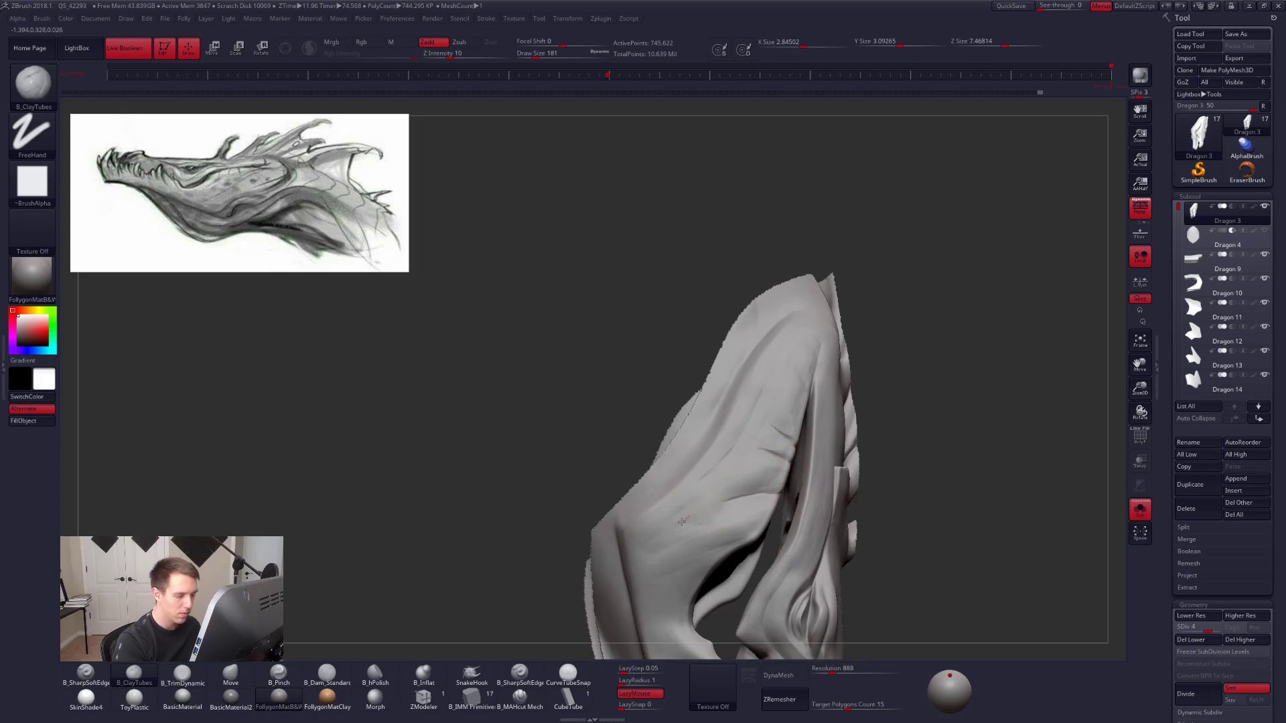
Fill out the lower cheek muscle toward the jaw corner with ClayTubes and level it with TrimDynamic at draw size 181.
right_click_drag(652, 563, 649, 453)
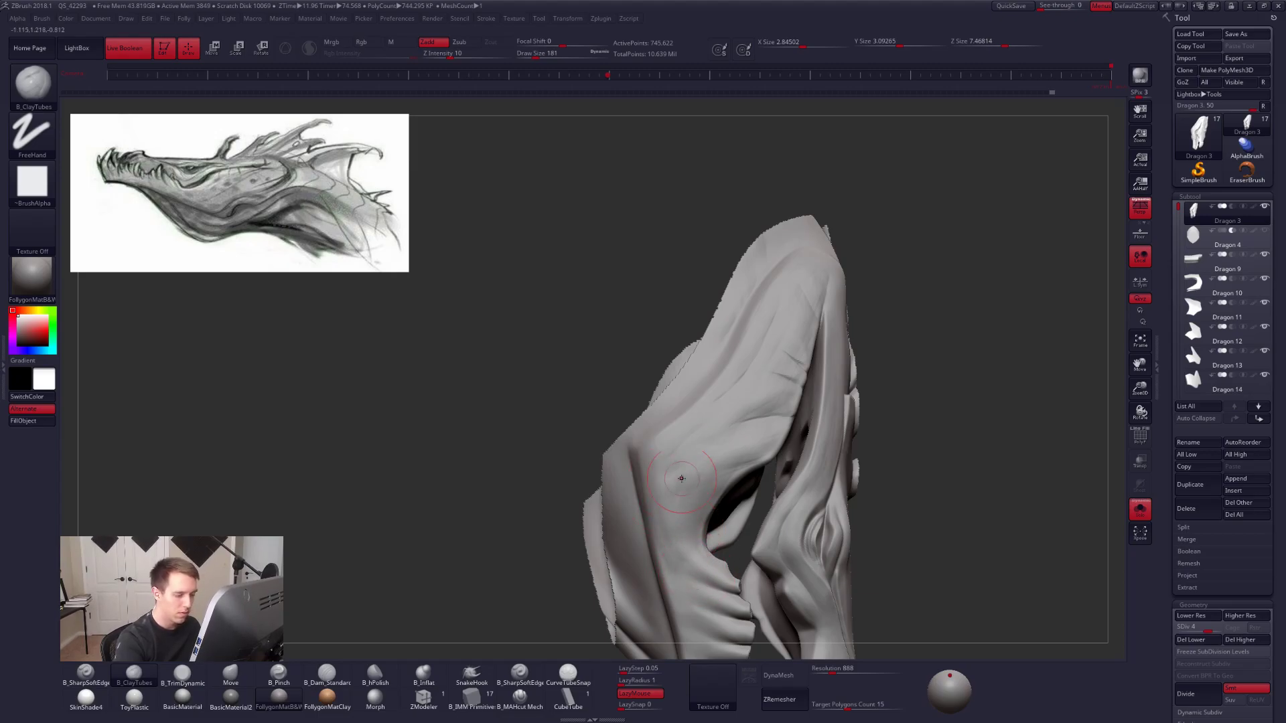
mouse_move(703, 549)
right_mouse_down()
mouse_move(575, 538)
mouse_move(678, 540)
mouse_move(667, 516)
right_mouse_up()
key("3")
right_click_drag(675, 564, 696, 484)
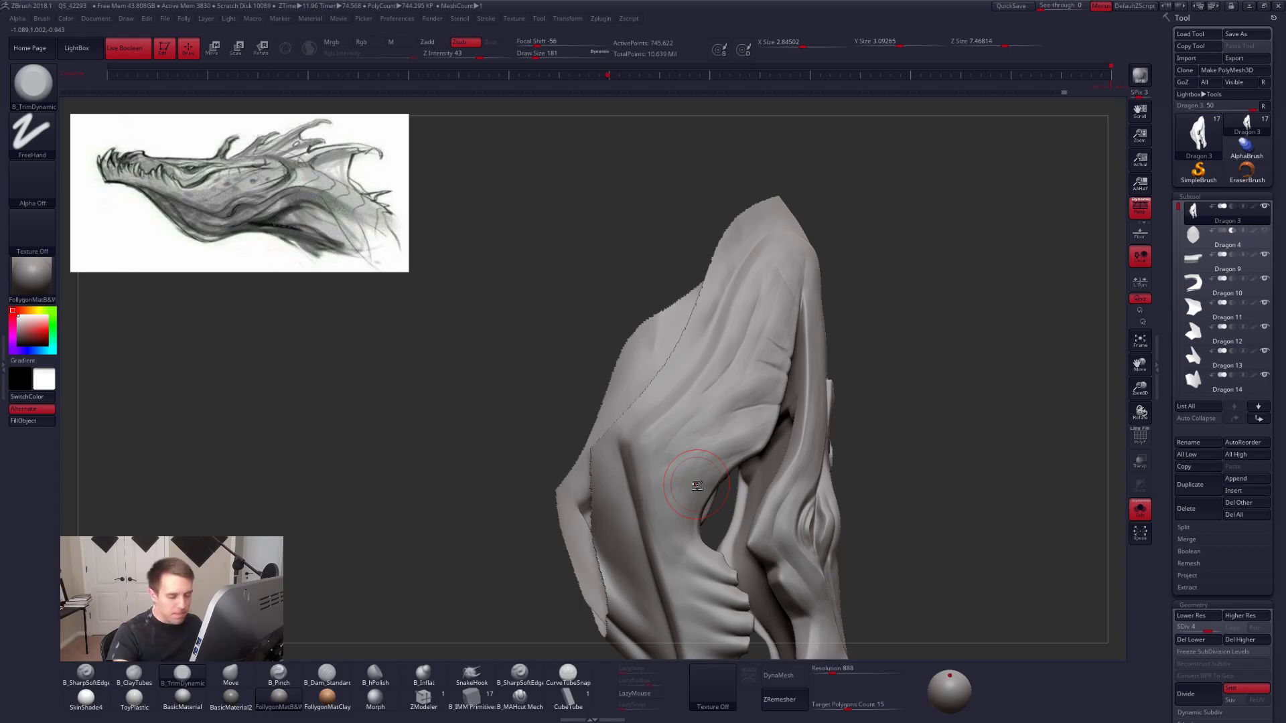
Thicken the muscle beside the mouth opening with ClayTubes at draw sizes 170 and 181, and flatten it with TrimDynamic.
key("2")
right_click_drag(729, 463, 662, 482)
key("space")
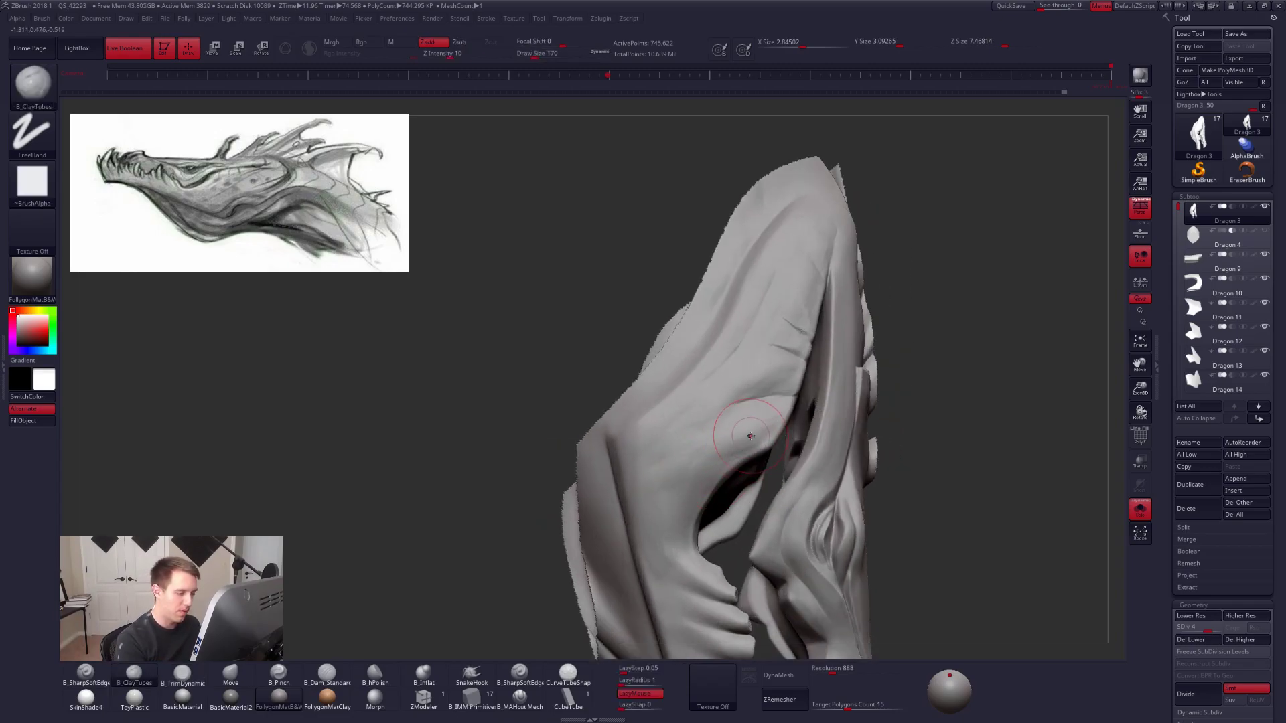
key("space")
left_click_drag(697, 470, 701, 470)
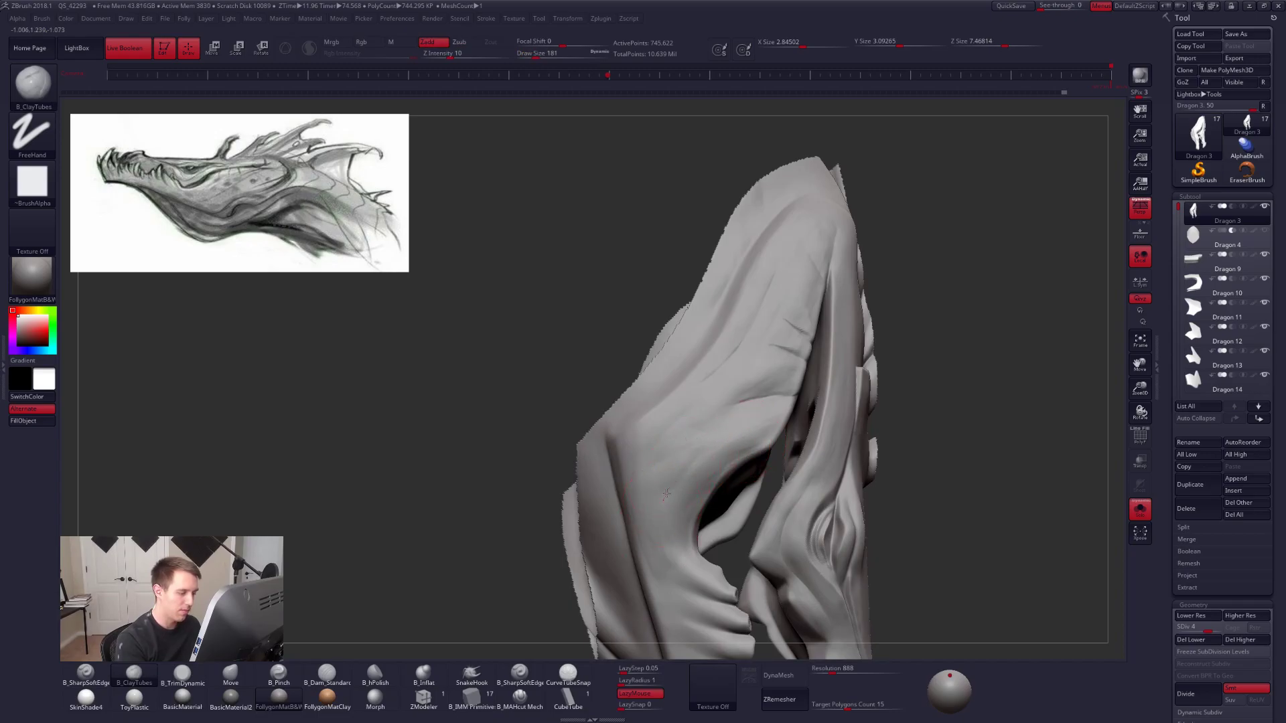
key("3")
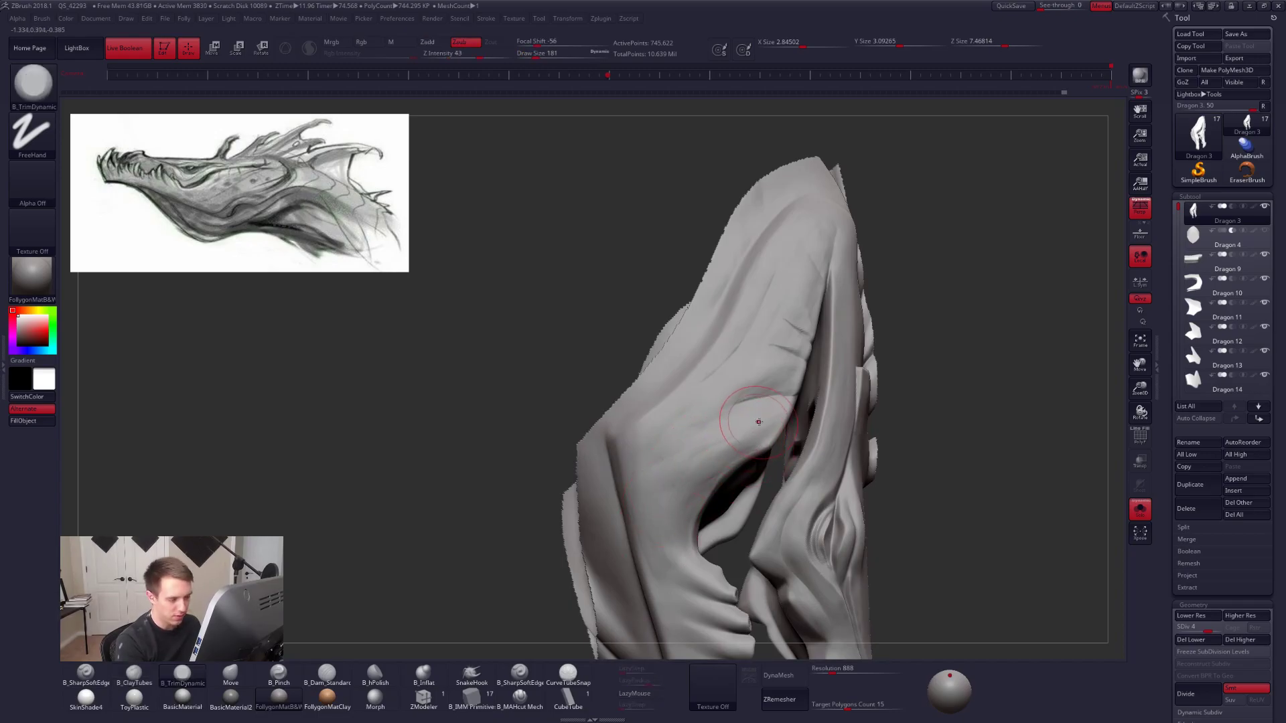
left_click_drag(757, 421, 724, 436)
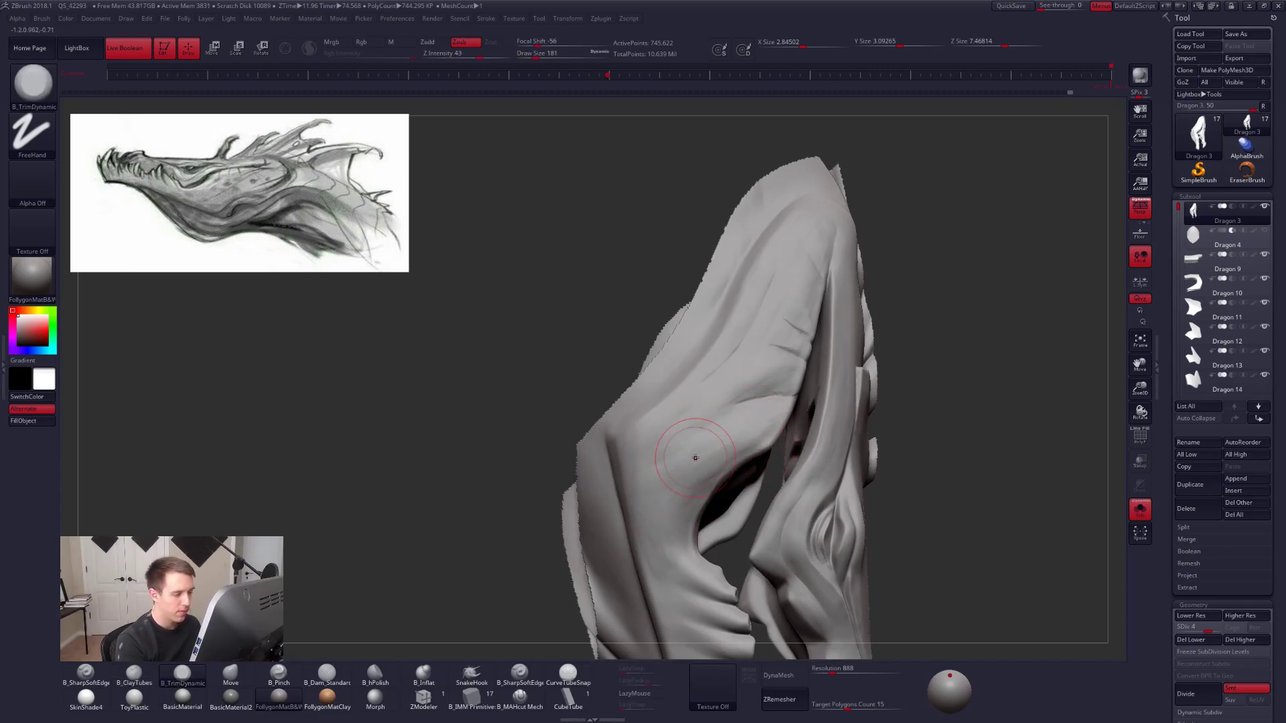
Broaden the lower jaw muscle with ClayTubes strokes at draw size 215.
key("2")
key("space")
left_click_drag(655, 474, 660, 474)
right_click_drag(655, 500, 682, 459)
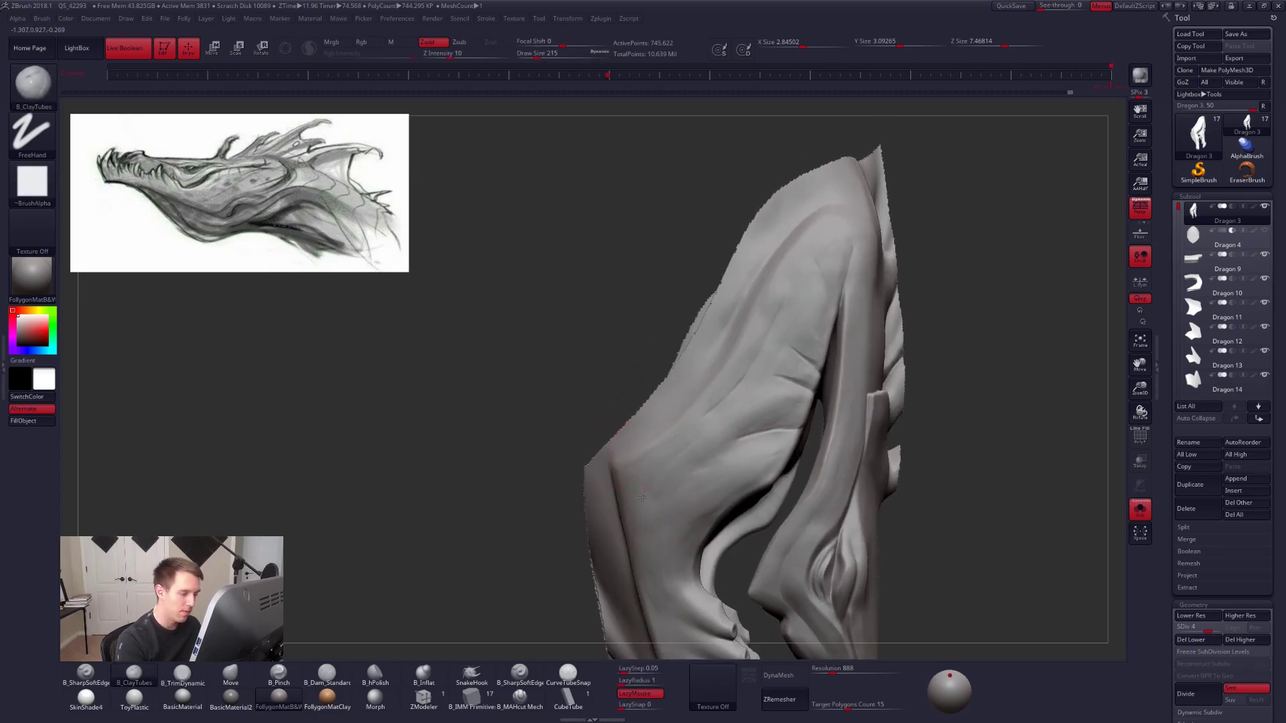
left_click_drag(739, 452, 728, 461)
right_click_drag(804, 469, 725, 492)
Sculpt the fold beside the mouth opening with ClayTubes and TrimDynamic, reducing the draw size to 170.
key("space")
left_click_drag(776, 484, 767, 485)
right_click_drag(726, 462, 773, 416)
left_click_drag(768, 412, 734, 425)
right_click_drag(730, 432, 777, 422)
key("3")
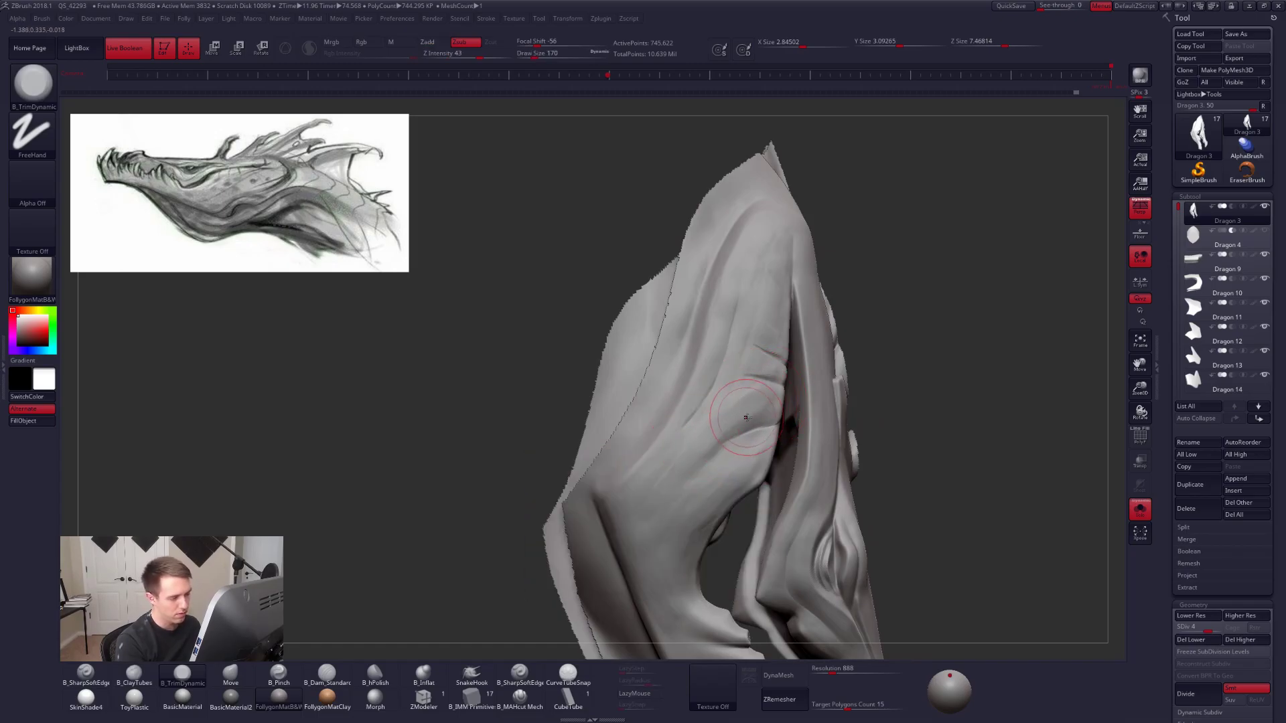
Build up the cheek muscle behind the mouth opening with ClayTubes at draw size 160.
key("2")
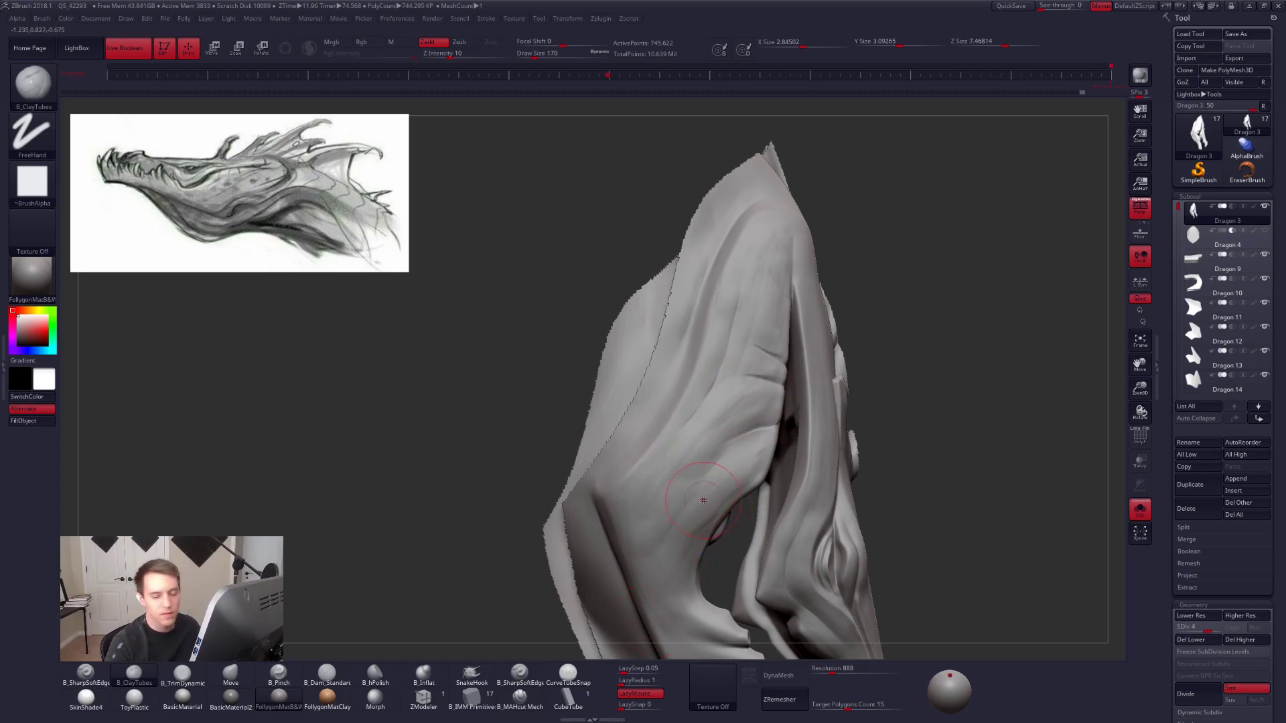
mouse_move(671, 495)
right_mouse_down()
mouse_move(690, 468)
mouse_move(680, 472)
right_mouse_up()
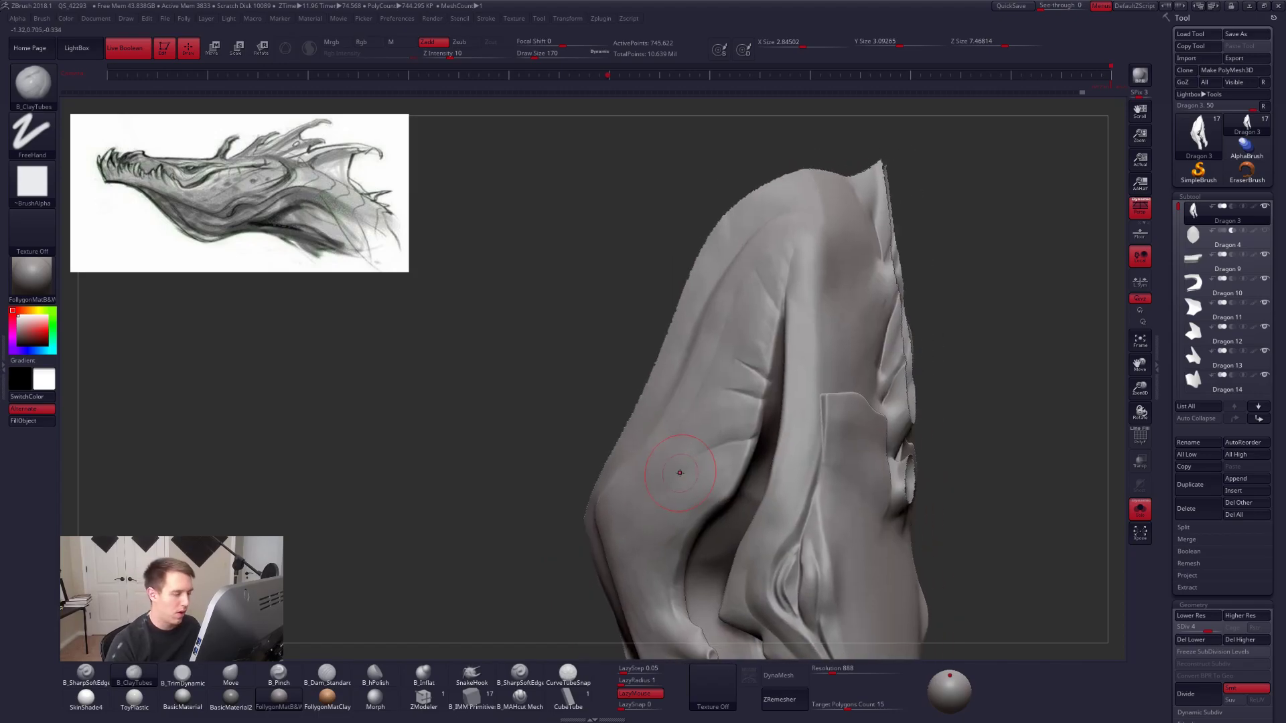
right_click_drag(694, 379, 692, 373)
key("space")
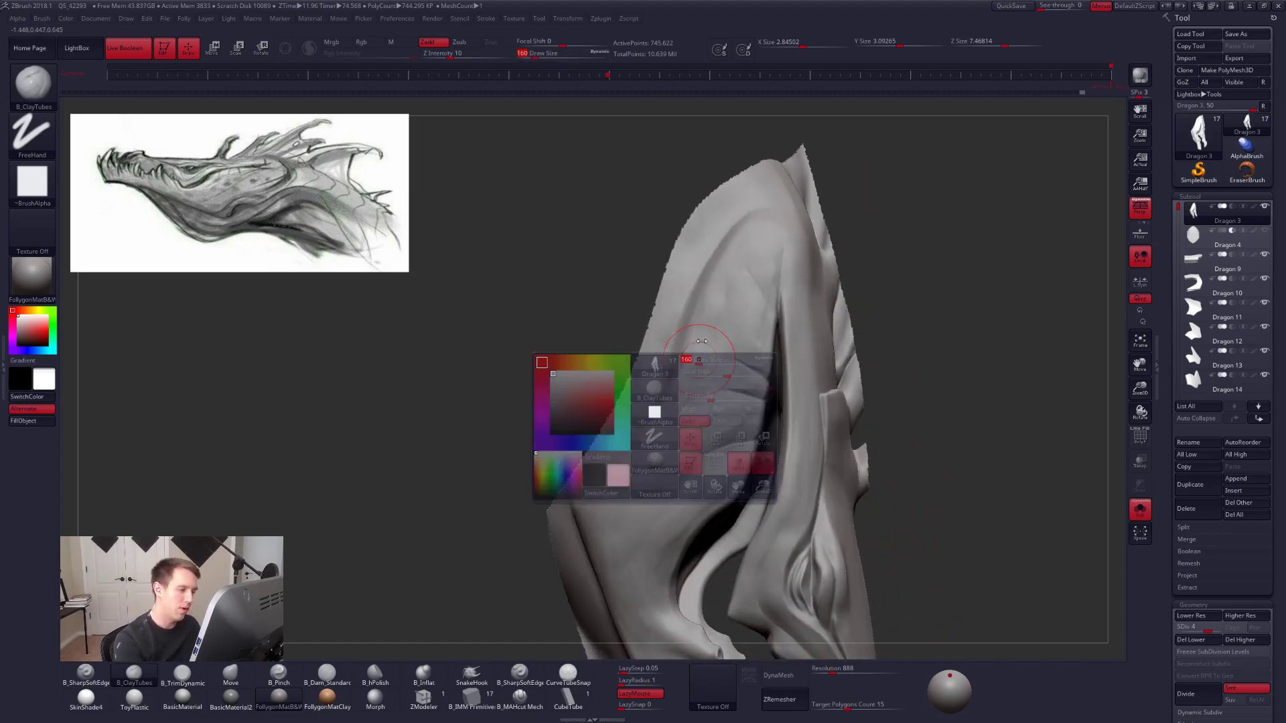
mouse_move(670, 415)
right_mouse_down()
mouse_move(697, 387)
mouse_move(666, 433)
right_mouse_up()
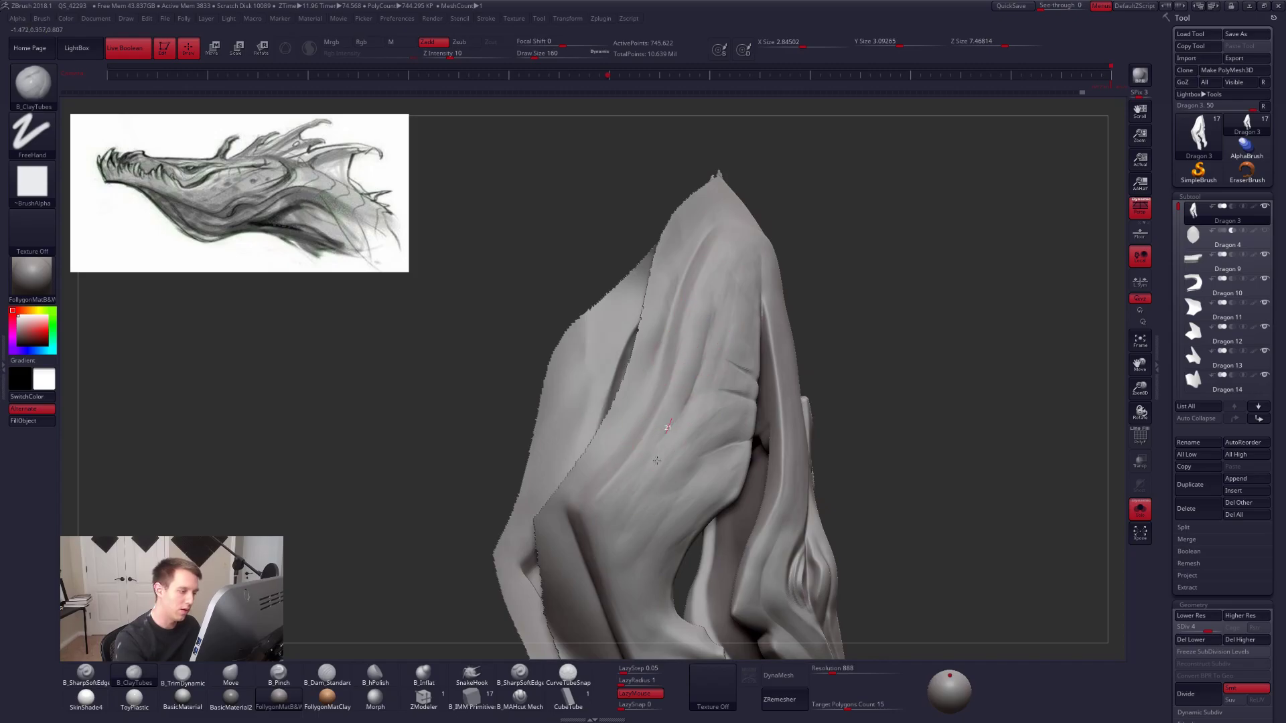
left_click_drag(710, 319, 675, 422)
mouse_move(697, 364)
right_mouse_down()
mouse_move(686, 403)
mouse_move(712, 324)
right_mouse_up()
key("space")
right_click_drag(683, 453, 699, 405)
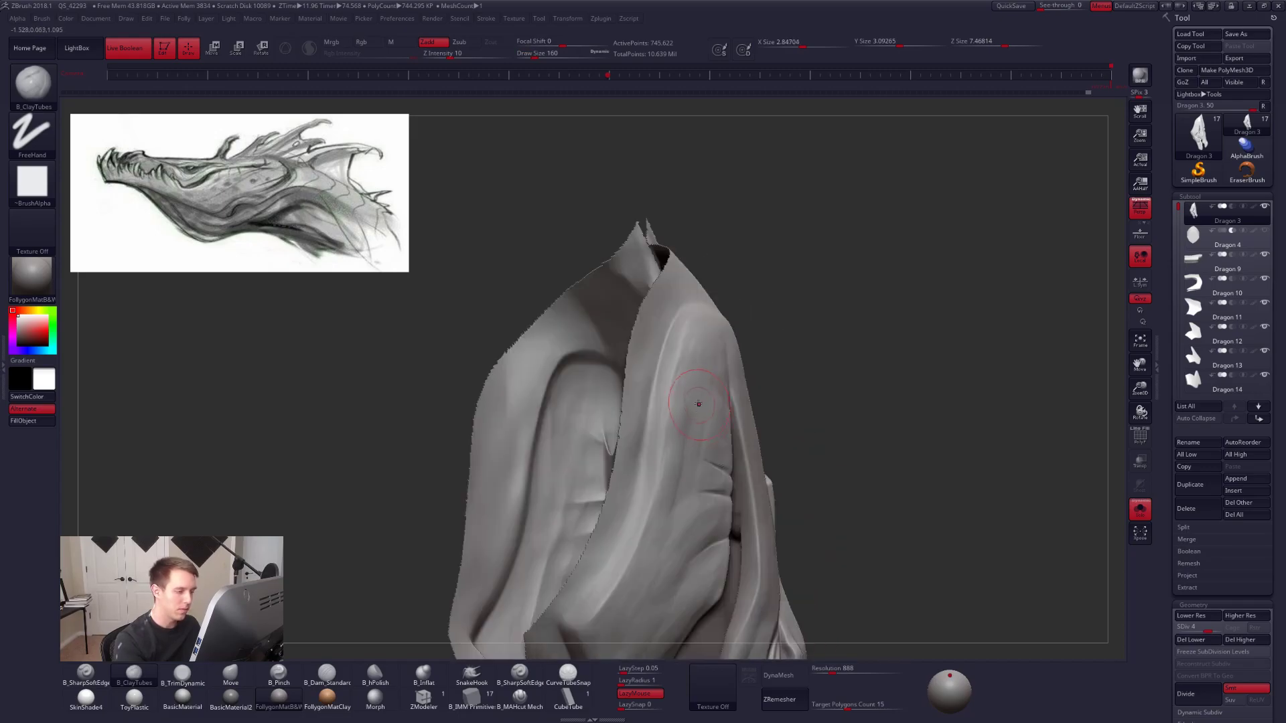
Flatten the rear cheek muscle with TrimDynamic and layer ClayTubes strokes across its folds toward the lower jaw at draw size 160.
key("3")
right_click_drag(657, 530, 696, 399)
key("b")
key("c")
key("t")
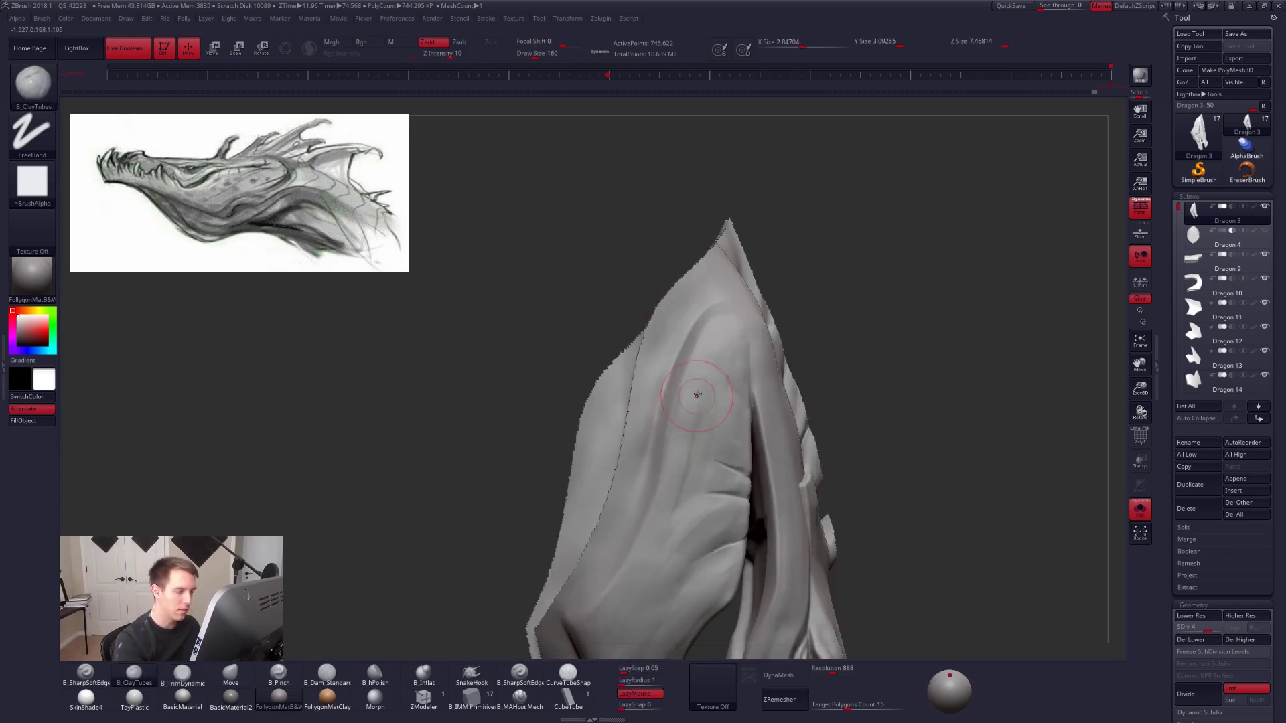
mouse_move(708, 517)
right_mouse_down()
mouse_move(731, 566)
mouse_move(764, 408)
mouse_move(727, 439)
mouse_move(783, 511)
mouse_move(663, 486)
mouse_move(707, 495)
right_mouse_up()
mouse_move(693, 454)
left_mouse_down()
mouse_move(689, 495)
mouse_move(724, 509)
left_mouse_up()
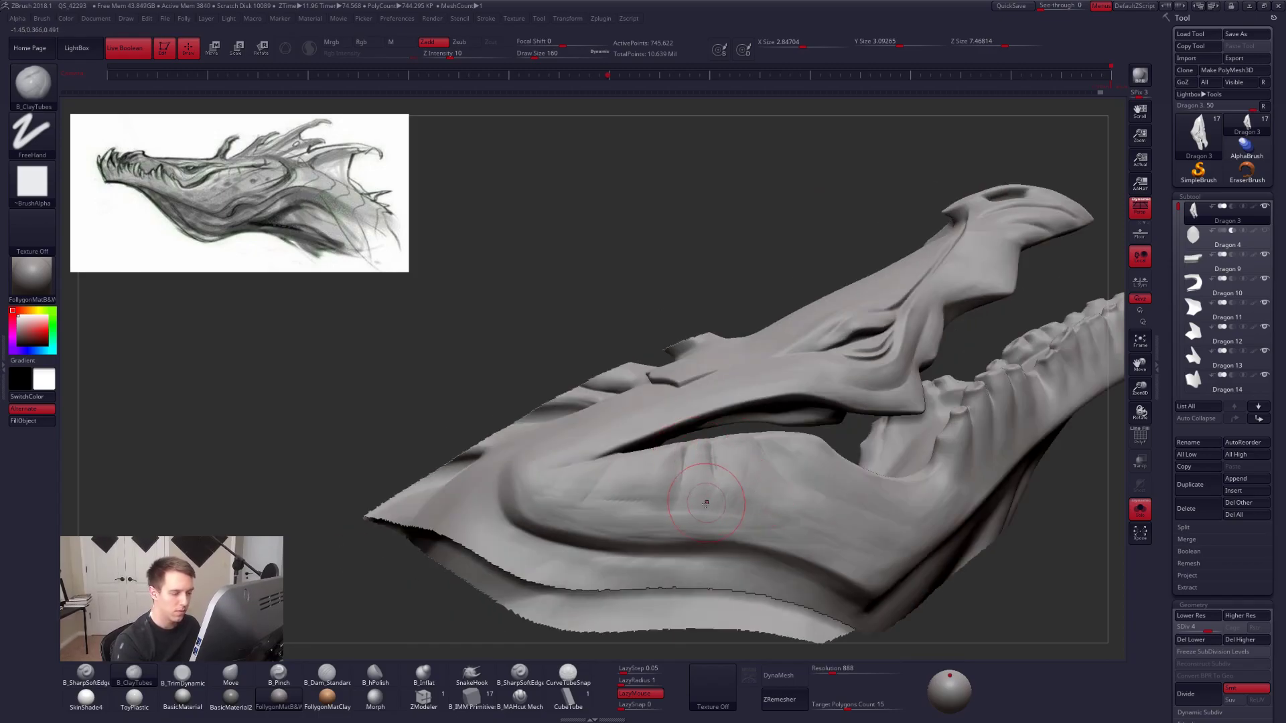
mouse_move(755, 512)
right_mouse_down()
mouse_move(777, 529)
mouse_move(770, 446)
mouse_move(791, 442)
right_mouse_up()
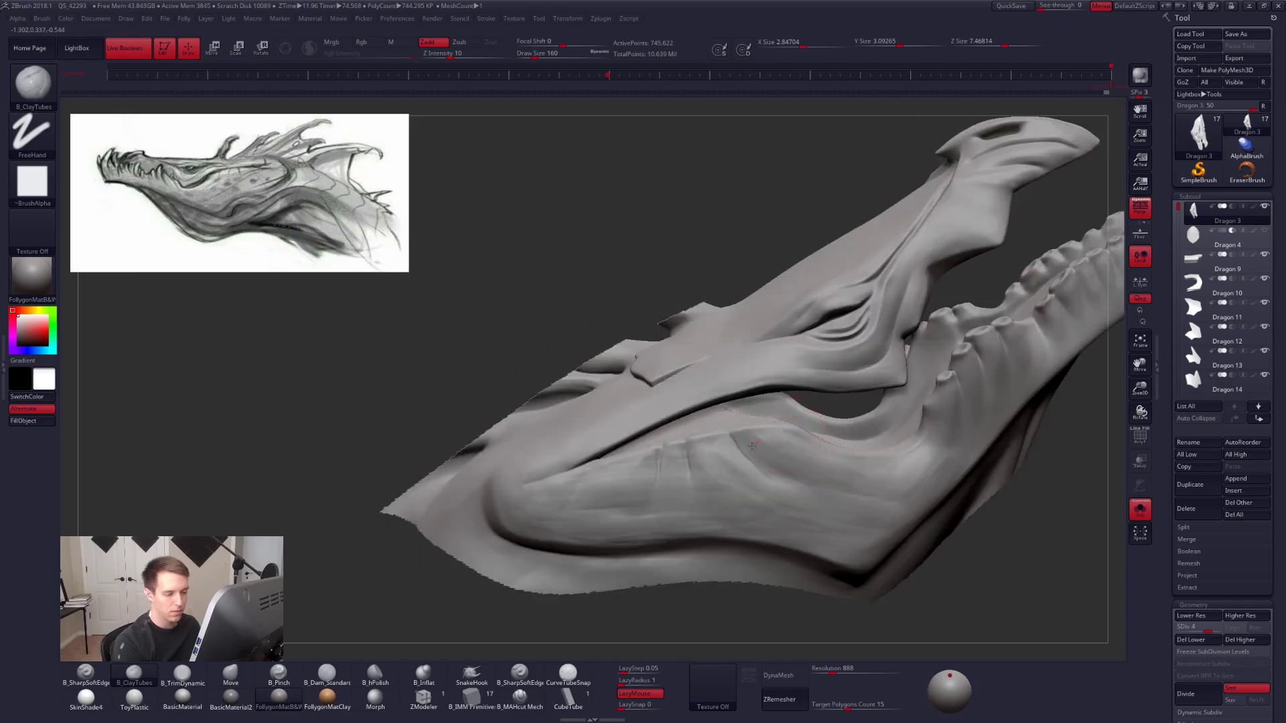
right_click_drag(840, 513, 783, 476)
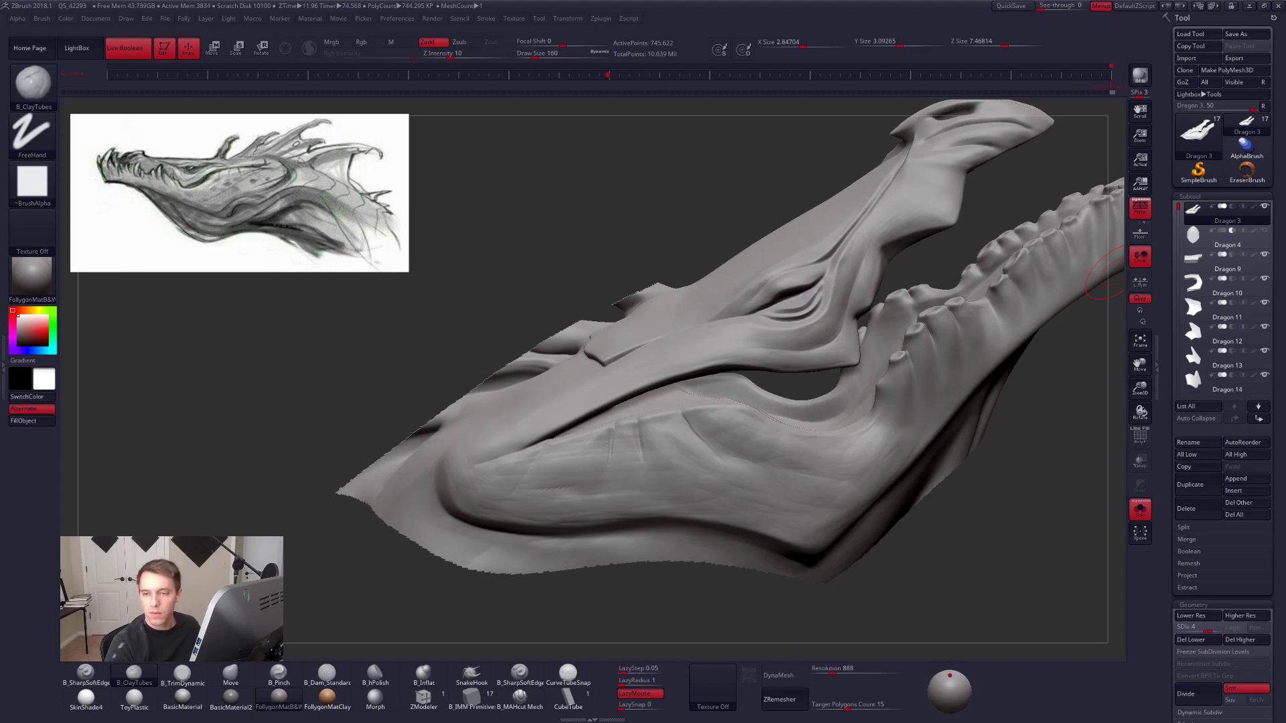
Switch to the browser, examine the FjordCharacterSheet.png head renders up close and as a whole, and return to ZBrush.
key("alt+Tab")
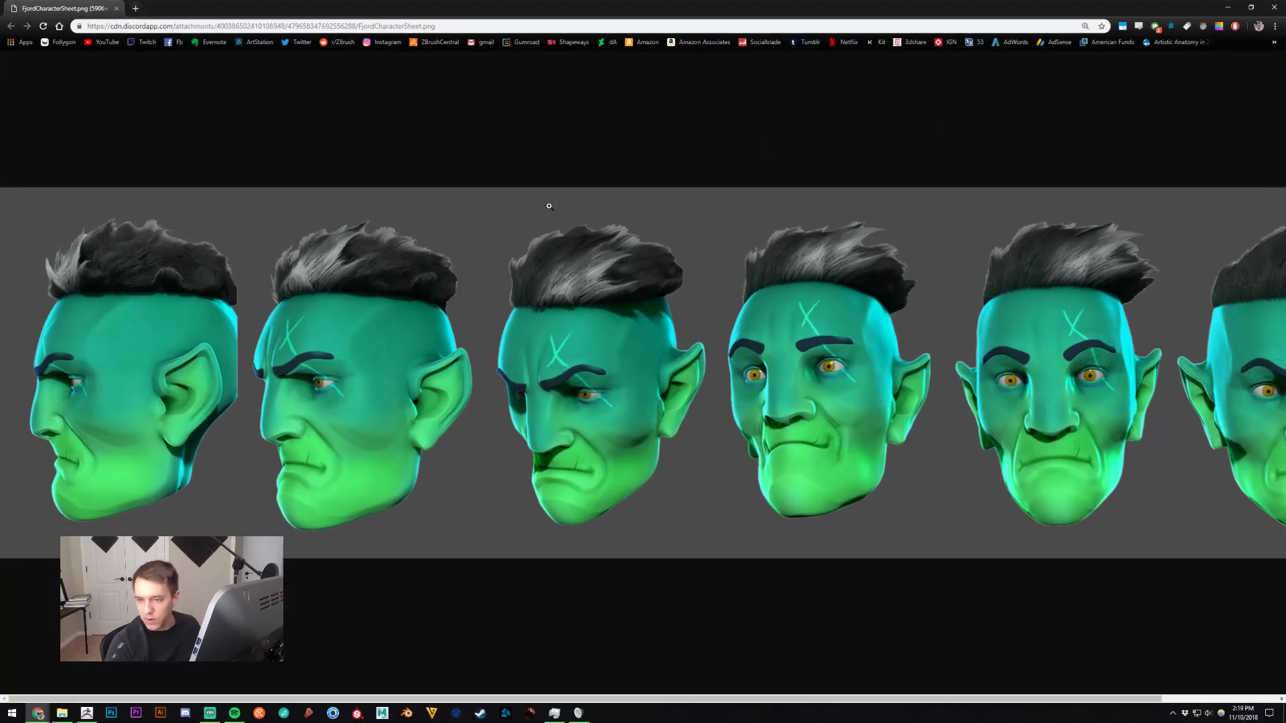
left_click(645, 237)
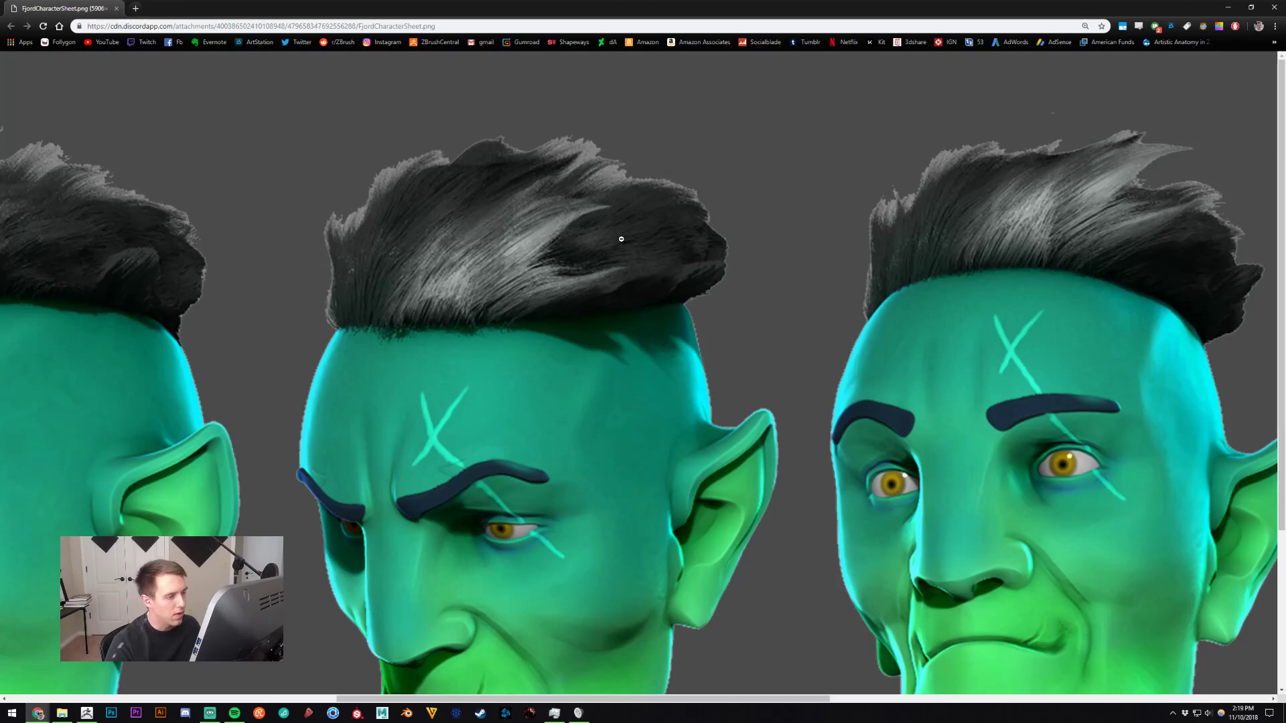
left_click(621, 239)
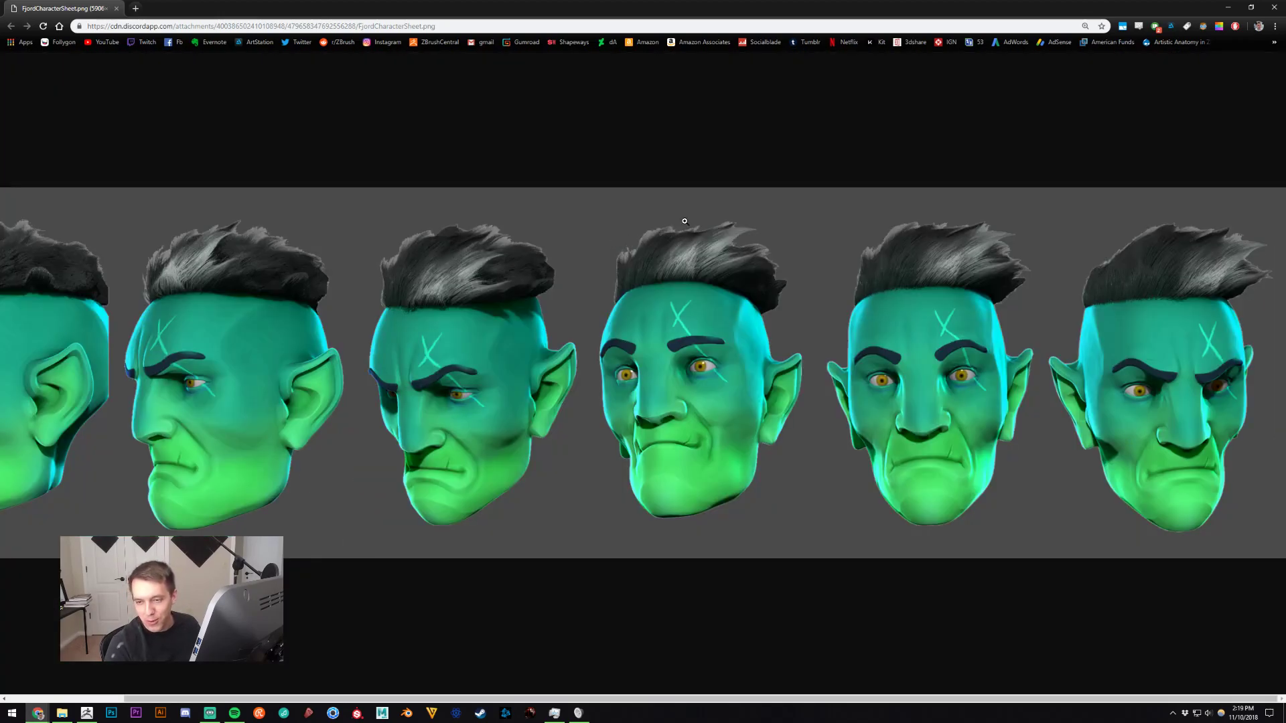
scroll(609, 254, "down", 1, "ctrl")
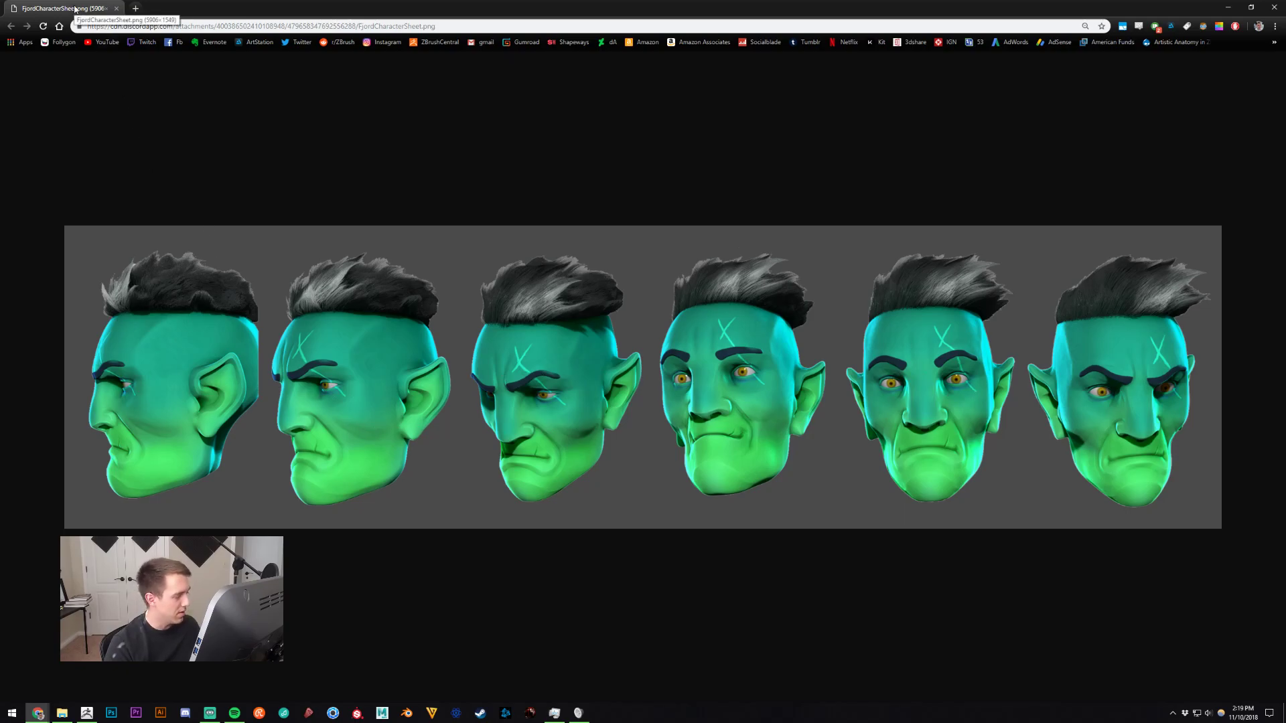
key("alt+Tab")
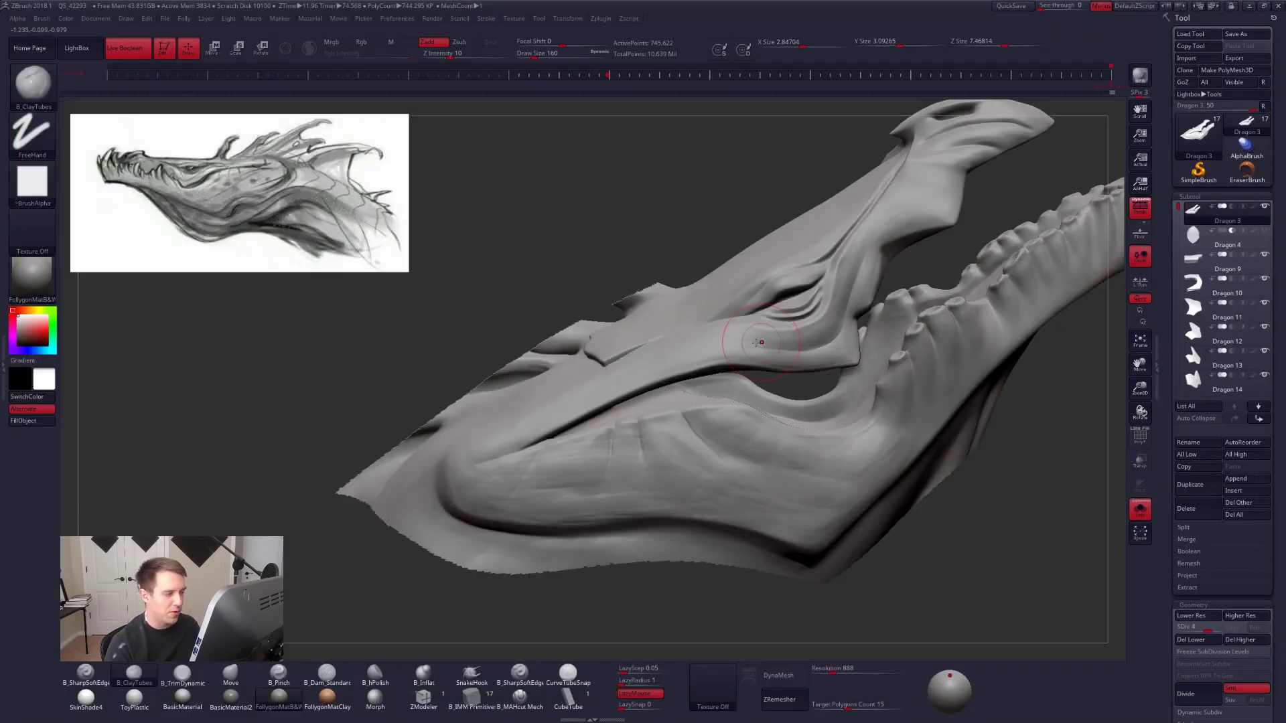
Add volume to the creased upper part of the cheek muscle with ClayTubes at draw size 192.
right_click_drag(763, 342, 743, 328, "alt")
mouse_move(568, 443)
right_mouse_down("alt")
mouse_move(644, 434)
mouse_move(614, 453)
right_mouse_up("alt")
key("s")
left_click_drag(614, 453, 624, 452)
mouse_move(618, 428)
left_mouse_down()
mouse_move(600, 460)
mouse_move(611, 474)
mouse_move(651, 445)
mouse_move(662, 472)
left_mouse_up()
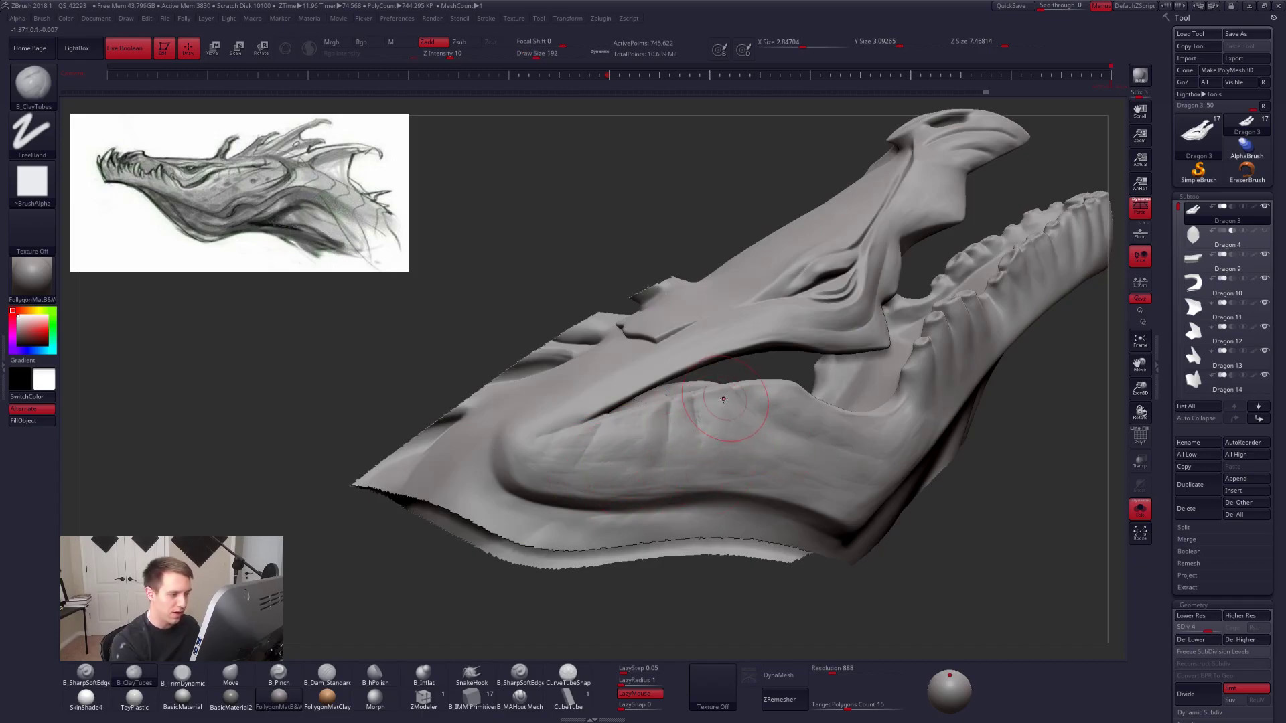
right_click_drag(529, 456, 601, 451, "alt")
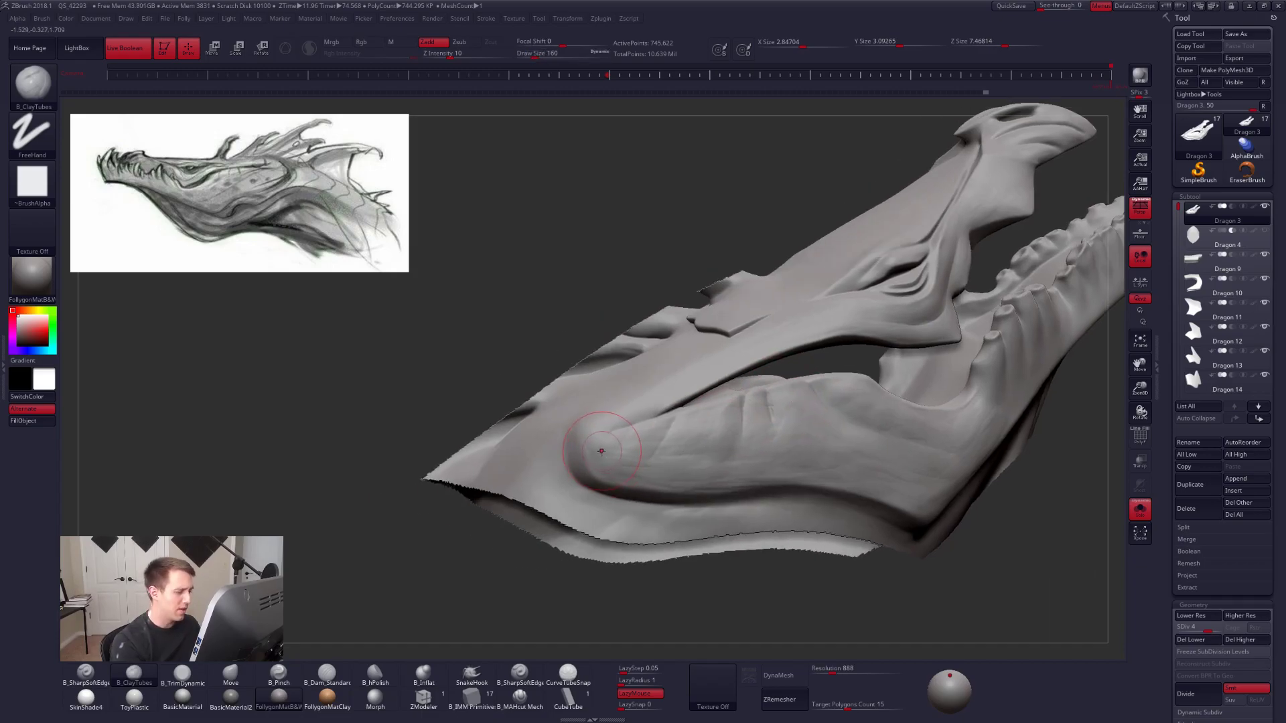
Flatten the rounded rear end of the cheek muscle with TrimDynamic at draw size 160.
key("b")
key("t")
key("d")
left_click_drag(680, 469, 623, 454)
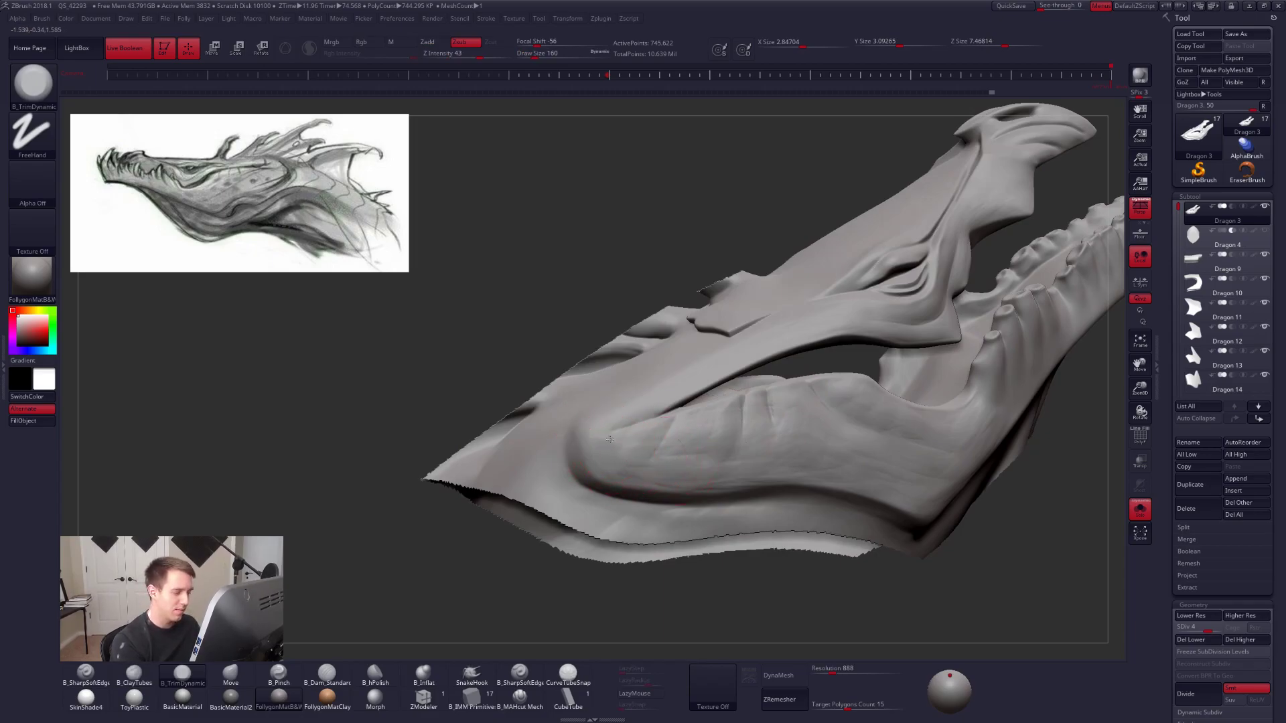
Refine the small folds at the rear of the cheek muscle with ClayTubes at draw size 150.
key("b")
key("c")
key("t")
key("space")
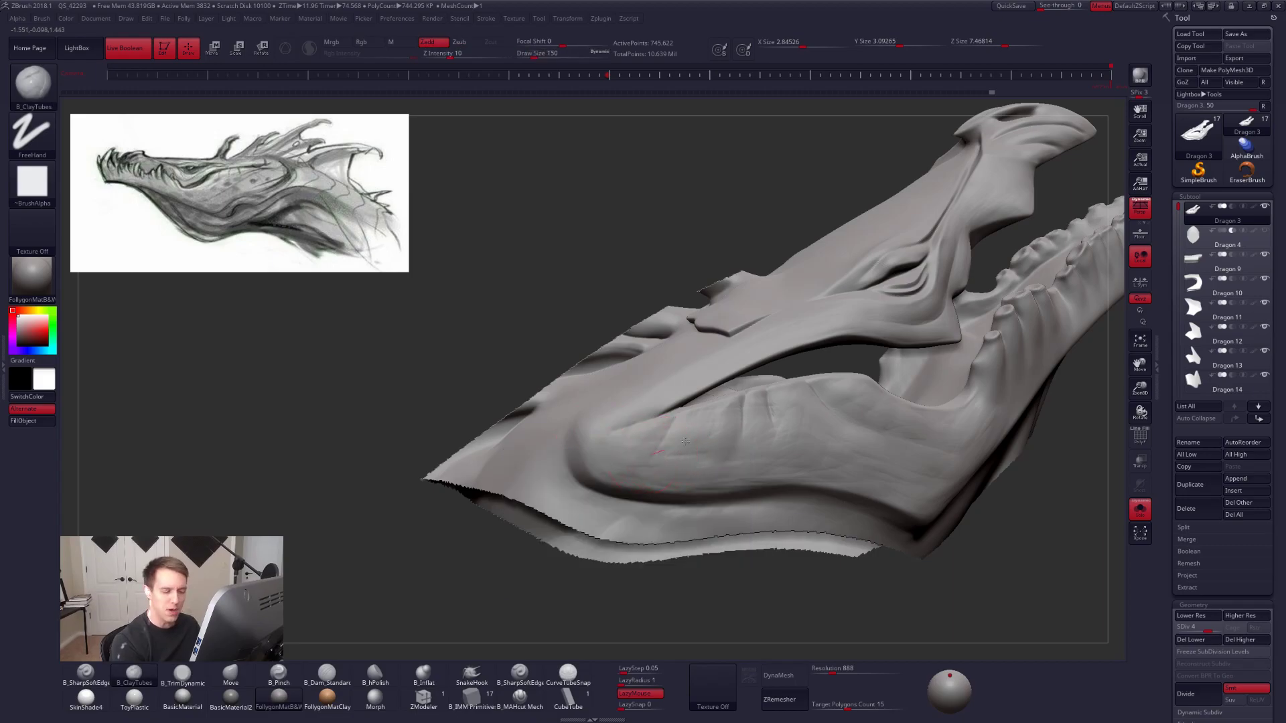
right_click_drag(743, 491, 684, 484, "alt")
Broaden the cheek muscle from its middle folds toward the jaw with ClayTubes at draw size 203.
key("space")
left_click_drag(687, 471, 694, 470)
right_click_drag(800, 408, 730, 428)
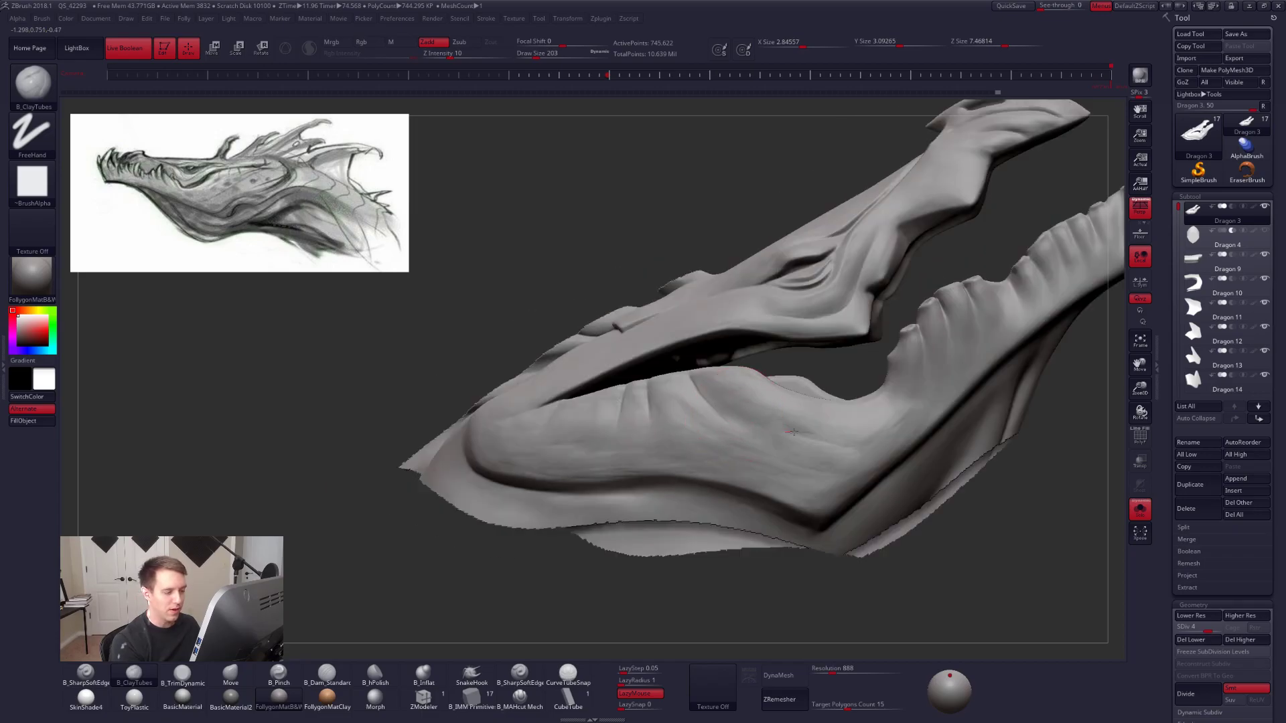
mouse_move(860, 422)
right_mouse_down()
mouse_move(787, 469)
mouse_move(783, 453)
right_mouse_up()
key("space")
left_click_drag(788, 426, 787, 426)
right_click_drag(827, 421, 795, 432)
Build up the muscle between the mouth corner and the jaw corner with ClayTubes at draw size 140.
key("space")
left_click_drag(797, 428, 789, 427)
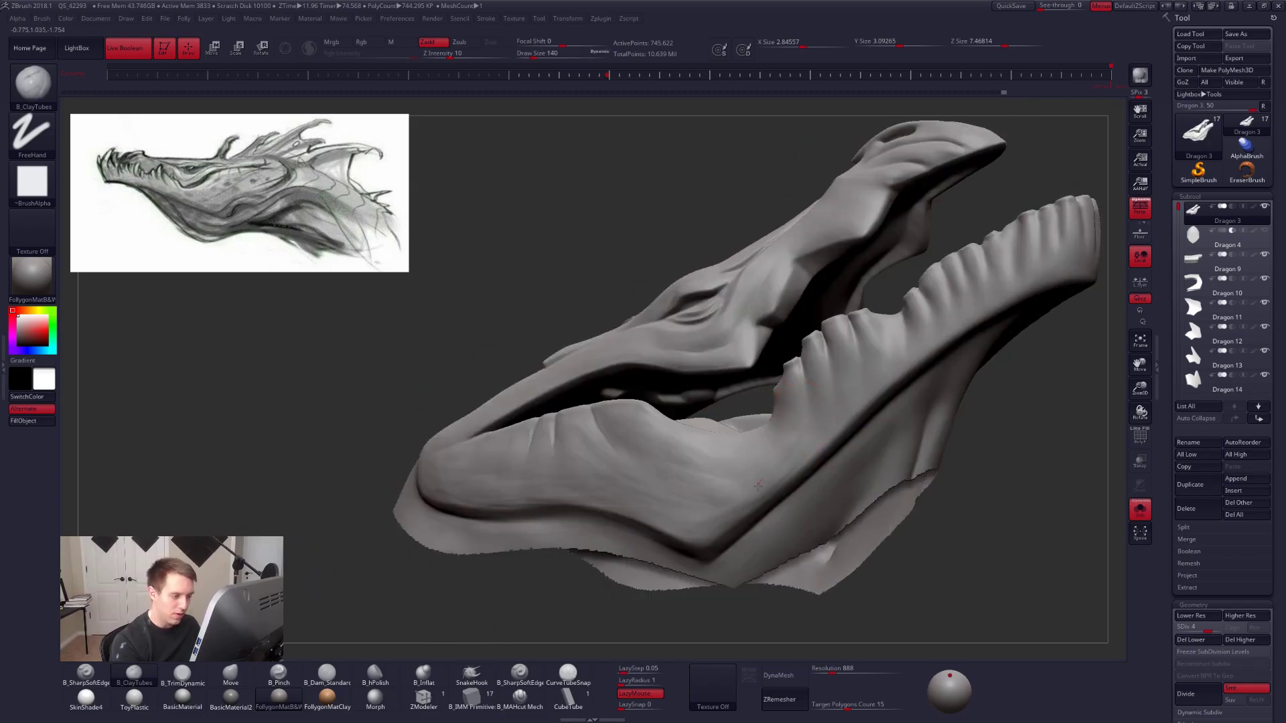
right_click_drag(810, 431, 752, 520)
key("space")
left_click_drag(756, 517, 759, 516)
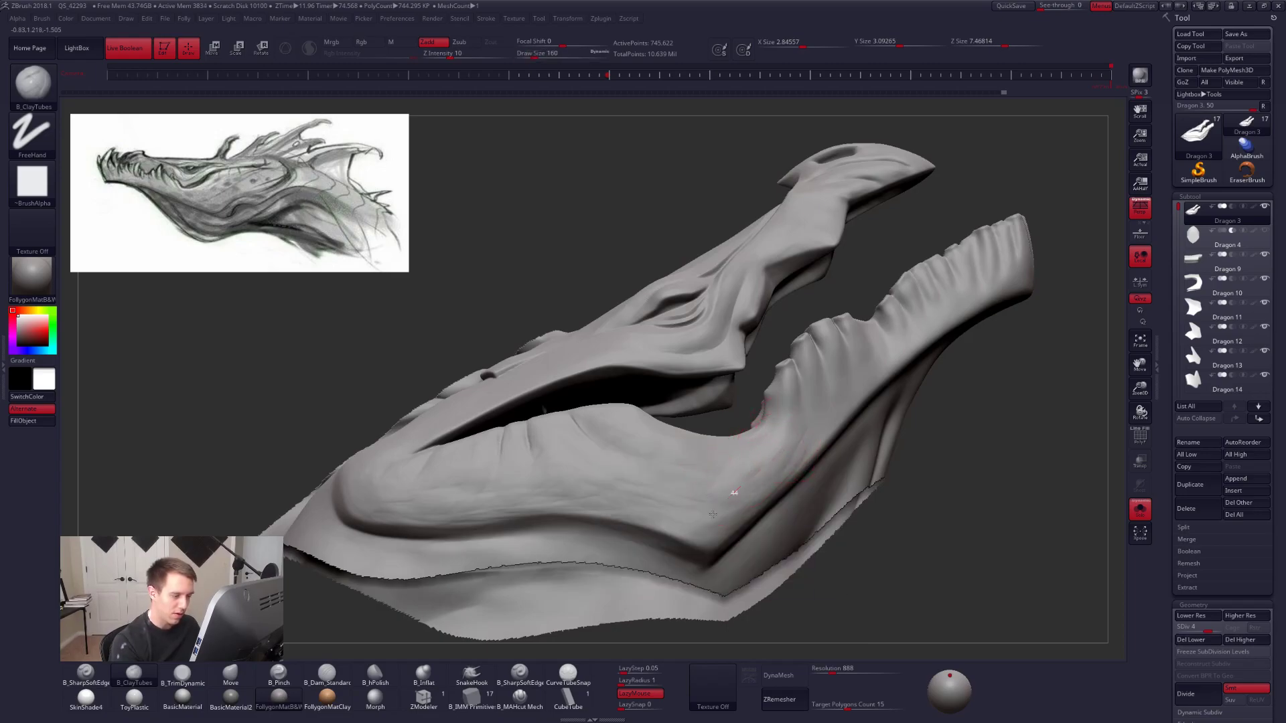
right_click_drag(708, 519, 749, 462)
mouse_move(750, 462)
right_mouse_down()
mouse_move(796, 439)
mouse_move(744, 484)
mouse_move(783, 433)
mouse_move(752, 455)
right_mouse_up()
Sculpt long ClayTubes strokes along the opposite cheek muscle down to the jaw corner at draw size 181.
key("space")
left_click_drag(733, 460, 737, 460)
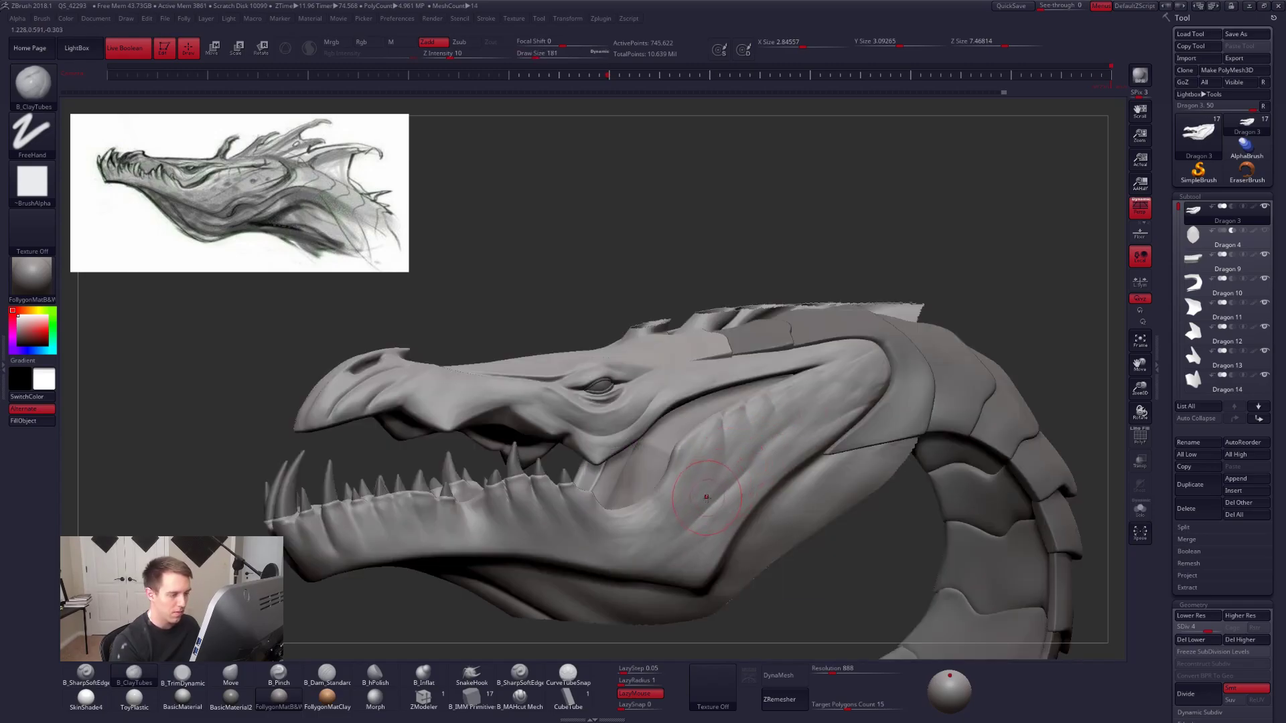
mouse_move(865, 391)
left_mouse_down()
mouse_move(845, 395)
mouse_move(847, 375)
mouse_move(744, 463)
left_mouse_up()
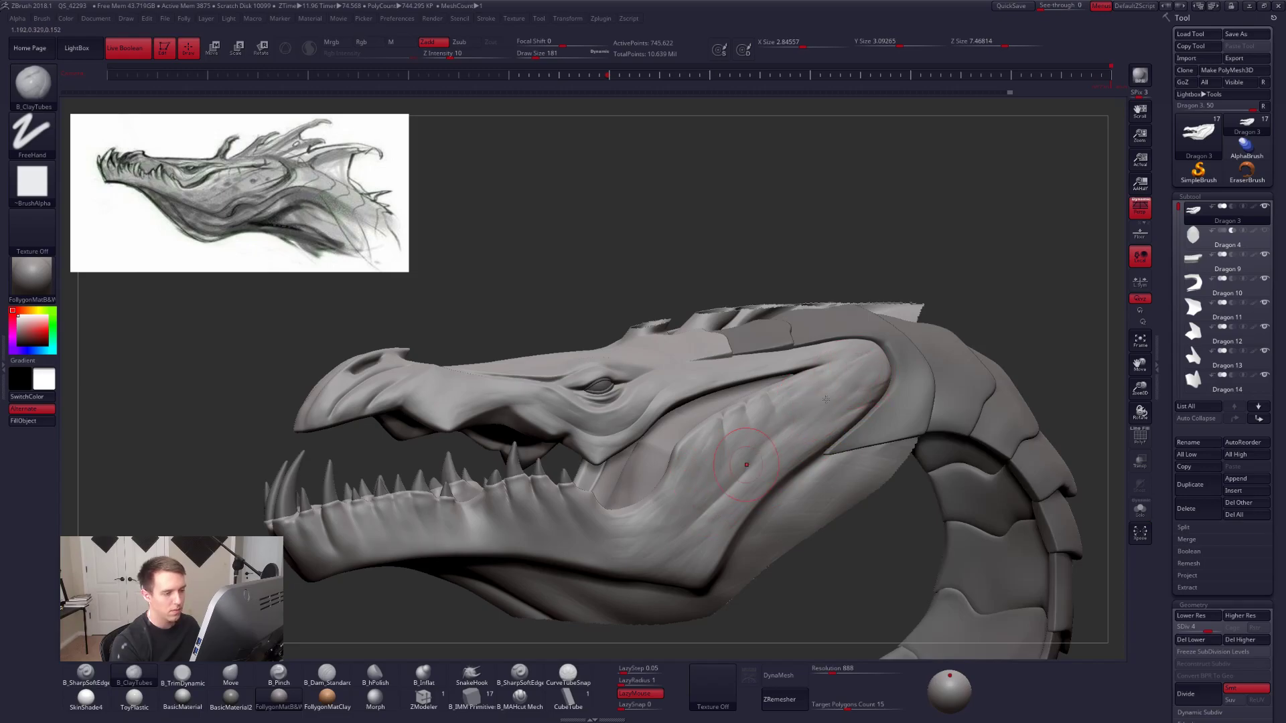
left_click_drag(849, 385, 775, 442)
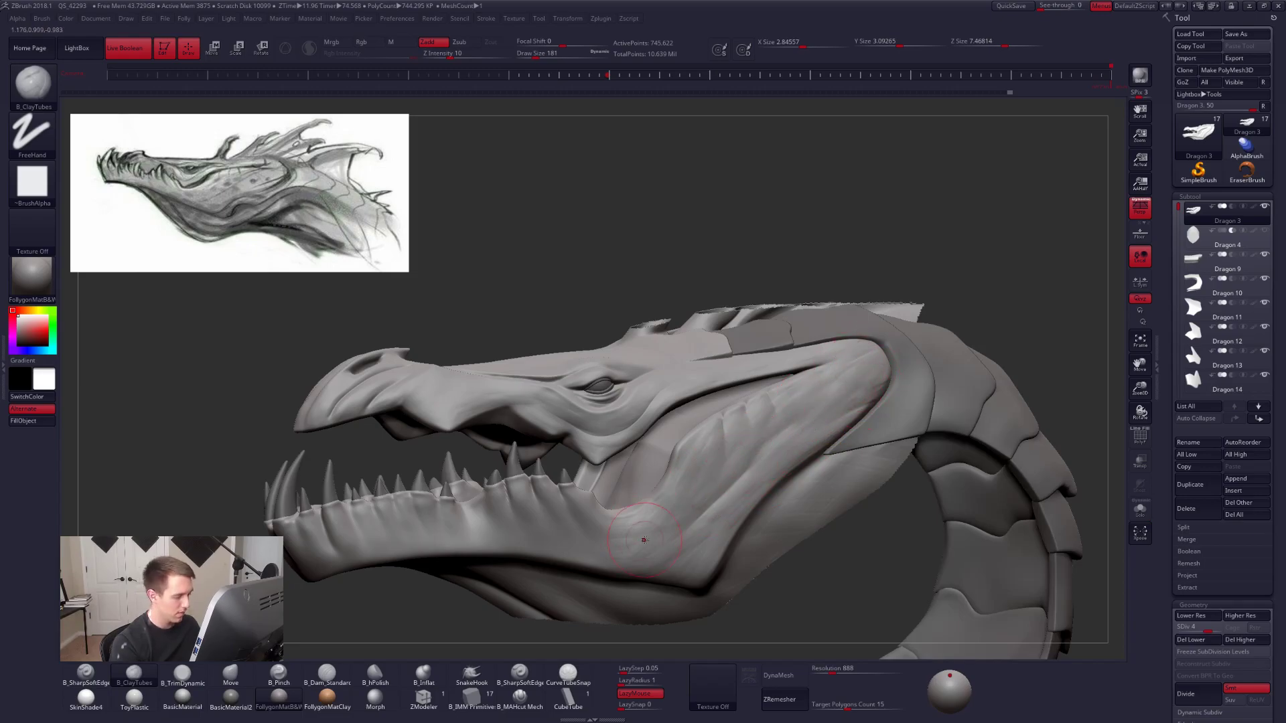
right_click_drag(765, 490, 841, 445, "alt")
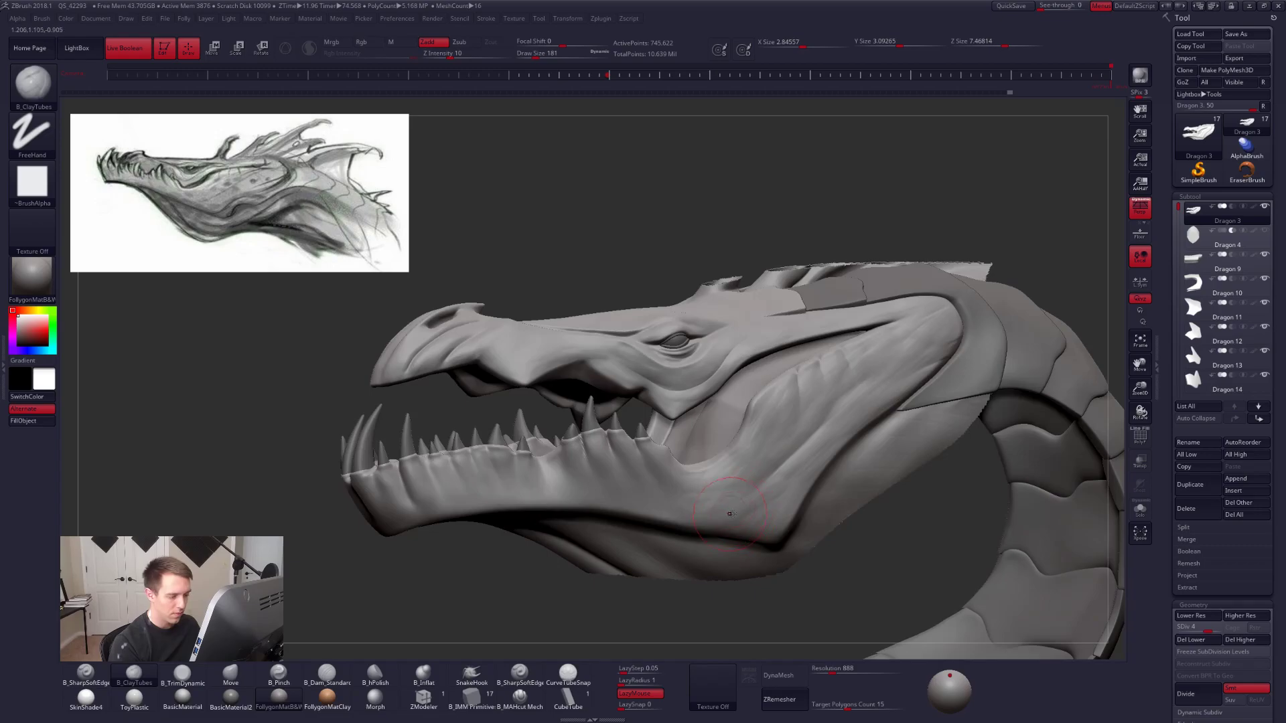
Level the muscle above the jaw corner with TrimDynamic at draw sizes 239 and 140, and smooth it lightly.
right_click_drag(791, 508, 1004, 499)
mouse_move(719, 460)
right_mouse_down("ctrl")
mouse_move(756, 489)
mouse_move(797, 484)
right_mouse_up("ctrl")
key("]")
key("3")
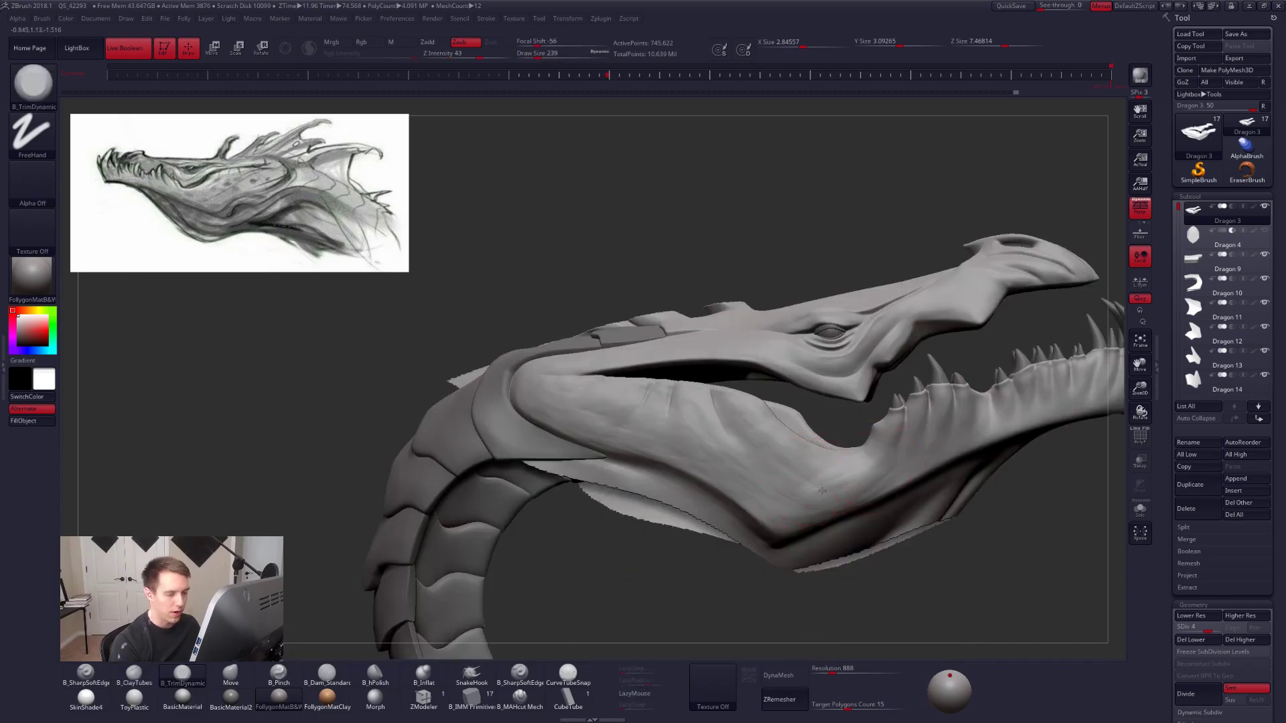
key("space")
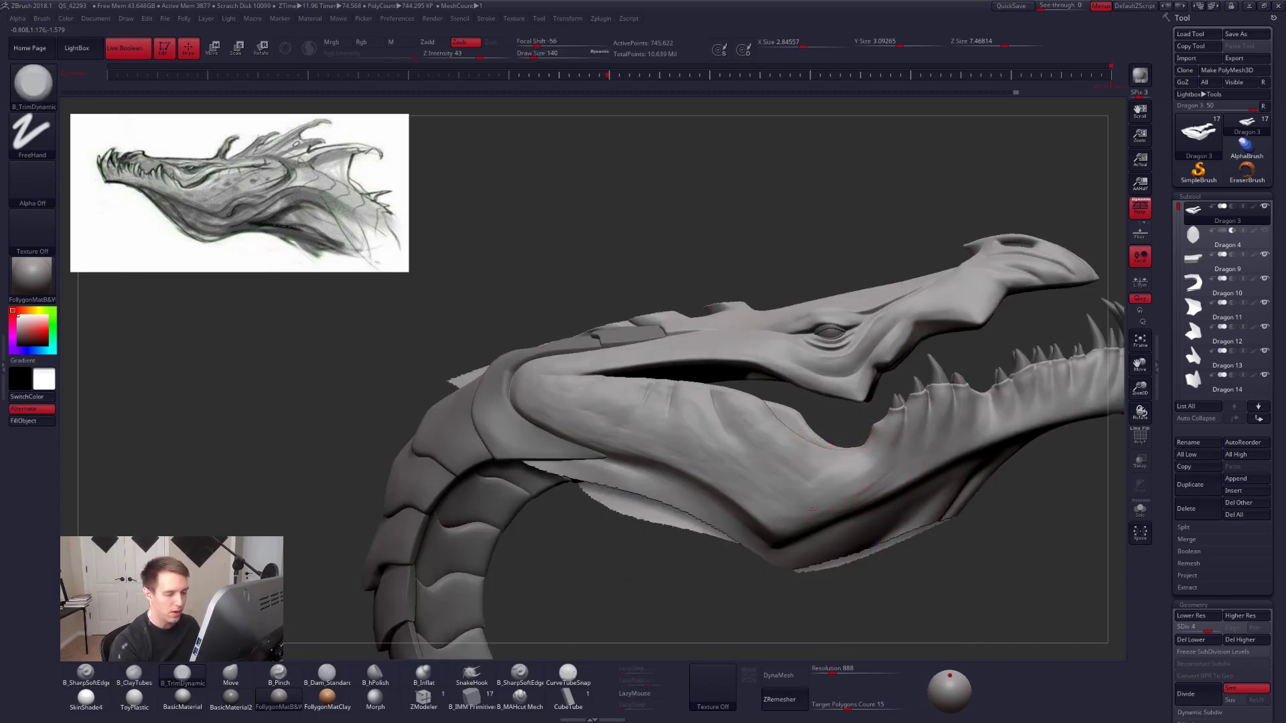
key("shift")
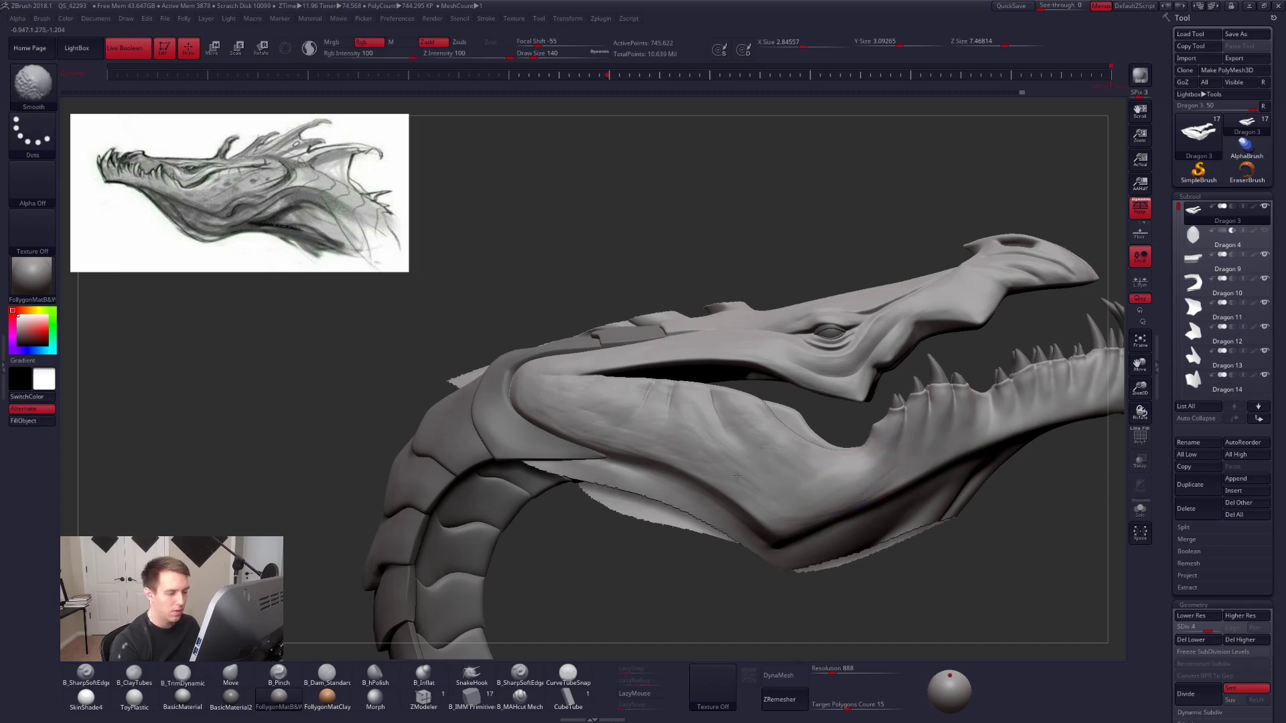
key("shift")
Subdivide the head mesh to level 5 and smooth the cheek muscle strokes at draw size 192.
key("ctrl+d")
key("space")
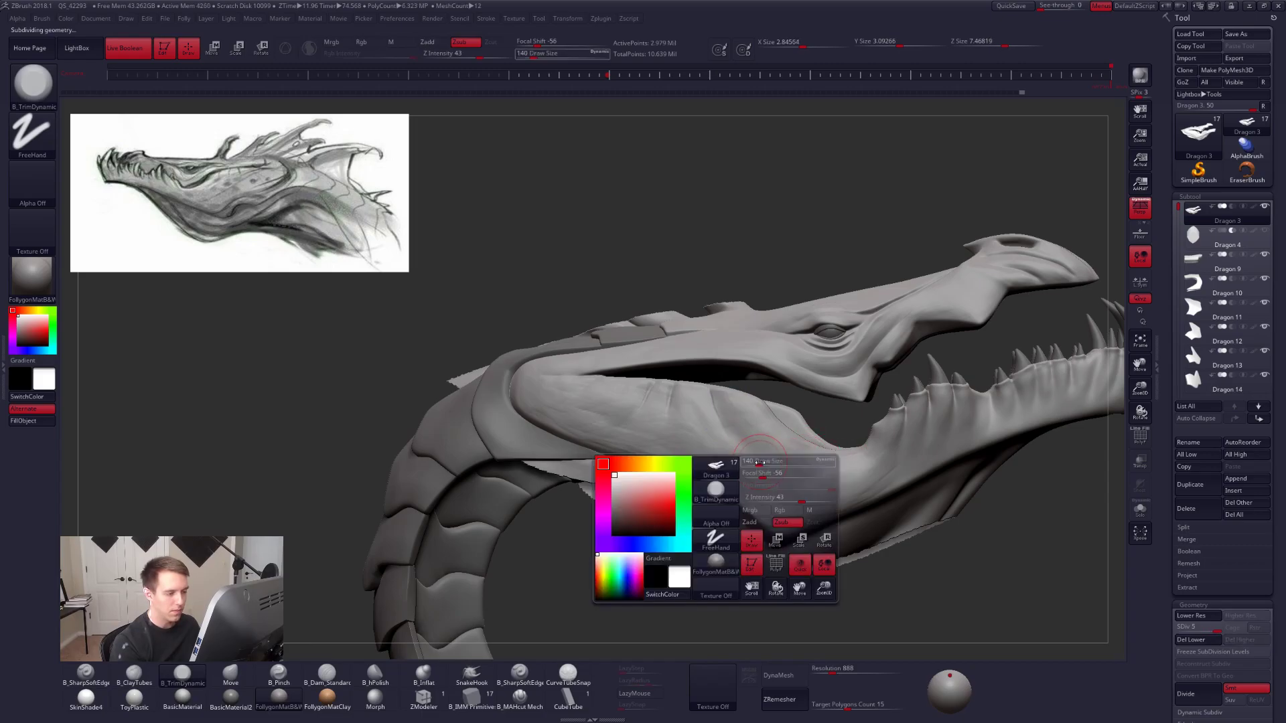
key("shift")
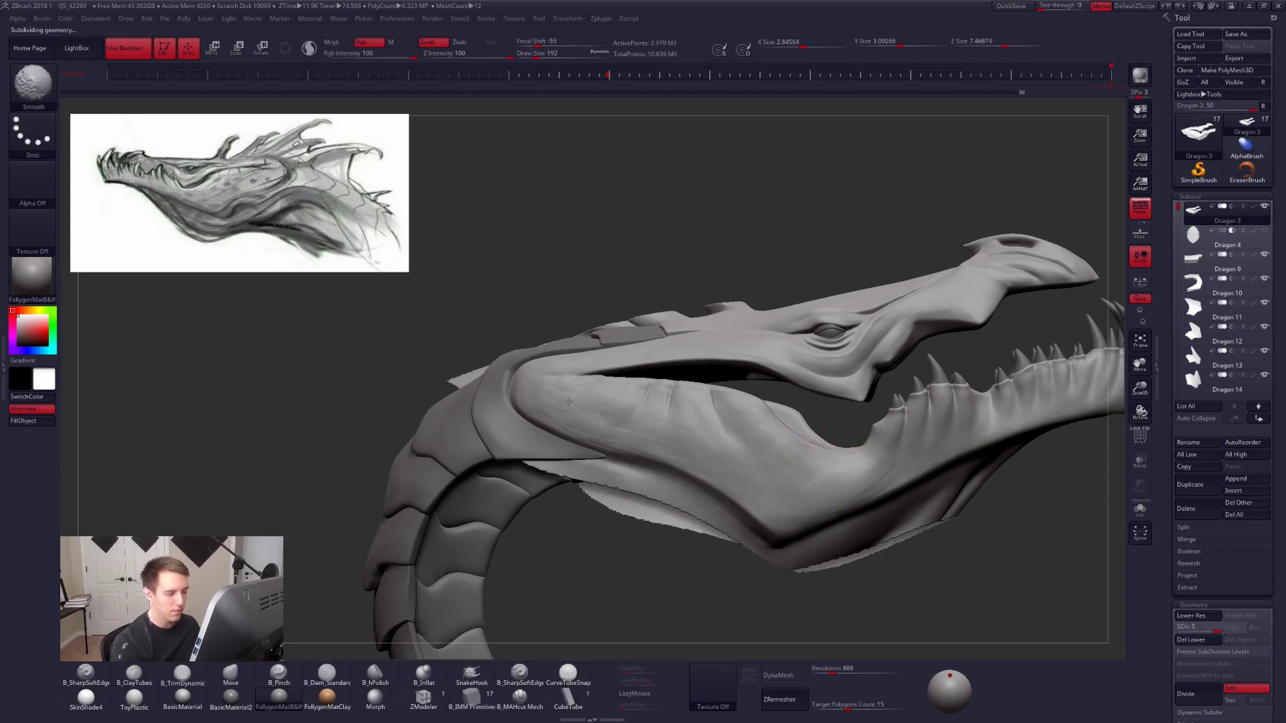
right_click_drag(703, 451, 797, 456)
left_click_drag(594, 424, 787, 496, "shift")
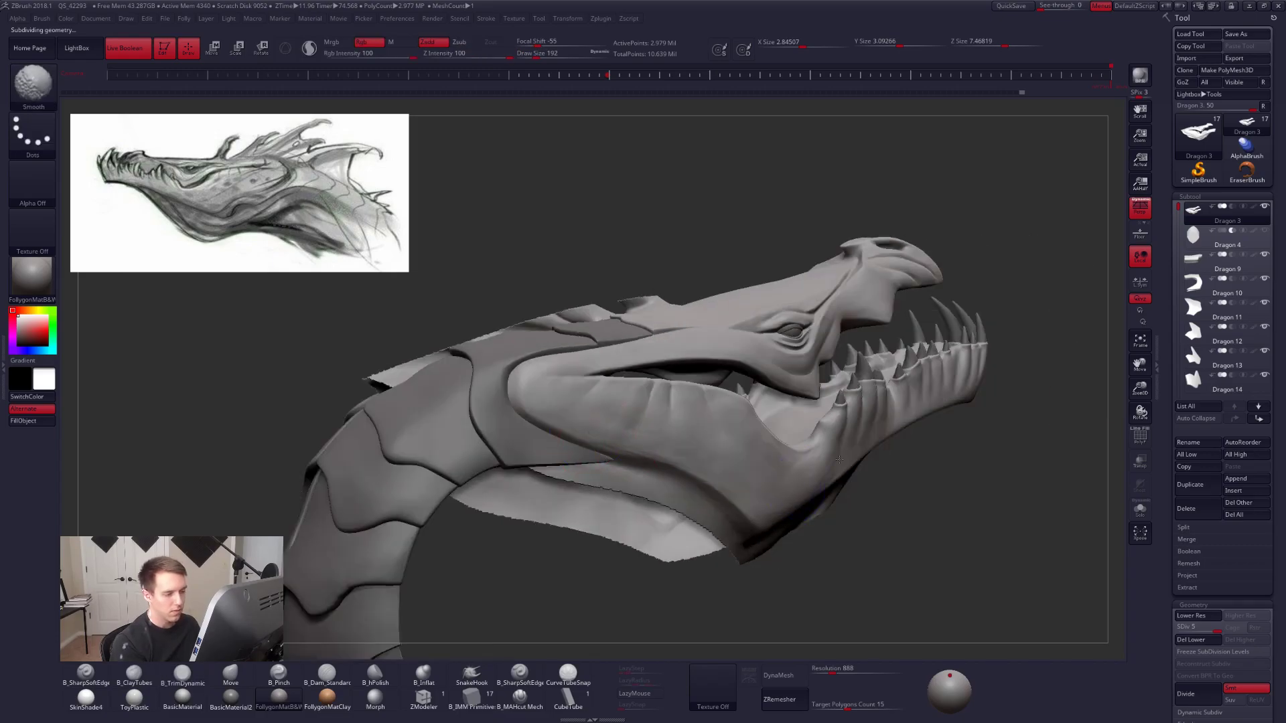
Smooth the muscle around the mouth corner and jaw corner on both sides of the head at draw size 113.
right_click_drag(864, 475, 821, 449)
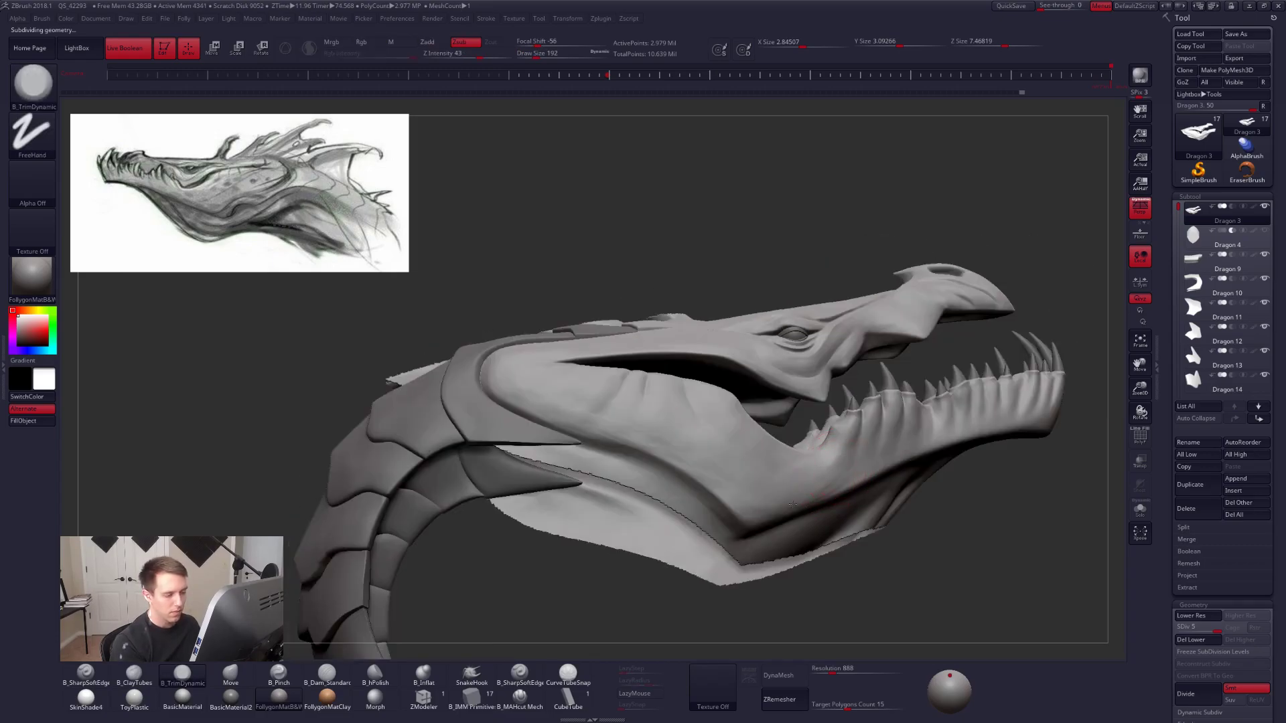
key("shift")
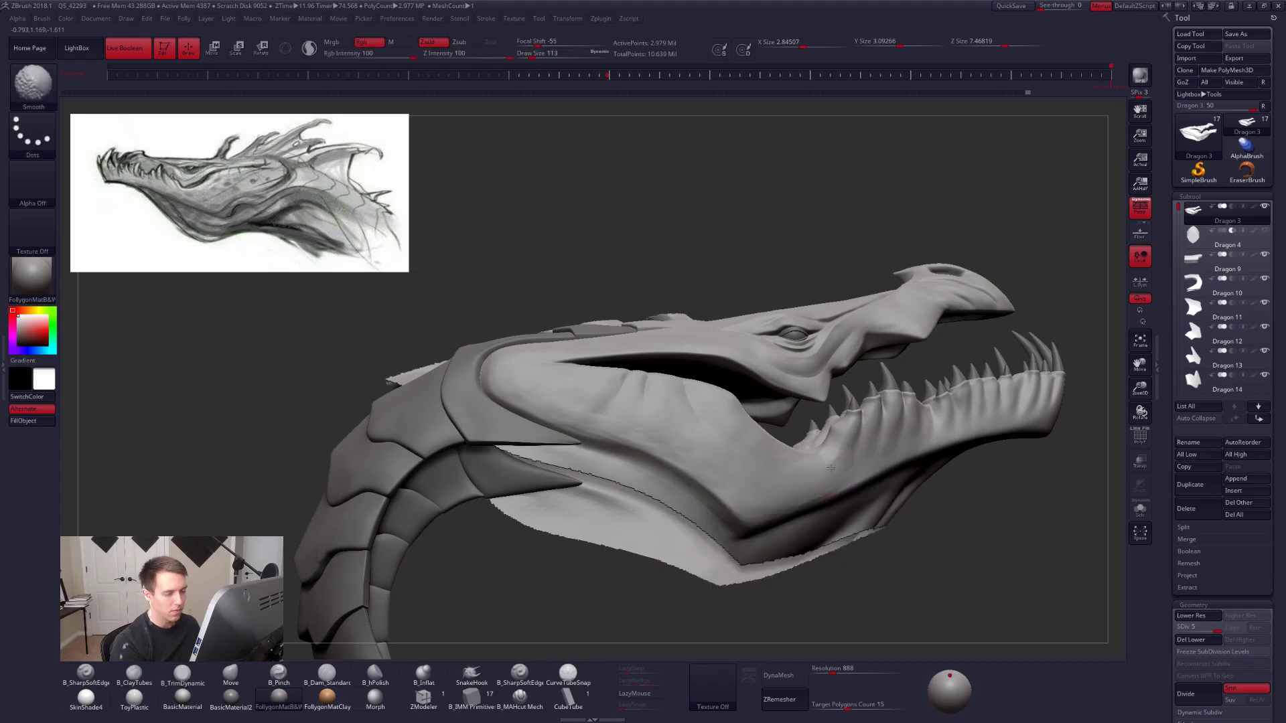
key("shift")
mouse_move(659, 425)
right_mouse_down()
mouse_move(688, 388)
mouse_move(589, 412)
mouse_move(614, 418)
mouse_move(620, 435)
right_mouse_up()
key("shift")
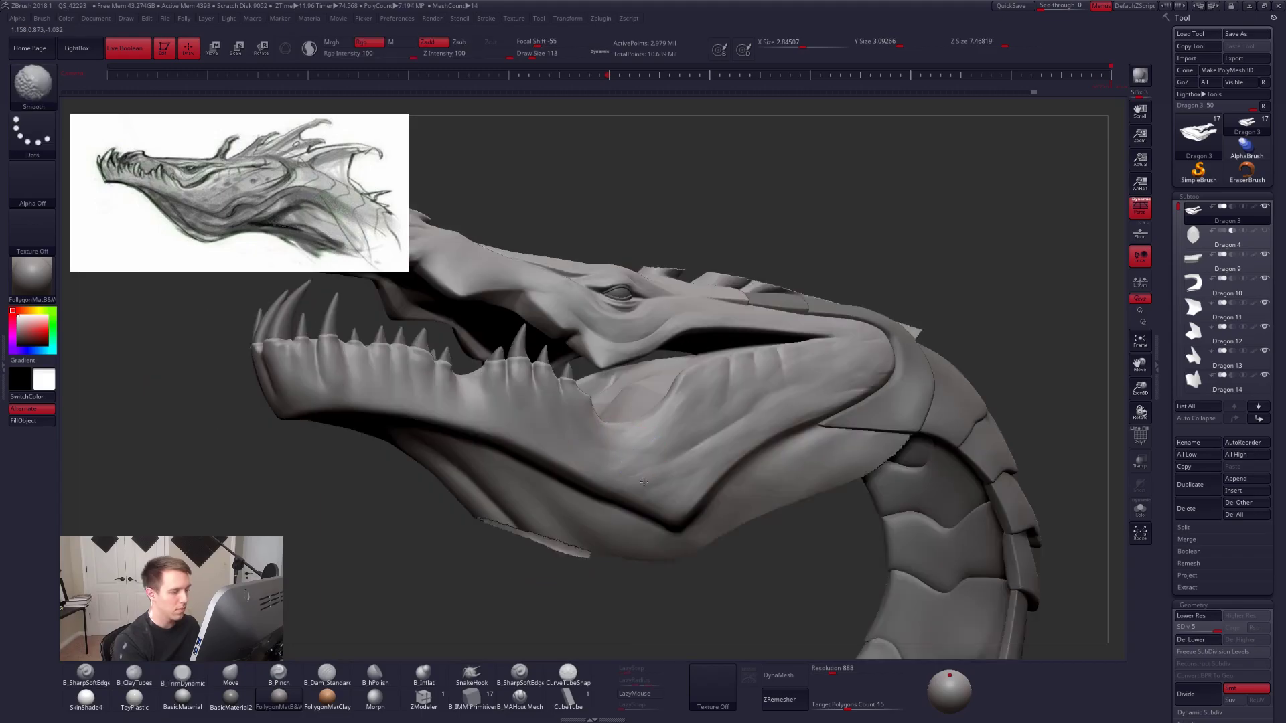
right_click_drag(643, 481, 689, 395)
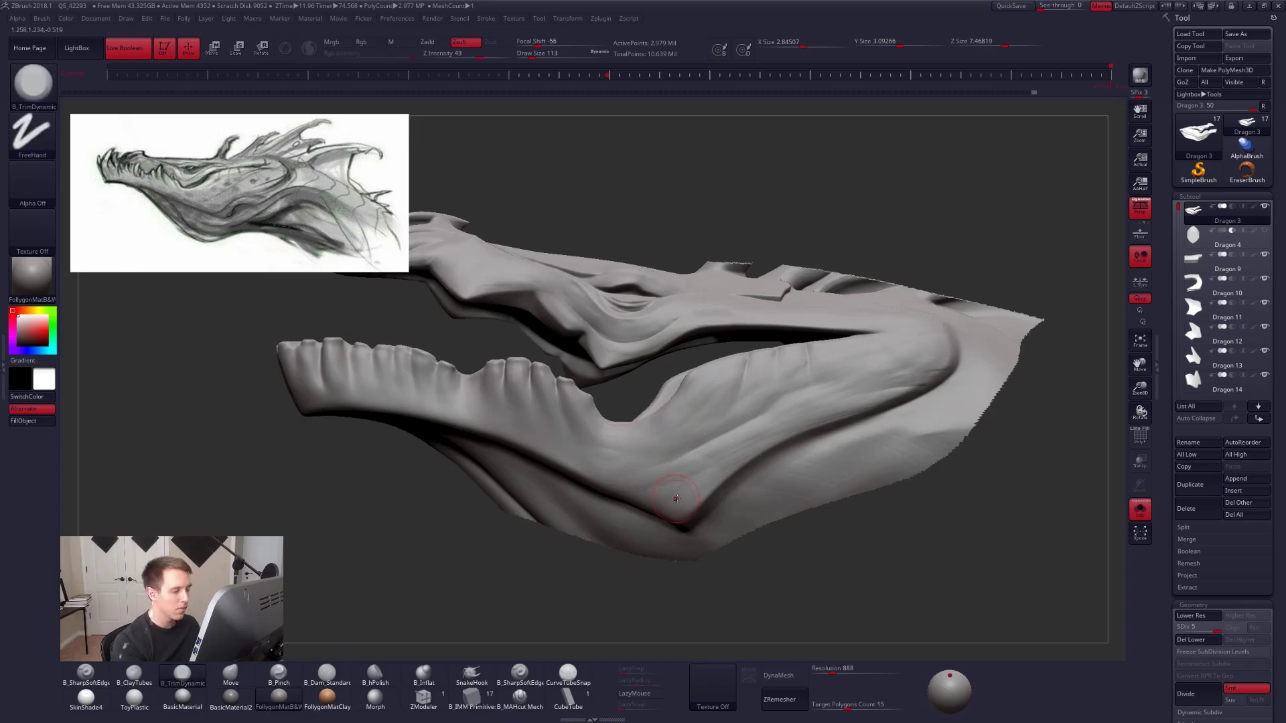
Smooth the muscle between the mouth corner and the rear cheek at draw sizes 113 and 160.
right_click_drag(617, 474, 689, 442, "shift")
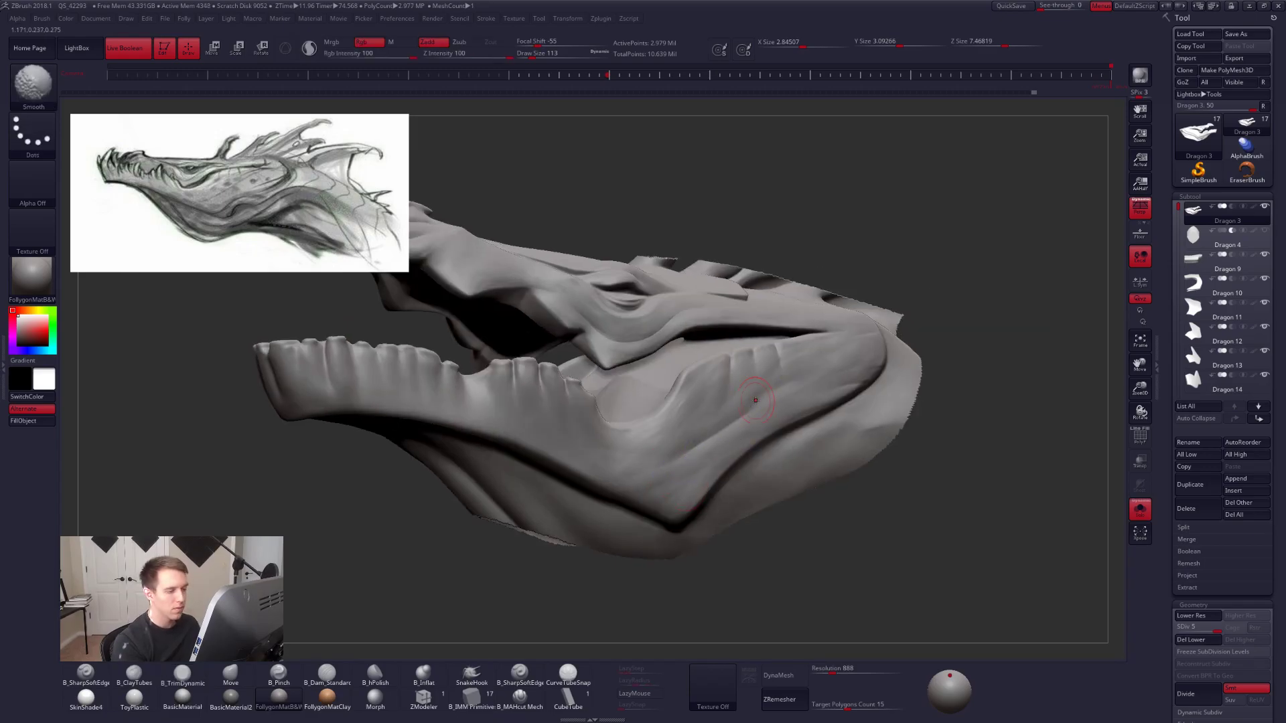
key("2")
key("space")
left_click_drag(765, 394, 767, 394)
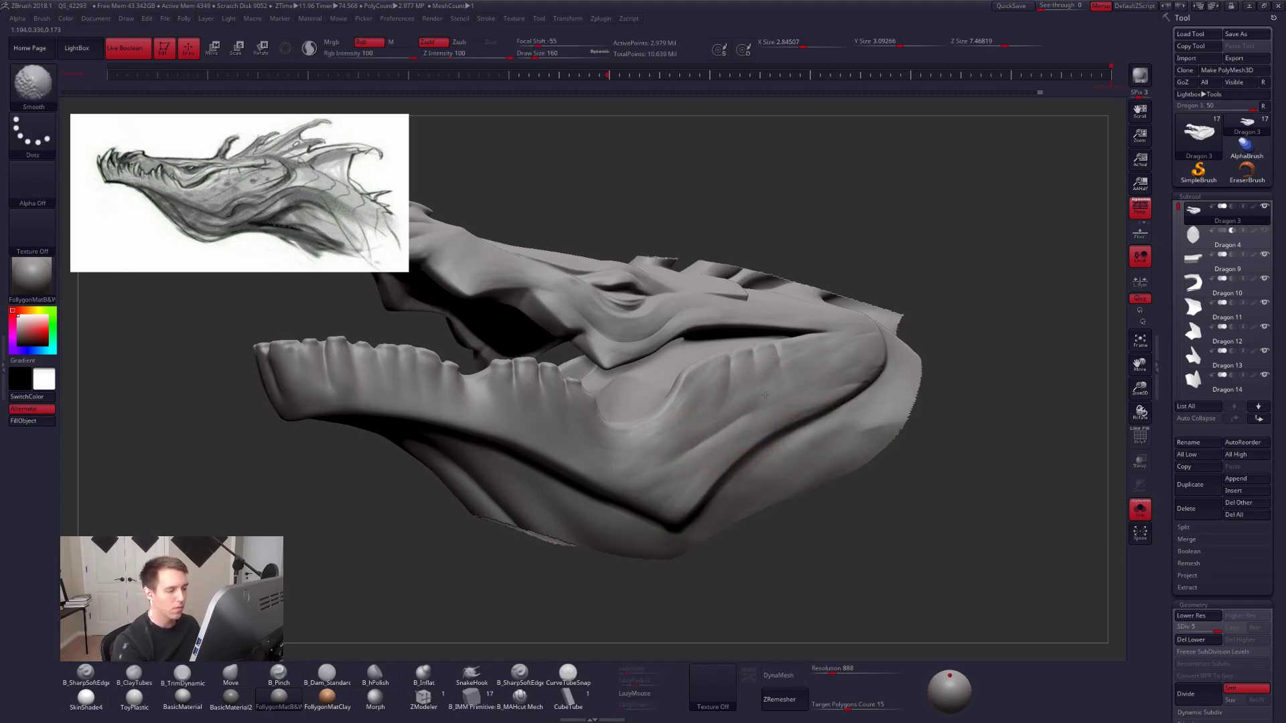
mouse_move(744, 415)
right_mouse_down()
mouse_move(712, 487)
mouse_move(793, 495)
right_mouse_up()
right_click_drag(793, 496, 789, 462, "ctrl")
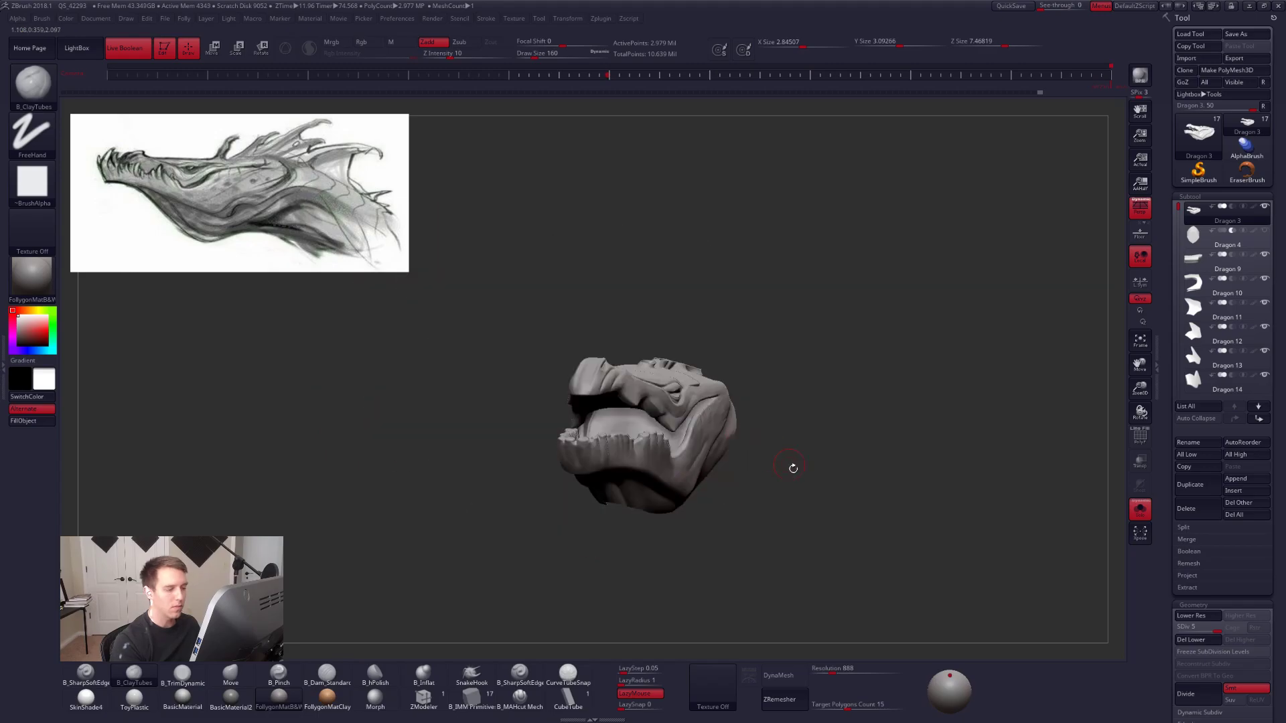
Reveal the whole dragon bust with all its parts, review it, and isolate the head-and-neck mesh.
key("ctrl+shift+s")
right_click_drag(956, 560, 932, 568)
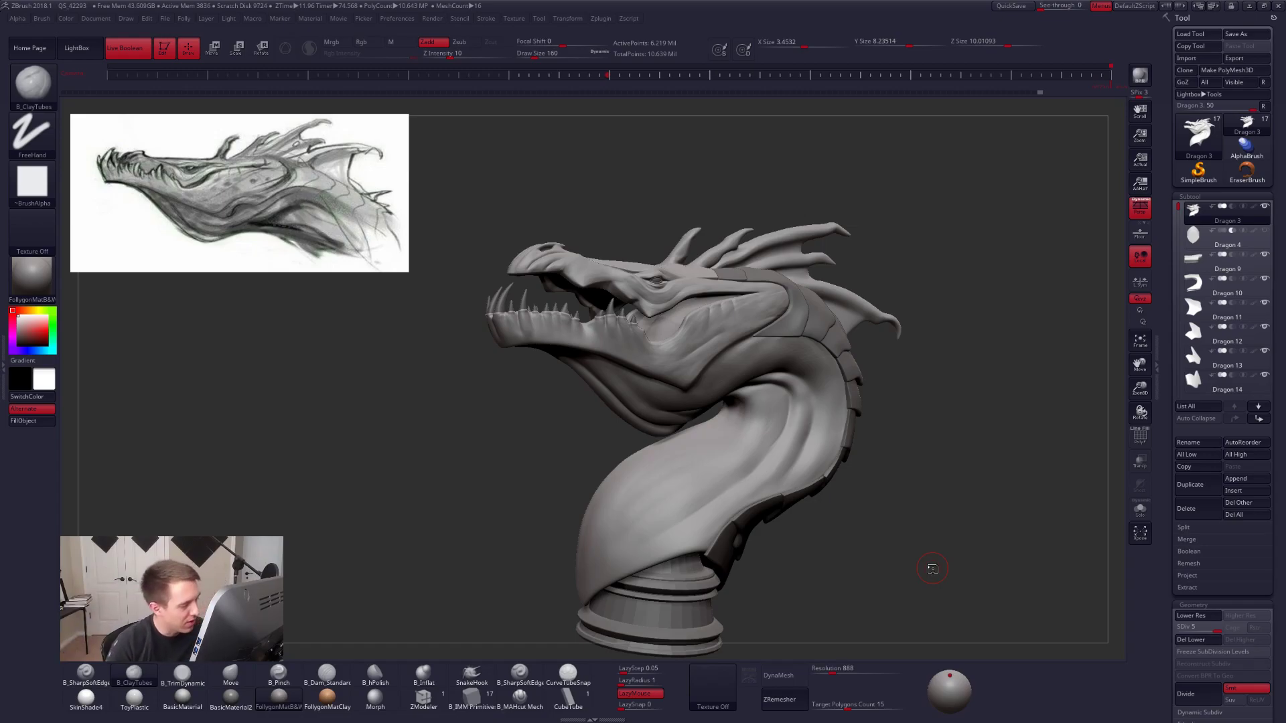
left_click_drag(927, 505, 890, 550)
mouse_move(887, 620)
left_mouse_down()
mouse_move(895, 532)
mouse_move(886, 619)
mouse_move(805, 487)
mouse_move(807, 509)
mouse_move(815, 416)
mouse_move(829, 419)
mouse_move(801, 479)
left_mouse_up()
Build up the folds on the side of the neck behind the jaw with ClayTubes at draw size 215.
right_click_drag(801, 479, 828, 432)
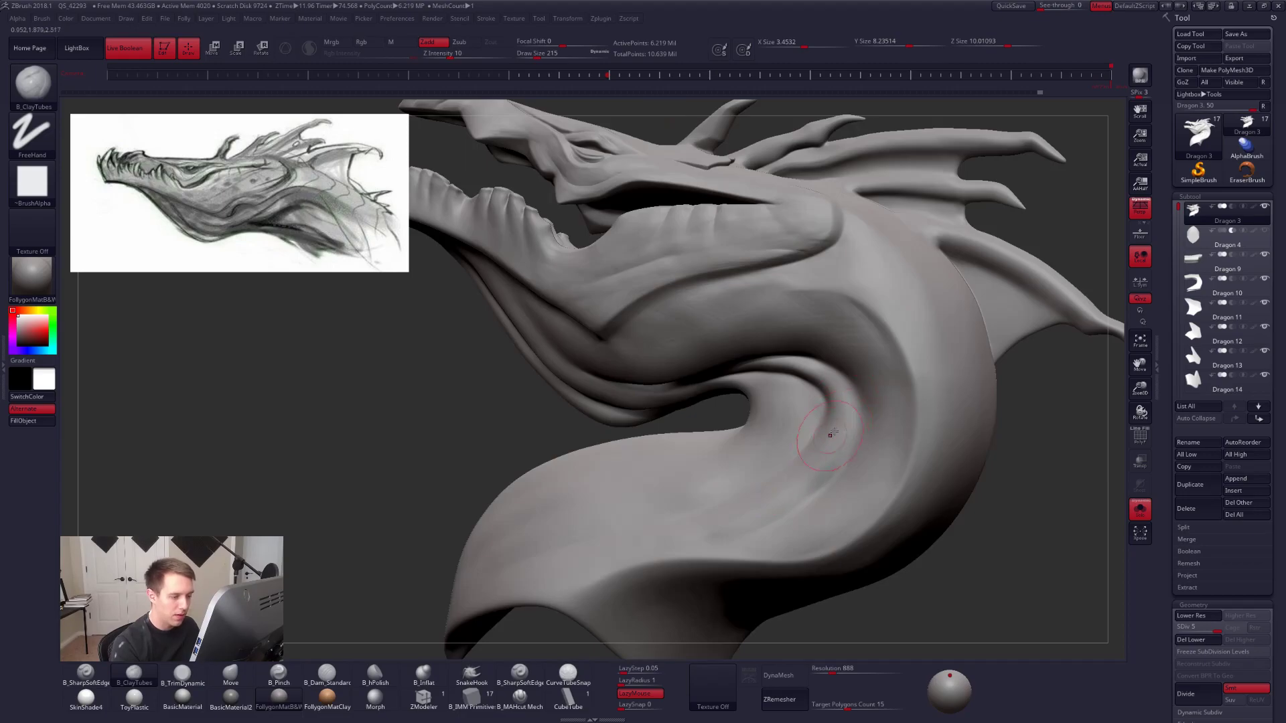
mouse_move(753, 533)
right_mouse_down()
mouse_move(788, 520)
mouse_move(734, 395)
right_mouse_up()
key("space")
left_click_drag(728, 407, 725, 406)
mouse_move(719, 398)
right_mouse_down()
mouse_move(735, 357)
mouse_move(684, 412)
mouse_move(654, 422)
right_mouse_up()
right_click_drag(762, 469, 720, 473, "alt")
Shape the muscle below the rear cheek on the opposite side with ClayTubes at draw size 181 and TrimDynamic at 227.
mouse_move(876, 532)
right_mouse_down()
mouse_move(839, 469)
mouse_move(1016, 529)
right_mouse_up()
right_click_drag(730, 362, 754, 399, "ctrl")
key("space")
left_click_drag(773, 398, 769, 397)
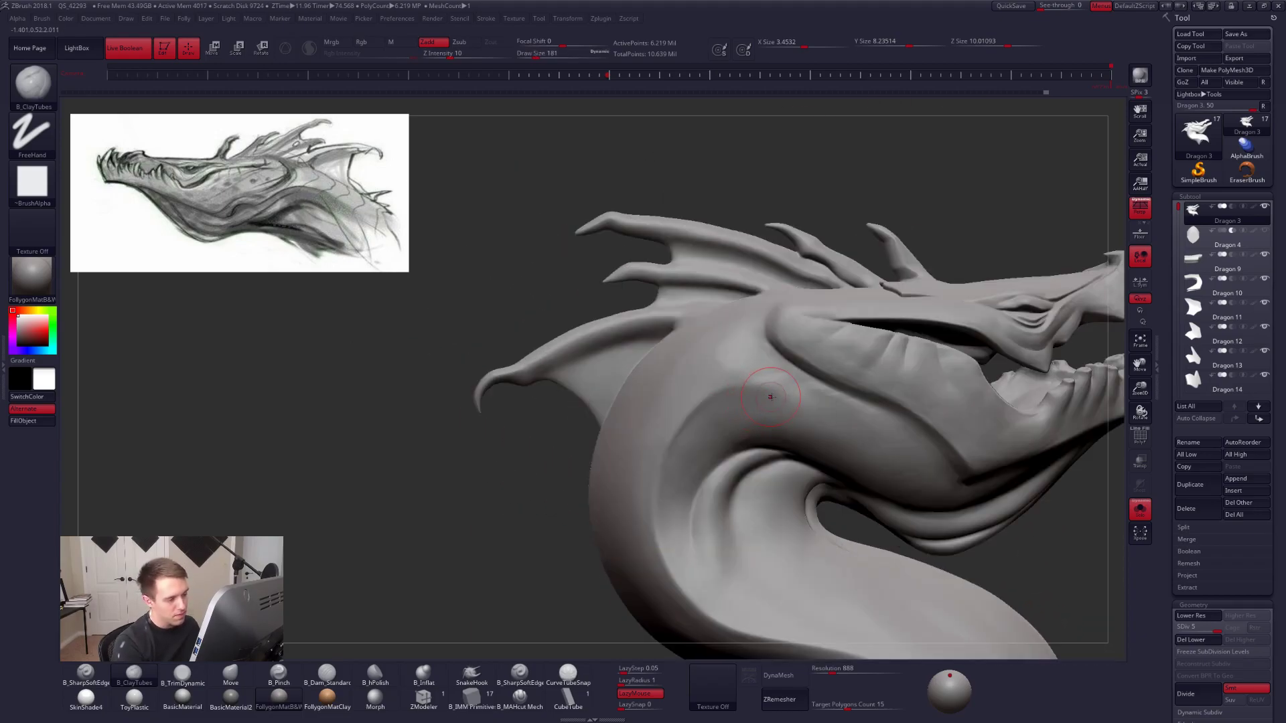
key("3")
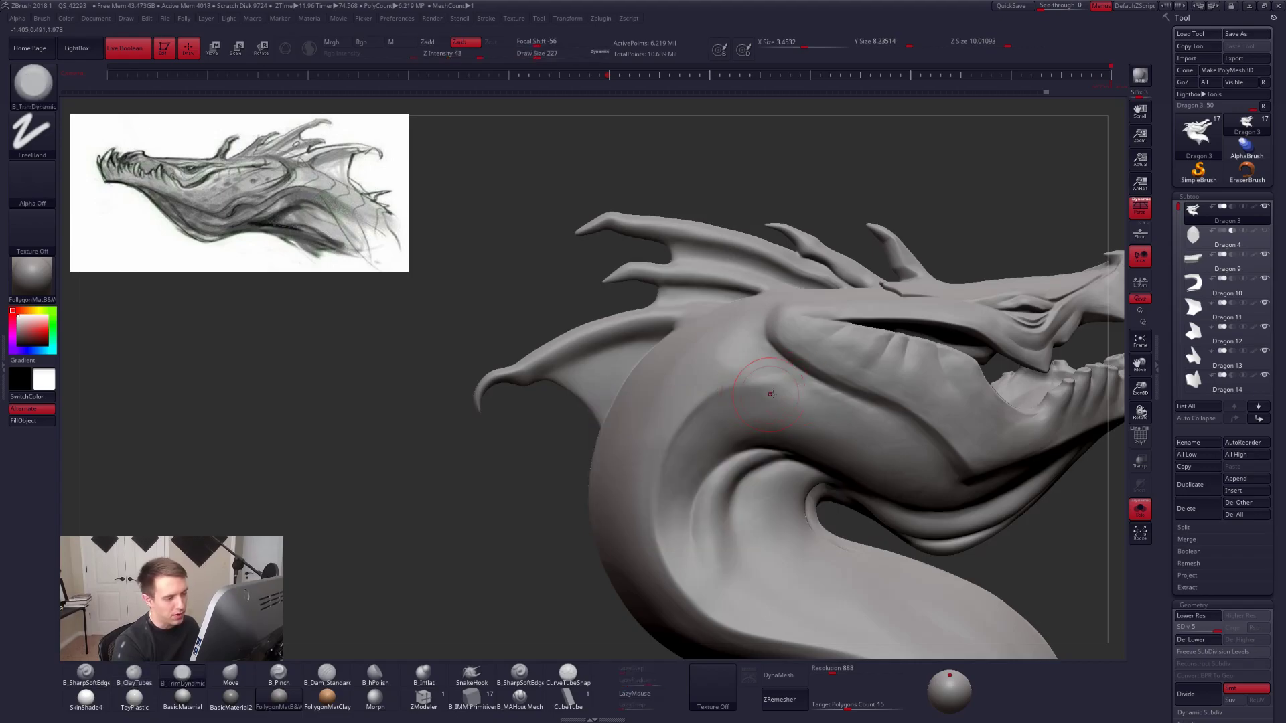
Add ClayTubes strokes across the muscle between the cheek and neck at draw sizes 192 and 279, and smooth them.
key("2")
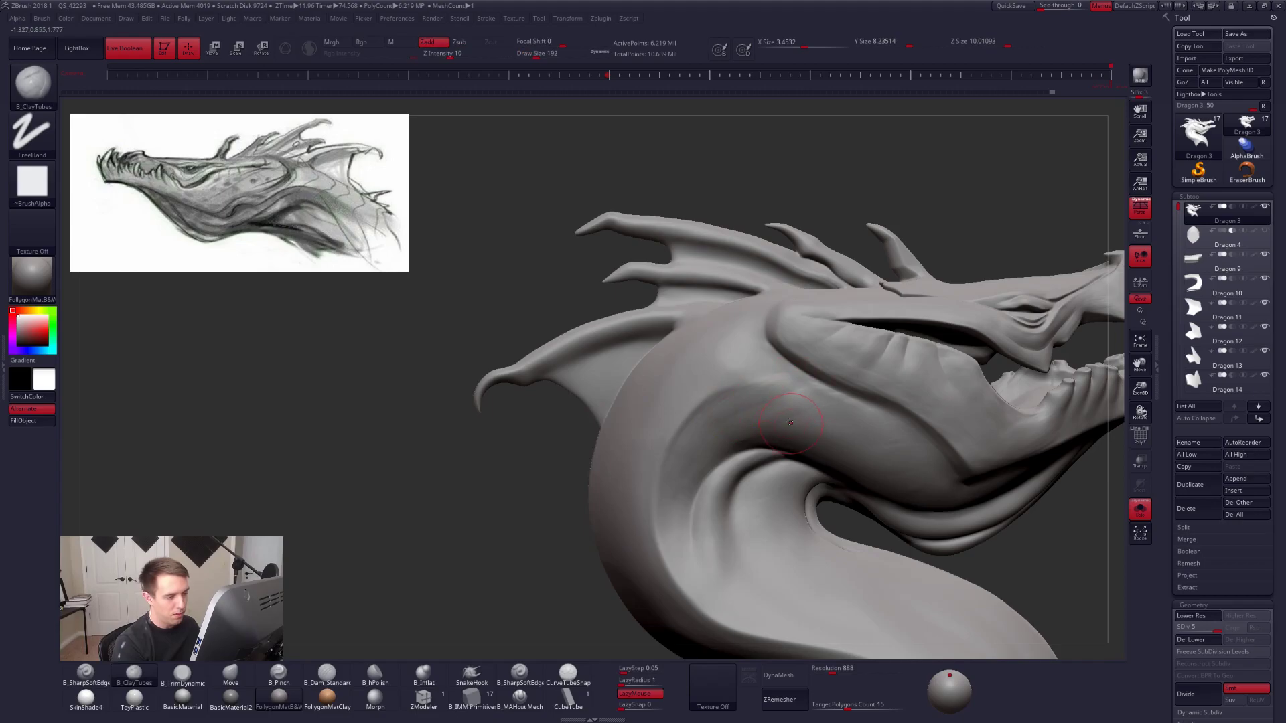
right_click_drag(811, 395, 806, 384)
mouse_move(830, 448)
right_mouse_down()
mouse_move(807, 397)
mouse_move(829, 425)
right_mouse_up()
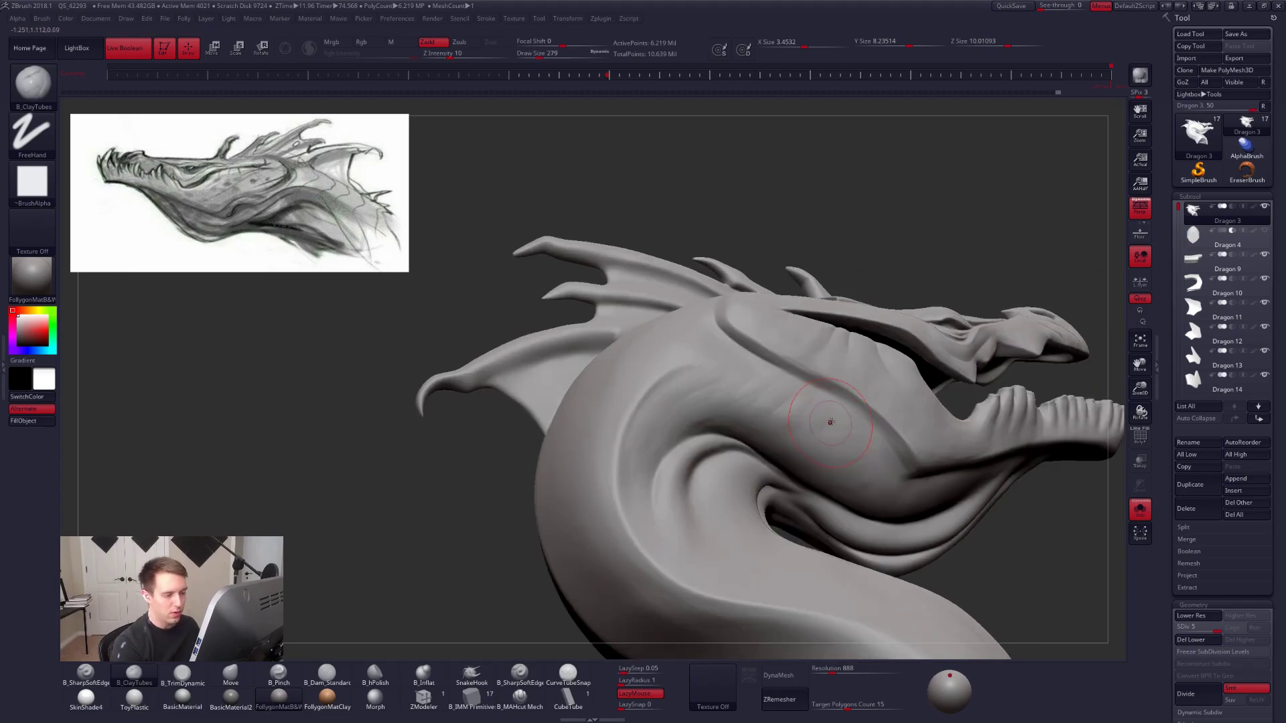
key("shift")
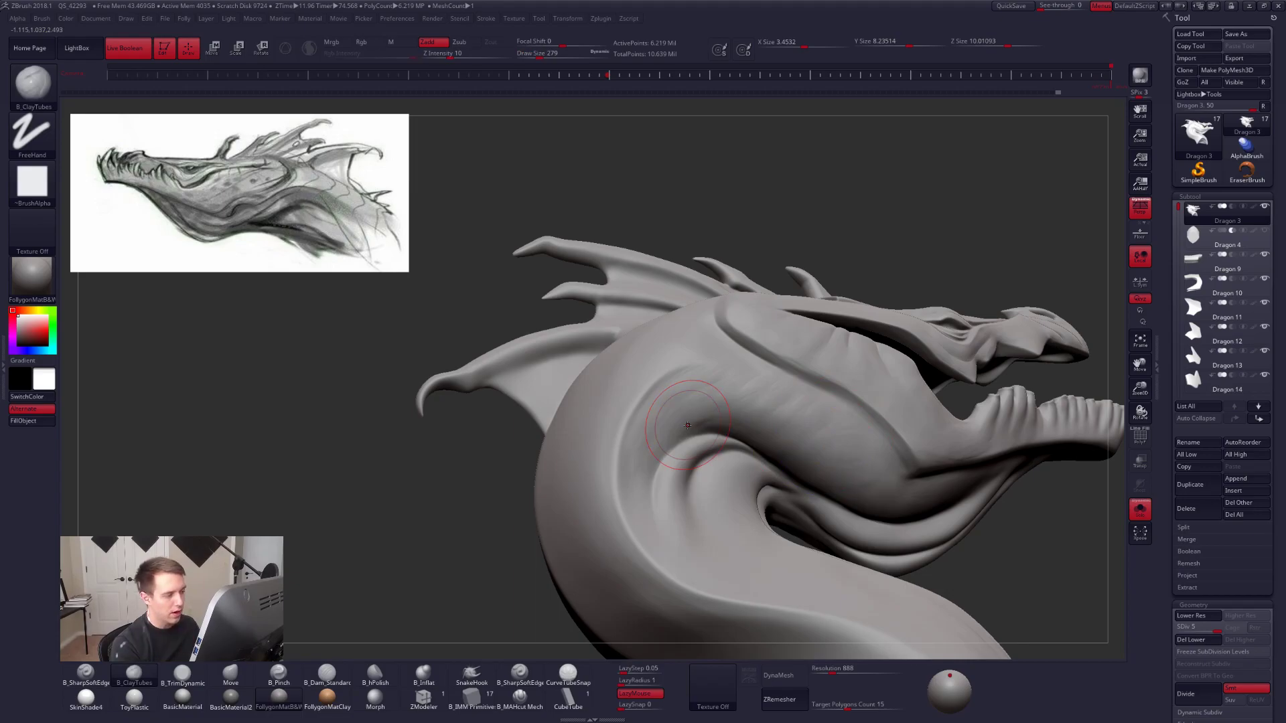
Pinch the upper edge of the muscle curving into the neck at draw size 192, smooth it at 215, and check it against the neck plates.
key("3")
key("space")
left_click_drag(675, 391, 651, 403)
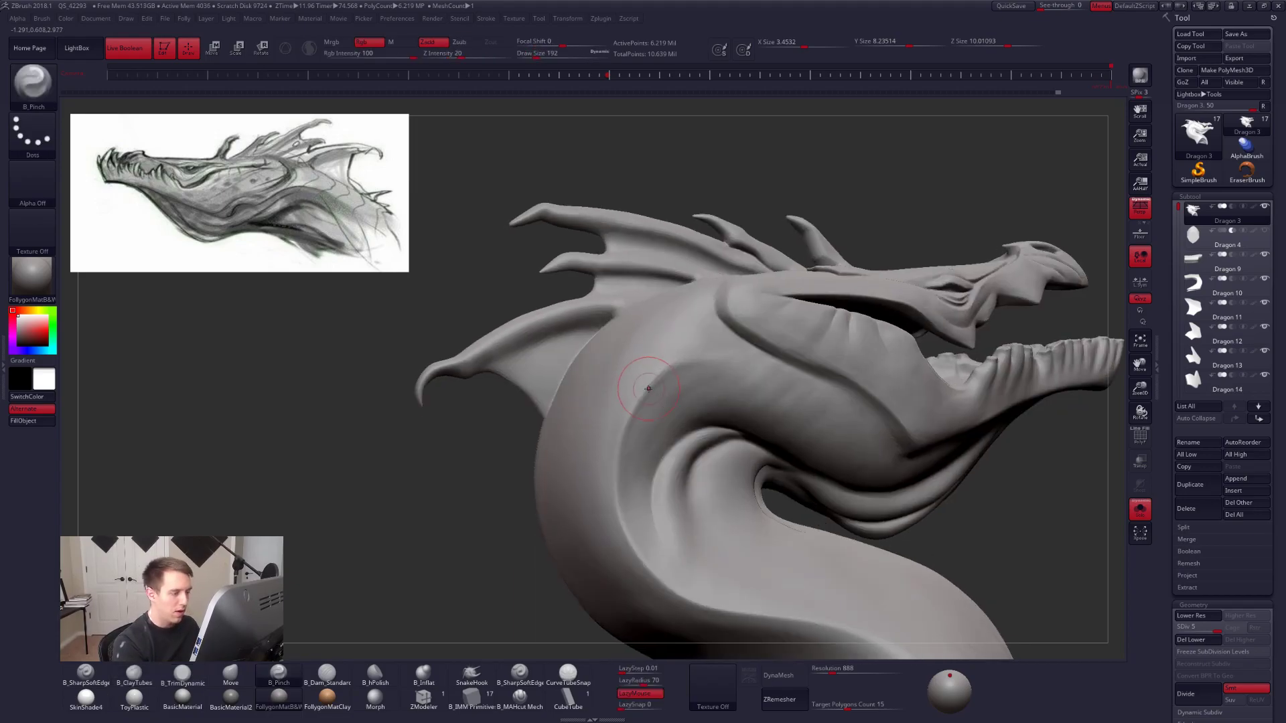
key("s")
left_click(631, 423)
mouse_move(644, 393)
left_mouse_down()
mouse_move(681, 352)
mouse_move(747, 351)
left_mouse_up()
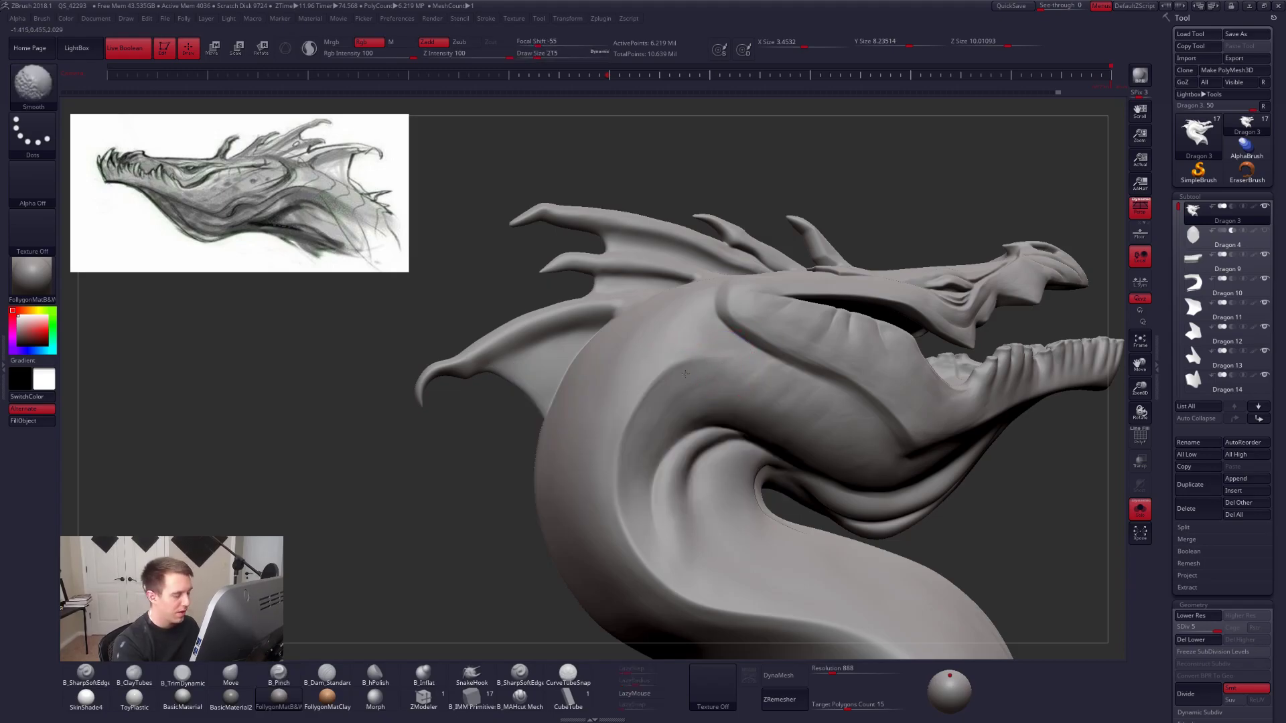
key("alt+s")
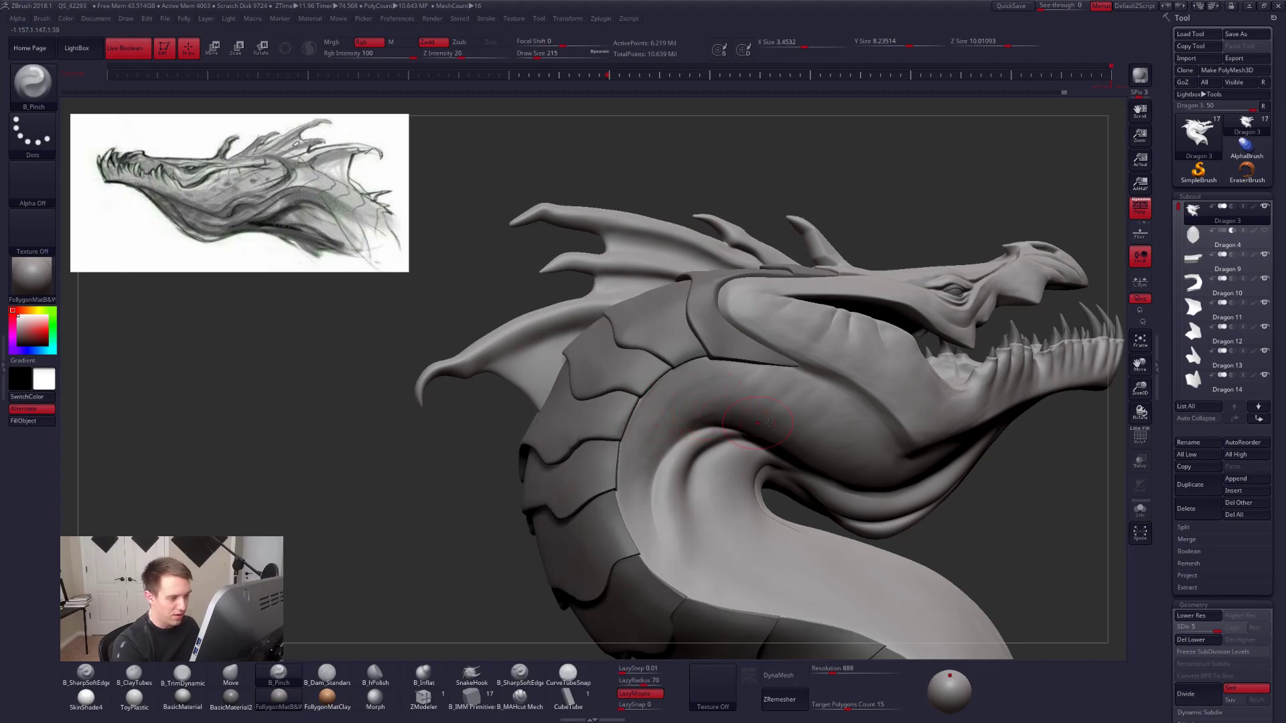
key("alt+s")
Add ClayTubes strokes to the throat muscle beneath the jaw corner at draw size 239 and blend them smooth.
key("2")
key("s")
left_click(850, 427)
right_click_drag(873, 429, 885, 434)
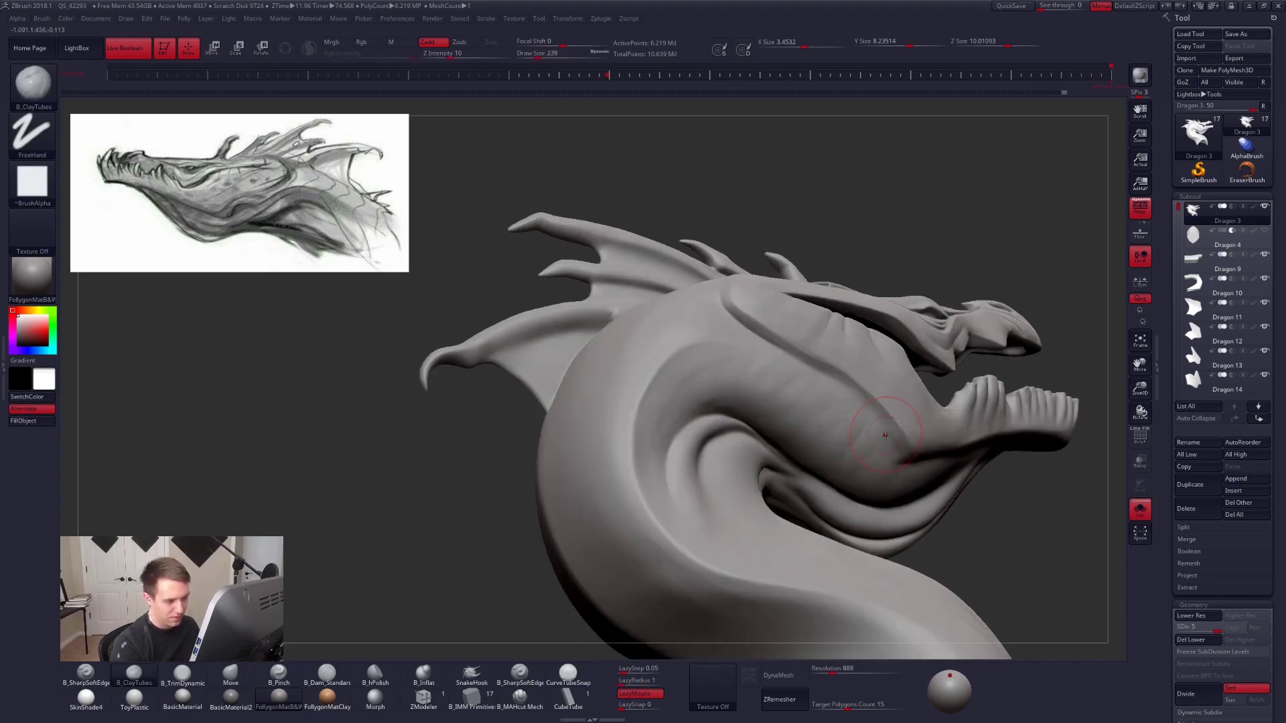
key("shift")
Level the muscle behind the jaw corner on the other side with TrimDynamic at draw sizes 239 and 181.
mouse_move(886, 484)
right_mouse_down("ctrl")
mouse_move(882, 429)
mouse_move(789, 476)
mouse_move(767, 526)
right_mouse_up("ctrl")
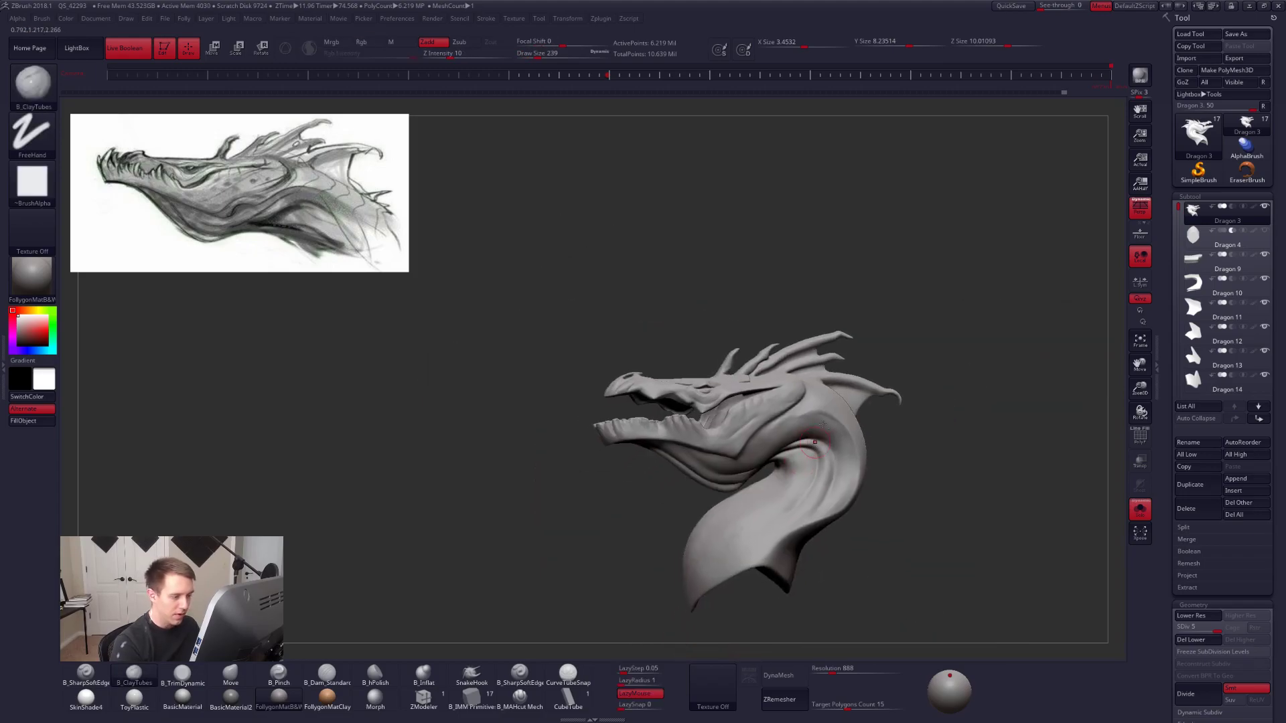
mouse_move(793, 458)
right_mouse_down("ctrl")
mouse_move(854, 497)
mouse_move(878, 496)
right_mouse_up("ctrl")
key("3")
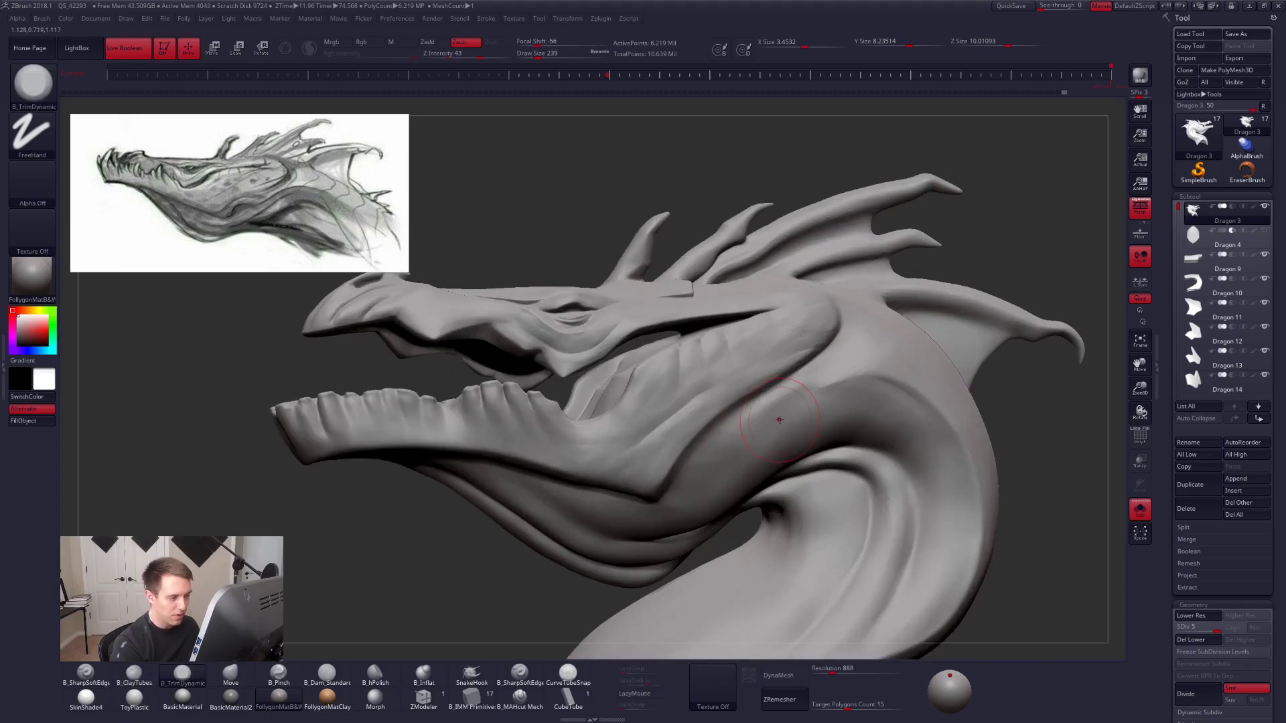
key("space")
left_click_drag(777, 419, 772, 407)
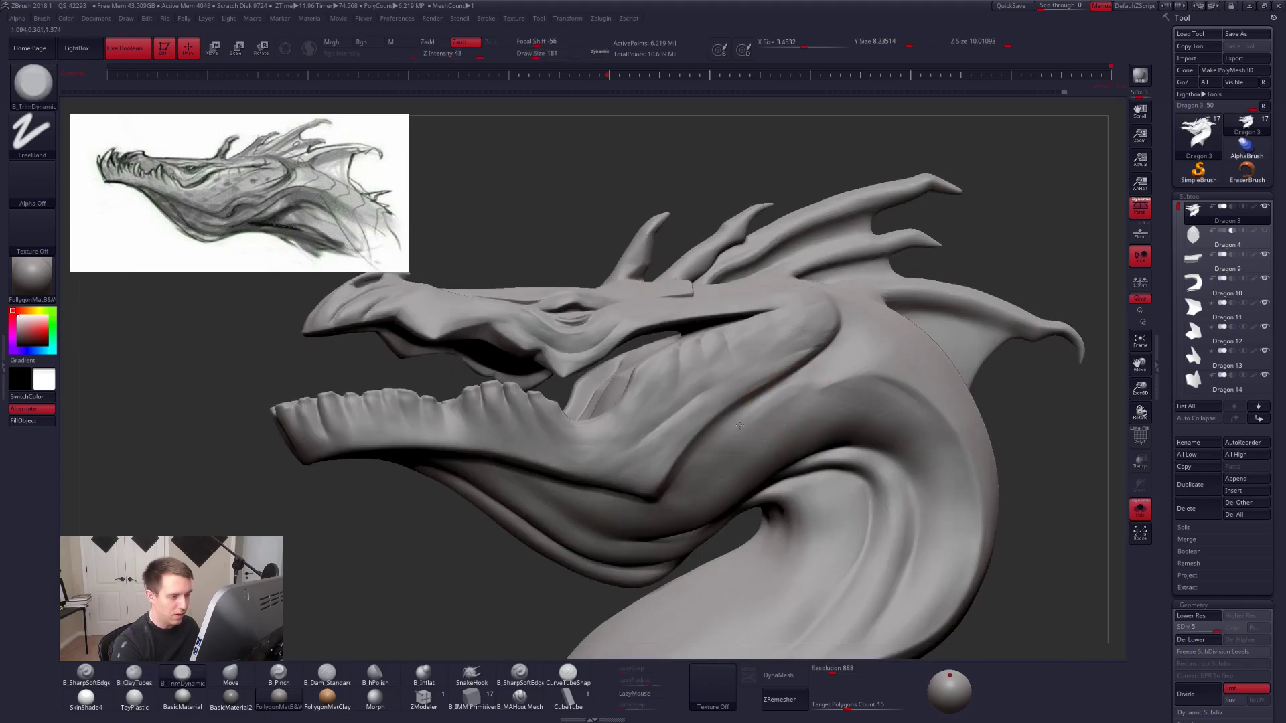
right_click_drag(760, 430, 771, 417)
Lower the head mesh to subdivision level 3 and smooth the muscle behind the jaw, using draw sizes 181 and 265.
key("2")
mouse_move(787, 395)
left_mouse_down()
mouse_move(765, 423)
mouse_move(786, 391)
mouse_move(776, 404)
left_mouse_up()
key("3")
key("shift+d")
key("shift")
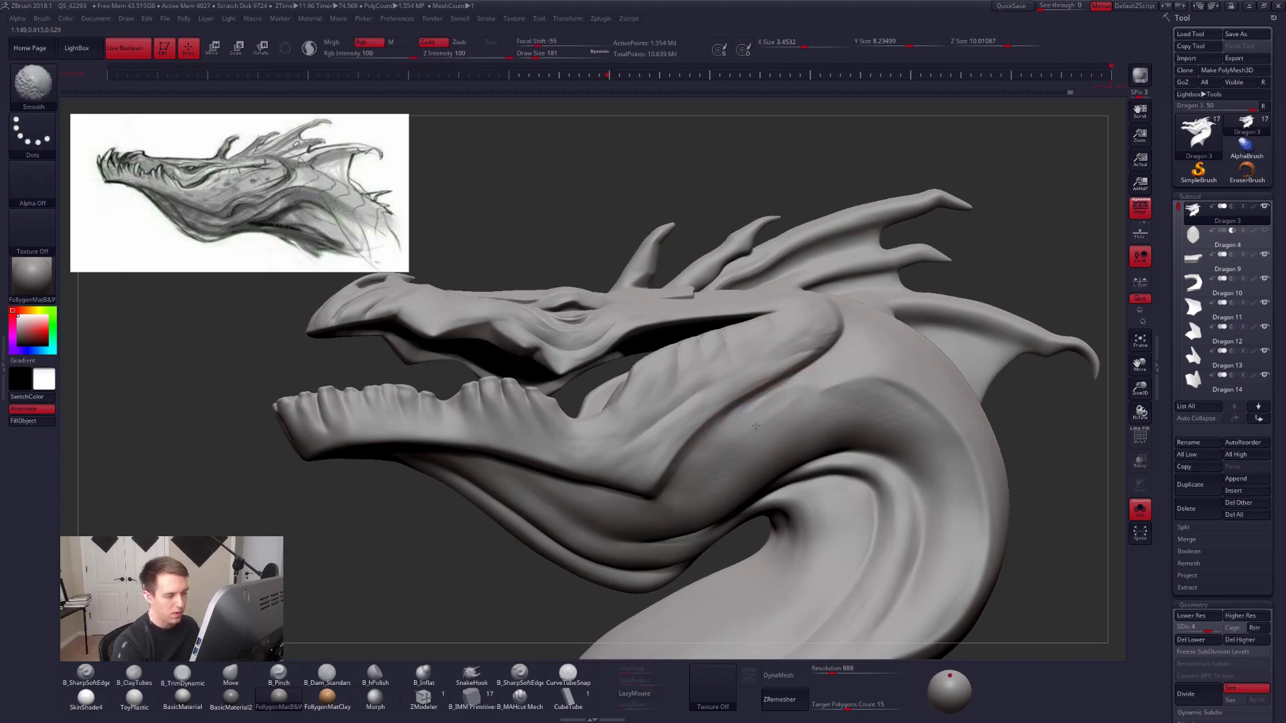
key("shift+d")
key("space")
left_click_drag(738, 449, 739, 449)
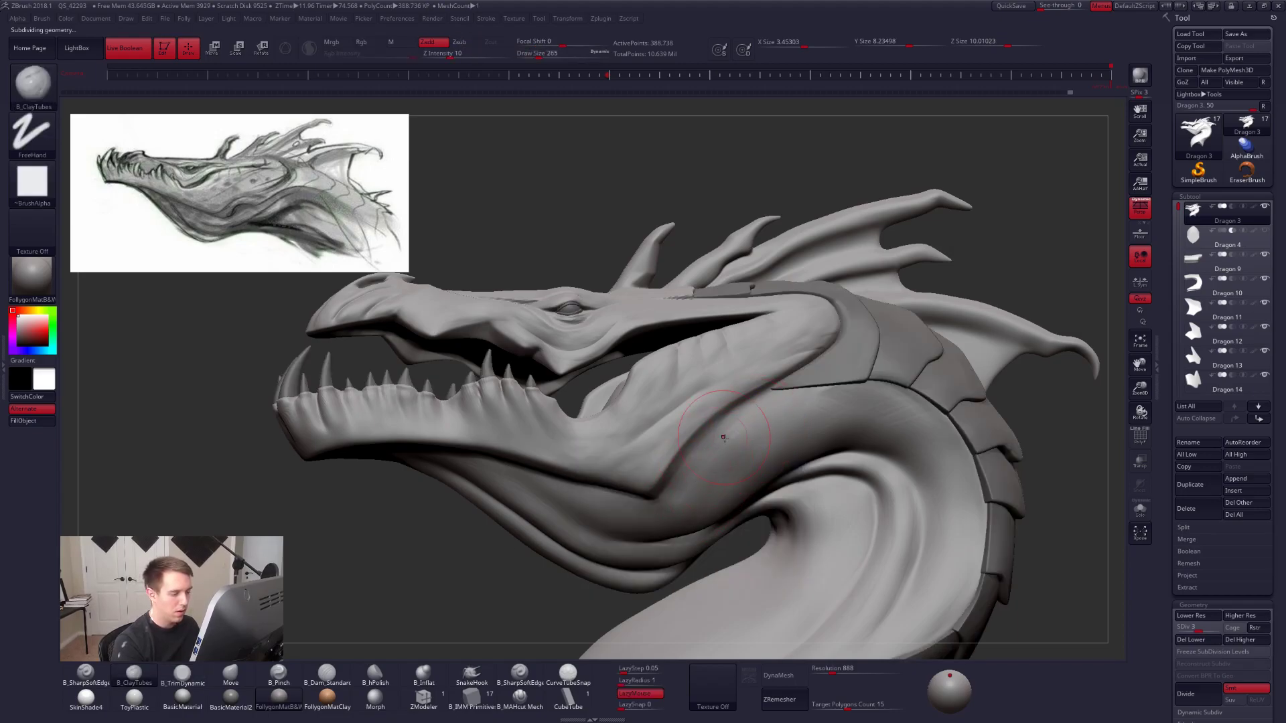
Return the mesh to subdivision level 5 and refine the muscle behind the jaw with ClayTubes and Smooth at draw size 215.
key("d")
key("space")
left_click_drag(759, 448, 736, 444)
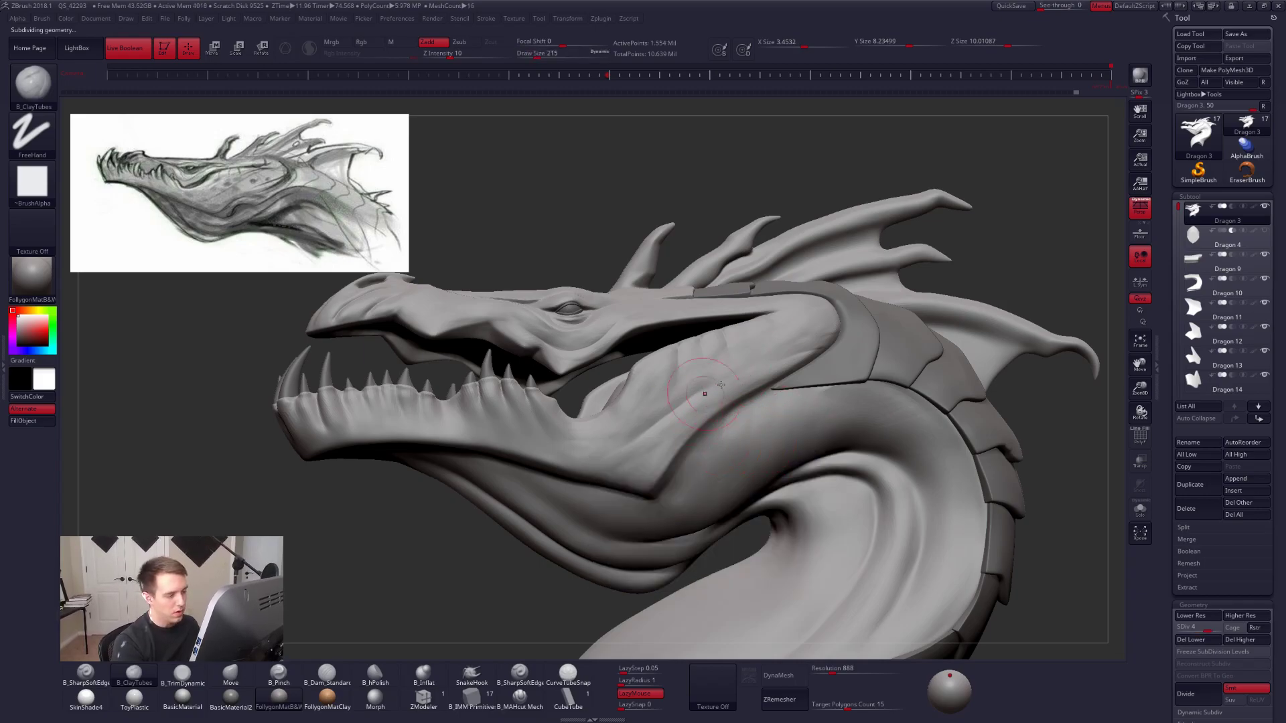
right_click_drag(736, 442, 745, 454)
key("d")
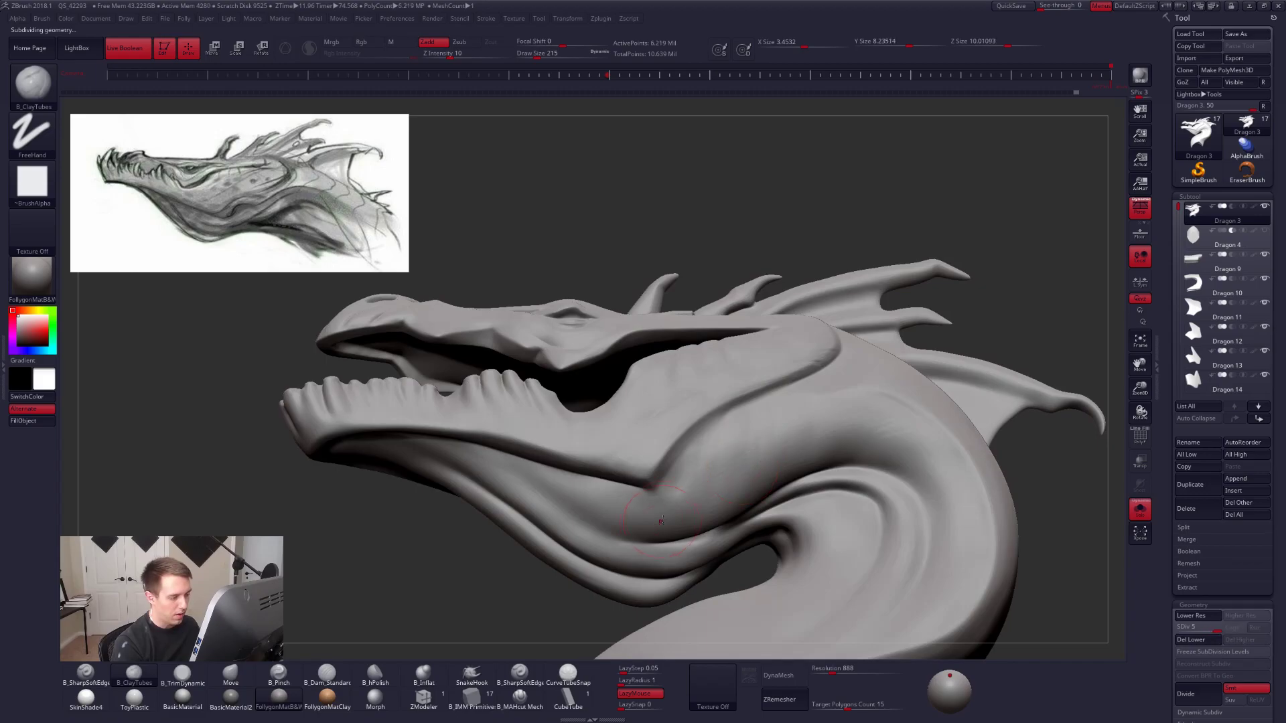
key("shift")
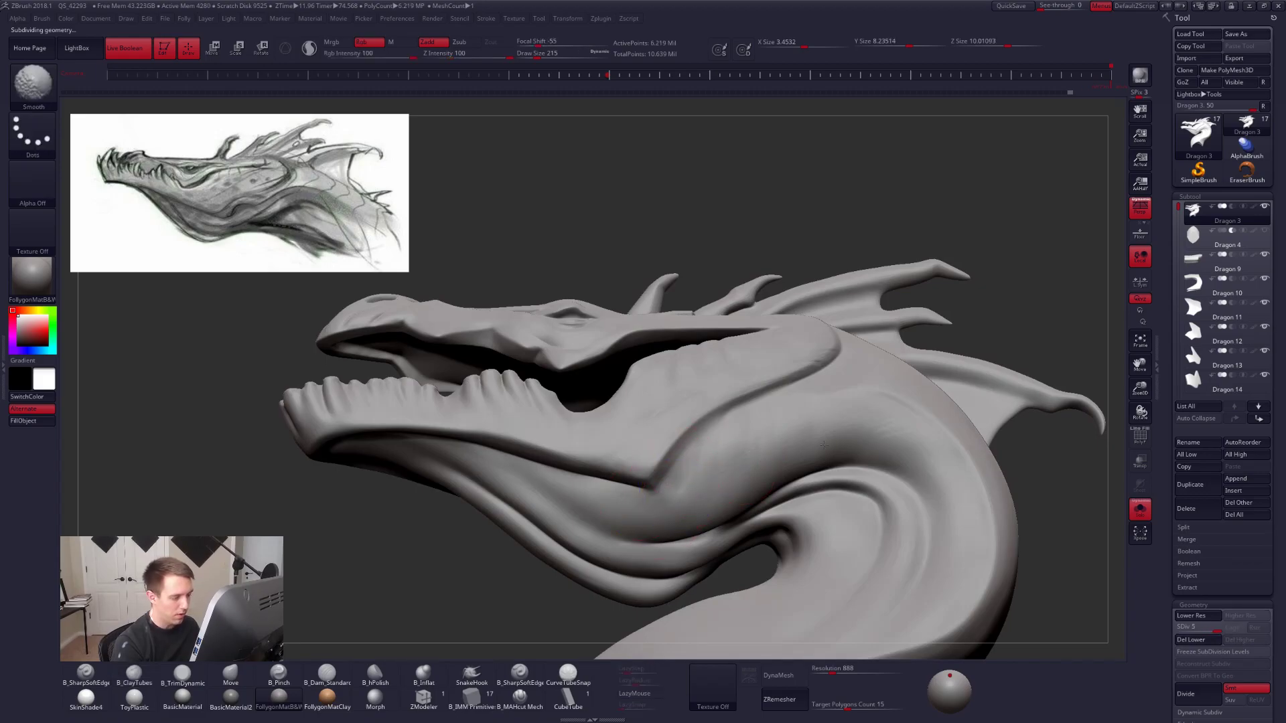
Review the whole dragon bust with its teeth, neck plates and base from several angles.
mouse_move(817, 482)
right_mouse_down("ctrl")
mouse_move(766, 445)
mouse_move(776, 448)
mouse_move(765, 461)
right_mouse_up("ctrl")
left_click_drag(766, 460, 836, 507)
left_click_drag(933, 526, 937, 535)
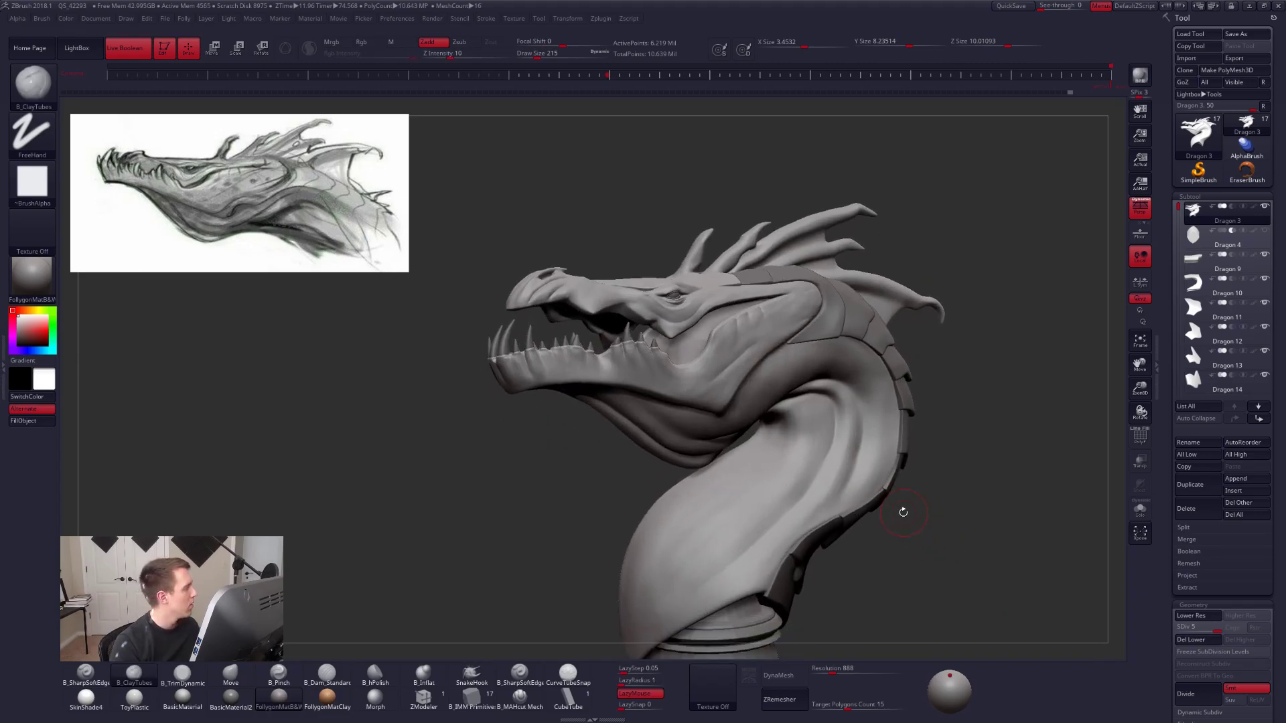
left_click_drag(944, 534, 932, 566)
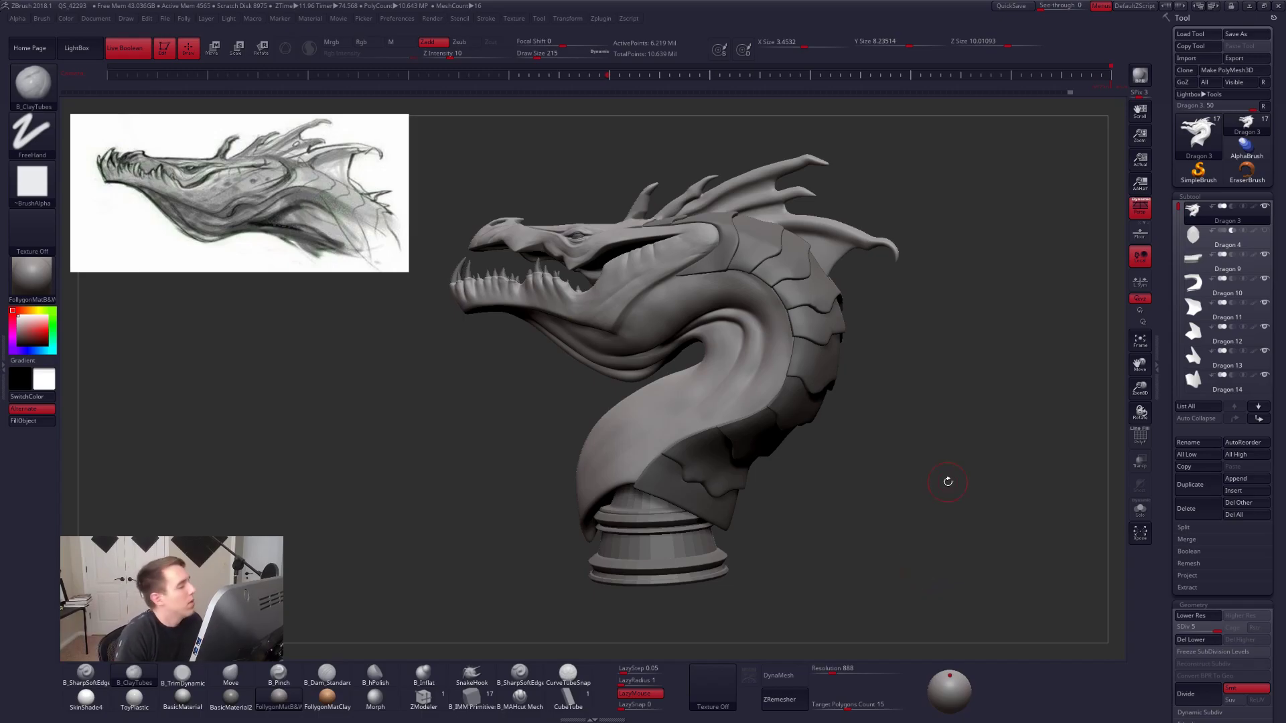
right_click_drag(829, 362, 723, 348)
left_click_drag(850, 357, 796, 294)
left_click(796, 294, "alt")
right_click_drag(796, 293, 877, 306)
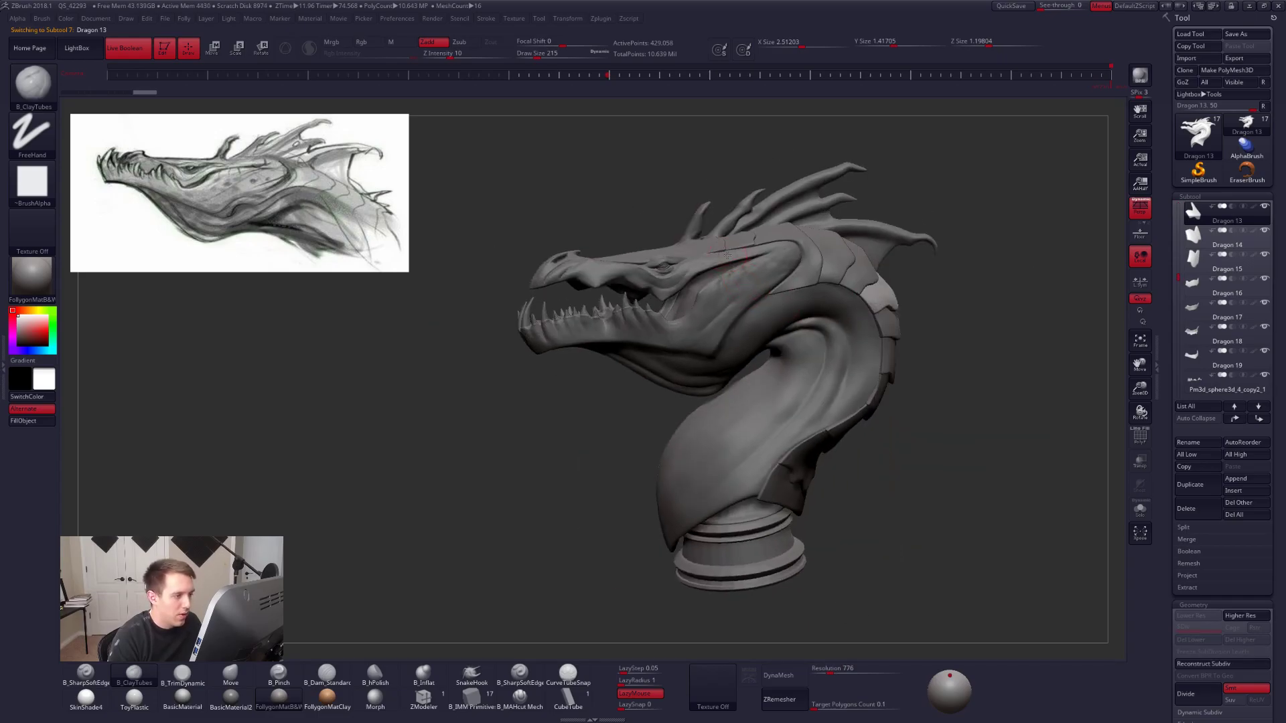
Select the head mesh, lower it to subdivision level 3, and smooth the top of the skull at draw size 170.
left_click(673, 264, "alt")
right_click_drag(673, 264, 659, 330)
right_click_drag(641, 256, 683, 315)
key("3")
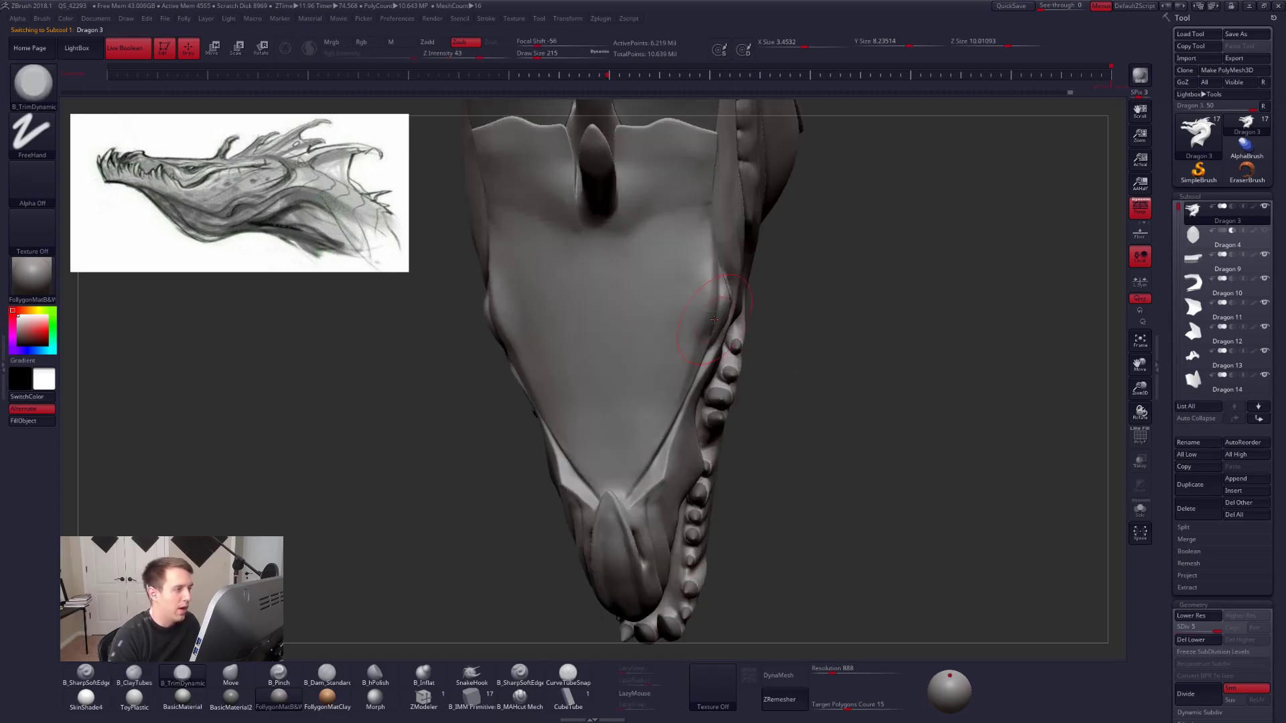
key("shift+d")
key("shift+d")
right_click_drag(647, 255, 676, 281)
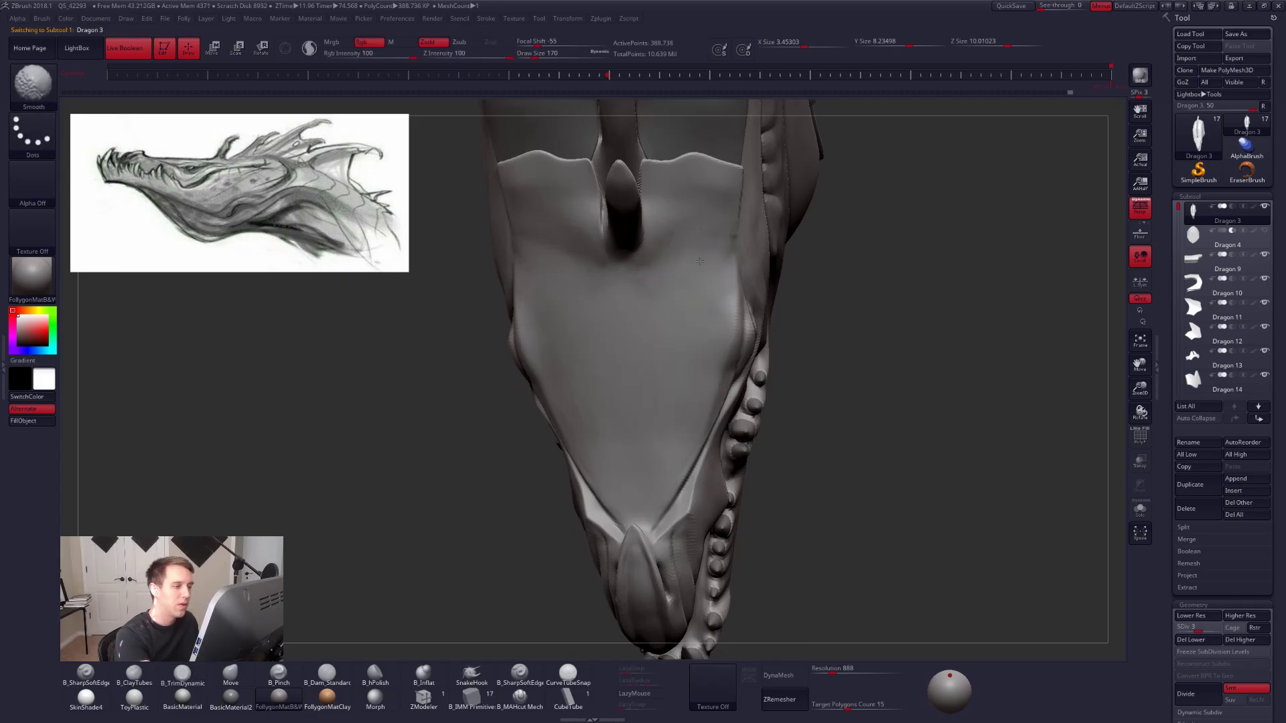
Level the forehead in front of the central horn with TrimDynamic at draw size 170 and undo the last stroke.
right_click_drag(689, 273, 626, 284)
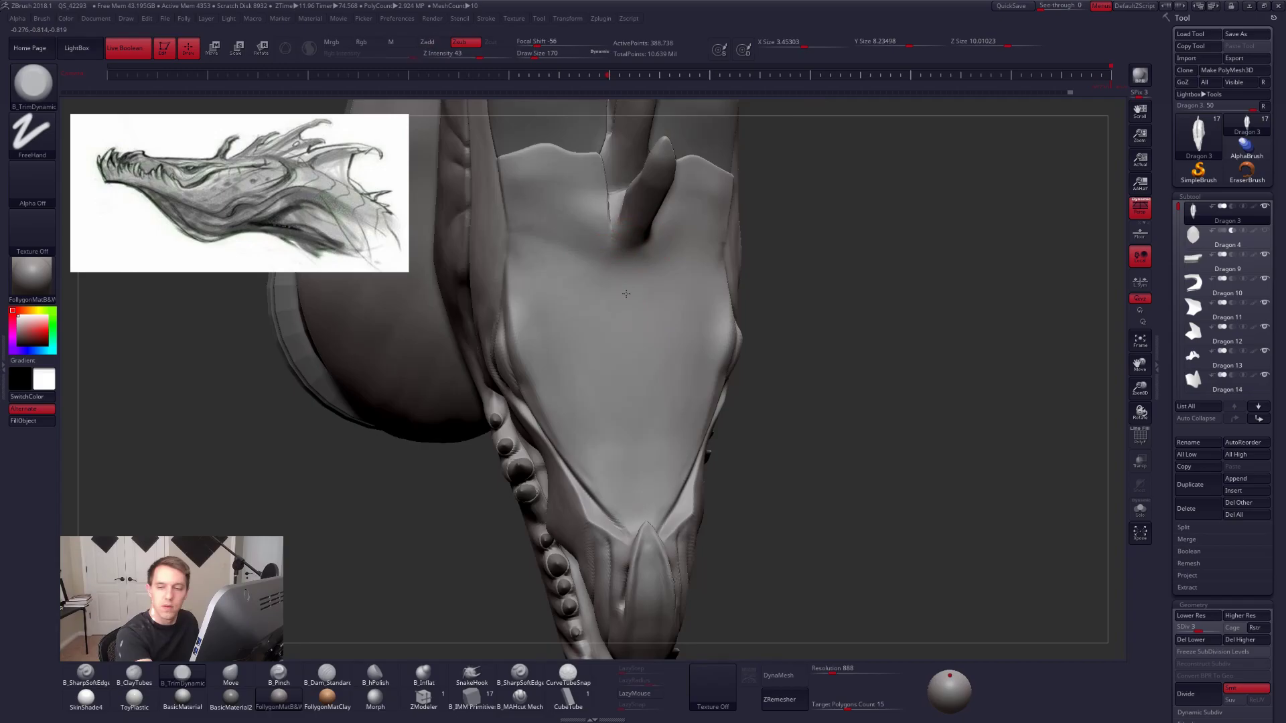
right_click_drag(588, 265, 637, 285, "alt")
left_click_drag(629, 274, 584, 255)
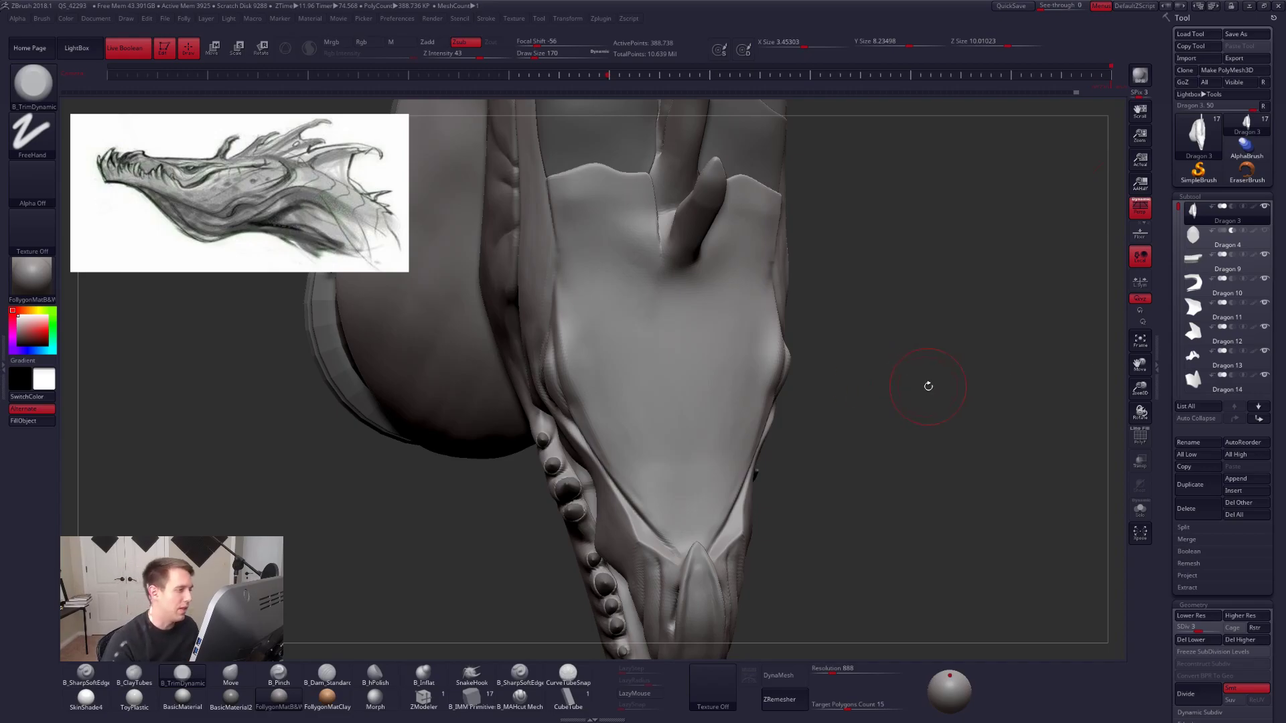
key("ctrl+z")
Flatten the forehead between the brow and the horn with TrimDynamic at draw size 160 and smooth it.
right_click_drag(612, 303, 700, 370, "alt")
key("space")
left_click_drag(679, 299, 676, 298)
key("space")
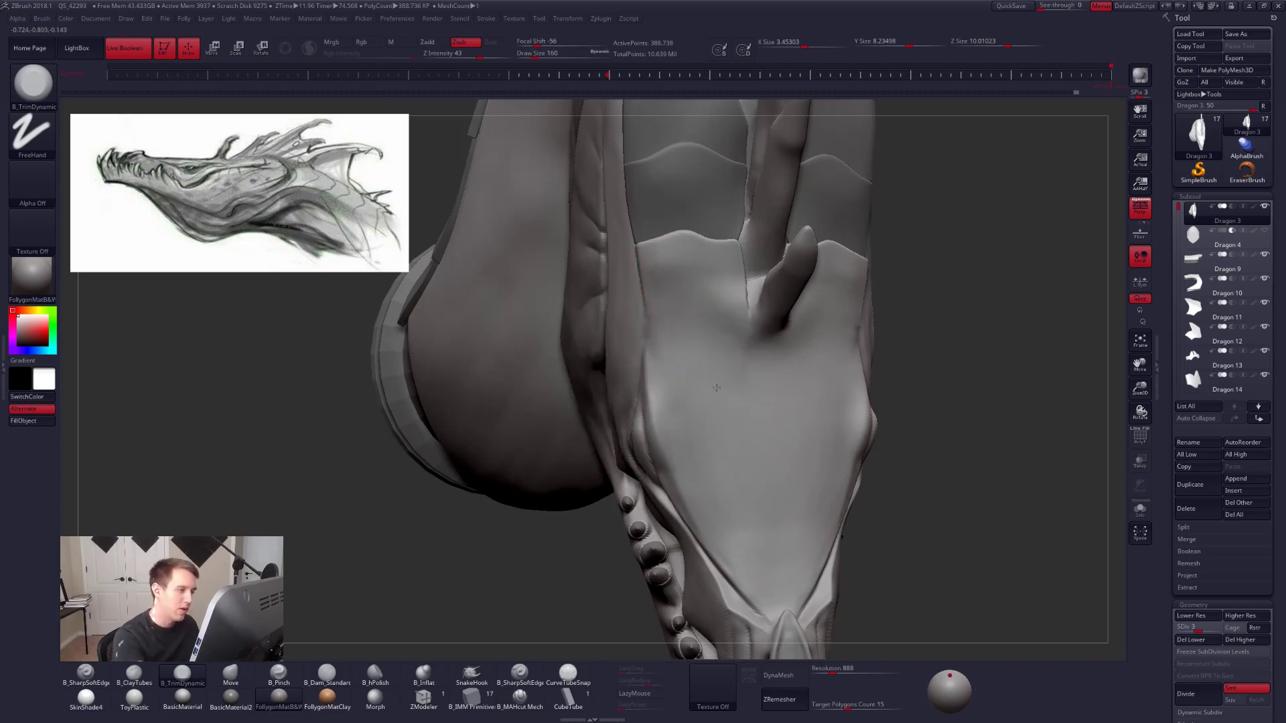
right_click_drag(731, 352, 775, 352)
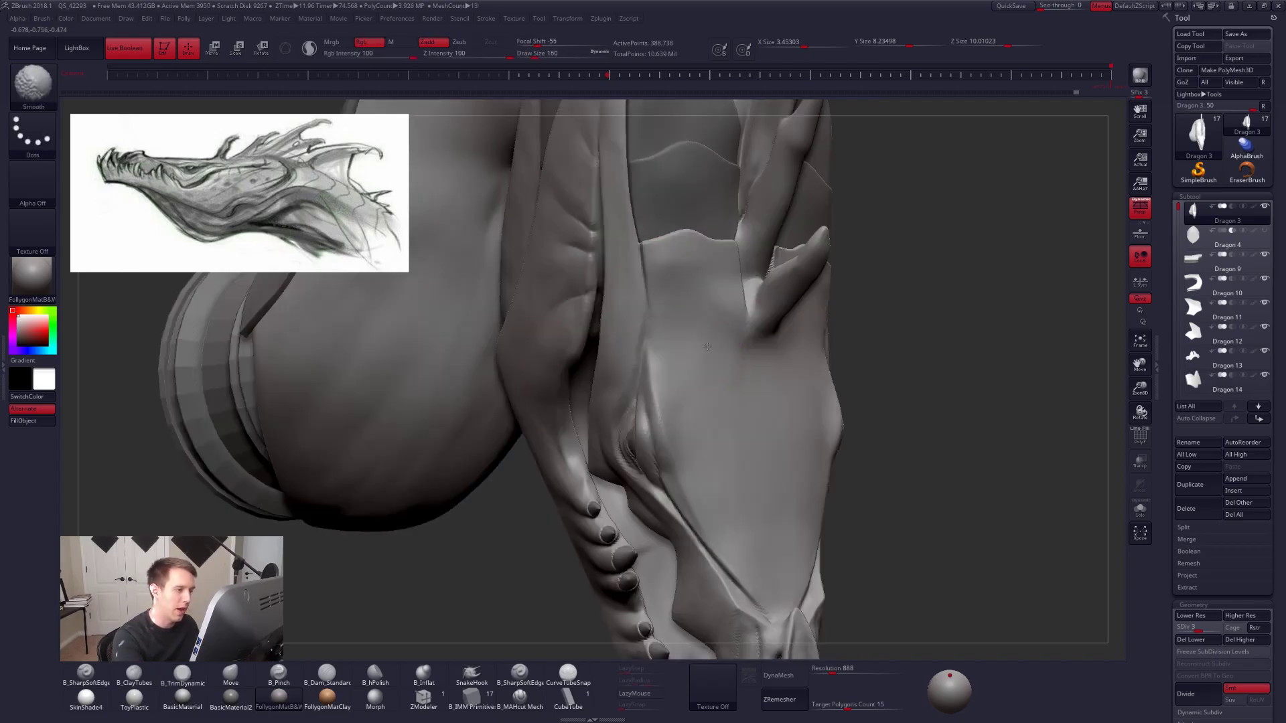
right_click_drag(697, 317, 682, 299)
Raise the head to subdivision level 5 and refine the skull surface behind the brow at draw size 150, smoothing it lightly.
key("d")
key("d")
key("d")
key("space")
left_click_drag(682, 299, 679, 298)
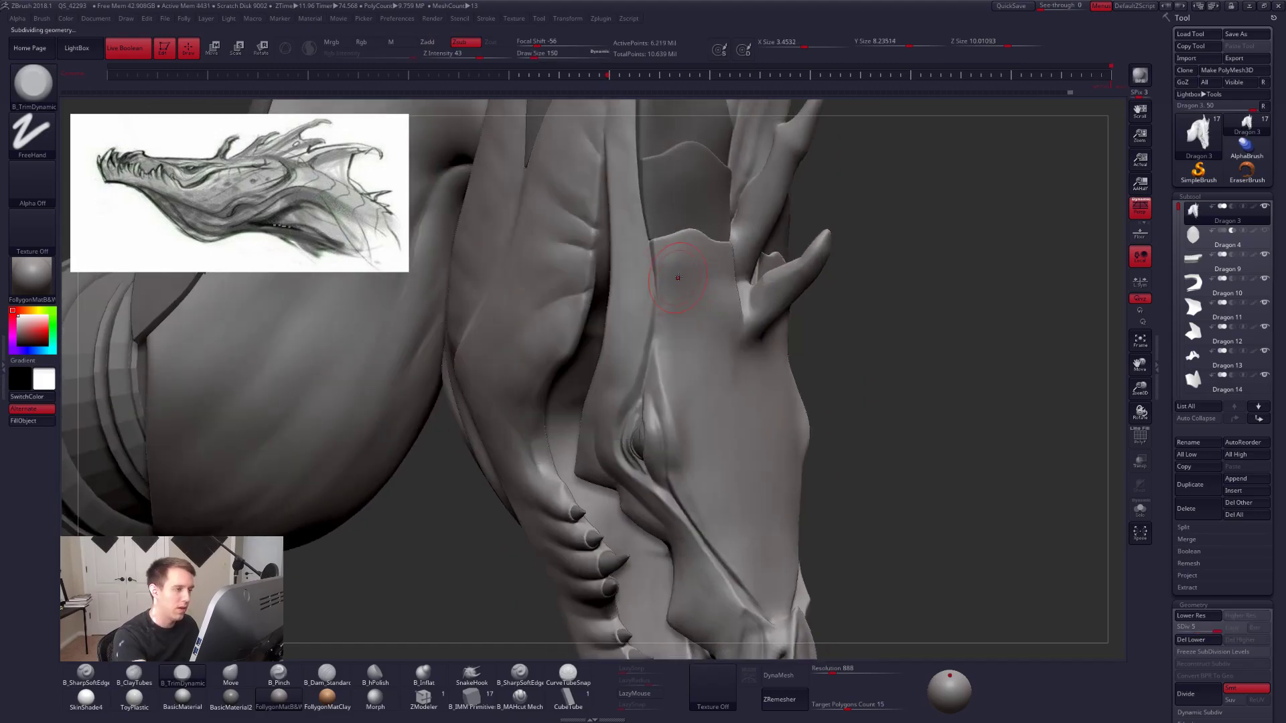
left_click_drag(685, 272, 703, 308, "shift")
right_click_drag(740, 400, 775, 440)
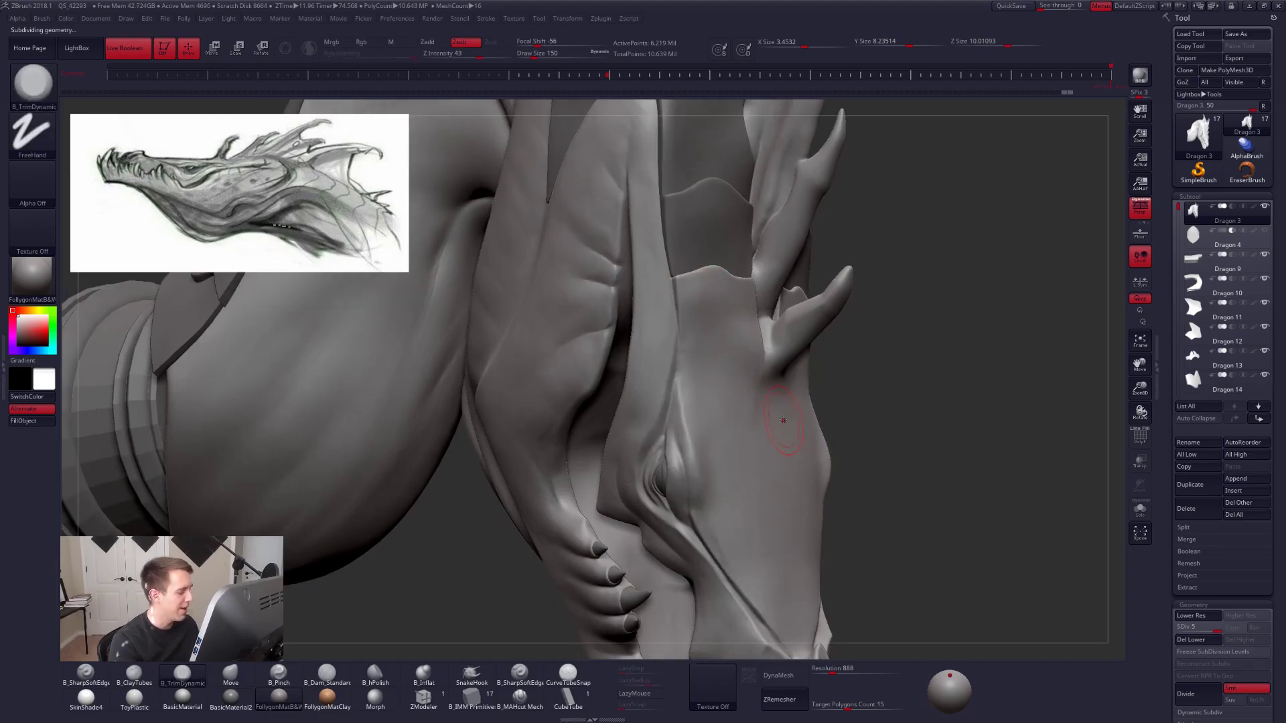
key("b")
key("p")
key("i")
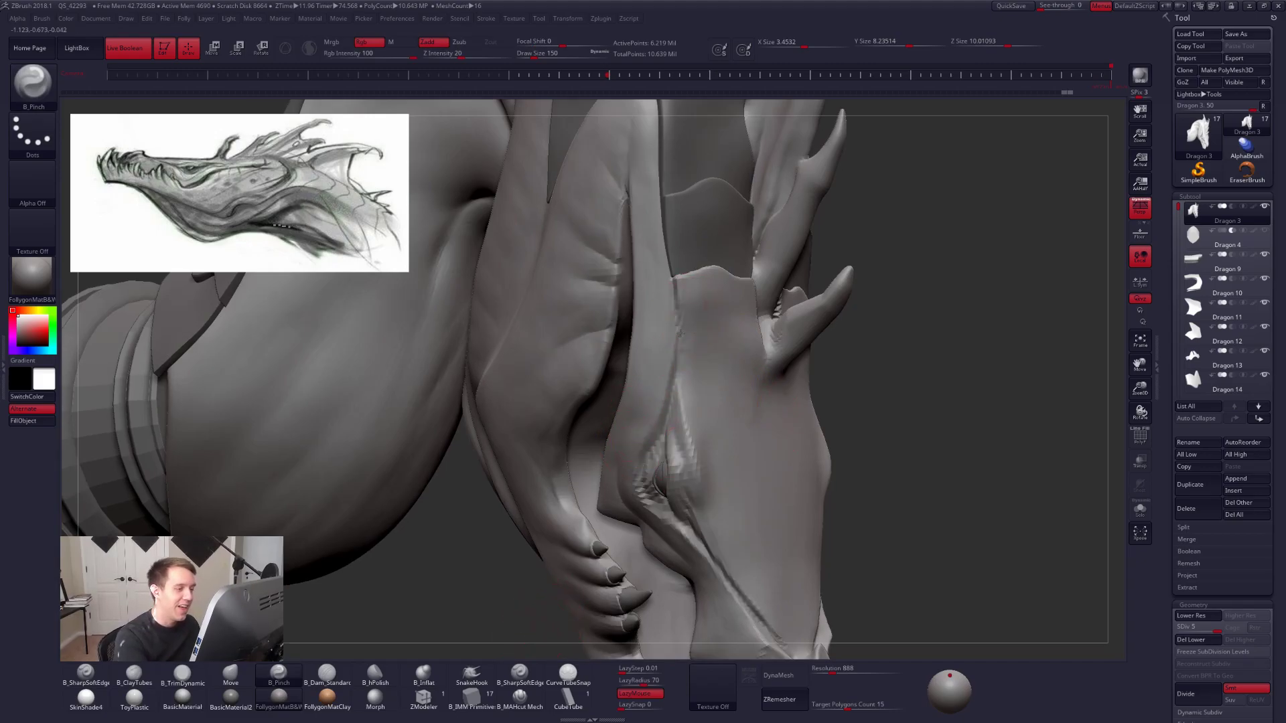
right_click_drag(699, 315, 688, 333, "ctrl")
key("space")
left_click_drag(689, 333, 685, 333)
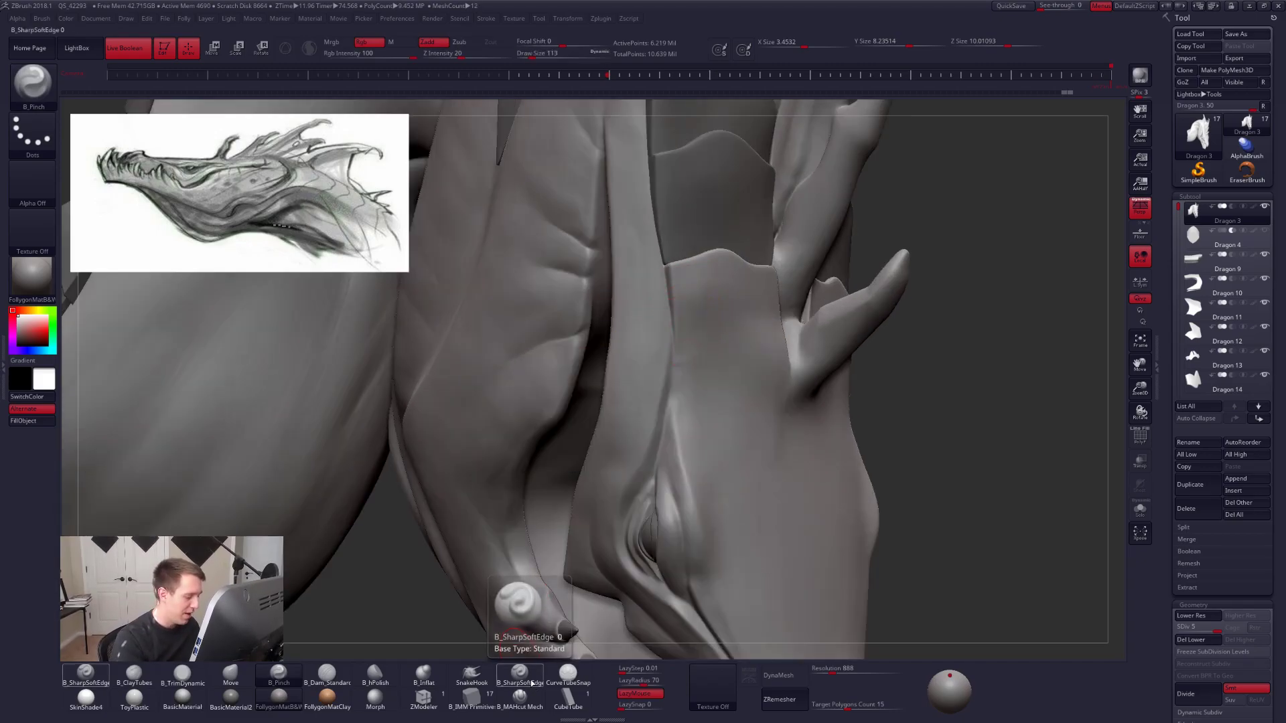
Carve the crease from the forehead plate's rear corner toward the eye with the MAHcut Mech brush at draw size 54.
left_click(520, 696)
key("space")
left_click_drag(671, 313, 663, 313)
key("space")
key("shift")
mouse_move(971, 395)
left_mouse_down()
mouse_move(674, 388)
mouse_move(630, 368)
left_mouse_up()
left_click_drag(942, 307, 942, 309)
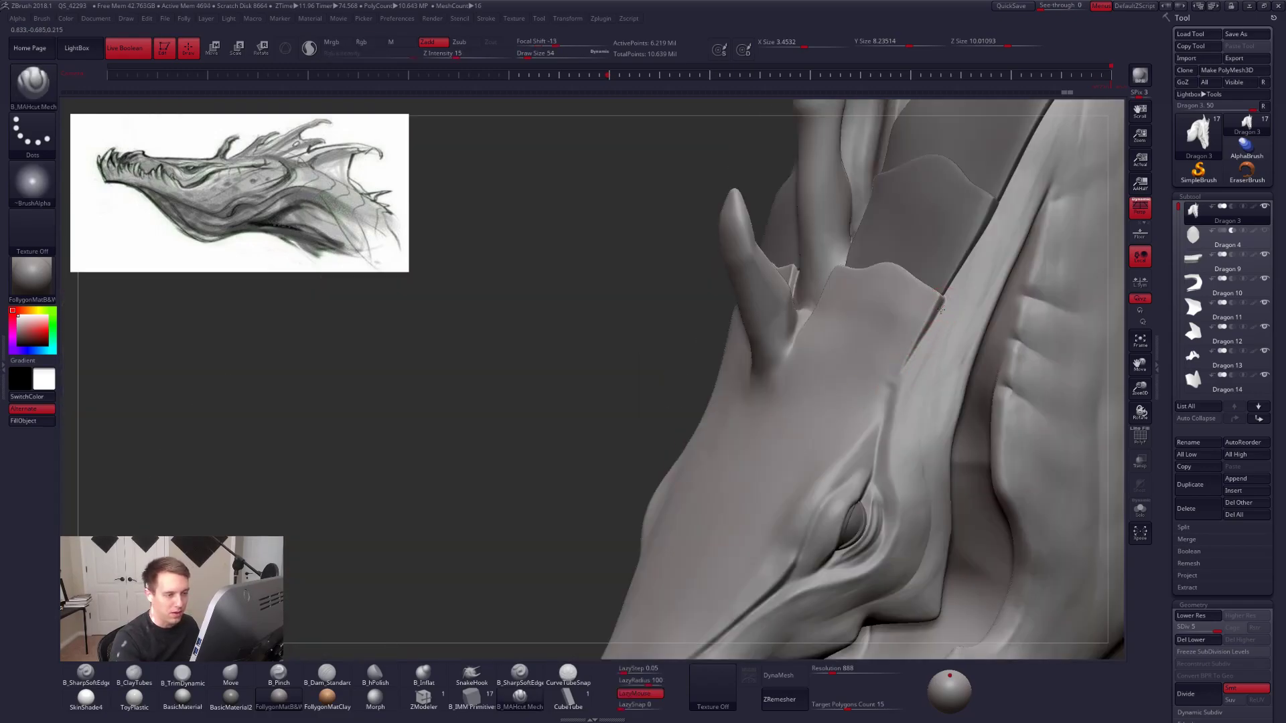
left_click_drag(908, 364, 880, 394)
right_click_drag(876, 401, 878, 401)
Flatten the forehead edge beside the crease with TrimDynamic and smooth it lightly.
key("3")
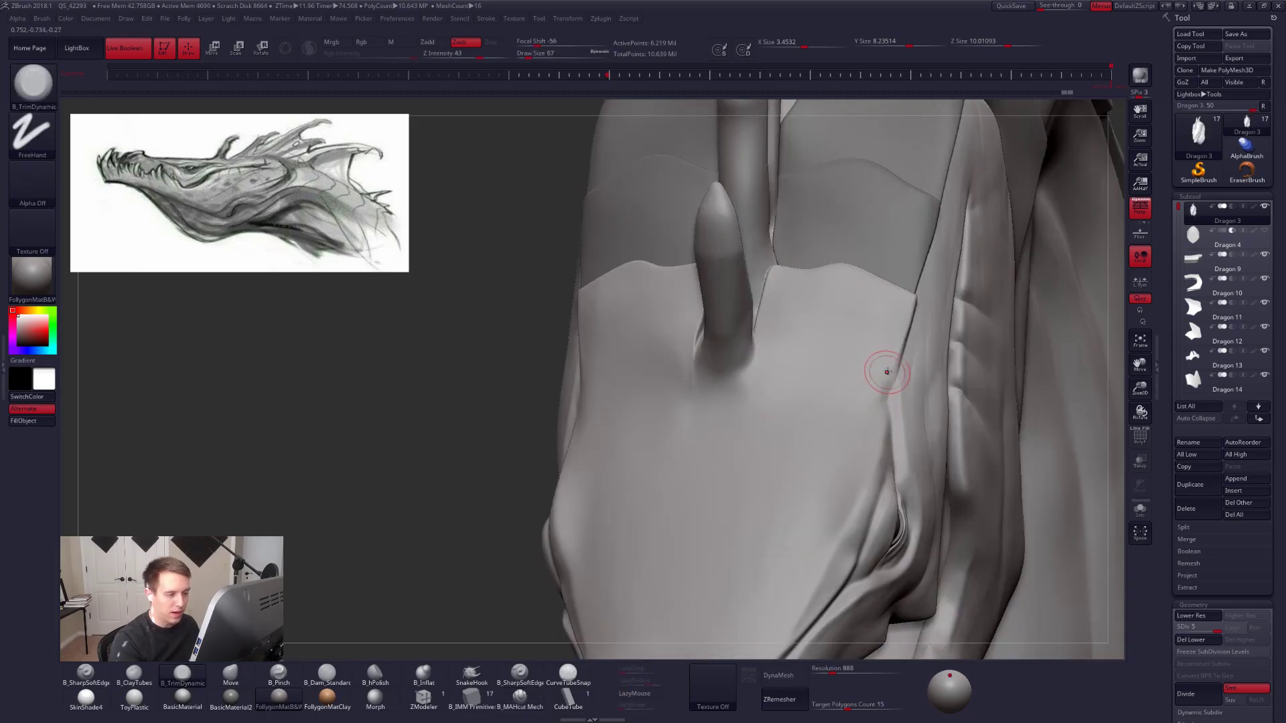
right_click(870, 400)
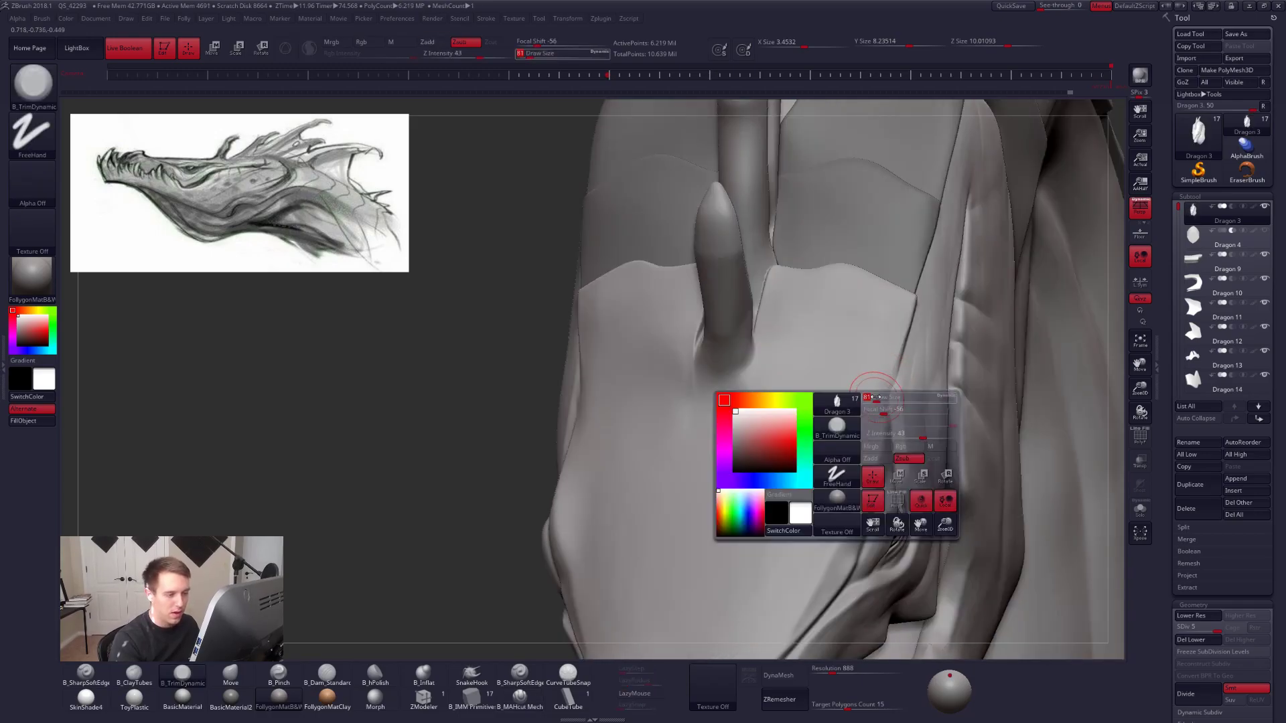
key("shift")
mouse_move(860, 409)
right_mouse_down()
mouse_move(592, 414)
mouse_move(686, 401)
right_mouse_up()
Deepen the crease between the forehead plate's edge and the eye with MAHcut Mech at draw size 43.
left_click(519, 699)
right_click(612, 449)
left_click_drag(659, 383, 653, 383)
right_click_drag(653, 381, 803, 365)
key("space")
left_click_drag(643, 358, 636, 394)
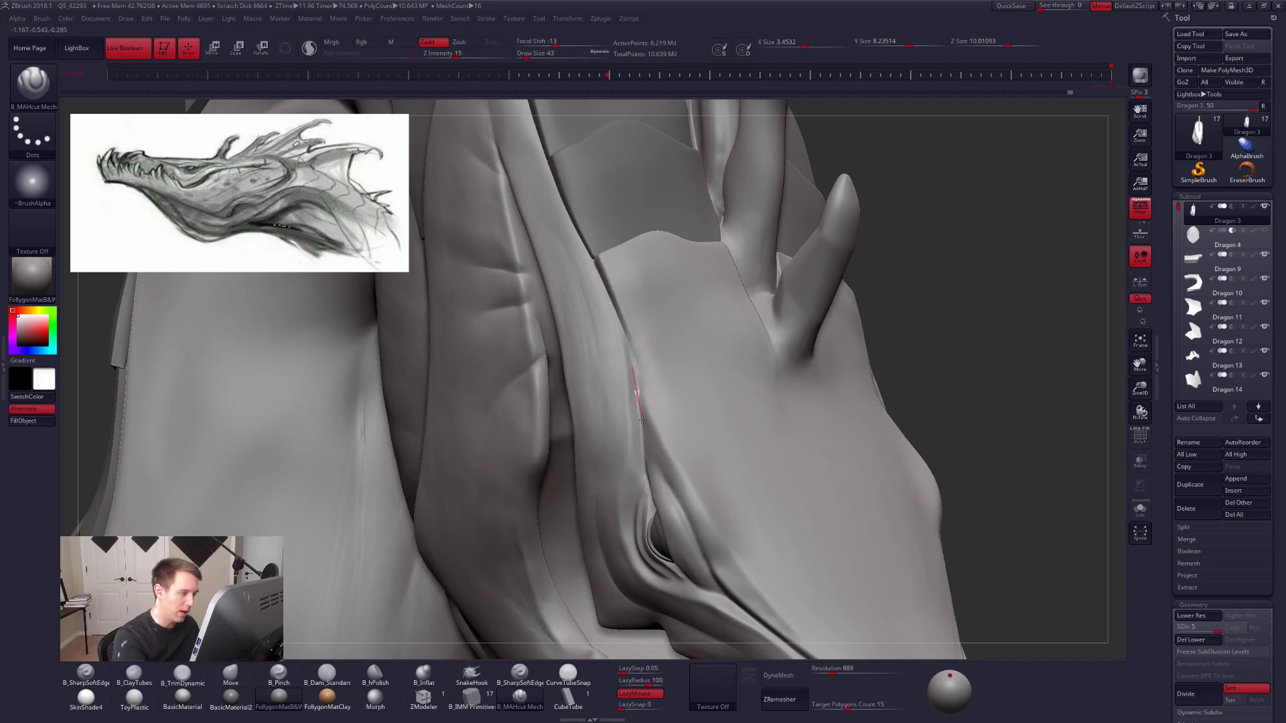
left_click_drag(647, 494, 646, 496)
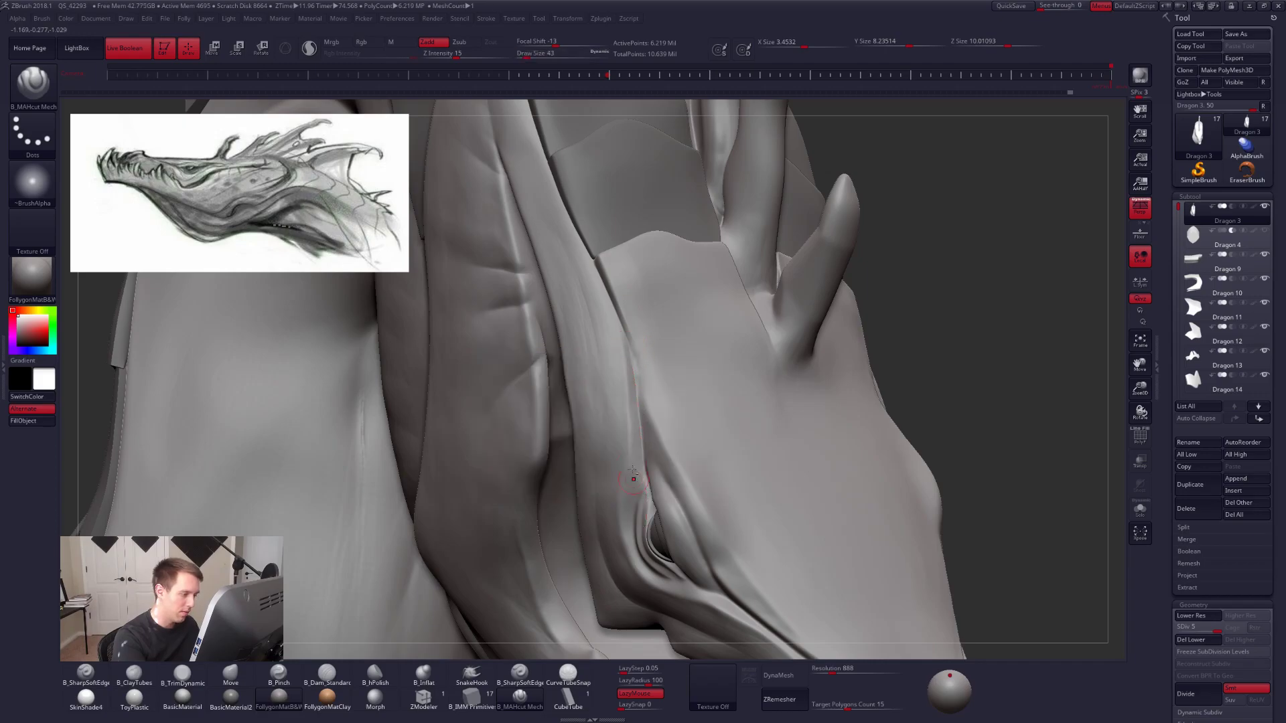
right_click_drag(640, 440, 550, 399)
right_click_drag(794, 365, 751, 351)
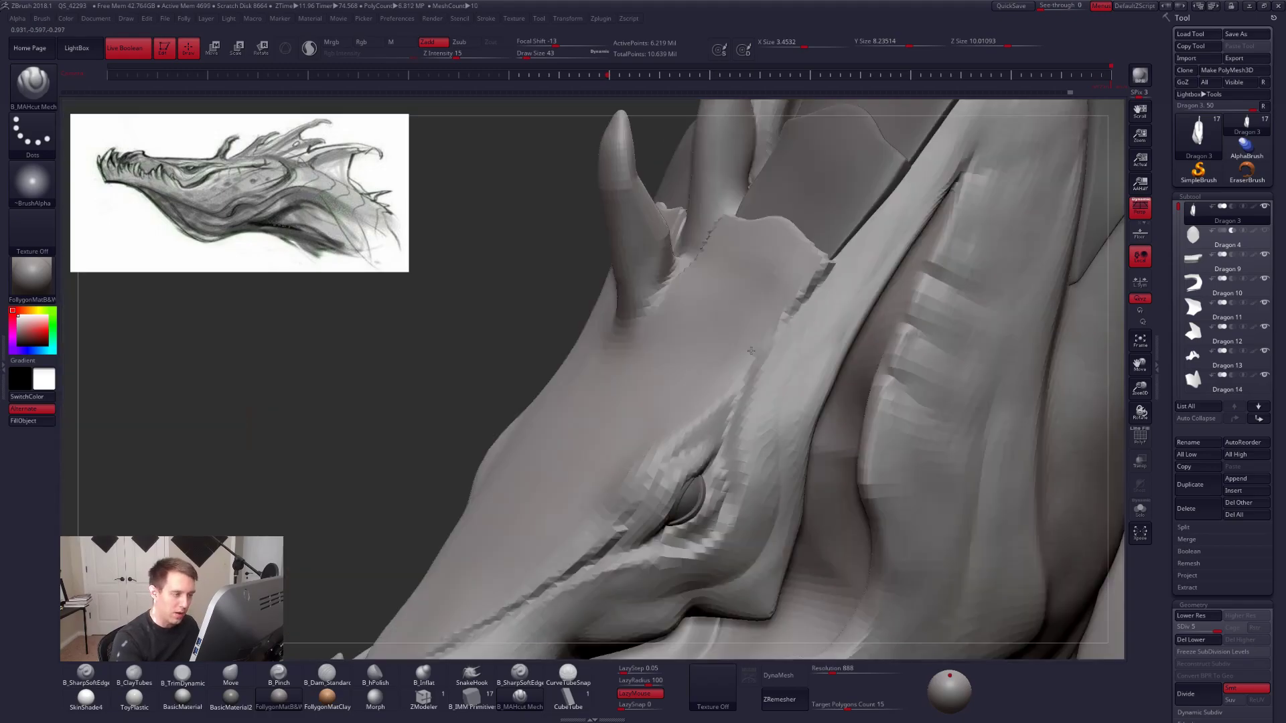
left_click_drag(748, 380, 721, 461)
Build up the forehead edge along the crease with ClayTubes at draw size 74 and level it with TrimDynamic and smoothing.
key("space")
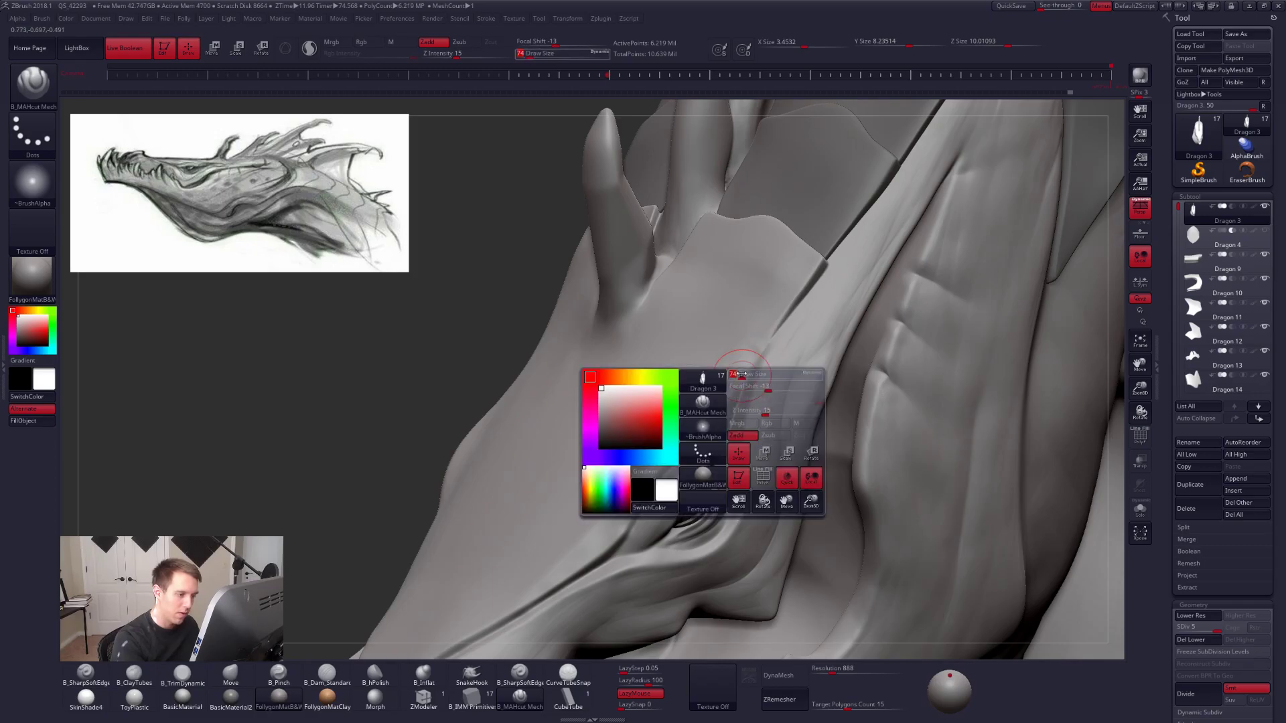
key("b")
key("c")
key("t")
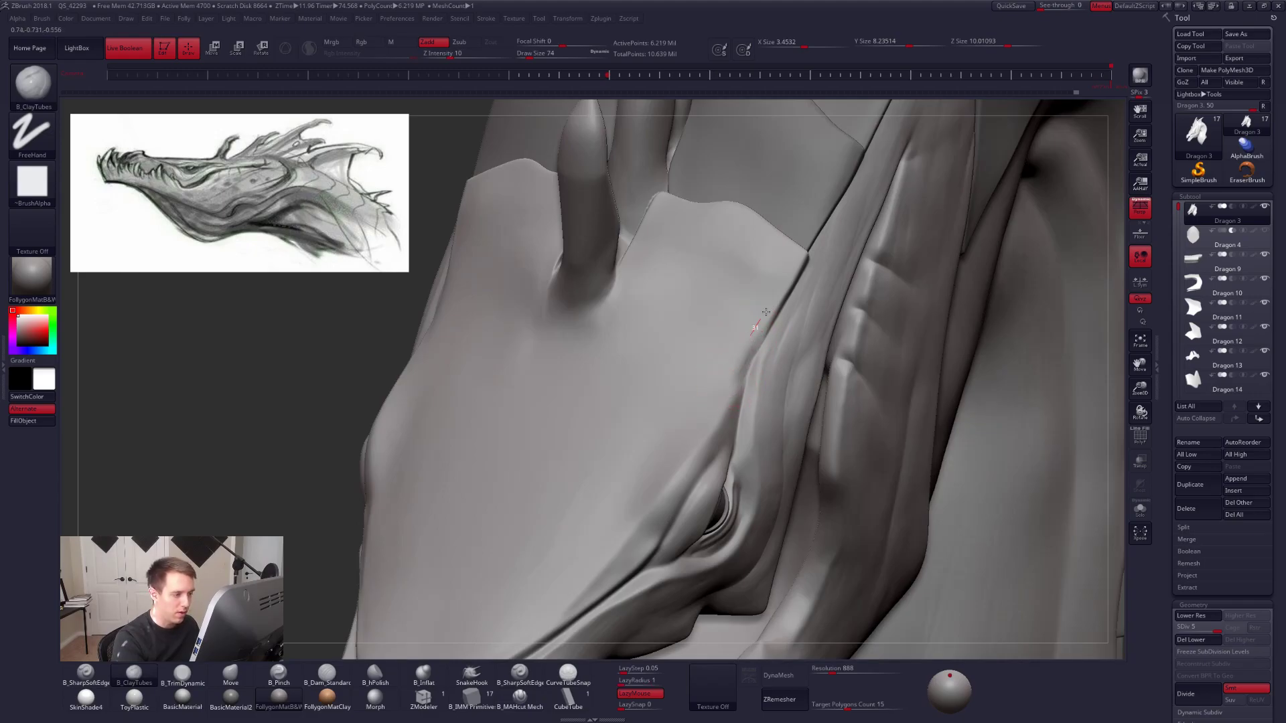
key("b")
key("t")
key("d")
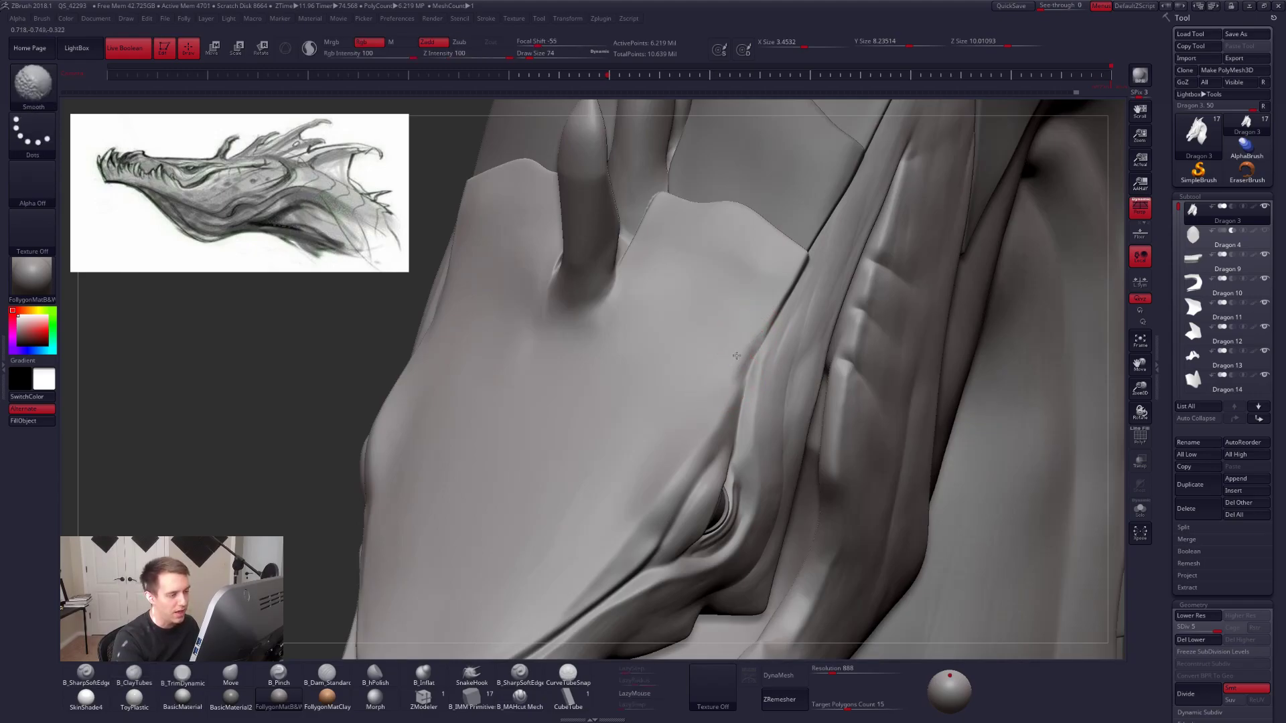
mouse_move(733, 358)
right_mouse_down()
mouse_move(756, 376)
mouse_move(574, 381)
mouse_move(536, 364)
right_mouse_up()
Refine the opposite side of the crease above the eye with ClayTubes and TrimDynamic at draw size 74, smoothing lightly.
key("b")
key("c")
key("t")
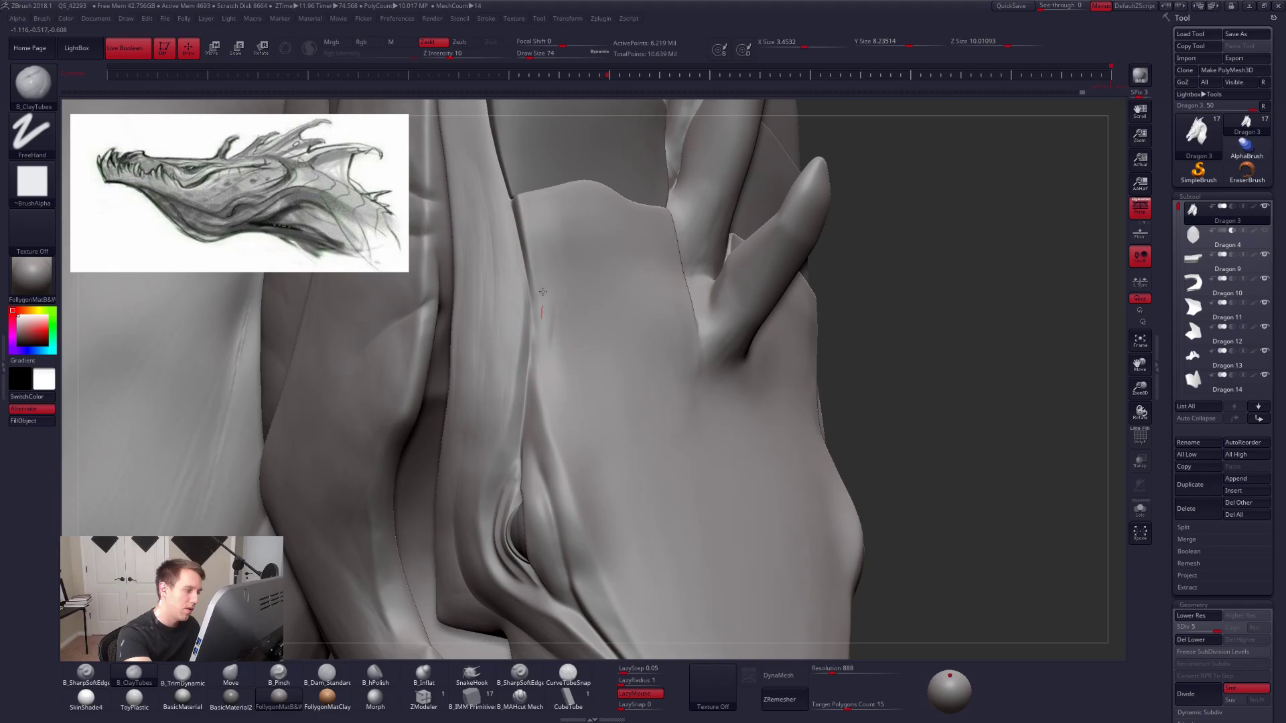
key("b")
key("t")
key("d")
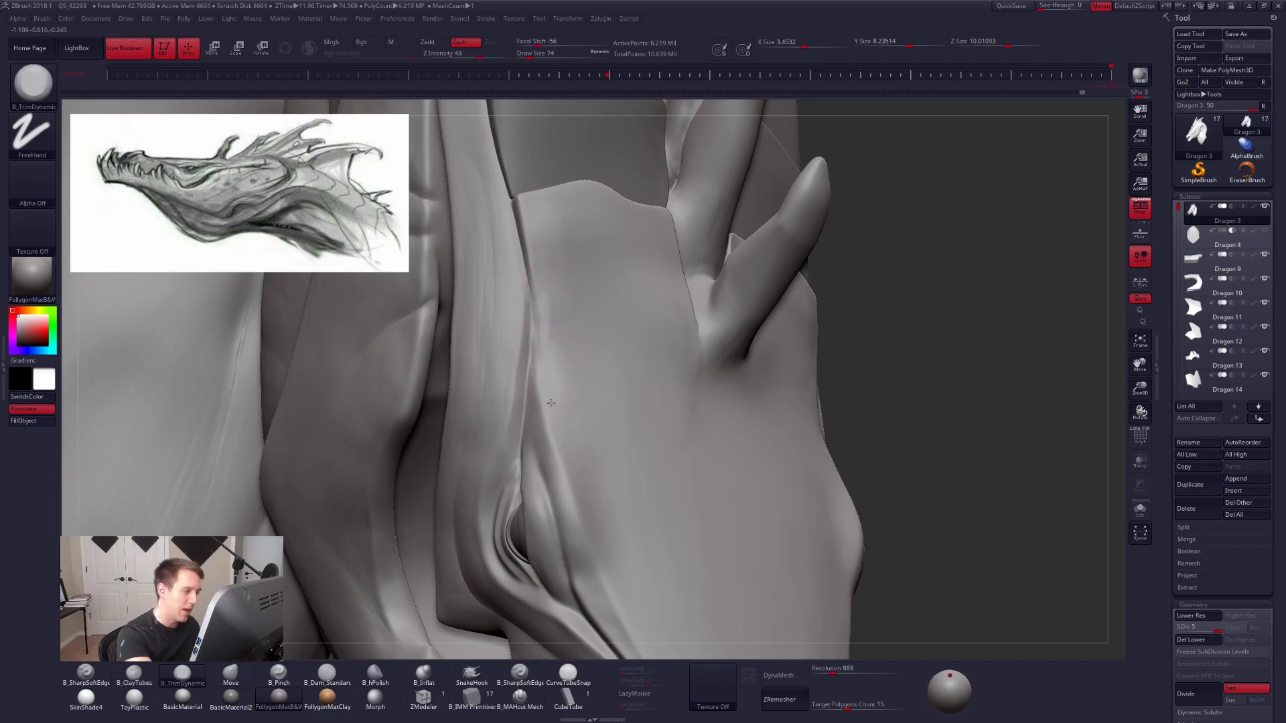
key("shift")
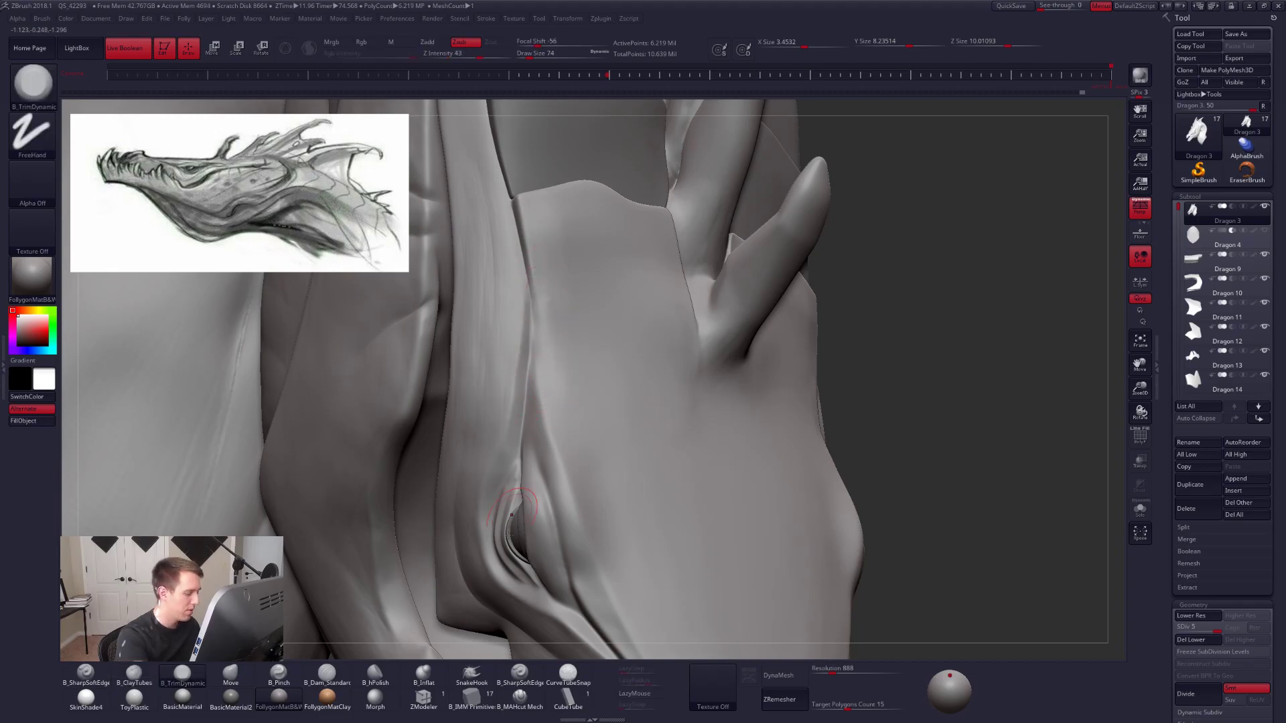
Recut the crease from the forehead plate down to the eye with MAHcut Mech at draw size 40.
left_click(520, 699)
left_click_drag(528, 310, 527, 311)
right_click_drag(523, 303, 531, 290)
left_click_drag(528, 287, 533, 446)
mouse_move(541, 403)
right_mouse_down()
mouse_move(507, 400)
mouse_move(703, 465)
right_mouse_up()
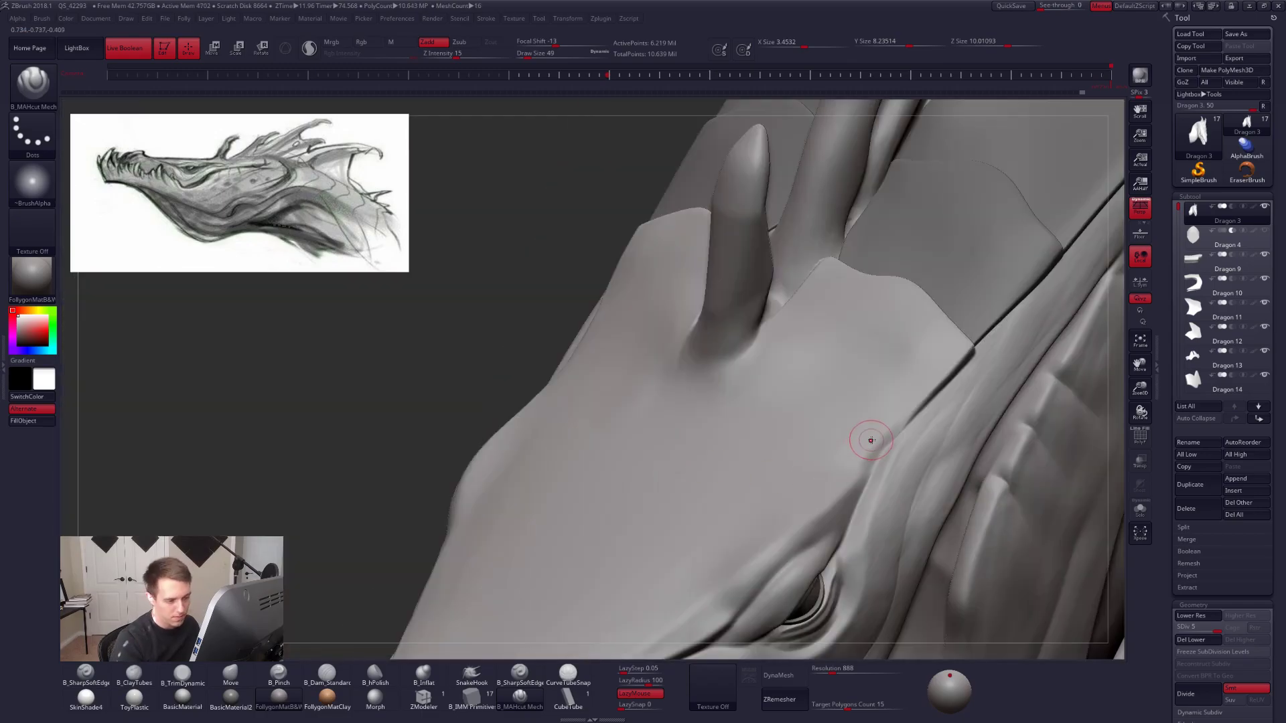
left_click_drag(850, 501, 845, 507)
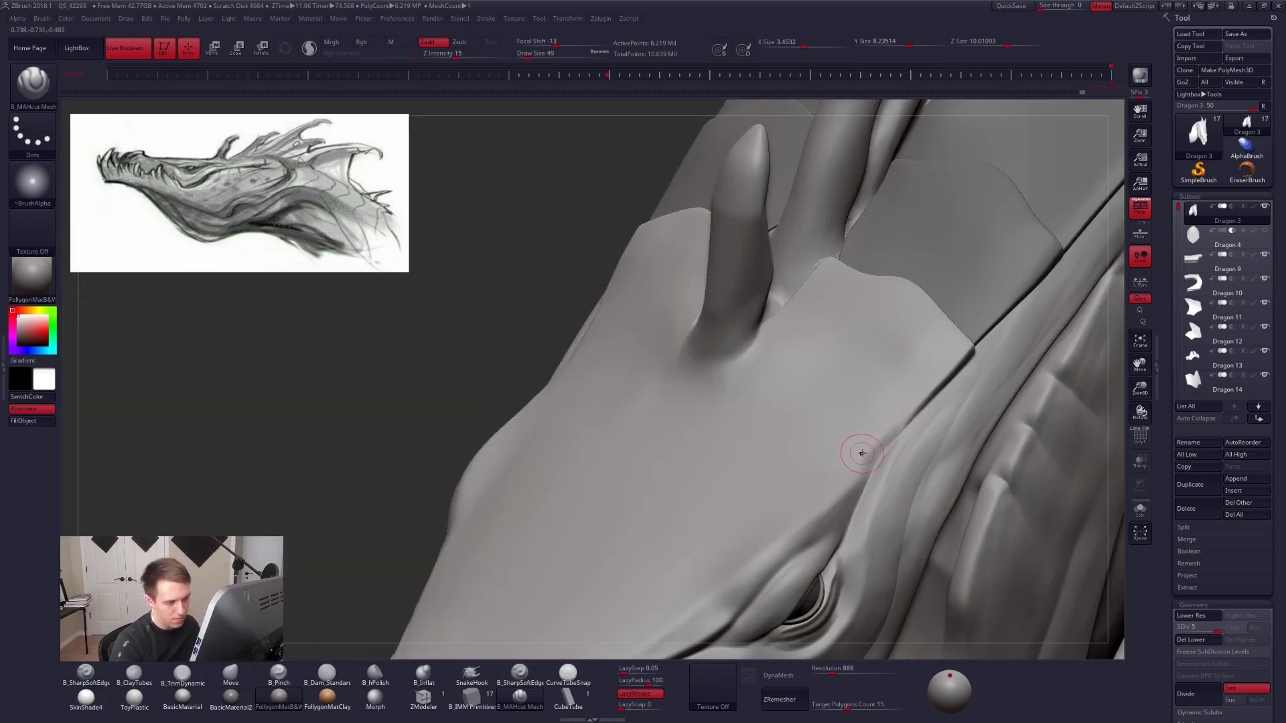
Sharpen the forehead edge along the crease above the eye with the Pinch brush at draw size 40.
key("5")
left_click_drag(910, 416, 881, 441)
left_click_drag(839, 494, 837, 496)
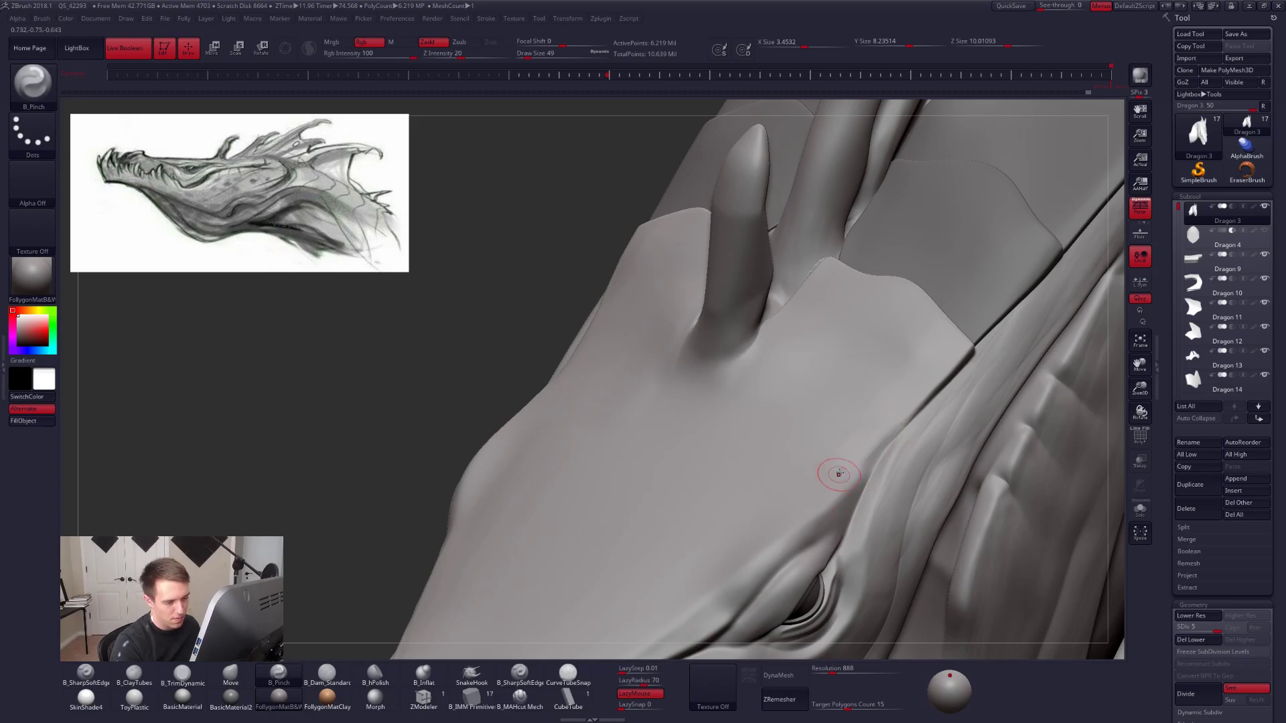
mouse_move(812, 399)
right_mouse_down()
mouse_move(852, 424)
mouse_move(769, 361)
right_mouse_up()
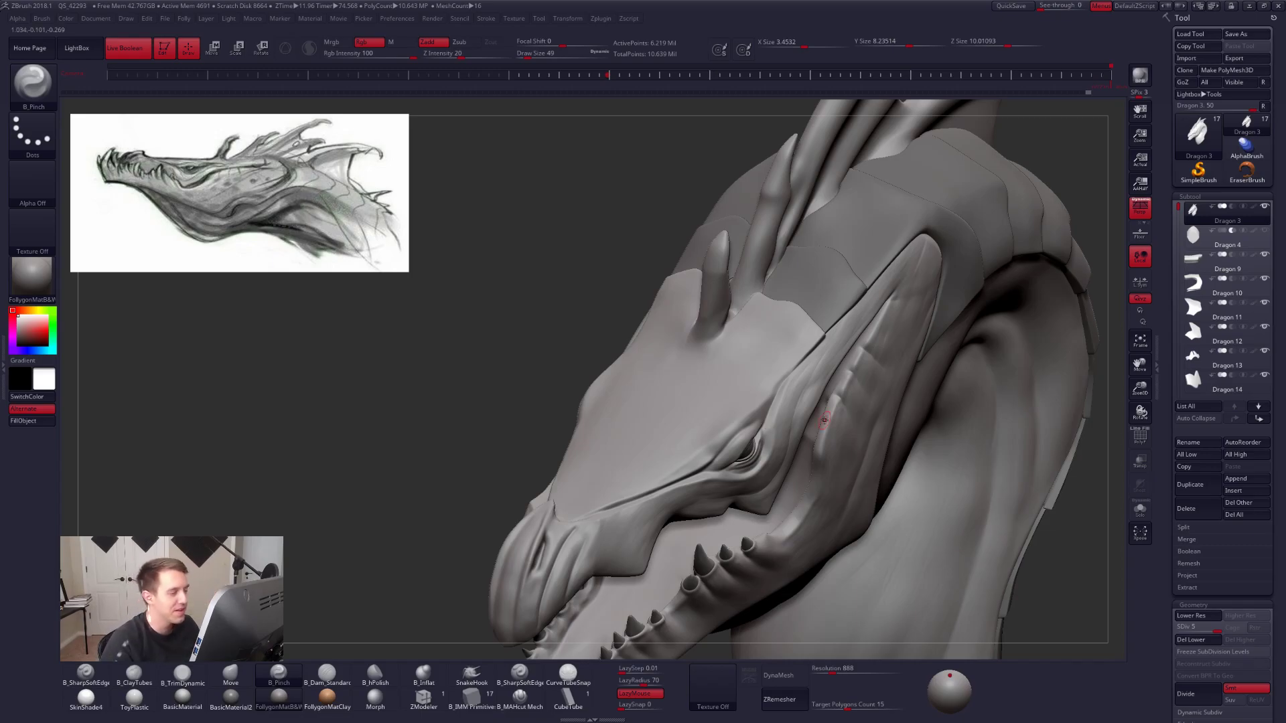
Build up the ridge behind the eye with ClayTubes at draw size 104 and flatten it with TrimDynamic.
key("b")
key("c")
key("t")
key("space")
left_click_drag(795, 395, 801, 395)
right_click_drag(834, 435, 833, 437)
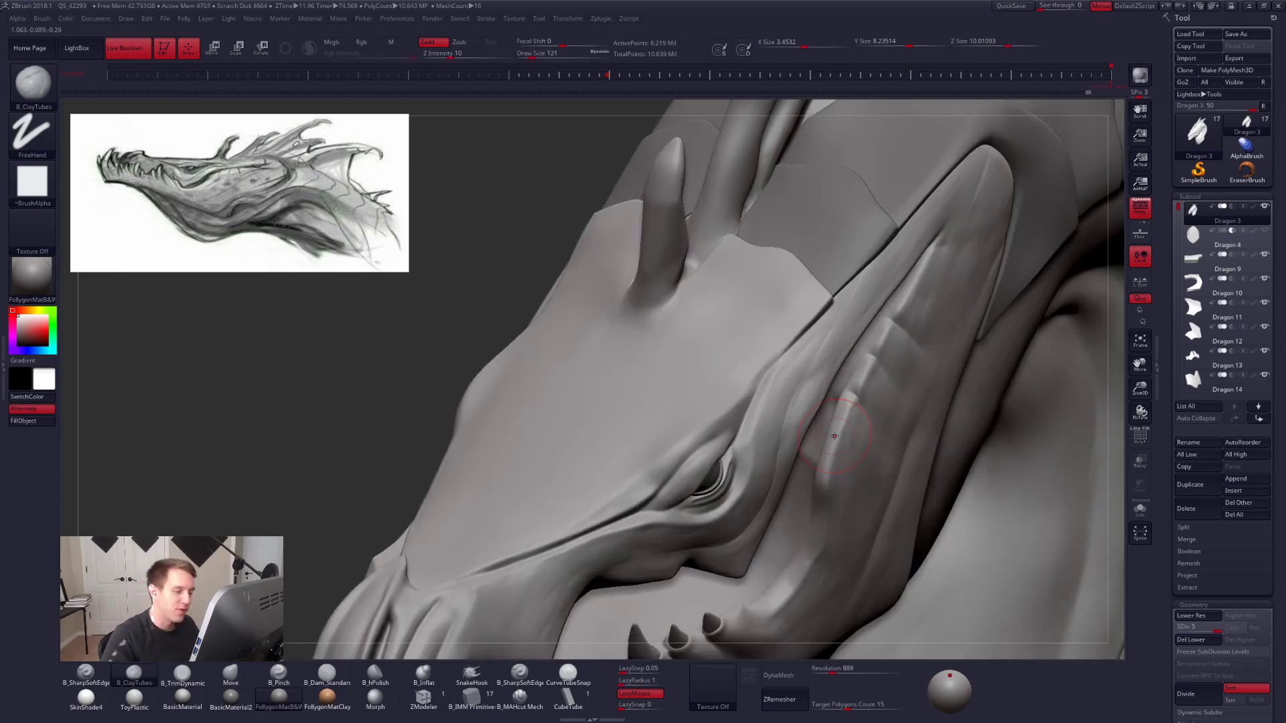
key("space")
mouse_move(799, 394)
left_mouse_down()
mouse_move(823, 355)
mouse_move(818, 378)
mouse_move(785, 397)
mouse_move(759, 440)
left_mouse_up()
left_click_drag(791, 380, 762, 435)
mouse_move(764, 462)
right_mouse_down()
mouse_move(754, 415)
mouse_move(757, 485)
mouse_move(738, 523)
mouse_move(722, 476)
mouse_move(775, 428)
right_mouse_up()
key("3")
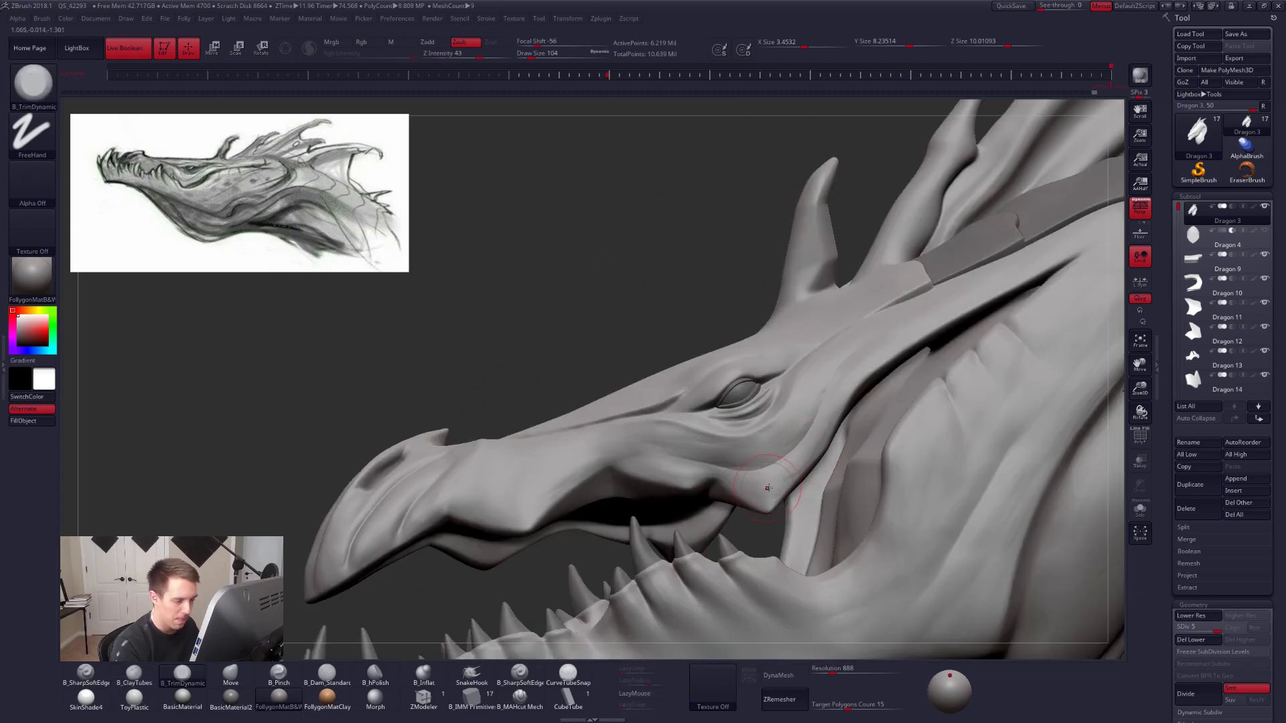
Add volume to the cheekbone below the eye with ClayTubes at draw size 104.
key("b")
key("c")
key("t")
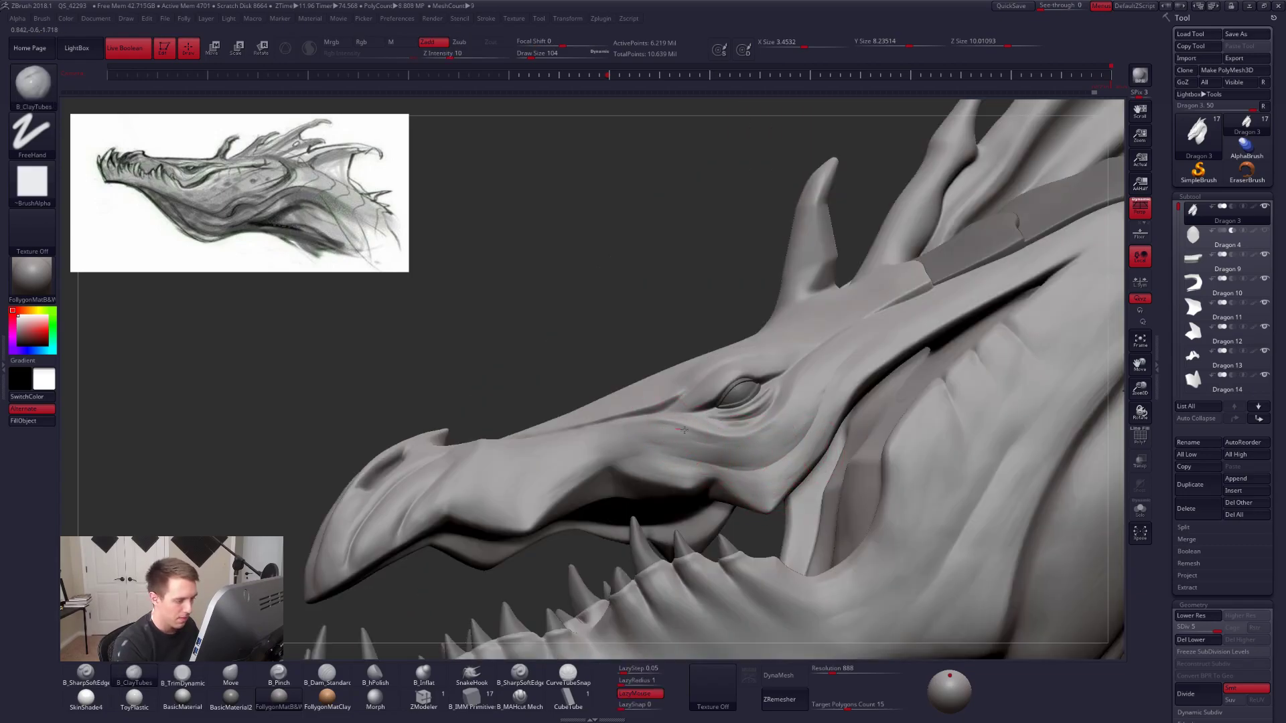
mouse_move(743, 463)
right_mouse_down()
mouse_move(778, 448)
mouse_move(718, 459)
mouse_move(744, 455)
mouse_move(737, 472)
mouse_move(782, 449)
mouse_move(790, 431)
mouse_move(784, 469)
mouse_move(686, 454)
right_mouse_up()
right_click(747, 456)
Flatten the planes on the side of the snout with TrimDynamic at draw size 104.
key("b")
key("t")
key("d")
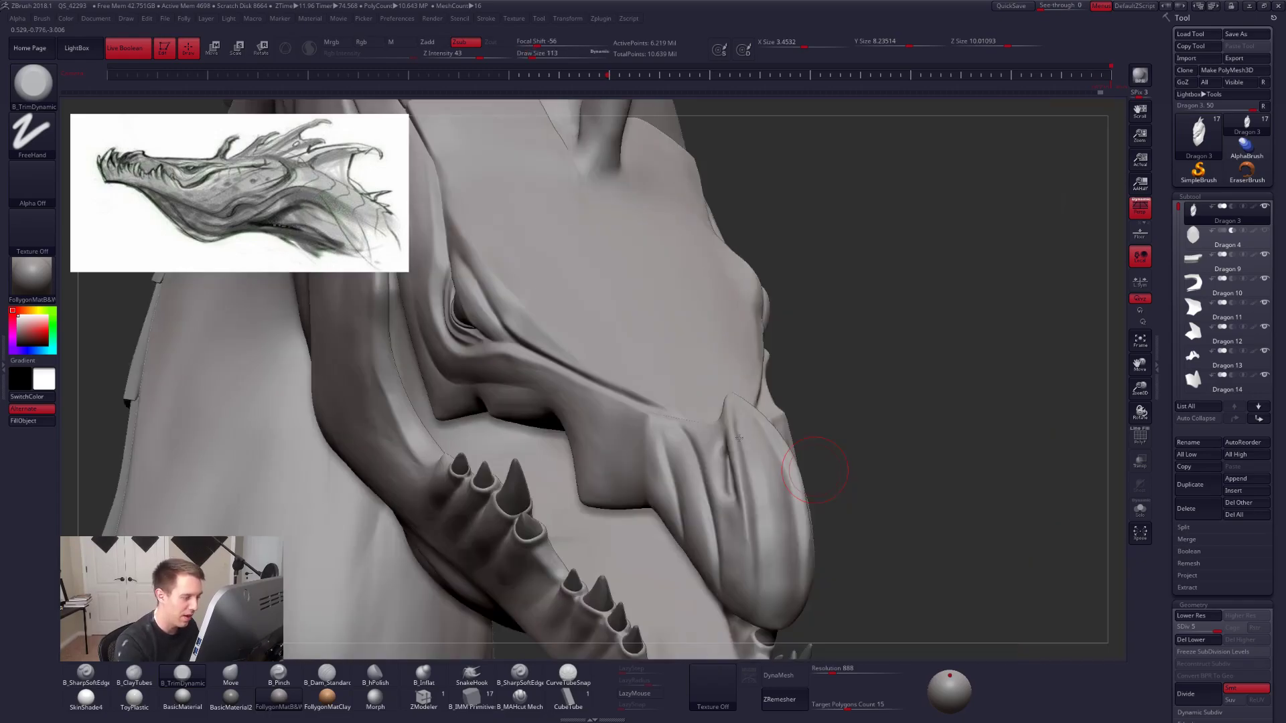
right_click_drag(815, 470, 740, 423)
mouse_move(745, 461)
left_mouse_down()
mouse_move(756, 432)
mouse_move(746, 461)
left_mouse_up()
key("space")
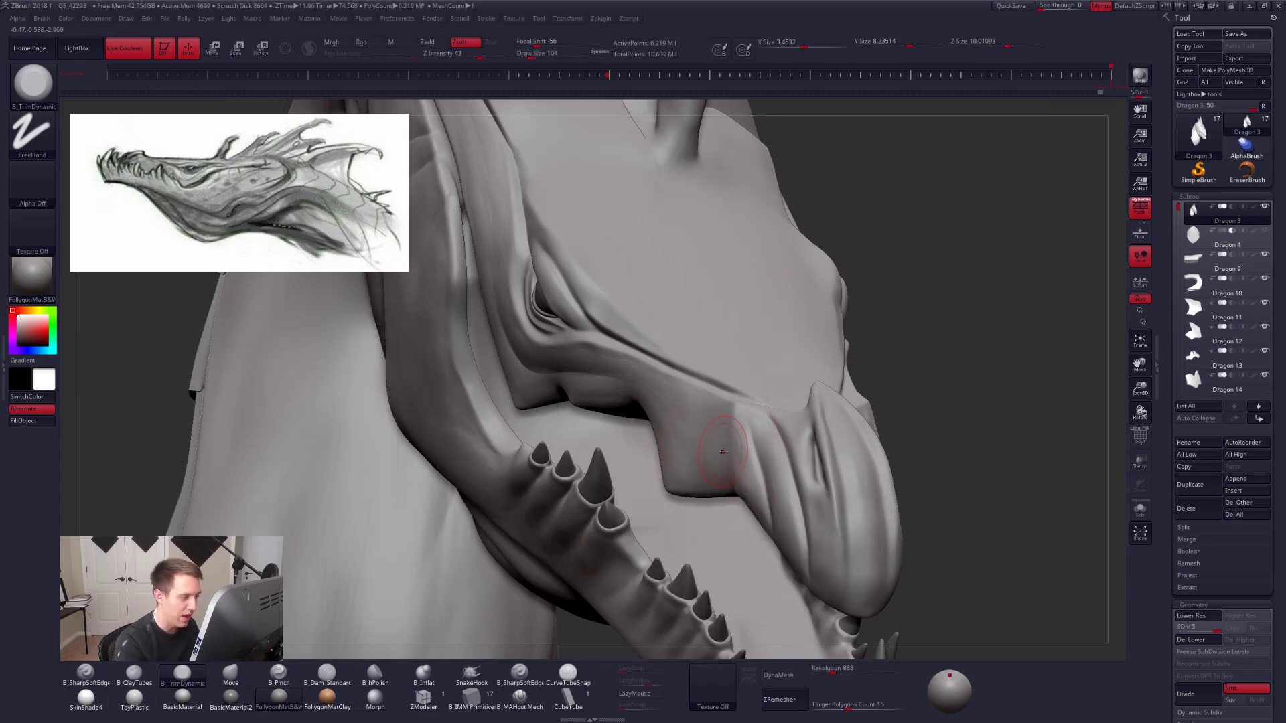
Build up the folds beneath the eye with ClayTubes at a smaller draw size.
mouse_move(658, 395)
right_mouse_down("ctrl")
mouse_move(715, 414)
mouse_move(659, 418)
mouse_move(765, 423)
mouse_move(708, 429)
mouse_move(715, 441)
mouse_move(680, 427)
right_mouse_up("ctrl")
key("2")
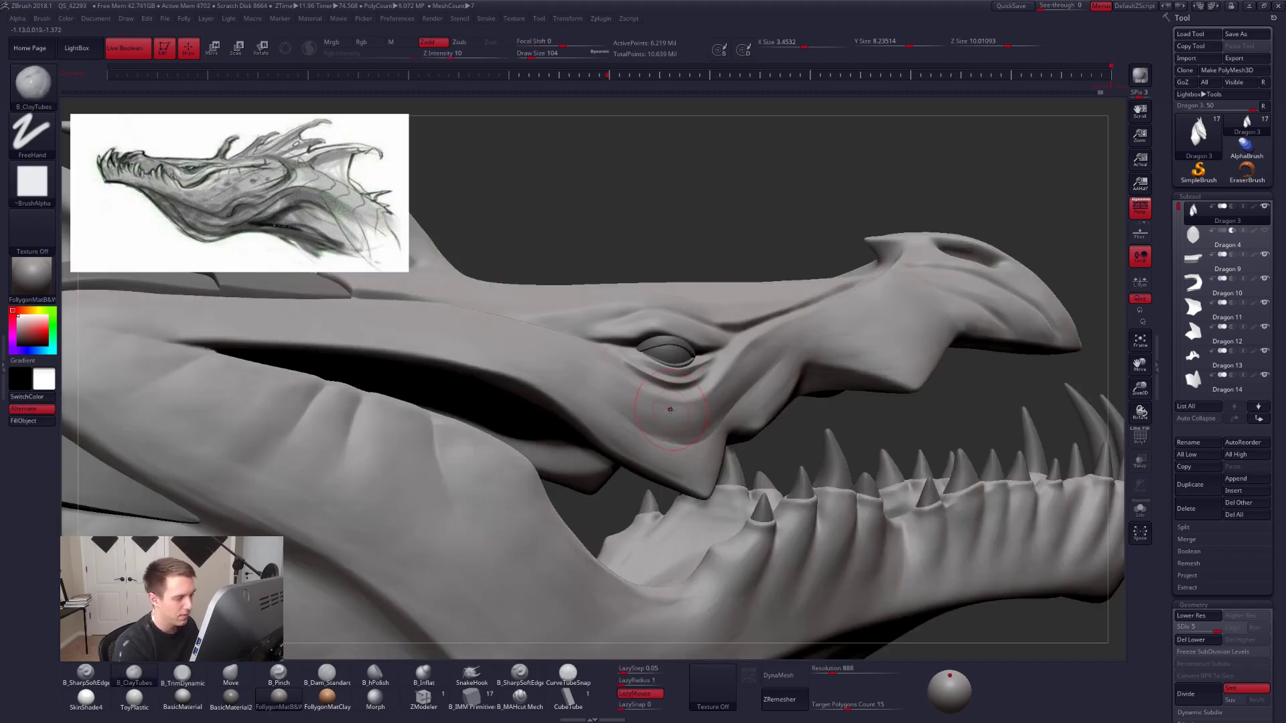
key("space")
left_click(698, 405)
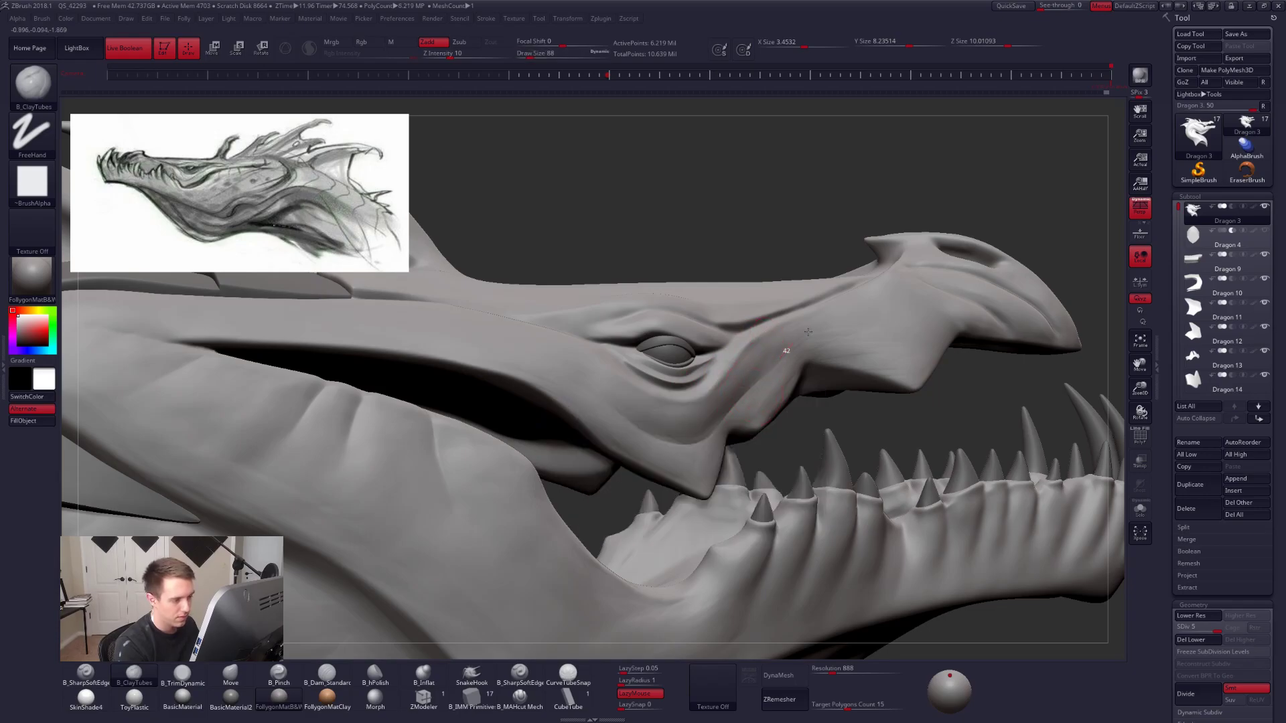
Build up muscle strands from below the eye along the upper snout with ClayTubes at draw size 121.
mouse_move(807, 331)
right_mouse_down()
mouse_move(825, 388)
mouse_move(737, 460)
right_mouse_up()
key("space")
left_click_drag(779, 403, 786, 402)
mouse_move(804, 350)
left_mouse_down()
mouse_move(790, 360)
mouse_move(811, 419)
mouse_move(869, 395)
mouse_move(846, 416)
mouse_move(842, 371)
mouse_move(772, 376)
mouse_move(815, 384)
mouse_move(730, 416)
mouse_move(695, 412)
left_mouse_up()
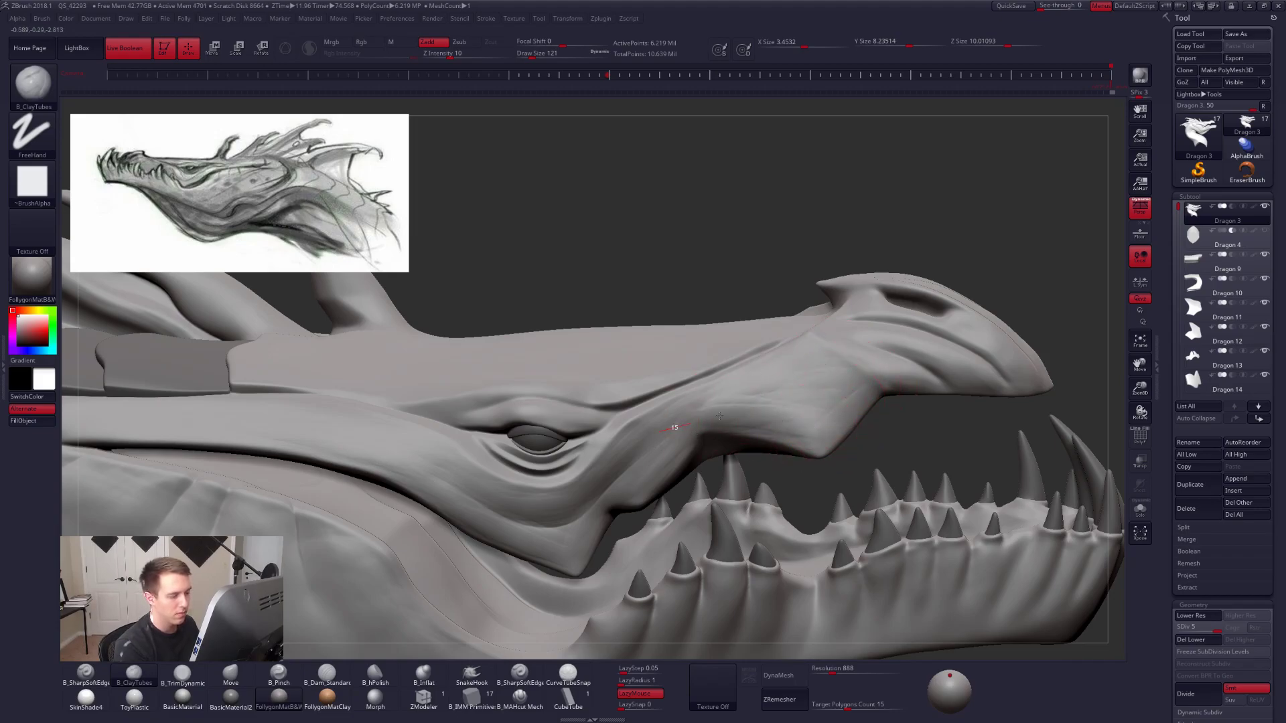
mouse_move(833, 363)
left_mouse_down()
mouse_move(733, 404)
mouse_move(730, 430)
left_mouse_up()
left_click_drag(854, 403, 757, 443)
Add ClayTubes strokes along the upper lip muscle at draw size 113.
key("space")
left_click_drag(873, 401, 870, 402)
left_click_drag(868, 402, 789, 453)
right_click_drag(803, 462, 806, 438, "ctrl")
mouse_move(722, 454)
right_mouse_down()
mouse_move(862, 436)
mouse_move(731, 492)
right_mouse_up()
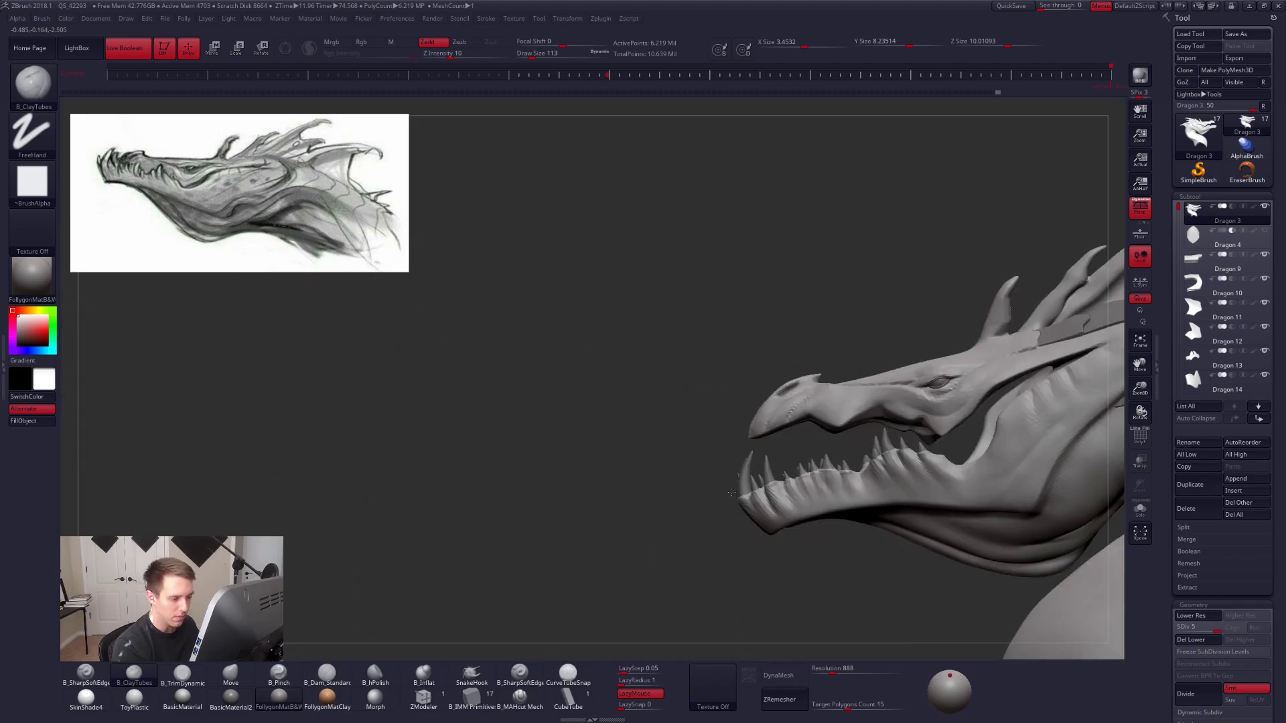
Continue building up the snout and cheek forms with ClayTubes, enlarging the draw size to 170.
right_click_drag(830, 396, 763, 408, "ctrl")
mouse_move(763, 407)
left_mouse_down()
mouse_move(810, 383)
mouse_move(847, 435)
left_mouse_up()
mouse_move(1027, 323)
right_mouse_down("alt")
mouse_move(825, 476)
mouse_move(932, 382)
mouse_move(870, 536)
right_mouse_up("alt")
key("space")
left_click_drag(680, 473, 687, 477)
right_click_drag(688, 490, 734, 536)
key("space")
left_click_drag(656, 475, 665, 476)
mouse_move(871, 385)
left_mouse_down()
mouse_move(784, 435)
mouse_move(803, 388)
mouse_move(852, 456)
left_mouse_up()
right_click_drag(824, 432, 933, 548, "ctrl")
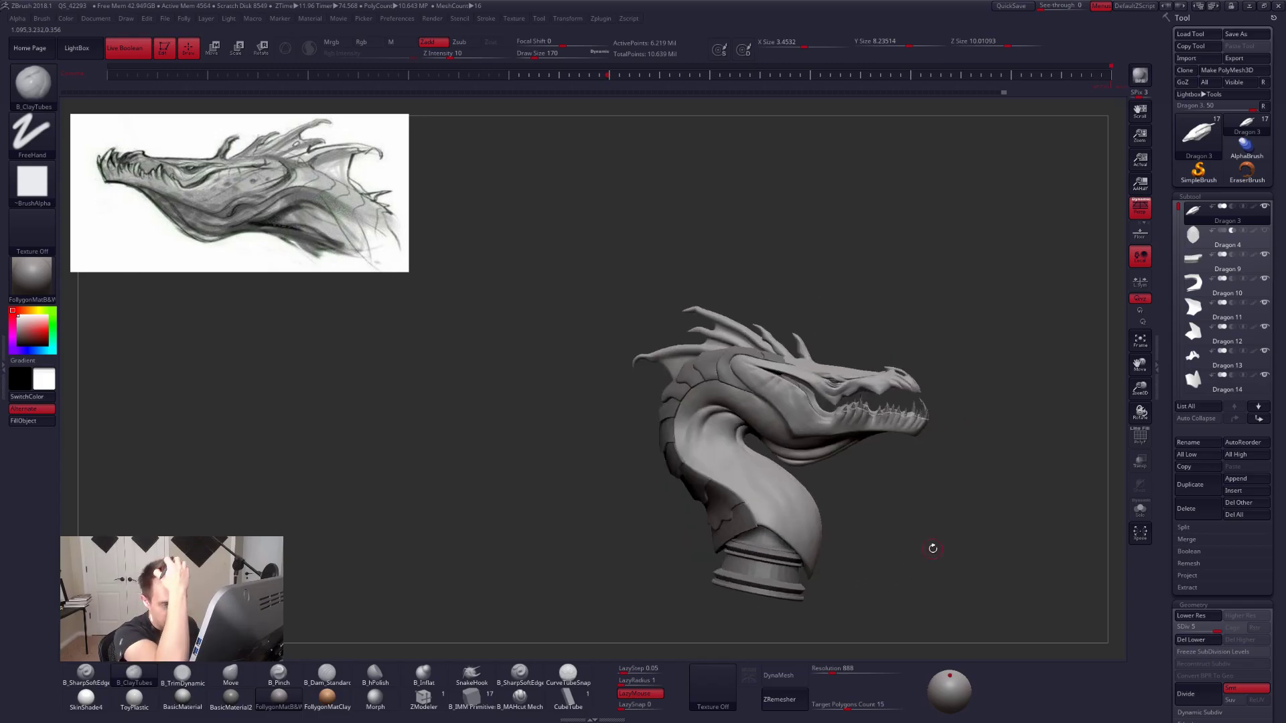
right_click_drag(933, 548, 862, 602)
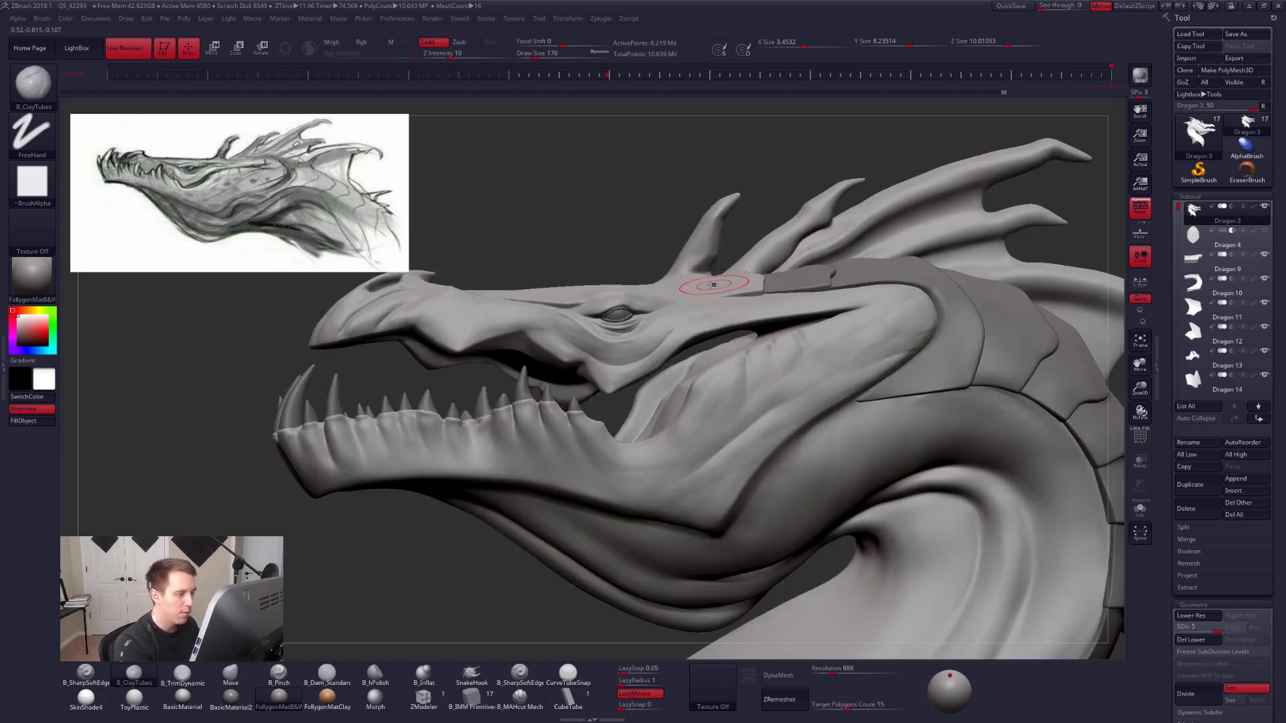
Build up the jaw muscle behind the mouth corner with ClayTubes at draw size 160.
key("space")
left_click_drag(797, 402, 792, 402)
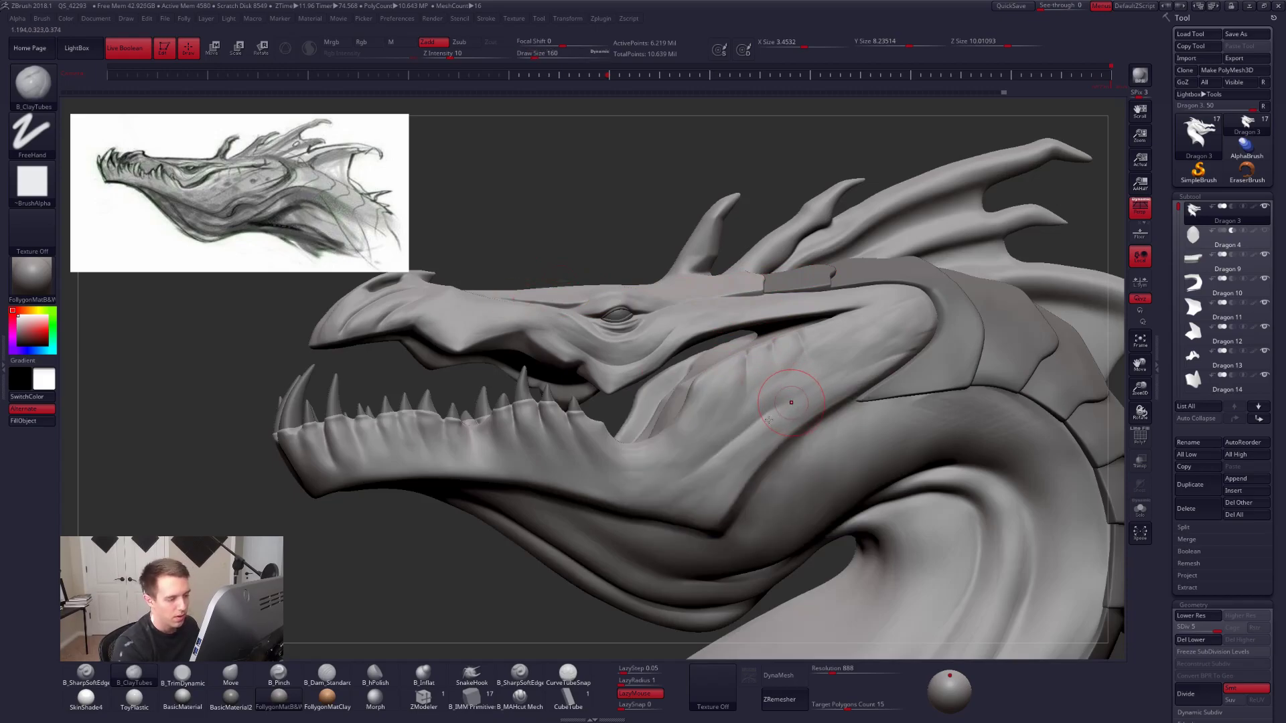
left_click_drag(750, 443, 745, 462)
Select the Dragon 10 armor plate subtool and isolate it in solo view.
right_click_drag(969, 428, 973, 386, "alt")
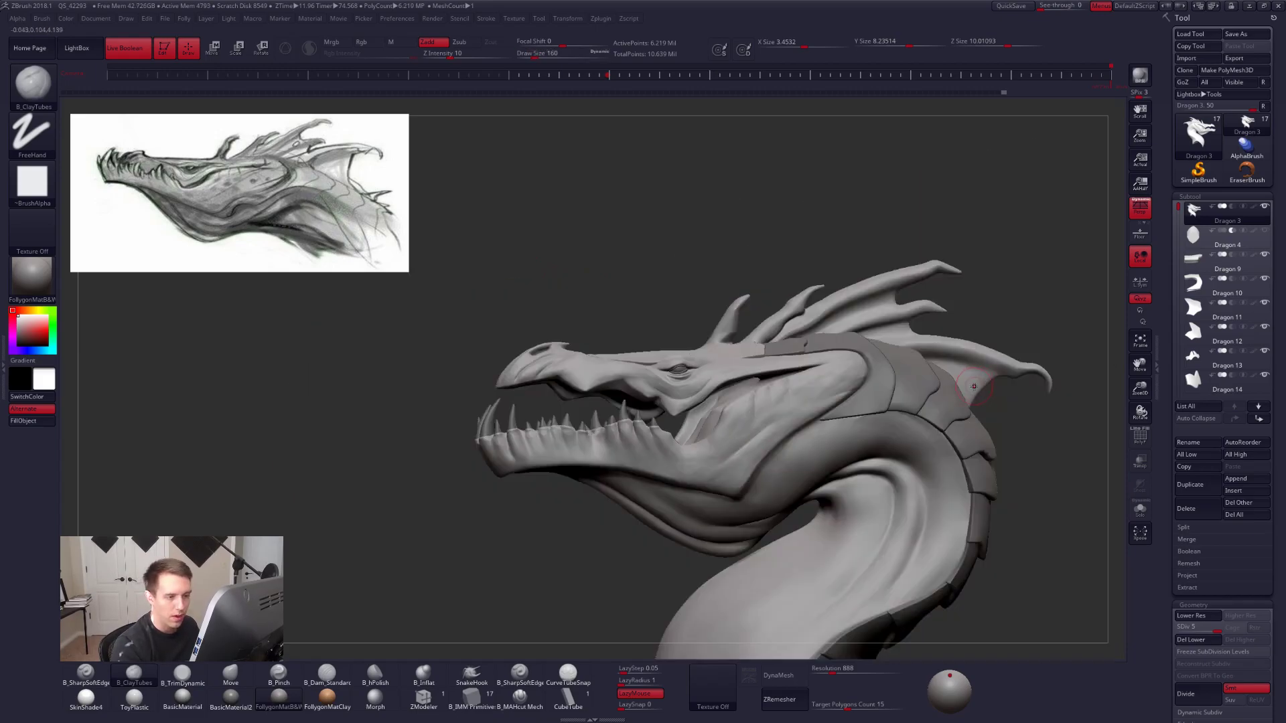
key("alt+s")
key("alt+s")
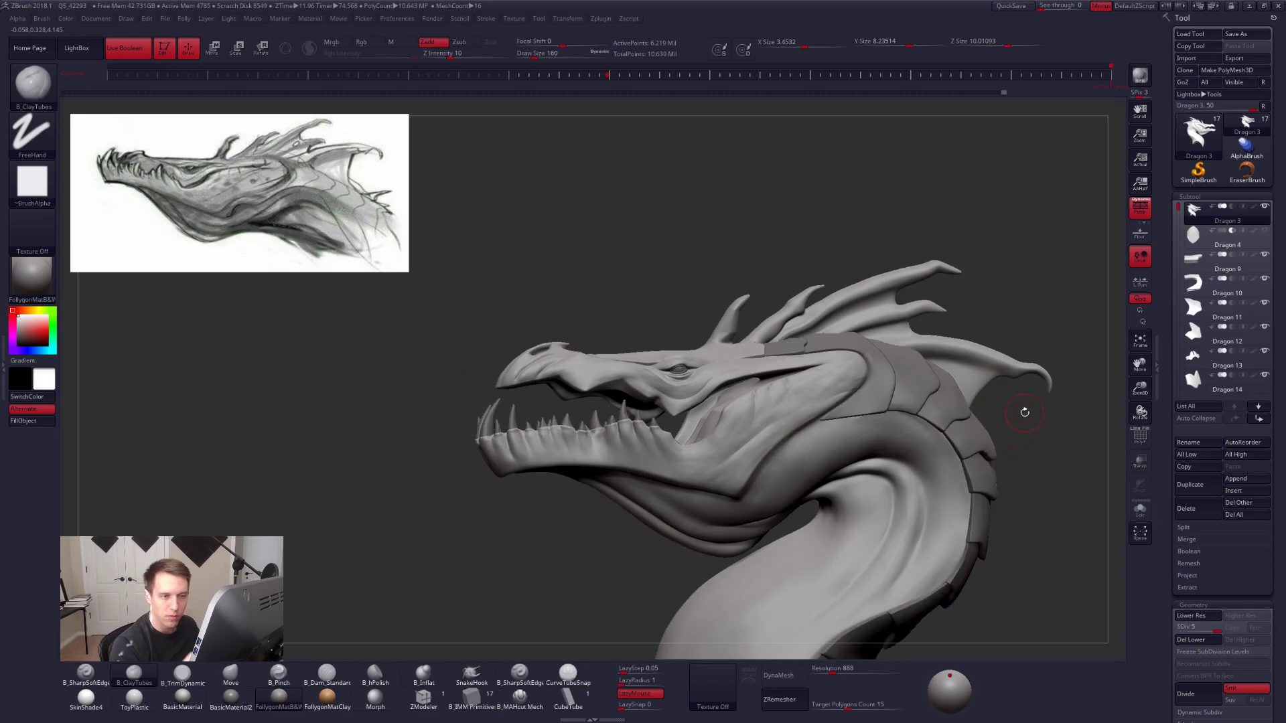
left_click(1199, 241)
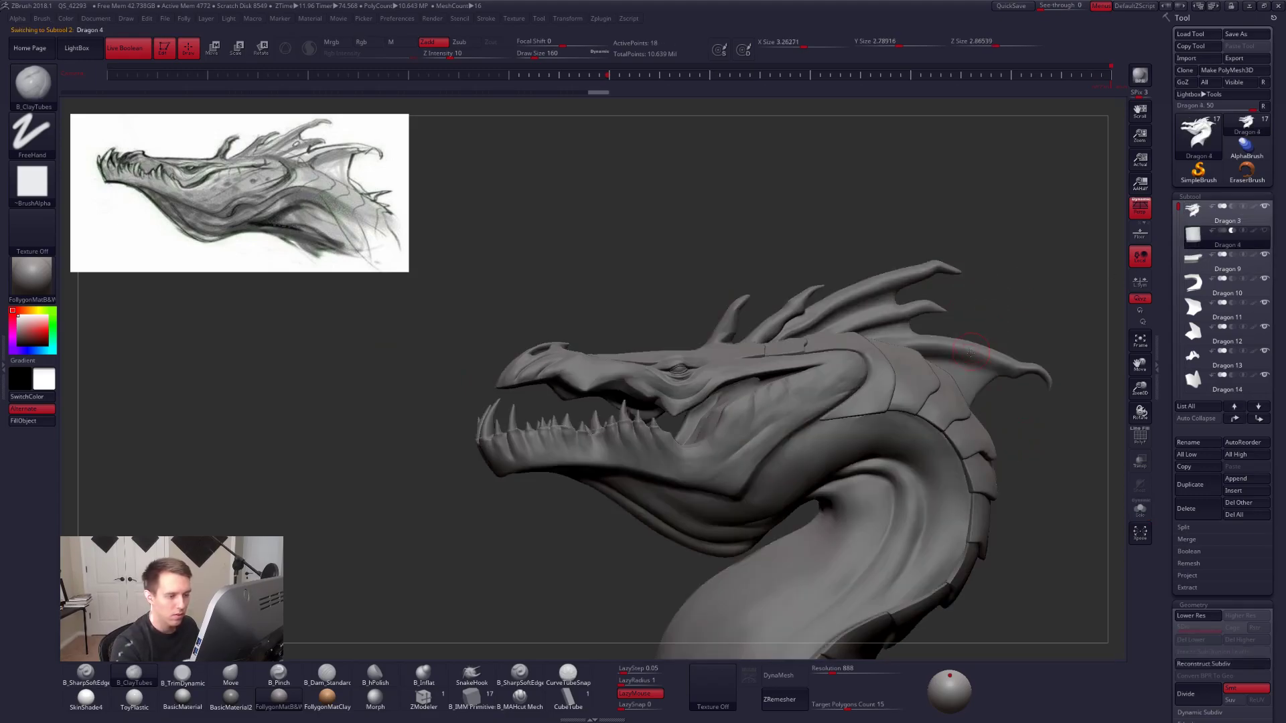
key("alt+s")
left_click_drag(924, 373, 846, 444)
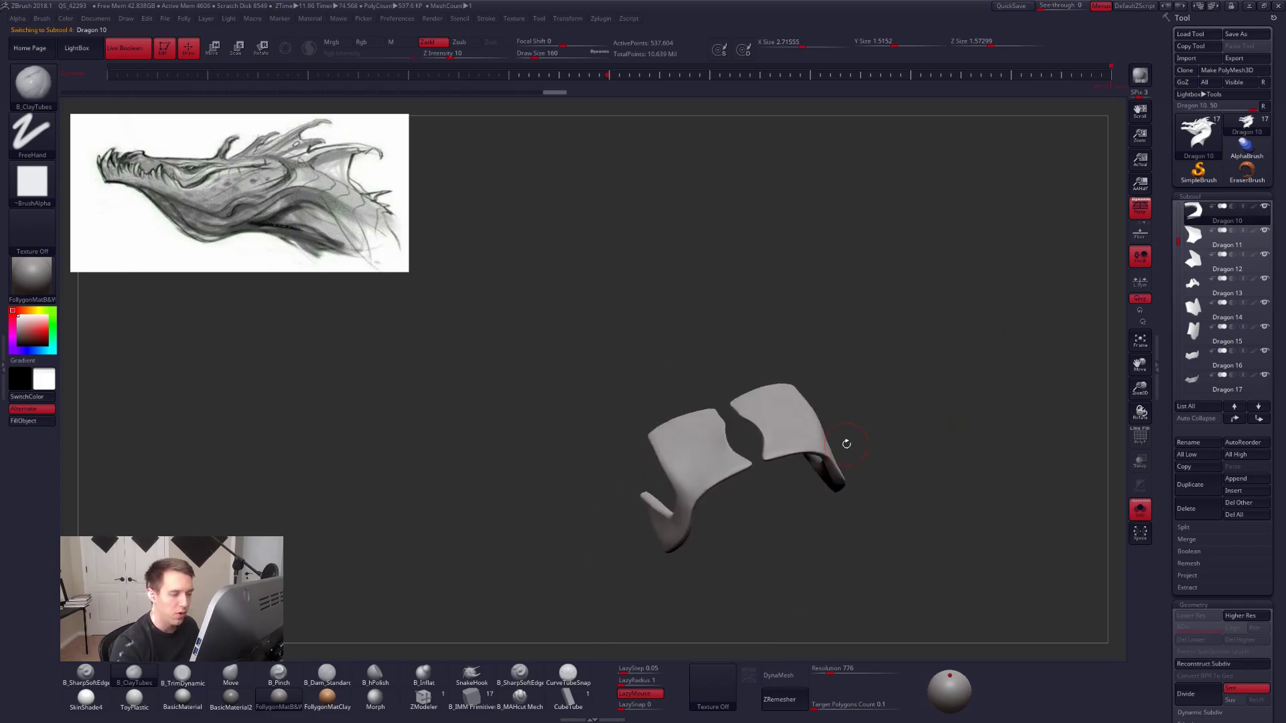
Open the Surface settings for the isolated armor plate.
left_click_drag(1166, 416, 1178, 322)
left_click_drag(1203, 527, 1216, 472)
left_click(1216, 472)
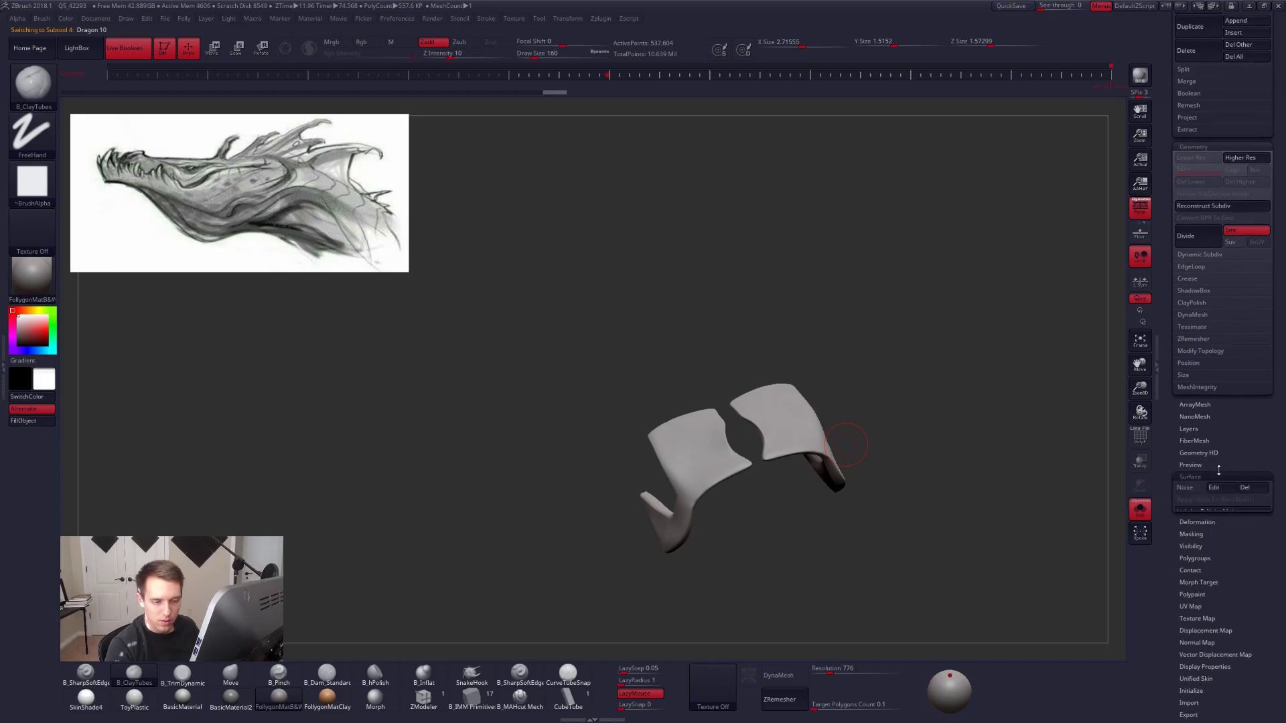
Try surface noise on the isolated Dragon 10 armor plate and inspect it both alone and on the full bust.
left_click(1199, 403)
left_click_drag(889, 524, 834, 445)
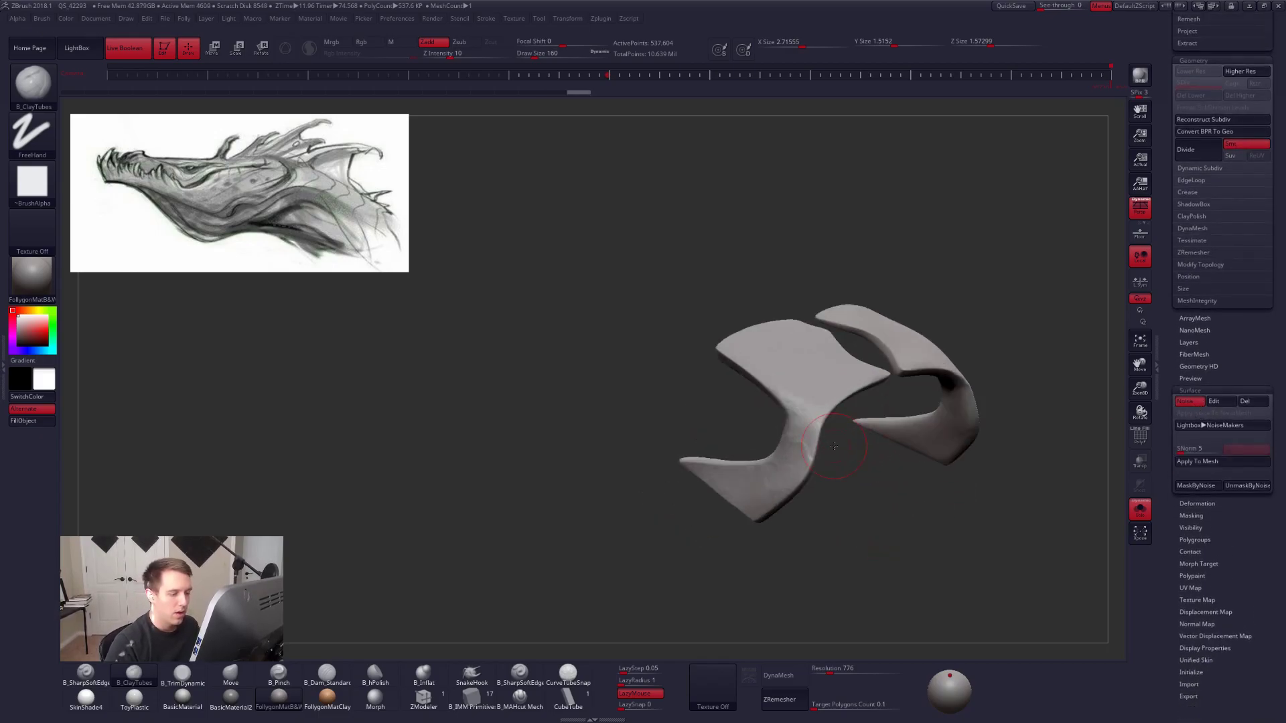
key("alt+s")
right_click_drag(832, 382, 969, 452)
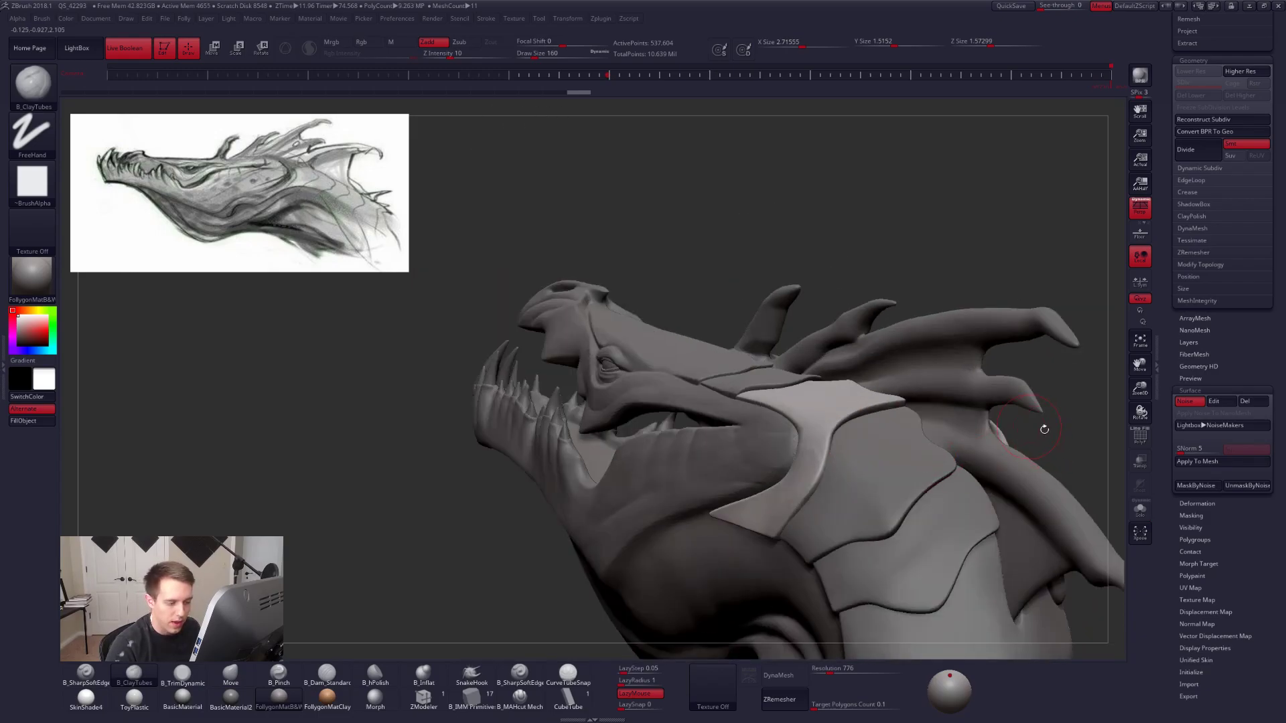
left_click(1010, 428, "alt")
key("alt+s")
right_click_drag(906, 438, 797, 494)
key("ctrl+z")
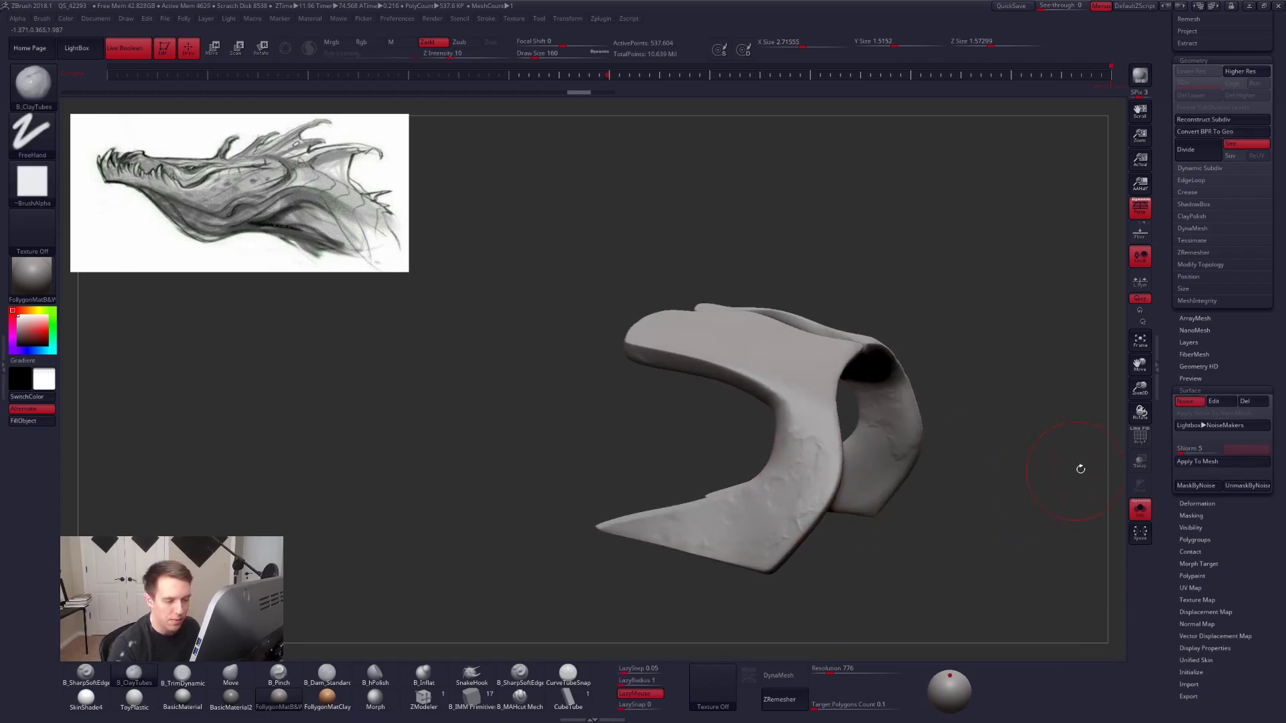
Edit the armor plate's noise in NoiseMaker, setting the strength to -0.0074 and lowering the plugin scale.
left_click(1213, 401)
left_click_drag(1058, 421, 1000, 540)
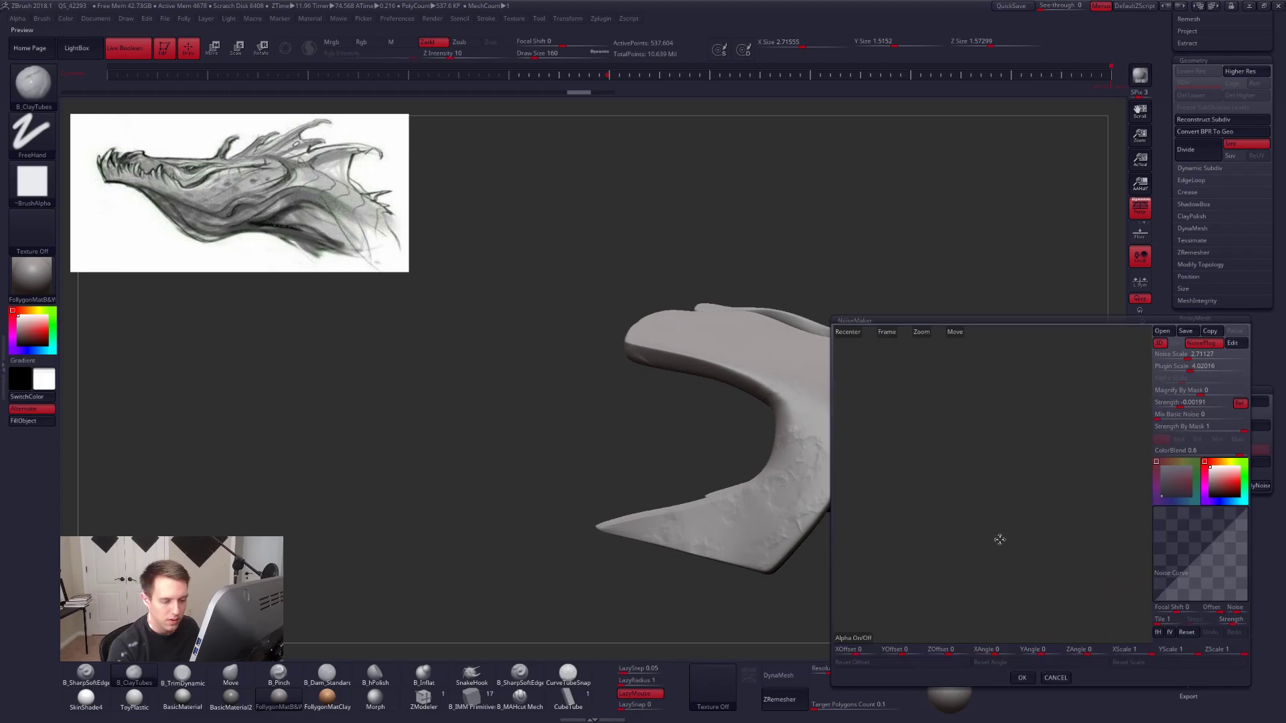
left_click(863, 332)
left_click_drag(1036, 490, 1115, 428)
left_click(1197, 403)
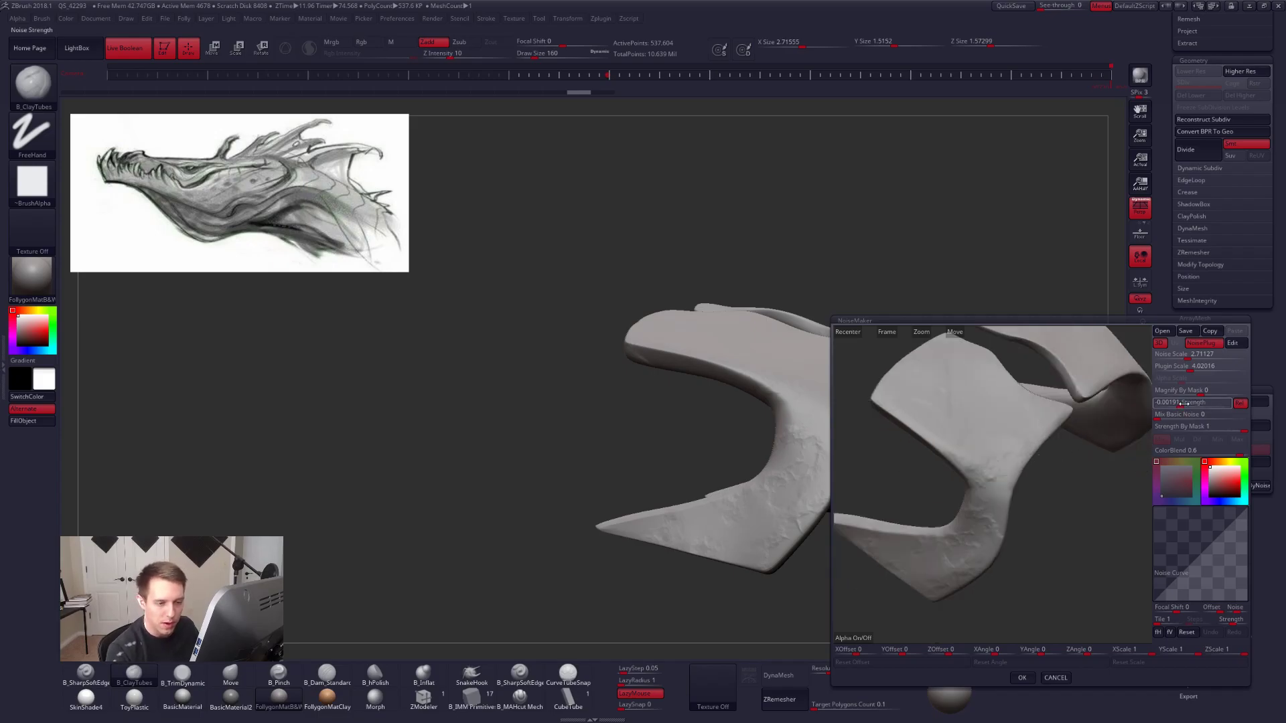
mouse_move(1189, 369)
left_mouse_down()
mouse_move(1176, 408)
mouse_move(1175, 368)
left_mouse_up()
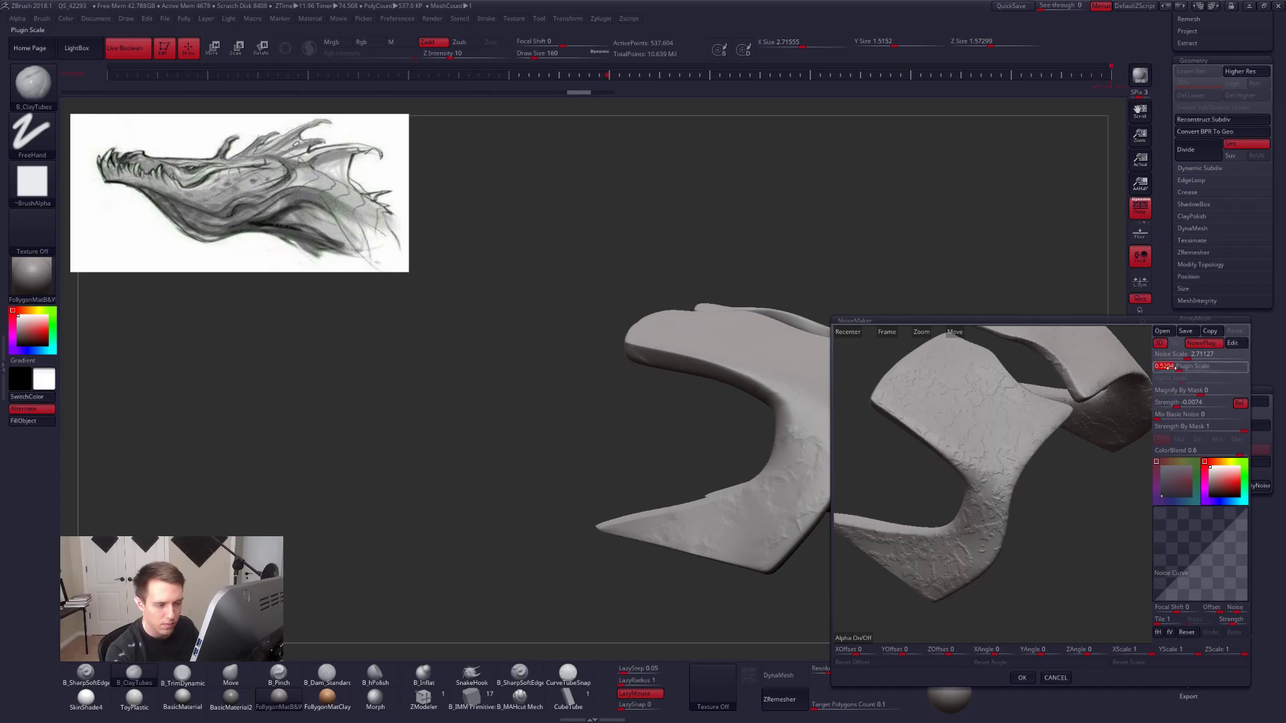
left_click(1022, 678)
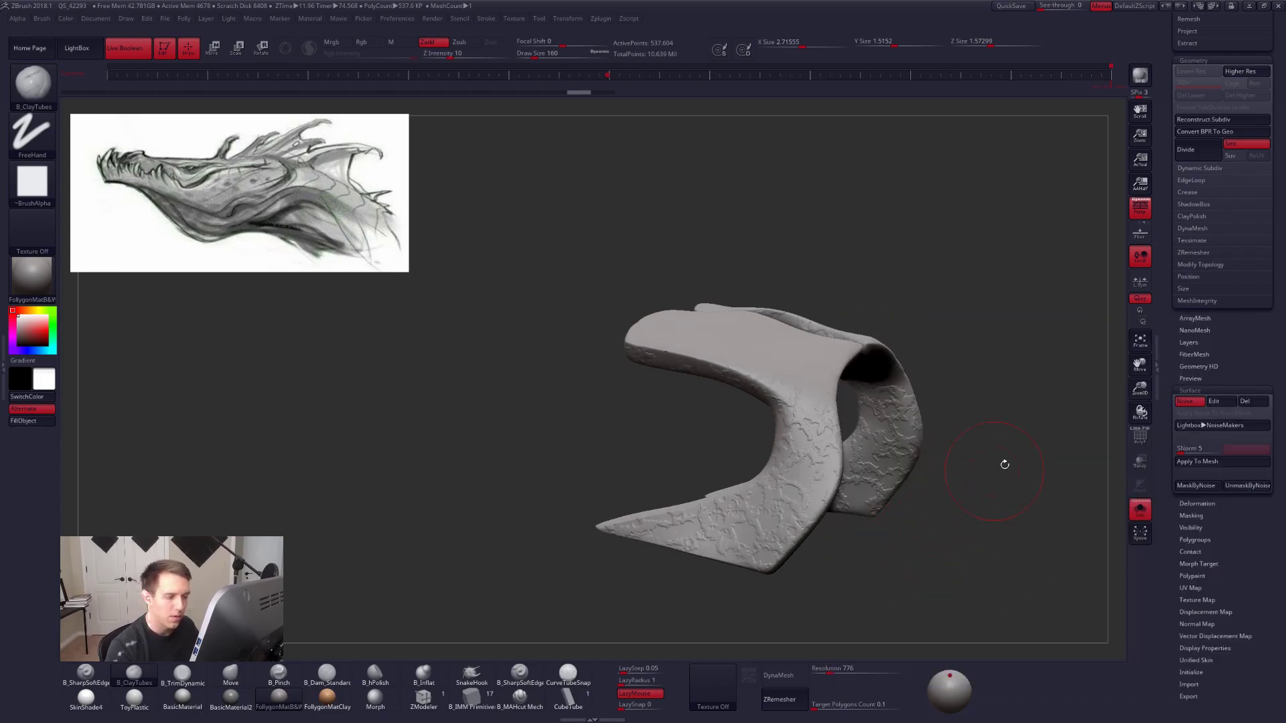
Try applying the noise to the armor plate's mesh, then undo it and switch the surface noise off.
left_click(1197, 461)
mouse_move(816, 447)
right_mouse_down()
mouse_move(800, 507)
mouse_move(803, 482)
right_mouse_up()
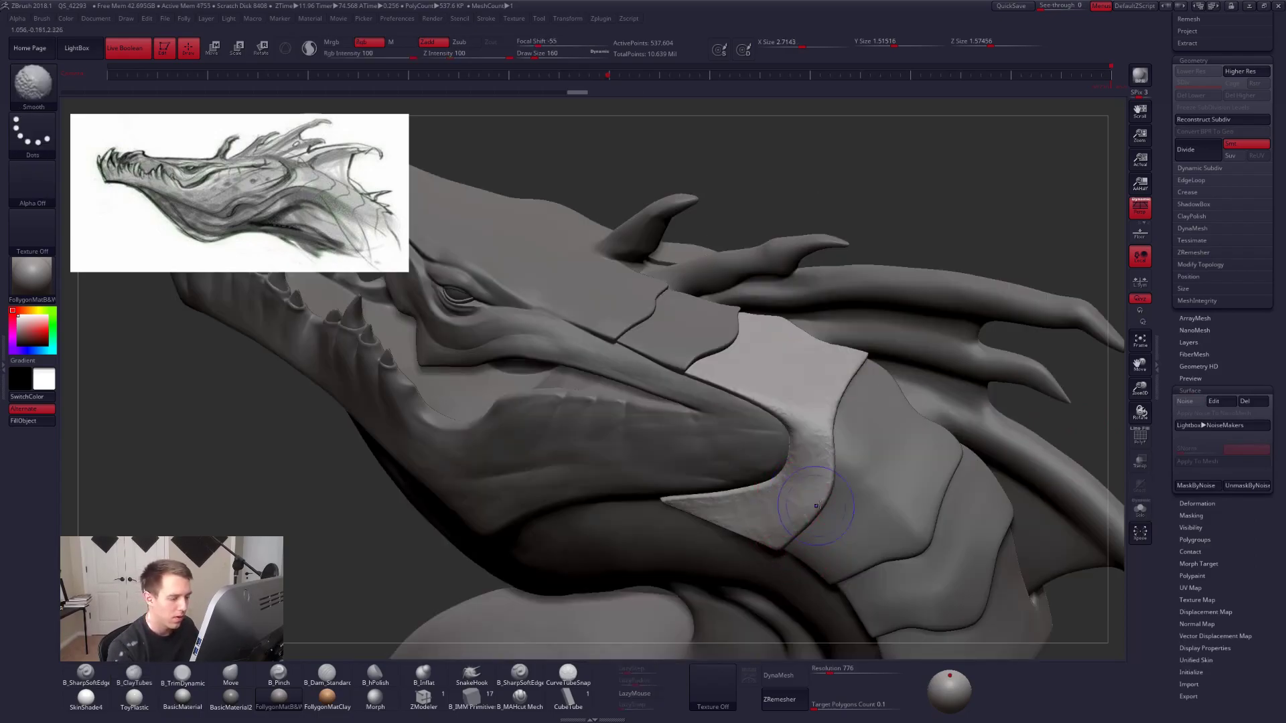
mouse_move(816, 505)
right_mouse_down()
mouse_move(841, 527)
mouse_move(796, 567)
mouse_move(827, 598)
right_mouse_up()
key("ctrl+z")
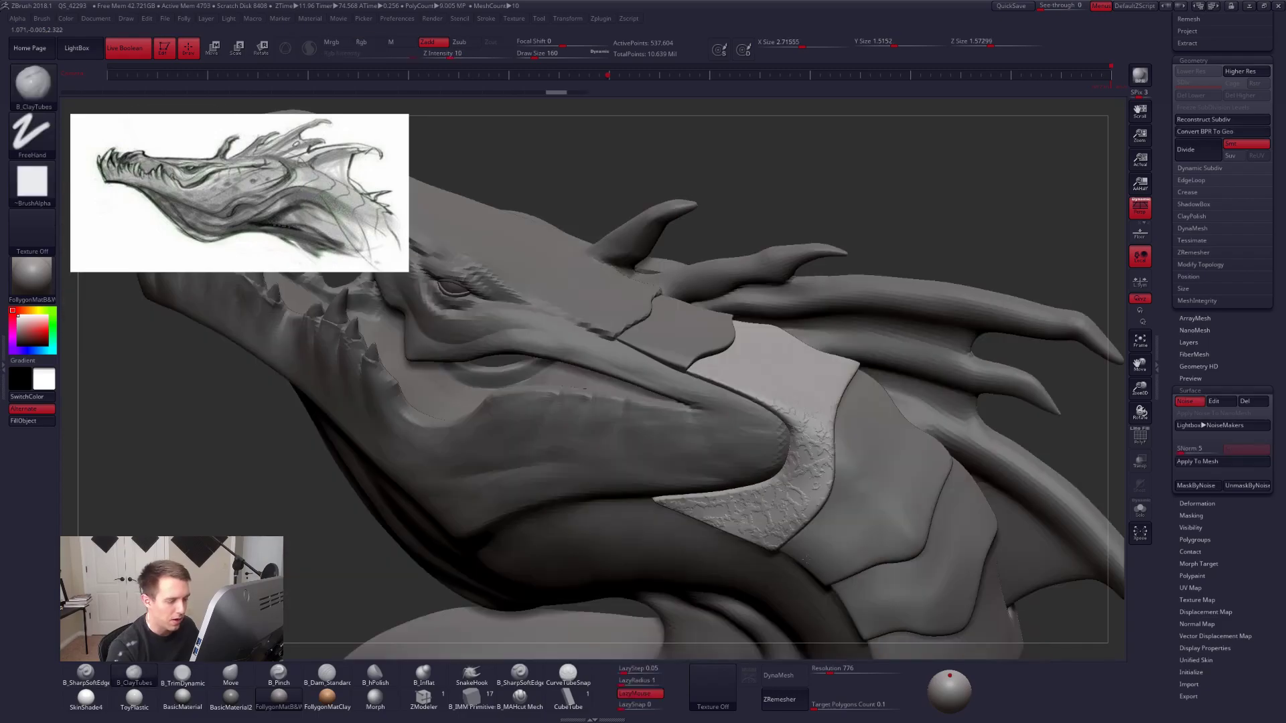
key("ctrl+z")
left_click(1183, 400)
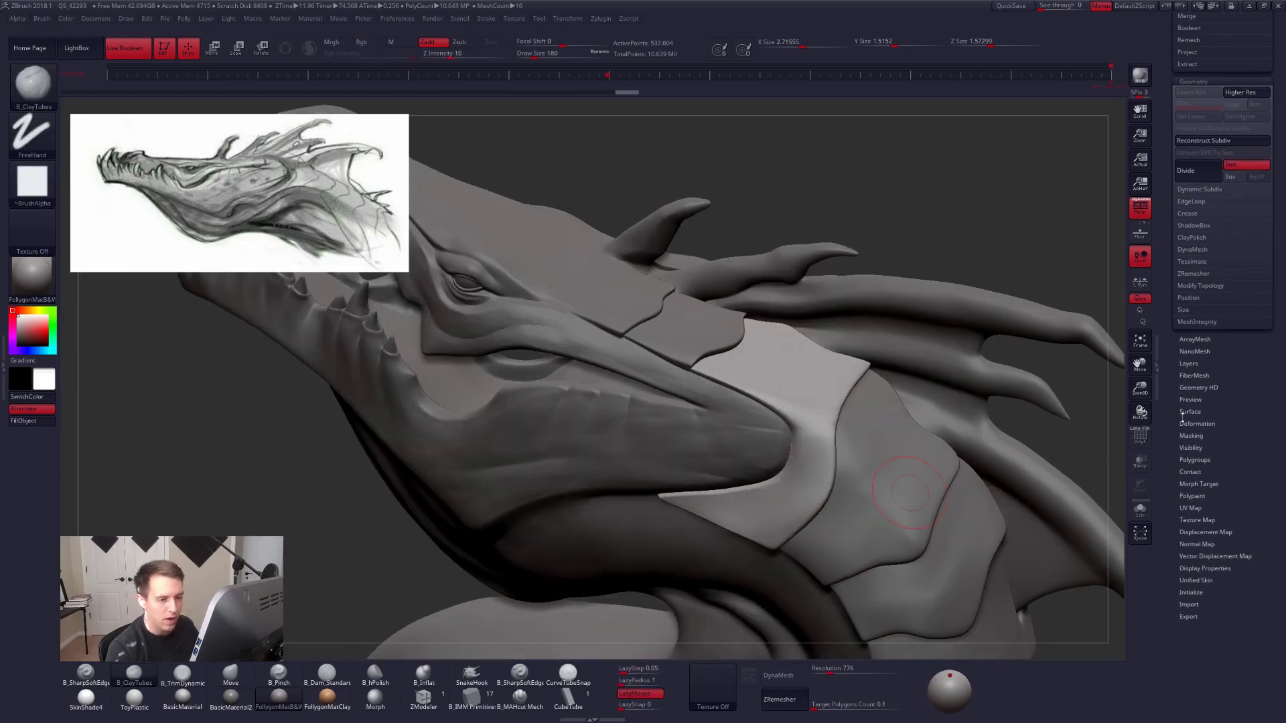
Select the dragon body subtool, lower it two subdivision levels and enlarge the brush to draw size 321.
scroll(1198, 375, "up", 5)
key("f")
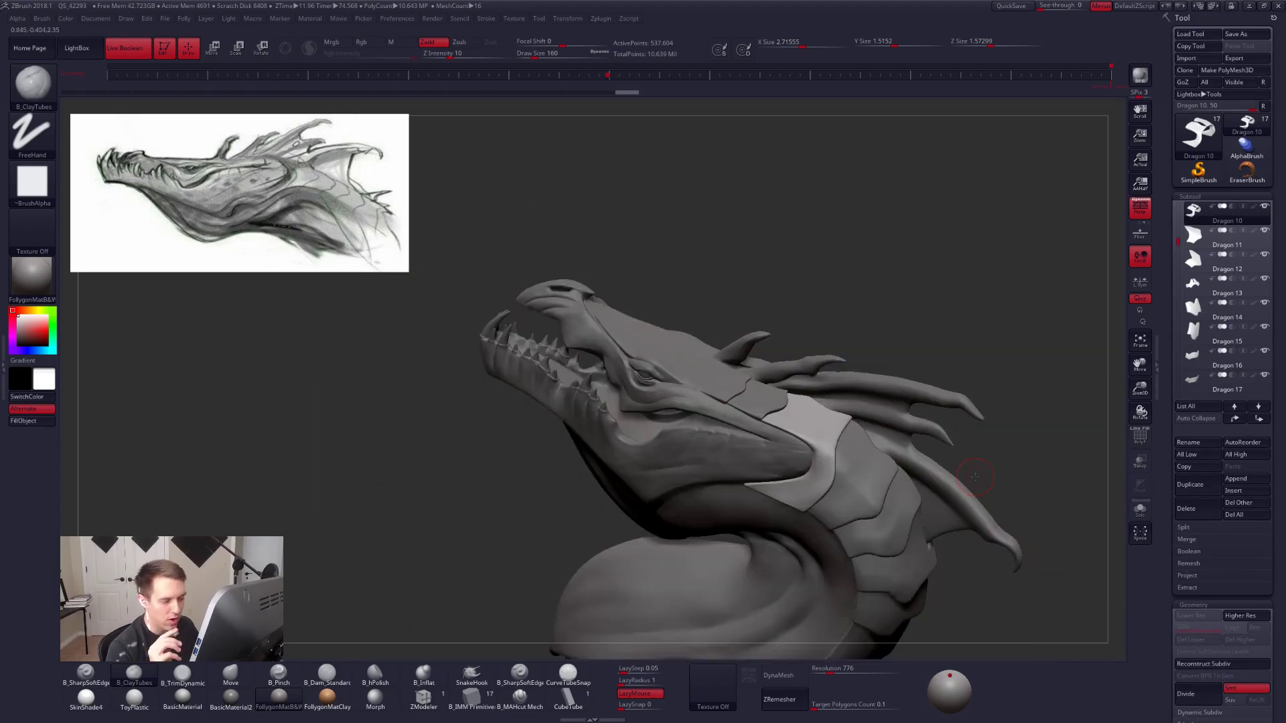
mouse_move(1034, 489)
right_mouse_down()
mouse_move(1033, 534)
mouse_move(998, 538)
mouse_move(823, 428)
mouse_move(828, 410)
mouse_move(804, 385)
mouse_move(802, 436)
mouse_move(811, 406)
right_mouse_up()
left_click(817, 401, "alt")
key("shift+d")
key("shift+d")
key("space")
left_click(855, 383)
left_click_drag(858, 314, 857, 324, "shift")
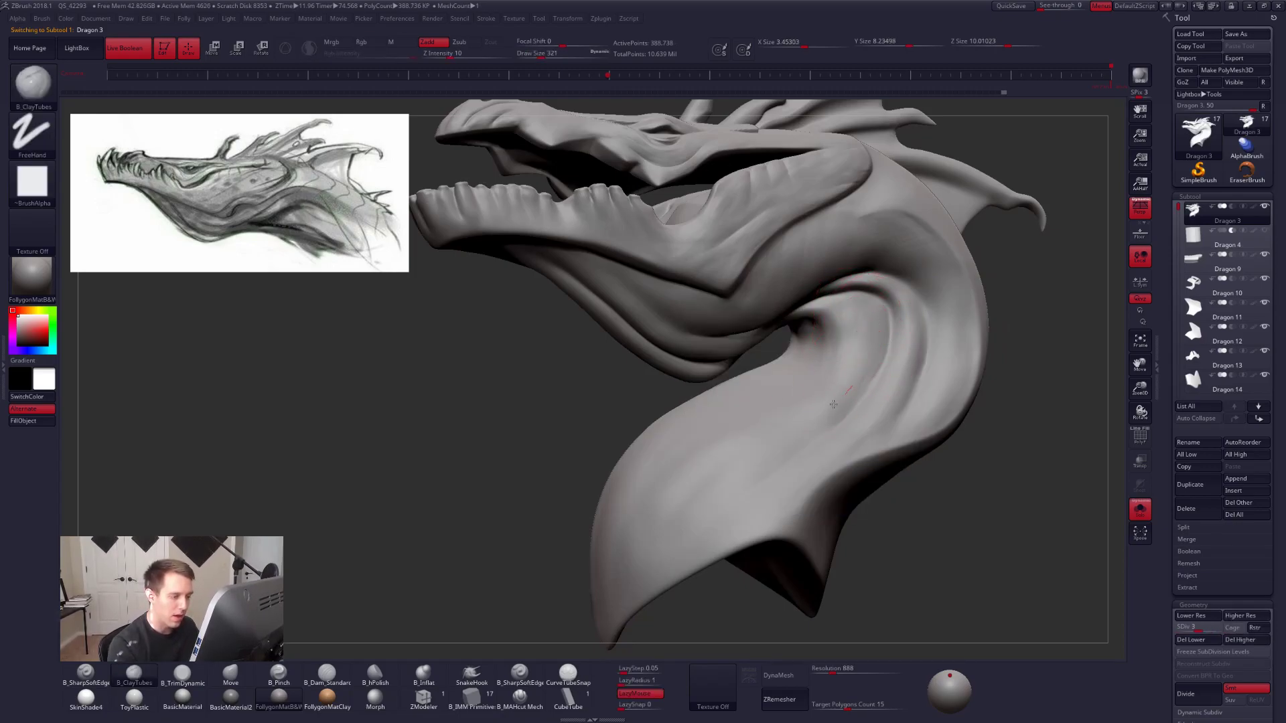
Build up the neck folds below the jaw with broad ClayTubes strokes, enlarging the draw size to 595.
mouse_move(646, 532)
right_mouse_down()
mouse_move(786, 462)
mouse_move(803, 368)
mouse_move(820, 444)
mouse_move(829, 326)
right_mouse_up()
key("s")
left_click_drag(772, 418, 781, 419)
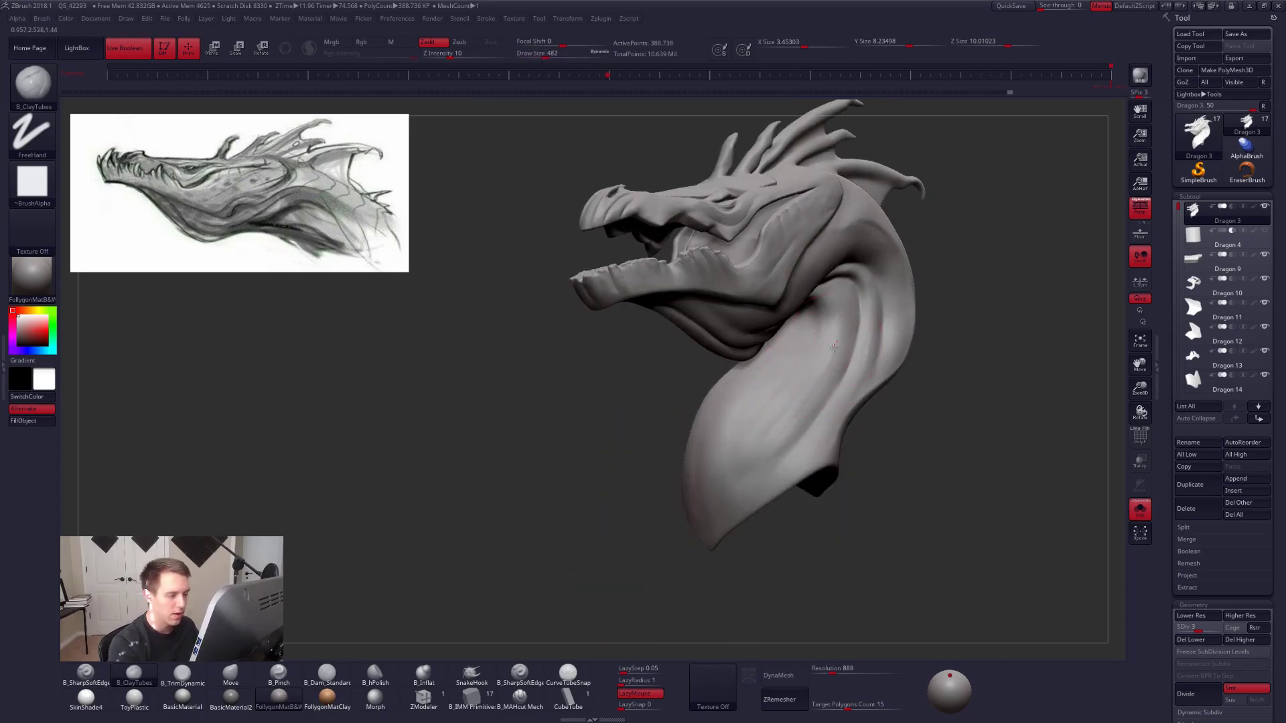
mouse_move(744, 435)
right_mouse_down()
mouse_move(820, 421)
mouse_move(818, 410)
mouse_move(775, 416)
right_mouse_up()
key("space")
left_click_drag(775, 416, 785, 416)
mouse_move(825, 382)
right_mouse_down()
mouse_move(785, 366)
mouse_move(813, 311)
right_mouse_up()
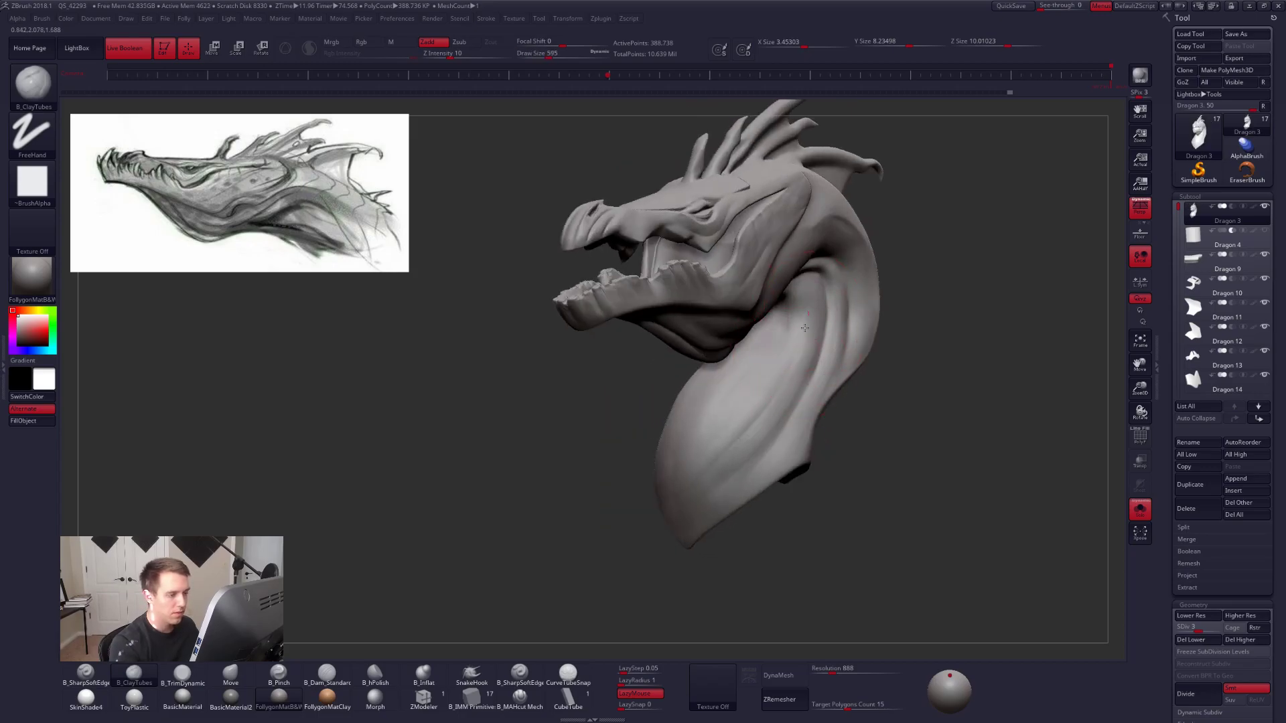
mouse_move(784, 389)
right_mouse_down()
mouse_move(864, 375)
mouse_move(806, 328)
right_mouse_up()
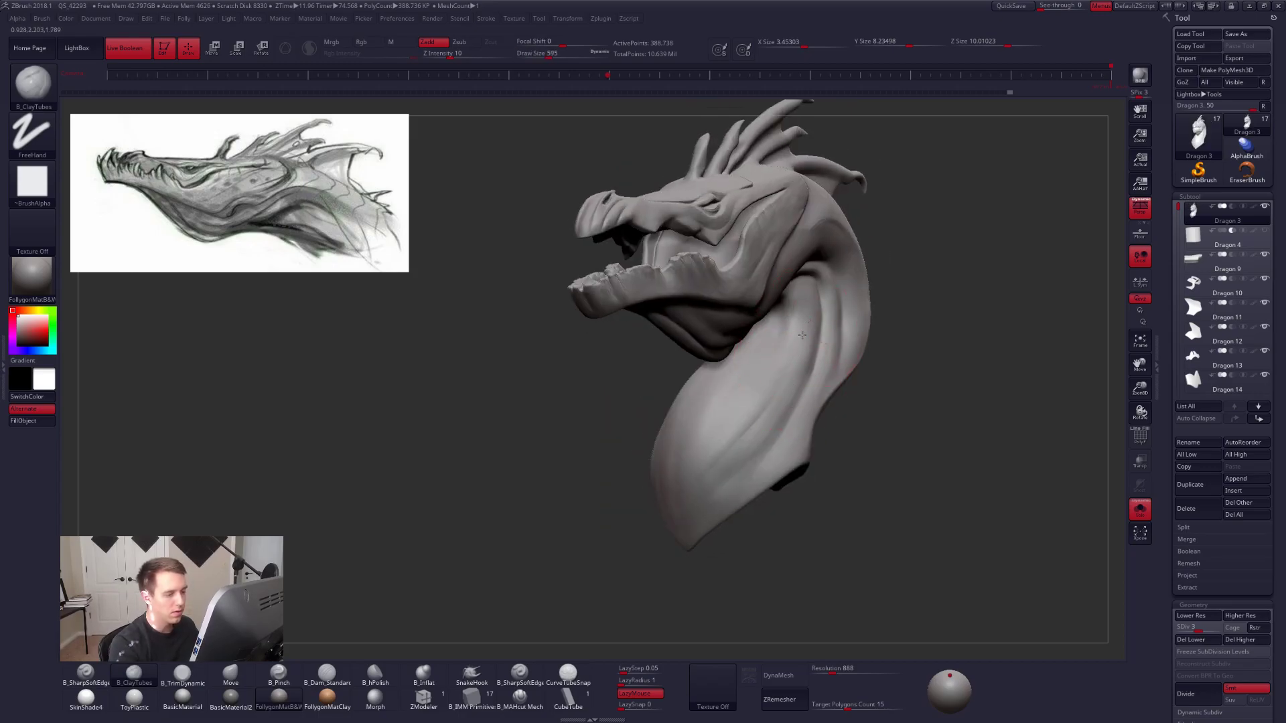
Flatten the neck planes below the jaw with TrimDynamic at draw size 500.
mouse_move(877, 415)
right_mouse_down()
mouse_move(939, 522)
mouse_move(970, 536)
mouse_move(922, 533)
mouse_move(912, 569)
mouse_move(871, 549)
right_mouse_up()
key("space")
left_click(793, 357)
key("3")
mouse_move(793, 356)
left_mouse_down()
mouse_move(770, 348)
mouse_move(785, 352)
left_mouse_up()
right_click_drag(755, 396, 846, 488)
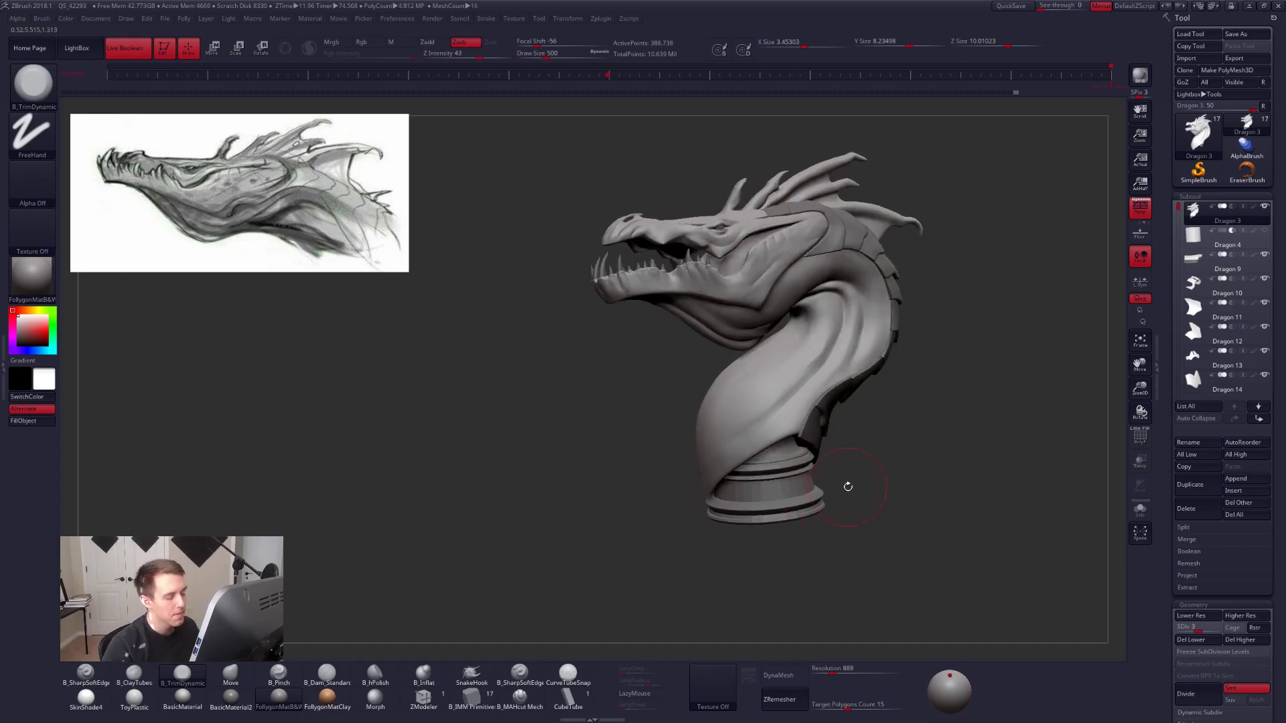
Raise the dragon body two subdivision levels.
right_click_drag(592, 478, 582, 479, "alt")
key("d")
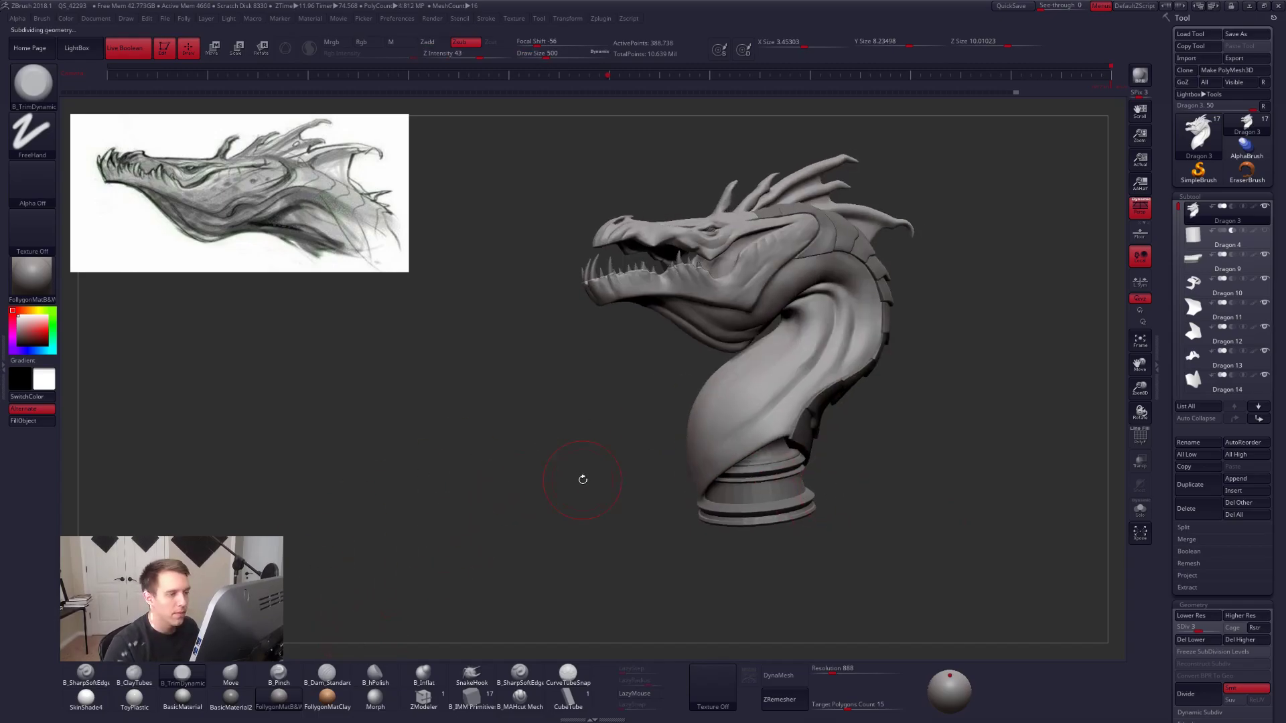
key("d")
right_click_drag(635, 392, 608, 407, "alt")
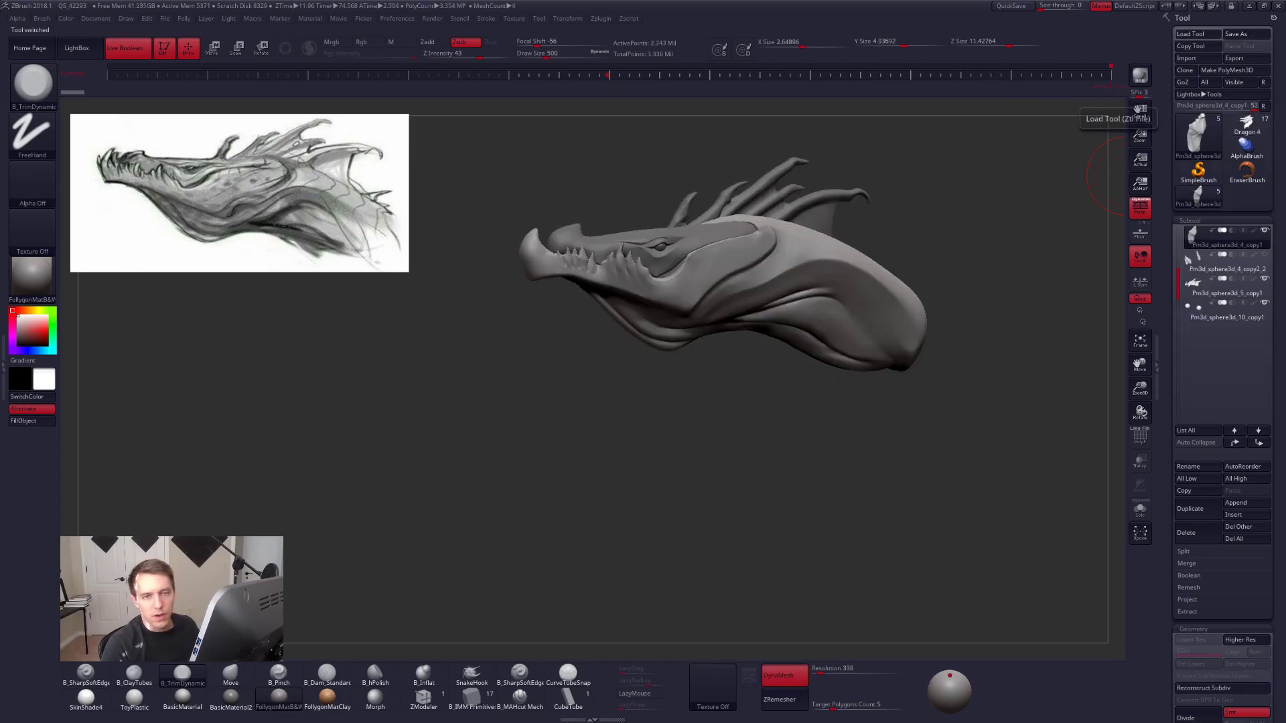
Review the earlier Pm3d_sphere3d version of the dragon head and its overall forms.
left_click_drag(981, 195, 940, 205, "alt")
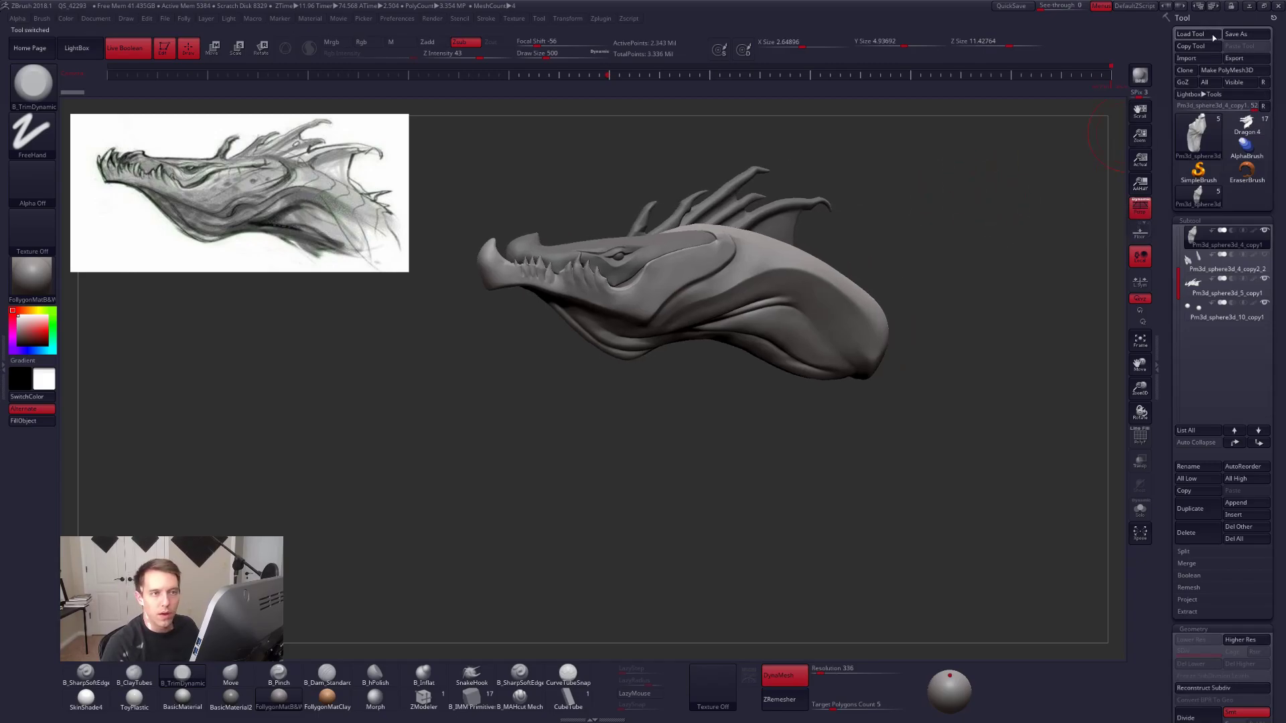
left_click(1198, 199)
mouse_move(855, 215)
left_mouse_down()
mouse_move(866, 243)
mouse_move(949, 260)
left_mouse_up()
left_click_drag(949, 261, 898, 268, "alt")
key("space")
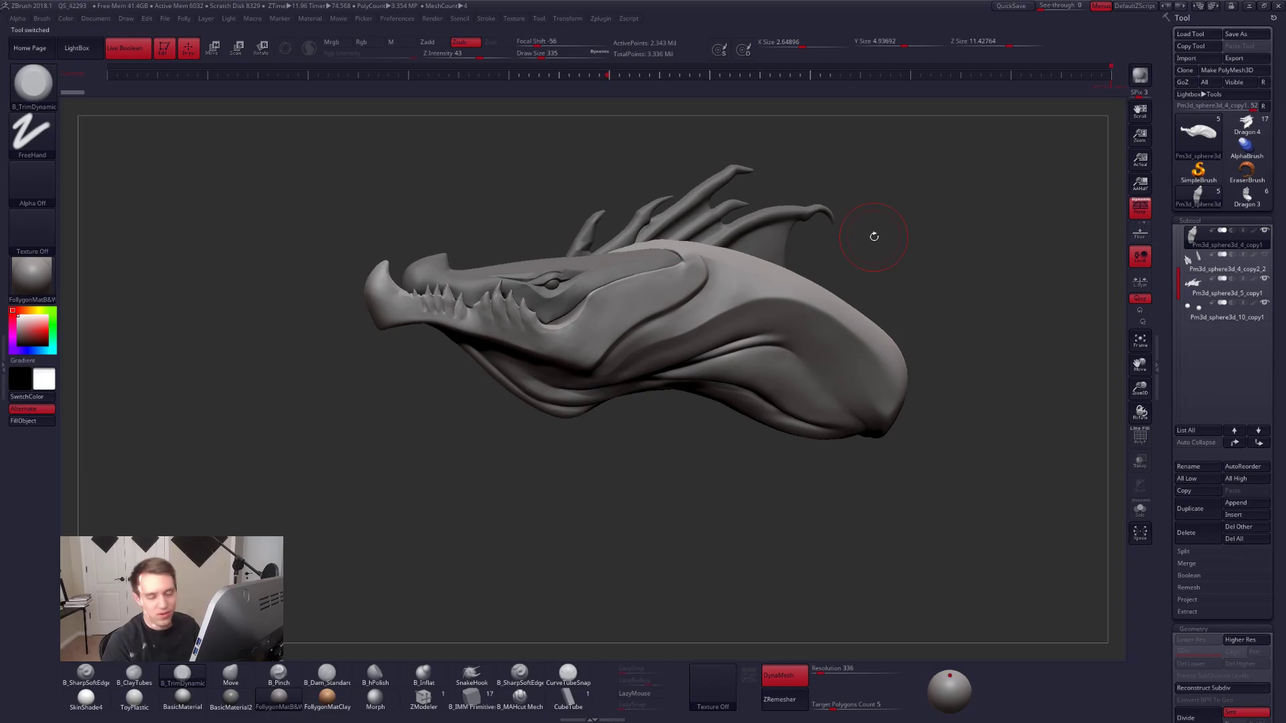
mouse_move(726, 348)
right_mouse_down()
mouse_move(705, 229)
mouse_move(783, 333)
mouse_move(705, 315)
right_mouse_up()
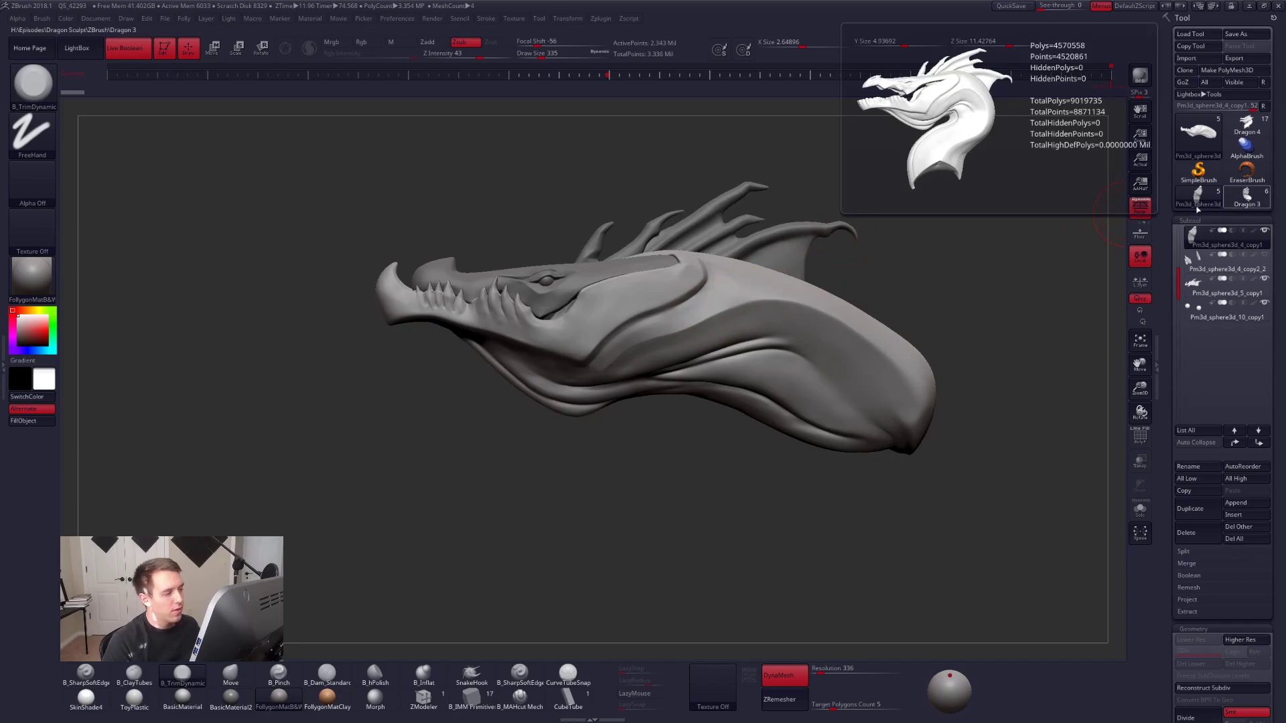
Switch to the Dragon 3 tool and examine the earlier bust from the side and back.
left_click(1244, 199)
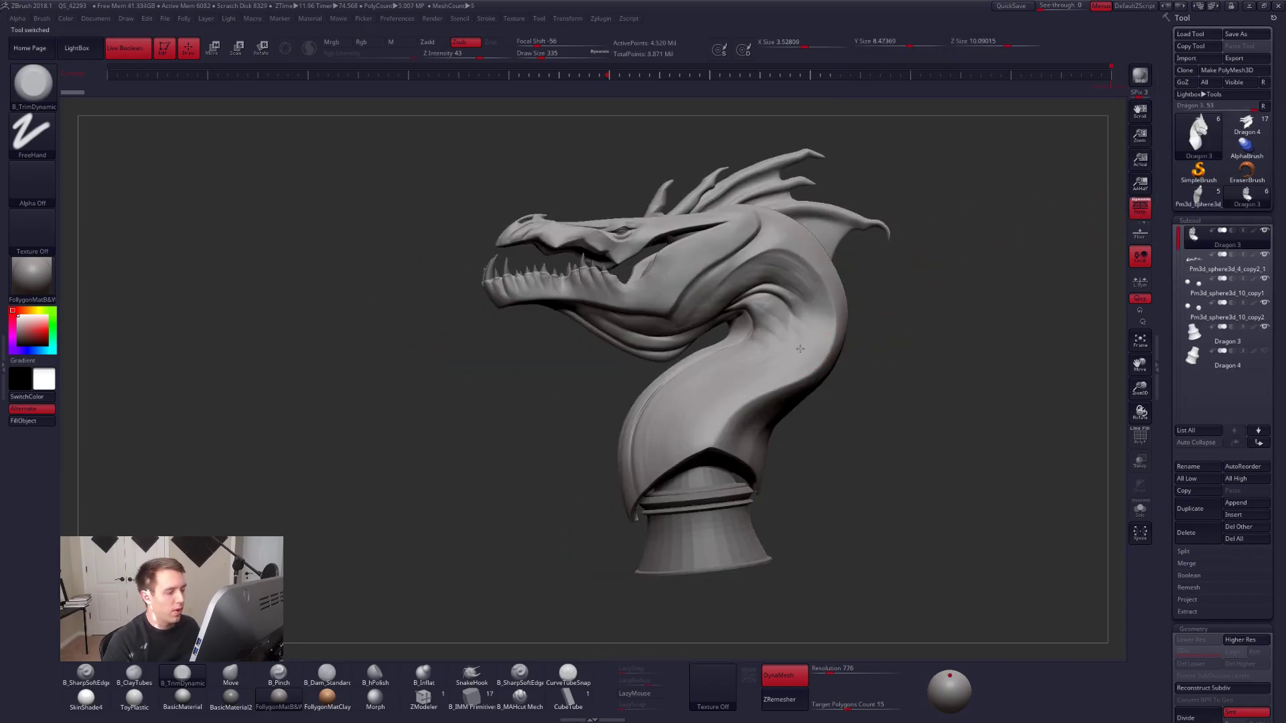
right_click_drag(800, 349, 752, 330, "shift")
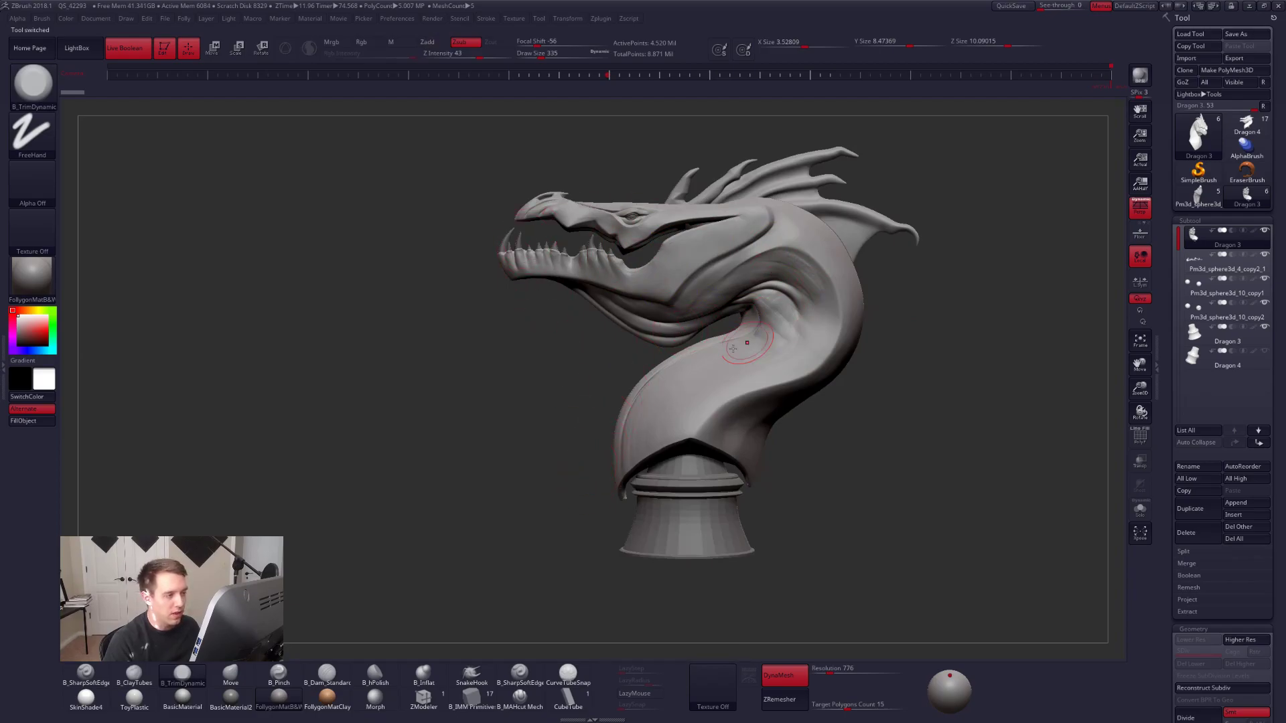
right_click_drag(668, 379, 579, 460)
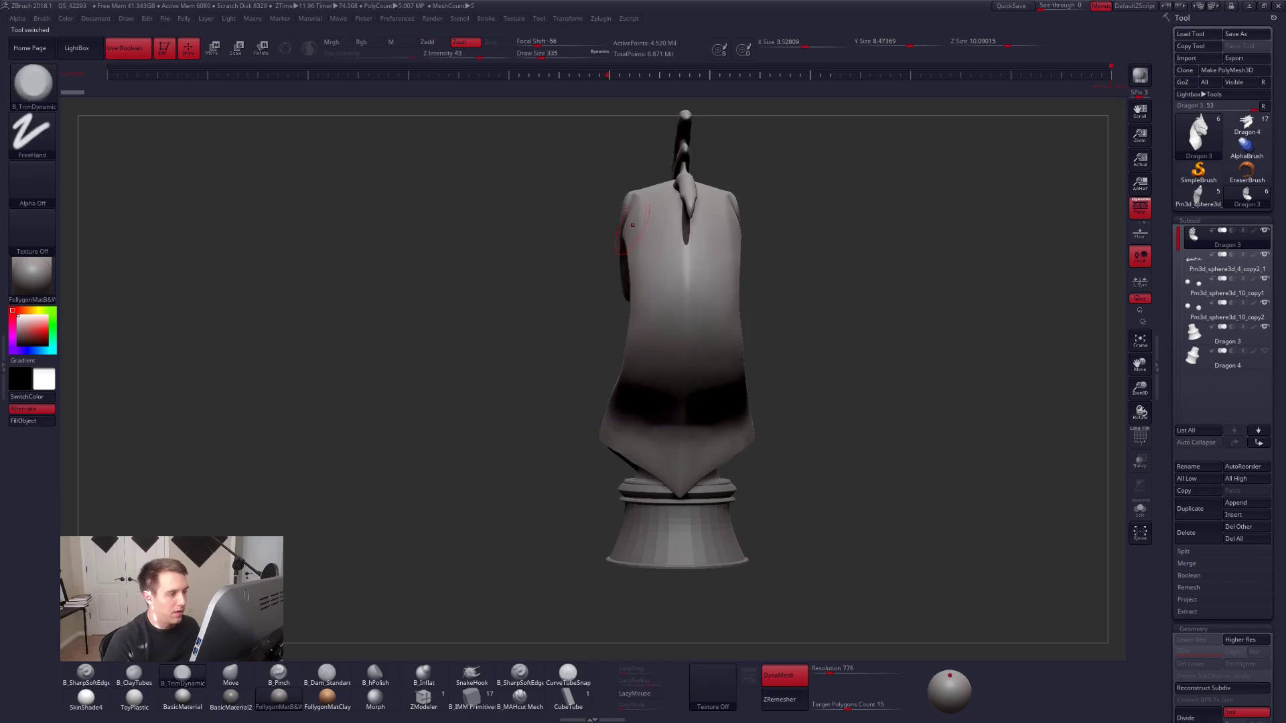
mouse_move(625, 339)
right_mouse_down()
mouse_move(678, 341)
mouse_move(626, 355)
mouse_move(735, 379)
mouse_move(801, 361)
right_mouse_up()
right_click_drag(758, 461, 697, 500)
right_click_drag(838, 464, 710, 450, "alt")
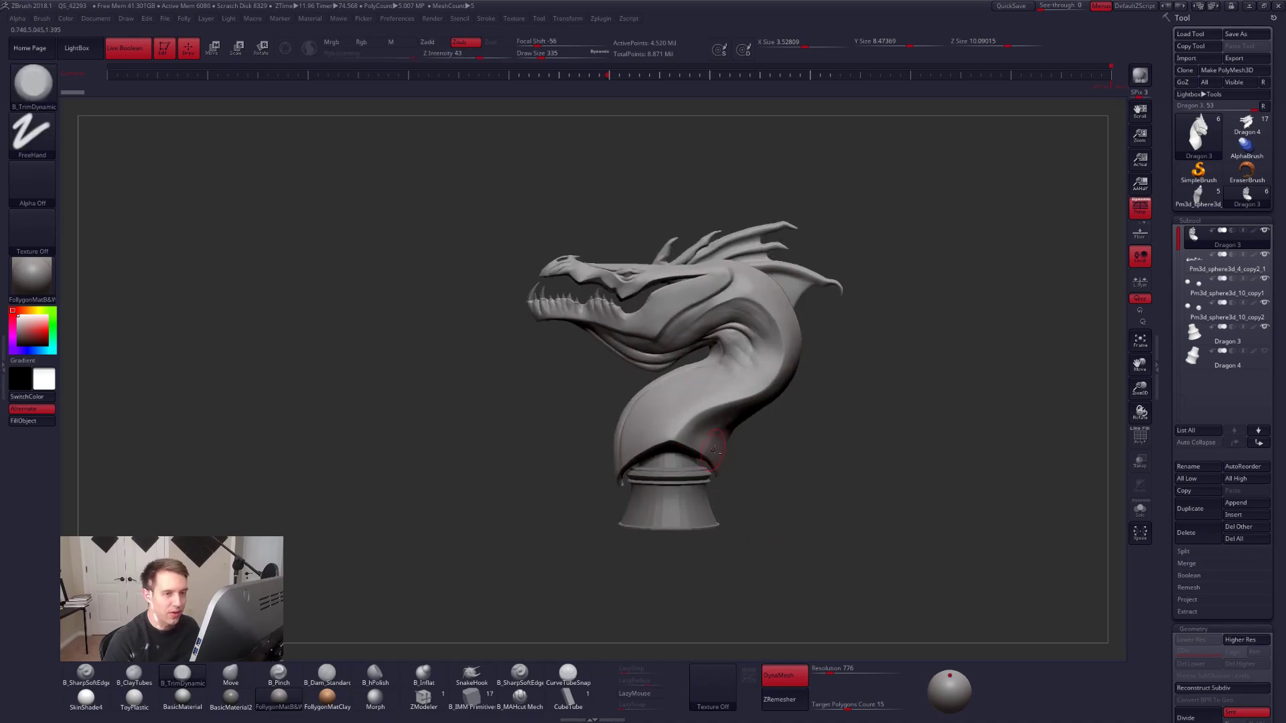
Compare the current Dragon 4 bust with the earlier Dragon 3 version by switching between the two tools.
left_click(1245, 124)
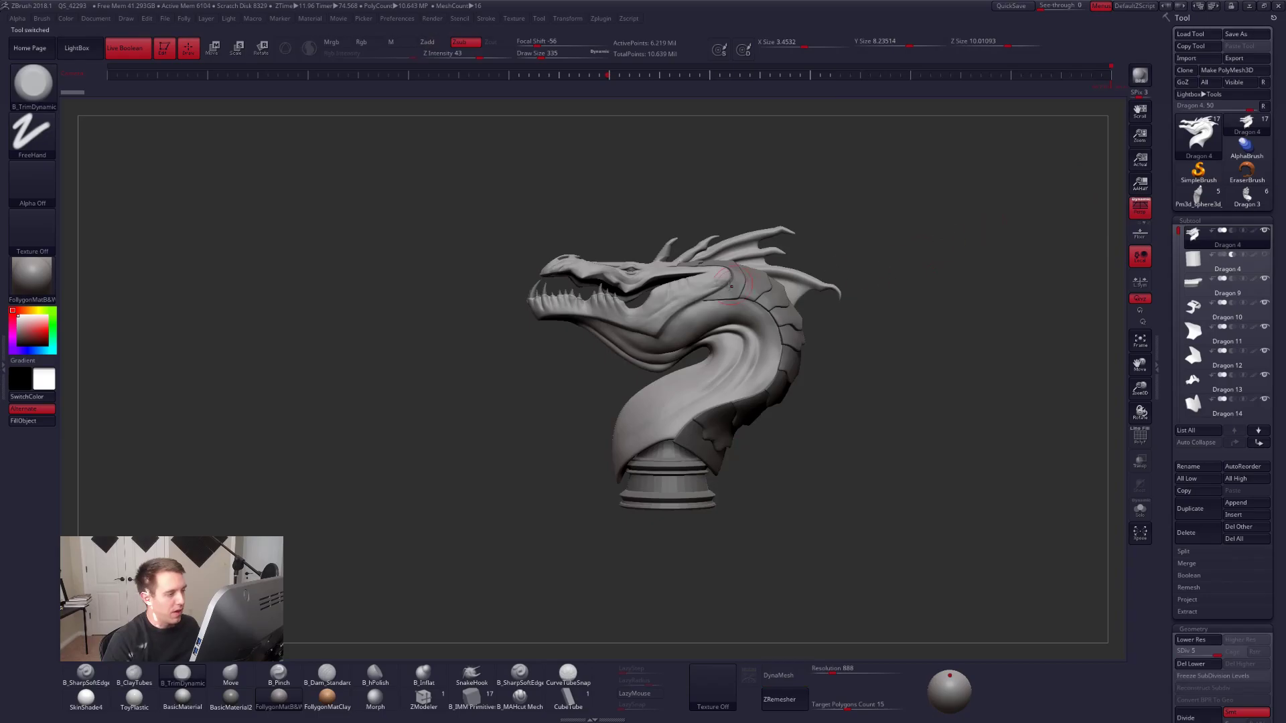
mouse_move(737, 301)
right_mouse_down("shift")
mouse_move(722, 309)
mouse_move(799, 322)
mouse_move(736, 324)
right_mouse_up("shift")
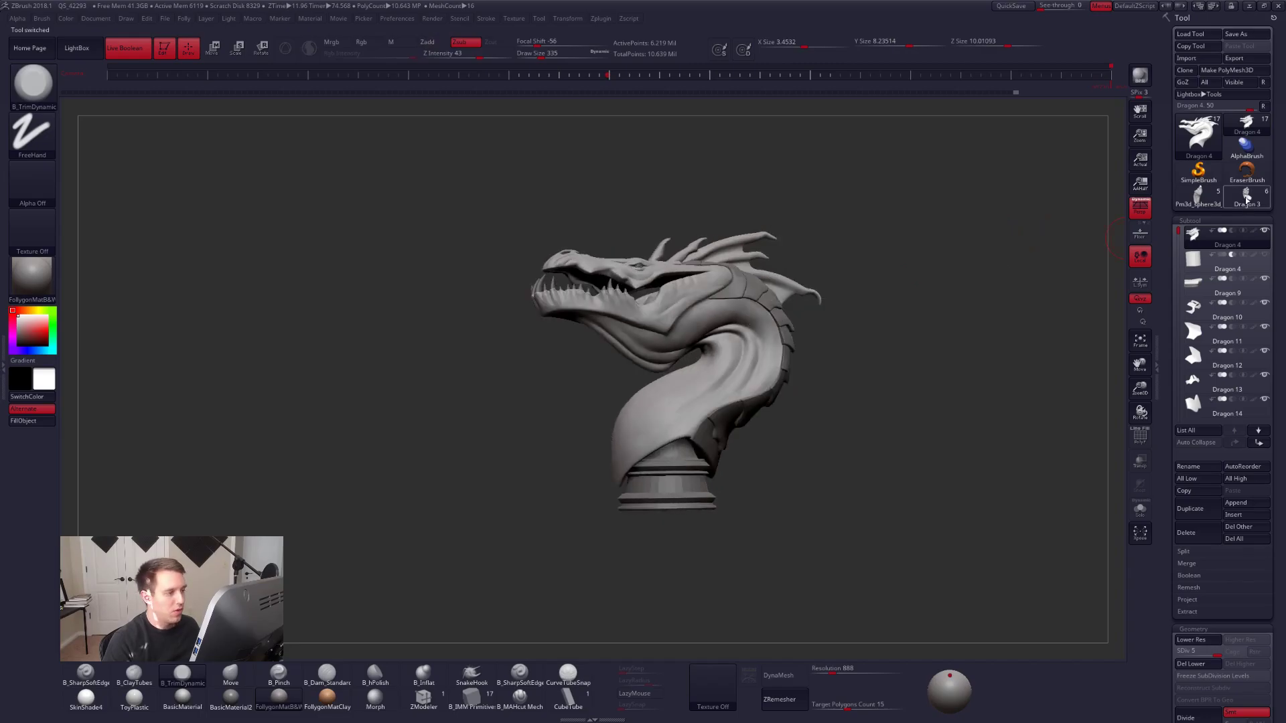
left_click(1246, 200)
left_click(1246, 126)
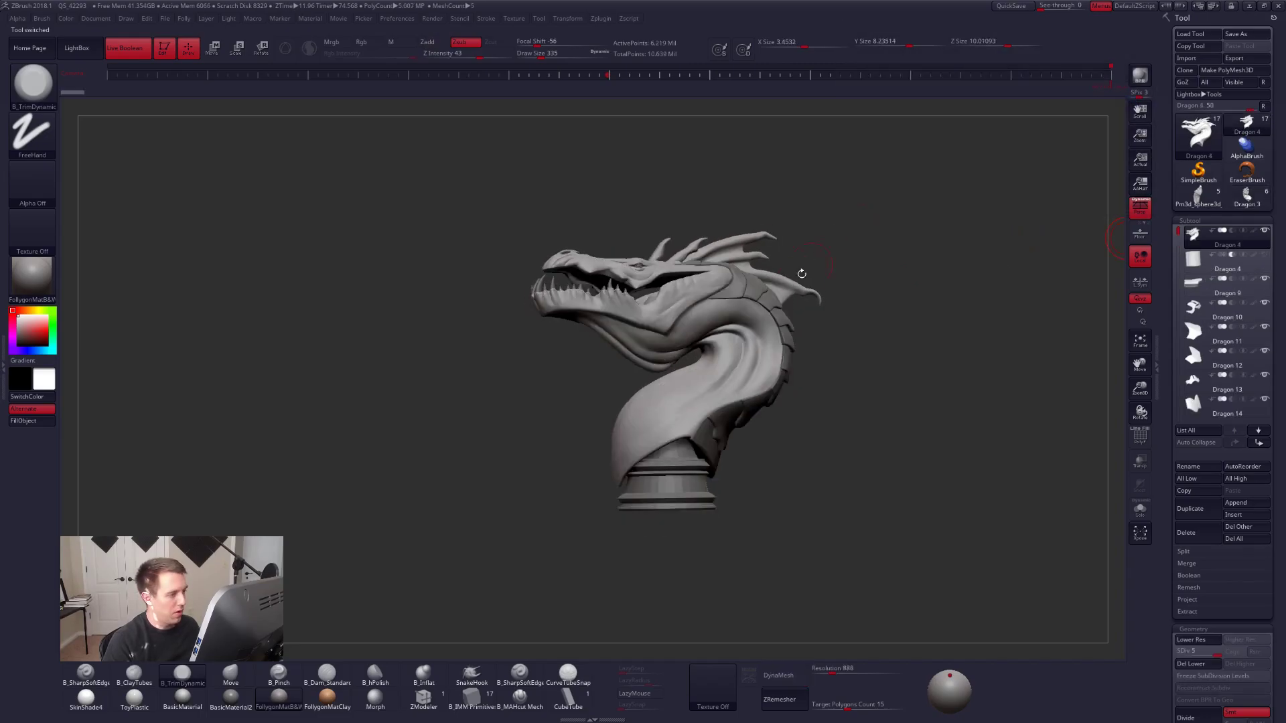
Examine the Dragon 4 bust's silhouette, neck folds and armor plates from several angles.
right_click_drag(765, 300, 737, 322)
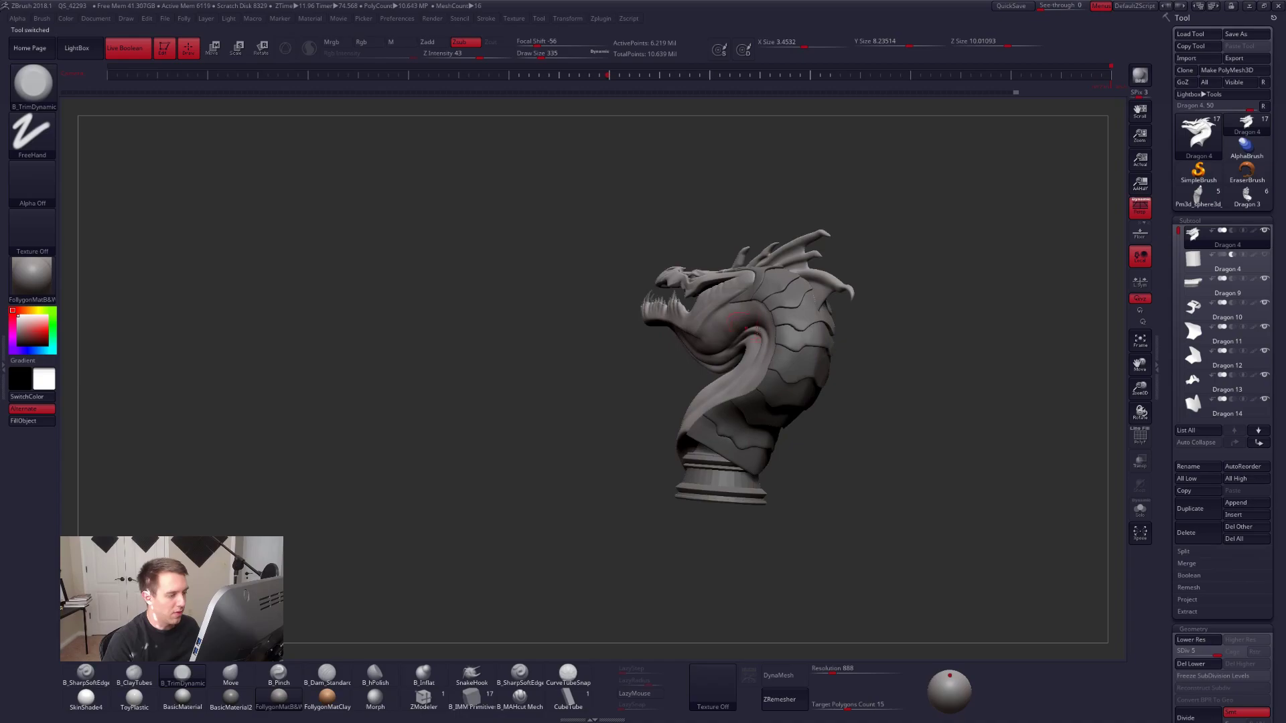
right_click_drag(823, 322, 690, 402)
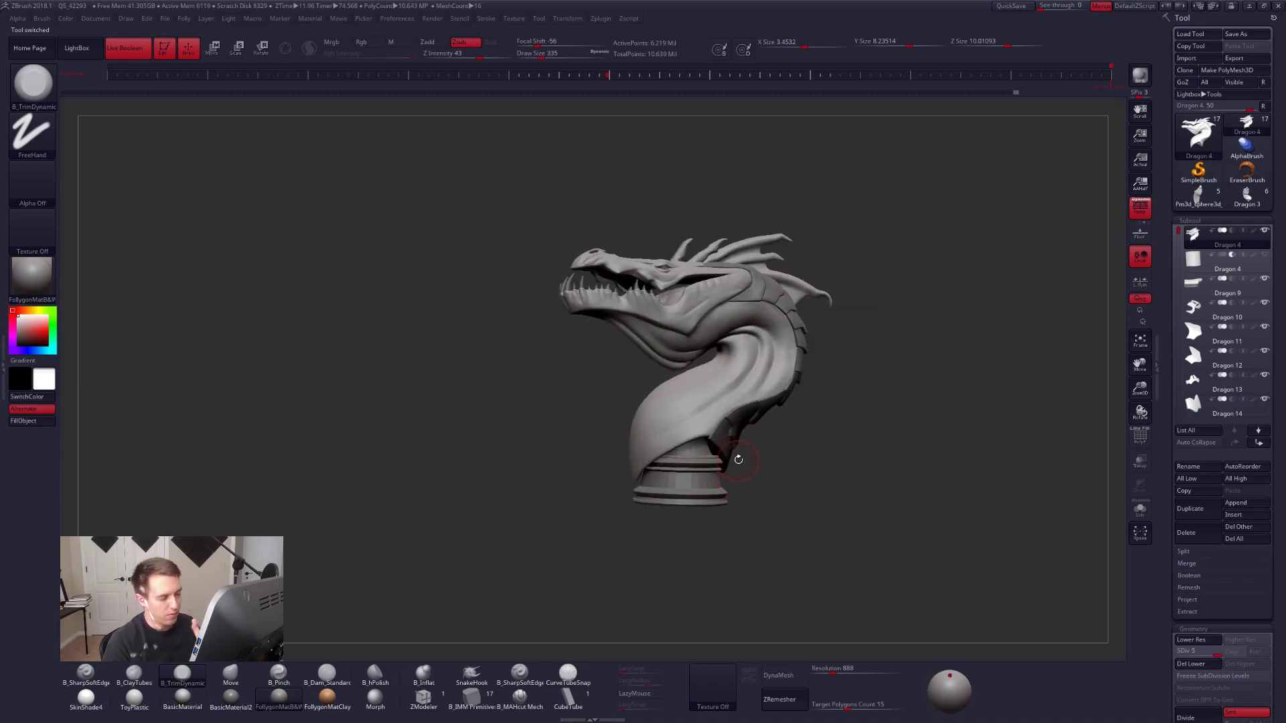
right_click_drag(774, 416, 734, 375)
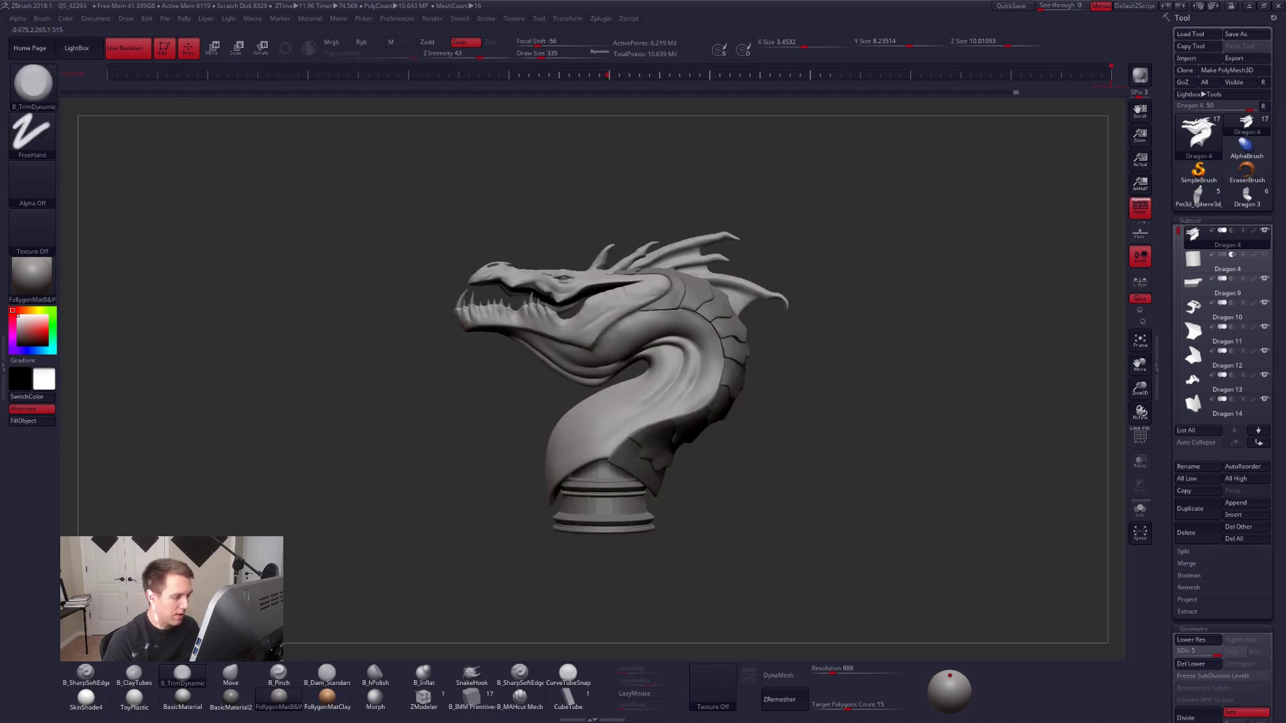
right_click_drag(649, 381, 731, 379, "alt")
right_click_drag(682, 504, 761, 444)
mouse_move(704, 347)
right_mouse_down("ctrl")
mouse_move(770, 442)
mouse_move(741, 393)
mouse_move(808, 391)
mouse_move(737, 388)
mouse_move(745, 368)
mouse_move(743, 384)
mouse_move(802, 340)
mouse_move(841, 344)
mouse_move(697, 330)
mouse_move(731, 330)
mouse_move(720, 320)
mouse_move(752, 333)
mouse_move(738, 384)
mouse_move(792, 412)
mouse_move(822, 379)
mouse_move(819, 390)
right_mouse_up("ctrl")
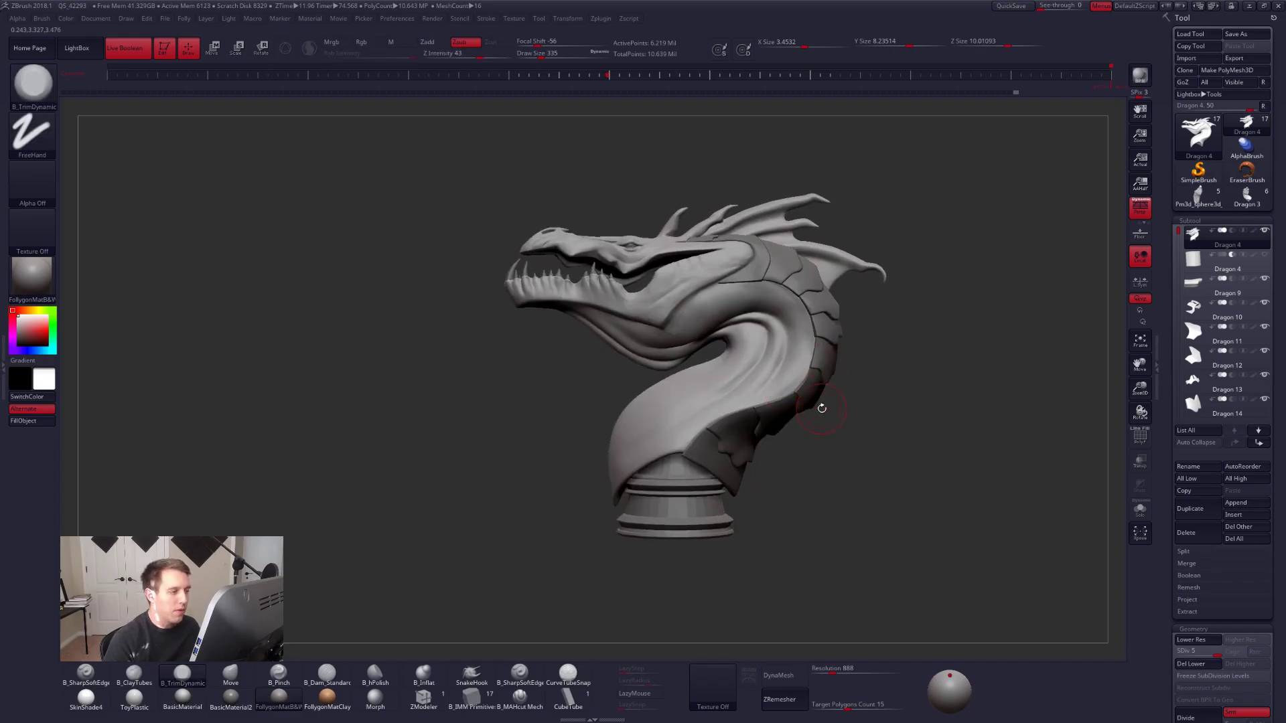
Select the Dragon 14 armor plate on the back of the neck and inspect the plates' outline.
left_click(836, 334, "alt")
right_click_drag(838, 335, 936, 384, "ctrl")
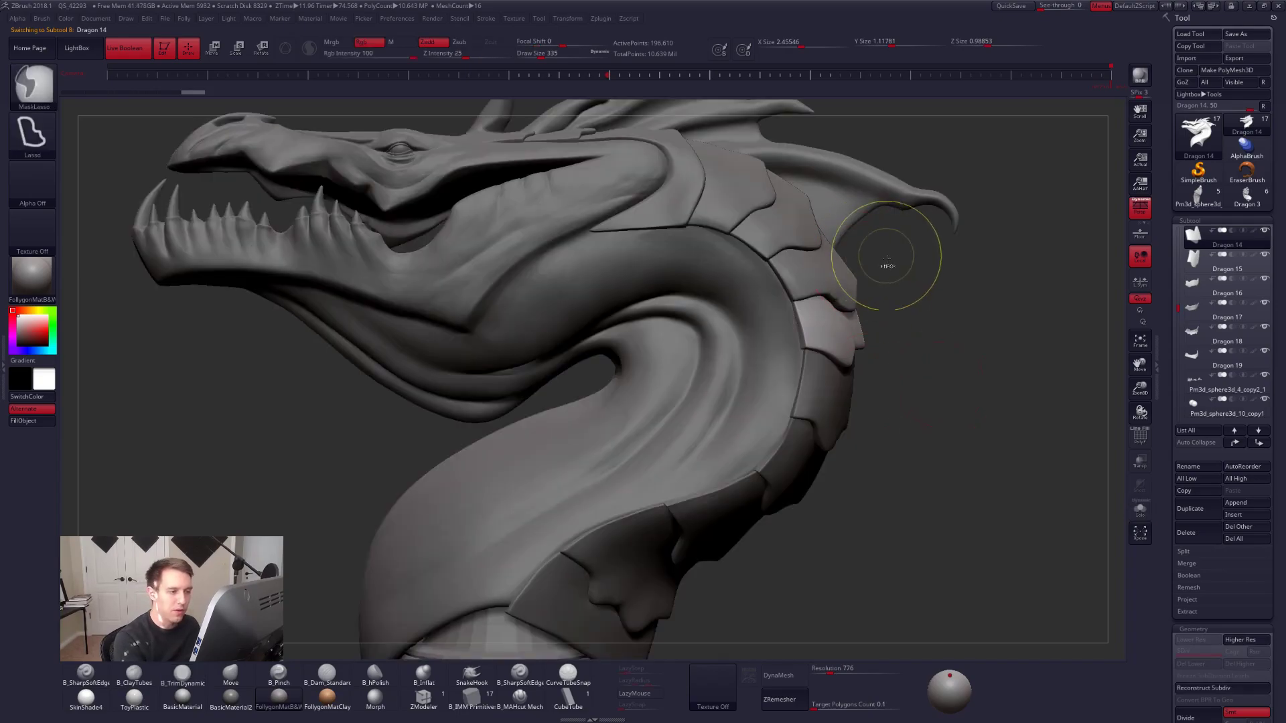
mouse_move(874, 258)
left_mouse_down("ctrl")
mouse_move(926, 295)
mouse_move(943, 364)
mouse_move(890, 375)
mouse_move(949, 422)
mouse_move(840, 409)
mouse_move(898, 477)
left_mouse_up("ctrl")
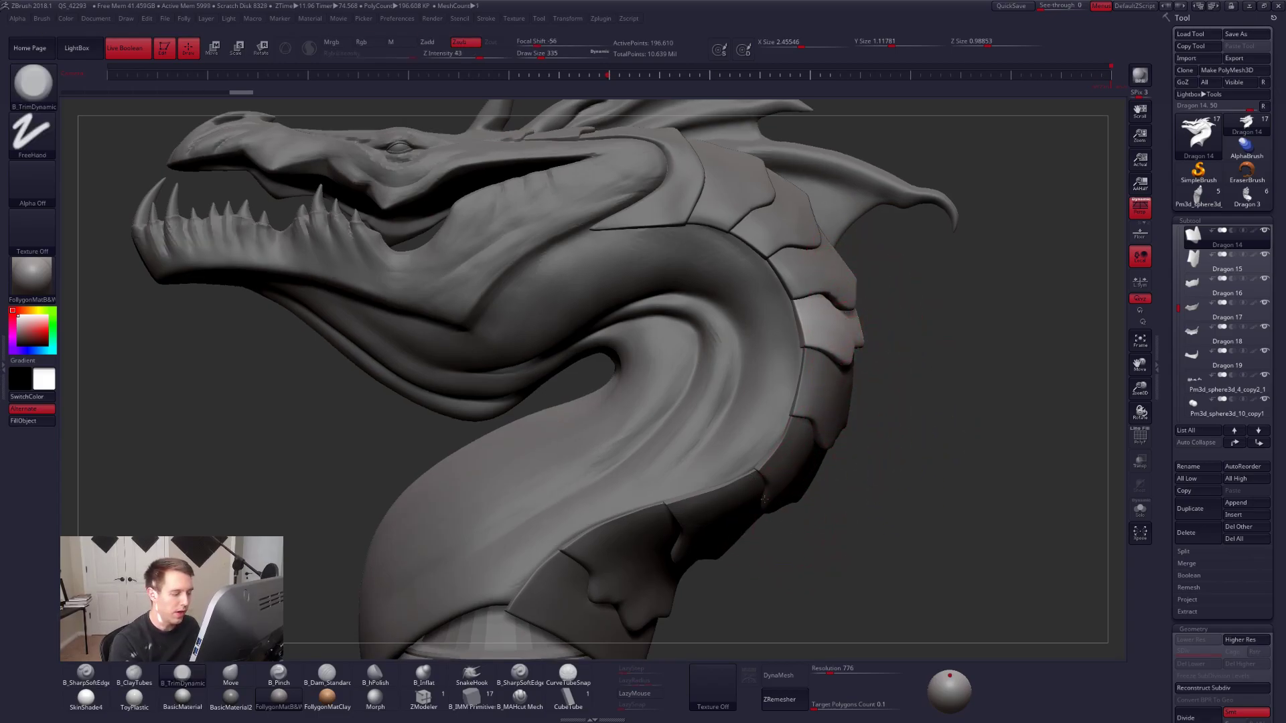
key("f")
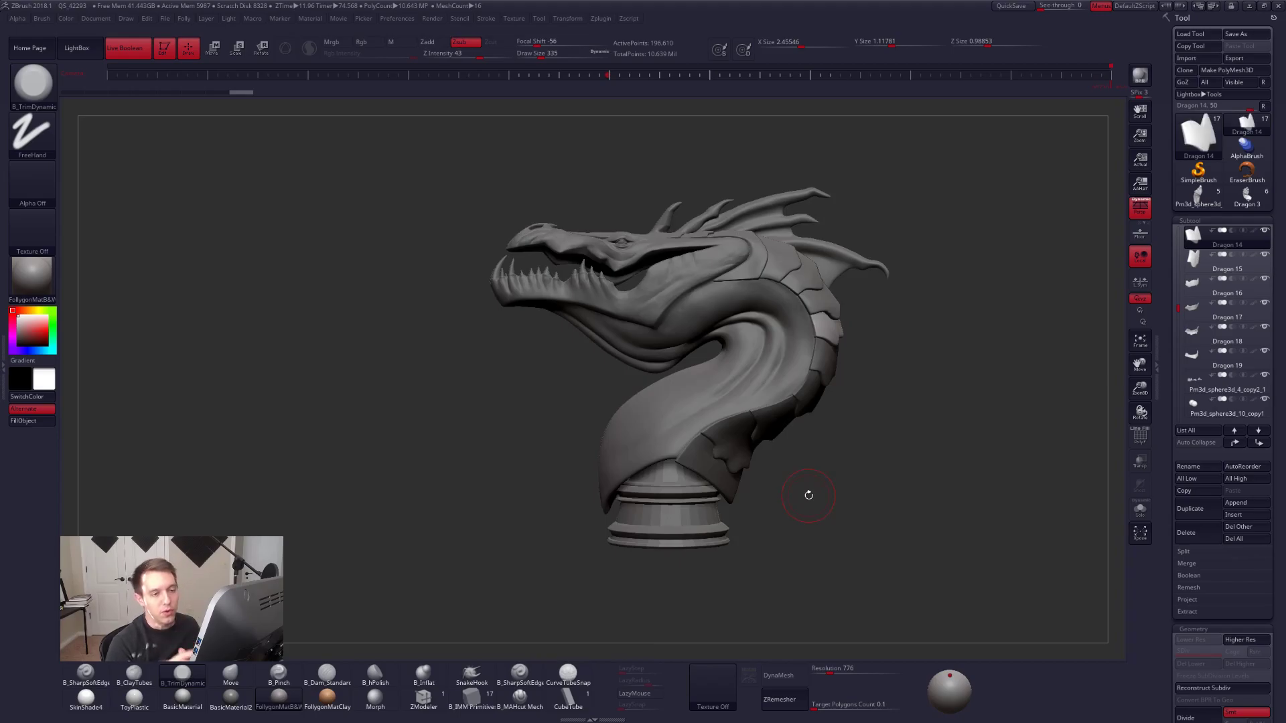
Select the Dragon 11 armor plate subtool behind the head.
scroll(1191, 245, "up", 3)
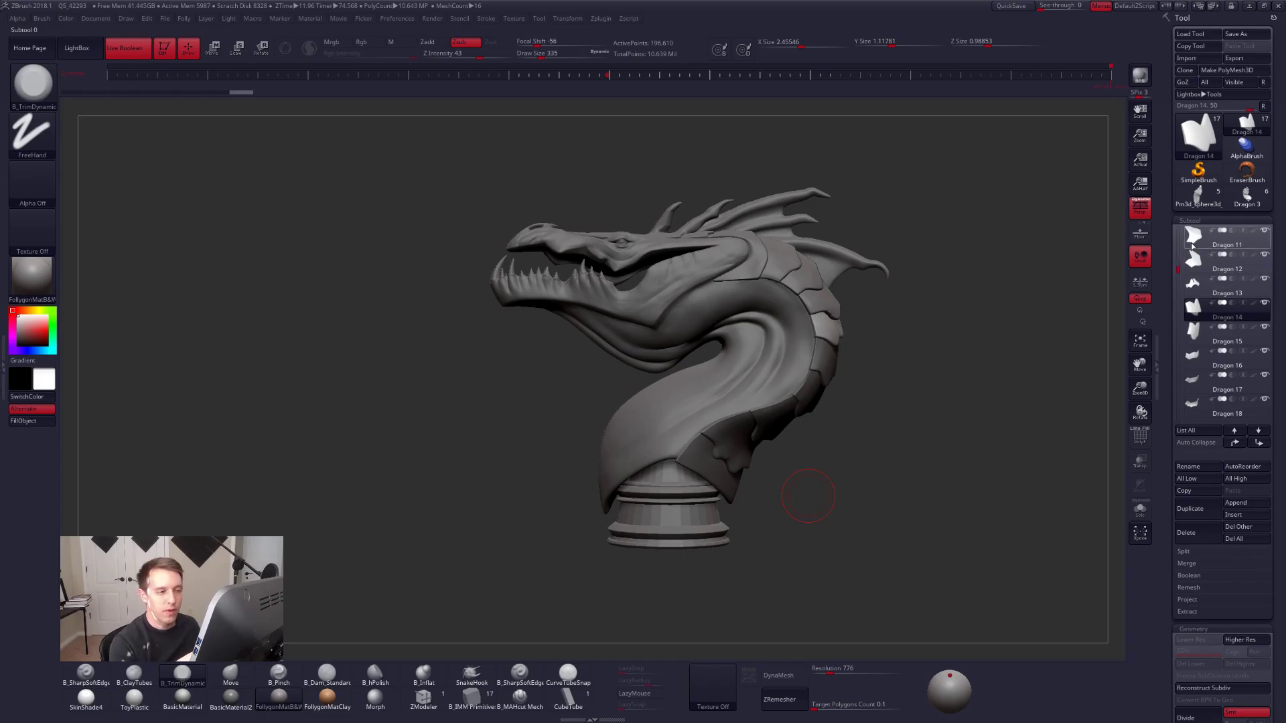
left_click(1191, 242)
scroll(1176, 268, "up", 2)
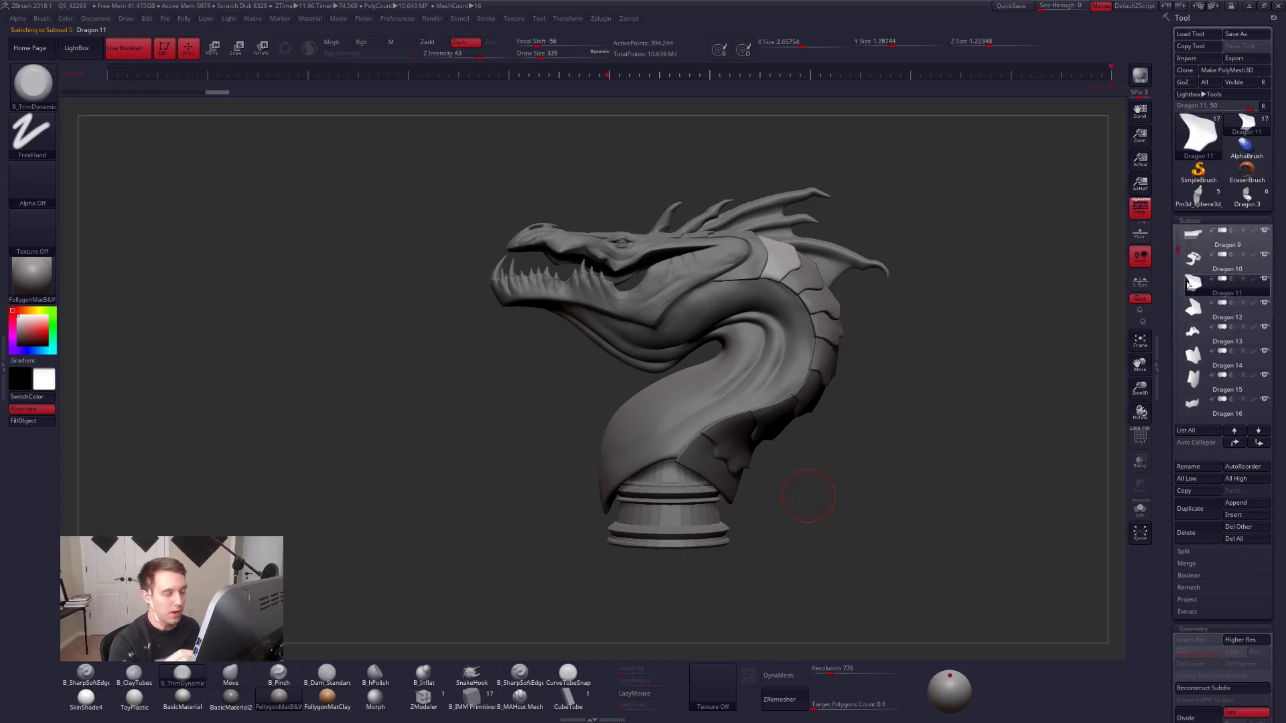
mouse_move(1188, 285)
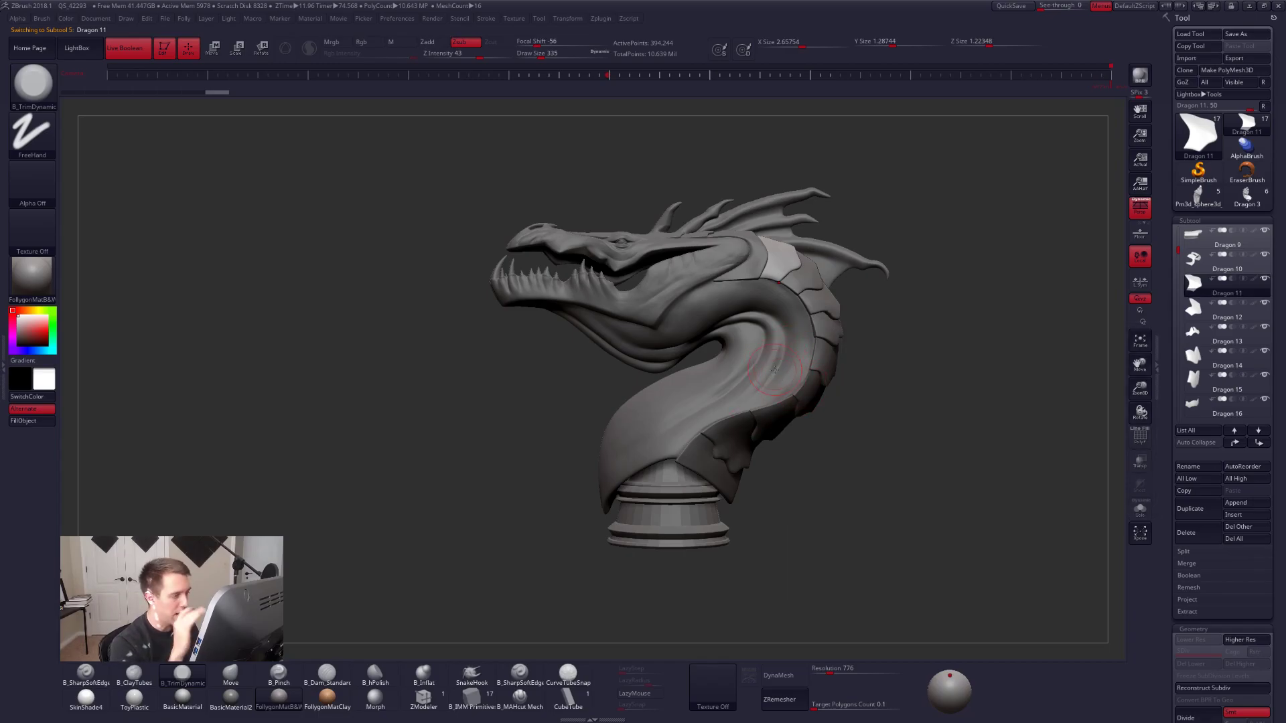
Make the main Dragon 4 subtool active and ready the ClayTubes brush with a draw size of 68 for work on the face.
right_click_drag(774, 369, 744, 374)
left_click(741, 387, "alt")
key("space")
left_click_drag(748, 312, 743, 312)
right_click_drag(828, 399, 844, 482, "alt")
key("2")
key("space")
left_click_drag(760, 326, 748, 325)
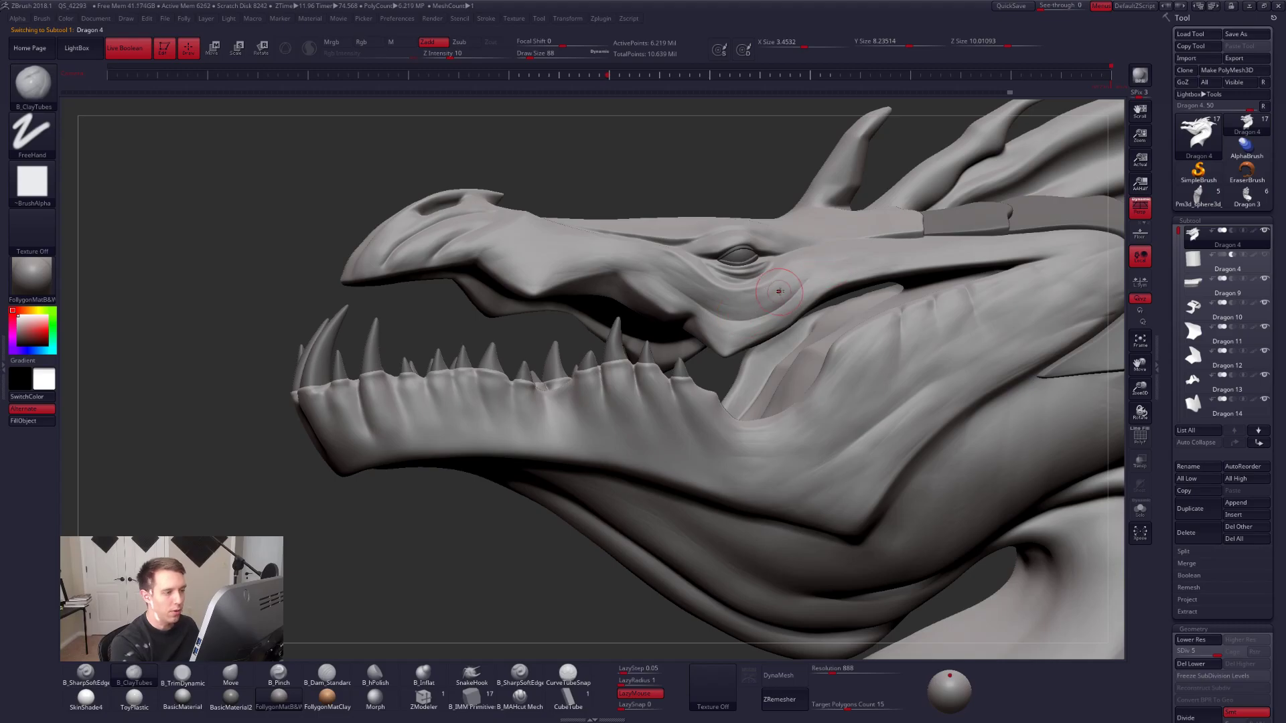
Set the ClayTubes draw size to 140 and inspect the dragon's face, jaw and overall silhouette.
left_click_drag(821, 266, 788, 284)
right_click_drag(821, 270, 794, 290)
key("space")
left_click_drag(789, 291, 793, 291)
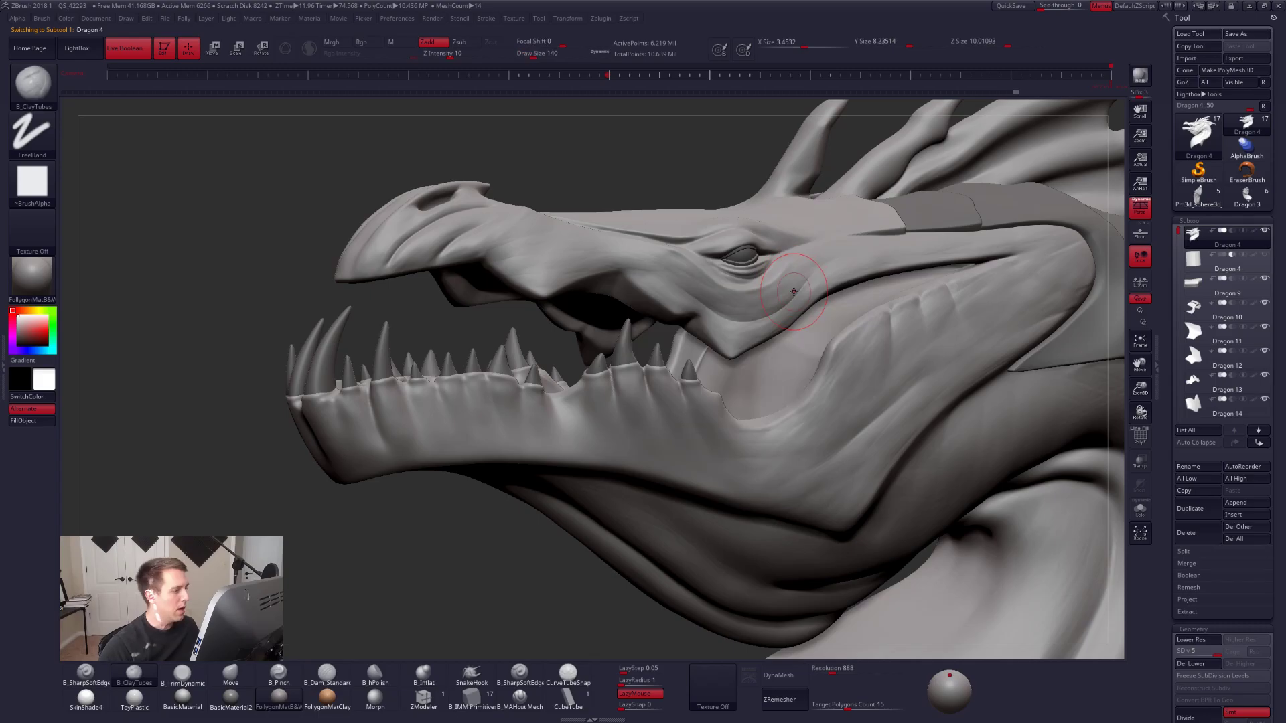
left_click_drag(626, 202, 623, 202)
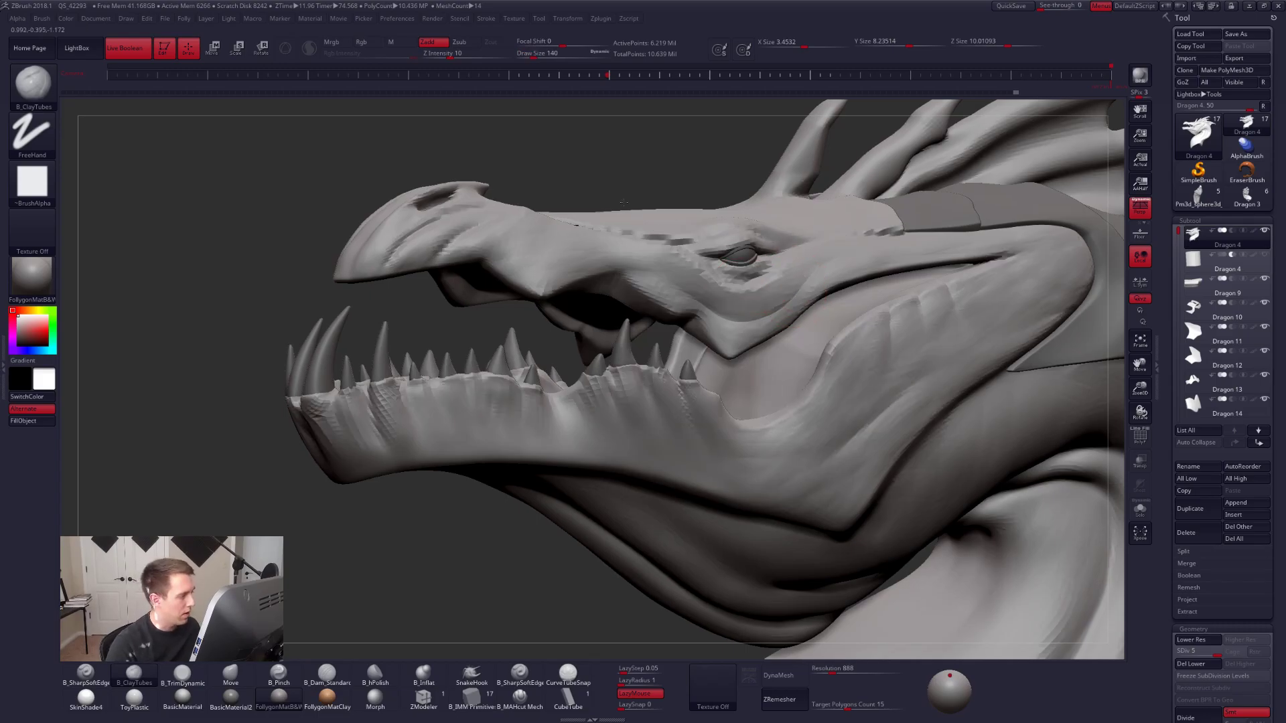
right_click_drag(623, 202, 671, 228, "ctrl")
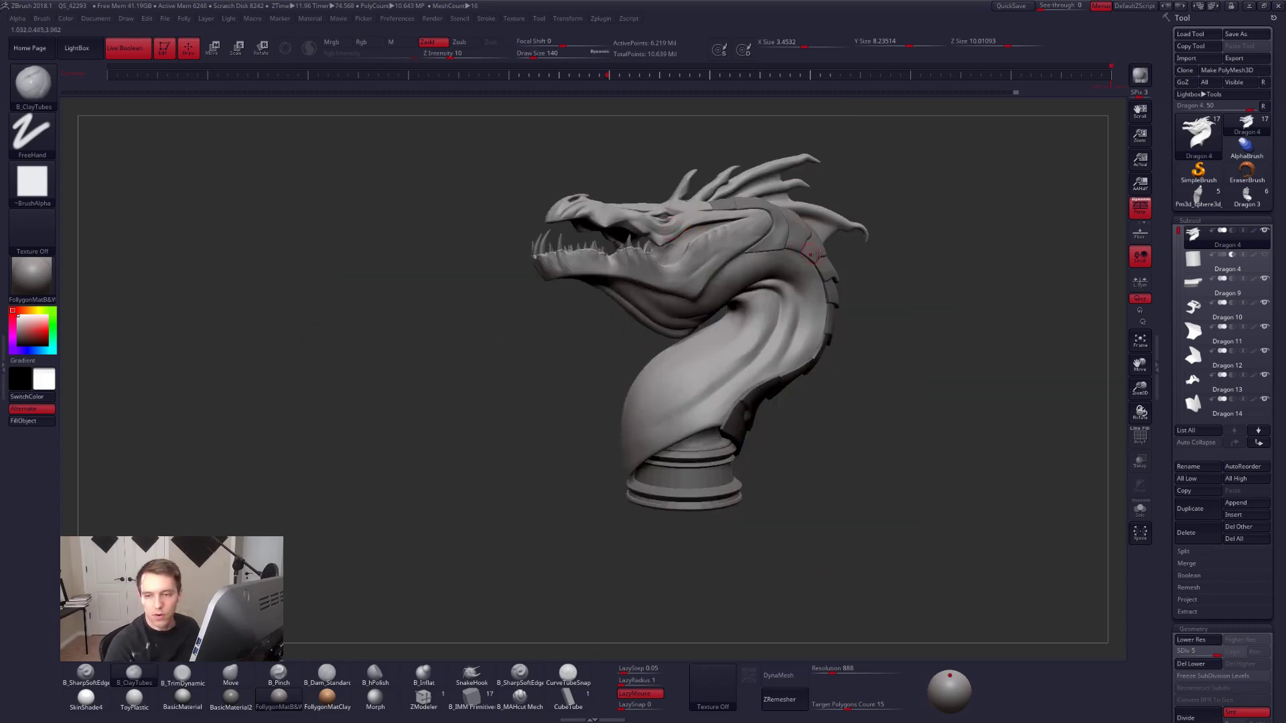
Switch to the Follygon Gumroad page in Chrome and look through the listed products.
key("alt+Tab")
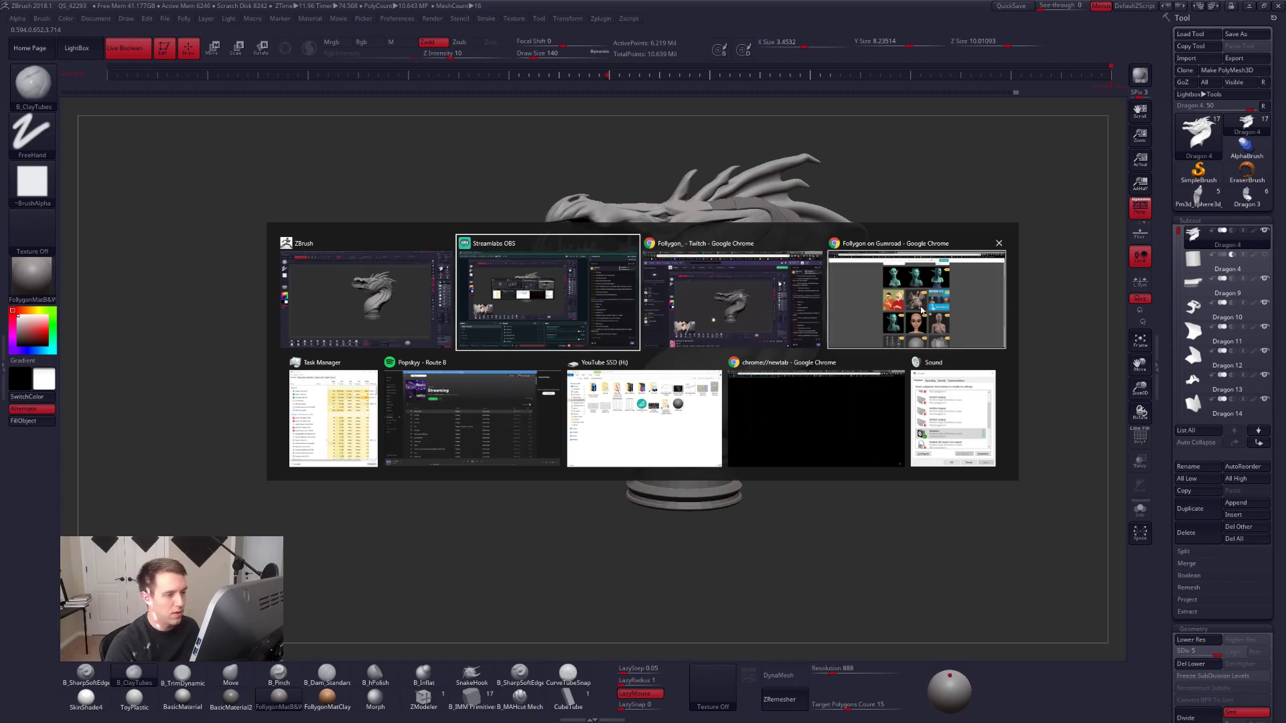
left_click(854, 283)
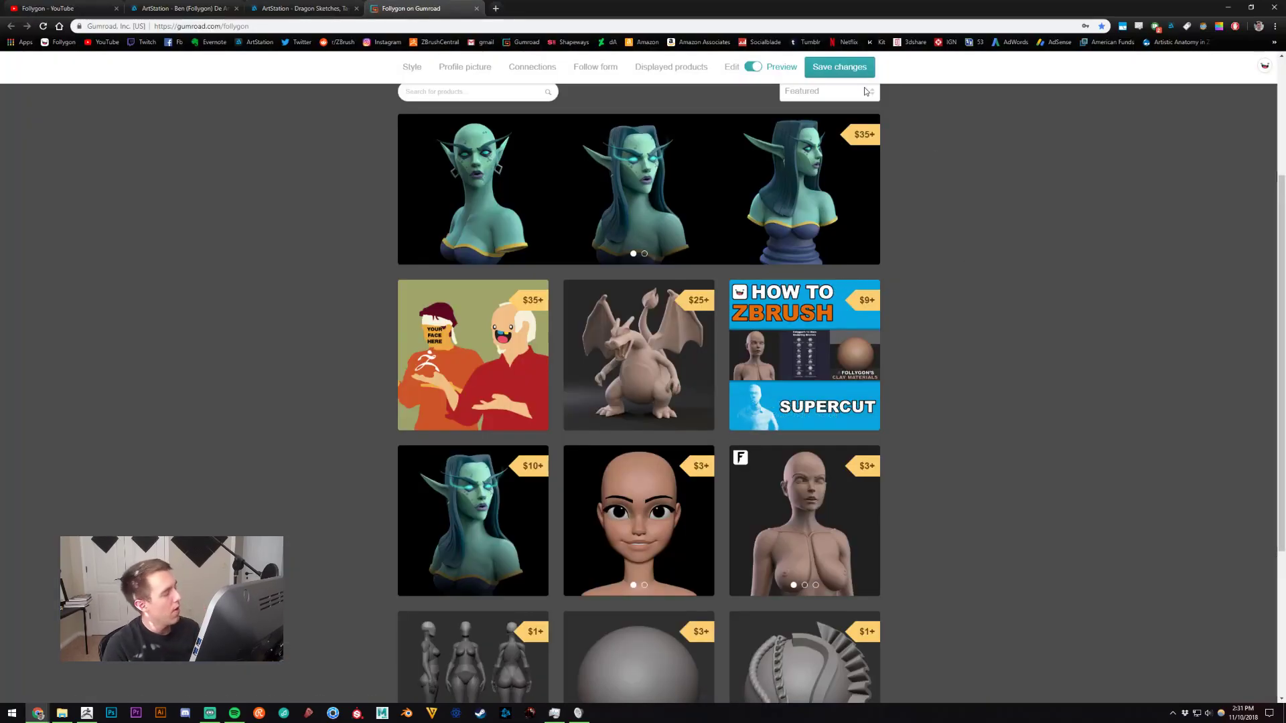
scroll(1042, 345, "down", 1)
scroll(1052, 312, "up", 1)
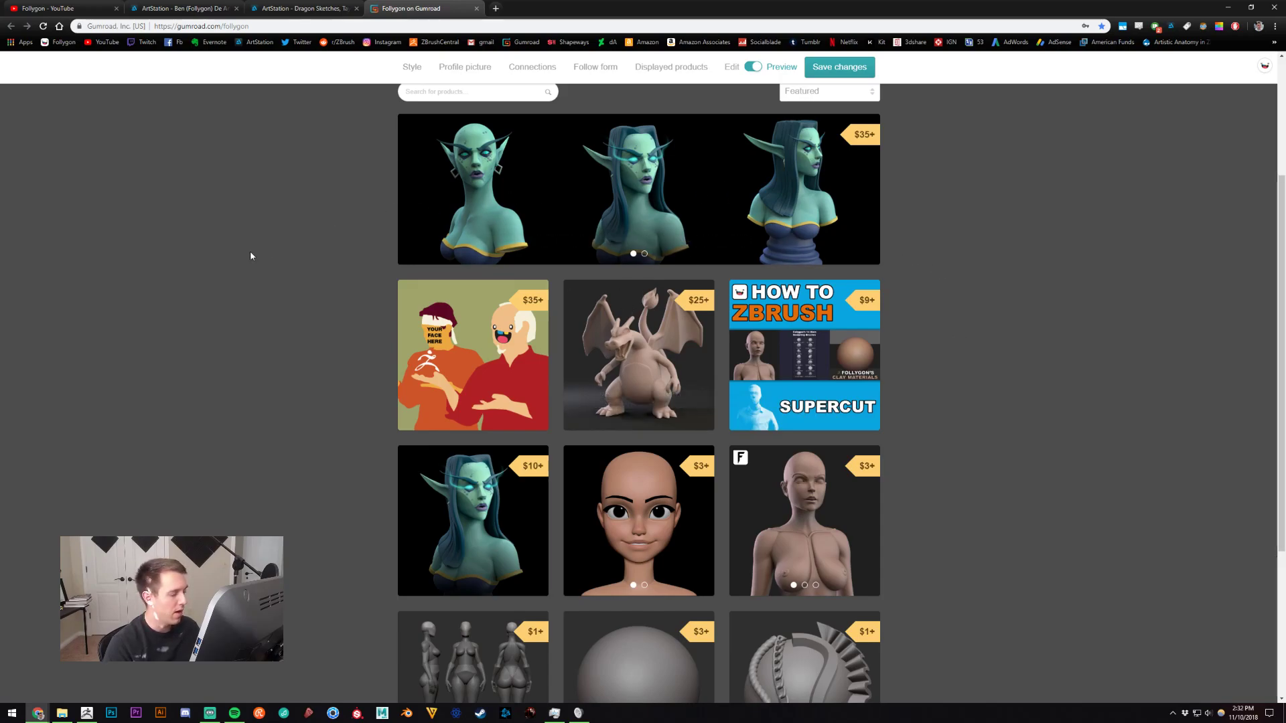
scroll(281, 254, "down", 2)
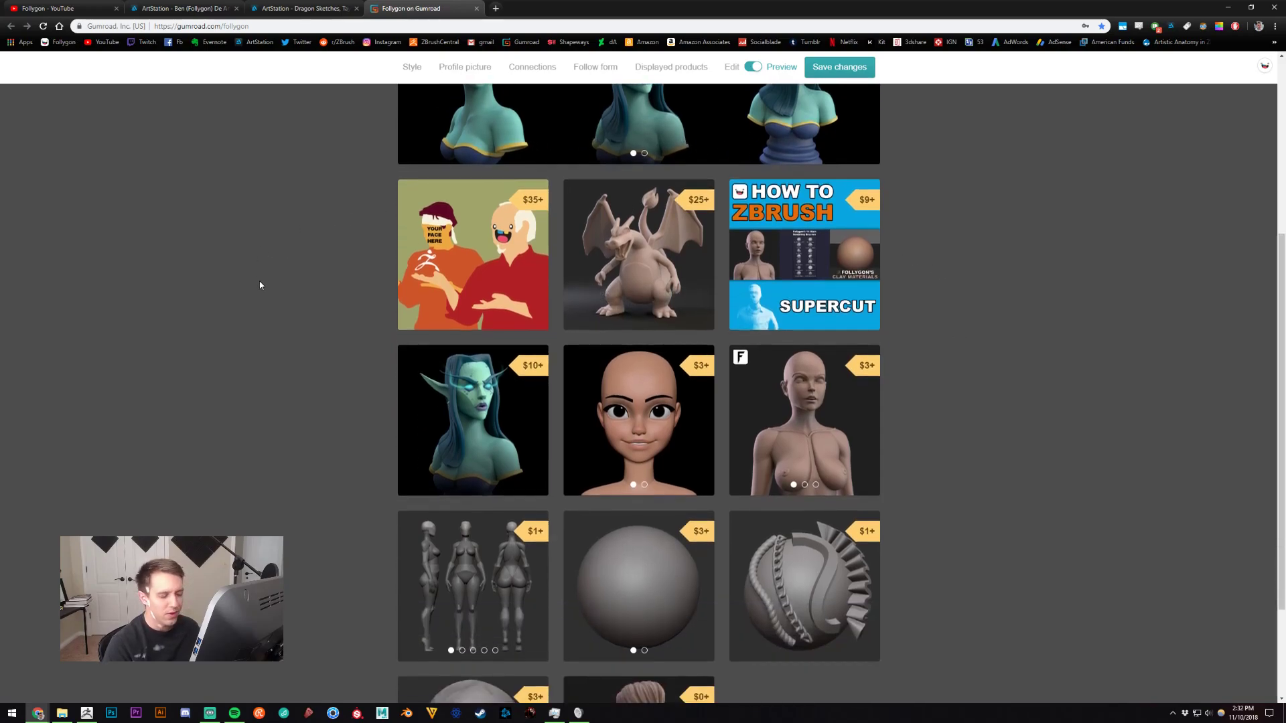
scroll(375, 462, "down", 2)
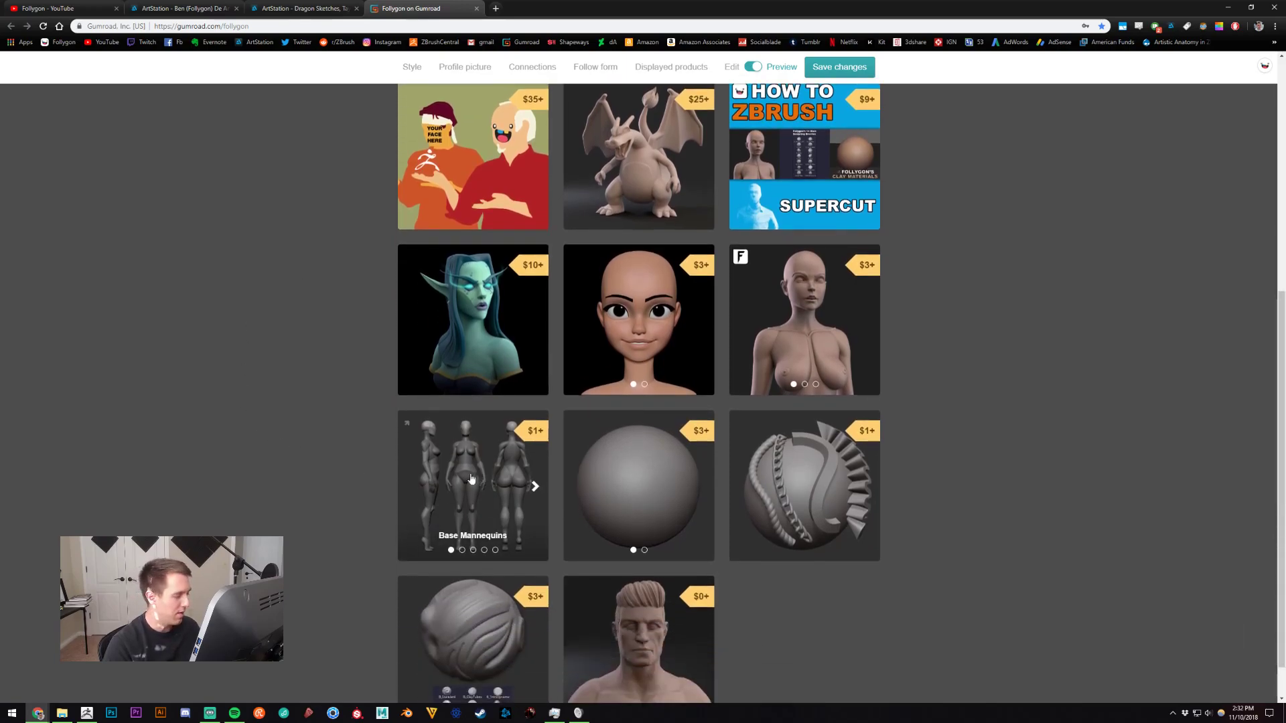
scroll(314, 465, "up", 3)
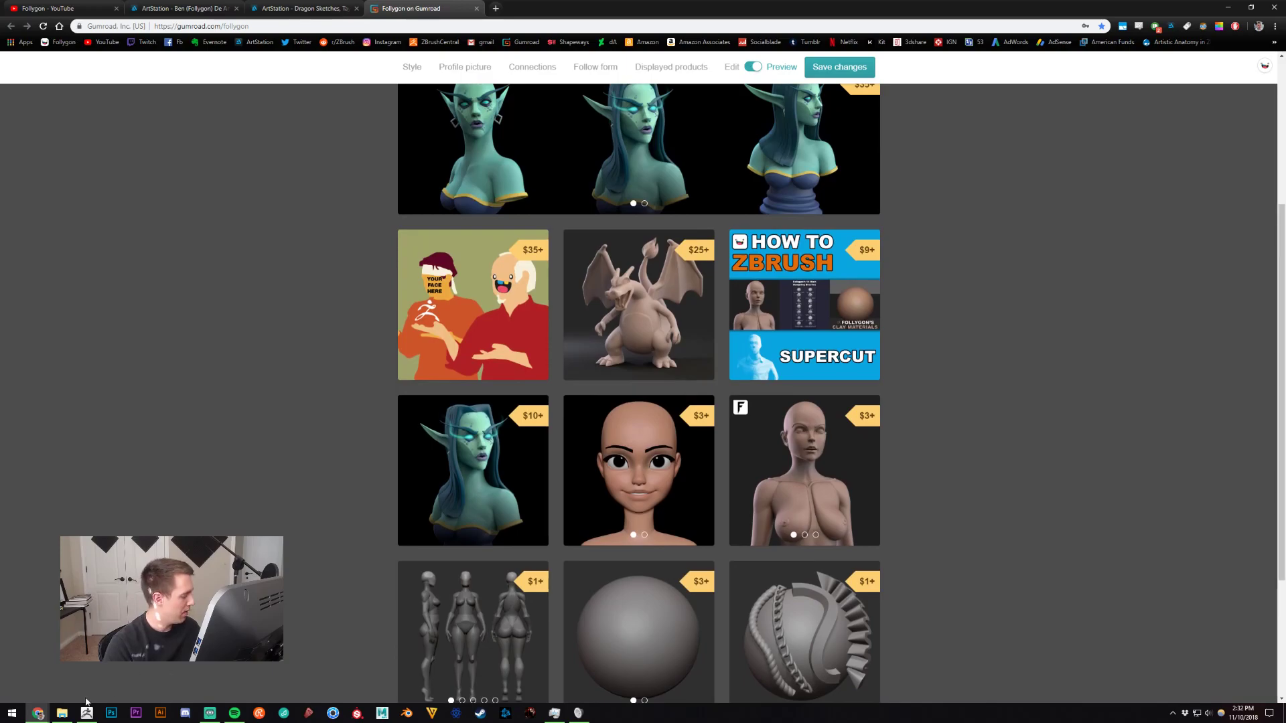
View the Dragon Sketches reference and the Follygon portfolio on ArtStation, and return to ZBrush.
left_click(182, 8)
left_click(280, 6)
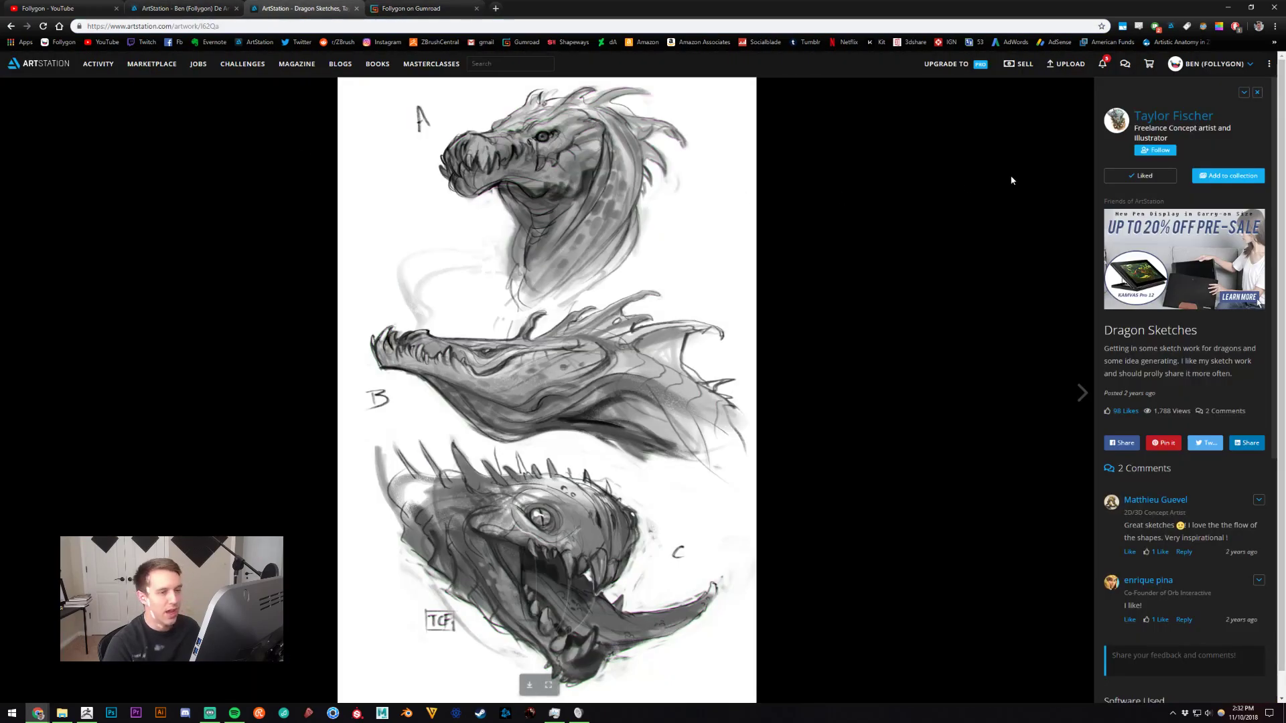
left_click(210, 8)
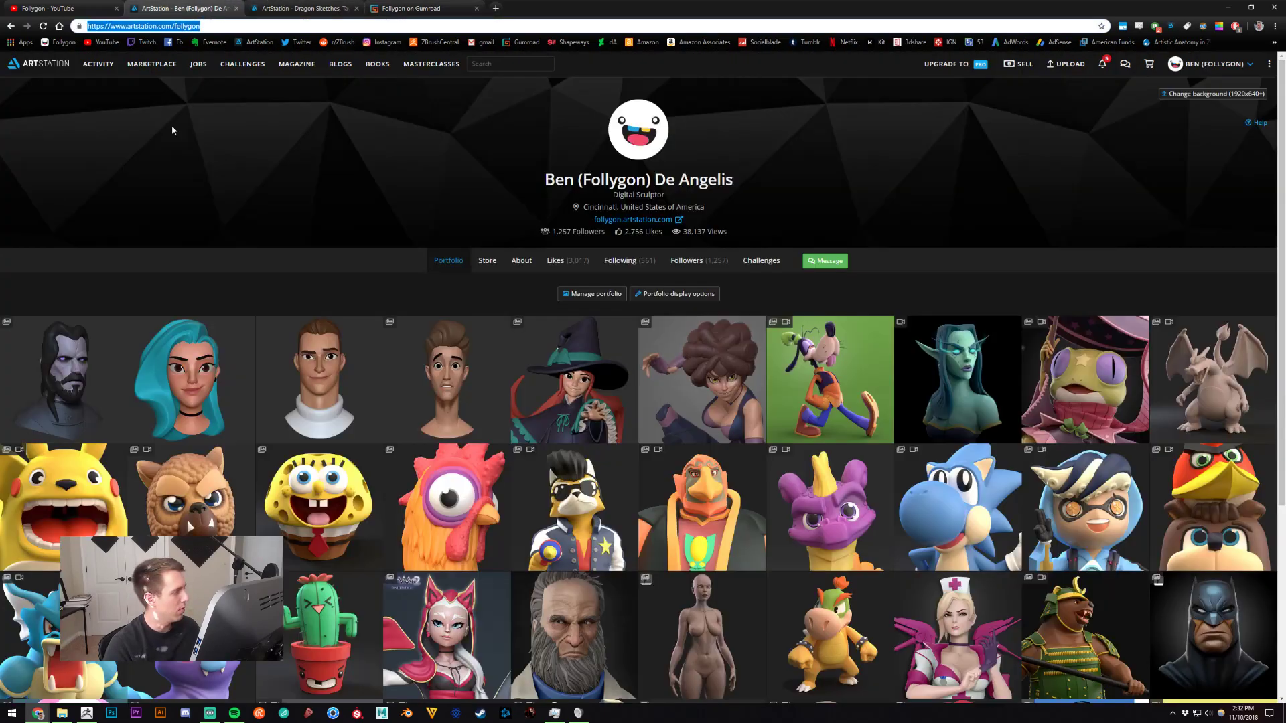
left_click(87, 714)
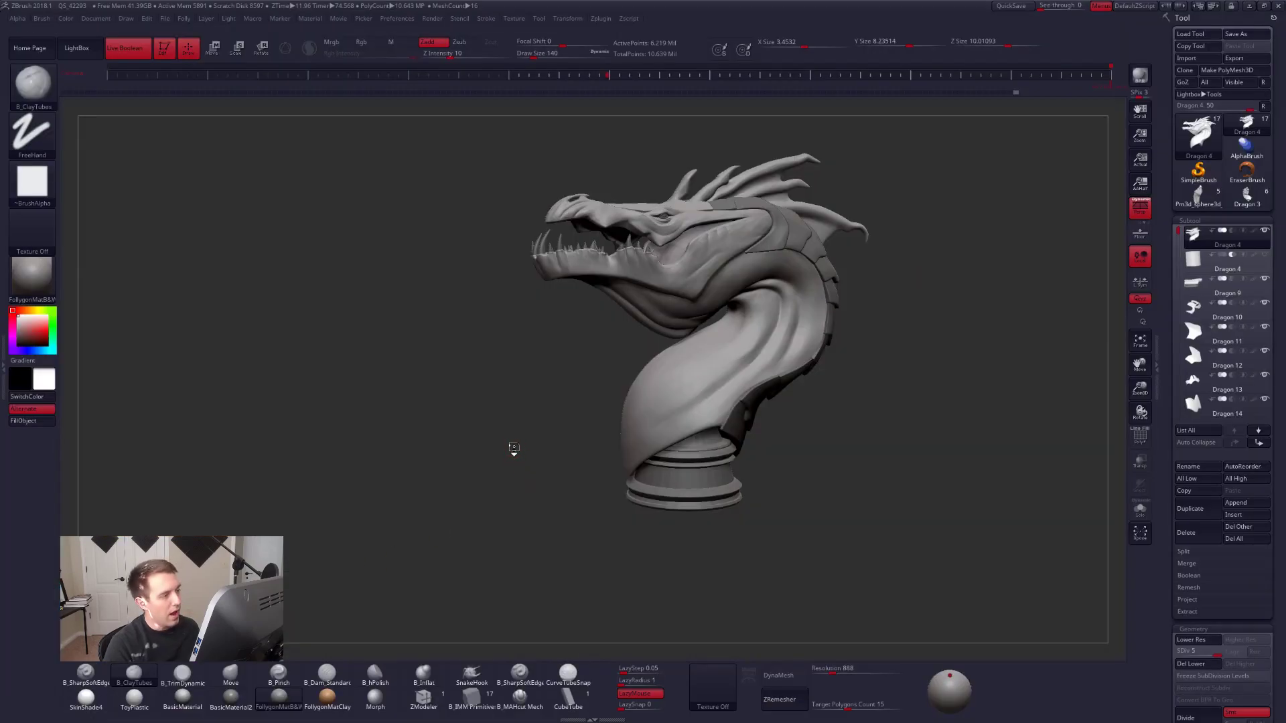
Turn off perspective and view the dragon bust in profile.
left_click_drag(514, 448, 559, 429, "alt")
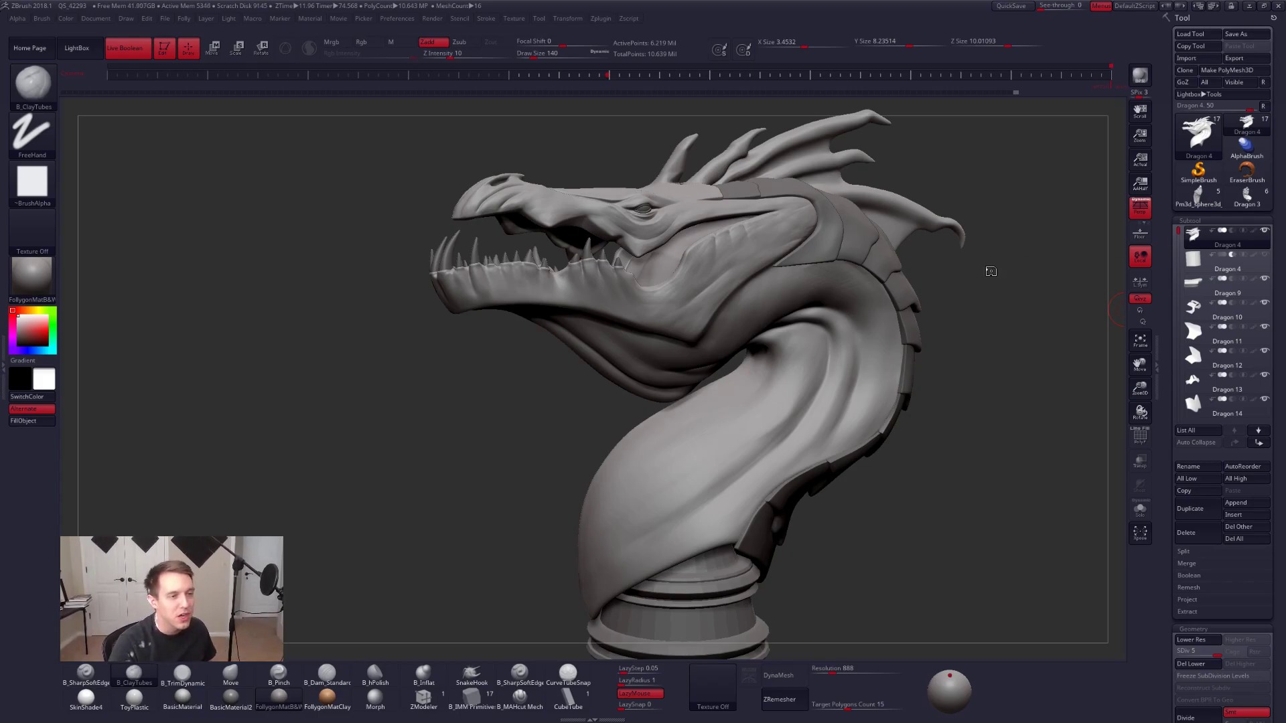
left_click_drag(980, 330, 967, 324, "shift")
left_click(1136, 209)
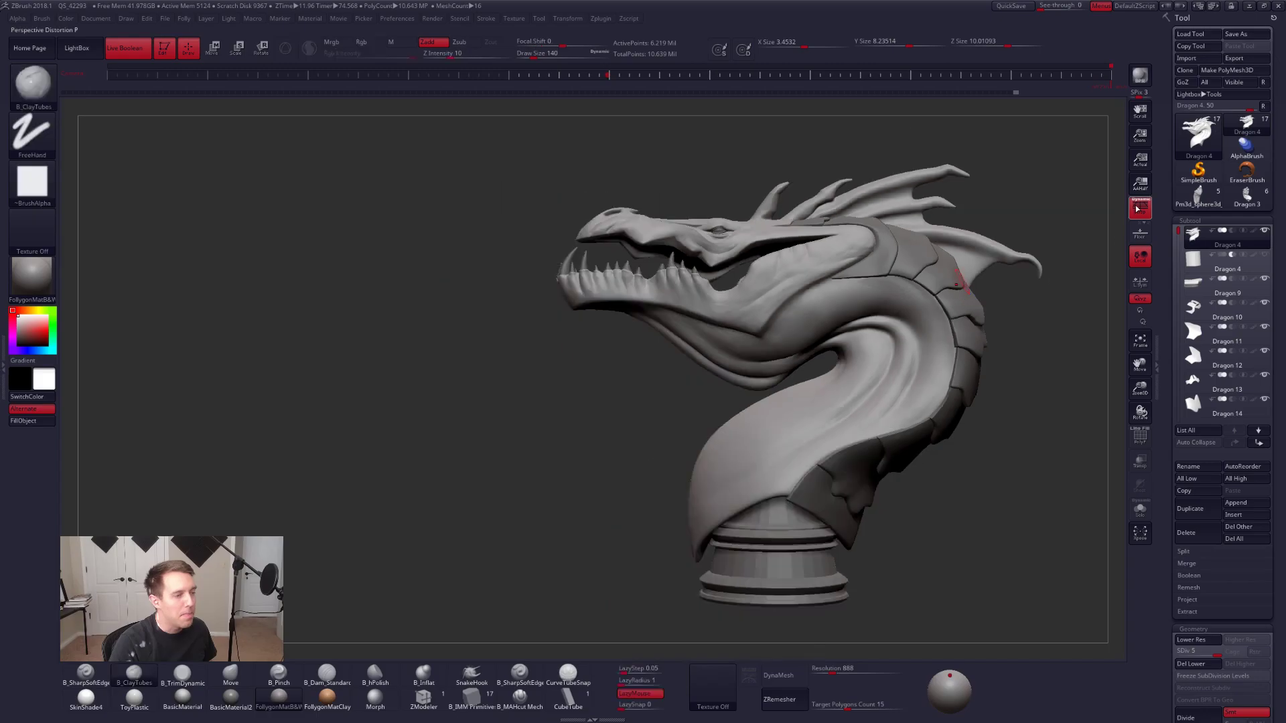
left_click(1134, 216)
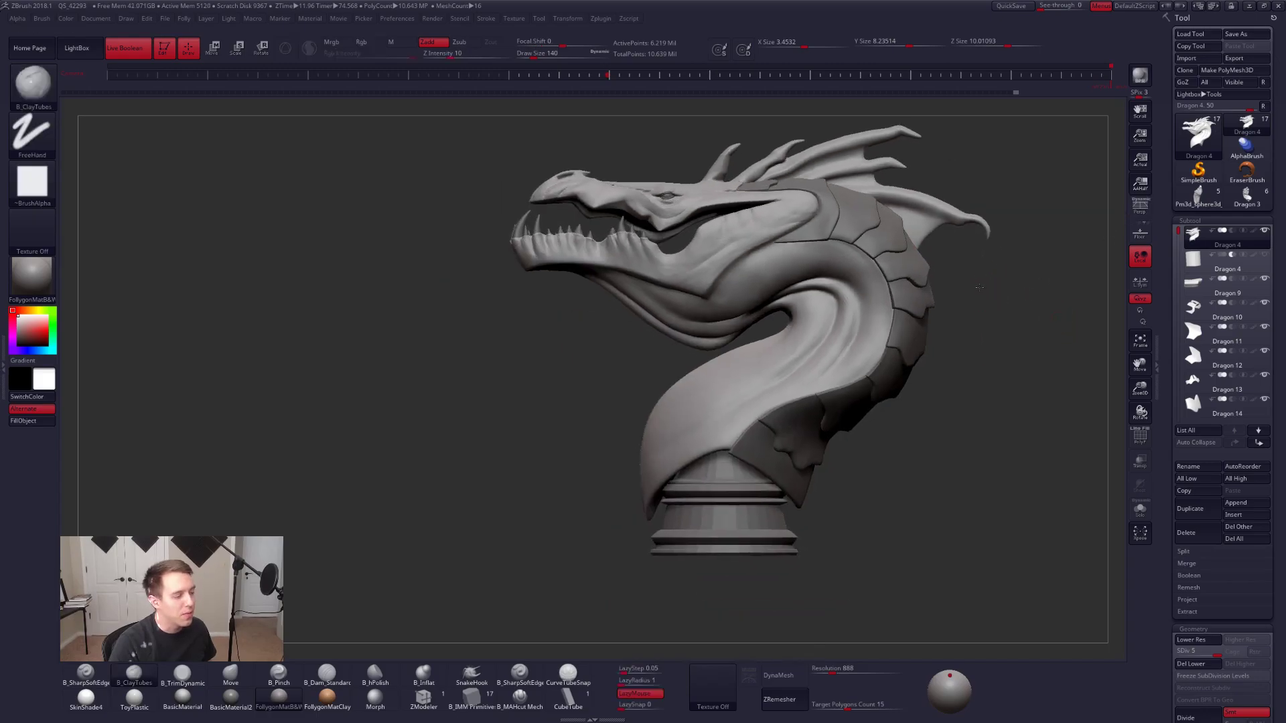
left_click_drag(993, 298, 942, 277, "alt")
right_click_drag(807, 358, 794, 360)
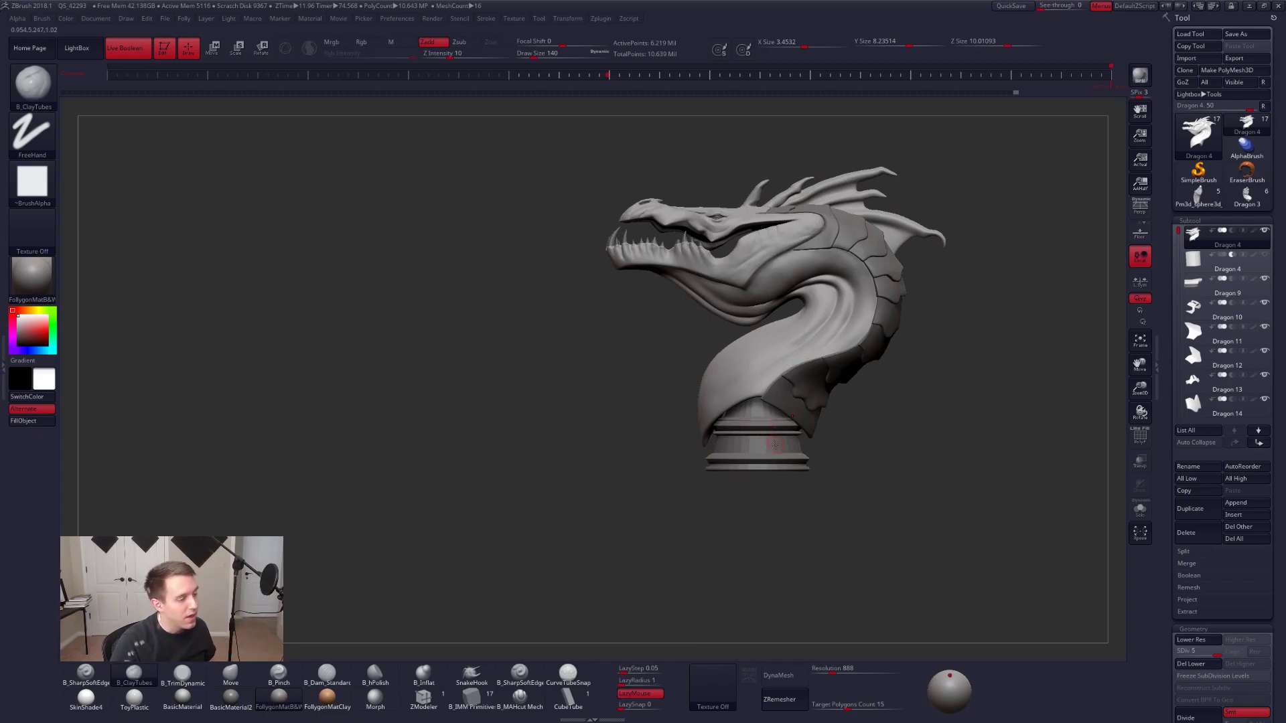
Measure the bust with a Transpose line from the pedestal's base up to the horn, and reposition the line for comparison.
key("w")
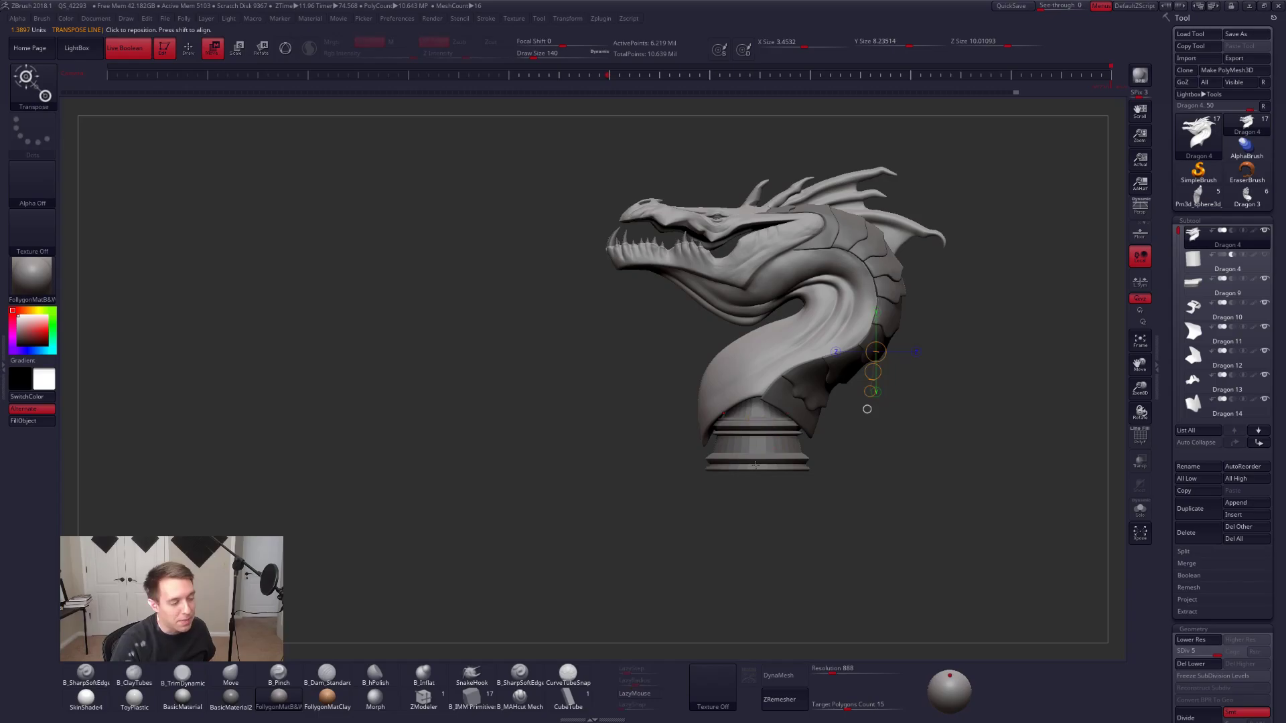
left_click_drag(755, 467, 755, 176)
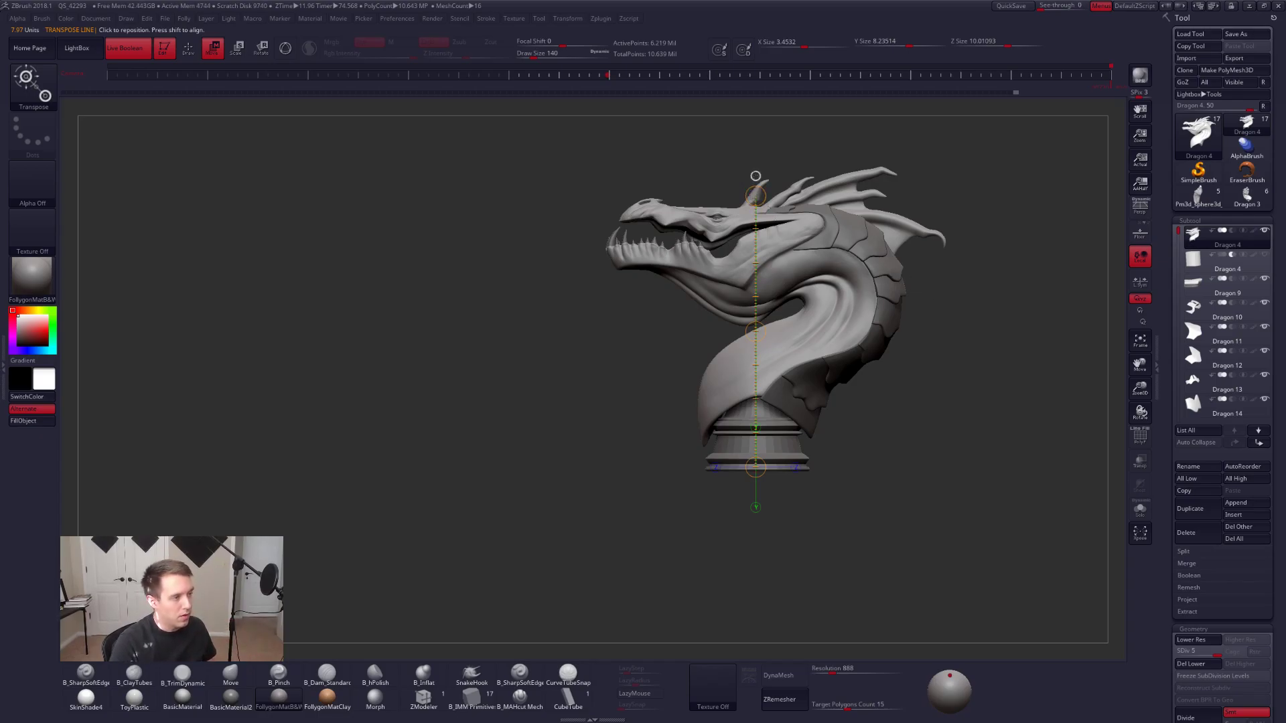
left_click(754, 175)
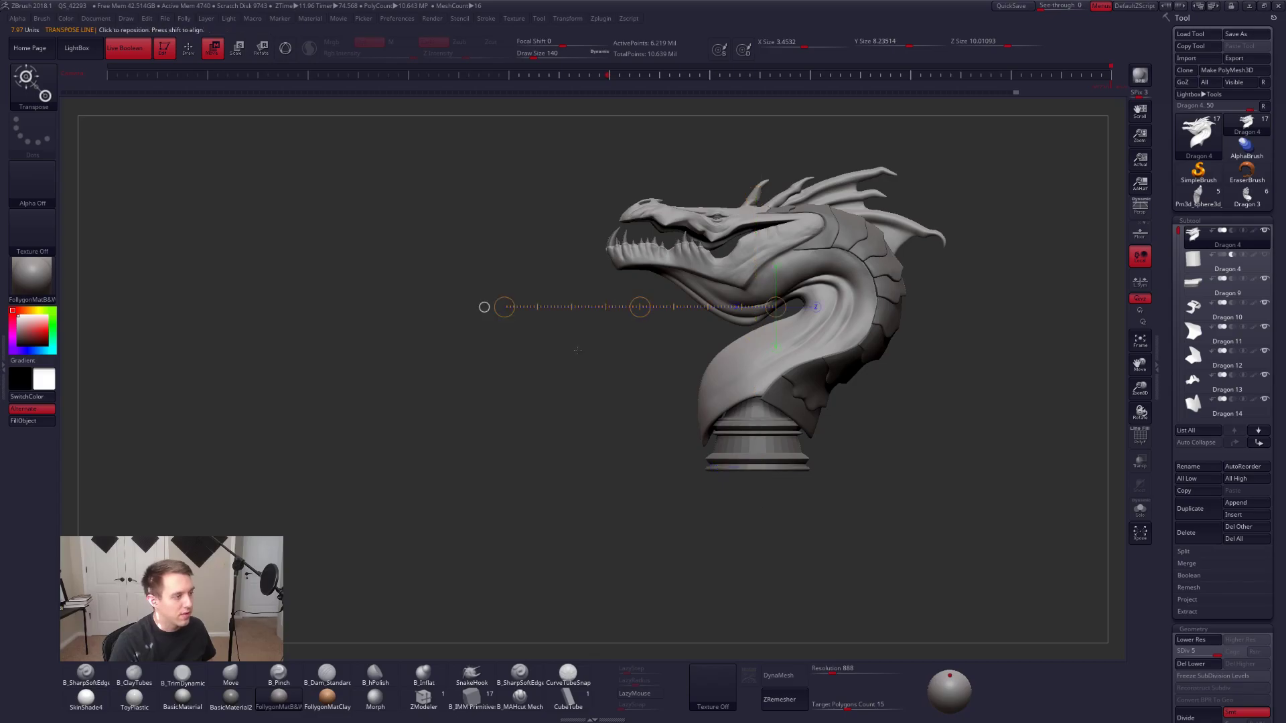
left_click_drag(484, 307, 776, 597, "shift")
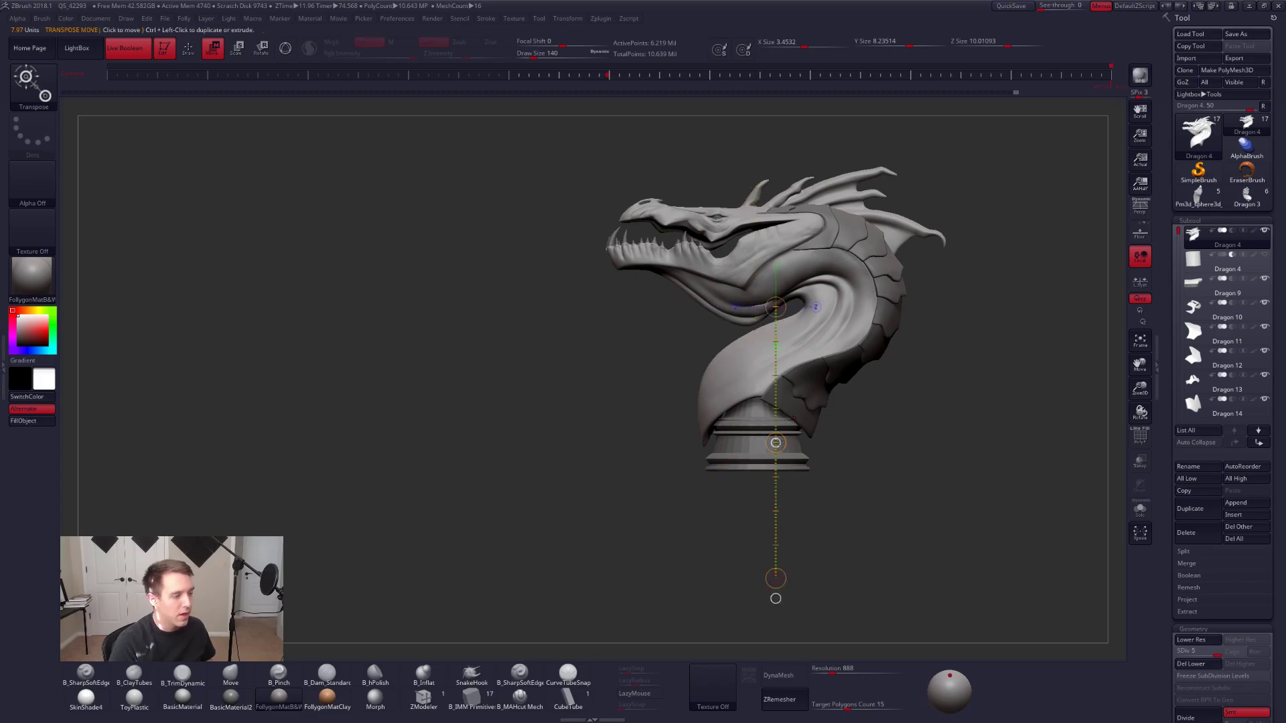
mouse_move(787, 444)
left_mouse_down()
mouse_move(841, 426)
mouse_move(715, 467)
left_mouse_up()
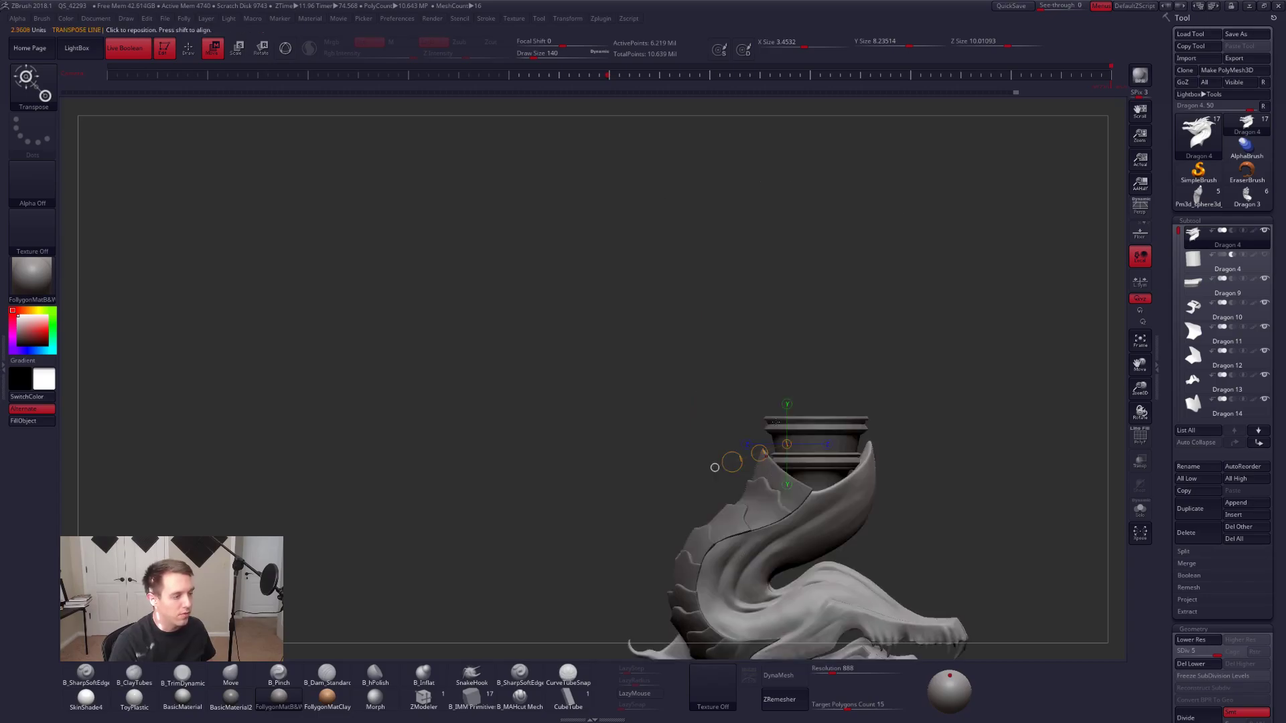
Measure along a longer vertical Transpose line from above the crest to below the pedestal, check it from the front, and return to Draw mode.
right_click_drag(776, 421, 753, 573)
left_click_drag(786, 141, 787, 569, "shift")
right_click_drag(633, 508, 746, 520)
right_click_drag(802, 589, 800, 622)
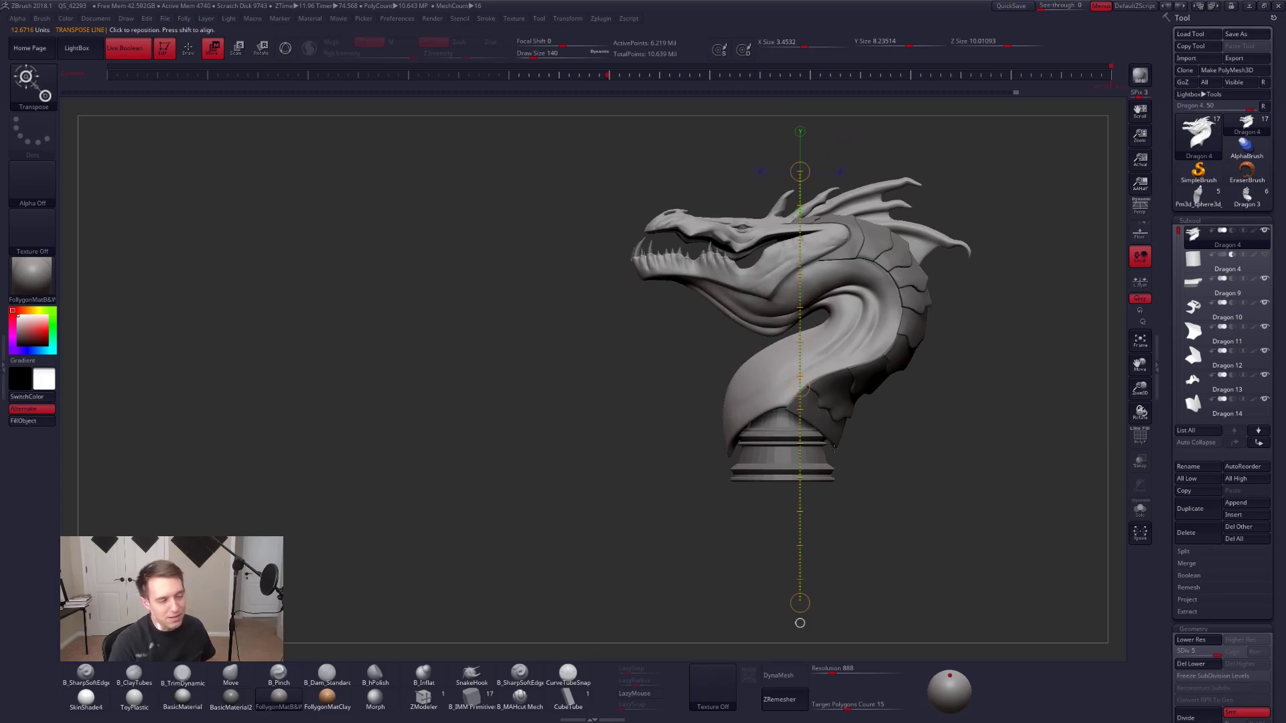
mouse_move(781, 372)
right_mouse_down()
mouse_move(762, 378)
mouse_move(790, 379)
right_mouse_up()
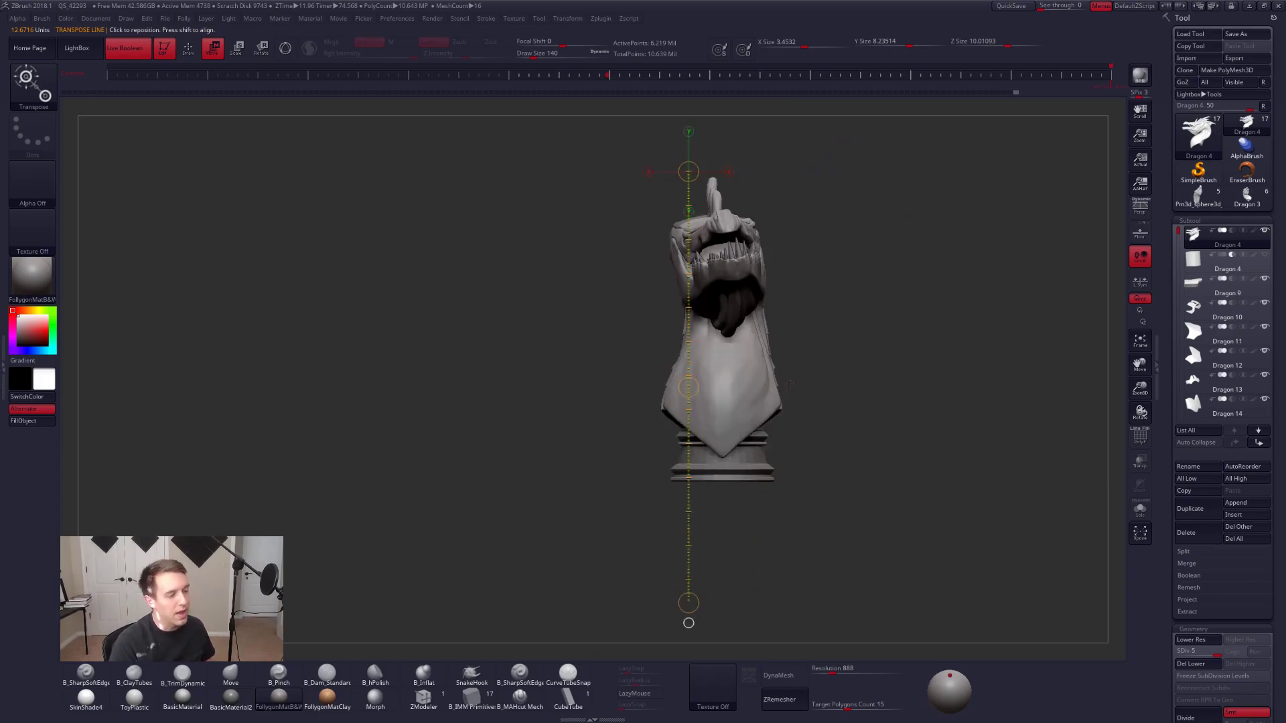
key("q")
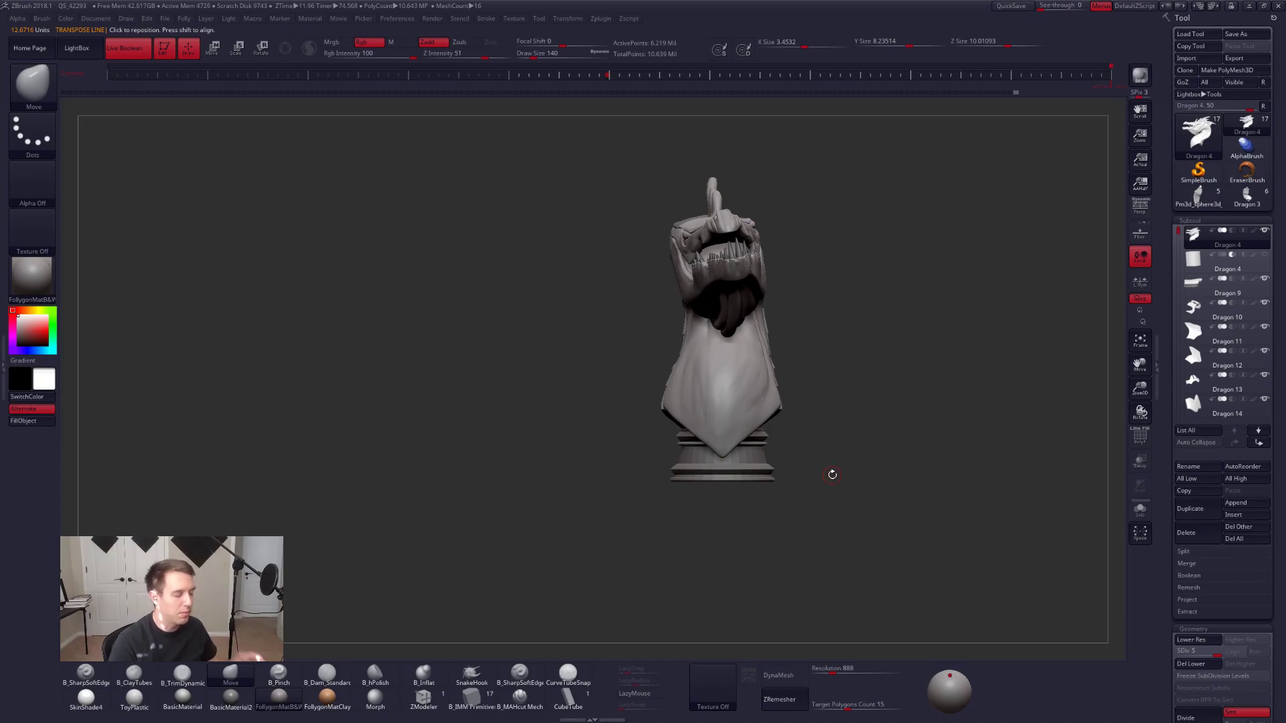
Turn perspective back on and examine the dragon bust from a three-quarter view.
right_click_drag(892, 473, 830, 483, "shift")
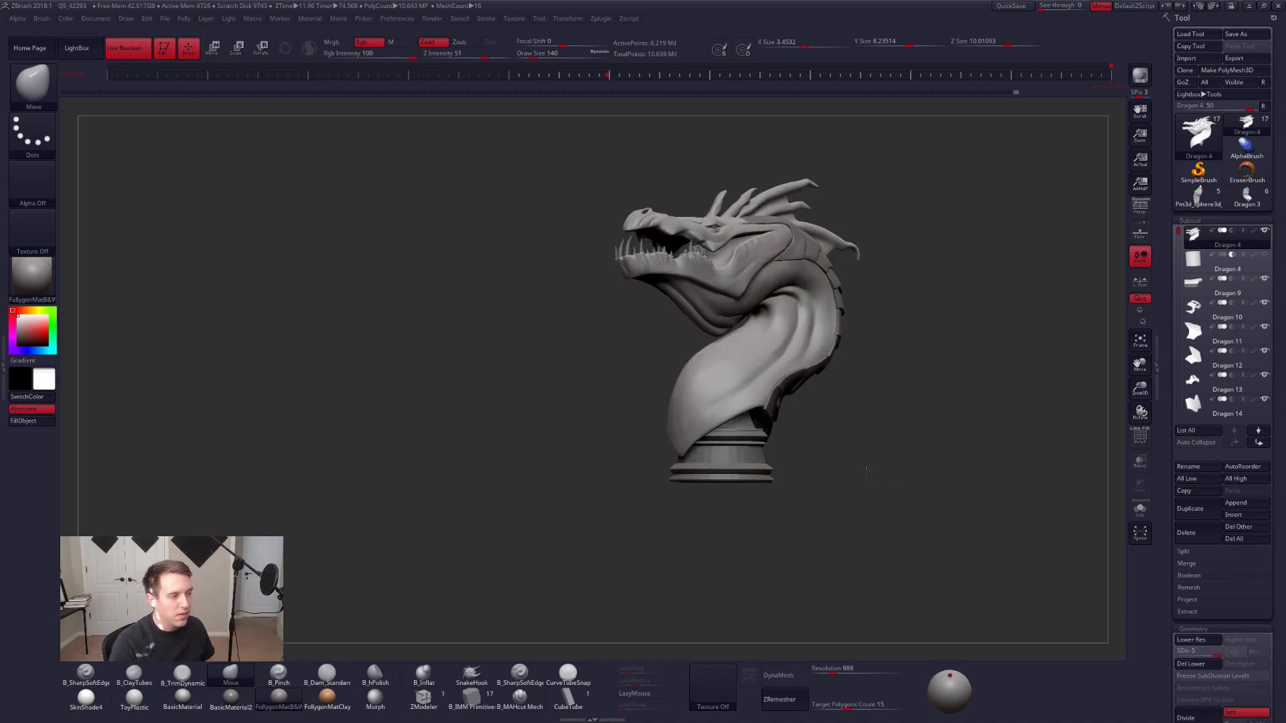
right_click_drag(910, 363, 878, 410, "alt")
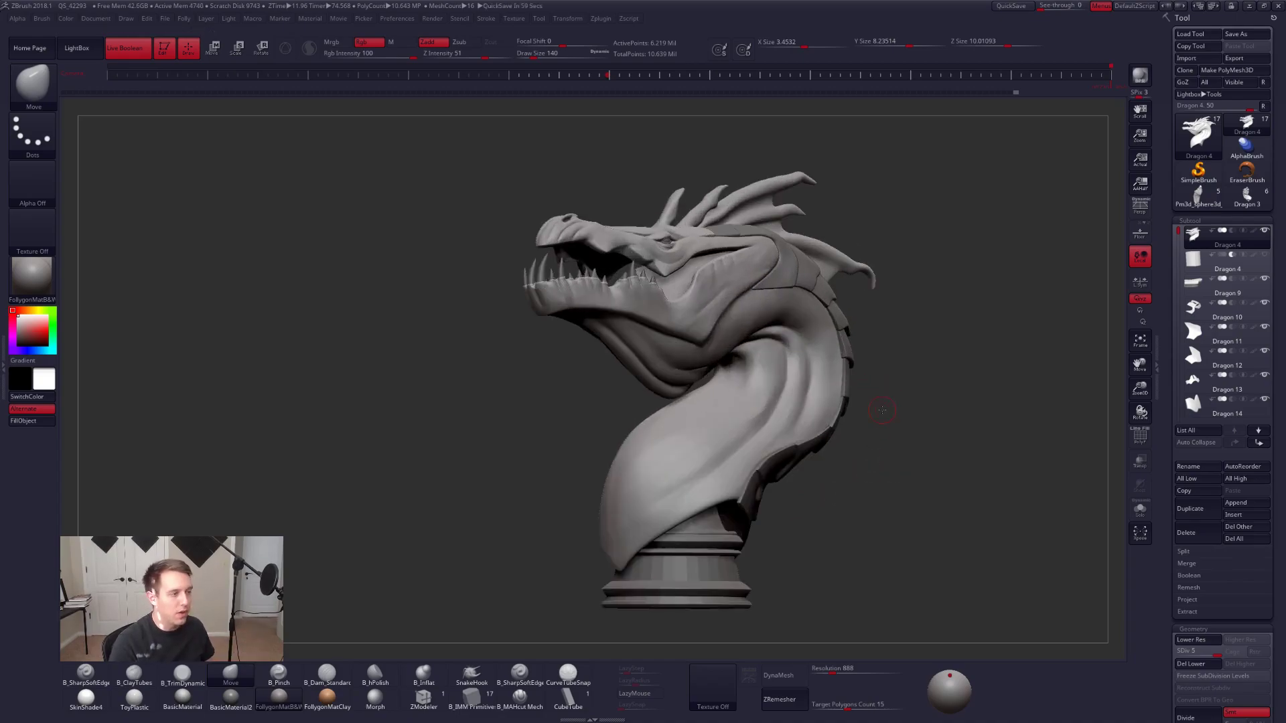
left_click(1139, 216)
right_click_drag(966, 294, 939, 254)
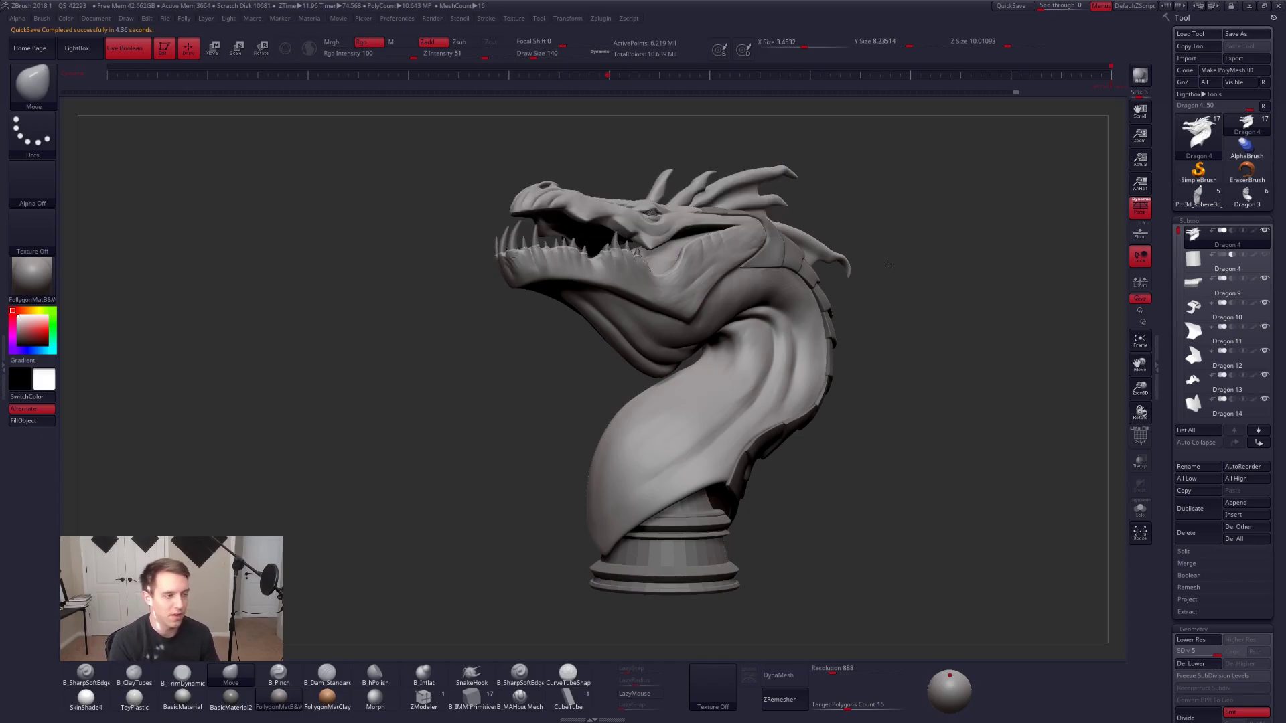
left_click_drag(937, 288, 1112, 265)
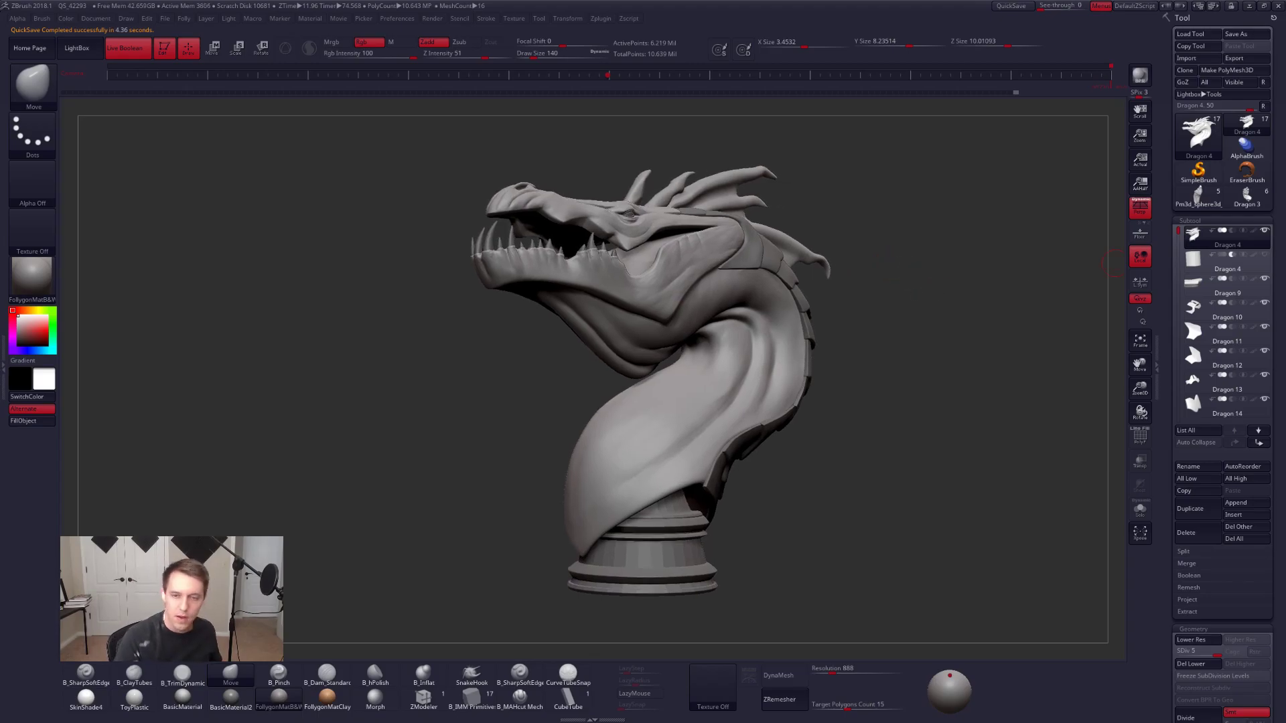